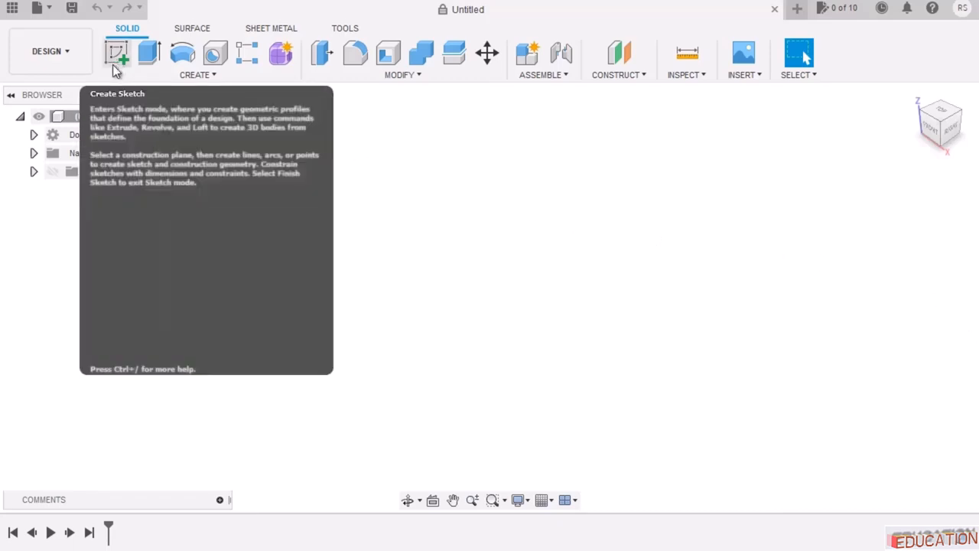
Start a sketch on the horizontal origin plane and draw four connected slanted lines as an open quadrilateral, its upper line about 135 mm long.
click(119, 54)
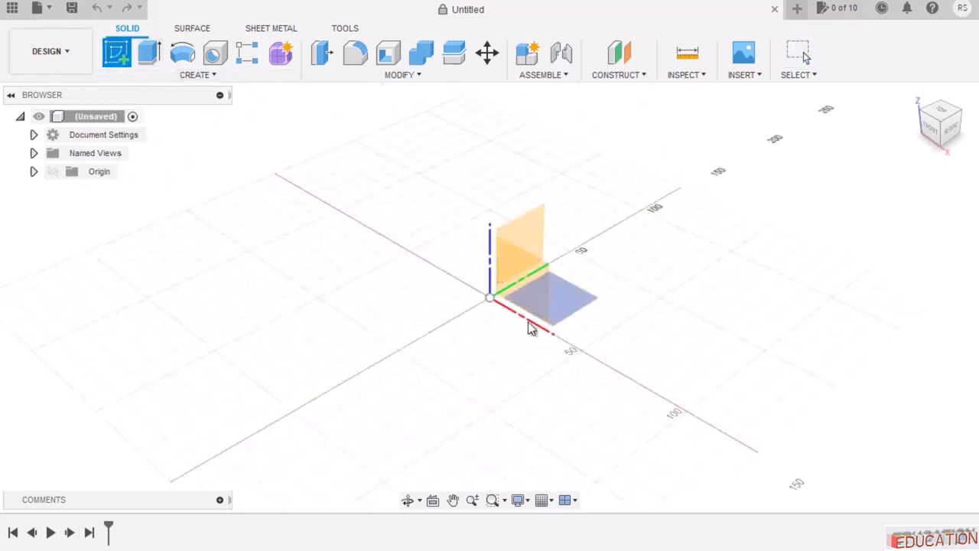
click(574, 302)
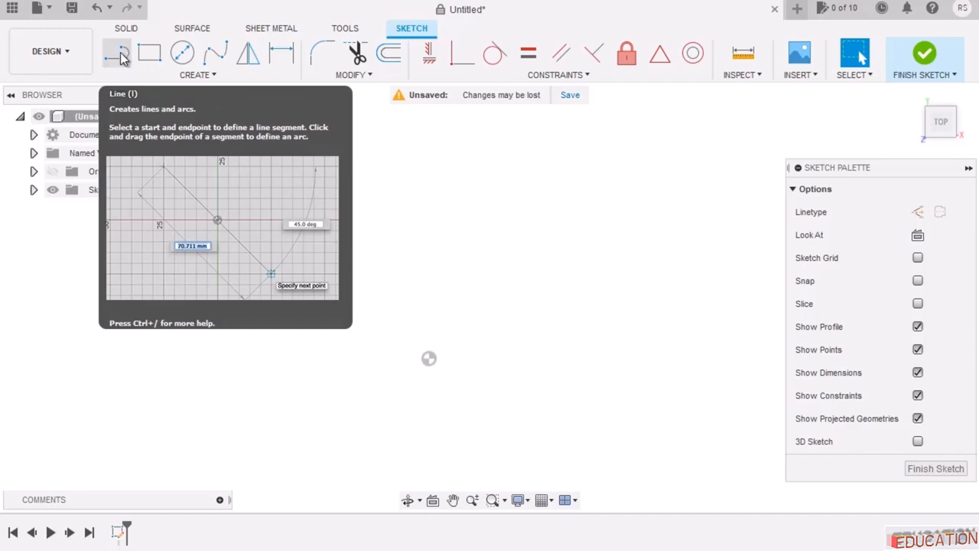
click(120, 58)
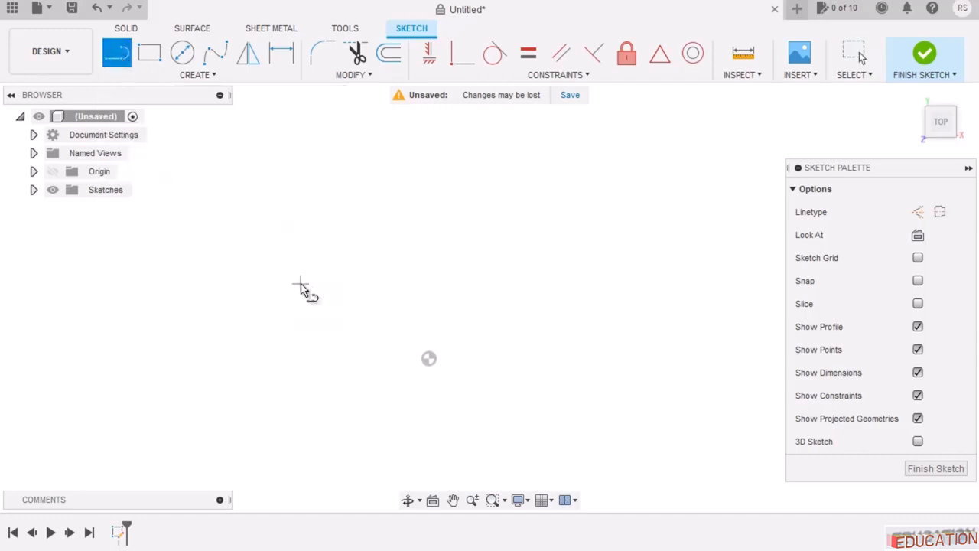
click(300, 274)
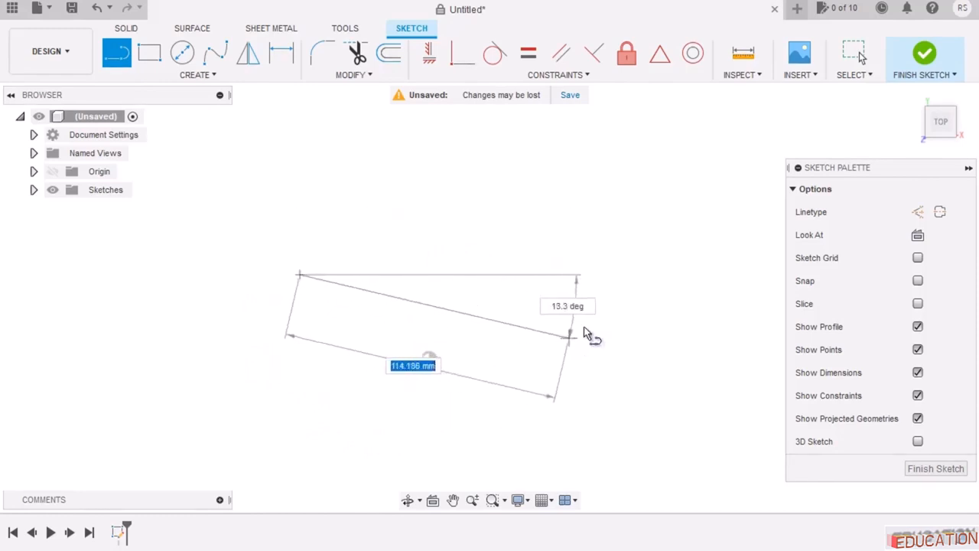
click(579, 357)
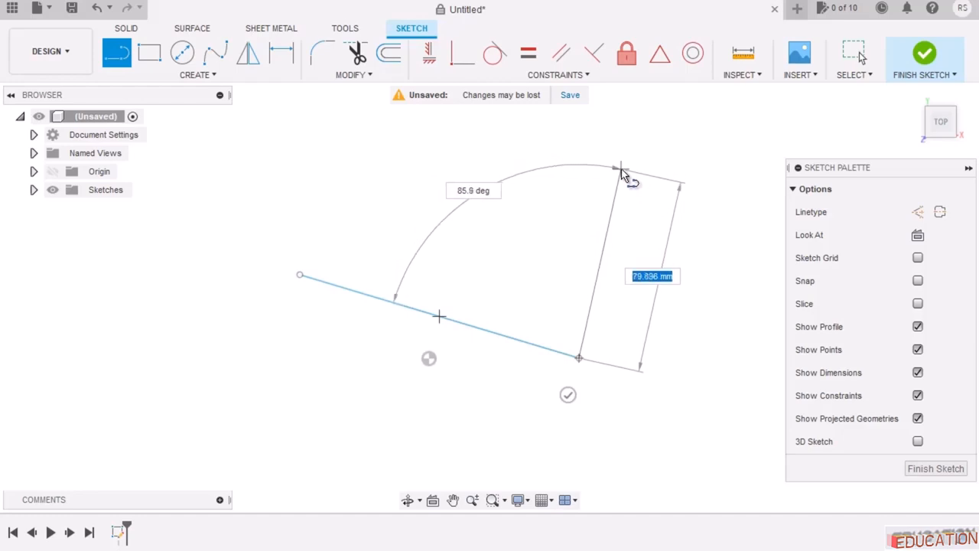
click(616, 165)
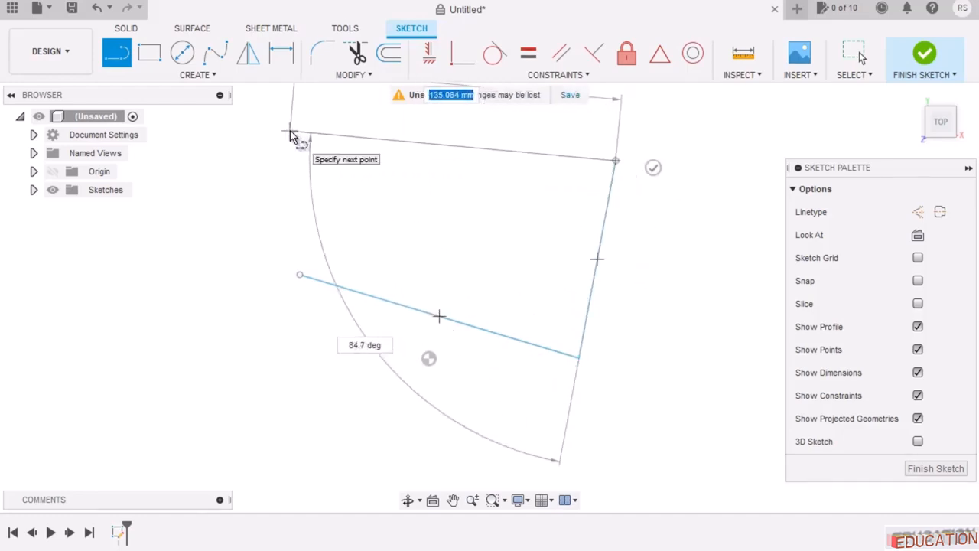
click(290, 133)
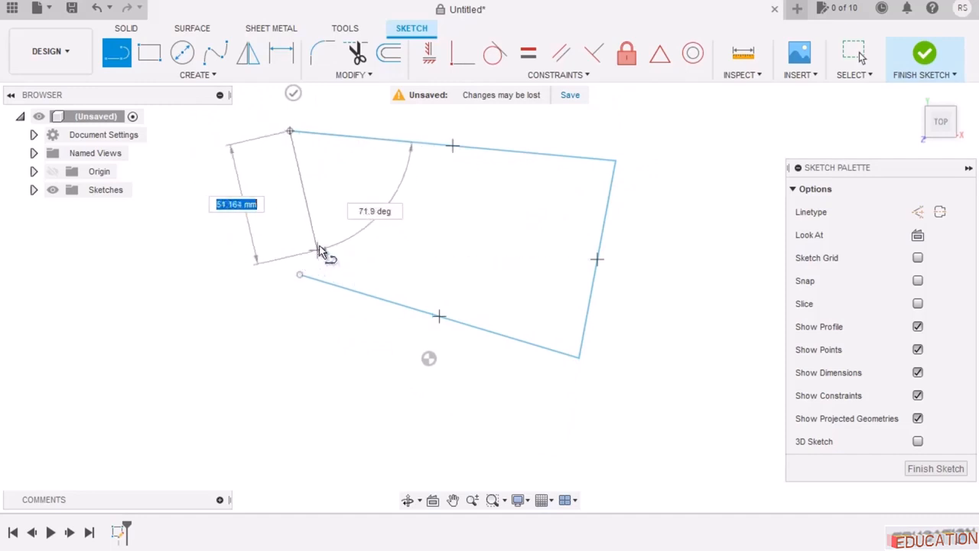
click(320, 240)
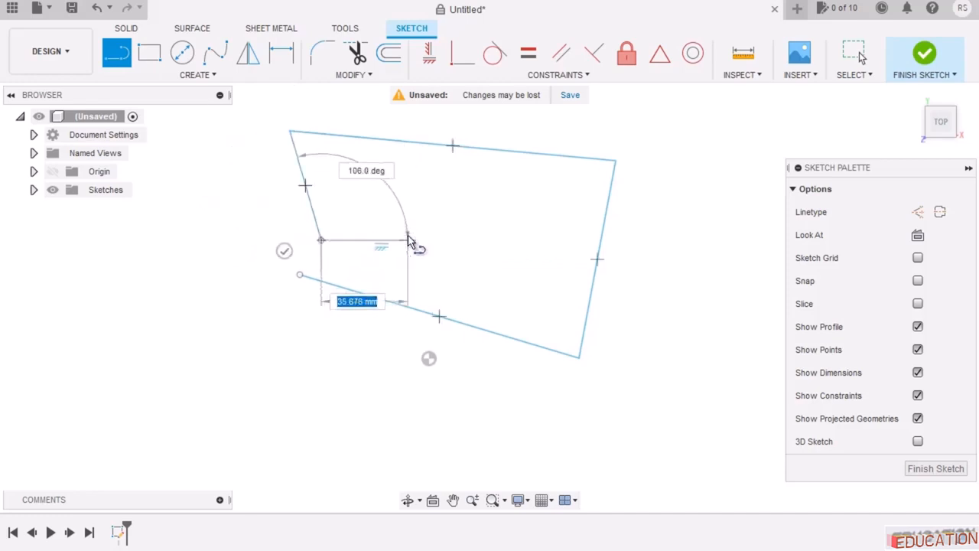
key(Escape)
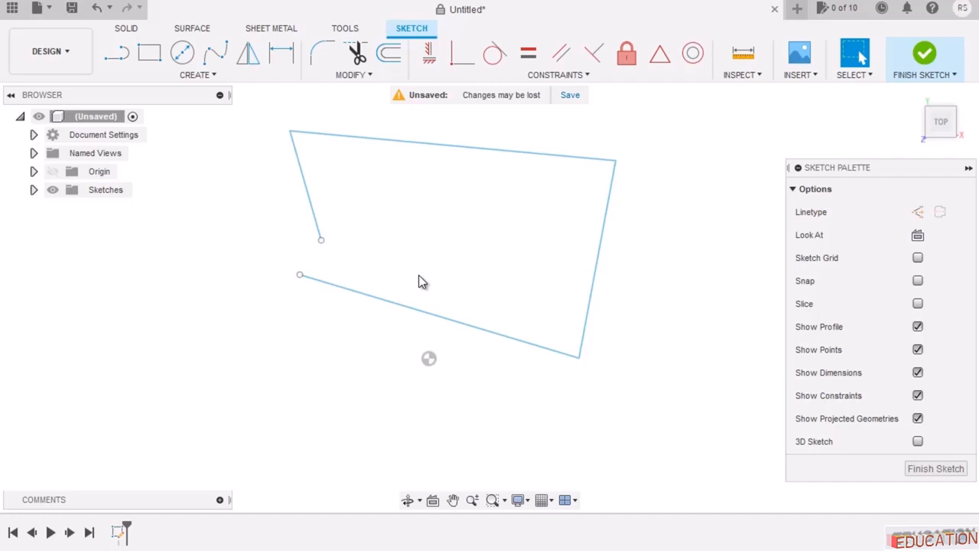
Move the outline's two open endpoints further left, leaving them about 20 mm apart.
mouse_move(300, 277)
mouse_down()
mouse_move(298, 315)
mouse_move(354, 418)
mouse_move(450, 411)
mouse_move(292, 341)
mouse_up()
drag(289, 299, 264, 251)
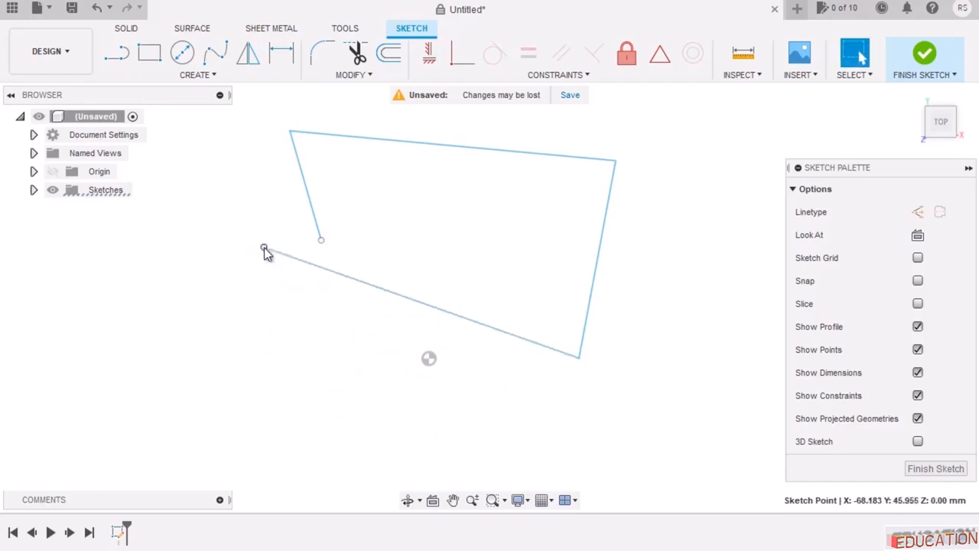
drag(264, 256, 264, 256)
click(248, 304)
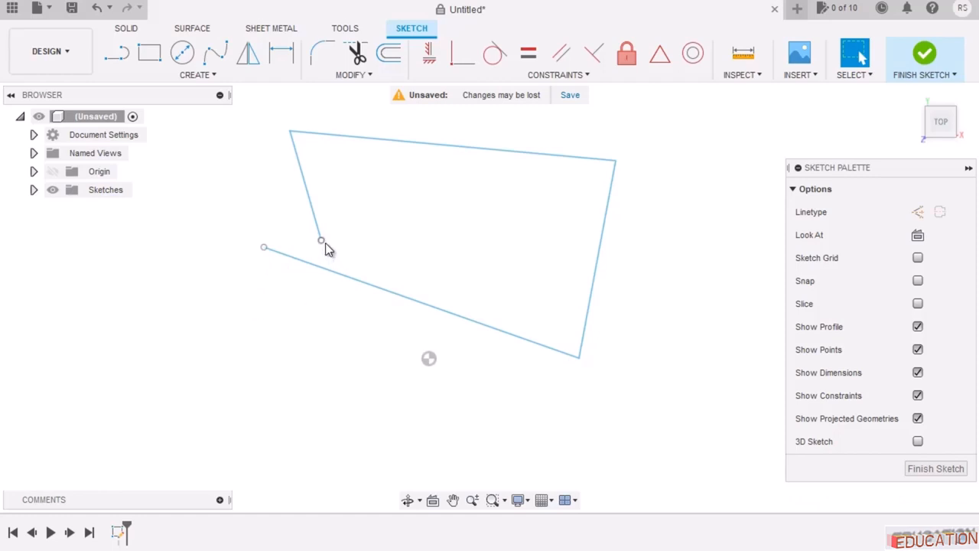
mouse_move(321, 240)
mouse_down()
mouse_move(297, 242)
mouse_move(236, 191)
mouse_move(217, 218)
mouse_up()
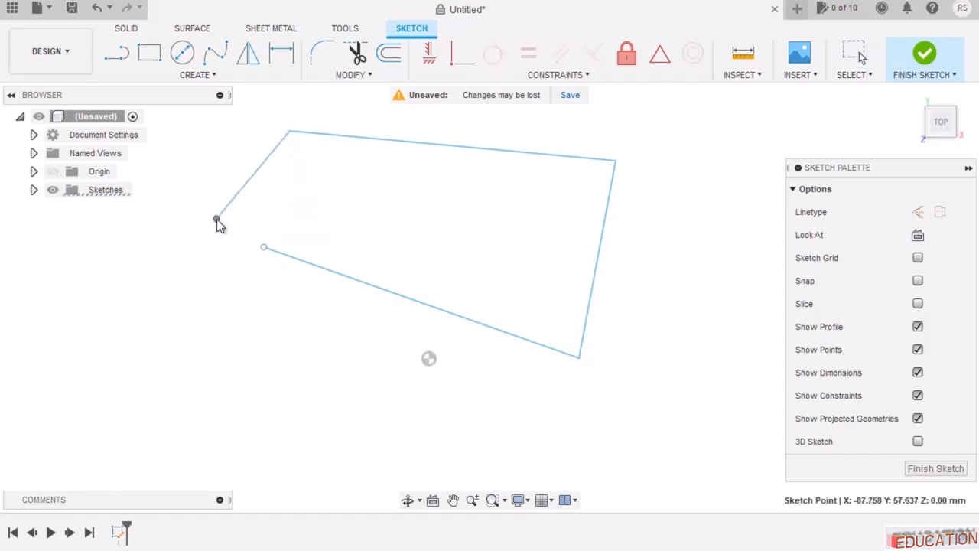
drag(264, 247, 248, 258)
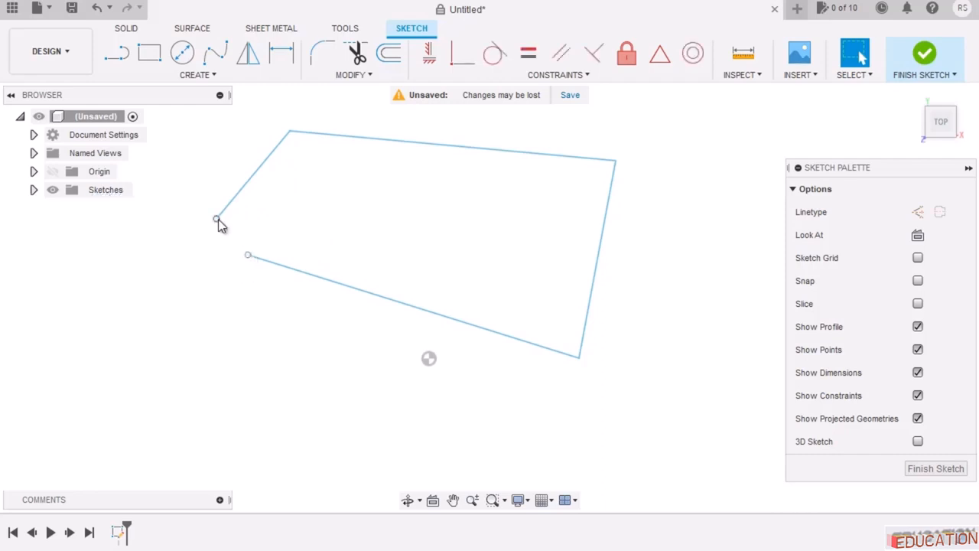
Close the outline with a Coincident constraint between the two open endpoints, undoing and redoing the constraint once.
click(216, 218)
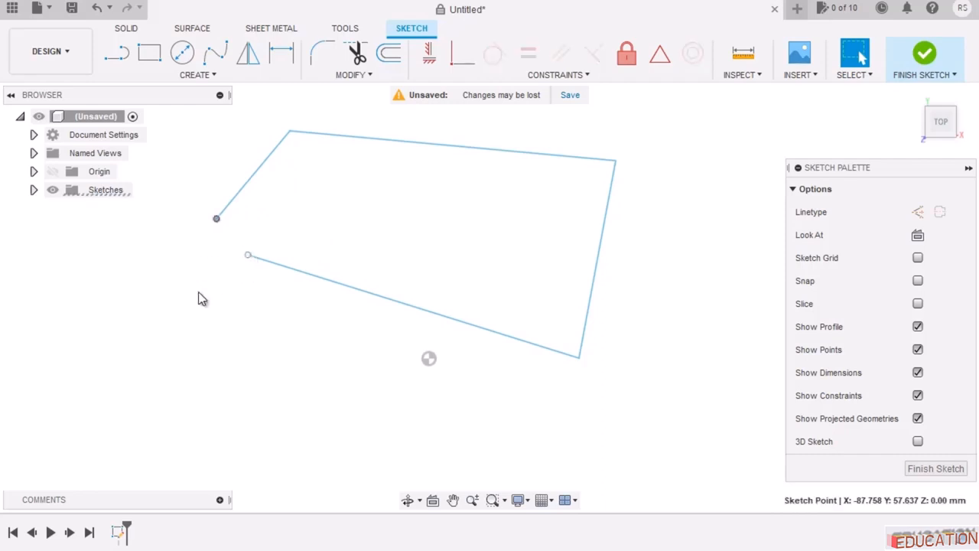
shift+click(247, 256)
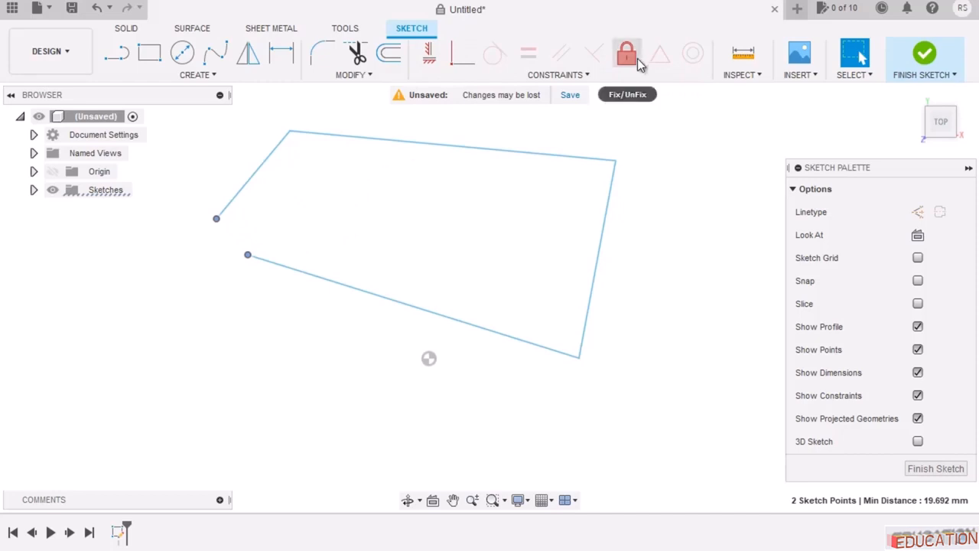
click(459, 61)
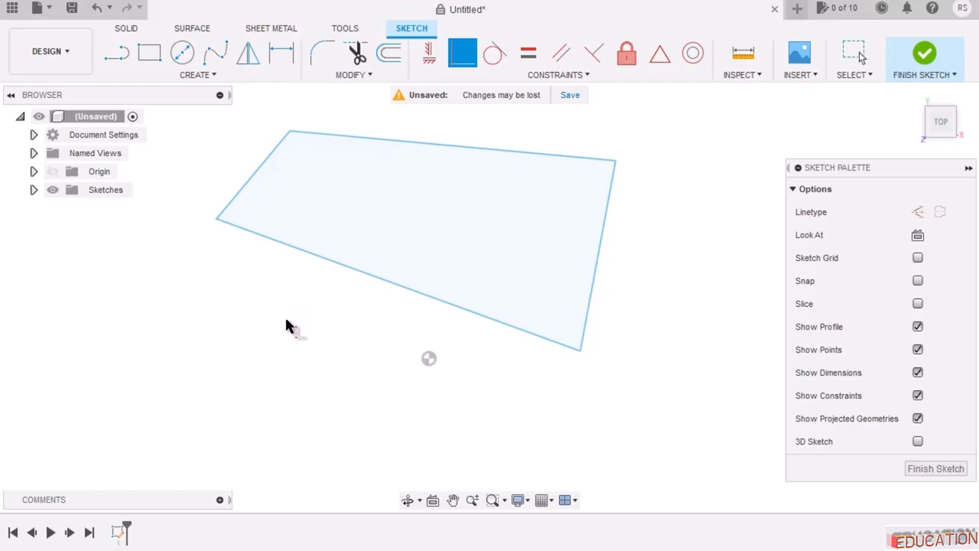
key(Escape)
key(ctrl+z)
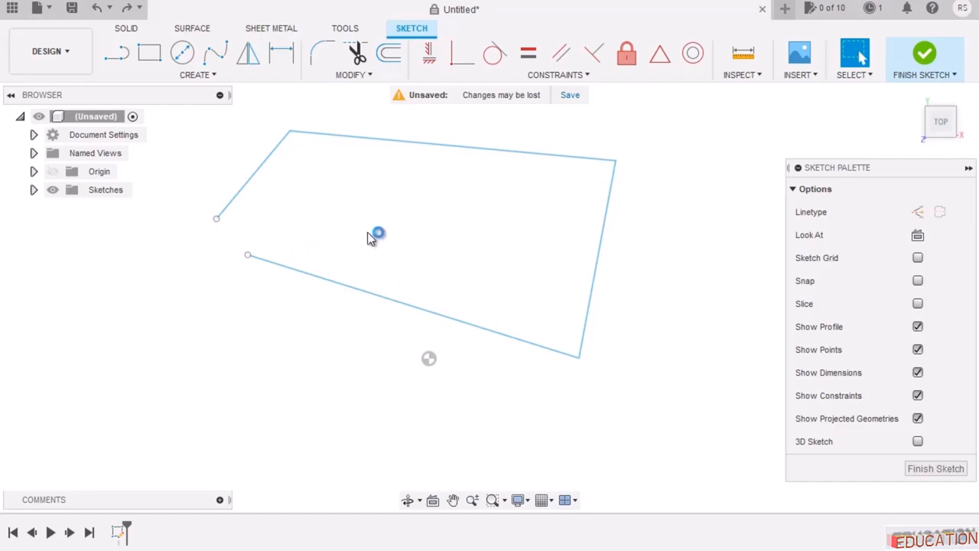
click(130, 9)
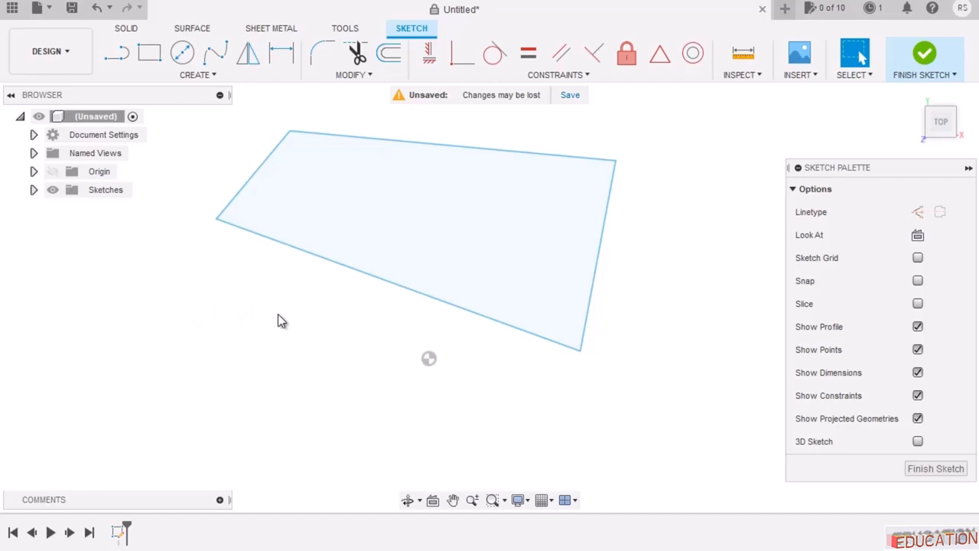
Constrain the long lower line of the outline to be horizontal.
click(374, 278)
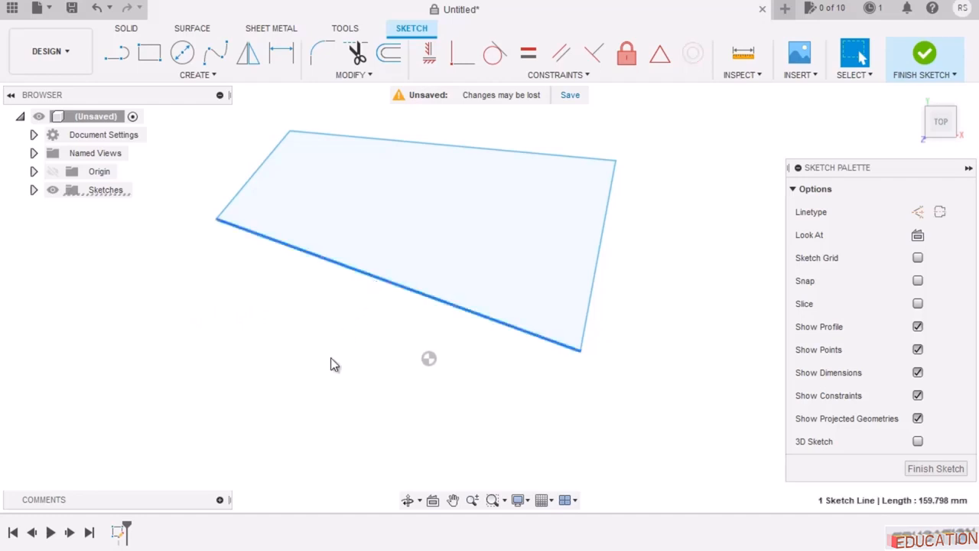
click(426, 58)
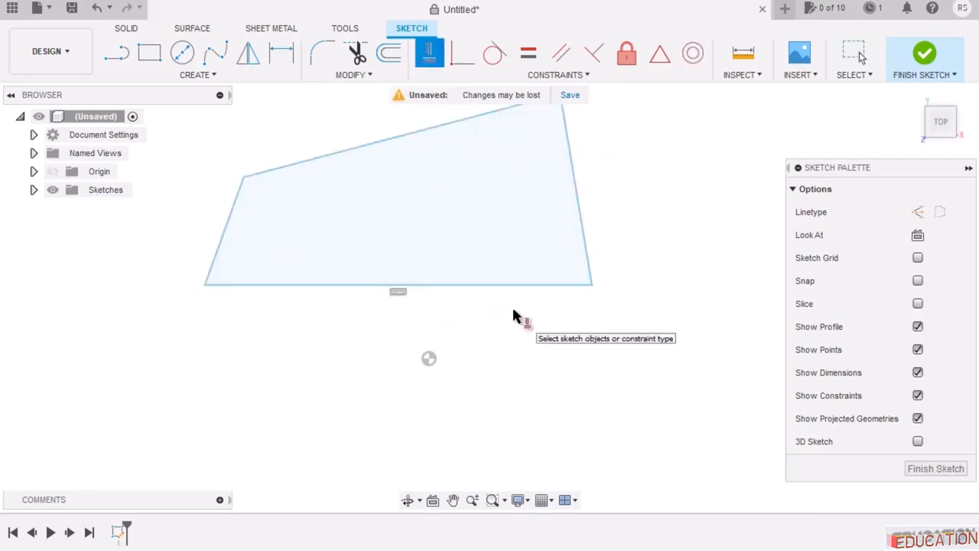
key(Escape)
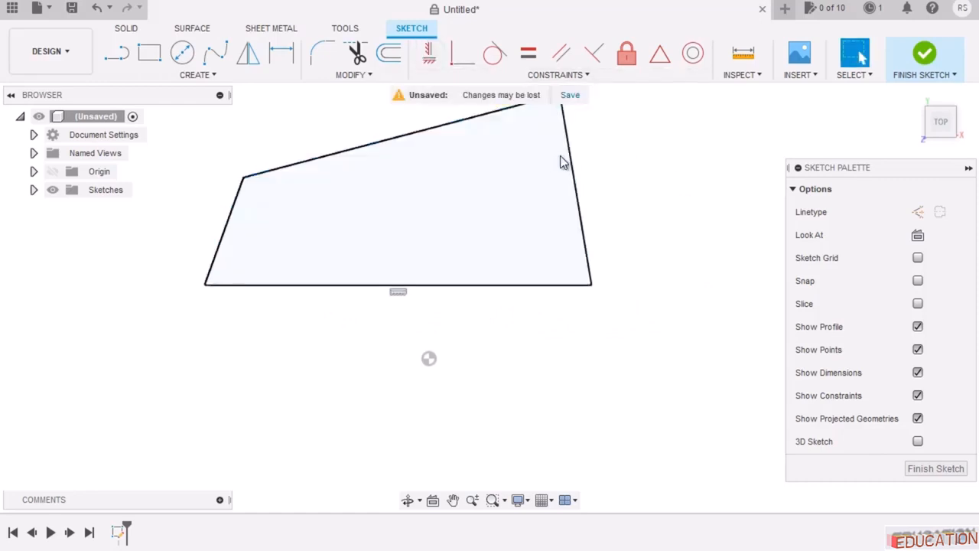
Constrain the right side line of the outline to be vertical.
scroll(544, 448, down, 2)
scroll(475, 243, up, 2)
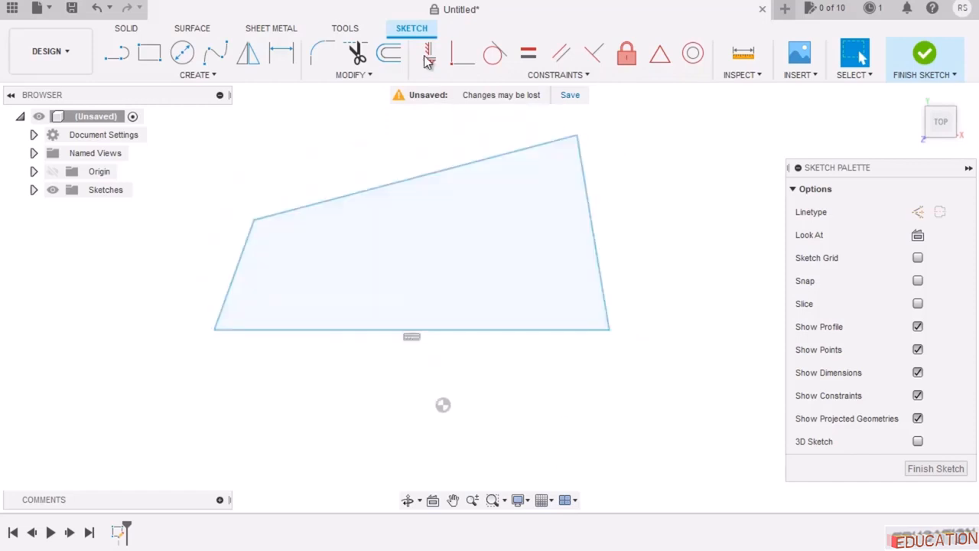
click(427, 56)
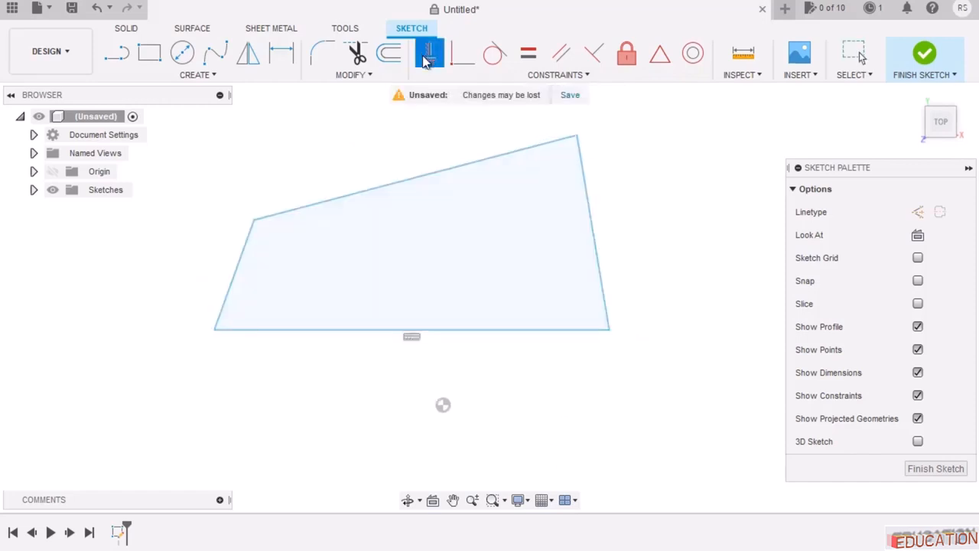
click(594, 229)
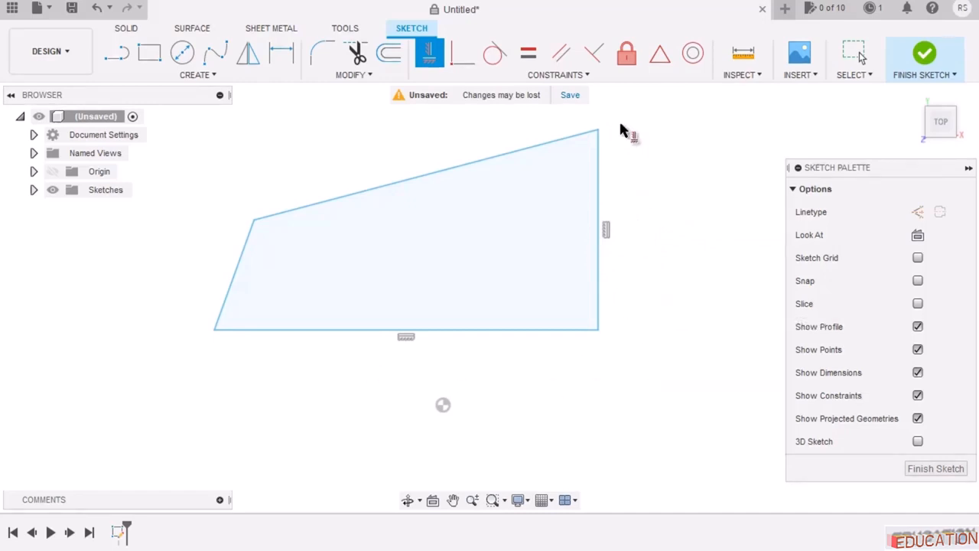
key(Escape)
click(429, 52)
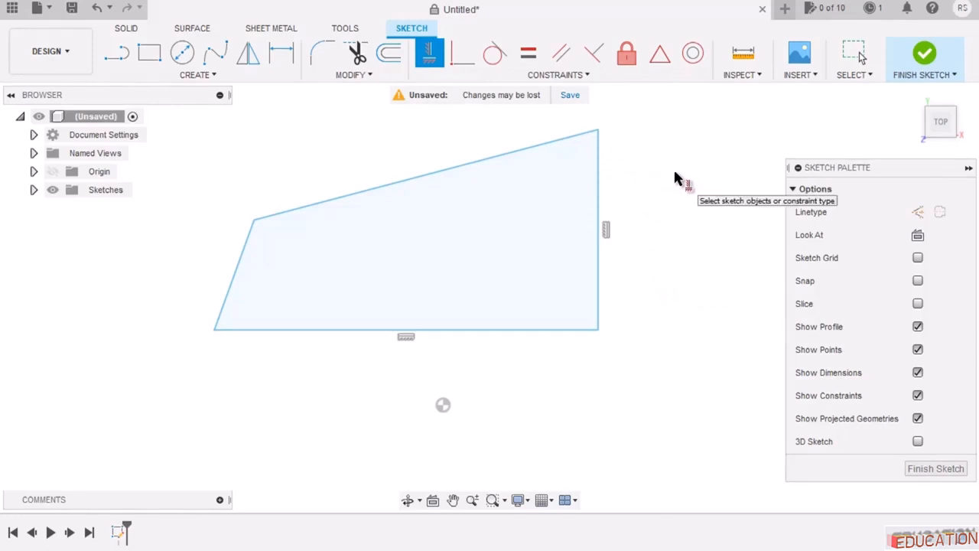
key(Escape)
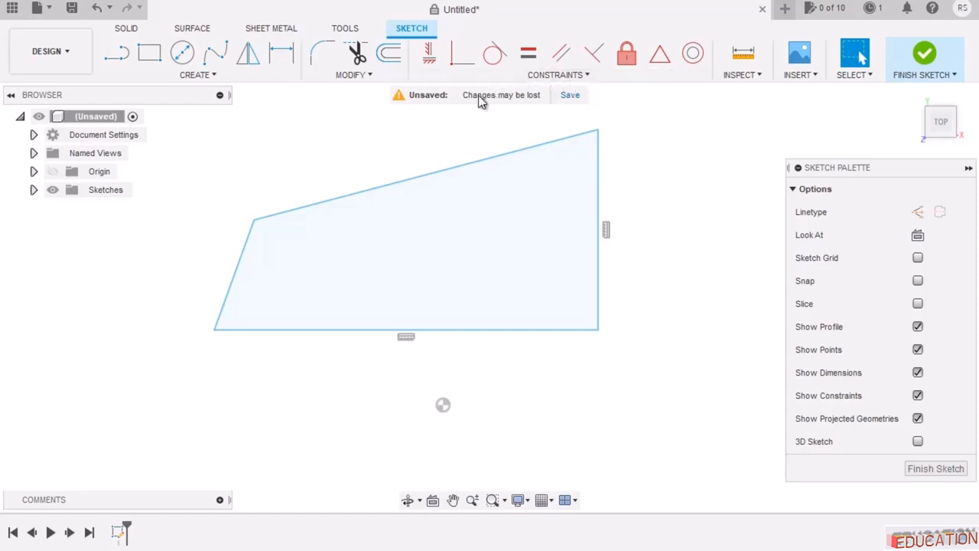
Apply a Perpendicular constraint between the vertical right side and the slanted upper line.
click(594, 55)
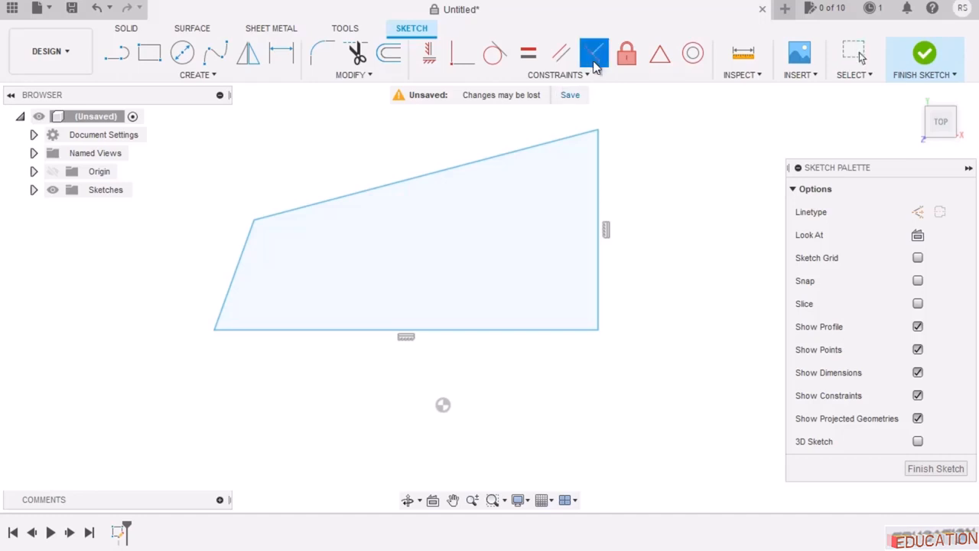
click(600, 175)
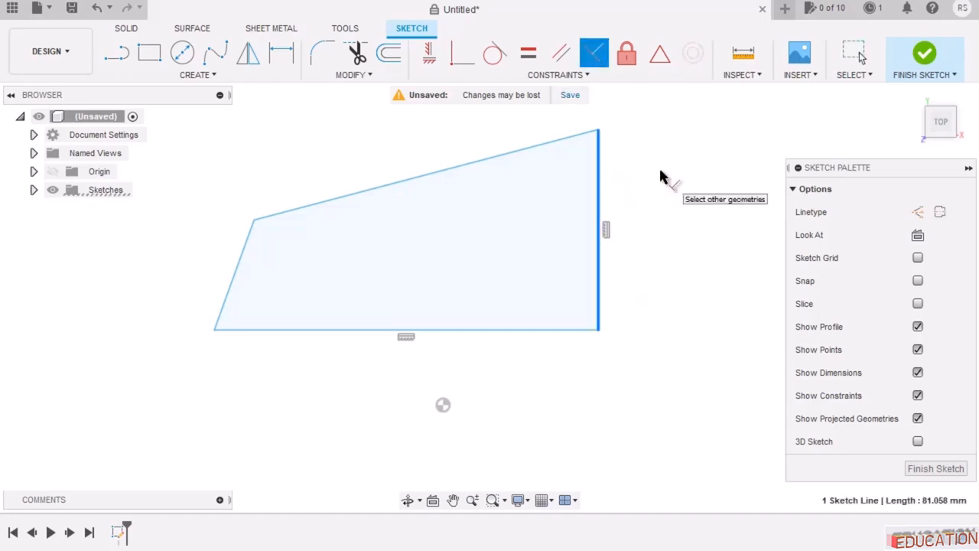
click(574, 136)
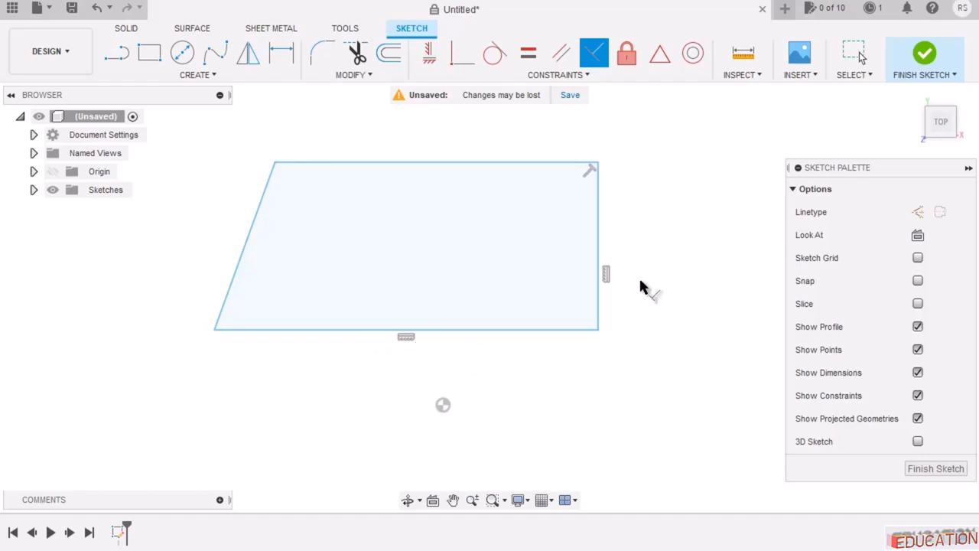
click(429, 55)
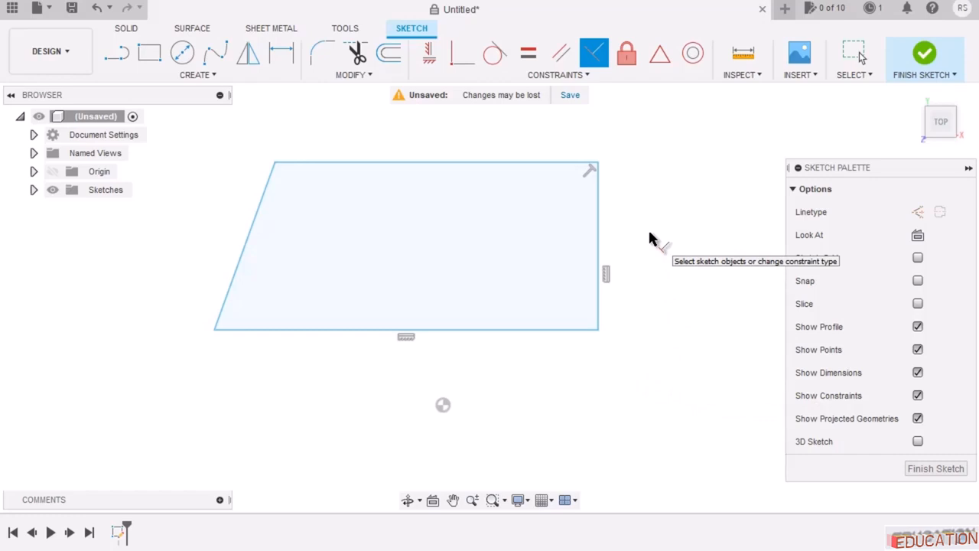
Apply a Parallel constraint between the slanted left side and the vertical right side.
click(563, 56)
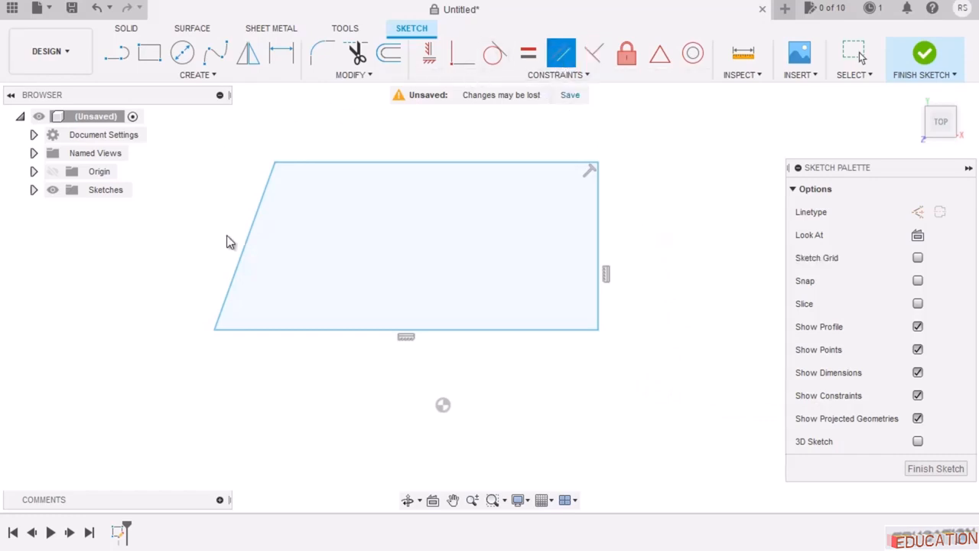
click(246, 246)
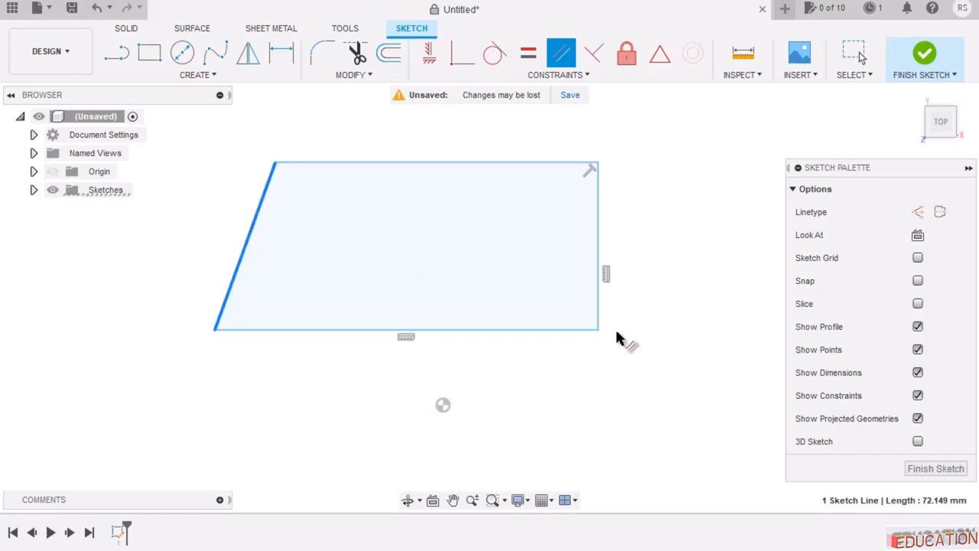
click(597, 234)
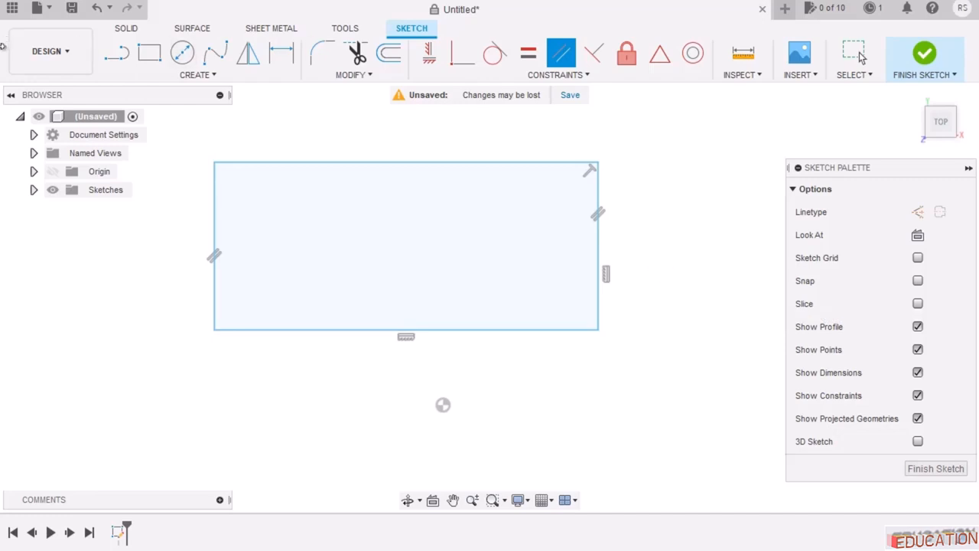
Dimension the right side line of the rectangle and set its length to 50 mm.
click(278, 54)
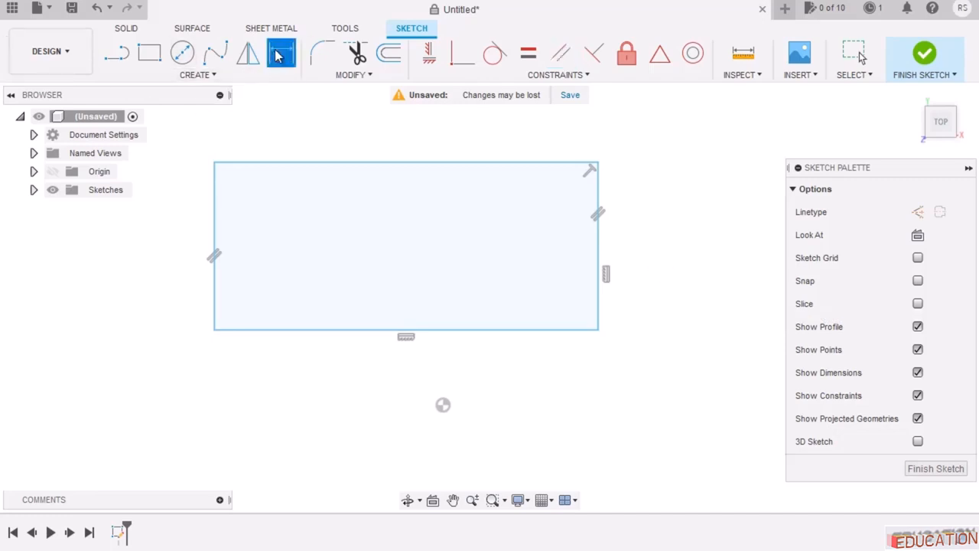
click(601, 258)
click(663, 246)
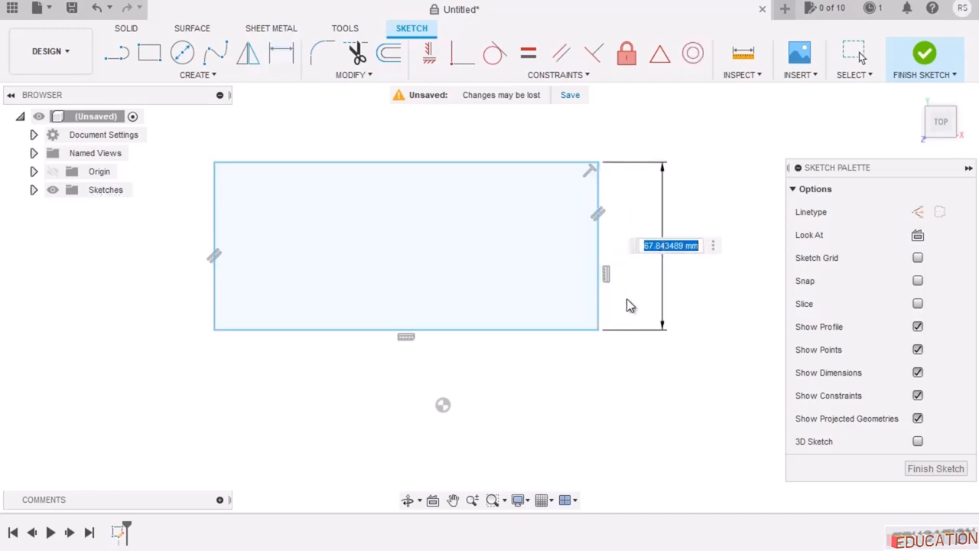
text(50)
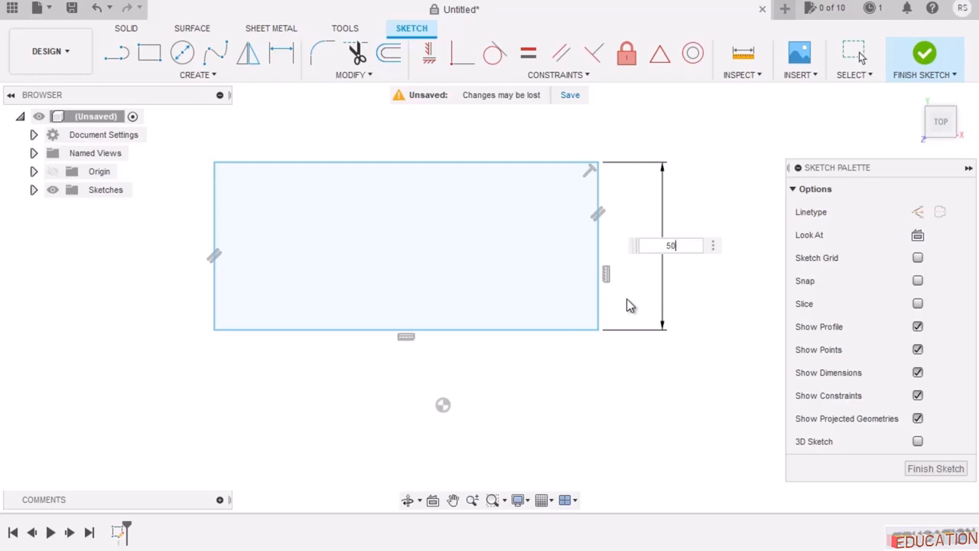
key(Return)
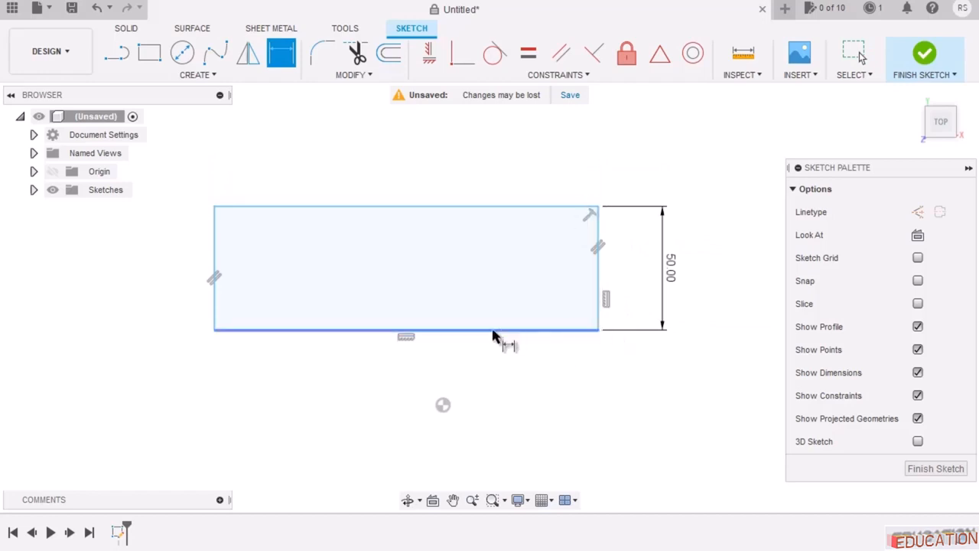
Dimension the lower horizontal line of the rectangle, set its length to 100 mm, and exit the Dimension tool.
click(454, 330)
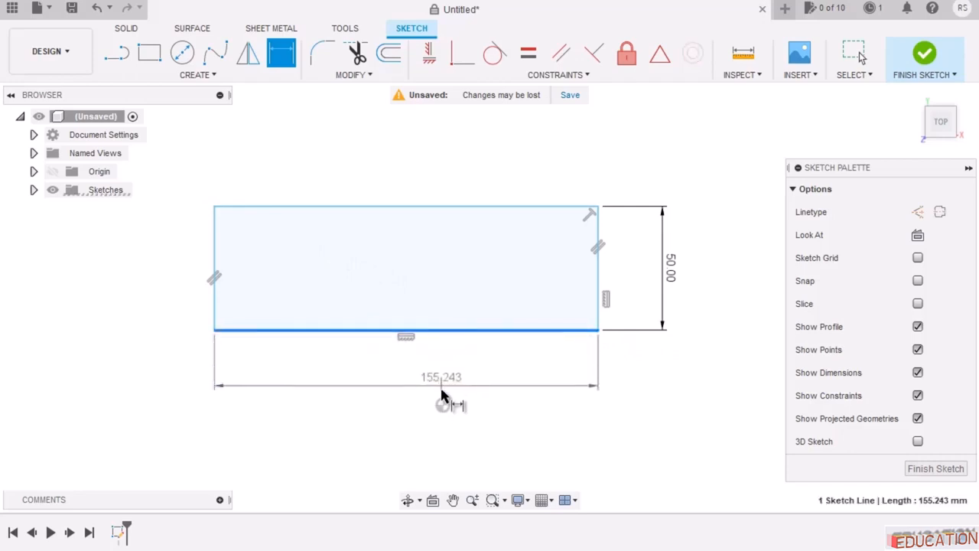
click(439, 392)
text(100)
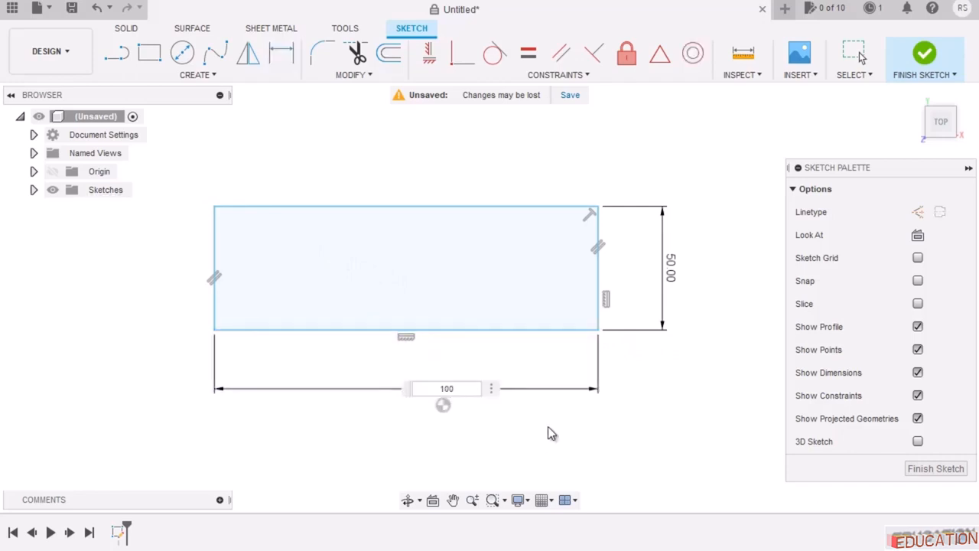
key(Return)
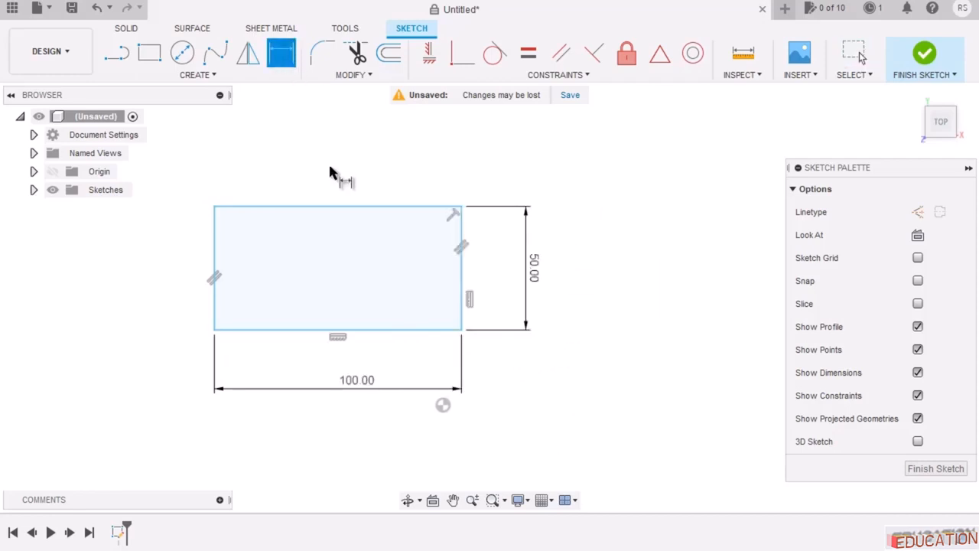
key(Escape)
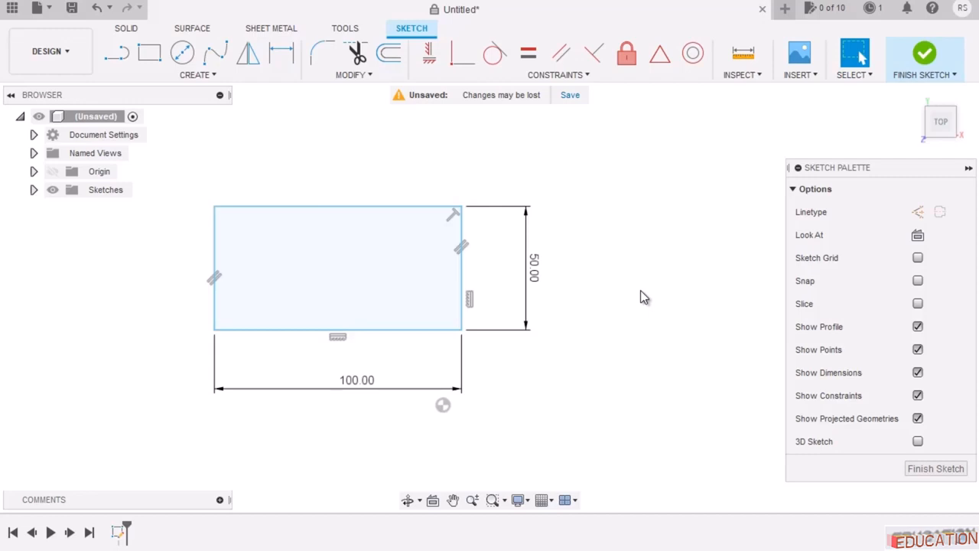
Move the dimensioned rectangle around the sketch by its lower line to test whether its position is still free.
click(399, 330)
mouse_move(392, 338)
mouse_down()
mouse_move(413, 343)
mouse_move(494, 324)
mouse_move(525, 288)
mouse_move(525, 354)
mouse_move(442, 358)
mouse_move(430, 306)
mouse_move(479, 305)
mouse_move(490, 343)
mouse_move(354, 344)
mouse_move(437, 275)
mouse_move(551, 428)
mouse_move(408, 406)
mouse_move(431, 289)
mouse_move(546, 454)
mouse_move(415, 400)
mouse_move(410, 301)
mouse_up()
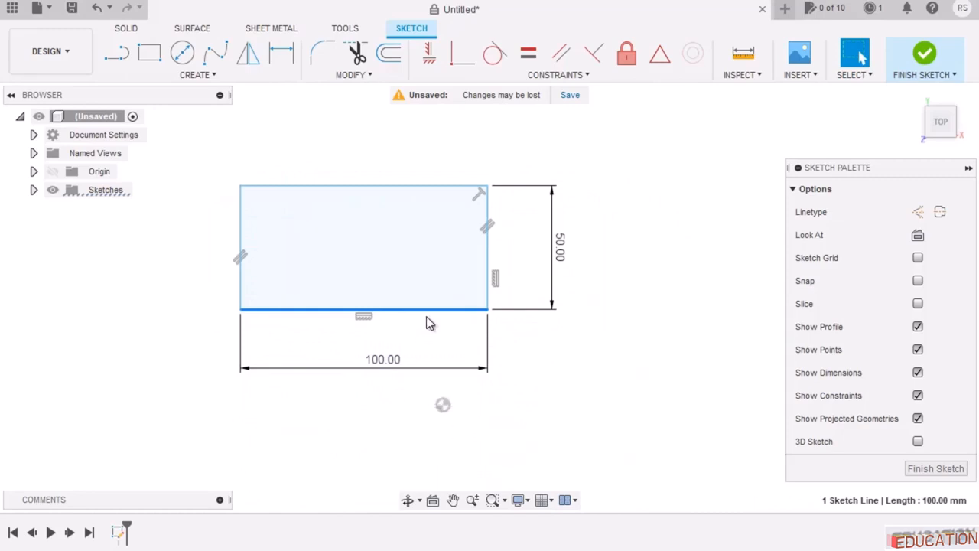
drag(426, 311, 443, 321)
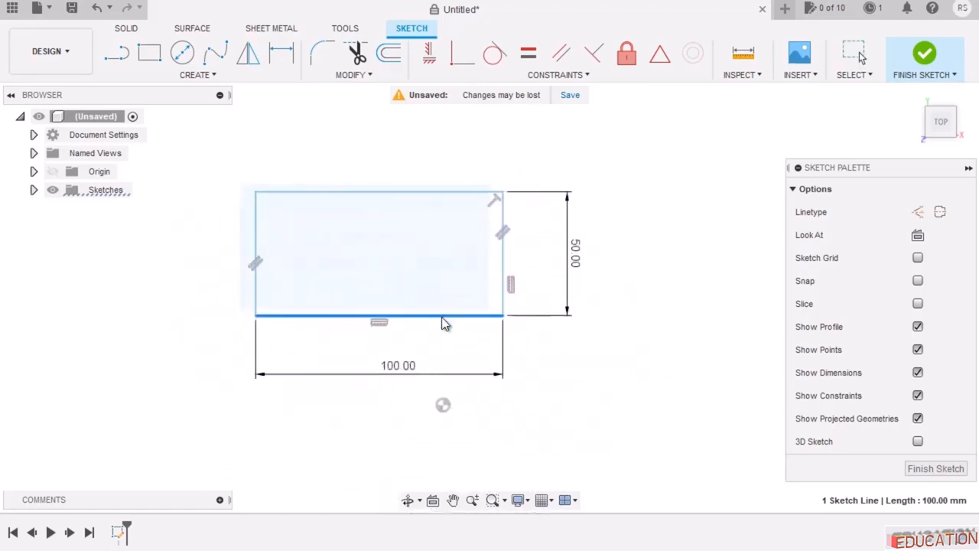
click(555, 346)
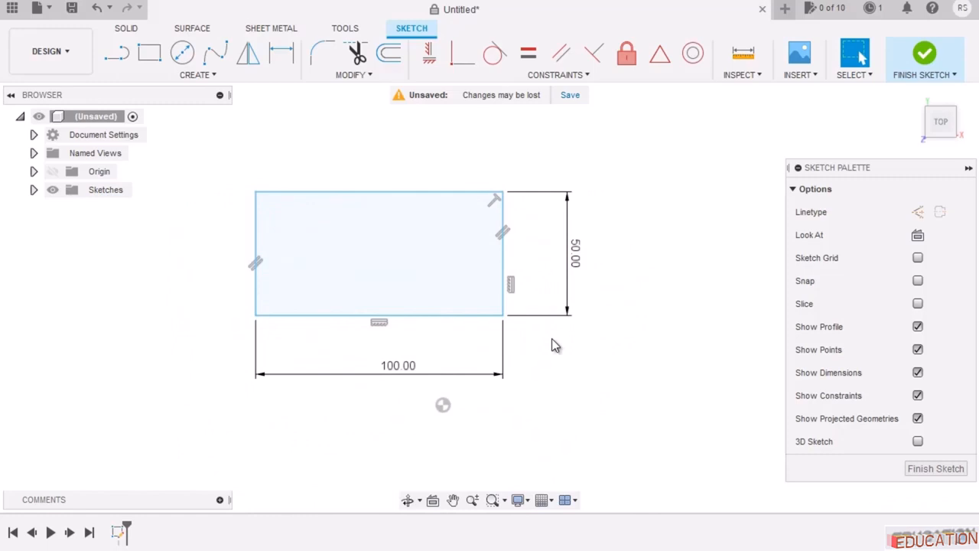
drag(471, 317, 476, 460)
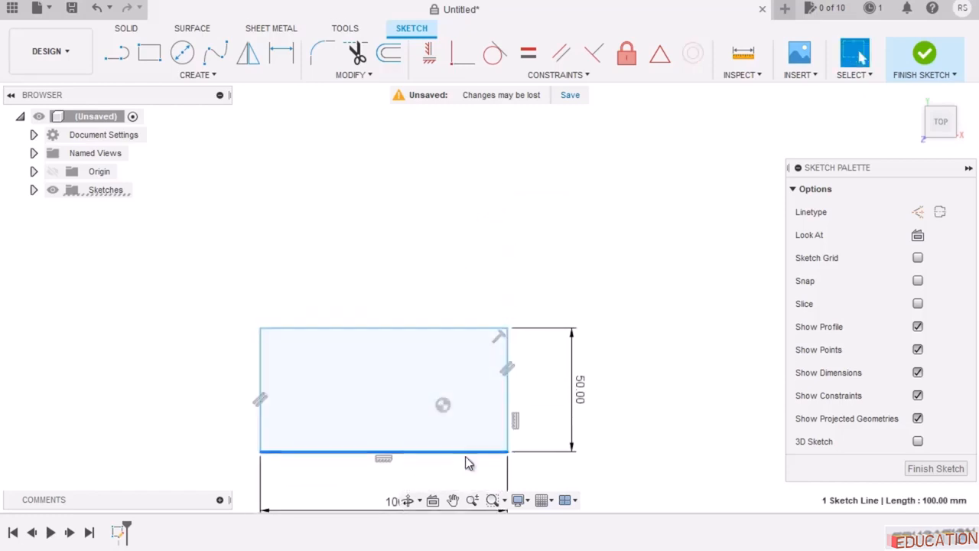
drag(468, 463, 470, 389)
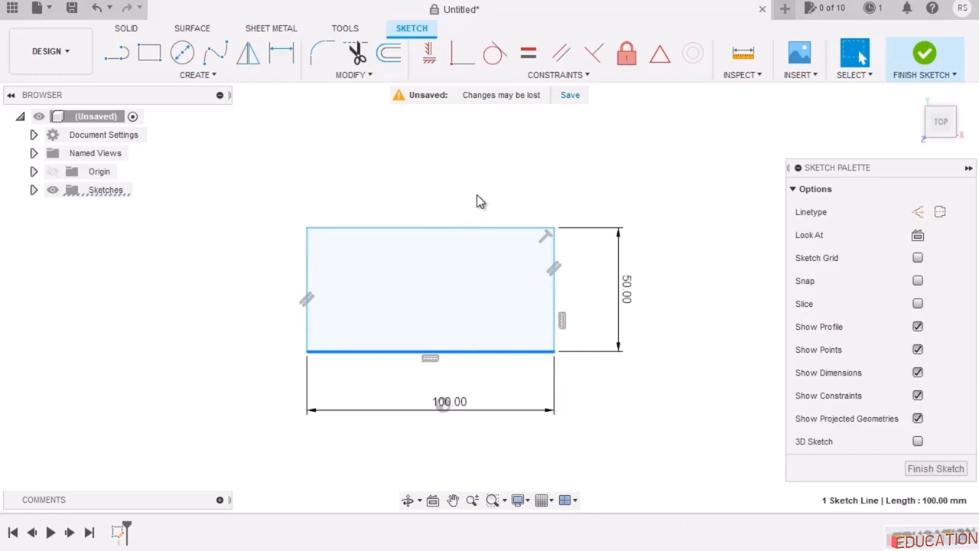
scroll(489, 263, down, 1)
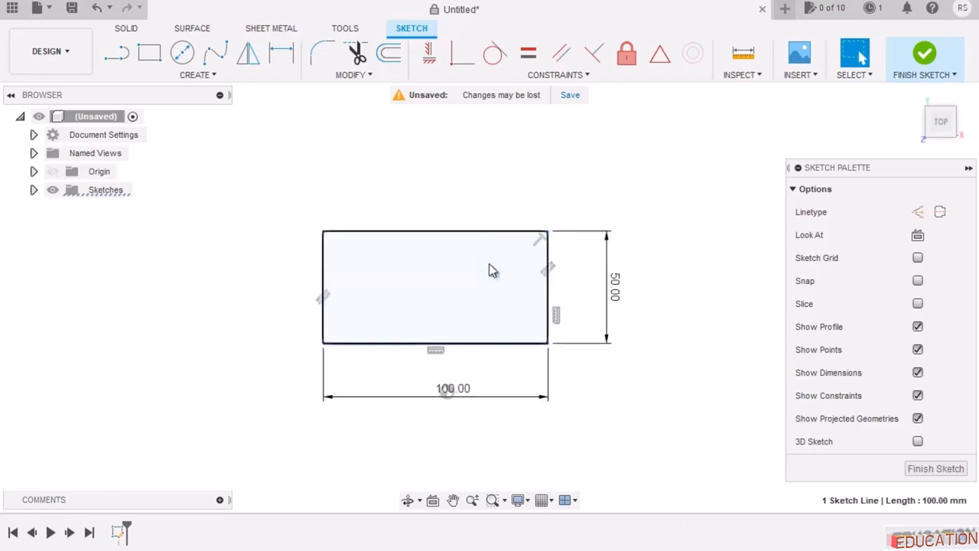
scroll(490, 269, down, 3)
scroll(492, 272, up, 2)
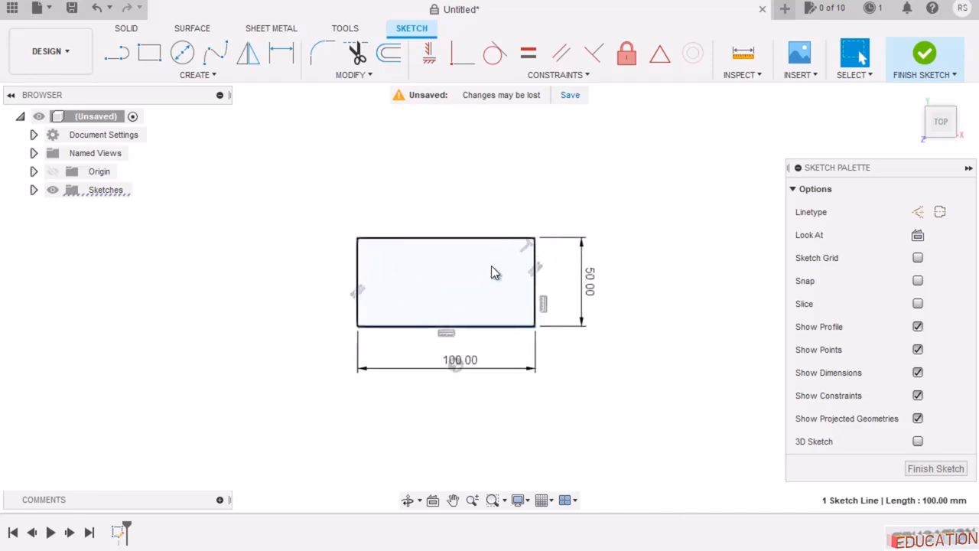
scroll(492, 270, down, 2)
scroll(490, 277, down, 2)
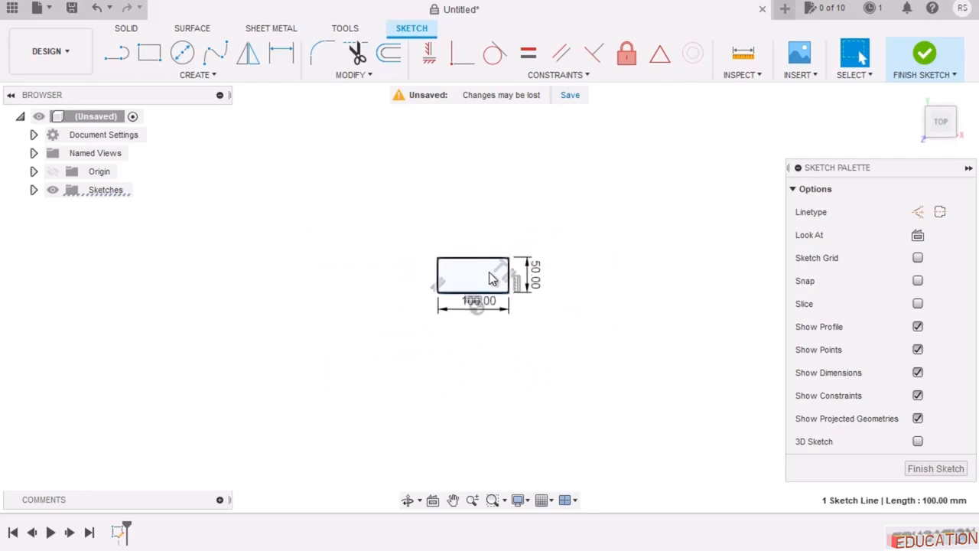
scroll(490, 277, up, 5)
scroll(490, 275, down, 2)
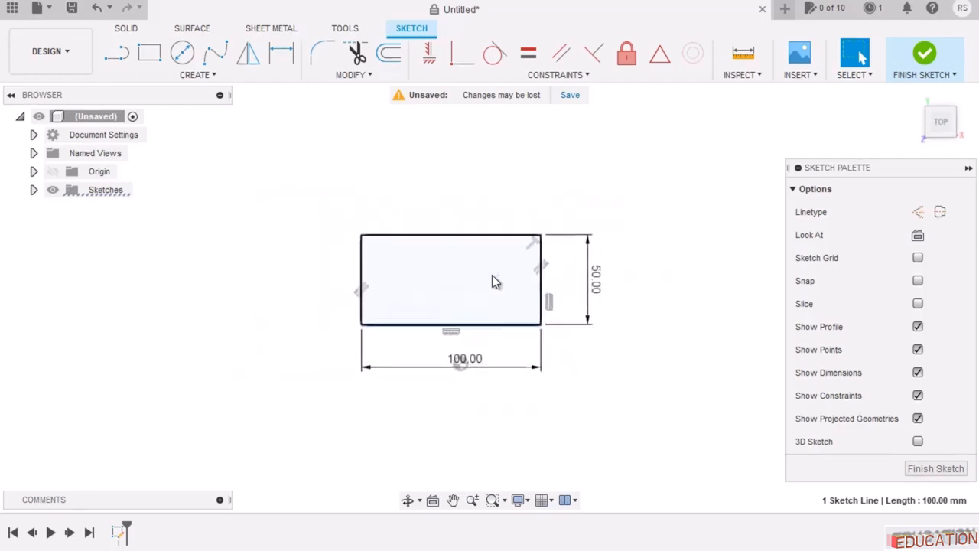
scroll(493, 282, up, 2)
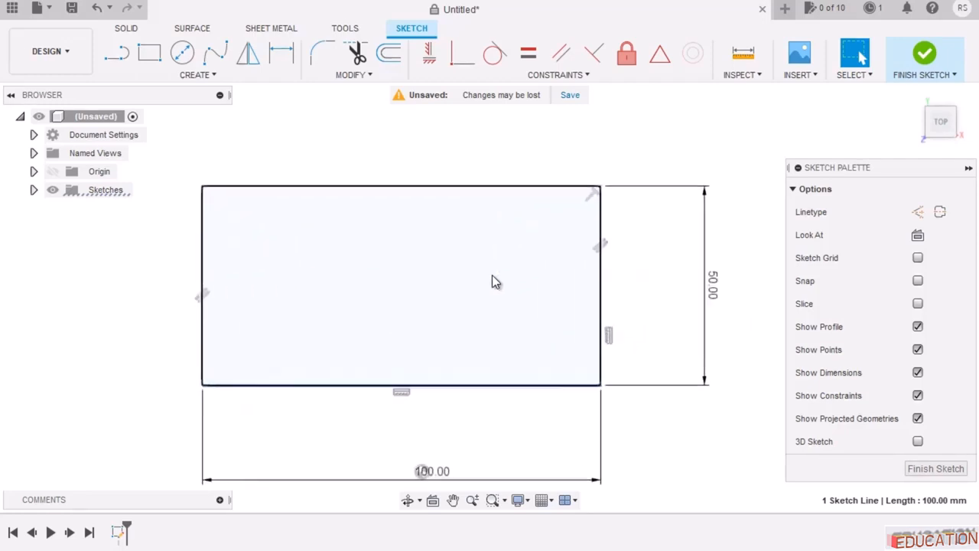
scroll(493, 282, down, 2)
scroll(493, 282, up, 2)
scroll(494, 281, up, 1)
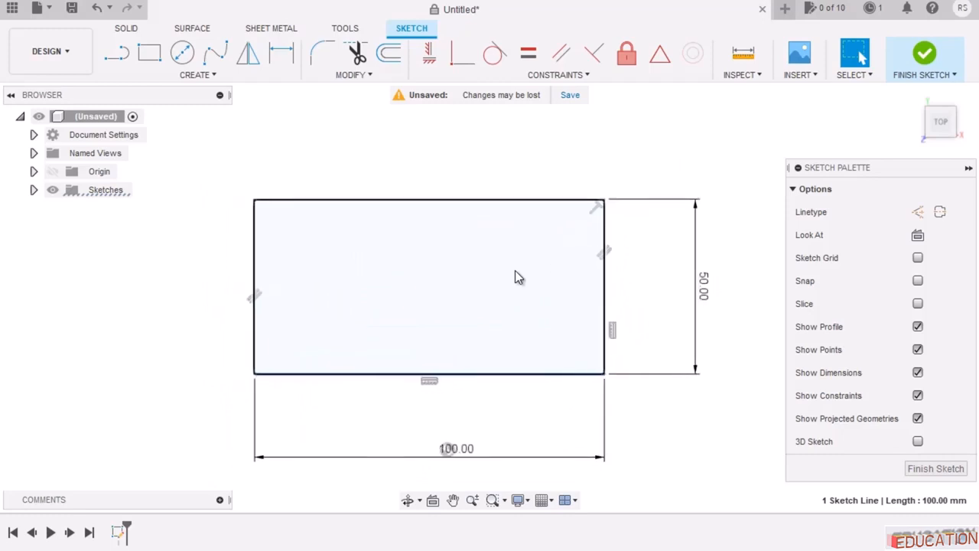
Move the rectangle down by its lower line until it surrounds the origin point.
mouse_move(516, 275)
middle_down()
mouse_move(437, 275)
mouse_move(446, 221)
mouse_move(515, 212)
mouse_move(527, 265)
mouse_move(487, 256)
mouse_move(491, 234)
mouse_move(512, 268)
mouse_move(470, 234)
mouse_move(529, 230)
mouse_move(511, 267)
mouse_move(467, 227)
mouse_move(499, 215)
middle_up()
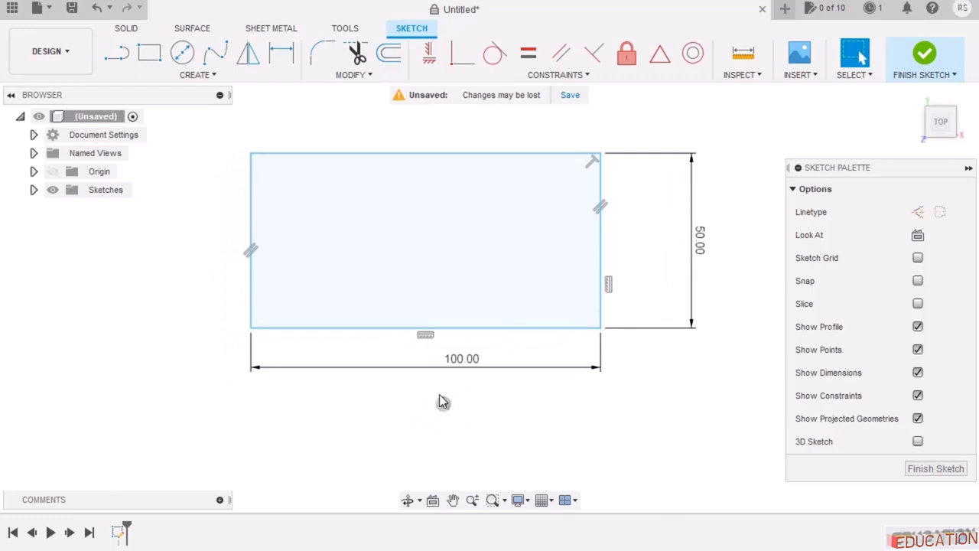
scroll(442, 401, down, 3)
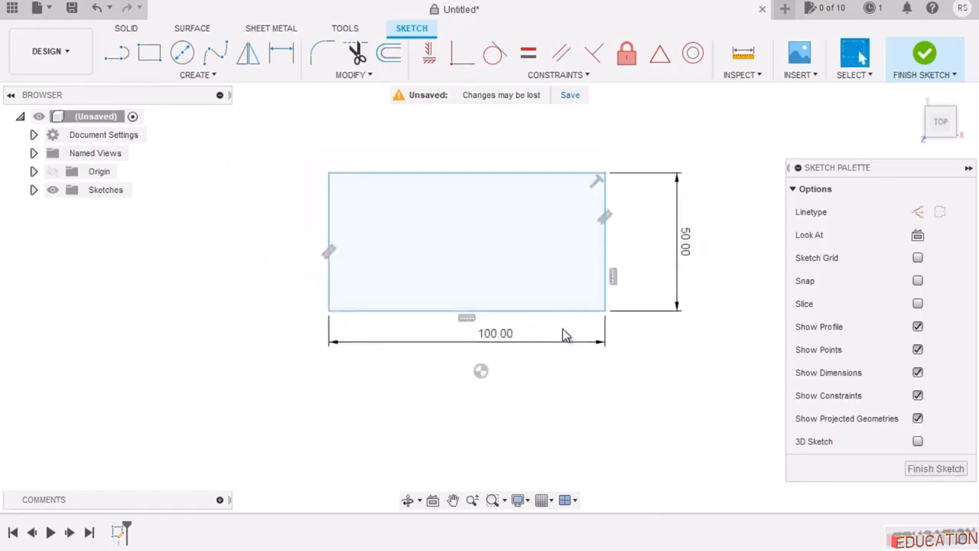
click(541, 311)
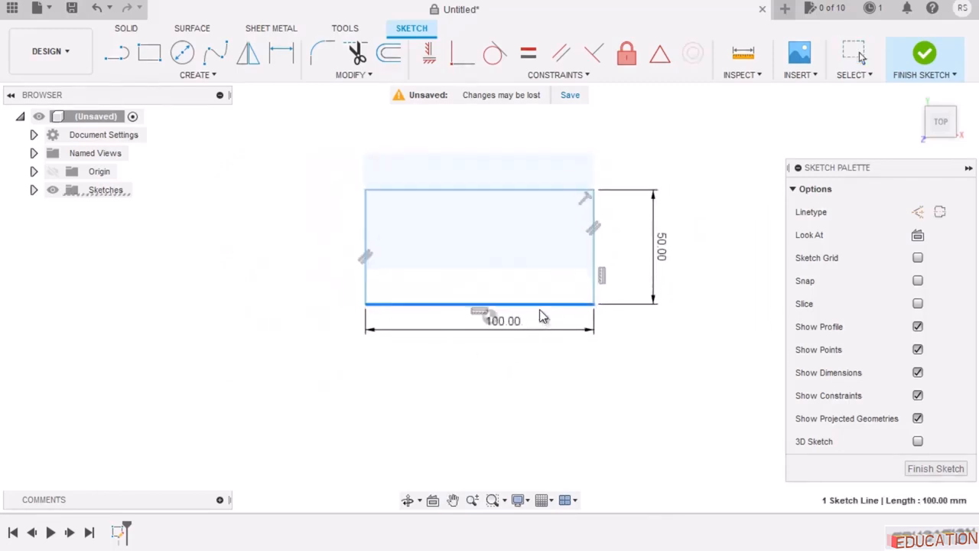
mouse_move(542, 316)
mouse_down()
mouse_move(535, 357)
mouse_move(547, 372)
mouse_up()
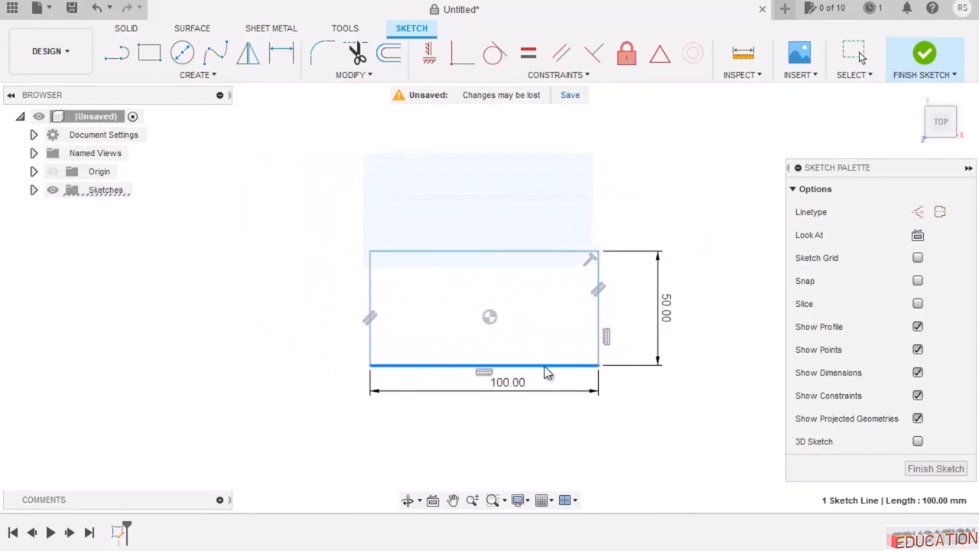
scroll(486, 267, up, 3)
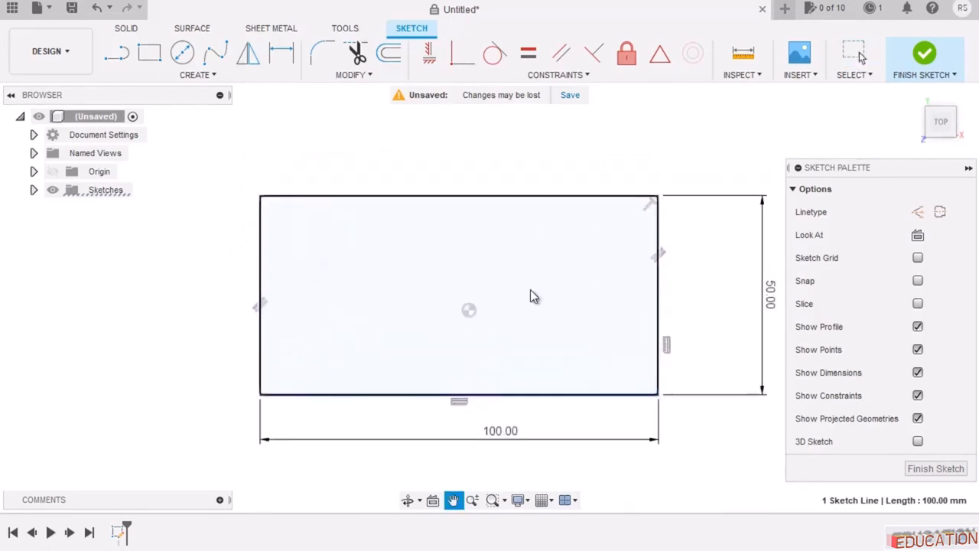
key(Escape)
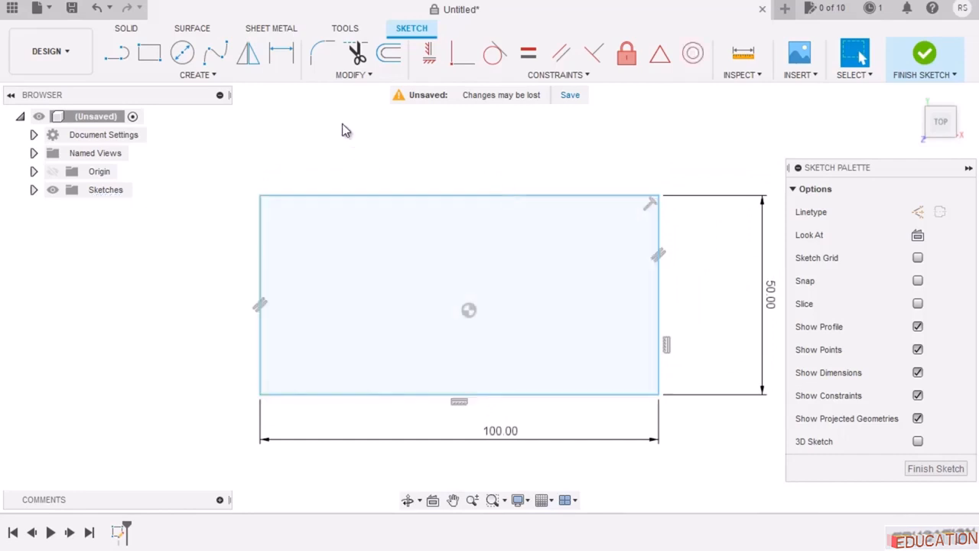
Dimension the horizontal distance from the origin point to the rectangle's right side as 50 mm and exit the Dimension tool.
click(283, 55)
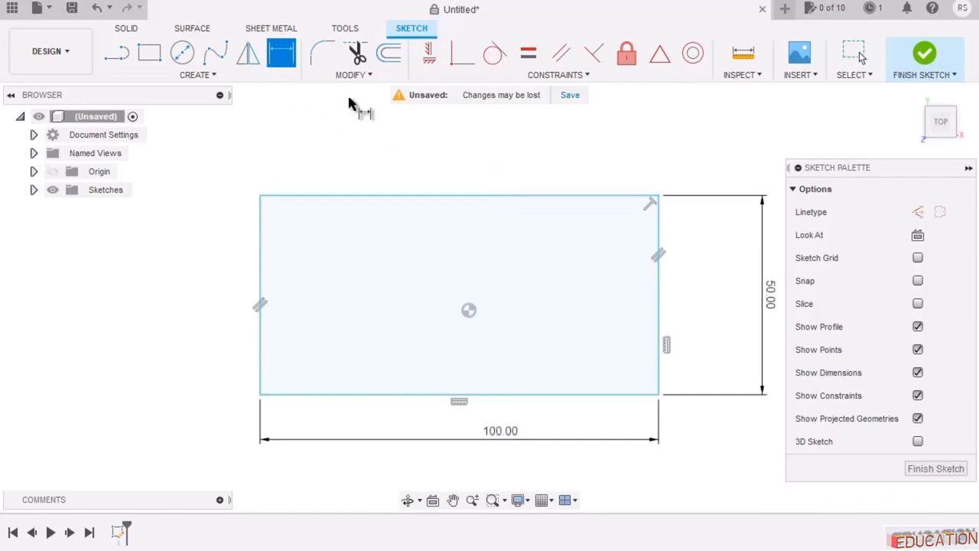
click(469, 311)
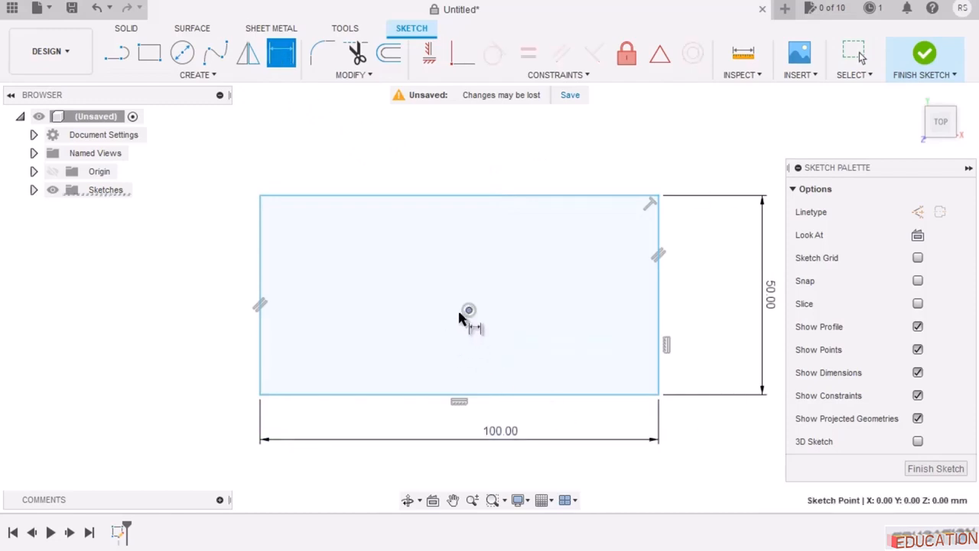
click(657, 309)
click(605, 157)
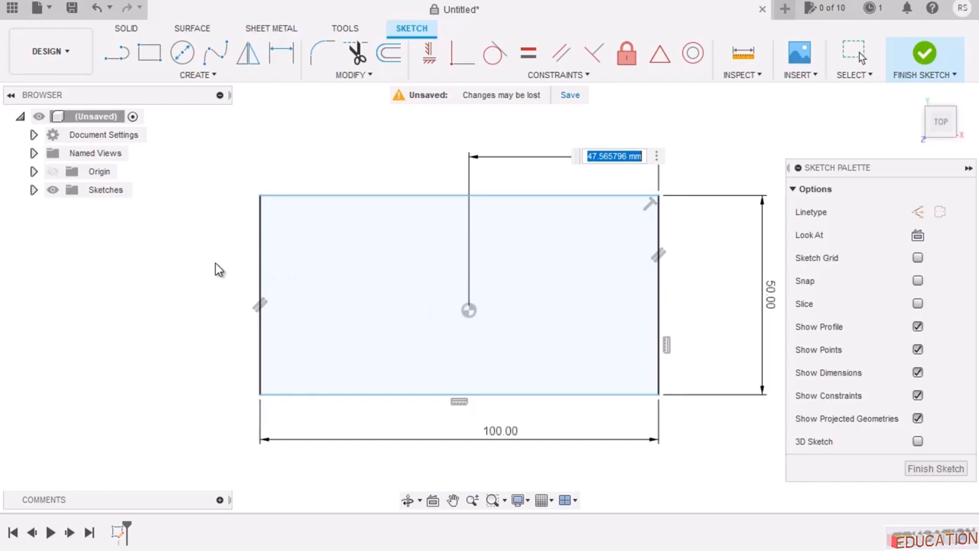
text(50)
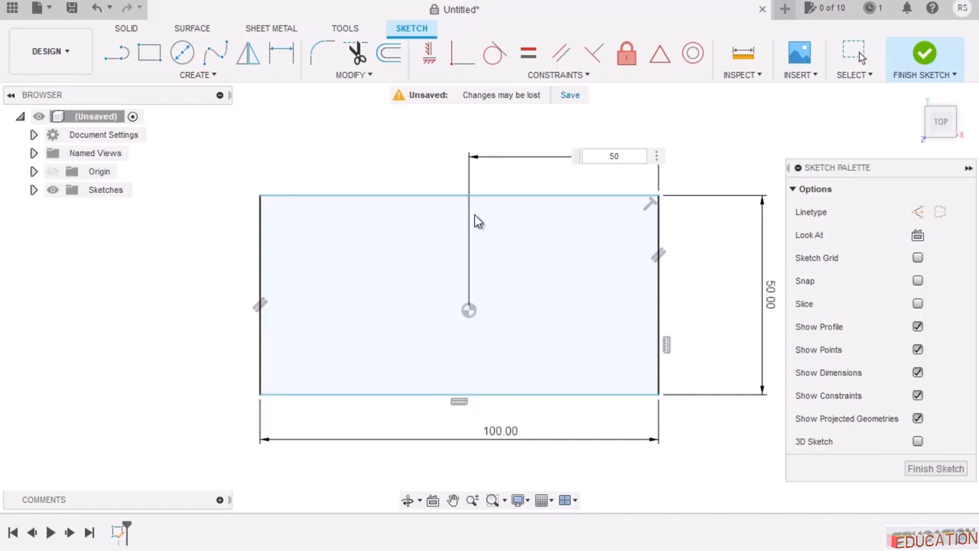
key(Return)
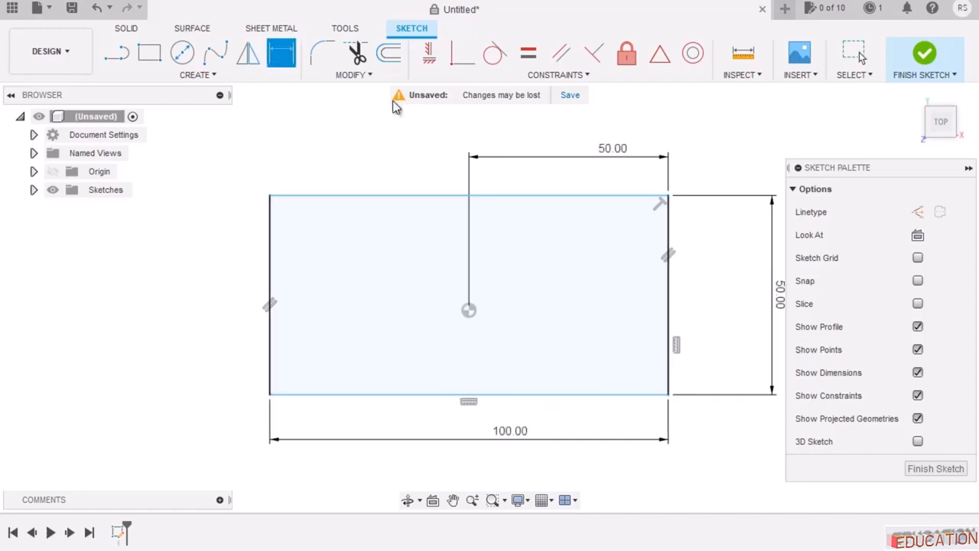
key(Escape)
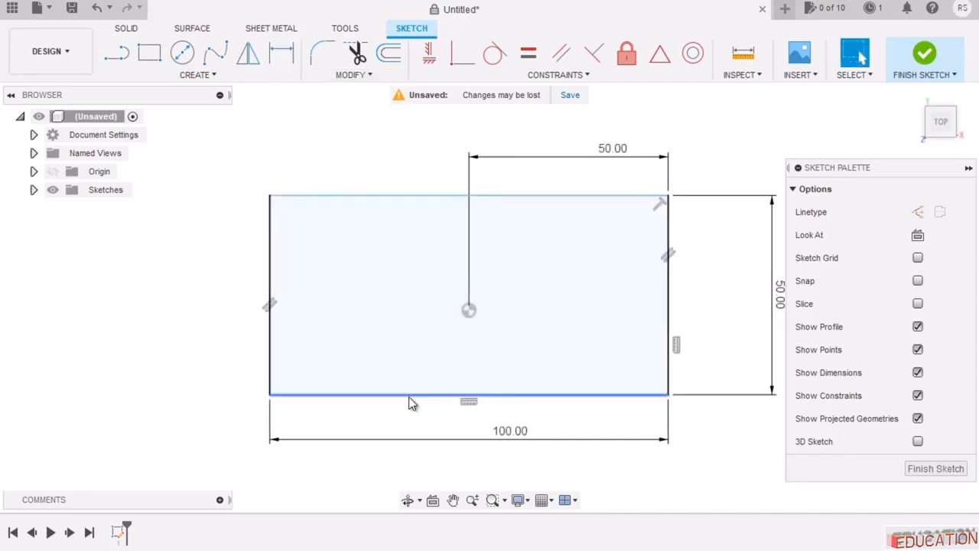
Move the rectangle up and down by its lower line to test its remaining vertical freedom, and clear the selection.
mouse_move(411, 403)
mouse_down()
mouse_move(402, 369)
mouse_move(380, 410)
mouse_move(311, 446)
mouse_move(212, 354)
mouse_move(398, 380)
mouse_move(196, 378)
mouse_move(372, 299)
mouse_move(445, 449)
mouse_move(321, 315)
mouse_move(492, 362)
mouse_move(360, 422)
mouse_move(390, 317)
mouse_move(473, 421)
mouse_move(415, 389)
mouse_move(415, 409)
mouse_move(398, 382)
mouse_up()
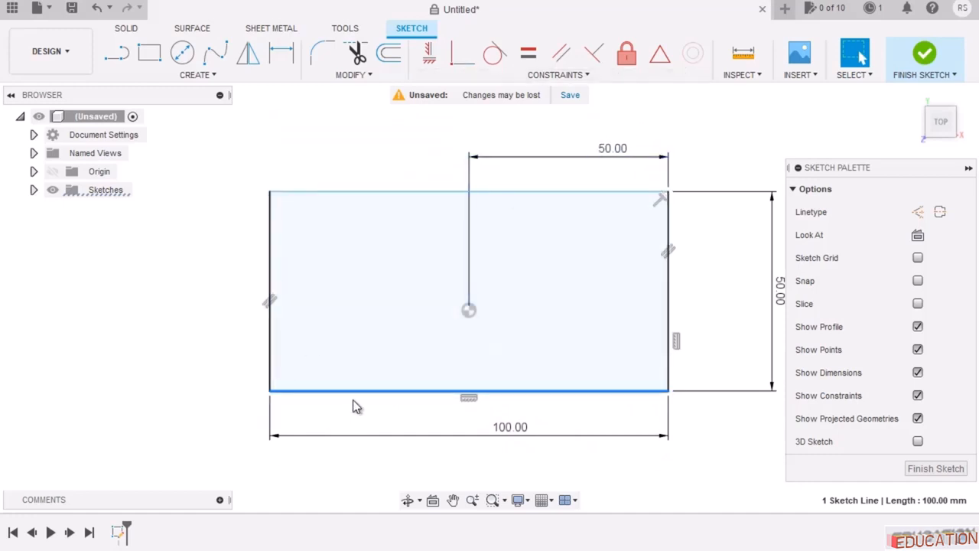
mouse_move(356, 392)
mouse_down()
mouse_move(355, 348)
mouse_move(350, 452)
mouse_move(319, 362)
mouse_move(304, 396)
mouse_move(300, 371)
mouse_up()
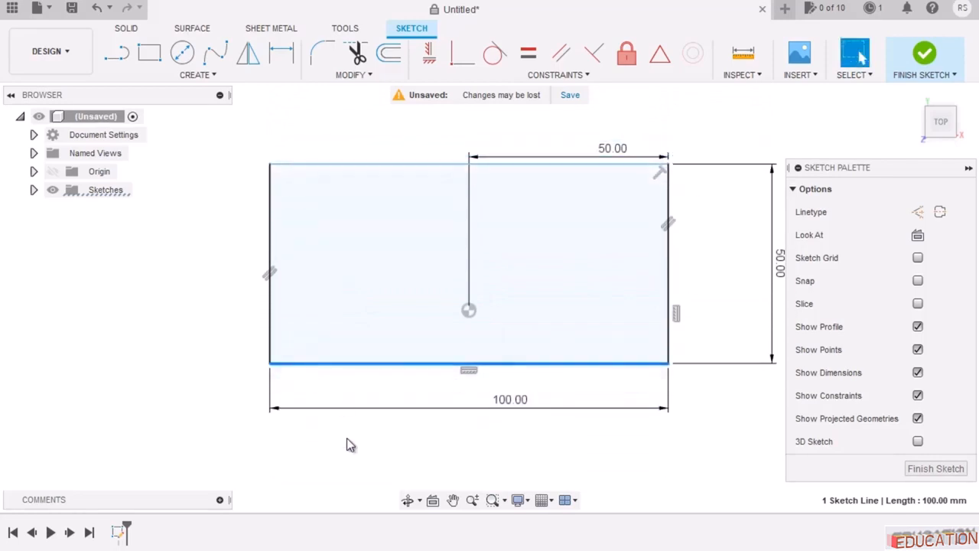
mouse_move(401, 367)
mouse_down()
mouse_move(400, 415)
mouse_move(387, 400)
mouse_up()
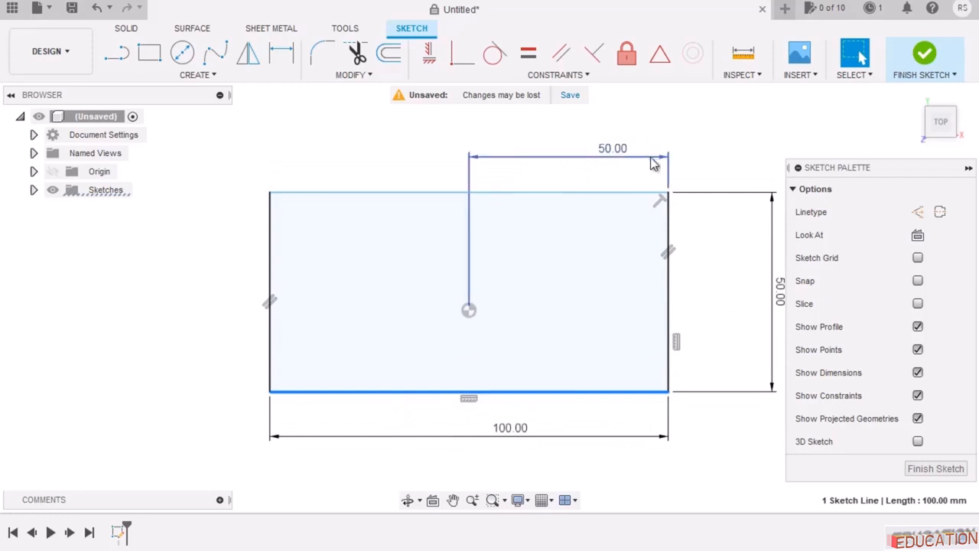
click(707, 156)
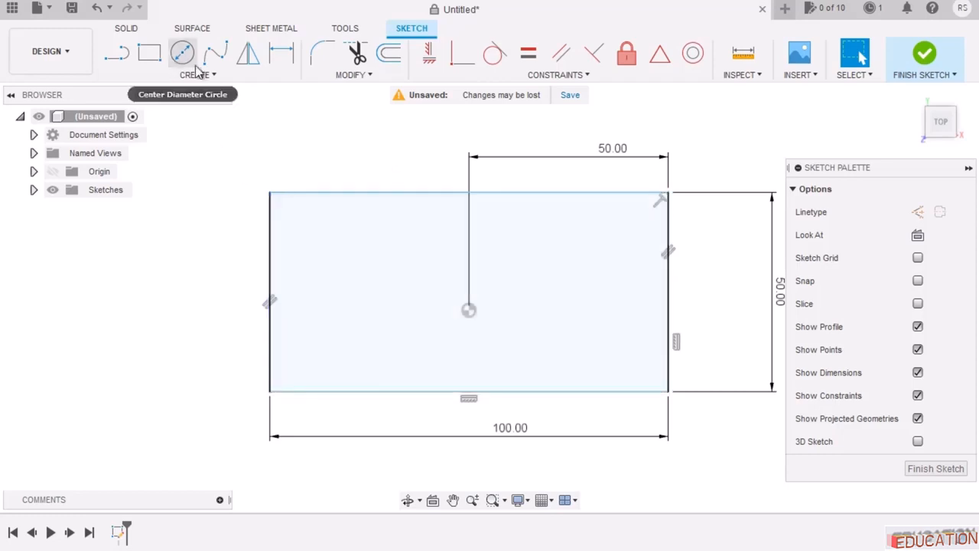
Dimension the vertical distance from the rectangle's upper side to the origin point as 25 mm and exit the Dimension tool.
click(282, 55)
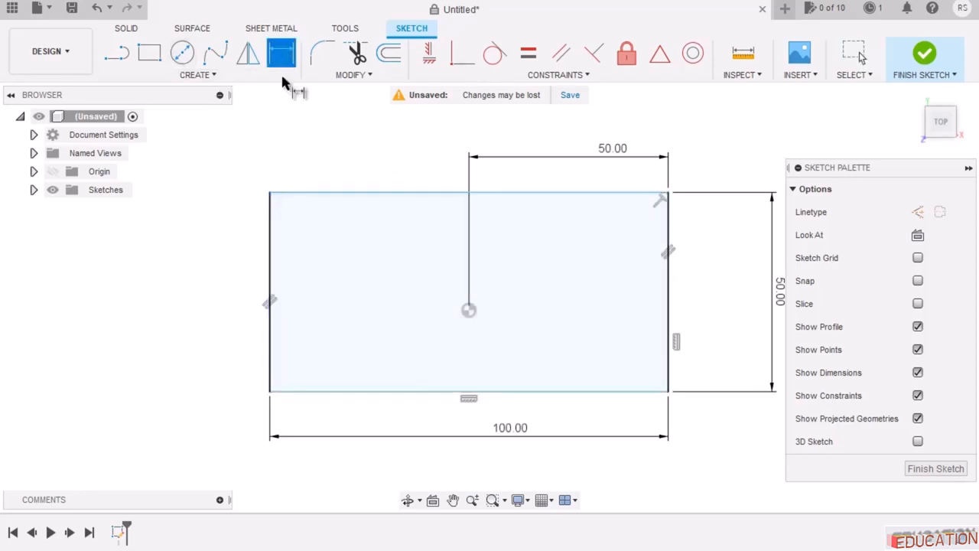
click(376, 197)
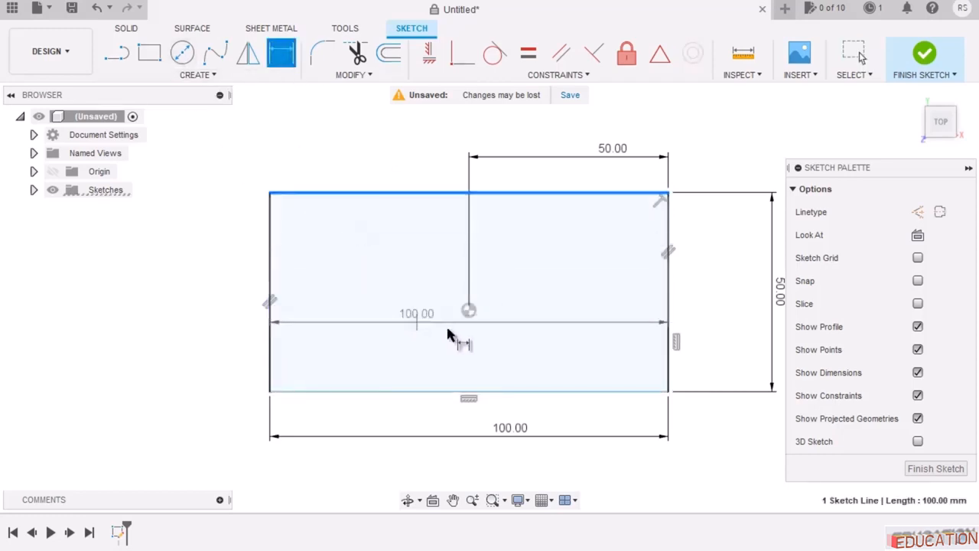
click(469, 311)
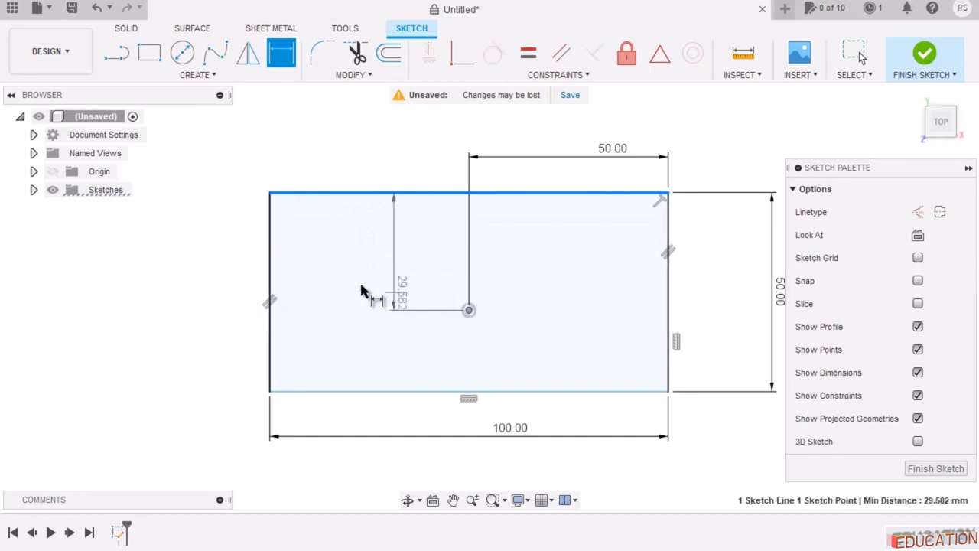
click(223, 268)
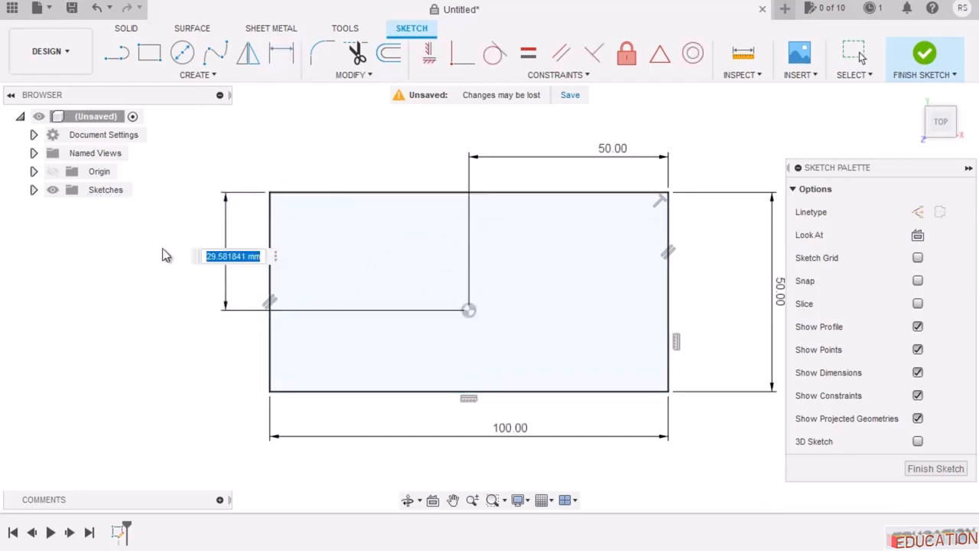
text(25)
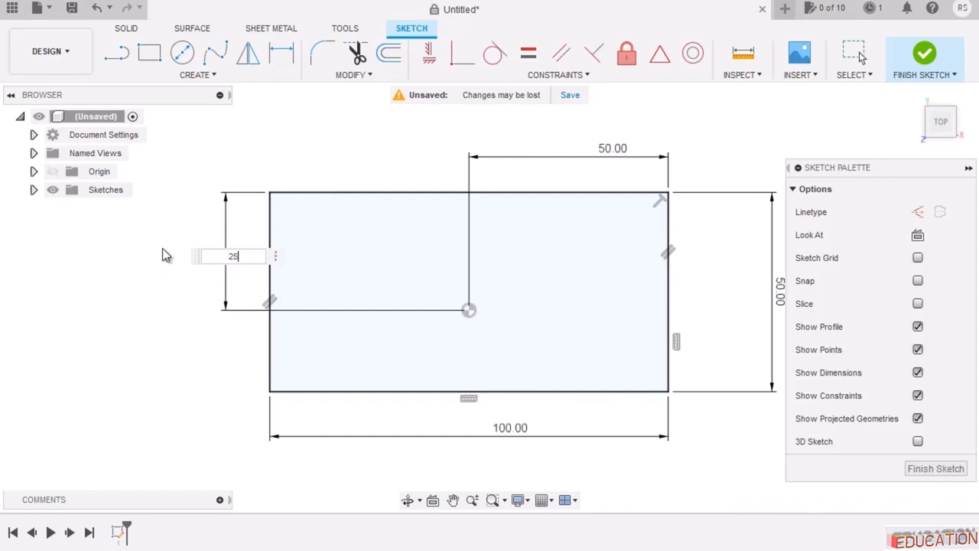
key(Return)
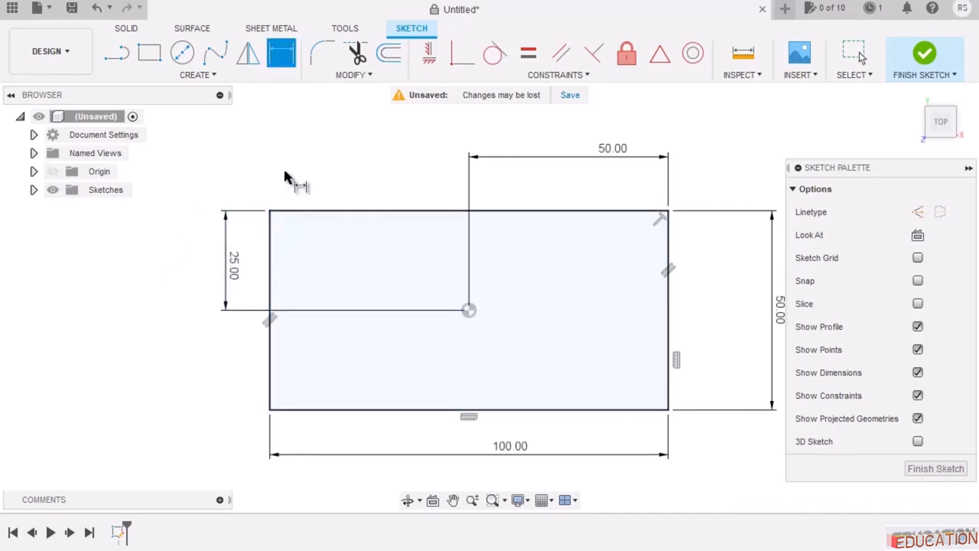
key(Escape)
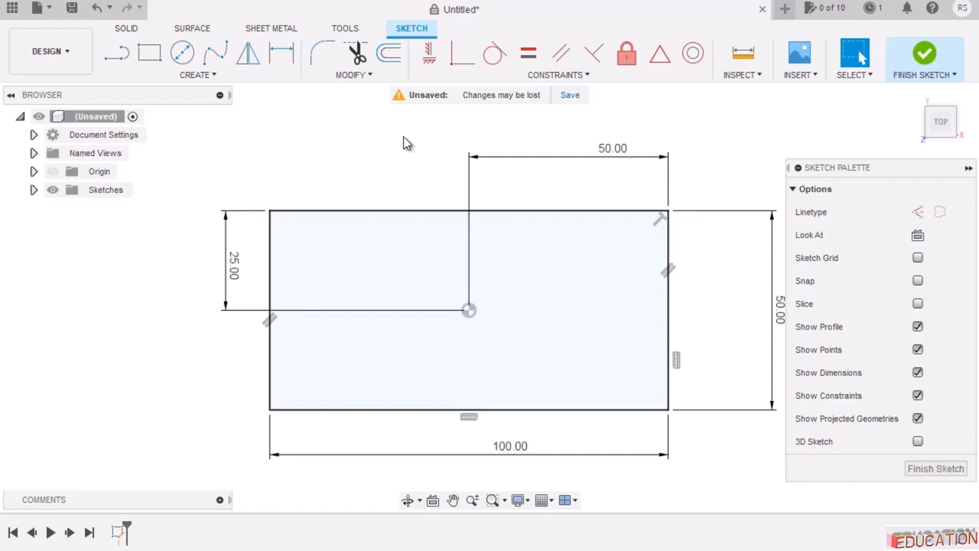
Check through its upper line whether the dimensioned rectangle can still be moved, and clear the selection.
click(408, 211)
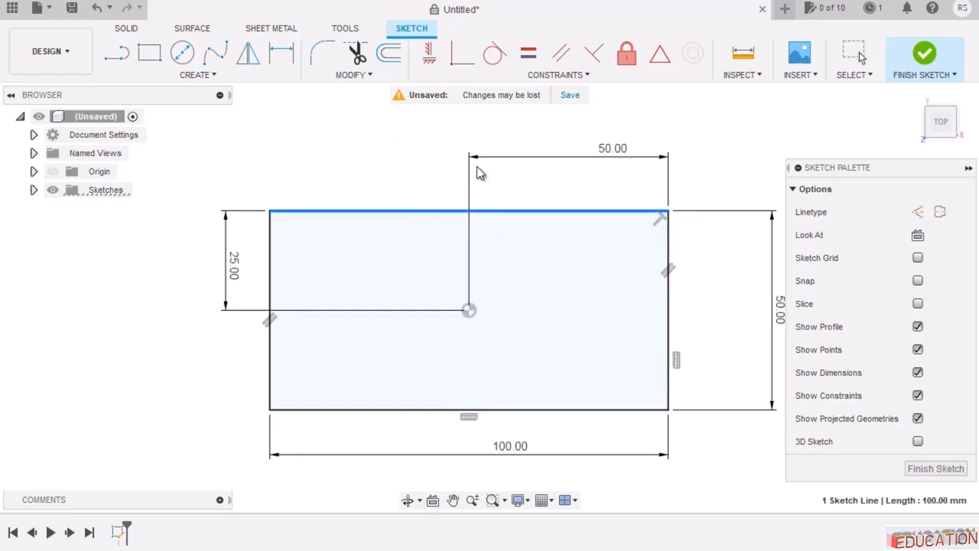
click(562, 237)
click(408, 156)
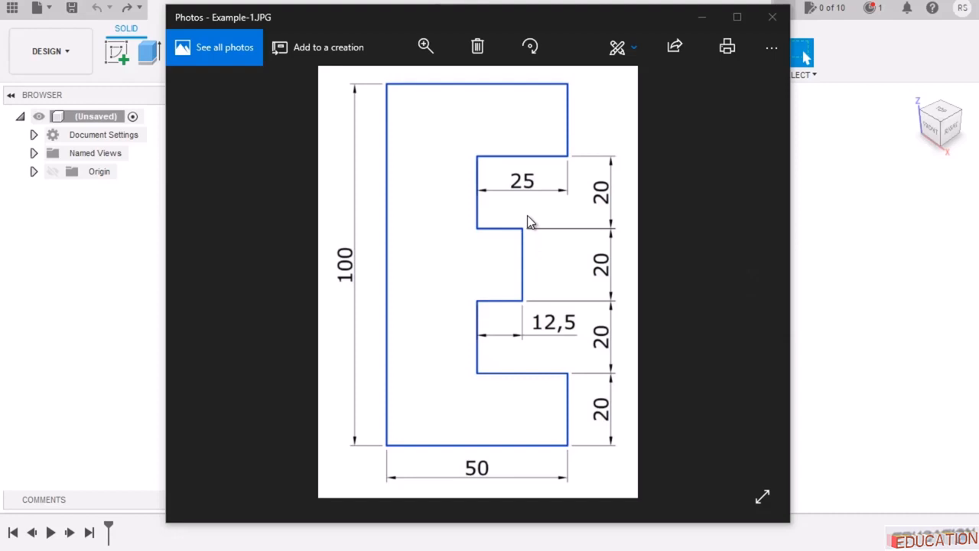
Put away the Example-1.JPG reference drawing and start a new sketch on the horizontal XY plane.
click(701, 17)
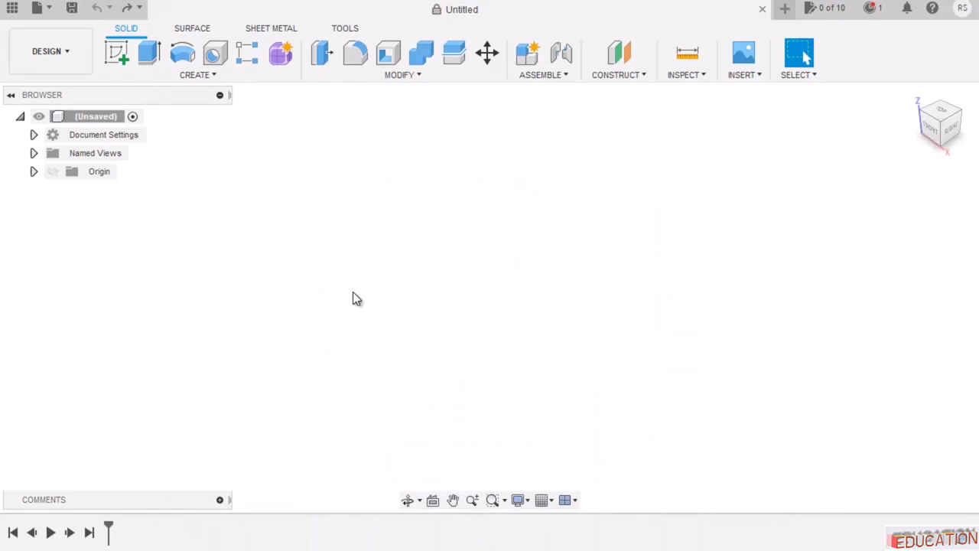
click(115, 59)
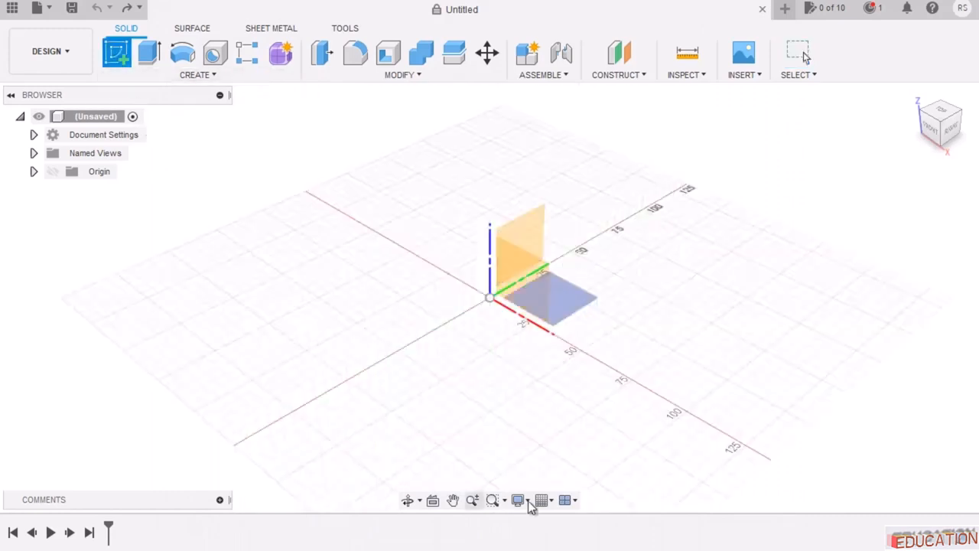
click(574, 298)
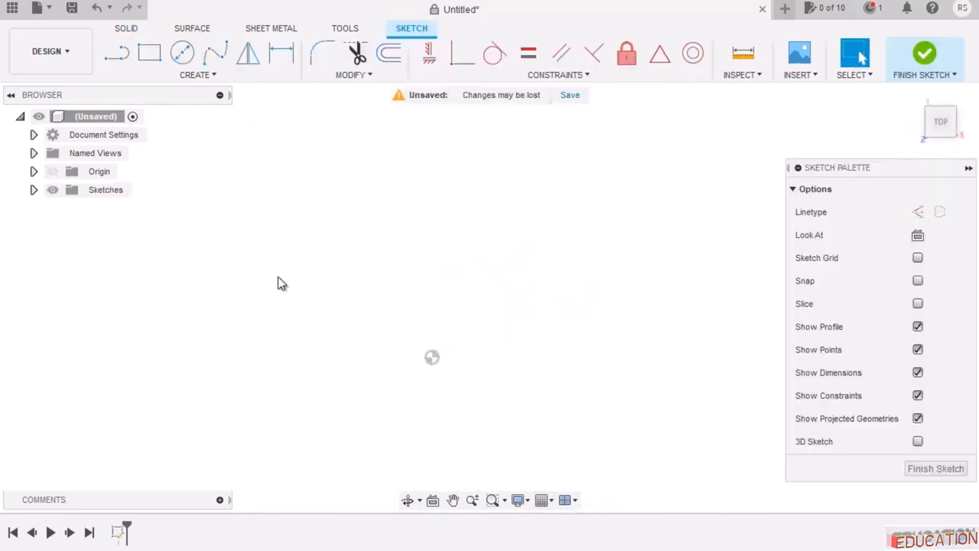
Draw connected lines for the E's lower arm: a horizontal base about 83 mm long from the origin, a short riser and a shorter return line.
click(114, 54)
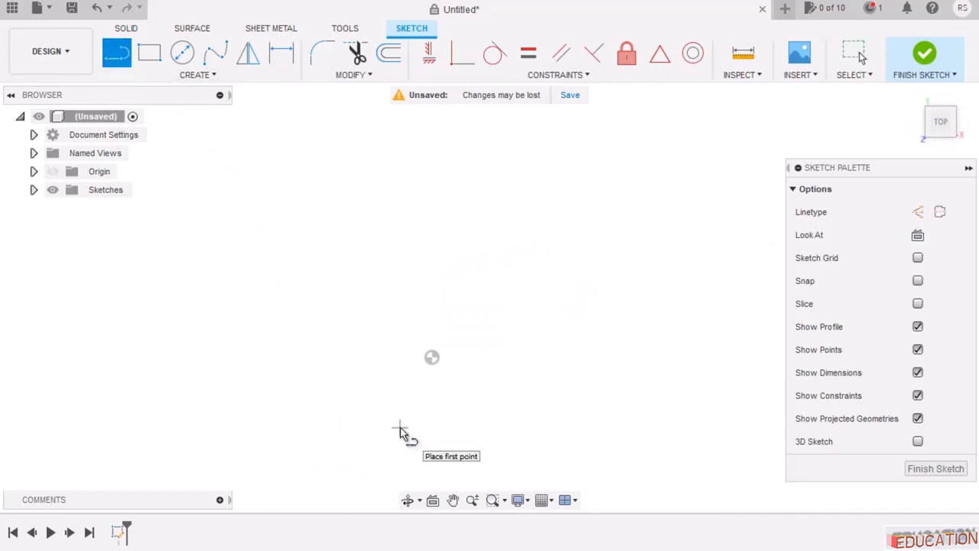
click(432, 355)
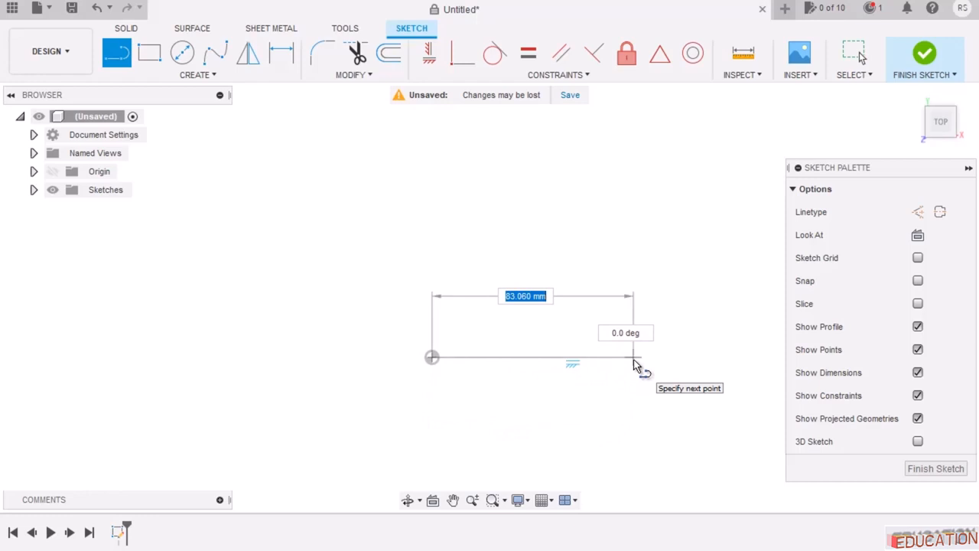
click(634, 363)
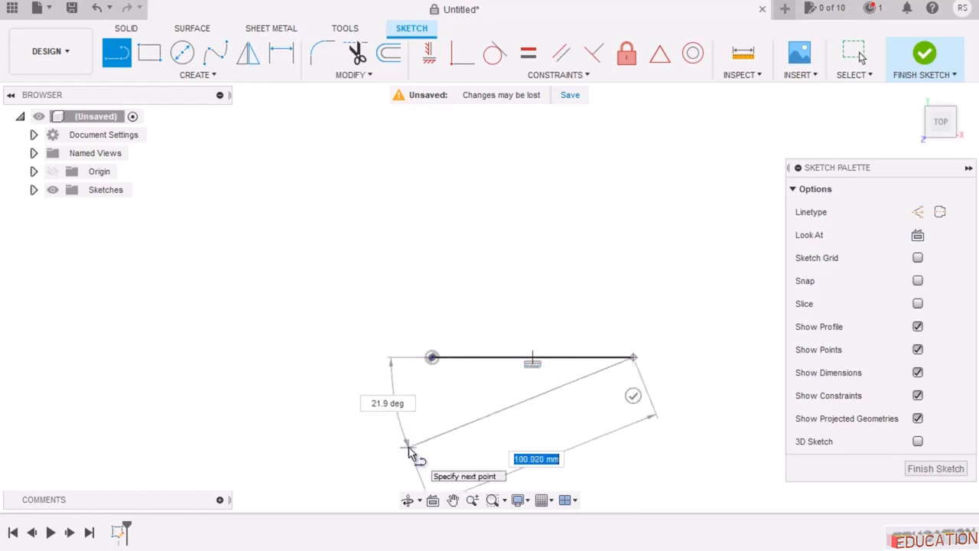
click(634, 313)
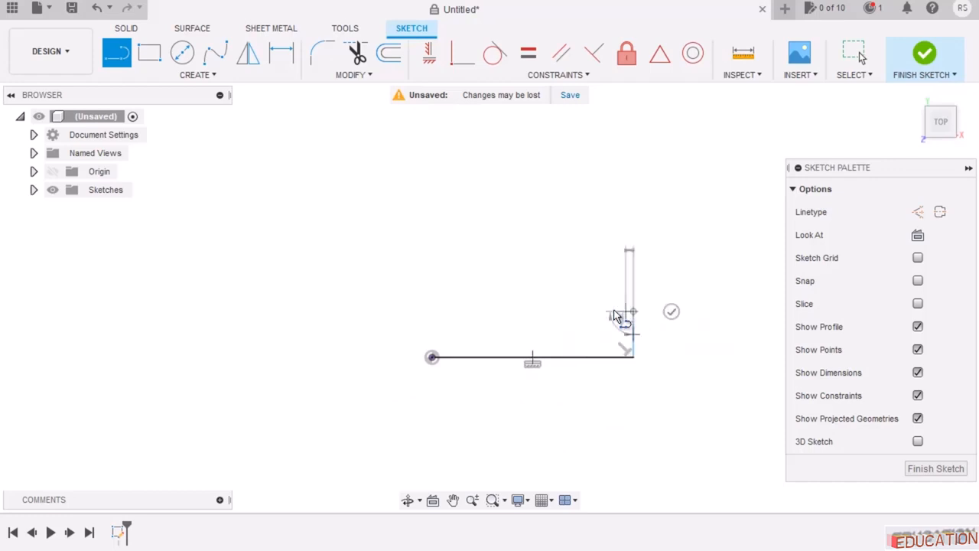
click(520, 312)
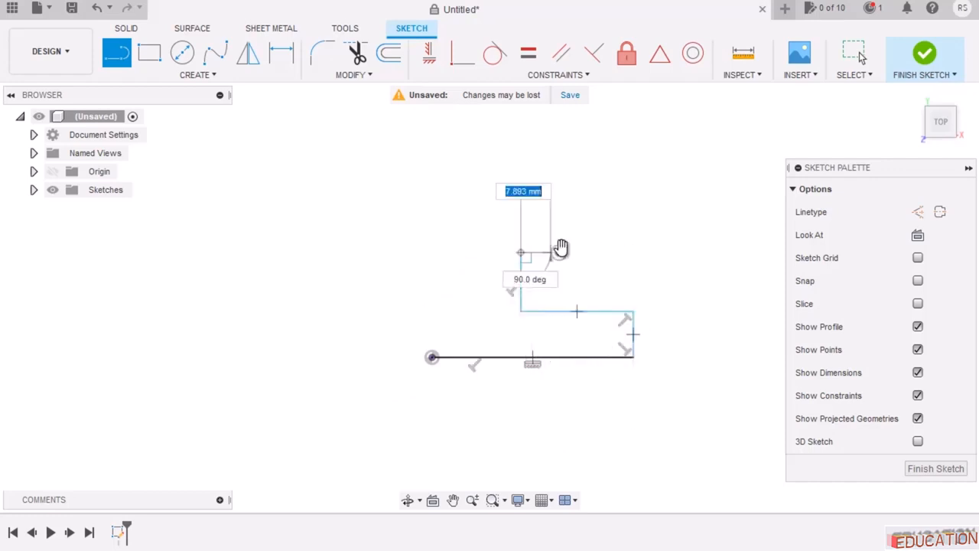
Continue the line chain upward with perpendicular segments forming the E's shorter middle arm and the inner side of the upper notch.
click(562, 249)
click(591, 254)
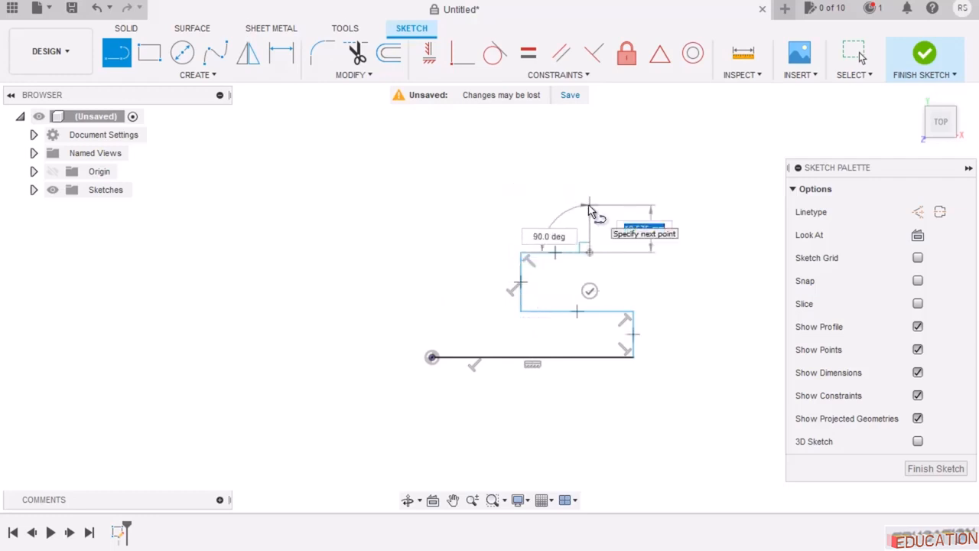
click(589, 205)
click(498, 205)
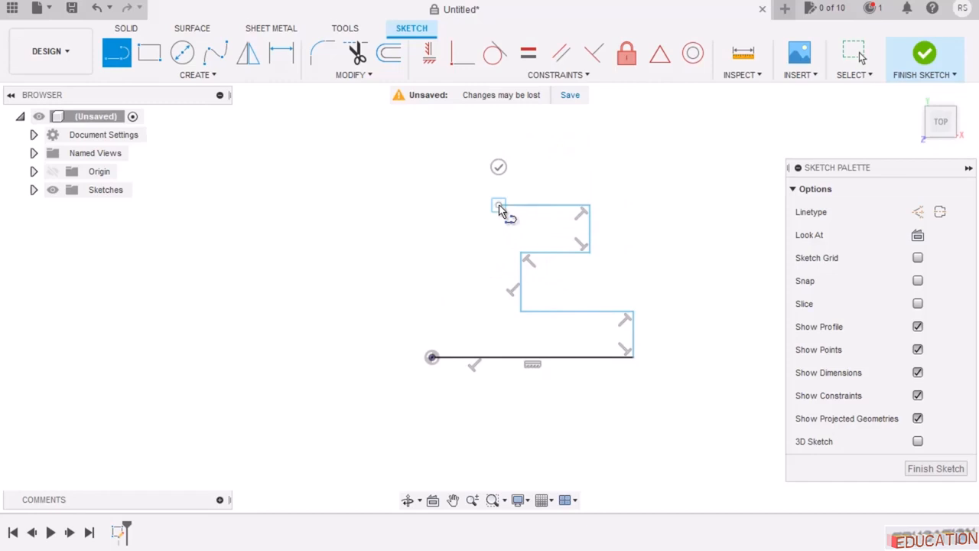
click(497, 149)
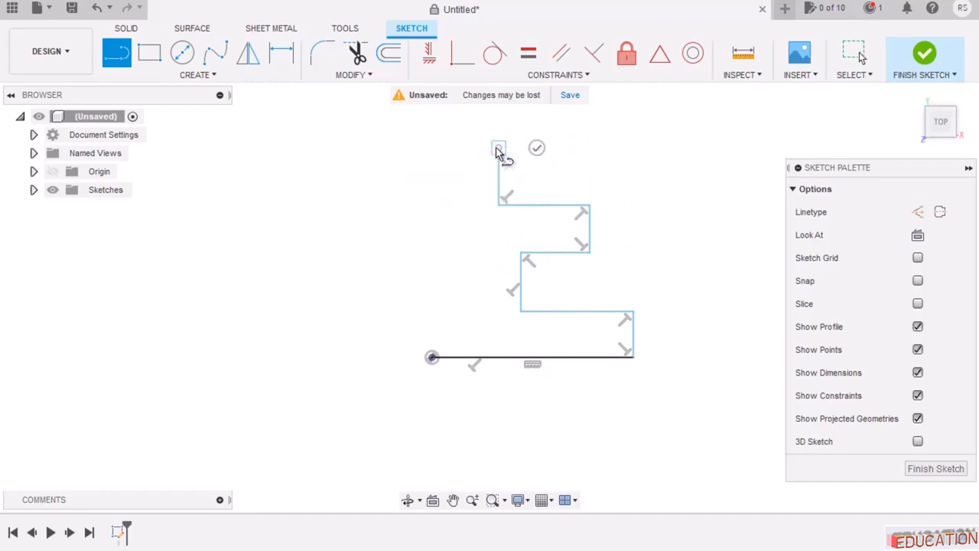
Draw the E's upper arm with an end about 16 mm high, close the outline back at the origin and exit the Line tool.
click(616, 148)
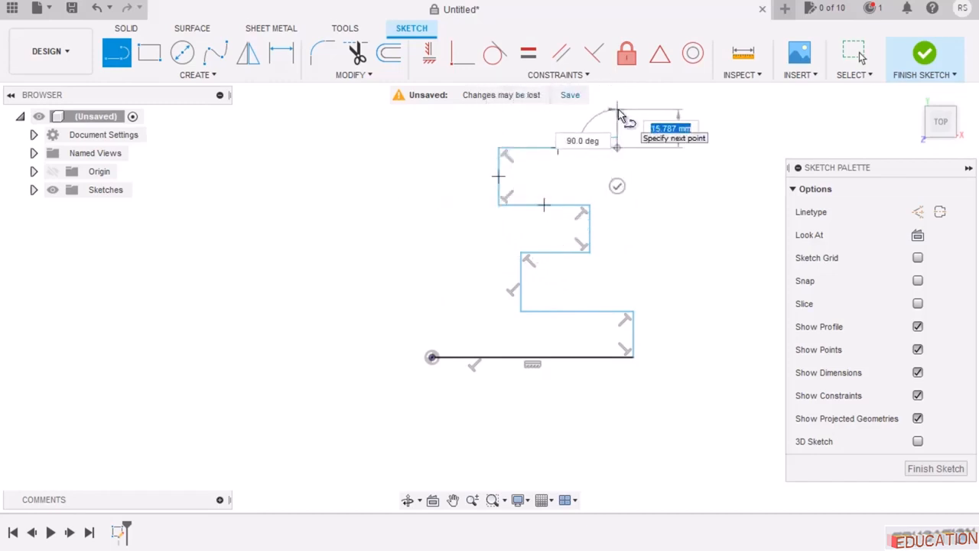
click(617, 110)
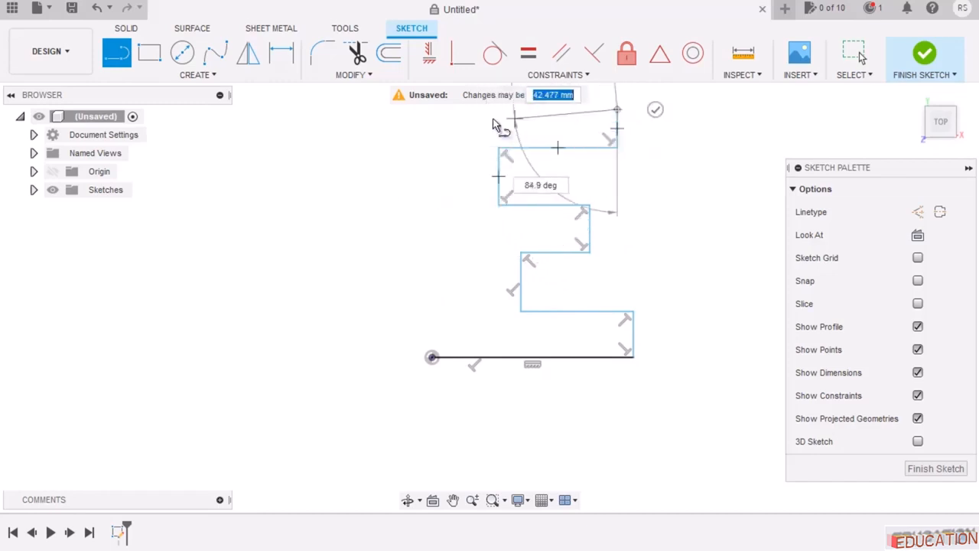
click(390, 109)
click(433, 356)
scroll(458, 417, down, 2)
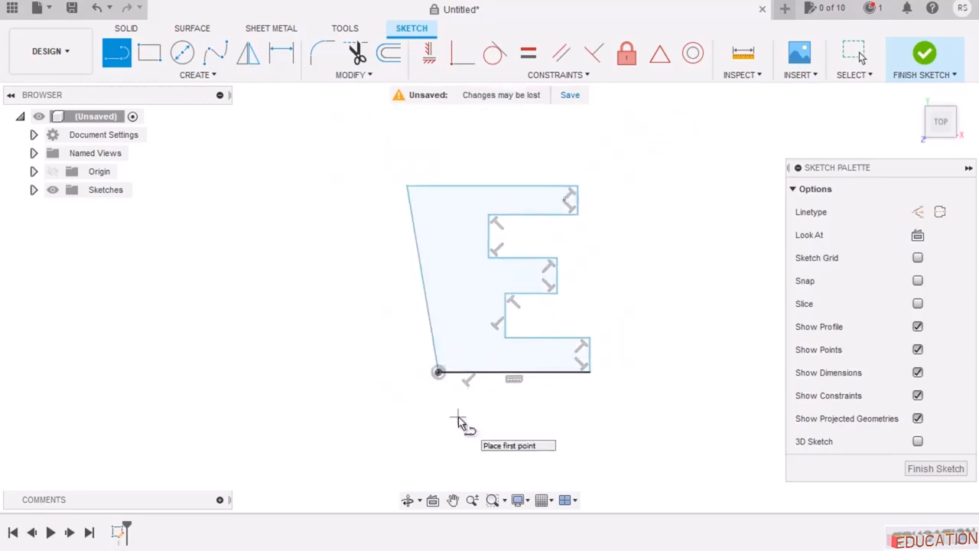
scroll(535, 300, up, 2)
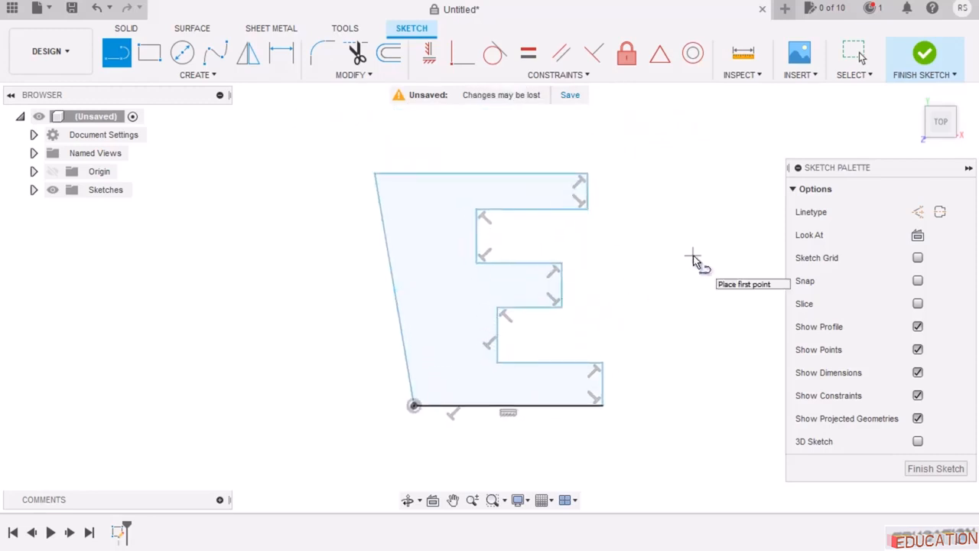
key(Escape)
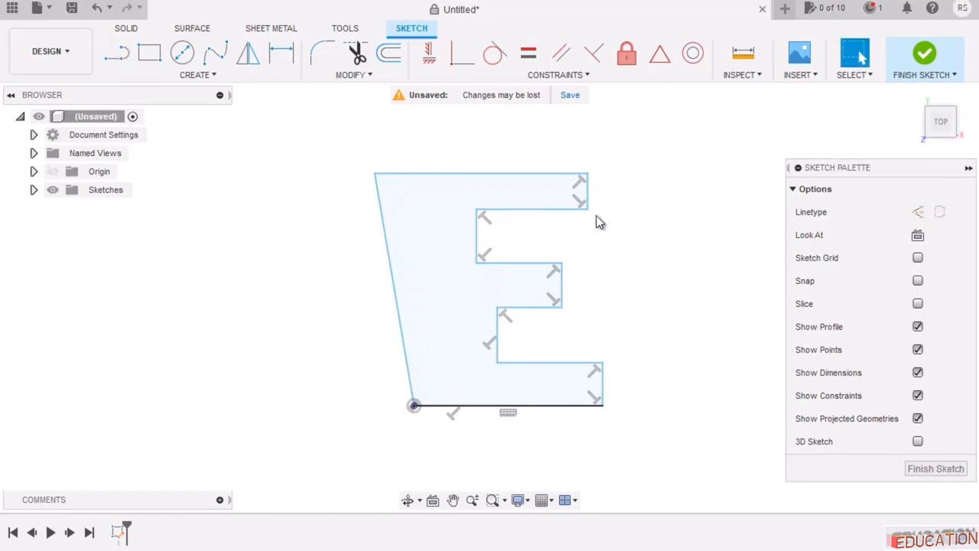
Apply a Horizontal/Vertical constraint to the slanted back line of the E profile and exit the constraint tool.
click(384, 235)
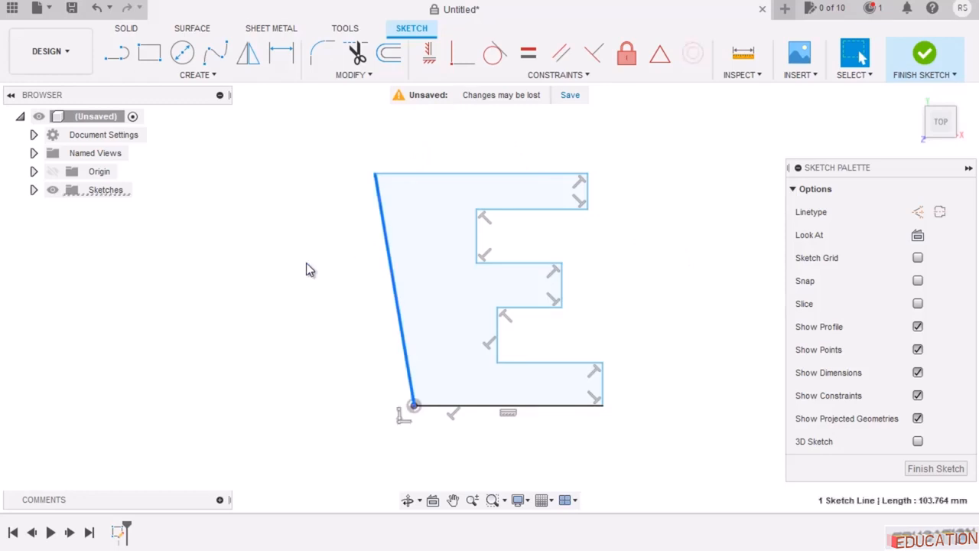
click(428, 64)
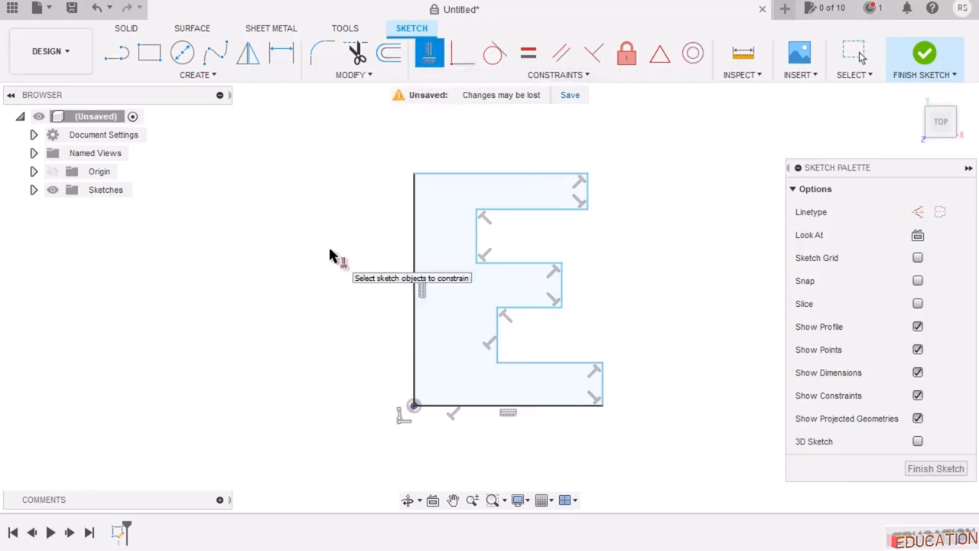
key(Escape)
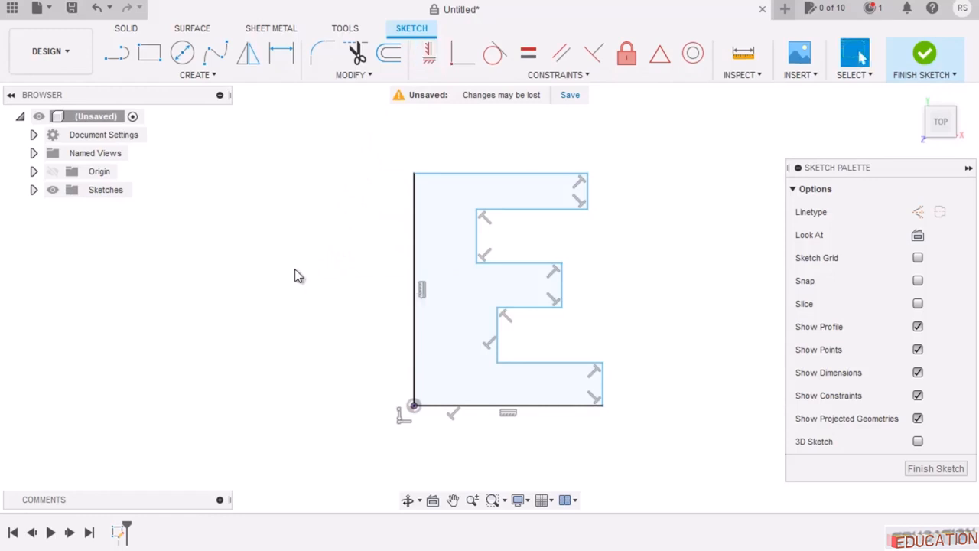
Dimension the E profile's base line as 50 mm, placing the dimension below it.
click(282, 55)
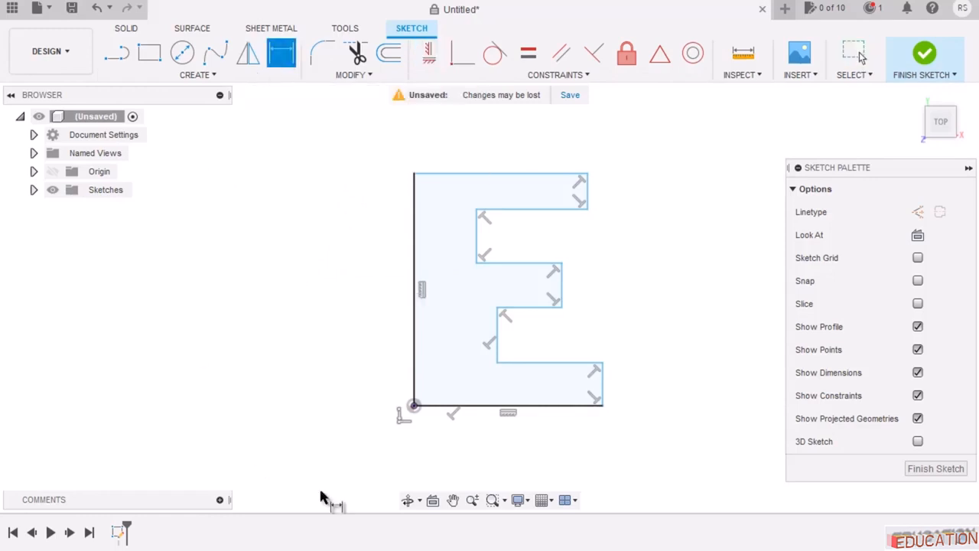
click(552, 411)
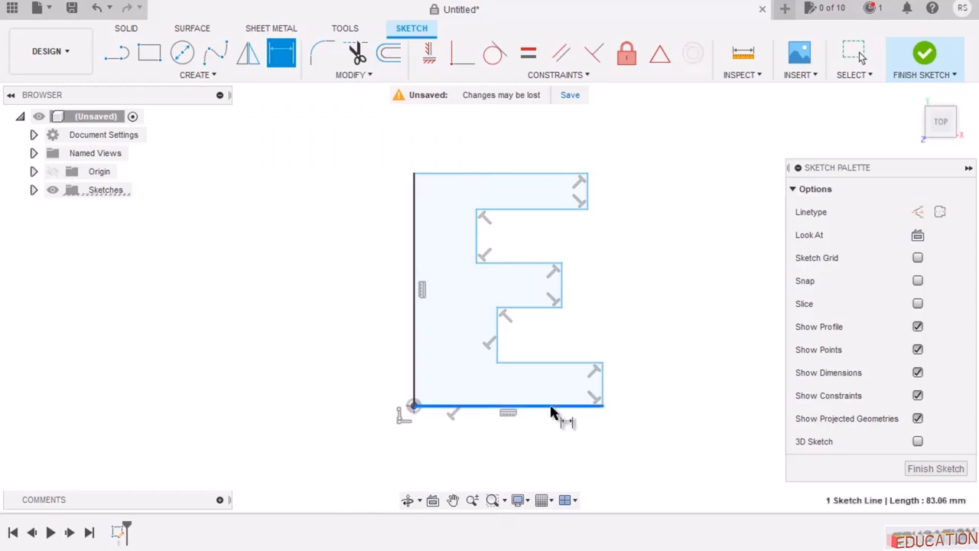
click(547, 461)
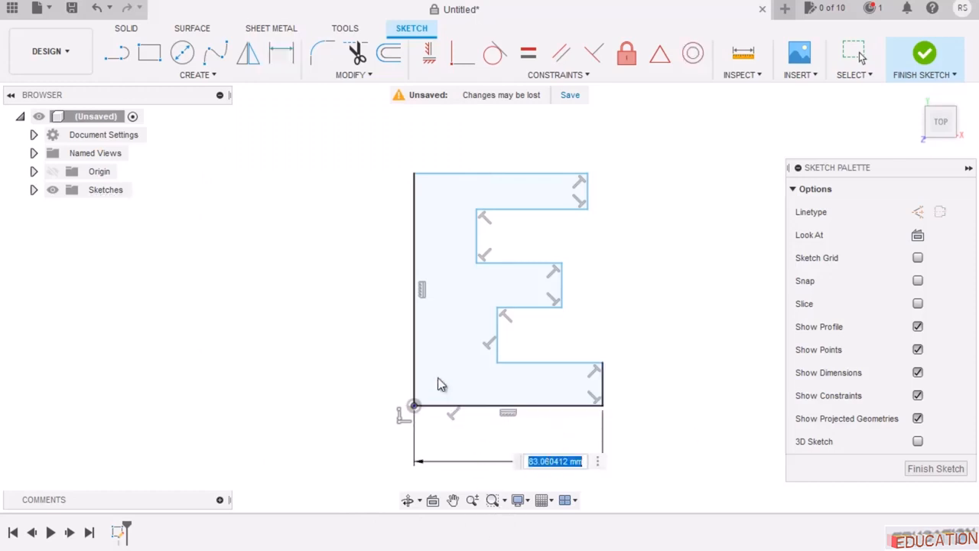
text(50)
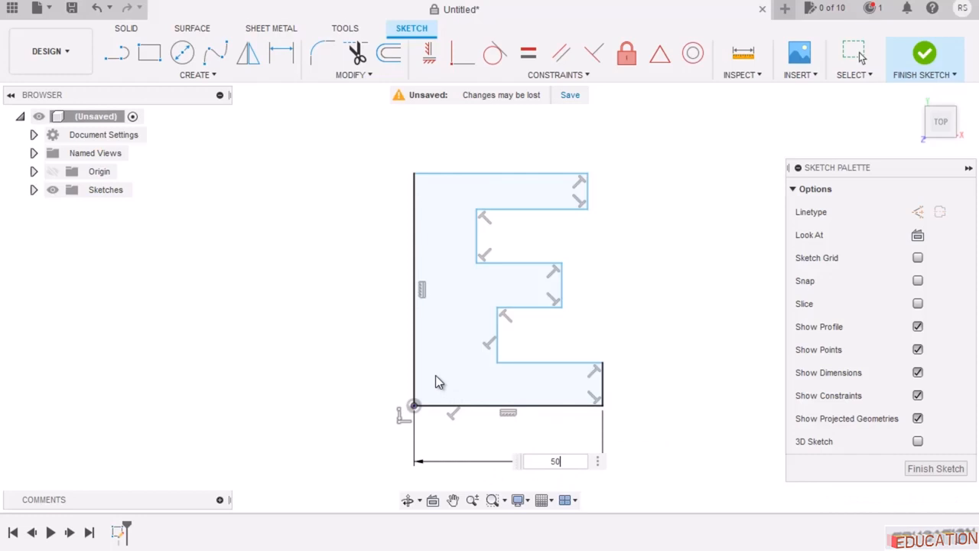
key(Return)
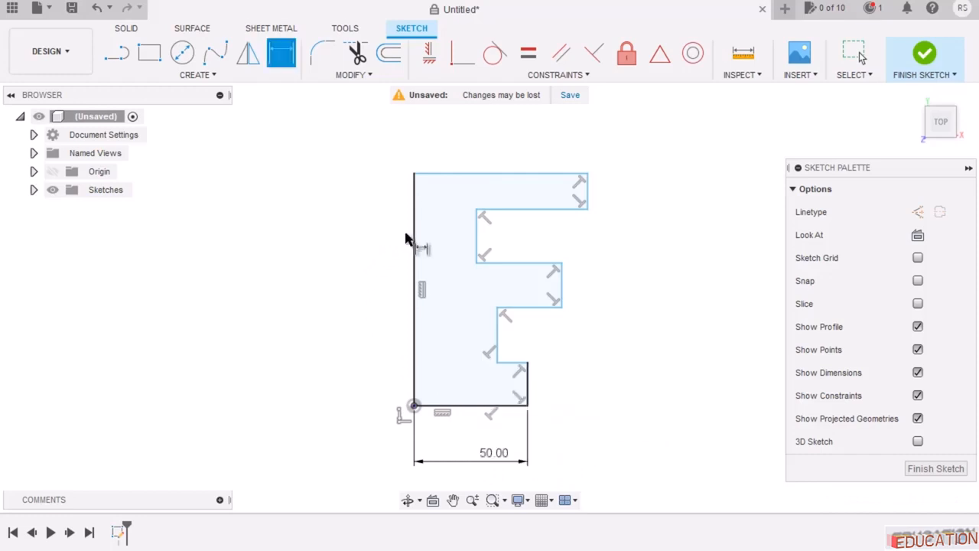
Dimension the E profile's vertical back line as 100 mm, placing the dimension outside the profile.
click(417, 252)
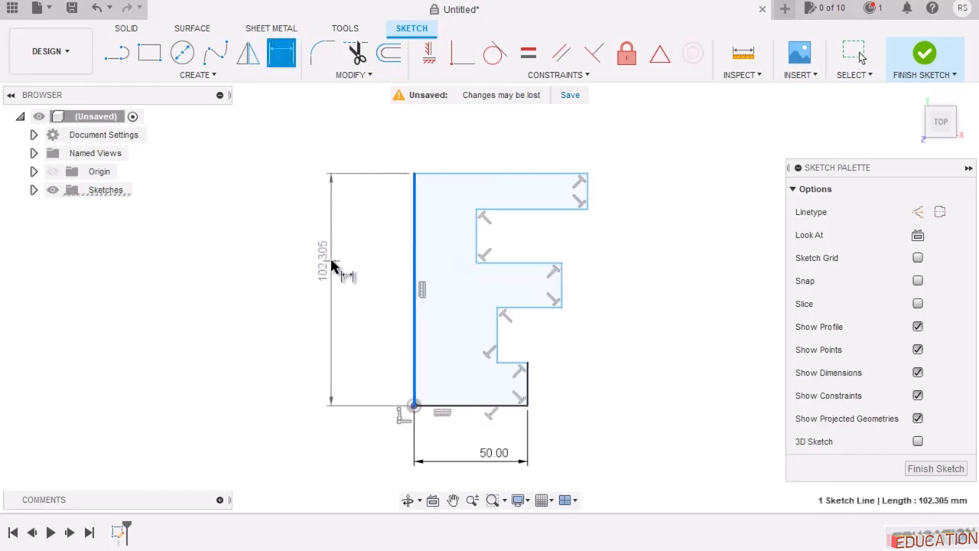
click(333, 263)
text(100)
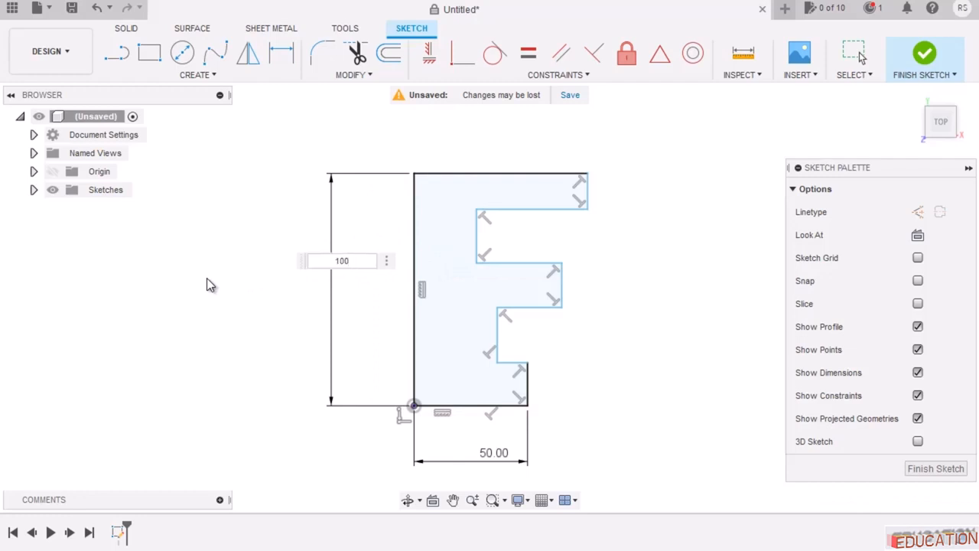
key(Return)
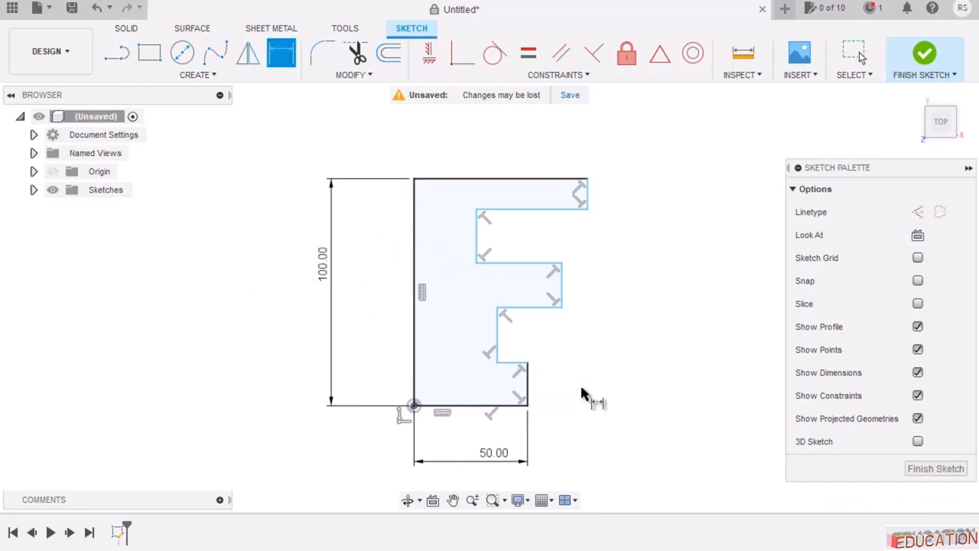
Dimension the lower arm's end line as 20 mm and exit the Dimension tool.
click(527, 394)
click(559, 378)
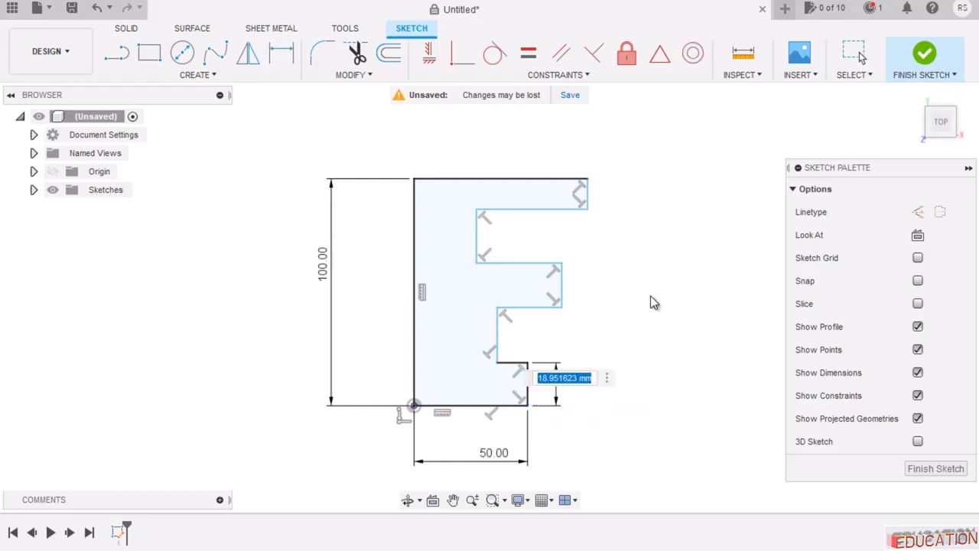
text(20)
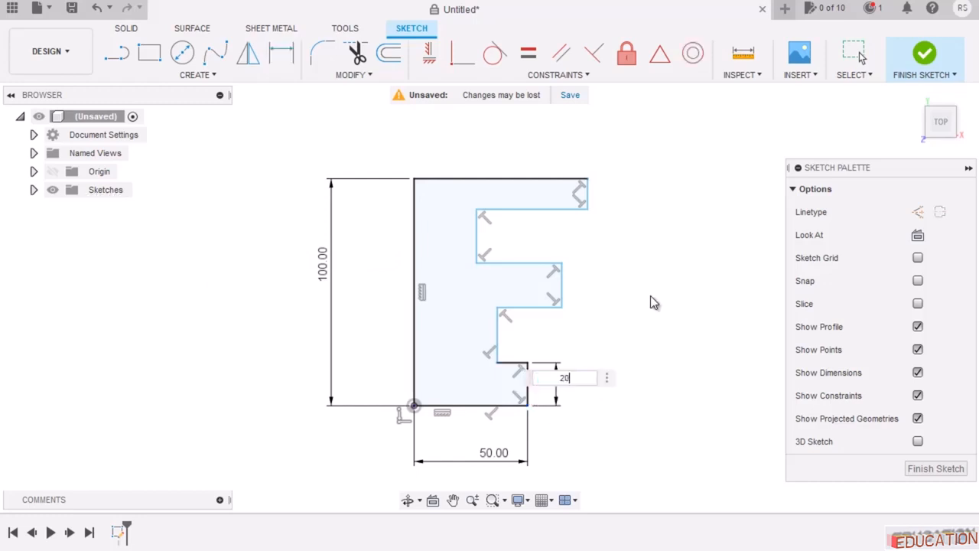
key(Return)
key(Escape)
click(654, 269)
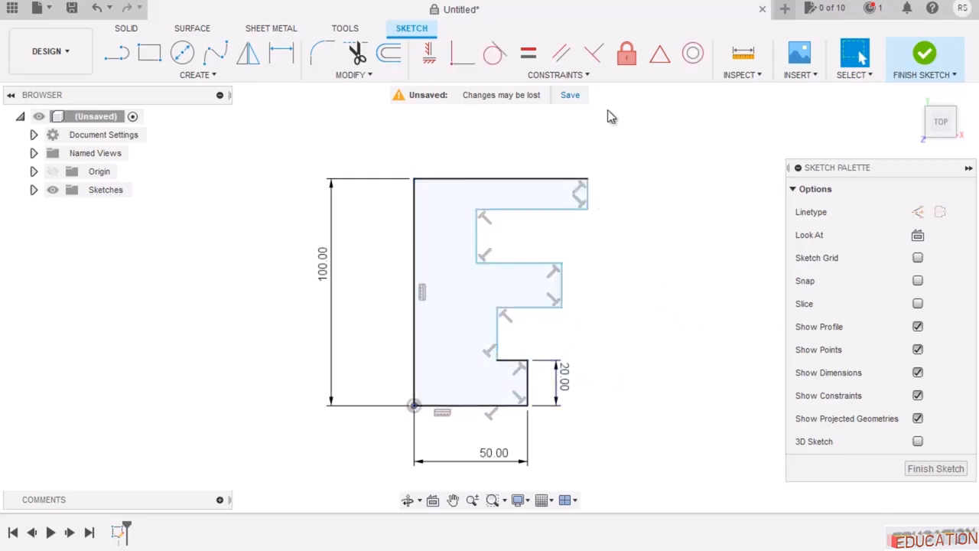
Apply Equal constraints linking the lower arm's end, the lower notch's inner side, the middle arm's end and the upper notch's inner side.
click(530, 55)
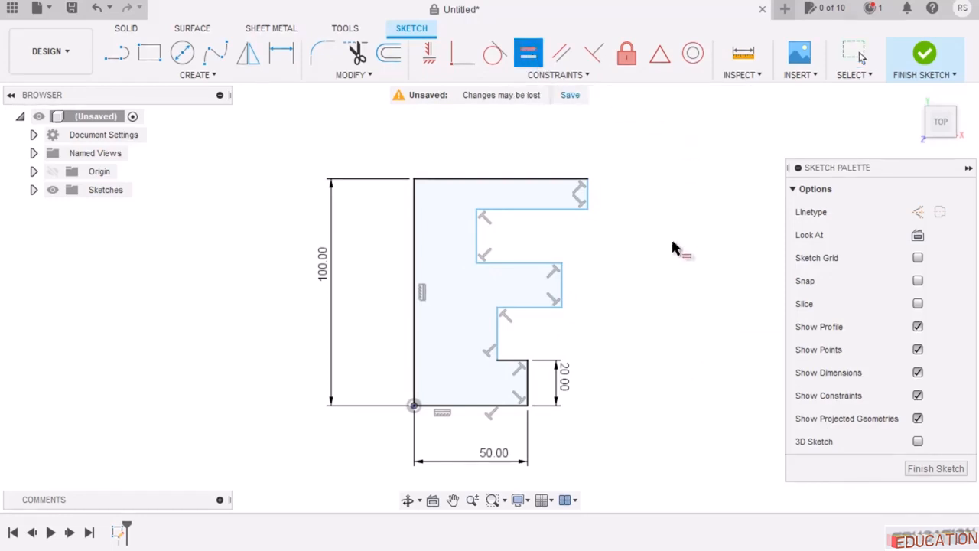
click(528, 390)
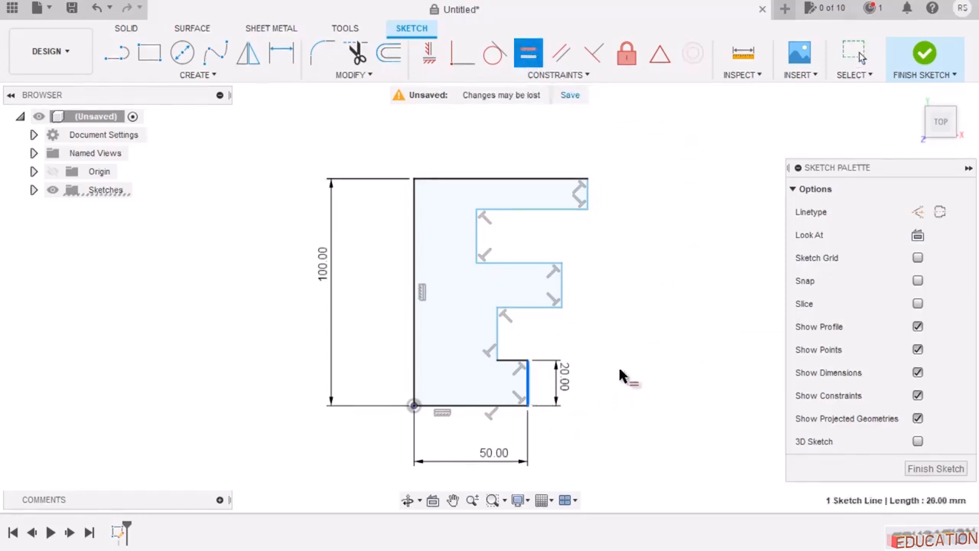
click(498, 328)
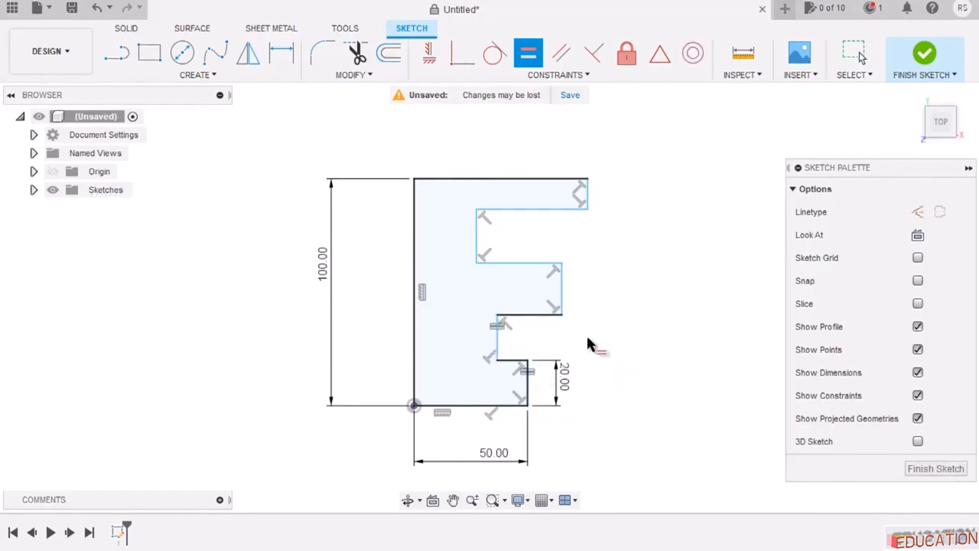
click(562, 276)
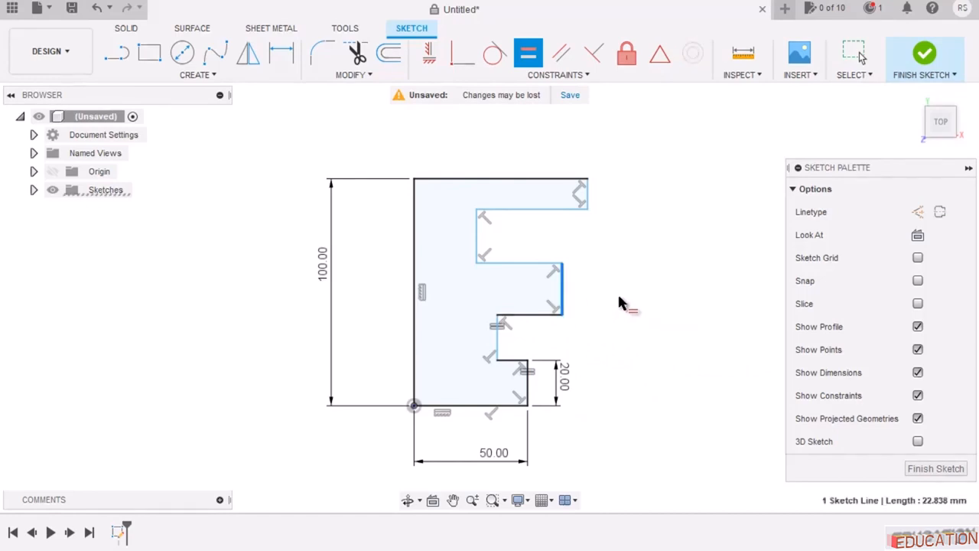
click(498, 336)
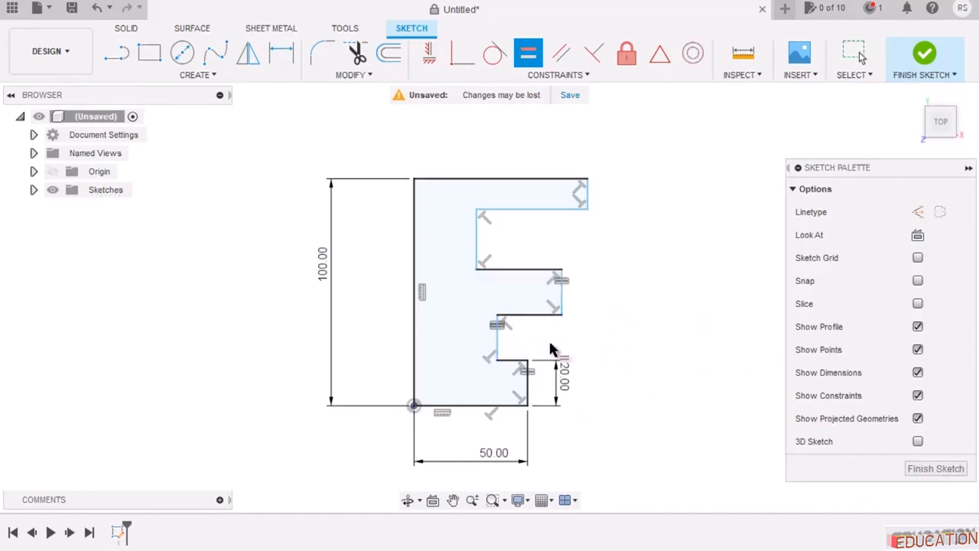
click(562, 302)
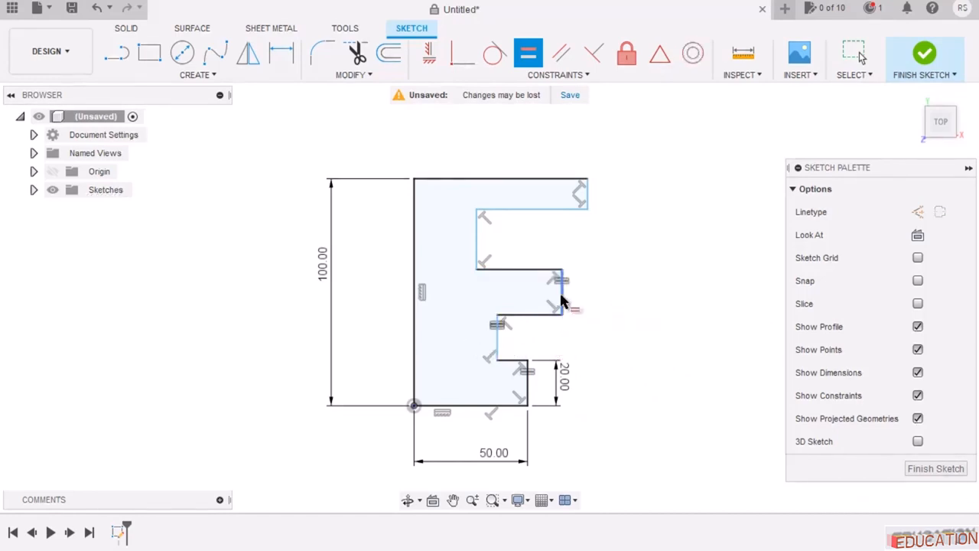
click(477, 241)
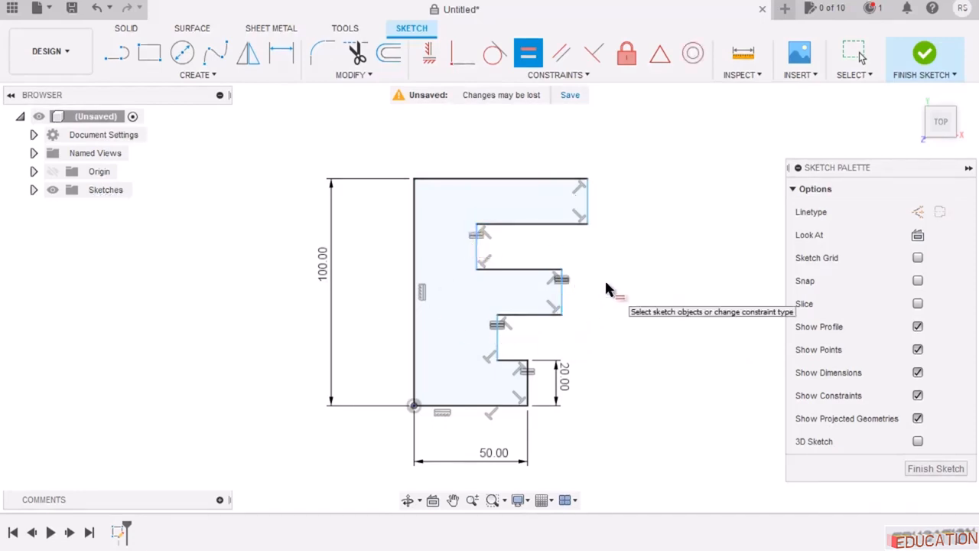
Try to make the upper arm's end equal to the upper notch's inner side, and check the end line's length.
click(592, 208)
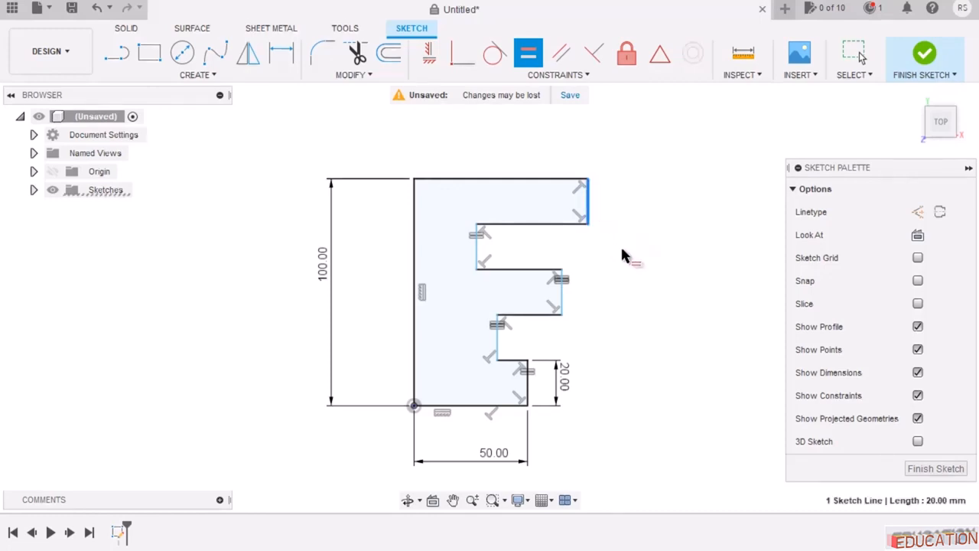
click(478, 256)
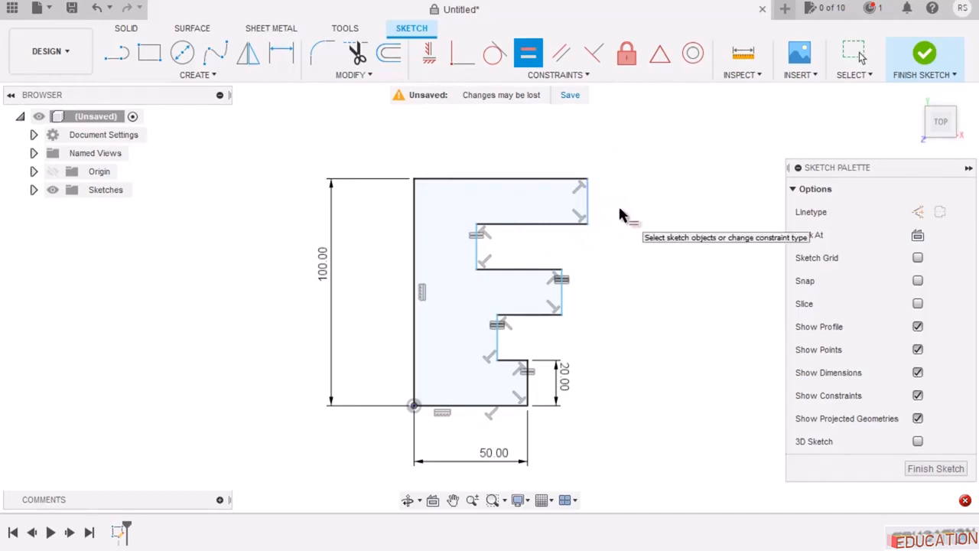
key(Escape)
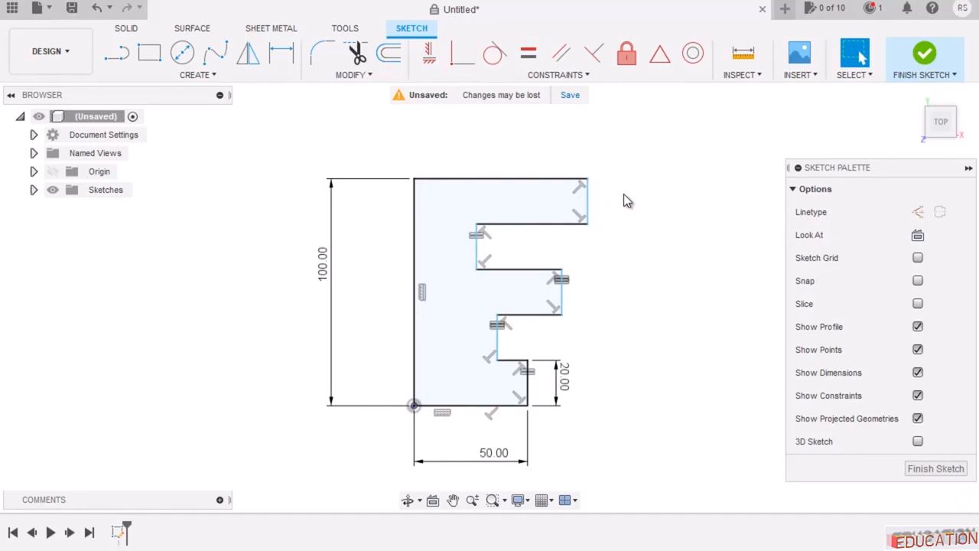
click(588, 208)
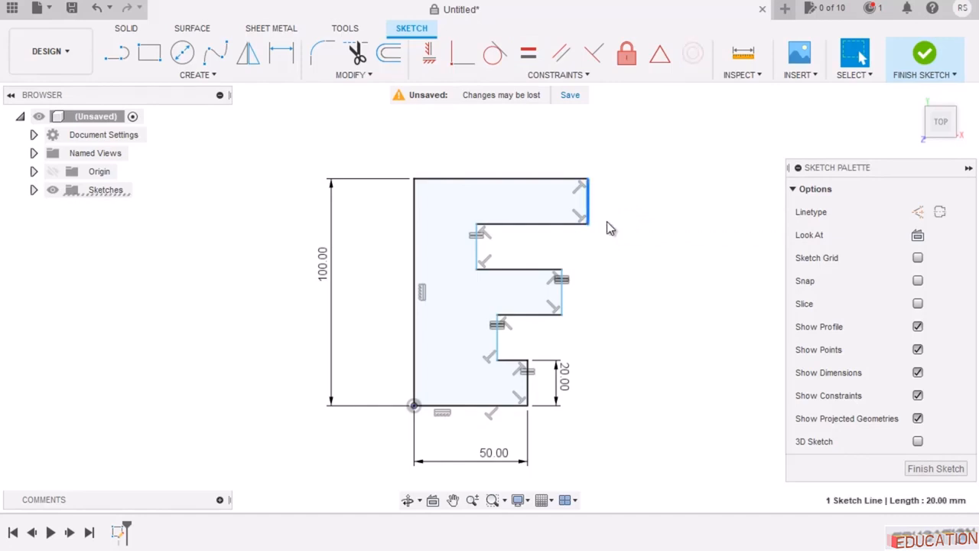
click(600, 350)
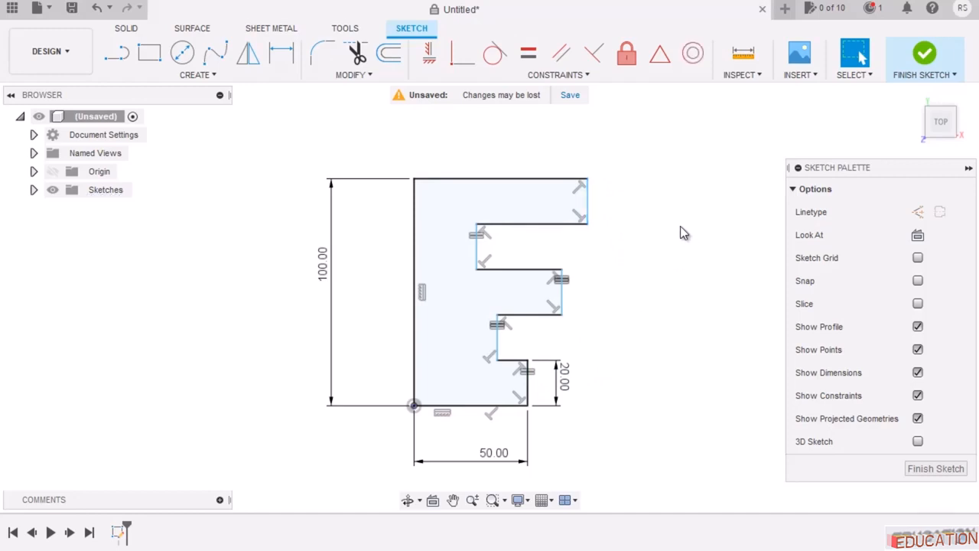
Apply Collinear constraints between the upper and lower arm ends and between the inner sides of the two notches.
click(582, 77)
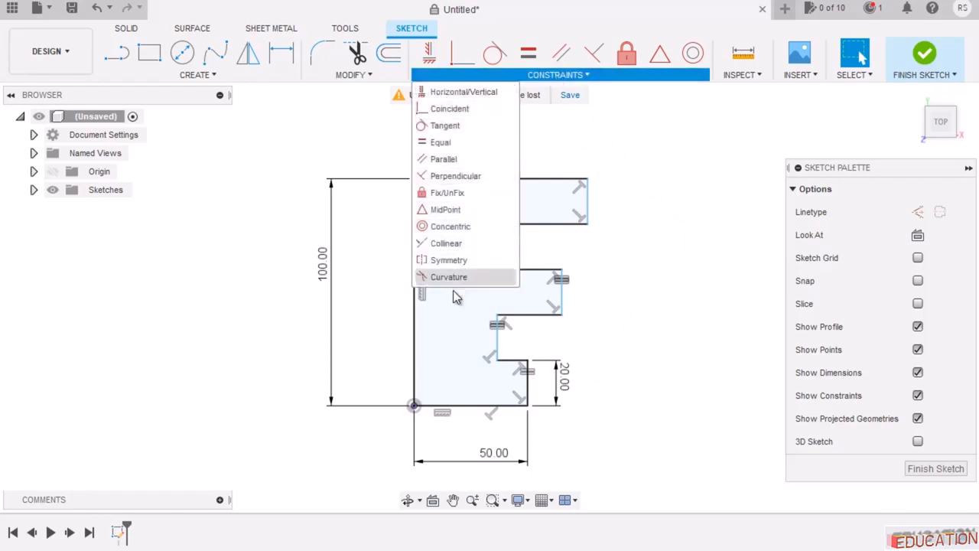
click(444, 243)
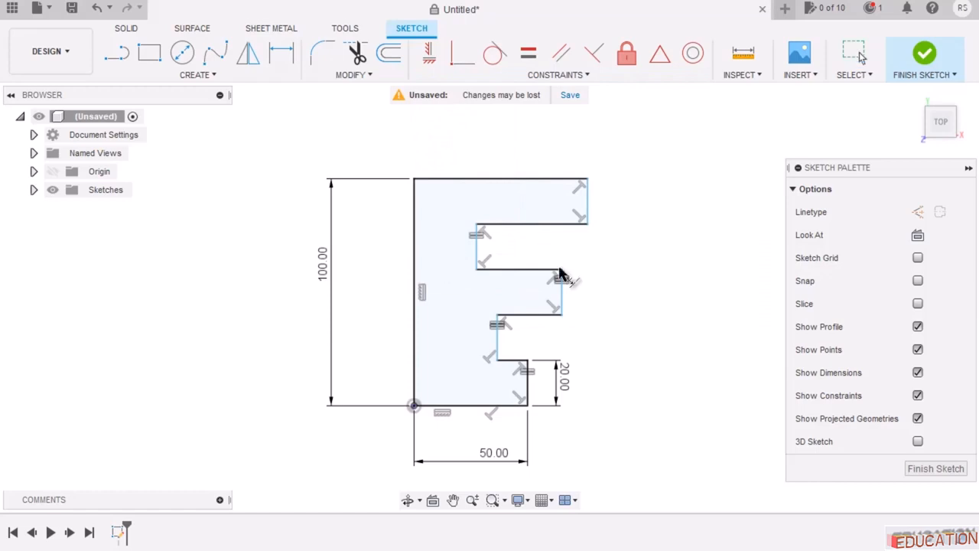
click(590, 208)
click(527, 388)
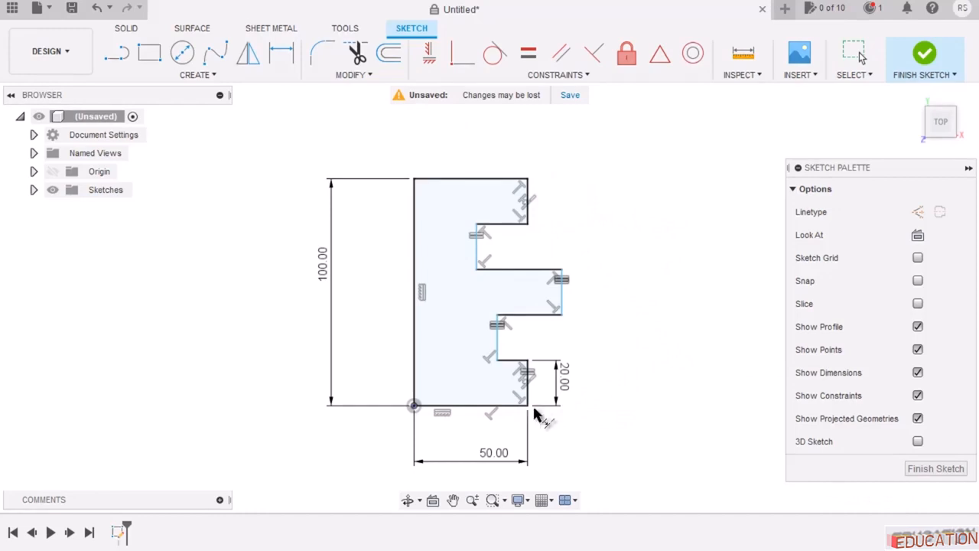
click(477, 257)
click(497, 343)
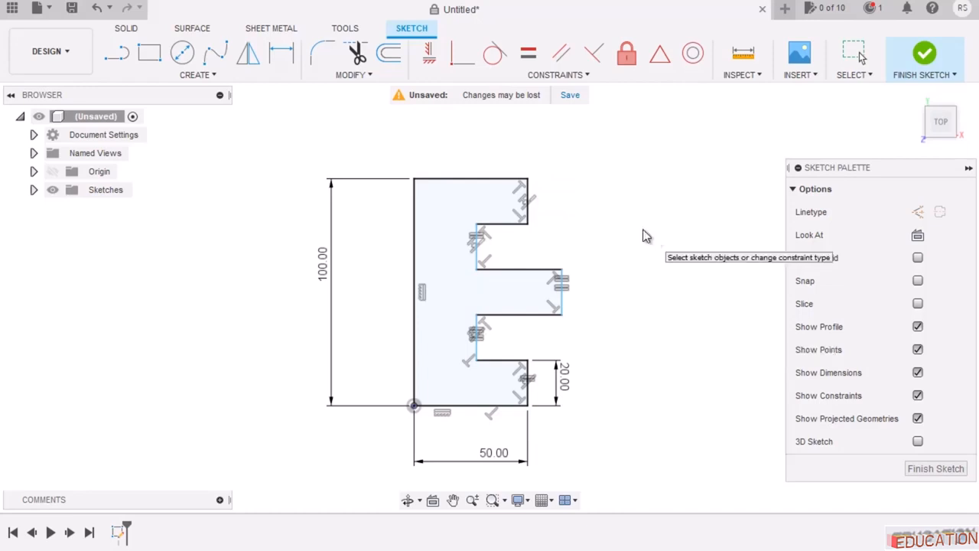
Pull the middle arm's end inward and dimension its distance from the upper notch's inner side as 12.5 mm.
mouse_move(567, 310)
mouse_down()
mouse_move(634, 303)
mouse_move(543, 302)
mouse_up()
key(Escape)
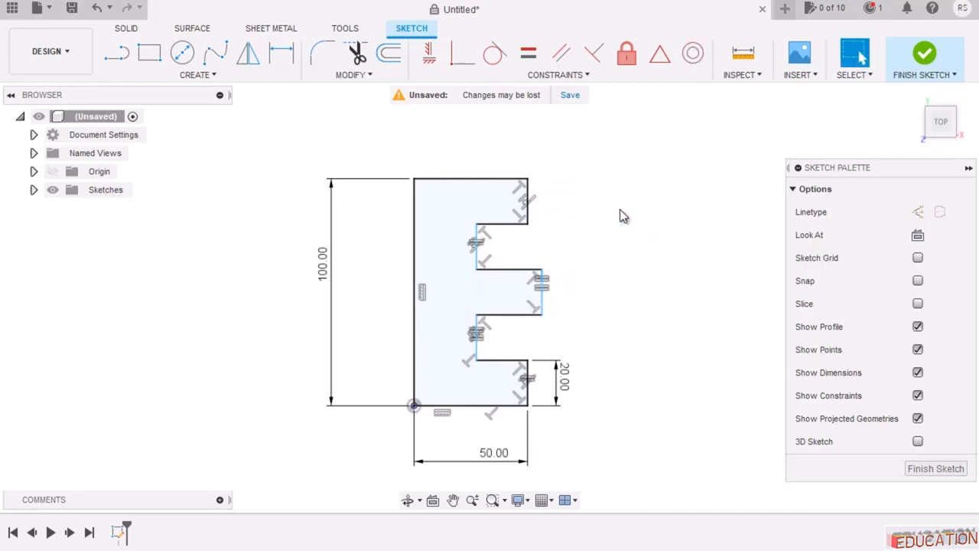
click(287, 60)
click(543, 304)
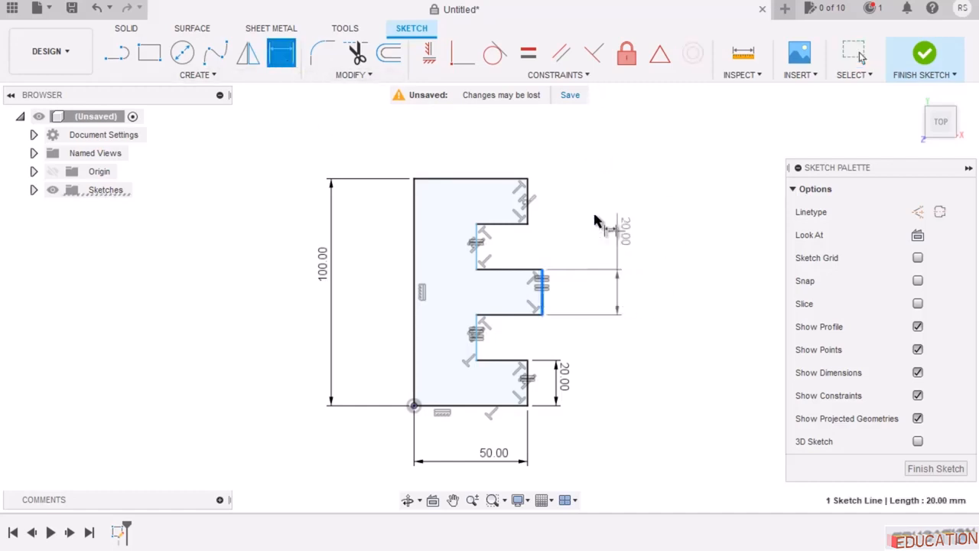
click(476, 242)
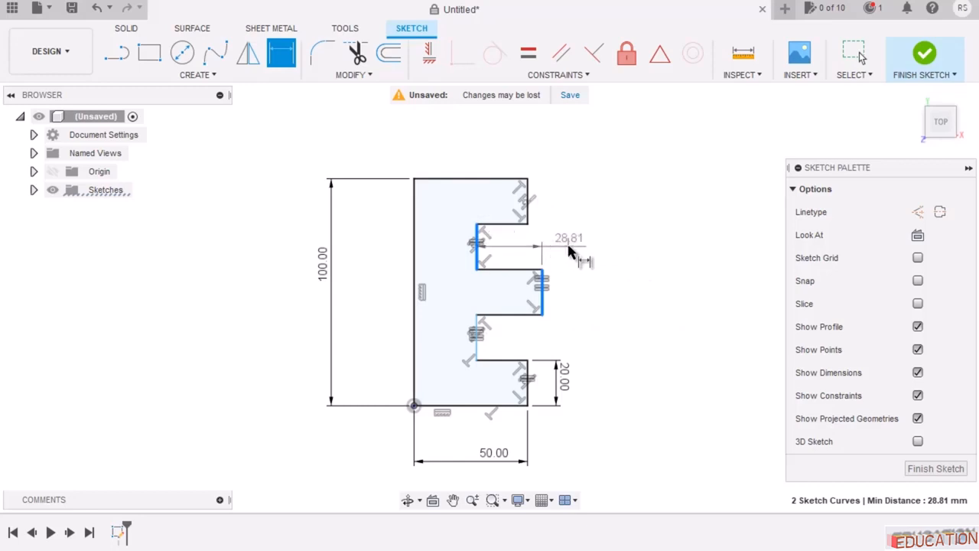
click(574, 251)
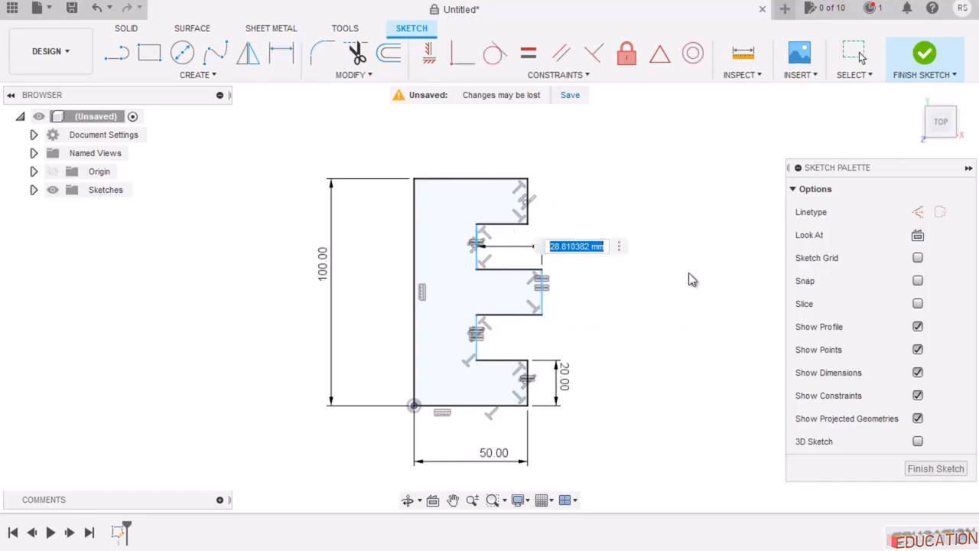
text(12.5)
key(Return)
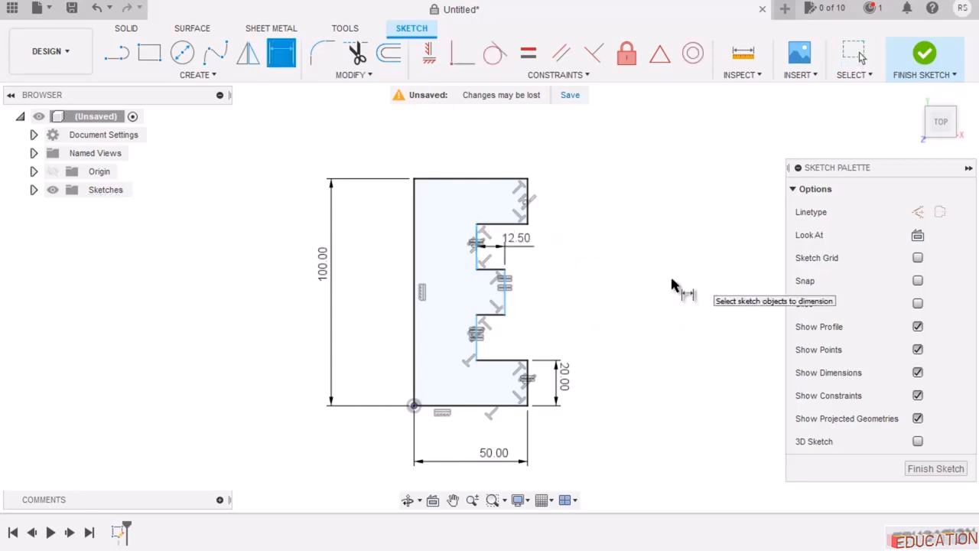
Check the E profile's dimensions in the Example-1 drawing in Photos, return to the sketch and exit the Dimension tool.
key(alt+Tab)
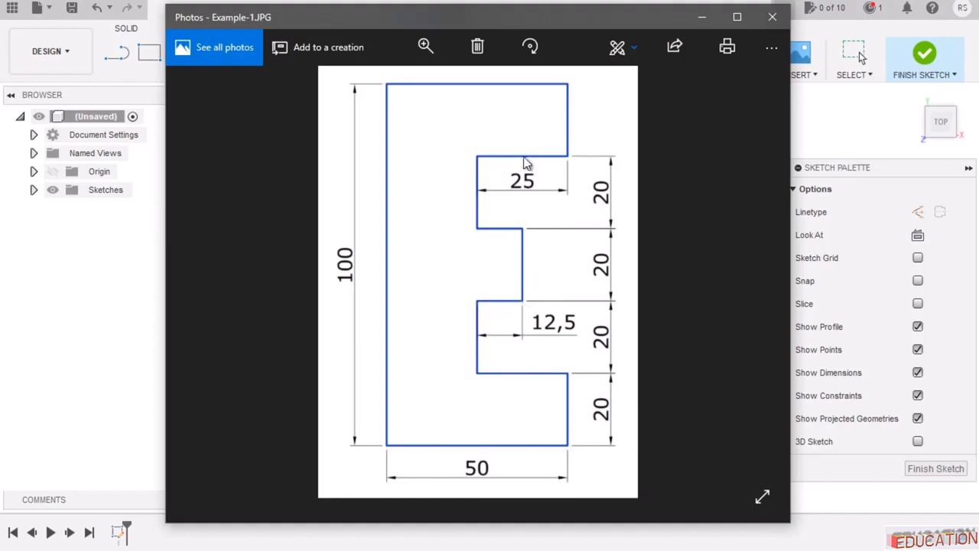
click(703, 15)
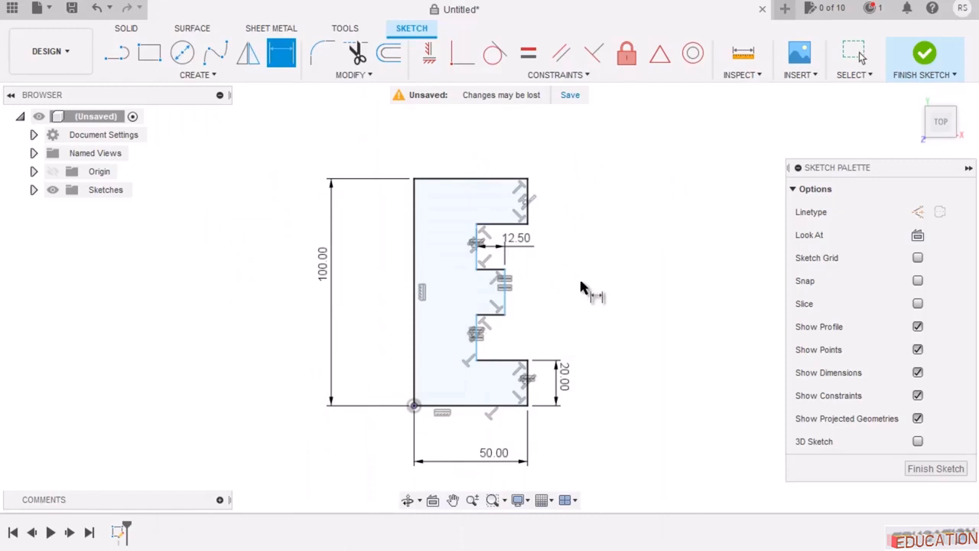
key(Escape)
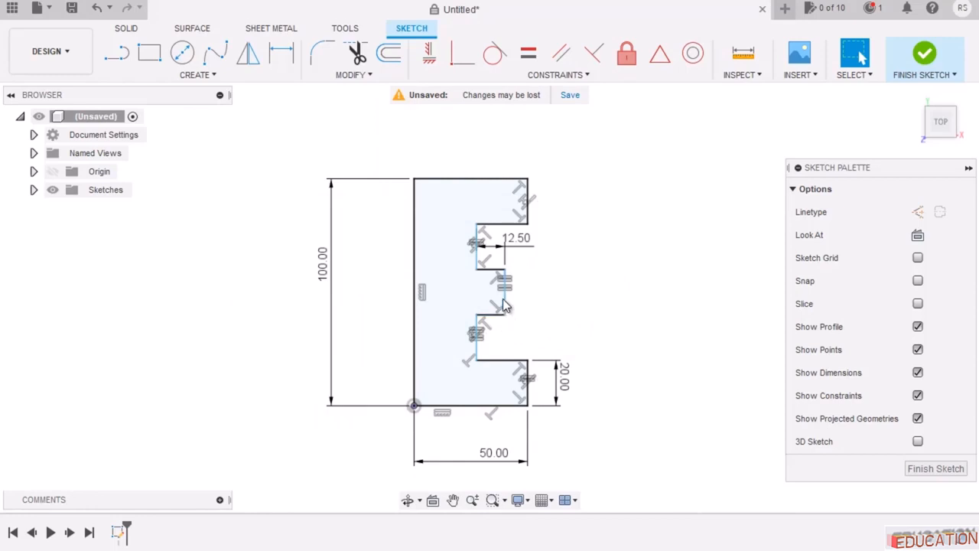
Shift the middle arm's end slightly sideways to test its remaining freedom, and recheck the notch depth in the Example-1 drawing.
mouse_move(503, 305)
mouse_down()
mouse_move(553, 306)
mouse_move(428, 306)
mouse_move(536, 309)
mouse_move(493, 306)
mouse_move(511, 325)
mouse_move(496, 319)
mouse_move(504, 310)
mouse_up()
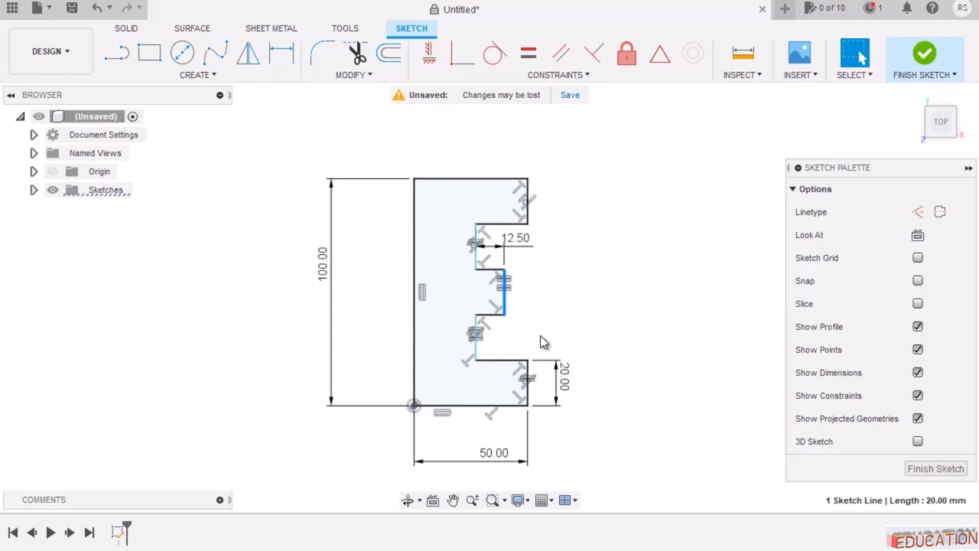
mouse_move(504, 306)
mouse_down()
mouse_move(539, 306)
mouse_move(544, 283)
mouse_move(495, 308)
mouse_move(519, 307)
mouse_move(501, 309)
mouse_up()
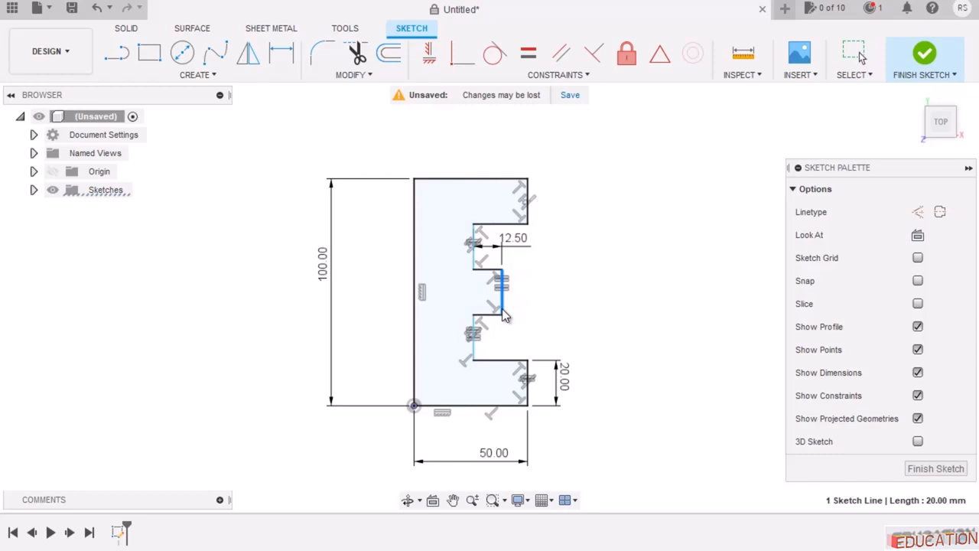
click(611, 282)
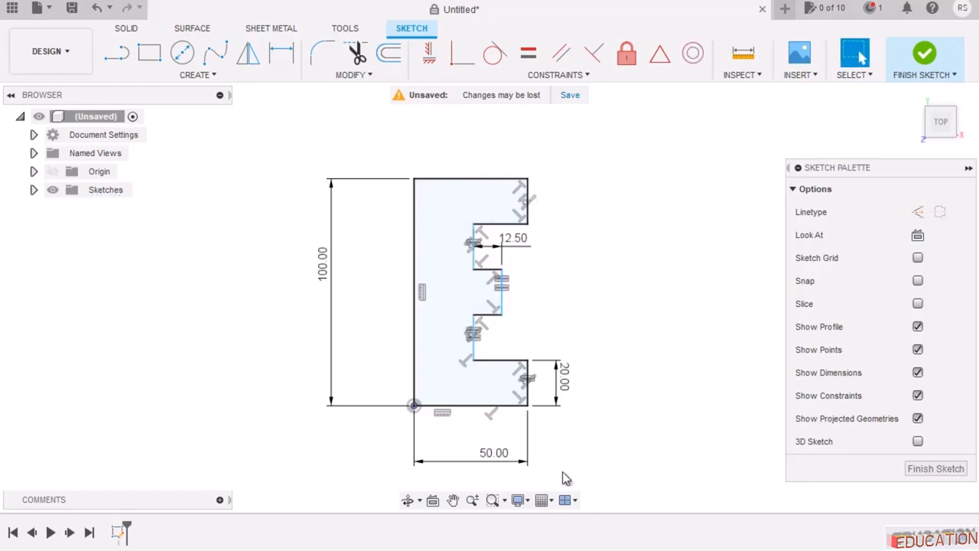
key(alt+Tab)
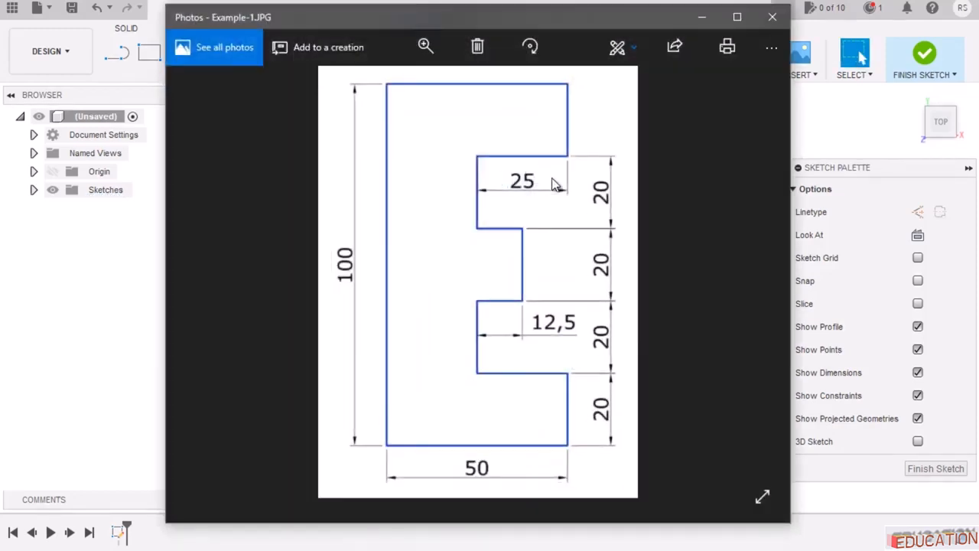
click(702, 18)
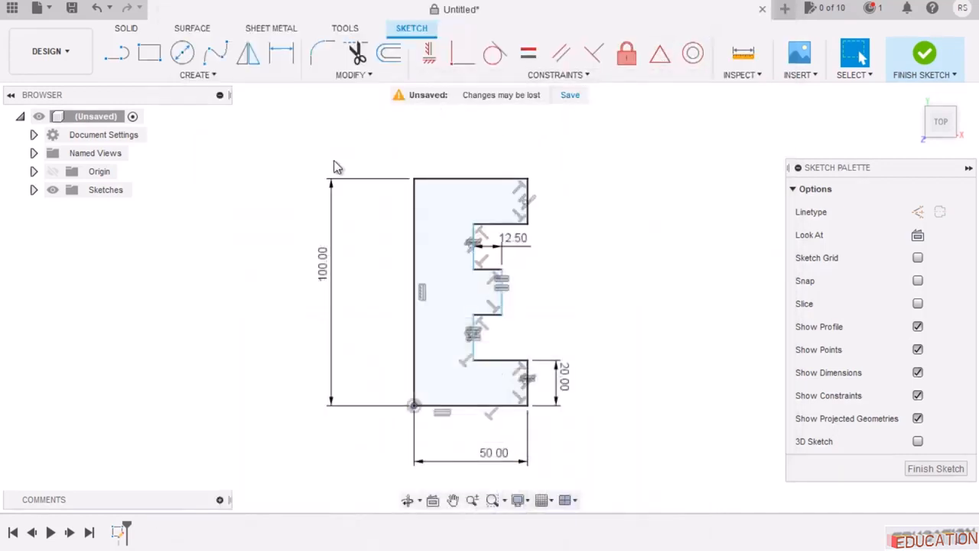
Dimension the lower edge of the E's upper arm as 25 mm and exit the Dimension tool.
click(281, 55)
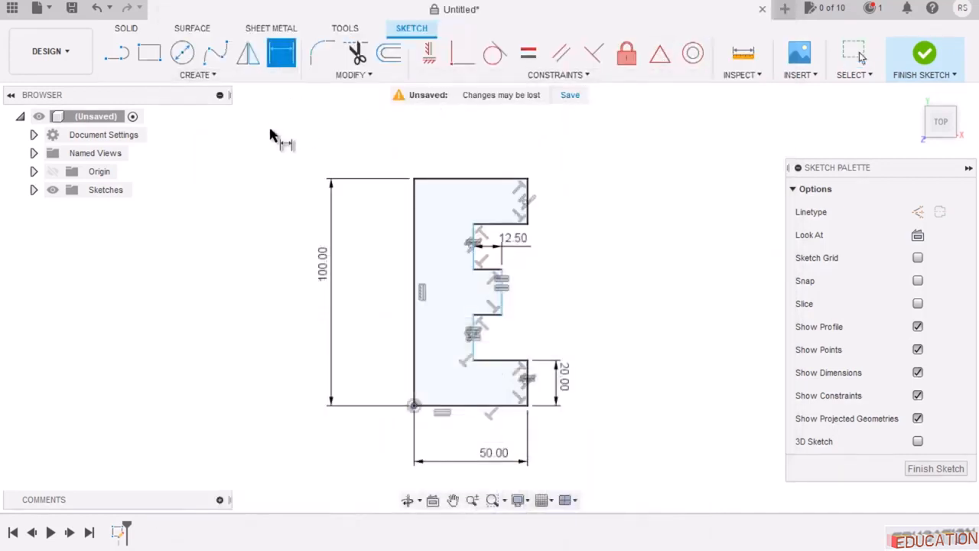
click(501, 224)
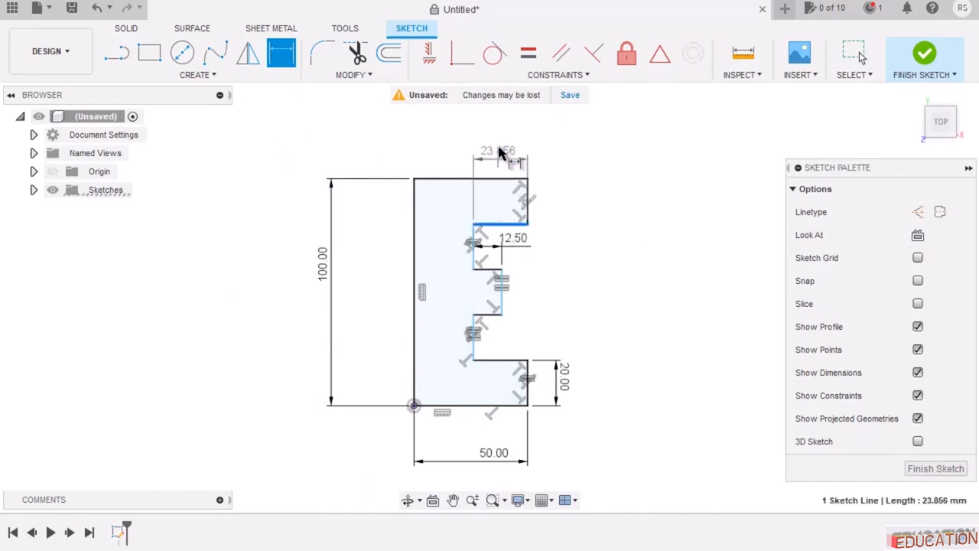
click(506, 149)
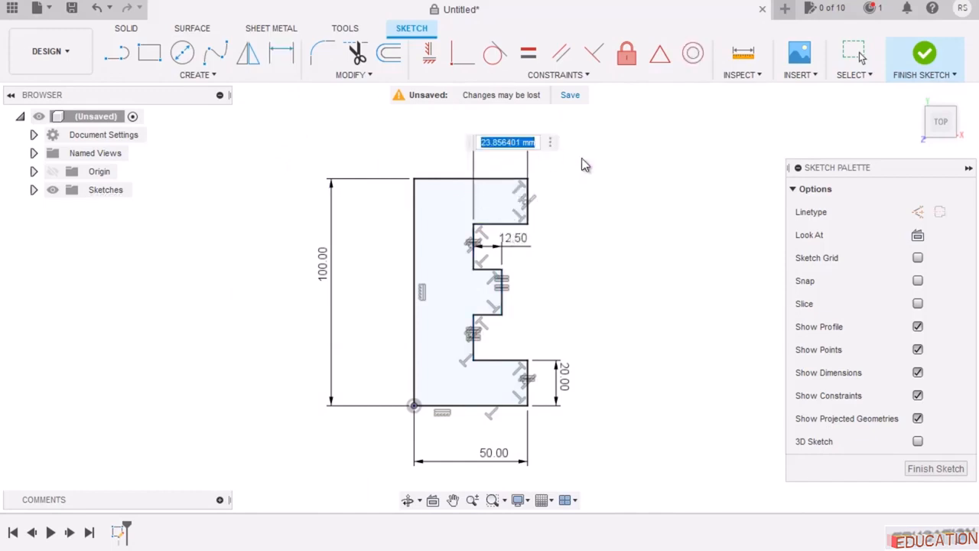
text(25)
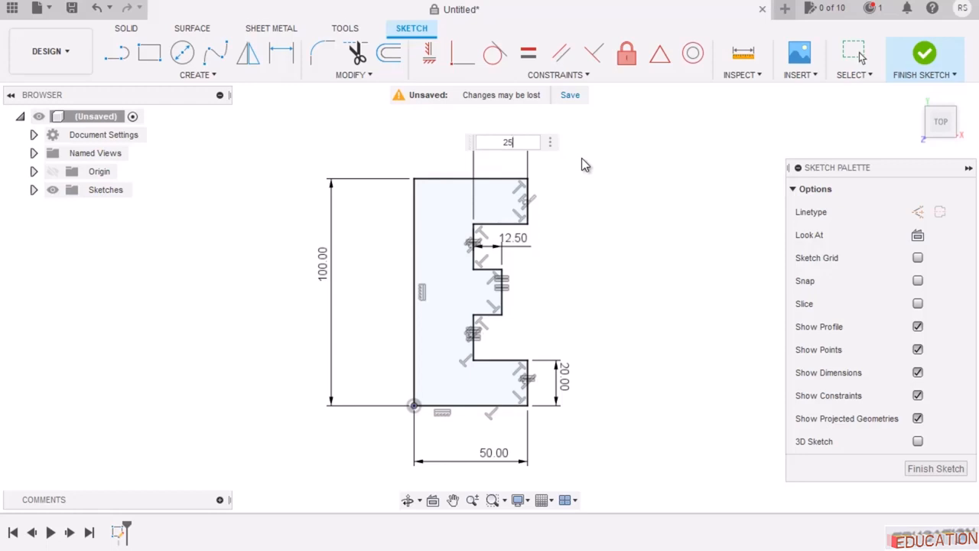
key(Return)
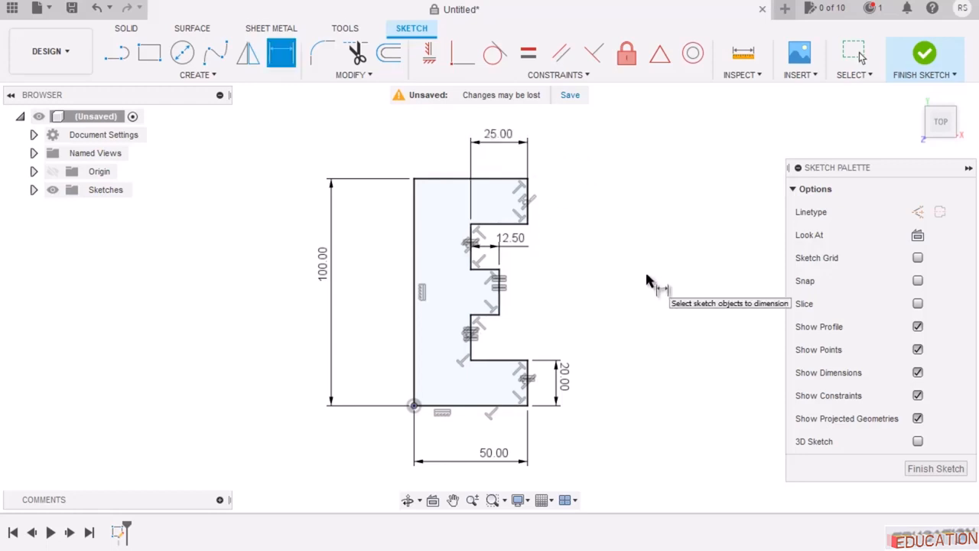
key(Escape)
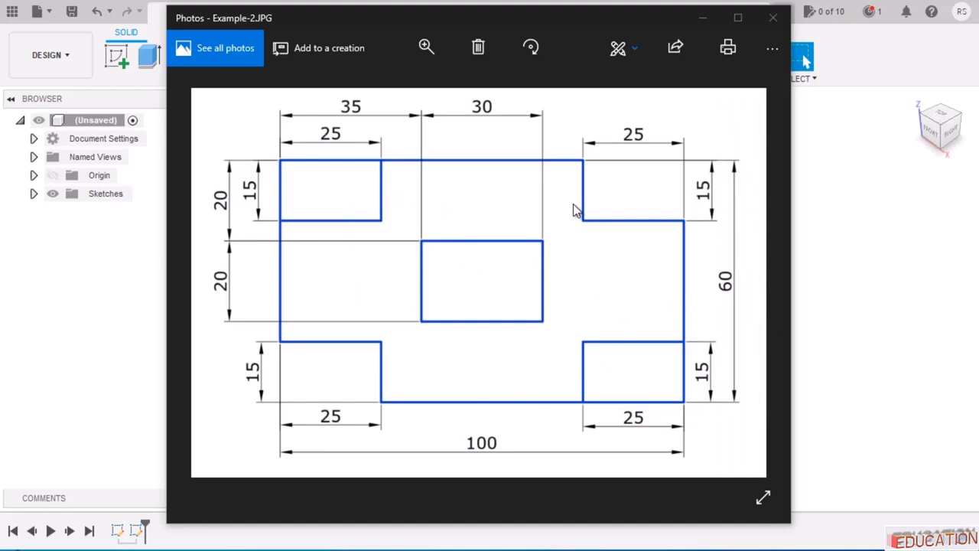
Move the Example-2 drawing aside, start a new sketch on the horizontal XY plane, and consult the drawing again.
drag(479, 18, 978, 165)
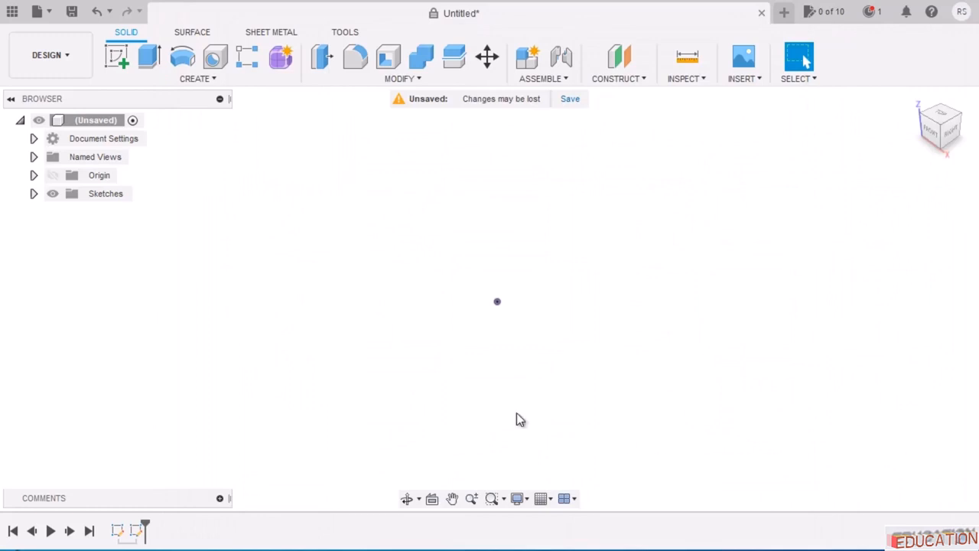
click(117, 58)
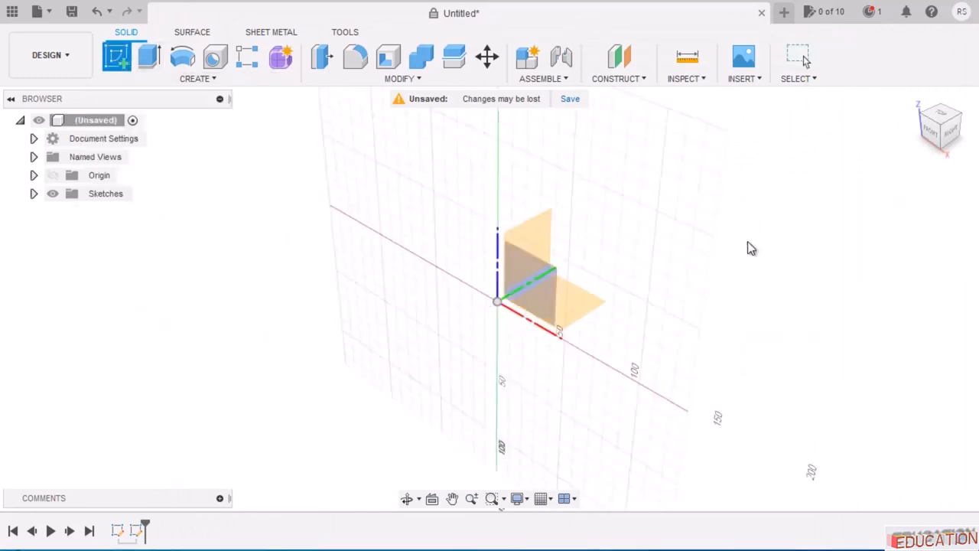
click(581, 308)
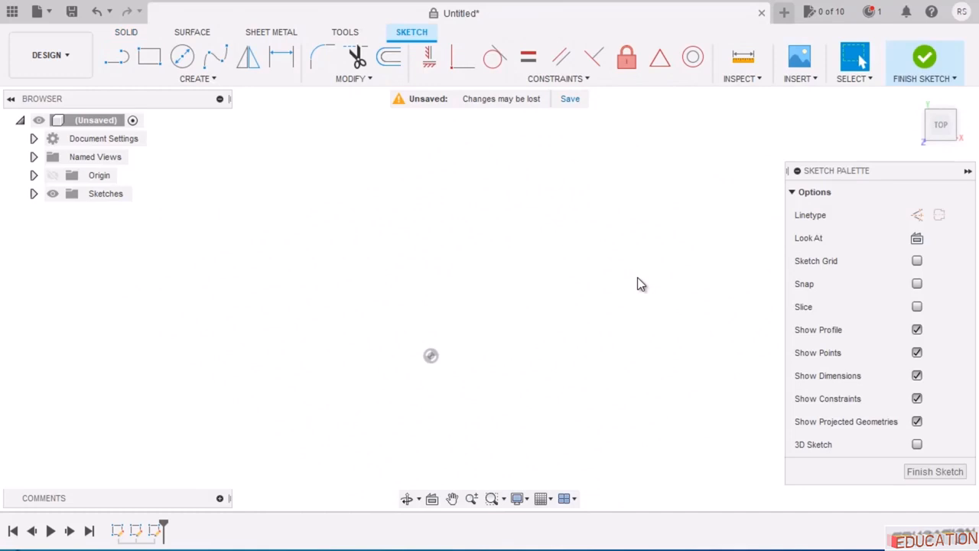
key(alt+Tab)
drag(464, 140, 392, 14)
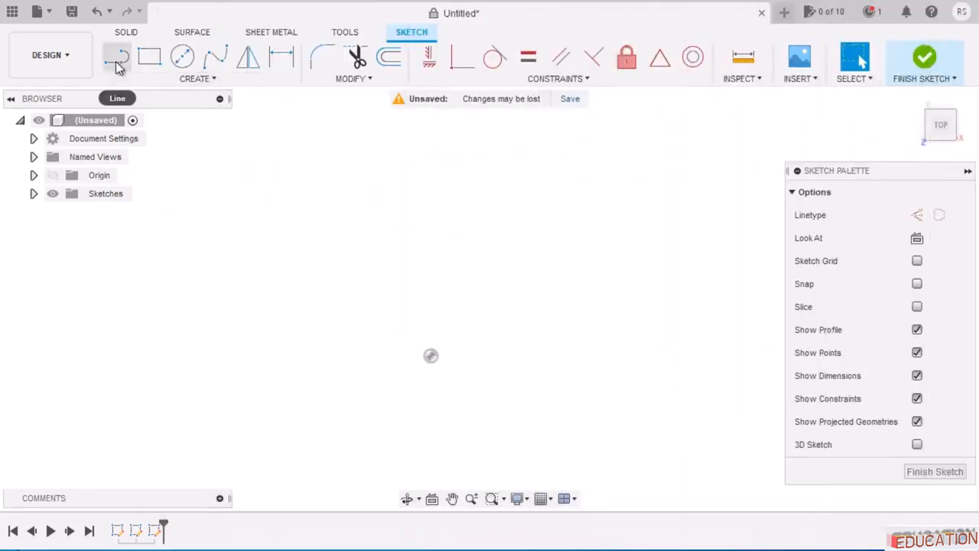
Draw the lower half of a cross-shaped outline around the origin: left arm edge about 46 mm, bottom edge about 99 mm, right arm edge about 51 mm.
click(115, 62)
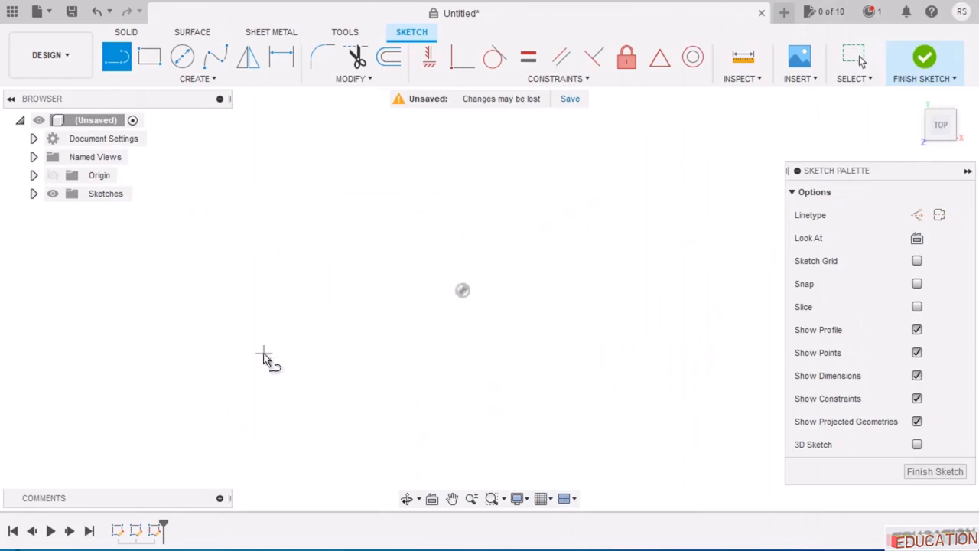
click(240, 343)
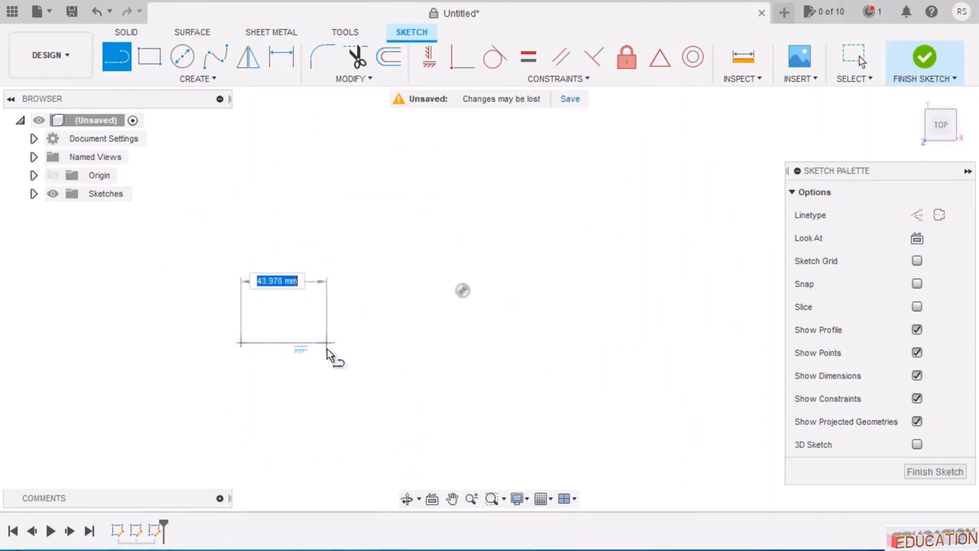
click(328, 344)
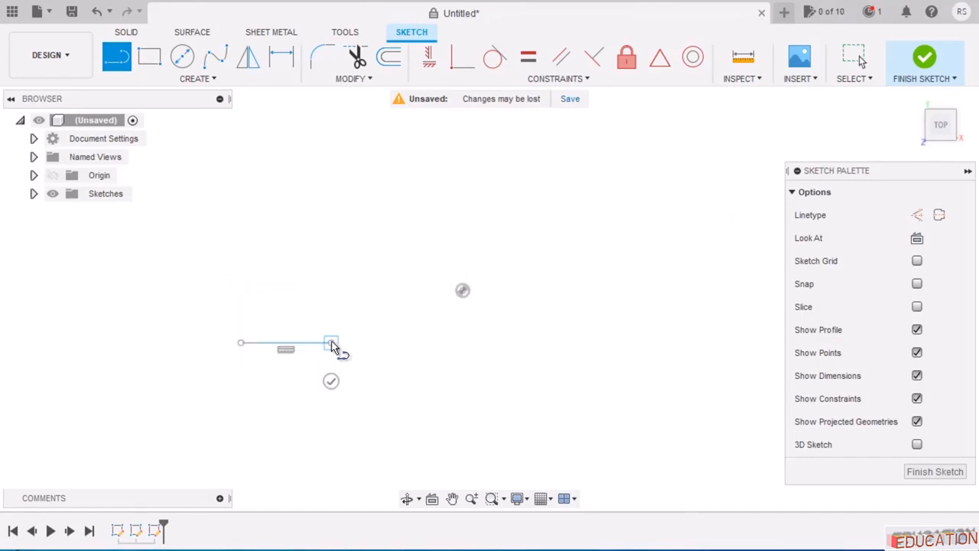
click(332, 397)
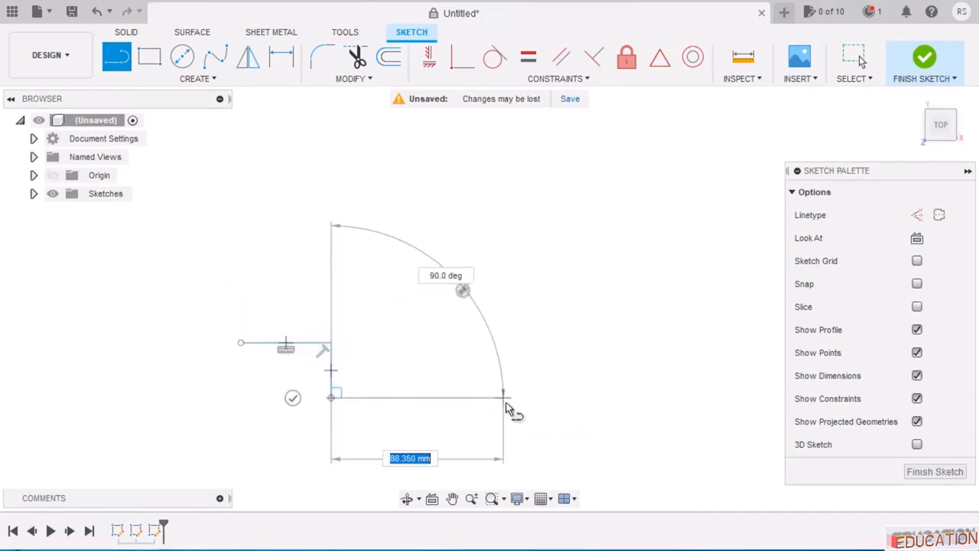
click(525, 396)
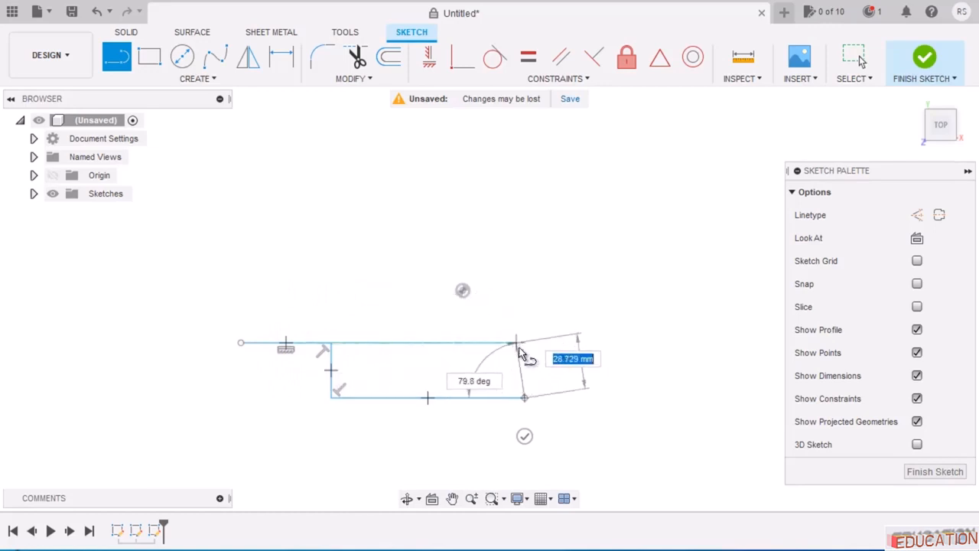
click(524, 344)
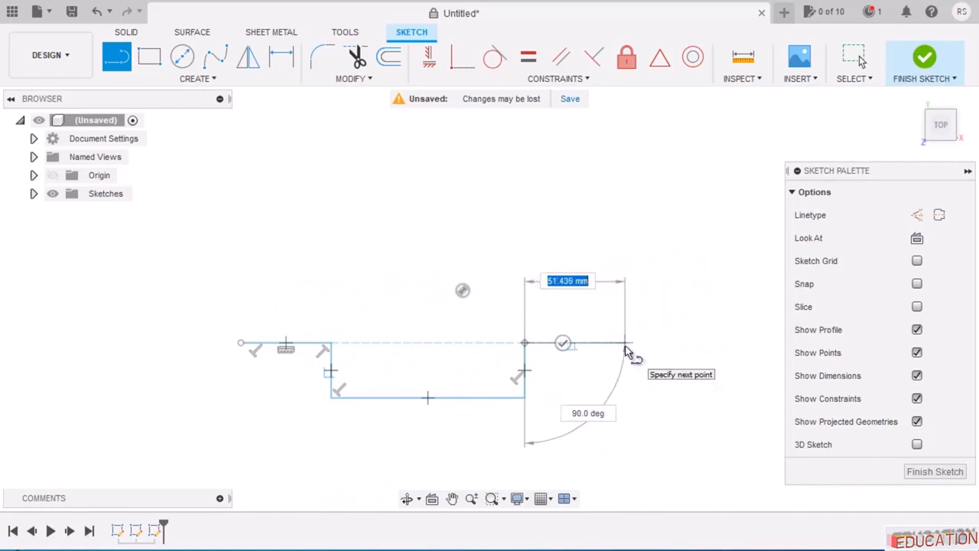
click(625, 344)
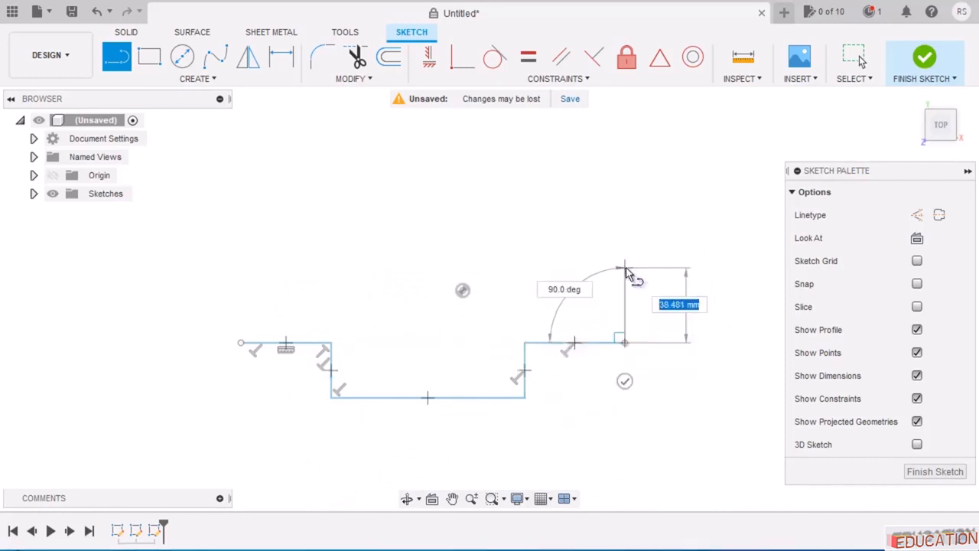
Complete the cross outline with a right end about 38 mm high and a top edge about 99 mm wide, close it and exit Line.
click(625, 268)
click(525, 269)
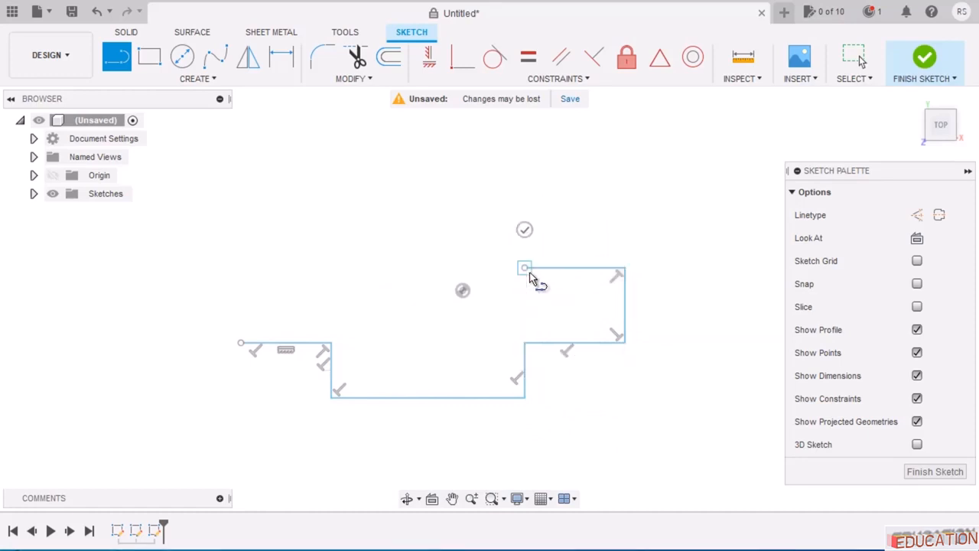
click(526, 191)
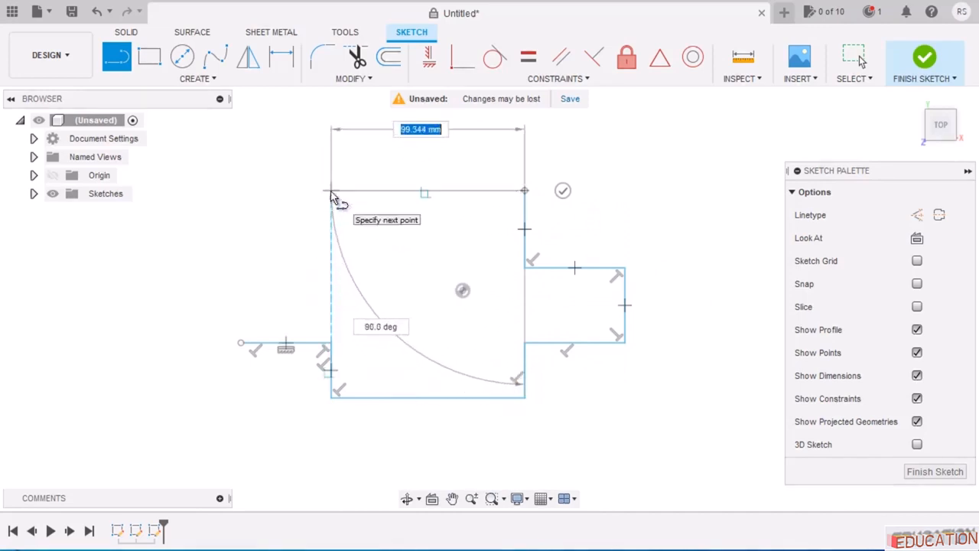
click(330, 196)
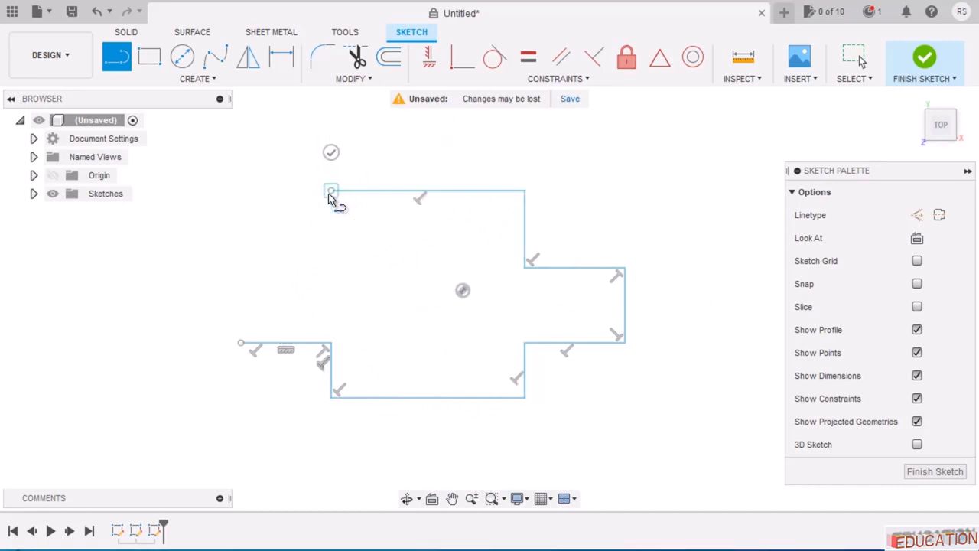
click(331, 270)
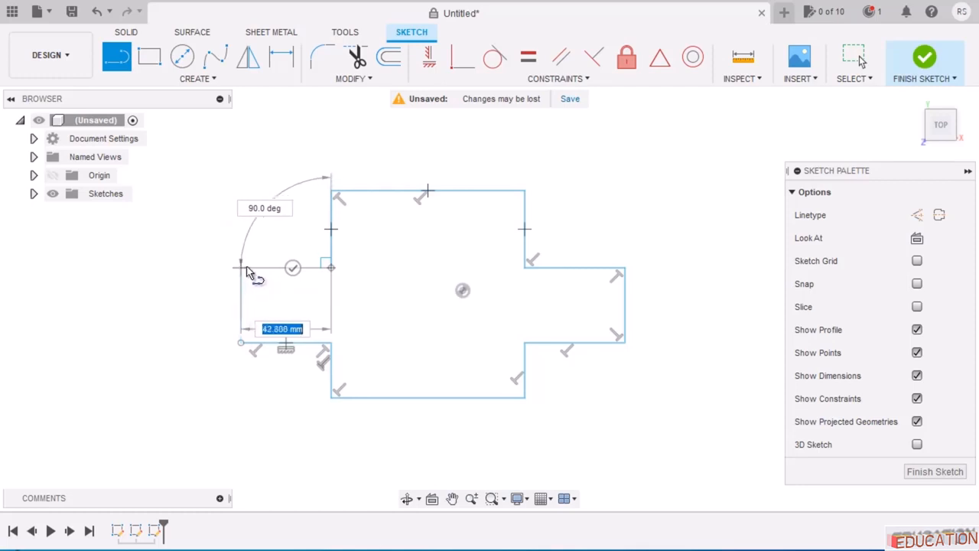
click(242, 268)
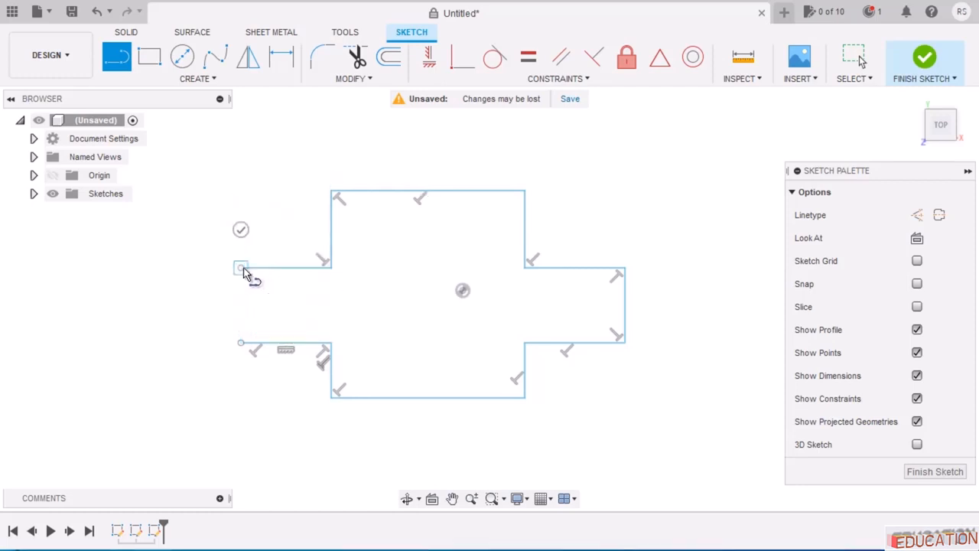
click(241, 343)
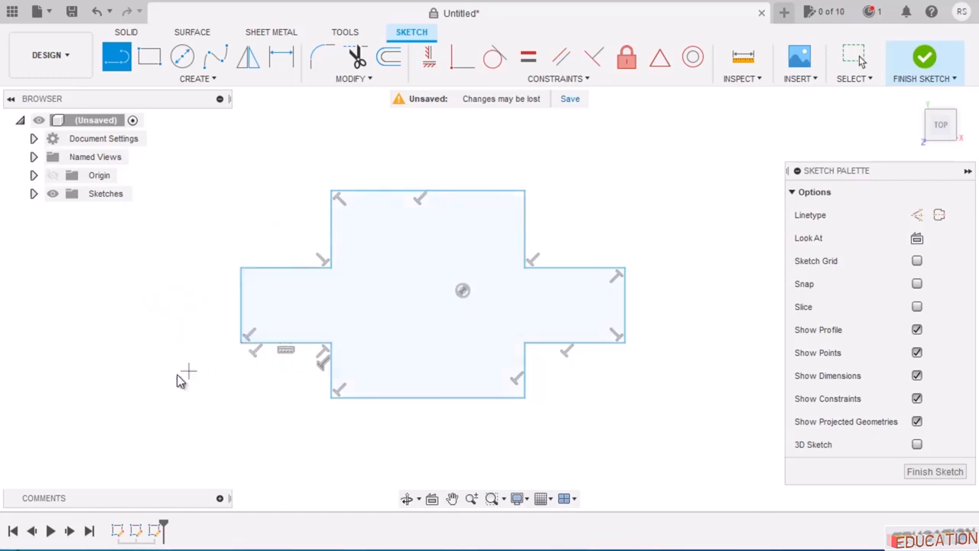
key(Escape)
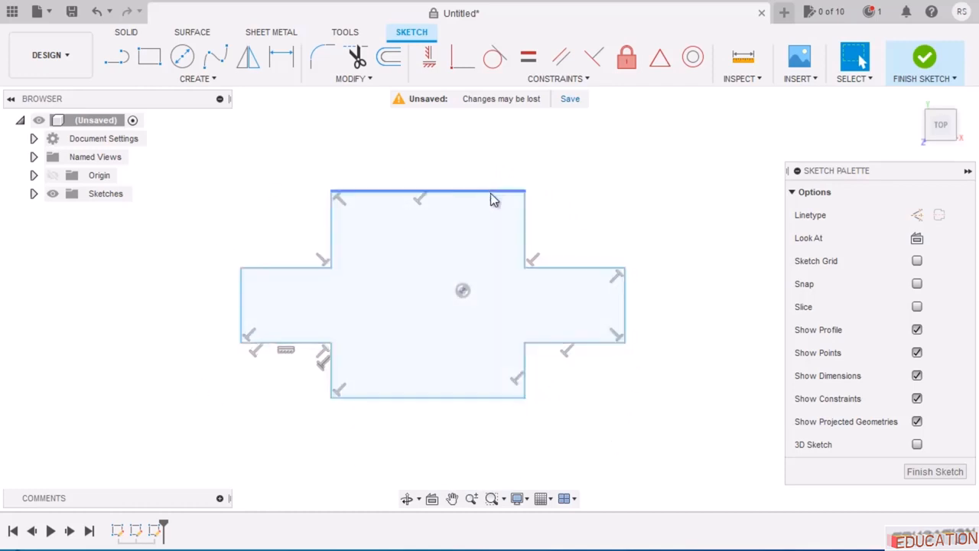
Shift the cross's top edge and the left arm's upper and lower edges slightly to test their freedom, and clear the selection.
mouse_move(494, 200)
mouse_down()
mouse_move(517, 164)
mouse_move(514, 192)
mouse_up()
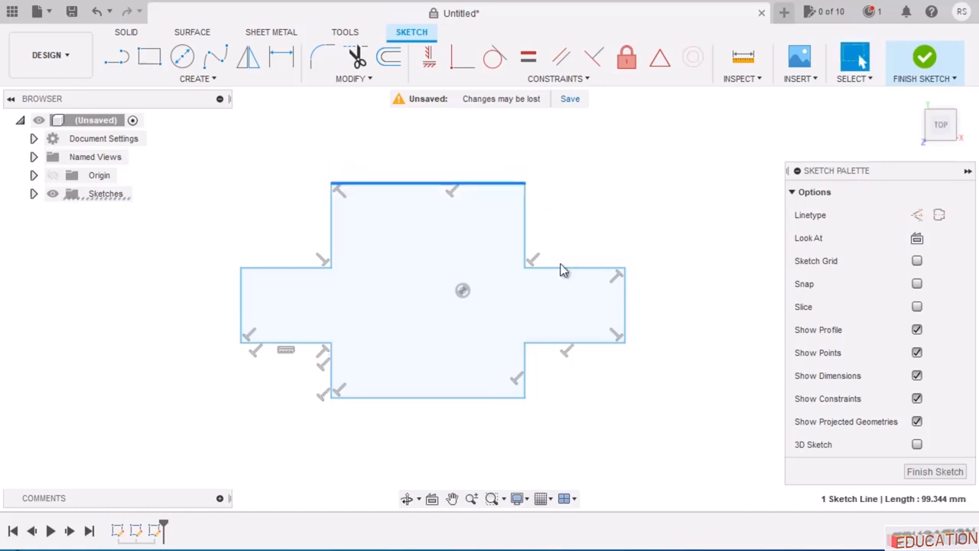
mouse_move(559, 267)
mouse_down()
mouse_move(562, 244)
mouse_move(560, 269)
mouse_up()
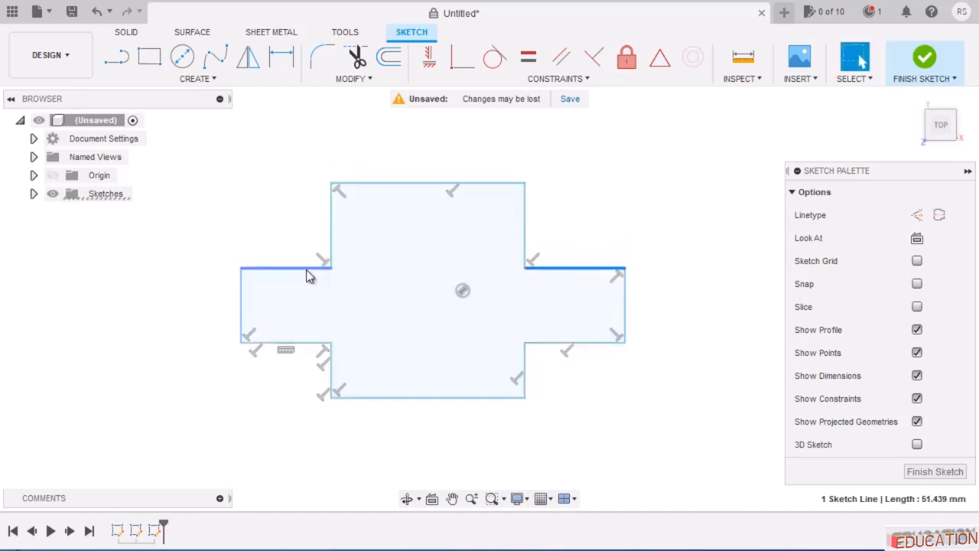
drag(306, 269, 304, 261)
drag(310, 341, 306, 345)
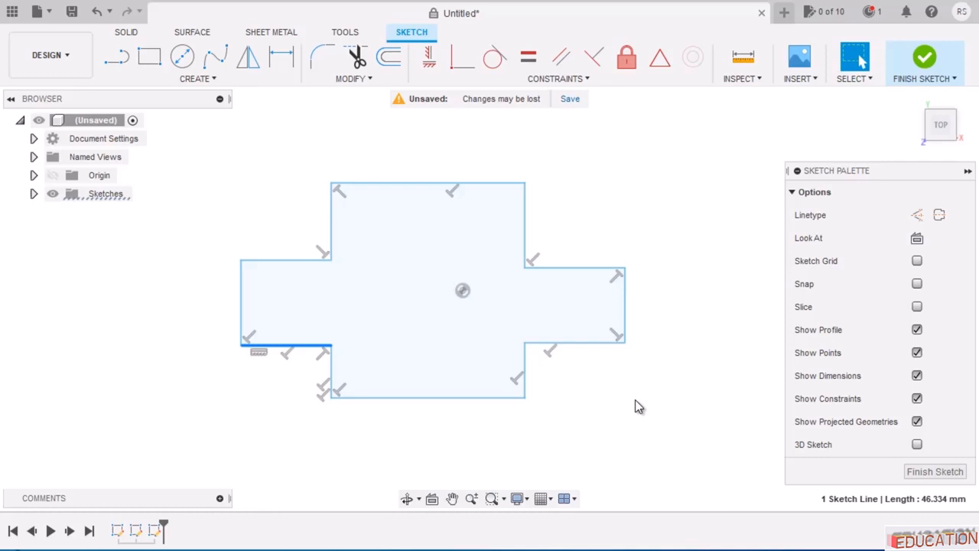
click(627, 390)
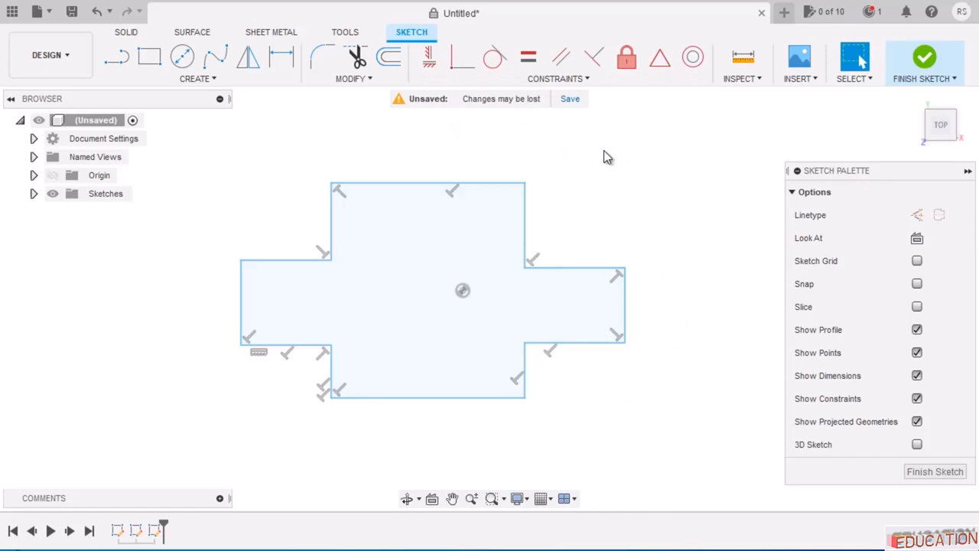
Apply Collinear constraints between the two side arms' lower edges and between their upper edges.
click(576, 81)
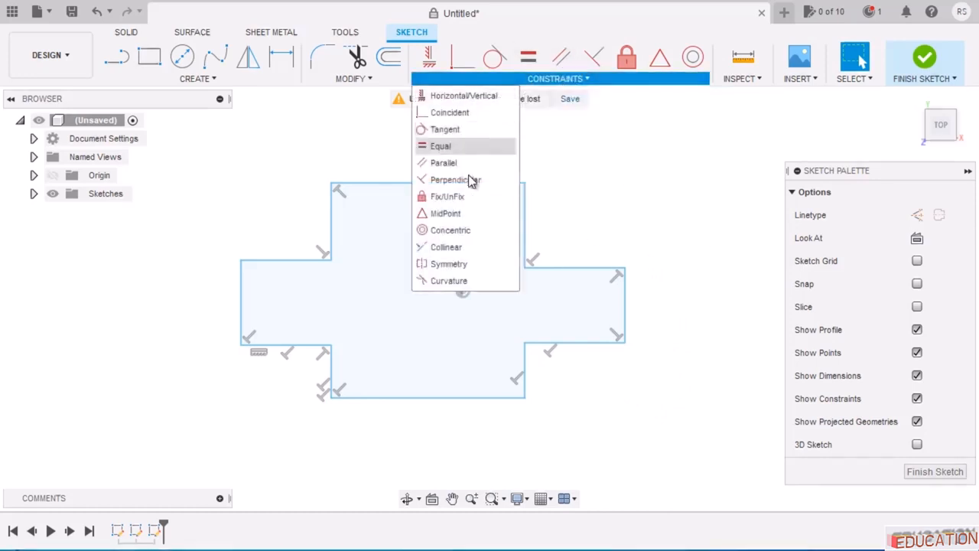
click(440, 247)
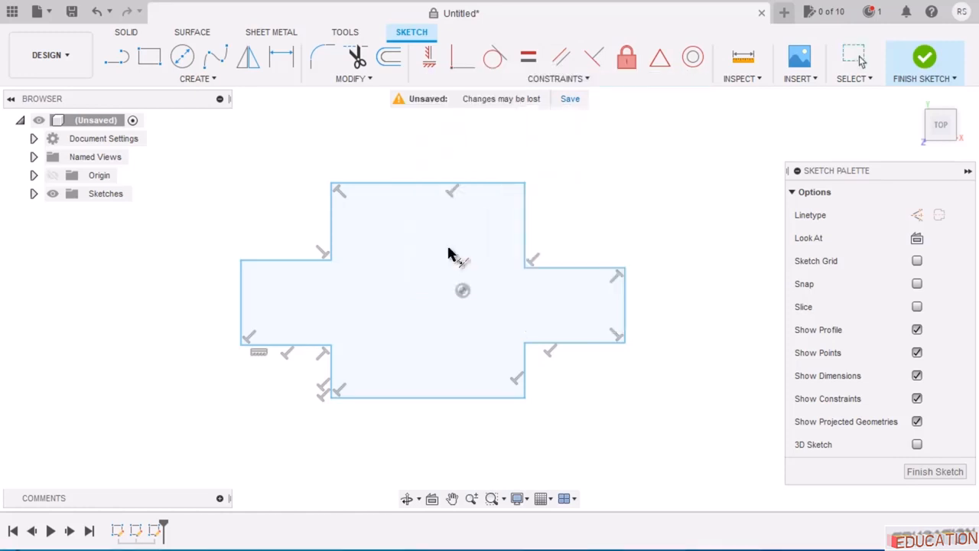
click(586, 346)
click(303, 353)
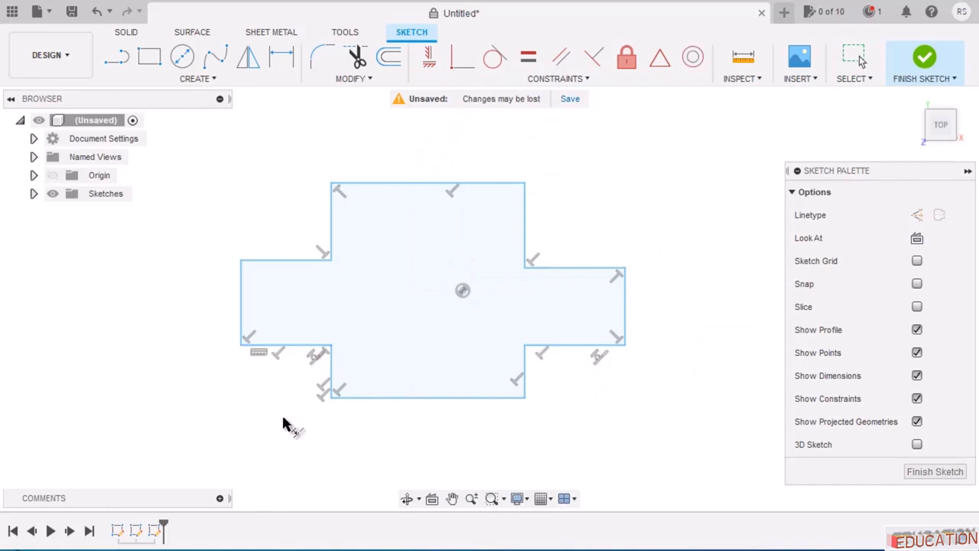
click(289, 260)
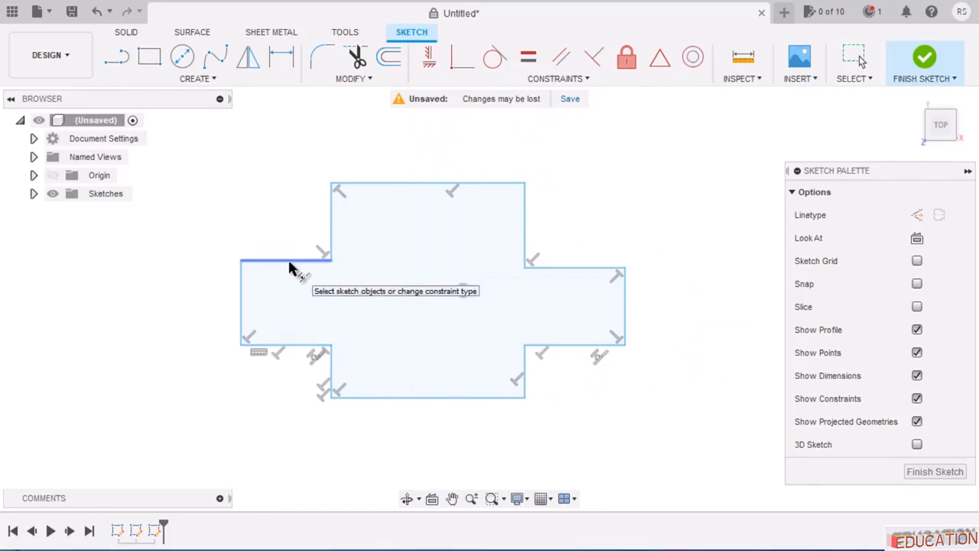
click(564, 268)
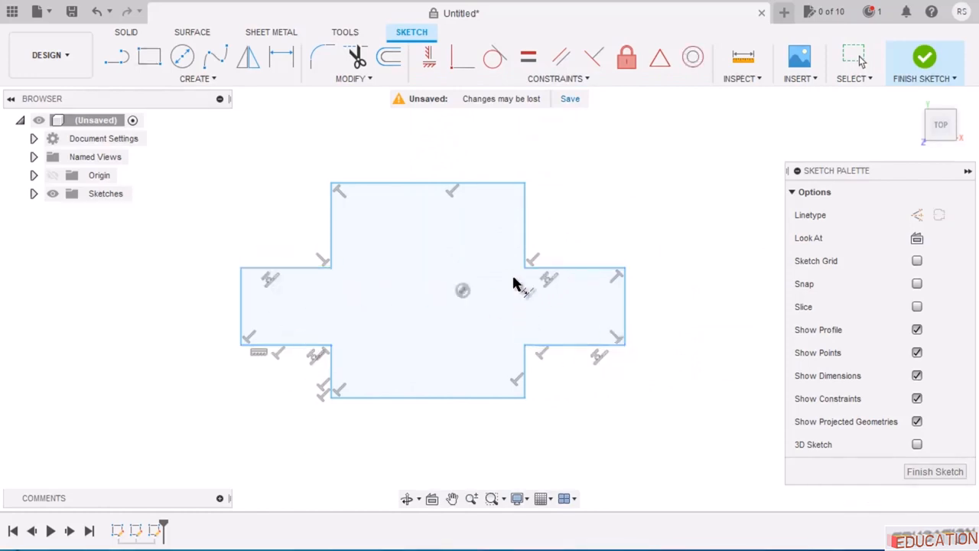
Apply Collinear constraints between the central body's upper and lower vertical edges on the right side and on the left side.
click(525, 244)
click(525, 379)
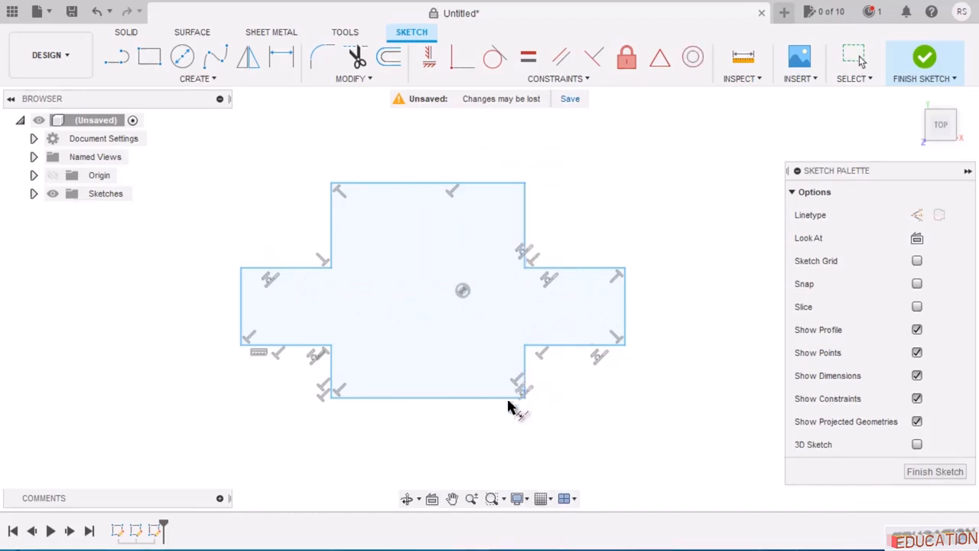
click(331, 378)
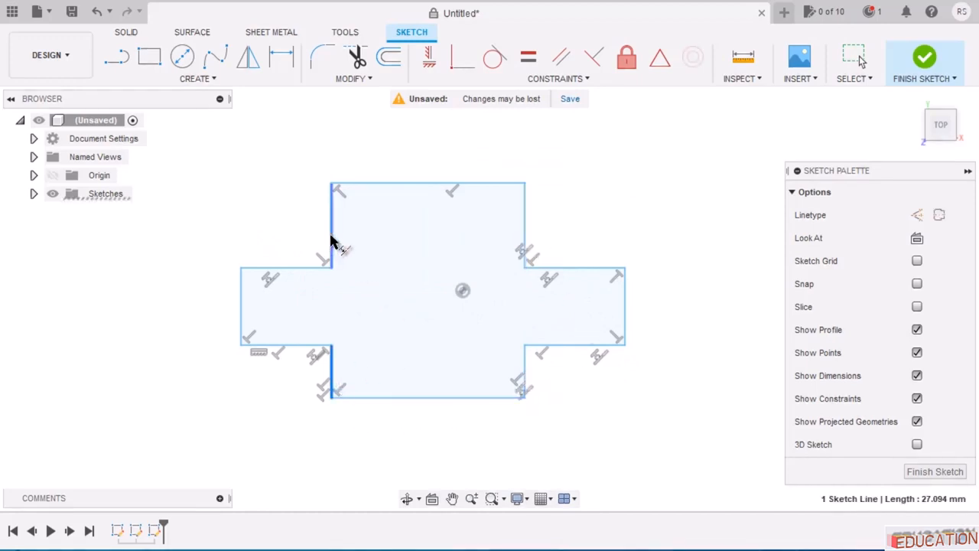
click(331, 240)
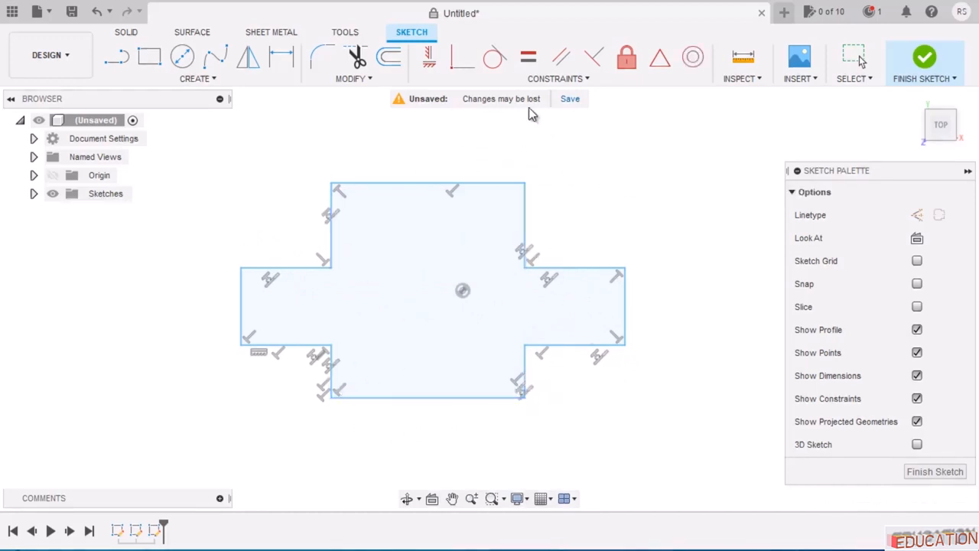
key(Escape)
Shift the right arm's lower edge and the central body's right and left sides slightly to test their freedom, and clear the selection.
mouse_move(572, 345)
mouse_down()
mouse_move(568, 320)
mouse_move(568, 350)
mouse_move(569, 329)
mouse_up()
mouse_move(532, 247)
mouse_down()
mouse_move(564, 240)
mouse_move(524, 235)
mouse_up()
drag(330, 224, 345, 239)
click(597, 215)
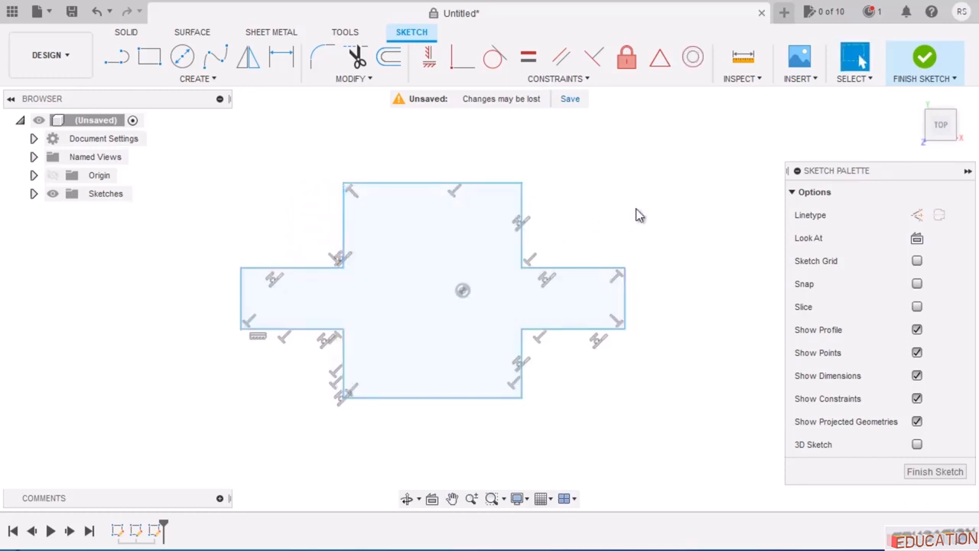
Dimension the left arm's lower edge at 25 mm below the arm.
click(282, 56)
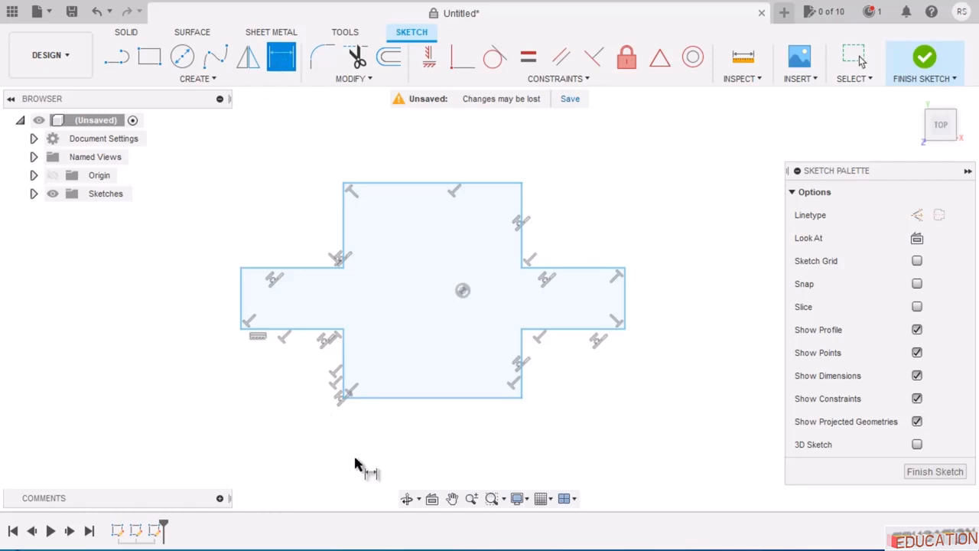
click(306, 330)
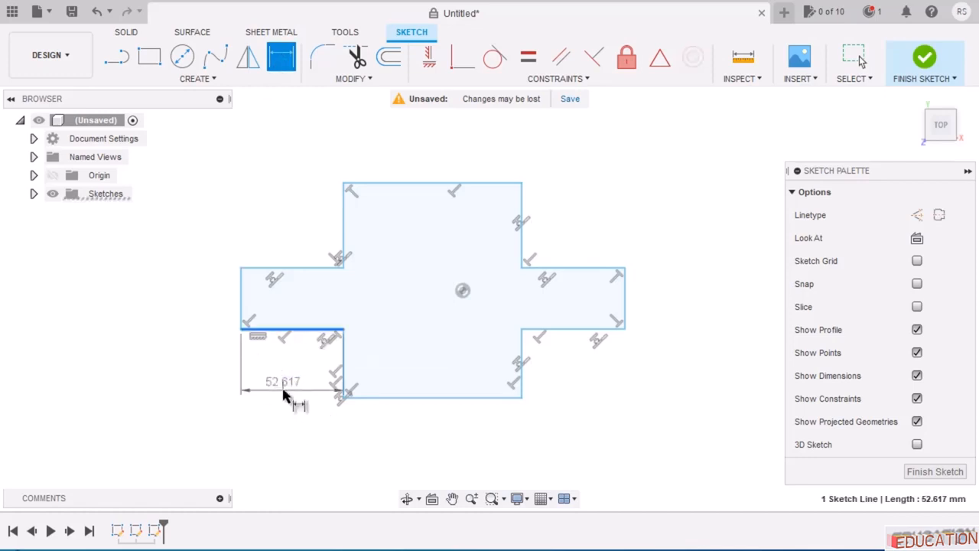
click(292, 390)
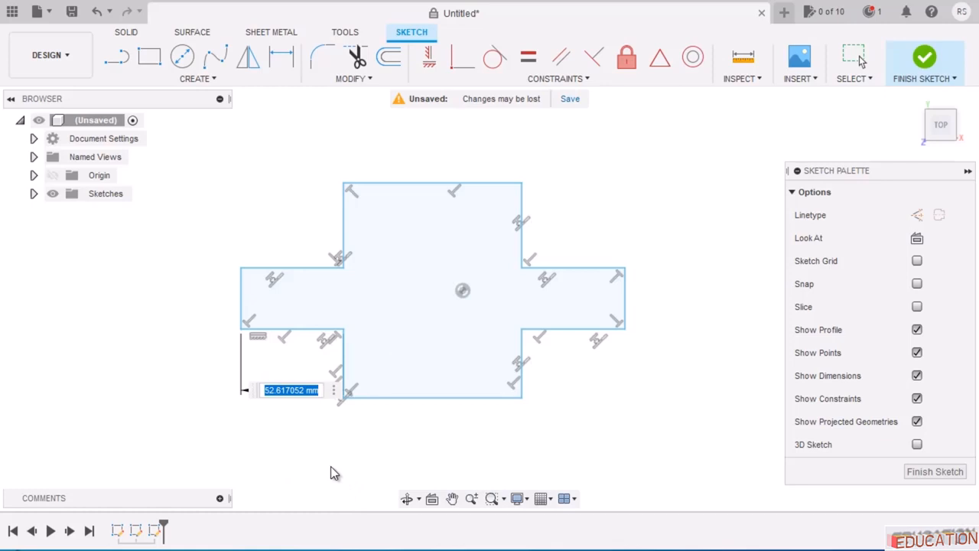
text(25)
key(Return)
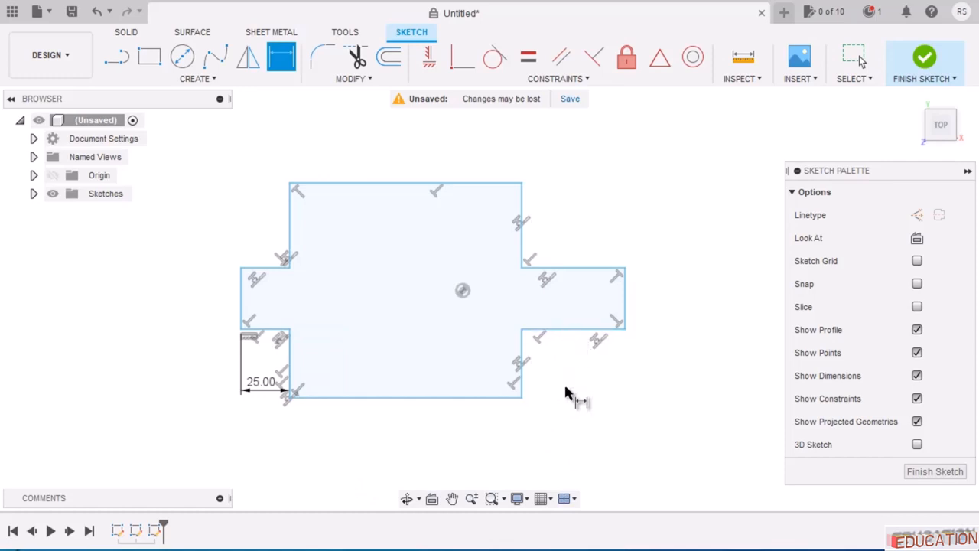
key(Escape)
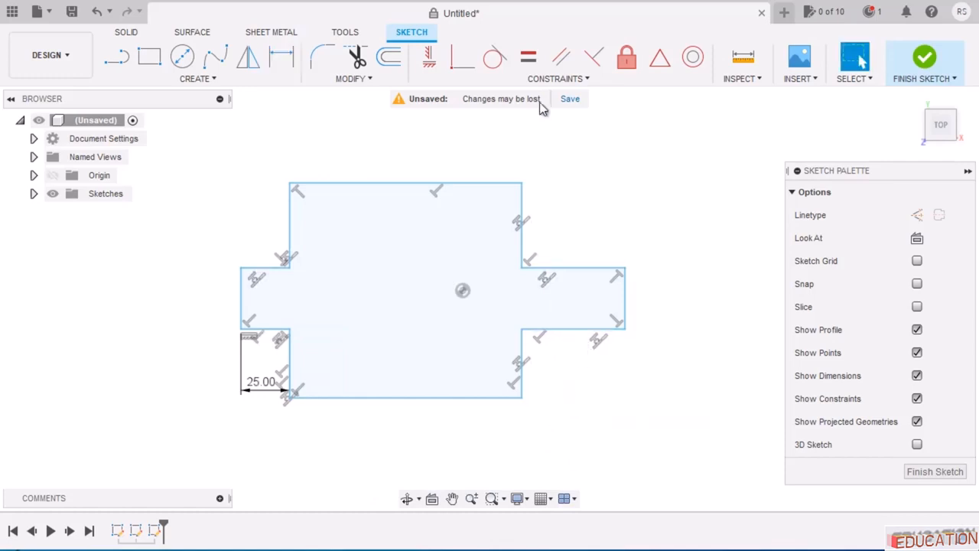
Apply Equal constraints between the two arms' lower edges and between the body's upper and lower vertical edges on the right side.
click(533, 59)
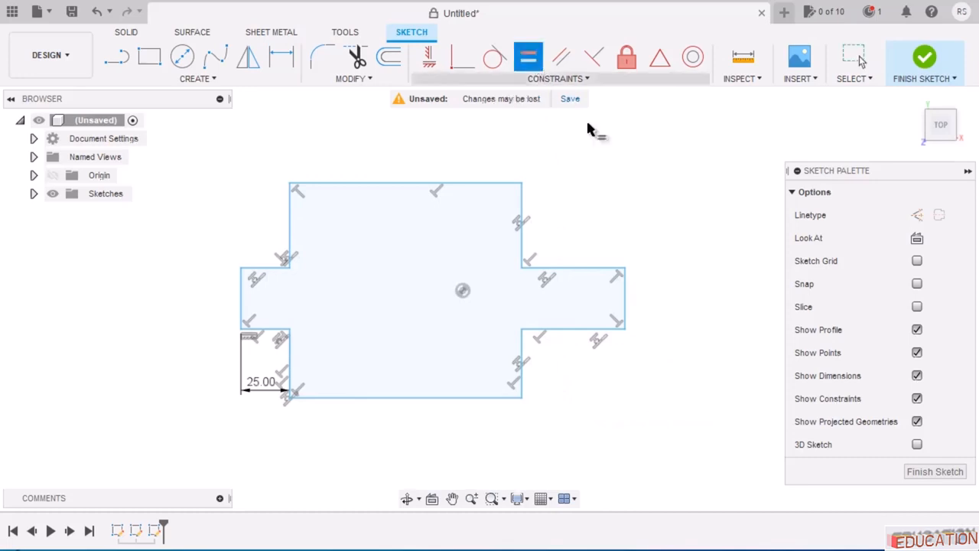
click(573, 330)
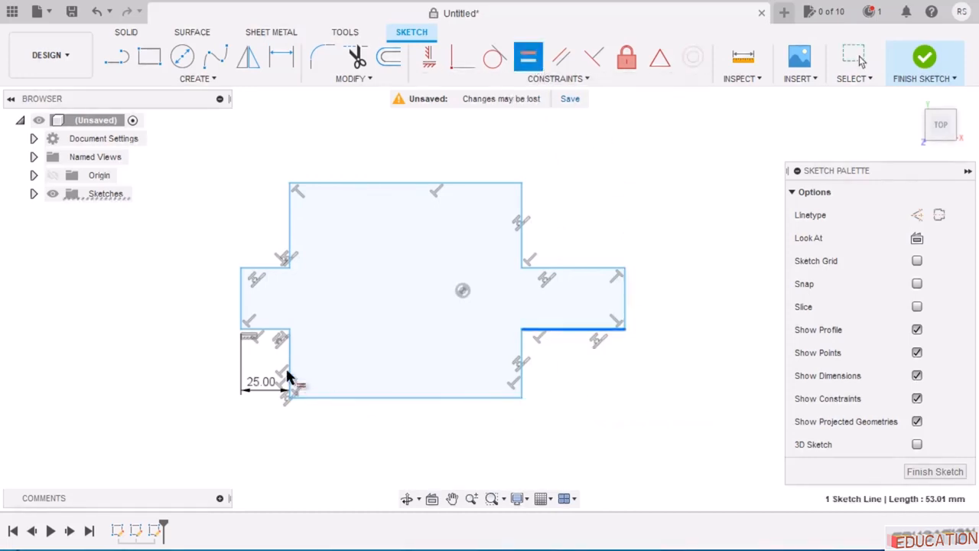
click(264, 371)
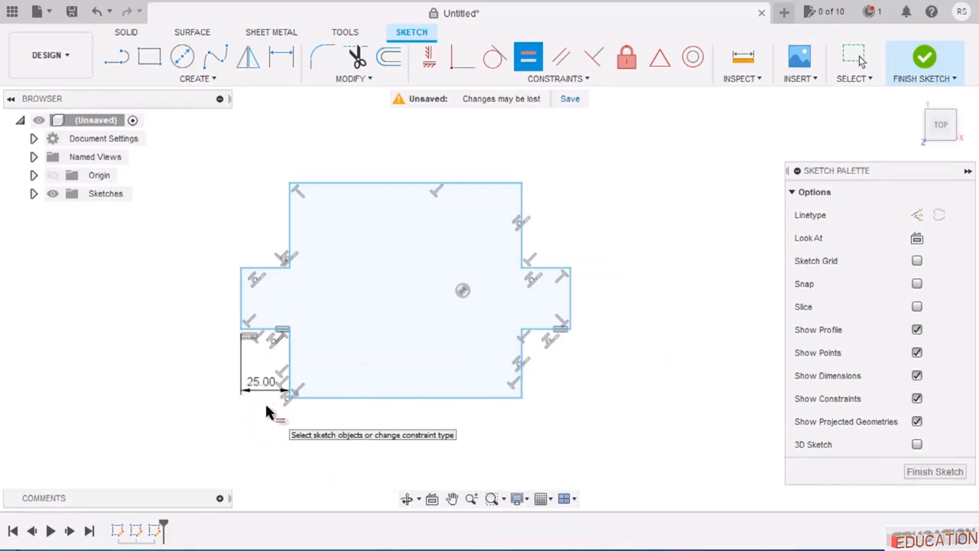
click(521, 208)
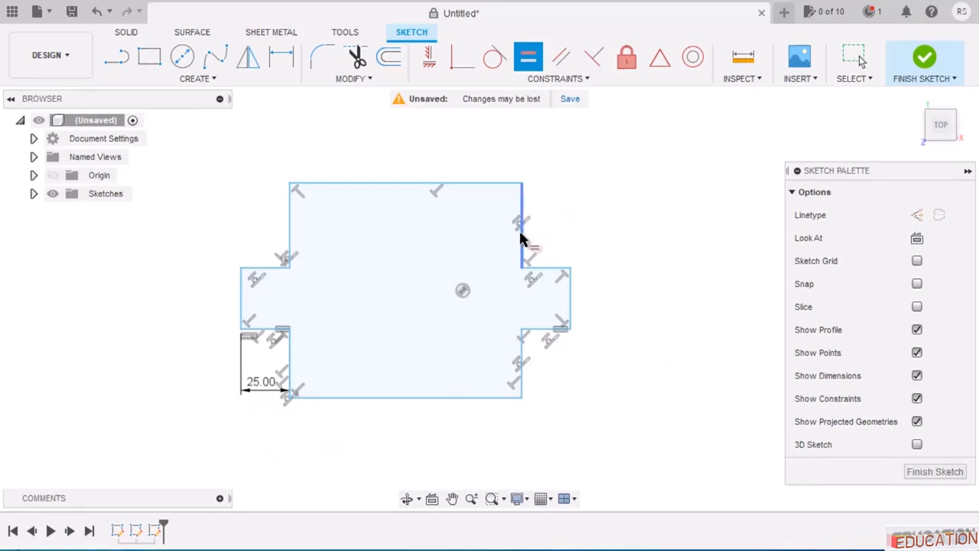
click(545, 390)
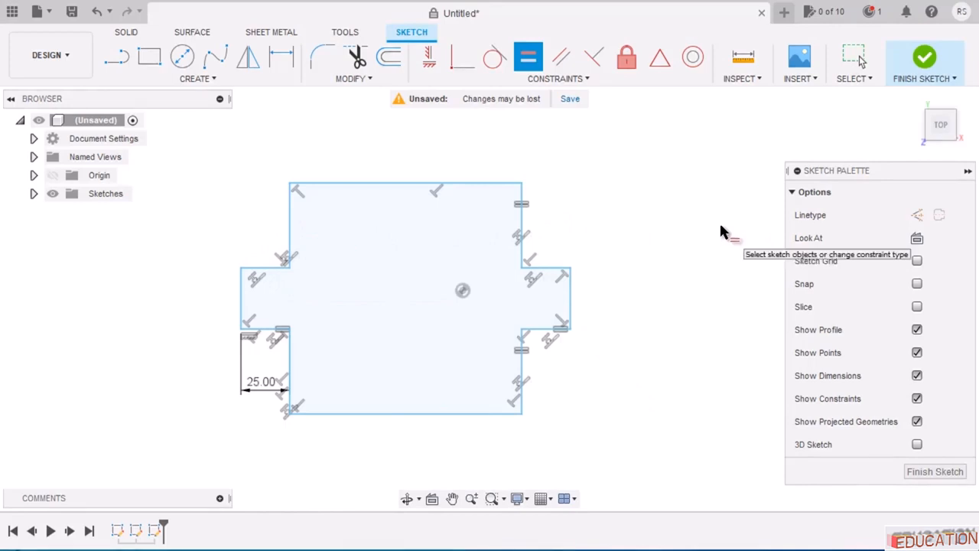
key(Escape)
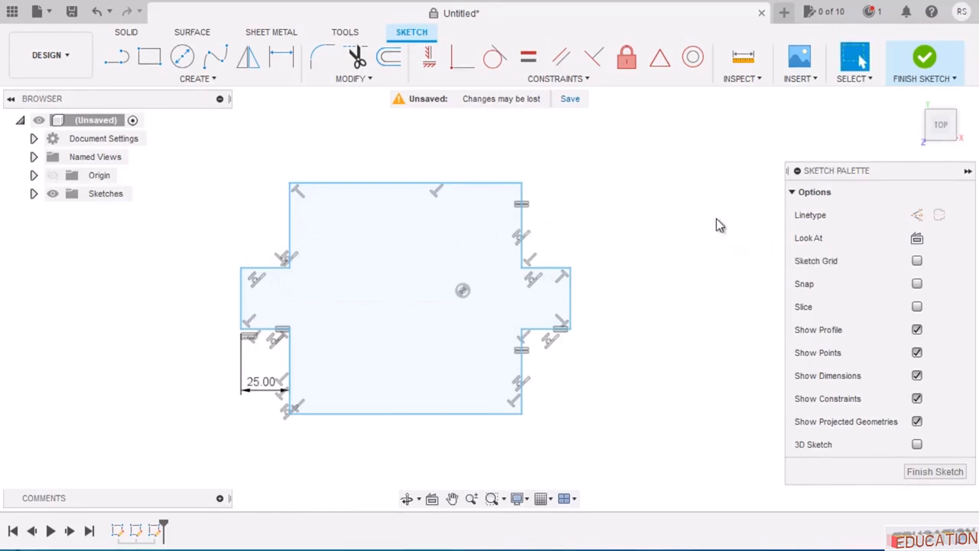
Dimension the central body's lower right vertical edge at 15 mm, placed to the right of the profile.
click(281, 60)
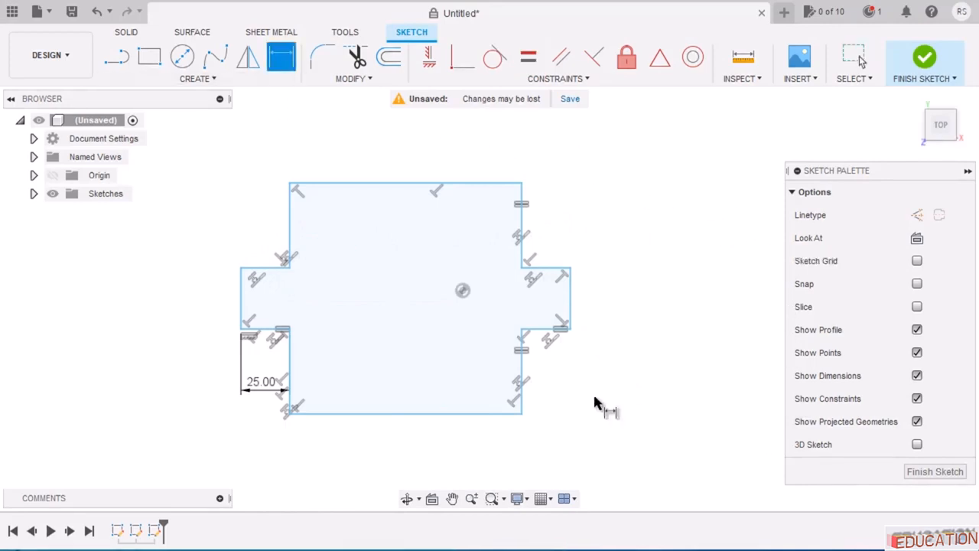
click(520, 378)
click(667, 367)
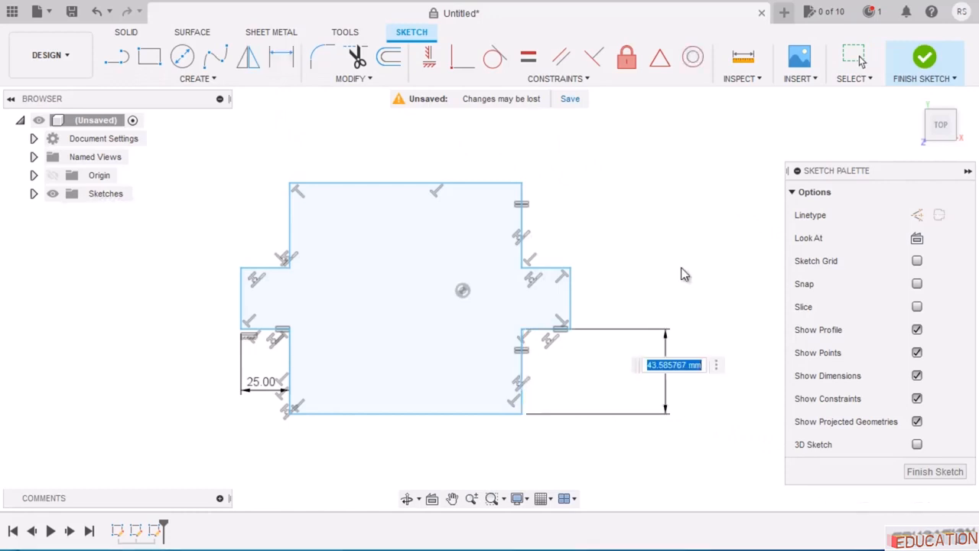
text(15)
key(Return)
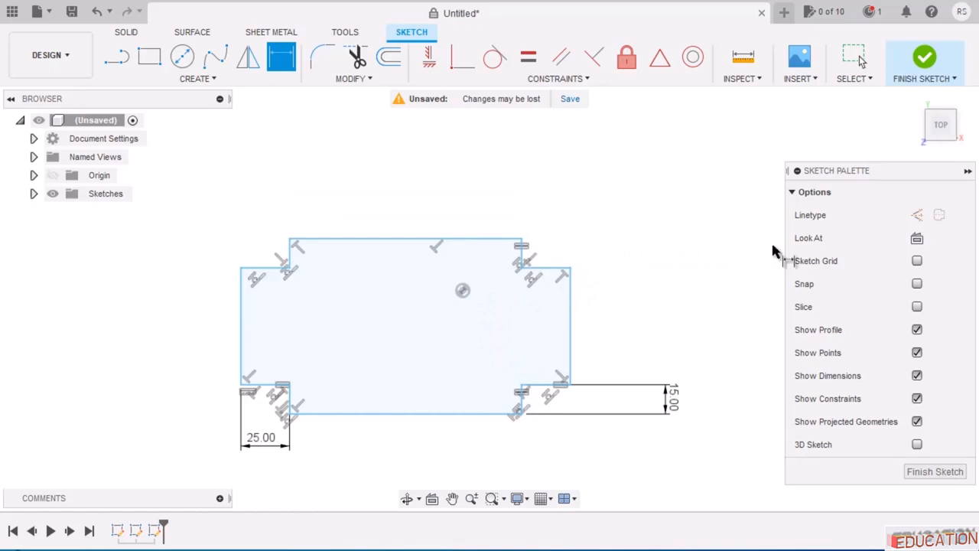
Try a dimension across the central body's width from its top edge, and delete it.
click(498, 240)
click(498, 428)
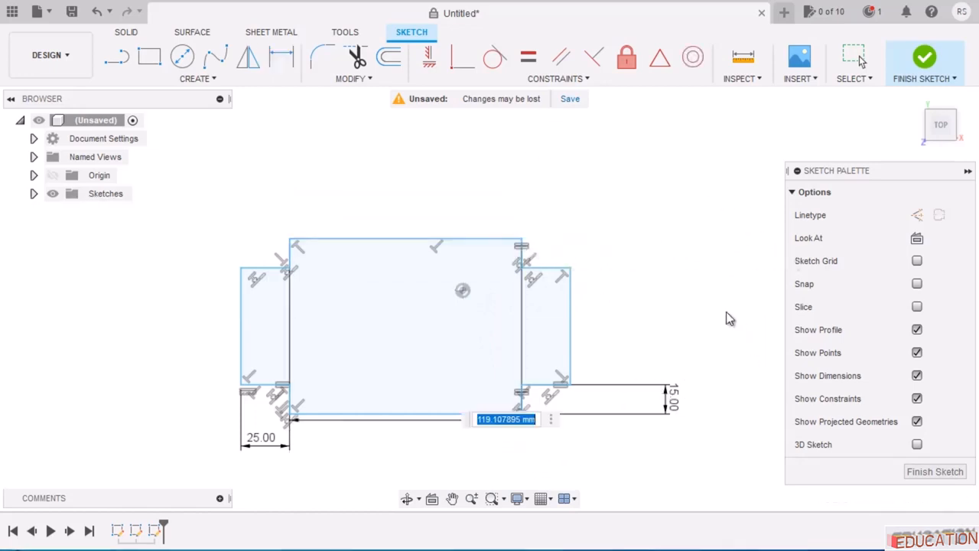
key(Return)
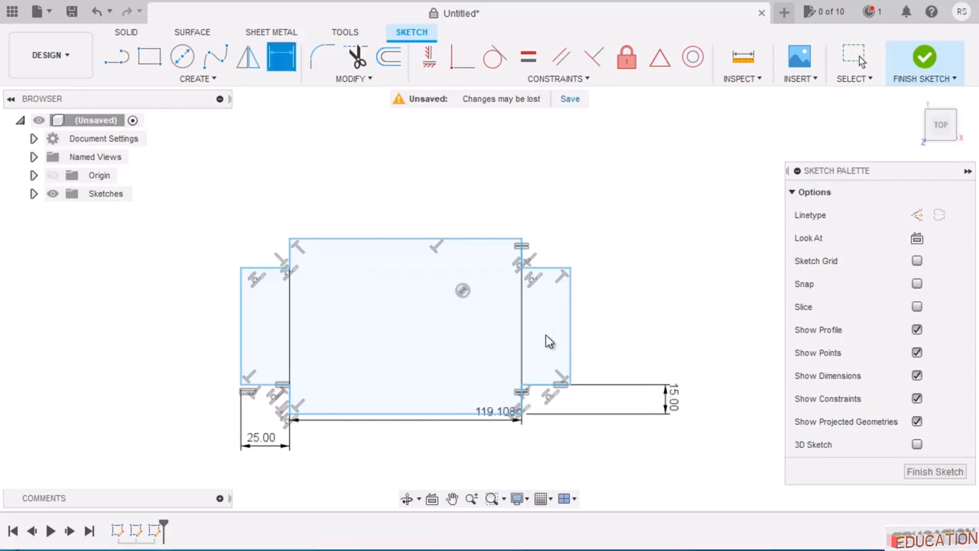
key(Escape)
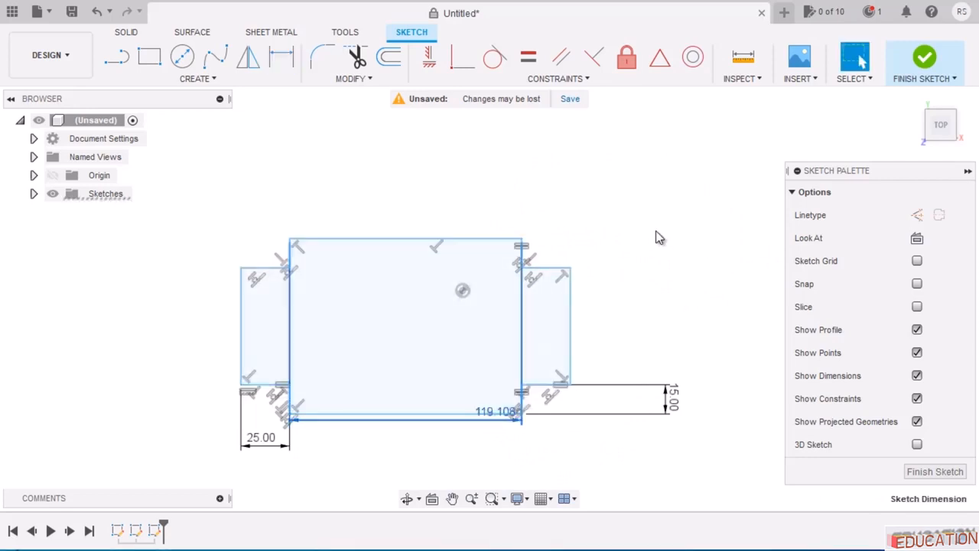
key(Delete)
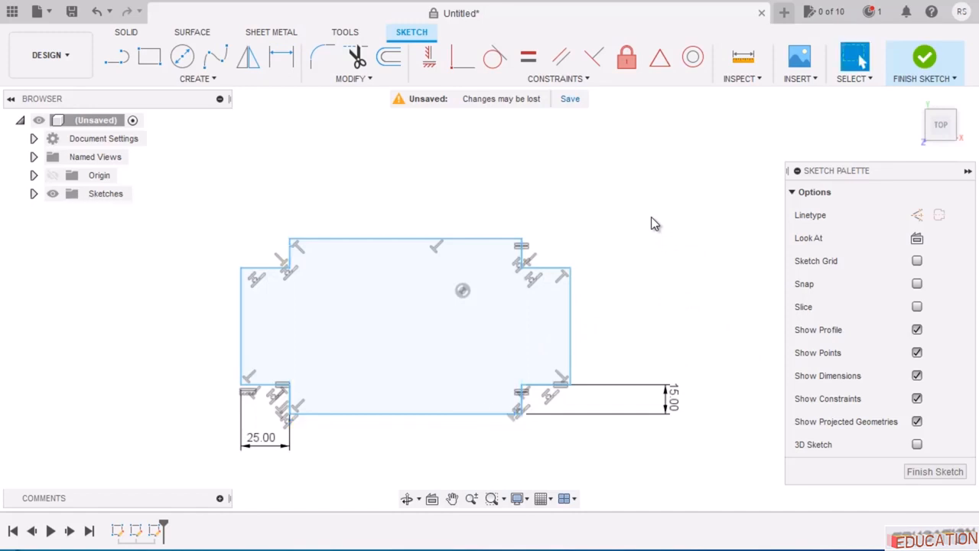
Dimension the overall height between the cross's top and bottom edges at 60 mm.
click(280, 56)
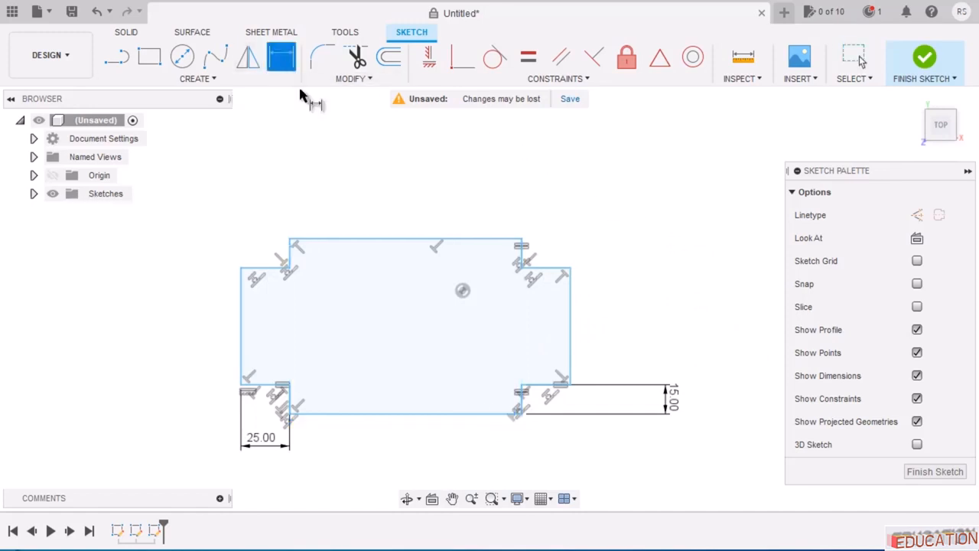
click(466, 239)
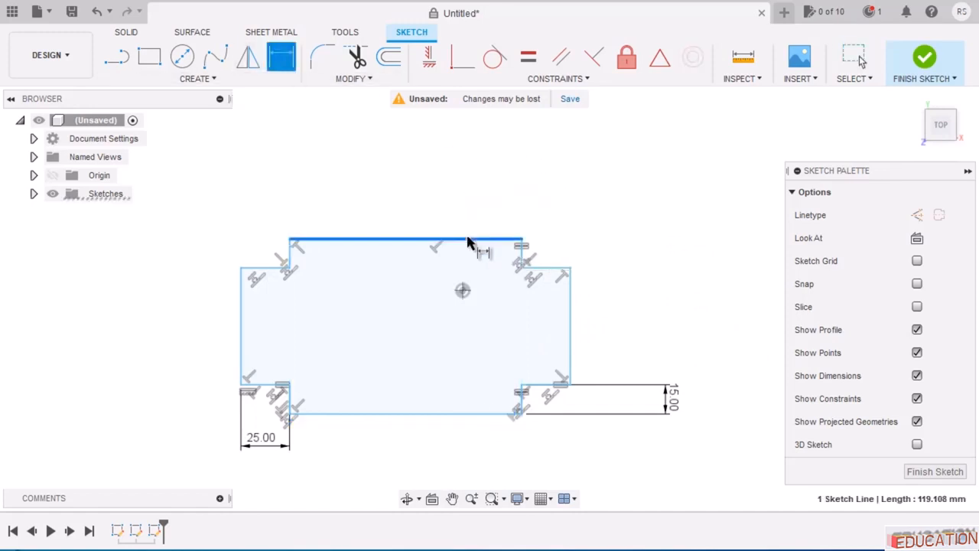
click(434, 415)
click(704, 329)
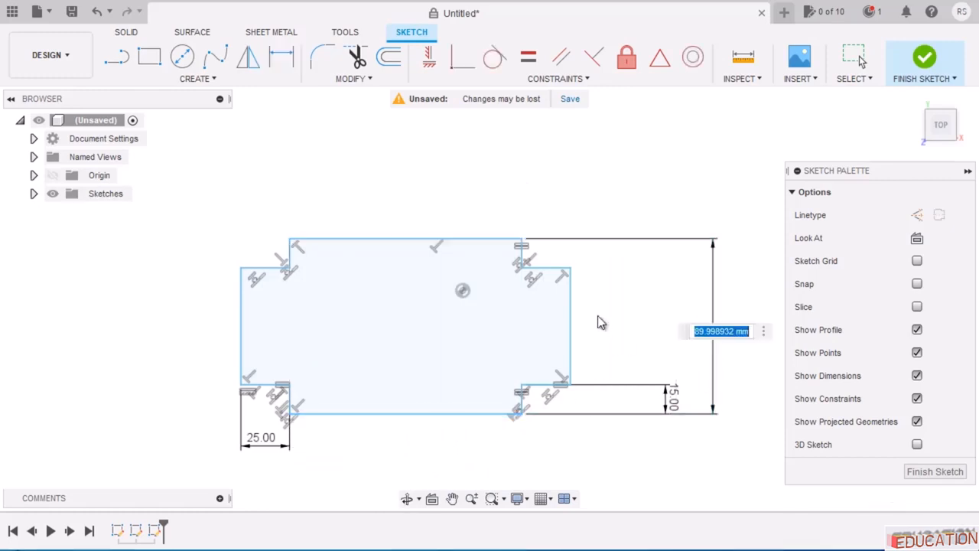
text(60)
key(Return)
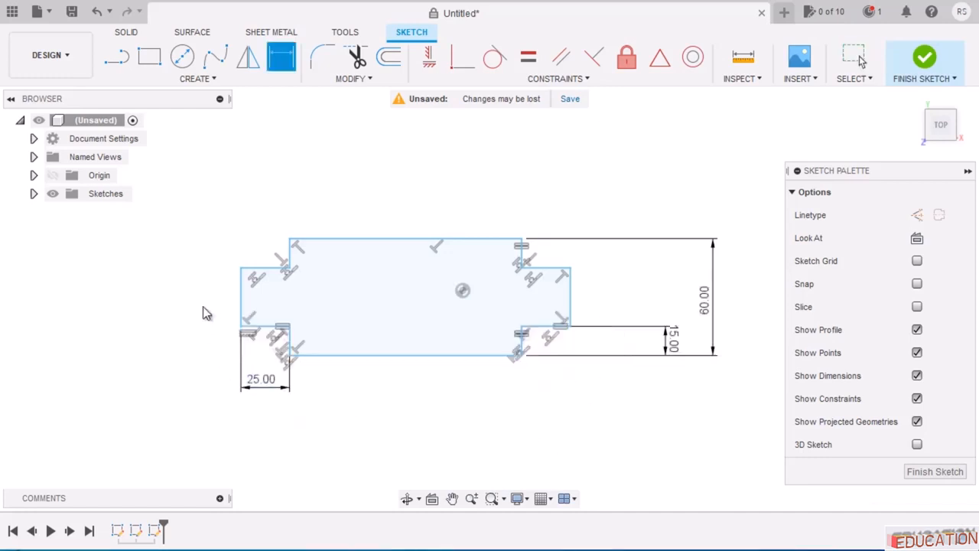
Dimension the overall width between the two arms' outer ends at 100 mm and exit Sketch Dimension.
click(242, 302)
click(571, 306)
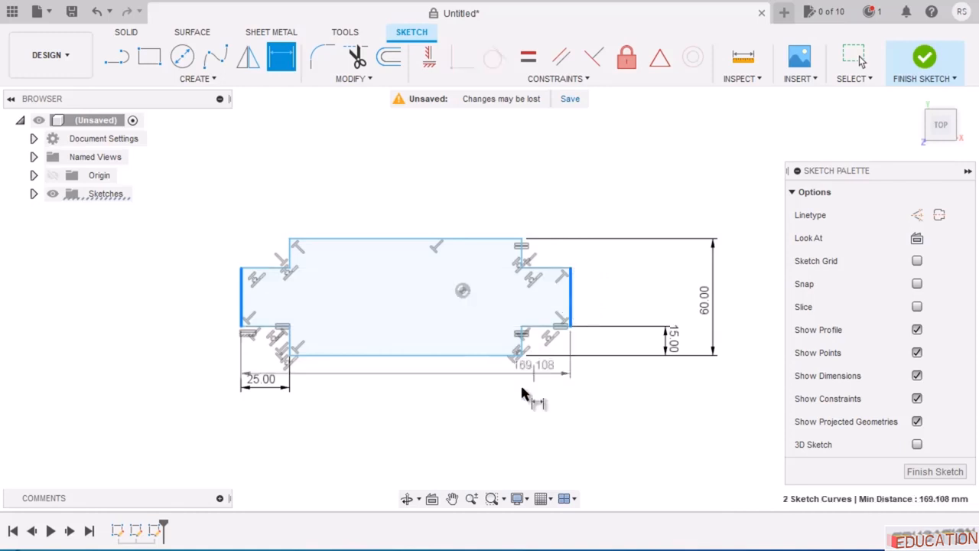
click(462, 419)
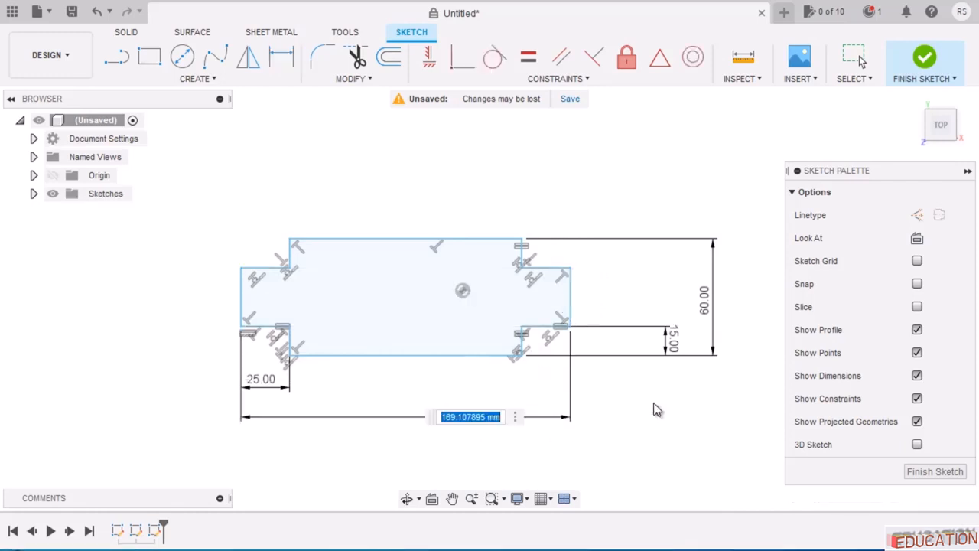
text(100)
key(Return)
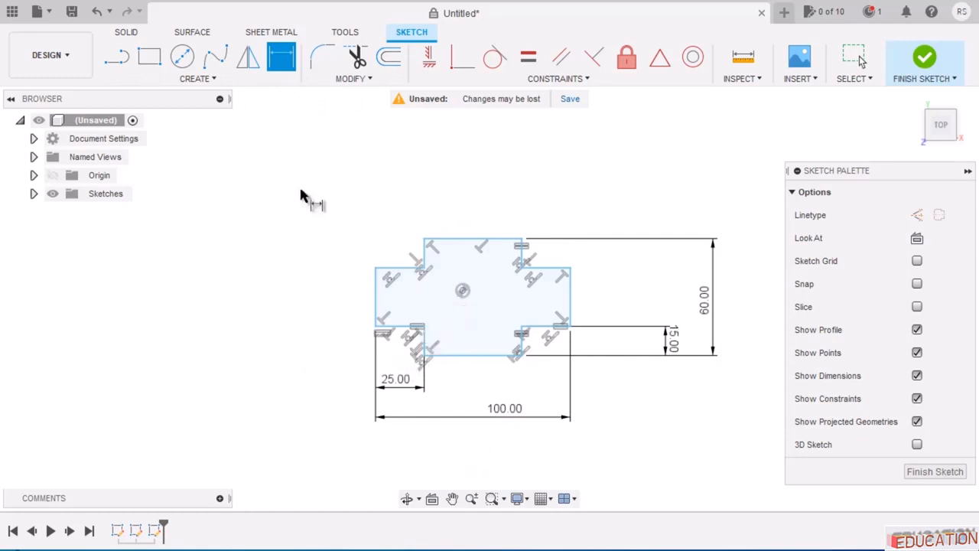
key(Escape)
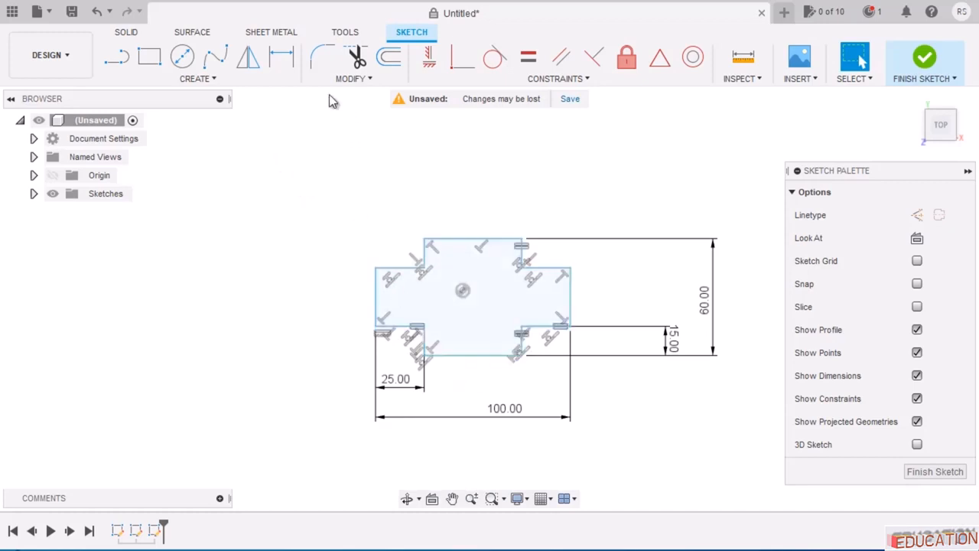
Dimension the horizontal distance from the left arm's outer end to the origin at 50 mm, above the profile.
click(281, 55)
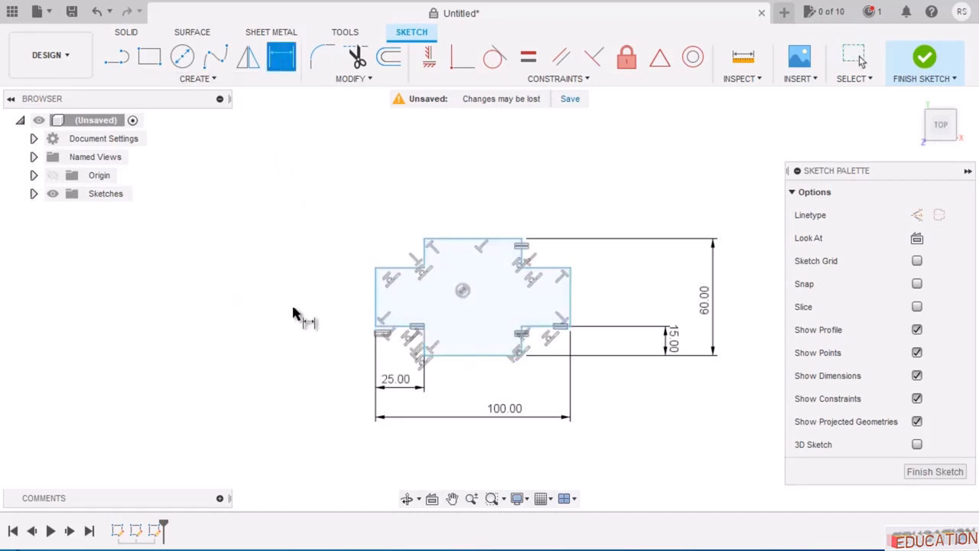
click(376, 309)
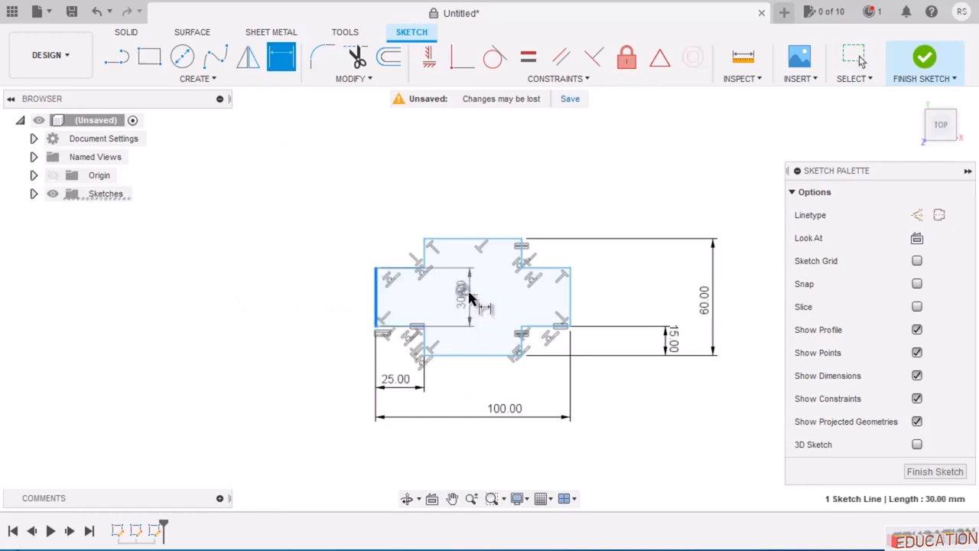
click(462, 290)
click(433, 197)
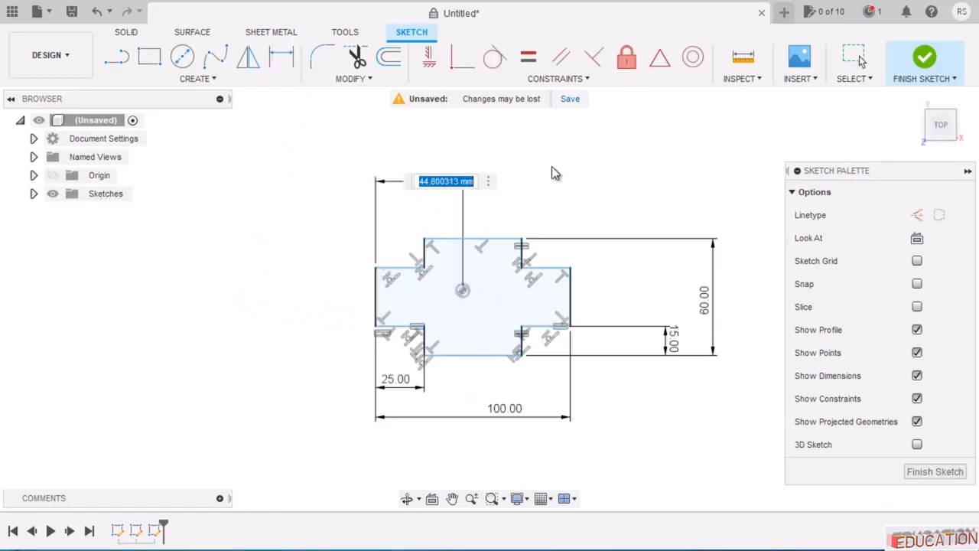
text(50)
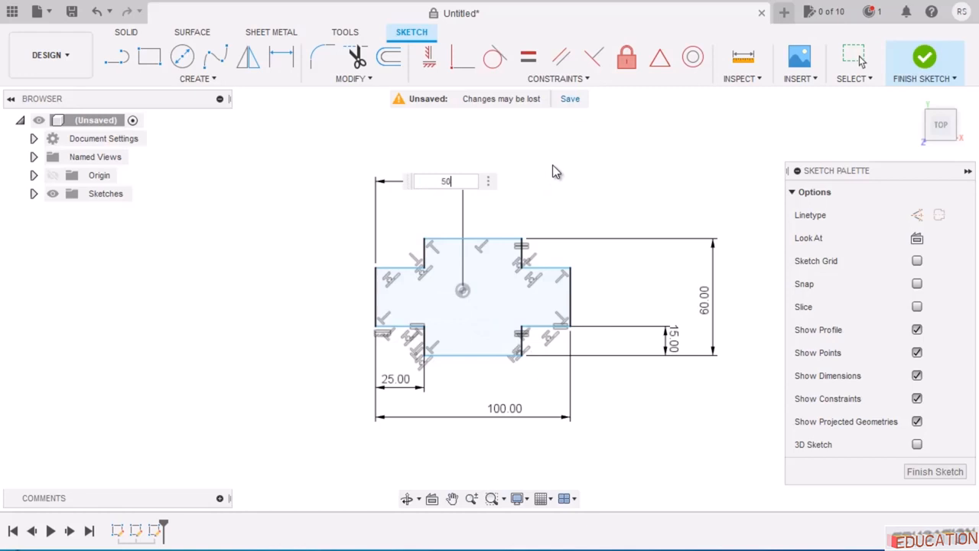
key(Return)
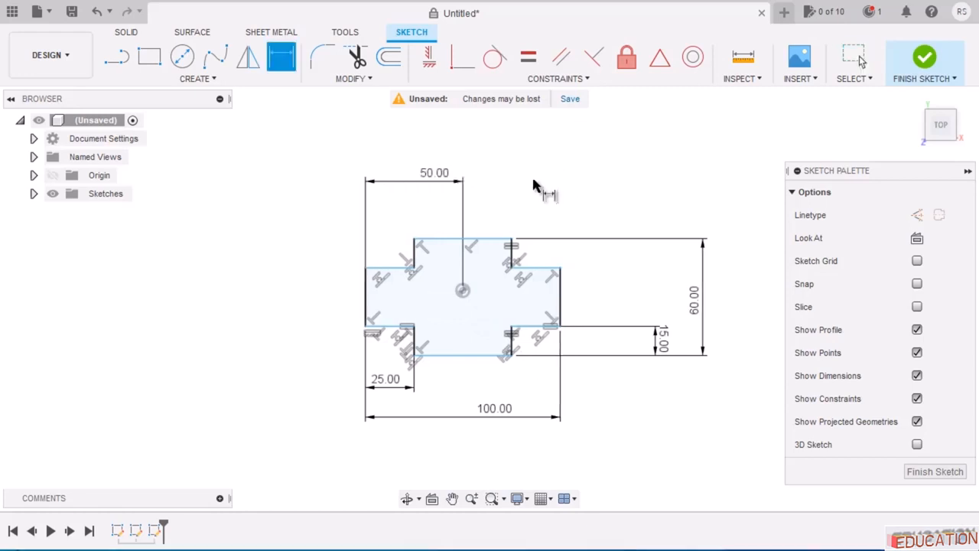
Dimension the vertical distance from the cross's bottom edge to the origin at 30 mm and exit Sketch Dimension.
click(470, 357)
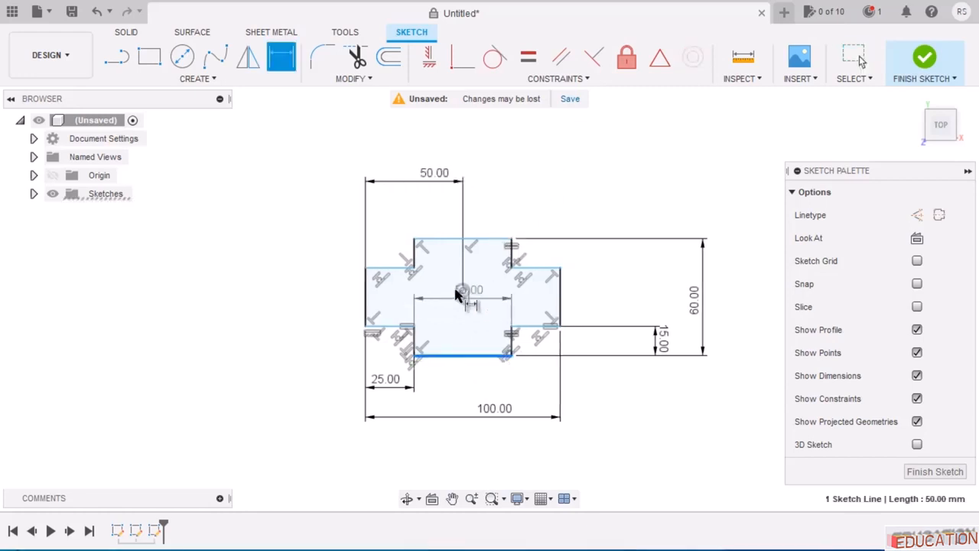
click(462, 290)
click(304, 295)
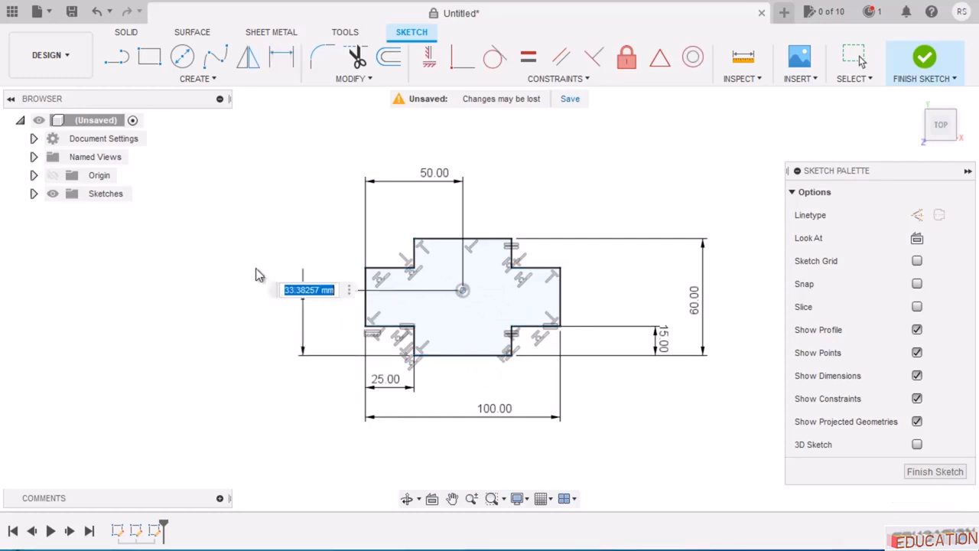
text(25)
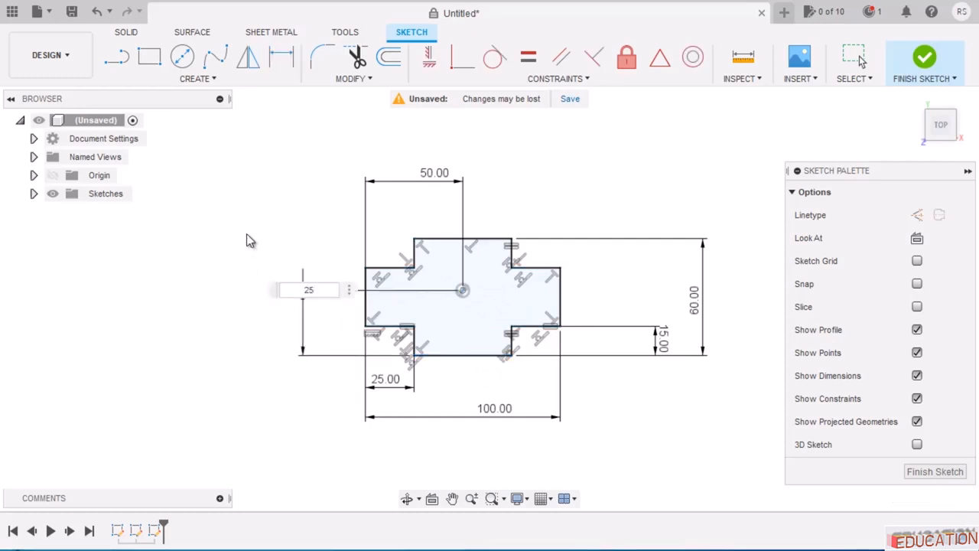
key(BackSpace)
key(BackSpace)
text(30)
key(Return)
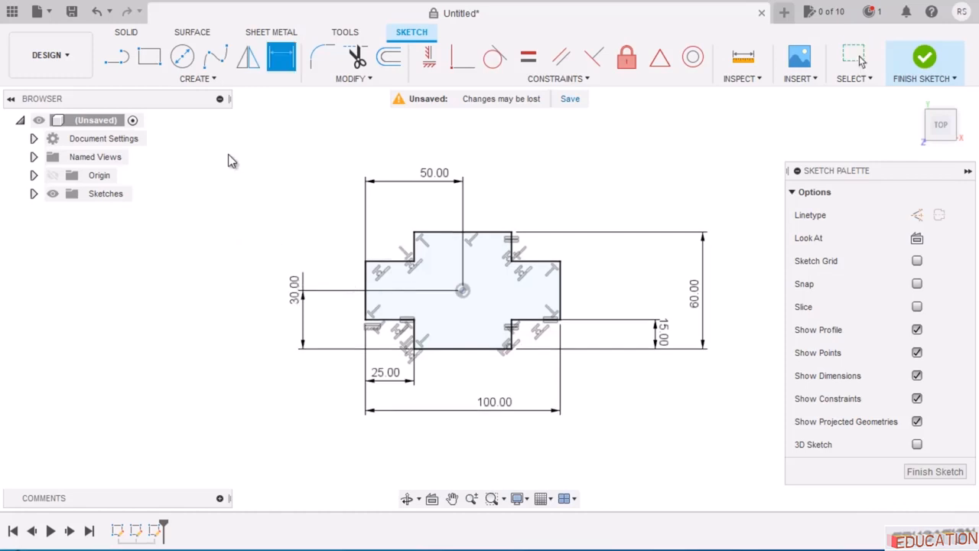
key(Escape)
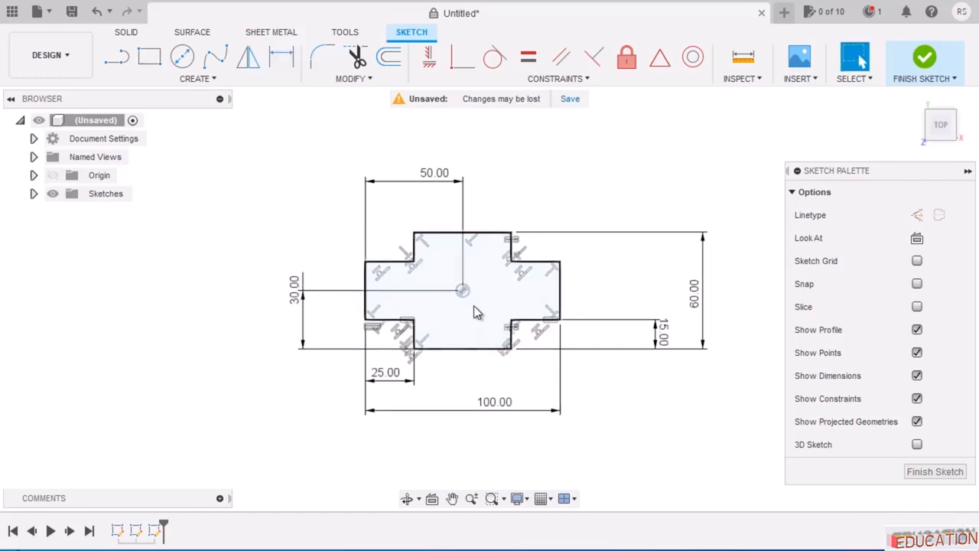
Following the Example-2 drawing, close the cross's upper-left notch with two lines, and move the 50 mm dimension inside the profile.
scroll(474, 301, up, 4)
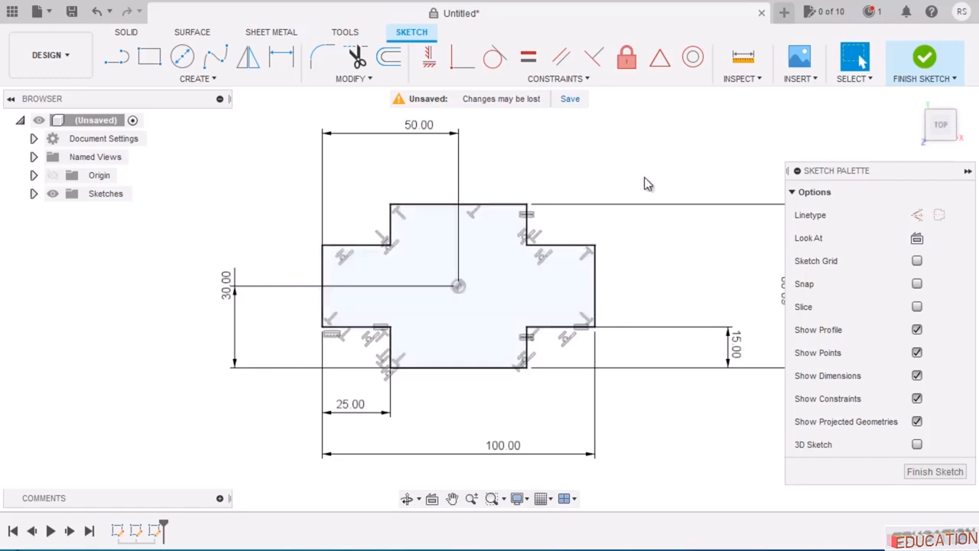
key(alt+Tab)
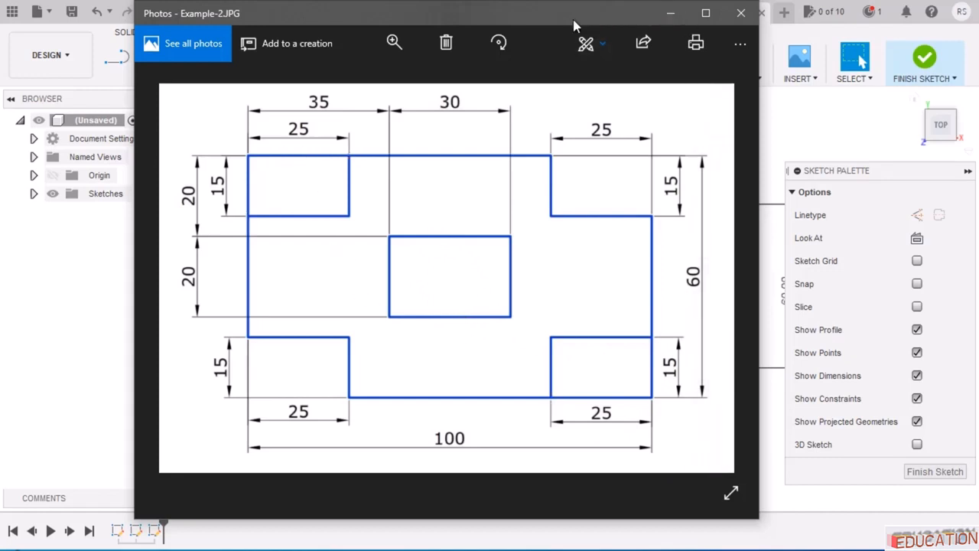
drag(579, 26, 672, 44)
click(857, 78)
click(116, 57)
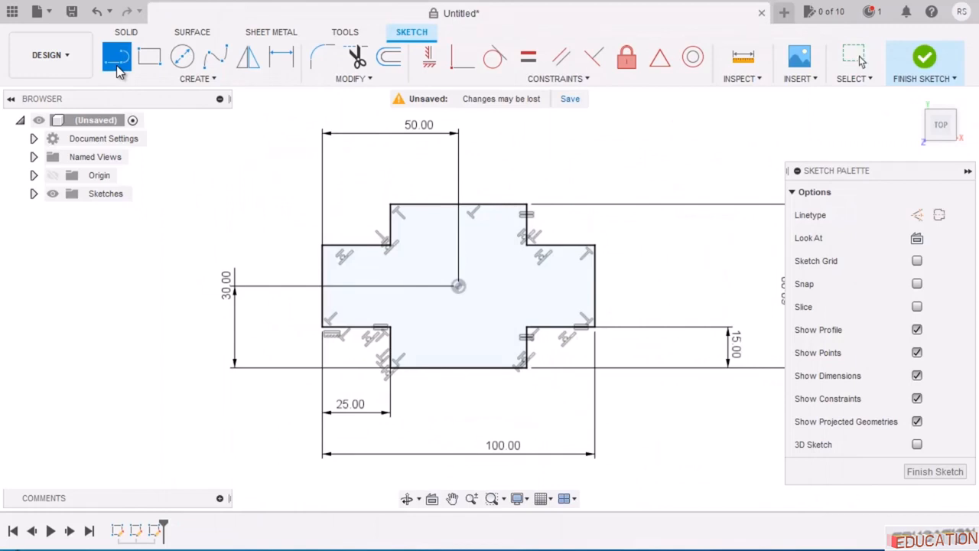
click(390, 204)
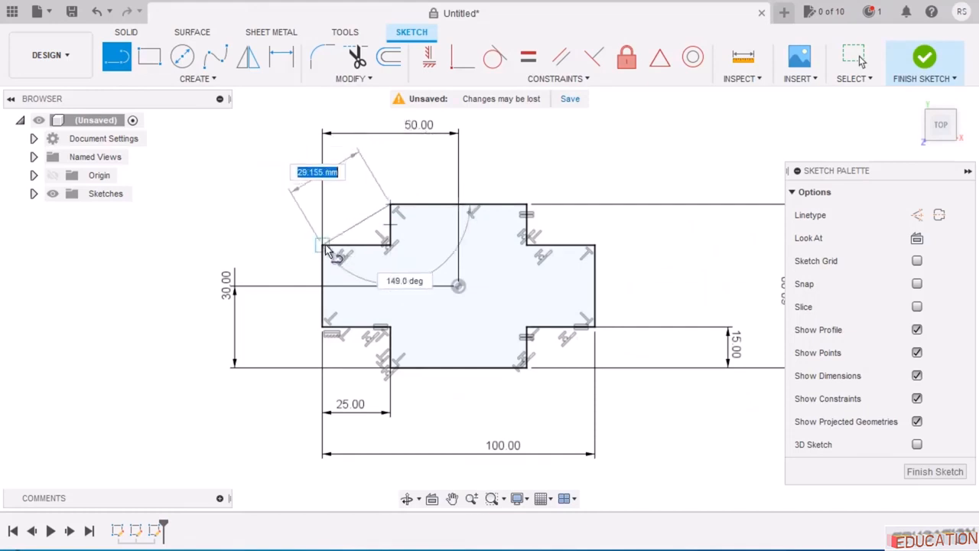
click(322, 205)
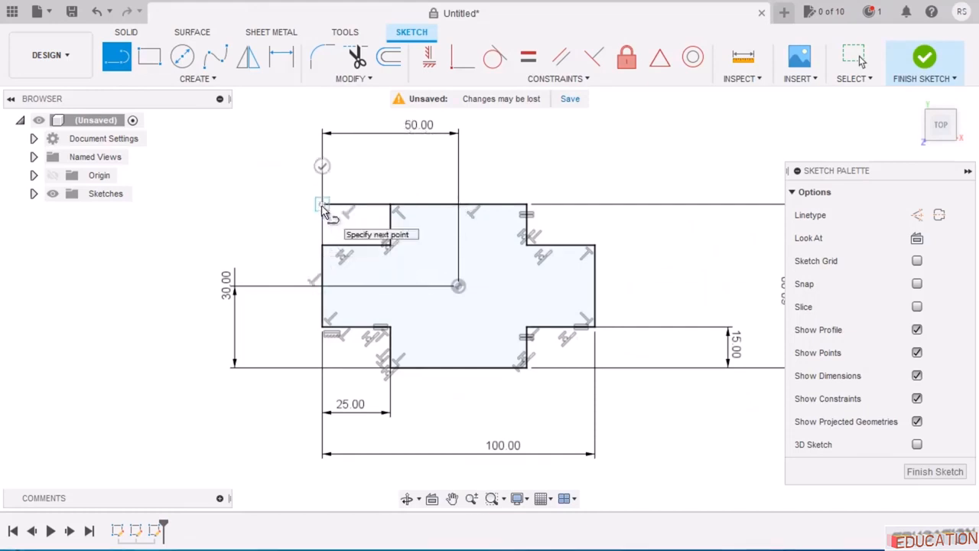
click(325, 252)
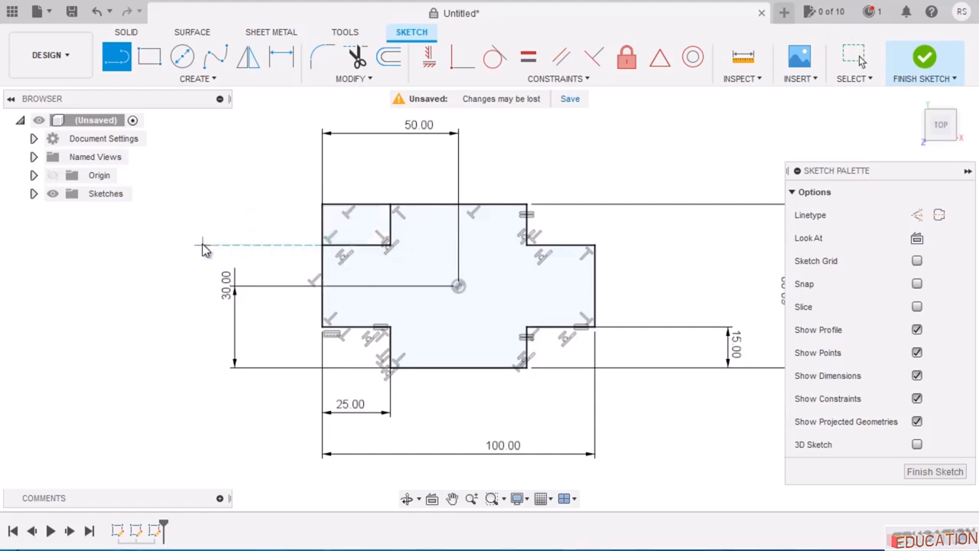
key(Escape)
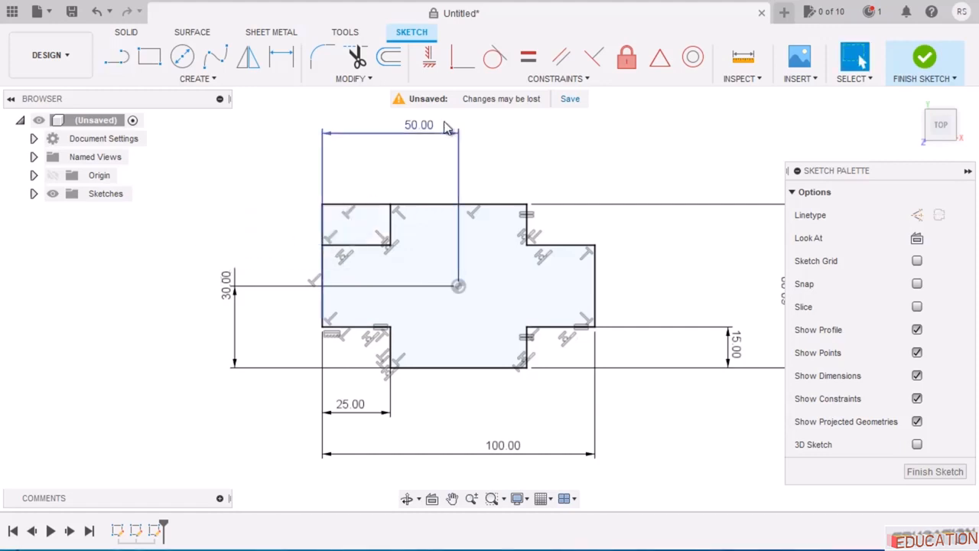
drag(444, 136, 421, 294)
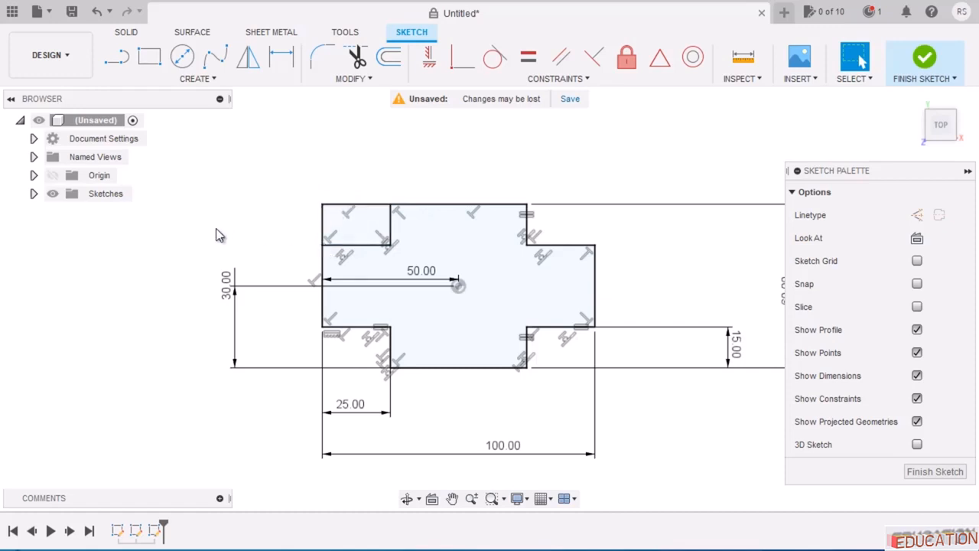
Draw a horizontal line from the body's lower-right corner past the right arm's end, and a slanted line back to the arm's lower corner.
click(107, 59)
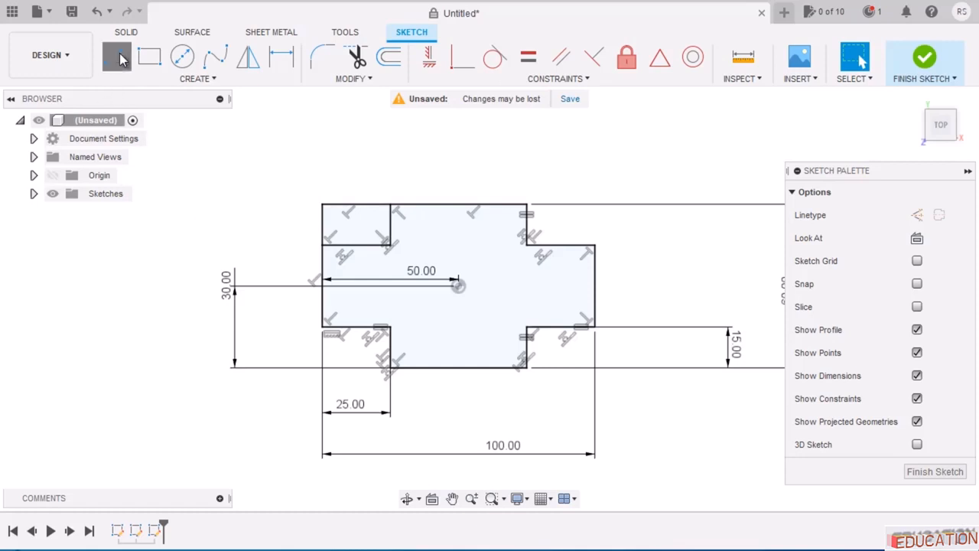
click(526, 368)
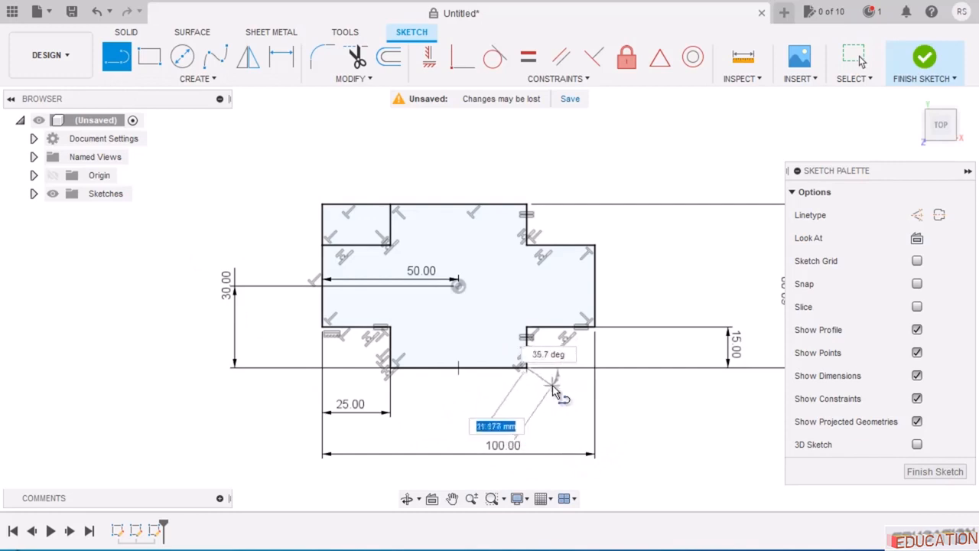
click(623, 368)
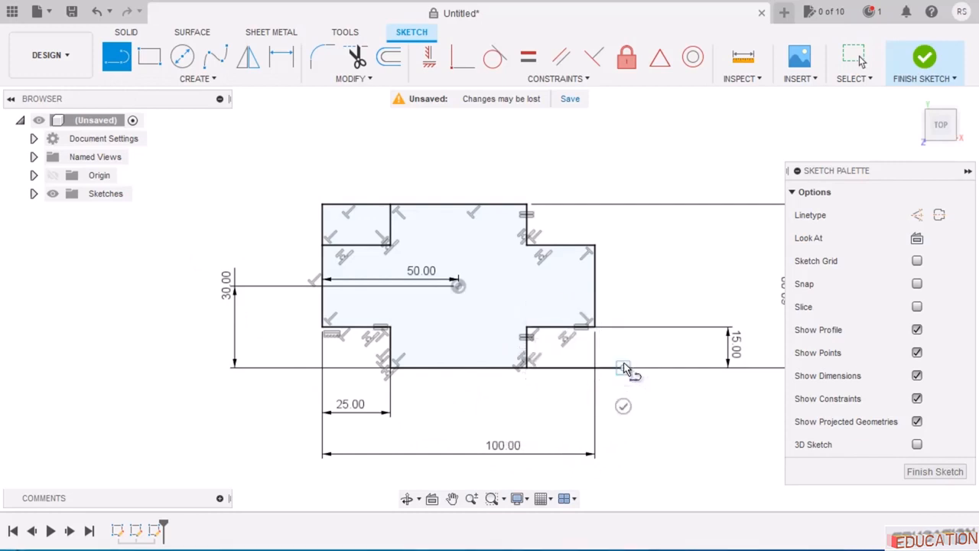
click(595, 327)
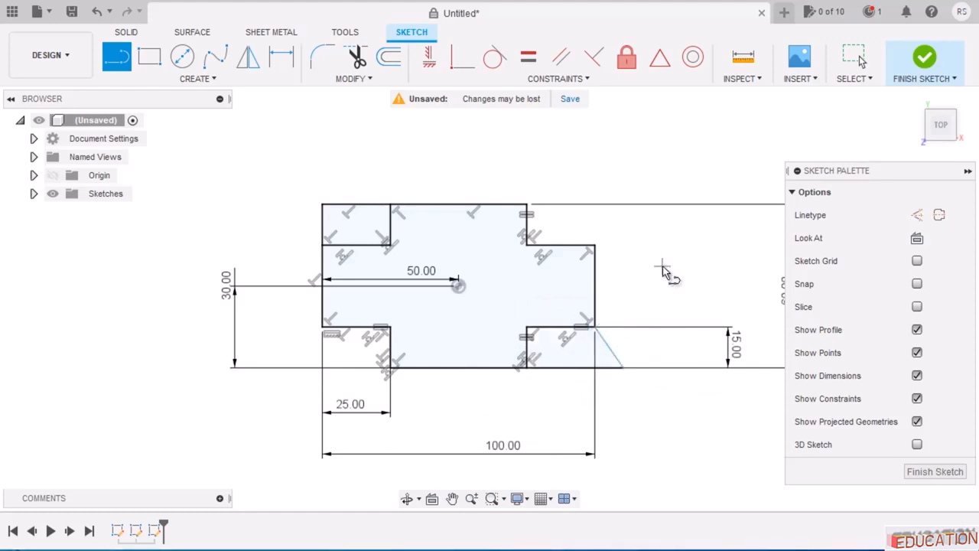
key(Escape)
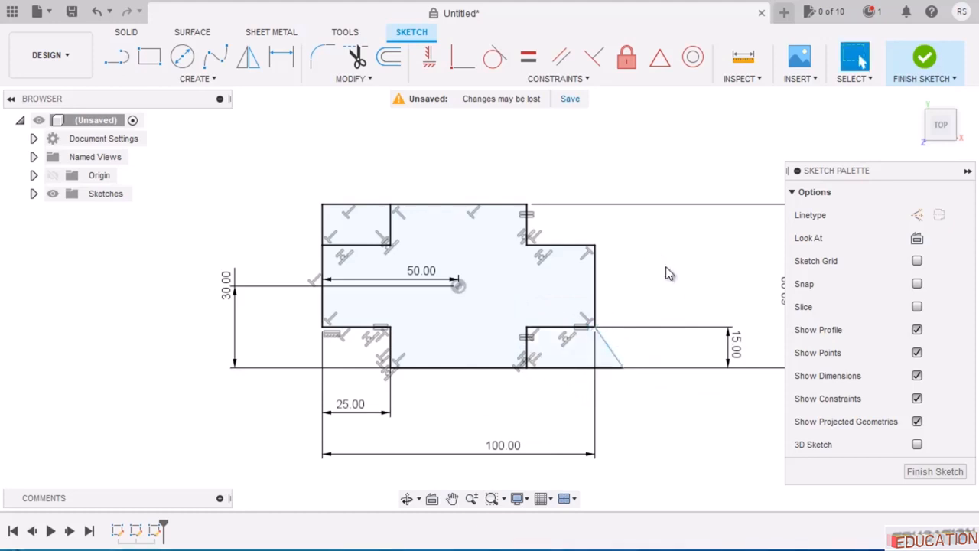
Apply a Horizontal/Vertical constraint to the slanted line at the lower-right notch to make it vertical.
click(623, 356)
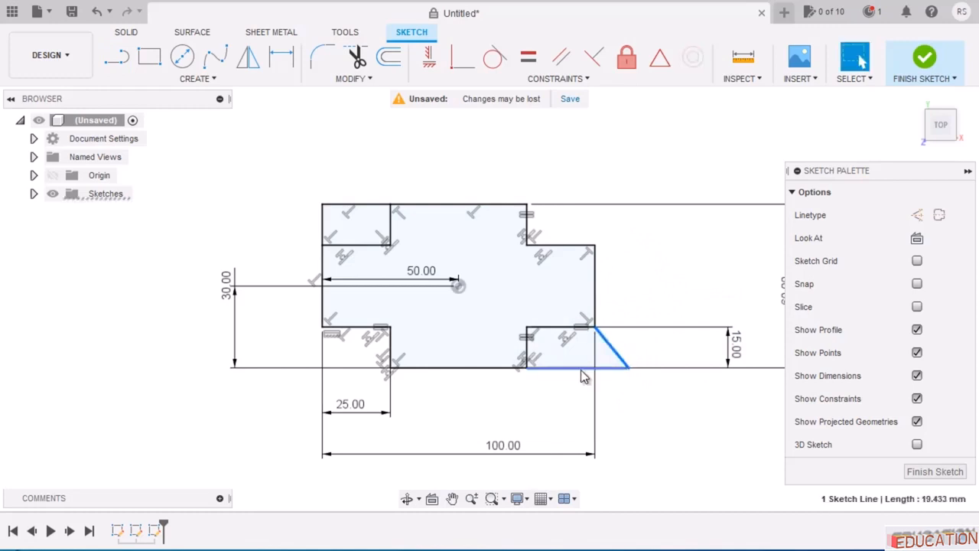
click(641, 344)
click(617, 355)
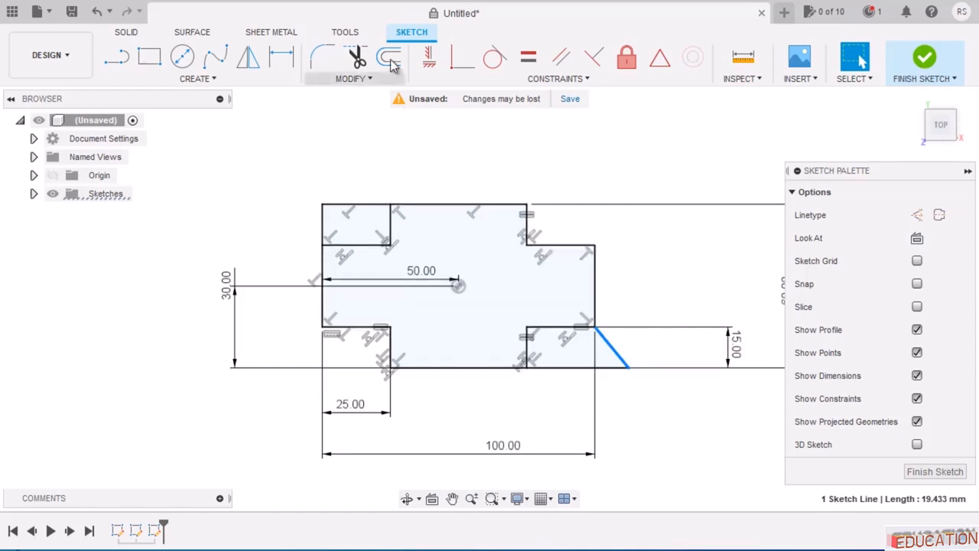
click(429, 60)
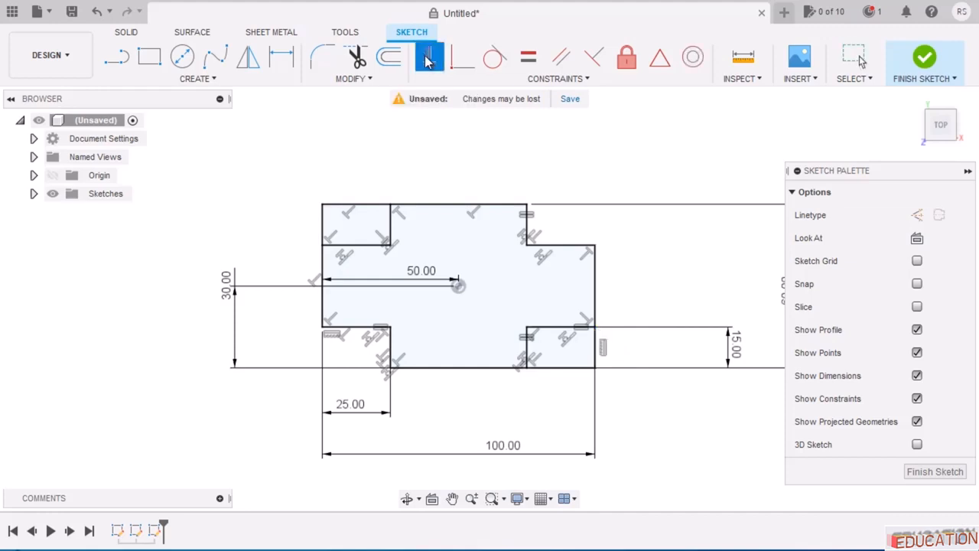
key(Escape)
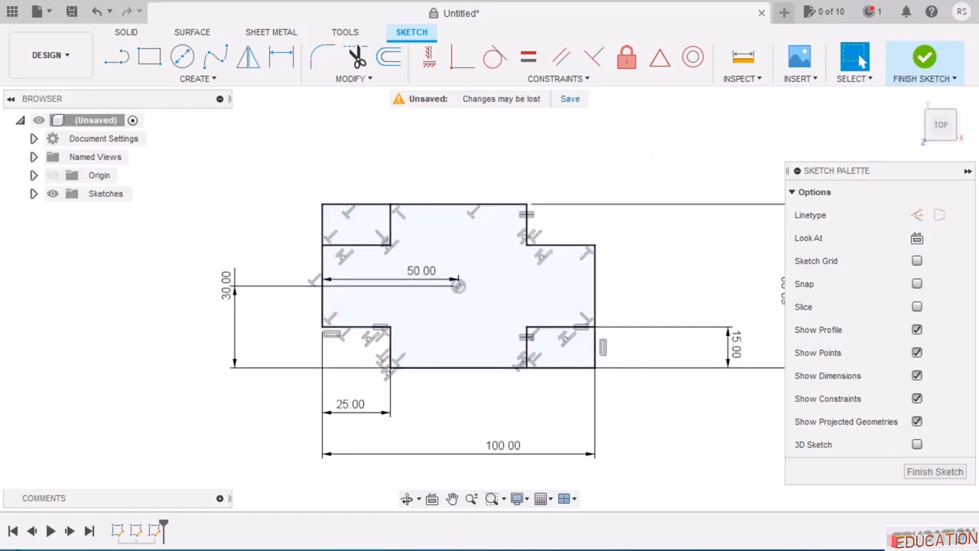
After checking the Example-2 drawing, sketch a two-point rectangle around the origin and stretch its left edge outward, about 34 by 27 mm.
mouse_move(527, 546)
mouse_down()
mouse_move(478, 175)
mouse_move(434, 20)
mouse_up()
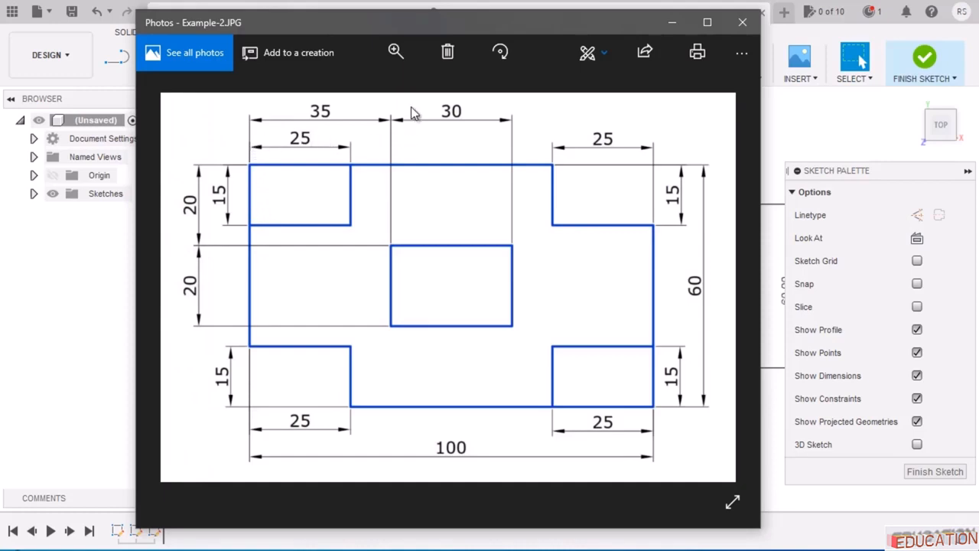
mouse_move(463, 24)
mouse_down()
mouse_move(972, 23)
mouse_move(490, 21)
mouse_up()
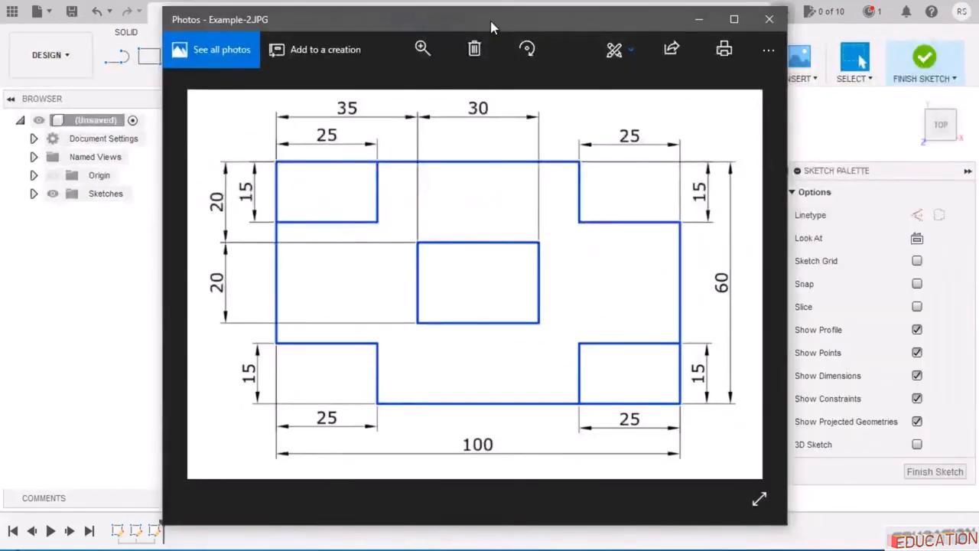
click(698, 19)
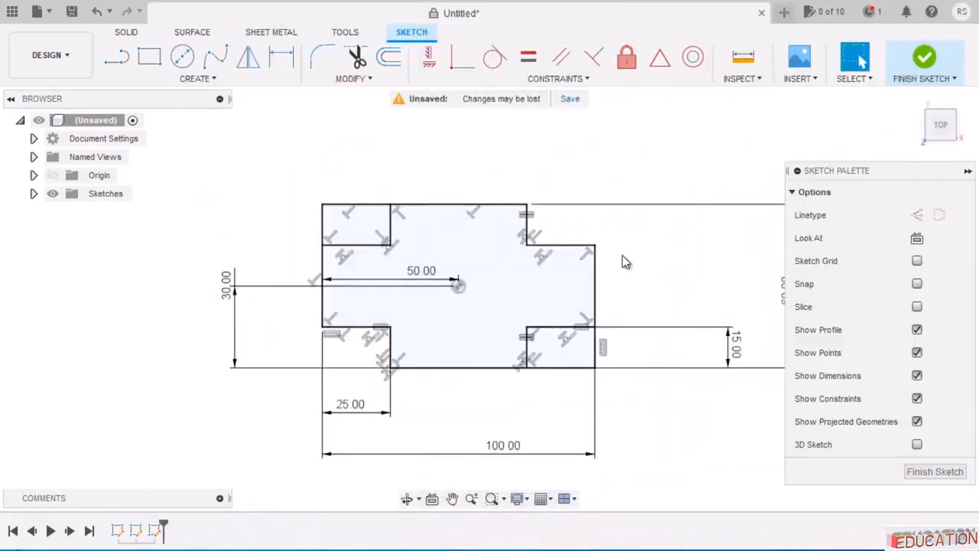
click(149, 61)
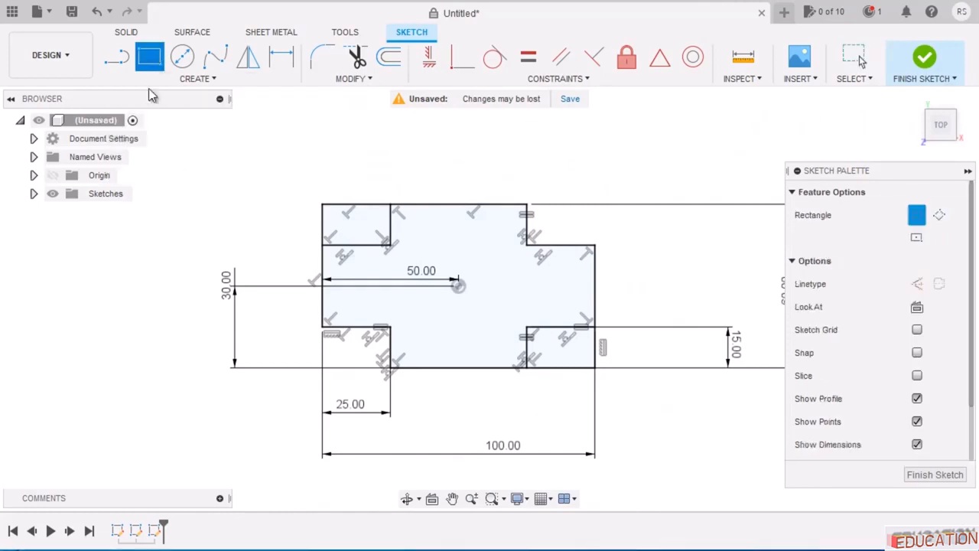
click(423, 243)
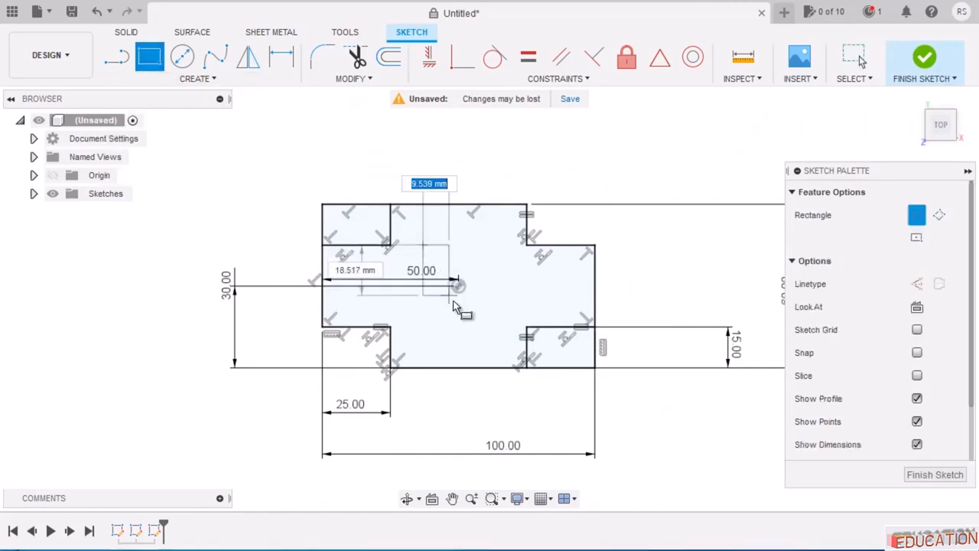
click(506, 317)
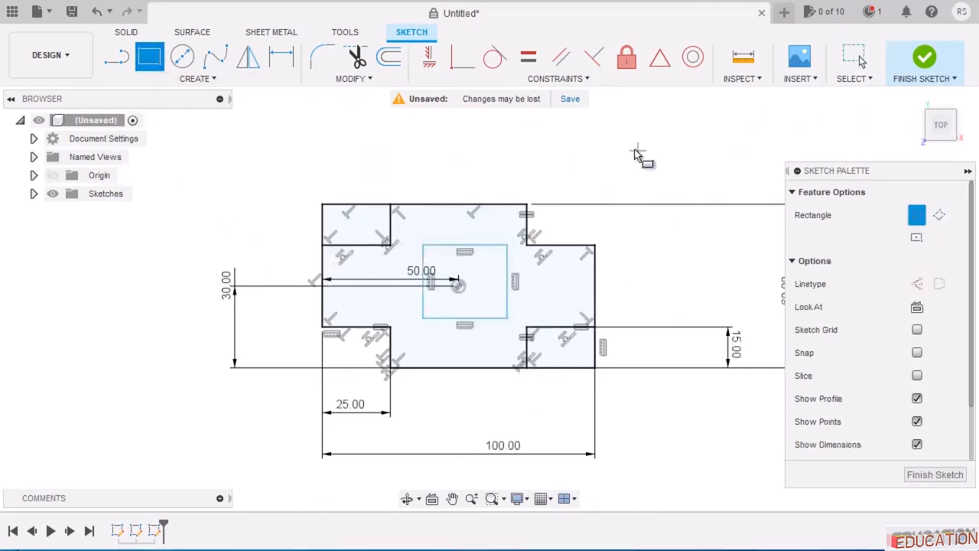
key(Escape)
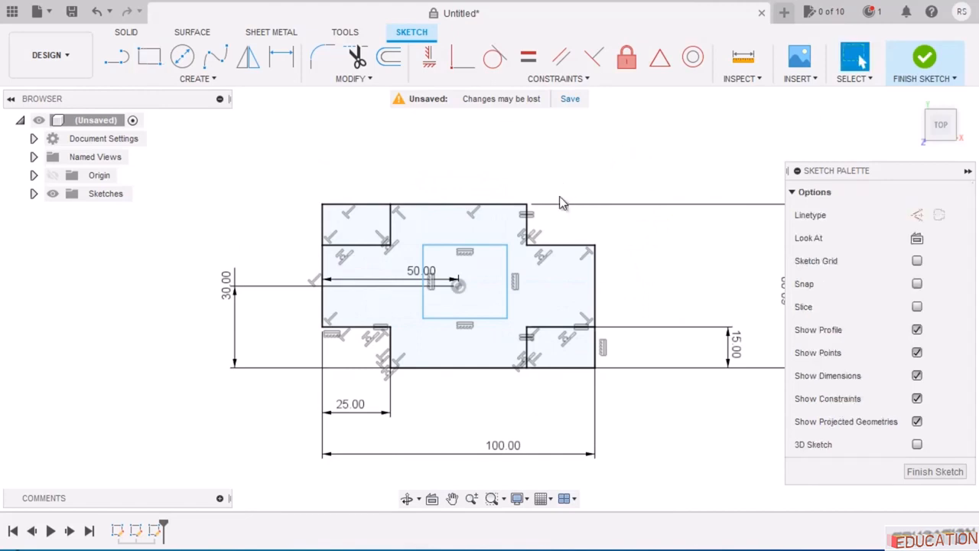
scroll(528, 229, up, 5)
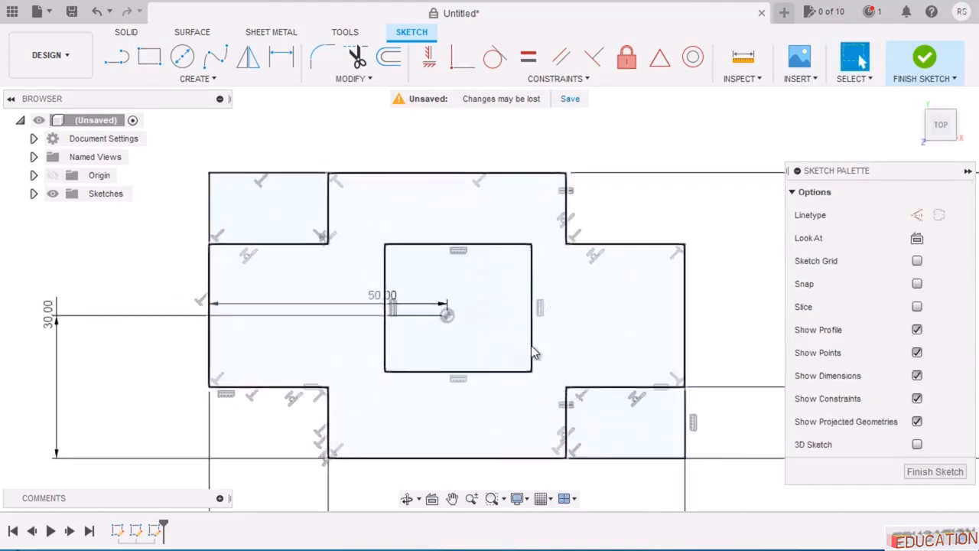
mouse_move(385, 349)
mouse_down()
mouse_move(354, 350)
mouse_move(374, 348)
mouse_up()
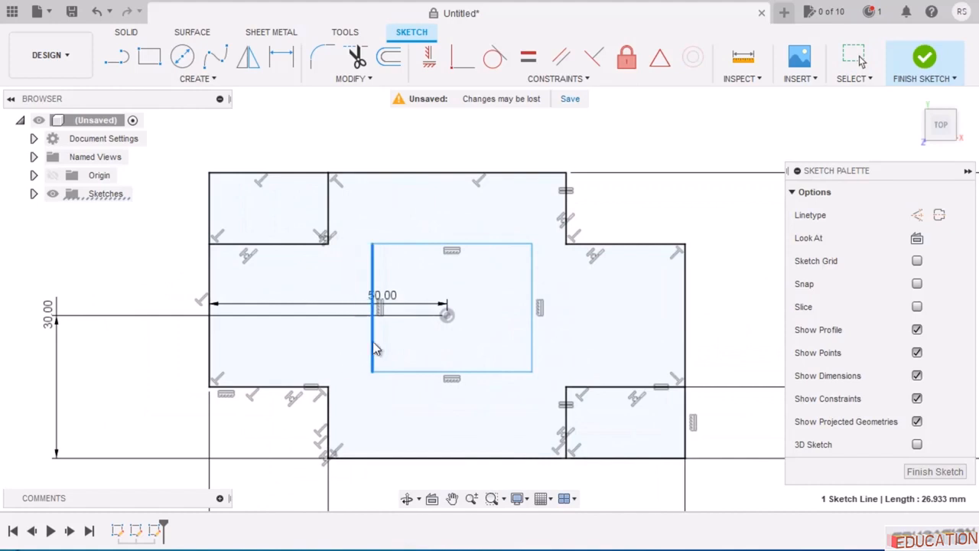
Dimension the inner rectangle's width at 30 mm, placed above the profile.
click(281, 58)
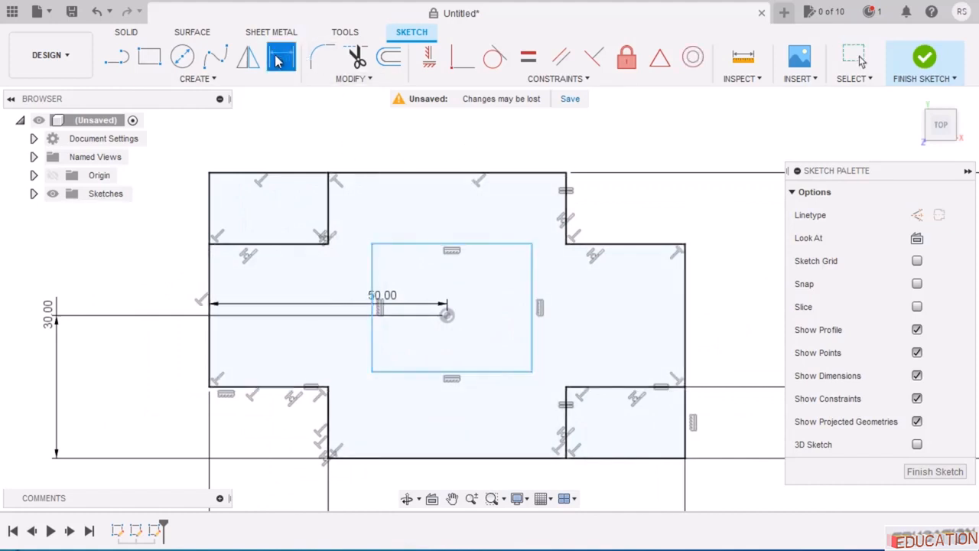
click(501, 244)
click(476, 142)
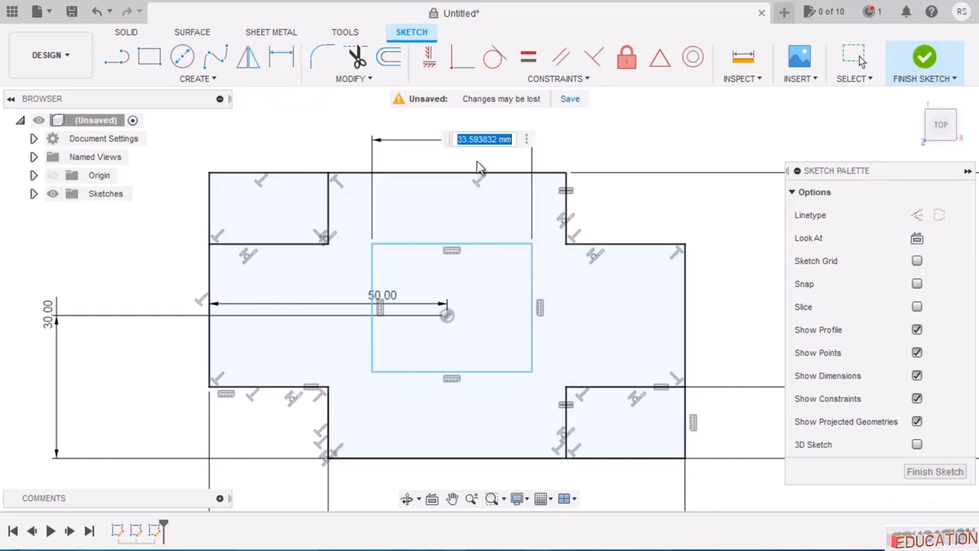
text(30)
key(Return)
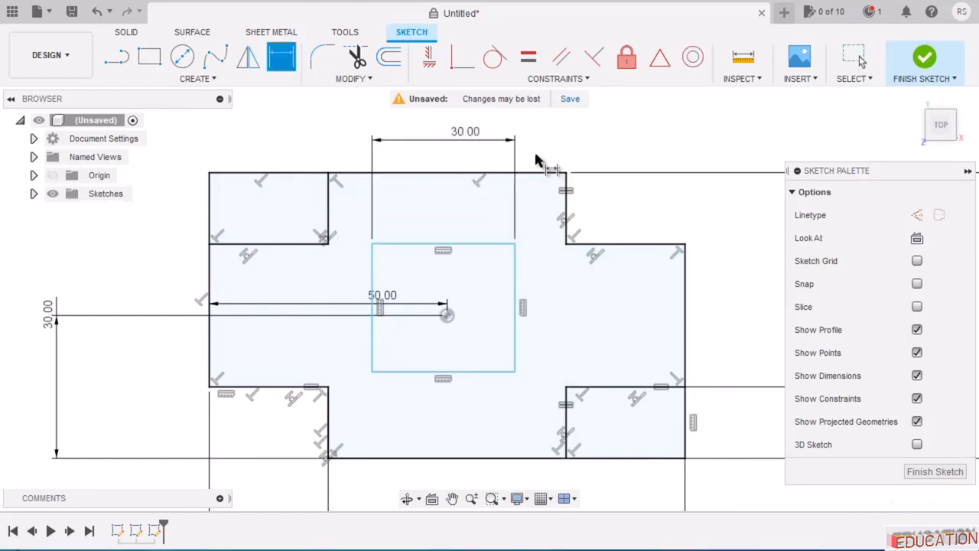
Dimension the inner rectangle's height at 20 mm, placed beside its left edge.
click(373, 333)
click(328, 334)
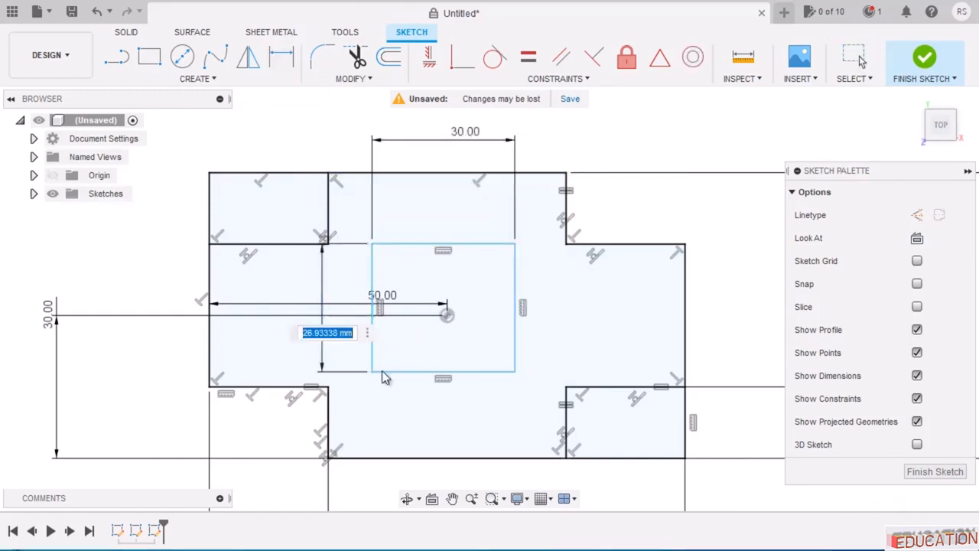
text(20)
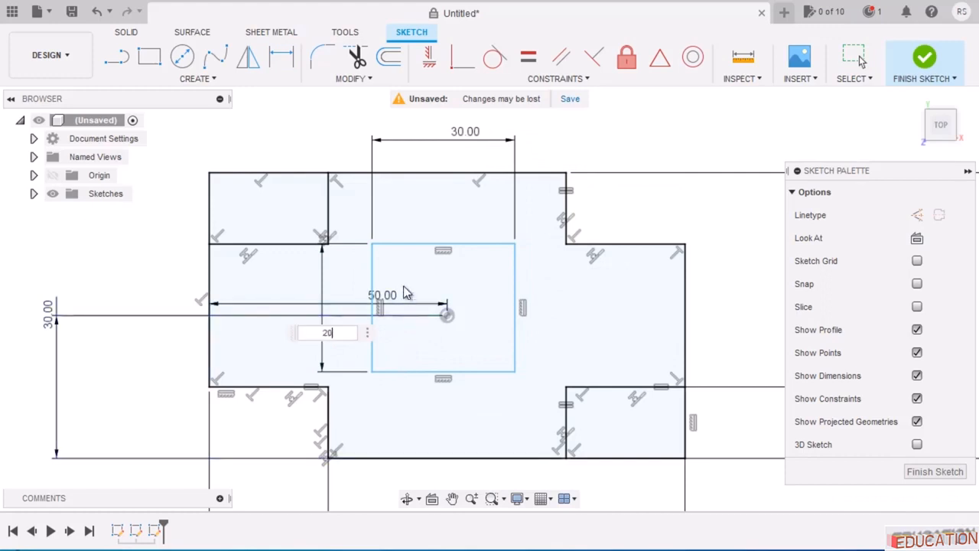
key(Return)
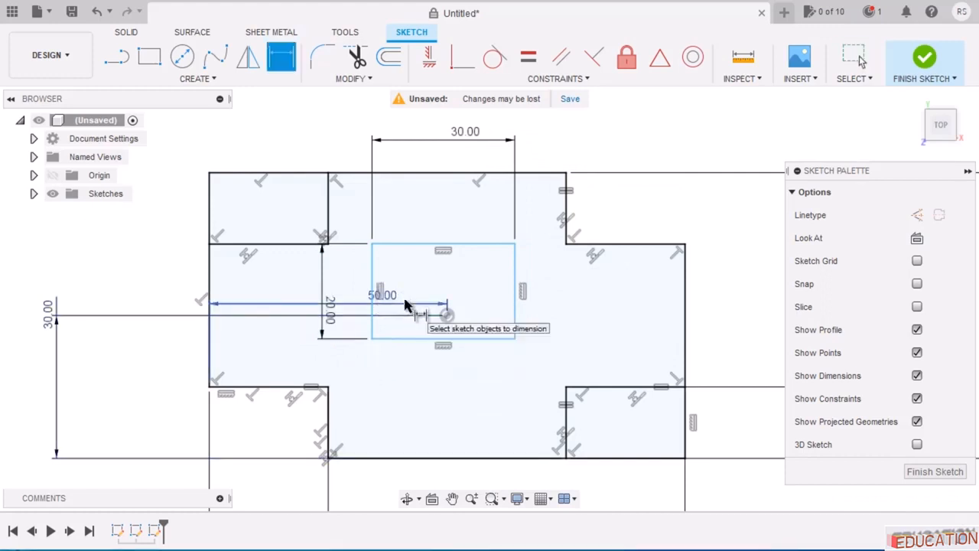
Dimension the vertical distance between the inner rectangle's top edge and the profile's top edge at 20 mm.
click(406, 245)
click(295, 174)
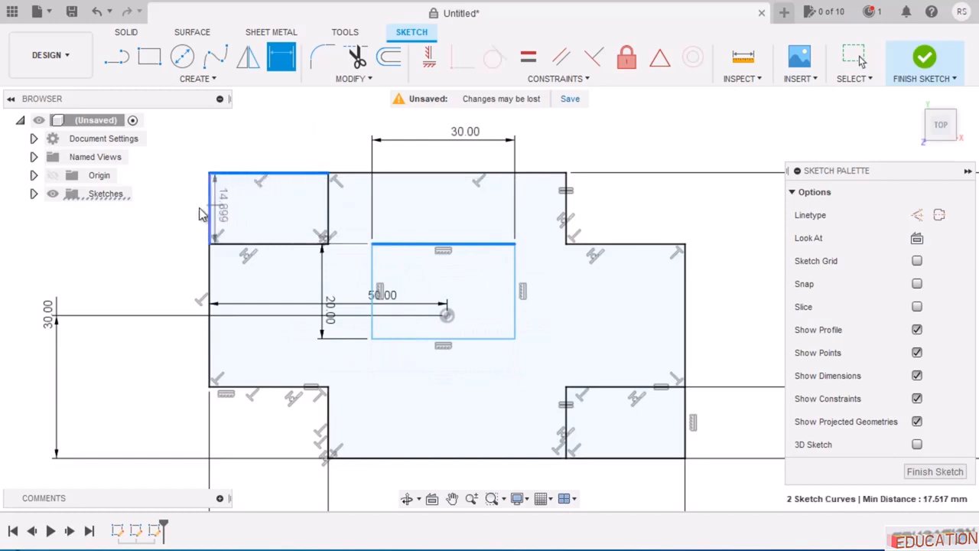
click(162, 205)
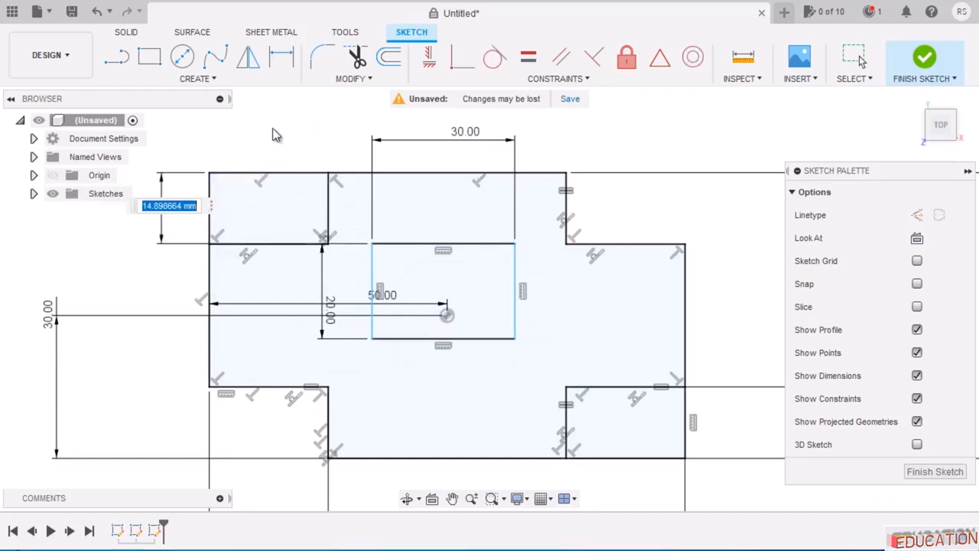
text(20)
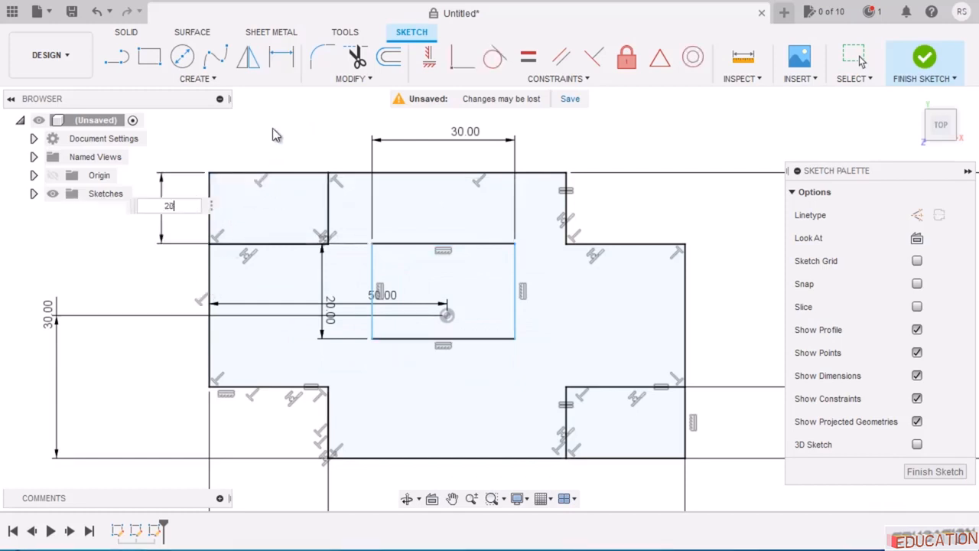
key(Return)
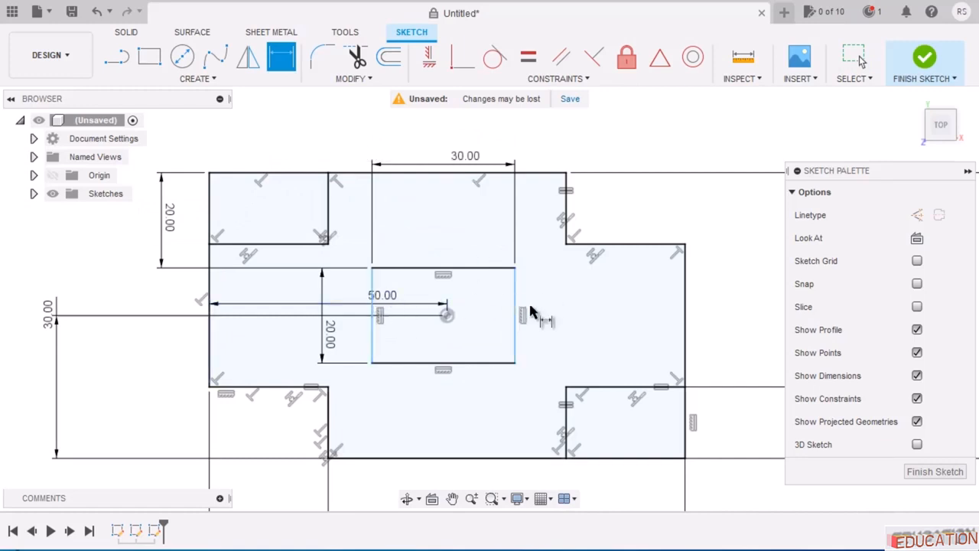
Dimension the horizontal distance from the profile's left edge to the inner rectangle's left edge at 35 mm, placed above the profile.
click(371, 298)
click(212, 206)
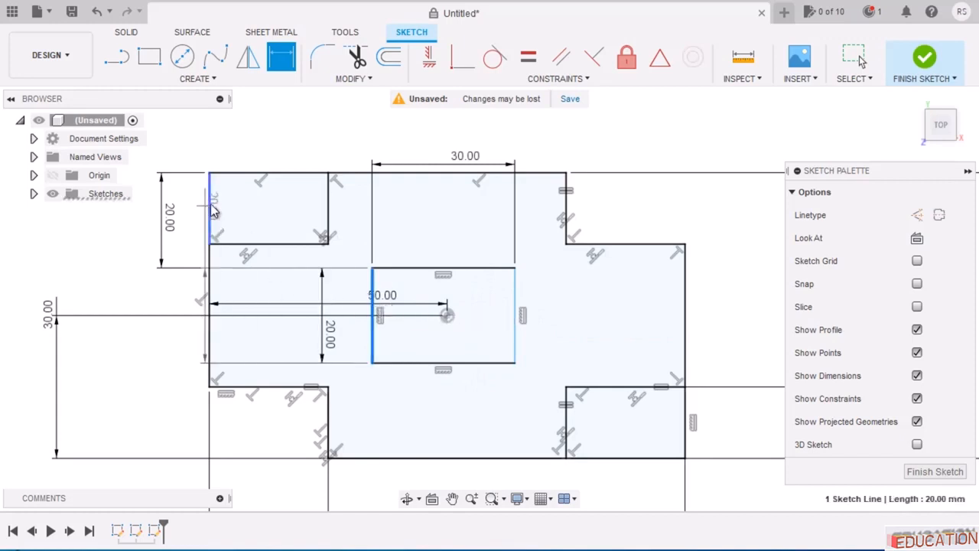
click(262, 133)
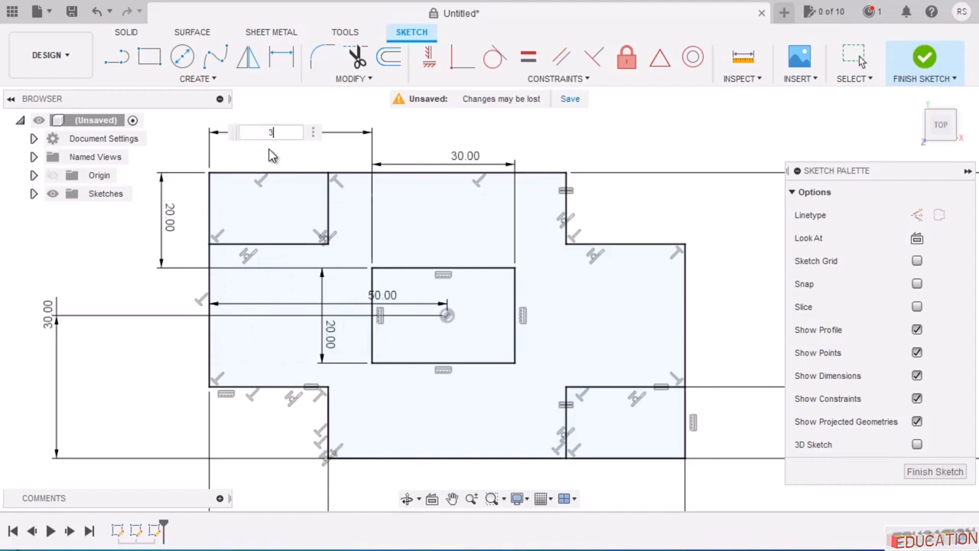
key(Return)
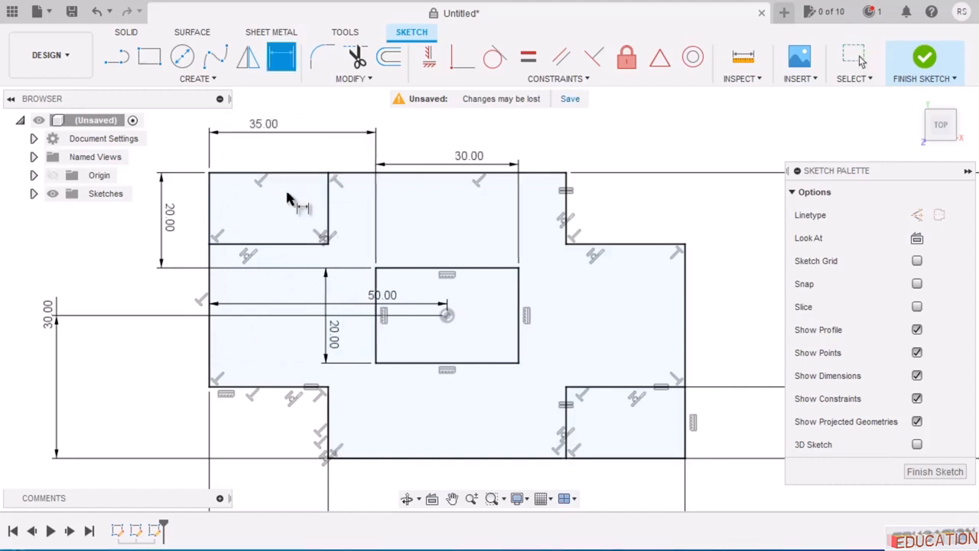
scroll(498, 234, down, 2)
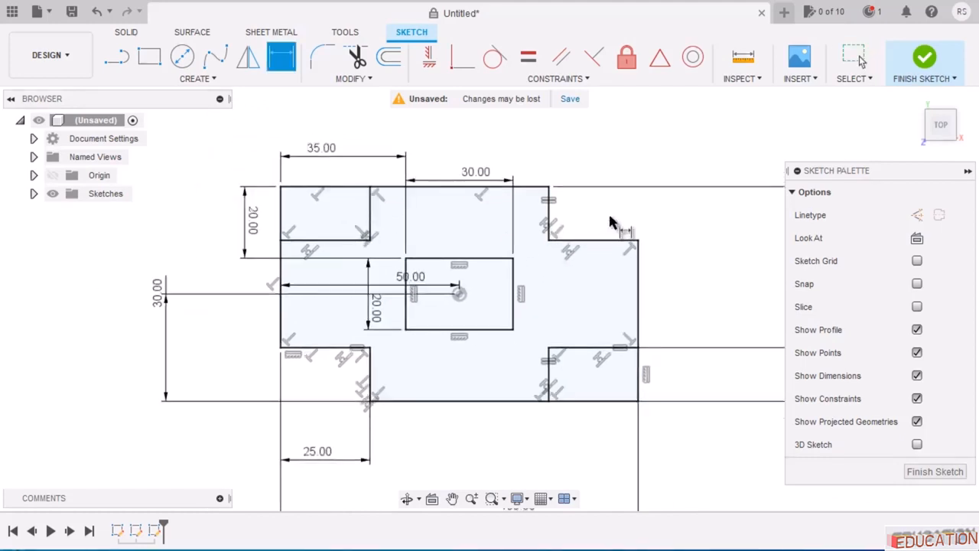
key(Escape)
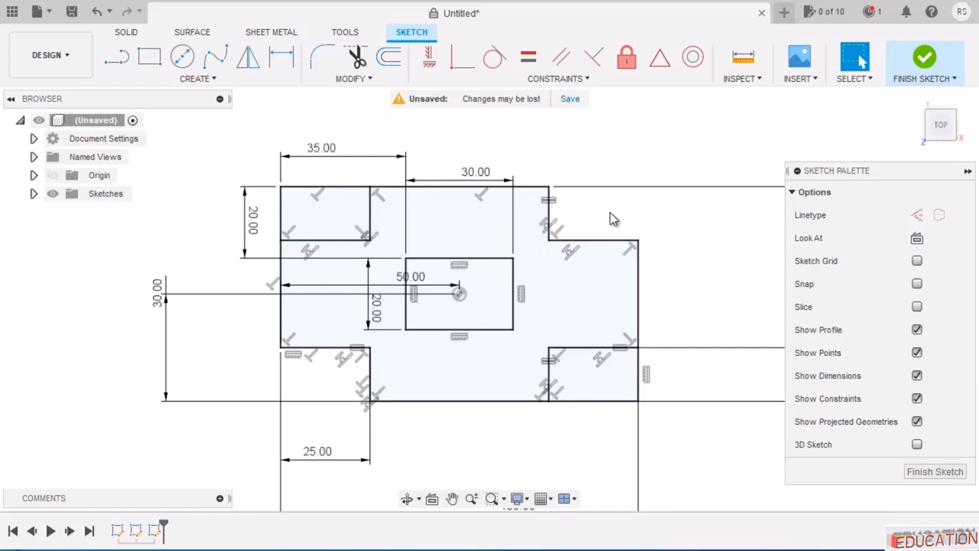
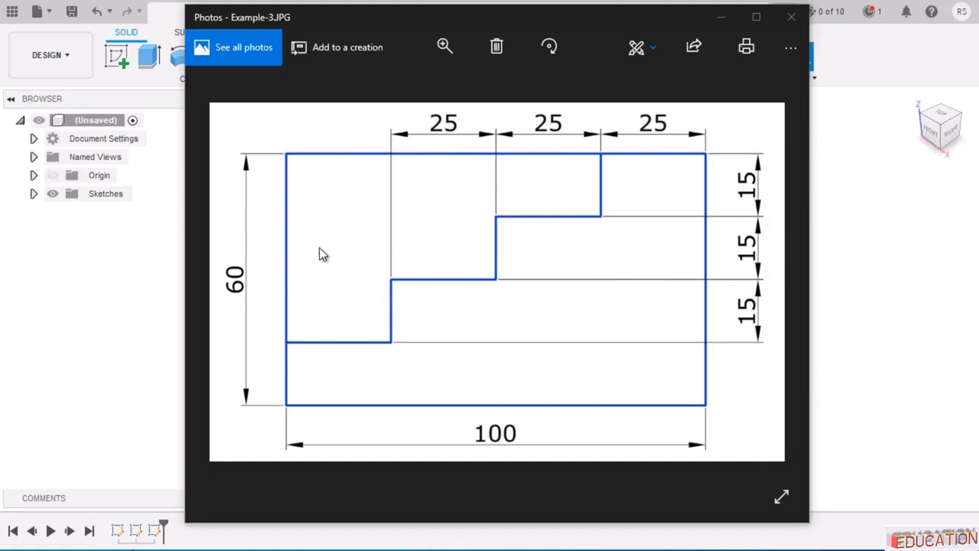
Put the Example-3 drawing away and start a new sketch on the horizontal origin plane.
click(727, 18)
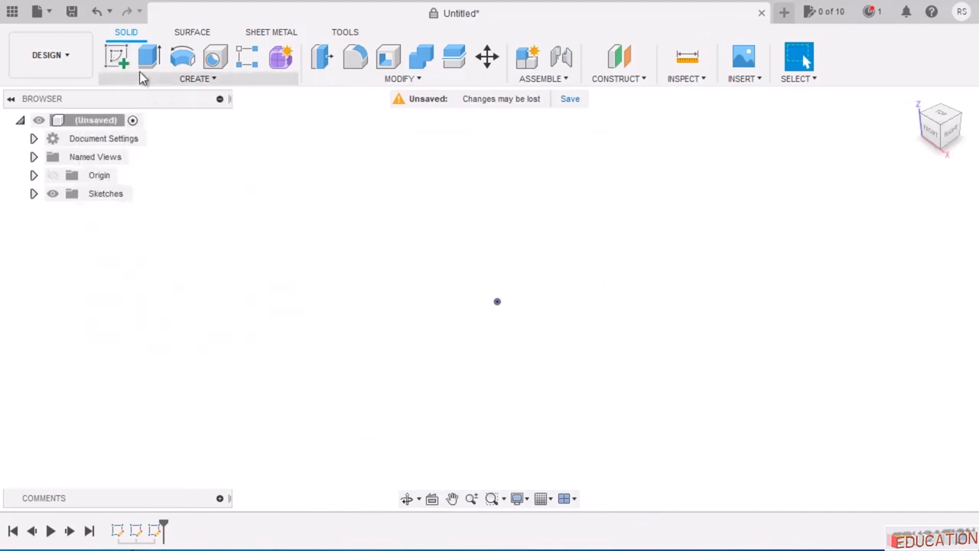
click(117, 57)
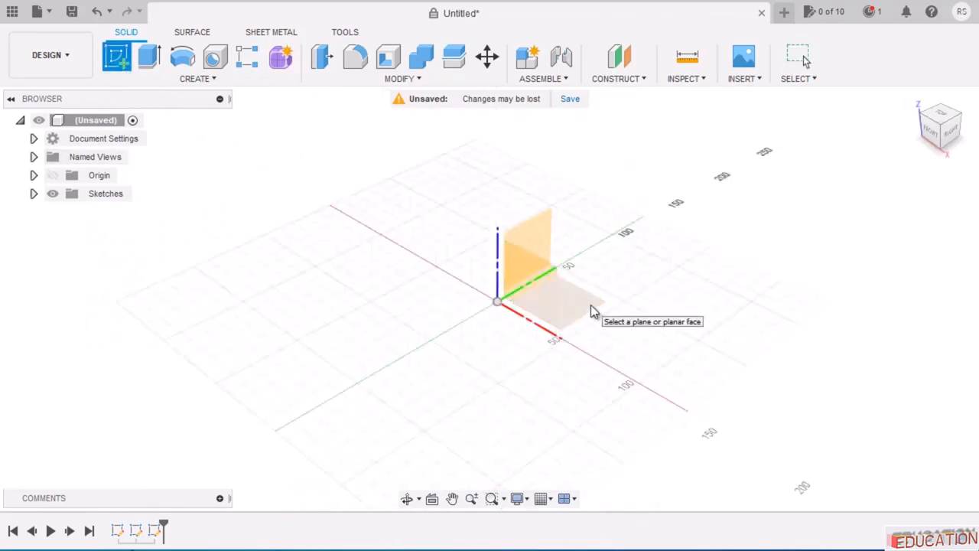
click(594, 311)
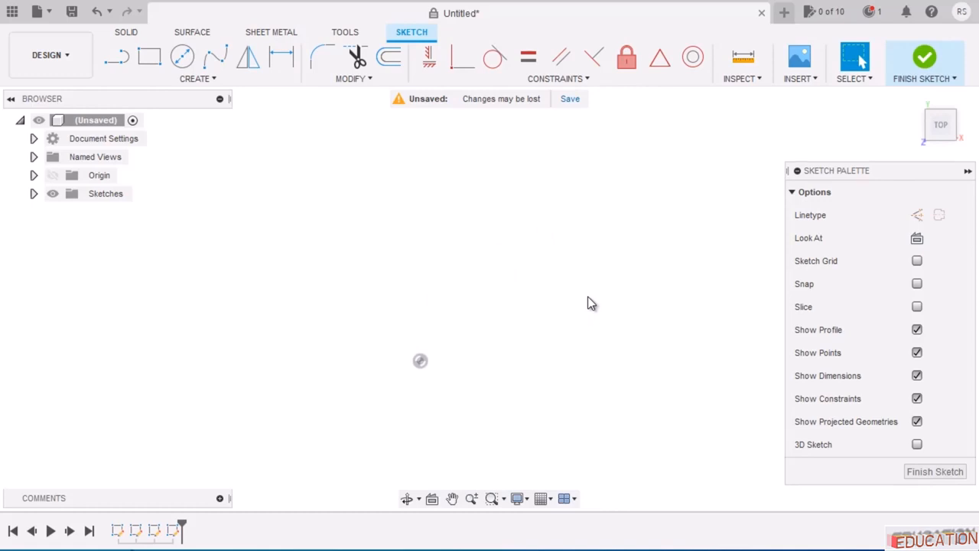
After checking the Example-3 drawing, draw a horizontal base line about 183 mm long and a vertical right edge about 100 mm high.
click(125, 60)
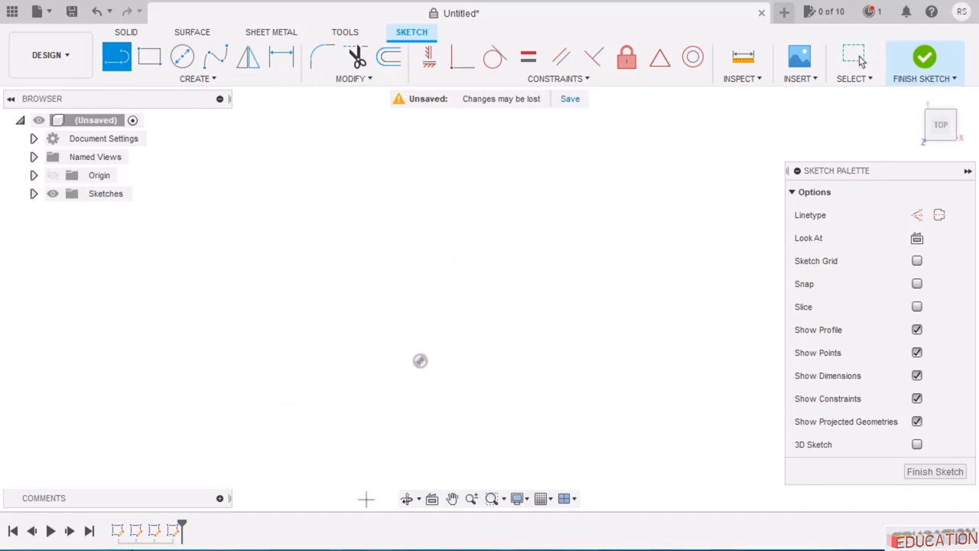
click(368, 546)
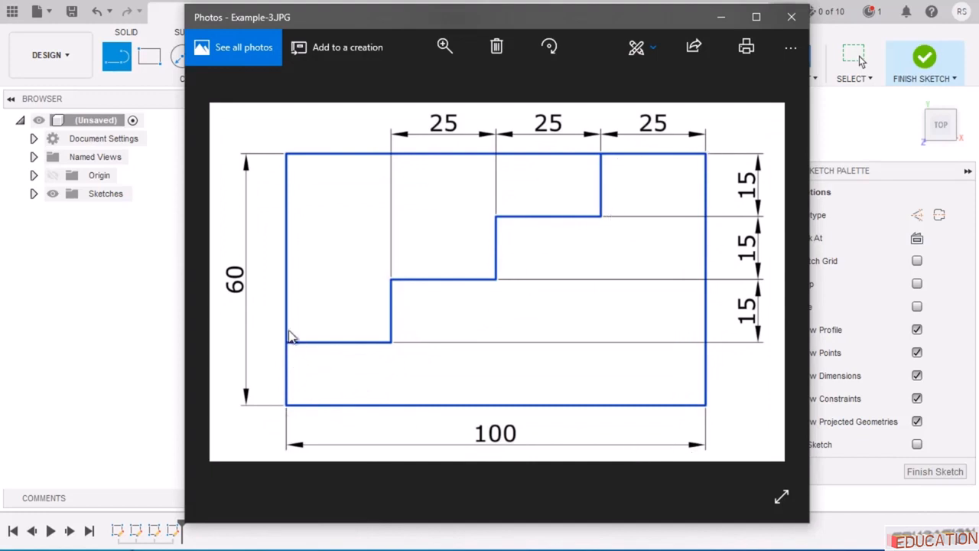
click(720, 17)
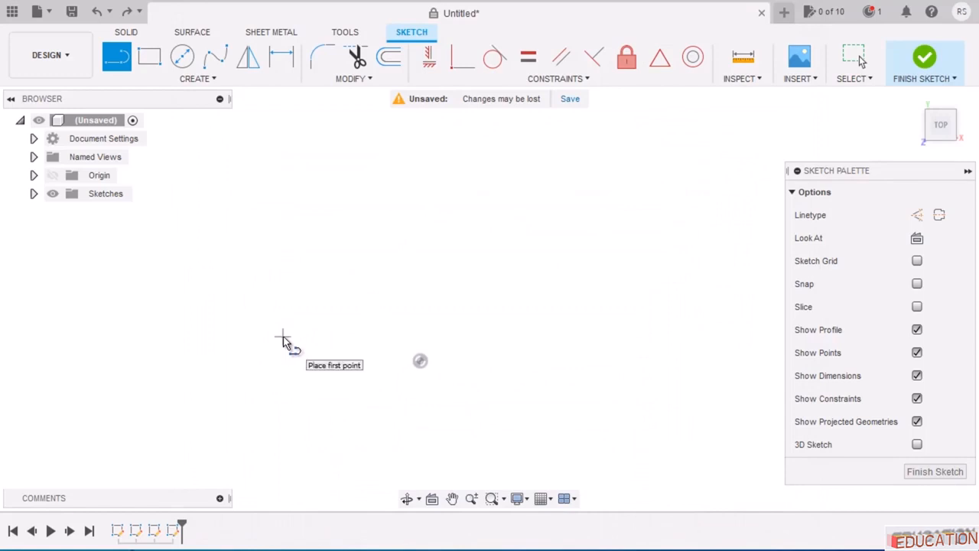
click(282, 337)
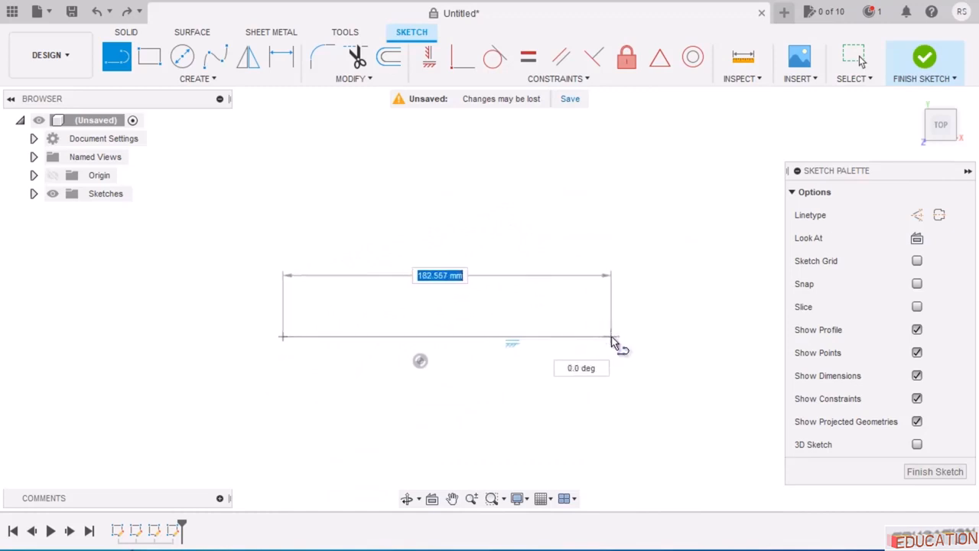
click(611, 337)
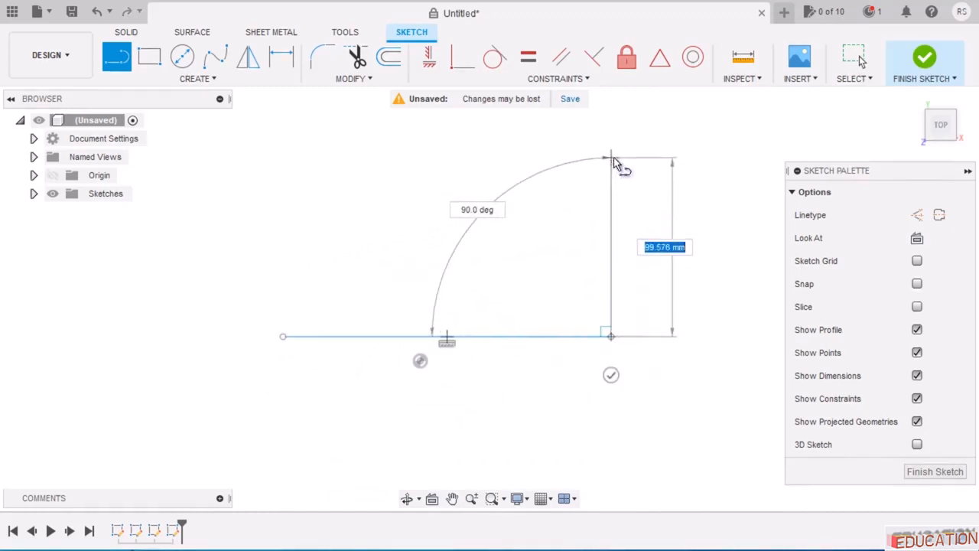
click(611, 158)
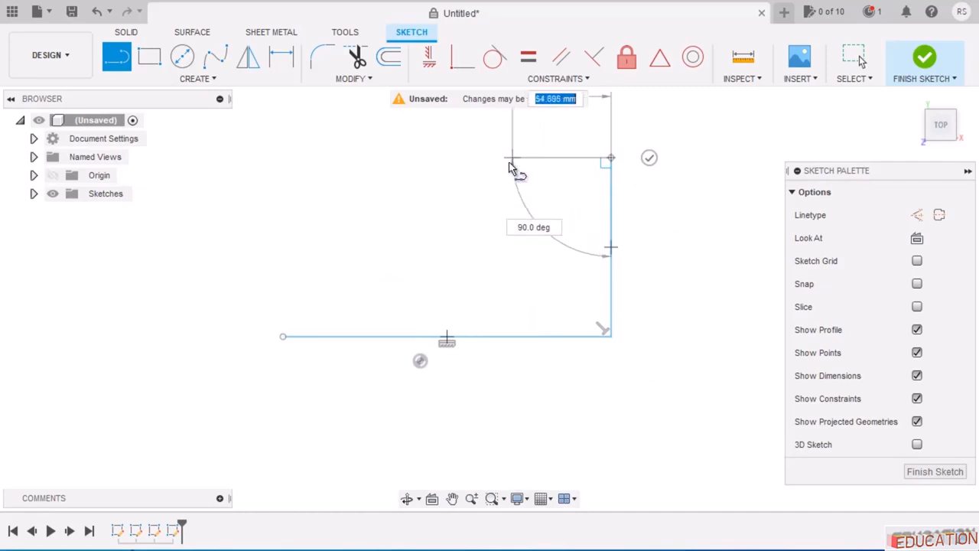
Continue the line chain leftward in two descending steps with risers about 31 mm high, and close the outline at the base line's start.
click(506, 158)
click(506, 212)
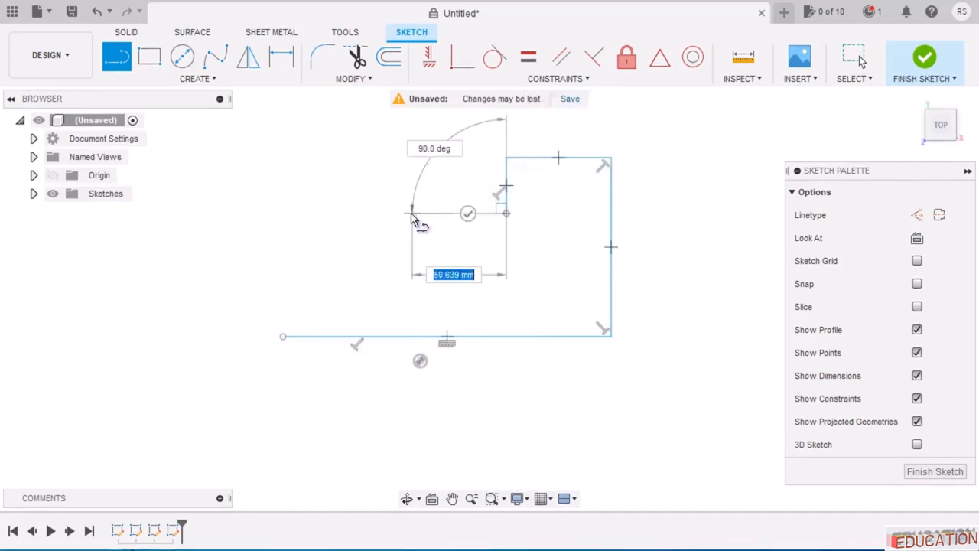
click(410, 213)
click(410, 267)
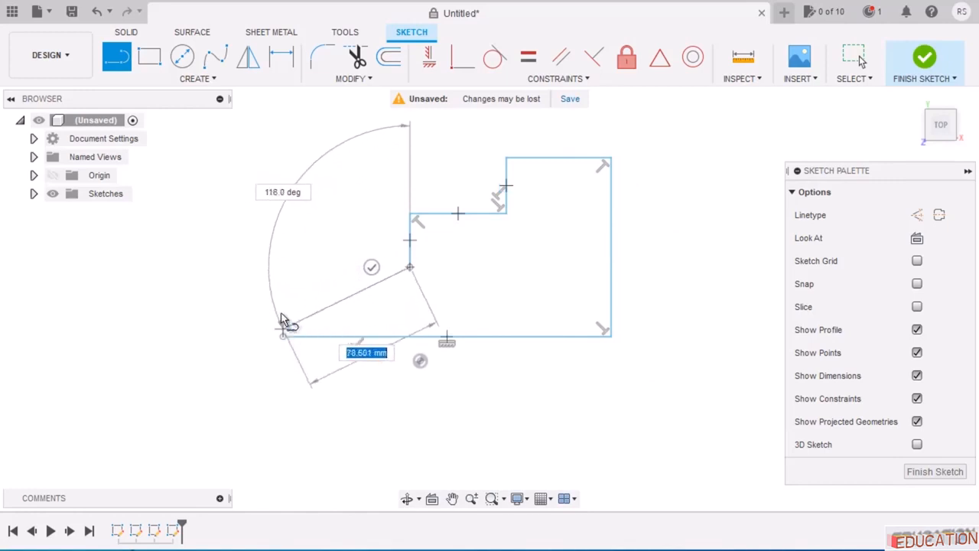
click(284, 267)
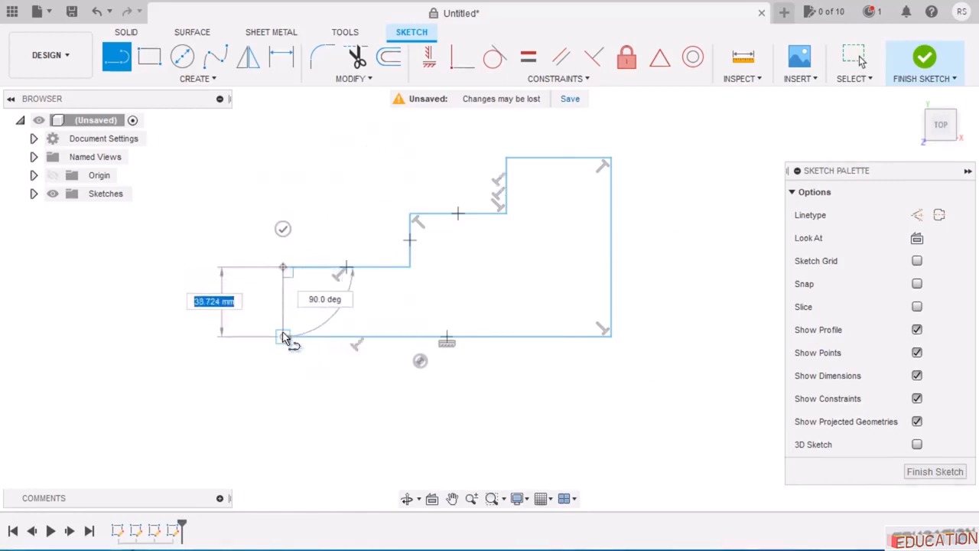
click(283, 336)
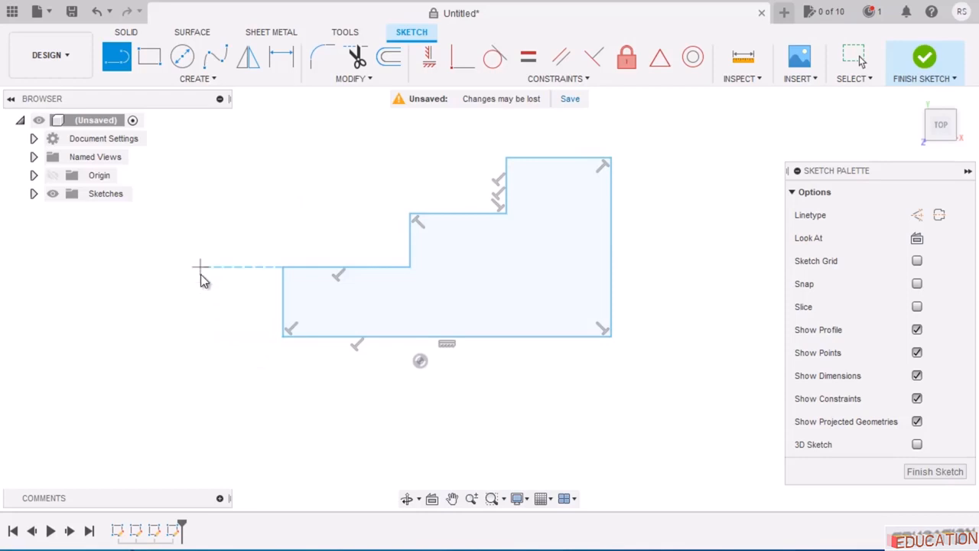
key(Escape)
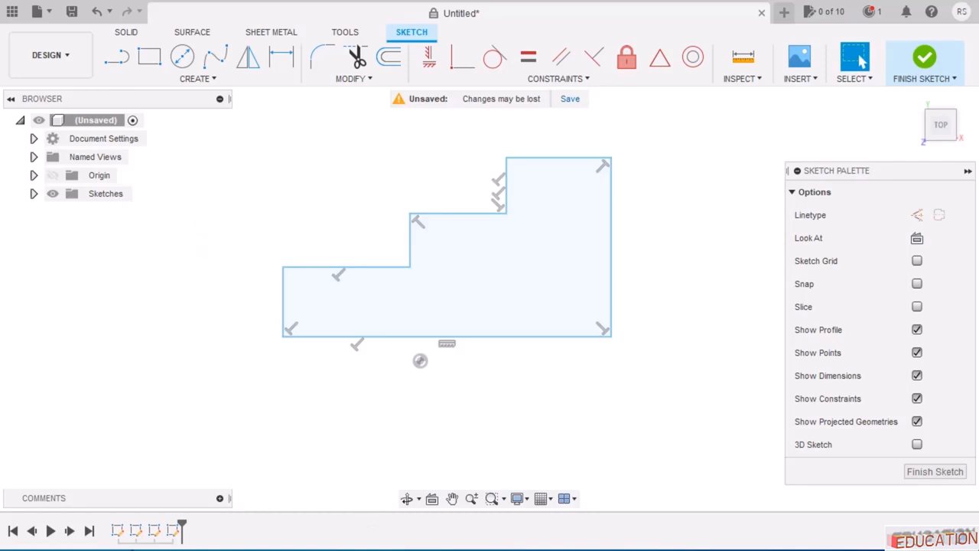
After rechecking the Example-3 drawing, apply Equal constraints between the two step risers and between the lower riser and the left edge.
key(alt+Tab)
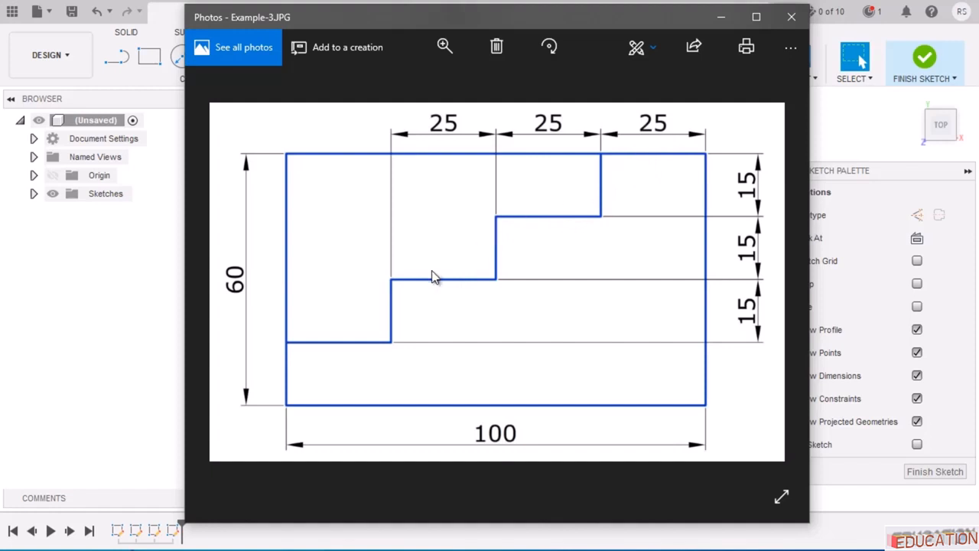
click(718, 16)
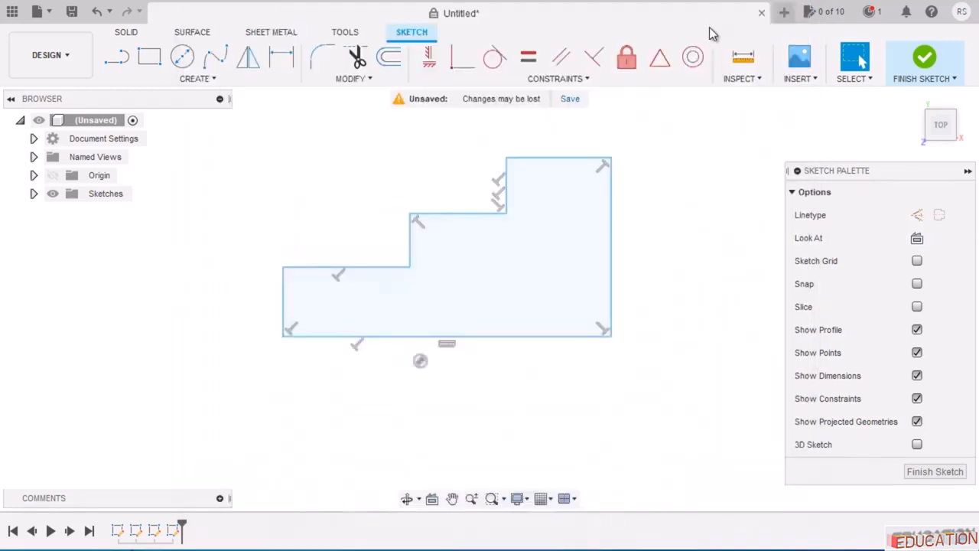
click(527, 59)
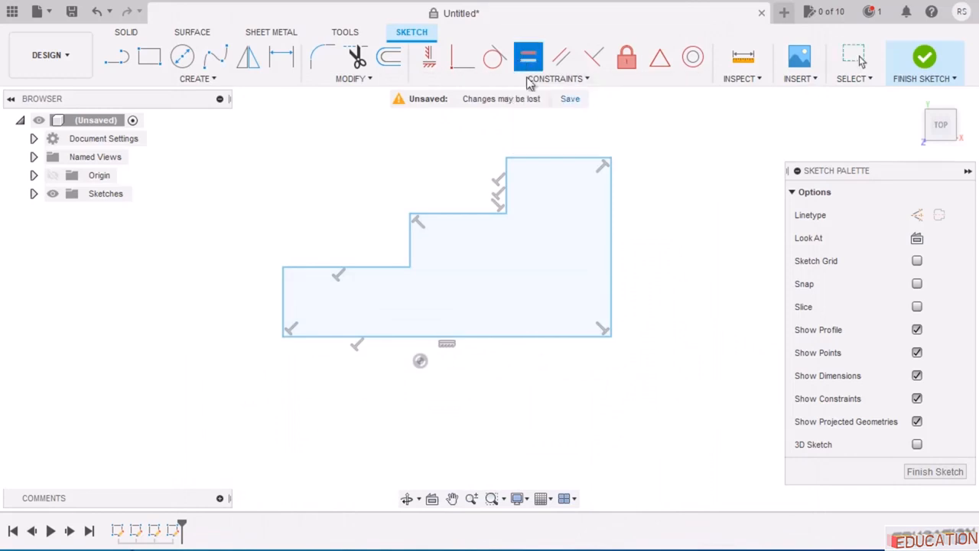
click(507, 193)
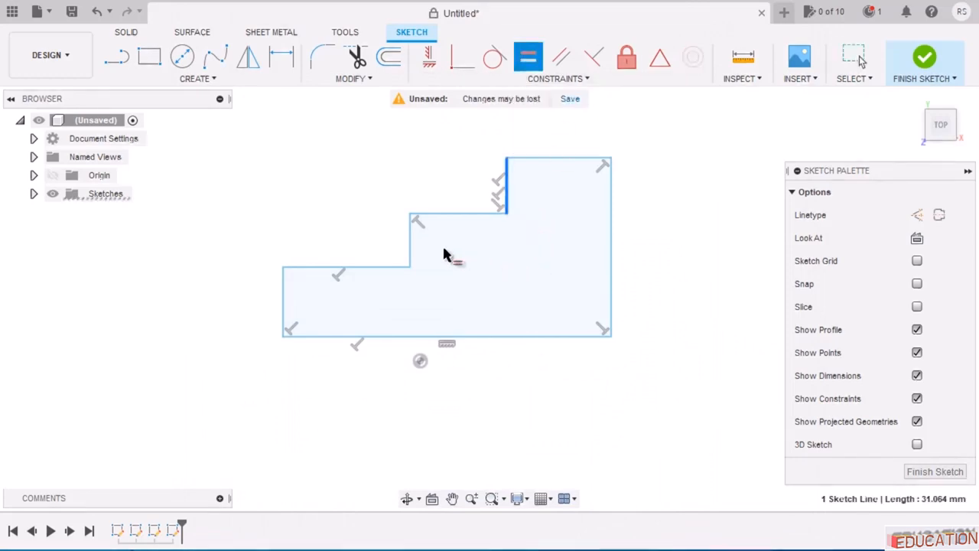
click(411, 252)
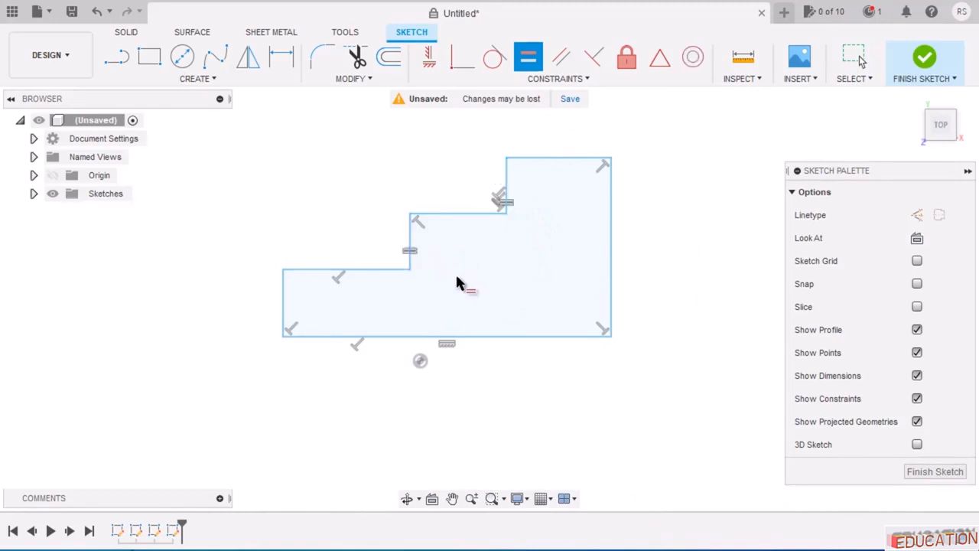
click(411, 252)
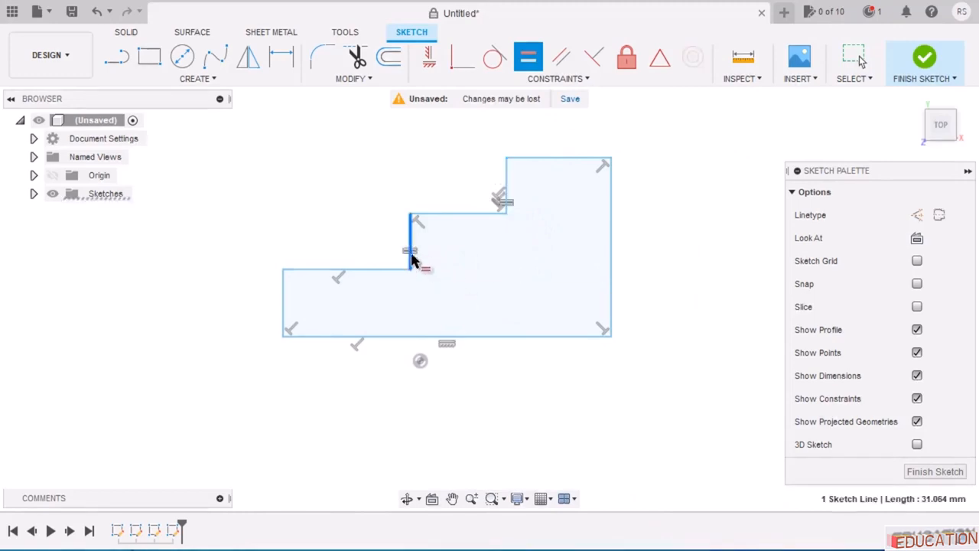
click(286, 309)
After rechecking the Example-3 drawing, leave the Equal constraint command and delete the profile's left edge.
click(413, 548)
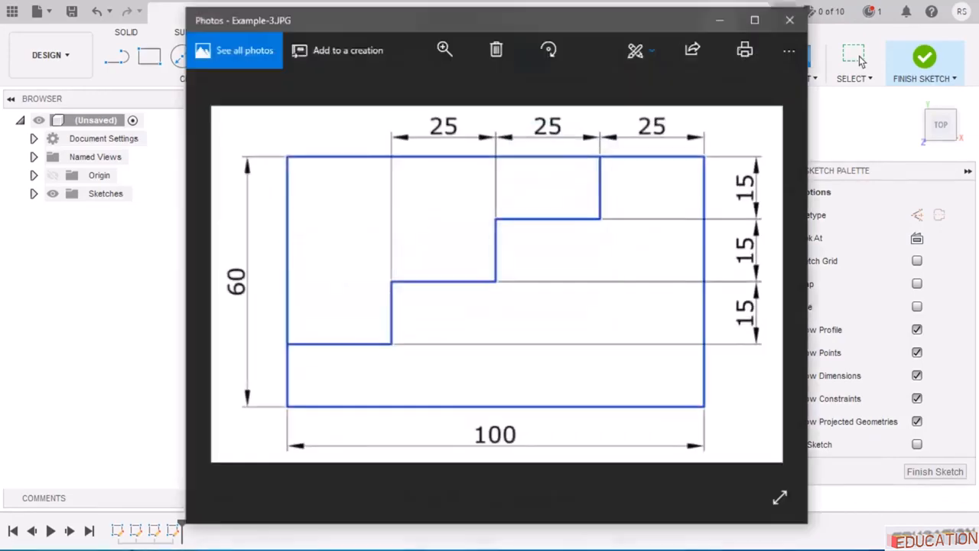
drag(577, 30, 541, 28)
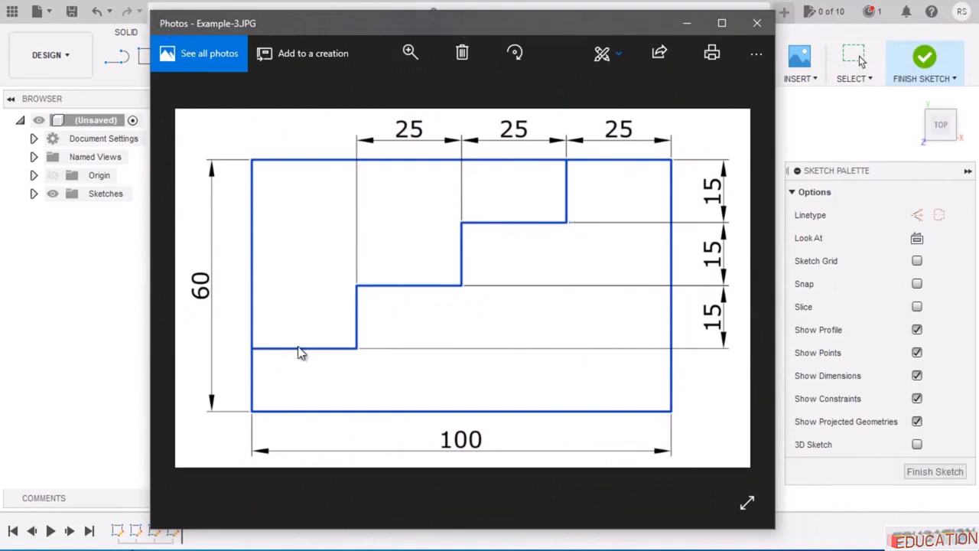
click(680, 31)
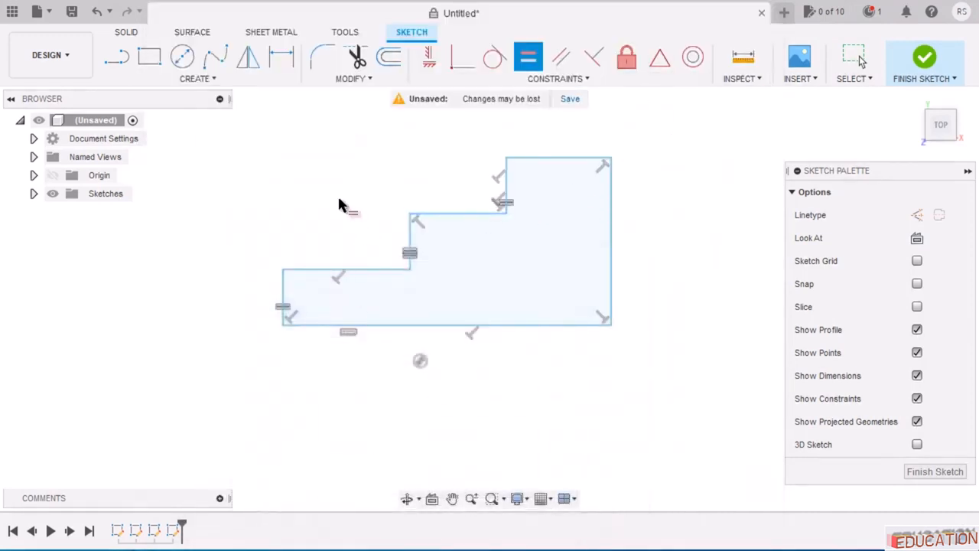
key(Escape)
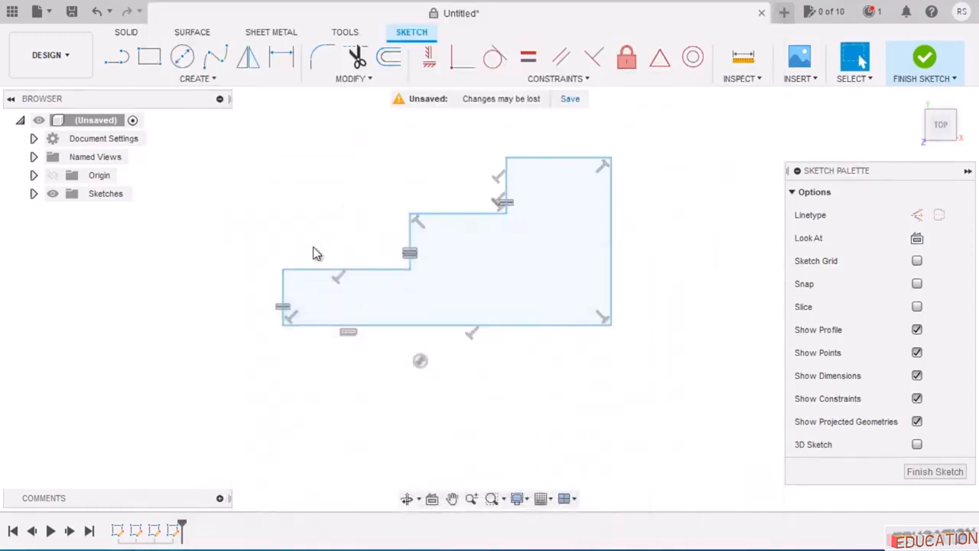
click(284, 296)
key(Delete)
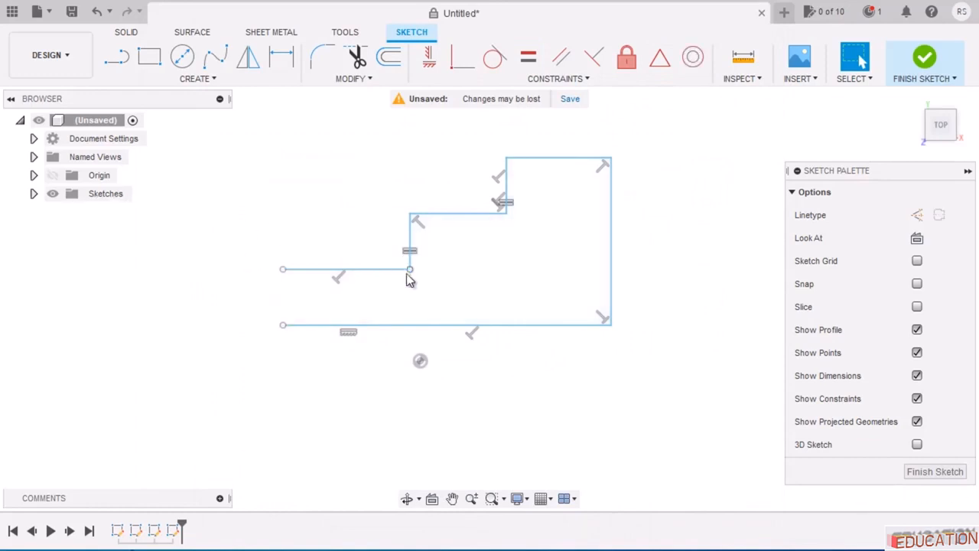
Raise and shorten the lowest tread to about 31 mm, then draw a third step with a riser about 21 mm high, closing the outline.
drag(397, 271, 401, 237)
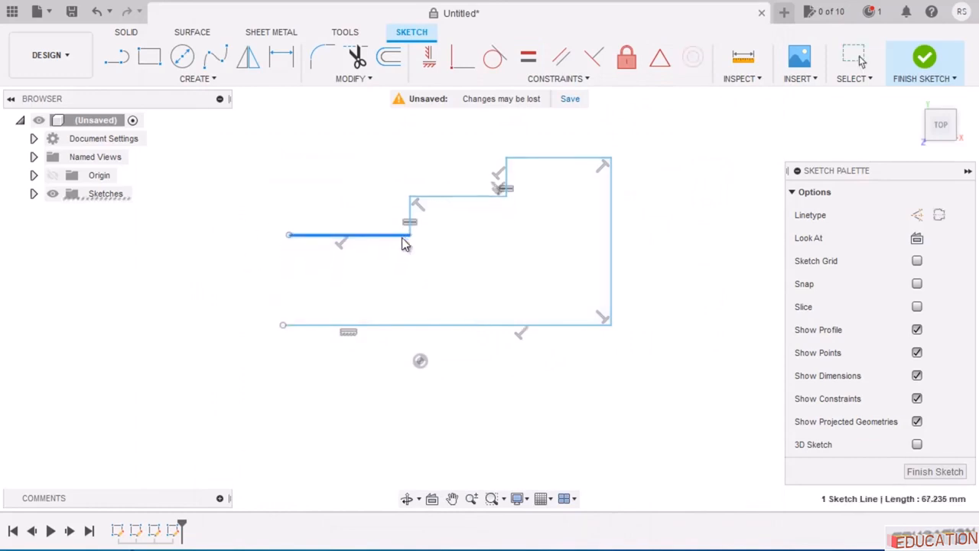
drag(290, 236, 354, 235)
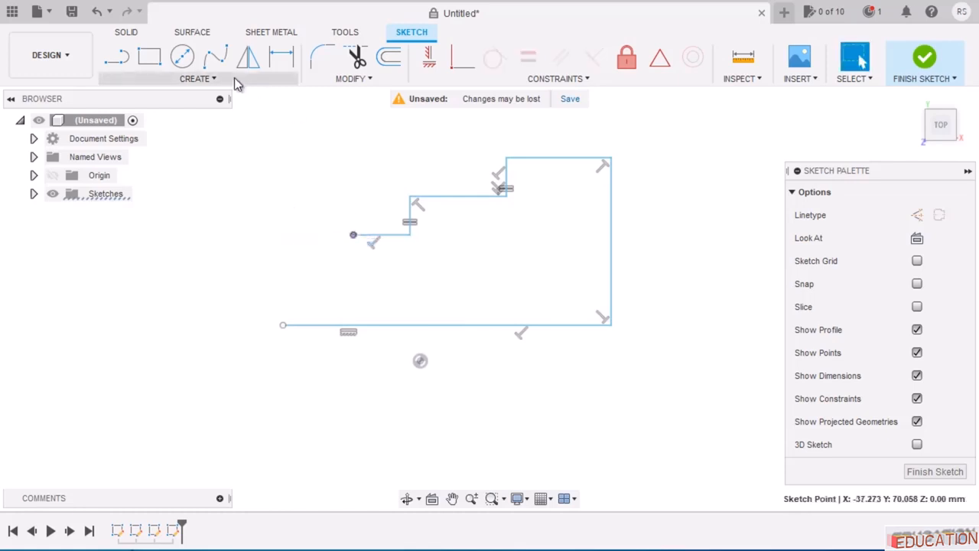
click(116, 55)
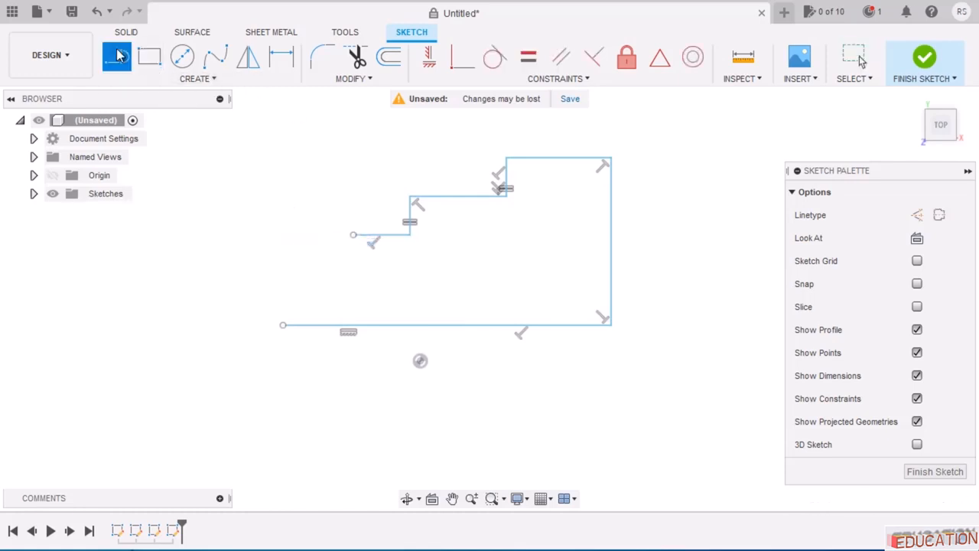
click(354, 237)
click(354, 274)
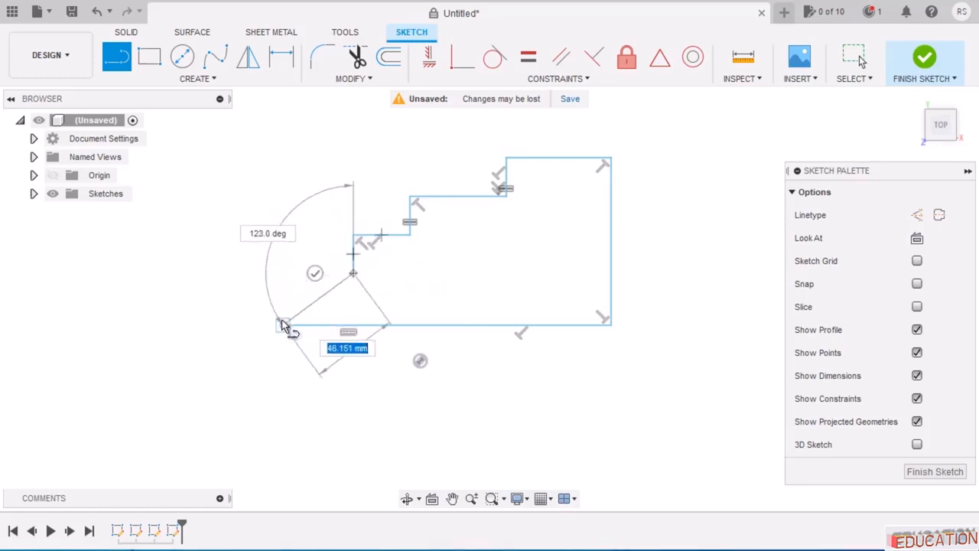
click(284, 274)
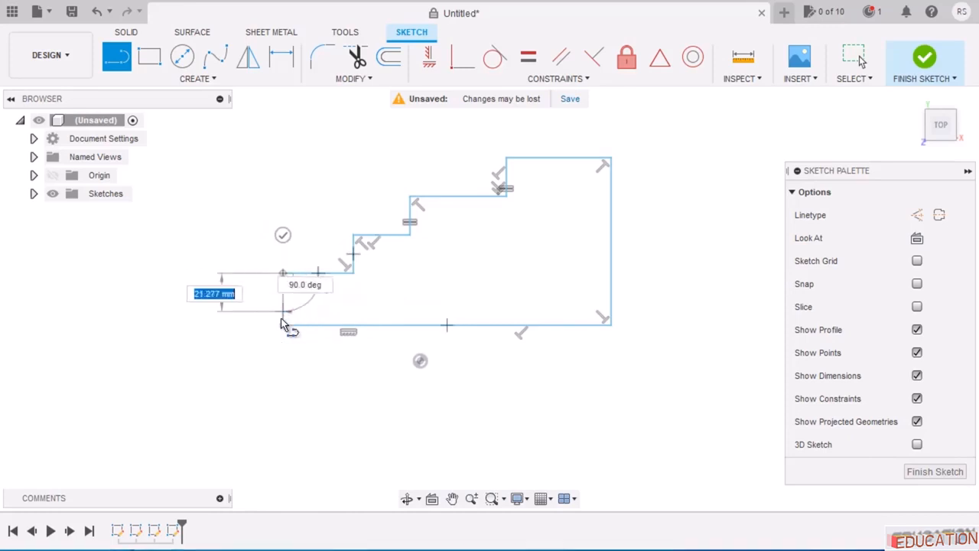
click(284, 325)
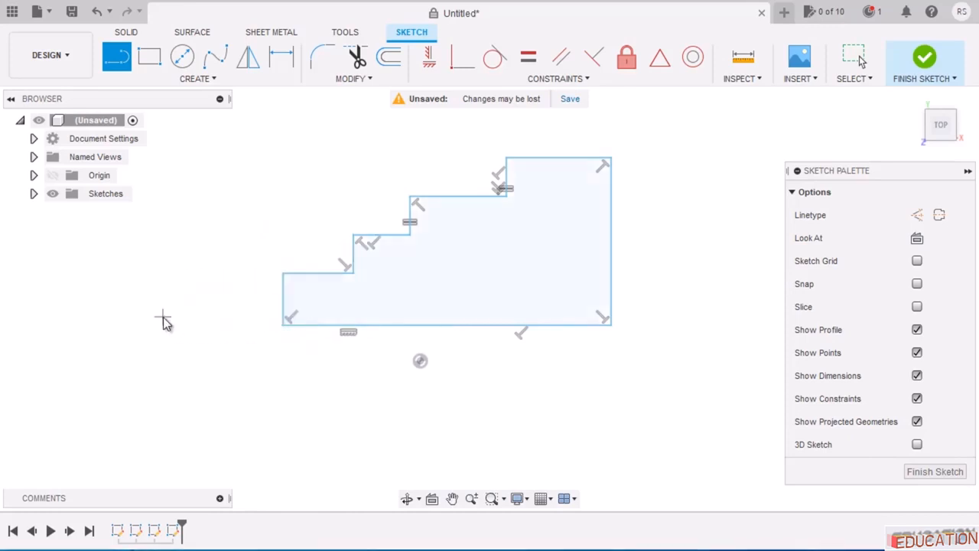
key(Escape)
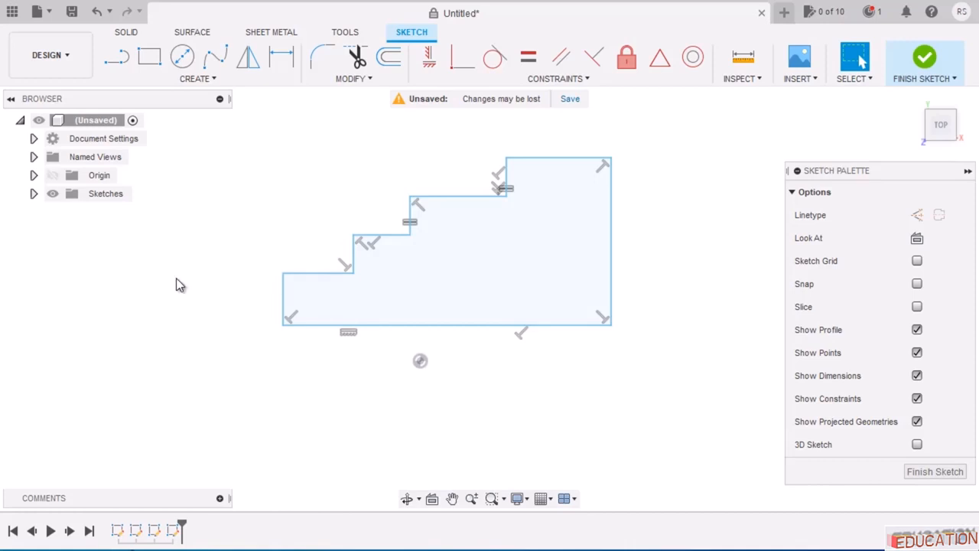
Apply Equal constraints between the new lowest riser and the riser above it, and among the three upper horizontal edges.
click(528, 57)
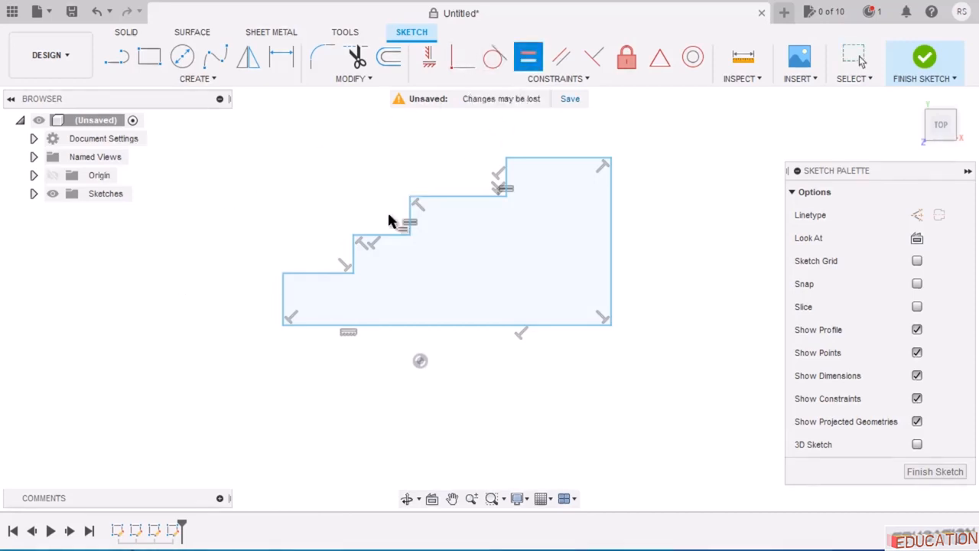
click(411, 212)
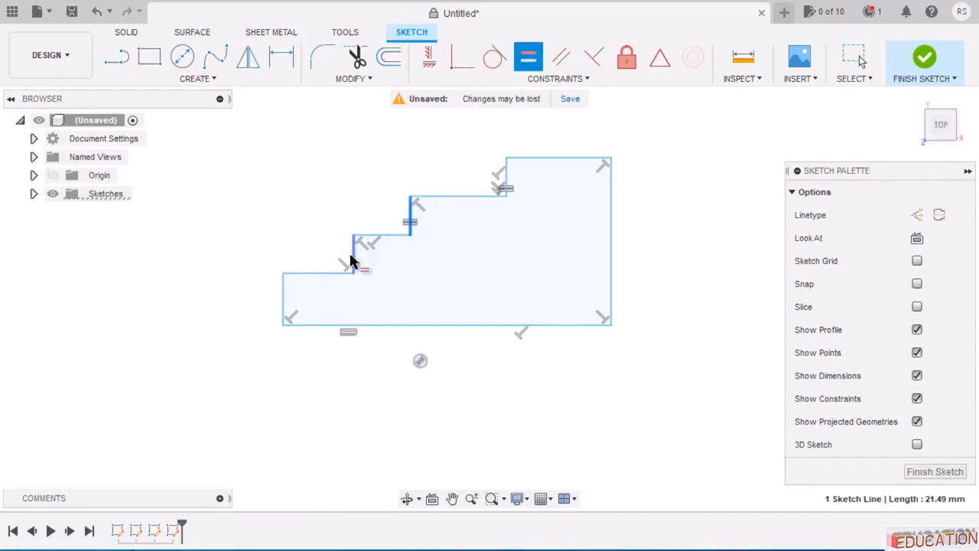
click(352, 261)
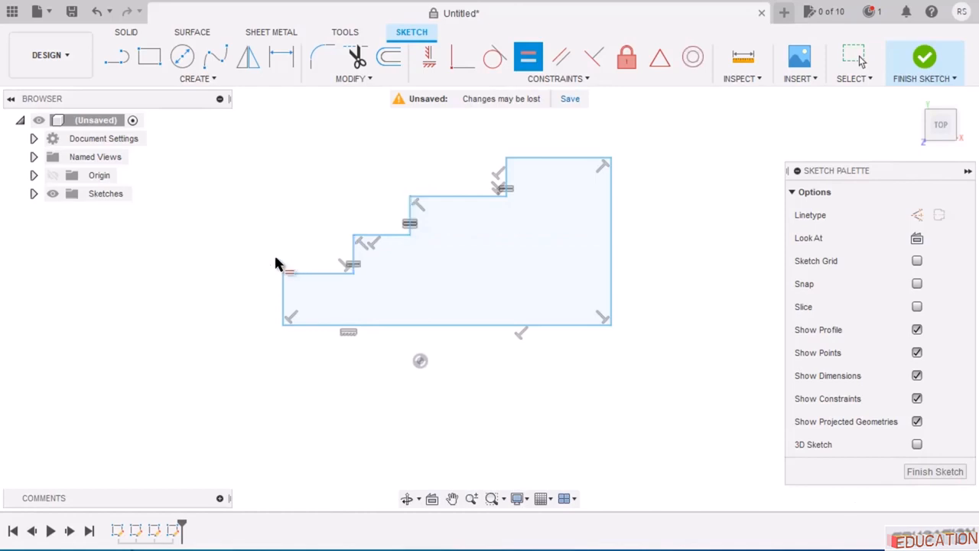
click(392, 234)
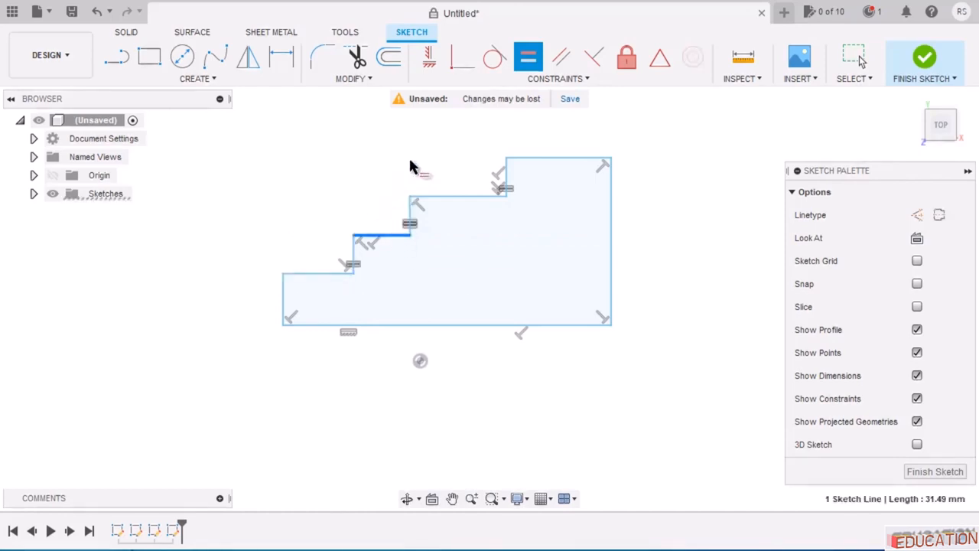
click(459, 199)
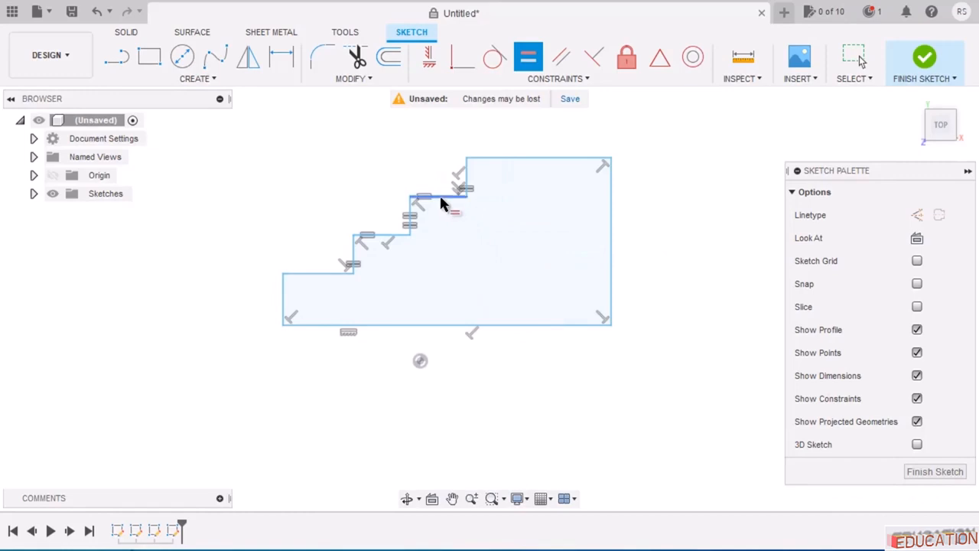
click(527, 157)
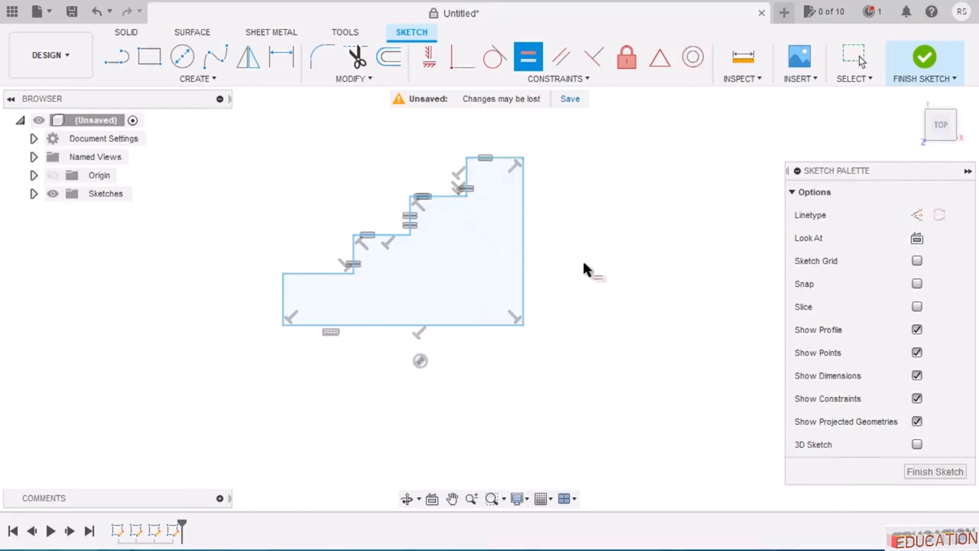
After rechecking the Example-3 drawing, dimension the profile's top edge at 25 mm.
key(alt+Tab)
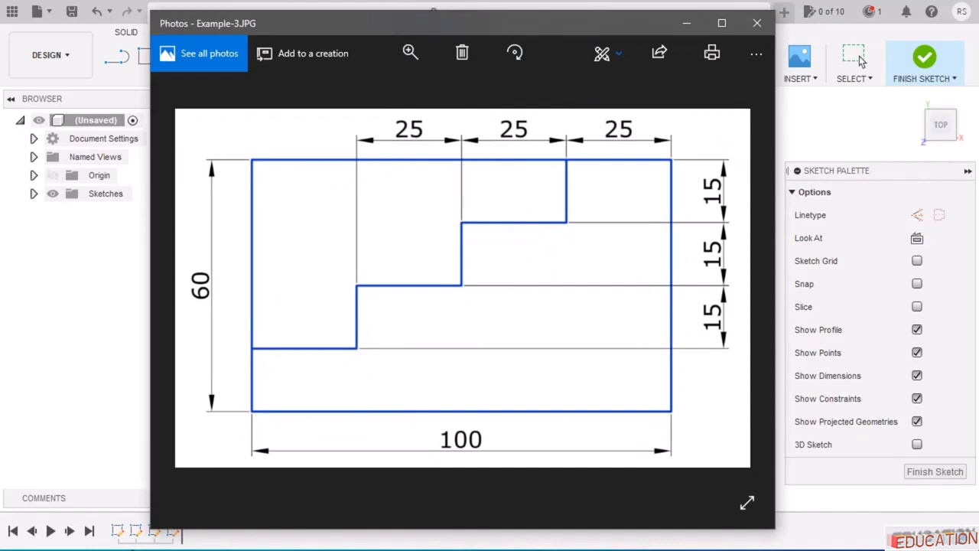
key(alt+Tab)
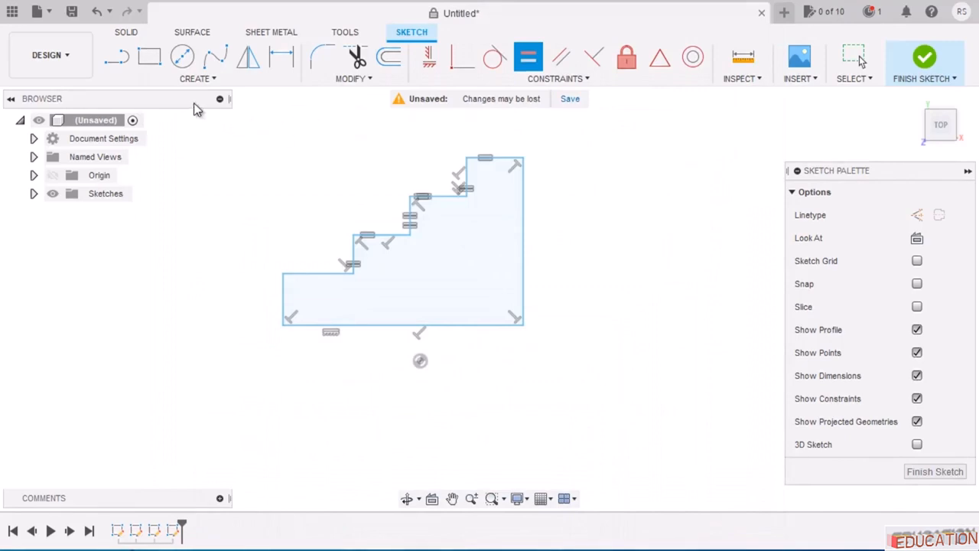
key(d)
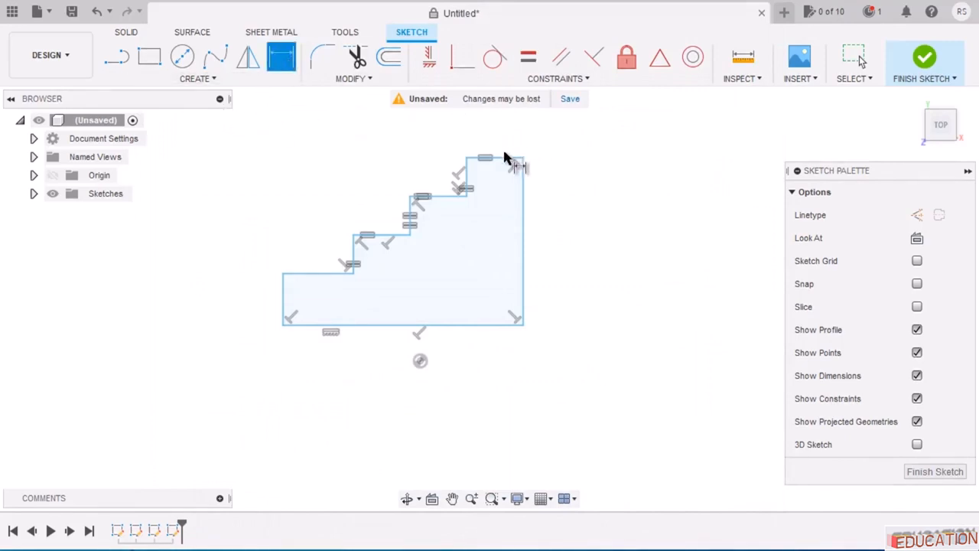
click(506, 159)
click(503, 138)
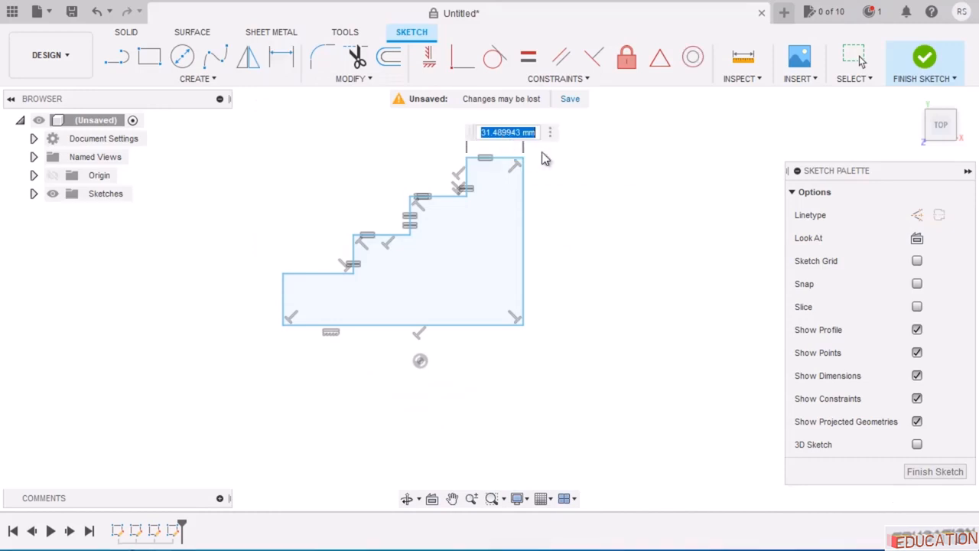
text(25)
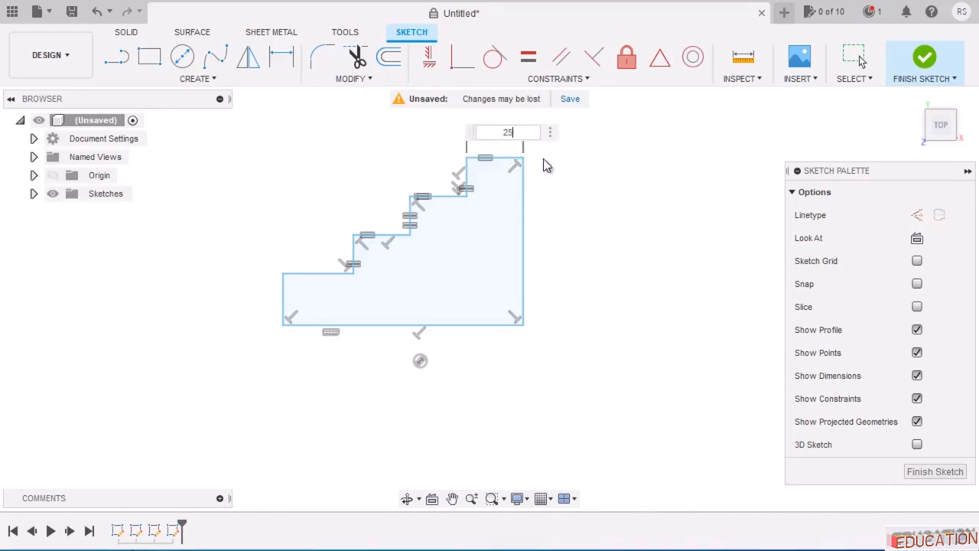
key(Return)
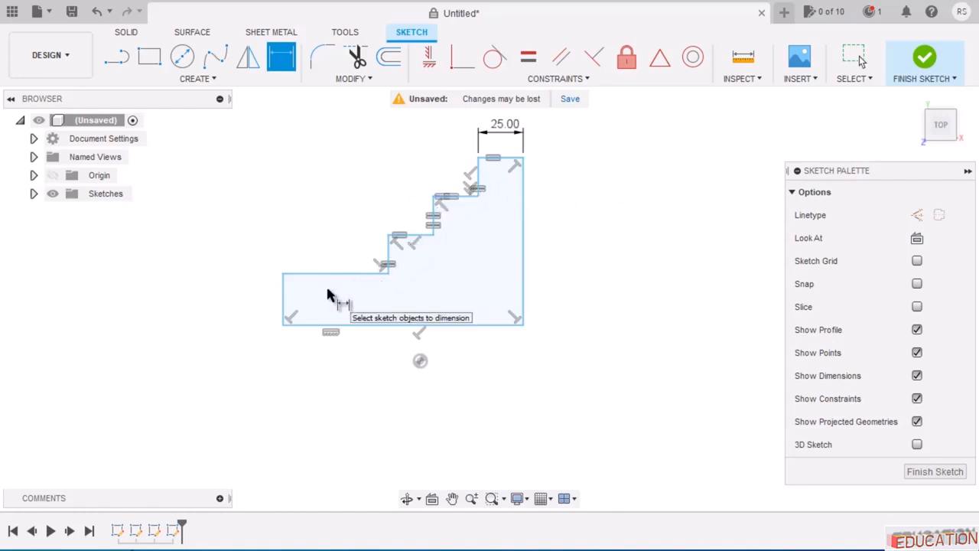
Dimension the base line at 100 mm, placing the dimension below the profile.
click(391, 325)
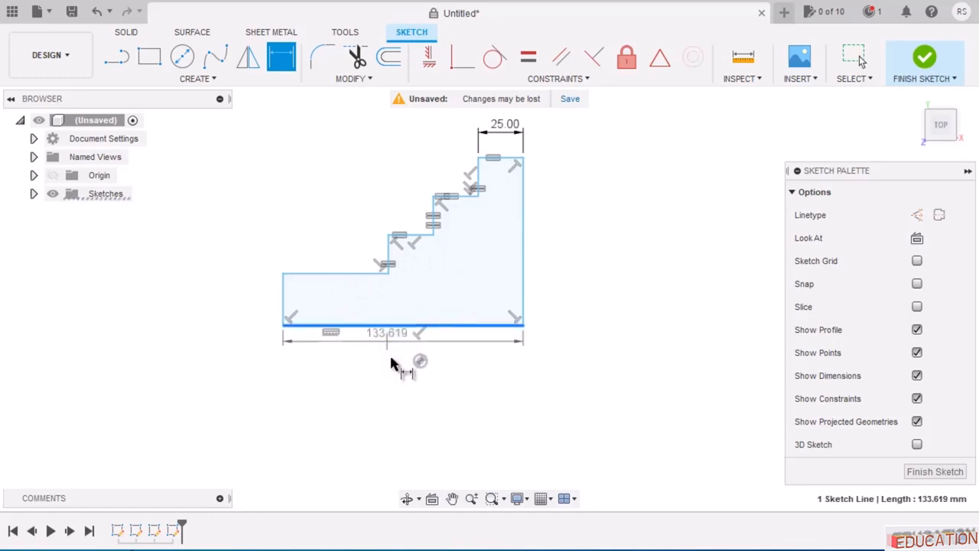
click(390, 420)
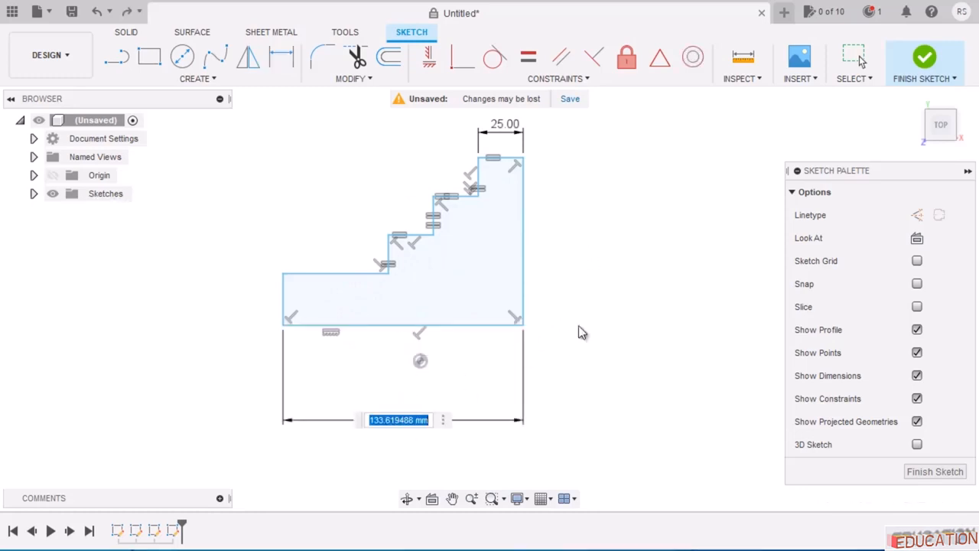
text(100)
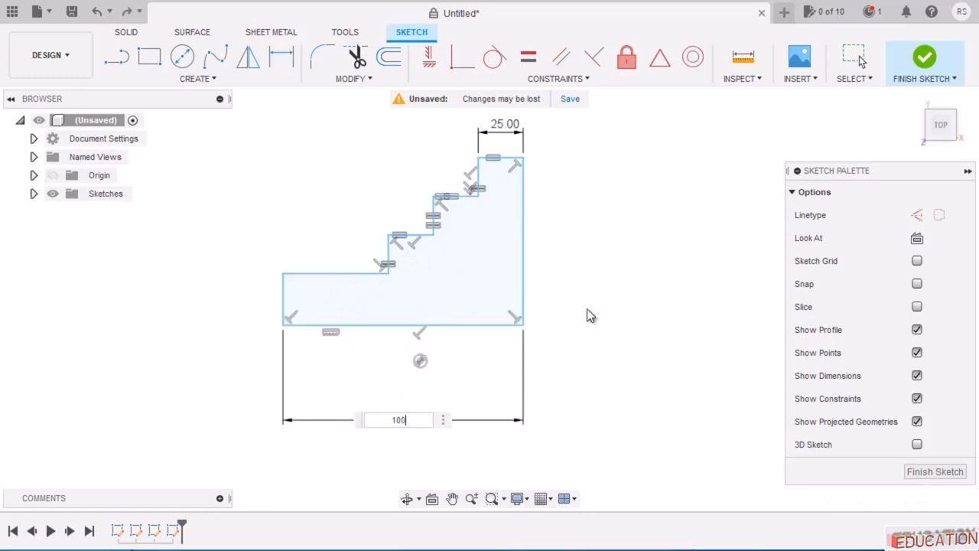
key(Return)
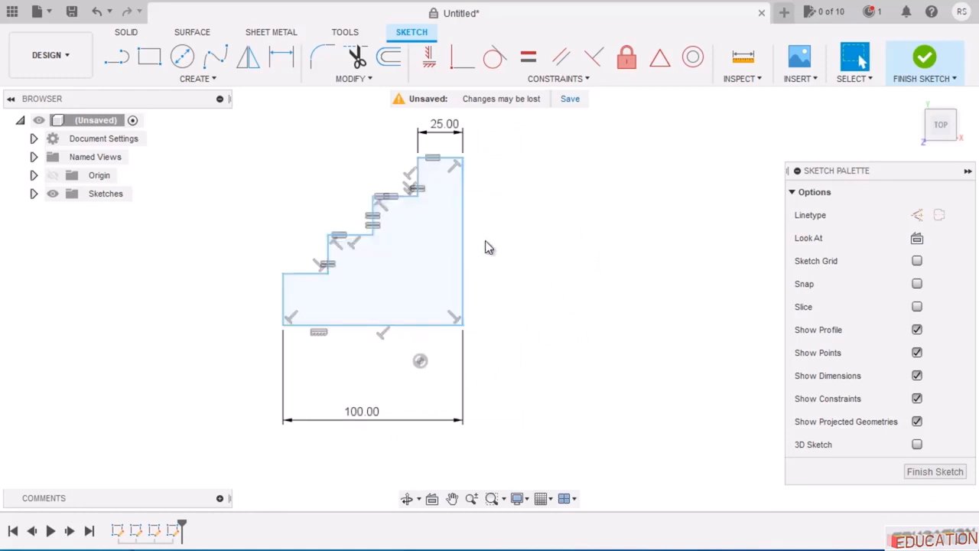
Dimension the topmost step riser at 15 mm, placing the dimension outside the profile's right edge.
middle_drag(559, 242, 607, 271)
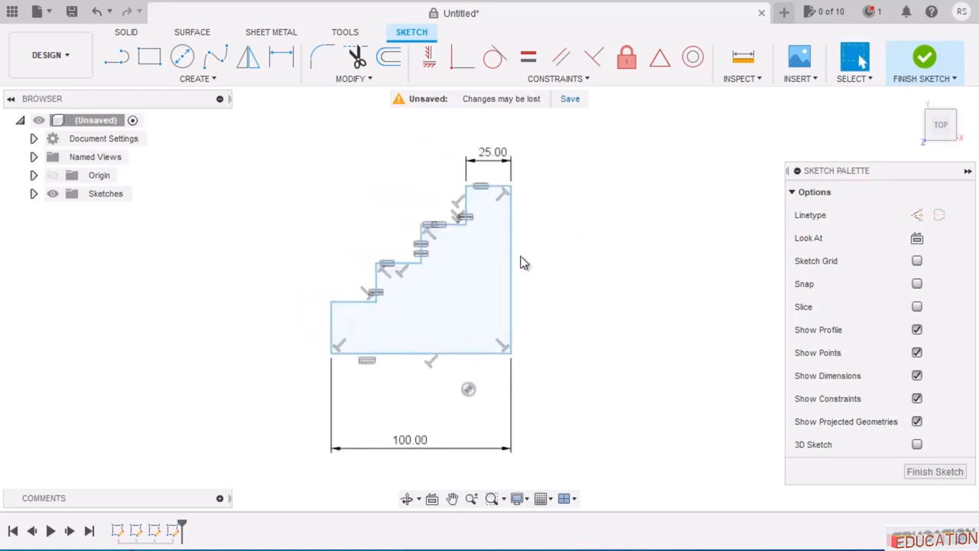
scroll(544, 264, up, 1)
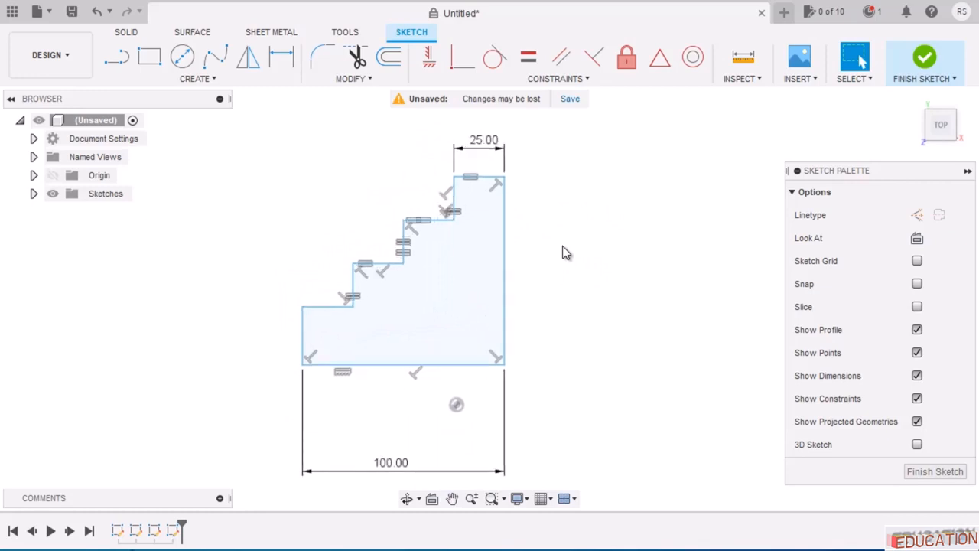
click(282, 58)
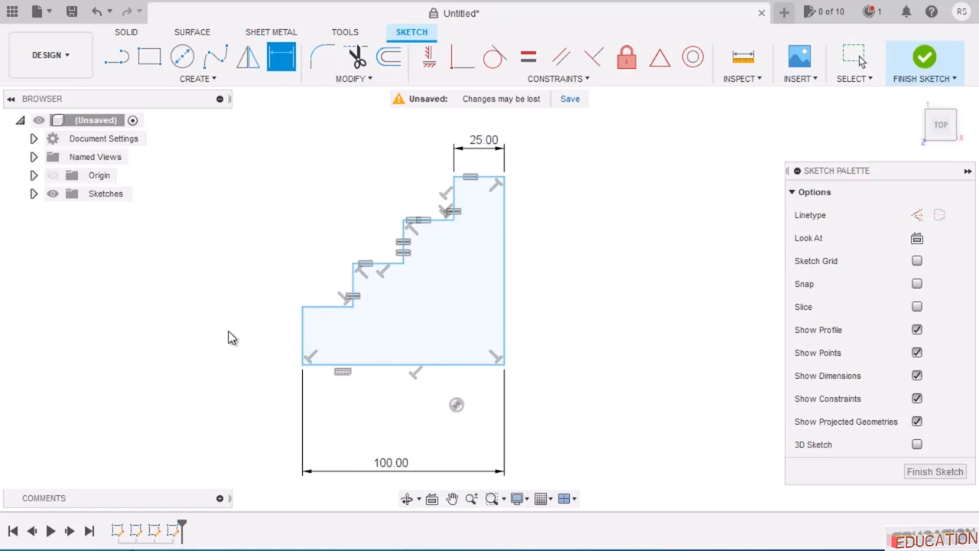
click(453, 202)
click(551, 212)
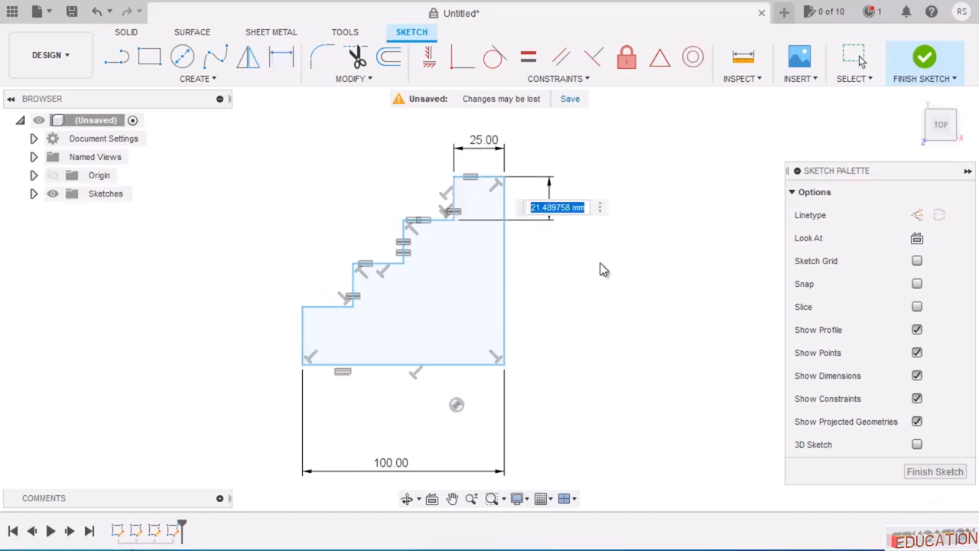
text(15)
key(Return)
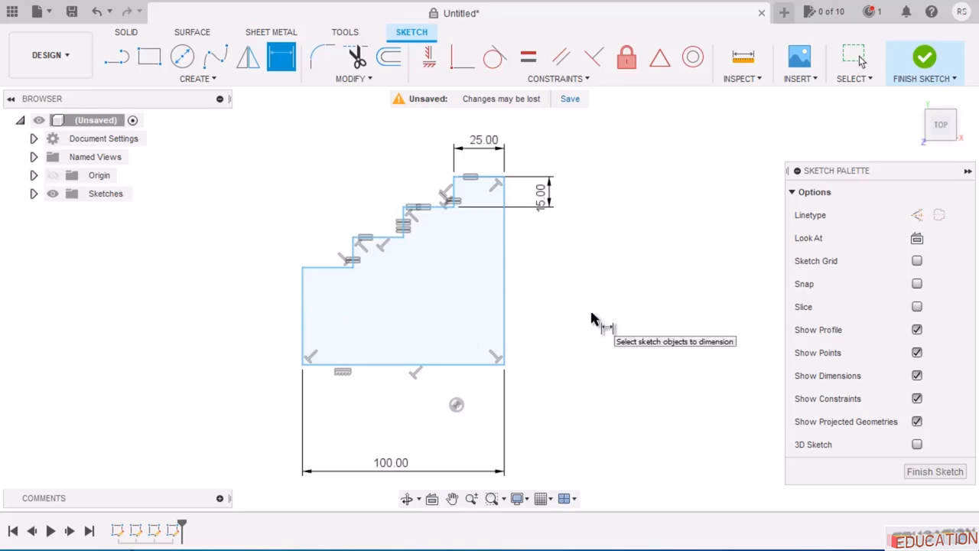
Dimension the stepped profile's full-height vertical edge at 60 mm, placing the dimension outside the step riser's dimension.
click(505, 298)
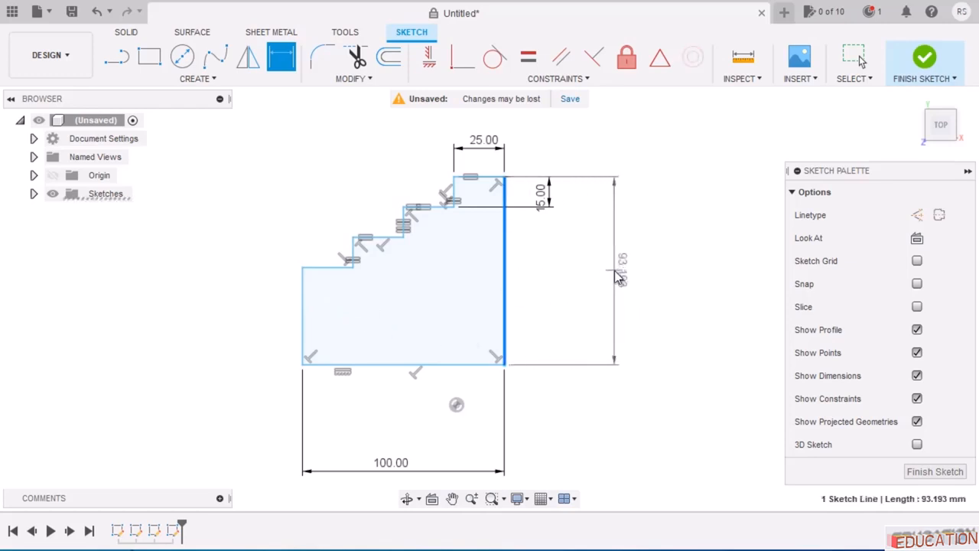
click(617, 277)
text(60)
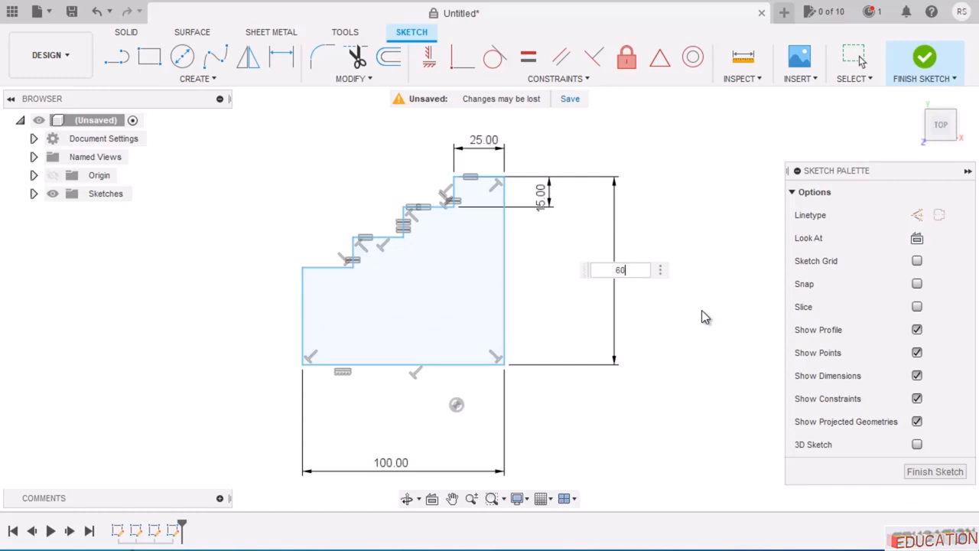
key(Return)
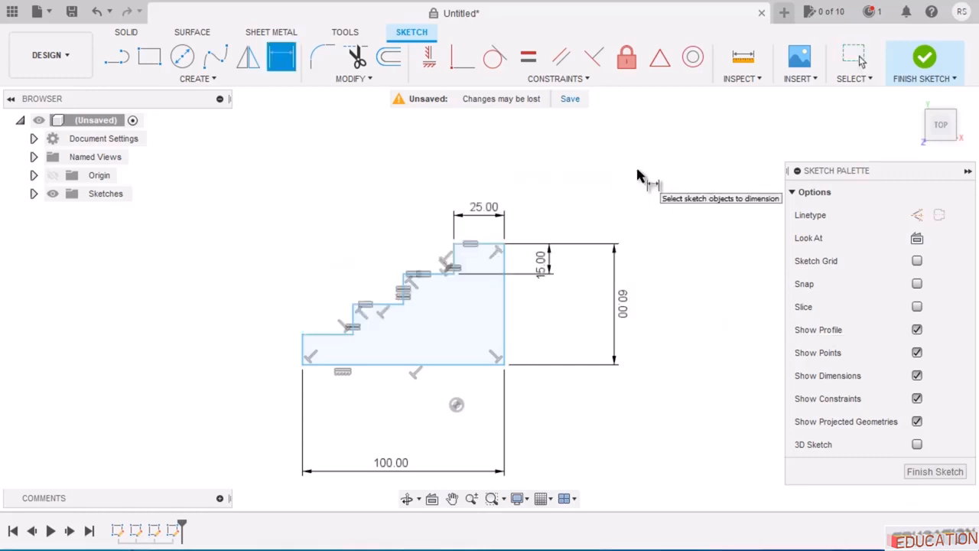
key(Escape)
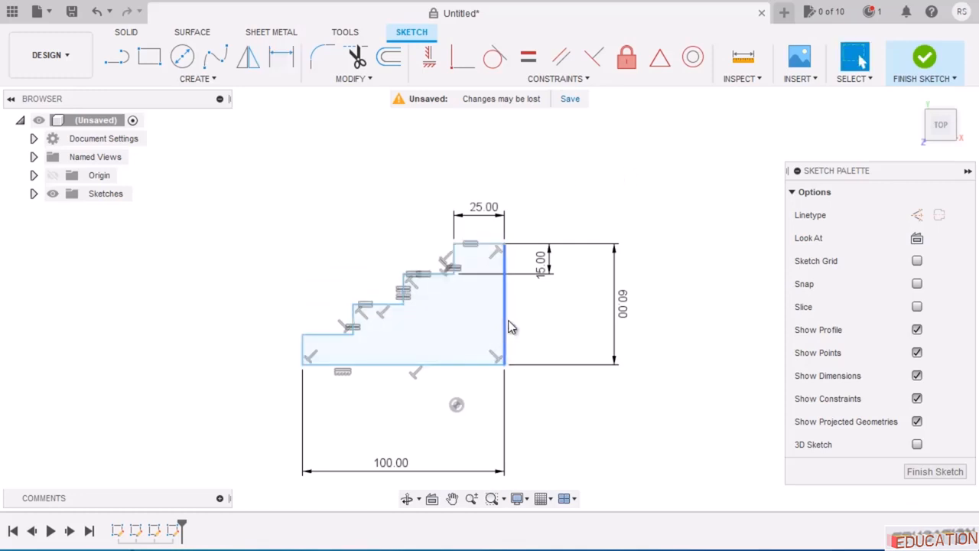
Test the profile's remaining freedom by moving it, and make its lower-right corner coincident with the sketch origin.
mouse_move(504, 324)
mouse_down()
mouse_move(430, 275)
mouse_move(527, 242)
mouse_move(473, 318)
mouse_move(490, 253)
mouse_move(518, 300)
mouse_move(454, 290)
mouse_up()
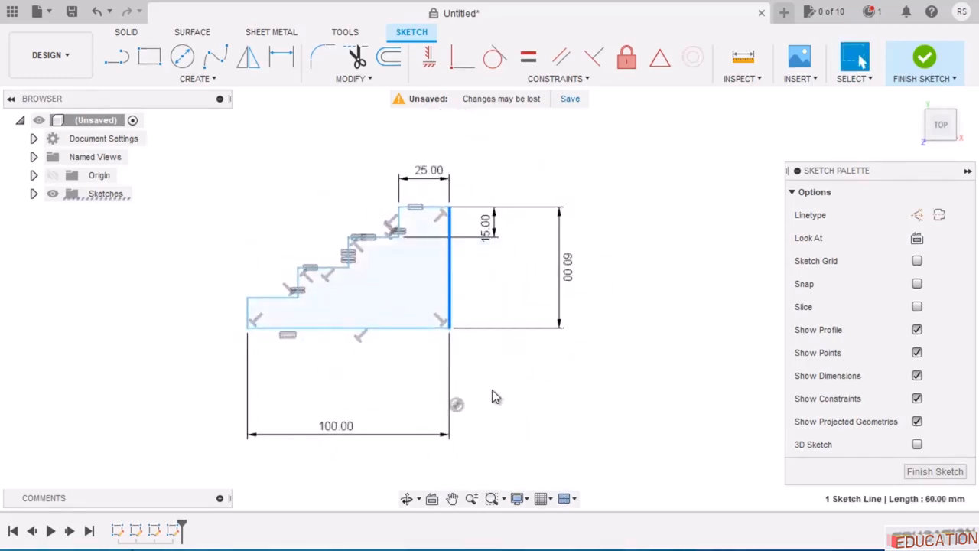
click(537, 389)
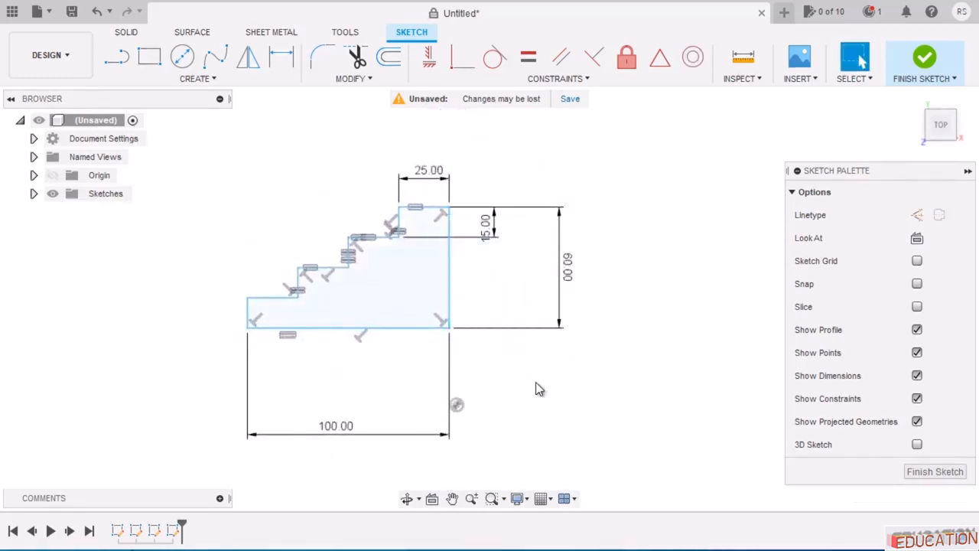
click(449, 329)
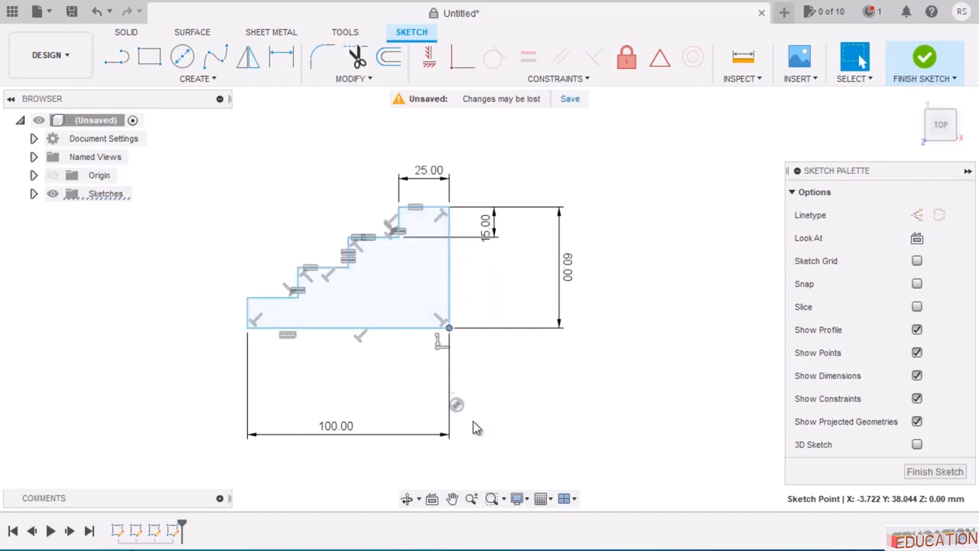
ctrl+click(456, 405)
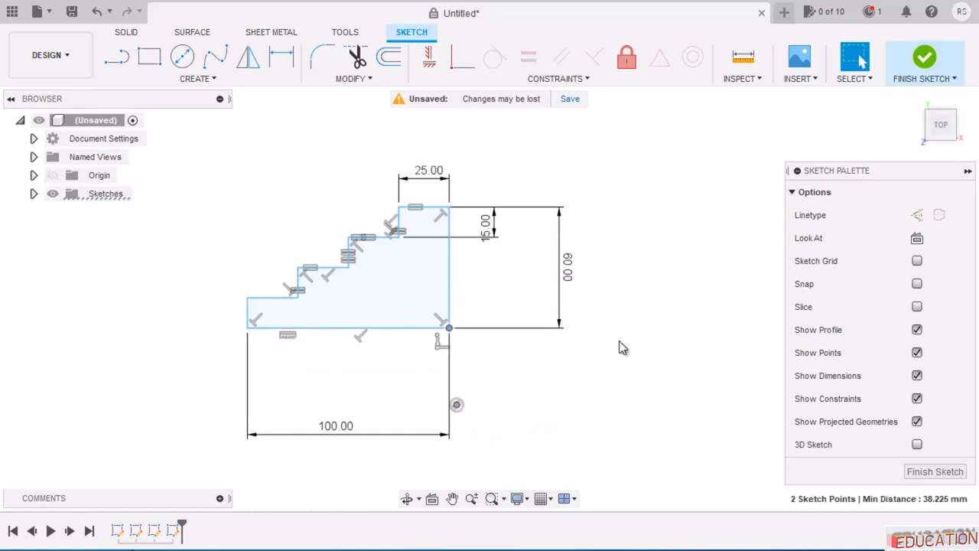
click(454, 60)
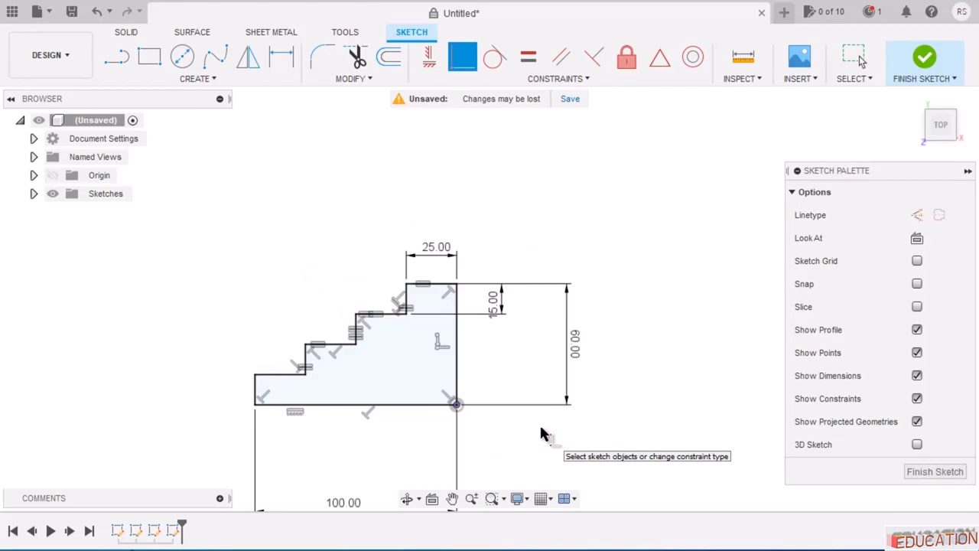
Complete the outer rectangle with a 75 mm horizontal line from the topmost riser and a vertical line down to the lowest step's corner.
click(119, 60)
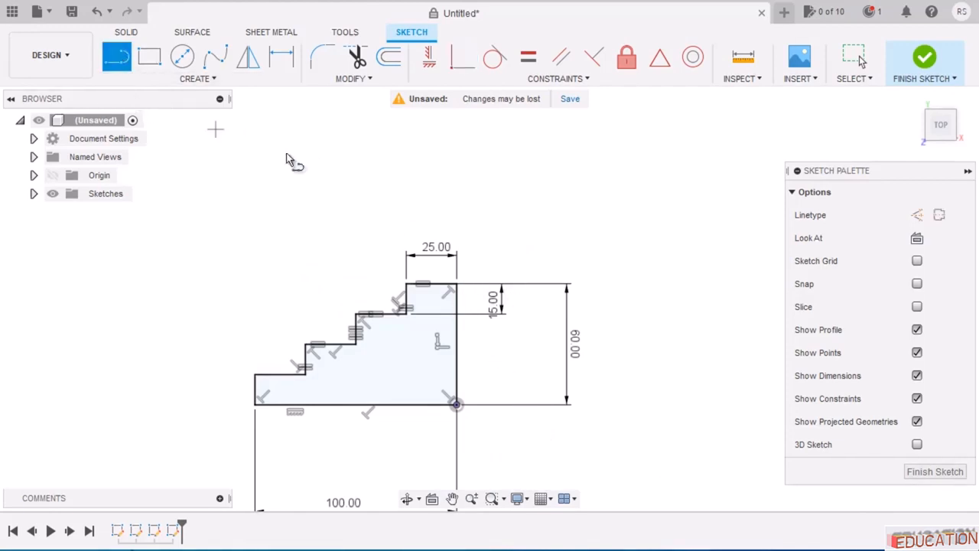
click(406, 284)
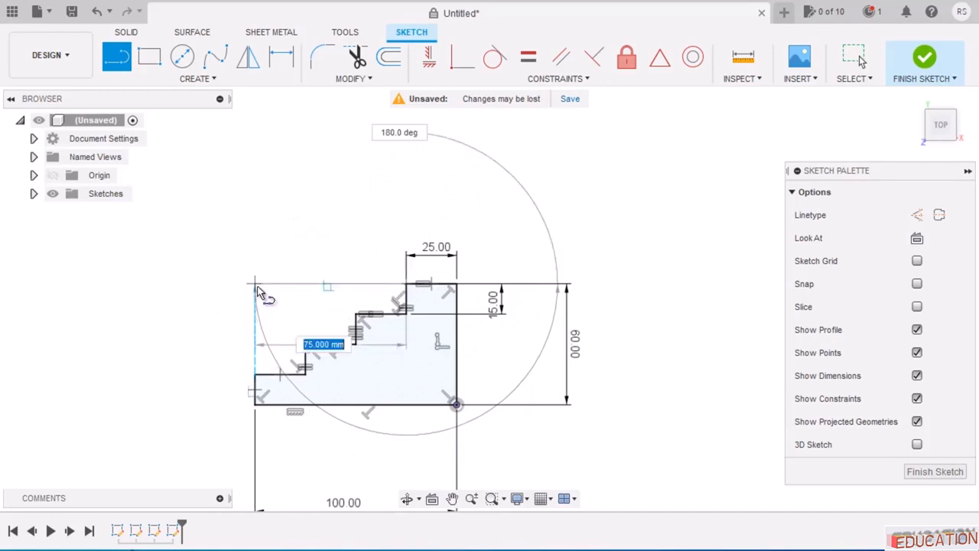
click(256, 286)
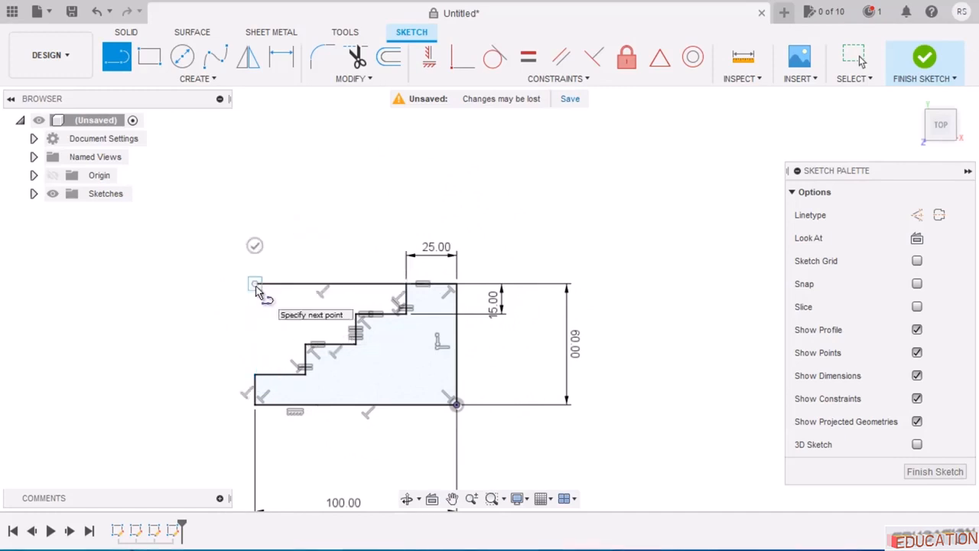
click(257, 376)
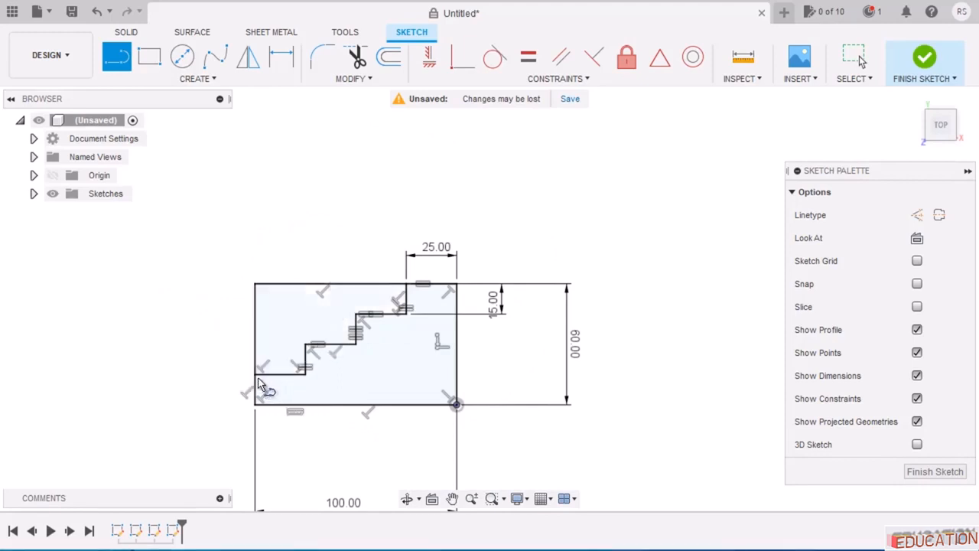
key(Escape)
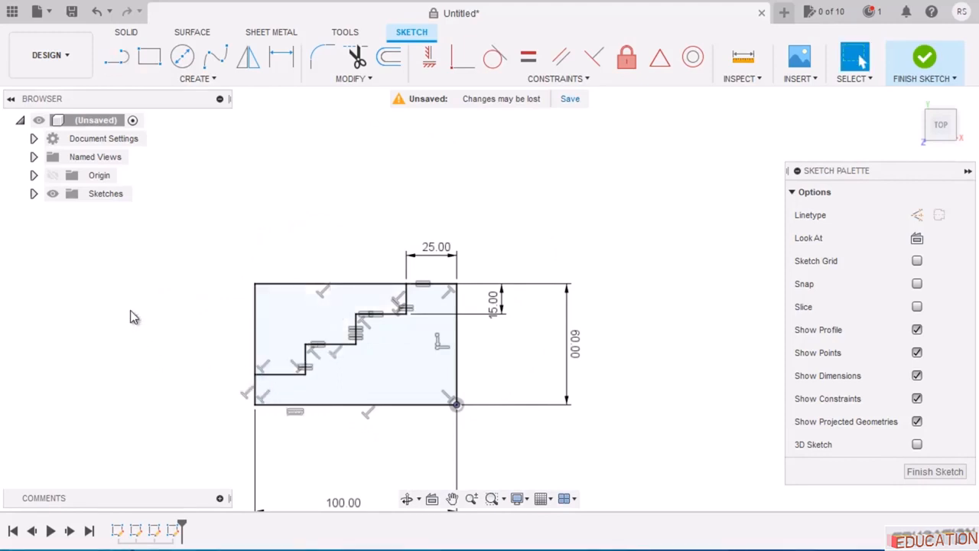
Move the 100 mm dimension closer beneath the base line and compare the sketch with the Example-3 drawing.
mouse_move(391, 347)
middle_down()
mouse_move(470, 328)
mouse_move(497, 273)
middle_up()
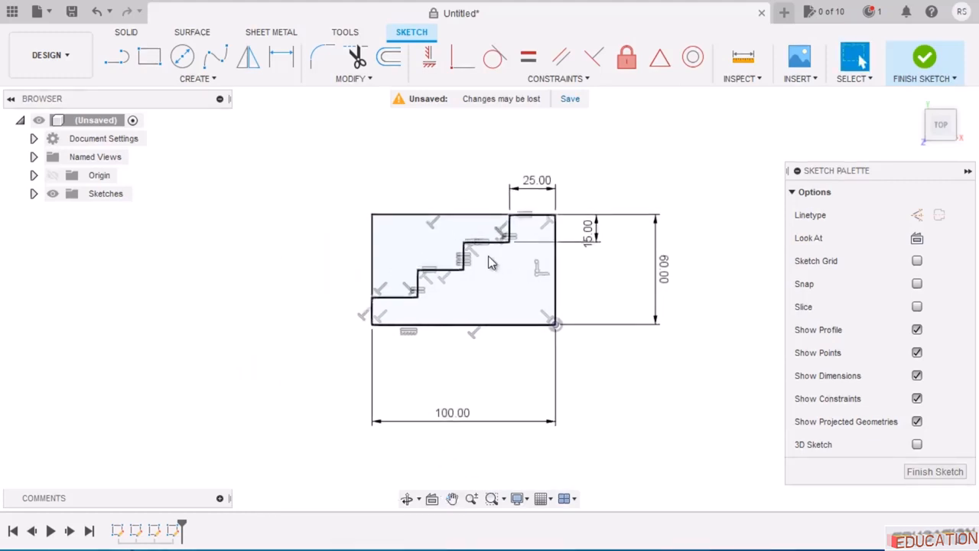
scroll(489, 260, up, 5)
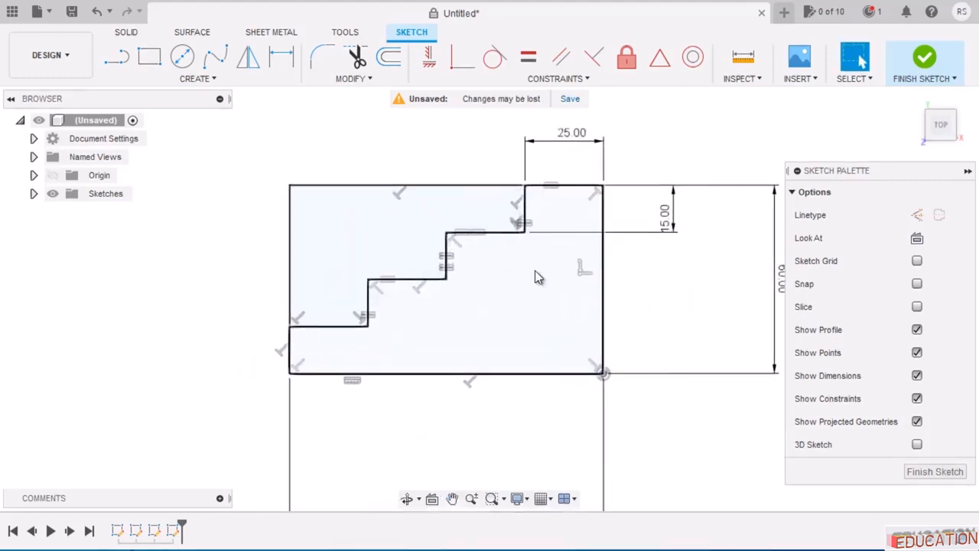
mouse_move(535, 276)
middle_down()
mouse_move(525, 268)
mouse_move(524, 279)
middle_up()
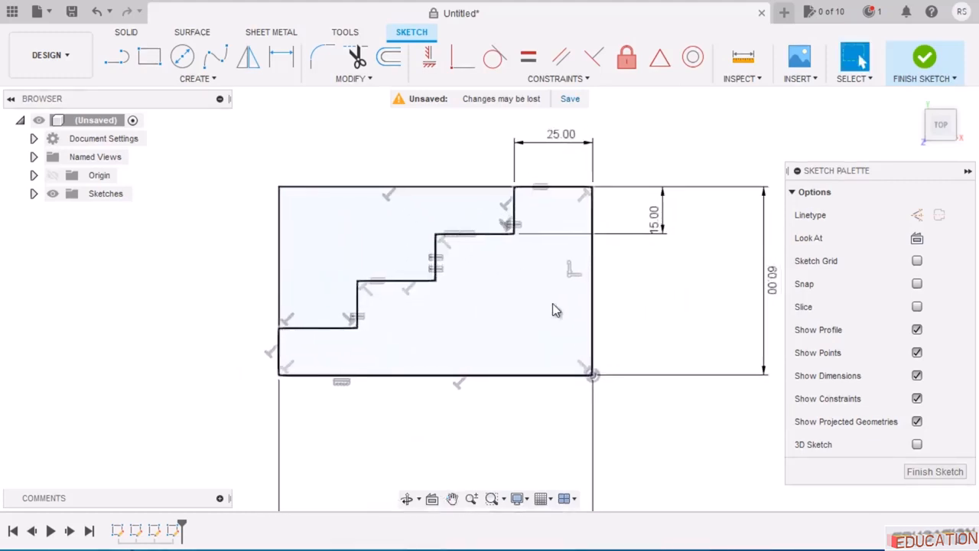
click(592, 423)
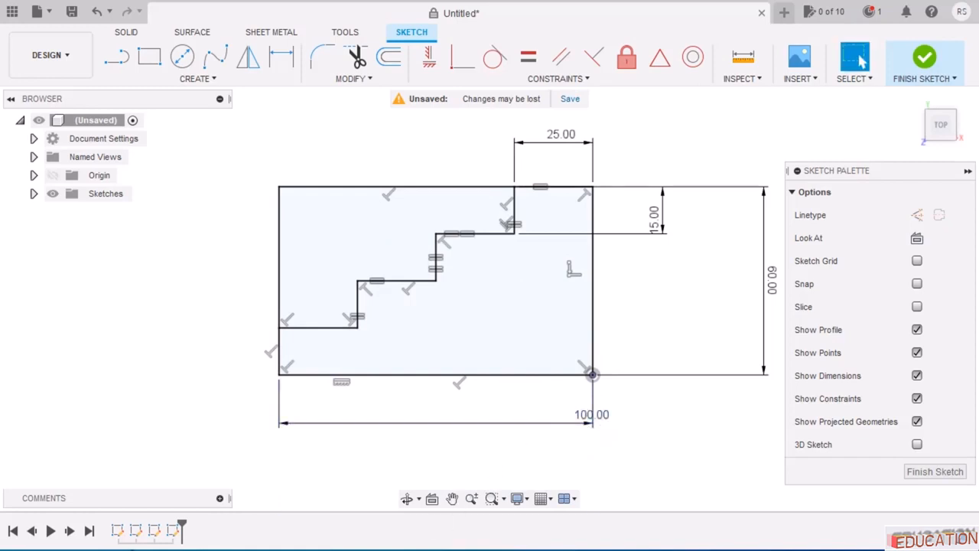
key(alt+Tab)
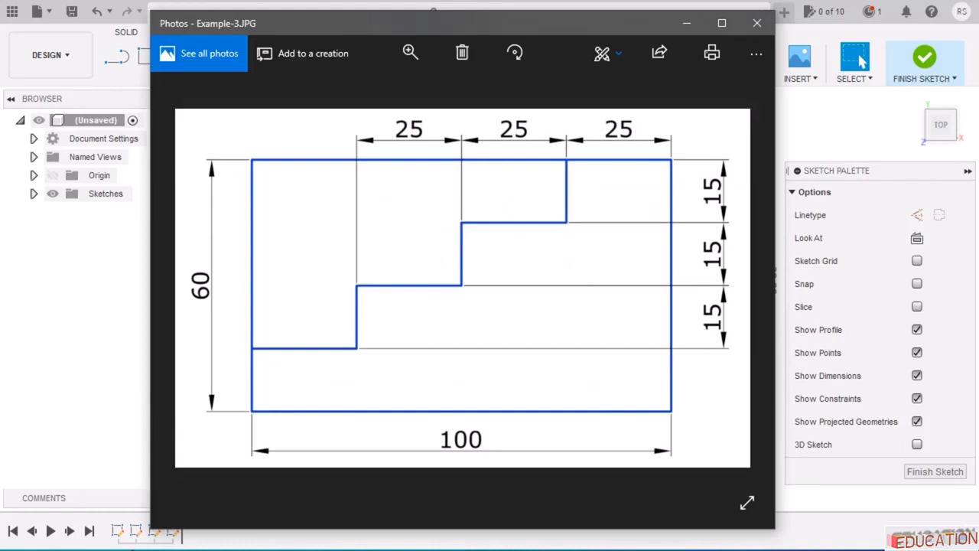
key(alt+Tab)
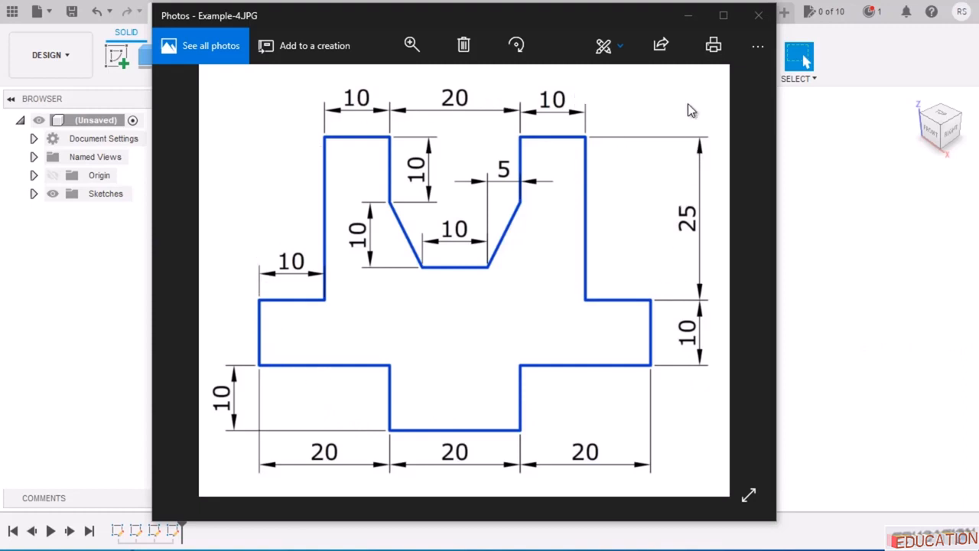
After viewing the Example-4 drawing, start a new sketch on the horizontal origin plane.
click(688, 17)
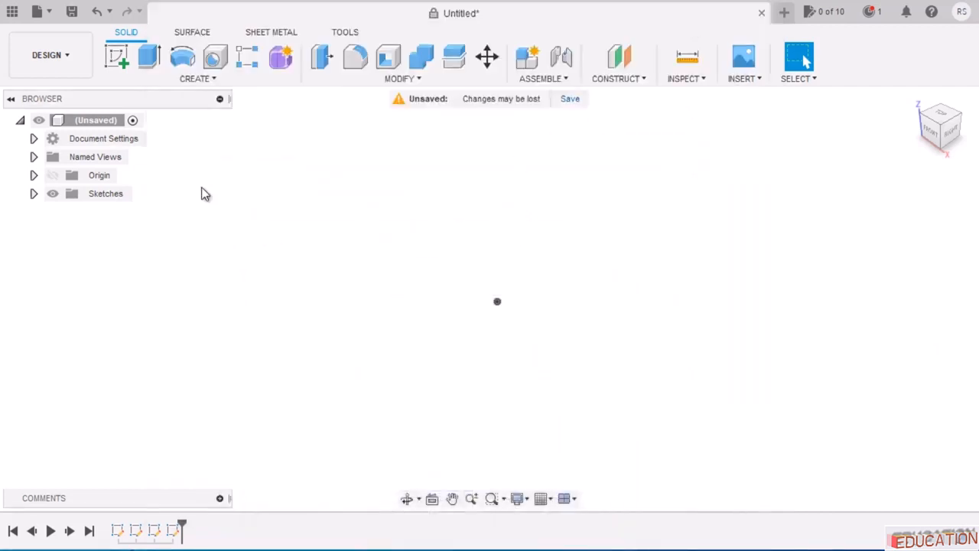
click(118, 60)
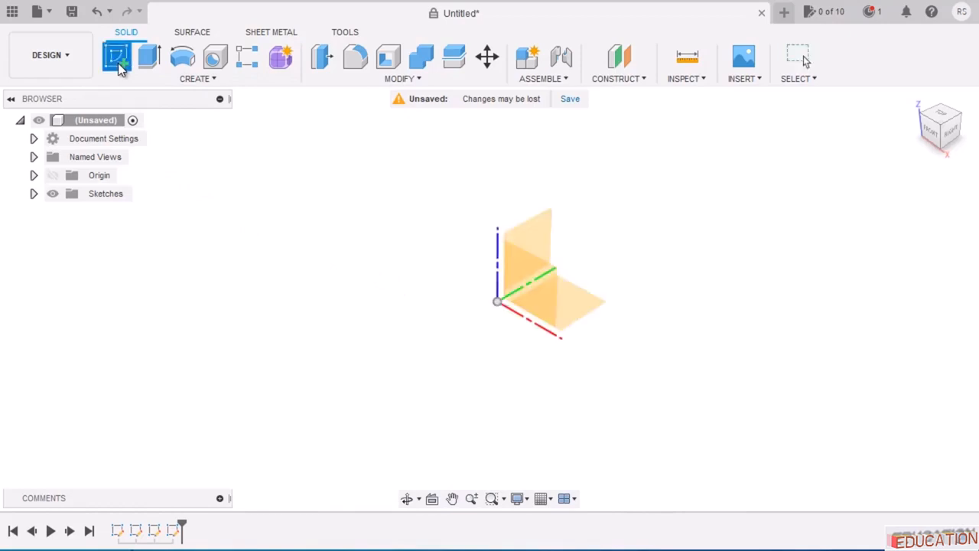
click(585, 308)
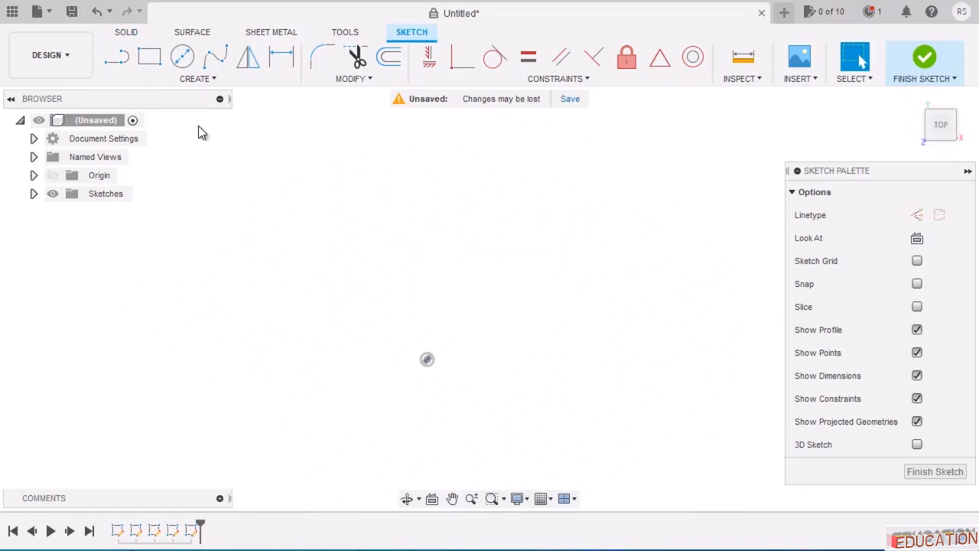
After rechecking the Example-4 drawing, sketch connected lines for the left arm, the lower central tab and the underside of the right arm.
click(121, 55)
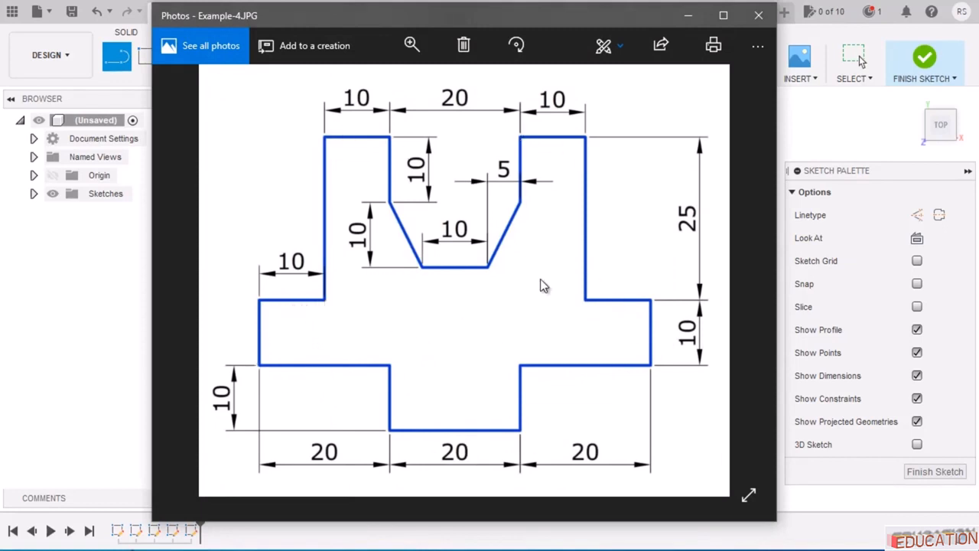
click(688, 15)
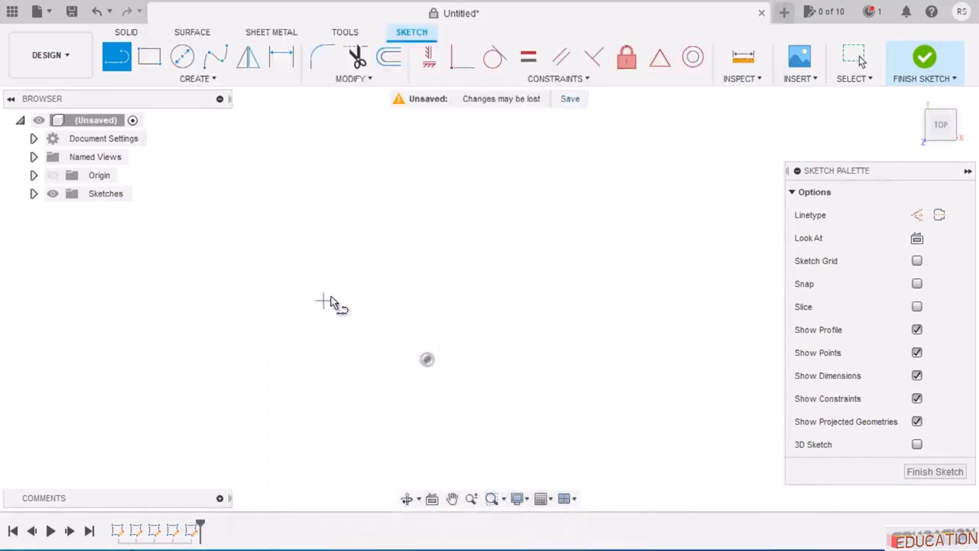
drag(349, 297, 284, 344)
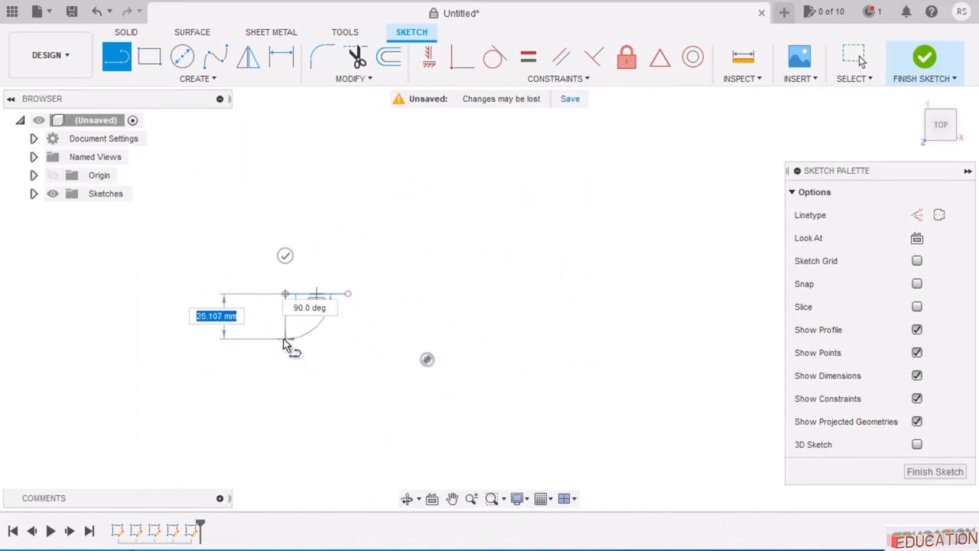
click(285, 334)
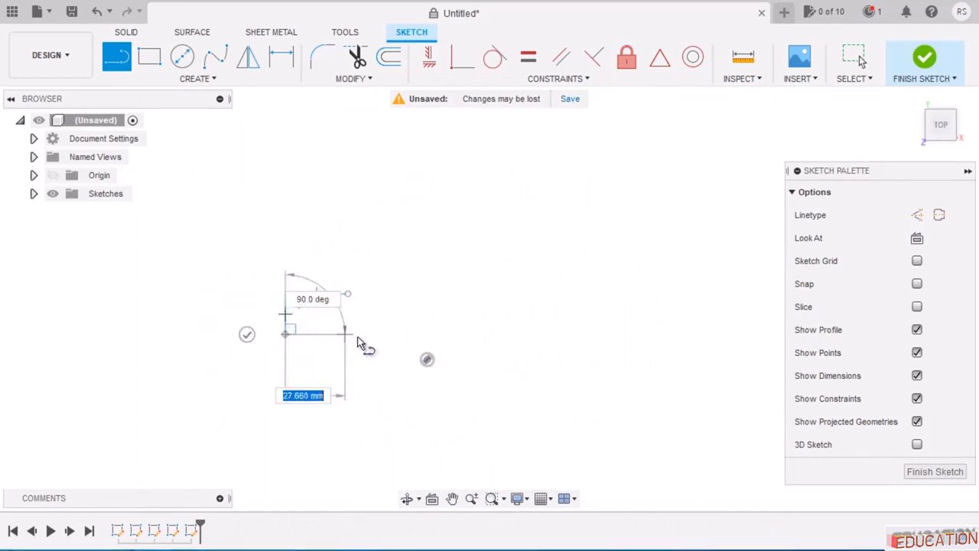
click(391, 334)
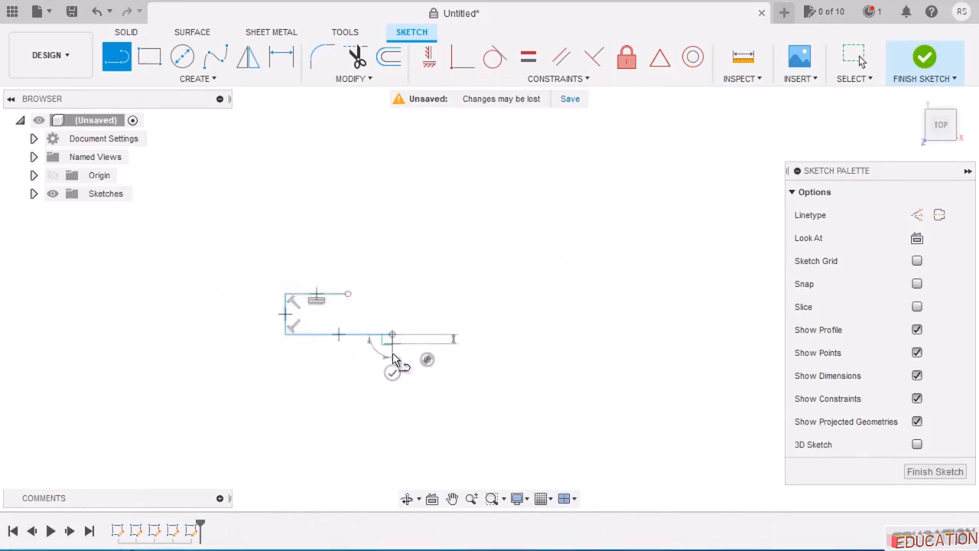
click(392, 392)
click(507, 392)
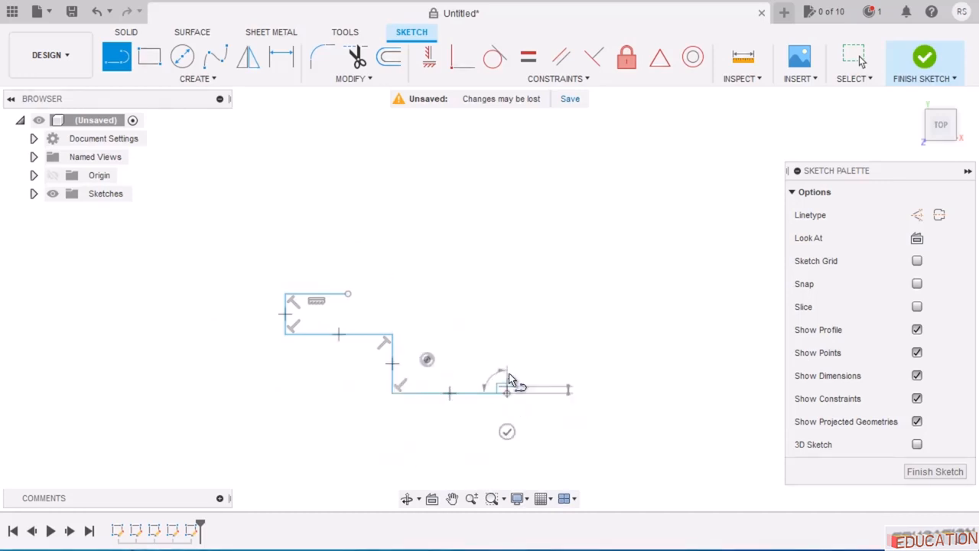
click(507, 323)
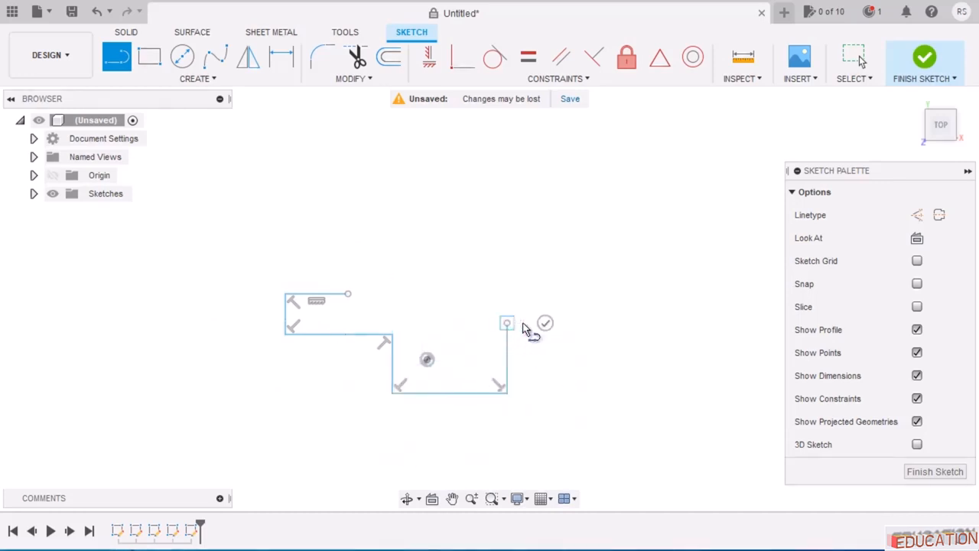
click(642, 323)
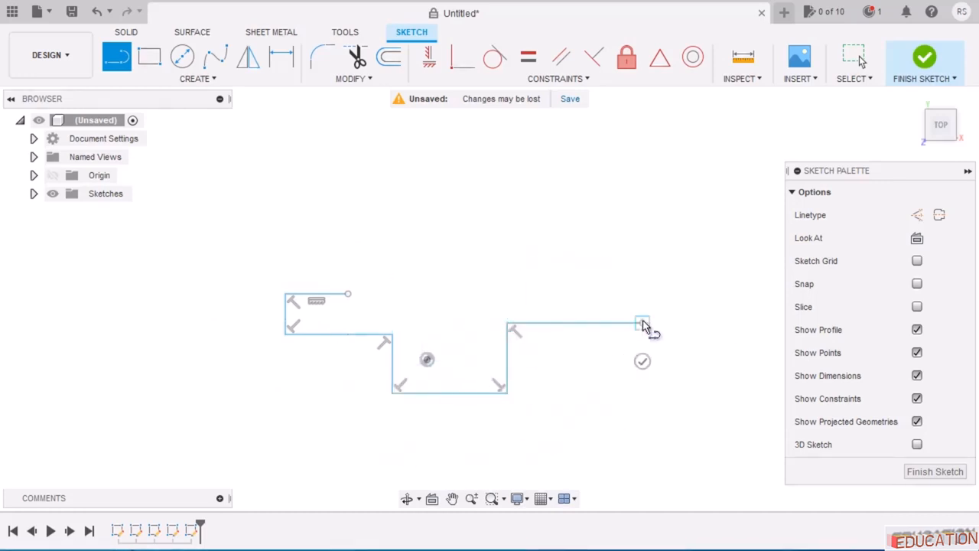
Continue the profile with lines for the right arm's end and top, then a right upright about 66 mm tall with a narrow top and short inner edge.
click(642, 273)
click(523, 274)
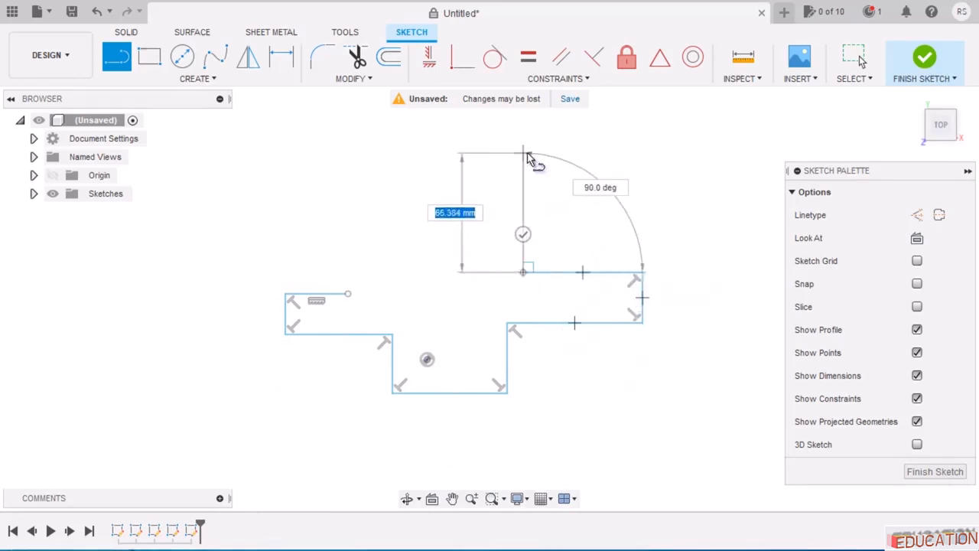
click(525, 155)
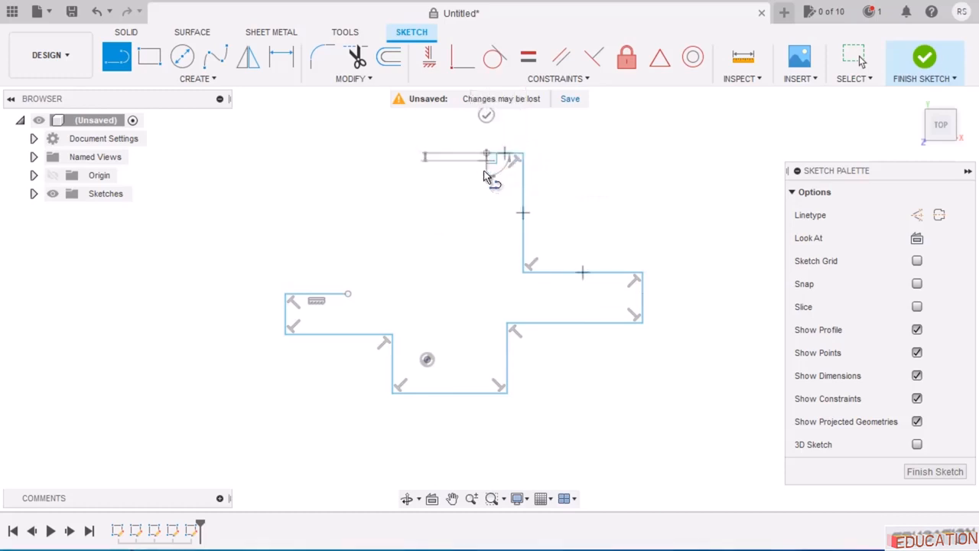
click(487, 155)
click(487, 200)
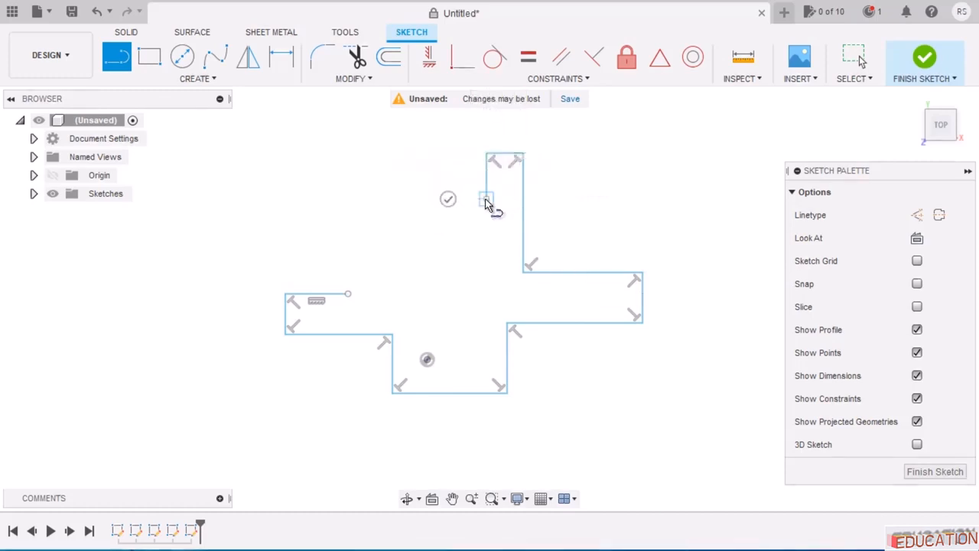
Sketch the notch with two slanted sides and a flat bottom, then close the profile with the left upright, its inner edge about 35 mm.
click(463, 236)
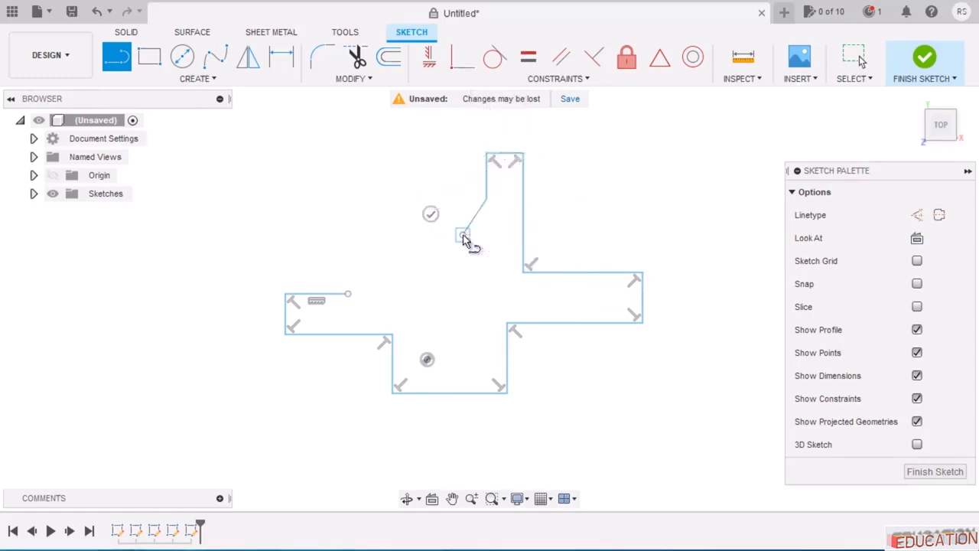
click(432, 238)
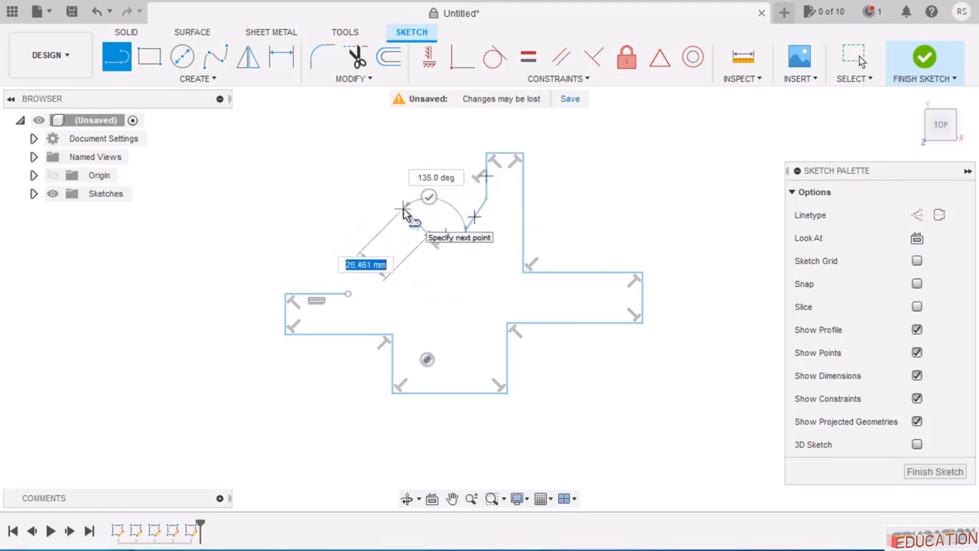
click(403, 210)
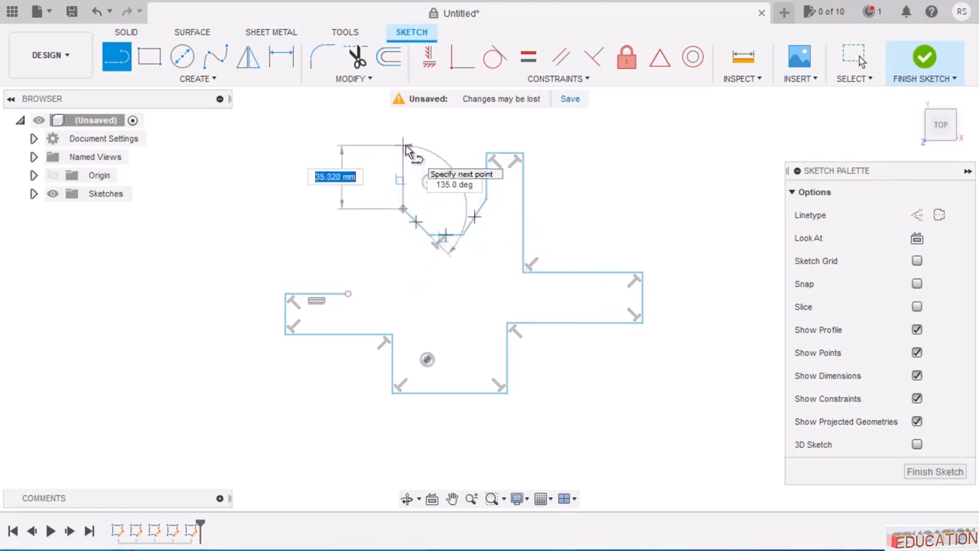
click(404, 146)
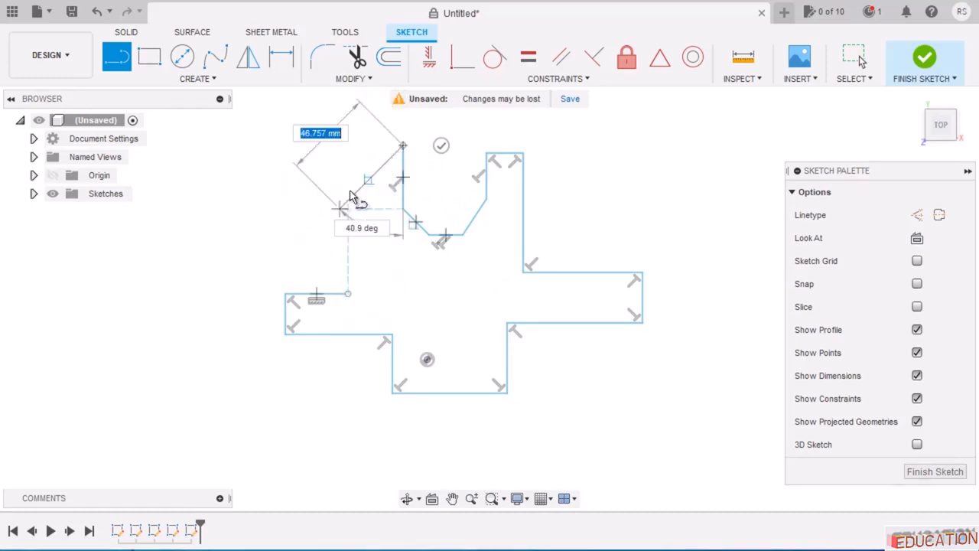
click(348, 146)
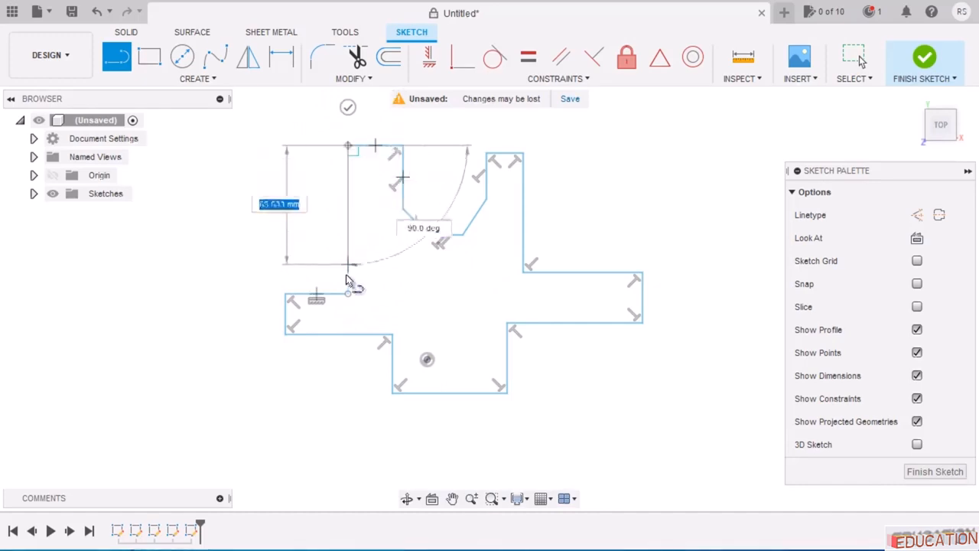
click(349, 293)
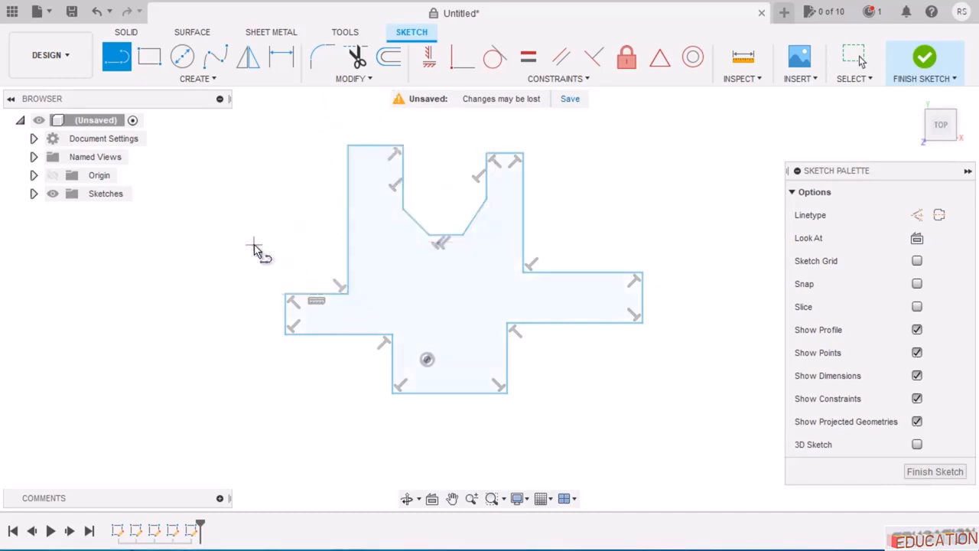
key(Escape)
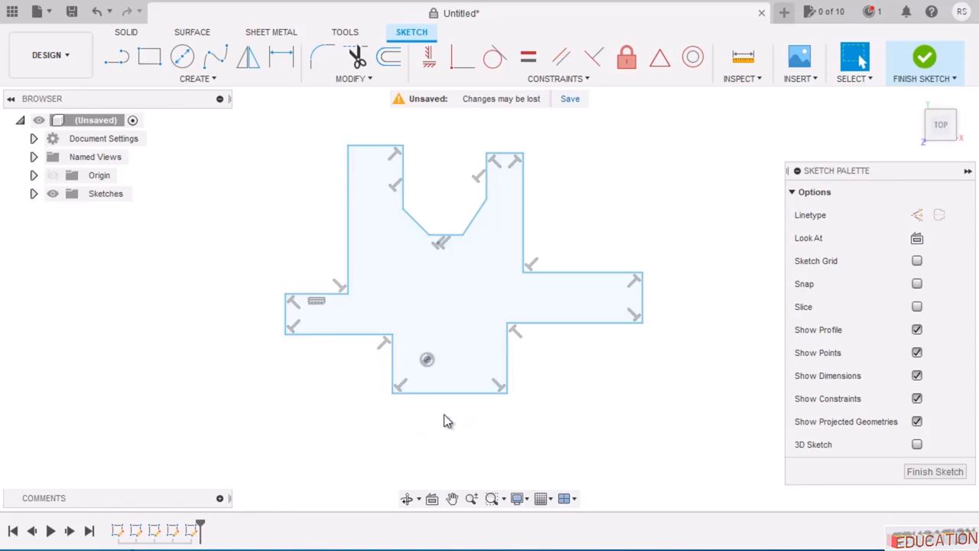
Make the lower tab's bottom line coincident with the sketch origin.
click(443, 394)
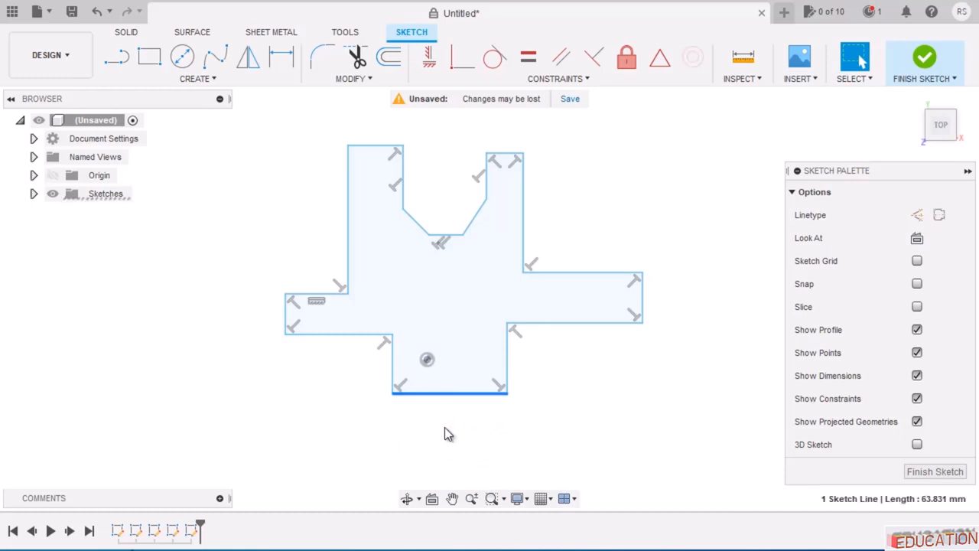
click(427, 360)
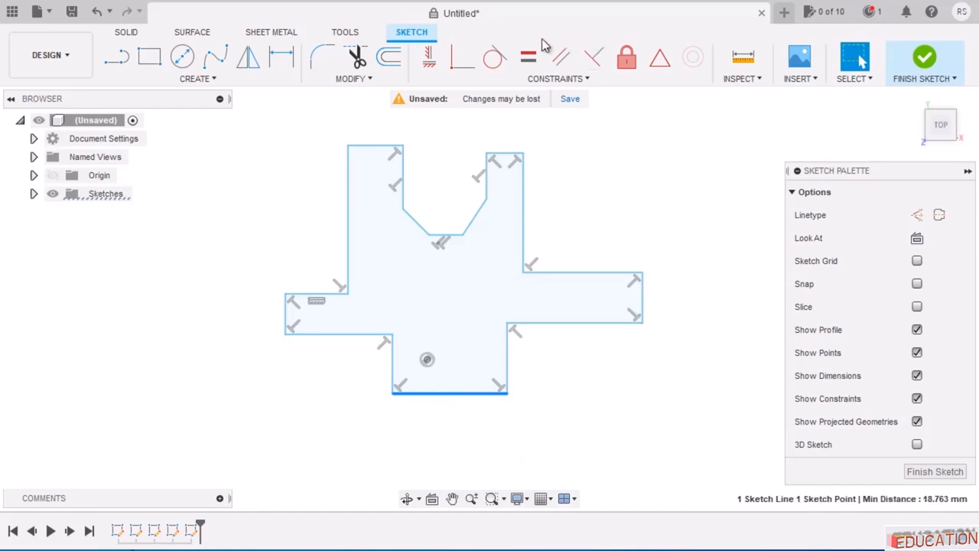
click(462, 64)
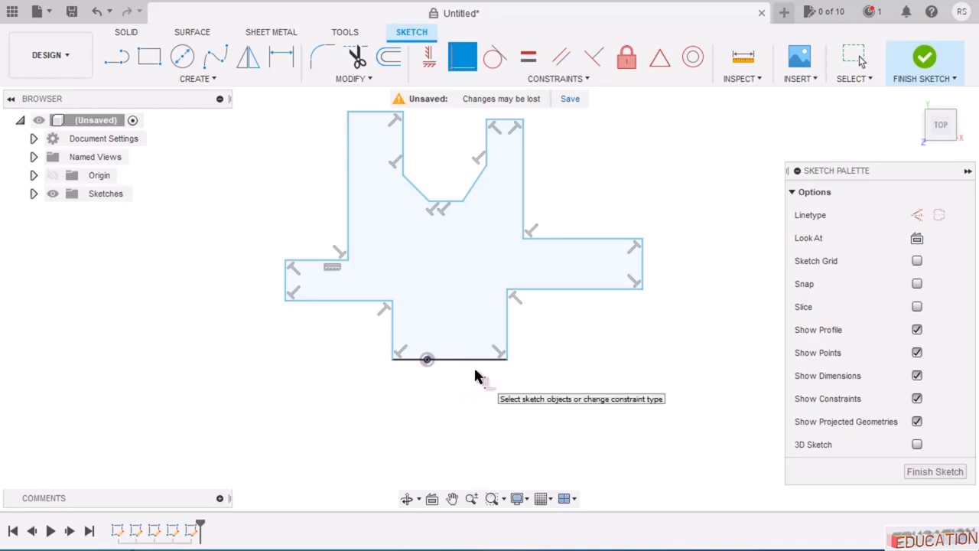
Add a length dimension to the lower tab's bottom line, placed beneath the profile.
click(281, 56)
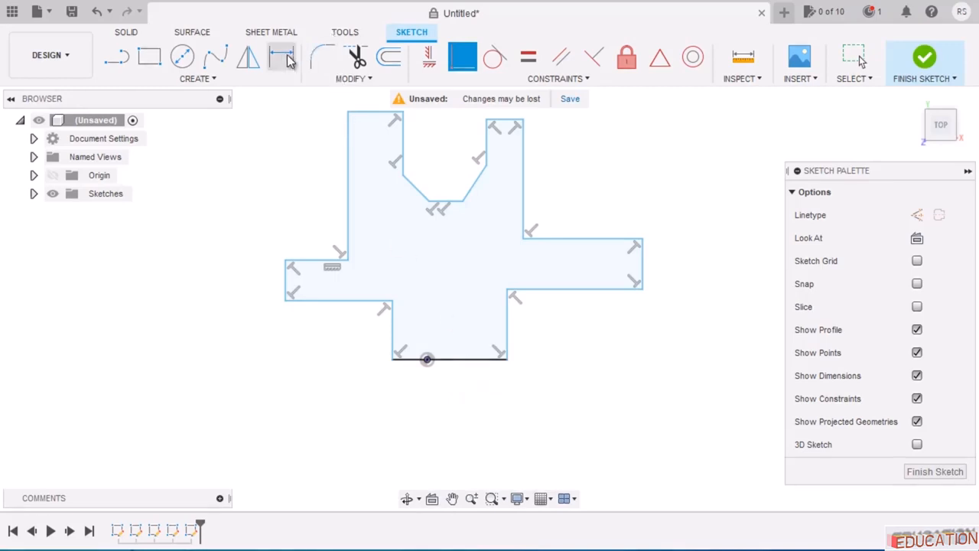
click(469, 360)
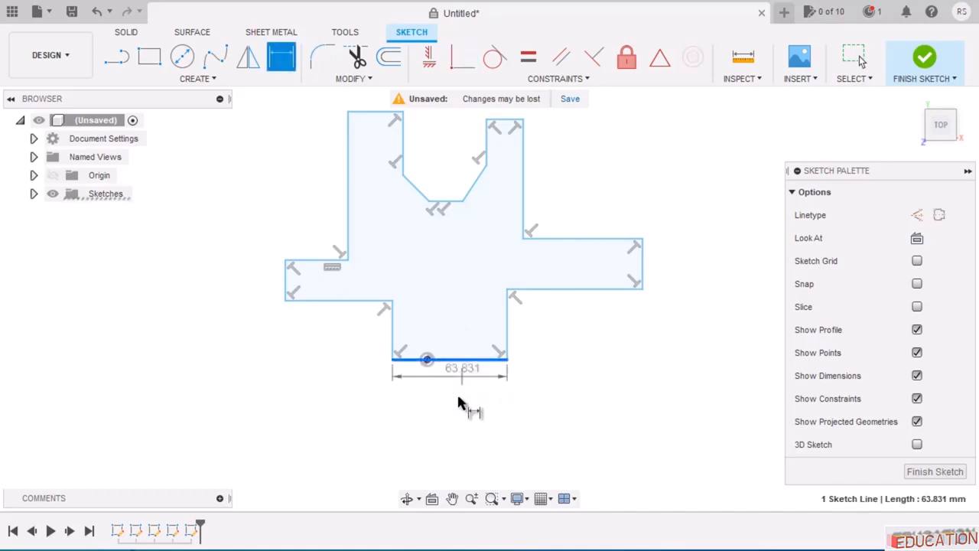
click(458, 419)
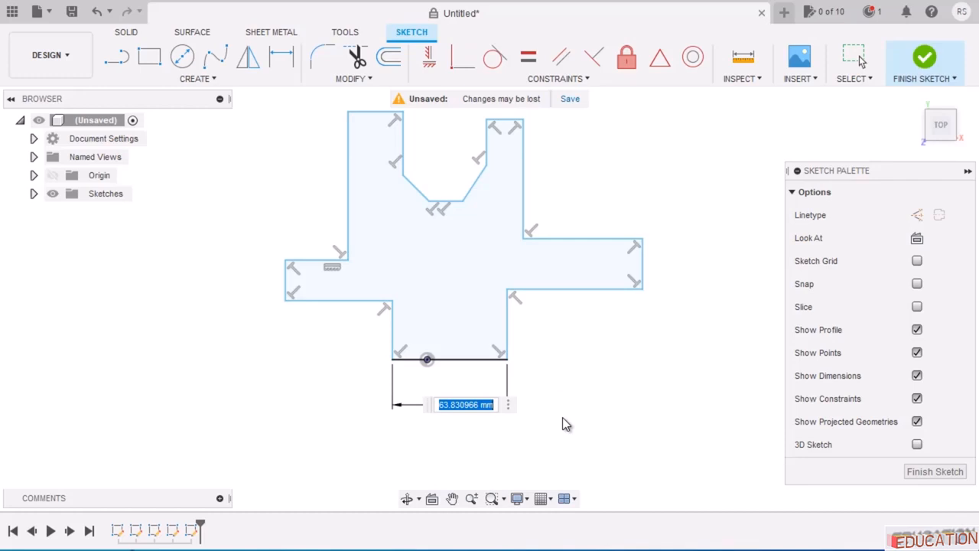
Set the width of the profile's bottom edge to 20 mm.
text(20)
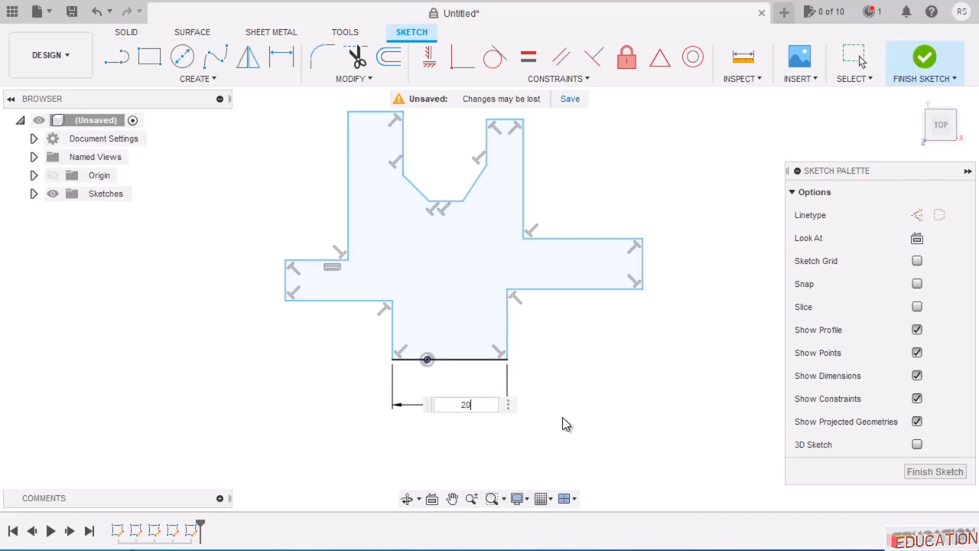
key(Return)
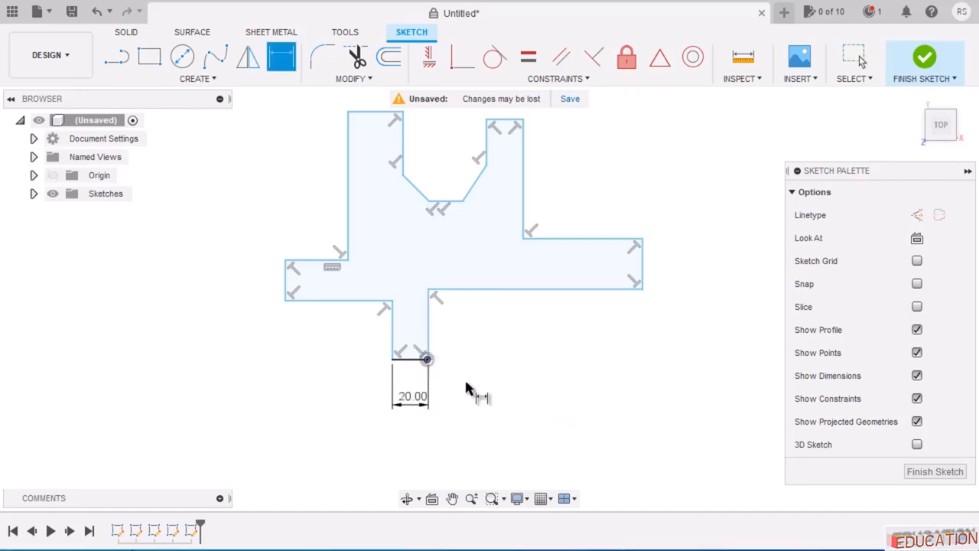
scroll(425, 365, up, 3)
scroll(423, 357, up, 4)
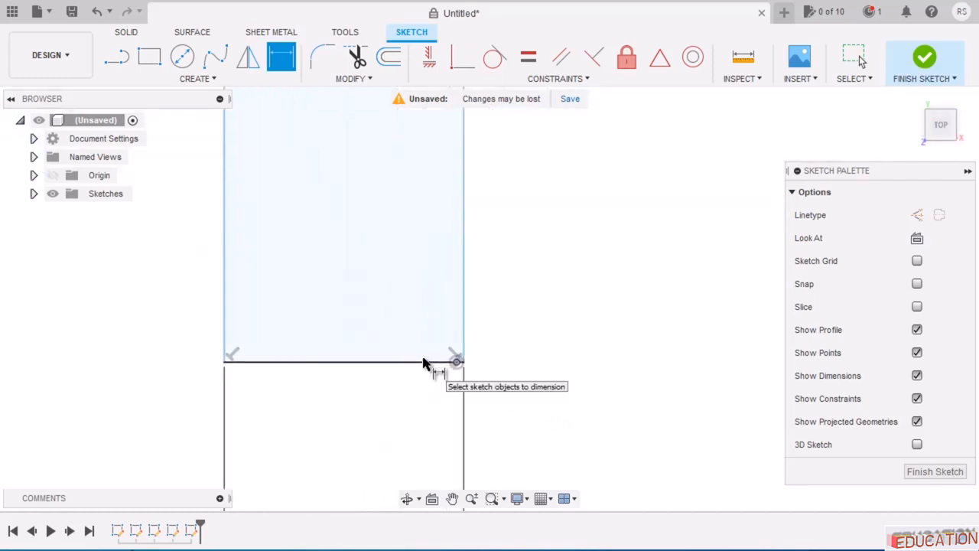
key(Escape)
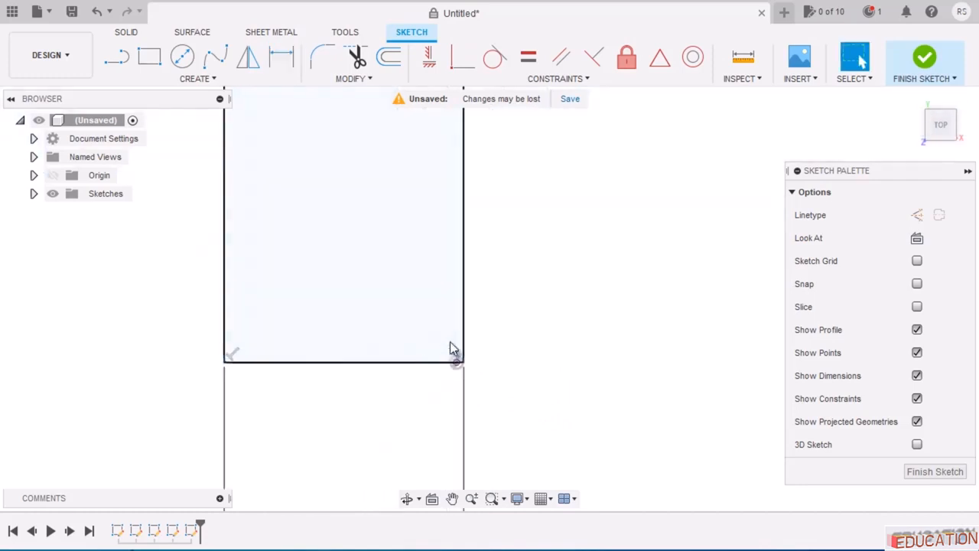
Shift the bottom stem across the origin and dimension its left edge 10 mm from the origin point.
mouse_move(465, 321)
mouse_down()
mouse_move(578, 333)
mouse_move(546, 330)
mouse_up()
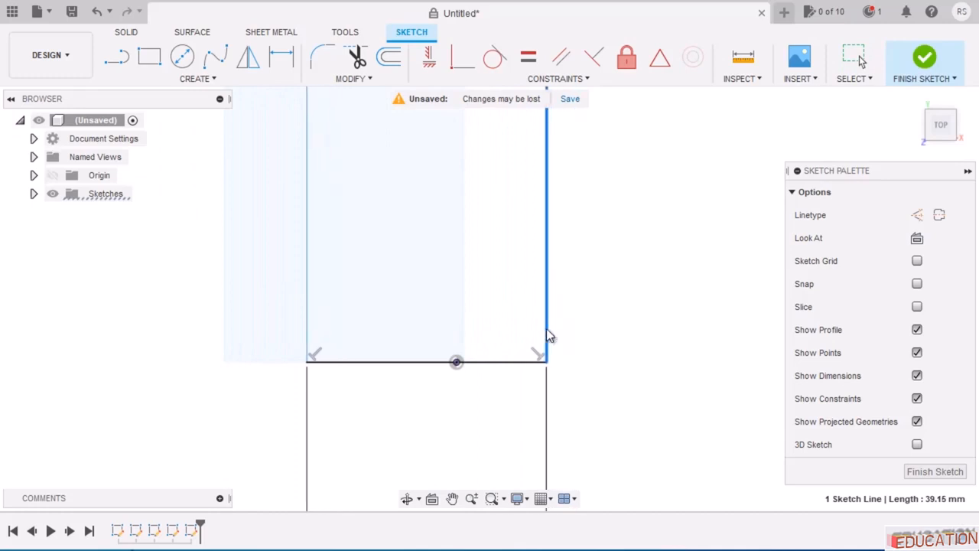
click(635, 312)
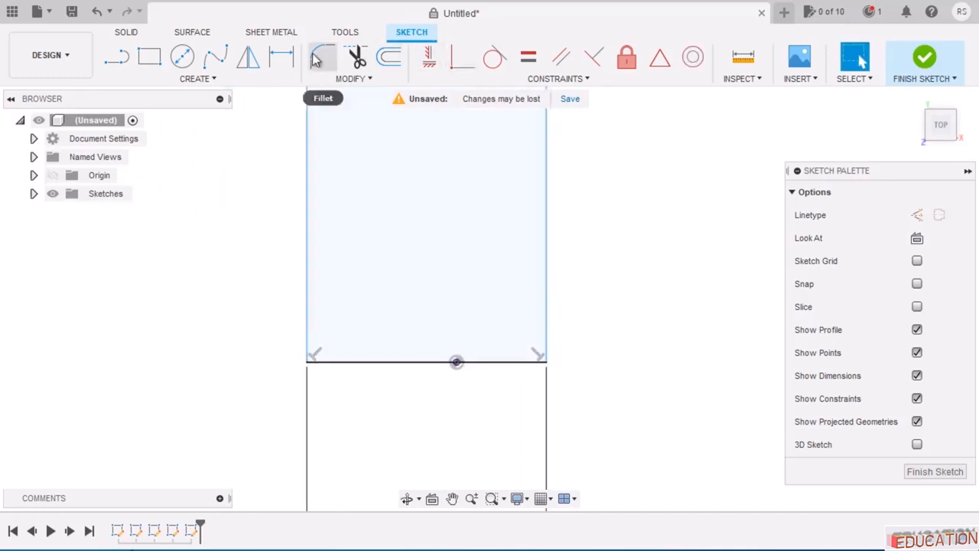
click(284, 59)
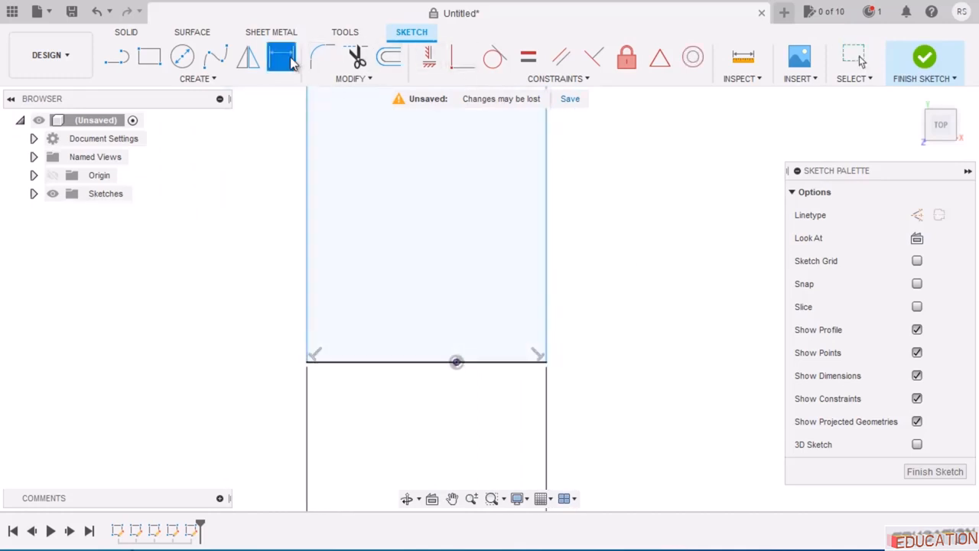
click(312, 286)
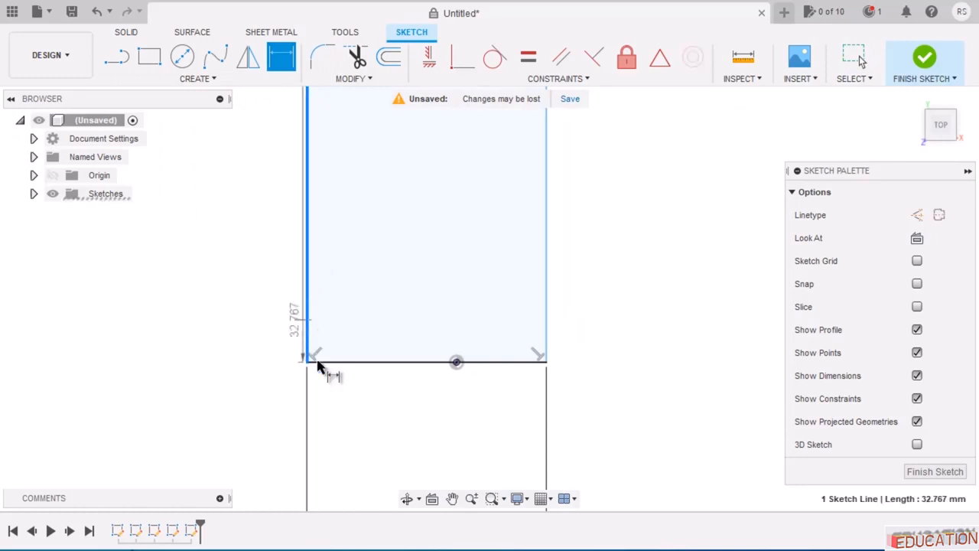
click(456, 363)
click(405, 398)
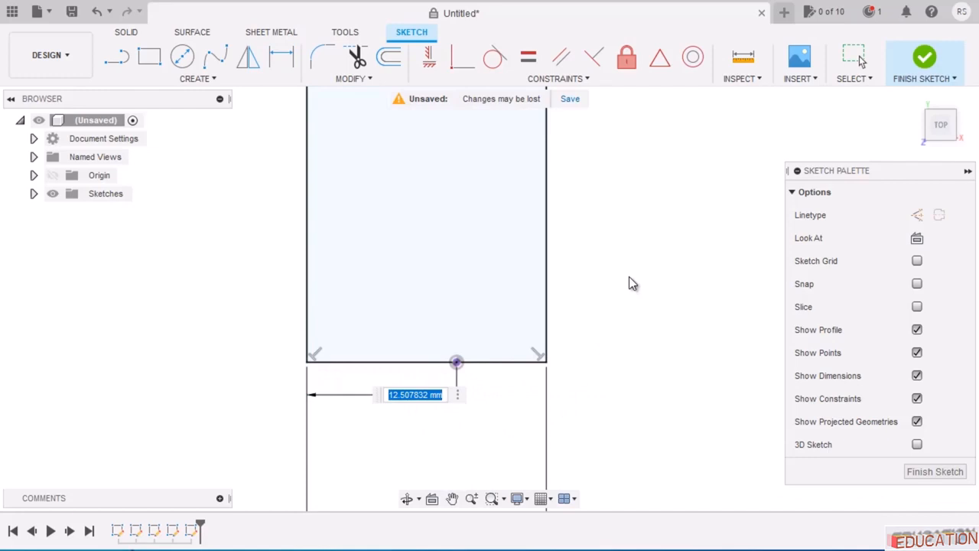
scroll(628, 279, down, 5)
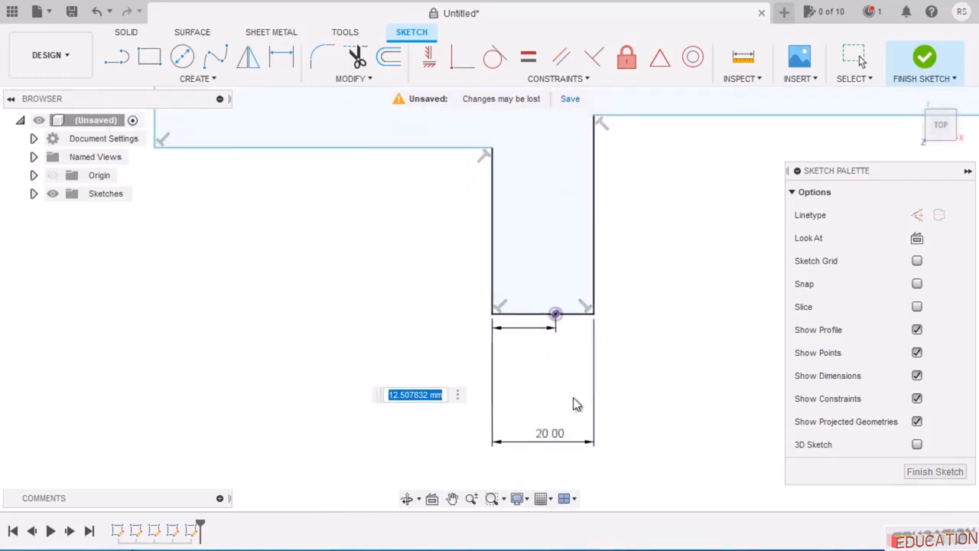
text(10)
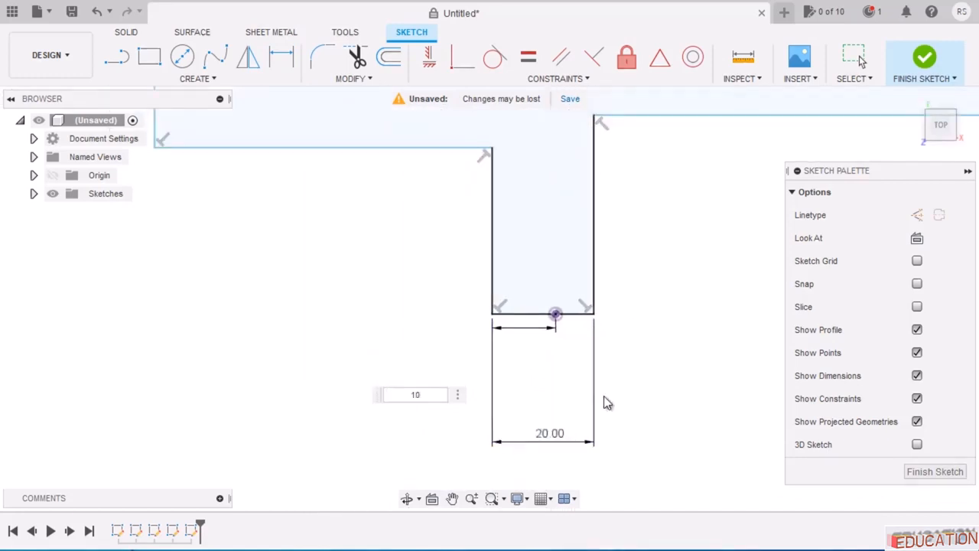
key(Return)
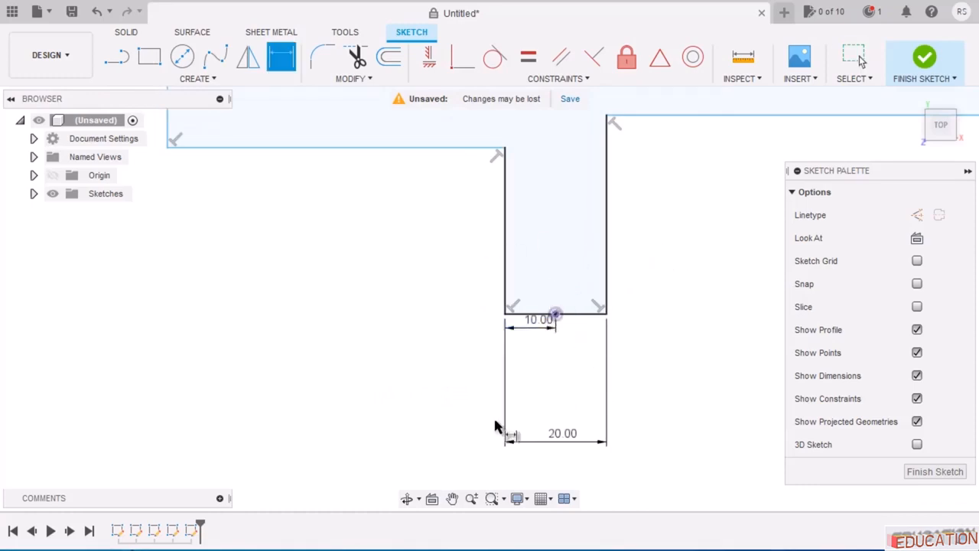
scroll(444, 394, down, 1)
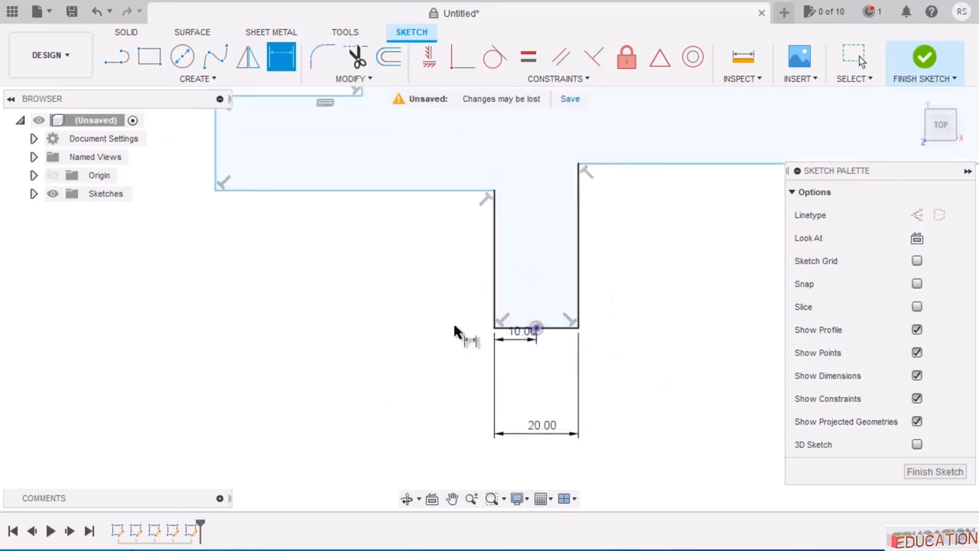
scroll(396, 325, down, 2)
key(Escape)
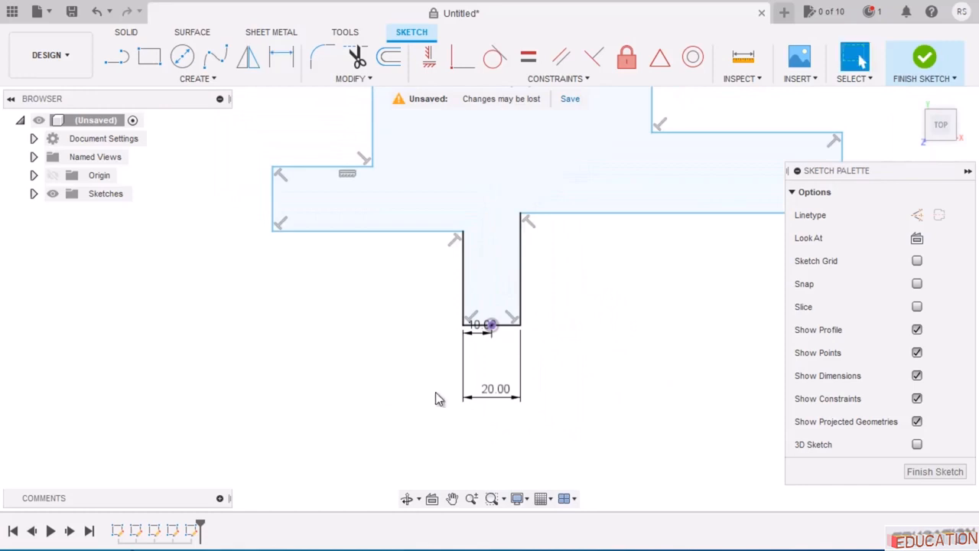
Apply a Collinear constraint to the lower edges of the left and right side arms.
scroll(437, 396, down, 2)
scroll(478, 393, up, 2)
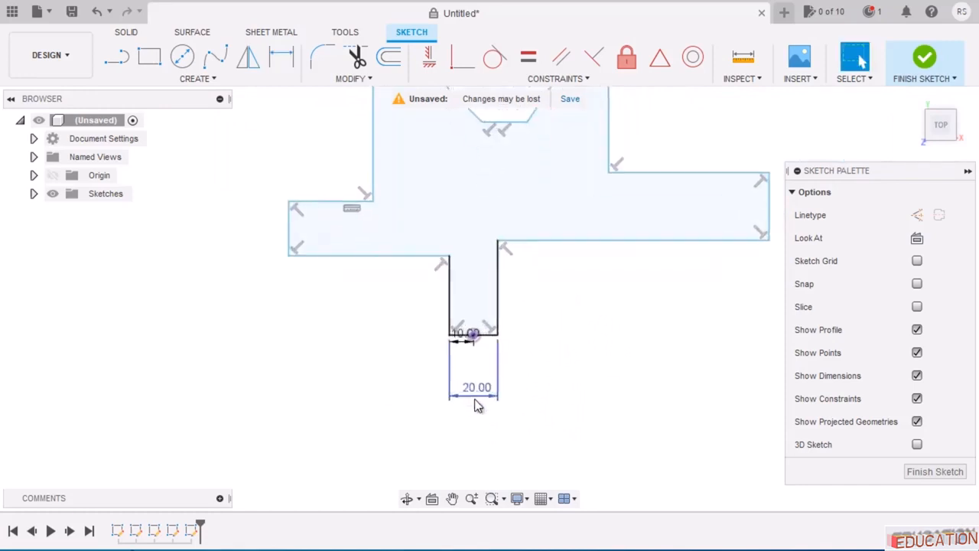
scroll(476, 398, down, 3)
scroll(537, 318, up, 1)
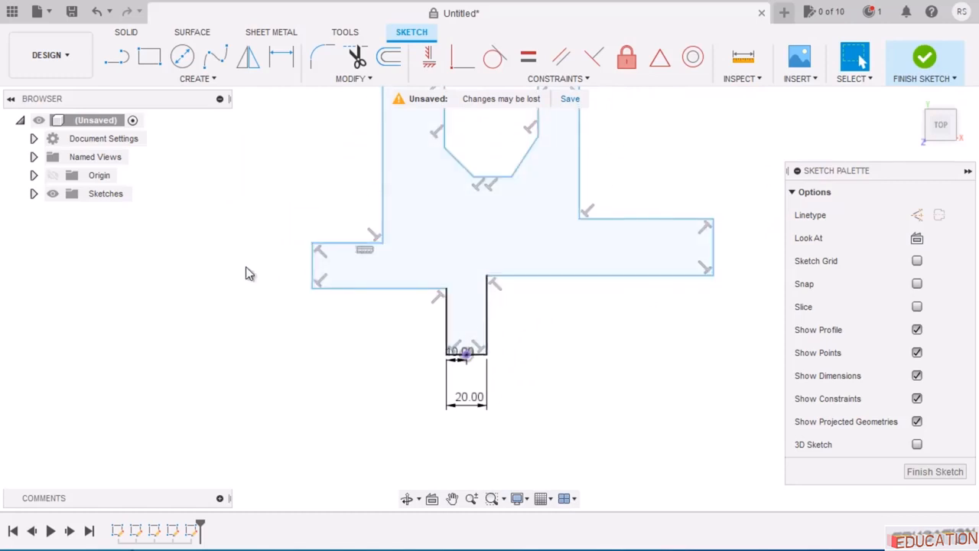
scroll(423, 350, down, 2)
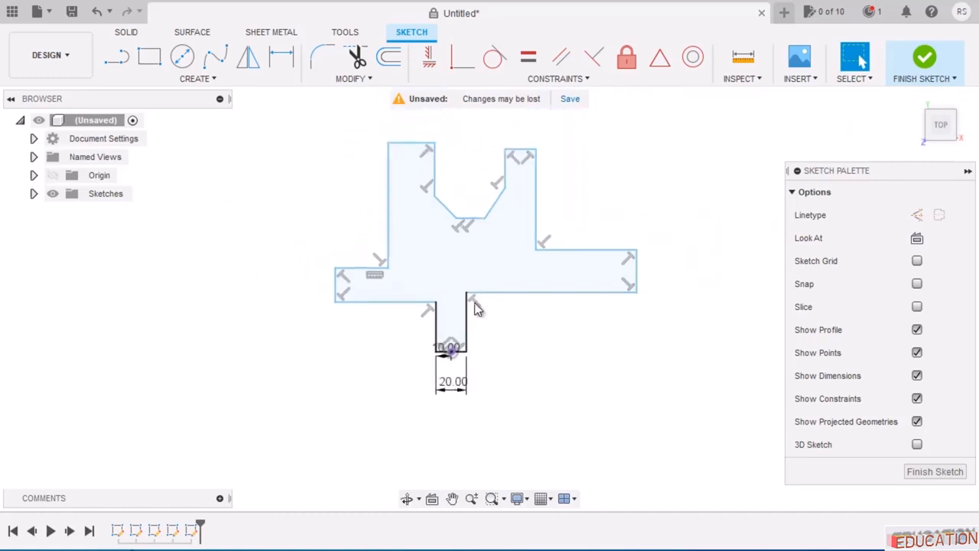
scroll(485, 268, up, 3)
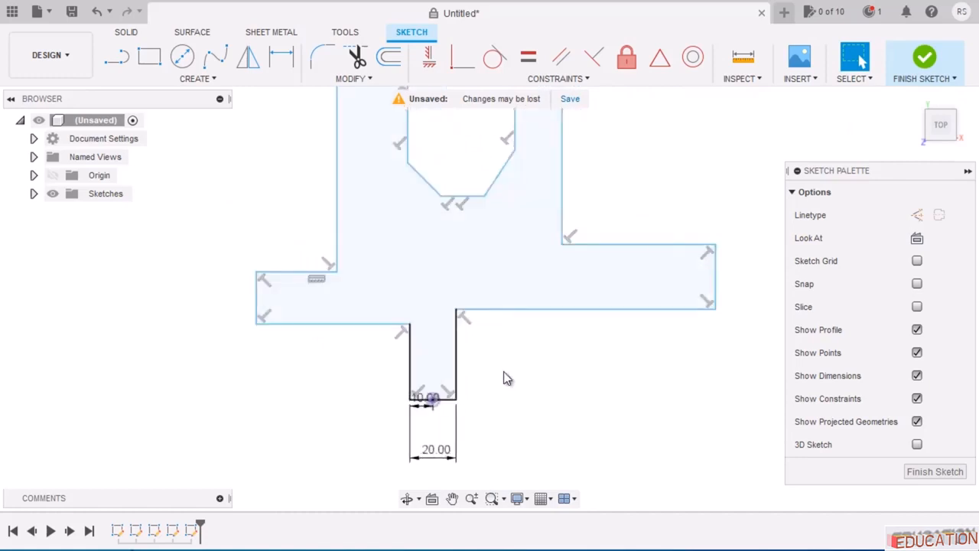
click(367, 324)
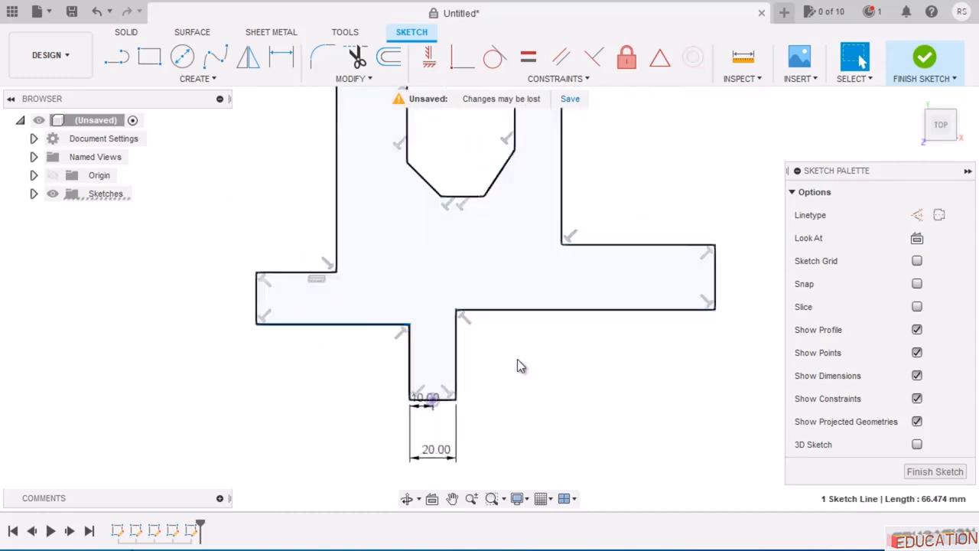
shift+click(574, 311)
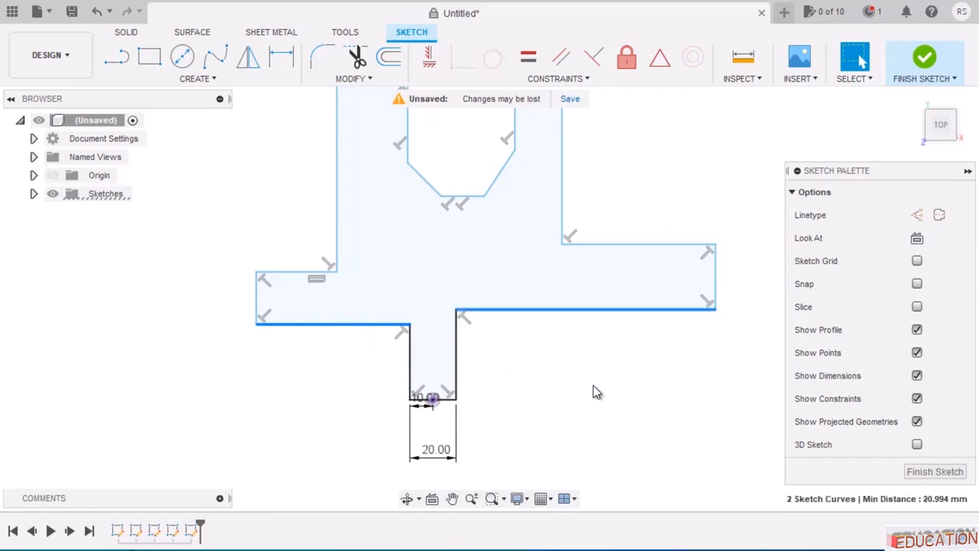
click(583, 79)
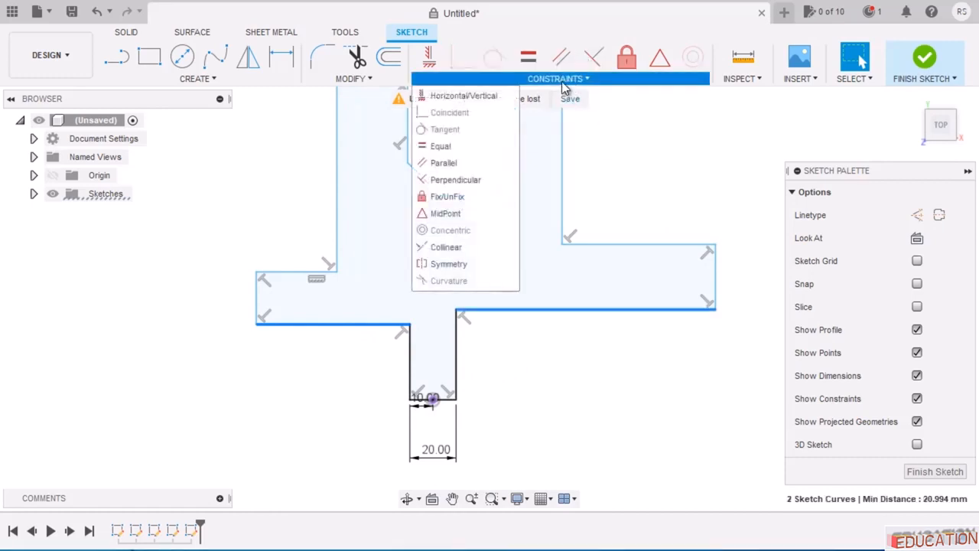
click(454, 247)
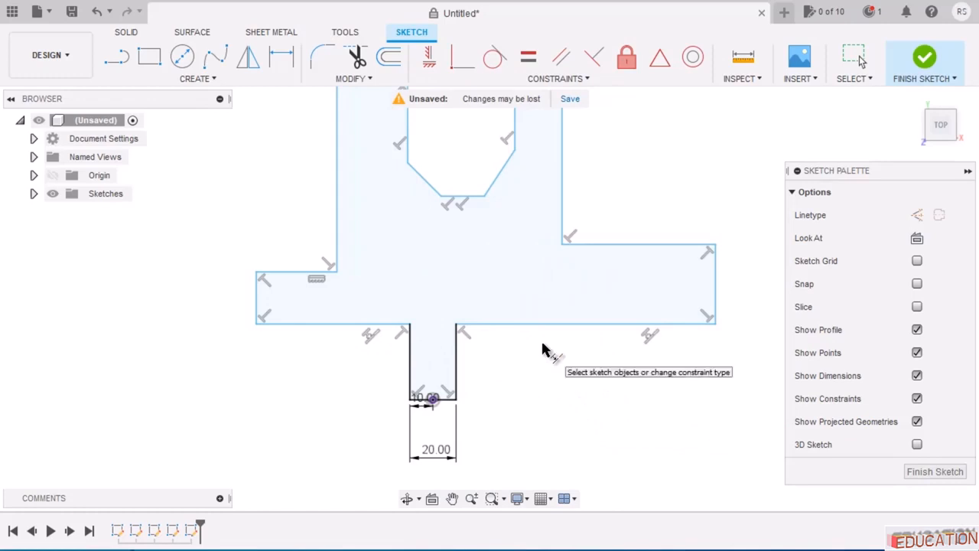
Make the side arms' upper edges collinear, and likewise the top edges of the two upper prongs.
click(313, 273)
click(629, 246)
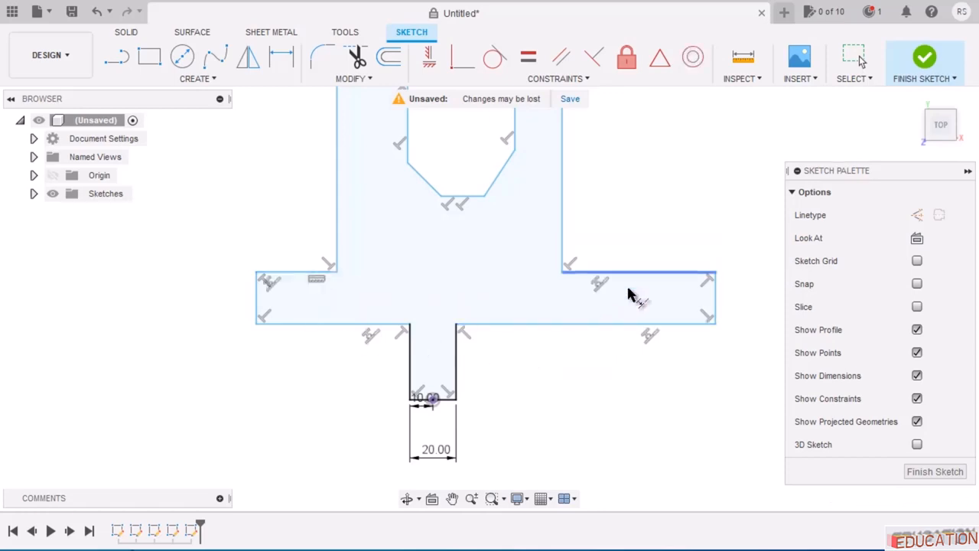
scroll(527, 438, down, 2)
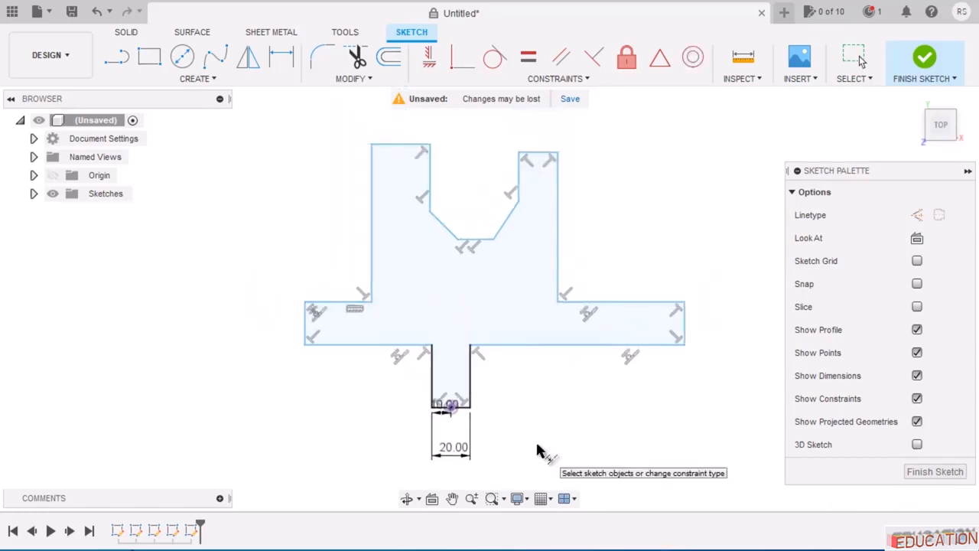
click(404, 145)
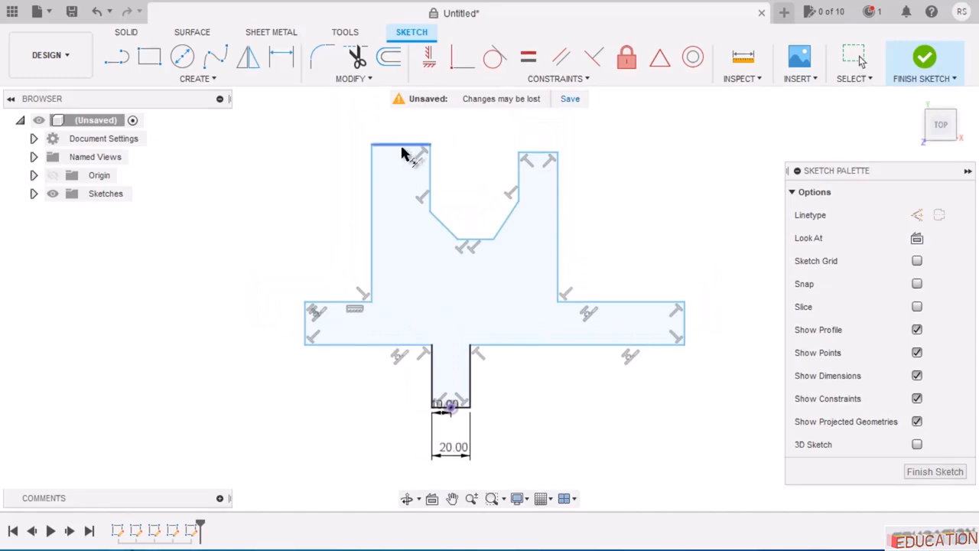
click(540, 155)
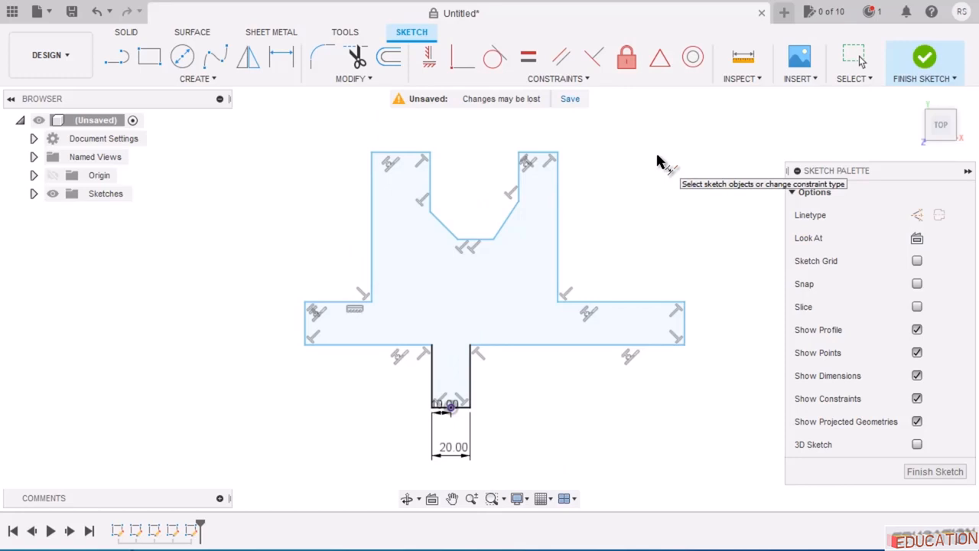
key(Escape)
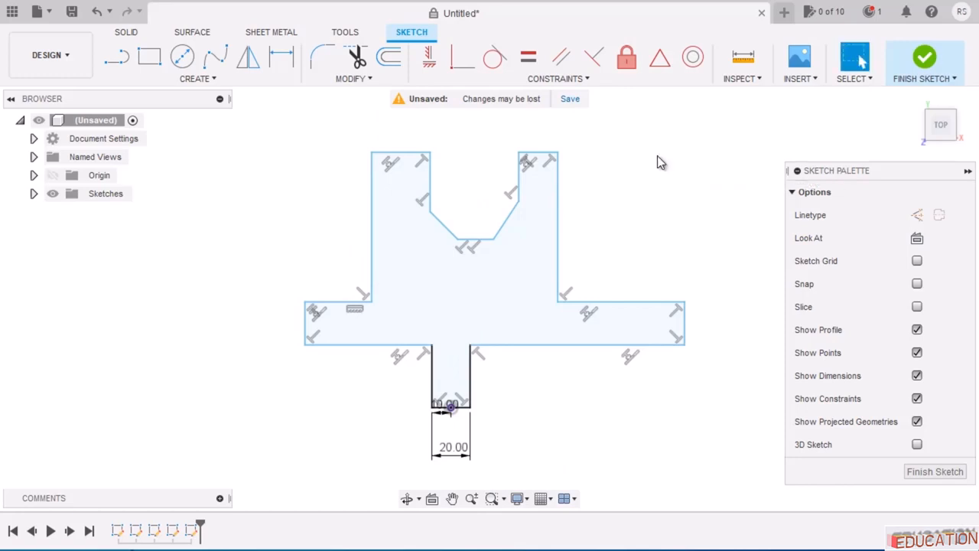
Dimension the lower edge of the right side arm at 20 mm.
click(281, 56)
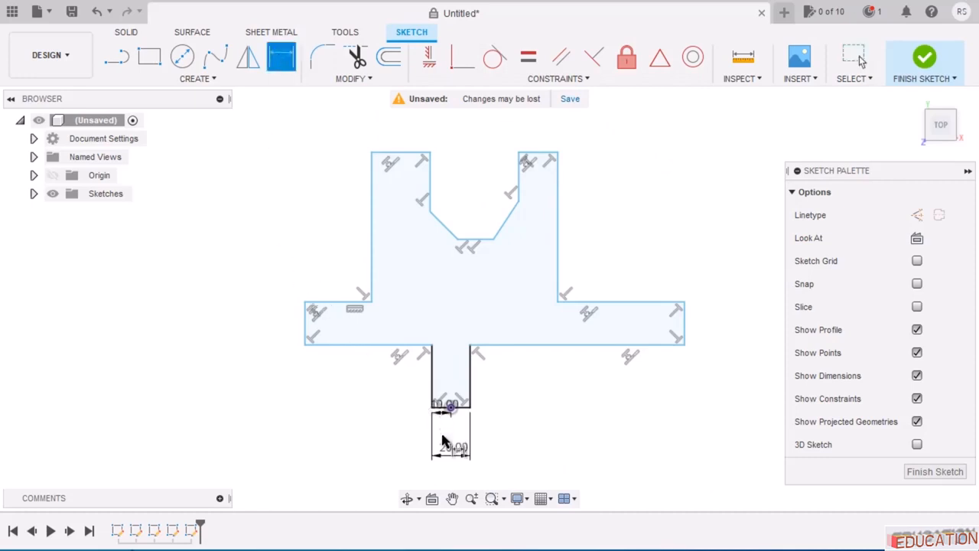
click(557, 346)
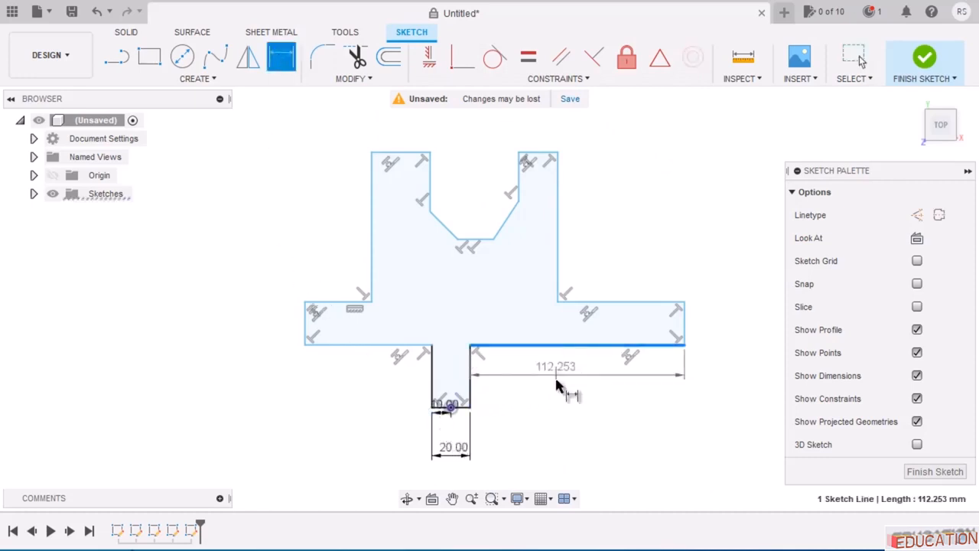
click(560, 390)
text(2)
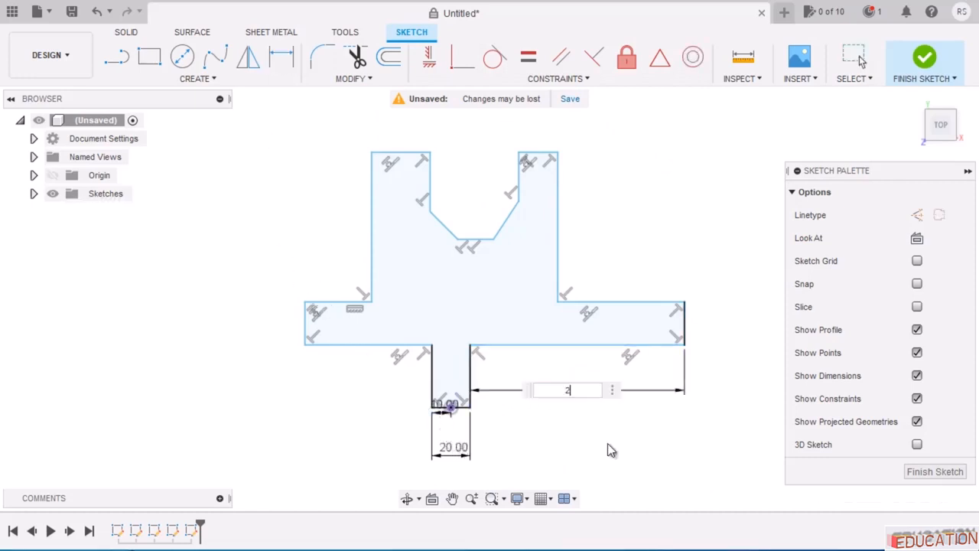
text(0)
key(Return)
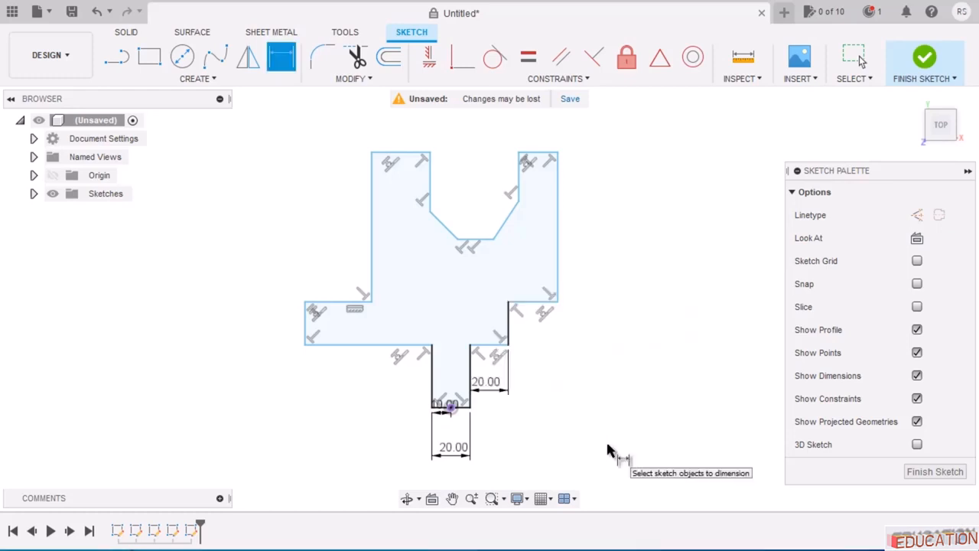
Apply an Equal constraint between the lower edges of the right and left side arms.
click(528, 56)
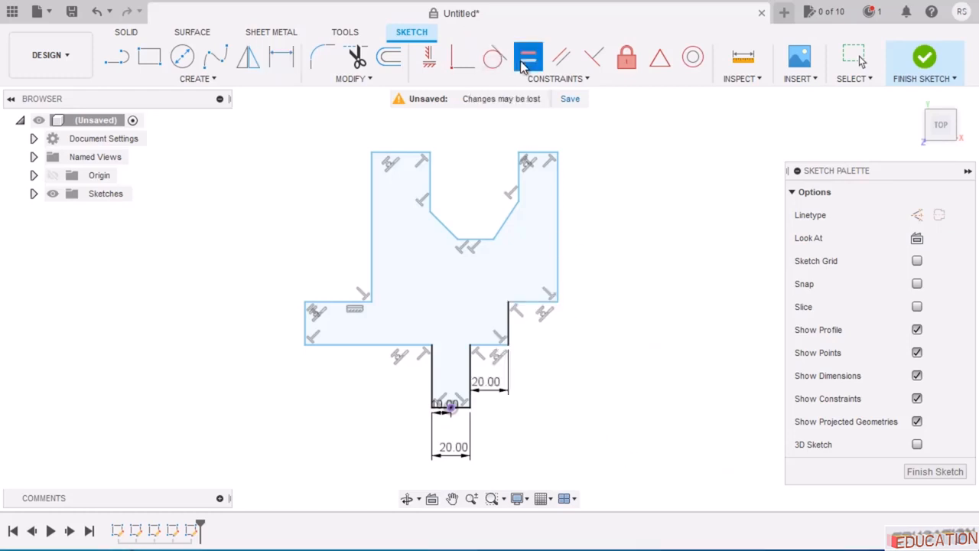
click(493, 347)
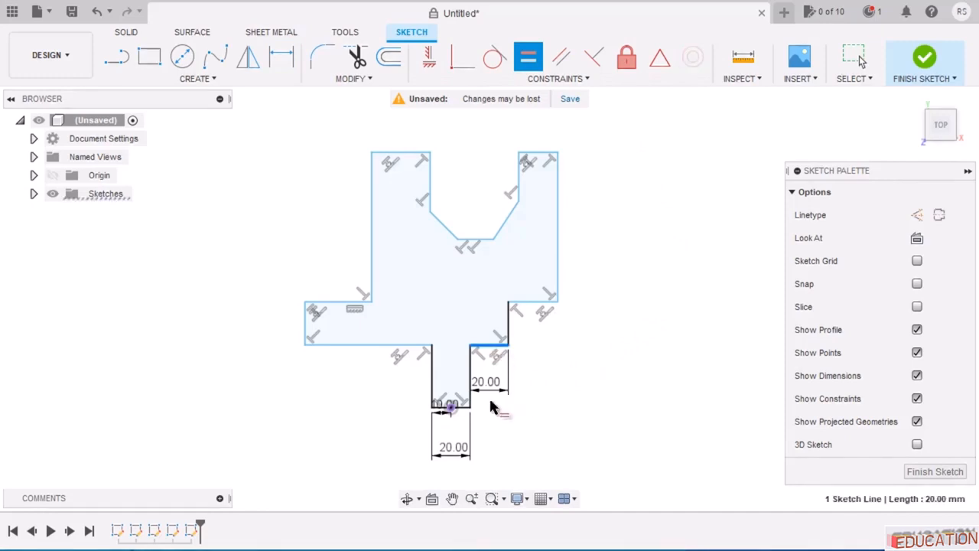
click(378, 343)
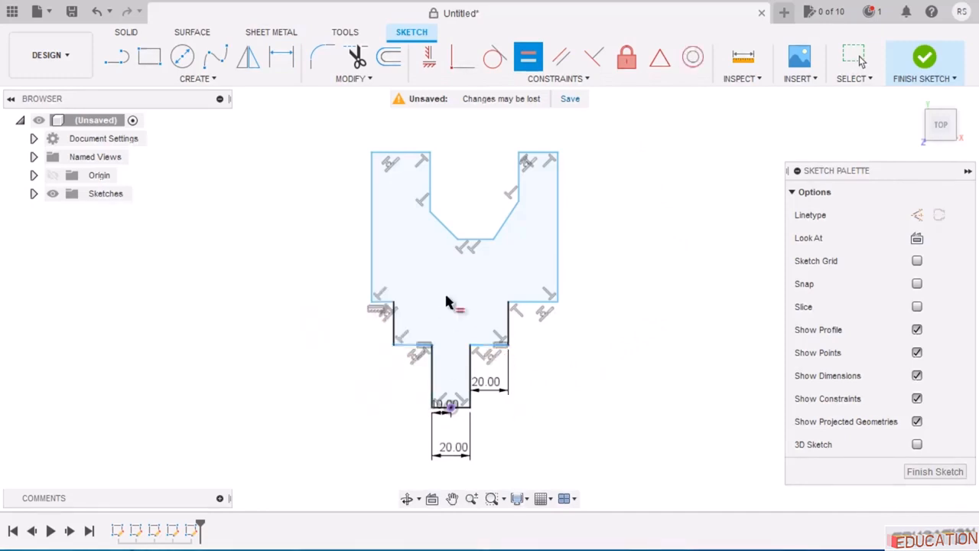
scroll(435, 354, up, 2)
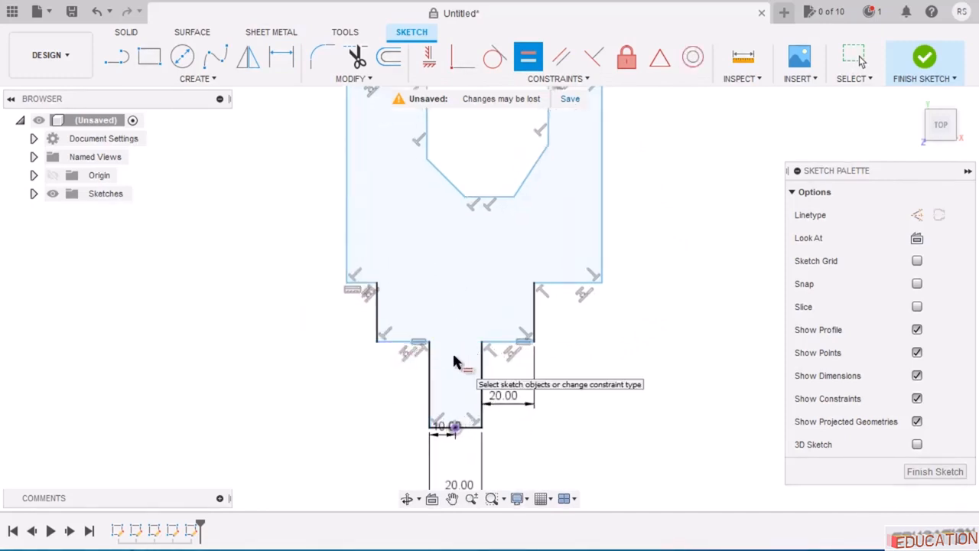
Move the left prong's outer edge inward past the end of the side arm, and shift its inner edge slightly towards the notch.
key(Escape)
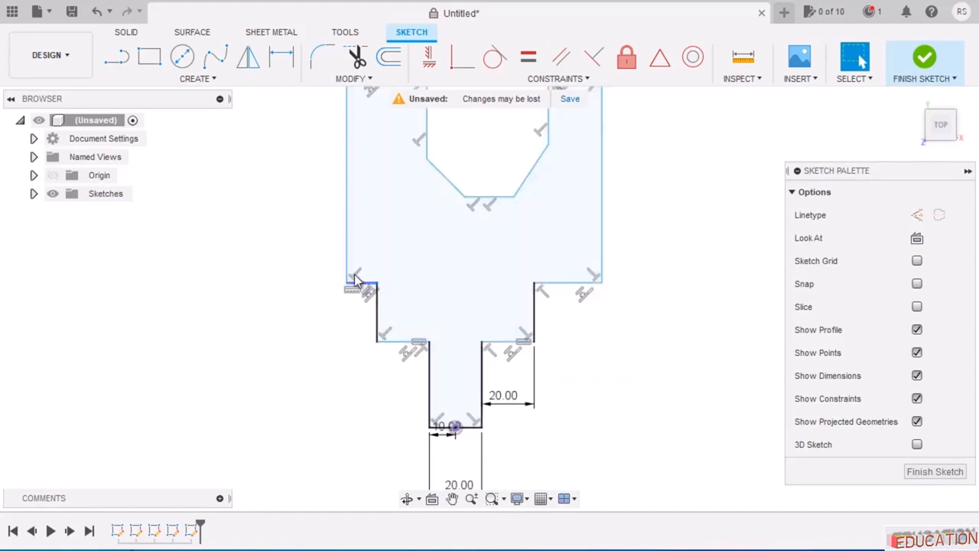
drag(354, 264, 405, 276)
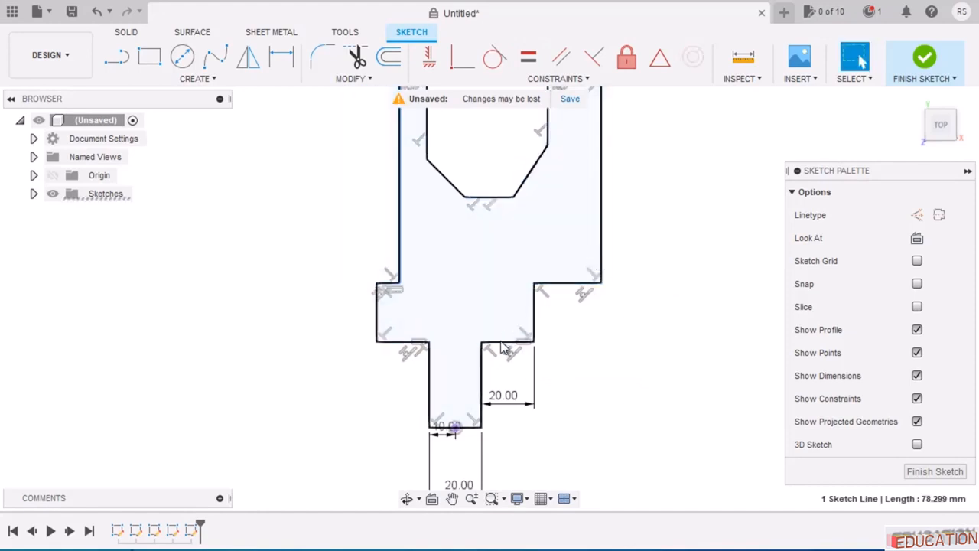
scroll(501, 342, down, 2)
scroll(486, 200, up, 2)
drag(460, 234, 450, 243)
drag(437, 194, 441, 196)
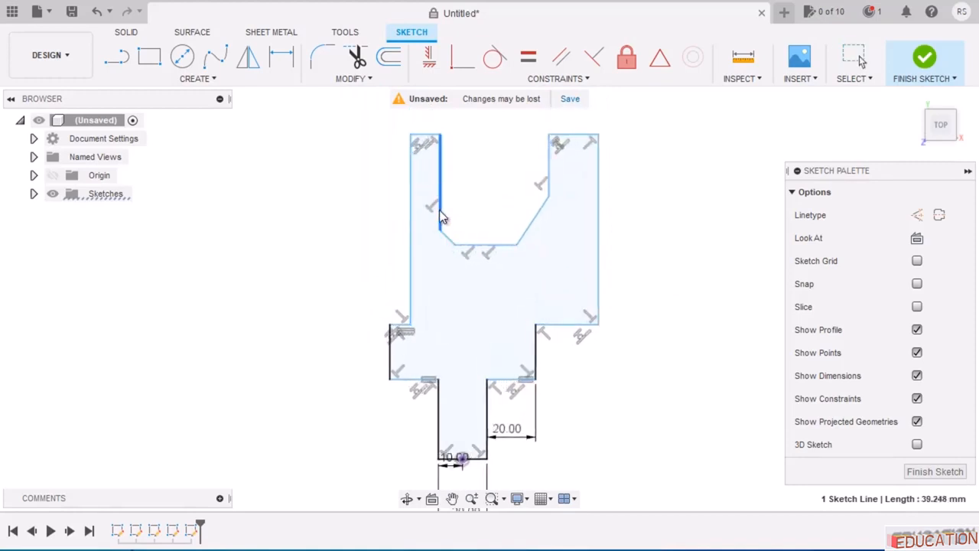
Narrow the notch by moving its right slanted and vertical edges inward, and bring the right prong's outer edge inside the side arm's end.
mouse_move(523, 230)
mouse_down()
mouse_move(514, 226)
mouse_move(519, 214)
mouse_up()
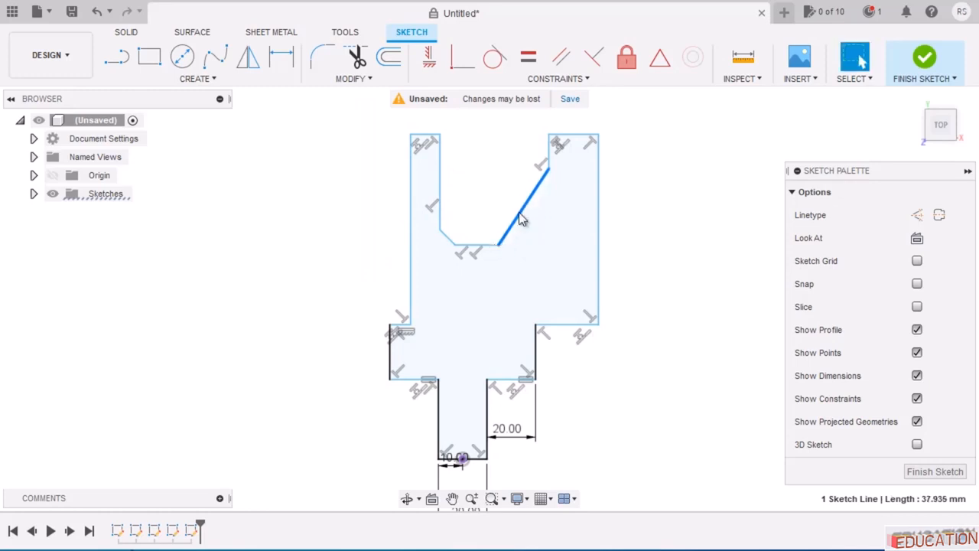
mouse_move(552, 161)
mouse_down()
mouse_move(496, 186)
mouse_move(517, 190)
mouse_up()
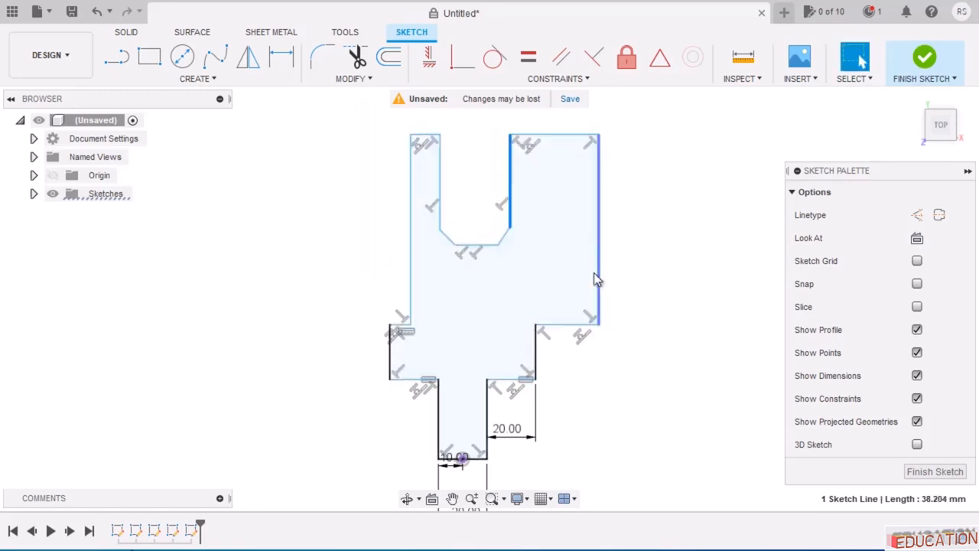
drag(599, 276, 526, 263)
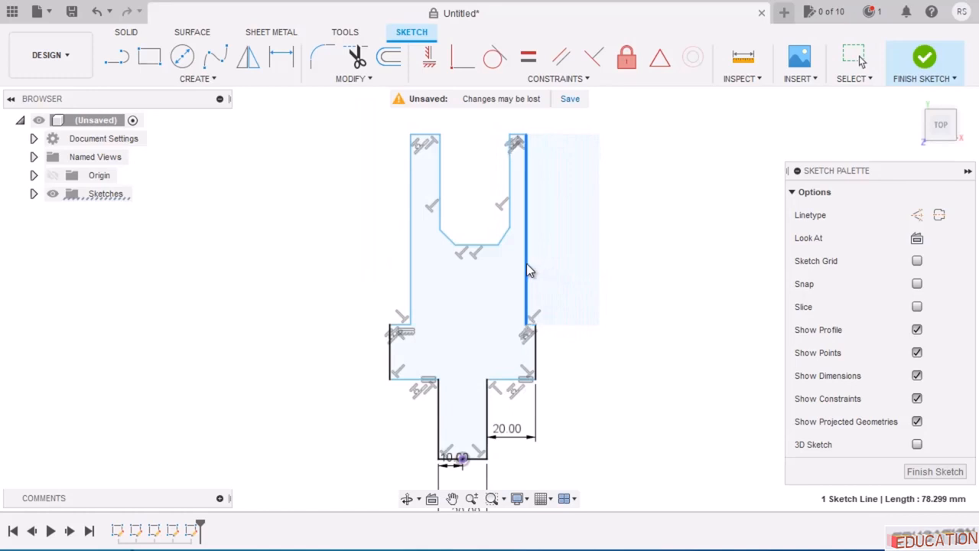
Adjust the notch's lower corners so its floor sits about 88 mm above the origin with a short slanted edge on each side.
drag(508, 228, 503, 236)
click(480, 247)
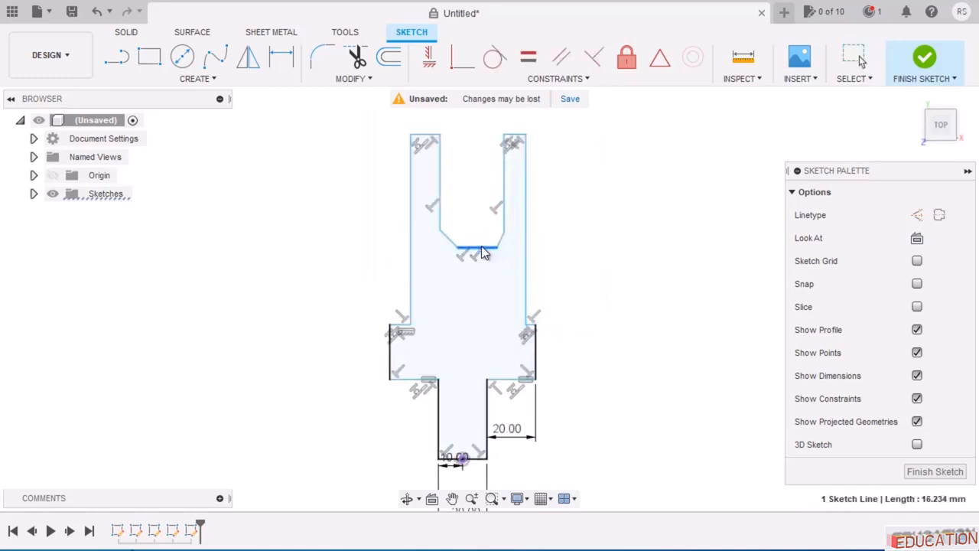
drag(457, 247, 452, 246)
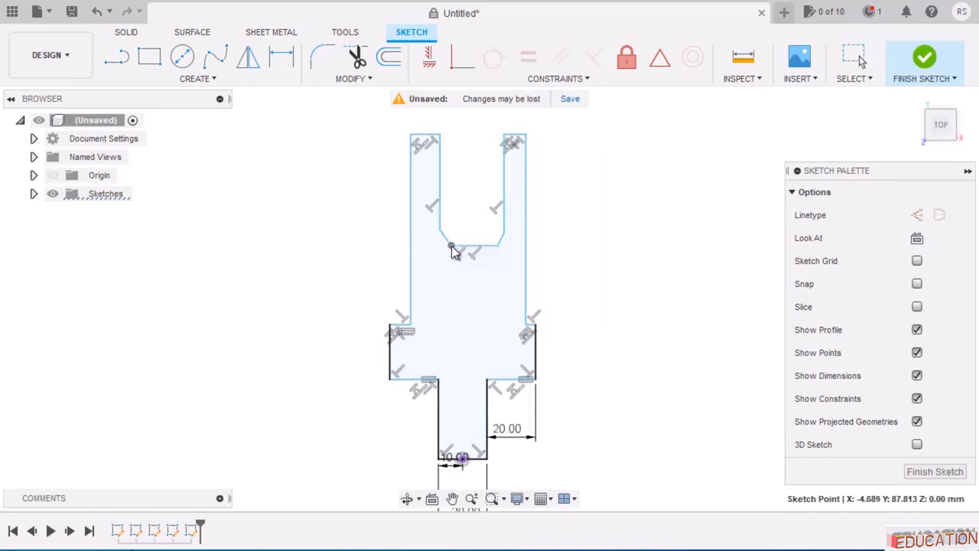
click(588, 306)
Nudge the notch's left vertical edge slightly inward and lower the notch floor a little.
scroll(516, 343, up, 2)
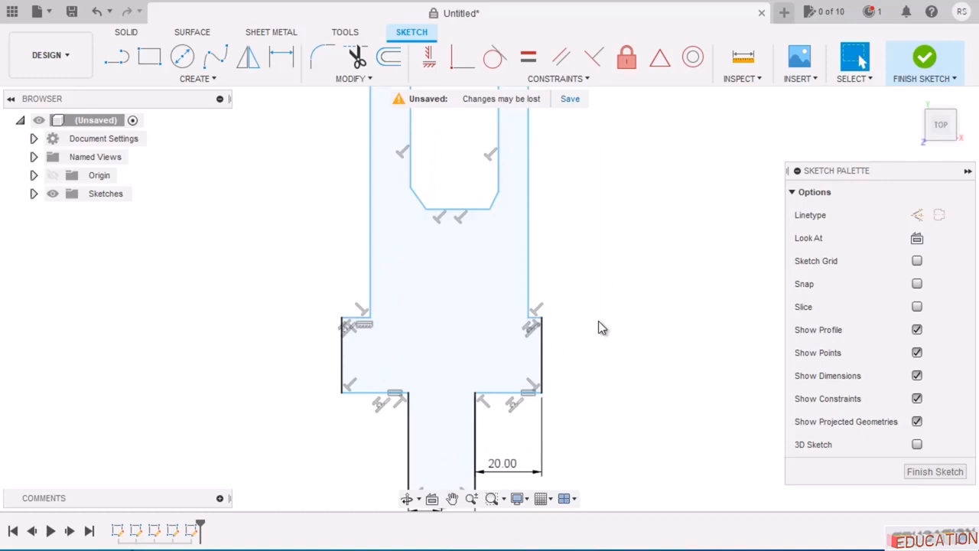
scroll(598, 322, down, 1)
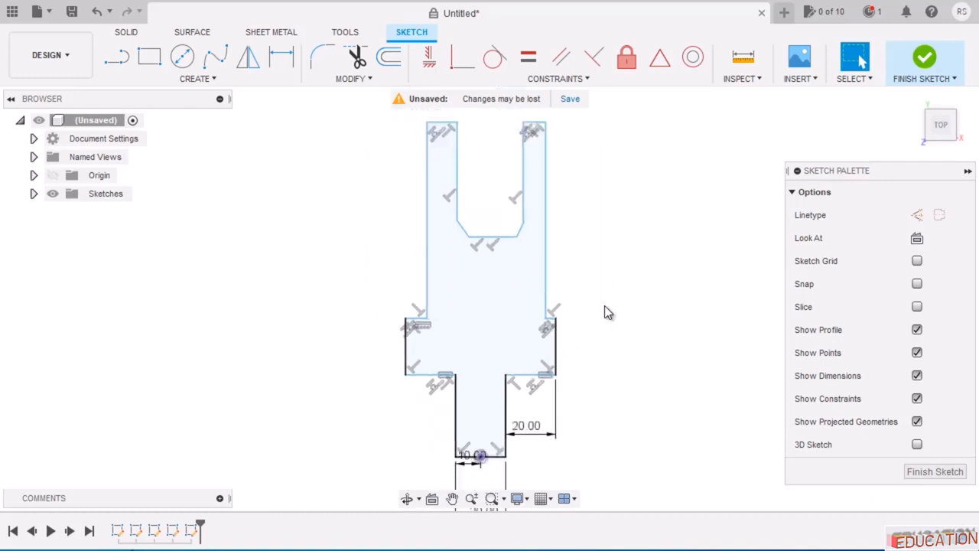
scroll(604, 306, up, 1)
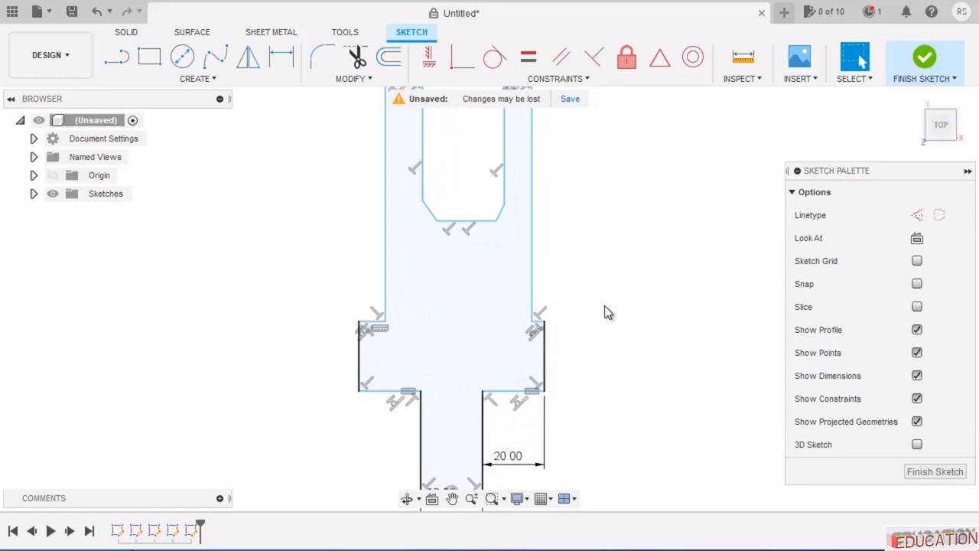
scroll(578, 356, down, 1)
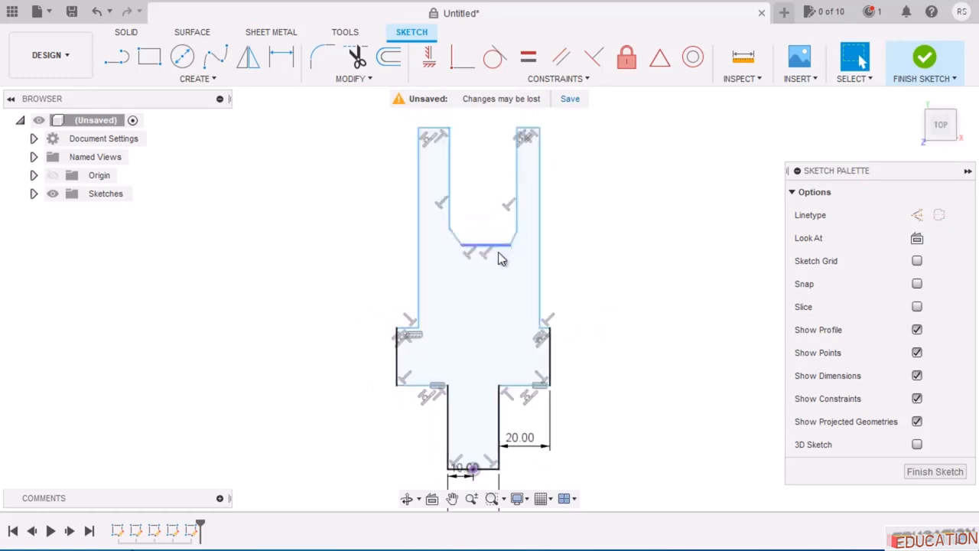
scroll(467, 401, up, 1)
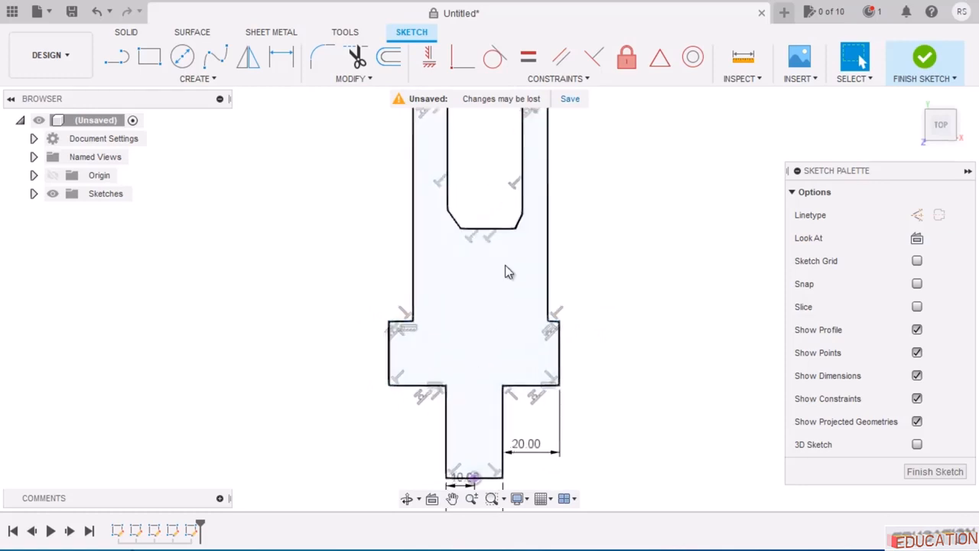
mouse_move(448, 191)
mouse_down()
mouse_move(440, 202)
mouse_move(451, 205)
mouse_up()
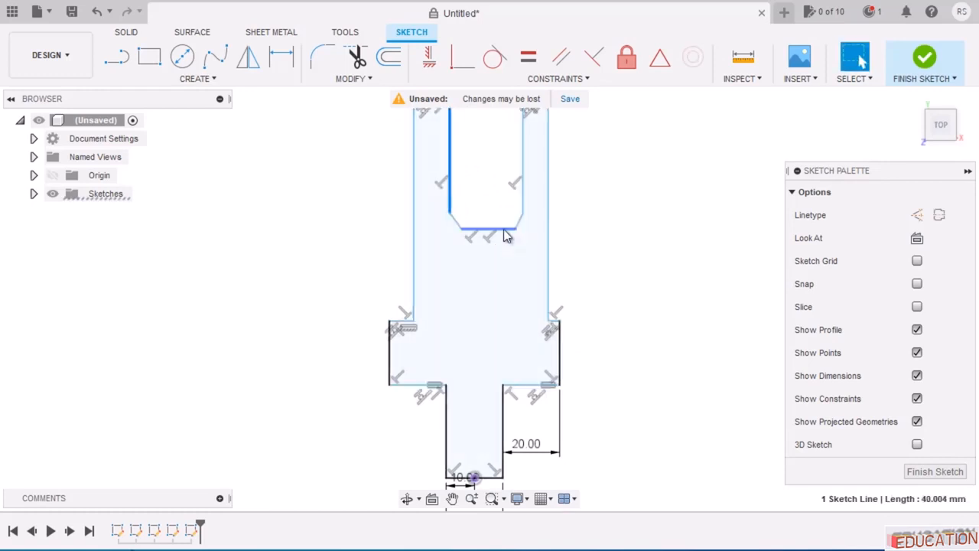
mouse_move(499, 236)
mouse_down()
mouse_move(485, 237)
mouse_move(526, 247)
mouse_move(492, 250)
mouse_up()
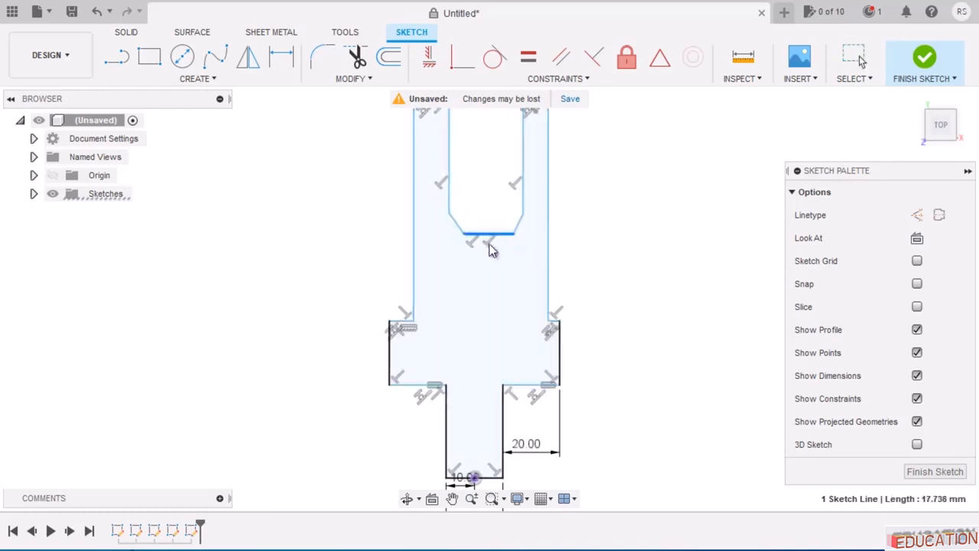
Move the right prong's outer edge further inward to make the prong narrower.
scroll(578, 246, down, 1)
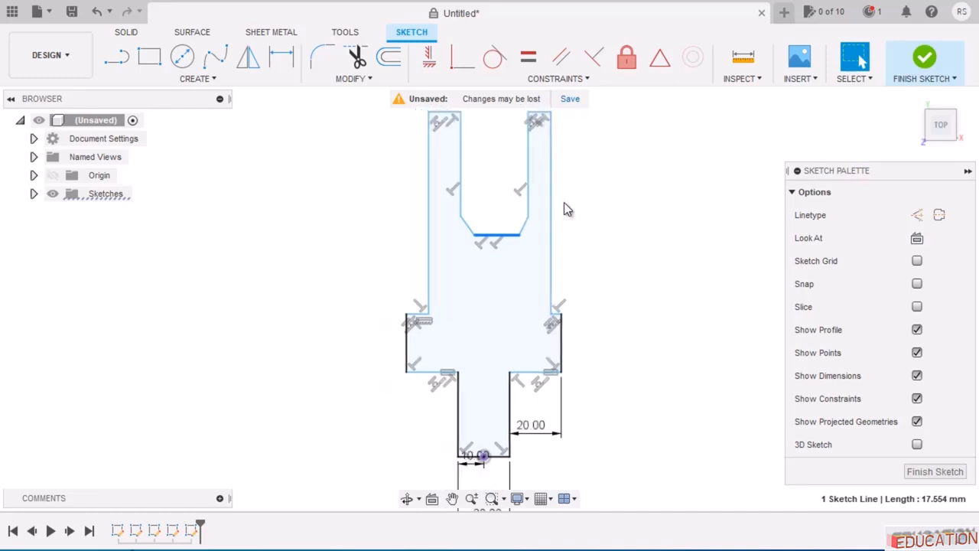
scroll(564, 202, down, 1)
scroll(600, 207, up, 1)
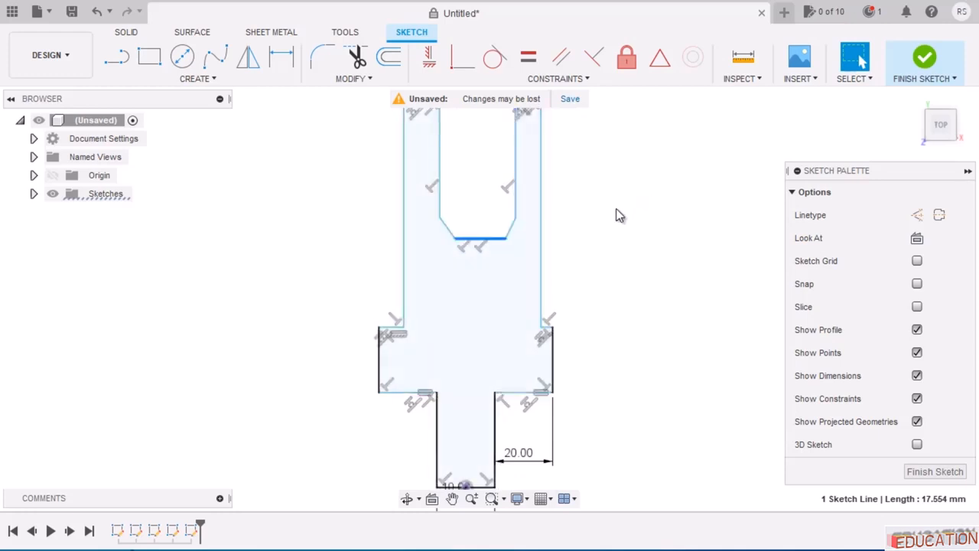
scroll(575, 314, down, 2)
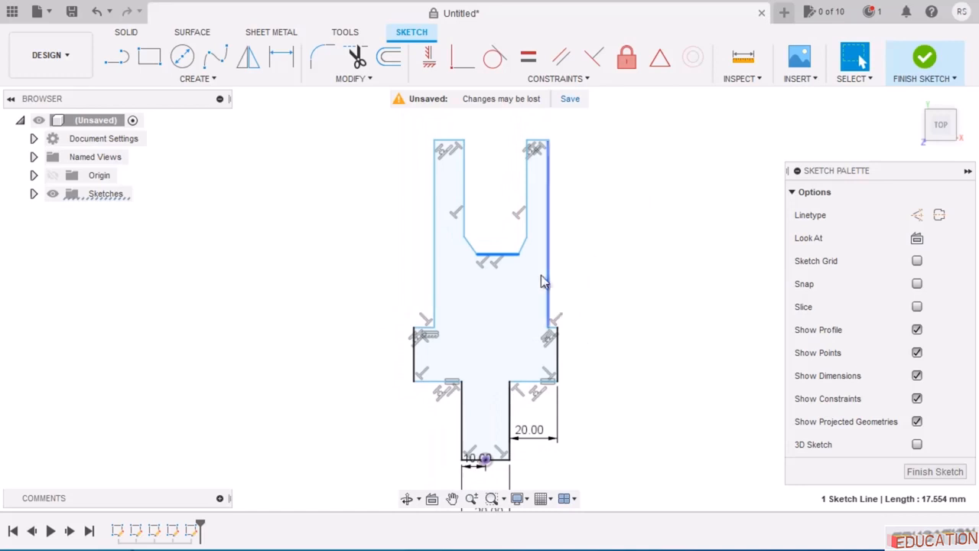
drag(560, 262, 544, 261)
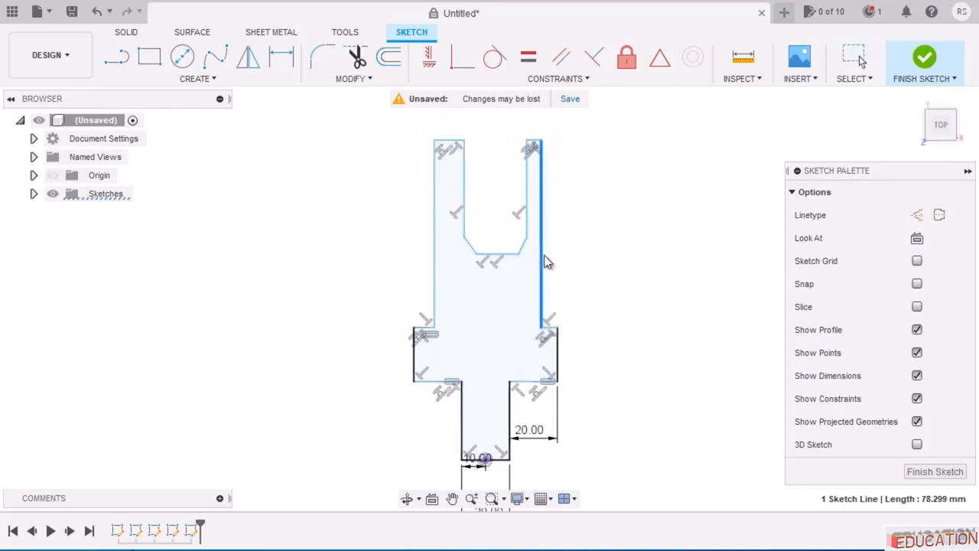
scroll(578, 267, up, 1)
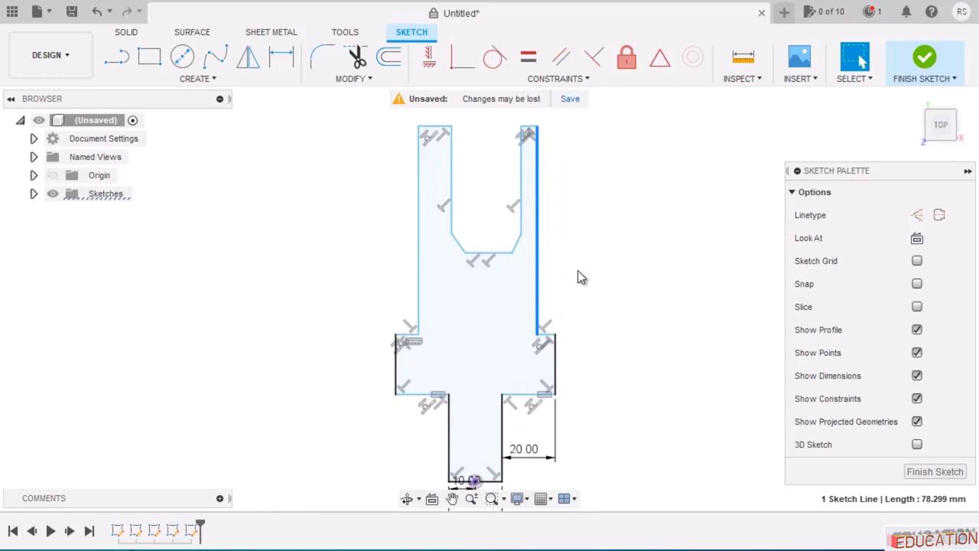
click(564, 190)
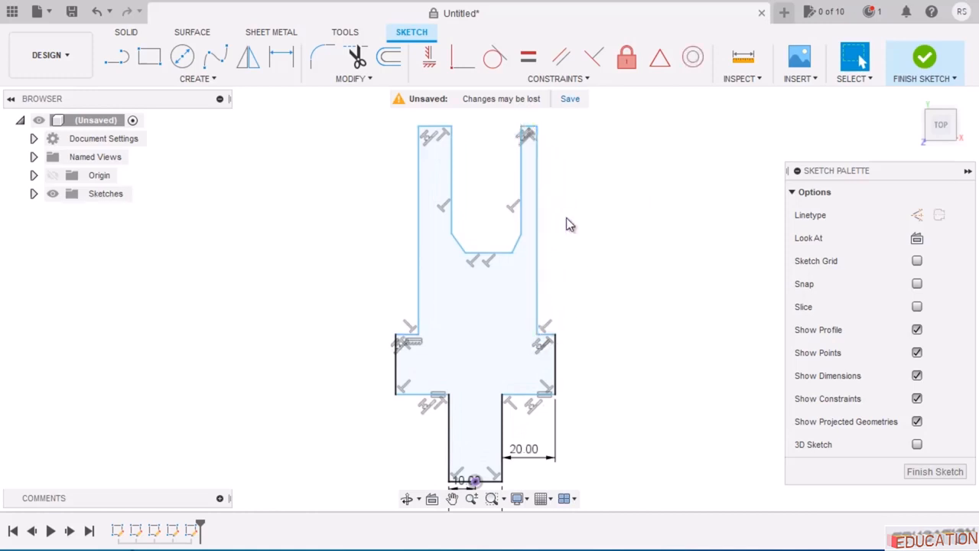
scroll(566, 217, down, 1)
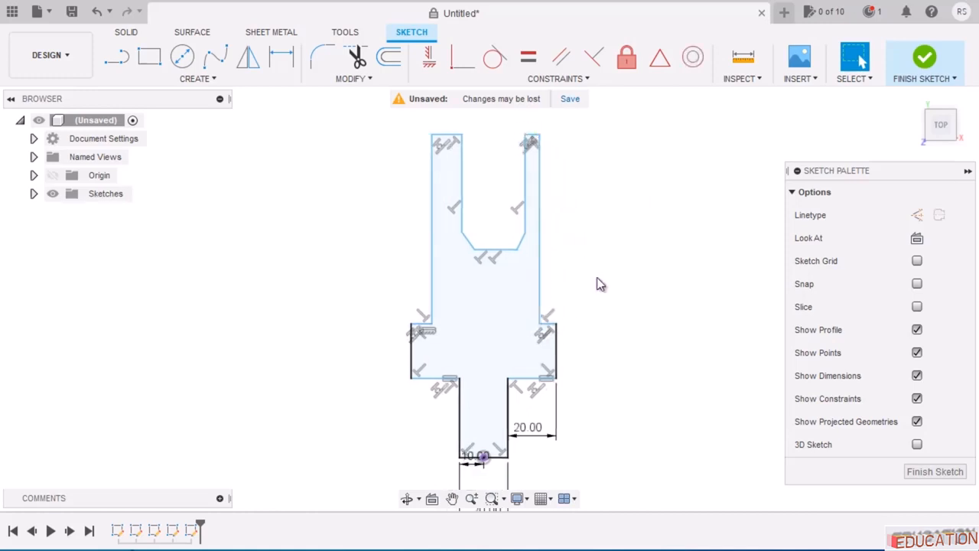
Dimension the notch's floor edge at 10 mm.
click(280, 59)
scroll(501, 289, up, 1)
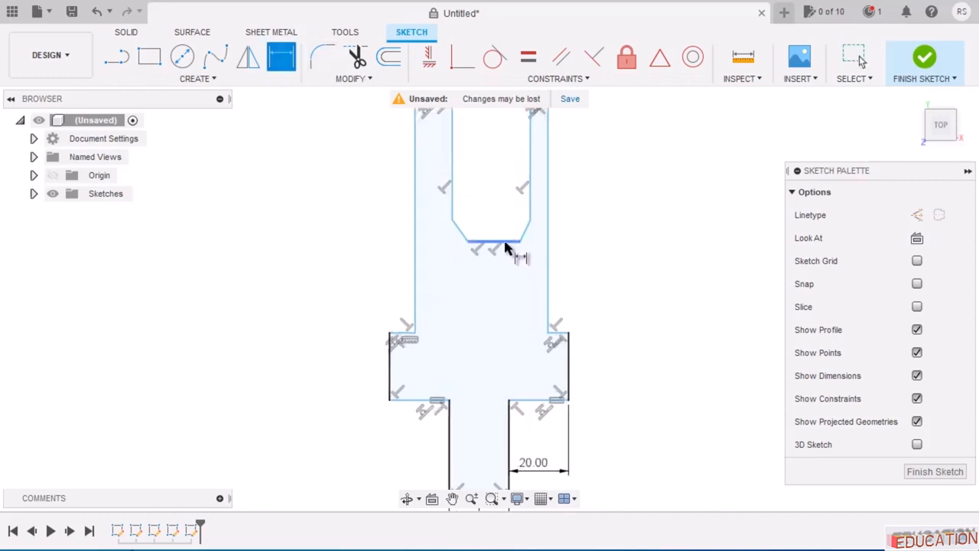
click(507, 248)
click(506, 206)
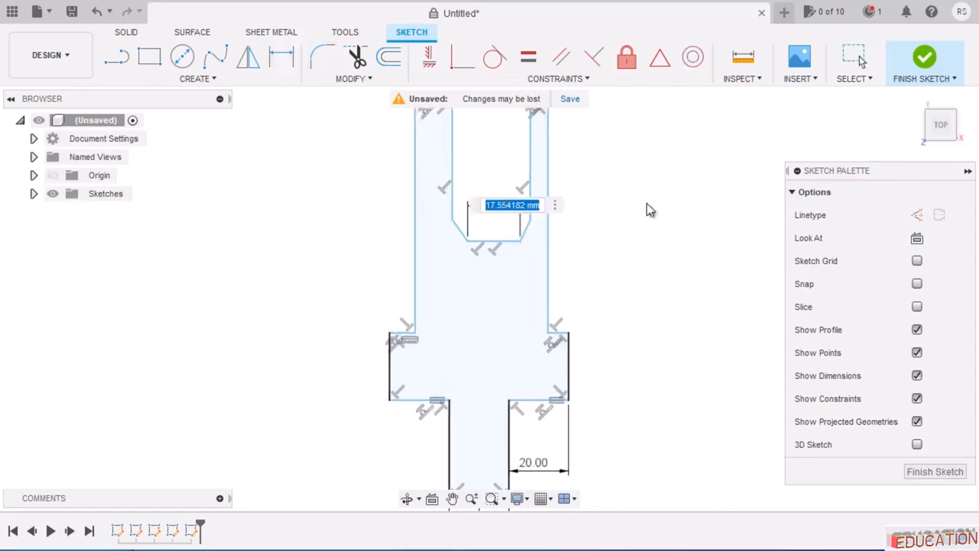
text(10)
key(Return)
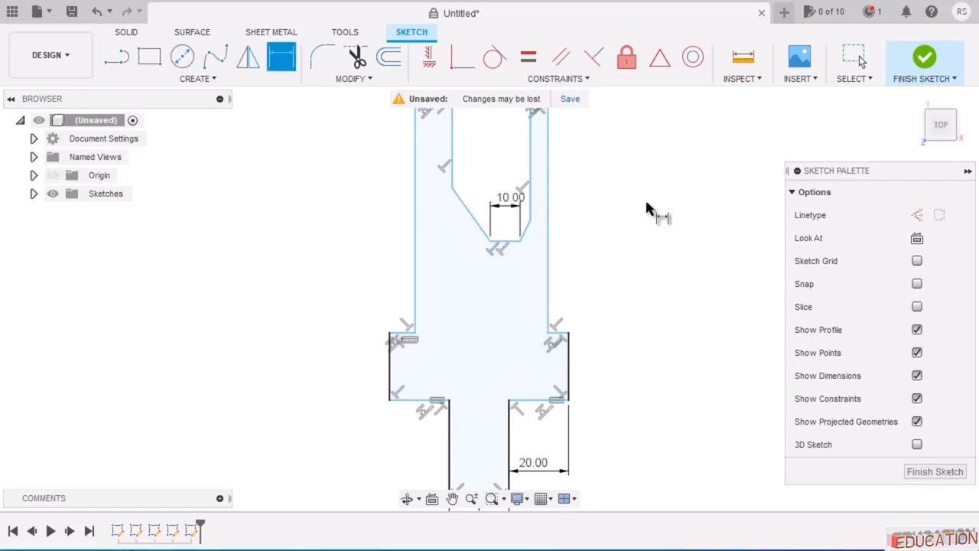
Lower the notch floor to just below the side arms' upper edges, about 51 mm above the origin.
scroll(526, 296, up, 1)
scroll(525, 291, up, 1)
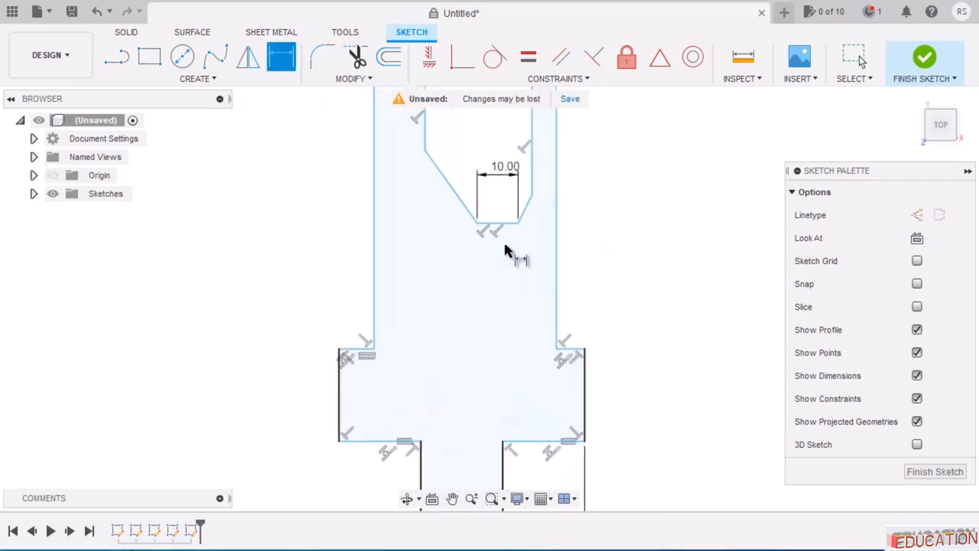
scroll(485, 182, down, 2)
scroll(491, 254, up, 1)
key(Escape)
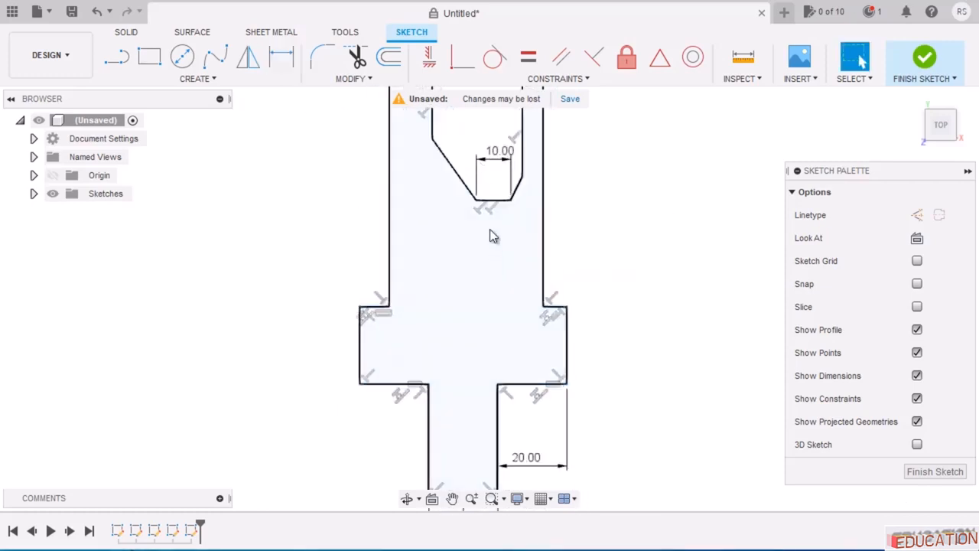
mouse_move(496, 200)
mouse_down()
mouse_move(474, 201)
mouse_move(472, 298)
mouse_up()
scroll(481, 195, down, 1)
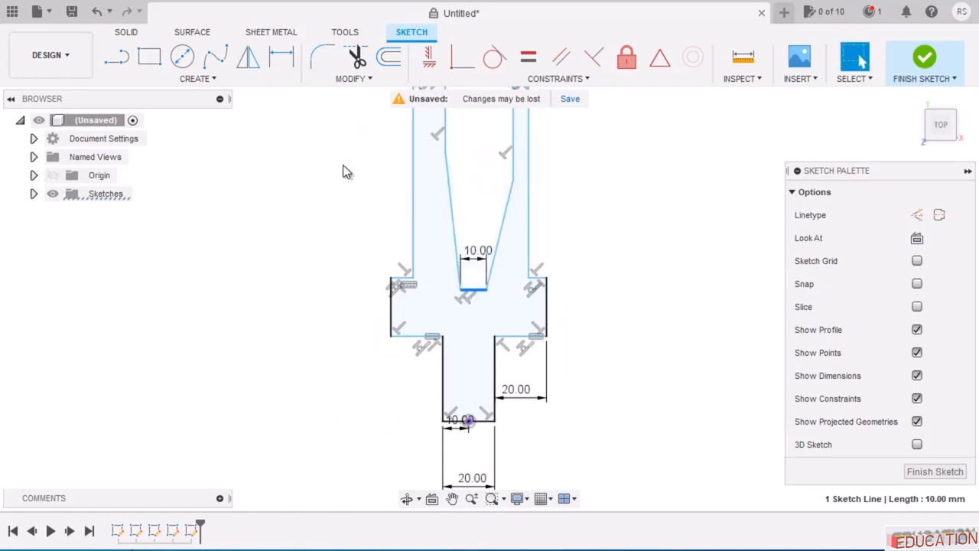
Dimension the horizontal distance from the origin to the right end of the notch floor at 5 mm.
click(281, 55)
scroll(459, 356, up, 2)
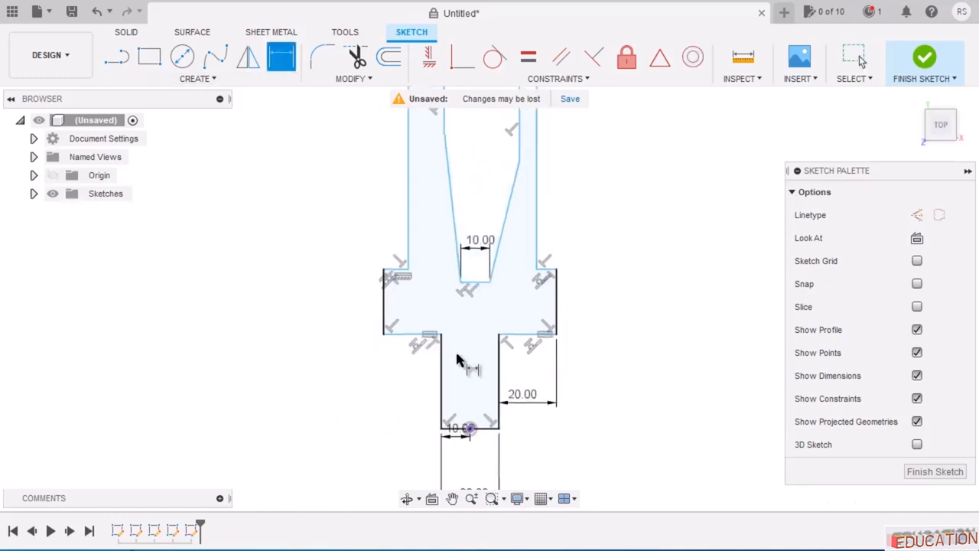
click(497, 264)
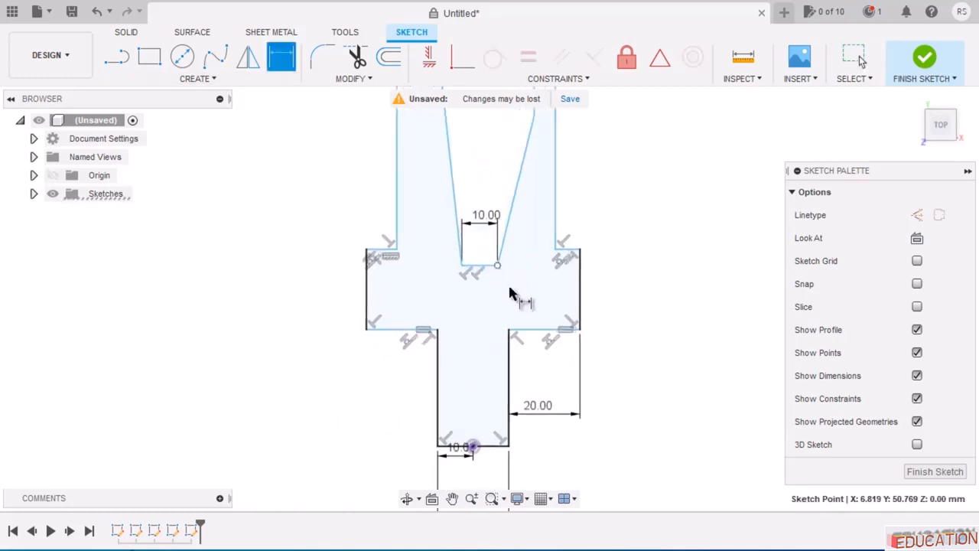
click(473, 447)
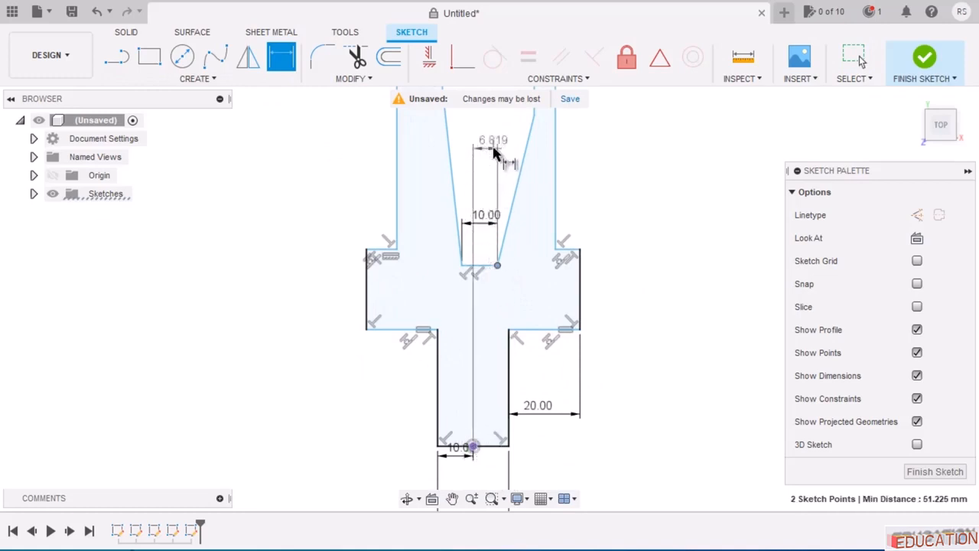
click(495, 150)
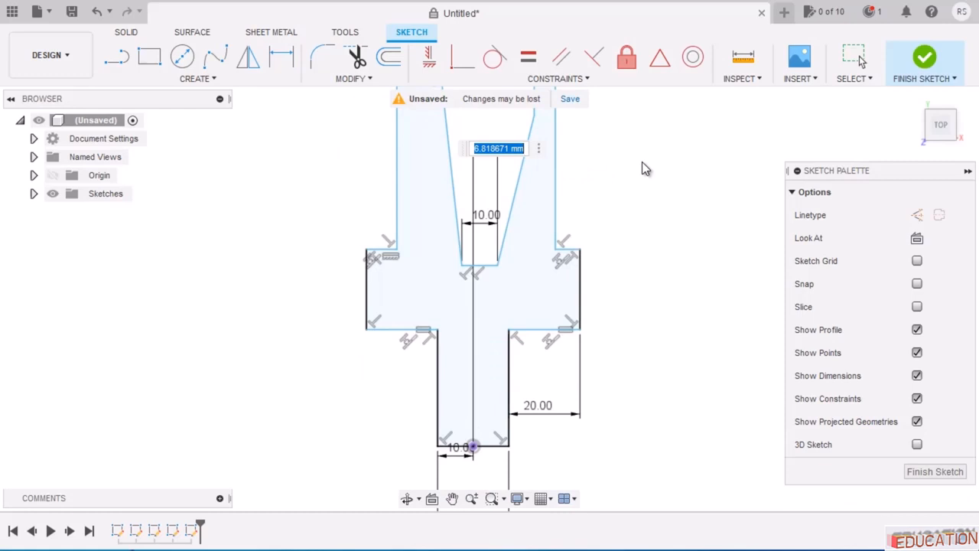
text(5)
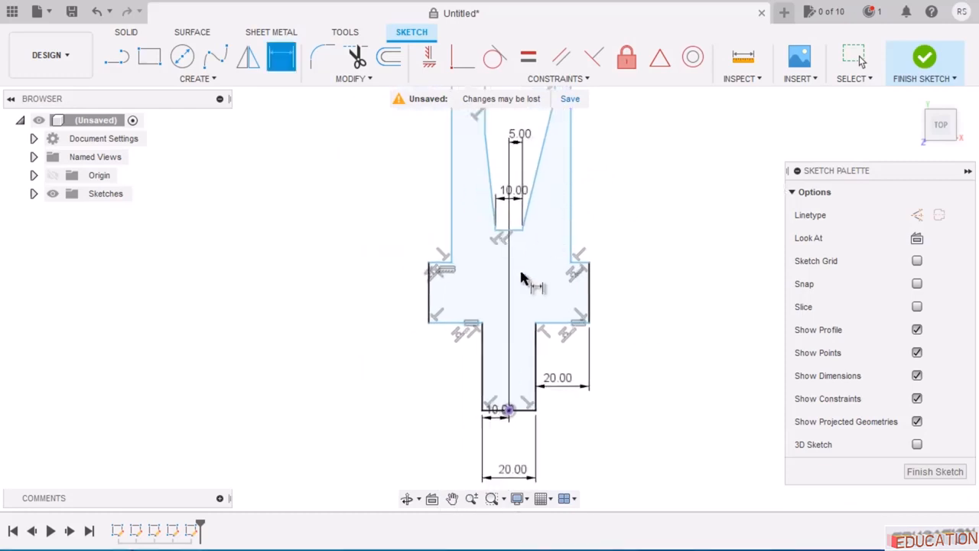
scroll(512, 300, up, 1)
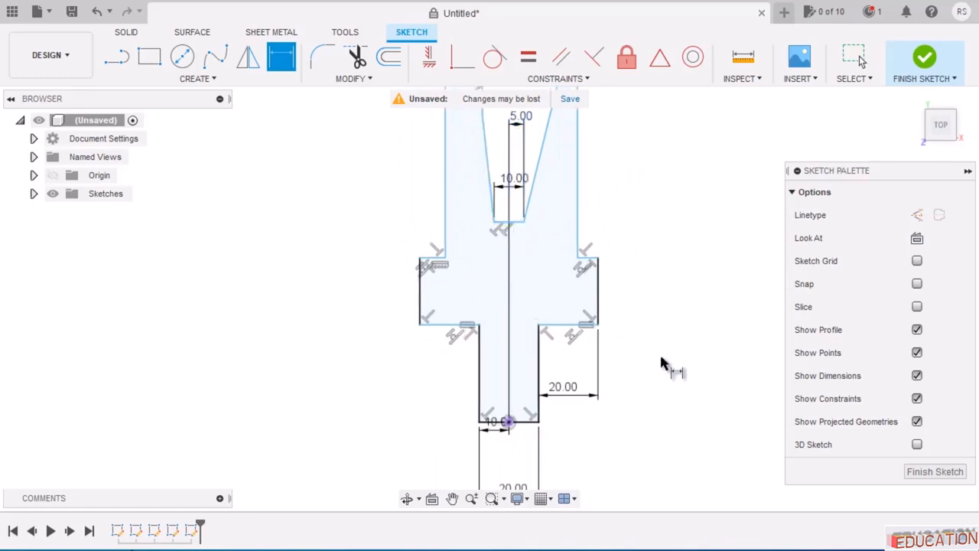
scroll(601, 413, down, 2)
scroll(599, 256, up, 1)
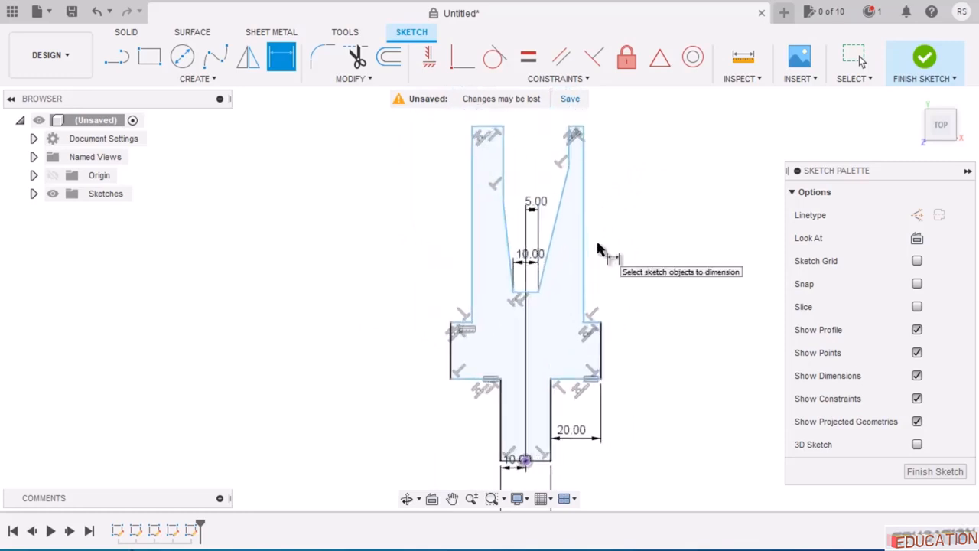
Dimension the height of the bottom stem's right edge at 10 mm.
key(Escape)
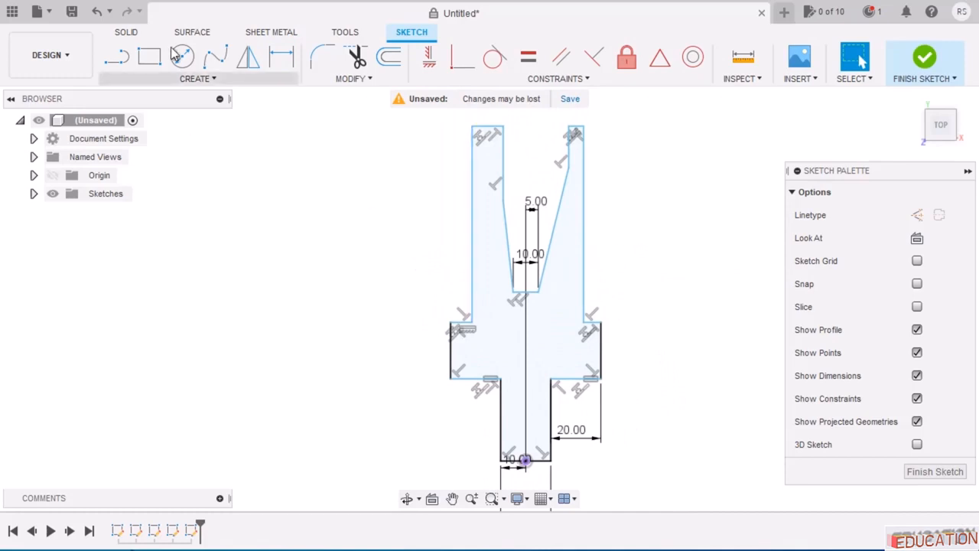
click(281, 56)
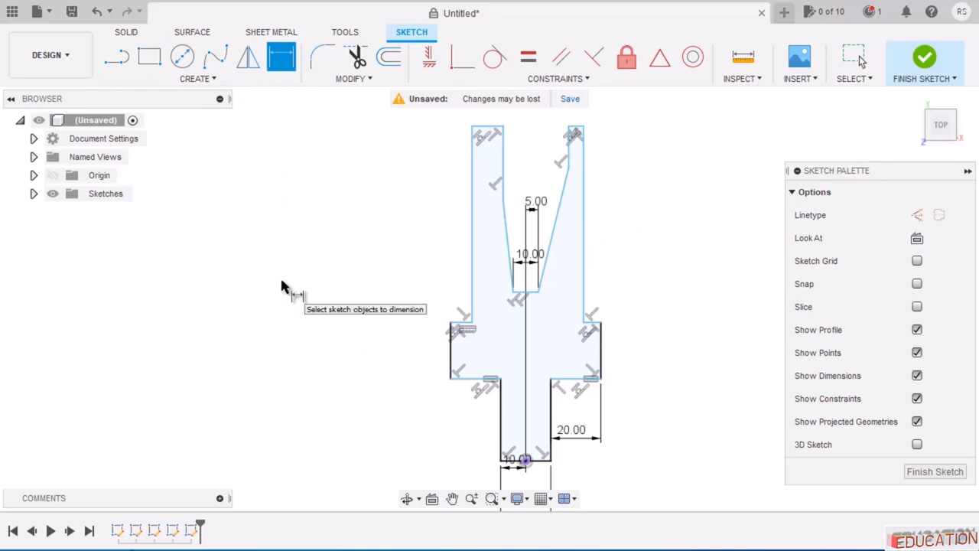
click(551, 426)
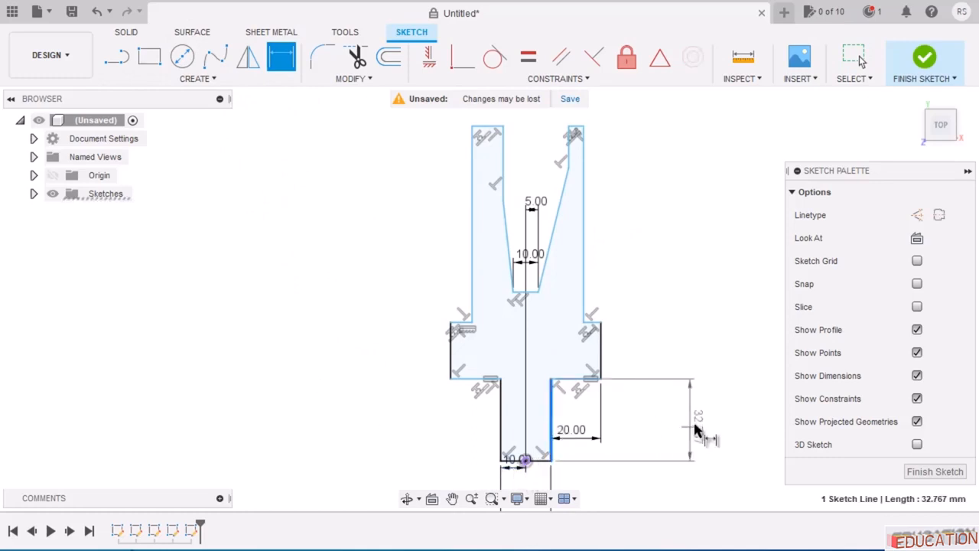
click(697, 428)
text(10)
key(Return)
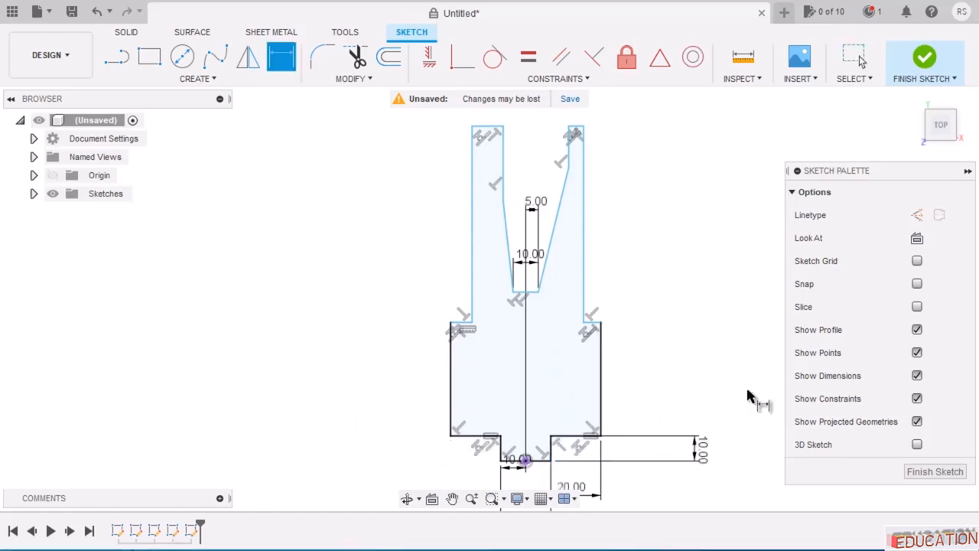
Dimension the height of the right side arm's outer edge at 10 mm.
click(601, 389)
click(753, 391)
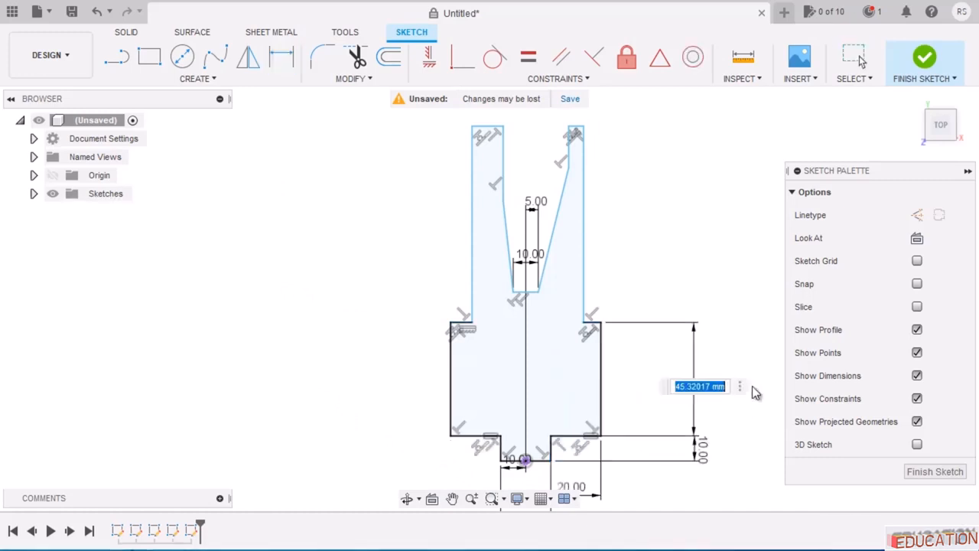
text(10)
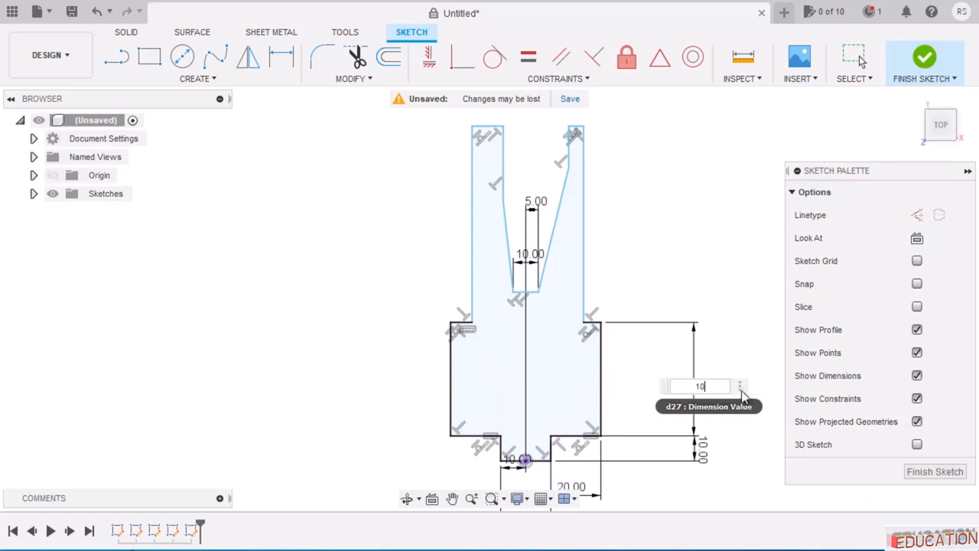
key(Return)
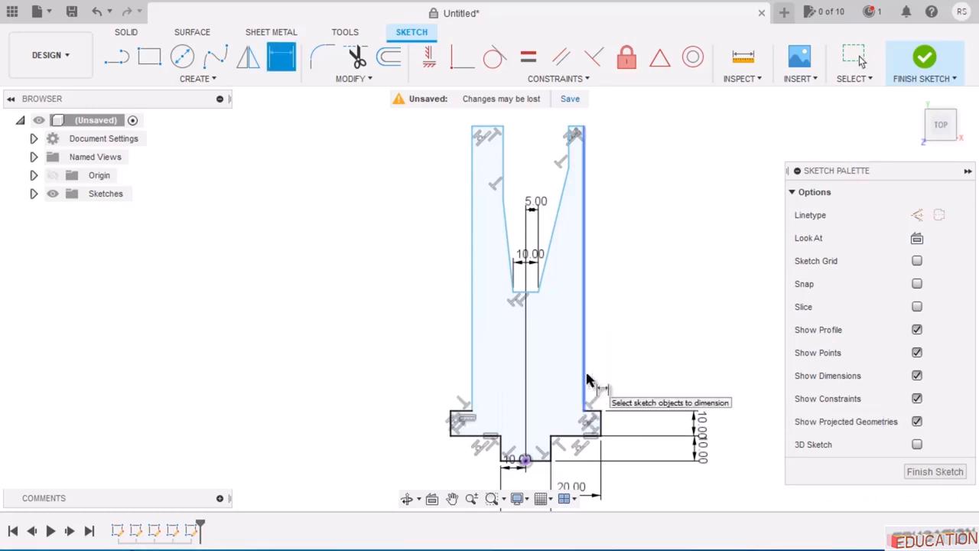
Dimension the left prong's top edge at 10 mm wide.
click(487, 130)
click(459, 115)
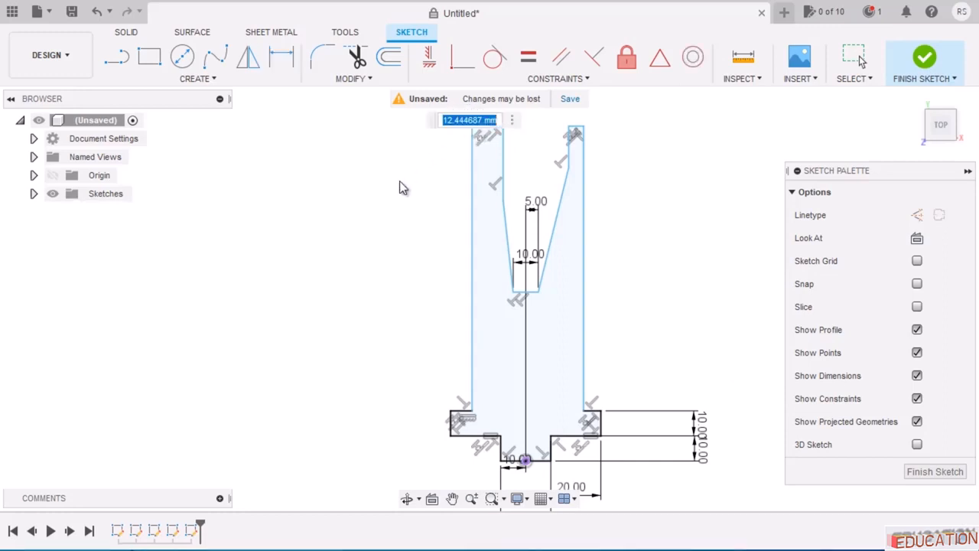
text(10)
key(Return)
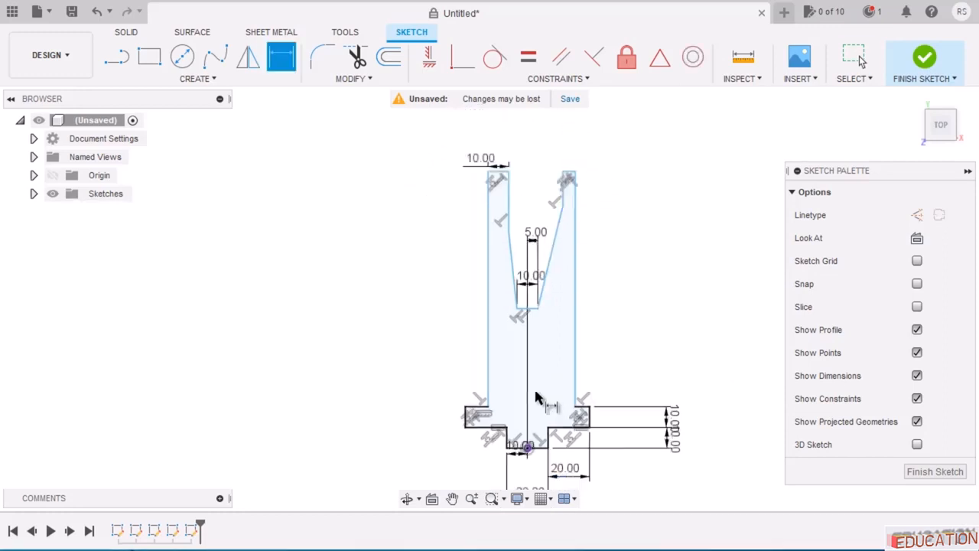
Dimension the right prong's top edge at 10 mm wide.
scroll(563, 185, up, 5)
click(583, 202)
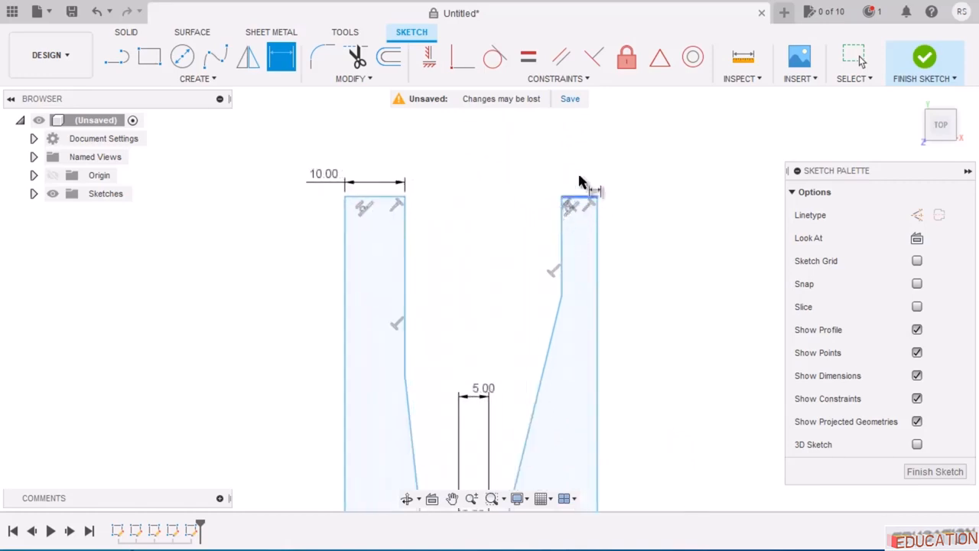
click(575, 156)
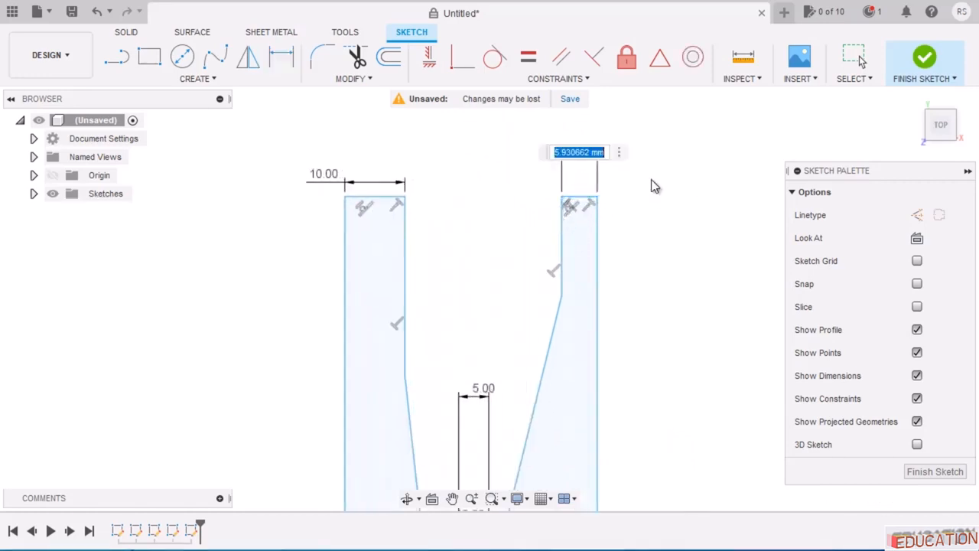
text(10)
key(Return)
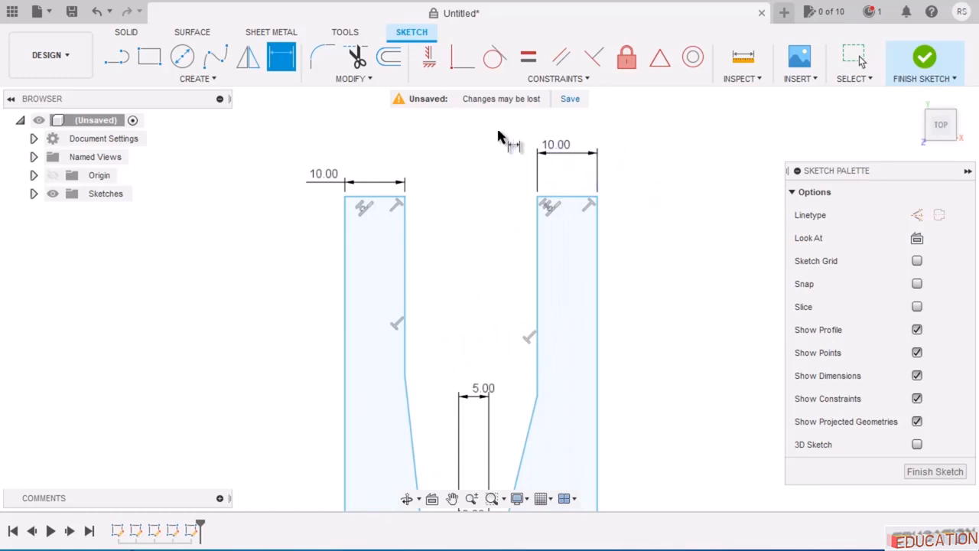
Dimension the gap between the two prongs' vertical inner edges at 20 mm.
scroll(498, 136, down, 2)
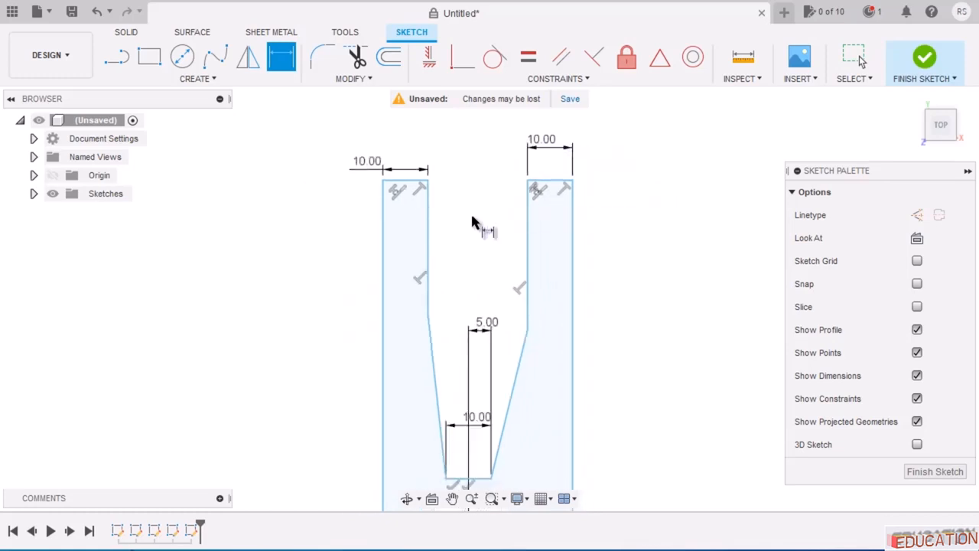
click(525, 226)
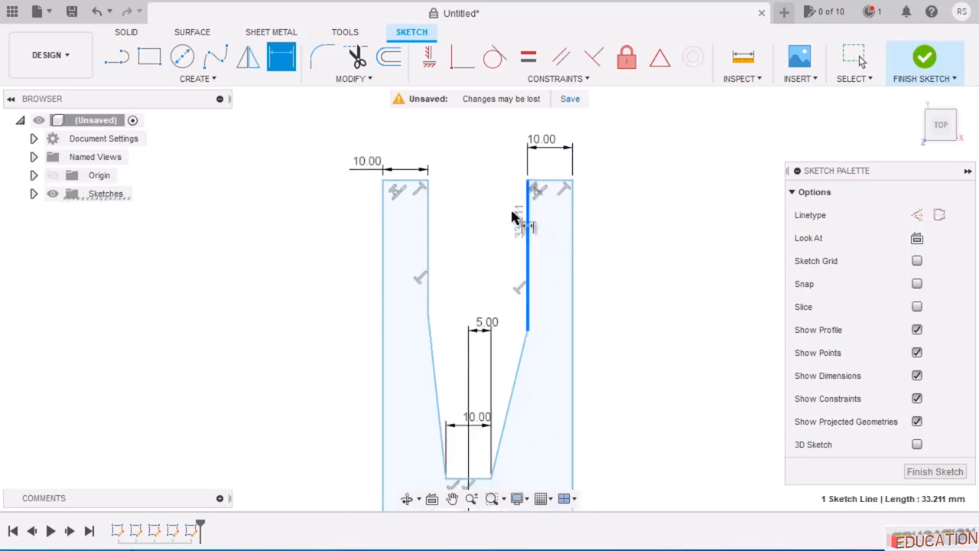
click(429, 223)
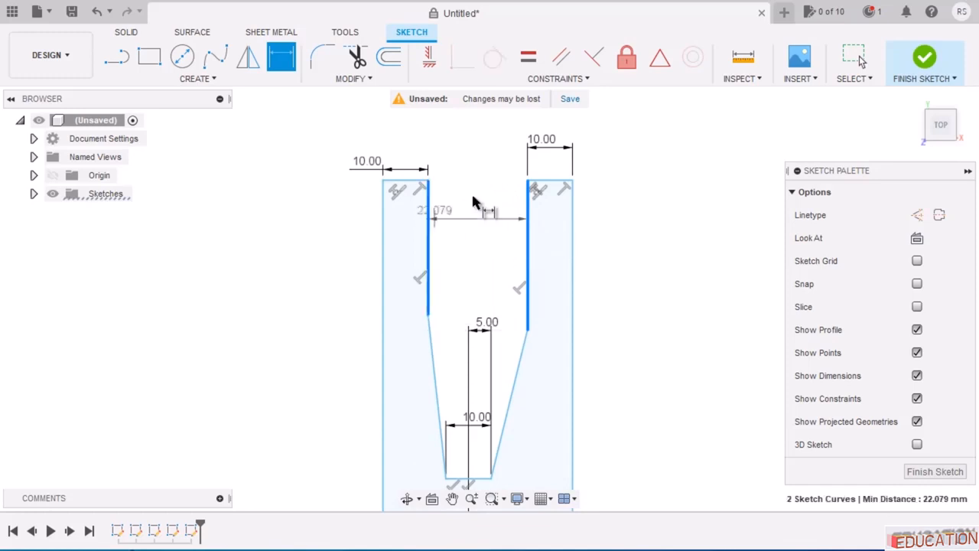
click(484, 191)
text(20)
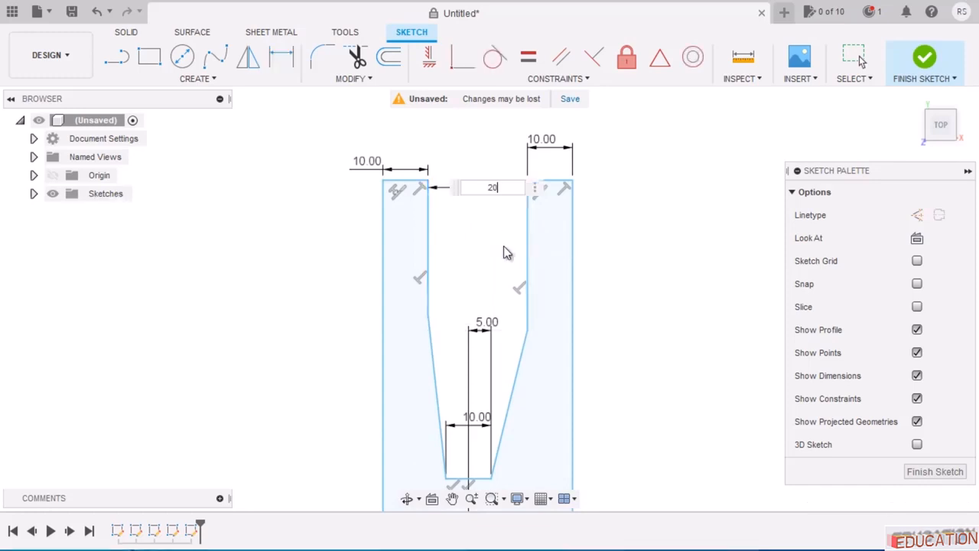
key(Return)
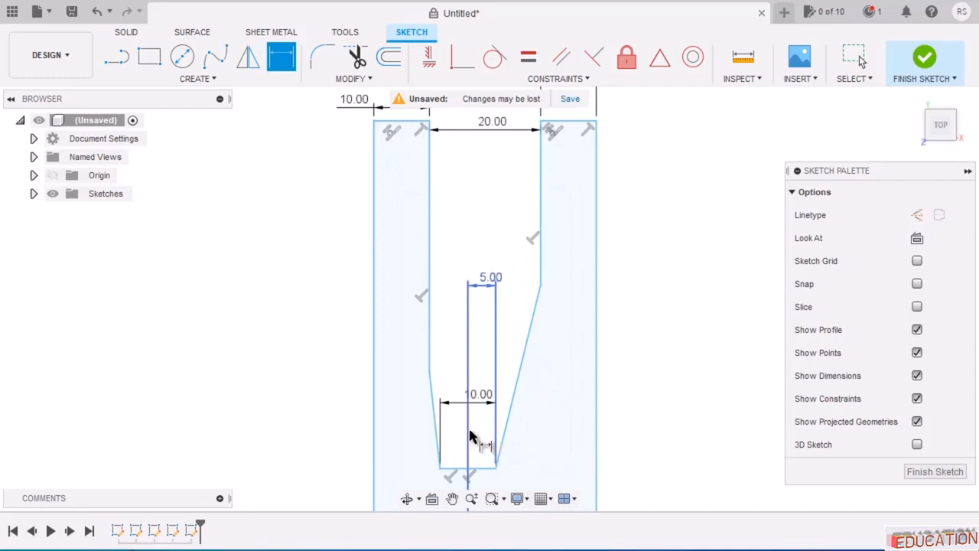
Dimension the horizontal distance from the right prong's inner edge to the right end of the notch floor at 5 mm.
click(540, 253)
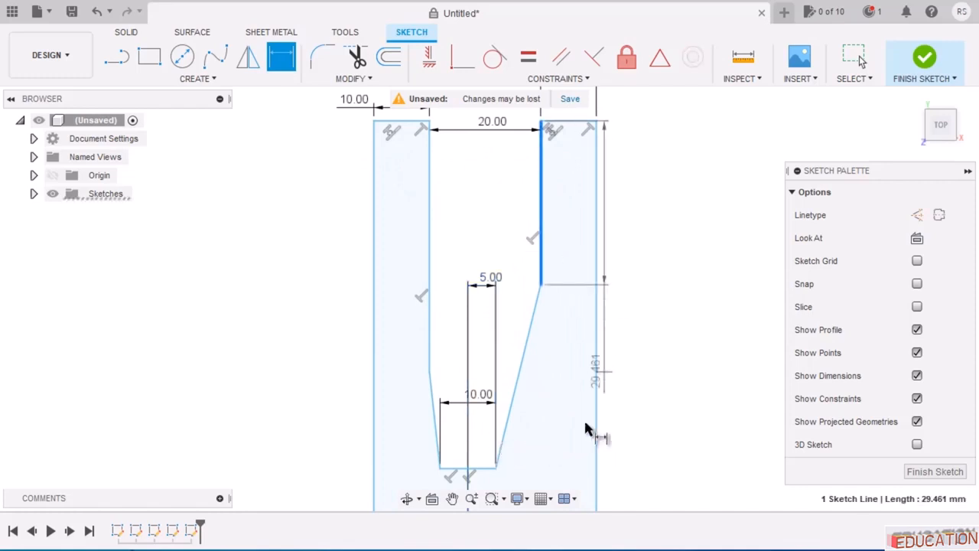
click(497, 468)
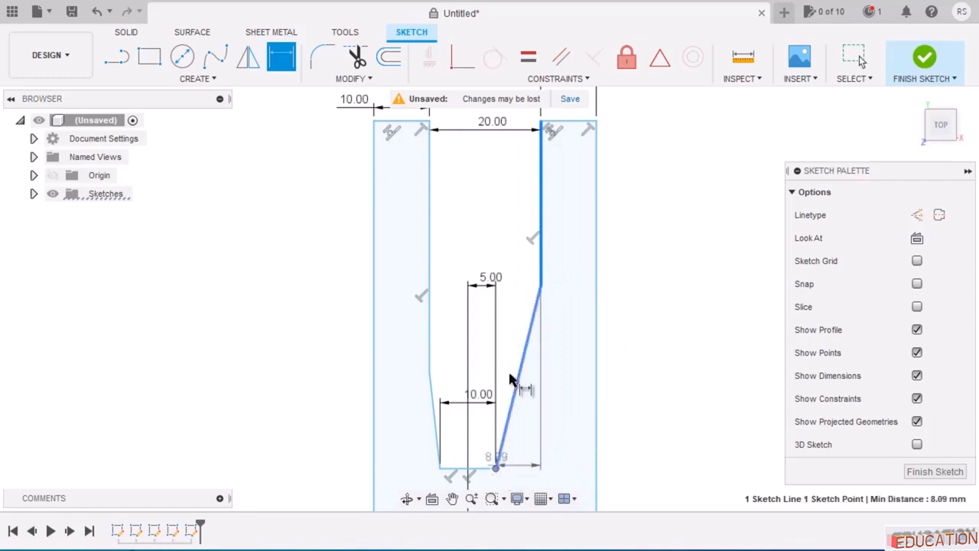
click(506, 245)
text(5)
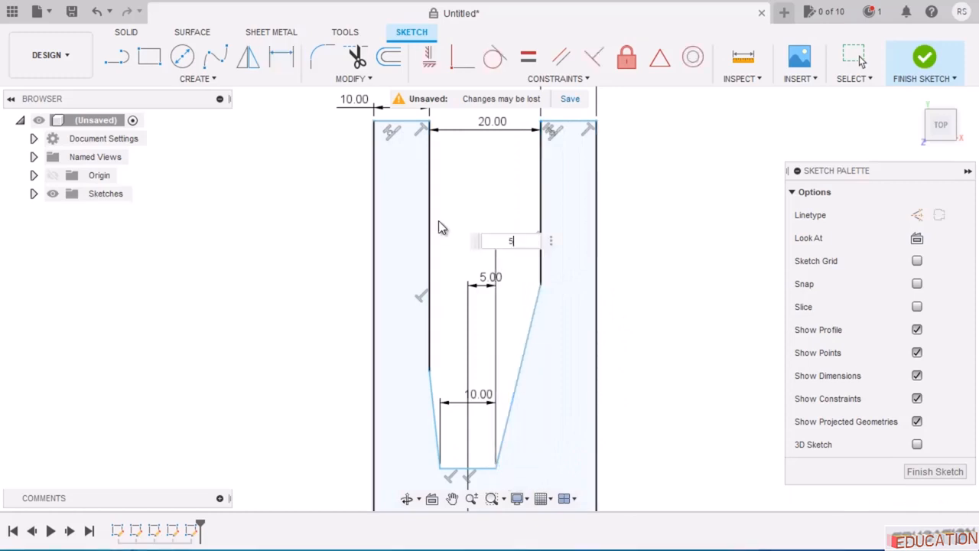
key(Return)
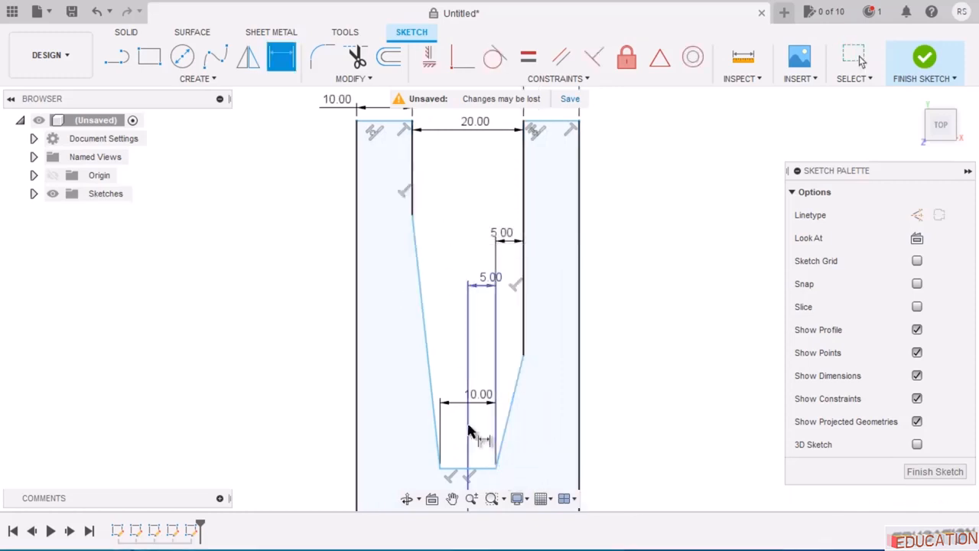
Try to dimension the horizontal distance from the left prong's inner edge to the left end of the notch floor.
click(414, 193)
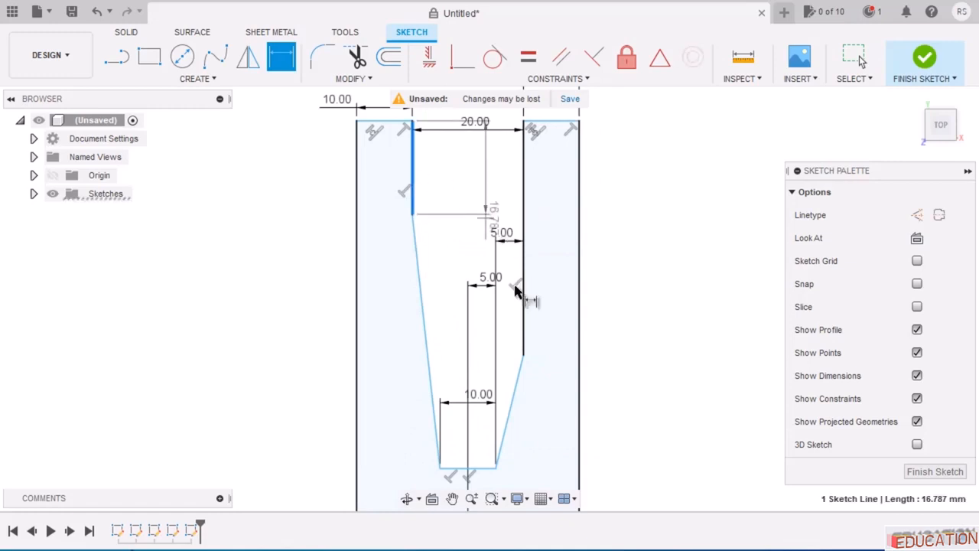
click(441, 470)
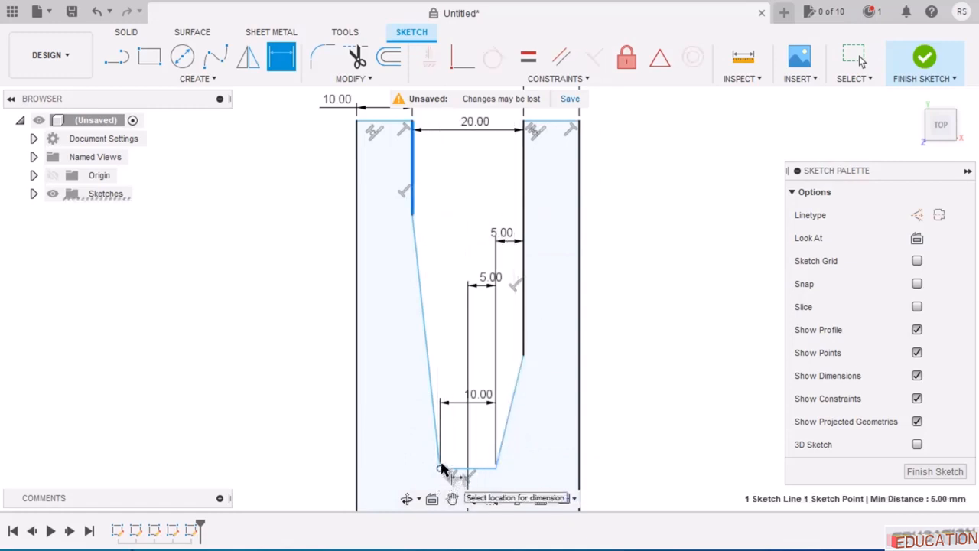
click(465, 262)
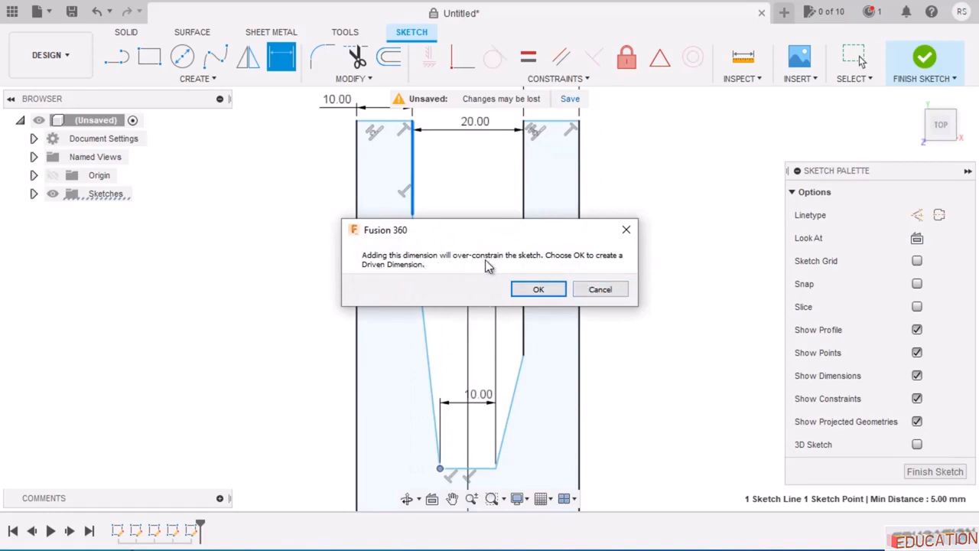
click(599, 290)
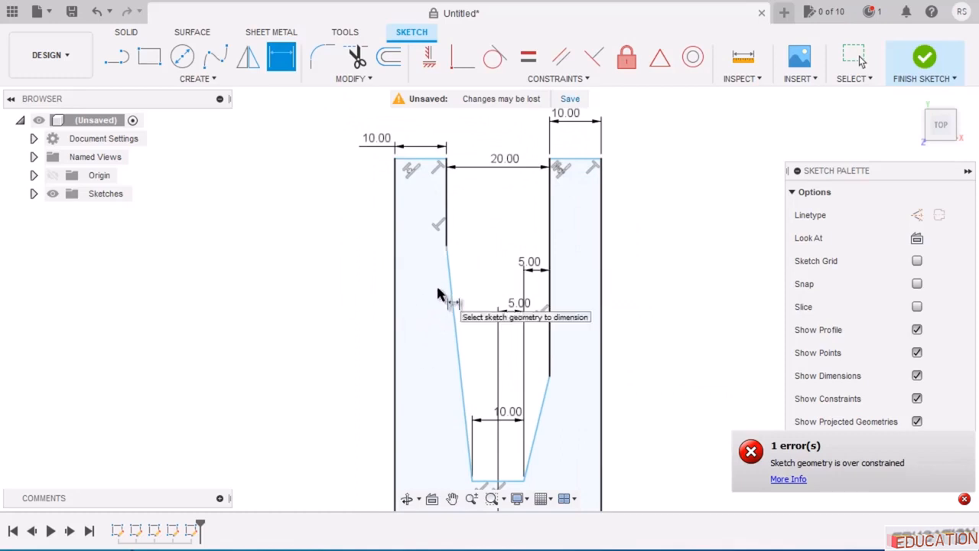
Dimension the length of the left prong's vertical inner edge at 10 mm.
click(450, 205)
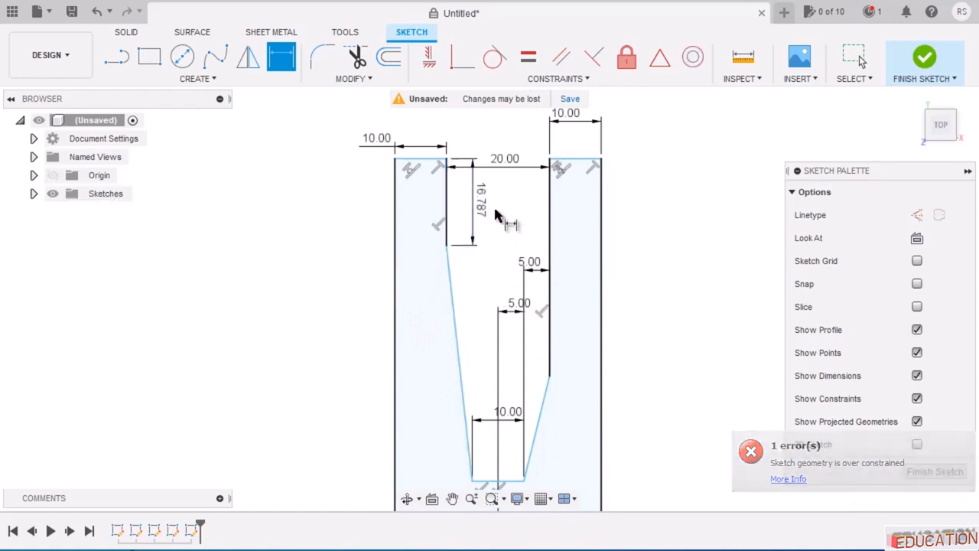
click(483, 206)
text(14)
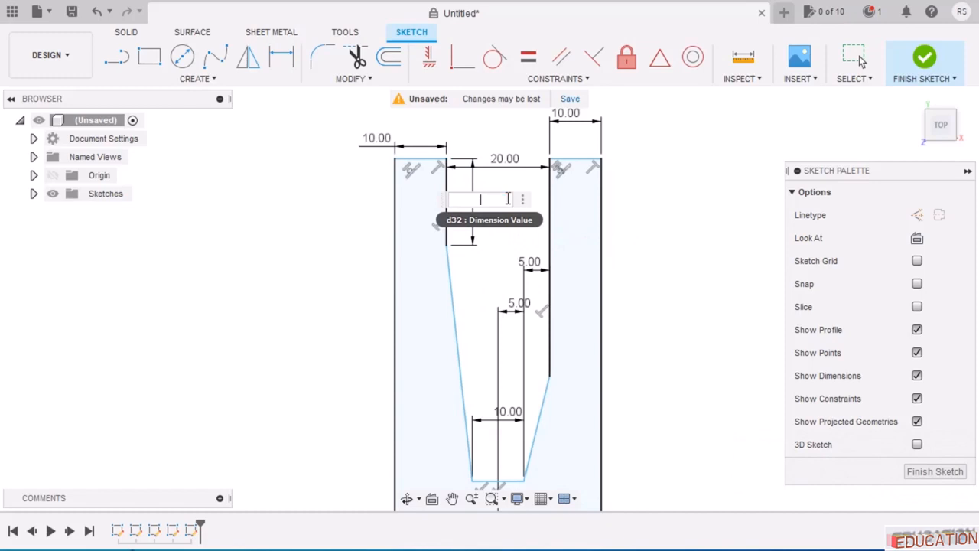
key(Return)
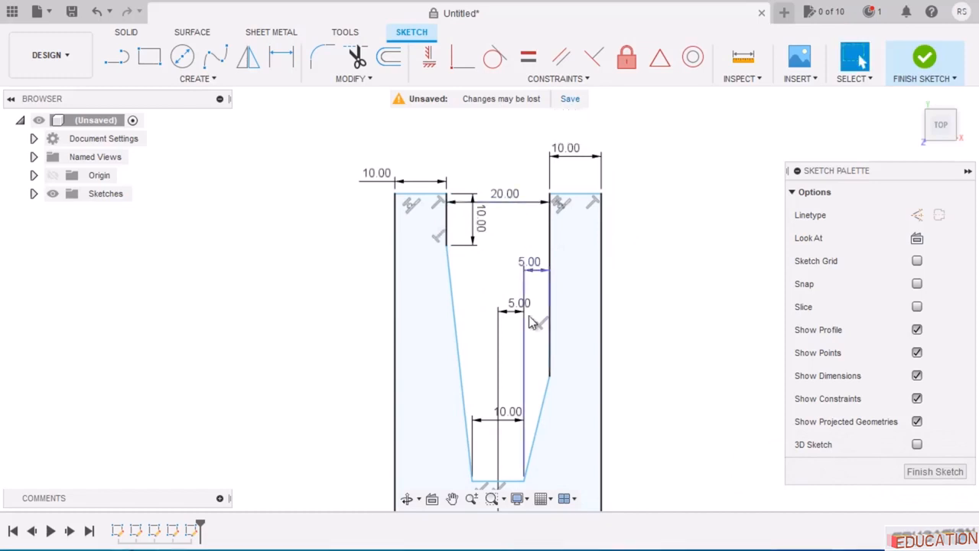
Dimension the length of the right prong's vertical inner edge at 10 mm.
click(550, 290)
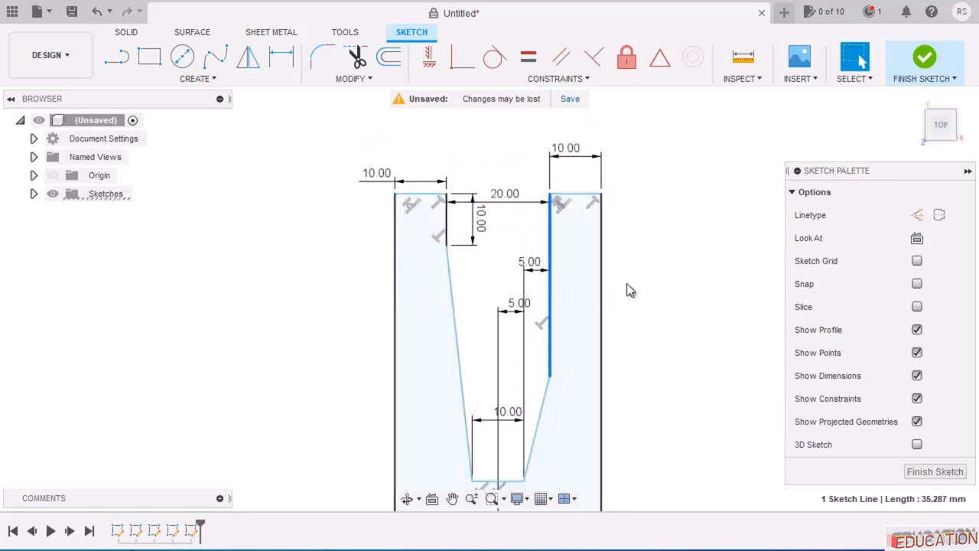
click(627, 288)
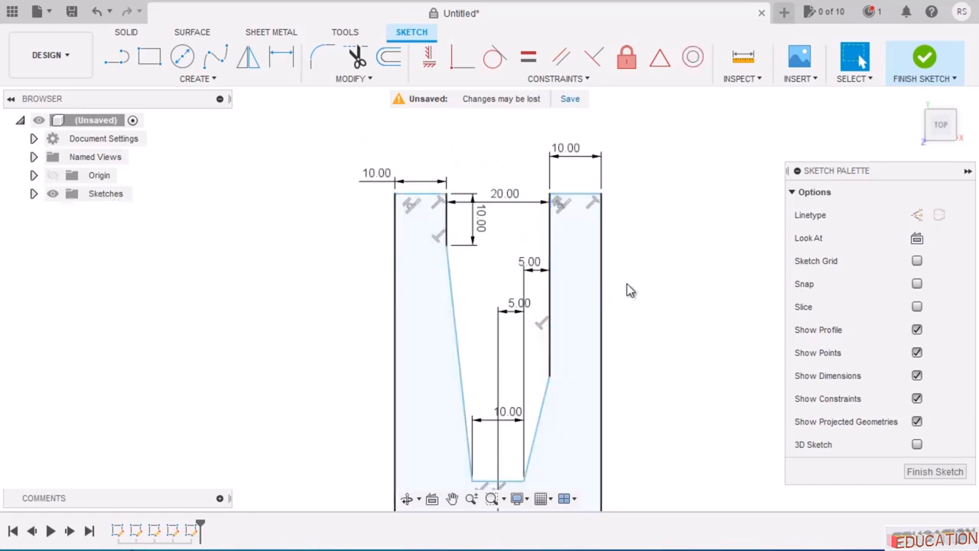
click(282, 57)
click(554, 298)
click(690, 338)
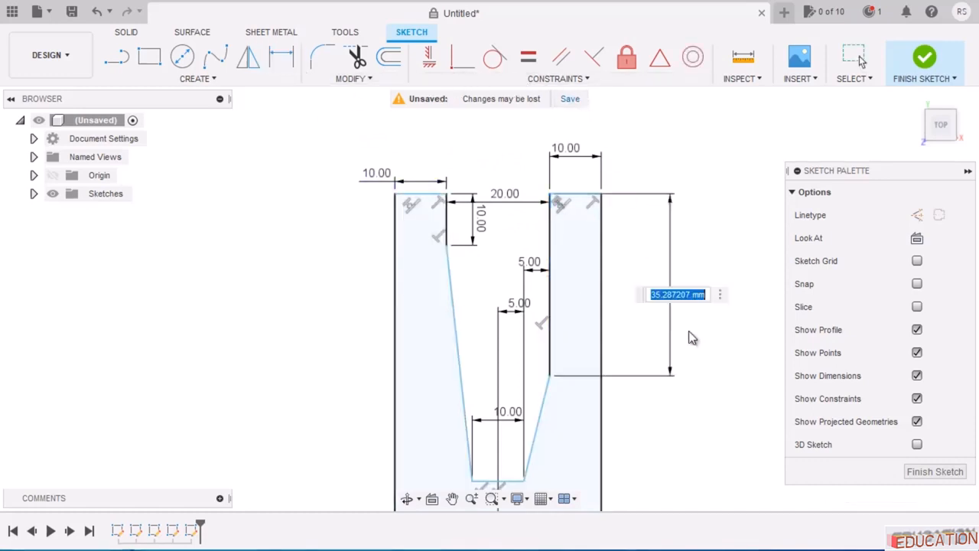
text(10)
key(Return)
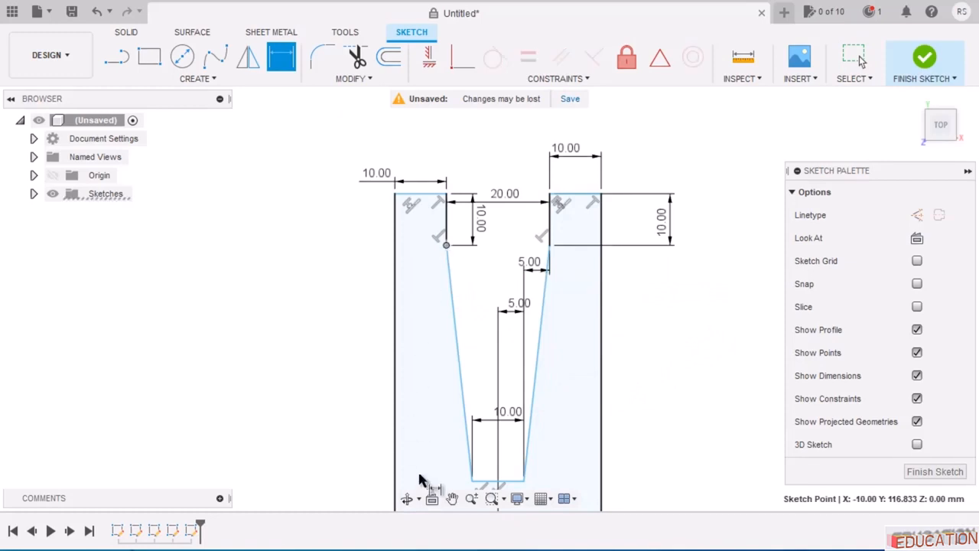
Dimension the vertical distance from the lower end of the left prong's inner edge to the notch floor at 10 mm.
scroll(526, 259, down, 2)
scroll(524, 422, up, 2)
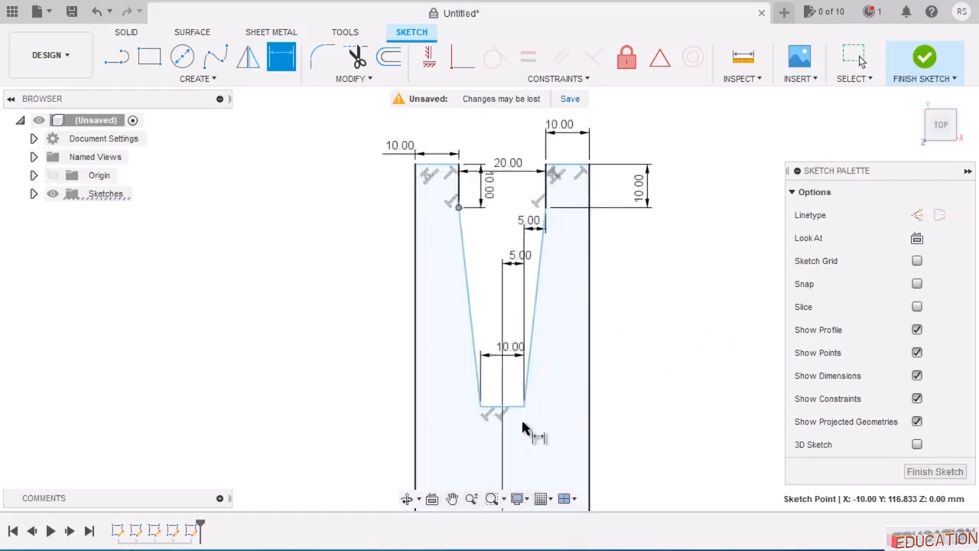
click(495, 404)
click(350, 317)
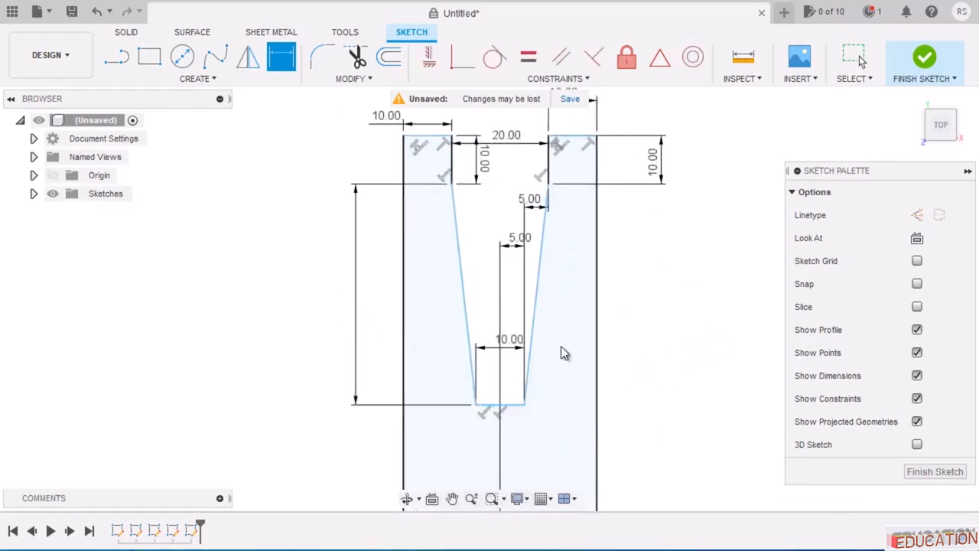
text(10)
key(Return)
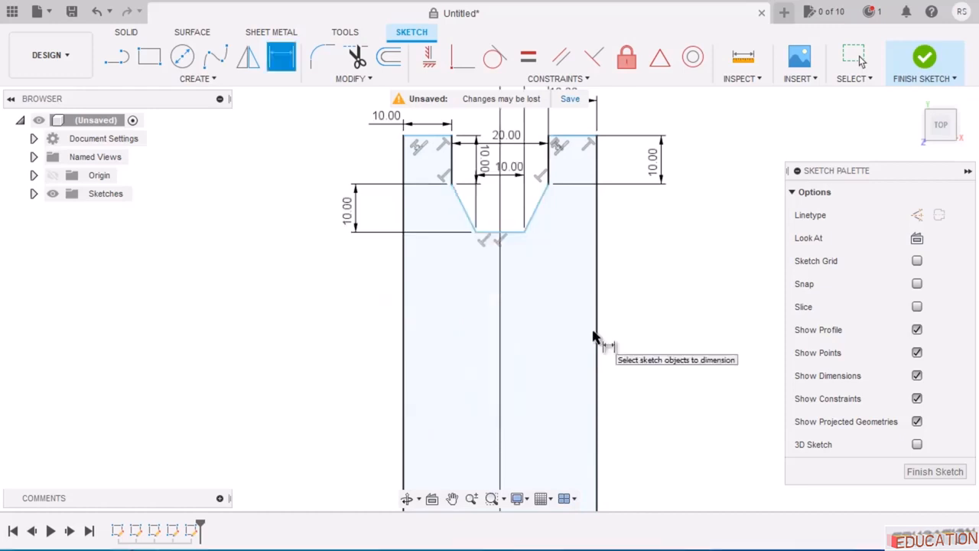
Dimension the vertical distance from the right prong's top edge to the right shoulder's upper edge at 25 mm, following the reference drawing.
scroll(593, 340, down, 3)
scroll(593, 373, down, 2)
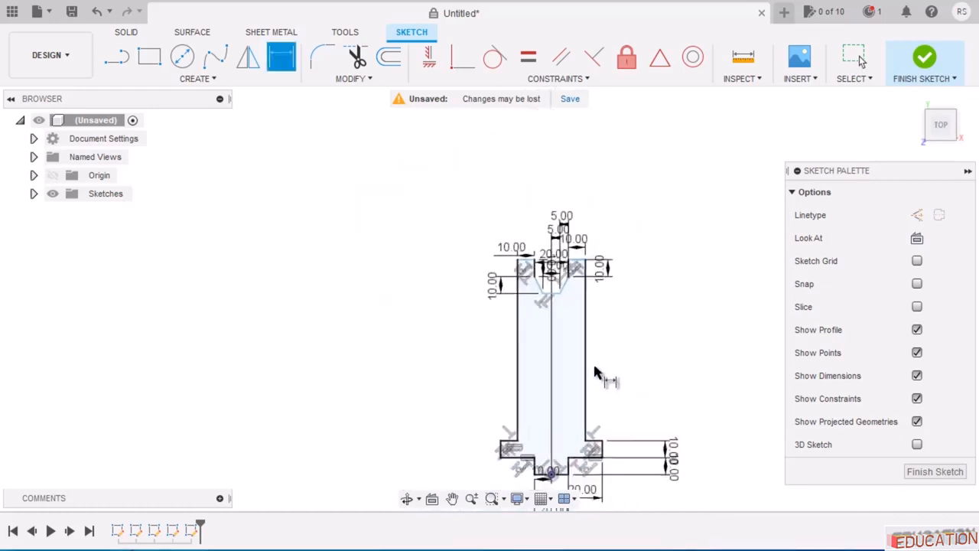
scroll(582, 478, up, 3)
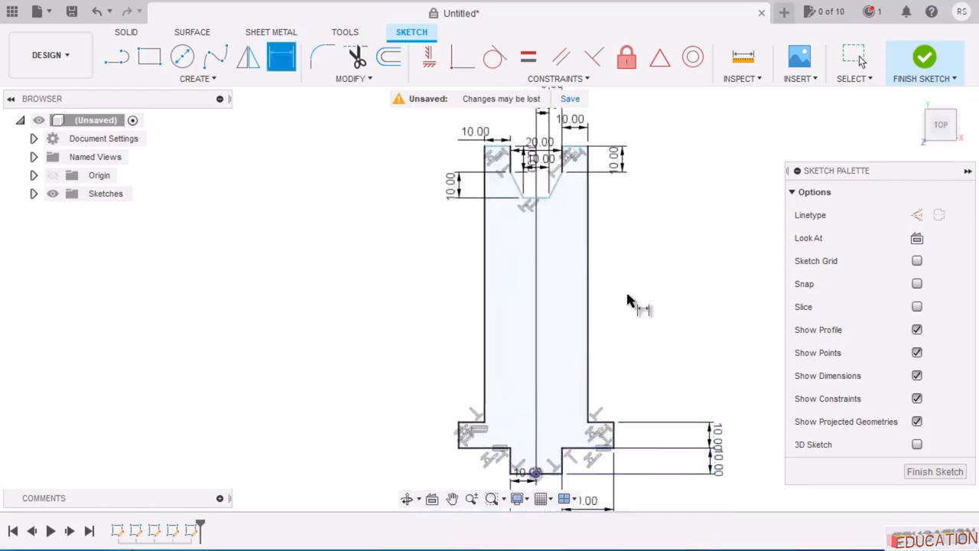
key(Escape)
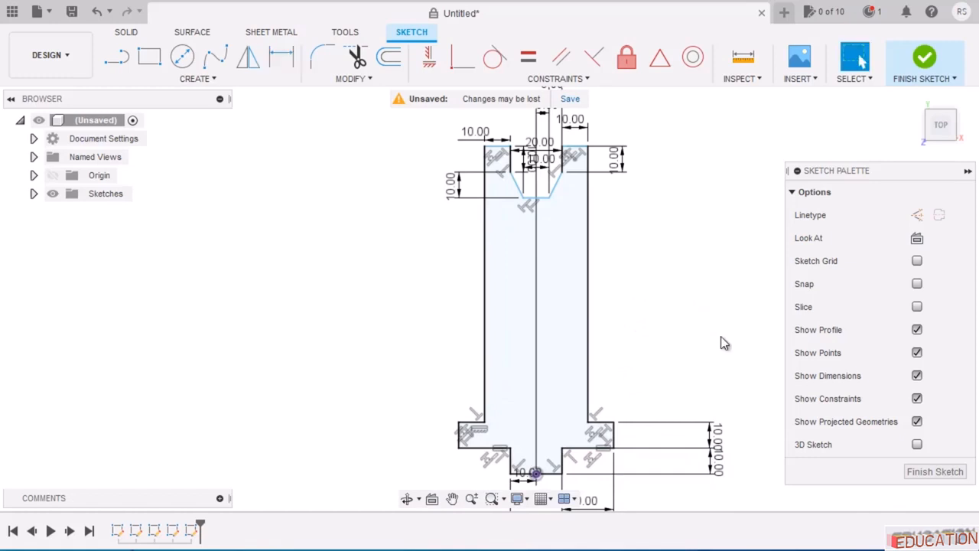
click(280, 62)
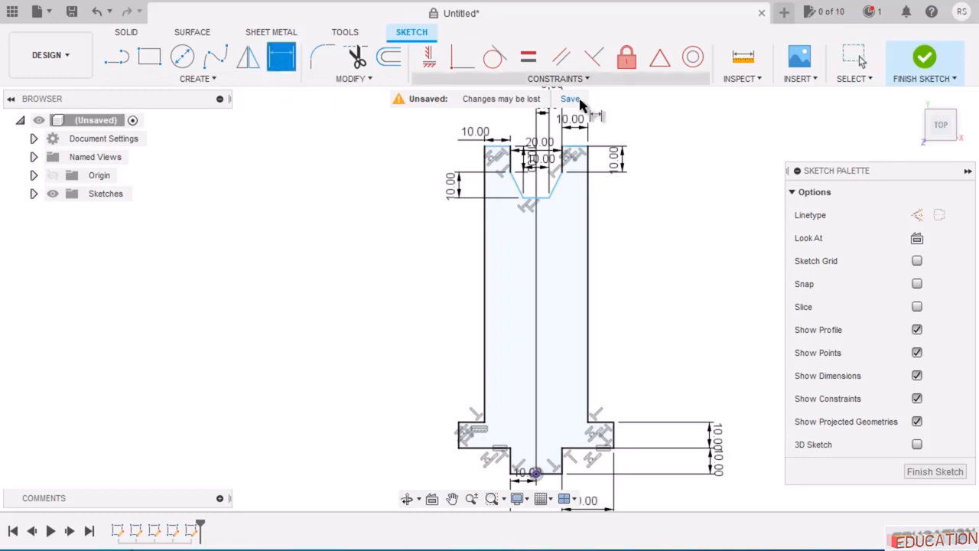
key(alt+Tab)
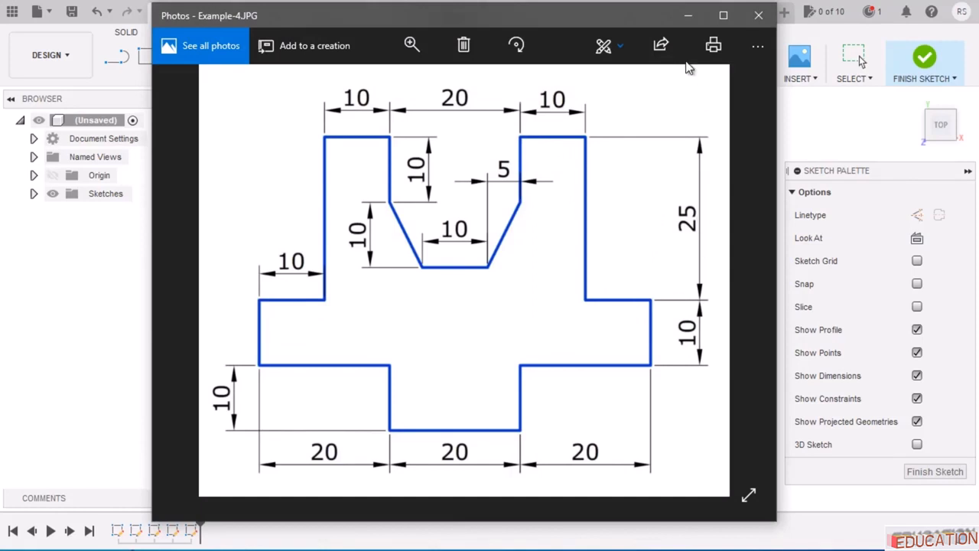
click(687, 15)
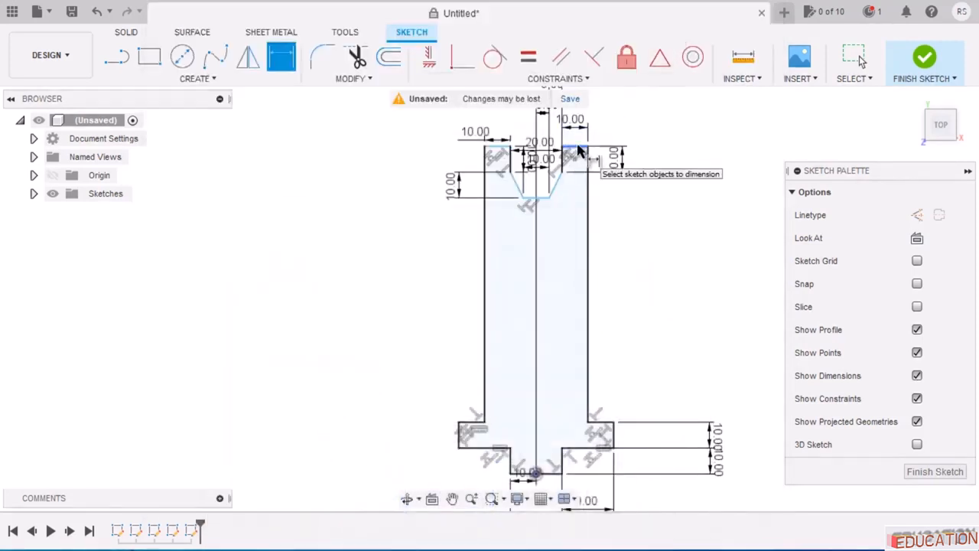
click(579, 150)
scroll(608, 440, up, 3)
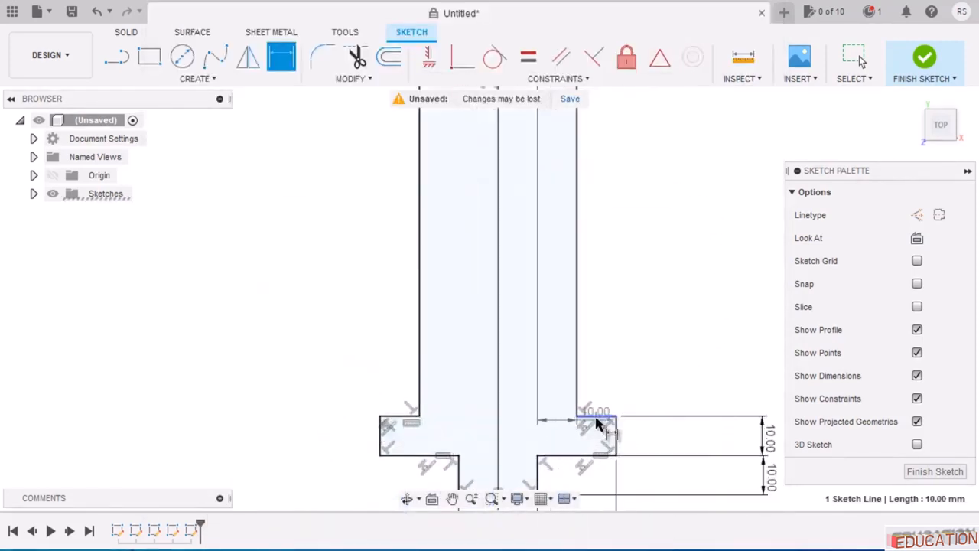
click(599, 420)
click(621, 264)
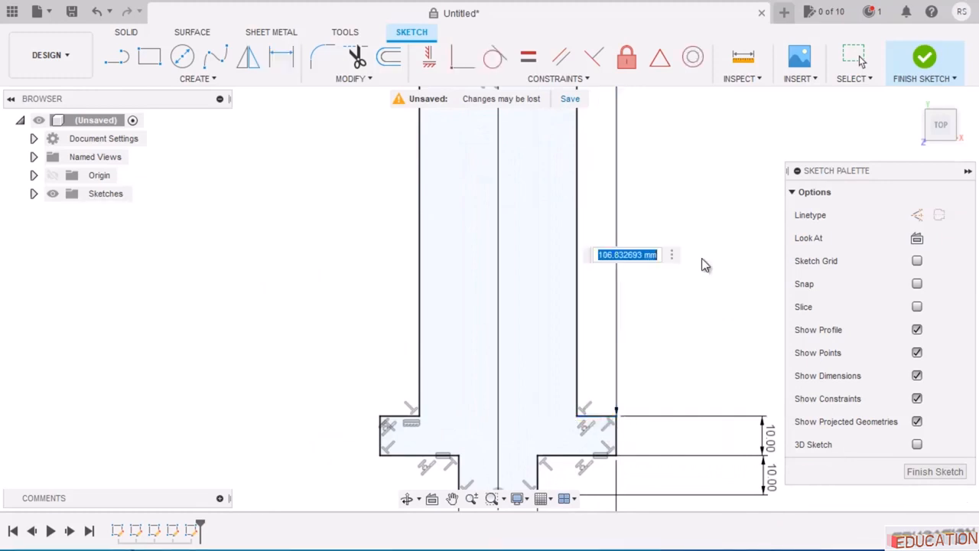
text(25)
key(Return)
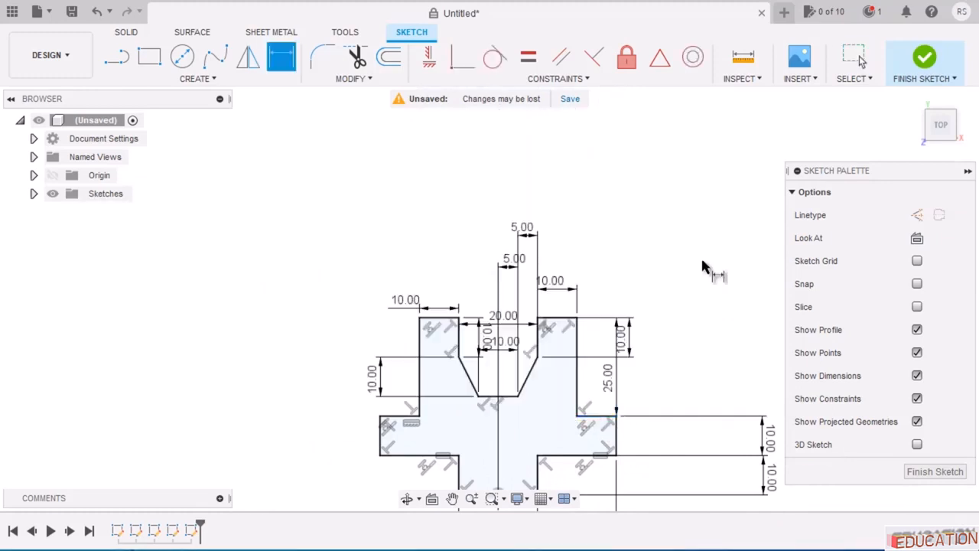
scroll(535, 228, down, 3)
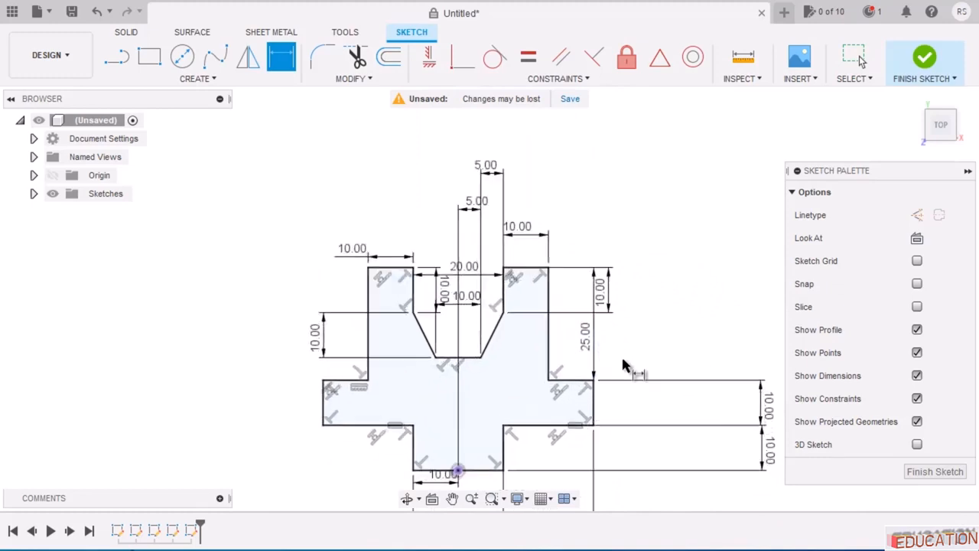
scroll(505, 367, down, 2)
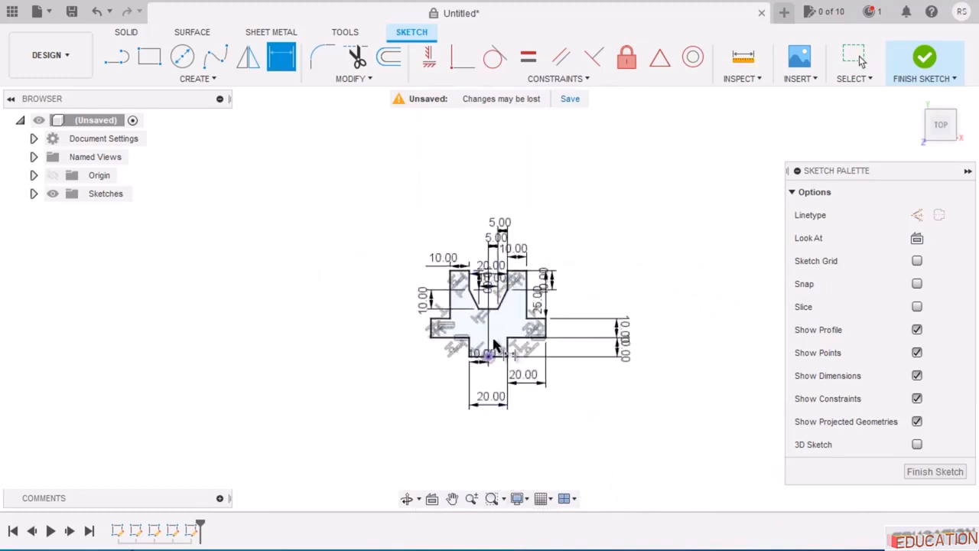
scroll(517, 331, up, 2)
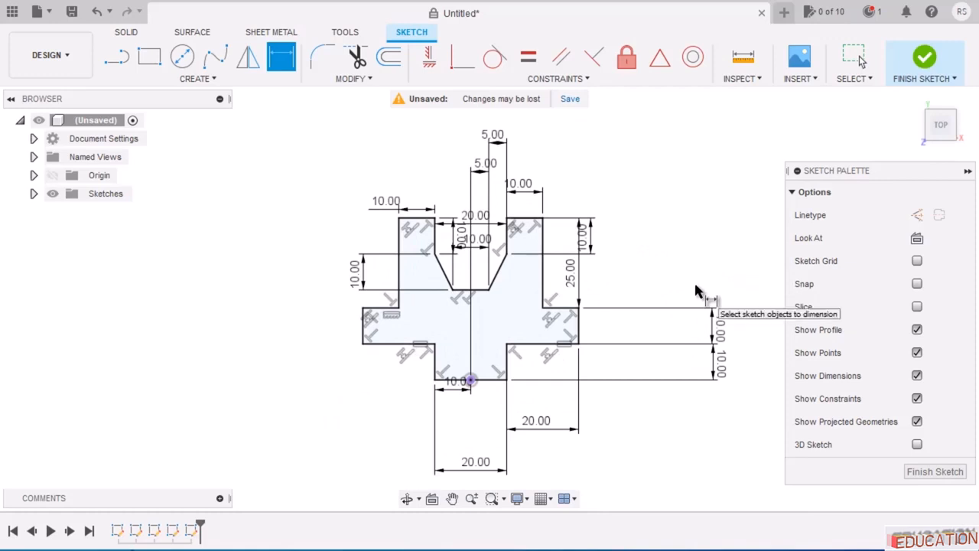
scroll(693, 280, down, 1)
scroll(696, 259, up, 1)
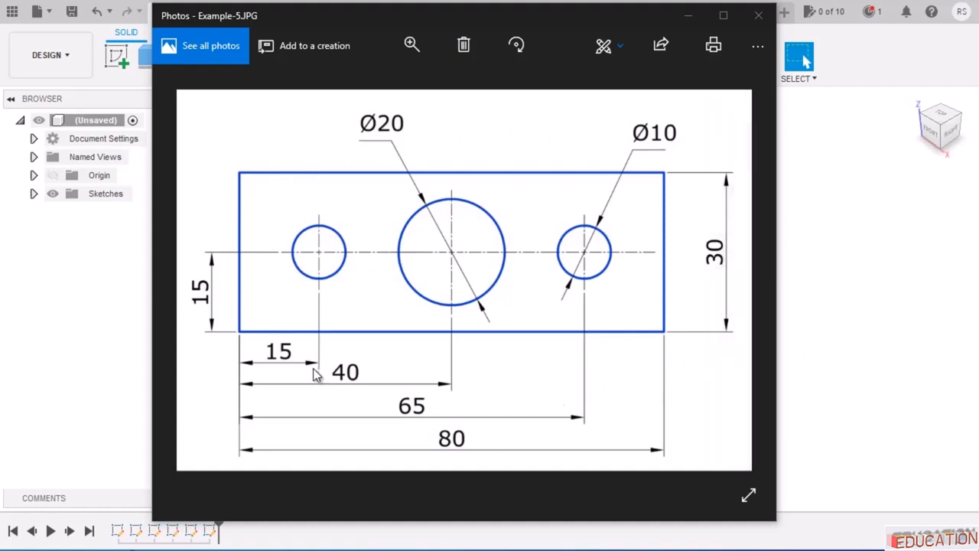
Put away the Example-5 reference drawing and start a new sketch on the horizontal XY origin plane.
click(686, 16)
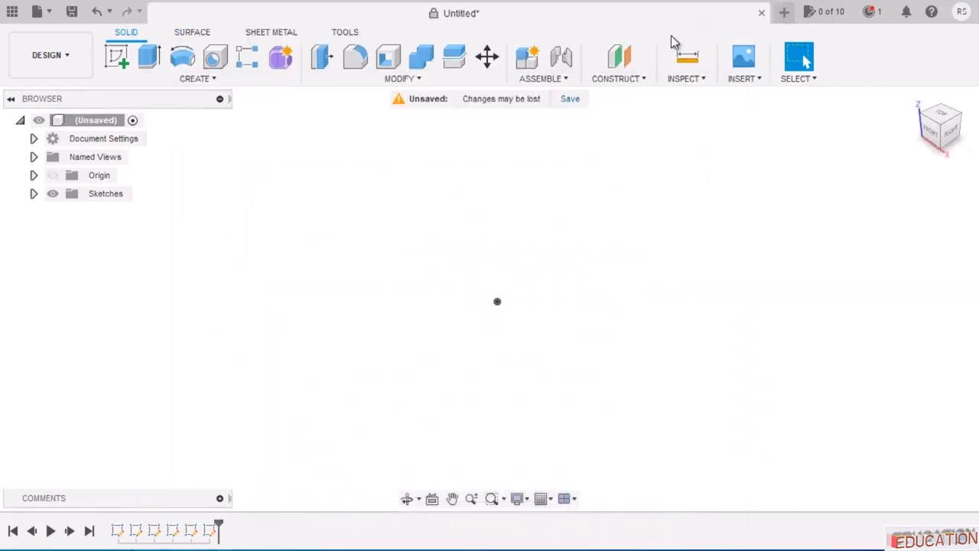
click(119, 58)
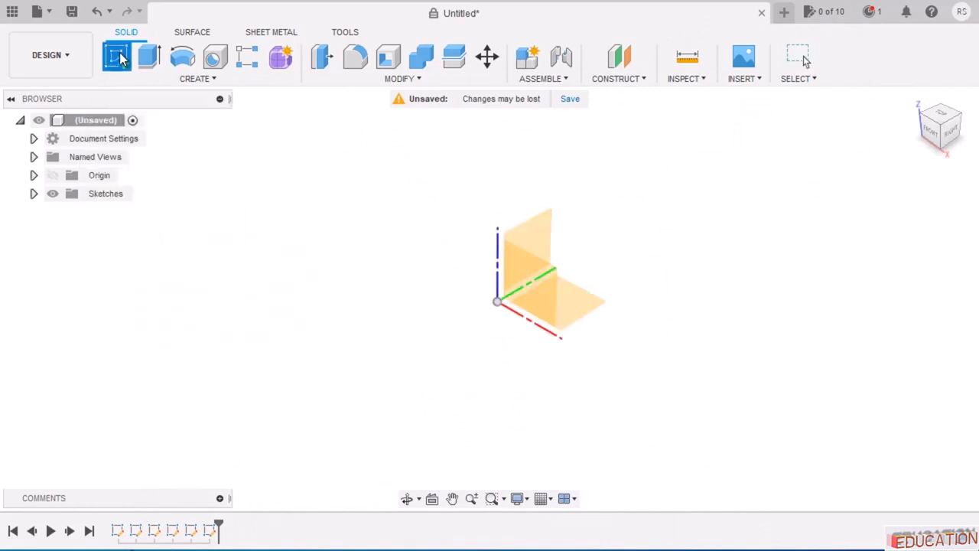
click(589, 310)
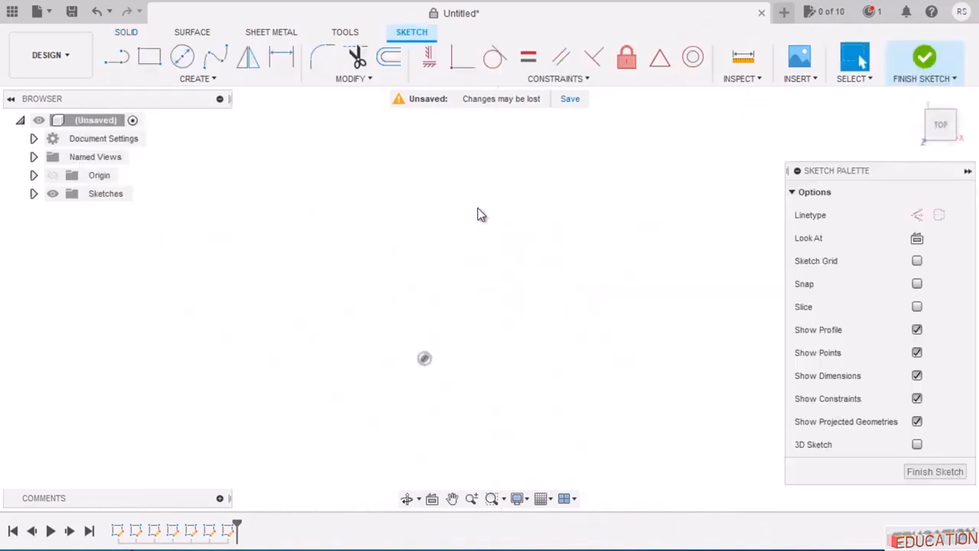
click(189, 64)
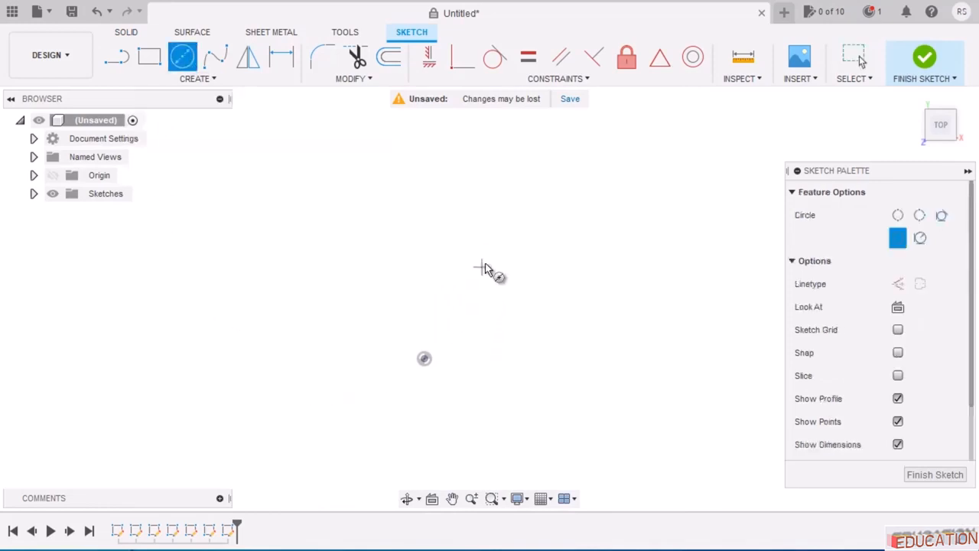
click(533, 269)
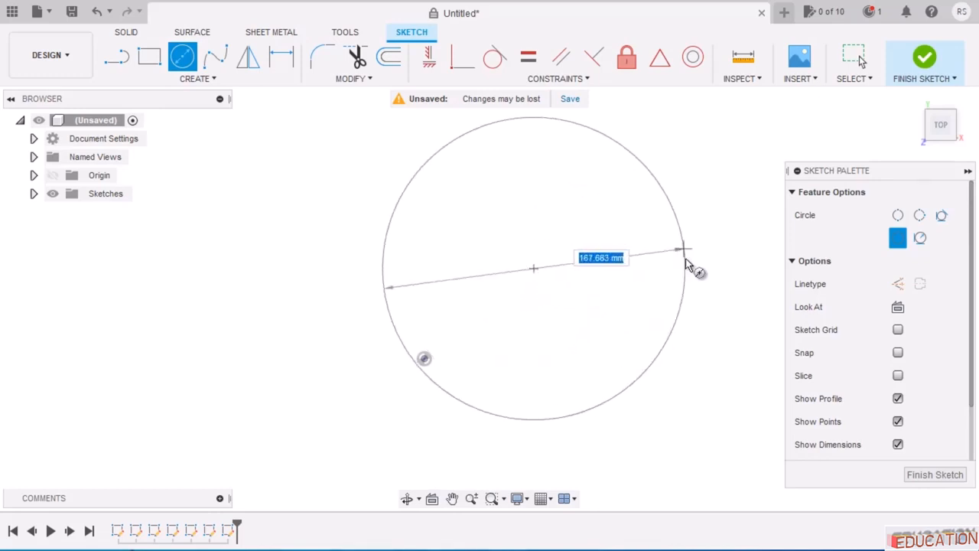
click(581, 361)
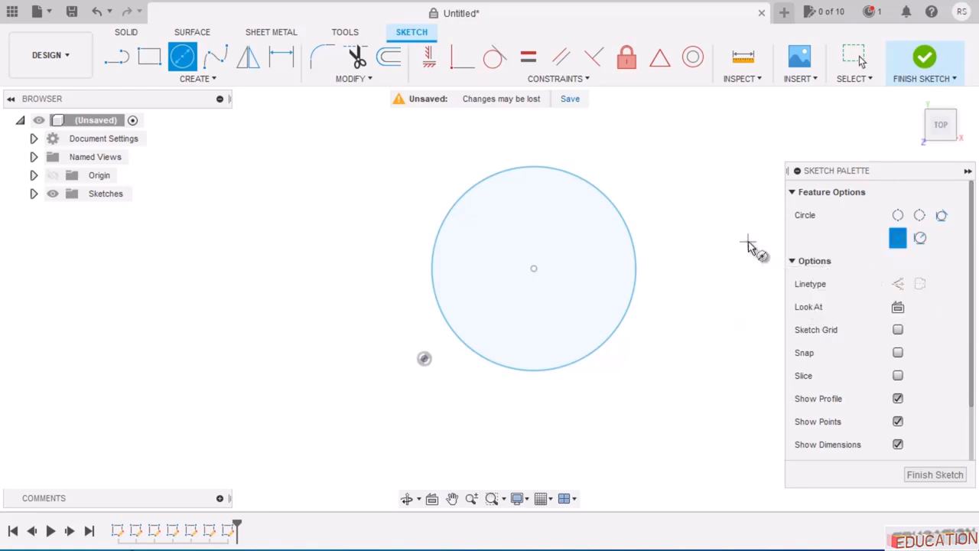
key(Escape)
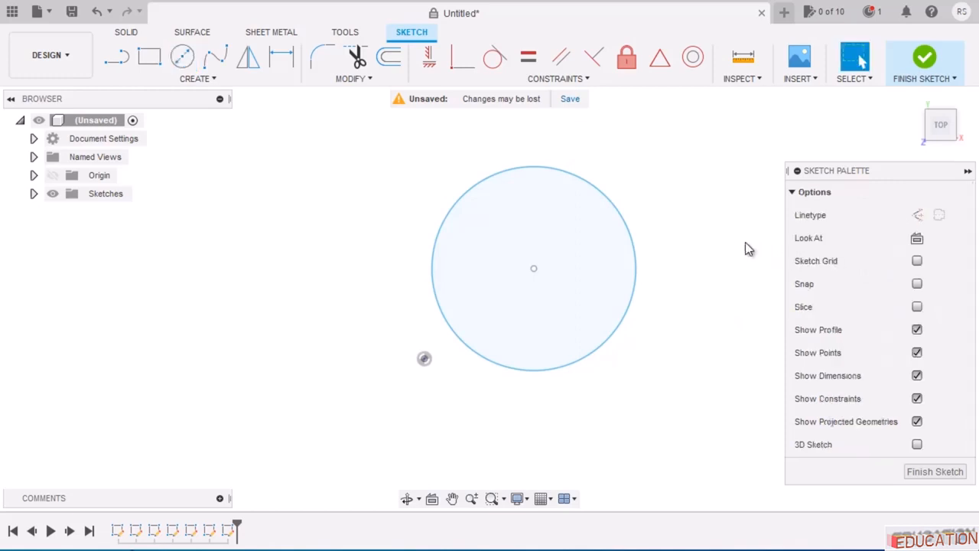
click(635, 254)
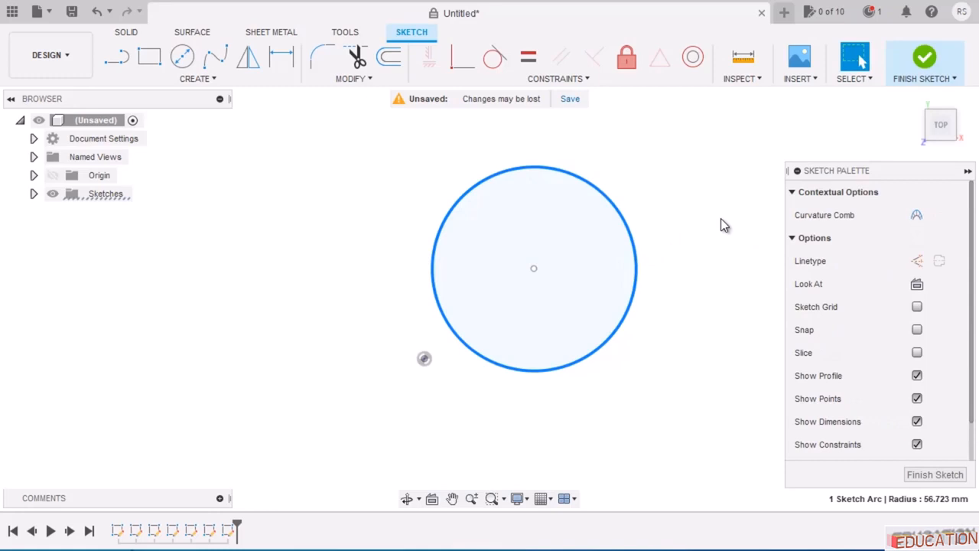
key(Delete)
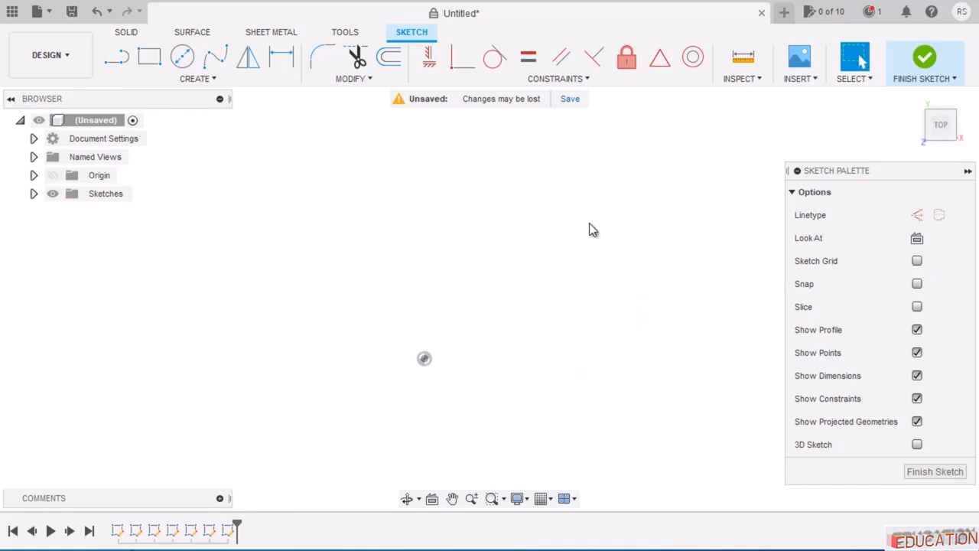
Draw a two-point rectangle around the origin, about 250 mm wide and 114 mm high.
click(153, 65)
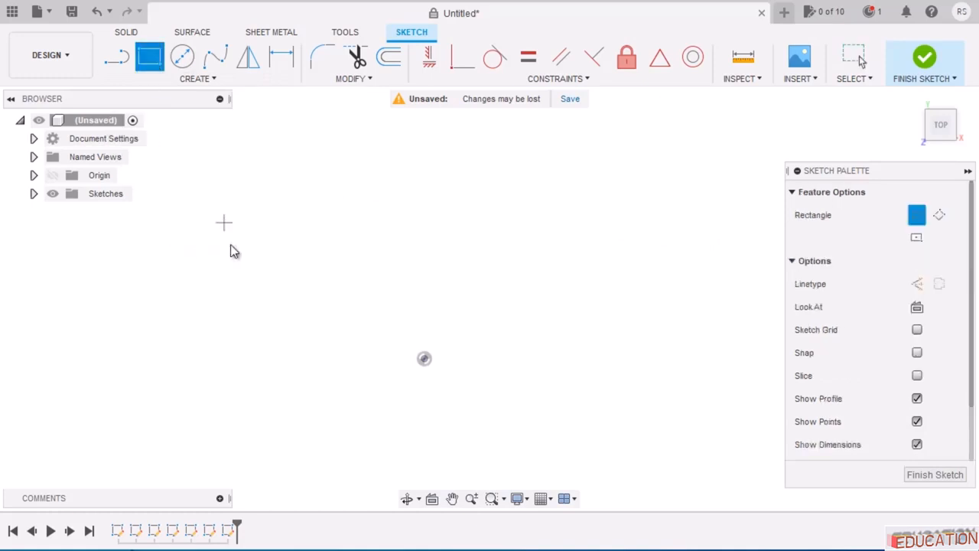
click(223, 221)
click(674, 428)
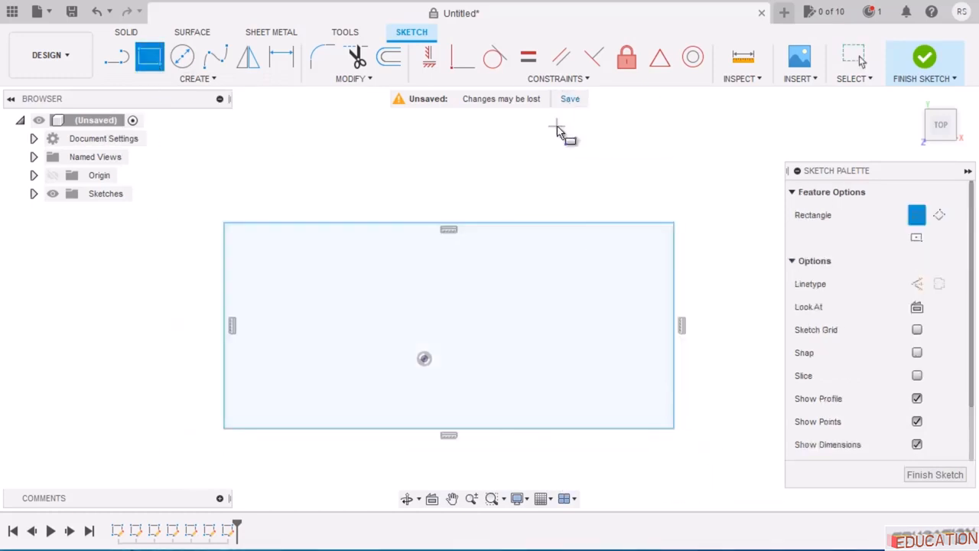
scroll(561, 131, down, 2)
scroll(579, 208, up, 1)
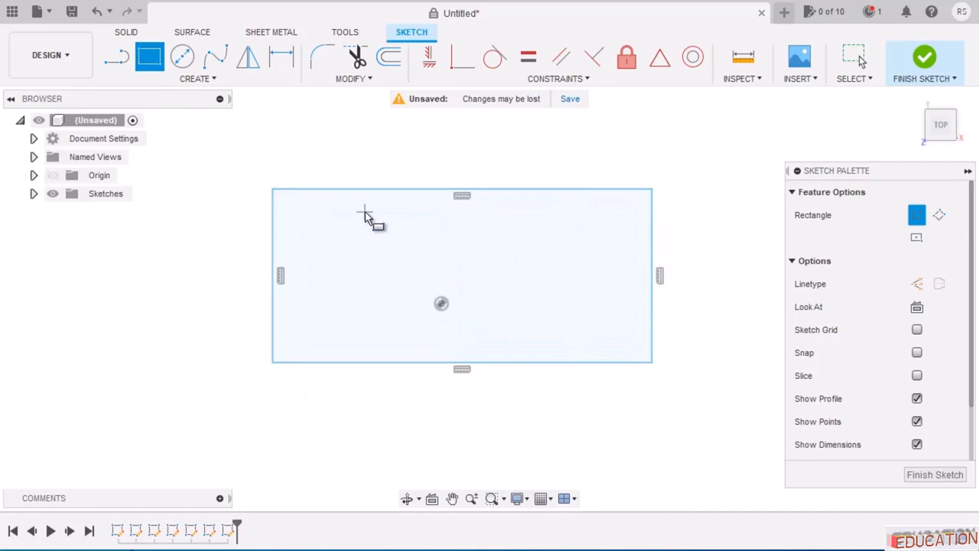
key(Escape)
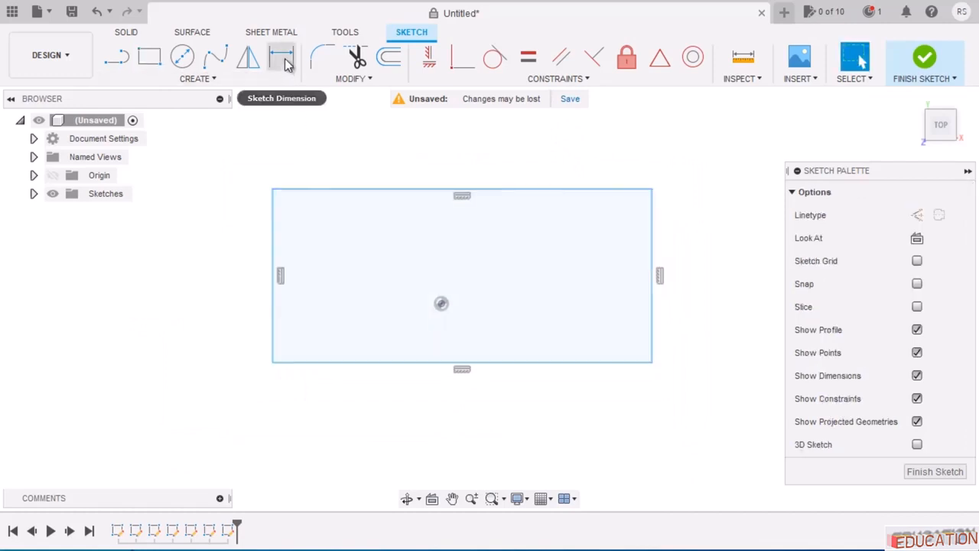
Dimension the rectangle's right vertical edge at 30 mm.
click(281, 57)
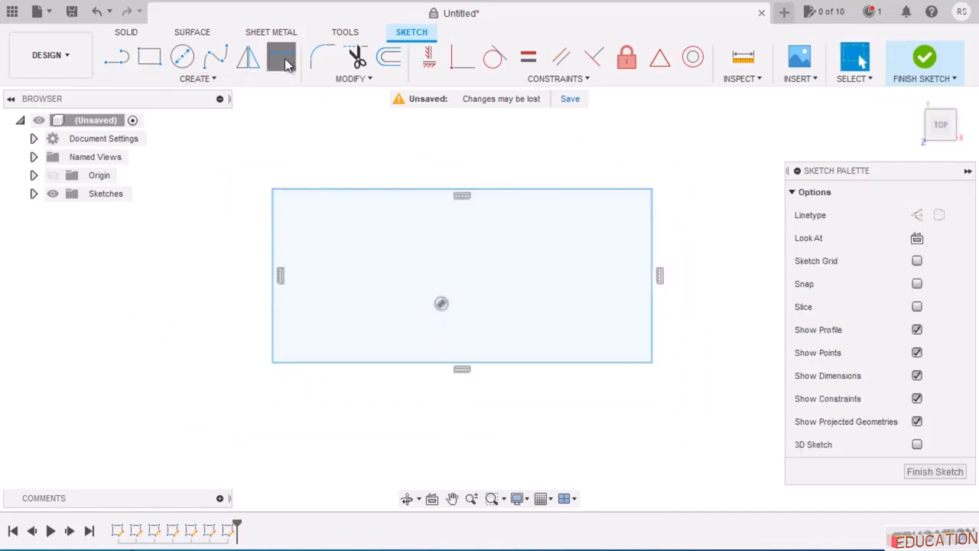
click(652, 312)
click(725, 305)
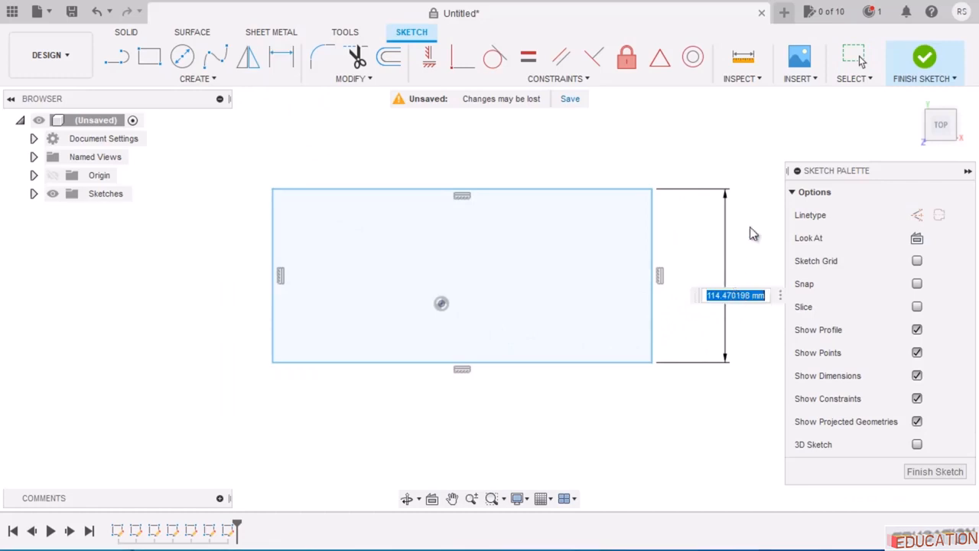
text(30)
key(Return)
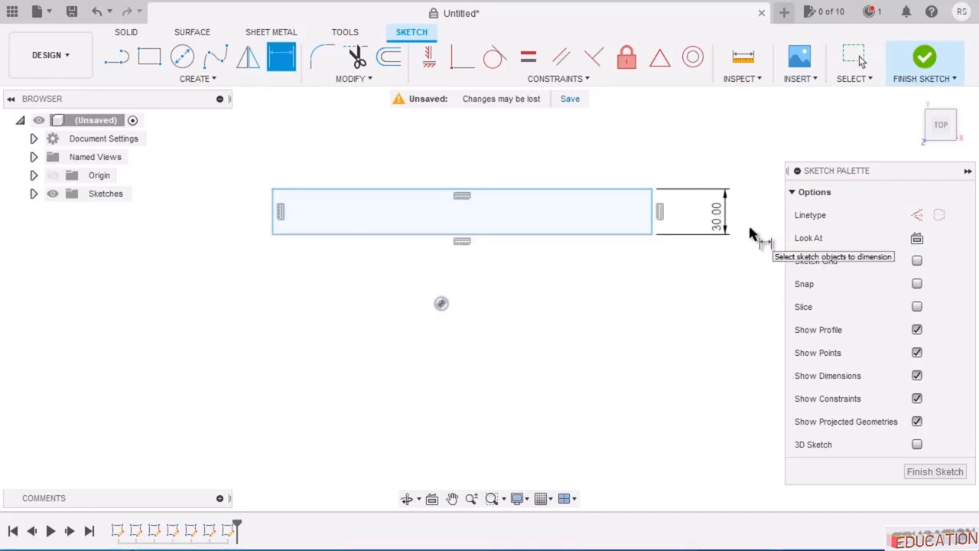
Dimension the rectangle's lower horizontal edge at 80 mm.
click(556, 233)
click(540, 290)
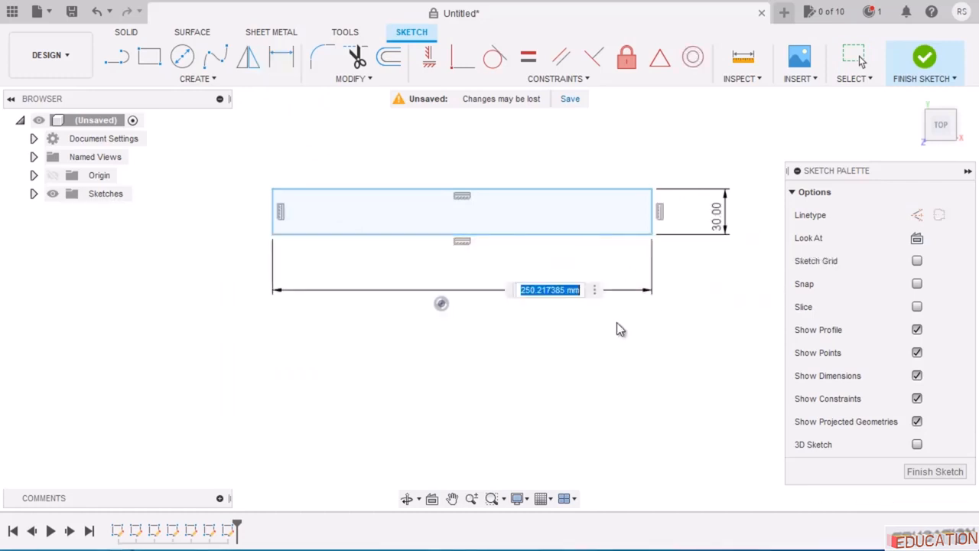
text(8)
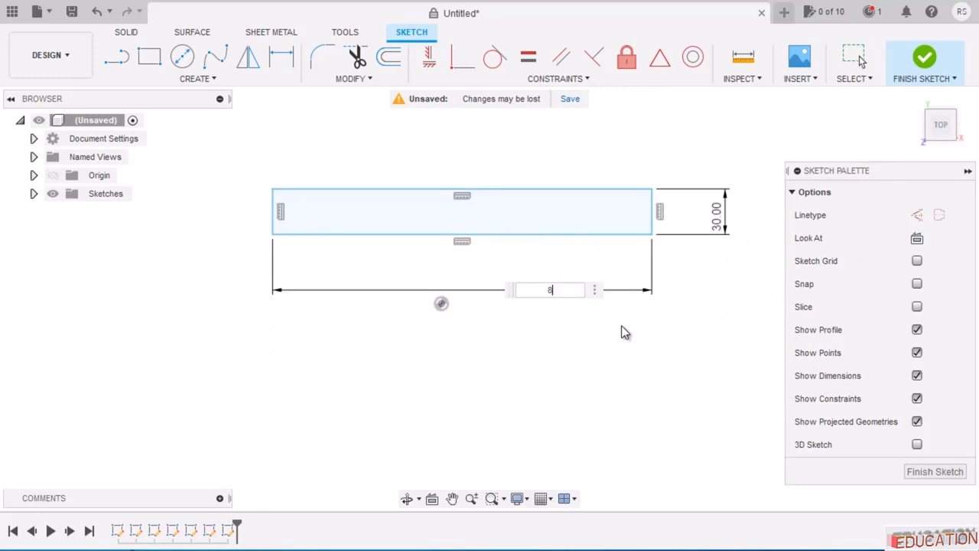
text(0)
key(Return)
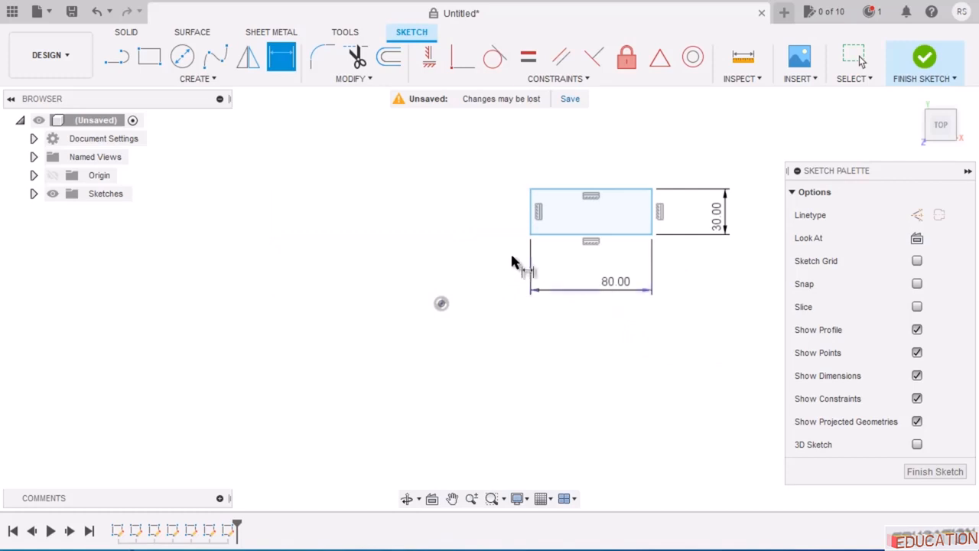
key(Escape)
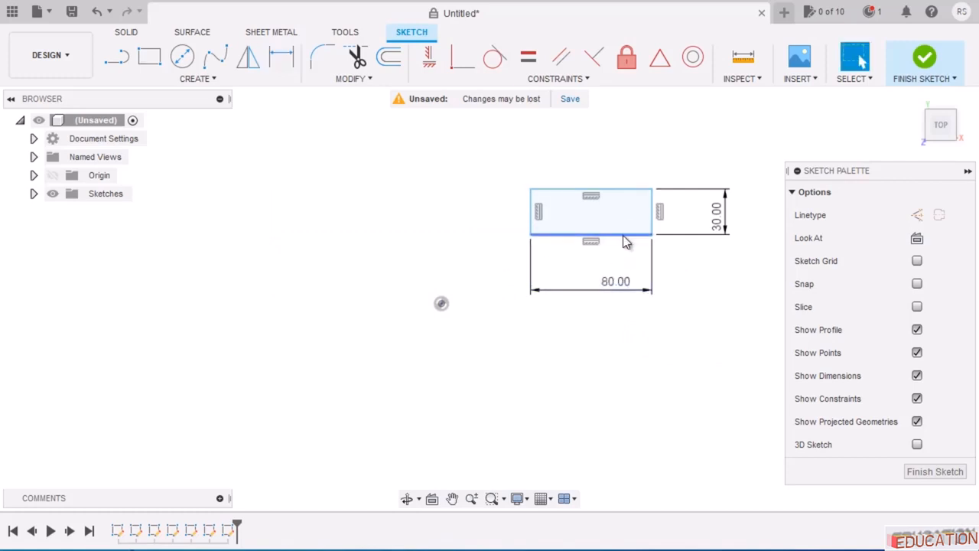
Move the dimensioned rectangle down and to the left so that it encloses the origin point.
mouse_move(625, 241)
mouse_down()
mouse_move(498, 289)
mouse_move(473, 326)
mouse_move(489, 332)
mouse_up()
scroll(455, 305, up, 2)
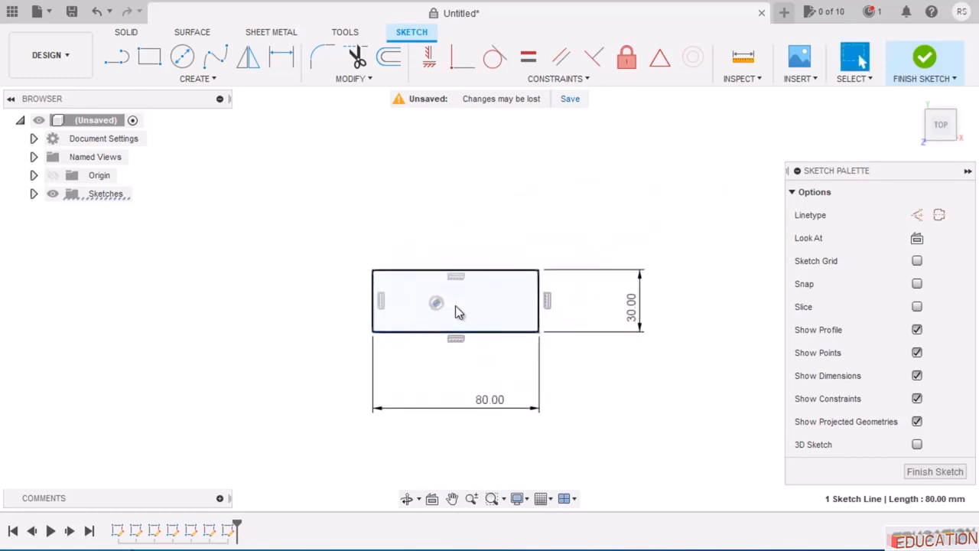
scroll(455, 313, up, 5)
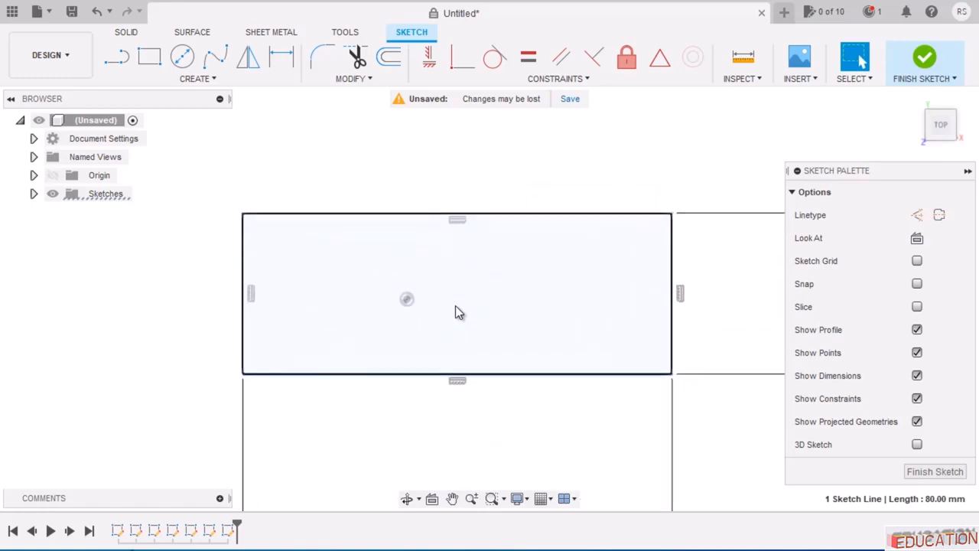
Shift the dimensioned rectangle slightly up and to the left around the fixed origin point.
scroll(455, 307, up, 3)
scroll(455, 306, down, 3)
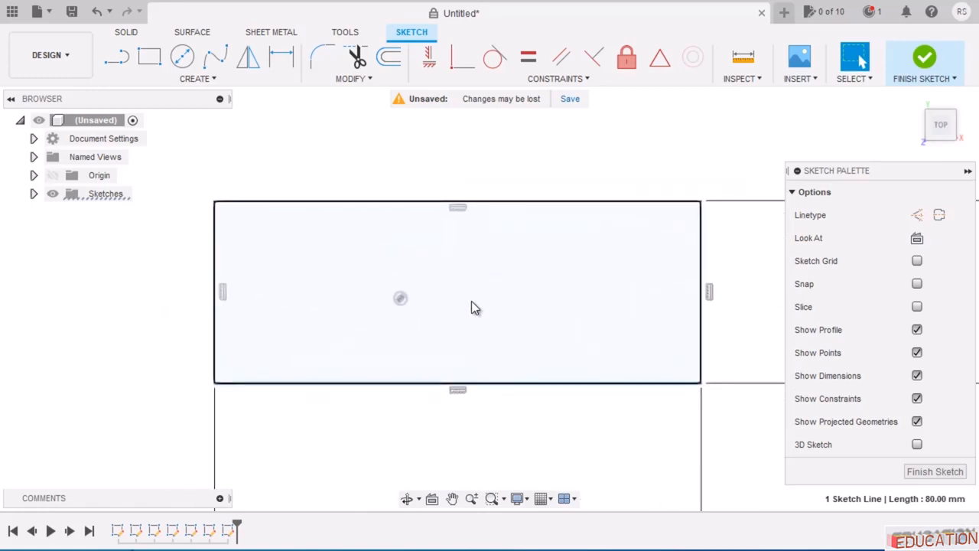
click(471, 307)
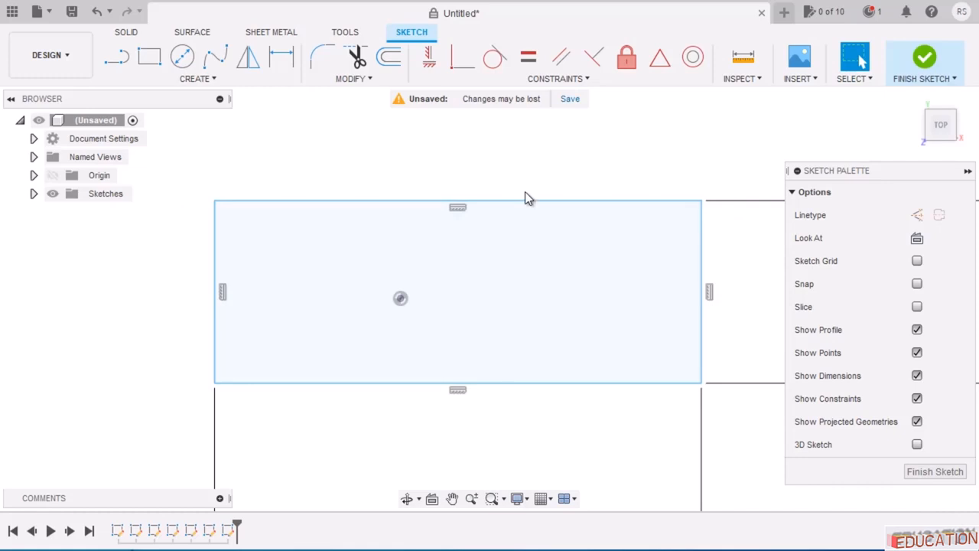
mouse_move(526, 208)
mouse_down()
mouse_move(470, 188)
mouse_move(509, 211)
mouse_move(490, 190)
mouse_up()
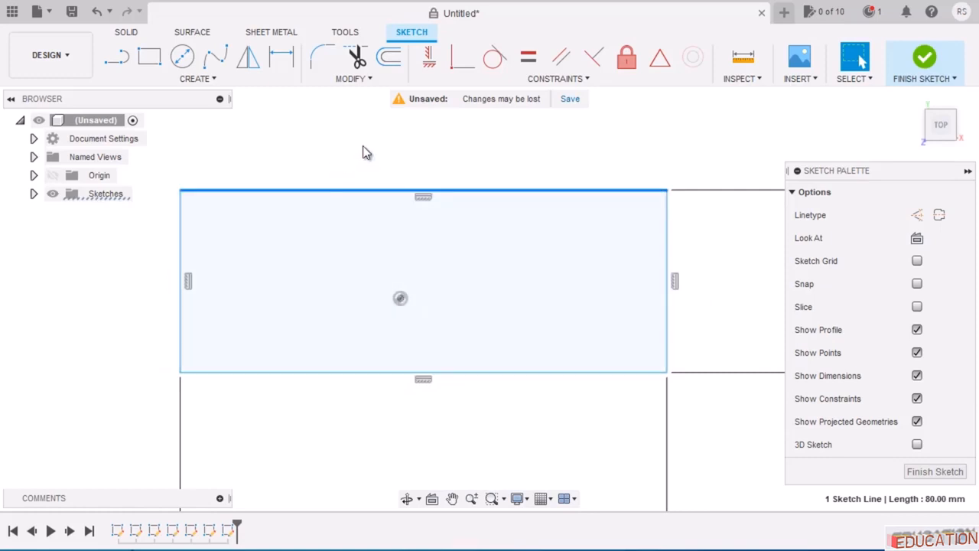
click(289, 64)
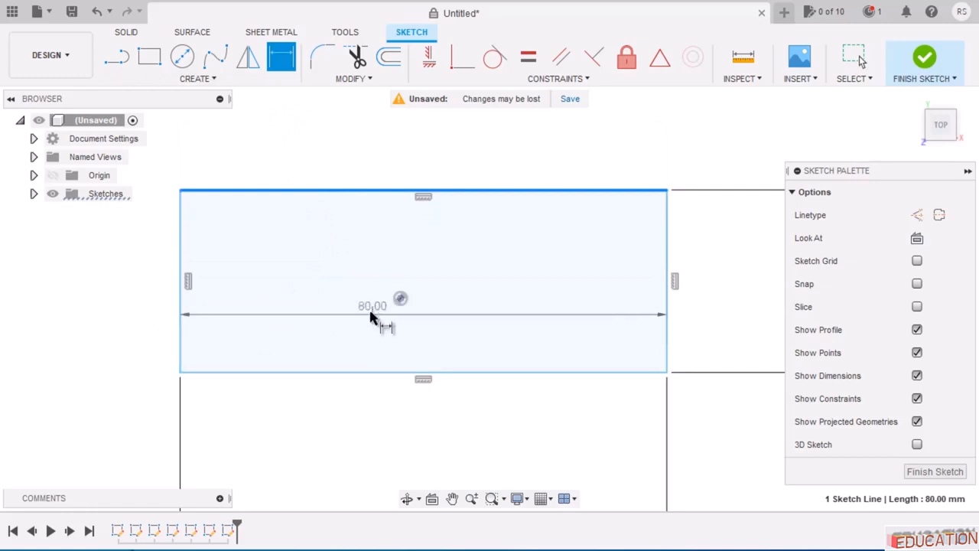
key(Escape)
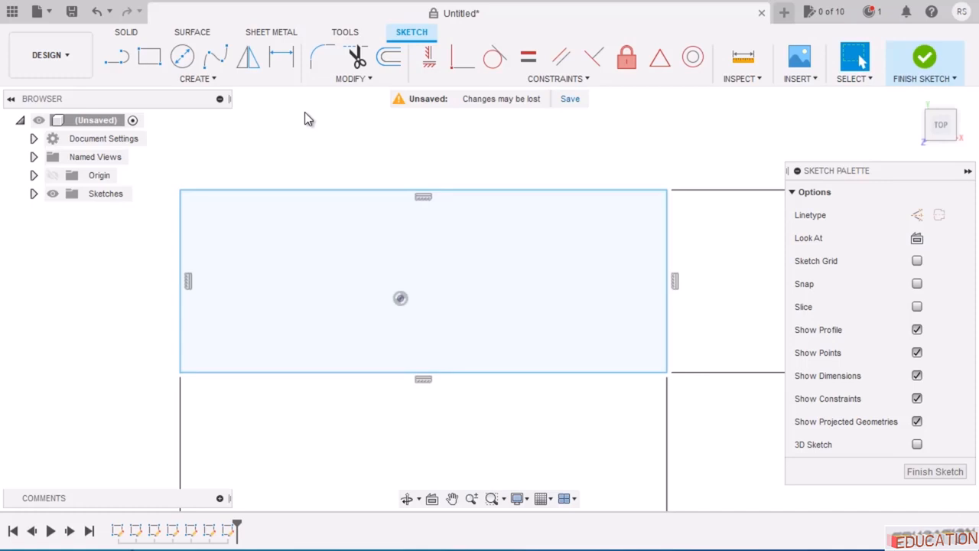
Dimension the horizontal distance from the origin point to the rectangle's right edge at 40 mm.
click(281, 65)
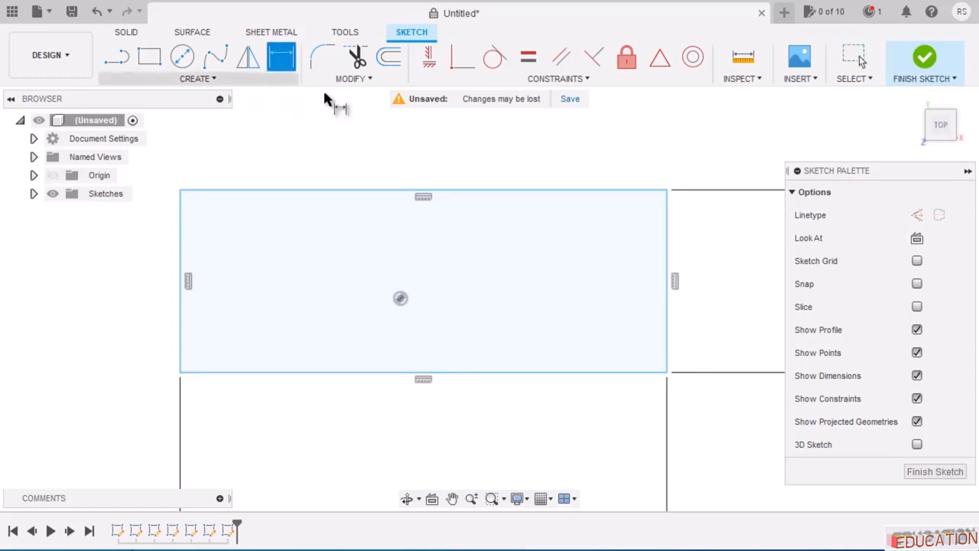
click(400, 300)
click(667, 336)
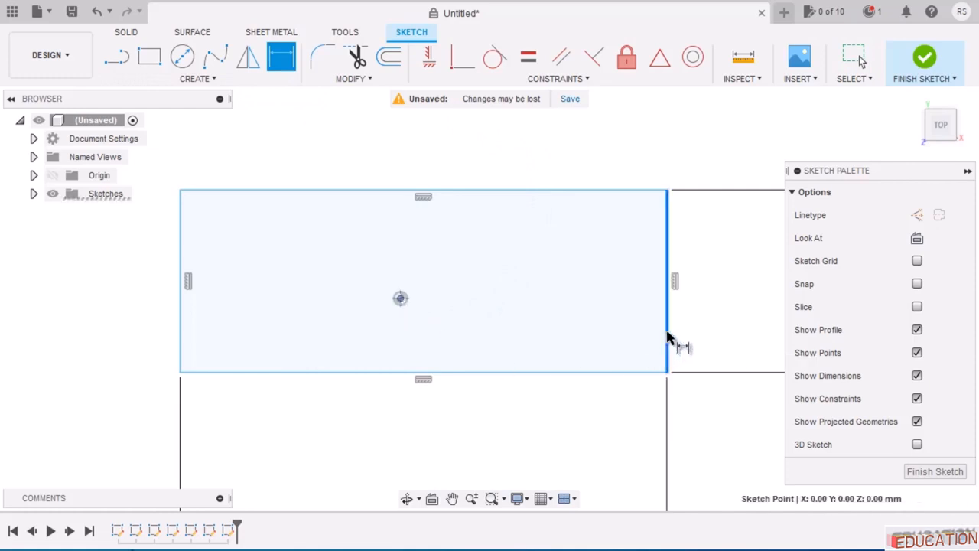
click(587, 152)
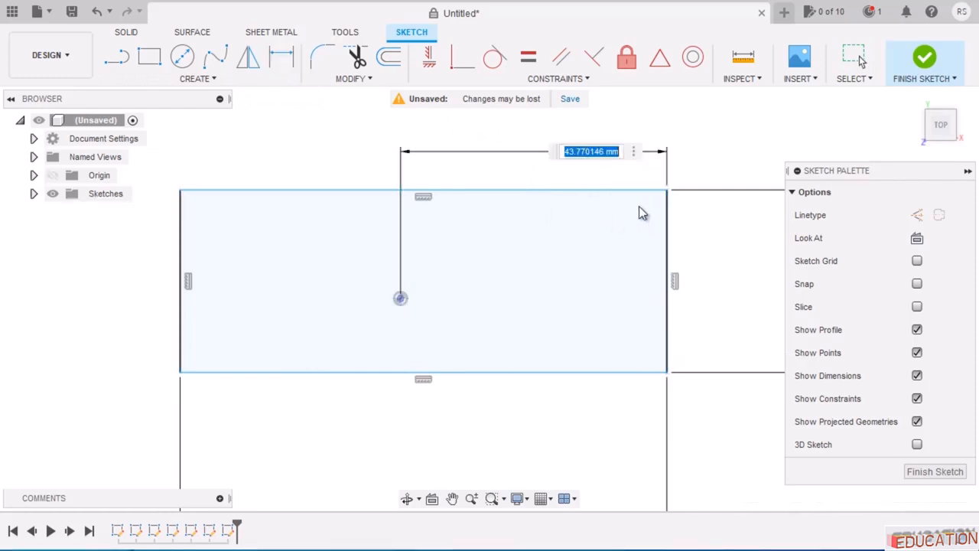
scroll(567, 165, down, 2)
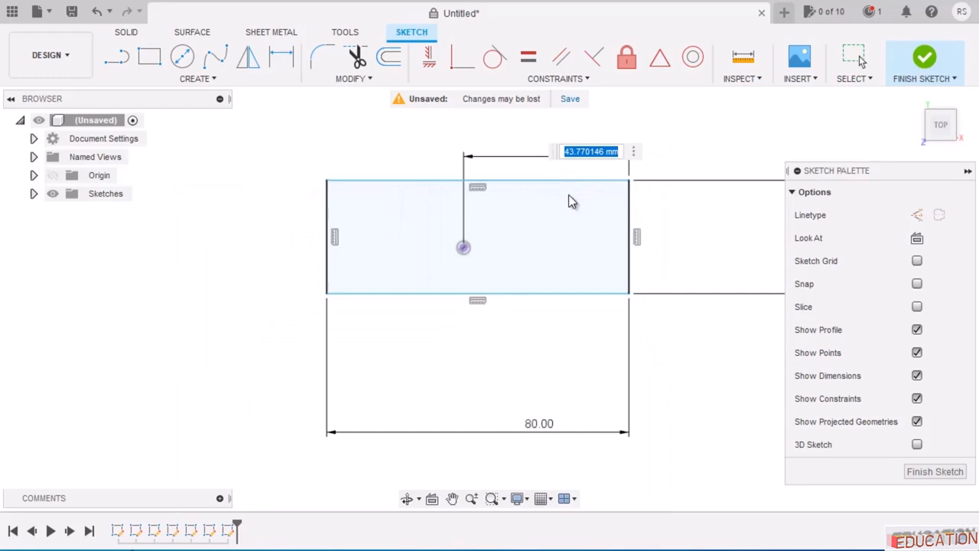
text(40)
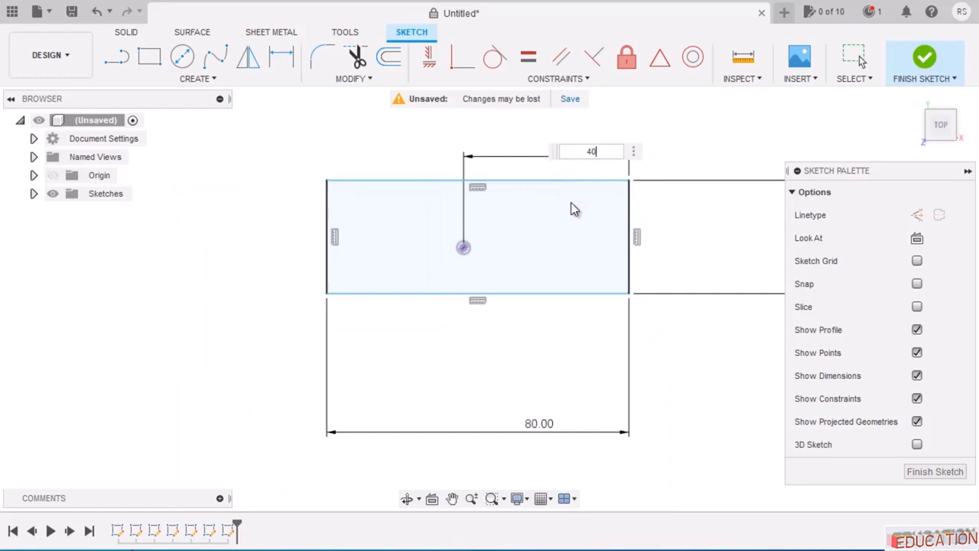
key(Return)
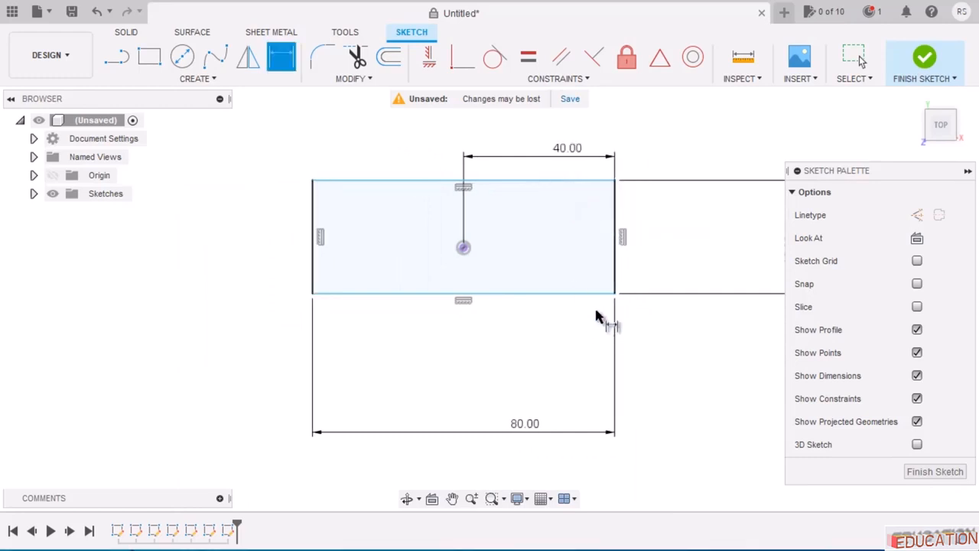
Dimension the vertical distance from the origin point to the rectangle's lower edge at 15 mm.
click(464, 249)
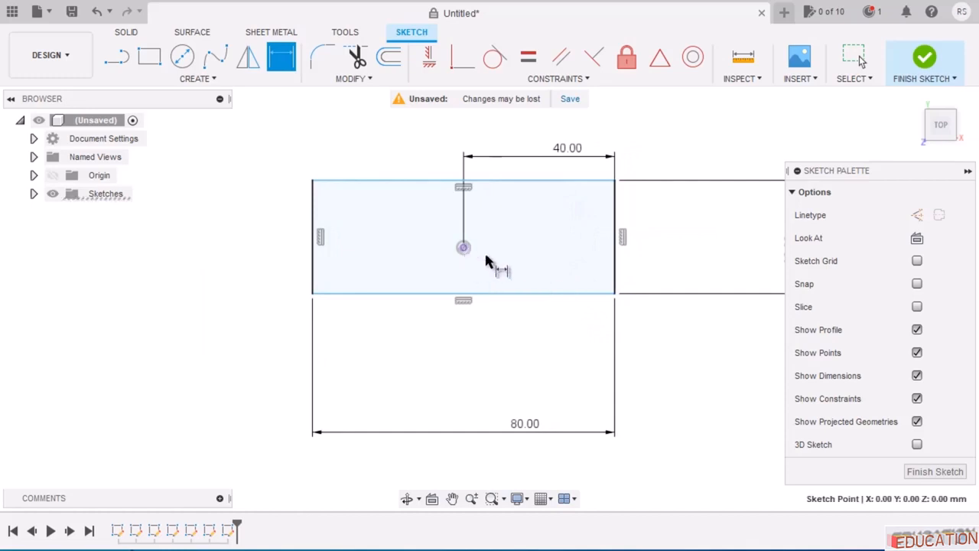
click(553, 293)
click(675, 279)
scroll(476, 272, down, 2)
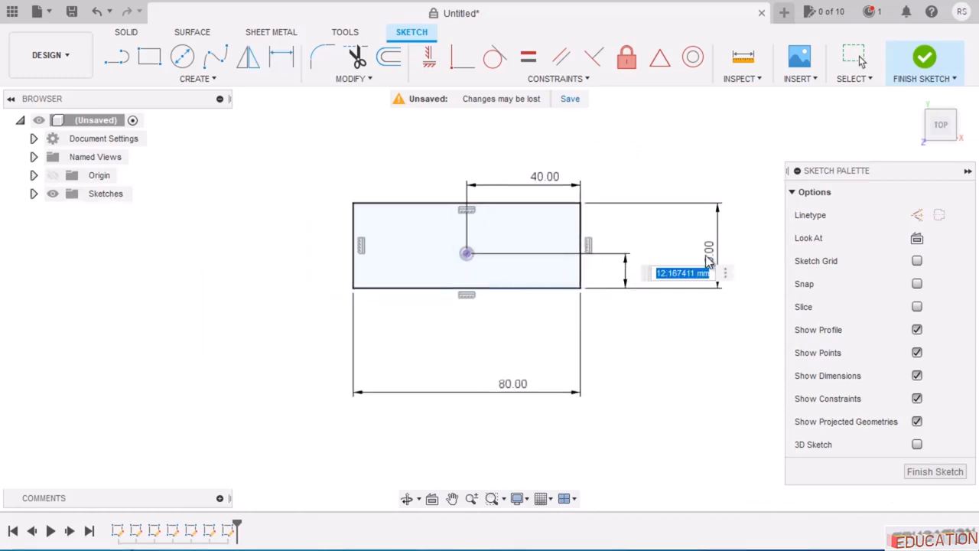
scroll(592, 243, up, 3)
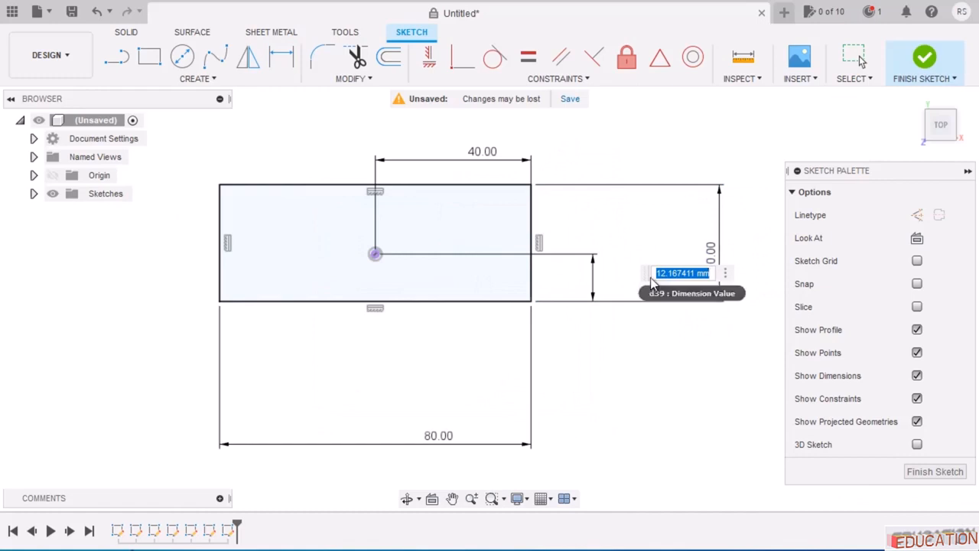
drag(647, 275, 647, 336)
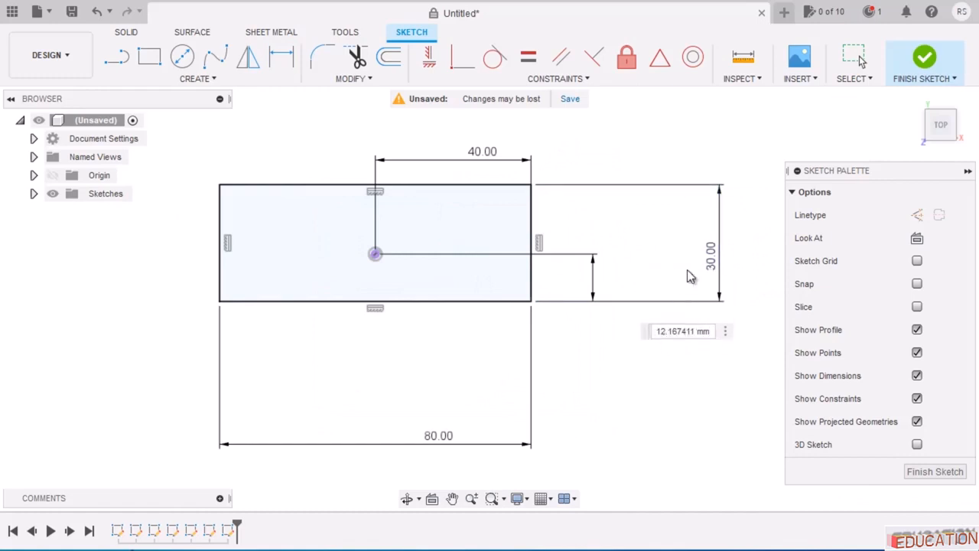
double_click(685, 334)
key(BackSpace)
key(BackSpace)
key(BackSpace)
key(BackSpace)
text(15)
key(Return)
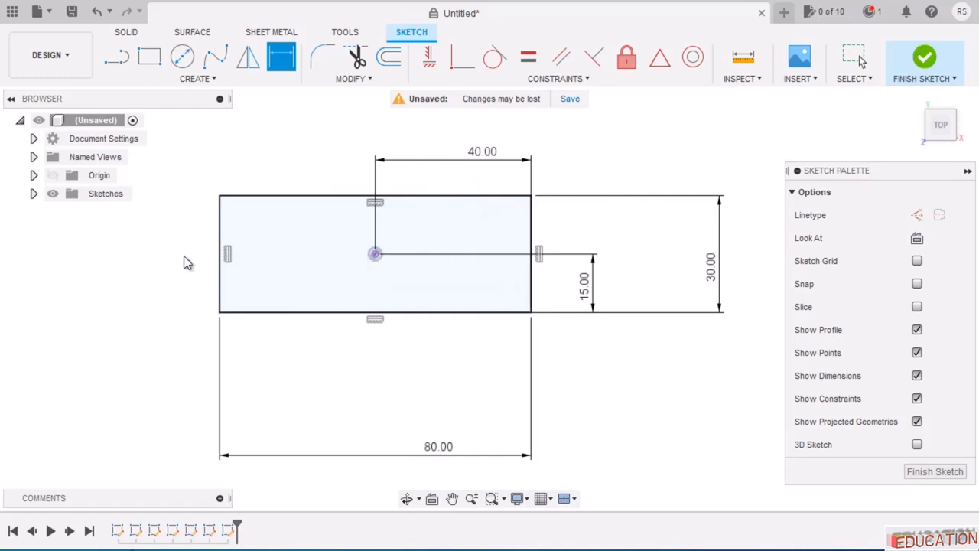
key(Escape)
Move the rectangle's width and height dimensions and the 15 mm dimension closer to its edges.
scroll(757, 216, down, 2)
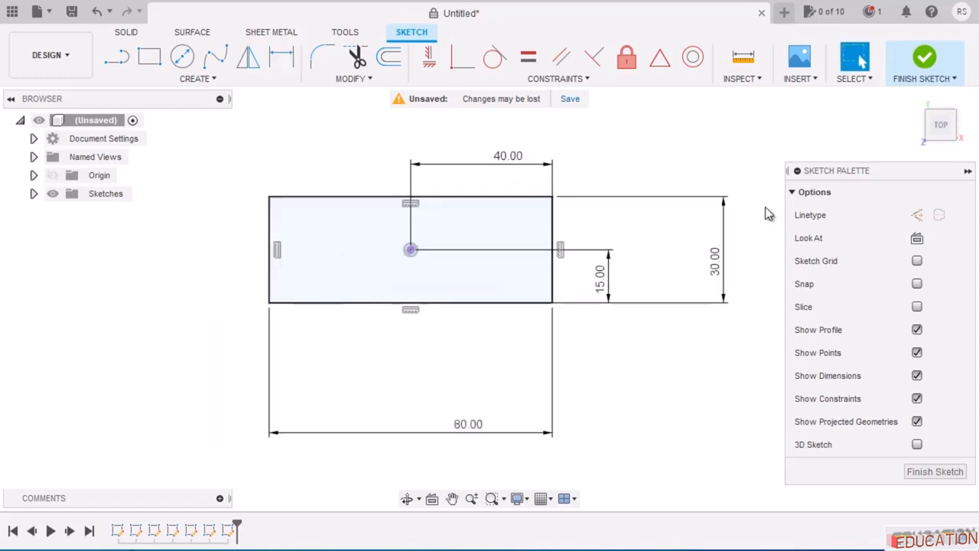
scroll(489, 262, up, 2)
mouse_move(528, 424)
mouse_down()
mouse_move(474, 324)
mouse_move(340, 326)
mouse_up()
scroll(334, 344, down, 2)
scroll(635, 271, up, 2)
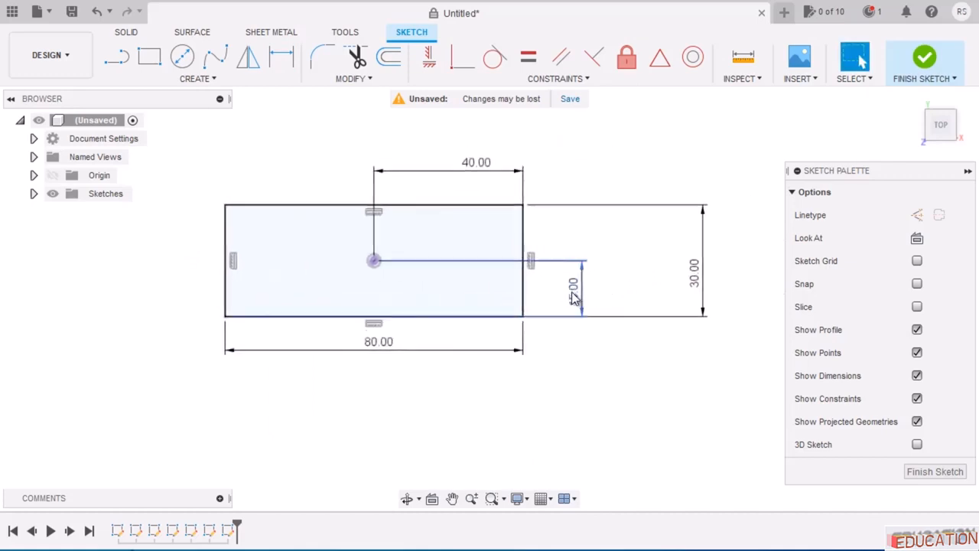
drag(699, 269, 614, 288)
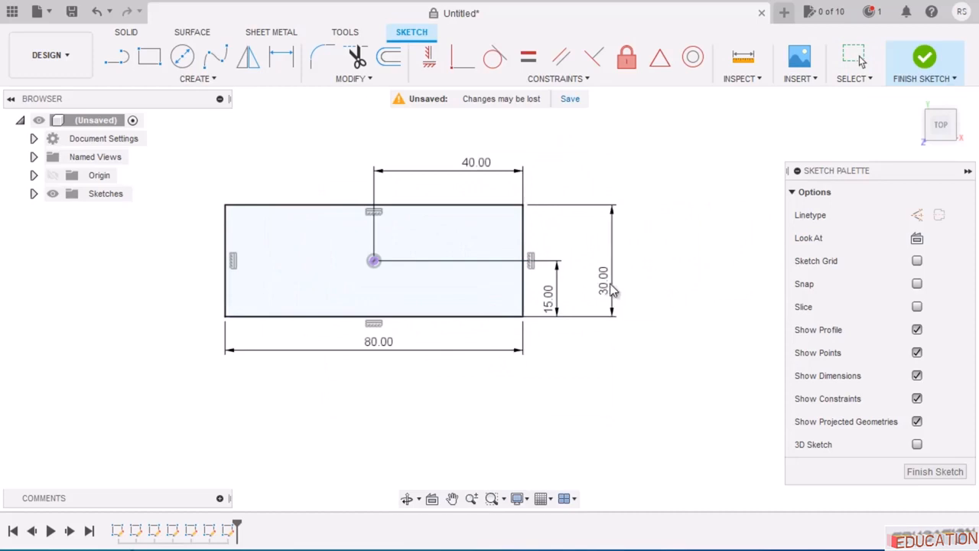
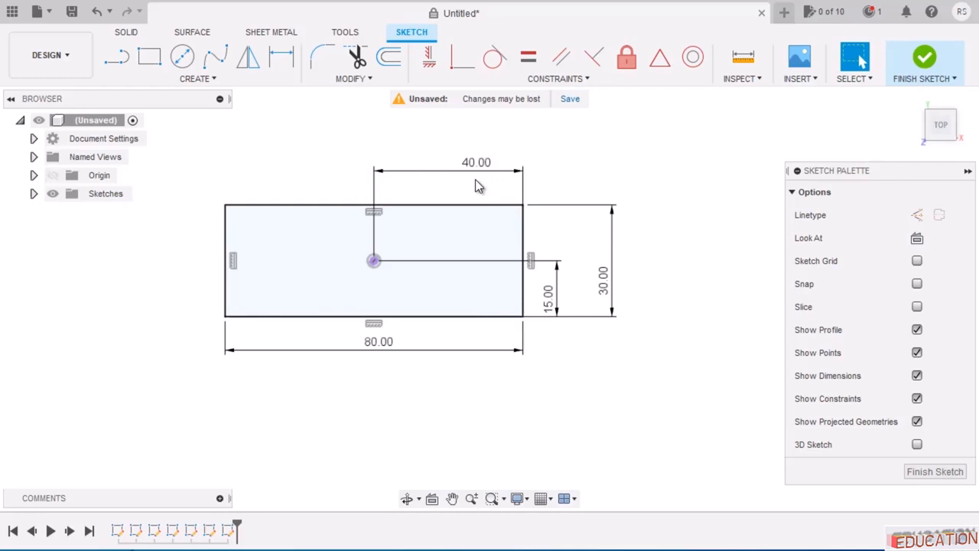
Draw a center-diameter circle about 33.6 mm in diameter outside the rectangle, below and to its right.
click(182, 58)
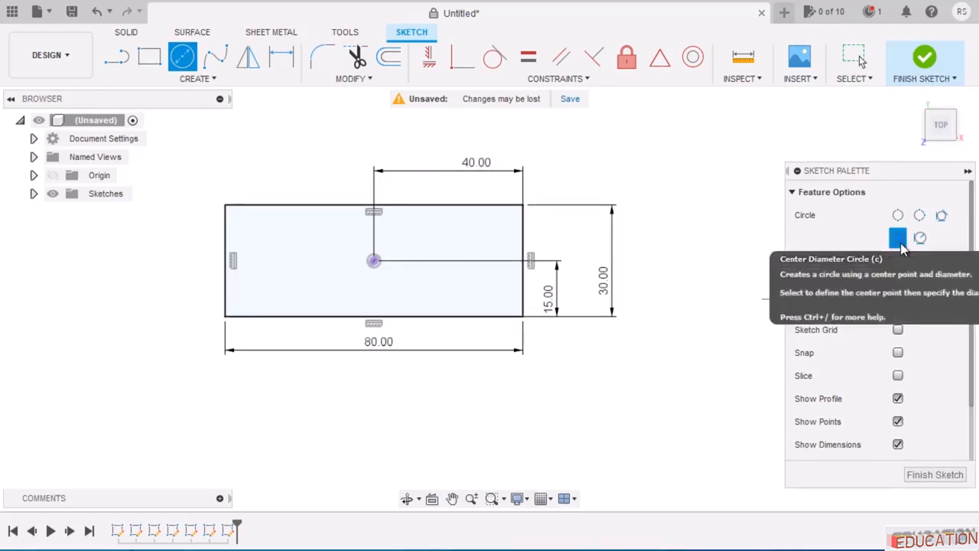
click(661, 363)
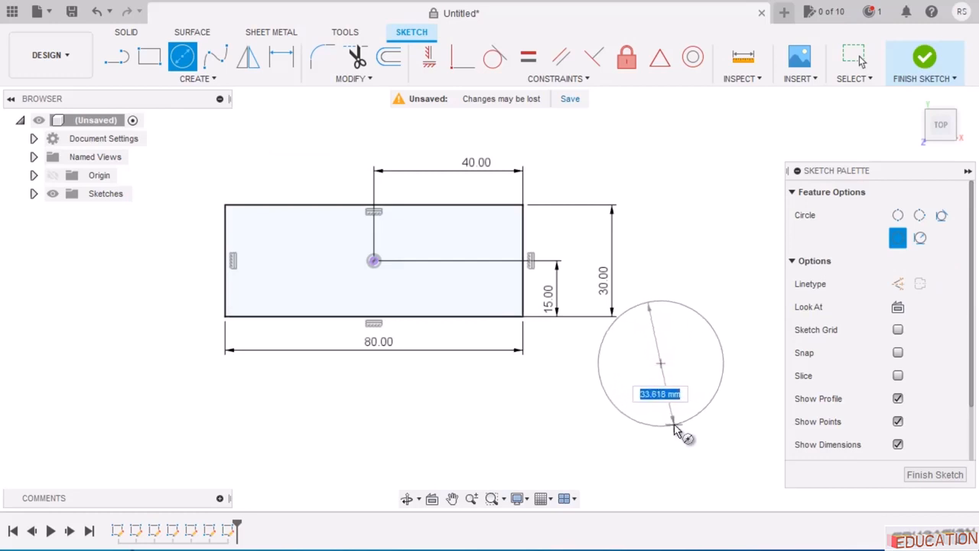
click(678, 427)
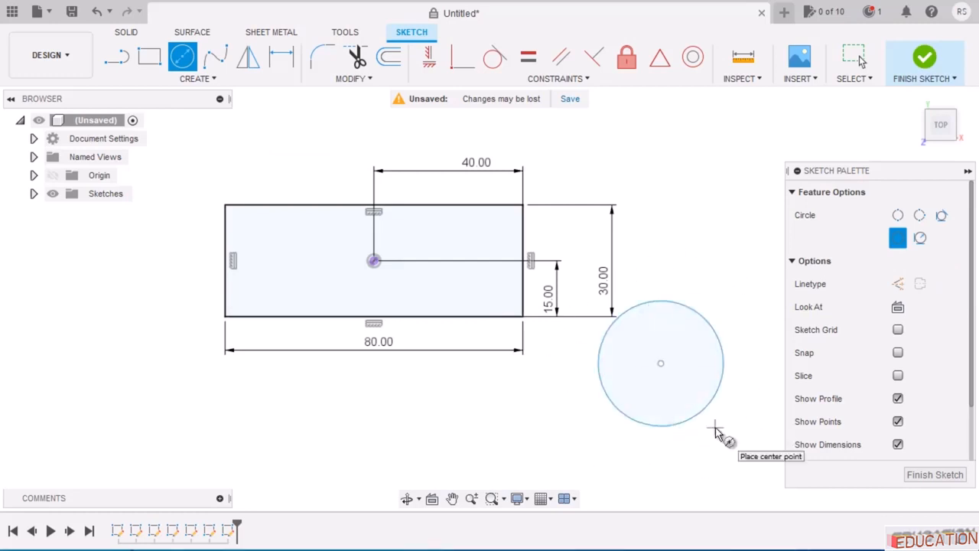
key(Escape)
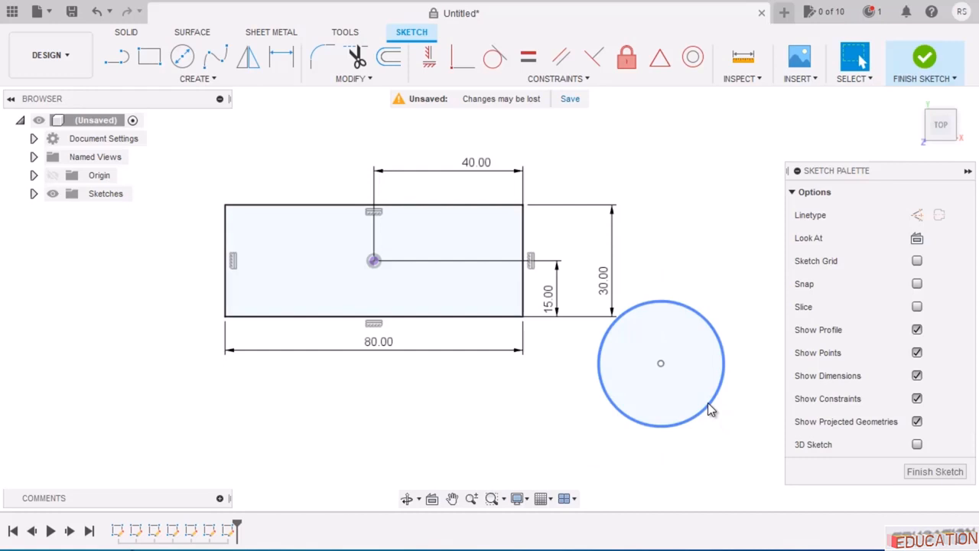
click(662, 364)
click(721, 444)
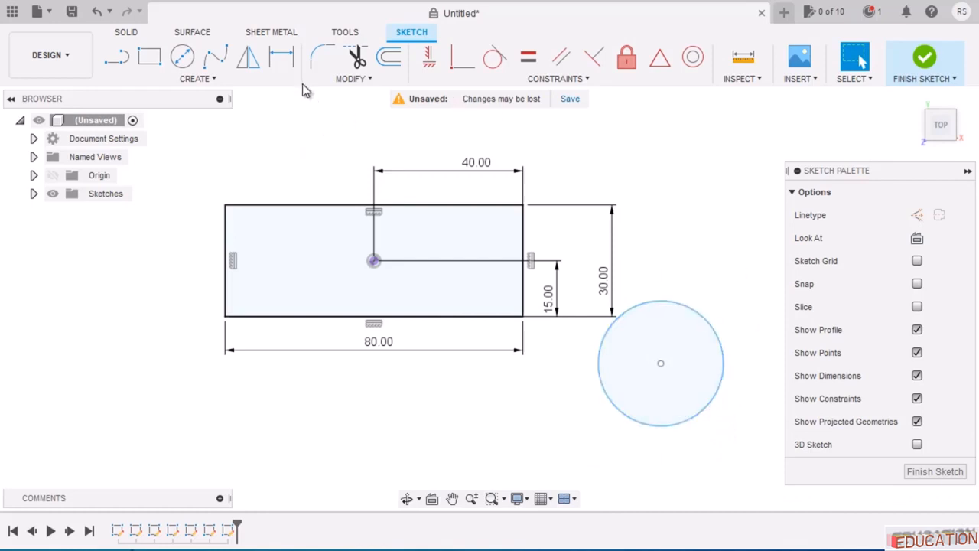
Dimension the diameter of the circle outside the rectangle at 20 mm.
click(282, 57)
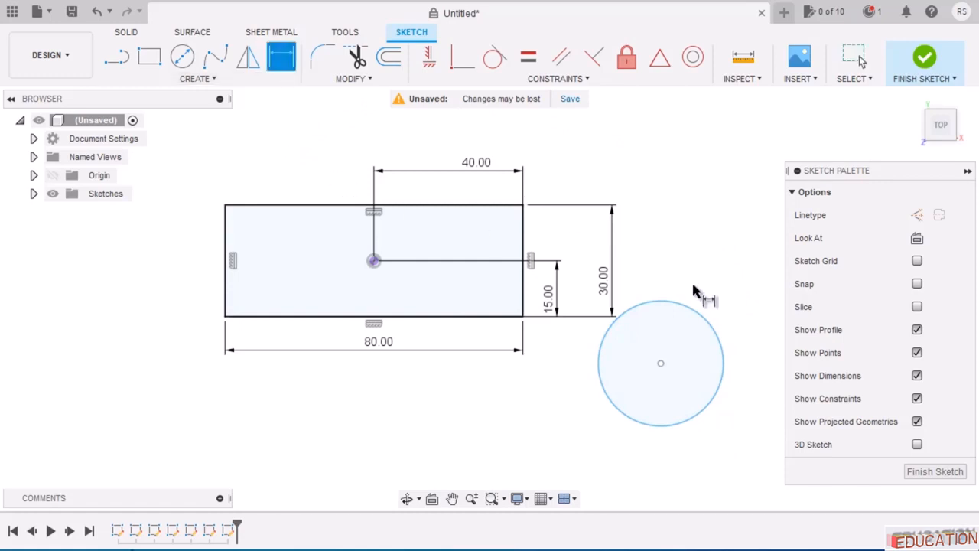
click(692, 315)
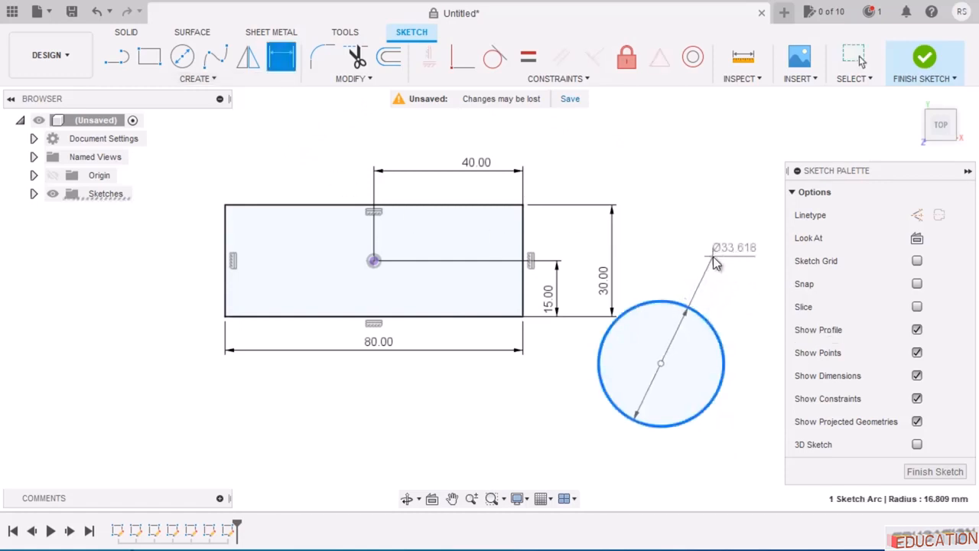
click(713, 262)
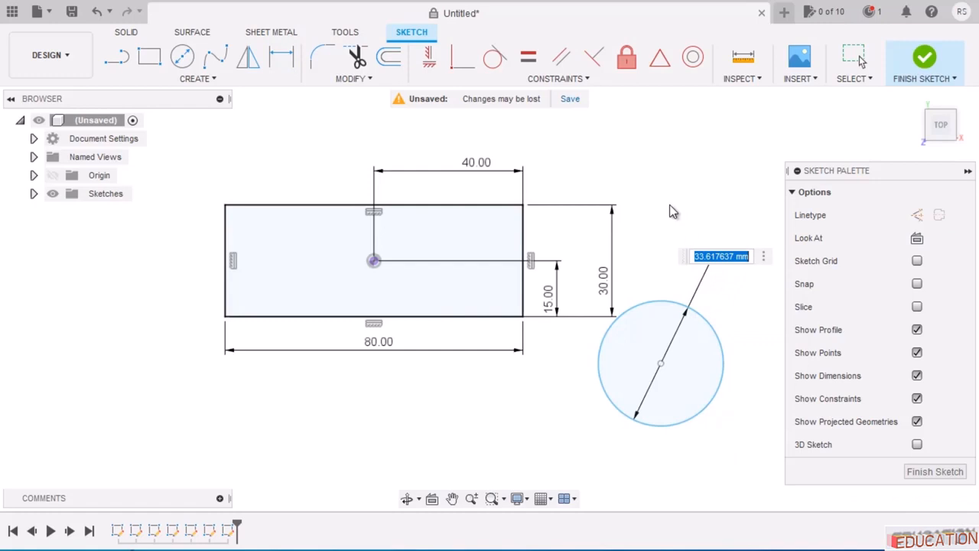
text(20)
key(Return)
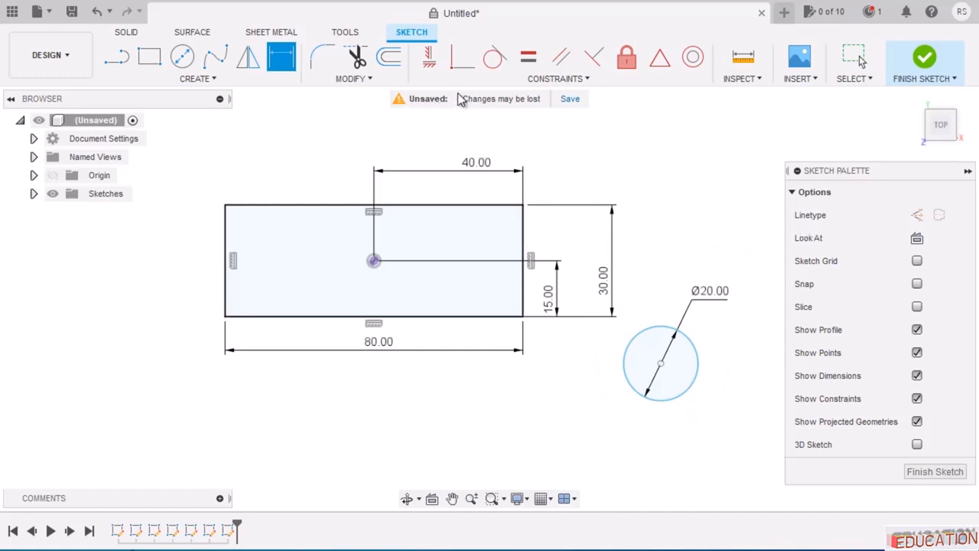
key(Escape)
Apply a coincident constraint between the 20 mm circle's center and the origin at the rectangle's middle.
click(457, 60)
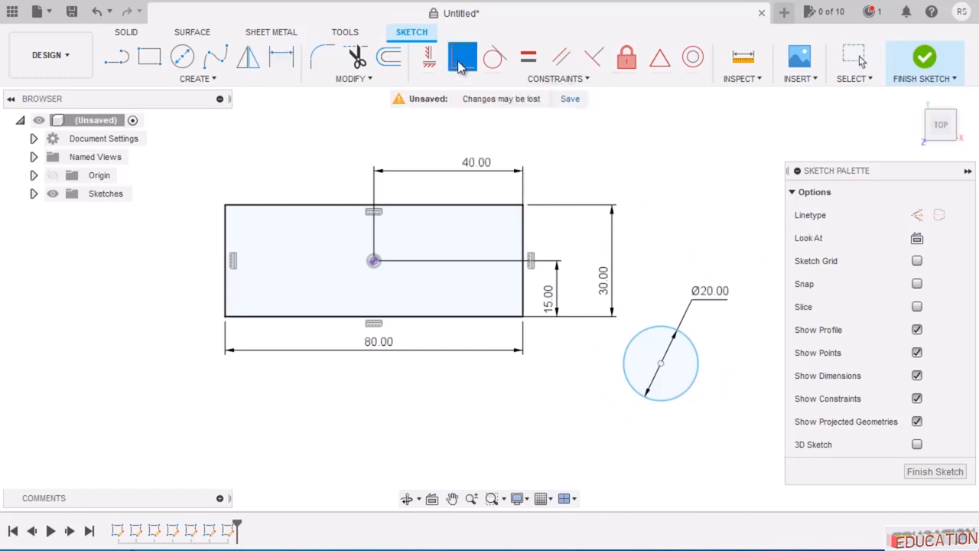
click(661, 365)
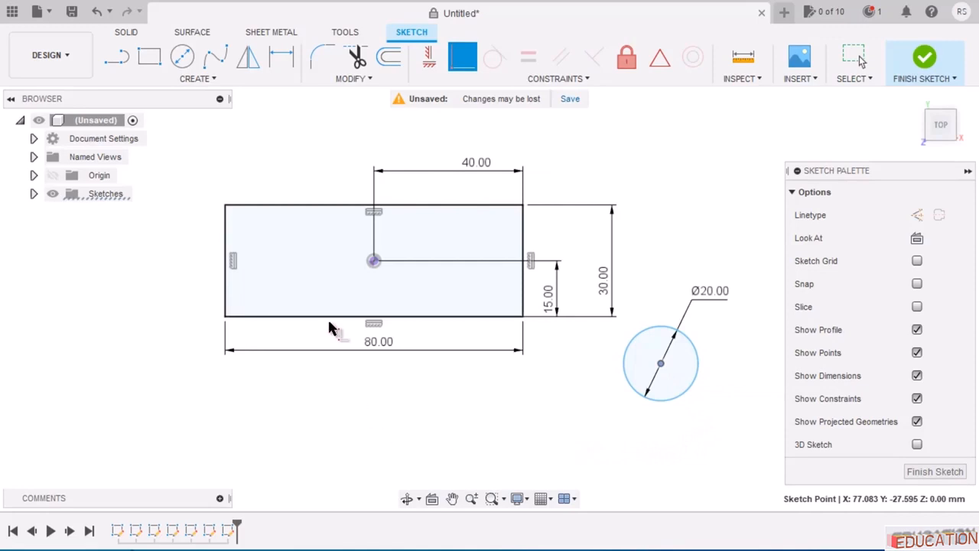
click(374, 262)
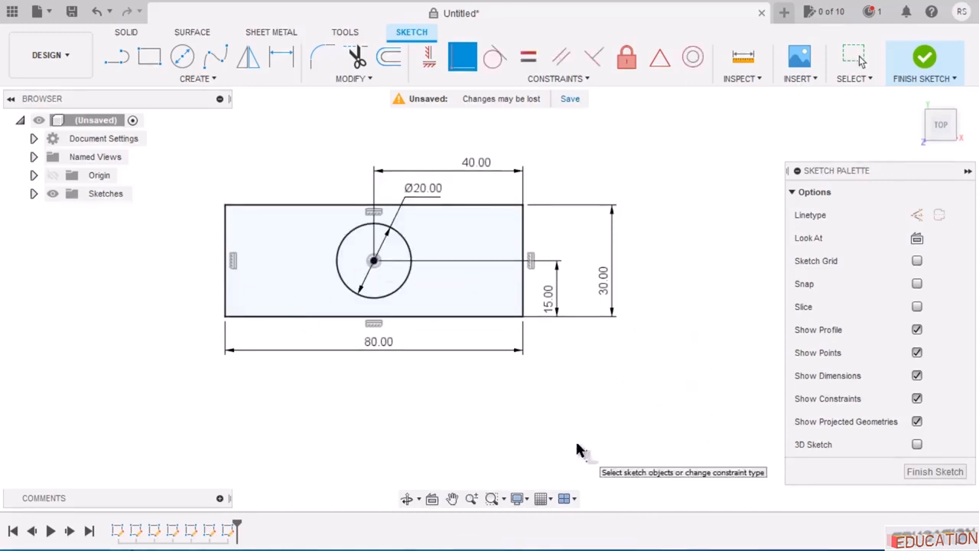
key(Escape)
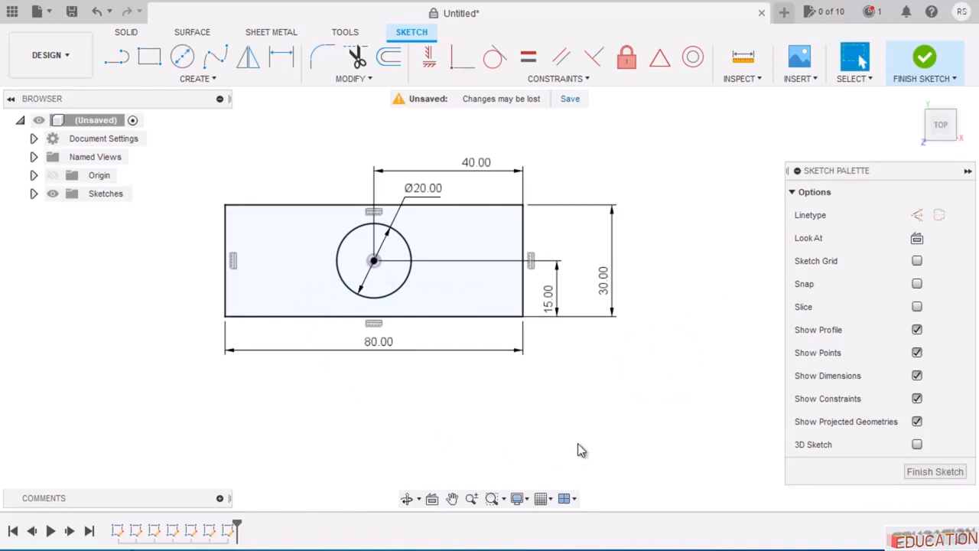
Draw a second center-diameter circle in the empty area below and to the right of the rectangle.
click(182, 57)
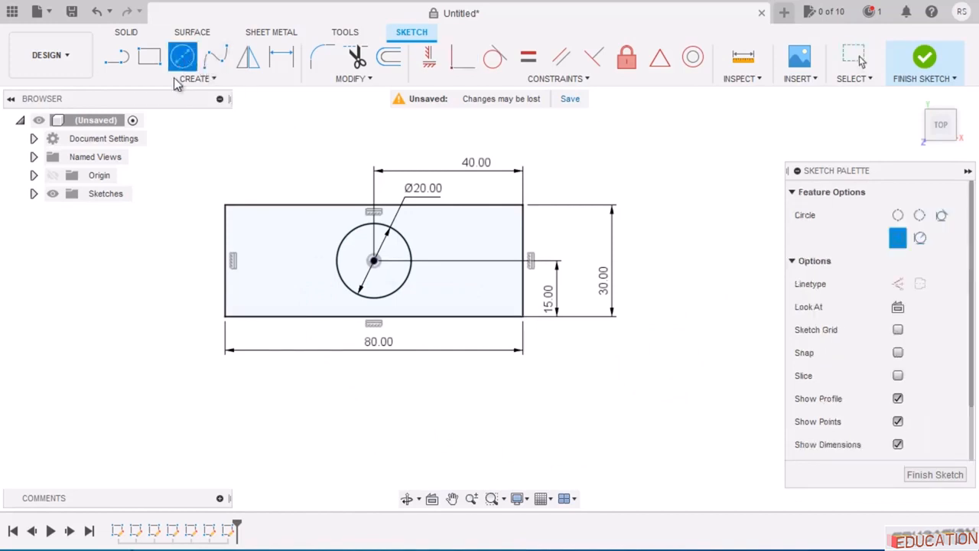
click(682, 380)
click(702, 441)
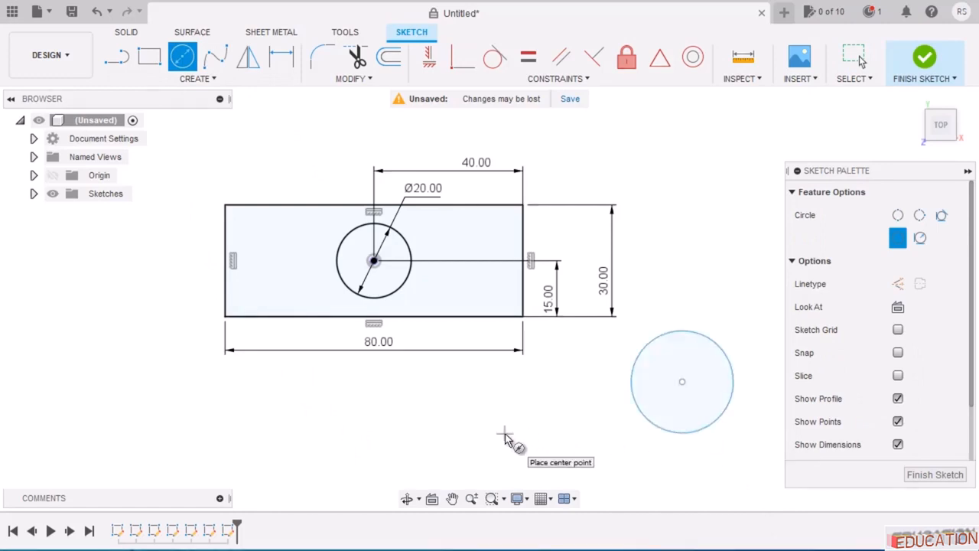
Dimension the diameter of the undimensioned circle outside the rectangle at 10 mm.
key(Escape)
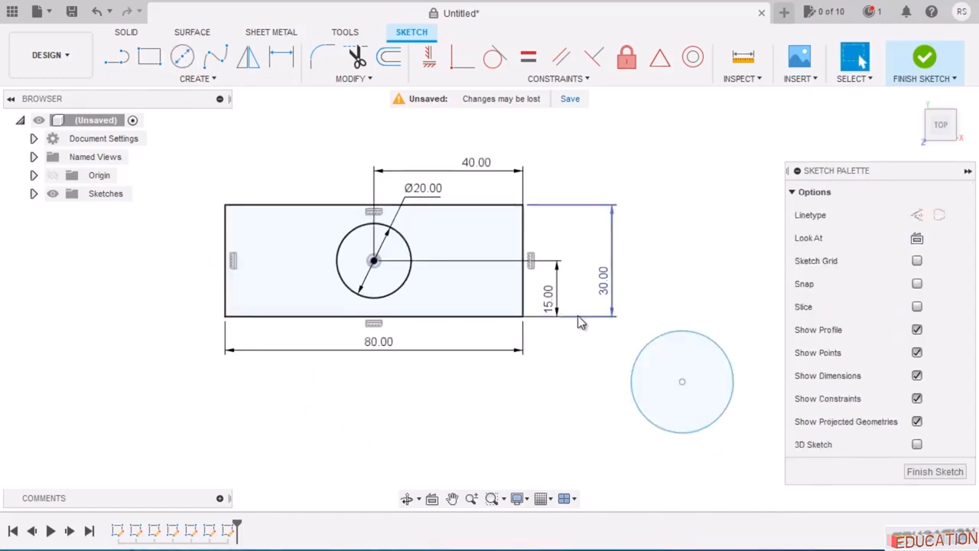
click(281, 57)
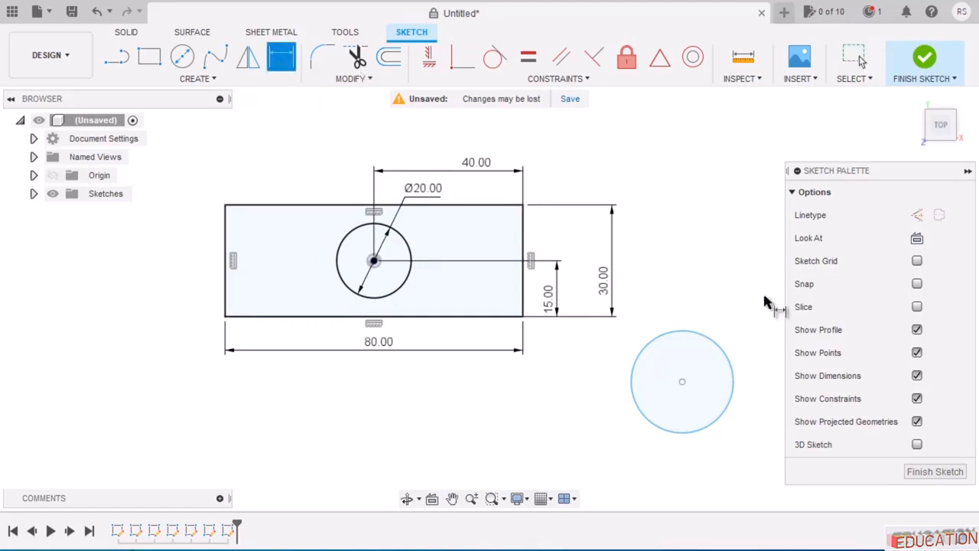
click(720, 340)
click(720, 266)
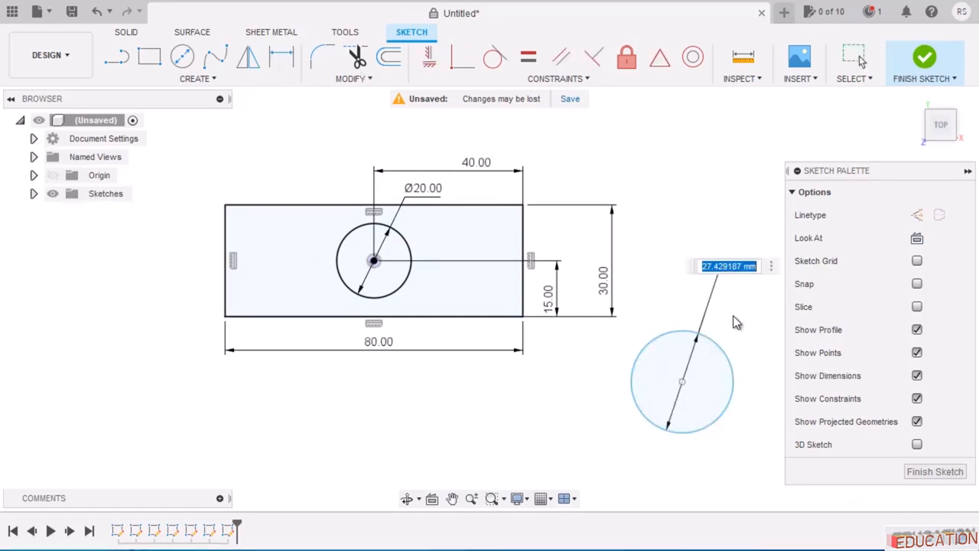
text(18)
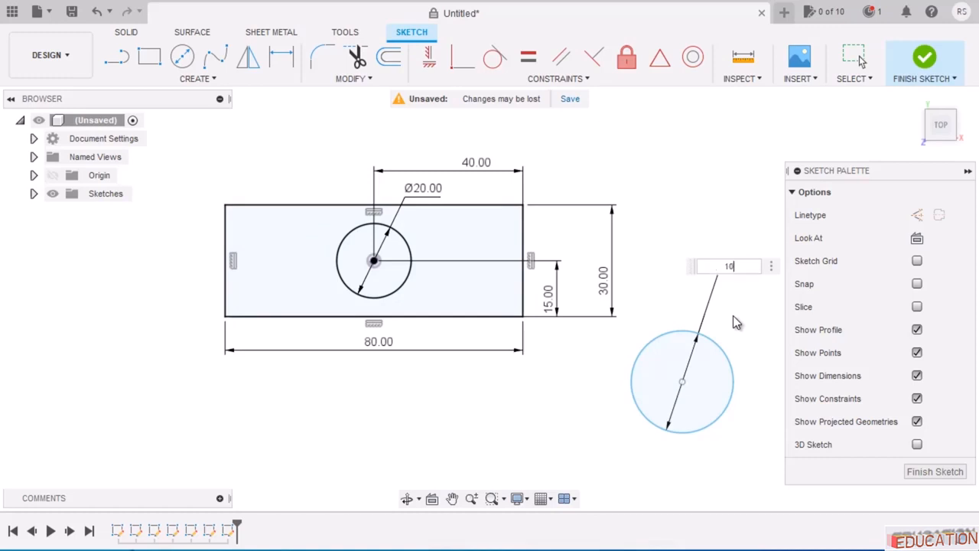
key(Return)
key(Escape)
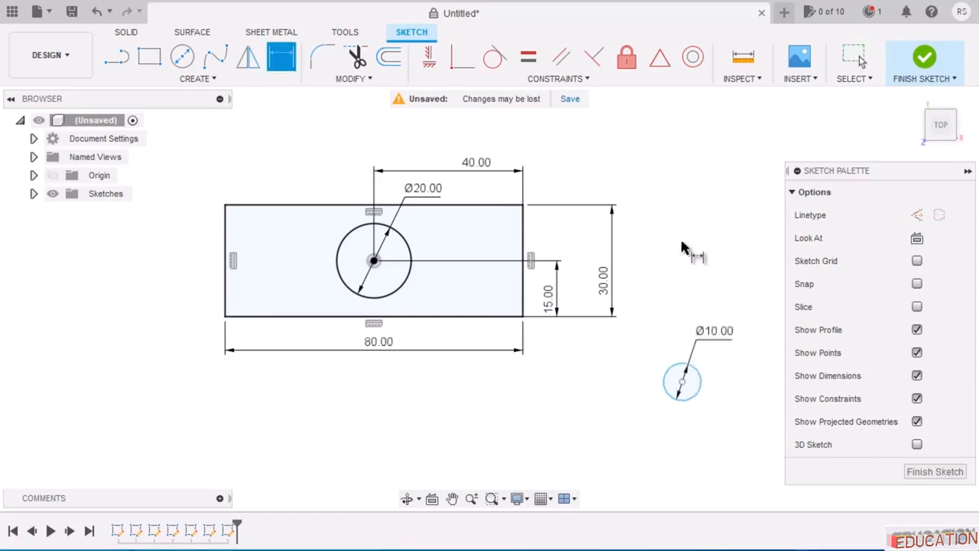
key(Escape)
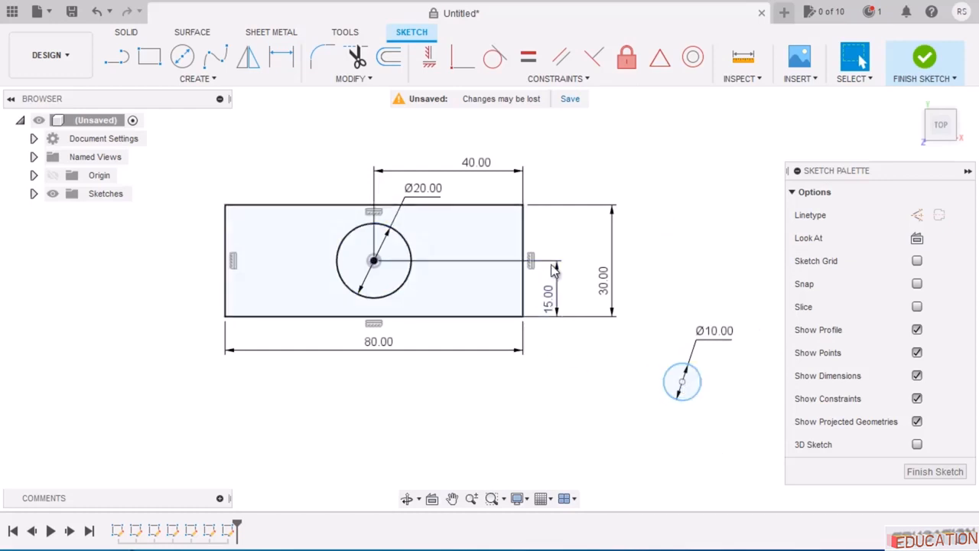
Move the 15 mm dimension inside the rectangle's left end and draw a horizontal line from the origin to the right edge's midpoint.
drag(546, 300, 244, 294)
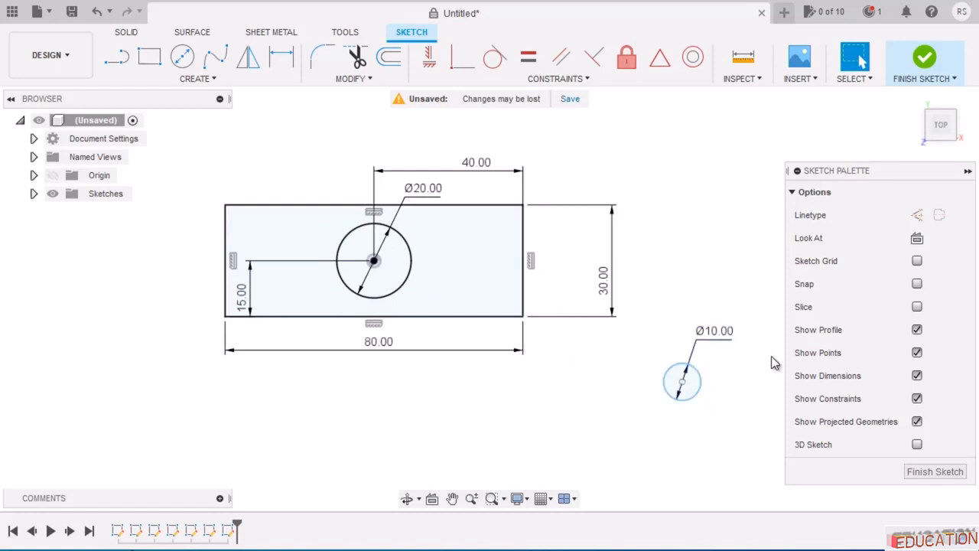
click(122, 58)
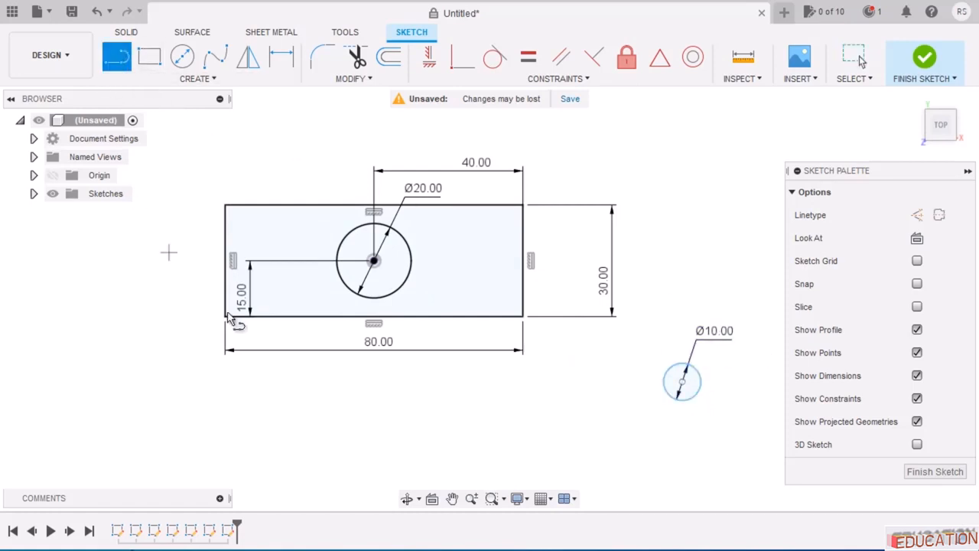
click(373, 261)
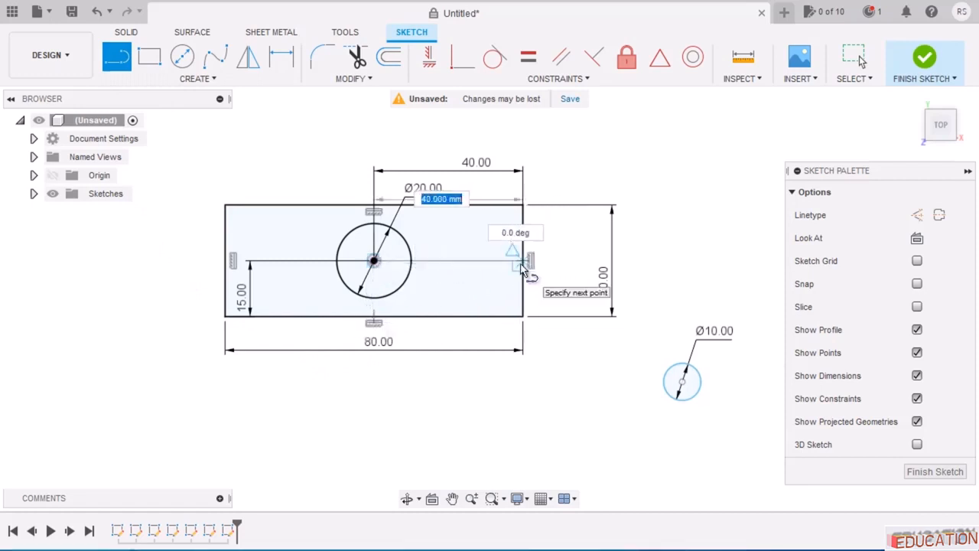
click(522, 261)
key(Escape)
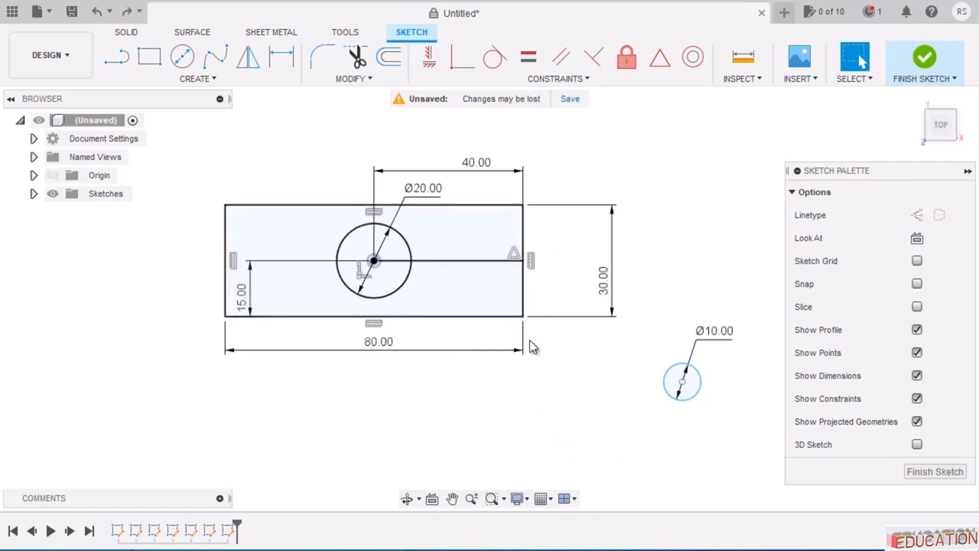
Convert the horizontal line between the origin and the rectangle's right edge into a centerline.
click(465, 260)
right_click(466, 260)
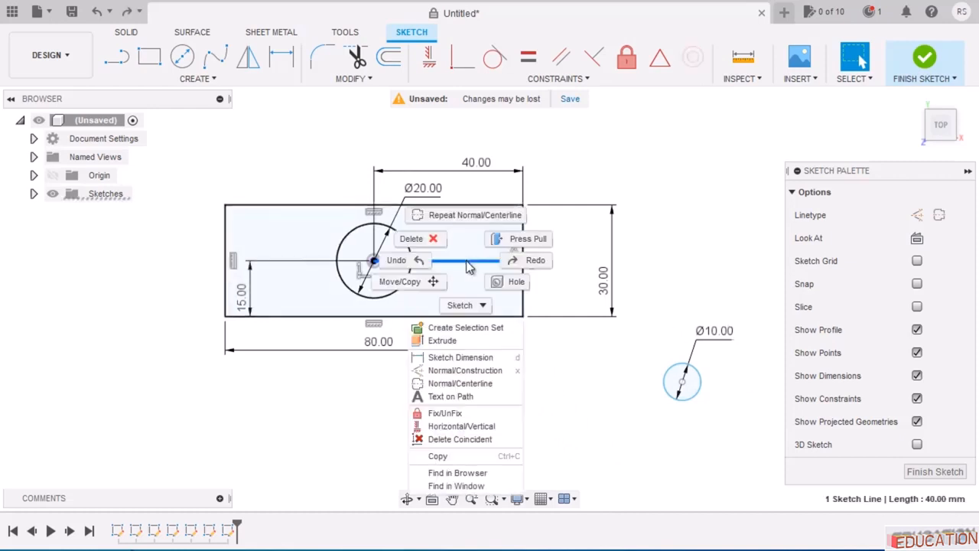
click(478, 390)
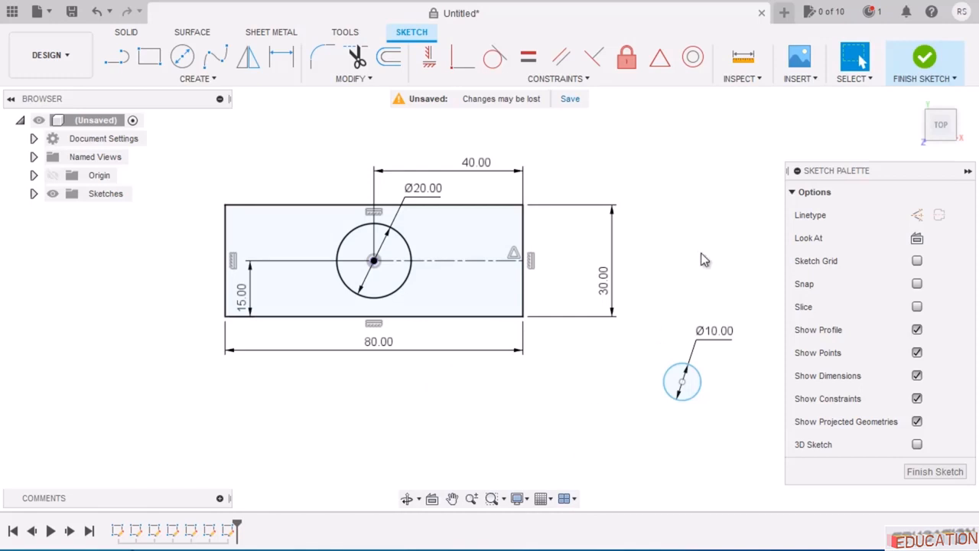
Constrain the 10 mm circle's center coincident with the horizontal centerline and slide the circle slightly closer to the rectangle.
click(460, 67)
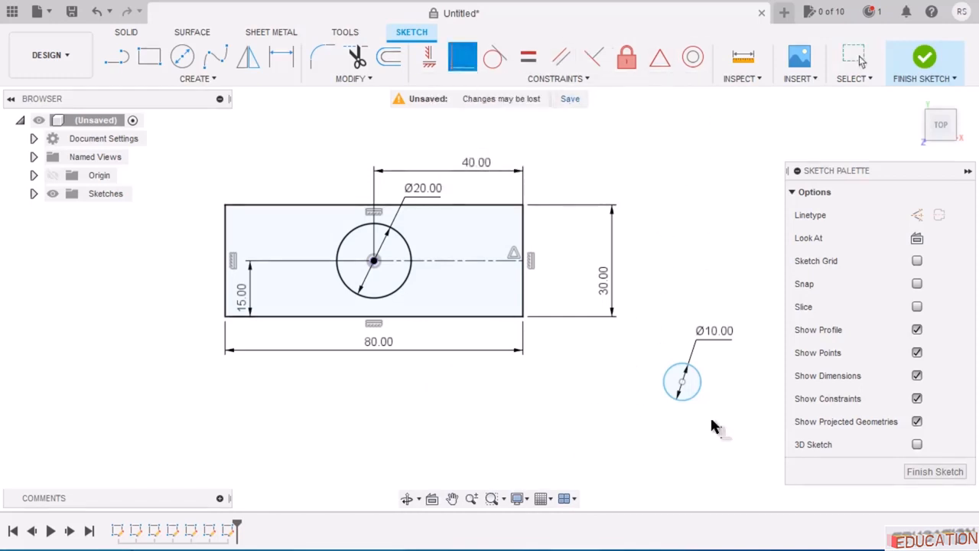
click(683, 382)
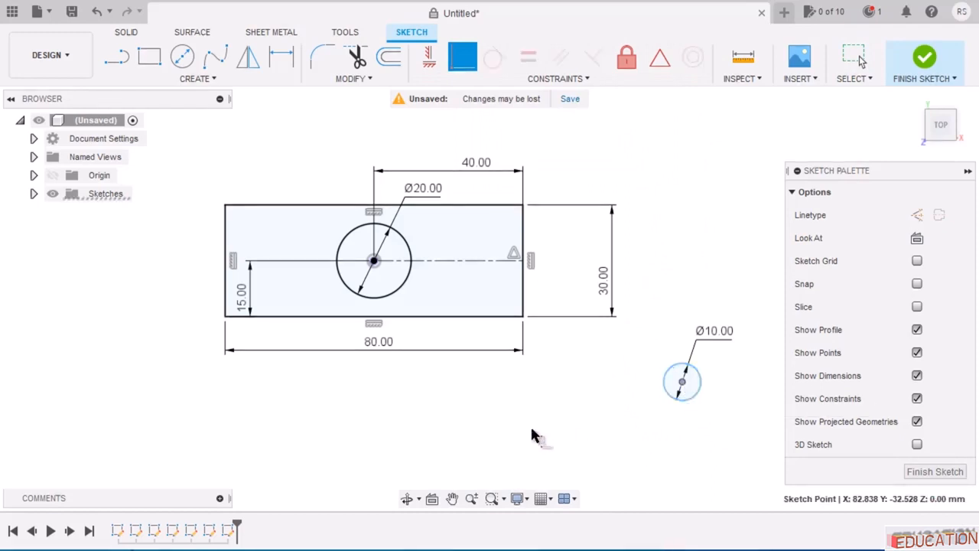
click(487, 261)
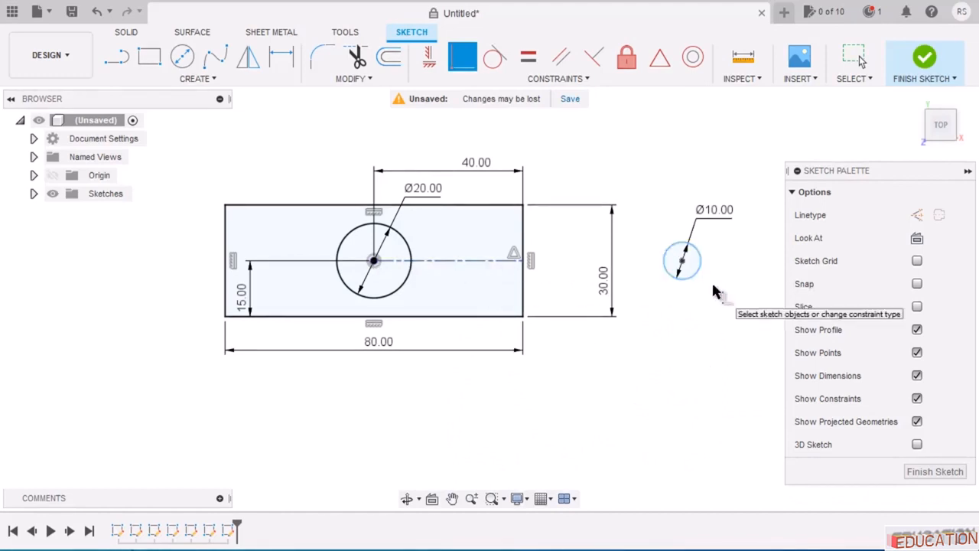
key(Escape)
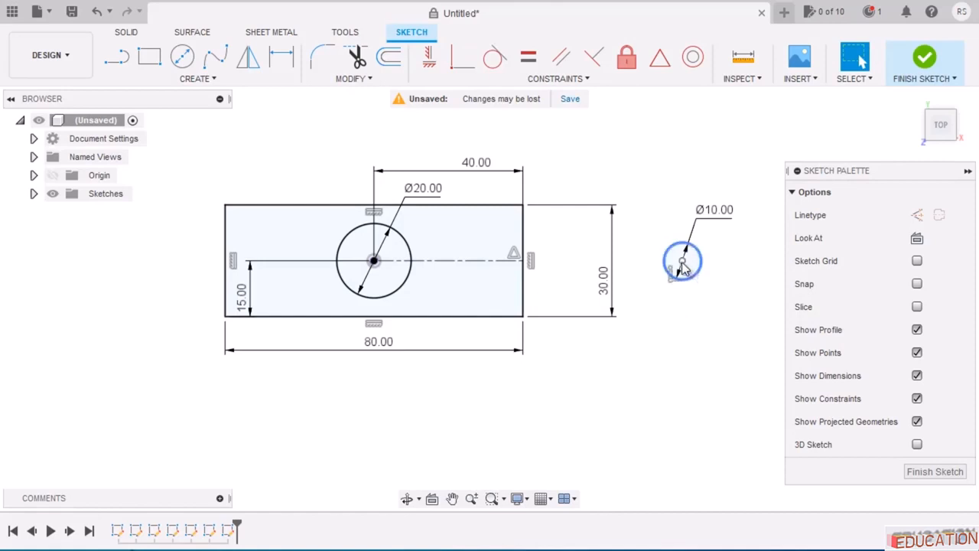
mouse_move(688, 272)
mouse_down()
mouse_move(724, 272)
mouse_move(607, 268)
mouse_move(665, 269)
mouse_move(656, 270)
mouse_up()
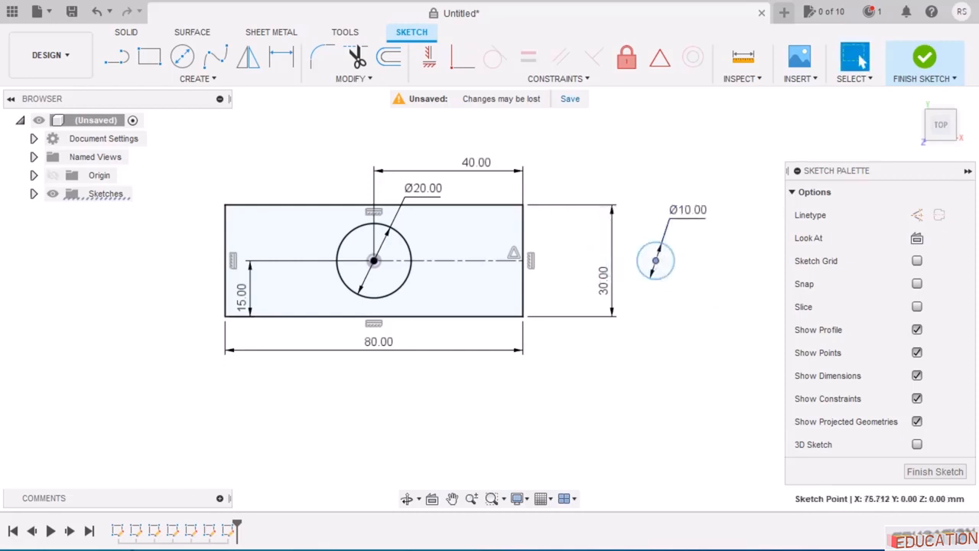
Check the reference drawing Example-5.JPG and dimension the 10 mm circle's center 65 mm from the rectangle's left edge.
key(alt+Tab)
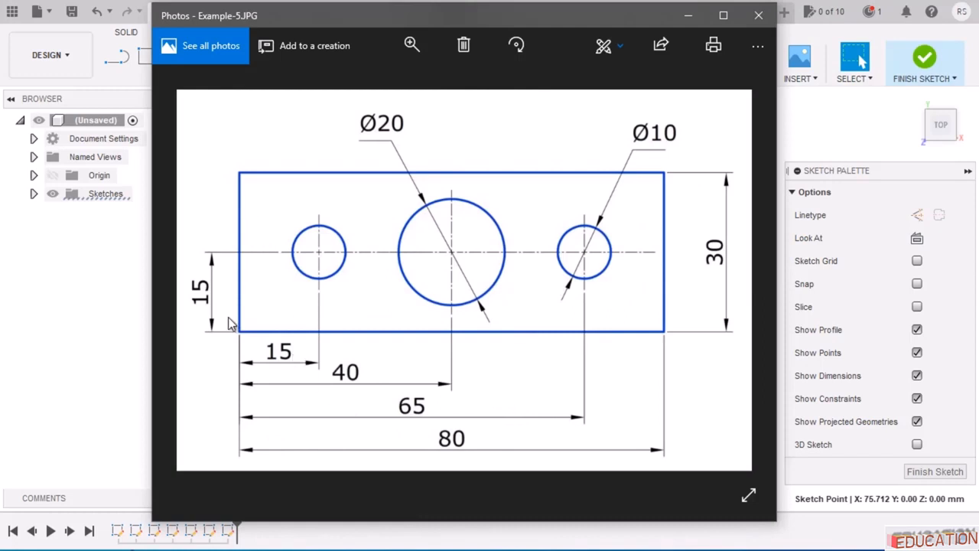
click(687, 16)
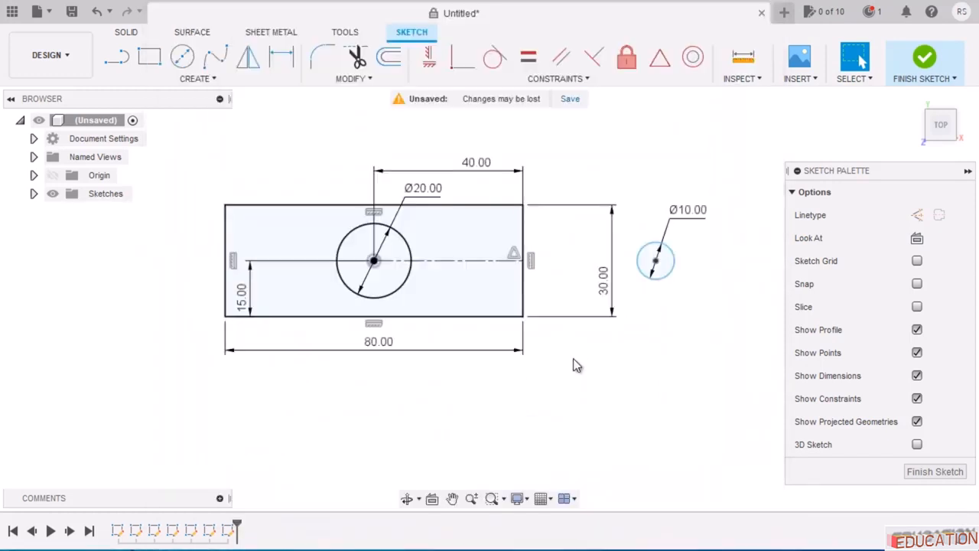
click(280, 56)
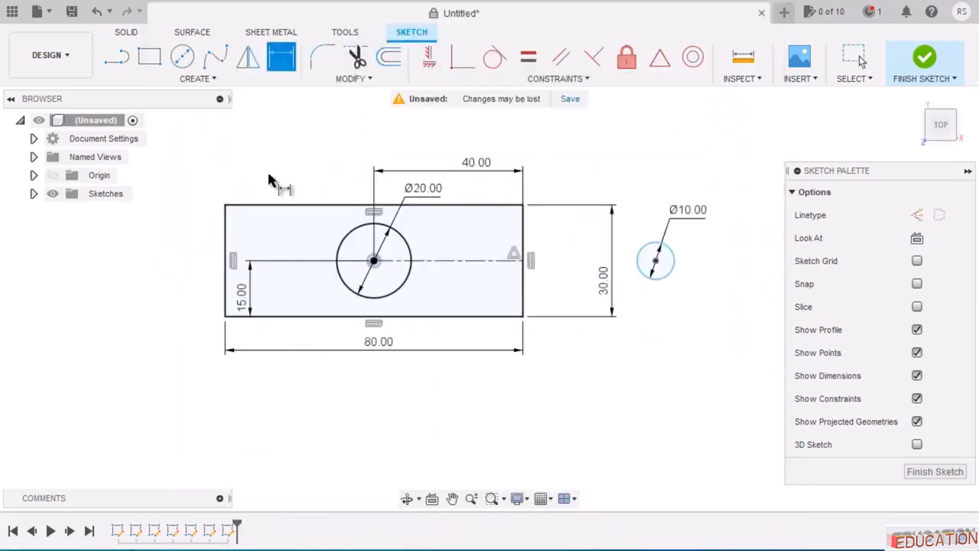
click(227, 254)
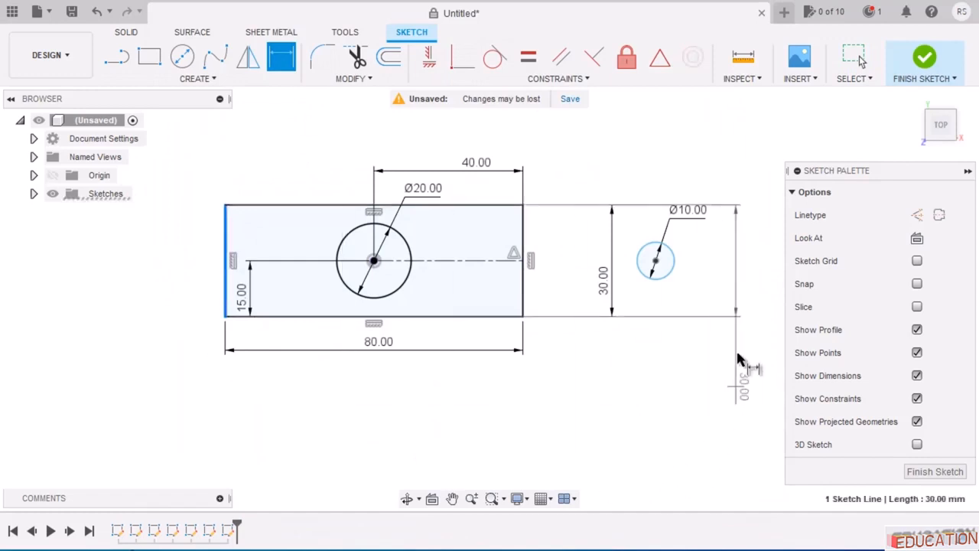
click(656, 262)
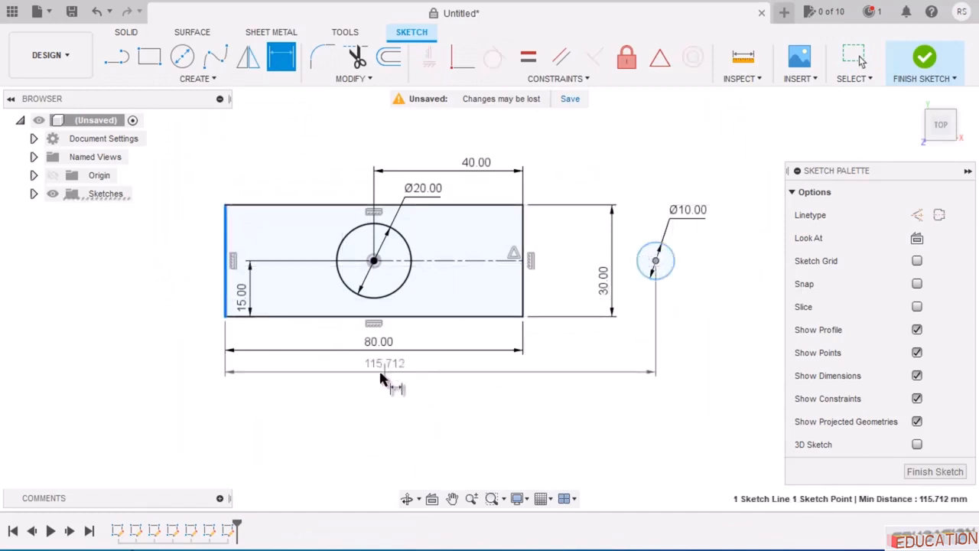
click(378, 370)
text(65)
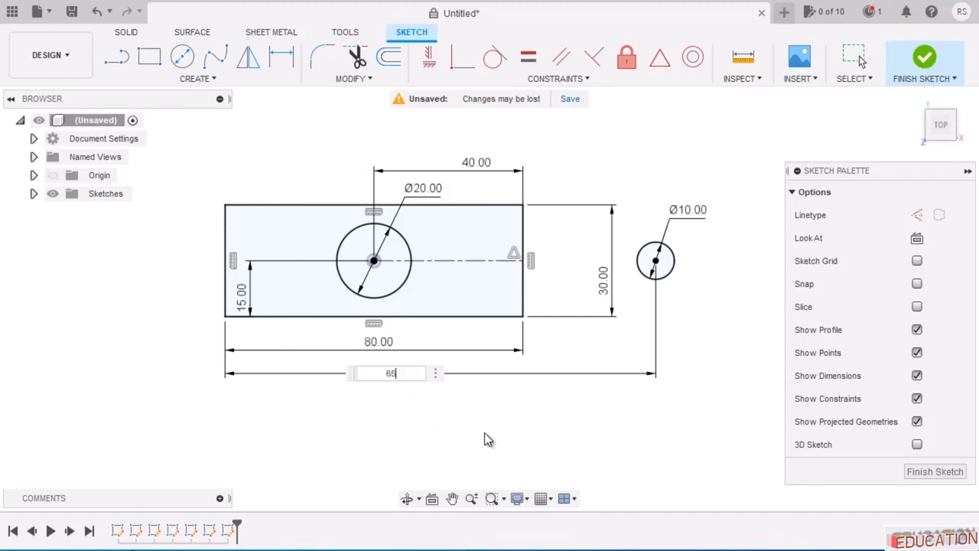
key(Return)
key(Escape)
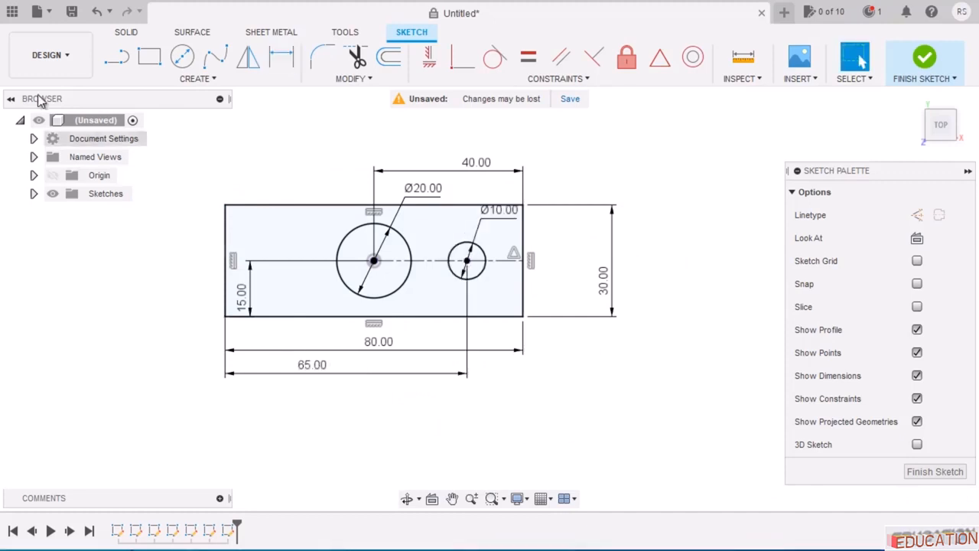
Draw a center-diameter circle about 30 mm in diameter in the empty area to the right of the rectangle.
click(182, 57)
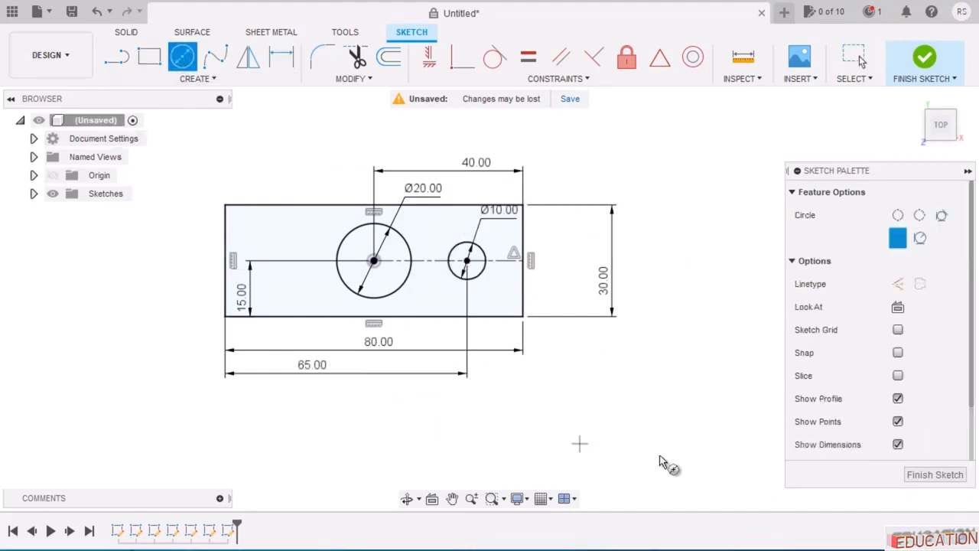
click(688, 316)
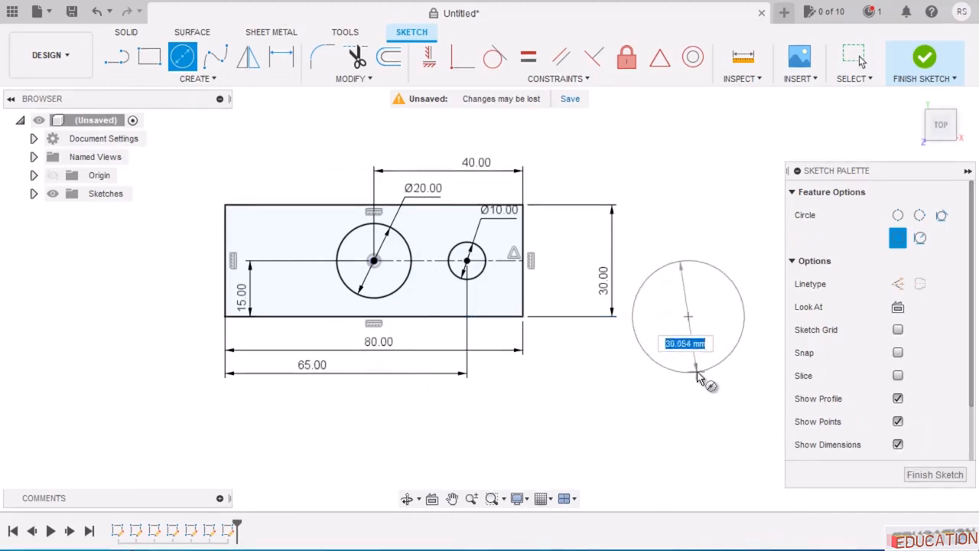
click(690, 372)
key(Escape)
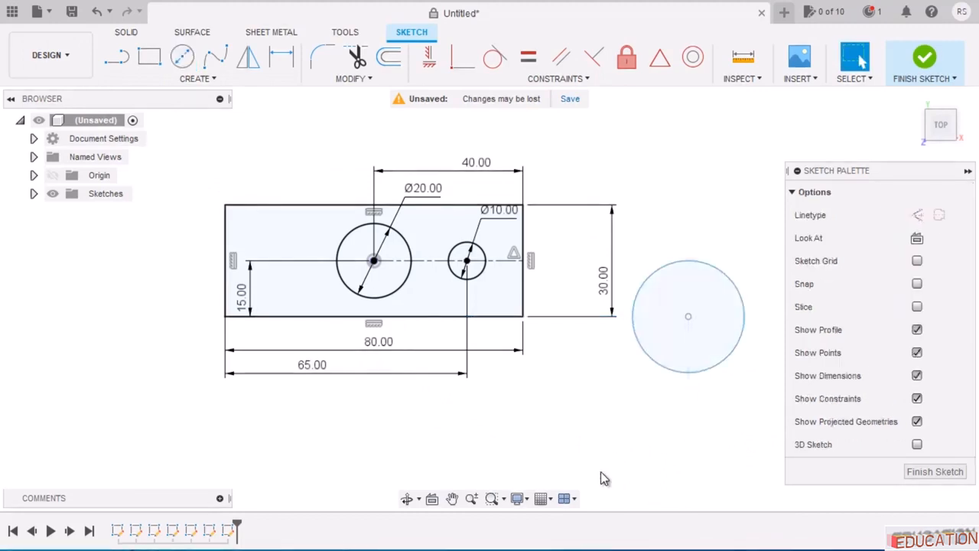
Apply an equal constraint between the 10 mm circle and the circle outside the rectangle.
click(527, 57)
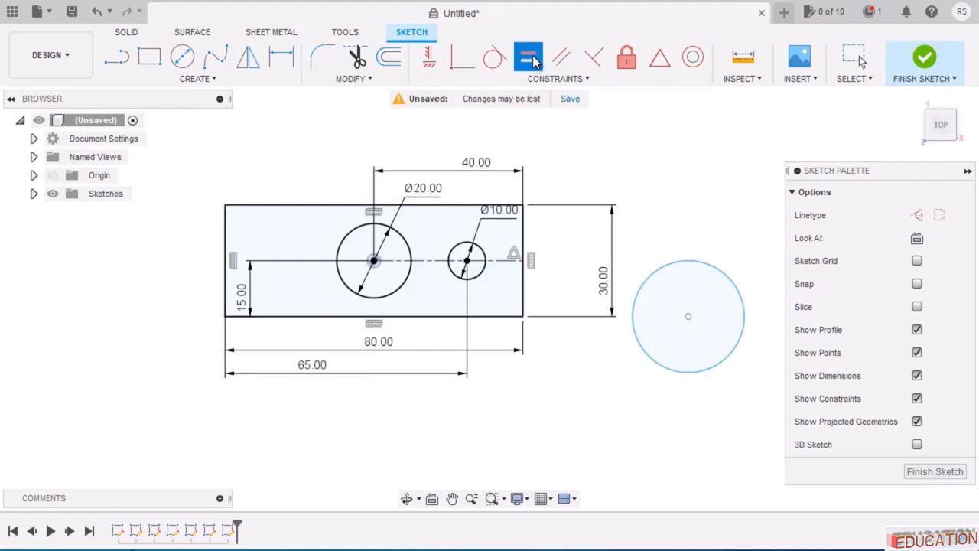
click(481, 274)
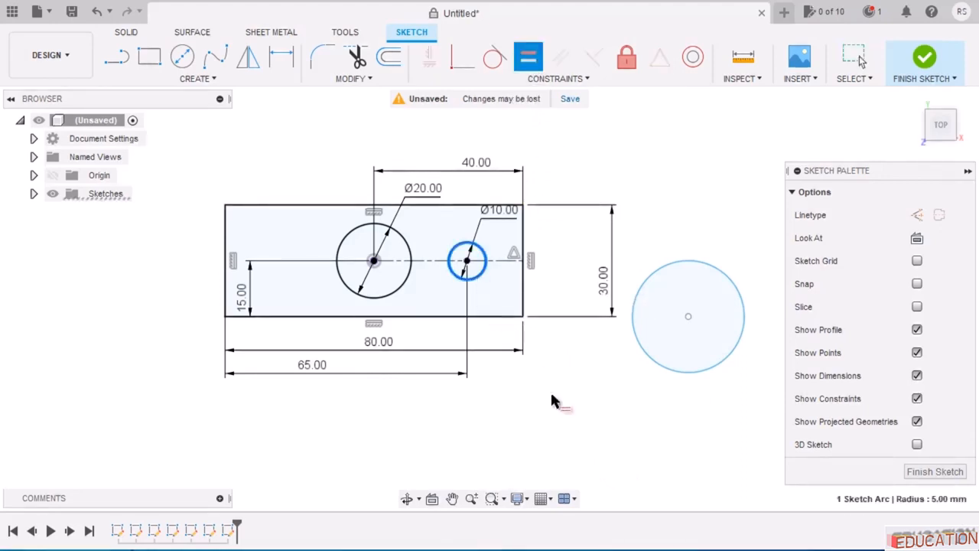
click(669, 371)
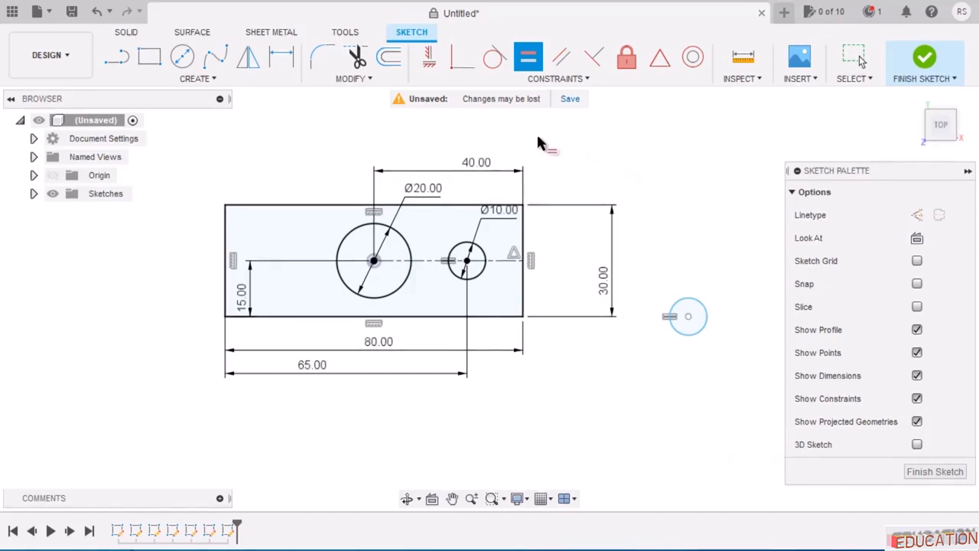
Apply a coincident constraint between the outside circle's center and the horizontal centerline.
click(466, 61)
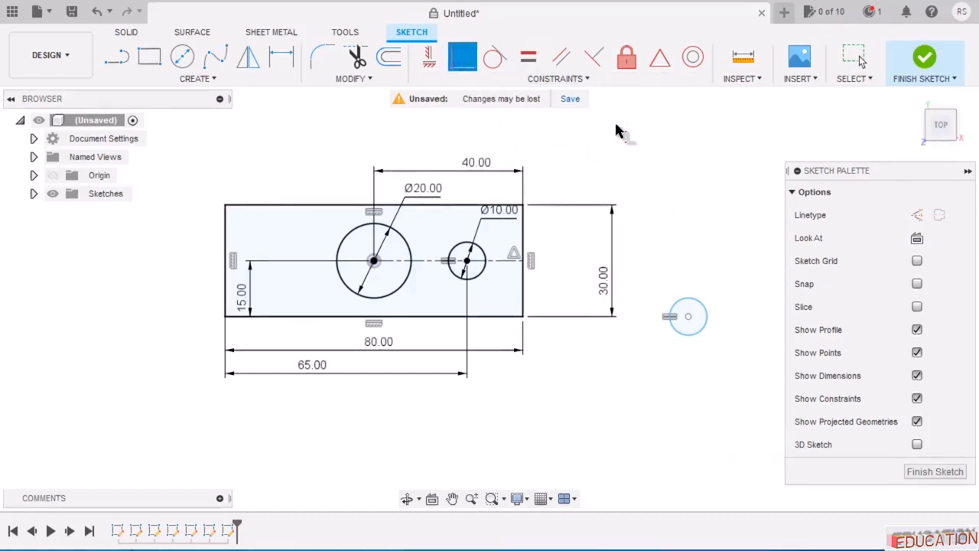
click(690, 319)
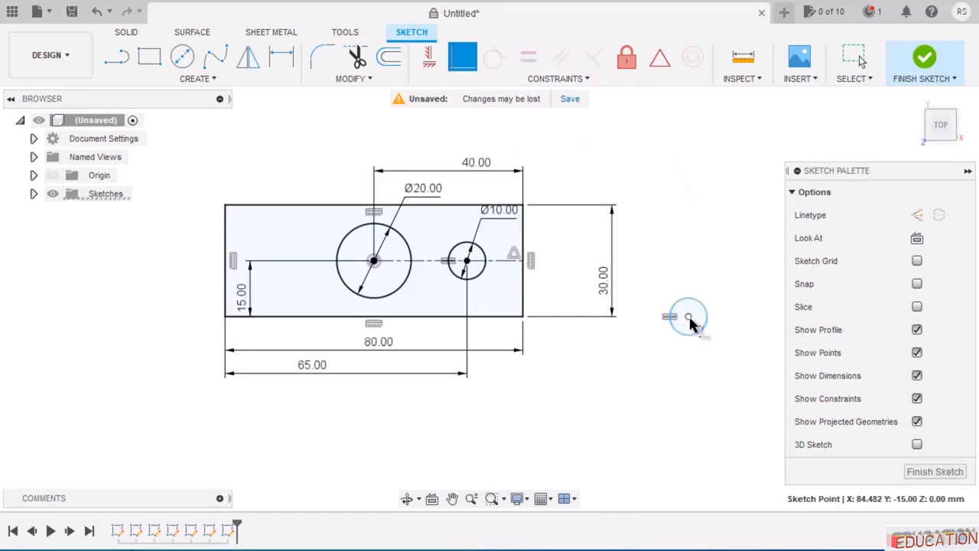
click(505, 261)
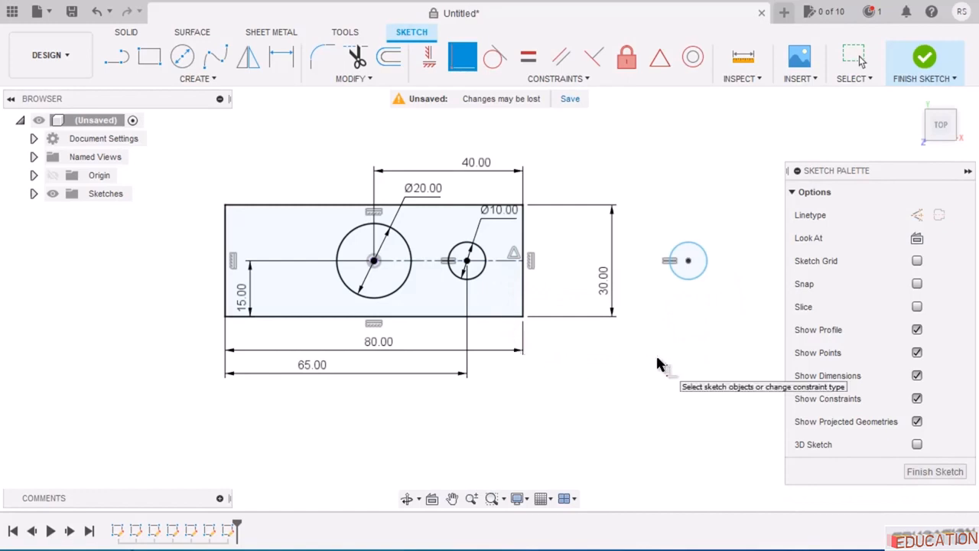
key(Escape)
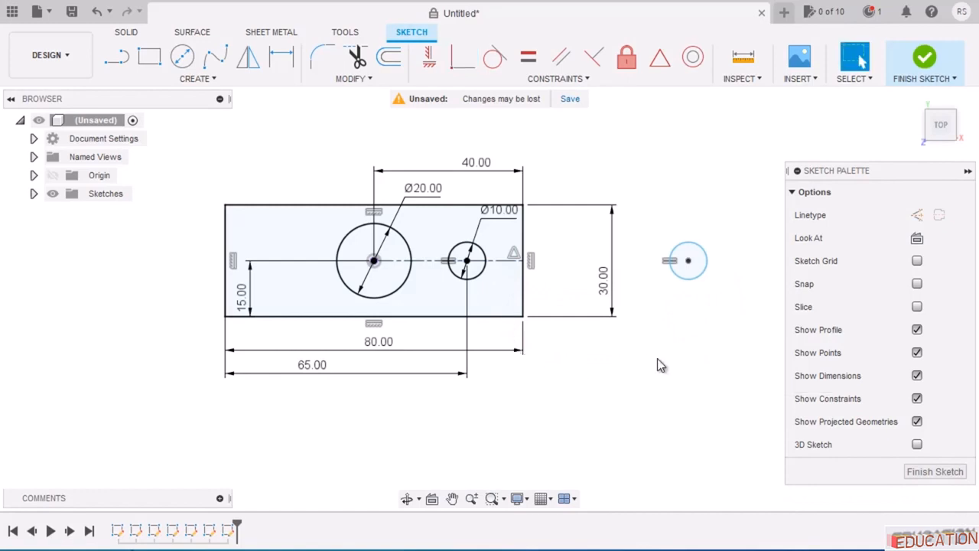
Dimension the outside circle's center 15 mm from the rectangle's left edge, checking the value in the reference drawing Example-5.JPG.
click(281, 56)
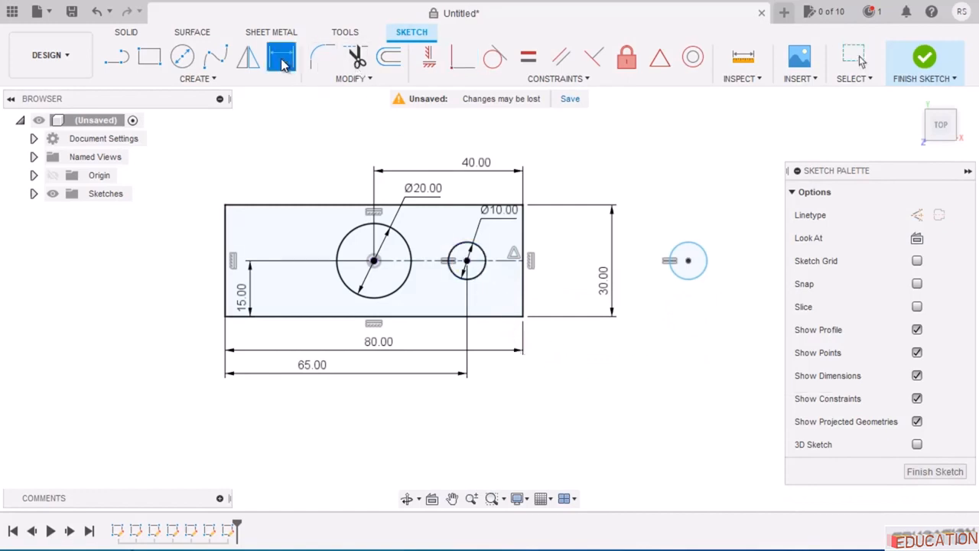
click(228, 237)
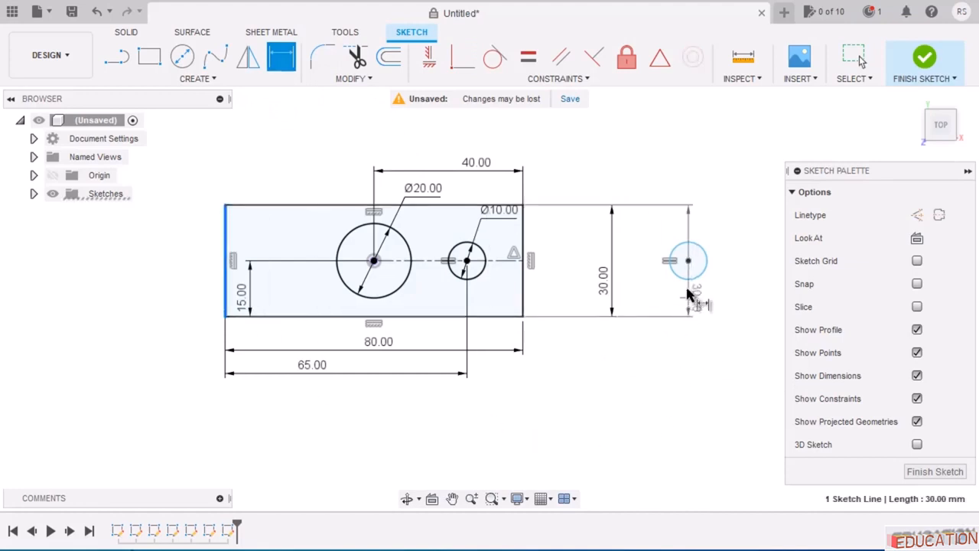
click(690, 262)
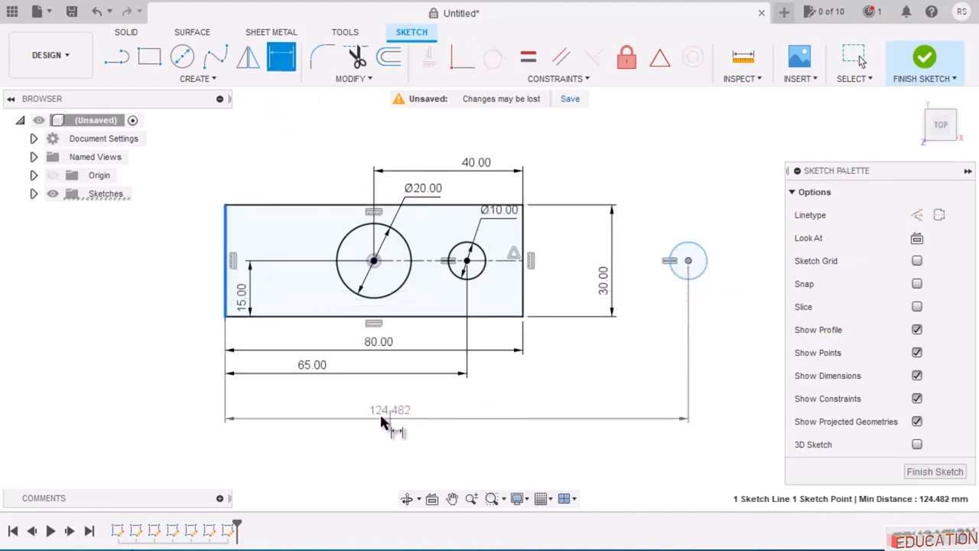
click(379, 412)
click(409, 548)
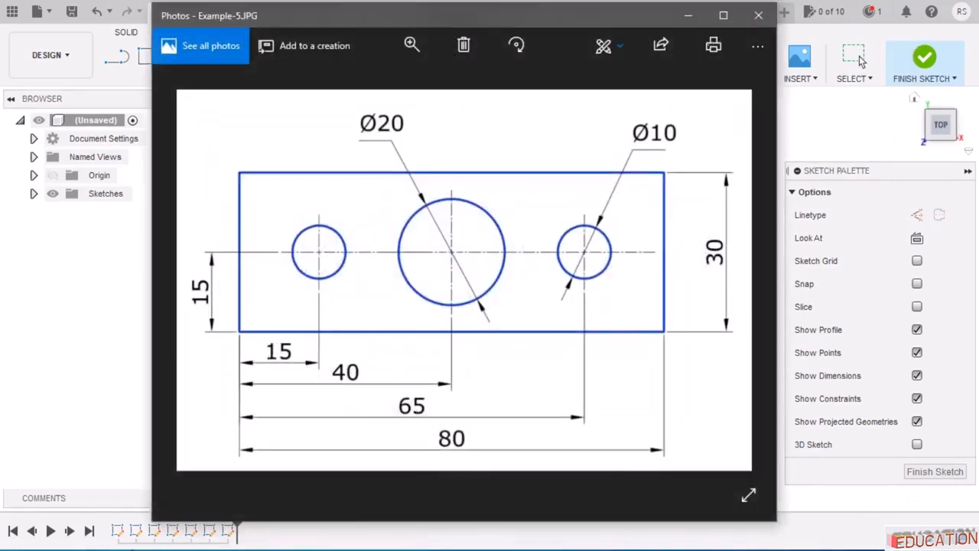
click(688, 15)
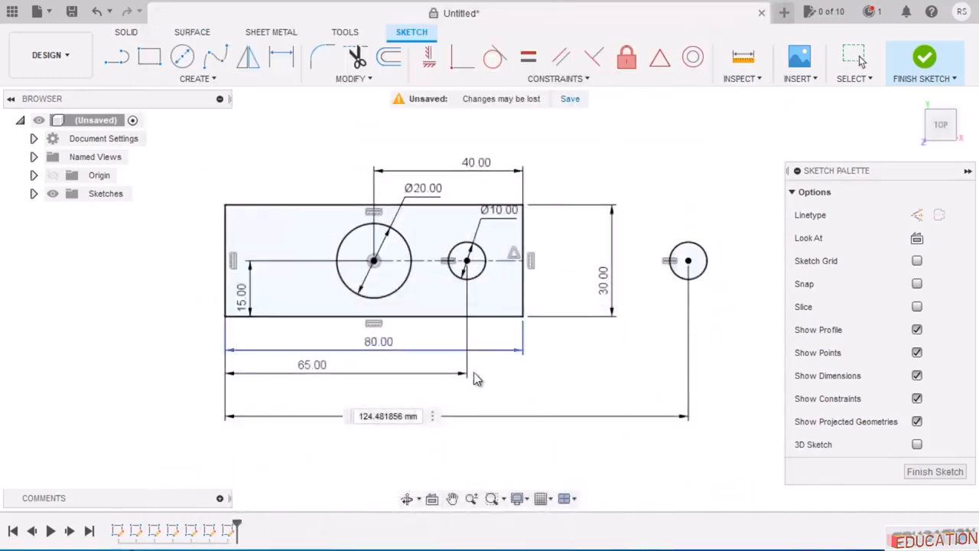
triple_click(420, 415)
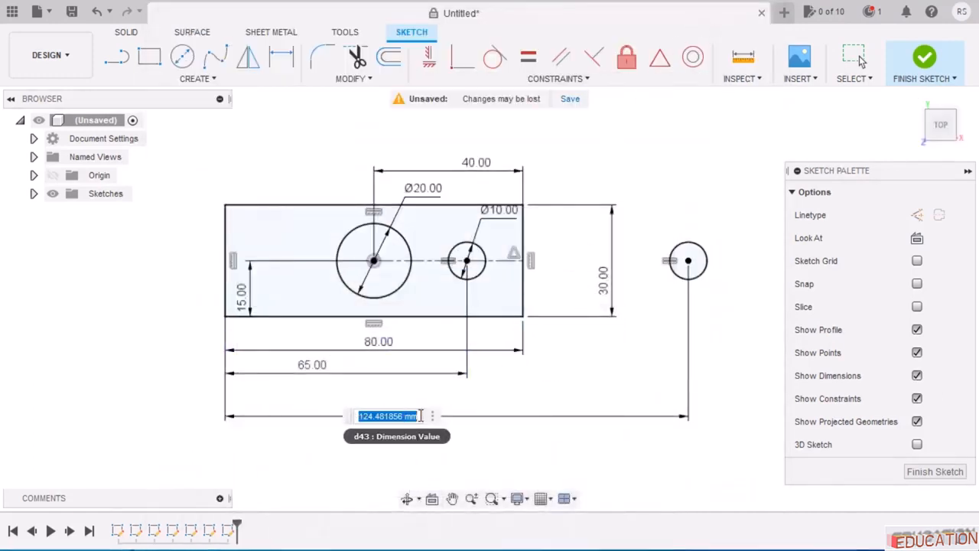
text(15)
key(Return)
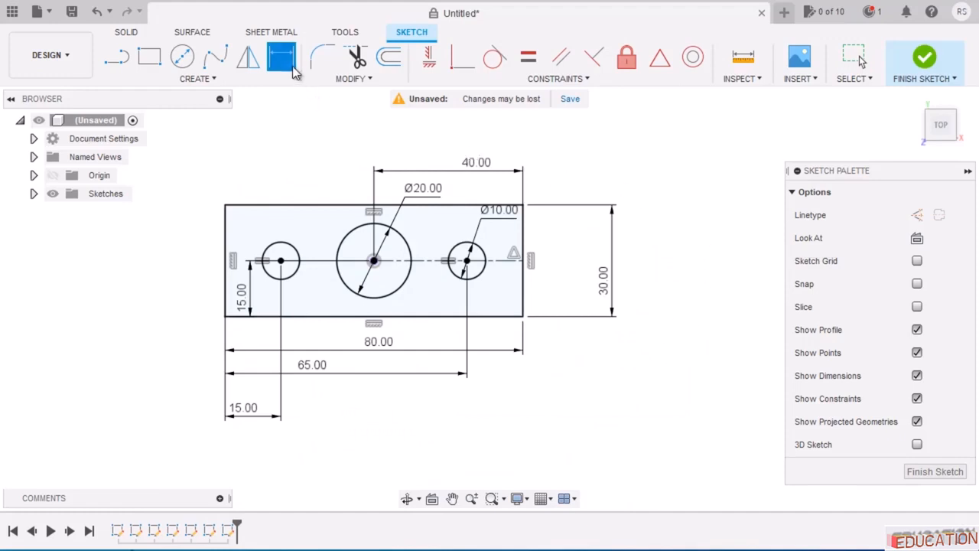
scroll(675, 199, down, 1)
scroll(424, 220, up, 2)
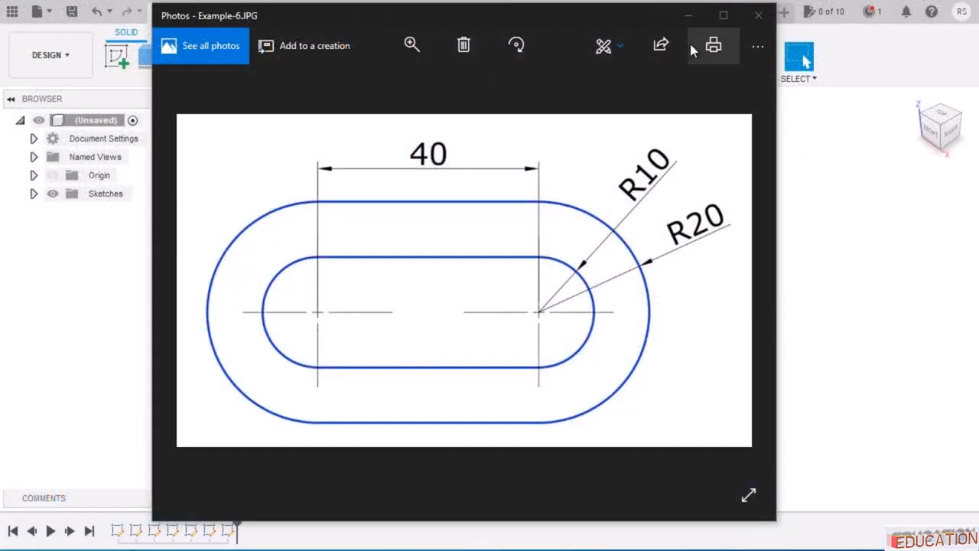
Put away the reference drawing Example-6.JPG and start a new sketch on the horizontal XY plane.
click(687, 17)
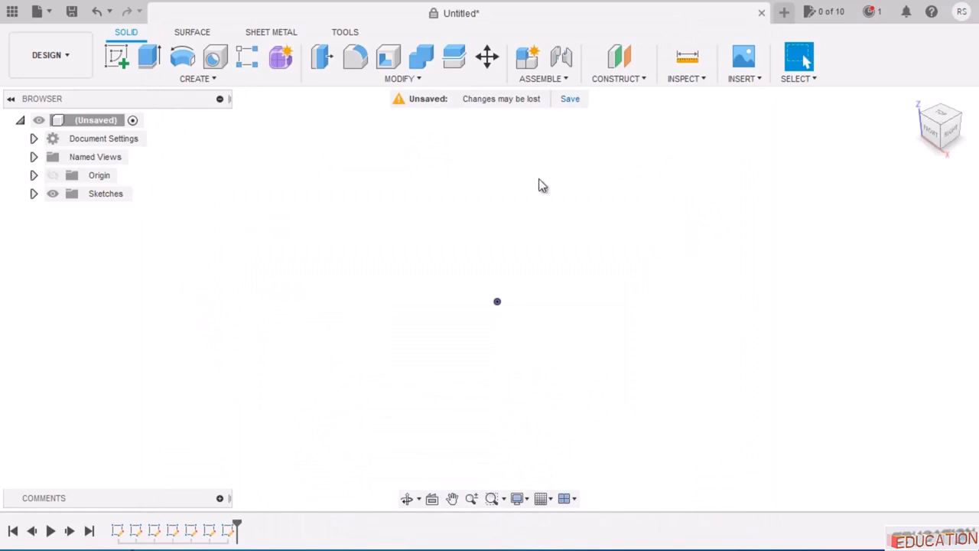
click(119, 58)
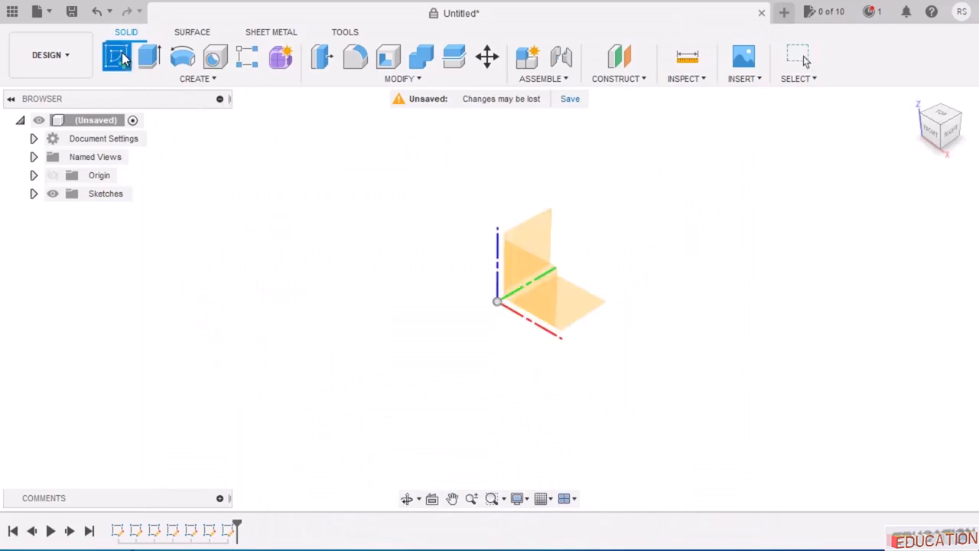
click(578, 302)
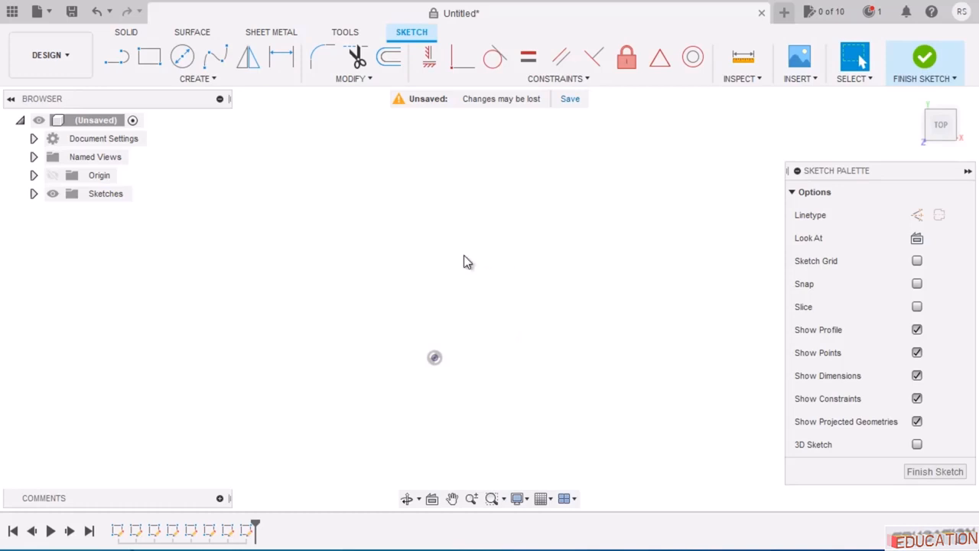
Draw a center-diameter circle about 75 mm in diameter to the upper left of the origin.
click(183, 57)
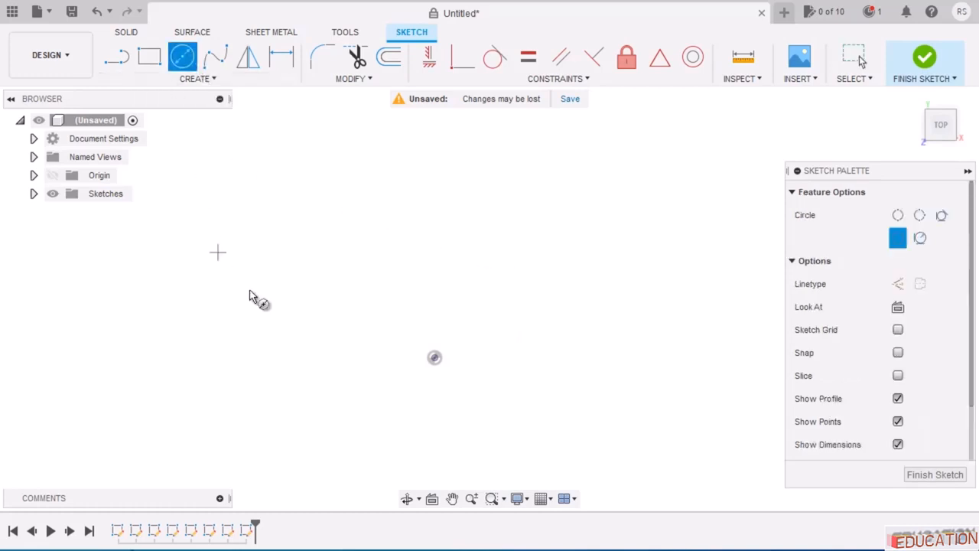
click(306, 261)
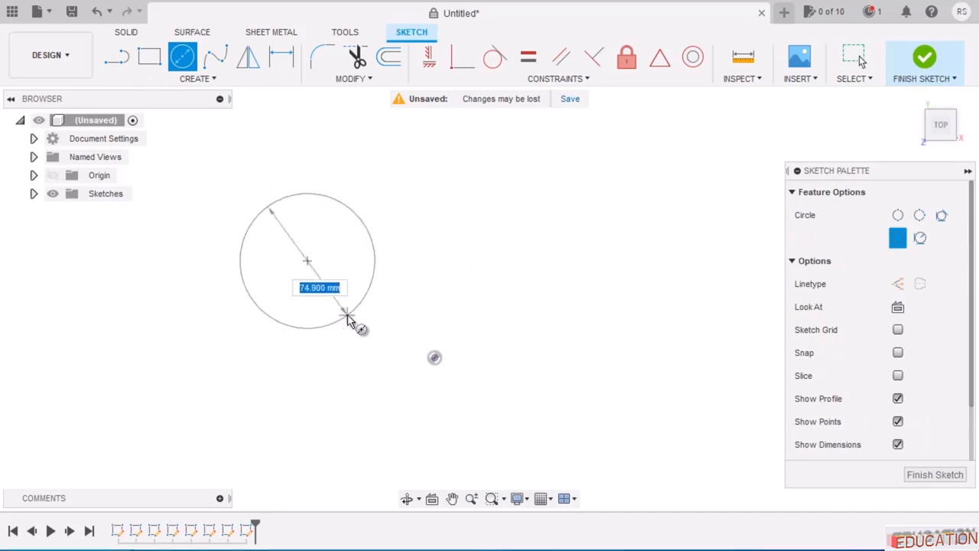
click(347, 318)
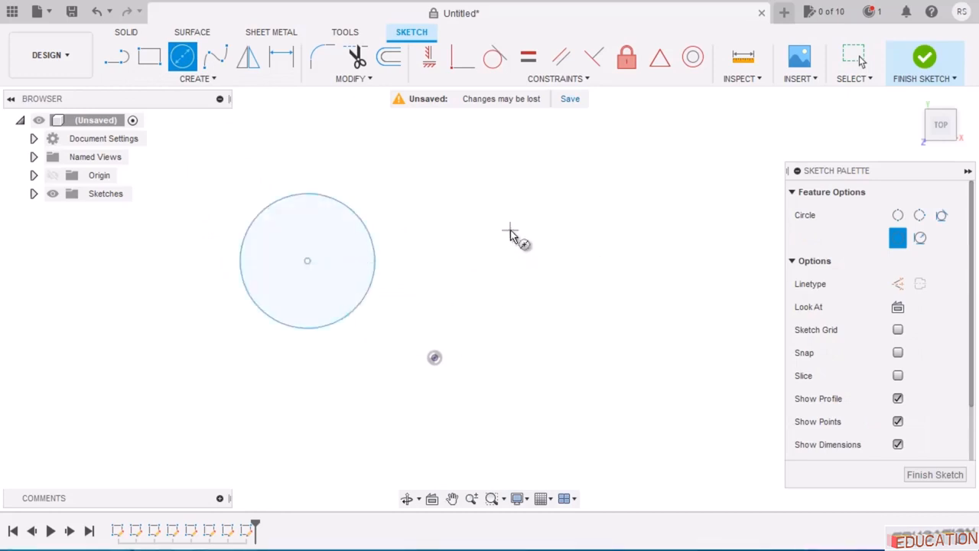
key(Escape)
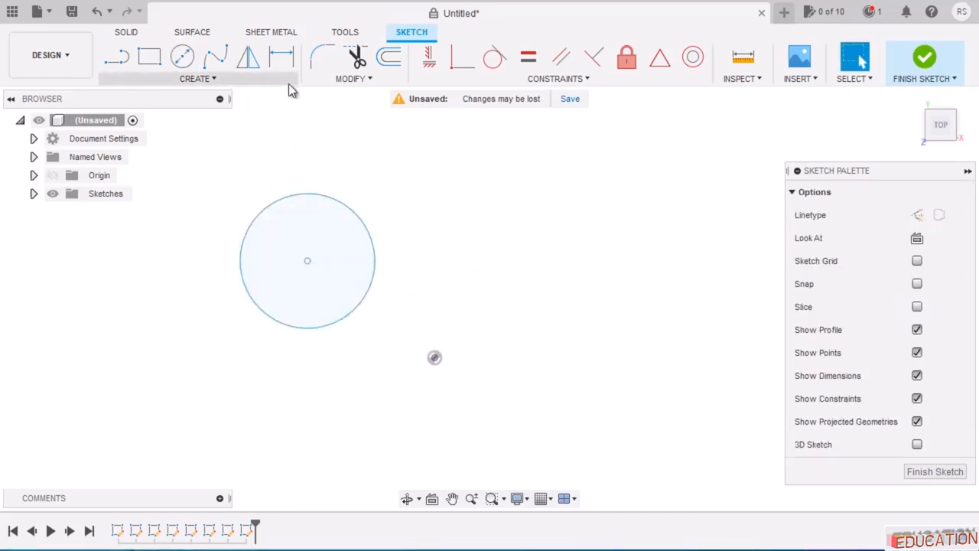
Dimension the circle's diameter as 40 mm.
click(279, 62)
click(345, 203)
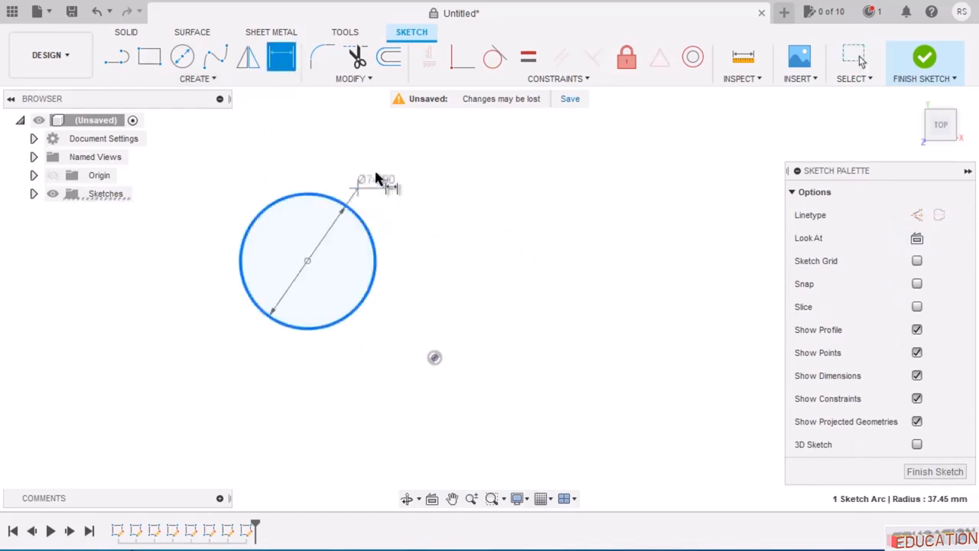
click(383, 157)
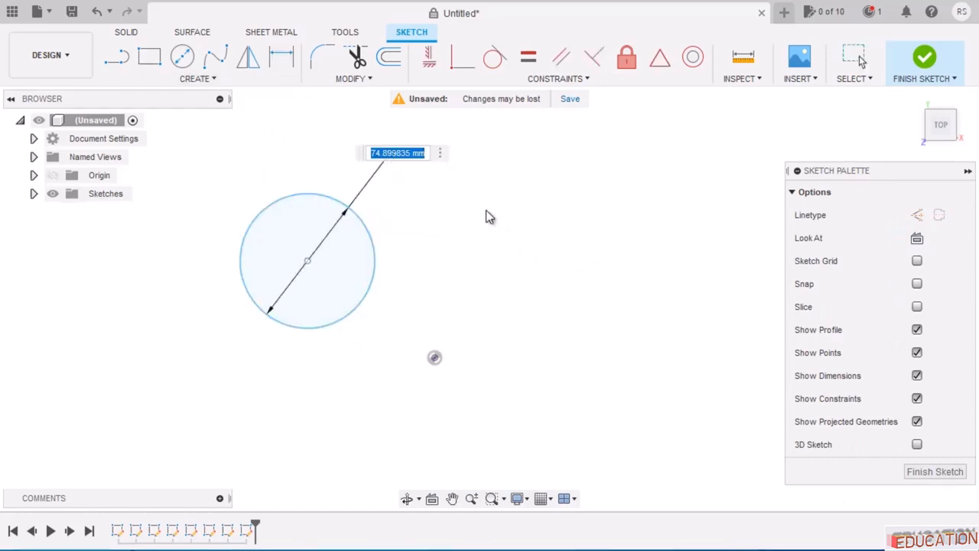
text(40)
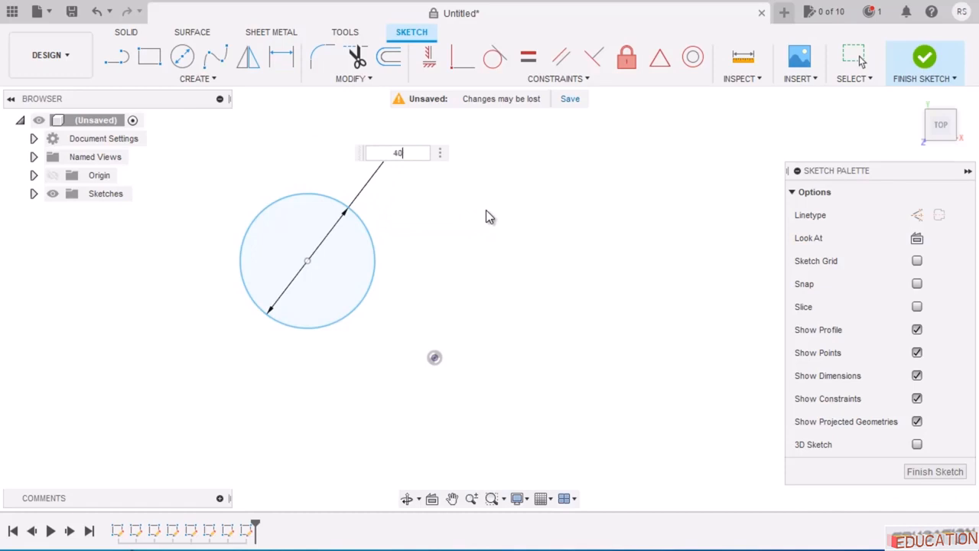
key(Return)
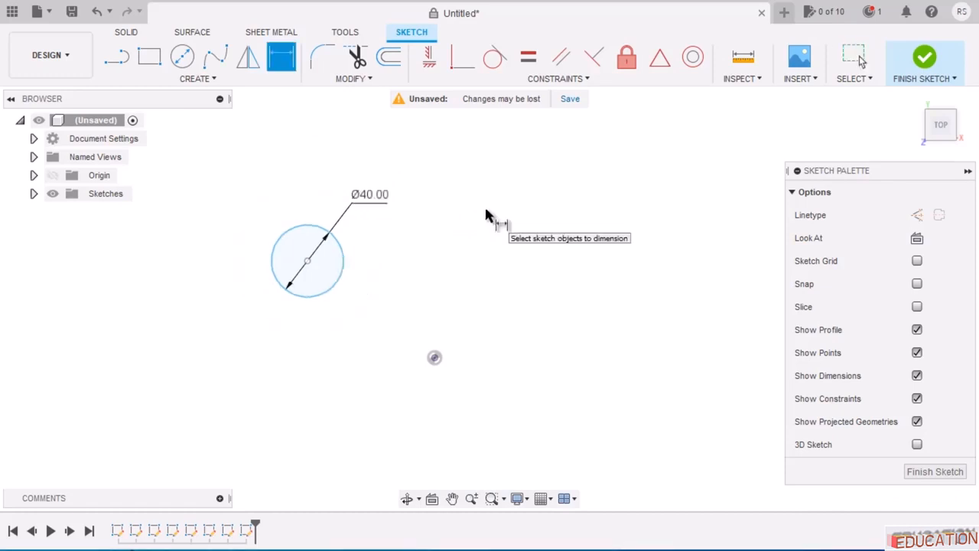
key(Escape)
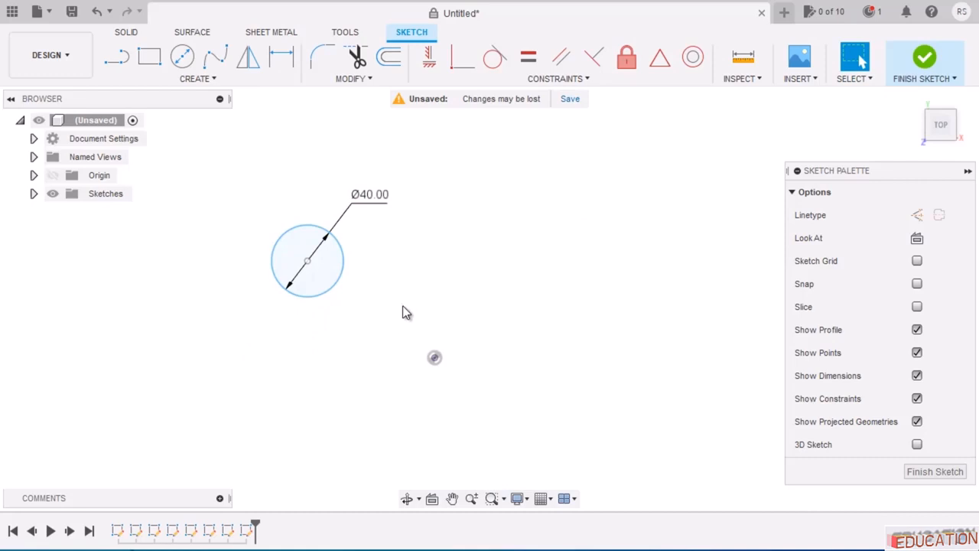
Draw a horizontal line about 125 mm long from the origin toward the left, below the circle.
click(119, 58)
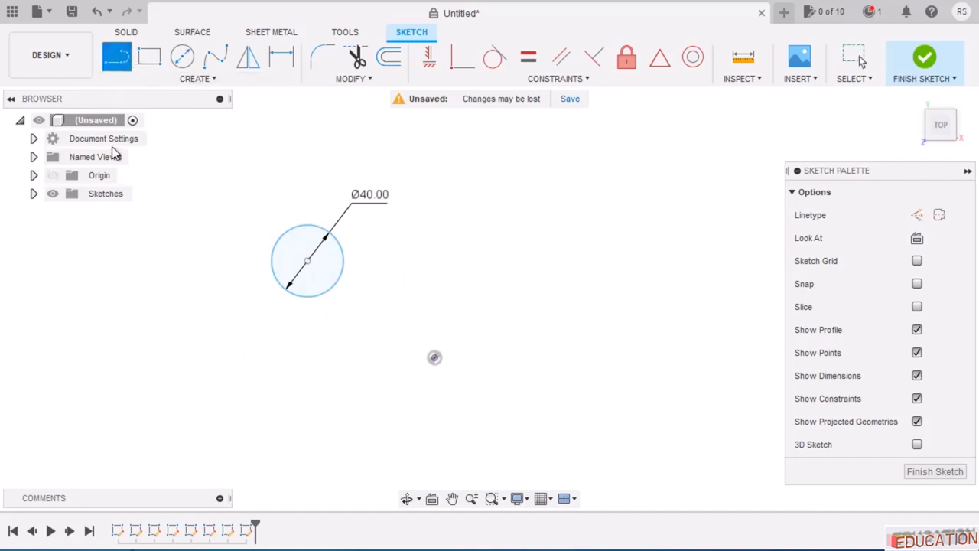
click(433, 357)
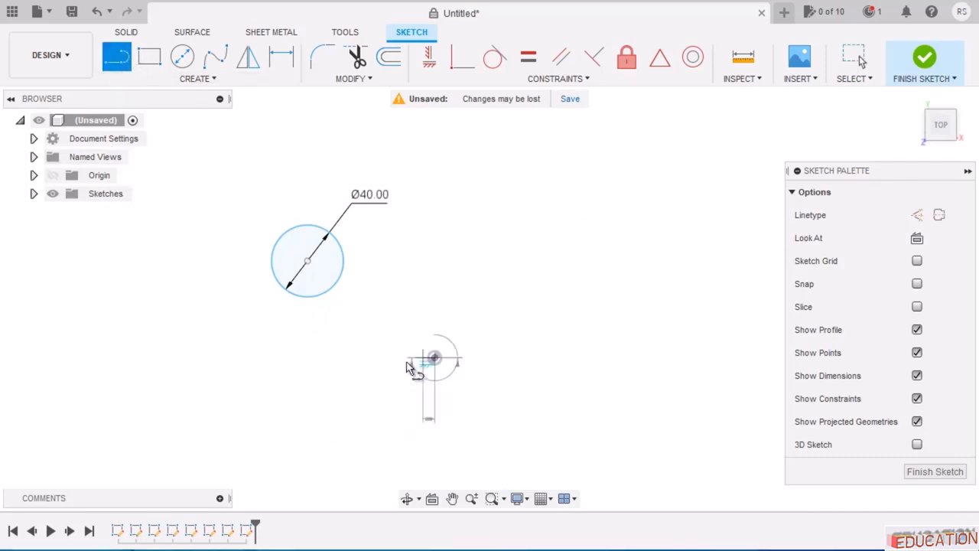
click(211, 357)
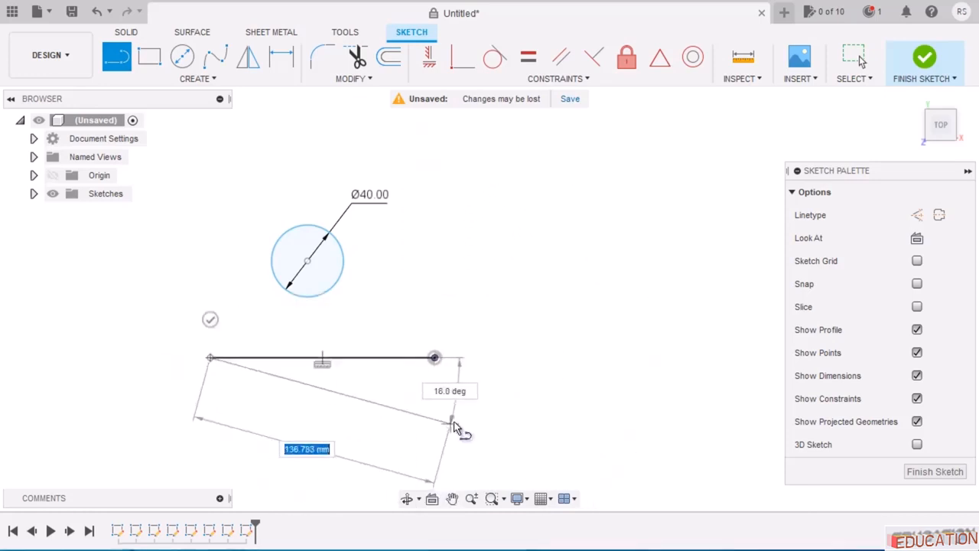
key(Escape)
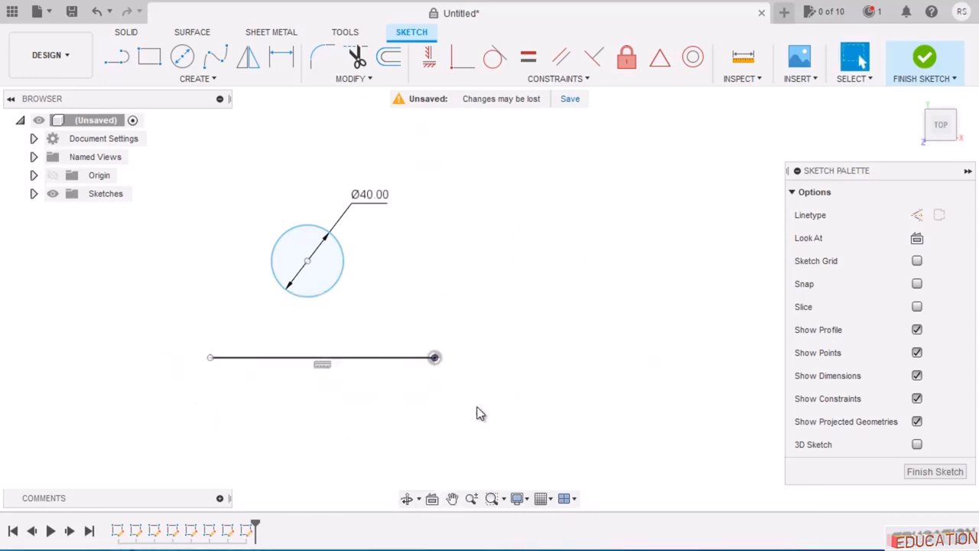
Try converting the horizontal line to a centerline and undo the conversion.
click(398, 359)
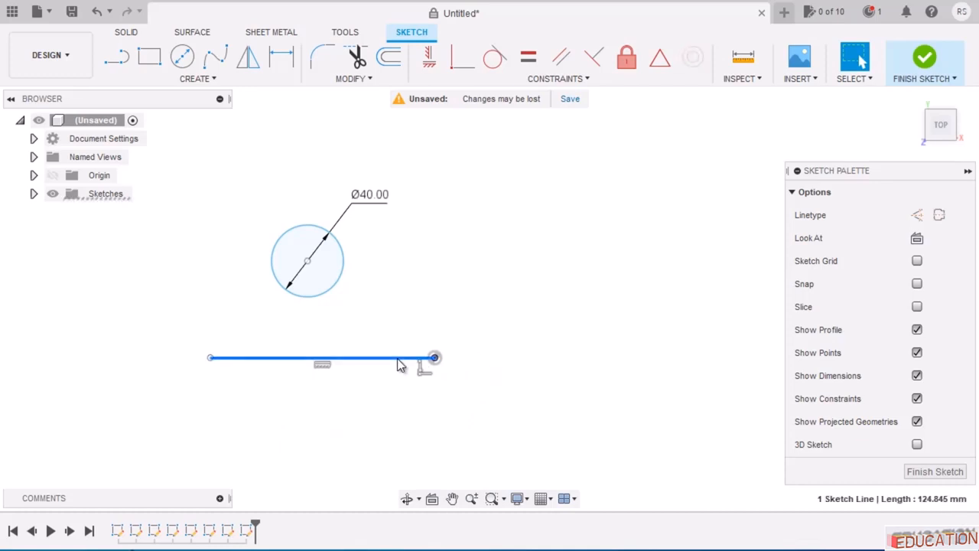
right_click(398, 364)
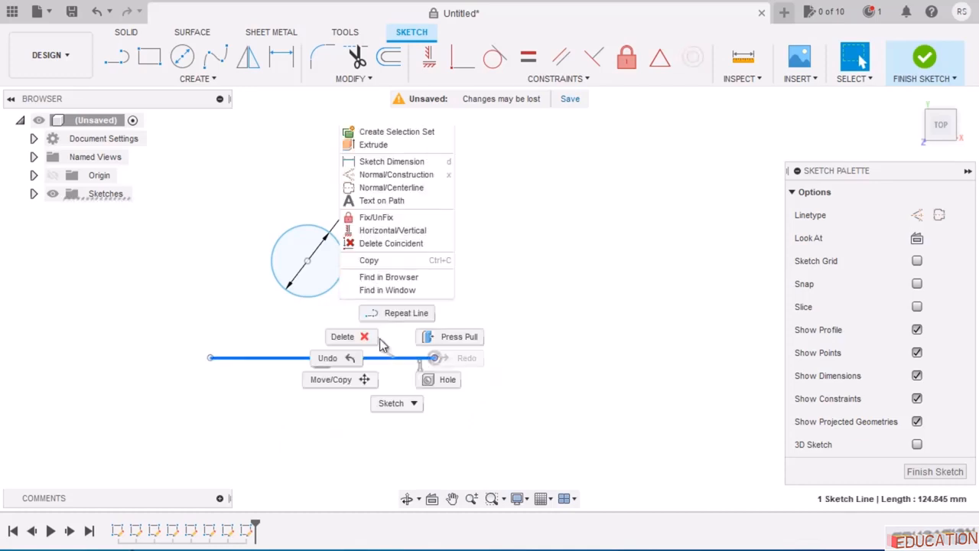
click(408, 188)
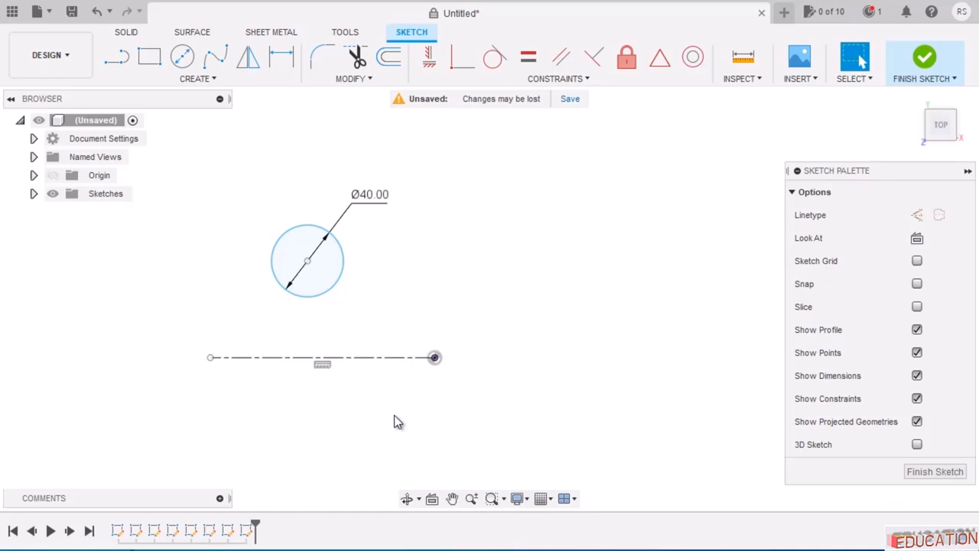
key(ctrl+z)
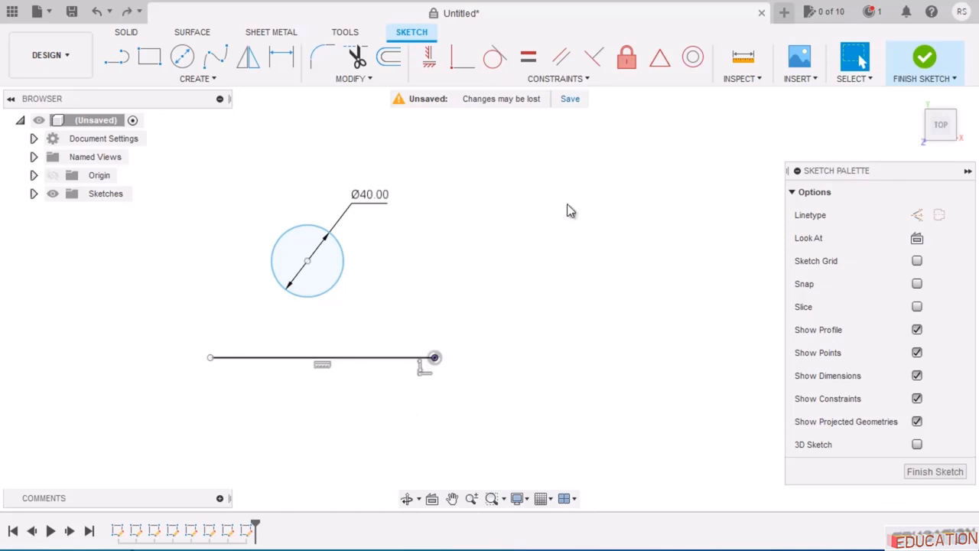
Apply a coincident constraint between the 40 mm circle's center and the horizontal line, and slide the circle slightly left along it.
click(463, 59)
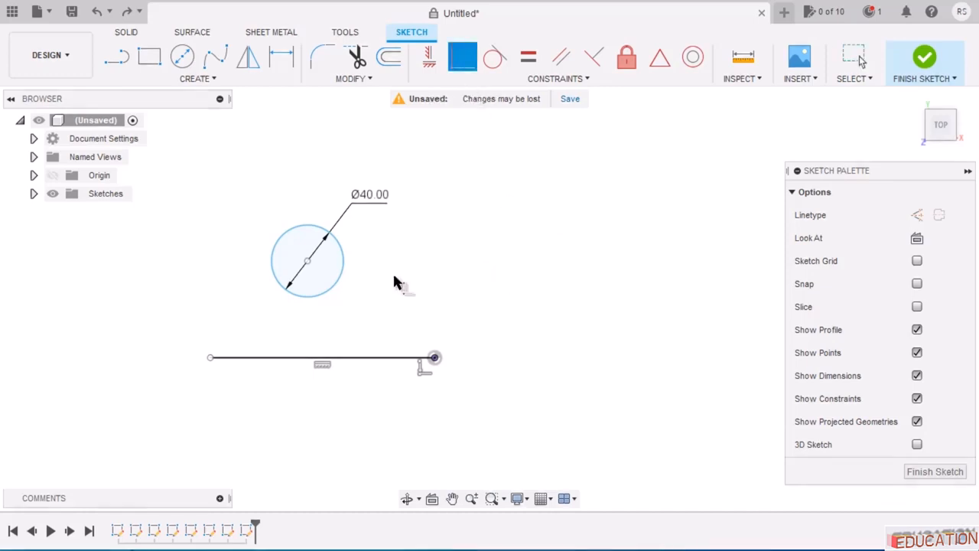
click(306, 262)
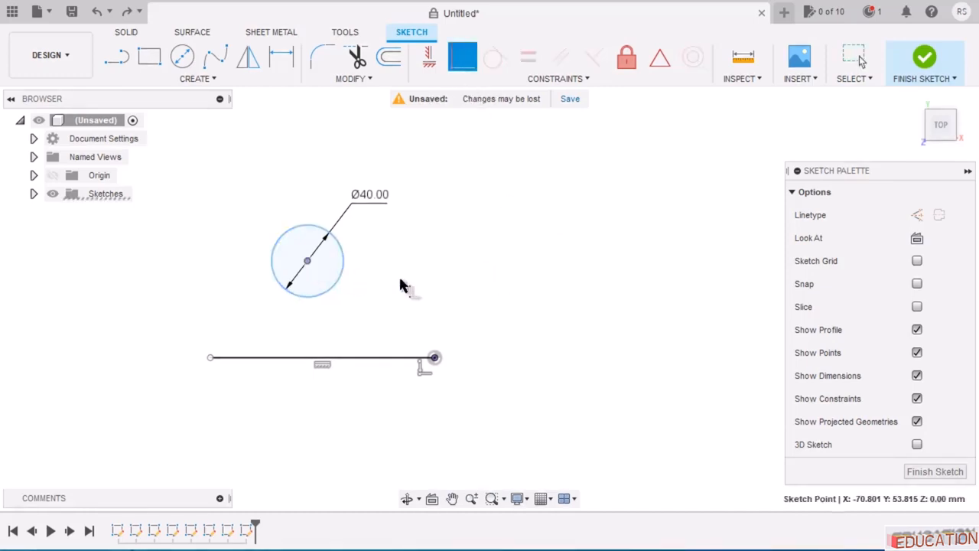
click(380, 357)
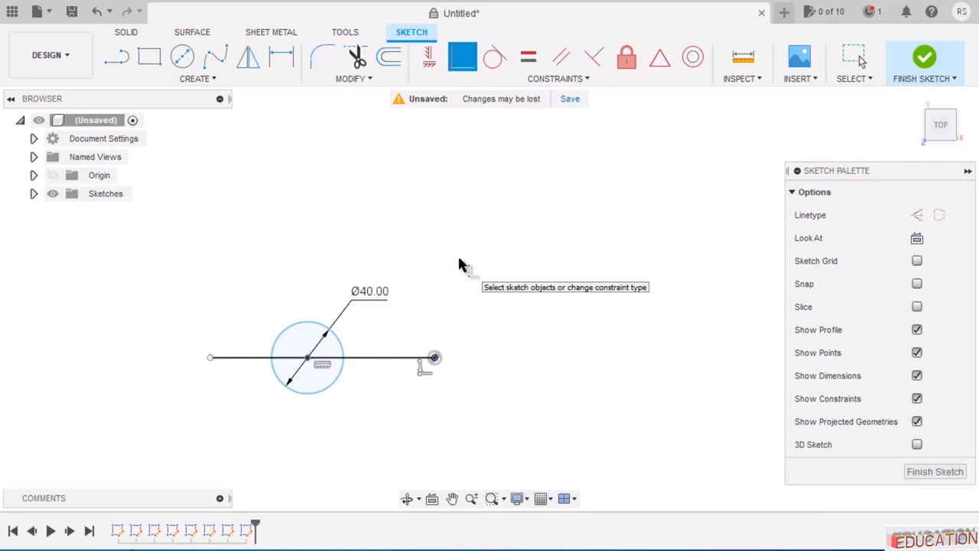
mouse_move(335, 345)
mouse_down()
mouse_move(308, 341)
mouse_move(387, 344)
mouse_move(313, 329)
mouse_up()
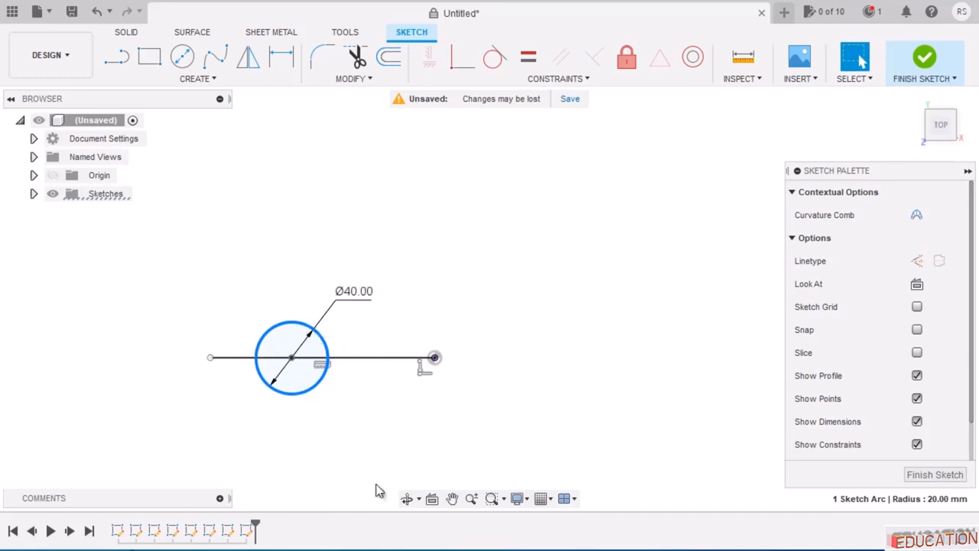
Check the Example-6 reference drawing, and place a horizontal dimension between the circle's center and the origin above the circle.
key(alt+Tab)
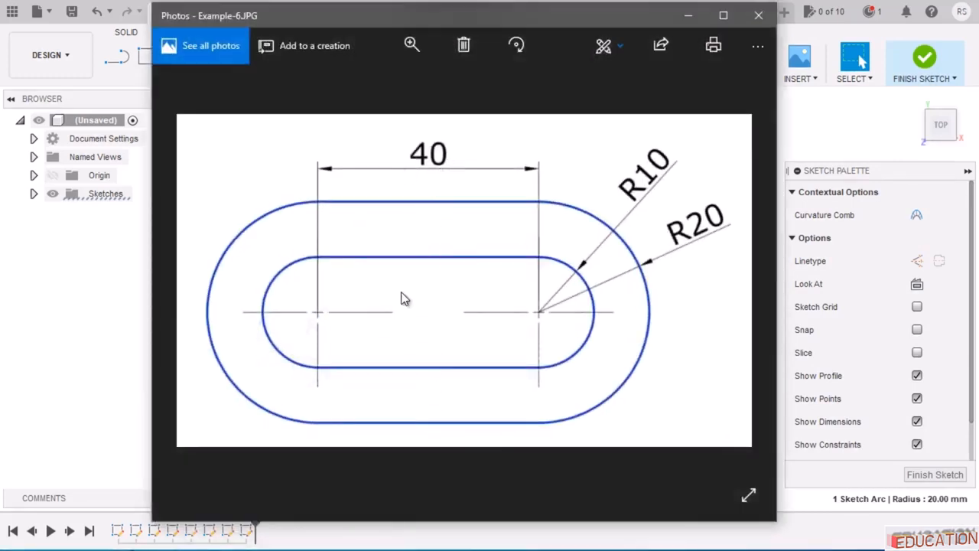
click(688, 15)
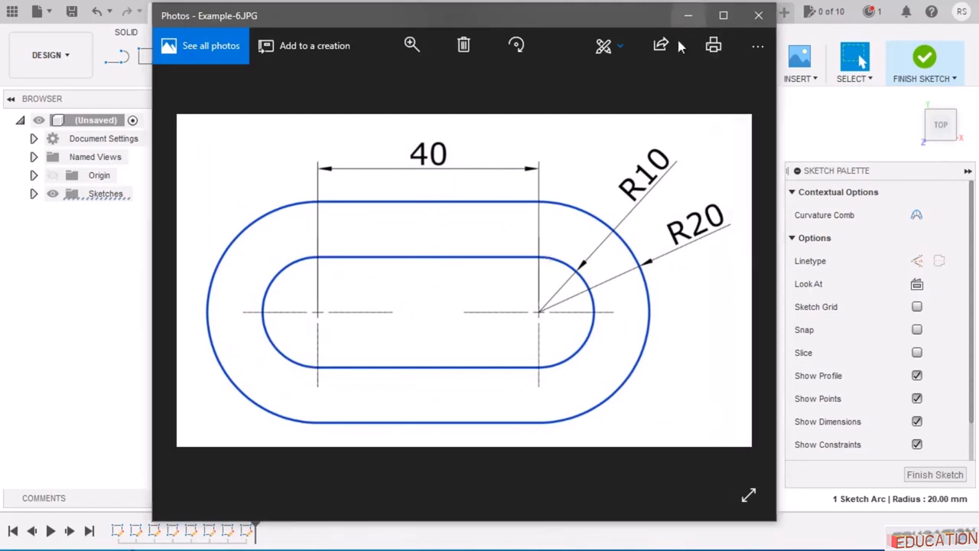
click(282, 60)
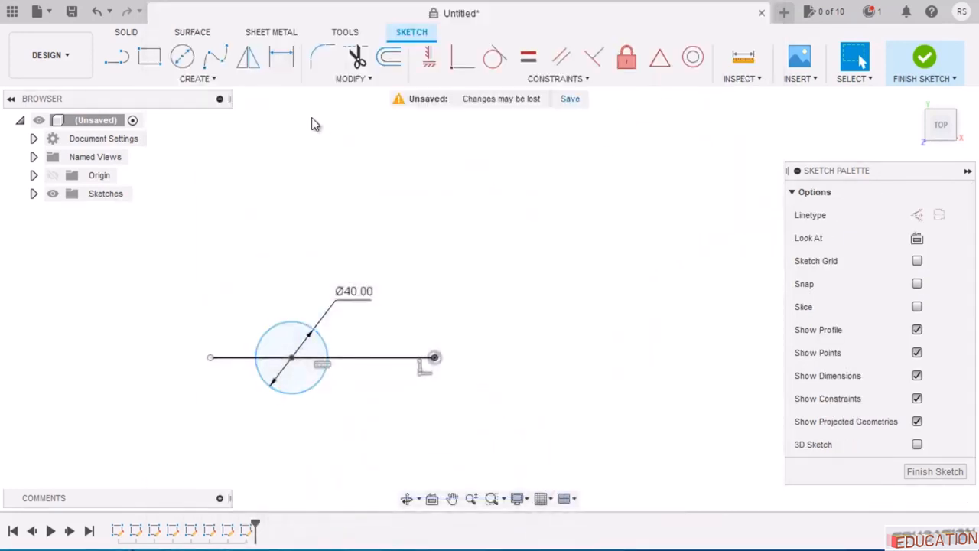
click(281, 57)
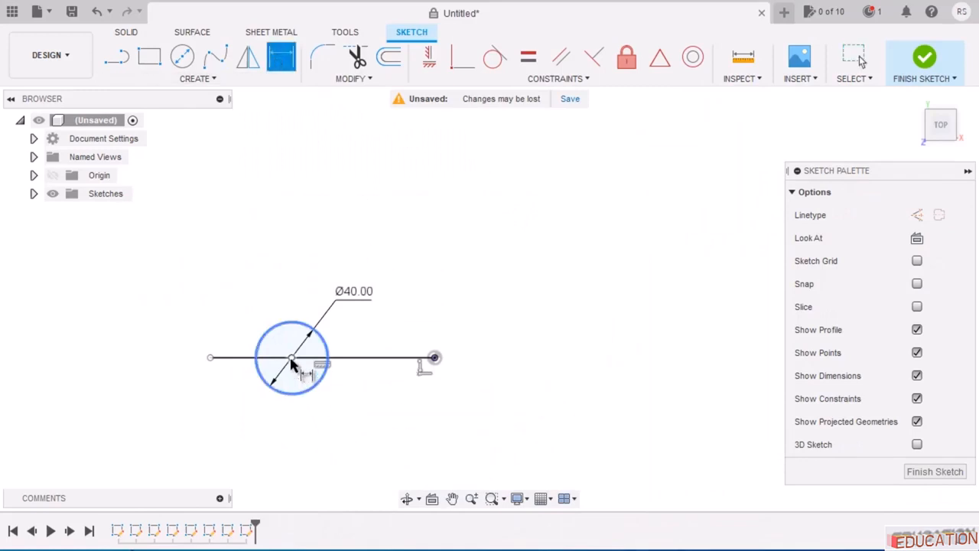
click(434, 357)
click(399, 236)
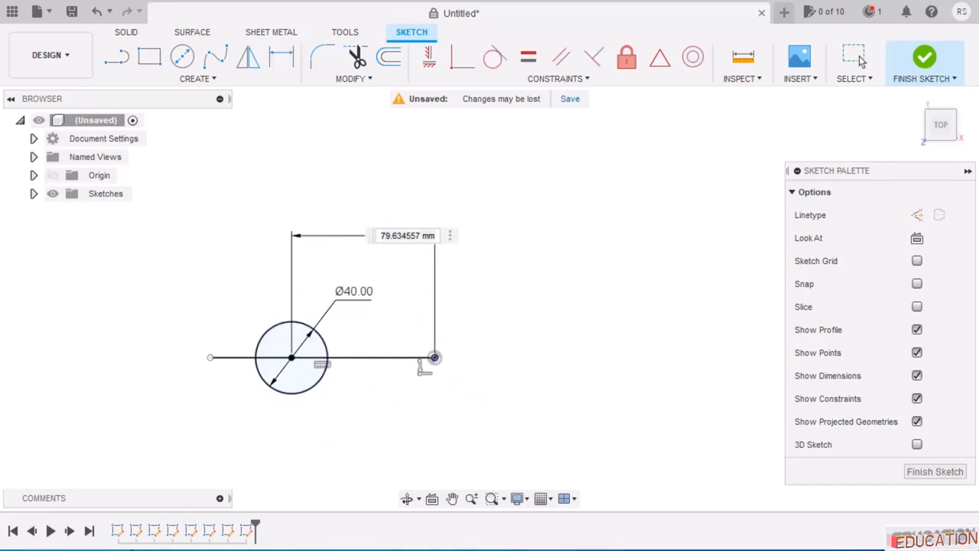
Check the center distance in the Example-6 reference and set the circle's horizontal distance from the origin to 40/2 mm.
key(alt+Tab)
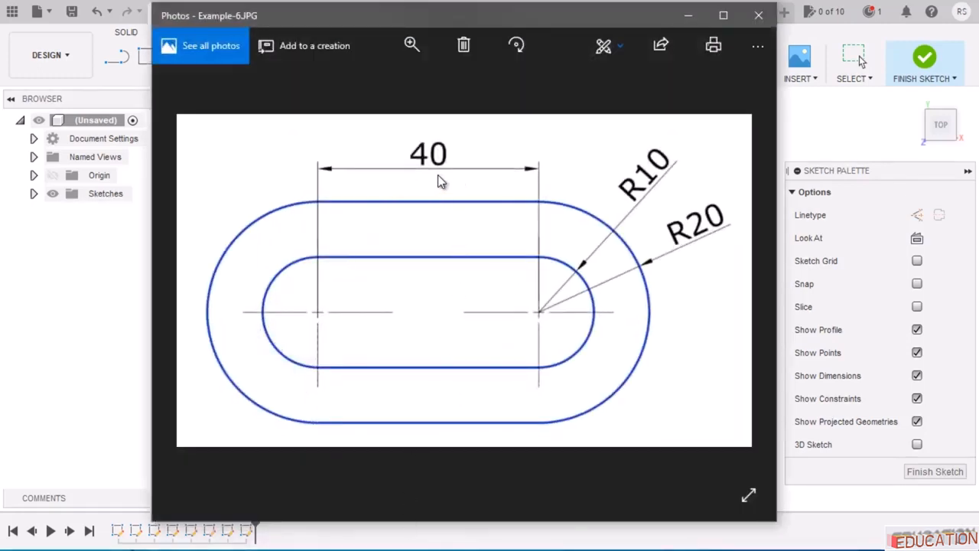
click(691, 16)
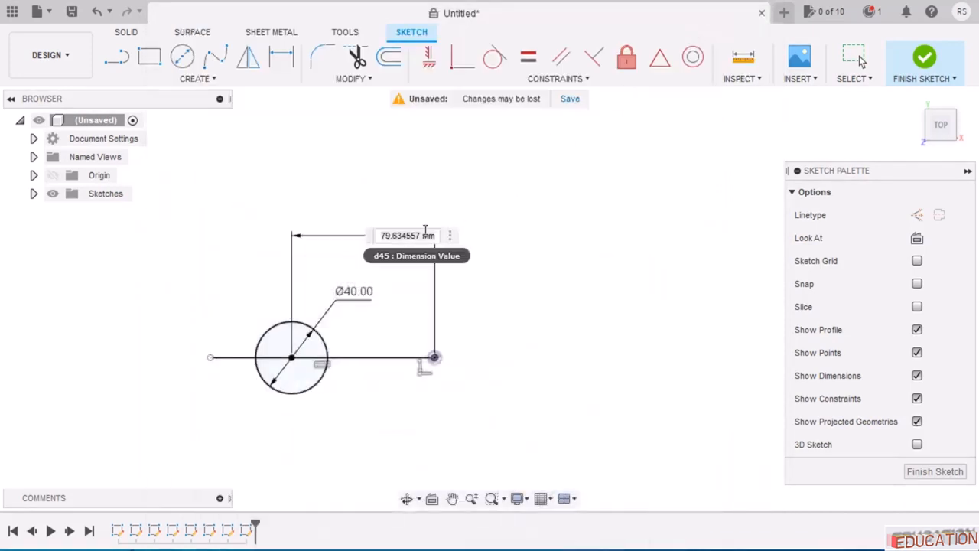
double_click(417, 236)
key(BackSpace)
key(BackSpace)
key(BackSpace)
key(BackSpace)
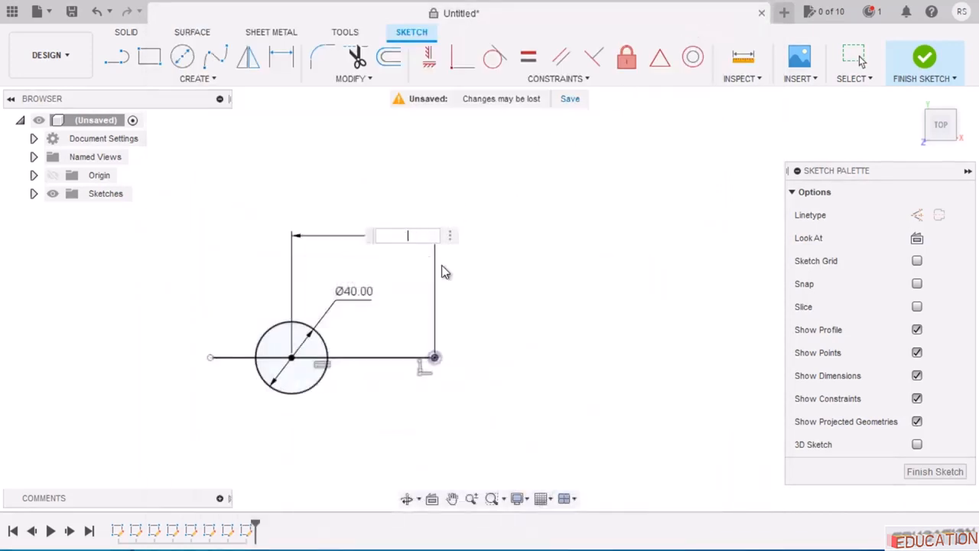
text(40/2)
key(Return)
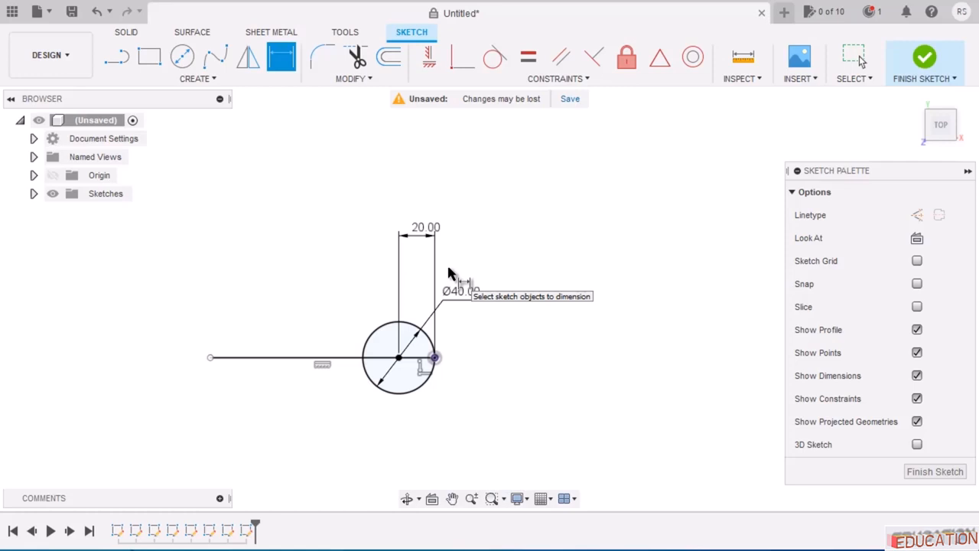
key(Escape)
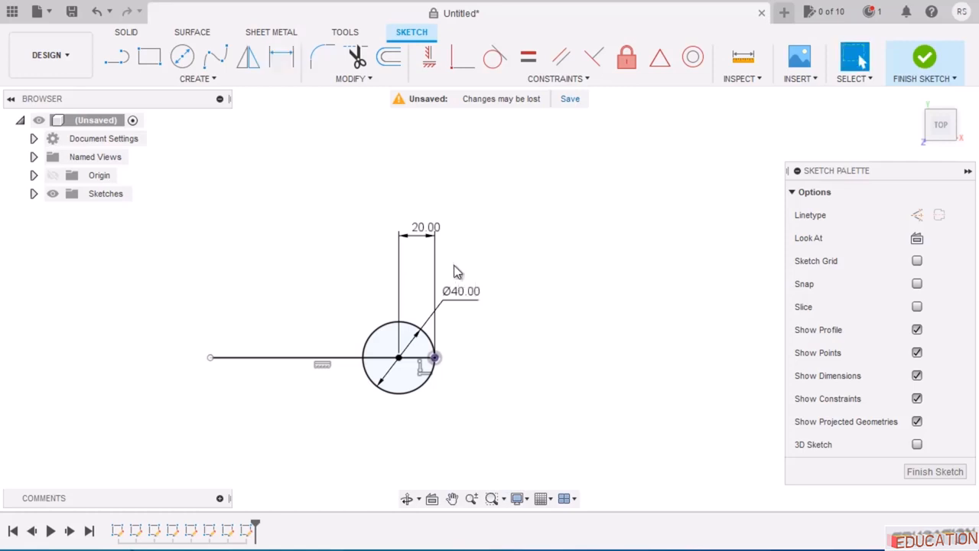
Convert the horizontal line through the circle to a centerline and shorten it to about 71 mm.
click(236, 364)
click(582, 396)
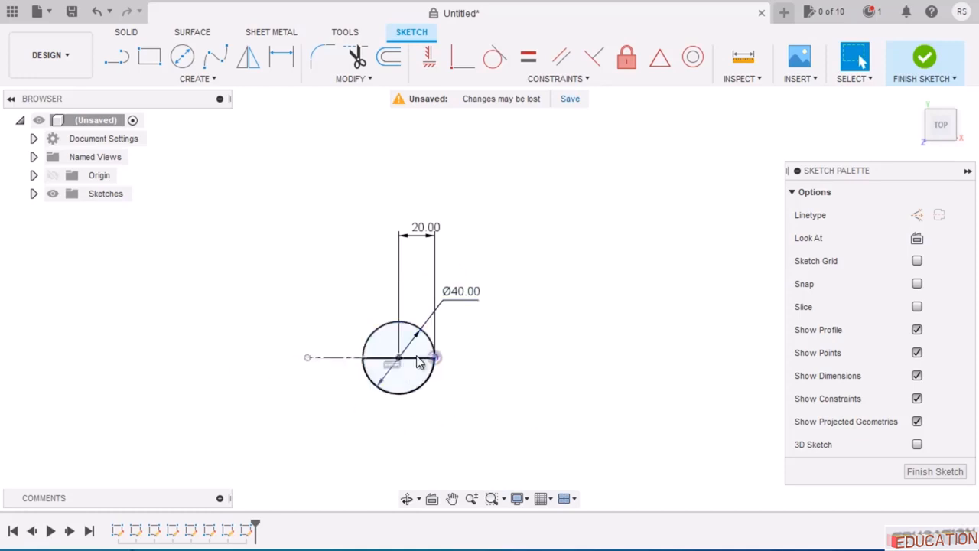
scroll(531, 210, down, 2)
scroll(455, 298, up, 3)
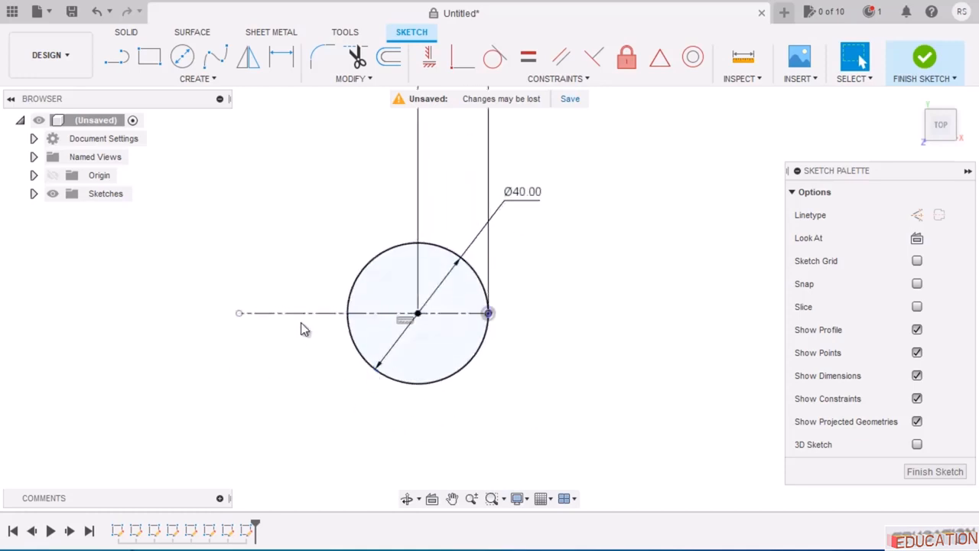
click(304, 313)
right_click(304, 313)
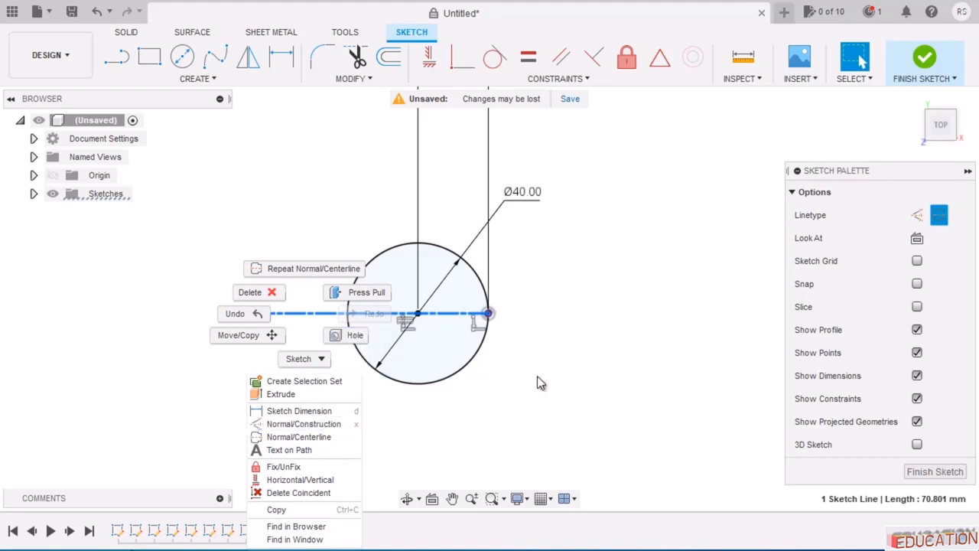
click(566, 344)
Rearrange the dimensions above the circle, with the 20 mm distance close to it and the diameter label higher up.
scroll(399, 349, down, 2)
scroll(453, 217, up, 1)
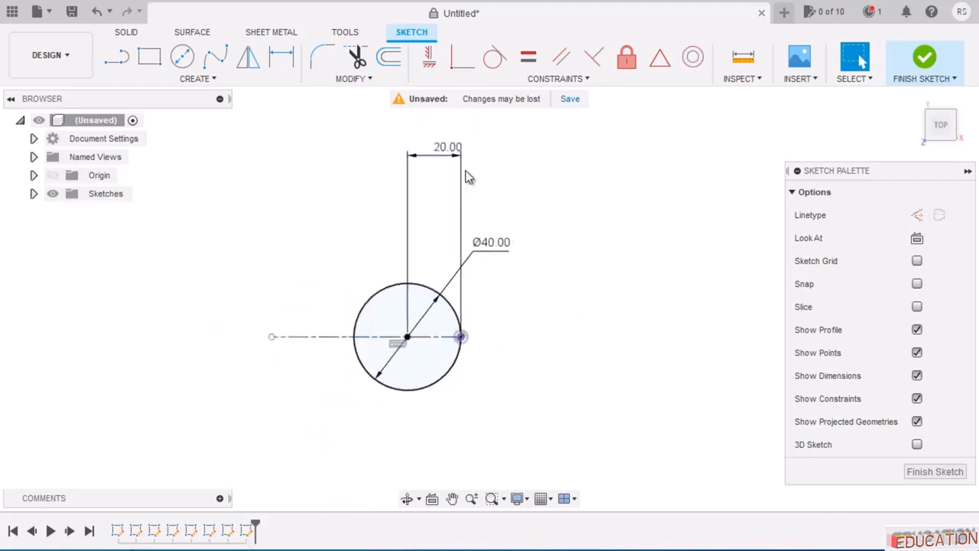
drag(451, 153, 498, 181)
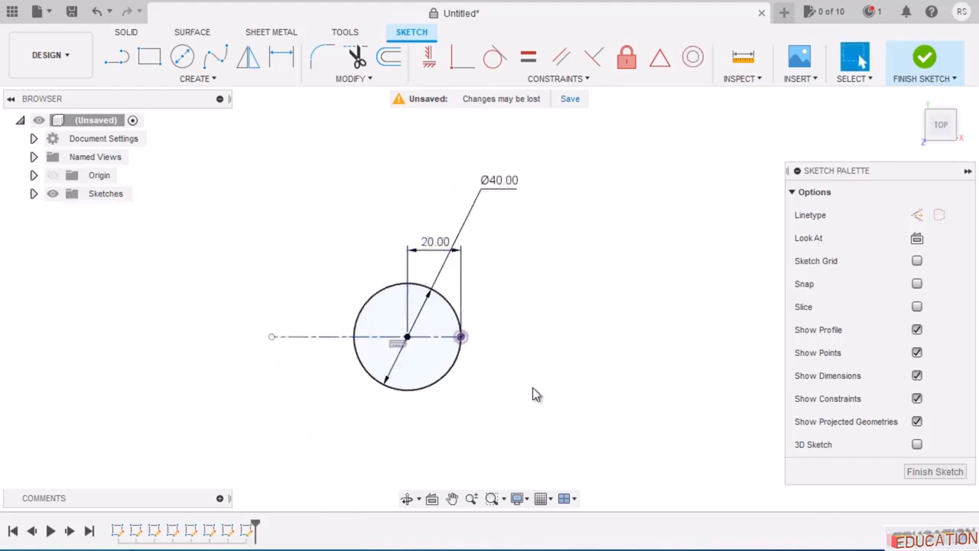
click(428, 380)
Draw a vertical line about 72 mm long upward from the origin.
click(117, 57)
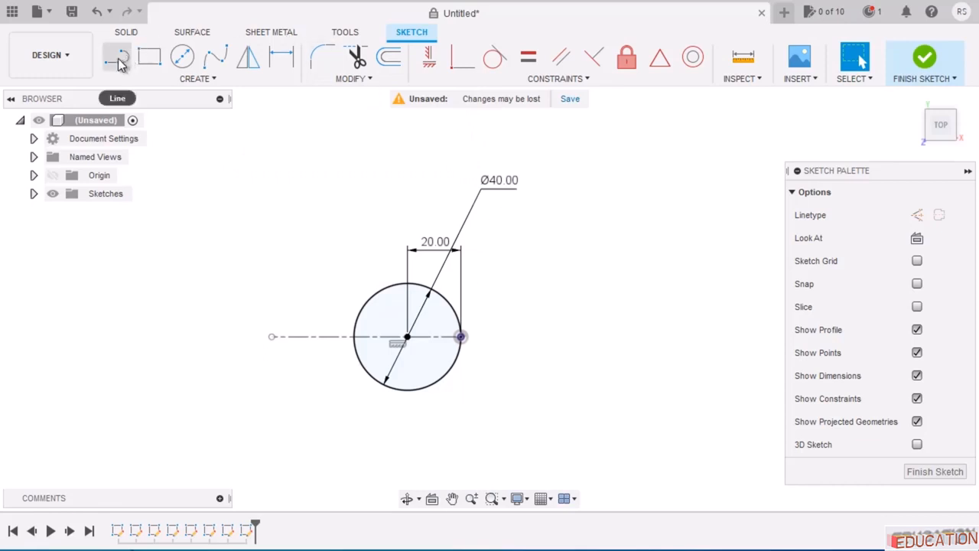
click(461, 336)
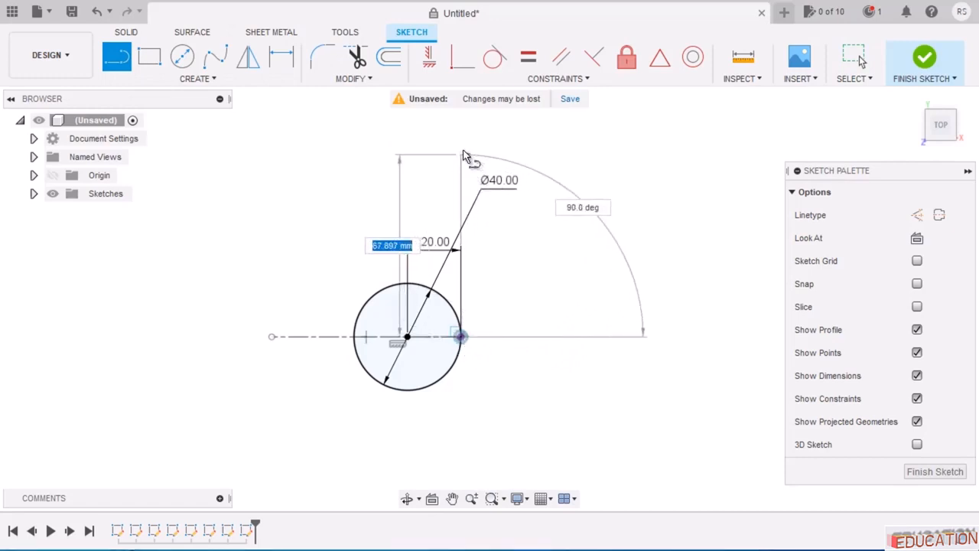
click(461, 145)
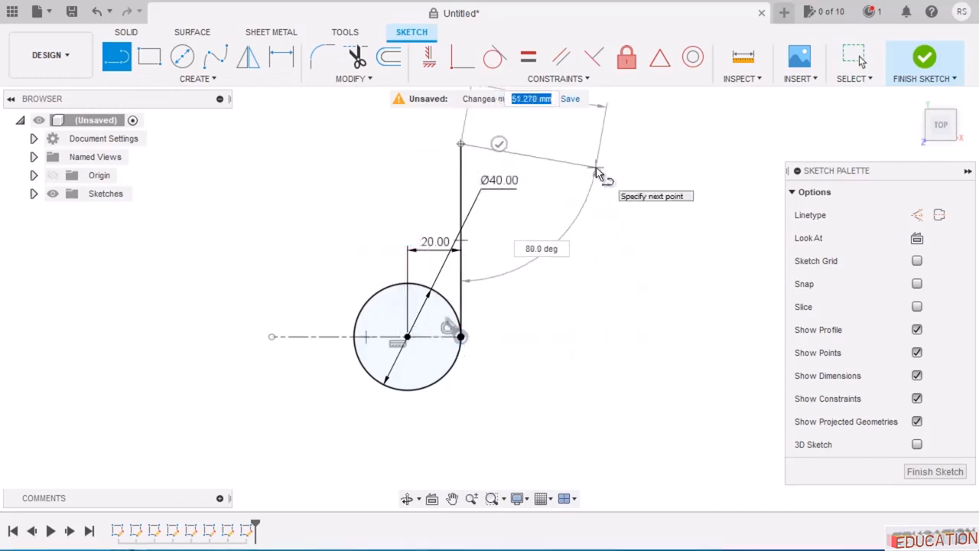
key(Escape)
key(Escape)
Convert the vertical line to a construction line and move the 20 mm dimension below the circle.
click(462, 185)
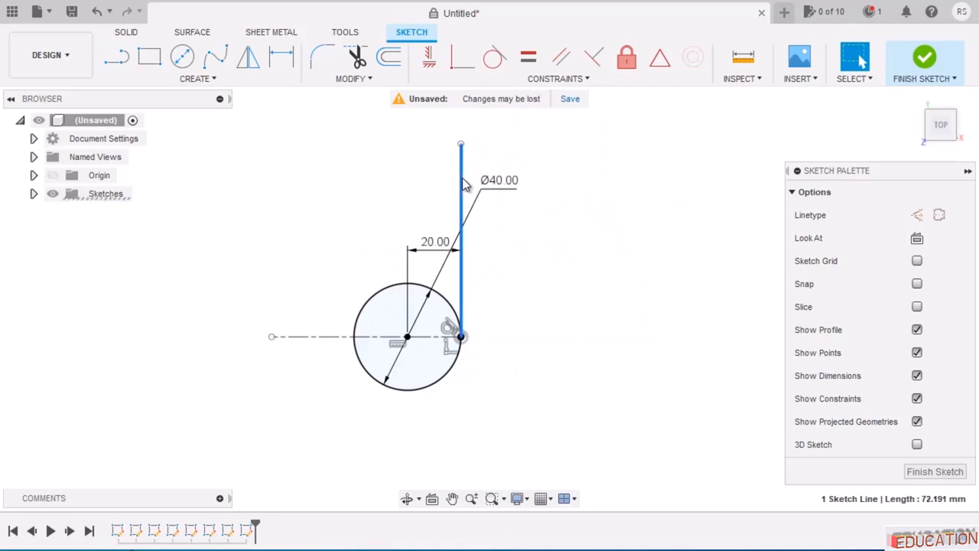
right_click(463, 185)
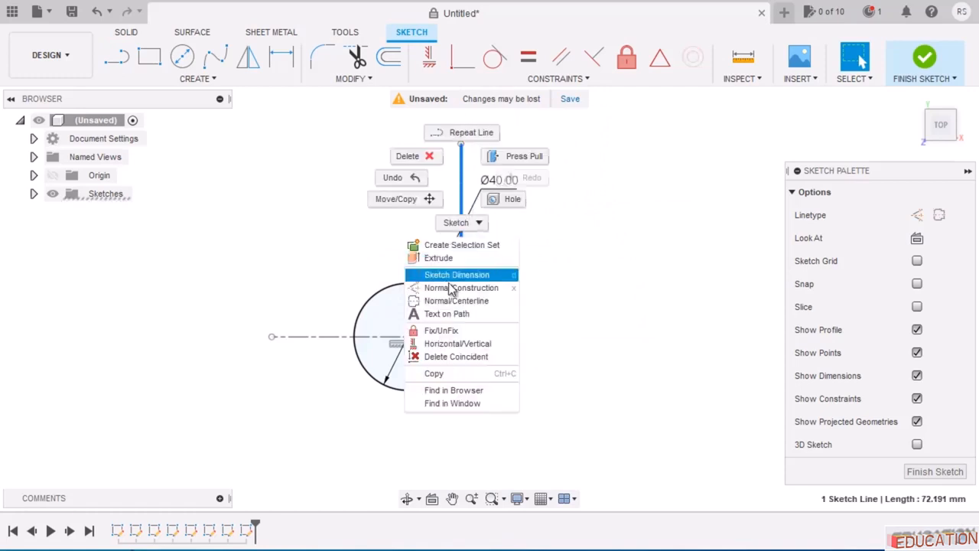
click(472, 290)
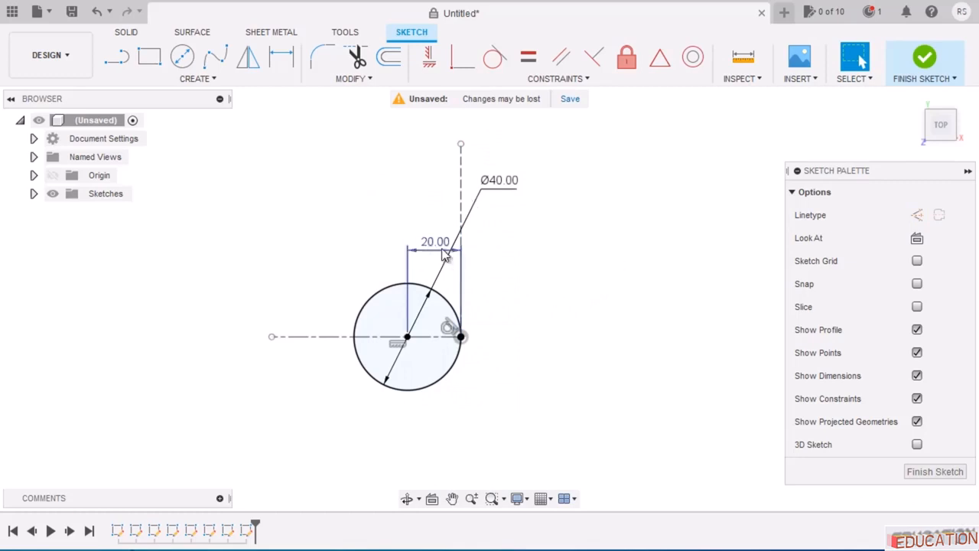
drag(444, 256, 441, 451)
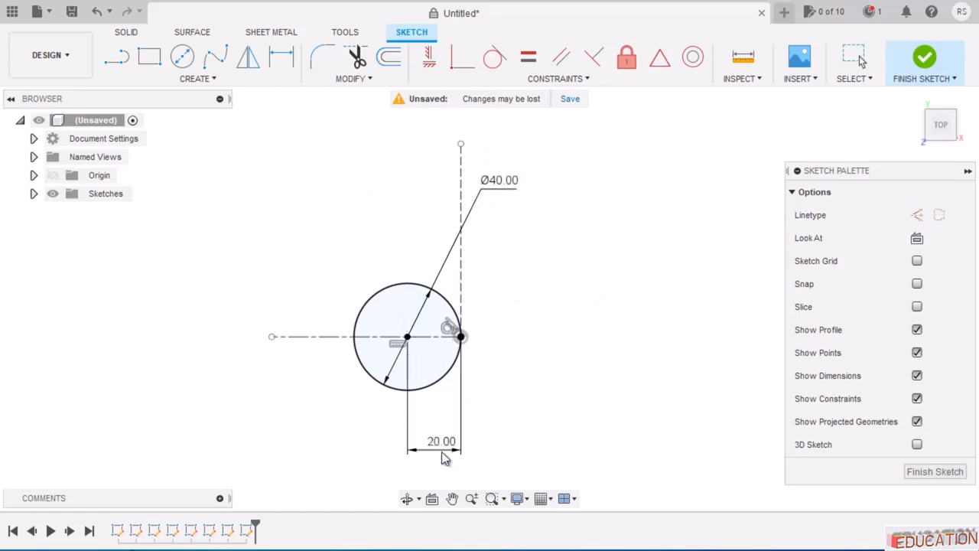
click(403, 290)
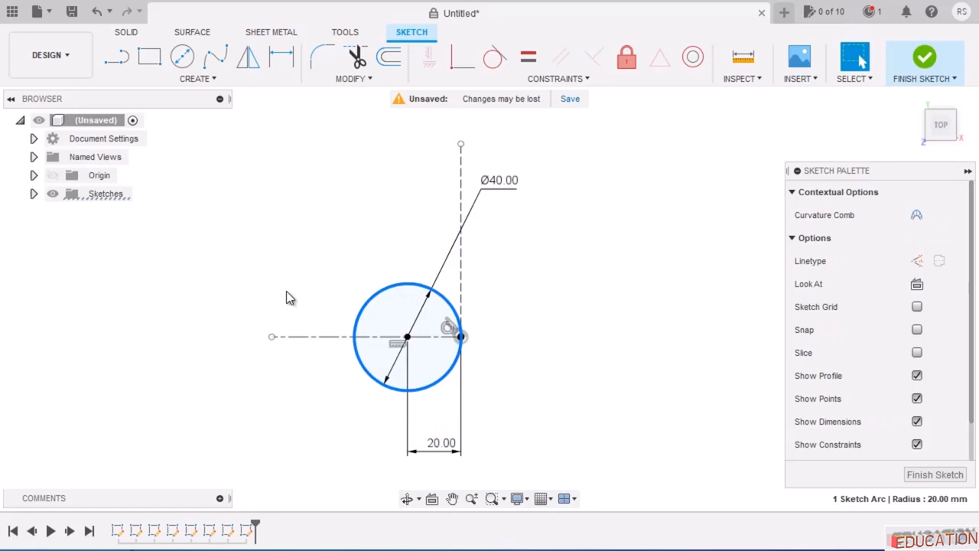
shift+click(460, 189)
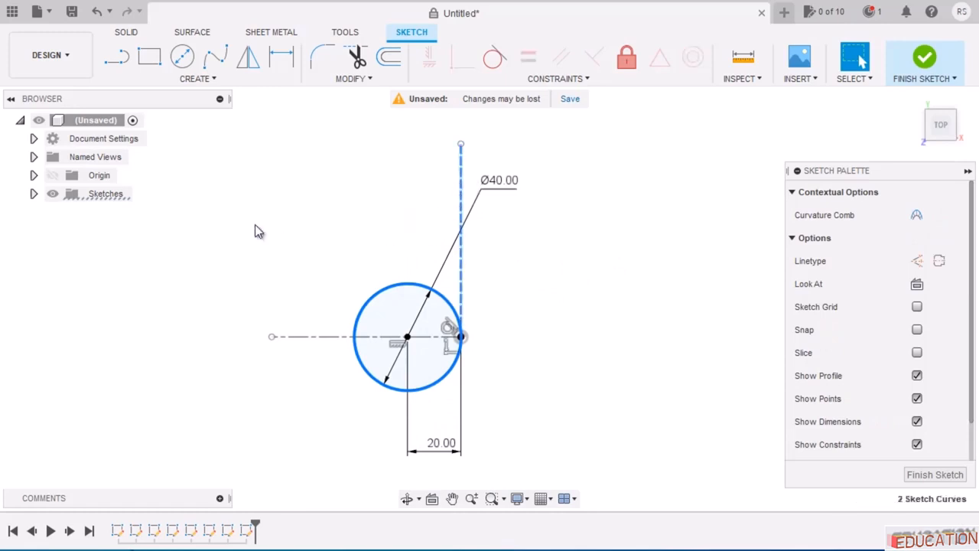
click(245, 60)
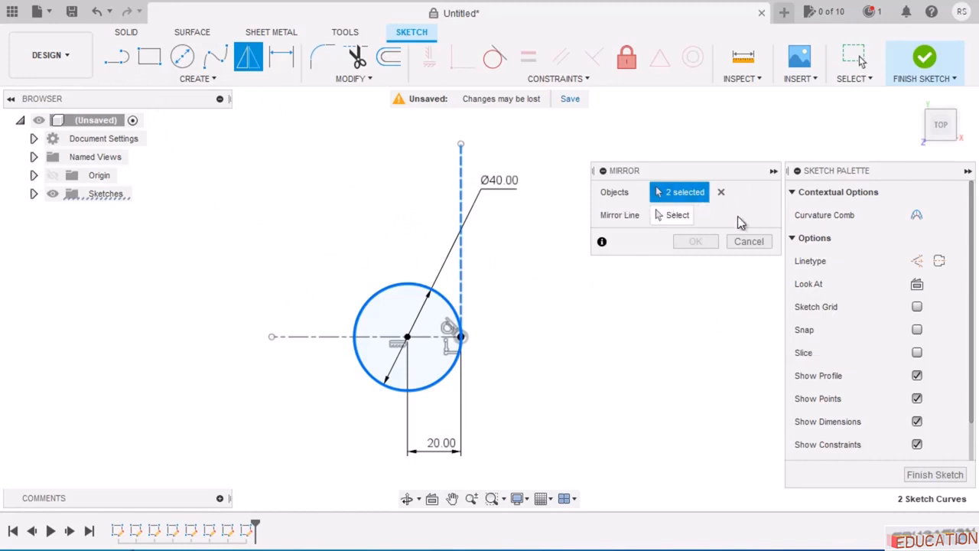
click(749, 241)
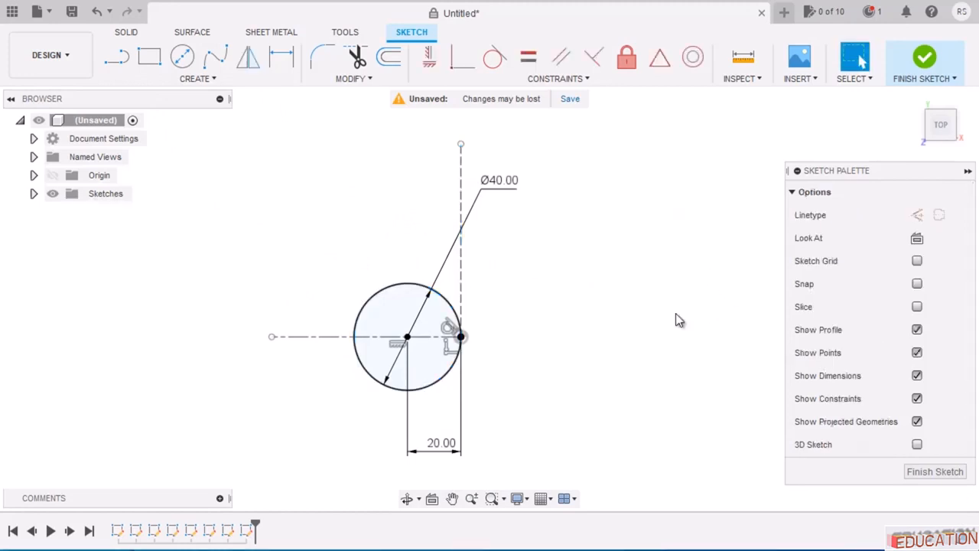
Mirror the 40 mm circle about the vertical construction line.
click(250, 62)
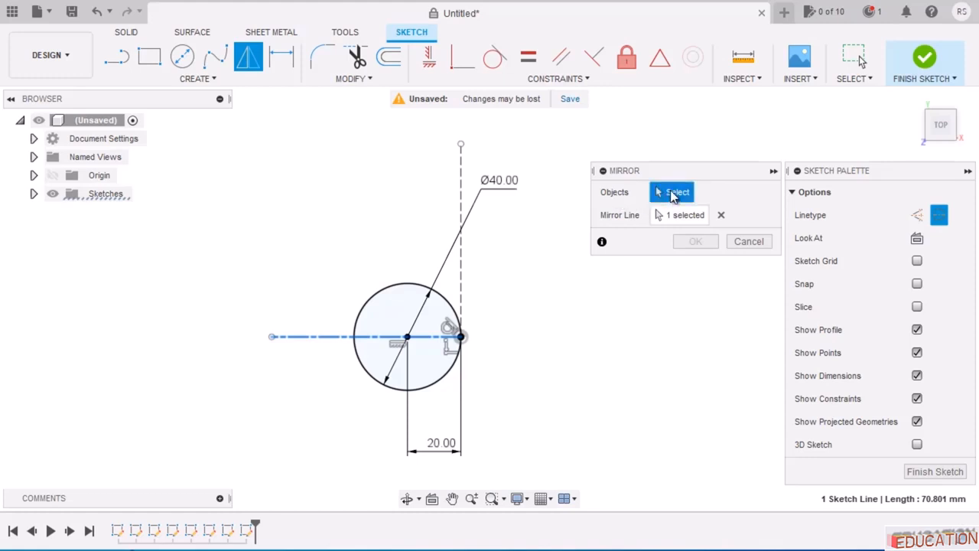
click(455, 315)
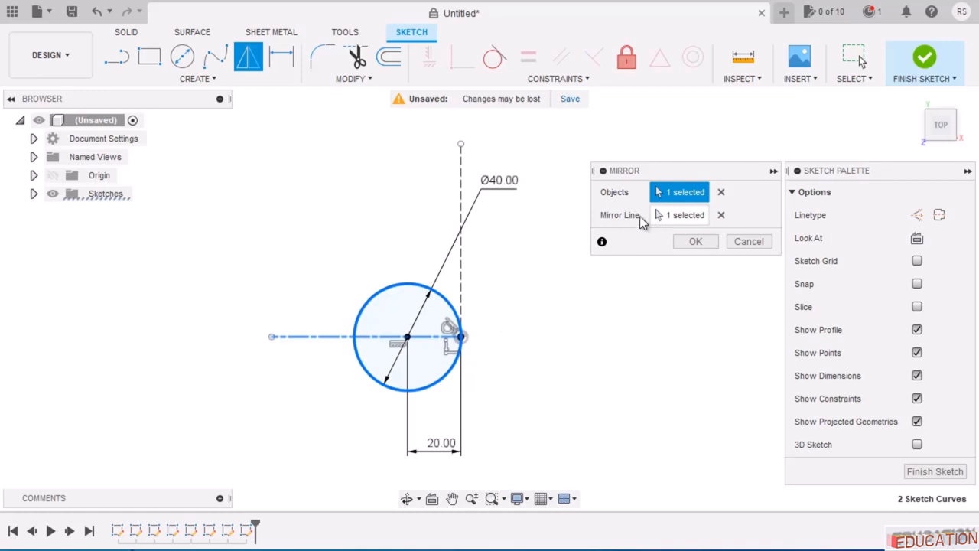
click(720, 216)
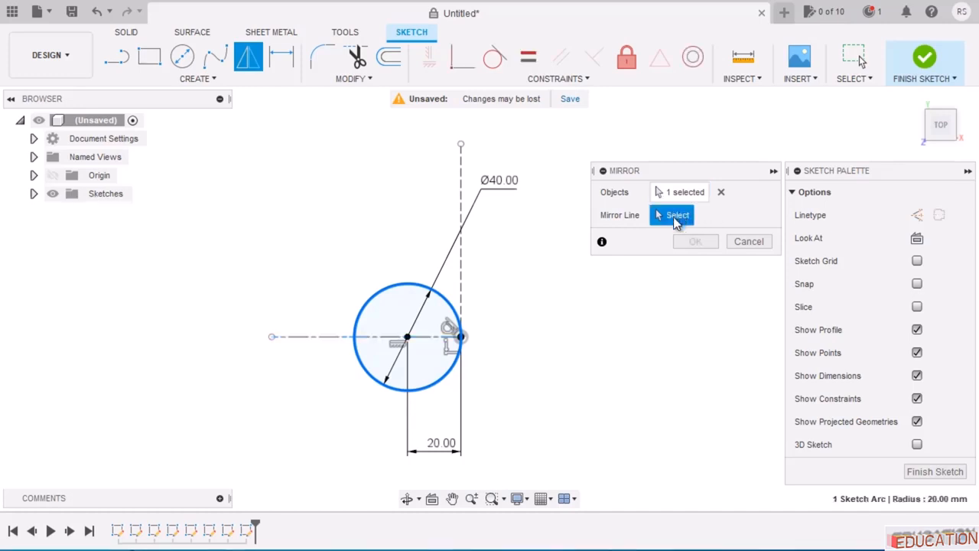
click(460, 198)
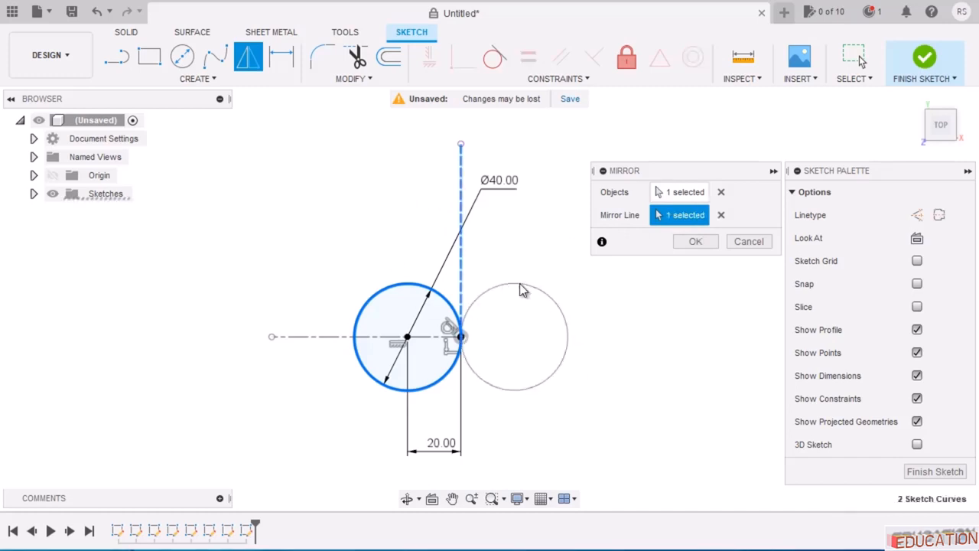
click(693, 243)
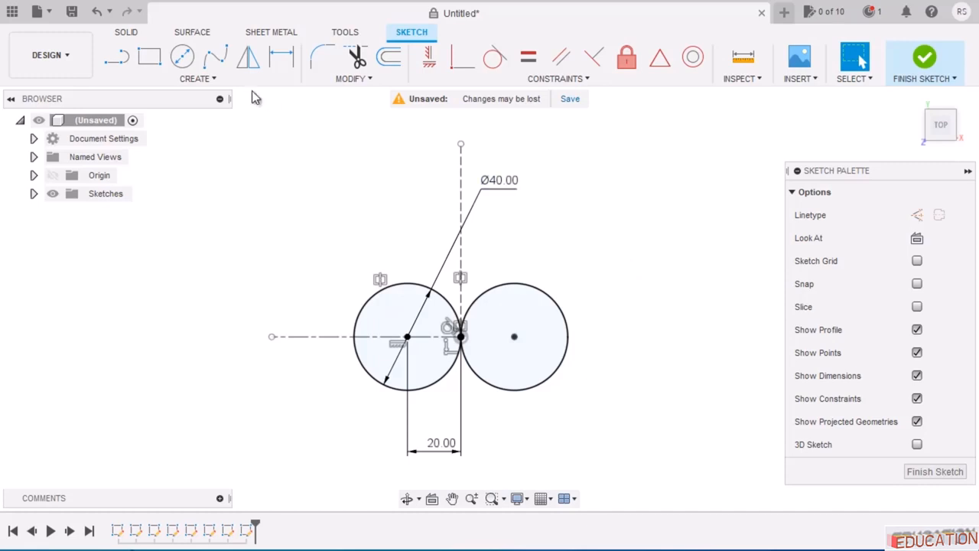
Sketch a closed star shape from five connected lines above the original circle, beside the vertical construction line.
key(l)
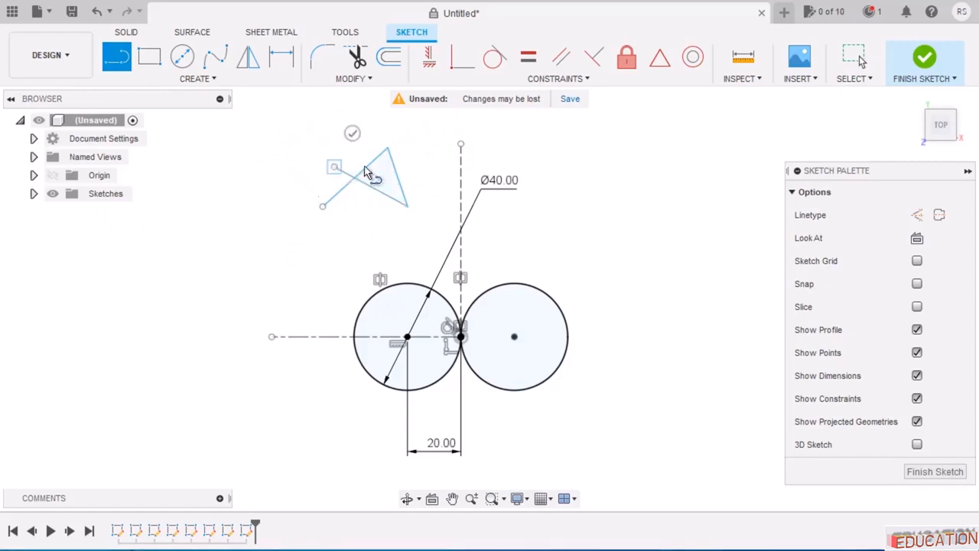
click(417, 147)
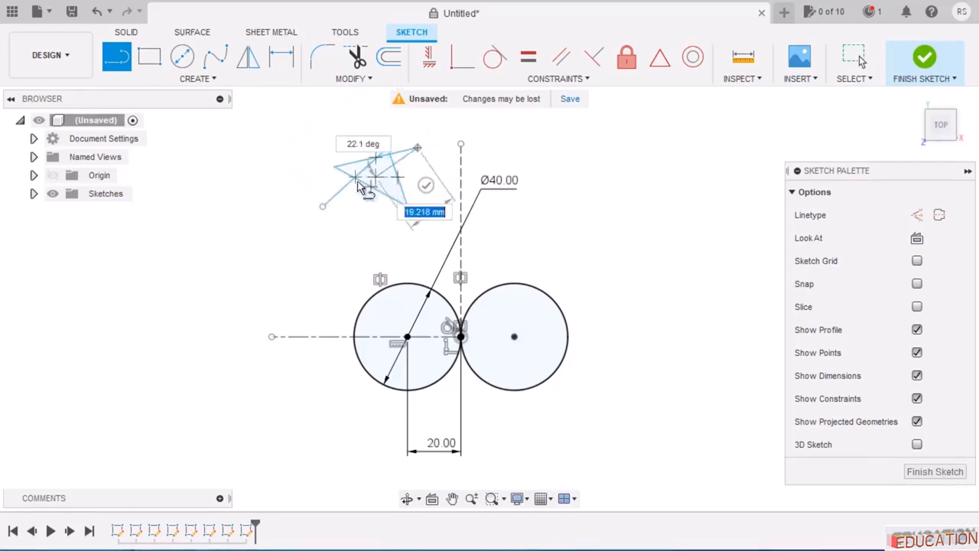
click(323, 205)
key(Escape)
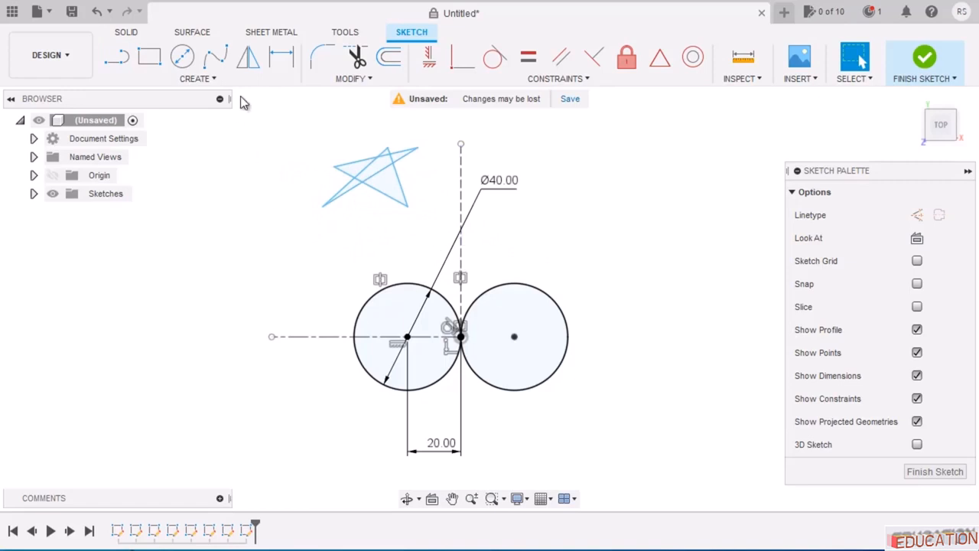
Mirror the whole star shape about the vertical construction line instead of the horizontal one.
click(250, 61)
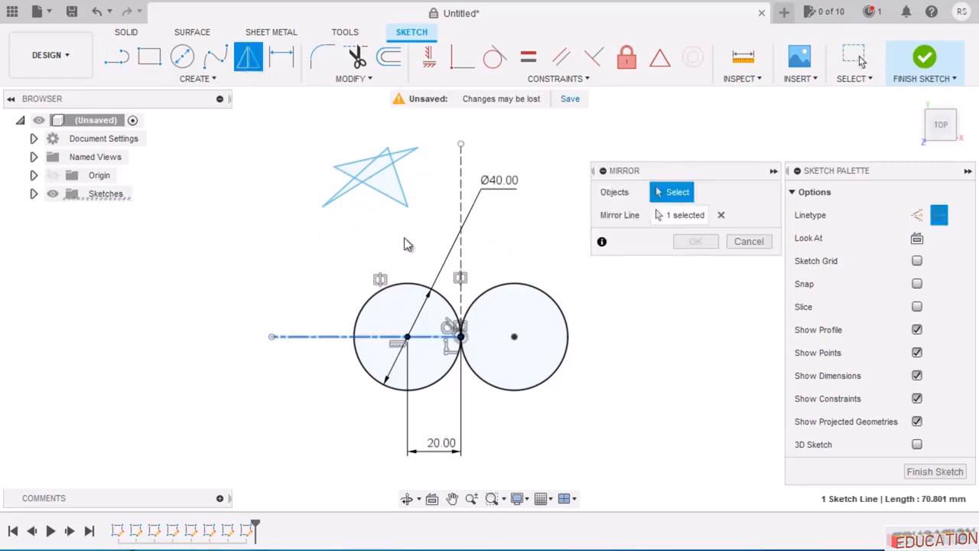
drag(433, 229, 293, 130)
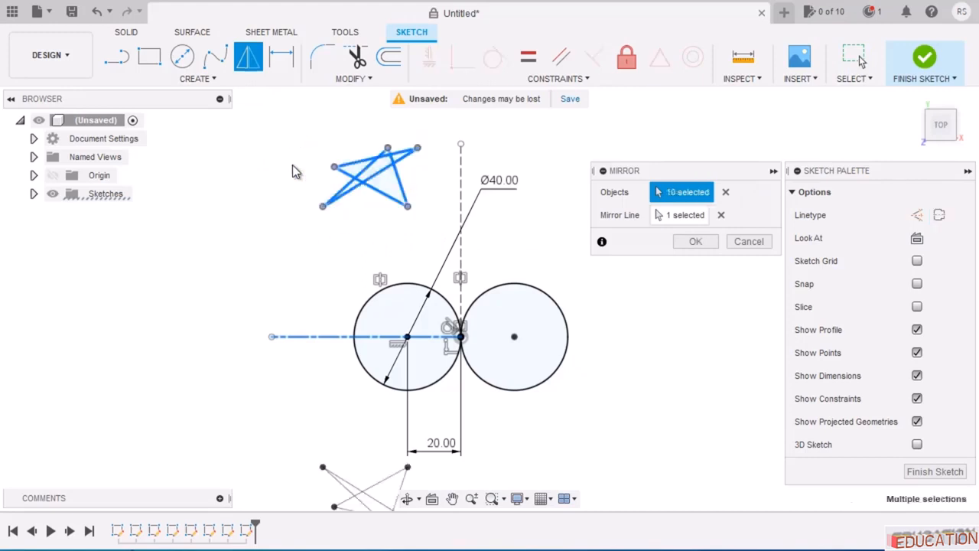
click(722, 216)
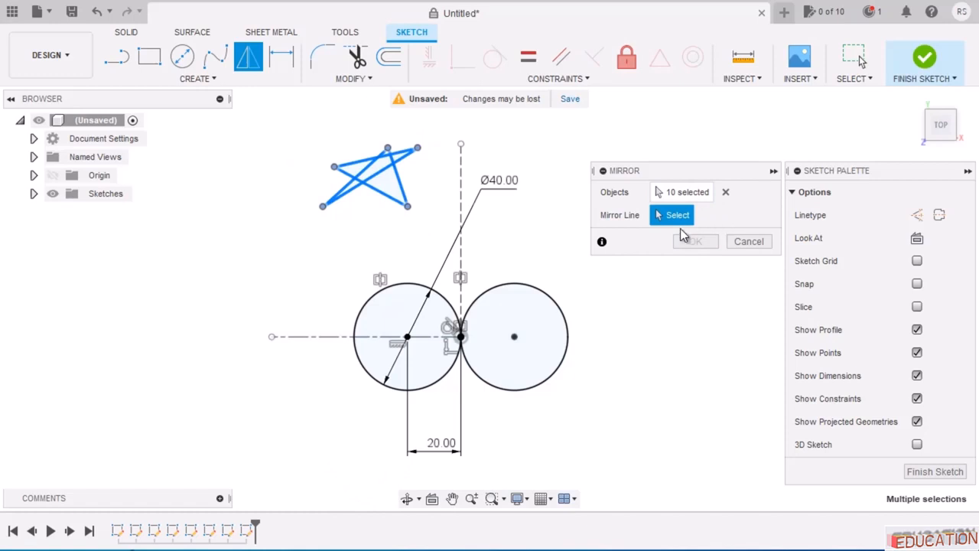
click(461, 188)
scroll(290, 256, down, 3)
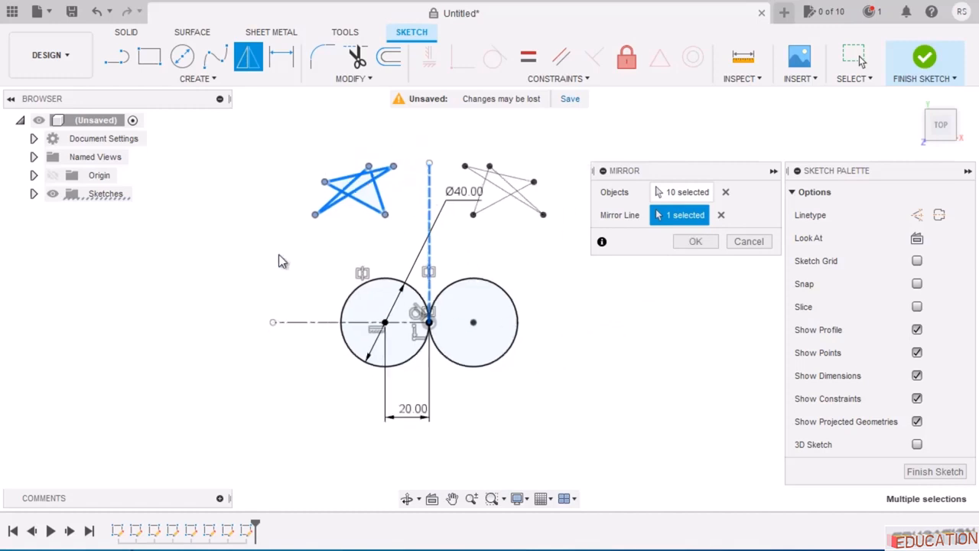
scroll(406, 165, up, 2)
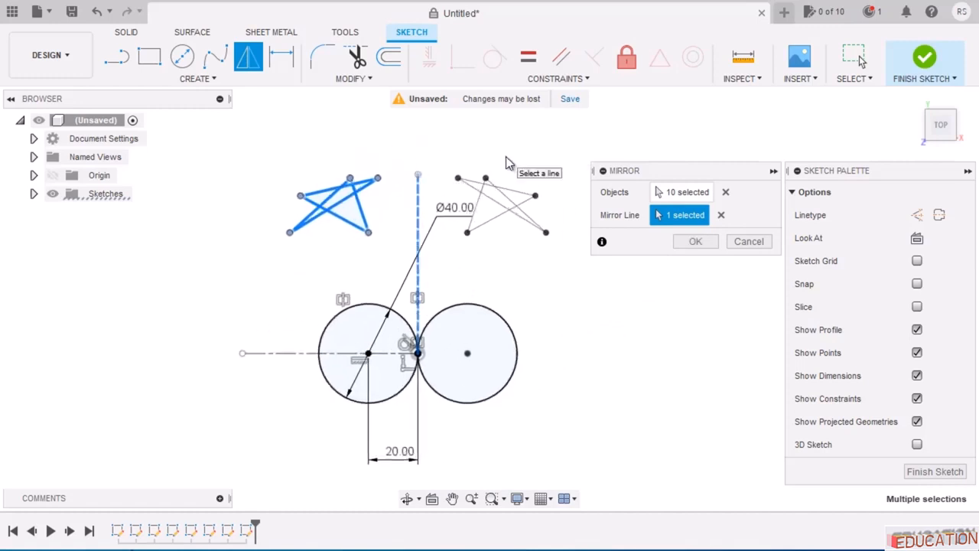
click(695, 241)
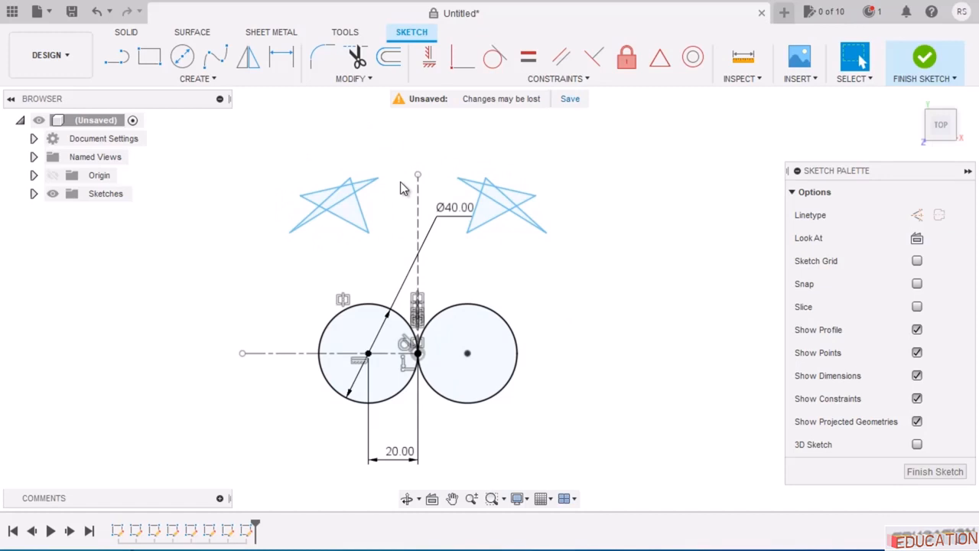
Delete the mirrored star and the original star, keeping both circles and the construction lines.
drag(449, 153, 630, 278)
key(Delete)
drag(221, 140, 393, 257)
key(Delete)
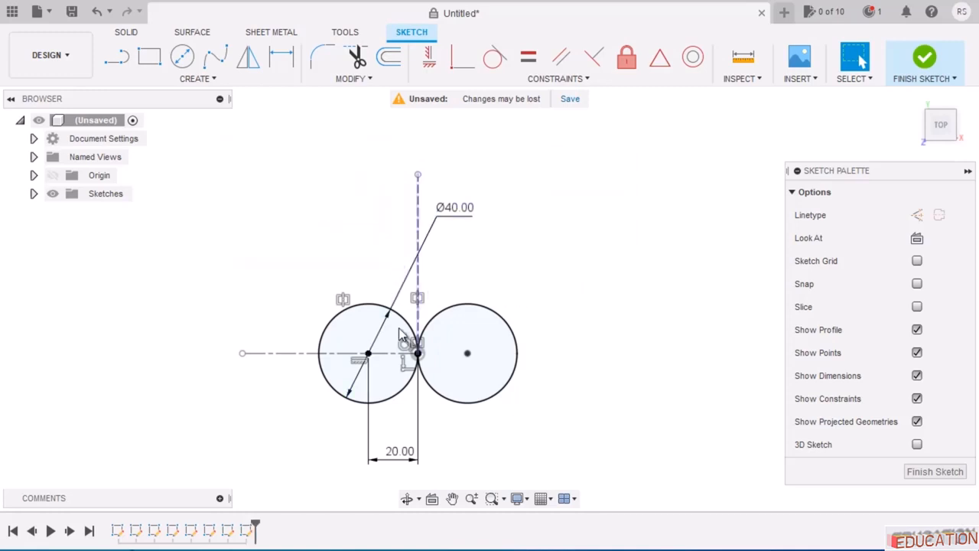
Draw a line about 44 mm long across the tops of the two circles, ending tangent to the mirrored circle.
scroll(397, 335, up, 2)
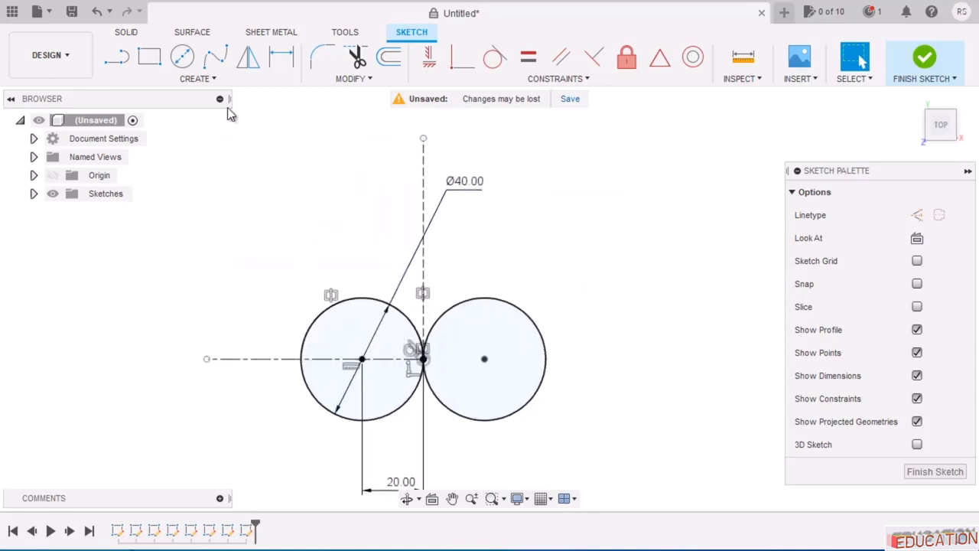
scroll(308, 197, down, 1)
key(l)
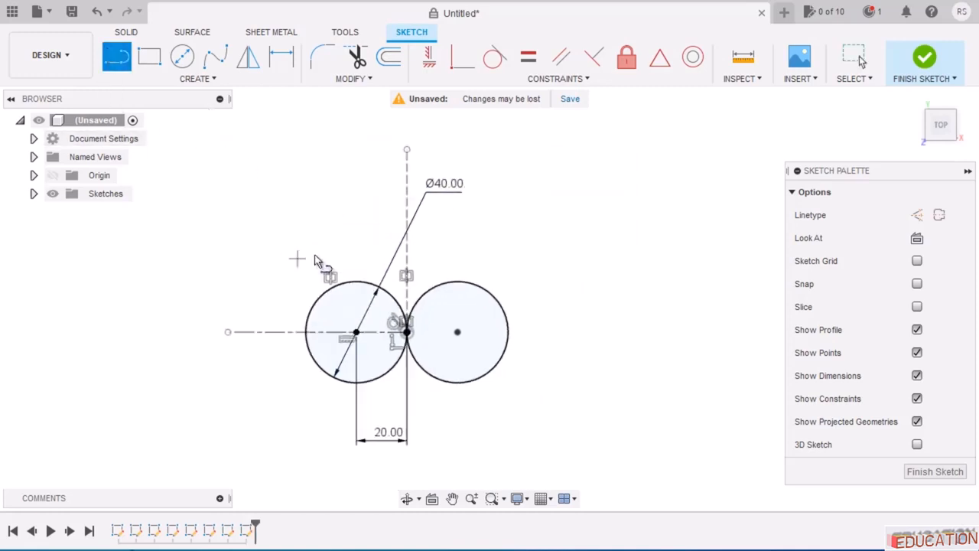
scroll(343, 273, up, 2)
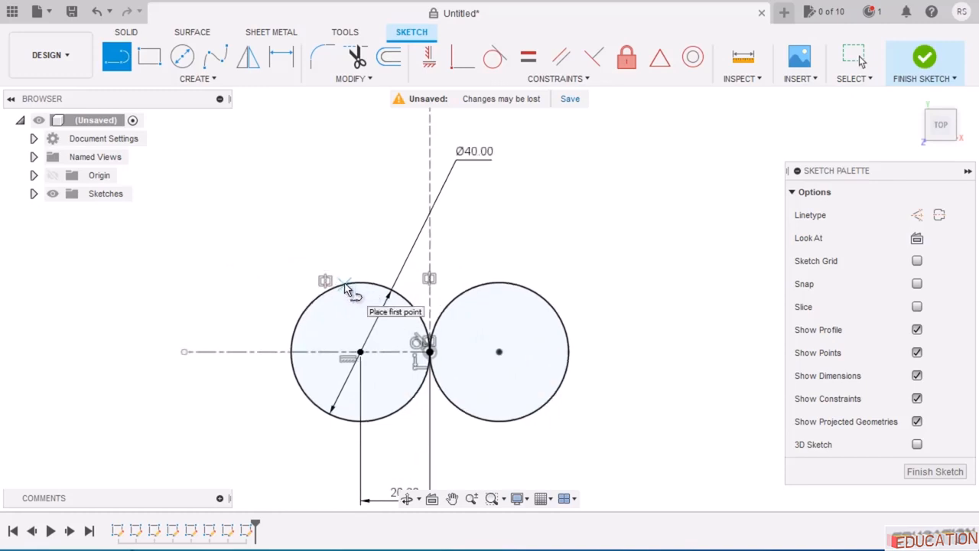
click(345, 284)
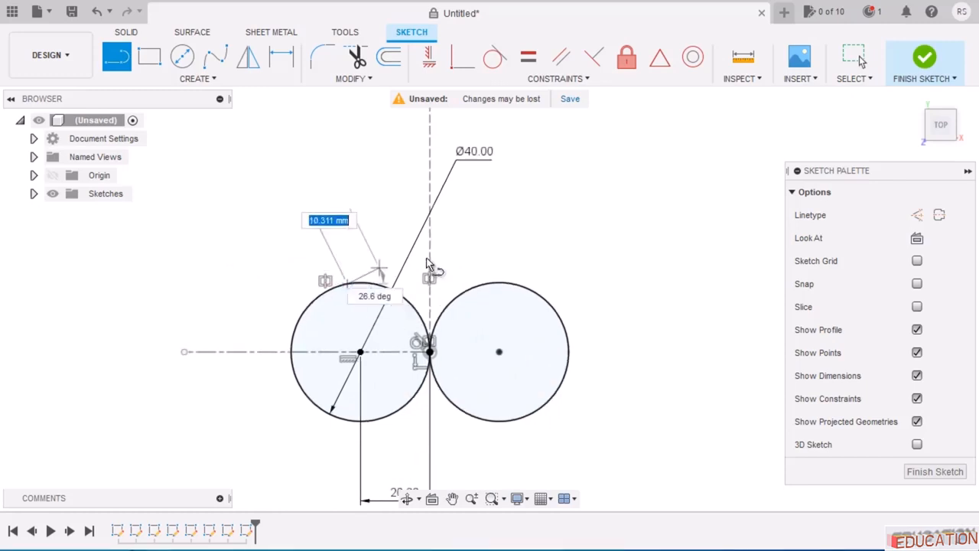
click(498, 284)
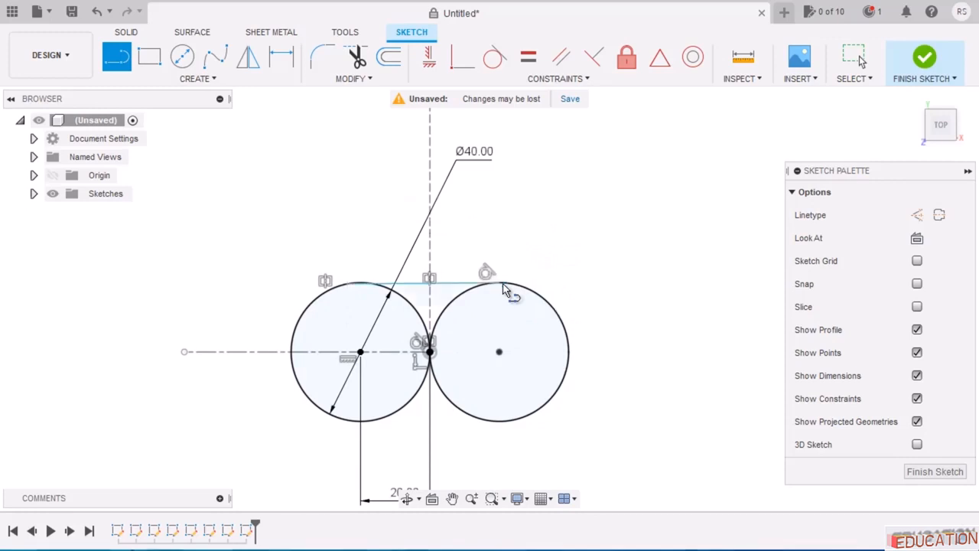
key(Escape)
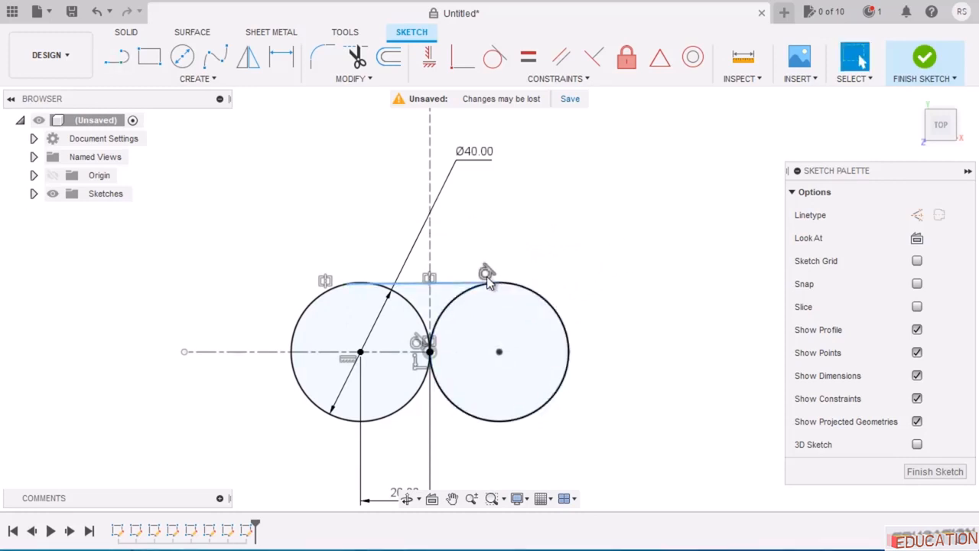
Apply a Tangent constraint between the upper connecting line and the original dimensioned circle.
scroll(344, 293, up, 8)
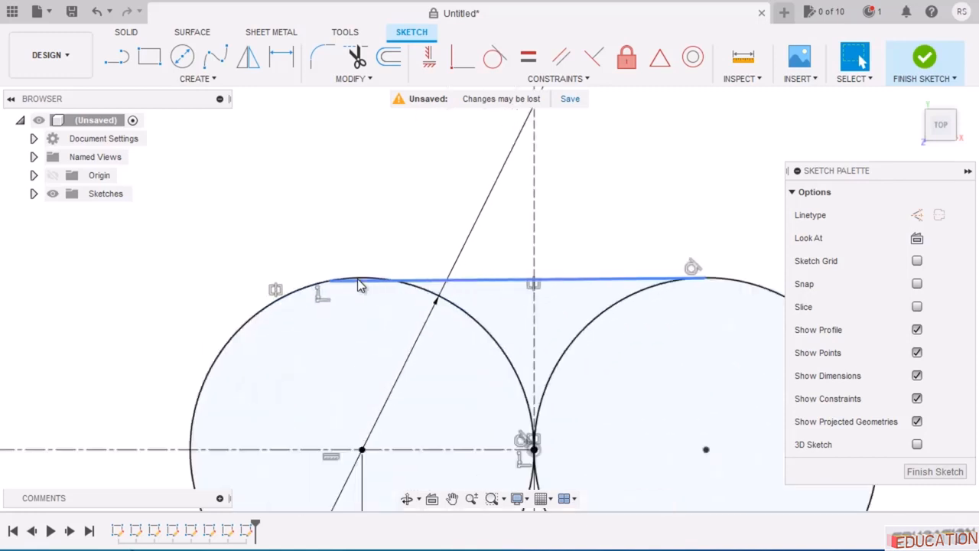
scroll(385, 187, down, 8)
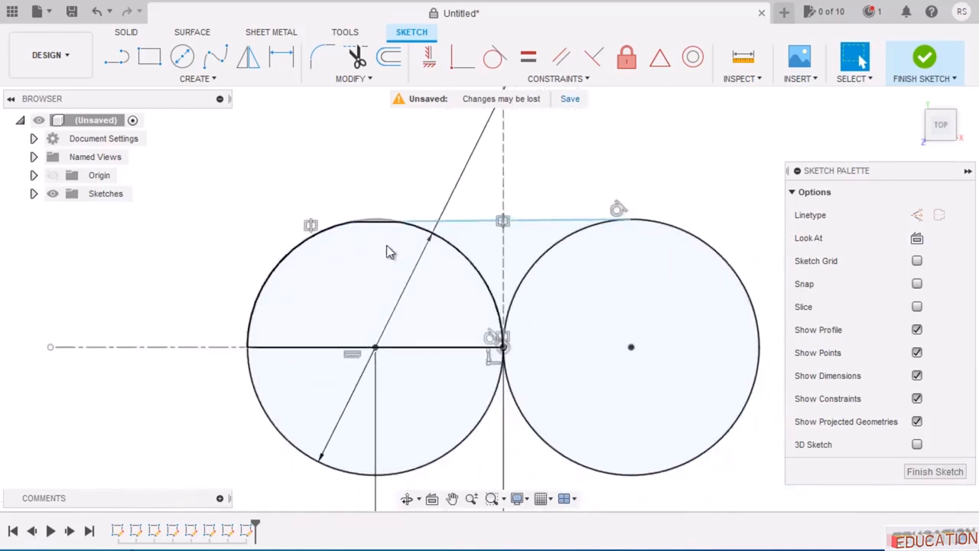
click(489, 65)
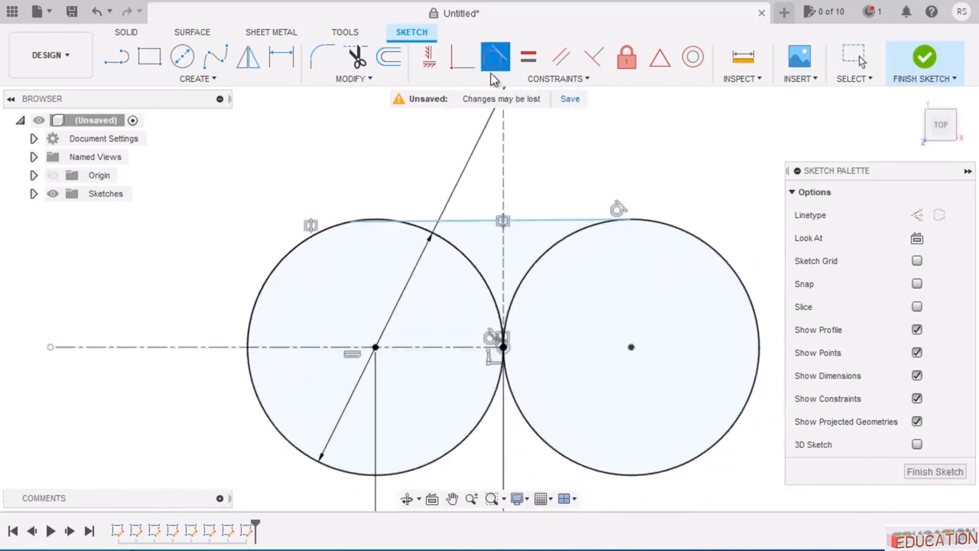
click(468, 222)
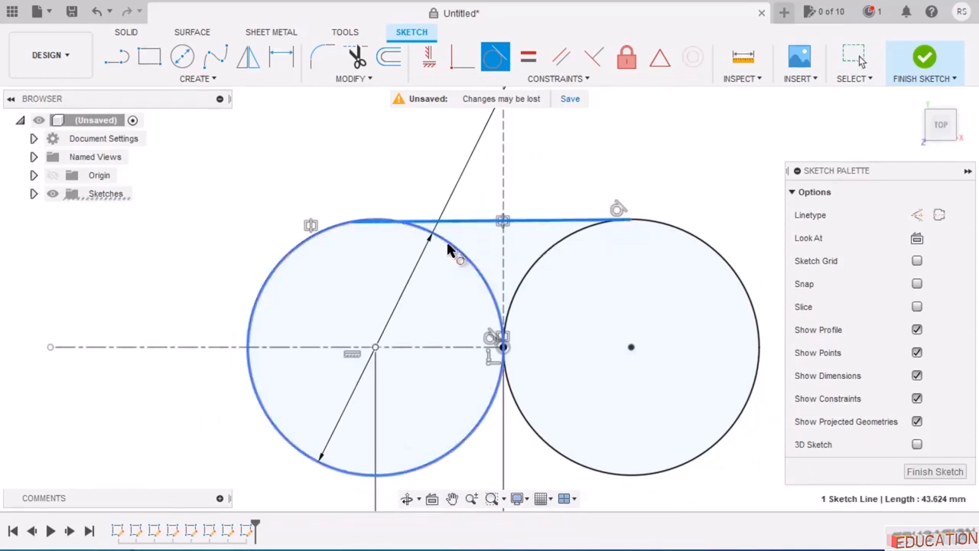
click(452, 246)
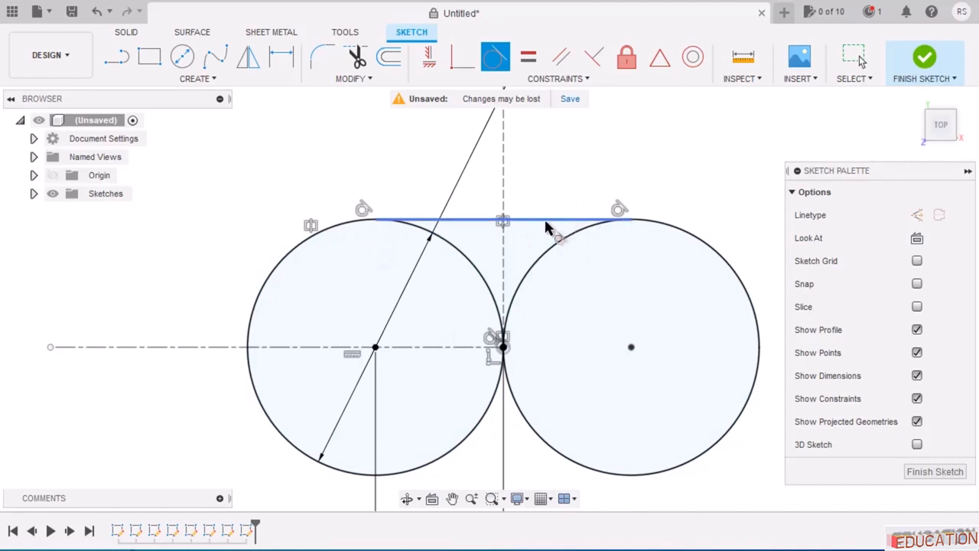
key(Escape)
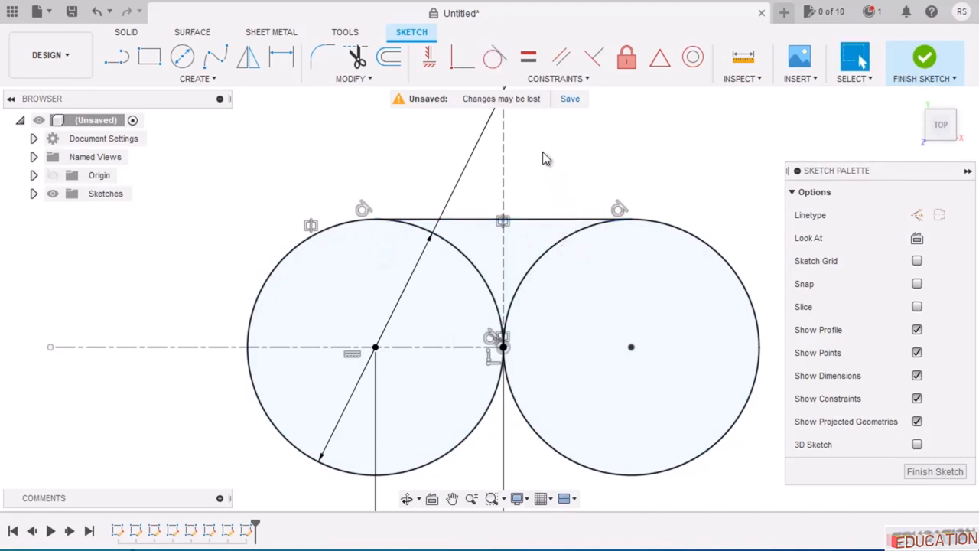
Mirror the upper tangent line about the horizontal construction line to connect the bottoms of the circles.
scroll(260, 179, down, 3)
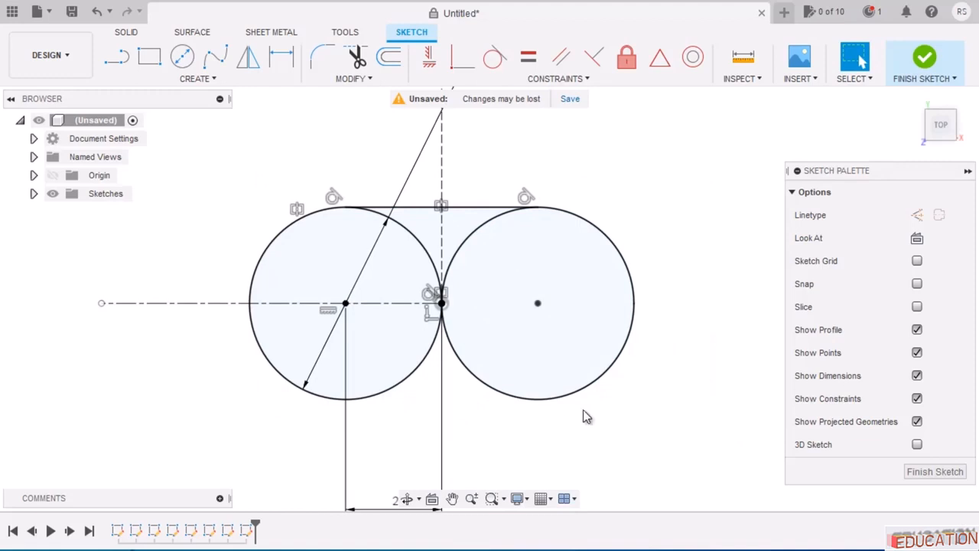
click(526, 398)
click(253, 60)
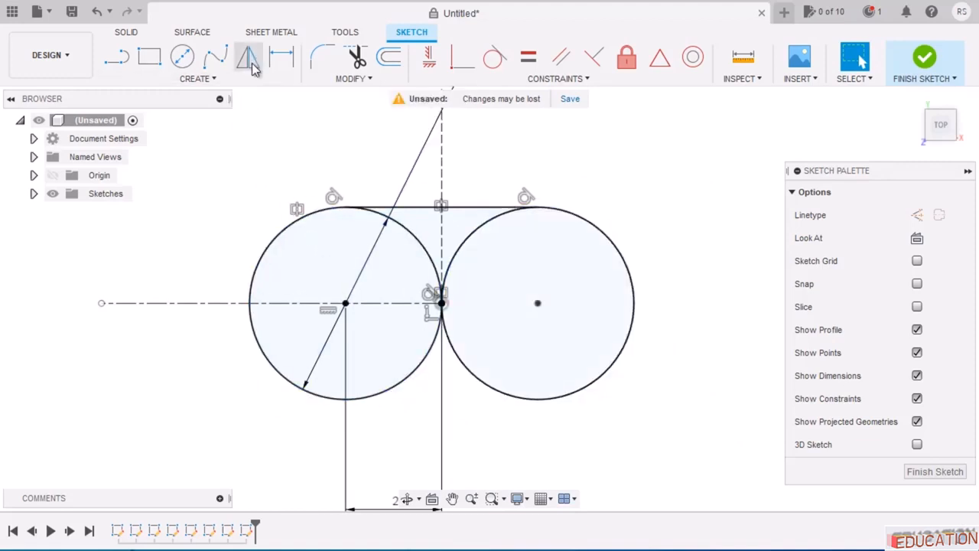
click(477, 208)
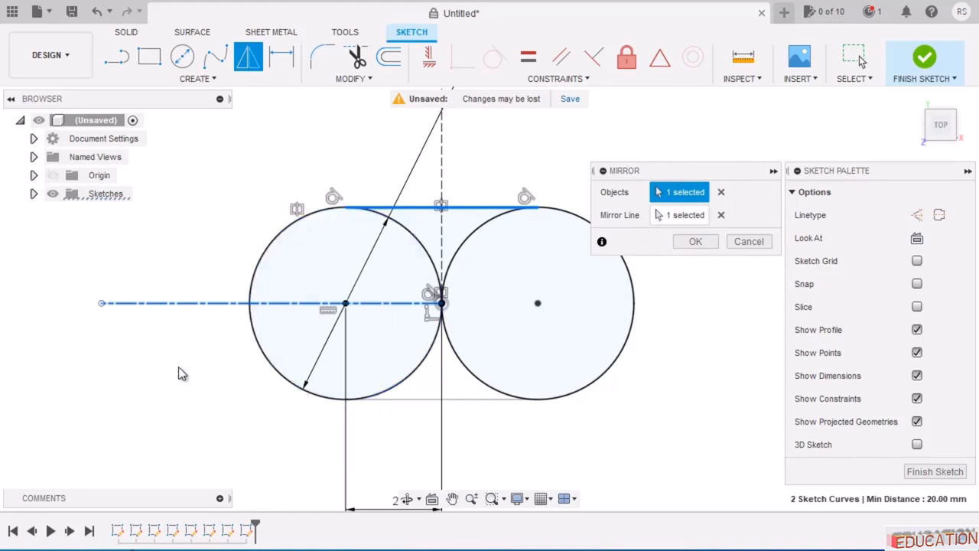
click(710, 241)
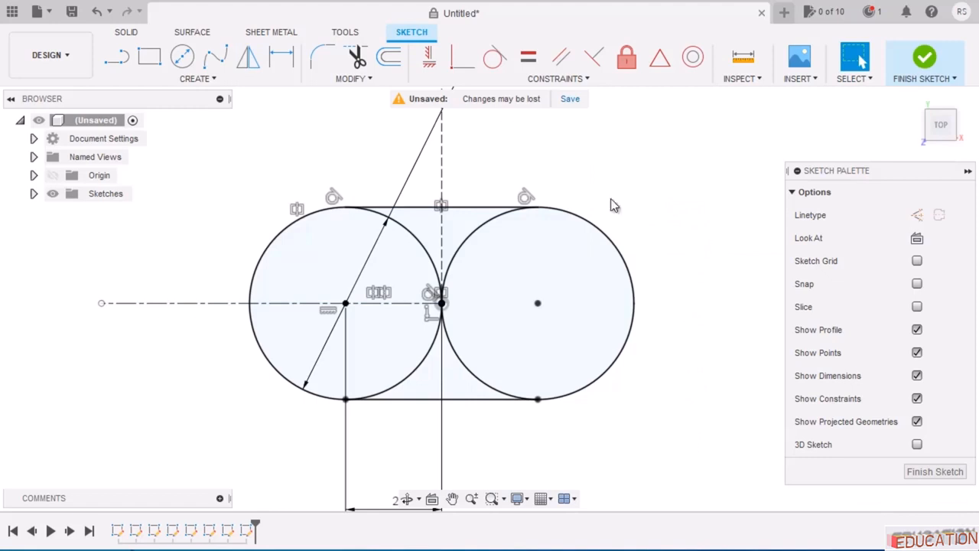
Trim the inner arcs of both circles between the two tangent lines to form the outer slot outline.
click(357, 61)
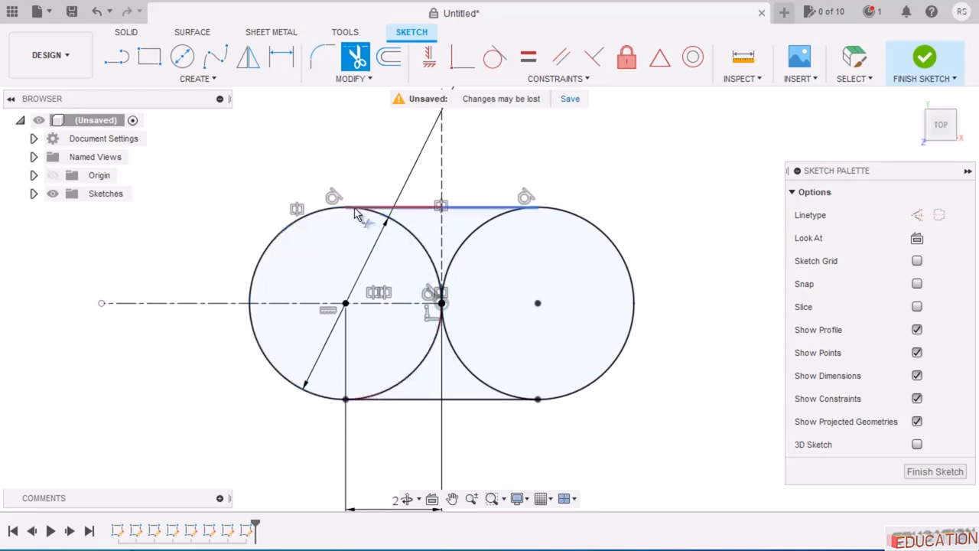
click(420, 377)
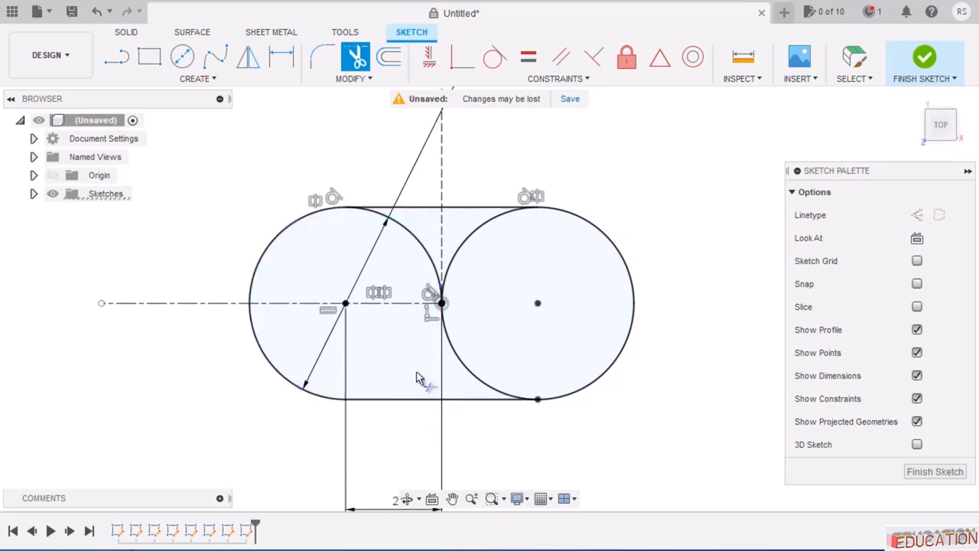
click(426, 263)
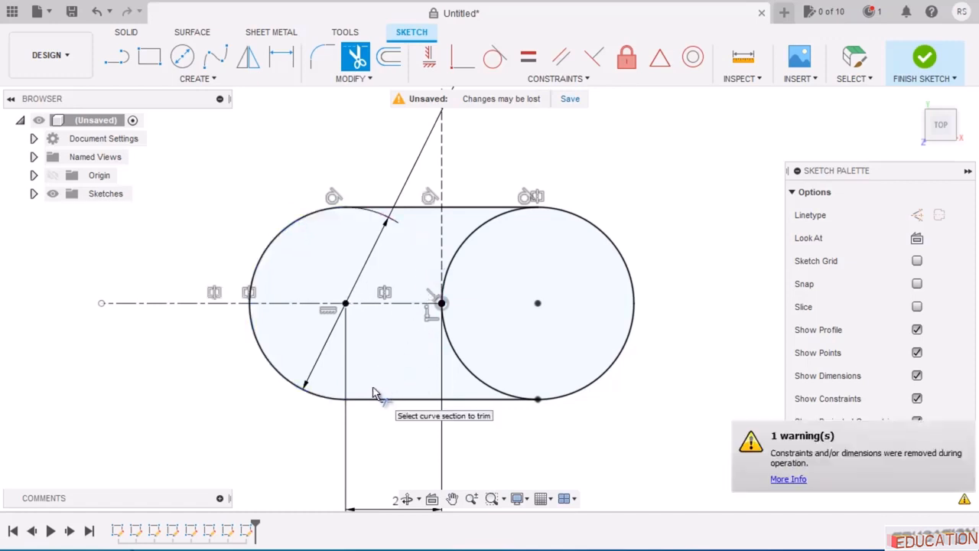
click(468, 245)
click(451, 354)
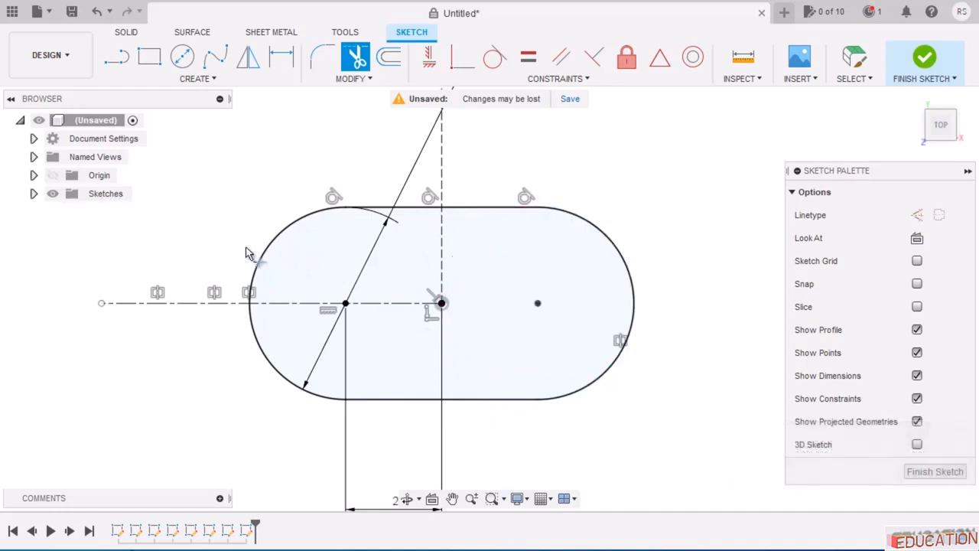
key(Escape)
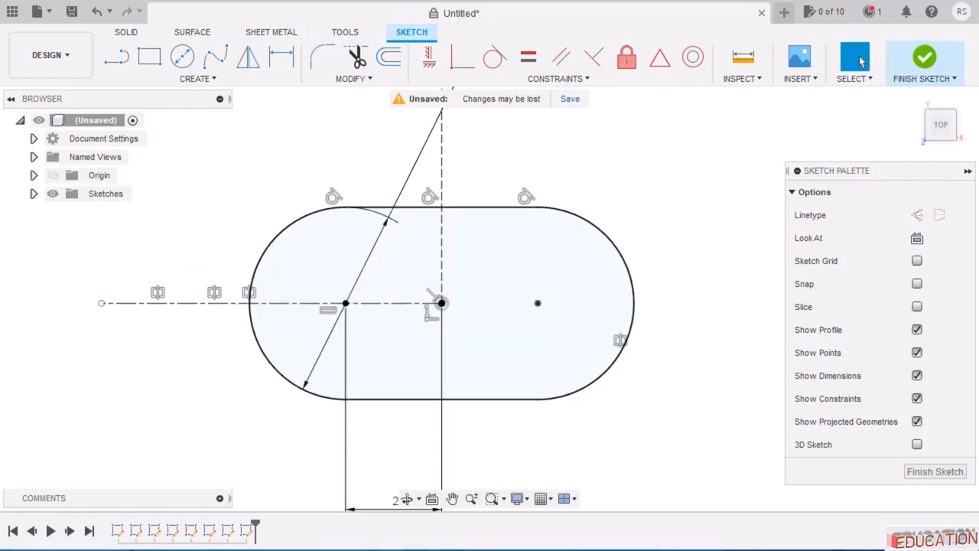
Check the Example-6 reference and offset the whole outer slot outline inward by 10 mm using an offset position of -10.
click(296, 549)
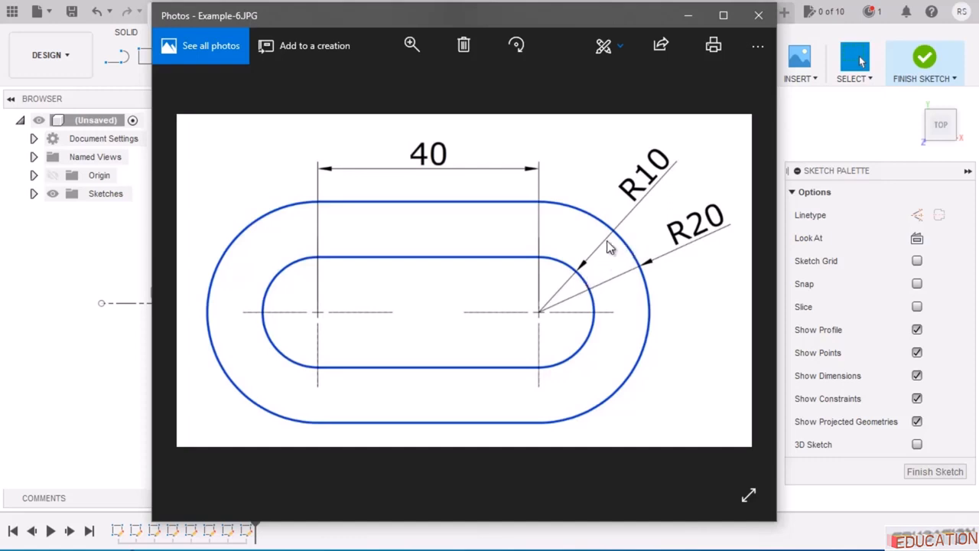
click(689, 16)
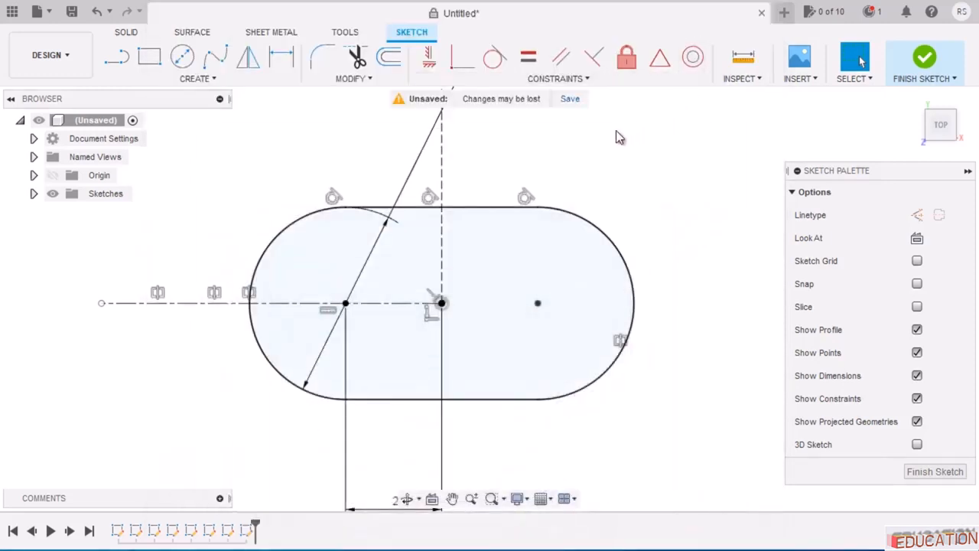
click(388, 59)
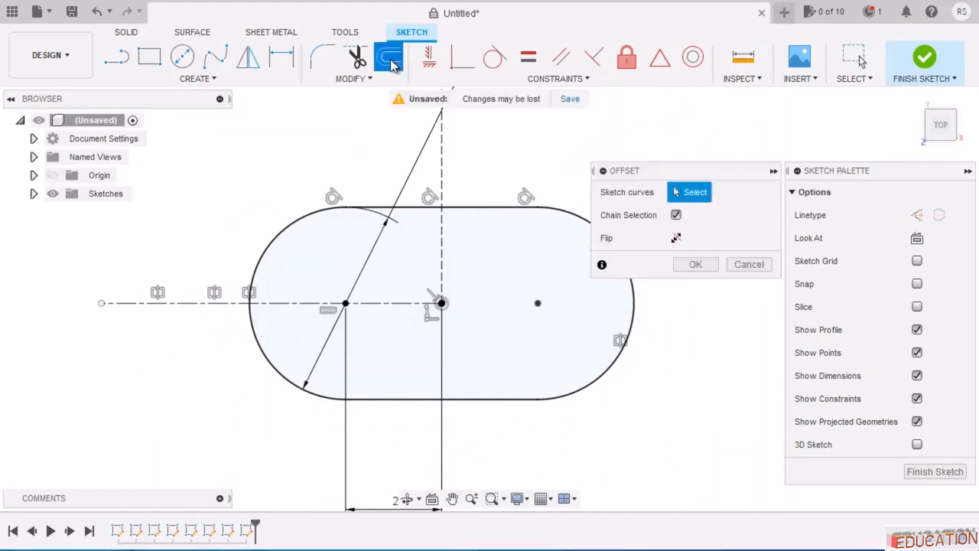
click(297, 231)
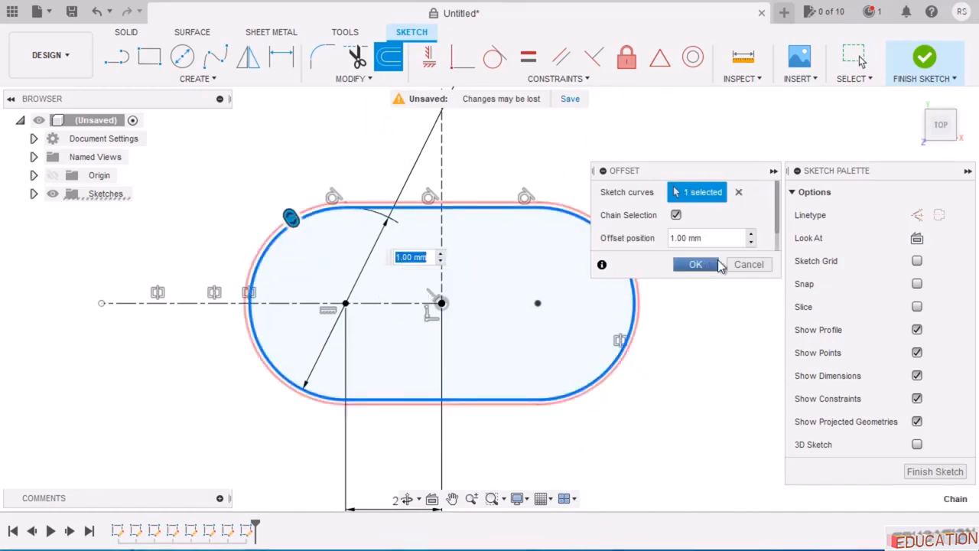
drag(290, 218, 311, 251)
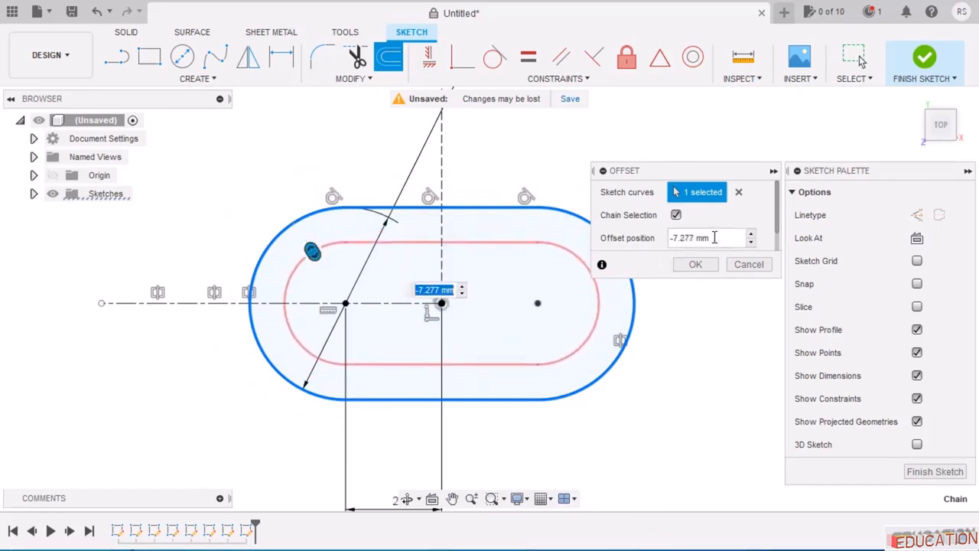
drag(728, 238, 611, 241)
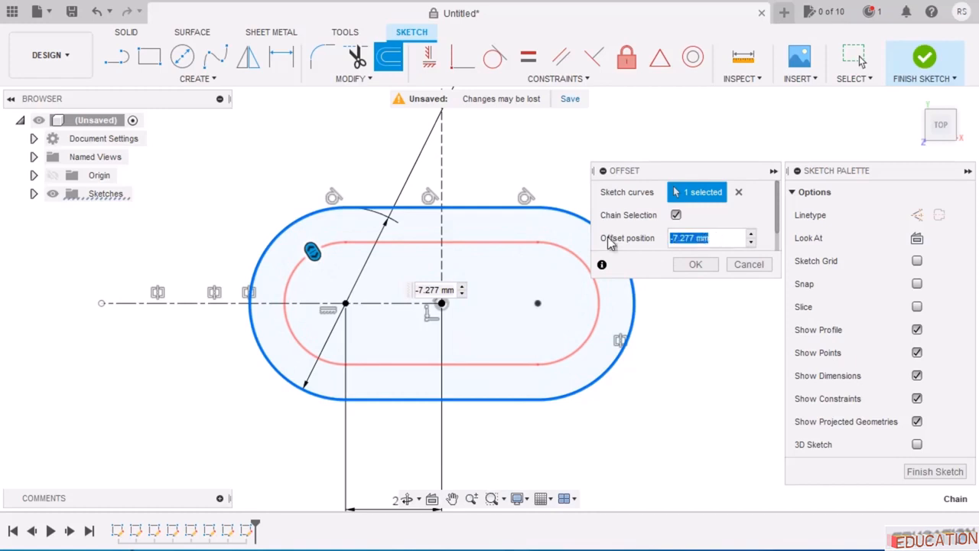
text(-10)
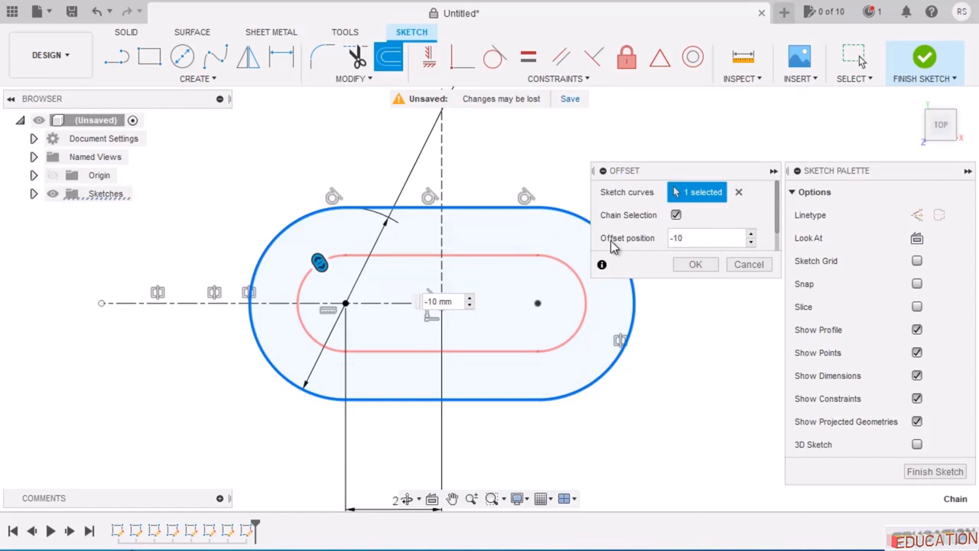
key(Return)
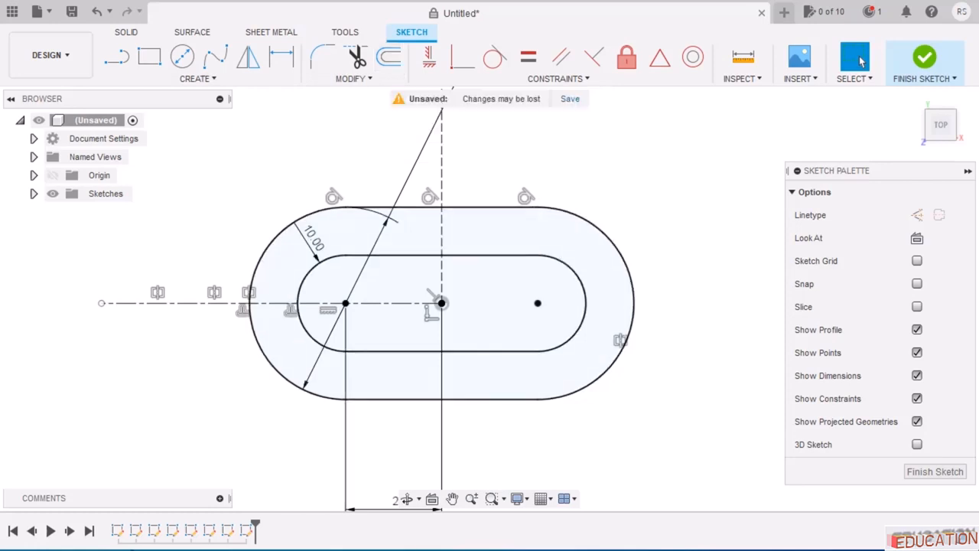
View the Example-7 reference drawing and start a new sketch on the horizontal XY plane.
key(alt+Tab)
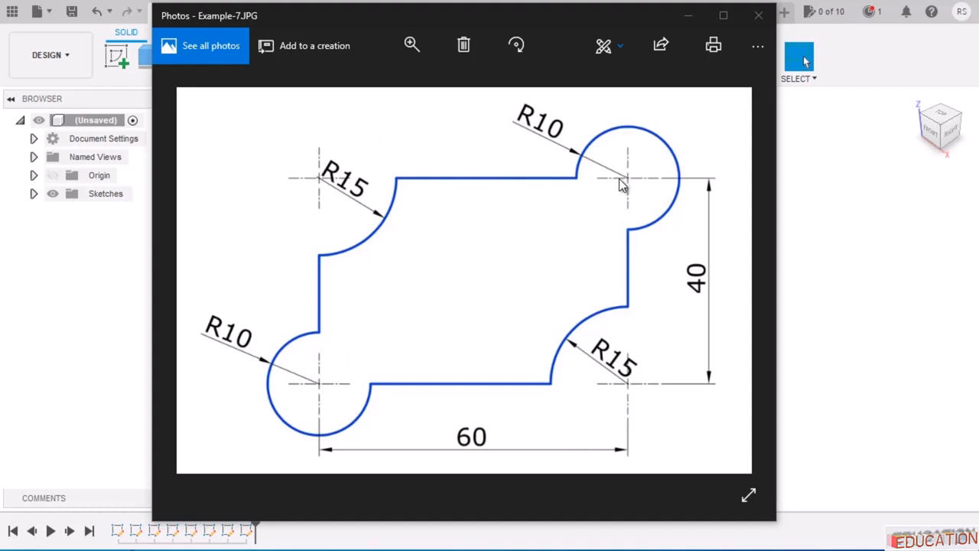
click(692, 16)
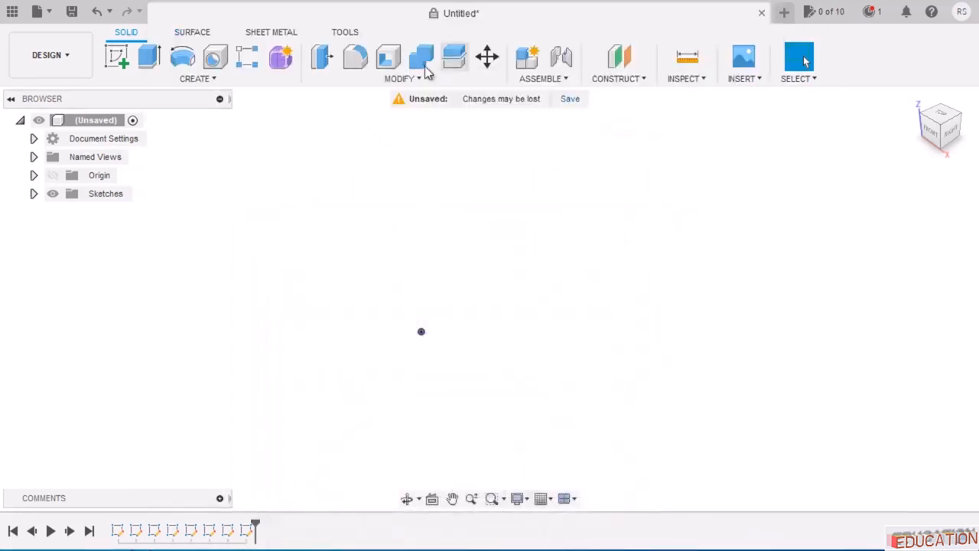
click(117, 59)
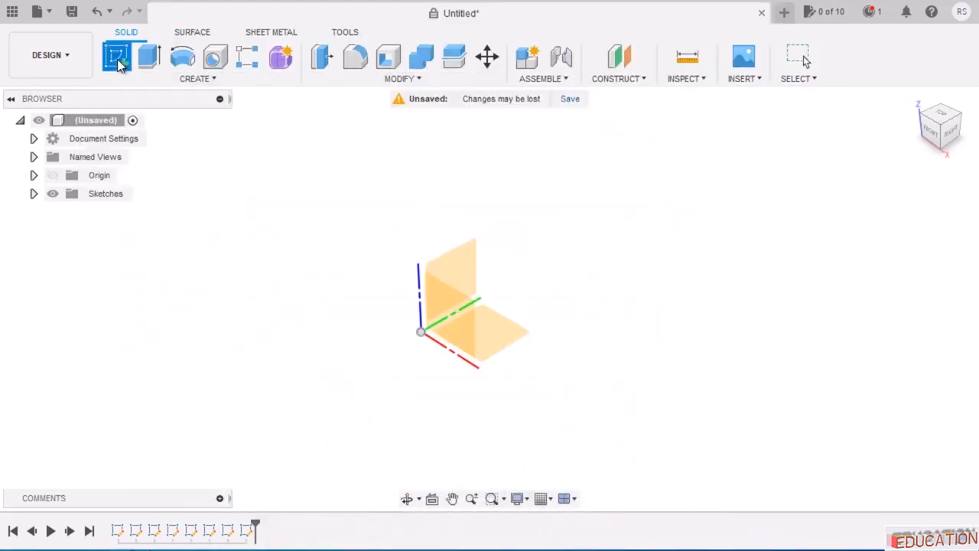
click(497, 330)
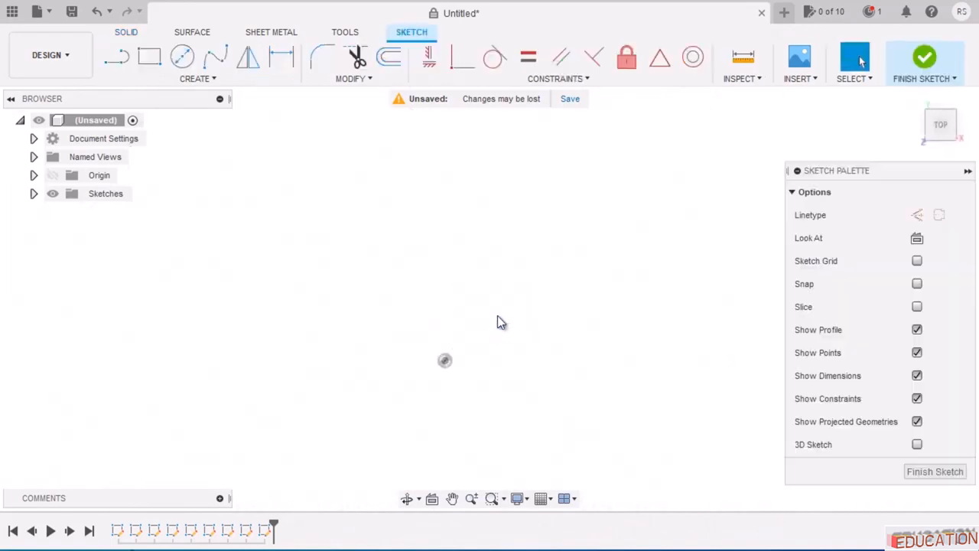
Draw four separate circles around the origin, one per corner, with the upper-left about 25 mm and the upper-right about 26 mm in diameter.
click(182, 56)
click(286, 237)
click(307, 291)
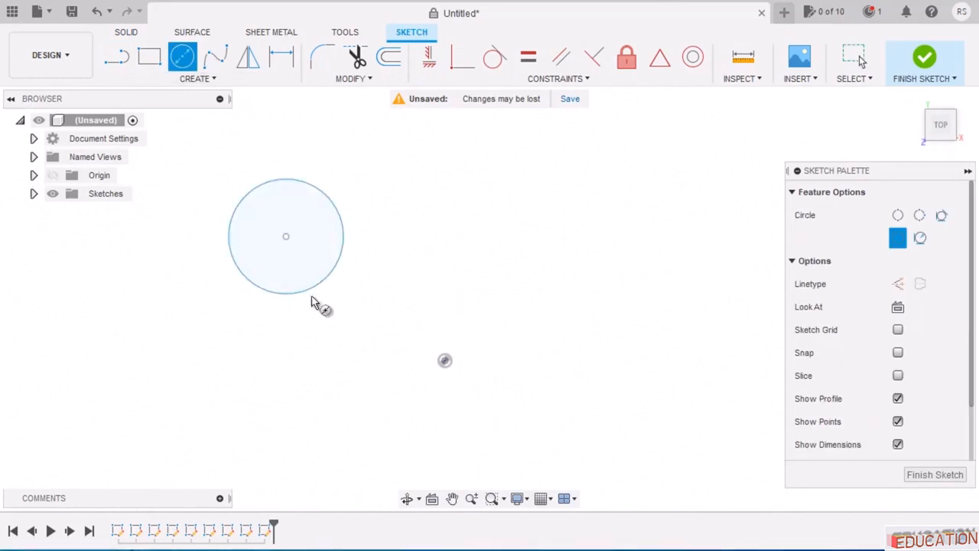
click(600, 215)
click(620, 276)
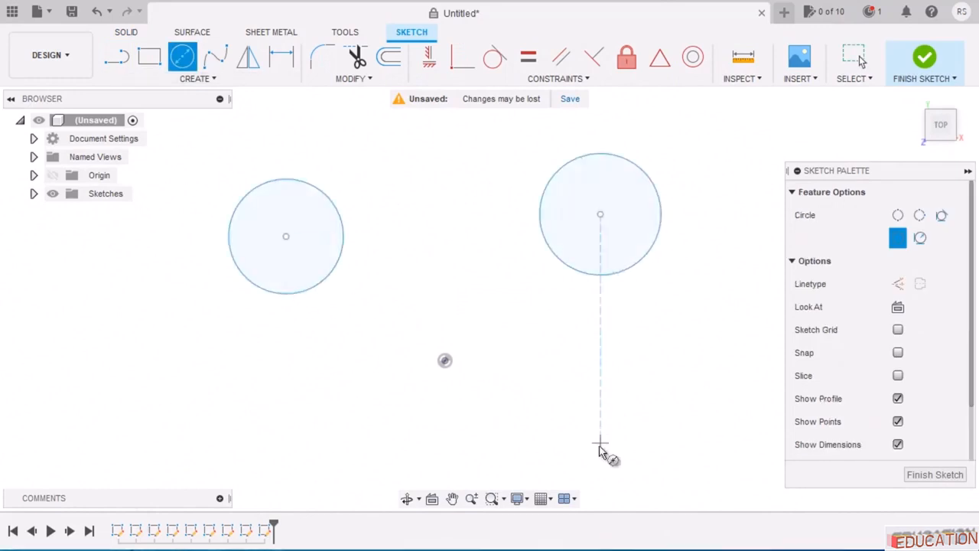
click(601, 451)
click(660, 459)
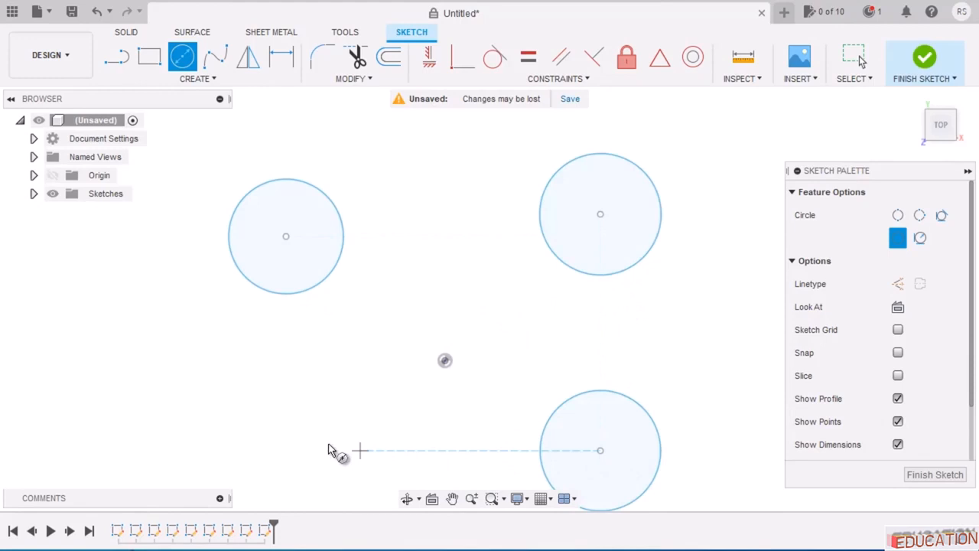
click(293, 421)
click(319, 441)
scroll(498, 247, down, 2)
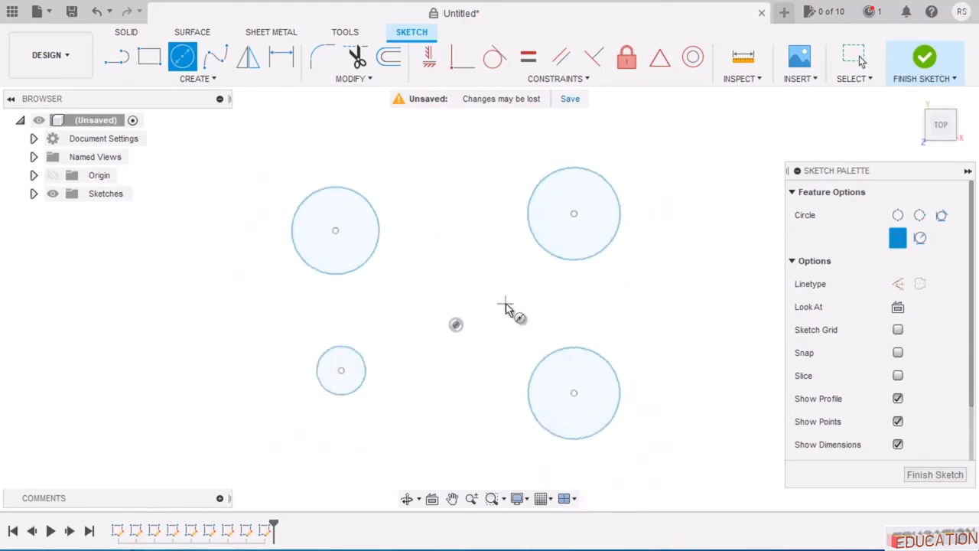
scroll(507, 312, up, 2)
key(Escape)
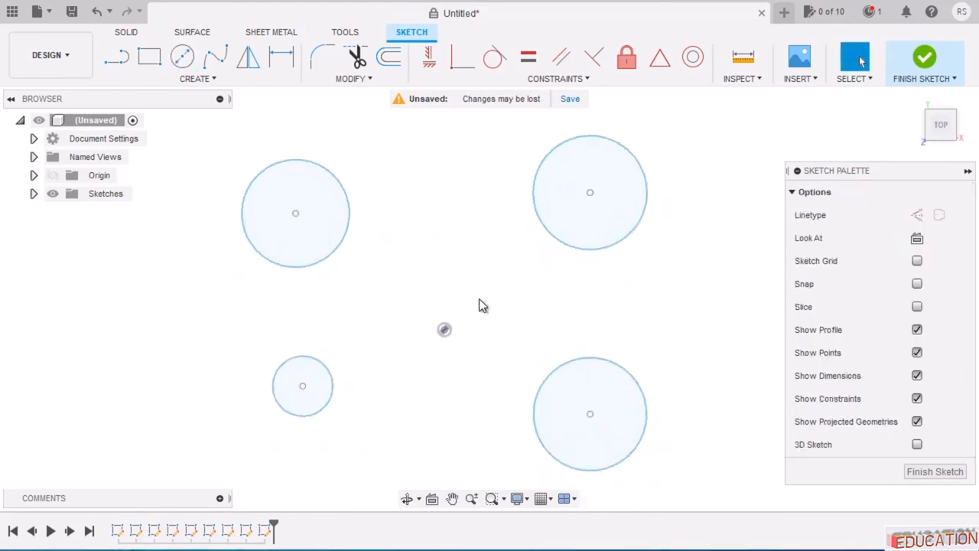
Check the reference radii and dimension the upper-right circle's diameter as 20 mm.
key(alt+Tab)
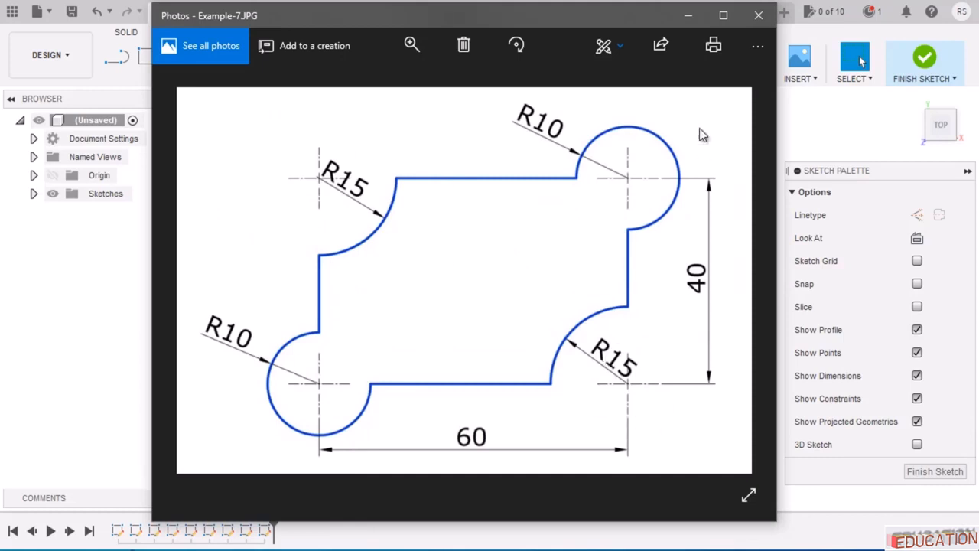
click(688, 15)
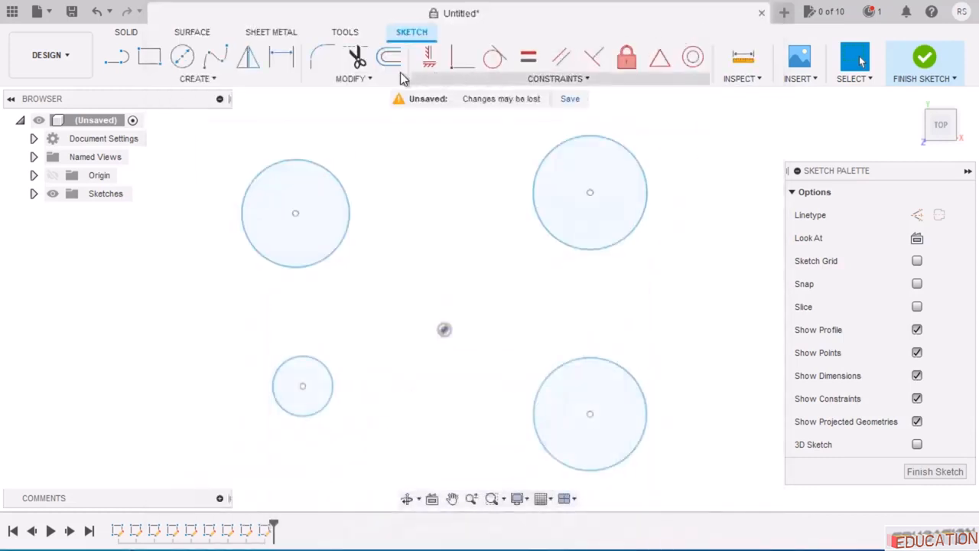
click(283, 67)
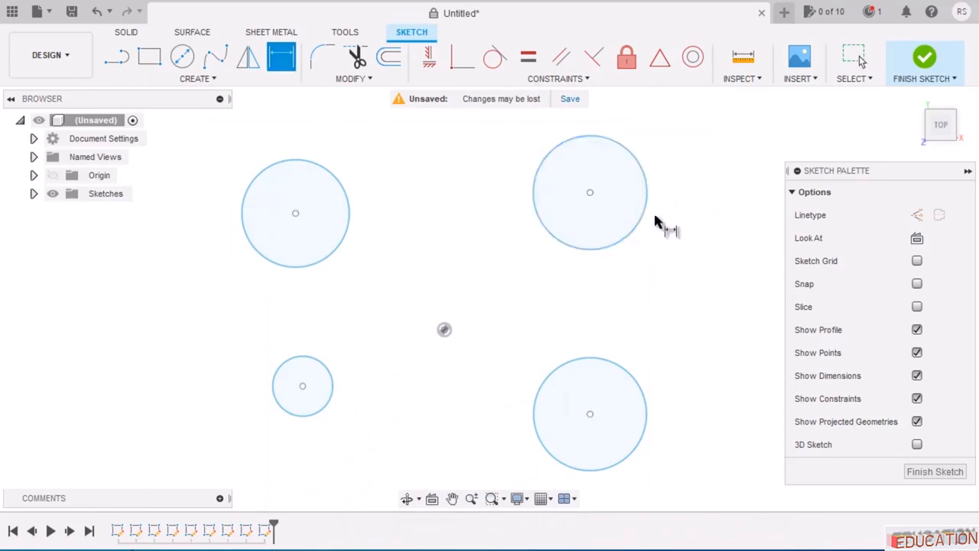
click(645, 170)
click(688, 148)
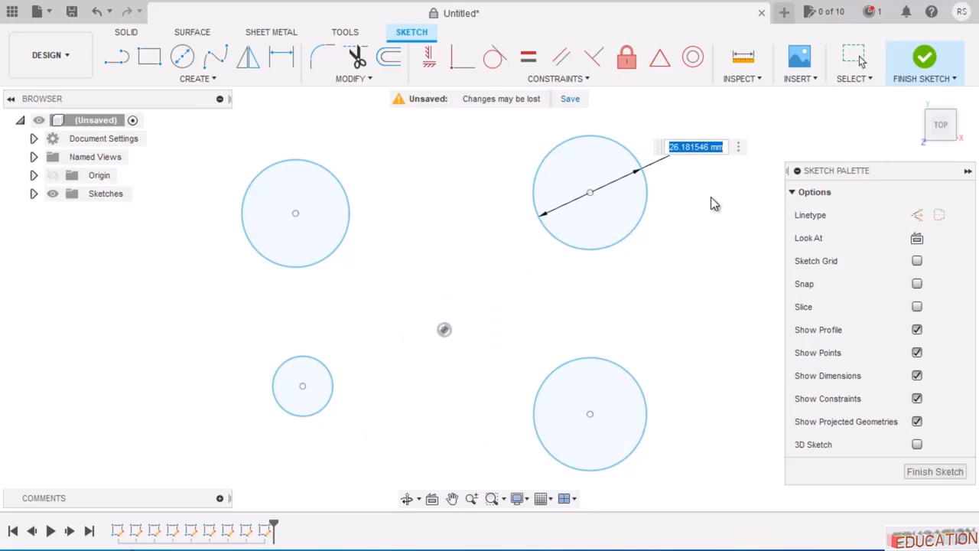
text(20)
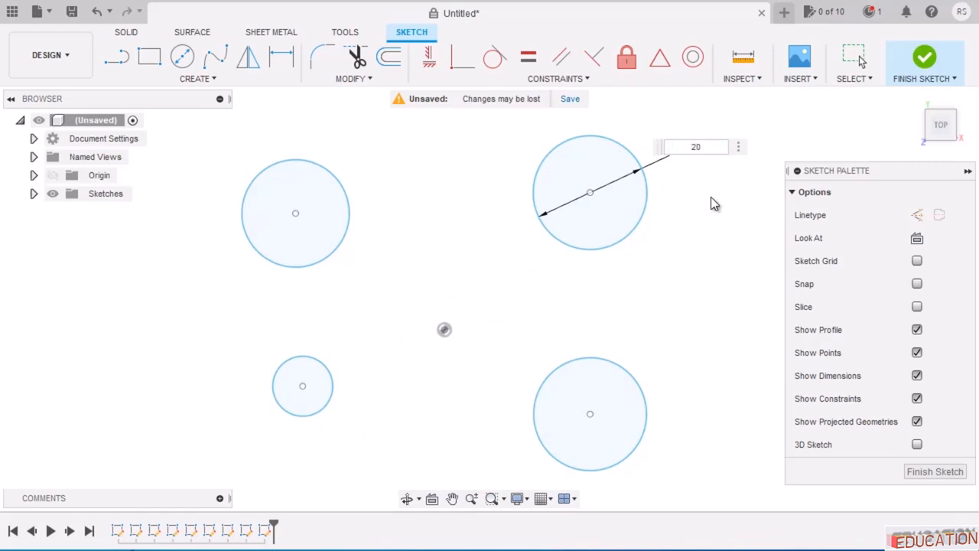
key(Return)
Apply Equal constraints between the upper-right and lower-left circles and between the upper-left and lower-right circles.
click(528, 57)
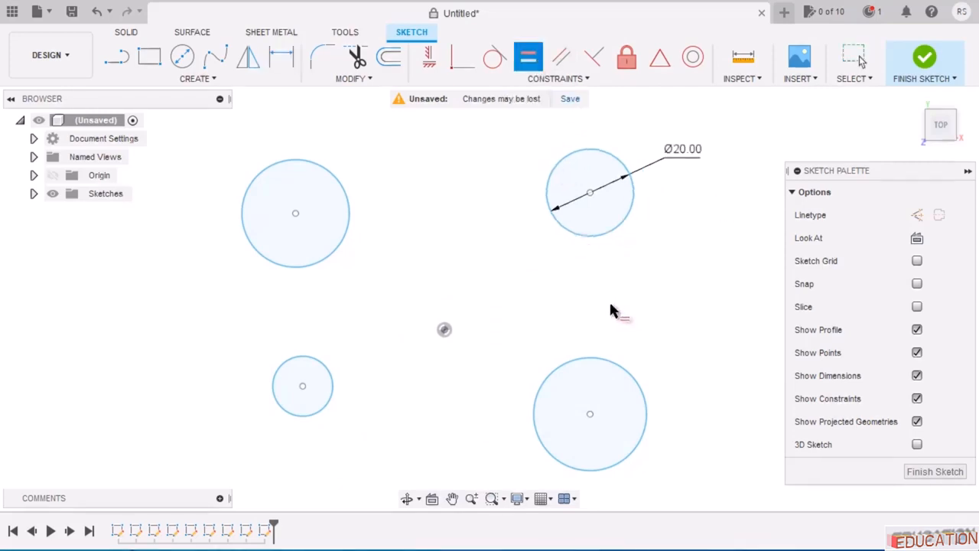
click(619, 237)
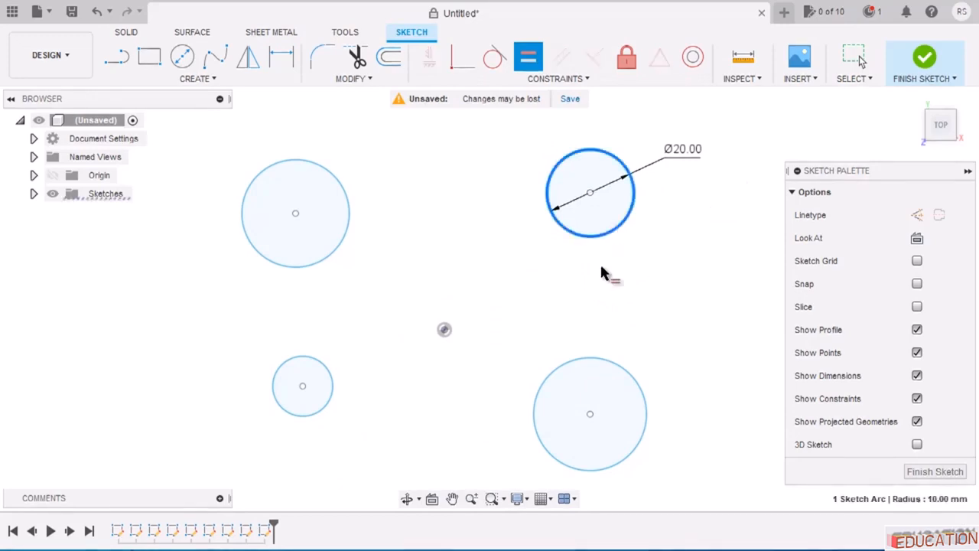
click(334, 407)
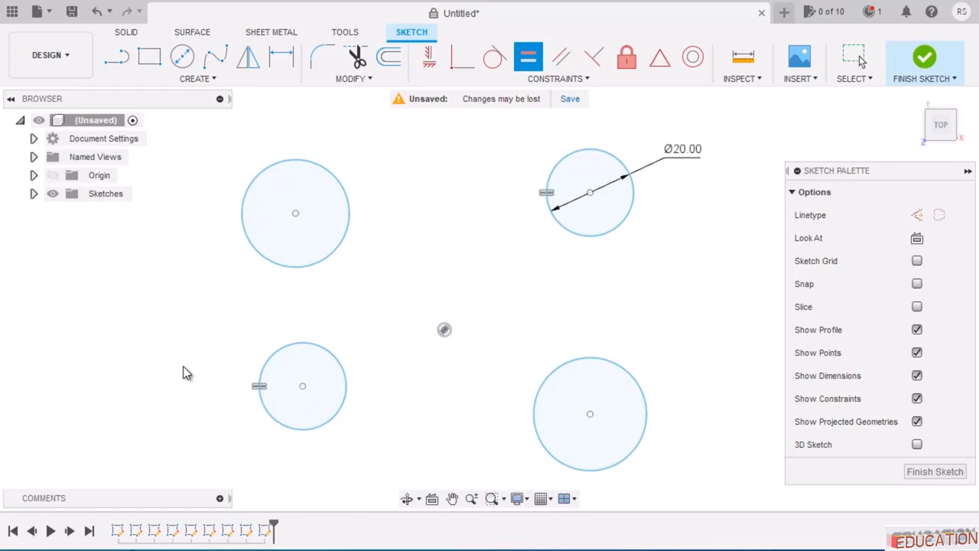
click(309, 273)
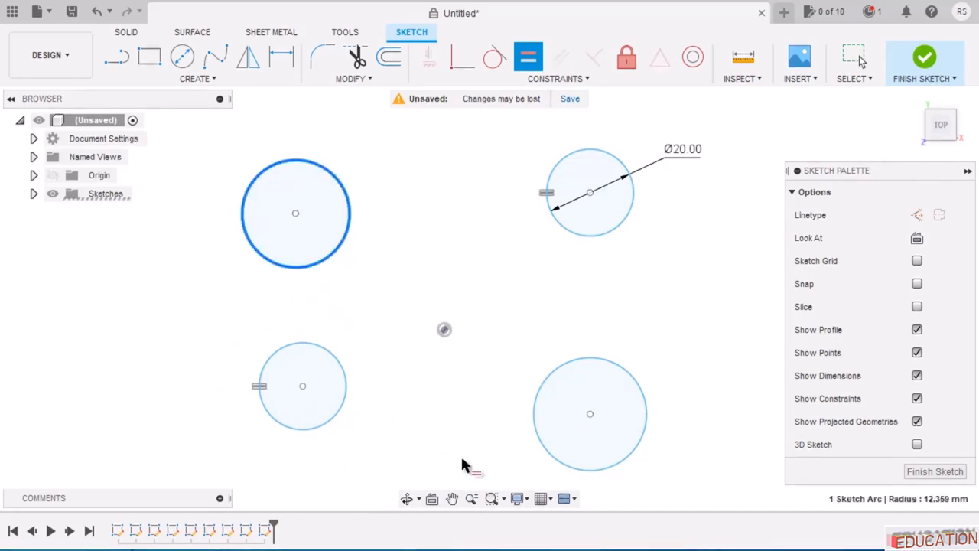
click(549, 452)
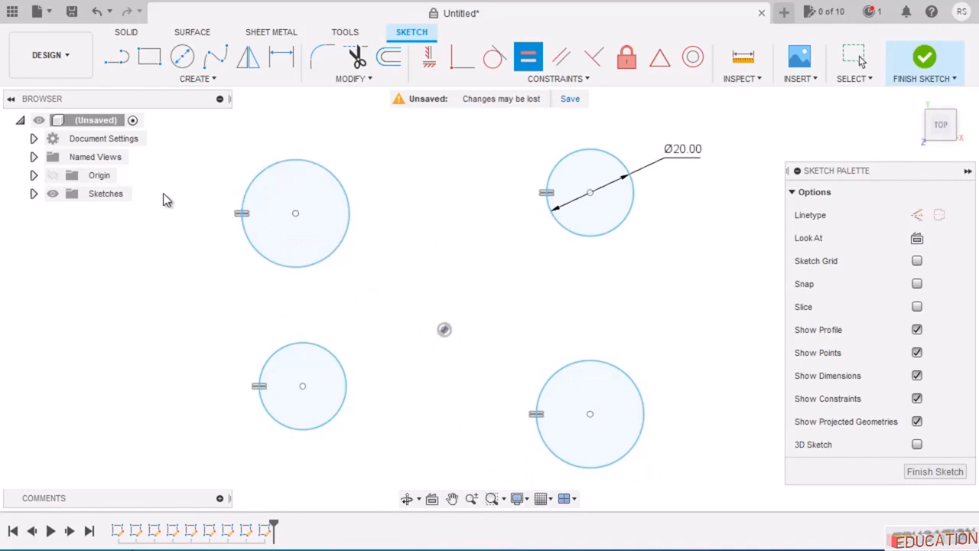
Dimension the upper-left circle's diameter as 15*2 mm.
click(280, 57)
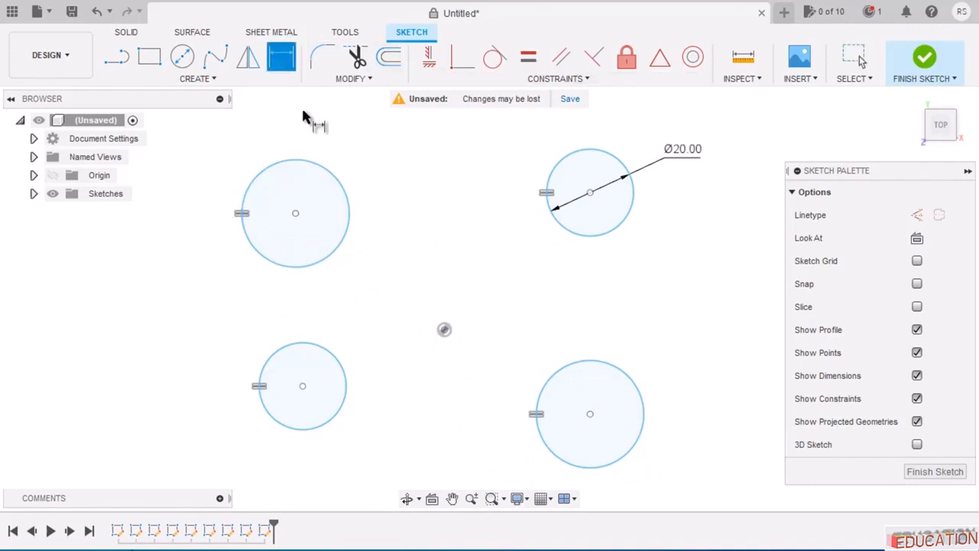
click(337, 182)
click(365, 134)
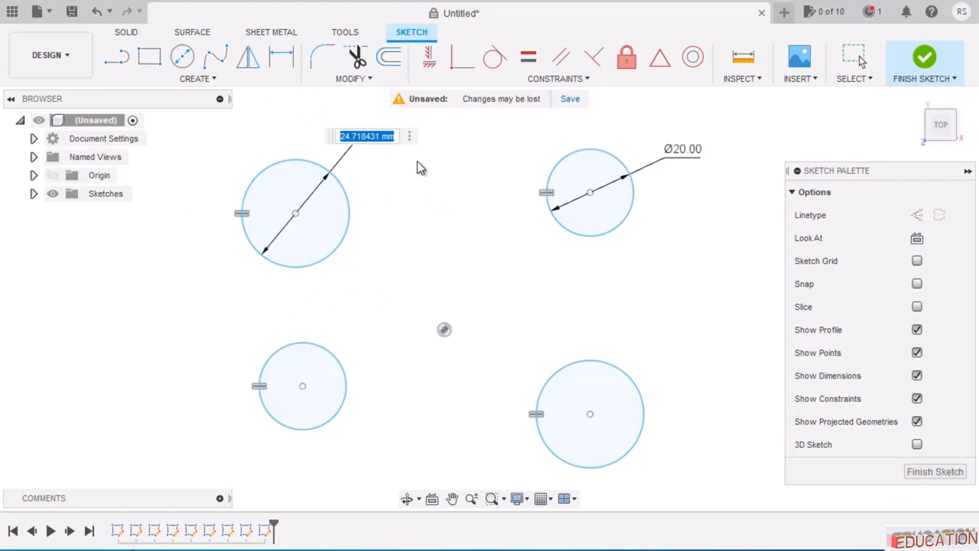
text(15)
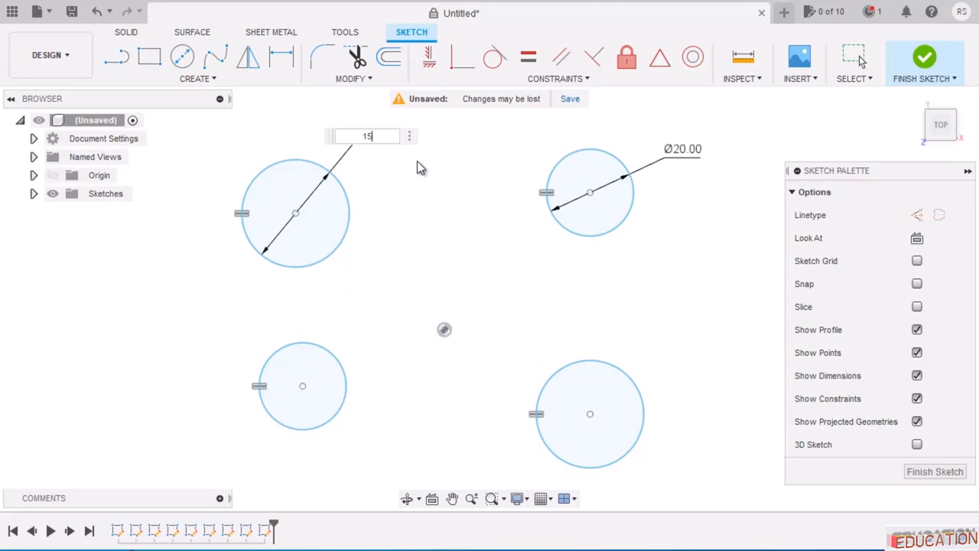
text(*2)
key(Return)
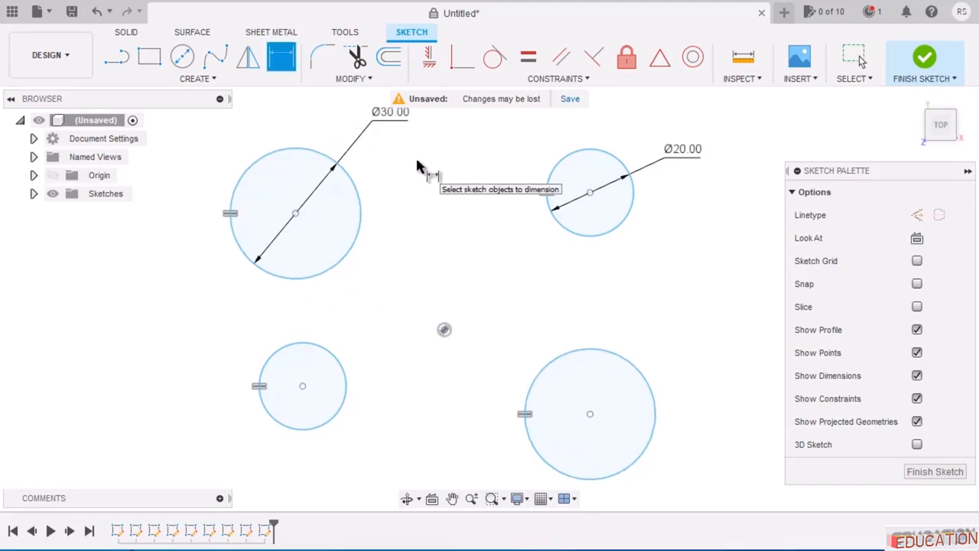
key(Escape)
Dimension the horizontal distance from the origin to the upper-right circle's center as 30 mm.
scroll(459, 264, down, 3)
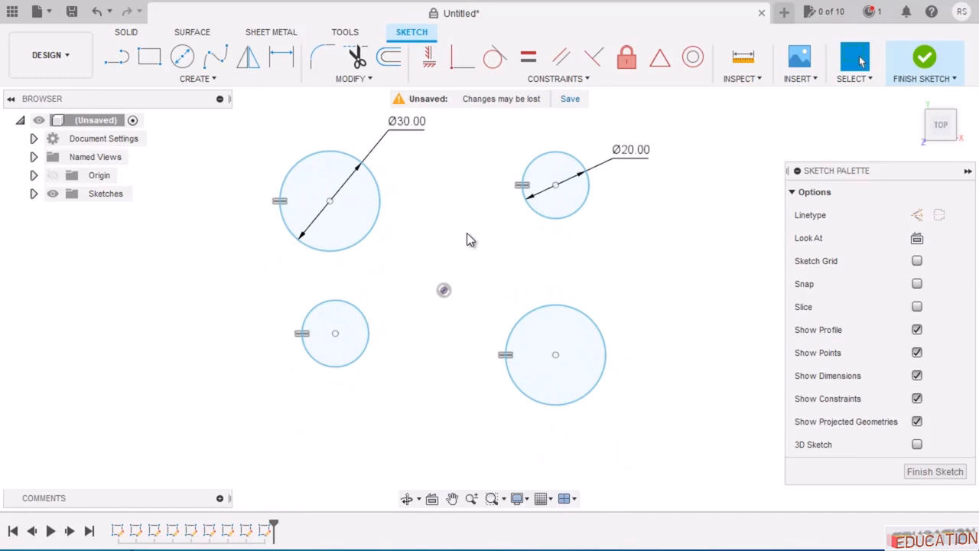
click(281, 56)
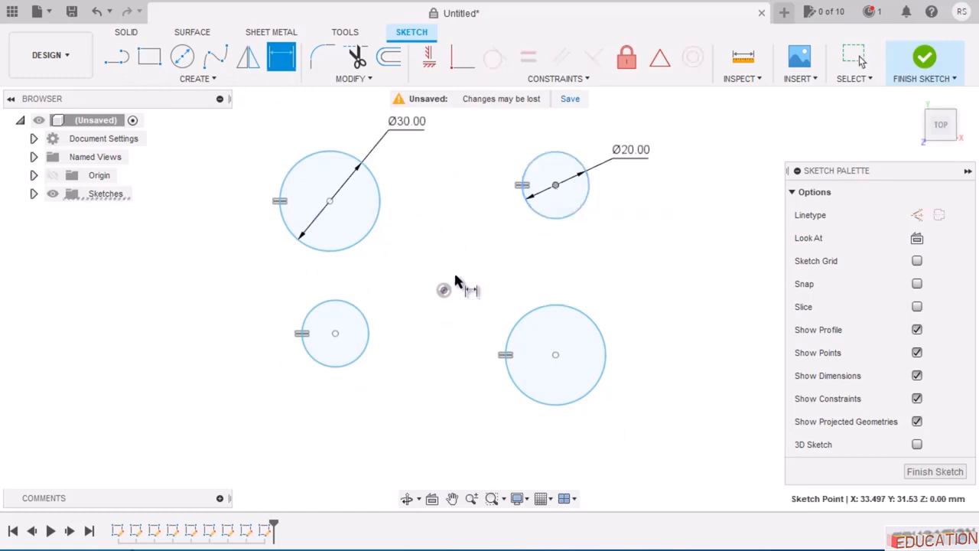
click(443, 289)
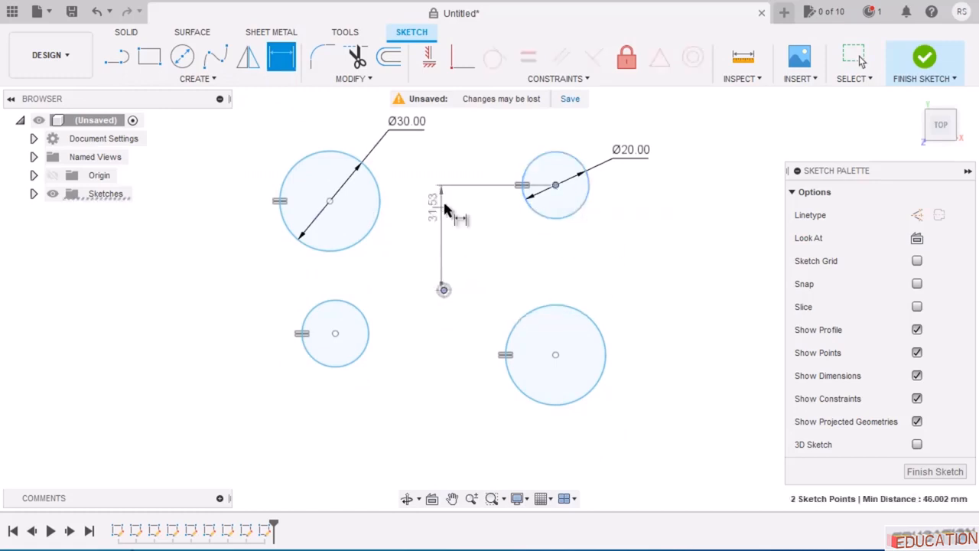
click(490, 175)
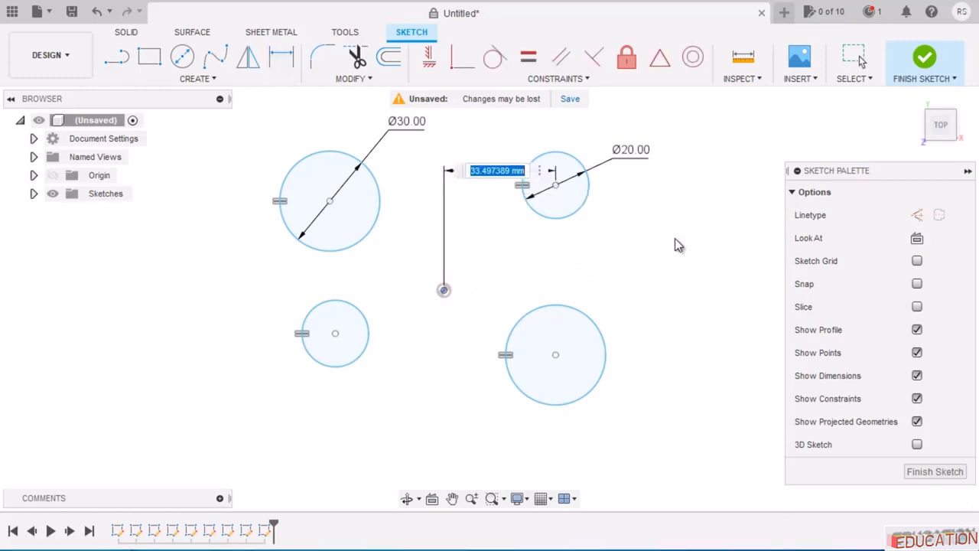
text(30)
key(Return)
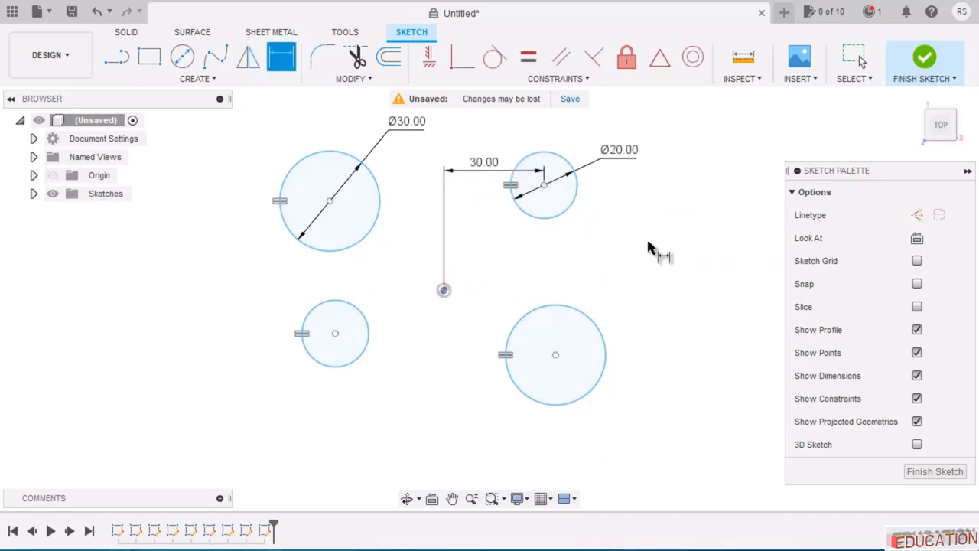
Dimension the horizontal distance from the origin to the lower-left circle's center as 30 mm.
click(444, 292)
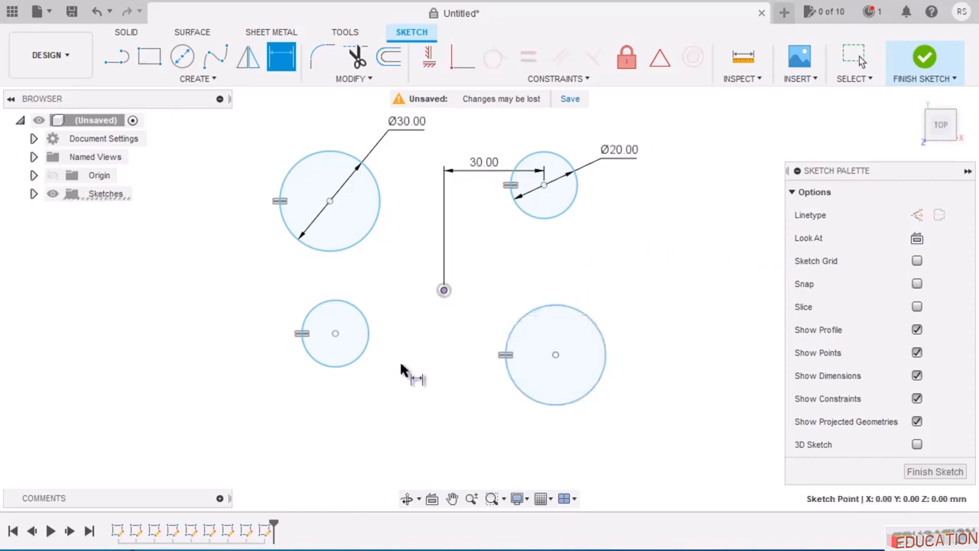
click(335, 334)
click(430, 383)
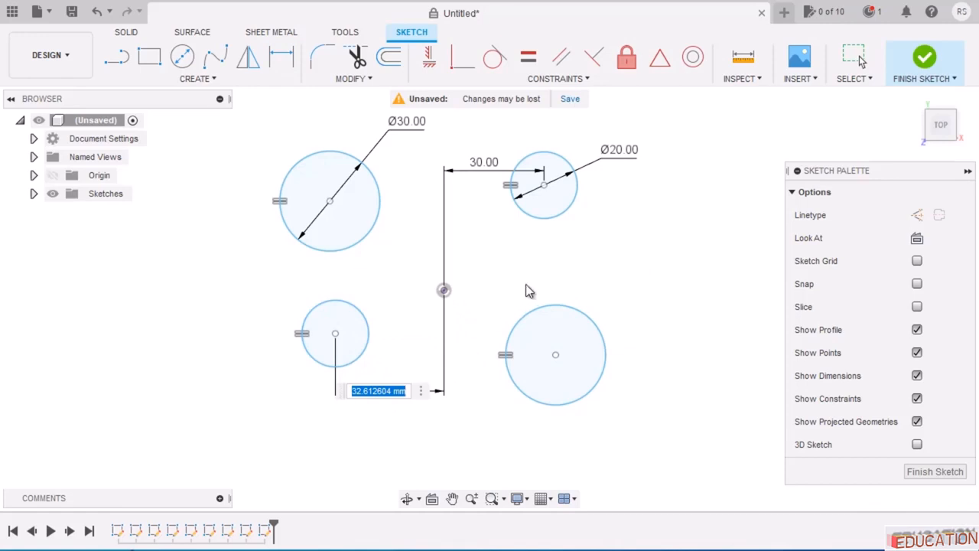
text(30)
key(Return)
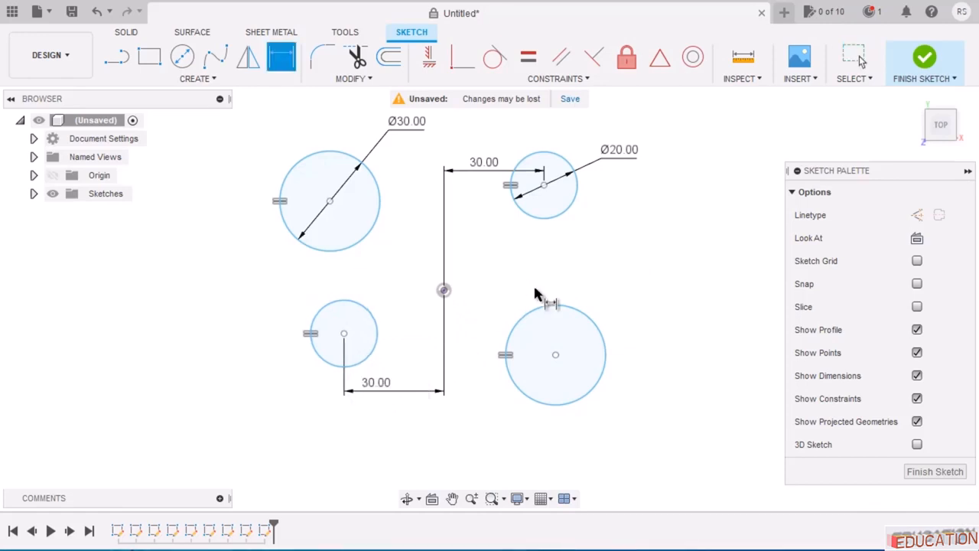
Dimension the horizontal distance from the upper-left circle's center to the origin as 30 mm.
click(331, 202)
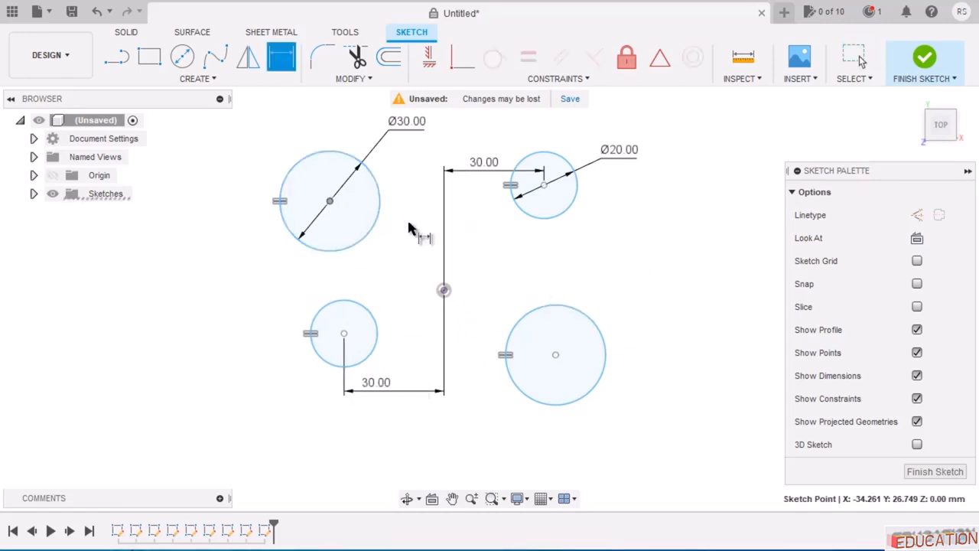
click(444, 290)
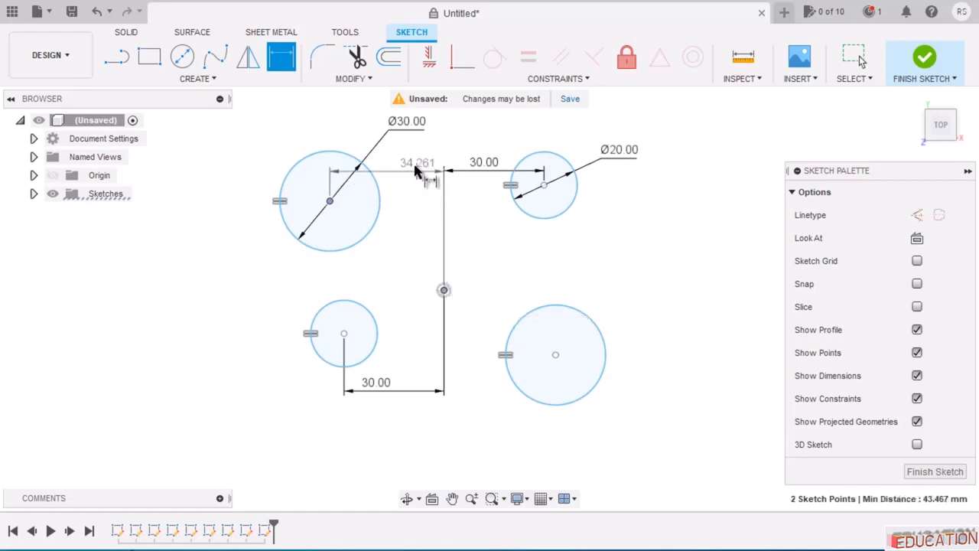
click(420, 162)
text(30)
key(Return)
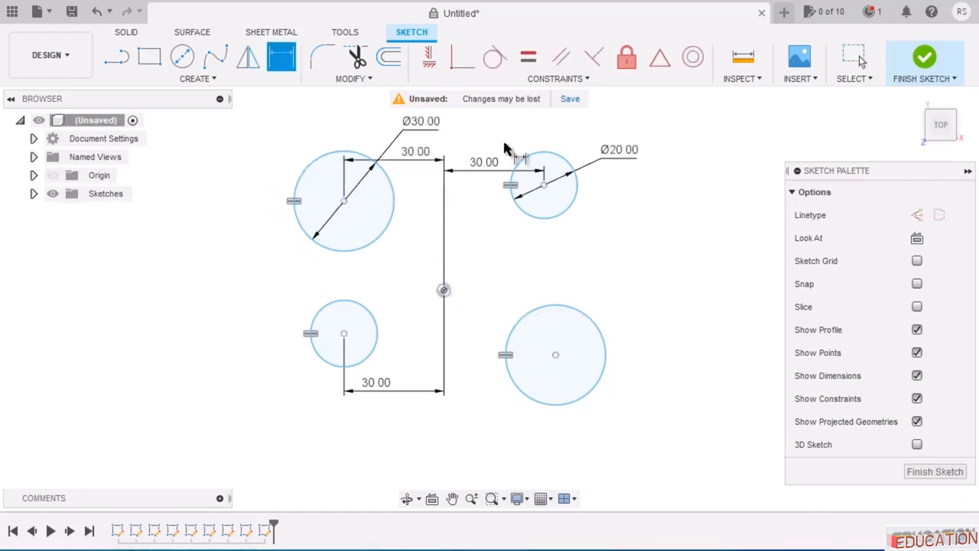
Dimension the horizontal distance from the lower-right circle's center to the origin as 30 mm.
click(556, 355)
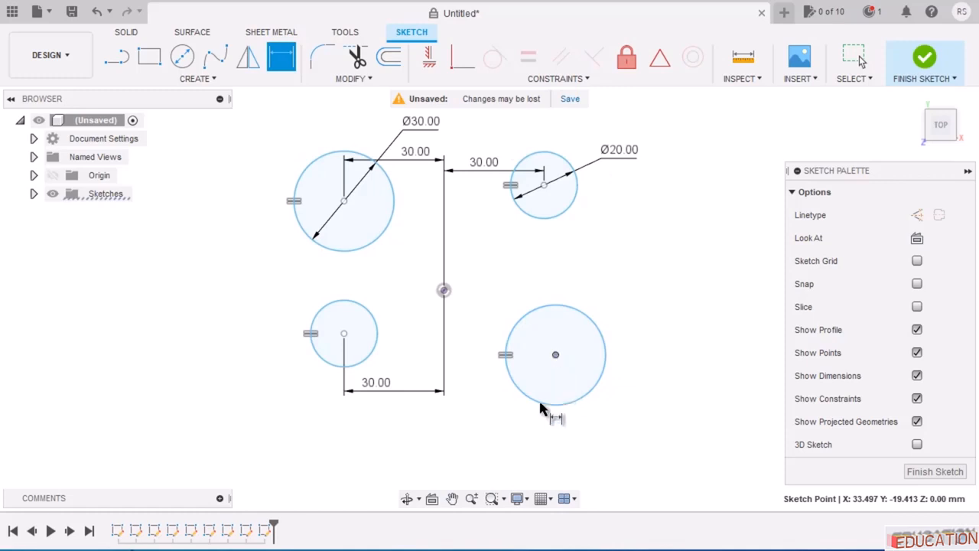
click(444, 291)
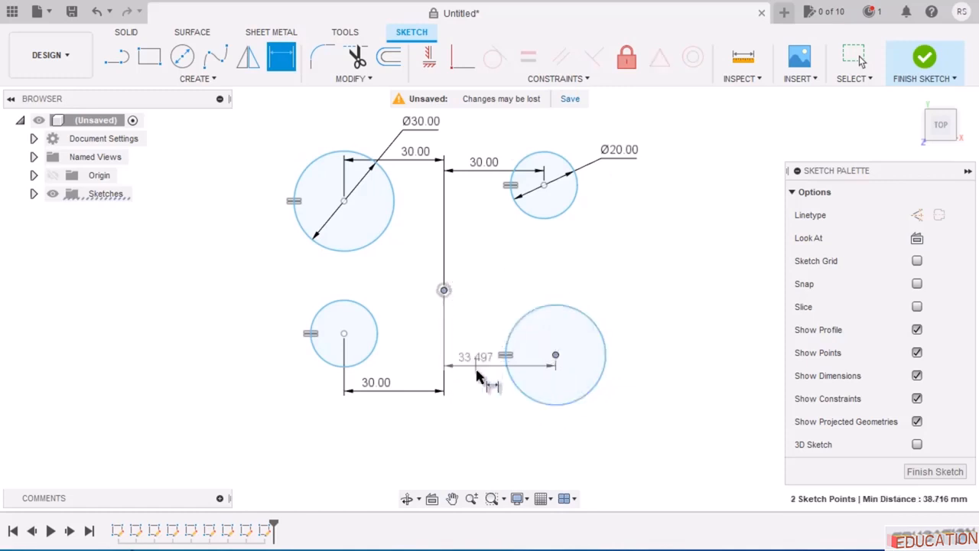
click(490, 399)
text(30)
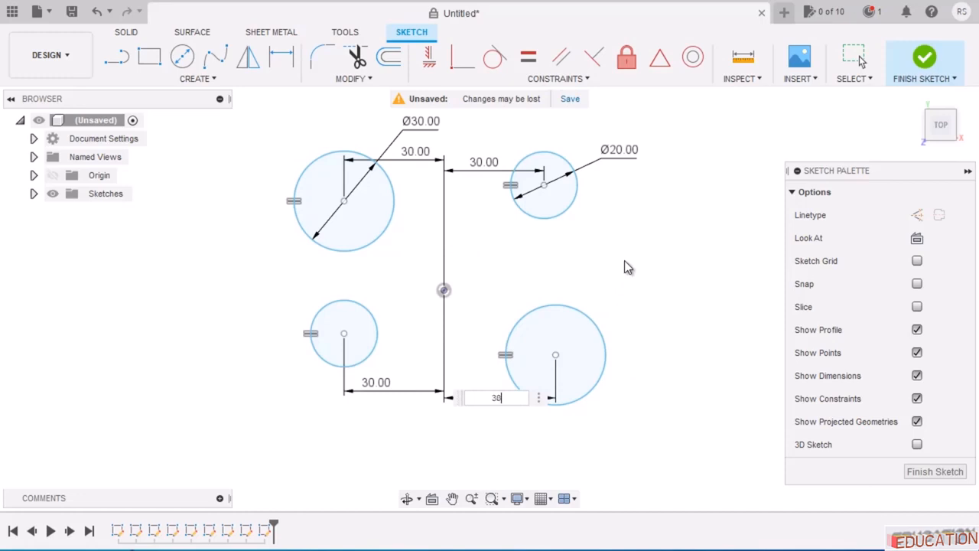
key(Return)
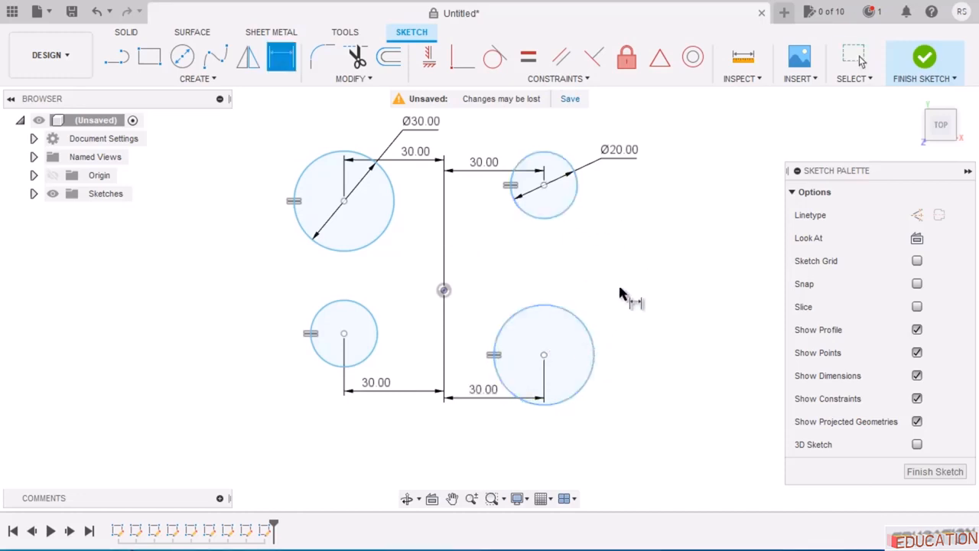
Place a vertical dimension between the upper-right circle's center and the origin, to the right of the circles.
click(544, 185)
click(443, 290)
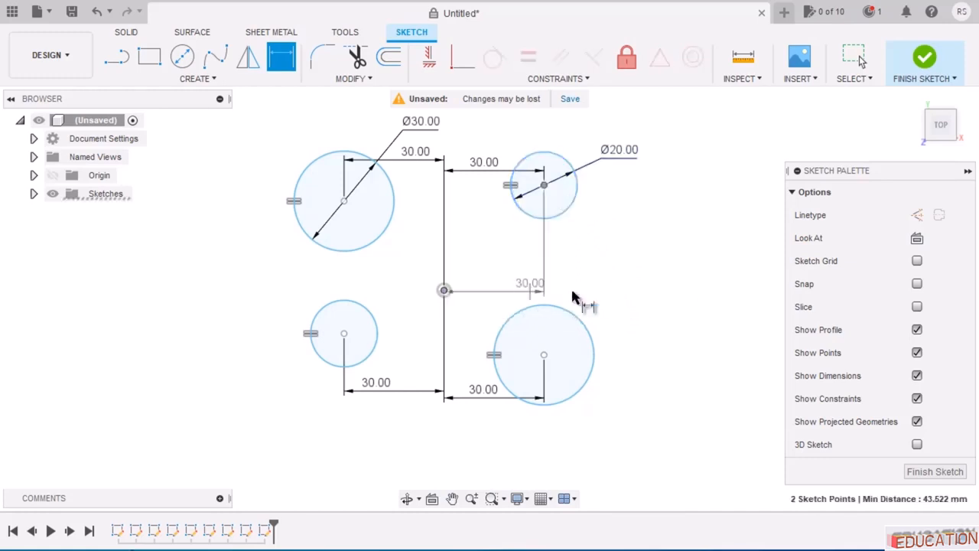
click(644, 275)
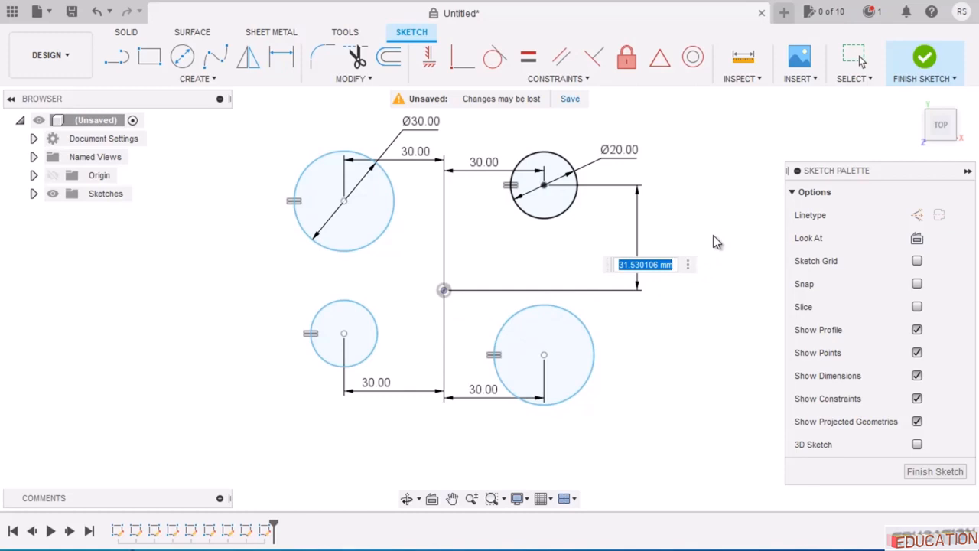
Dimension the centres of both right-hand circles 20 mm vertically from the origin, one above it and one below.
text(20)
key(Return)
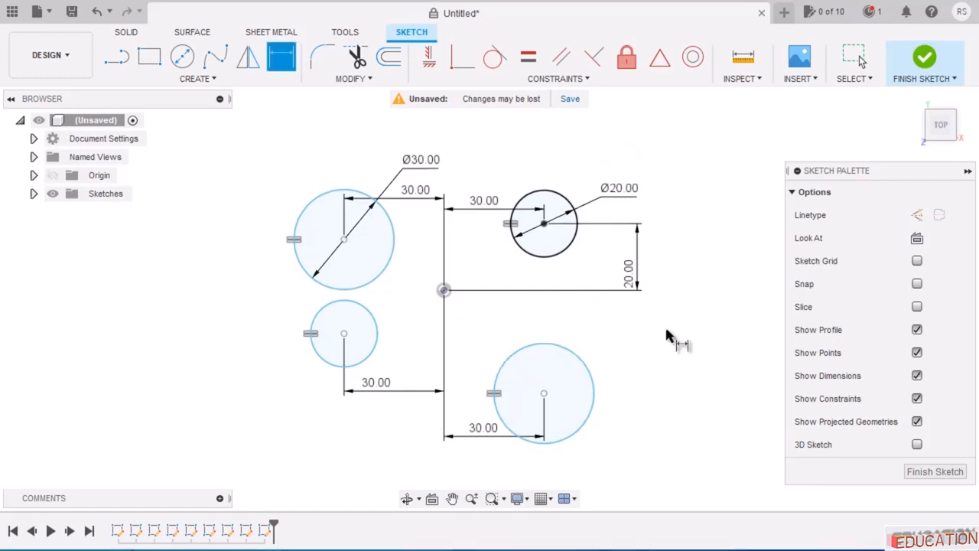
click(544, 394)
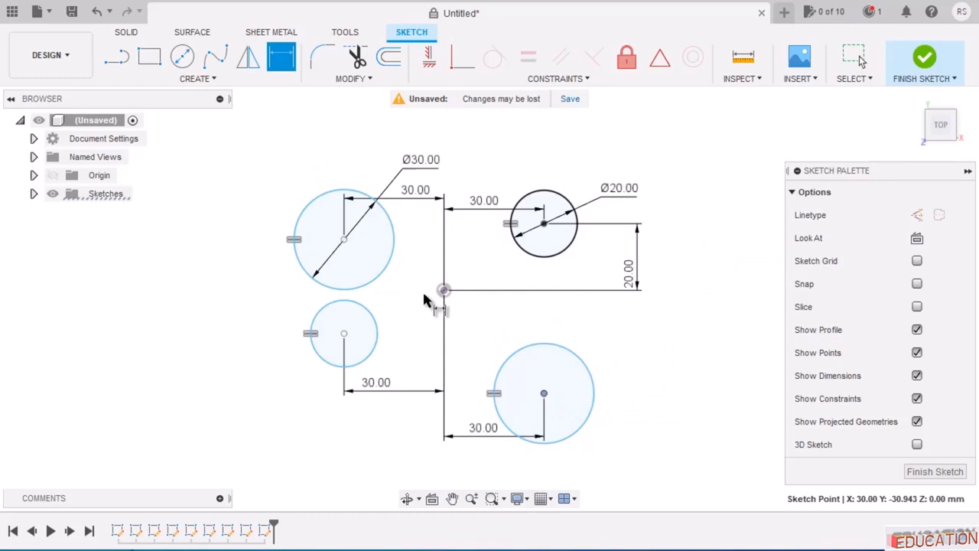
click(444, 290)
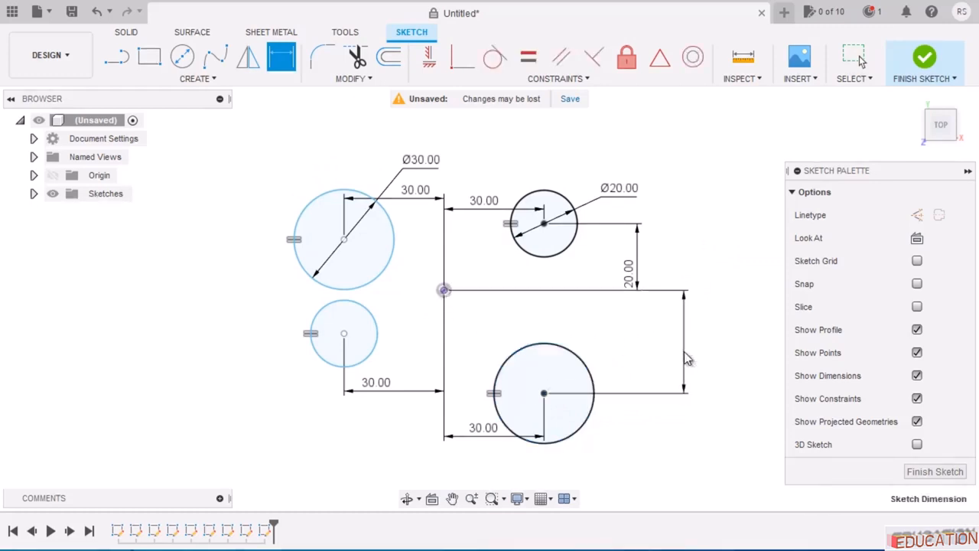
click(686, 359)
text(20)
key(Return)
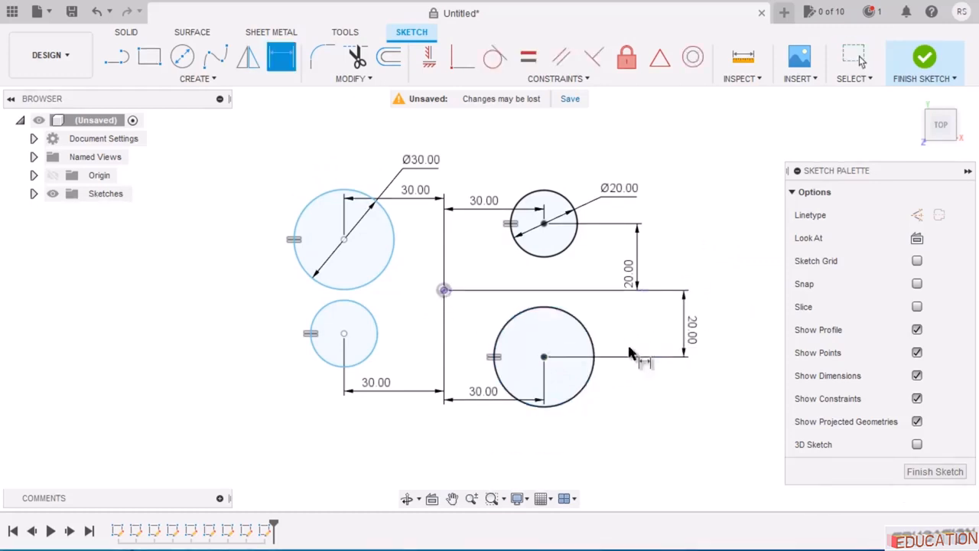
Dimension the centres of the upper-left and lower-left circles 20 mm vertically from the origin.
click(343, 240)
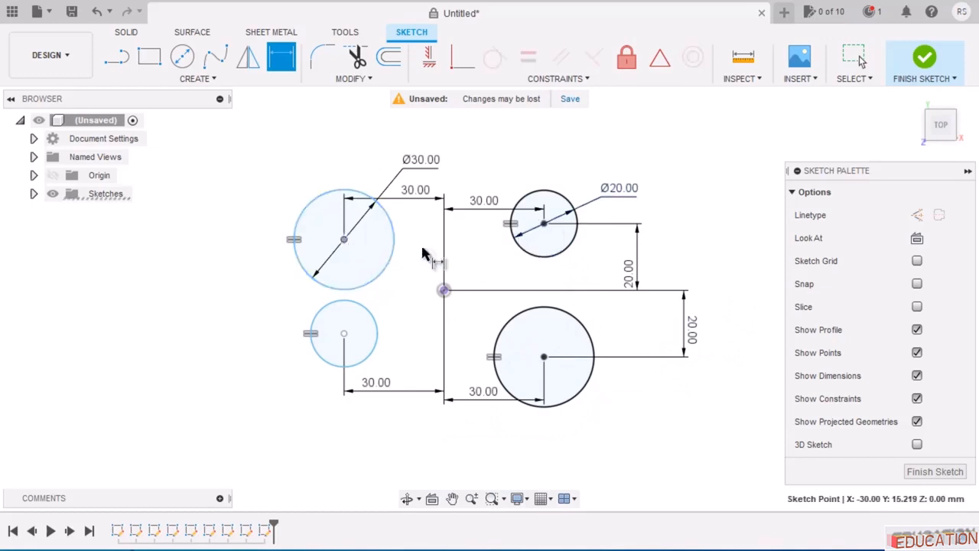
click(443, 290)
click(261, 266)
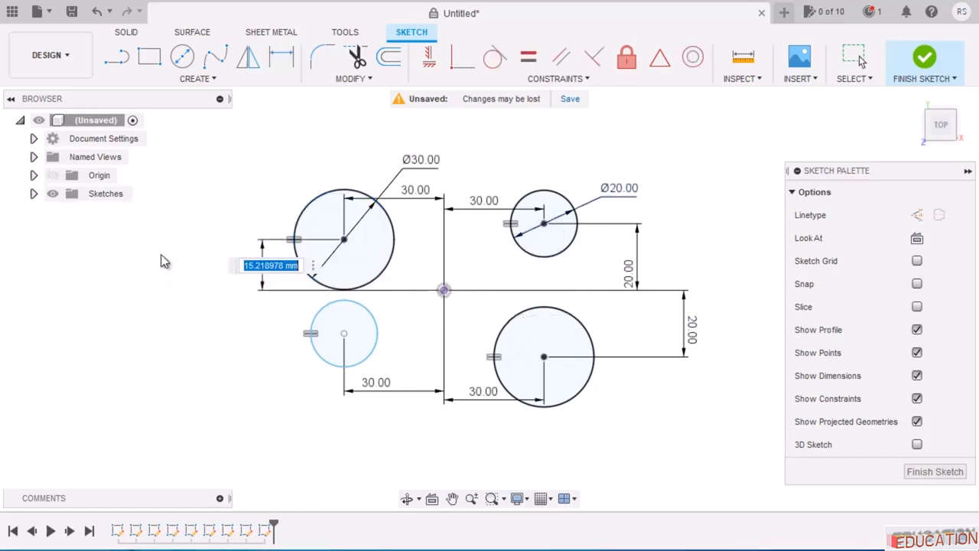
text(20)
key(Return)
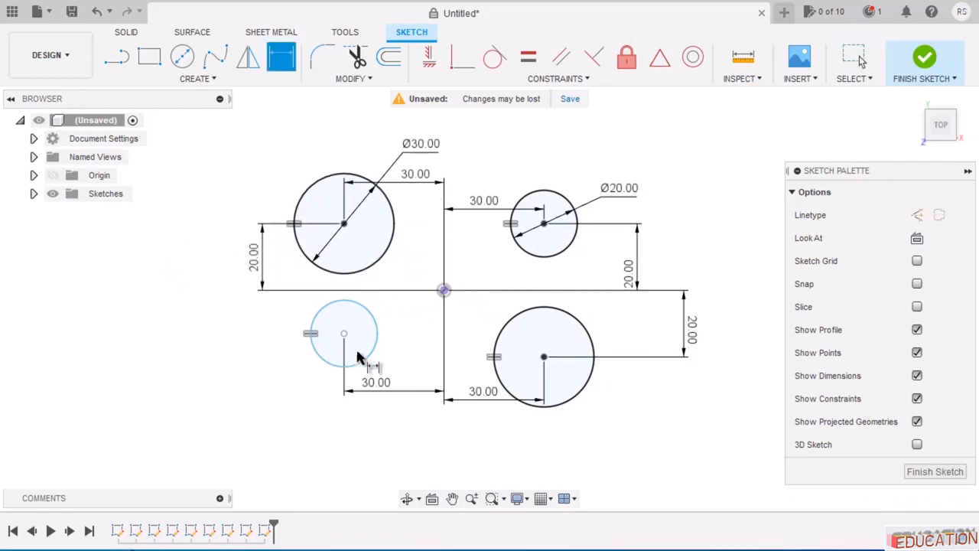
click(443, 290)
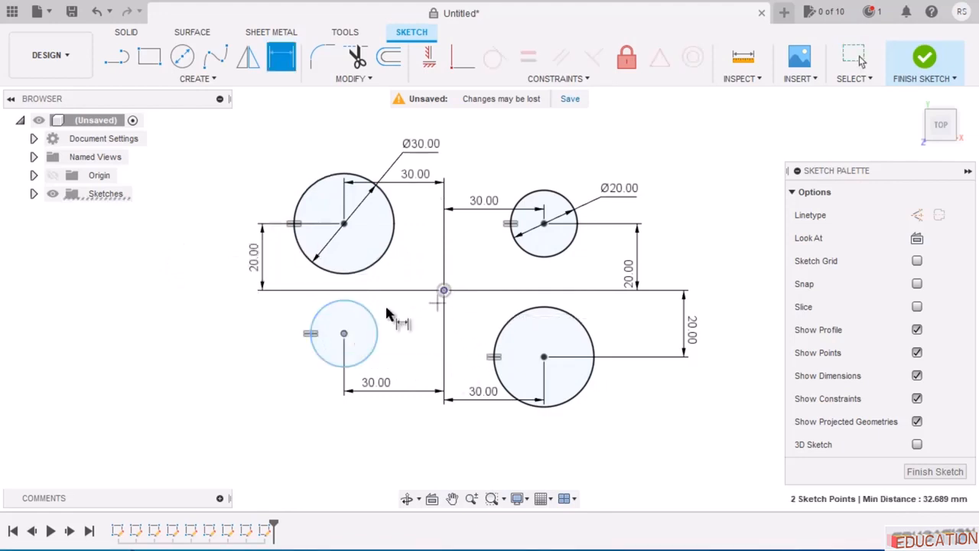
click(259, 316)
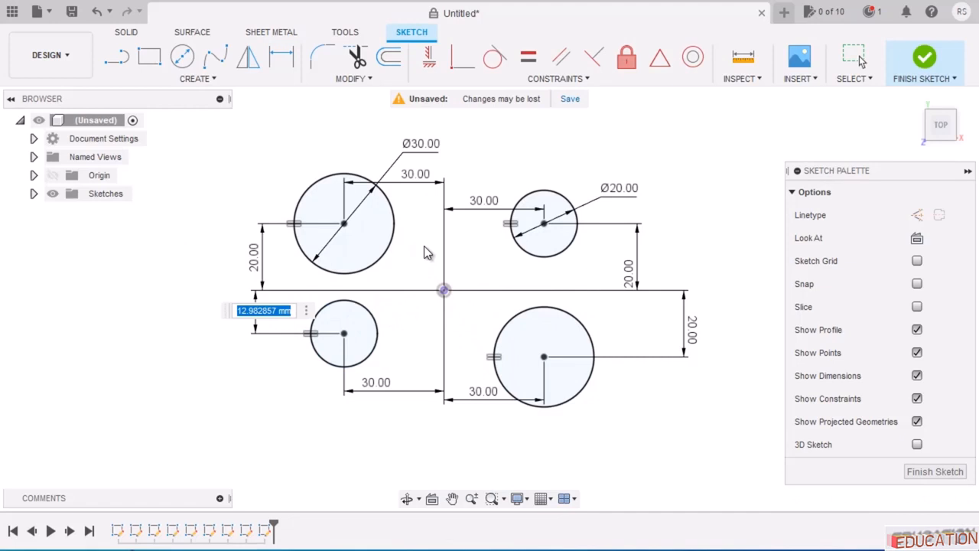
text(20)
key(Return)
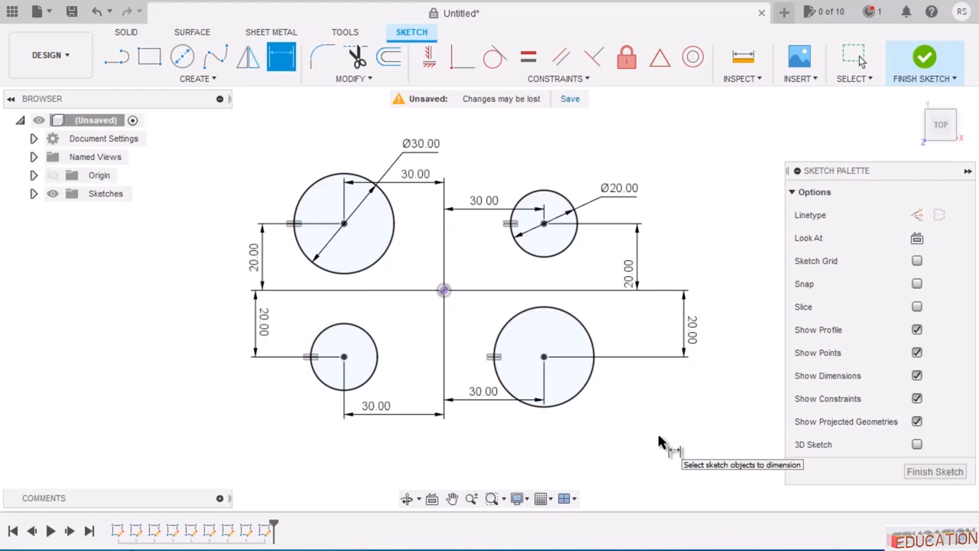
key(Escape)
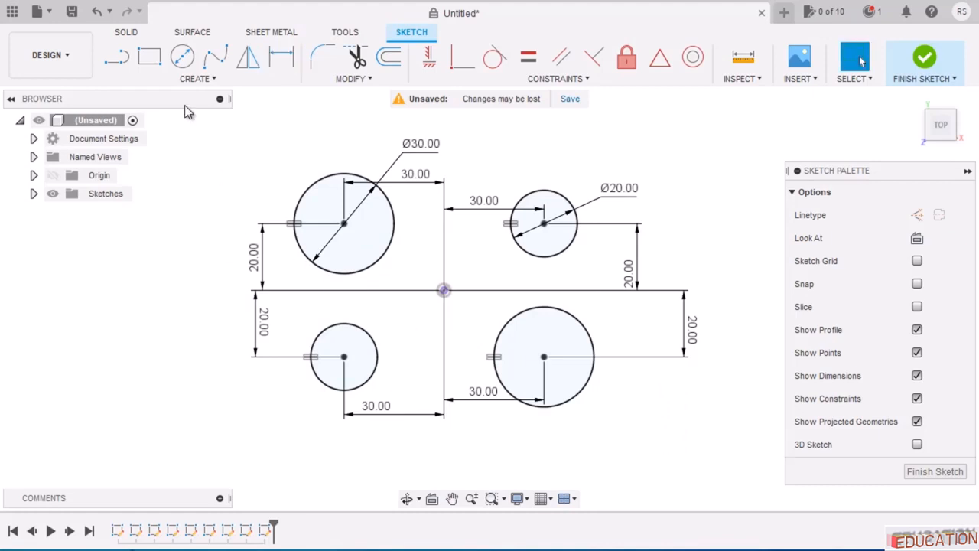
Draw a horizontal line about 48 mm long from inside the upper-left circle to inside the upper-right circle.
click(117, 57)
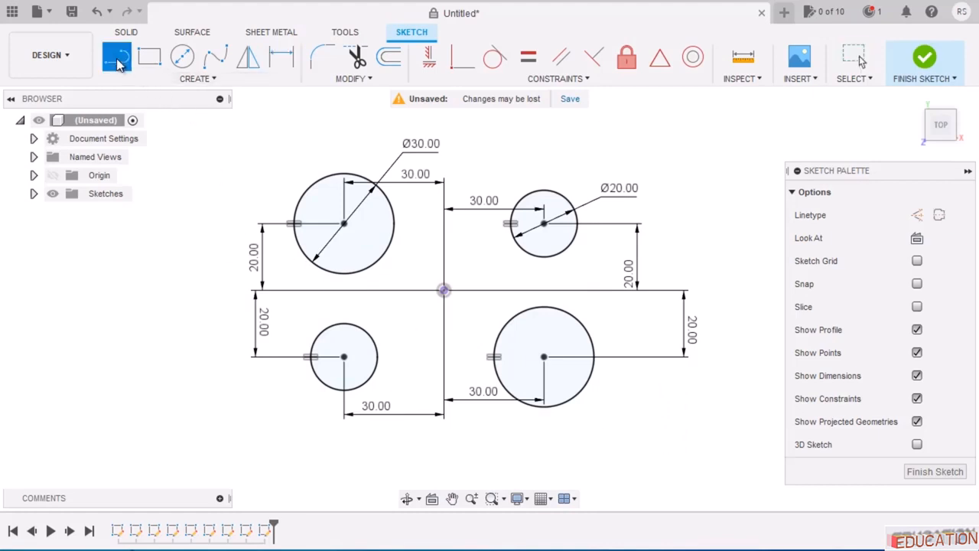
click(370, 218)
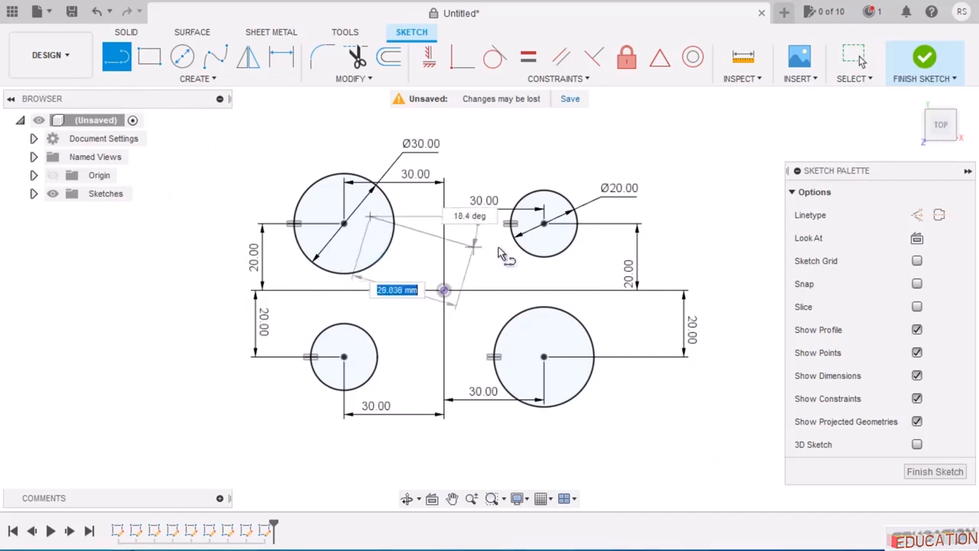
click(541, 222)
key(Escape)
Apply a Coincident constraint between the upper horizontal line and the upper-left circle's centre point.
scroll(394, 220, down, 3)
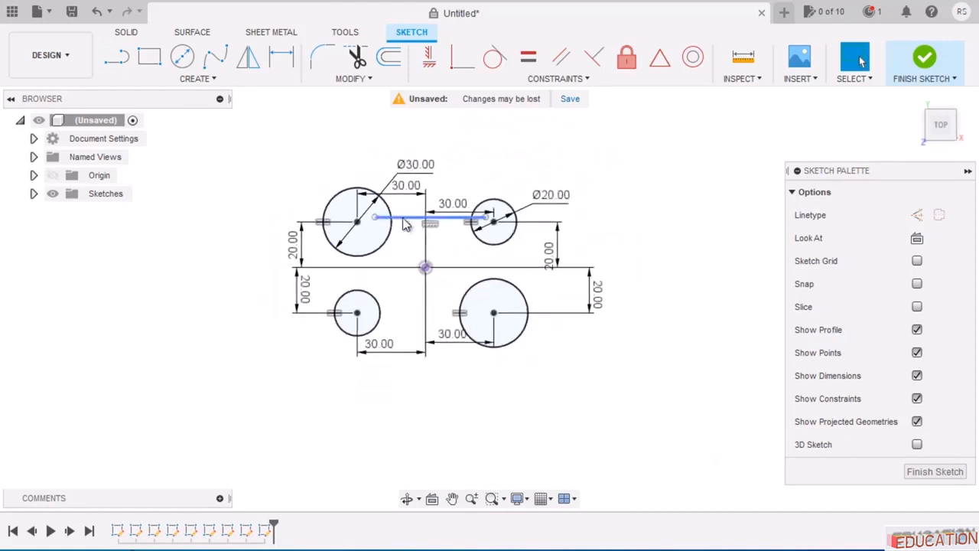
scroll(419, 211, up, 5)
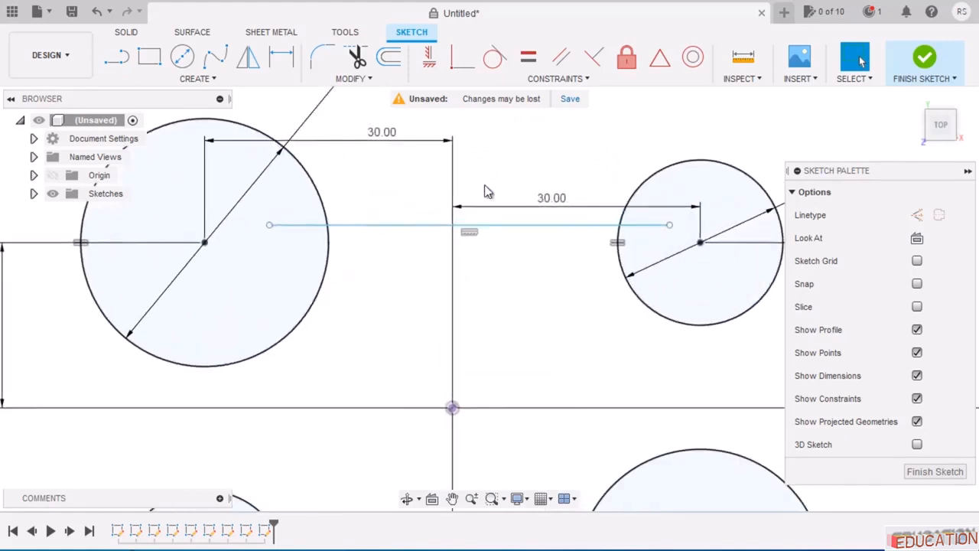
click(406, 227)
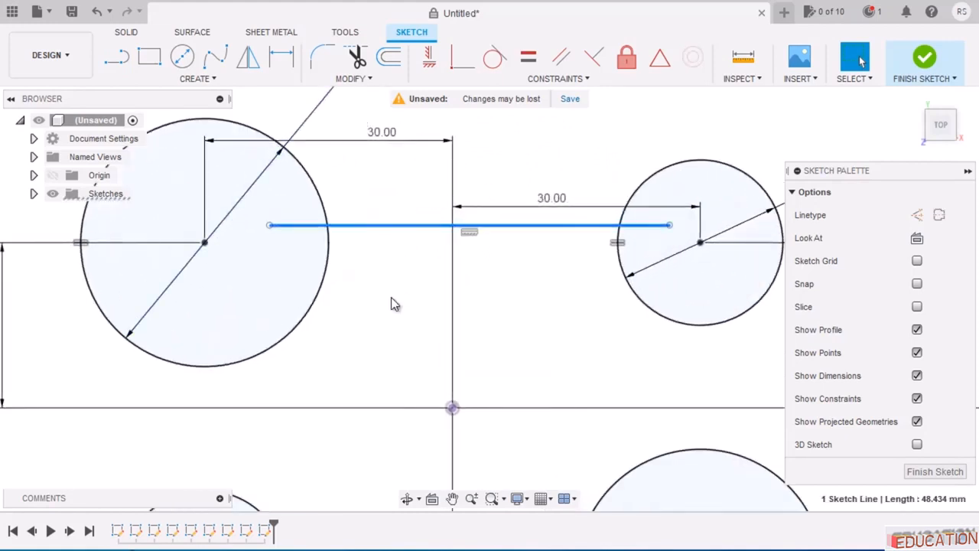
ctrl+click(205, 243)
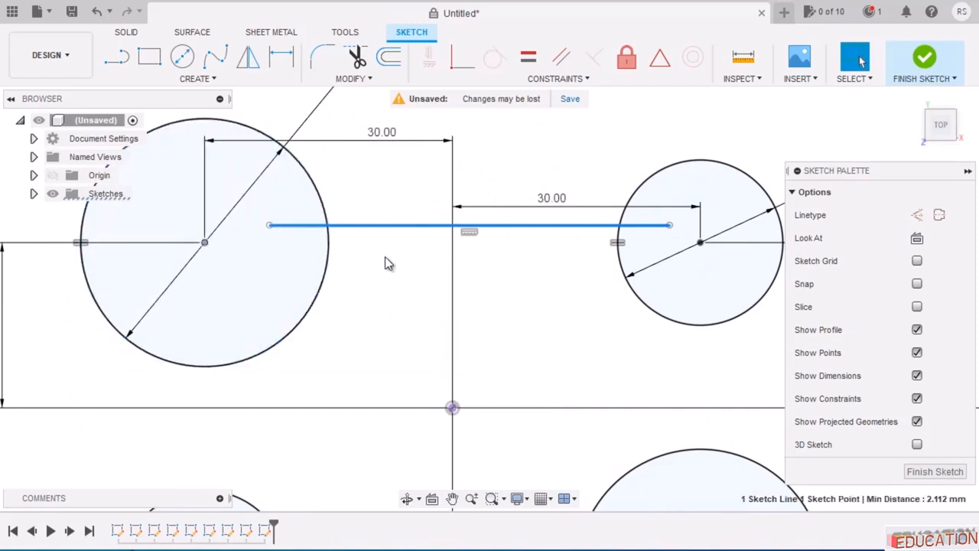
click(532, 77)
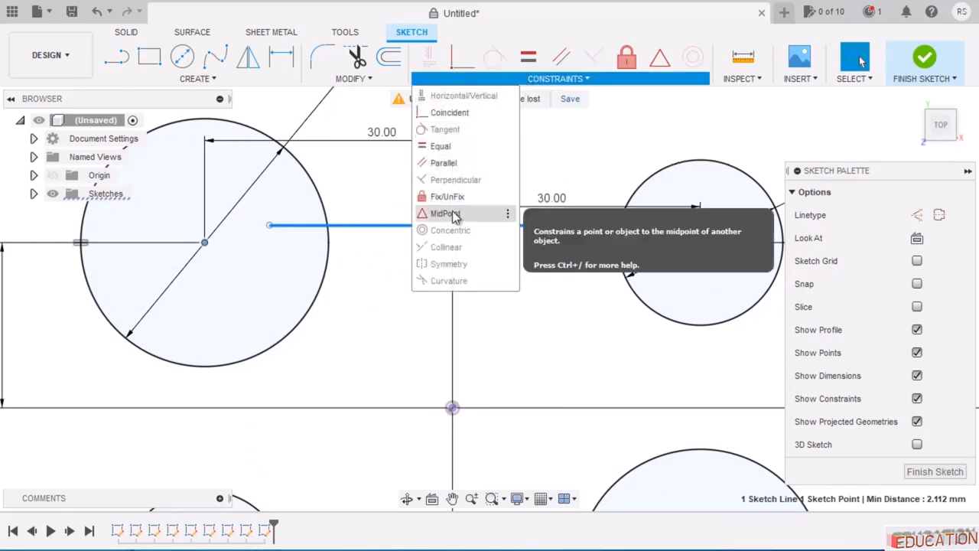
click(468, 67)
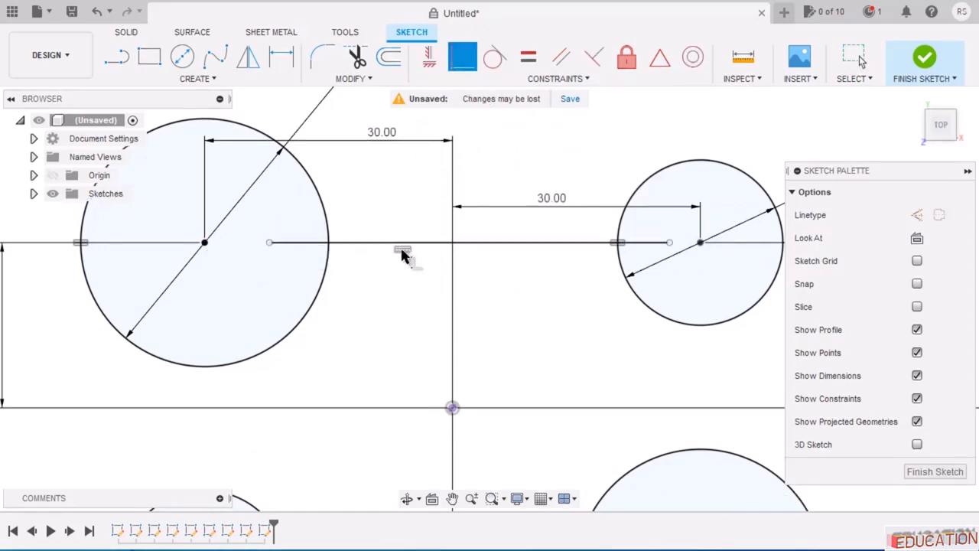
Trim the ends of the upper horizontal line that lie inside the two upper circles.
click(356, 61)
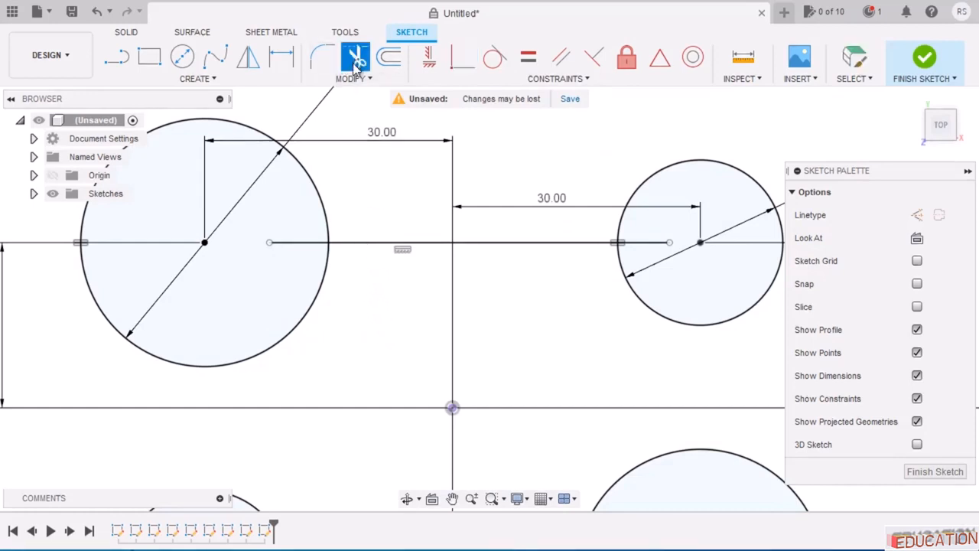
click(312, 243)
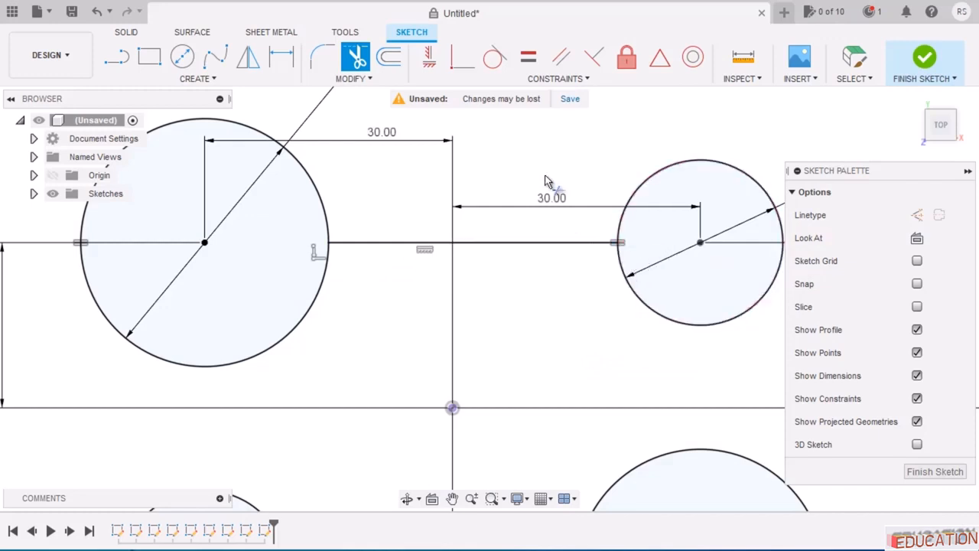
scroll(535, 172, down, 4)
key(Escape)
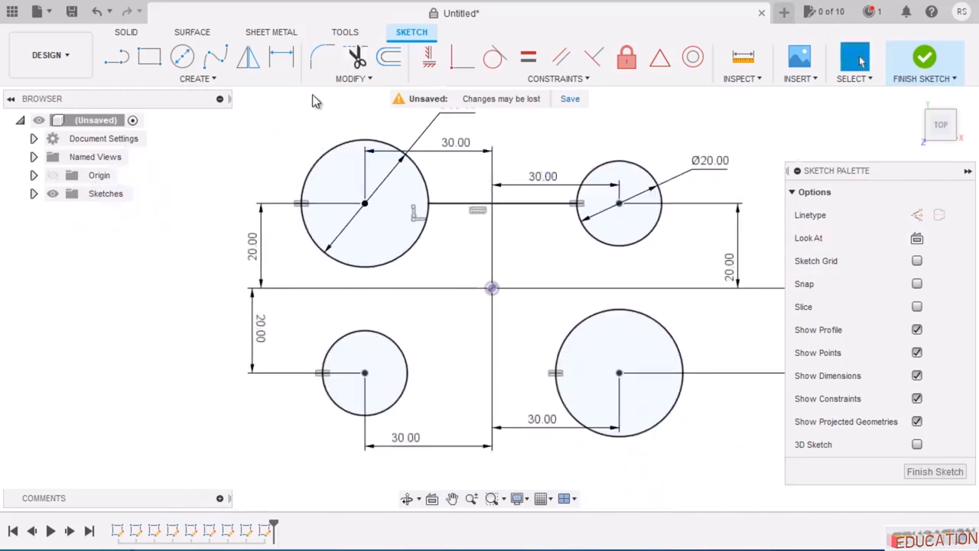
Draw two vertical lines, one linking the two left circles and one linking the two right circles, with all ends inside the circles.
click(119, 58)
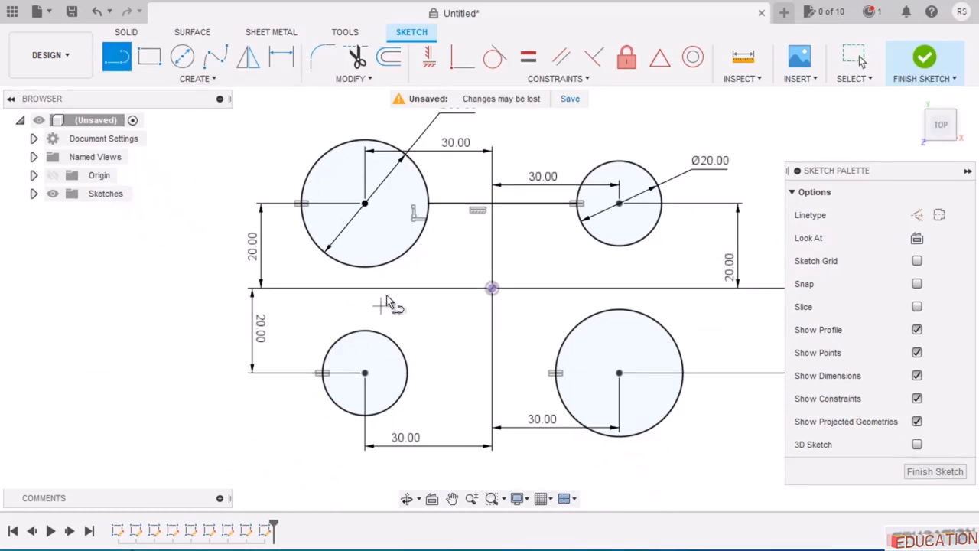
click(380, 235)
click(380, 379)
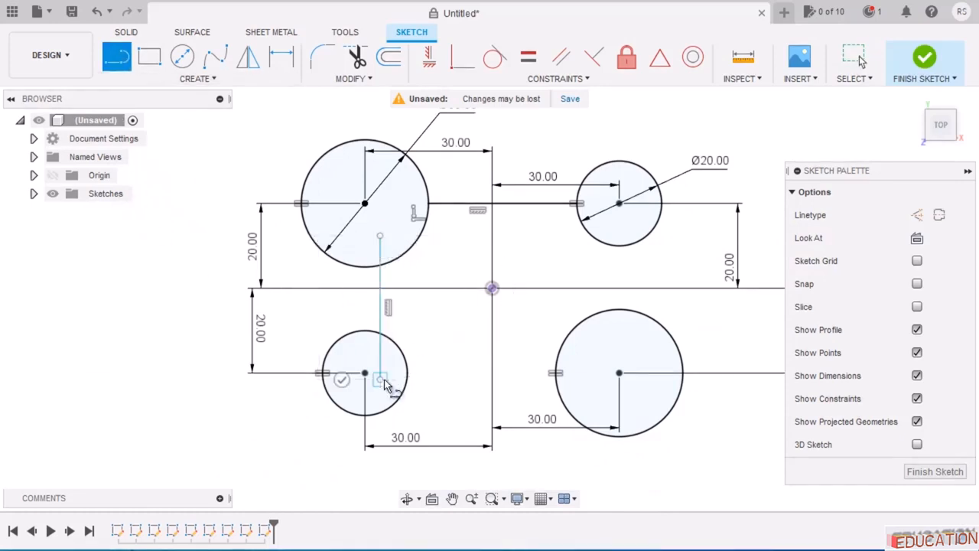
key(Escape)
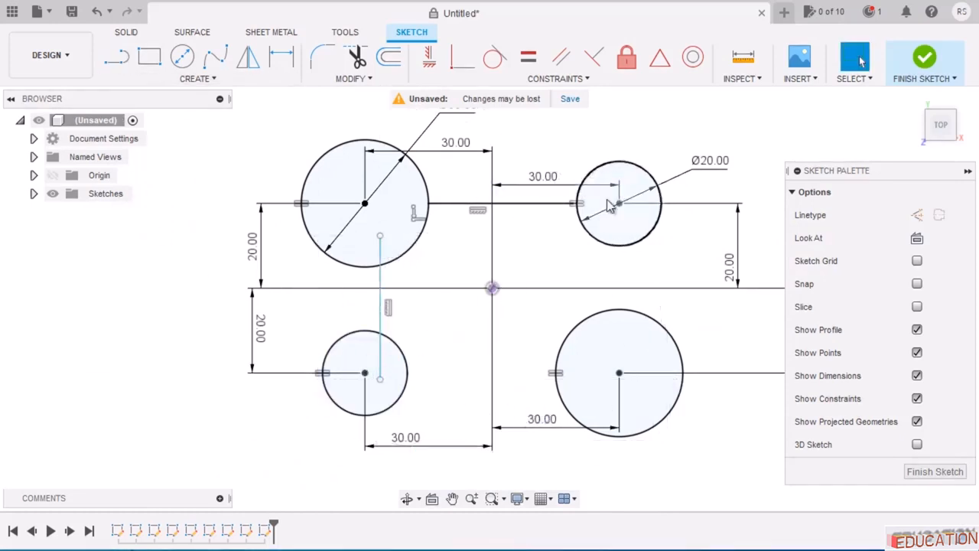
key(l)
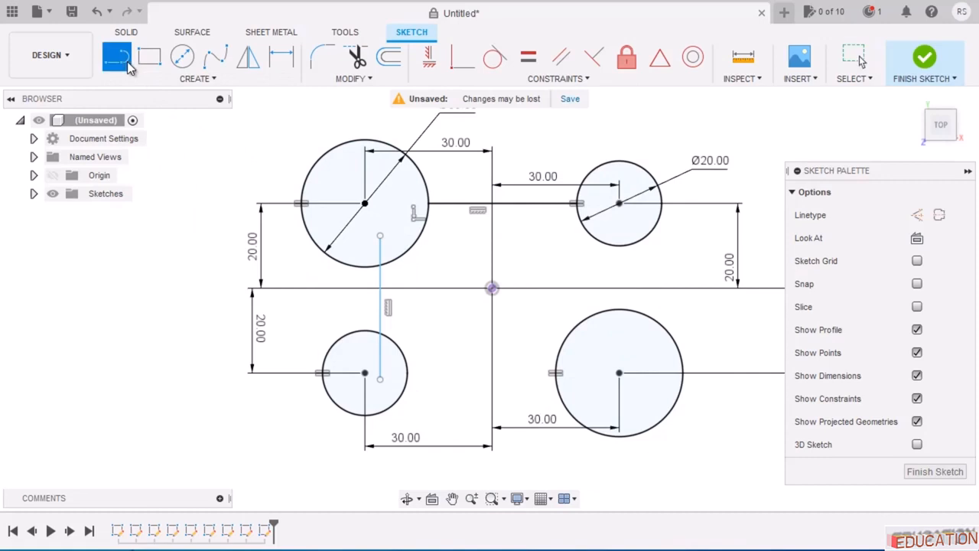
click(611, 228)
click(609, 358)
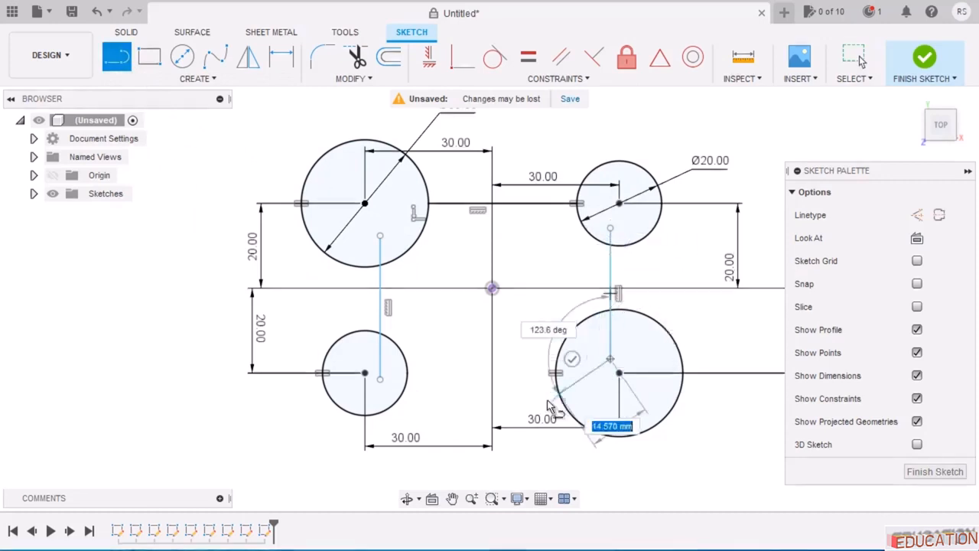
key(Escape)
Draw a horizontal line from inside the lower-left circle to inside the lower-right circle.
click(118, 64)
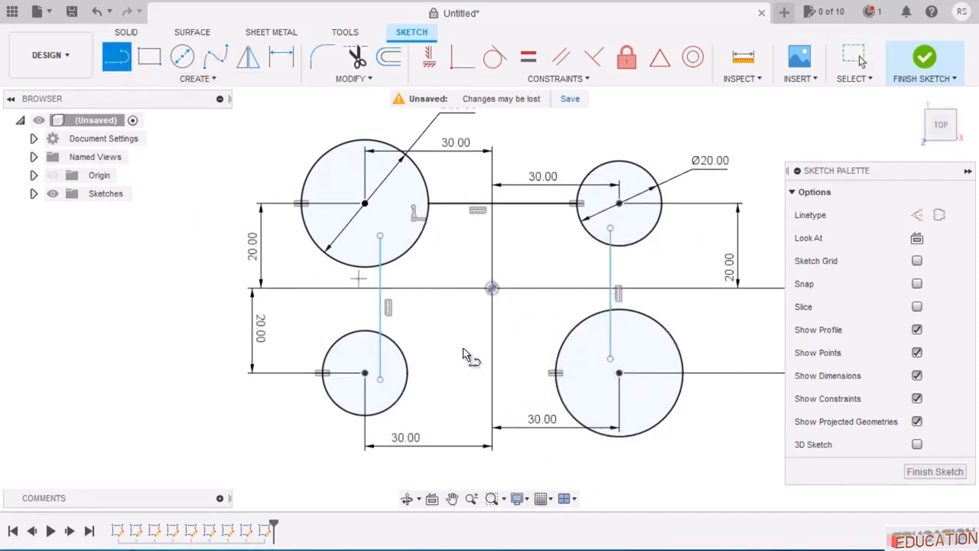
scroll(500, 374, down, 1)
scroll(604, 382, up, 3)
click(247, 377)
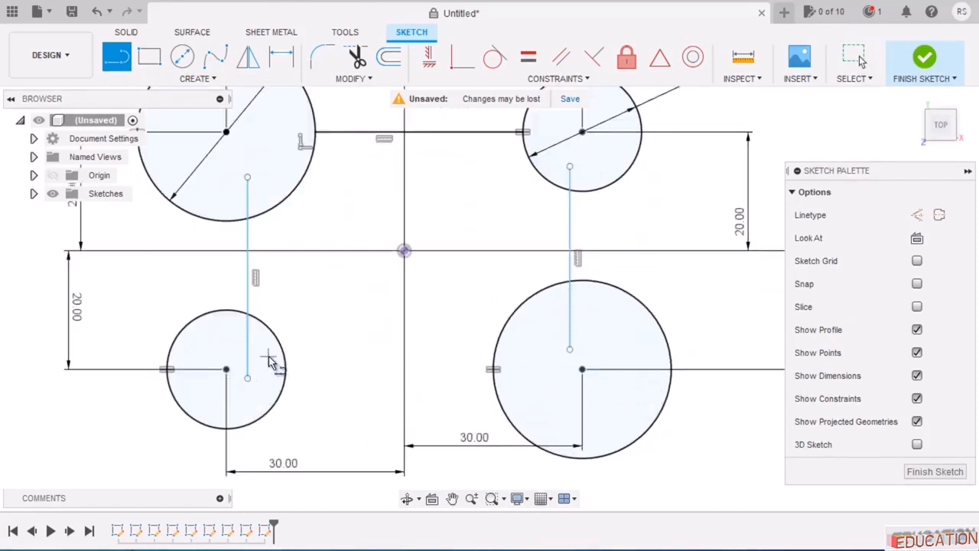
click(542, 356)
key(Escape)
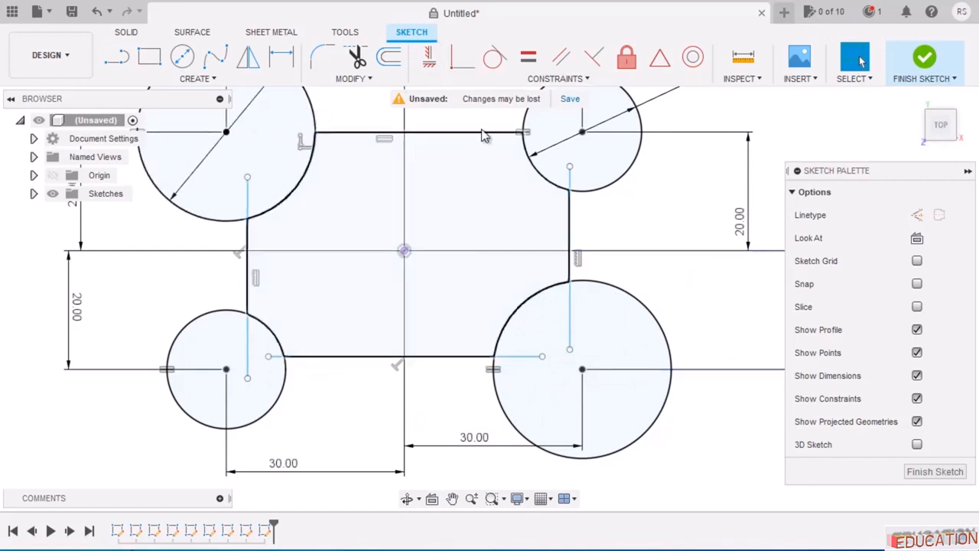
Make the right vertical line coincident with the upper-right circle's centre and the lower horizontal line coincident with the lower-right circle's centre.
click(461, 56)
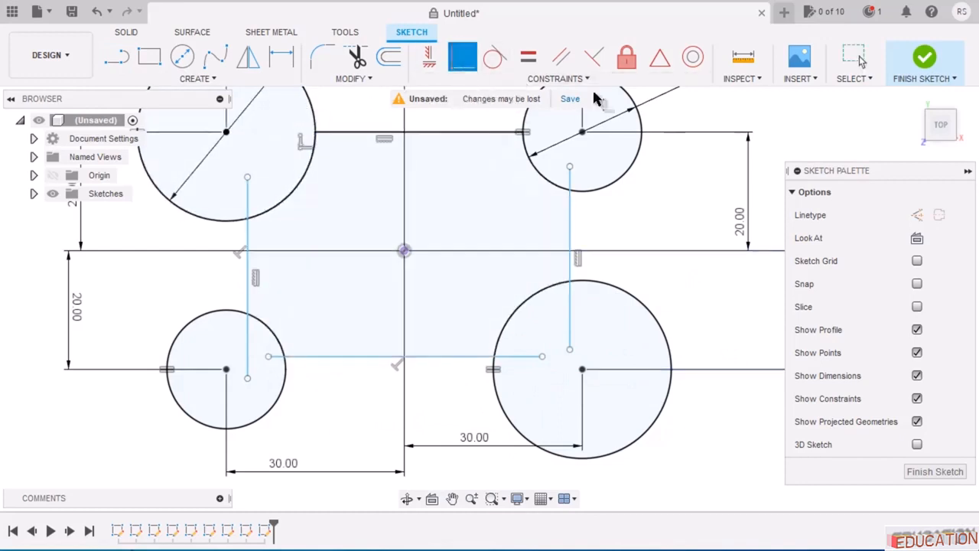
click(583, 132)
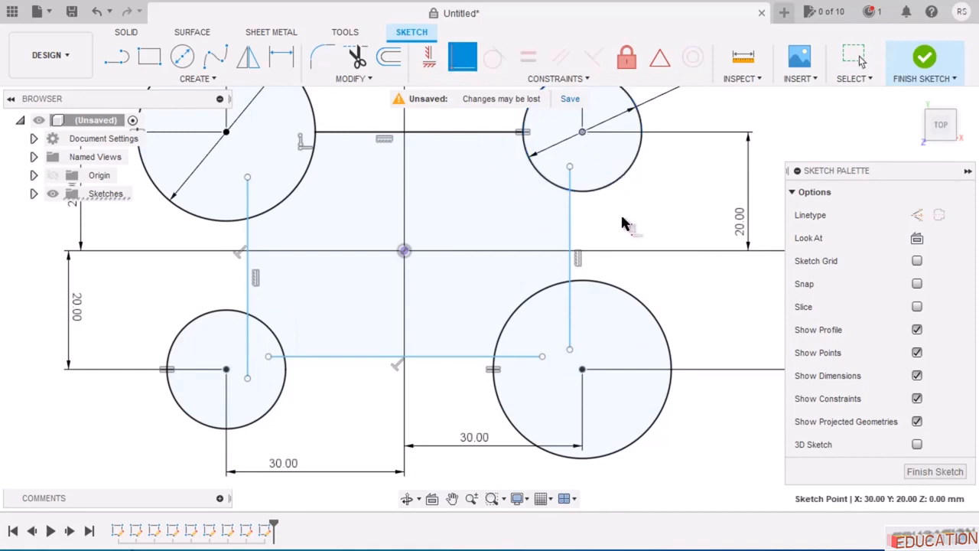
click(571, 214)
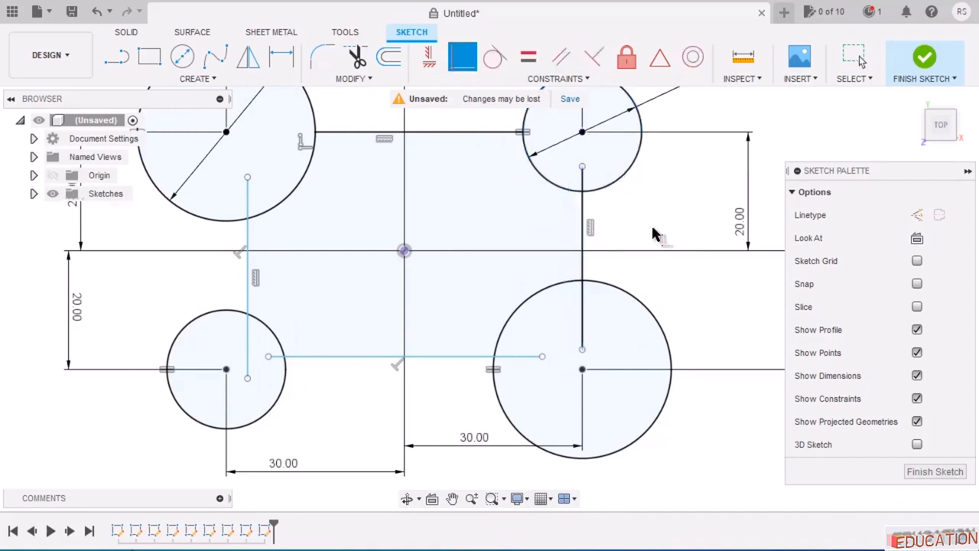
click(582, 370)
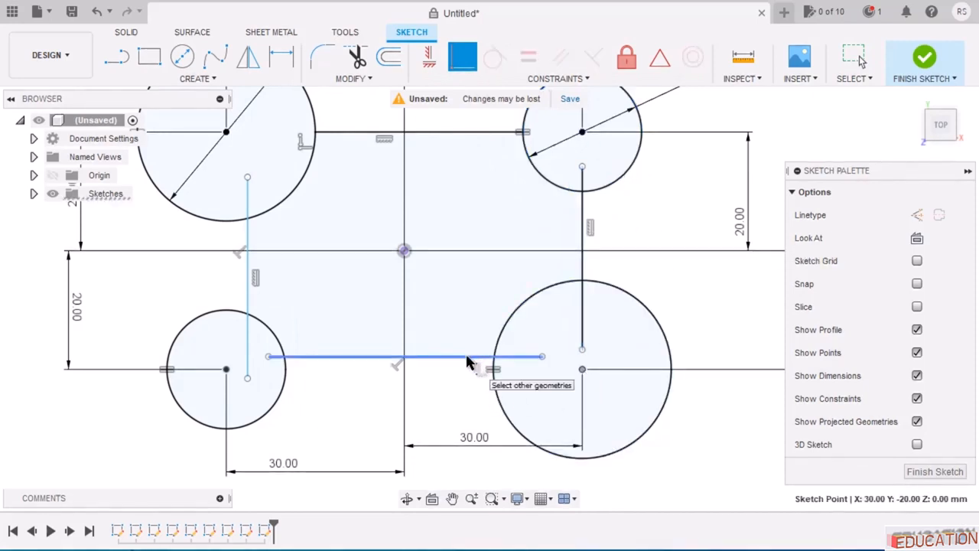
click(469, 357)
Make the left vertical line coincident with the lower-left circle's centre and slide it up until its lower end lies above that centre.
click(227, 371)
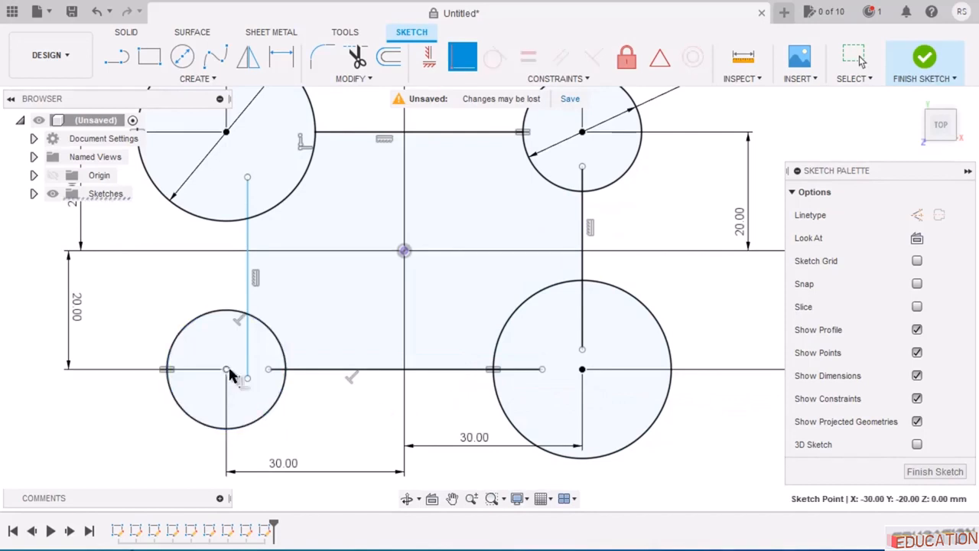
click(247, 360)
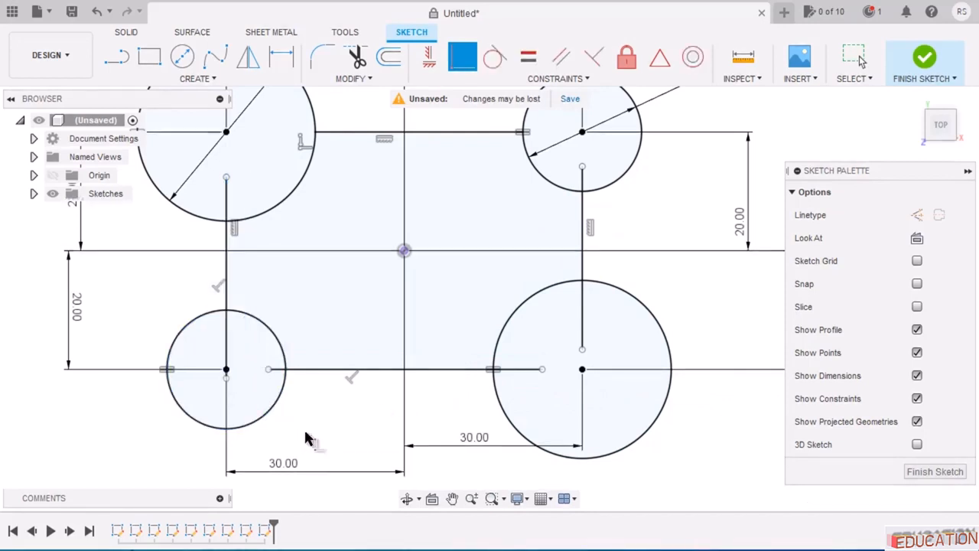
key(Escape)
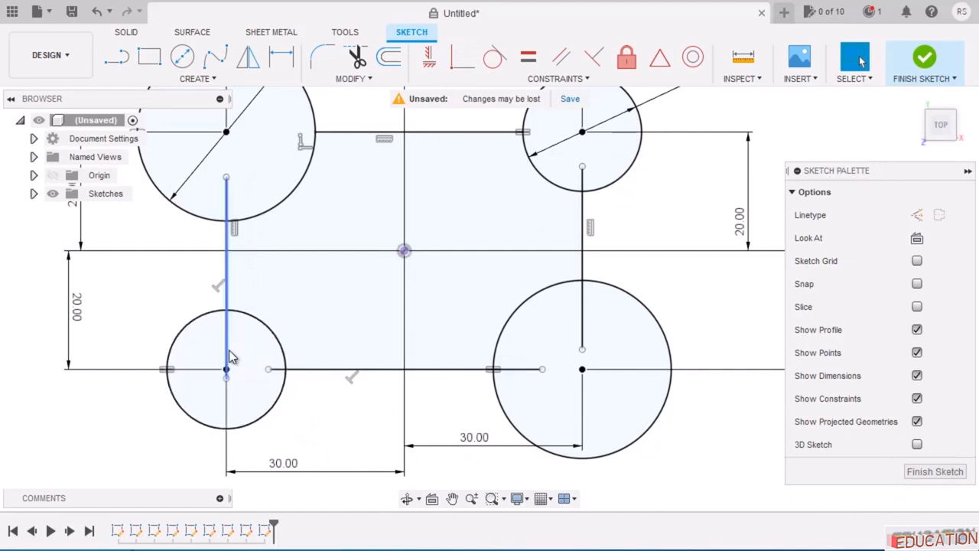
drag(228, 350, 232, 322)
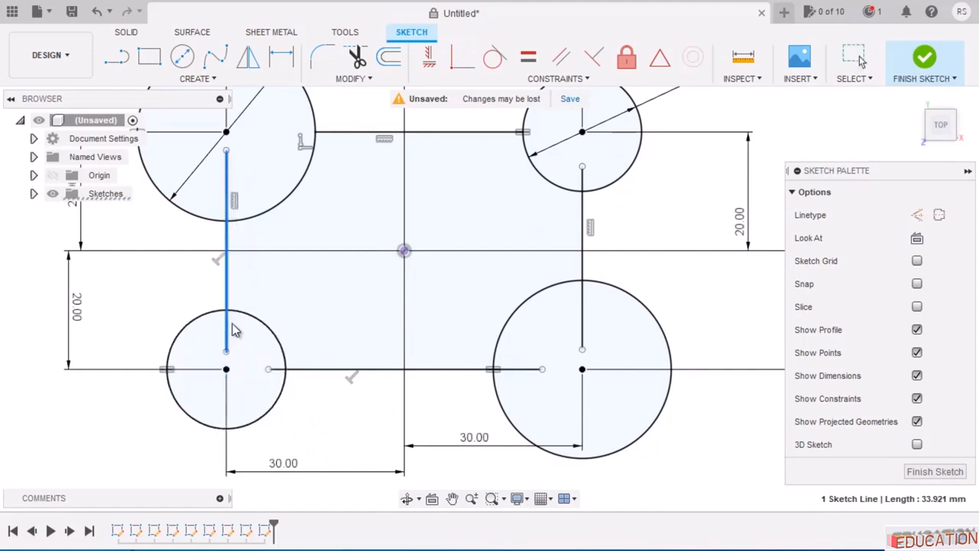
click(357, 309)
click(697, 275)
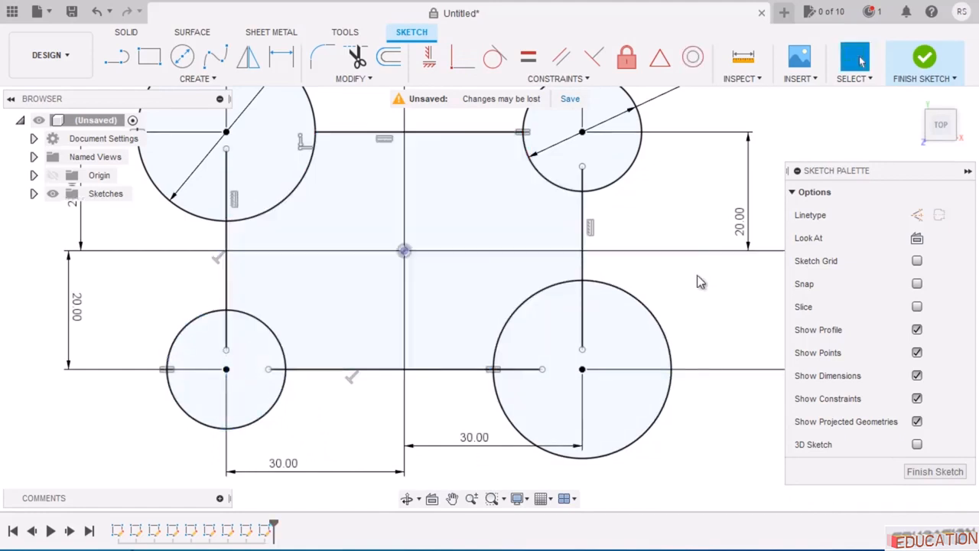
Trim the ends of both vertical lines and the right end of the lower horizontal line where they lie inside the circles.
click(356, 58)
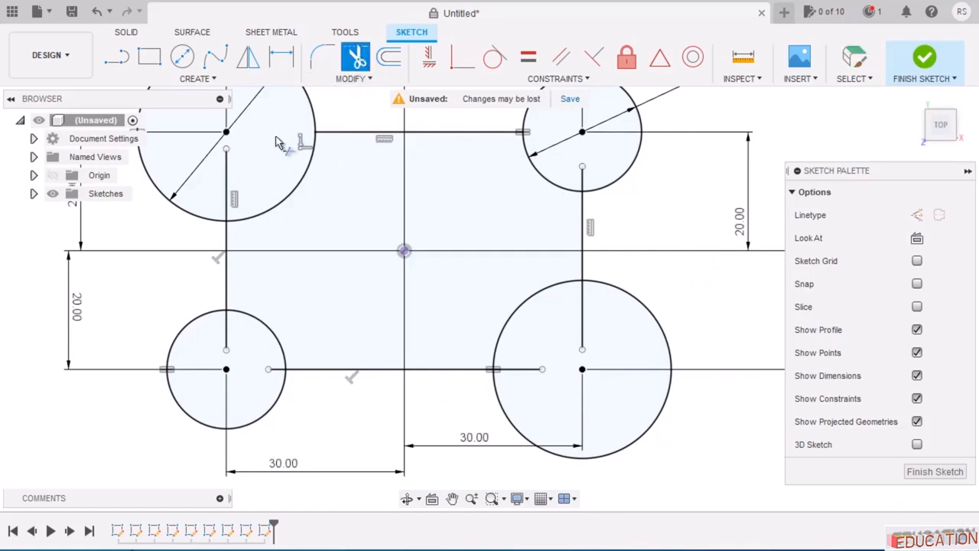
click(233, 188)
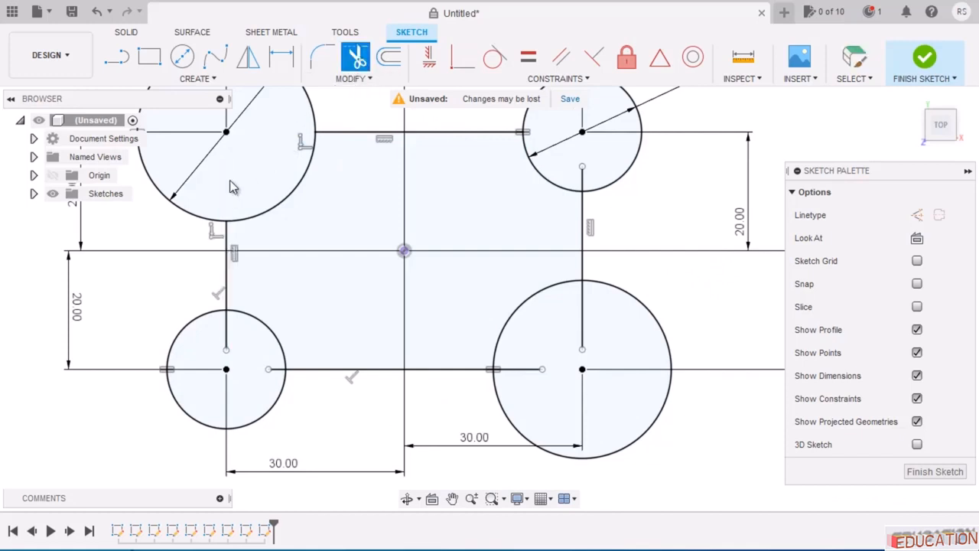
click(232, 348)
click(585, 336)
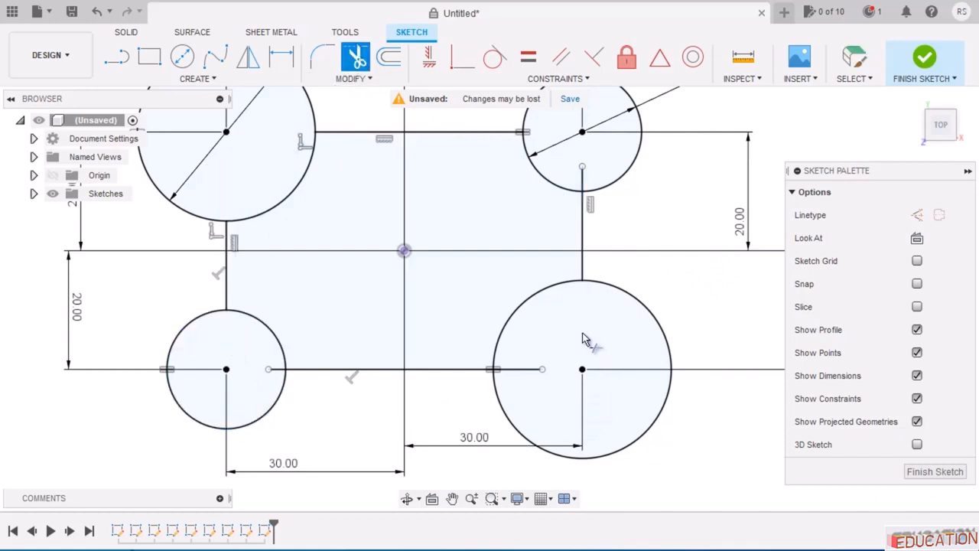
click(520, 371)
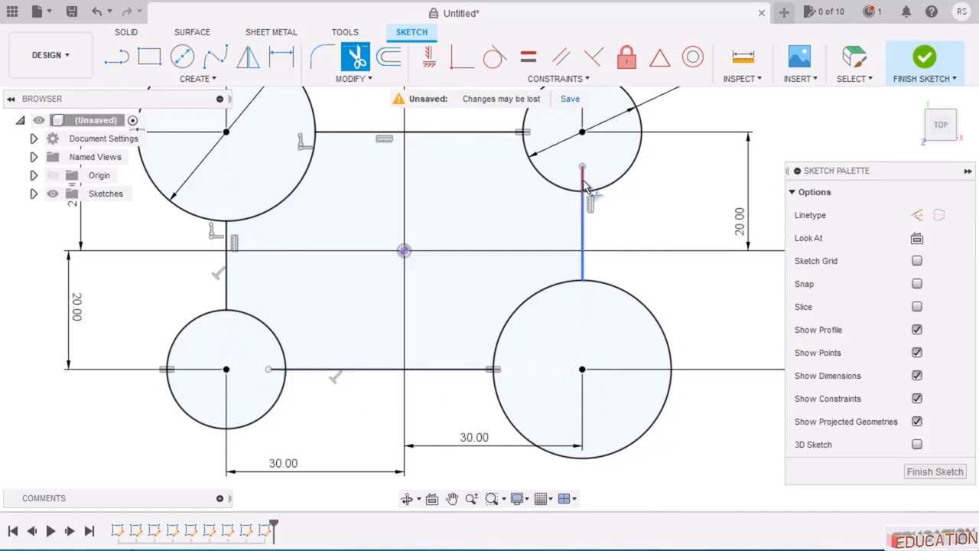
Trim the outer arcs of the upper-left and lower-right circles and the inner arcs of the upper-right and lower-left circles.
scroll(602, 288, down, 2)
scroll(413, 172, up, 2)
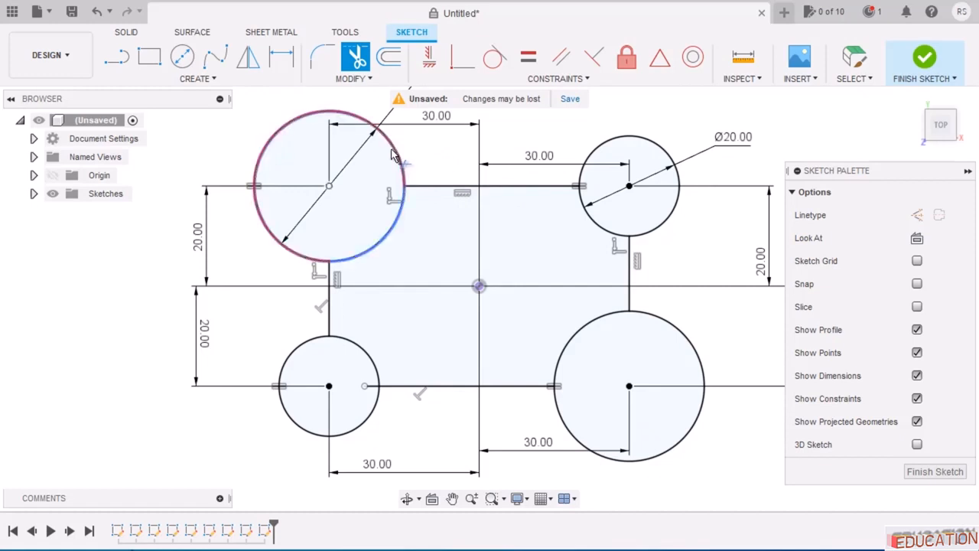
click(391, 155)
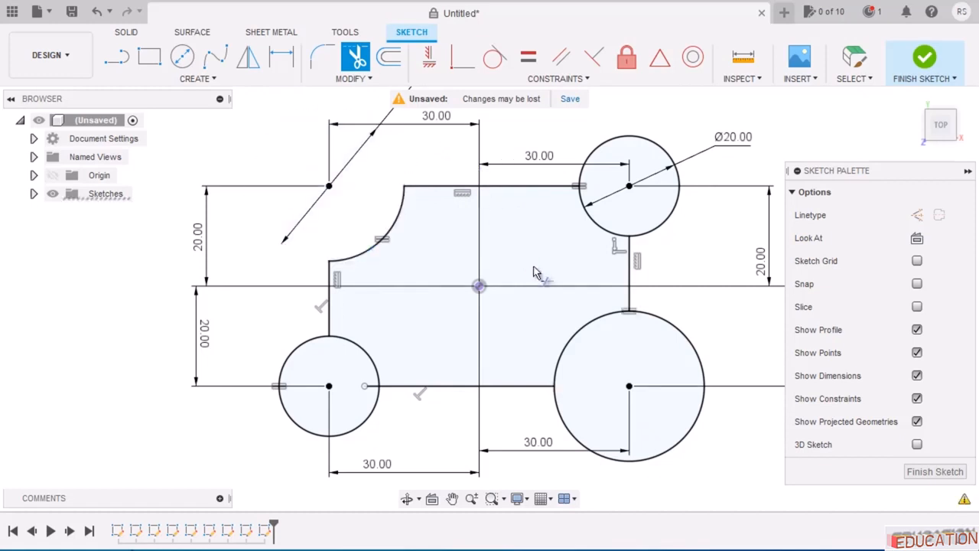
click(590, 226)
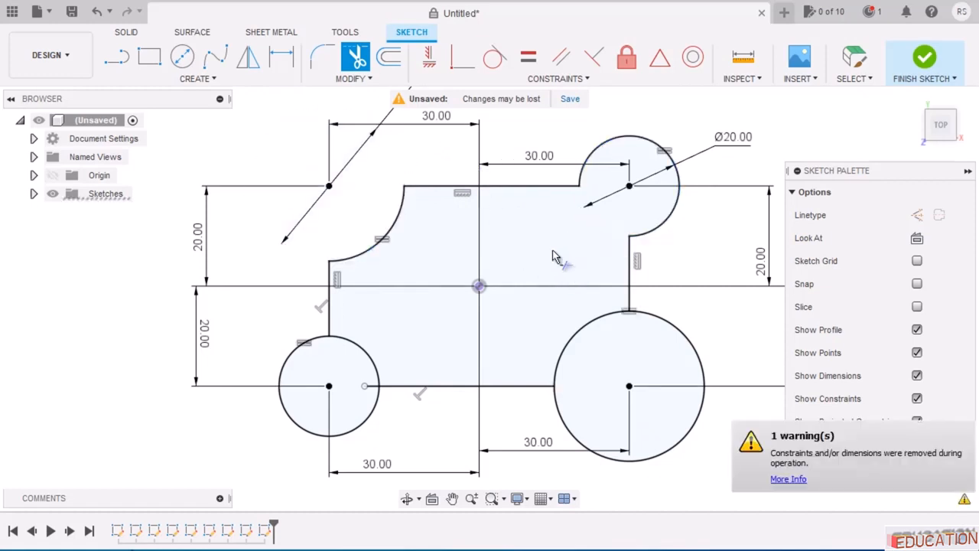
click(694, 352)
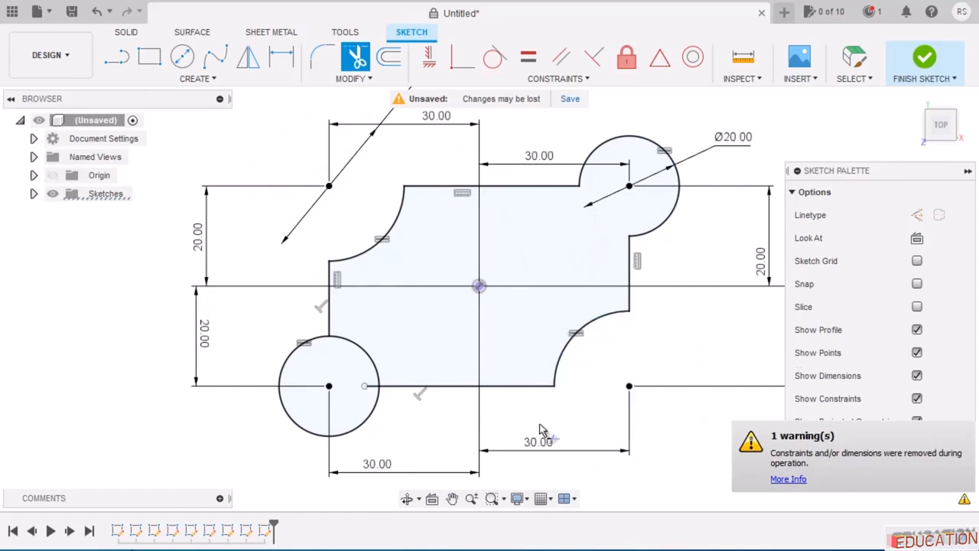
click(363, 353)
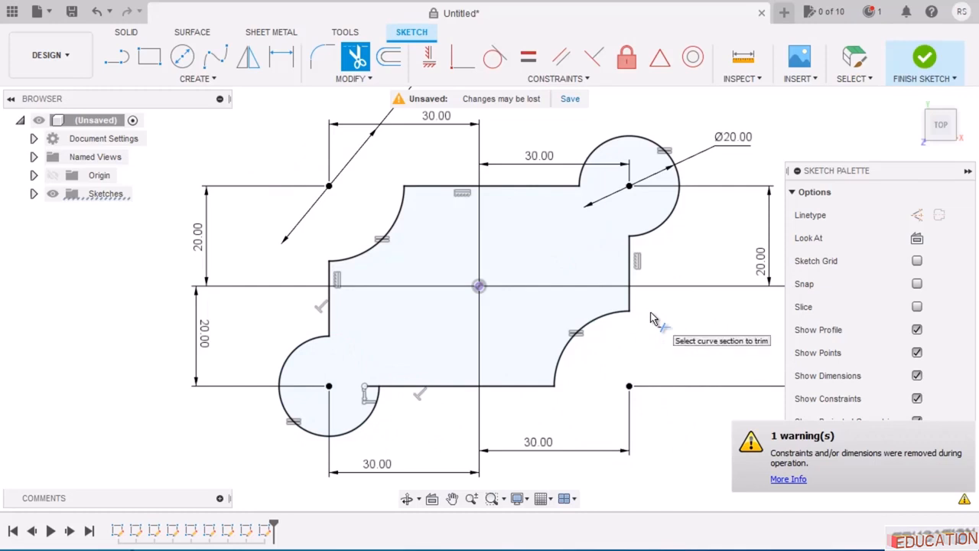
key(Escape)
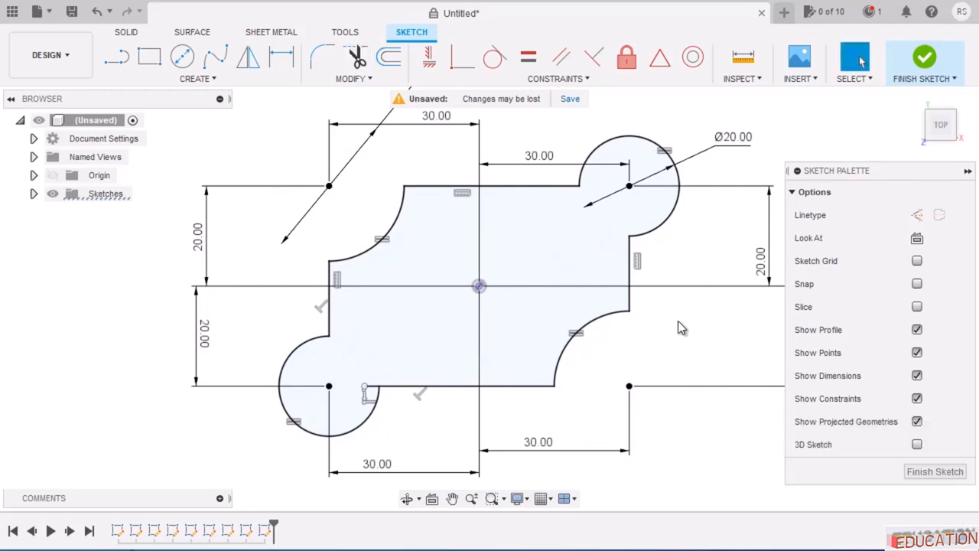
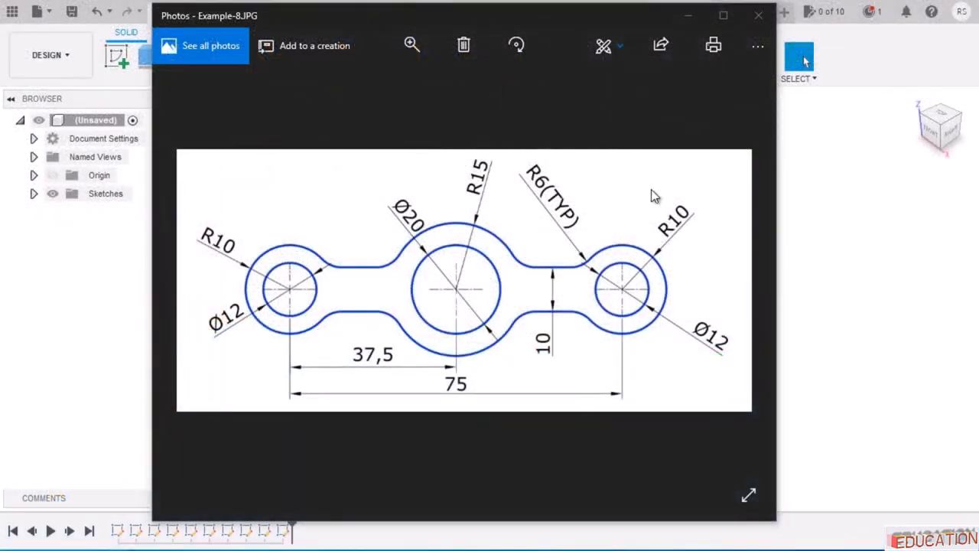
Close the Example-8 reference drawing and start a new sketch on the horizontal XY plane.
click(758, 15)
click(114, 56)
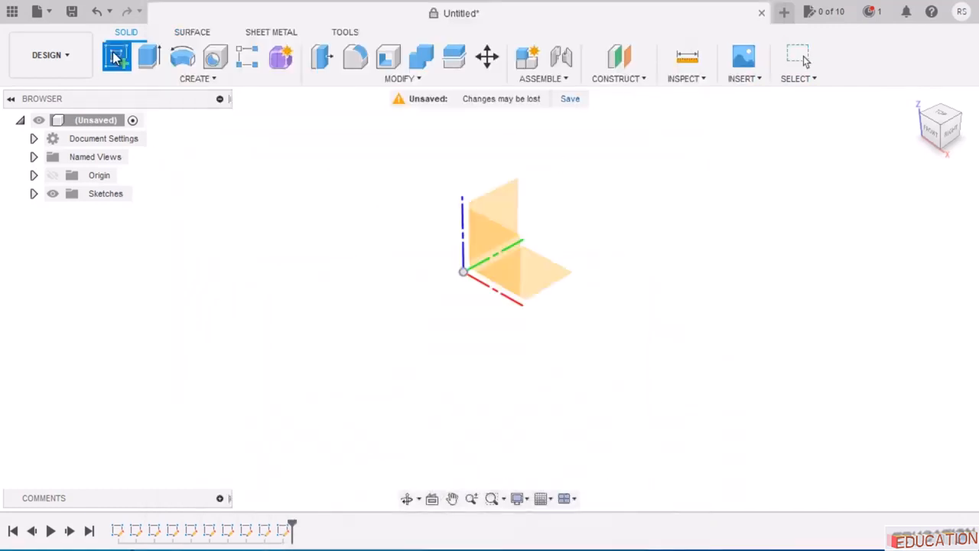
click(550, 271)
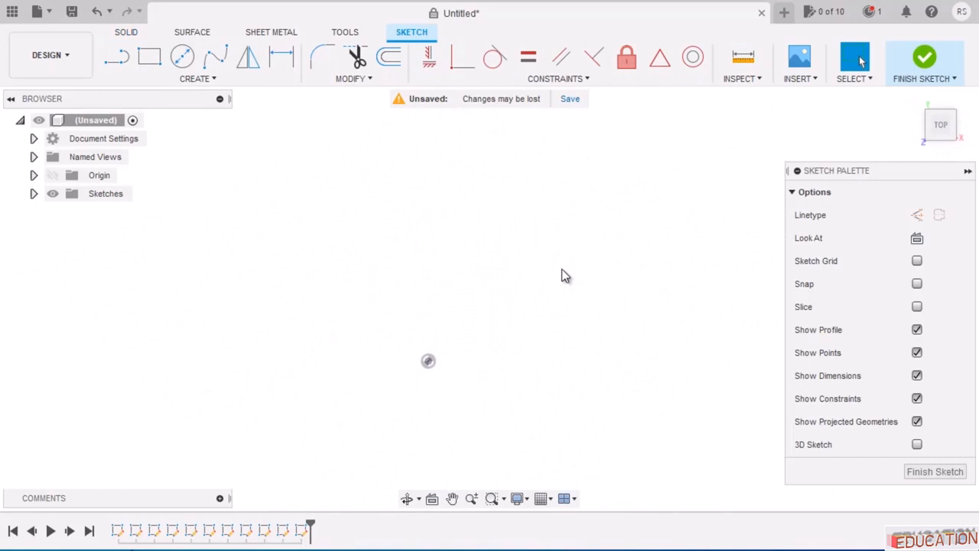
Draw a circle about 106 mm in diameter centred on the origin.
click(182, 56)
scroll(522, 196, down, 2)
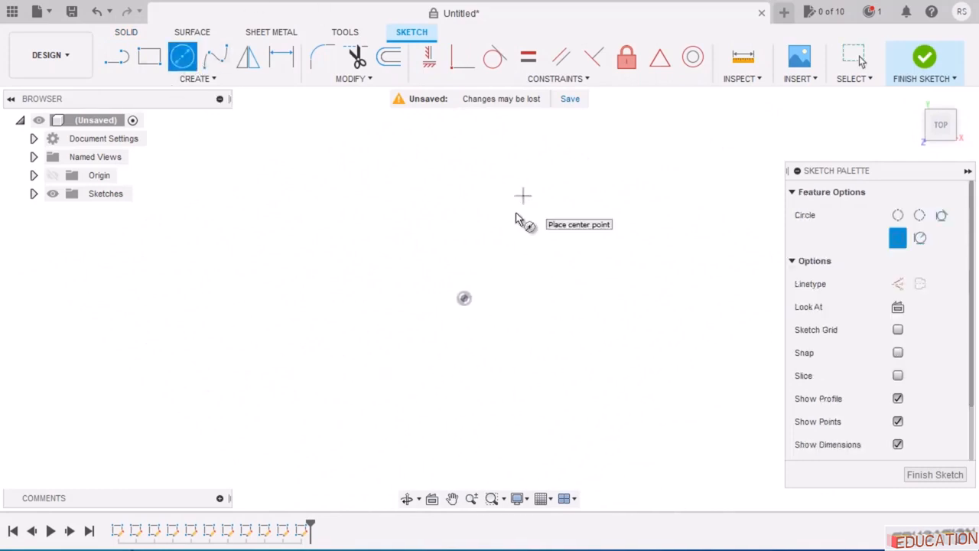
scroll(464, 339, up, 1)
scroll(495, 267, up, 1)
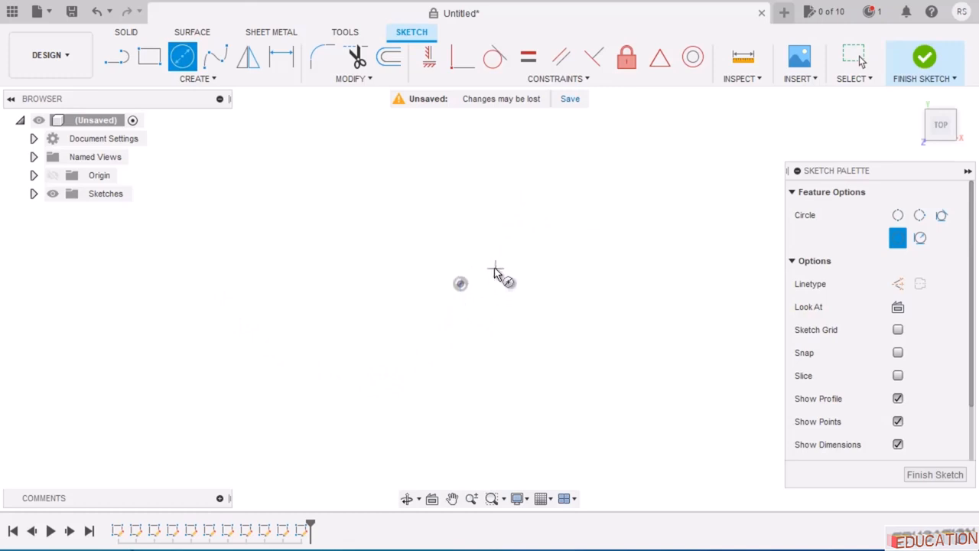
click(460, 285)
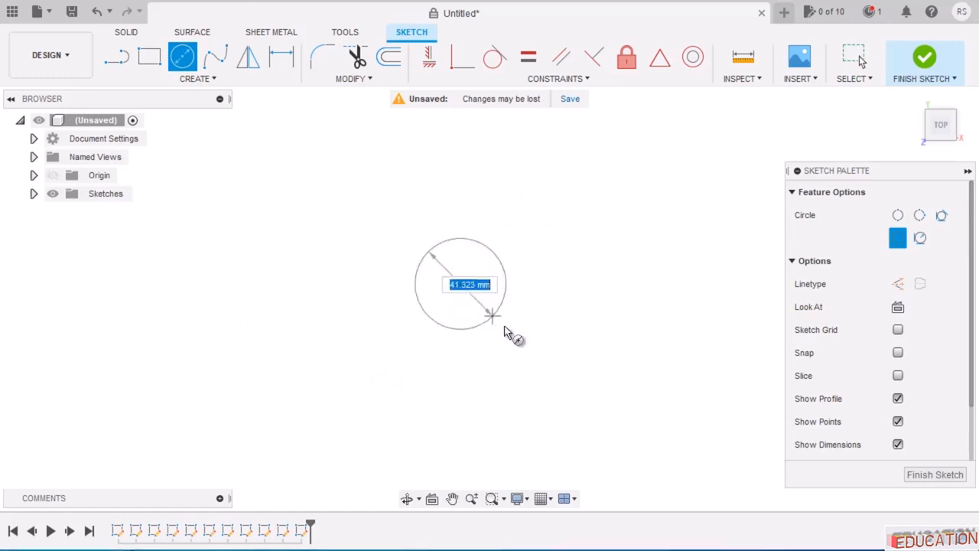
click(552, 357)
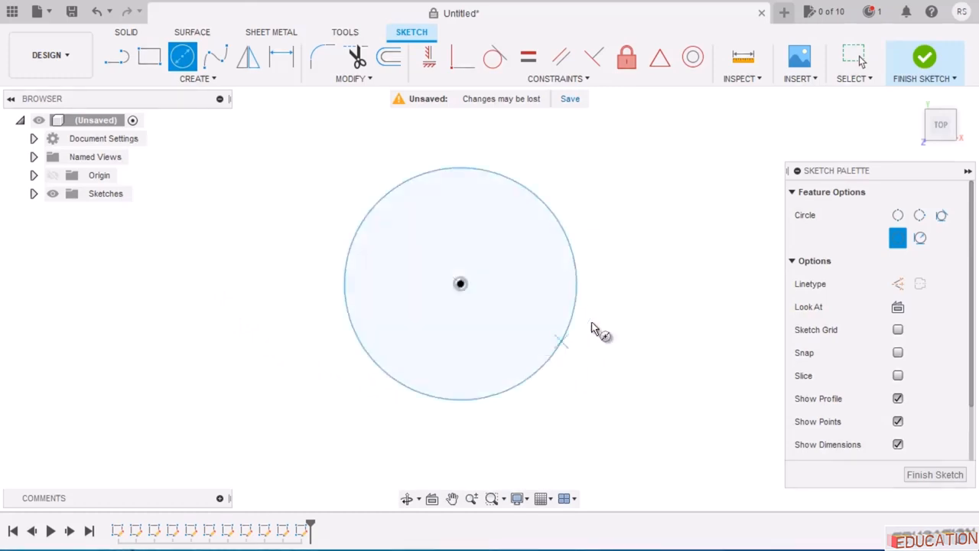
Dimension the origin circle's diameter and set it to 30 mm.
click(281, 56)
click(546, 204)
click(581, 147)
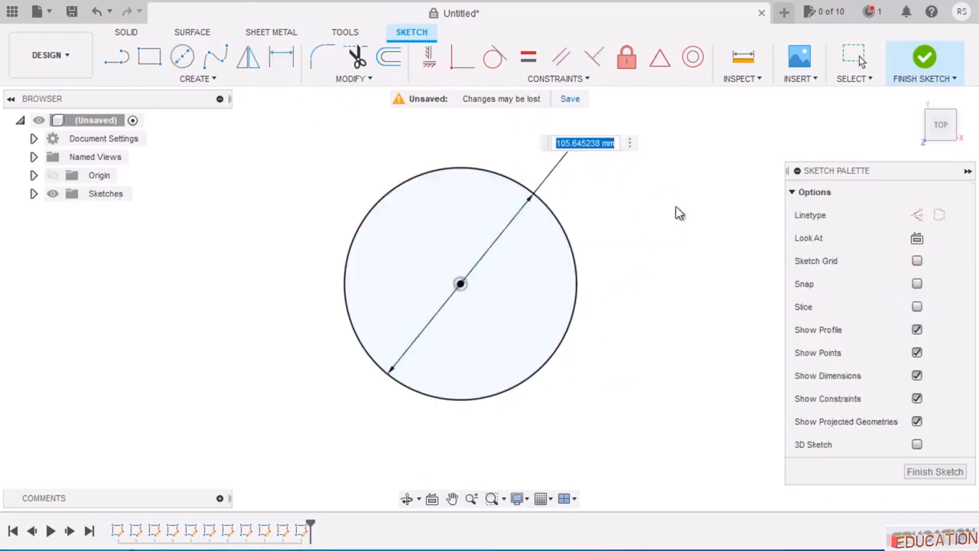
text(30)
key(Return)
scroll(531, 247, up, 3)
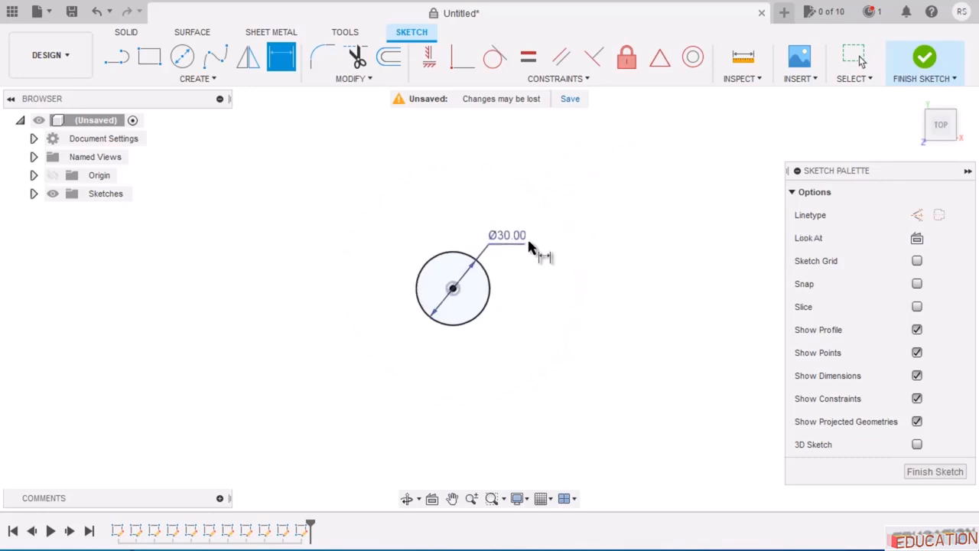
scroll(546, 247, down, 2)
scroll(505, 281, up, 3)
scroll(527, 256, up, 1)
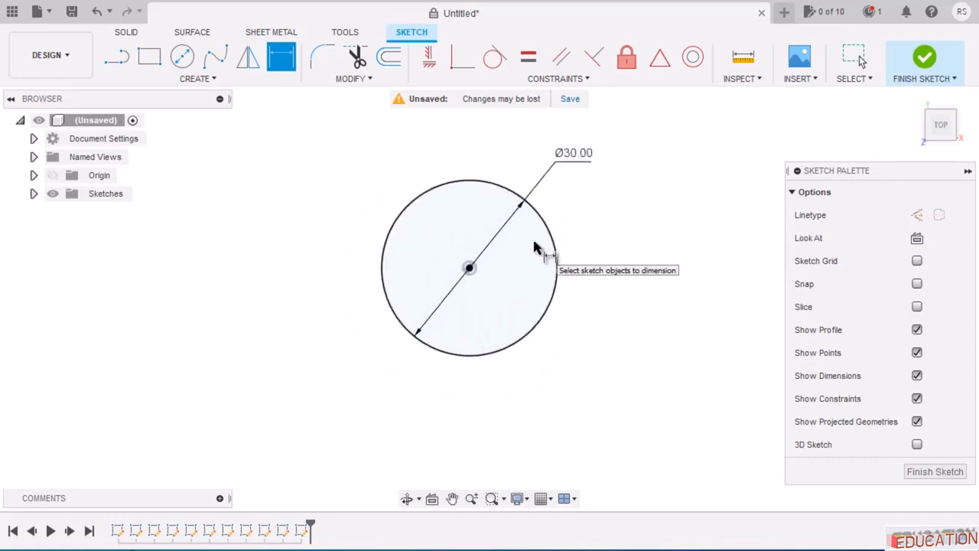
key(Escape)
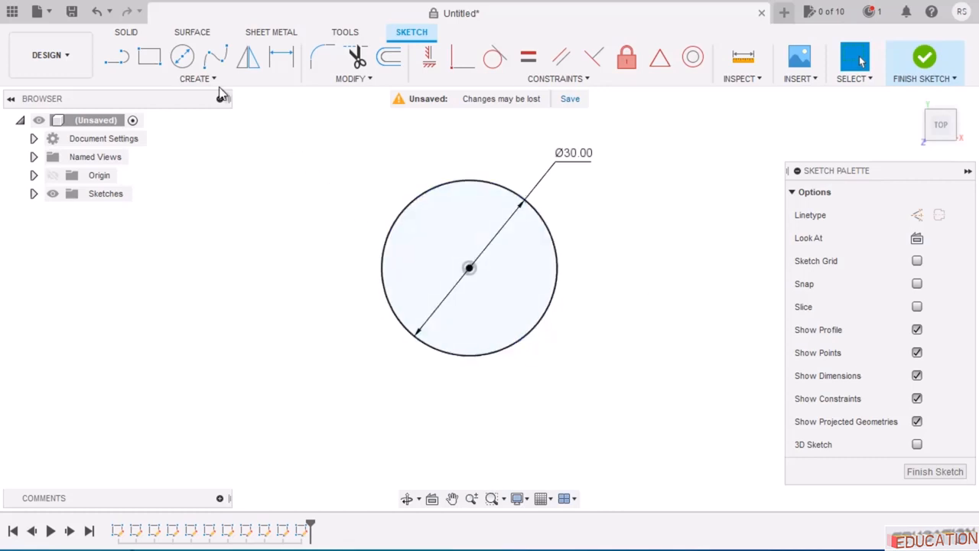
Draw a second, slightly smaller circle to the right of the 30 mm circle, clear of it.
click(182, 57)
scroll(313, 233, down, 2)
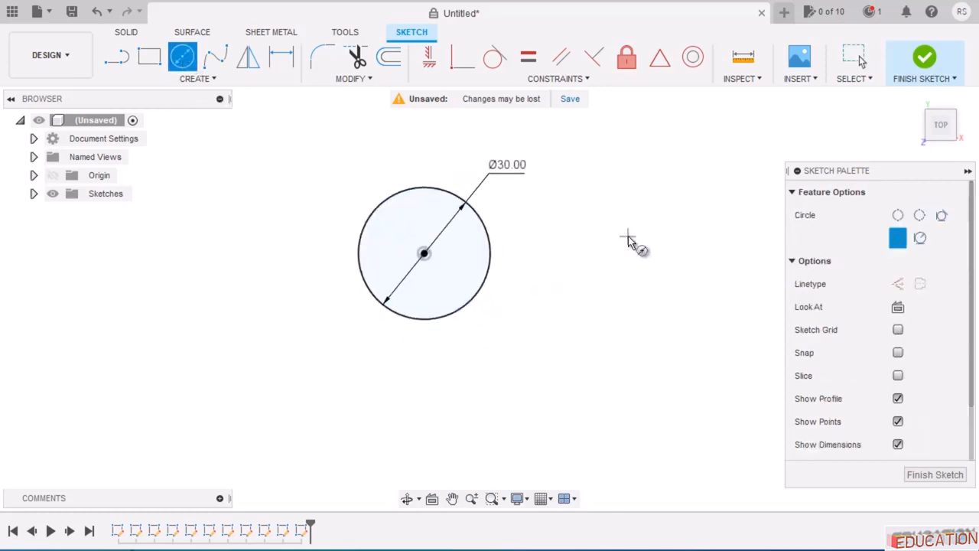
click(627, 236)
click(662, 286)
key(Escape)
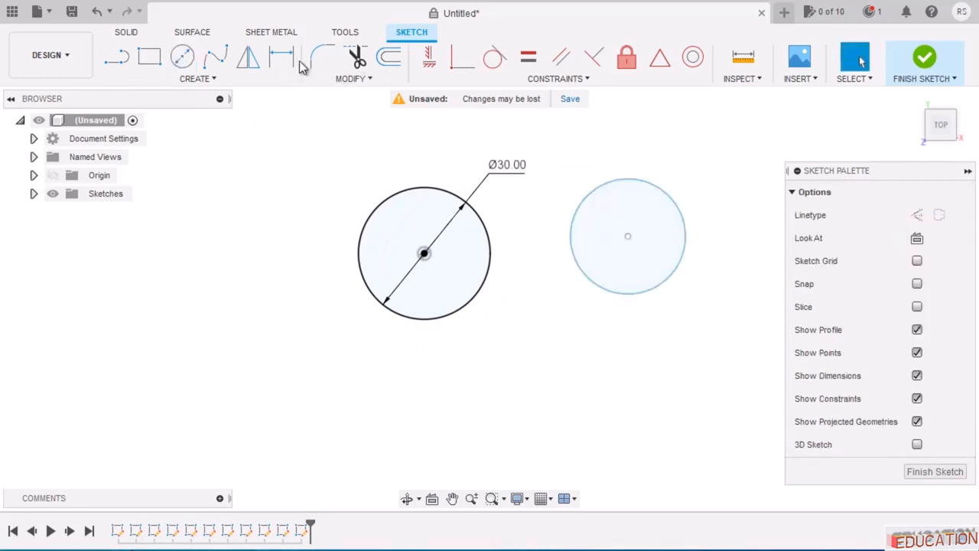
Draw a line about 46.5 mm long joining the two circle centres and constrain it to be horizontal.
click(117, 57)
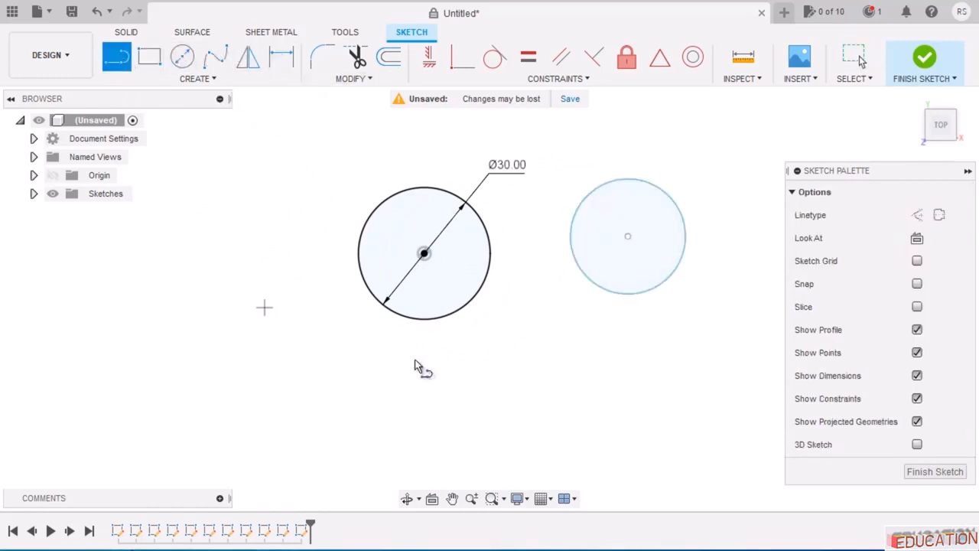
click(425, 252)
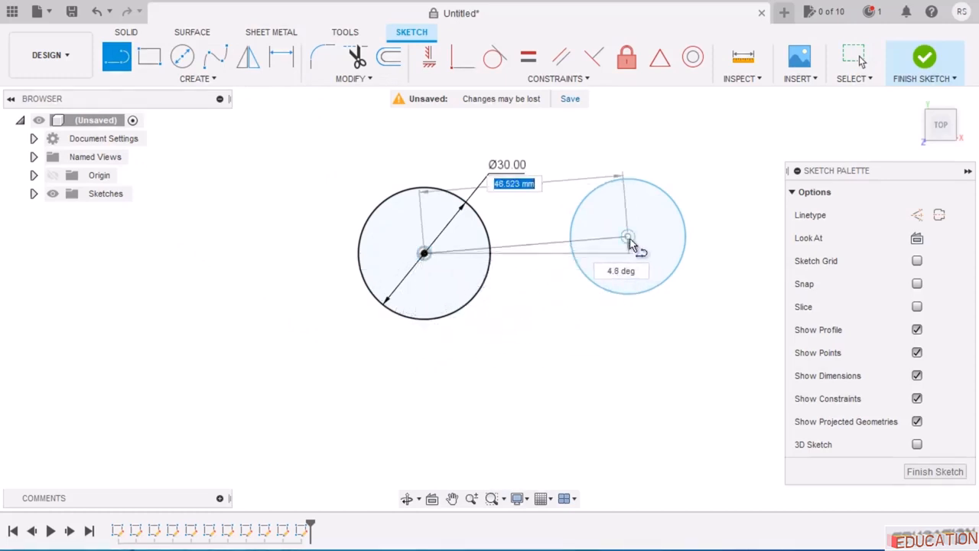
click(627, 237)
key(Escape)
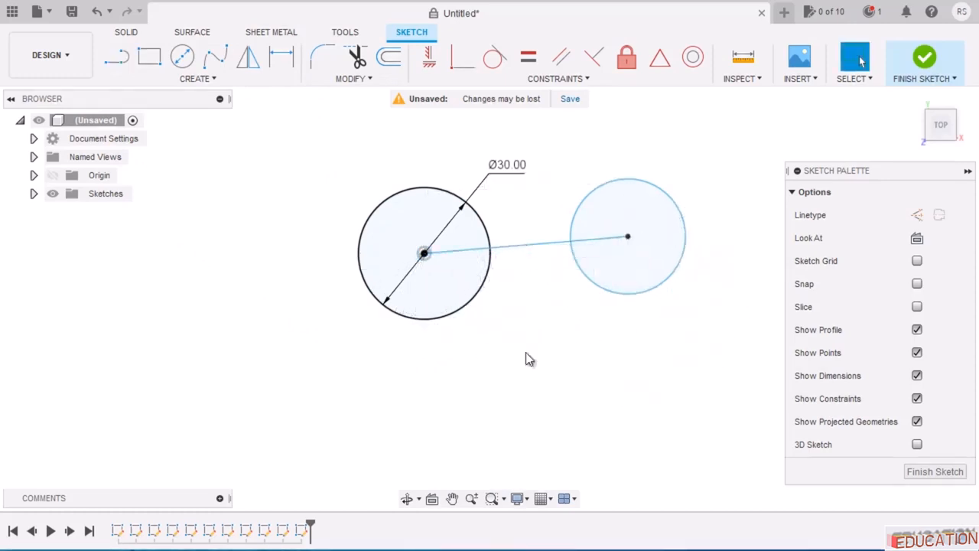
click(543, 243)
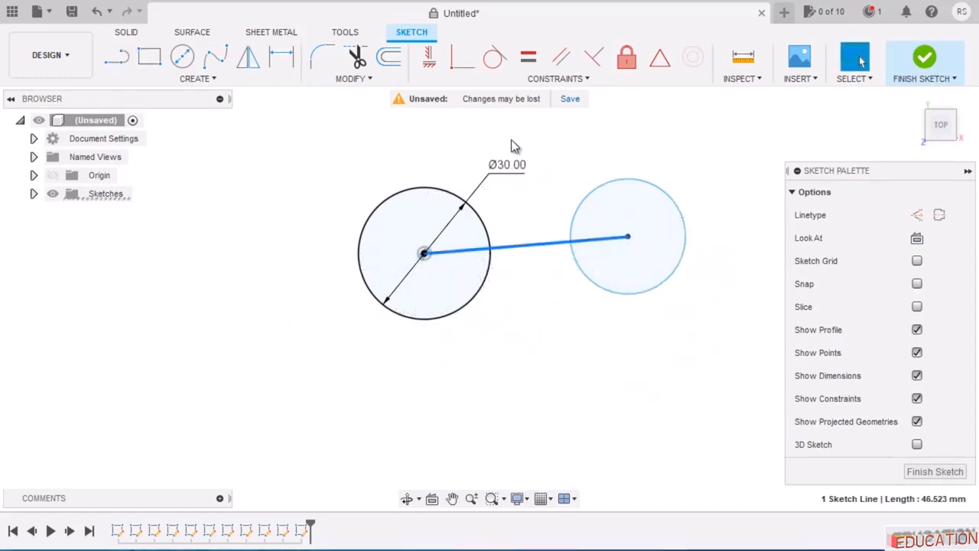
click(432, 58)
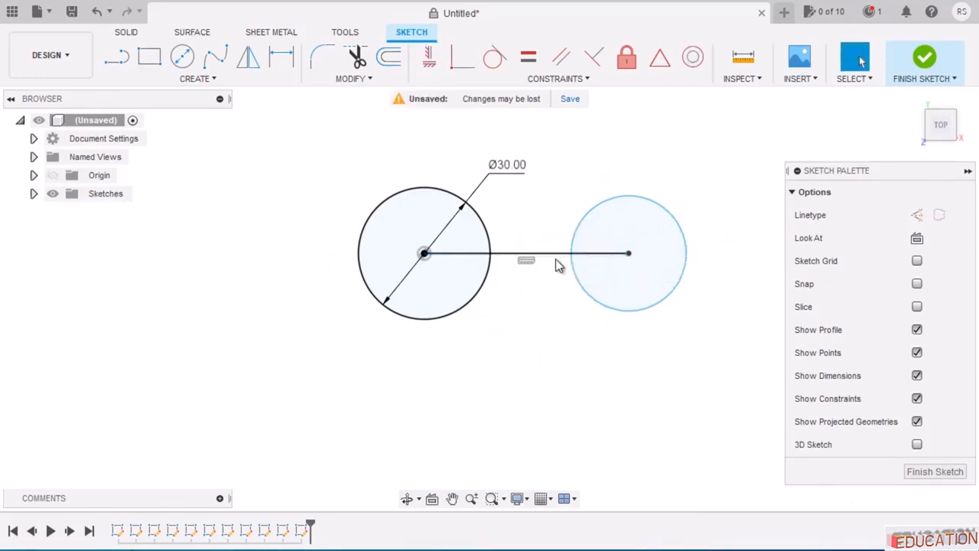
Convert the horizontal line joining the two circle centres to construction geometry.
click(557, 254)
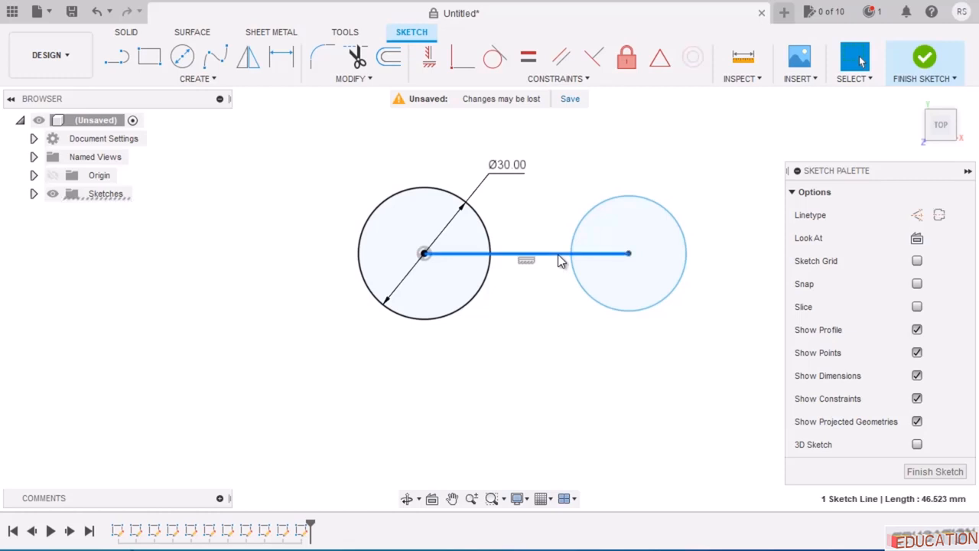
right_click(557, 260)
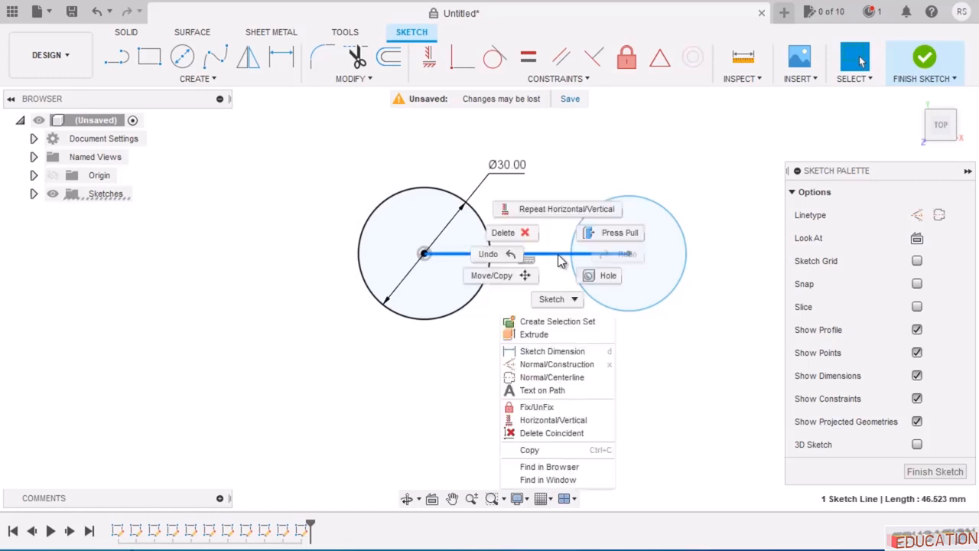
click(566, 367)
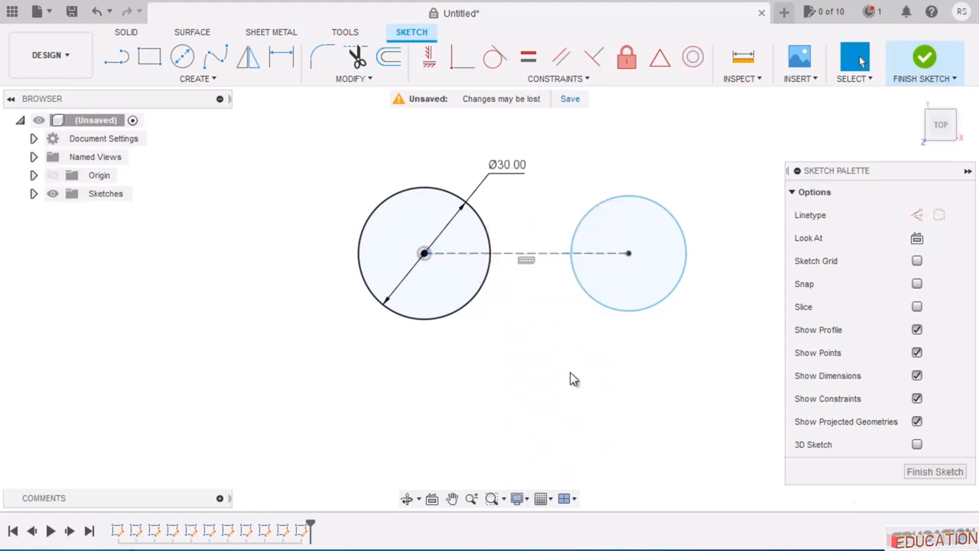
Dimension the diameter of the smaller circle on the right and set it to 20 mm.
click(280, 58)
click(655, 207)
click(692, 162)
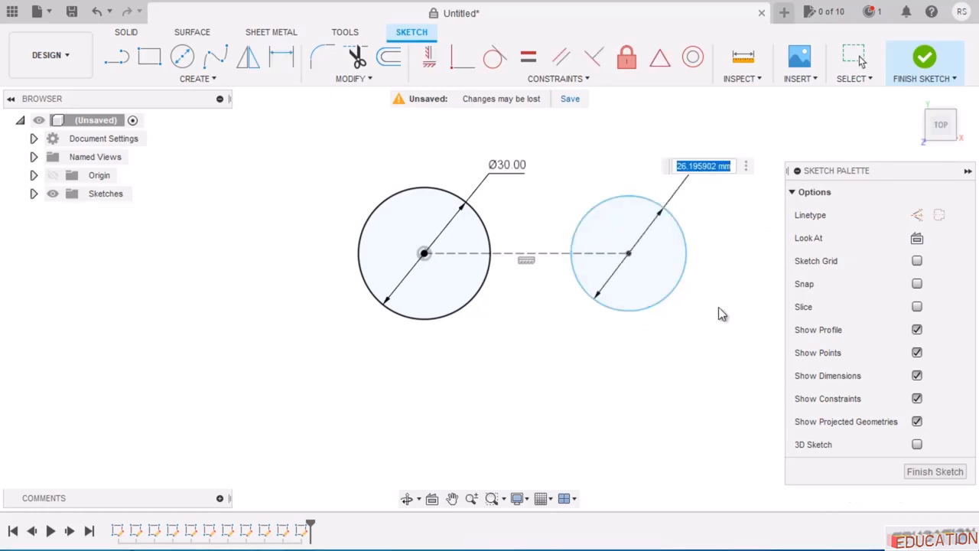
text(20)
key(Return)
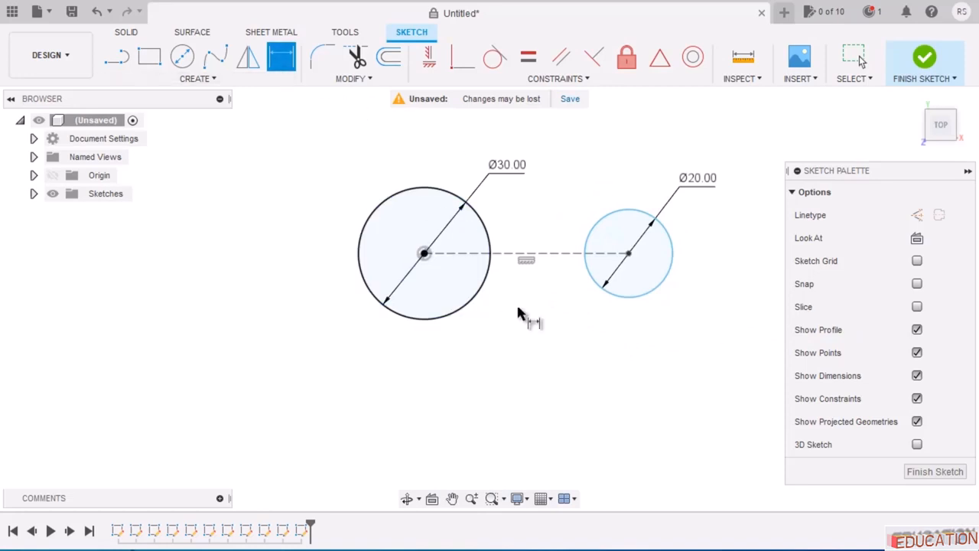
Dimension the construction centreline between the two circle centres and set its length to 37.5 mm.
click(572, 263)
click(559, 197)
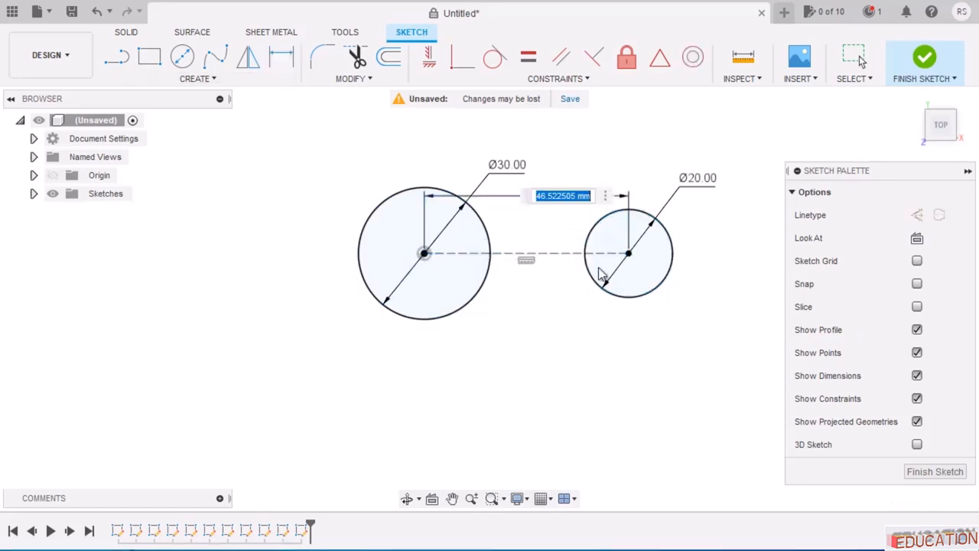
text(37.5)
key(Return)
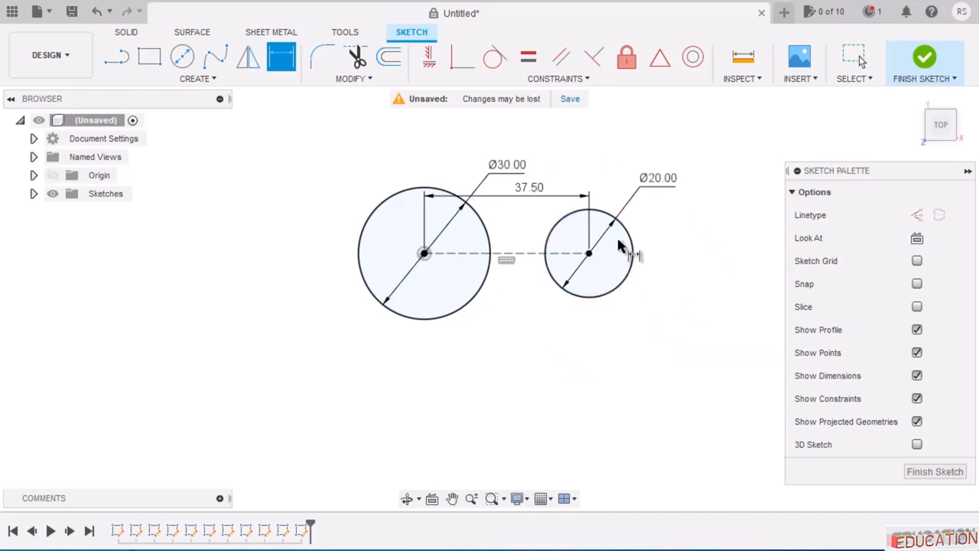
Draw a line about 26 mm long parallel to and above the centreline, starting inside the 30 mm circle and ending inside the 20 mm circle.
click(116, 55)
scroll(505, 229, up, 2)
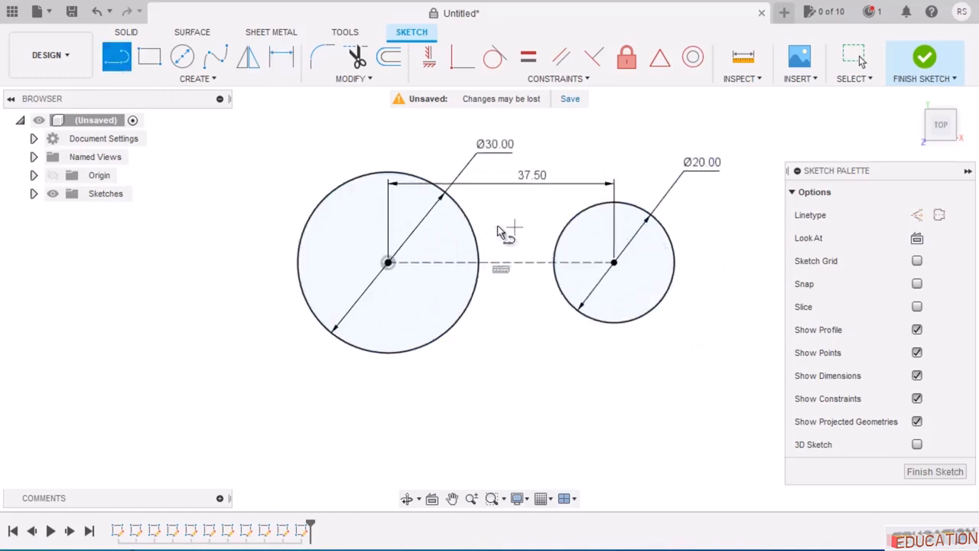
click(443, 221)
click(602, 221)
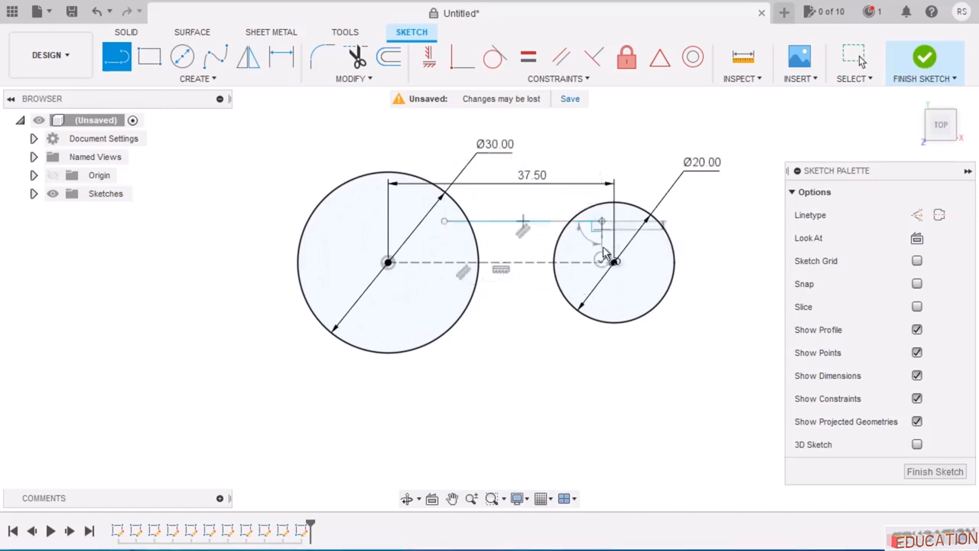
key(Escape)
Dimension the distance between the upper connecting line and the centreline and set it to 5 mm.
scroll(587, 189, up, 2)
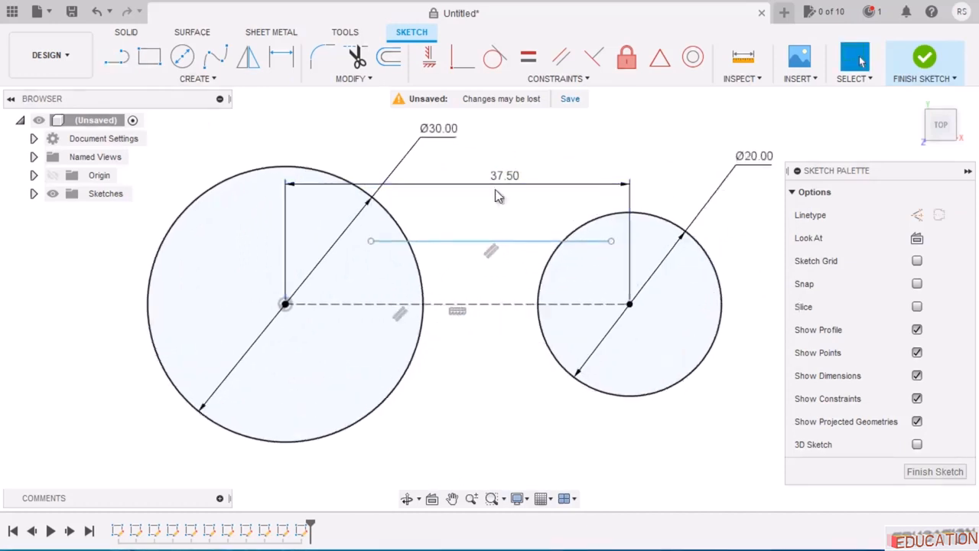
click(281, 58)
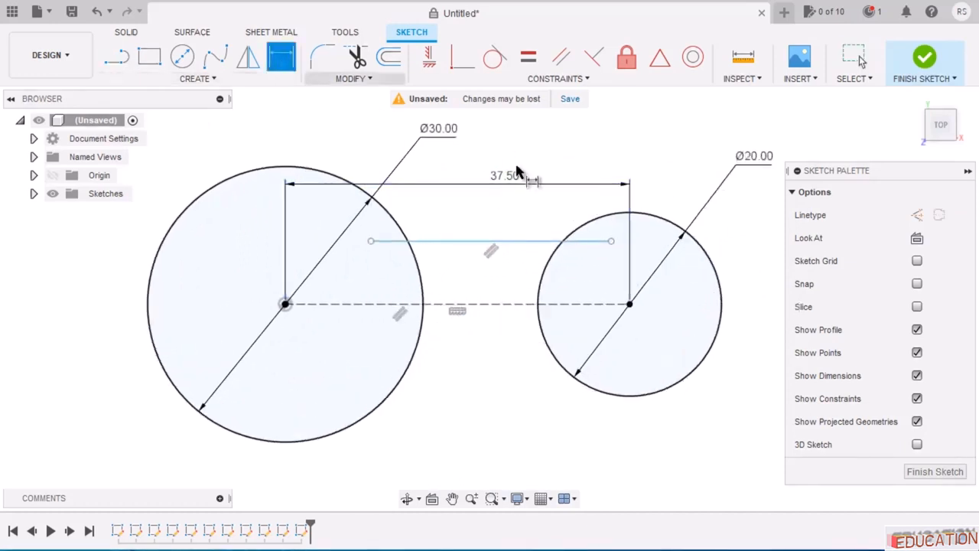
click(540, 242)
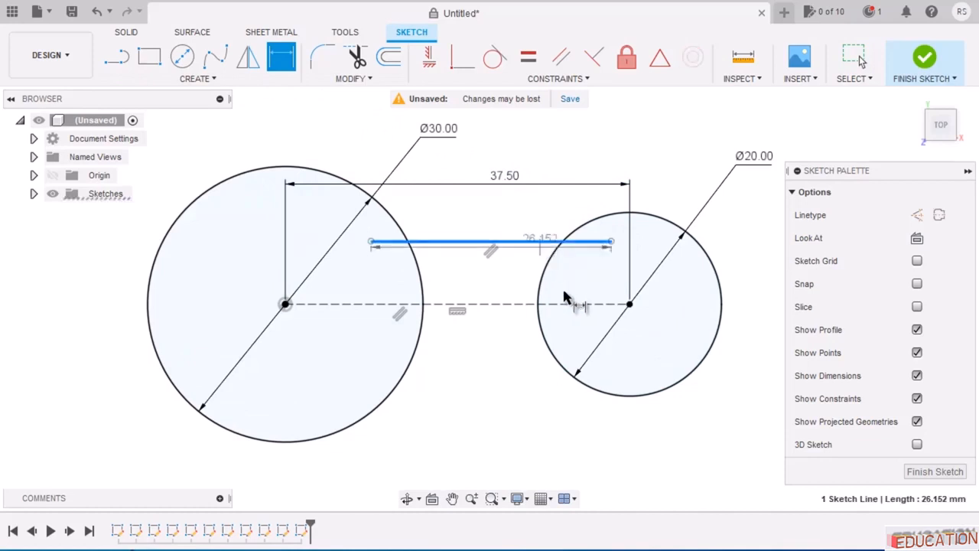
click(520, 306)
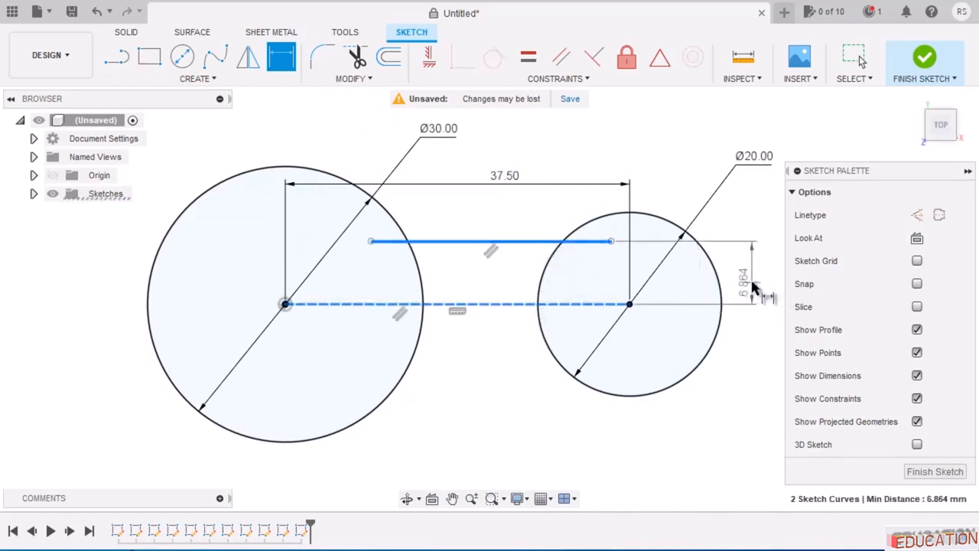
click(753, 284)
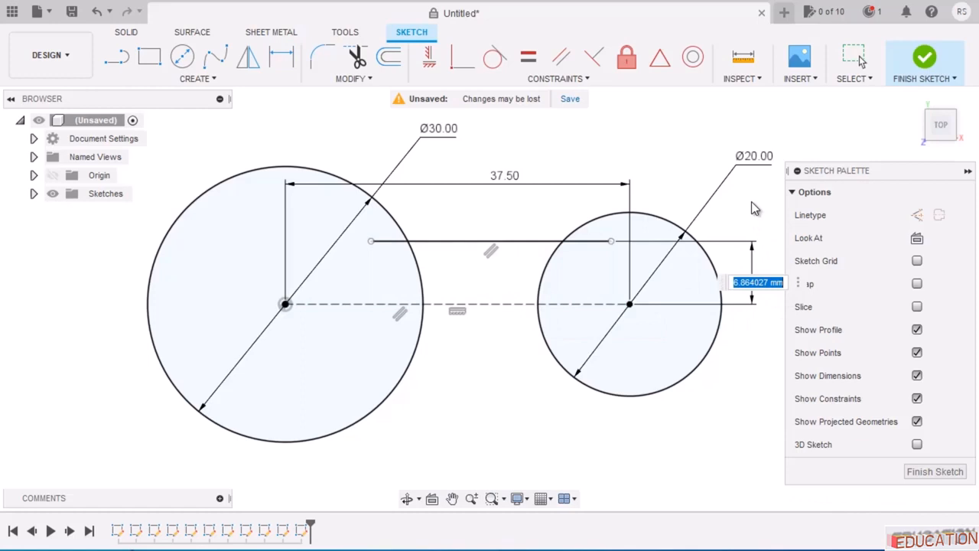
text(5)
key(Return)
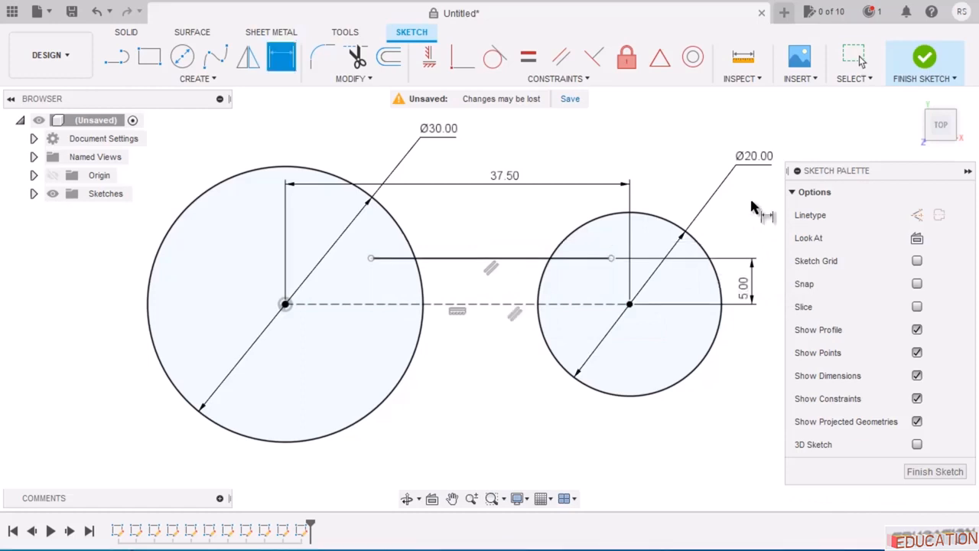
Trim both ends of the upper connecting line that lie inside the two circles.
click(357, 56)
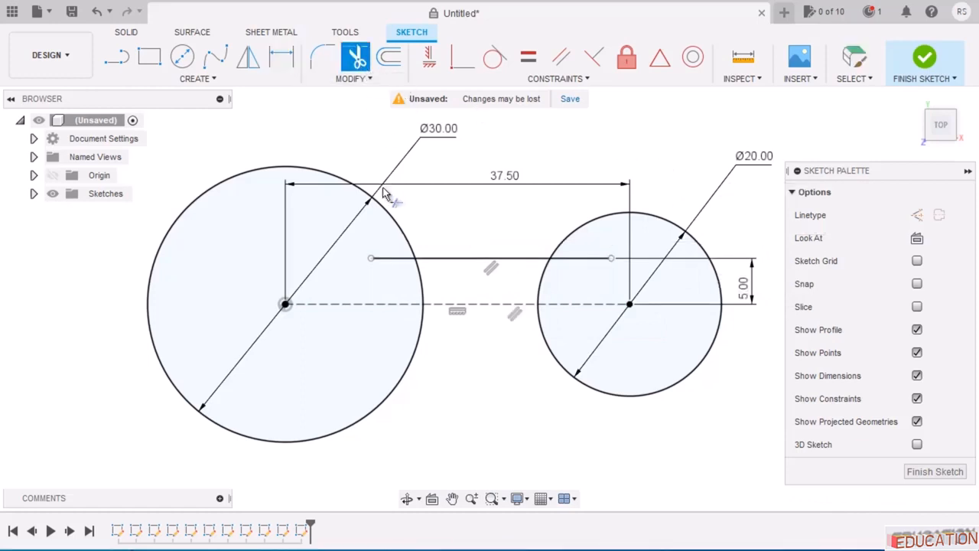
click(390, 258)
click(585, 260)
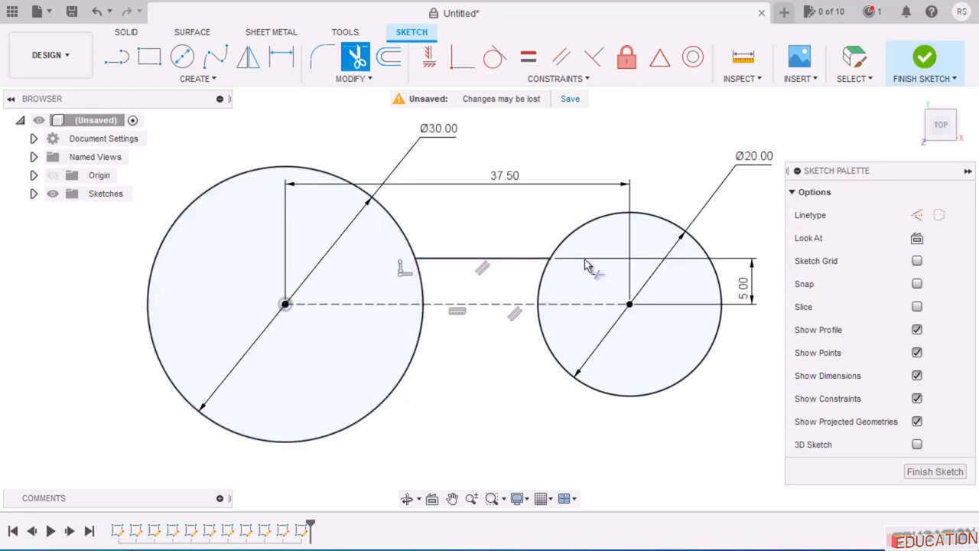
key(Escape)
Draw a horizontal line below the centreline, running from inside the 30 mm circle to inside the 20 mm circle.
scroll(568, 296, up, 2)
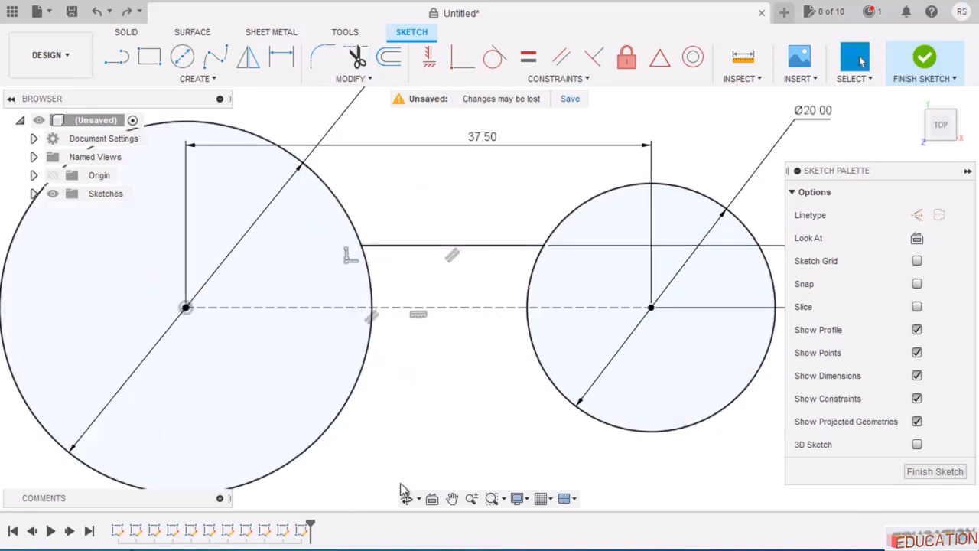
click(117, 56)
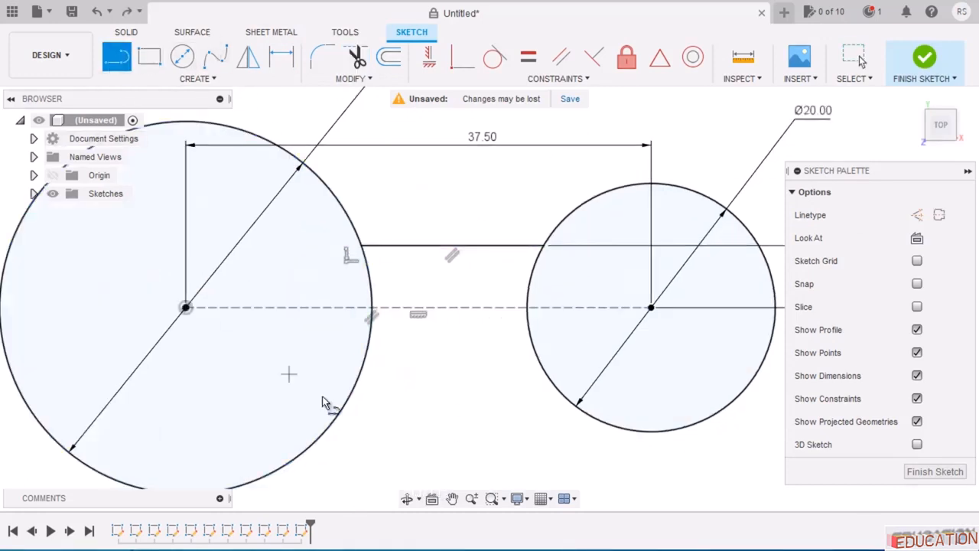
click(297, 372)
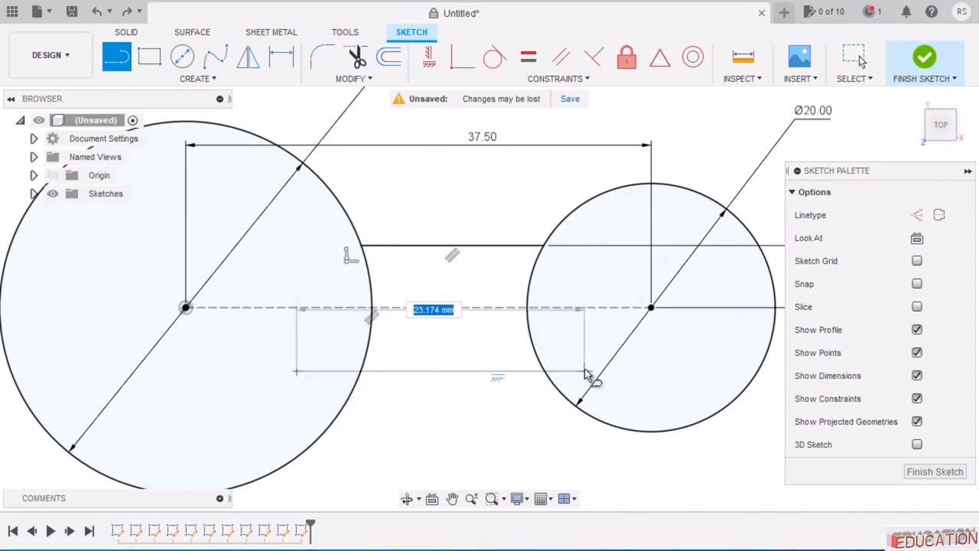
click(618, 371)
drag(617, 370, 670, 372)
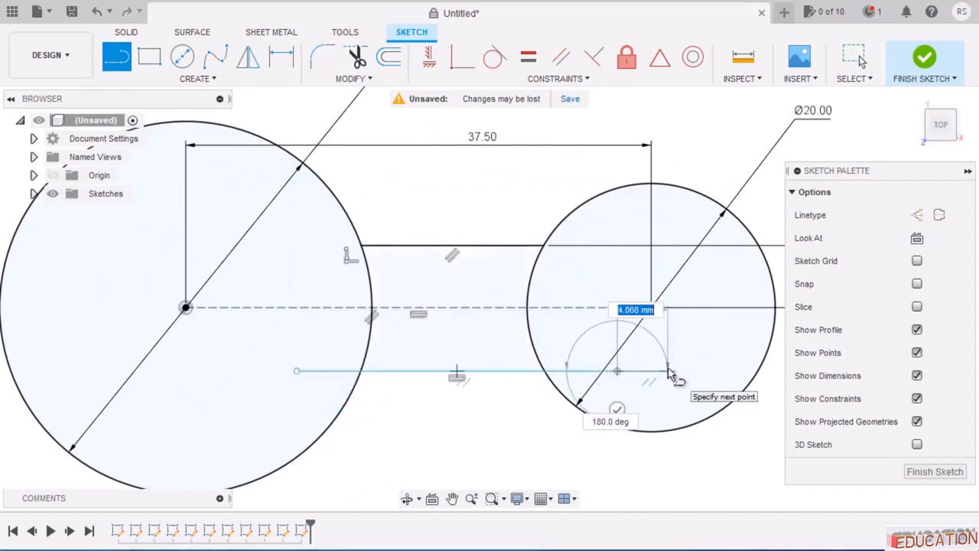
key(Escape)
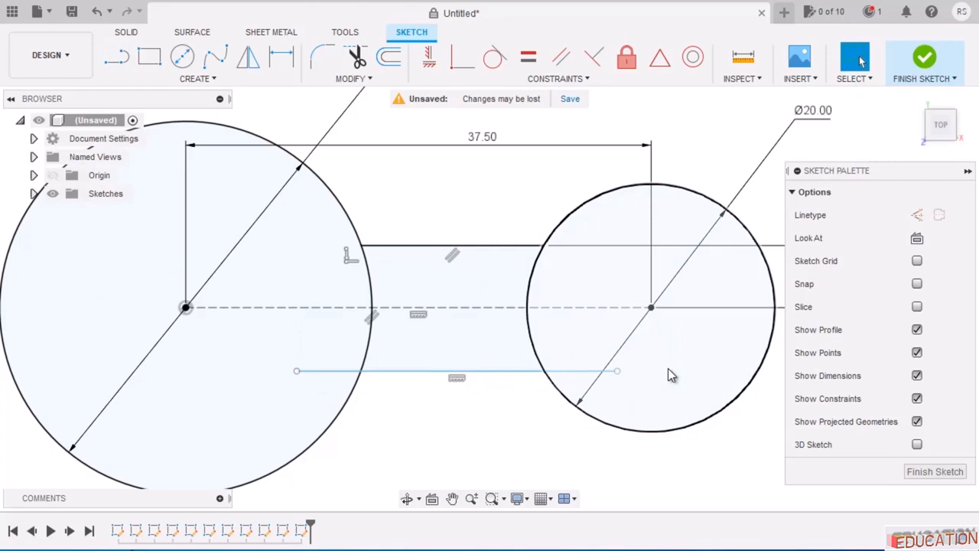
Dimension the distance between the upper and lower connecting lines and set it to 10 mm.
click(279, 59)
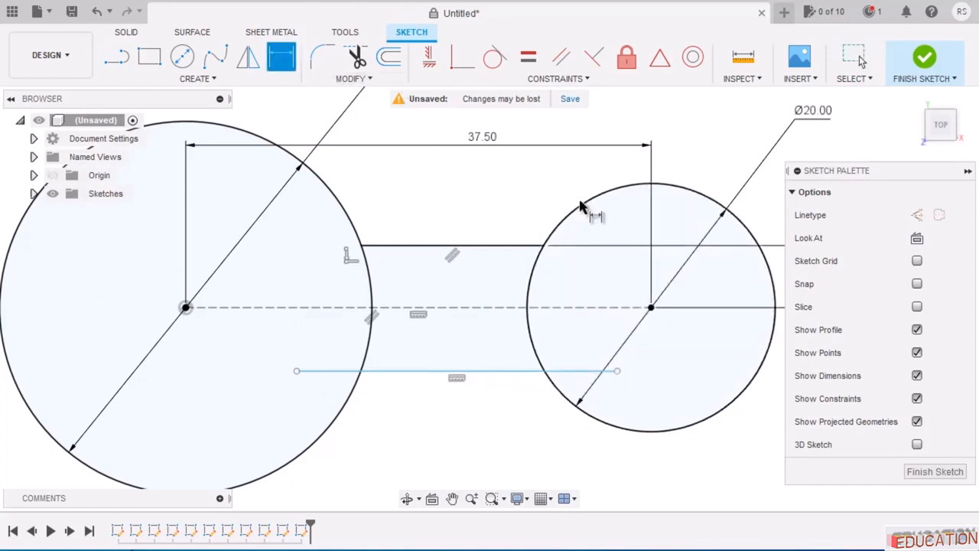
click(489, 245)
click(480, 371)
click(485, 299)
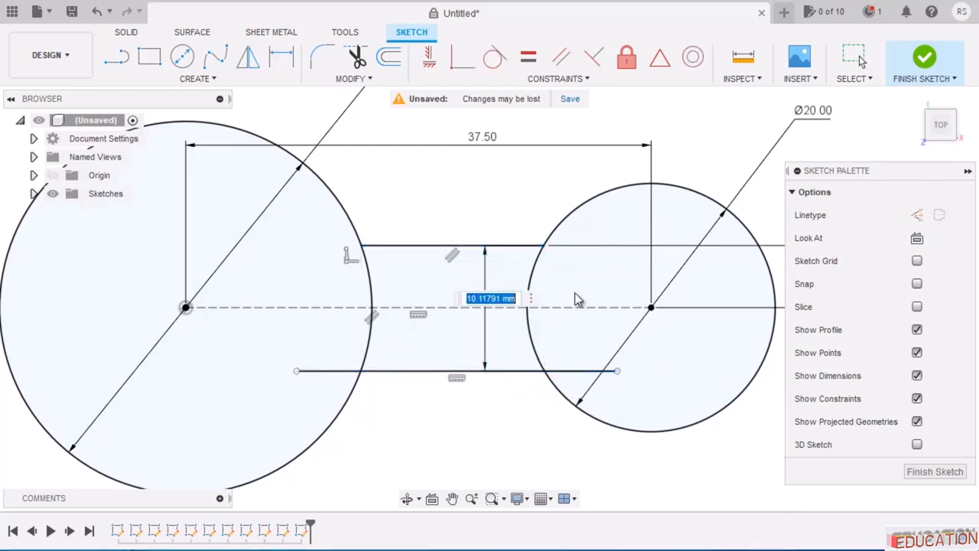
text(10)
key(Return)
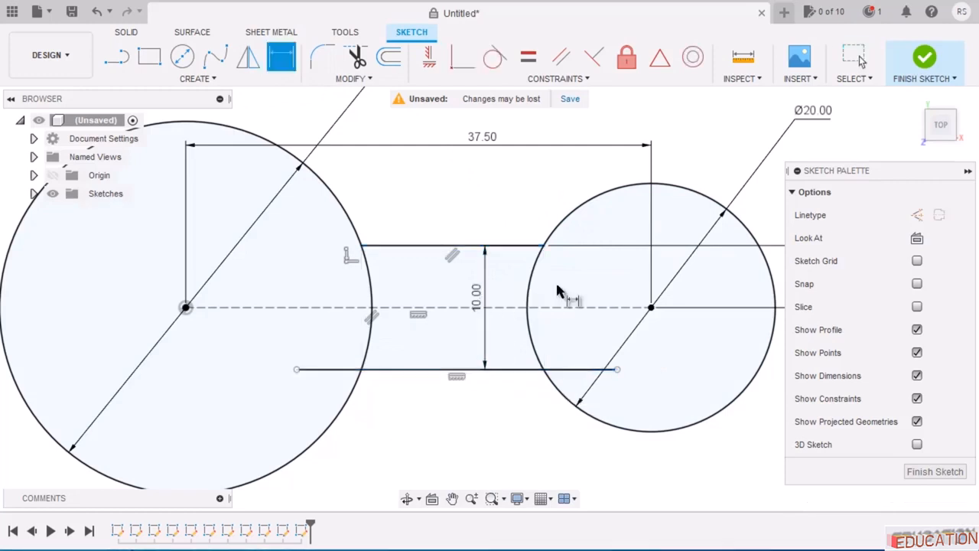
key(Escape)
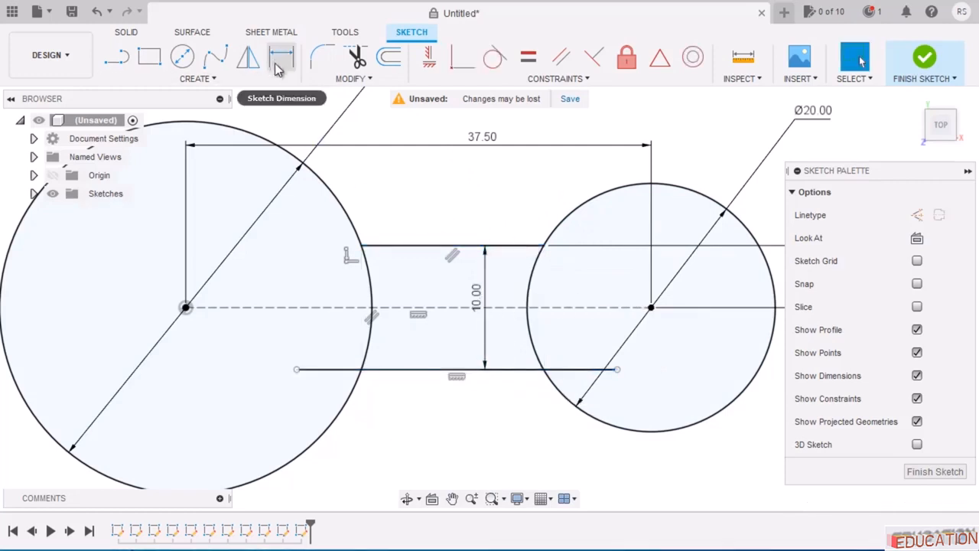
Trim both ends of the lower connecting line that lie inside the two circles.
click(356, 57)
click(348, 374)
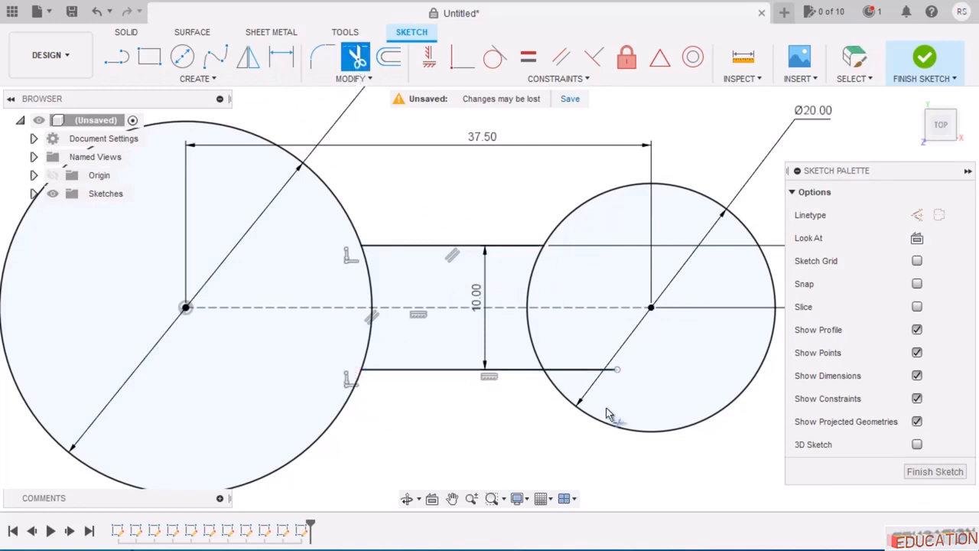
click(590, 371)
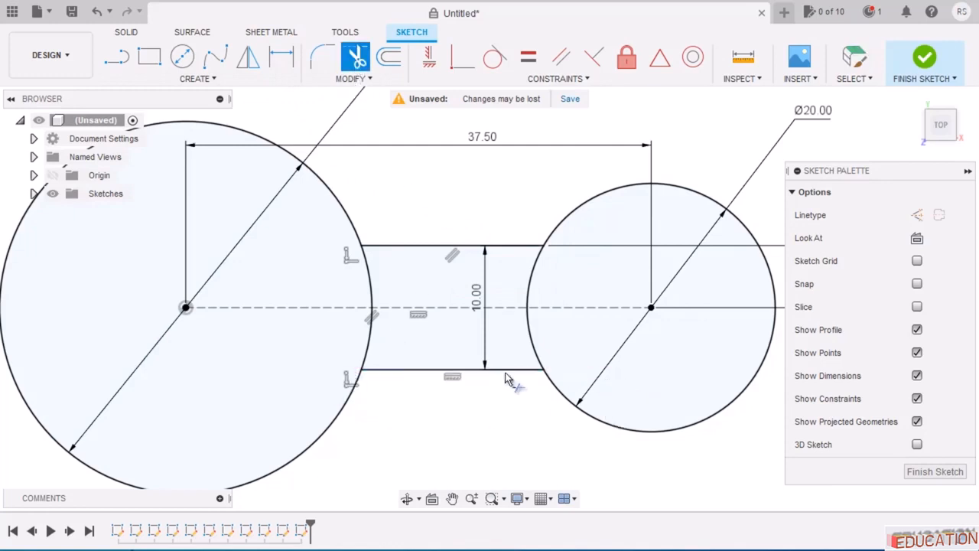
key(Escape)
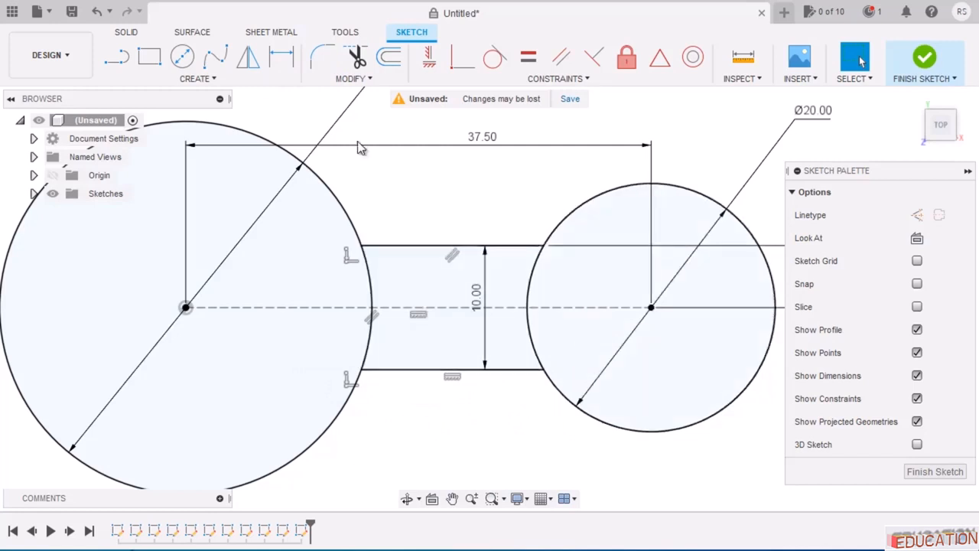
Trim the arcs of both circles that lie between the two connecting lines to open up the link profile.
click(357, 58)
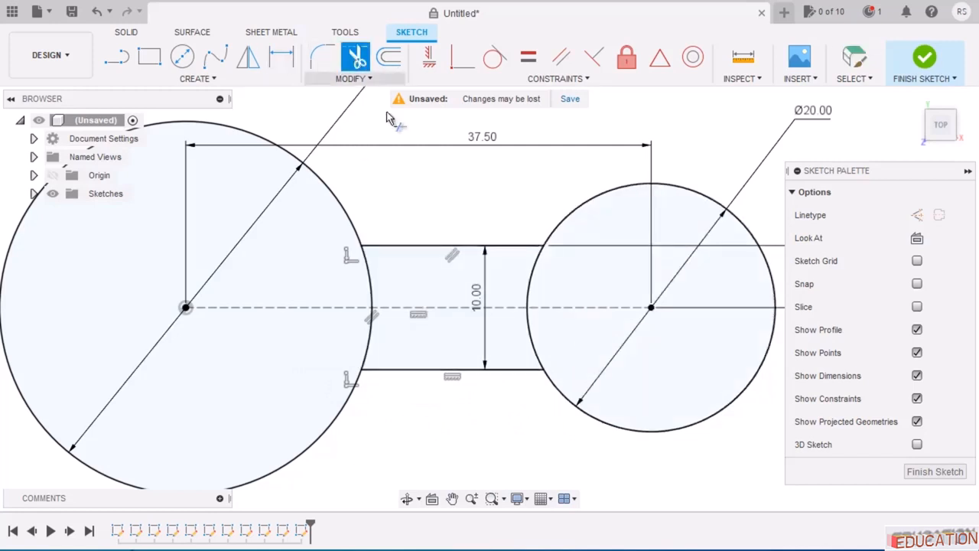
click(373, 288)
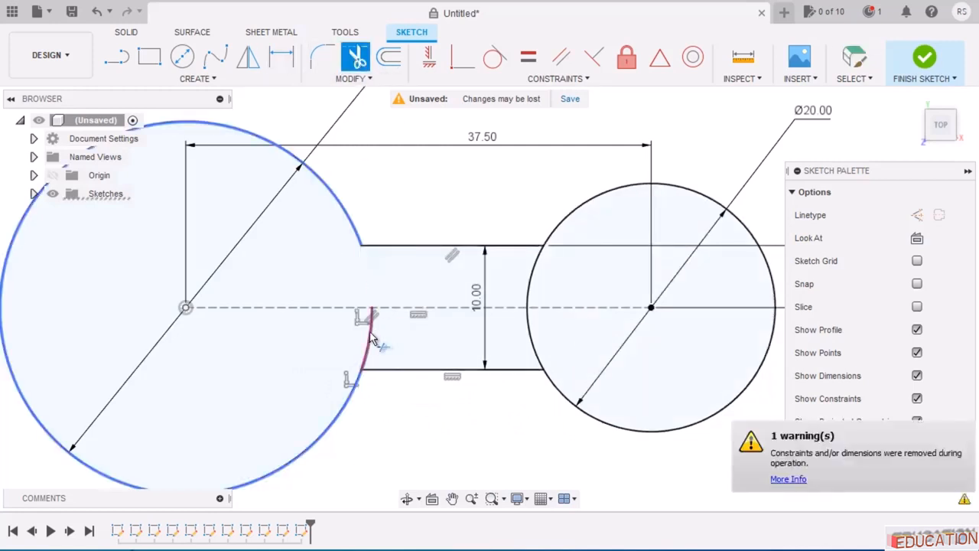
click(528, 308)
key(Escape)
scroll(511, 219, down, 5)
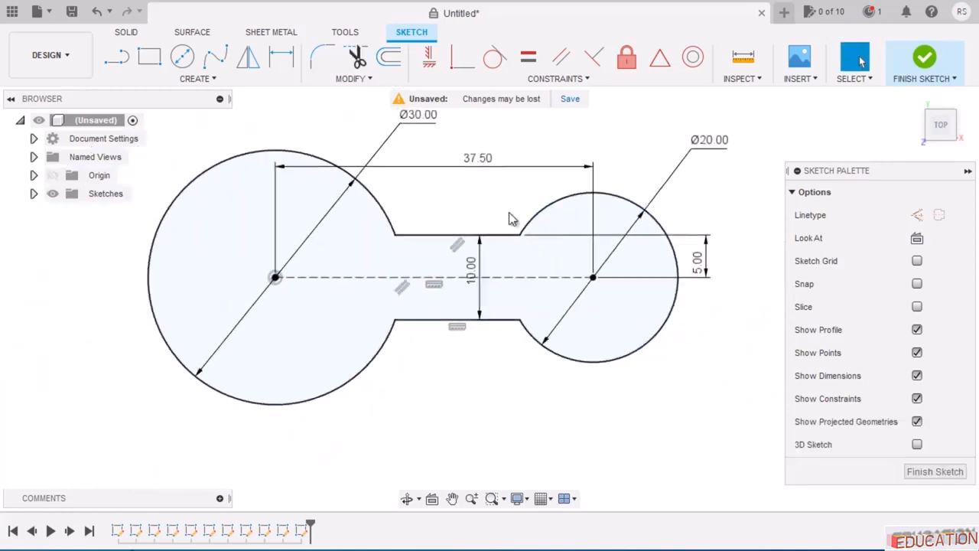
Start a fillet between the 30 mm circle and the upper connecting line, and check the fillet radius in the Example-8 drawing.
scroll(548, 247, up, 2)
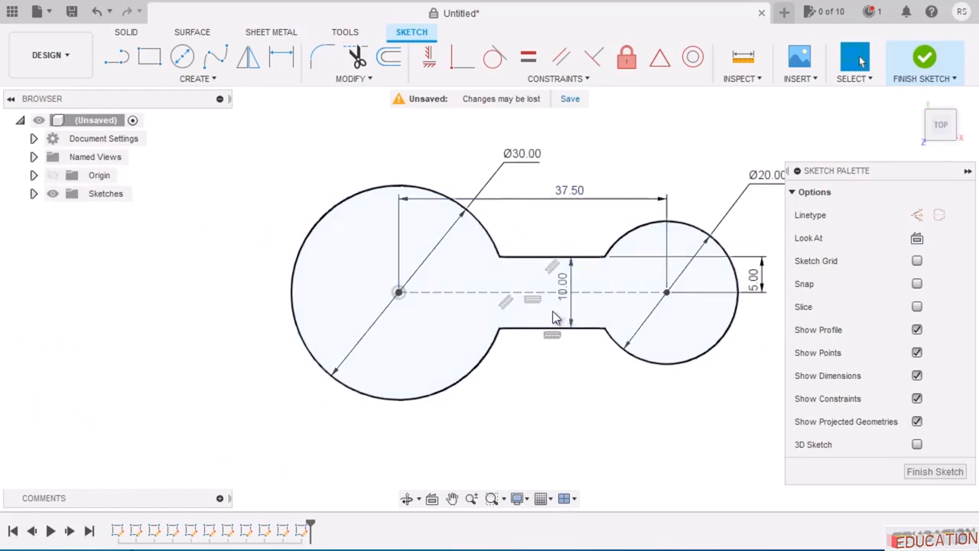
click(323, 57)
scroll(564, 280, down, 1)
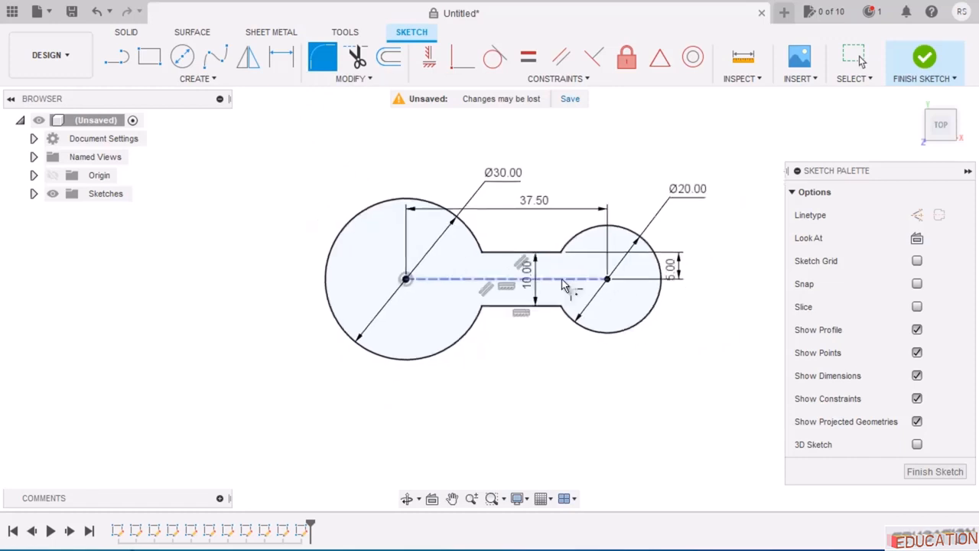
scroll(498, 247, up, 5)
click(377, 215)
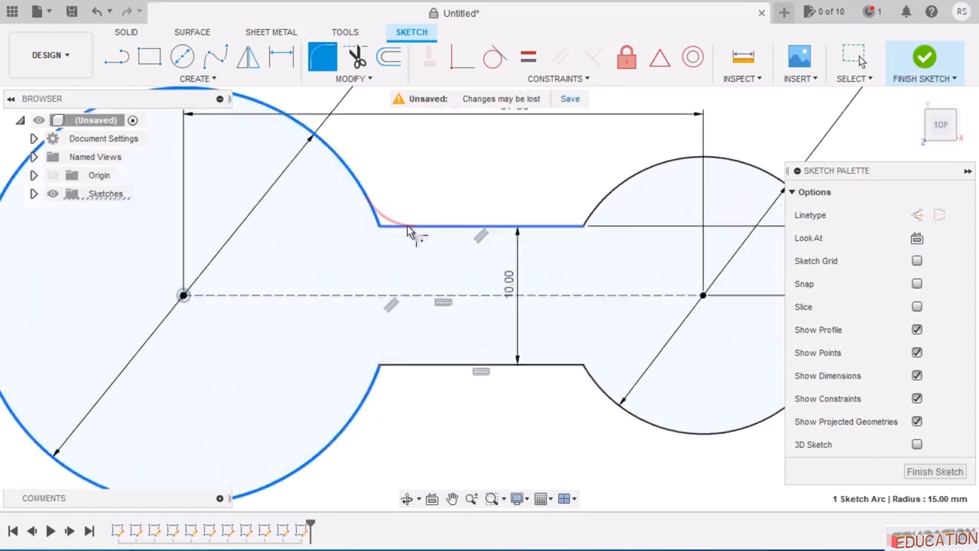
click(406, 232)
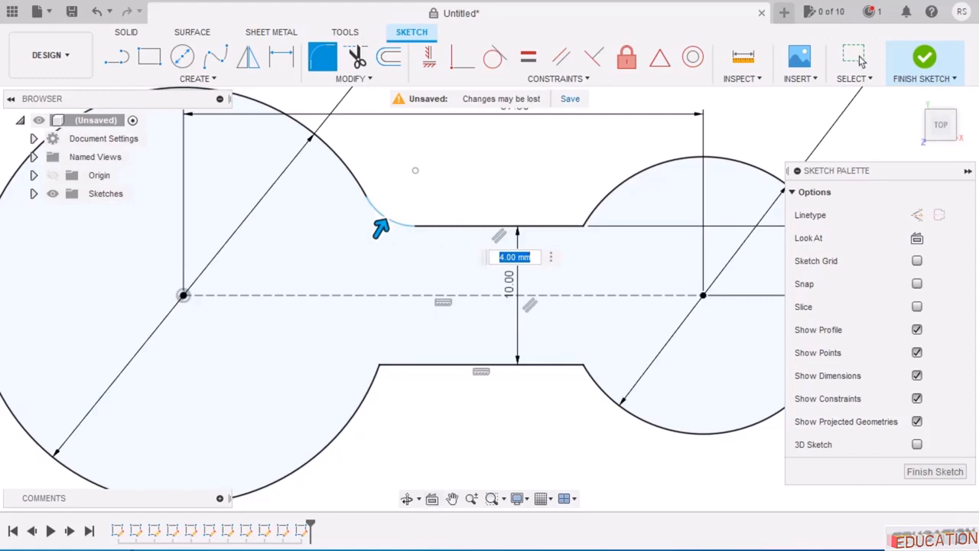
click(391, 547)
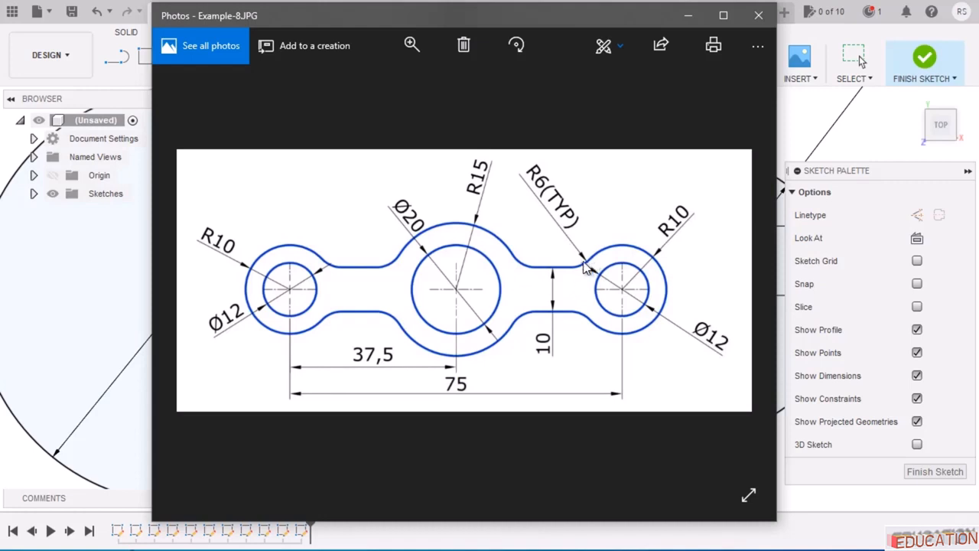
click(688, 15)
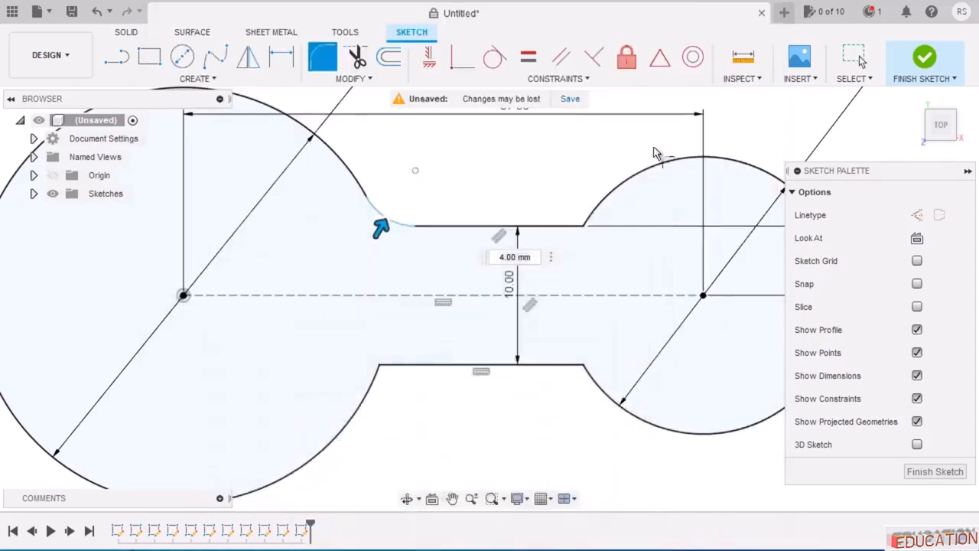
Add the corner between the upper connecting line and the 20 mm circle, and set both upper fillets to 6 mm radius.
click(562, 227)
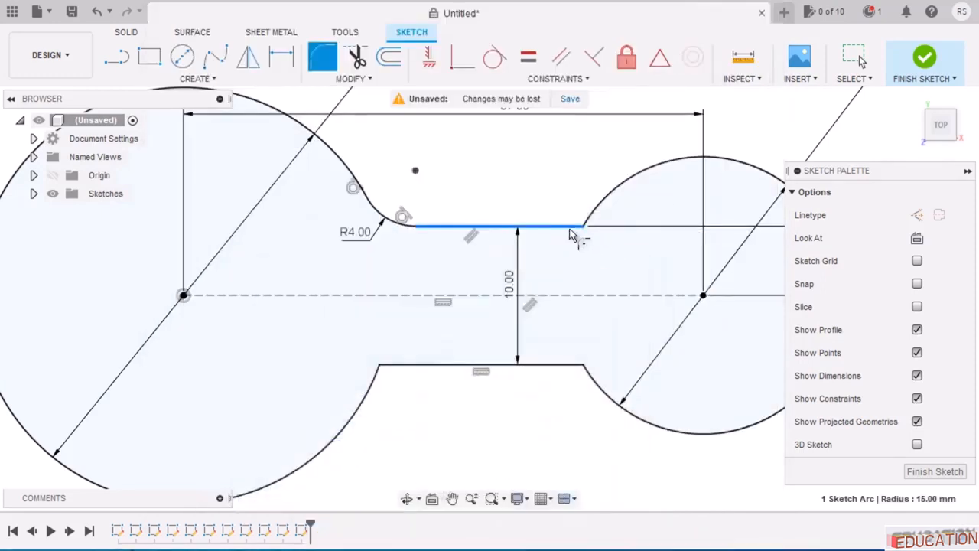
click(594, 219)
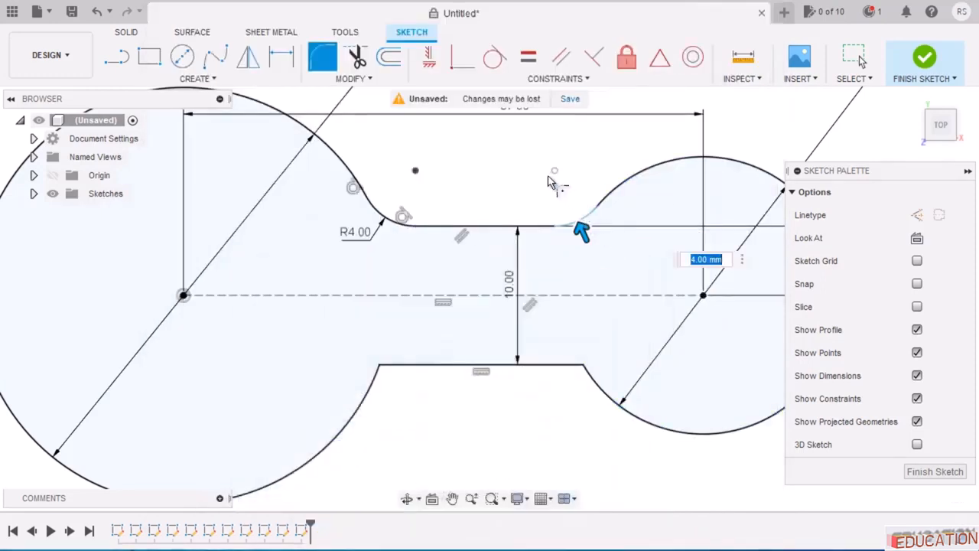
text(6)
key(Return)
key(Escape)
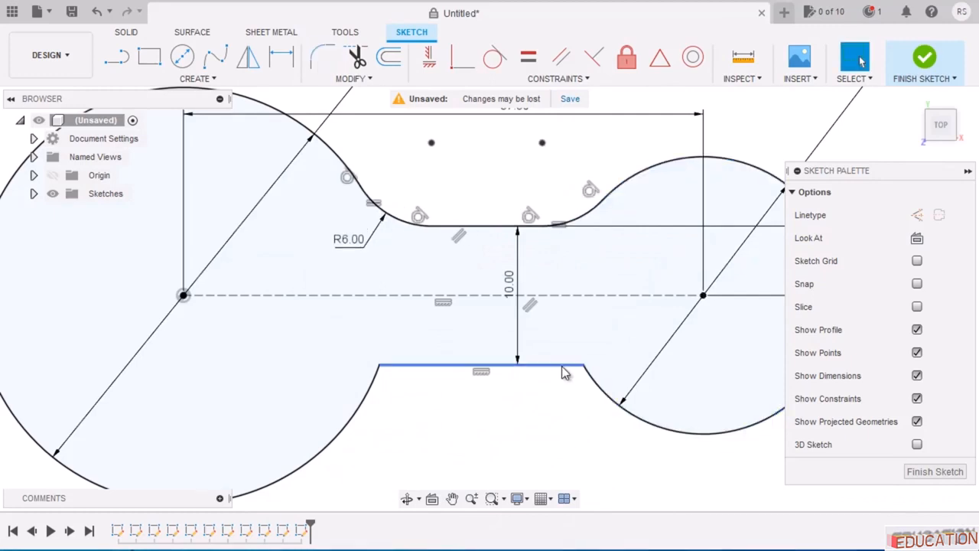
Fillet the corner between the lower connecting line and the 20 mm circle with a 6 mm radius.
click(282, 61)
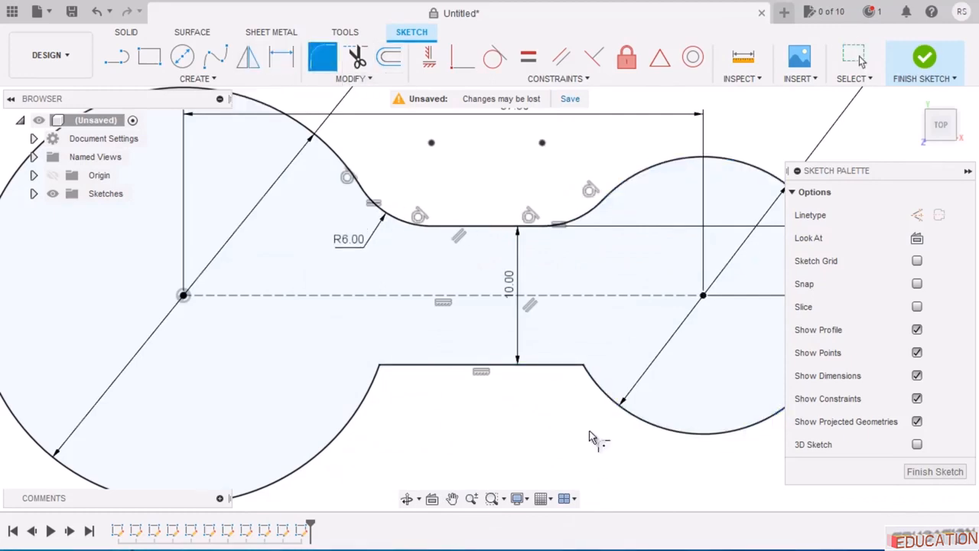
click(572, 368)
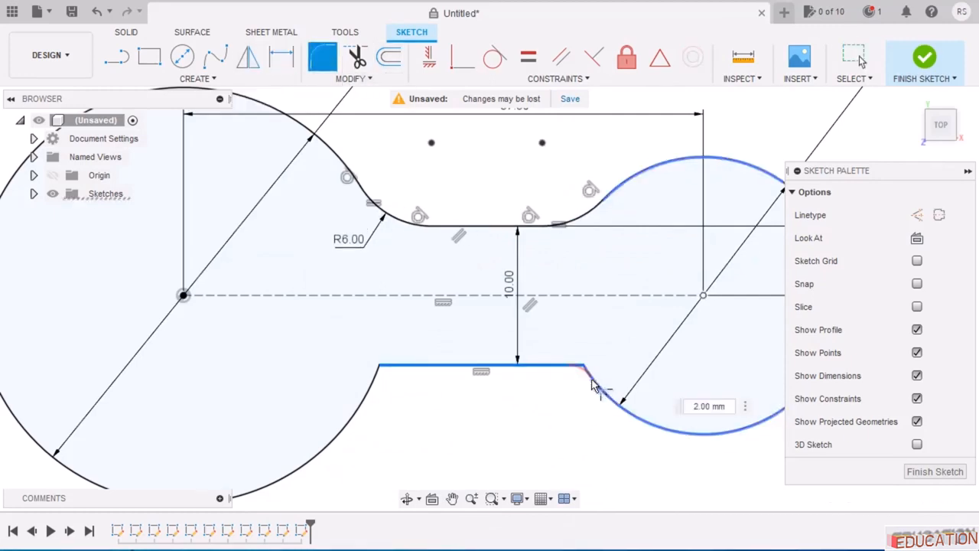
click(594, 387)
text(8)
key(Return)
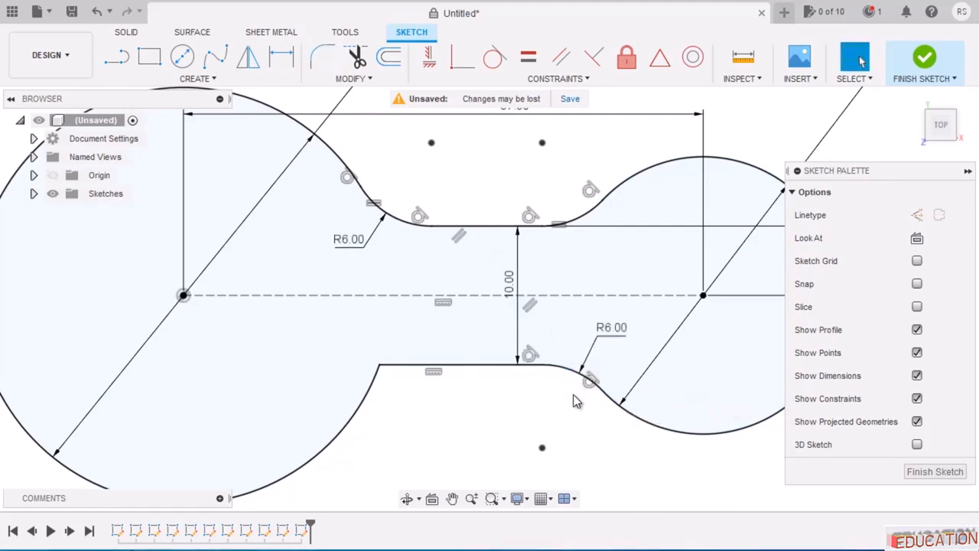
Fillet the corner between the lower connecting line and the 30 mm circle with a 6 mm radius.
click(322, 57)
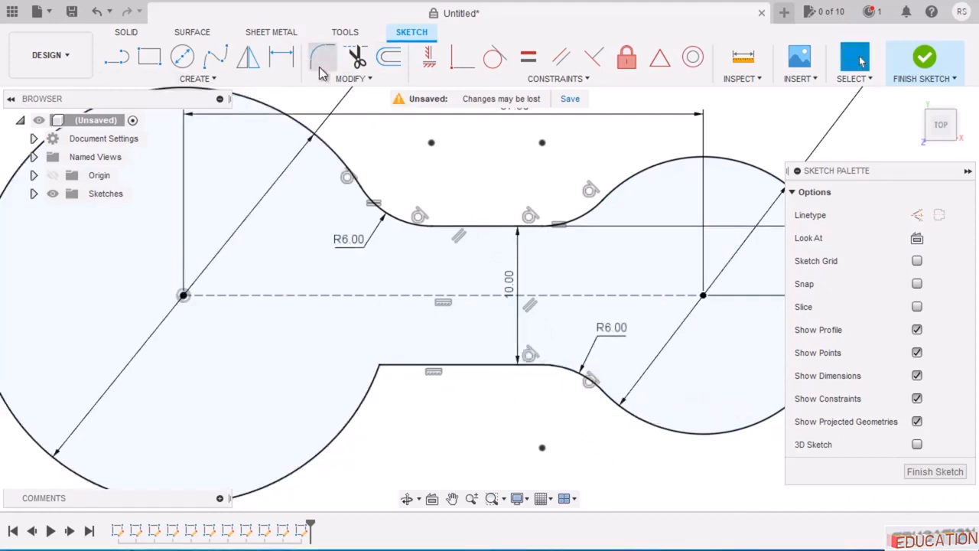
click(409, 366)
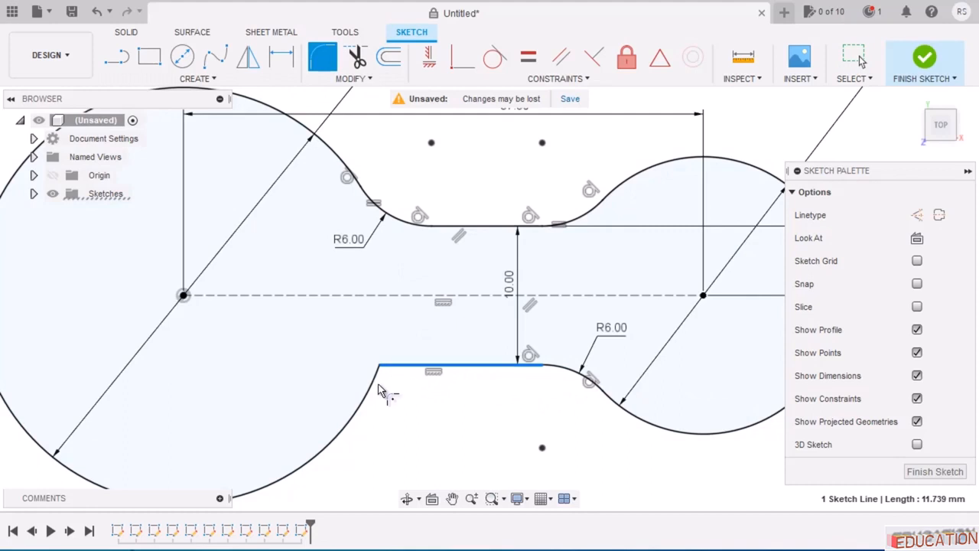
click(375, 390)
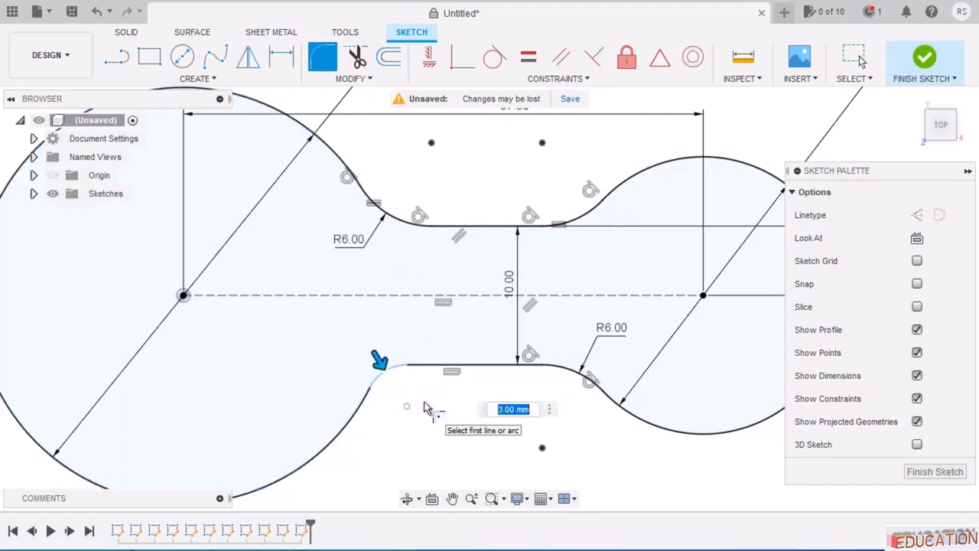
text(6)
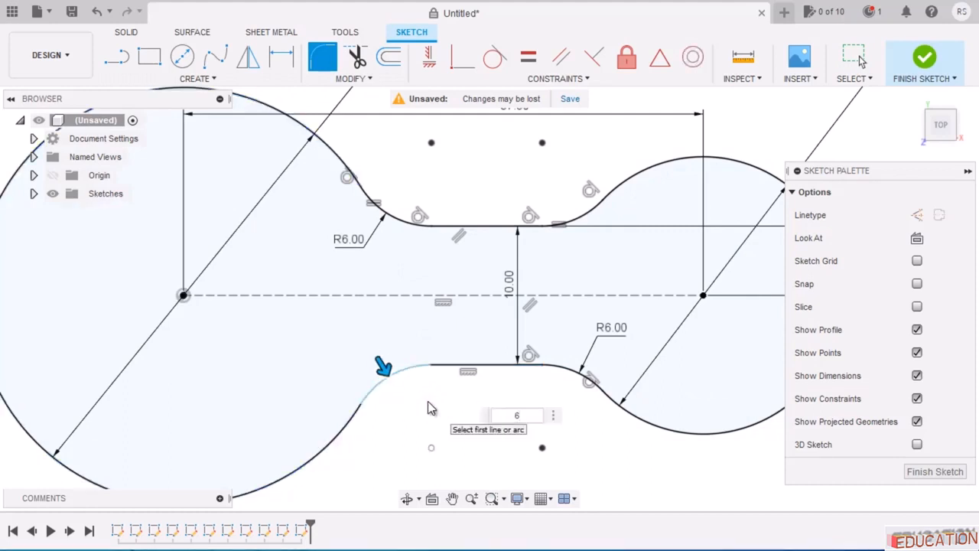
key(Return)
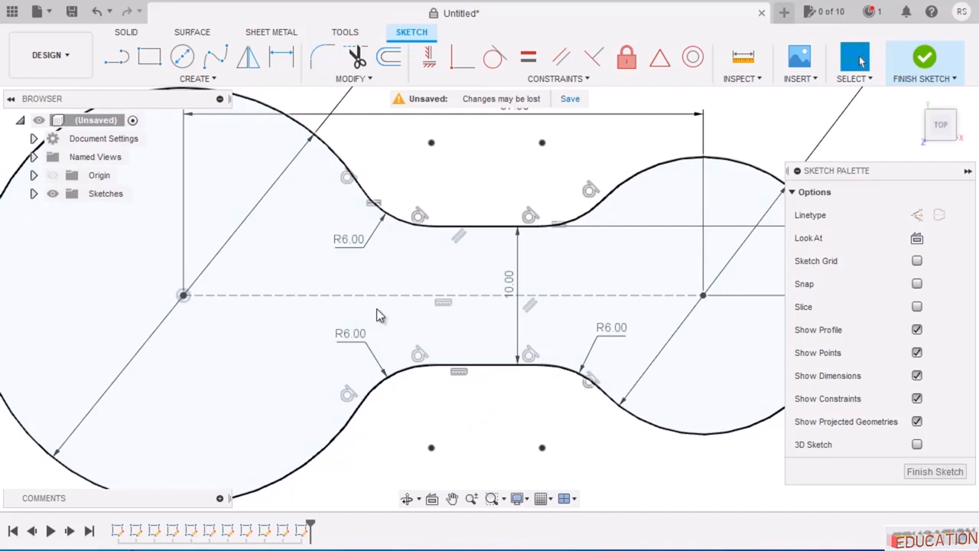
scroll(504, 312, down, 5)
scroll(560, 166, down, 2)
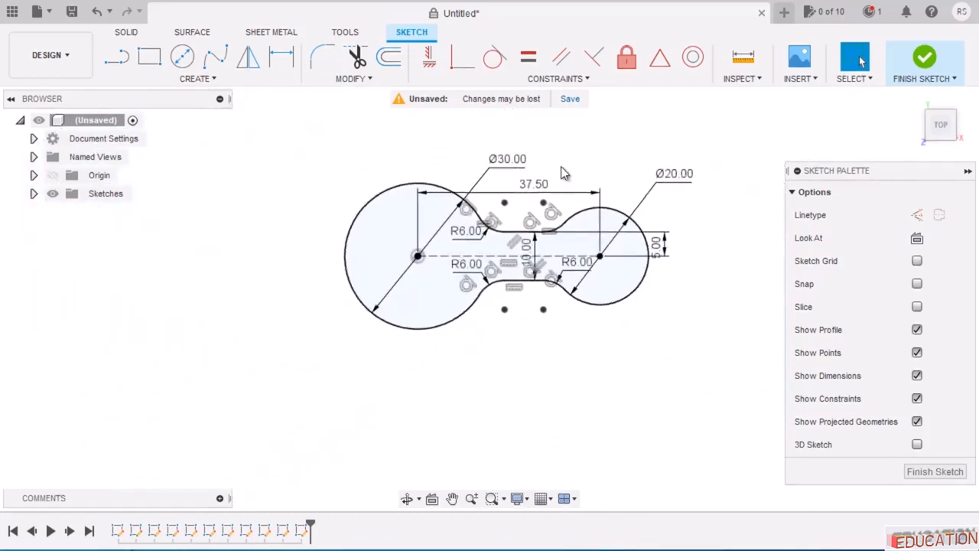
scroll(511, 196, up, 3)
scroll(512, 202, up, 1)
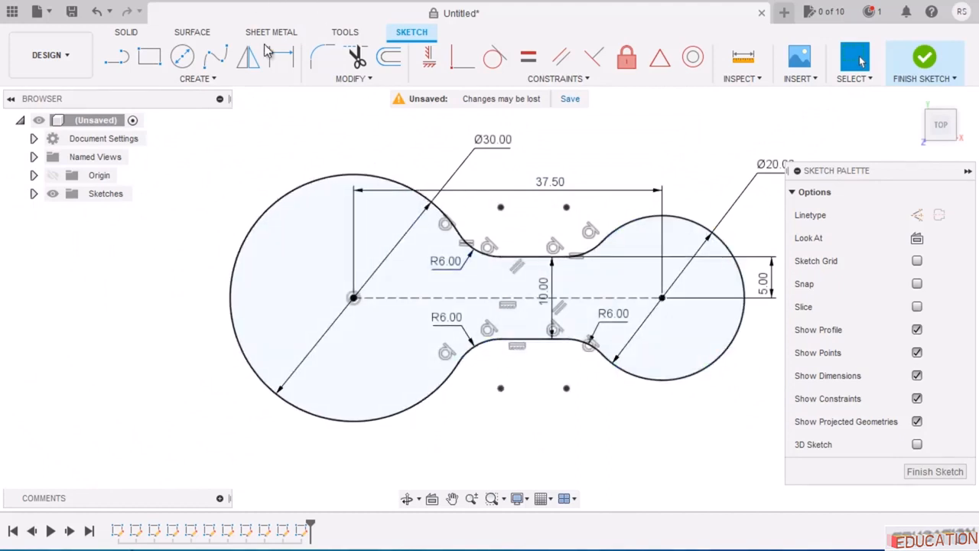
click(248, 65)
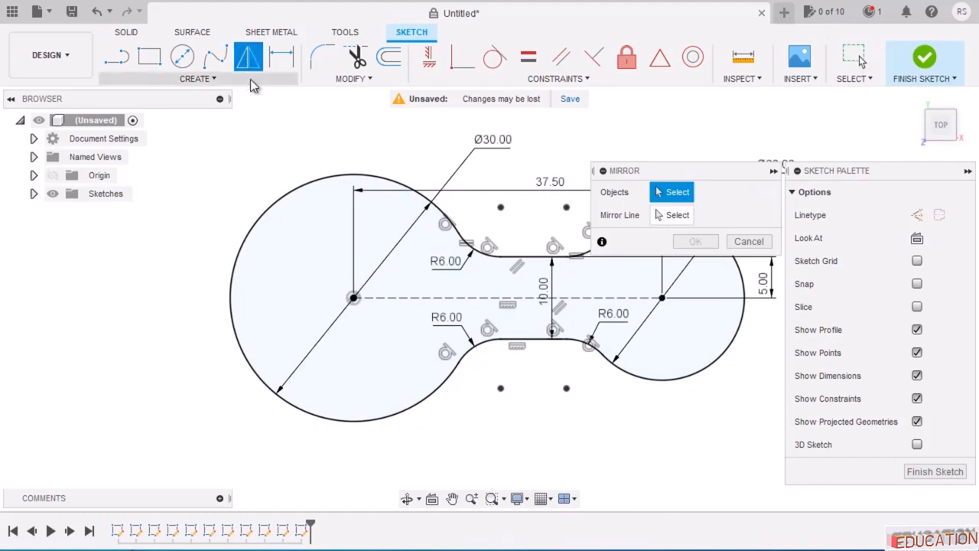
drag(707, 178, 783, 97)
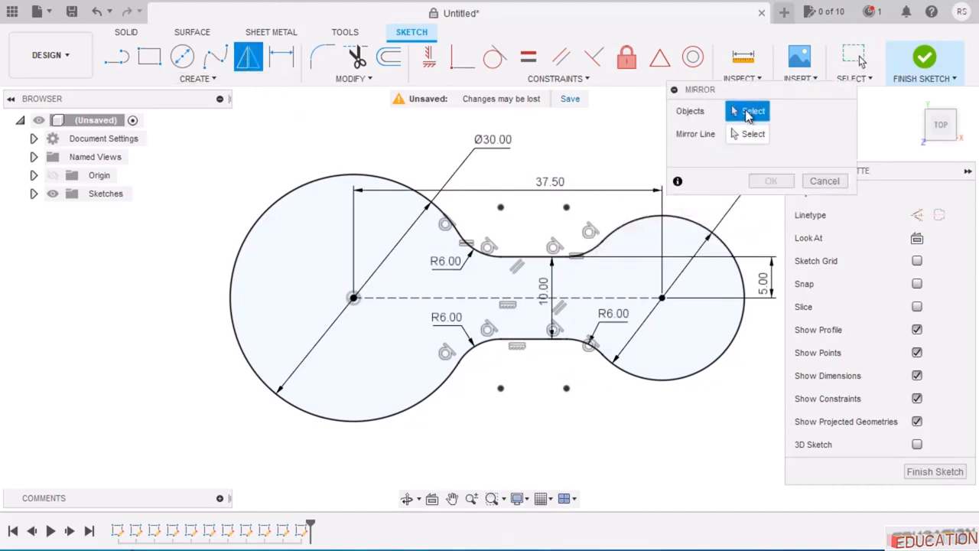
click(478, 248)
click(519, 258)
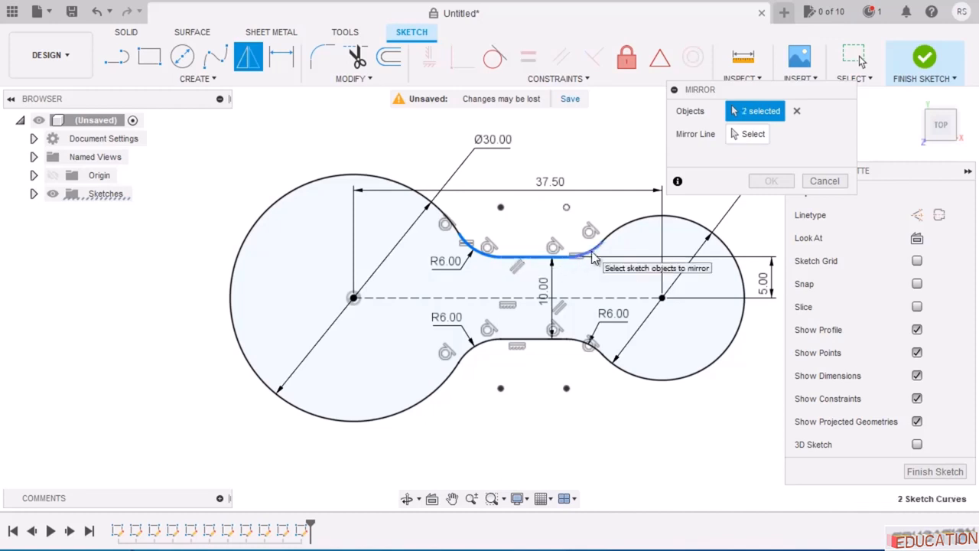
click(620, 233)
click(622, 236)
click(593, 349)
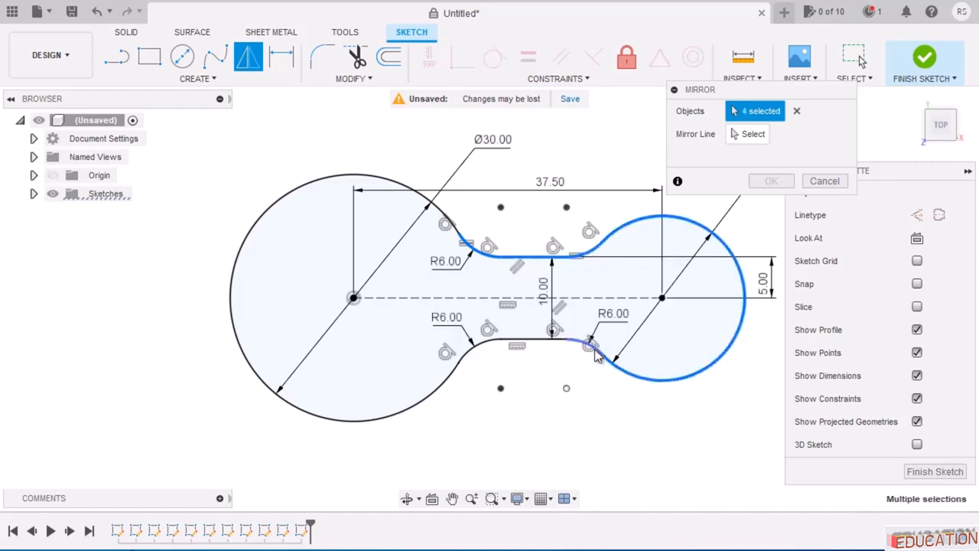
click(517, 342)
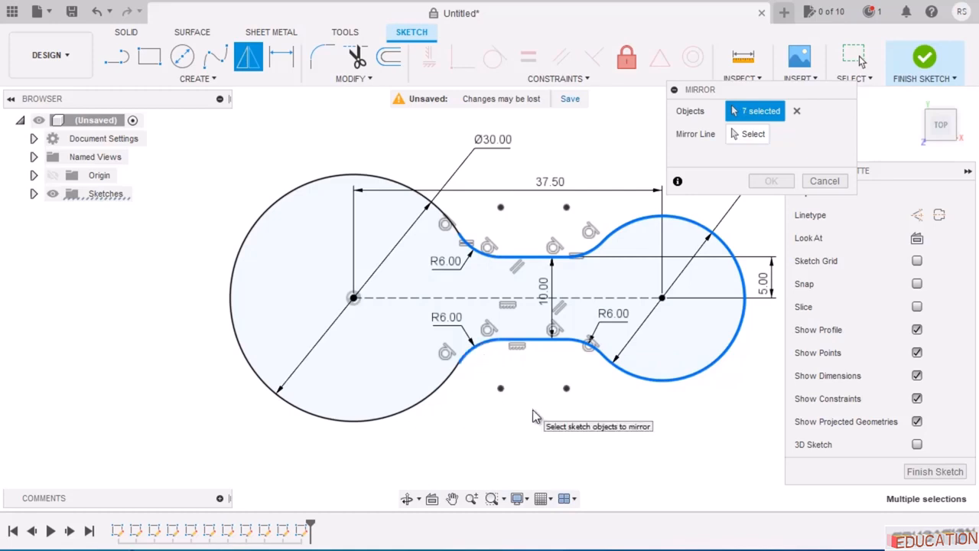
click(748, 136)
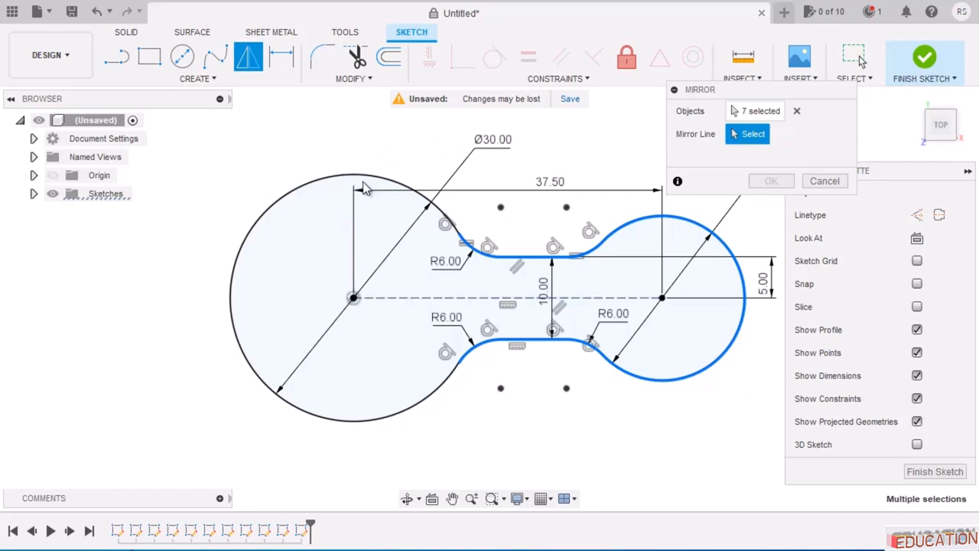
click(827, 183)
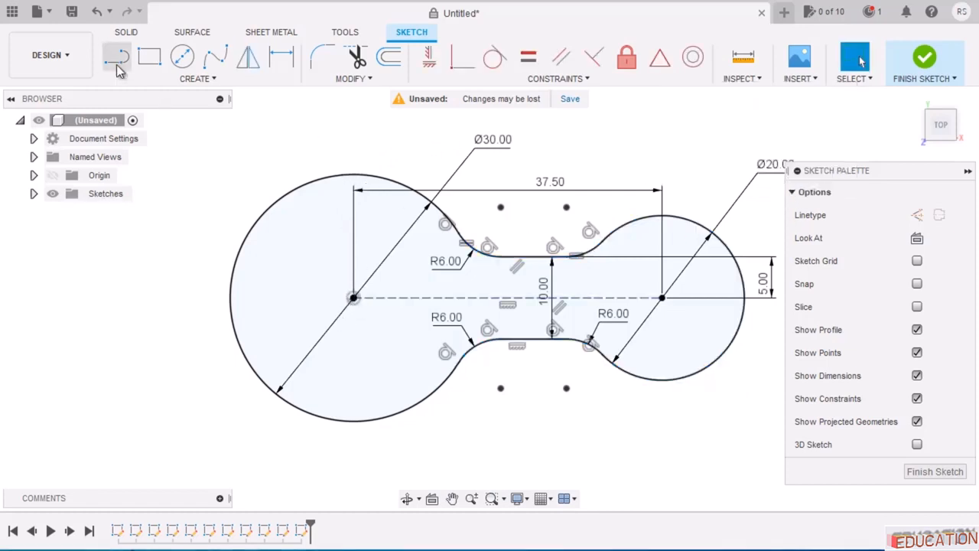
Draw a vertical line about 21 mm long upward from the 30 mm circle's centre and convert it to a centreline.
key(l)
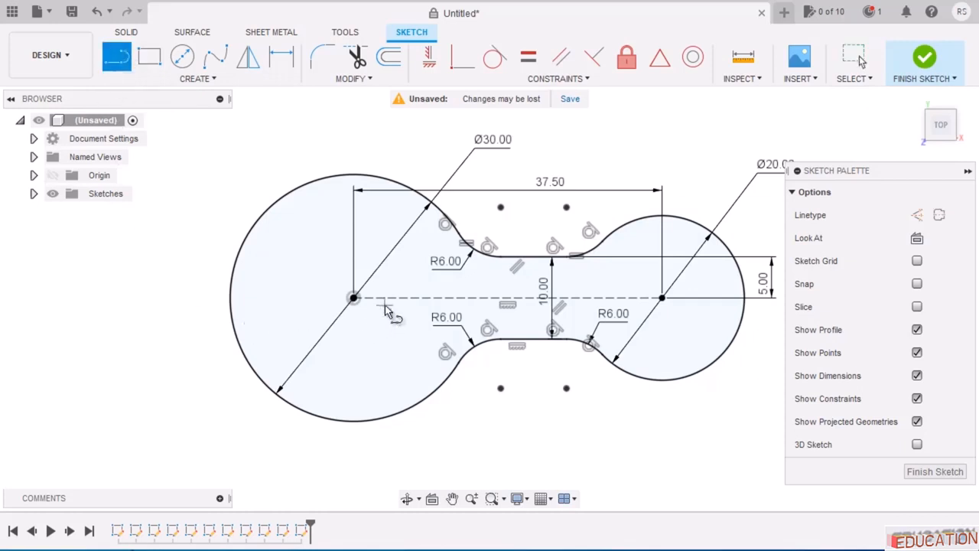
click(353, 298)
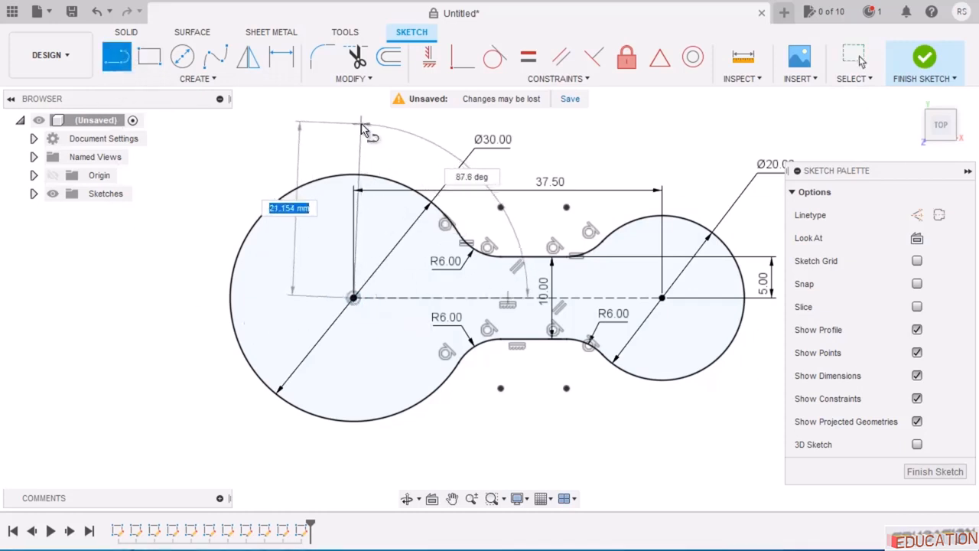
click(360, 125)
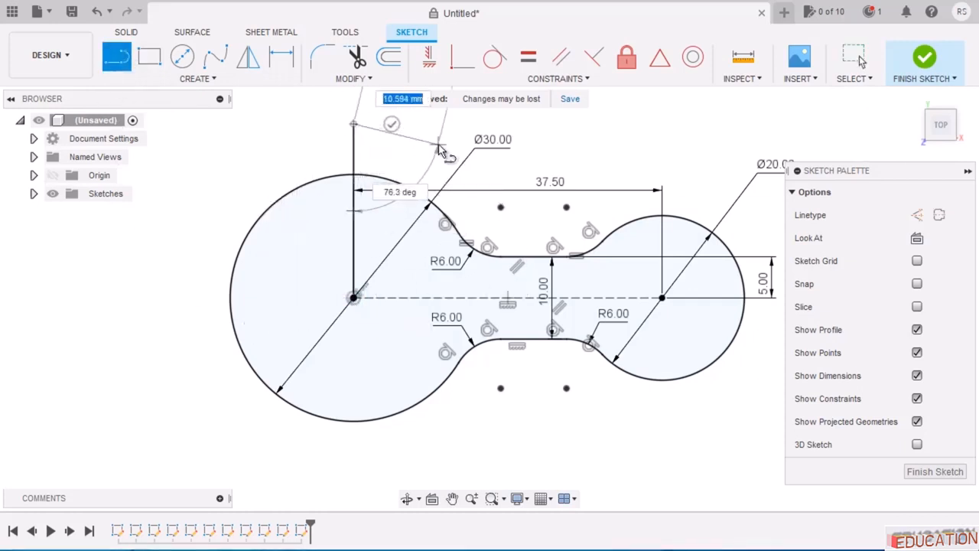
key(Escape)
click(354, 153)
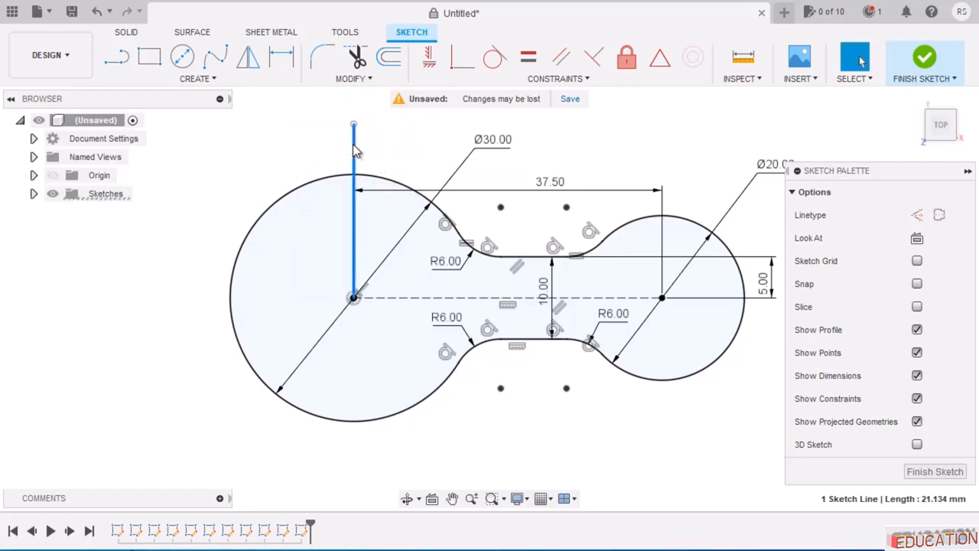
right_click(354, 150)
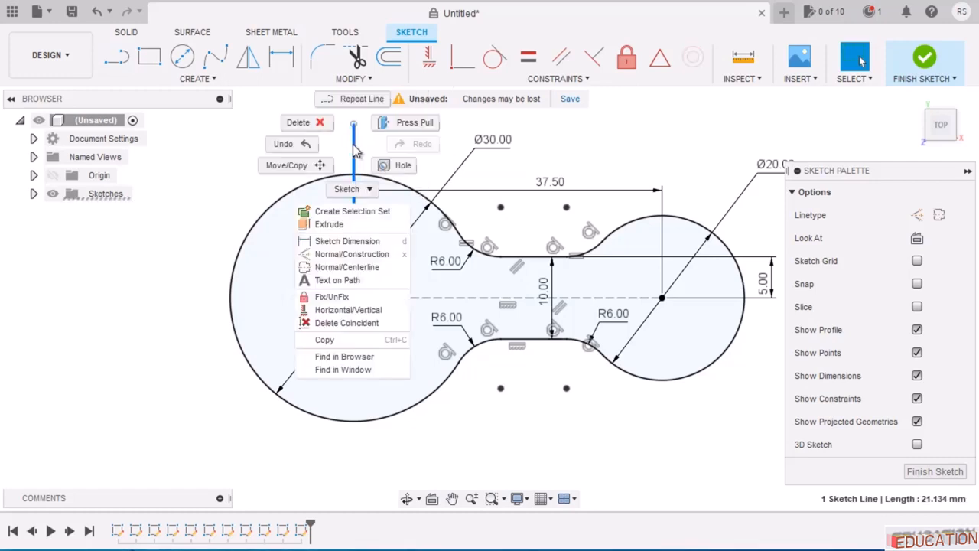
click(345, 266)
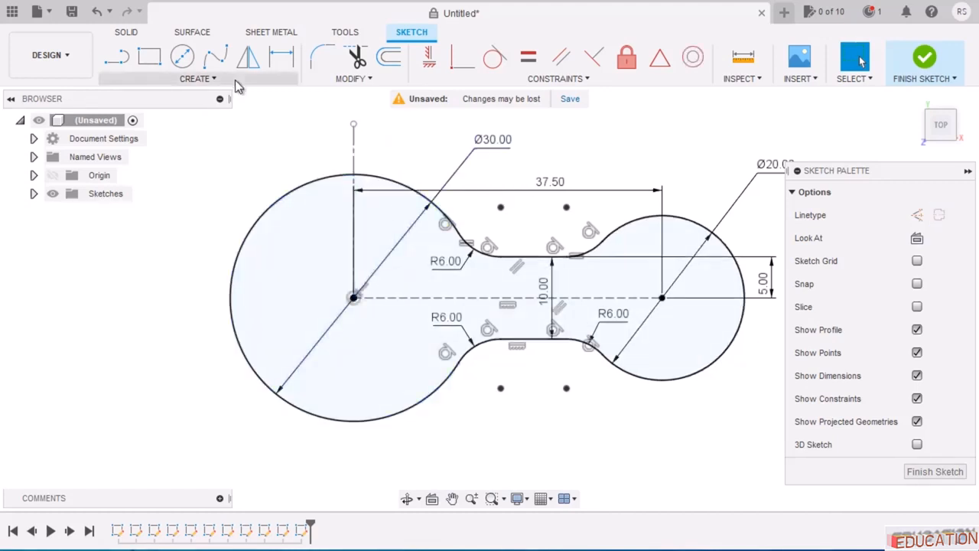
Mirror the 30 mm circle, both connecting lines, their fillets and the 20 mm end arc about the vertical centreline.
click(248, 56)
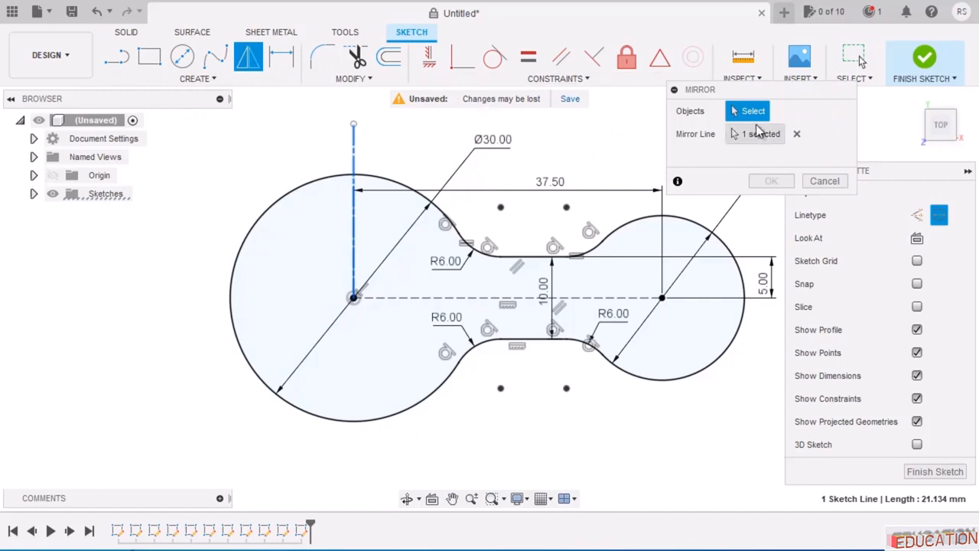
click(384, 185)
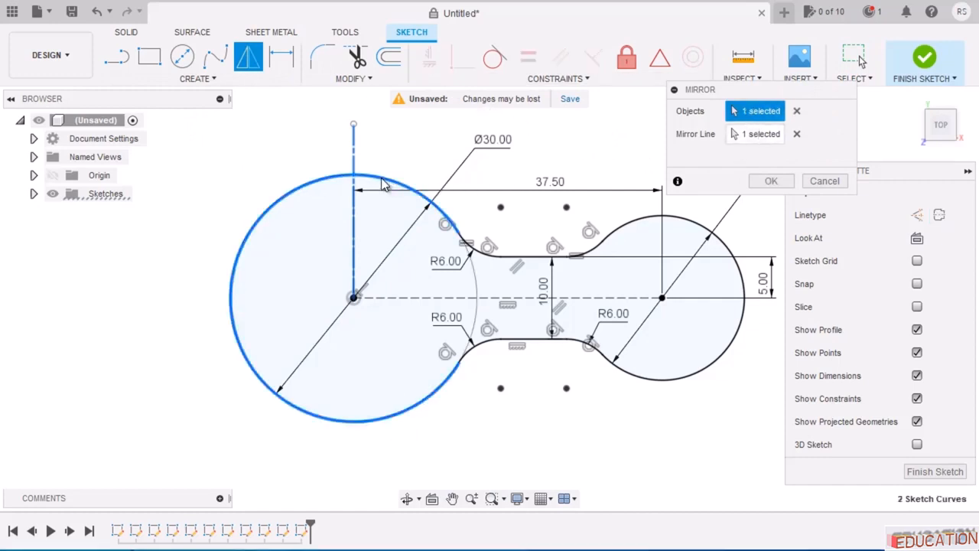
click(475, 254)
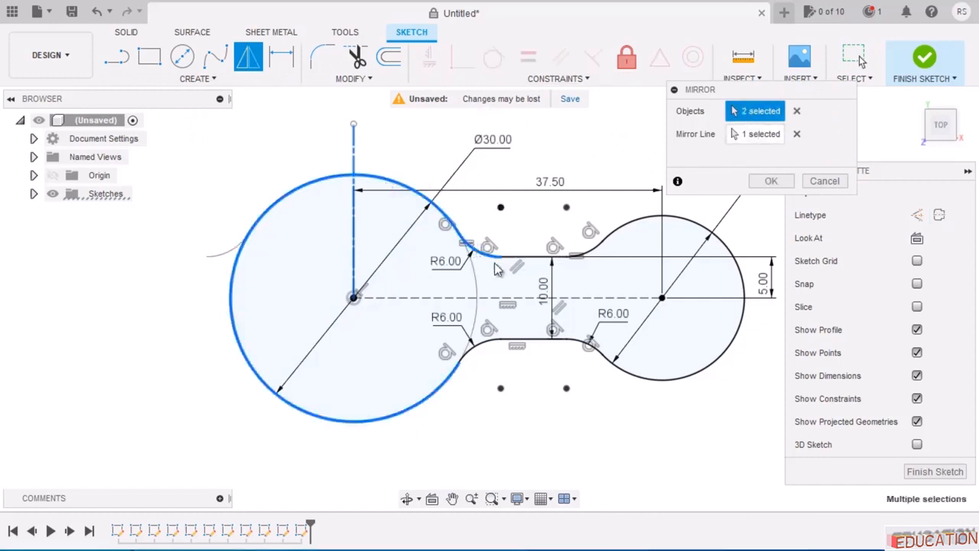
click(520, 256)
click(595, 258)
click(621, 231)
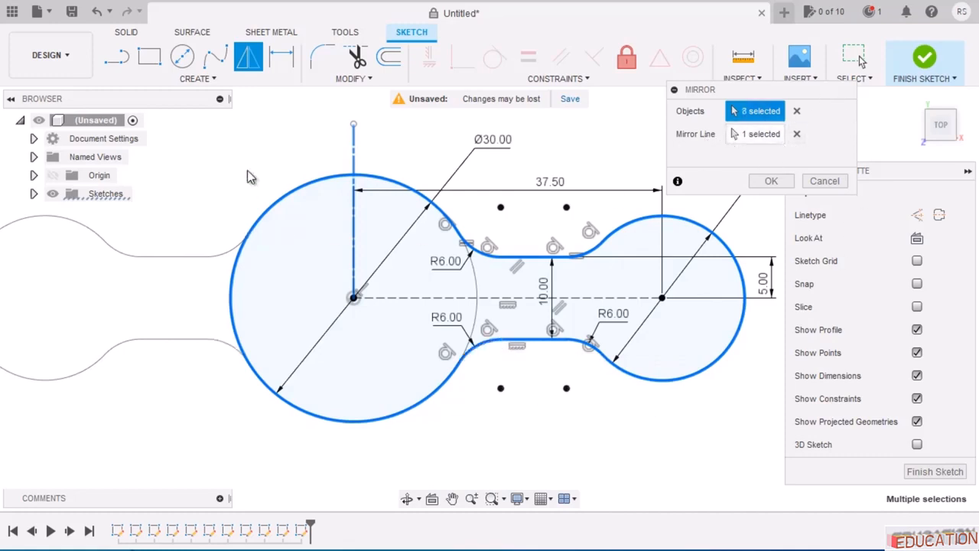
scroll(538, 194, down, 3)
scroll(420, 186, up, 1)
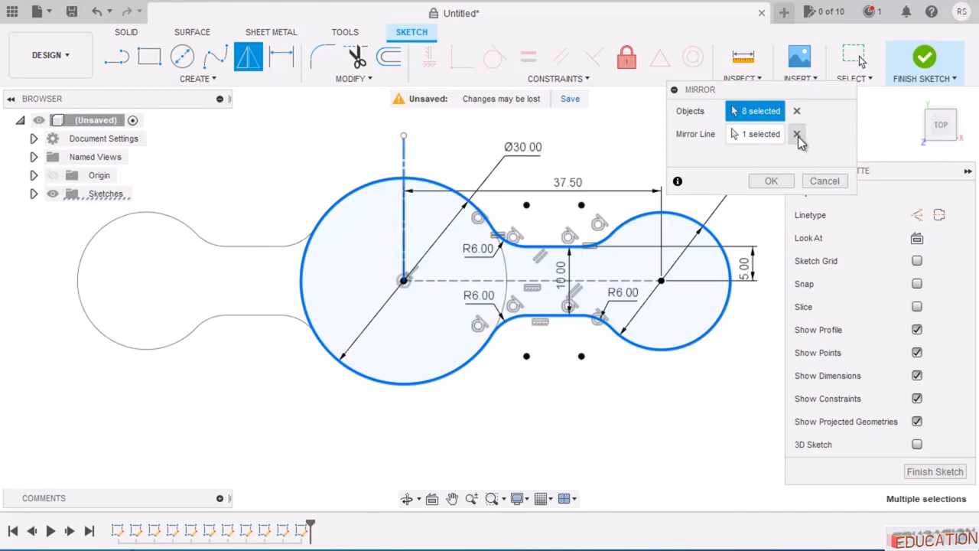
click(772, 183)
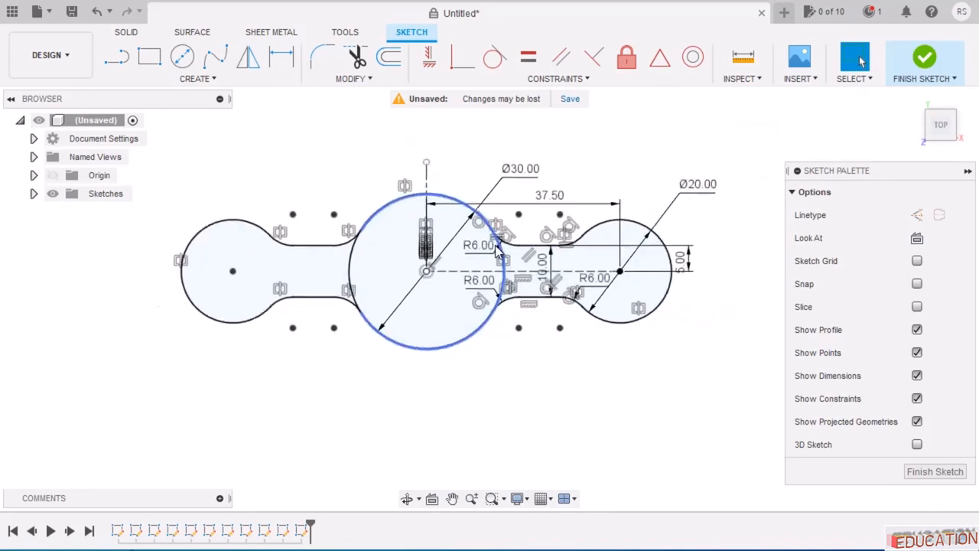
Trim away the portions of the central 30 mm circle that cross the two connecting arms.
scroll(499, 285, up, 3)
scroll(677, 262, down, 1)
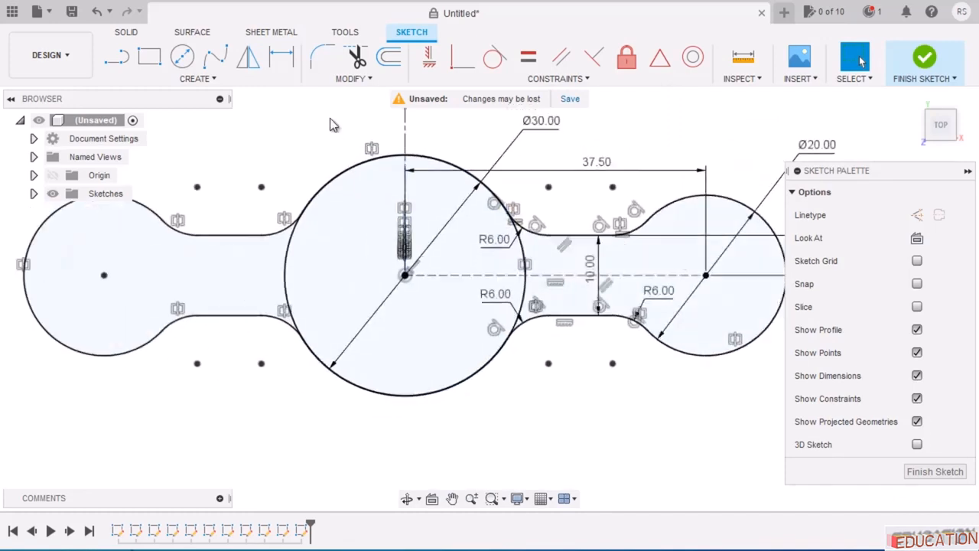
click(356, 59)
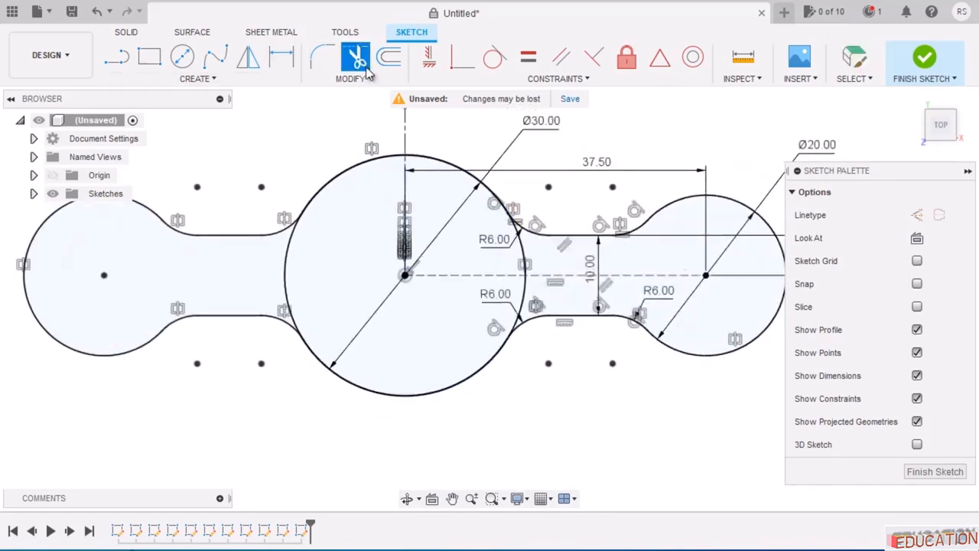
click(285, 273)
click(524, 253)
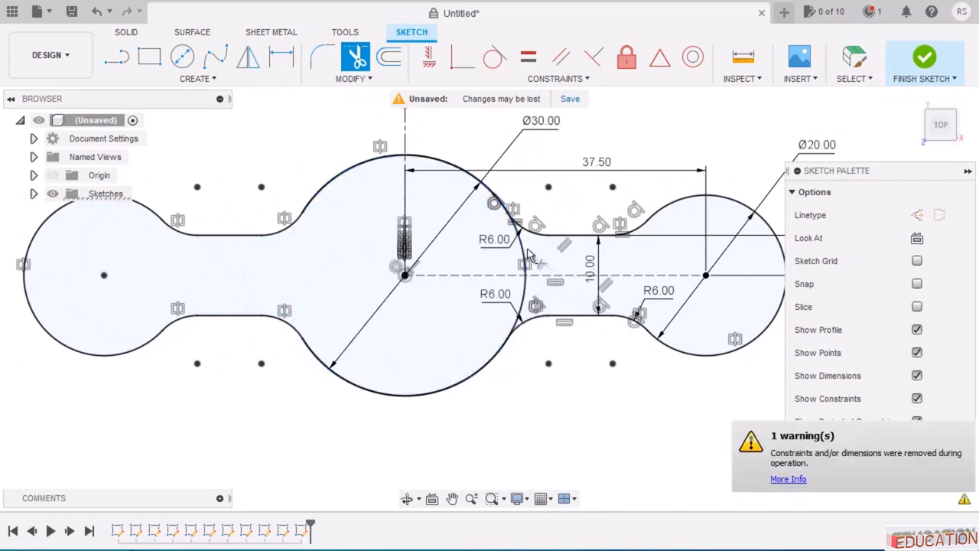
click(525, 307)
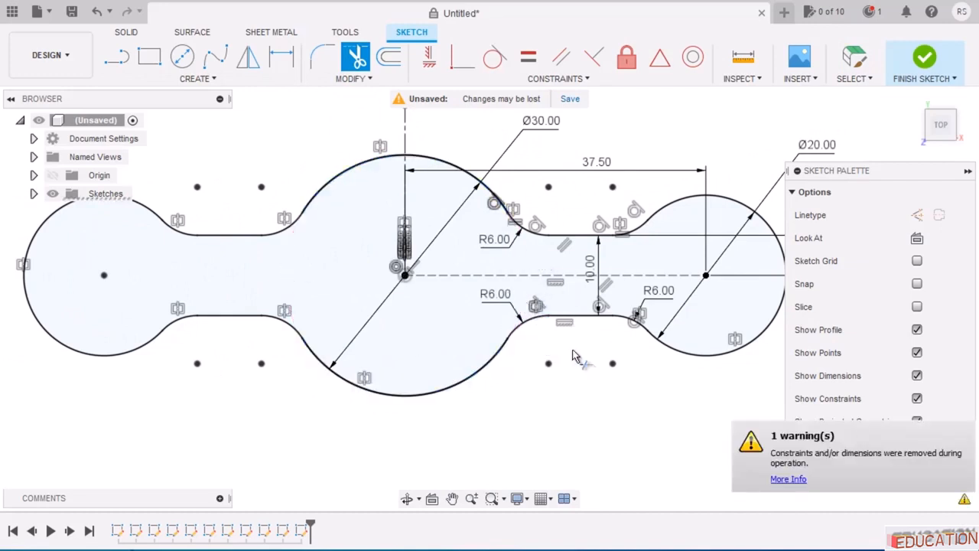
key(Escape)
scroll(539, 380, down, 2)
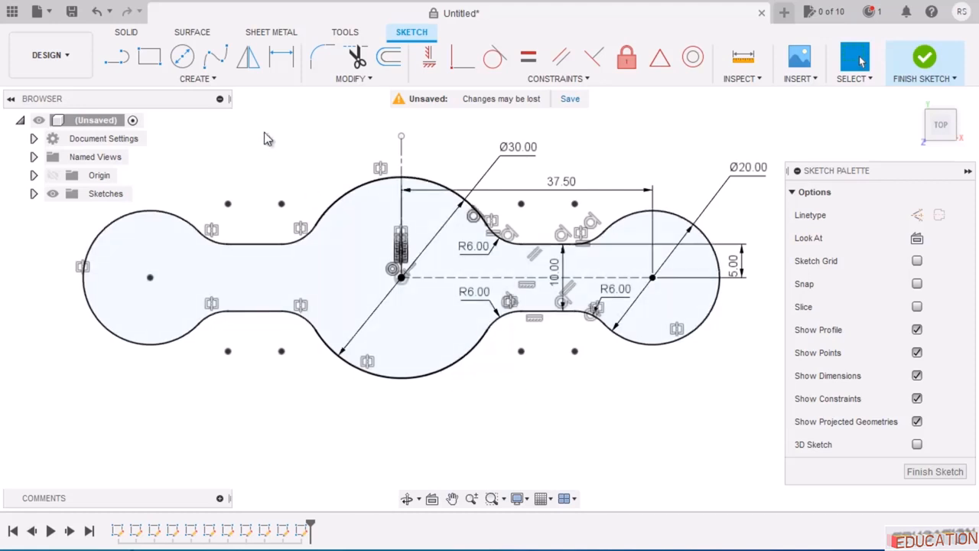
Draw three circles in a row below the profile, about 15, 13 and 20 mm in diameter from left to right.
click(182, 56)
click(141, 430)
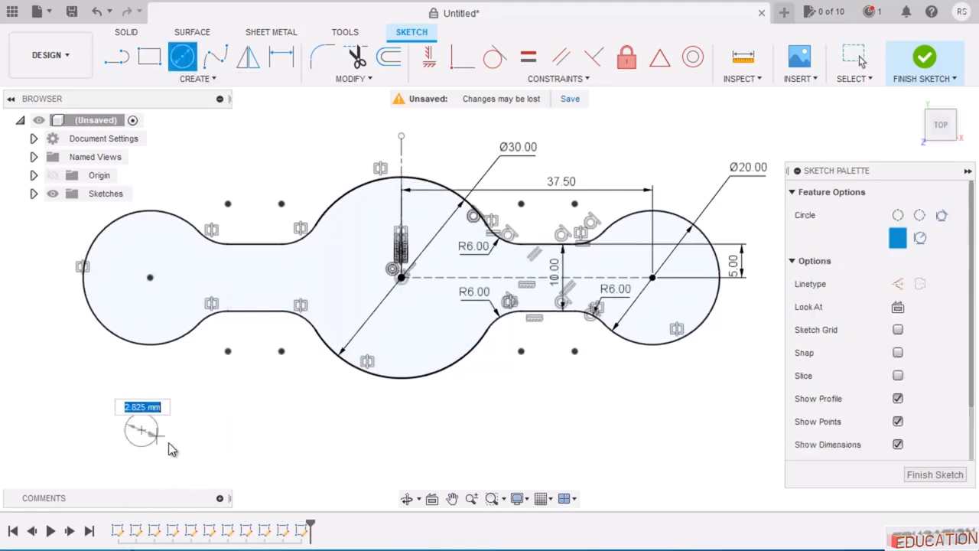
click(181, 400)
click(424, 438)
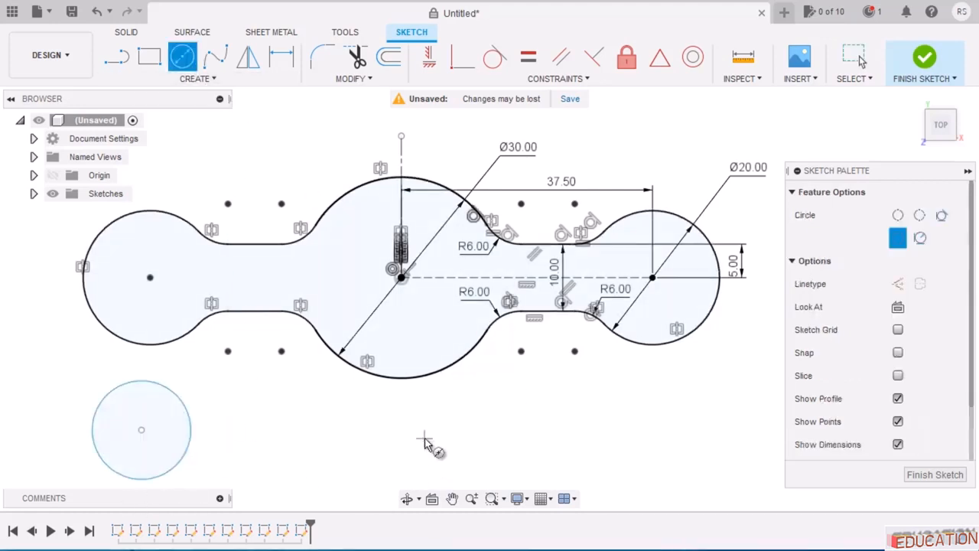
click(466, 452)
click(666, 430)
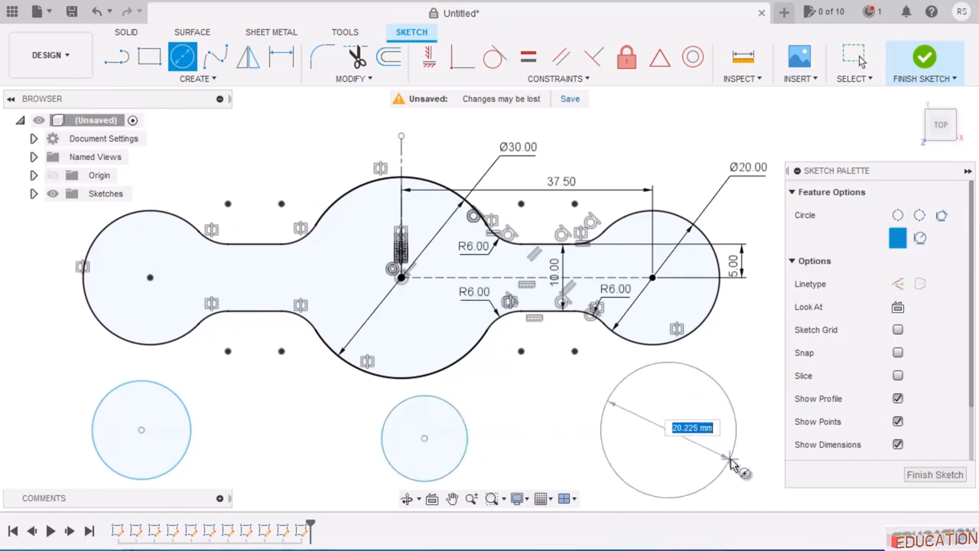
click(730, 464)
key(Escape)
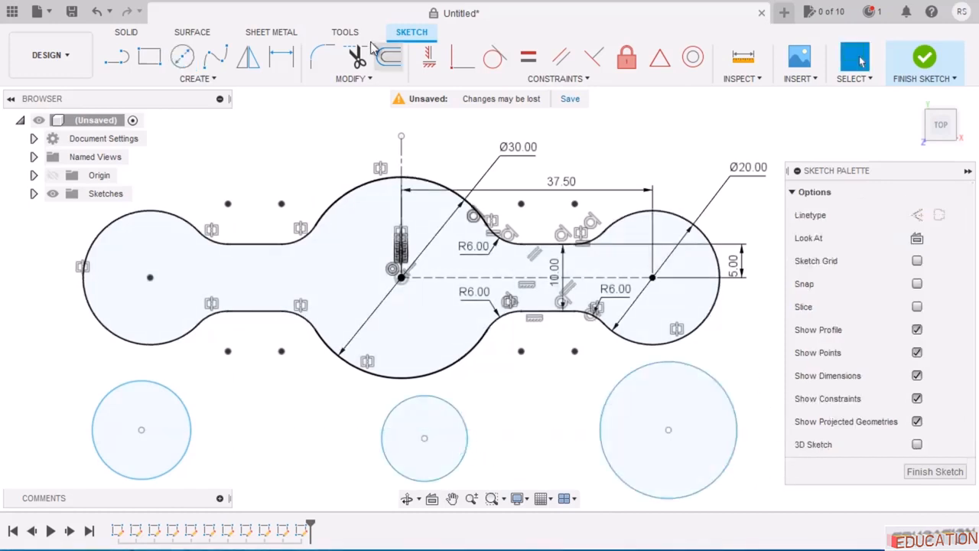
Dimension the middle loose circle to a 20 mm diameter, checking the size in the Example-8 reference drawing.
click(282, 57)
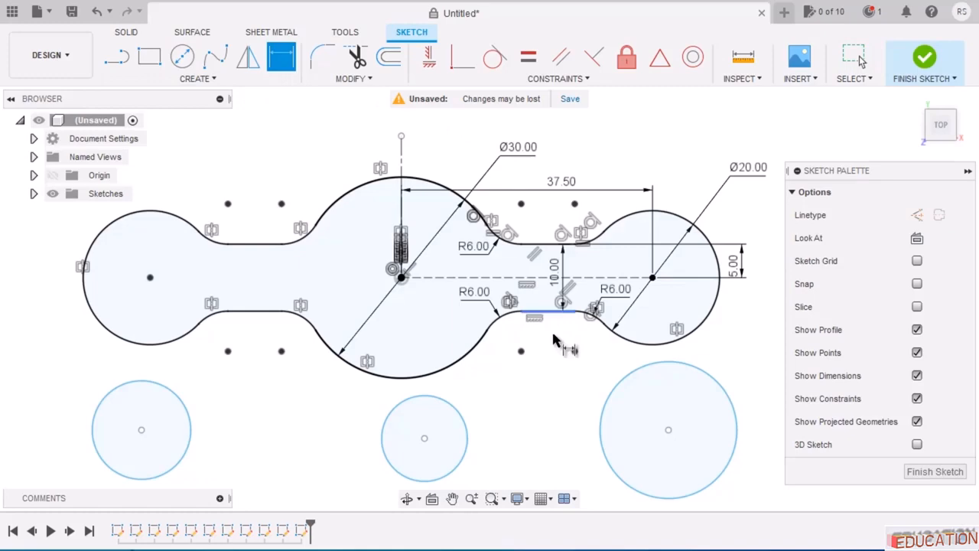
click(456, 411)
click(513, 377)
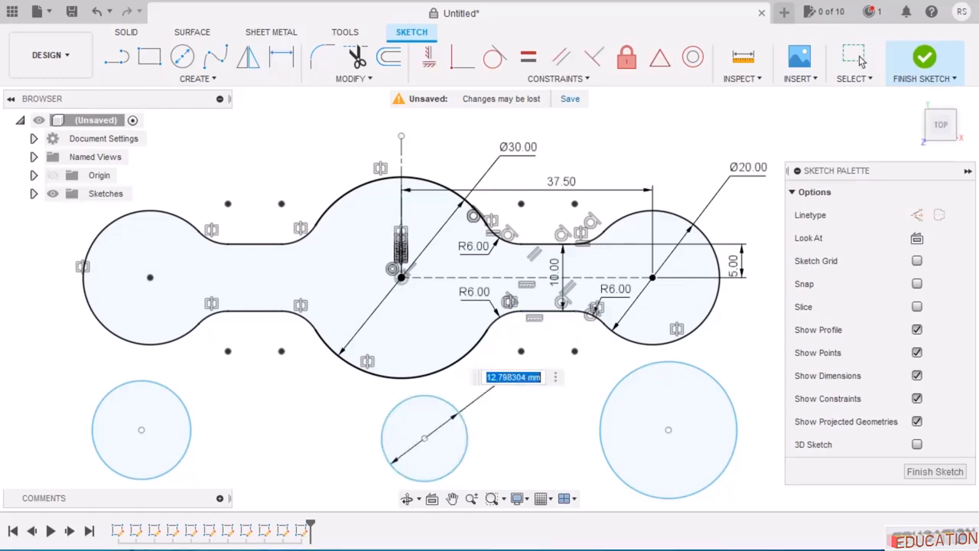
key(alt+Tab)
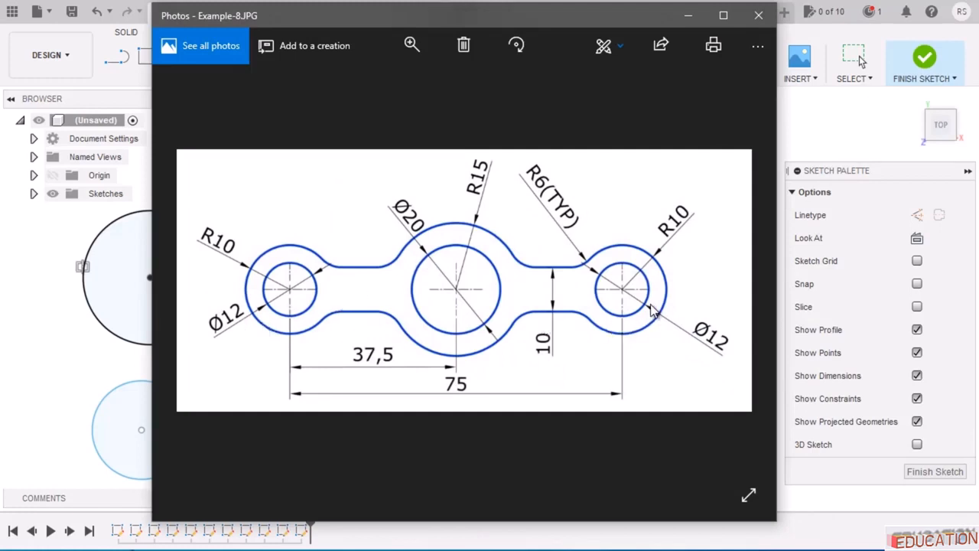
click(689, 16)
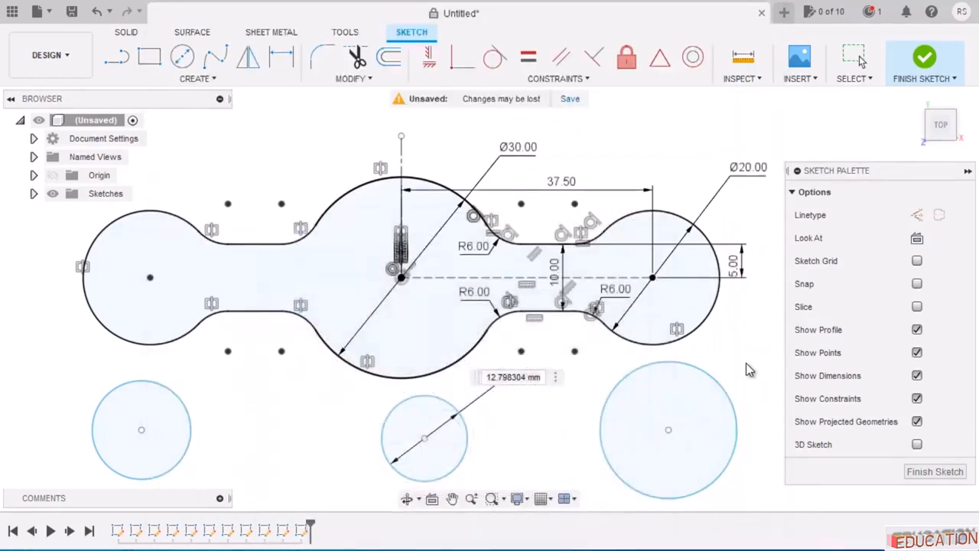
double_click(513, 377)
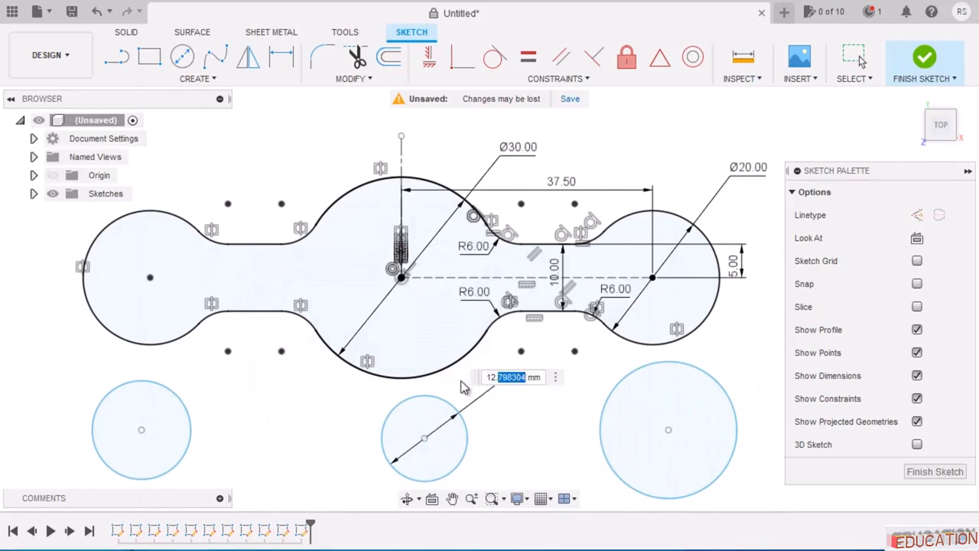
key(BackSpace)
key(BackSpace)
key(BackSpace)
key(BackSpace)
text(20)
key(Return)
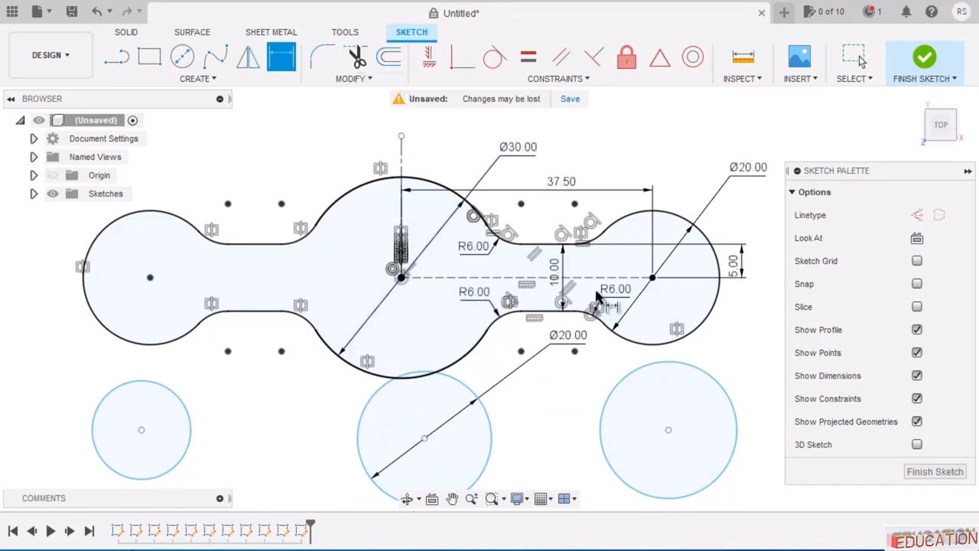
Dimension the two outer loose circles to a 12 mm diameter each.
double_click(727, 399)
text(12)
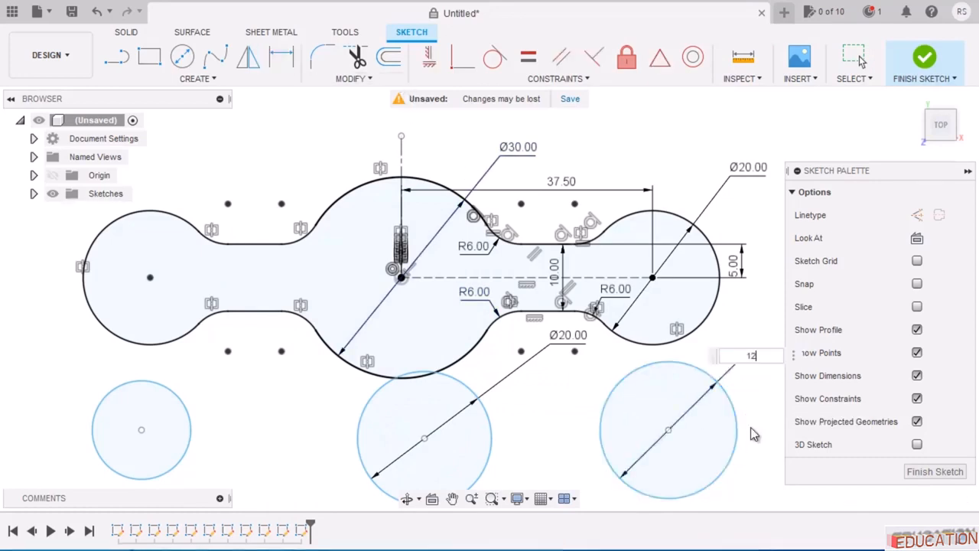
key(Return)
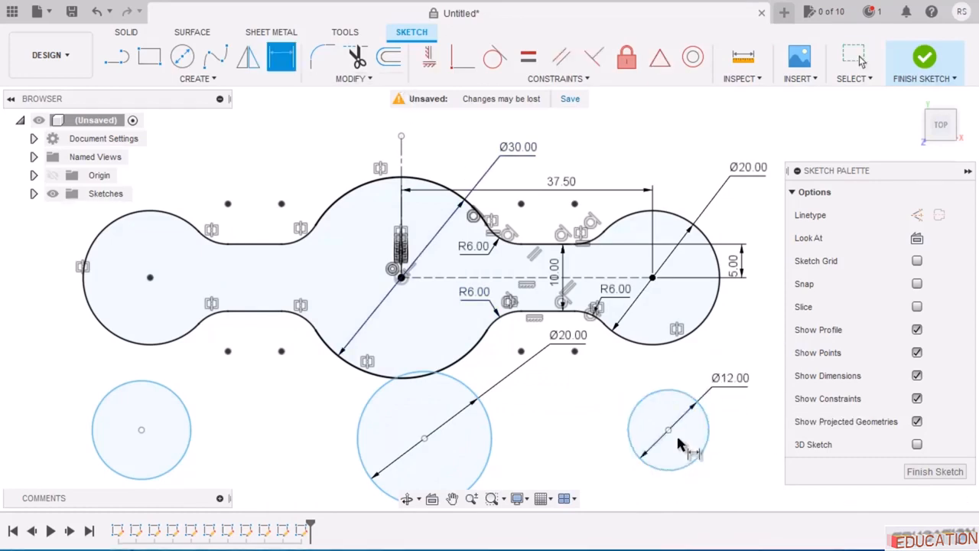
click(169, 397)
click(284, 392)
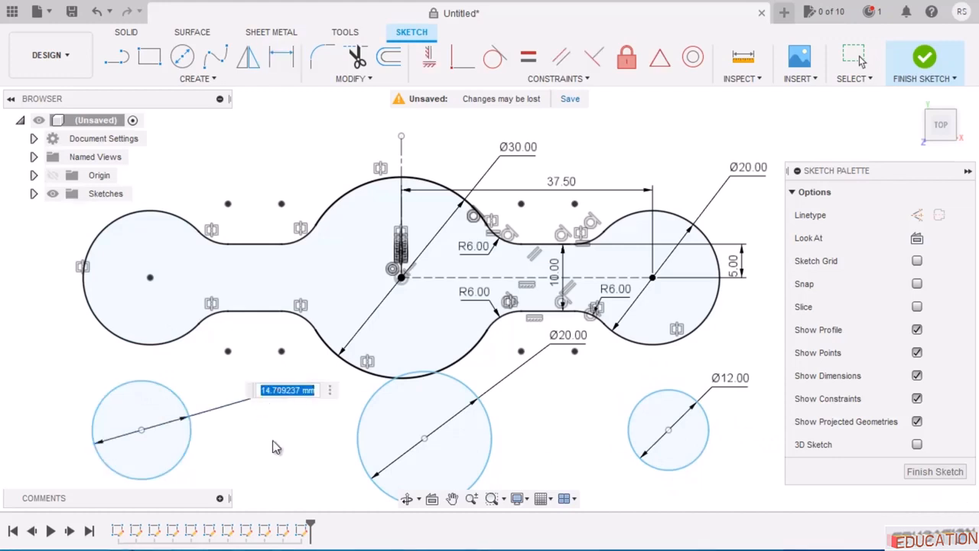
text(12)
key(Return)
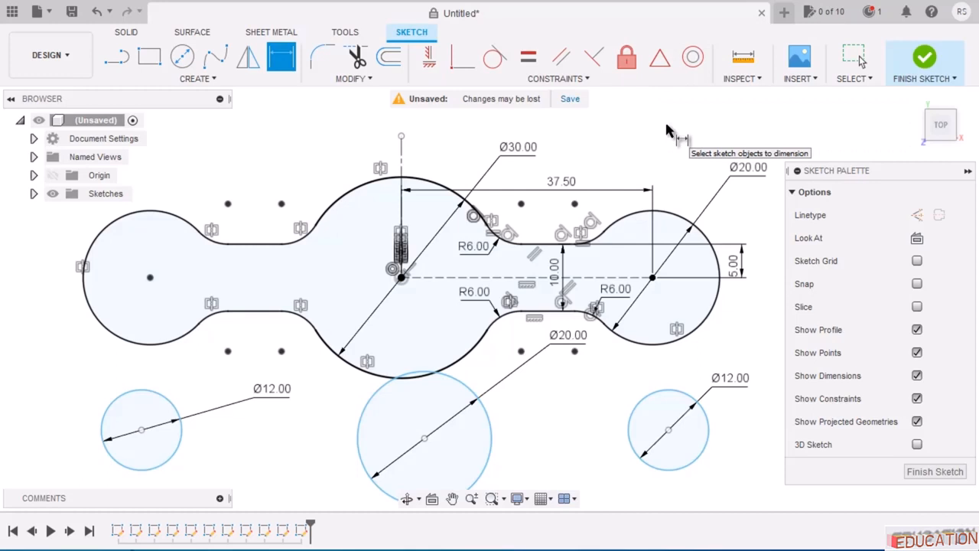
Make the two 12 mm circles concentric with the end arcs and the loose 20 mm circle concentric with the central 30 mm arc.
click(693, 59)
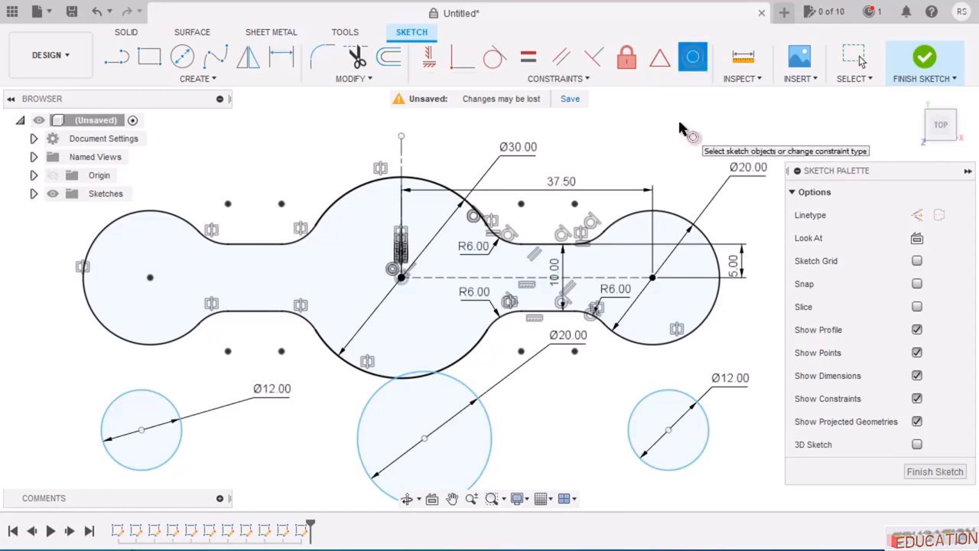
click(719, 313)
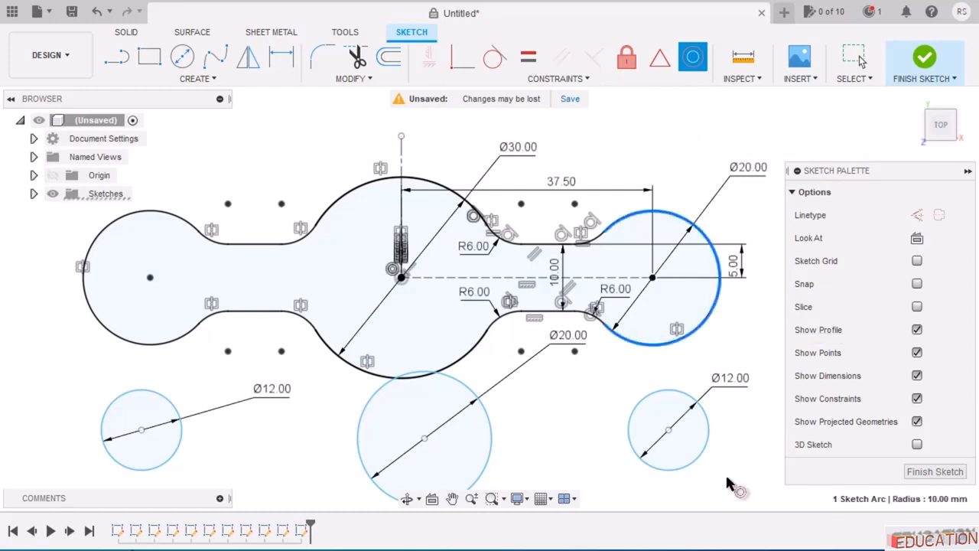
click(696, 456)
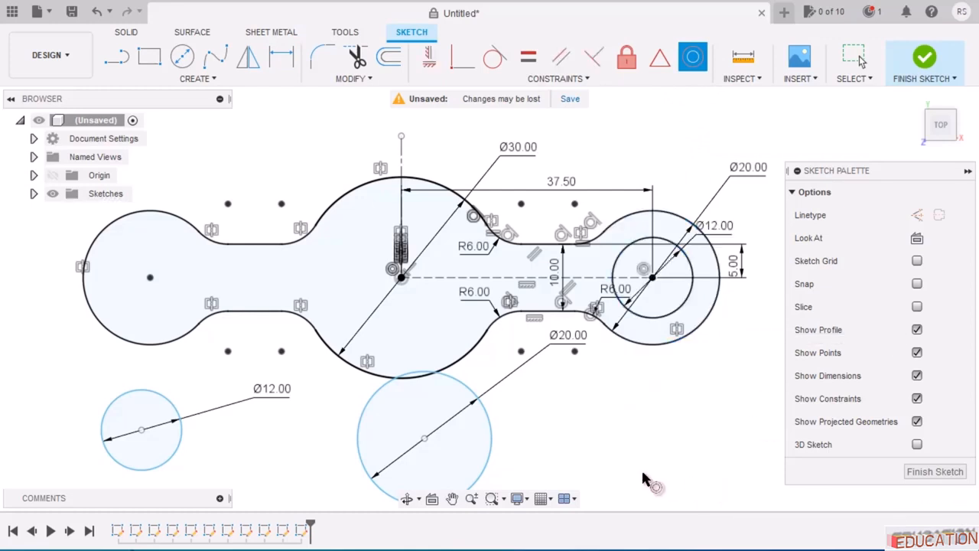
click(473, 367)
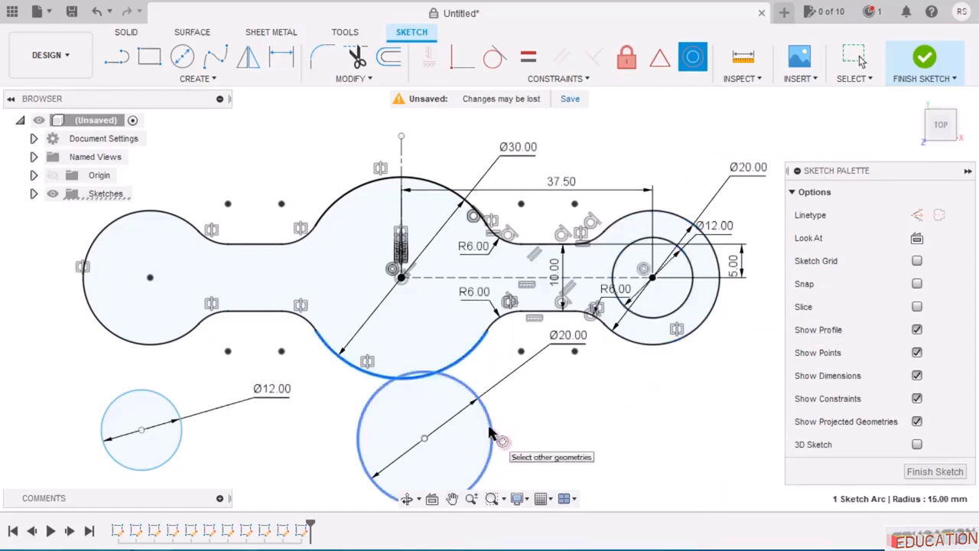
click(487, 422)
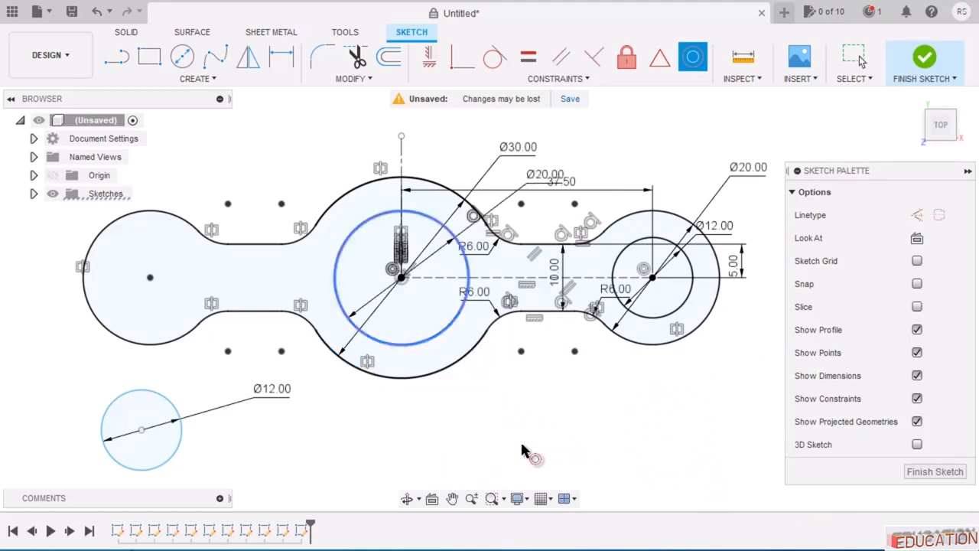
click(170, 345)
click(167, 401)
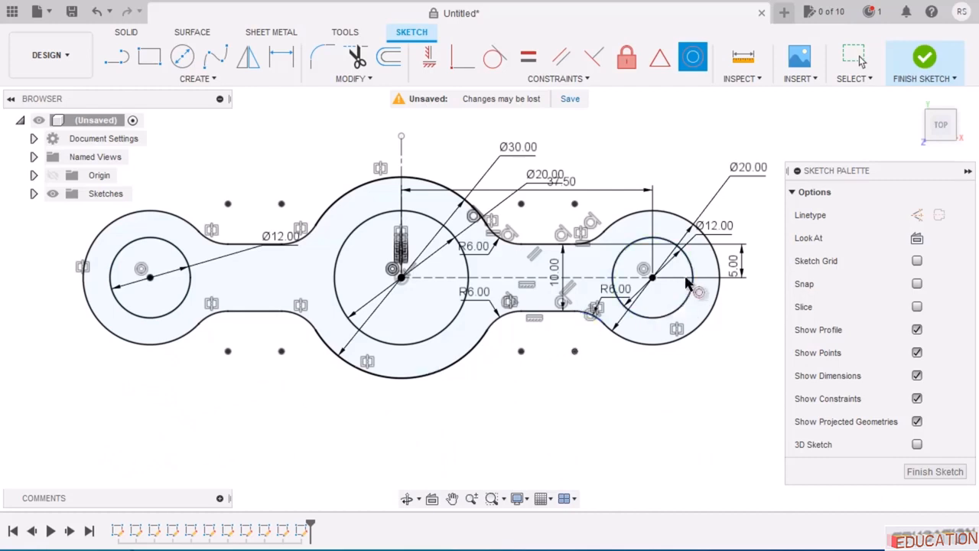
scroll(697, 160, down, 2)
scroll(622, 145, up, 2)
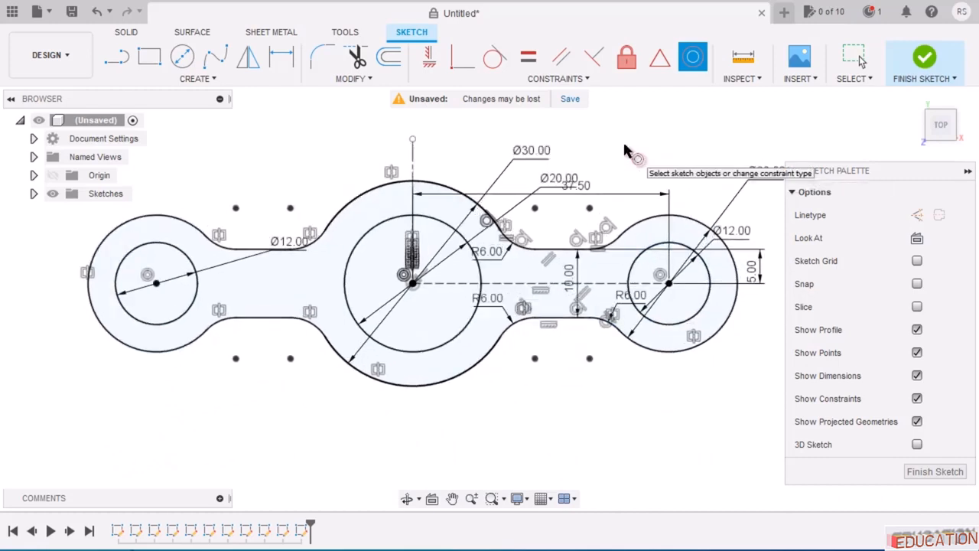
Check the Example-9 reference drawing and start a new sketch on the horizontal (top) origin plane.
key(alt+Tab)
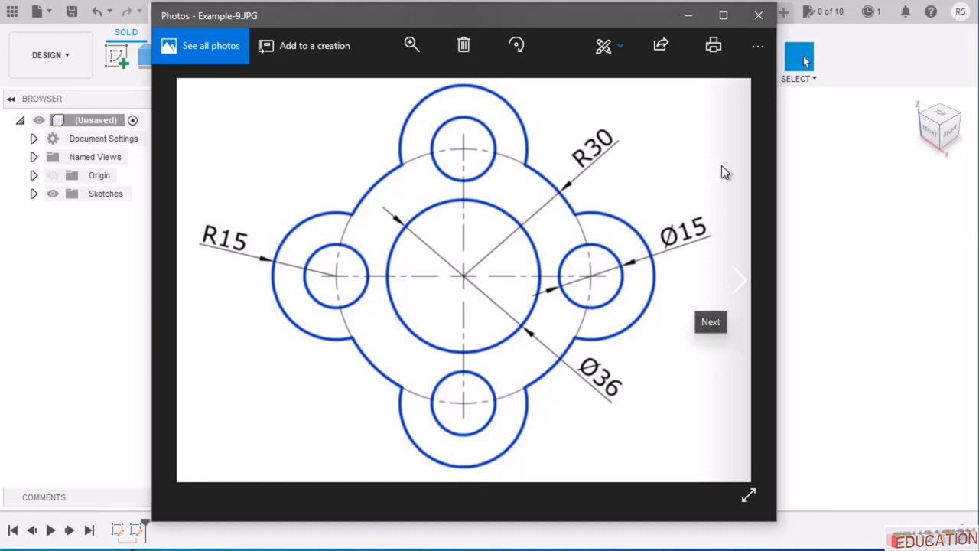
click(687, 15)
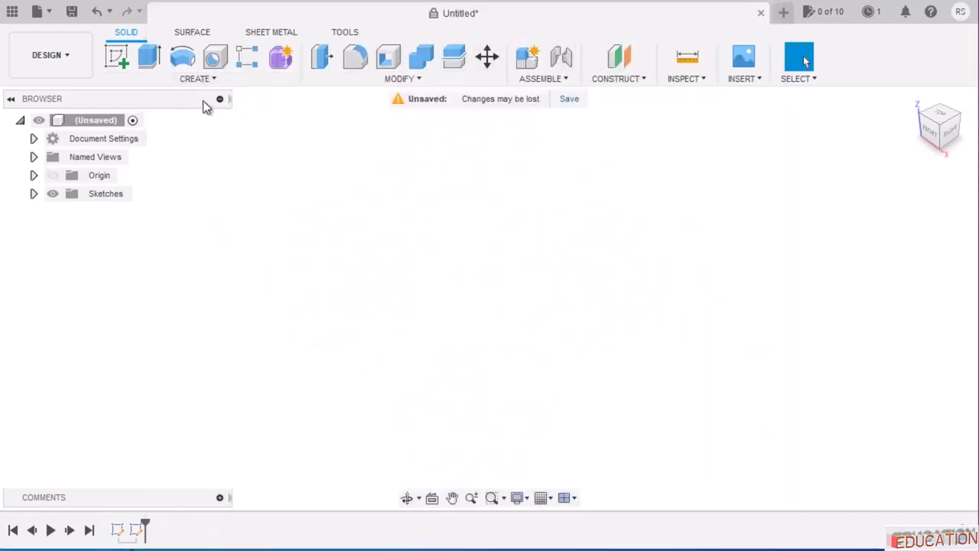
click(115, 61)
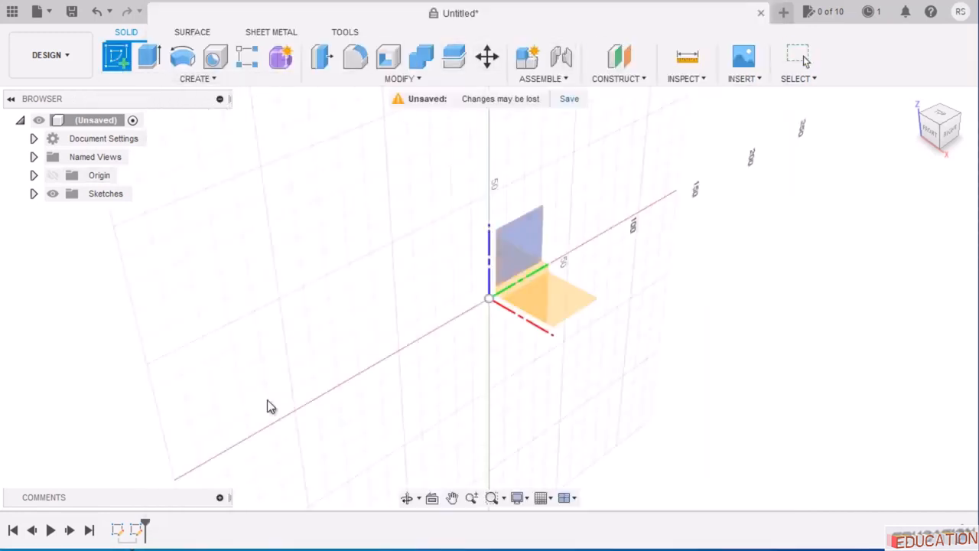
click(573, 305)
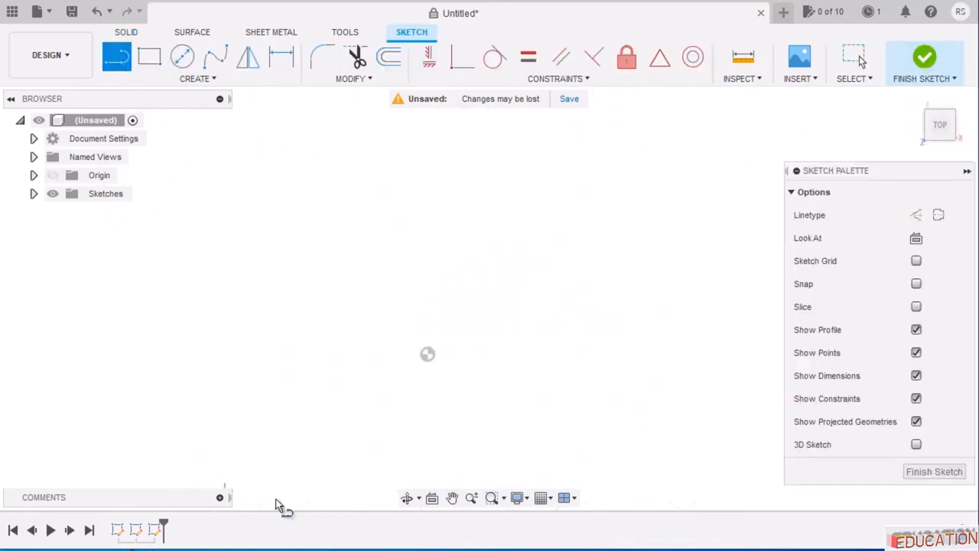
Draw a horizontal line about 87 mm long to the right and a vertical line about 78 mm long upward, both from the origin.
click(428, 356)
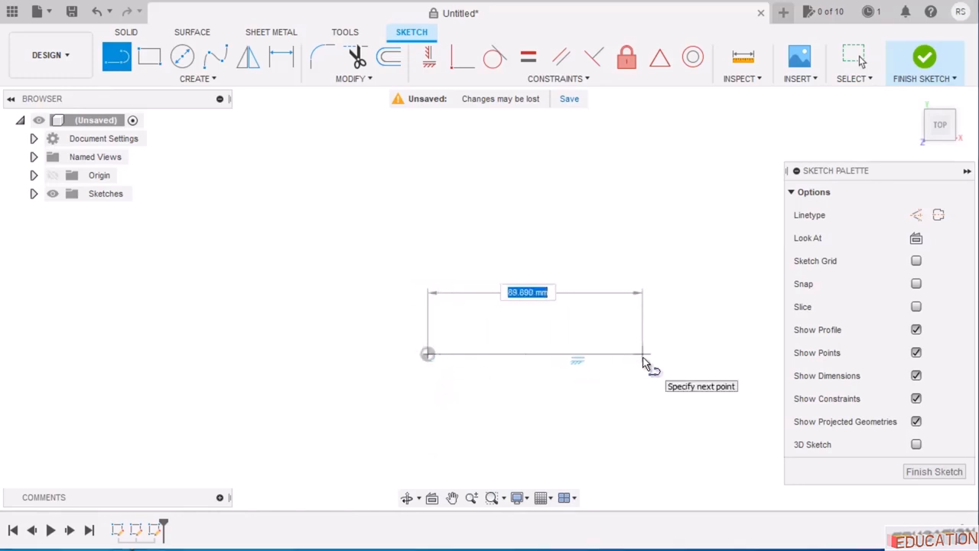
click(634, 355)
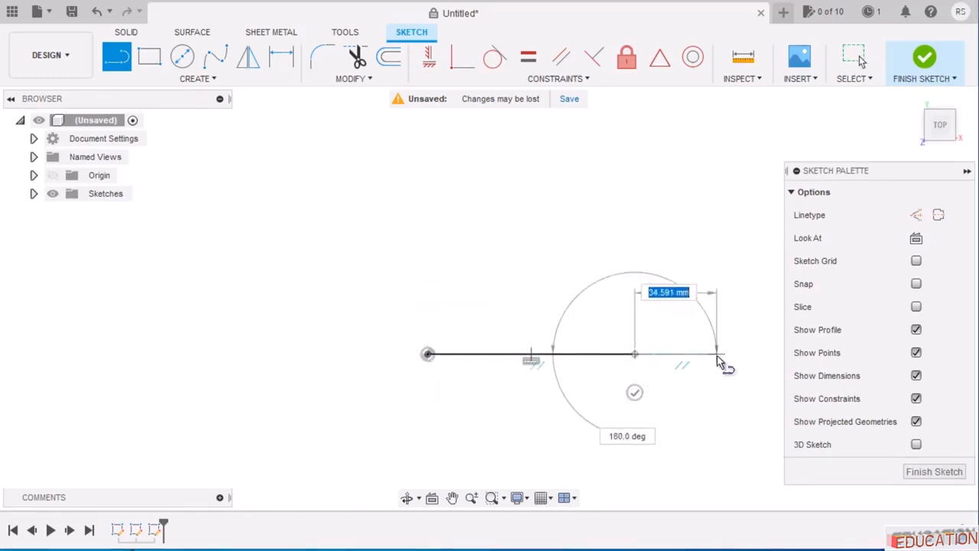
key(Escape)
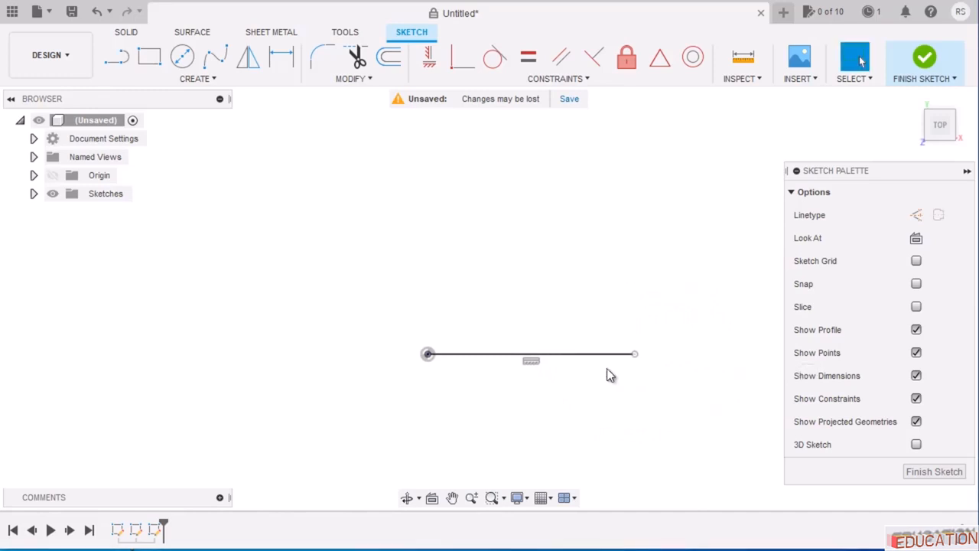
click(116, 57)
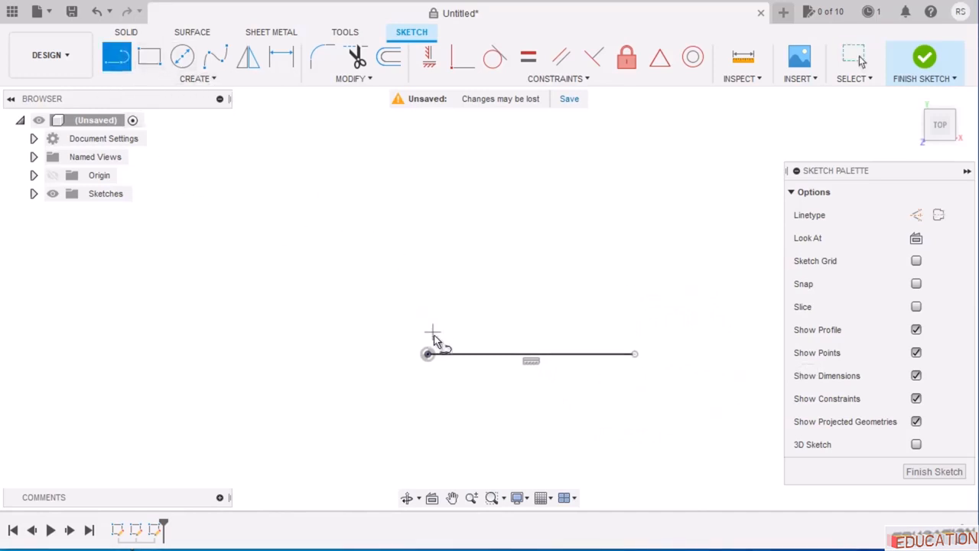
click(428, 355)
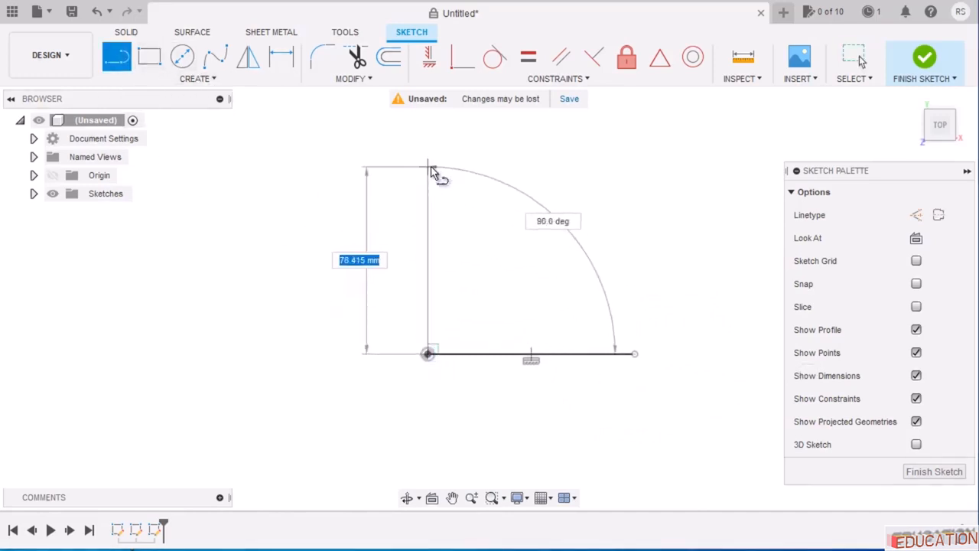
click(426, 167)
key(Escape)
Dimension the horizontal line to 30 mm, checking the R30 centre distance in the Example-9 reference drawing.
key(alt+Tab)
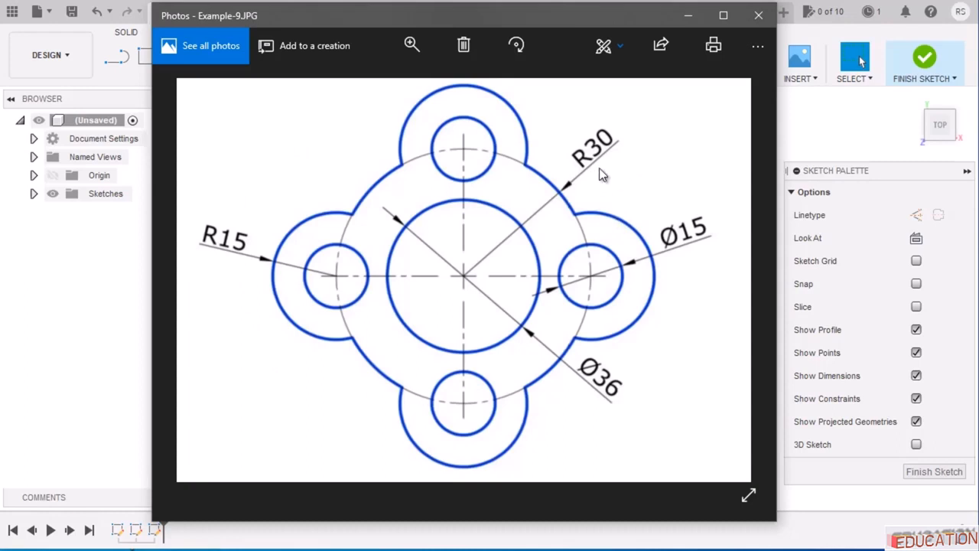
click(687, 15)
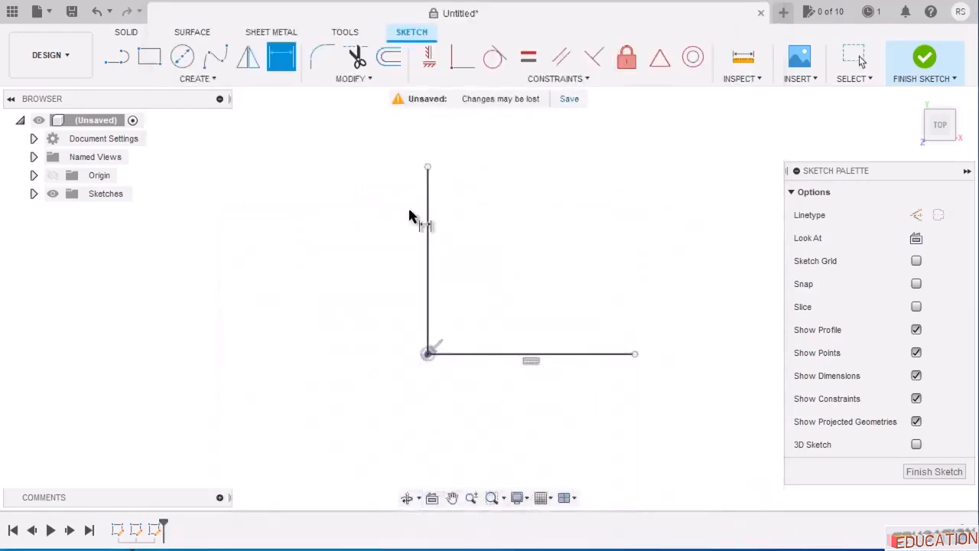
click(566, 360)
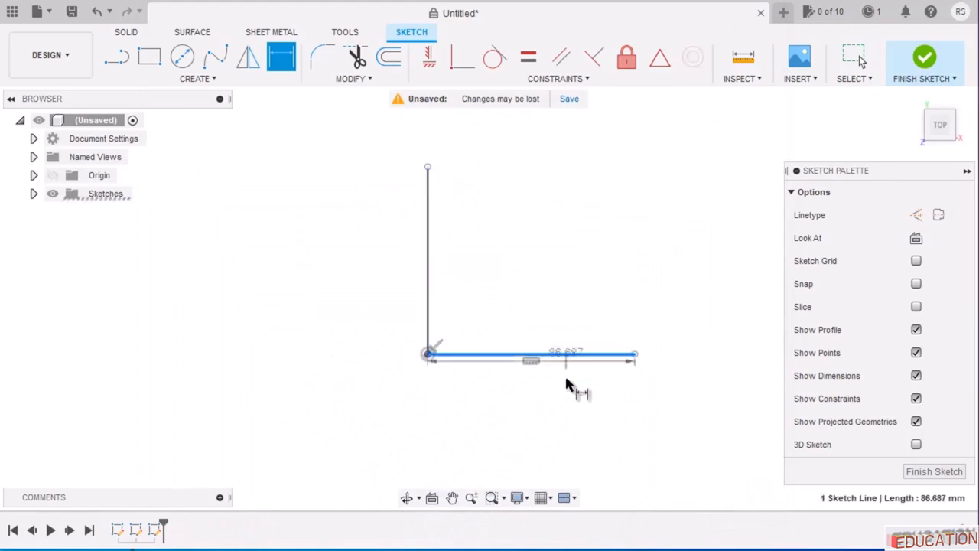
click(569, 401)
text(30)
key(Return)
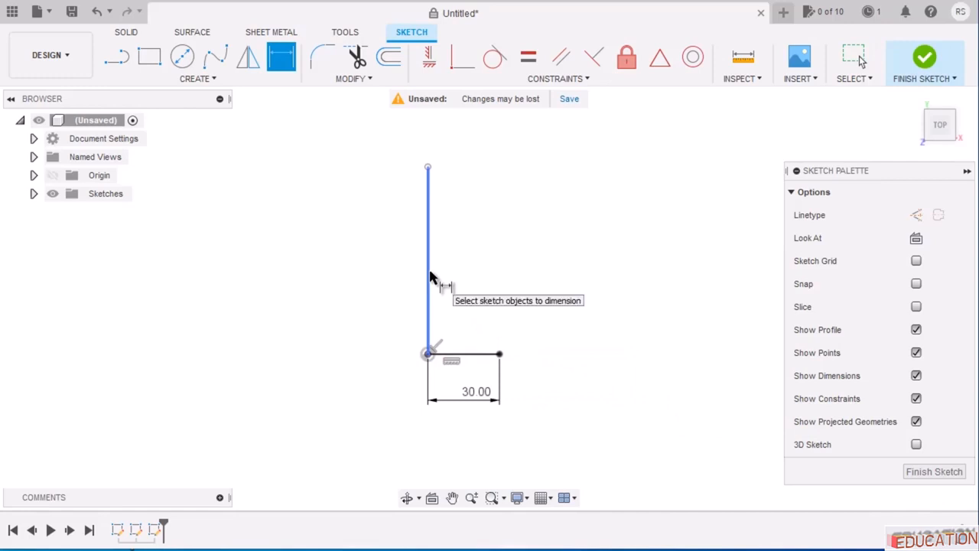
Make the vertical line equal in length to the 30 mm horizontal line.
click(530, 58)
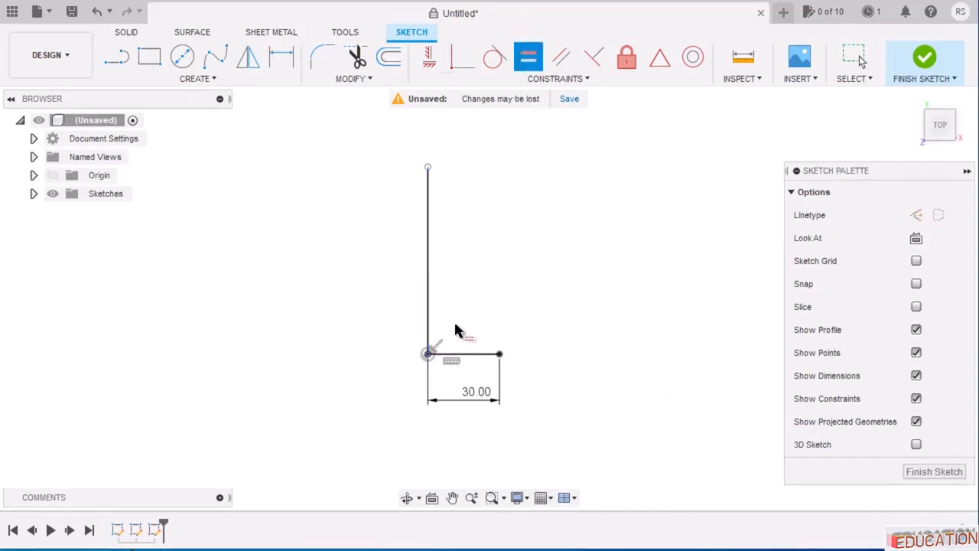
click(470, 358)
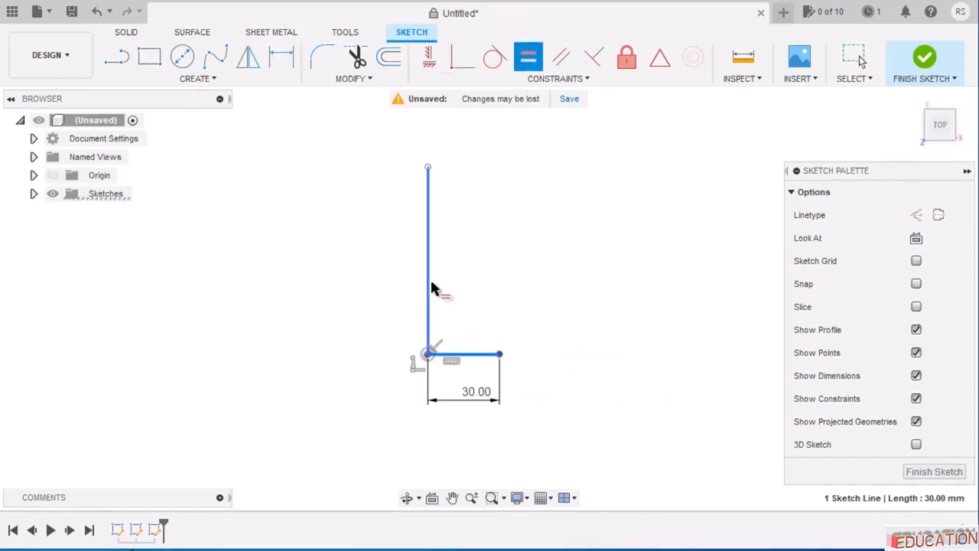
click(430, 277)
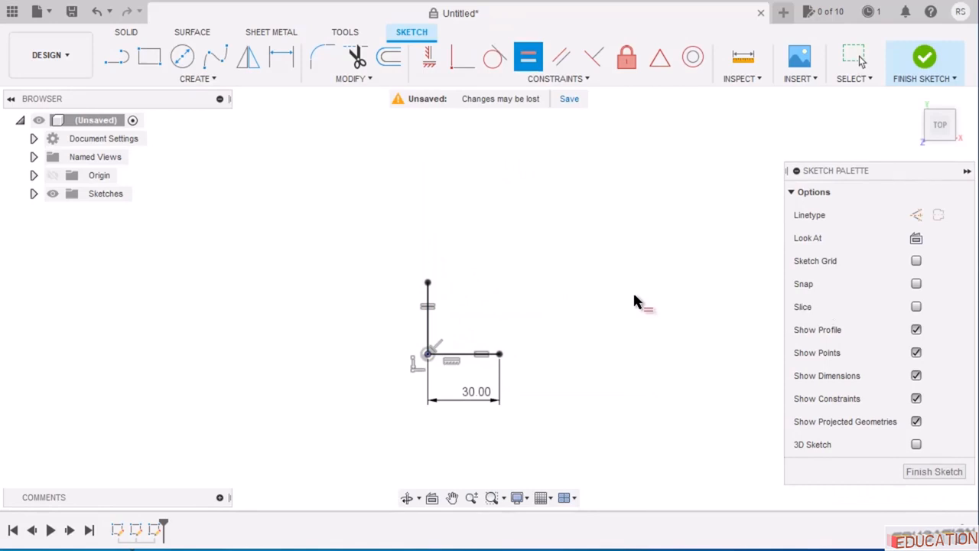
key(Escape)
Draw a circle centred on the outer end of each line, the upper one about 31 mm in diameter.
scroll(604, 229, down, 3)
scroll(502, 271, up, 6)
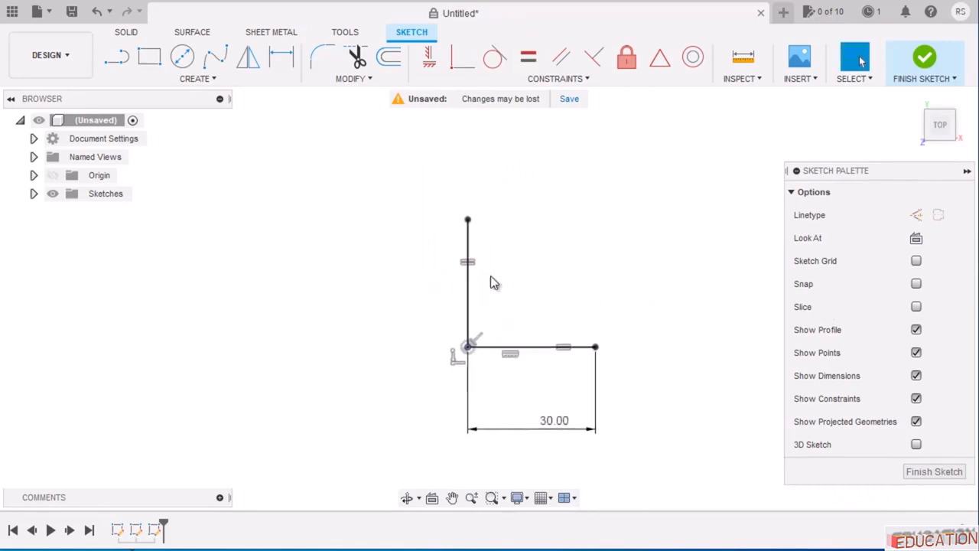
click(184, 59)
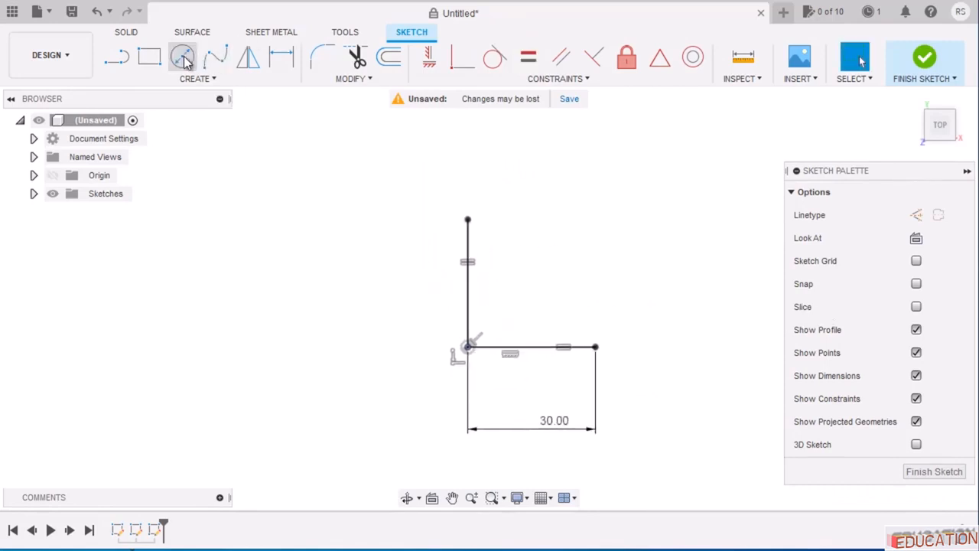
click(595, 351)
click(628, 399)
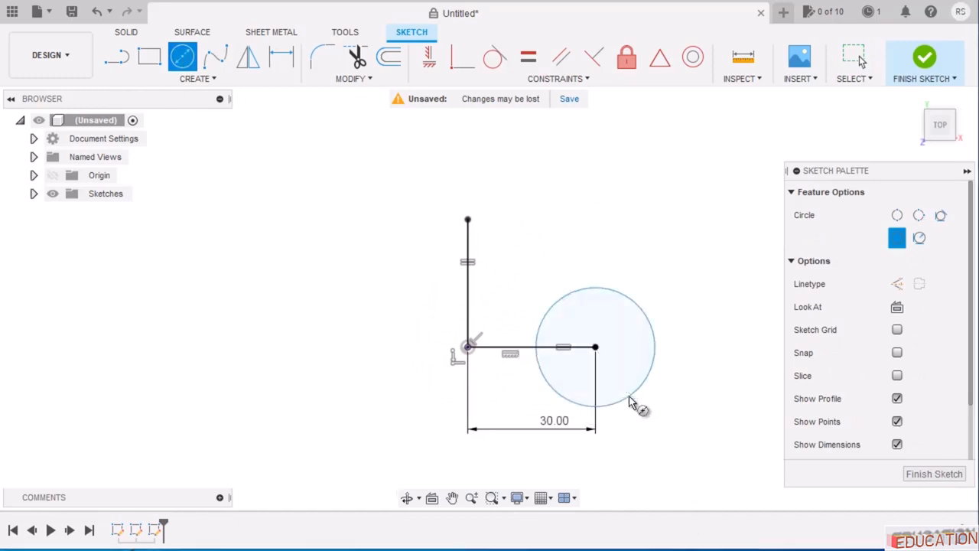
click(468, 220)
click(532, 206)
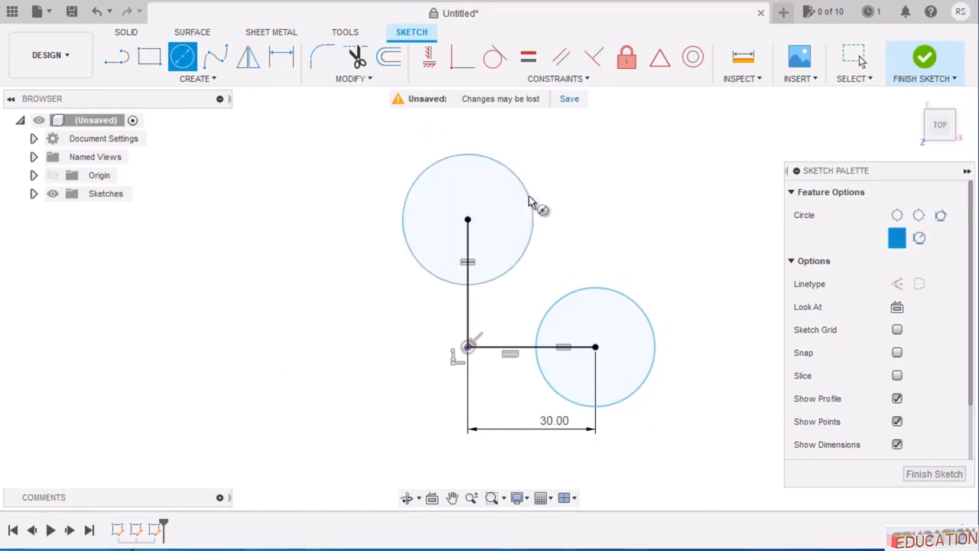
key(Escape)
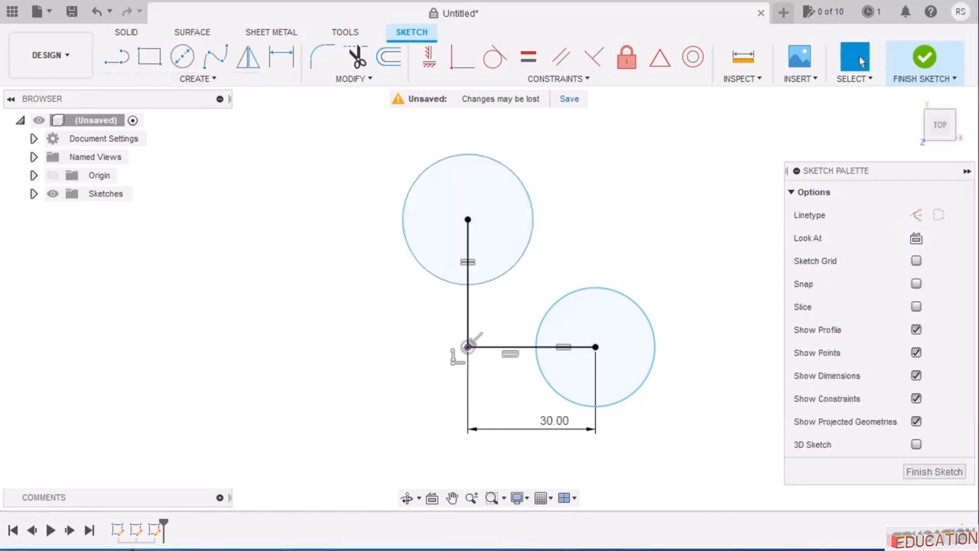
Dimension the upper circle to a 30 mm diameter, checking the R15 lobe in the Example-9 reference drawing.
click(405, 548)
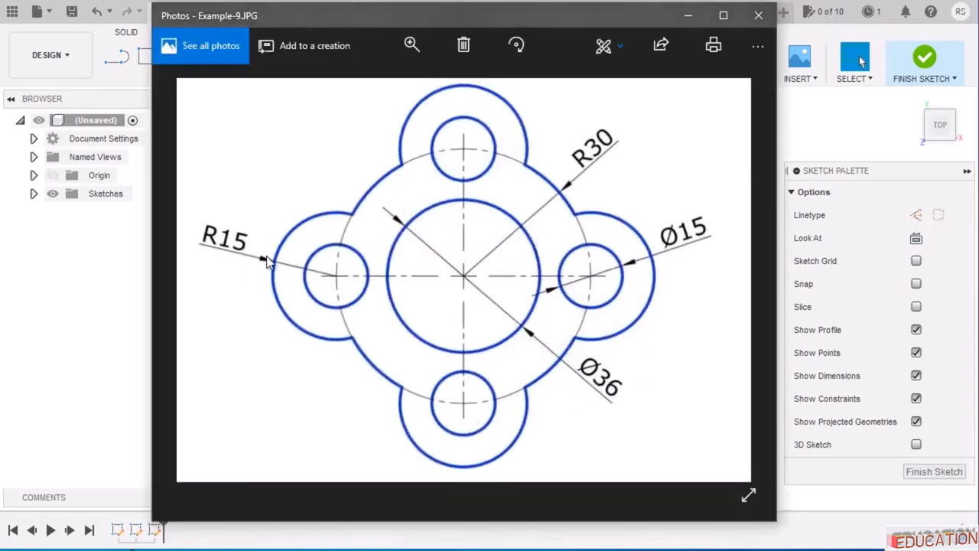
click(685, 19)
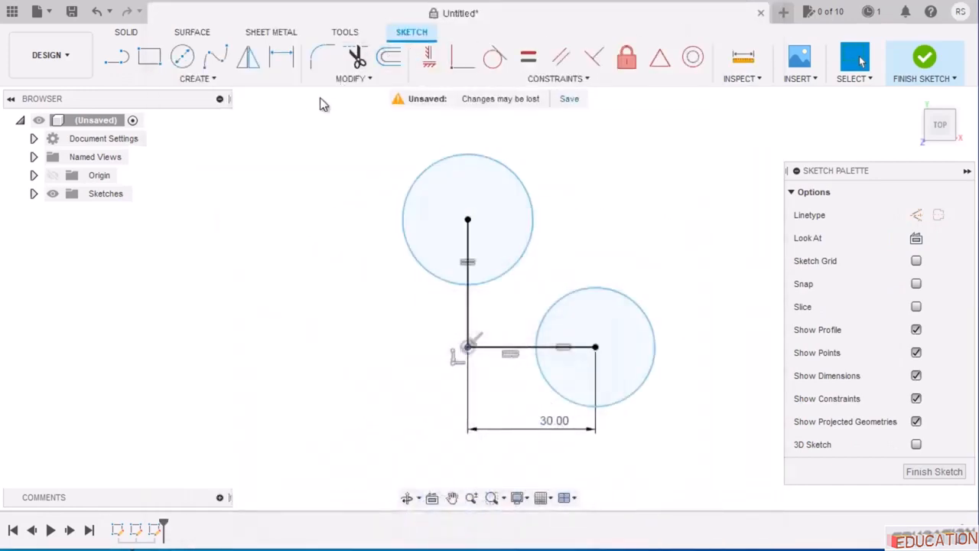
click(534, 205)
click(612, 157)
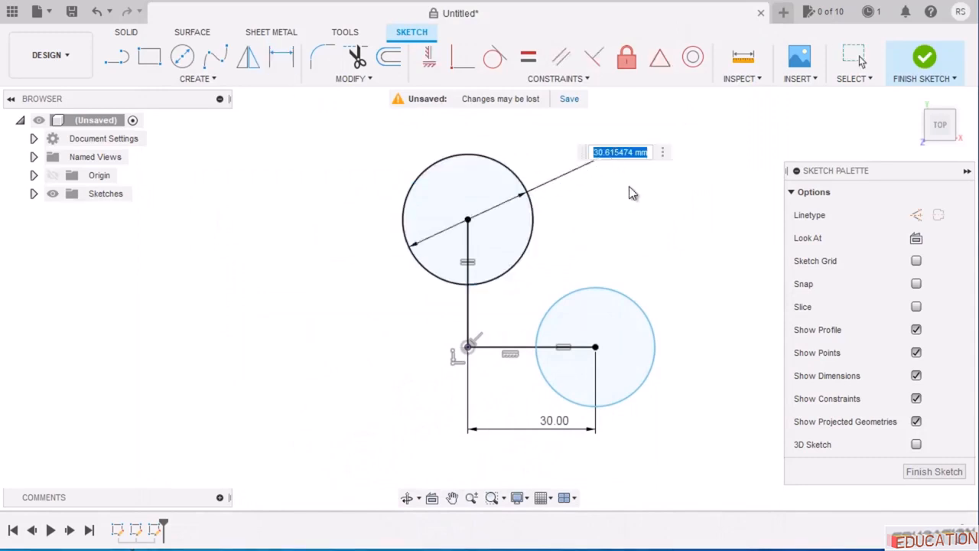
drag(635, 153, 607, 152)
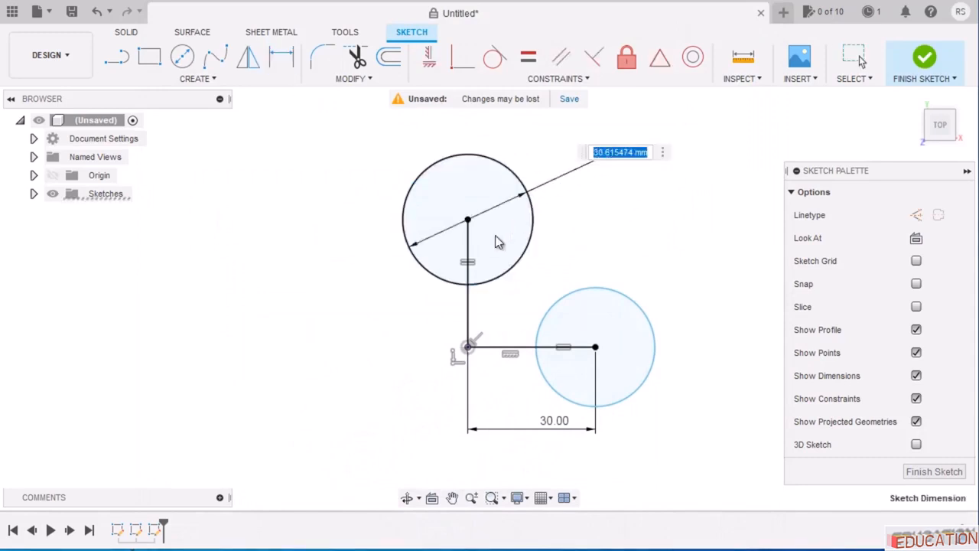
text(30)
key(Return)
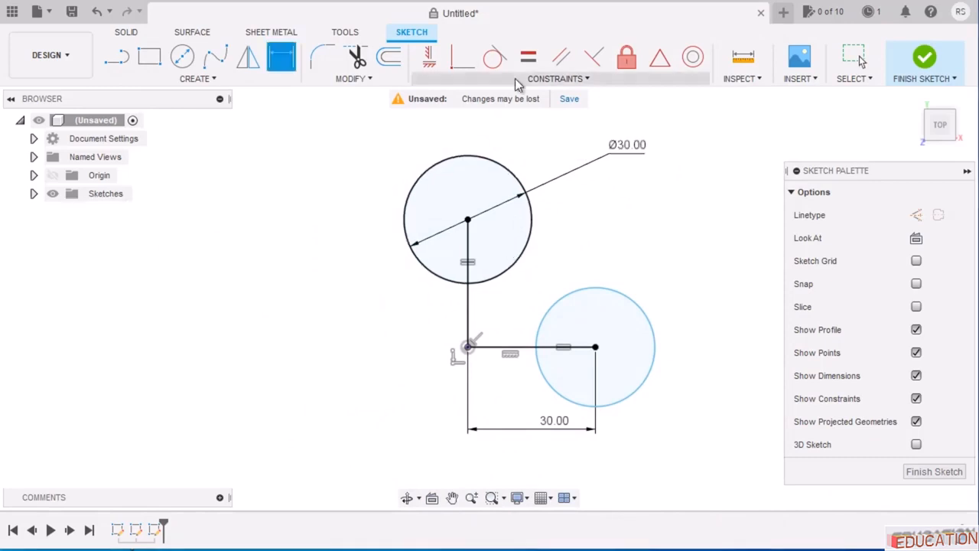
Make the right circle equal in size to the upper 30 mm circle.
click(528, 56)
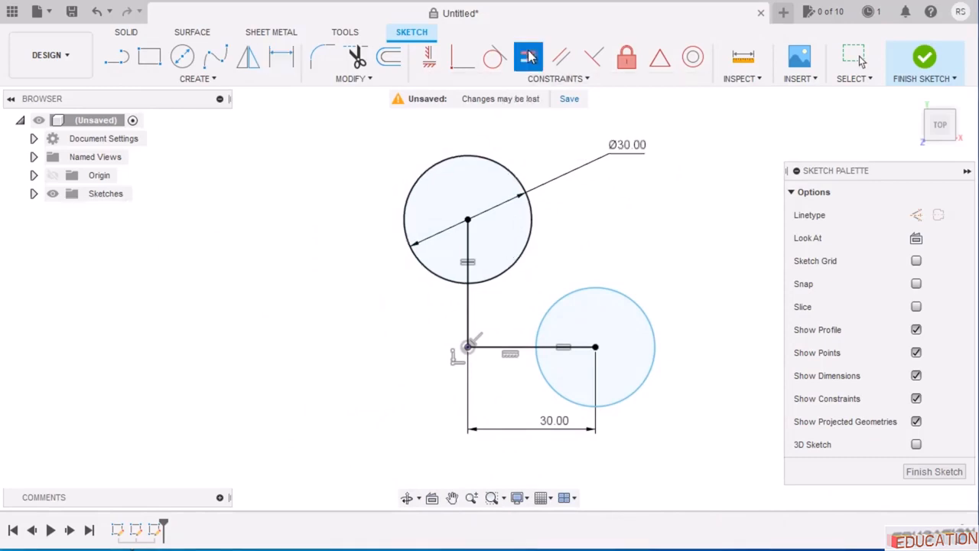
click(532, 226)
click(640, 295)
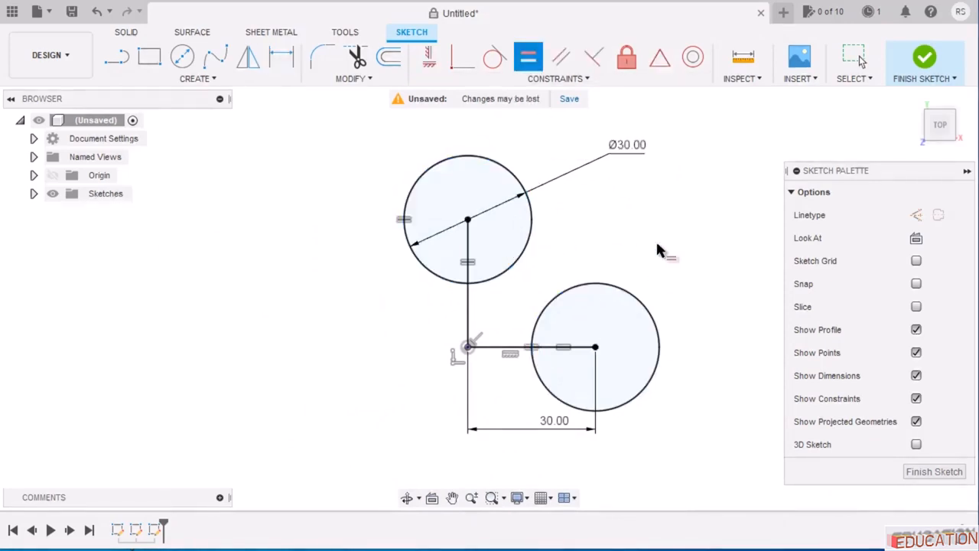
key(Escape)
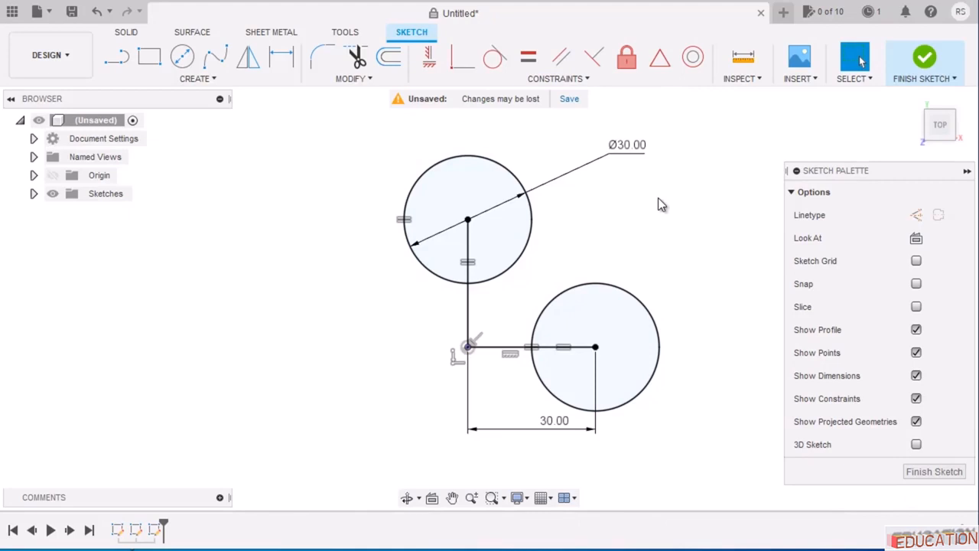
Convert the vertical and horizontal lines from the origin to construction lines.
click(468, 313)
shift+click(516, 347)
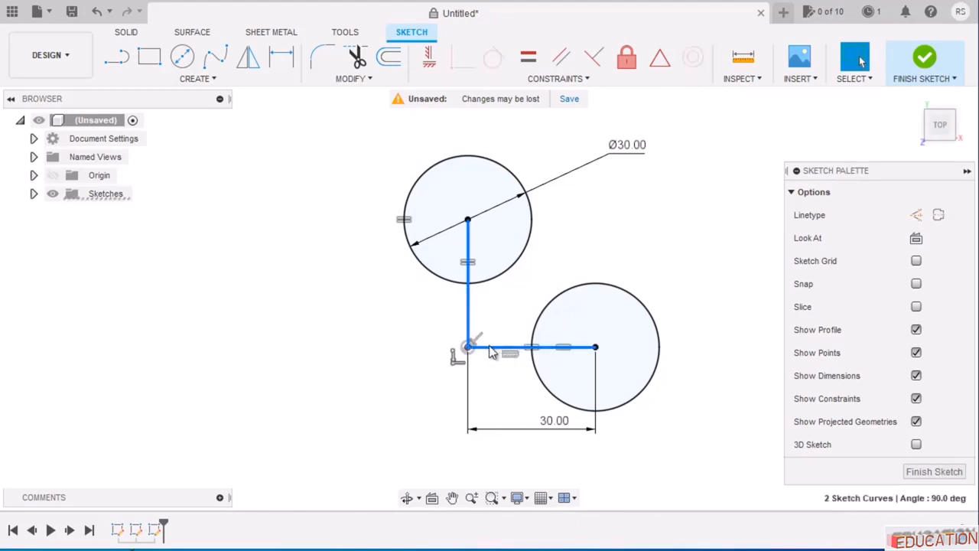
right_click(497, 353)
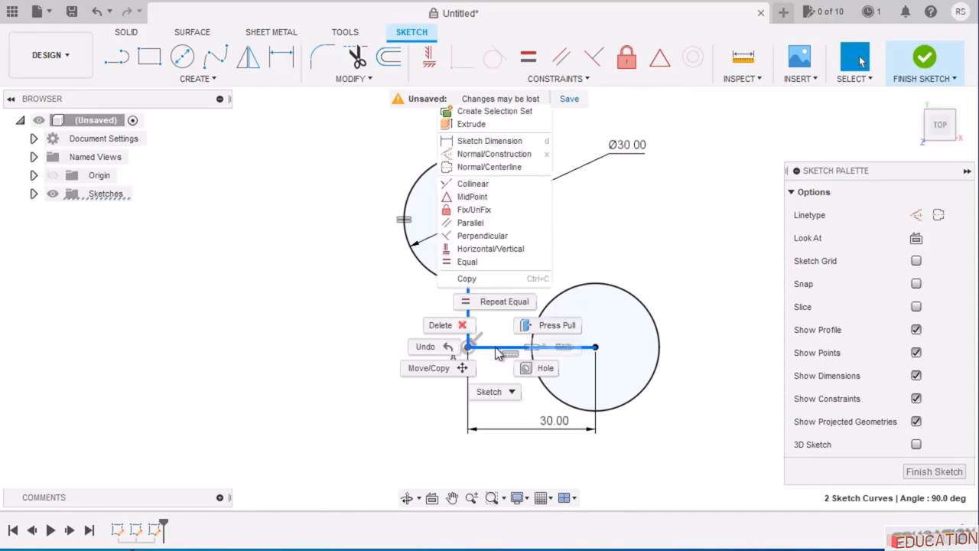
click(503, 155)
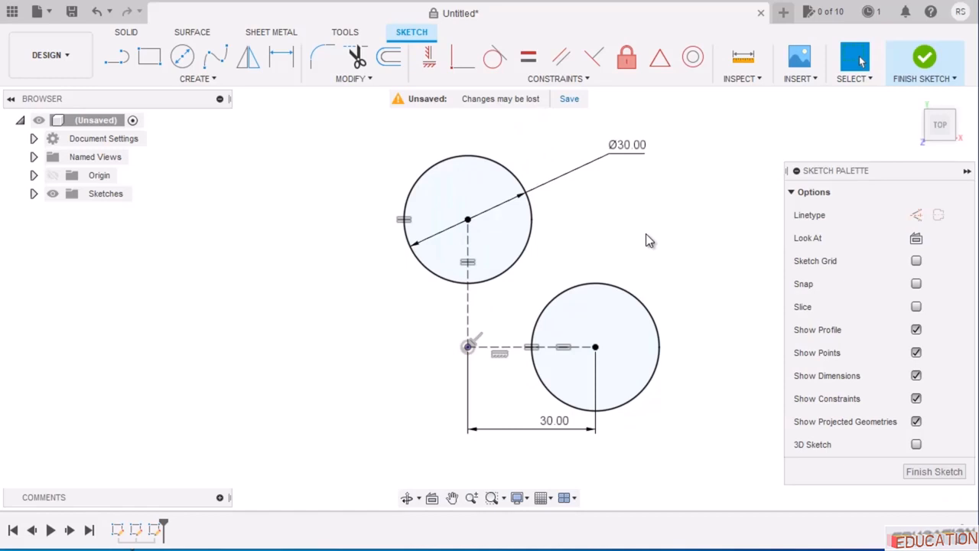
Mirror the upper 30 mm circle about the horizontal construction line.
click(247, 57)
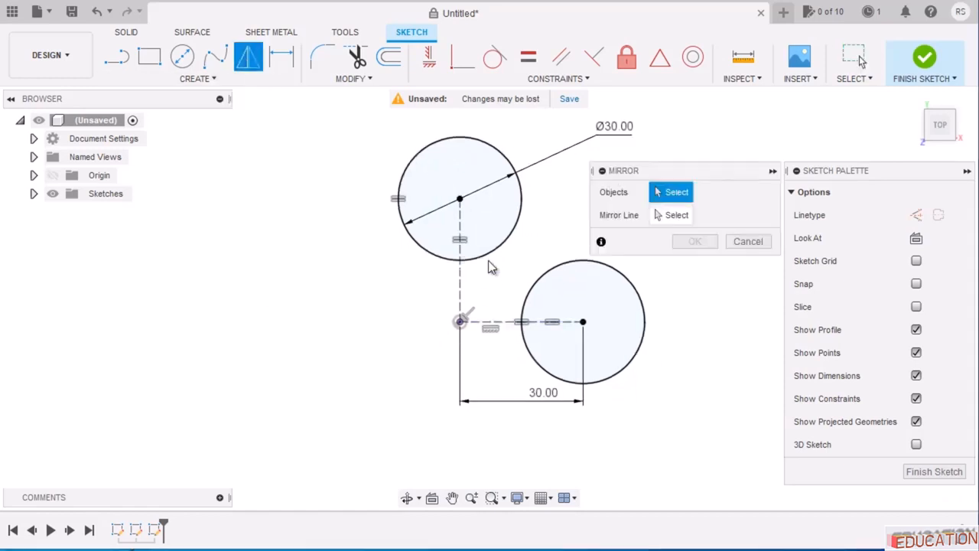
click(523, 221)
click(678, 215)
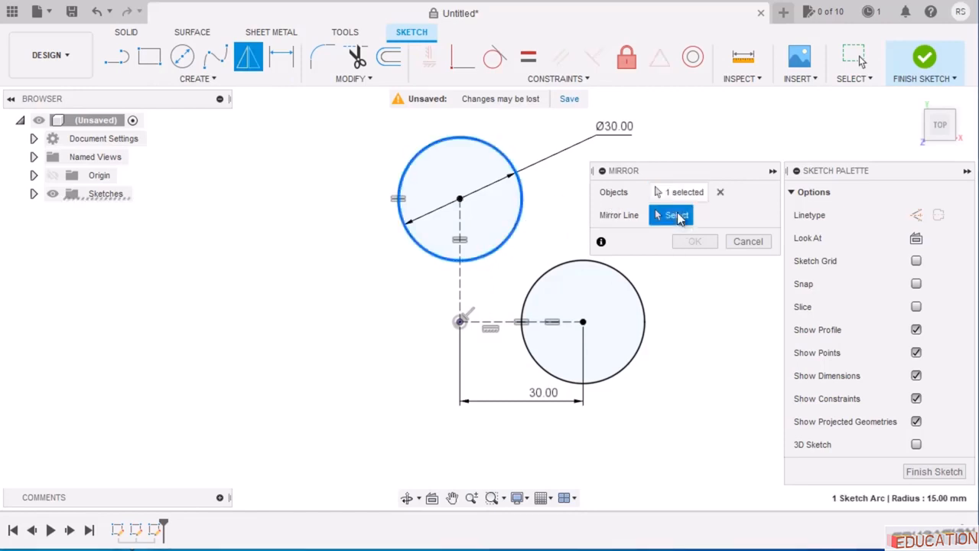
click(508, 321)
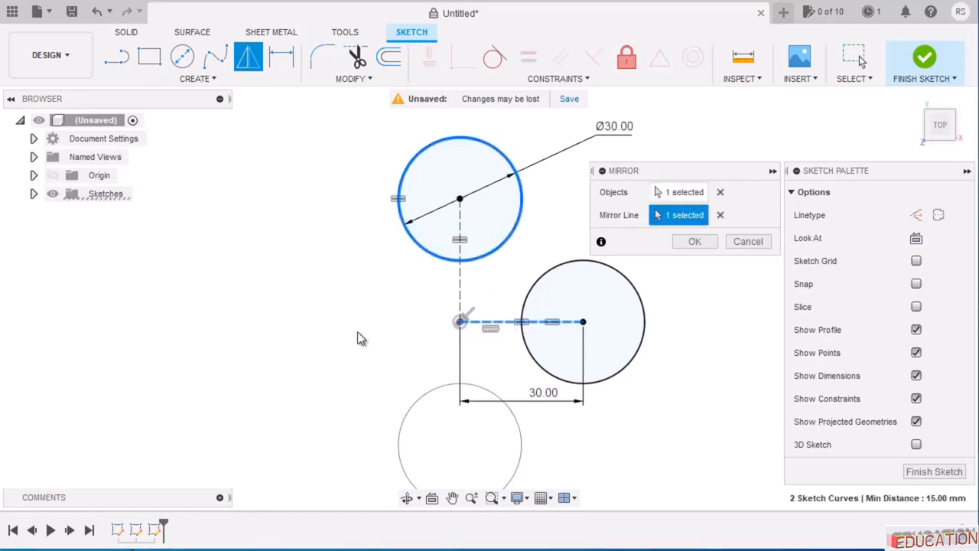
click(704, 242)
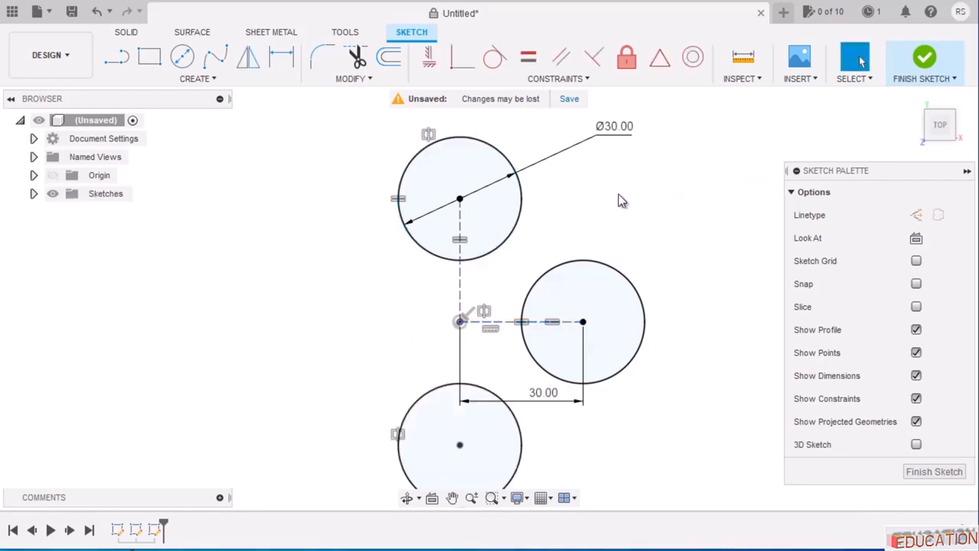
Mirror the right lobe circle about the vertical construction line.
scroll(663, 257, down, 2)
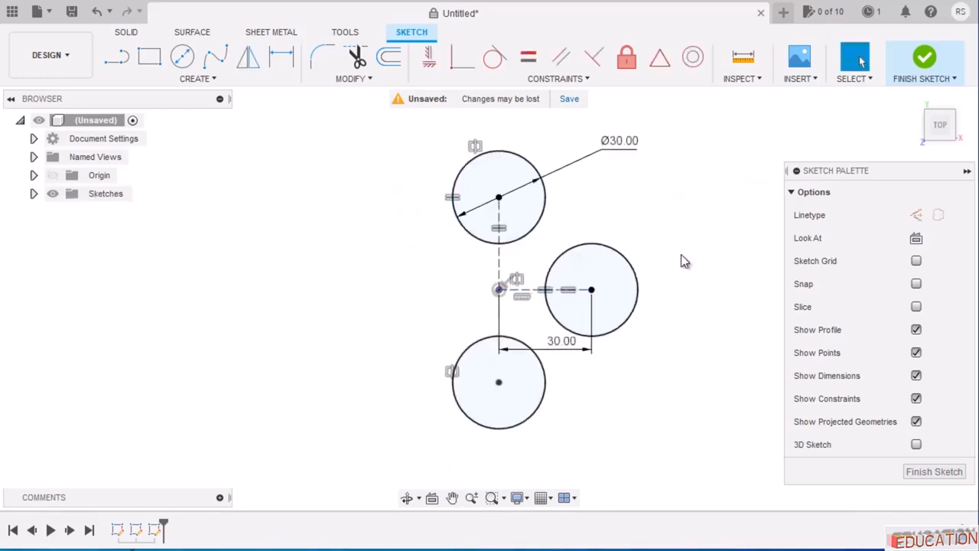
click(248, 58)
click(629, 285)
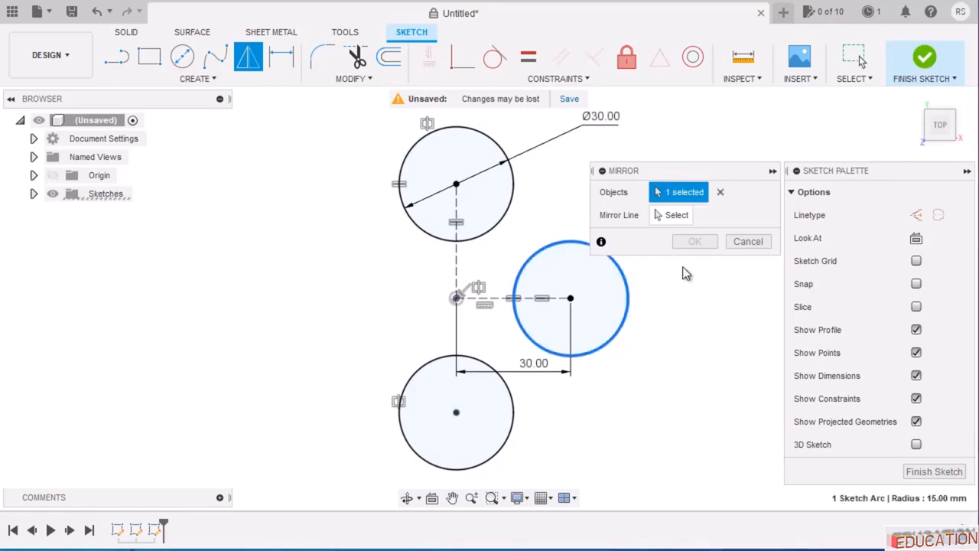
click(673, 216)
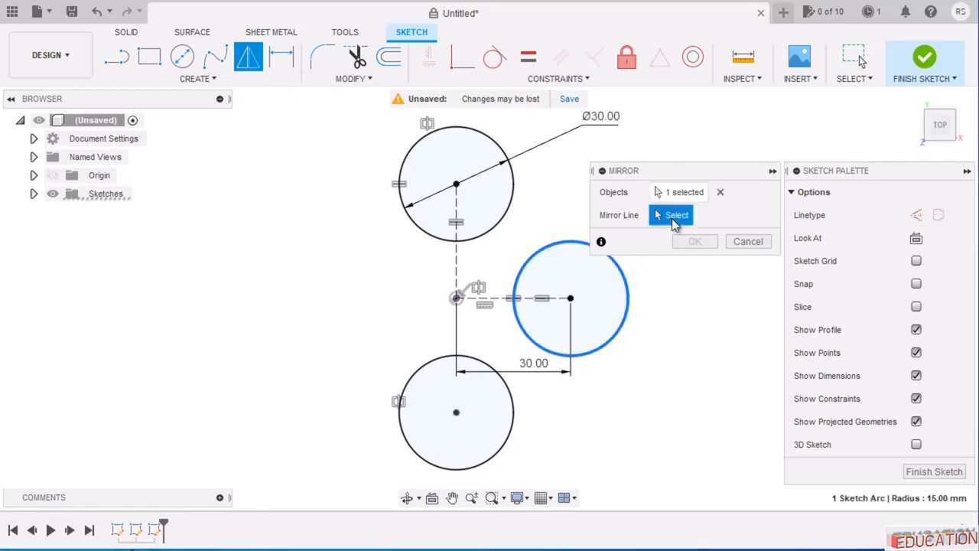
click(456, 253)
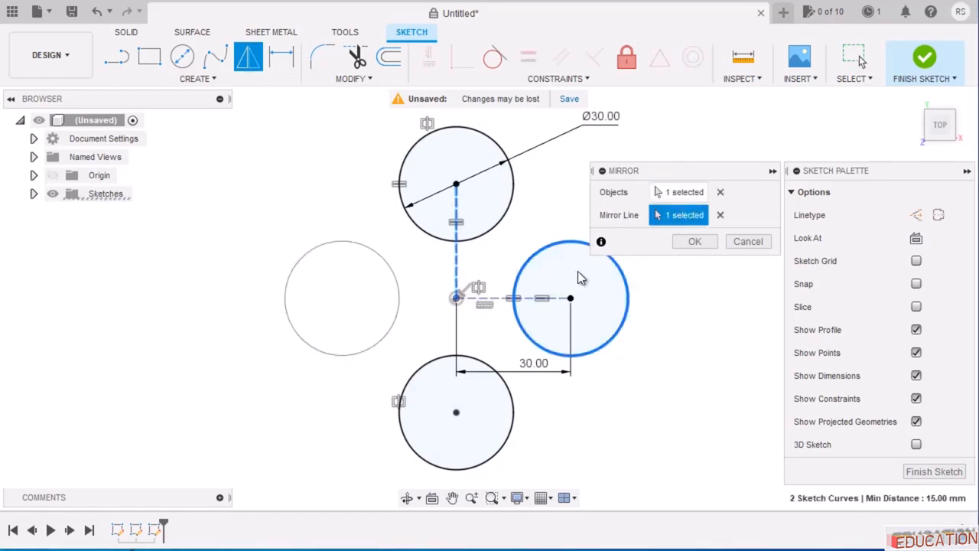
click(694, 241)
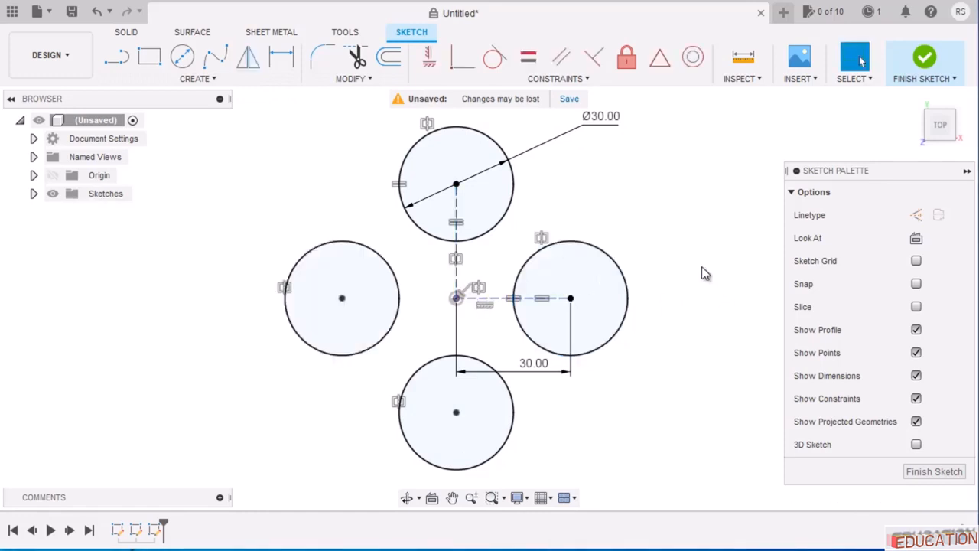
Draw a circle centred on the origin that passes through the centre of the right lobe circle.
click(182, 56)
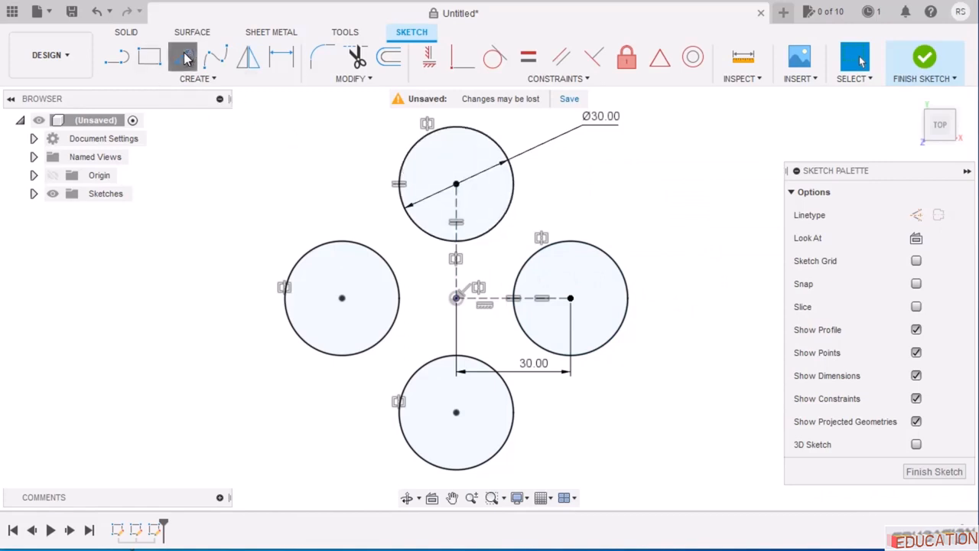
click(456, 298)
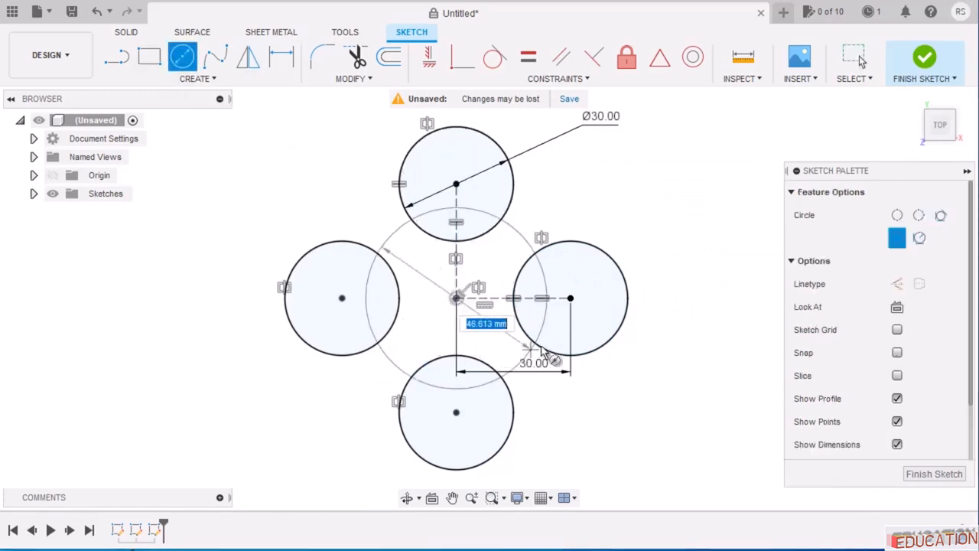
click(572, 299)
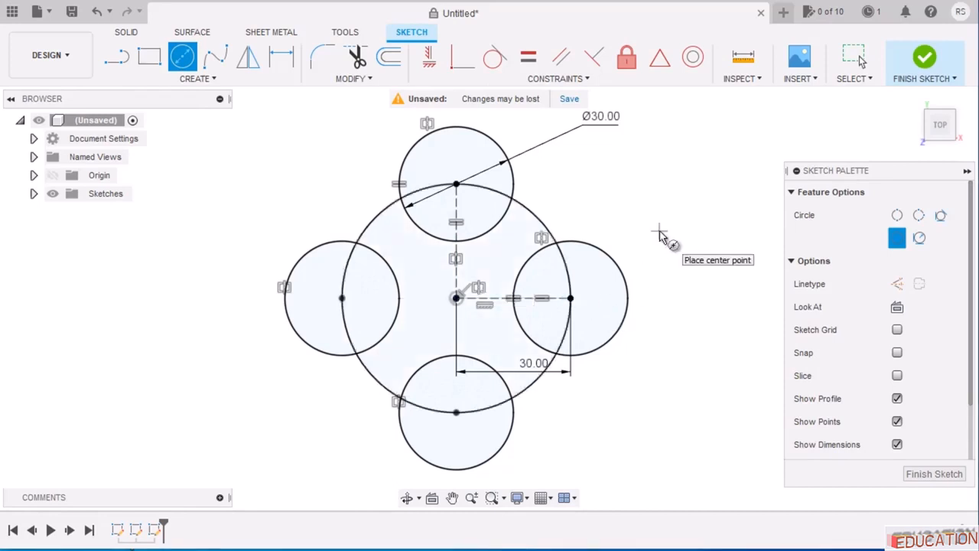
key(Escape)
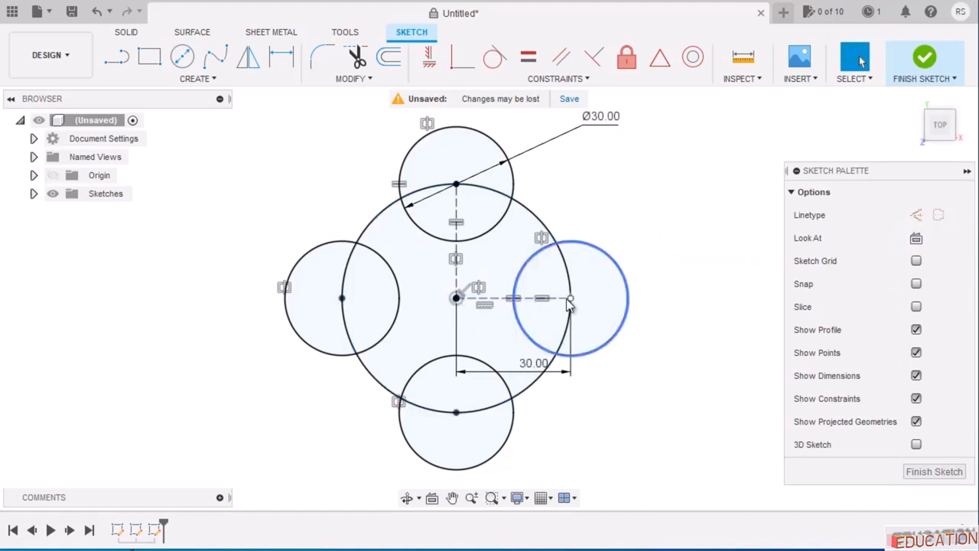
Trim the arcs of the four lobe circles that lie inside the large central circle.
mouse_move(519, 377)
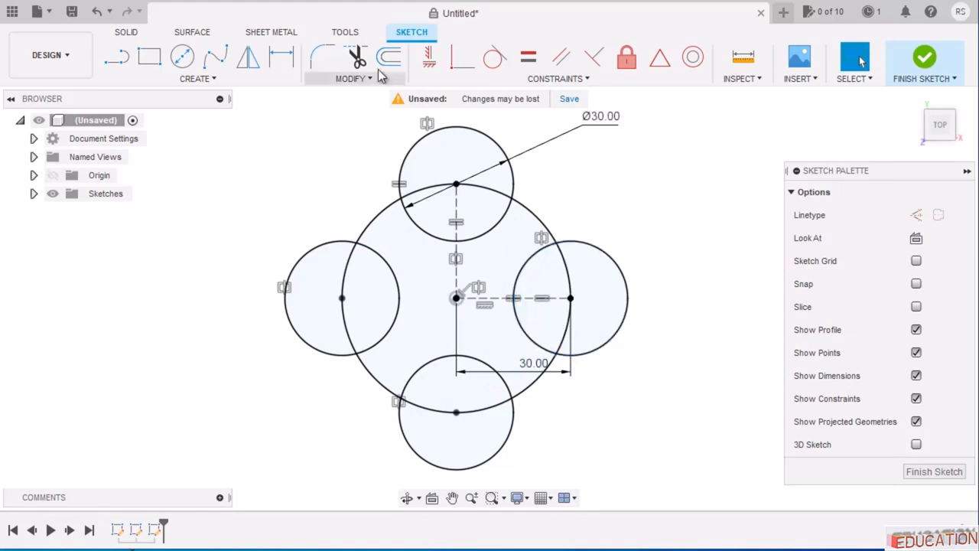
click(356, 58)
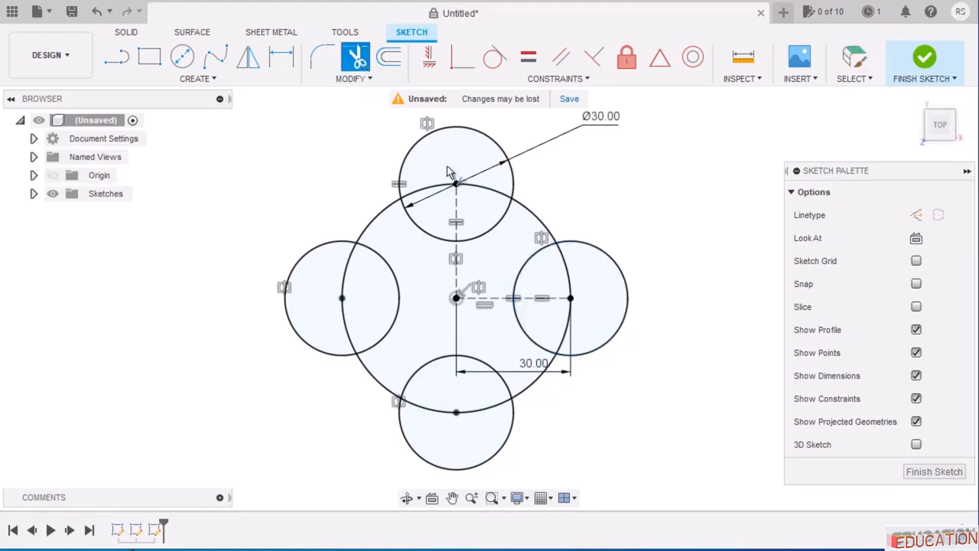
click(494, 232)
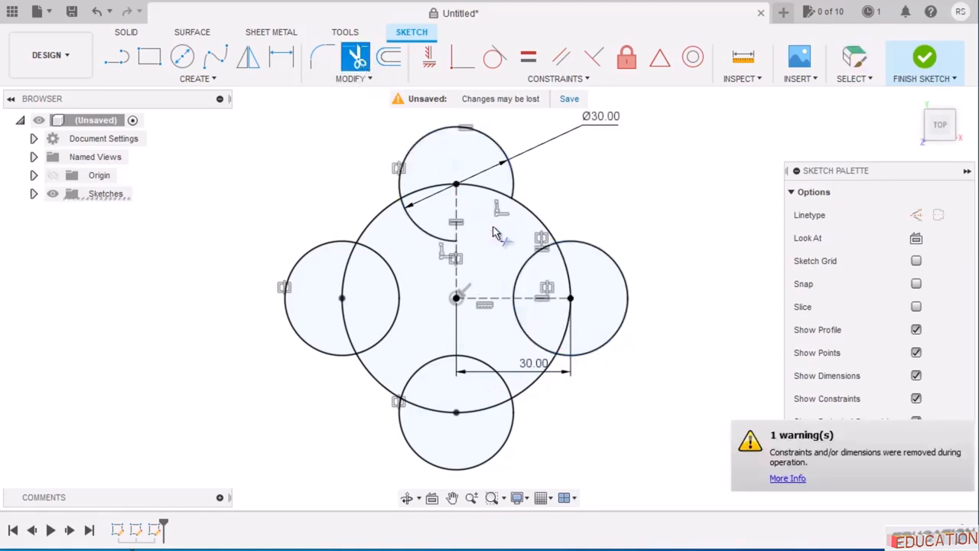
click(434, 241)
click(385, 269)
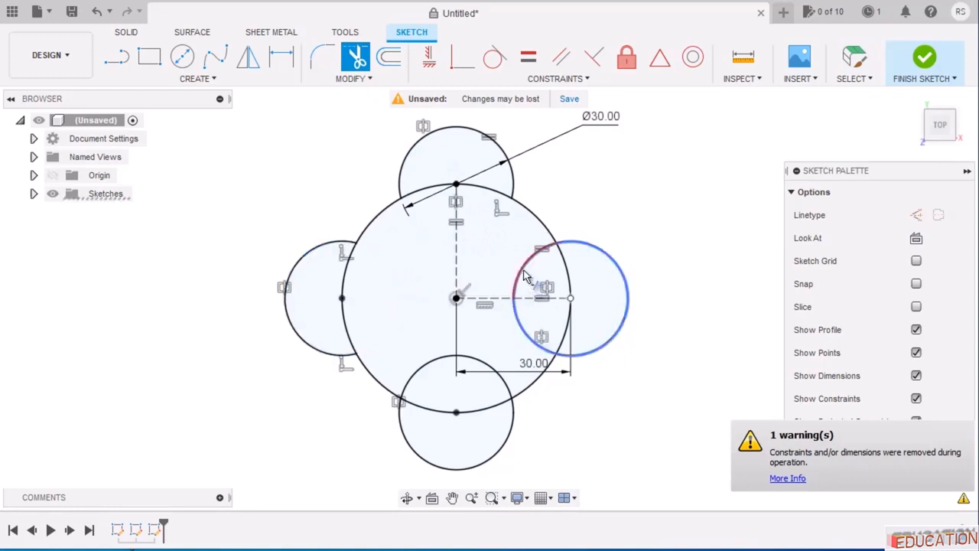
click(526, 300)
click(517, 326)
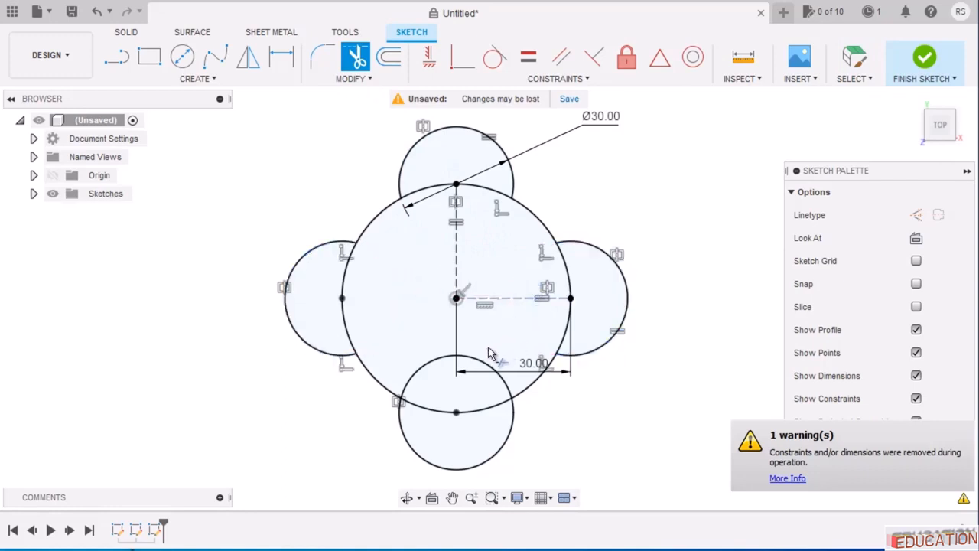
click(474, 364)
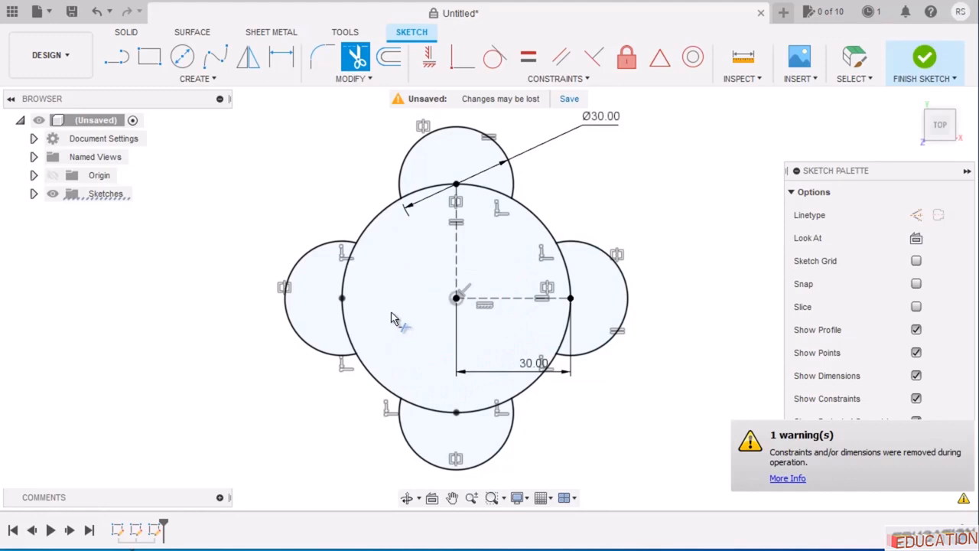
Trim the arcs of the large central circle that lie inside the four lobes, leaving one continuous outer outline.
click(473, 193)
click(429, 195)
click(350, 289)
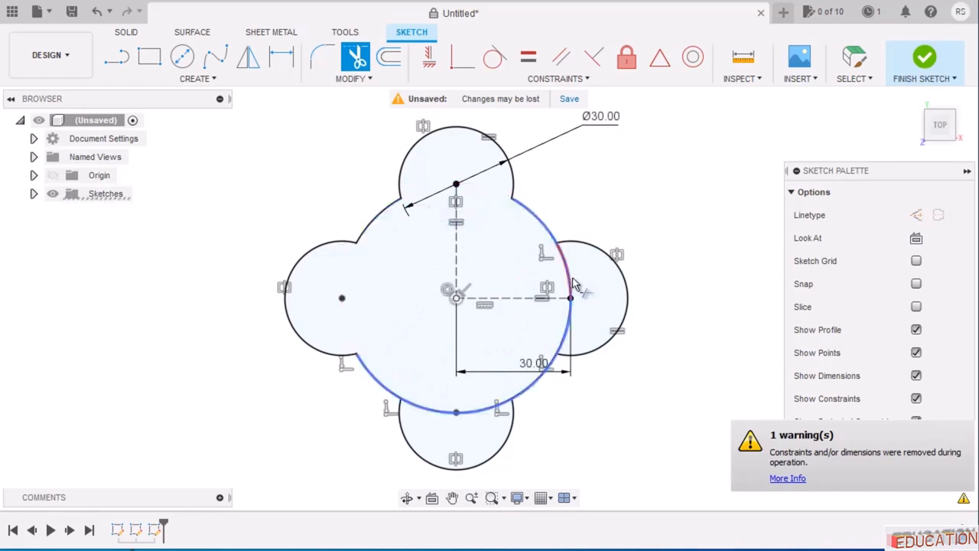
click(572, 283)
click(567, 340)
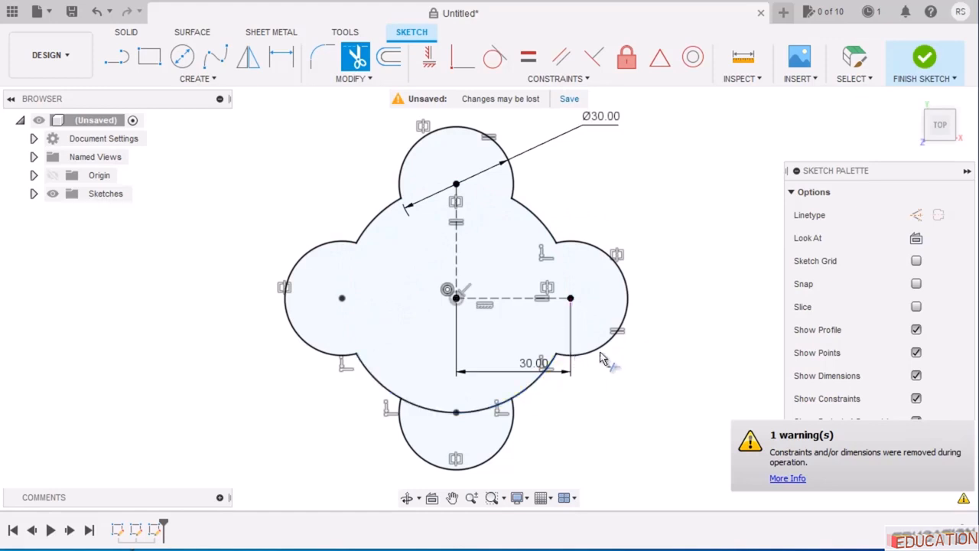
click(491, 413)
key(Escape)
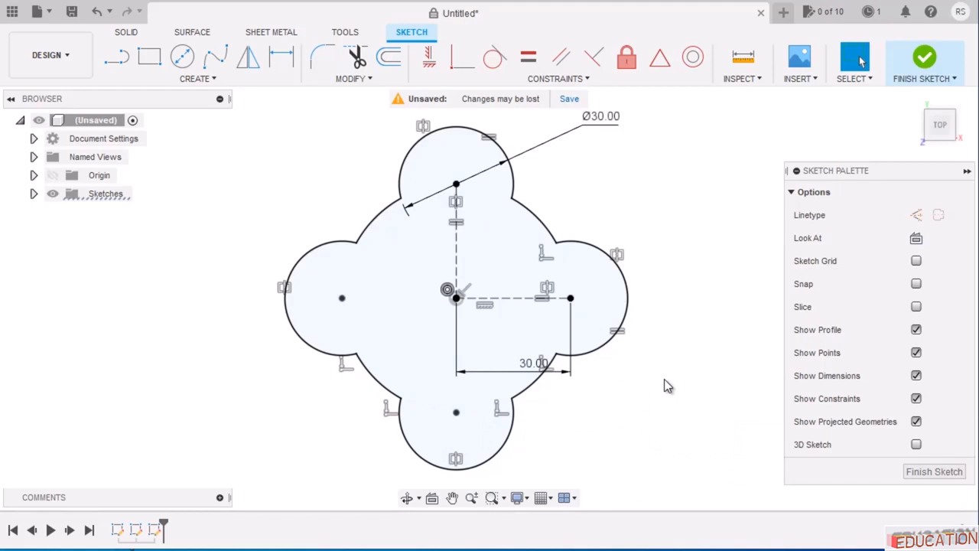
Draw a smaller concentric circle in each of the four lobes, the upper one about 19 mm in diameter, and another circle centred on the origin.
click(184, 61)
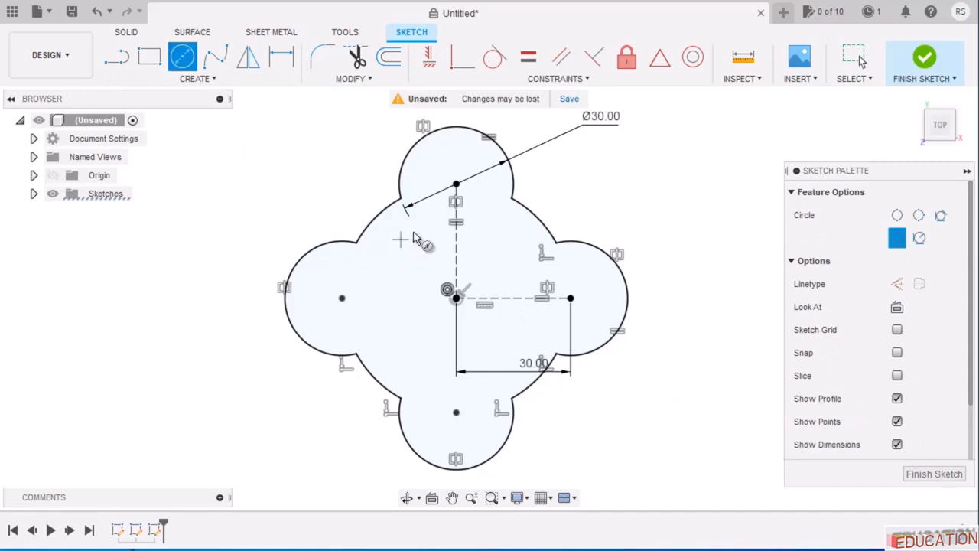
click(456, 184)
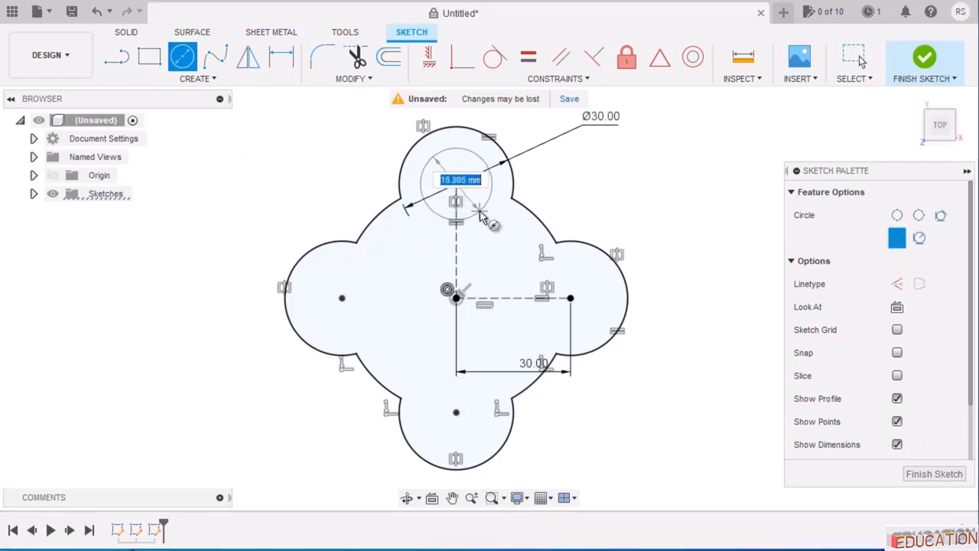
click(480, 212)
click(570, 298)
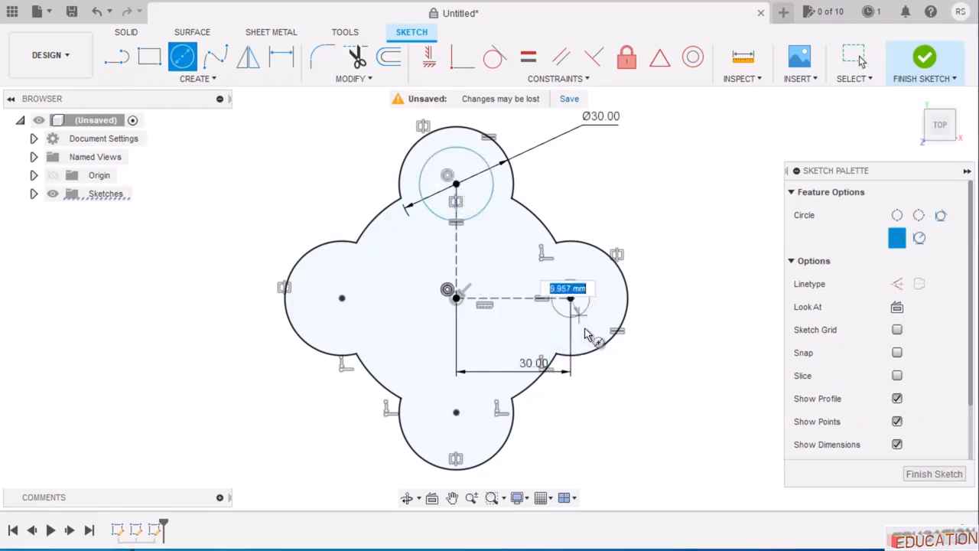
click(590, 328)
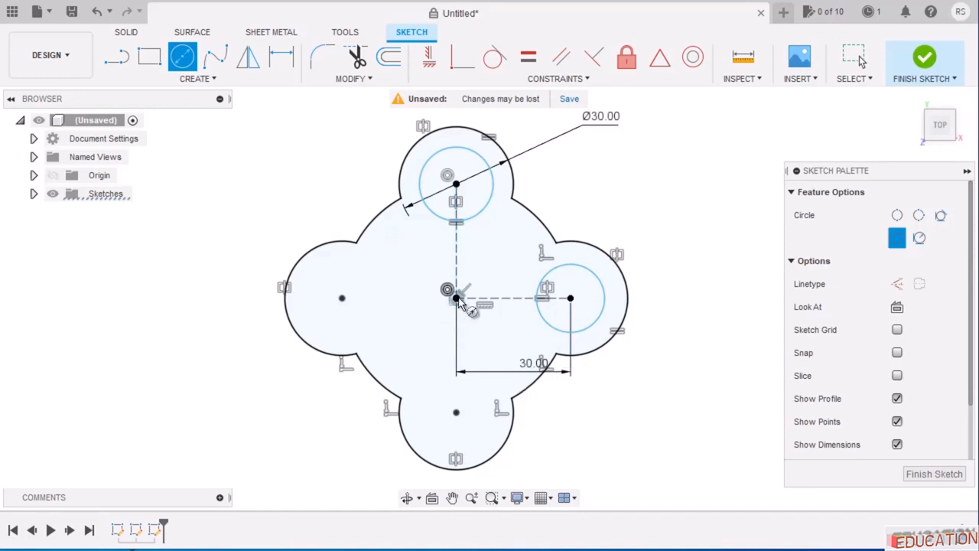
click(457, 298)
click(499, 341)
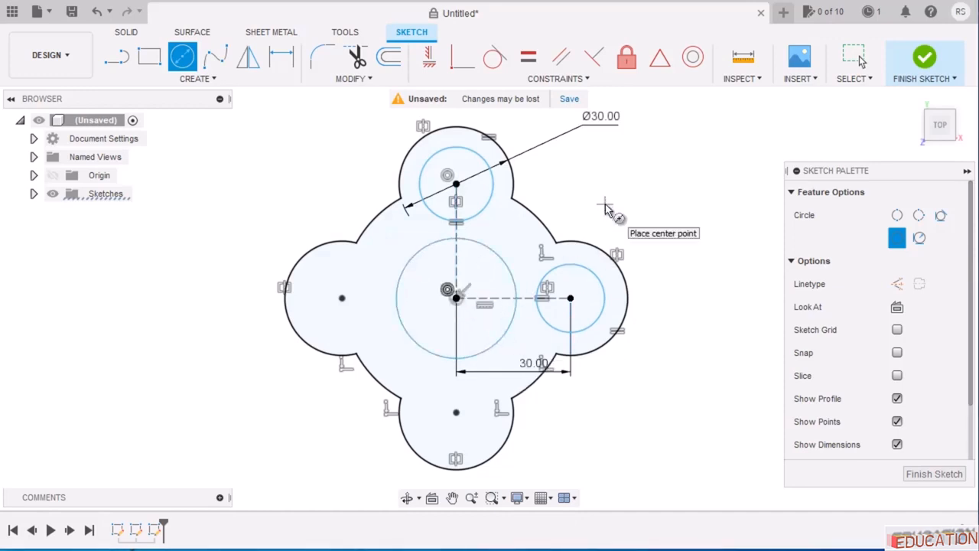
click(342, 298)
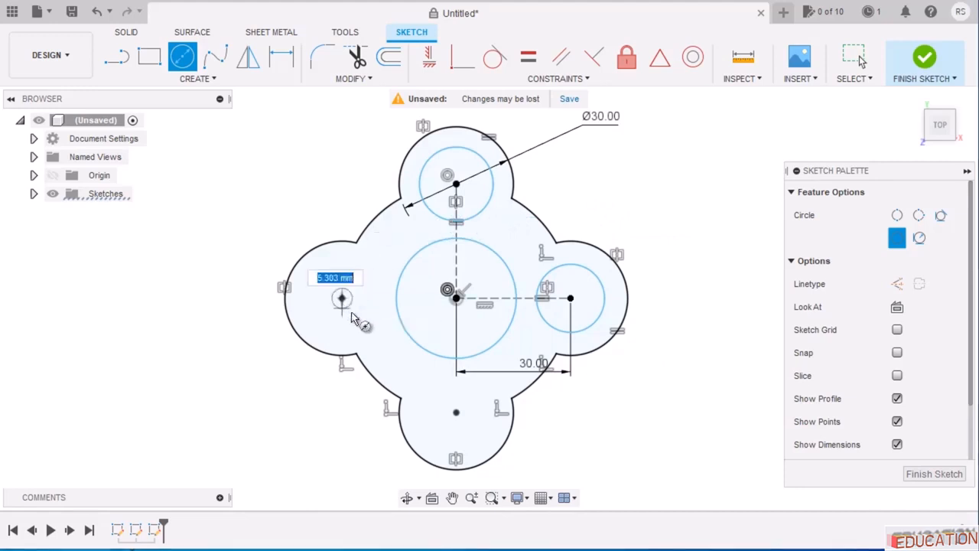
click(364, 323)
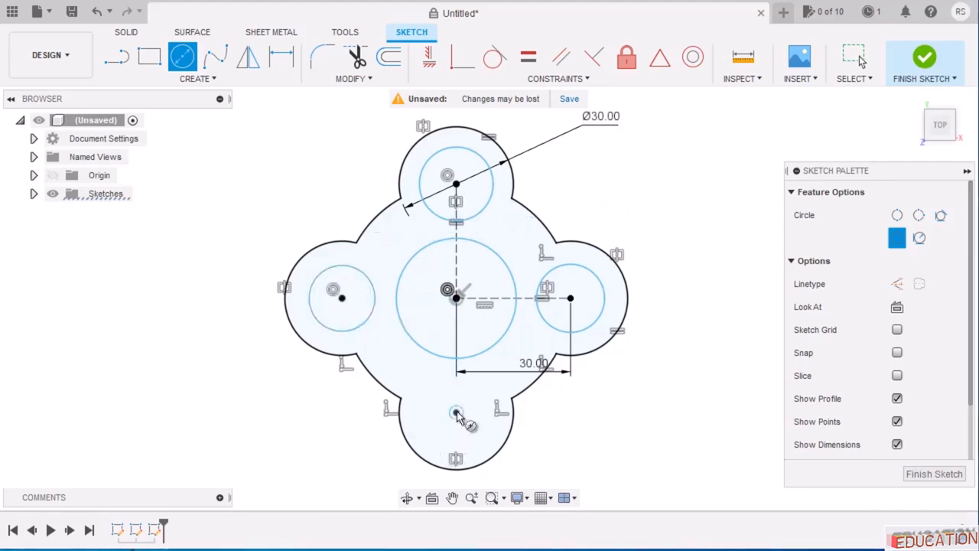
click(456, 413)
click(481, 439)
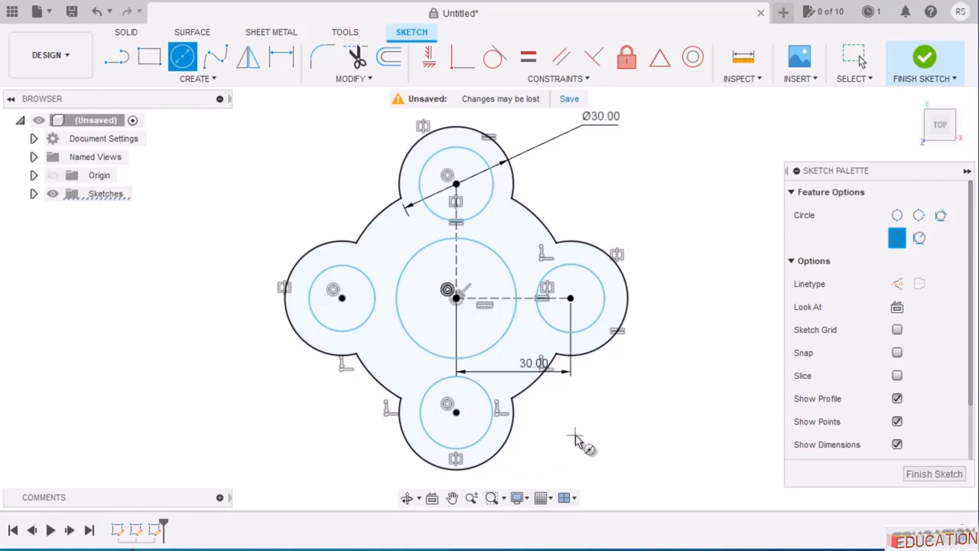
key(Escape)
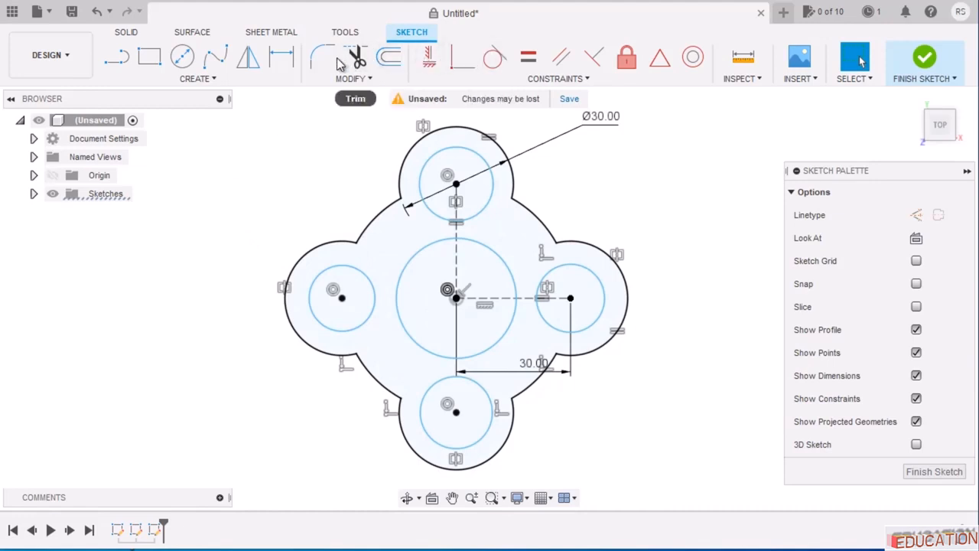
Dimension the upper lobe's inner circle to a 15 mm diameter, as given in the Example-9 reference drawing.
key(d)
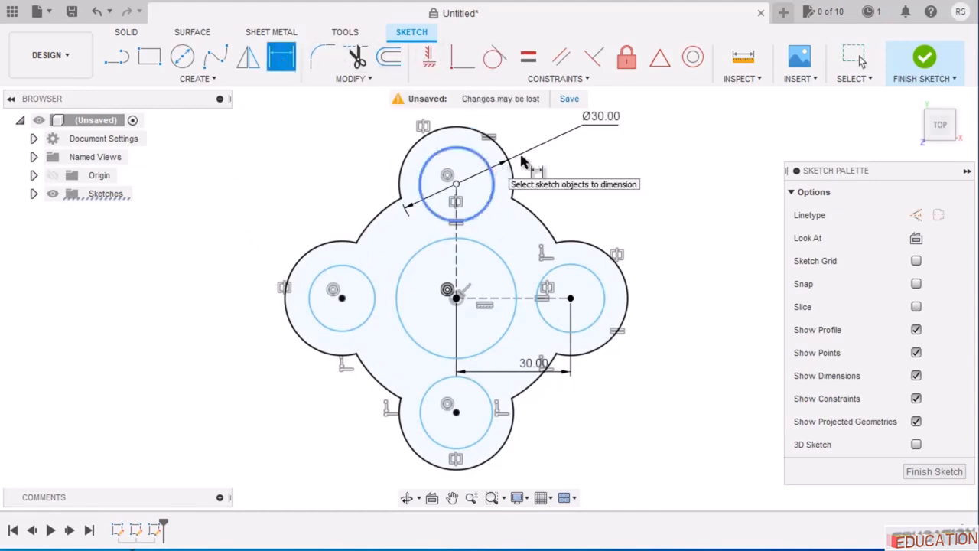
click(491, 170)
click(596, 159)
key(alt+Tab)
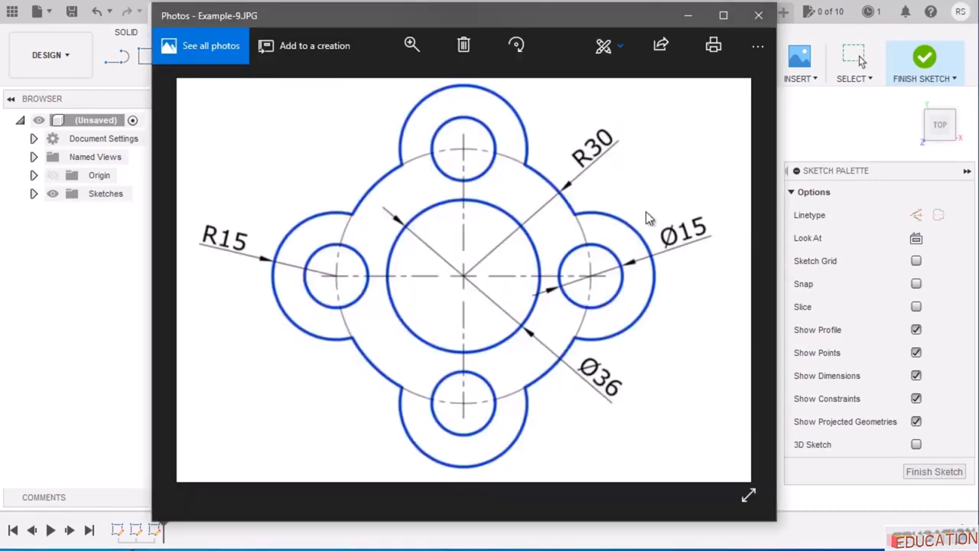
click(687, 16)
double_click(595, 168)
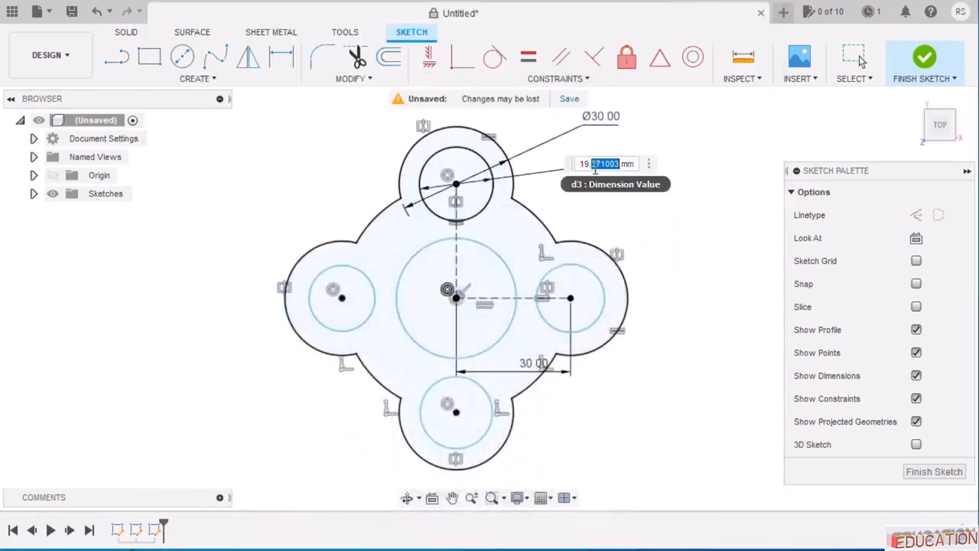
text(1)
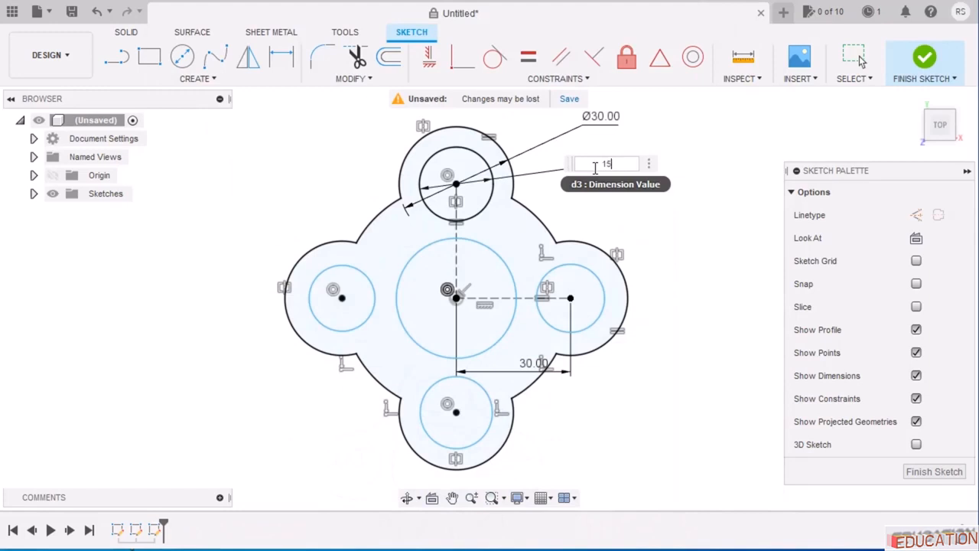
text(5)
key(Return)
Apply Equal constraints so the inner circles of the other three lobes match the 15 mm upper one.
click(527, 56)
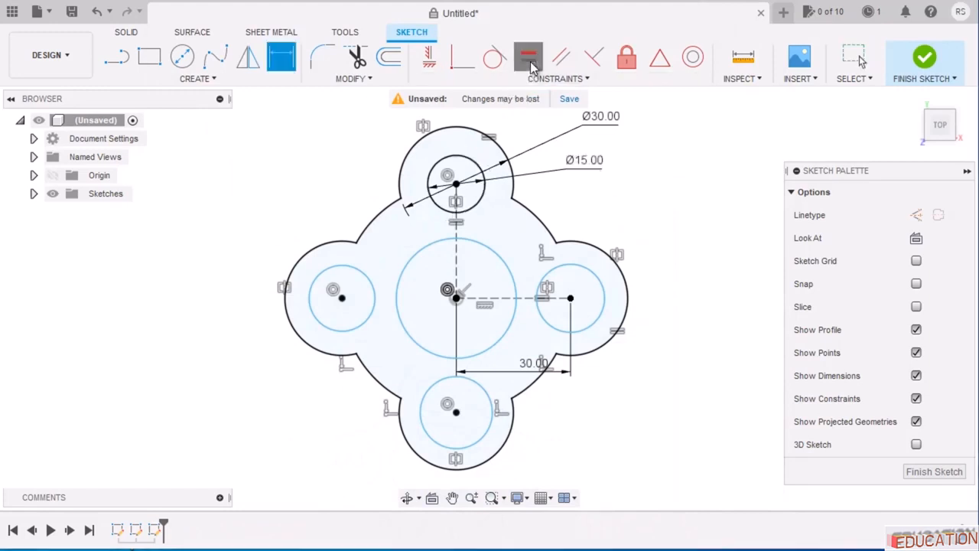
click(481, 193)
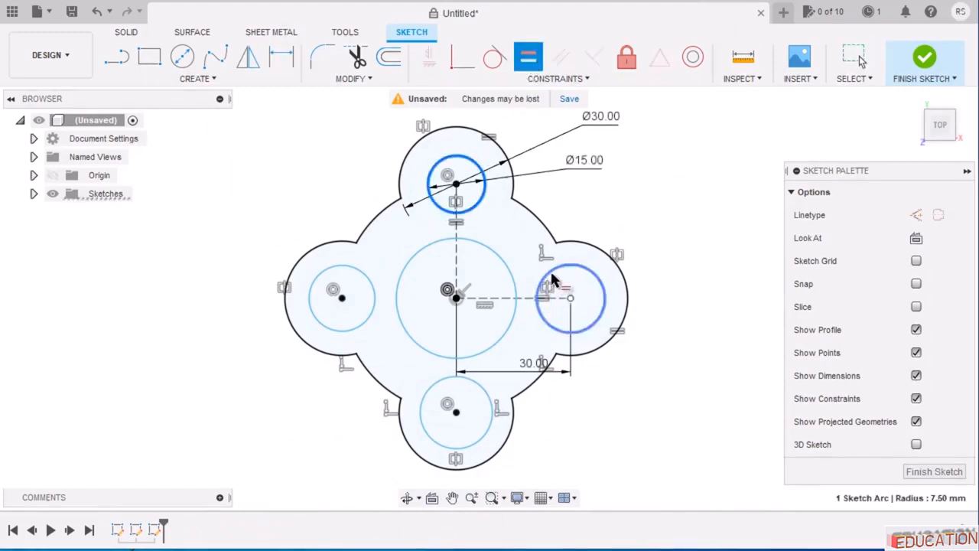
click(552, 280)
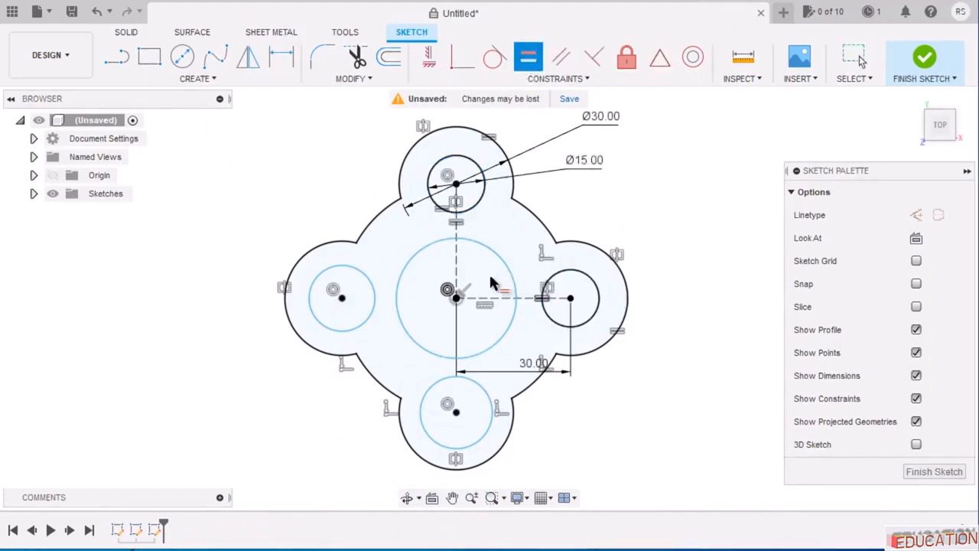
click(559, 274)
click(427, 430)
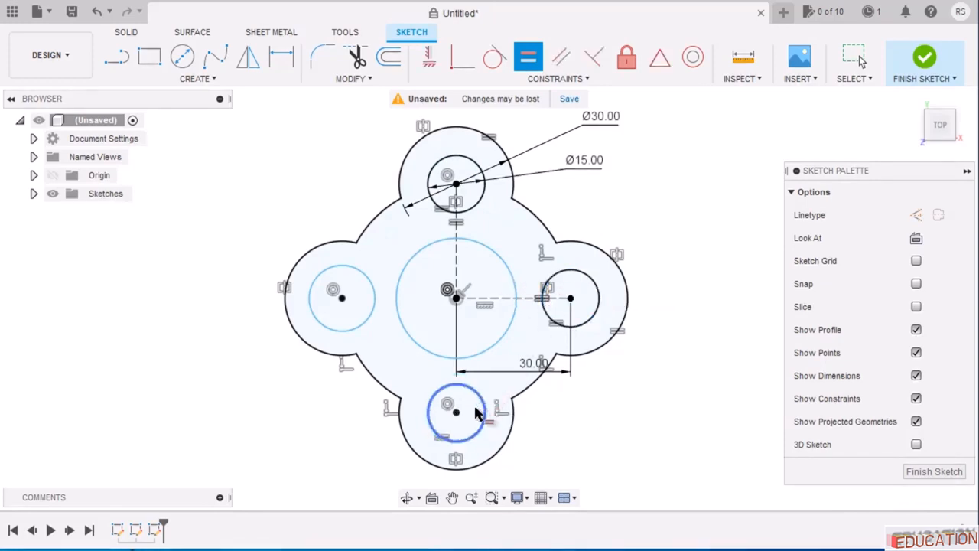
click(430, 426)
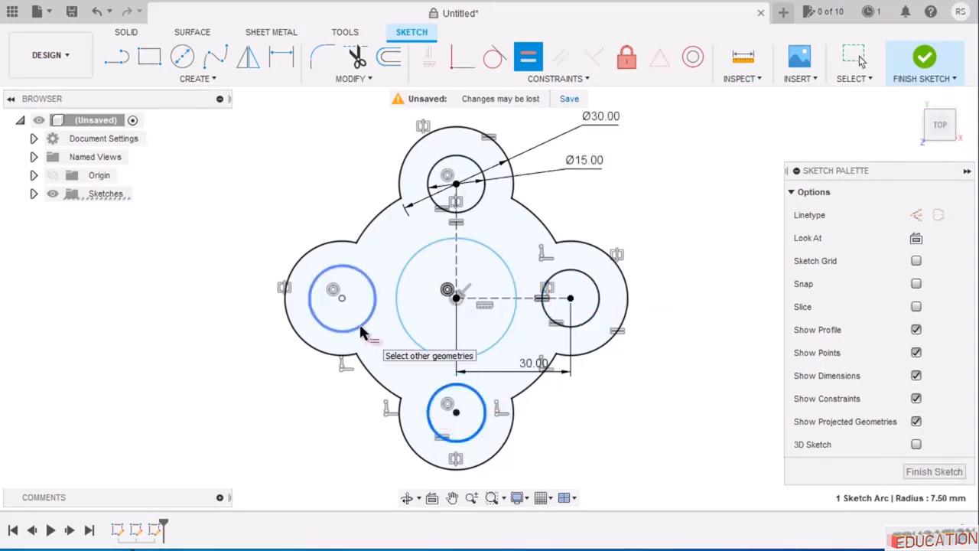
click(362, 331)
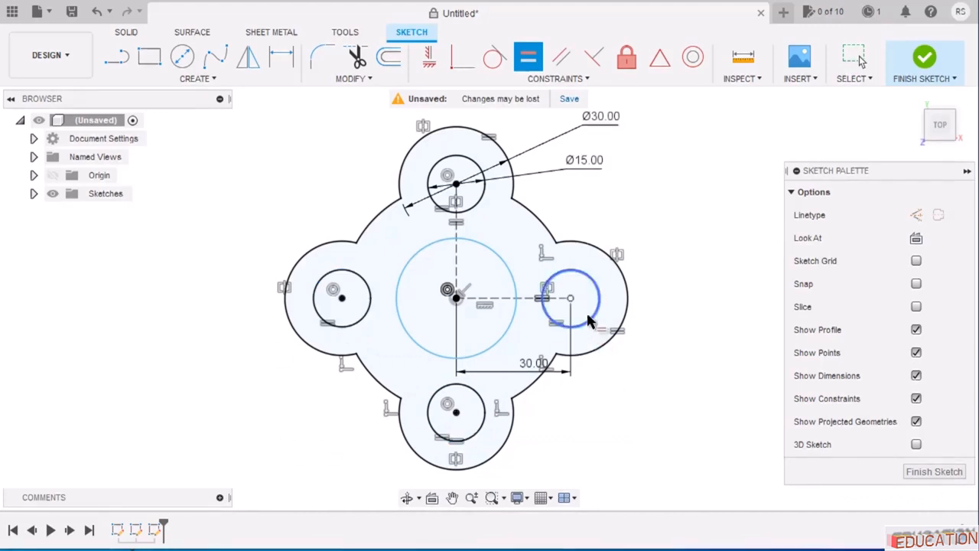
key(Escape)
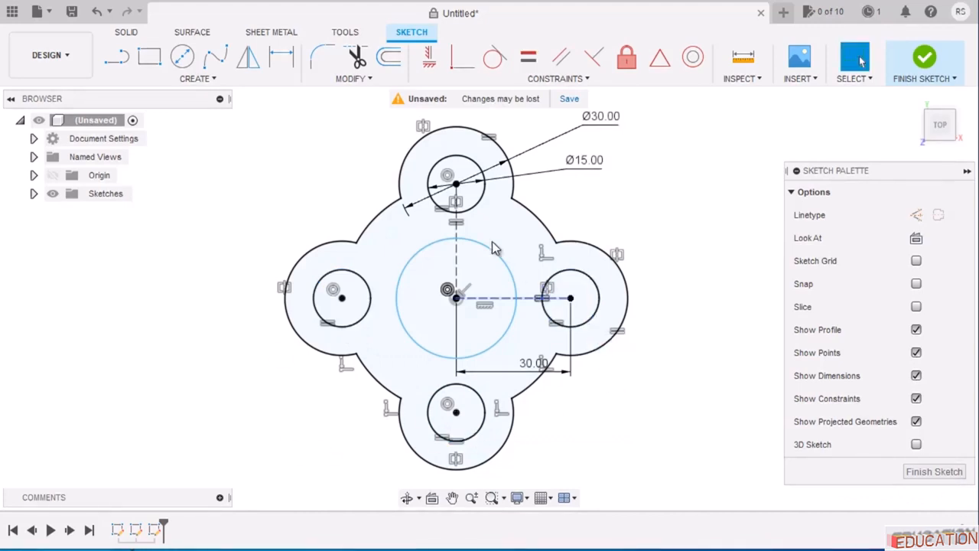
Dimension the central circle around the origin to a 36 mm diameter, following the reference drawing.
click(281, 57)
click(490, 251)
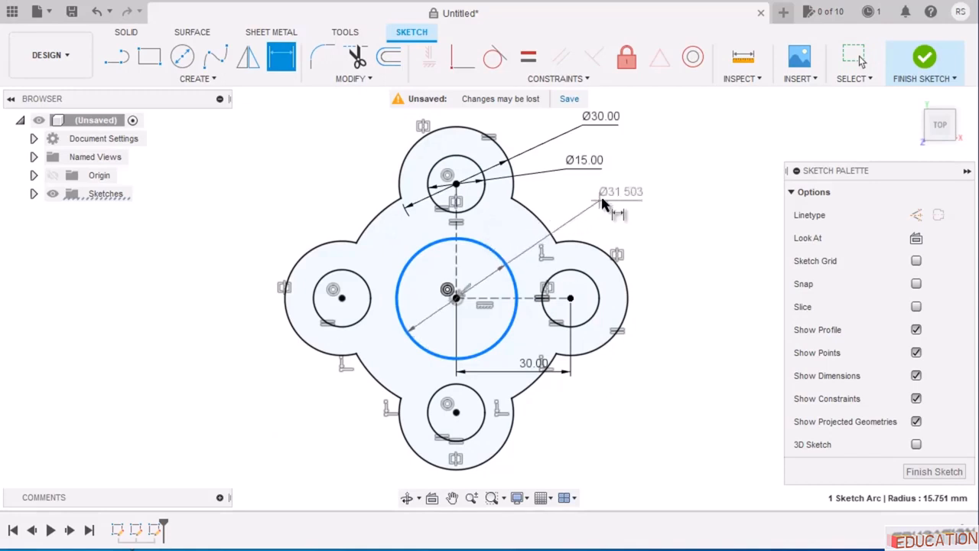
click(639, 203)
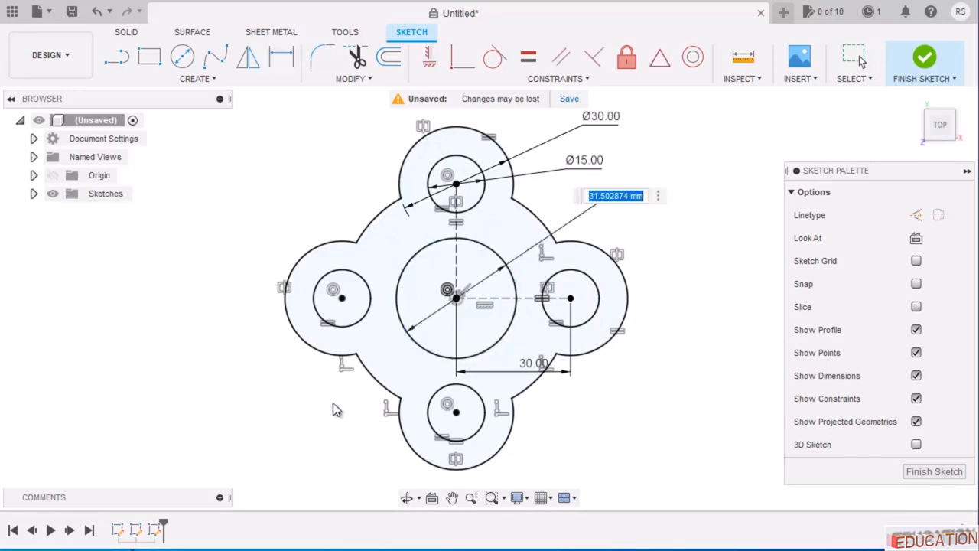
key(alt+Tab)
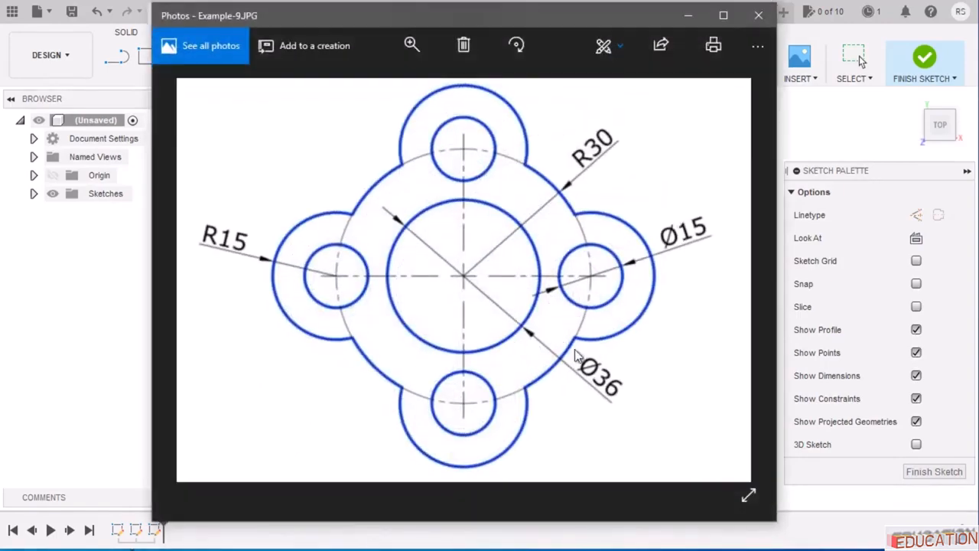
click(679, 22)
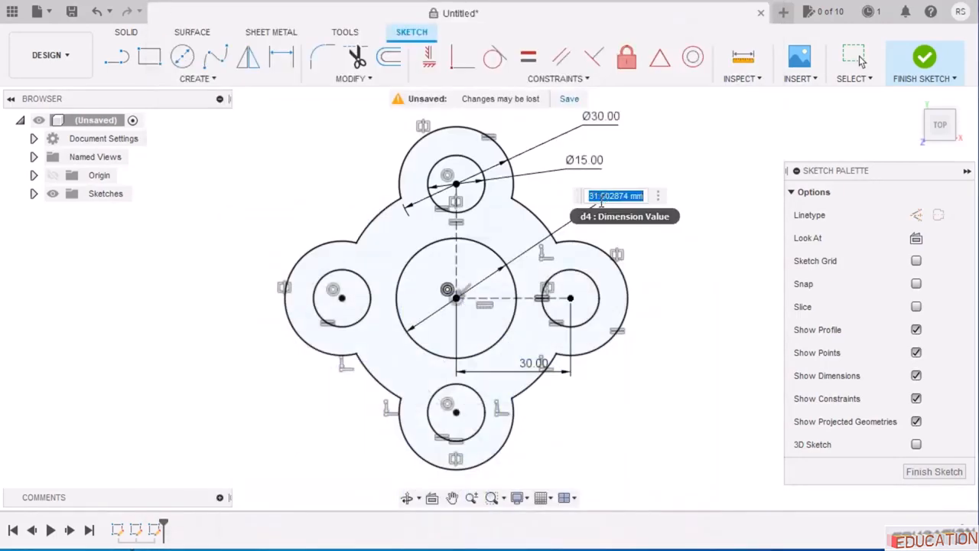
text(36)
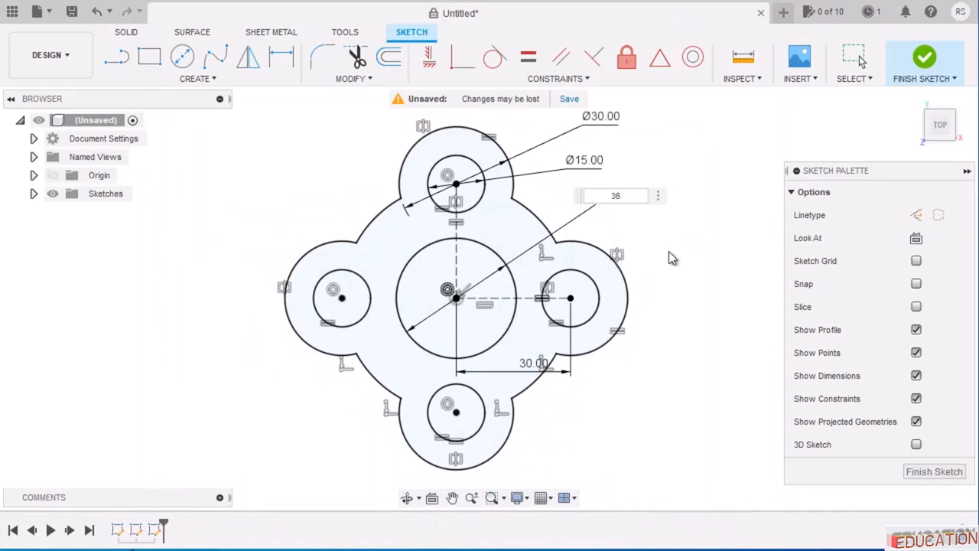
key(Return)
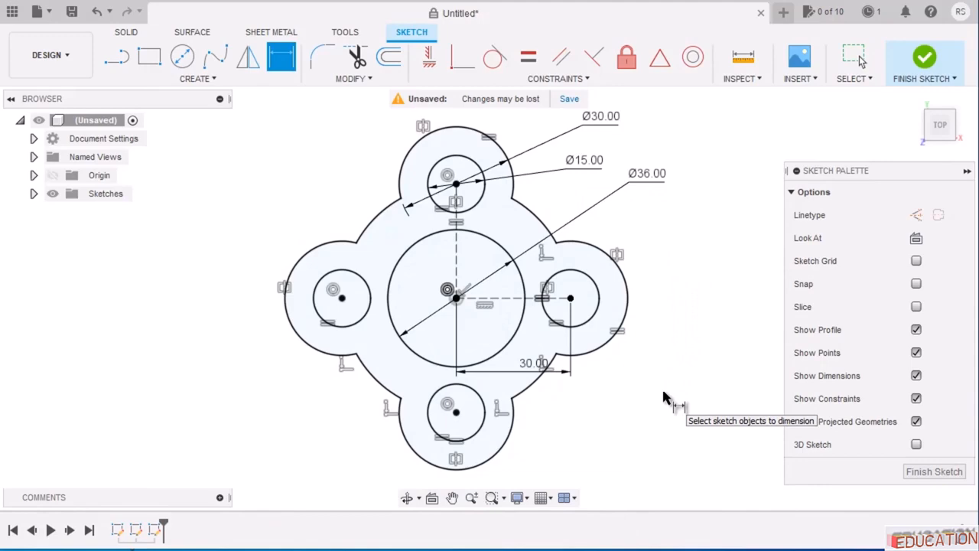
Check the Example-10 reference drawing and start a sketch on the horizontal XY plane of the empty design.
key(alt+Tab)
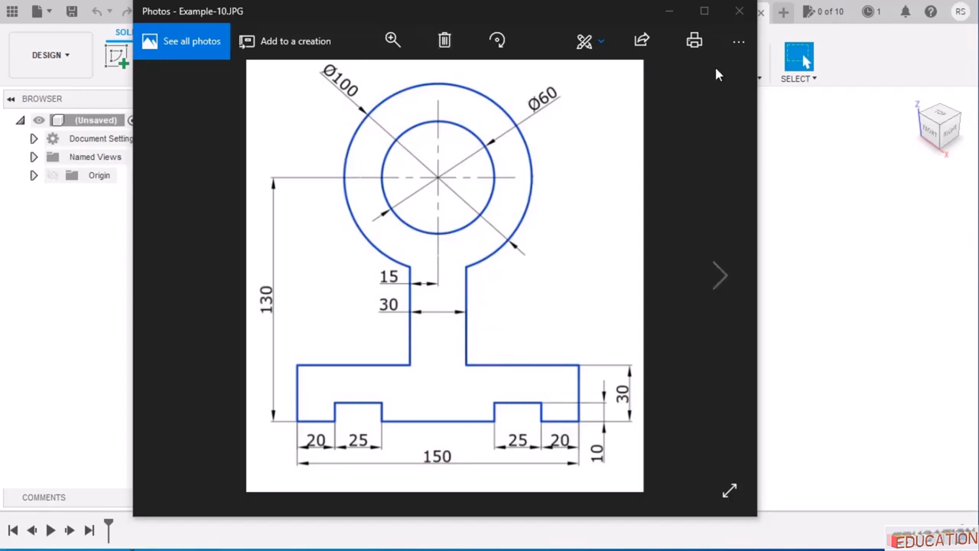
click(670, 12)
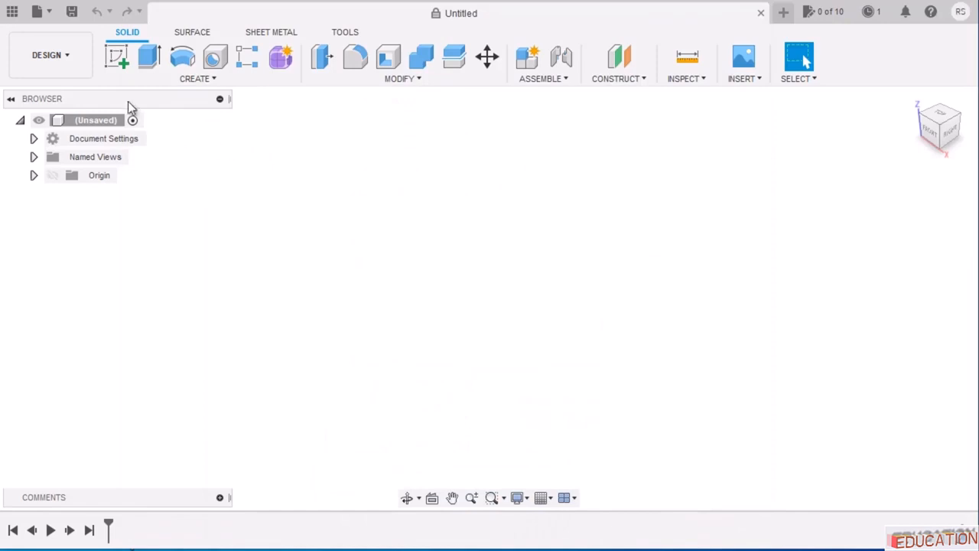
click(117, 60)
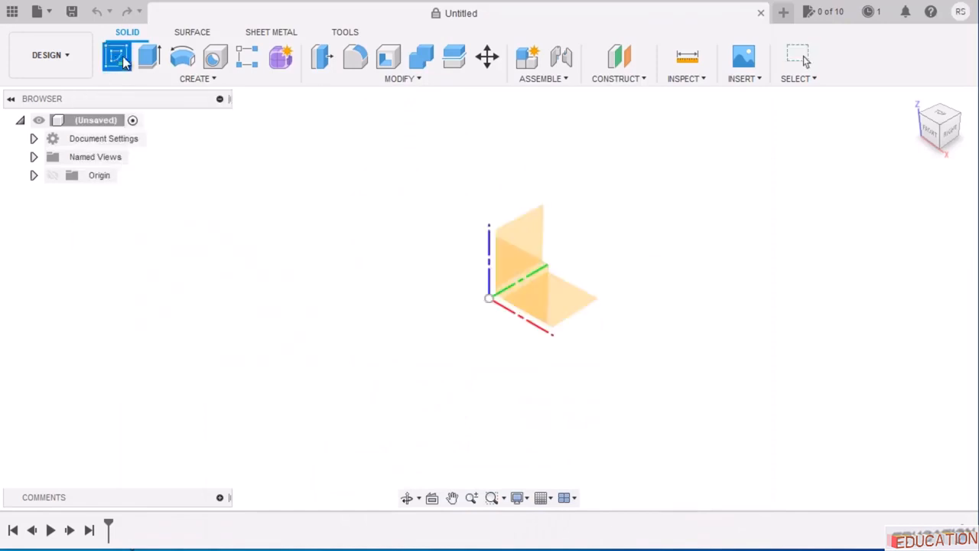
click(576, 298)
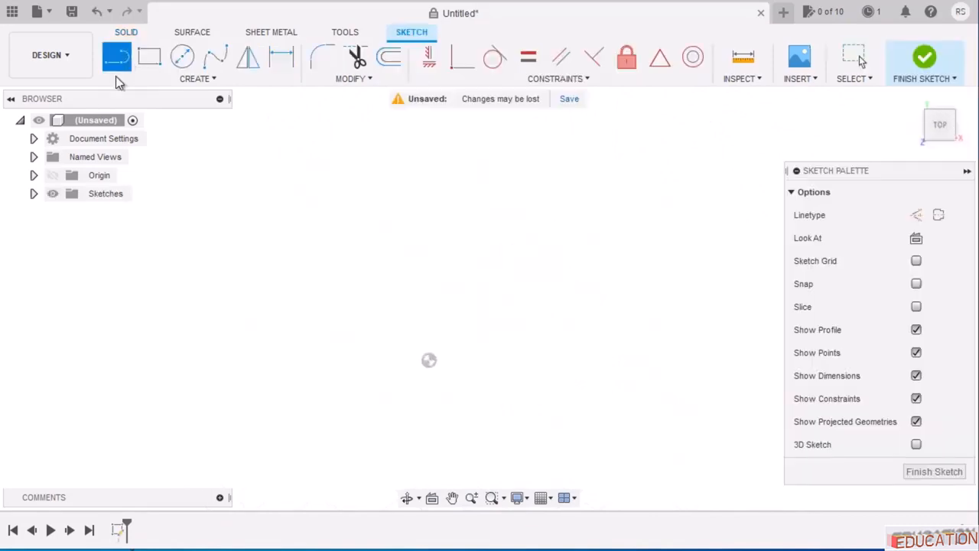
Draw the left half of the stepped base and stem as six connected horizontal and vertical lines, with a foot about 25 mm wide.
click(380, 170)
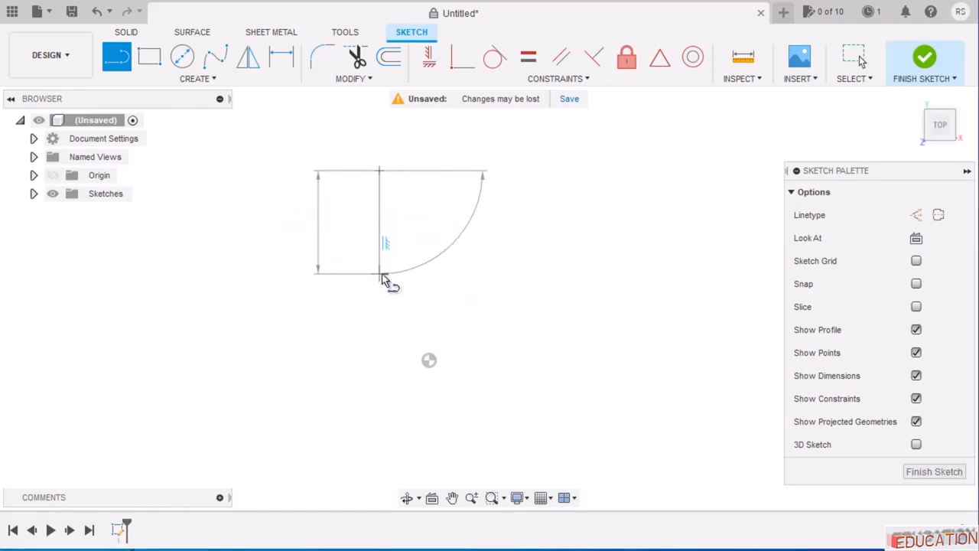
click(380, 273)
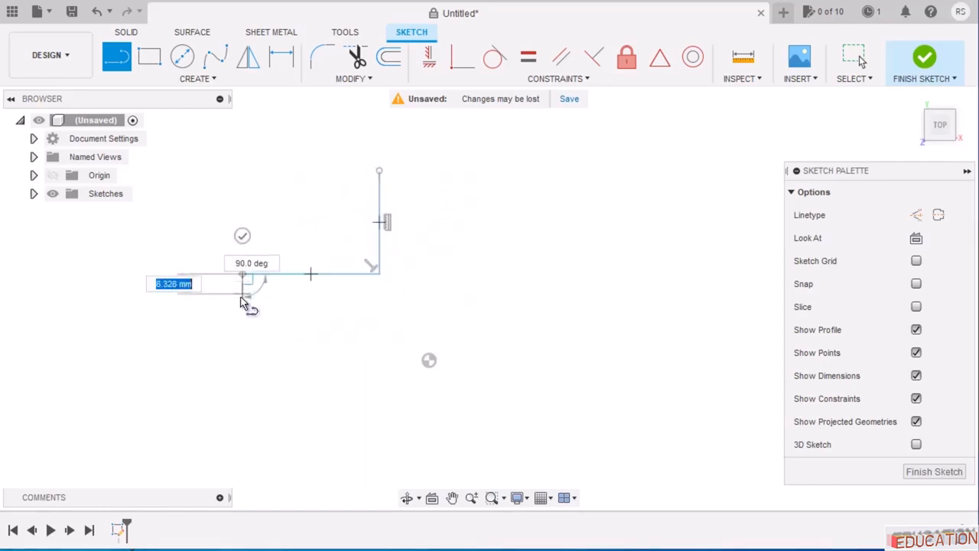
click(243, 344)
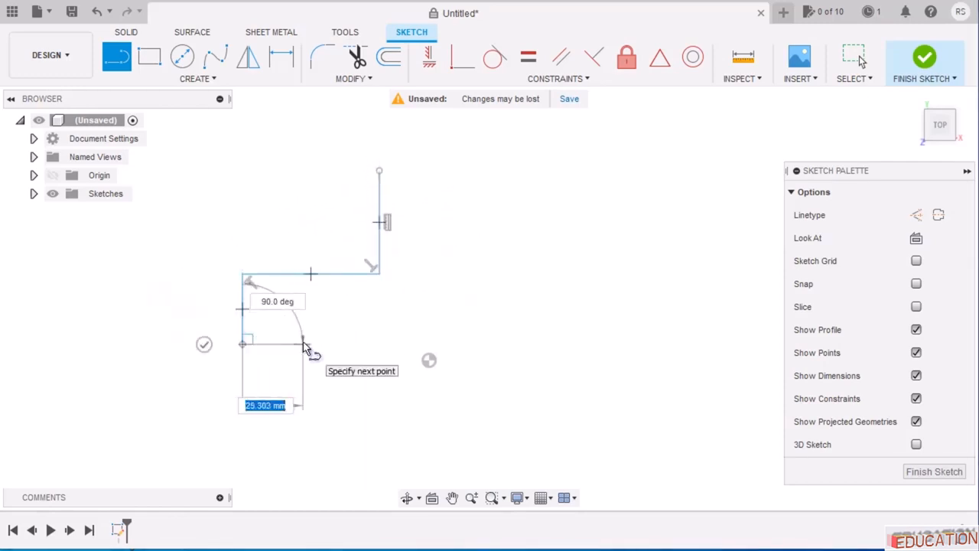
click(304, 344)
click(303, 309)
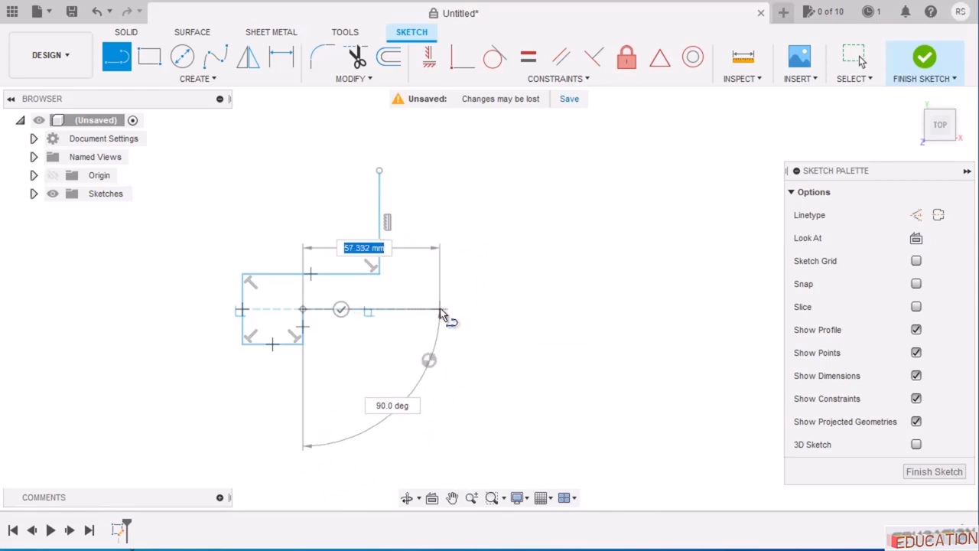
click(420, 309)
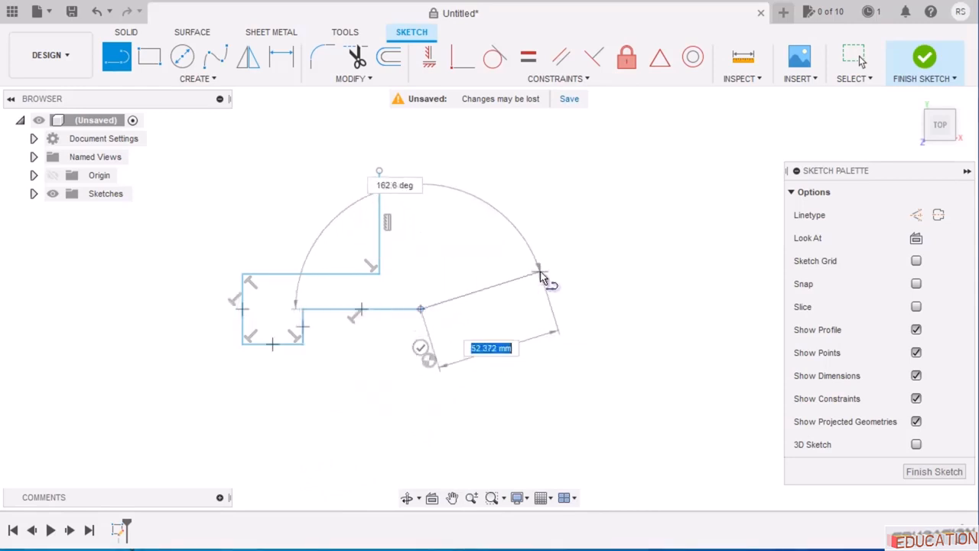
key(Escape)
key(Escape)
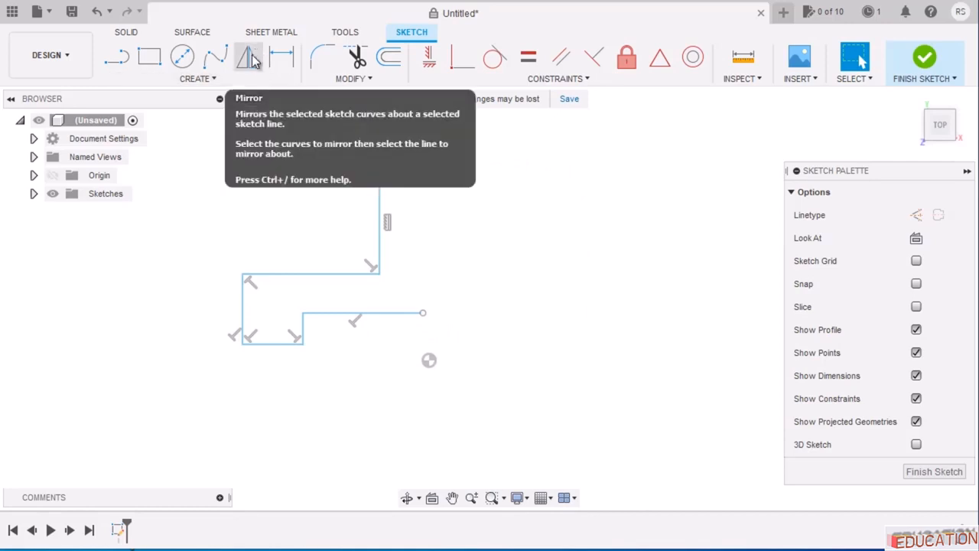
Draw a vertical line about 94 mm long upward from the origin and convert it to a centerline.
click(121, 60)
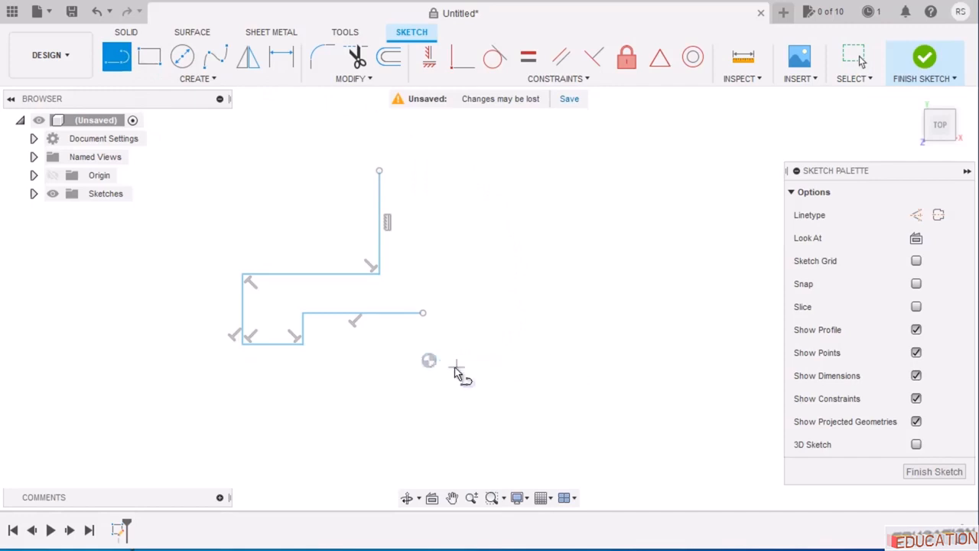
click(429, 360)
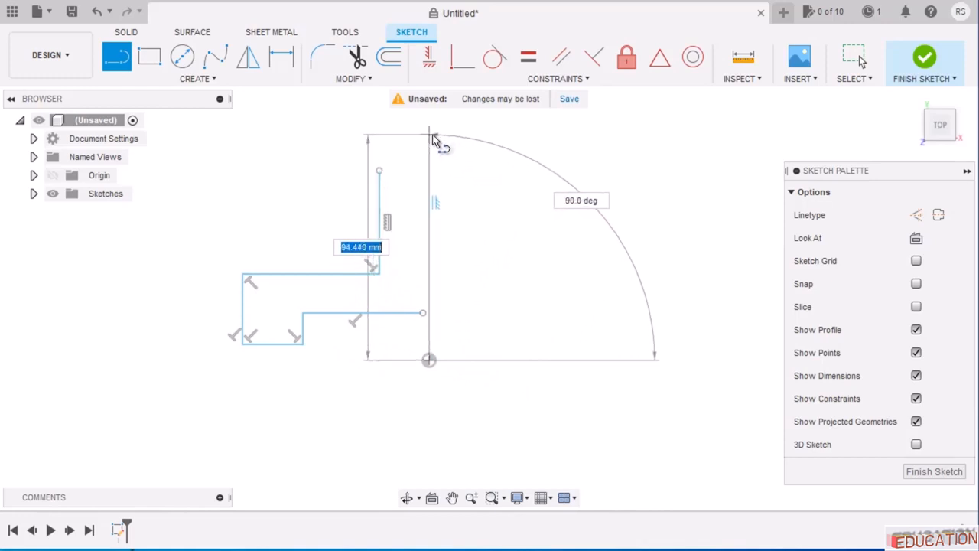
click(432, 137)
key(Escape)
key(Escape)
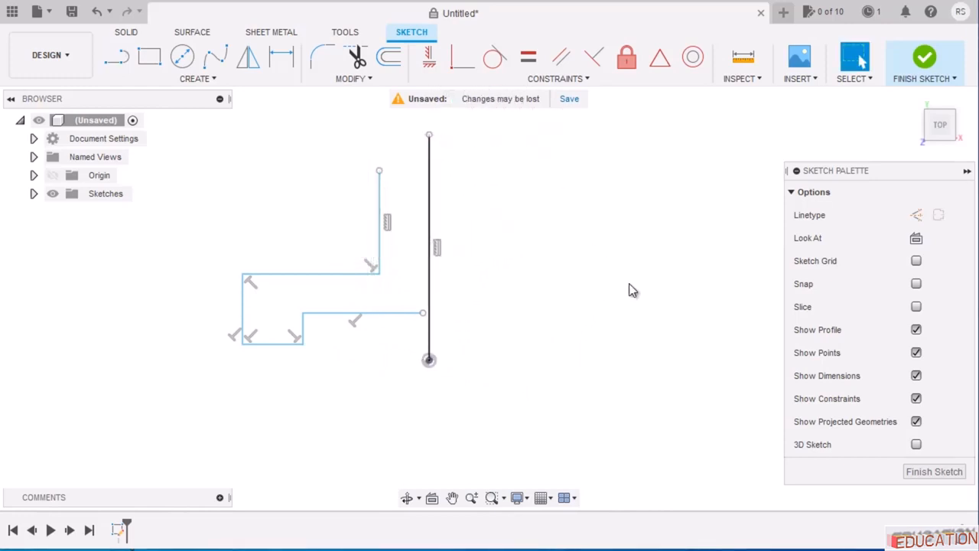
click(428, 279)
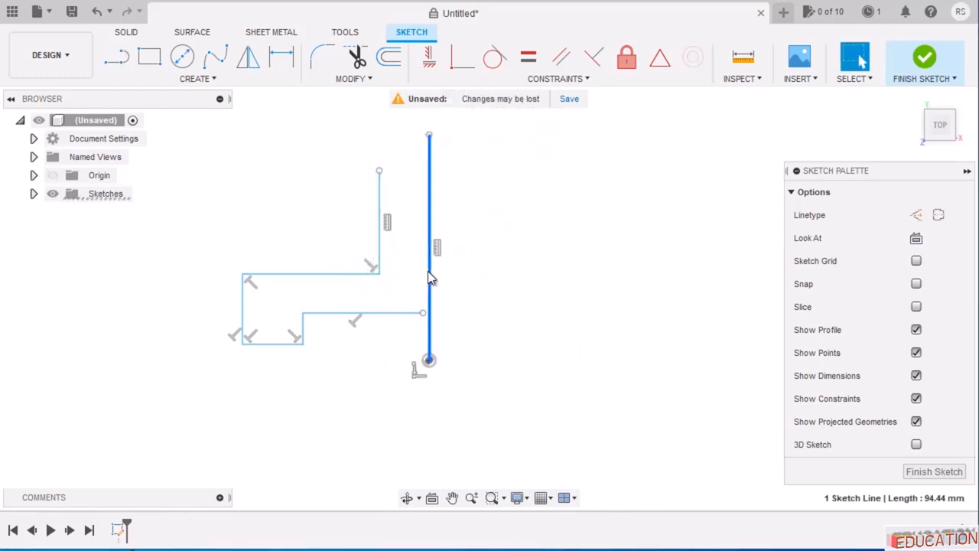
right_click(429, 279)
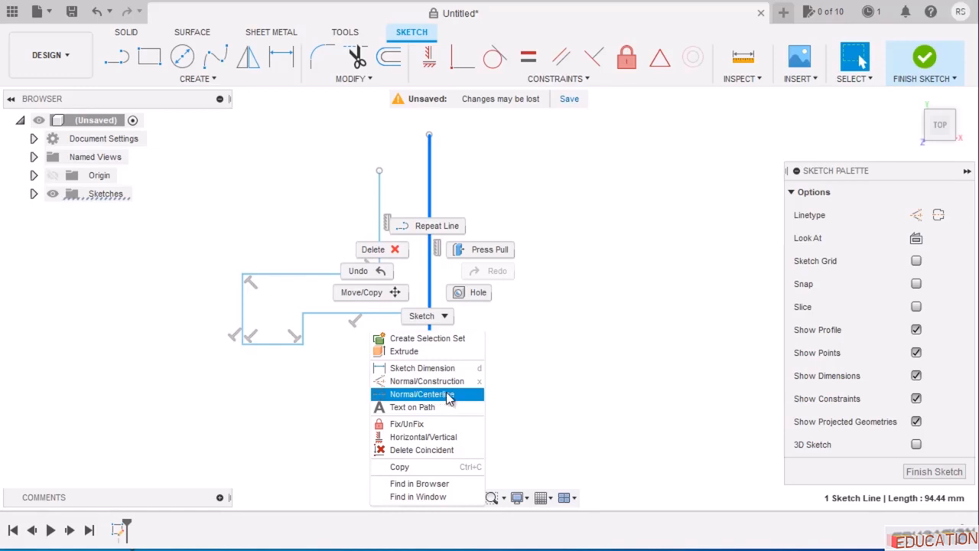
click(422, 394)
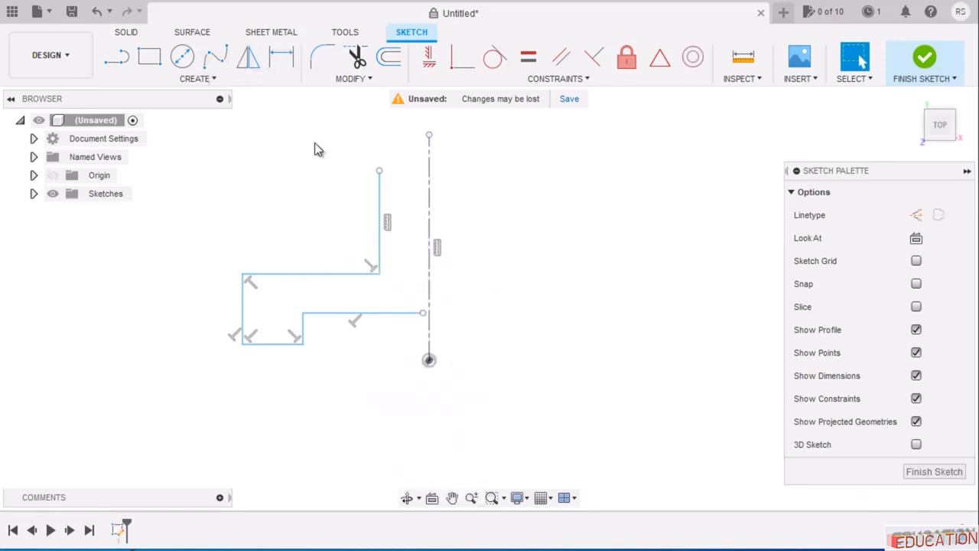
Apply a coincident constraint between the bottom line of the base's foot and the sketch origin.
click(280, 344)
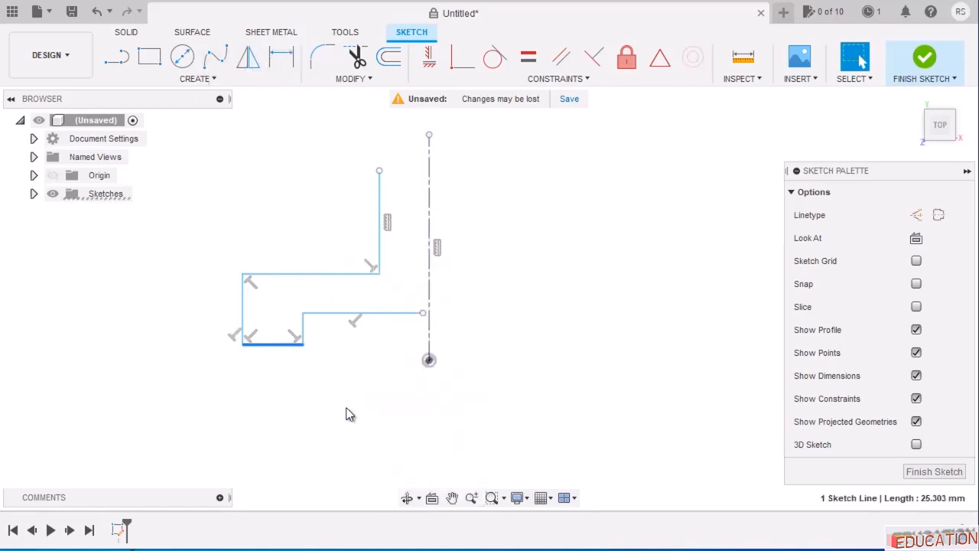
ctrl+click(429, 360)
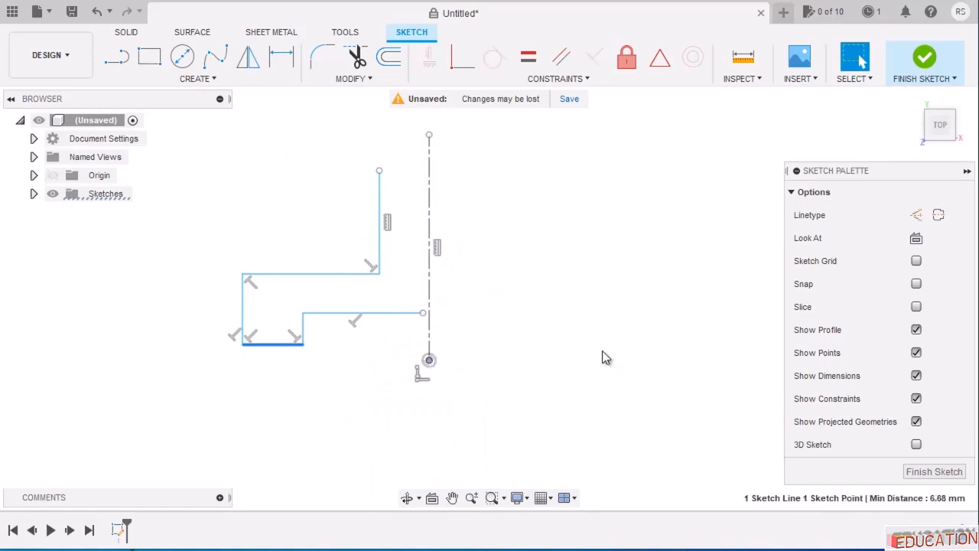
click(556, 80)
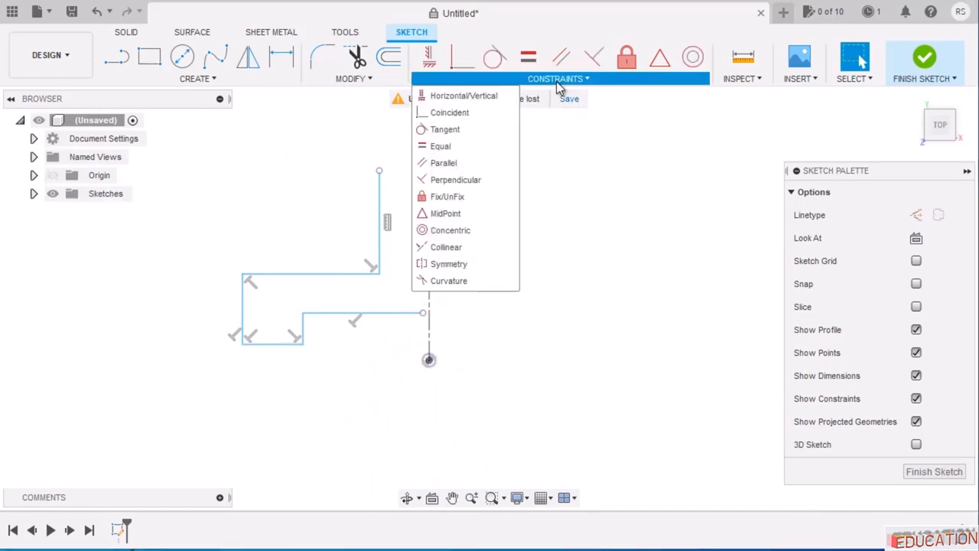
click(491, 96)
click(429, 361)
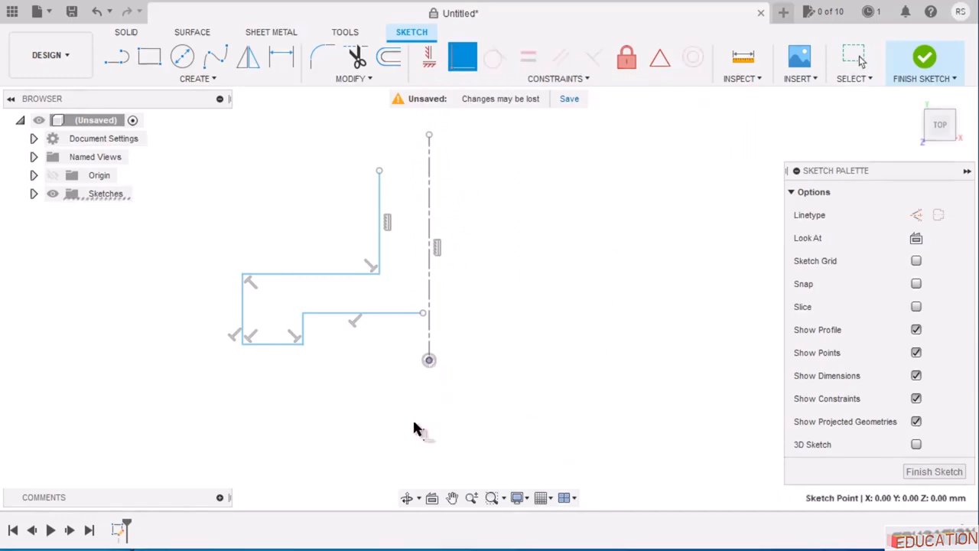
click(282, 343)
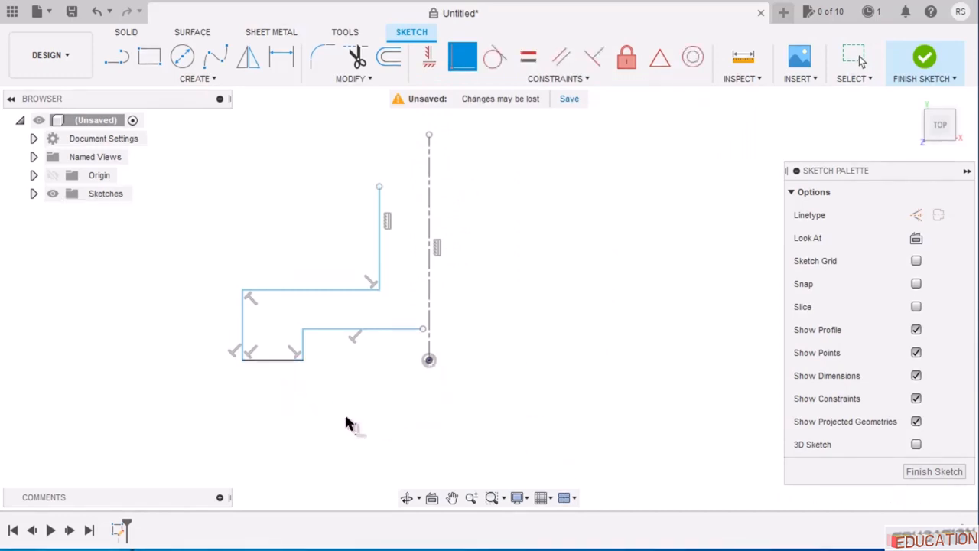
Make the open end of the raised horizontal line above the foot coincident with the vertical centerline.
click(423, 330)
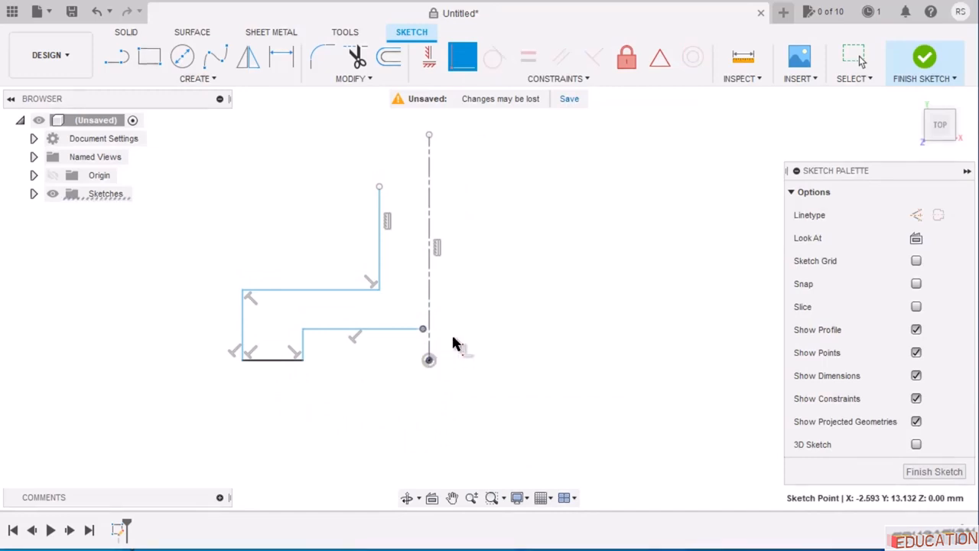
click(429, 306)
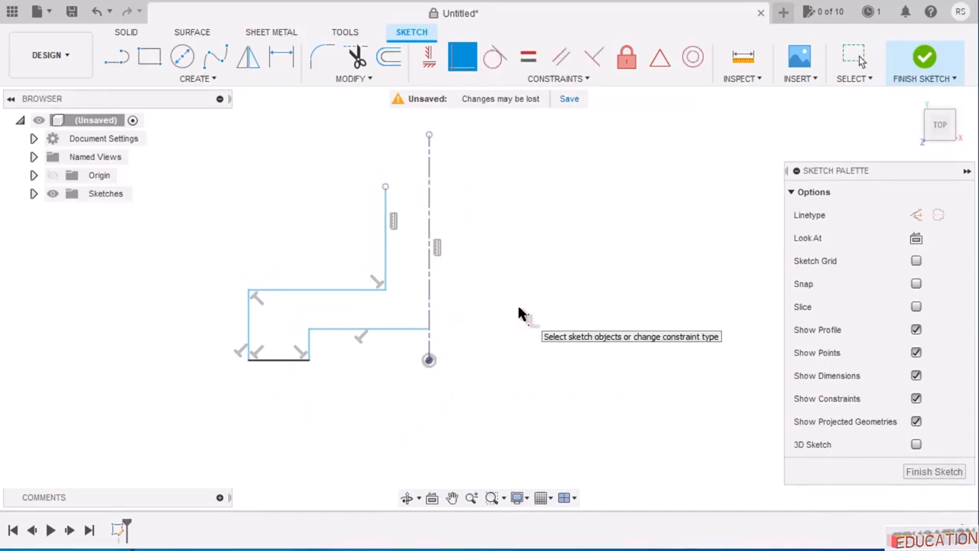
key(Escape)
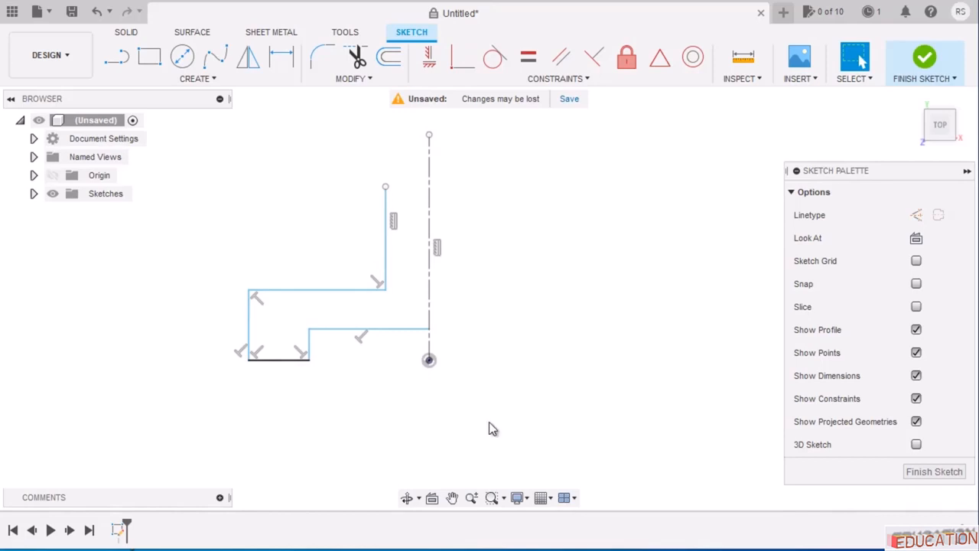
Check the base notch in the Example-10 reference drawing and draw its inner vertical side plus a bottom line about 16 mm long to the origin.
key(alt+Tab)
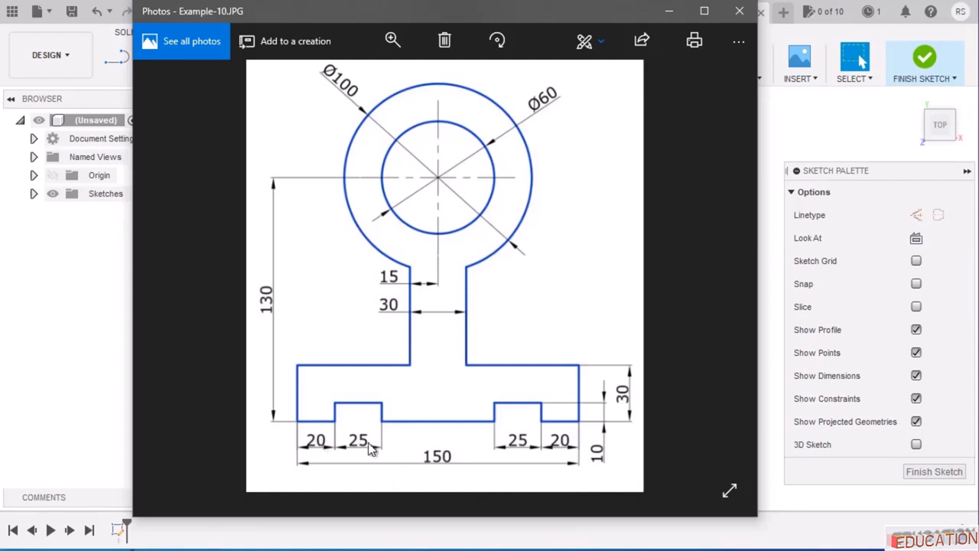
click(669, 11)
key(alt+Tab)
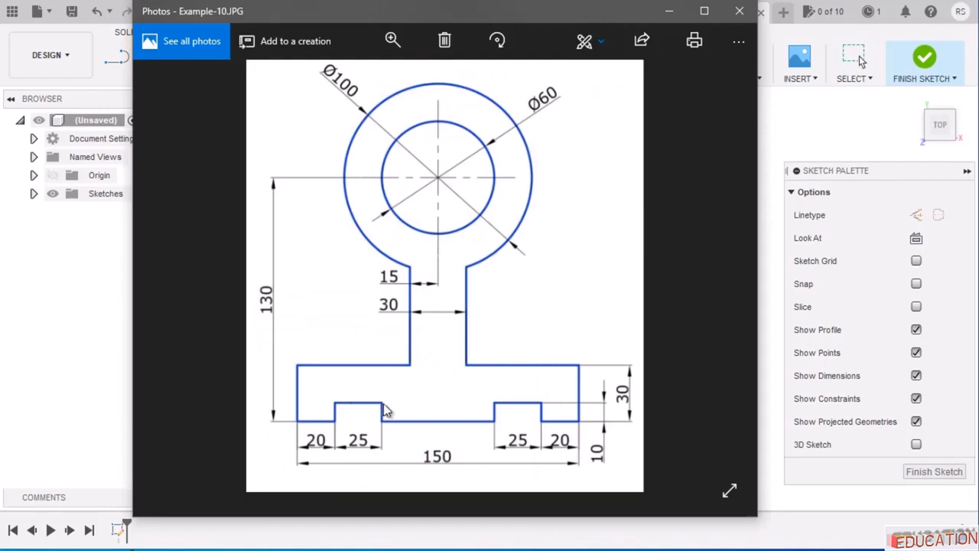
click(668, 11)
key(l)
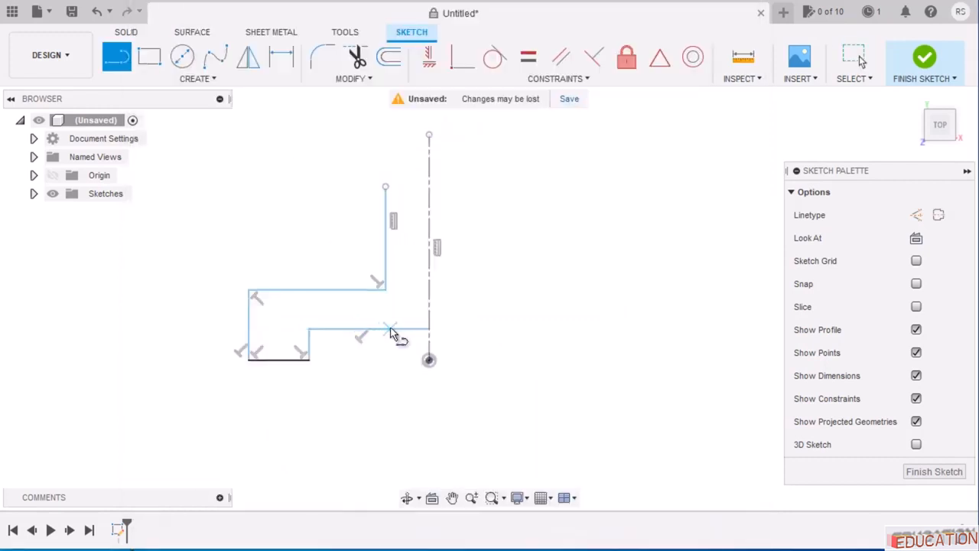
click(390, 328)
click(390, 364)
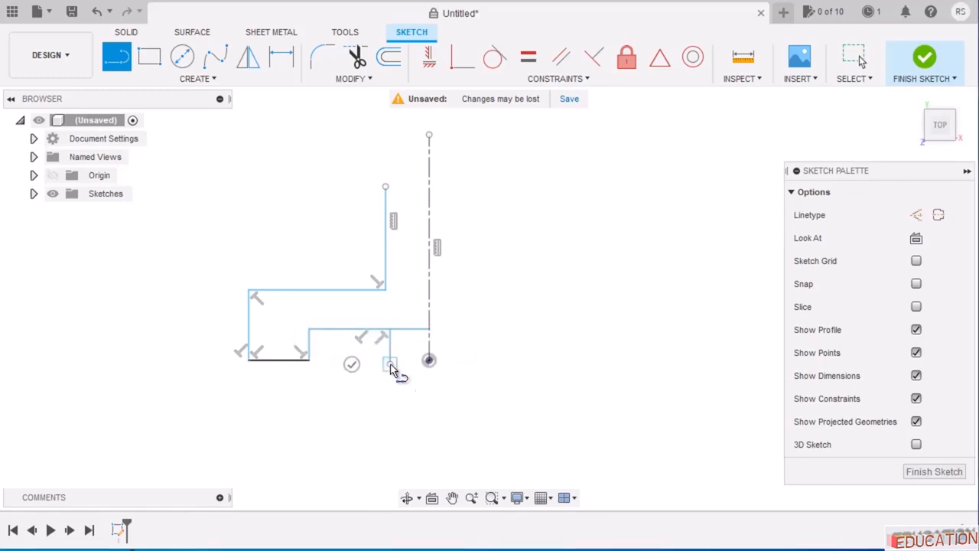
click(429, 359)
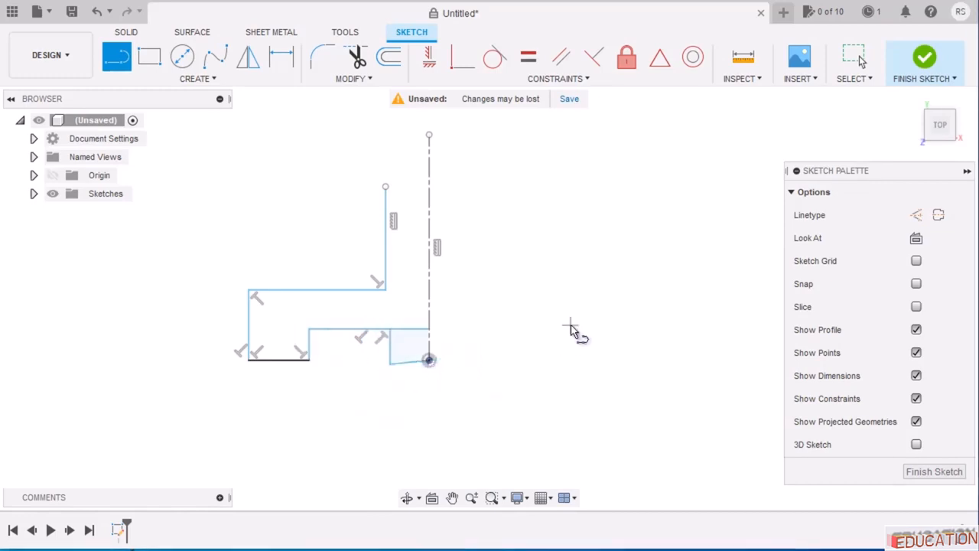
key(Escape)
Trim the notch's top line between its inner side and the centerline, and constrain the slanted bottom line at the origin to horizontal.
click(355, 57)
click(412, 329)
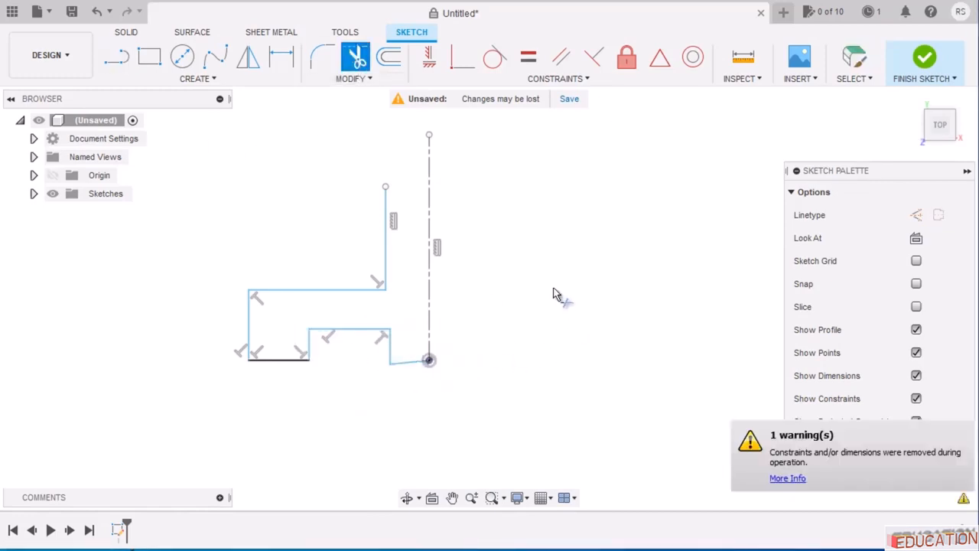
key(Escape)
click(416, 364)
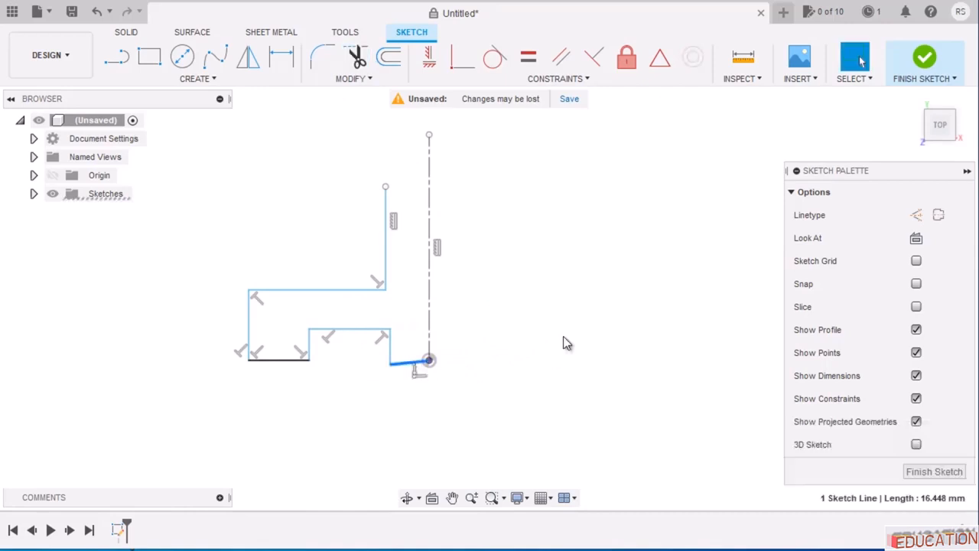
click(429, 56)
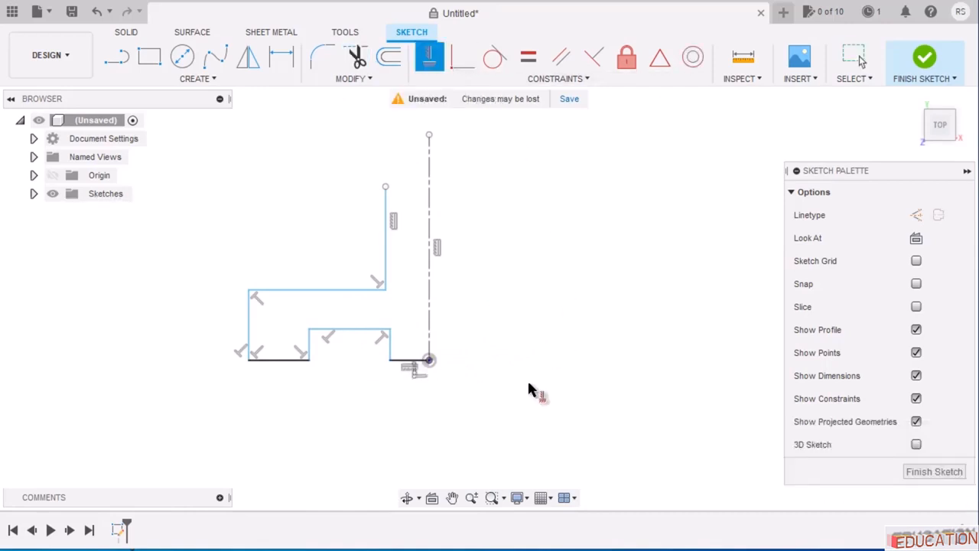
key(Escape)
Dimension the width of the notch's top line to 25 mm.
click(361, 330)
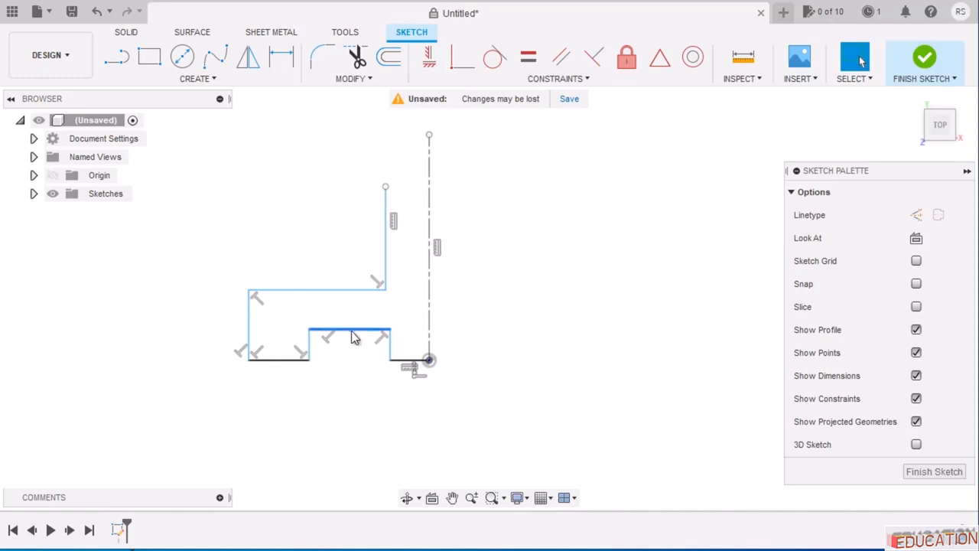
click(520, 321)
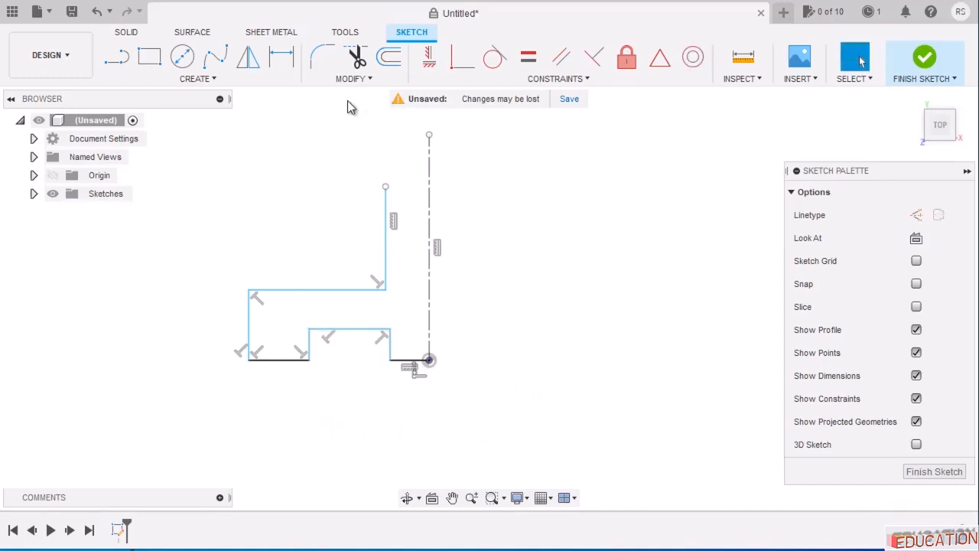
key(d)
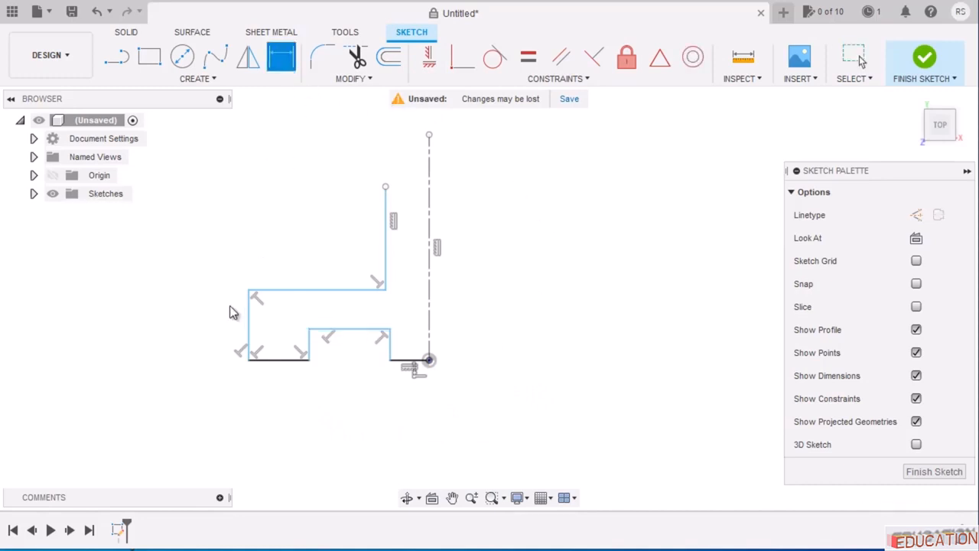
click(354, 331)
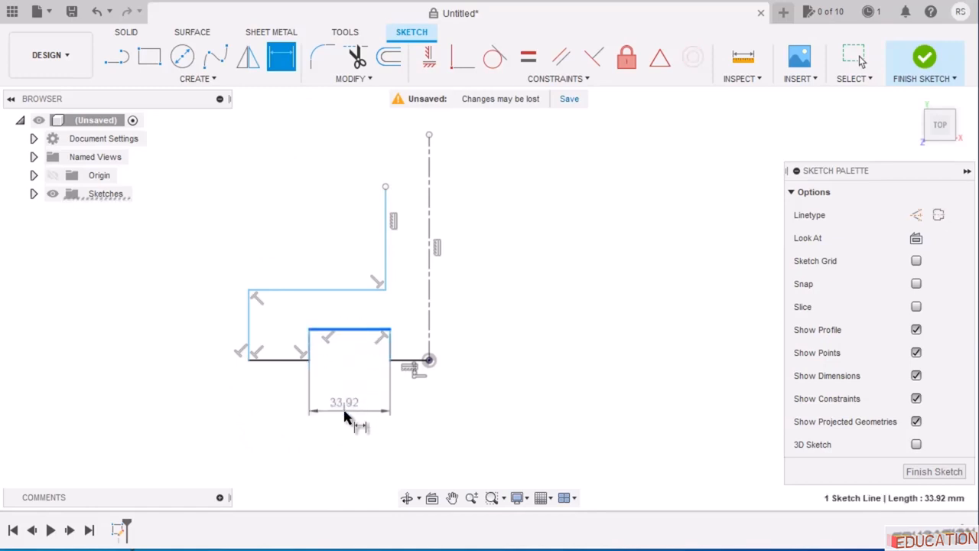
click(344, 416)
text(25)
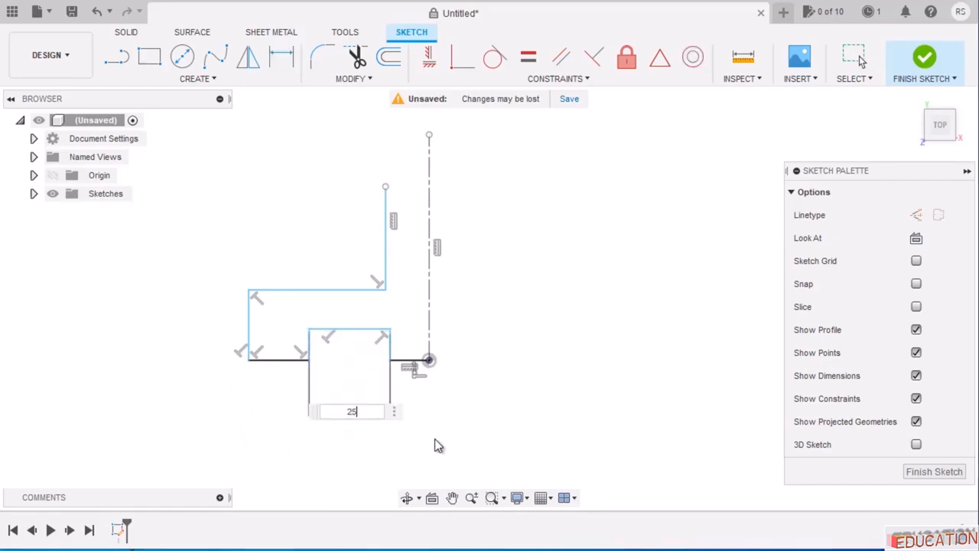
key(Return)
Dimension the width of the outer foot's bottom line to 20 mm.
click(287, 365)
click(279, 408)
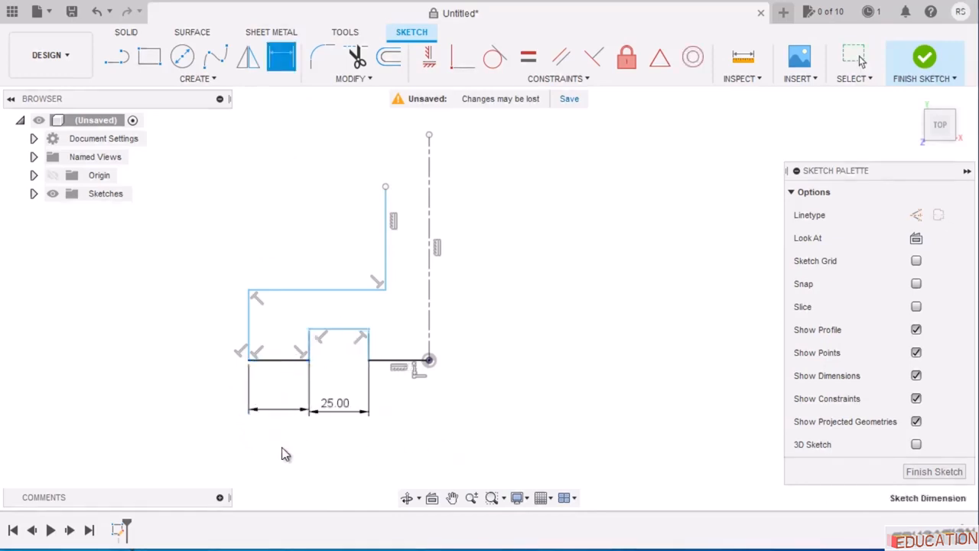
text(20)
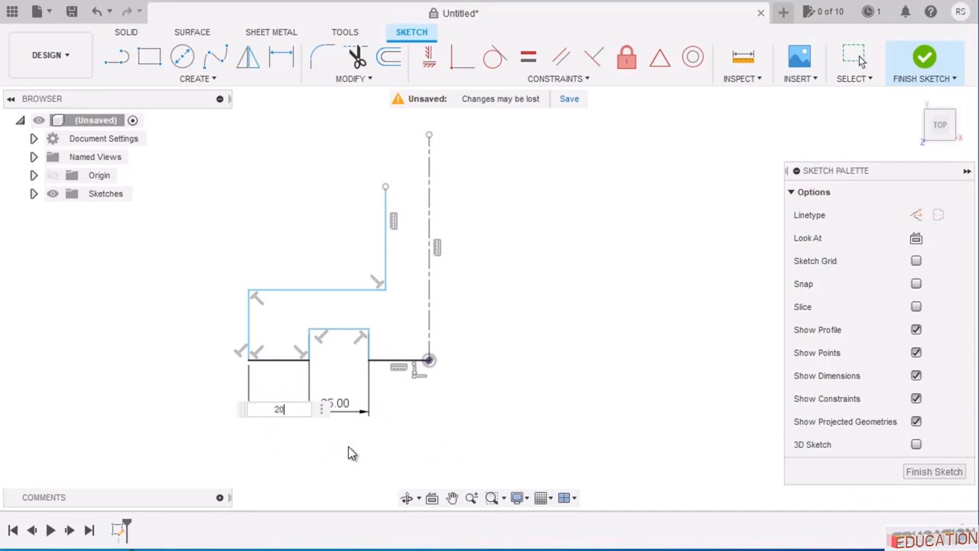
key(Return)
Try a diameter dimension between the centerline and the base's outer vertical edge, and delete it.
click(429, 334)
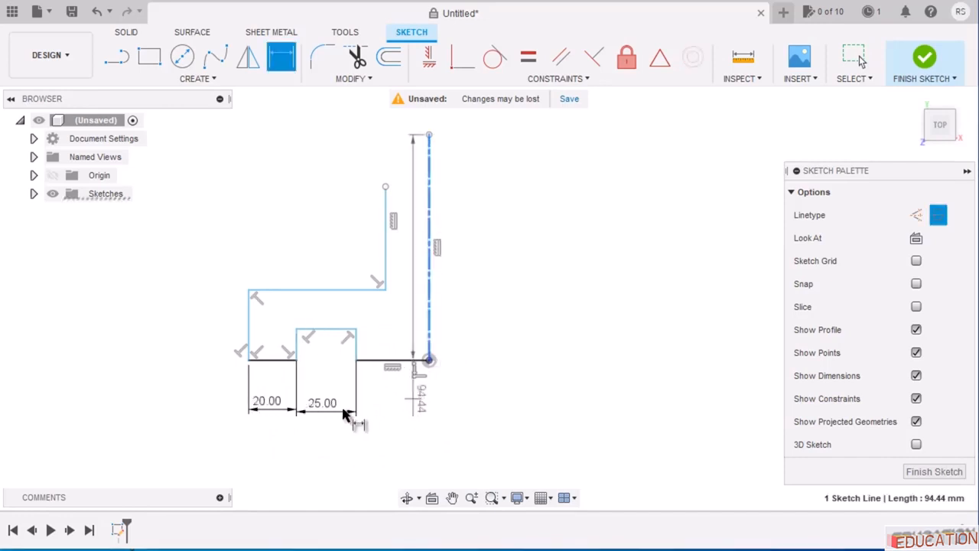
click(252, 329)
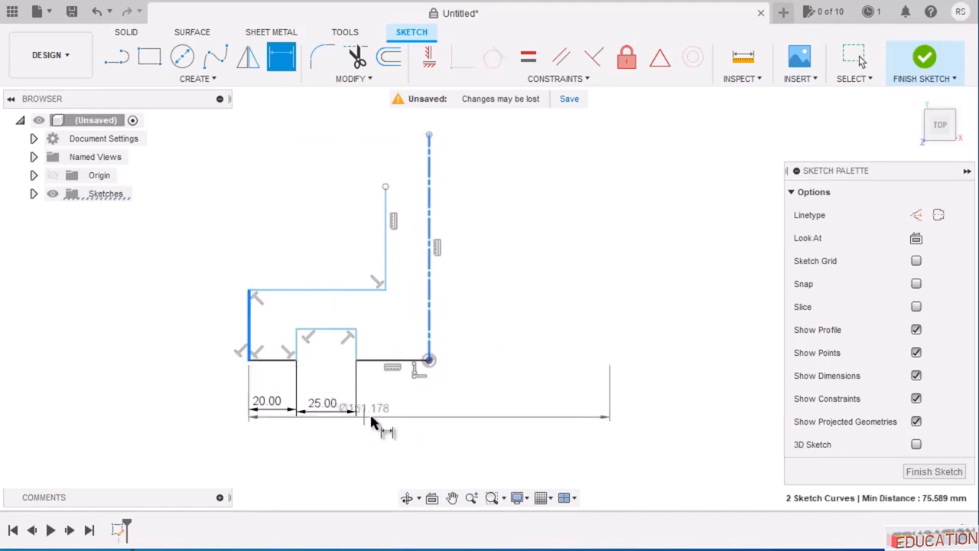
click(459, 454)
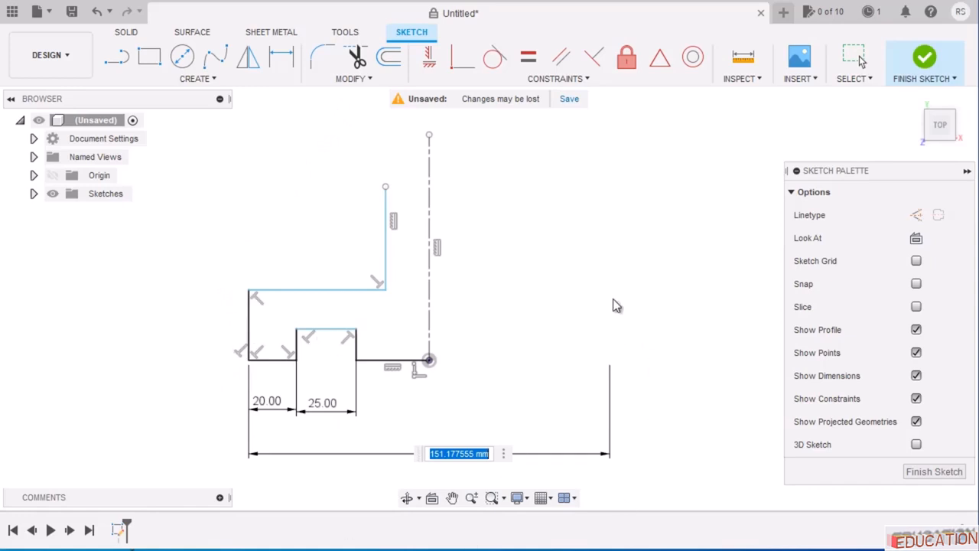
key(Return)
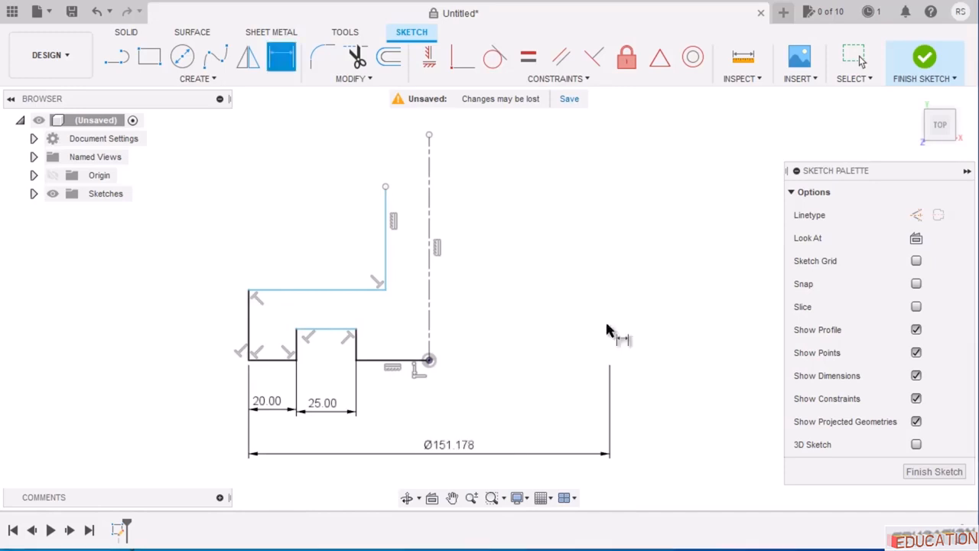
key(Escape)
click(515, 461)
key(Delete)
Change the vertical centerline through the origin to an ordinary construction line.
click(429, 290)
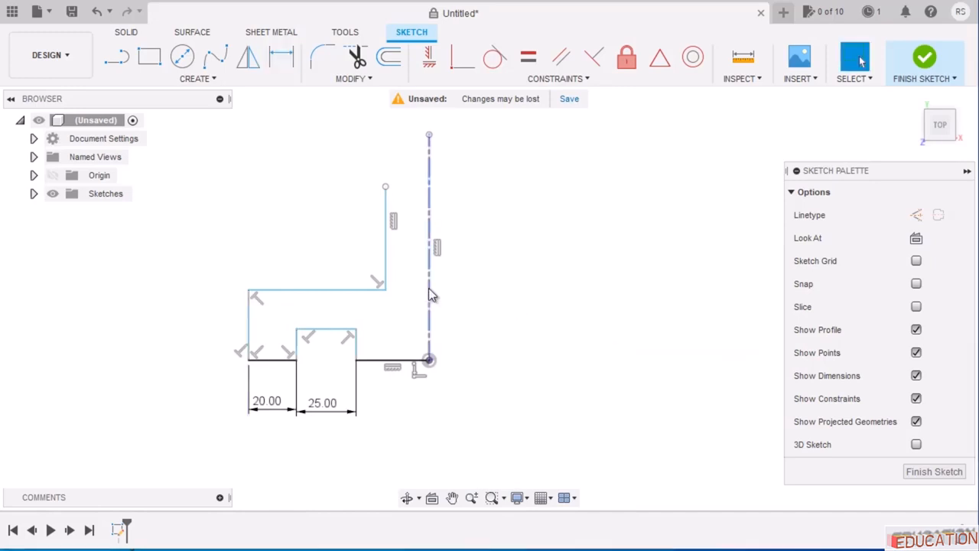
right_click(429, 287)
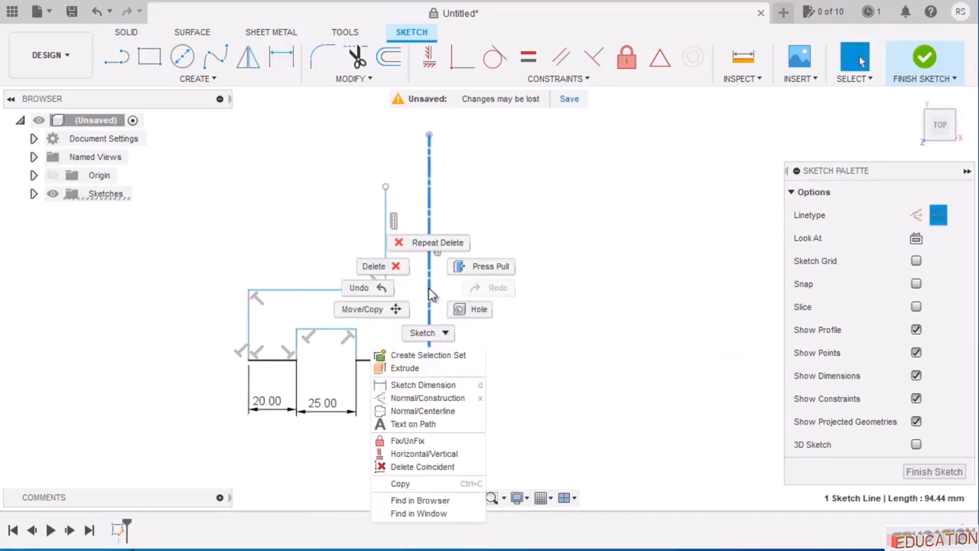
click(438, 411)
click(570, 262)
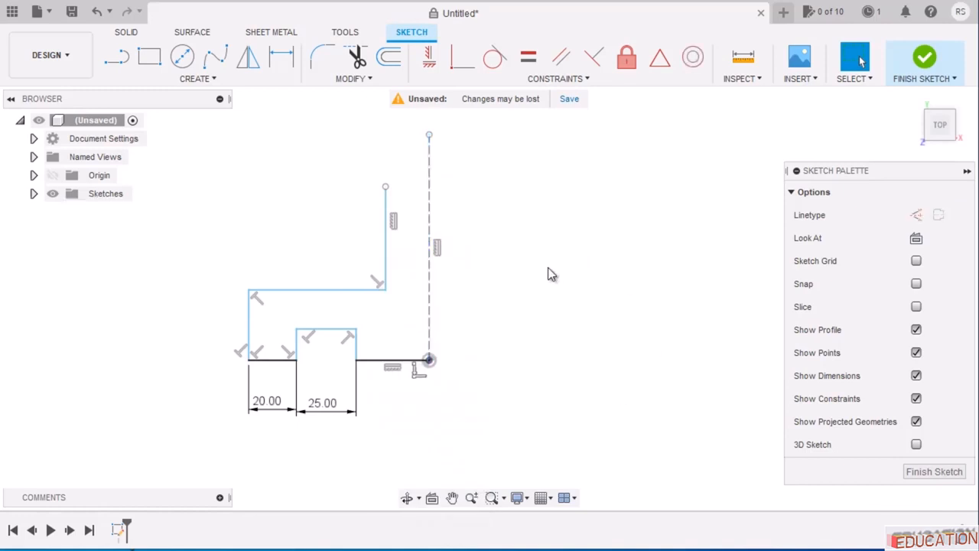
Dimension the distance between the base's outer vertical edge and the construction line as 150/2 mm.
click(281, 56)
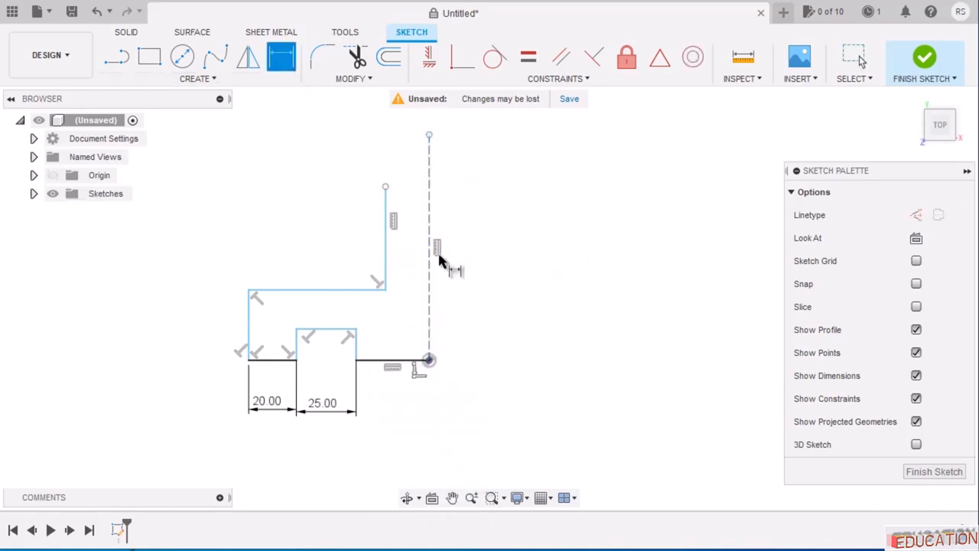
click(249, 341)
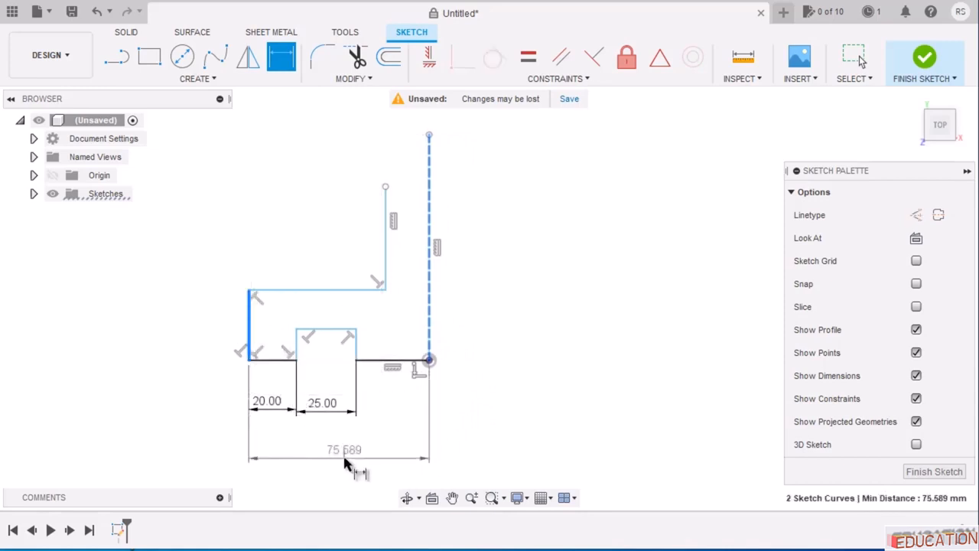
click(343, 455)
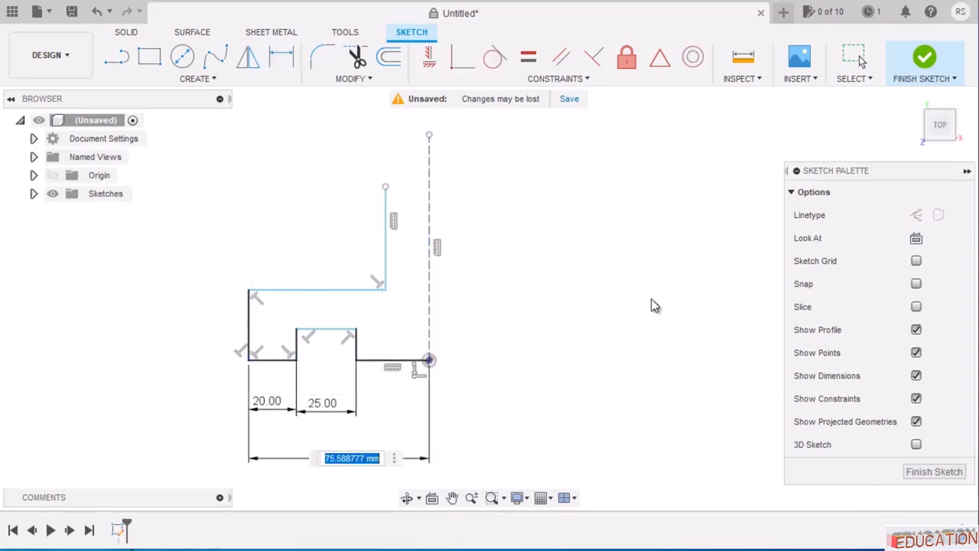
text(1)
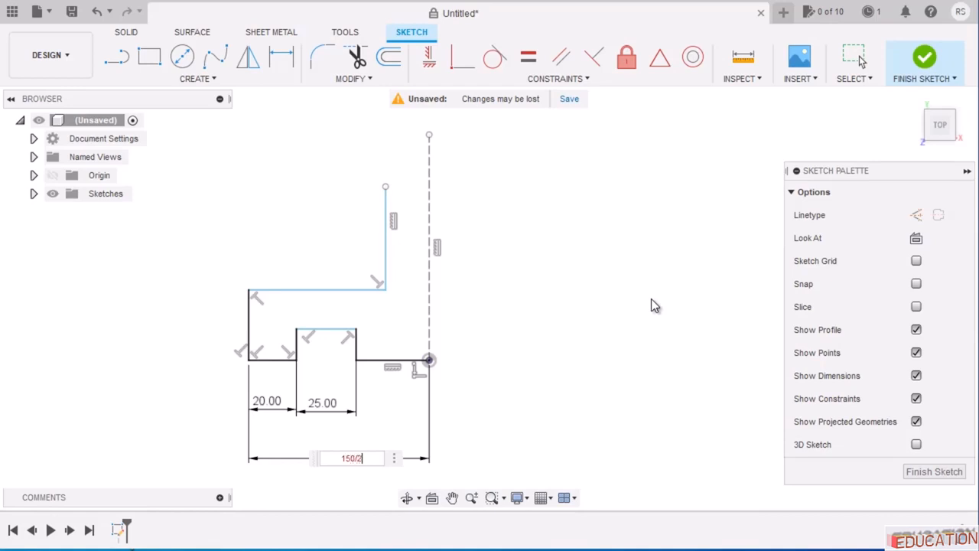
text(50/2)
key(Return)
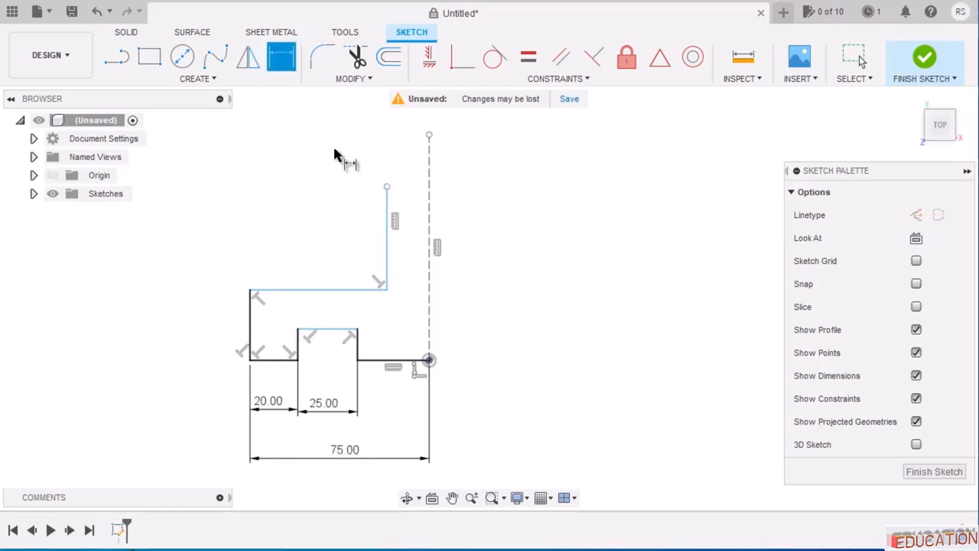
Dimension the height of the base's outer vertical edge to 30 mm.
click(250, 331)
click(177, 378)
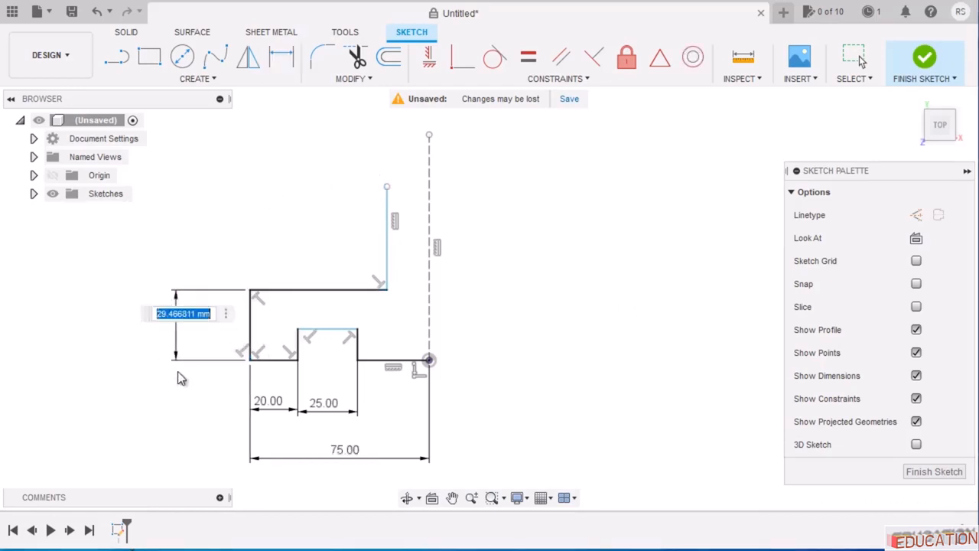
text(30)
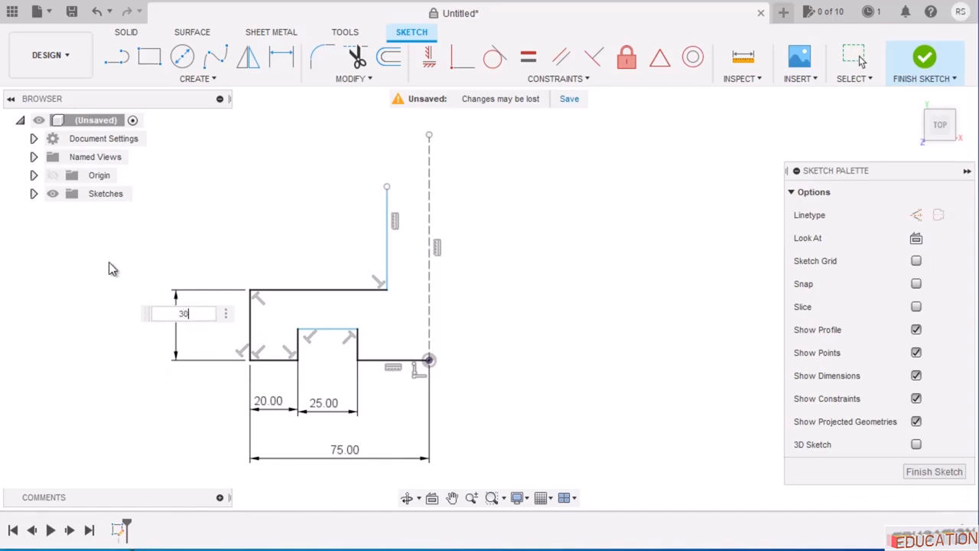
key(Return)
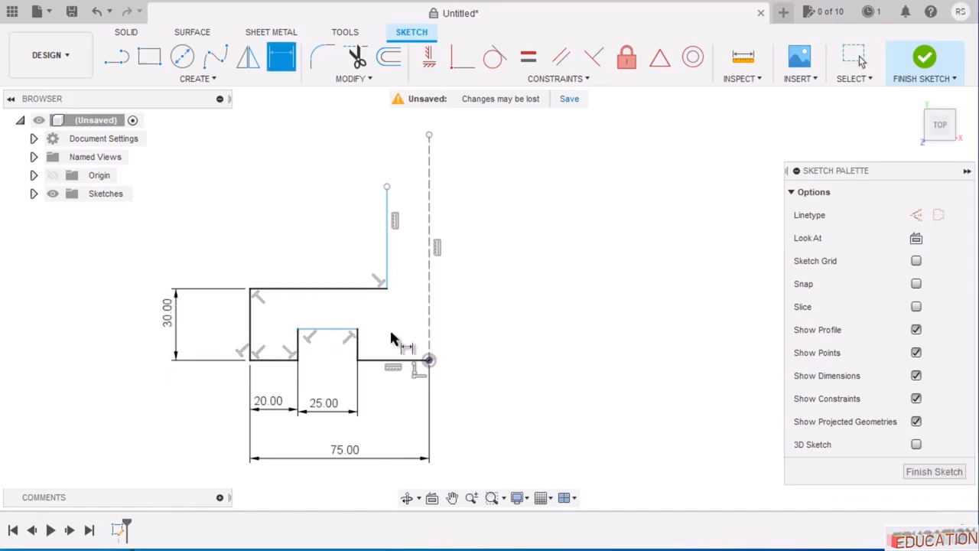
Dimension the depth of the base's notch to 10 mm.
click(357, 344)
click(380, 346)
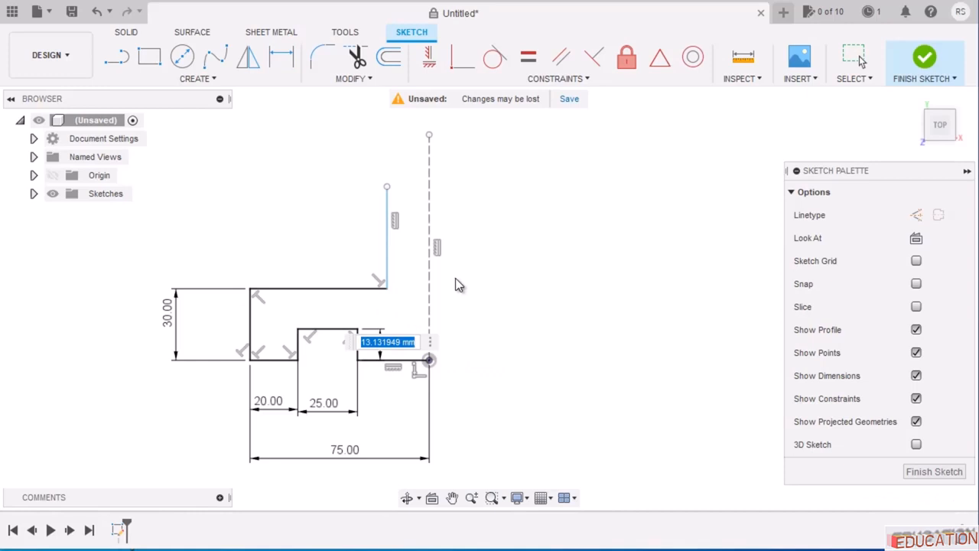
text(10)
key(Return)
key(Escape)
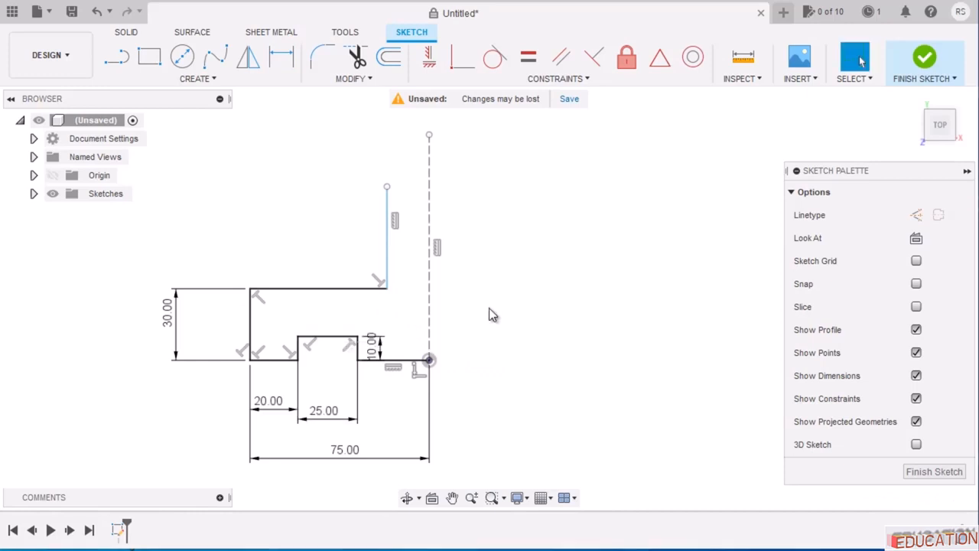
click(310, 289)
shift+click(250, 356)
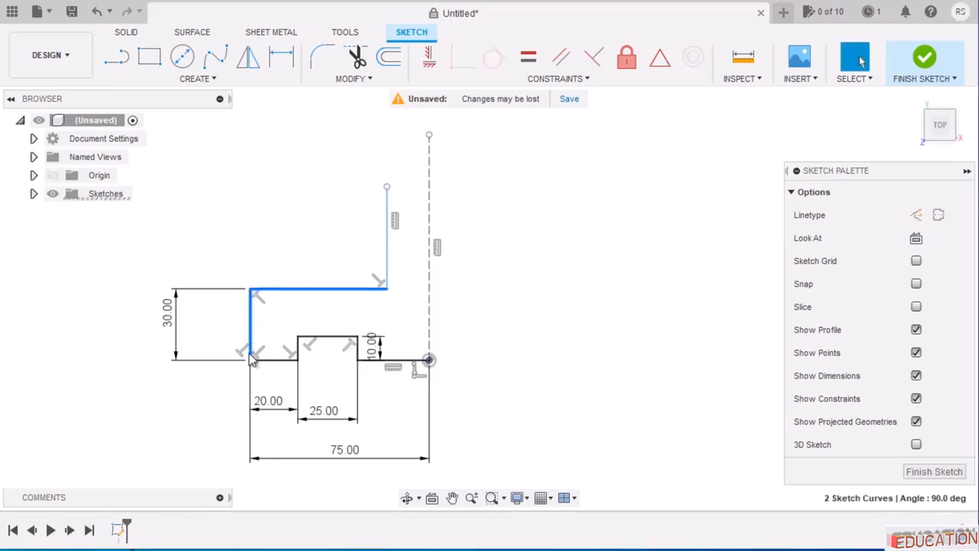
shift+click(298, 357)
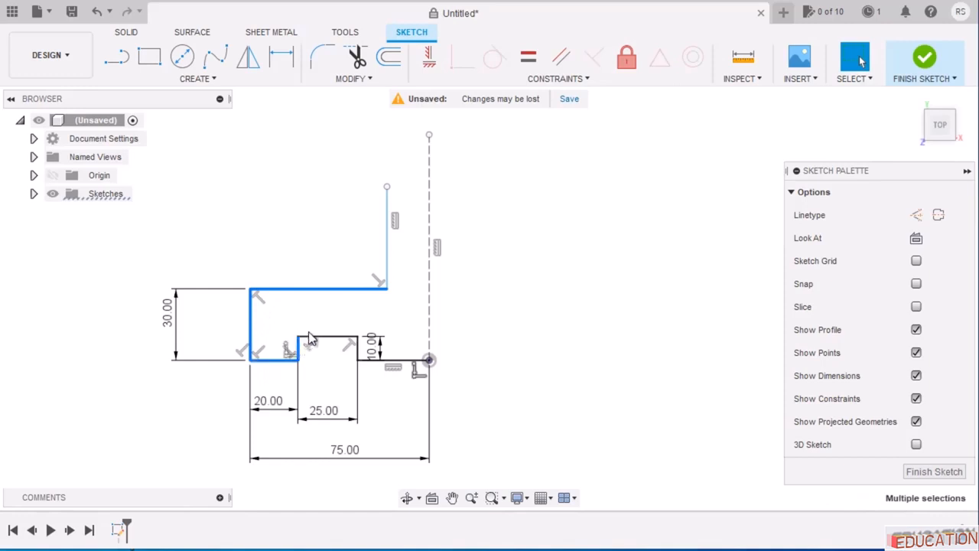
click(339, 290)
click(611, 283)
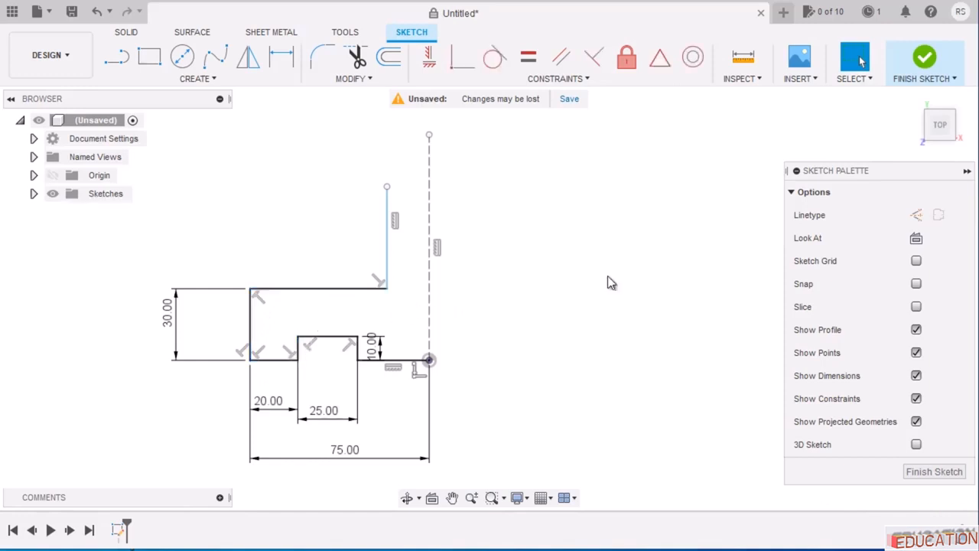
Mirror the base's seven outline lines, including the notch but not the stem line, about the vertical construction line.
click(248, 57)
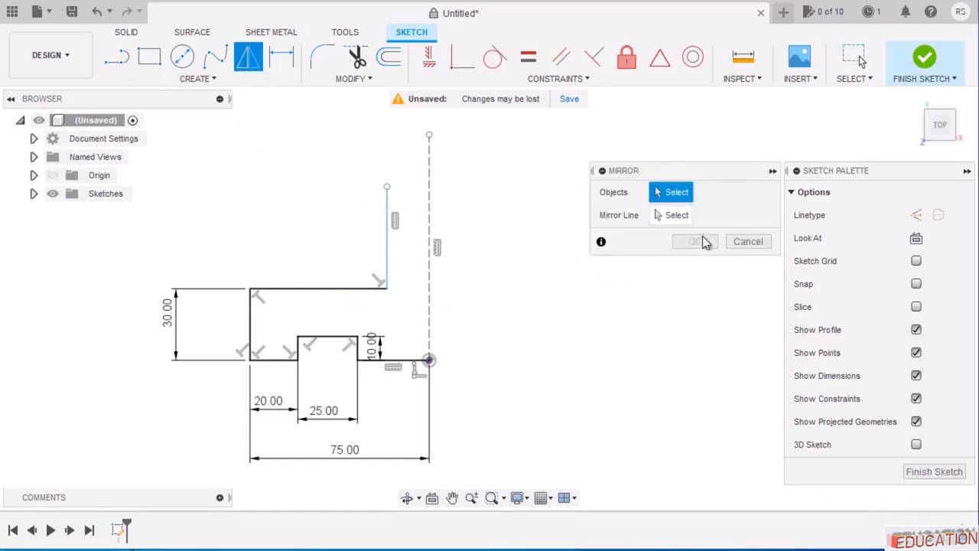
click(330, 295)
click(252, 323)
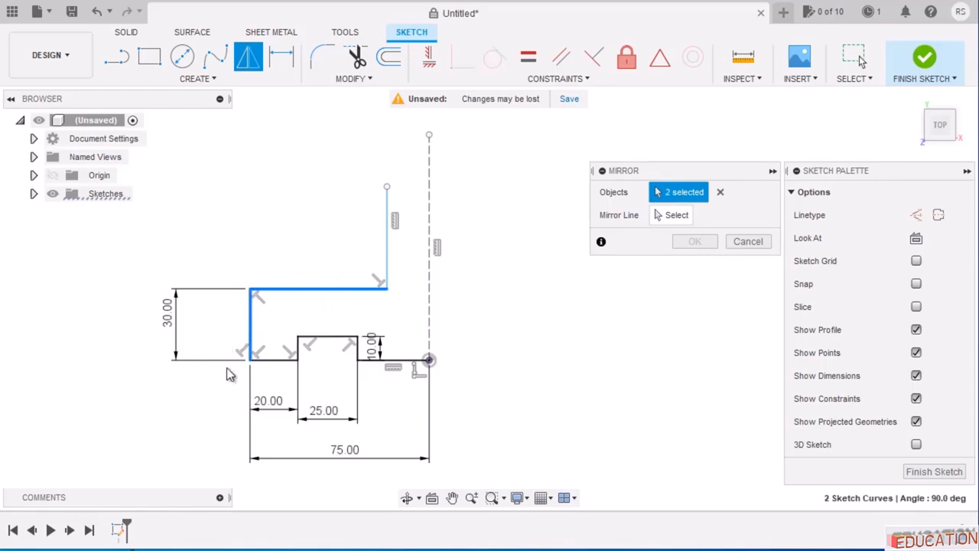
click(274, 361)
click(330, 338)
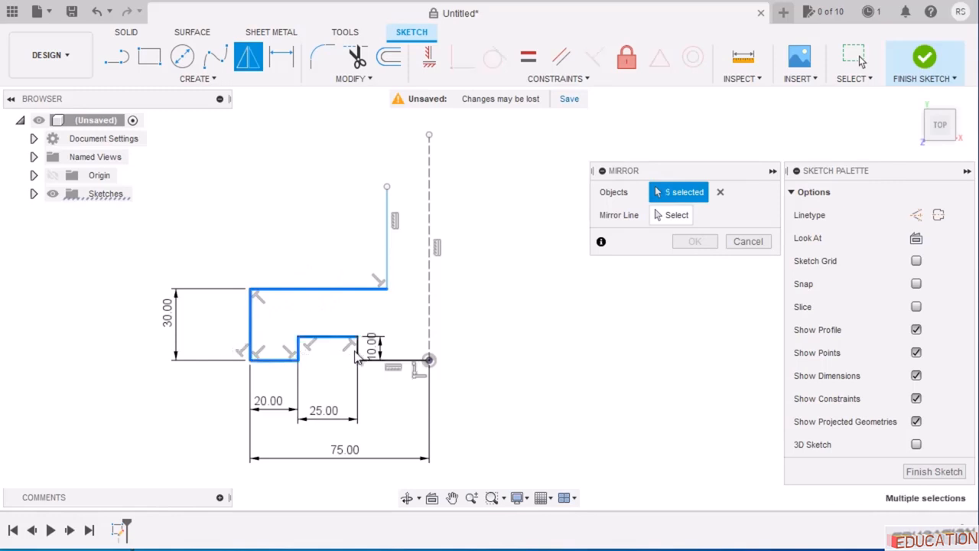
click(358, 349)
click(387, 360)
click(396, 362)
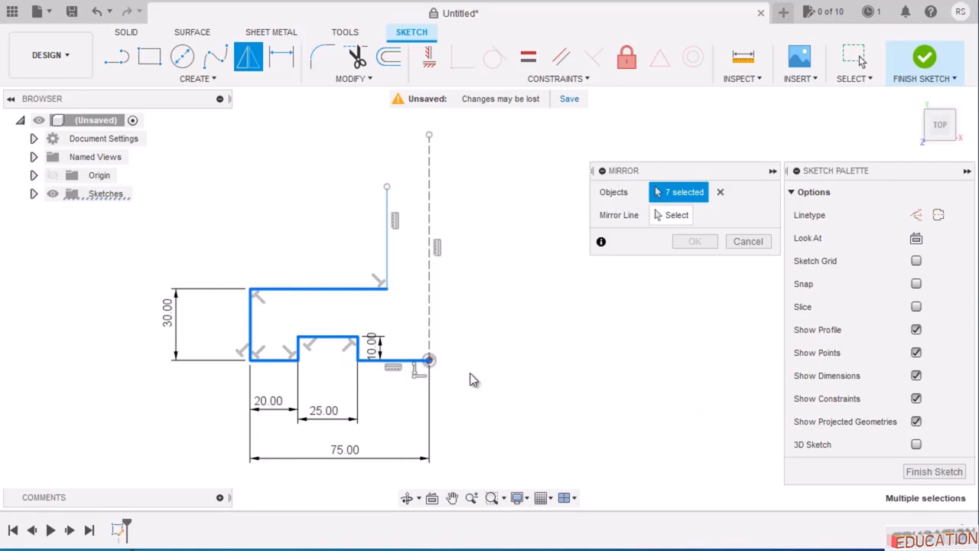
click(434, 212)
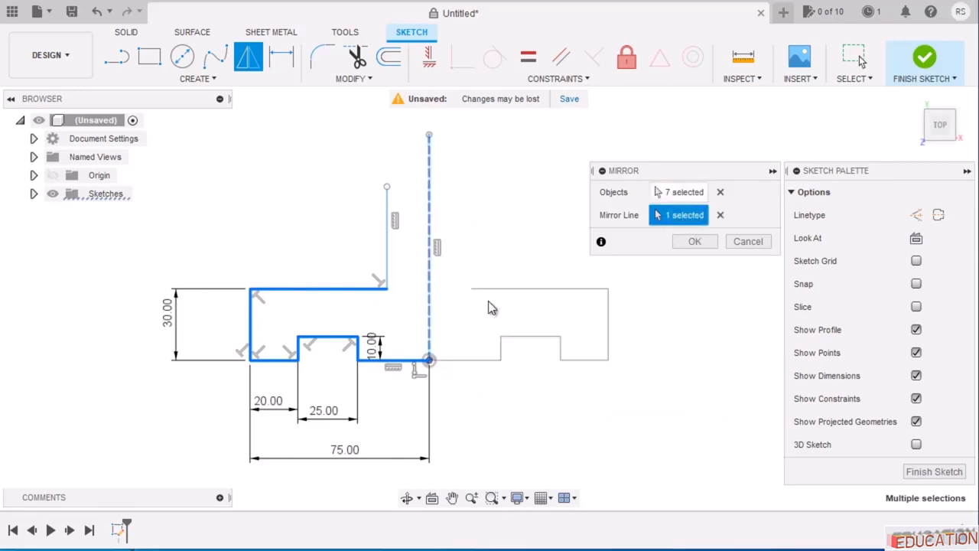
click(694, 241)
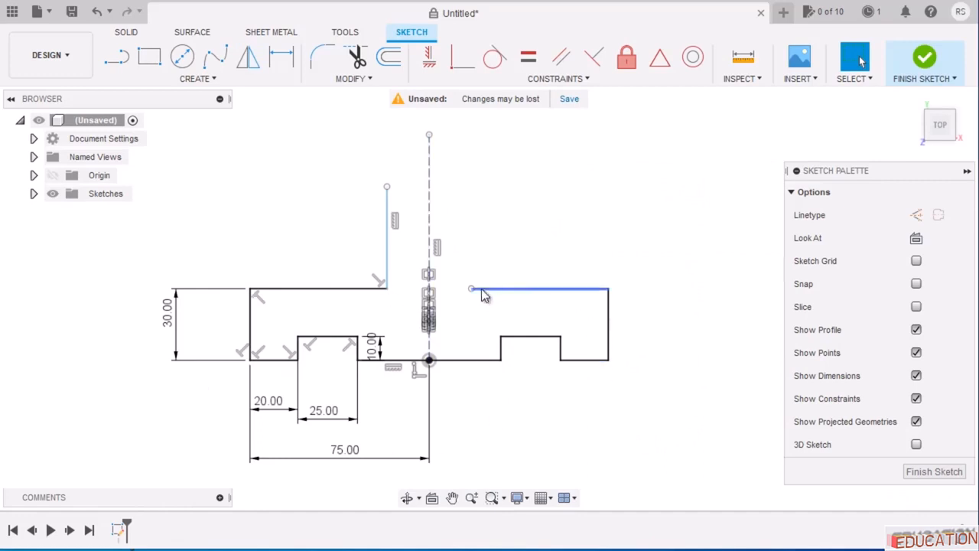
Stretch the stem's vertical line up to about 65 mm long, level with the end of the construction line.
middle_drag(402, 312, 396, 314)
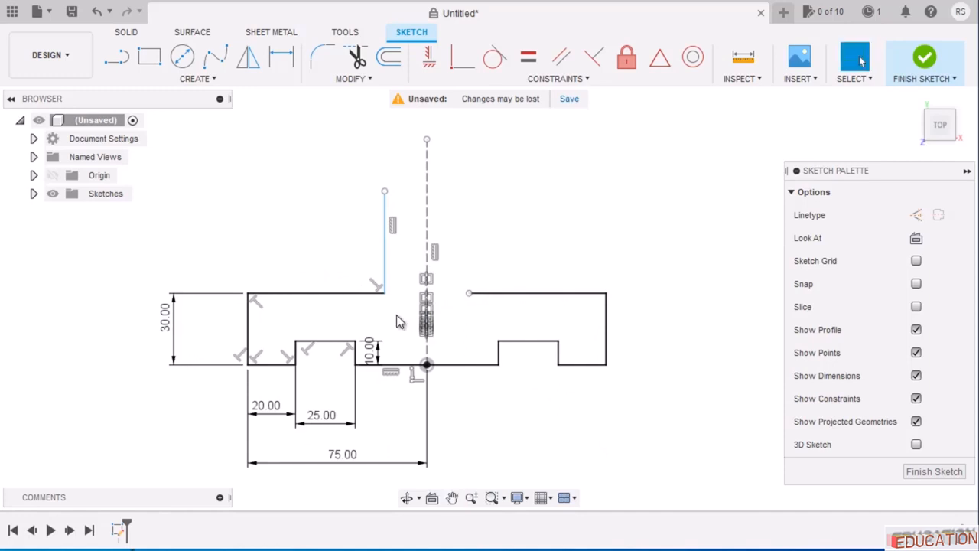
scroll(390, 319, down, 3)
scroll(434, 232, up, 2)
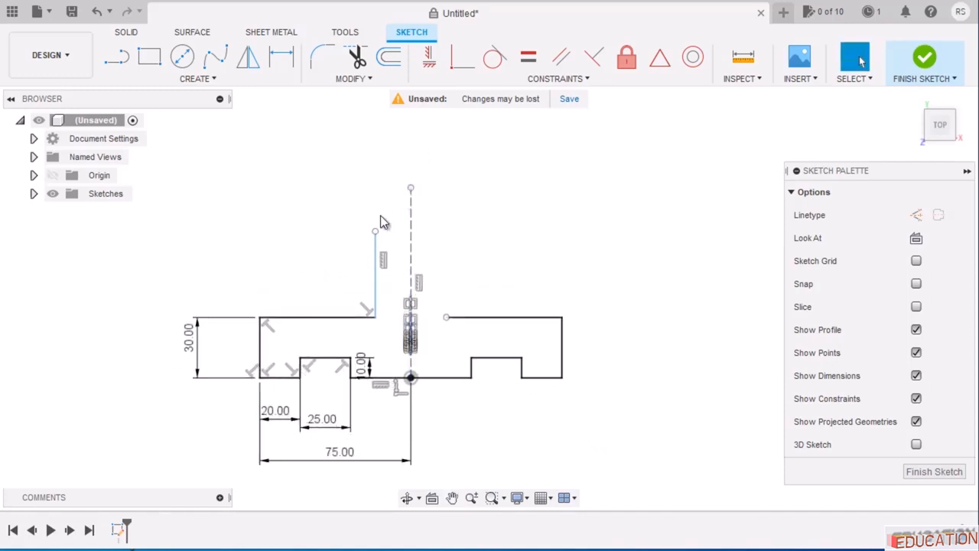
drag(375, 230, 387, 190)
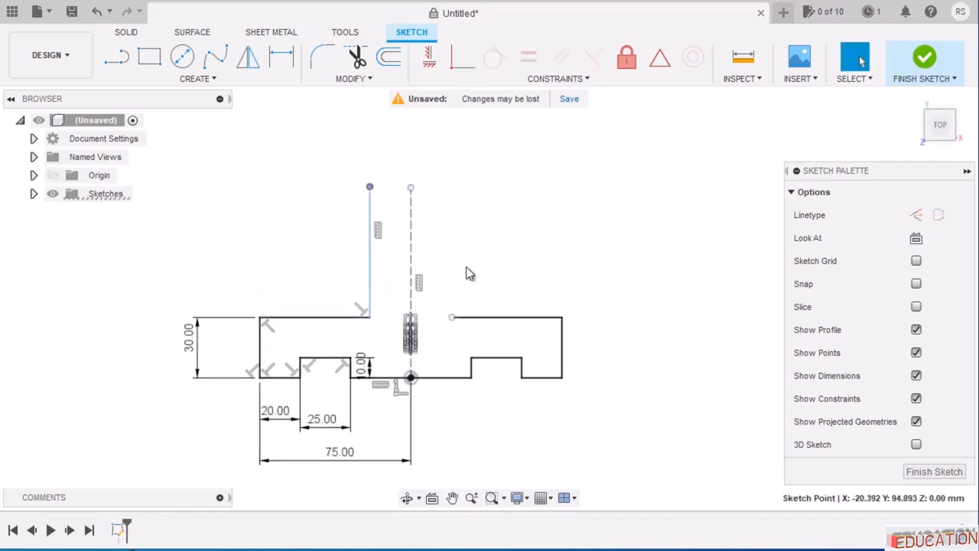
Draw the second stem line vertically up from the inner end of the mirrored base's top edge, slightly past the construction line's end.
key(l)
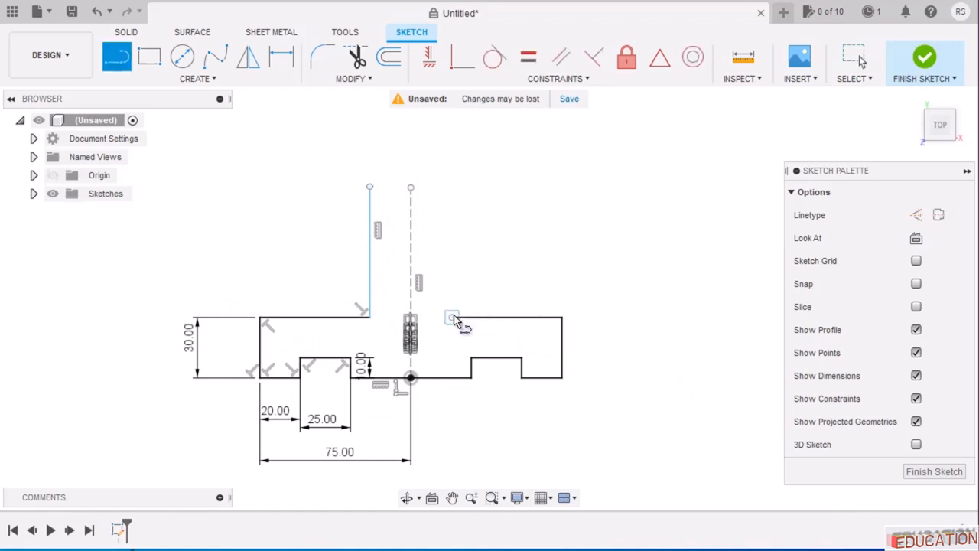
click(451, 317)
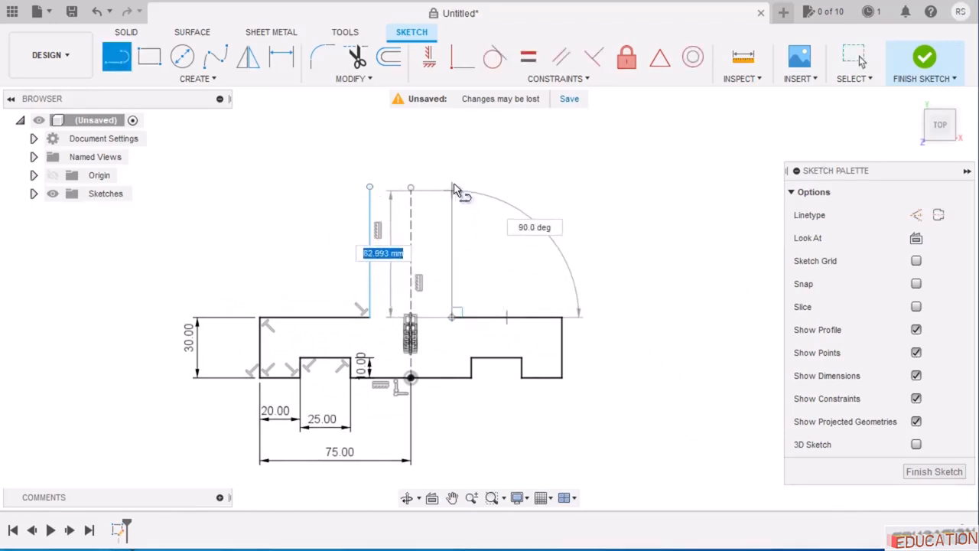
click(451, 176)
key(Escape)
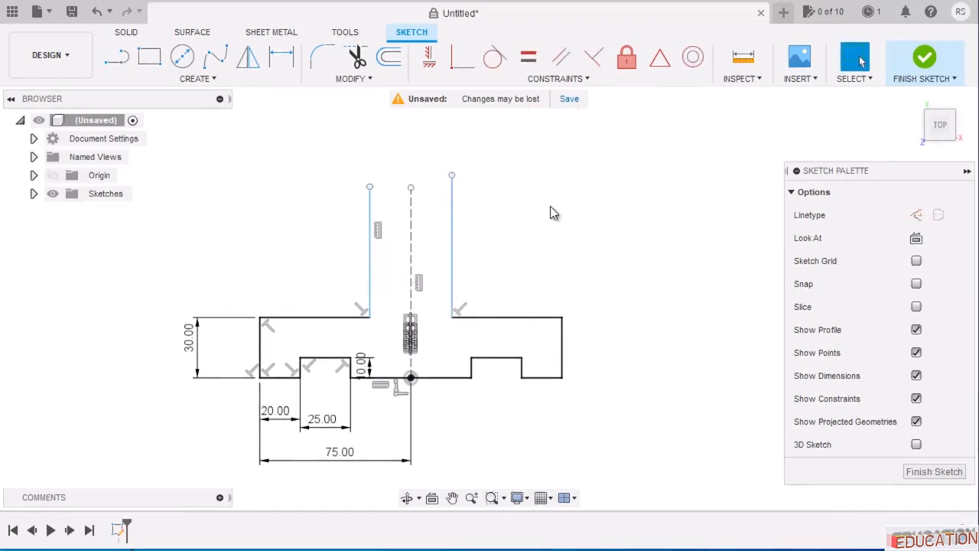
Check the stem width in the Example-10 reference drawing and dimension the distance between the two stem lines to 30 mm.
click(280, 70)
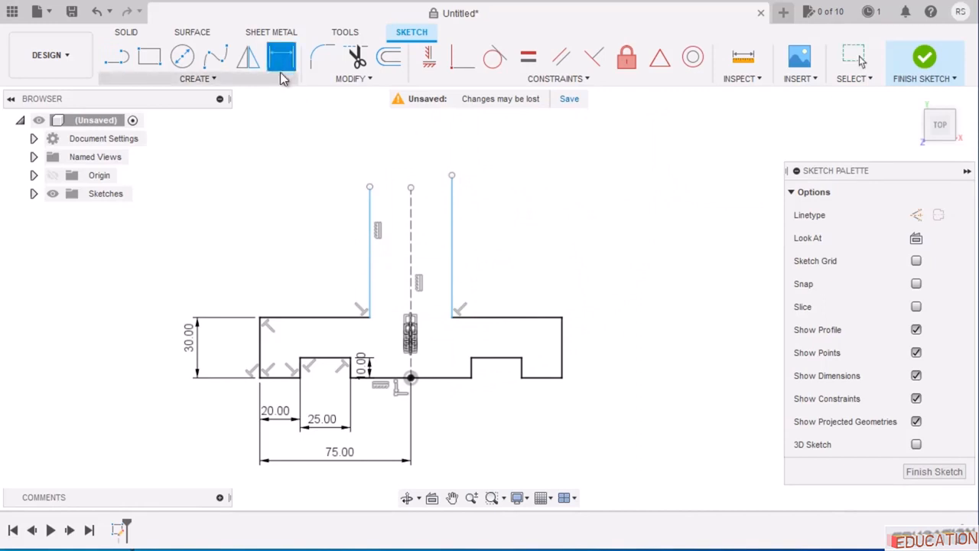
click(356, 548)
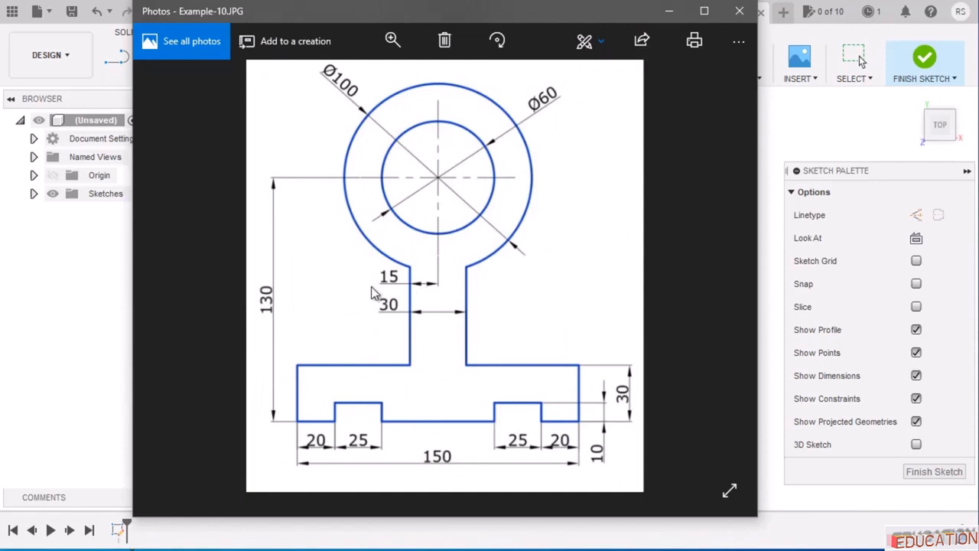
key(alt+Tab)
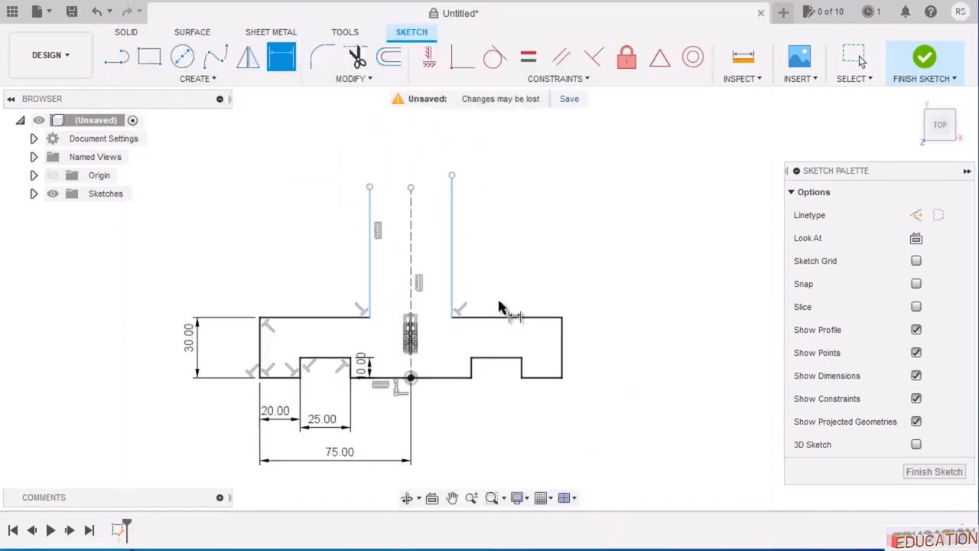
click(371, 293)
click(452, 279)
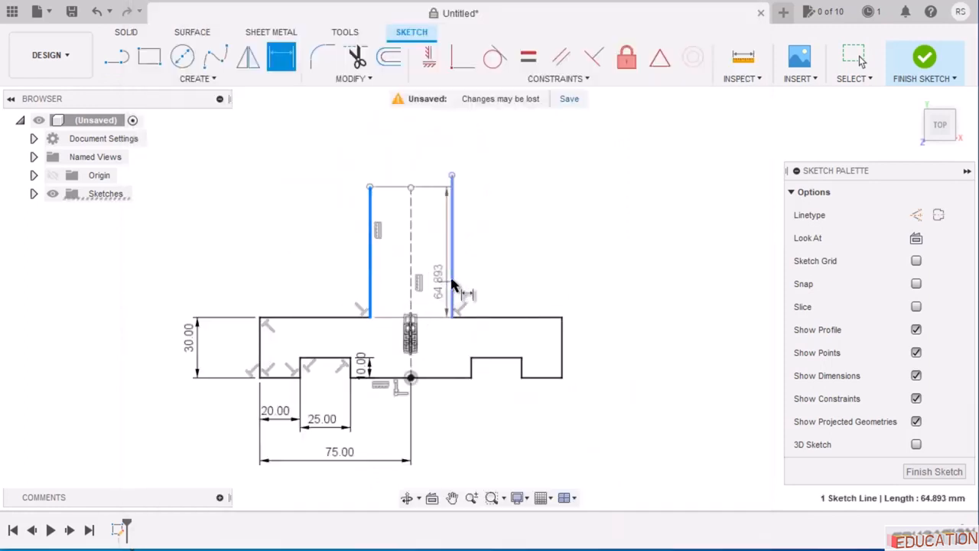
click(509, 266)
text(30)
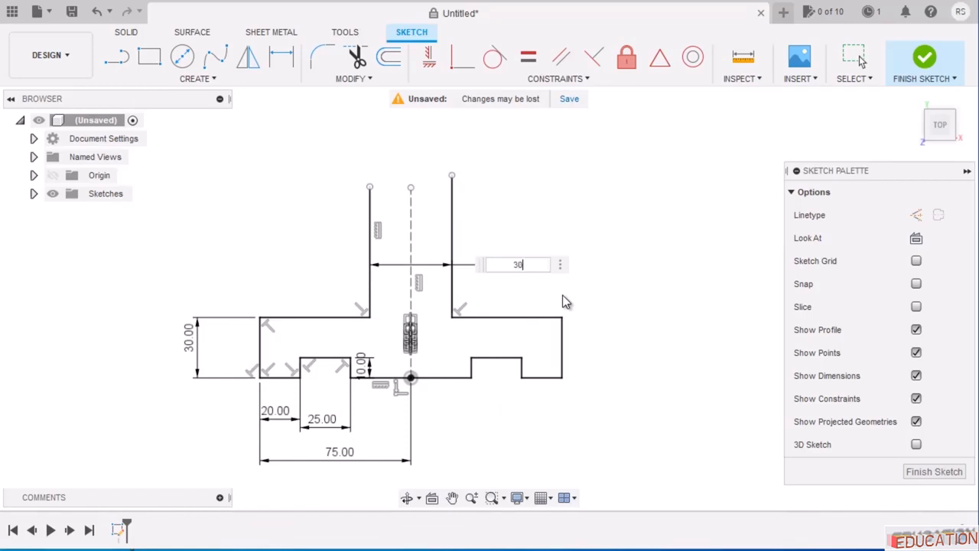
key(Return)
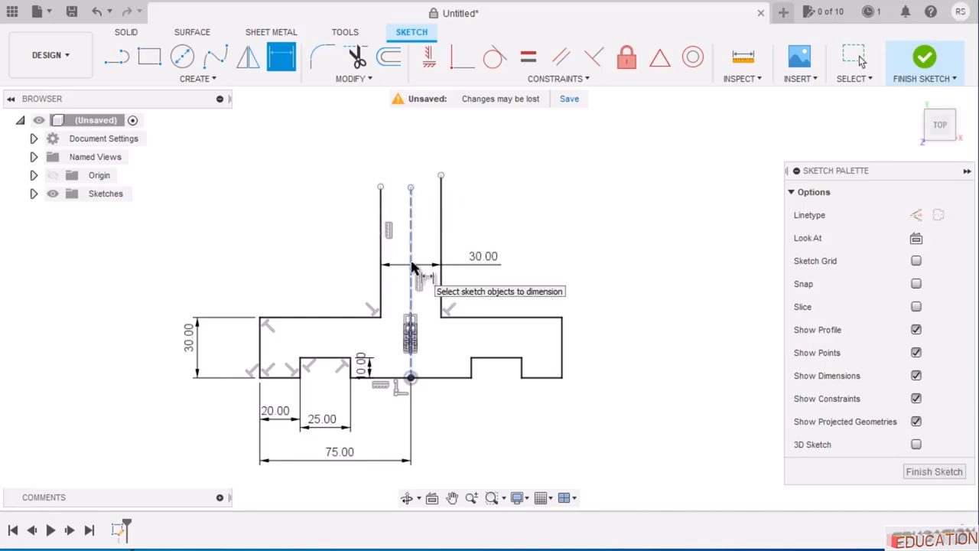
Draw a circle about 169 mm in diameter above the stem, with its center offset slightly to one side of the construction line.
click(182, 57)
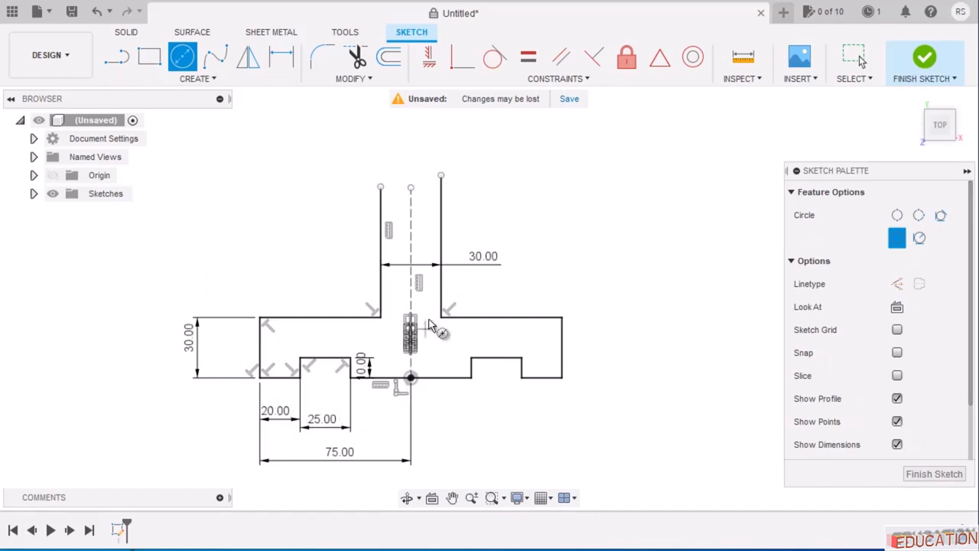
scroll(394, 480, down, 2)
click(403, 214)
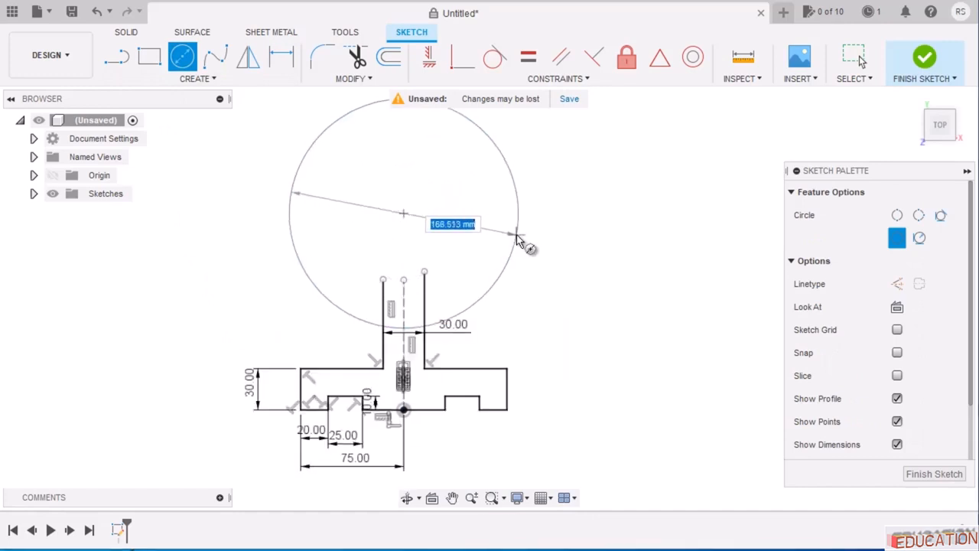
click(520, 241)
key(Escape)
click(577, 210)
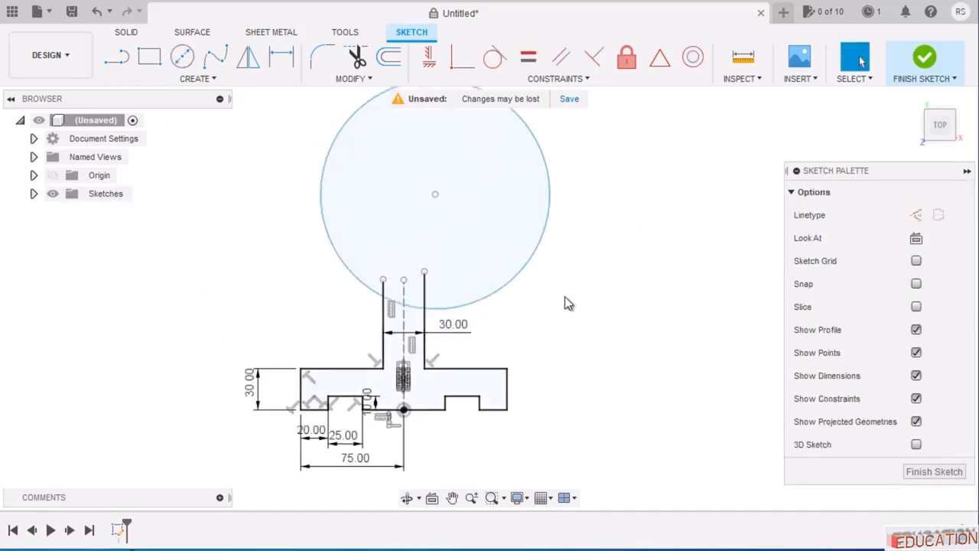
Constrain the circle's center coincident with the vertical construction line.
click(434, 194)
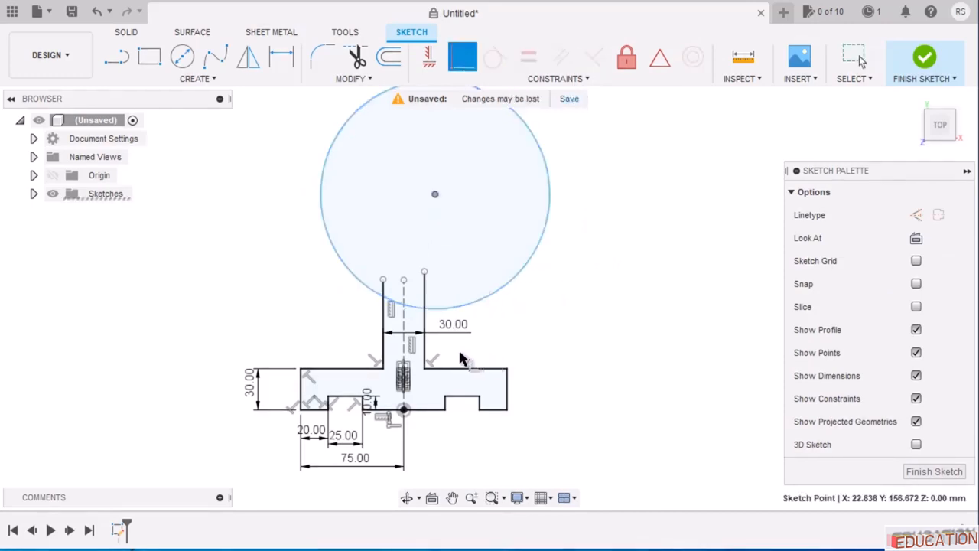
click(404, 329)
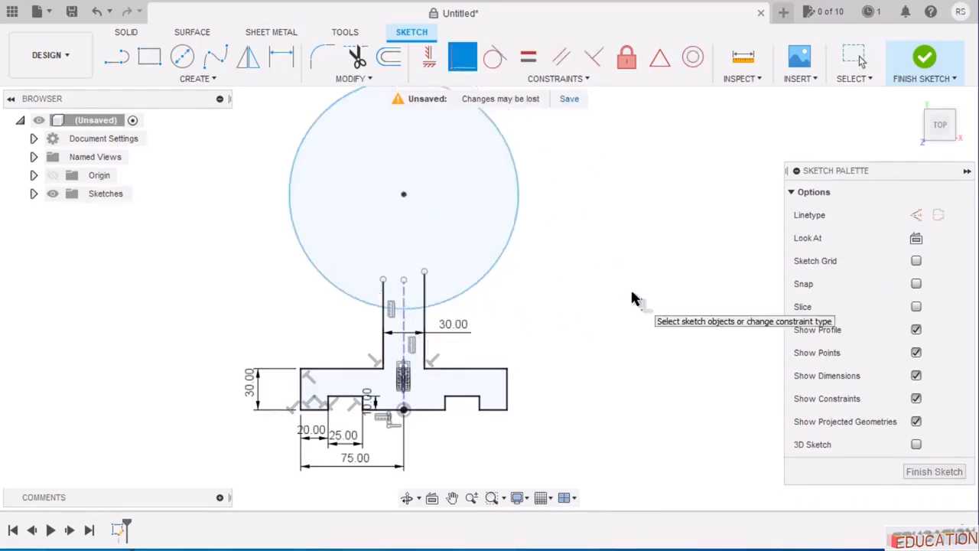
key(Escape)
Check the center height in the Example-10 reference drawing and dimension the circle's center to the base's bottom edge at 130 mm.
click(281, 57)
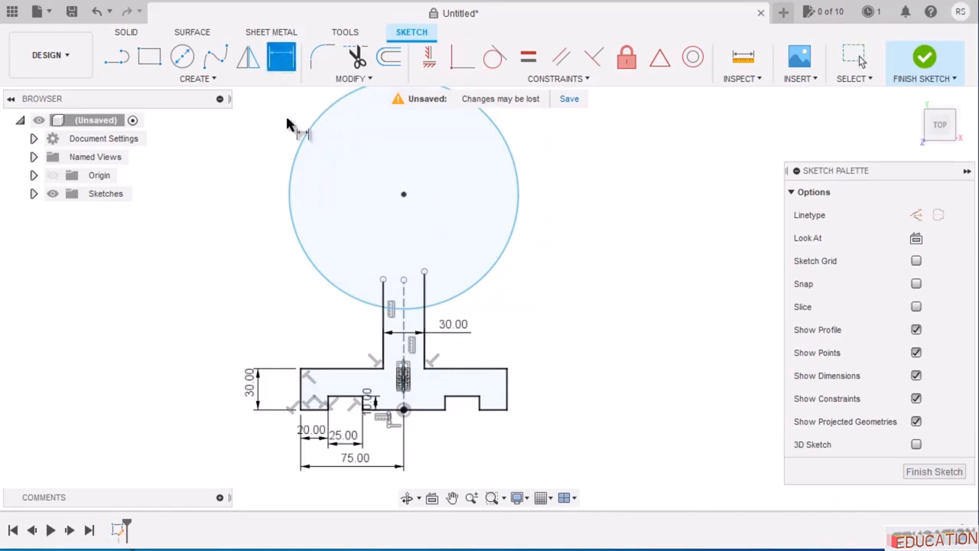
key(alt+Tab)
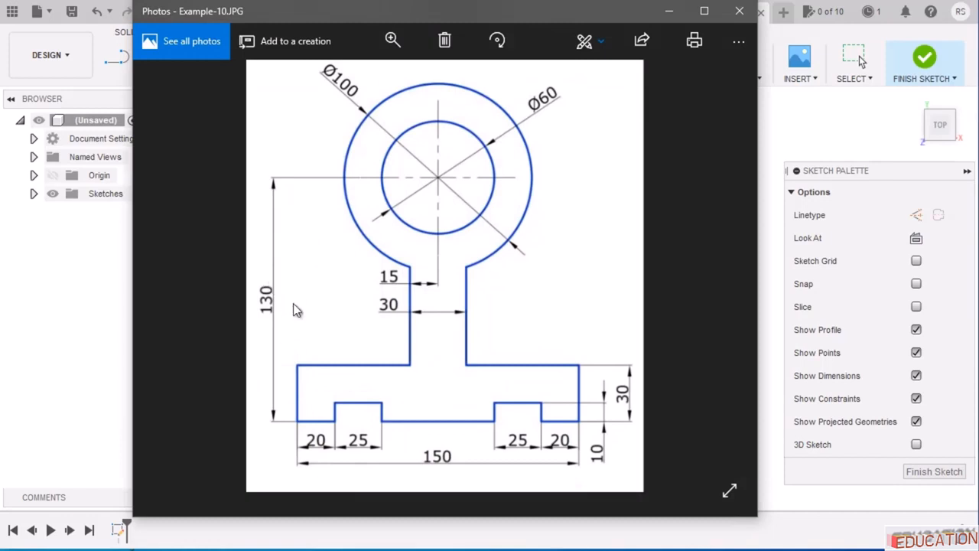
key(alt+Tab)
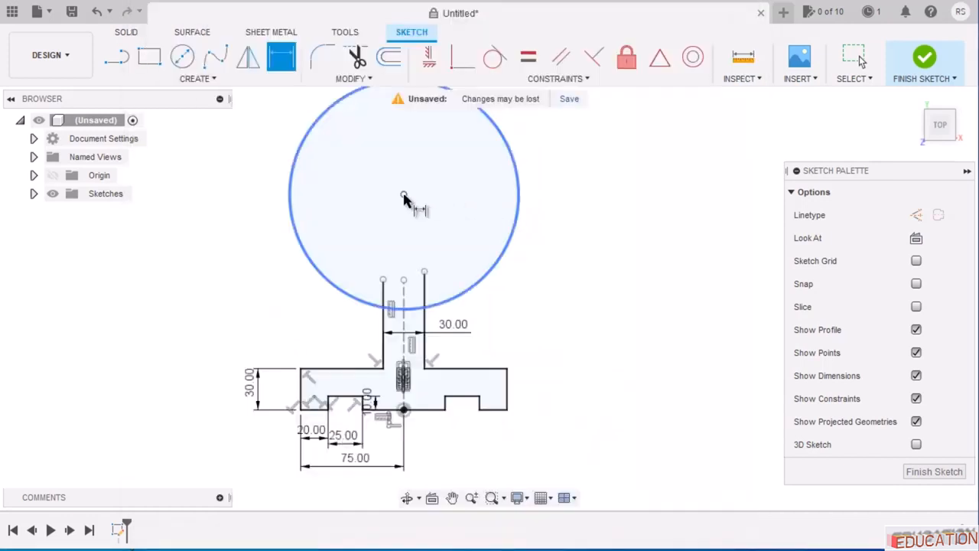
click(496, 409)
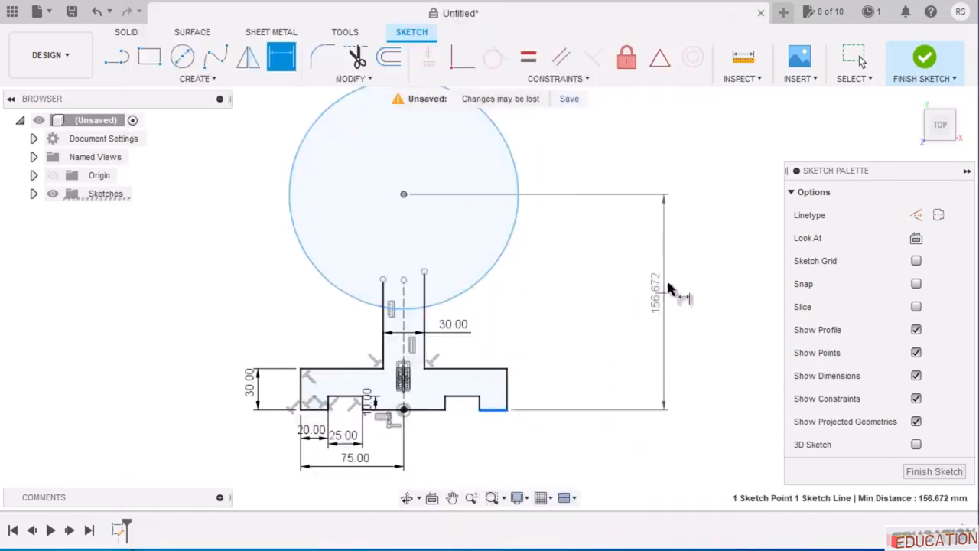
click(670, 284)
text(130)
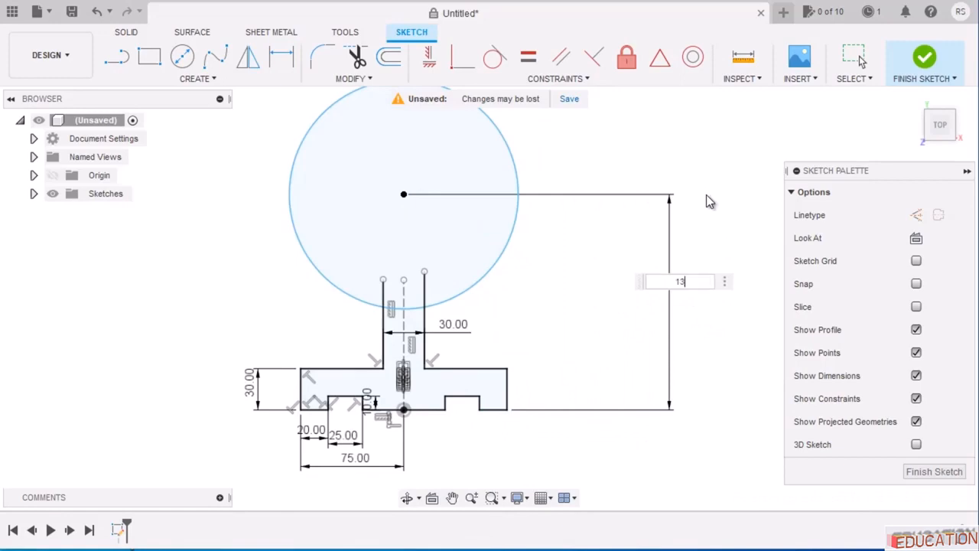
key(Return)
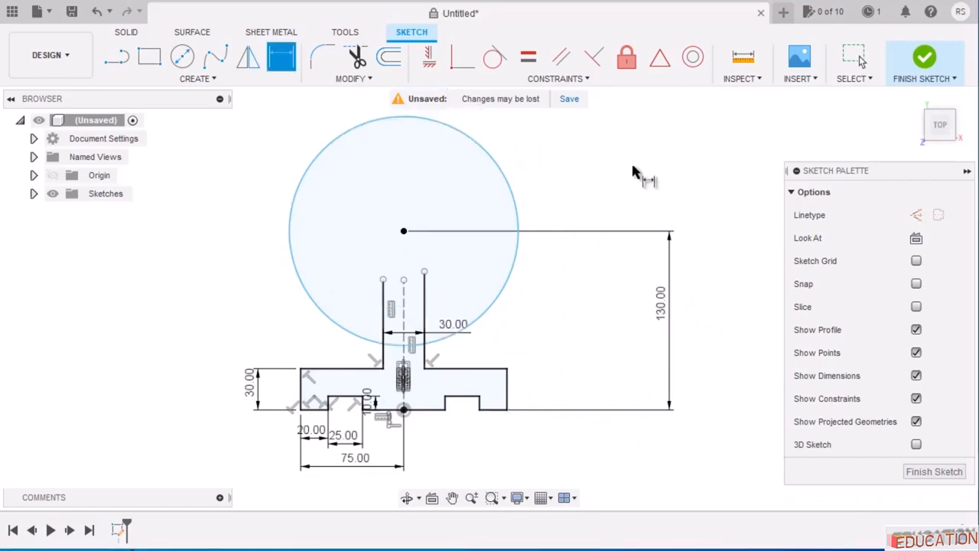
Check the outer ring size in the Example-10 reference drawing and dimension the circle's diameter to 100 mm.
click(502, 171)
click(591, 135)
key(alt+Tab)
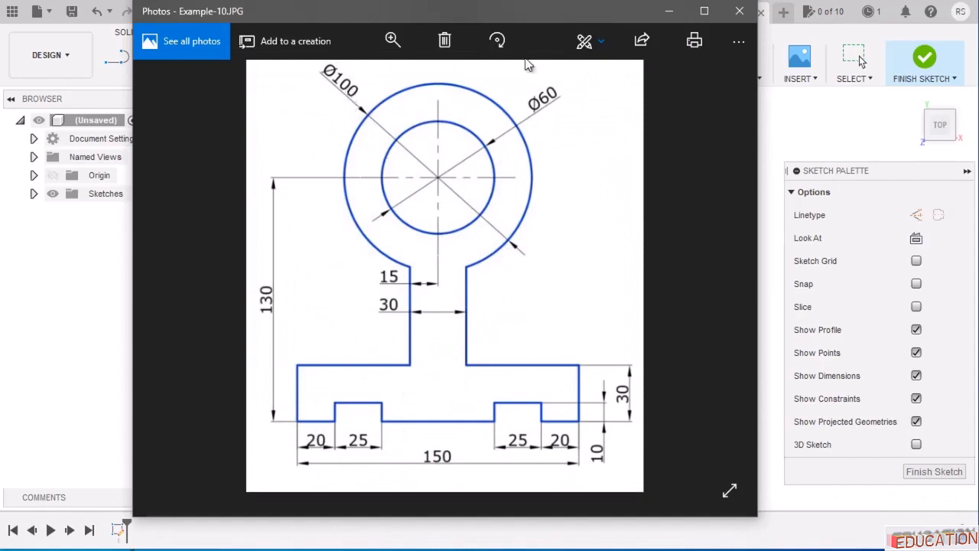
click(673, 11)
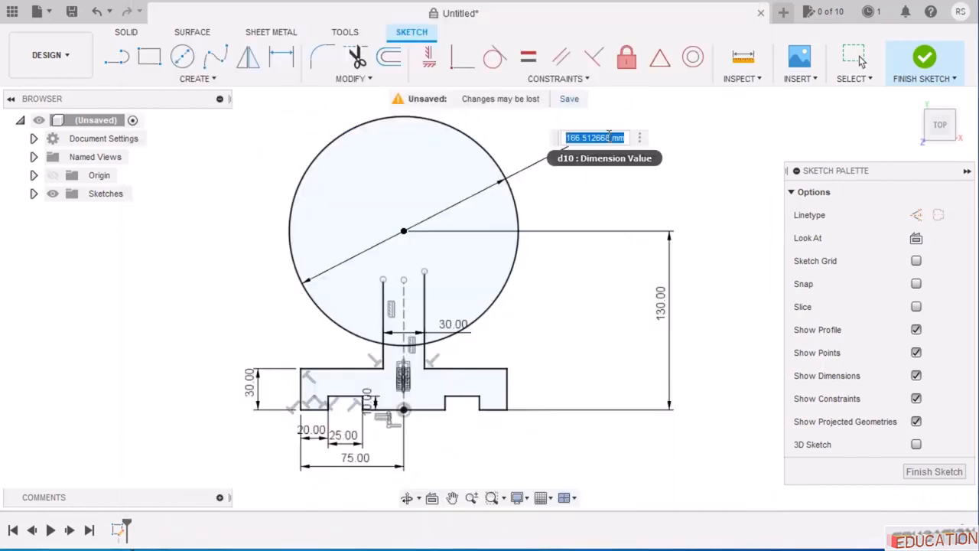
text(100)
key(Return)
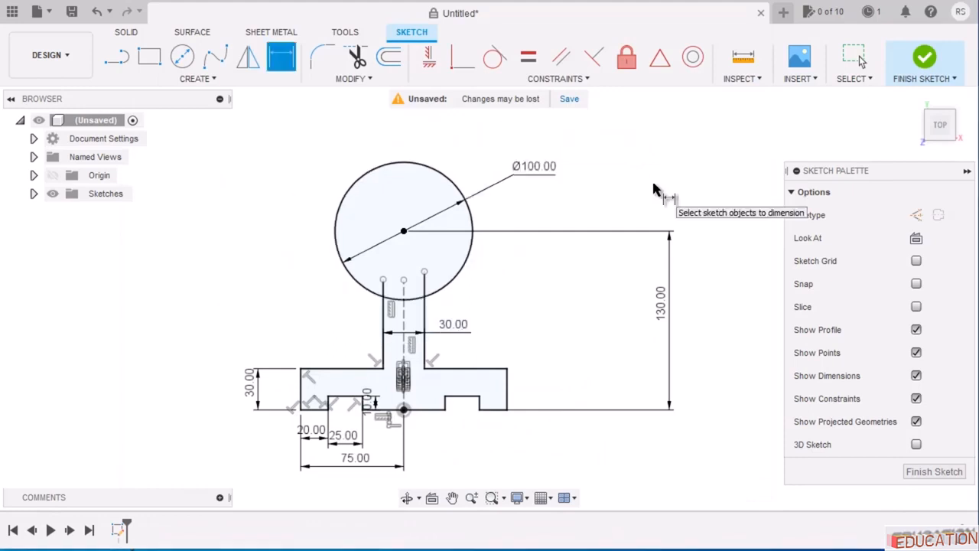
Trim both stem line ends inside the circle and the circle's arc between the two stem lines.
scroll(395, 266, up, 3)
scroll(397, 279, up, 1)
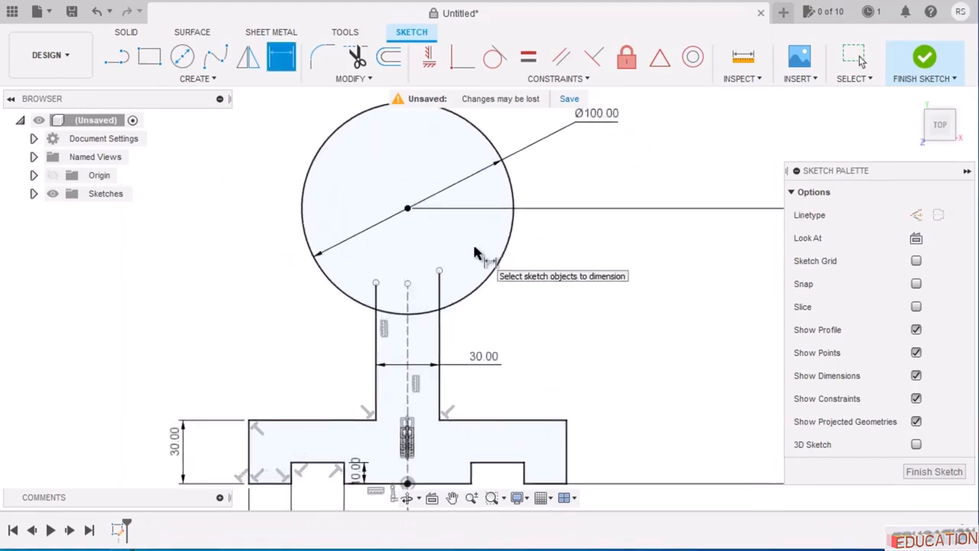
click(362, 66)
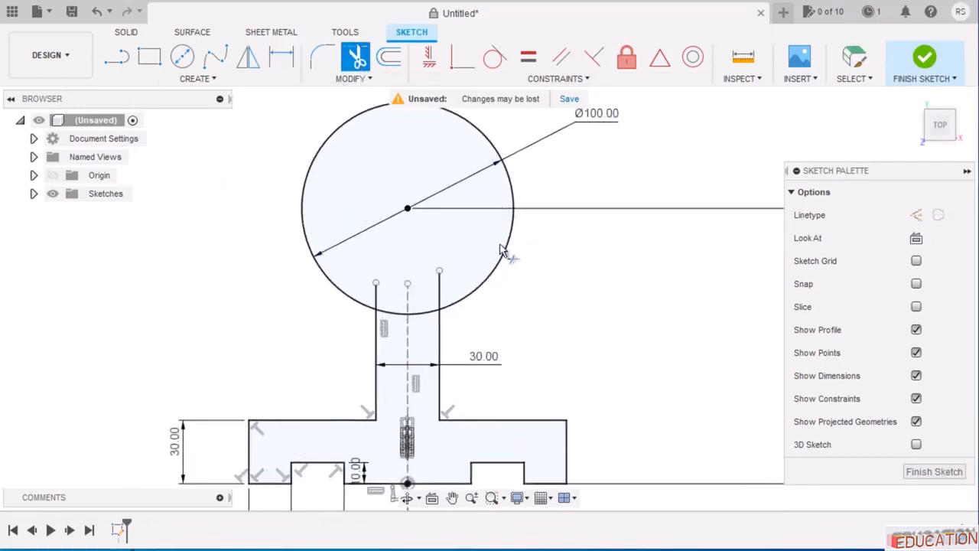
click(440, 295)
click(377, 295)
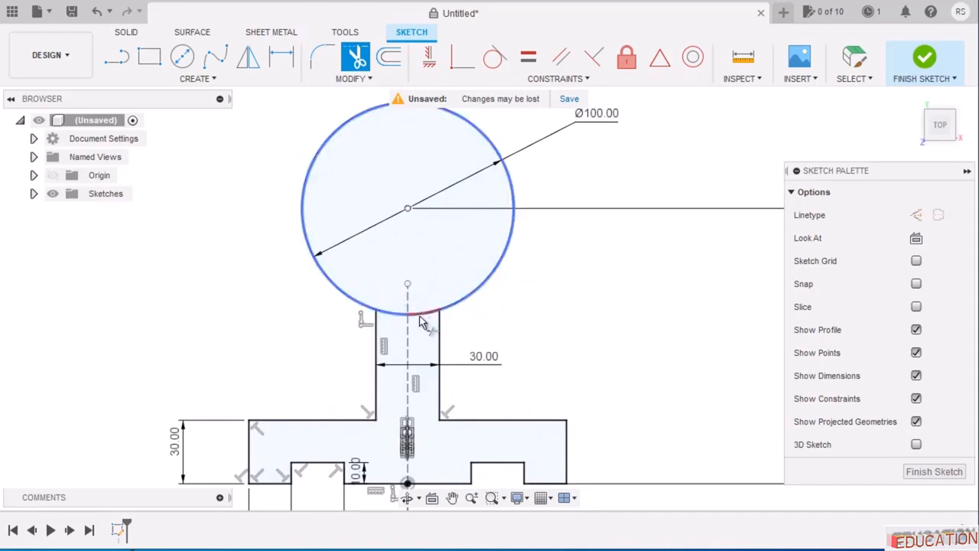
click(425, 314)
key(Escape)
scroll(498, 282, down, 2)
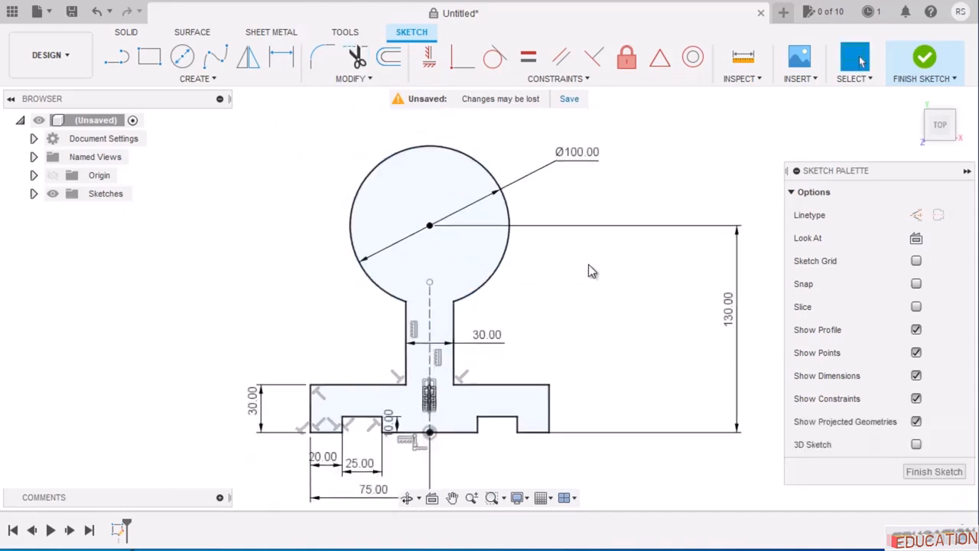
Check the inner ring in the Example-10 reference drawing and draw a circle about 70 mm in diameter, concentric with the outer arc.
key(alt+Tab)
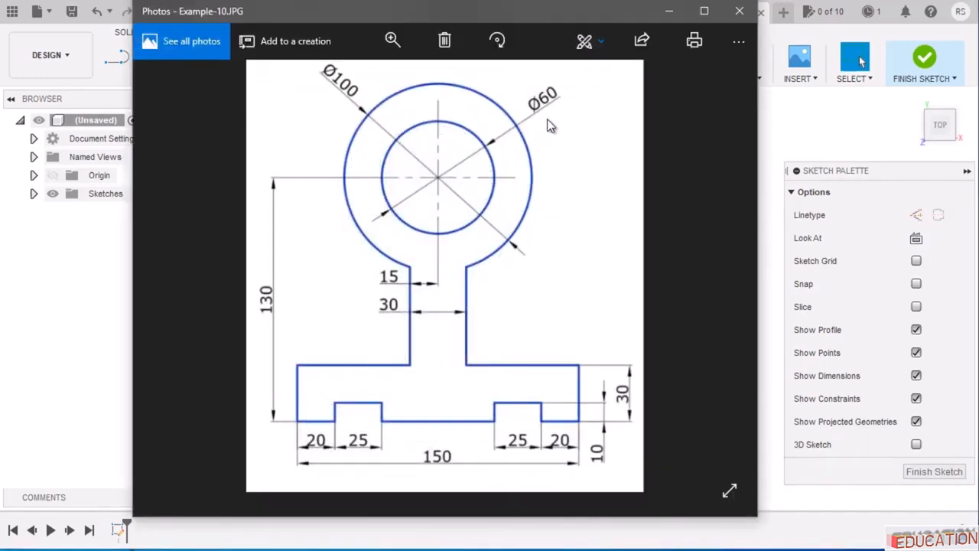
click(667, 11)
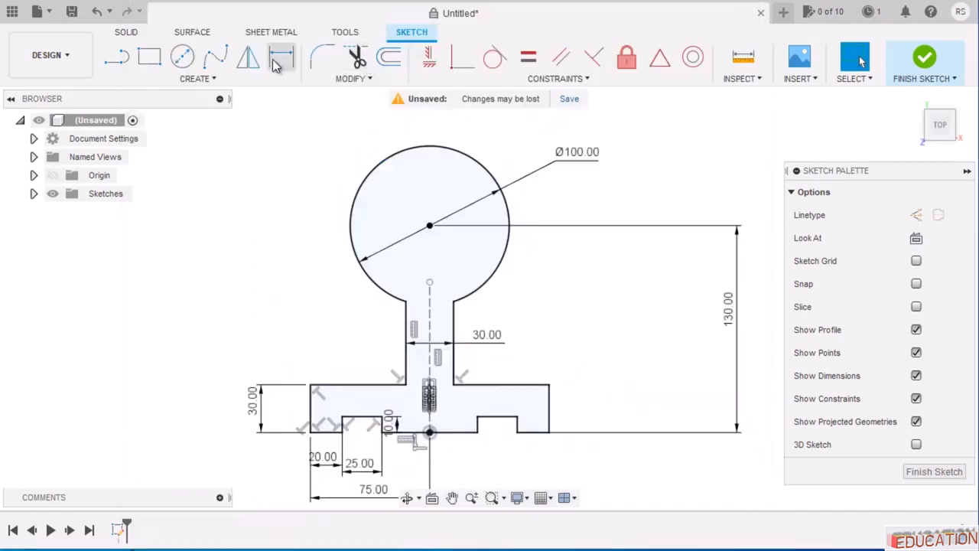
click(182, 56)
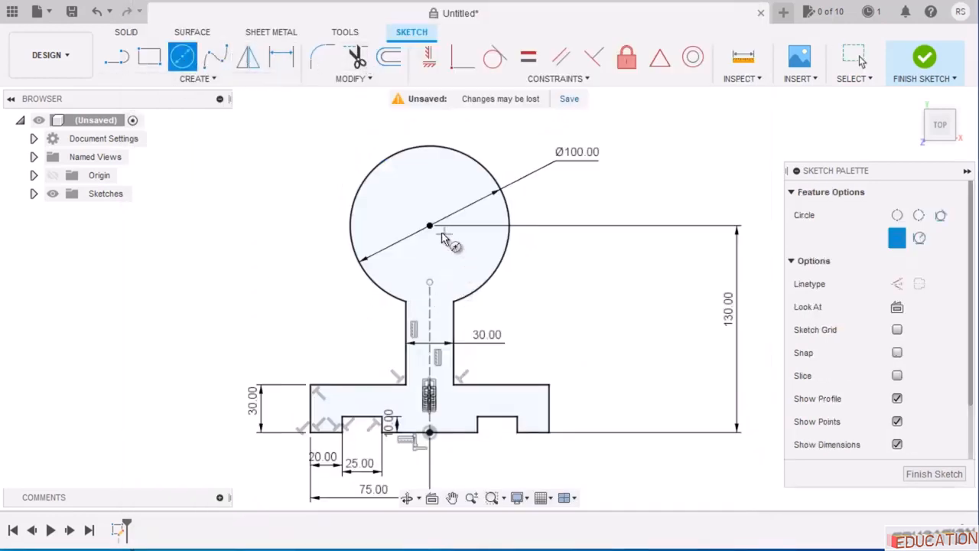
click(429, 226)
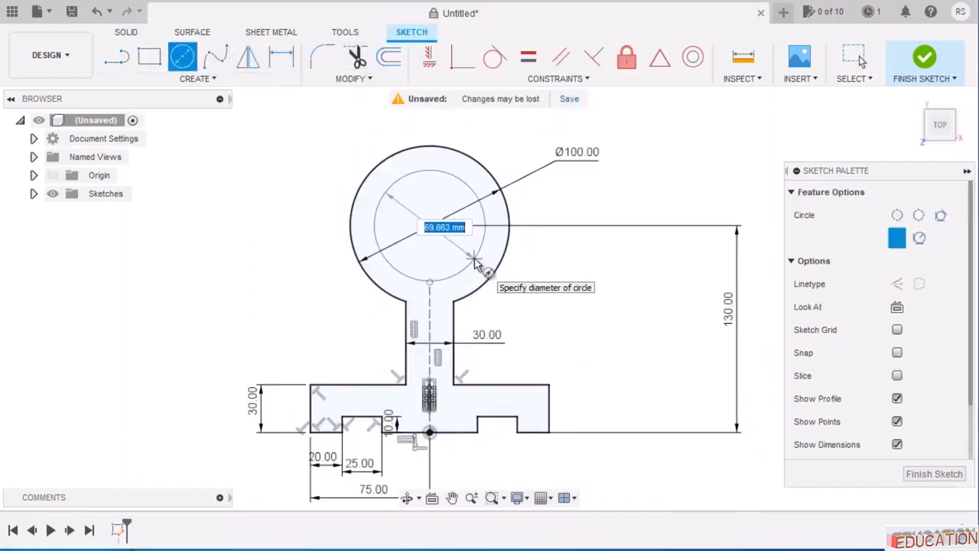
click(474, 263)
Dimension the inner circle's diameter to 60 mm.
key(d)
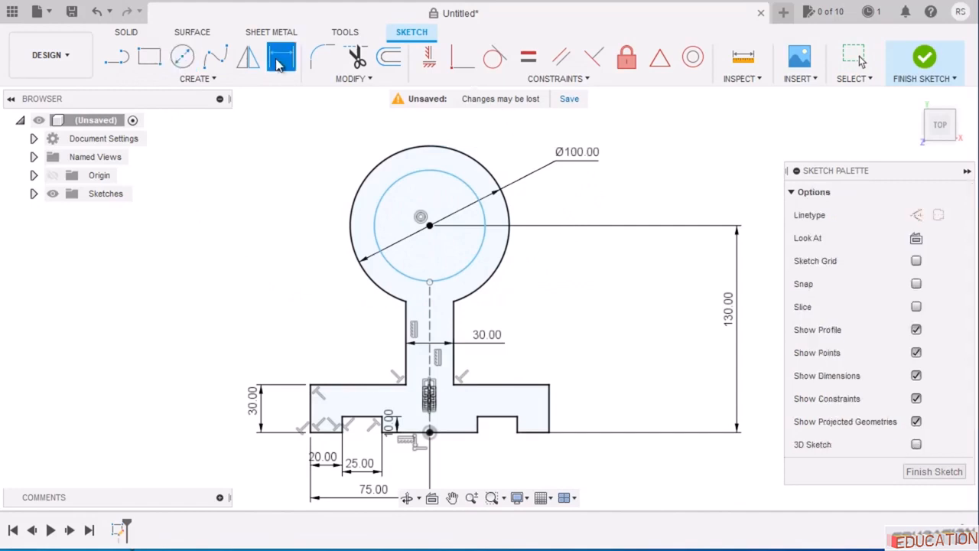
click(451, 178)
click(535, 147)
text(60)
key(Return)
key(Escape)
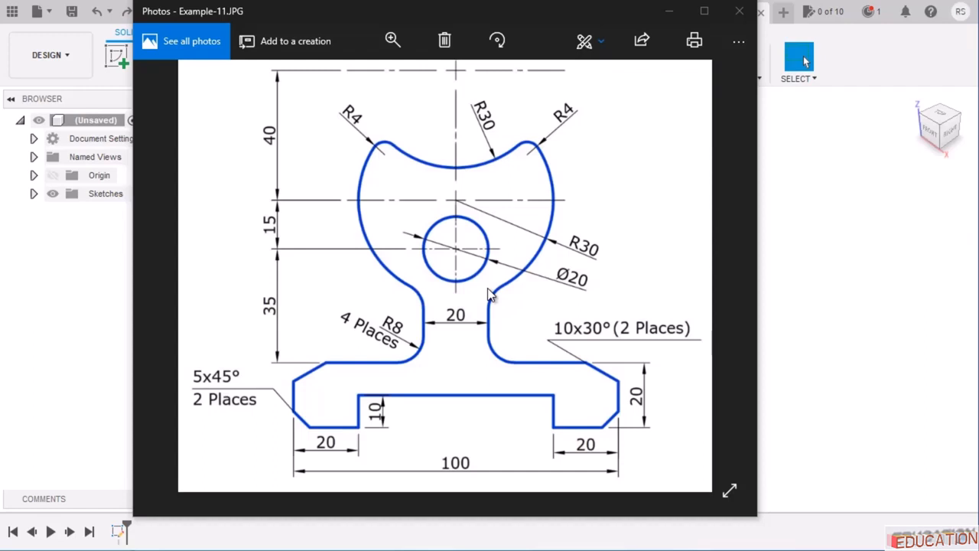
Put away the Example-11 reference drawing and start a new sketch on the horizontal origin plane.
click(670, 12)
click(117, 56)
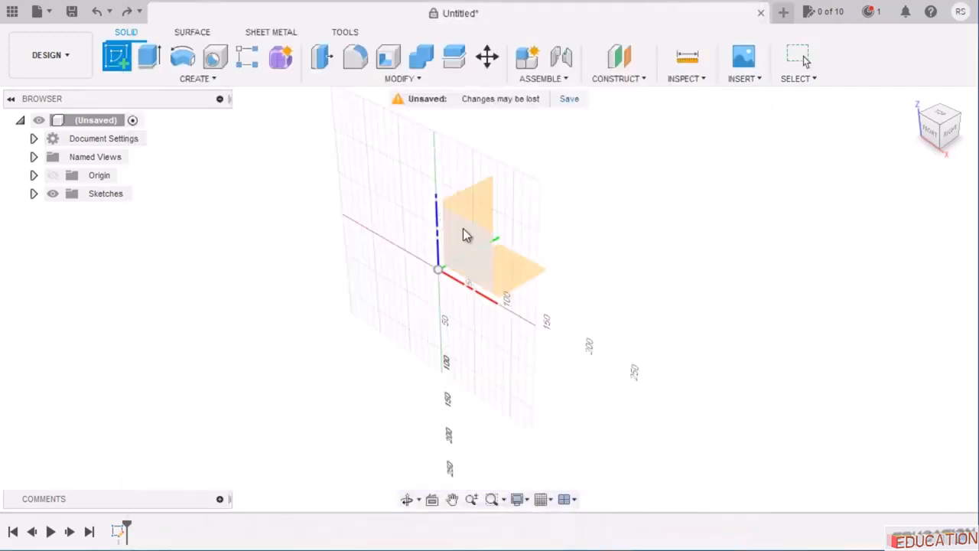
click(520, 268)
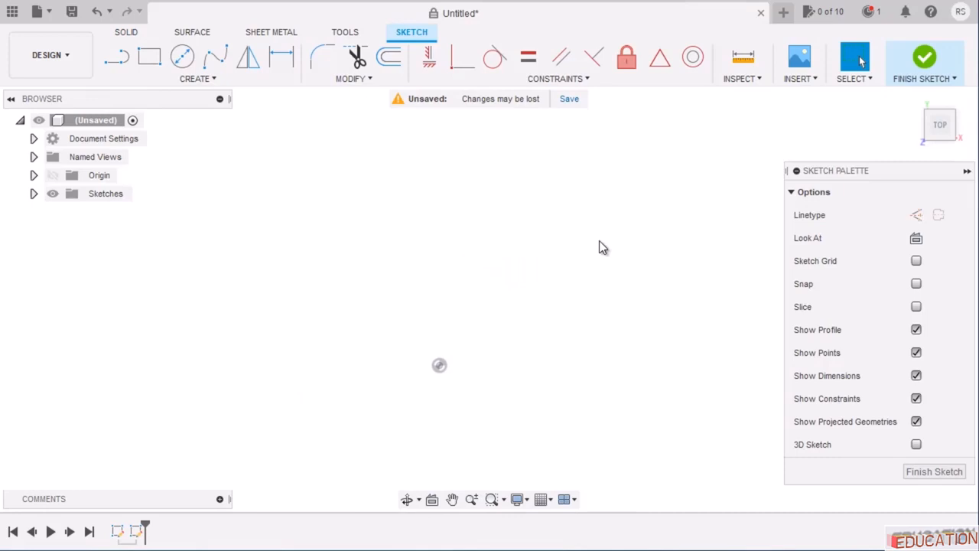
Draw the half profile as connected perpendicular lines: a vertical stem line about 88 mm long, the base's top, outer side and foot edges, and the notch side.
click(116, 60)
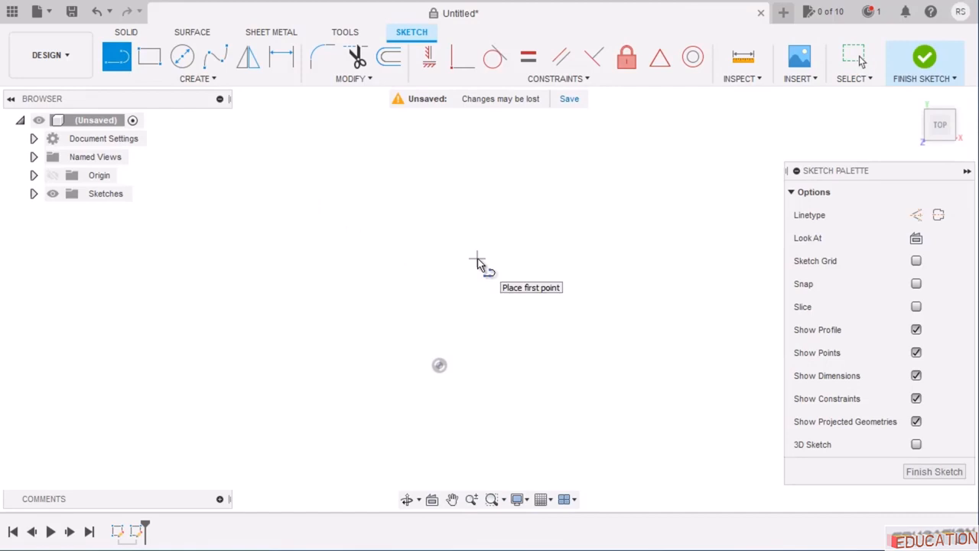
click(383, 205)
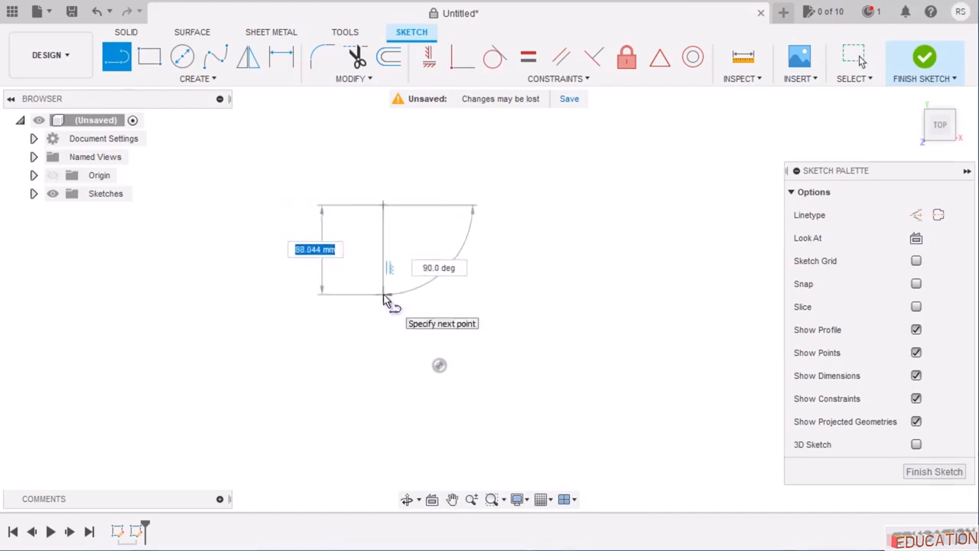
click(384, 296)
click(242, 296)
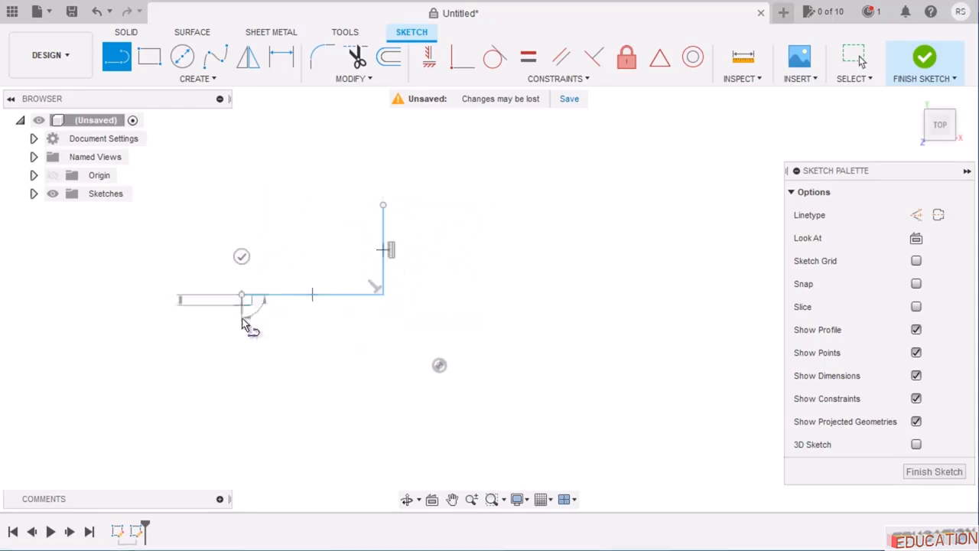
click(242, 383)
click(340, 383)
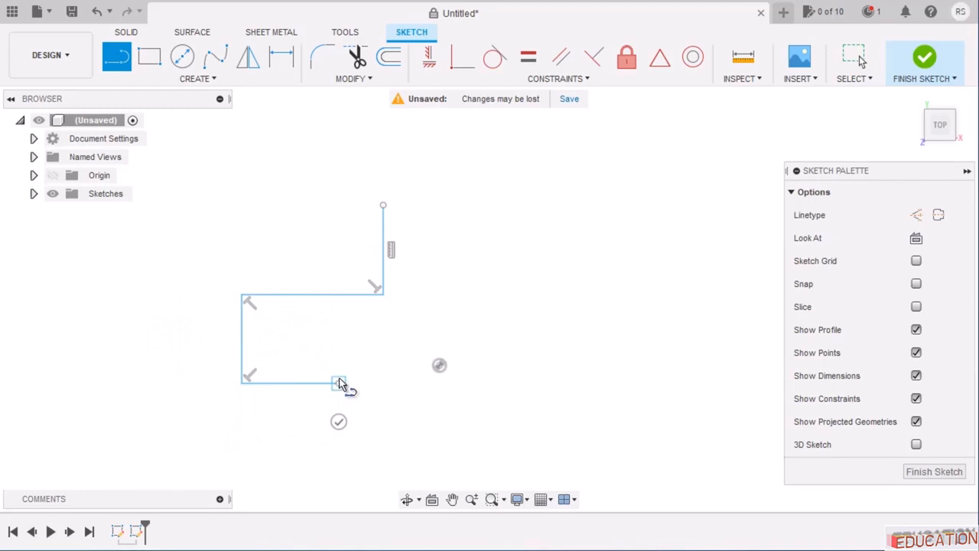
click(339, 327)
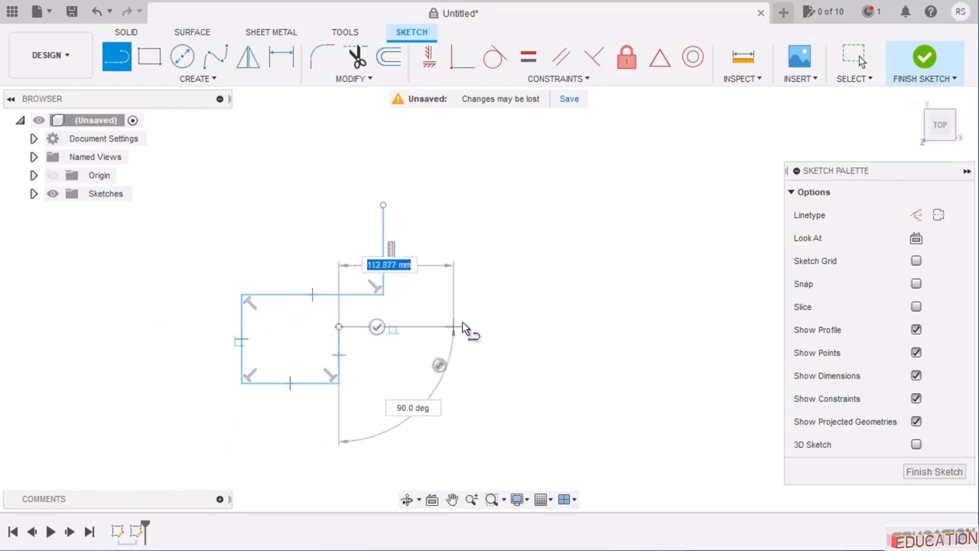
Finish the open profile with a horizontal line from the inner step's upper corner, ending just short of the origin's vertical axis.
double_click(429, 327)
mouse_move(430, 331)
mouse_down()
mouse_move(541, 301)
mouse_move(535, 293)
mouse_up()
key(Escape)
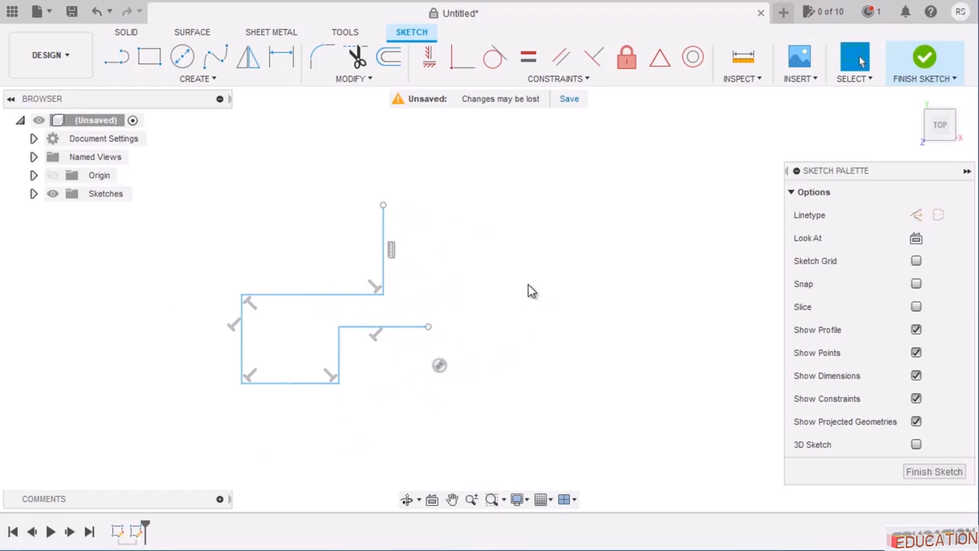
Draw a vertical line about 225 mm long upward from the origin and convert it to a construction line.
click(117, 61)
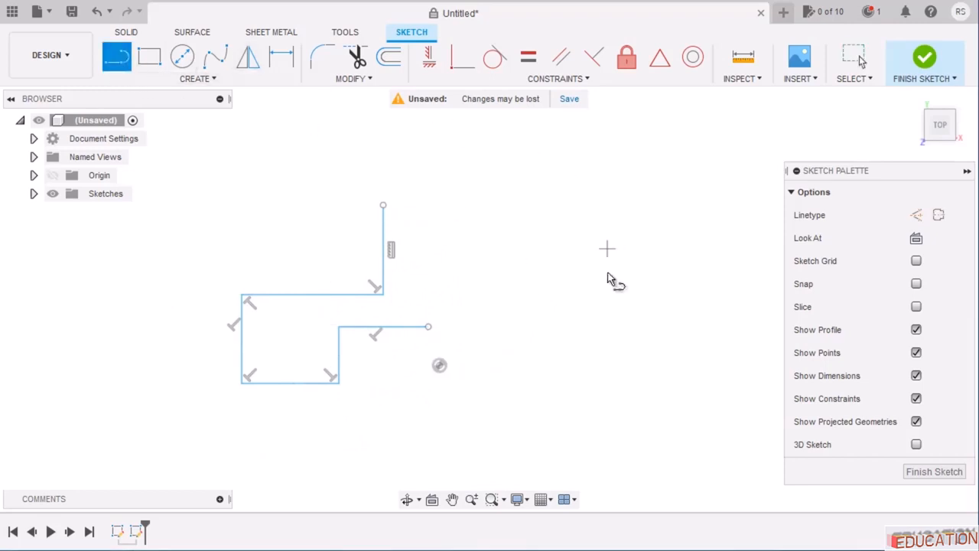
click(438, 365)
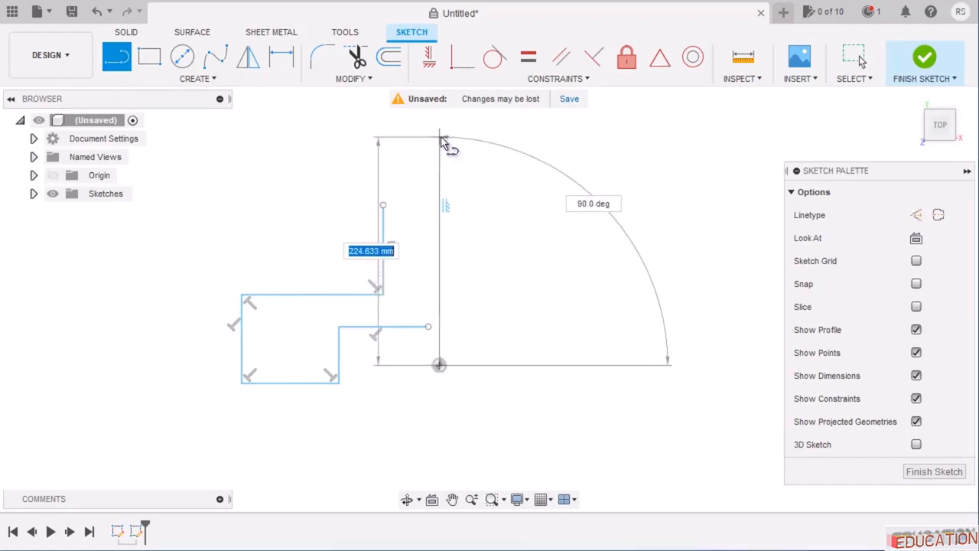
click(438, 138)
key(Escape)
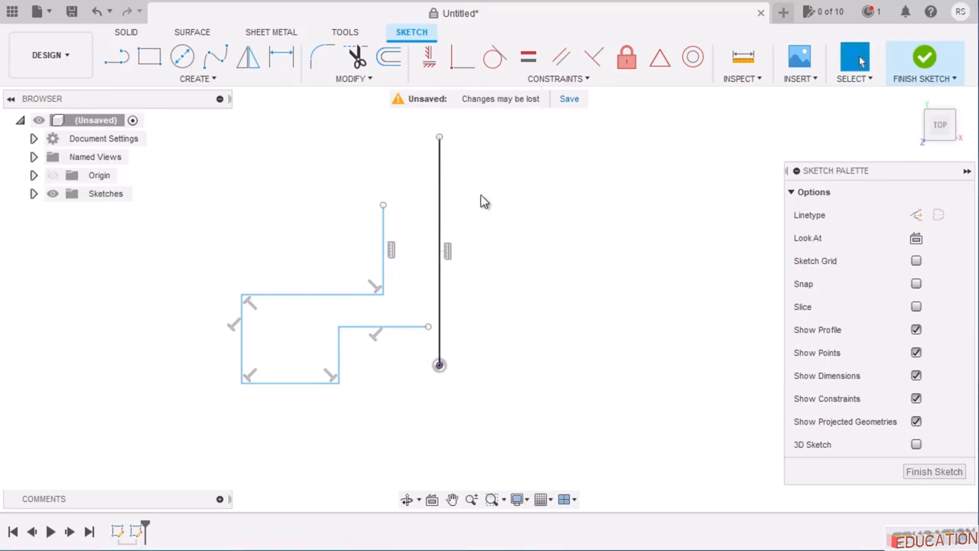
click(440, 205)
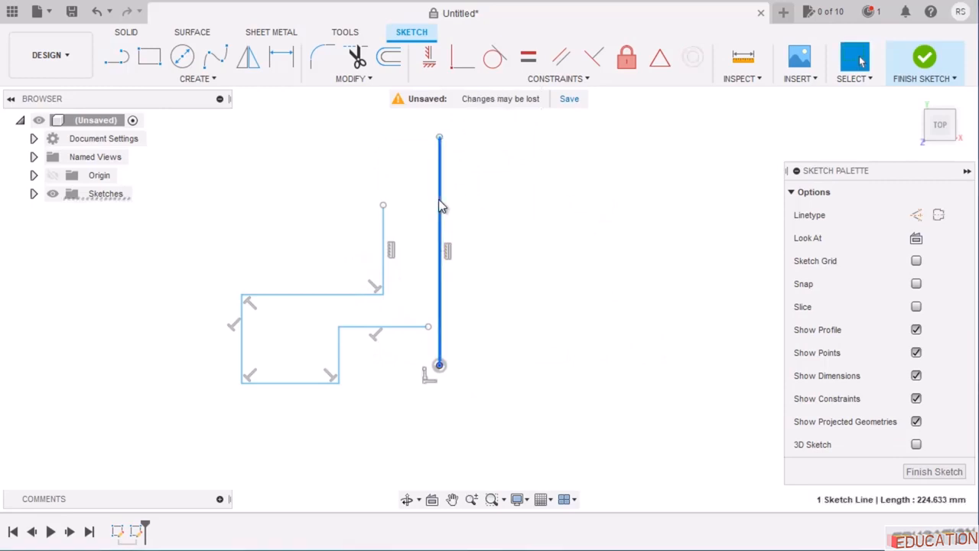
right_click(440, 205)
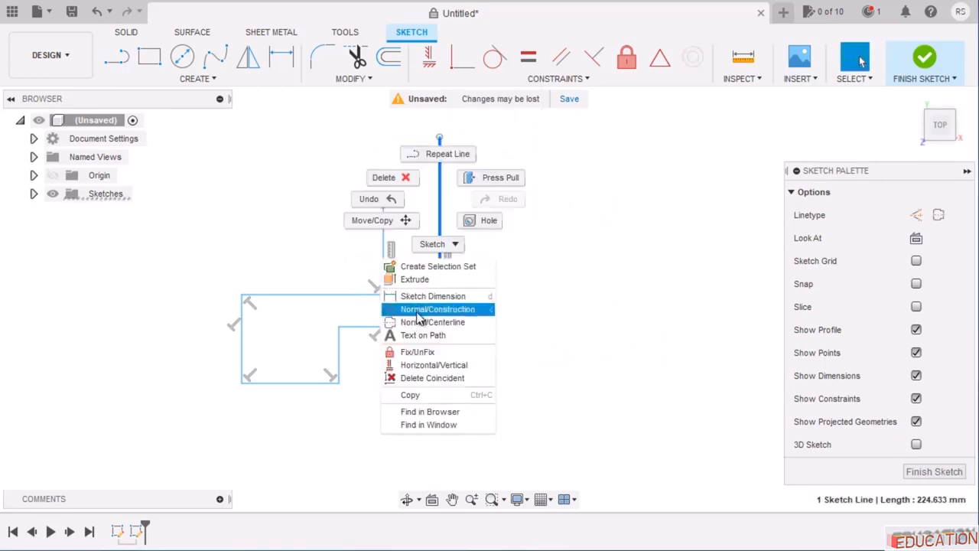
click(467, 310)
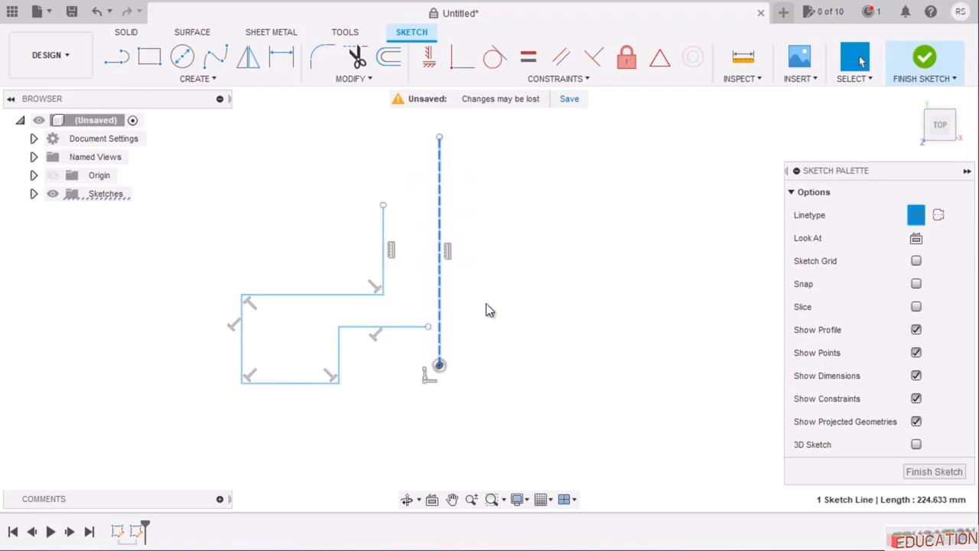
click(579, 258)
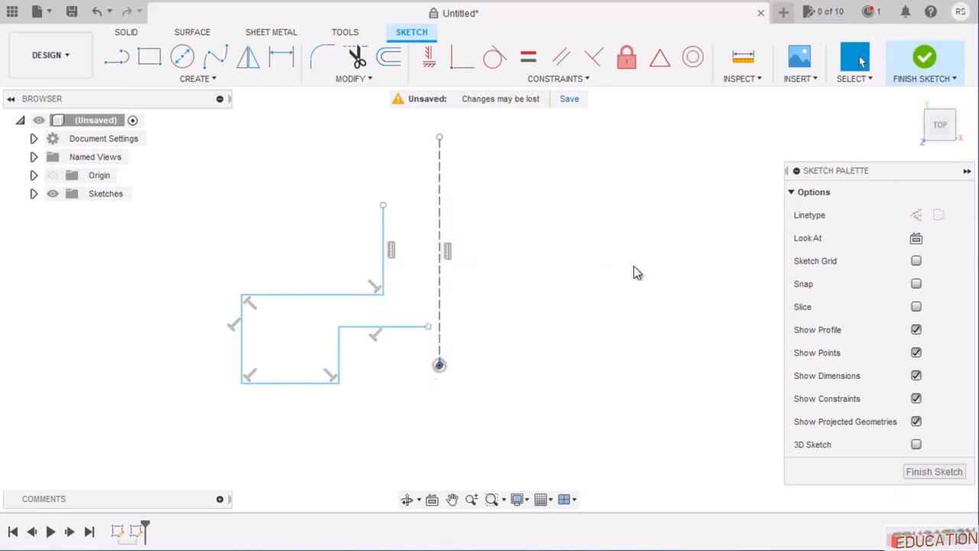
Apply coincident constraints between the horizontal line's open end and the construction line, and between the origin and the profile's bottom edge.
click(461, 60)
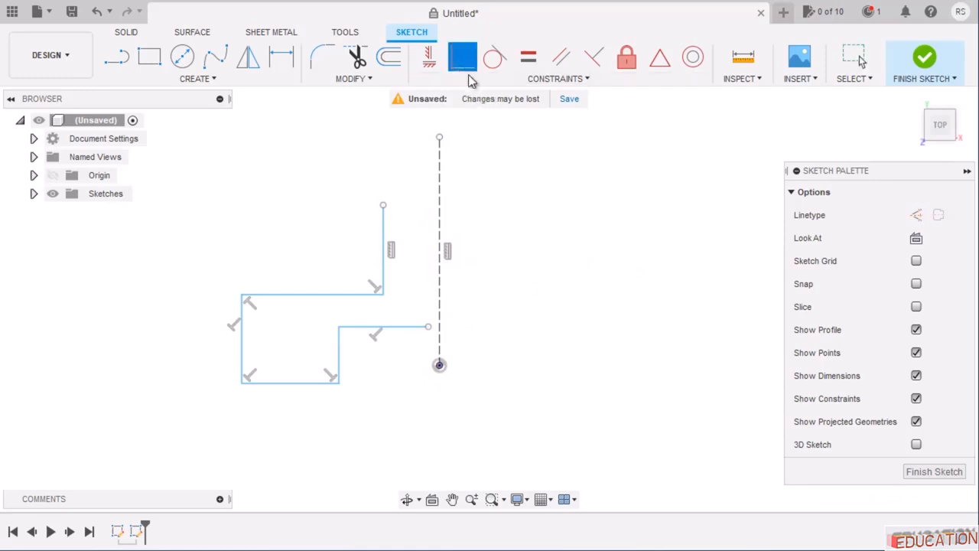
click(428, 326)
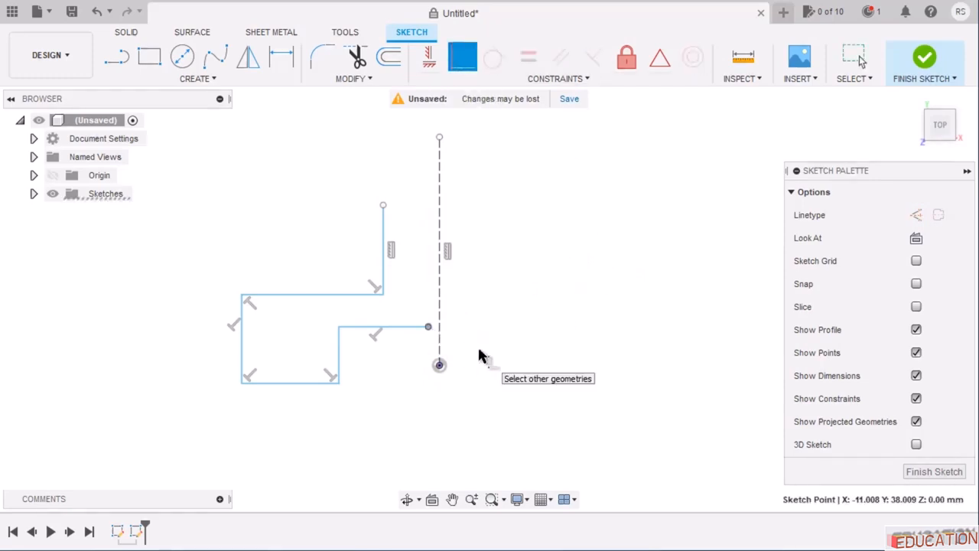
click(441, 304)
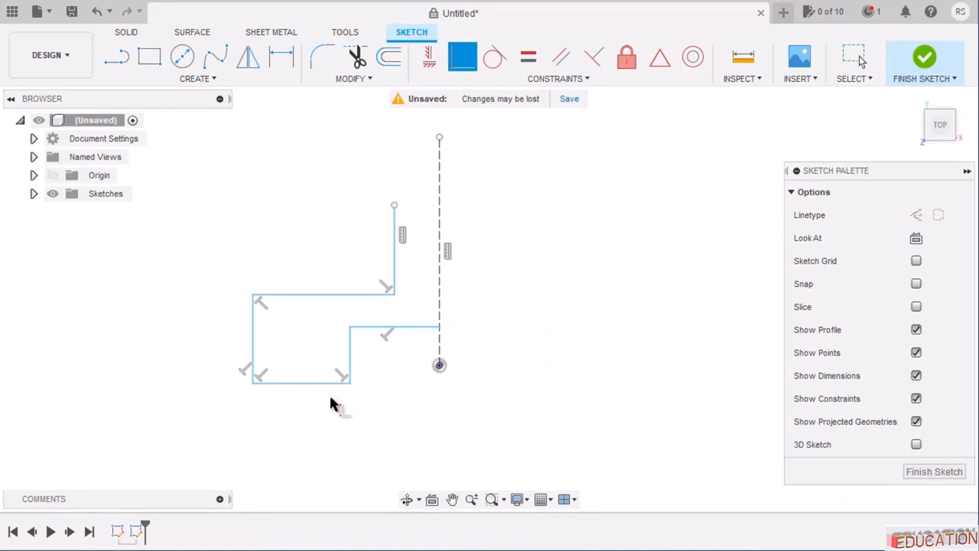
click(440, 366)
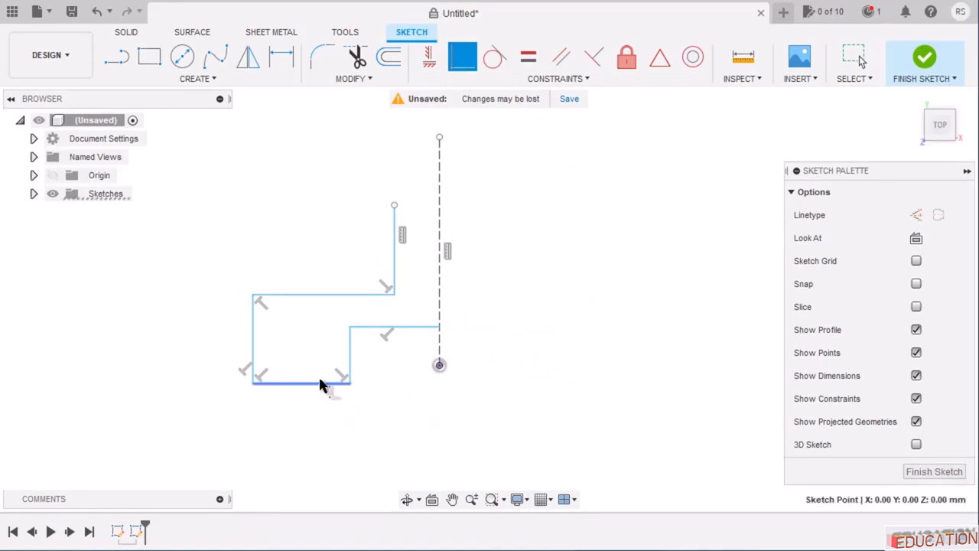
click(321, 388)
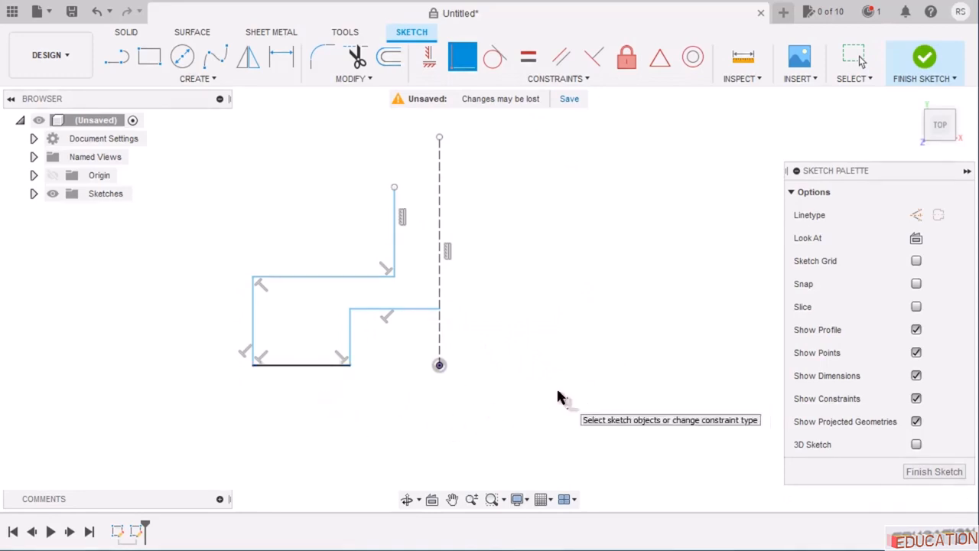
Check the base dimensions in the reference image Example-11.JPG and dimension the inner step's height as 10 mm.
key(alt+Tab)
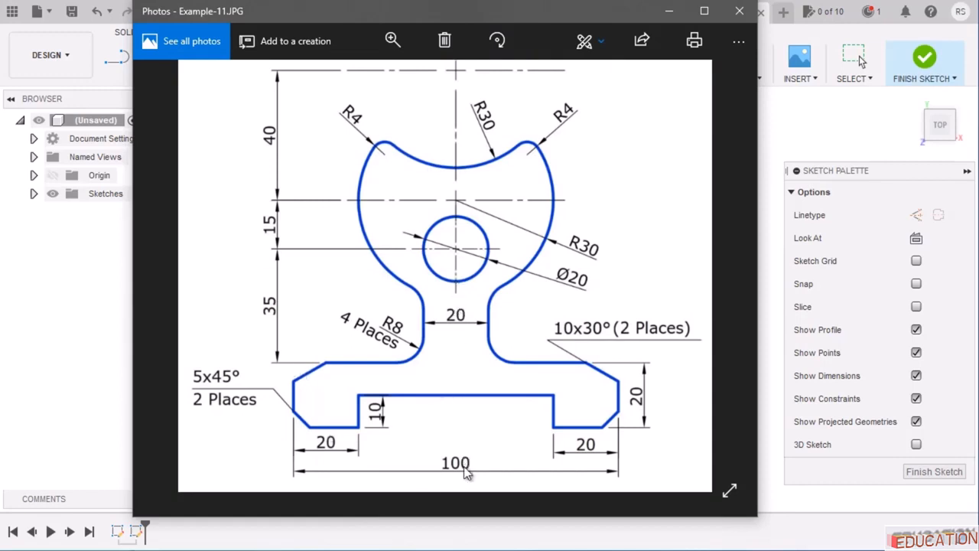
click(667, 13)
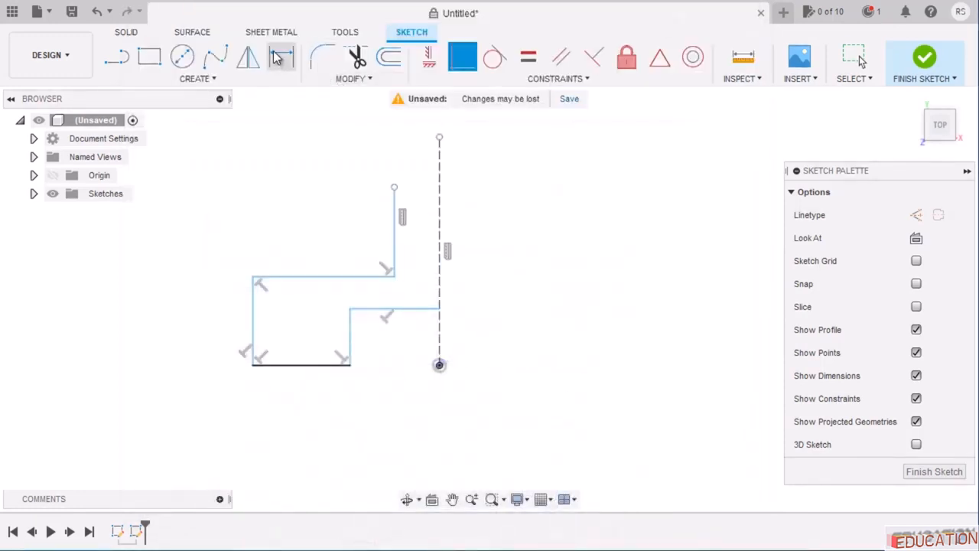
click(350, 341)
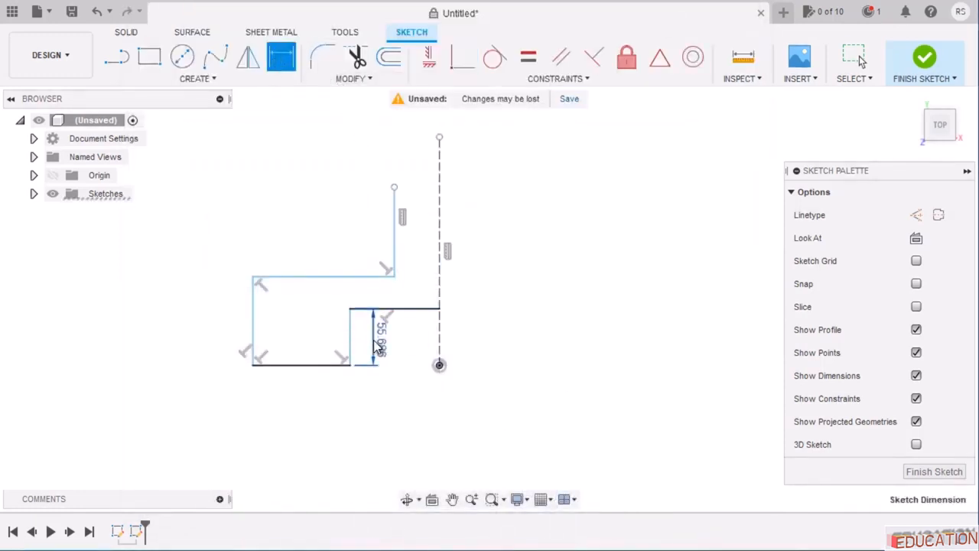
click(375, 348)
text(10)
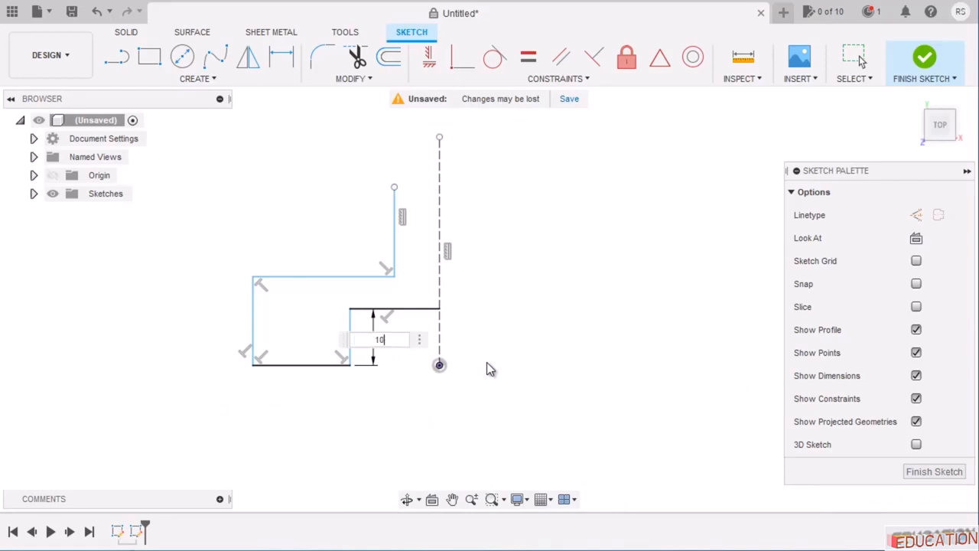
key(Return)
Dimension the length of the profile's bottom edge as 20 mm.
click(323, 365)
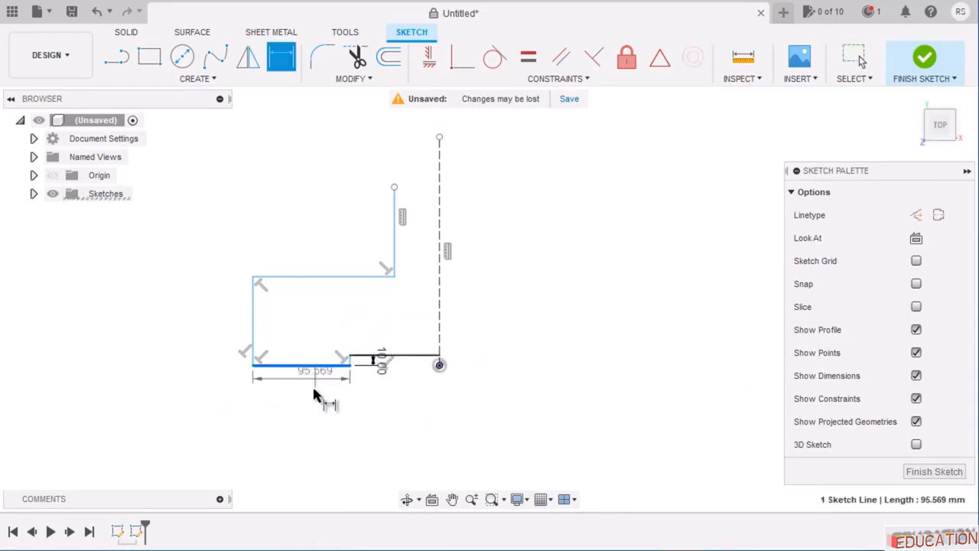
click(317, 399)
text(20)
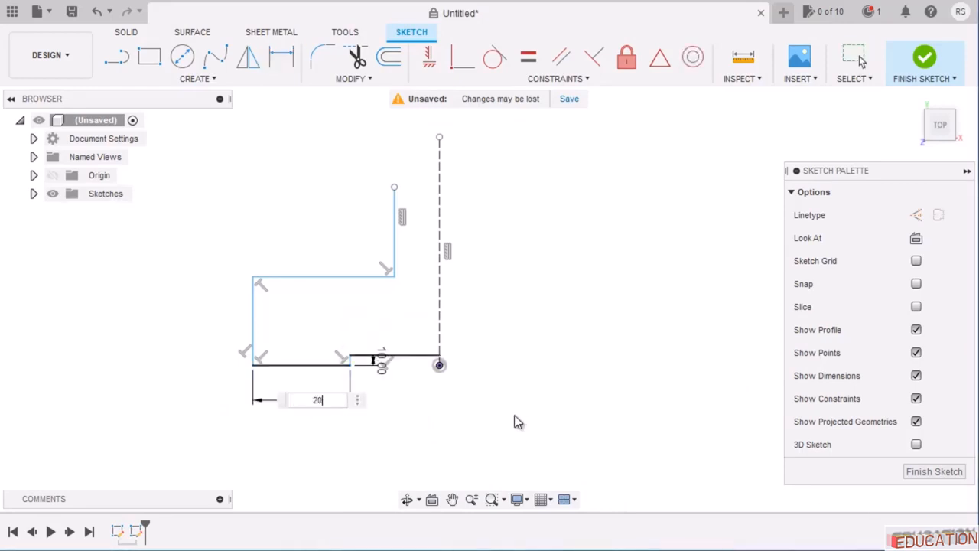
key(Return)
Dimension the horizontal distance between the profile's outer left edge and the construction line as 50 mm.
click(255, 315)
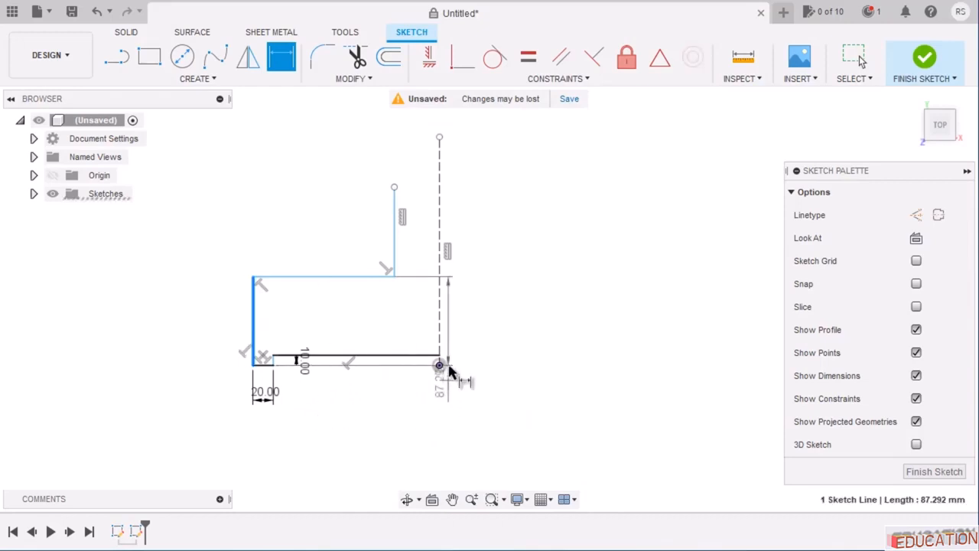
click(439, 332)
click(397, 416)
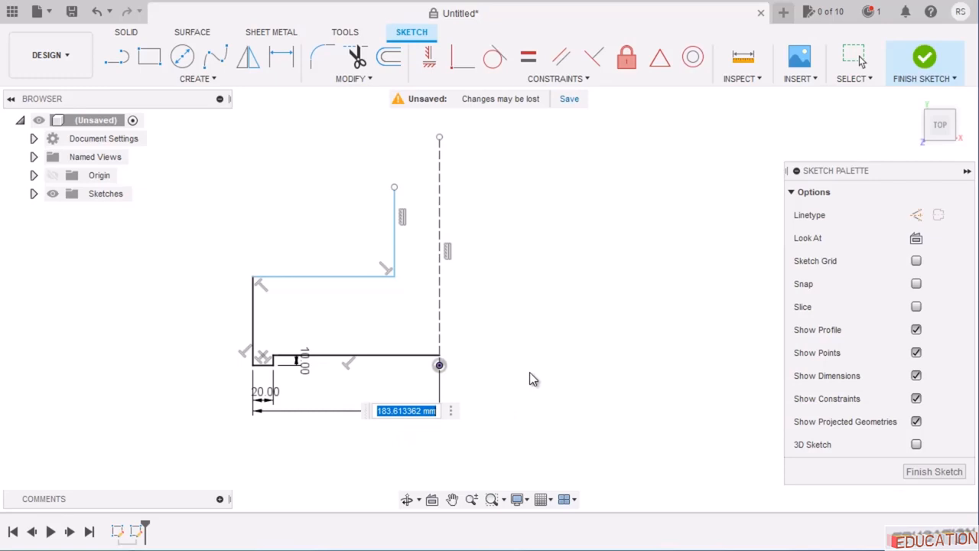
text(5)
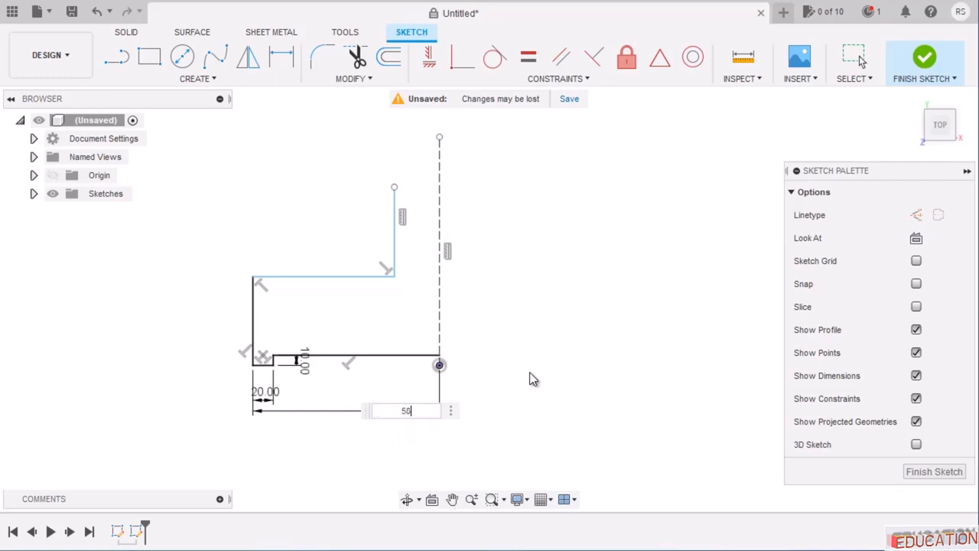
text(0)
key(Return)
scroll(442, 413, up, 5)
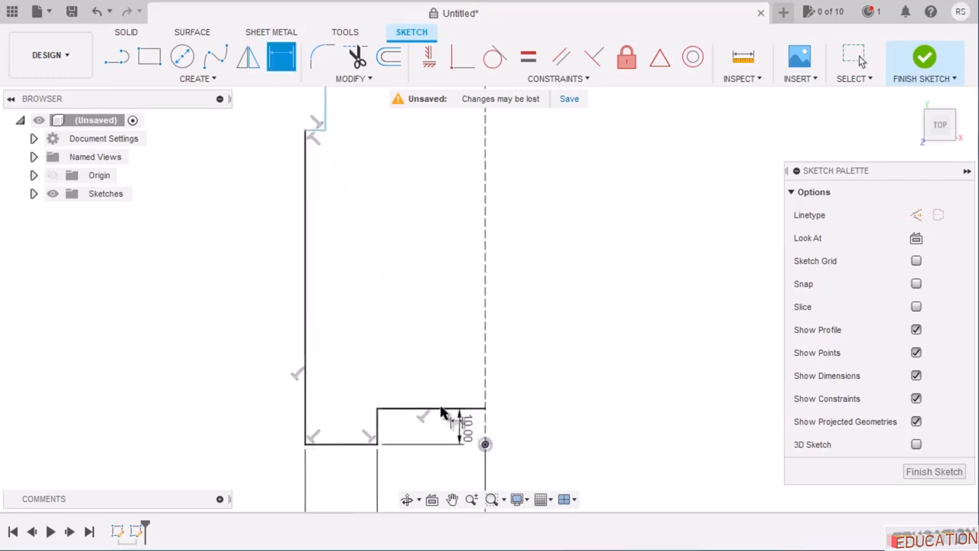
key(Escape)
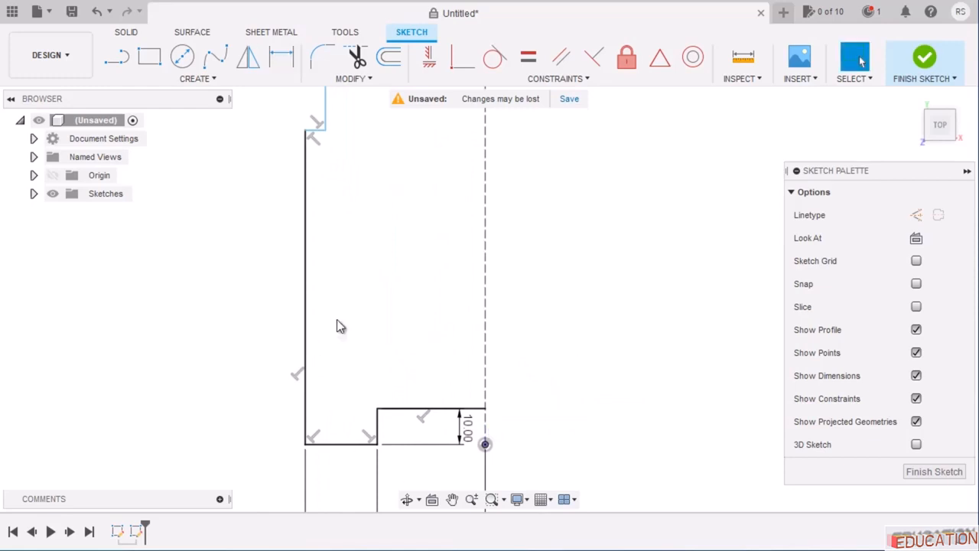
Move the profile's upper vertical line closer to the construction line, leaving a gap of about 16 mm.
scroll(344, 371, down, 3)
click(334, 164)
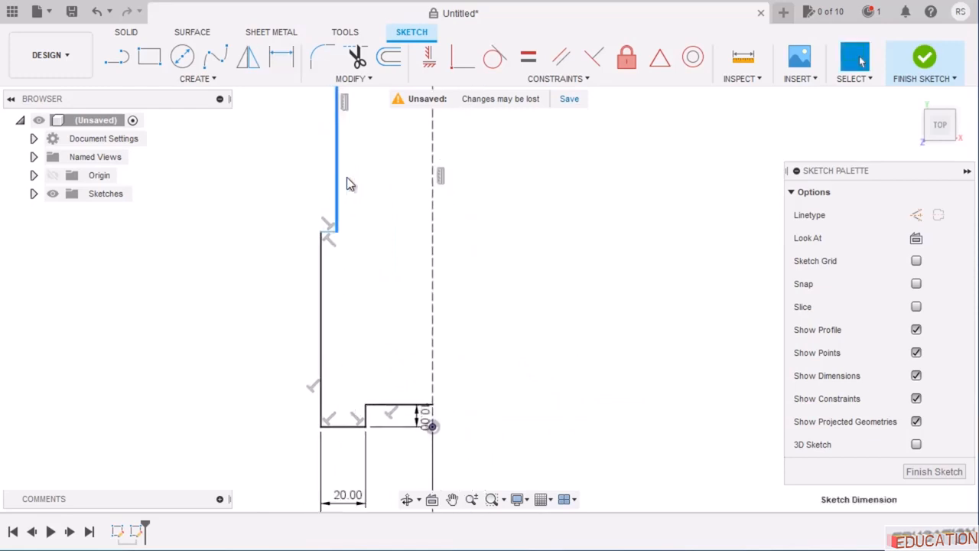
mouse_move(340, 180)
mouse_down()
mouse_move(419, 201)
mouse_move(399, 194)
mouse_up()
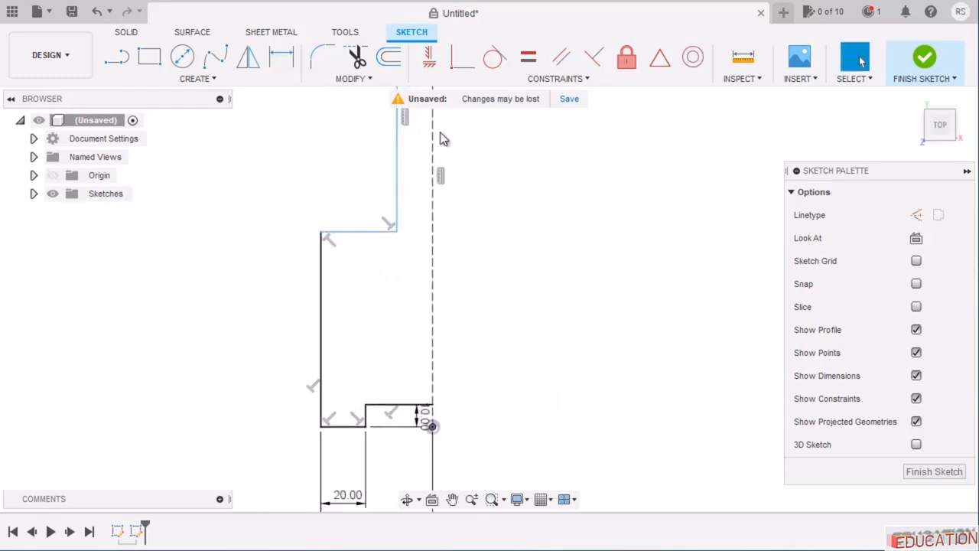
Dimension the height of the profile's outer left edge as 20 mm.
key(d)
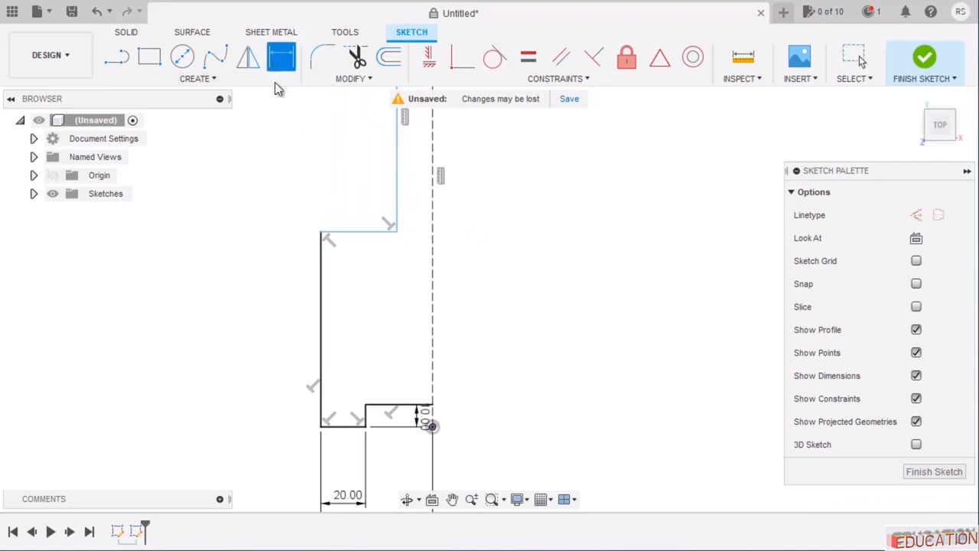
click(322, 323)
click(200, 316)
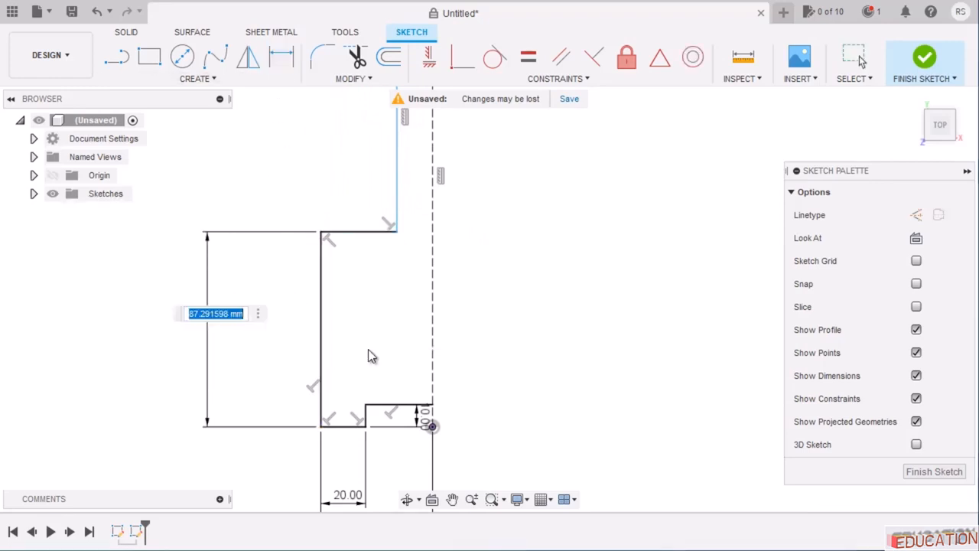
text(20)
key(Return)
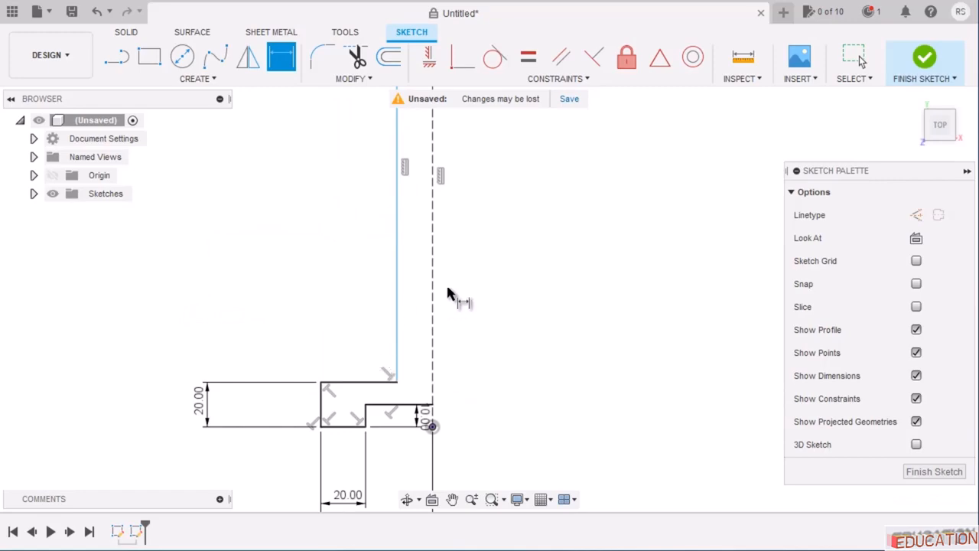
Consult the reference image again and move the 20 mm height dimension closer to the profile's left edge.
scroll(444, 321, down, 2)
scroll(421, 360, up, 5)
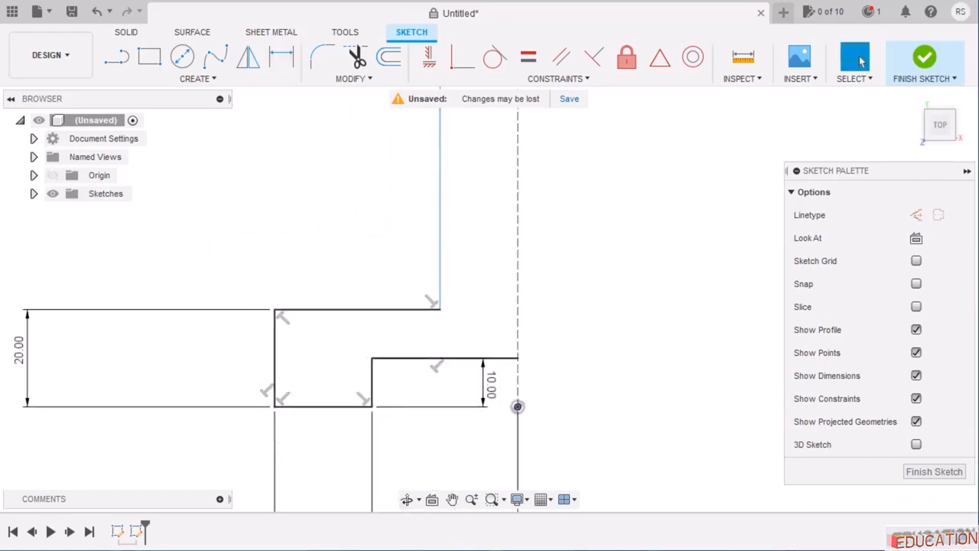
key(alt+Tab)
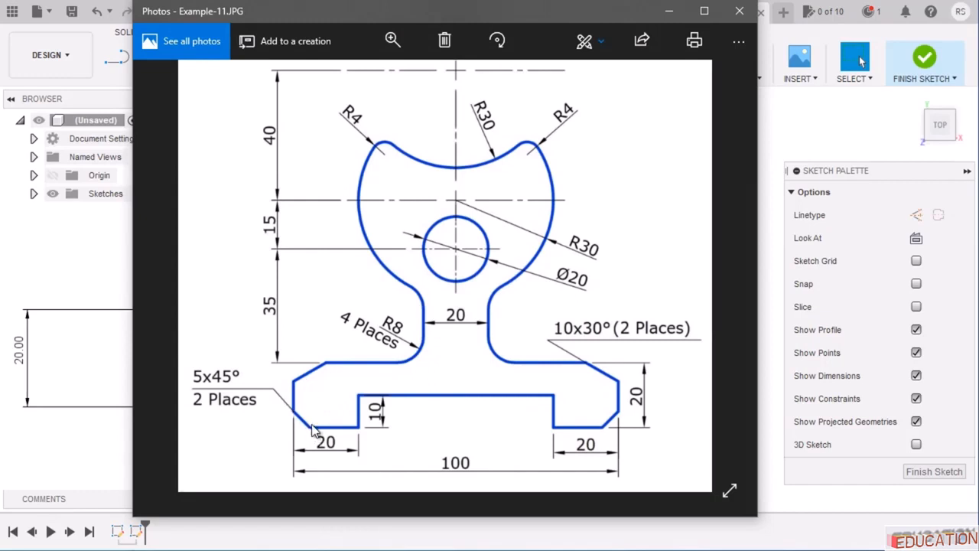
click(662, 9)
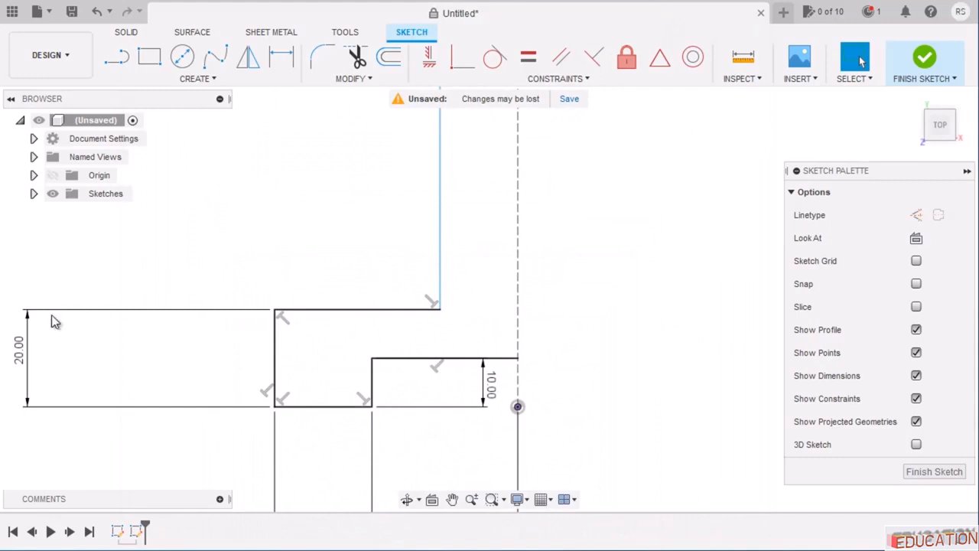
drag(19, 351, 243, 350)
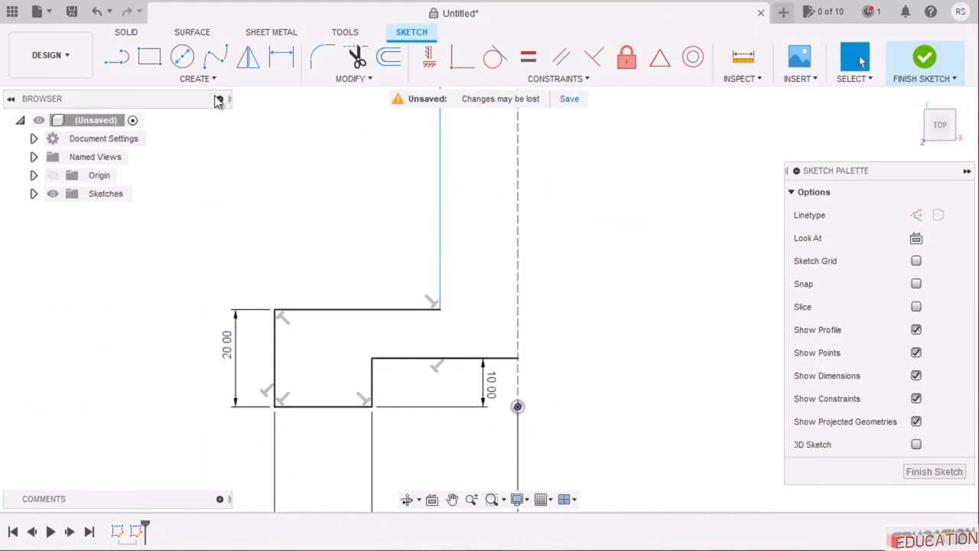
Dimension the horizontal distance between the profile's upper vertical line and the construction line as 10 mm, checking the reference image.
click(281, 57)
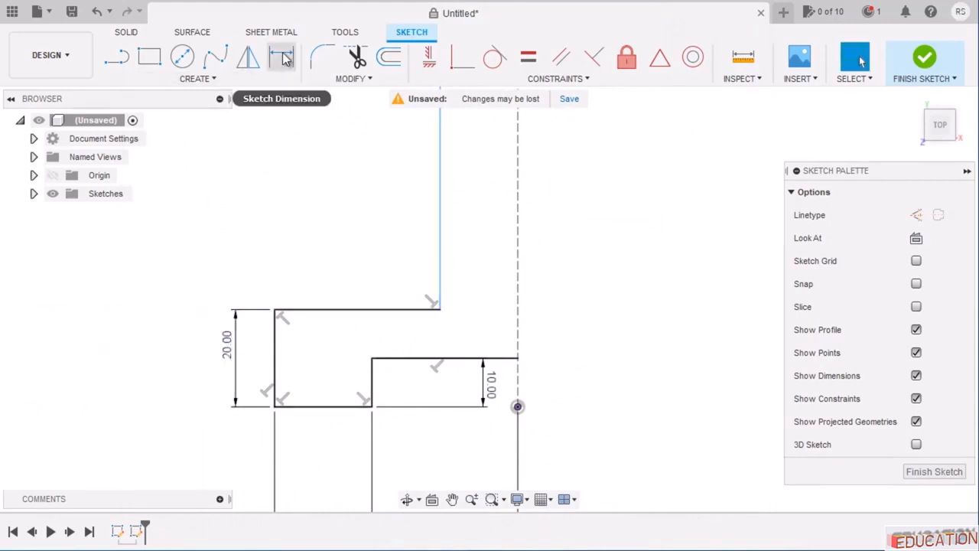
click(441, 253)
click(520, 279)
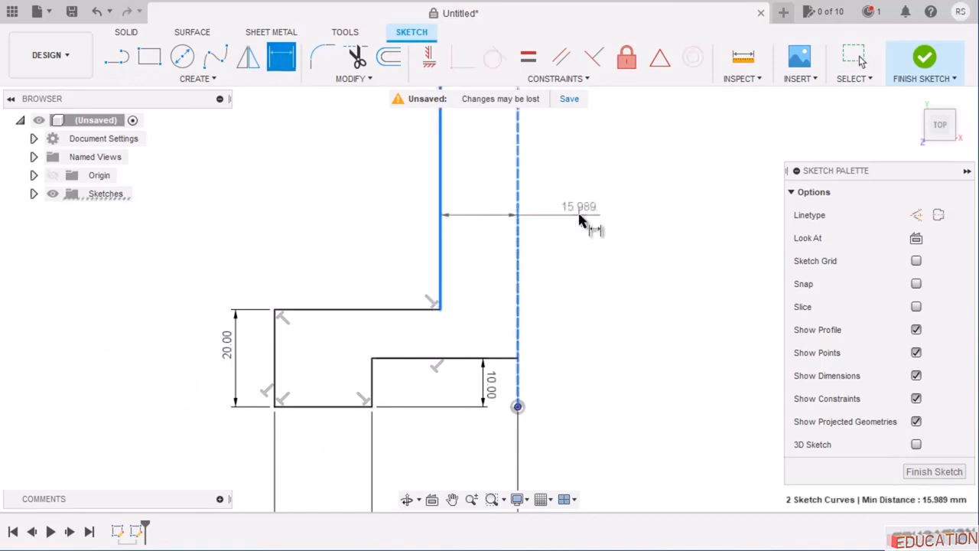
click(570, 215)
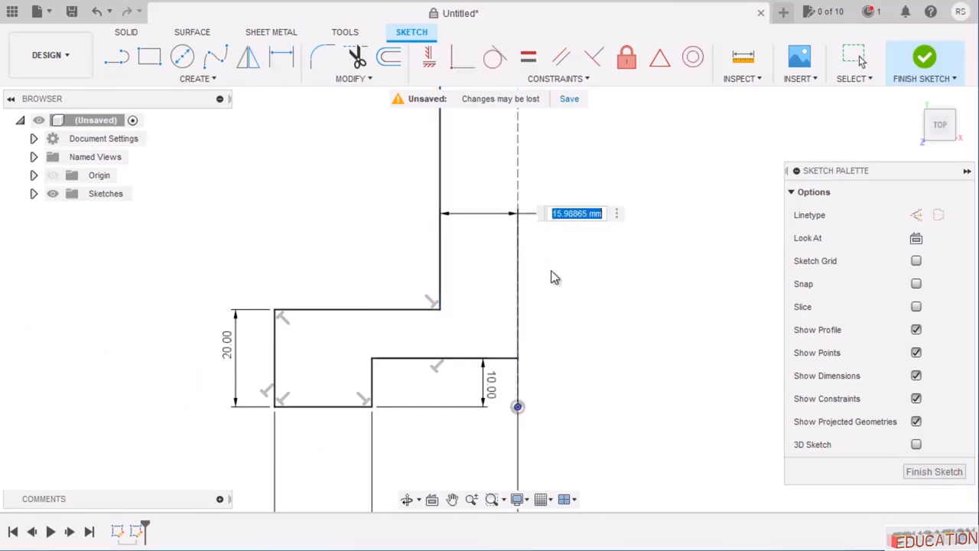
key(alt+Tab)
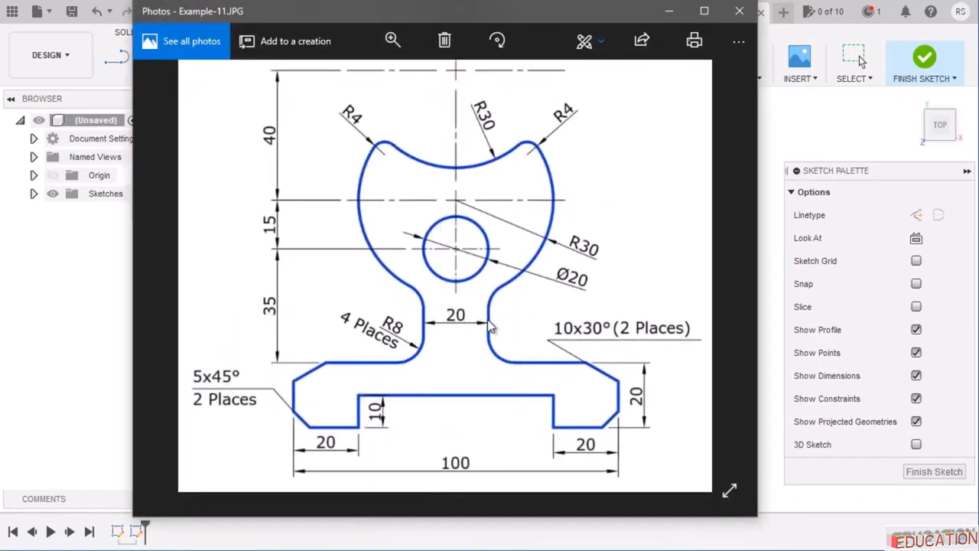
click(669, 11)
key(BackSpace)
key(BackSpace)
key(BackSpace)
key(BackSpace)
key(BackSpace)
key(BackSpace)
key(BackSpace)
key(BackSpace)
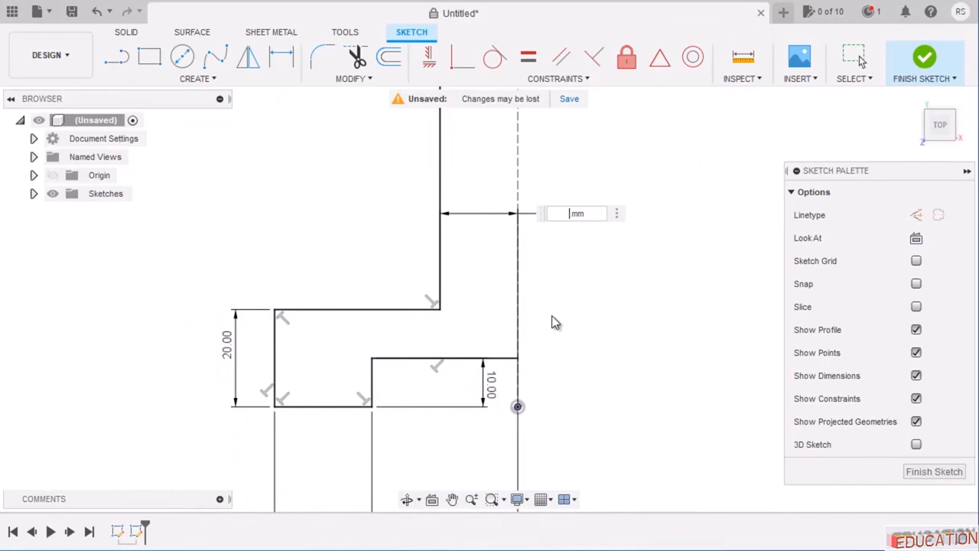
text(10)
key(Return)
key(Escape)
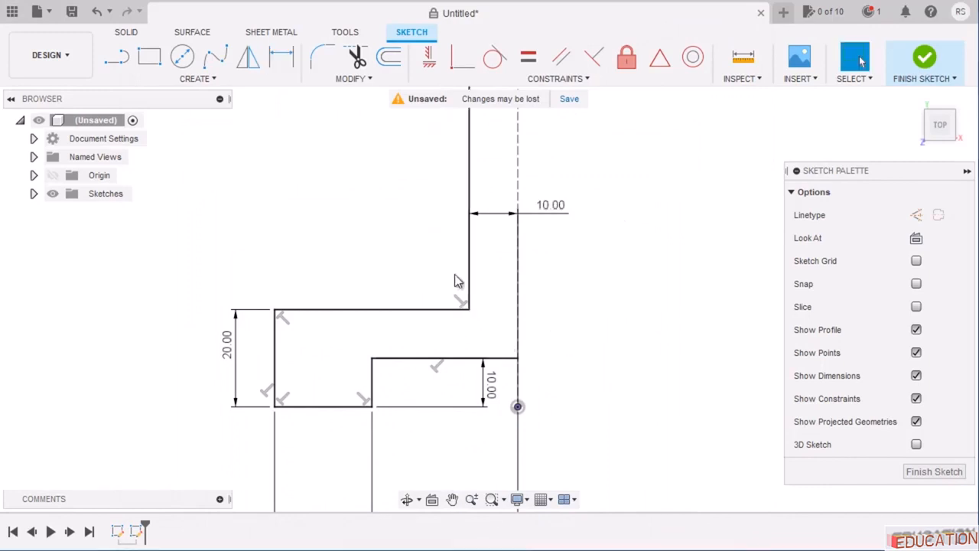
Fillet the corner between the upper vertical line and the base's top edge with the 8 mm radius given in the reference image.
click(321, 61)
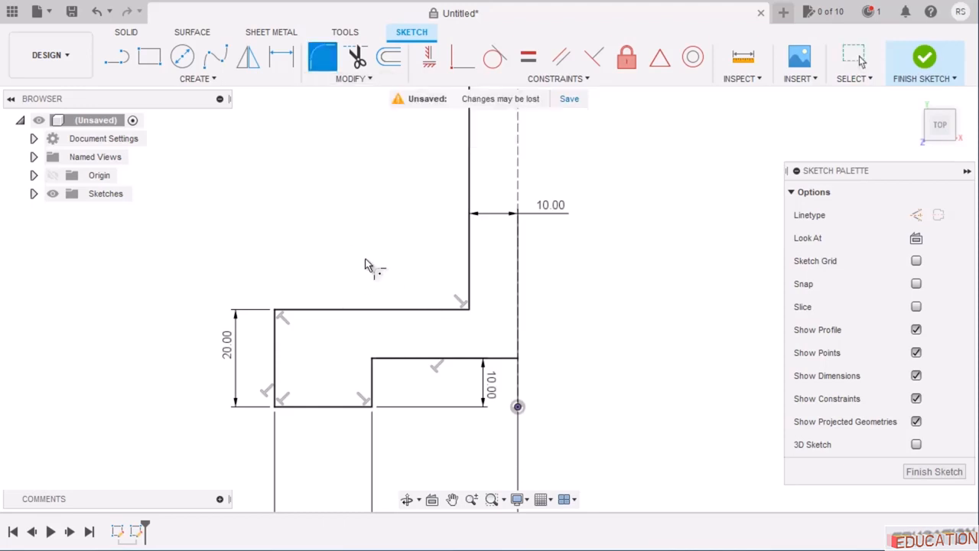
click(469, 276)
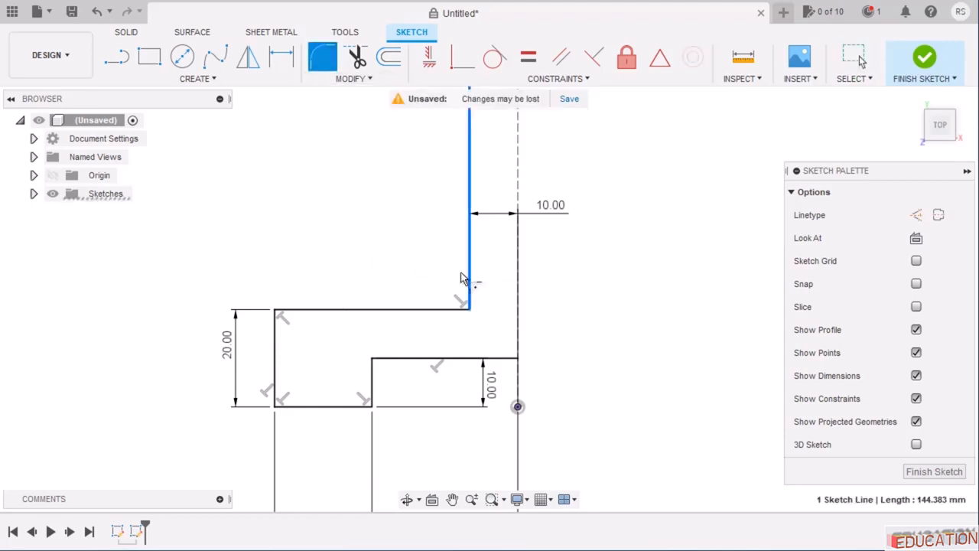
click(448, 316)
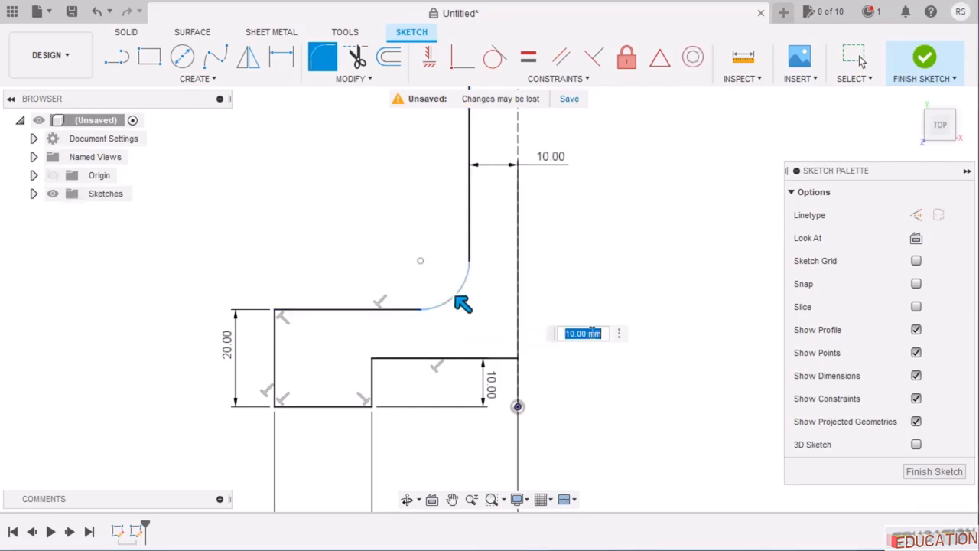
triple_click(582, 338)
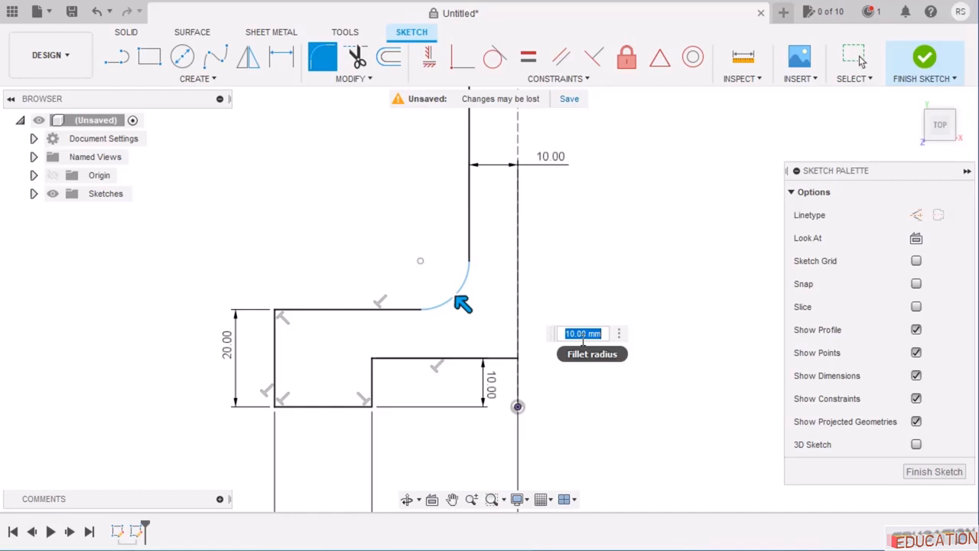
key(alt+Tab)
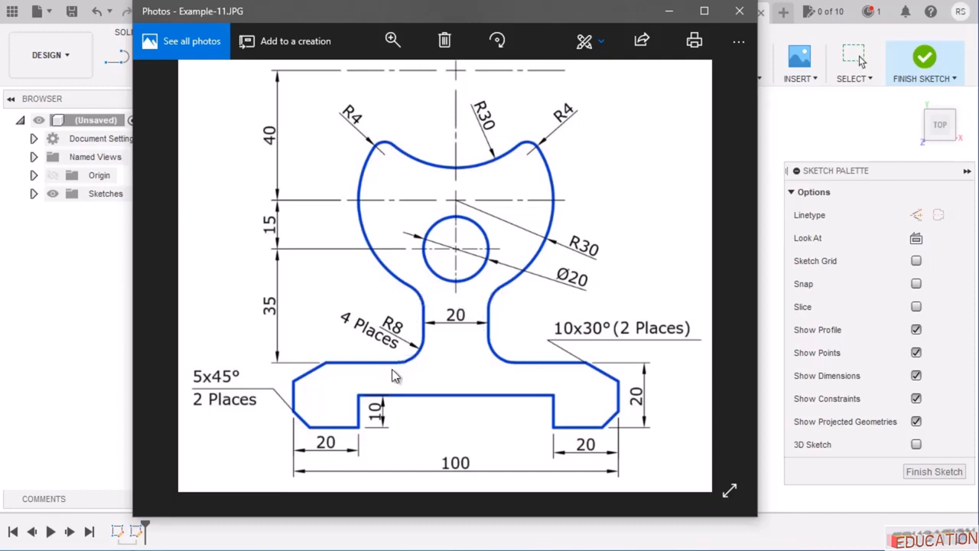
click(667, 13)
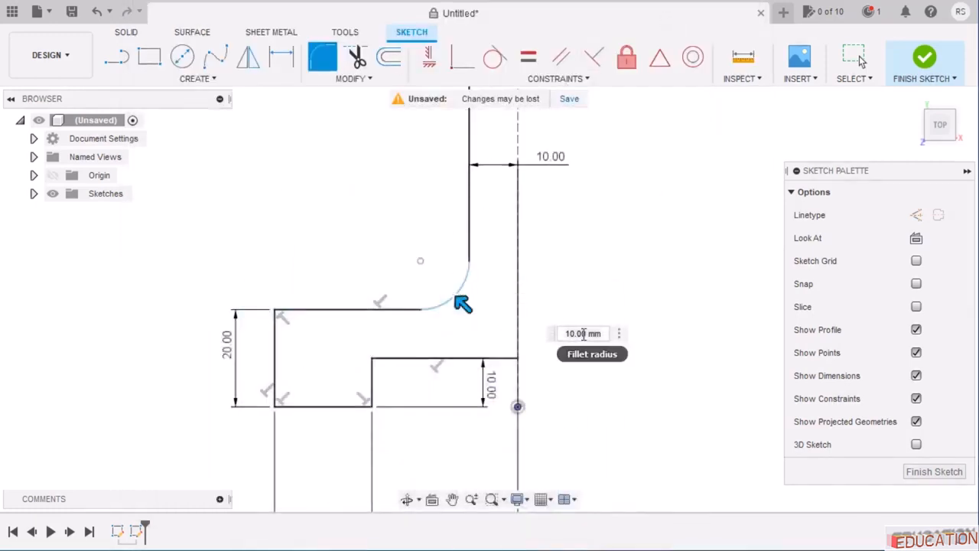
double_click(584, 334)
text(8)
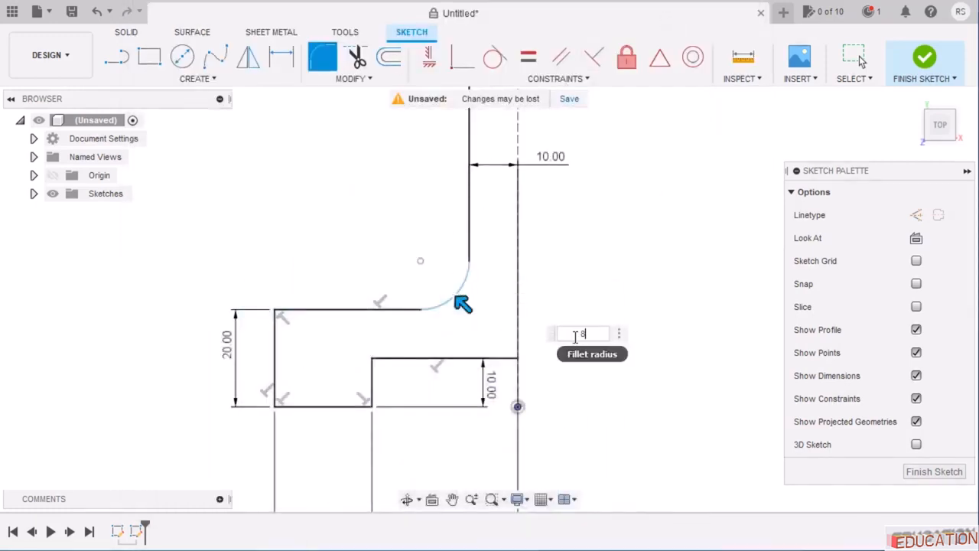
key(Return)
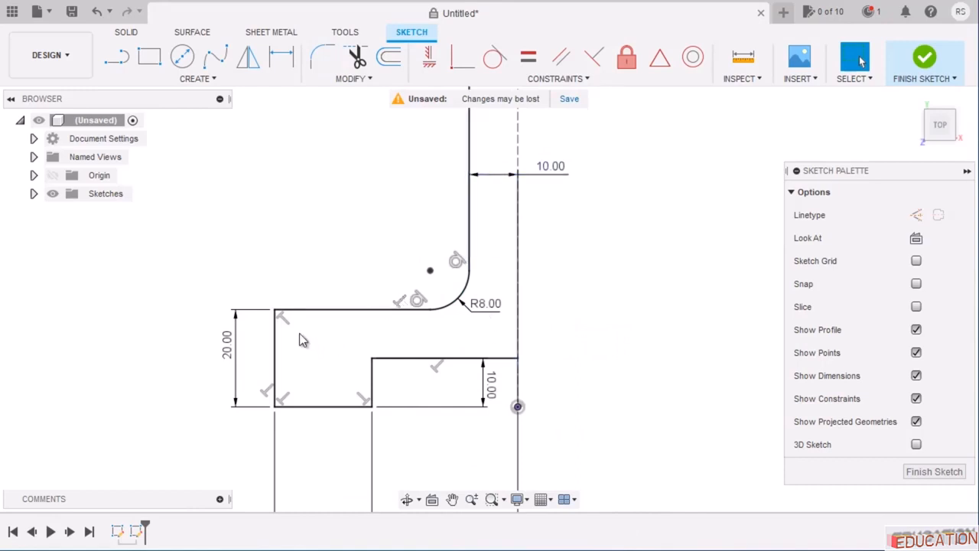
Review the available sketch chamfer types and check the chamfer callouts in the Example-11 reference image.
click(354, 80)
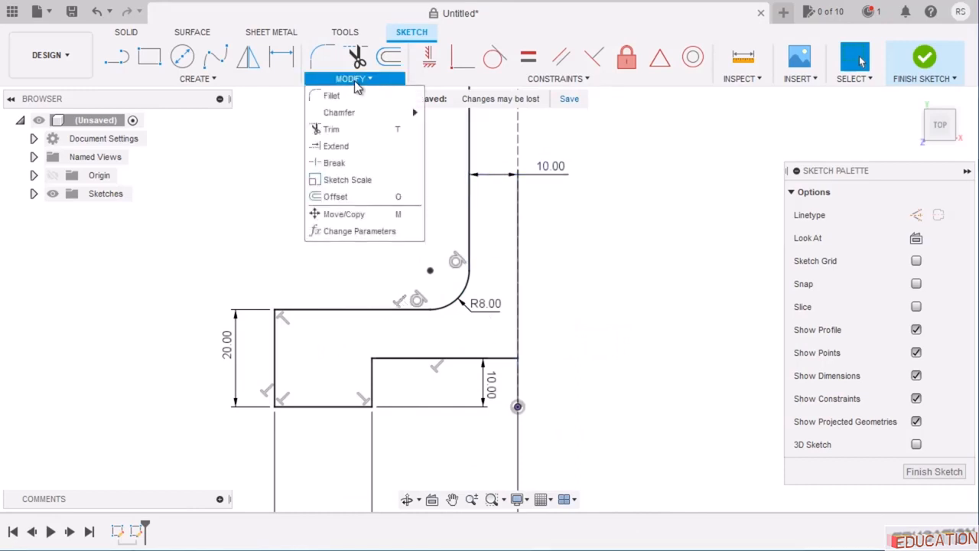
mouse_move(355, 115)
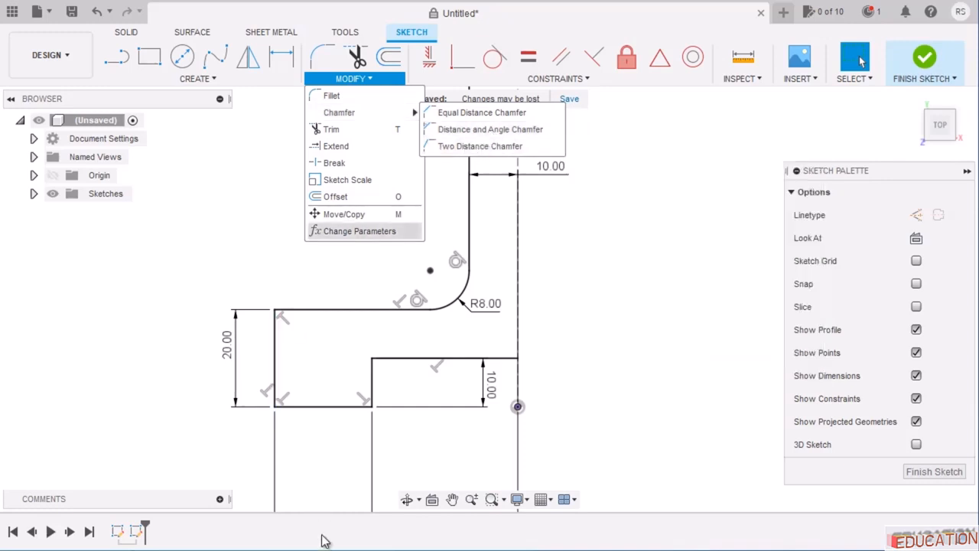
mouse_move(359, 546)
click(358, 528)
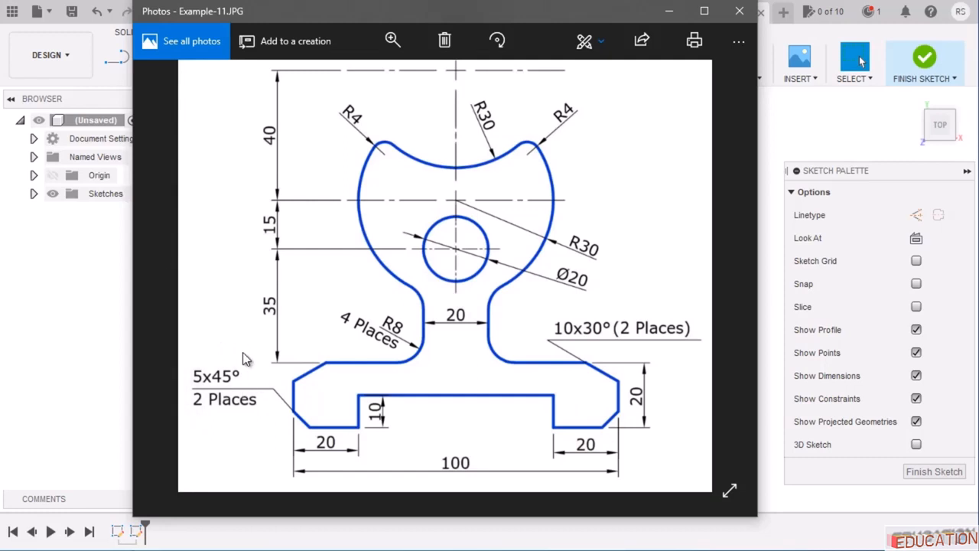
click(668, 11)
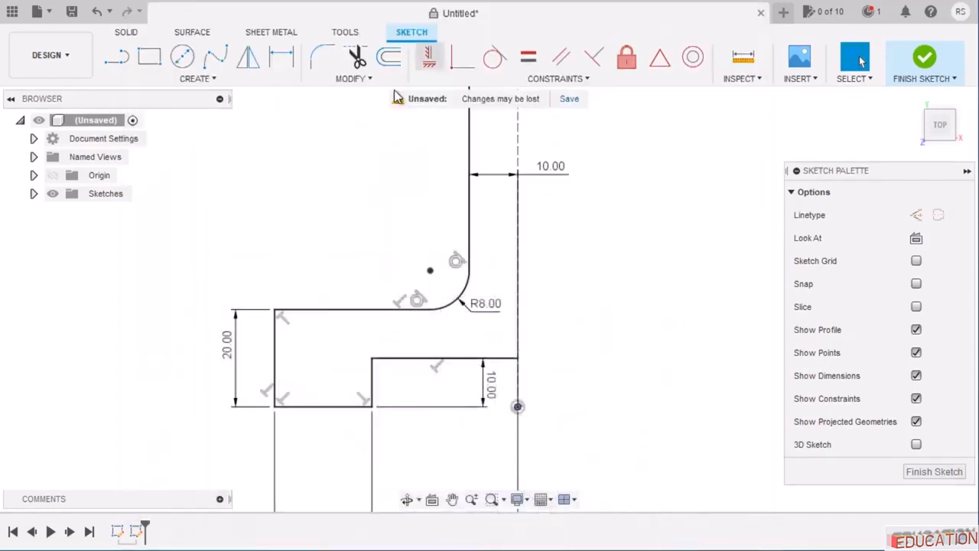
Apply a Distance and Angle chamfer of 5 mm at 45° to the profile's lower-left corner, starting from the bottom edge.
click(365, 79)
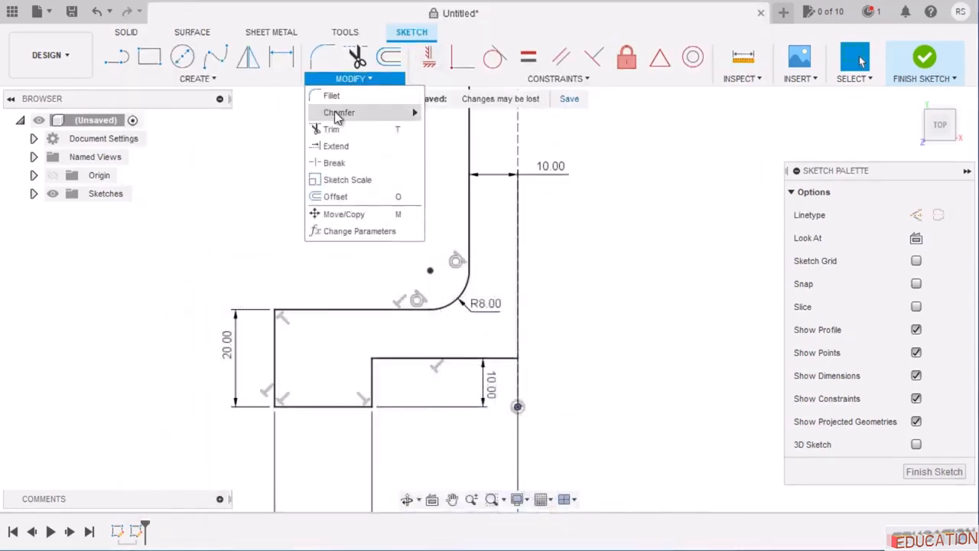
mouse_move(336, 117)
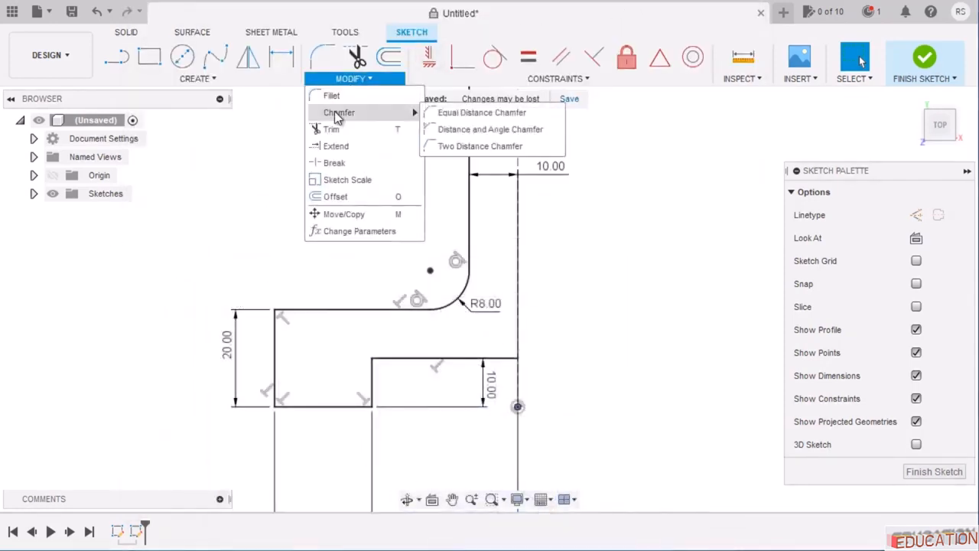
click(506, 130)
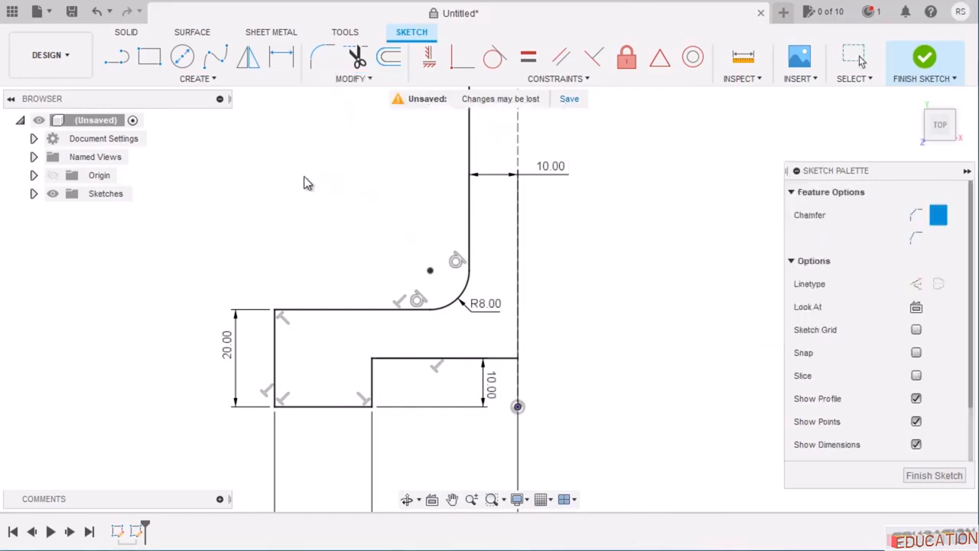
click(299, 410)
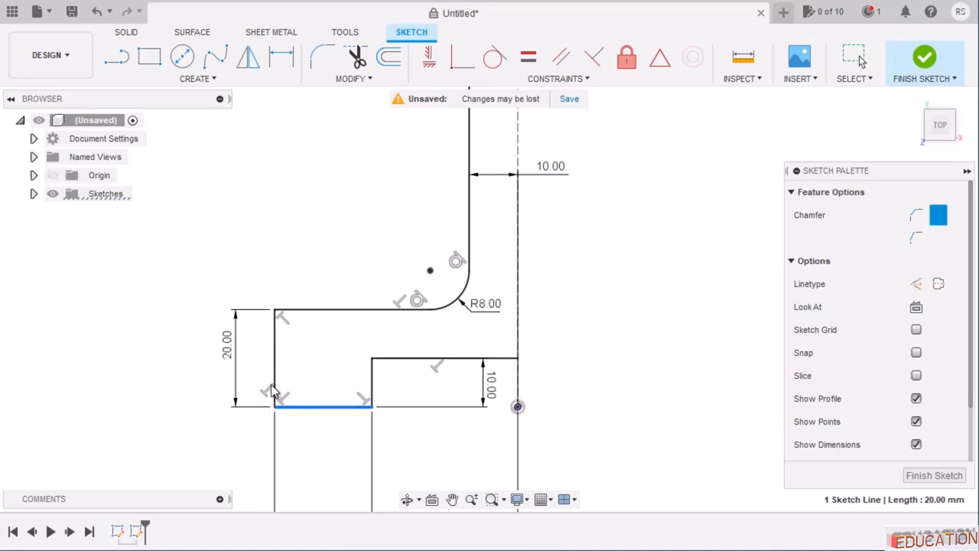
click(276, 380)
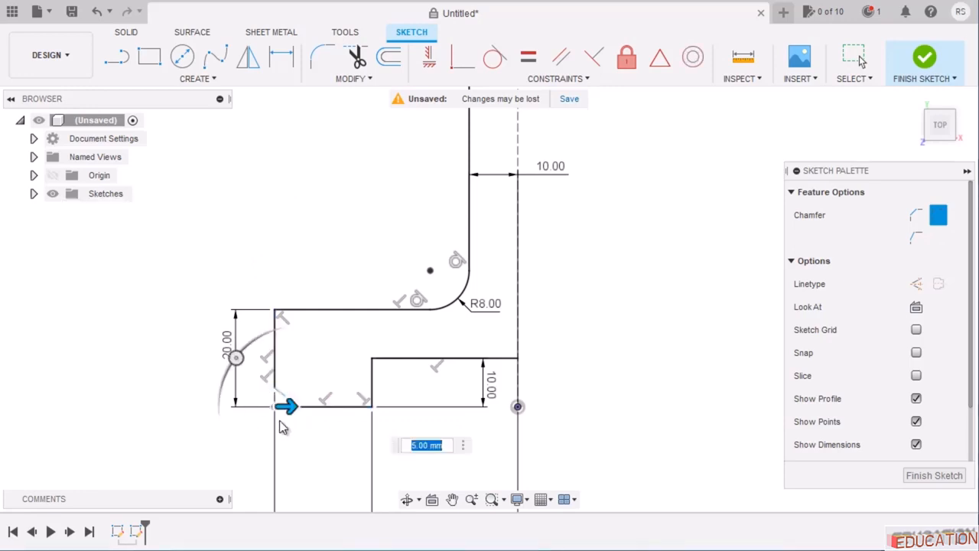
scroll(280, 416, up, 3)
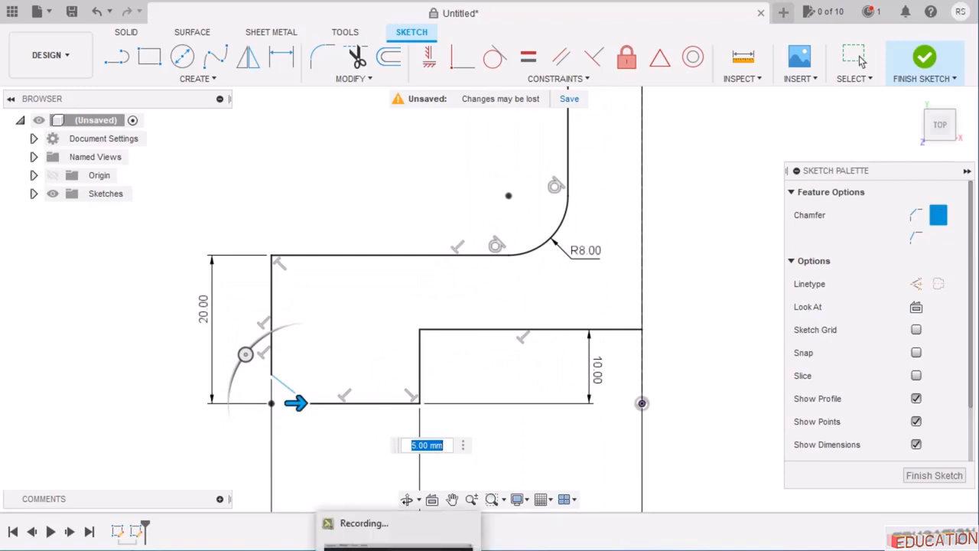
click(356, 548)
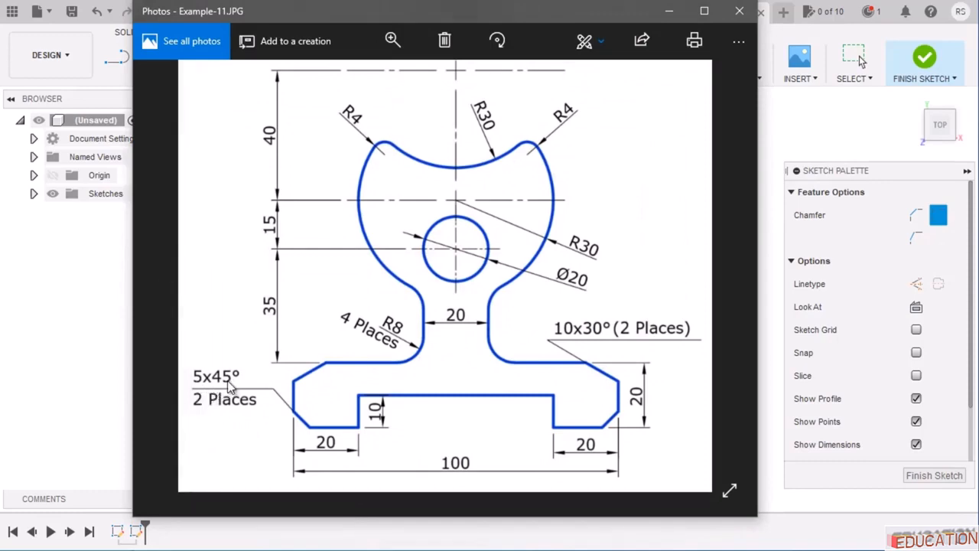
click(668, 11)
double_click(425, 445)
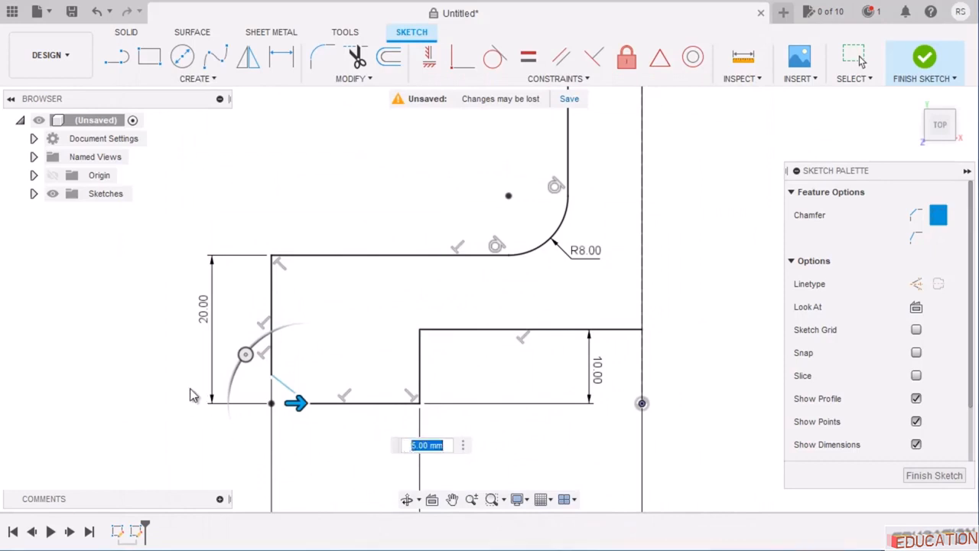
click(246, 356)
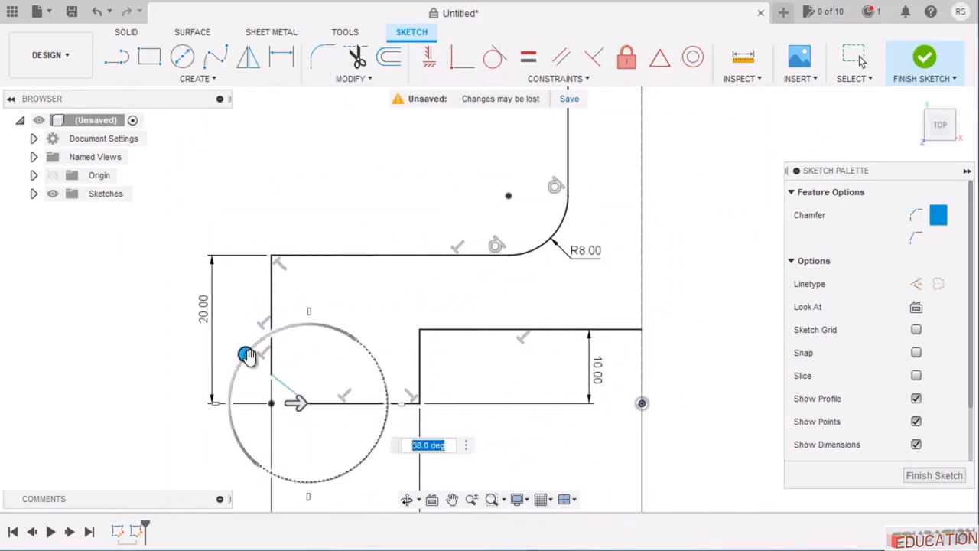
click(436, 445)
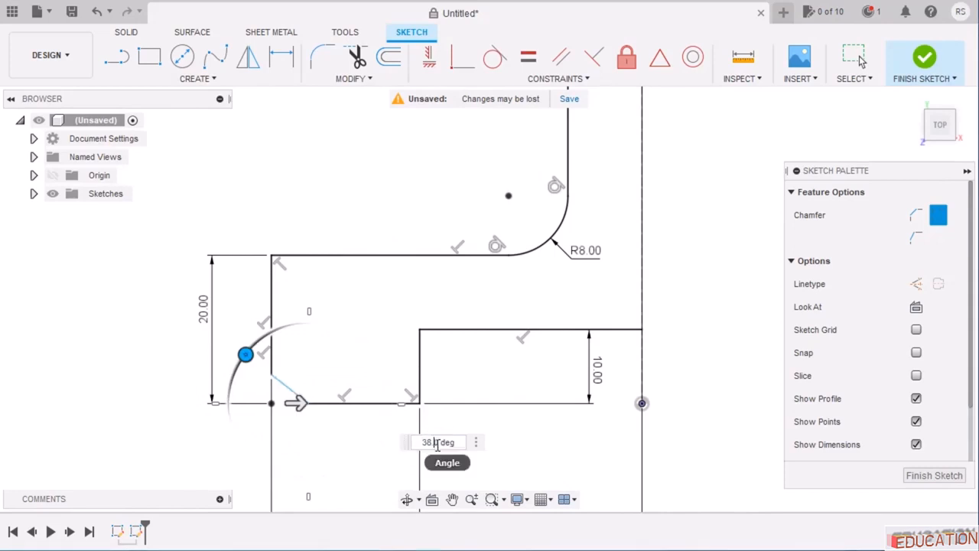
double_click(436, 445)
text(4)
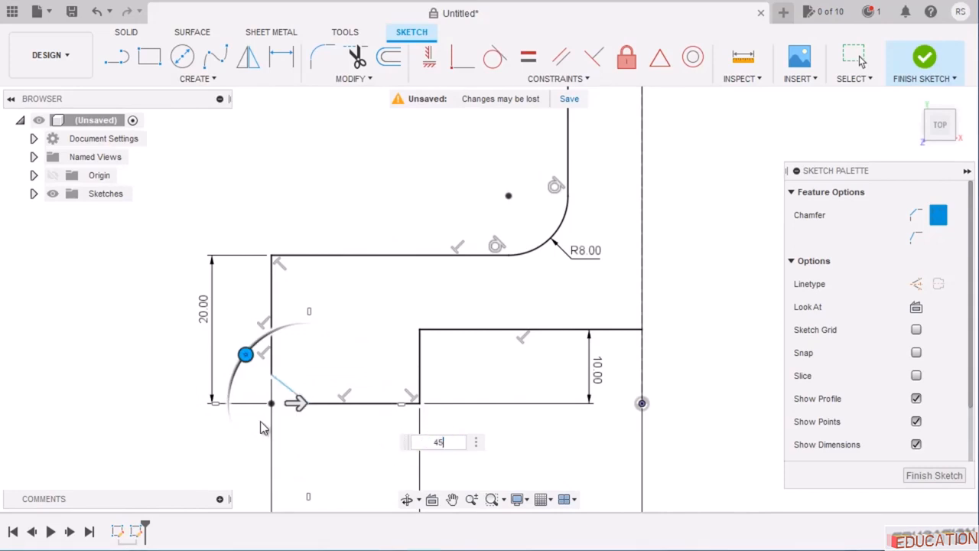
text(5)
key(Return)
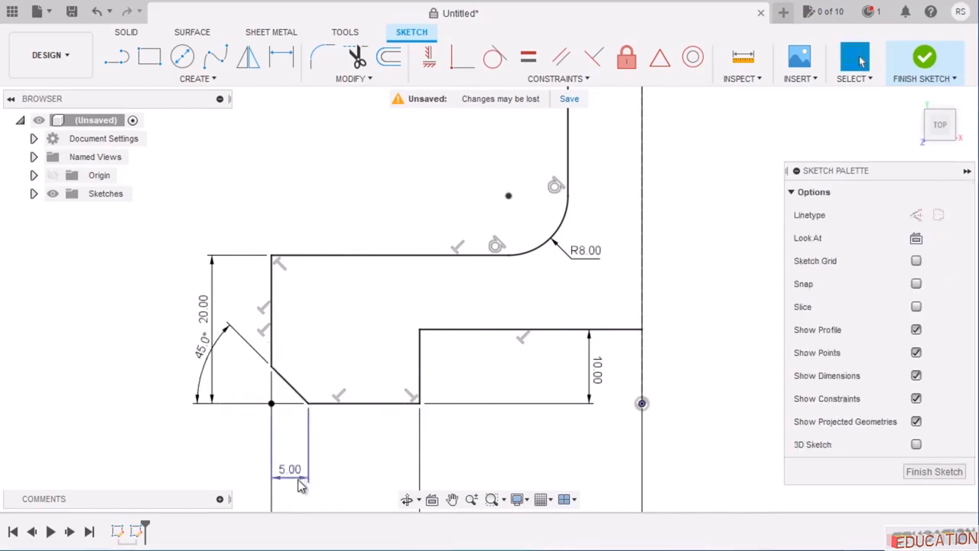
Move the chamfer's 5 mm and 45° dimensions closer to the chamfered corner.
drag(293, 475, 299, 442)
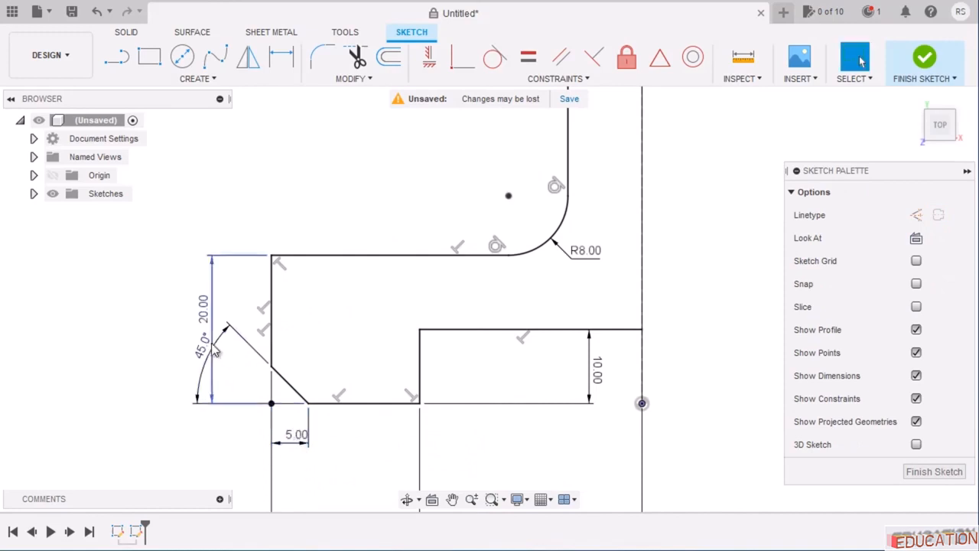
drag(206, 341, 240, 370)
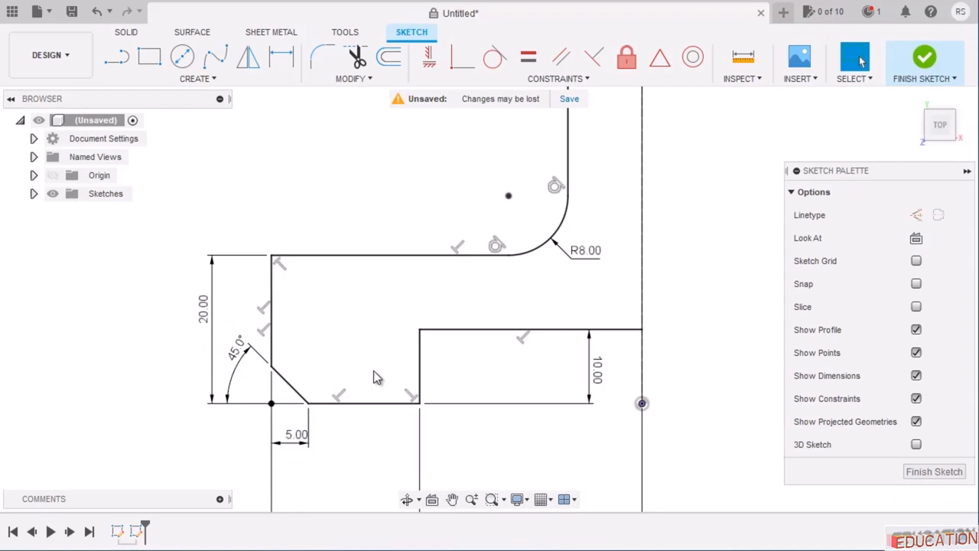
Apply the Distance and Angle chamfer from the Example-11 reference image, 10 mm at 30°, to the base's upper-left corner, starting from the top edge.
key(alt+Tab)
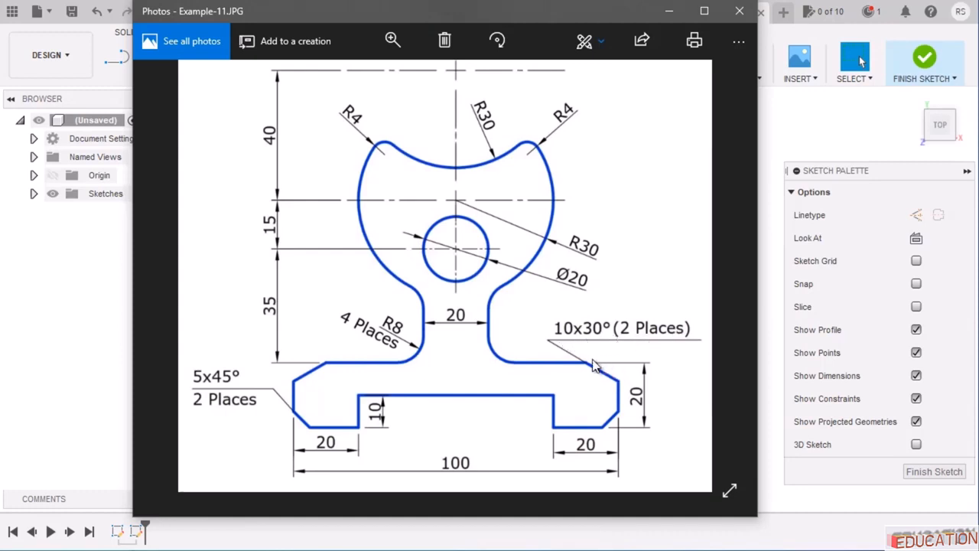
click(668, 11)
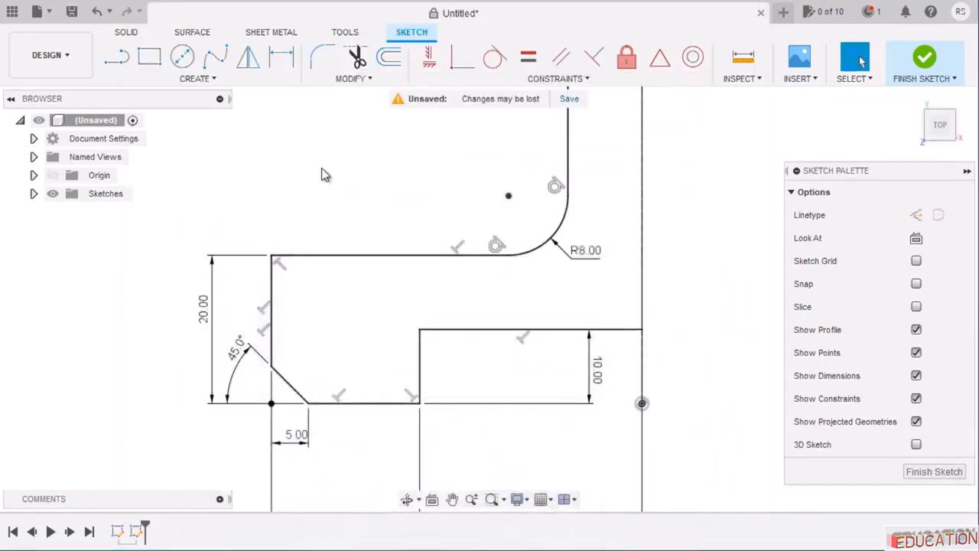
click(353, 78)
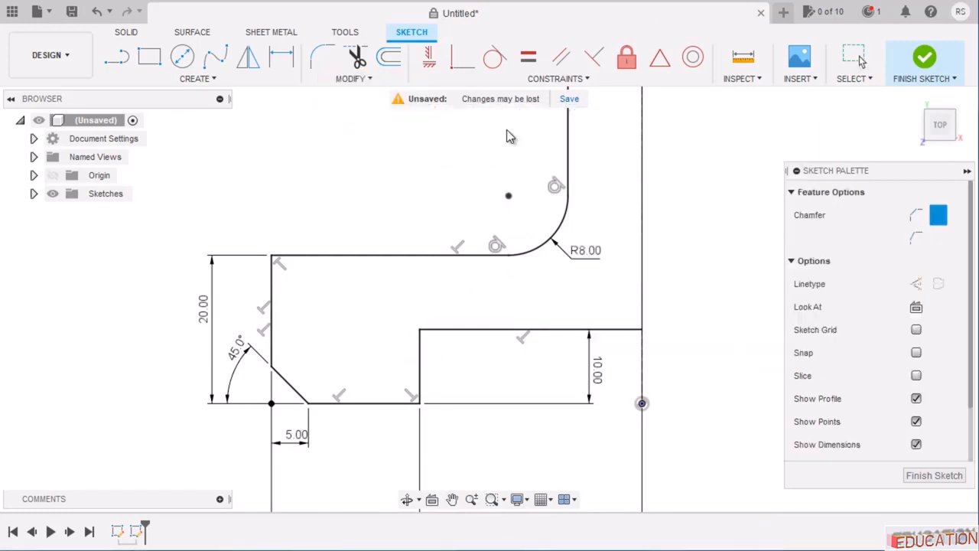
click(311, 257)
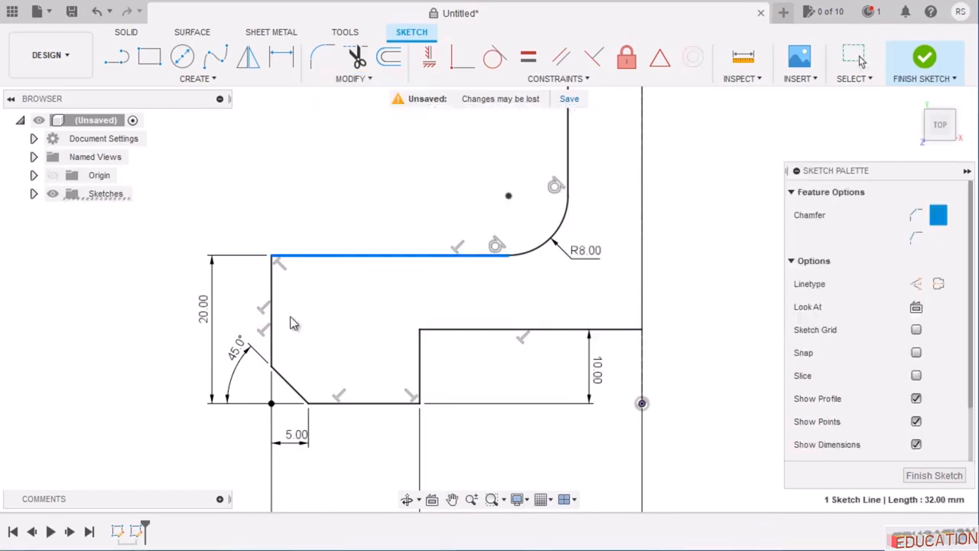
click(277, 291)
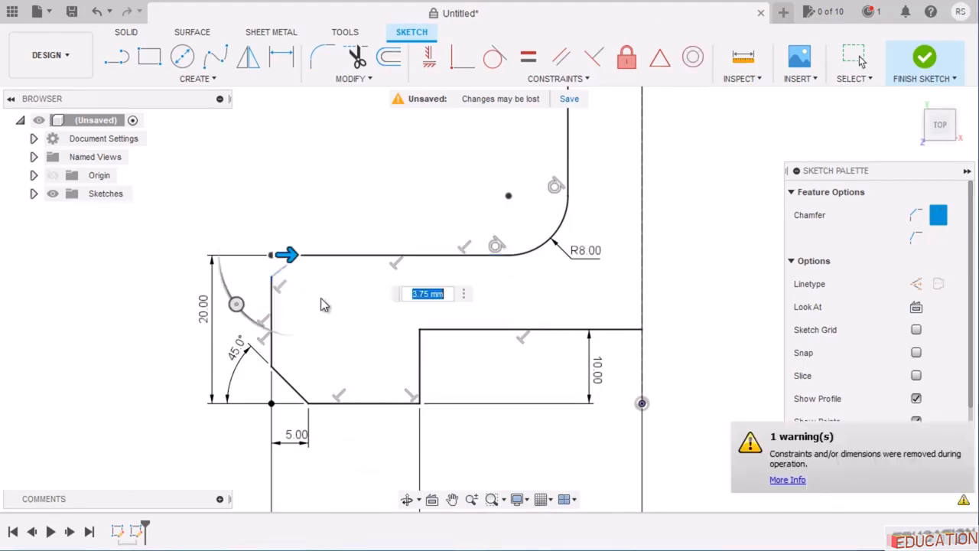
scroll(315, 258, up, 2)
scroll(315, 250, up, 1)
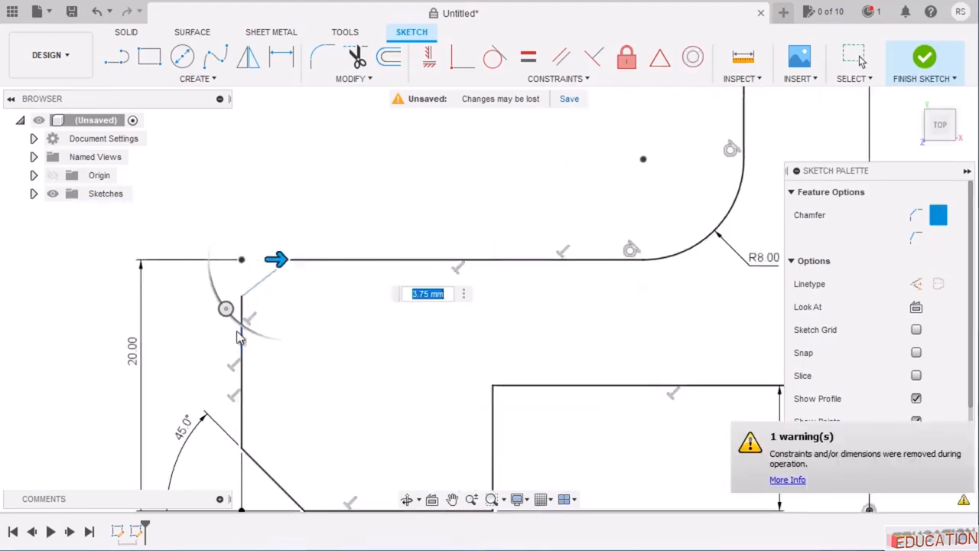
drag(227, 309, 220, 298)
click(414, 298)
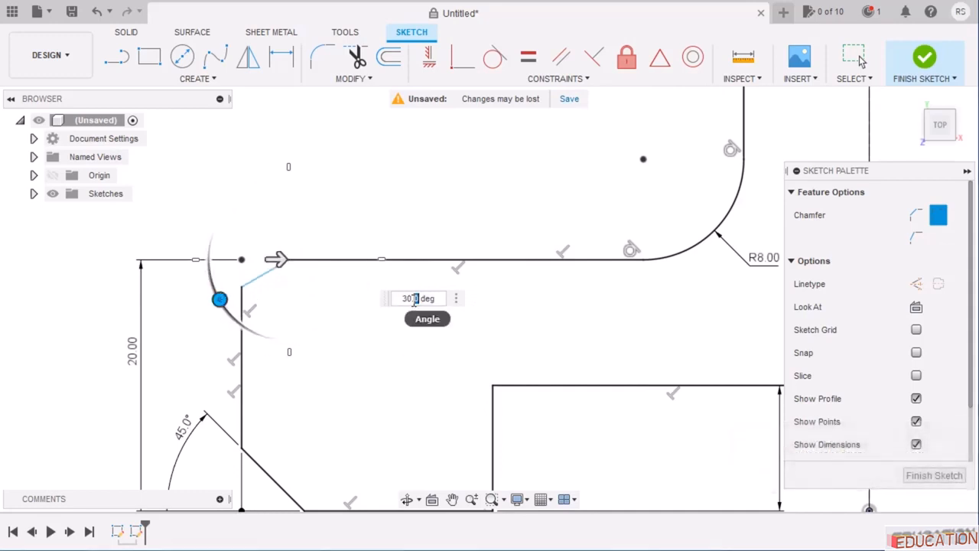
drag(406, 298, 448, 295)
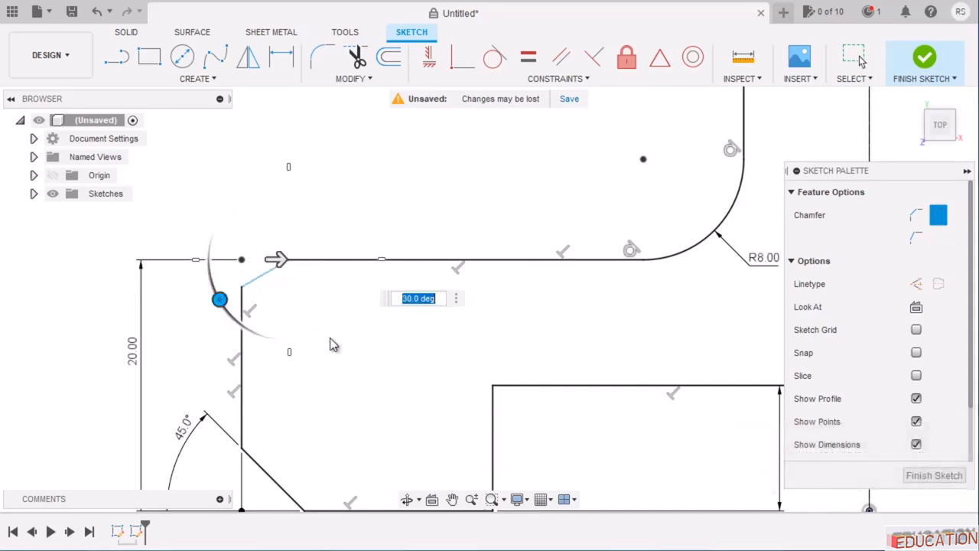
key(Tab)
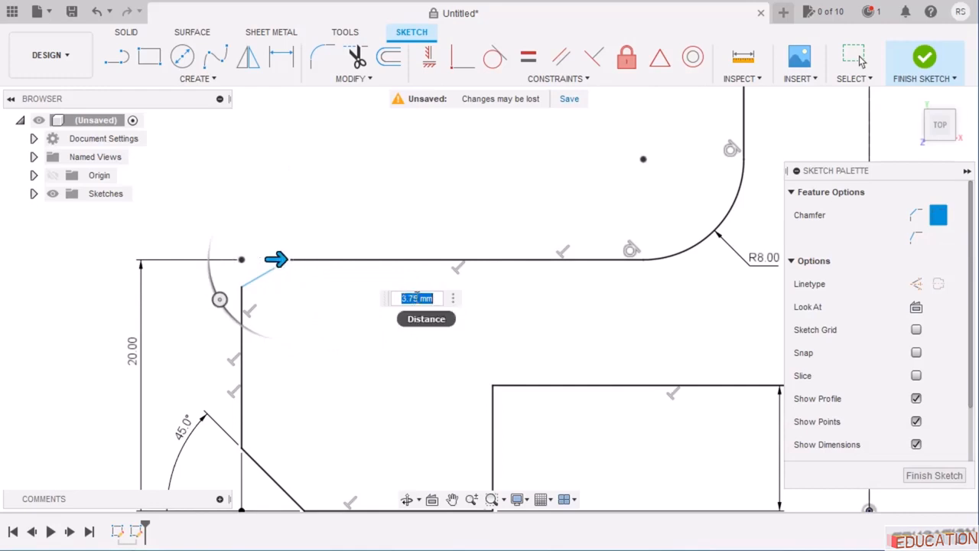
text(10)
key(alt+Tab)
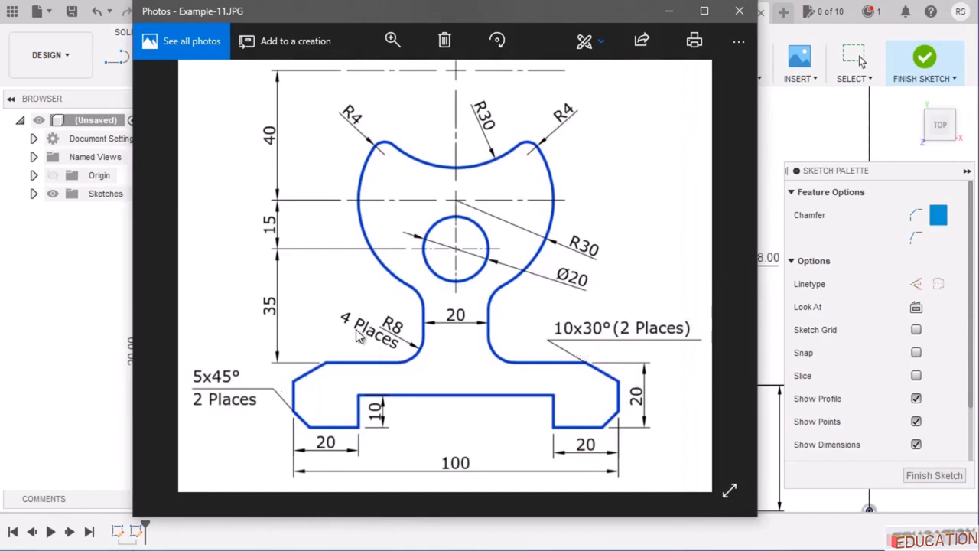
click(668, 10)
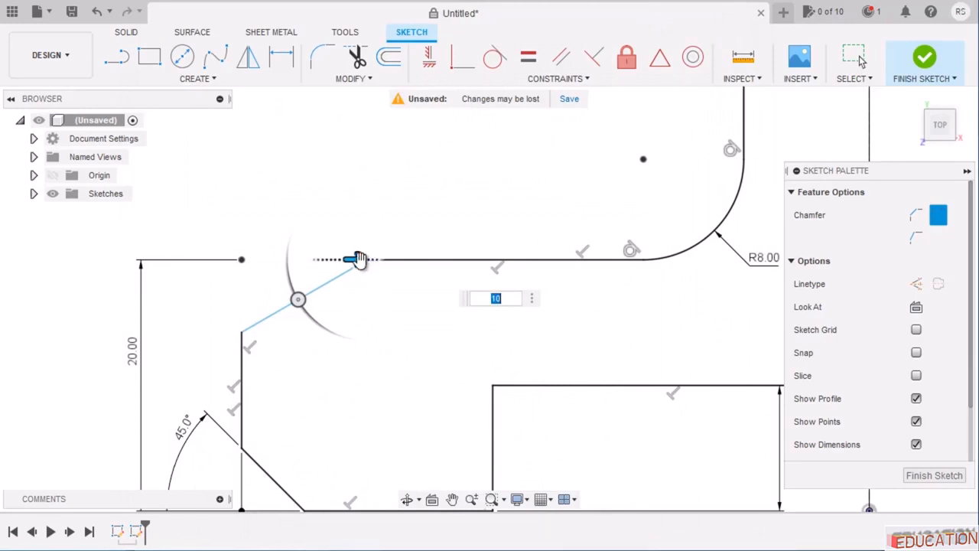
click(297, 299)
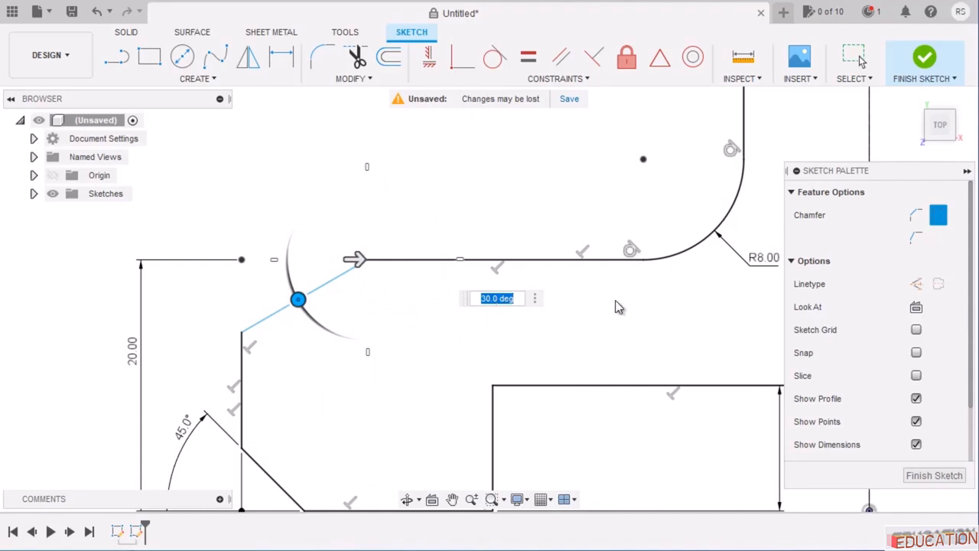
key(Return)
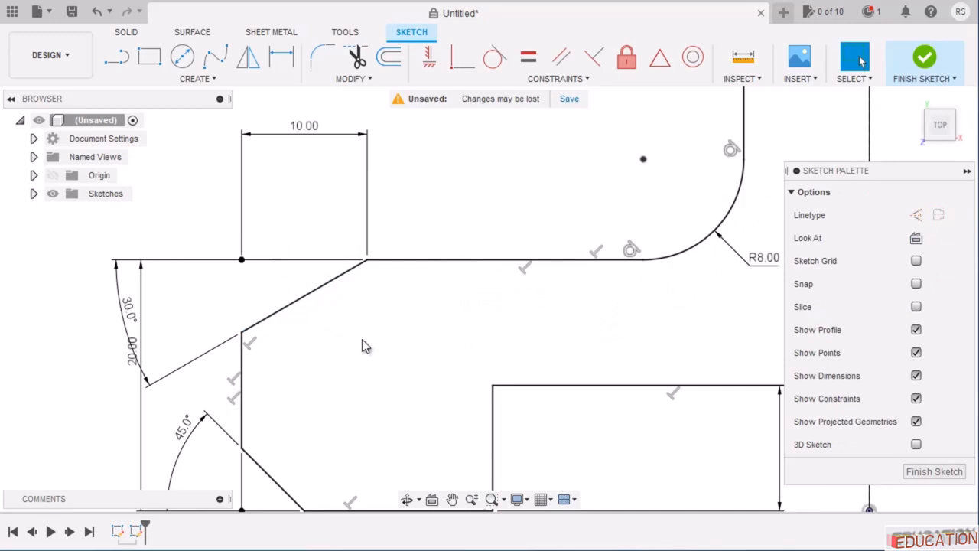
Mirror the eight curves of the base's left half, including the 8 mm fillet, about the vertical construction line.
scroll(361, 339, down, 5)
scroll(346, 432, down, 5)
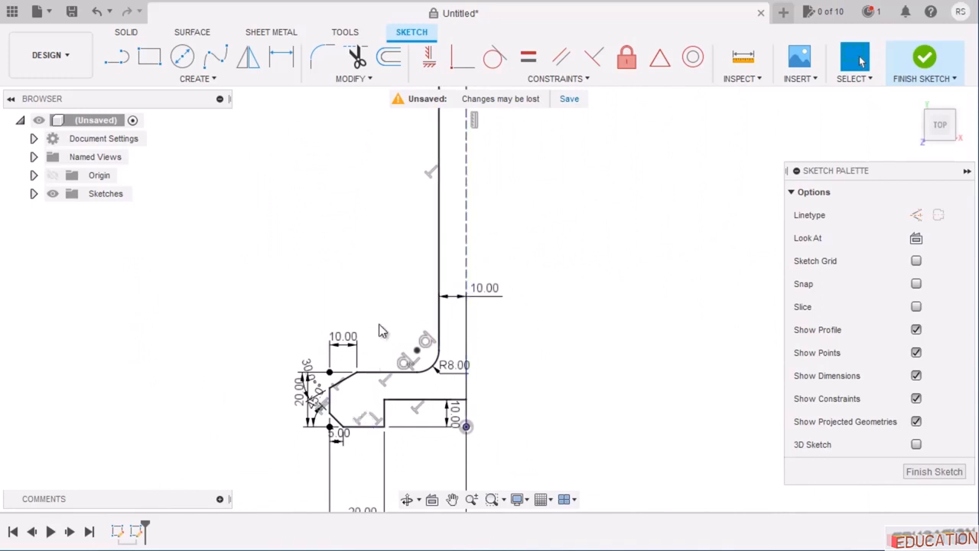
click(248, 58)
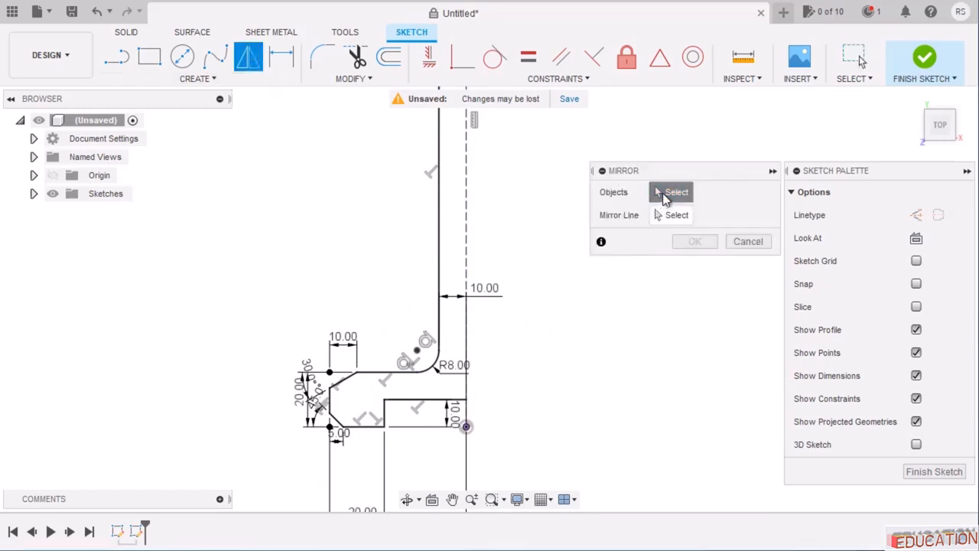
scroll(448, 392, up, 2)
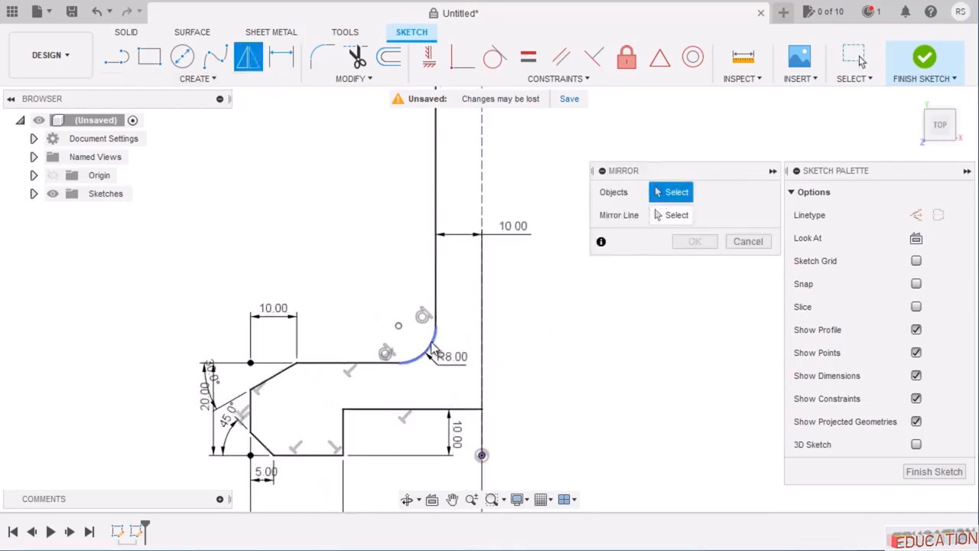
click(430, 346)
click(386, 372)
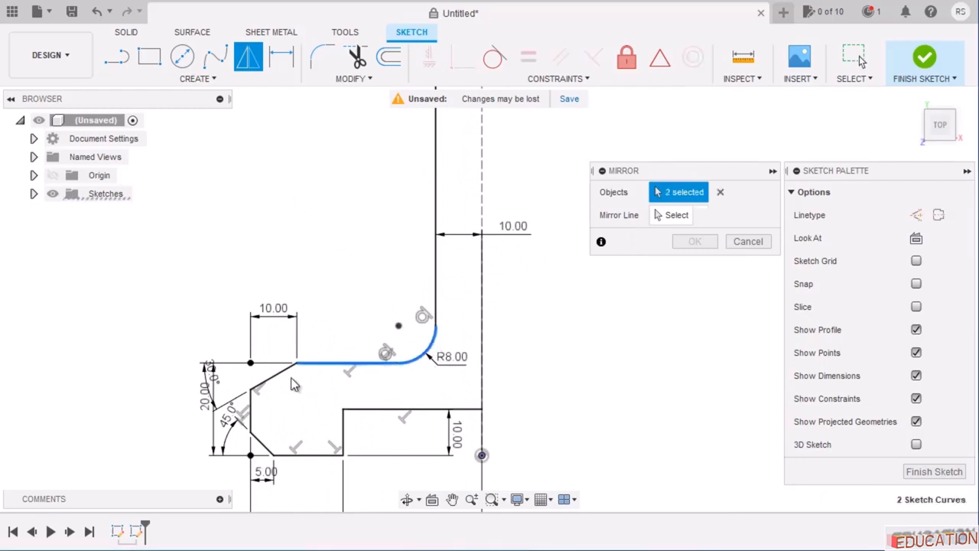
click(280, 372)
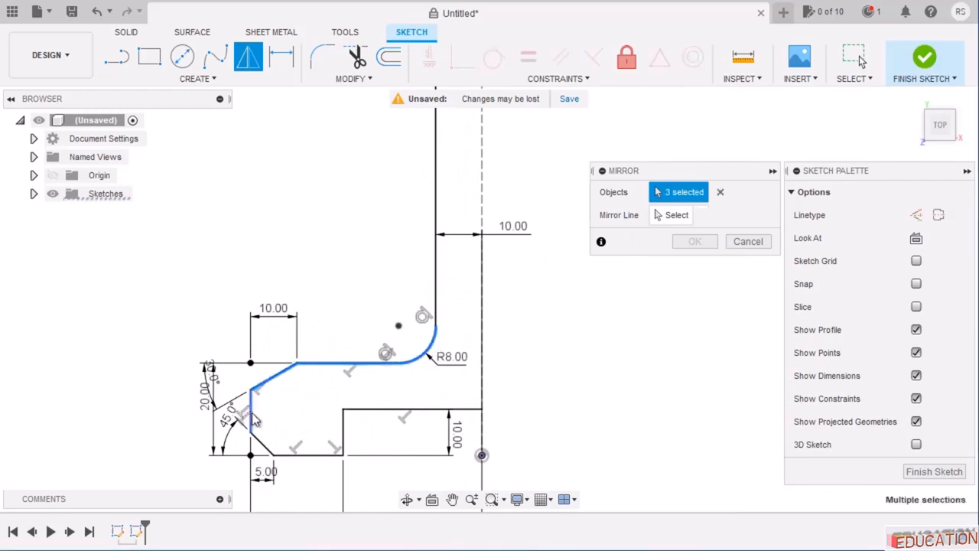
click(252, 417)
click(318, 456)
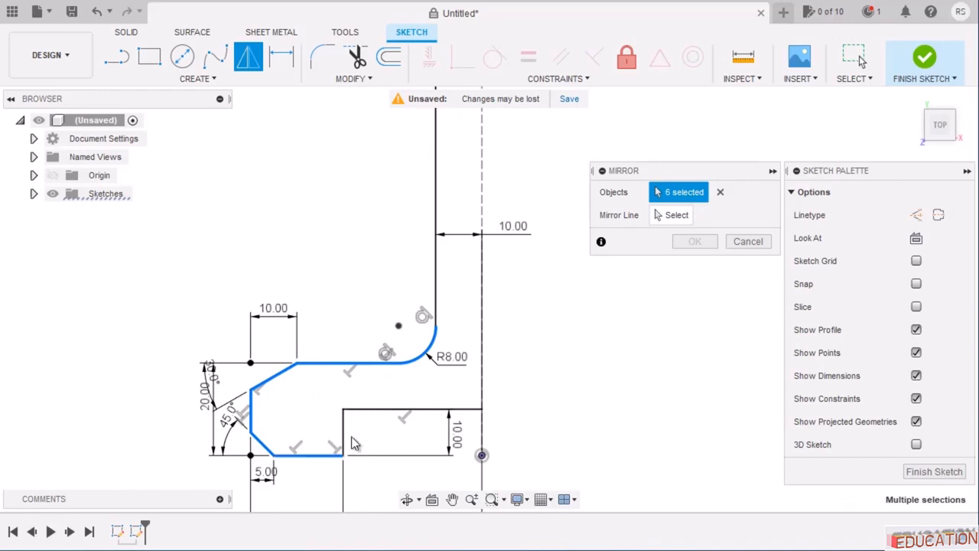
click(345, 434)
click(373, 410)
click(377, 411)
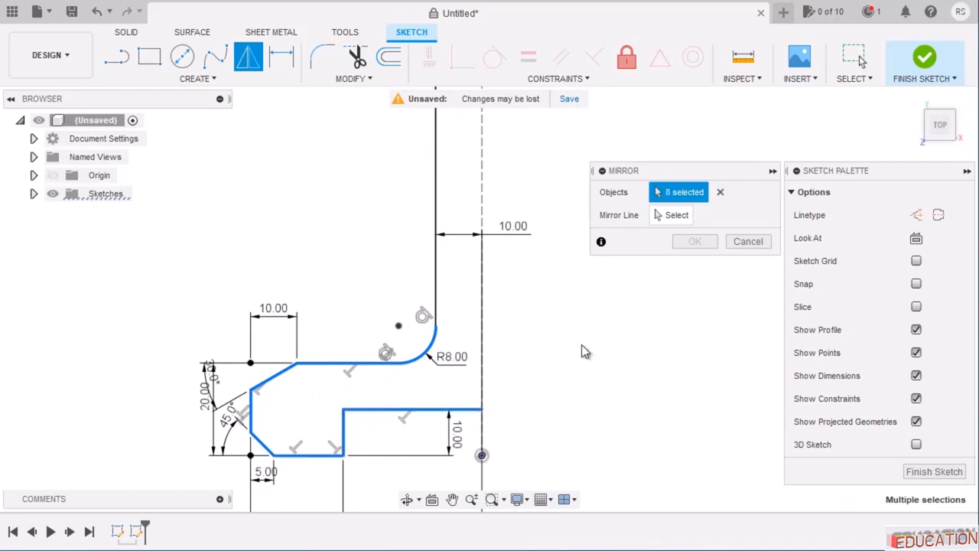
scroll(698, 331, down, 3)
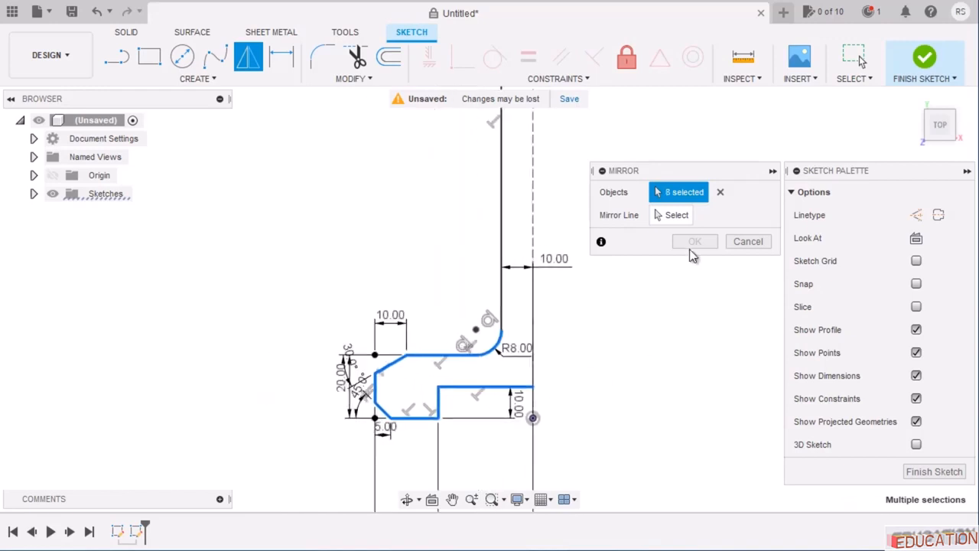
click(682, 219)
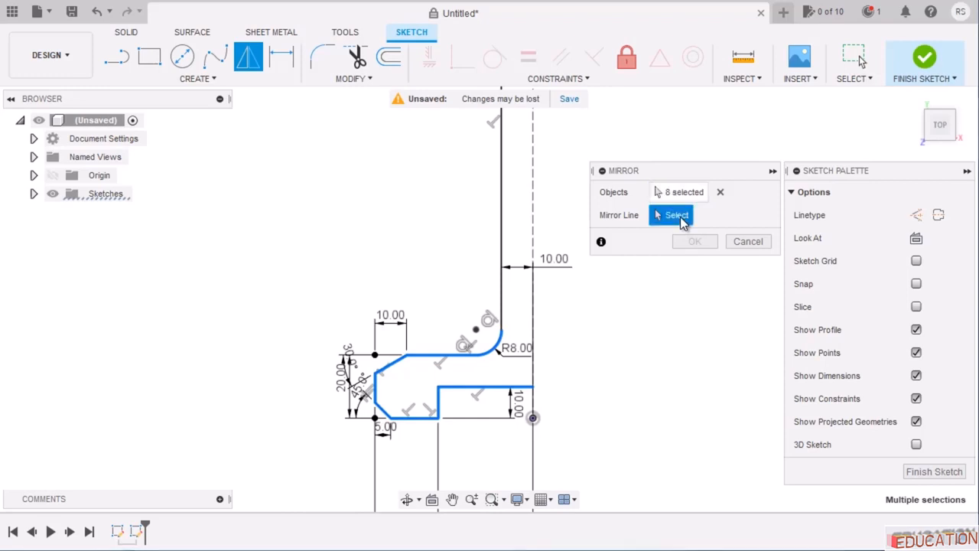
click(533, 242)
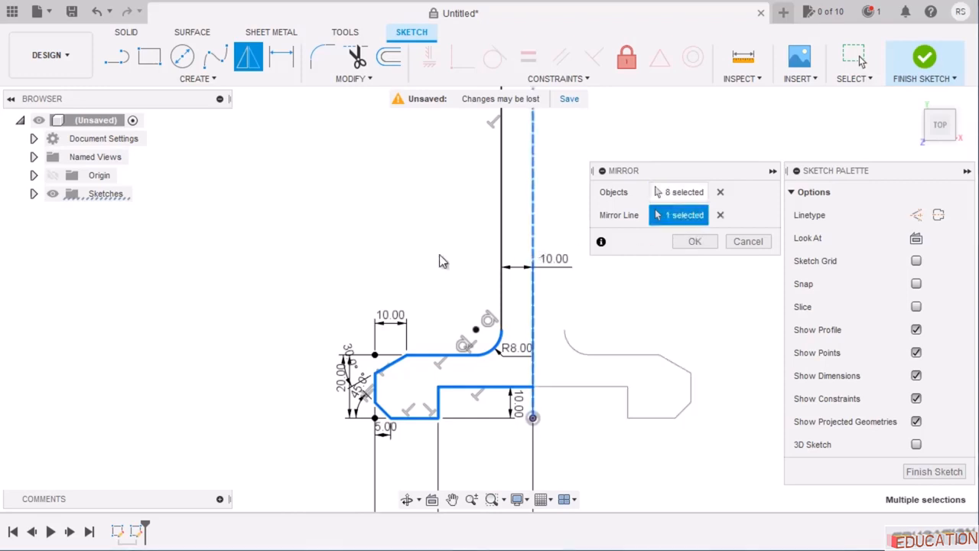
scroll(138, 309, down, 3)
scroll(473, 354, up, 2)
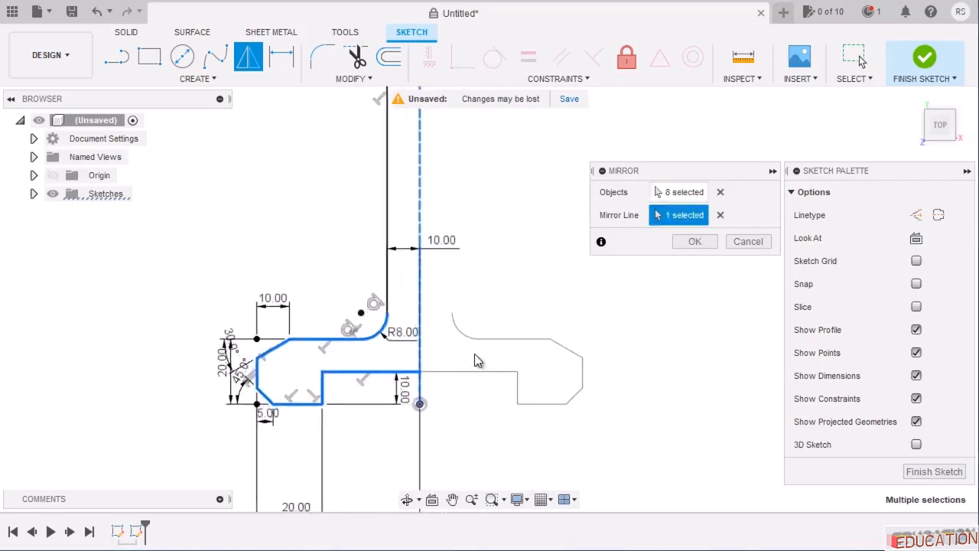
click(693, 242)
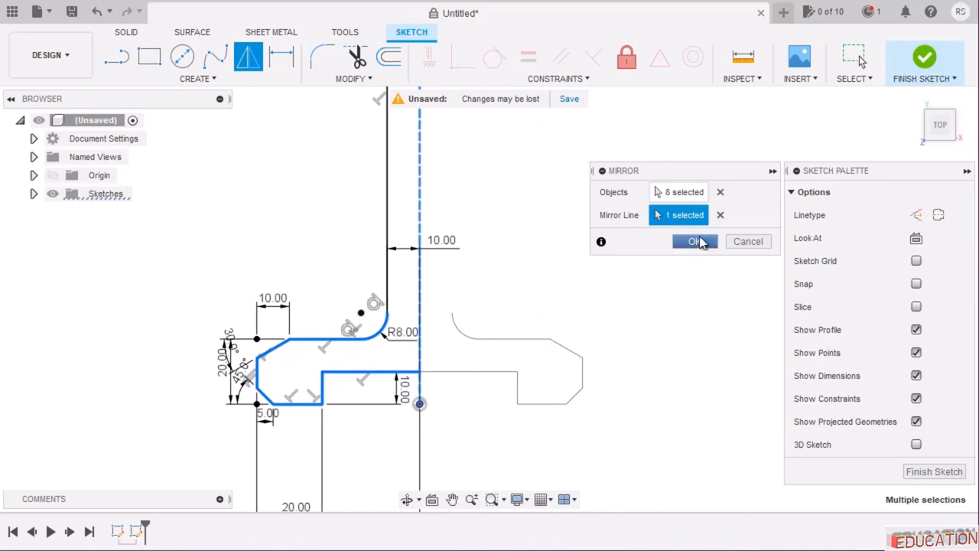
Draw a vertical line upward from the open upper end of the mirrored fillet arc.
scroll(490, 272, up, 2)
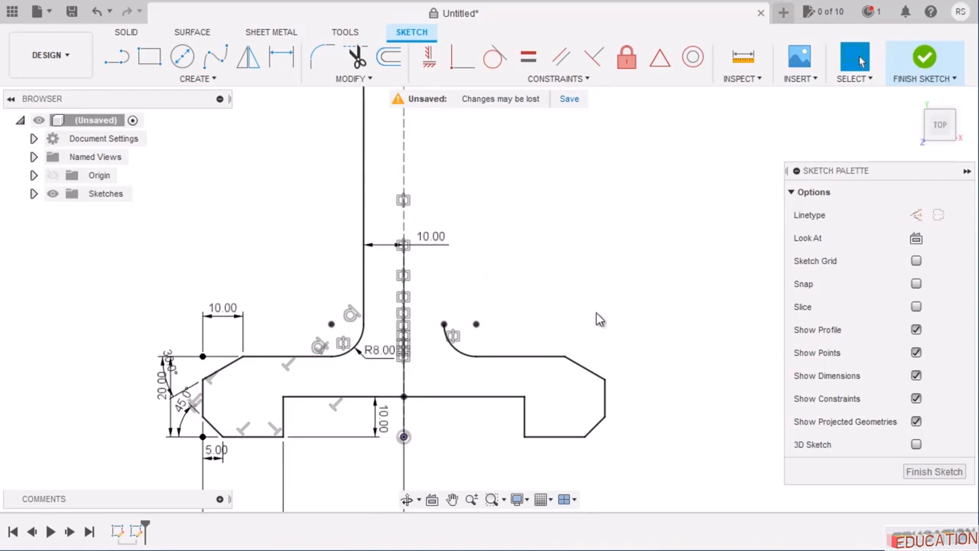
click(119, 58)
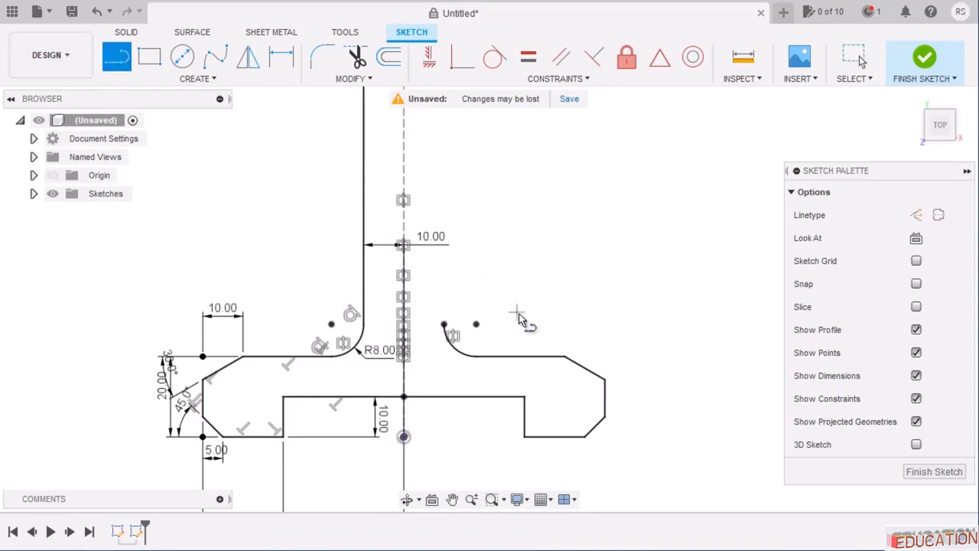
click(443, 325)
scroll(482, 329, down, 3)
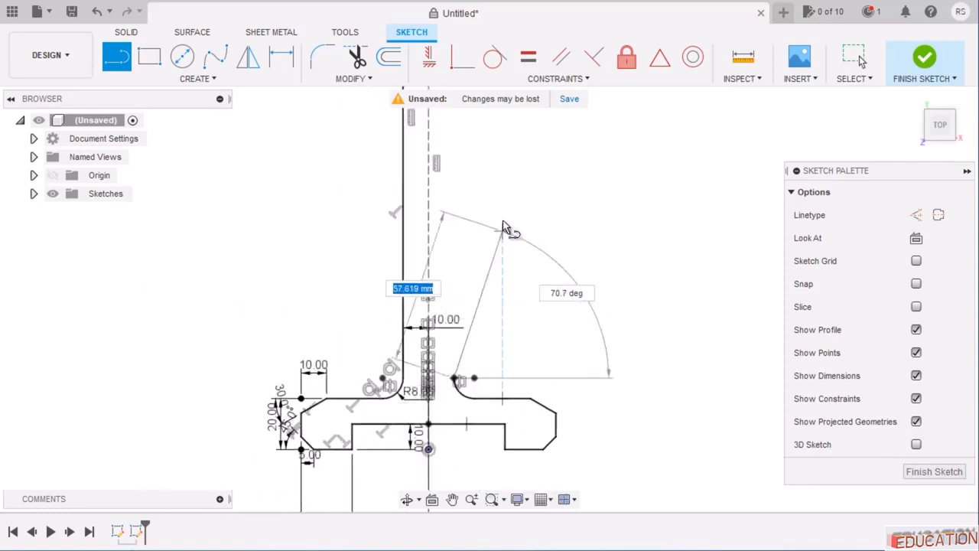
click(453, 156)
key(Escape)
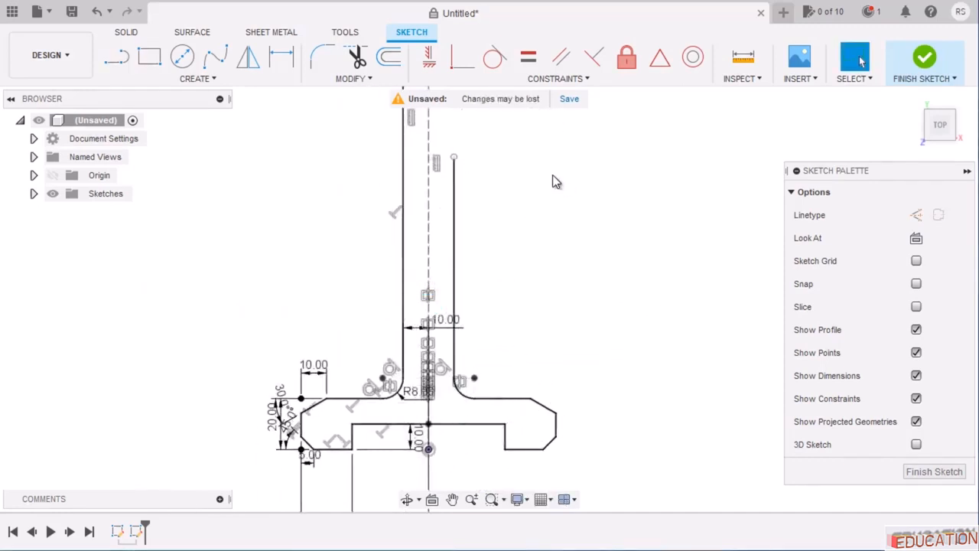
Shorten both upright lines by moving their upper endpoints down, the left one to a height of about 65 mm above the origin.
scroll(432, 403, down, 2)
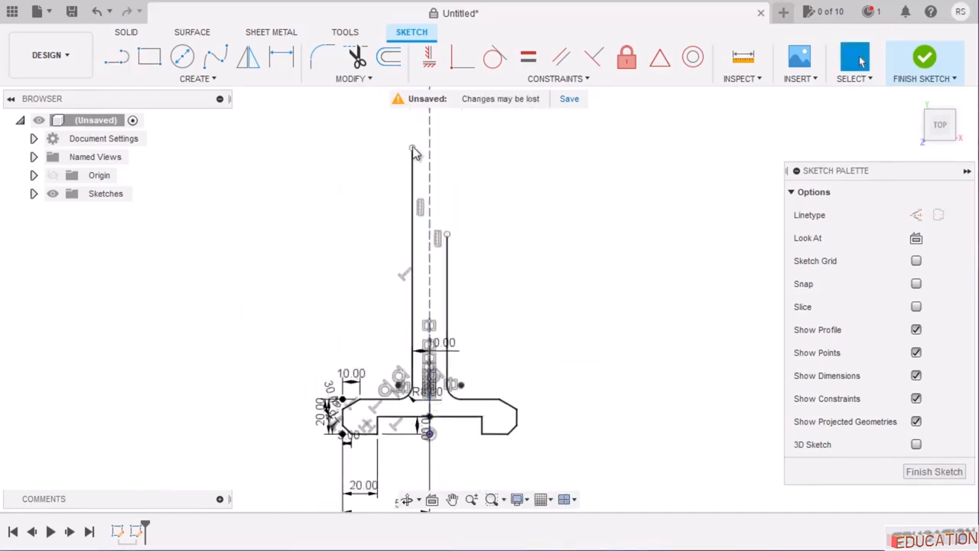
mouse_move(411, 149)
mouse_down()
mouse_move(395, 256)
mouse_move(411, 232)
mouse_up()
scroll(485, 324, down, 3)
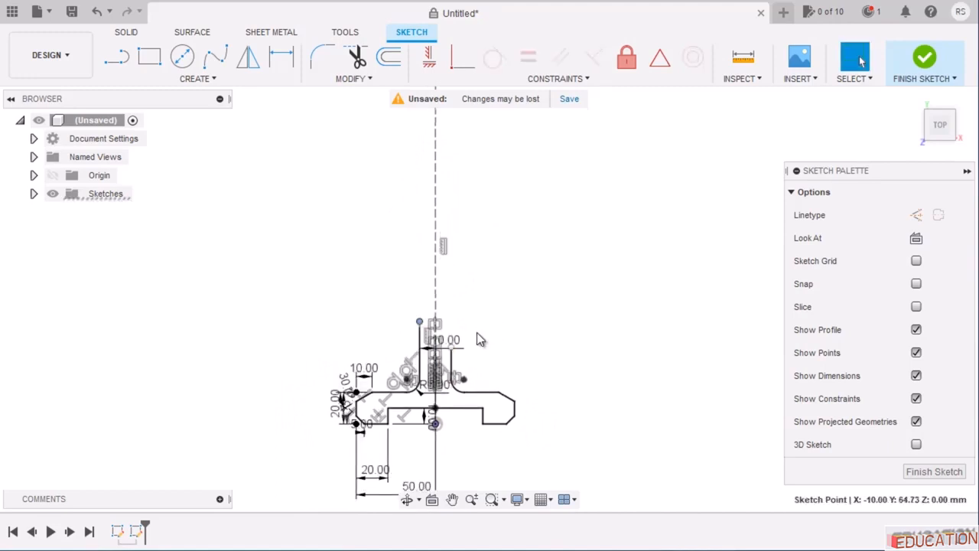
scroll(455, 371, up, 5)
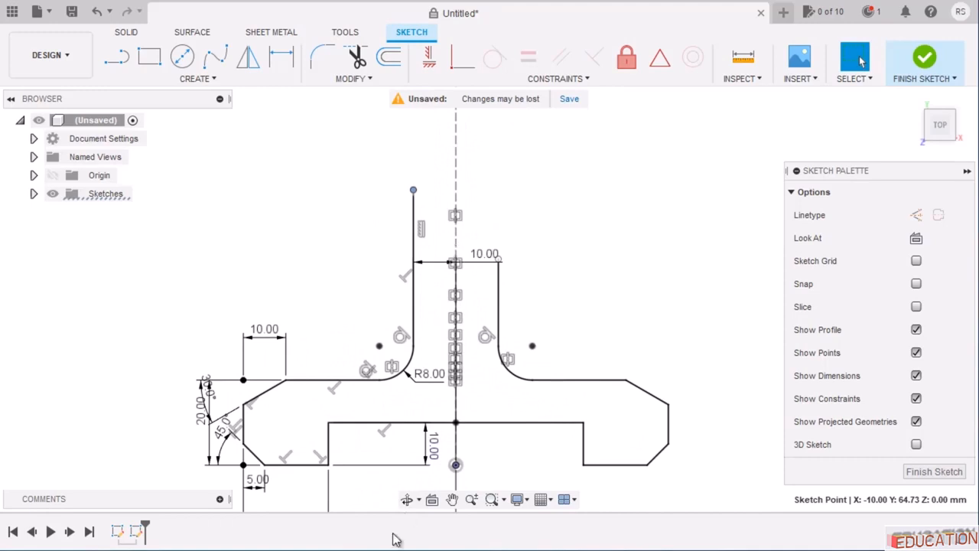
Check the Example-11 reference image and draw a circle about 73 mm in diameter above the uprights, its centre beside the vertical construction line.
key(alt+Tab)
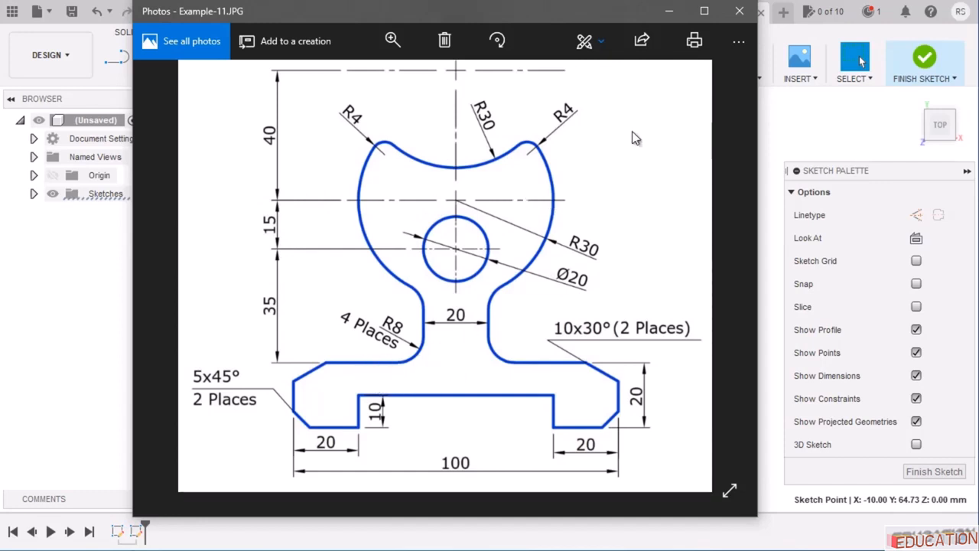
click(668, 11)
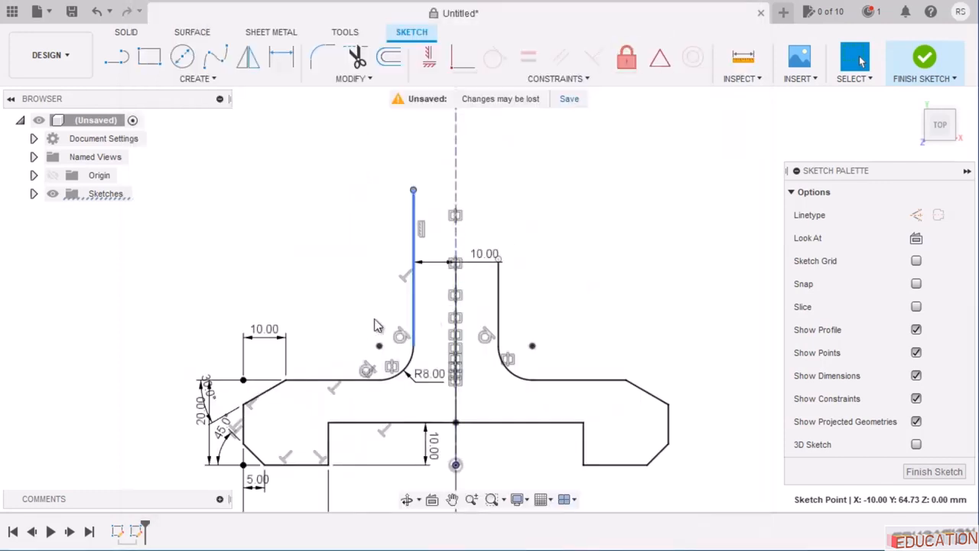
click(182, 56)
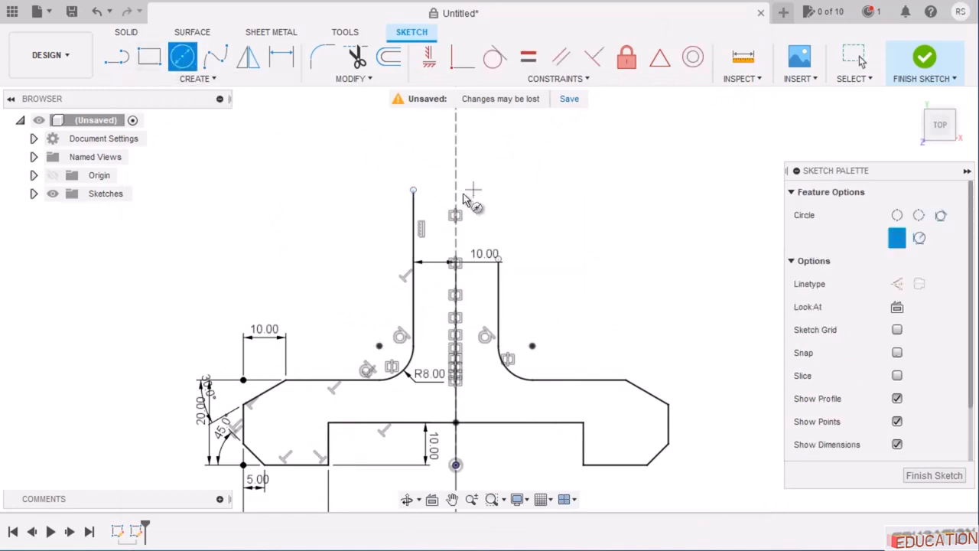
scroll(466, 195, down, 1)
click(486, 130)
click(584, 196)
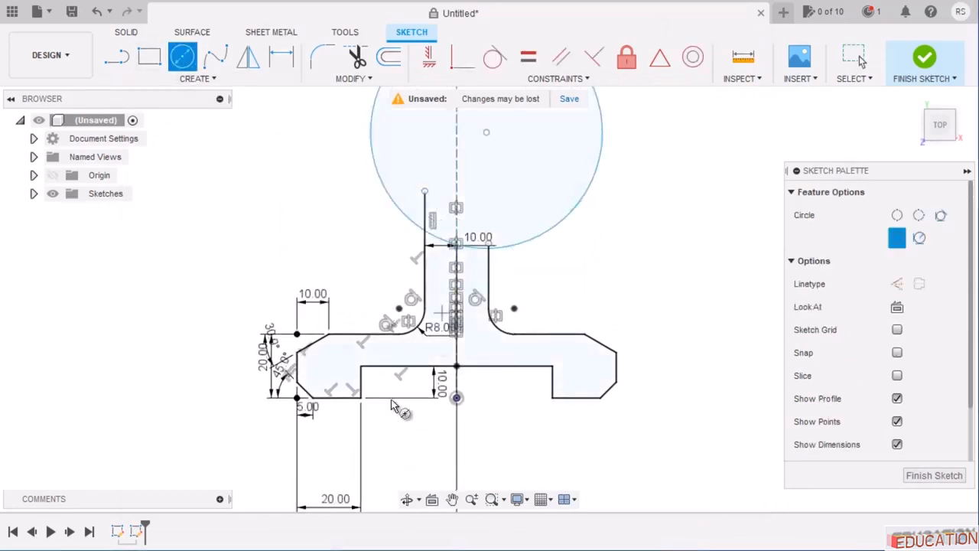
scroll(474, 240, down, 1)
key(Escape)
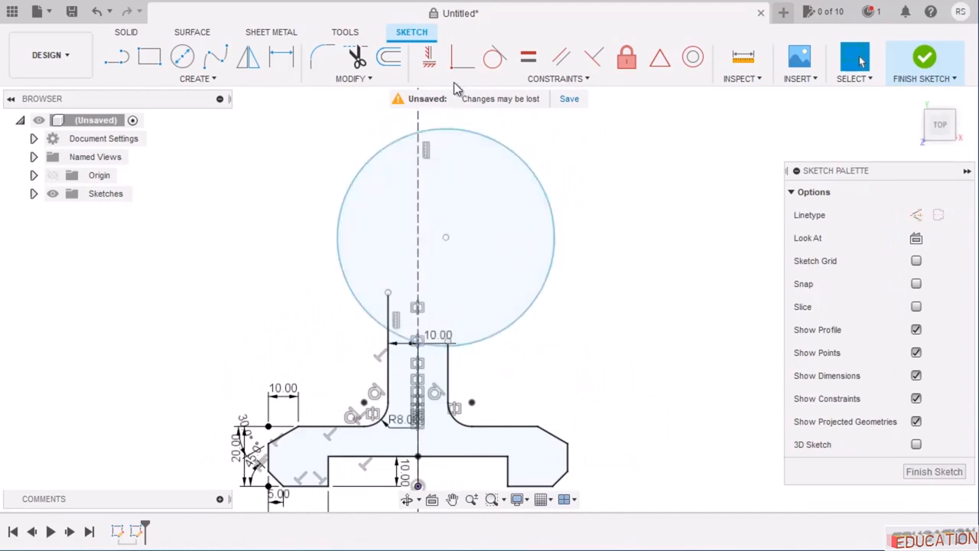
Make the circle's centre coincident with the vertical construction line.
click(456, 68)
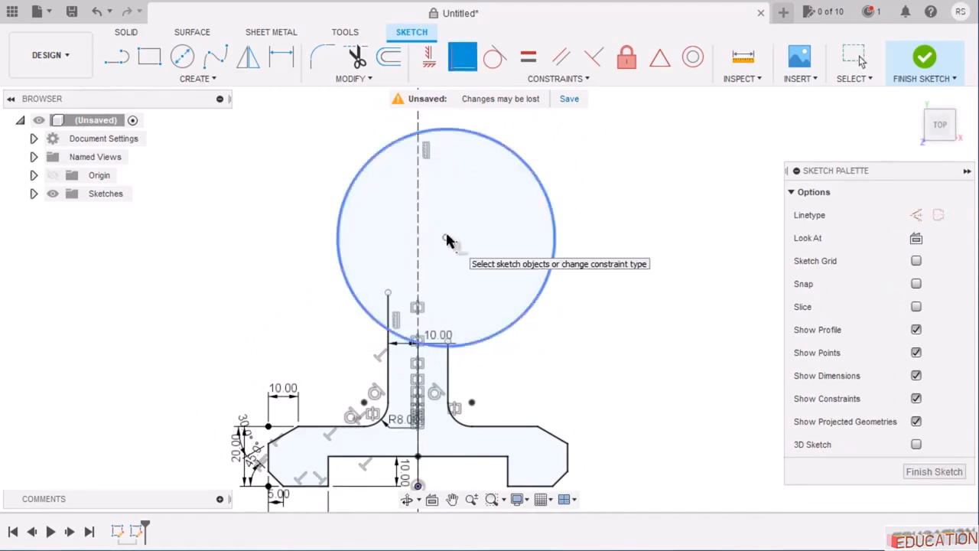
click(445, 239)
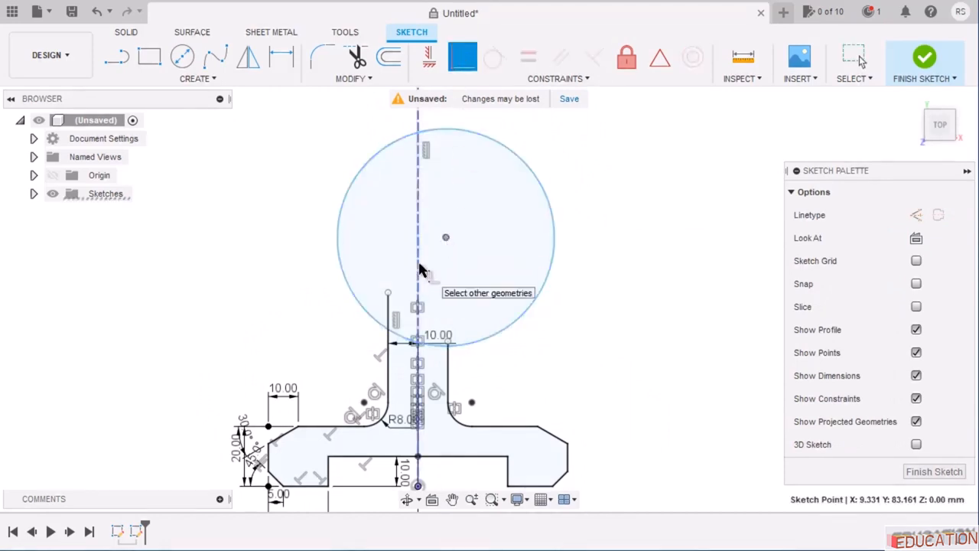
click(420, 252)
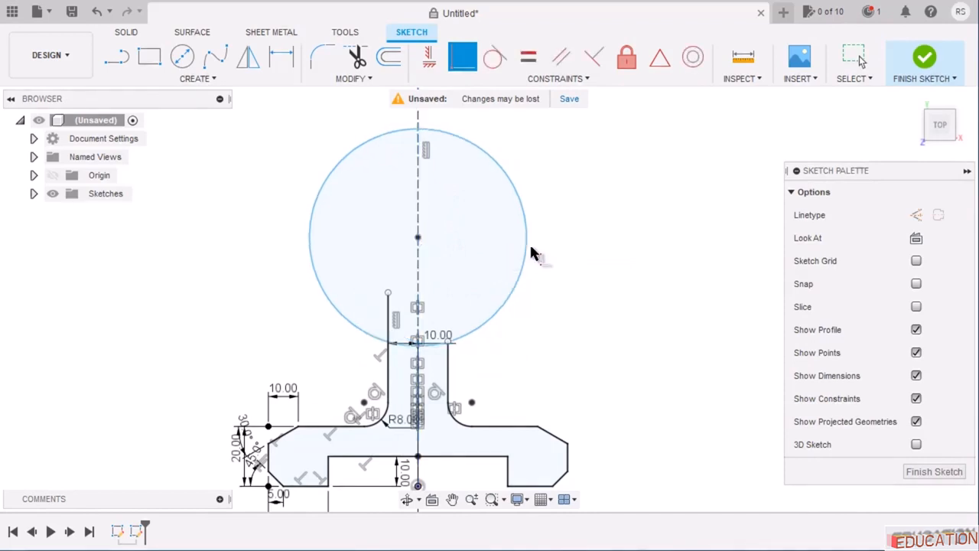
Dimension the circle's centre 50 mm above the base's upper horizontal edge.
click(281, 56)
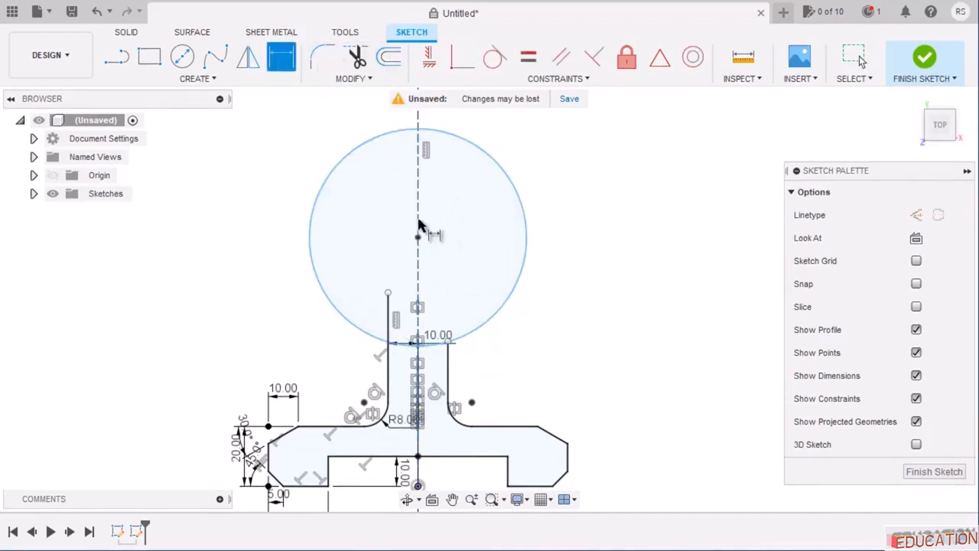
click(419, 238)
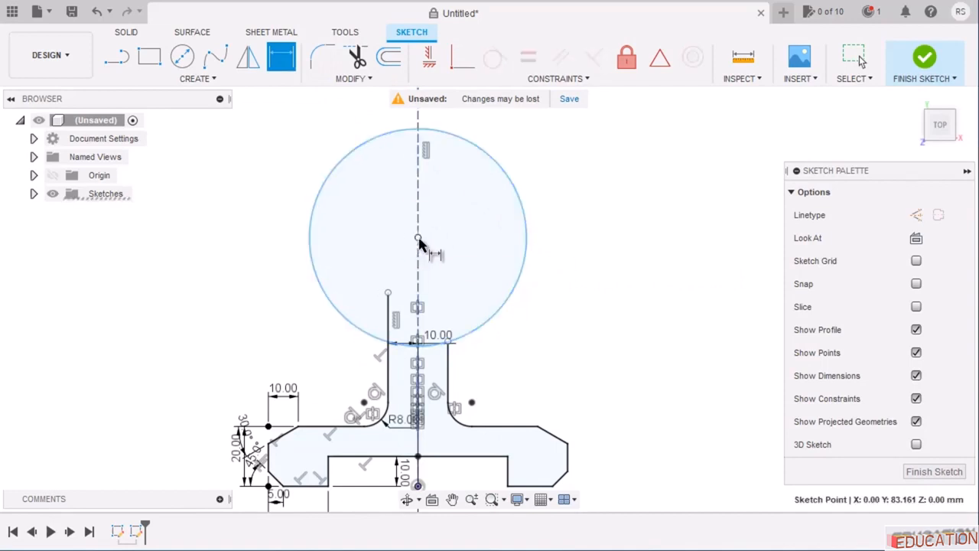
click(330, 426)
click(227, 310)
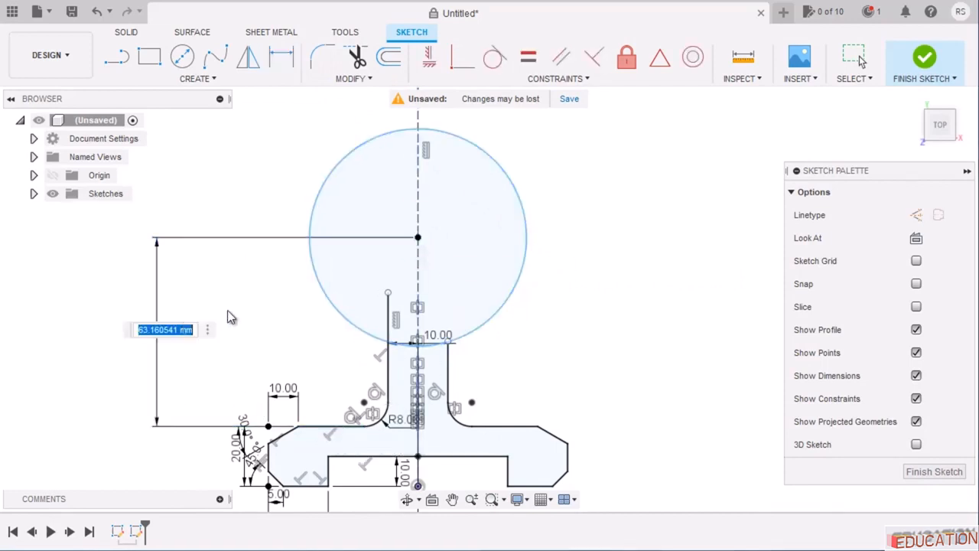
text(50)
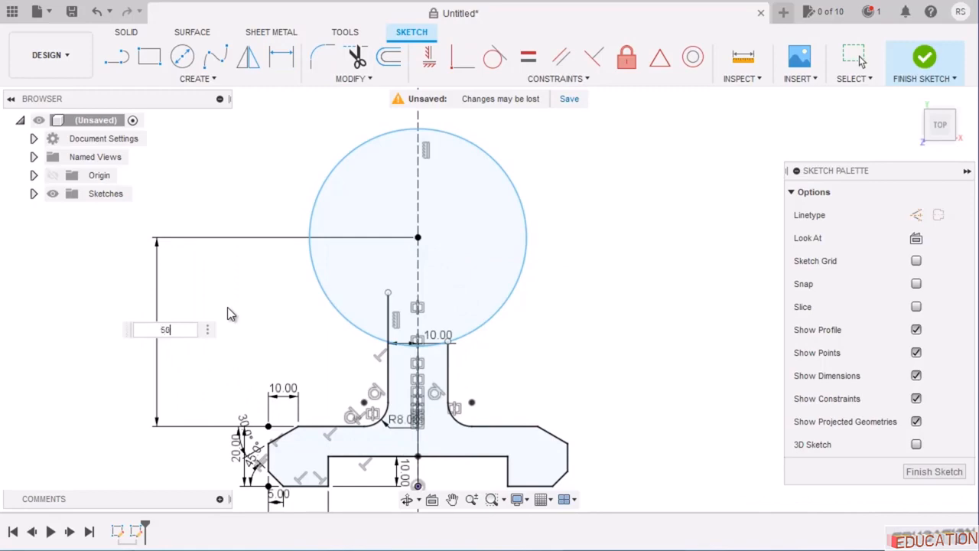
key(Return)
Dimension the head circle with a 60 mm diameter, matching the R30 in the Example-11 reference image.
click(523, 245)
click(563, 165)
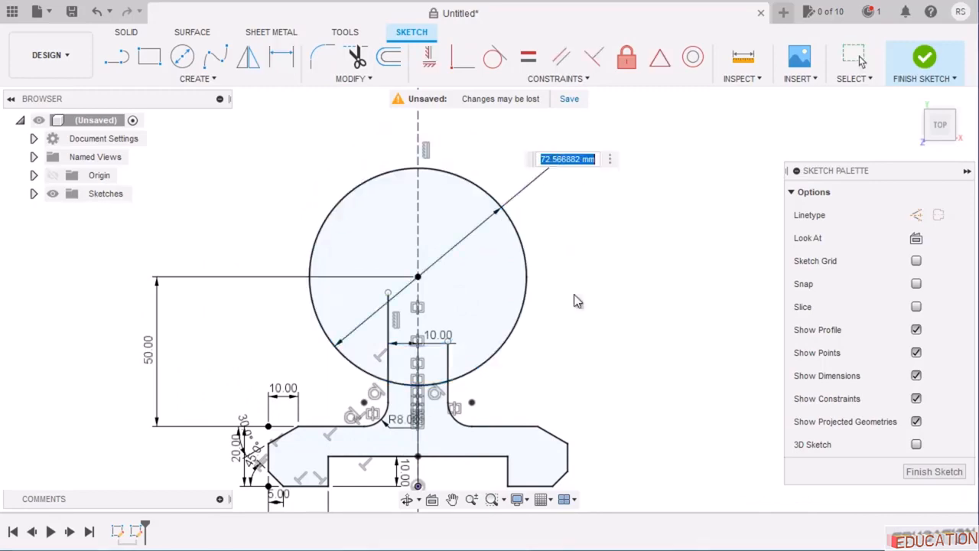
key(alt+Tab)
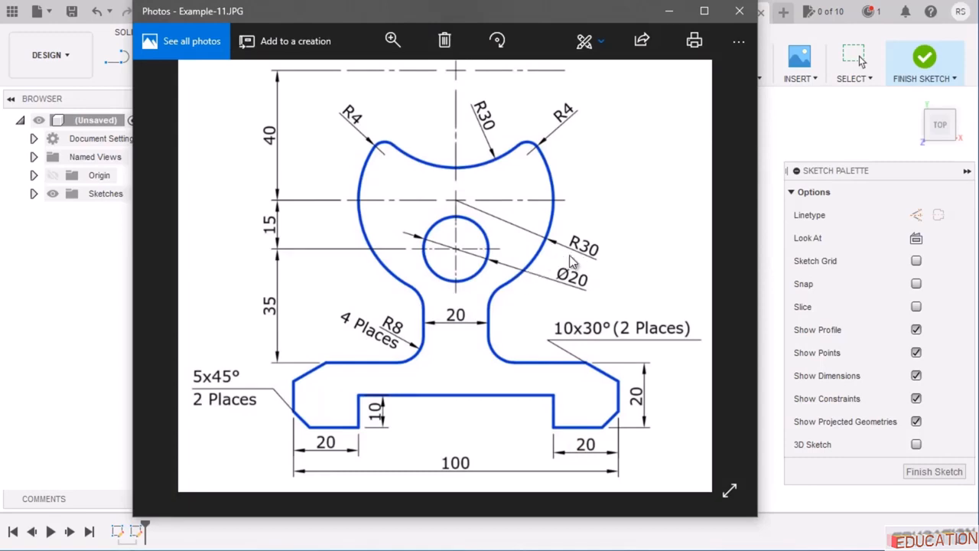
key(alt+Tab)
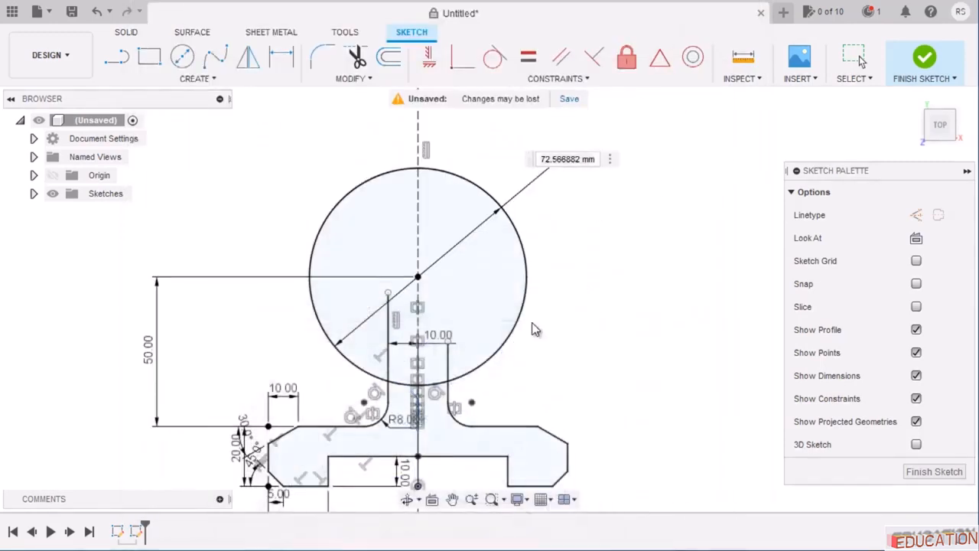
triple_click(559, 159)
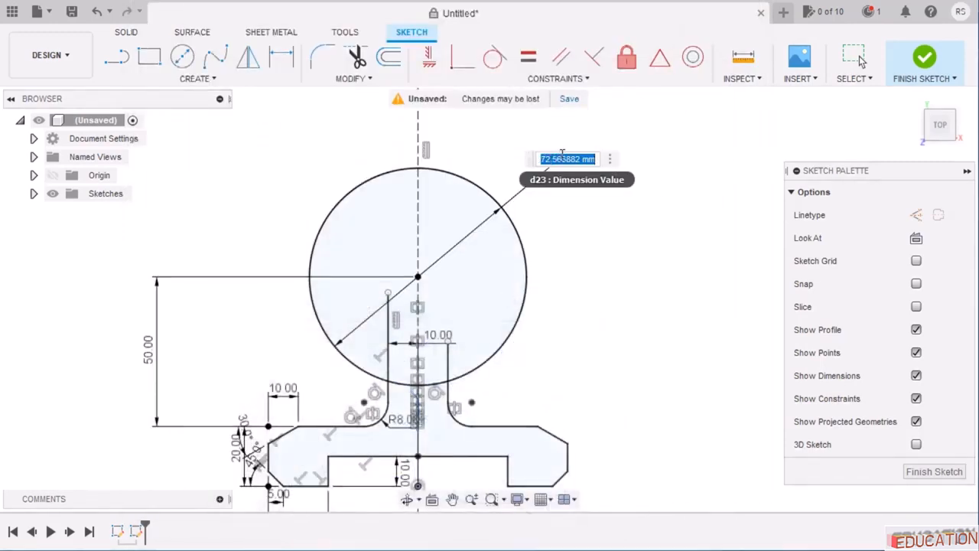
key(BackSpace)
text(60)
key(Return)
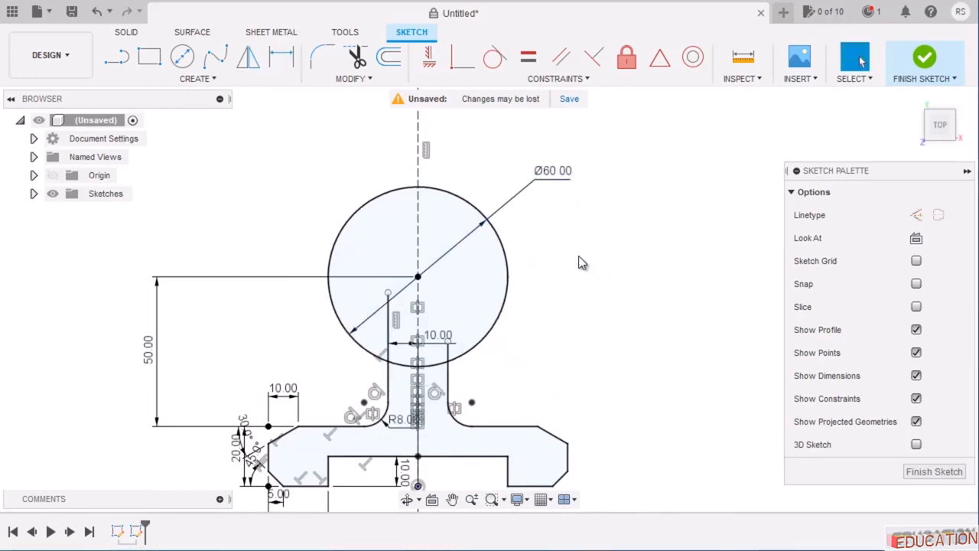
Trim the upright lines' ends inside the head circle and the circle's lower arc between the two uprights.
click(356, 57)
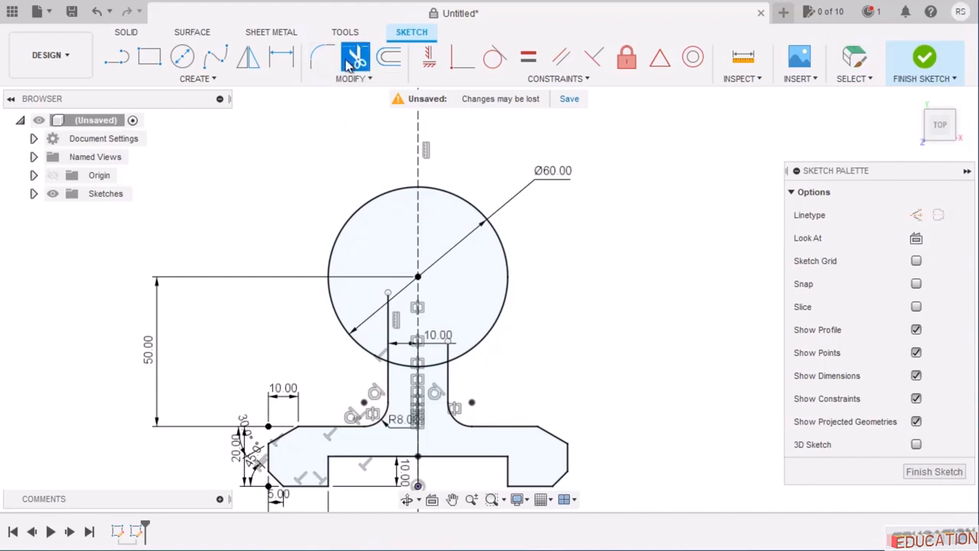
click(388, 325)
click(436, 363)
click(449, 355)
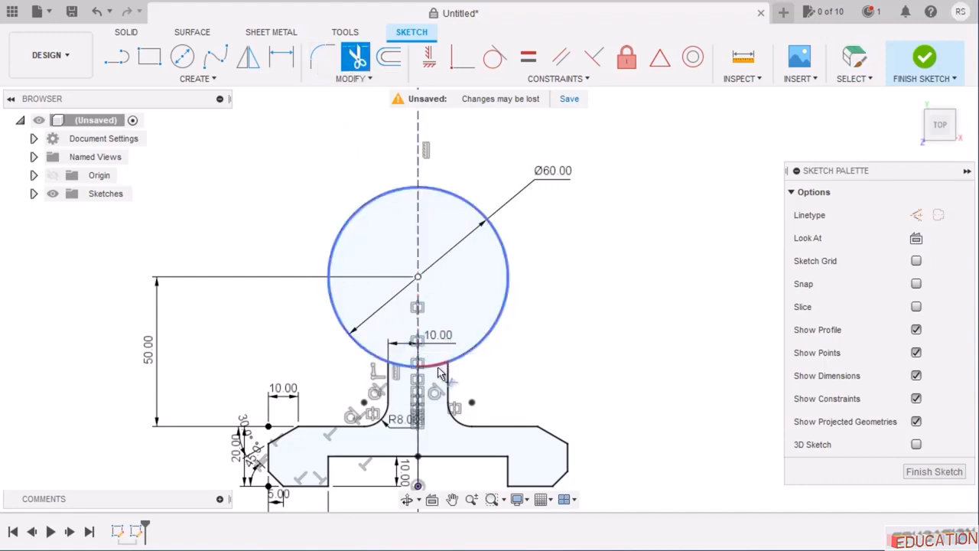
click(433, 367)
click(410, 368)
key(Escape)
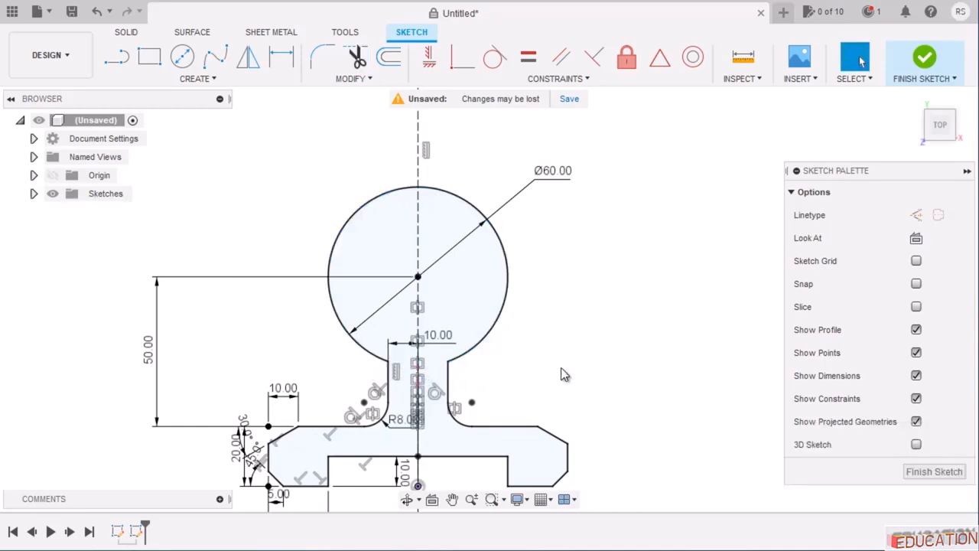
Draw a second circle about 80 mm in diameter overlapping the head from above and make its centre coincident with the vertical construction line.
key(alt+Tab)
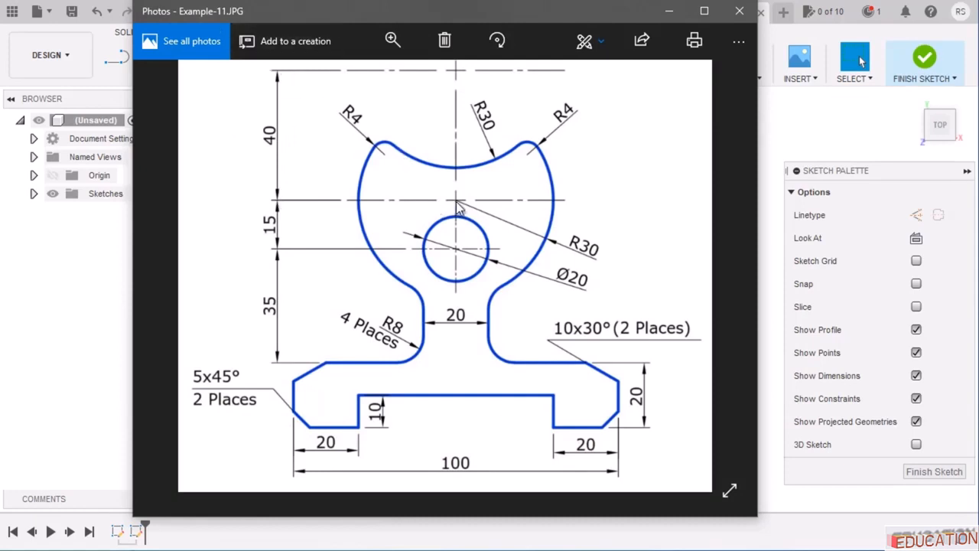
click(667, 11)
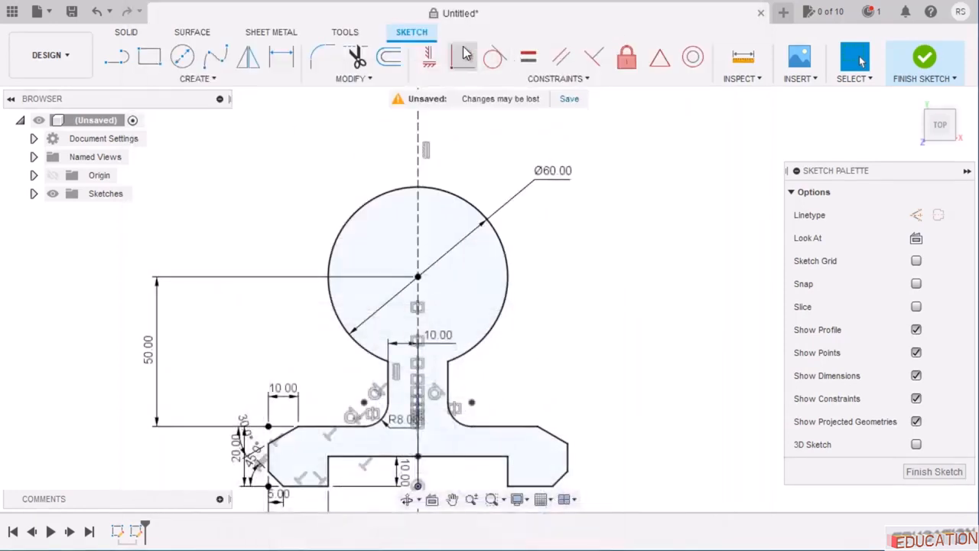
click(182, 58)
scroll(439, 130, down, 1)
middle_drag(439, 130, 426, 193)
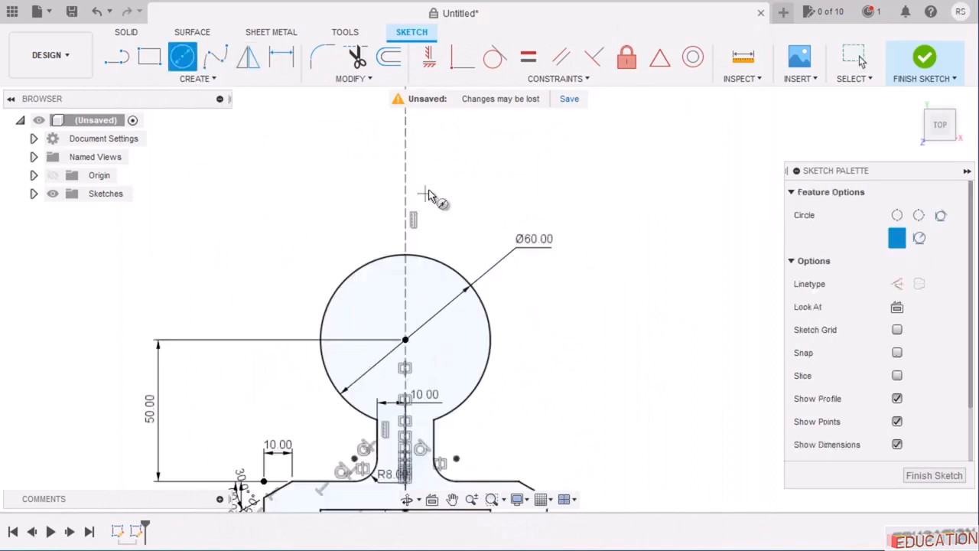
click(432, 179)
click(513, 260)
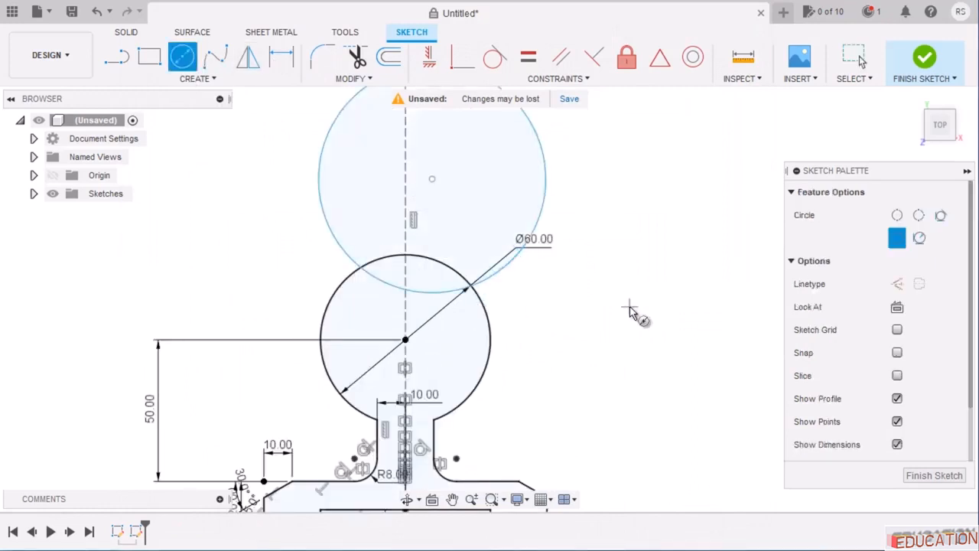
key(Escape)
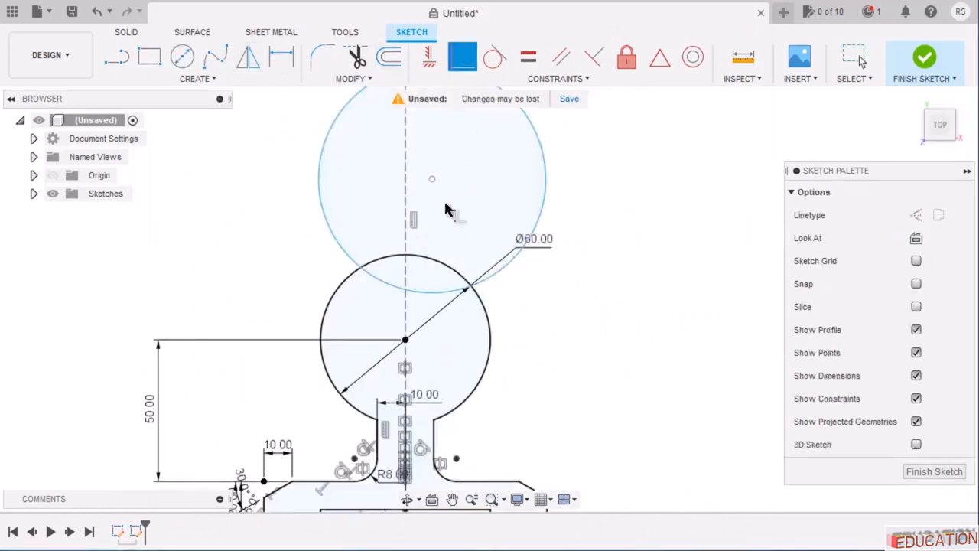
click(432, 179)
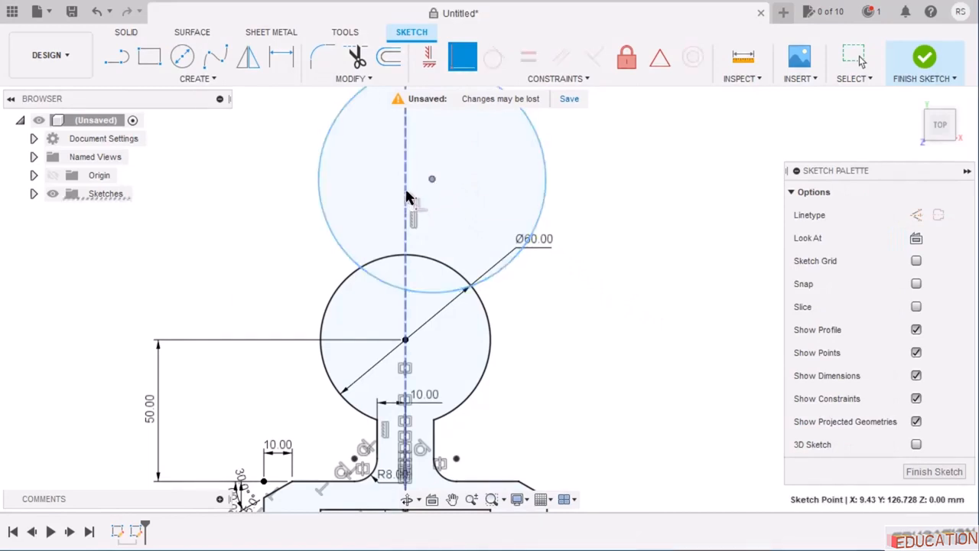
click(406, 194)
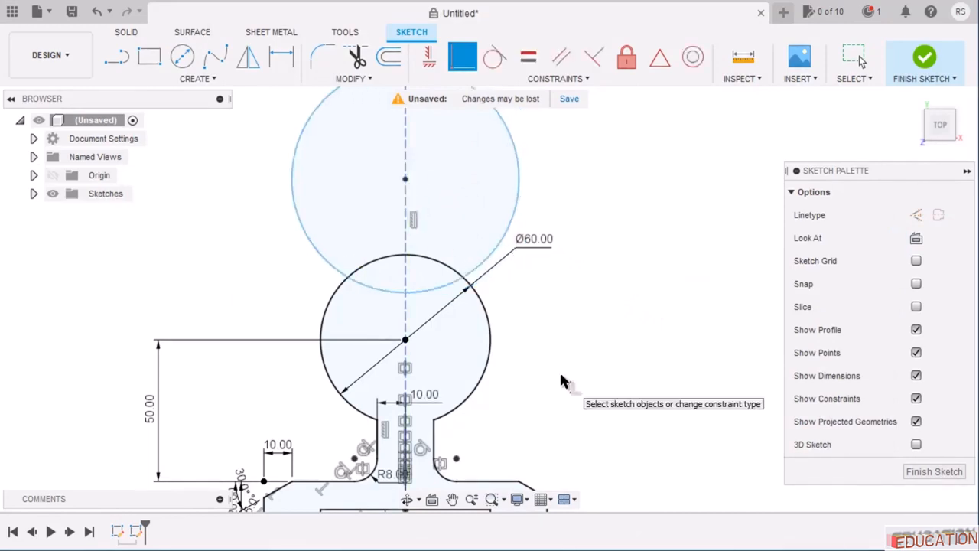
Dimension the vertical distance between the two circle centres as 40 mm, as given in the Example-11 reference image.
click(280, 56)
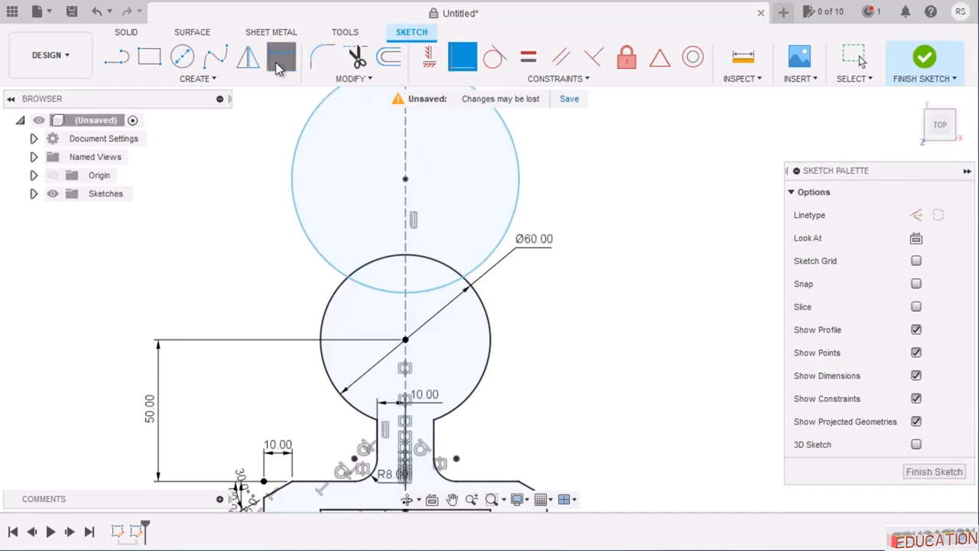
click(419, 347)
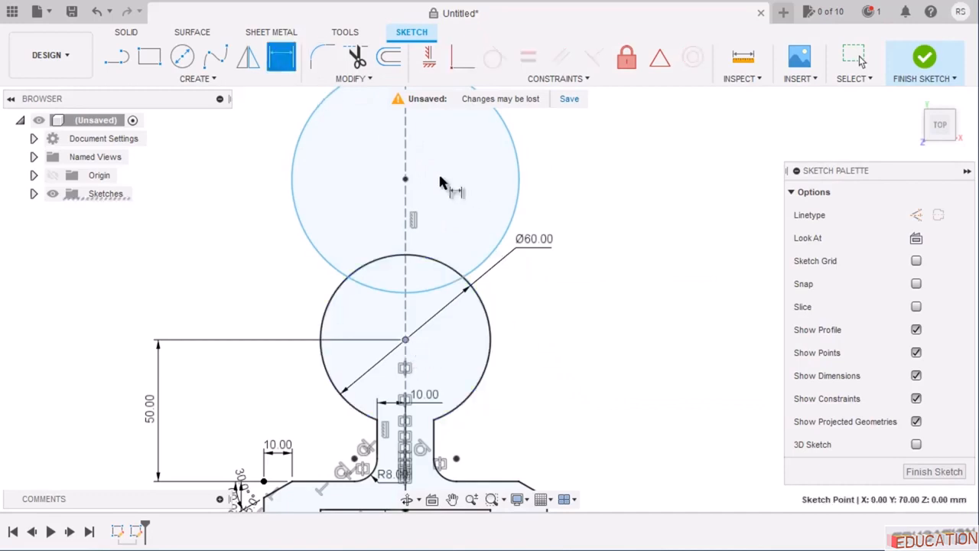
click(407, 180)
click(631, 262)
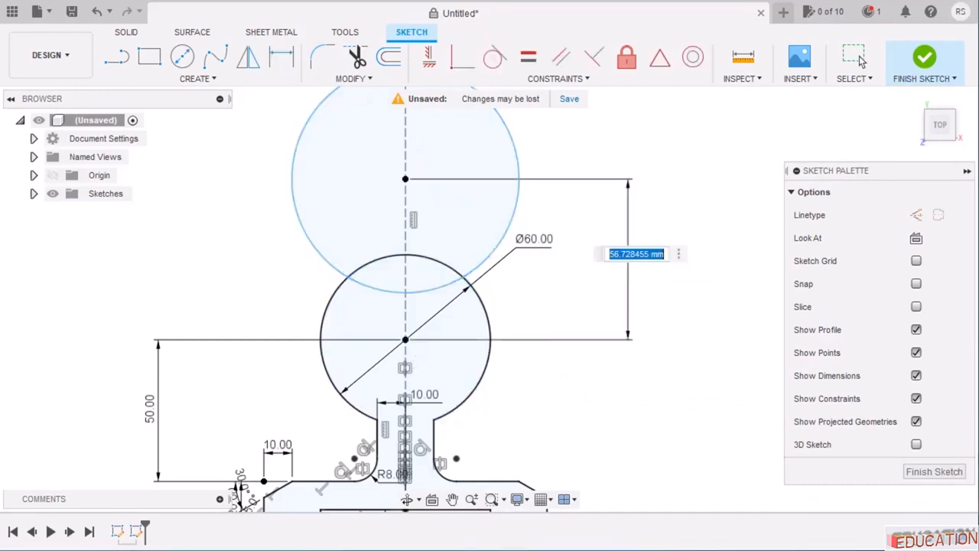
key(alt+Tab)
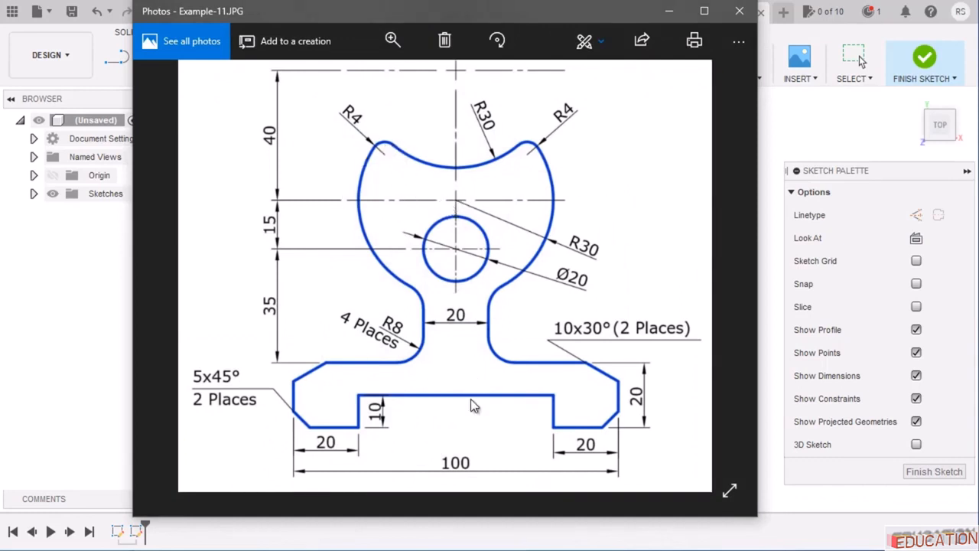
scroll(482, 367, up, 1)
scroll(489, 285, down, 1)
click(423, 543)
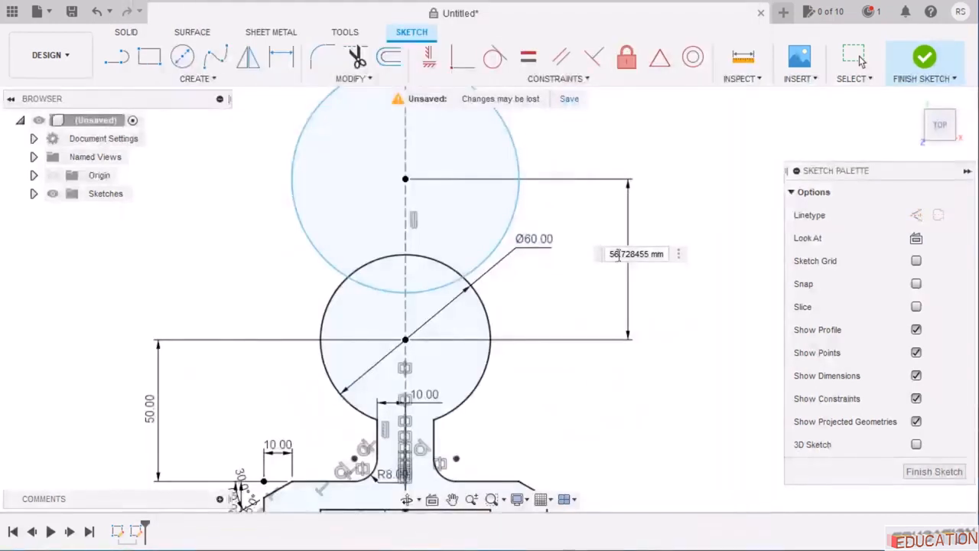
double_click(629, 254)
text(40)
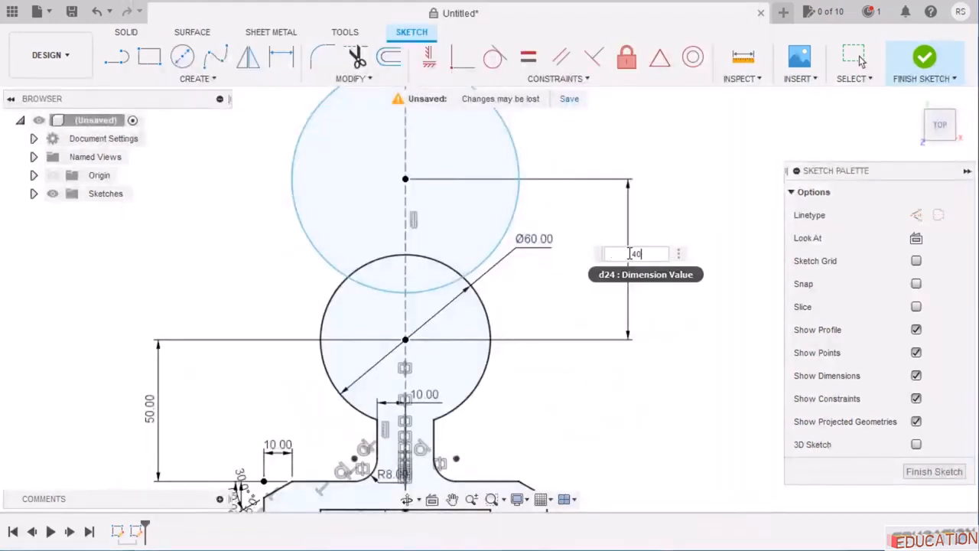
key(Return)
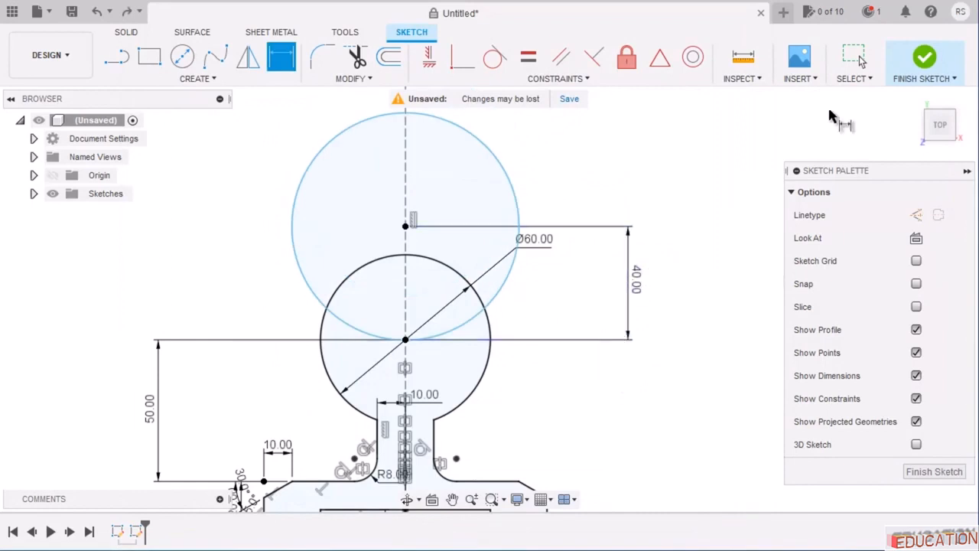
Dimension the upper circle with a 60 mm diameter, matching the cut-out's R30 in the Example-11 reference image.
click(503, 164)
click(581, 144)
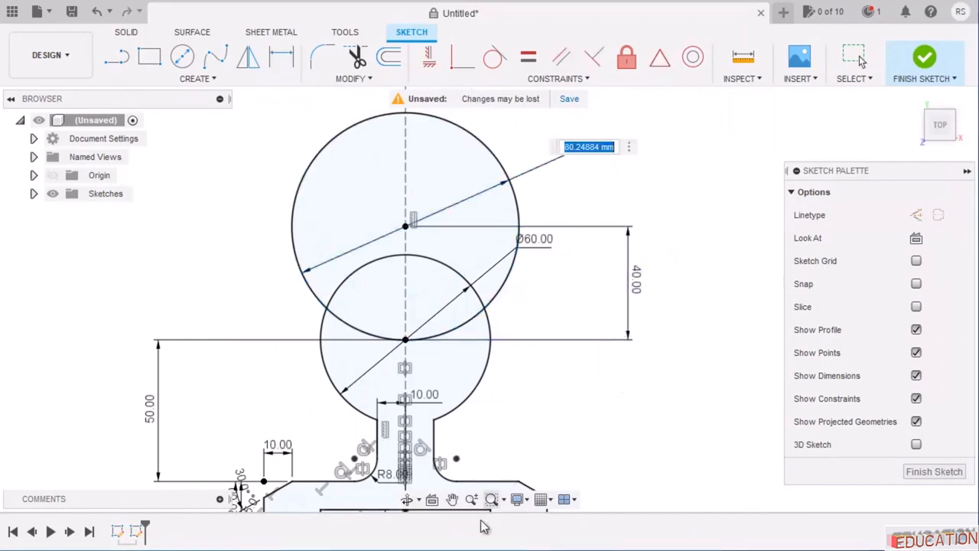
key(alt+Tab)
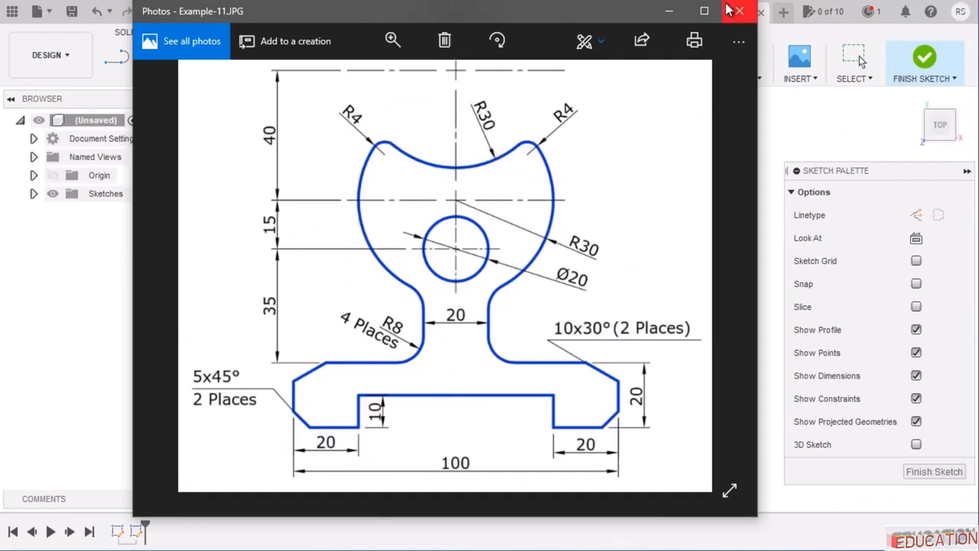
click(669, 11)
click(579, 150)
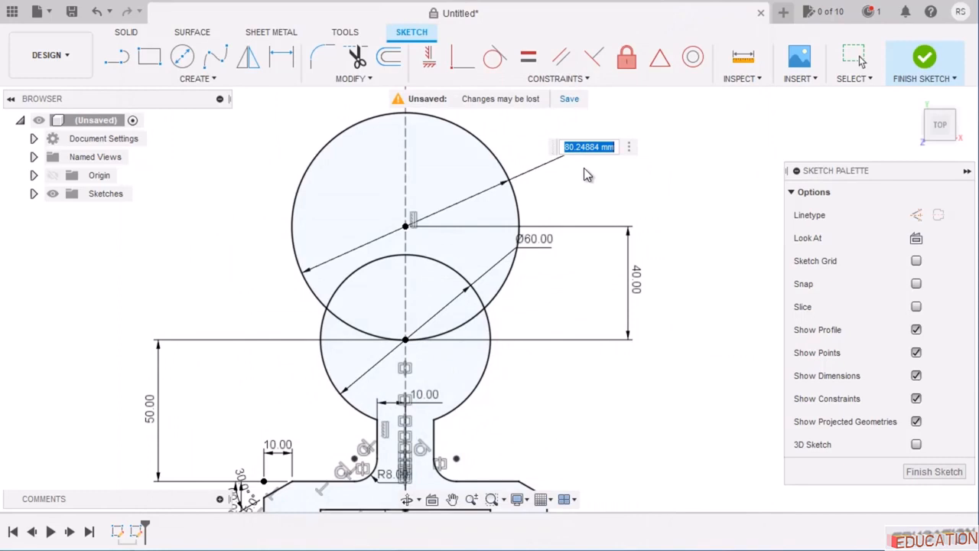
text(60)
key(Return)
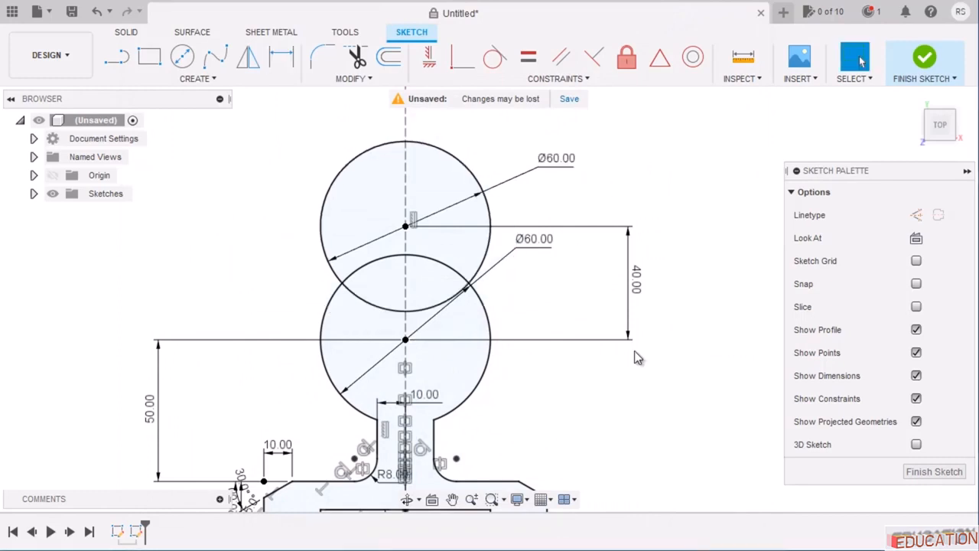
Trim the upper circle's portions outside the head and the head circle's top arc inside it, leaving the concave cut-out.
click(357, 58)
click(437, 149)
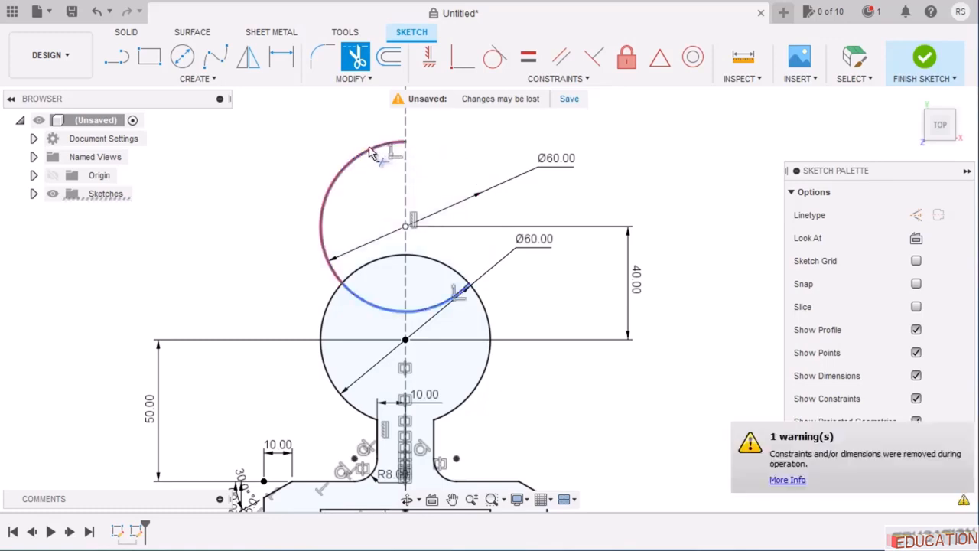
click(371, 153)
click(377, 264)
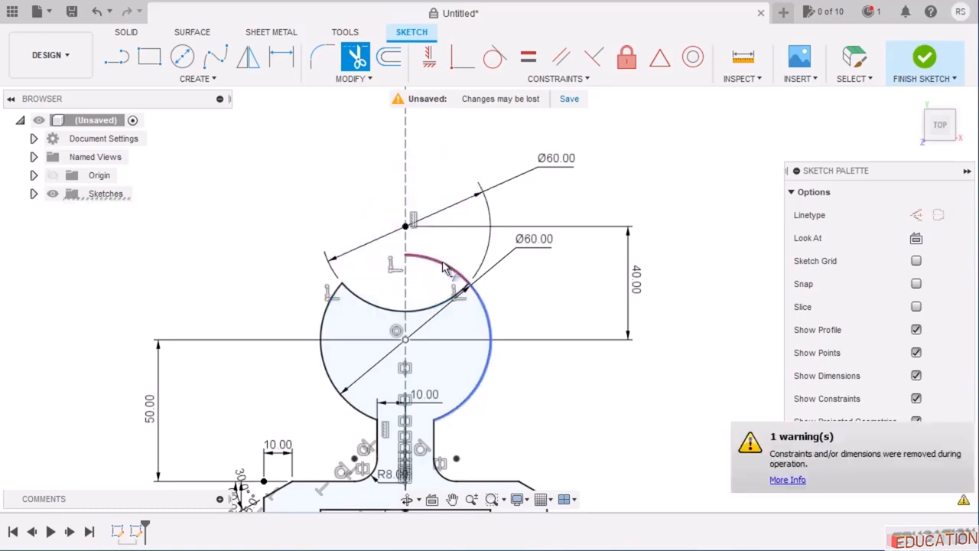
click(448, 268)
key(Escape)
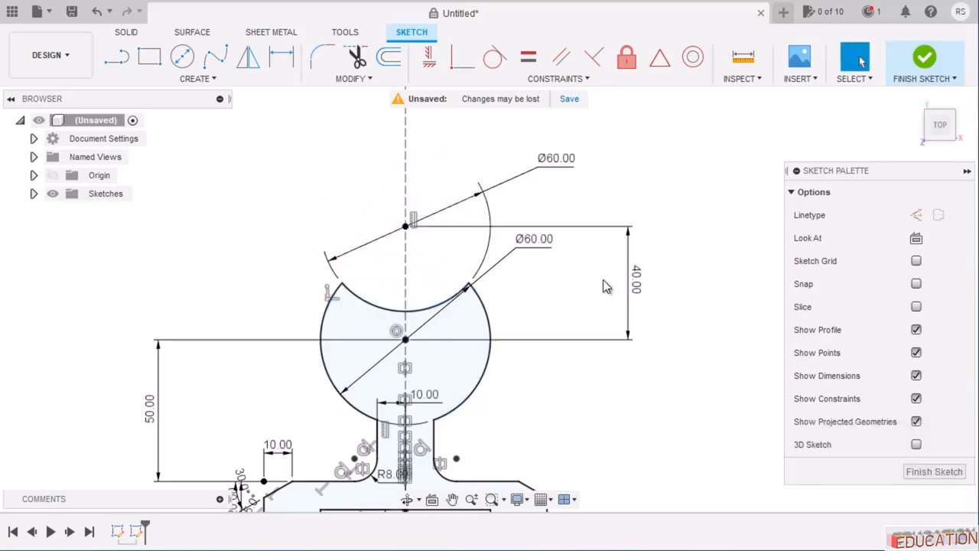
Fillet the right tip between the cut-out arc and the head arc with a 4 mm radius, per the Example-11 reference image.
key(alt+Tab)
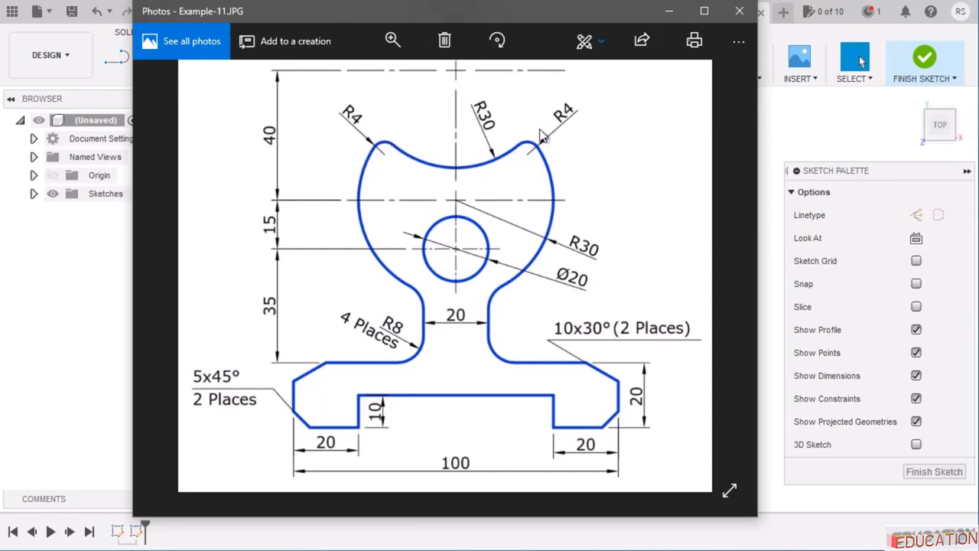
click(666, 13)
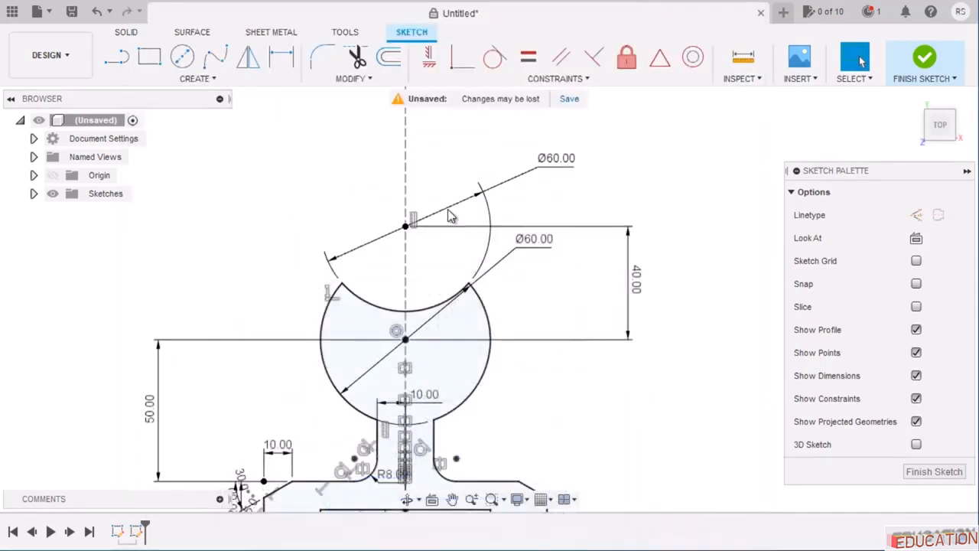
scroll(444, 245, up, 5)
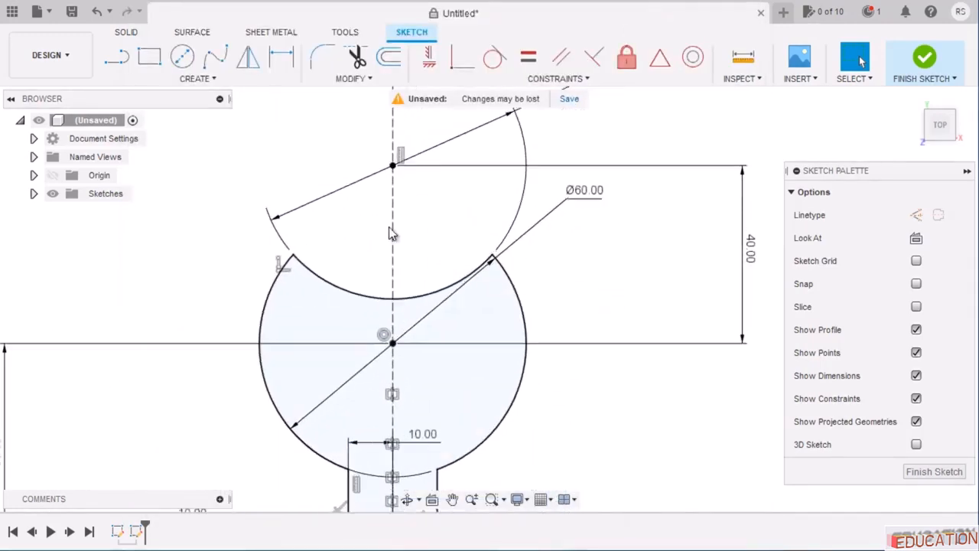
click(324, 57)
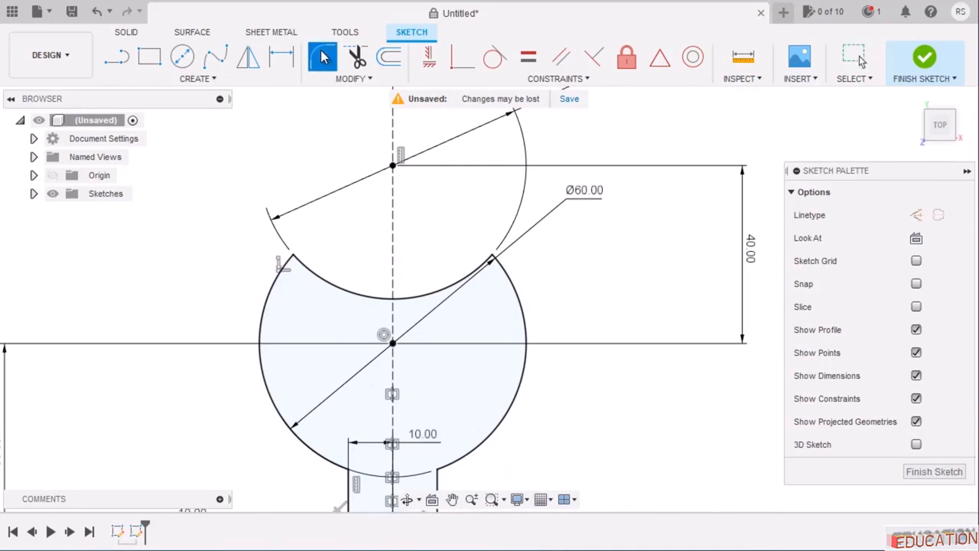
click(490, 270)
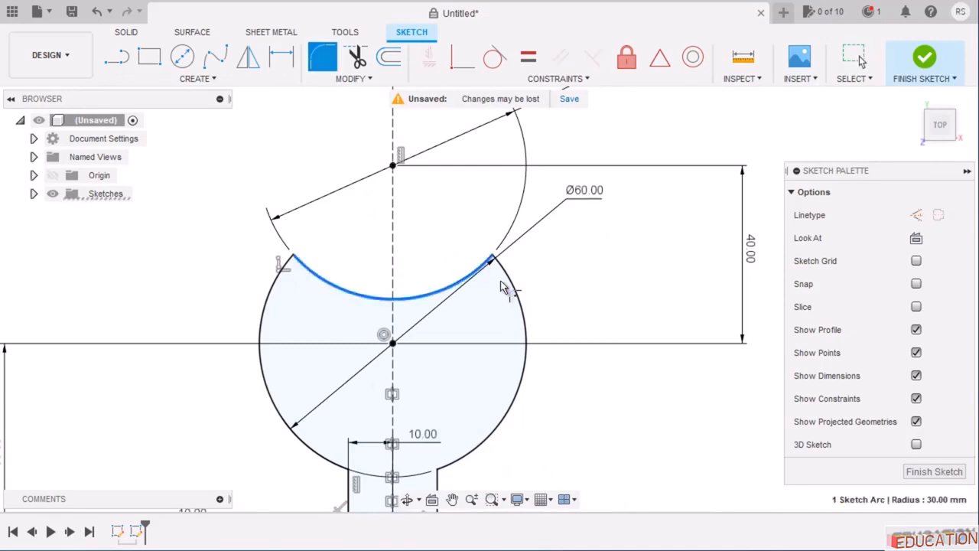
click(503, 287)
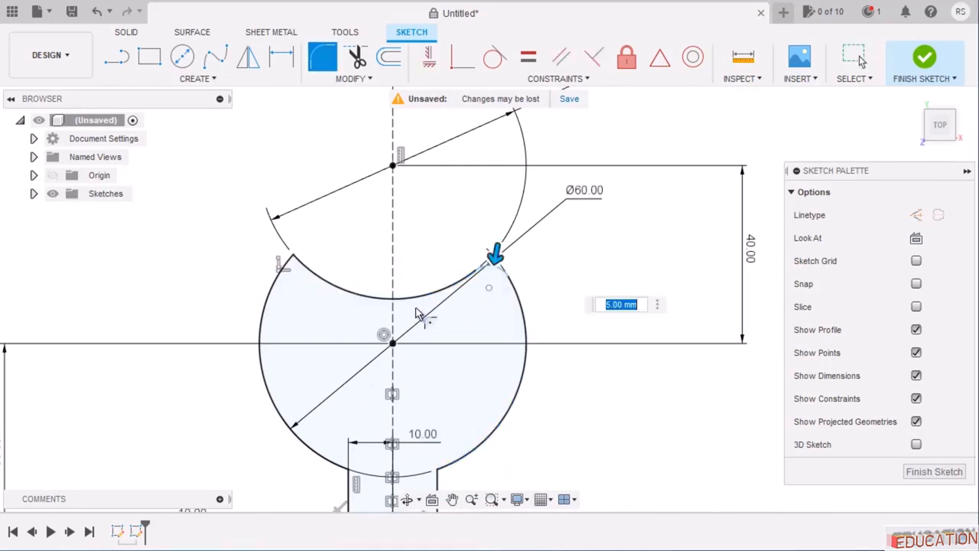
double_click(620, 304)
text(4)
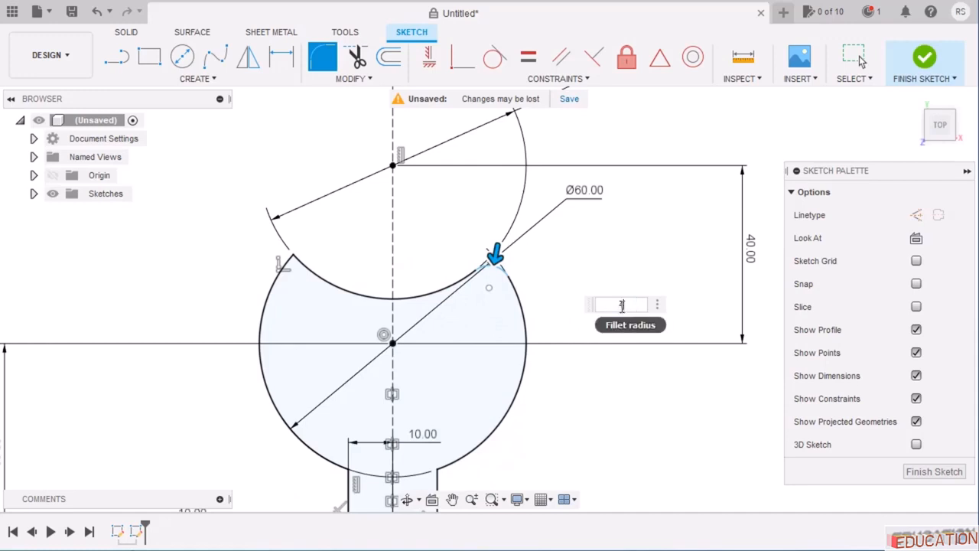
key(Return)
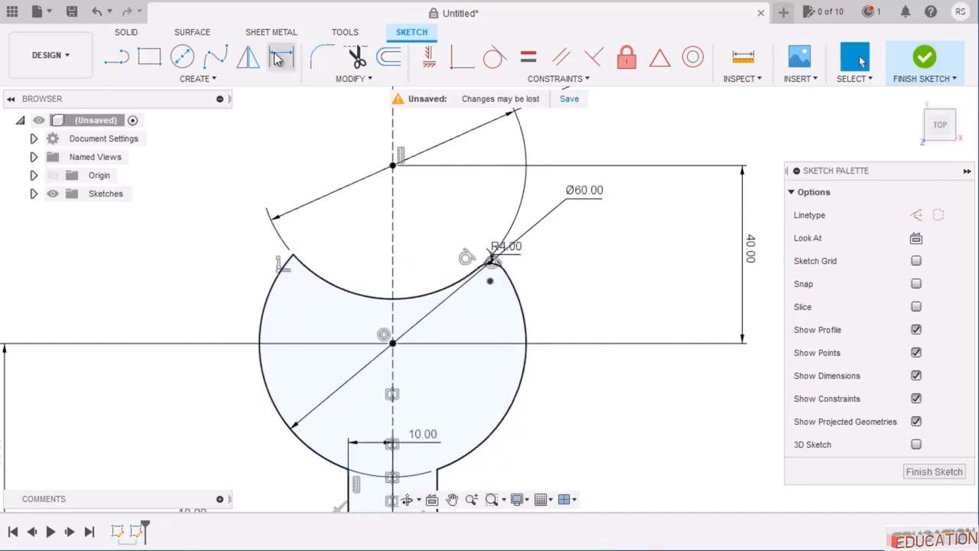
Fillet the left tip between the cut-out arc and the head arc with a 4 mm radius.
click(322, 57)
click(310, 273)
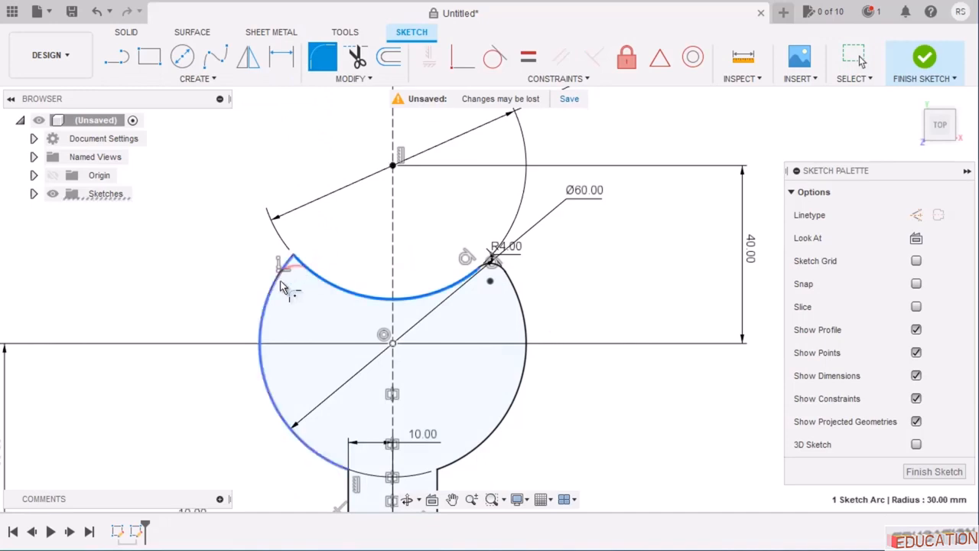
click(279, 282)
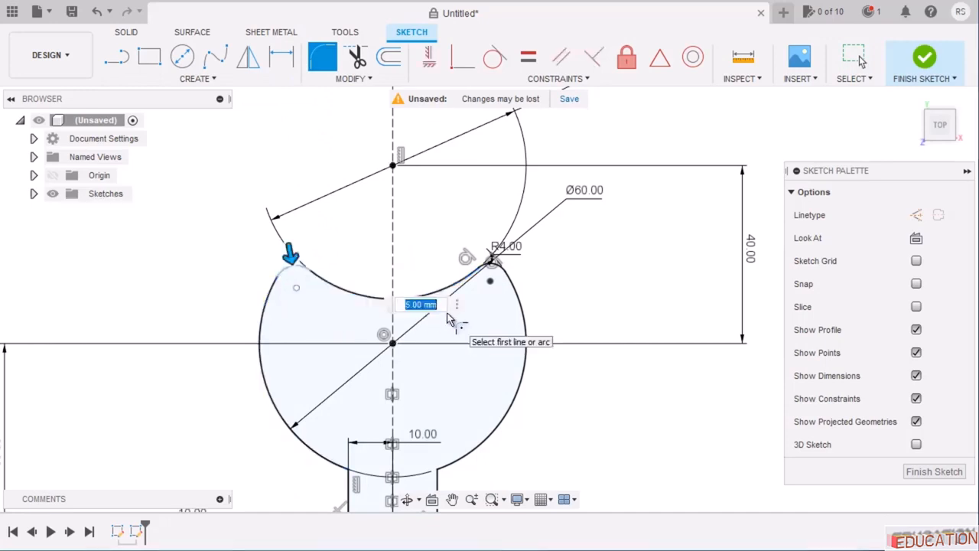
text(4)
key(Return)
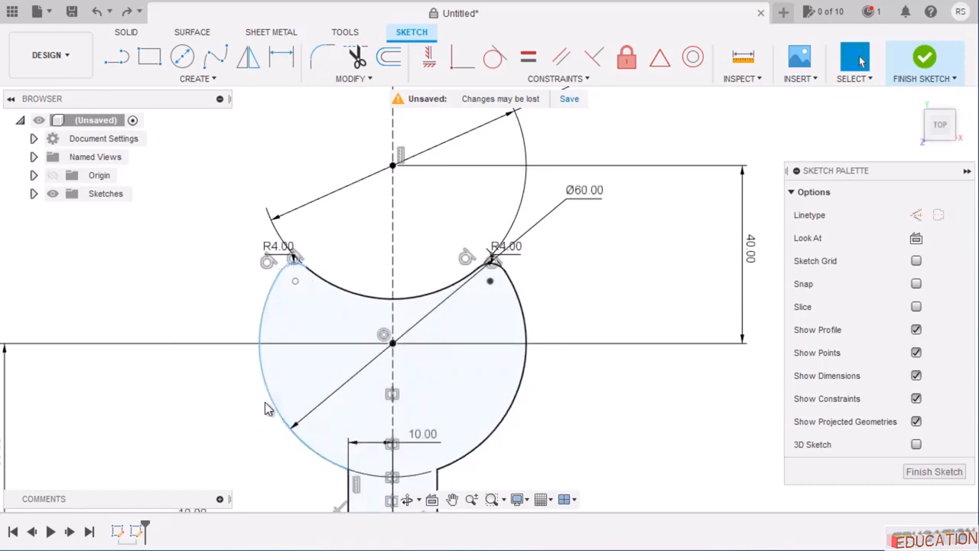
Test the left head arc's freedom by moving its fillet centre, and constrain the left and right head arcs as equal.
mouse_move(297, 282)
mouse_down()
mouse_move(289, 298)
mouse_move(285, 269)
mouse_move(305, 289)
mouse_up()
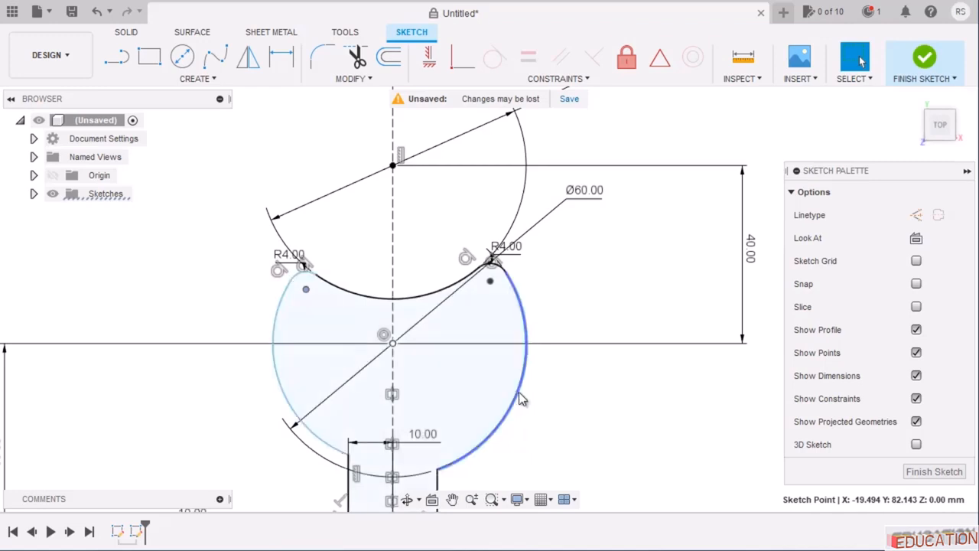
click(280, 388)
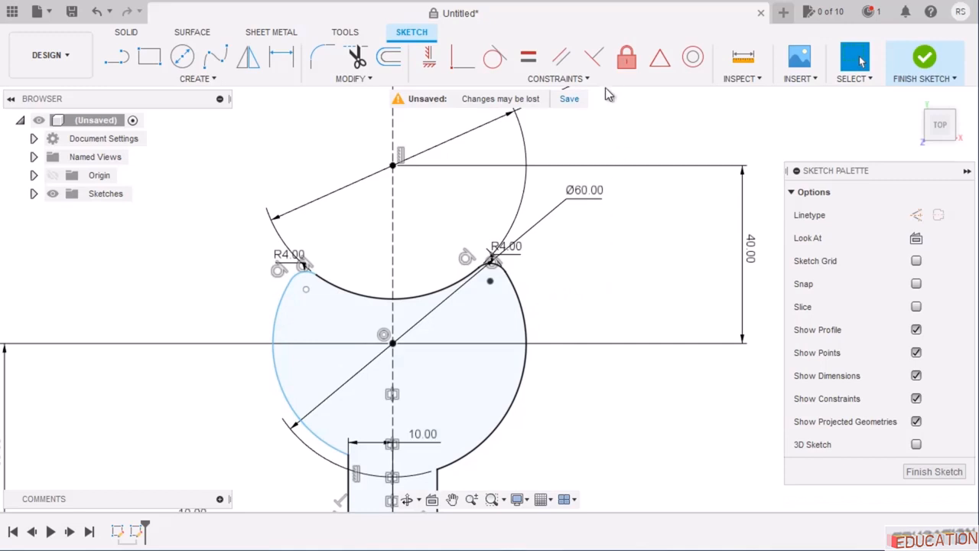
click(695, 59)
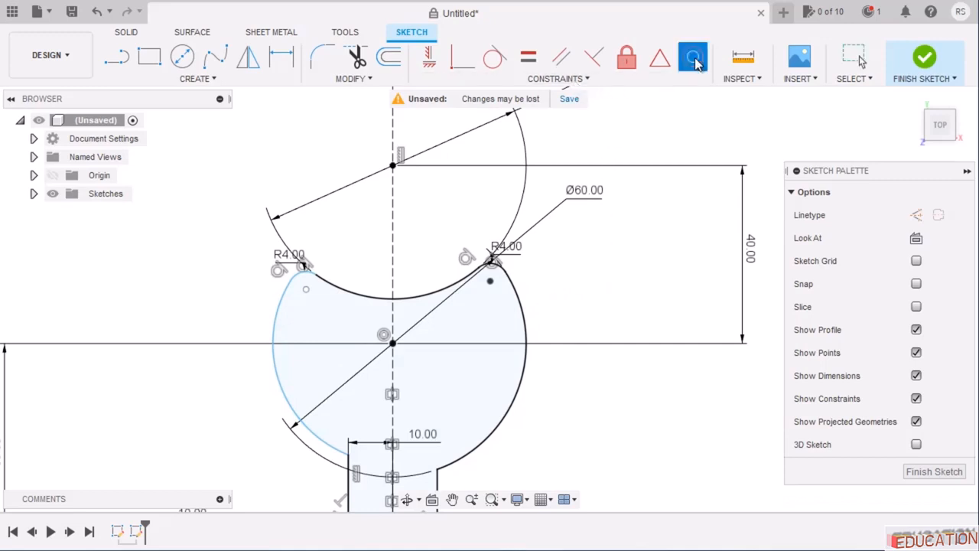
click(528, 57)
click(519, 391)
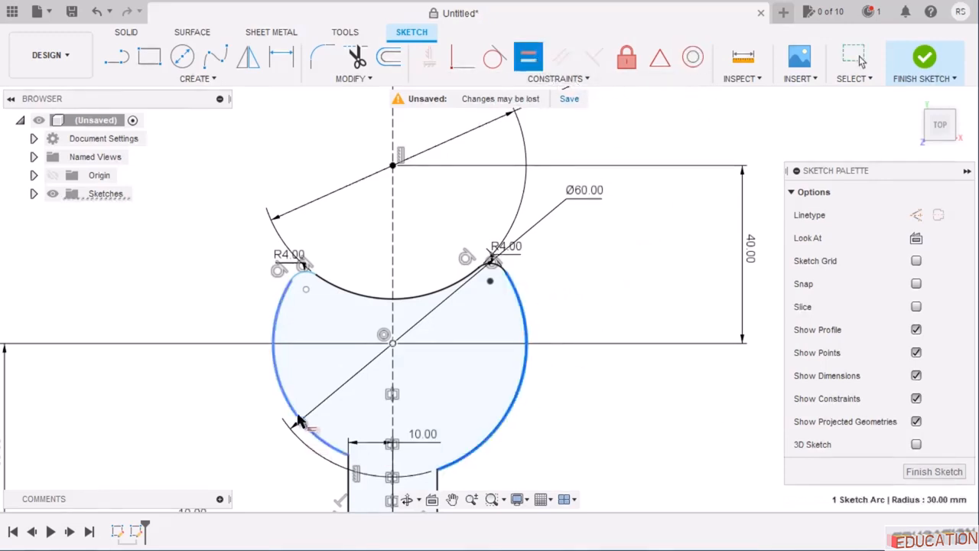
click(289, 410)
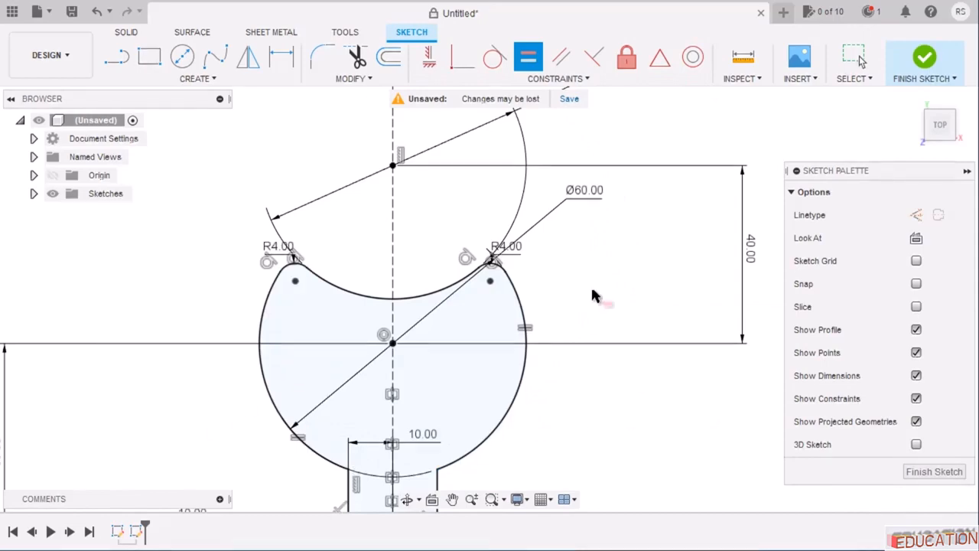
scroll(558, 191, down, 5)
scroll(543, 336, up, 2)
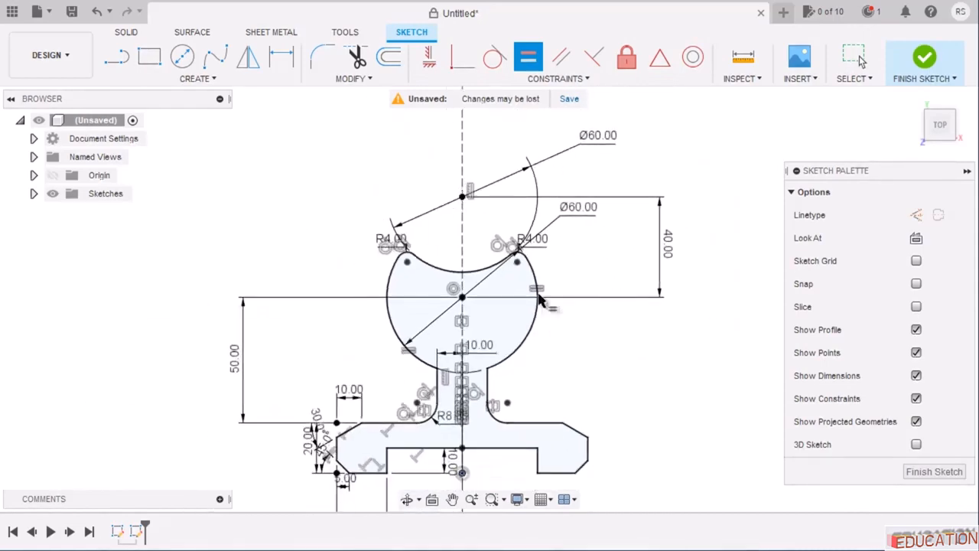
scroll(504, 251, up, 4)
key(Escape)
Fillet the junction of the right head arc and the right upright line with an 8 mm radius, per the Example-11 reference image.
key(alt+Tab)
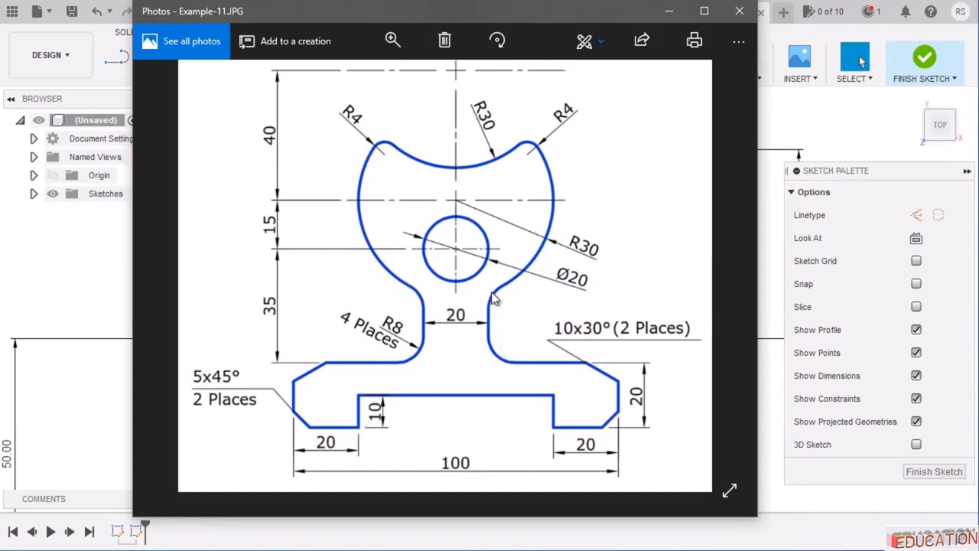
click(669, 11)
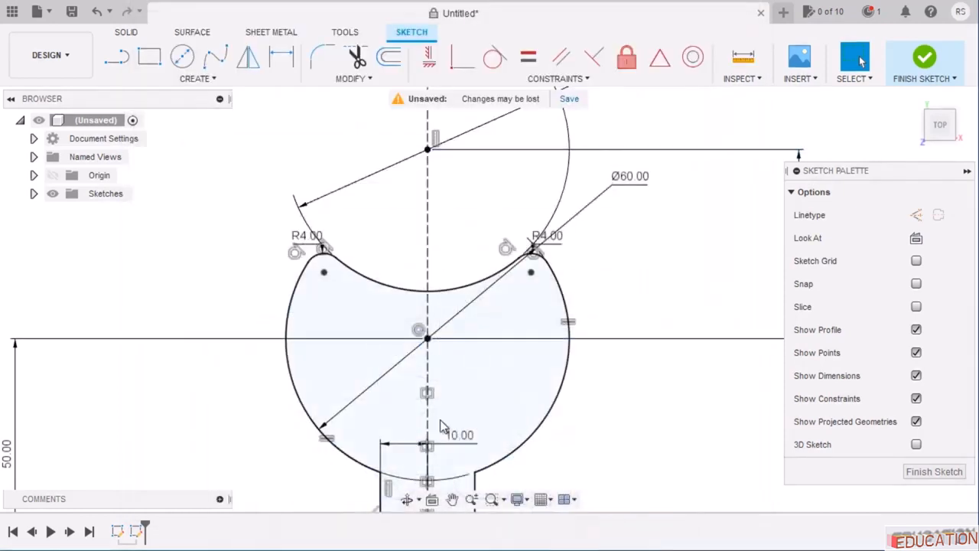
scroll(530, 149, up, 1)
scroll(530, 148, down, 4)
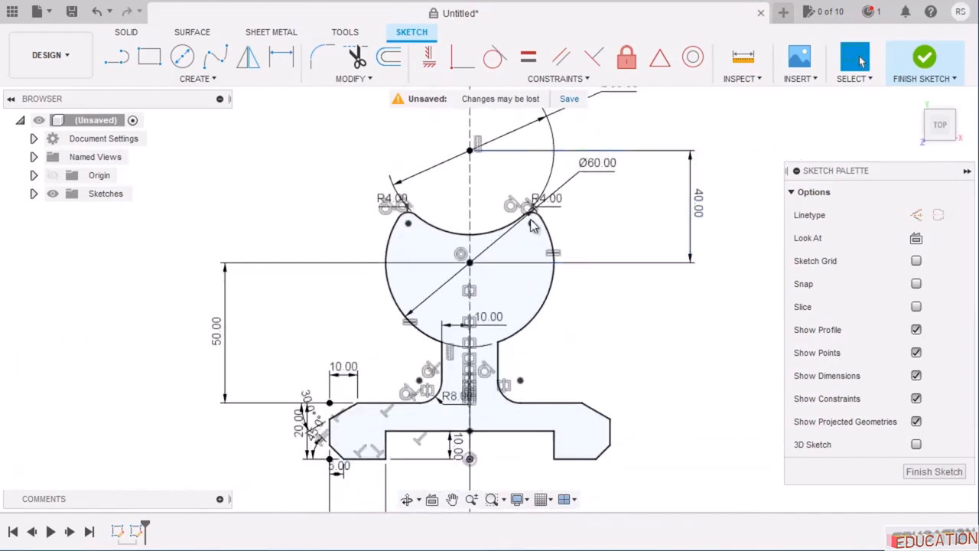
scroll(514, 405, up, 3)
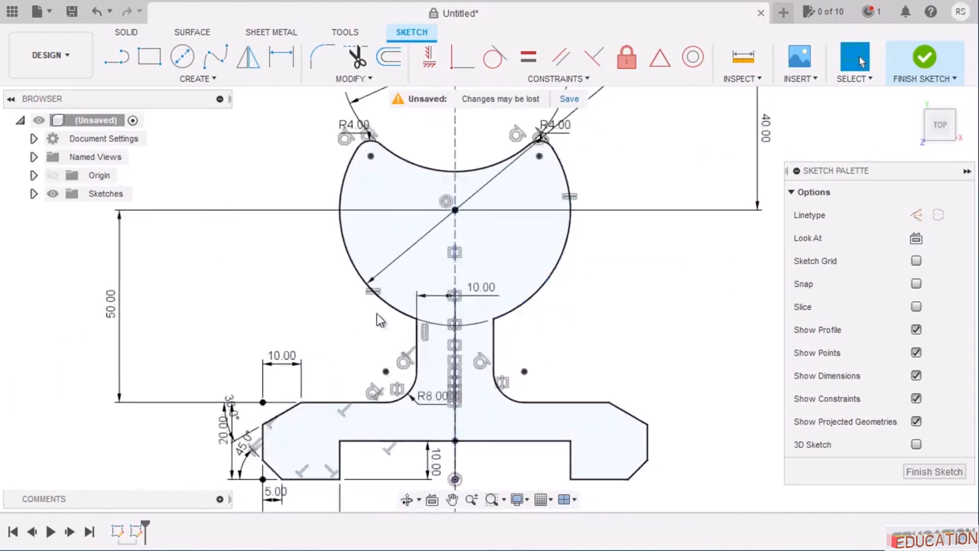
click(322, 56)
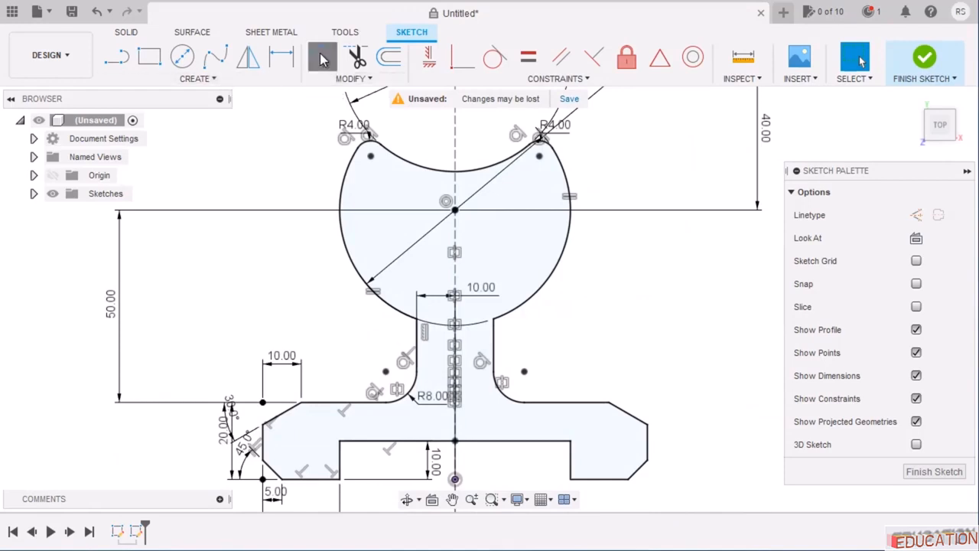
click(518, 307)
scroll(504, 340, up, 2)
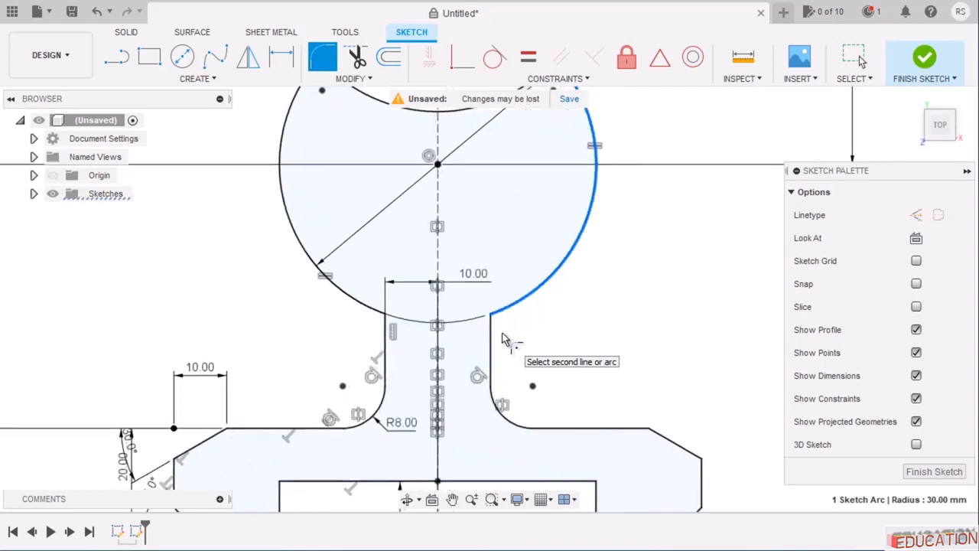
click(493, 348)
click(494, 348)
scroll(493, 336, up, 3)
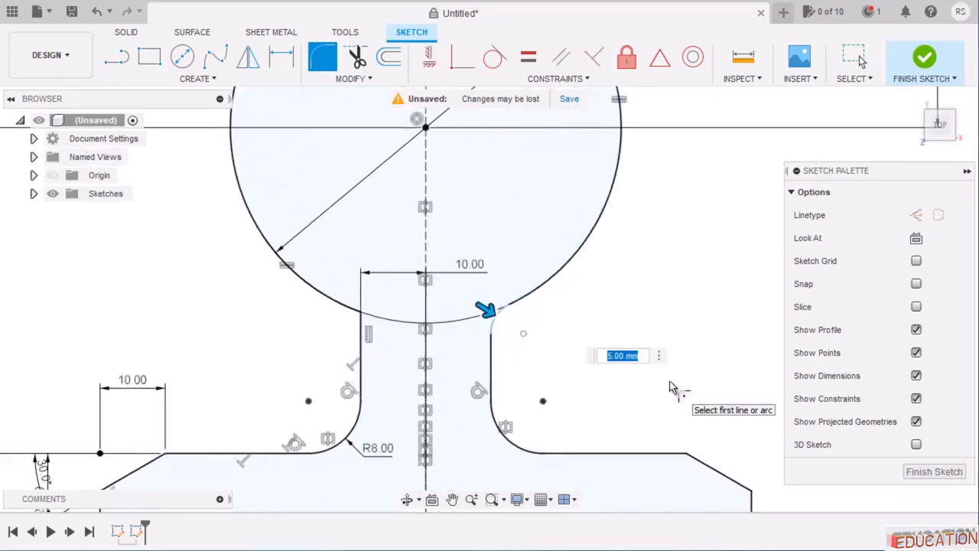
text(8)
key(Return)
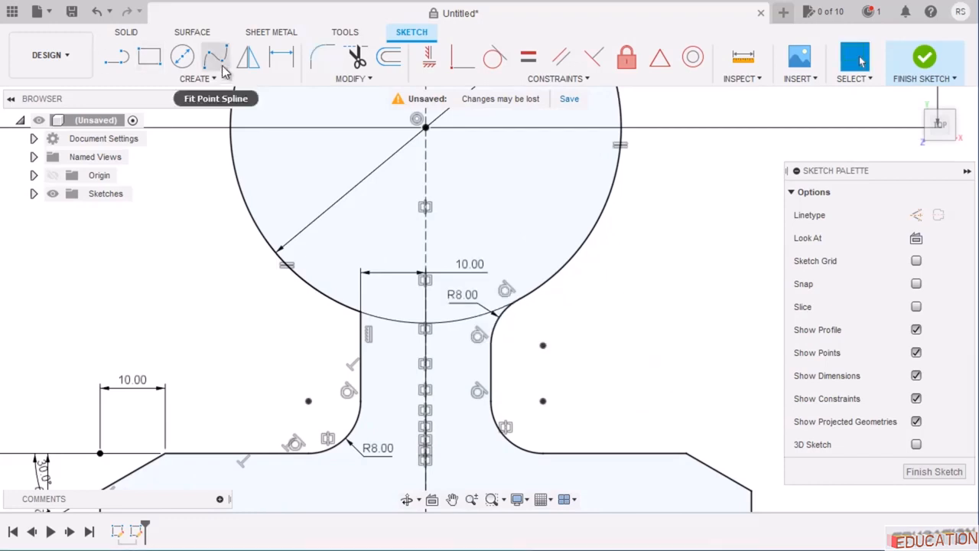
Fillet the junction of the left head arc and the left upright line with an 8 mm radius.
click(322, 57)
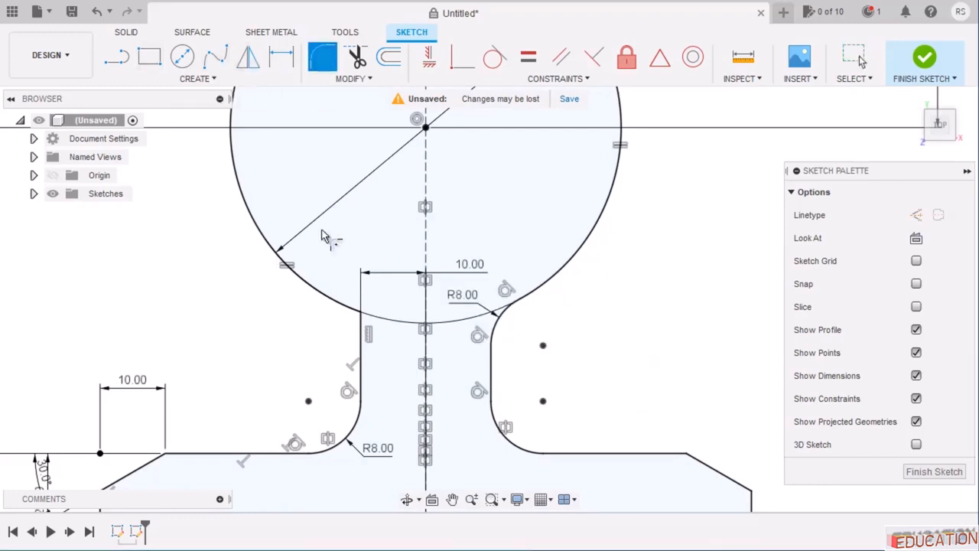
click(339, 299)
click(362, 334)
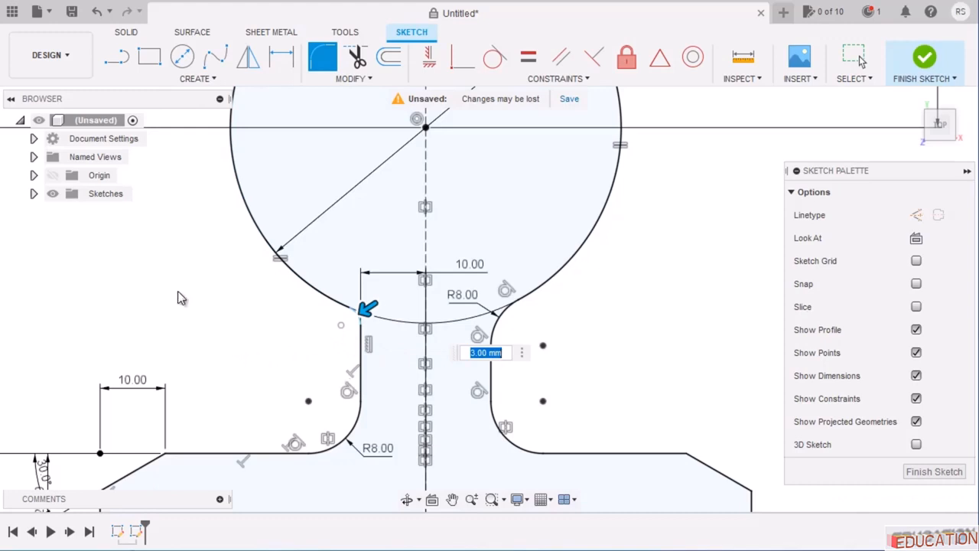
text(8)
key(Return)
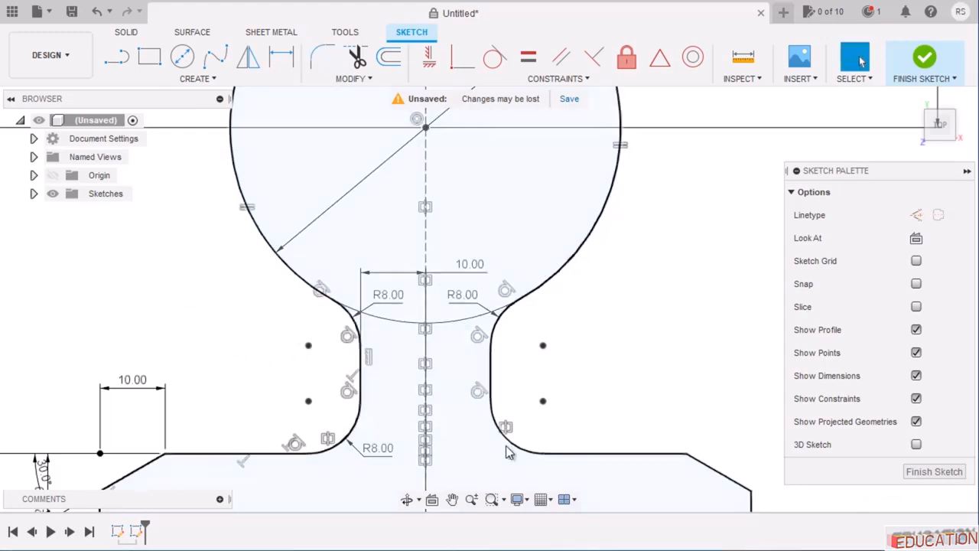
Draw a circle about 28 mm in diameter in the empty area to the right of the bracket head.
scroll(506, 452, down, 4)
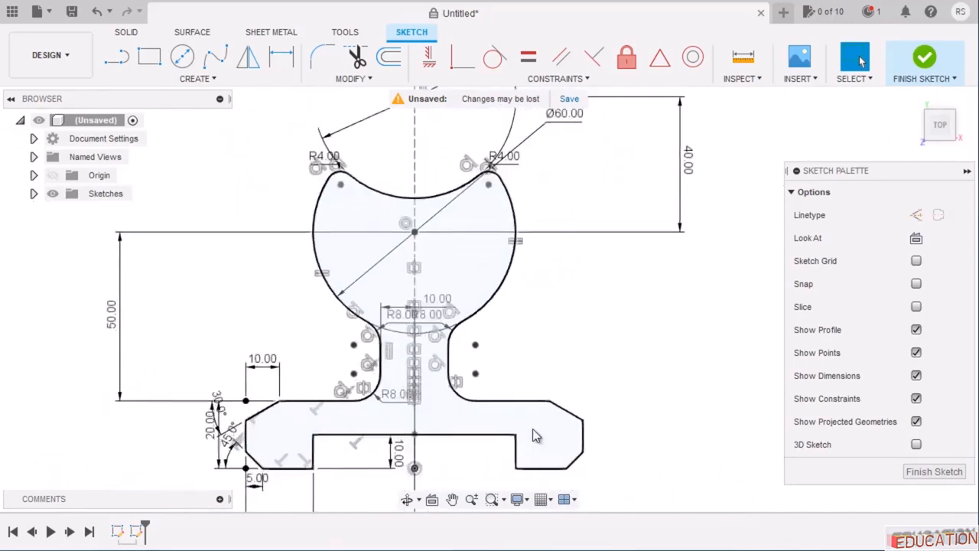
scroll(535, 436, up, 1)
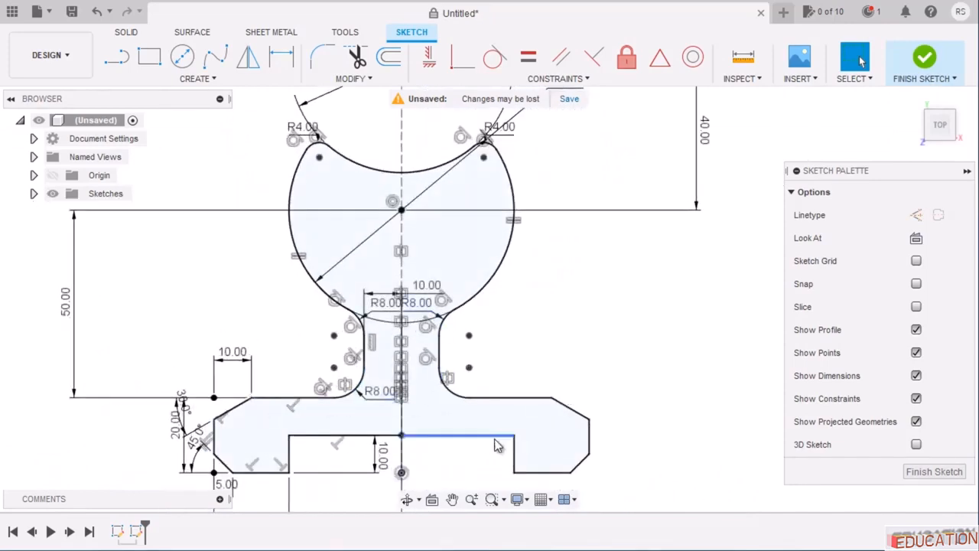
scroll(497, 443, down, 2)
scroll(474, 245, up, 2)
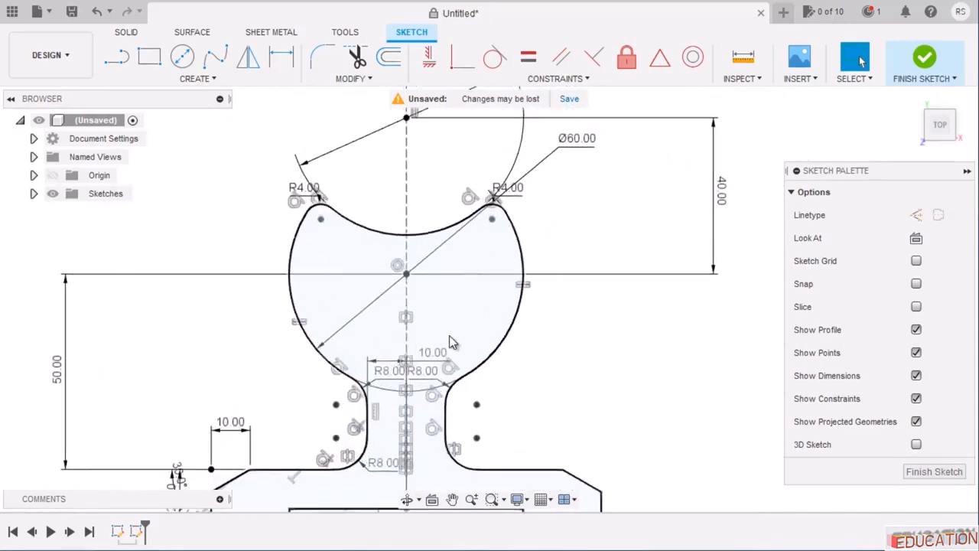
scroll(449, 342, up, 1)
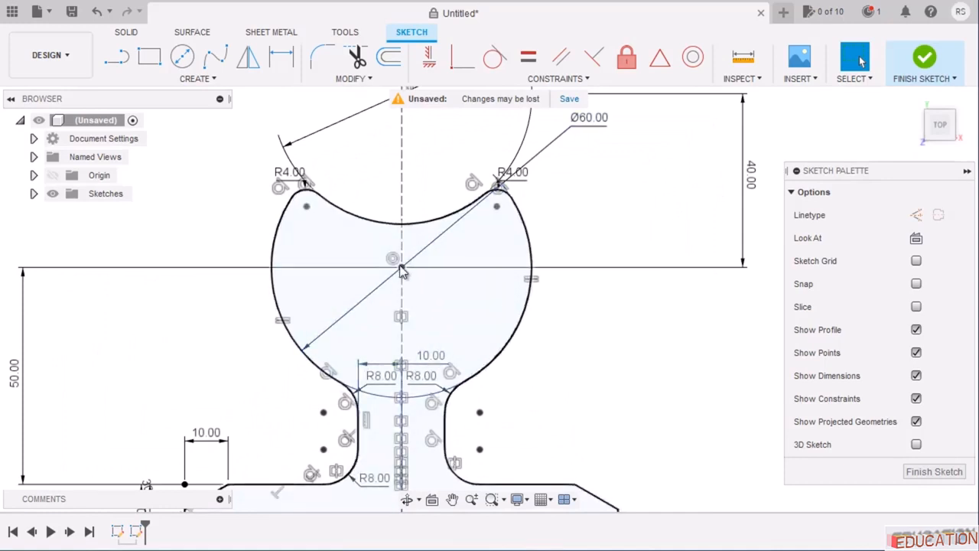
click(182, 56)
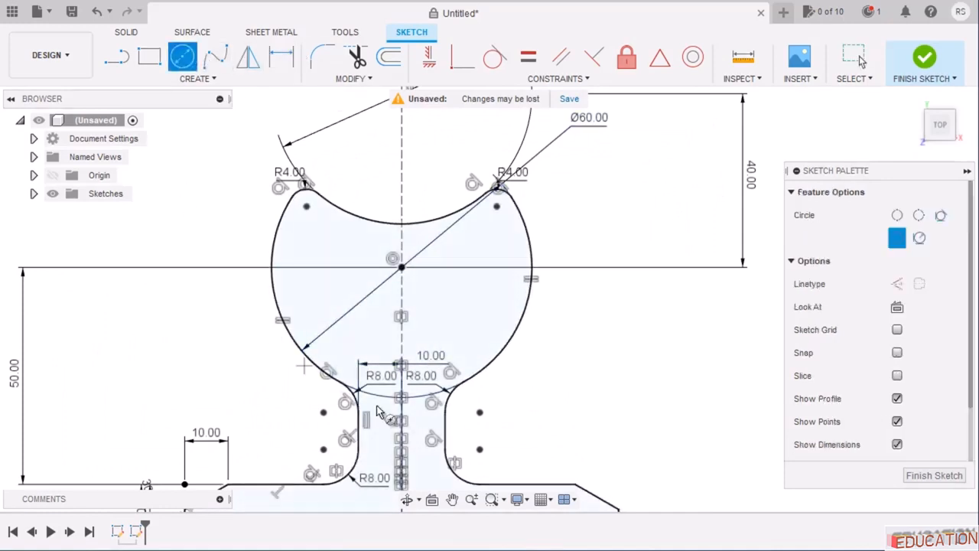
click(610, 322)
click(651, 365)
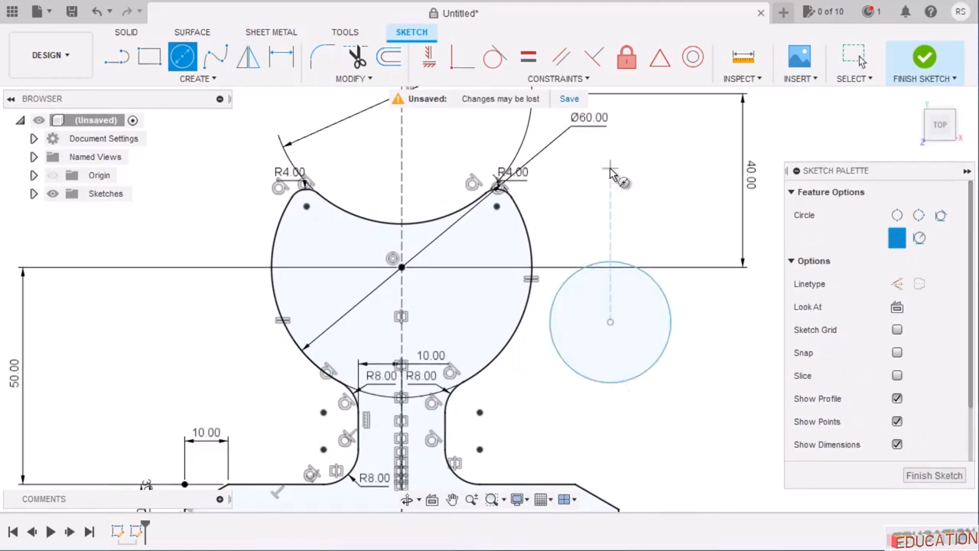
key(Escape)
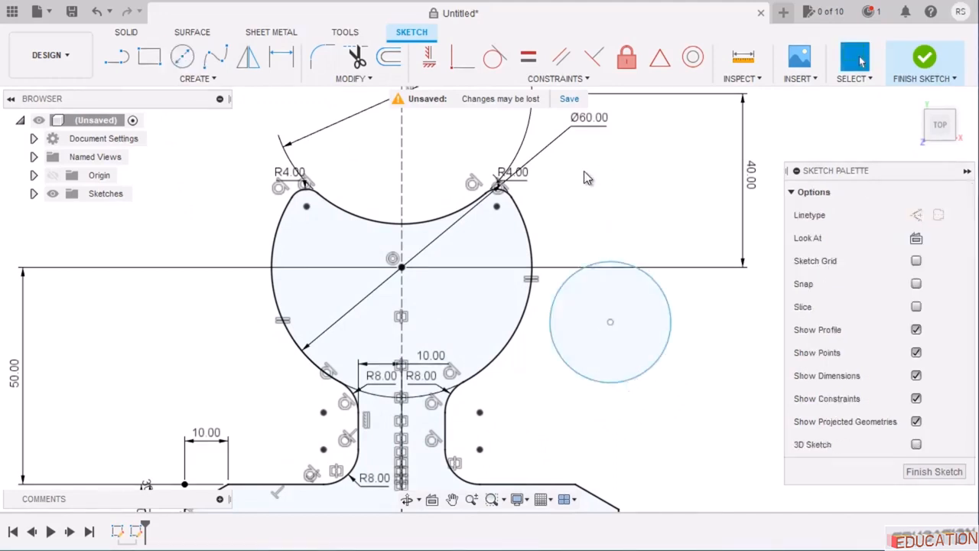
Constrain the new circle's centre coincident with the dashed vertical centreline of the bracket.
click(462, 59)
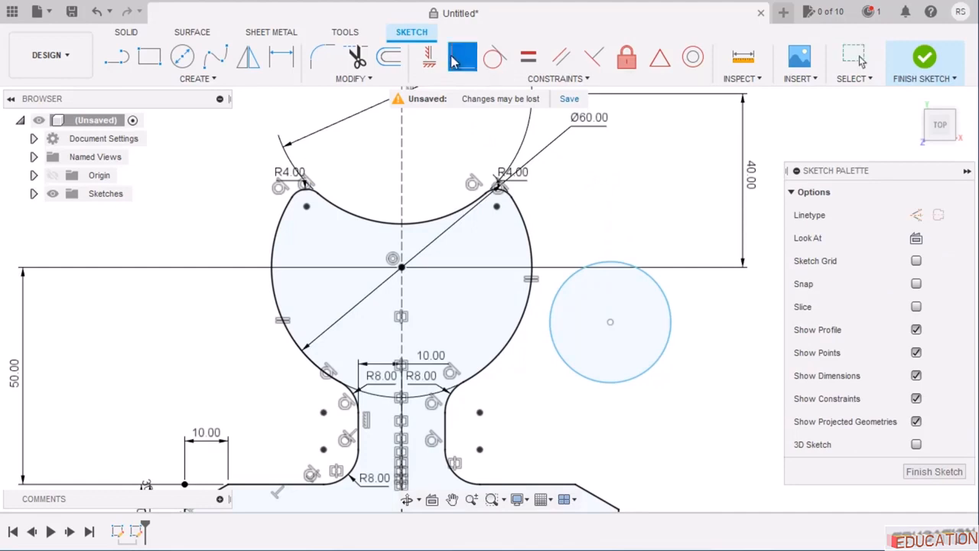
click(610, 323)
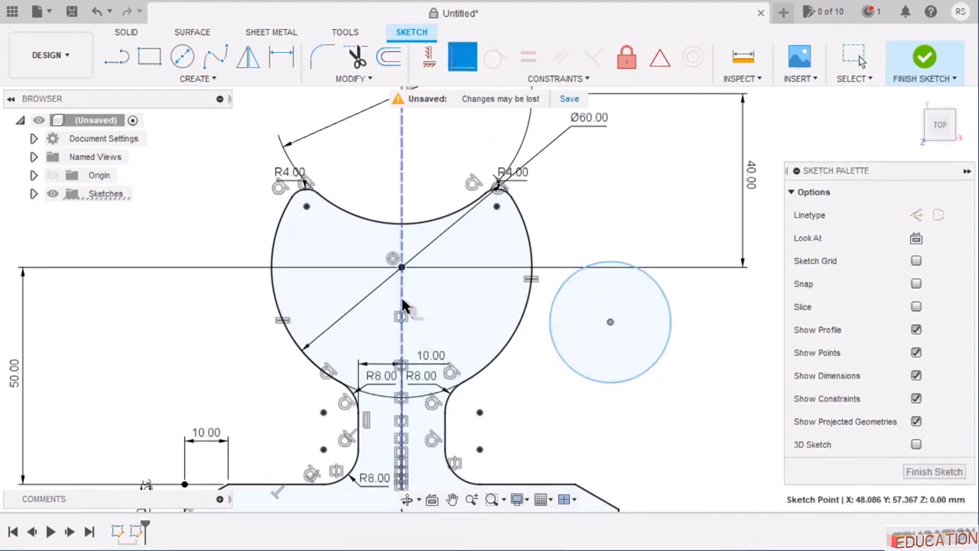
click(403, 304)
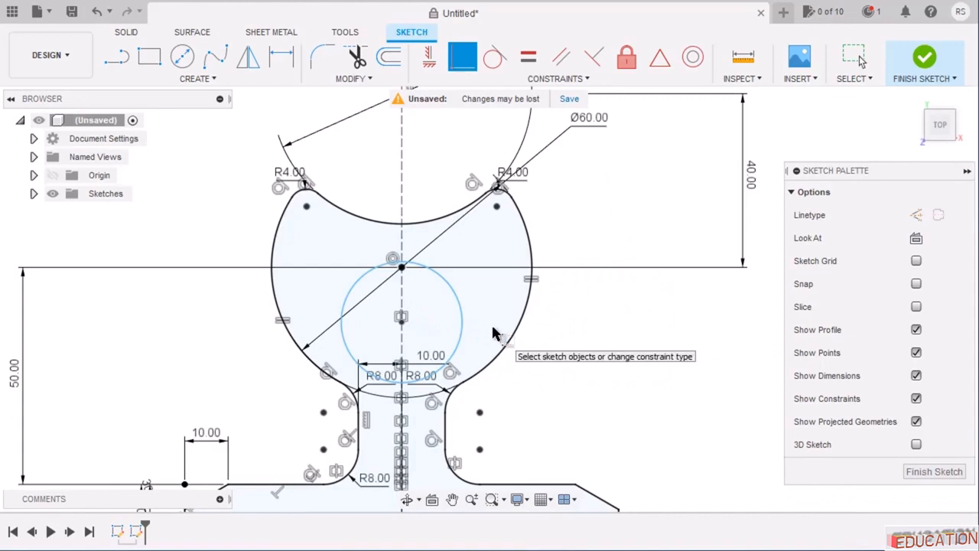
click(861, 61)
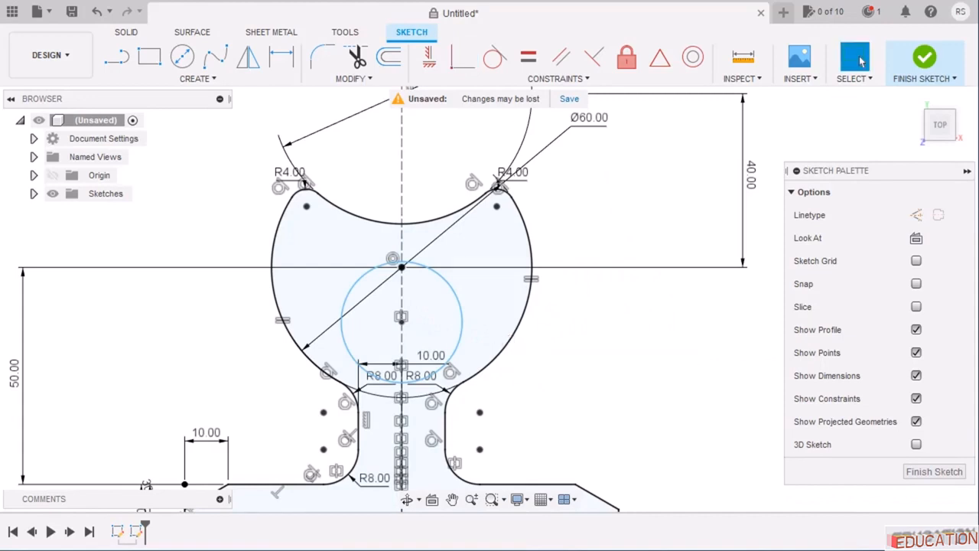
Dimension the circle's centre at 35 mm above the base's upper horizontal edge, following the Example-11 reference image.
key(alt+Tab)
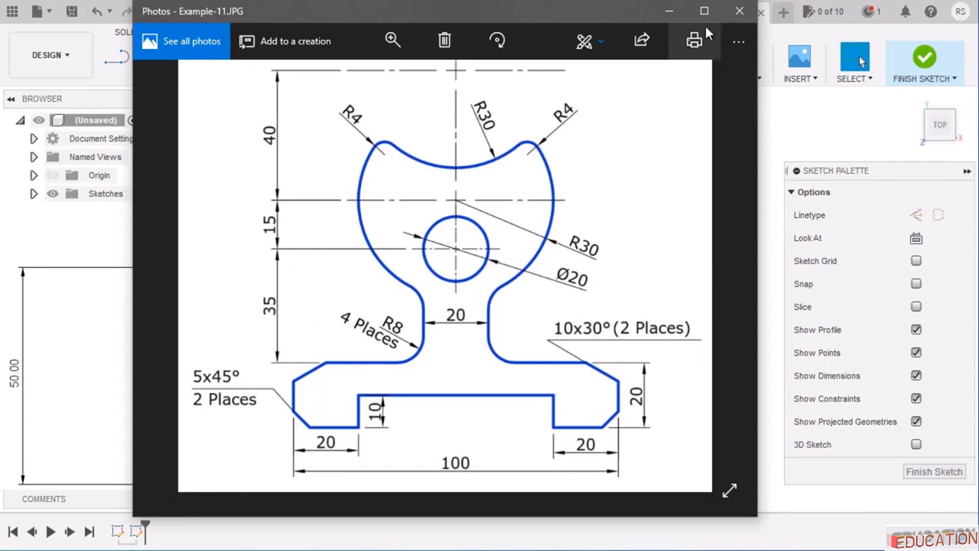
click(671, 13)
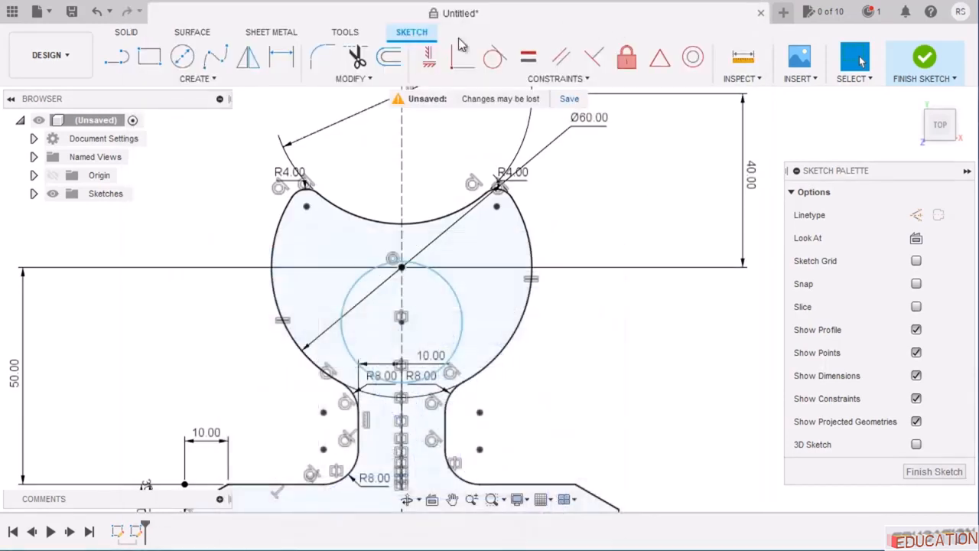
click(280, 56)
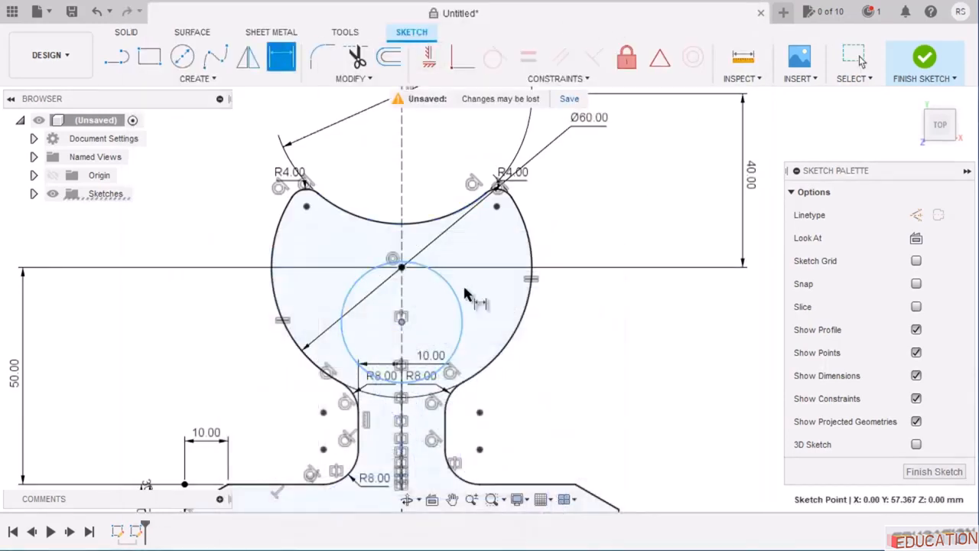
scroll(517, 251, down, 2)
click(328, 442)
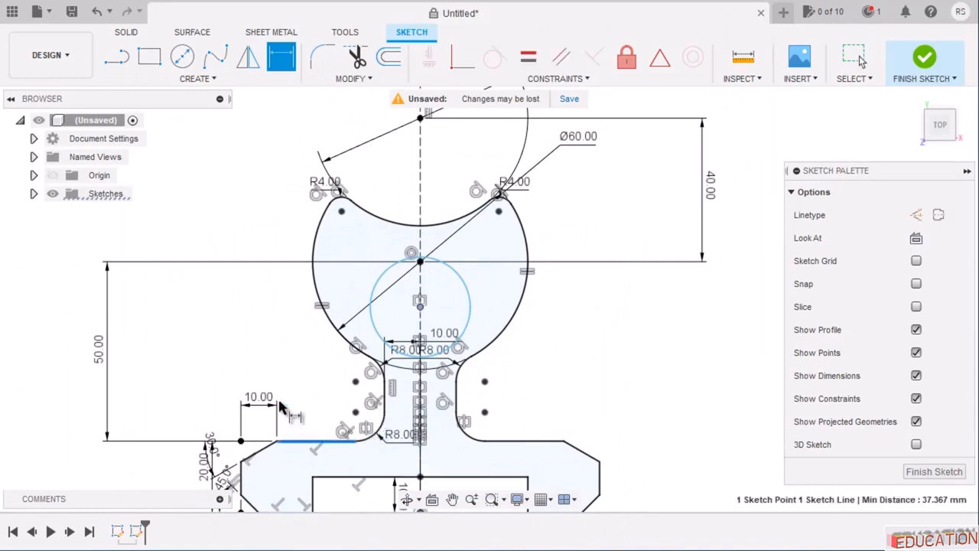
click(419, 306)
click(176, 369)
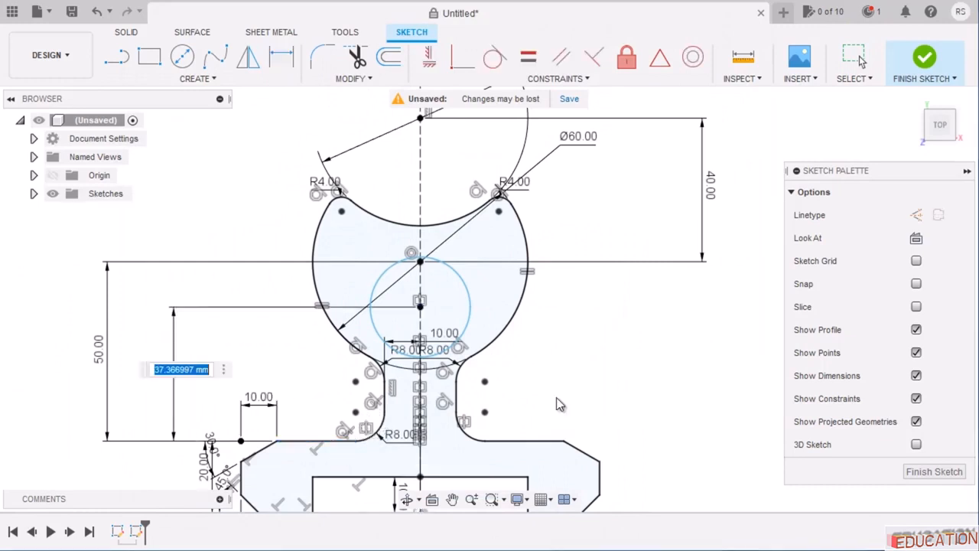
text(35)
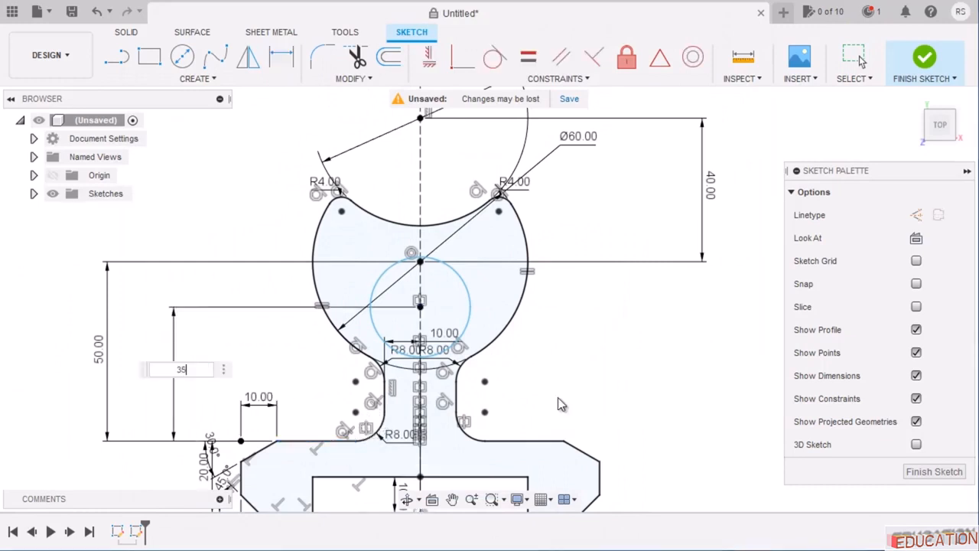
key(Return)
Dimension the hole circle's diameter as 20 mm, as given in the Example-11 reference image.
key(alt+Tab)
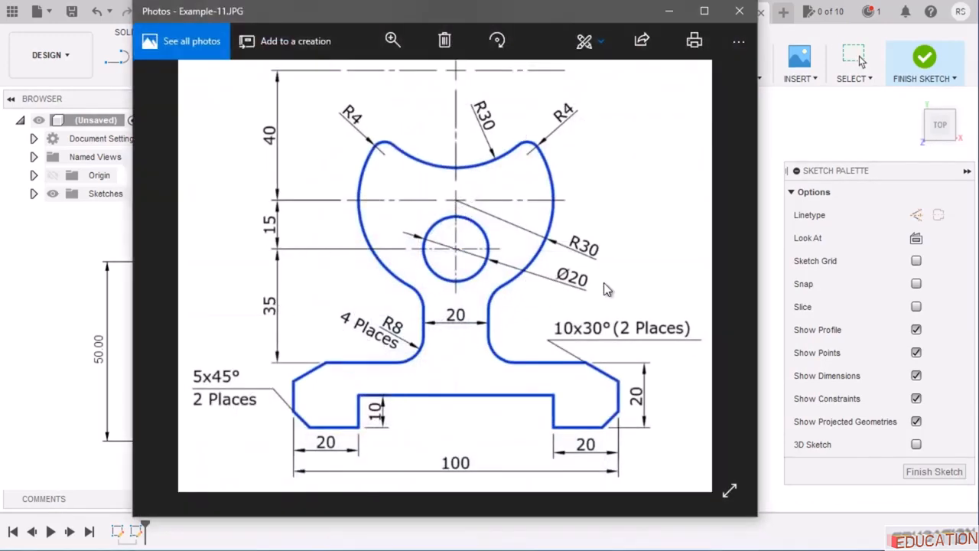
click(669, 11)
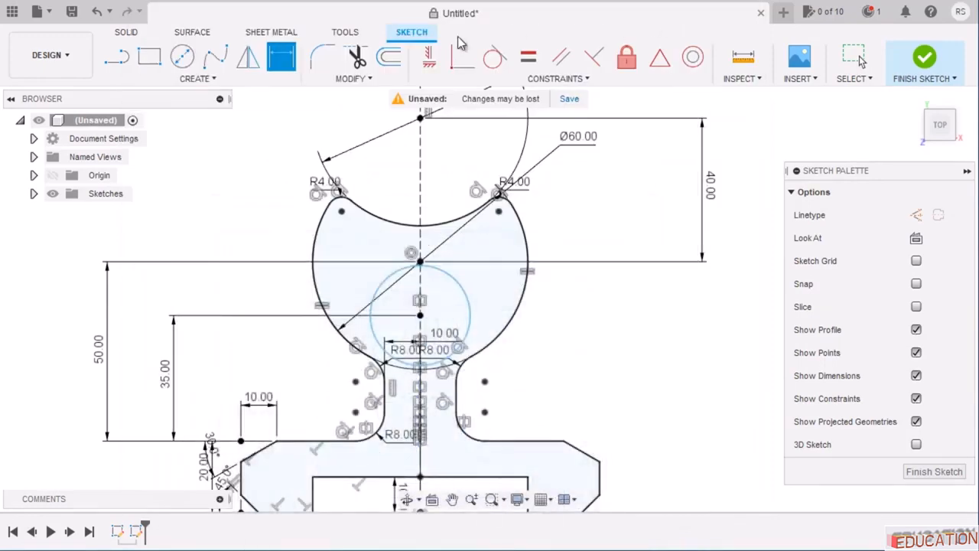
click(468, 319)
click(589, 340)
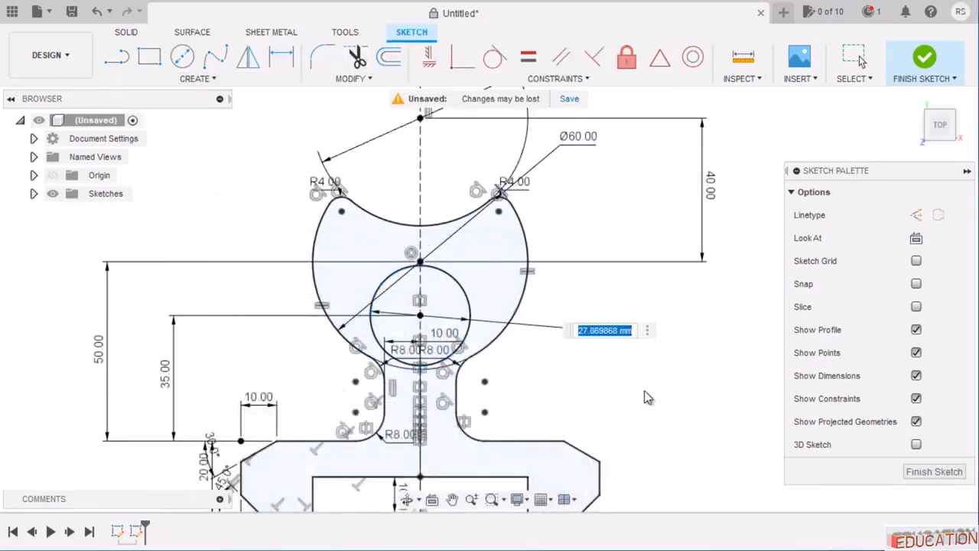
text(20)
key(Return)
scroll(611, 273, down, 2)
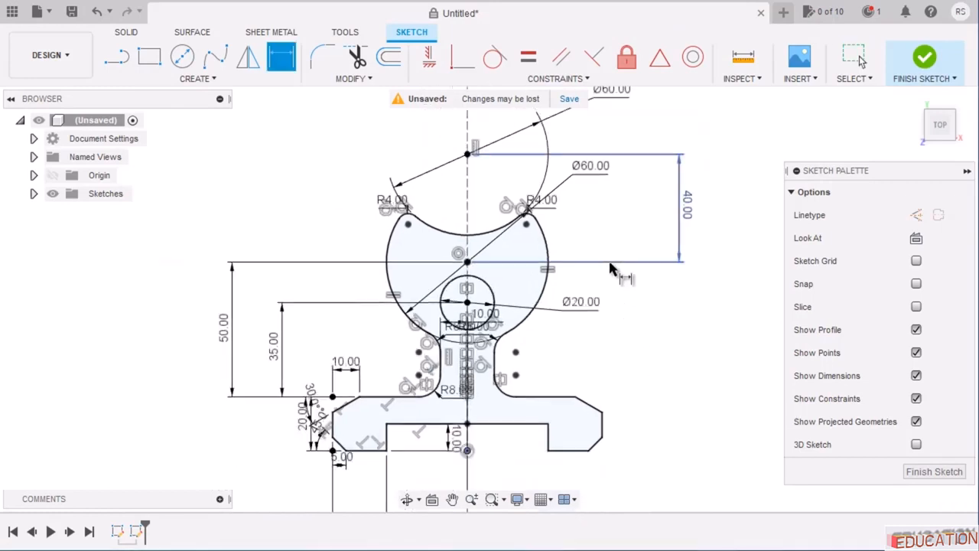
scroll(621, 403, up, 1)
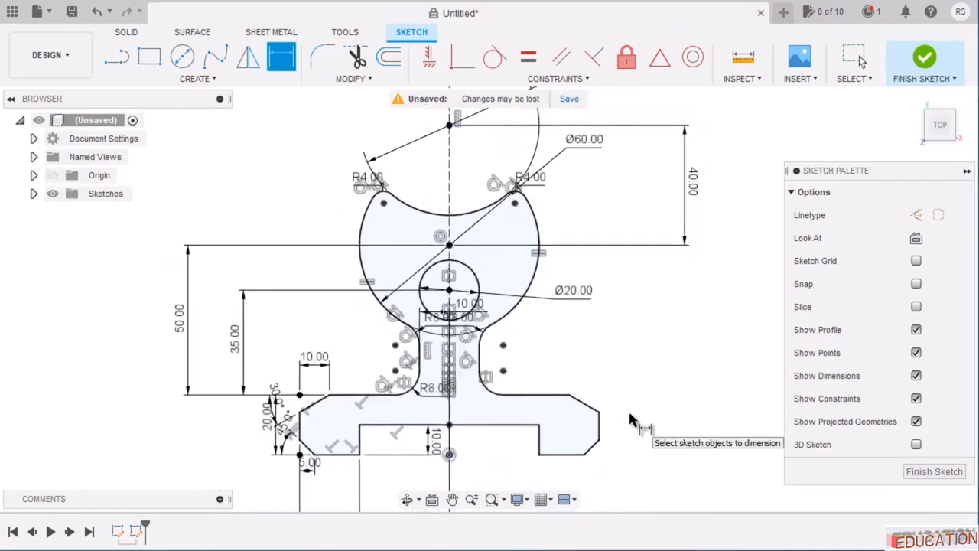
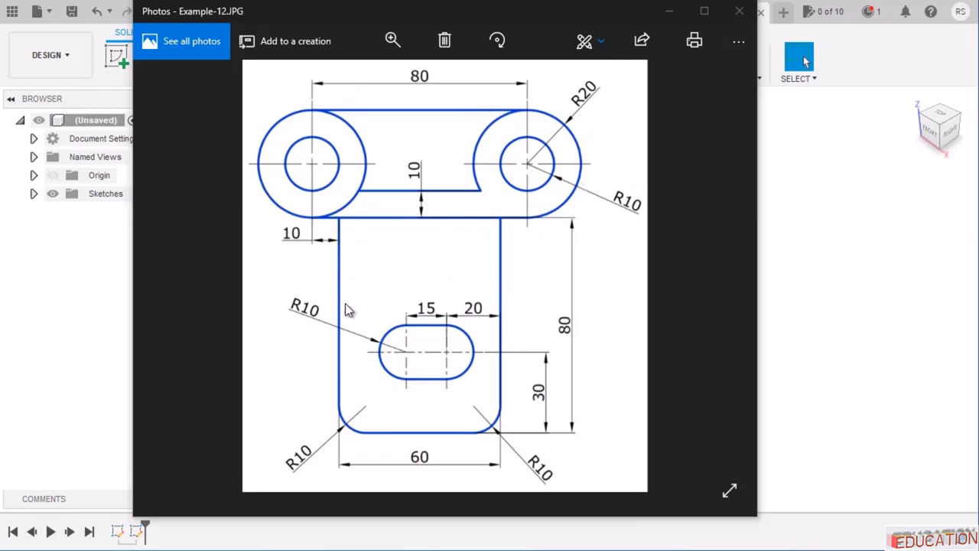
Put away the Example-12 reference image and start a new sketch on the horizontal origin plane.
click(716, 269)
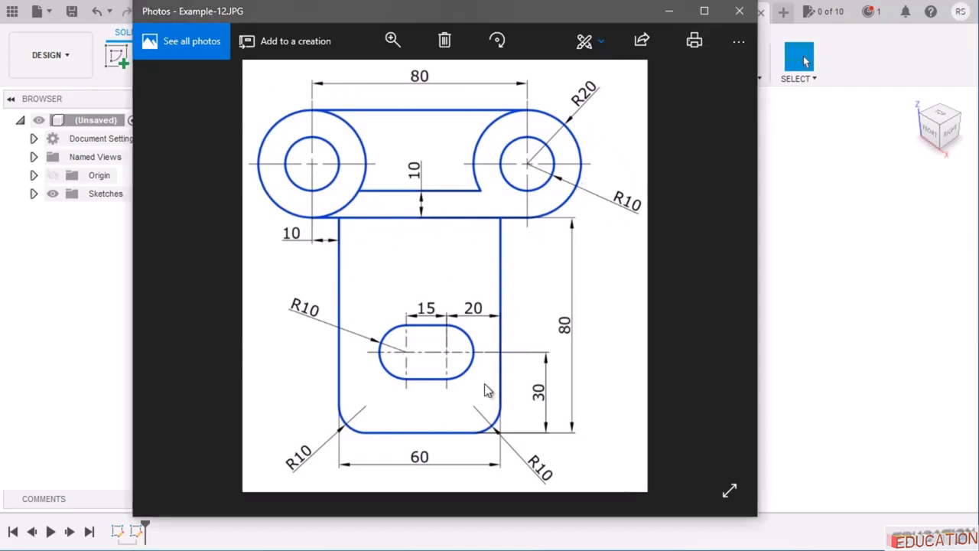
click(666, 12)
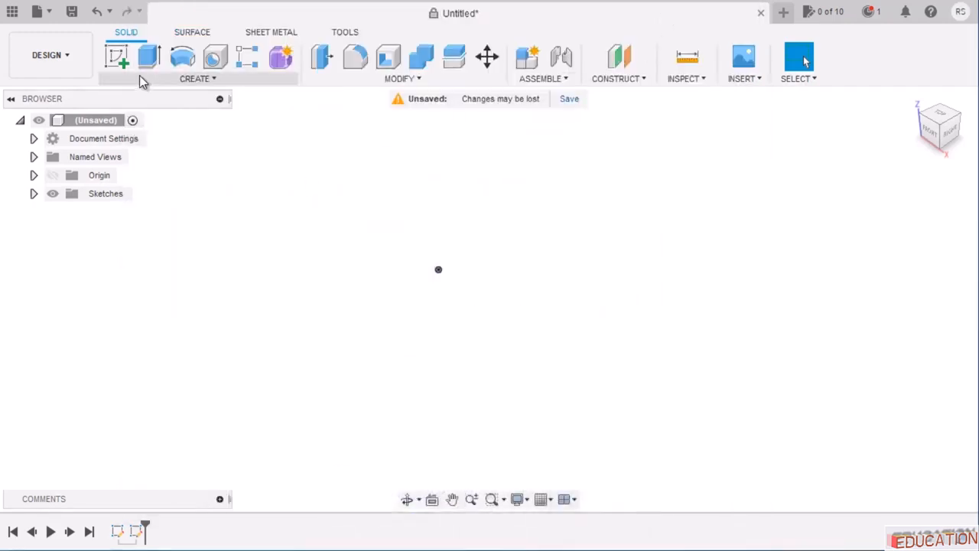
click(117, 58)
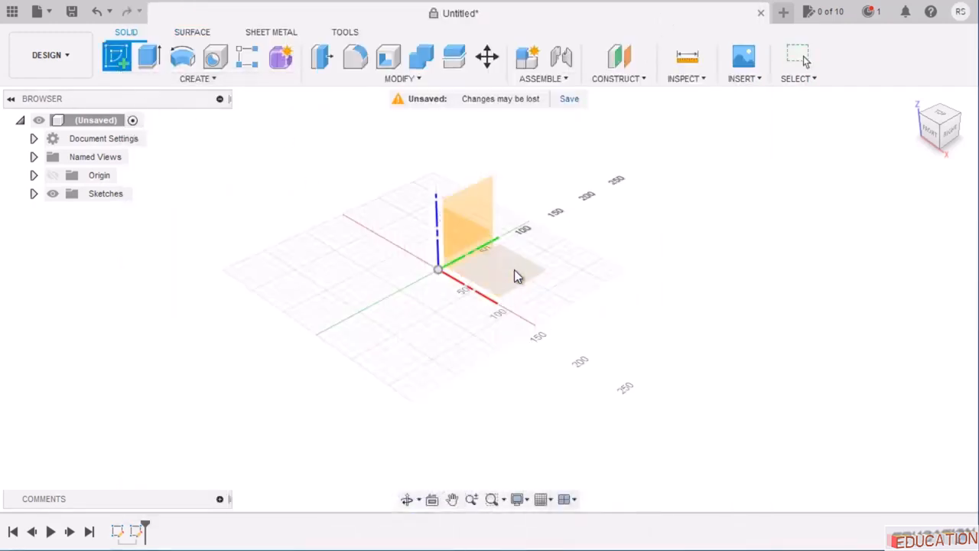
click(514, 269)
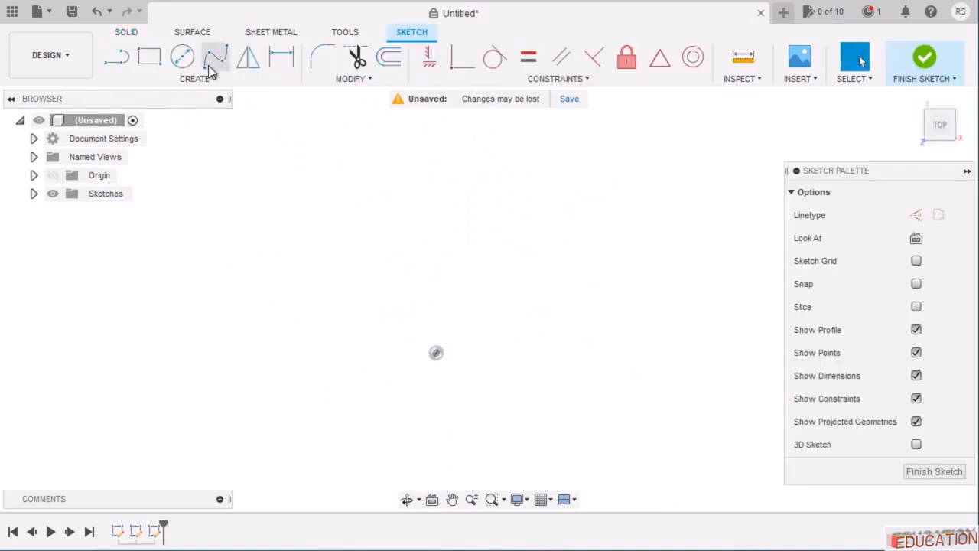
Draw two separate circles above the origin, one to its left and one to its right.
click(182, 57)
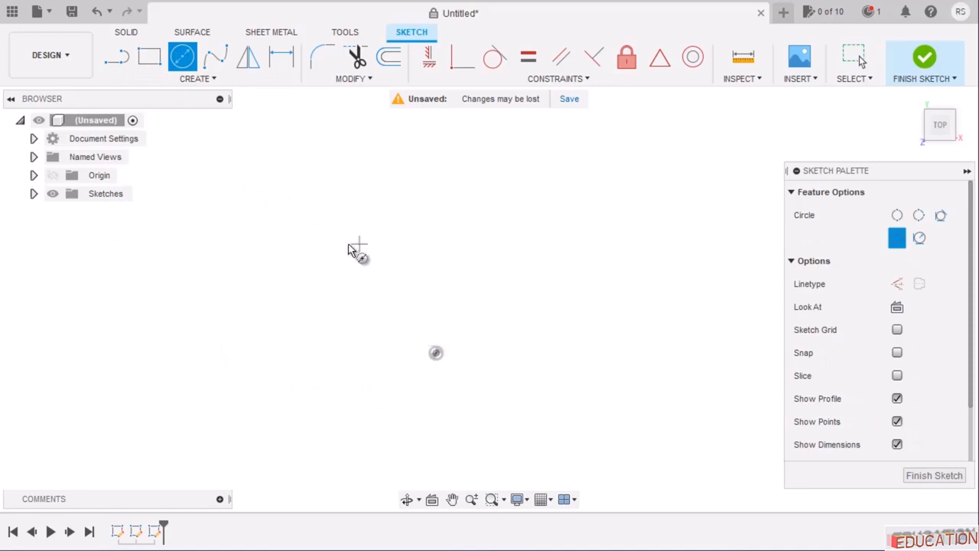
click(274, 280)
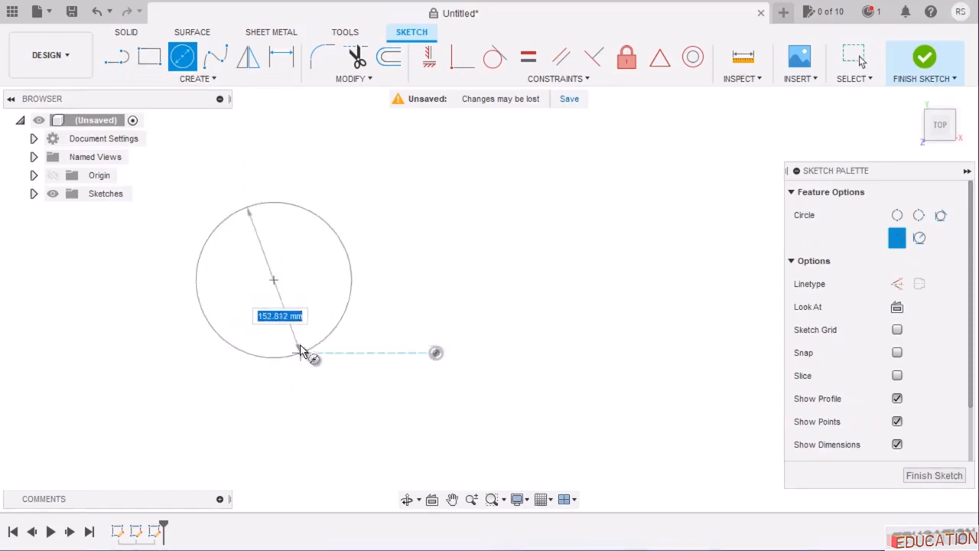
click(298, 337)
click(590, 265)
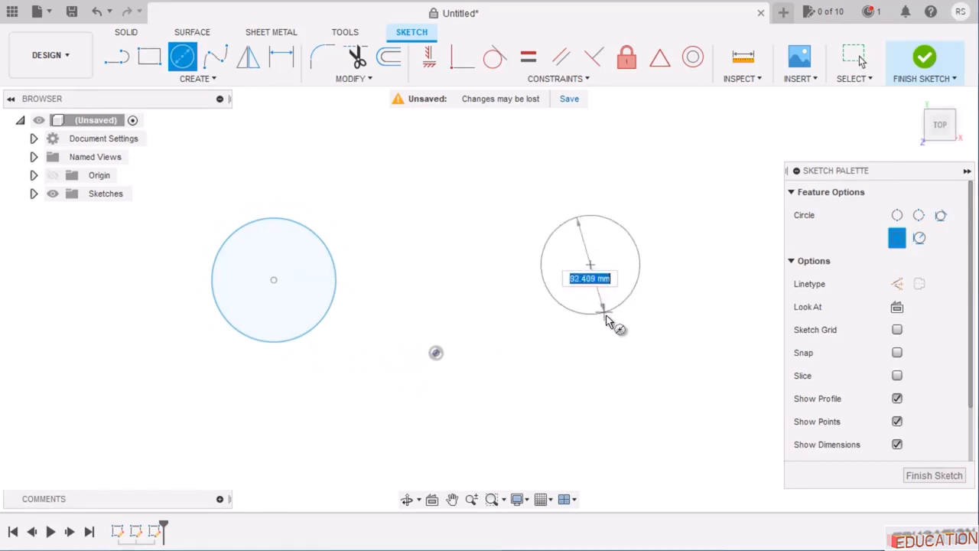
click(614, 333)
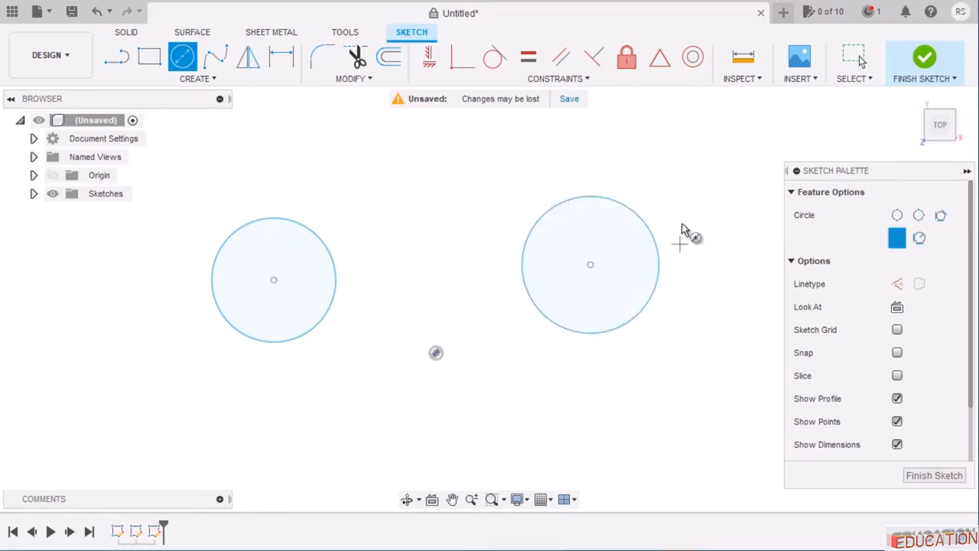
key(Escape)
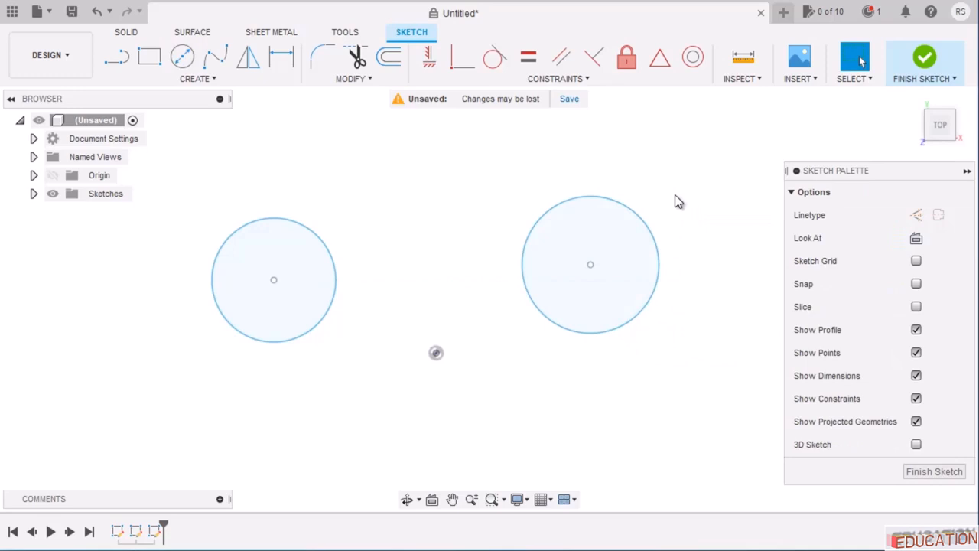
Draw a horizontal line from the origin to the right, ending below the right circle.
click(127, 58)
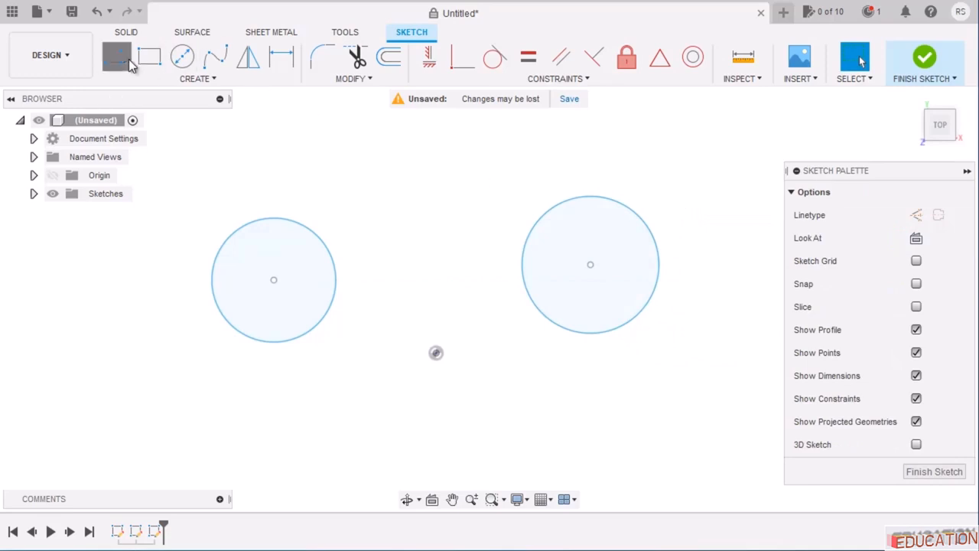
click(435, 352)
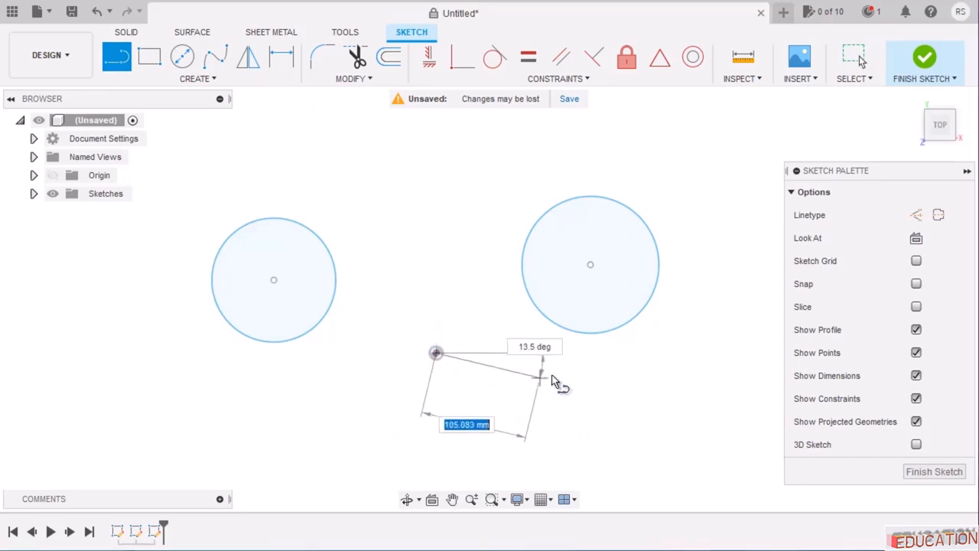
click(602, 352)
key(Escape)
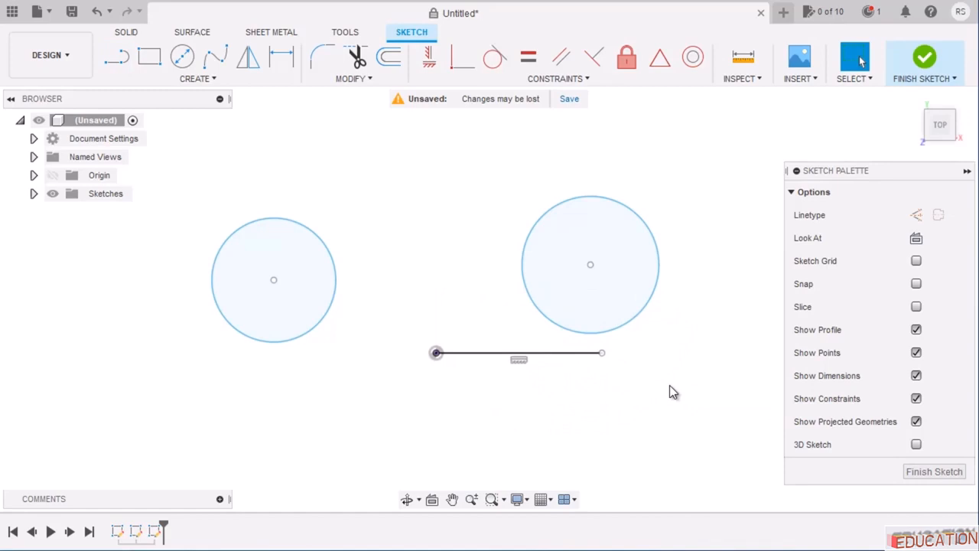
Convert the horizontal line running from the origin into a construction line.
click(537, 353)
right_click(537, 357)
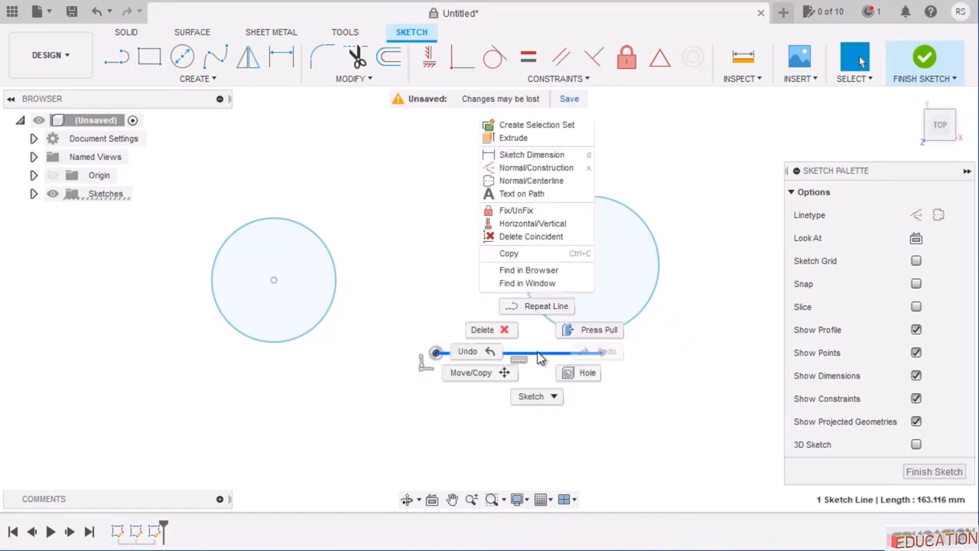
click(544, 168)
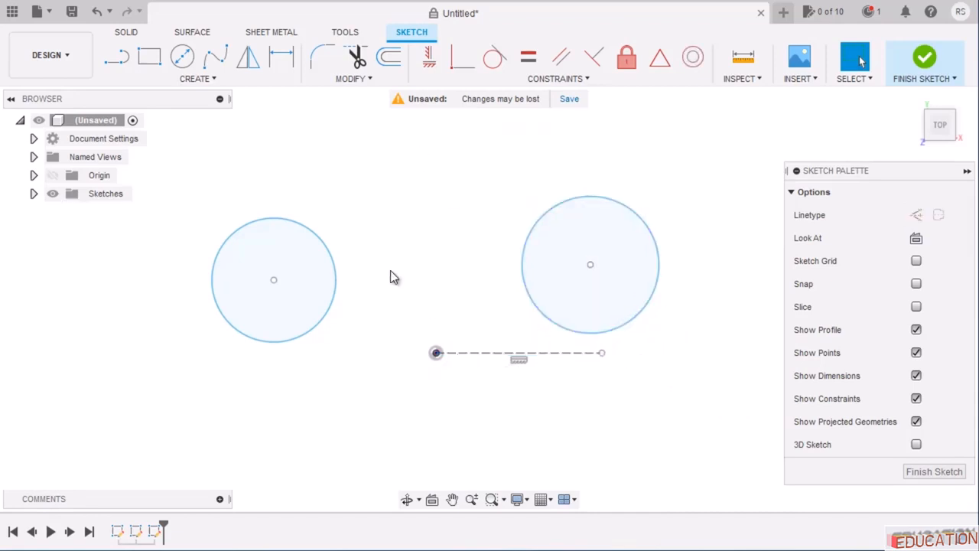
Dimension the construction line's length as 40 mm, half the centre distance in the Example-12 reference image.
click(281, 60)
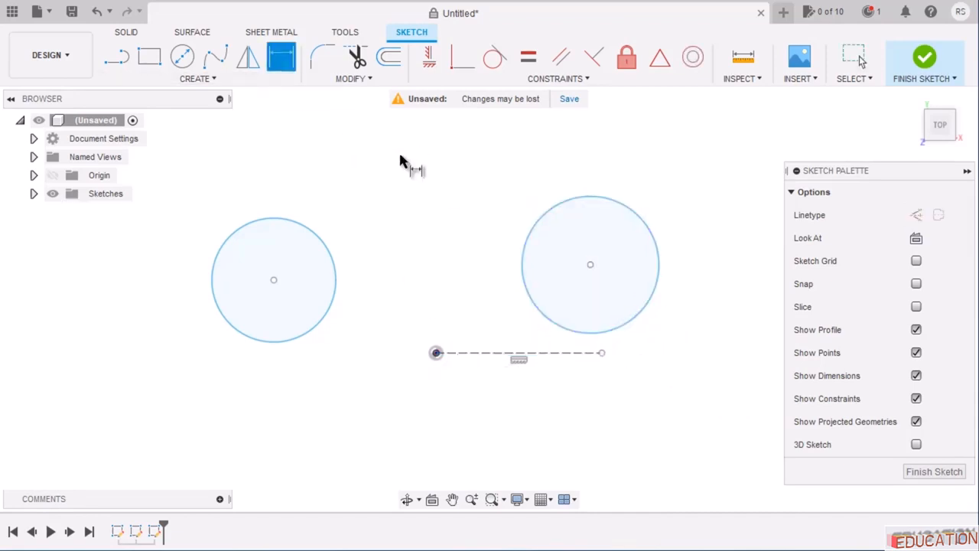
click(563, 352)
click(525, 405)
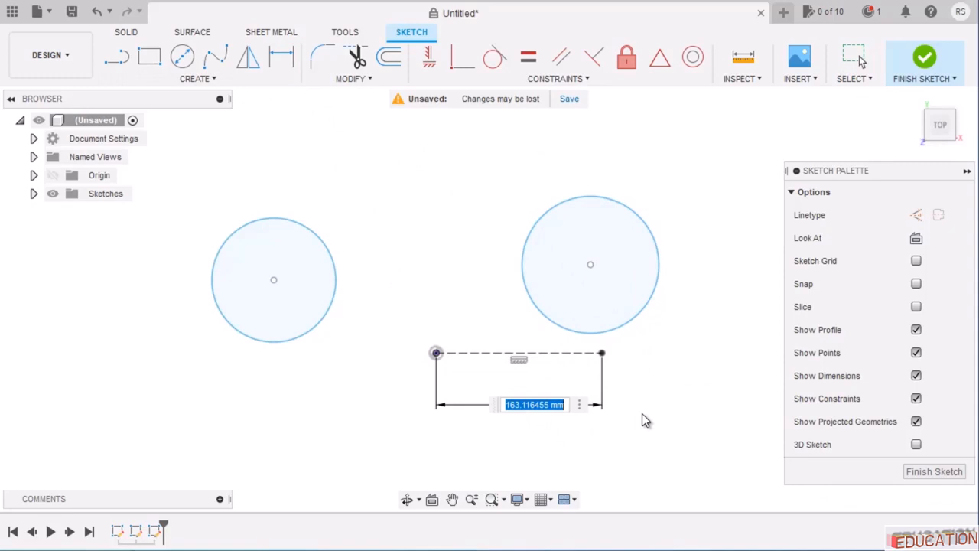
key(alt+Tab)
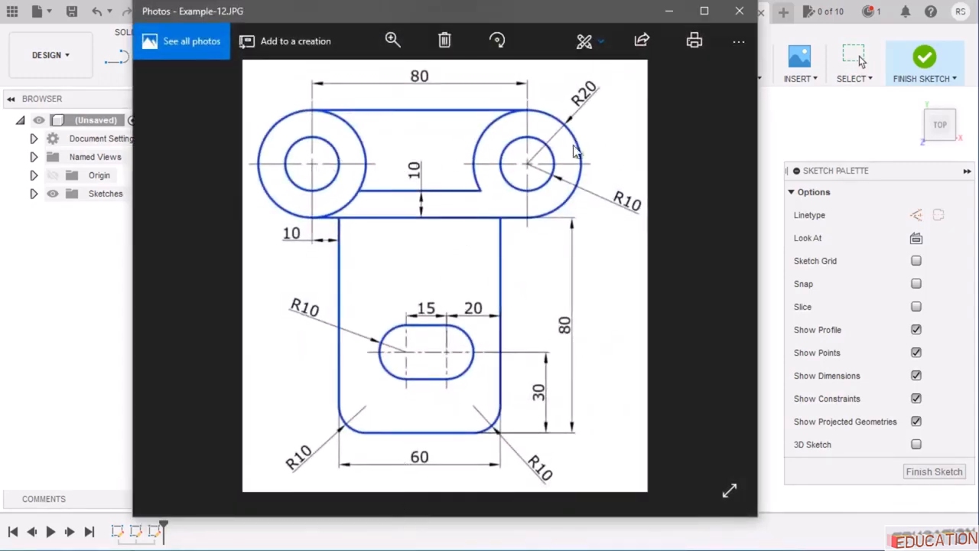
click(668, 20)
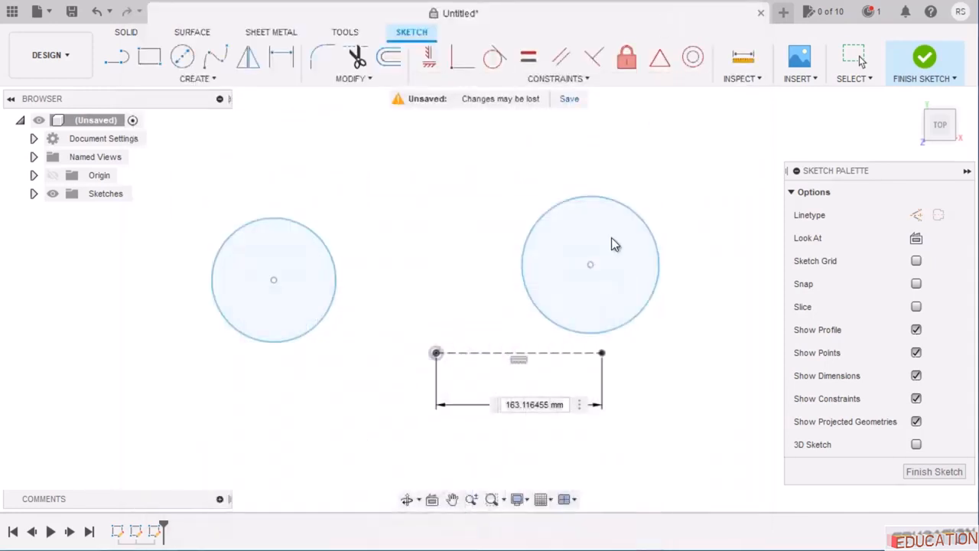
click(542, 404)
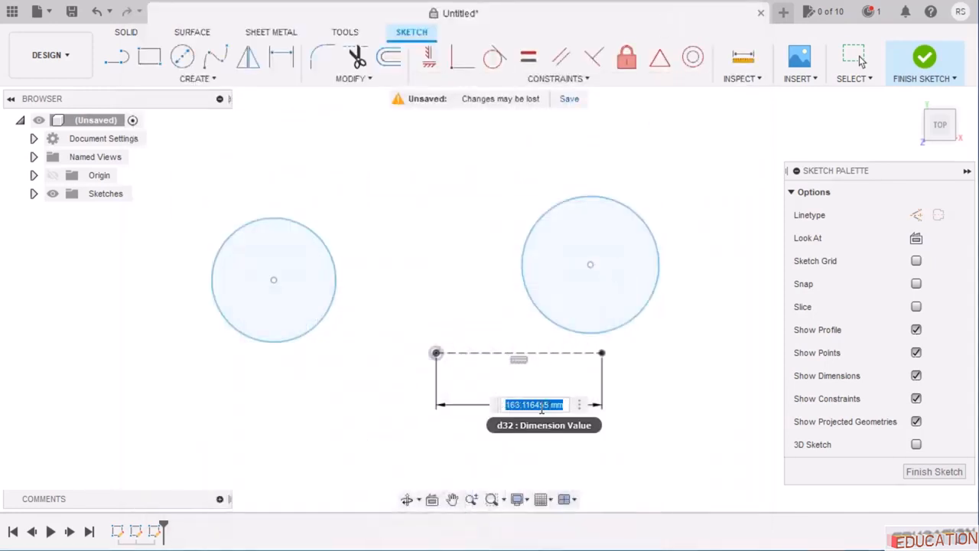
text(40)
key(Return)
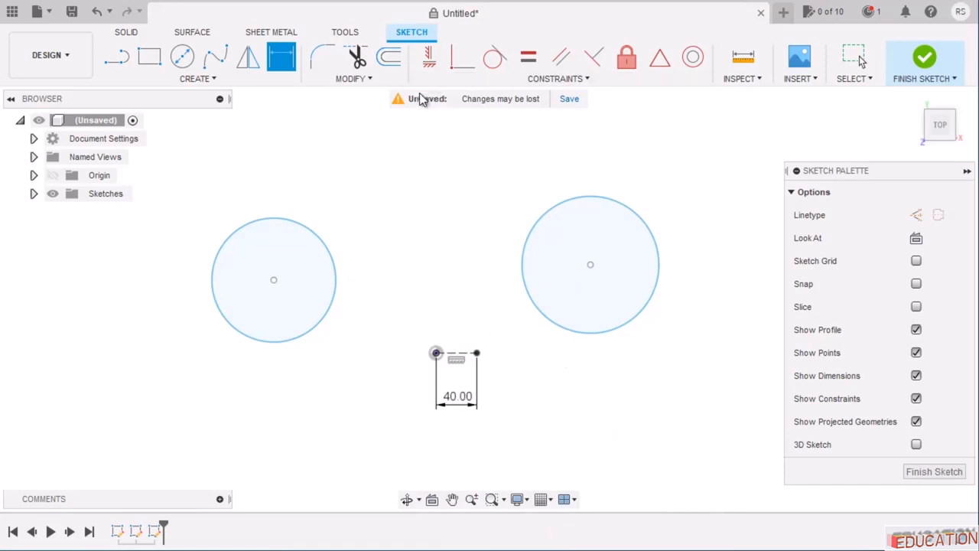
Make the right circle's centre coincident with the free end of the construction line.
click(462, 61)
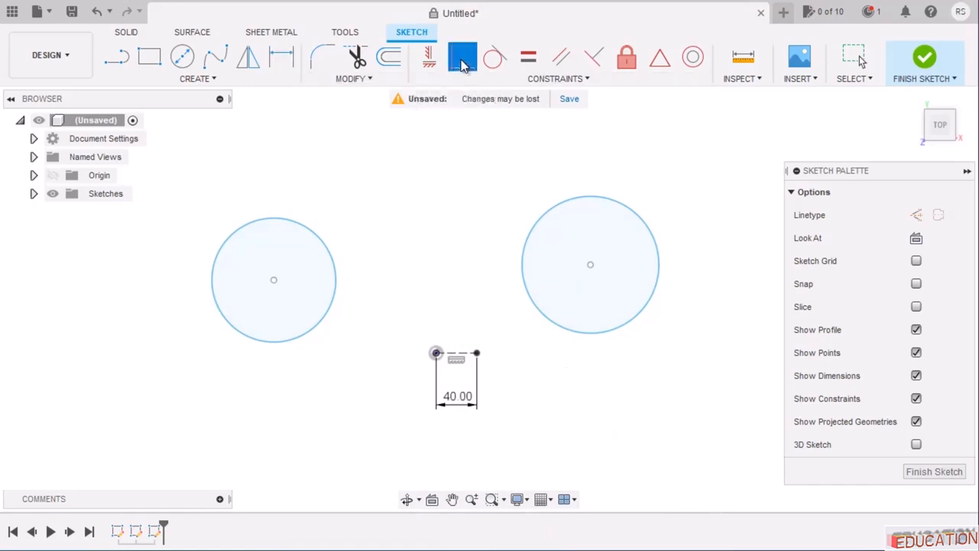
click(590, 265)
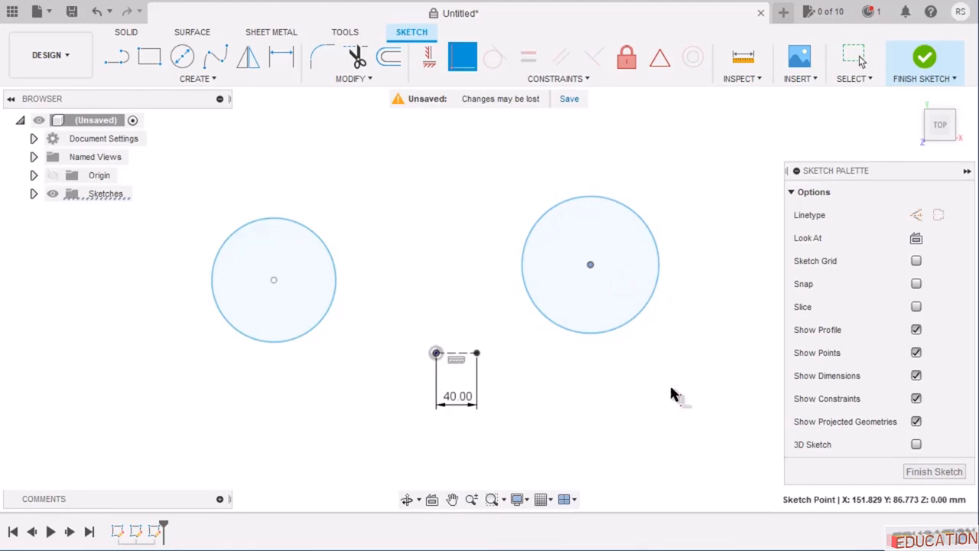
click(476, 354)
click(477, 353)
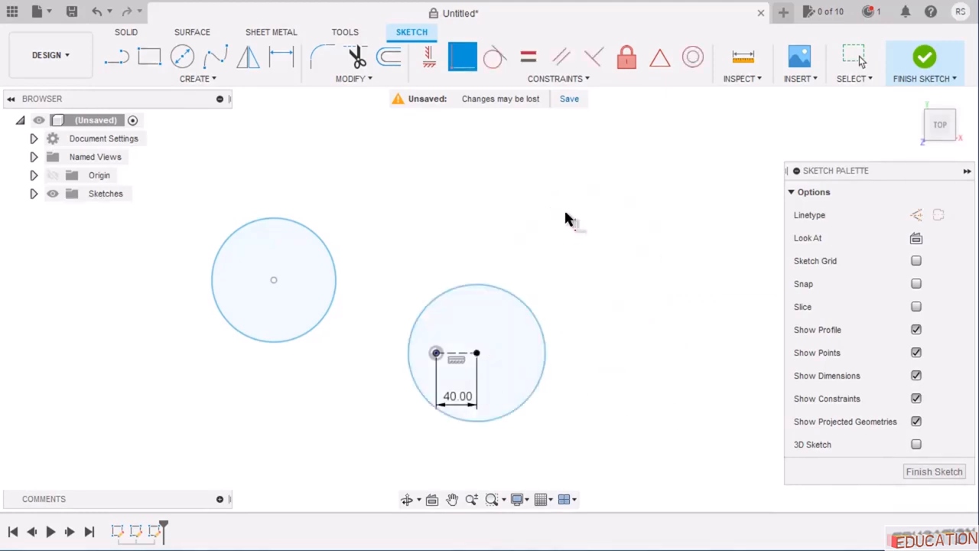
scroll(499, 344, up, 3)
key(Escape)
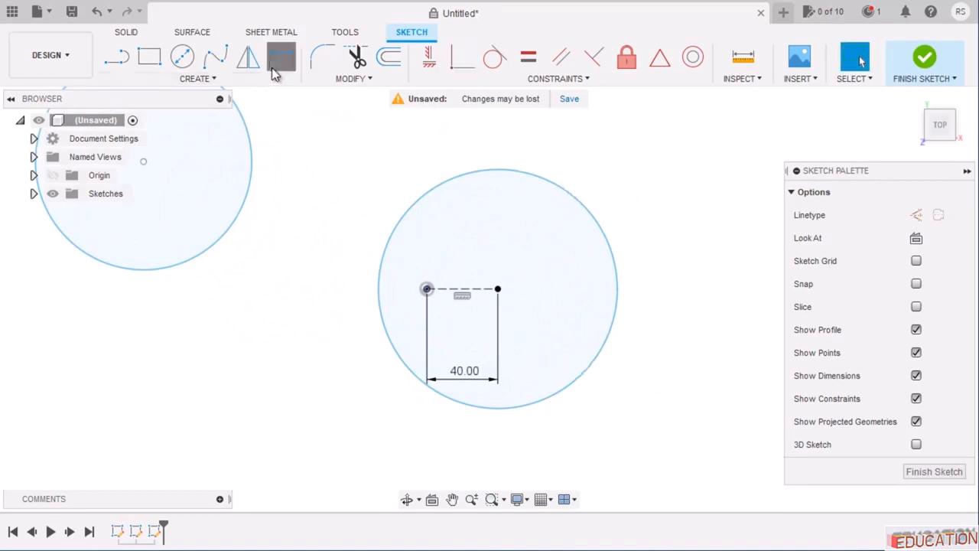
Dimension the right circle's diameter as 40 mm, matching the R20 outer radius in the Example-12 reference image.
click(280, 57)
click(575, 201)
click(698, 157)
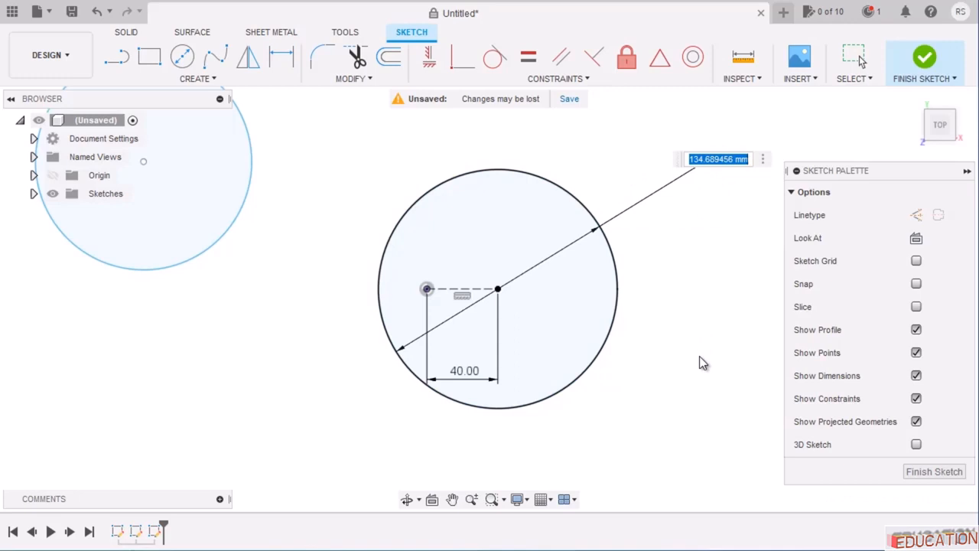
key(alt+Tab)
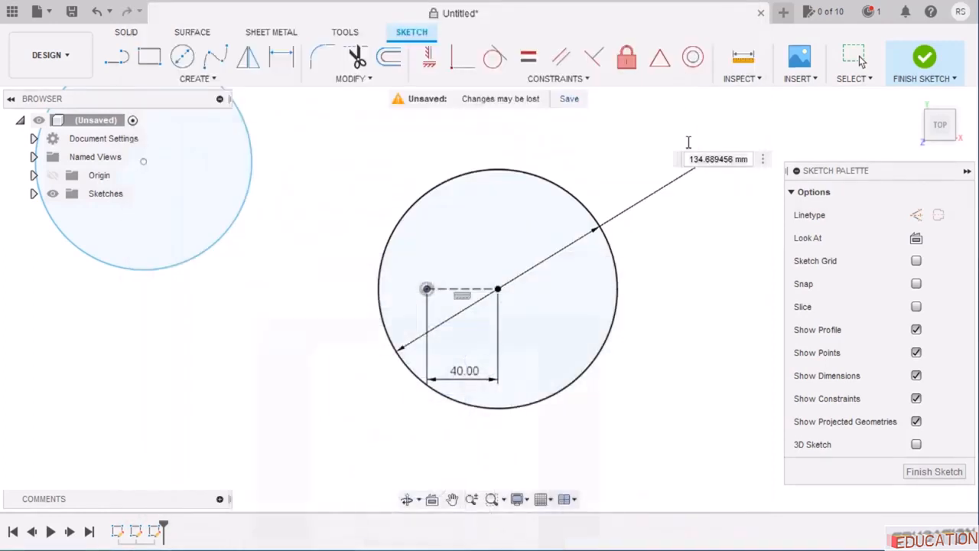
click(669, 11)
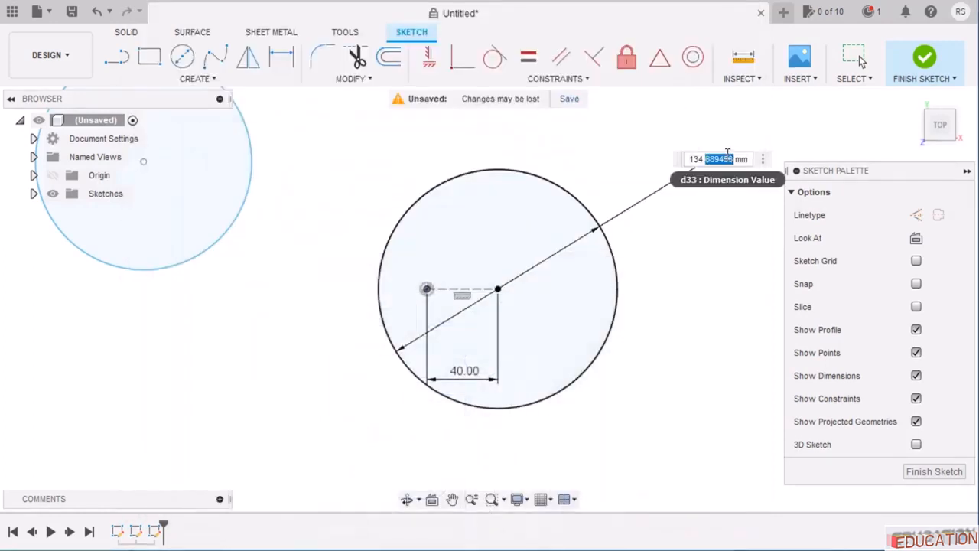
text(40)
key(Return)
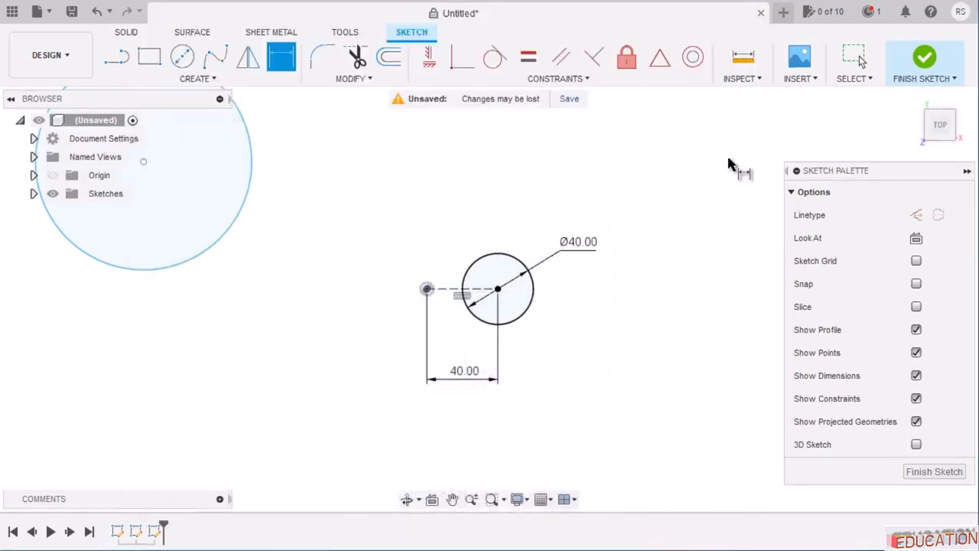
scroll(671, 226, down, 1)
scroll(462, 283, up, 1)
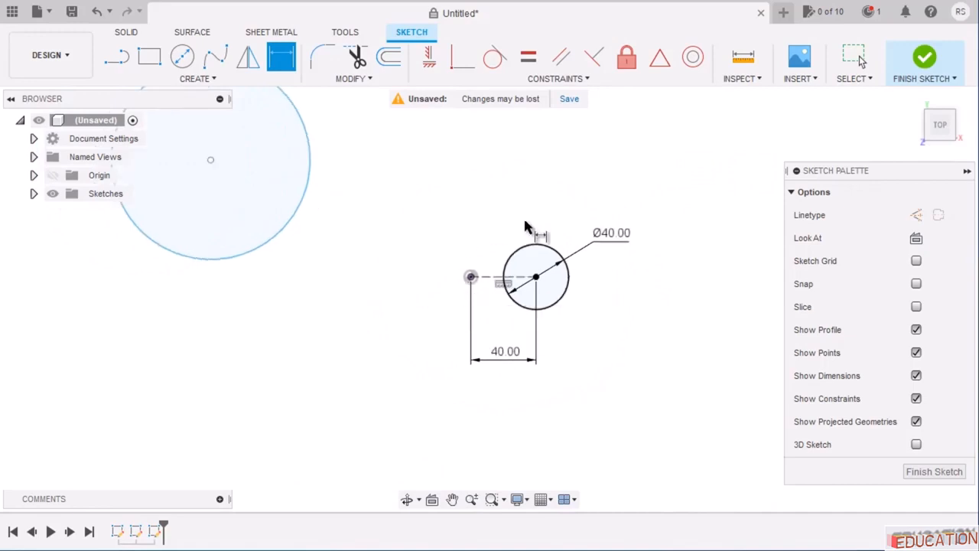
key(Escape)
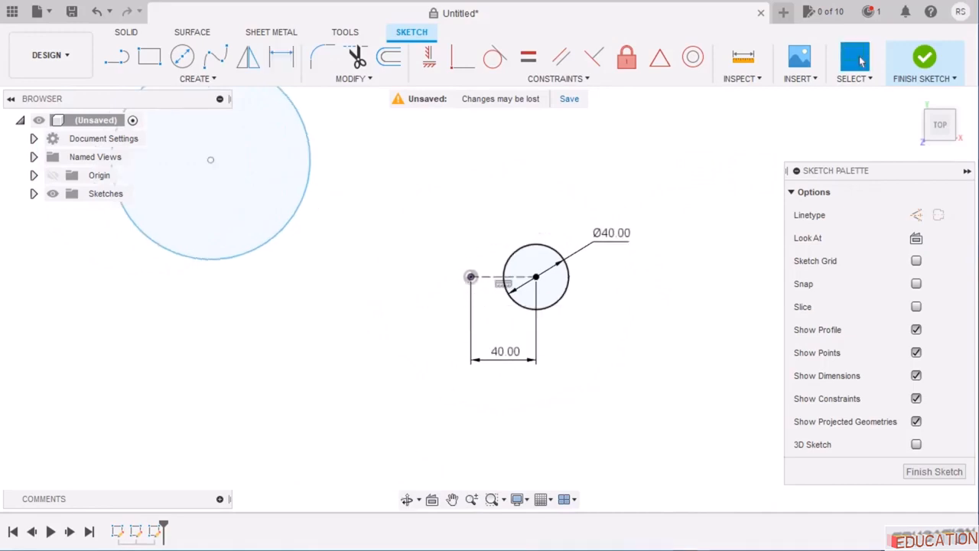
Check the Example-12 reference image and apply an Equal constraint between the right and left circles.
click(406, 549)
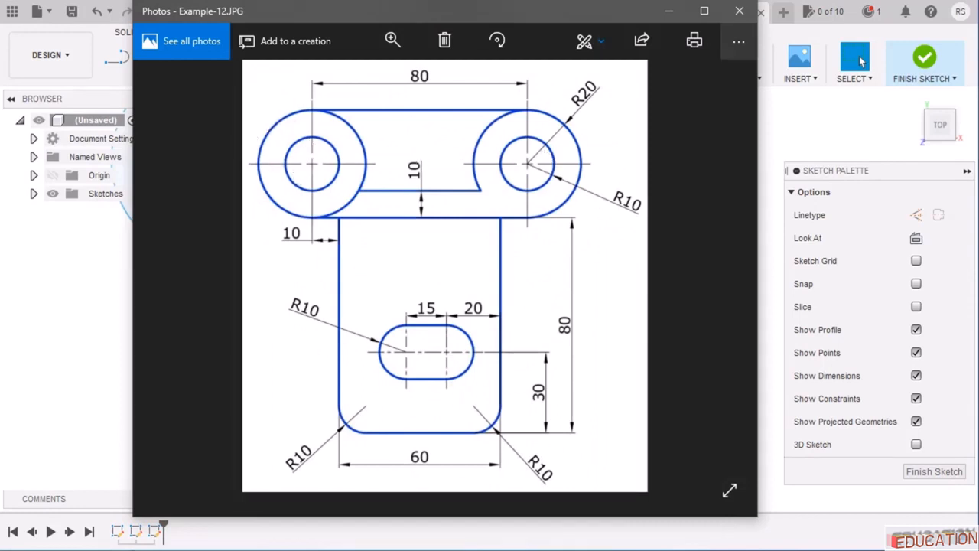
click(670, 13)
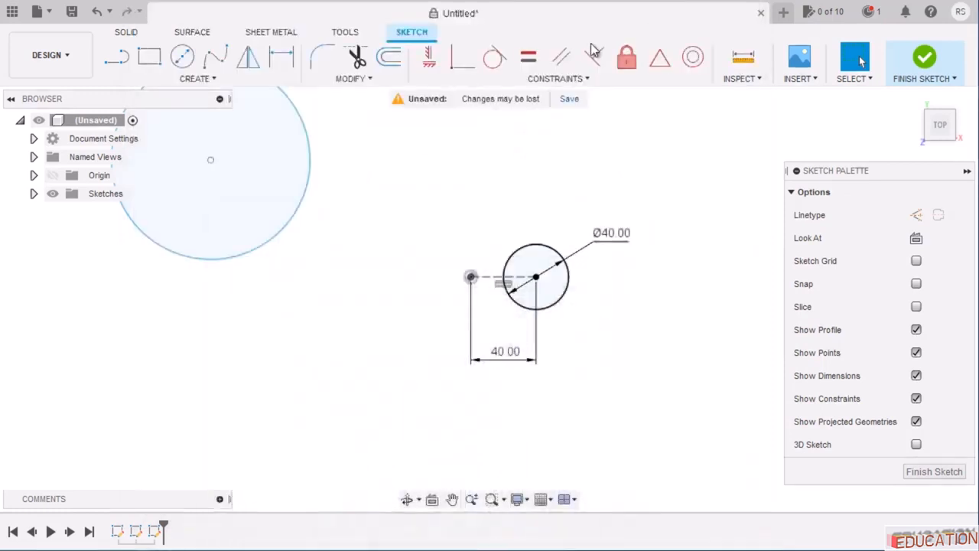
click(528, 58)
click(559, 300)
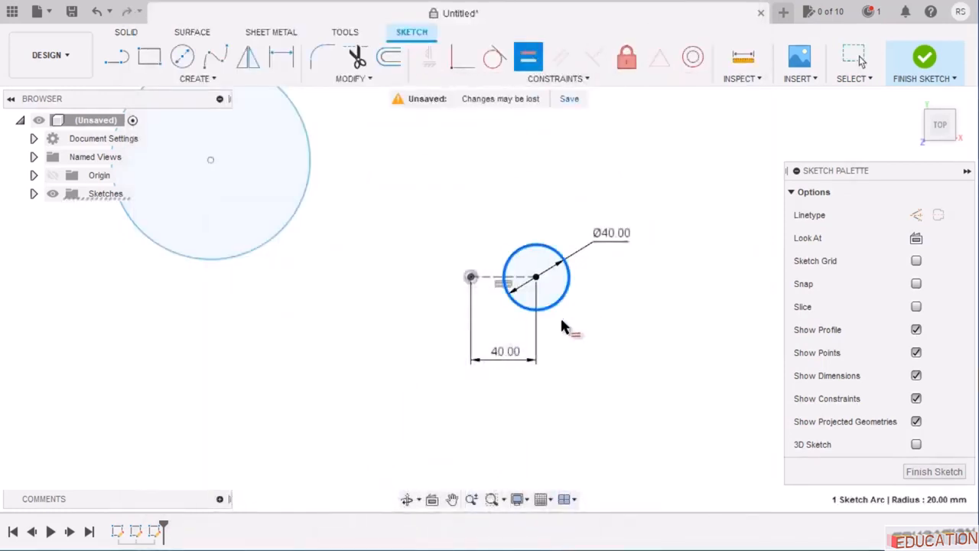
click(262, 244)
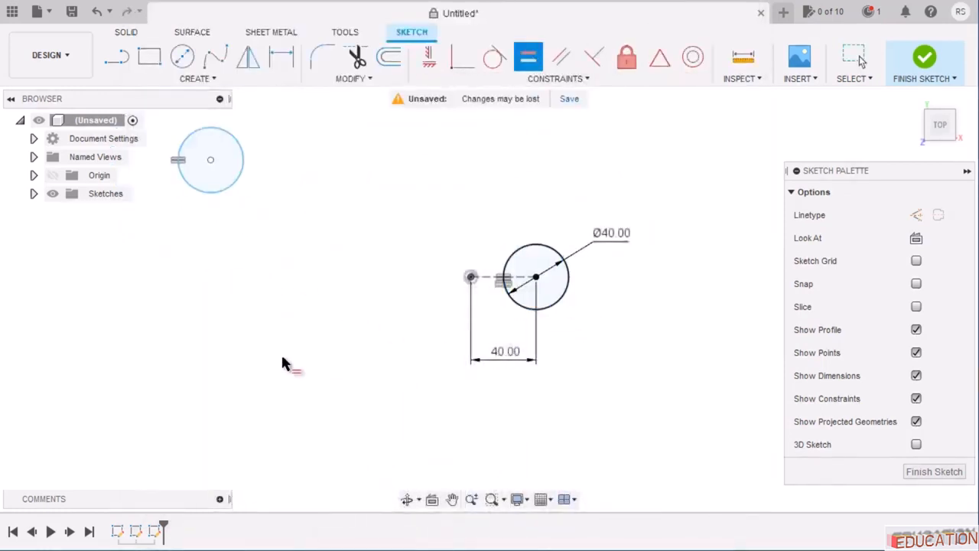
key(Escape)
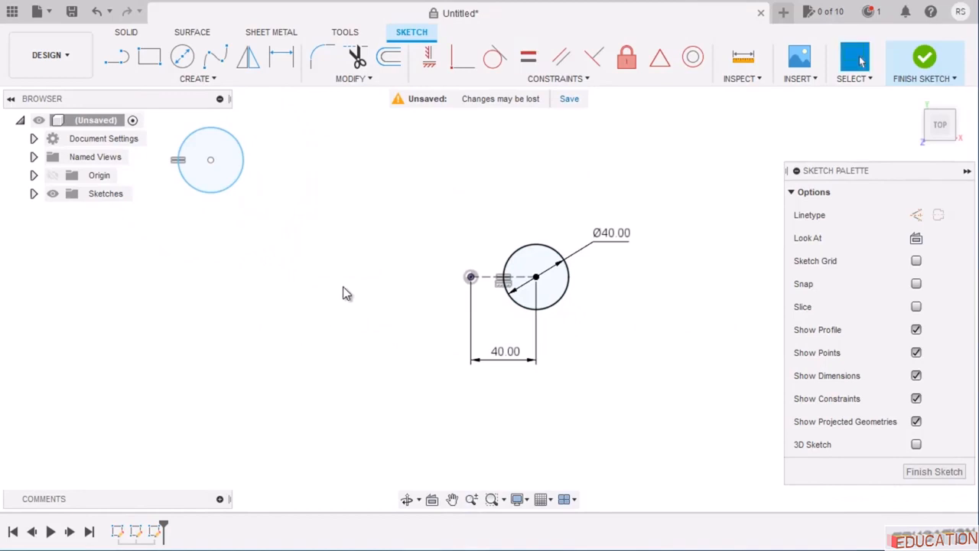
Make the left circle's centre coincident with the horizontal construction line through the origin.
click(456, 60)
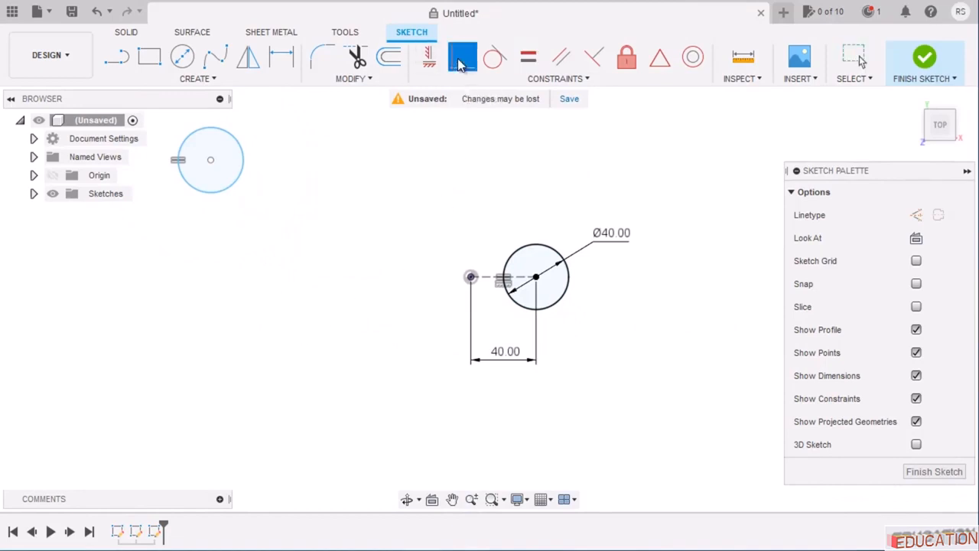
click(210, 160)
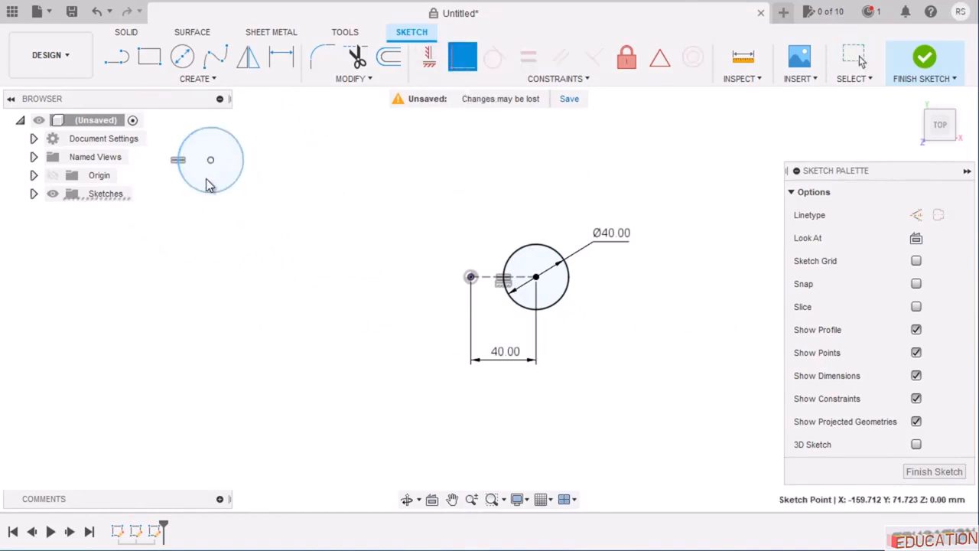
click(471, 277)
Dimension the horizontal distance between the two circle centres as 80 mm.
key(d)
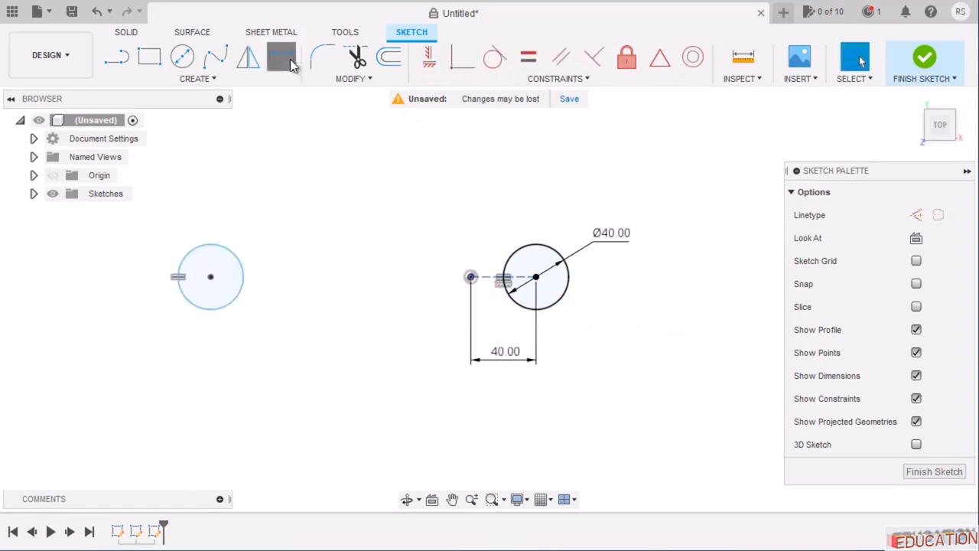
click(210, 276)
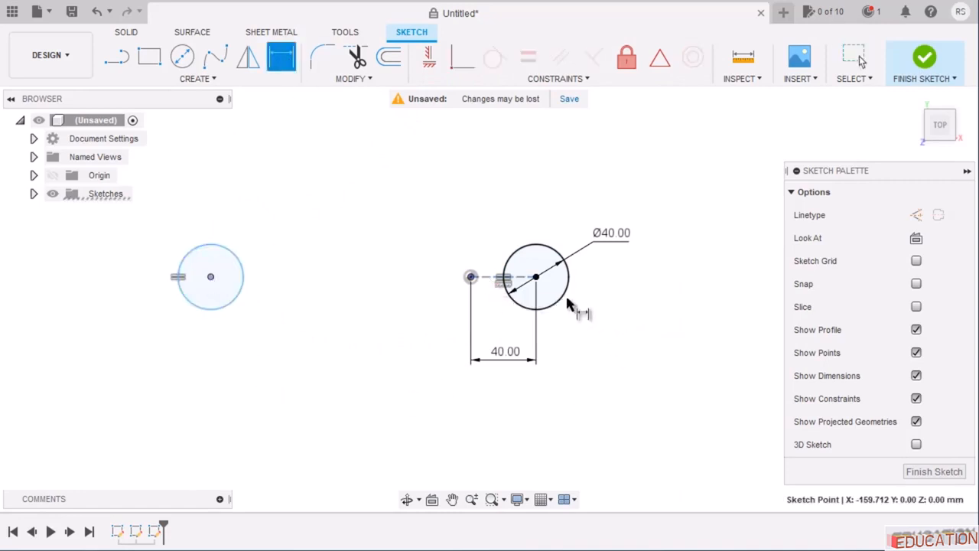
click(536, 277)
click(457, 416)
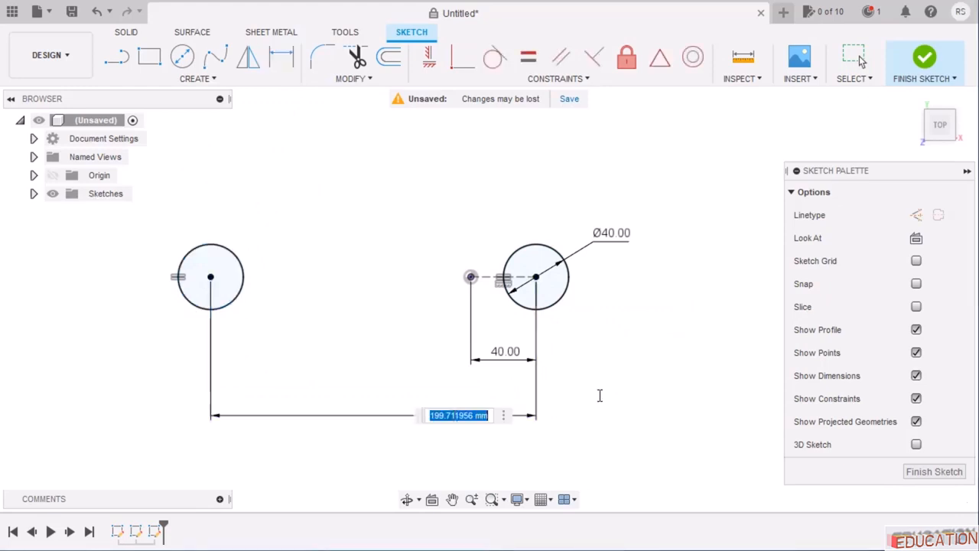
text(80)
key(Return)
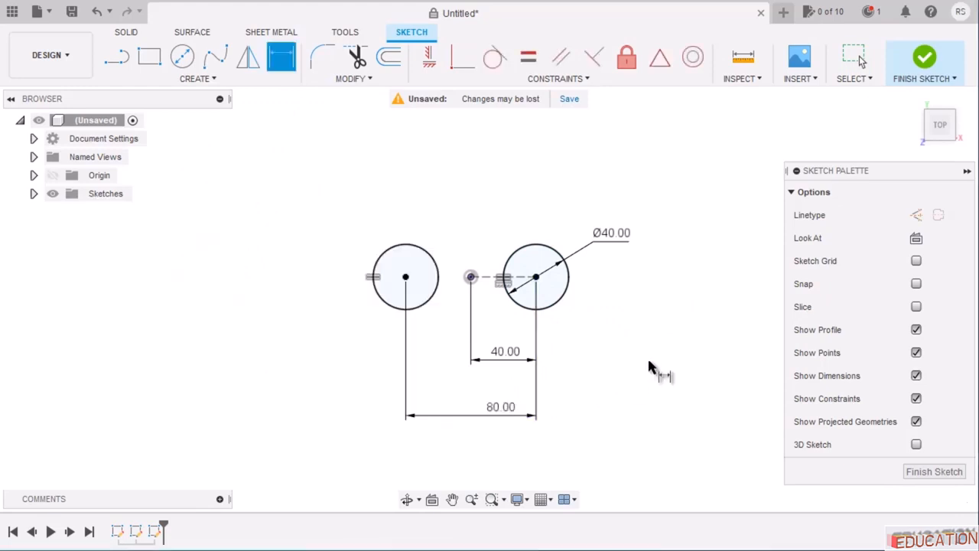
key(Escape)
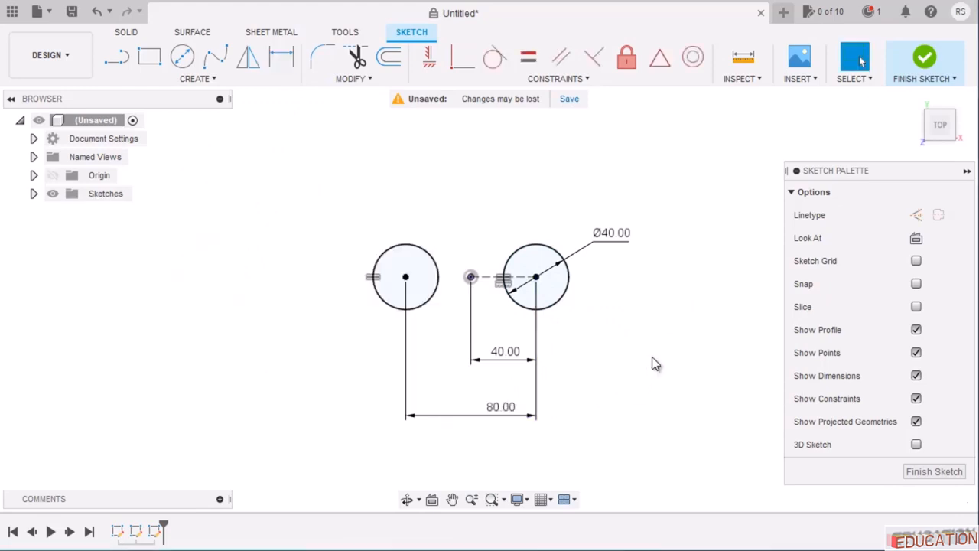
Draw a line about 83 mm long joining the bottoms of the two circles, tangent to the right circle, and select it.
scroll(540, 308, down, 2)
scroll(489, 211, up, 5)
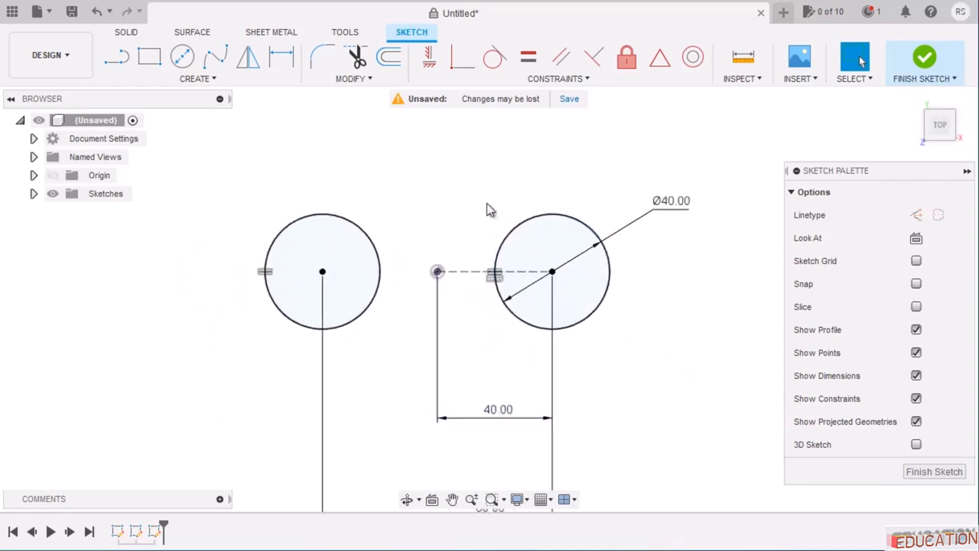
scroll(489, 211, up, 2)
click(109, 55)
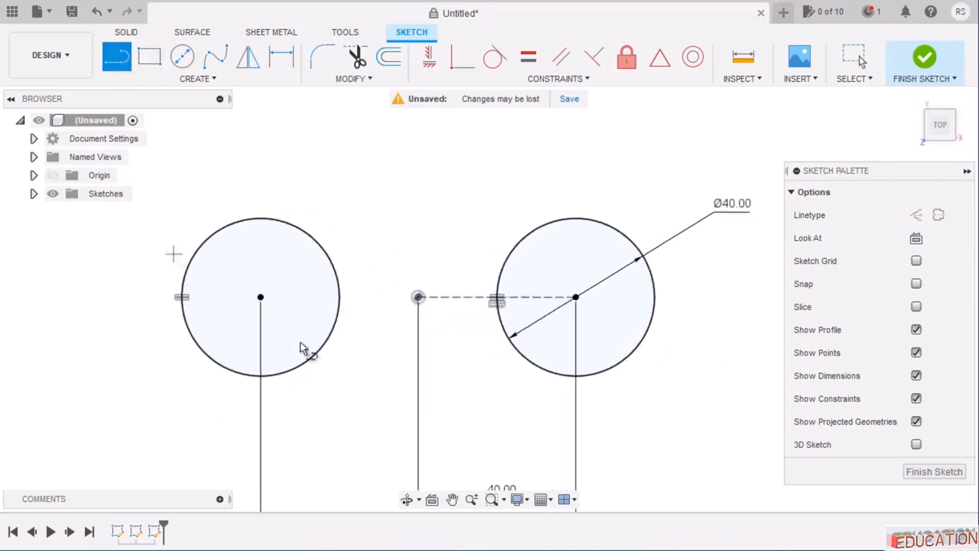
click(250, 380)
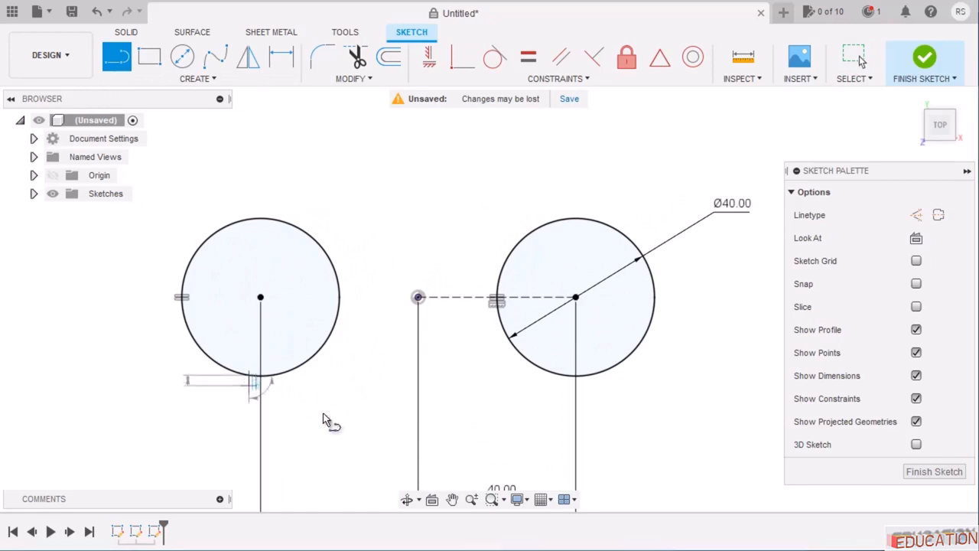
click(615, 380)
key(Escape)
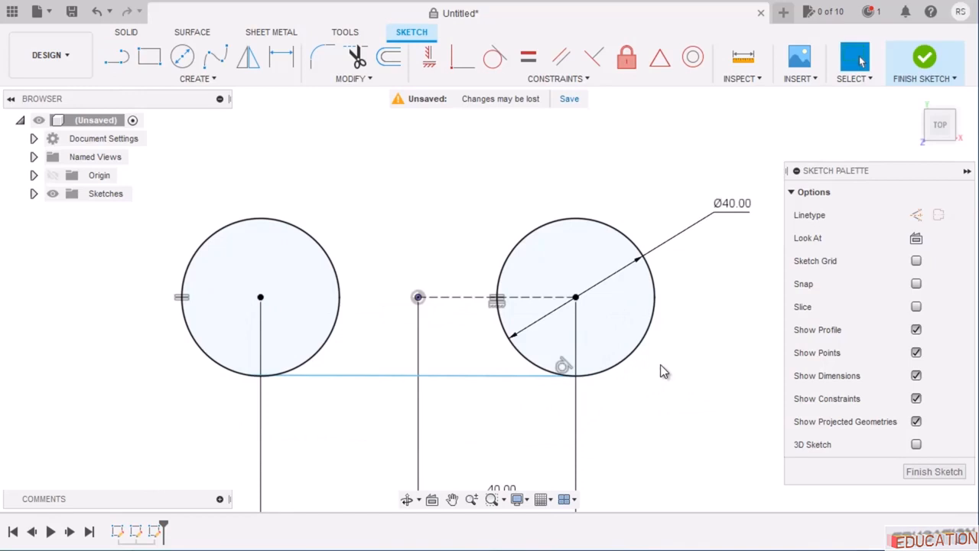
click(344, 374)
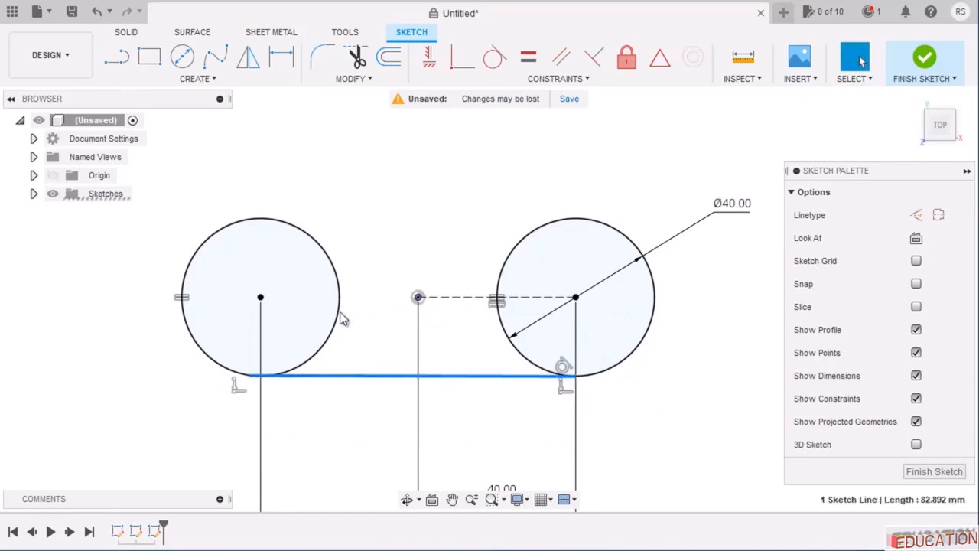
Apply a Tangent constraint between the bottom connecting line and the left circle.
click(397, 328)
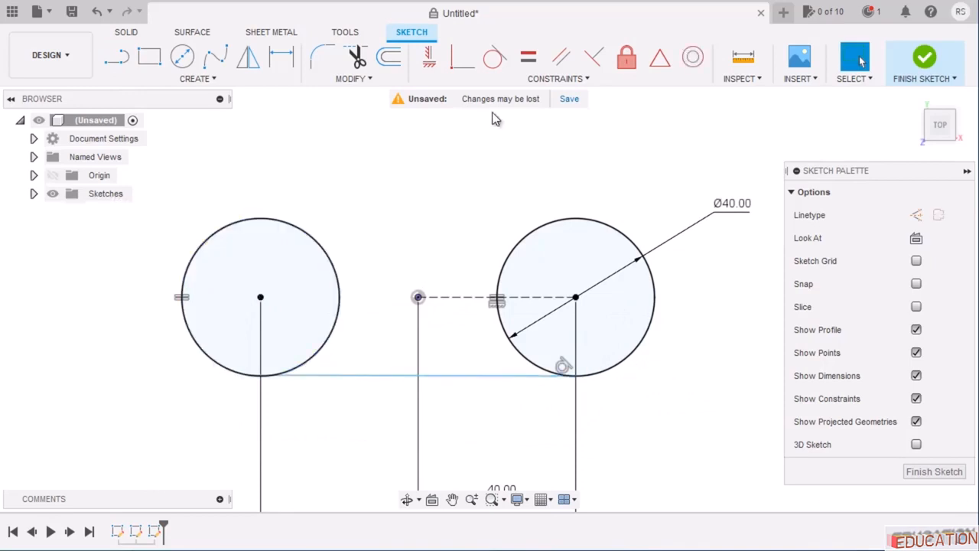
click(495, 57)
click(334, 373)
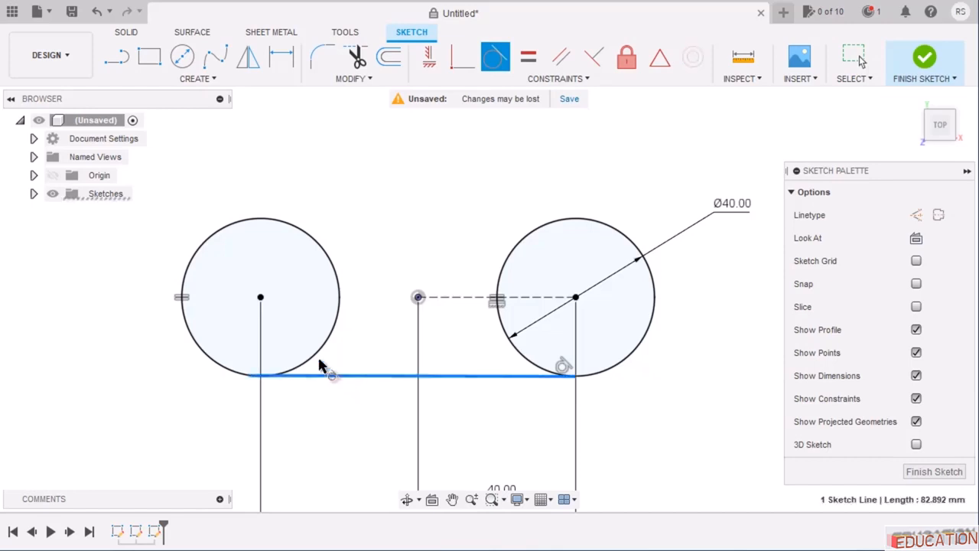
click(320, 363)
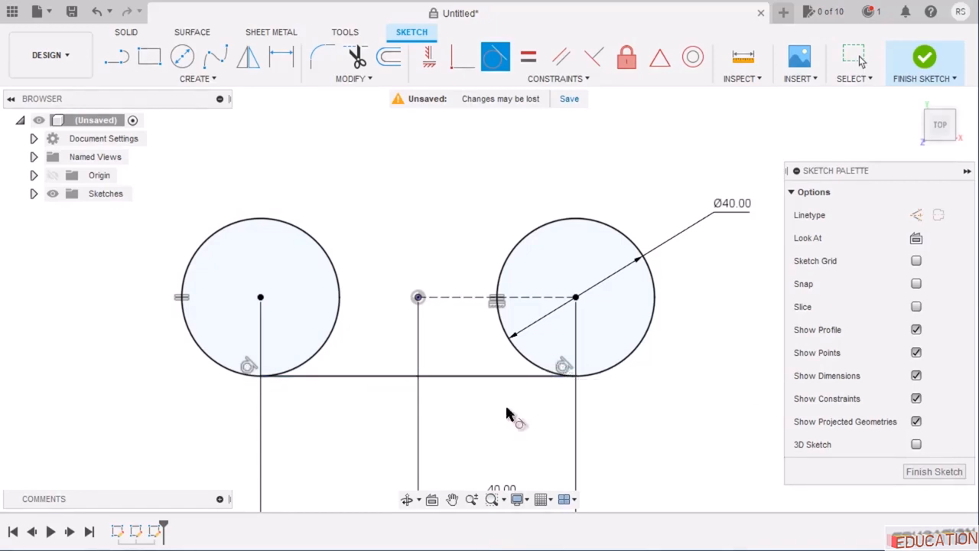
key(Escape)
Draw a horizontal line across the tops of both circles and trim its overhang beyond the right circle, leaving about 83 mm.
click(119, 58)
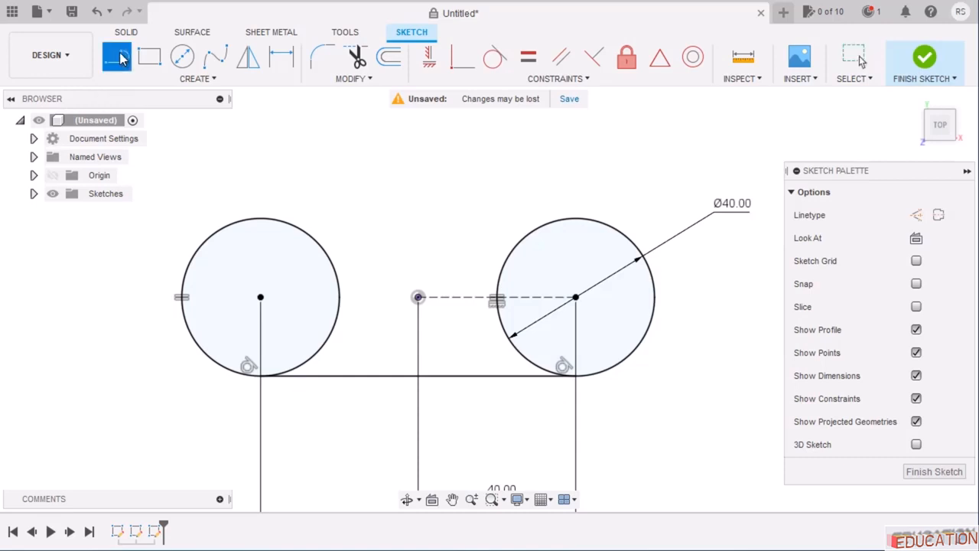
click(256, 220)
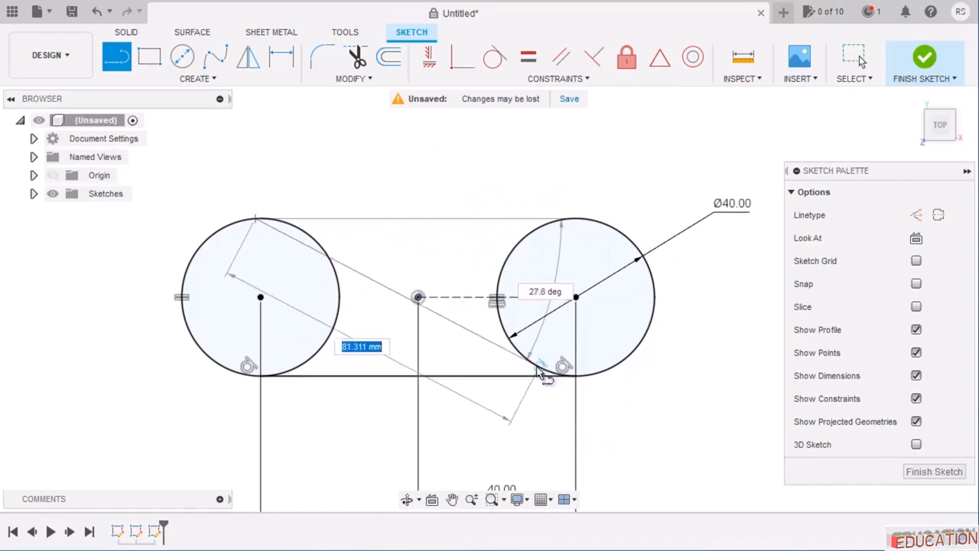
click(651, 220)
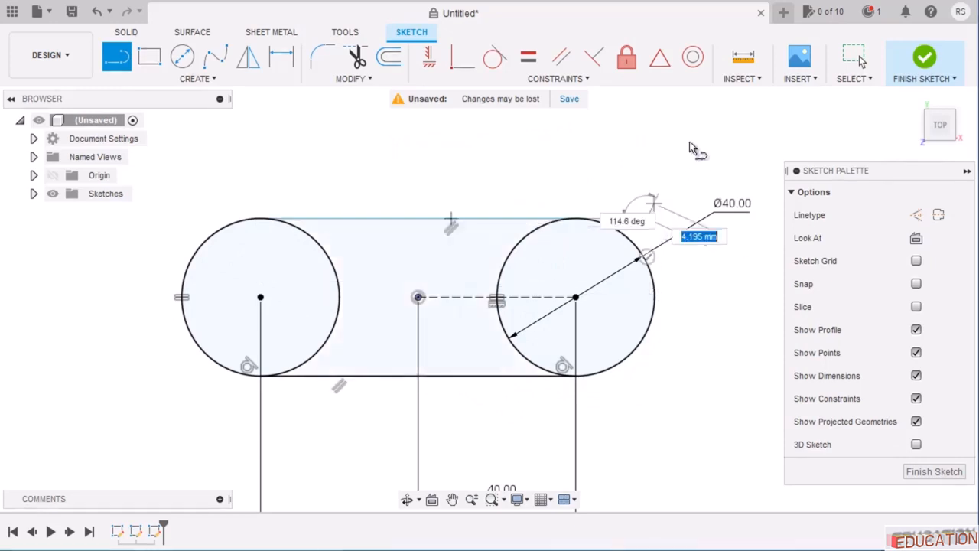
key(Escape)
click(365, 63)
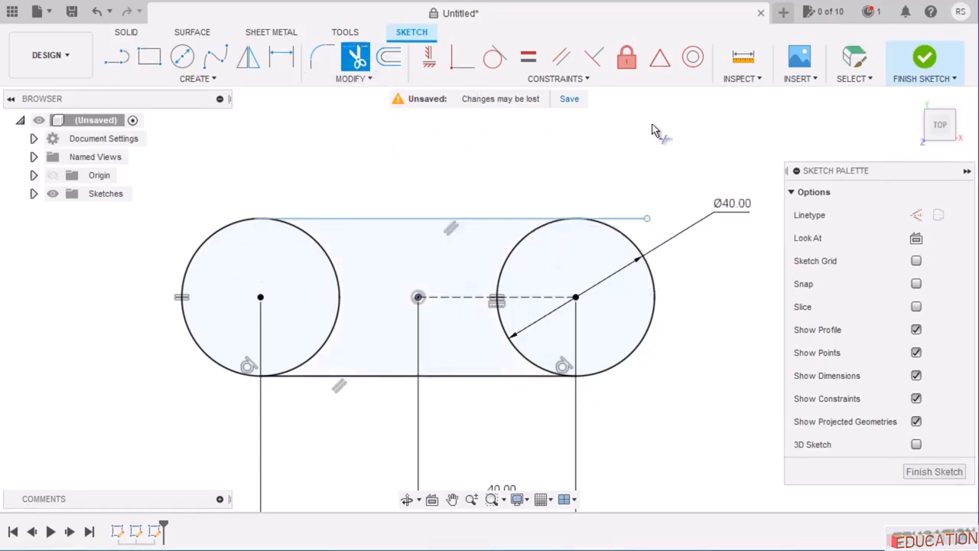
click(645, 220)
key(Escape)
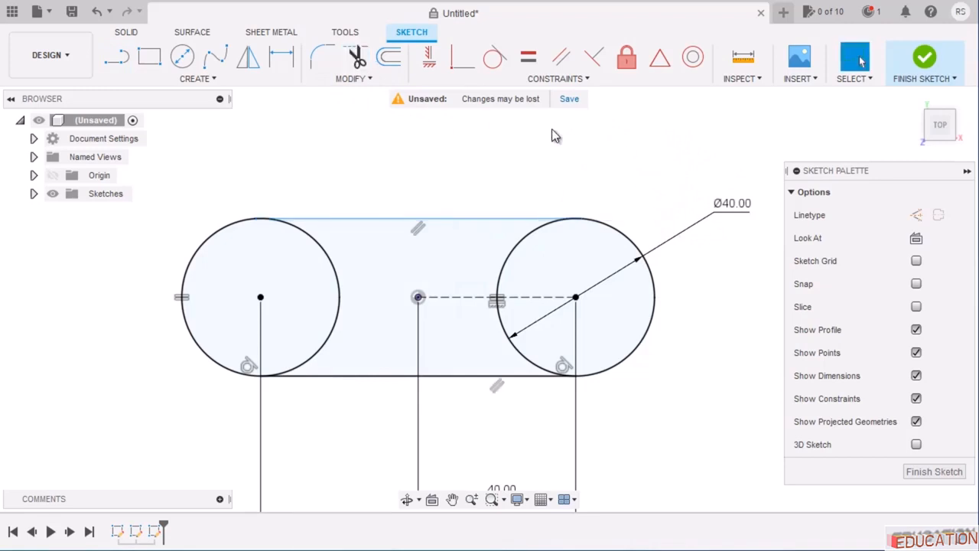
Apply a Tangent constraint between the top connecting line and the right circle.
click(496, 63)
click(535, 219)
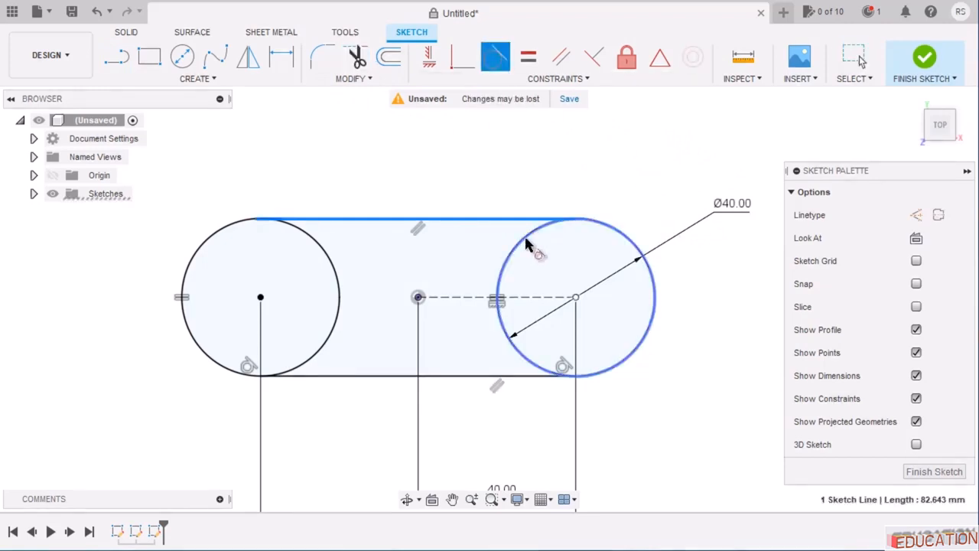
click(537, 240)
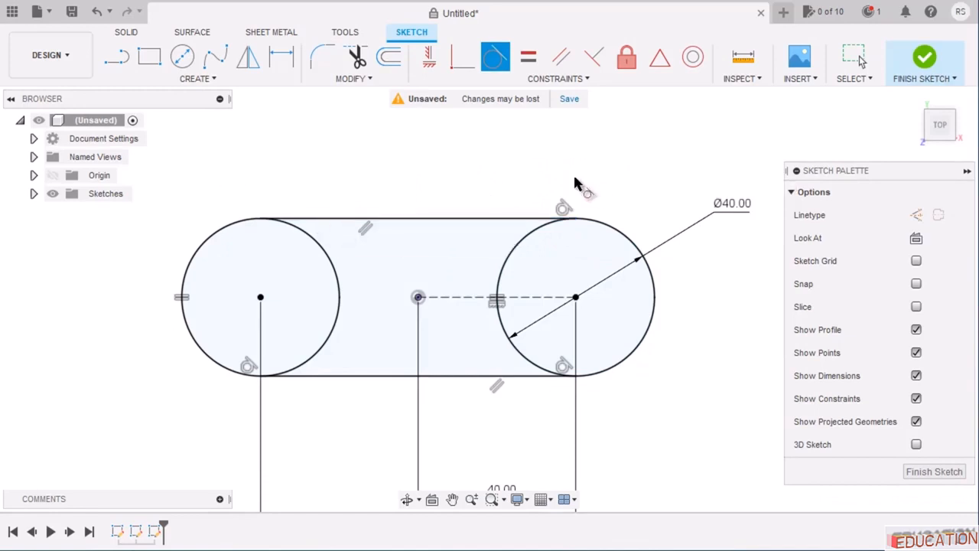
key(Escape)
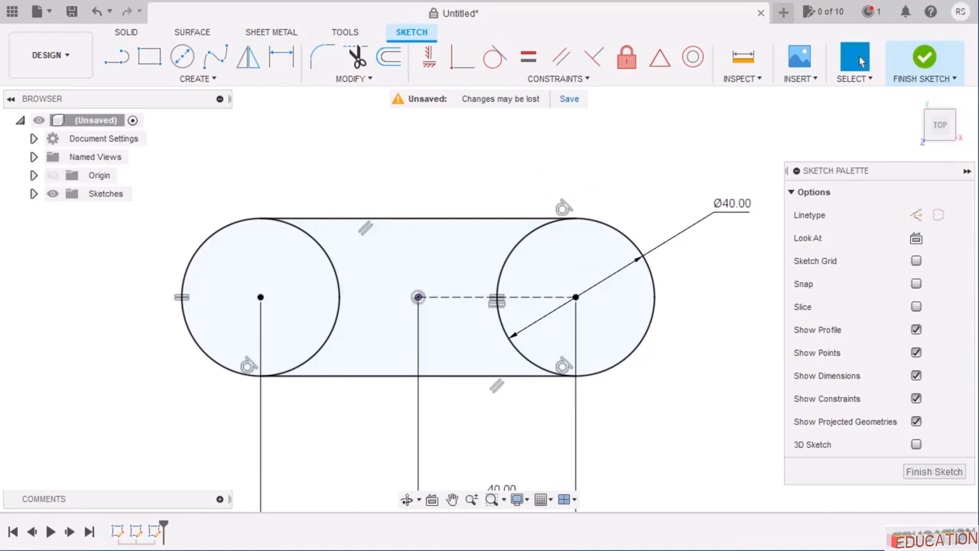
Check the Example-12 reference image and offset the bottom connecting line 10 mm inward, using an offset position of -10.
key(alt+Tab)
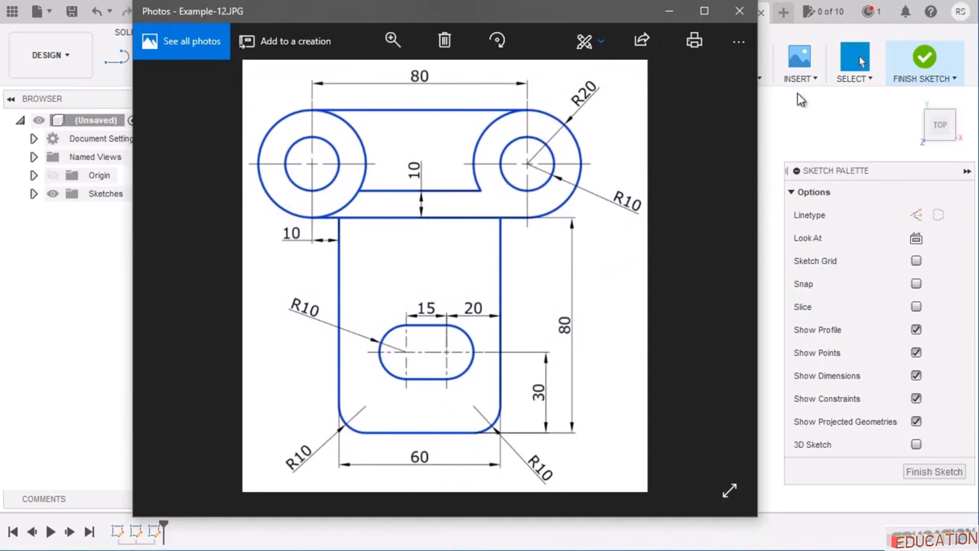
click(668, 11)
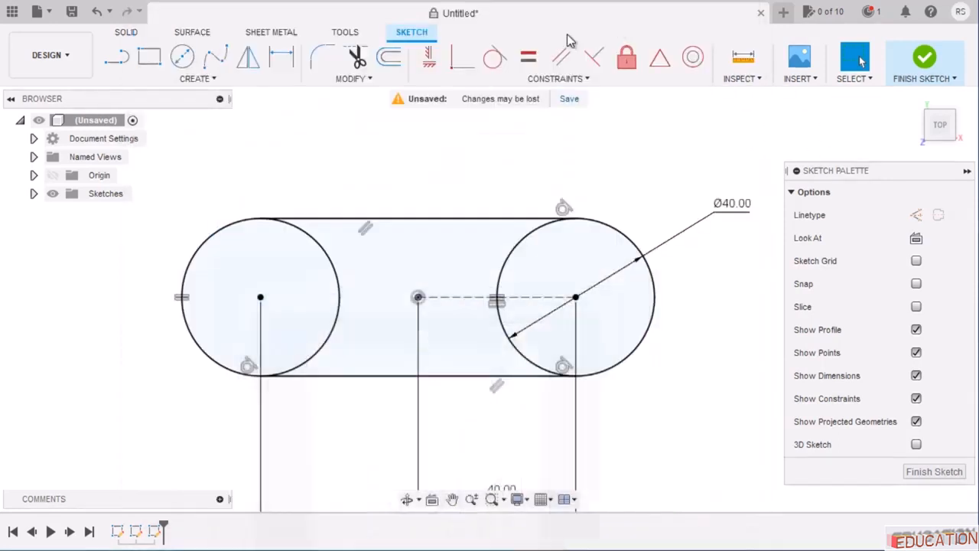
click(389, 61)
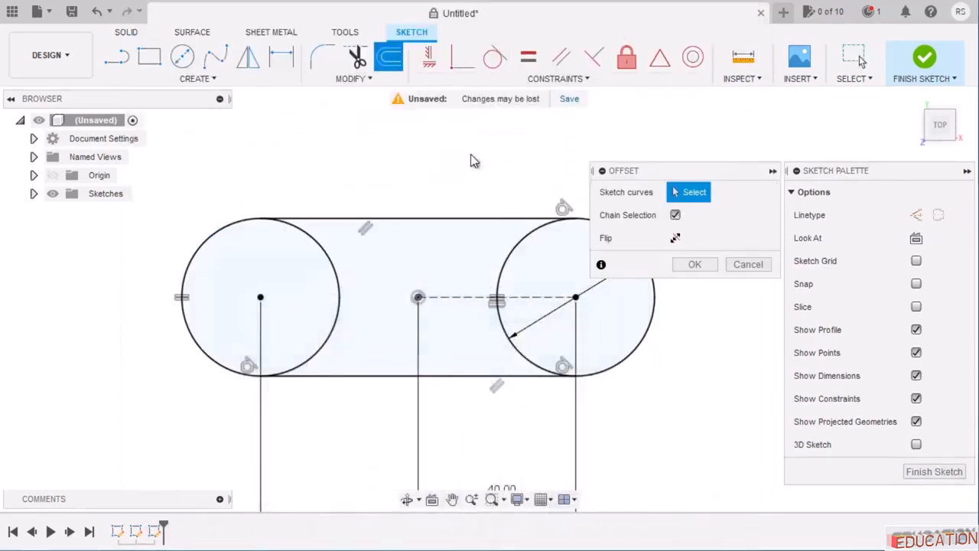
click(453, 378)
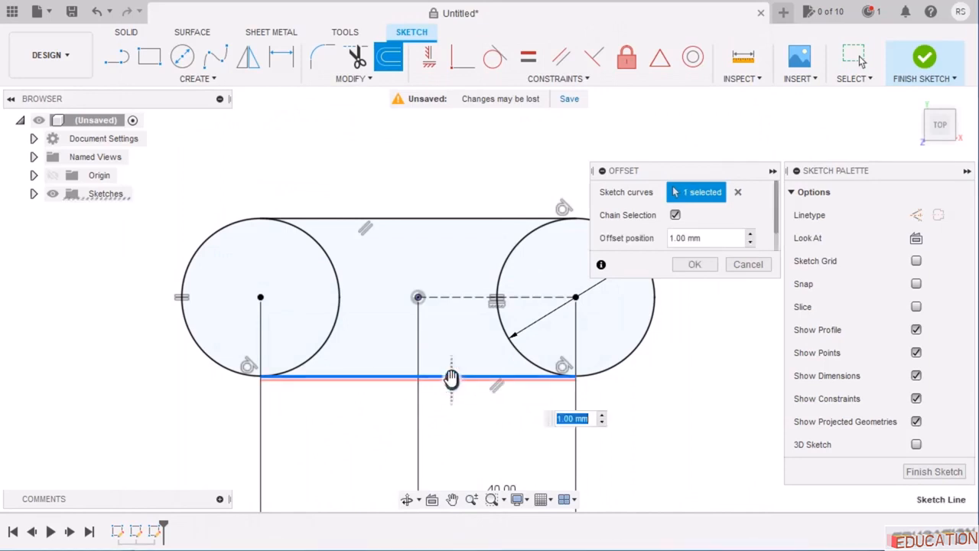
drag(451, 378, 452, 337)
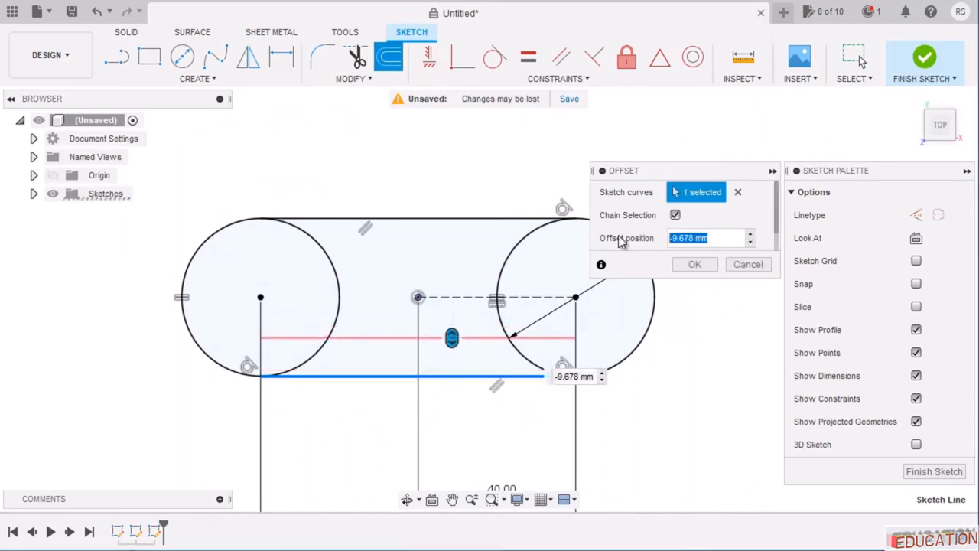
text(-1)
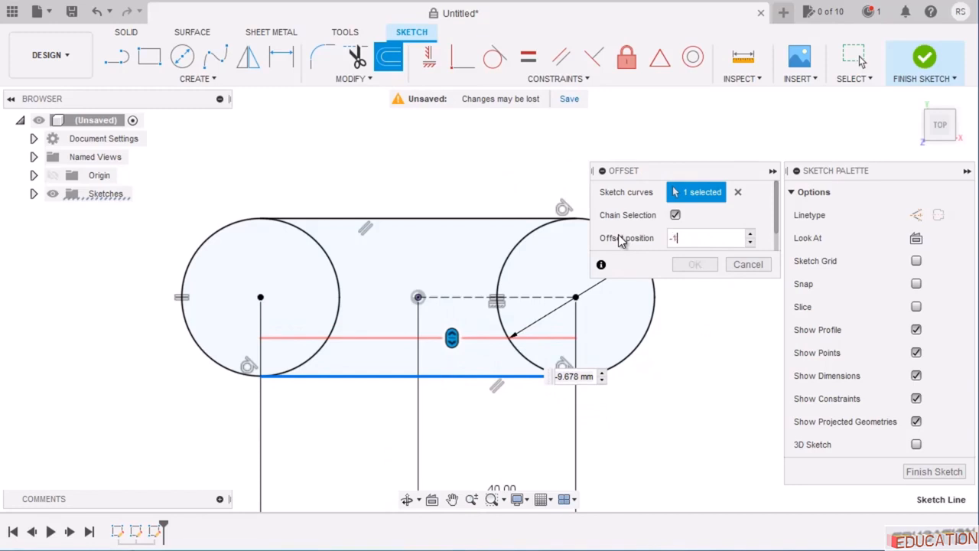
text(0)
key(Return)
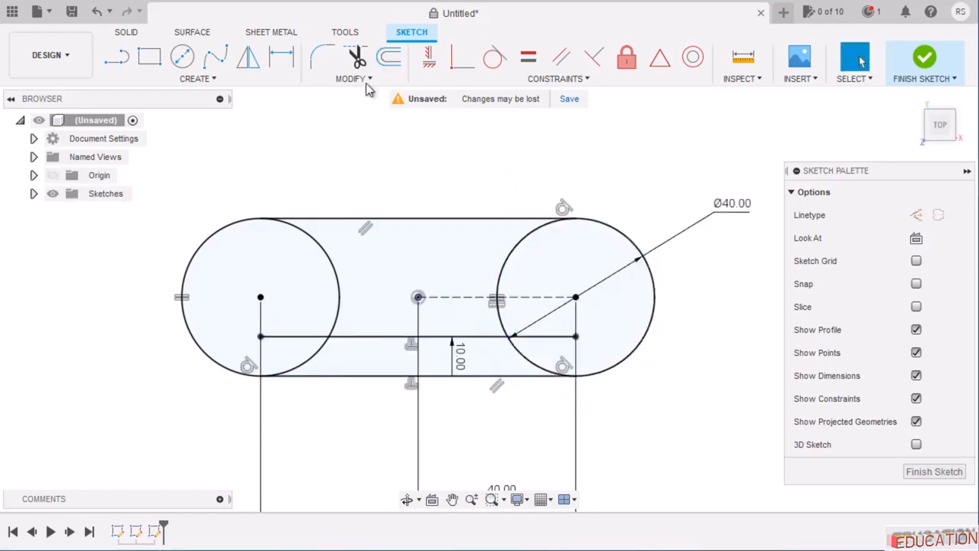
Trim the offset line's ends inside both circles and the right circle's lower-left arc below that line.
click(356, 57)
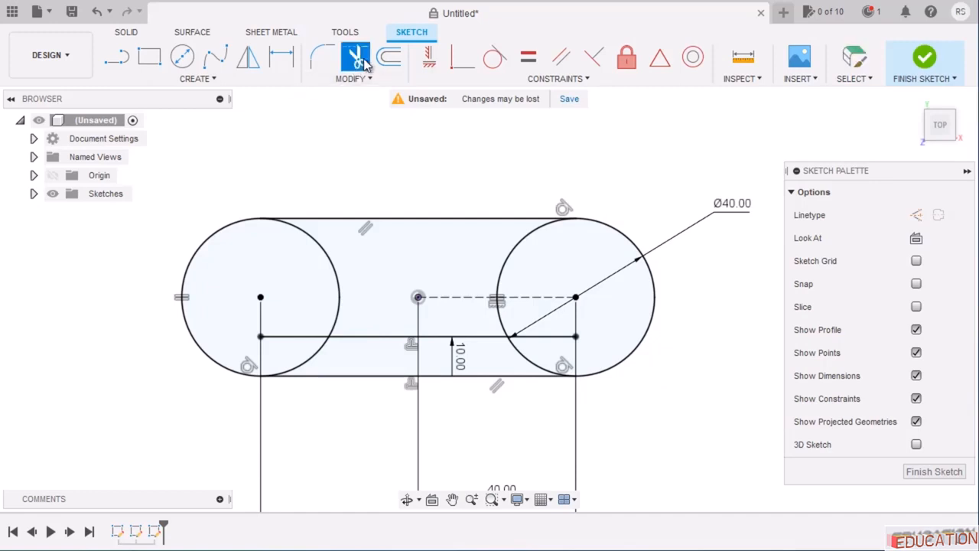
click(299, 341)
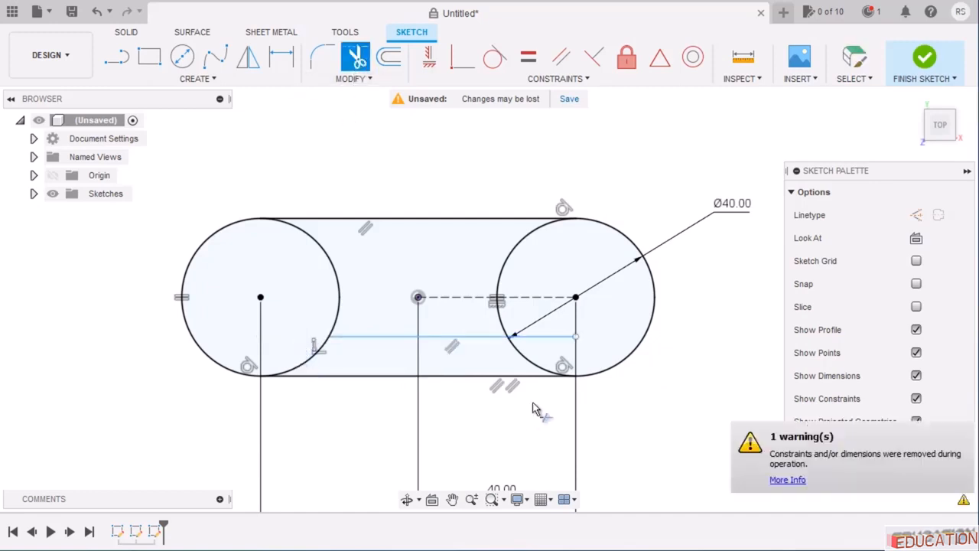
click(548, 340)
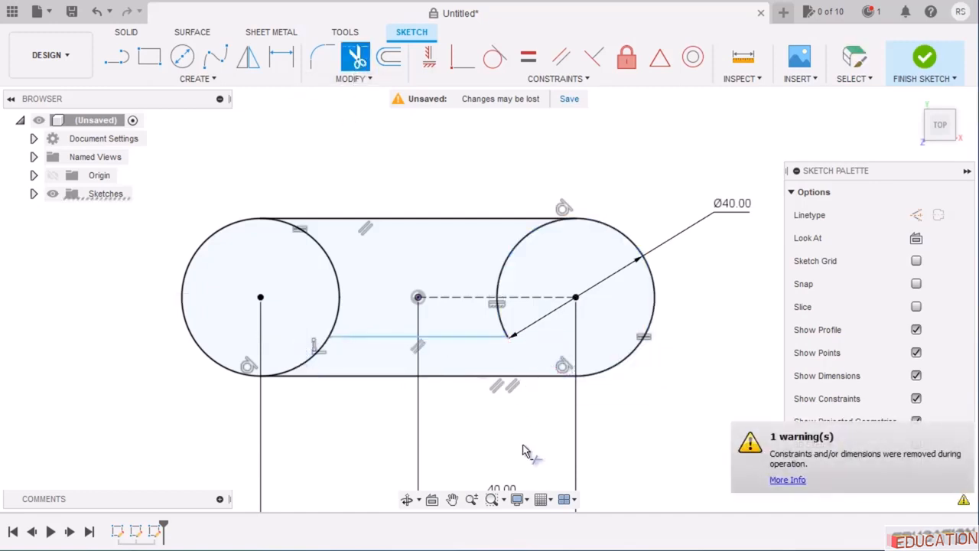
key(Escape)
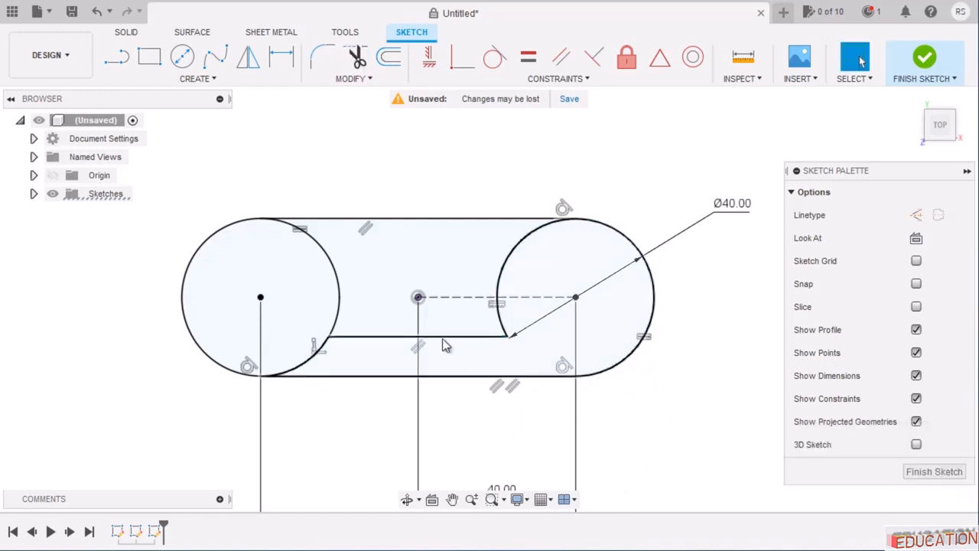
Move the trimmed inner line slightly upward and dimension its distance from the bottom connecting line as 10 mm.
drag(443, 336, 447, 324)
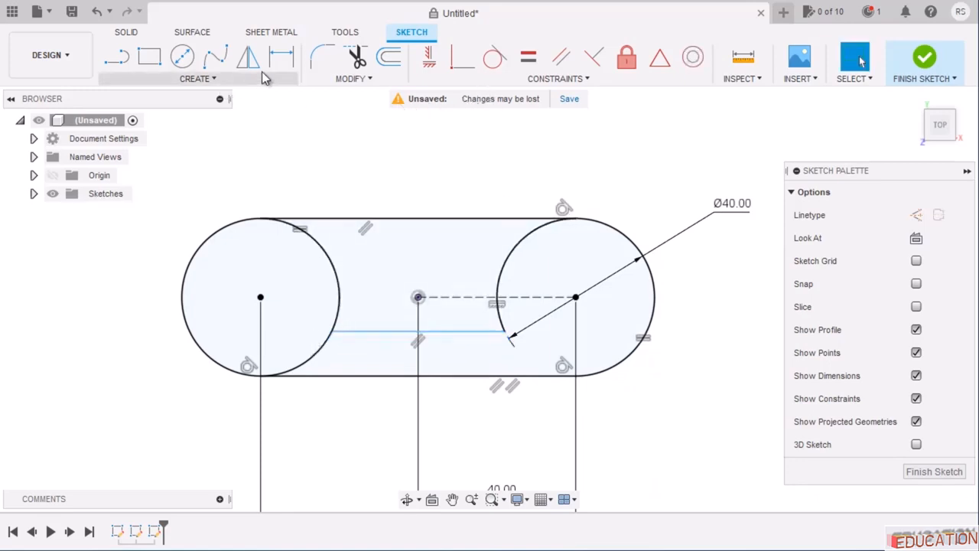
click(283, 59)
click(470, 332)
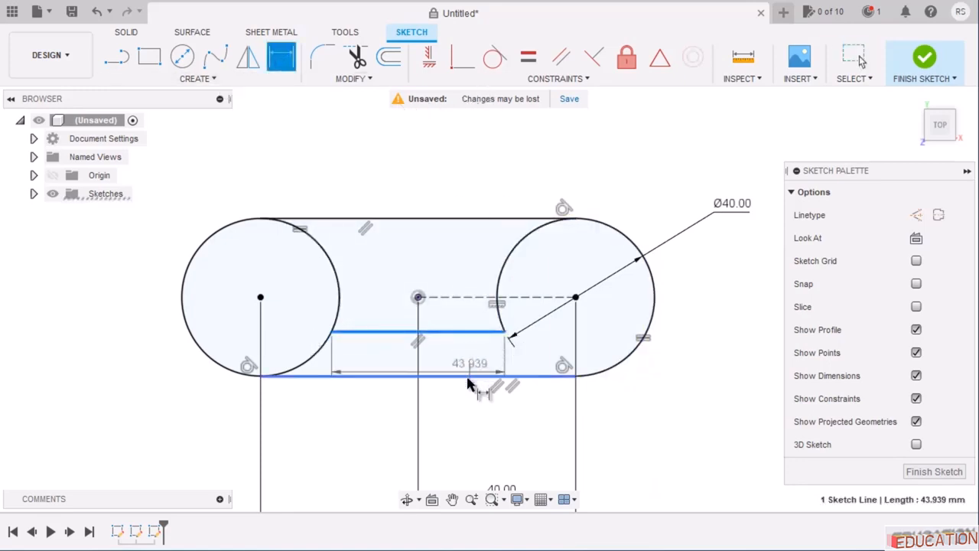
click(468, 377)
click(454, 410)
text(10)
key(Return)
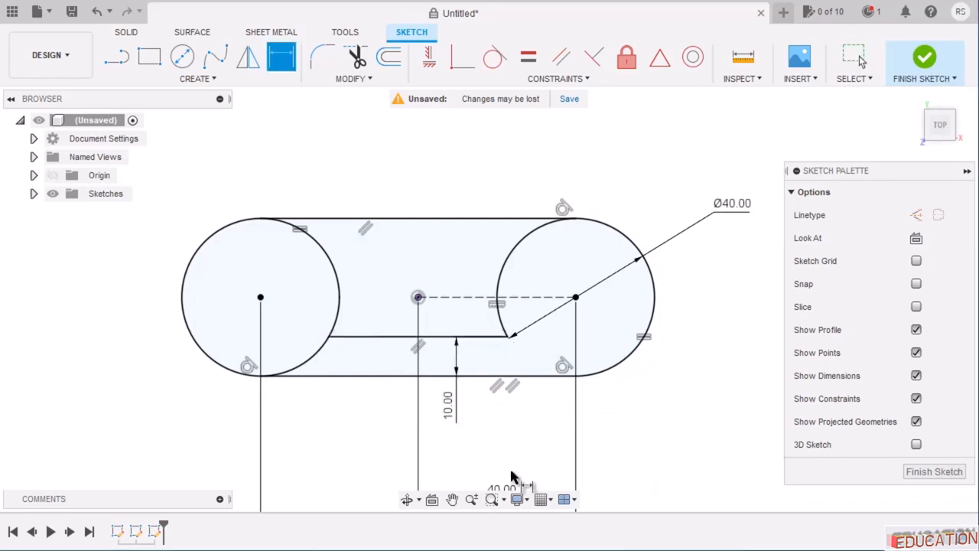
Draw a circle about 24 mm in diameter inside each end circle, centred on the existing circle centres.
click(182, 56)
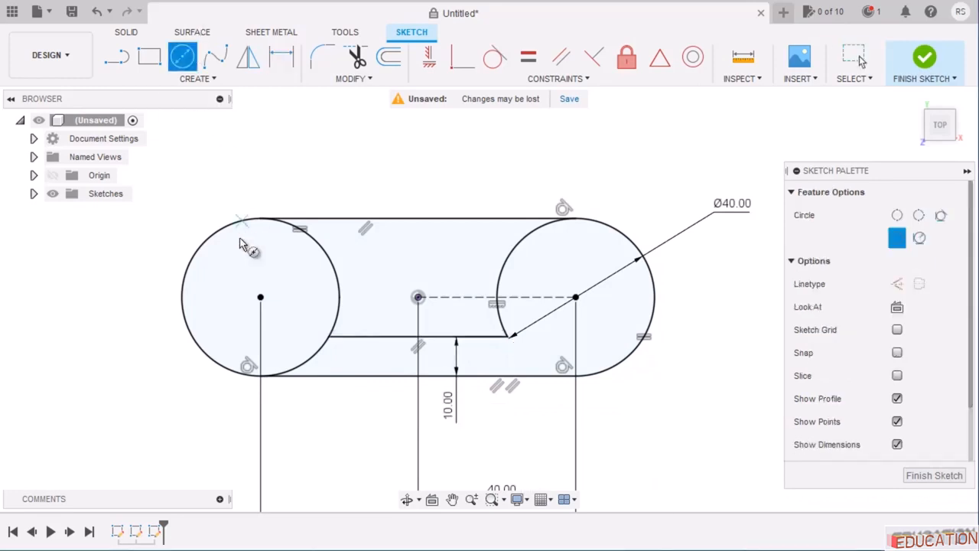
click(260, 297)
click(293, 331)
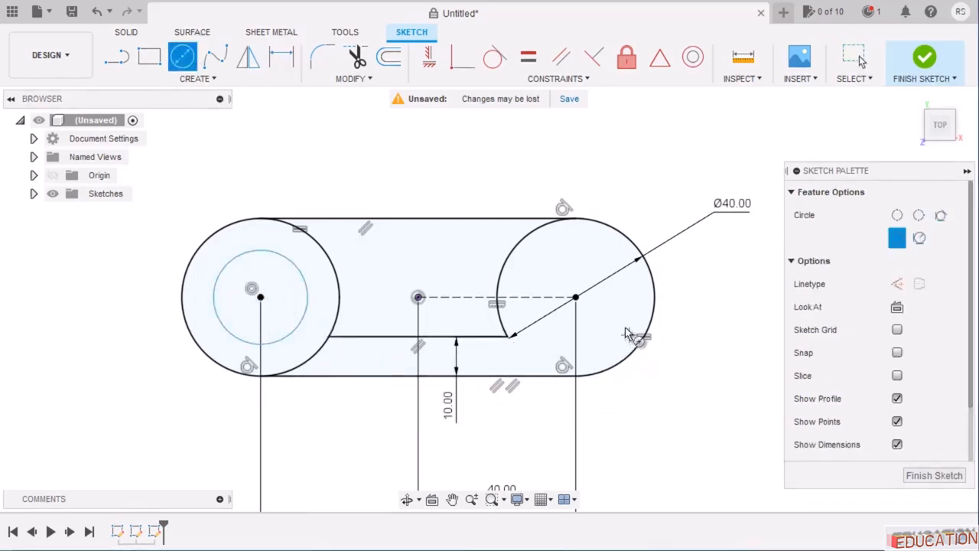
click(575, 297)
click(598, 340)
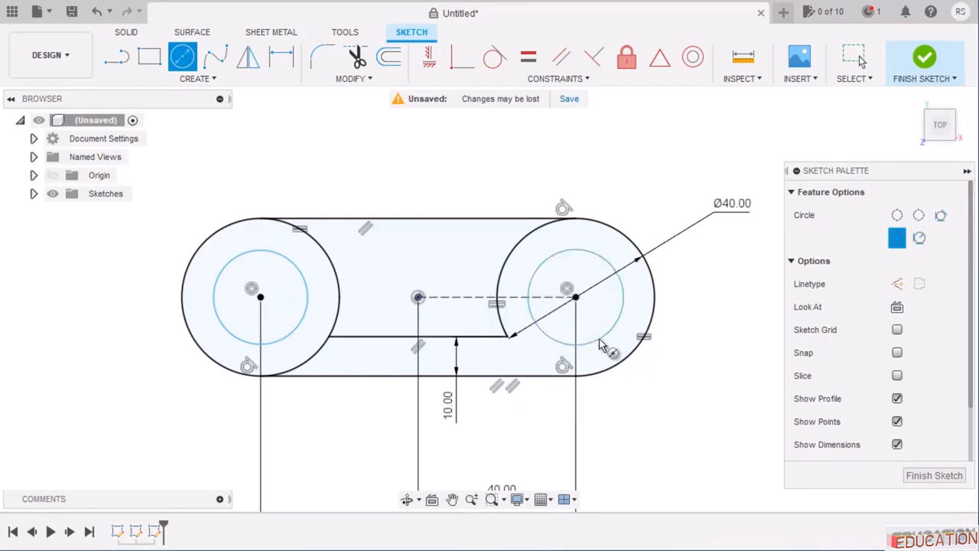
key(Escape)
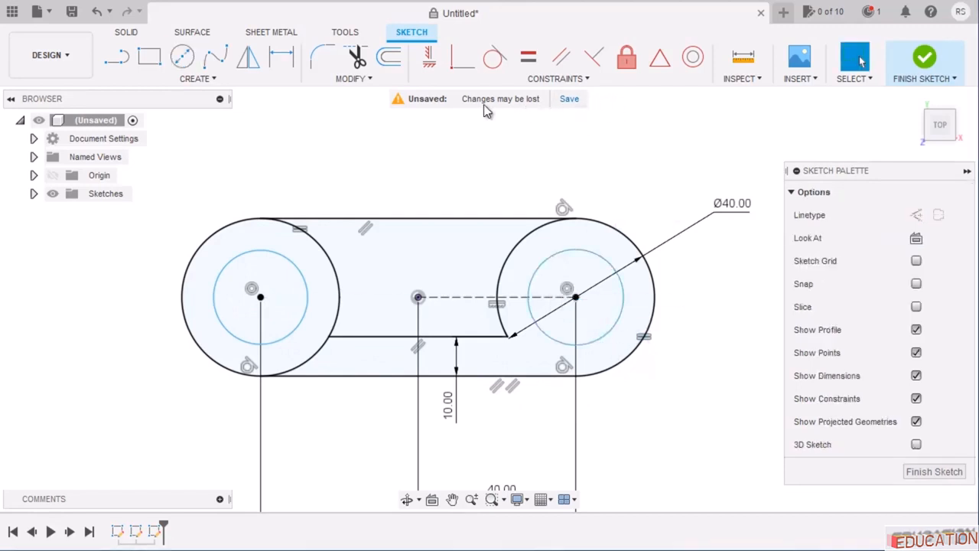
Apply an Equal constraint between the two inner circles.
click(526, 61)
click(585, 251)
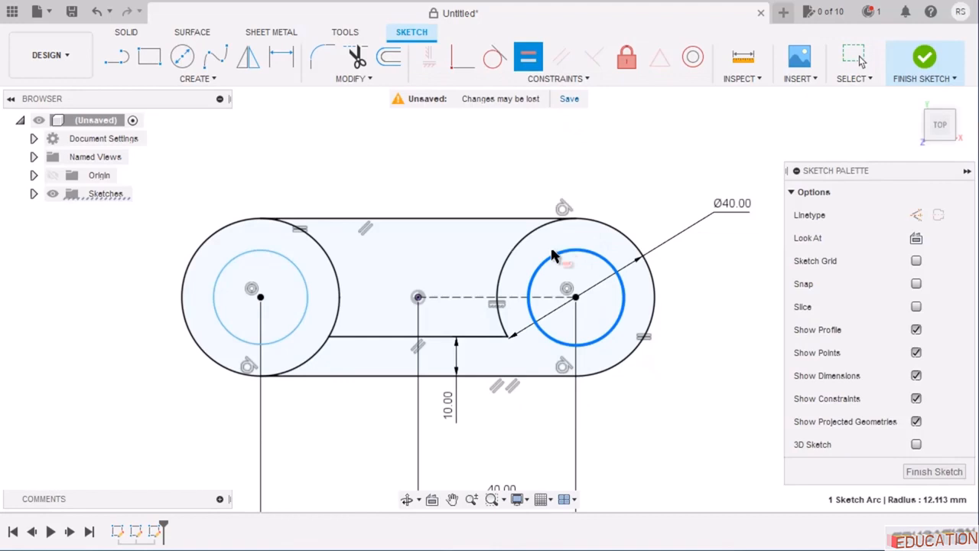
click(312, 280)
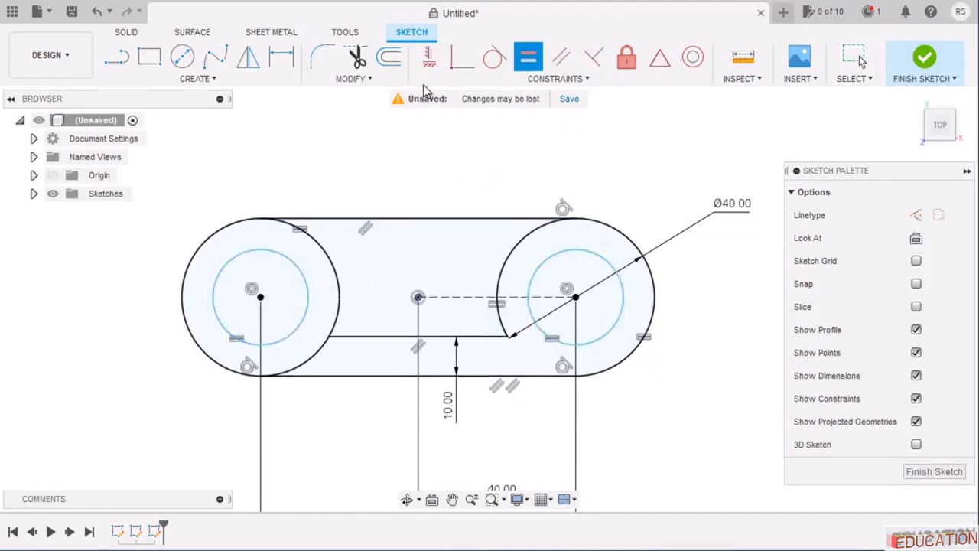
Dimension the right end's inner circle with a diameter of 20 mm, checking the Example-12 reference drawing.
click(281, 56)
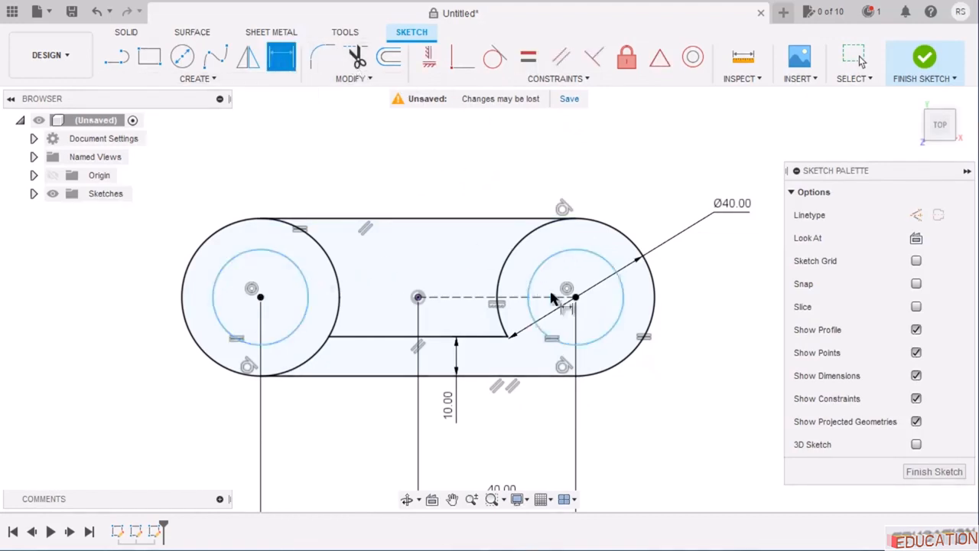
click(622, 306)
click(730, 322)
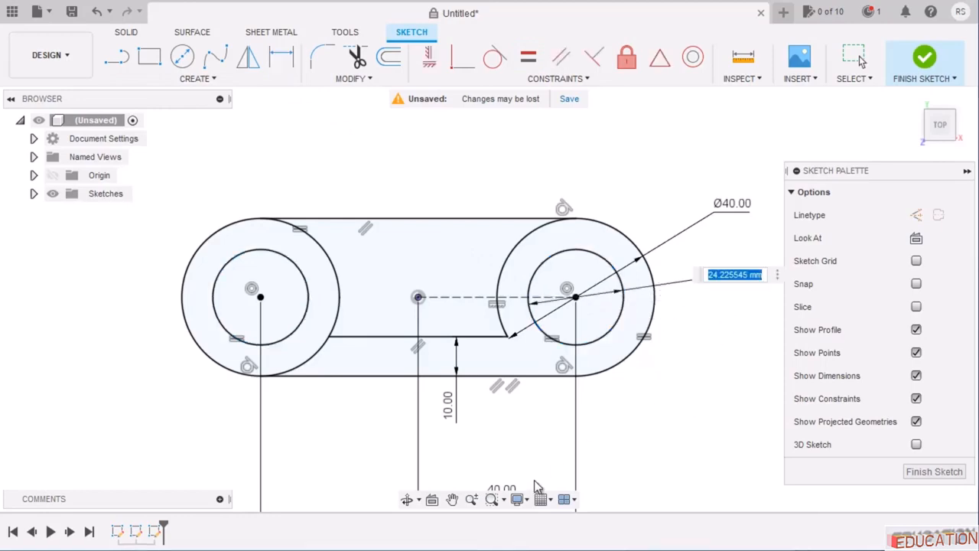
key(alt+Tab)
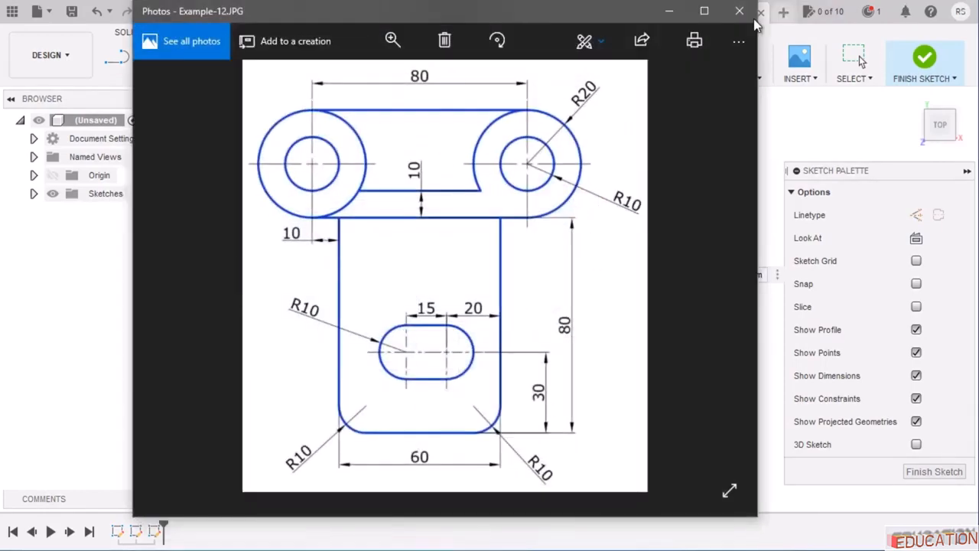
click(668, 11)
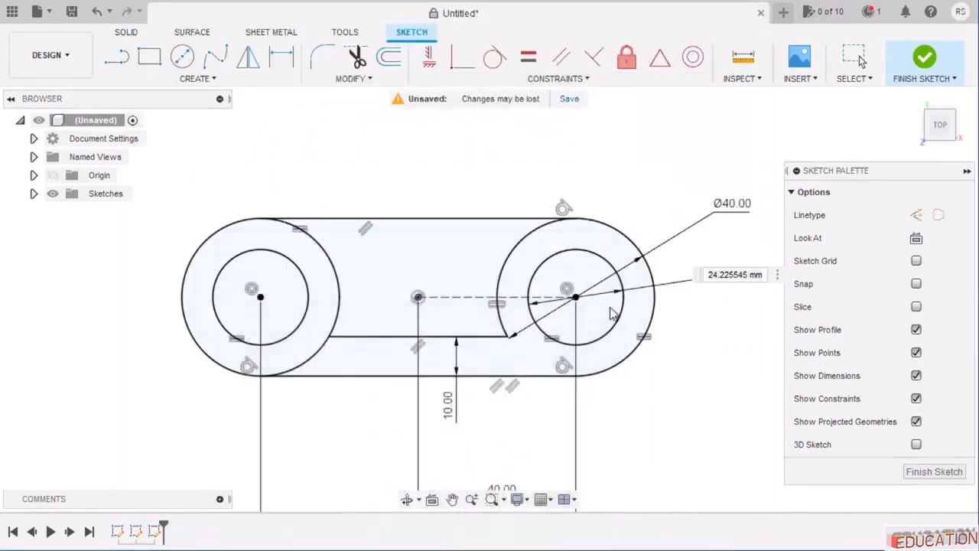
double_click(740, 275)
text(20)
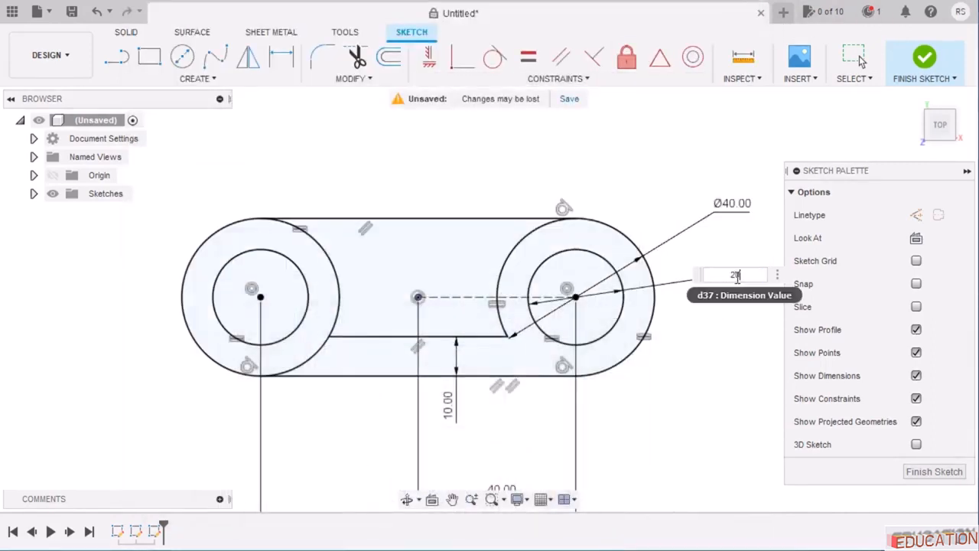
key(Return)
key(Escape)
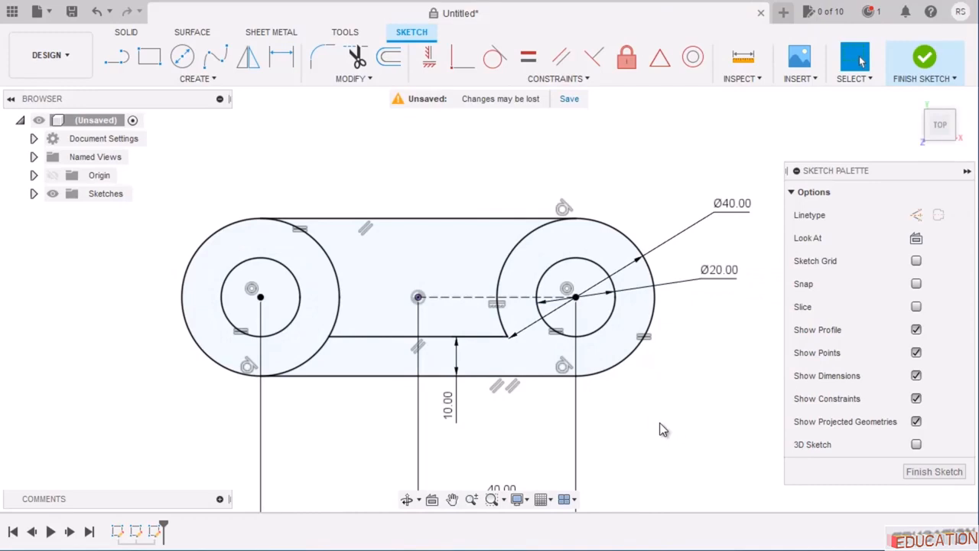
Draw a three-sided rectangular outline about 51 mm wide and 90 mm tall, hanging from the bottom connecting line, using the Line tool.
scroll(595, 229, down, 4)
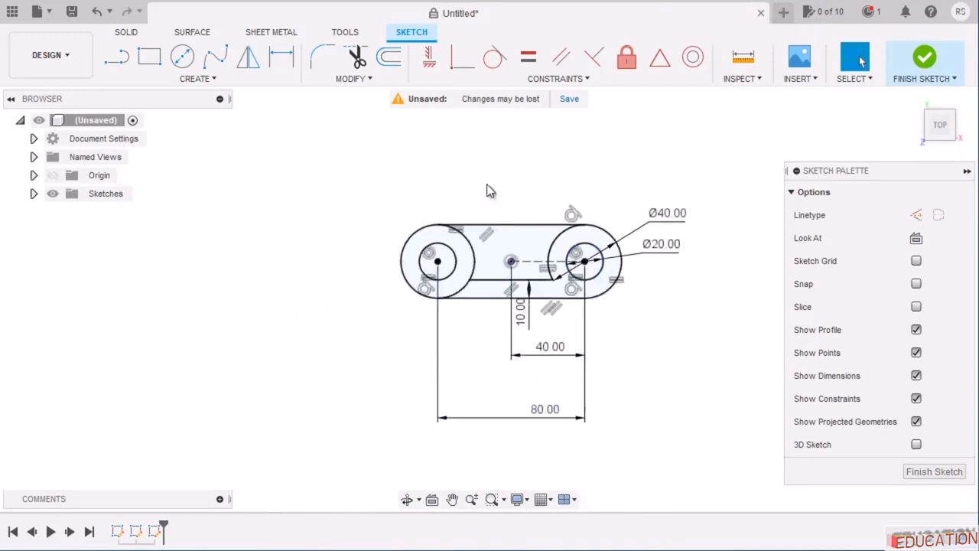
scroll(484, 190, down, 3)
scroll(581, 245, up, 3)
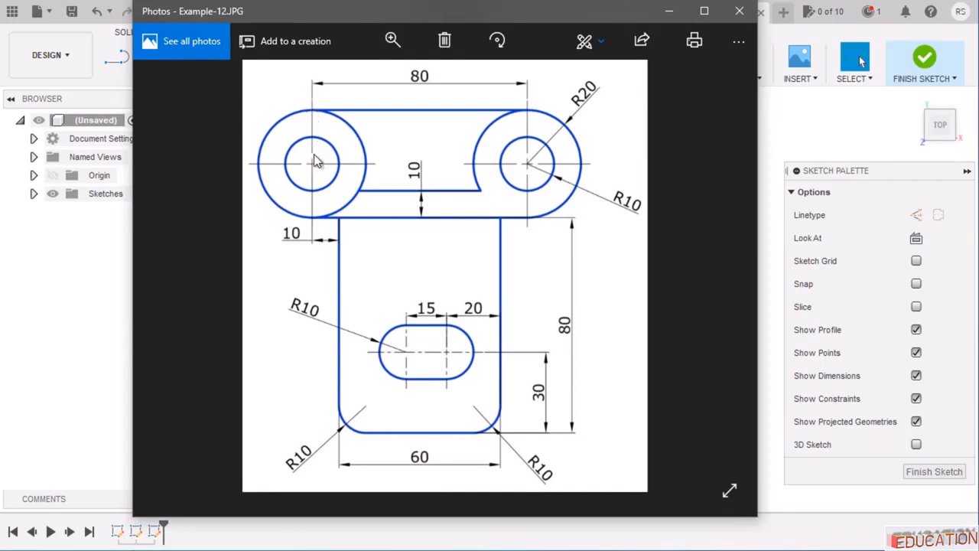
key(alt+Tab)
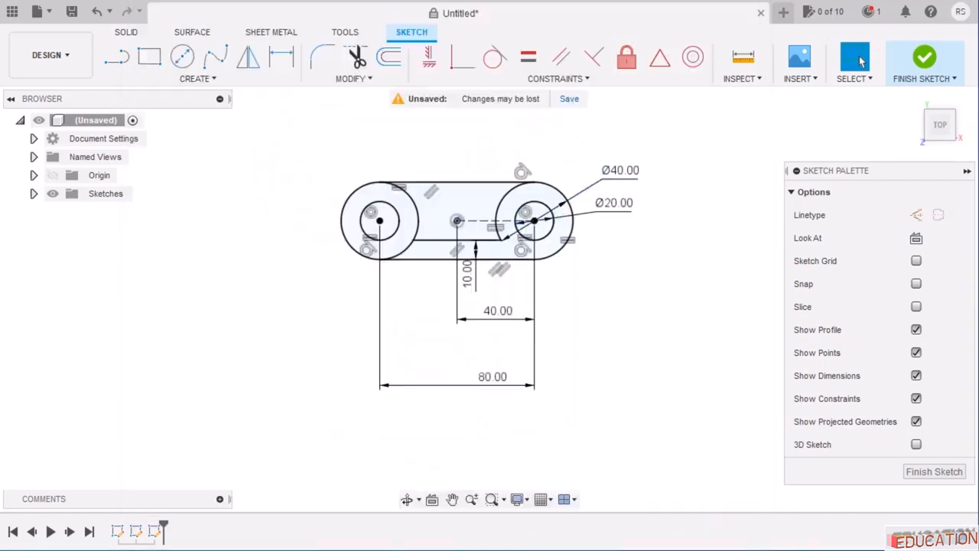
key(l)
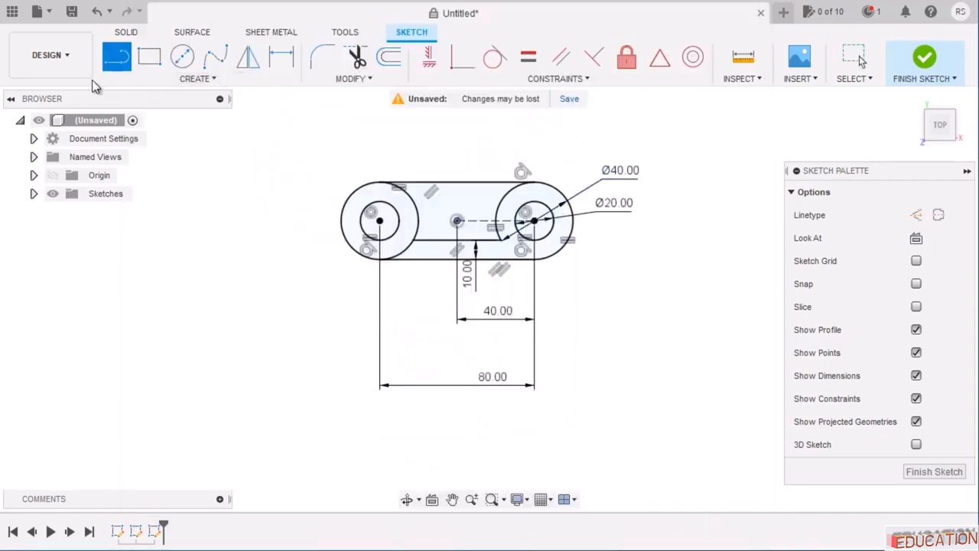
click(413, 264)
click(413, 434)
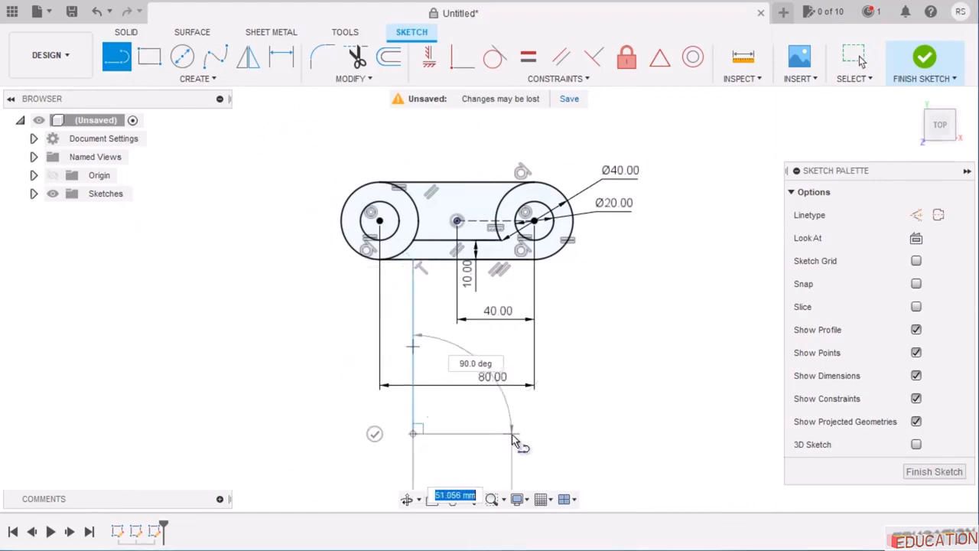
click(510, 433)
scroll(513, 252, down, 1)
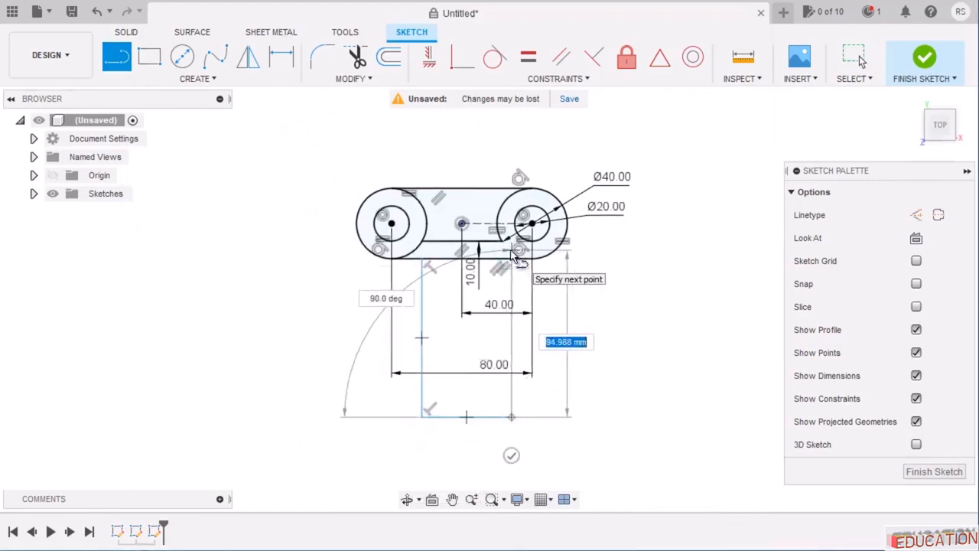
scroll(513, 260, up, 4)
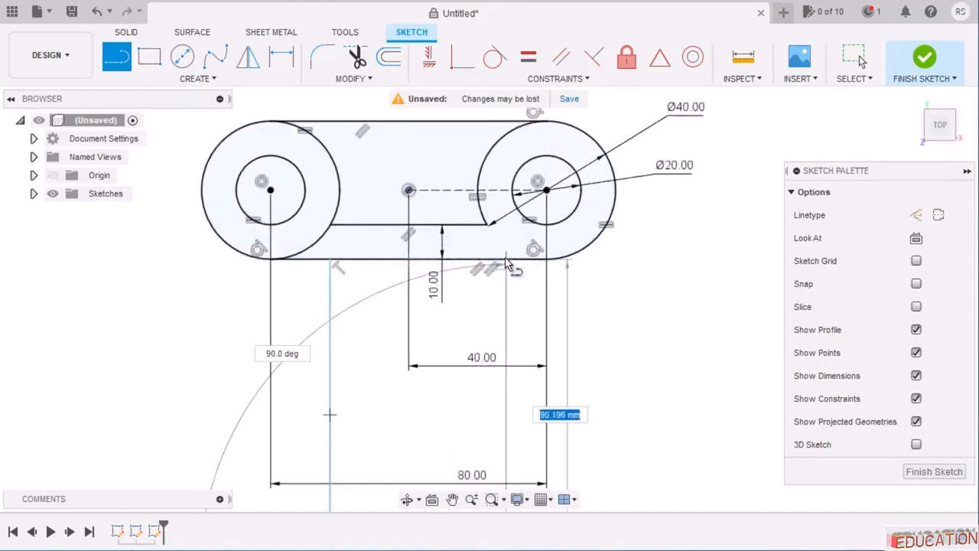
click(505, 263)
key(Escape)
scroll(597, 301, down, 3)
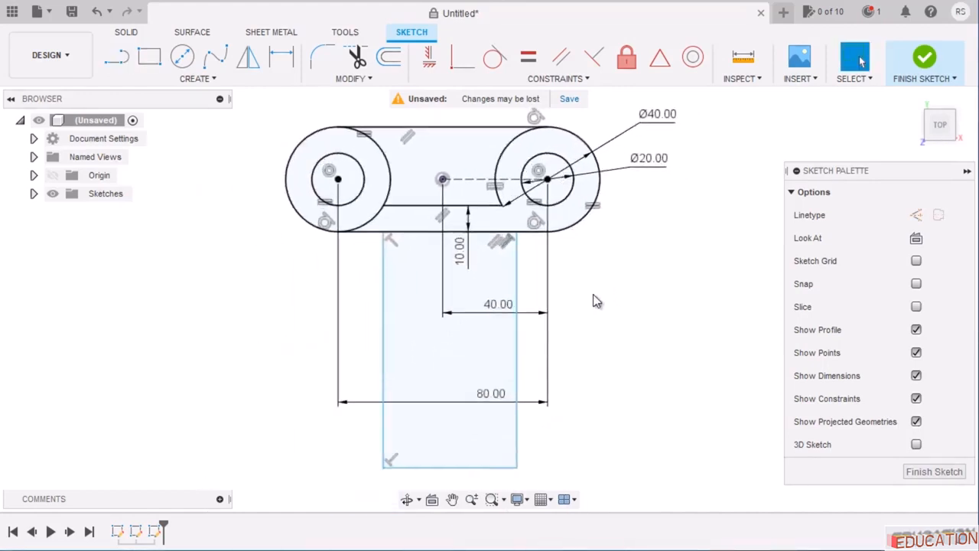
Dimension the horizontal distance from the left circle centre to the lower plate's left edge as 10 mm.
click(280, 56)
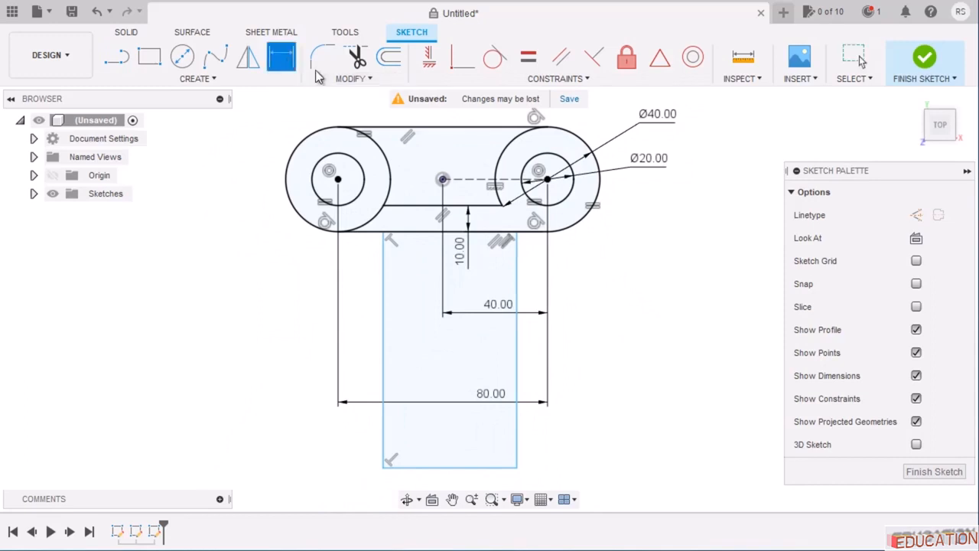
click(384, 295)
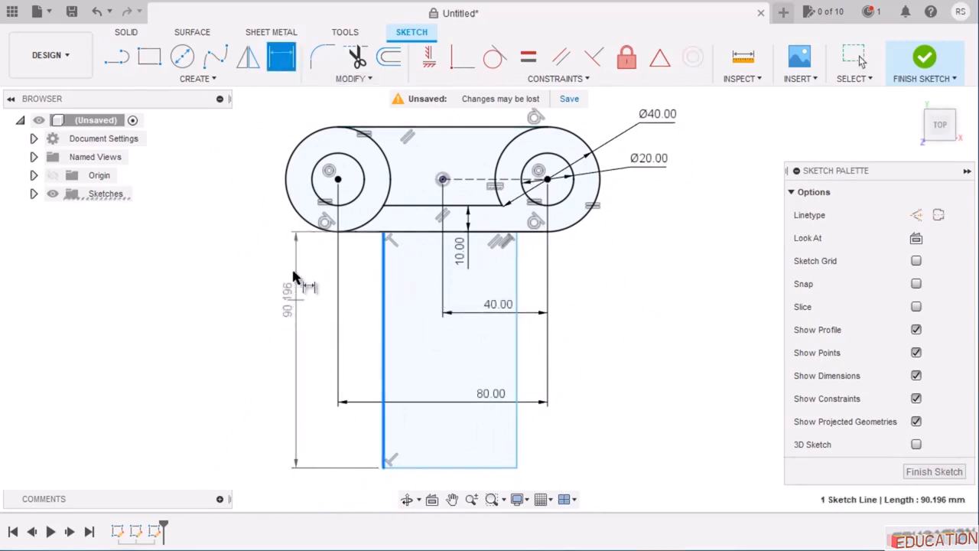
click(337, 181)
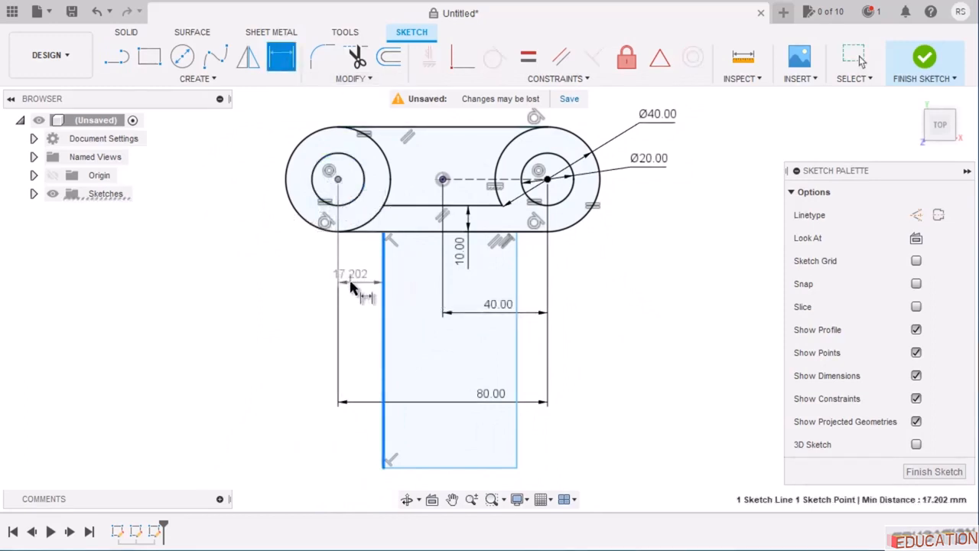
click(348, 283)
text(10)
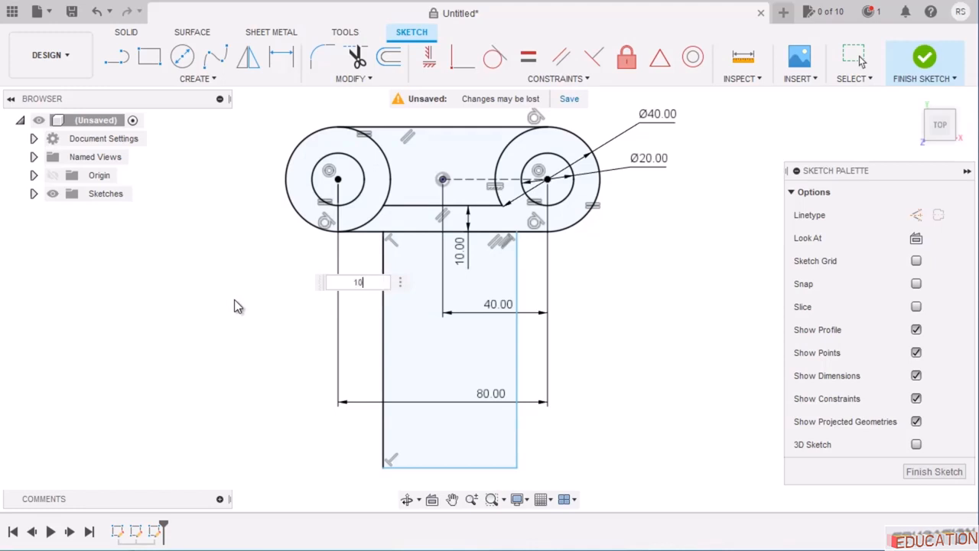
key(Return)
Check the reference drawing and dimension the lower plate's bottom edge as 60 mm wide.
key(alt+Tab)
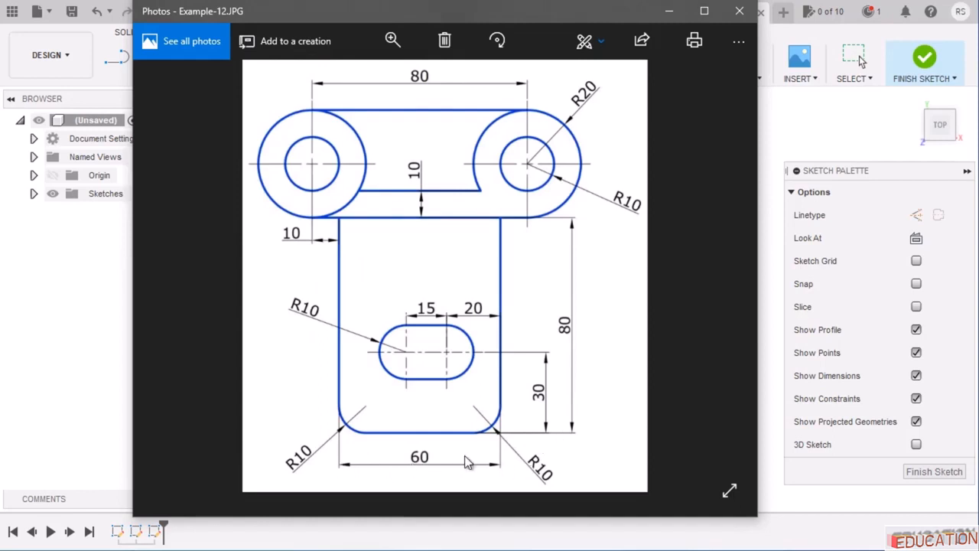
click(669, 11)
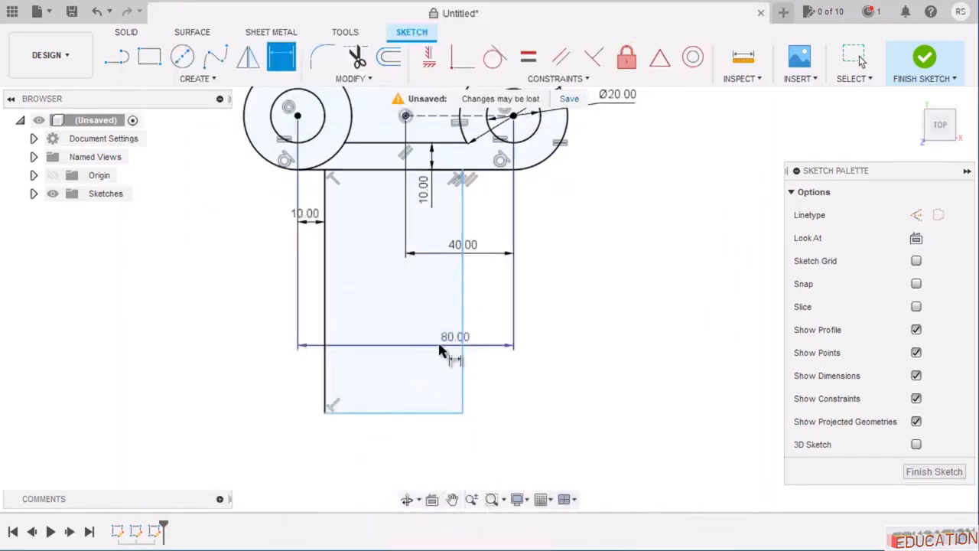
click(390, 455)
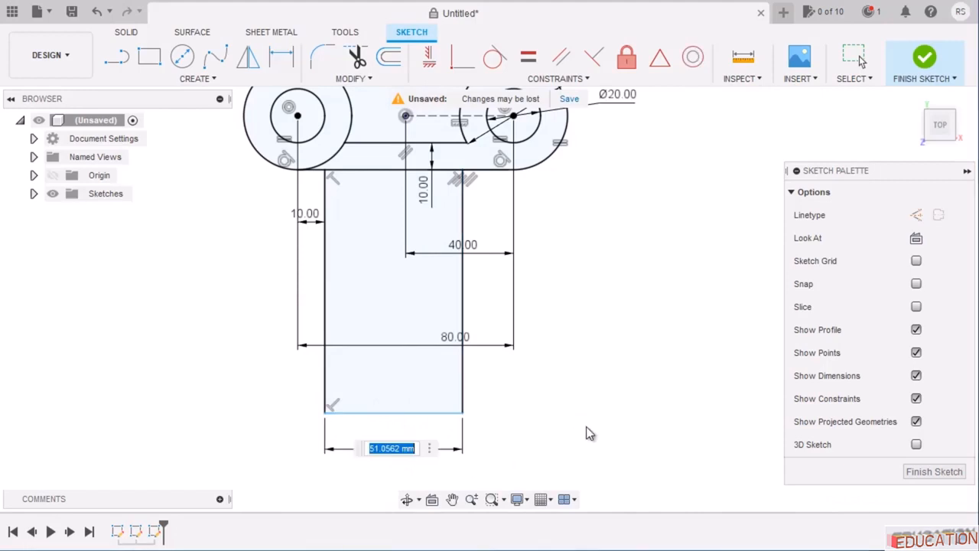
text(60)
key(Return)
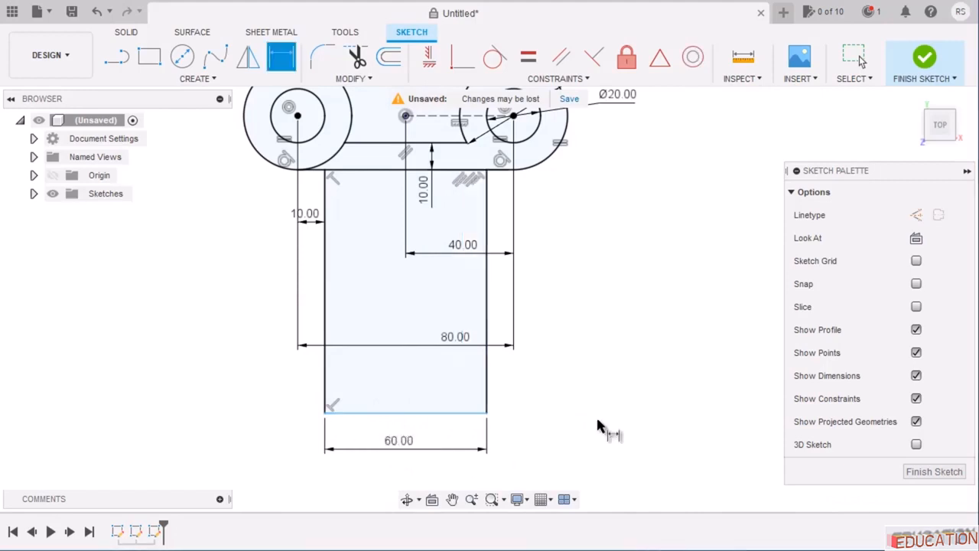
Dimension the distance between the plate's bottom edge and the bottom connecting line as 80 mm.
click(474, 414)
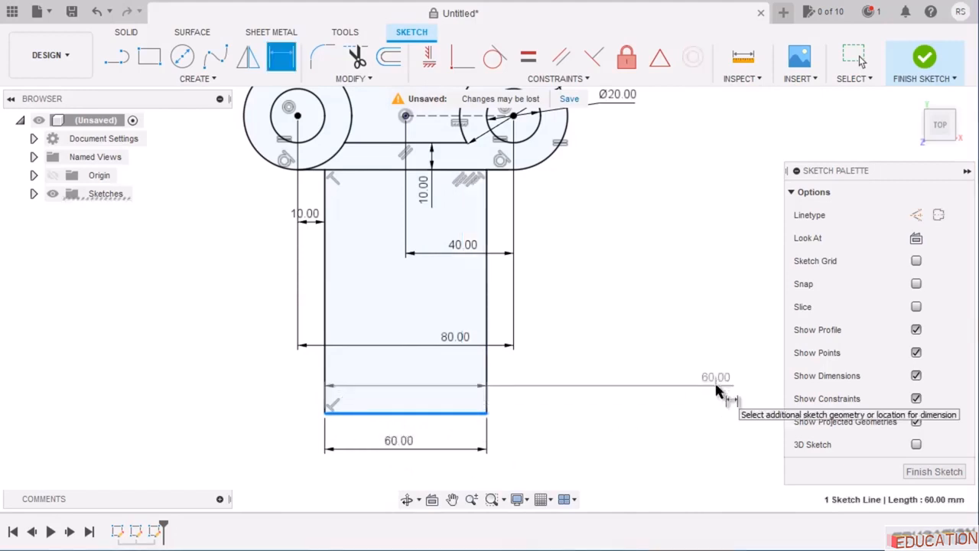
click(451, 170)
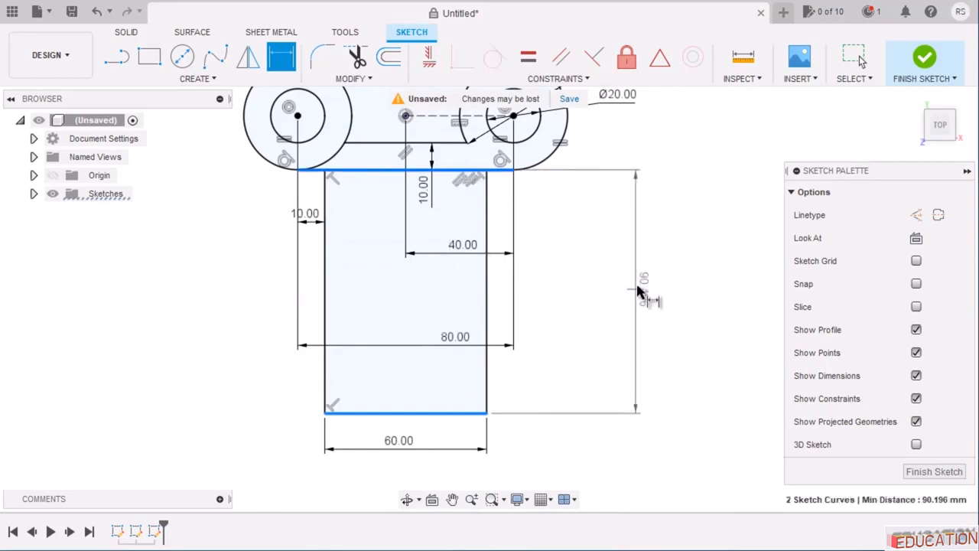
click(639, 275)
text(80)
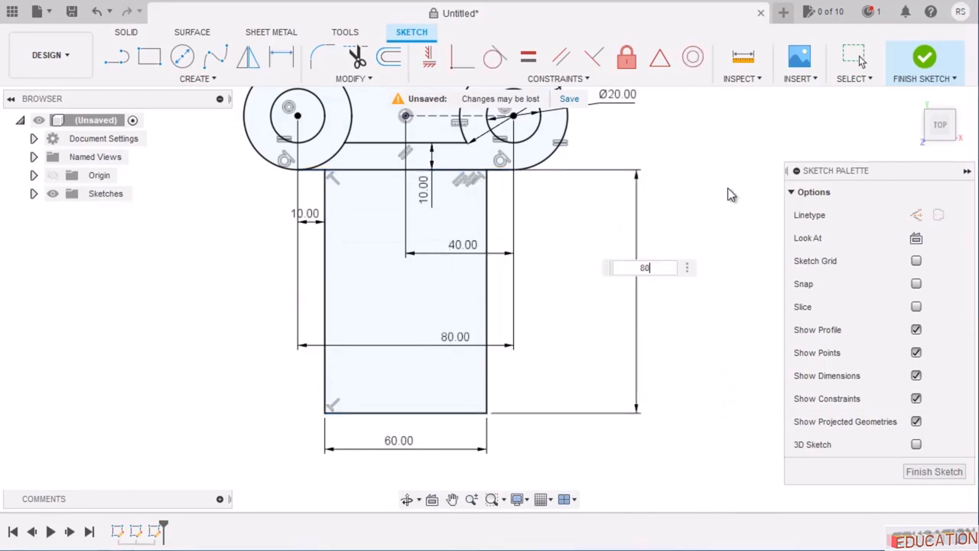
key(Return)
Check the reference drawing and fillet the plate's lower-left corner with a 10 mm radius.
key(alt+Tab)
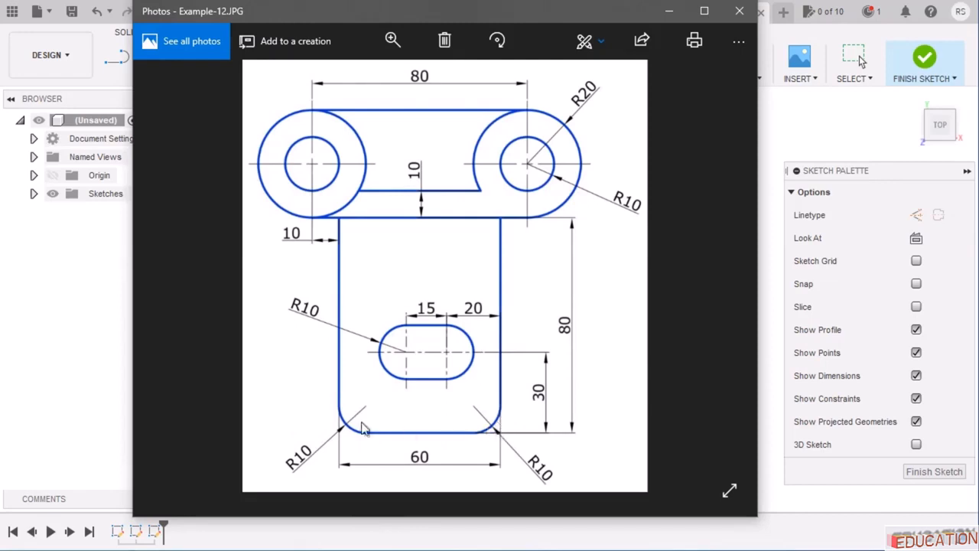
click(669, 10)
click(323, 56)
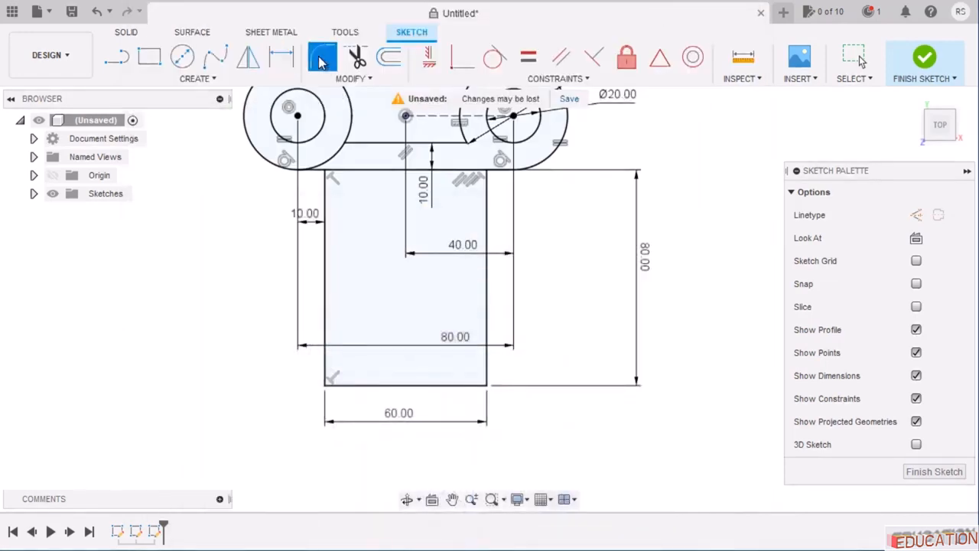
click(327, 373)
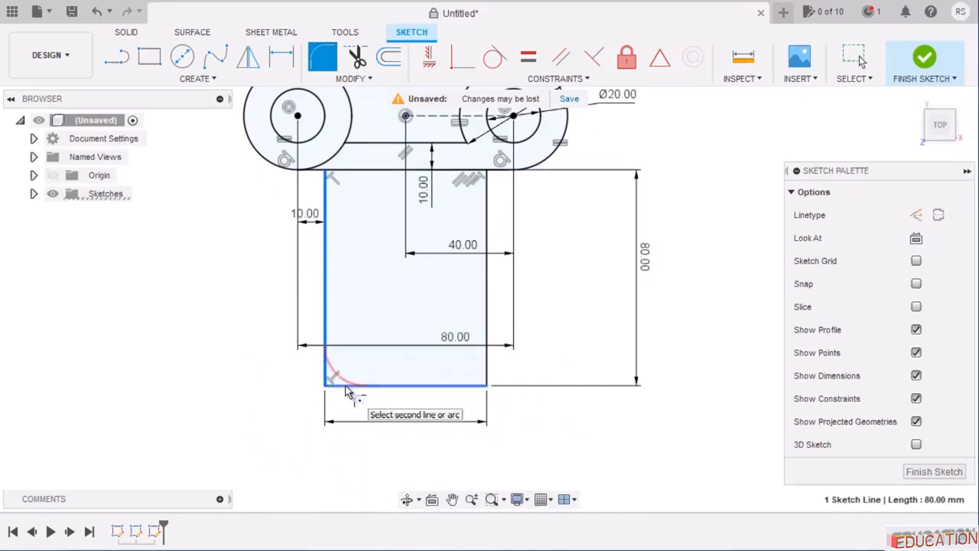
click(359, 385)
text(10)
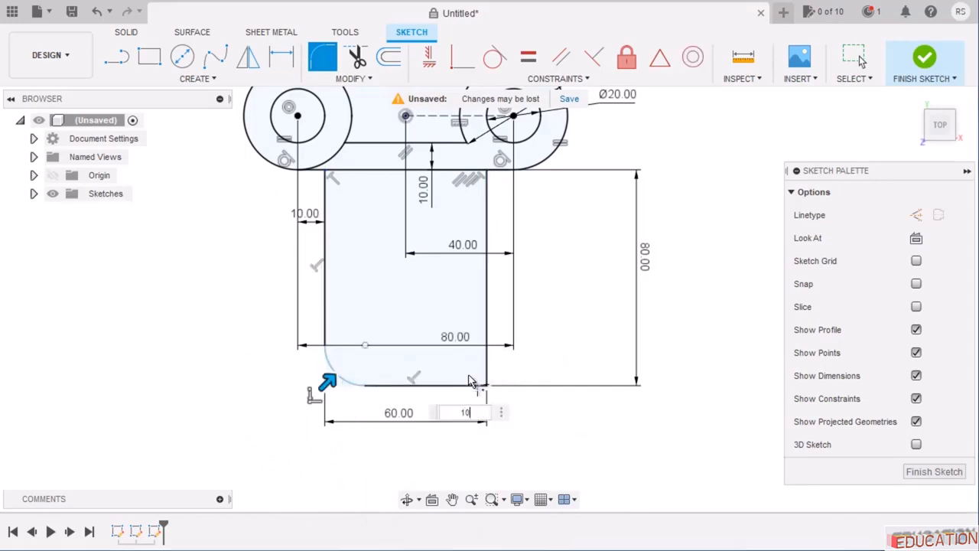
key(Return)
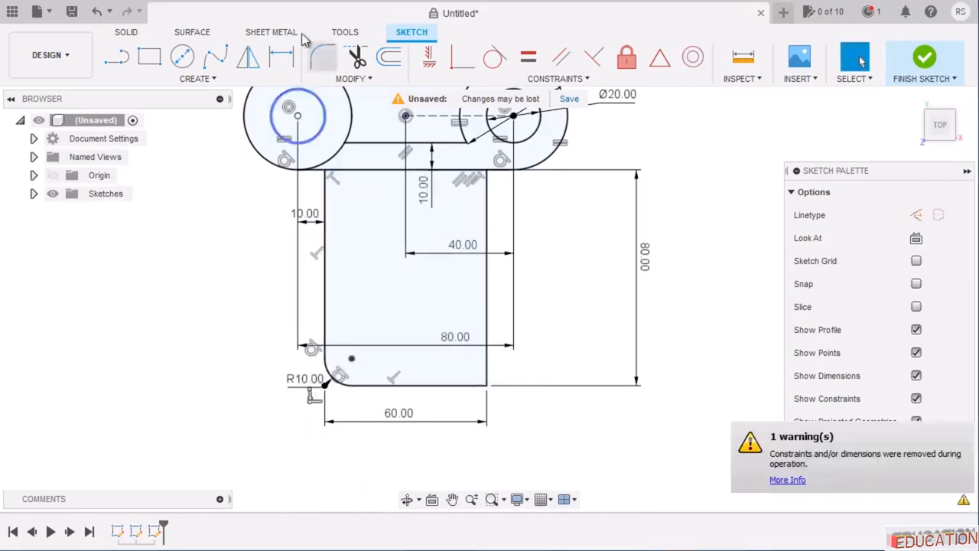
Fillet the plate's lower-right corner with a 10 mm radius.
click(329, 54)
click(488, 366)
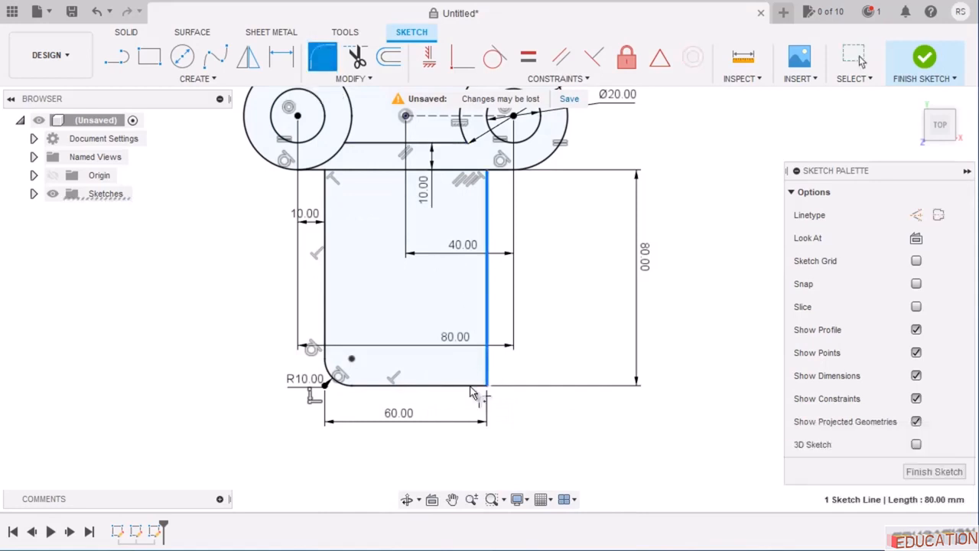
click(474, 384)
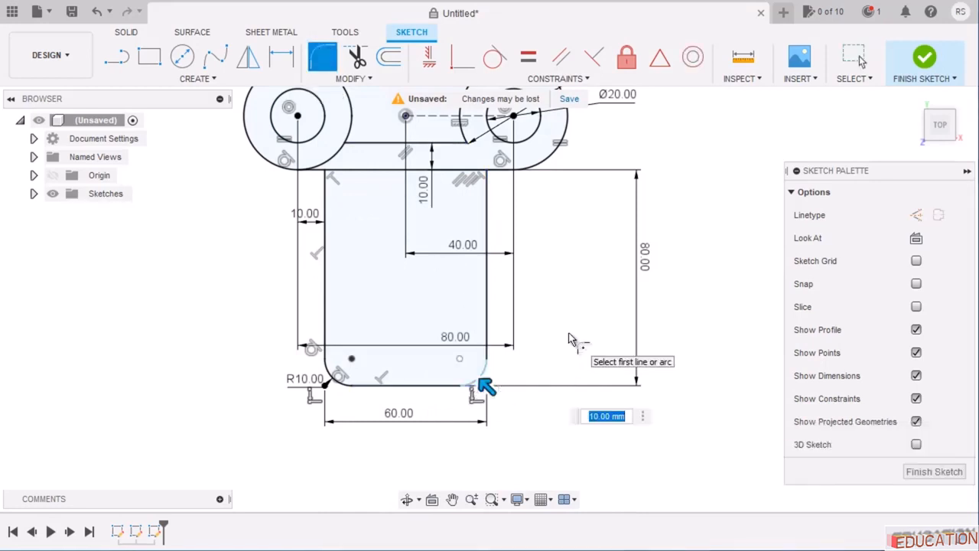
key(Return)
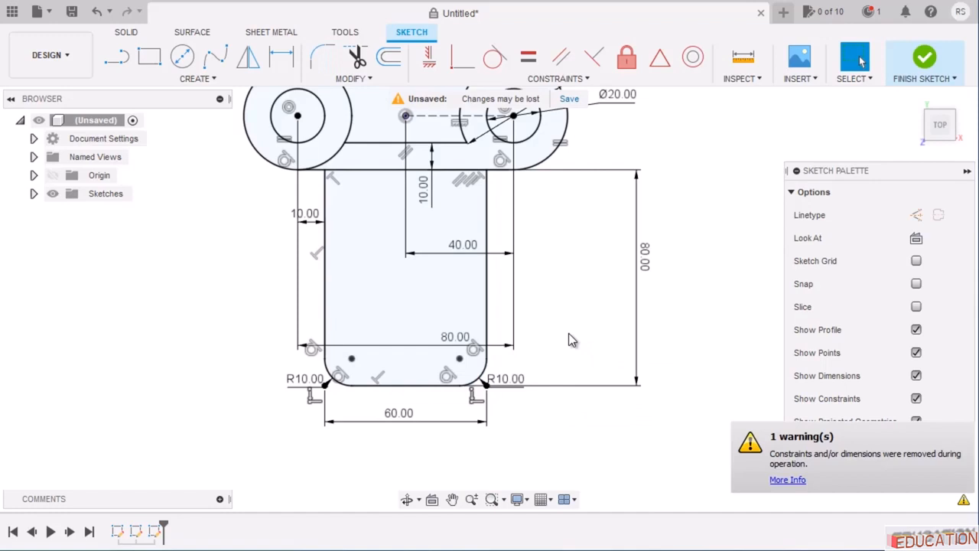
scroll(568, 407, down, 3)
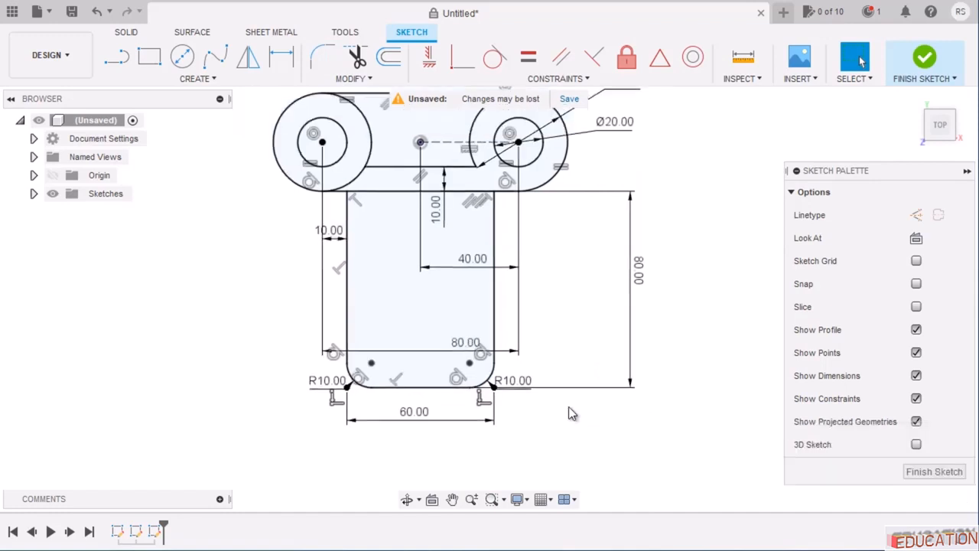
scroll(490, 304, up, 3)
scroll(504, 386, up, 2)
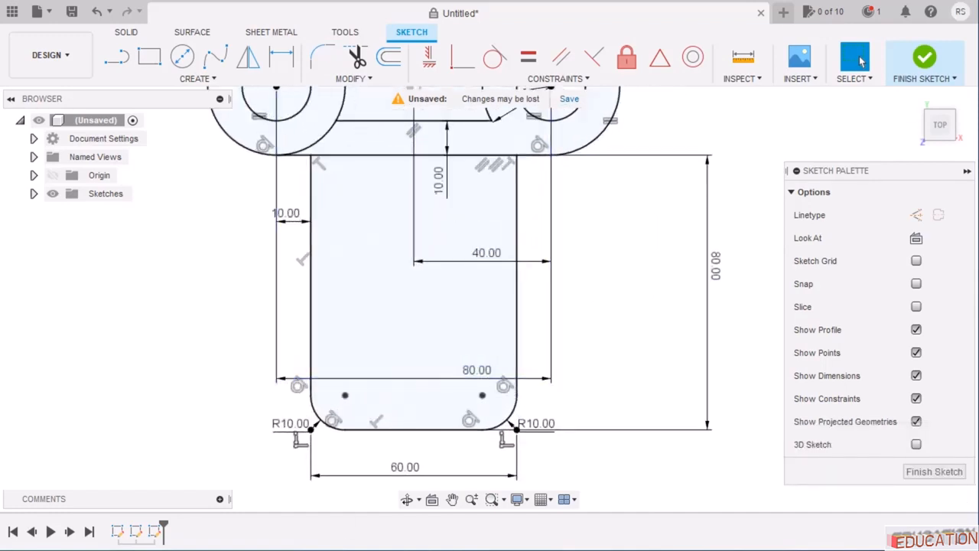
Check the reference drawing and sketch a horizontal center-to-center slot, about 26 mm between centers and 14 mm wide, in the plate's lower half.
key(alt+Tab)
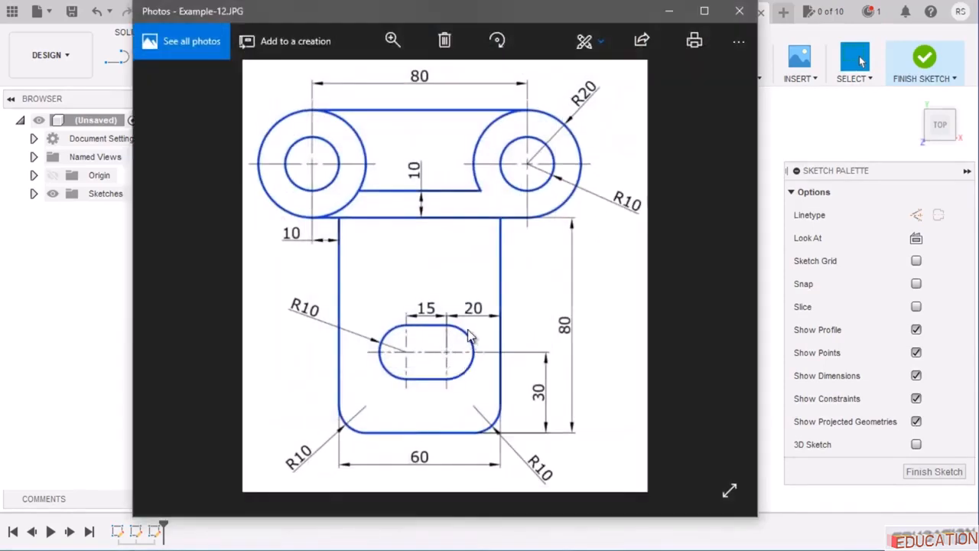
key(Left)
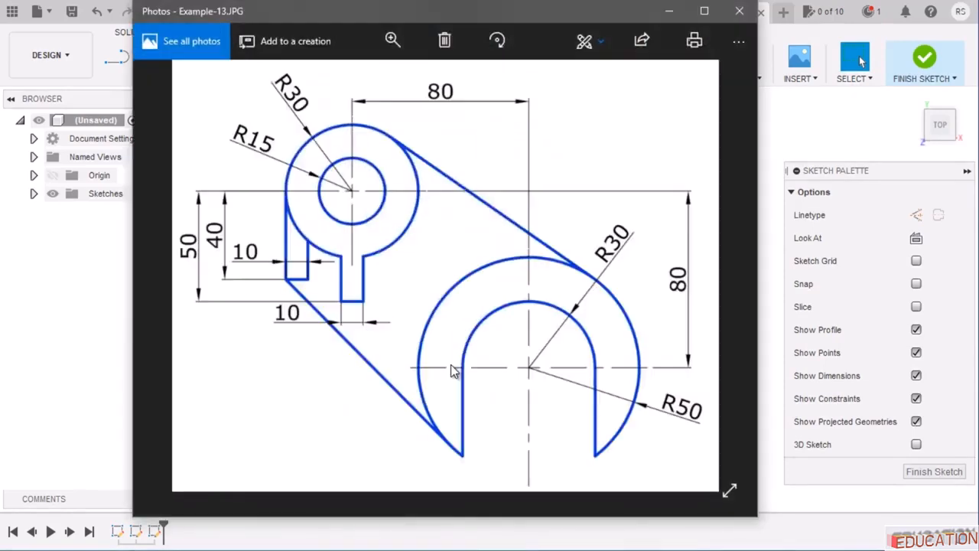
key(Right)
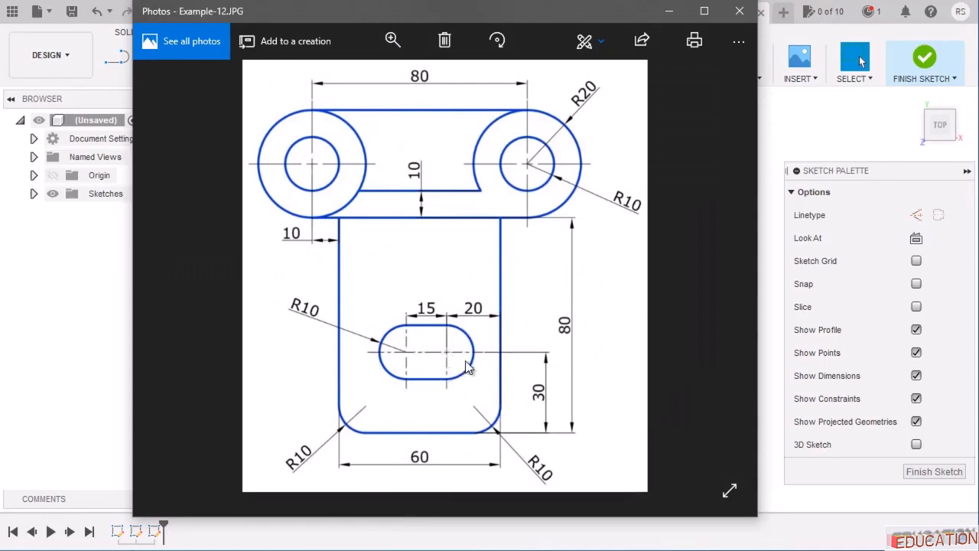
click(667, 17)
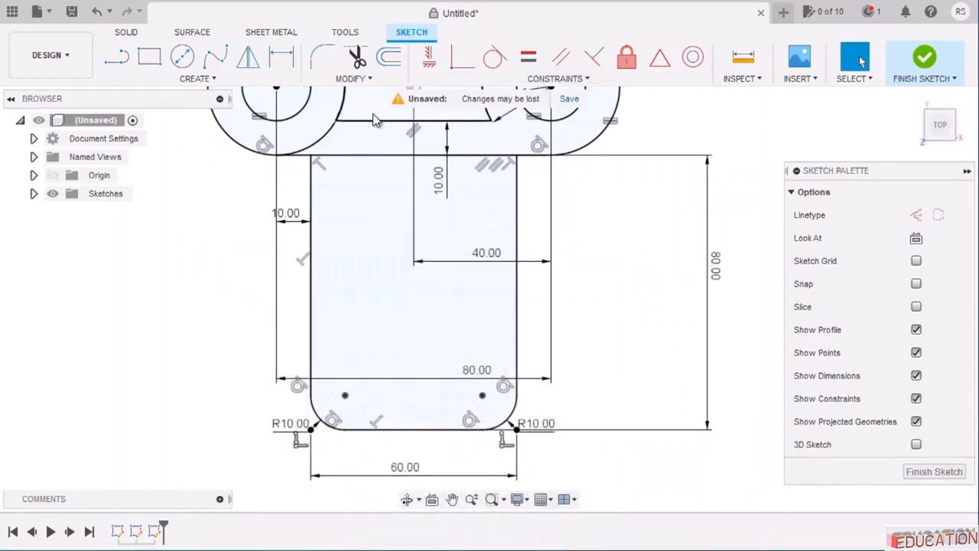
click(200, 78)
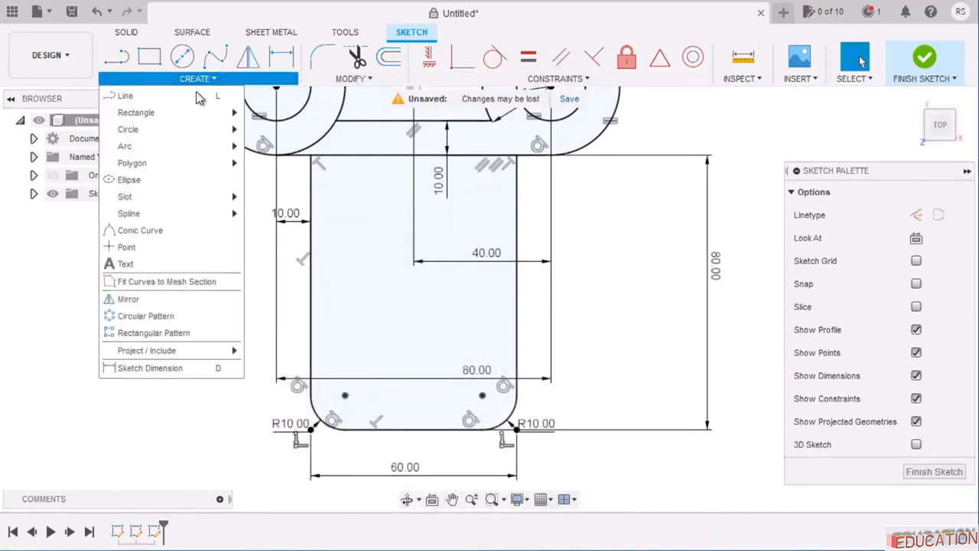
mouse_move(138, 200)
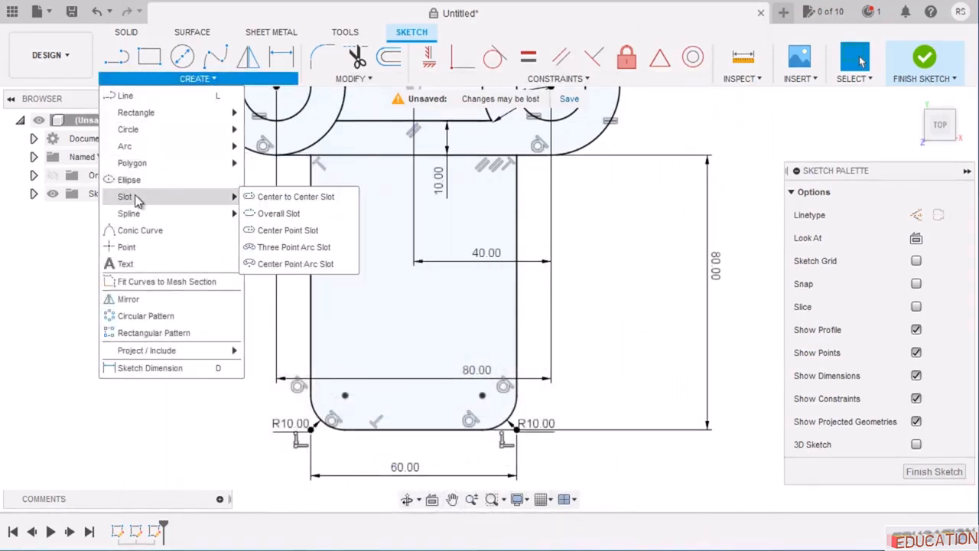
click(302, 199)
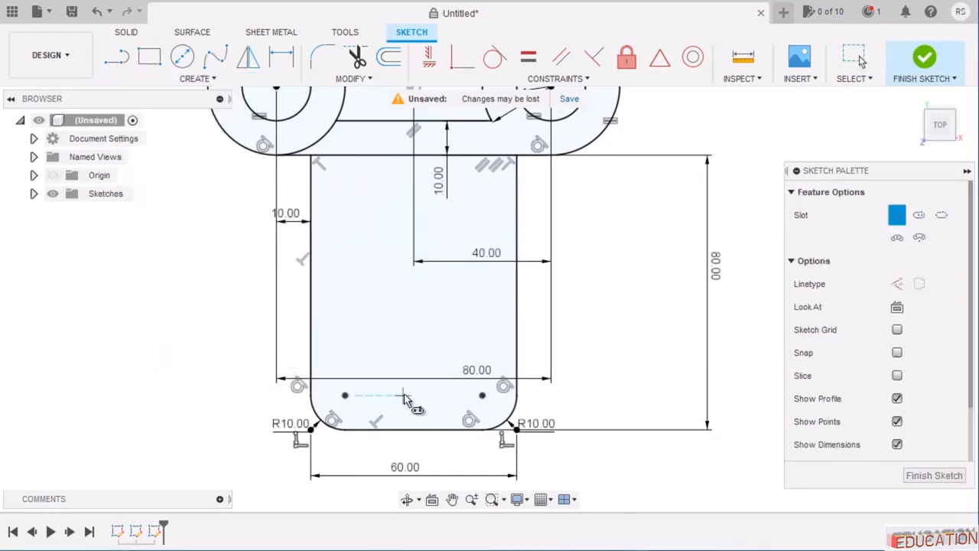
click(393, 330)
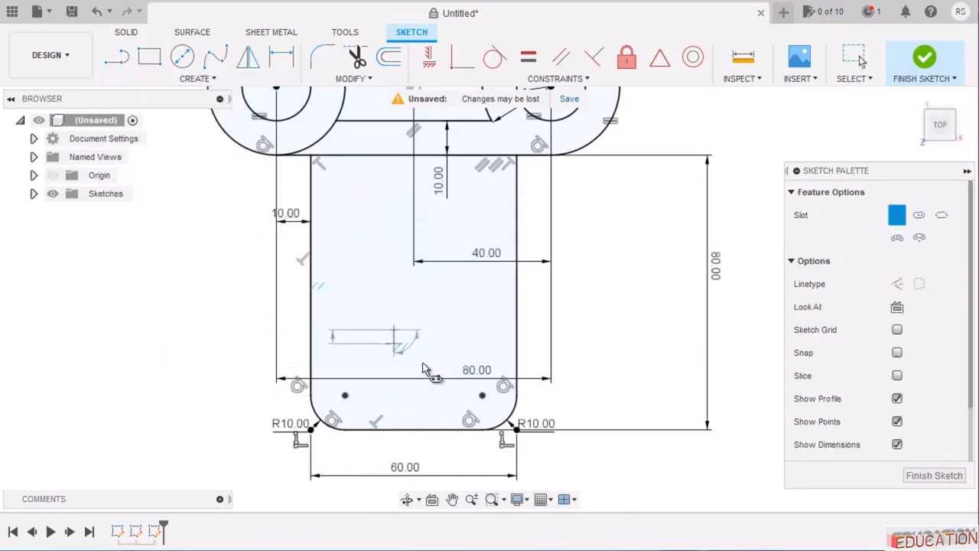
click(482, 331)
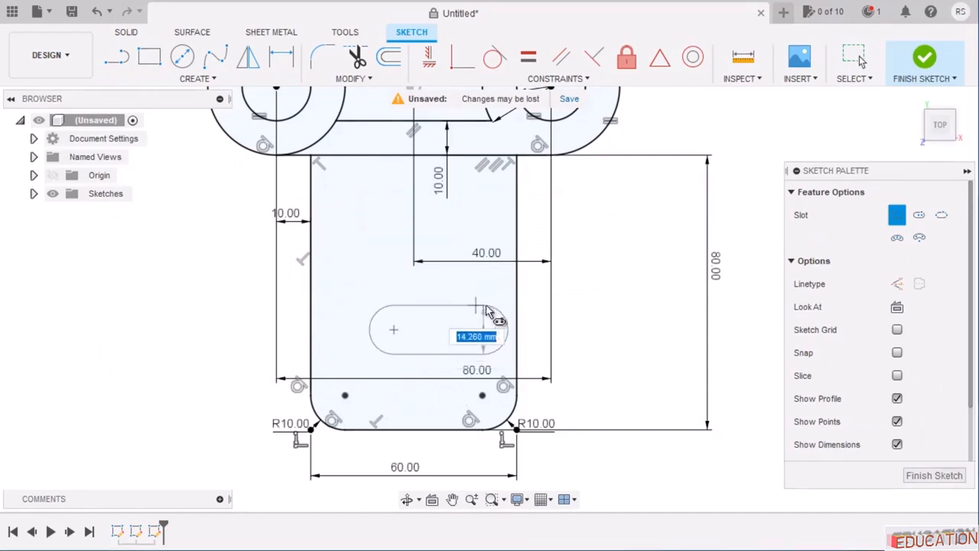
click(477, 311)
key(Escape)
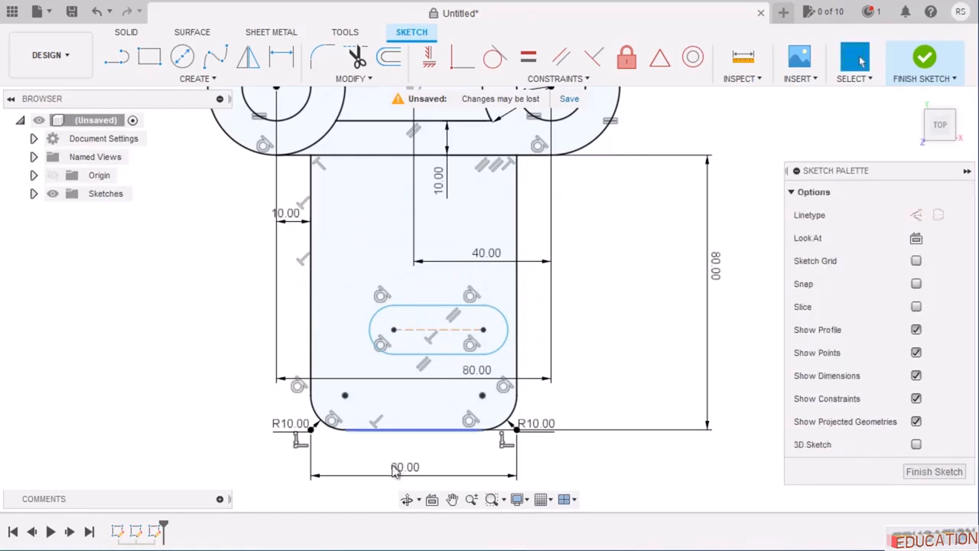
Check the reference drawing and dimension the slot's right center point 20 mm from the plate's right edge.
key(alt+Tab)
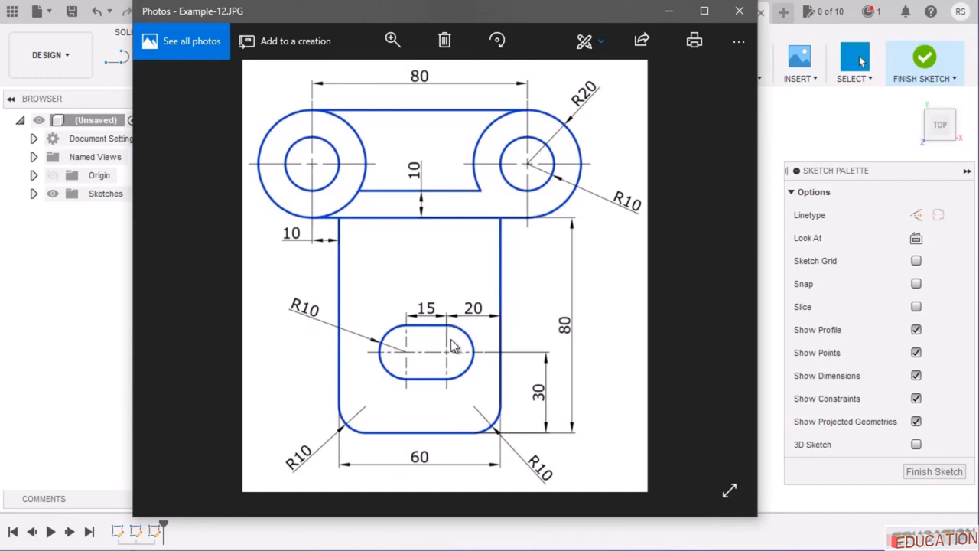
click(668, 10)
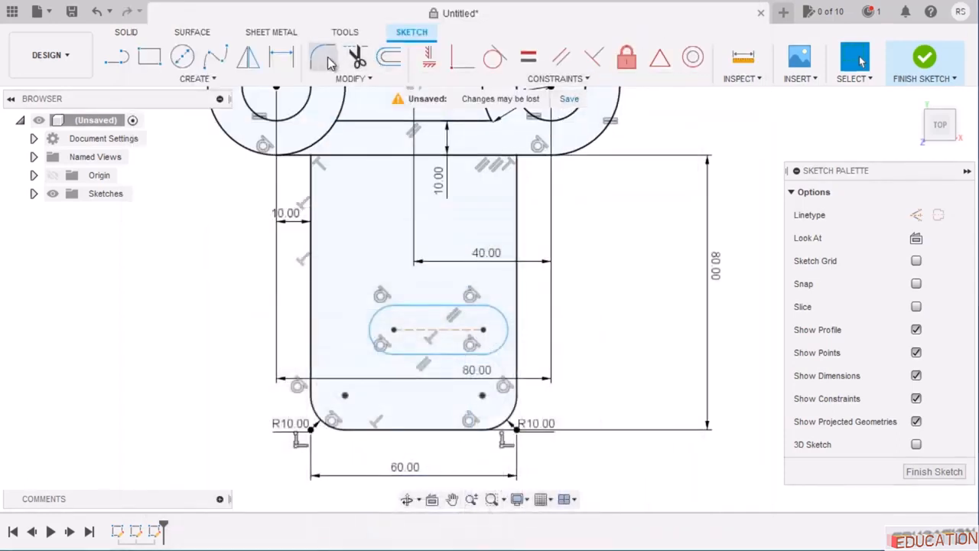
click(281, 57)
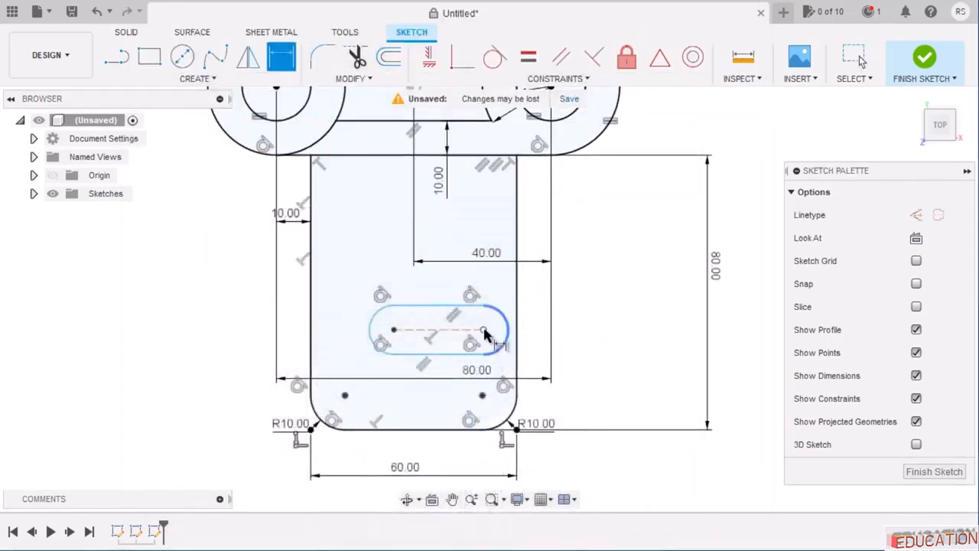
click(484, 330)
click(517, 318)
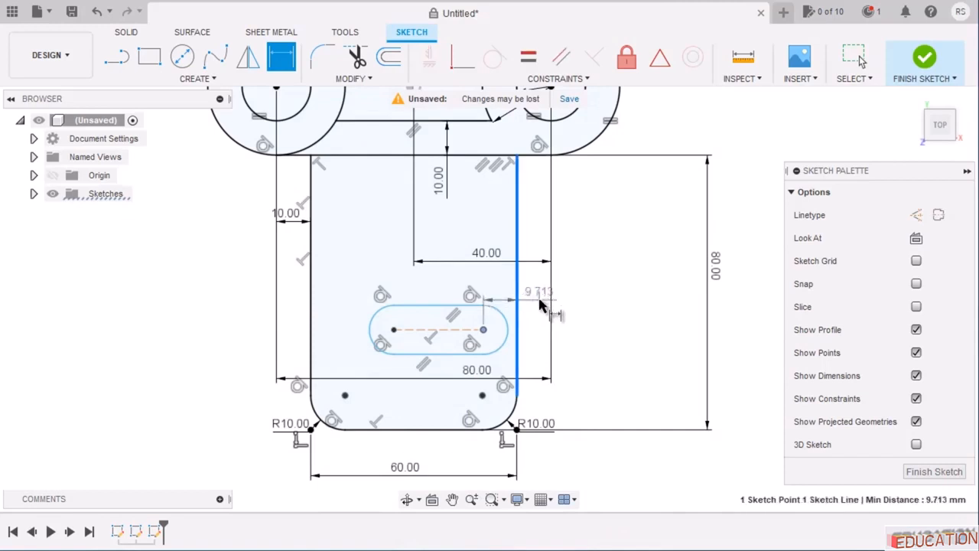
click(546, 300)
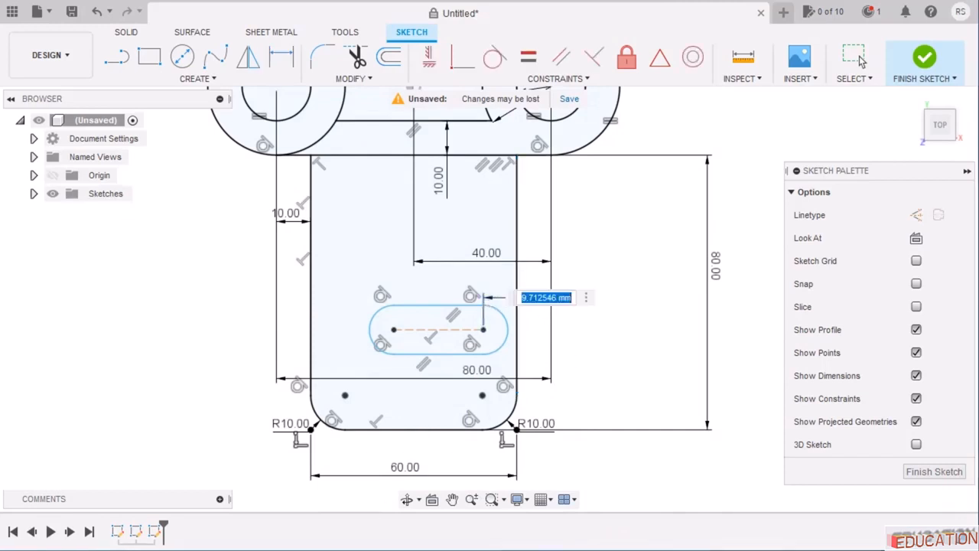
text(20)
key(Return)
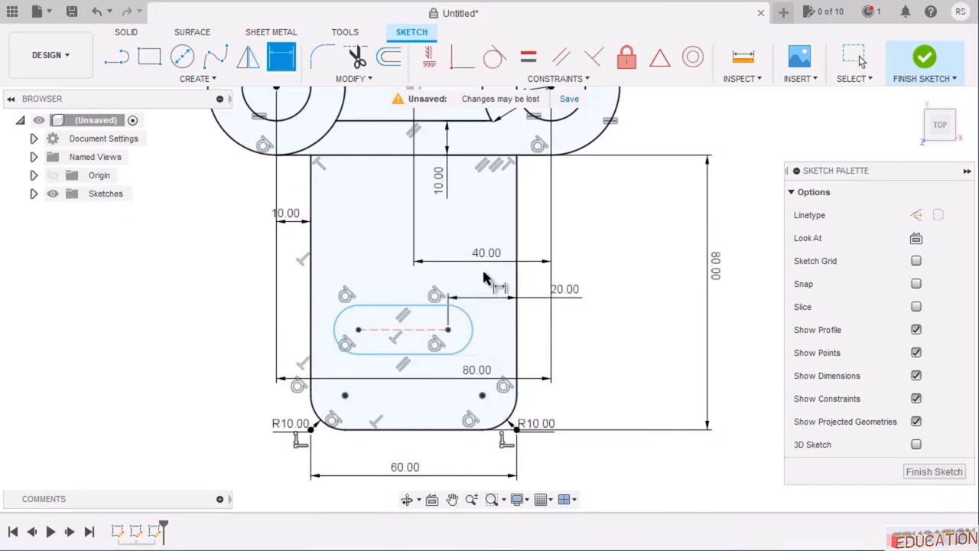
Dimension the slot's construction centerline, setting the distance between the two arc centers to 15 mm.
click(412, 330)
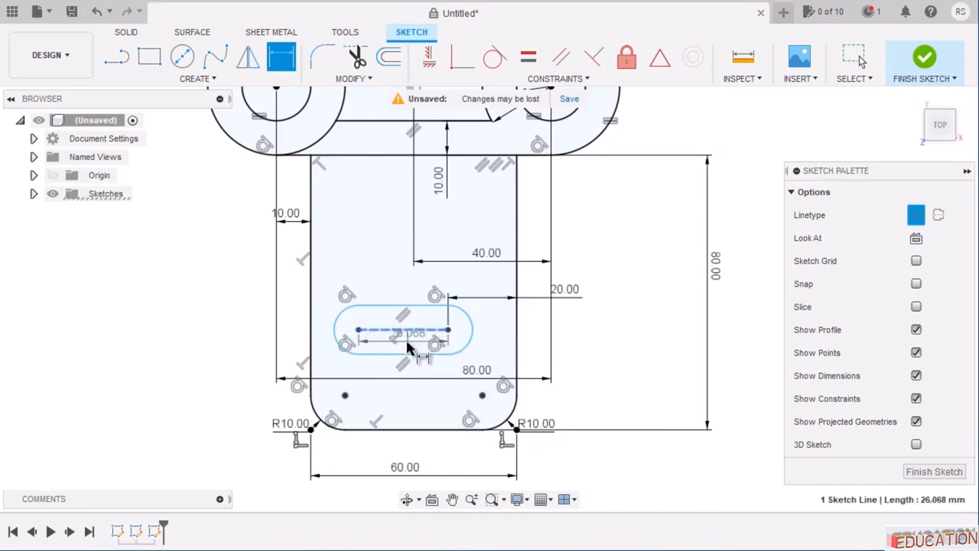
click(412, 285)
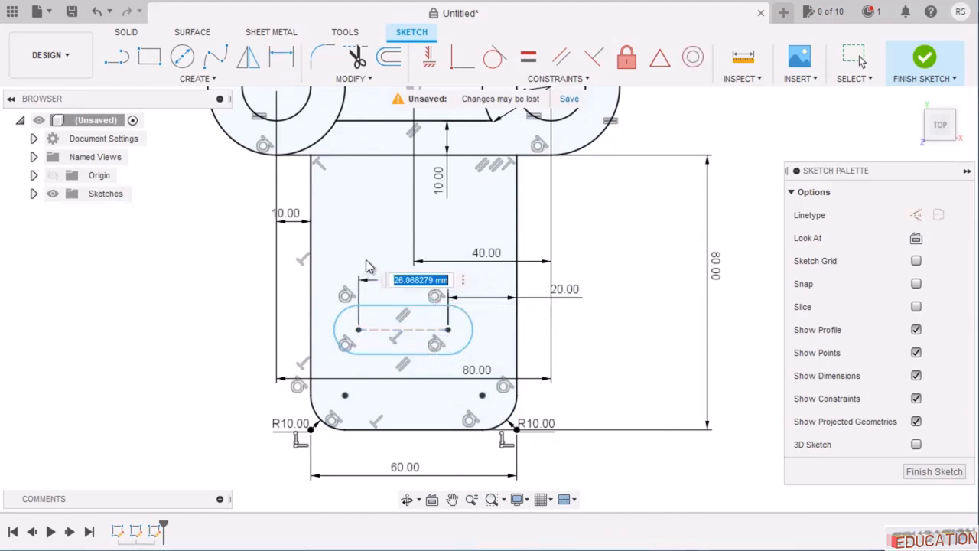
text(1)
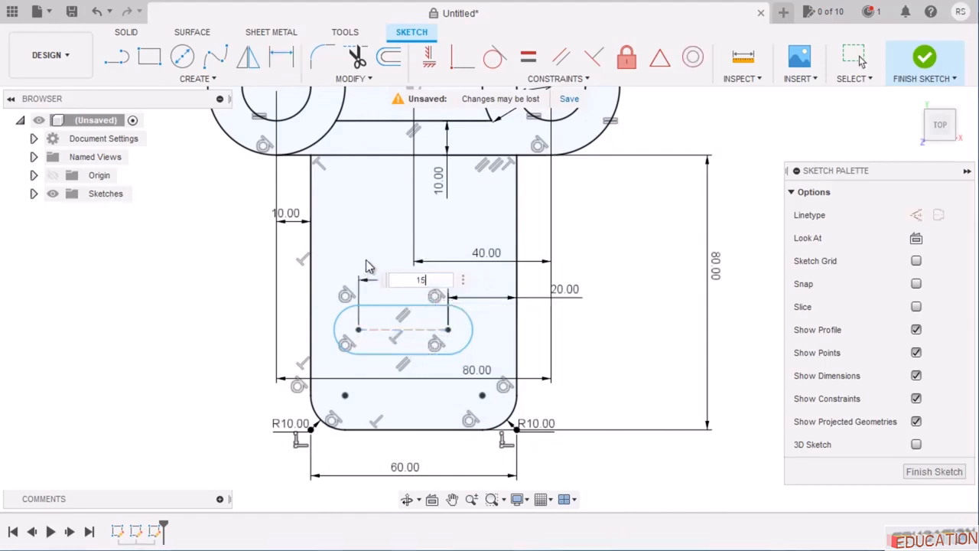
text(5)
key(Return)
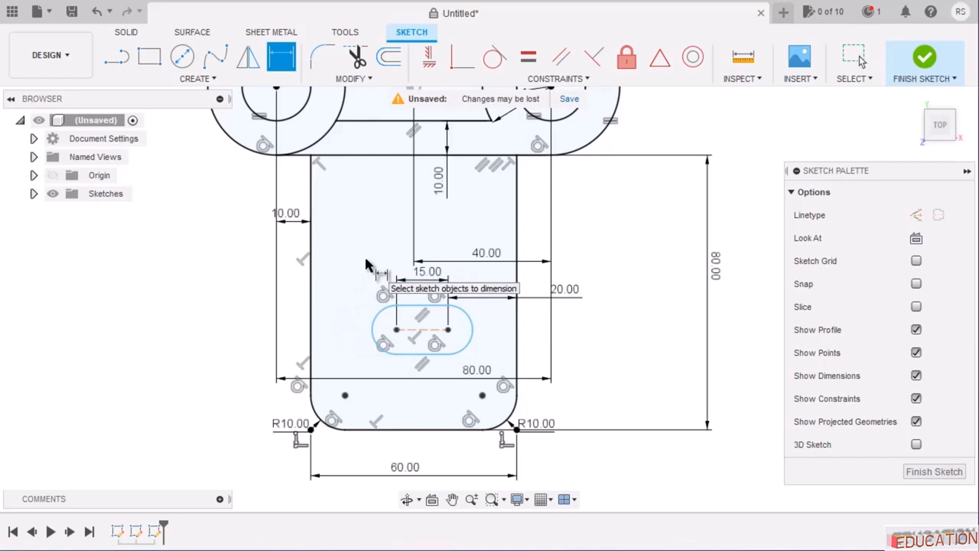
Dimension the slot's right end arc with a radius of 10 mm.
click(463, 347)
click(512, 359)
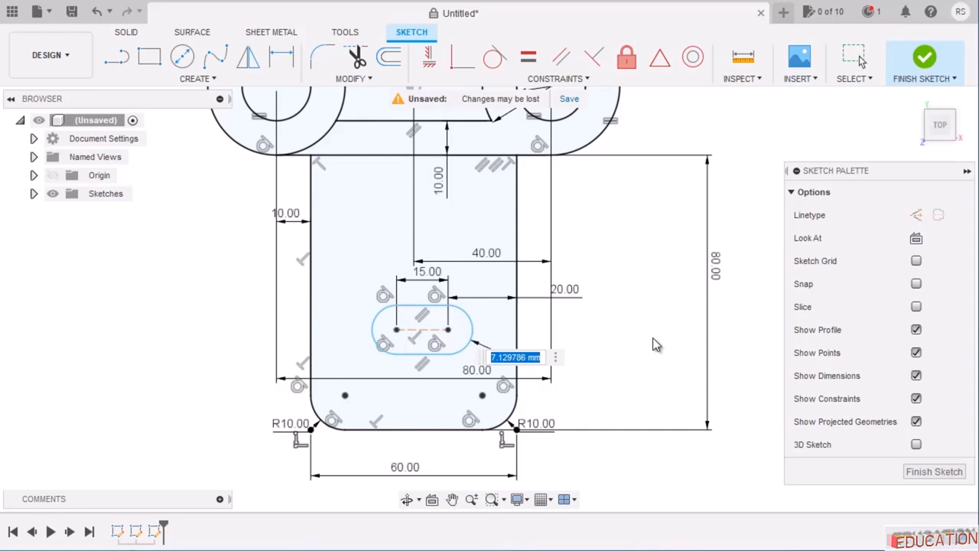
text(10)
key(Return)
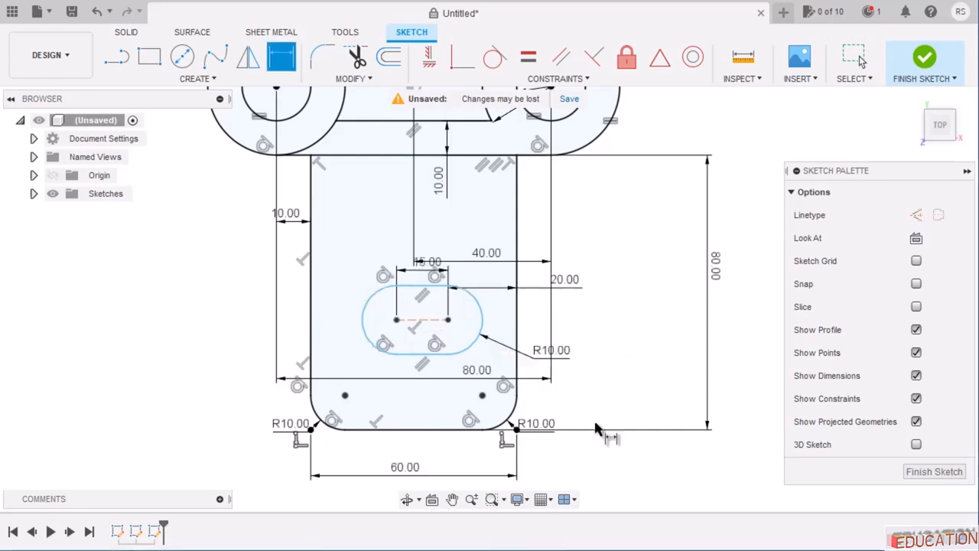
Check the reference drawing and dimension the slot's centerline 30 mm above the plate's bottom edge.
click(358, 548)
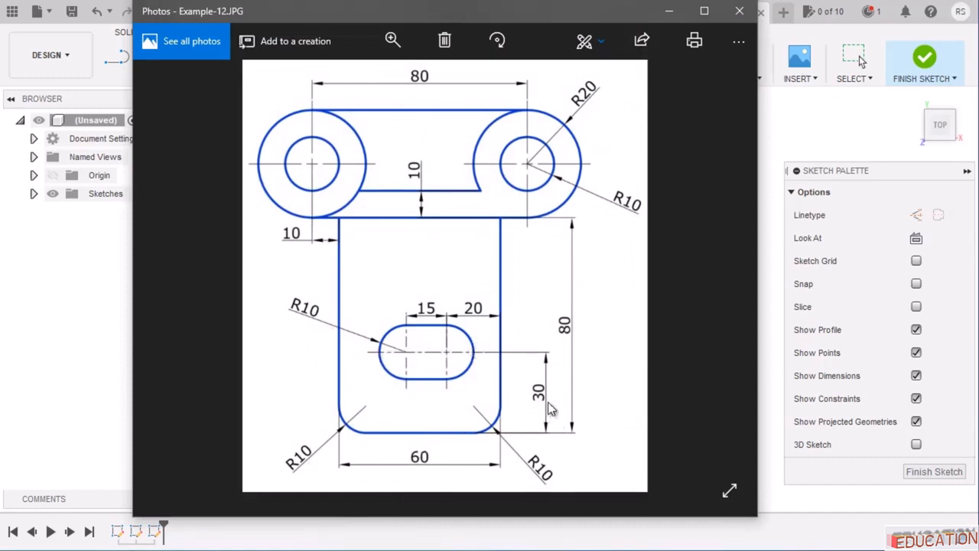
click(666, 12)
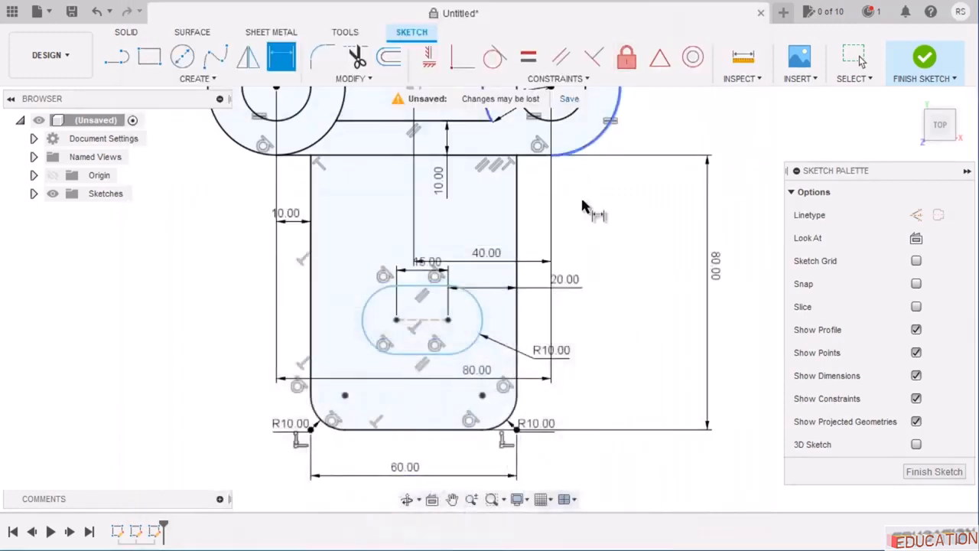
click(430, 320)
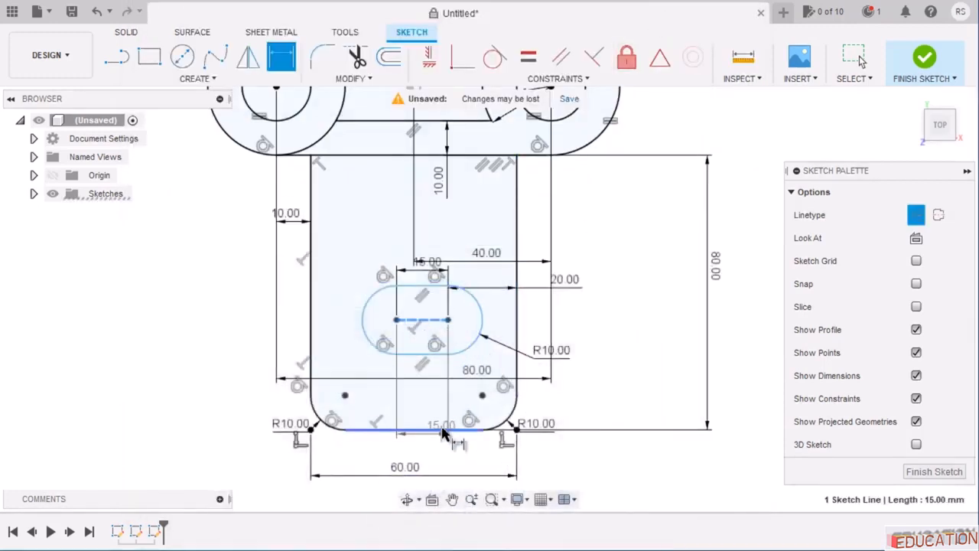
click(442, 433)
click(651, 367)
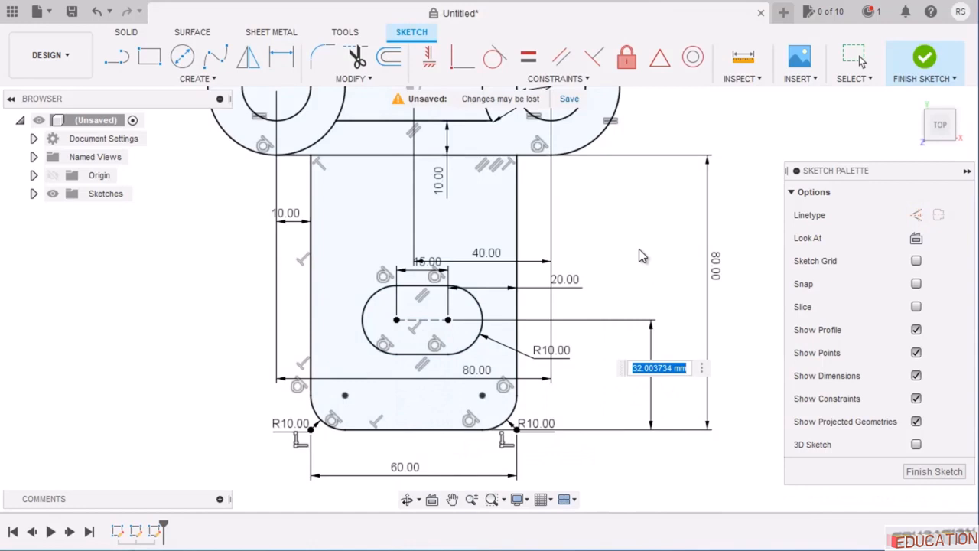
text(30)
key(Return)
scroll(545, 243, down, 2)
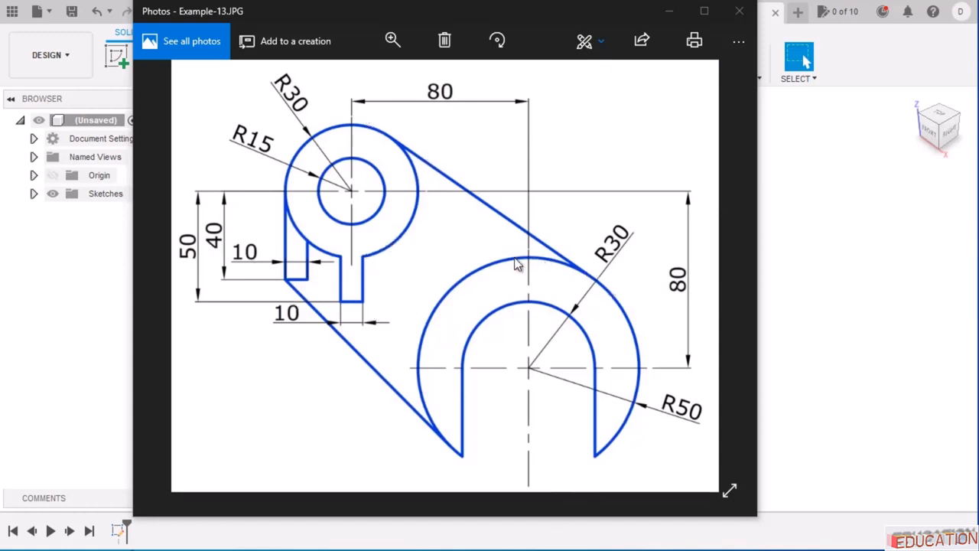
Start a new sketch on the horizontal XY plane and draw a circle about 95 mm in diameter centered on the origin.
click(116, 67)
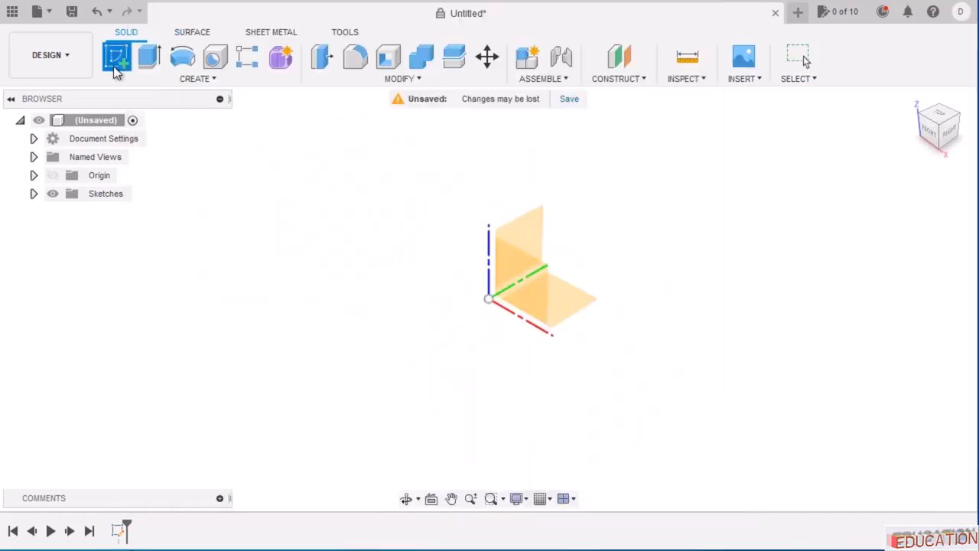
click(575, 306)
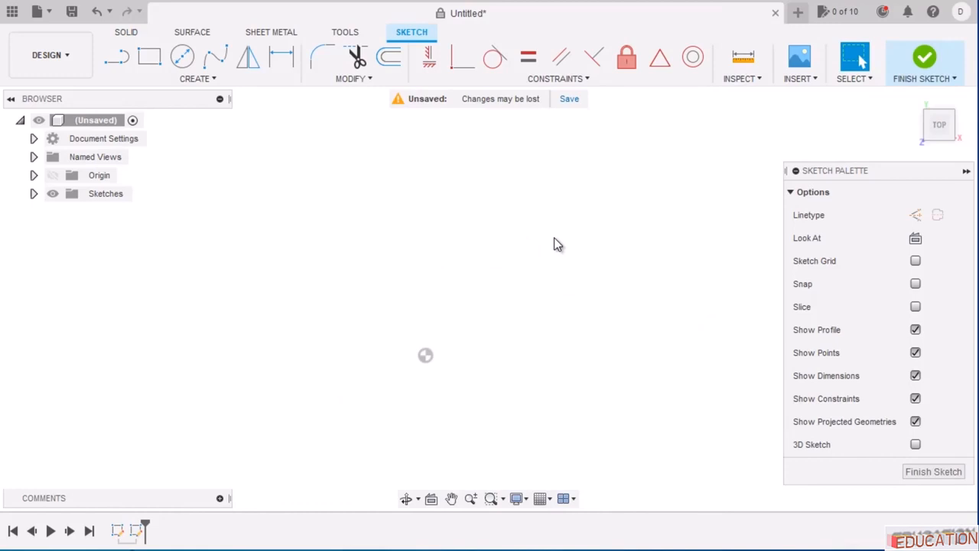
click(182, 56)
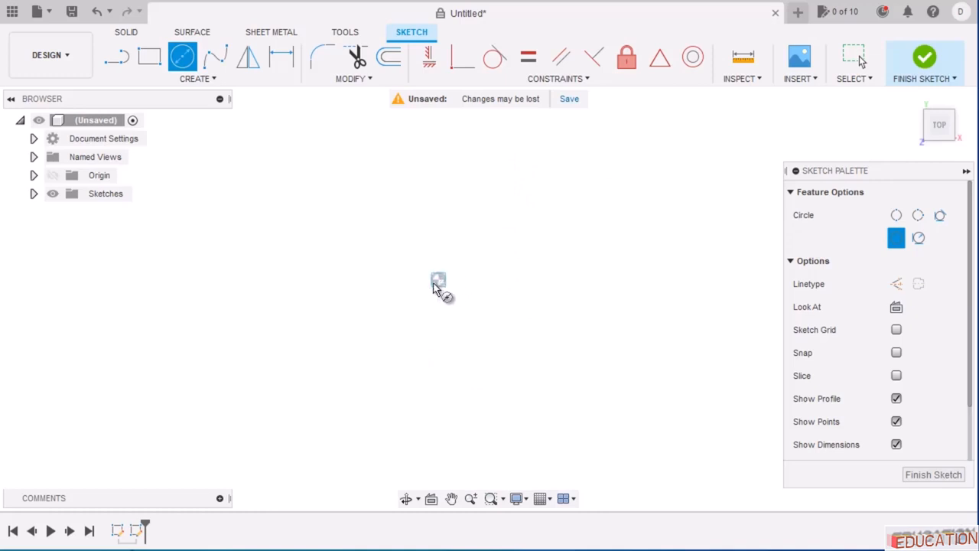
click(438, 281)
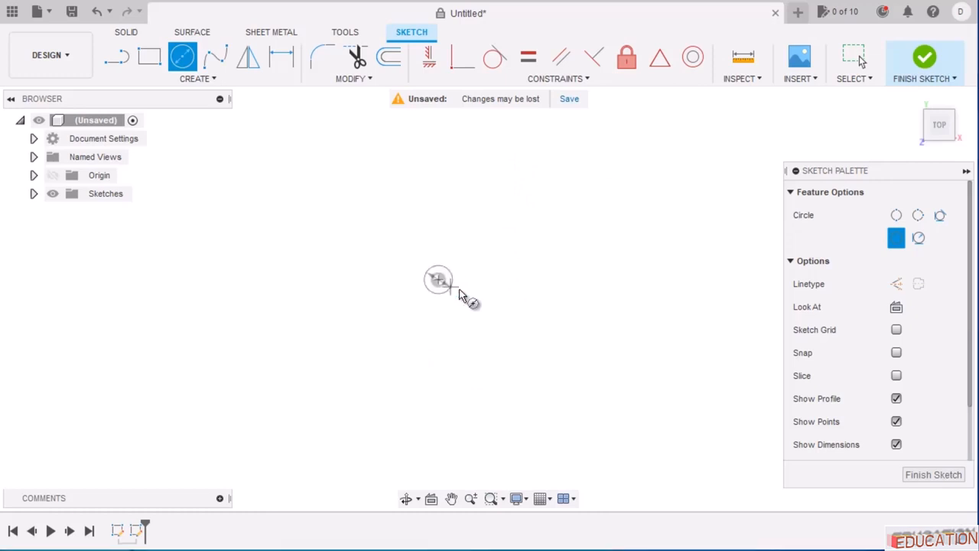
click(547, 236)
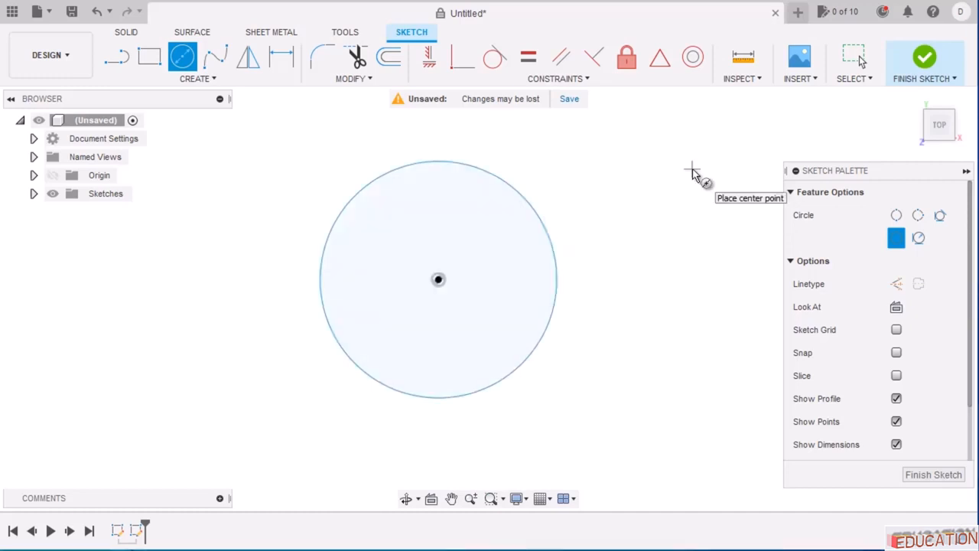
Check the Example-13 reference drawing and dimension the circle at the origin with a diameter of 60 mm.
click(281, 56)
click(496, 184)
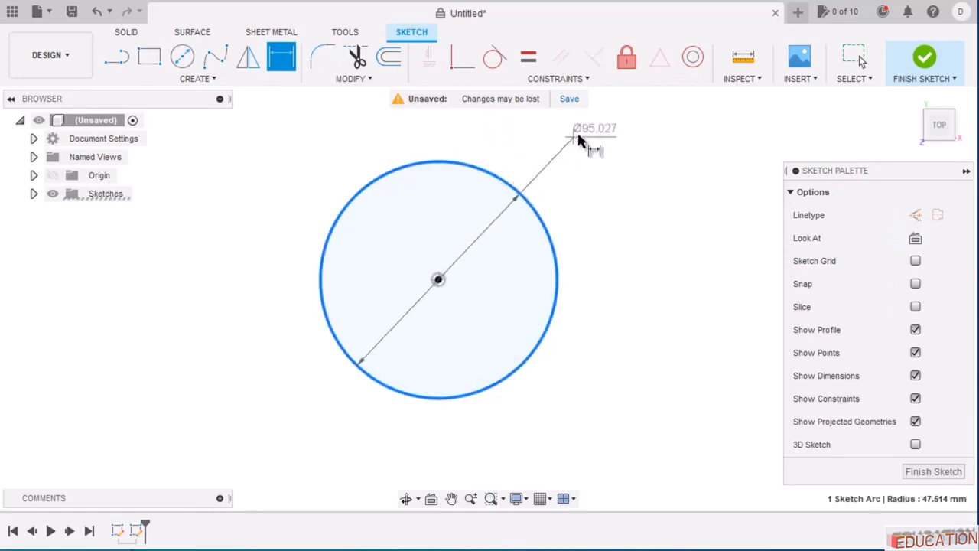
key(alt+Tab)
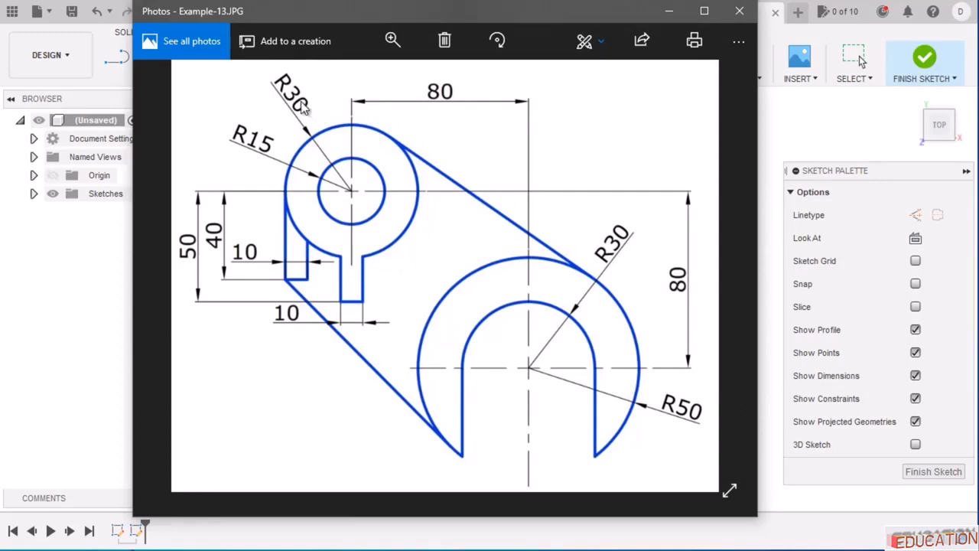
click(668, 14)
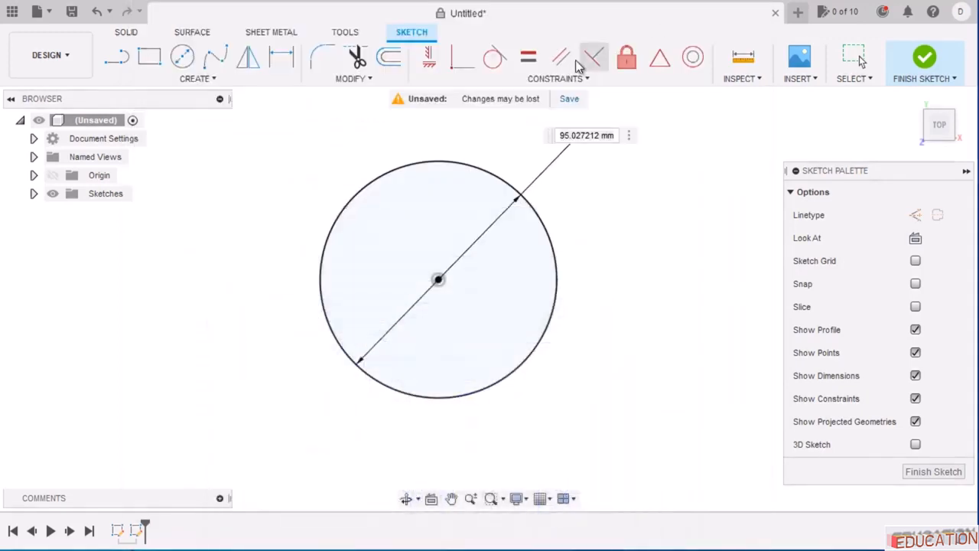
double_click(589, 134)
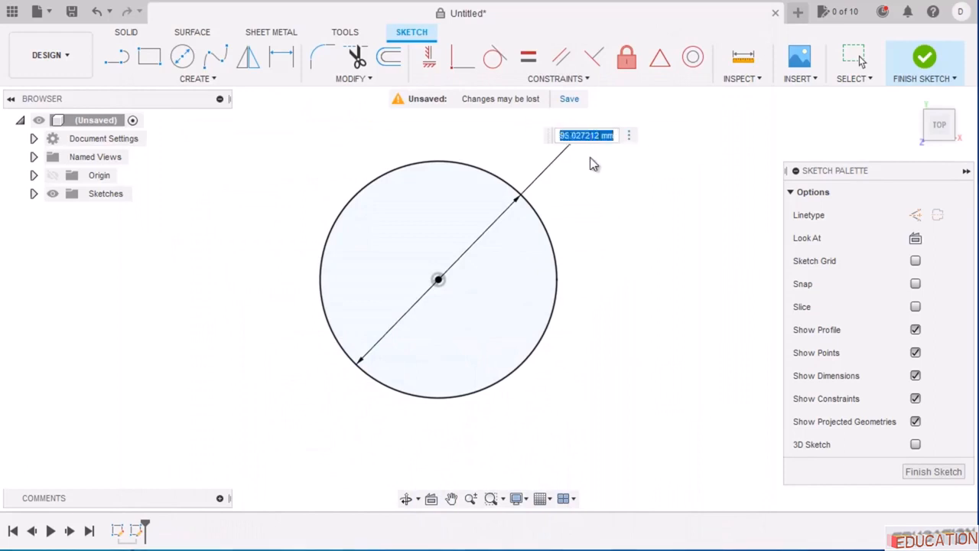
text(60)
key(Return)
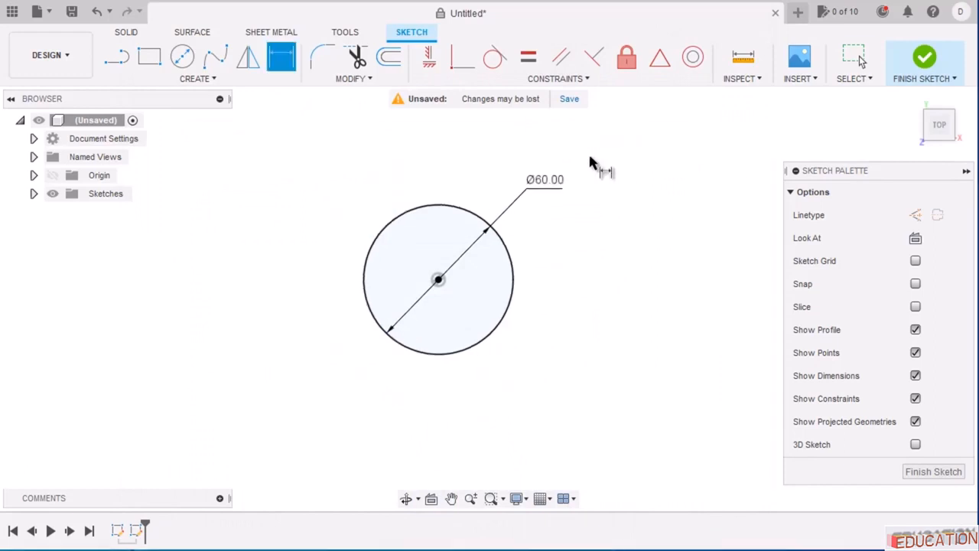
Check the reference drawing and sketch a three-sided rectangular tab below the circle, about 19 mm wide with a side about 35 mm long.
key(alt+Tab)
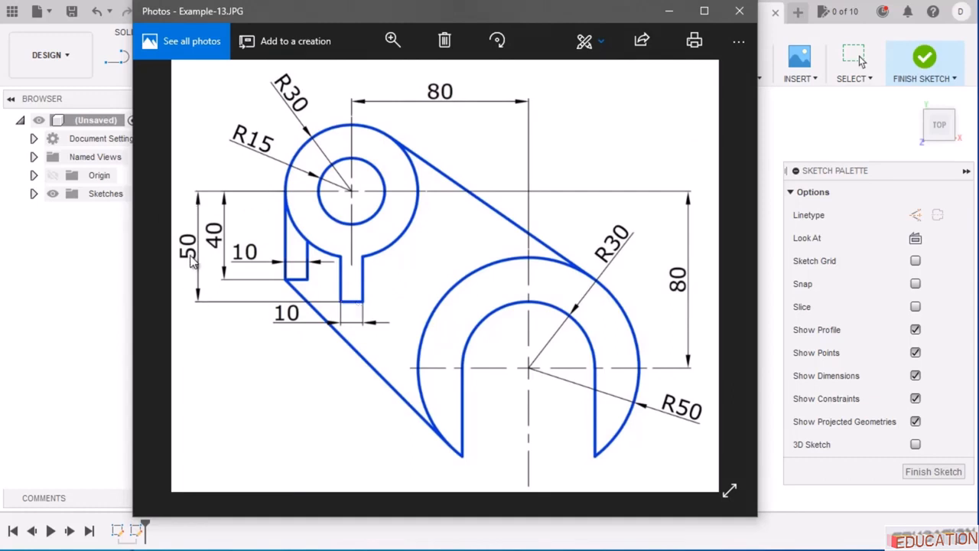
click(669, 10)
click(118, 60)
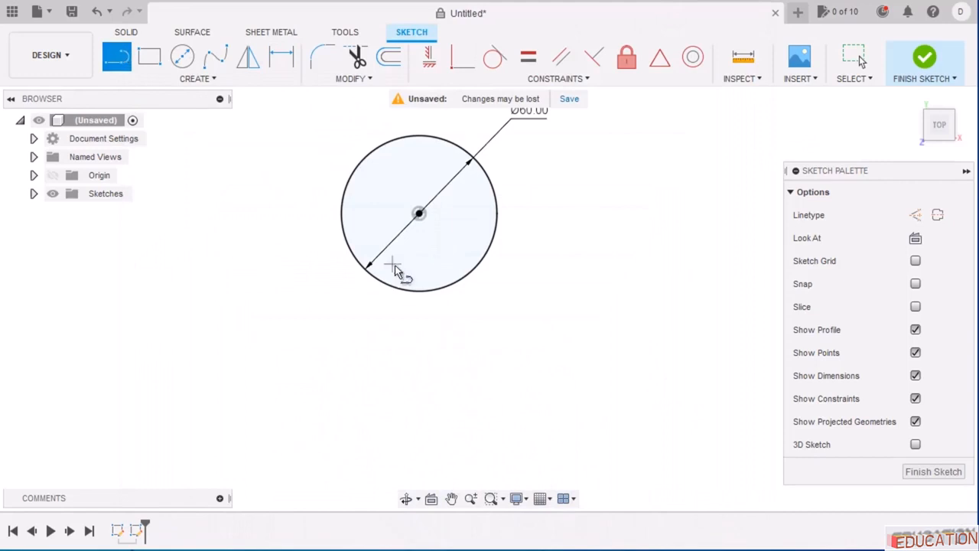
click(392, 291)
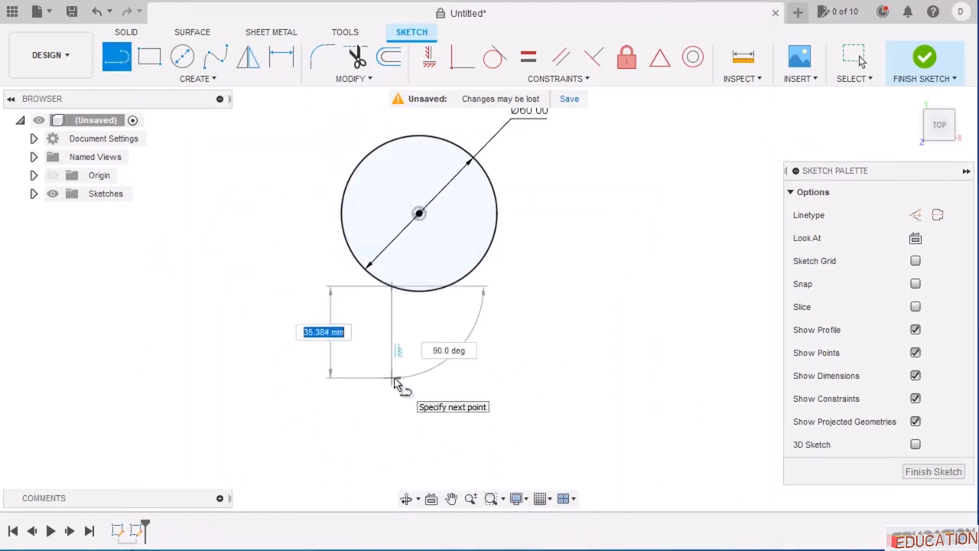
click(392, 375)
click(442, 376)
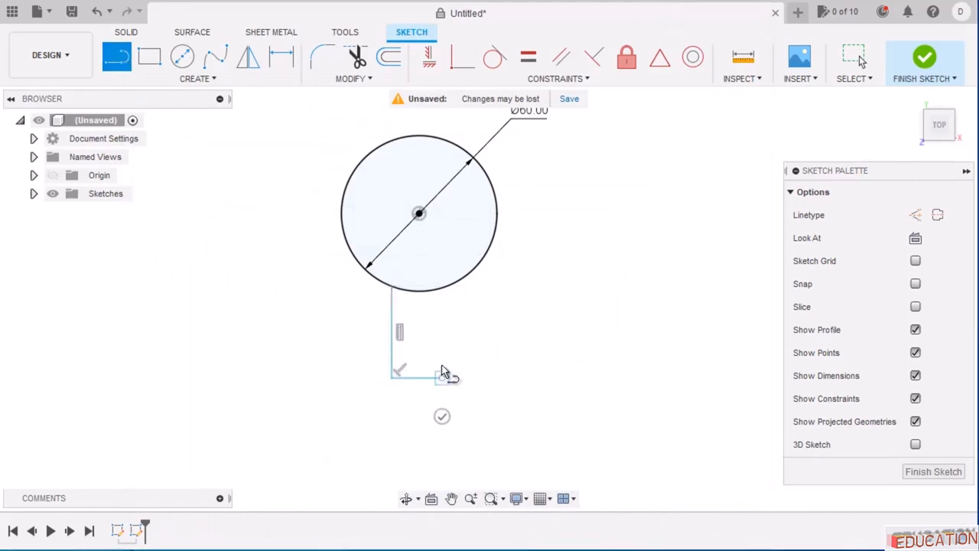
double_click(442, 289)
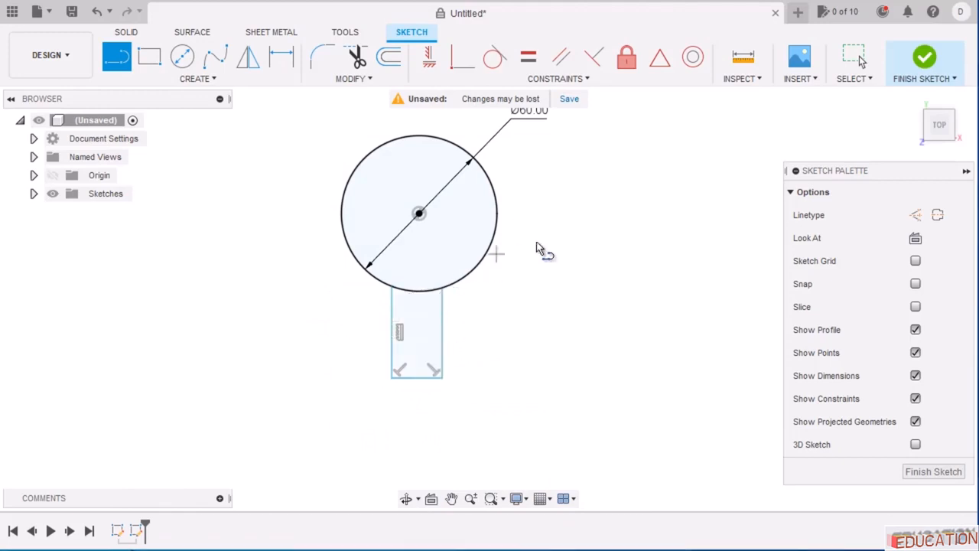
key(Escape)
key(Escape)
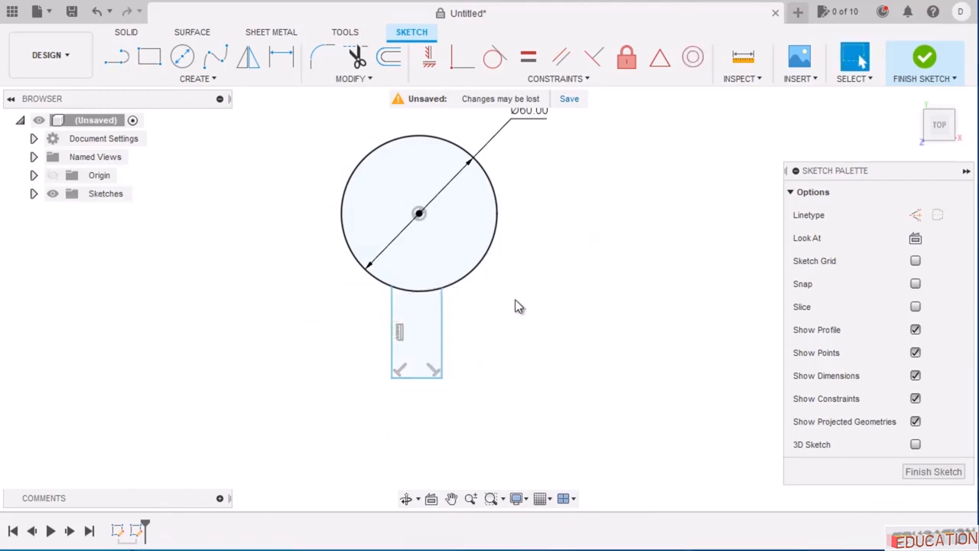
Dimension the width of the tab's bottom edge as 10 mm.
key(d)
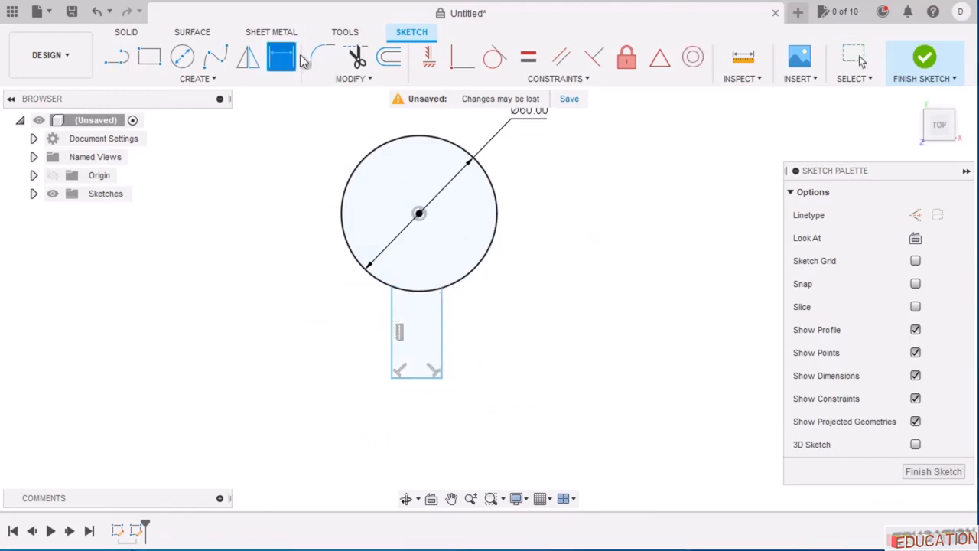
click(419, 385)
click(422, 407)
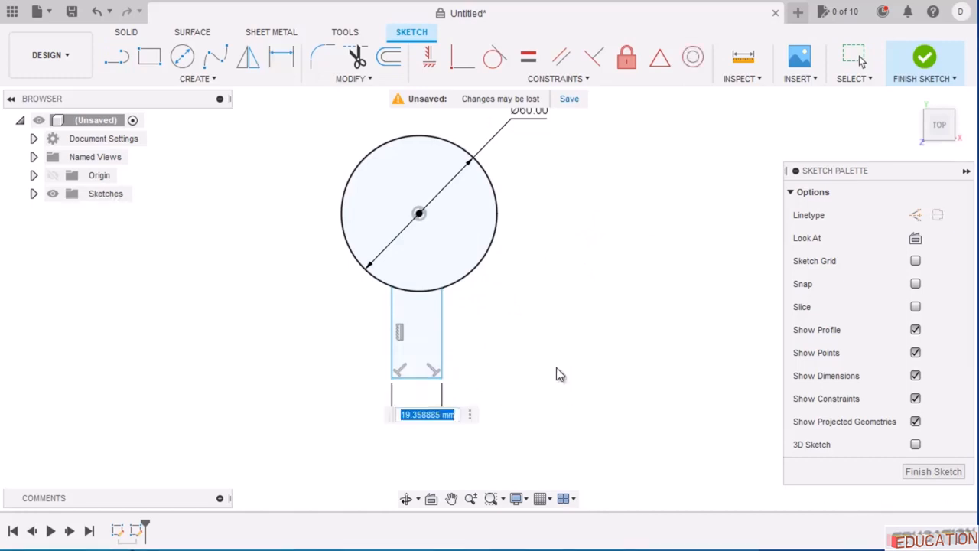
text(10)
key(Return)
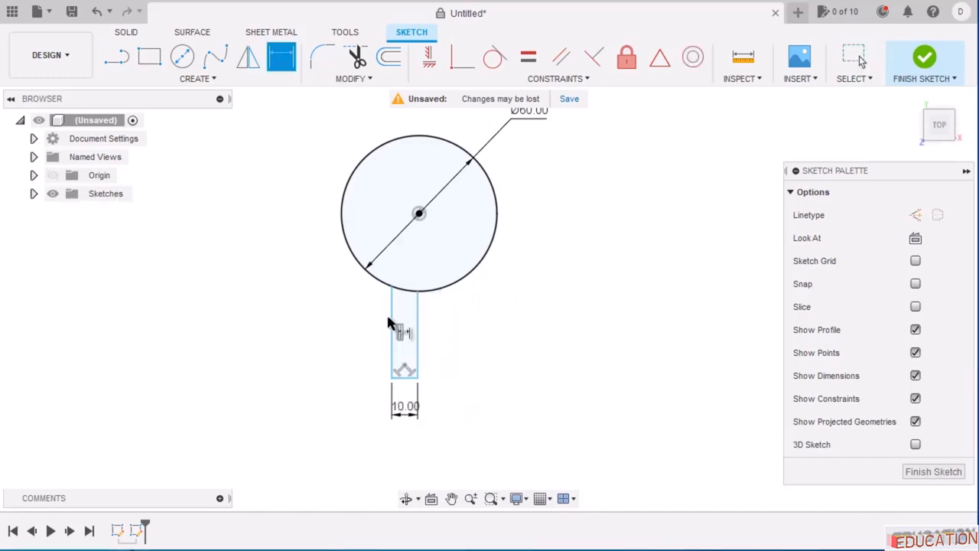
Dimension the tab's left edge at a horizontal distance of 5 mm from the circle's center.
click(393, 330)
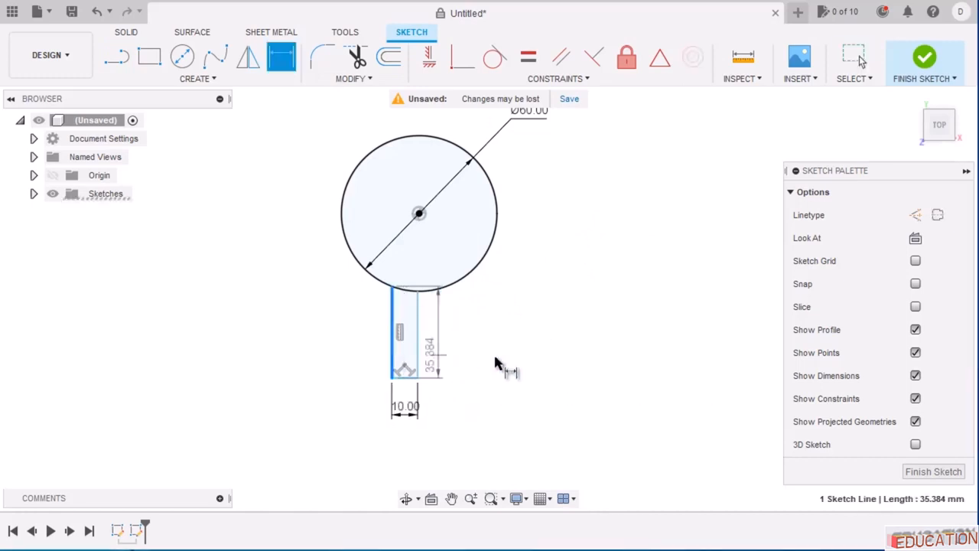
click(419, 212)
click(409, 260)
text(5)
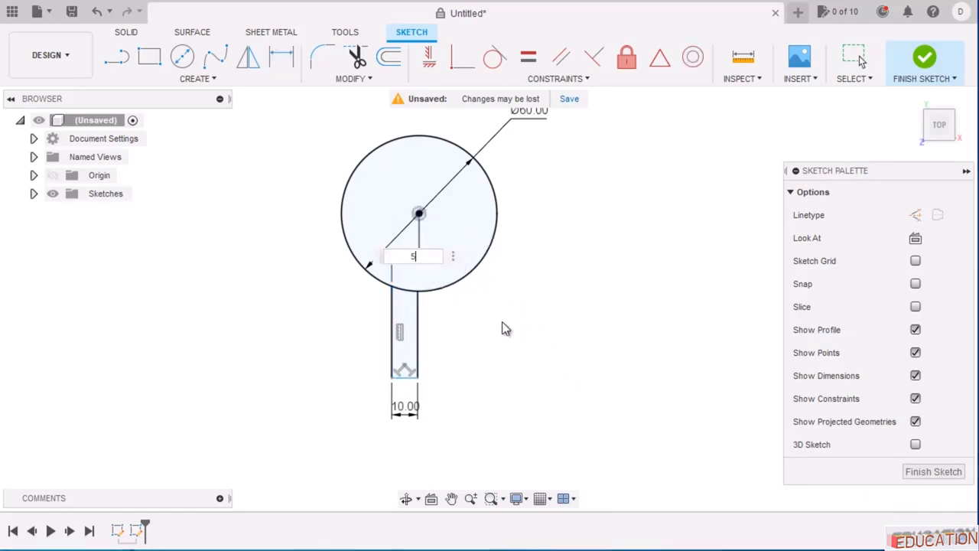
key(Return)
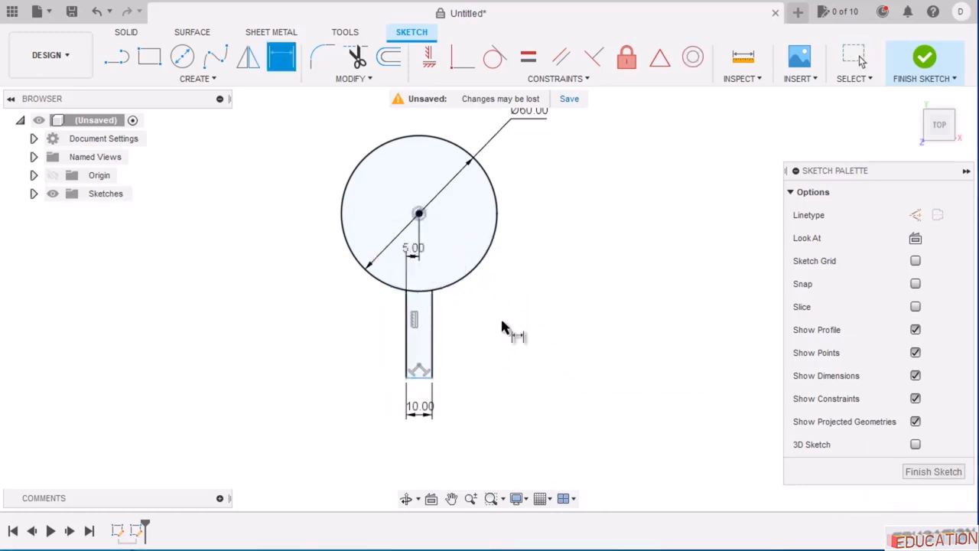
Dimension the vertical distance from the circle's center to the tab's bottom edge.
click(419, 214)
click(426, 377)
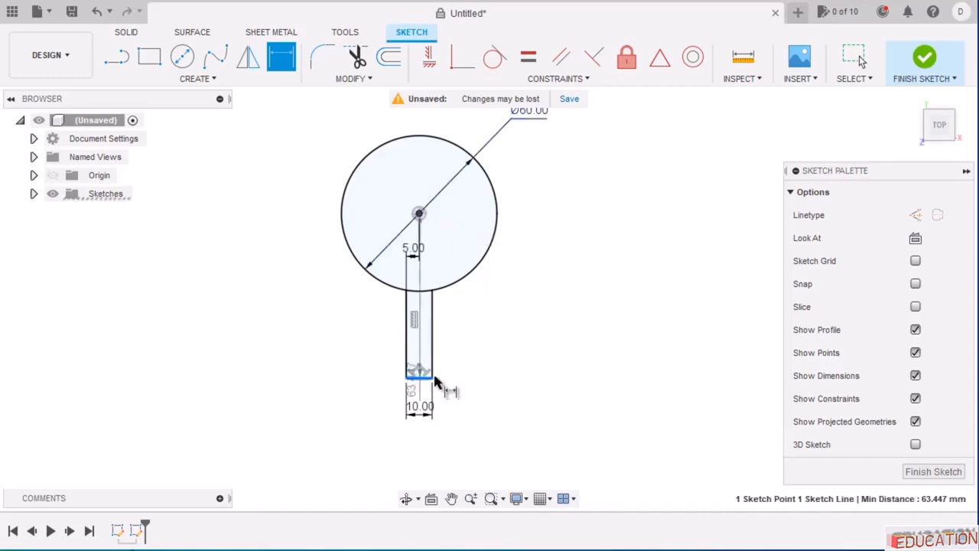
Dimension the circle centre to the tab's bottom edge at 50 mm and trim the circle's arc across the tab.
click(581, 321)
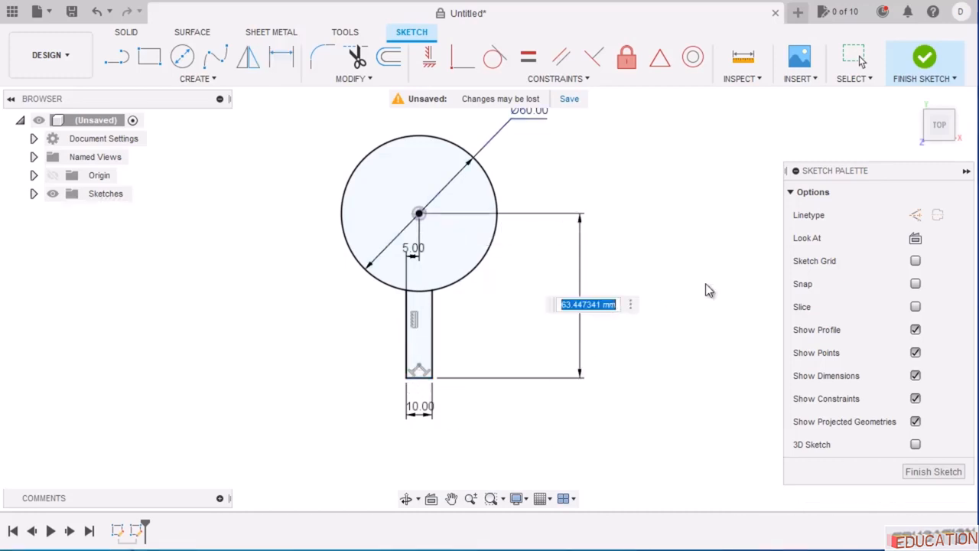
text(50)
key(Return)
key(t)
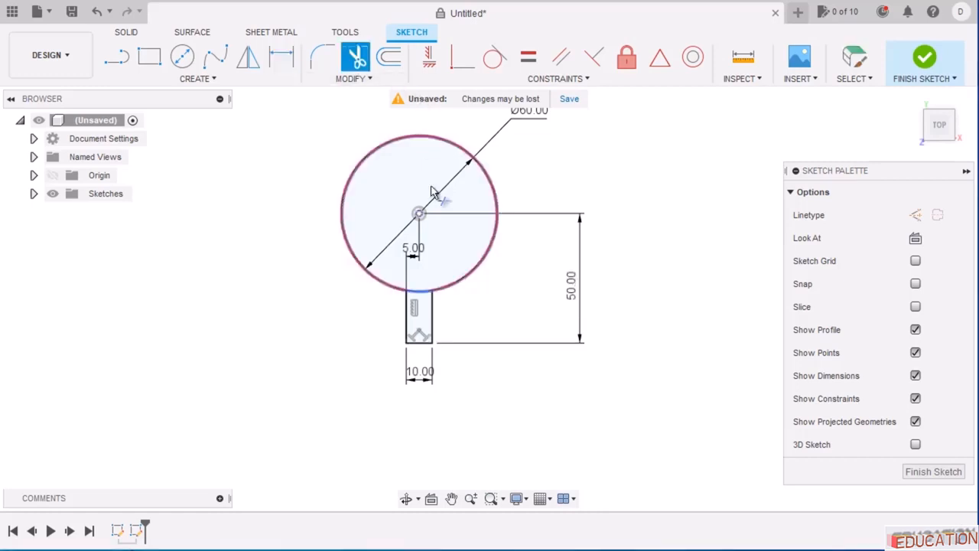
click(426, 297)
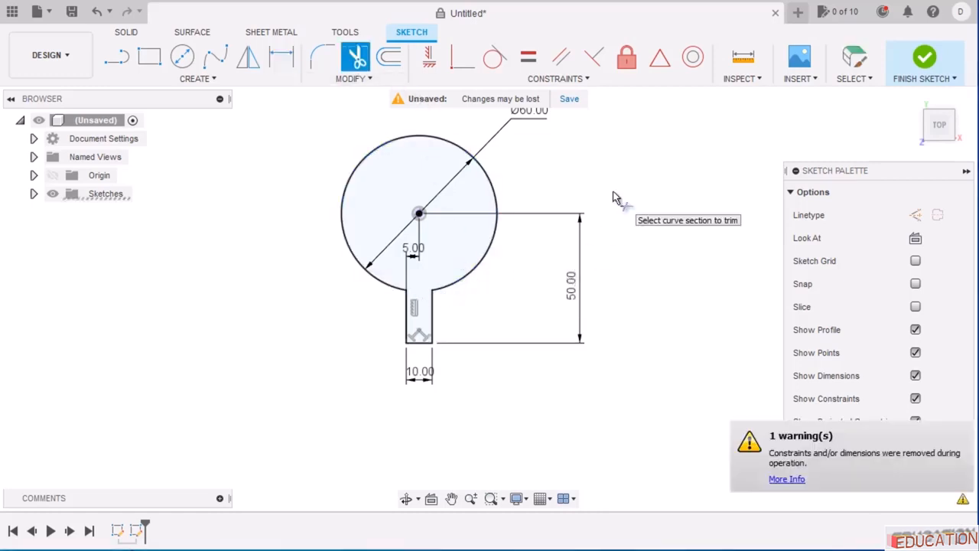
key(Escape)
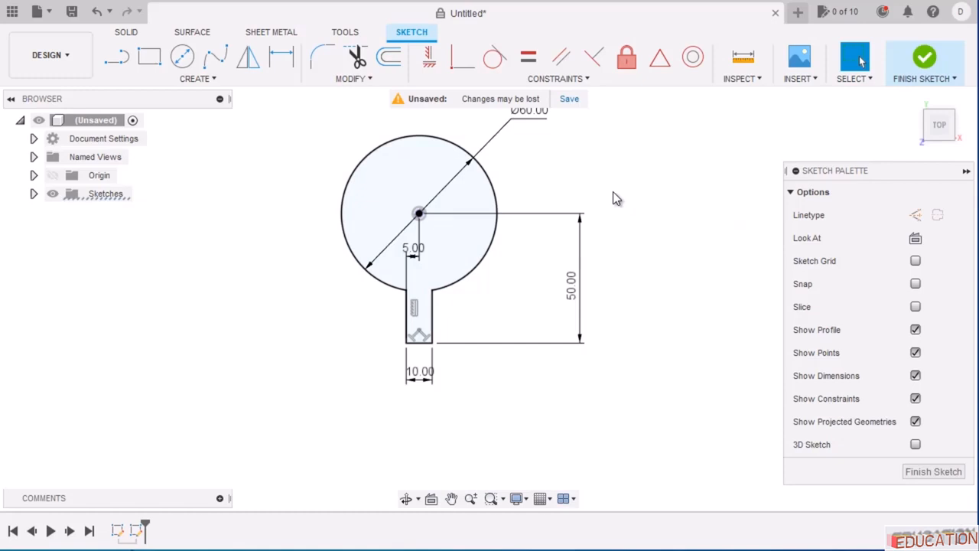
Following the Example-13 reference drawing, sketch a three-line open tab about 10.5 mm wide beside the circle, ending its inner edge on the circle.
key(alt+Tab)
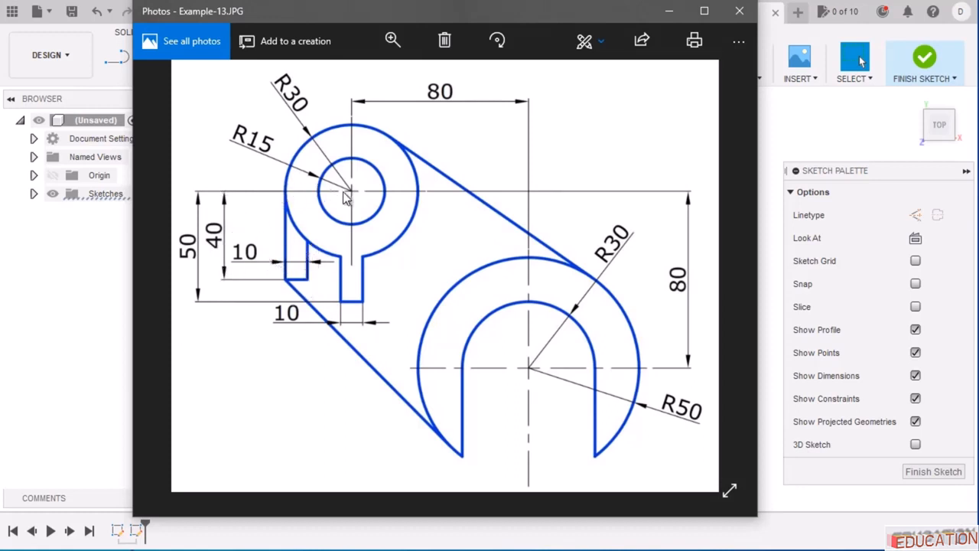
click(676, 11)
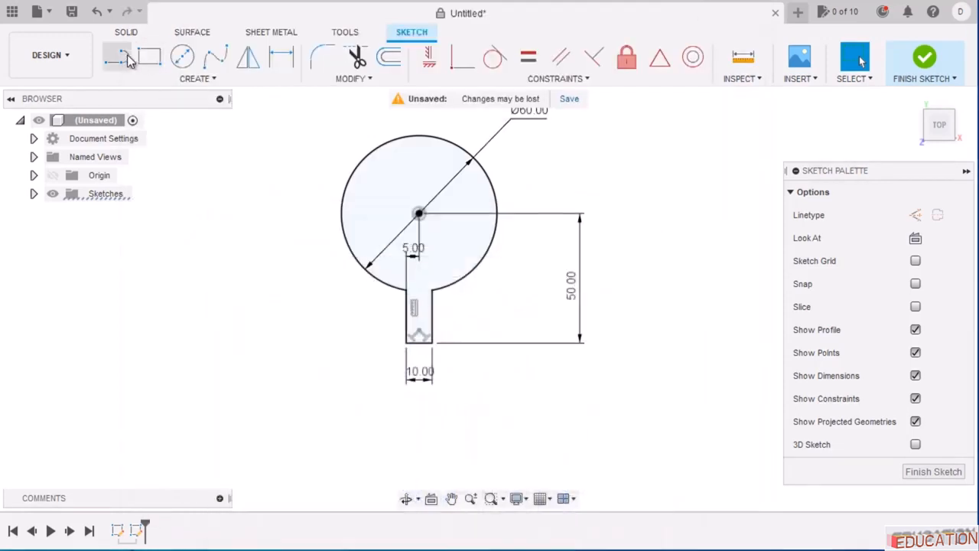
click(122, 58)
click(335, 155)
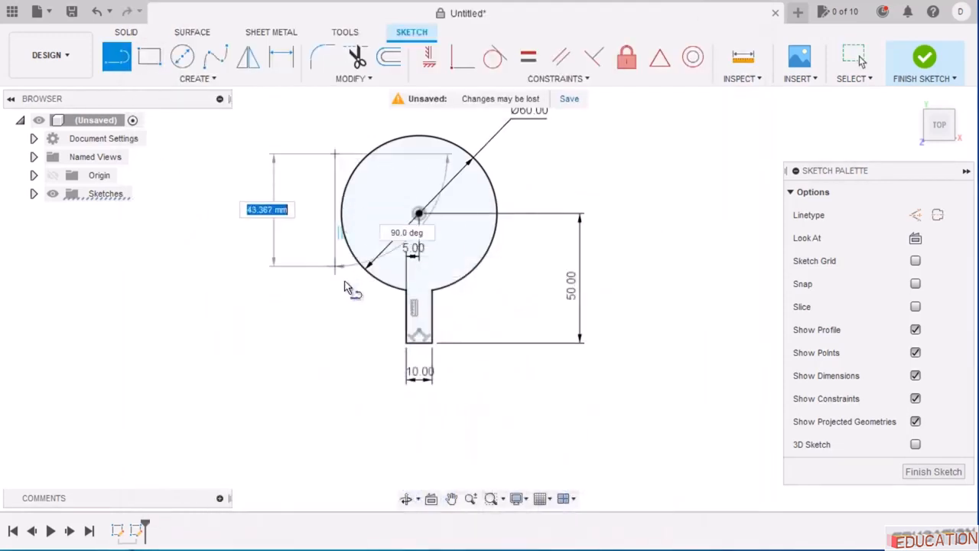
click(335, 322)
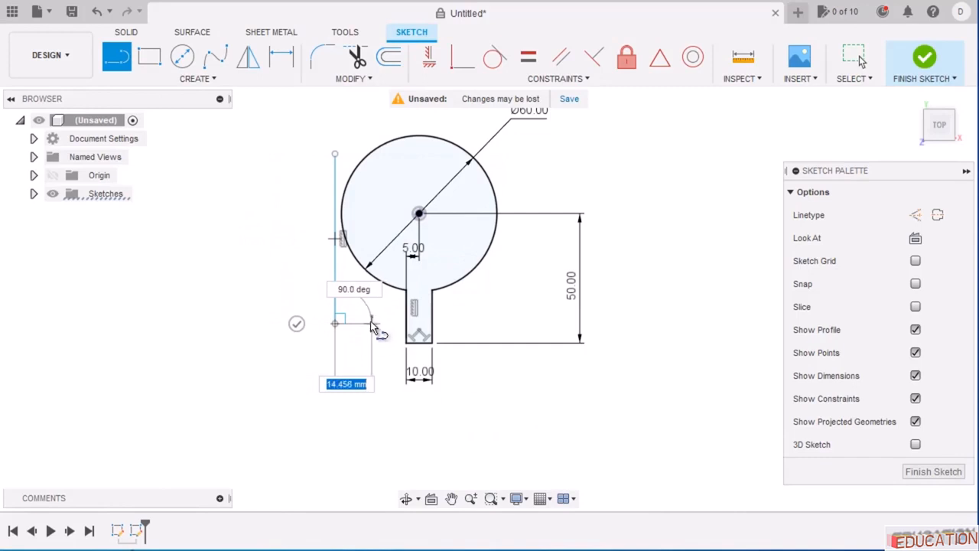
click(368, 322)
double_click(367, 271)
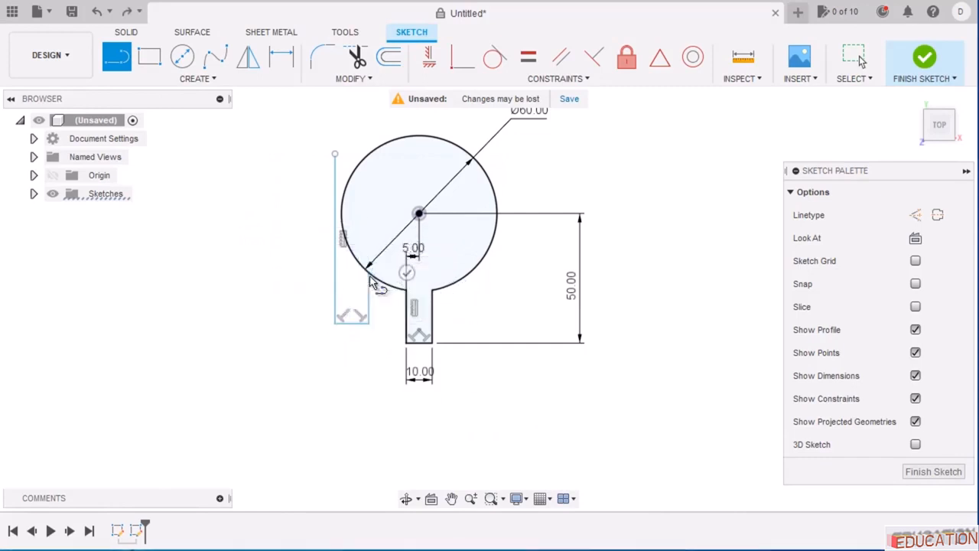
key(Escape)
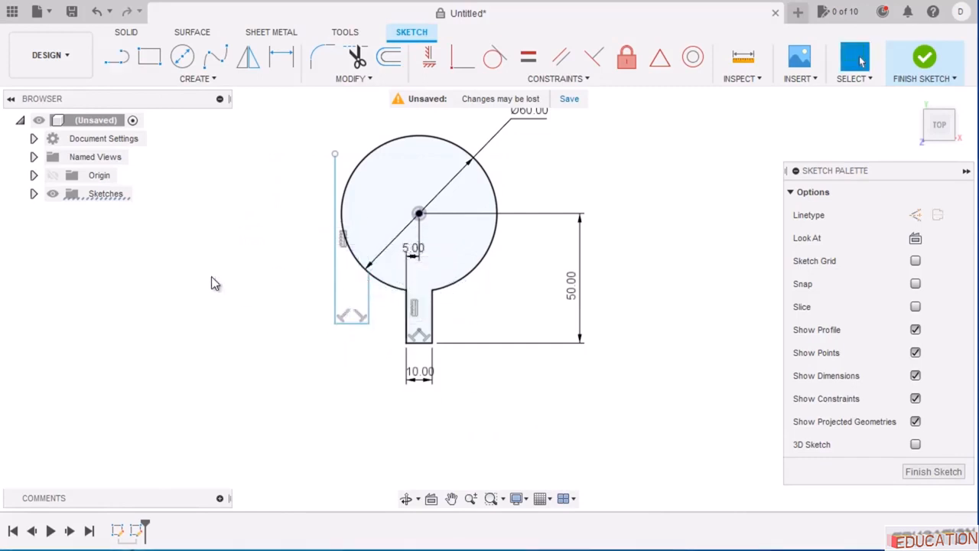
Make the new tab's outer vertical line tangent to the 60 mm circle and trim its excess above the tangent point.
click(495, 57)
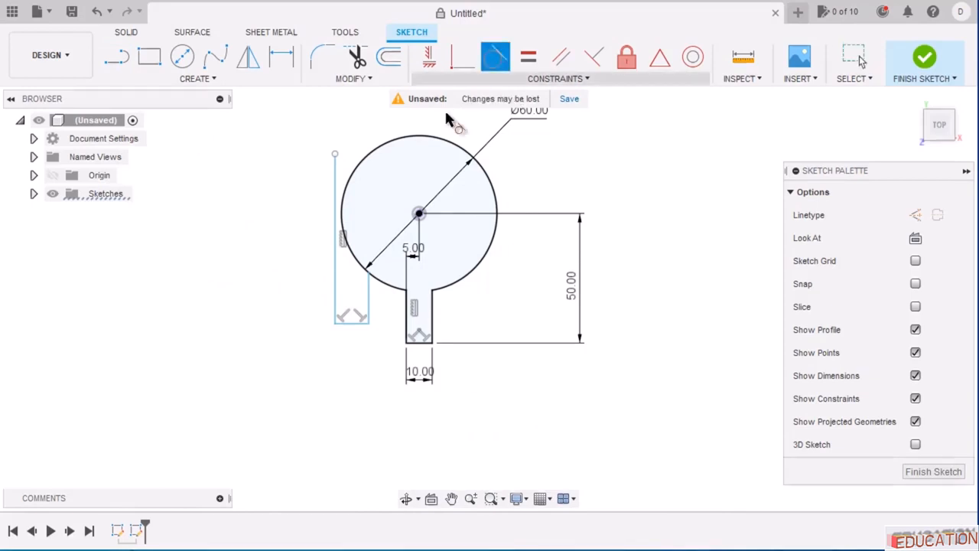
click(337, 183)
click(348, 180)
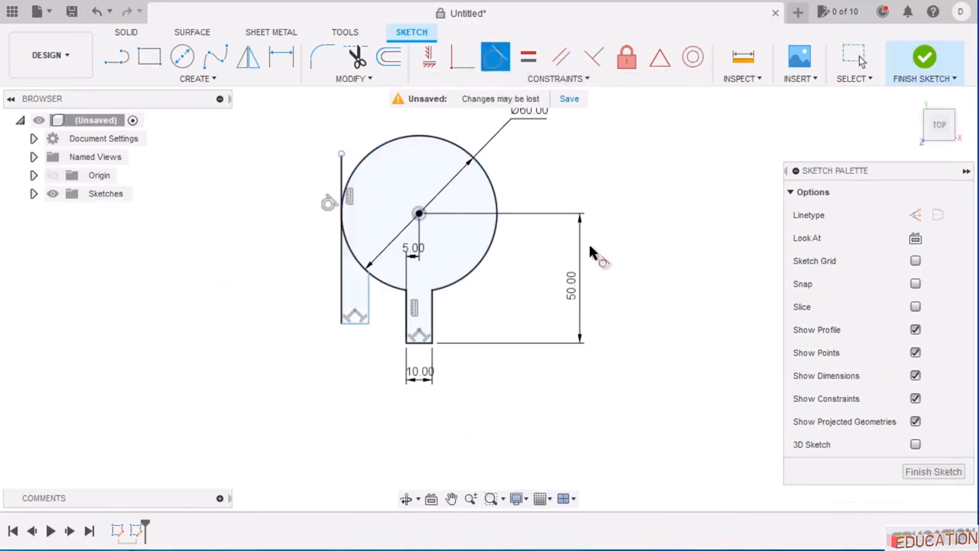
key(Escape)
click(356, 56)
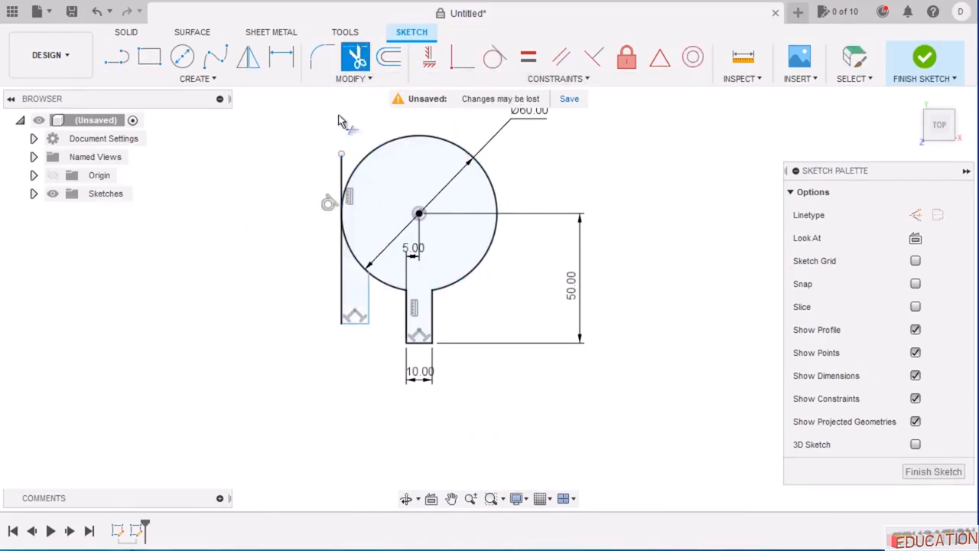
click(341, 162)
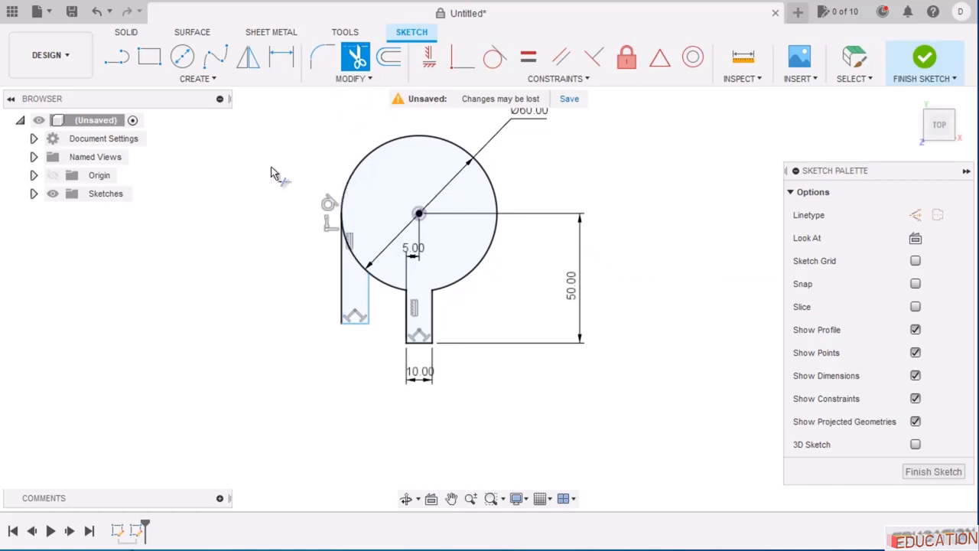
Dimension the outer tab's width at 10 mm and its bottom edge 40 mm below the circle centre.
click(281, 57)
click(354, 322)
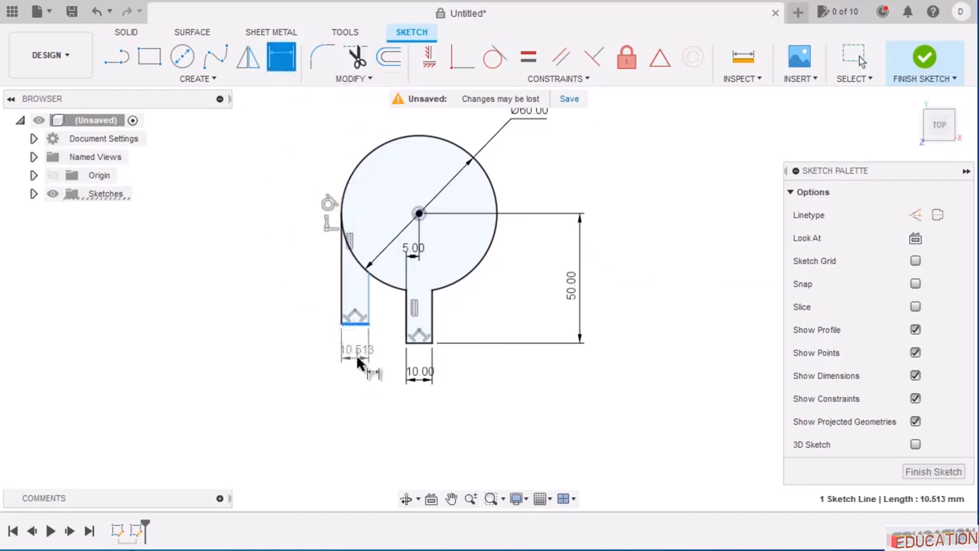
click(363, 358)
text(10)
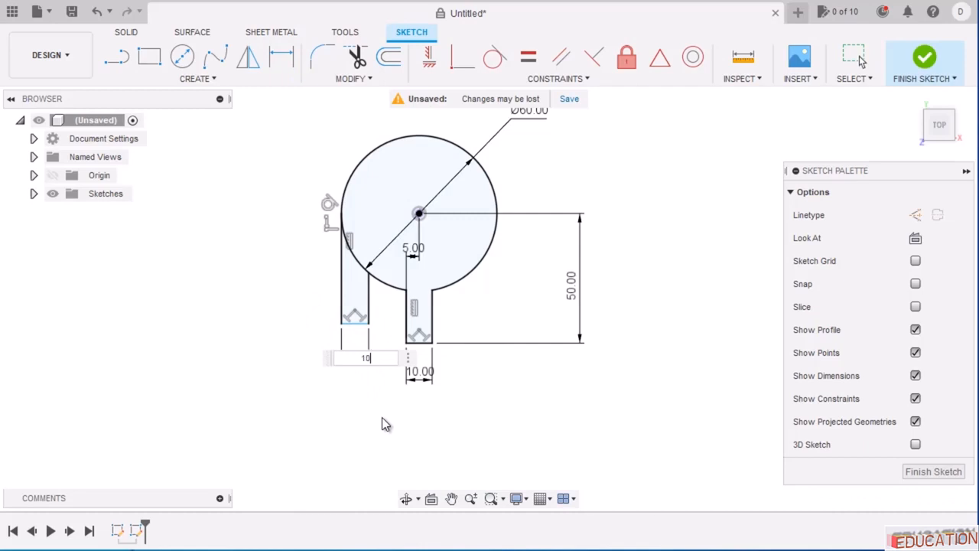
key(Return)
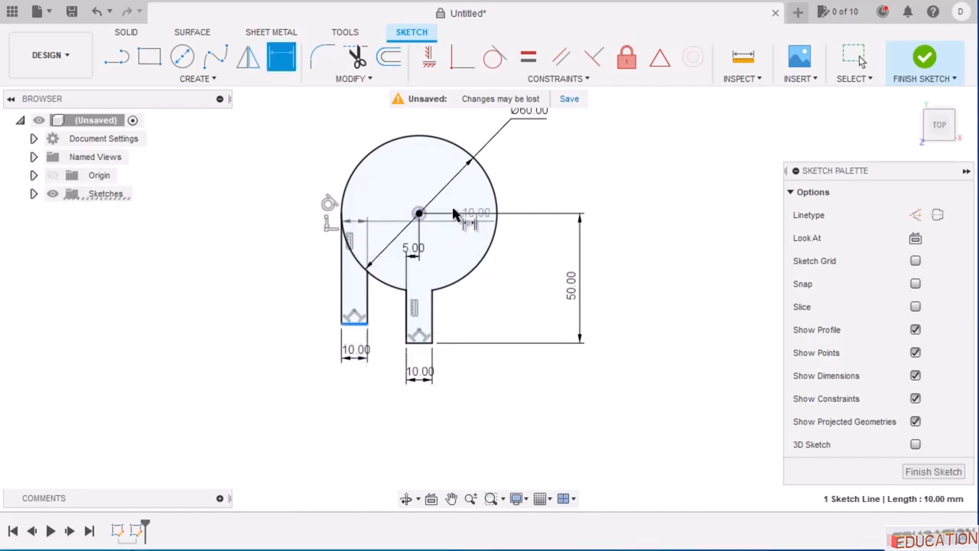
click(419, 213)
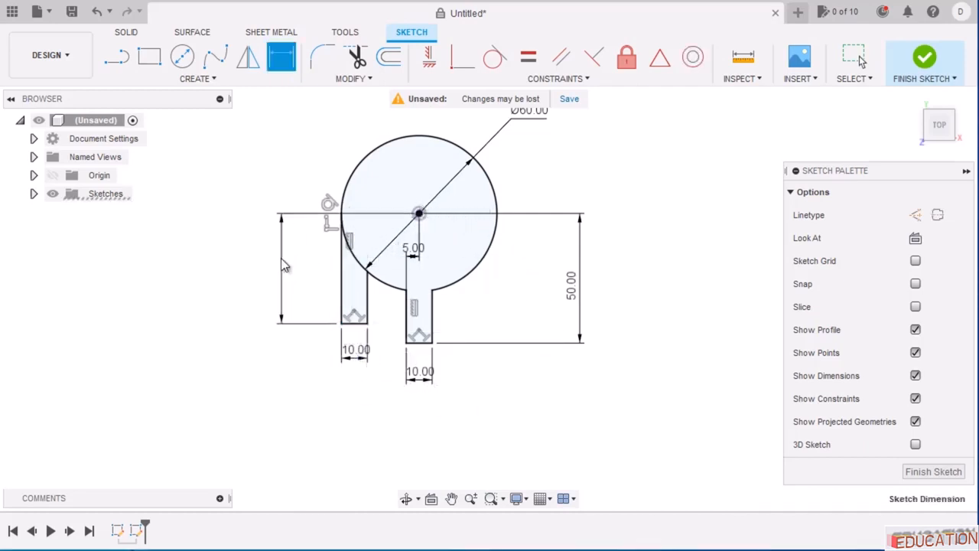
click(281, 257)
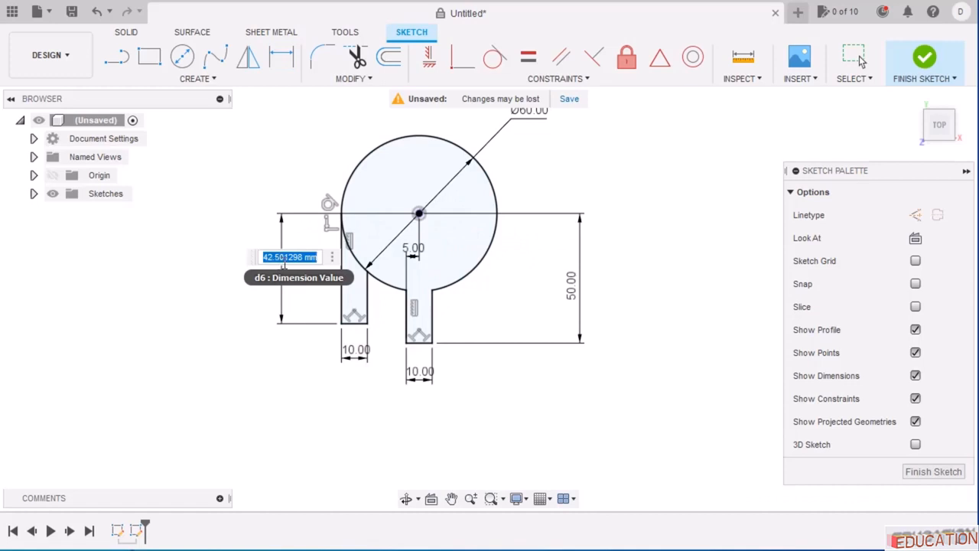
text(40)
key(Return)
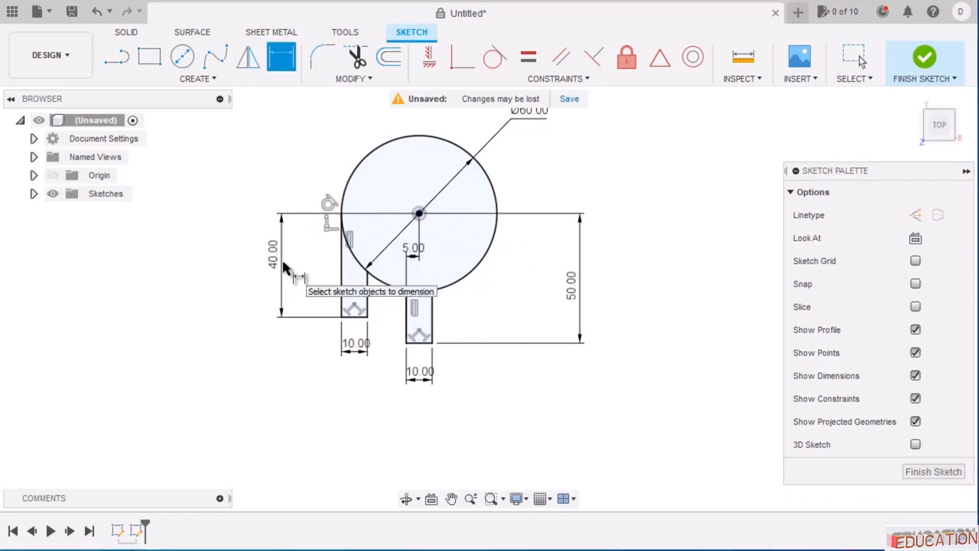
Draw a circle about 36.6 mm in diameter concentric with the 60 mm circle.
scroll(254, 256, down, 3)
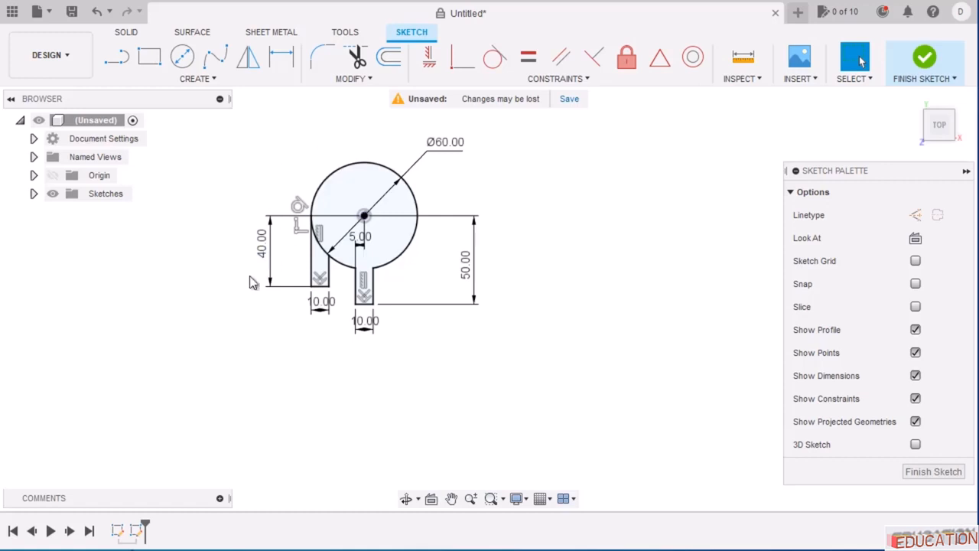
click(182, 56)
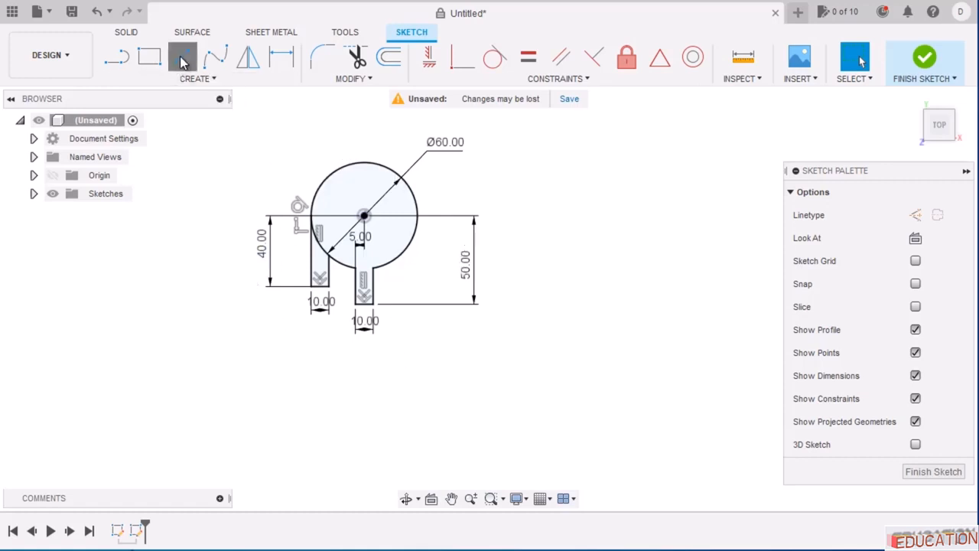
click(364, 215)
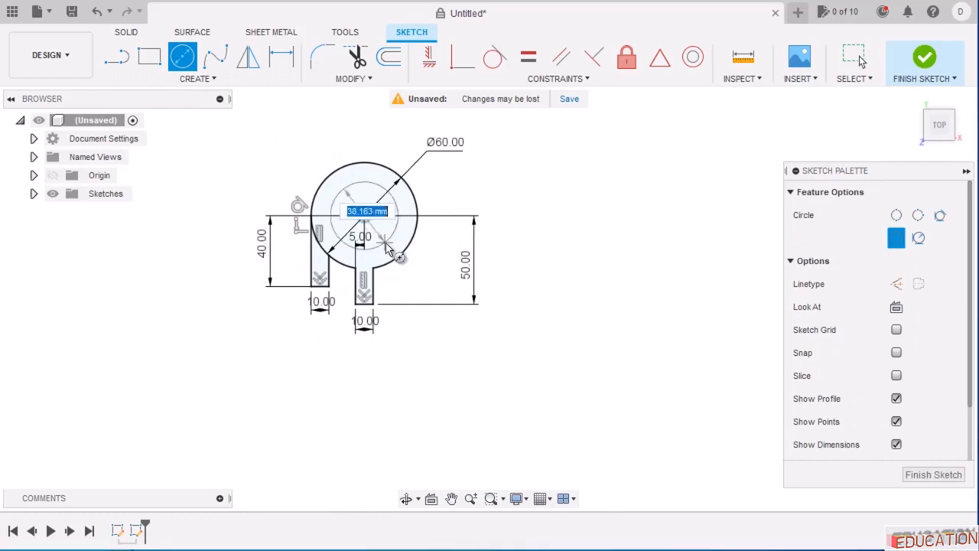
click(387, 192)
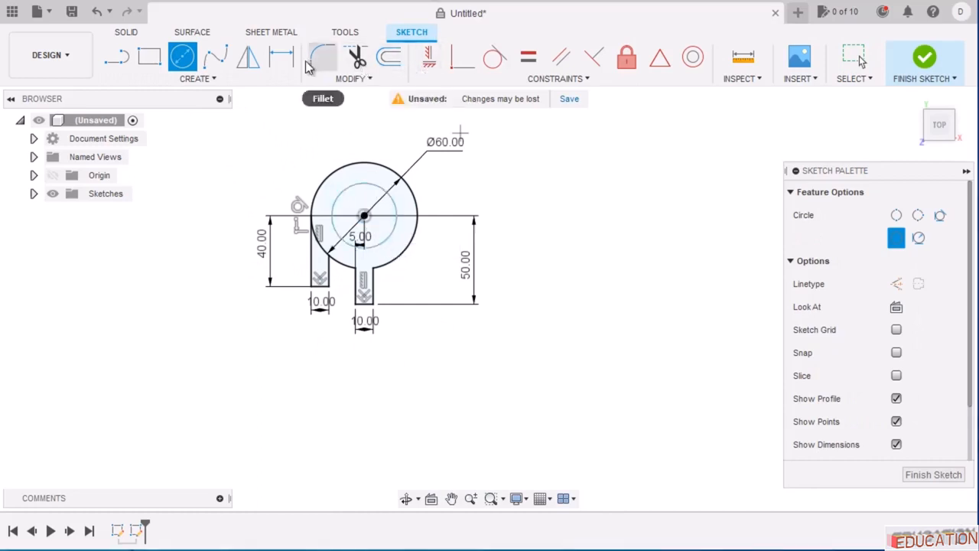
Dimension the inner concentric circle to a 30 mm diameter, checking its radius in the reference drawing.
click(281, 56)
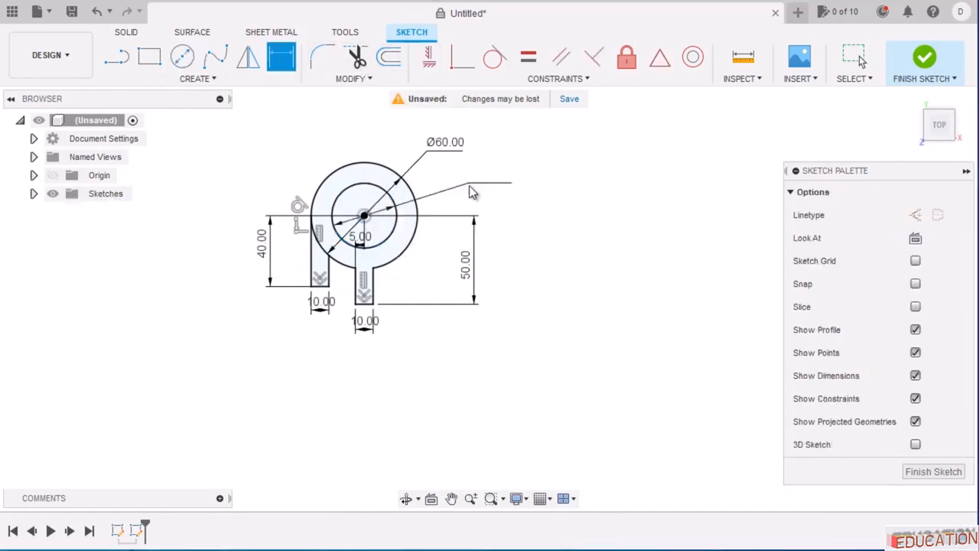
key(alt+Tab)
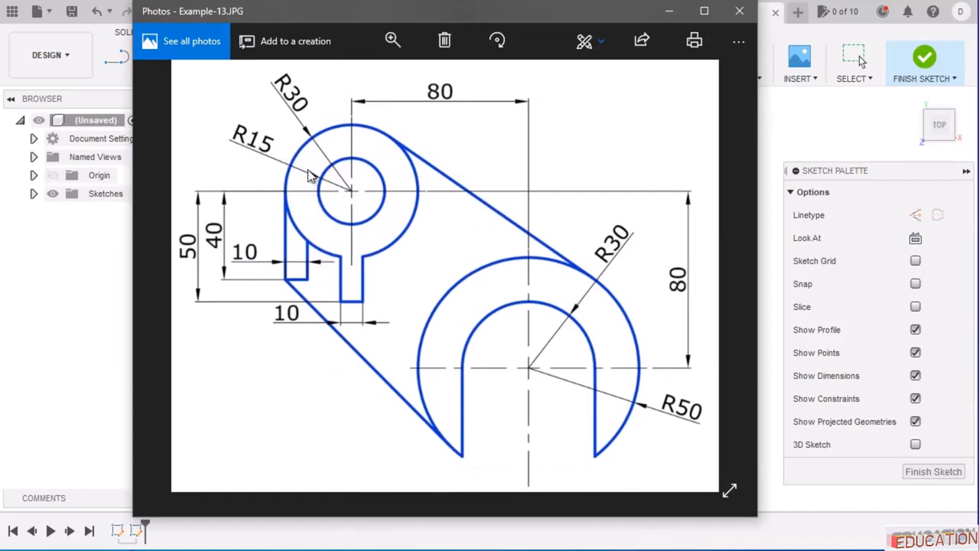
click(659, 14)
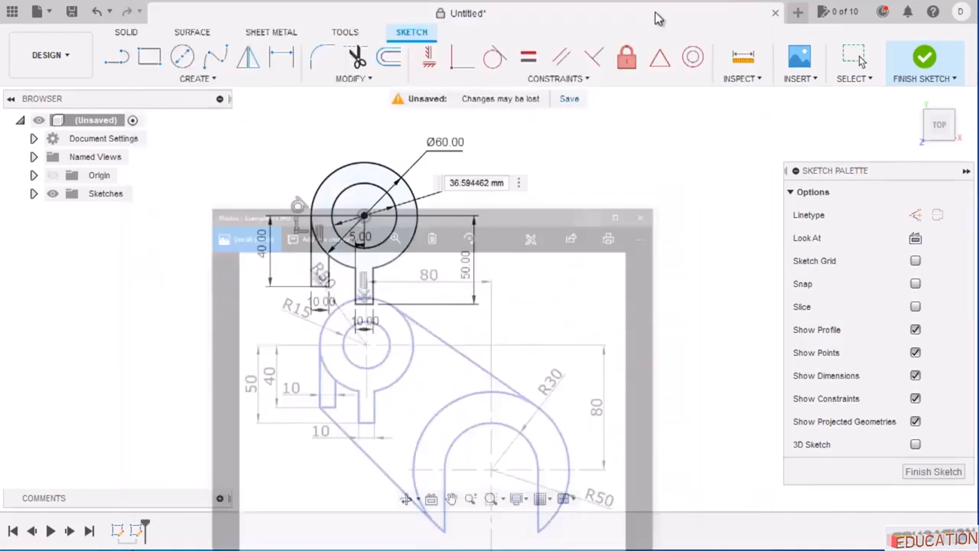
click(476, 183)
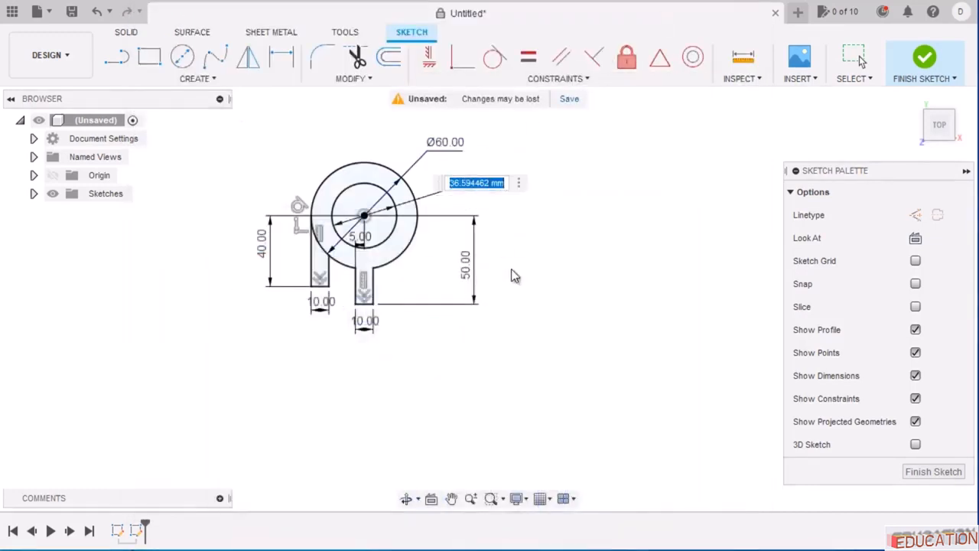
text(30)
key(Return)
key(Escape)
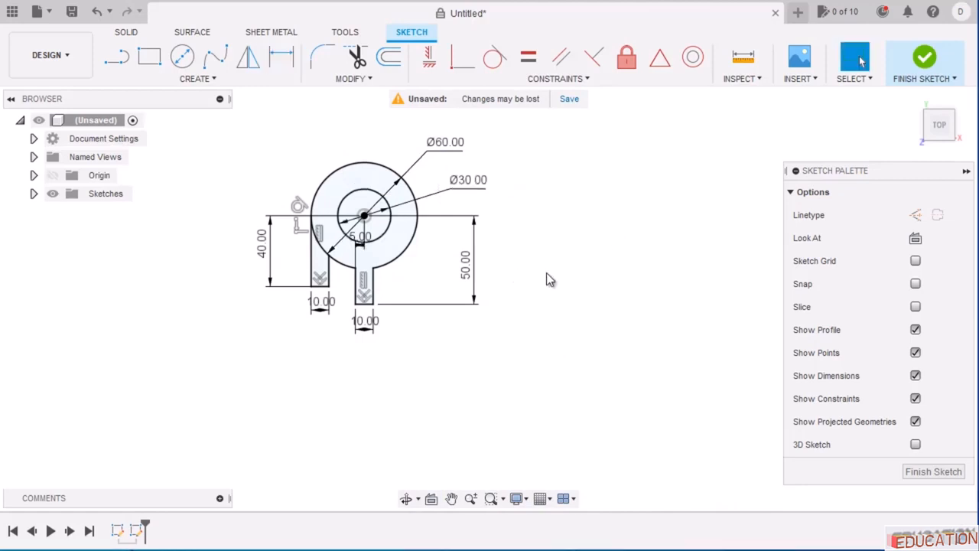
Review the reference drawing and draw a separate circle about 114 mm in diameter below and to the right of the existing profile.
click(388, 544)
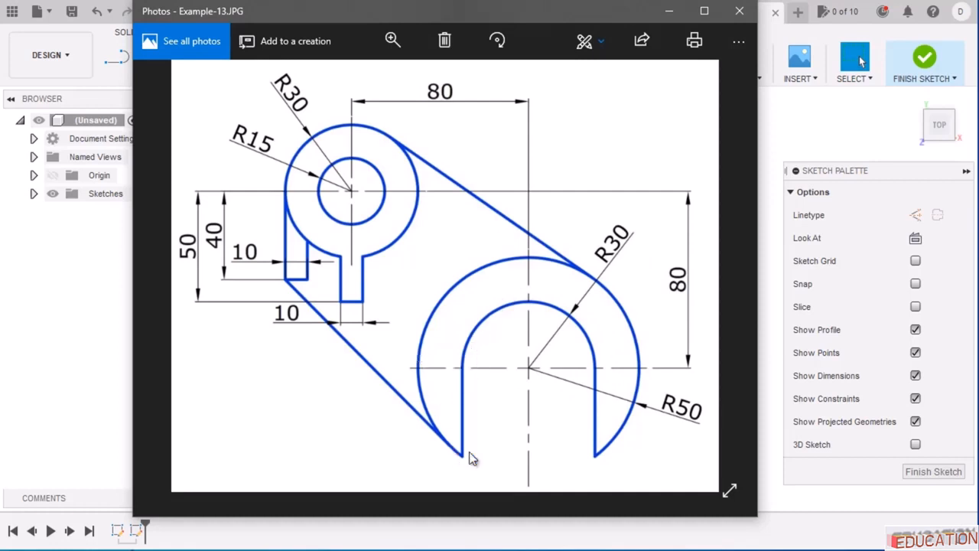
click(667, 12)
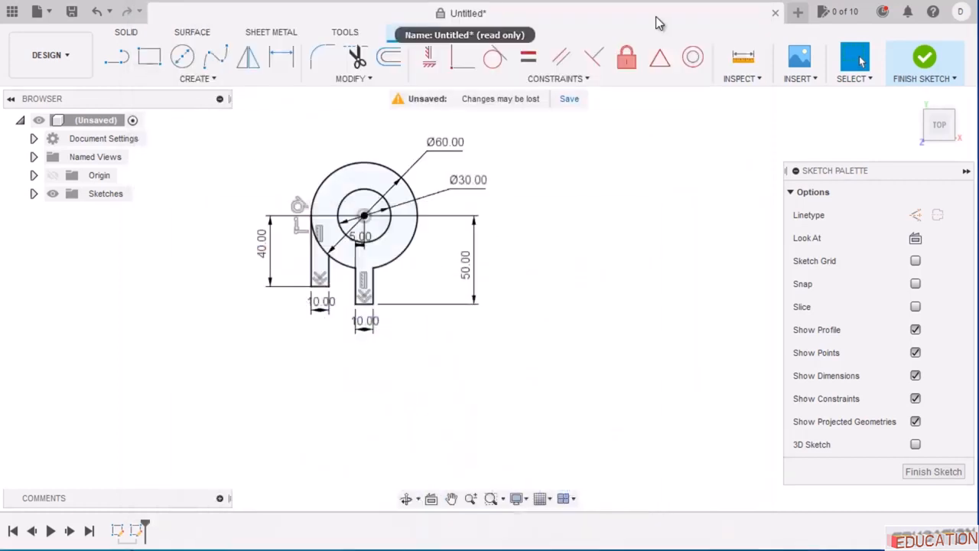
key(c)
click(567, 360)
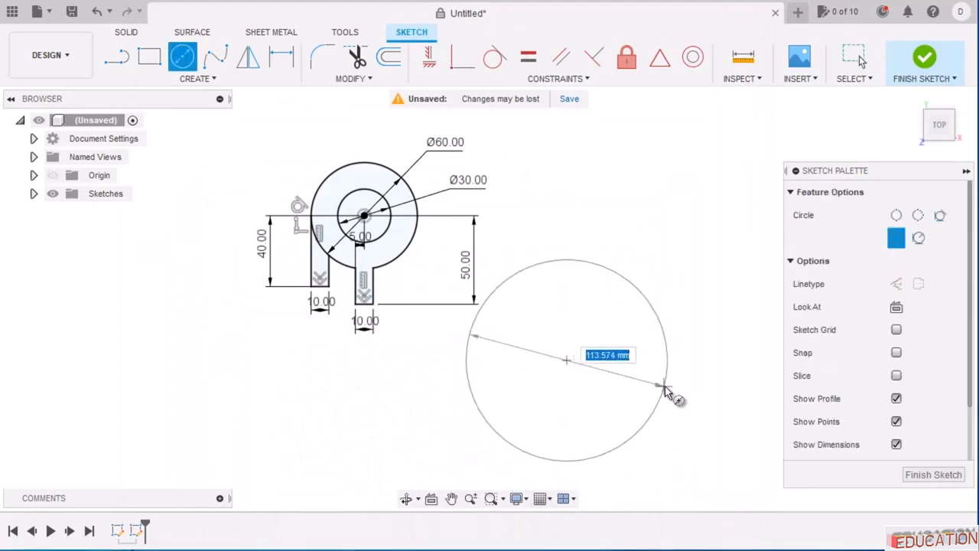
click(664, 393)
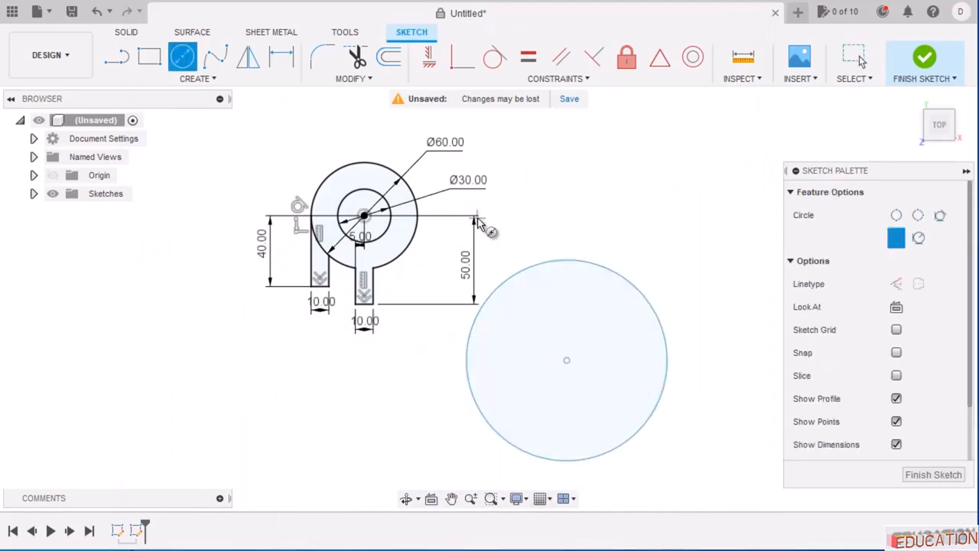
key(Escape)
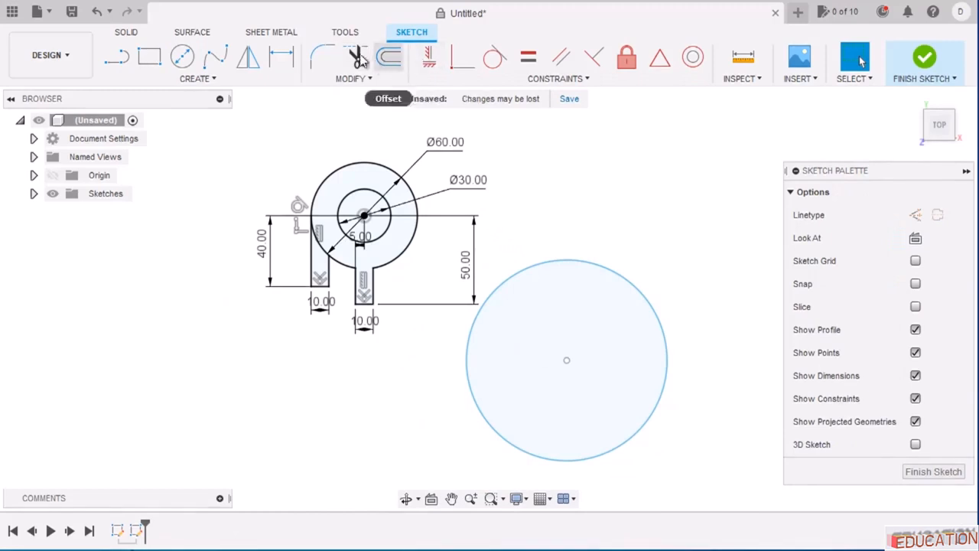
Dimension the vertical distance between the large circle's centre and the 60 mm circle's centre at 80 mm.
click(281, 57)
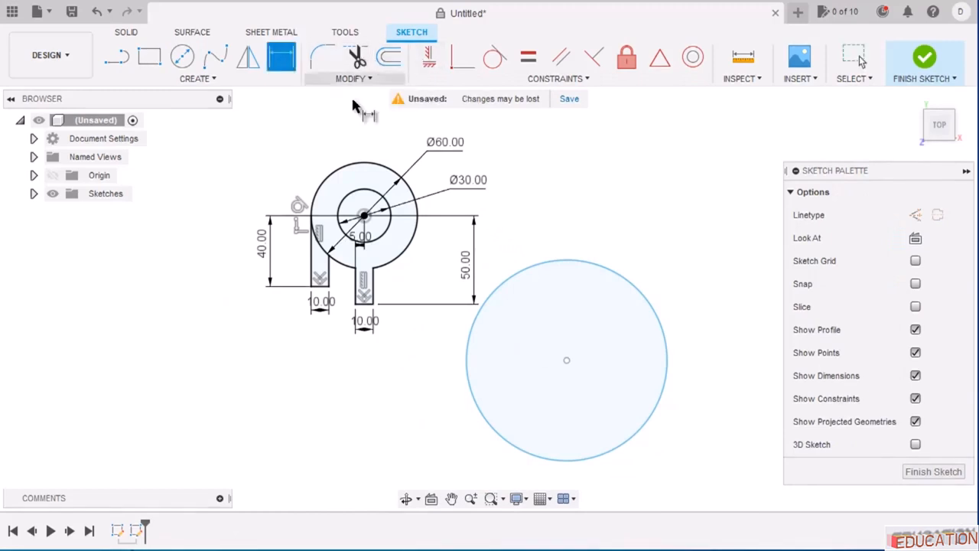
click(568, 360)
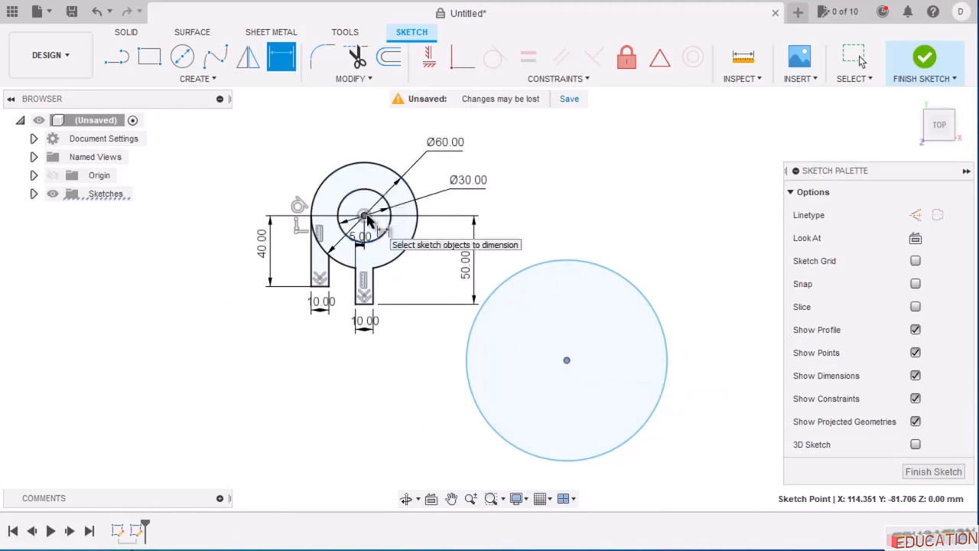
click(364, 216)
click(719, 283)
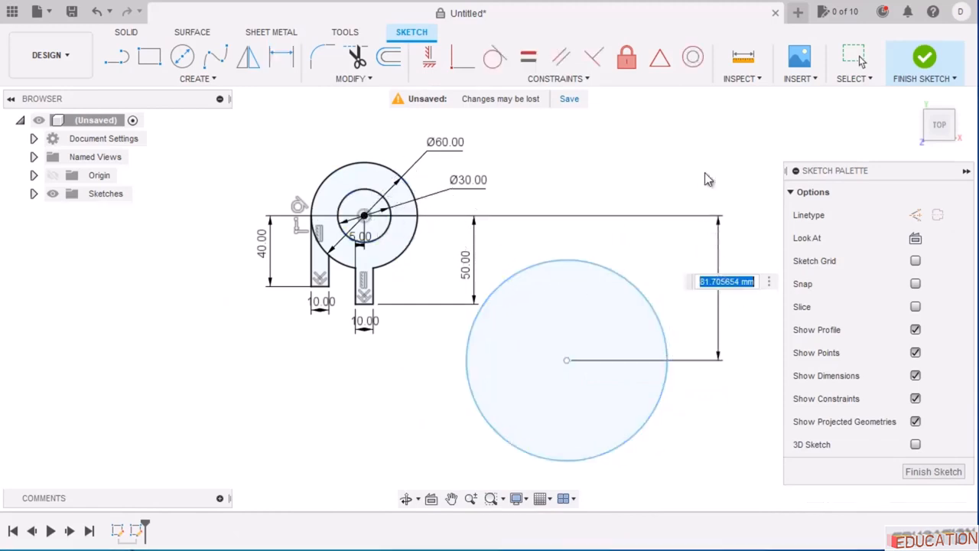
text(80)
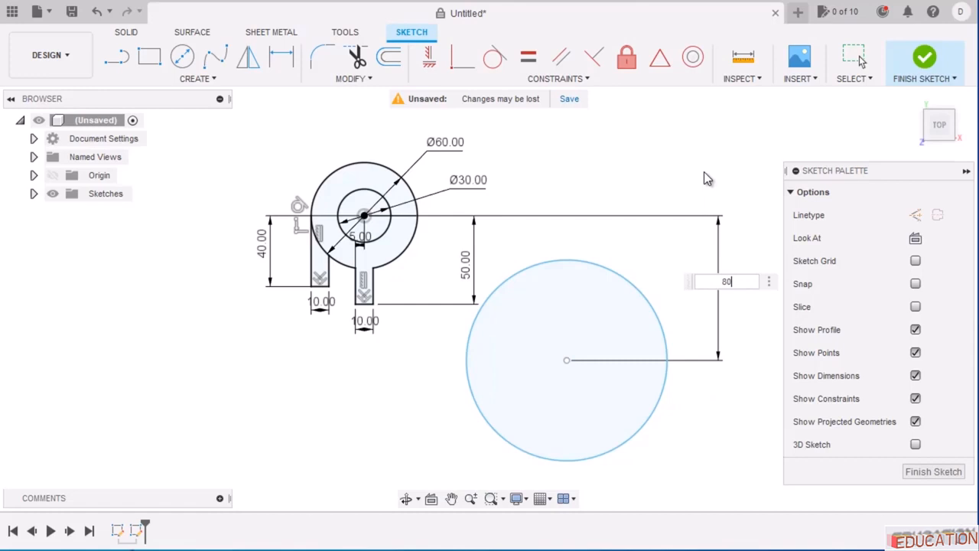
key(Return)
Check the centre spacing in the reference drawing and dimension the horizontal distance between the two circle centres at 80 mm.
key(alt+Tab)
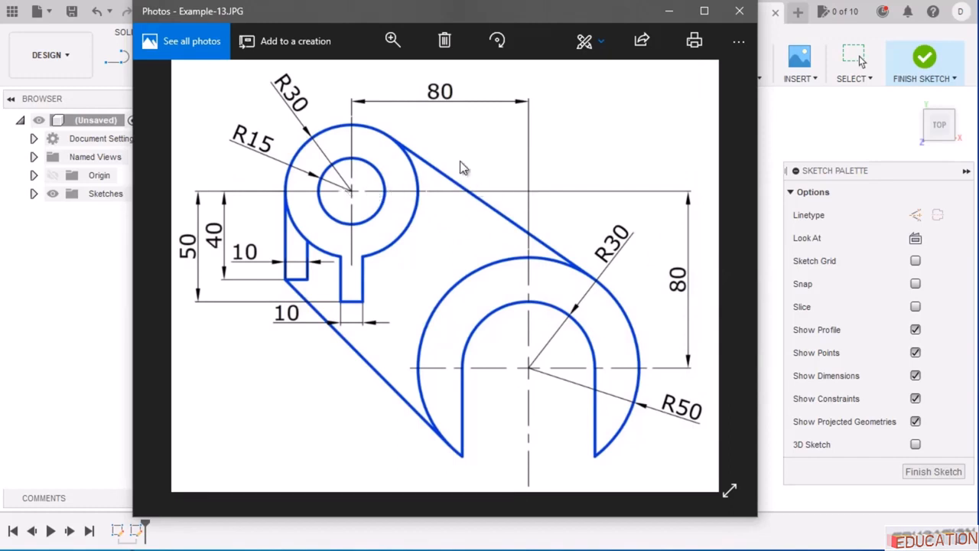
click(669, 11)
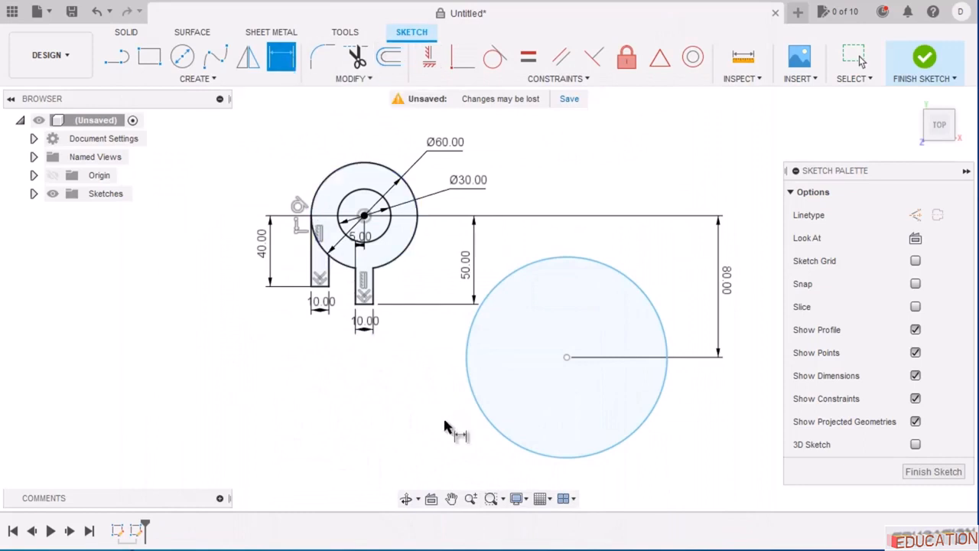
click(566, 358)
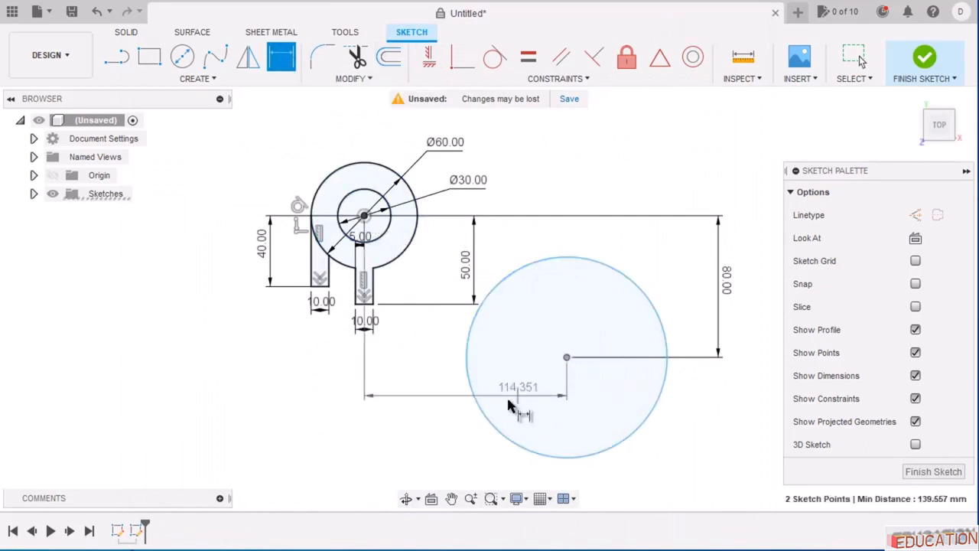
click(458, 421)
text(80)
key(Return)
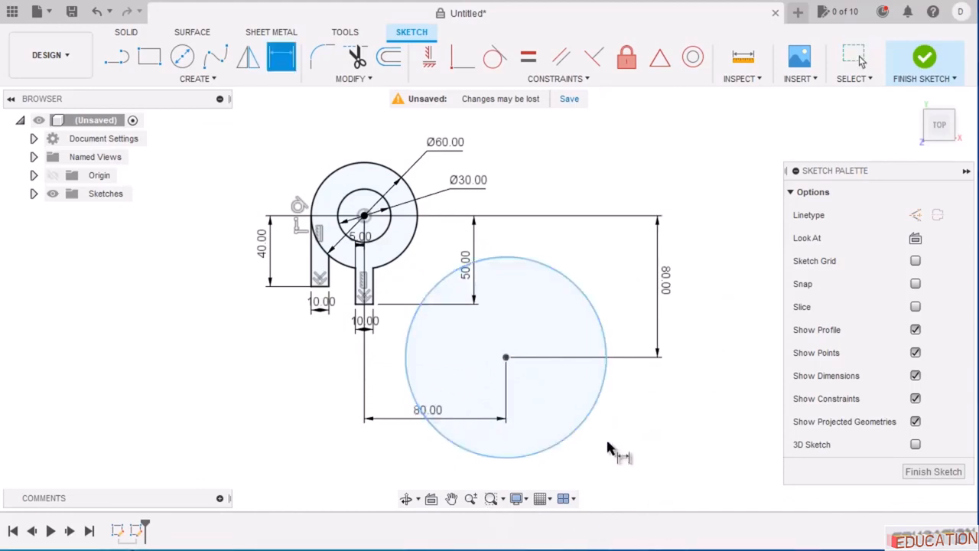
Dimension the large lower circle to a 100 mm diameter, checking its radius in the reference drawing.
click(602, 375)
key(alt+Tab)
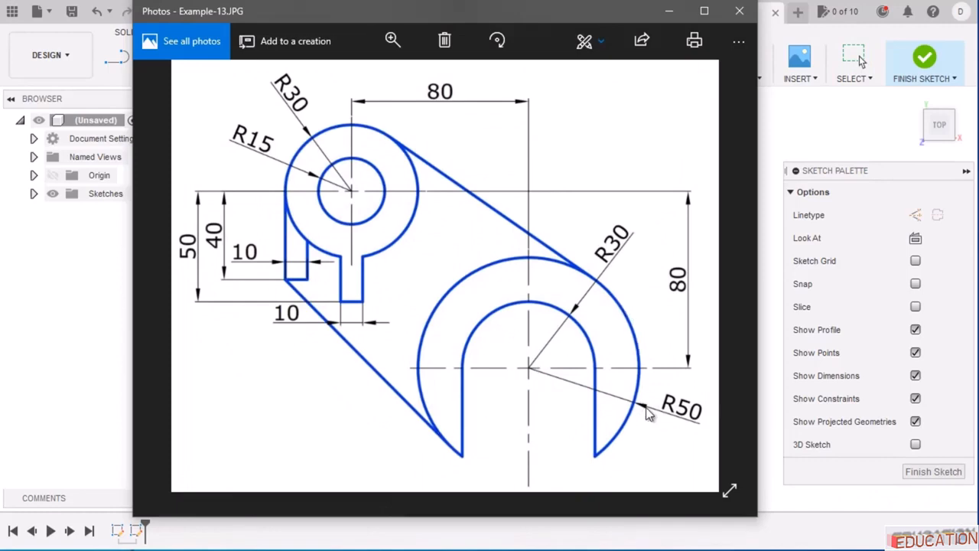
click(670, 14)
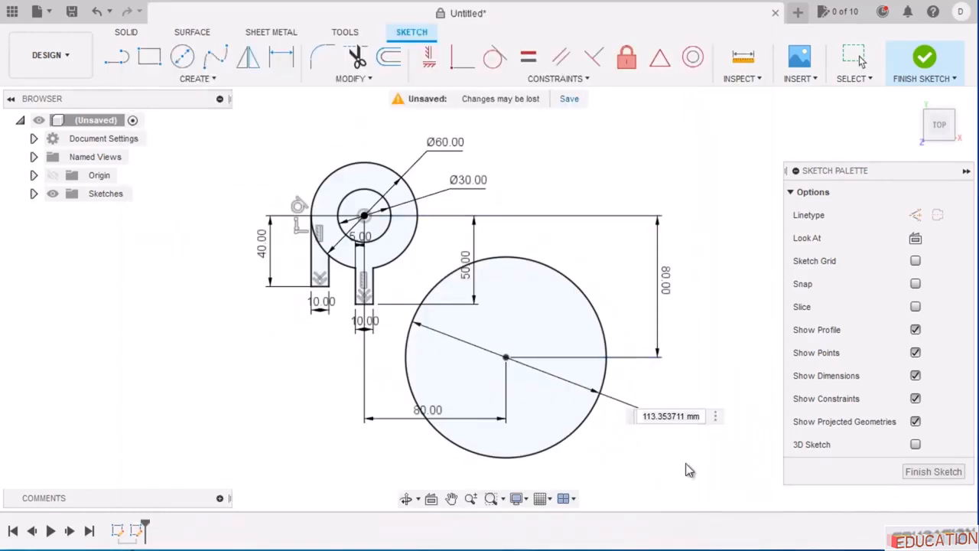
click(672, 415)
text(10)
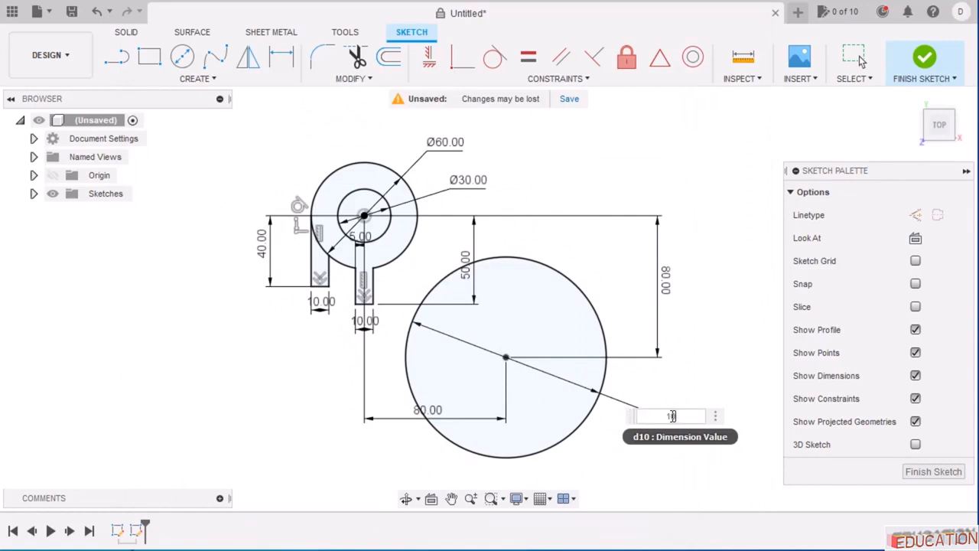
text(0)
key(Return)
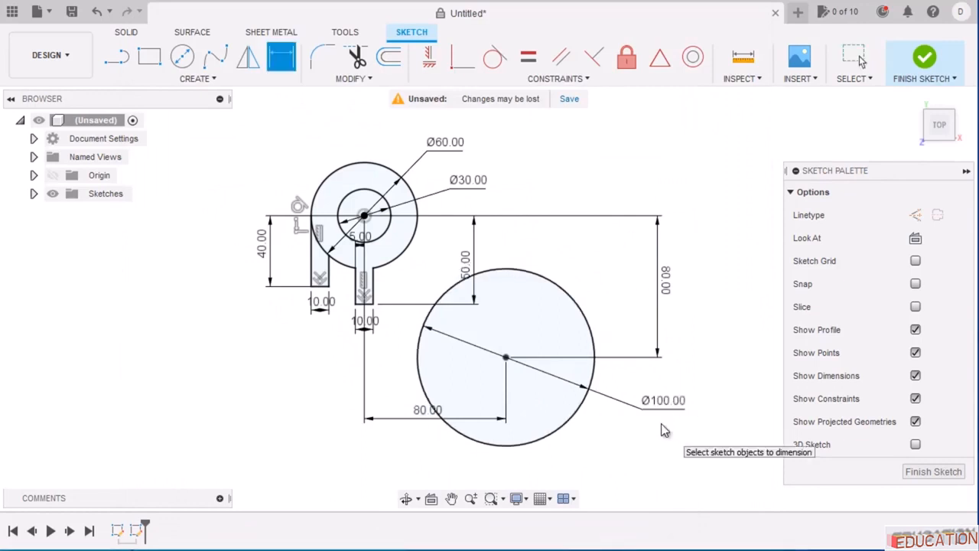
key(Escape)
Draw a circle concentric with the 100 mm circle and dimension it to a 60 mm diameter.
click(180, 59)
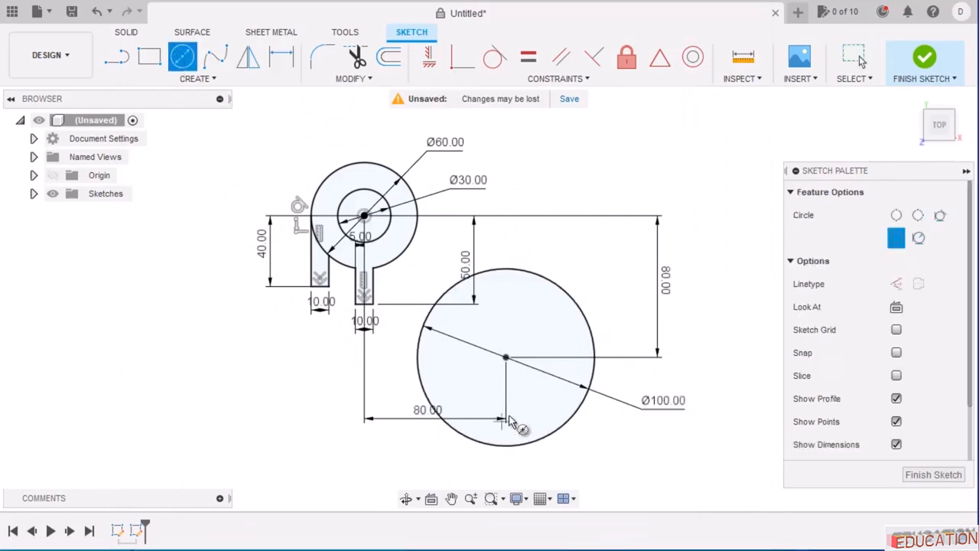
click(505, 357)
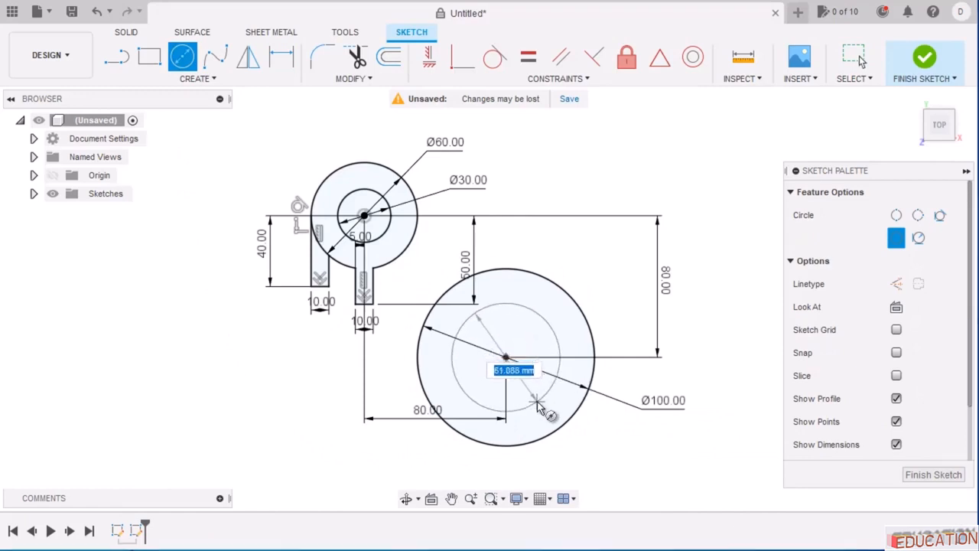
click(542, 394)
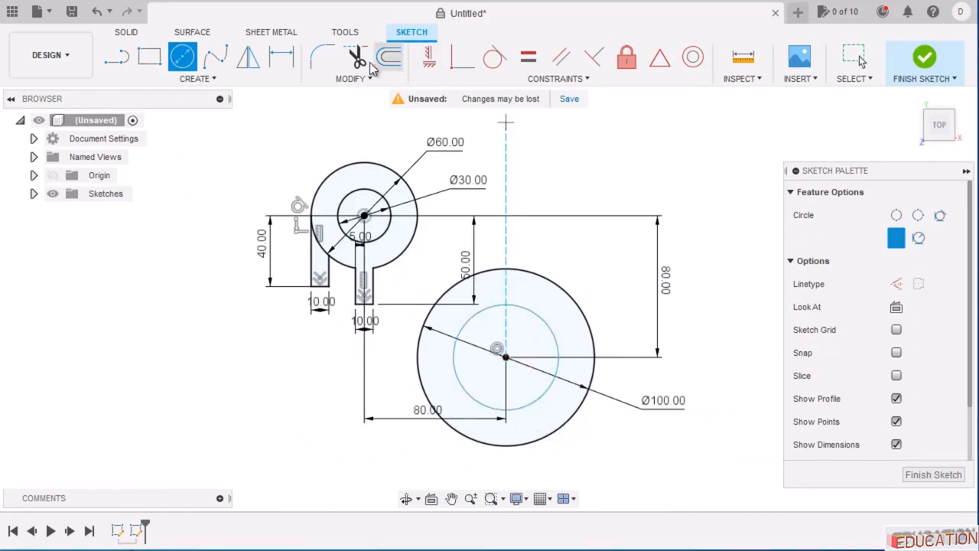
click(281, 63)
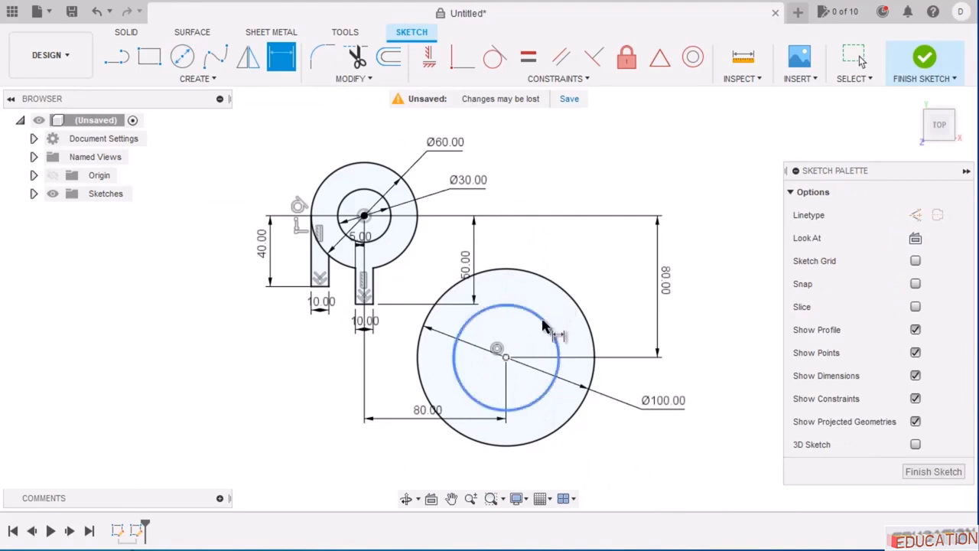
click(544, 317)
click(589, 248)
text(60)
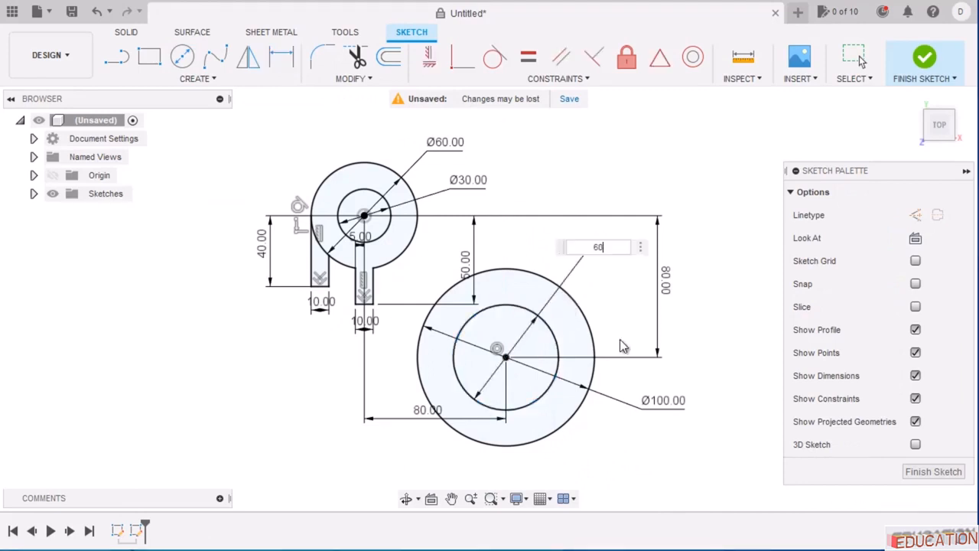
key(Return)
key(Escape)
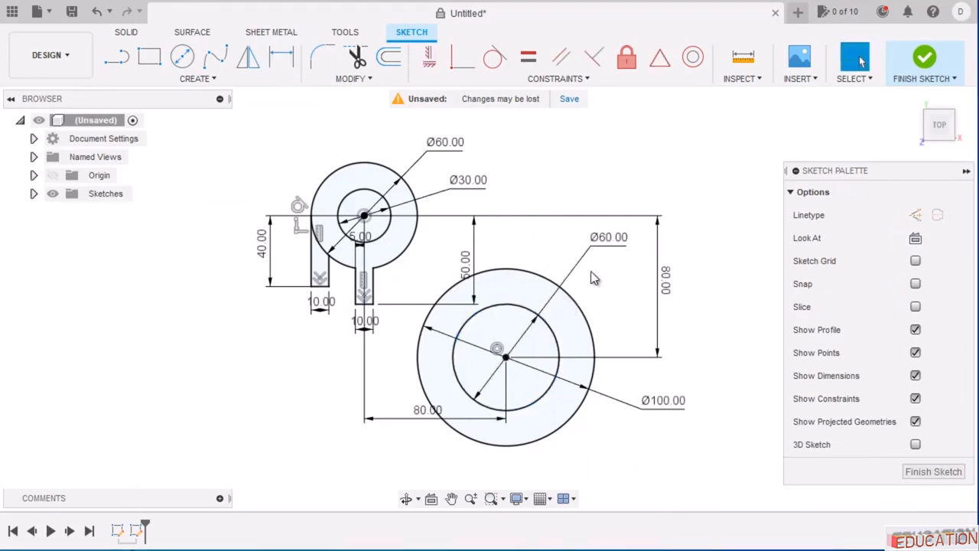
Draw two vertical lines, each about 74 mm long, from the two sides of the inner 60 mm circle down past the 100 mm circle.
scroll(559, 163, down, 2)
scroll(559, 349, up, 4)
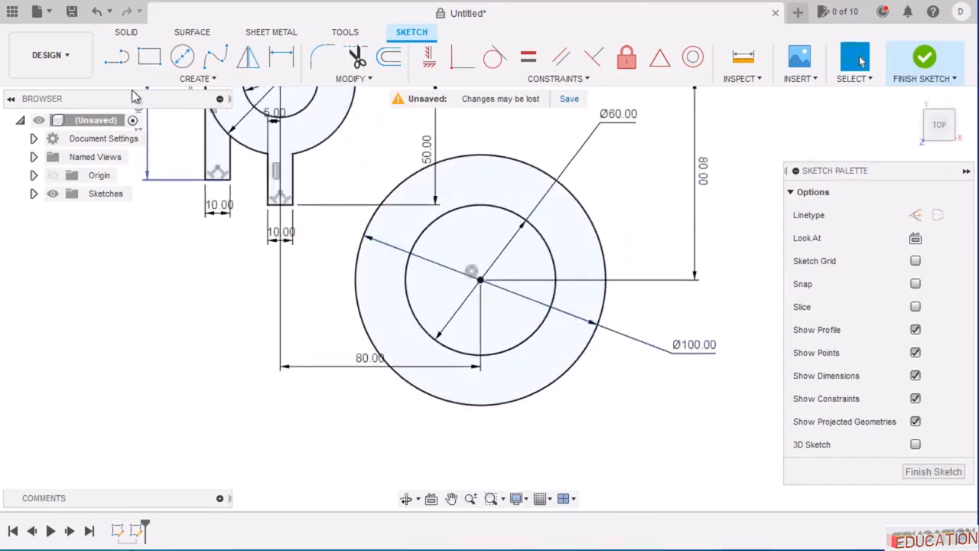
click(116, 57)
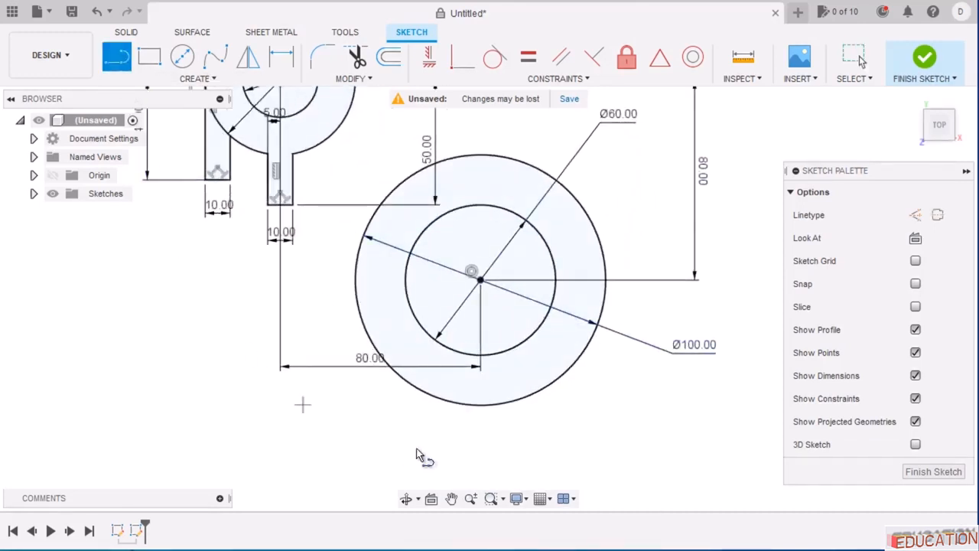
click(556, 269)
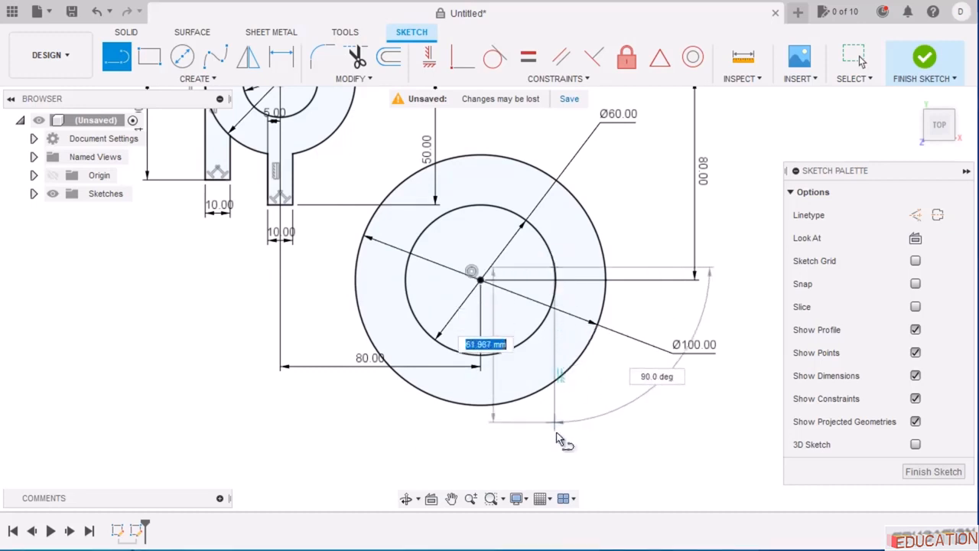
click(559, 458)
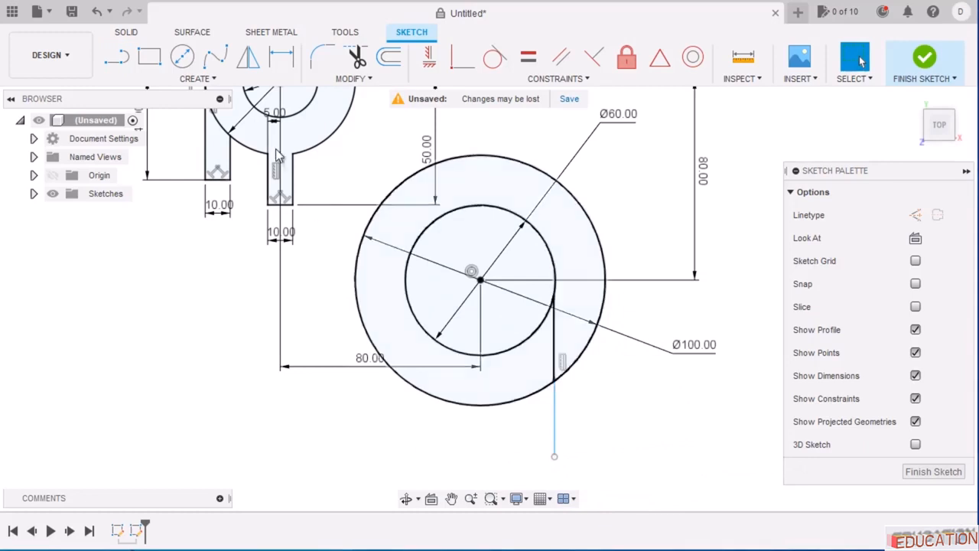
click(117, 57)
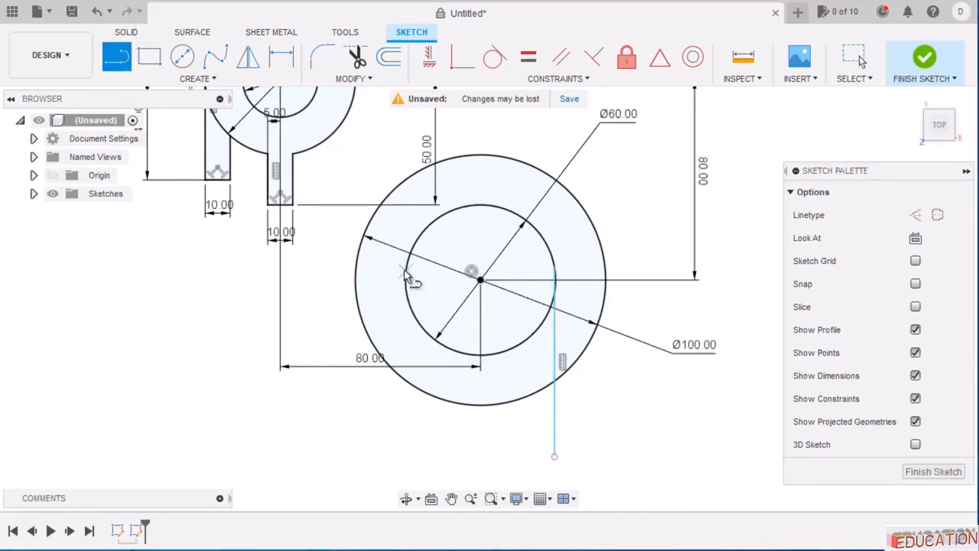
click(408, 277)
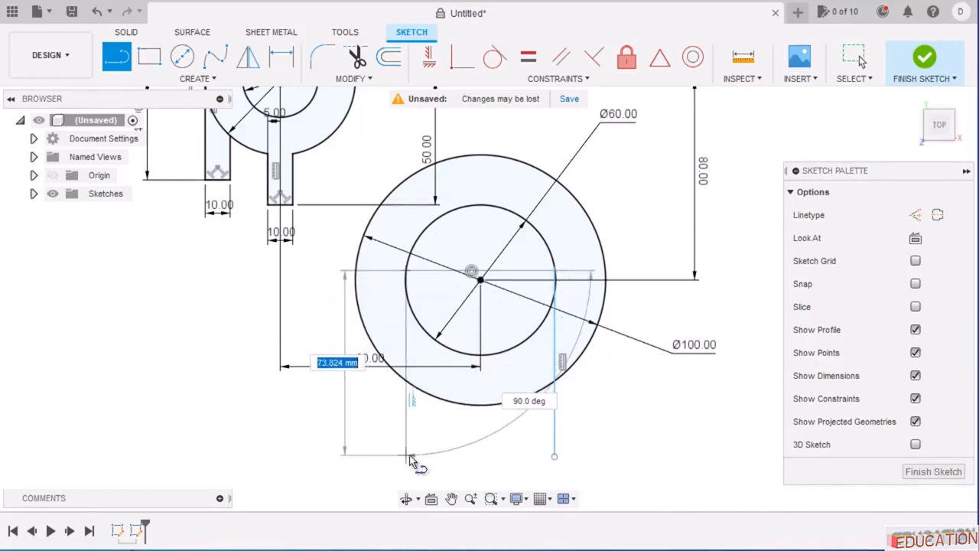
click(405, 452)
key(Escape)
key(Escape)
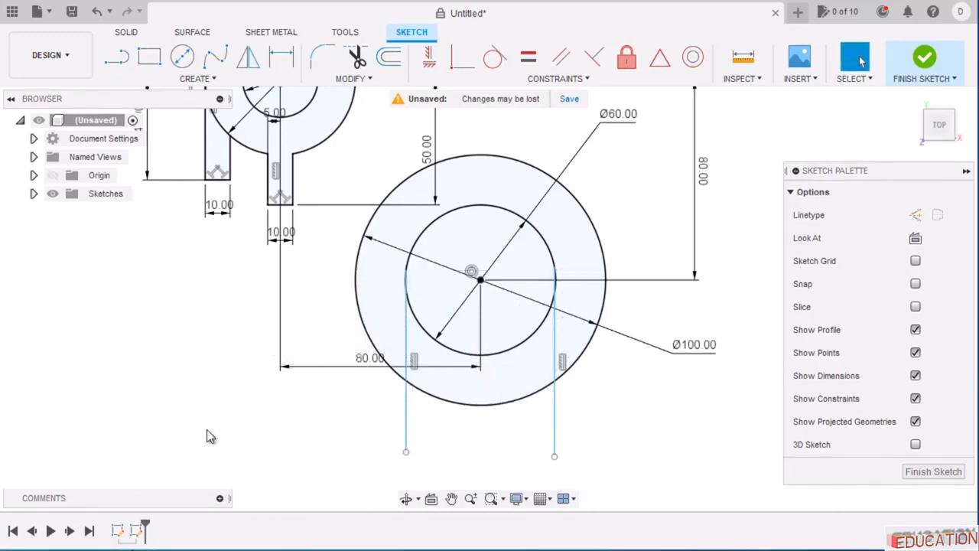
Apply tangent constraints between the inner 60 mm circle and both vertical lines.
click(497, 62)
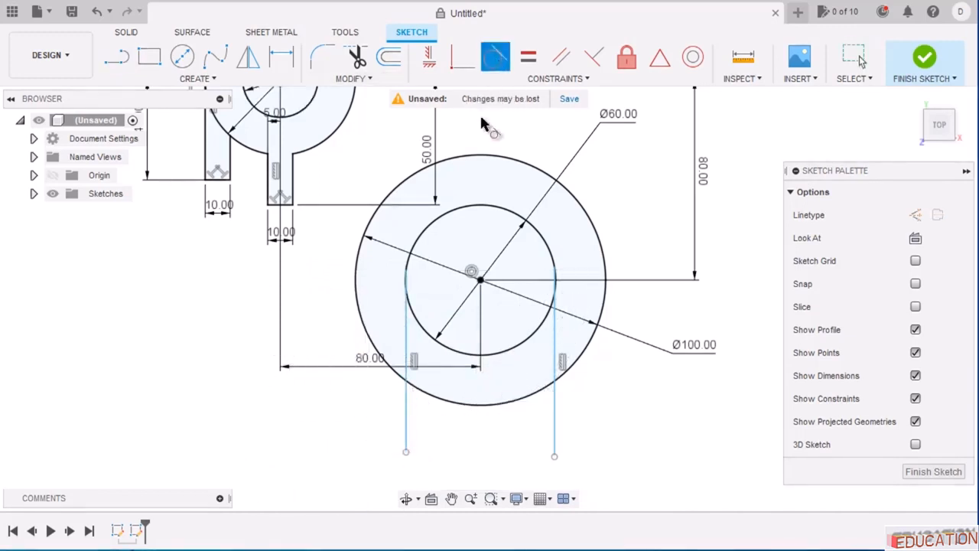
click(553, 237)
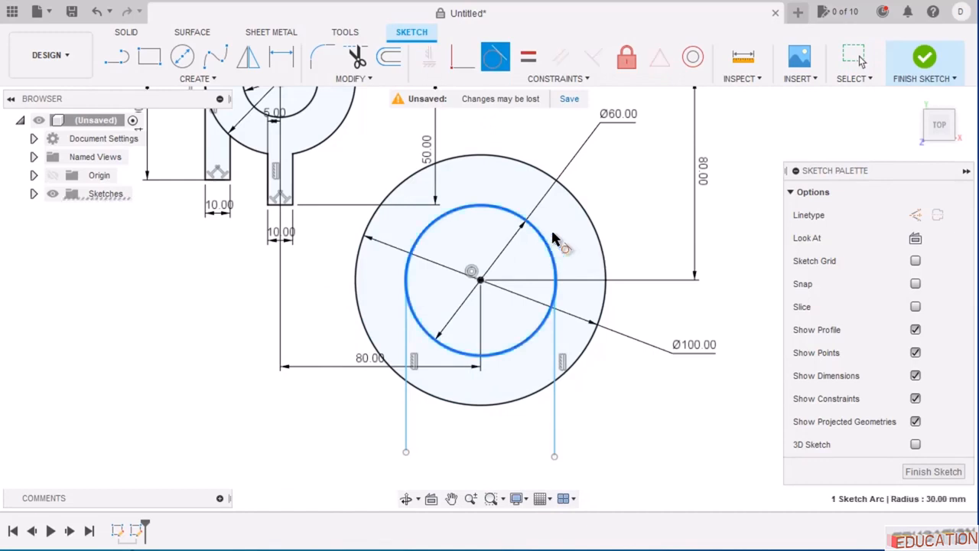
click(555, 351)
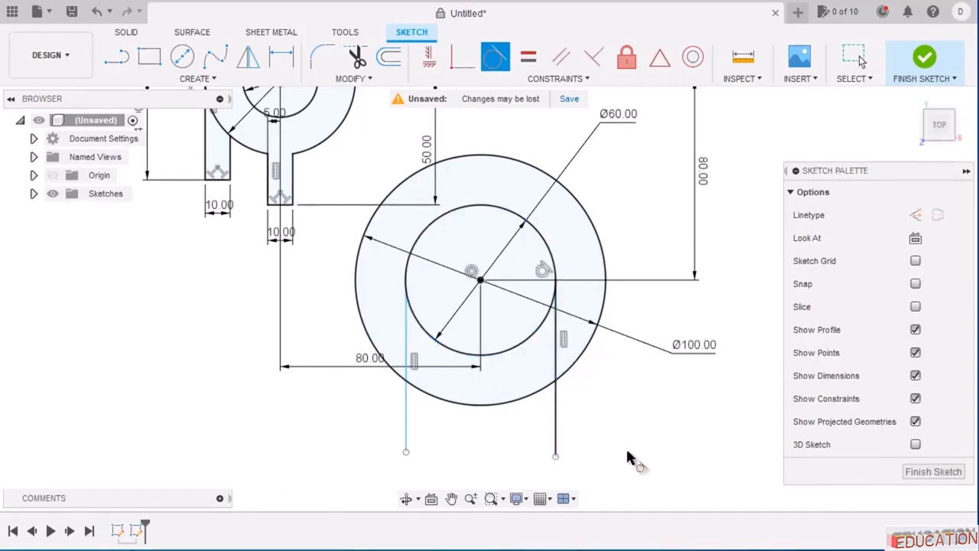
click(413, 326)
click(405, 346)
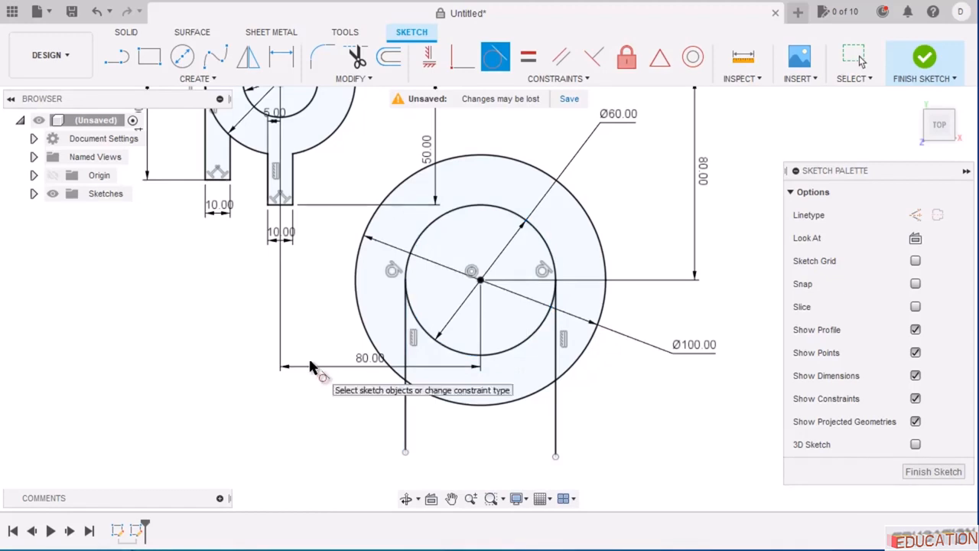
Trim the inner circle's lower half, the 100 mm circle's arc between the vertical lines, and the line ends extending below that circle.
click(358, 57)
click(459, 353)
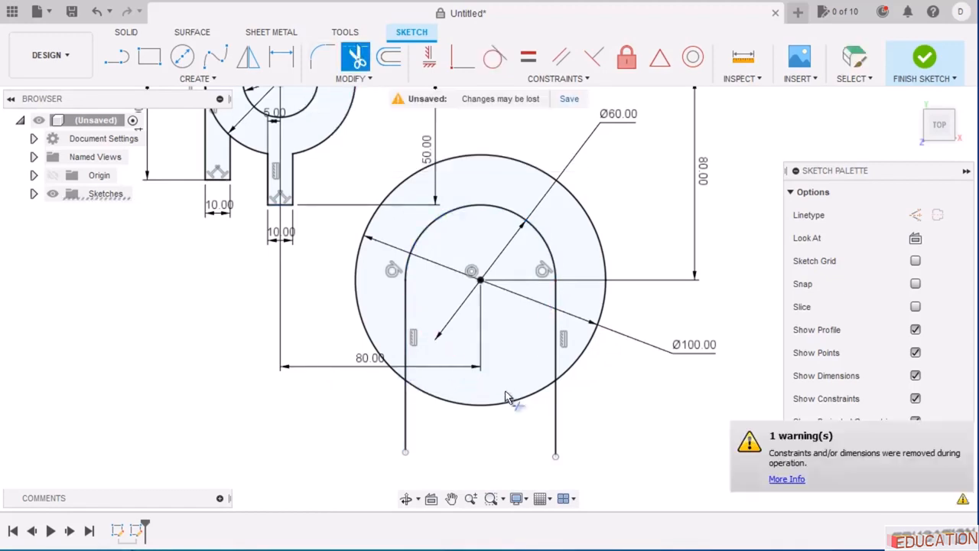
click(506, 401)
click(556, 422)
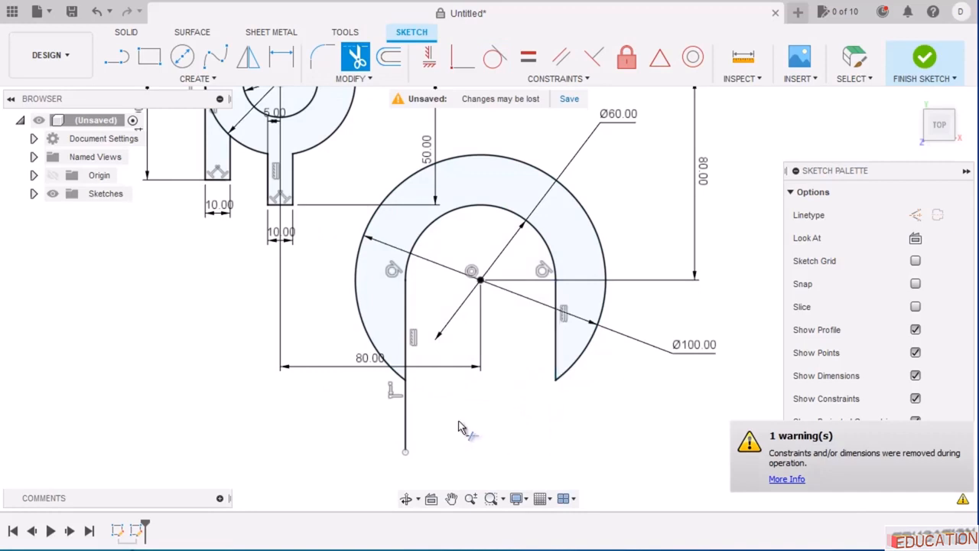
click(406, 417)
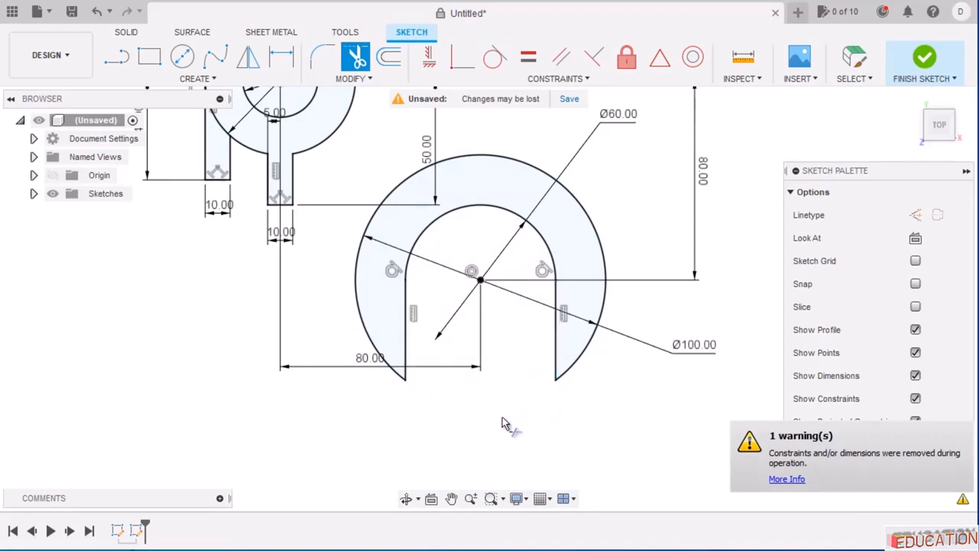
key(Escape)
Examine the reference drawing for the lines connecting the two circular ends.
scroll(684, 416, down, 2)
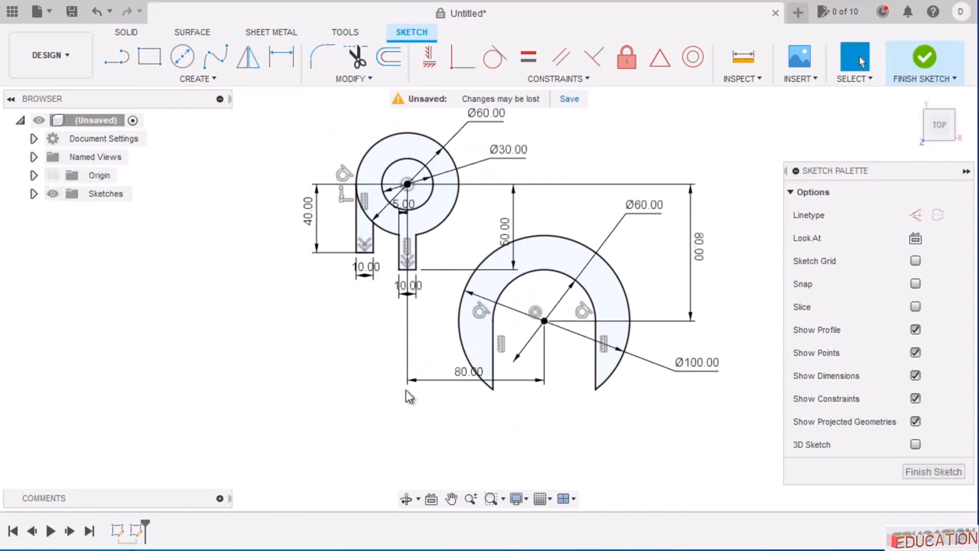
click(358, 548)
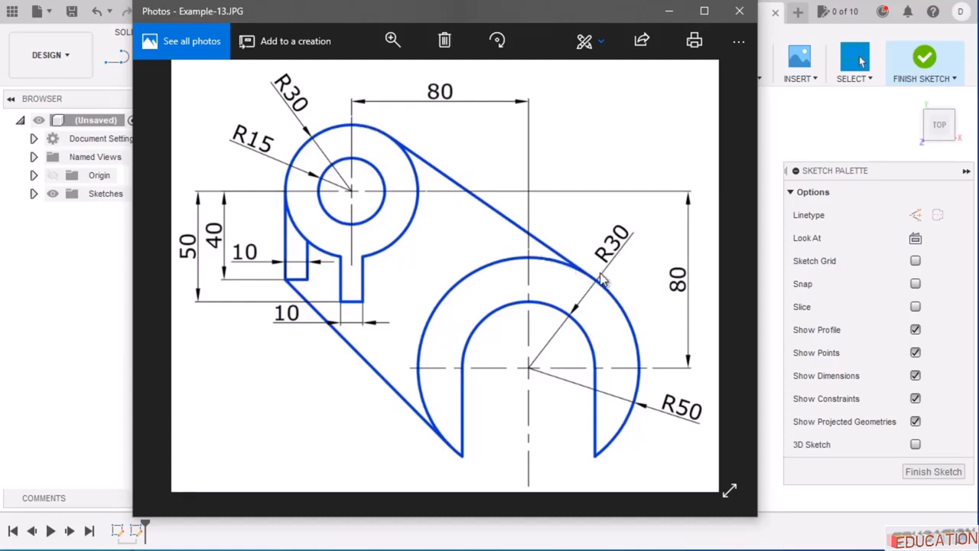
click(668, 11)
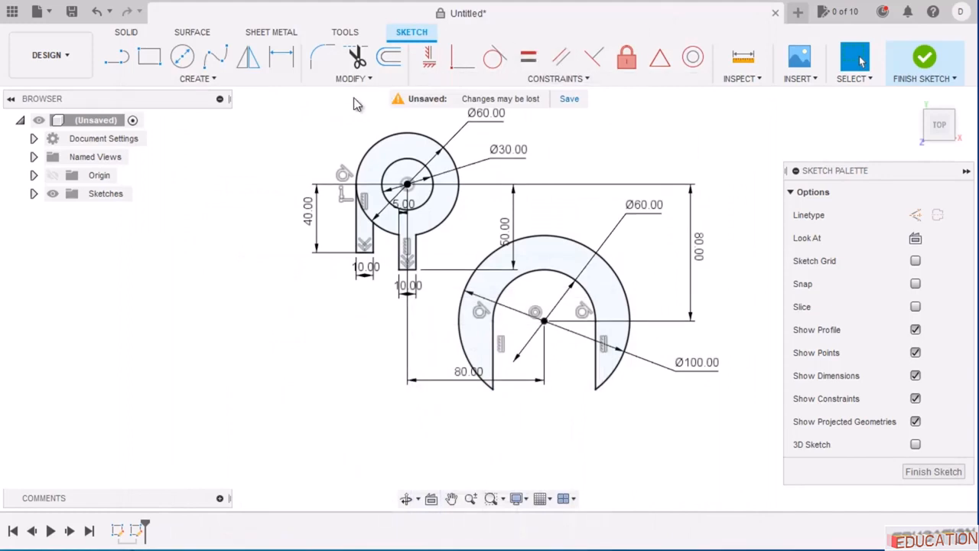
Draw a line about 130 mm long from the outer tab's lower-left corner past the 100 mm circle, and a line about 187 mm long above both circular ends.
key(l)
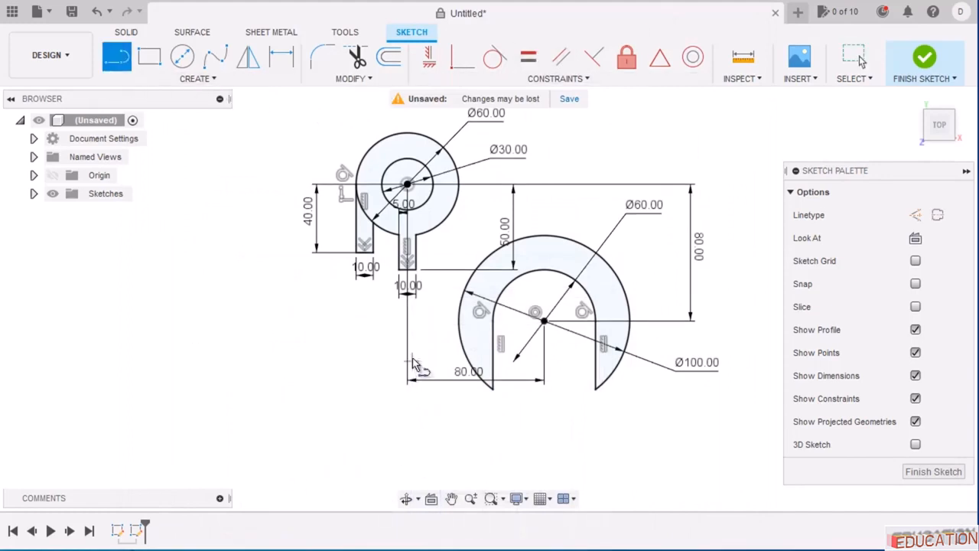
click(355, 253)
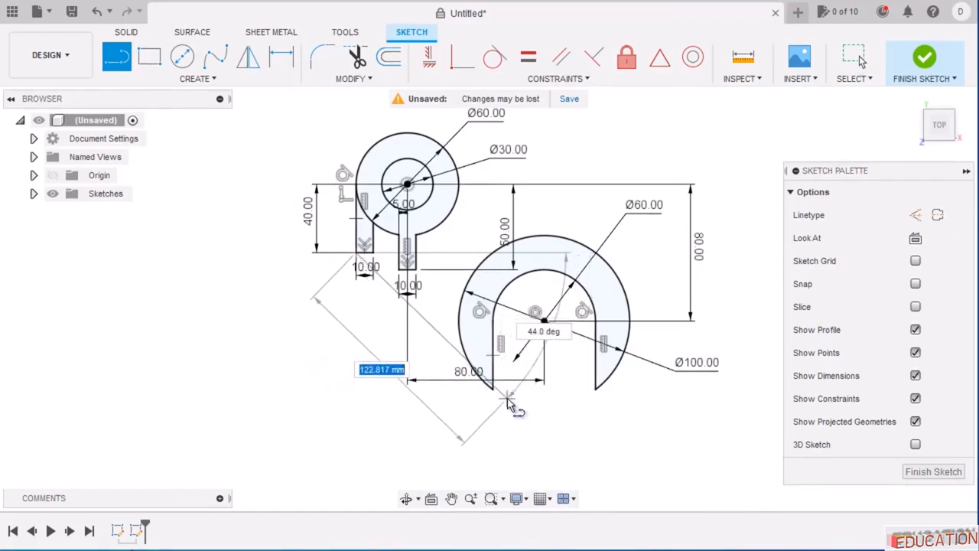
click(474, 441)
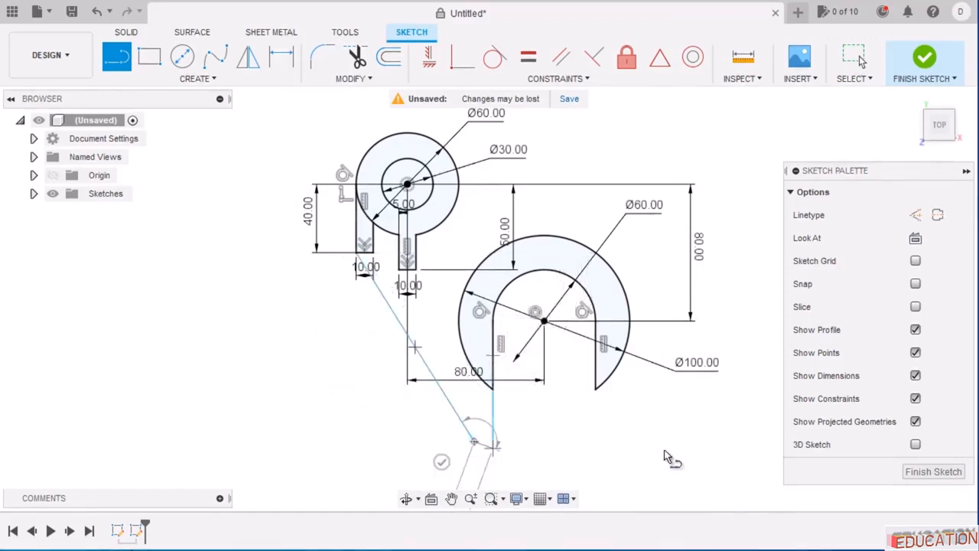
key(Escape)
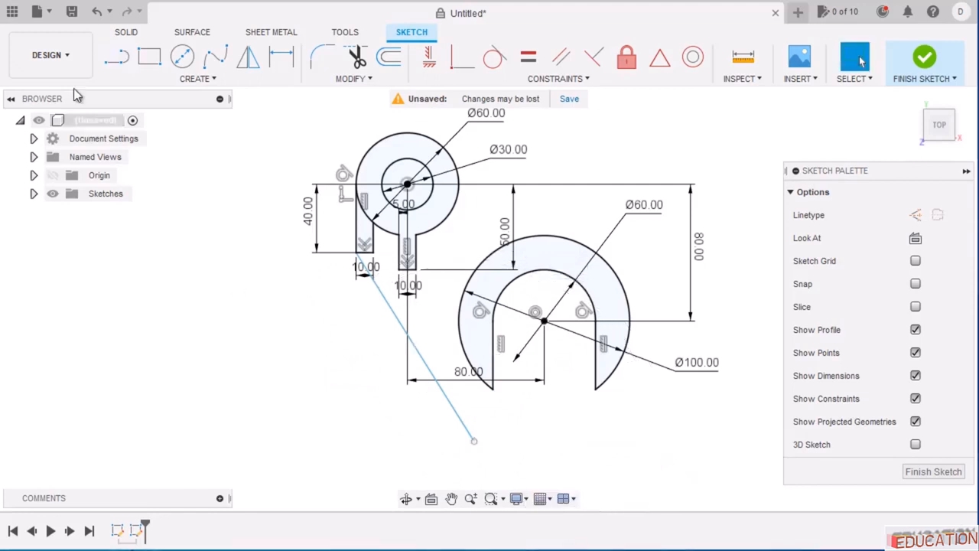
click(115, 61)
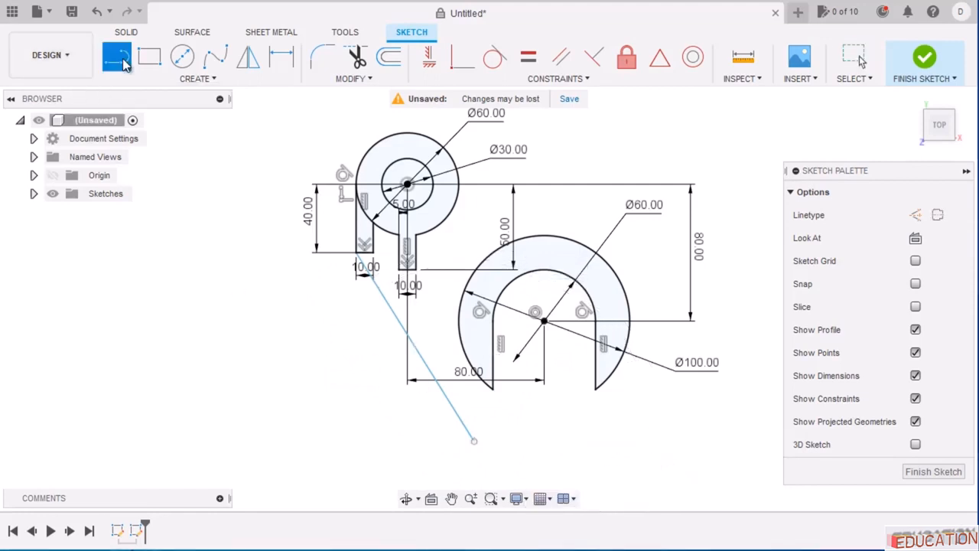
click(427, 116)
click(686, 303)
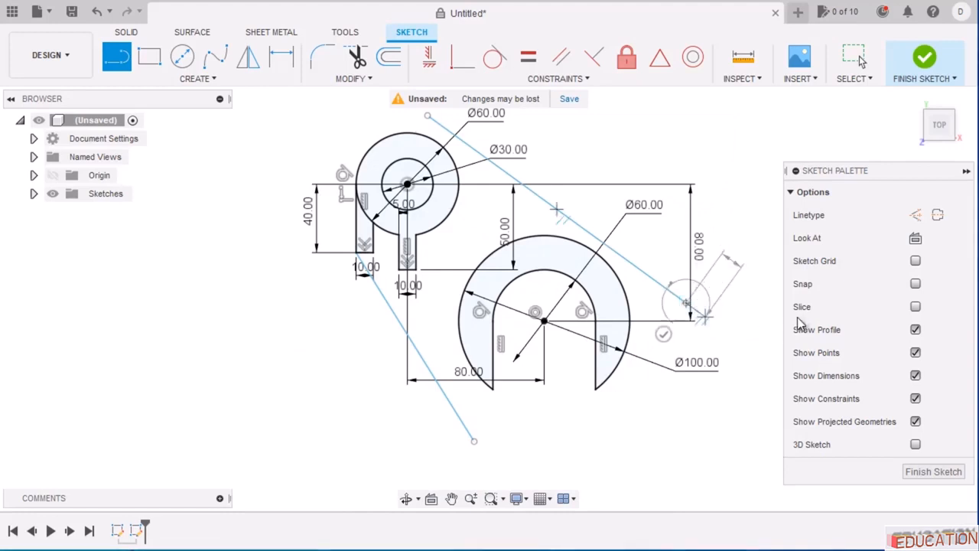
key(Escape)
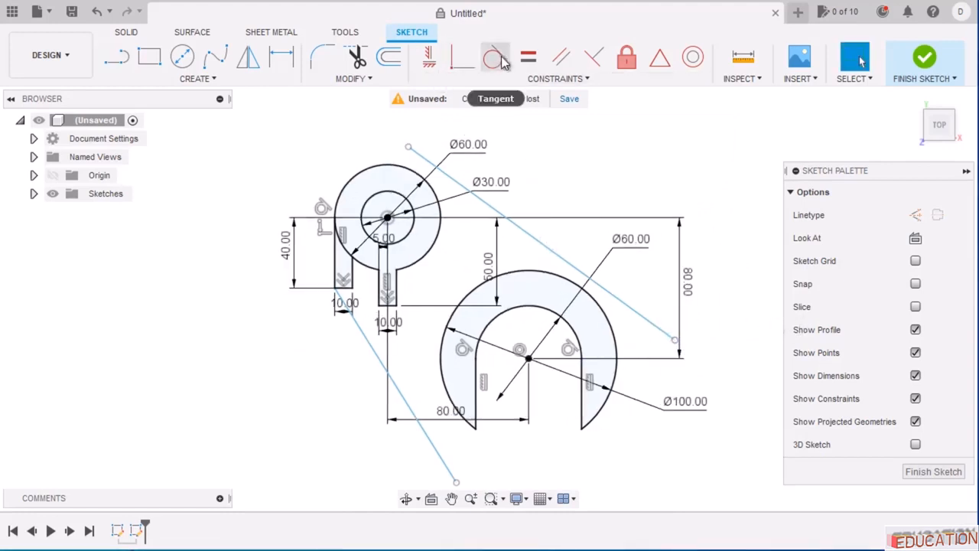
Apply tangent constraints between the upper line and both outer circles, and between the lower line and the 100 mm circle.
click(494, 57)
click(424, 154)
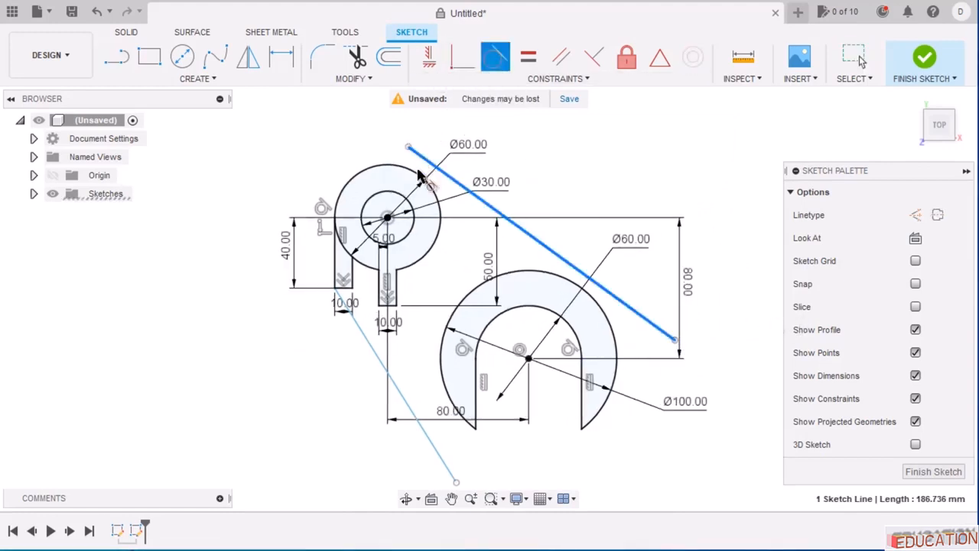
click(419, 174)
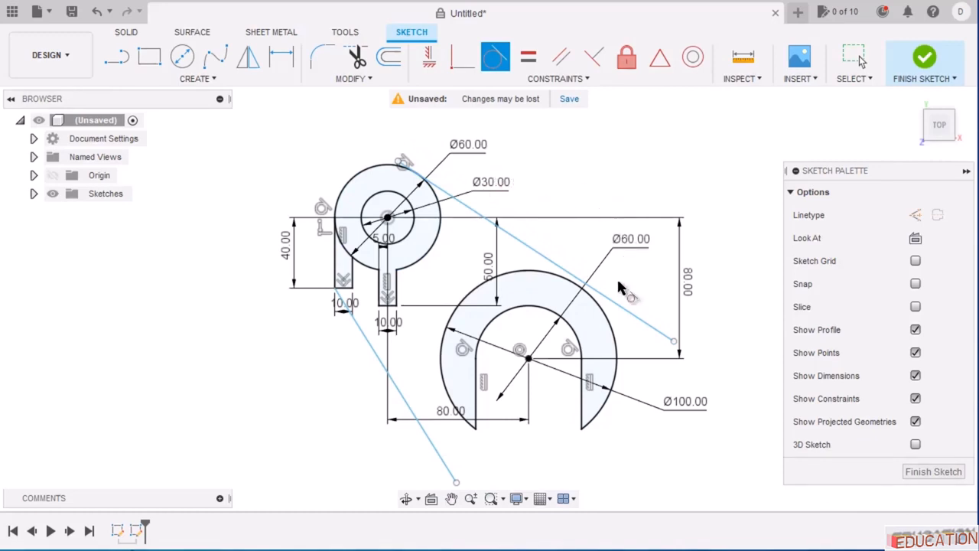
click(619, 305)
click(605, 321)
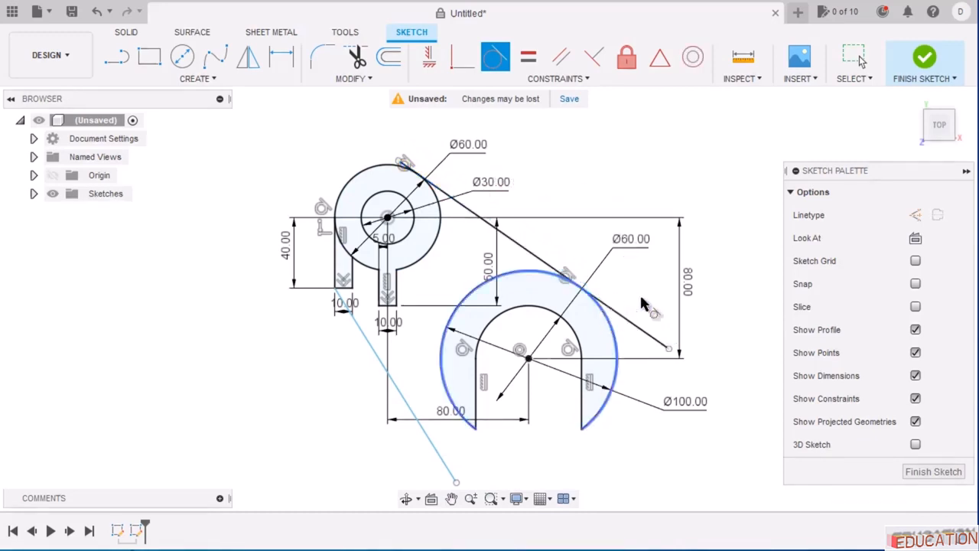
click(416, 419)
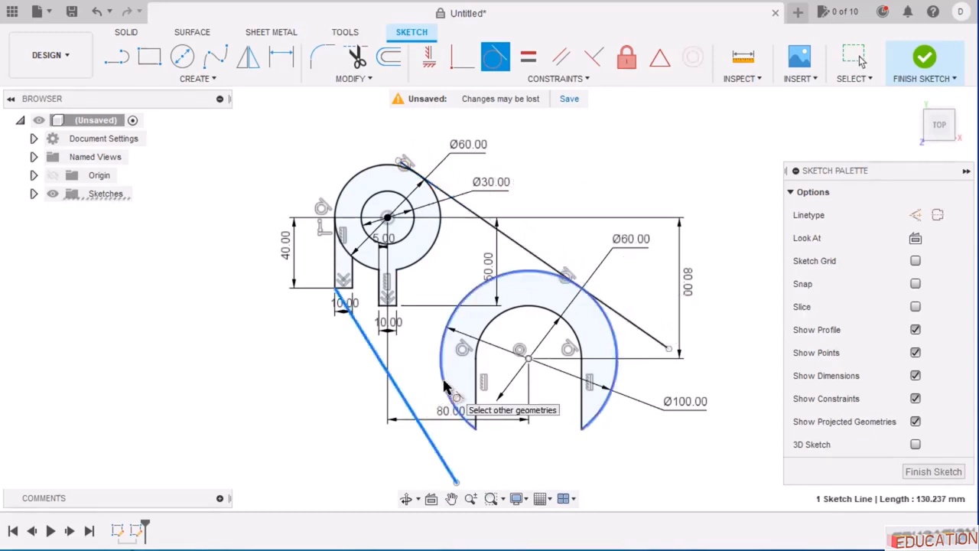
click(445, 386)
key(Escape)
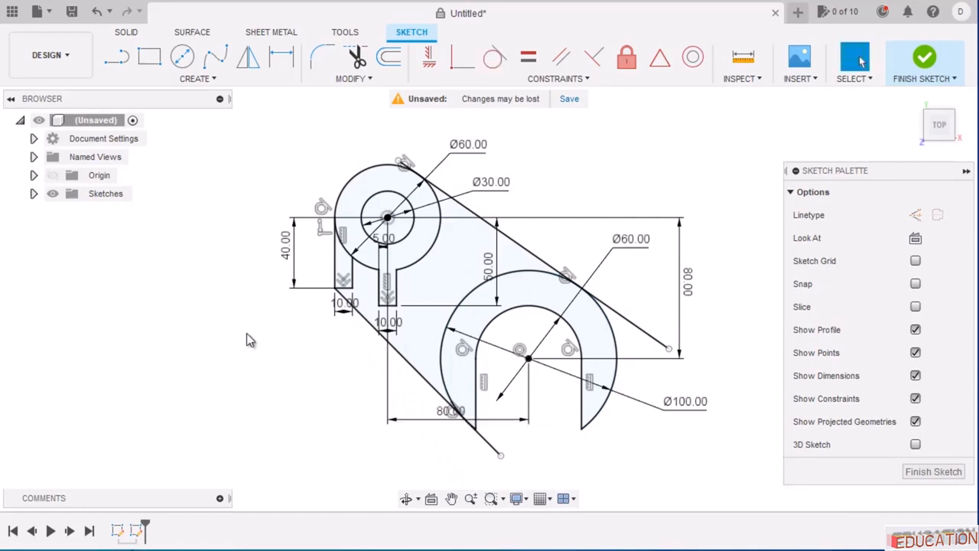
Trim the ends of both connecting lines that extend beyond their tangent points on the outer circles.
click(360, 60)
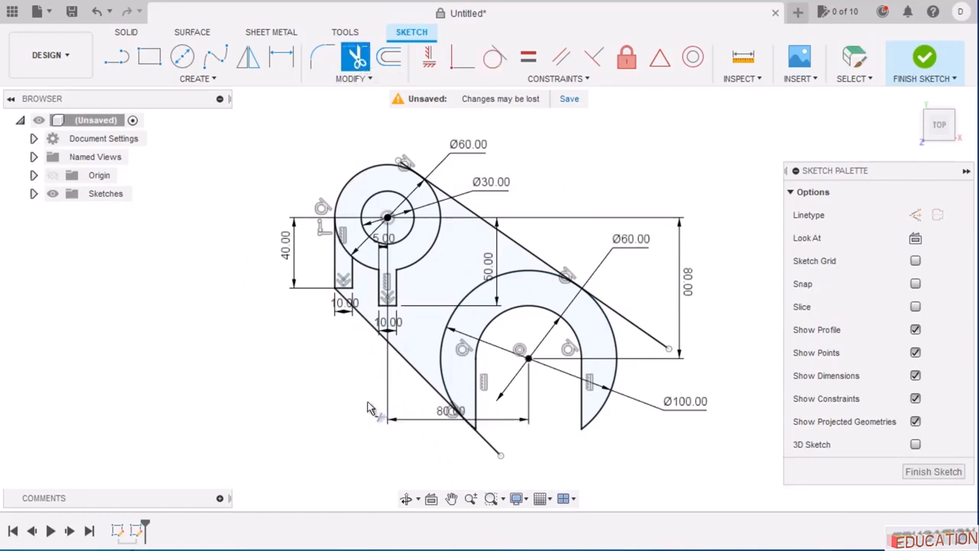
click(488, 443)
click(645, 335)
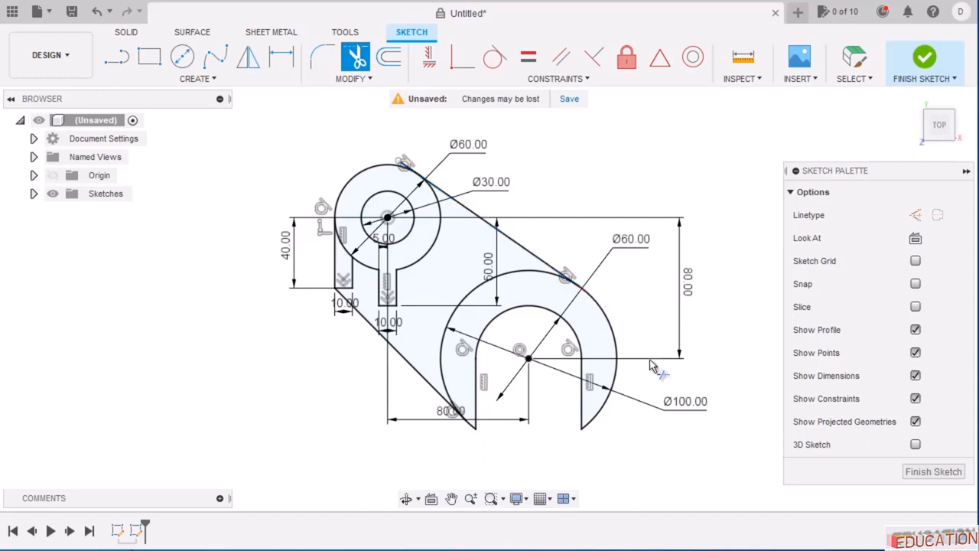
scroll(392, 156, up, 3)
scroll(398, 167, up, 2)
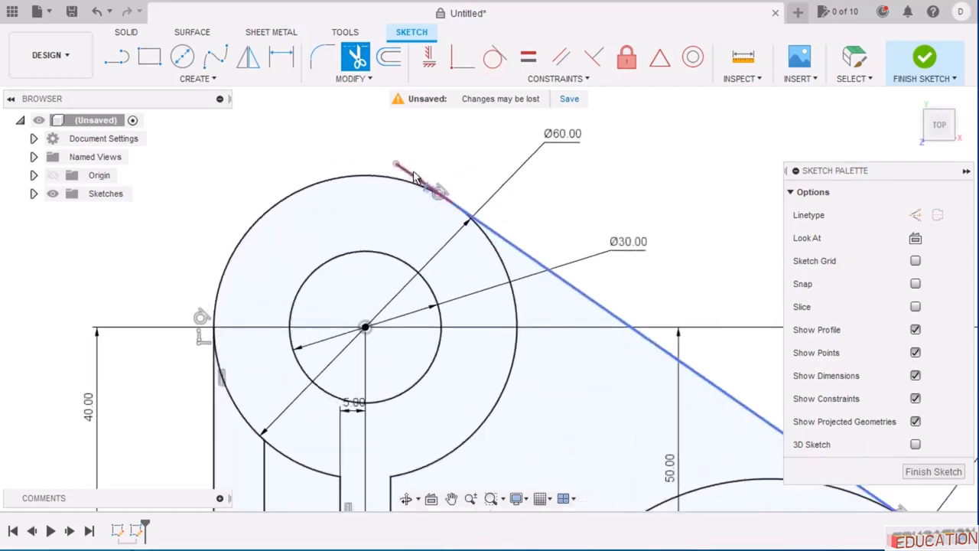
click(408, 179)
scroll(374, 162, down, 5)
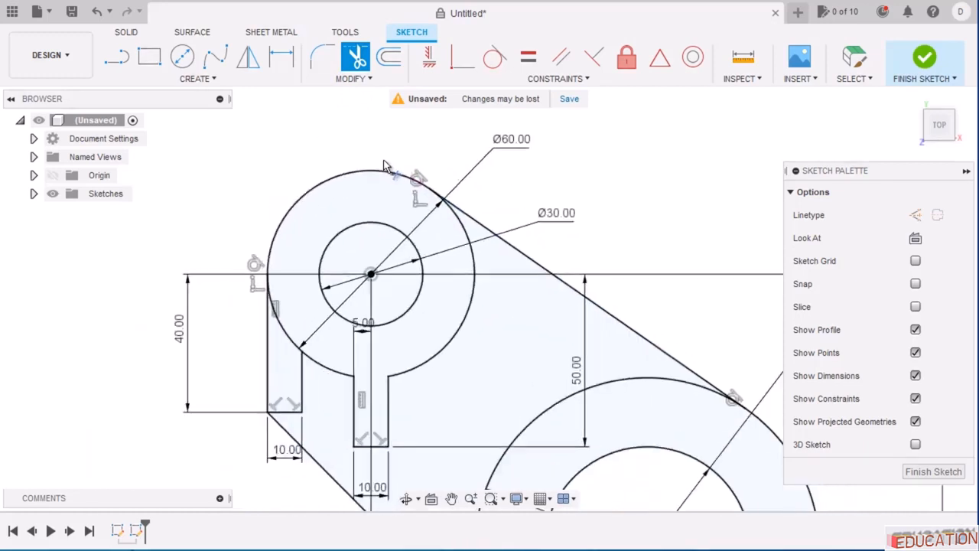
key(Escape)
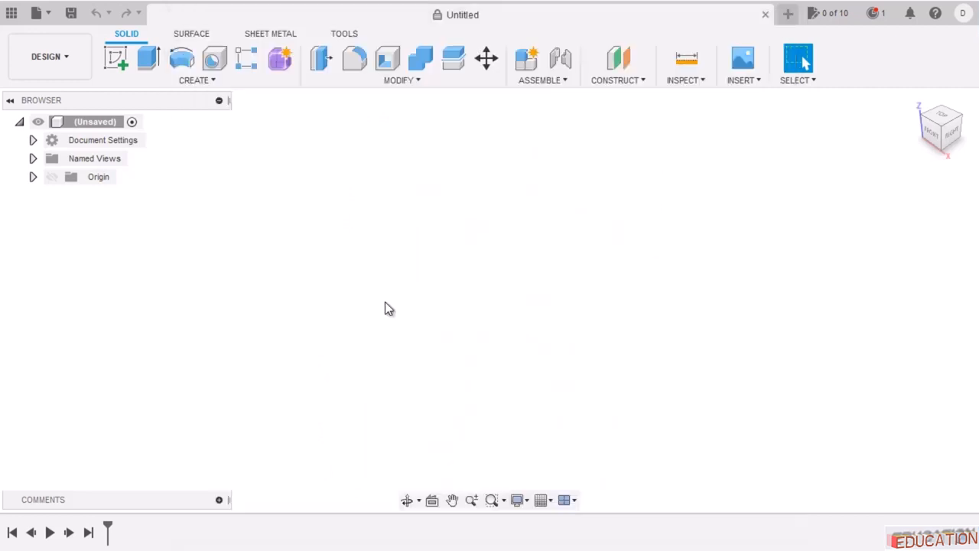
Start a sketch on the horizontal XY plane and draw a center-diameter circle about 118 mm across, centred on the origin.
click(116, 58)
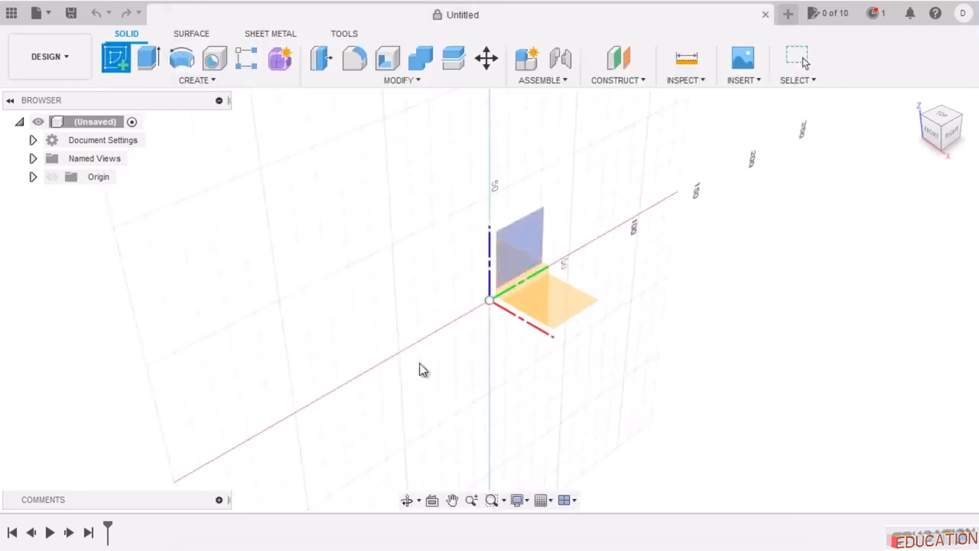
click(570, 300)
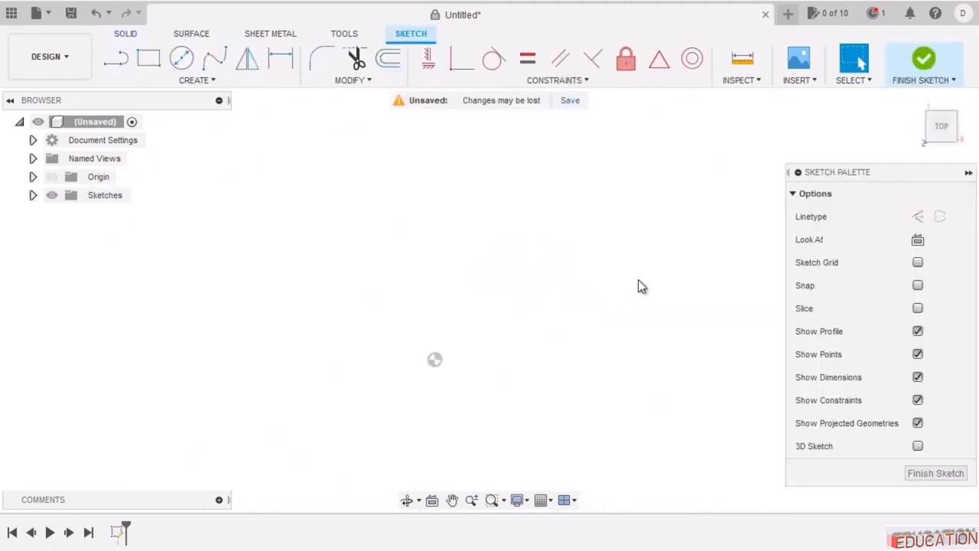
click(182, 58)
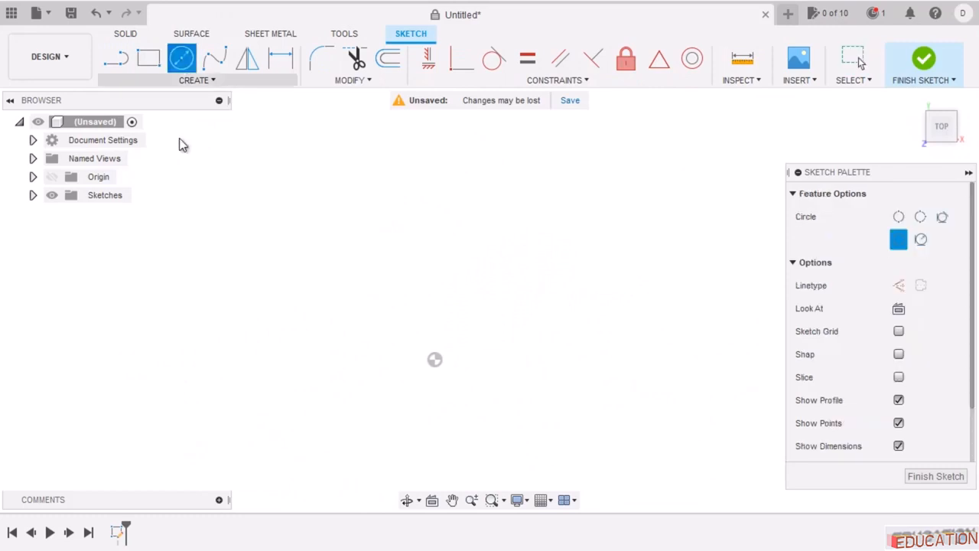
click(435, 359)
click(575, 326)
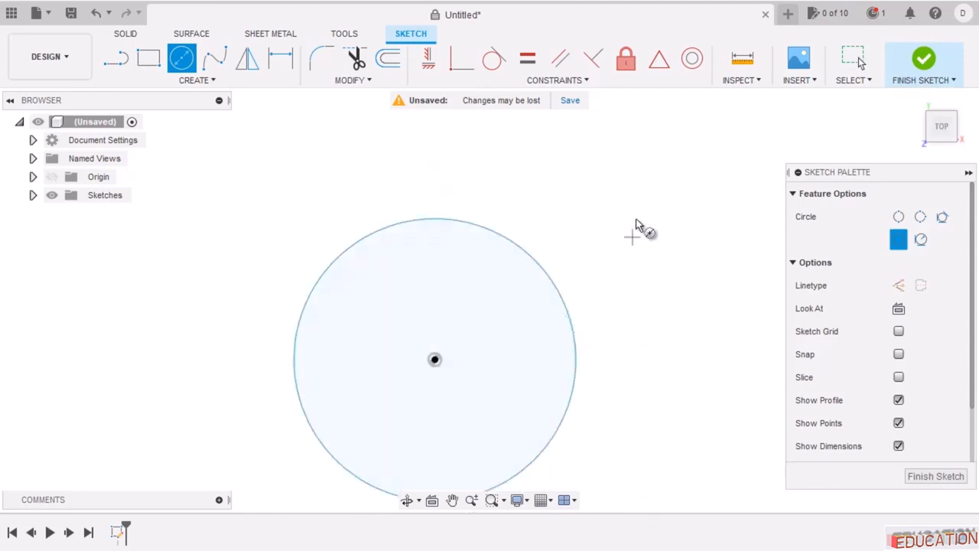
scroll(638, 223, up, 2)
scroll(584, 192, down, 6)
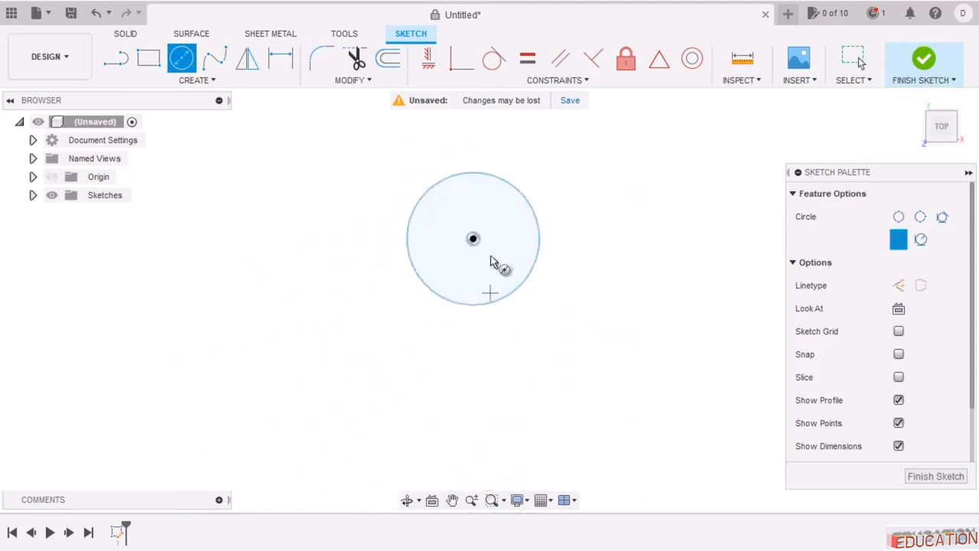
scroll(492, 228, up, 2)
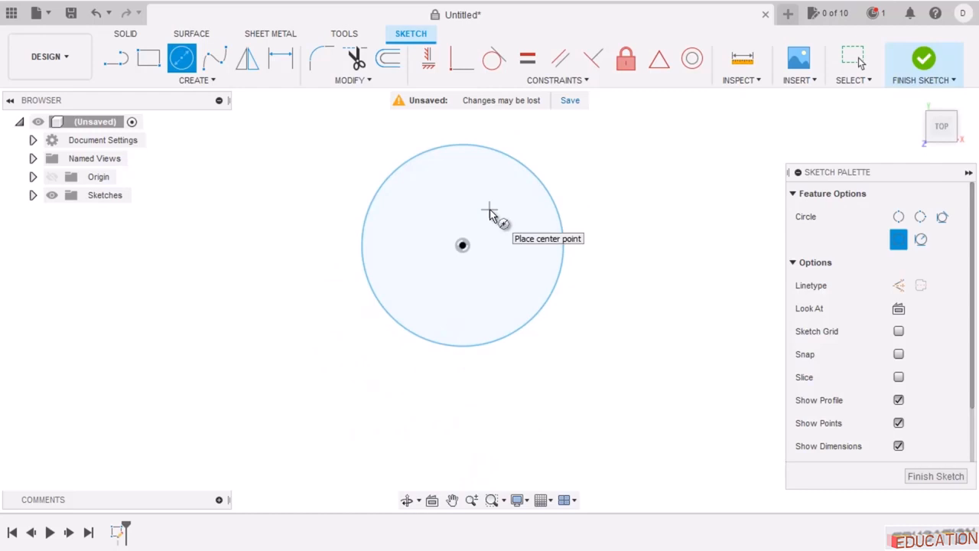
key(Escape)
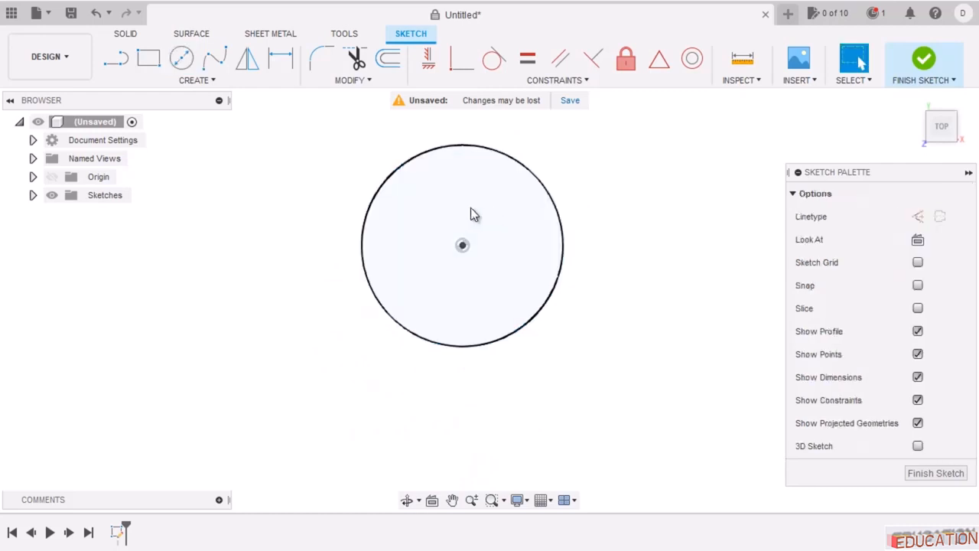
Dimension the circle's diameter as 100 mm, checking the value in the Example-15 reference drawing.
click(280, 61)
click(552, 200)
click(594, 179)
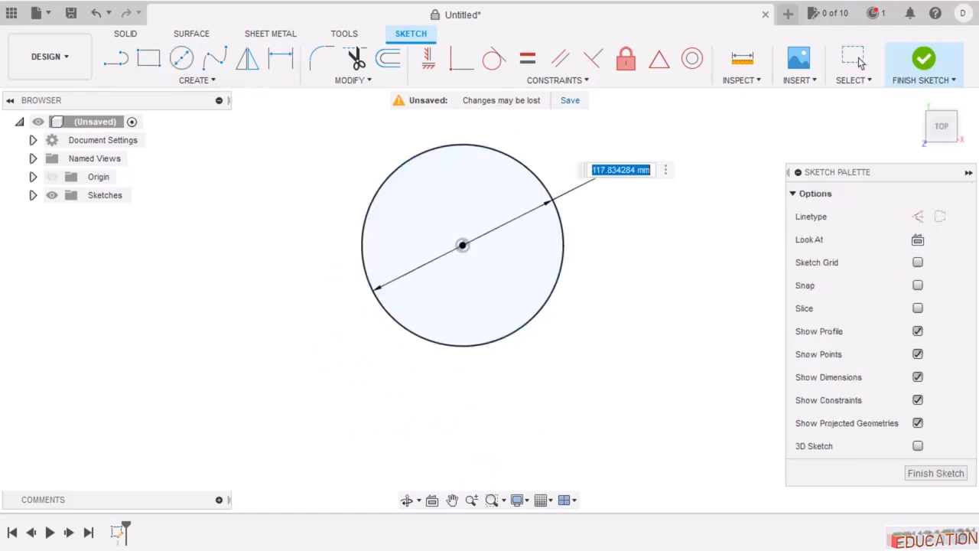
key(alt+Tab)
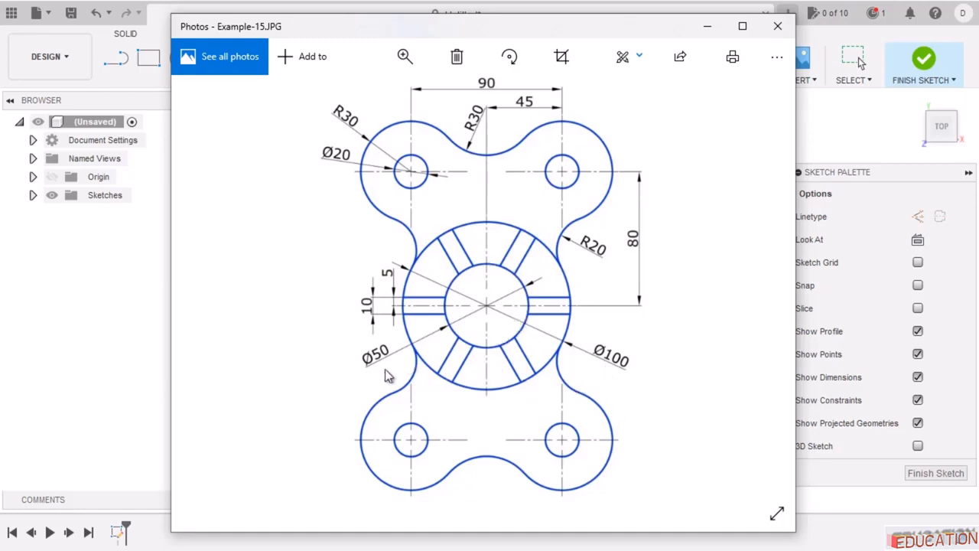
click(707, 26)
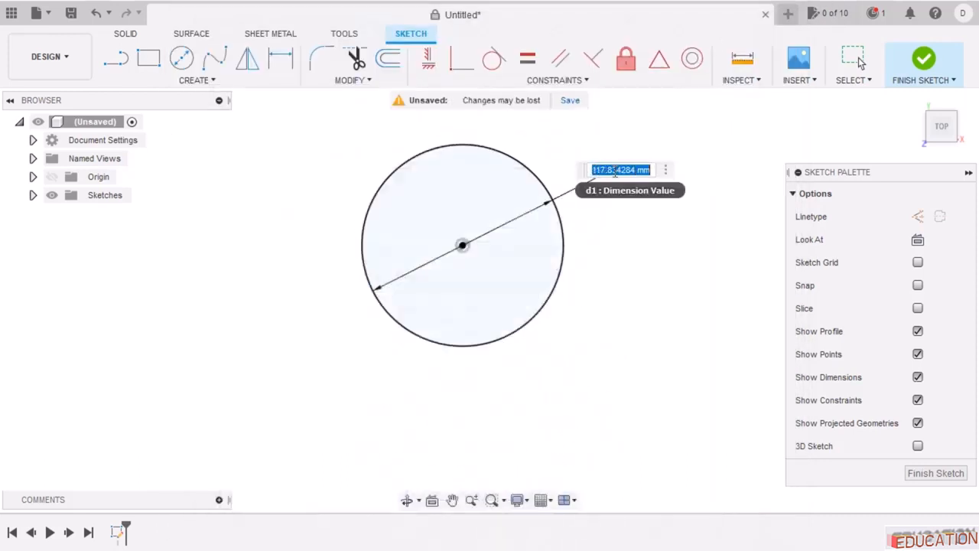
text(100)
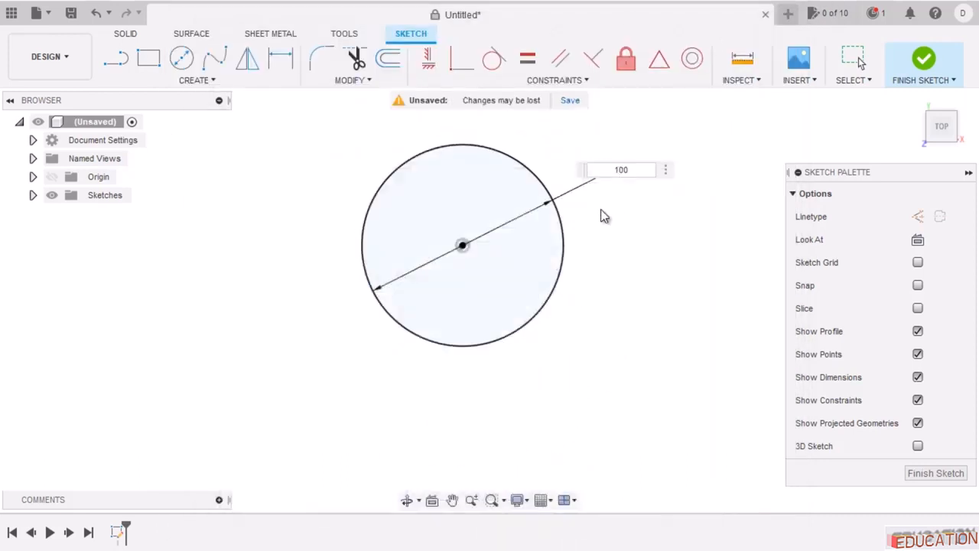
key(Return)
Draw a concentric circle about 62 mm in diameter inside the 100 mm circle.
click(179, 61)
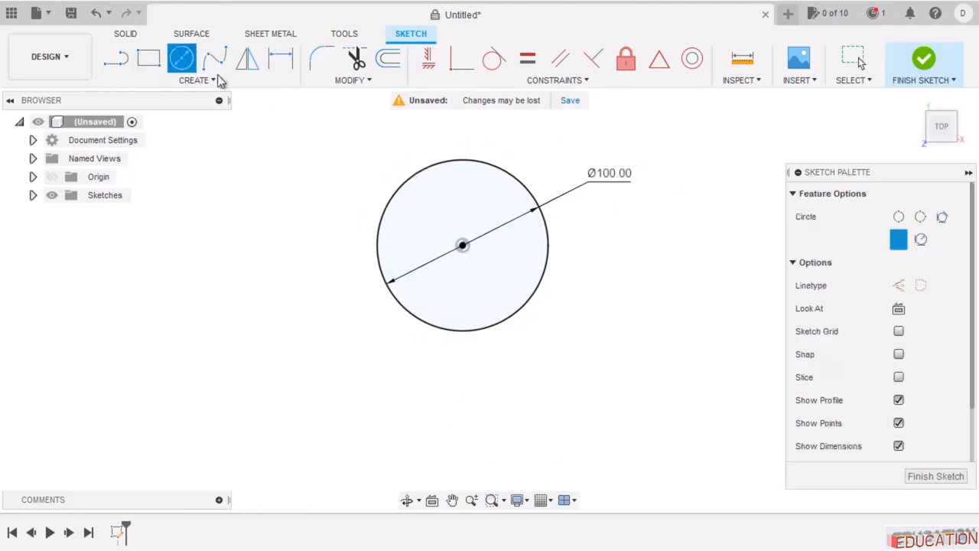
click(462, 244)
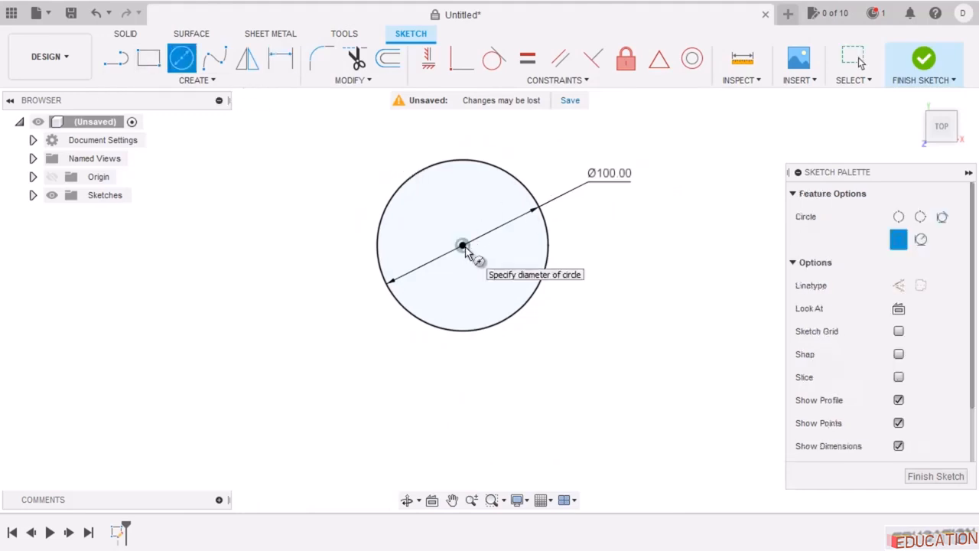
click(501, 277)
key(Escape)
Dimension the inner circle's diameter as 50 mm.
key(d)
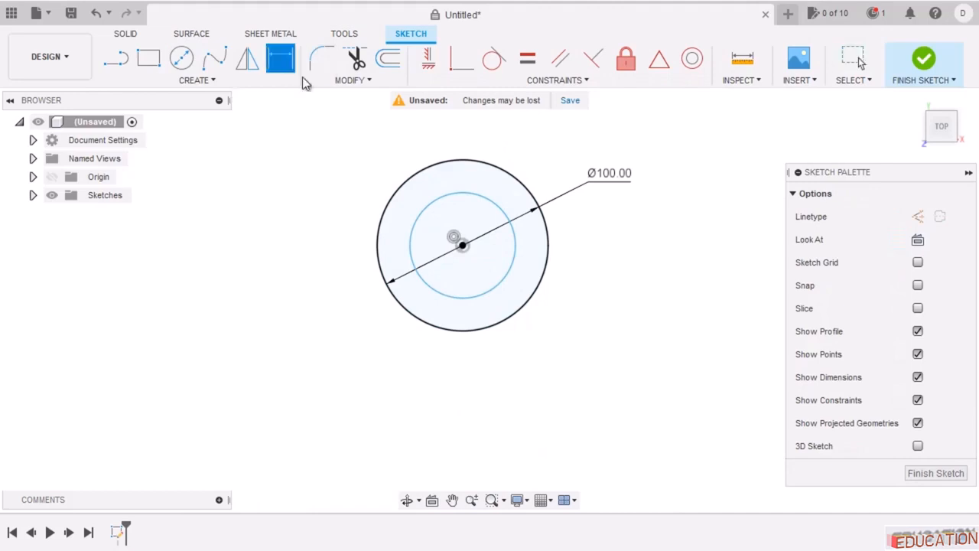
click(515, 260)
click(627, 256)
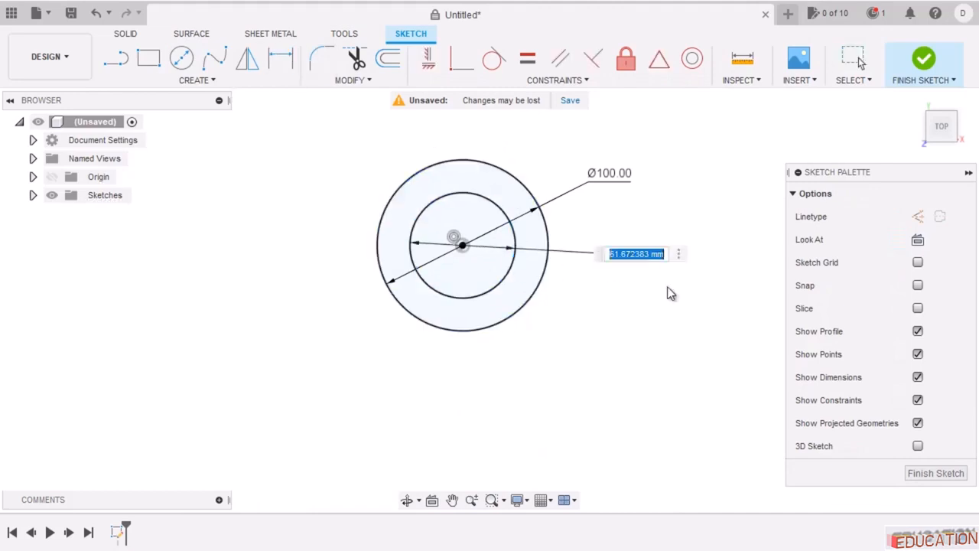
text(50)
key(Return)
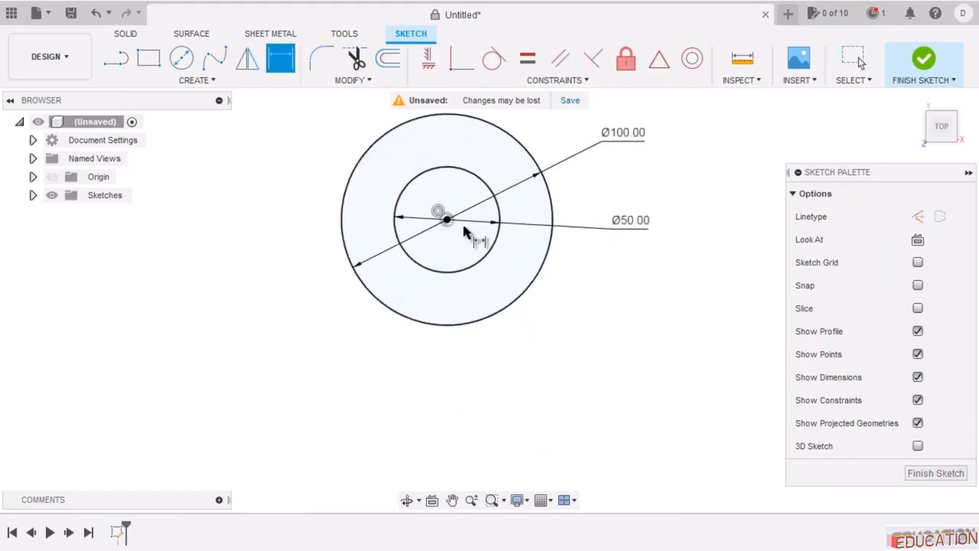
scroll(453, 195, up, 5)
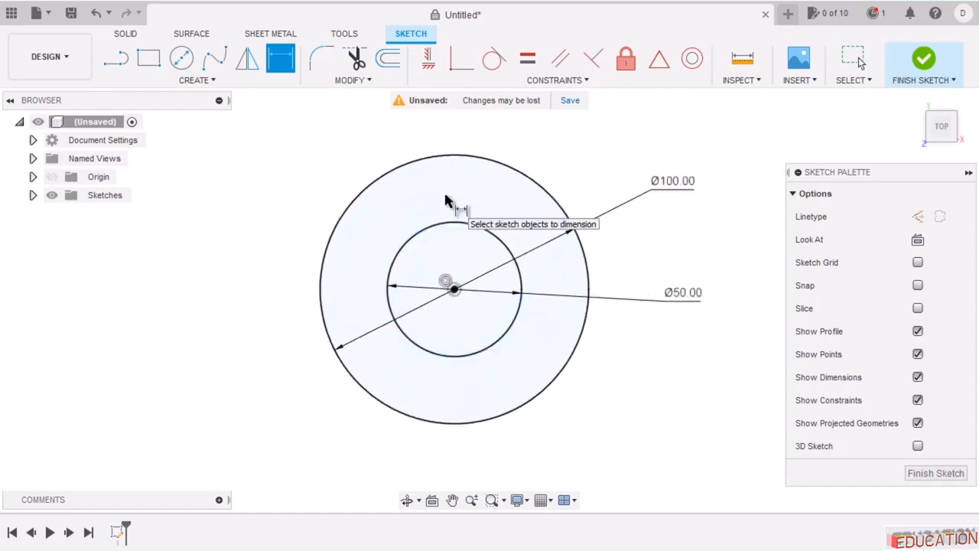
key(Escape)
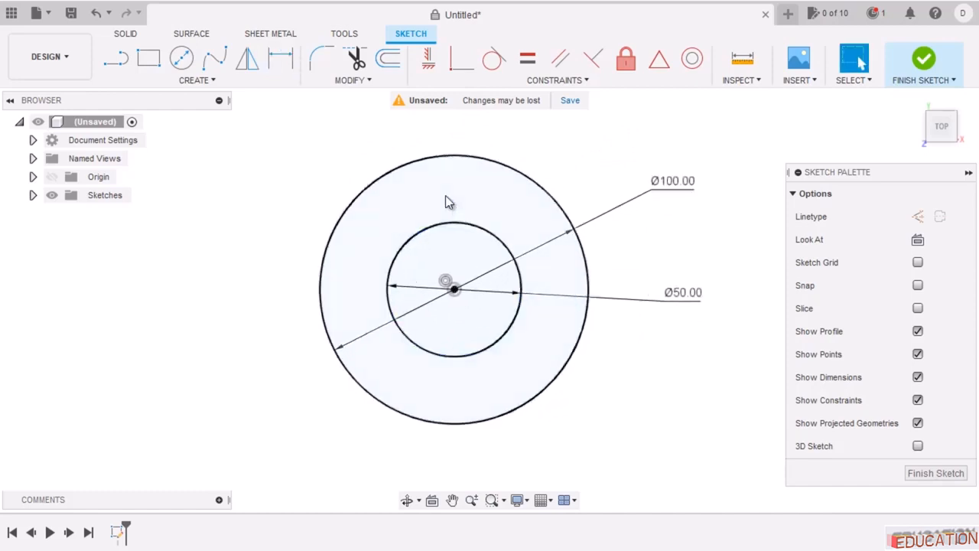
Draw a horizontal line about 25 mm long from the inner circle to the outer circle, slightly above the centre on the +X side.
click(117, 58)
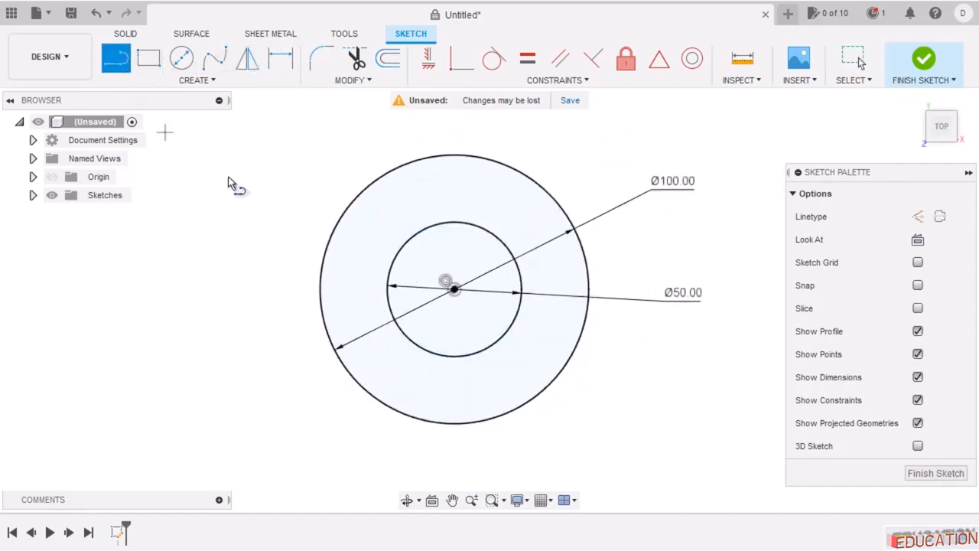
click(520, 274)
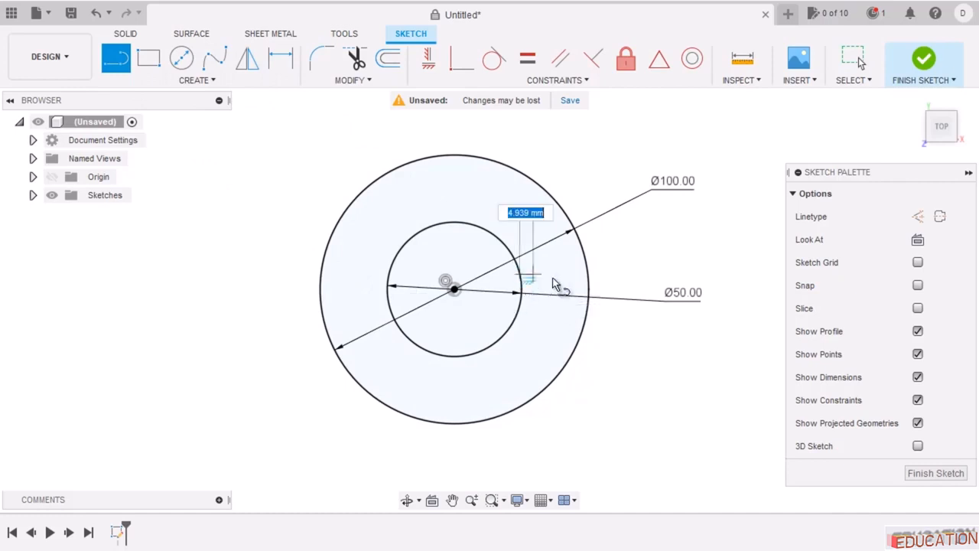
click(593, 281)
key(Escape)
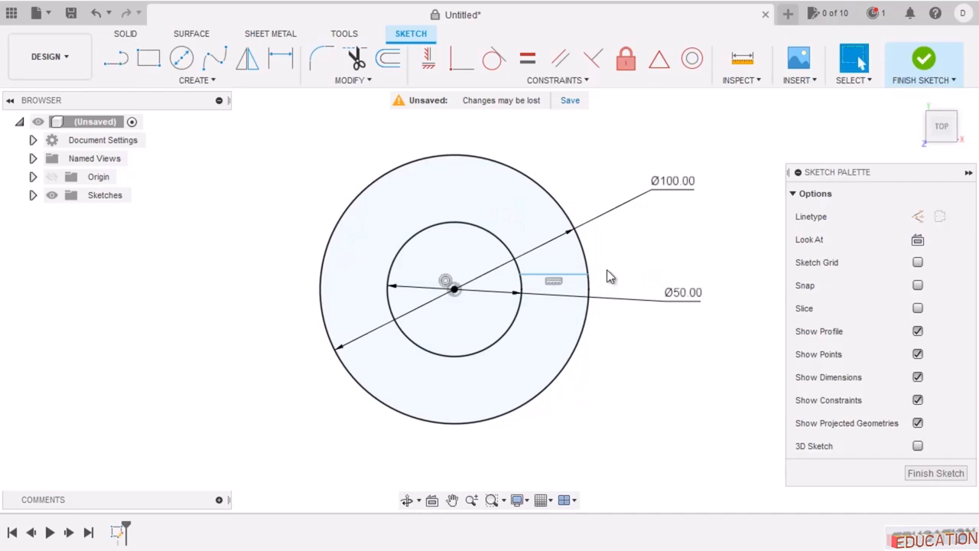
Dimension the vertical distance between the horizontal line and the circles' centre as 5 mm, checking the value in the Example-15 reference drawing.
click(281, 58)
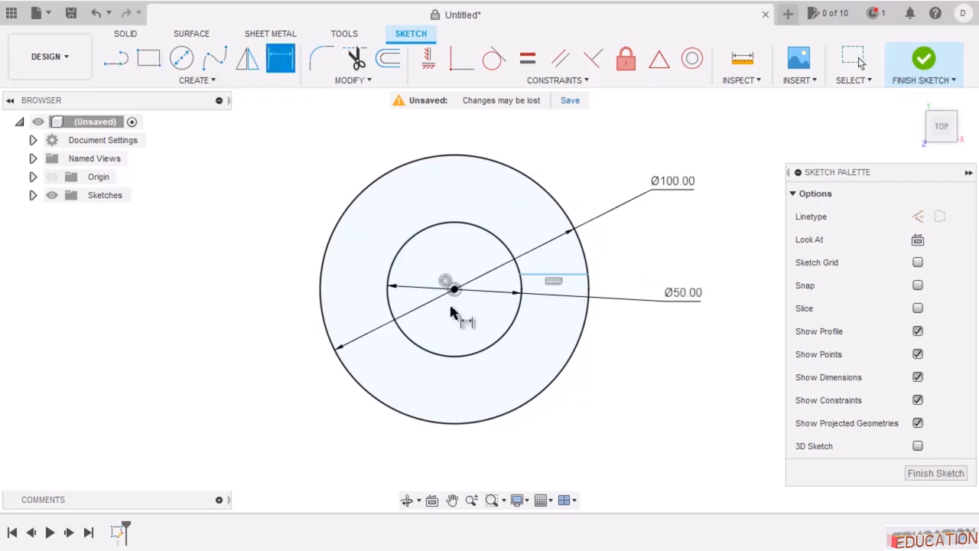
click(571, 277)
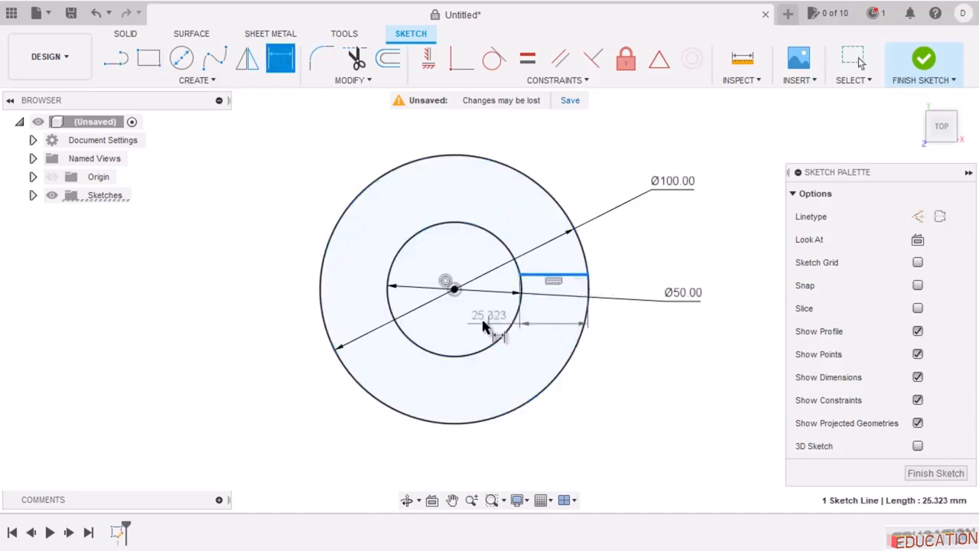
click(454, 291)
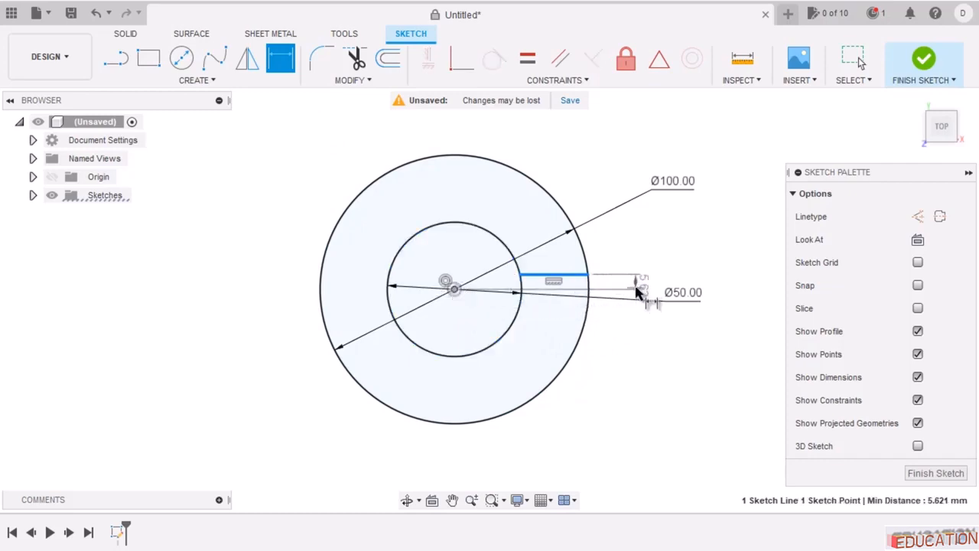
click(636, 295)
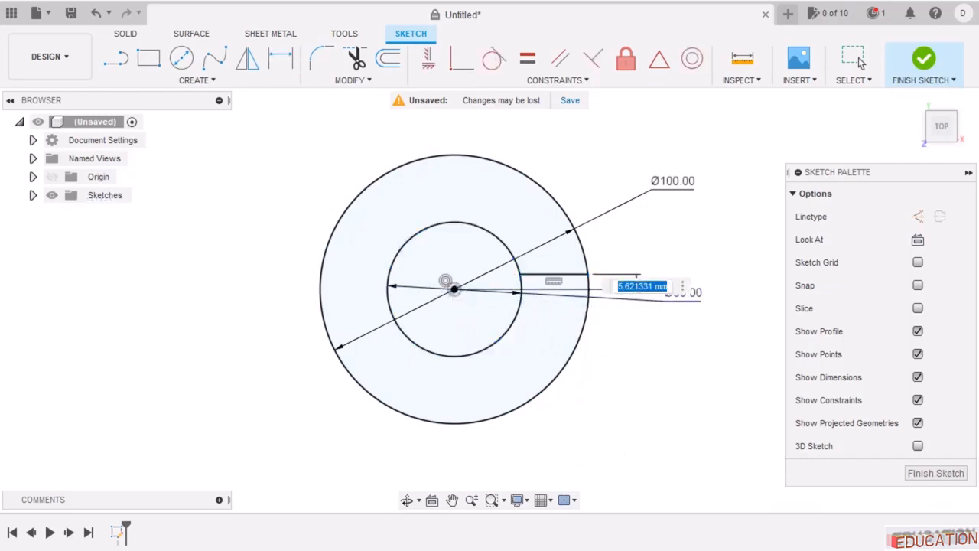
key(alt+Tab)
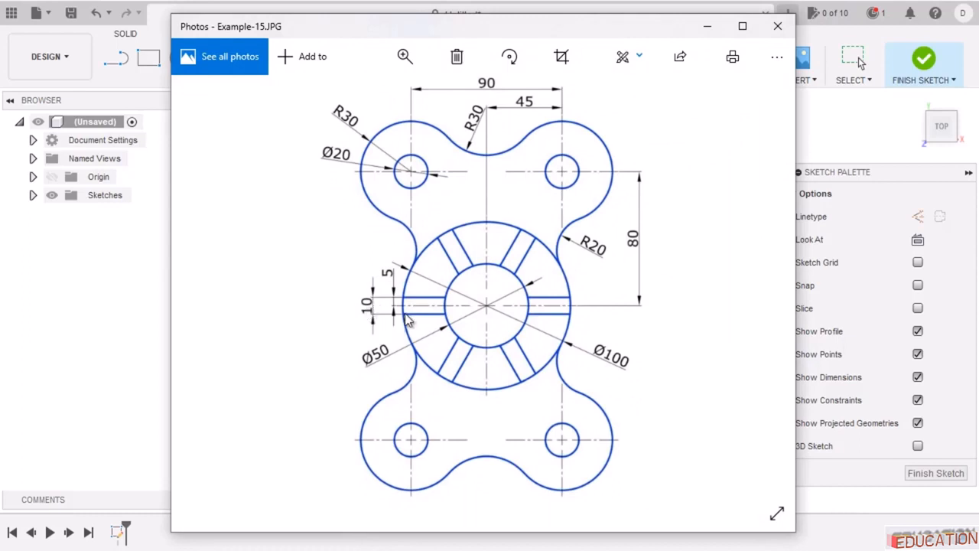
click(708, 26)
double_click(641, 286)
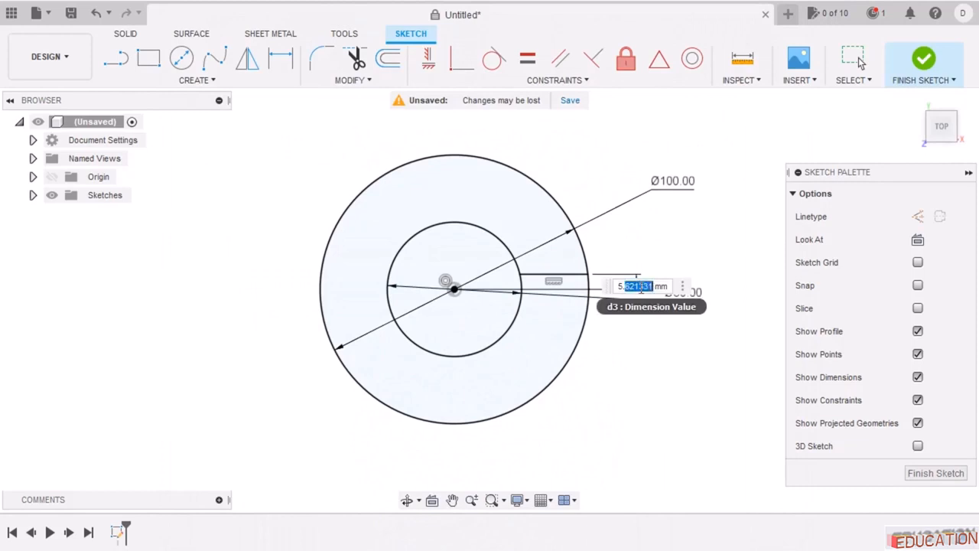
text(5)
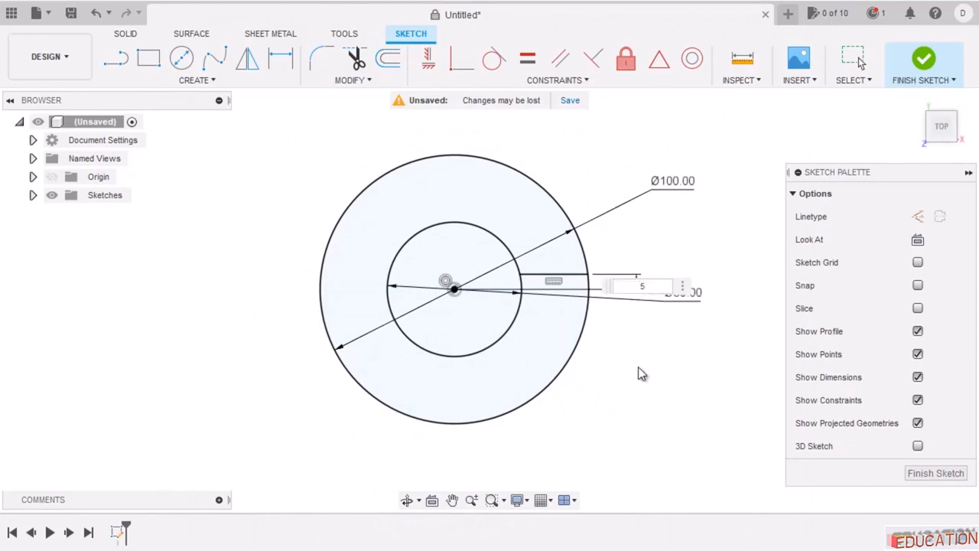
key(Return)
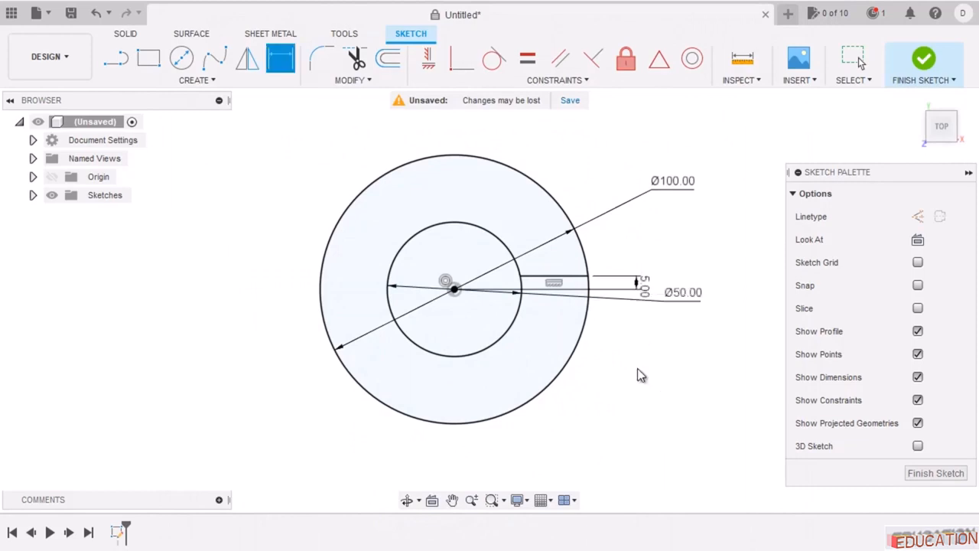
key(Escape)
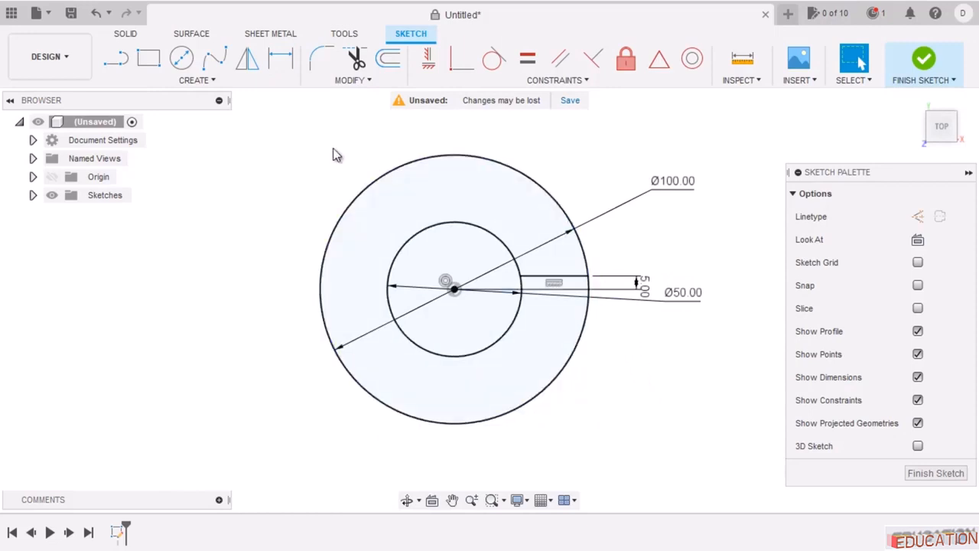
click(249, 65)
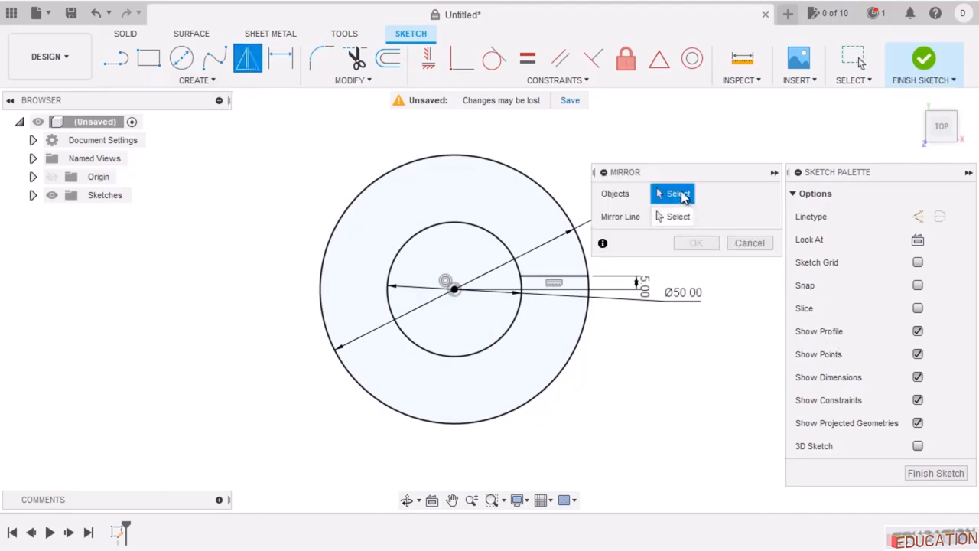
click(563, 276)
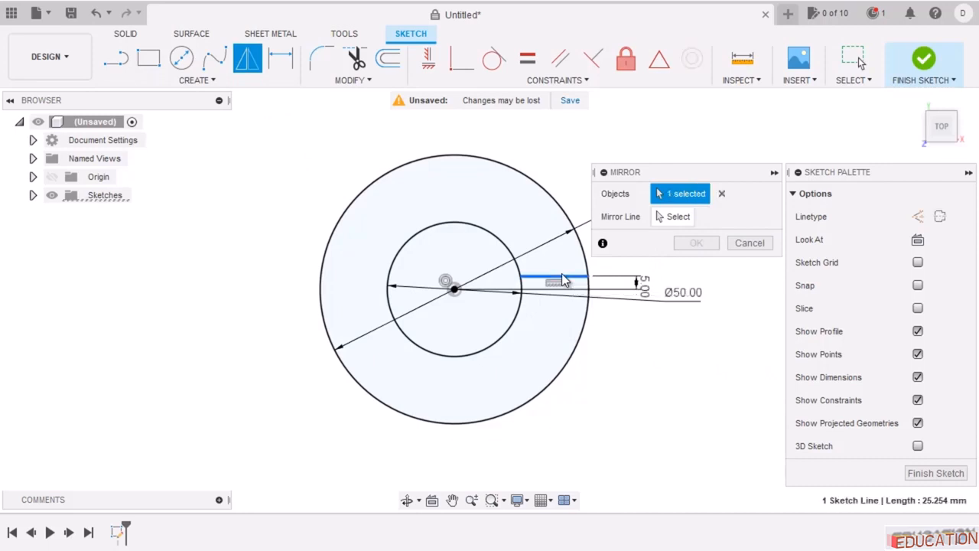
click(678, 216)
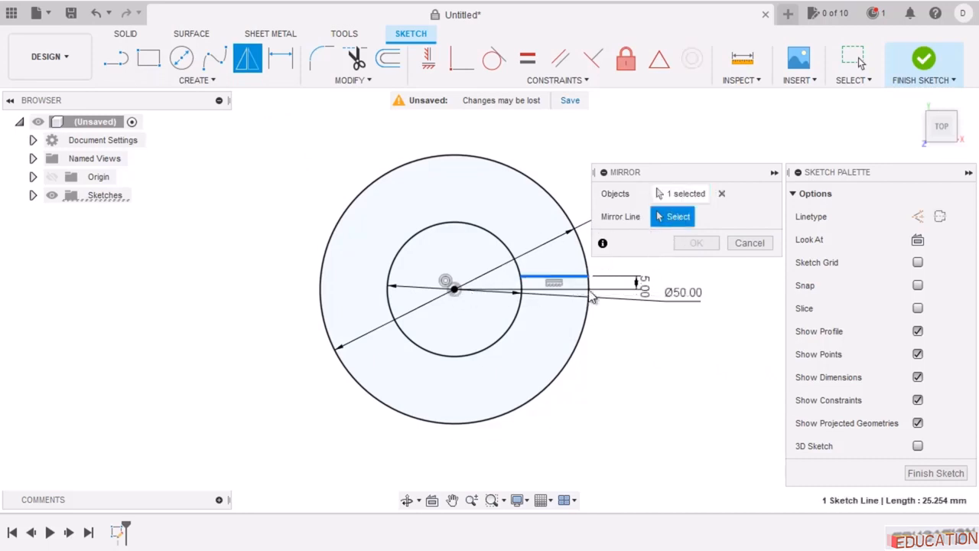
click(763, 243)
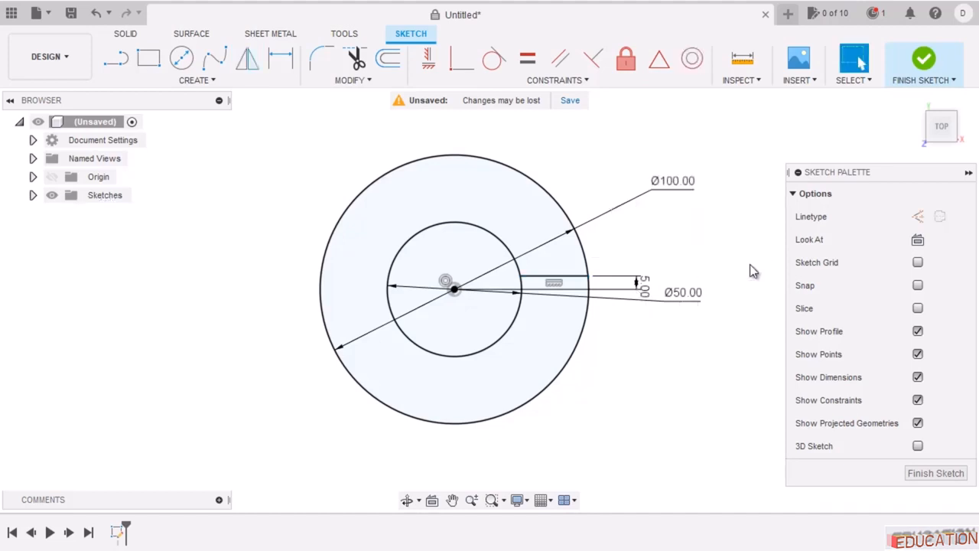
Offset the horizontal line 10 mm downward to form the second edge of the radial slot between the circles.
click(388, 58)
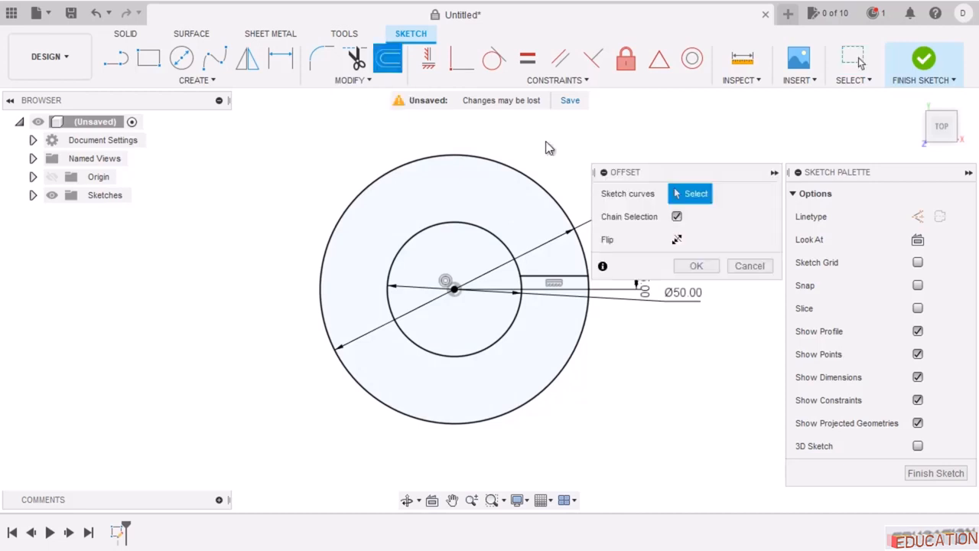
click(576, 278)
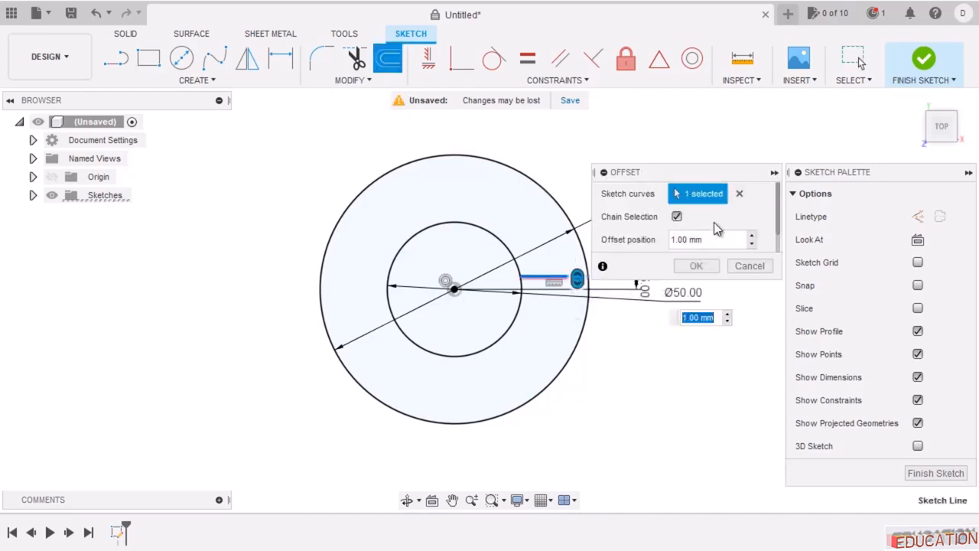
click(718, 243)
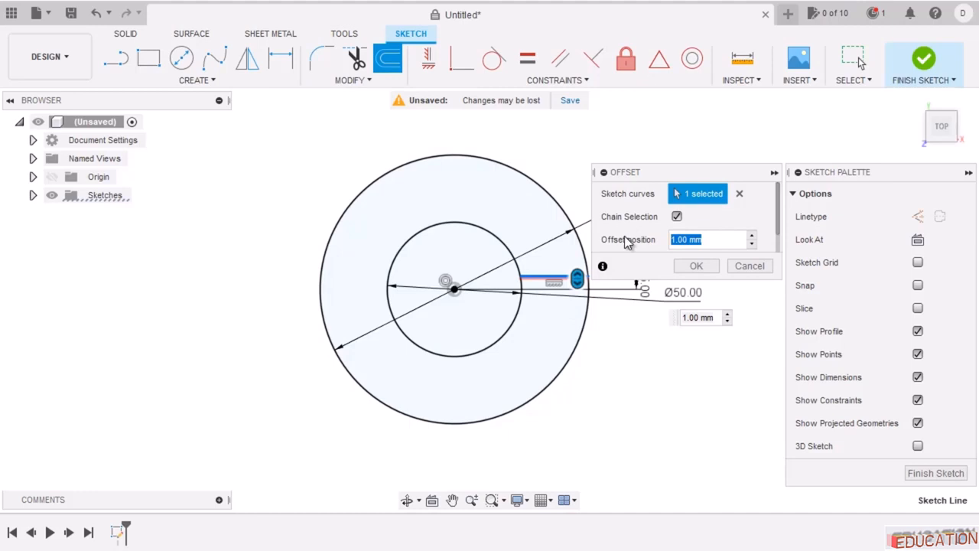
text(10)
click(692, 267)
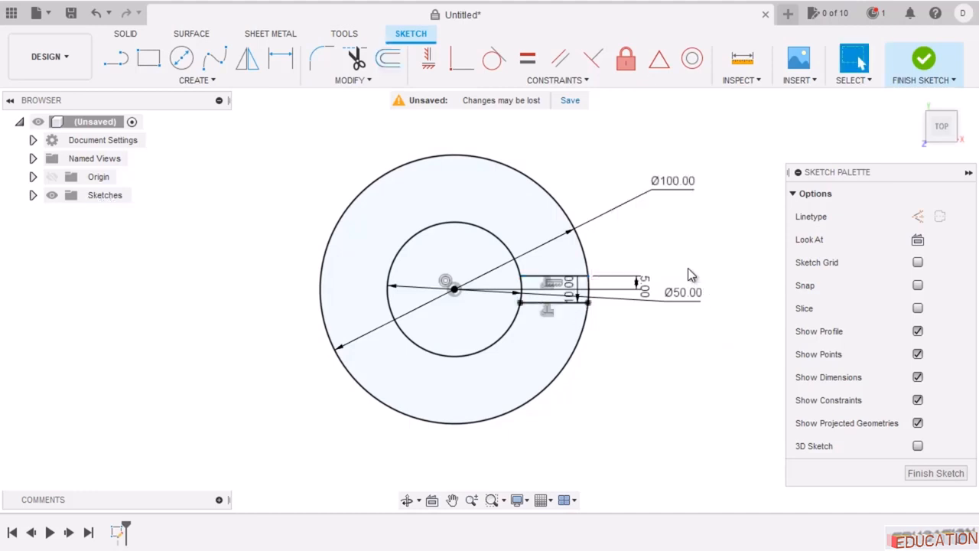
Create a circular pattern of the two horizontal slot lines about the circles' centre, with full angular spacing and a quantity of 6.
scroll(618, 293, up, 2)
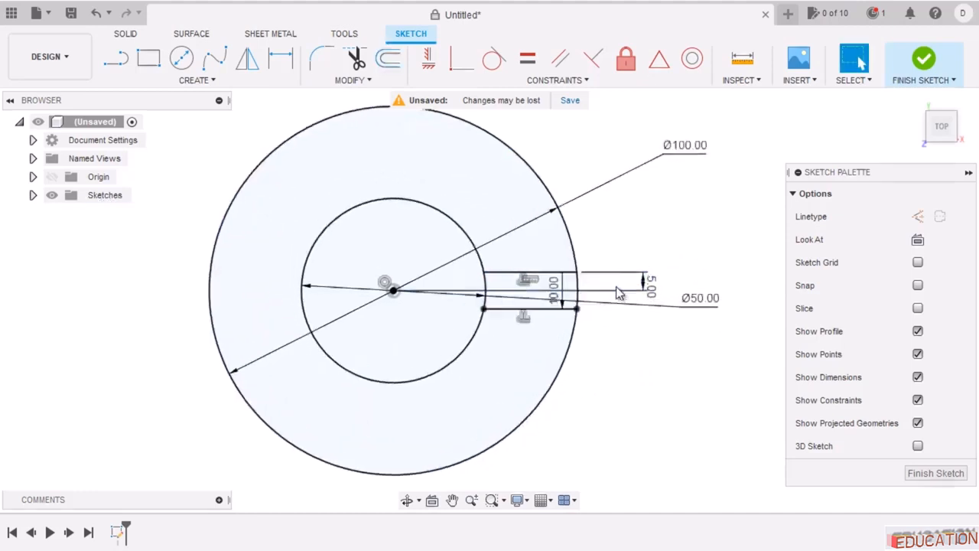
scroll(618, 293, up, 1)
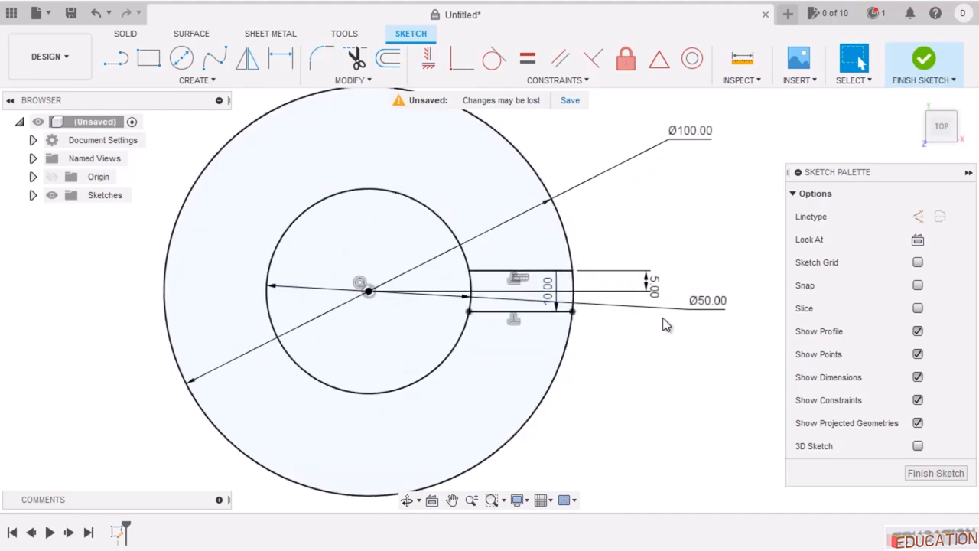
scroll(664, 324, down, 2)
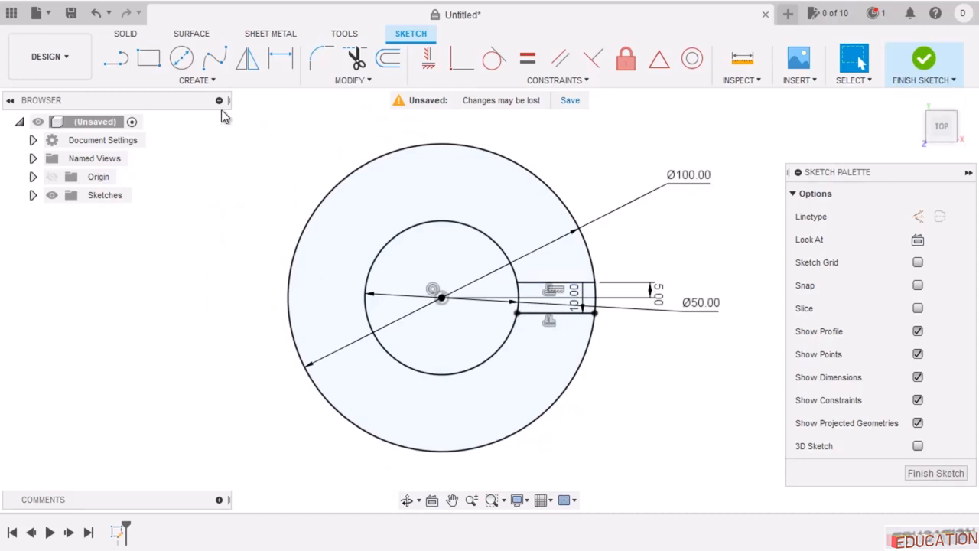
click(203, 81)
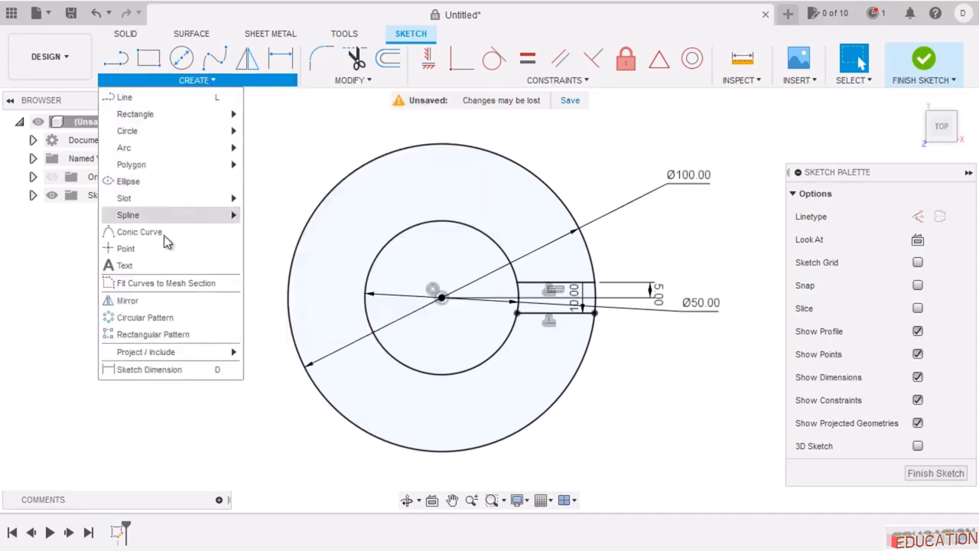
click(146, 318)
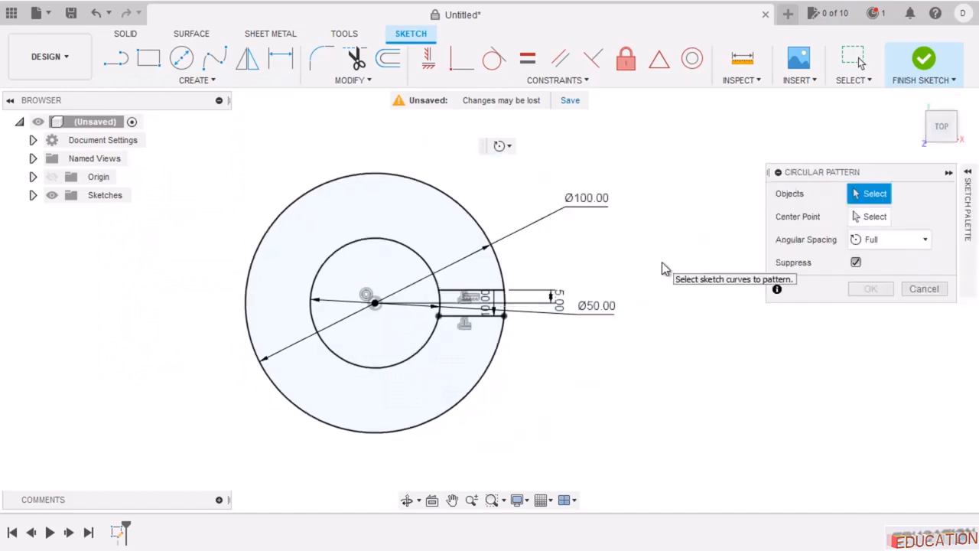
scroll(583, 258, down, 2)
scroll(545, 257, up, 3)
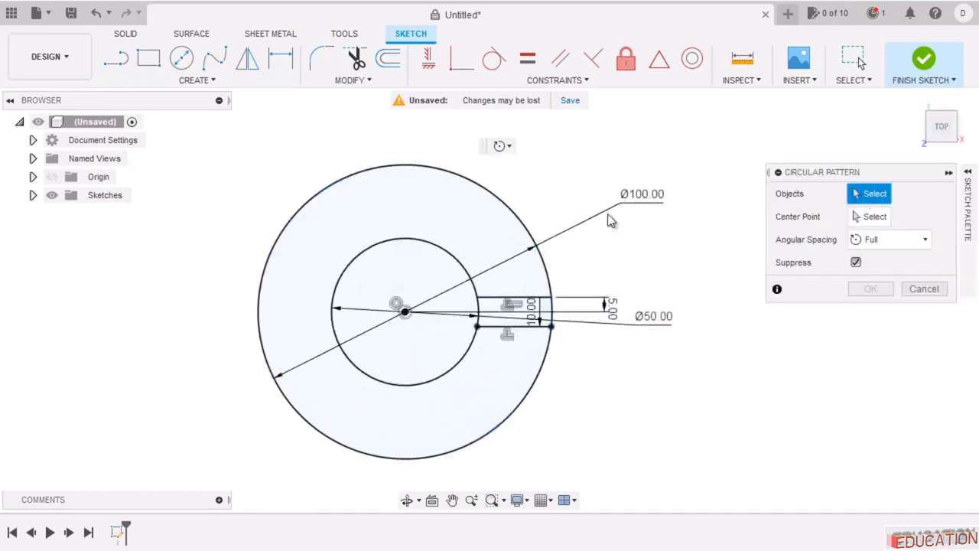
click(493, 298)
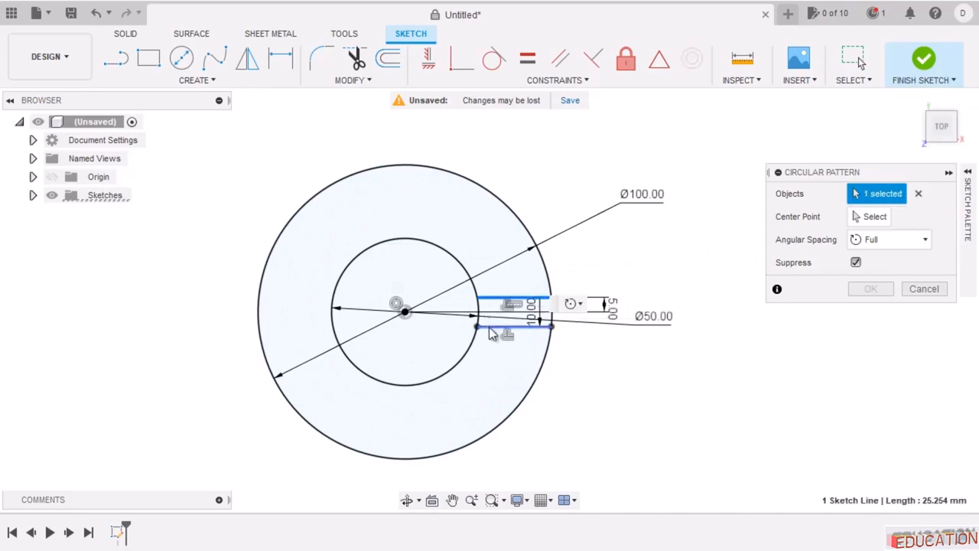
click(490, 327)
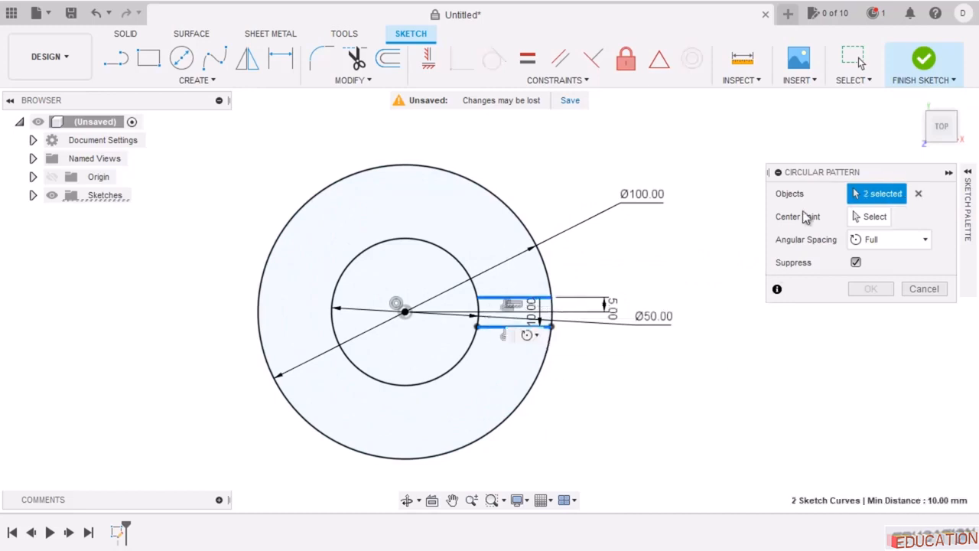
click(871, 217)
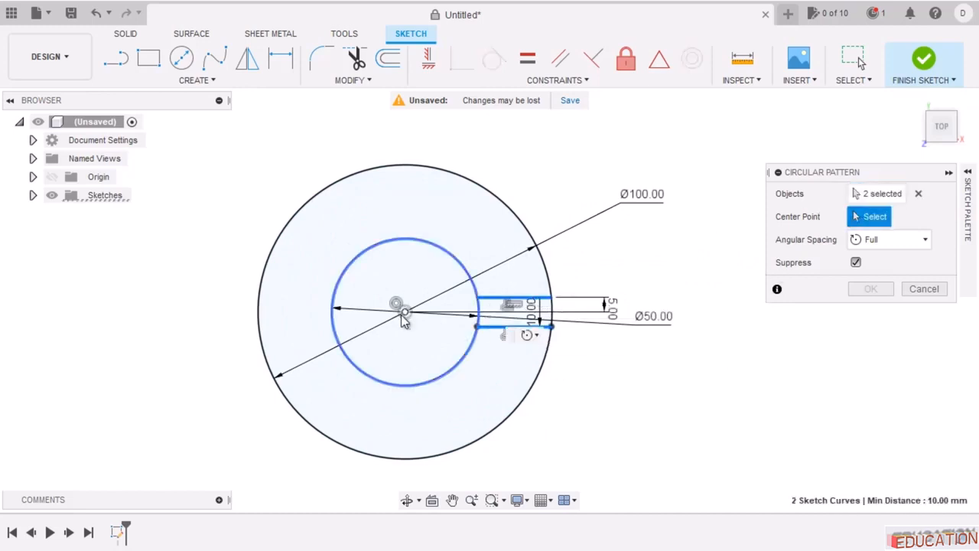
click(406, 312)
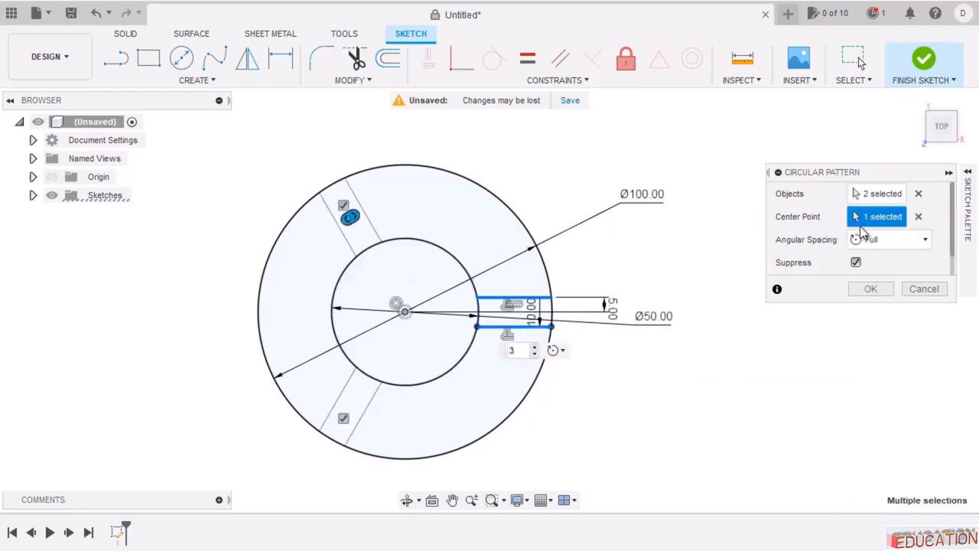
click(914, 242)
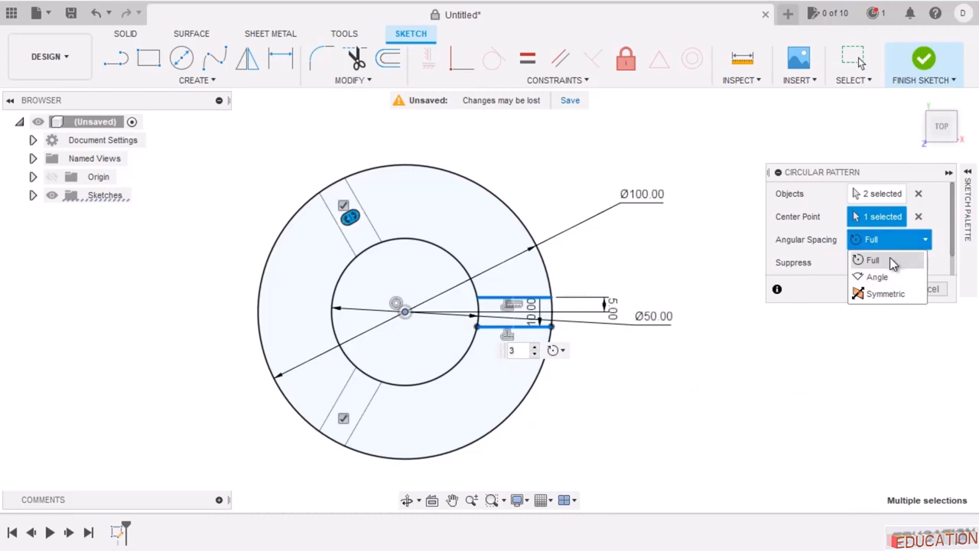
click(890, 259)
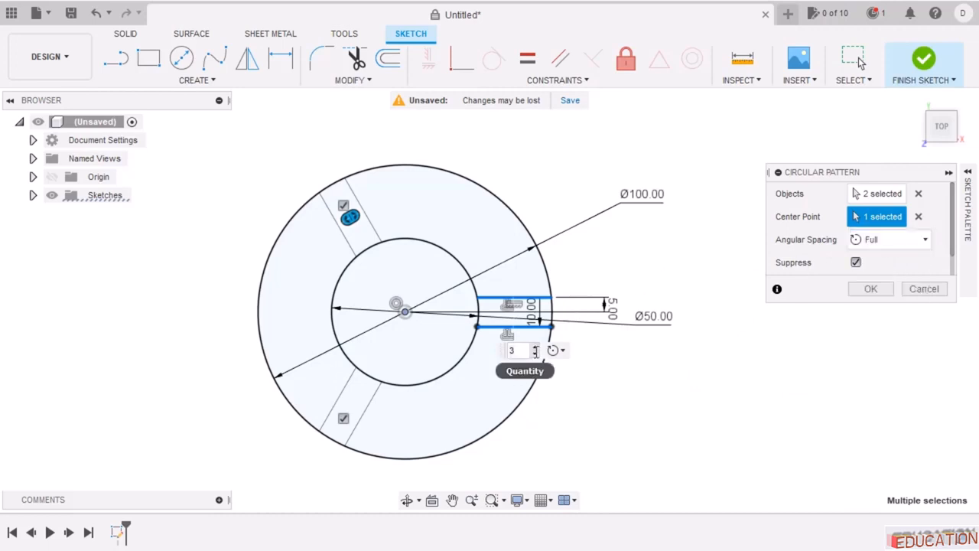
click(534, 346)
click(535, 348)
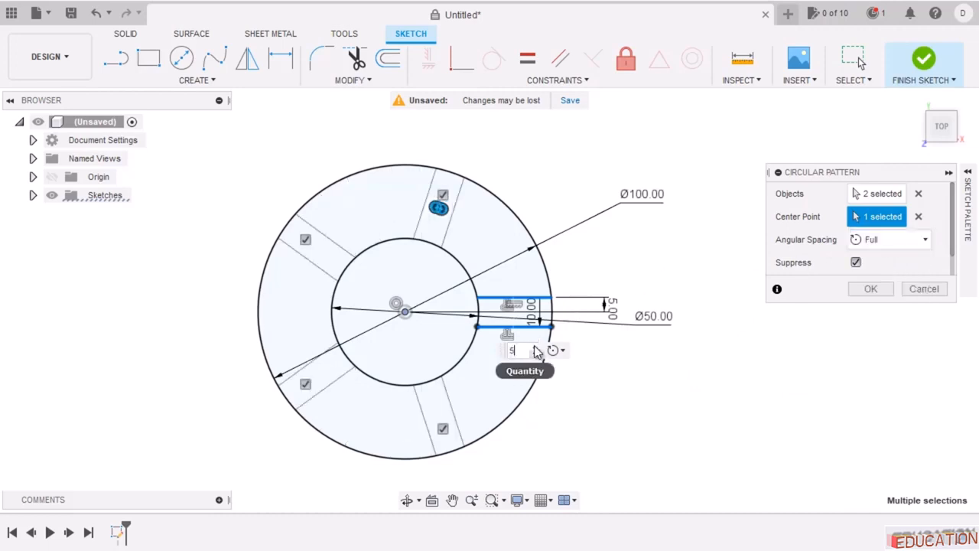
click(536, 348)
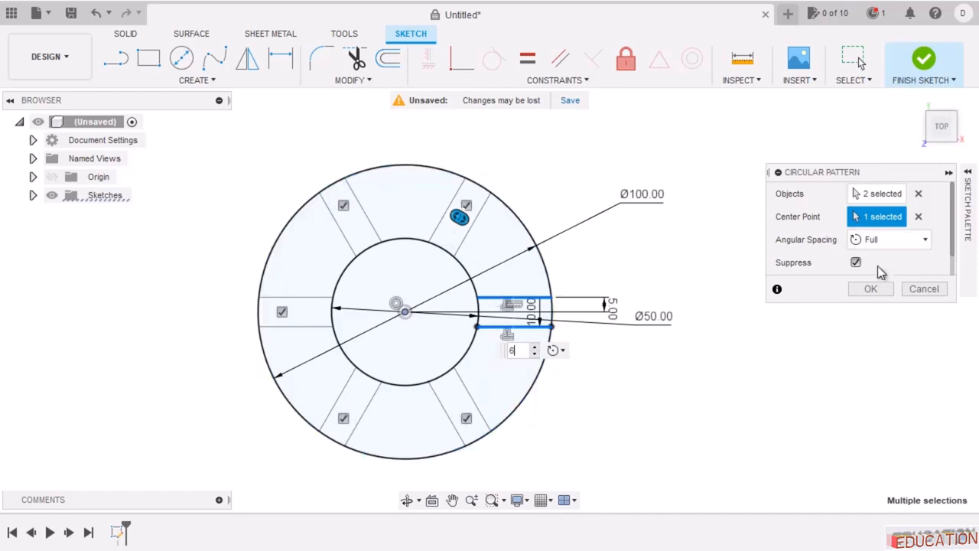
click(872, 289)
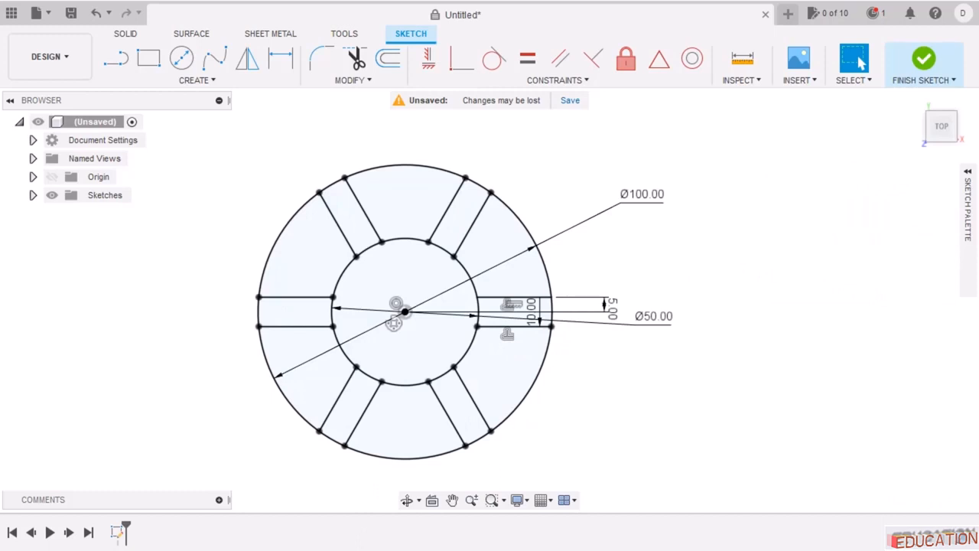
After checking the Example-15 reference drawing, draw a circle about 68 mm in diameter, centred about 61 mm right of and 102 mm above the common centre.
key(alt+Tab)
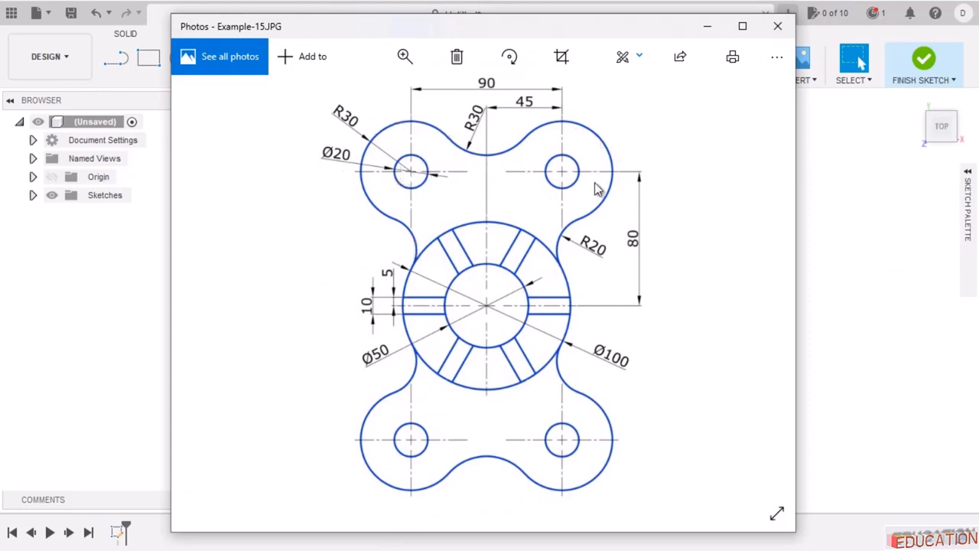
click(708, 28)
key(c)
scroll(586, 382, down, 3)
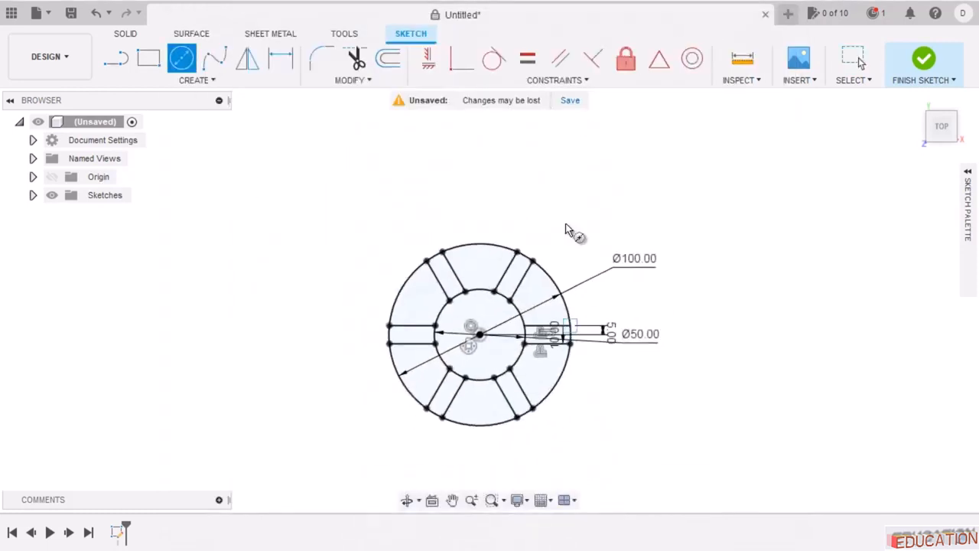
click(590, 148)
click(643, 184)
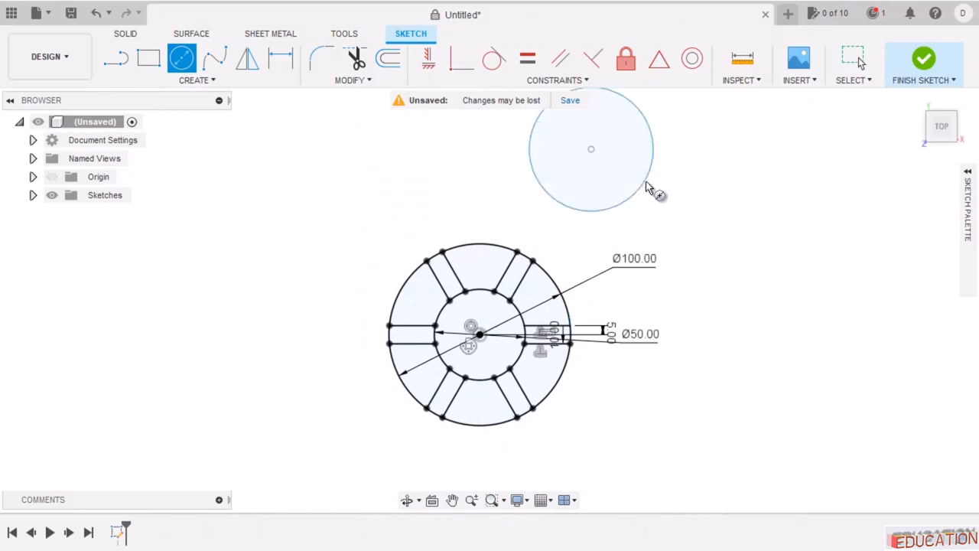
Dimension the vertical distance between the new circle's centre and the common centre as 80 mm, checking the value in the reference drawing.
key(alt+Tab)
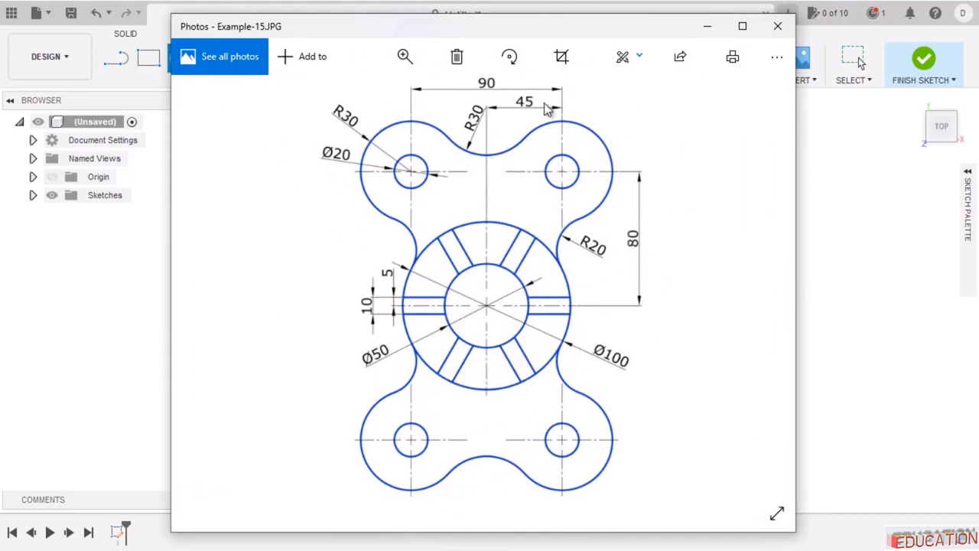
click(707, 31)
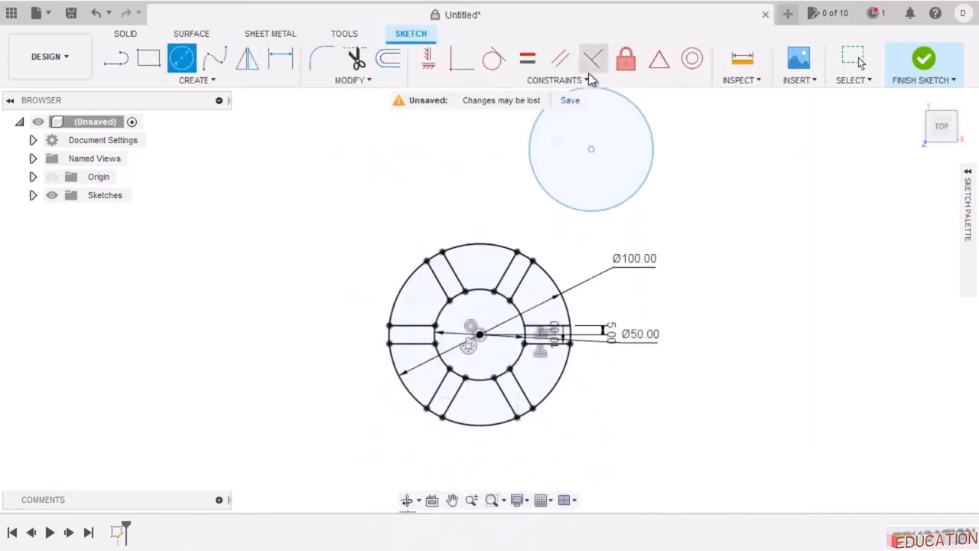
click(280, 58)
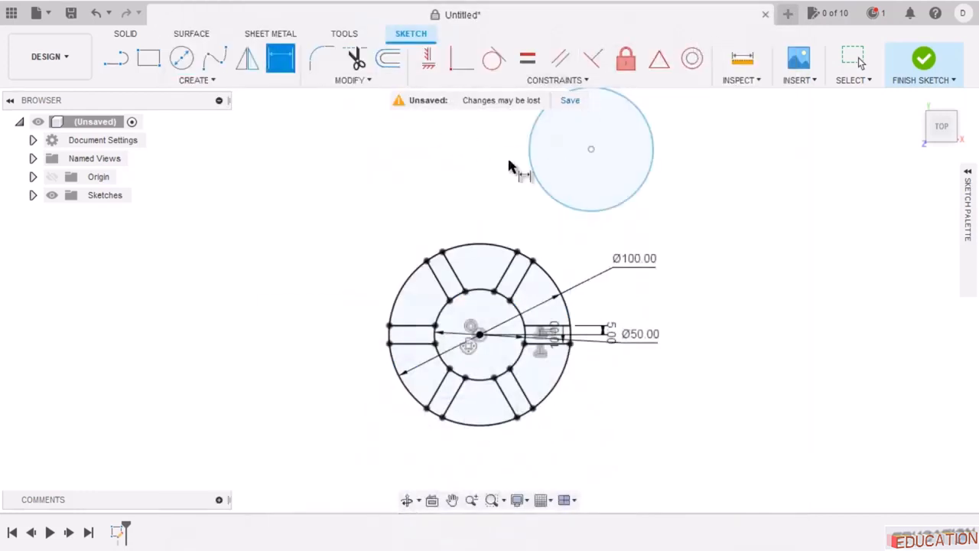
click(480, 336)
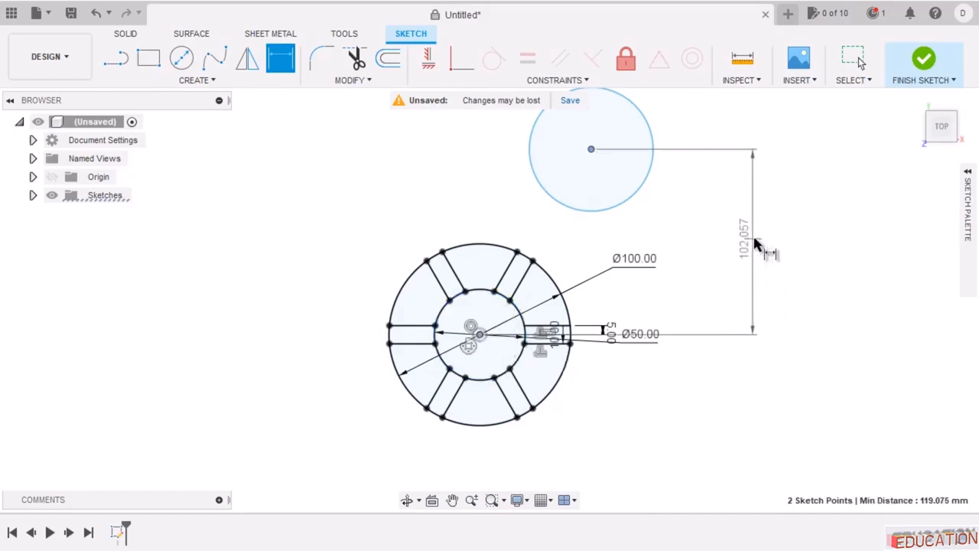
click(750, 245)
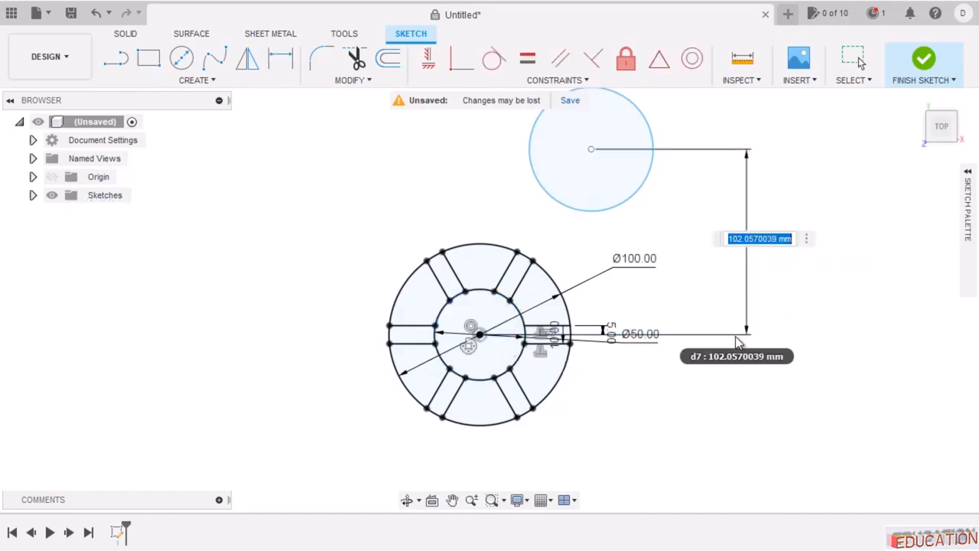
key(alt+Tab)
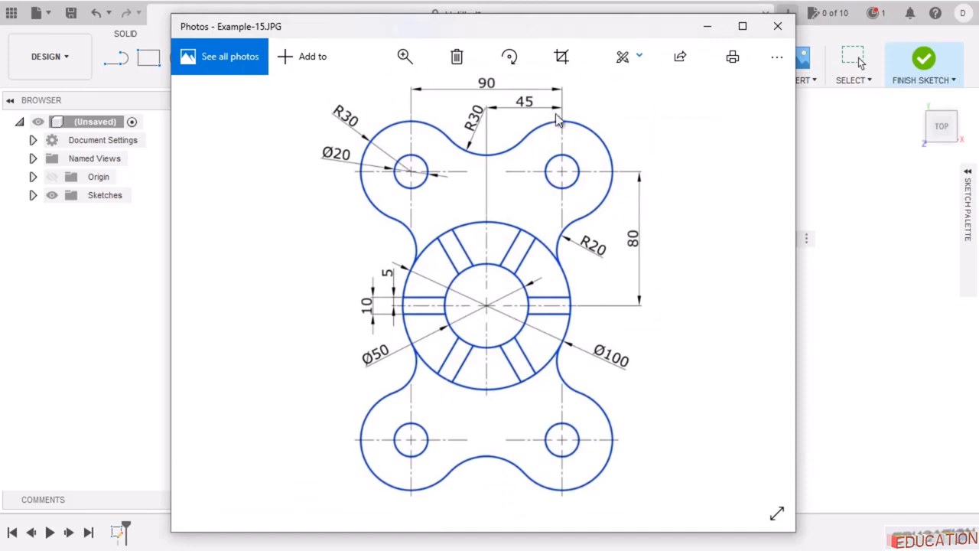
click(711, 29)
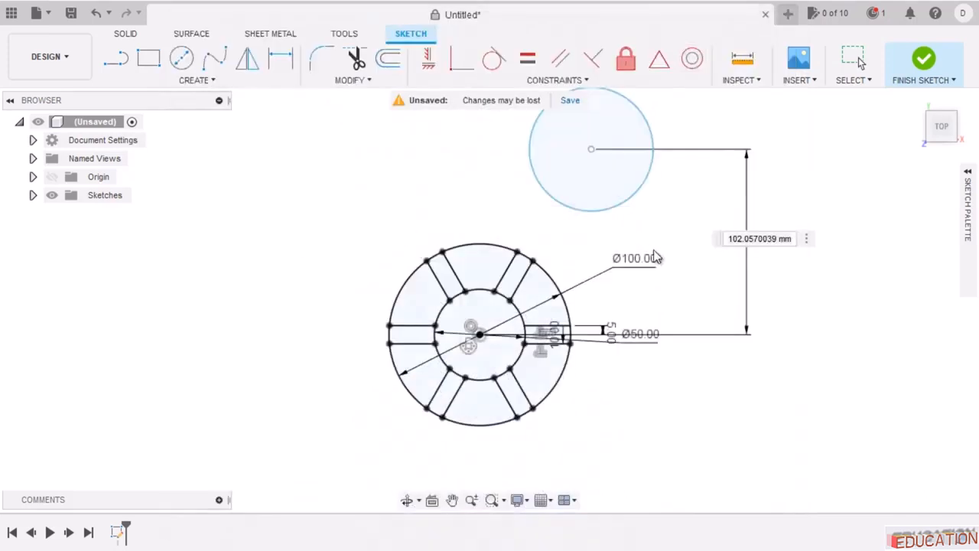
double_click(749, 239)
key(ctrl+a)
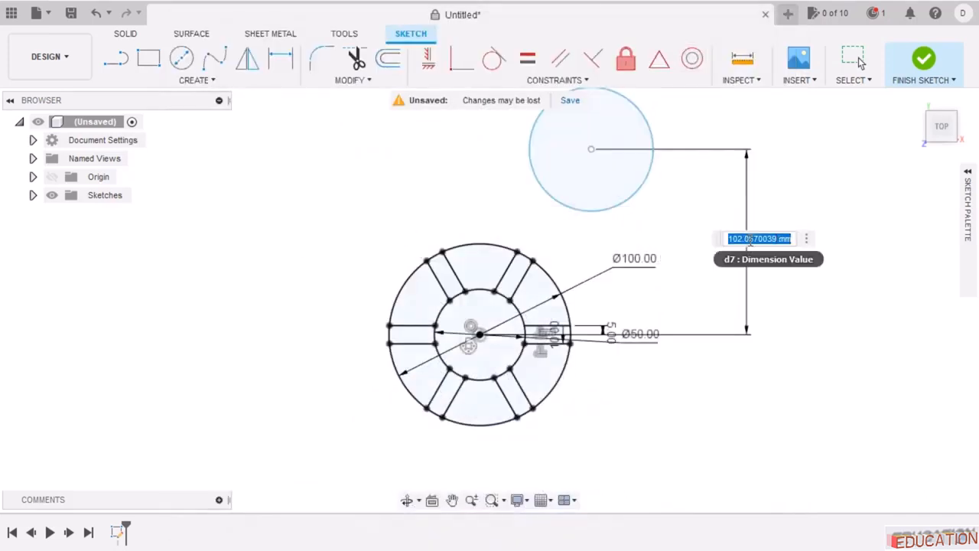
text(80)
key(Return)
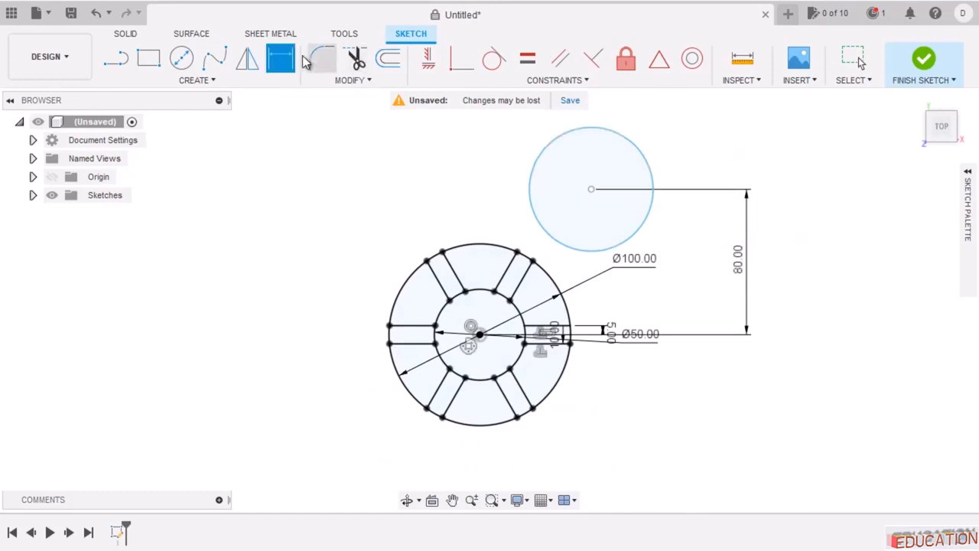
Dimension the horizontal distance between the new circle's centre and the common centre as 45 mm.
click(590, 190)
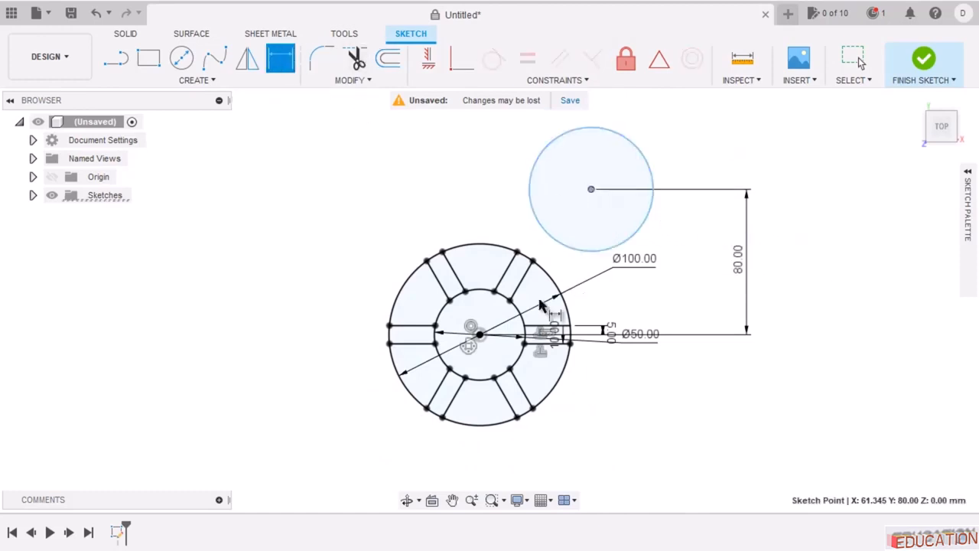
click(479, 335)
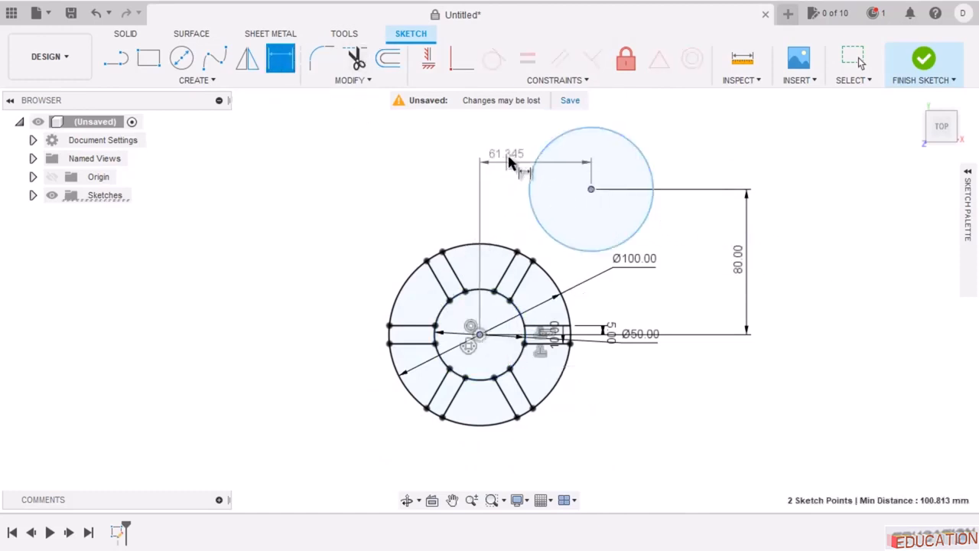
click(513, 147)
text(45)
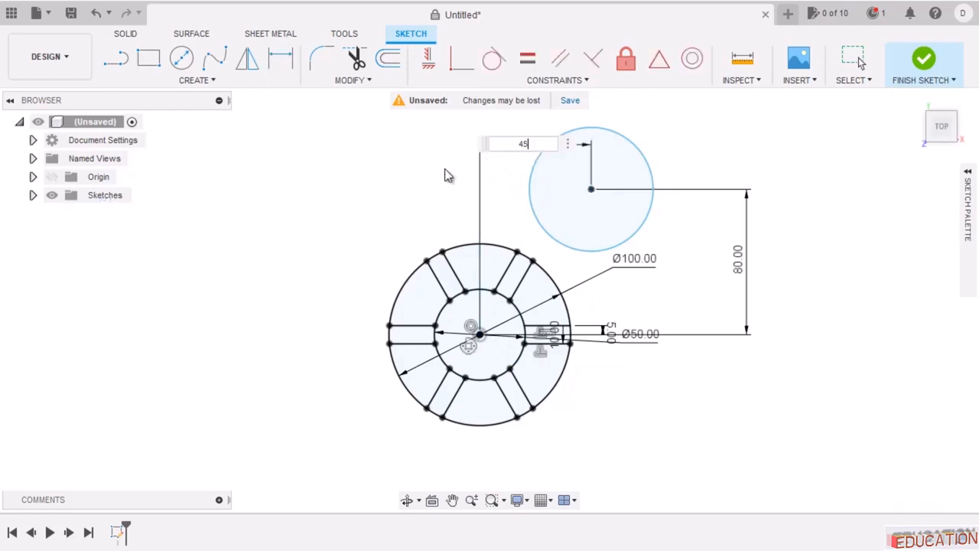
key(Return)
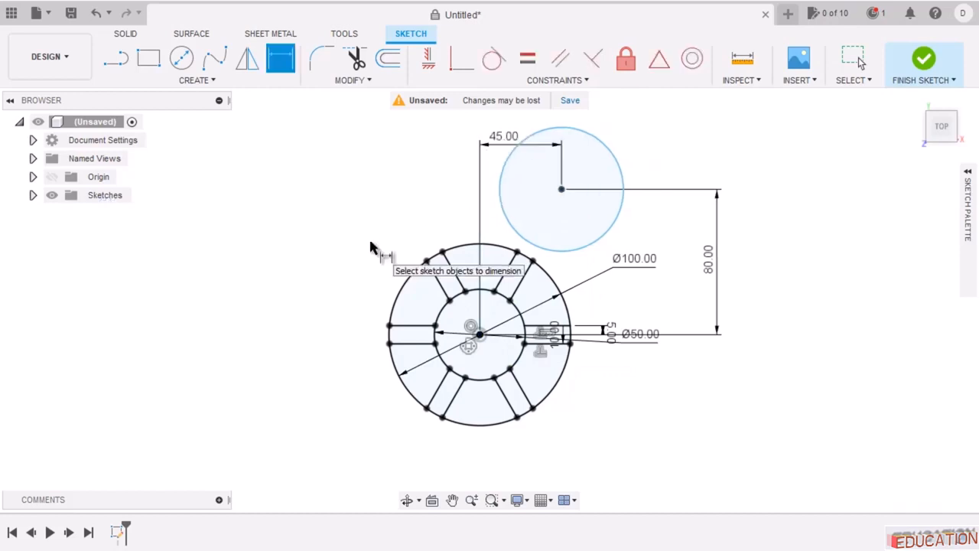
Dimension the new circle's diameter as 60 mm, checking the lobe radius in the Example-15 reference drawing.
click(612, 153)
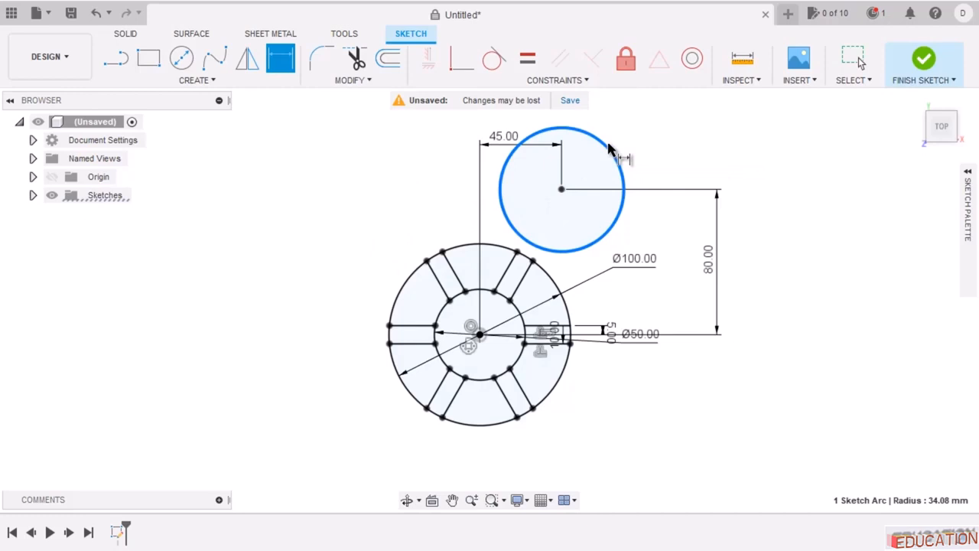
click(677, 139)
key(alt+Tab)
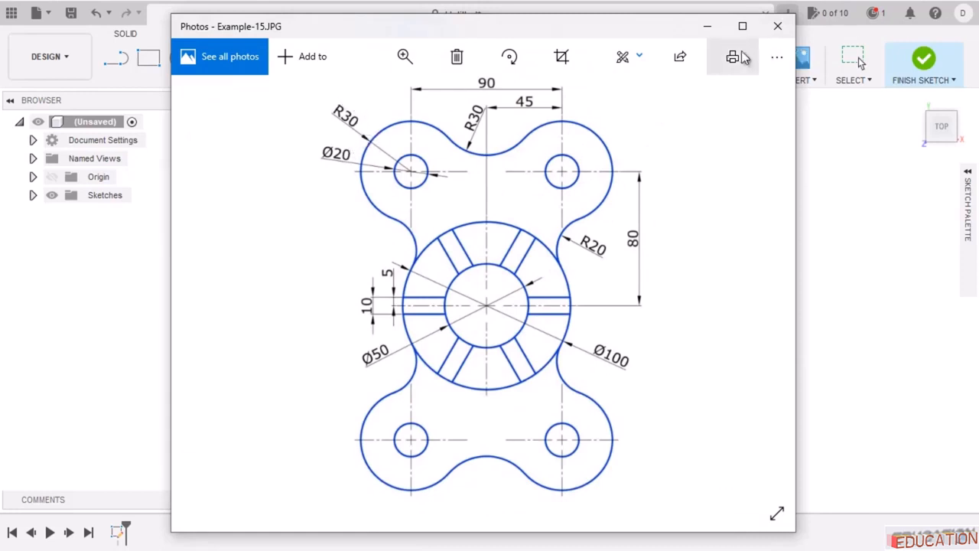
click(707, 26)
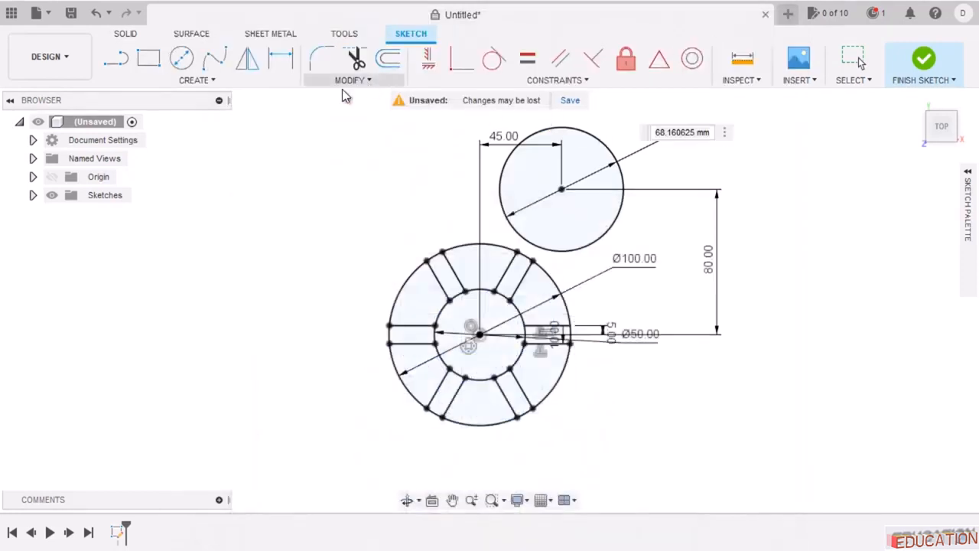
double_click(679, 133)
click(679, 134)
text(60)
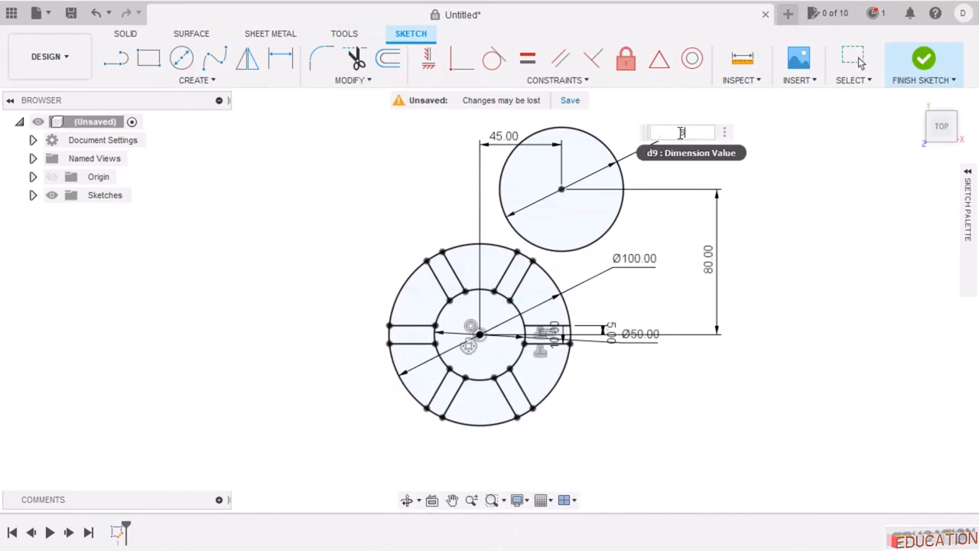
key(Return)
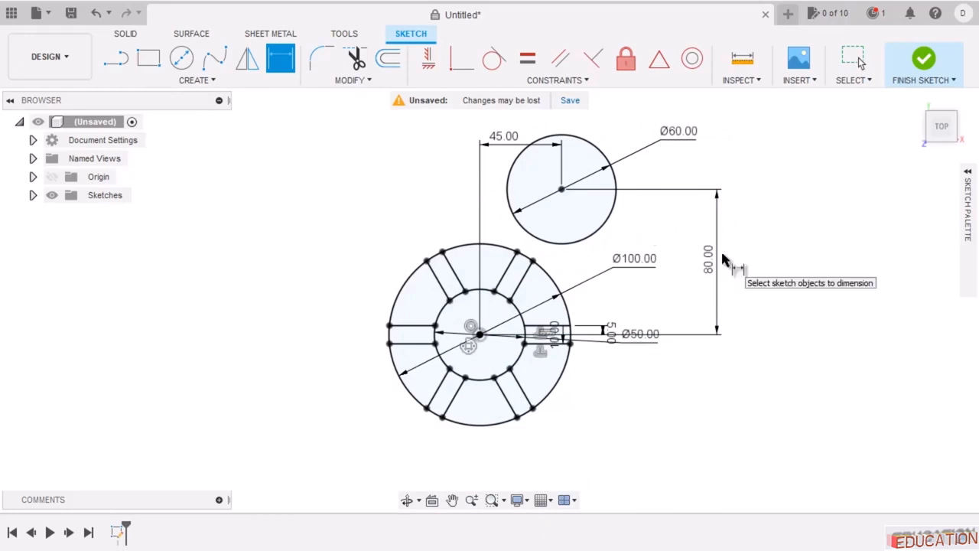
key(Escape)
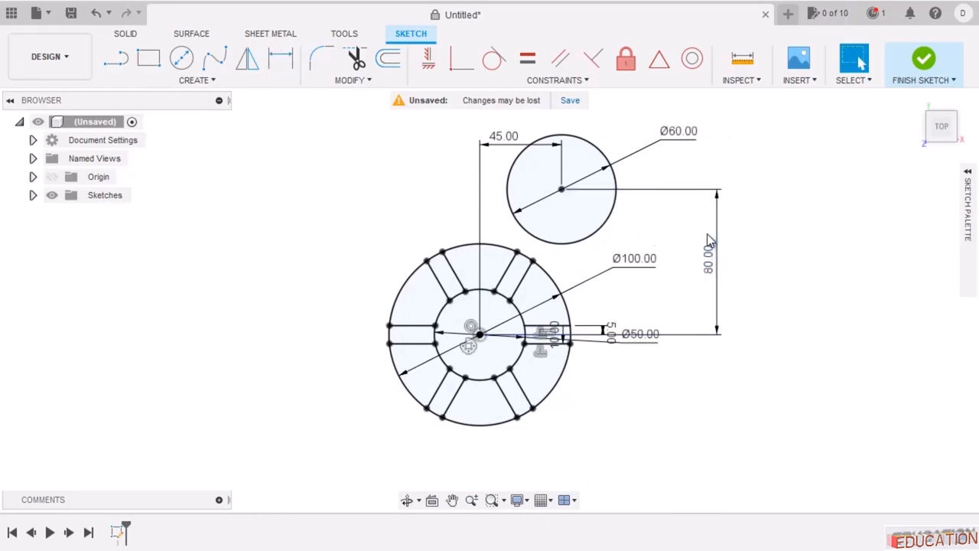
click(611, 207)
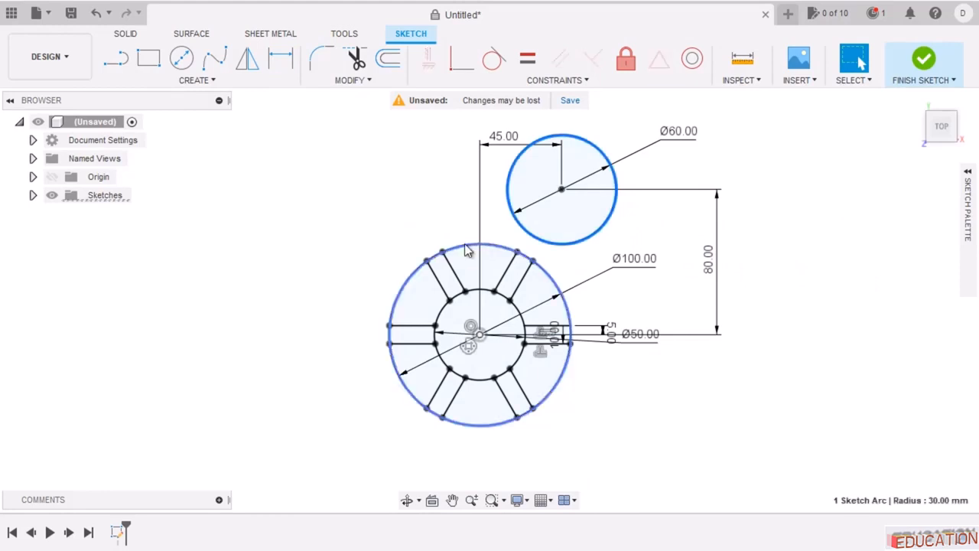
click(335, 178)
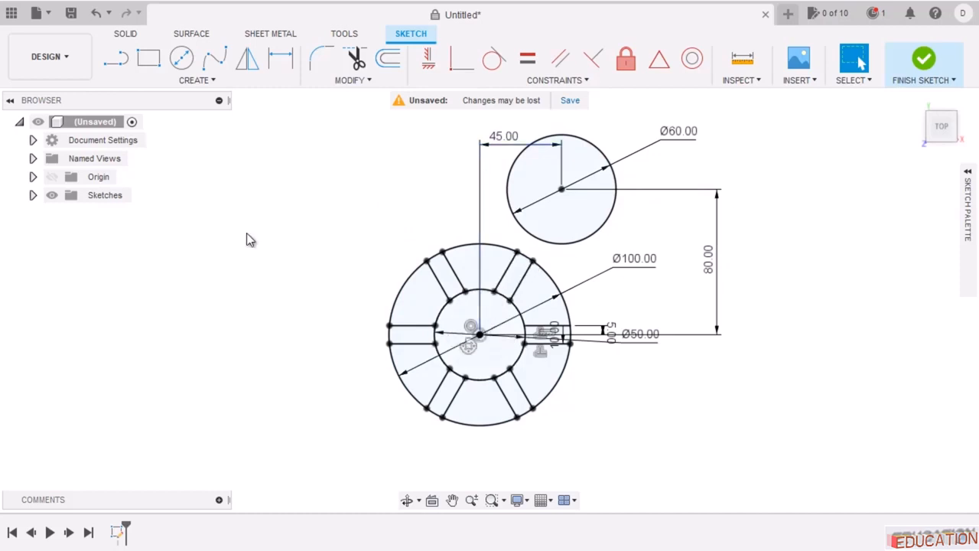
Draw a vertical line about 118 mm long upward from the common centre of the central circles.
click(117, 61)
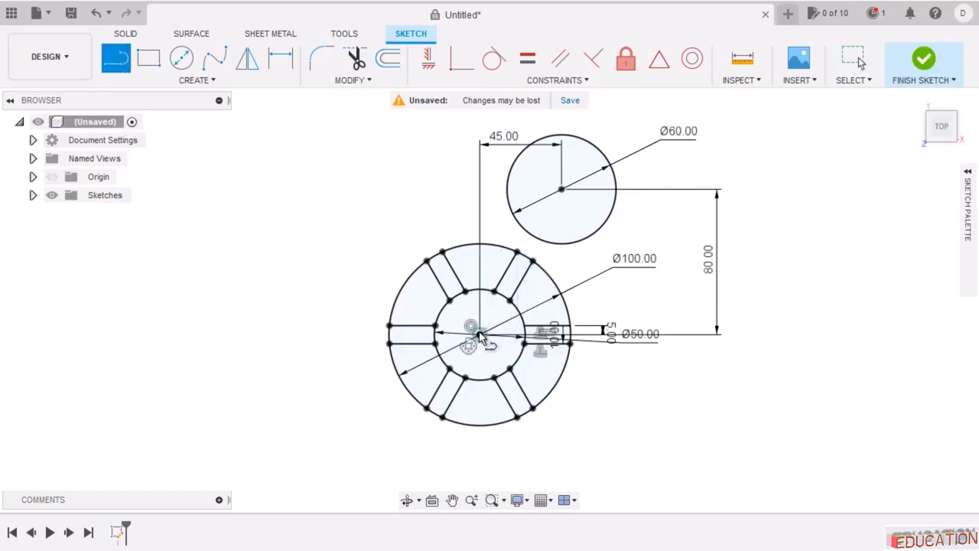
click(479, 335)
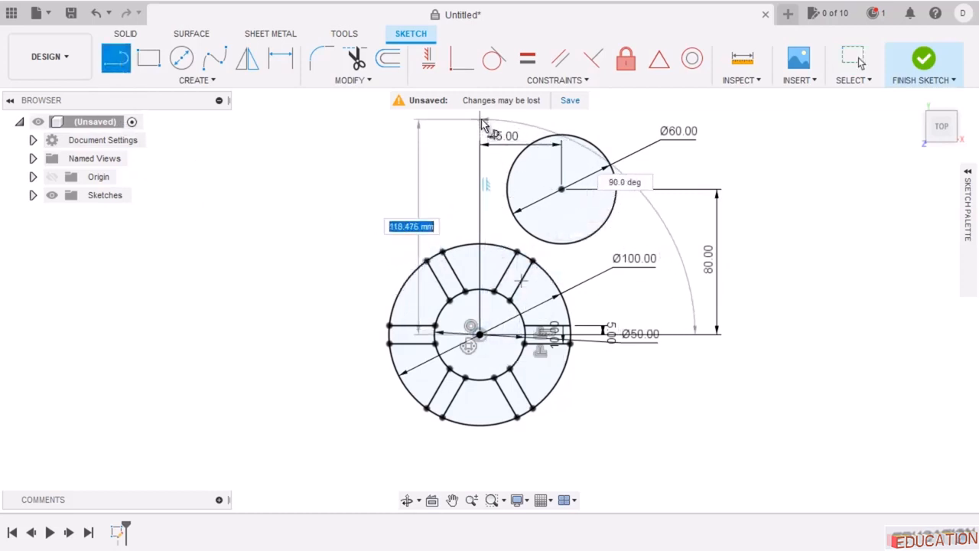
click(480, 119)
key(Escape)
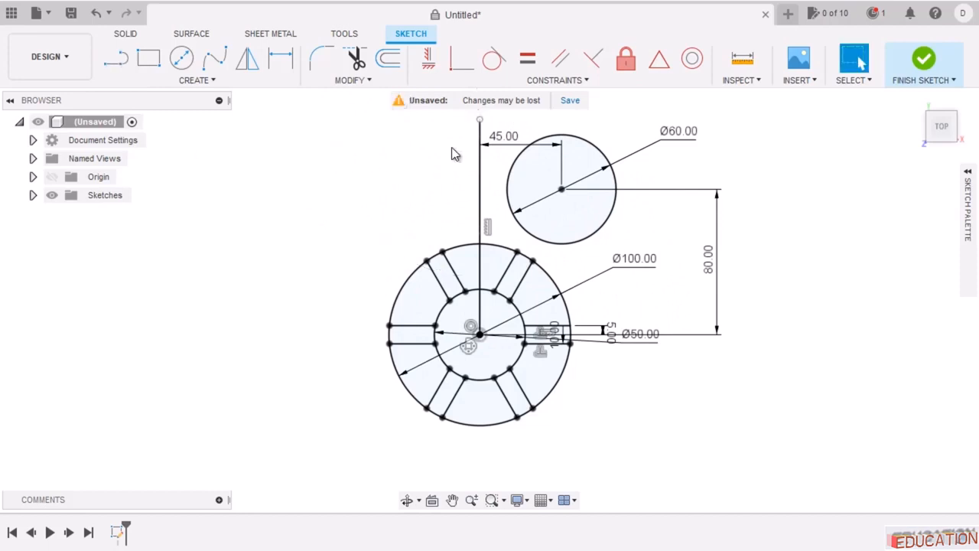
Convert the vertical line to construction geometry and move the 45 mm dimension down between the 60 mm circle and the central circles.
click(480, 141)
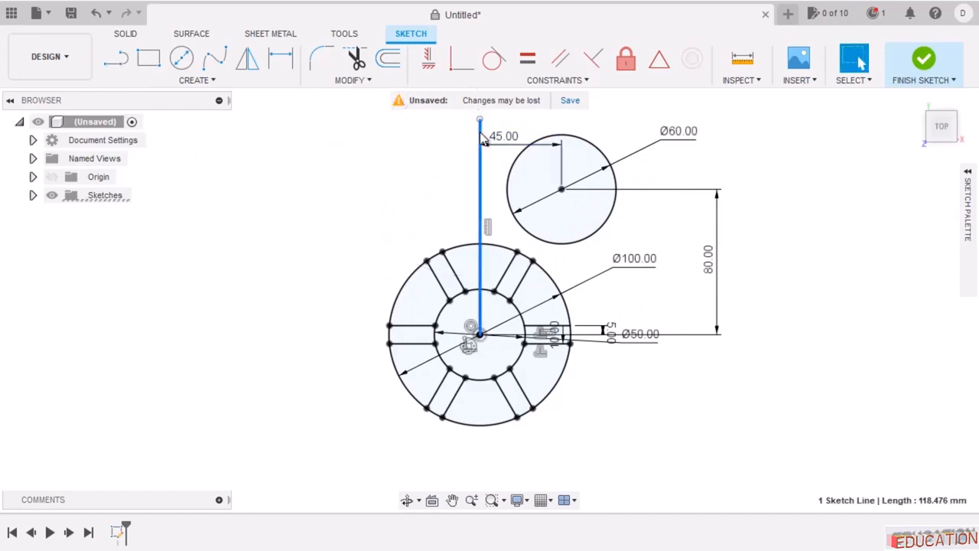
right_click(482, 139)
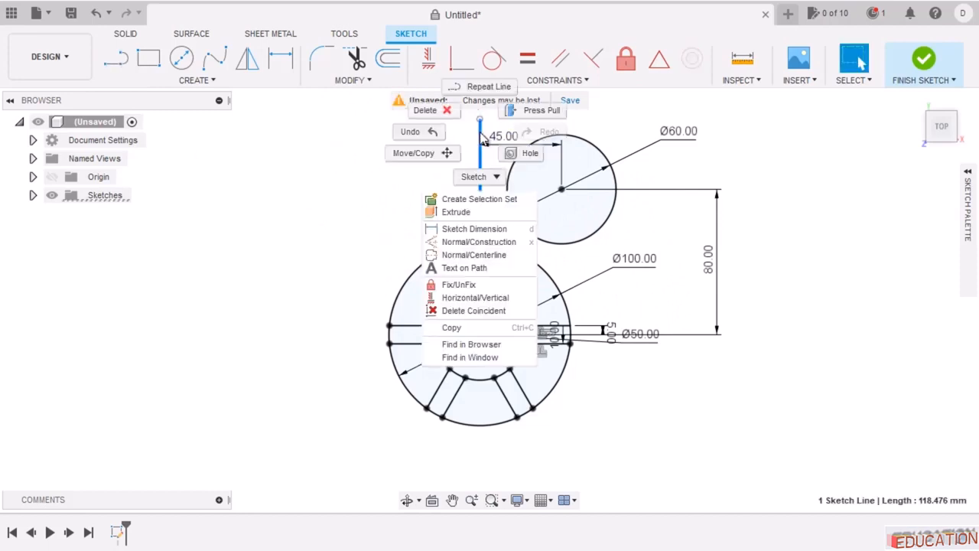
click(488, 243)
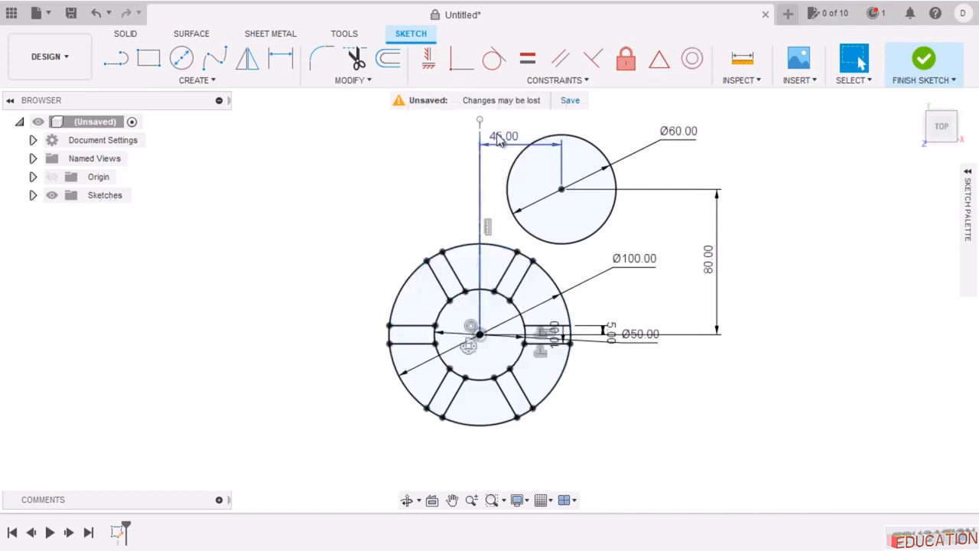
drag(502, 136, 515, 208)
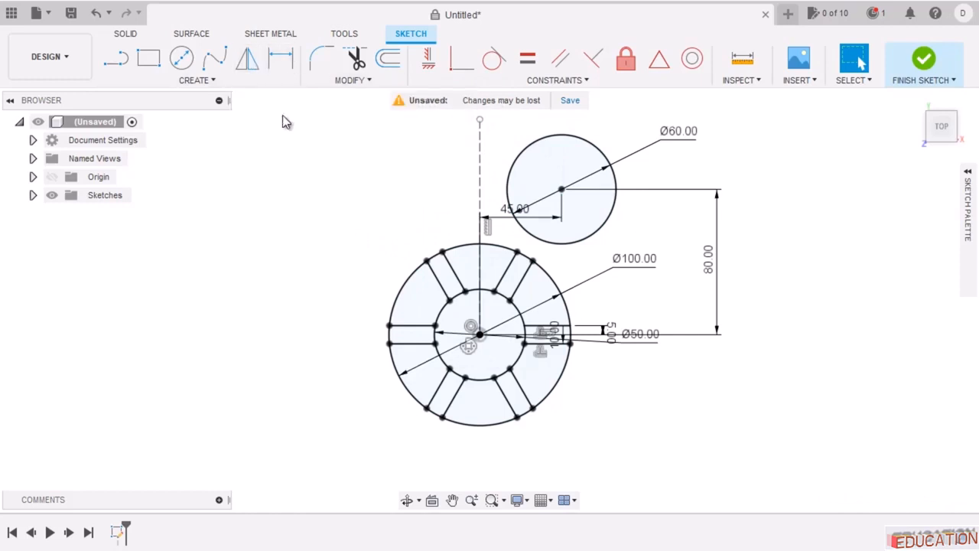
Draw a free circle on the opposite side of the vertical construction line from the 60 mm circle, above and left of the central circles.
click(181, 58)
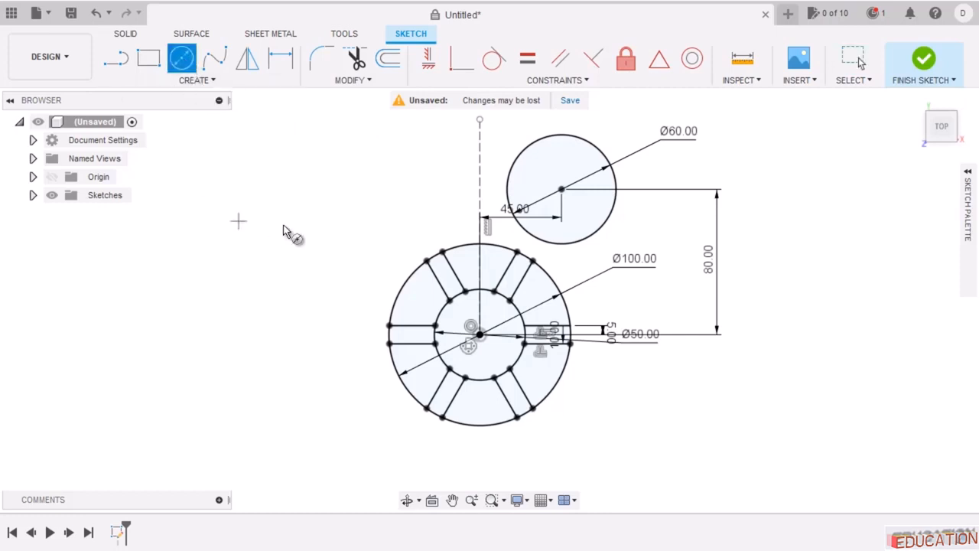
click(326, 172)
click(327, 245)
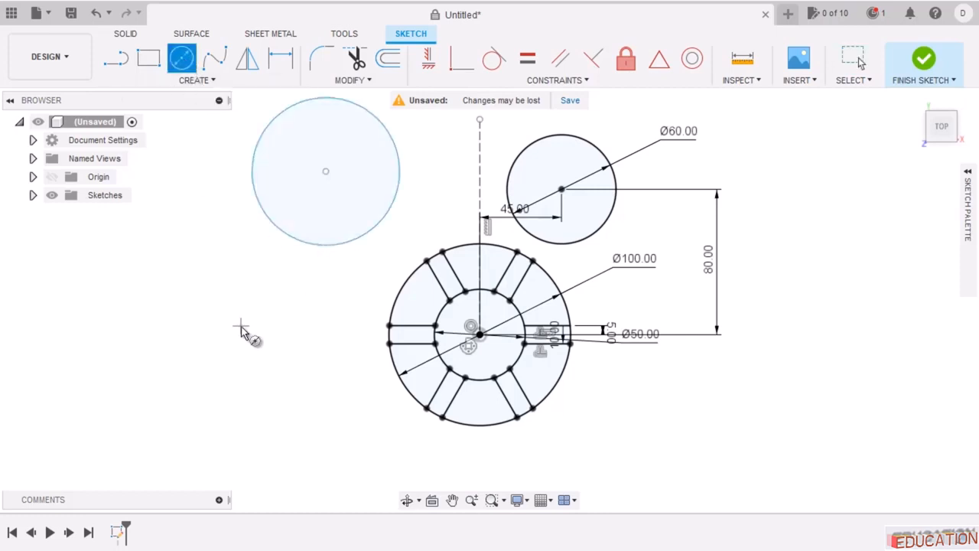
key(Escape)
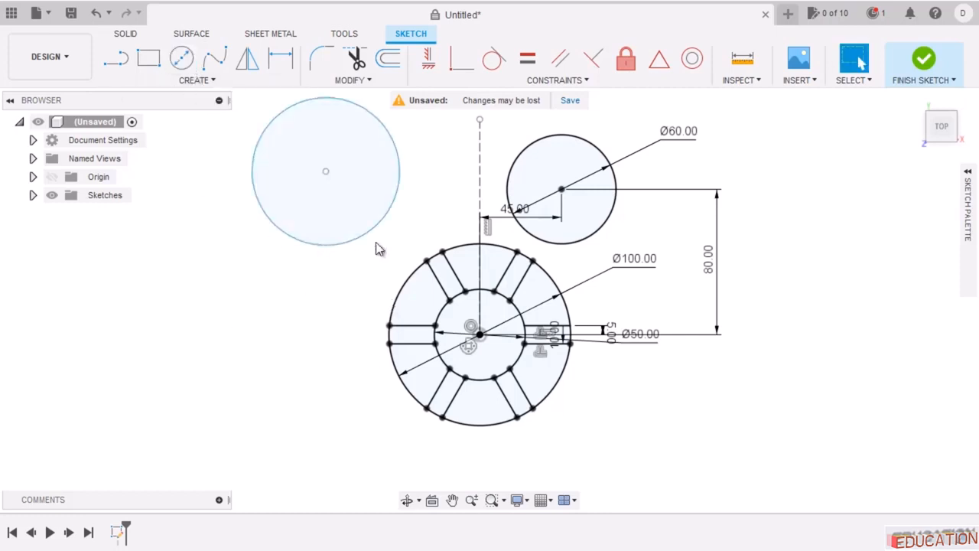
Make the free circle symmetric to the 60 mm circle about the vertical construction line.
click(555, 81)
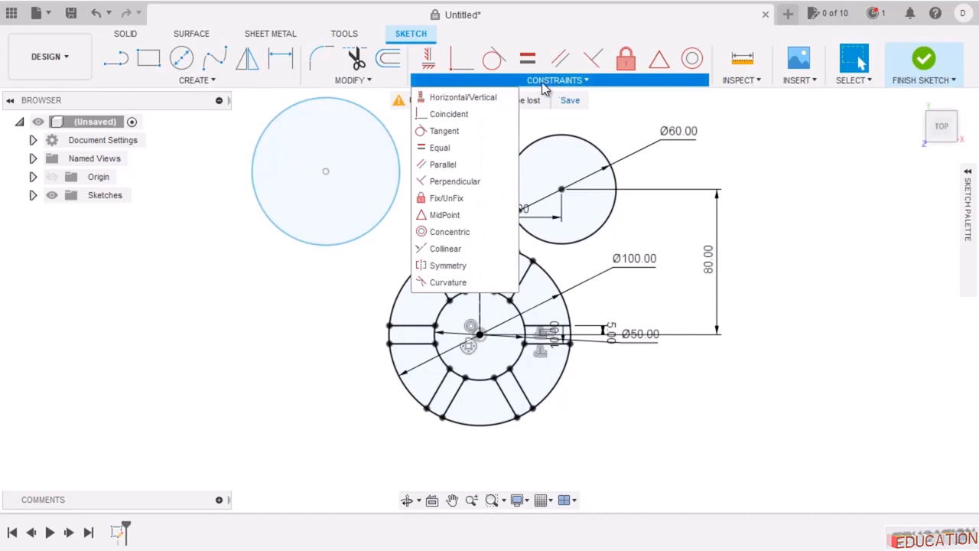
click(459, 266)
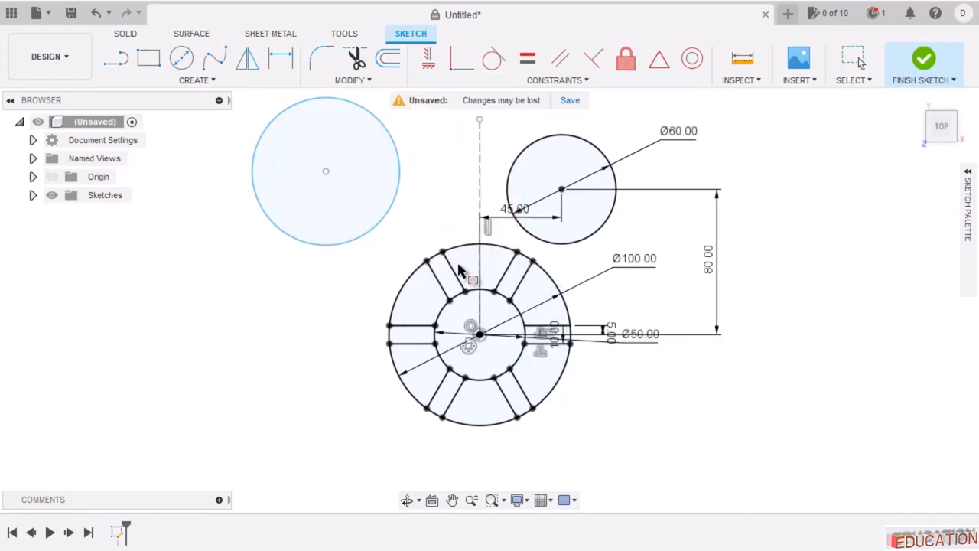
click(374, 235)
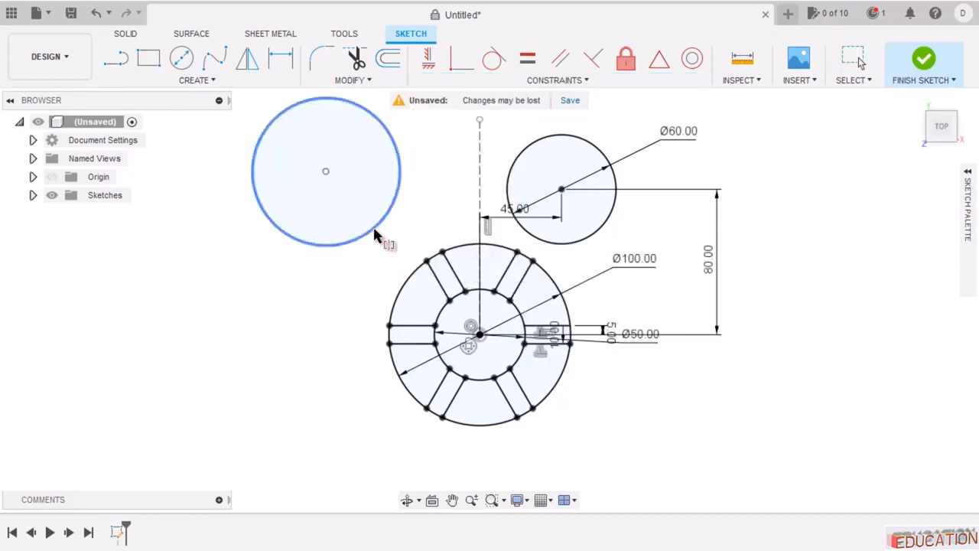
click(570, 243)
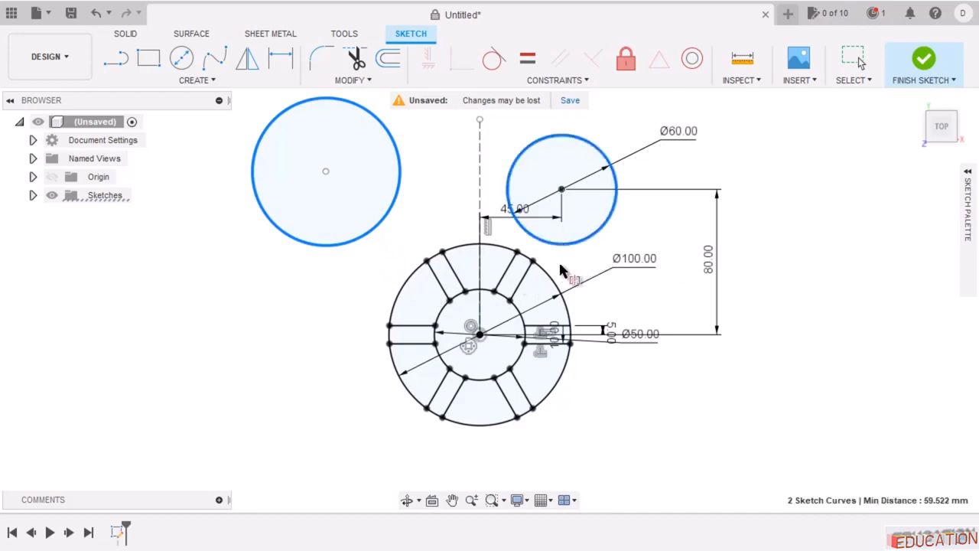
click(480, 185)
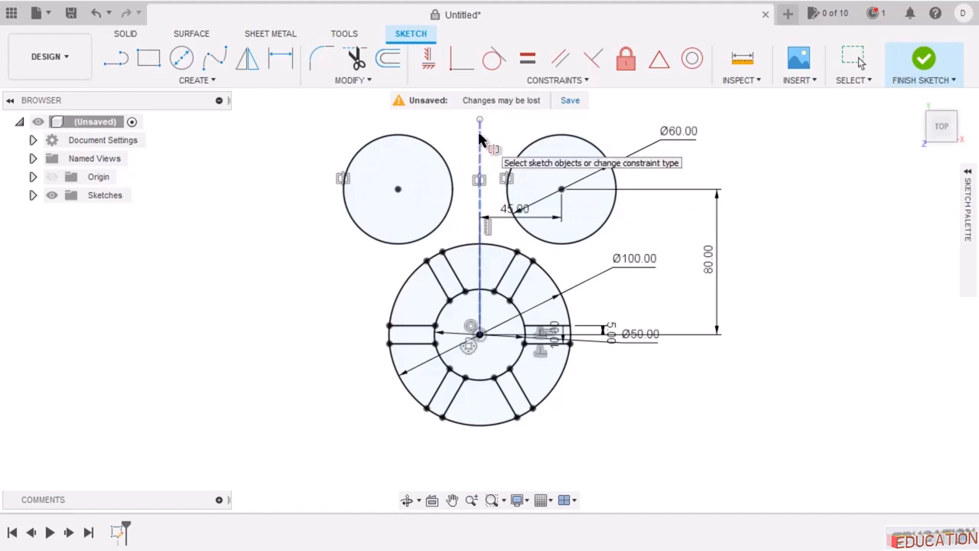
key(Escape)
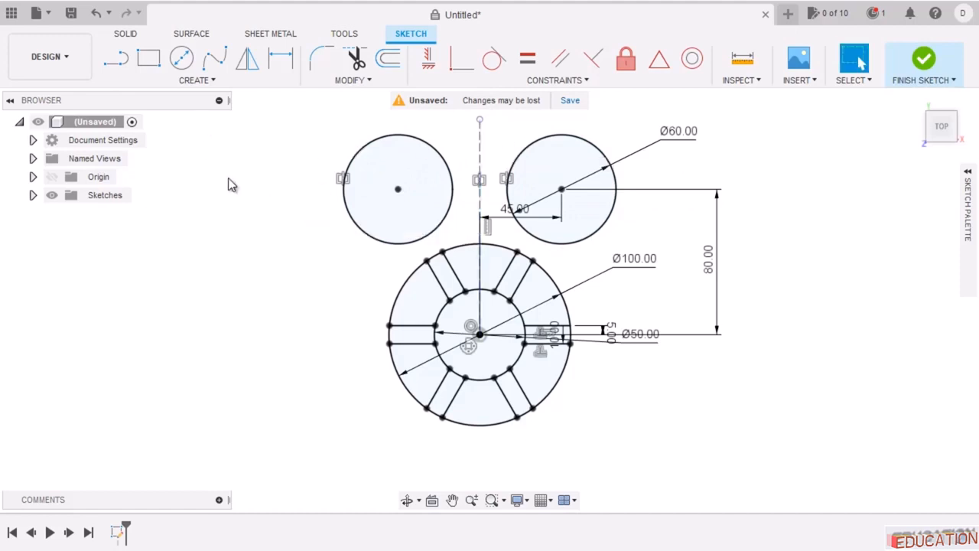
Draw a free circle near the upper end of the vertical construction line, above and between the two lobe circles.
scroll(408, 366, down, 1)
scroll(480, 186, up, 1)
click(182, 59)
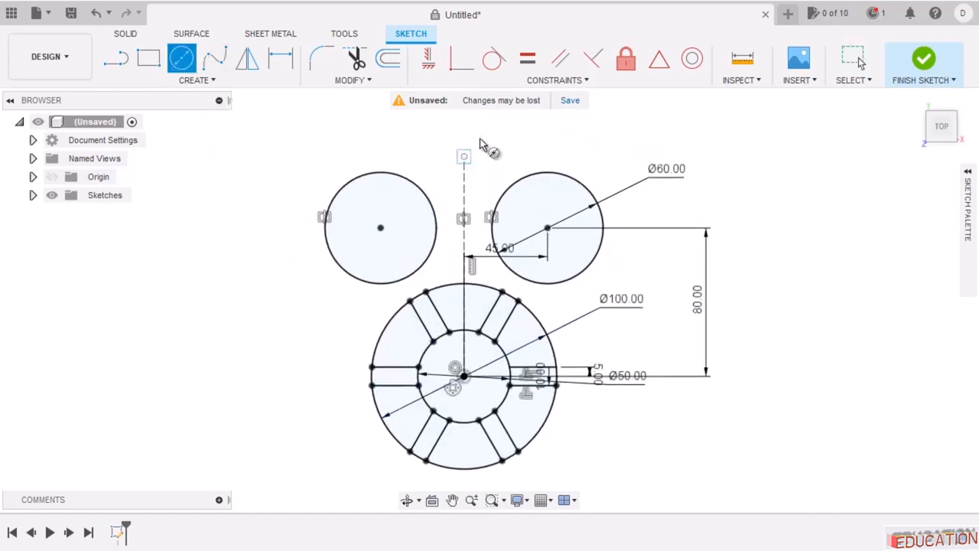
click(478, 136)
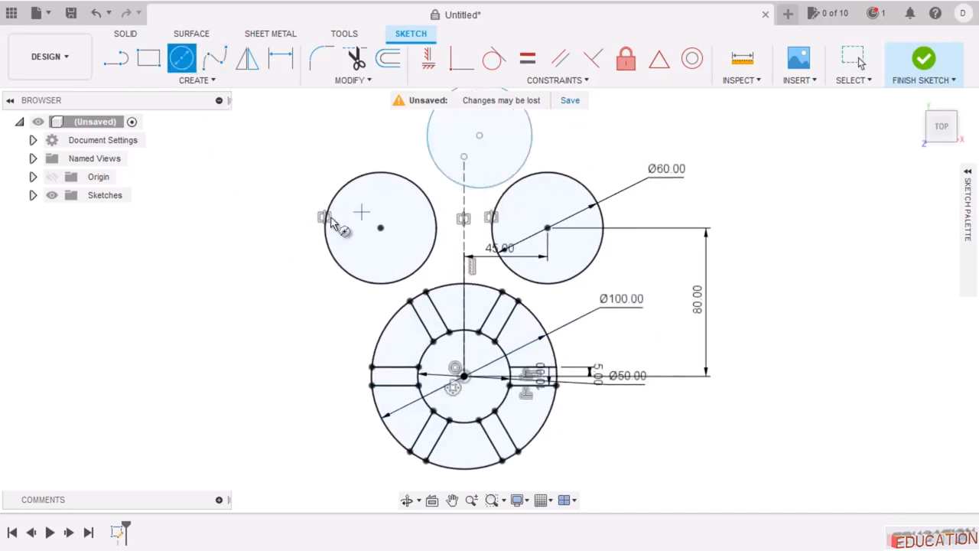
Constrain the upper middle circle tangent to both the right and left lobe circles.
click(528, 59)
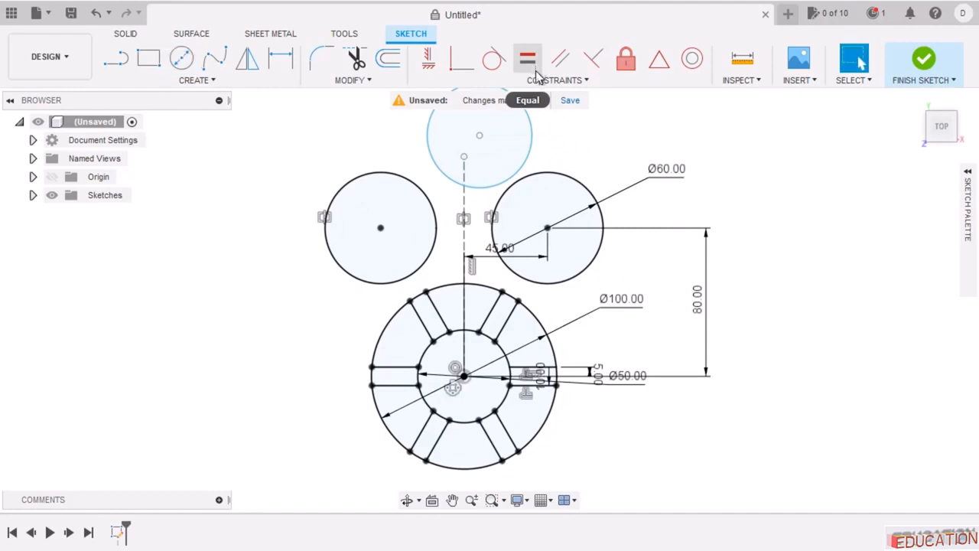
click(494, 60)
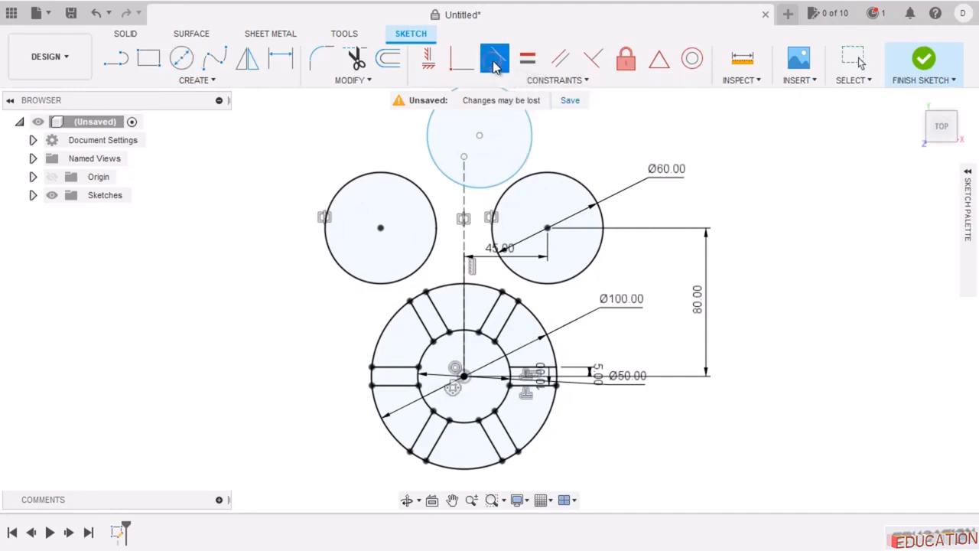
click(527, 156)
click(496, 200)
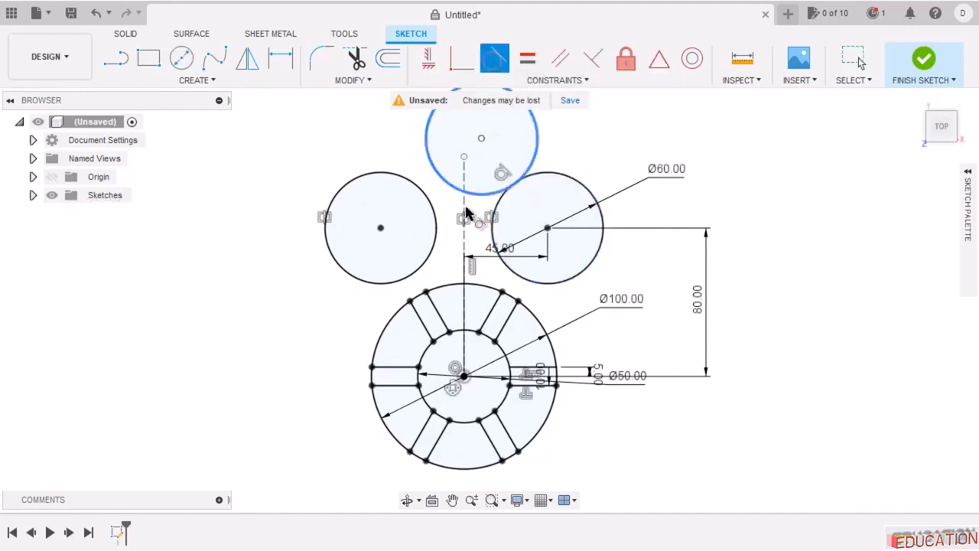
click(434, 179)
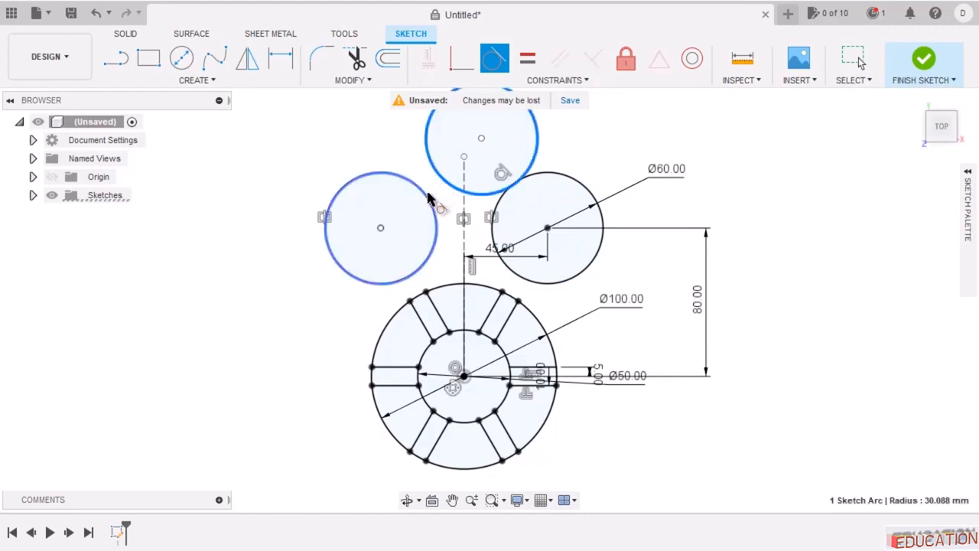
click(430, 198)
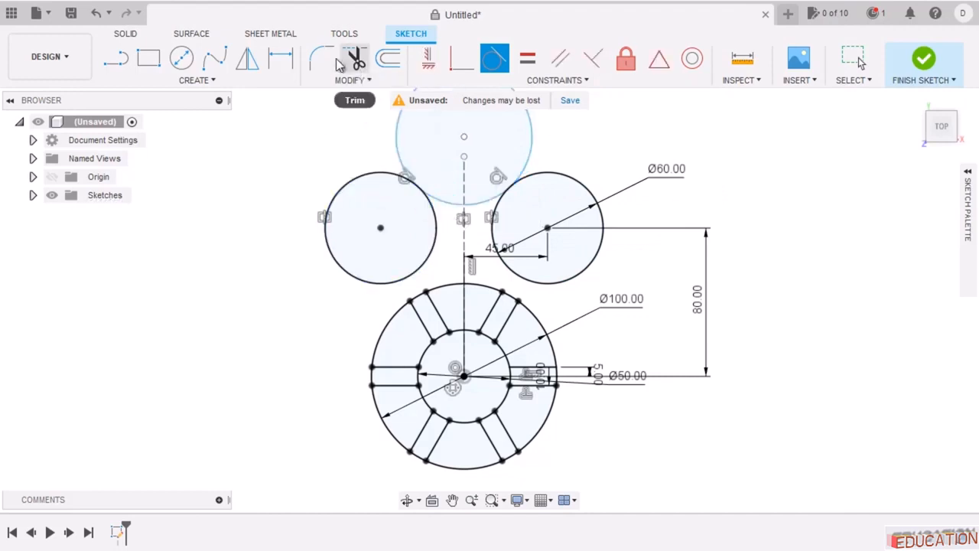
Dimension the upper middle circle's diameter as 60 mm, checking the connecting arc's radius in the Example-15 reference drawing.
click(279, 58)
click(529, 159)
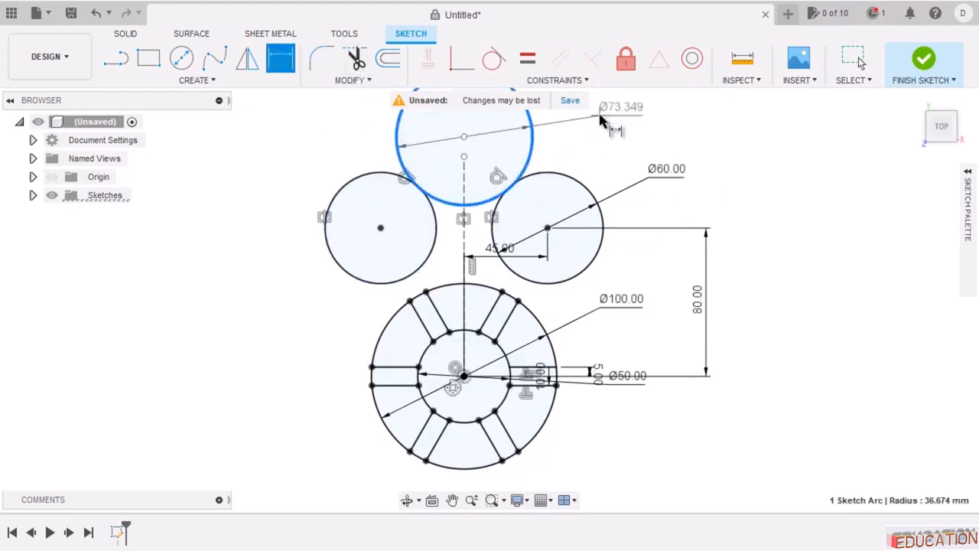
key(Escape)
key(alt+Tab)
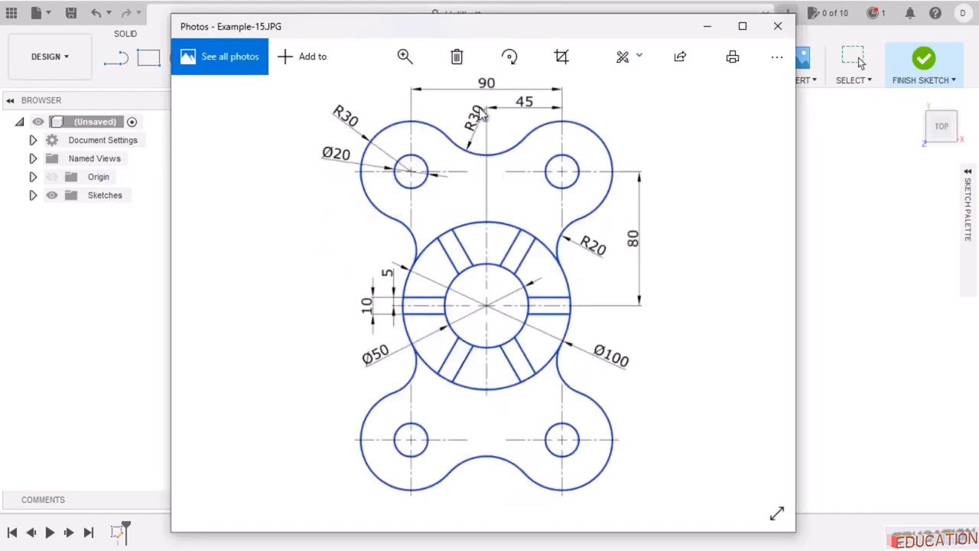
click(708, 26)
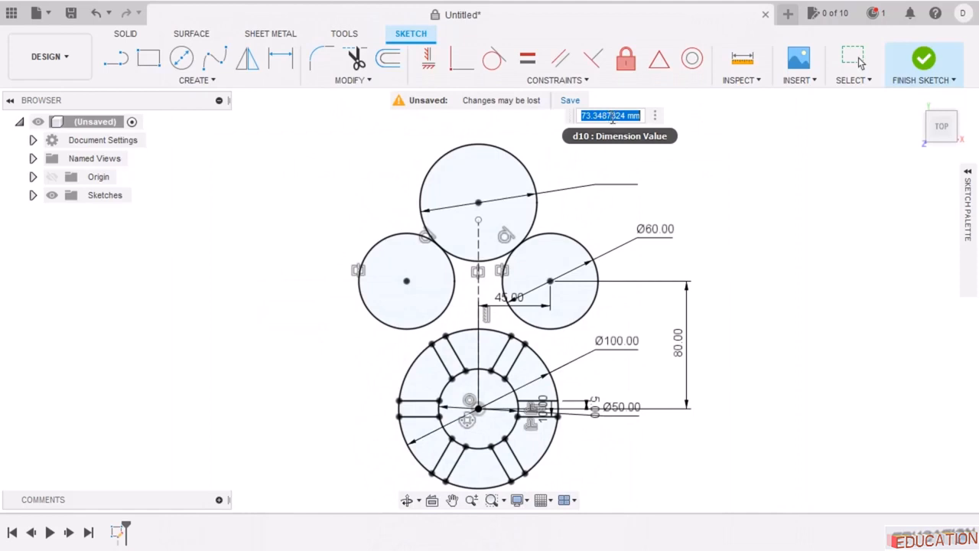
text(60)
key(Return)
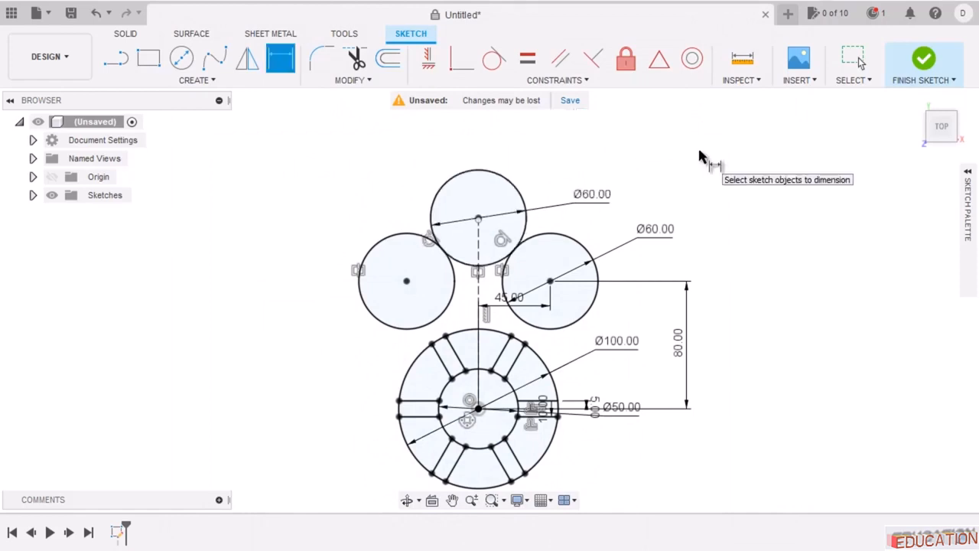
key(Escape)
Trim away the upper part of the middle circle, keeping only the lower arc between the two lobe circles.
scroll(583, 281, up, 1)
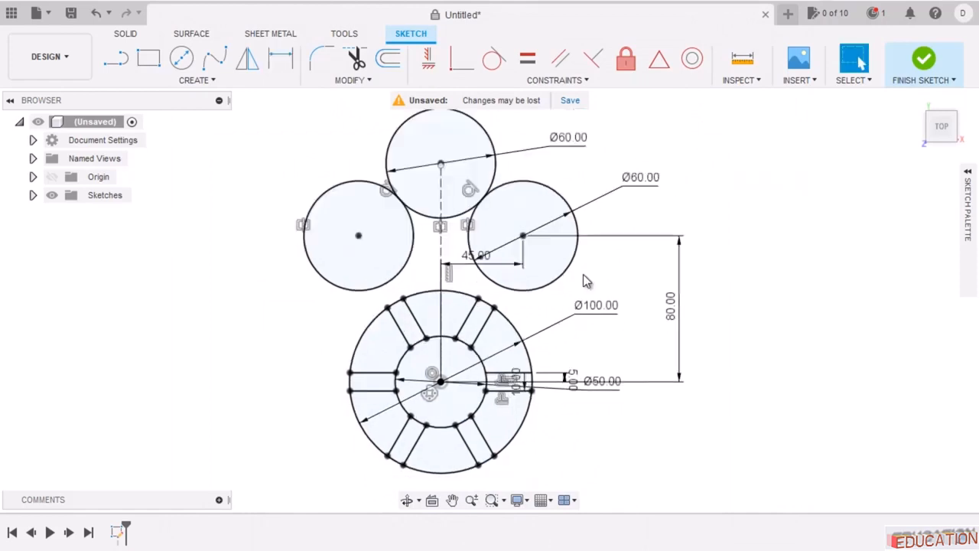
click(356, 59)
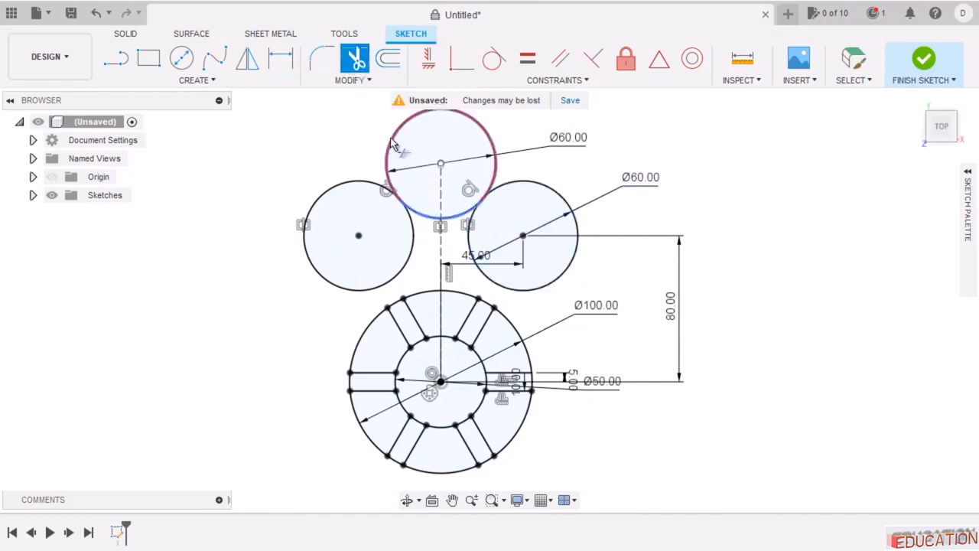
click(392, 142)
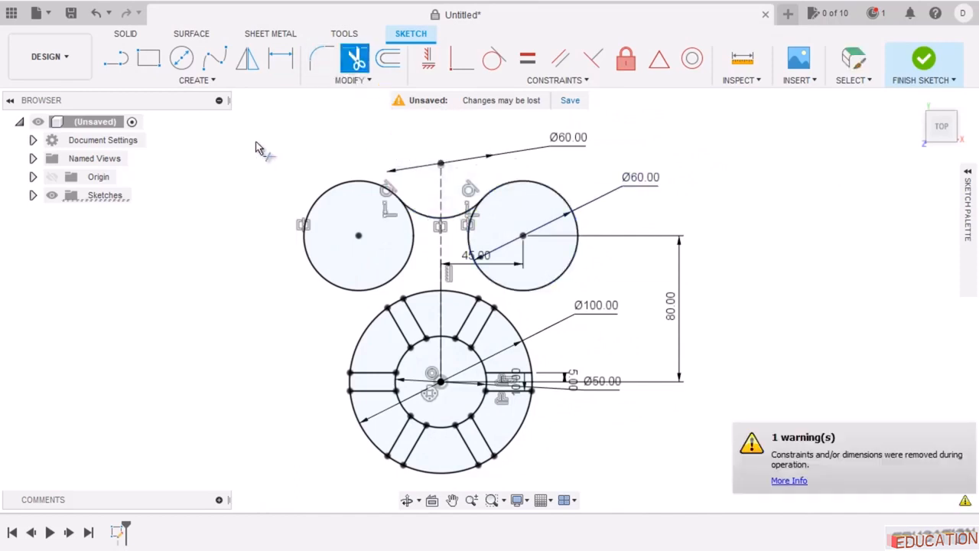
key(Escape)
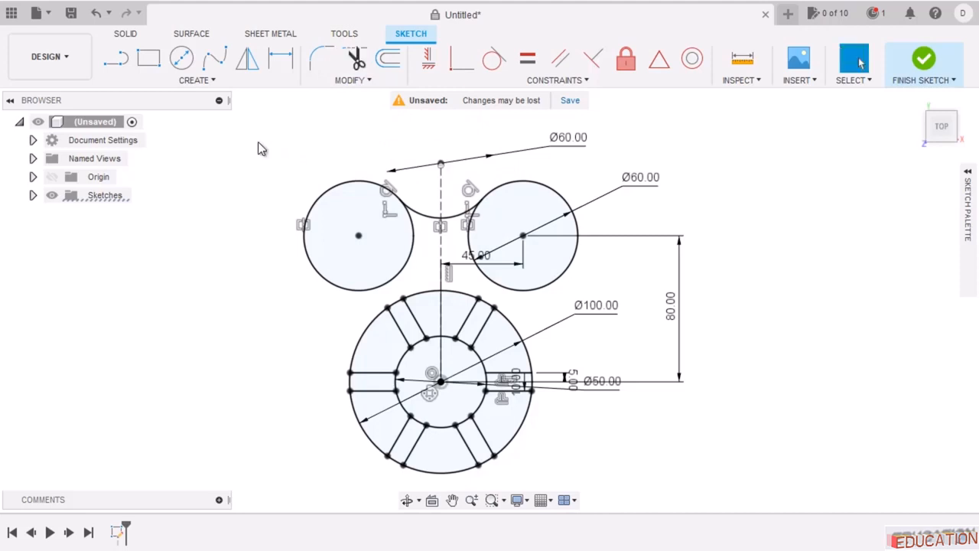
Draw two free circles outside the 100 mm circle, one on each side below the lobe circles.
click(182, 59)
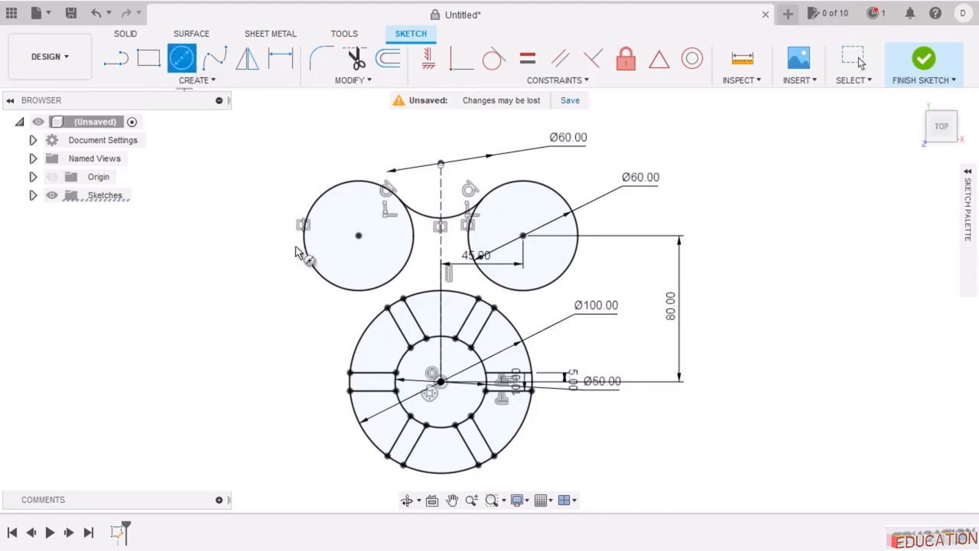
scroll(543, 245, down, 1)
scroll(535, 290, up, 2)
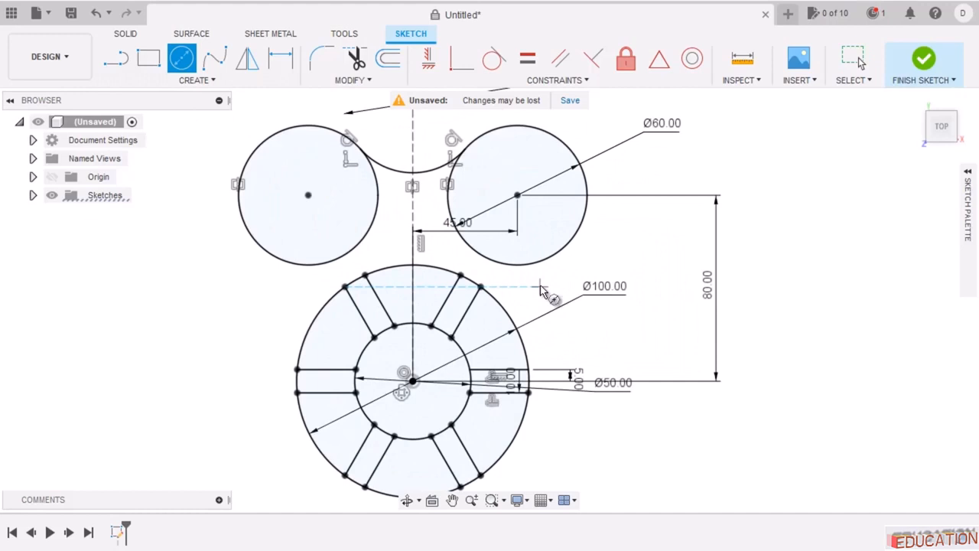
click(576, 312)
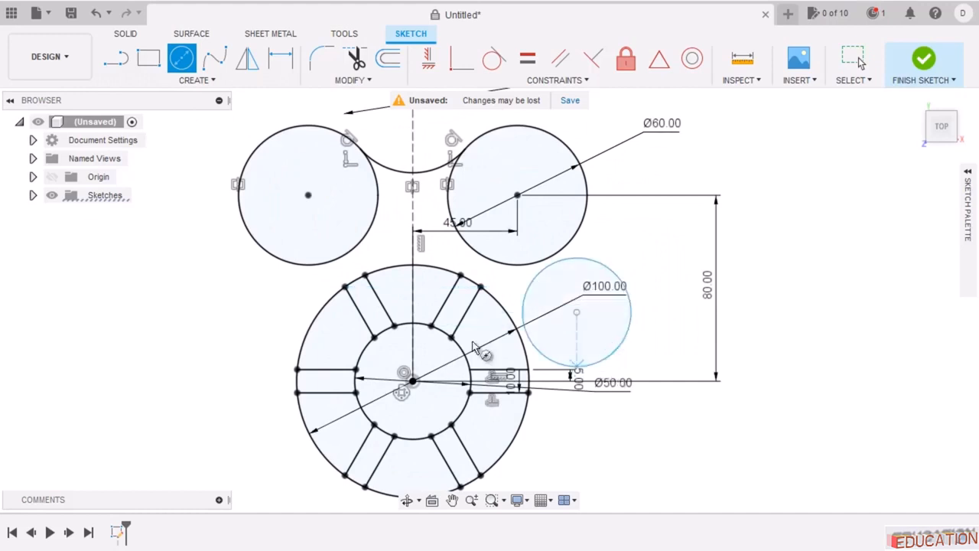
click(224, 312)
click(257, 365)
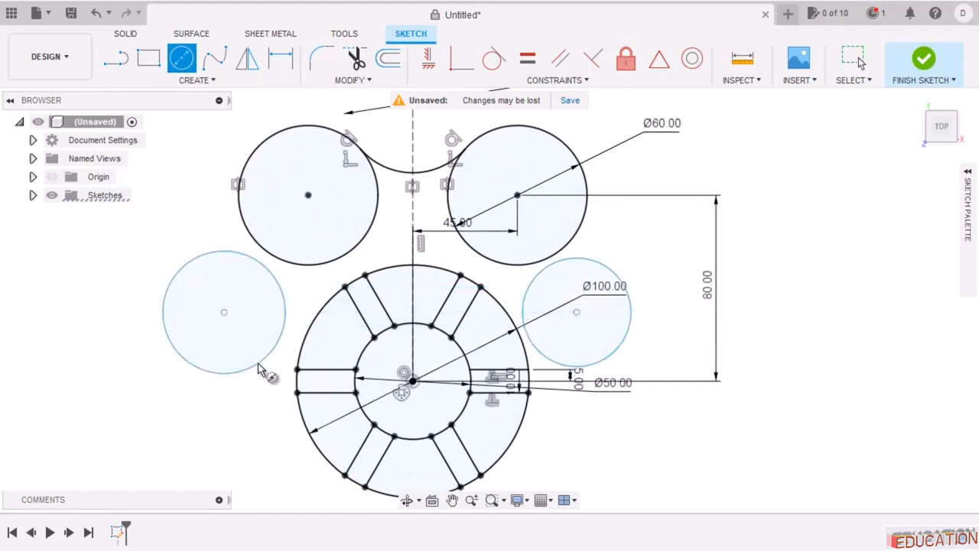
key(Escape)
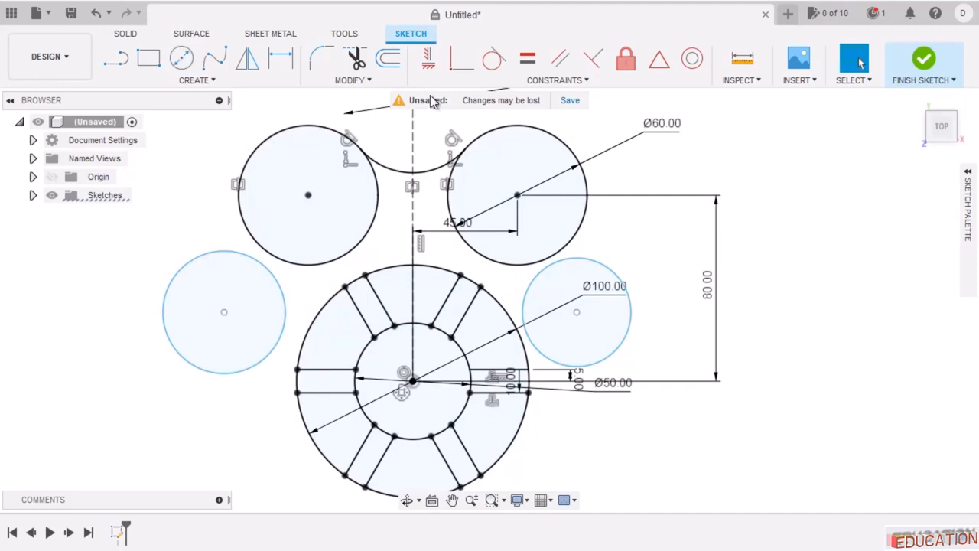
Constrain the right side circle tangent to the right lobe circle and to the 100 mm central circle.
click(494, 58)
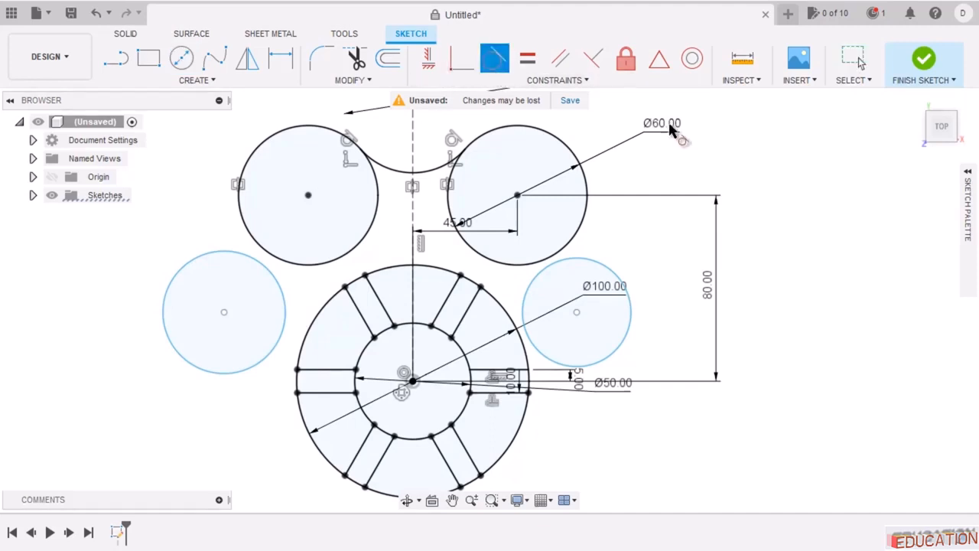
click(588, 258)
click(558, 253)
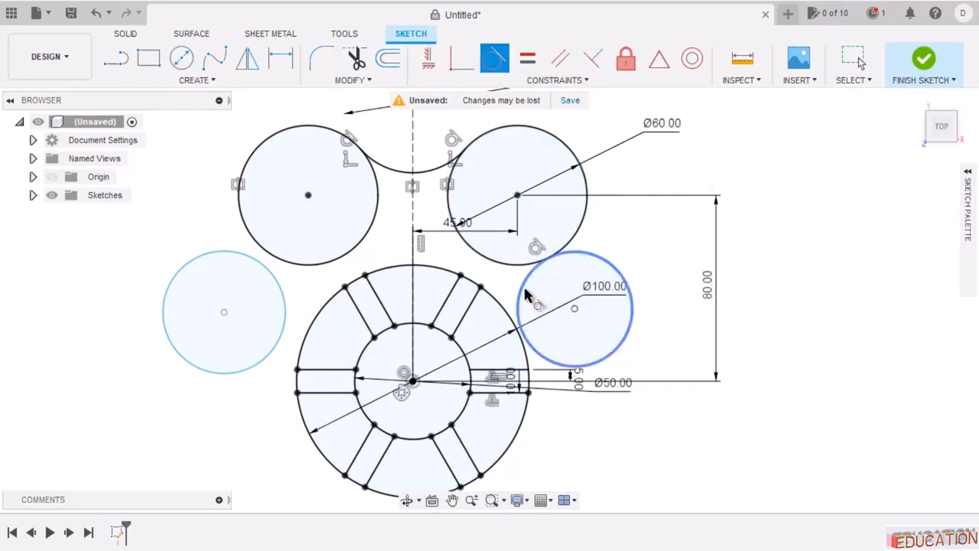
click(524, 295)
click(516, 319)
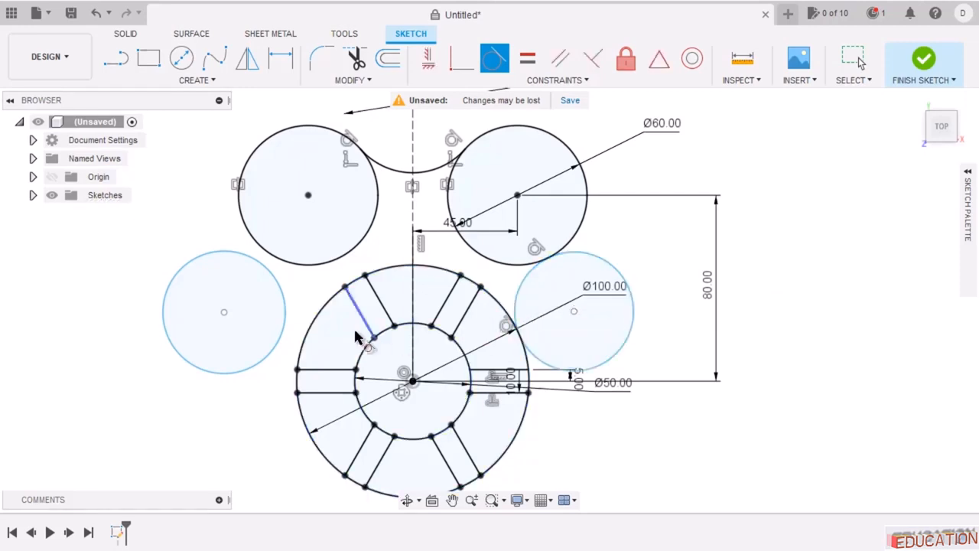
Constrain the left side circle tangent to the left lobe circle and to the 100 mm central circle.
click(311, 272)
click(284, 284)
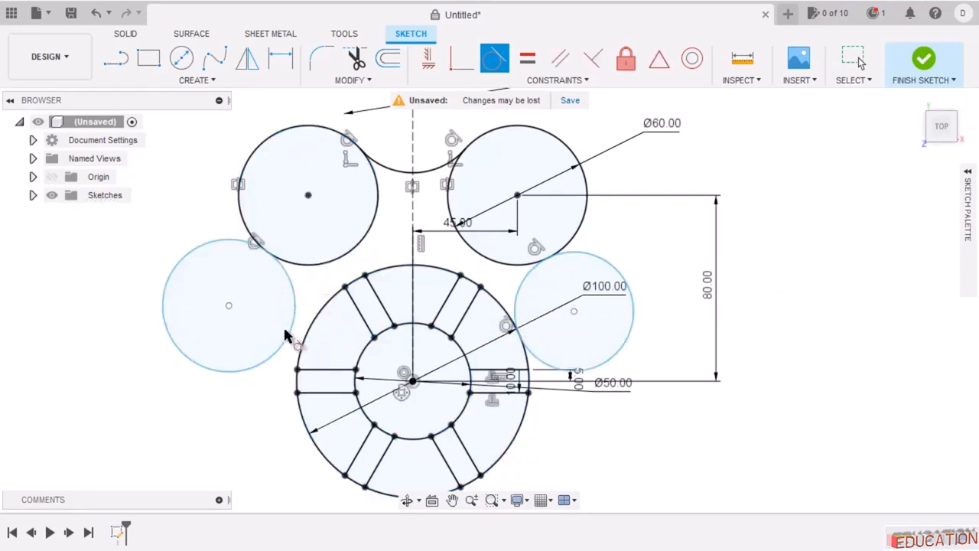
click(285, 336)
click(303, 346)
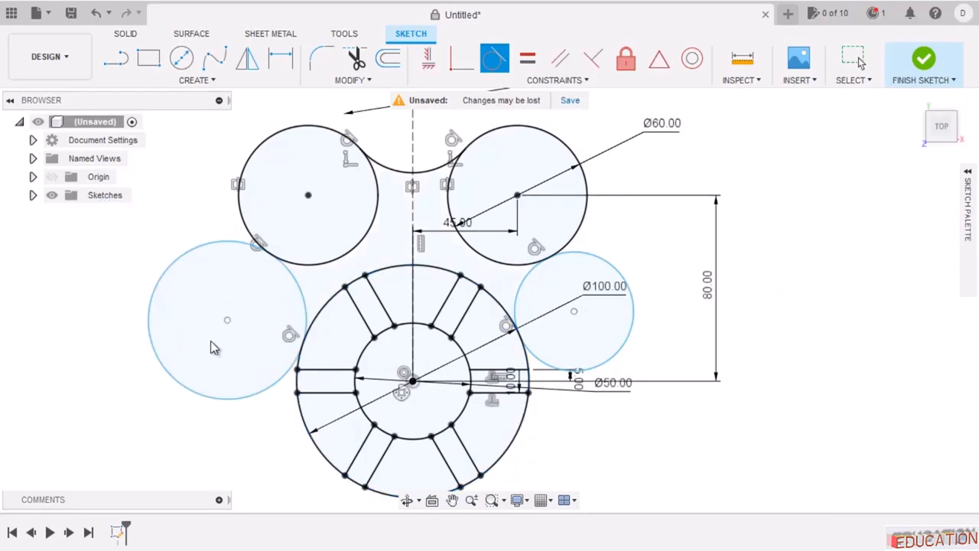
Dimension the right side circle at 40 mm diameter, matching the R20 fillet in the Example-15 reference drawing.
key(d)
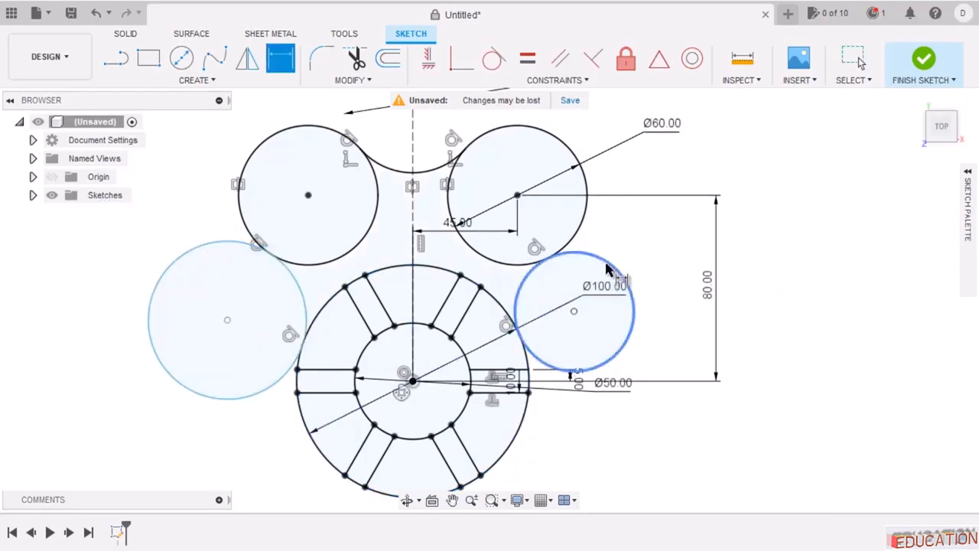
click(610, 270)
click(646, 228)
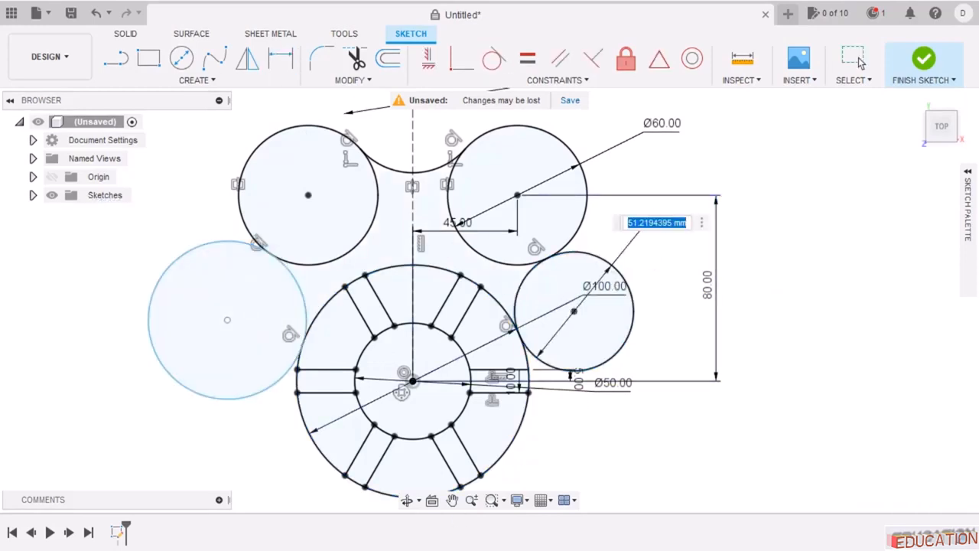
key(alt+Tab)
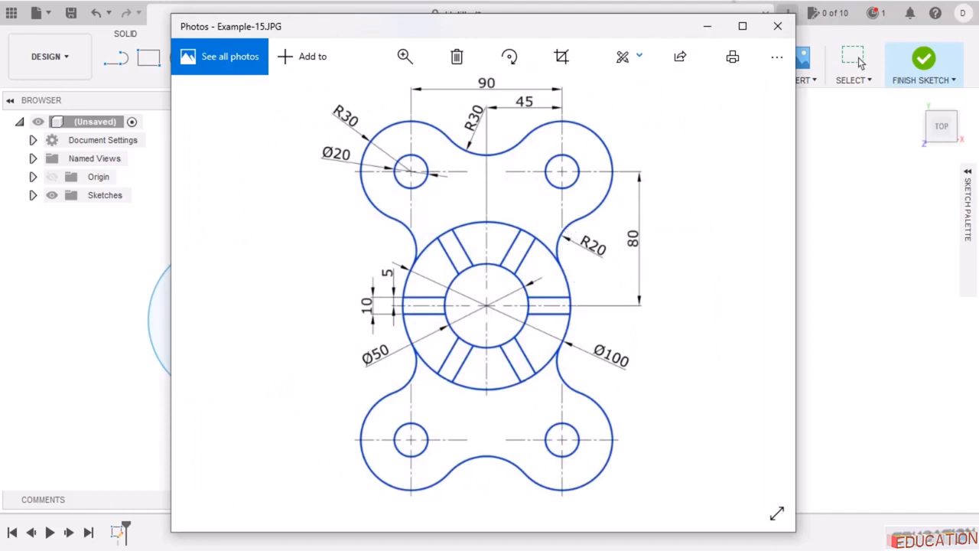
click(706, 26)
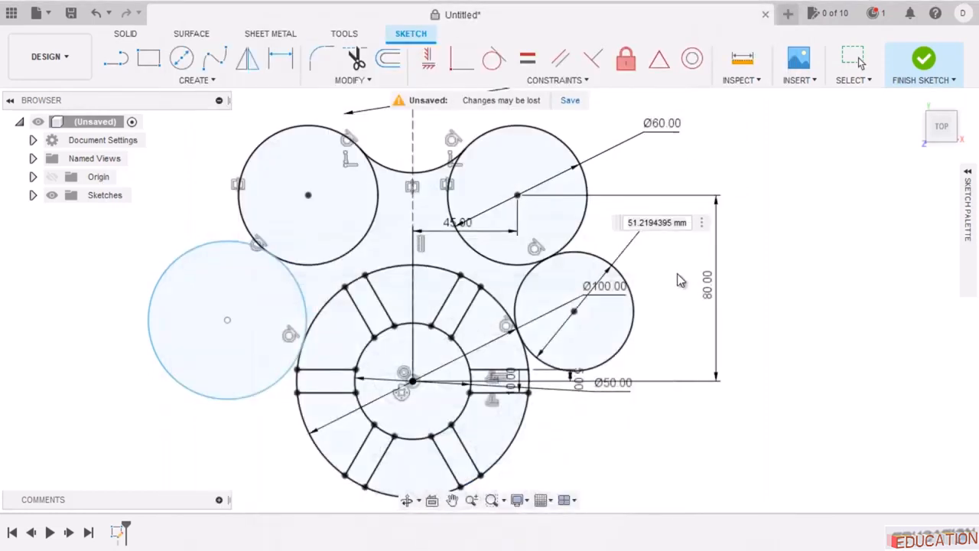
double_click(656, 222)
text(40)
key(Return)
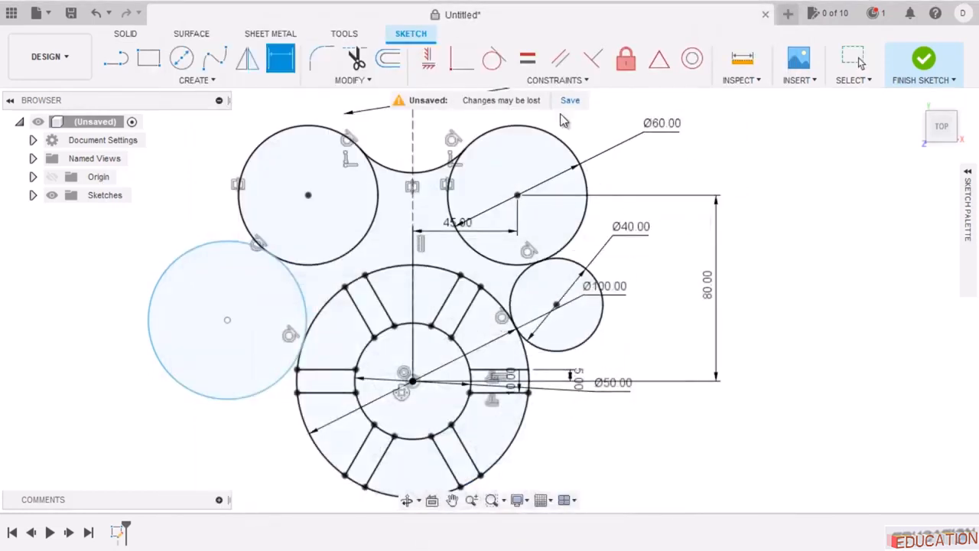
Apply an Equal constraint between the 40 mm right side circle and the left side circle.
click(527, 58)
click(601, 336)
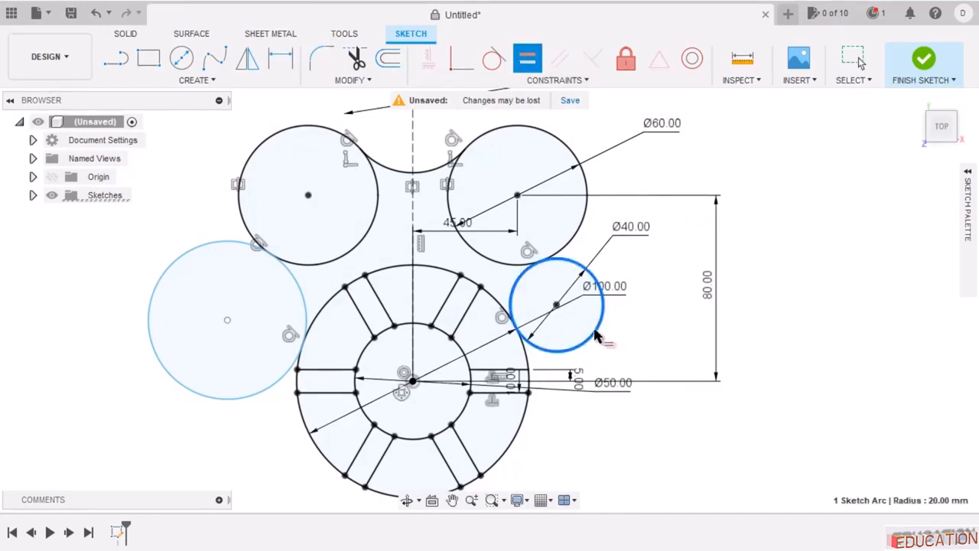
click(277, 391)
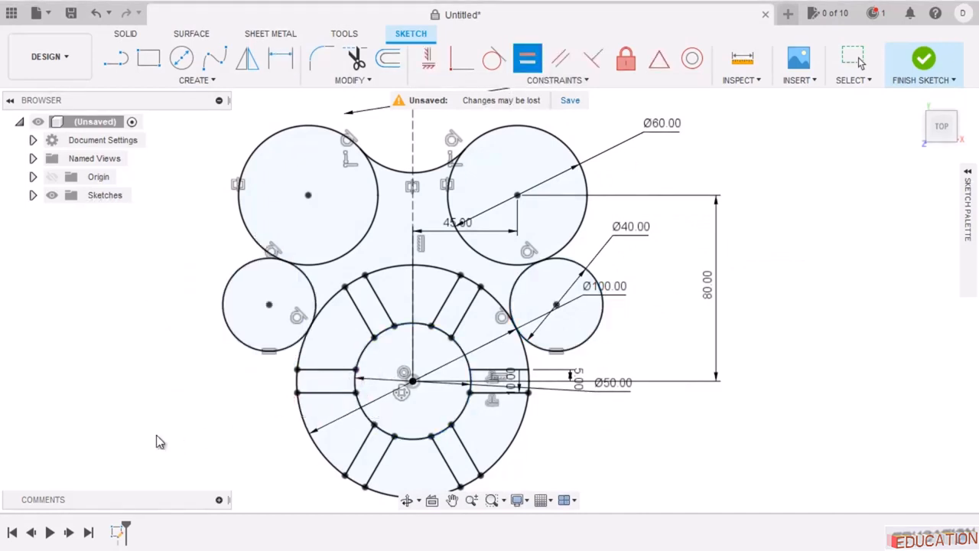
key(Escape)
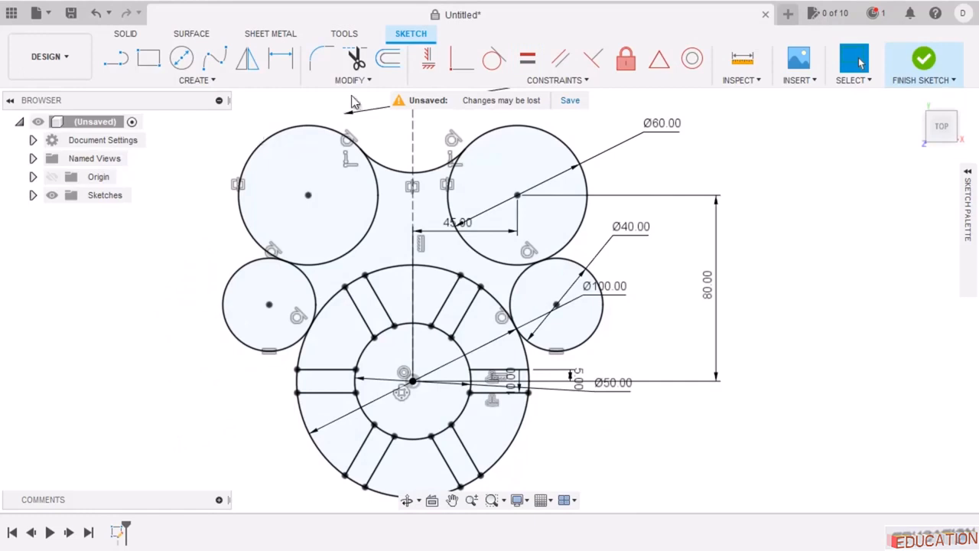
Trim away the outer parts of both side circles and the inner parts of both lobe circles, leaving one continuous outline.
click(357, 60)
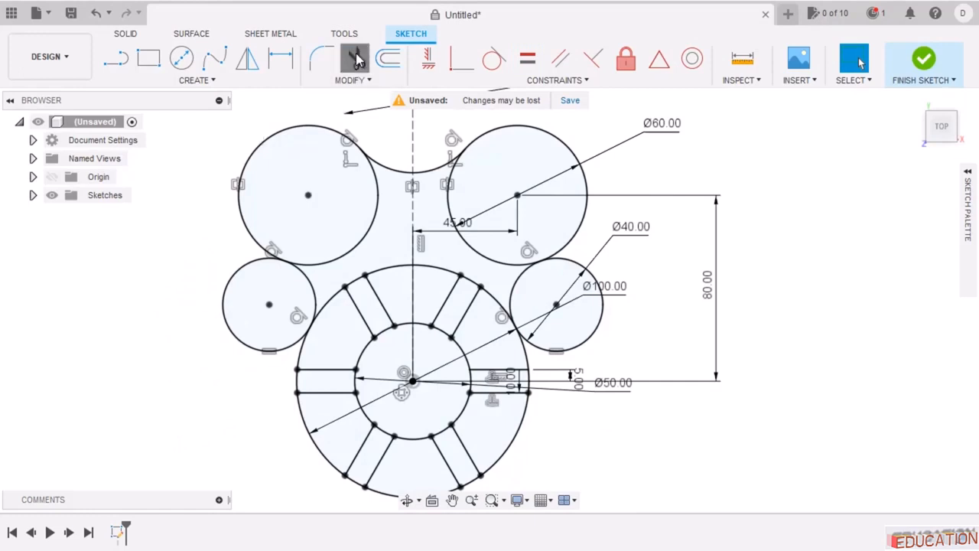
click(247, 277)
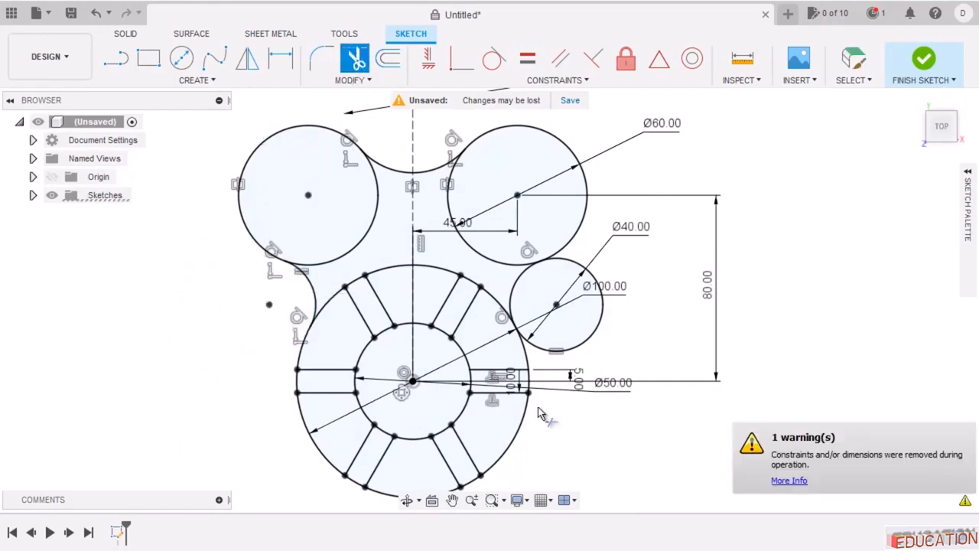
click(604, 341)
click(468, 245)
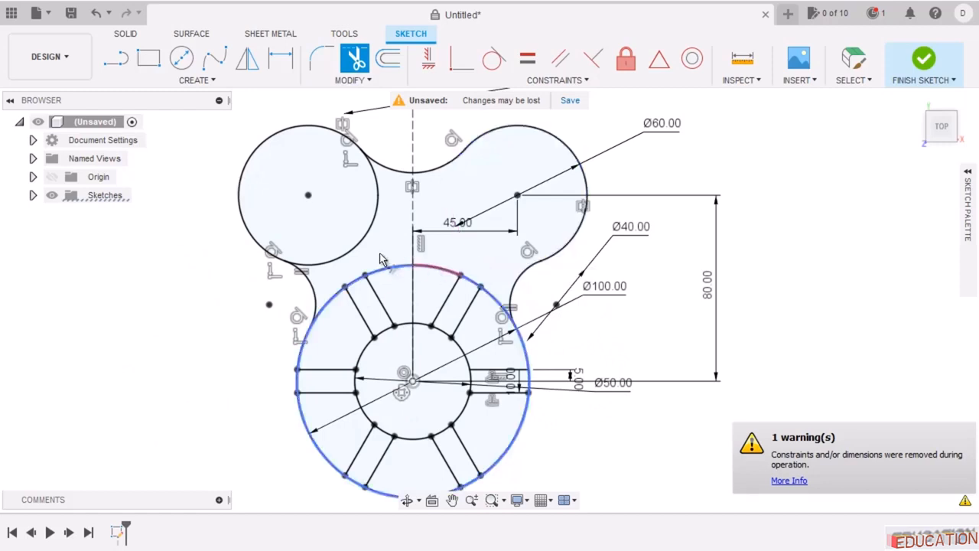
click(359, 247)
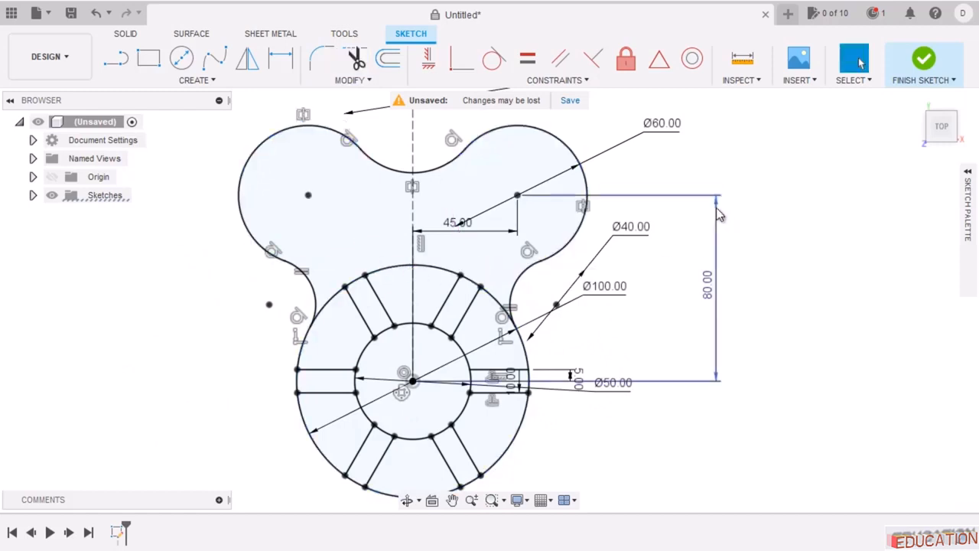
key(Escape)
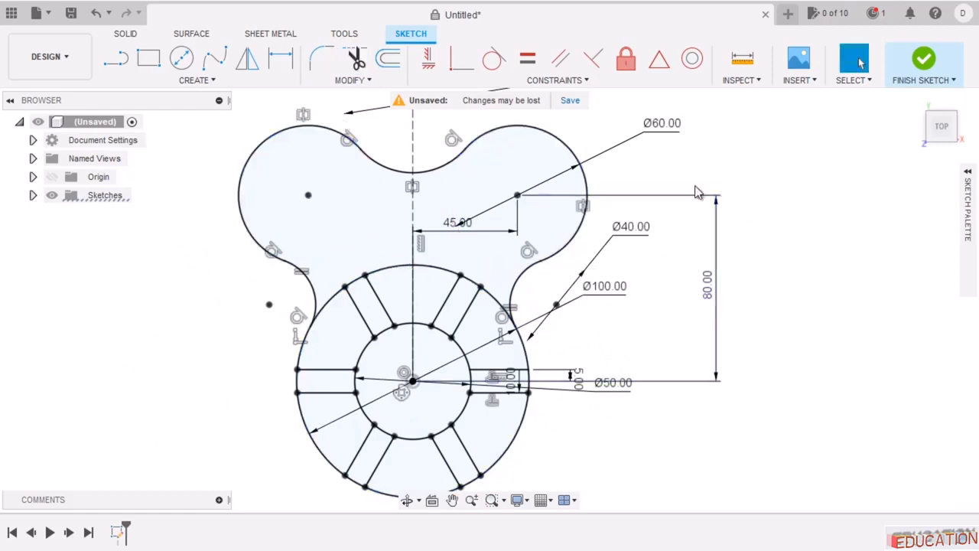
Draw a circle about 33 mm in diameter at the centre of each of the two lobes.
scroll(679, 146, down, 3)
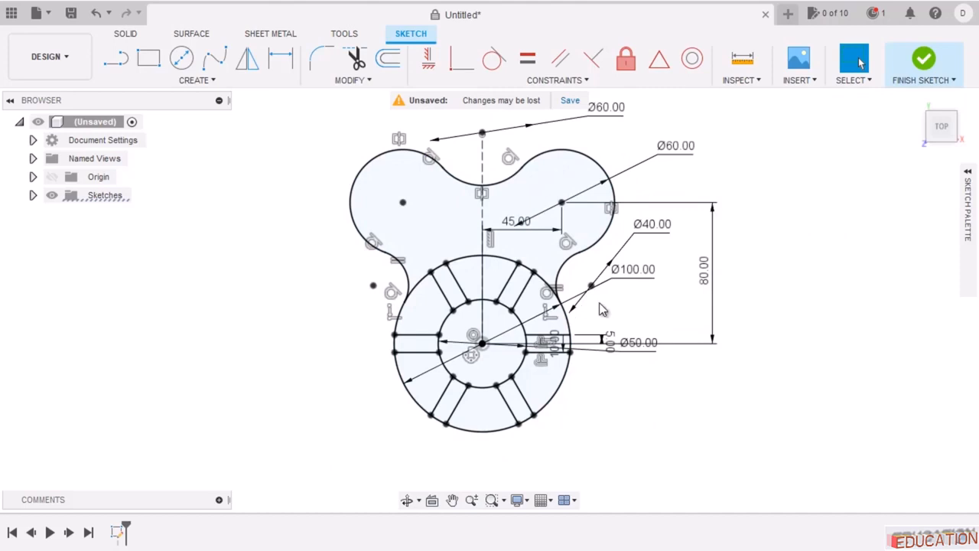
click(182, 58)
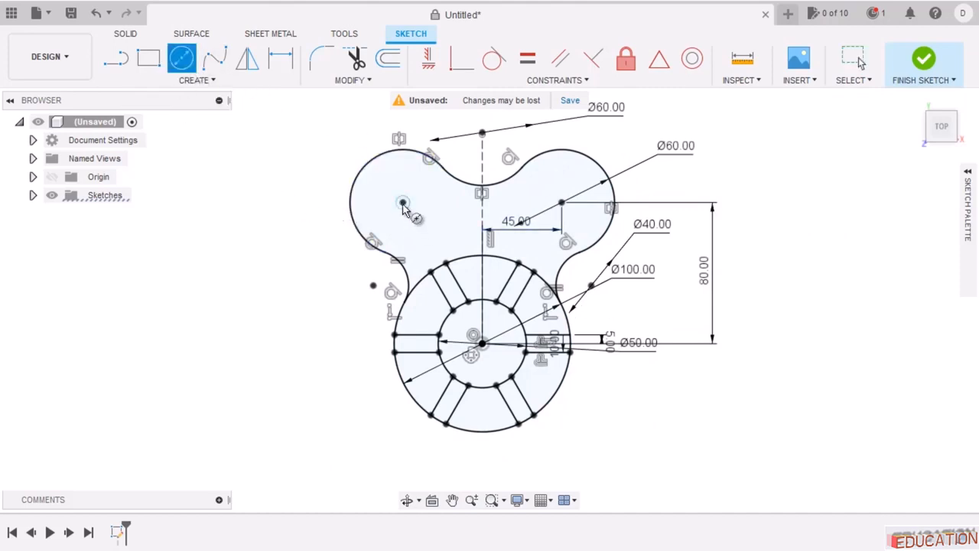
click(403, 203)
click(423, 223)
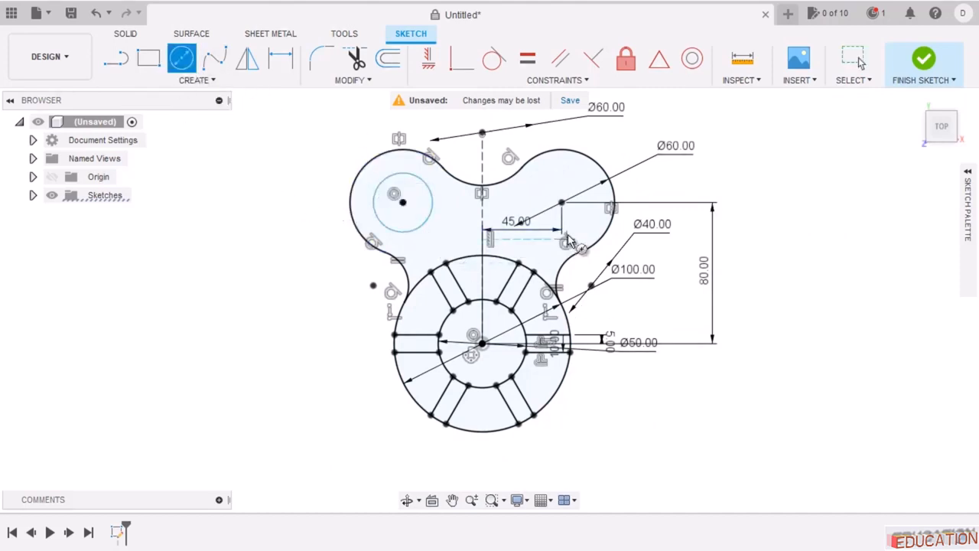
click(561, 202)
click(582, 222)
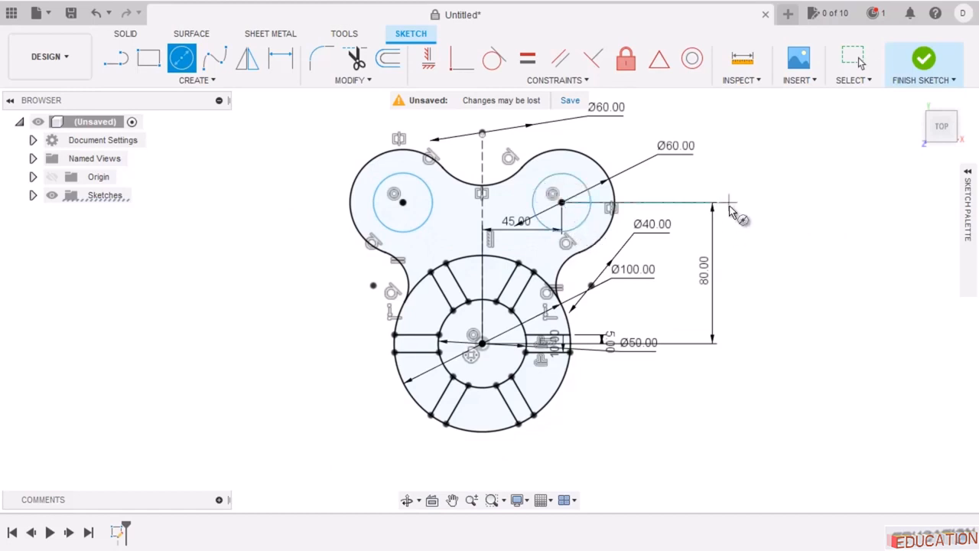
key(Escape)
Dimension the left lobe's hole circle at 20 mm diameter, as given in the Example-15 reference drawing.
scroll(563, 166, up, 2)
click(280, 59)
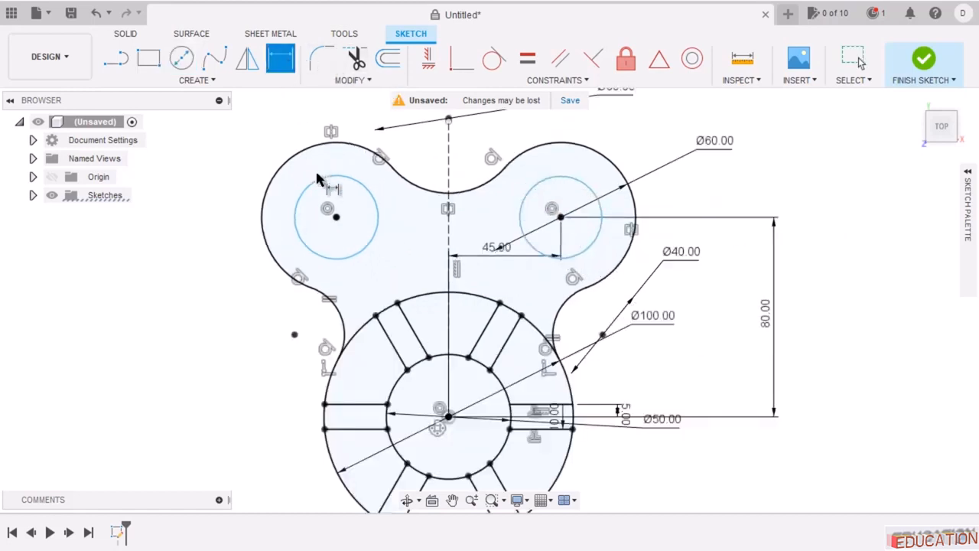
click(322, 183)
click(233, 147)
key(alt+Tab)
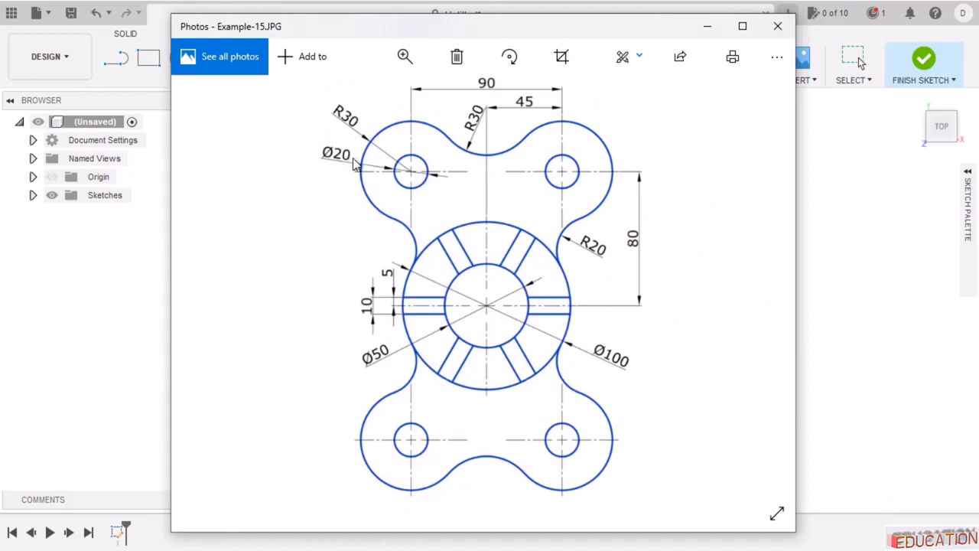
click(706, 26)
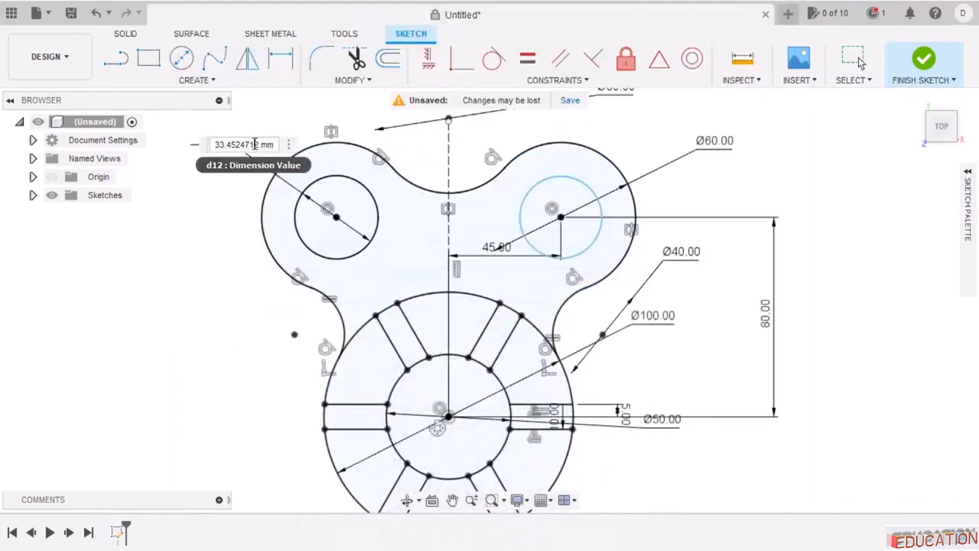
double_click(254, 144)
text(20)
key(Return)
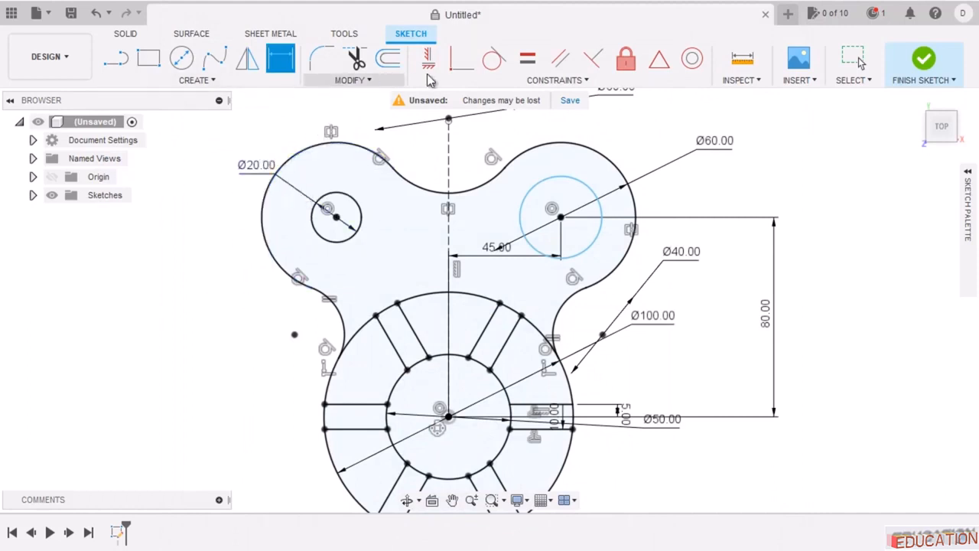
Apply an Equal constraint between the left lobe's 20 mm hole circle and the right lobe's hole circle.
click(527, 58)
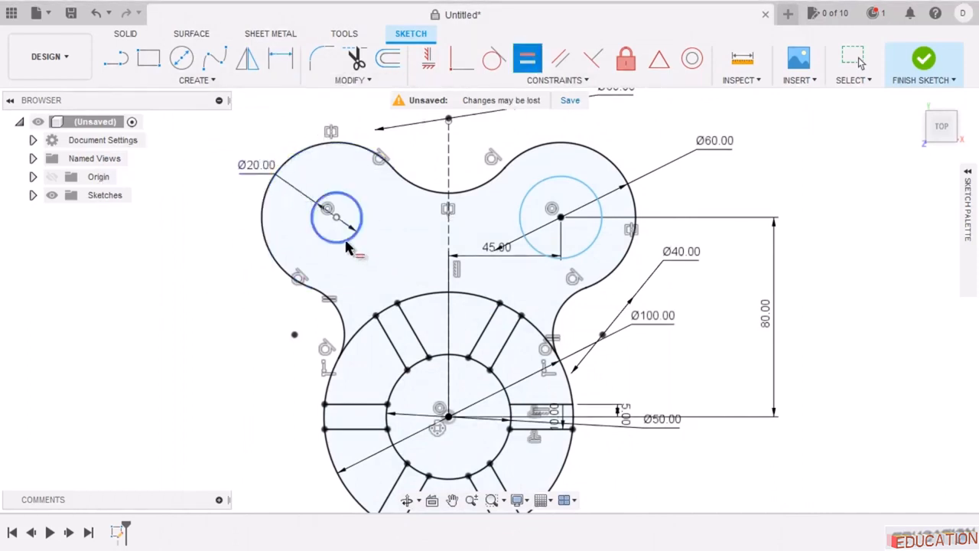
click(348, 249)
click(580, 252)
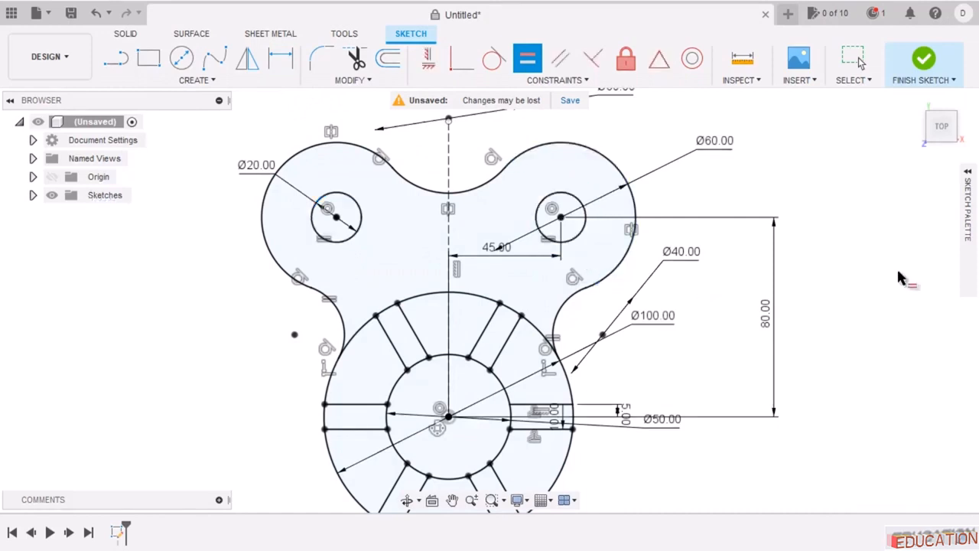
key(Escape)
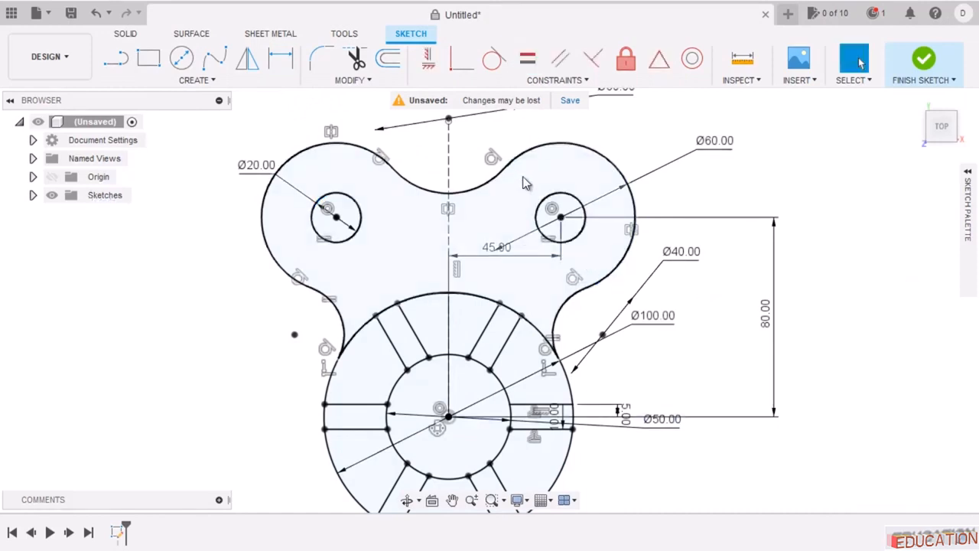
Draw a horizontal line about 142 mm long from the centre of the slotted circle out past its right side.
scroll(531, 178, down, 2)
scroll(533, 178, down, 2)
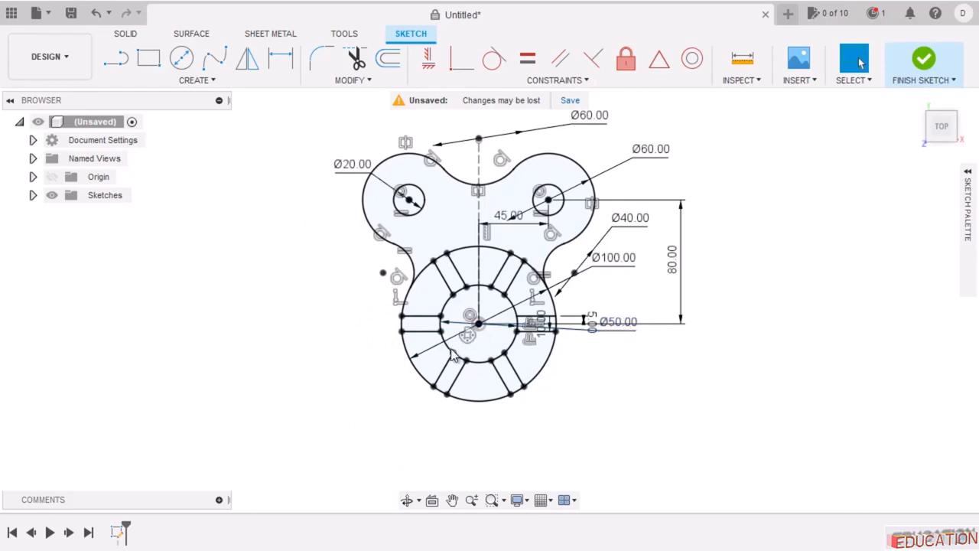
scroll(566, 339, up, 5)
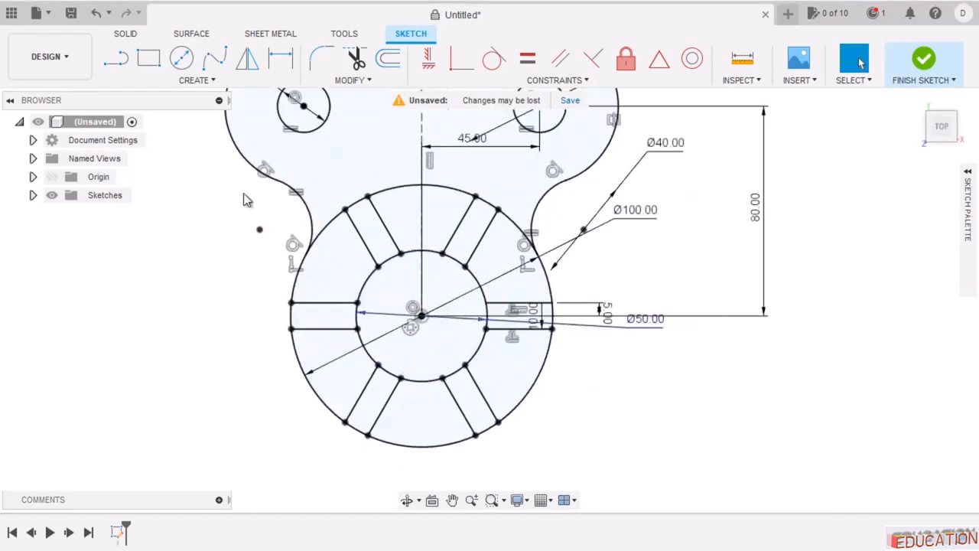
click(116, 58)
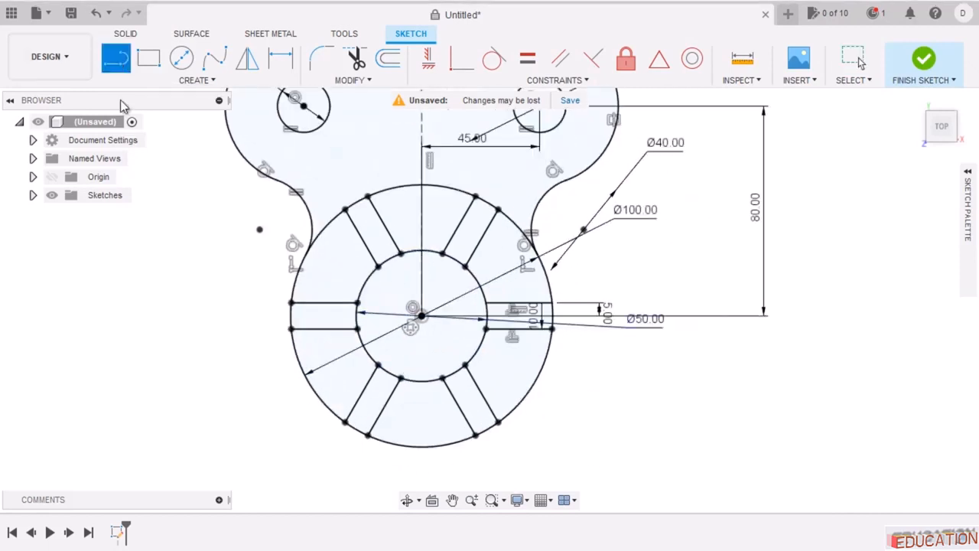
click(423, 316)
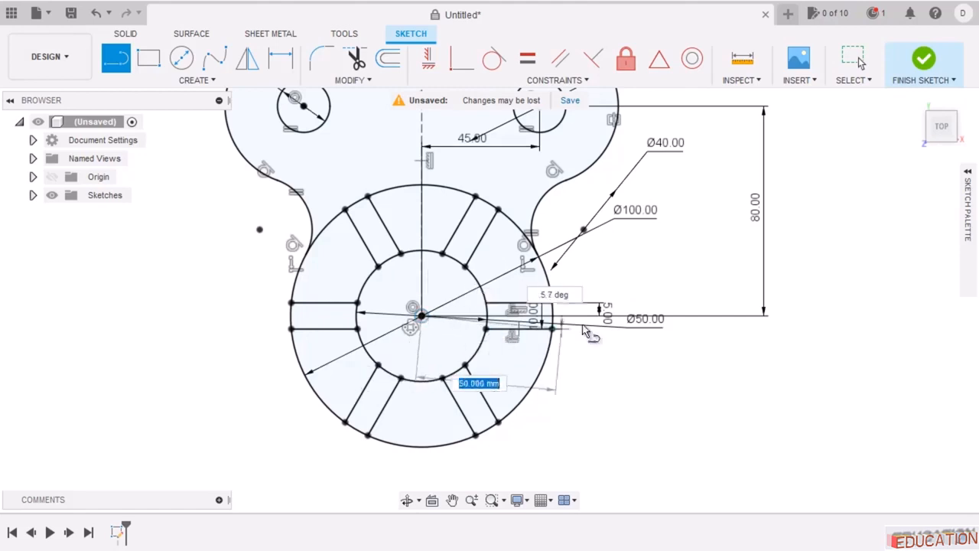
click(793, 316)
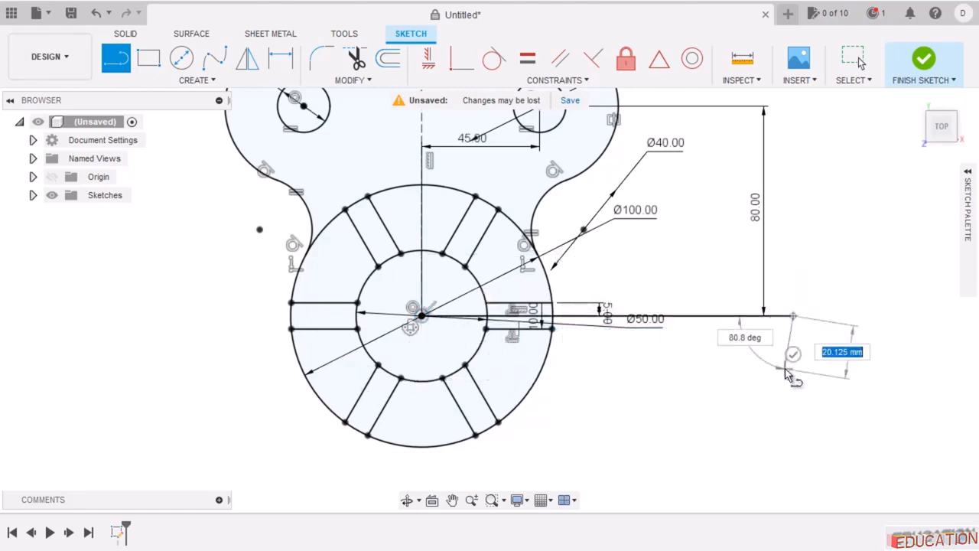
key(Escape)
Convert the horizontal line to construction geometry and move the 80 mm dimension closer to the outline.
click(780, 317)
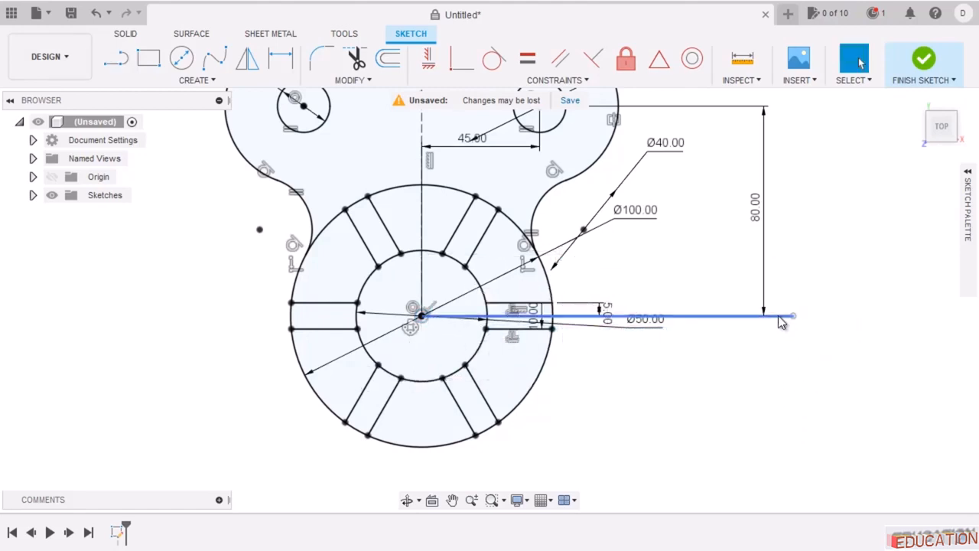
right_click(780, 321)
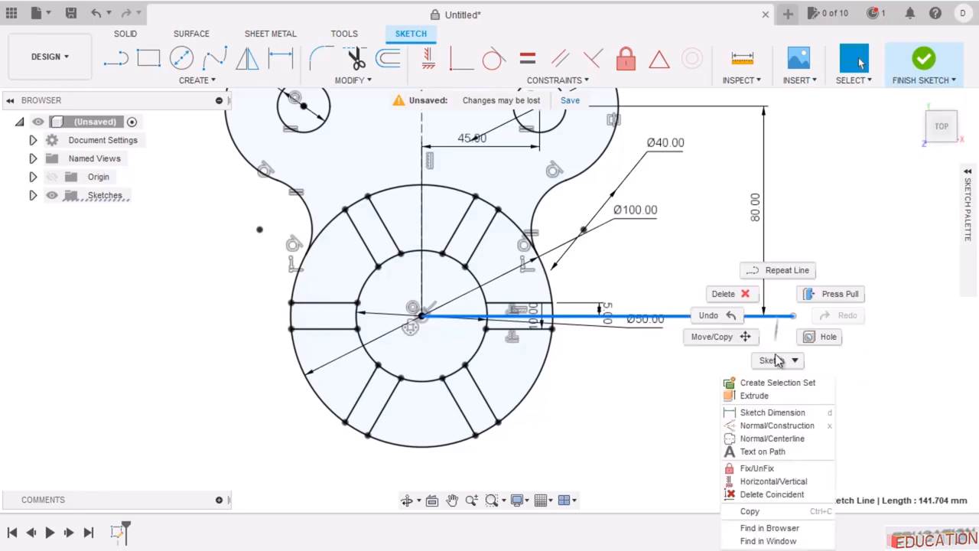
click(783, 426)
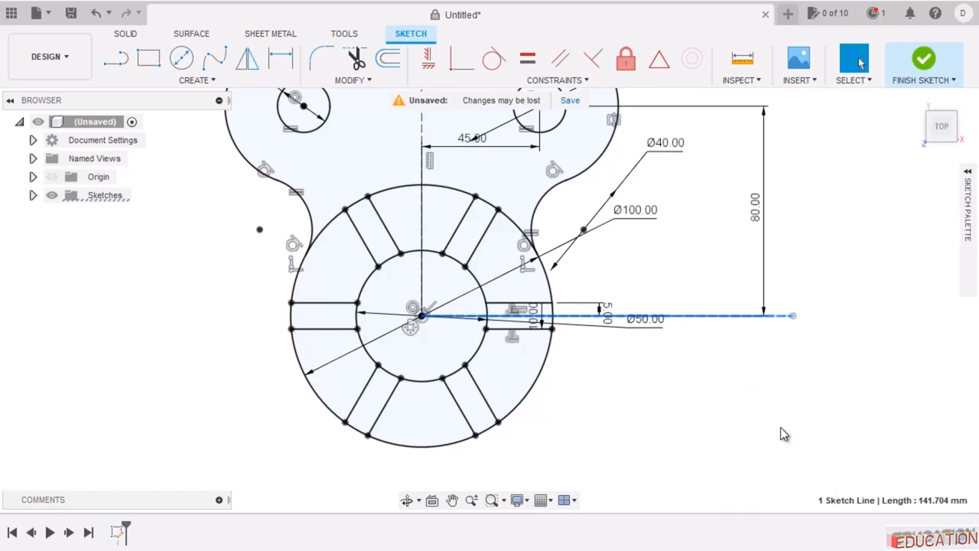
click(677, 368)
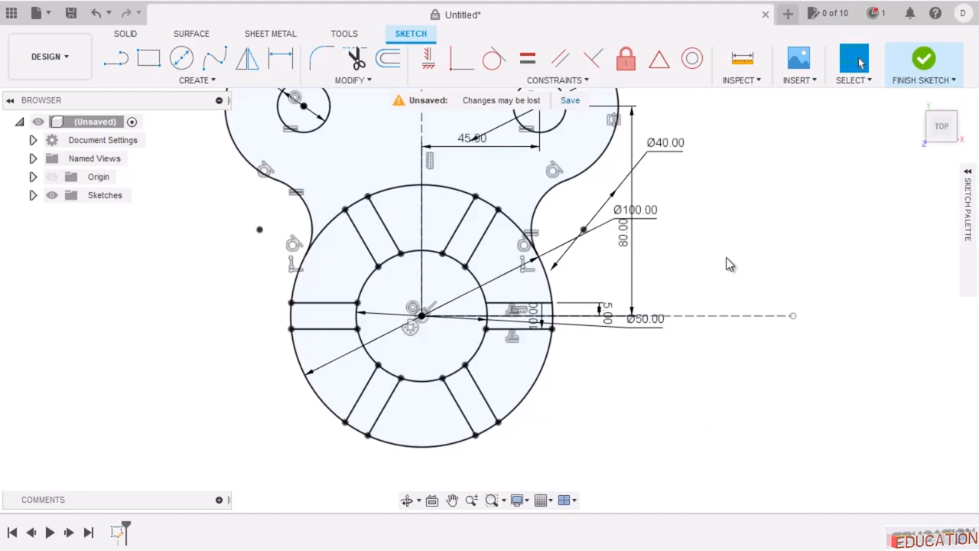
Mirror the upper lobe outline arcs and both 20 mm hole circles about the horizontal construction line through the slotted circle's centre.
scroll(570, 438, down, 2)
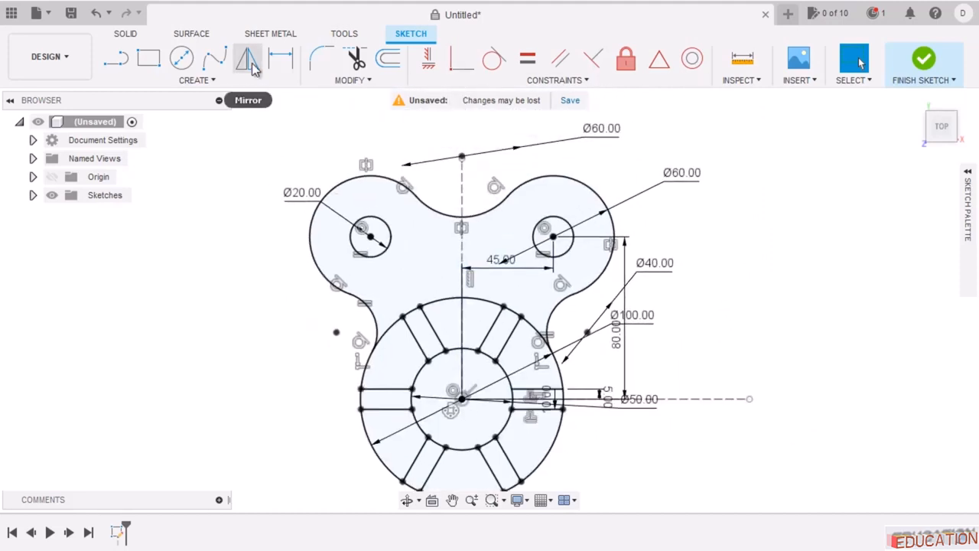
click(247, 60)
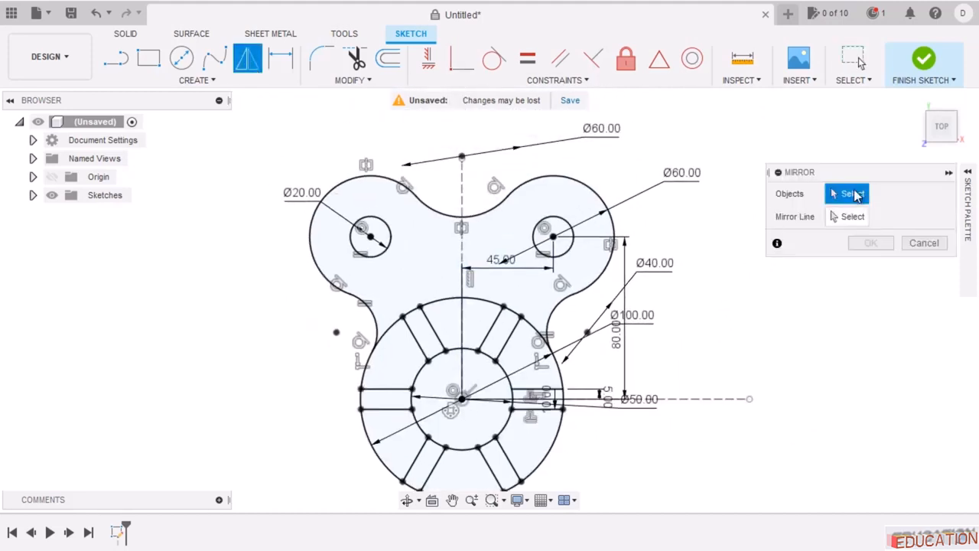
drag(536, 287, 536, 286)
click(573, 229)
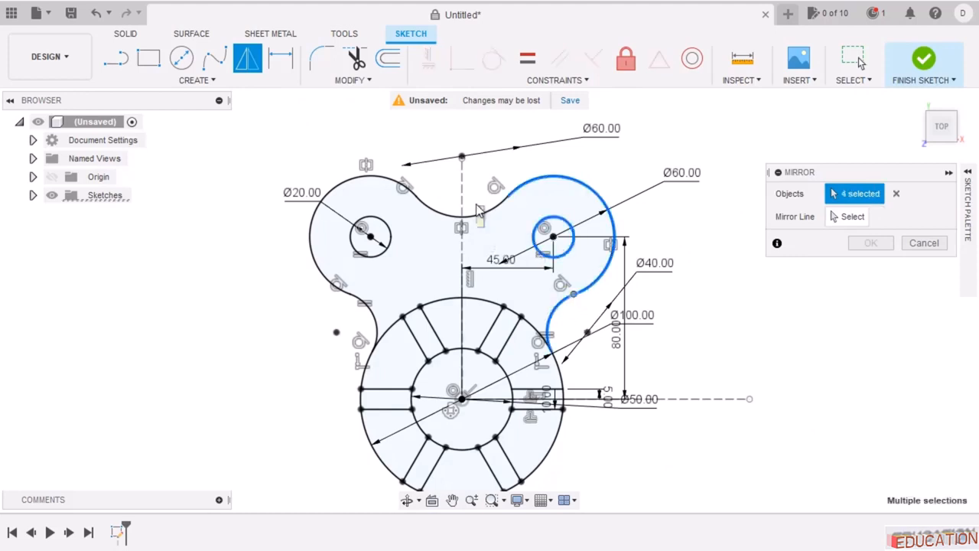
click(478, 207)
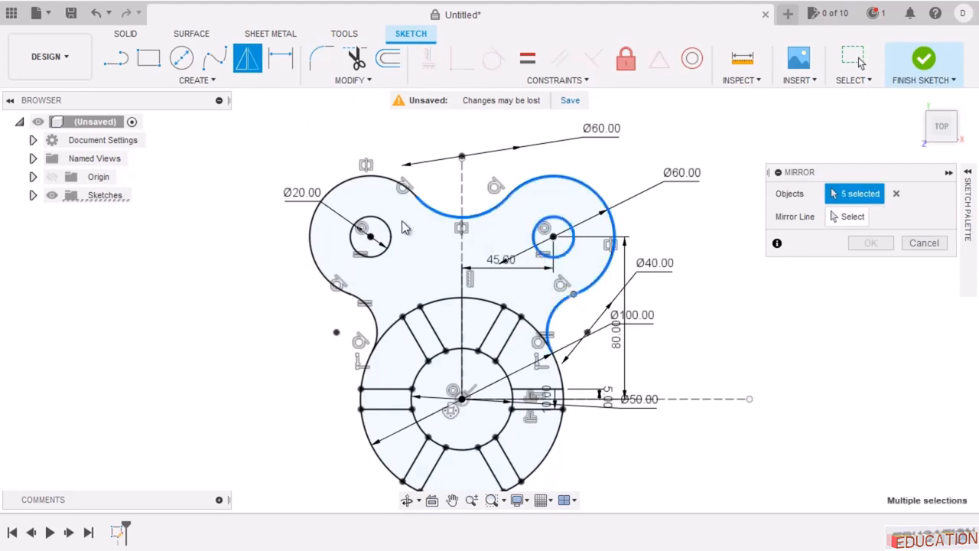
click(363, 176)
click(371, 321)
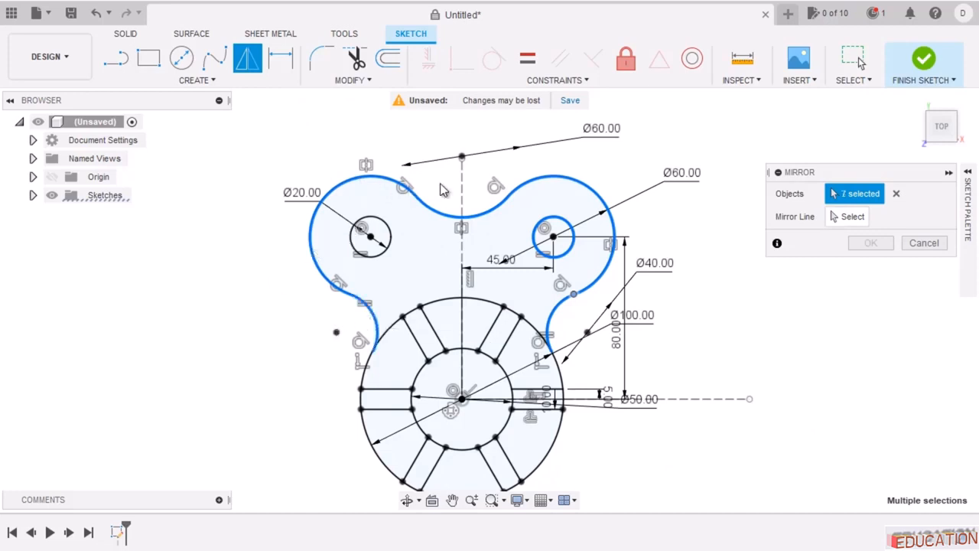
click(386, 246)
scroll(524, 174, down, 1)
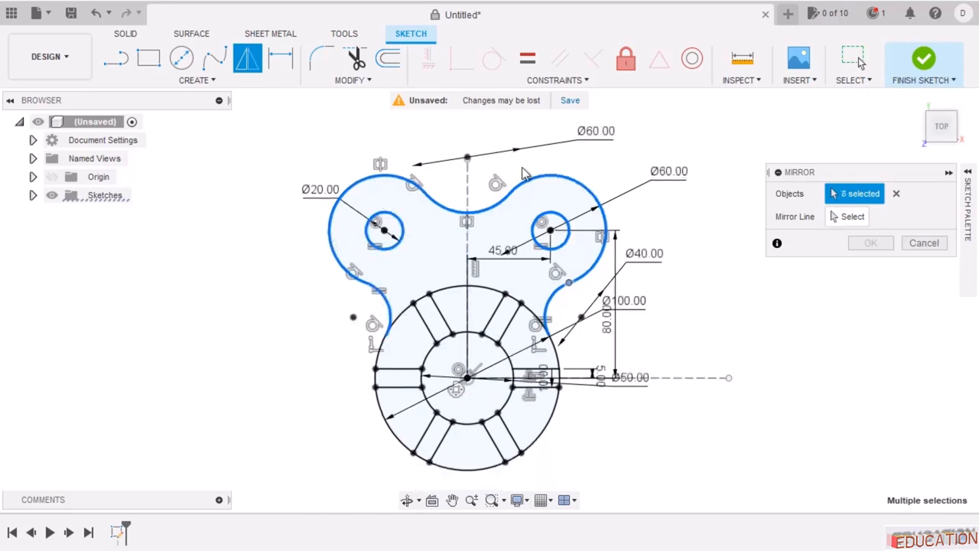
click(853, 219)
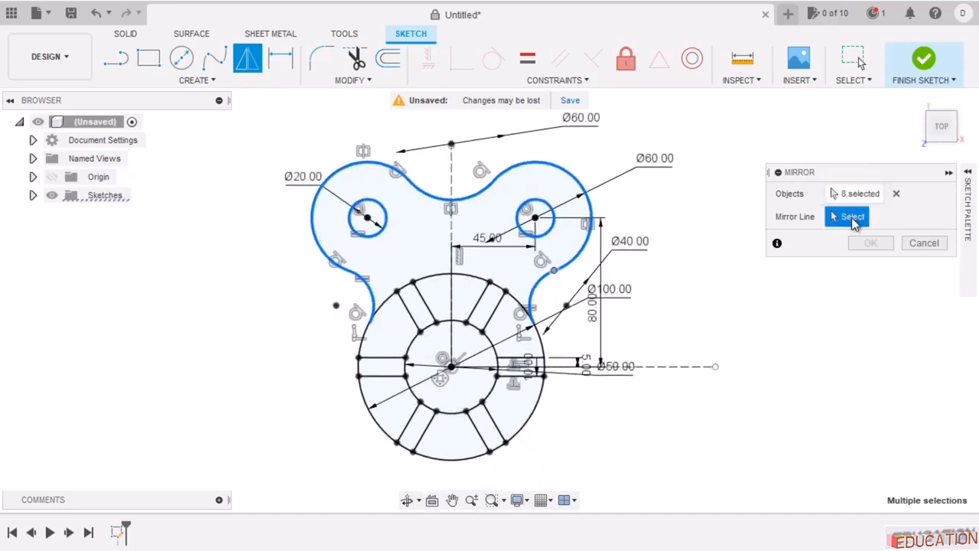
click(676, 368)
scroll(643, 254, down, 2)
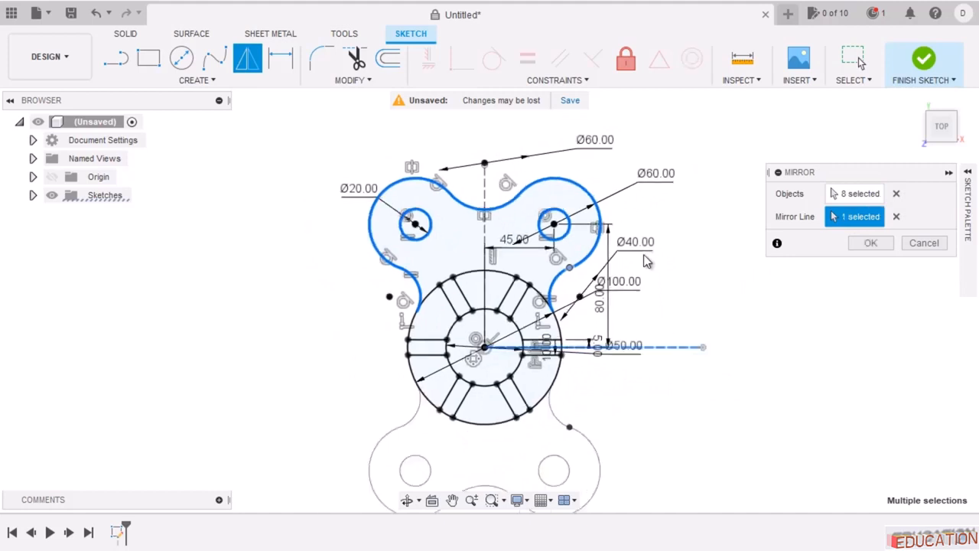
click(866, 245)
scroll(699, 280, down, 2)
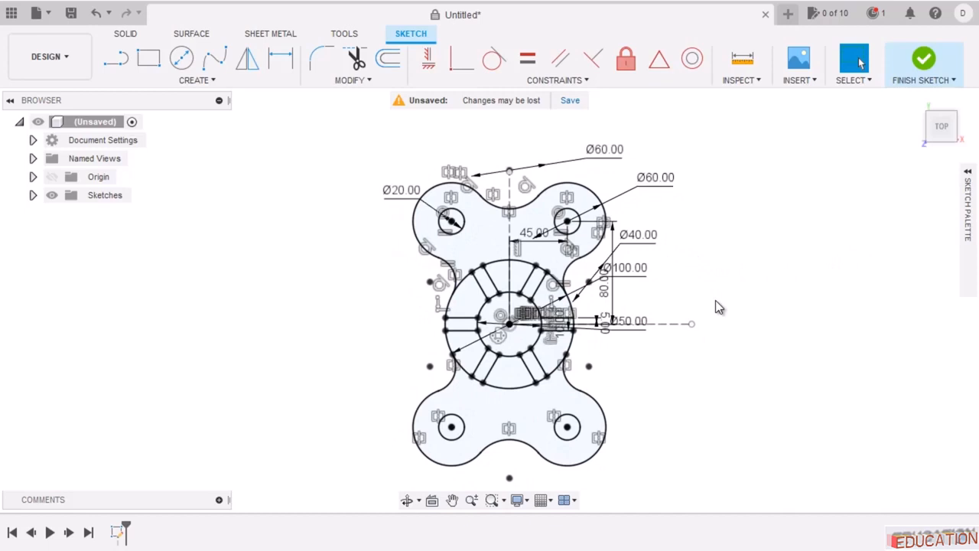
Hide the sketch dimensions and constraints to view the finished Example-15 profile.
click(965, 197)
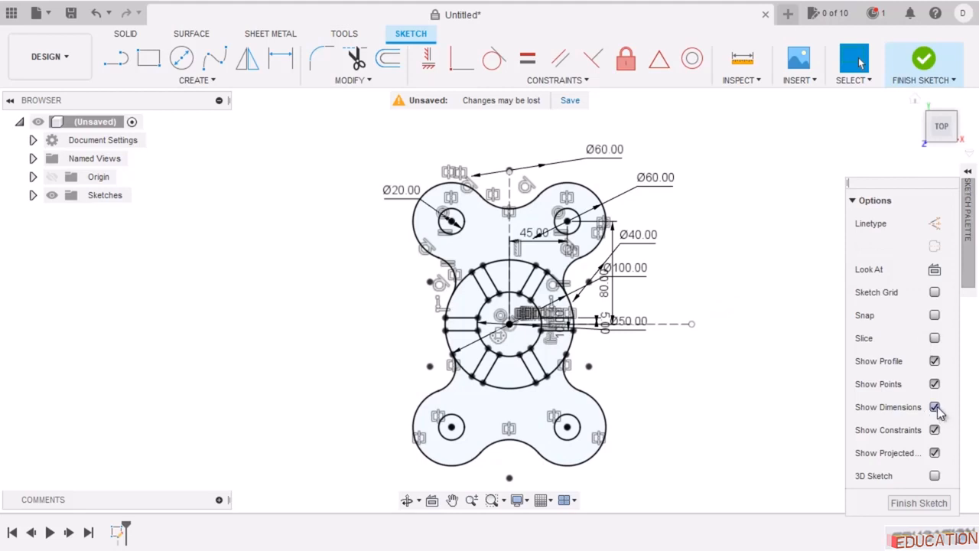
click(935, 408)
click(934, 430)
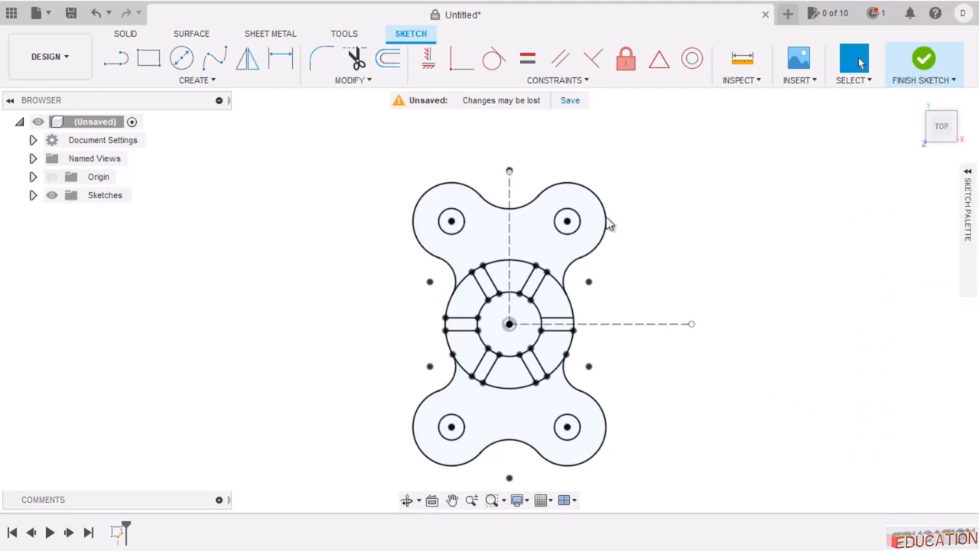
scroll(563, 203, down, 2)
scroll(579, 230, up, 1)
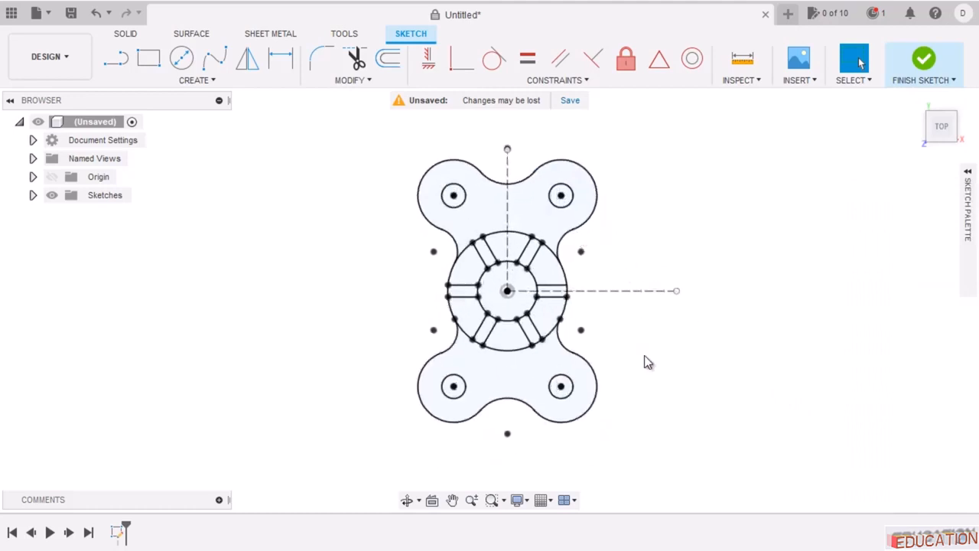
scroll(646, 355, up, 1)
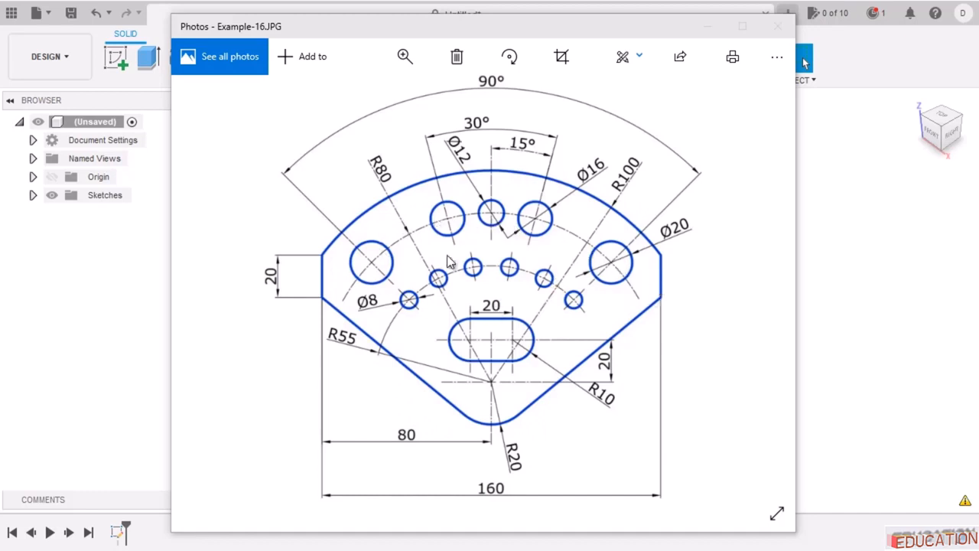
Check the Example-16 reference drawing and start a new sketch on the horizontal origin plane.
click(477, 376)
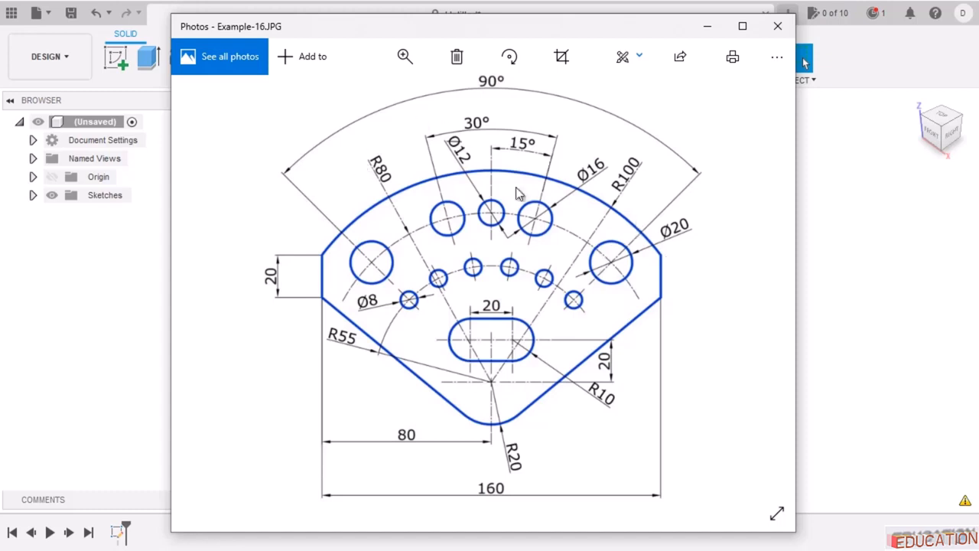
click(708, 27)
click(116, 58)
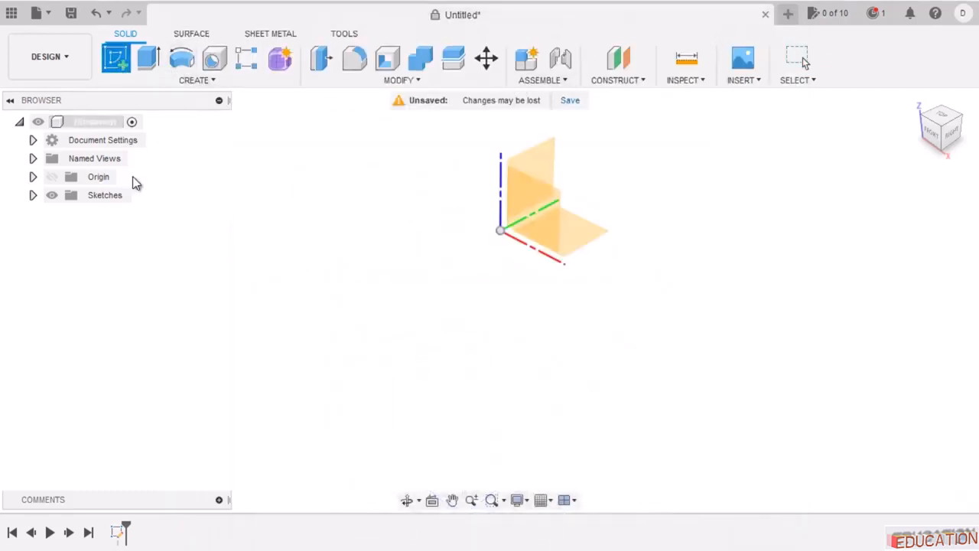
click(590, 231)
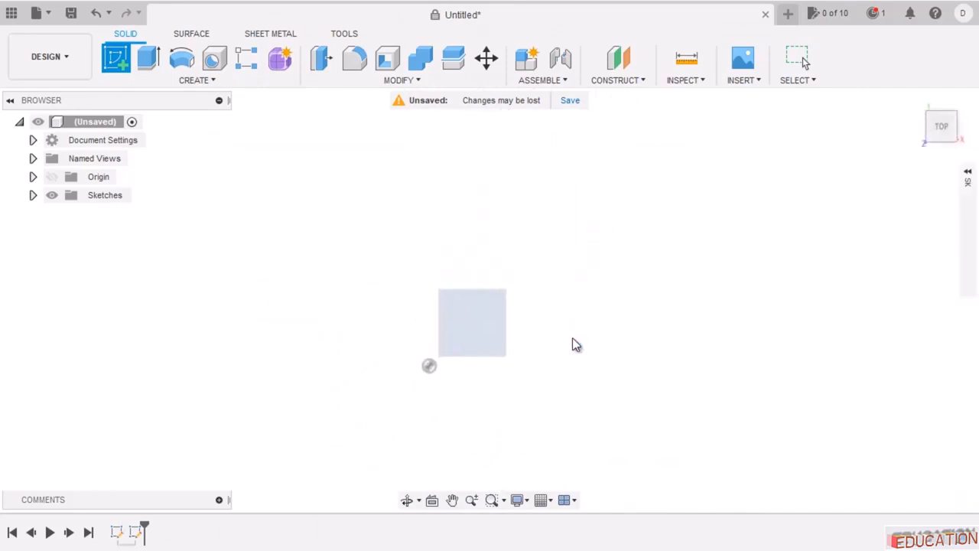
Draw two concentric circles about 210 mm and 516 mm in diameter, centred on the sketch origin.
click(181, 58)
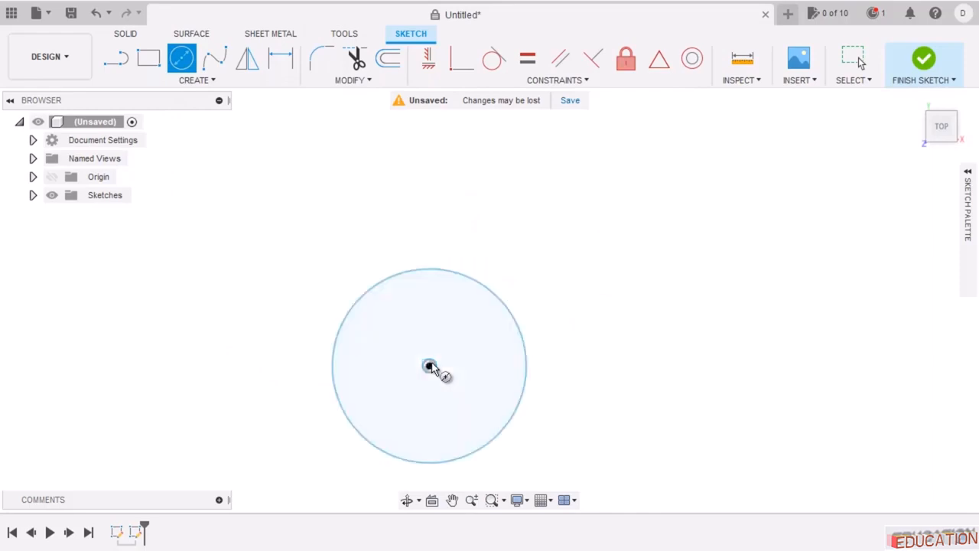
click(430, 366)
click(648, 272)
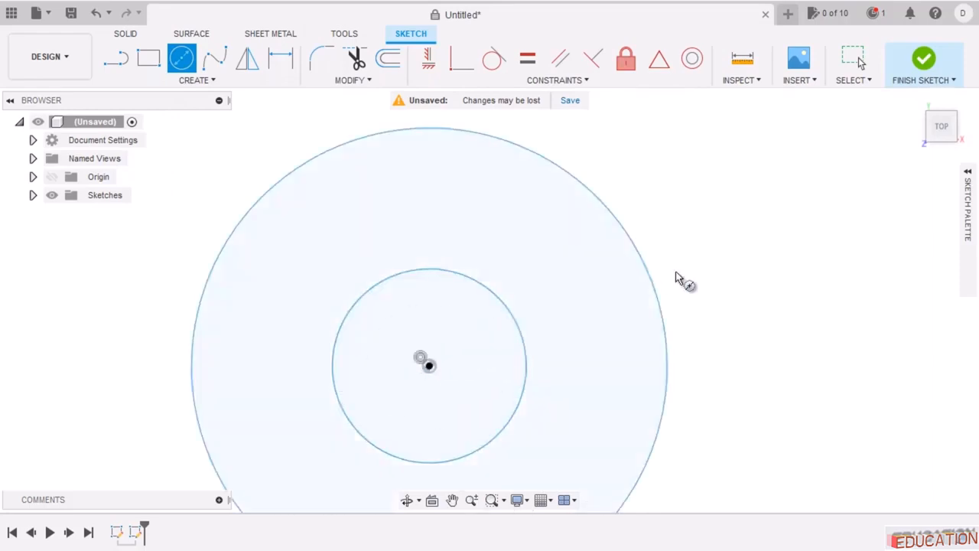
key(Escape)
scroll(622, 151, down, 3)
scroll(613, 273, up, 2)
Dimension the inner circle at 40 mm diameter.
click(280, 58)
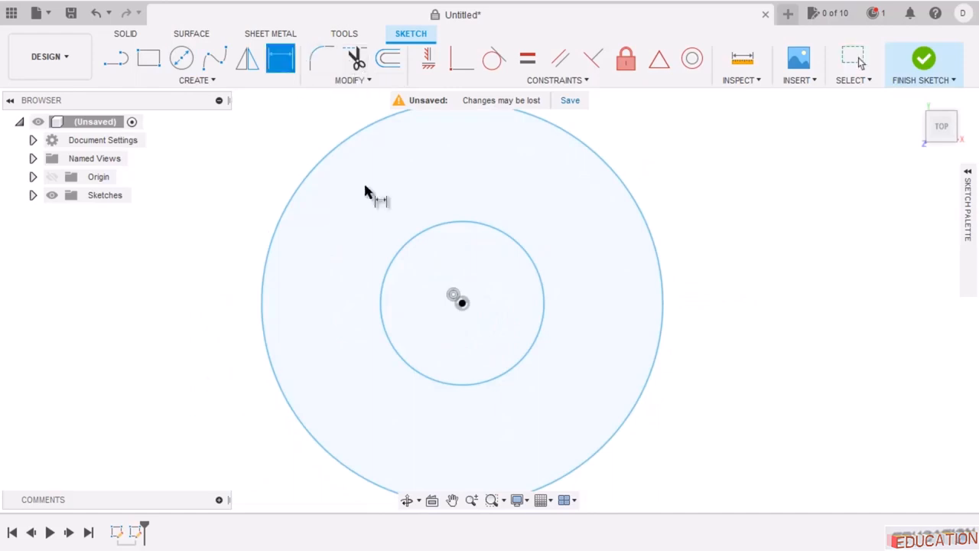
click(536, 267)
click(752, 212)
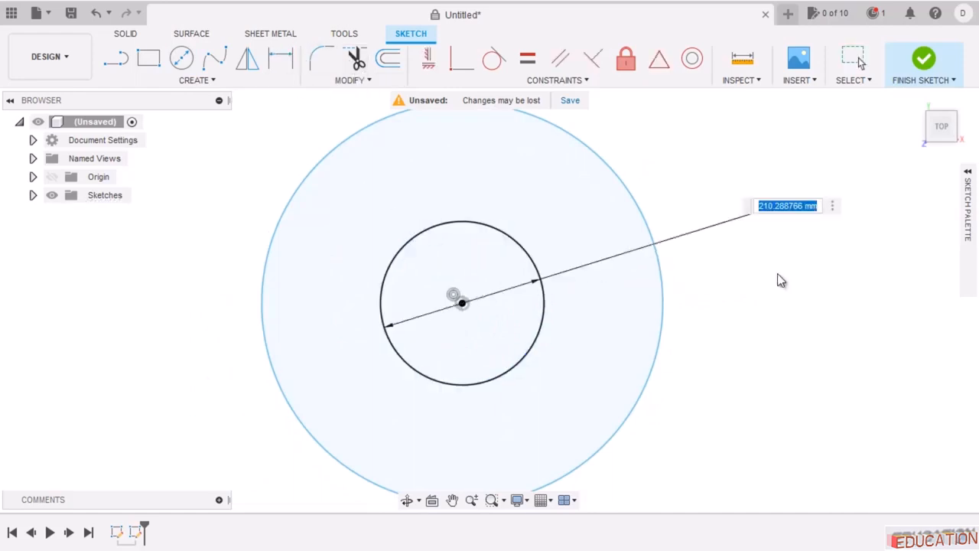
text(40)
key(Return)
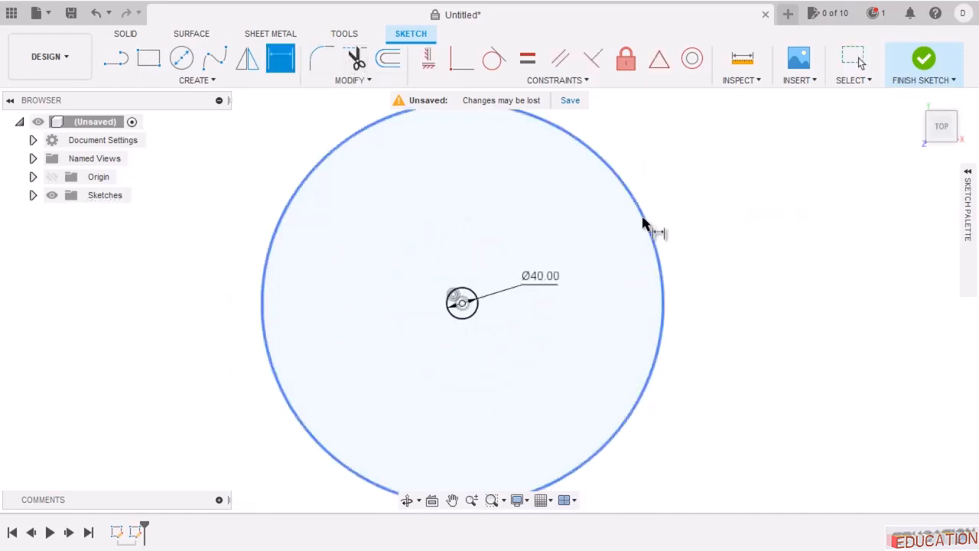
Dimension the outer circle at 200 mm diameter.
click(647, 221)
click(689, 186)
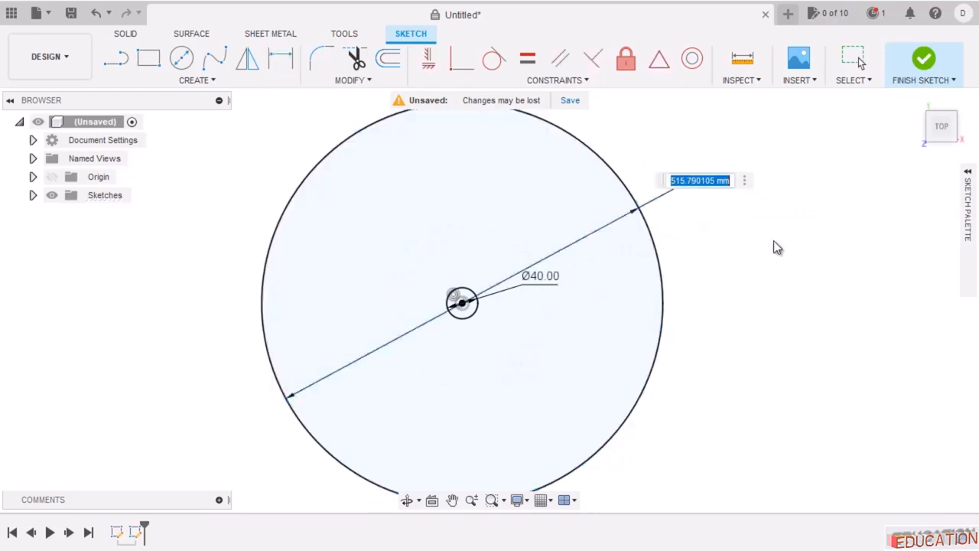
text(200)
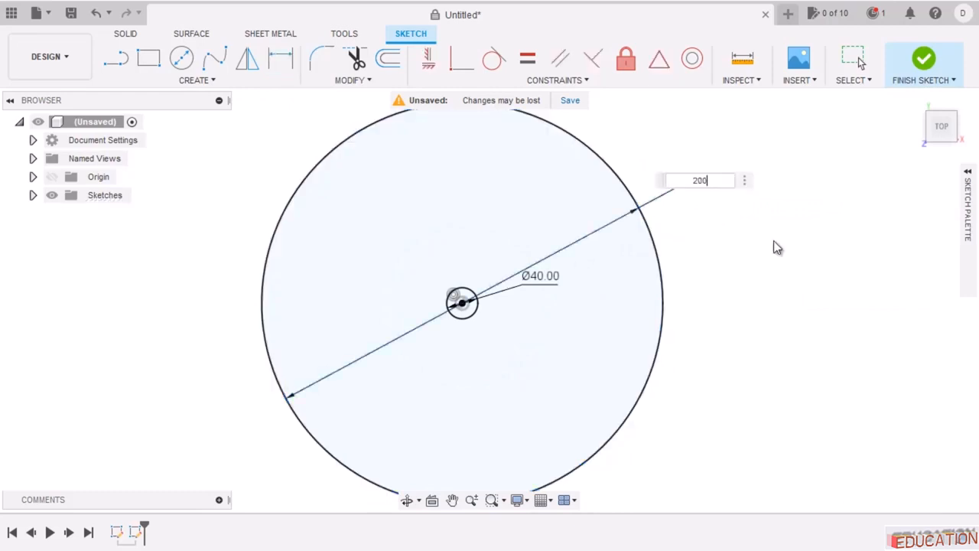
key(Return)
scroll(542, 278, up, 5)
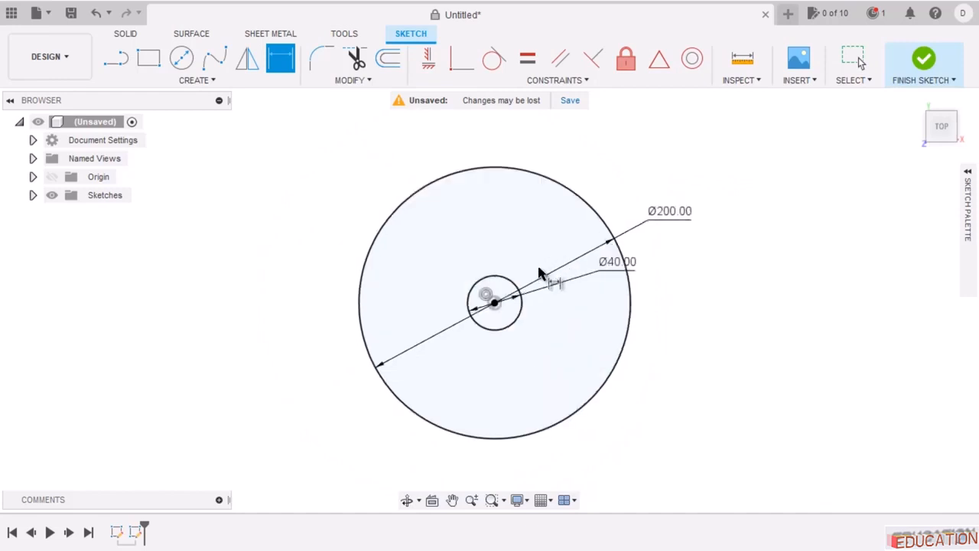
key(Escape)
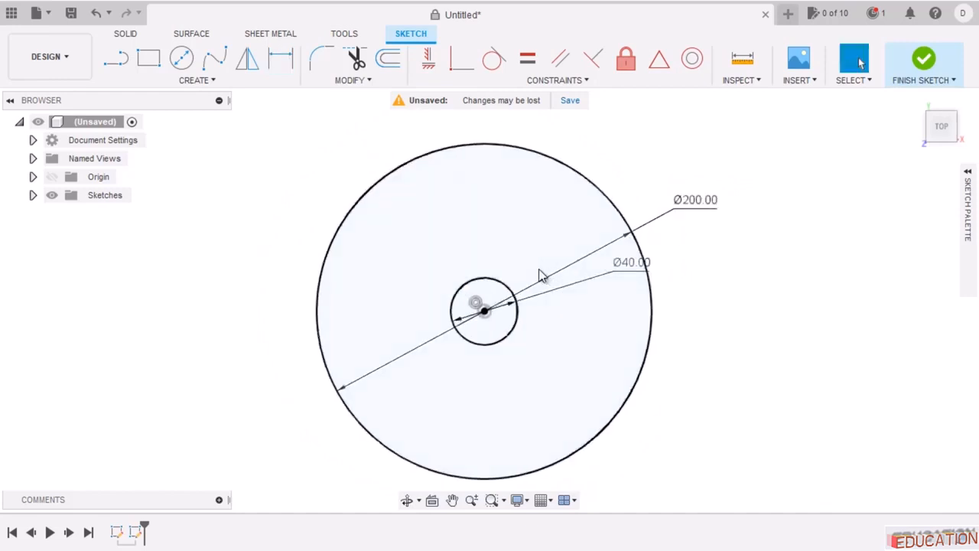
Consult the Example-16 drawing and draw a vertical line downward inside the outer circle, starting on its upper-left arc.
click(363, 550)
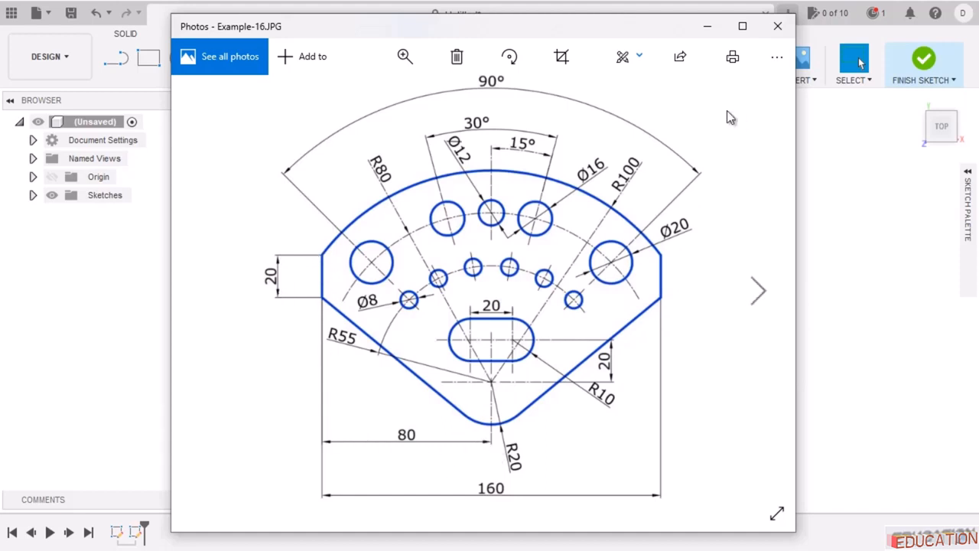
click(707, 26)
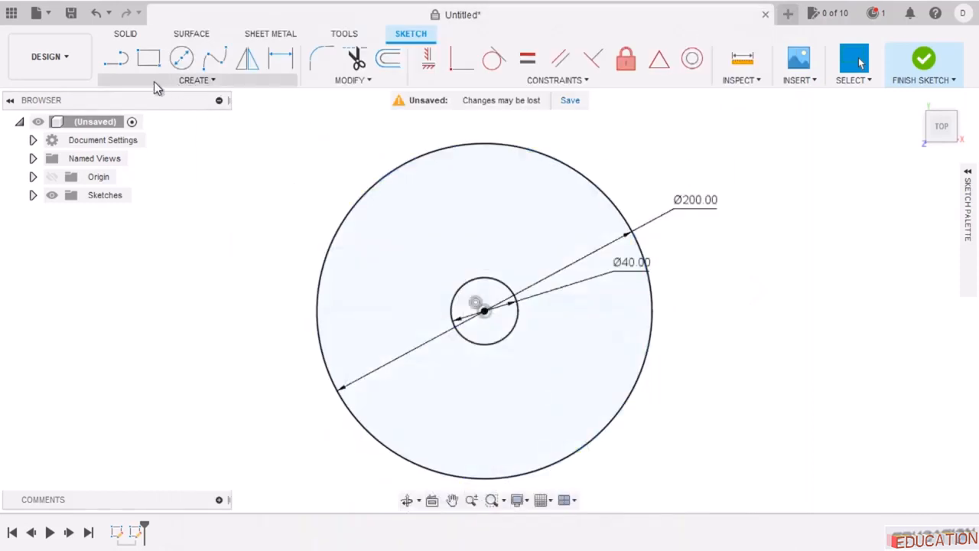
click(115, 61)
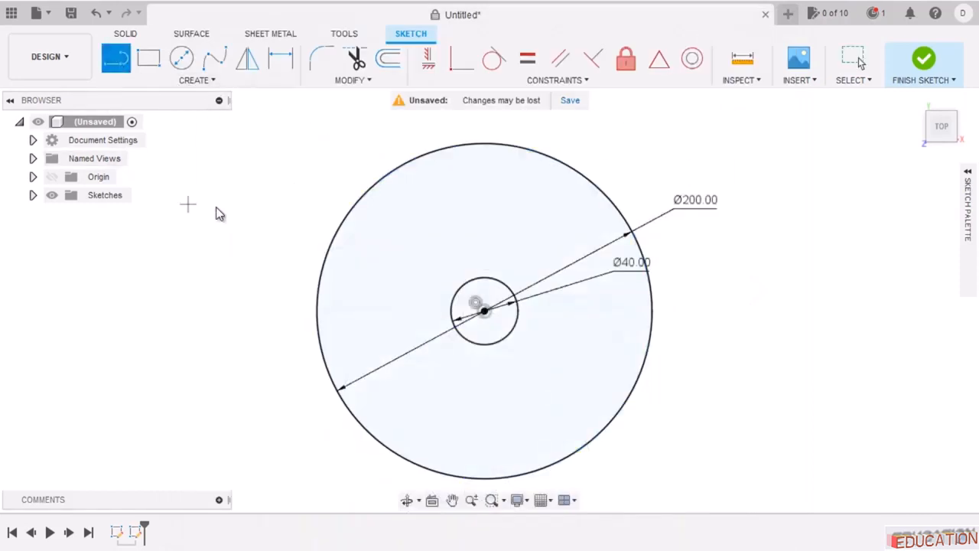
click(341, 229)
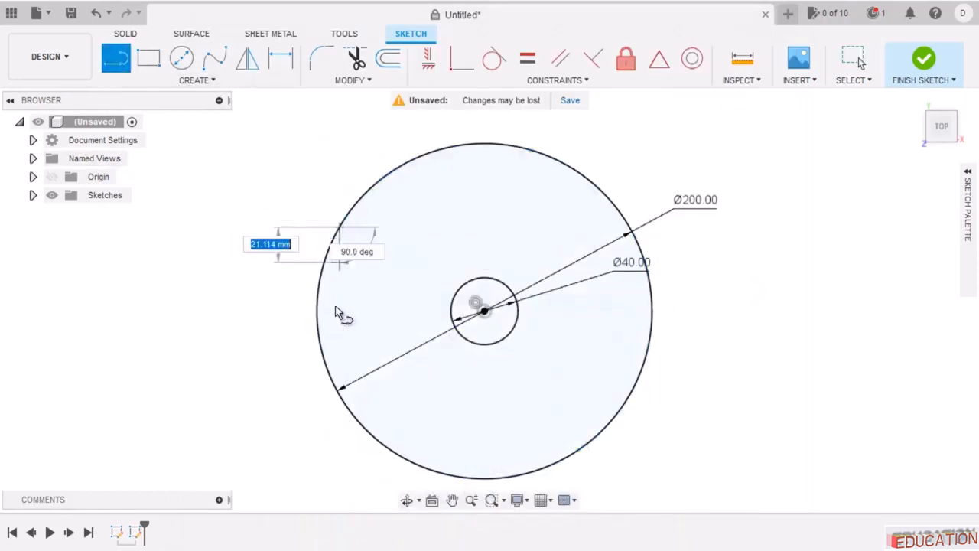
click(339, 352)
key(Escape)
Dimension the vertical line's length at 10 mm.
click(282, 59)
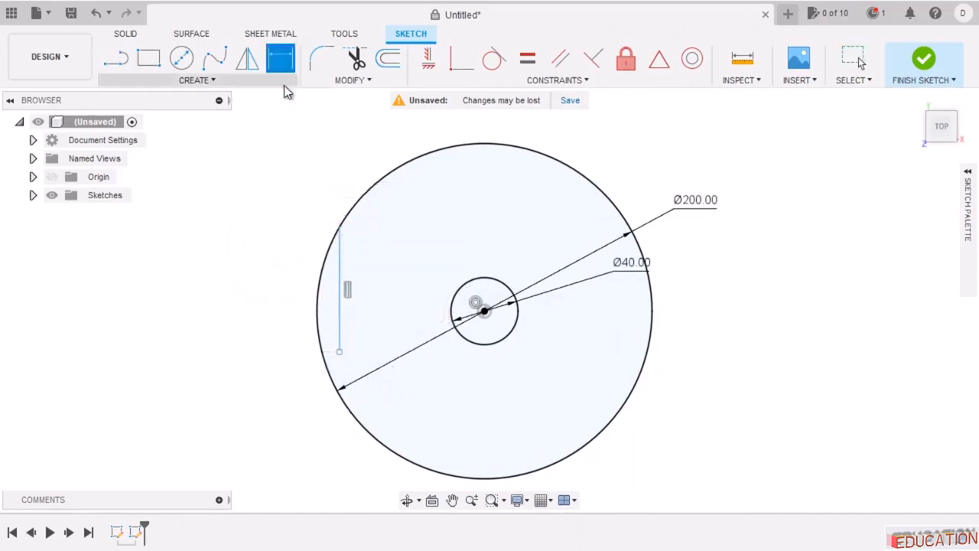
click(340, 264)
click(170, 282)
text(10)
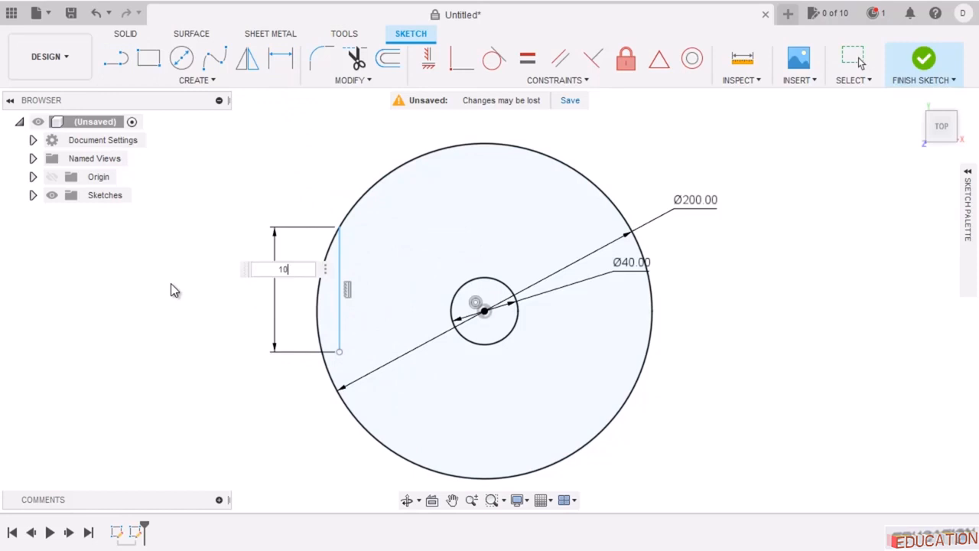
key(Return)
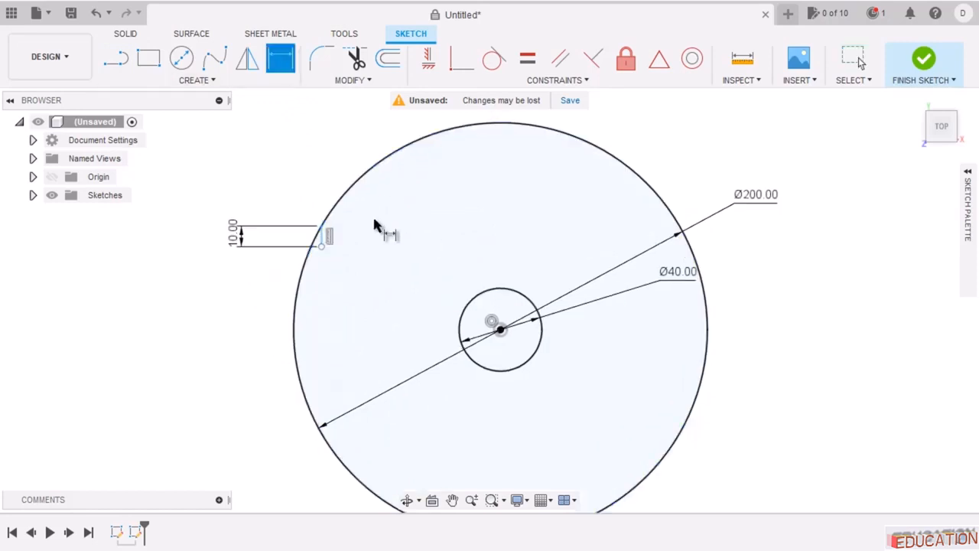
Dimension the horizontal distance between the short vertical line and the circles' centre at 80 mm, checking the Example-16 drawing.
click(500, 329)
scroll(321, 253, up, 3)
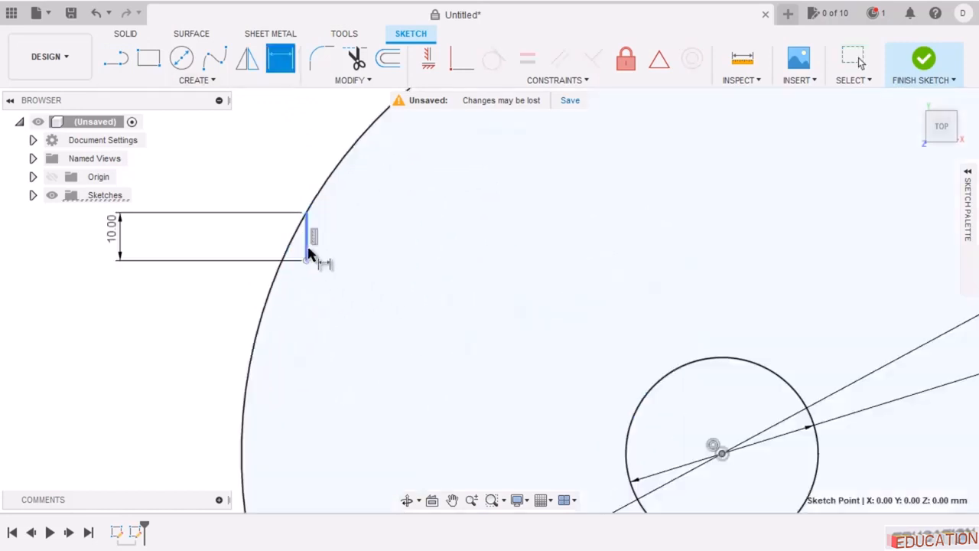
click(310, 257)
click(505, 298)
key(alt+Tab)
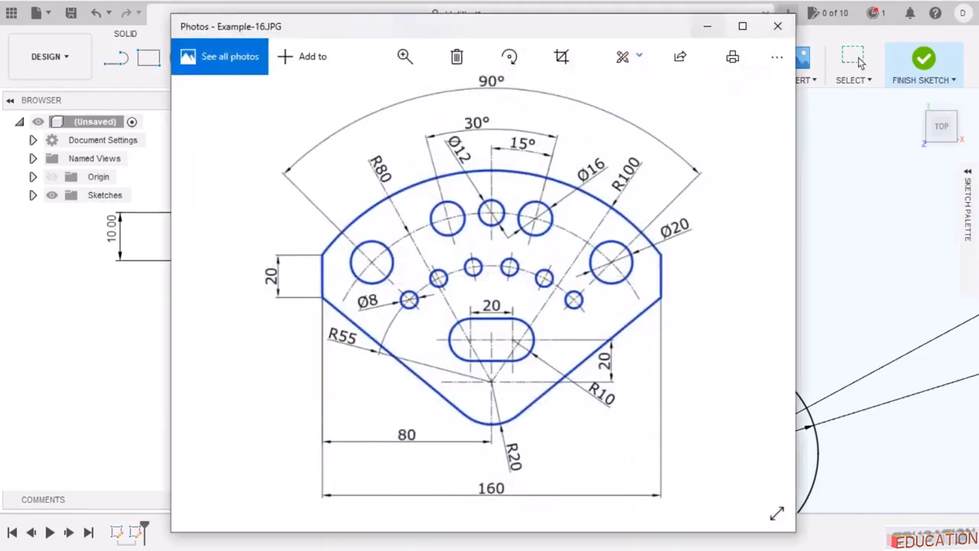
key(alt+Tab)
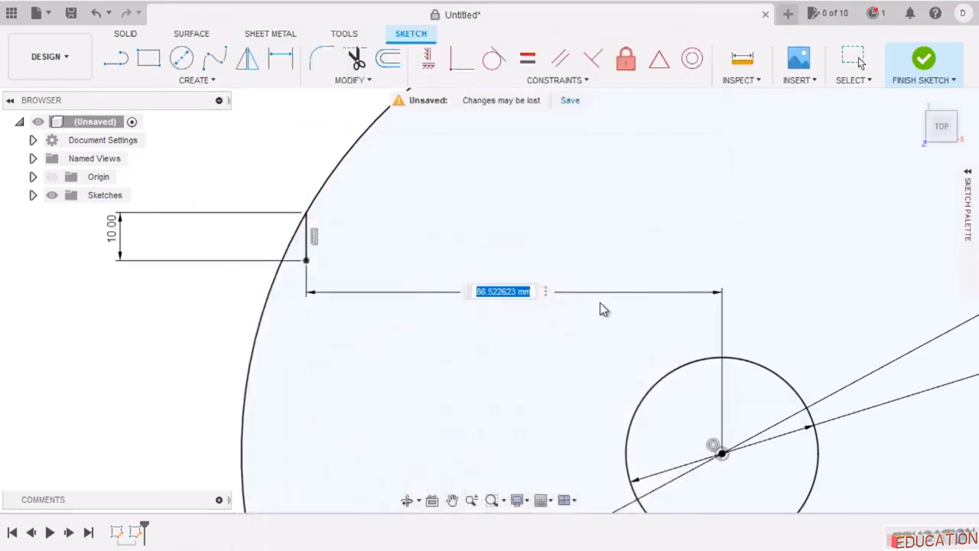
text(80)
key(Return)
Draw a slanted line from the vertical line's lower end to the inner circle's lower-left side, tangent to the circle.
scroll(298, 237, down, 2)
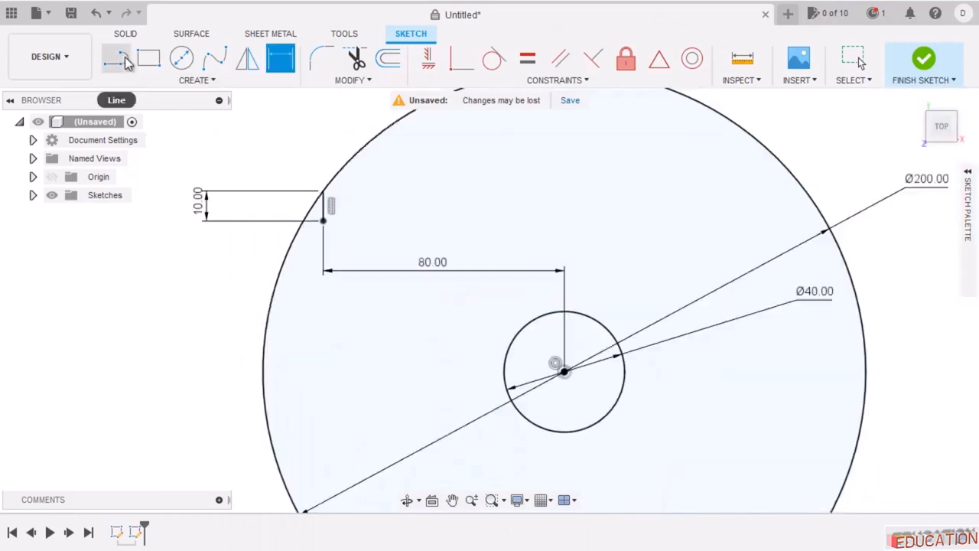
click(115, 58)
click(323, 222)
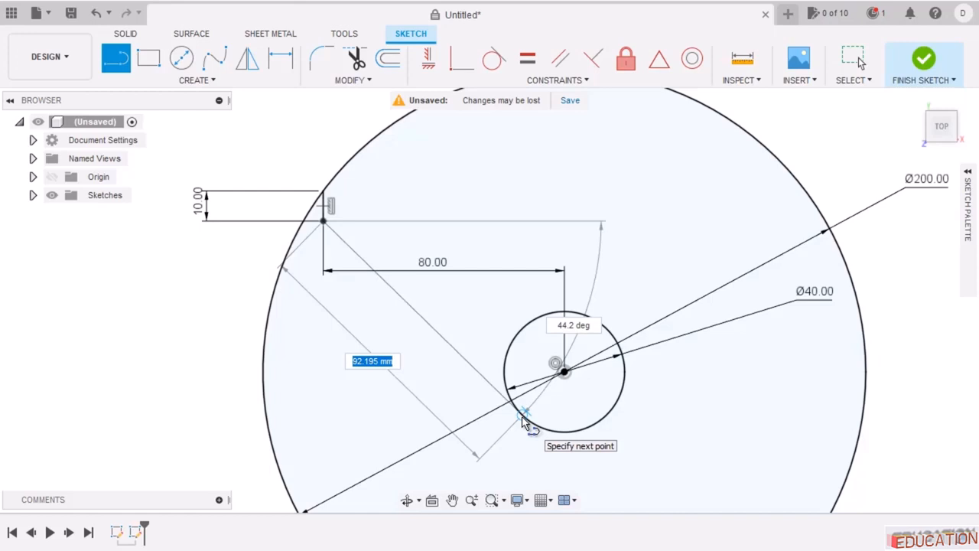
click(524, 421)
key(Escape)
key(Escape)
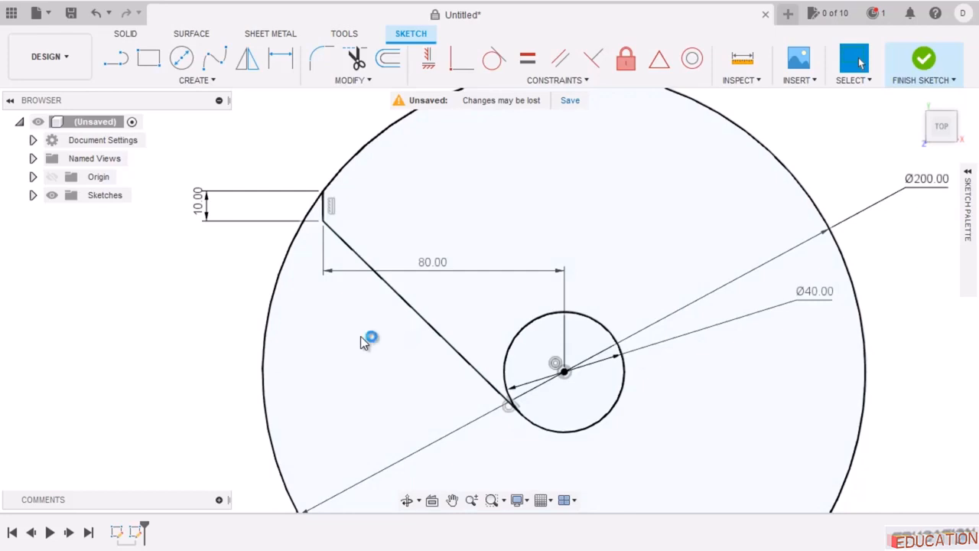
Check the Example-16 drawing and set the short vertical line's length to 20 mm.
key(alt+Tab)
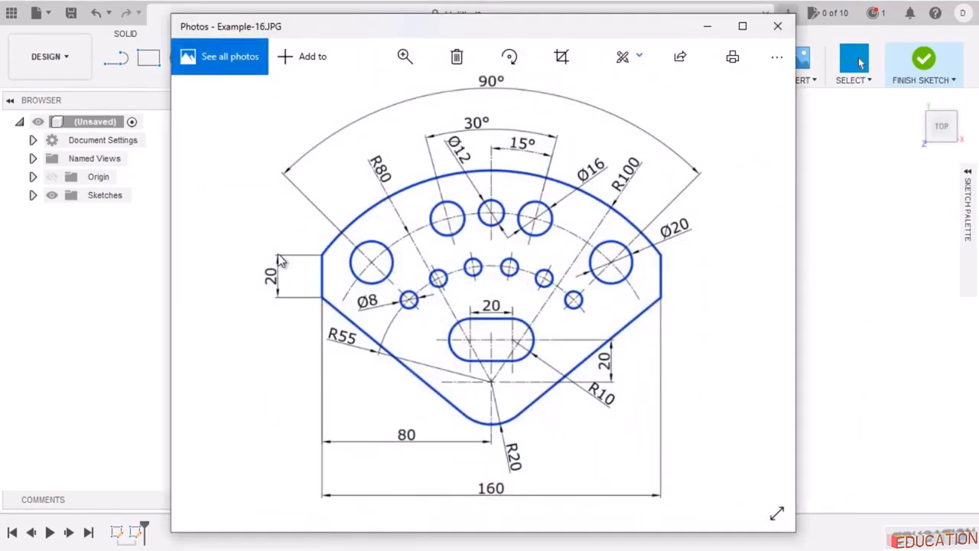
click(707, 26)
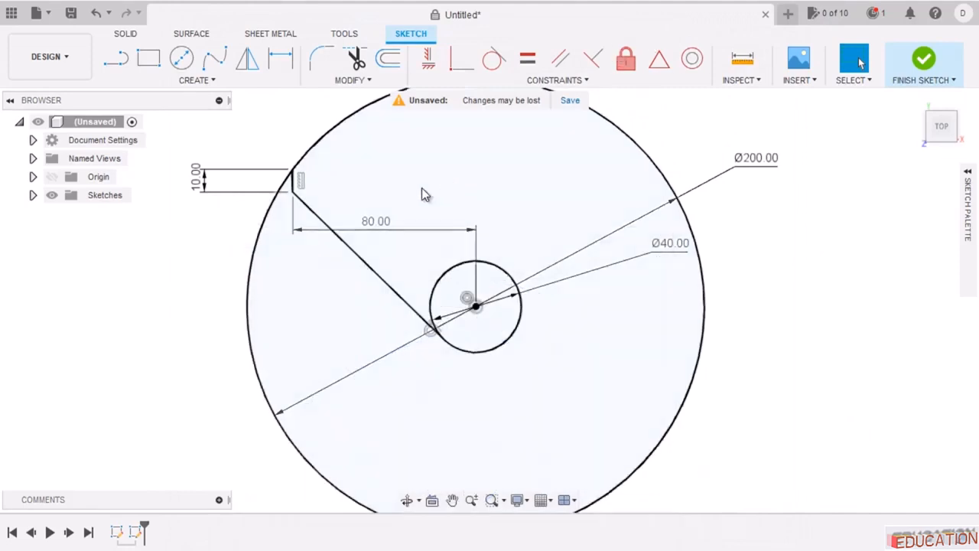
double_click(205, 188)
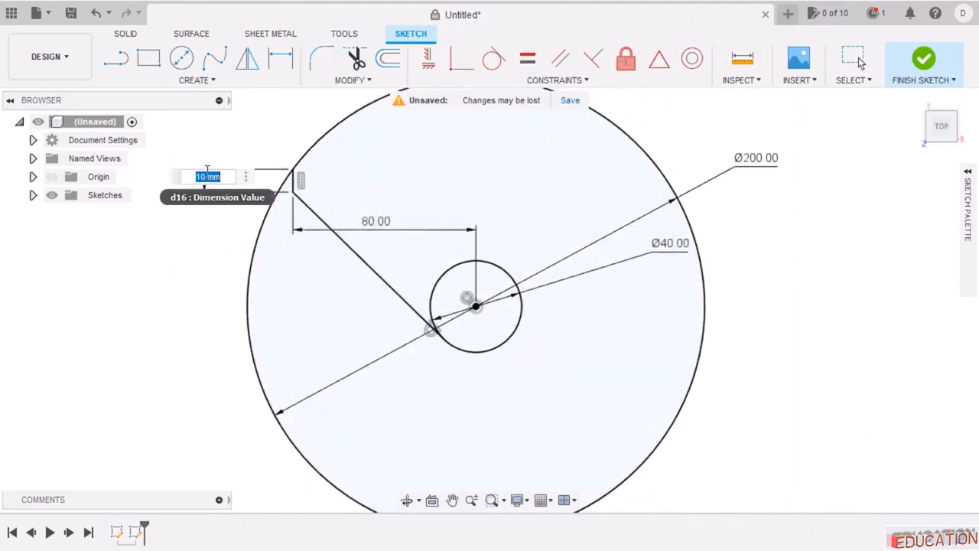
text(30)
key(Return)
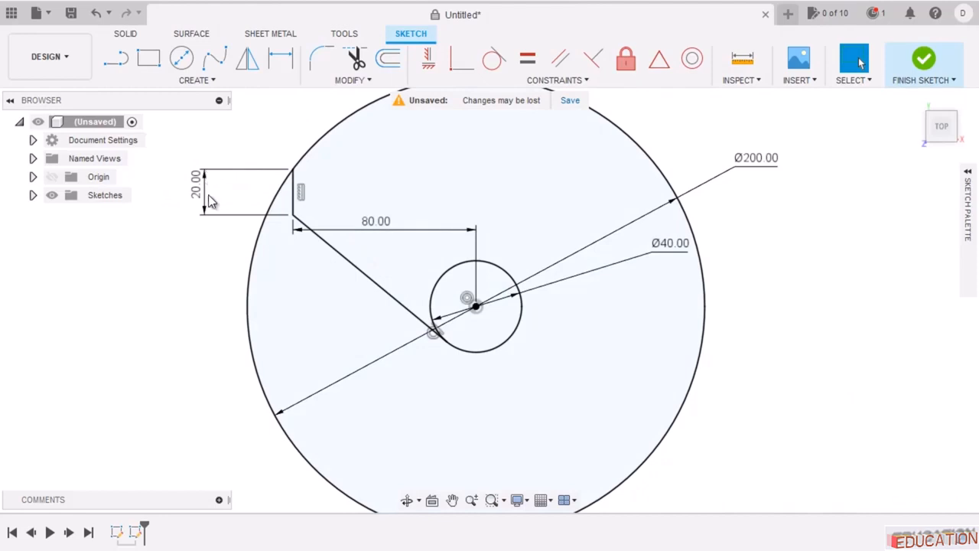
Draw a vertical line about 109 mm long from the circles' centre up past the outer circle and make it a construction line.
scroll(536, 234, down, 2)
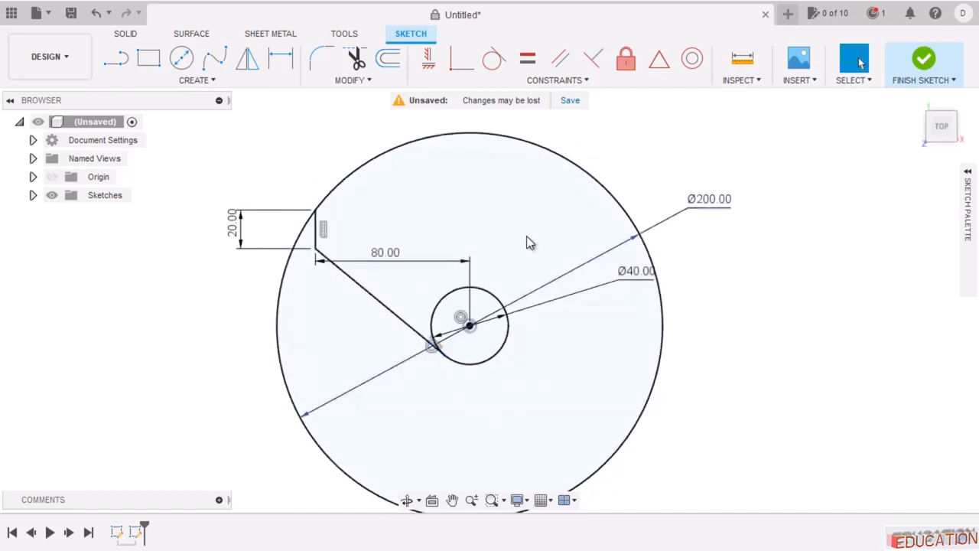
click(123, 62)
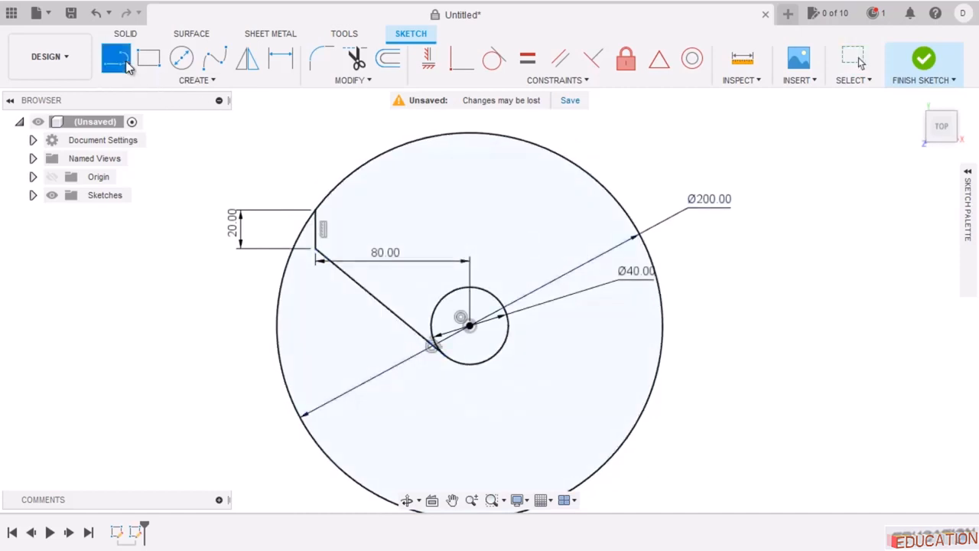
click(469, 325)
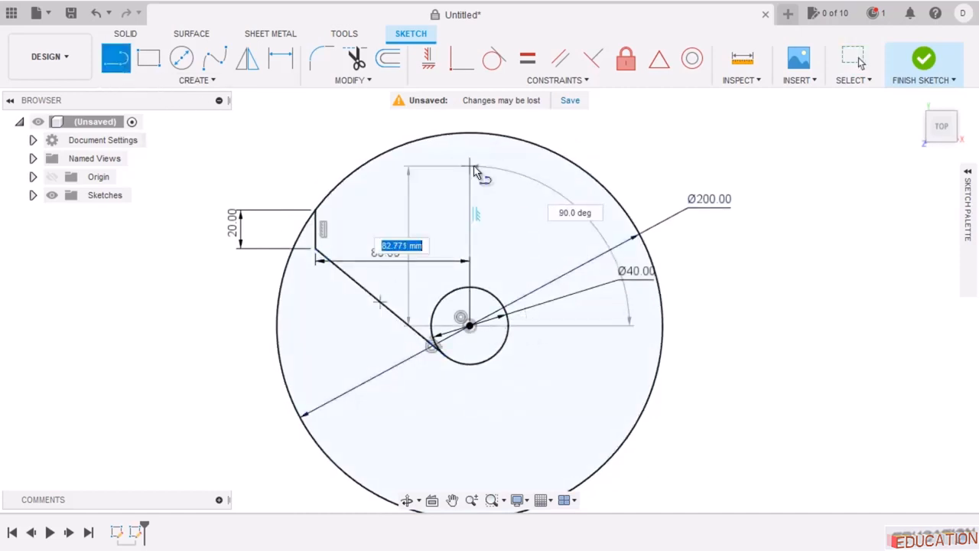
click(471, 121)
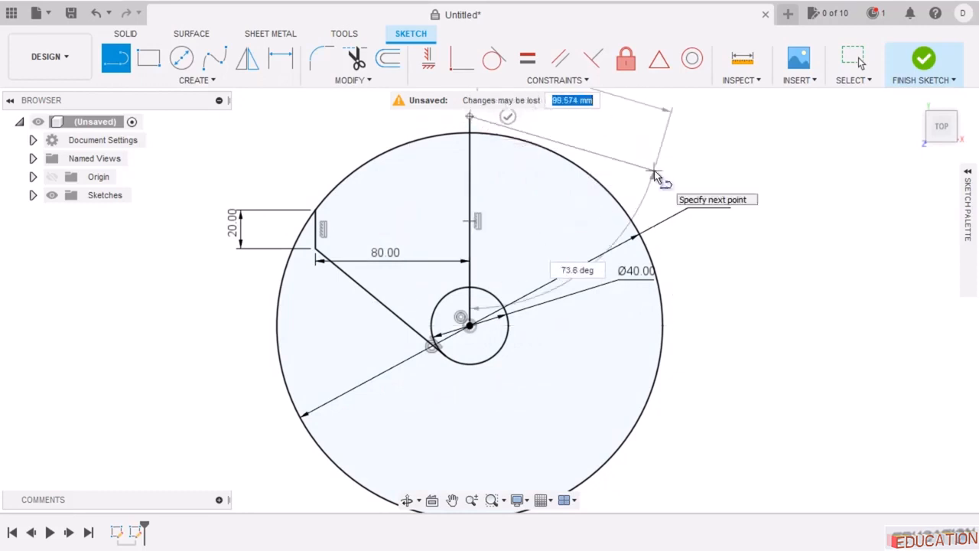
key(Escape)
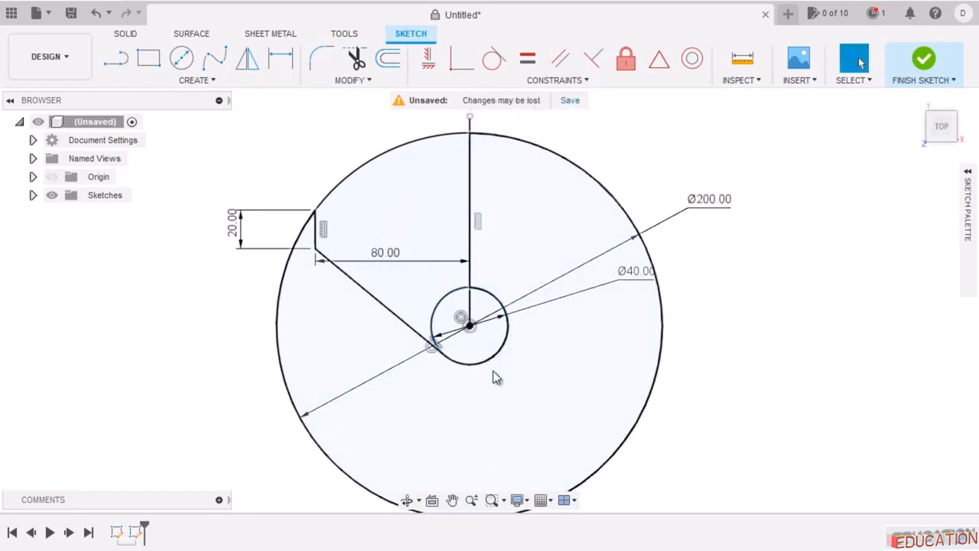
click(472, 169)
right_click(472, 168)
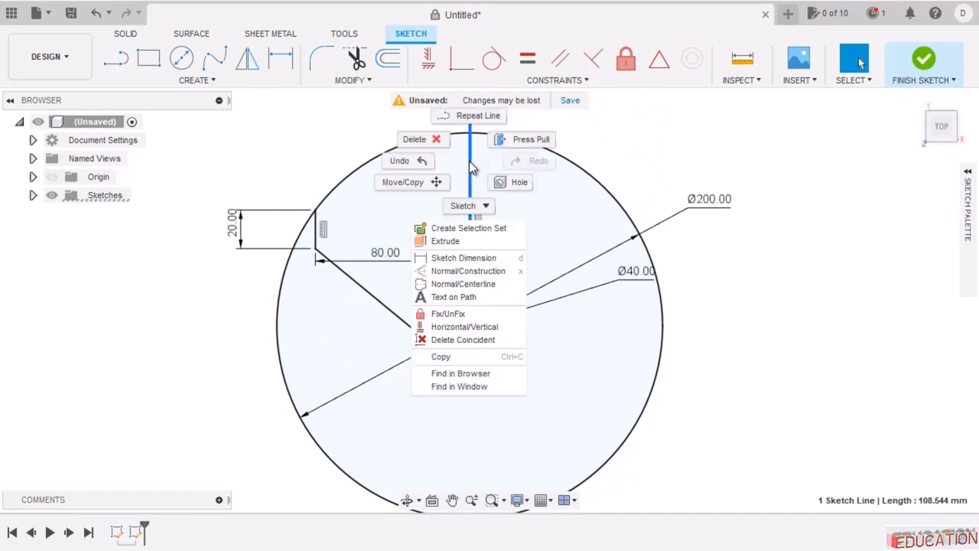
click(500, 272)
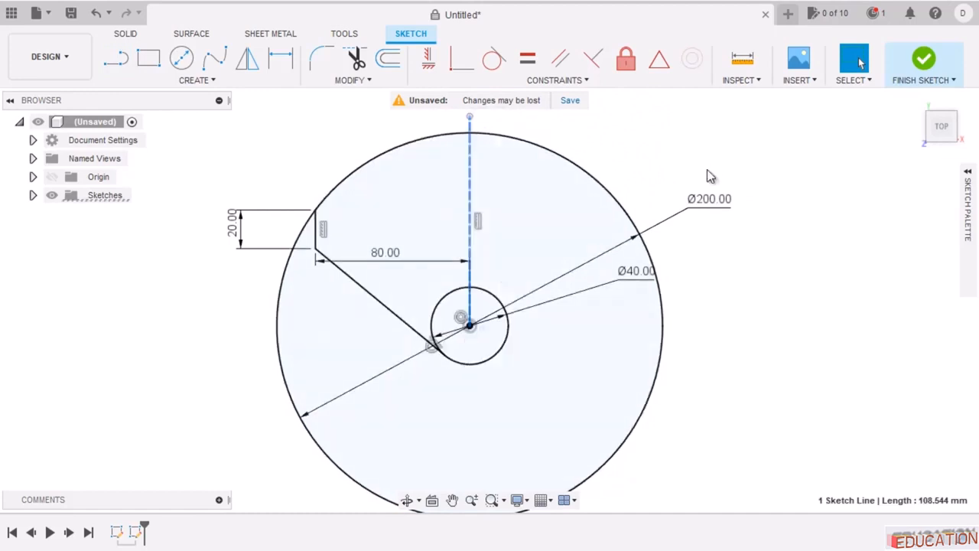
Mirror the short vertical line and the slanted tangent line about the vertical construction line.
click(248, 60)
click(379, 299)
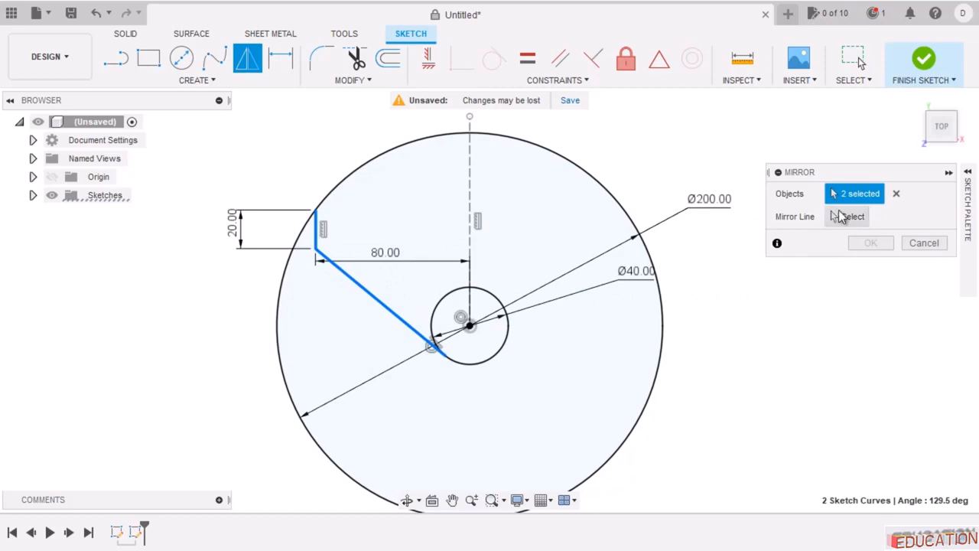
click(839, 217)
click(469, 190)
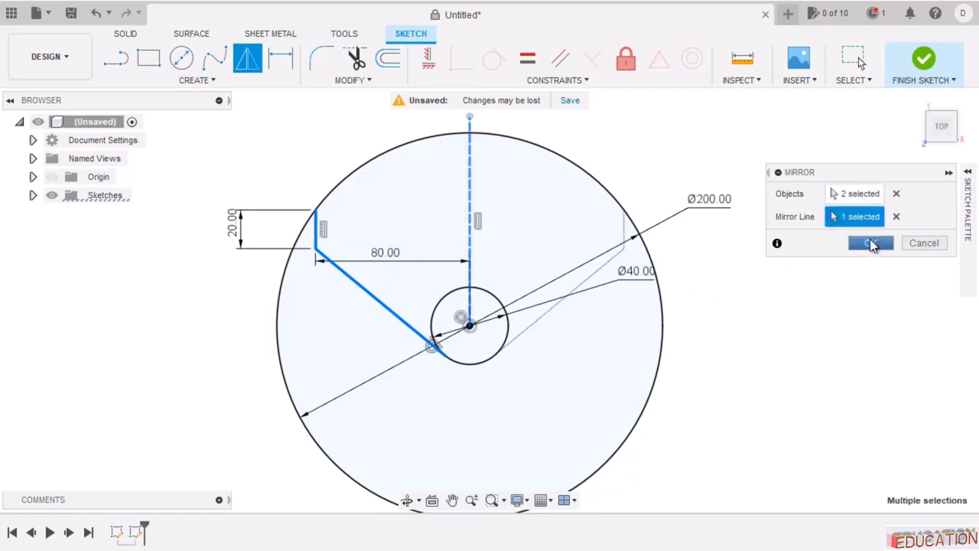
click(870, 242)
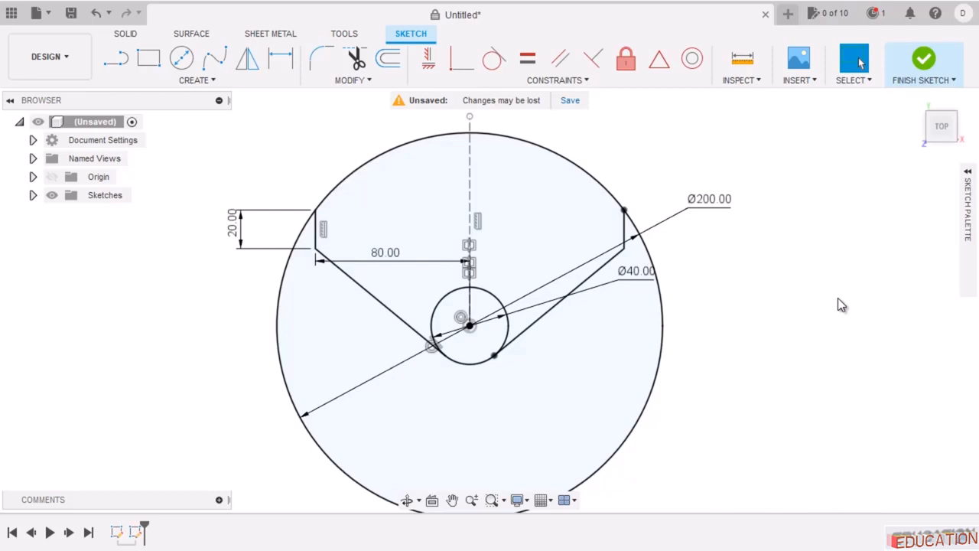
Trim away the outer circle's lower arc and the inner circle's upper portions to leave the closed fan-shaped outline.
click(355, 57)
click(655, 372)
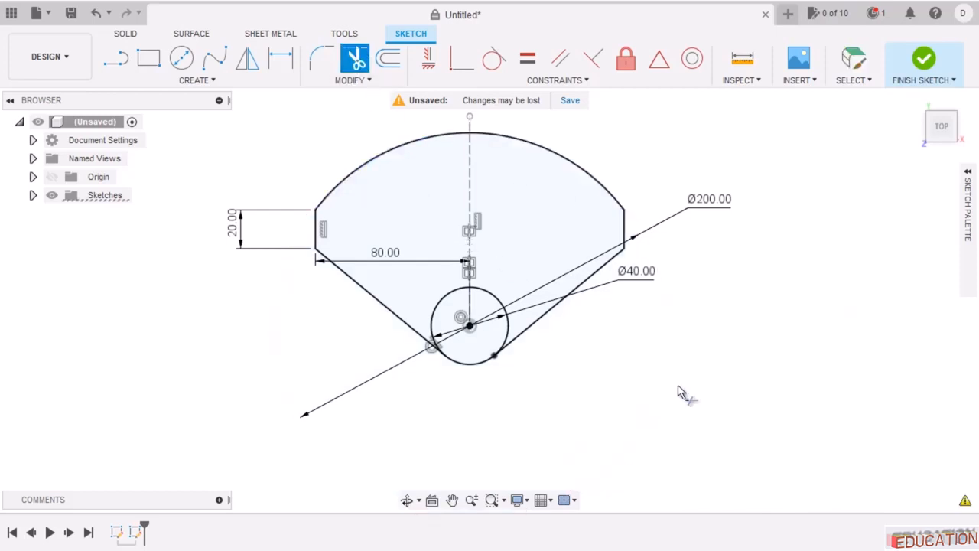
click(491, 313)
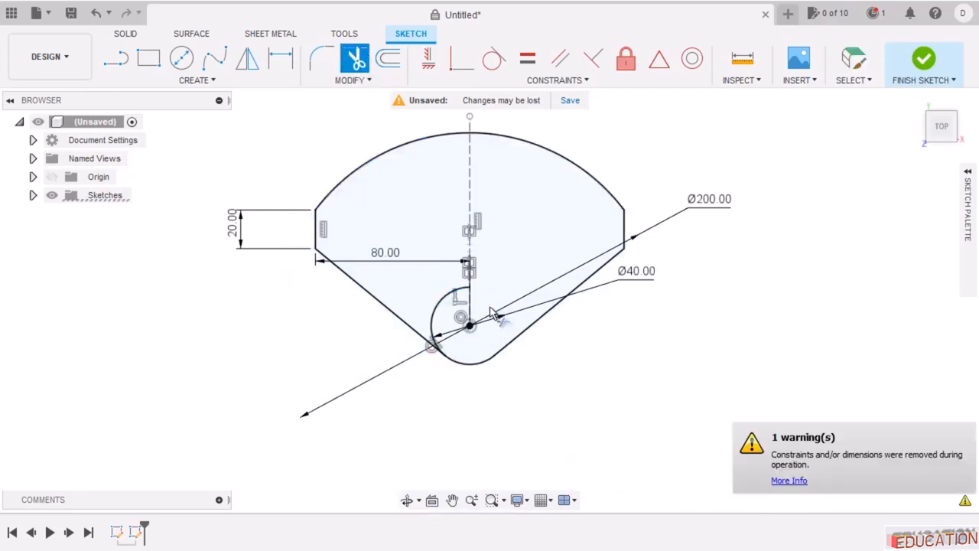
click(452, 301)
key(Escape)
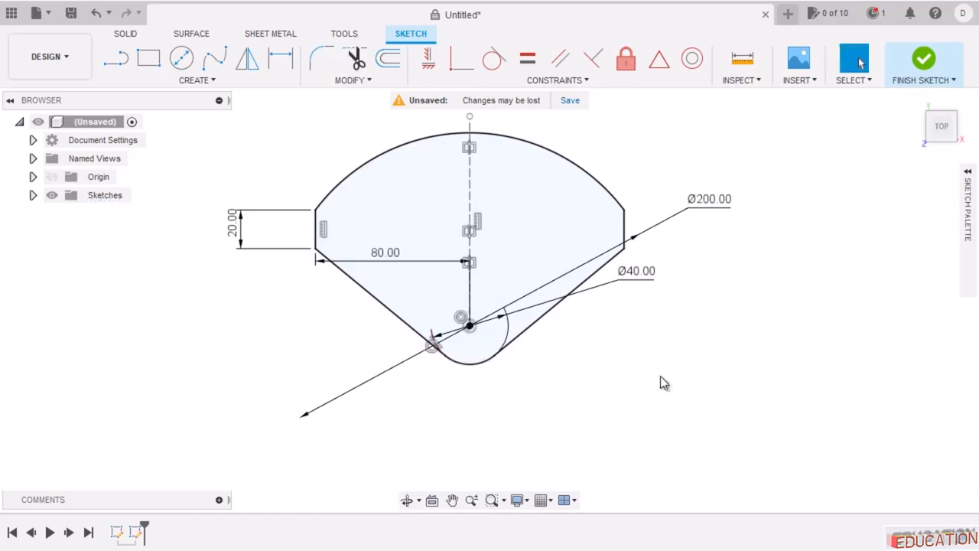
Consult the Example-16 drawing and draw a slanted line about 68 mm long from the circles' centre toward the upper left.
scroll(622, 354, up, 3)
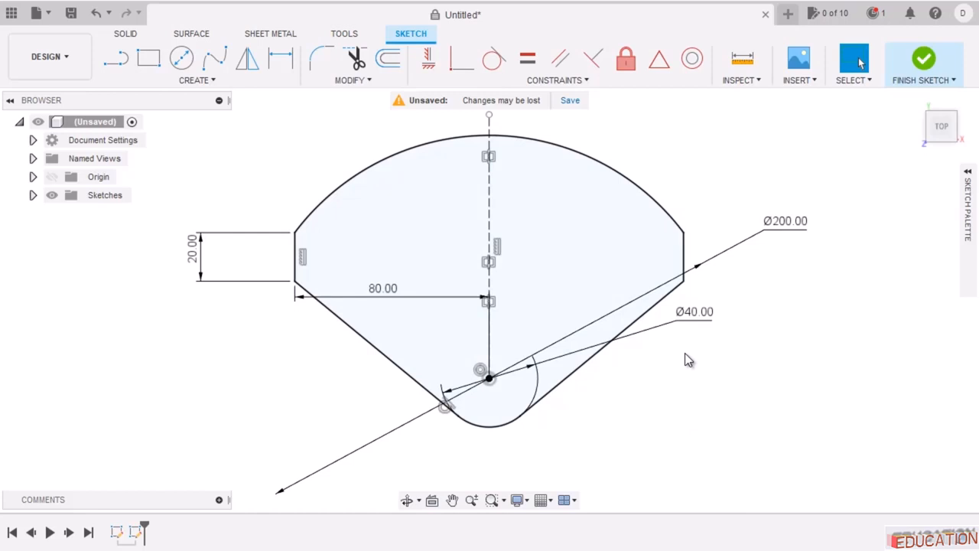
key(alt+Tab)
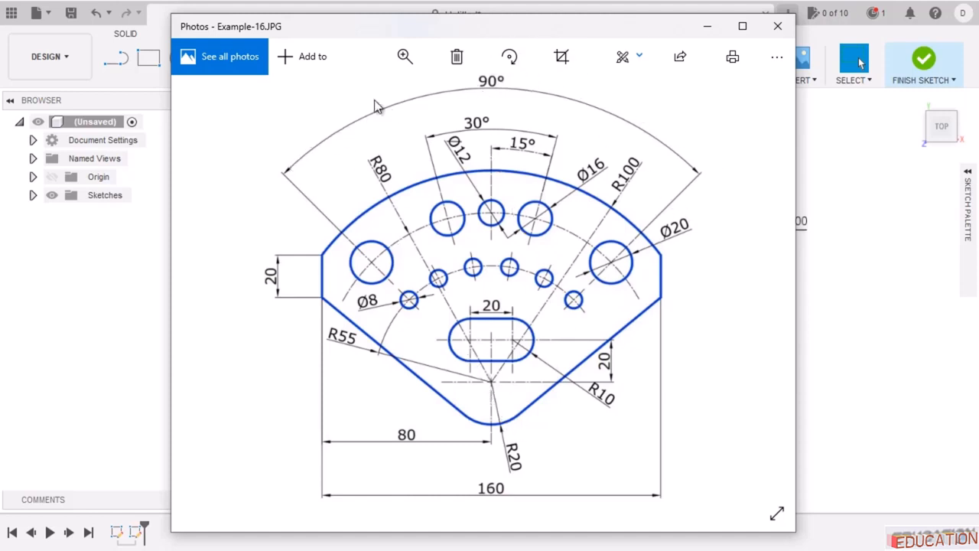
click(707, 26)
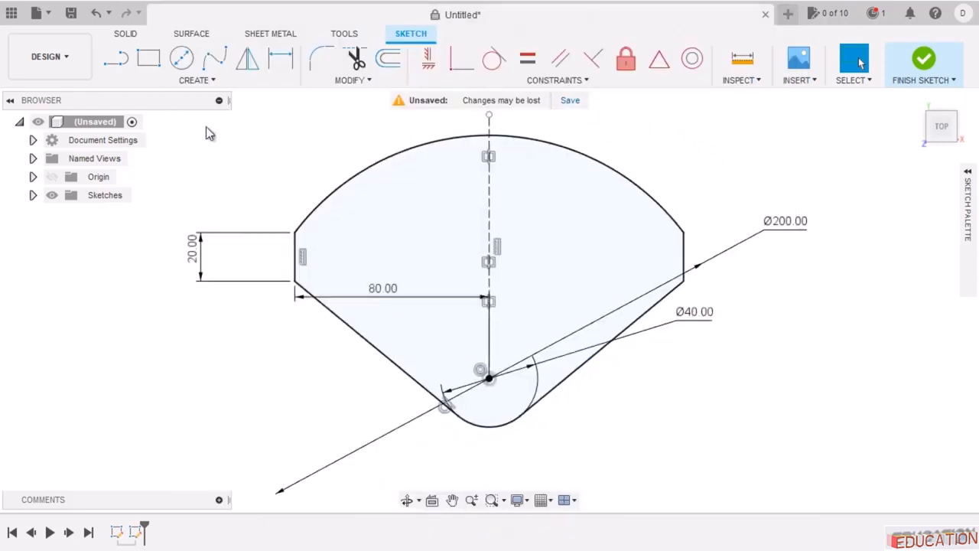
click(122, 64)
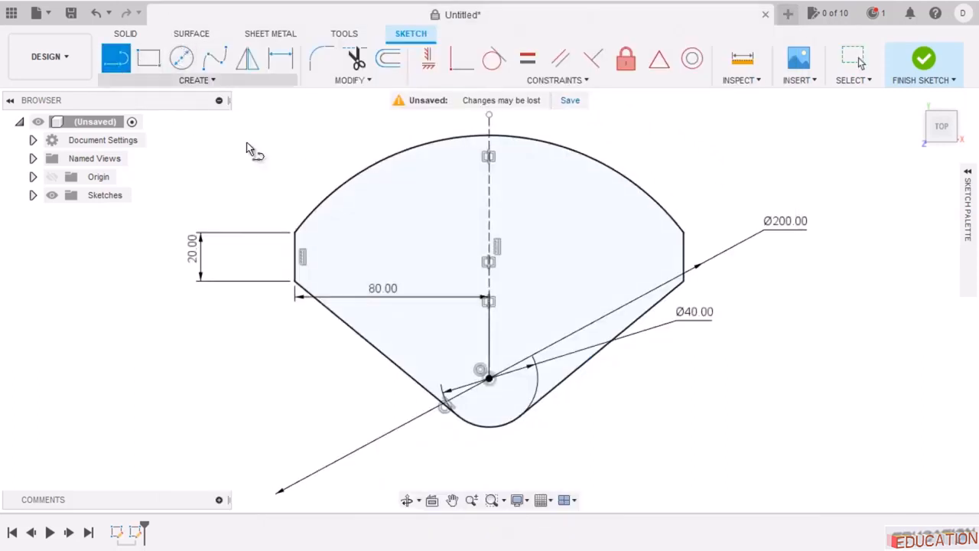
click(490, 379)
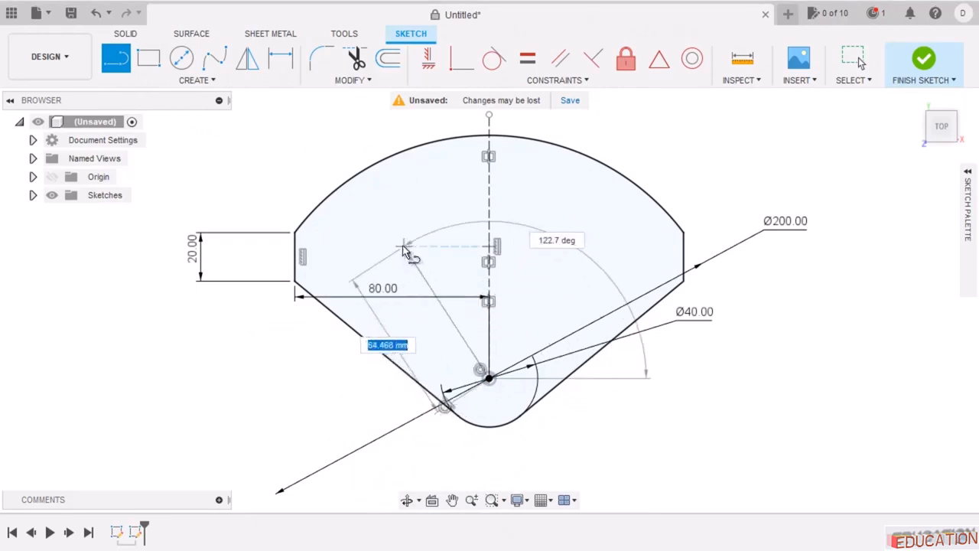
click(375, 263)
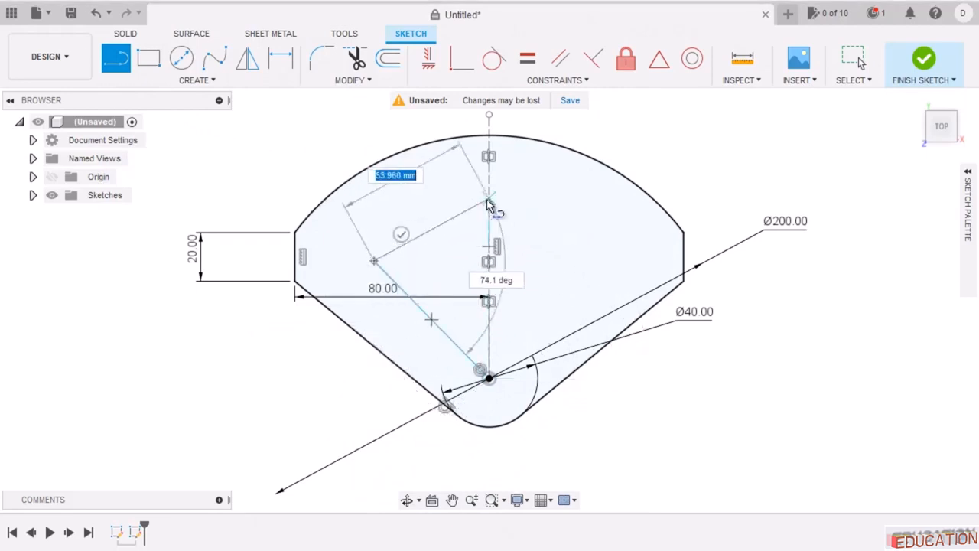
key(Escape)
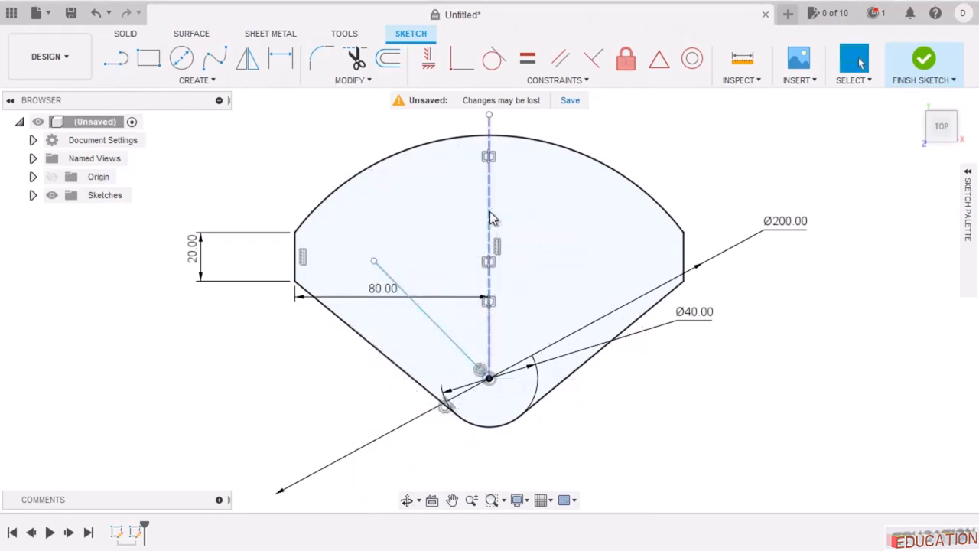
Dimension the angle between the vertical construction line and the new slanted line at 45 degrees.
click(281, 60)
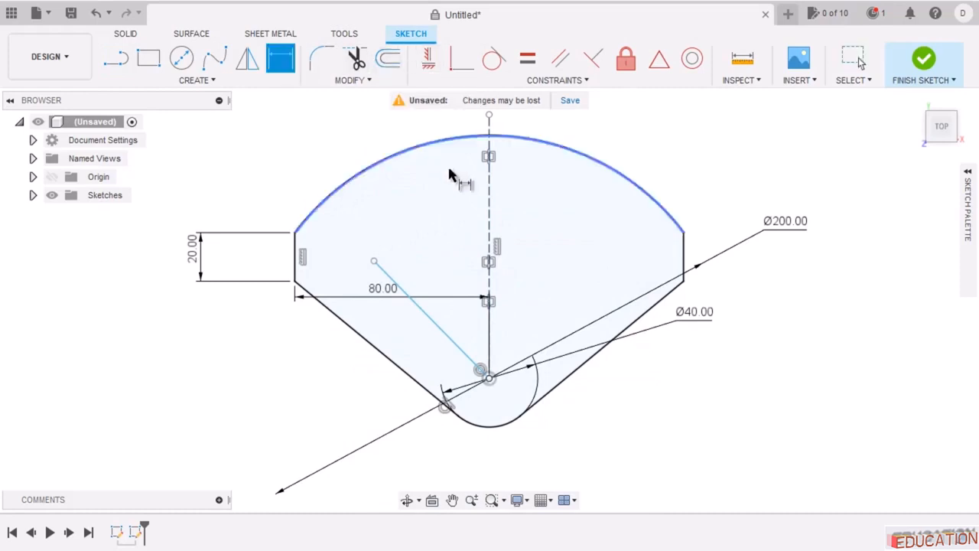
click(491, 223)
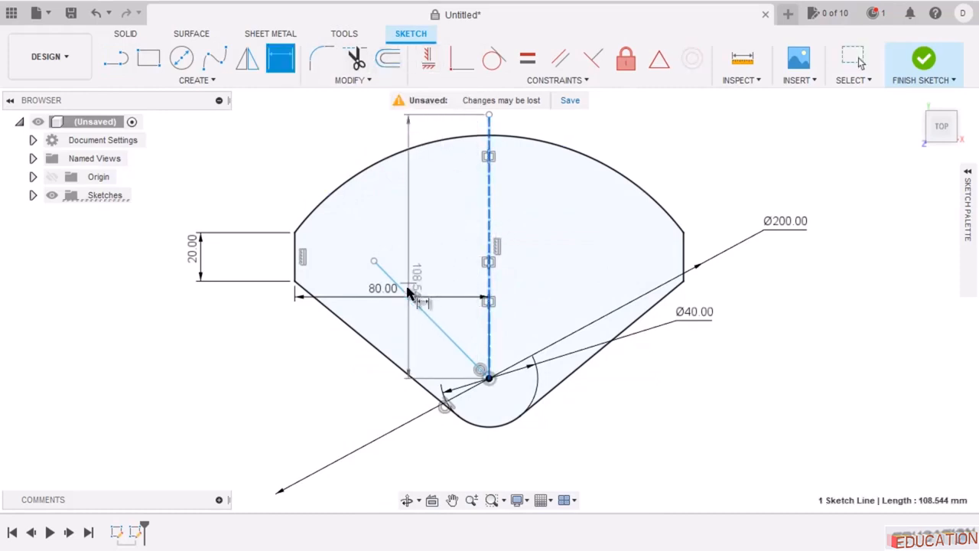
click(411, 293)
click(447, 224)
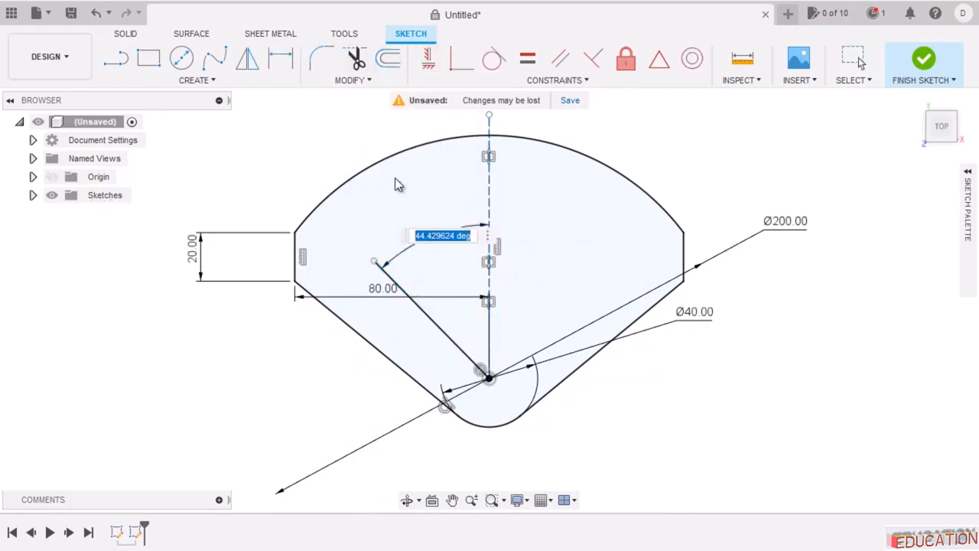
text(45)
key(Return)
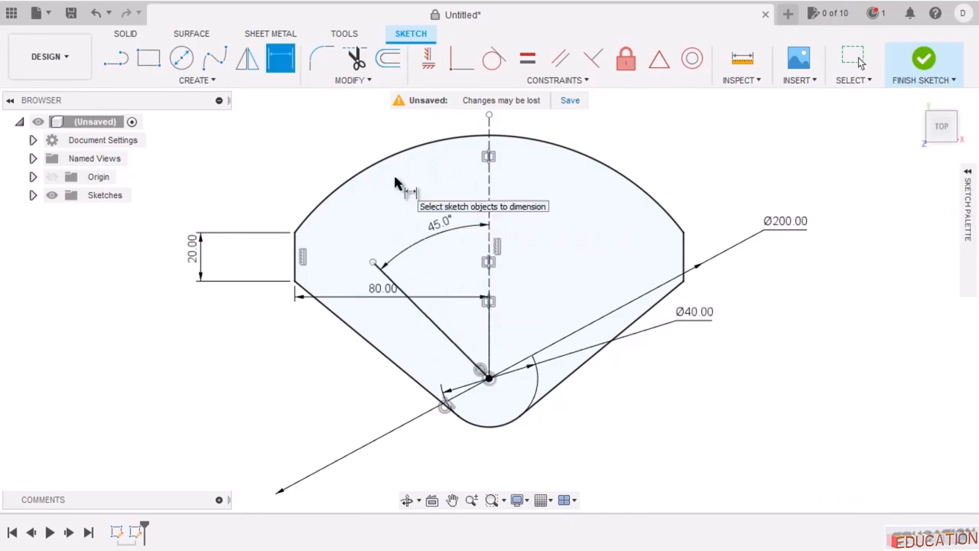
Dimension the length of the 45-degree slanted line at 55 mm, taking the value from the Example-16 drawing.
click(425, 315)
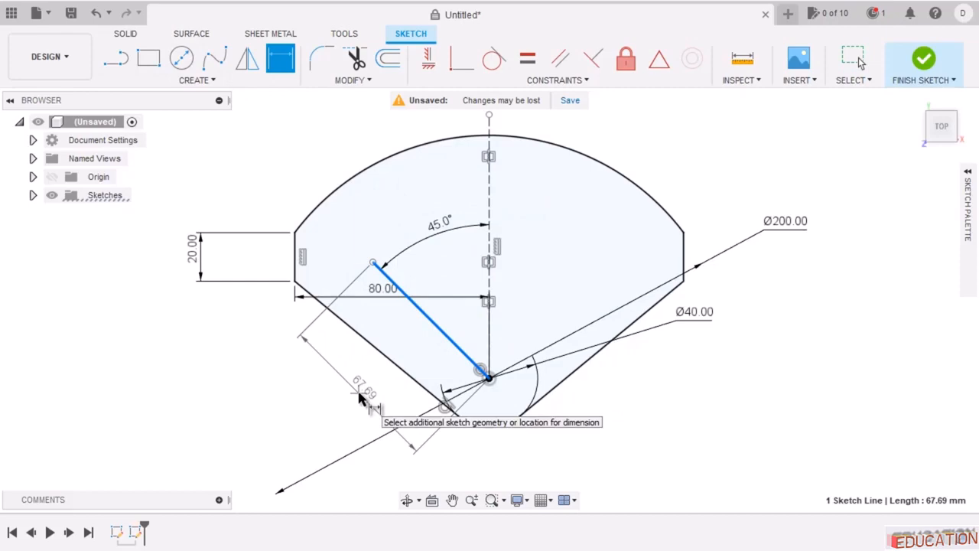
click(356, 391)
key(alt+Tab)
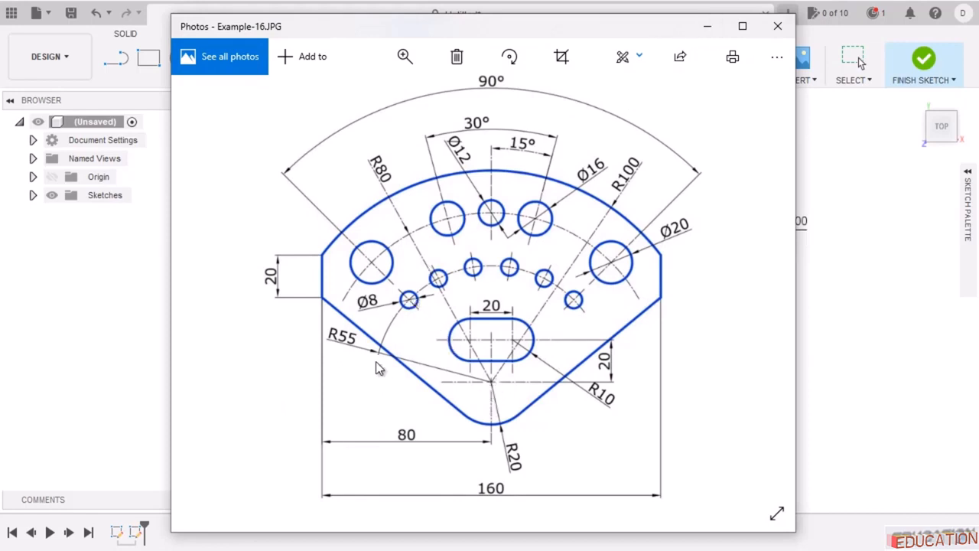
click(707, 28)
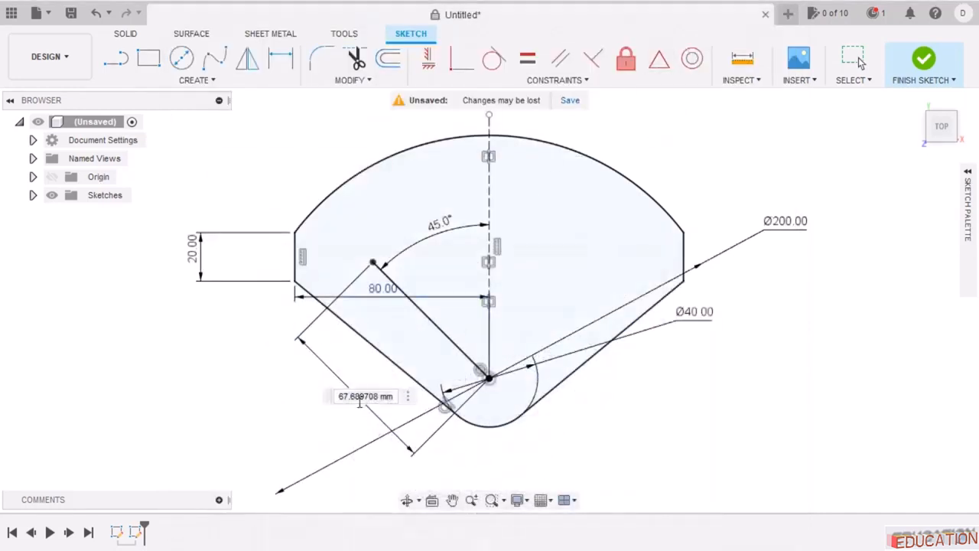
click(361, 395)
text(55)
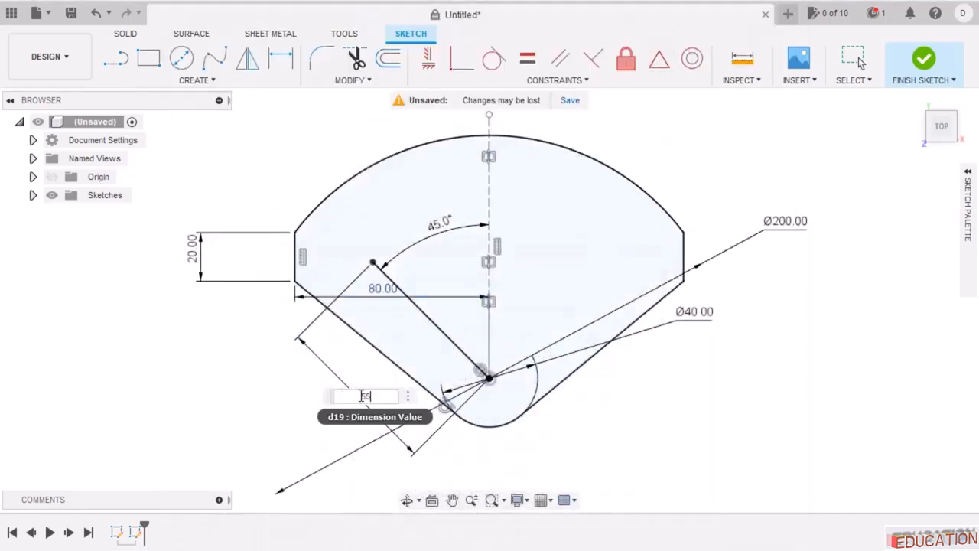
key(Return)
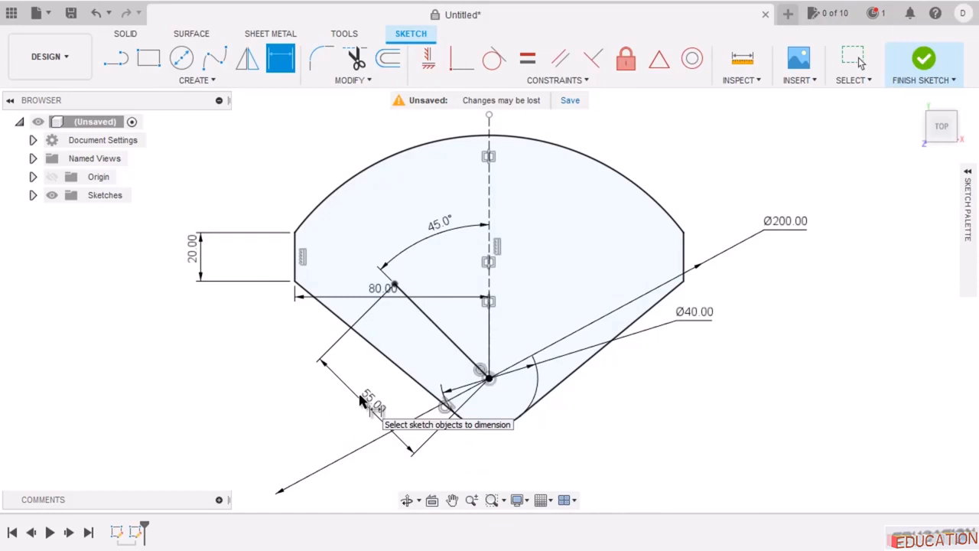
key(Escape)
Convert the 55 mm slanted line to construction geometry.
click(433, 324)
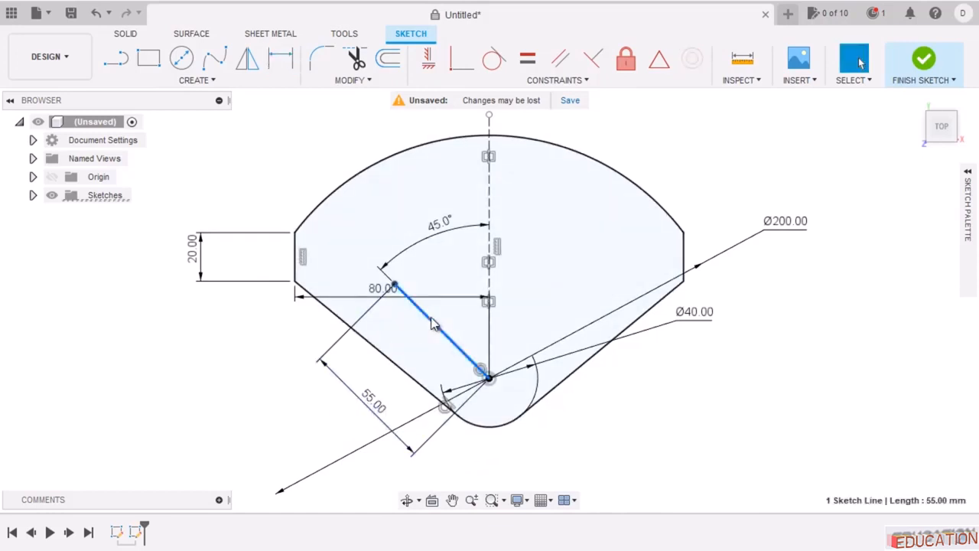
right_click(433, 329)
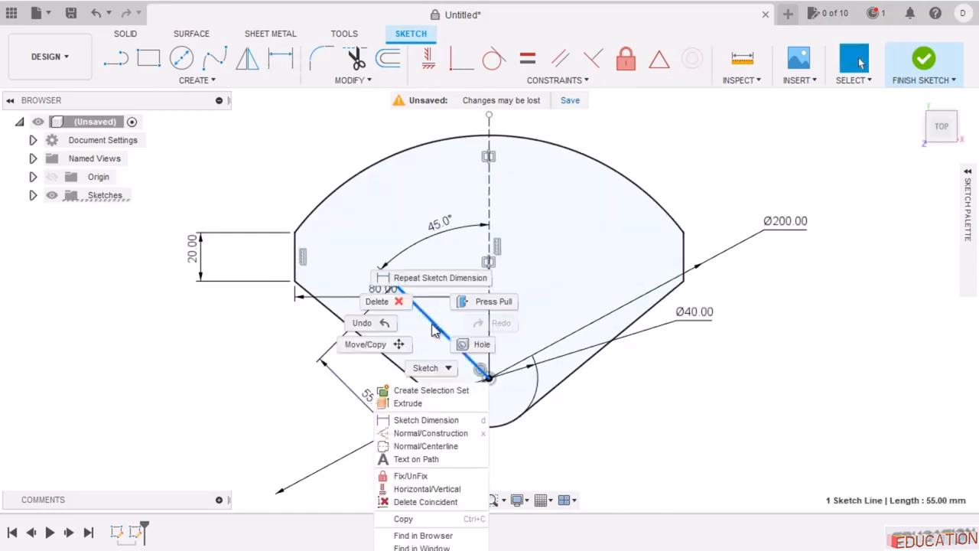
click(450, 433)
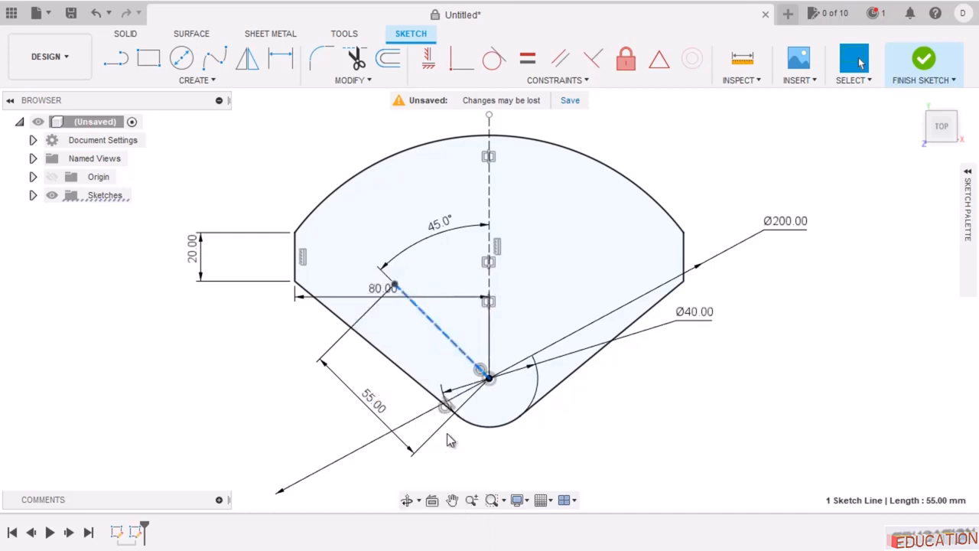
Draw a circle centred on the upper end of the 55 mm construction line and dimension its diameter at 8 mm.
click(181, 58)
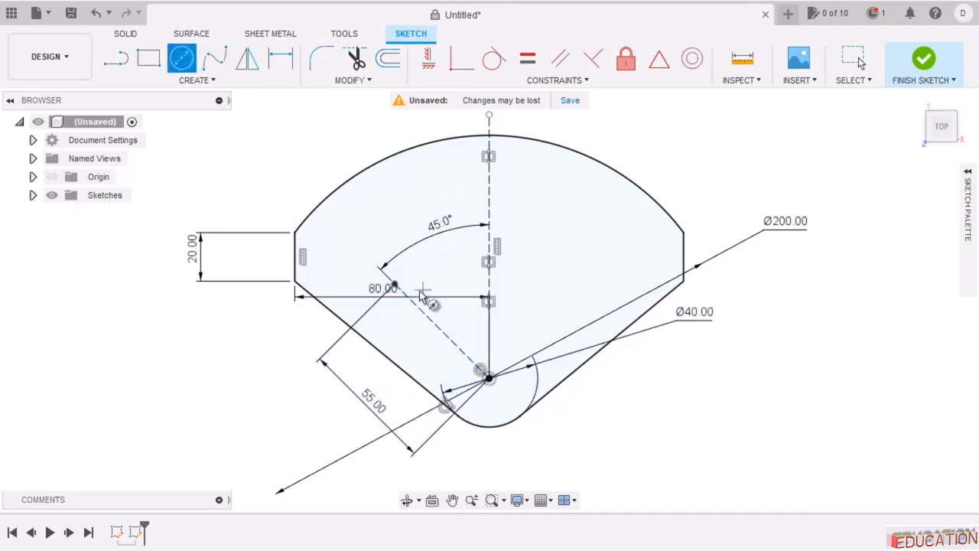
click(393, 285)
click(423, 286)
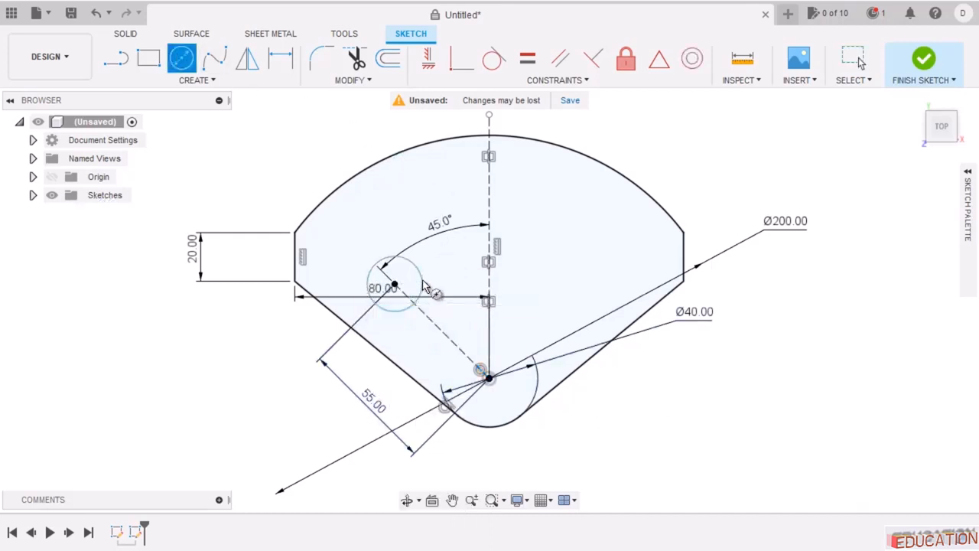
click(280, 58)
click(382, 264)
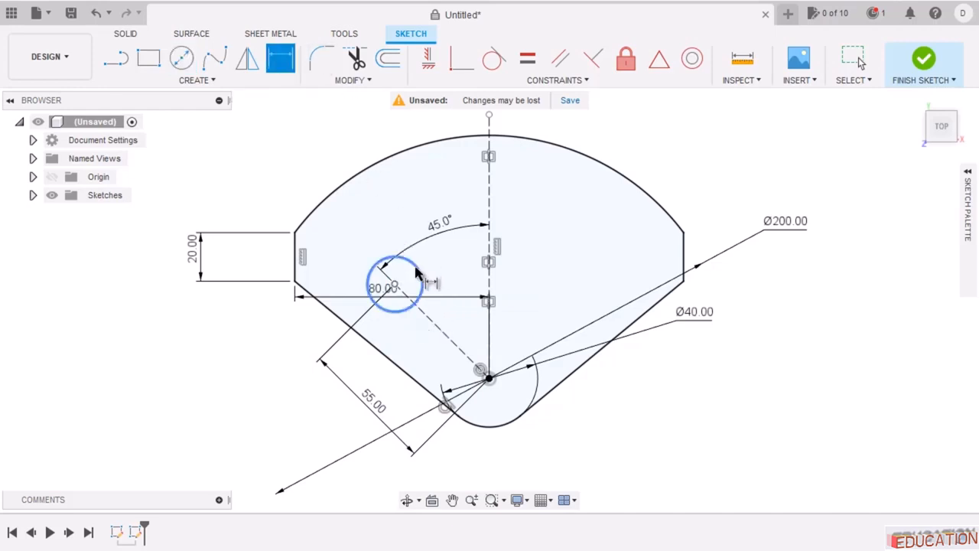
click(421, 217)
text(8)
key(Return)
key(Escape)
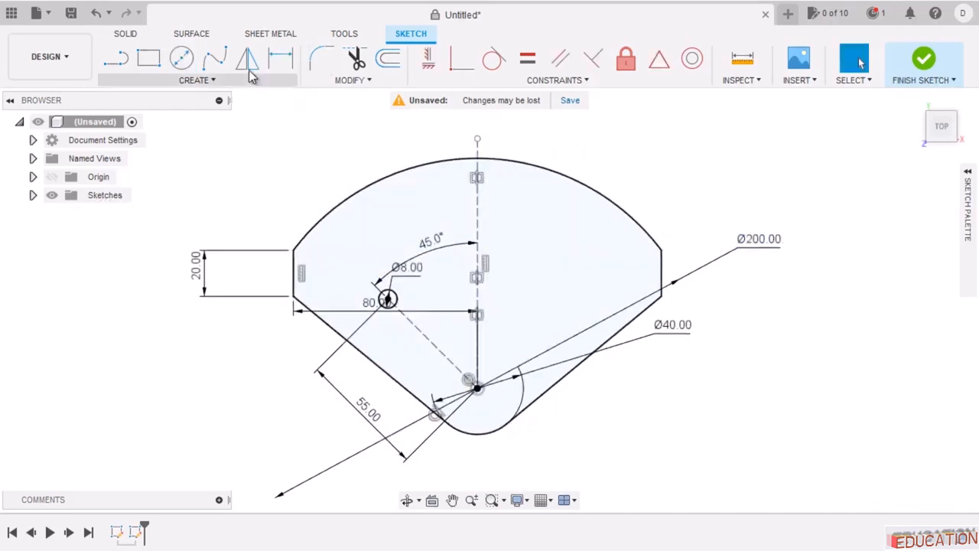
Set up a circular pattern of the 8 mm circle about the construction lines' common lower point, using Angle spacing.
click(202, 79)
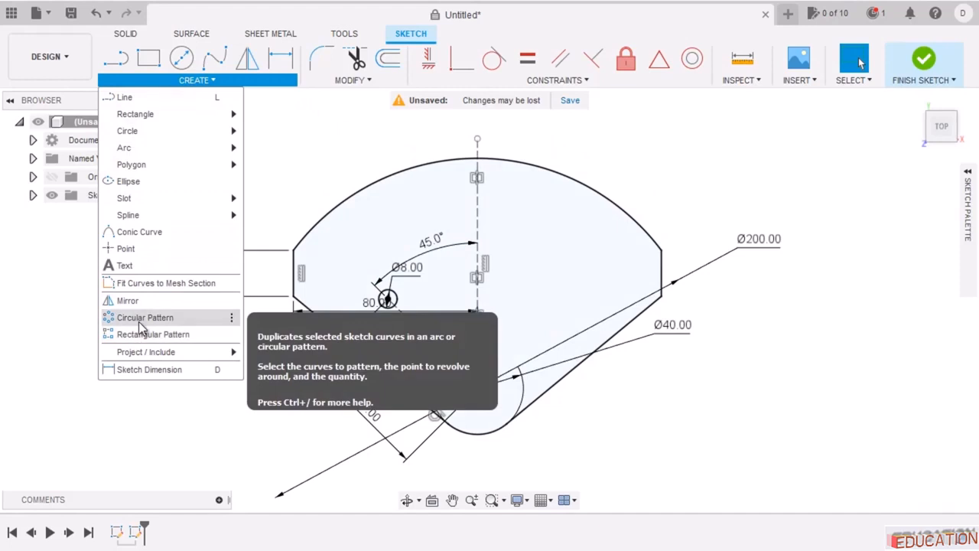
click(132, 376)
click(396, 303)
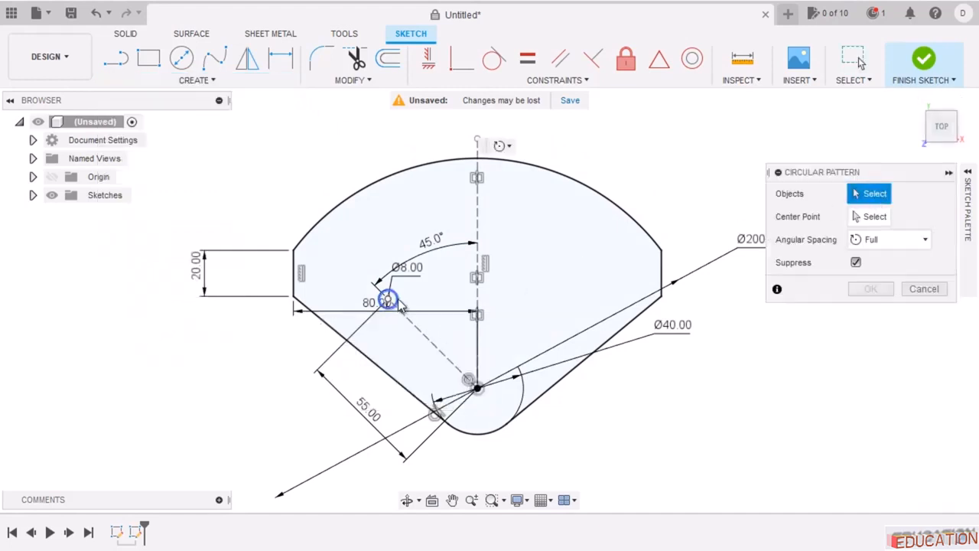
scroll(489, 363, up, 3)
click(880, 219)
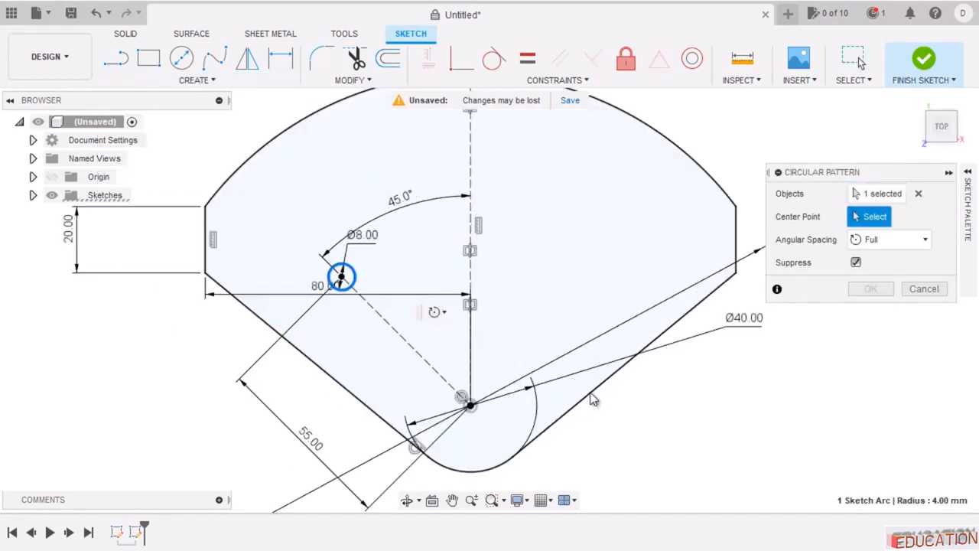
click(470, 404)
click(891, 239)
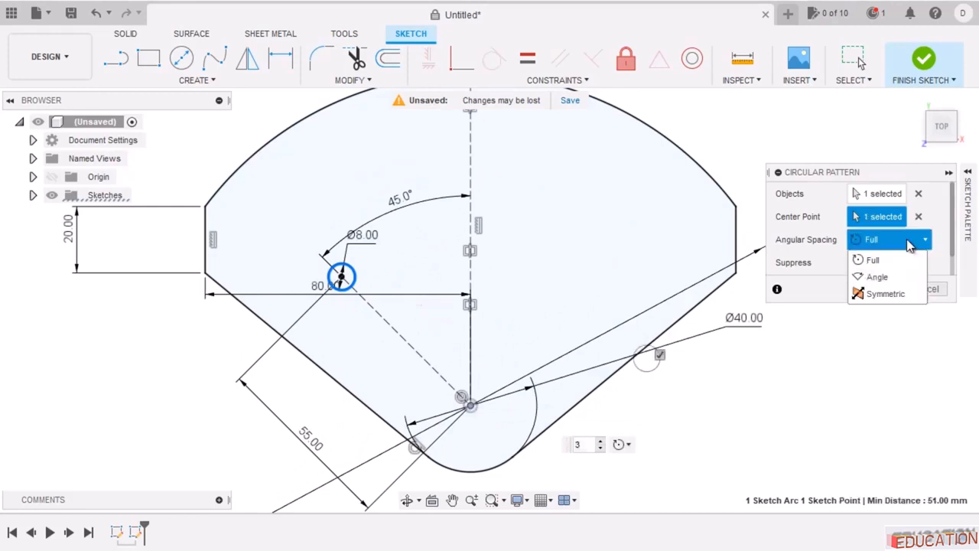
click(889, 277)
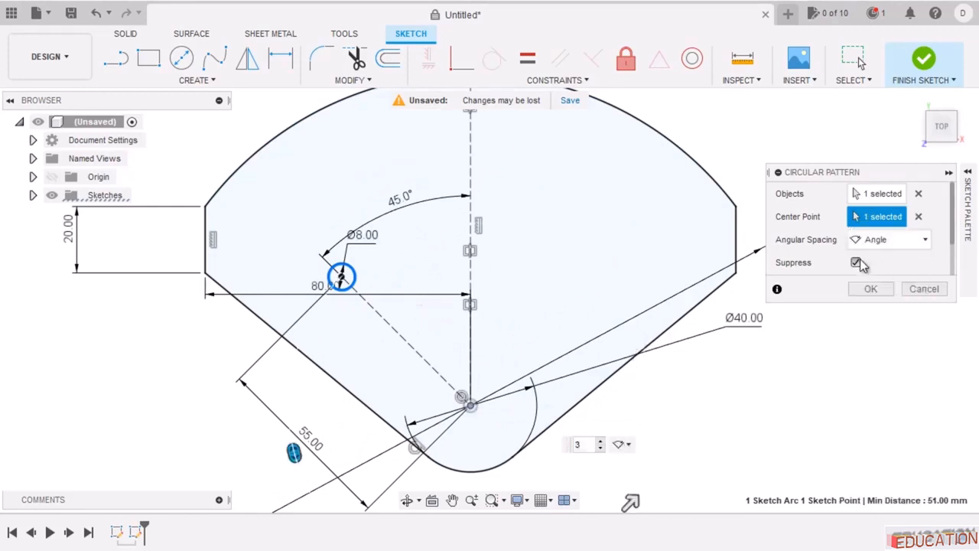
scroll(413, 261, down, 2)
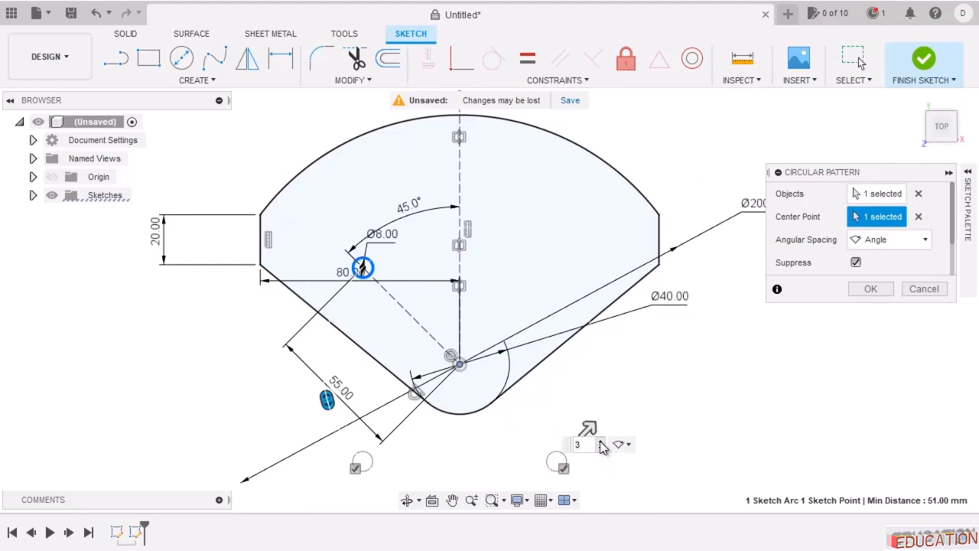
Check the hole count in the Example-16 drawing and complete the circular pattern with 6 circles over a total angle of -90 degrees.
key(alt+Tab)
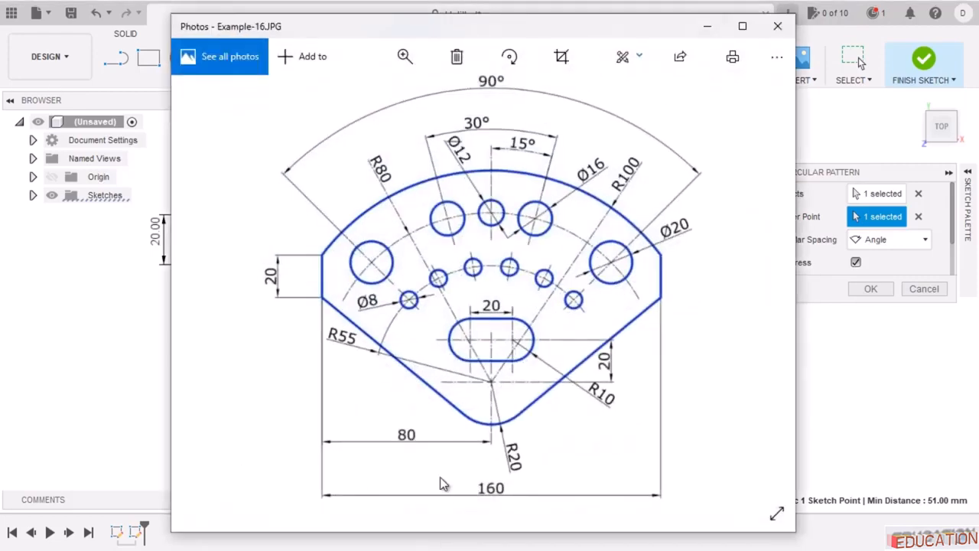
click(707, 27)
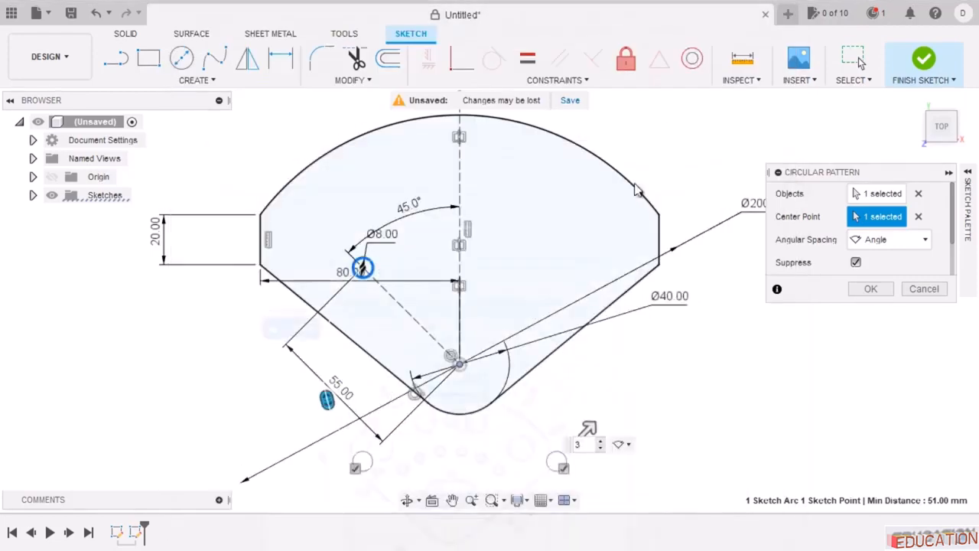
click(600, 441)
click(589, 400)
click(589, 400)
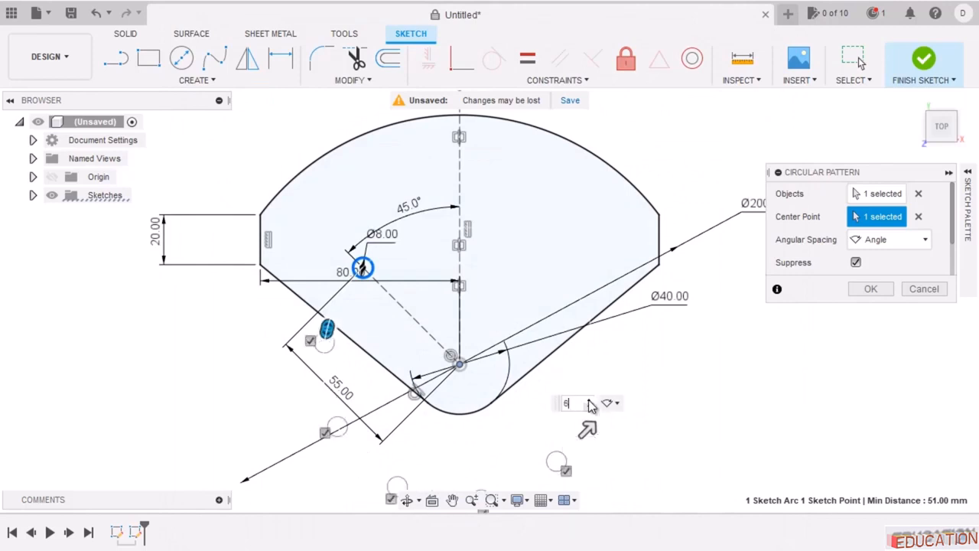
click(609, 403)
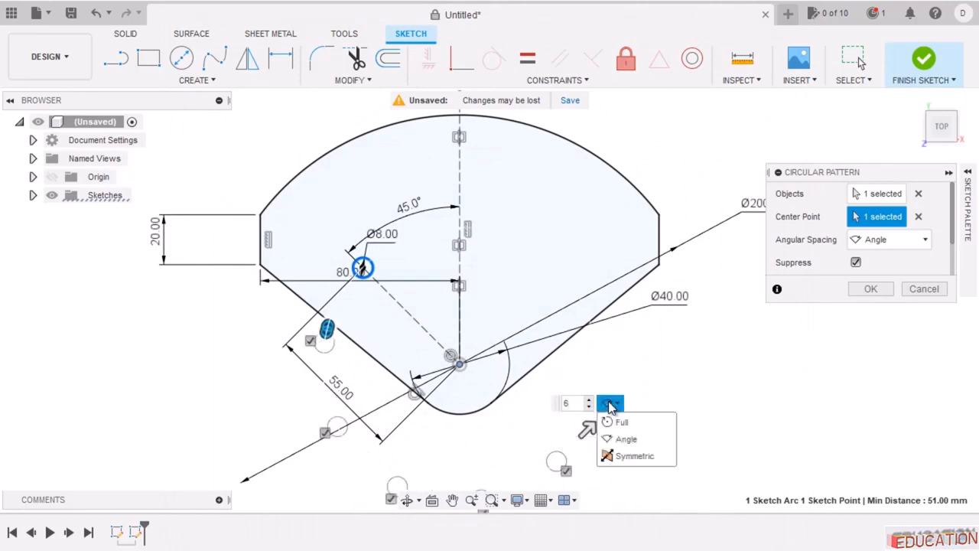
click(629, 442)
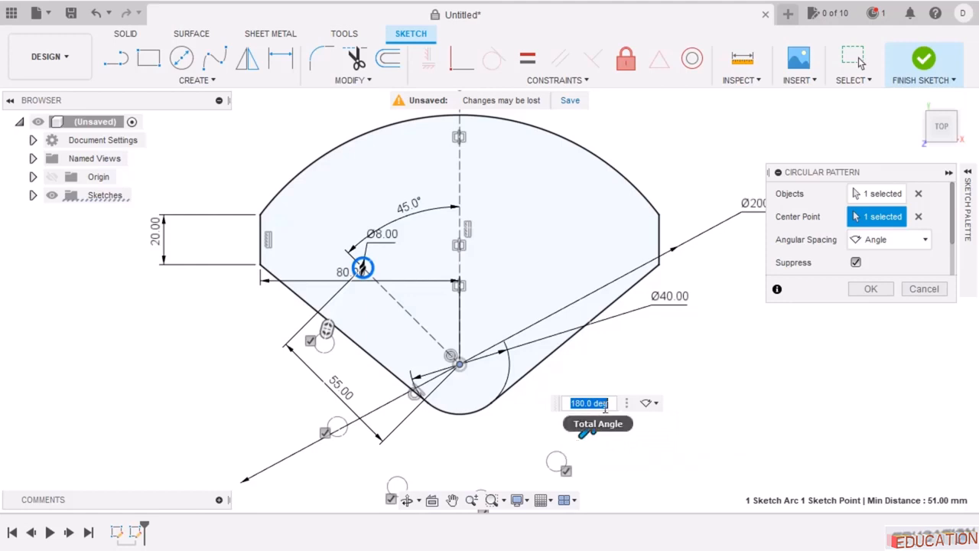
drag(562, 252, 300, 457)
key(BackSpace)
text(-9)
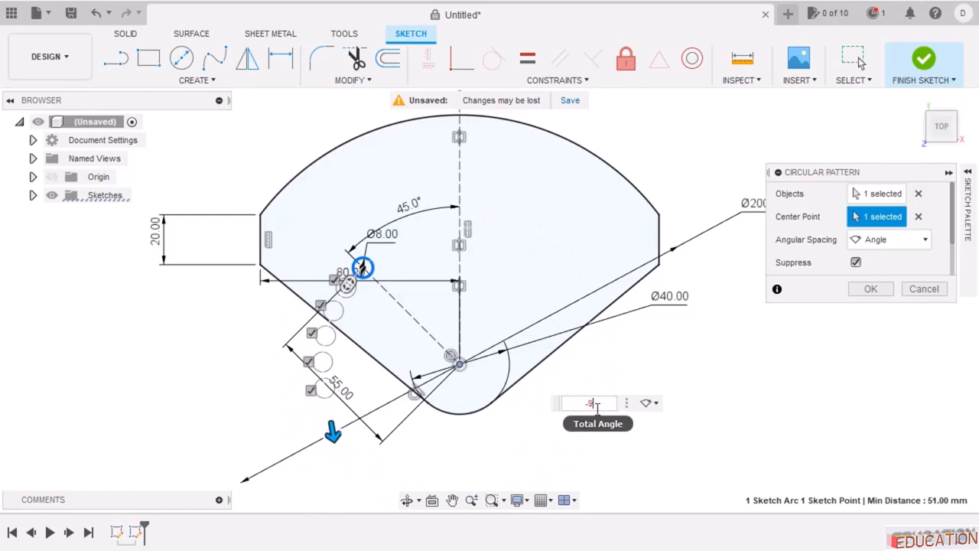
text(0)
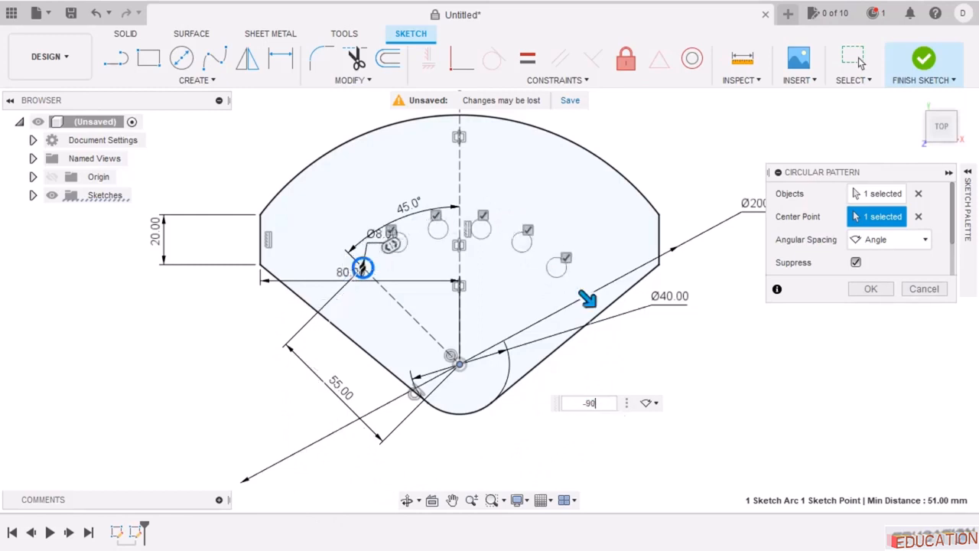
click(870, 289)
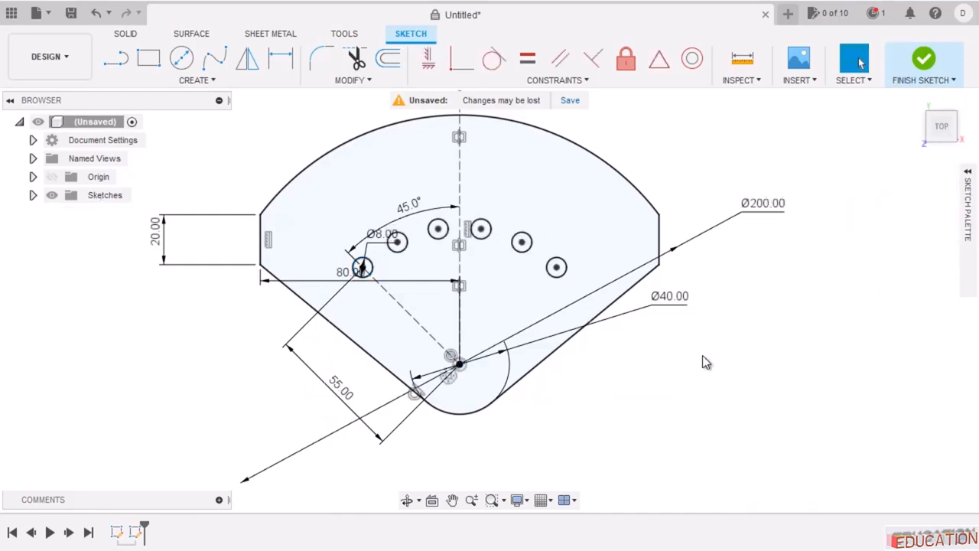
Consult the Example-16 drawing and draw a steep line about 84 mm long from the pattern centre toward the upper left.
key(alt+Tab)
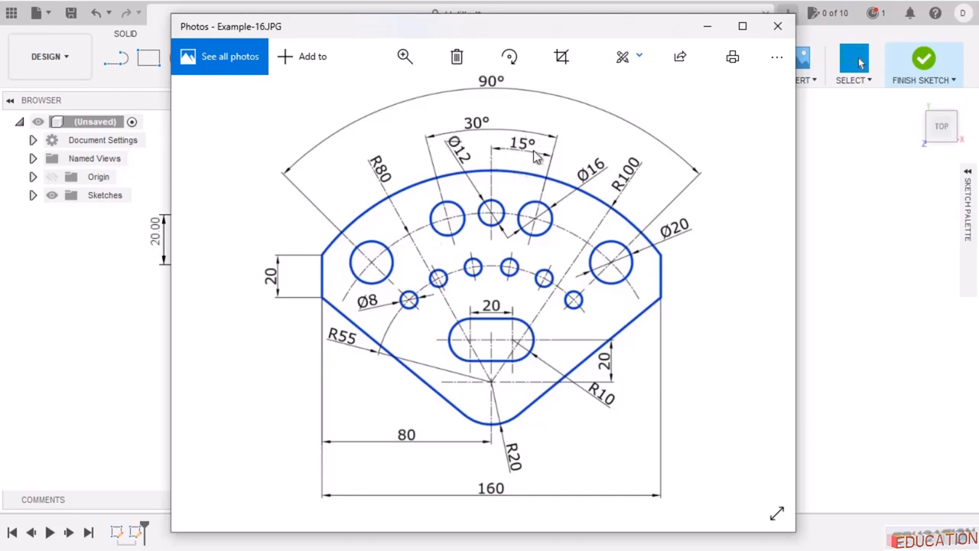
click(707, 29)
key(l)
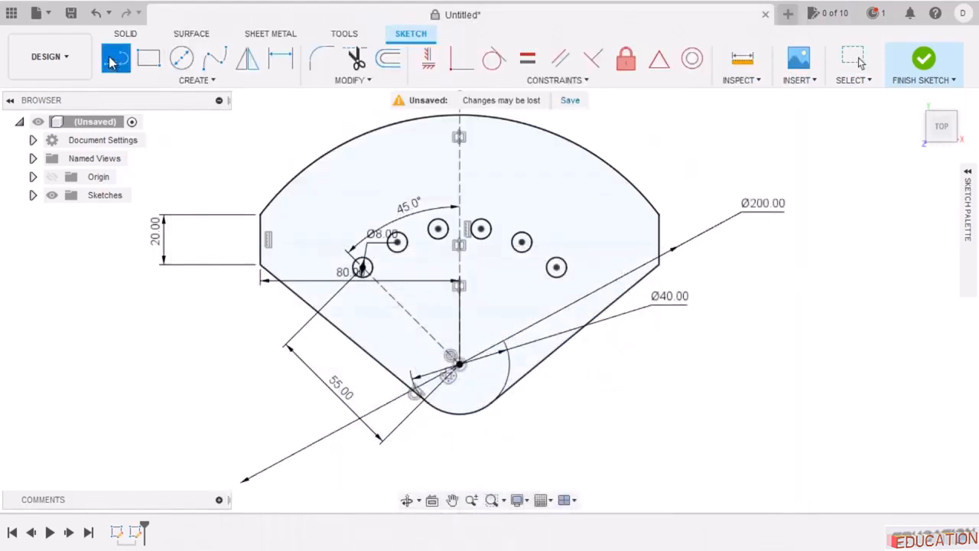
click(457, 361)
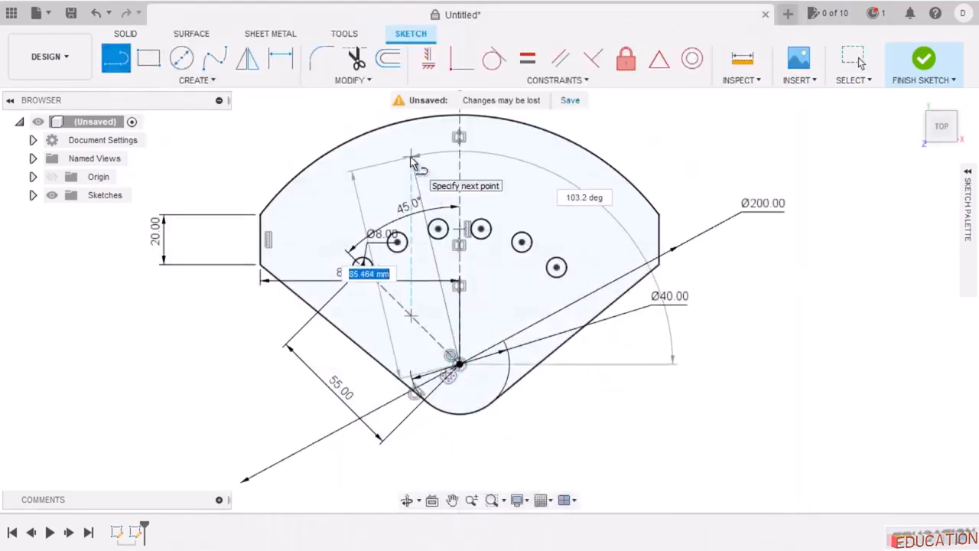
click(419, 158)
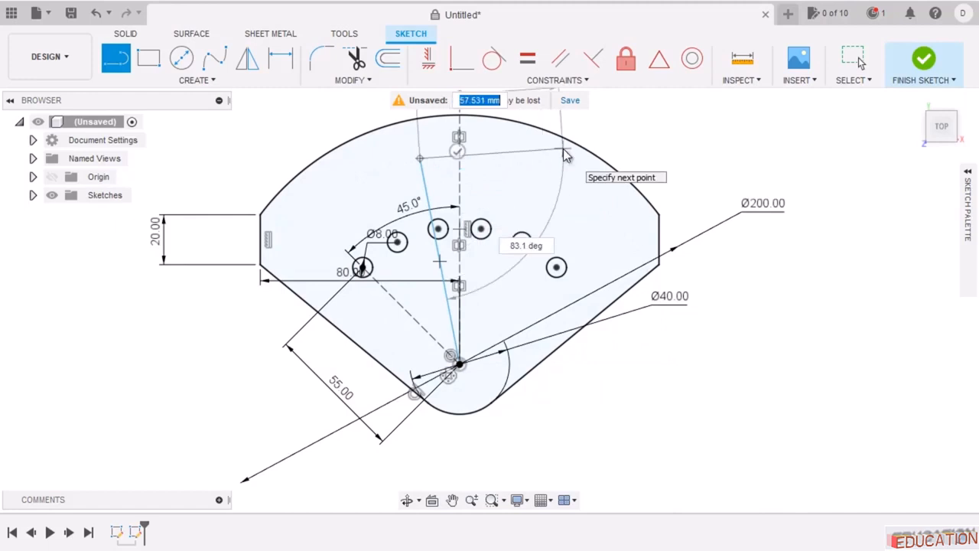
key(Escape)
Dimension the angle between the new steep line and the vertical construction line at 15 degrees.
click(279, 58)
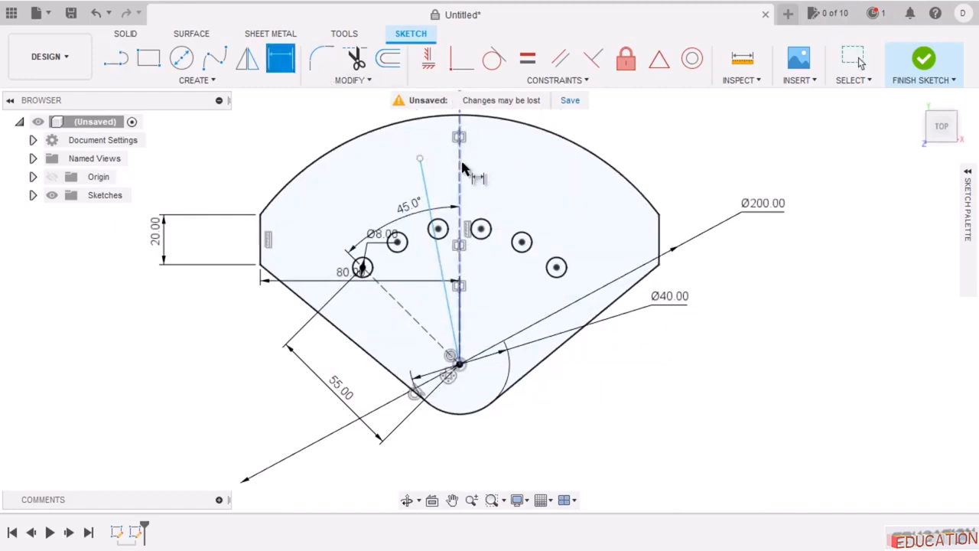
click(429, 191)
click(458, 224)
click(441, 174)
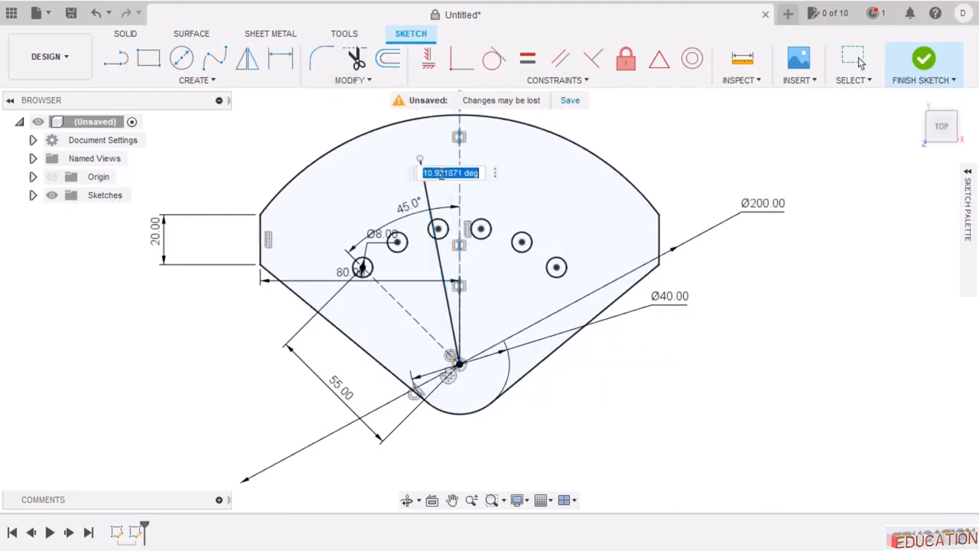
text(15)
key(Return)
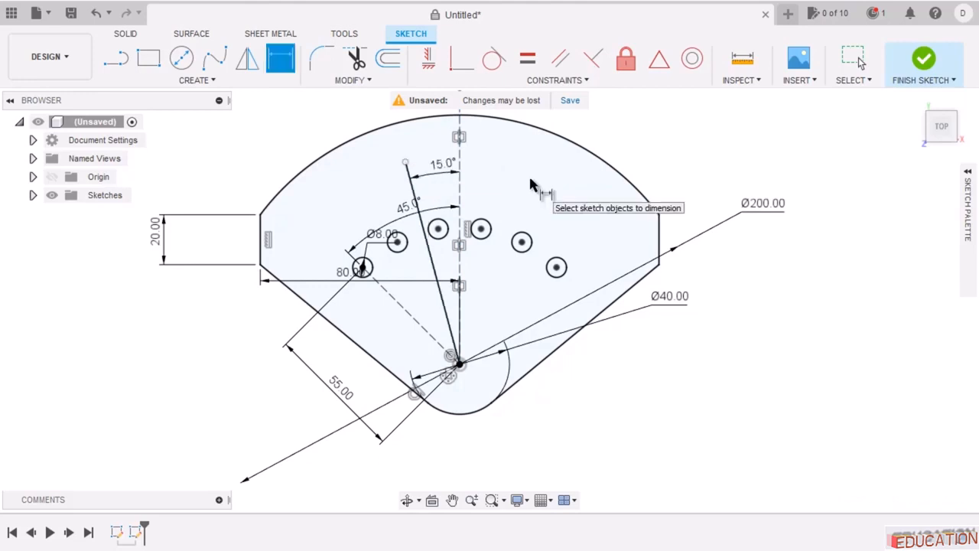
Check the outer hole row's radius in the Example-16 drawing and dimension the steep line's length at 80 mm.
click(425, 223)
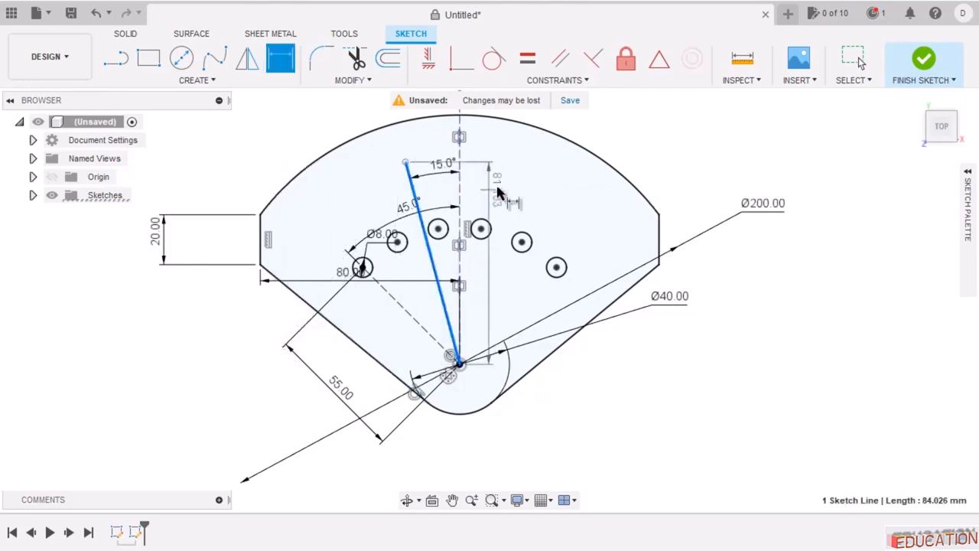
click(492, 140)
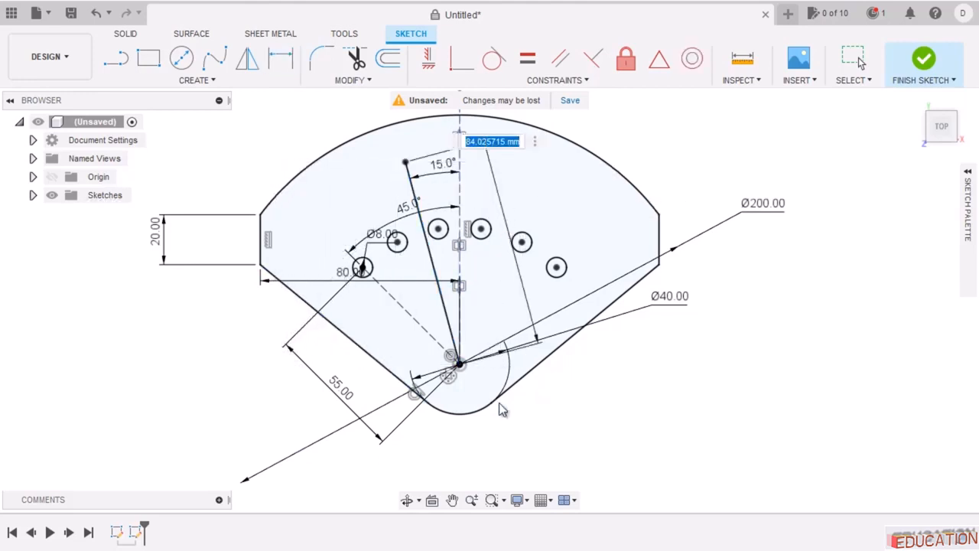
key(alt+Tab)
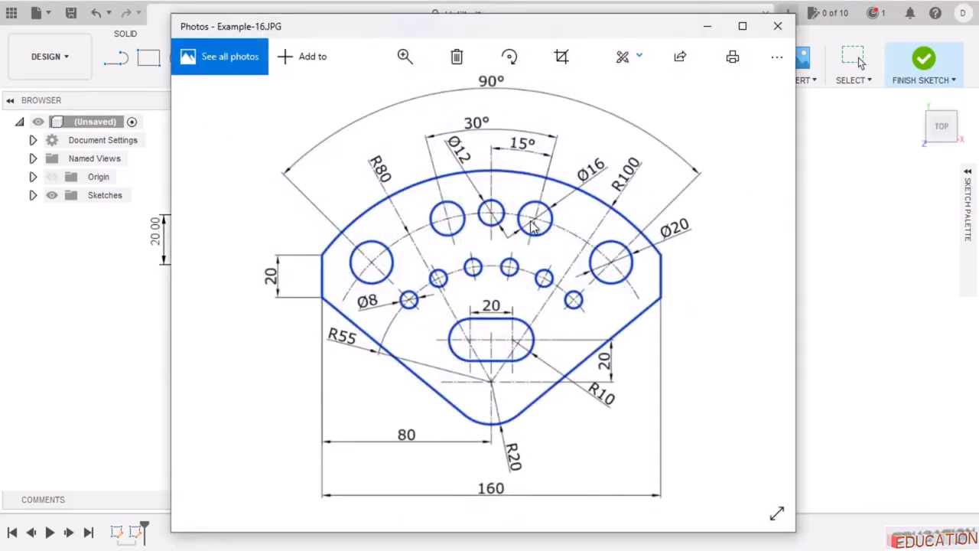
key(alt+Tab)
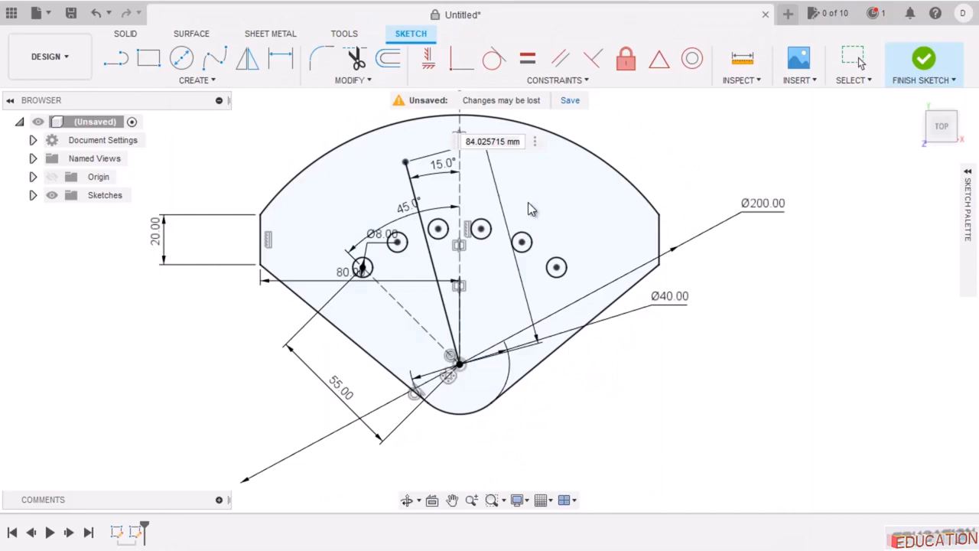
double_click(487, 140)
text(80)
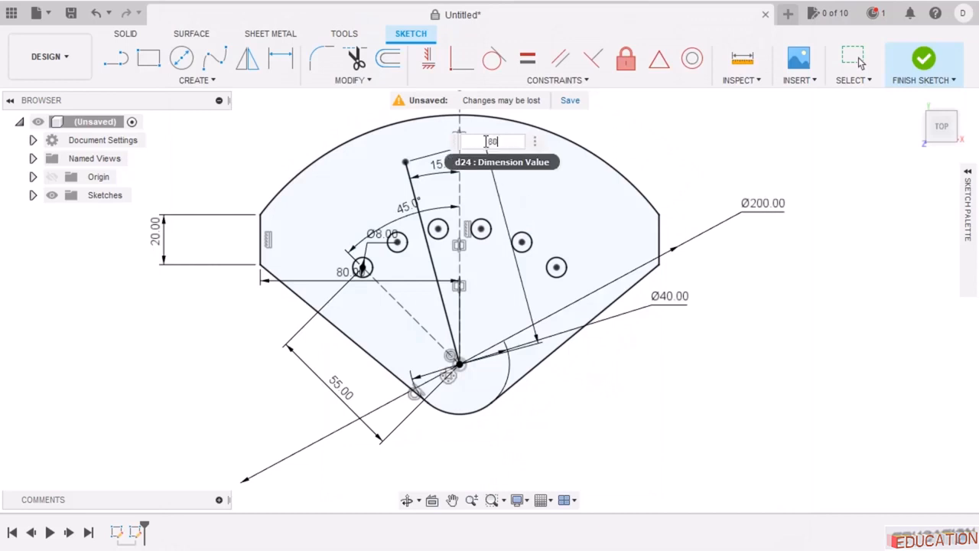
key(Return)
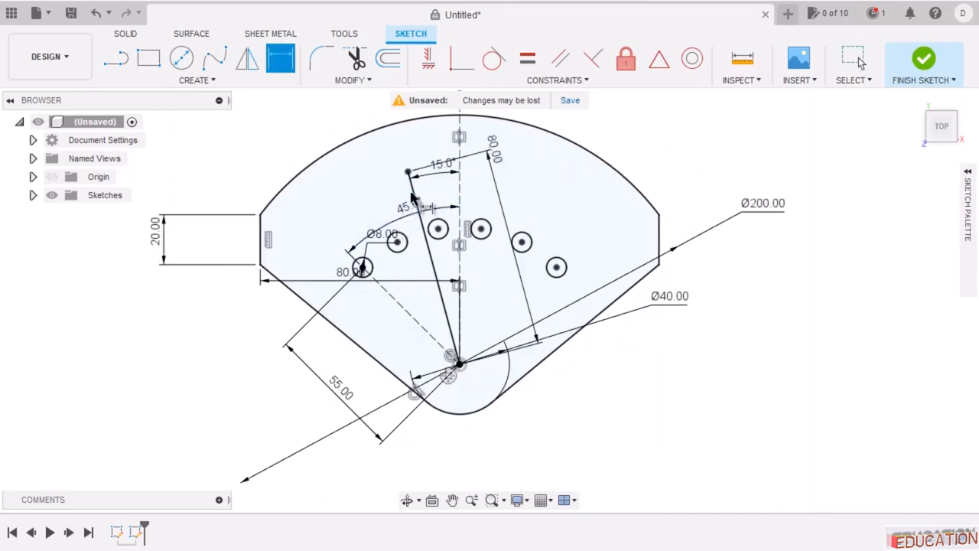
Convert the 80 mm steep line into a construction line.
key(Escape)
click(414, 200)
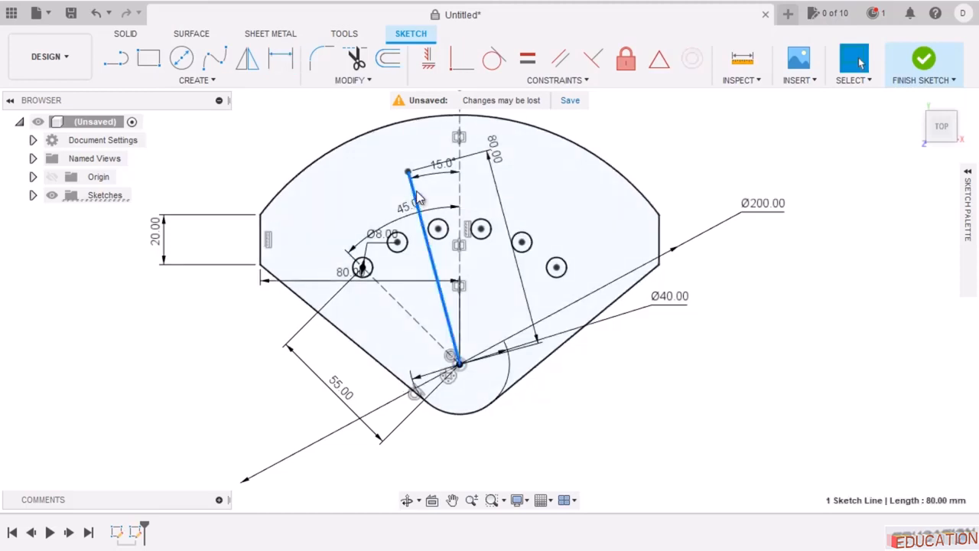
right_click(415, 199)
click(426, 320)
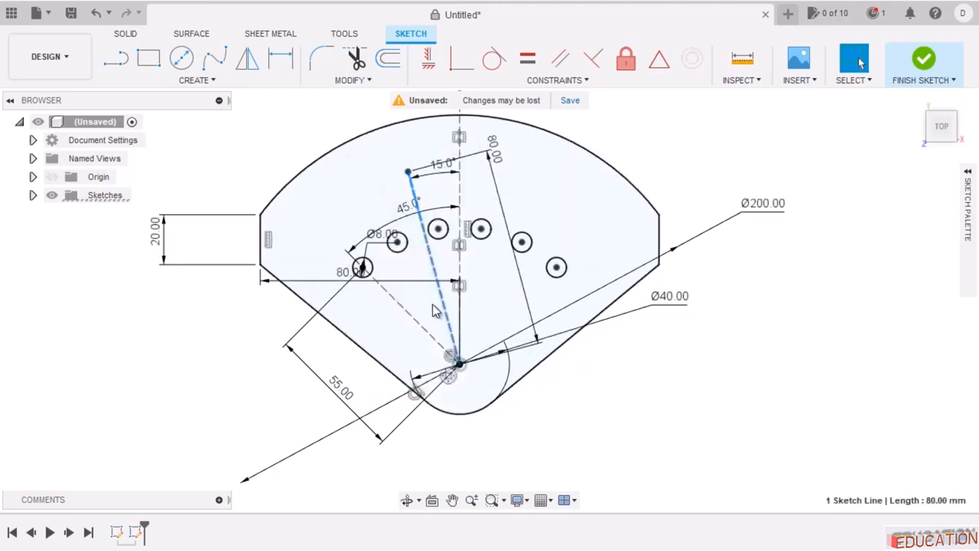
Draw a circle about 23 mm in diameter centred on the upper end of the 15-degree construction line.
click(181, 58)
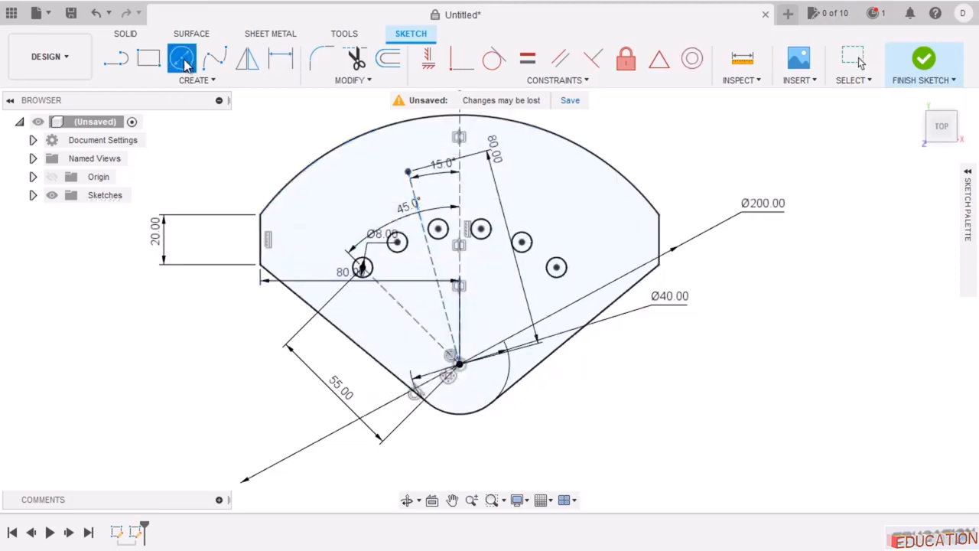
click(407, 172)
click(387, 192)
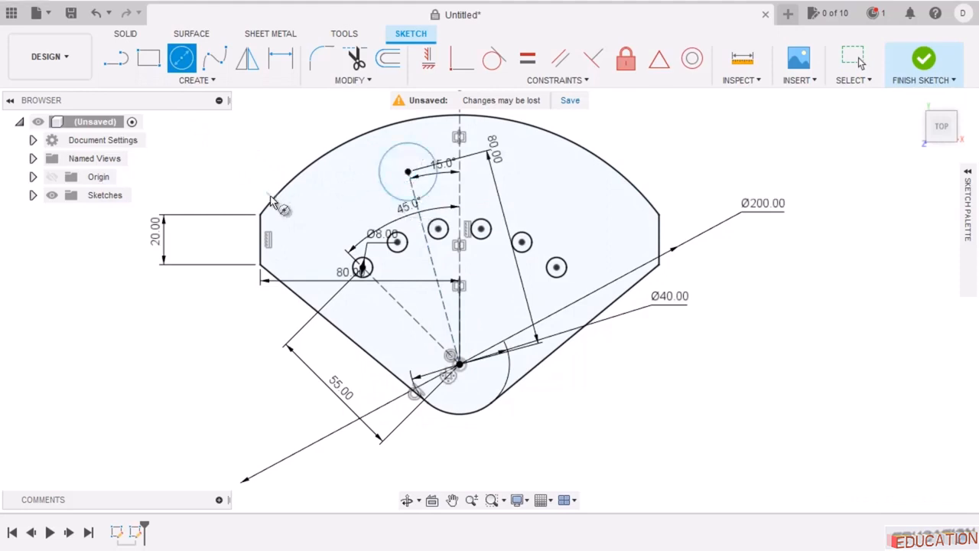
Consult the Example-16 drawing for the hole size and dimension the new circle's diameter at 16 mm.
click(280, 61)
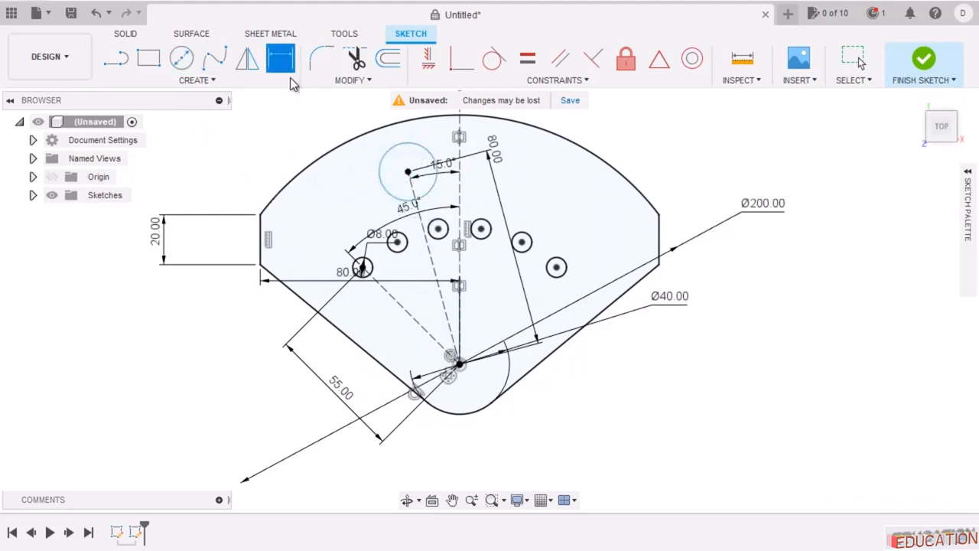
click(393, 147)
click(345, 119)
key(alt+Tab)
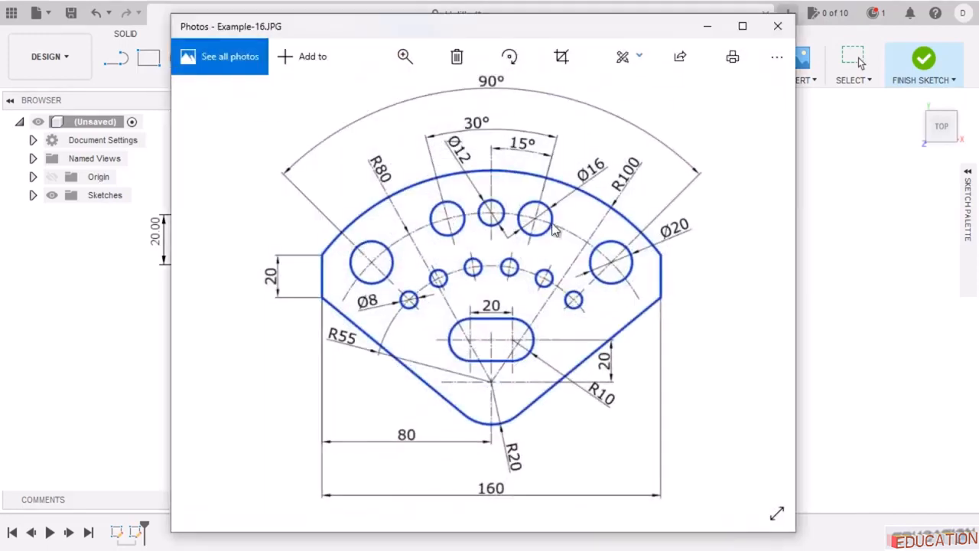
click(707, 26)
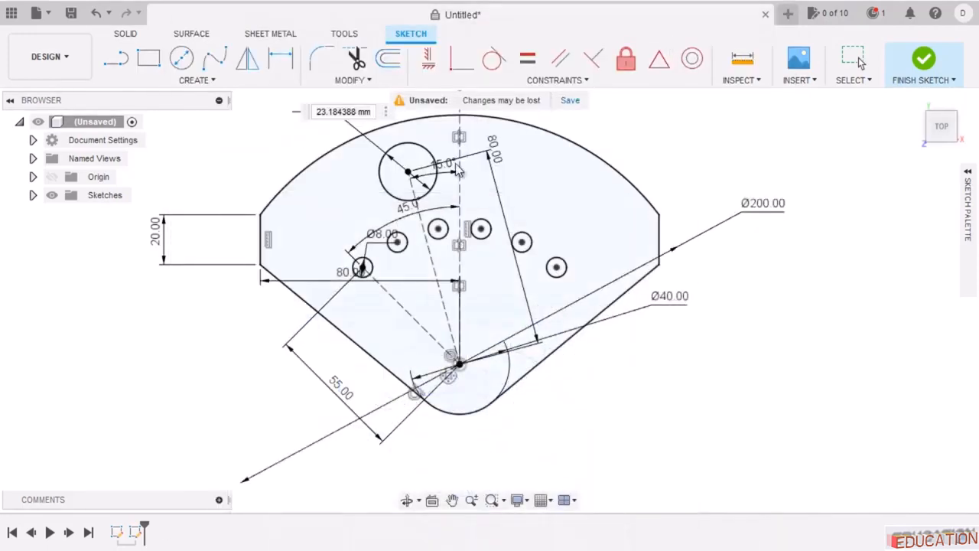
text(16)
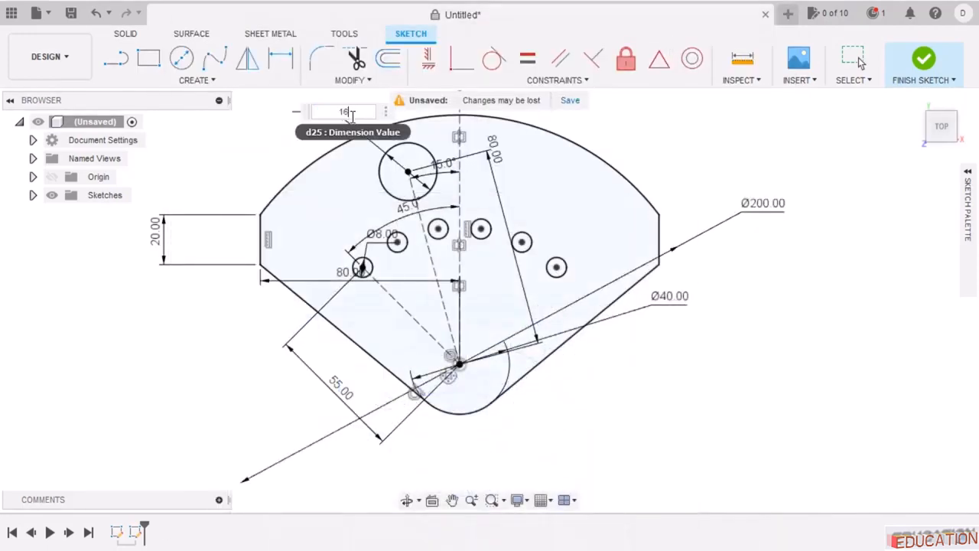
key(Return)
key(d)
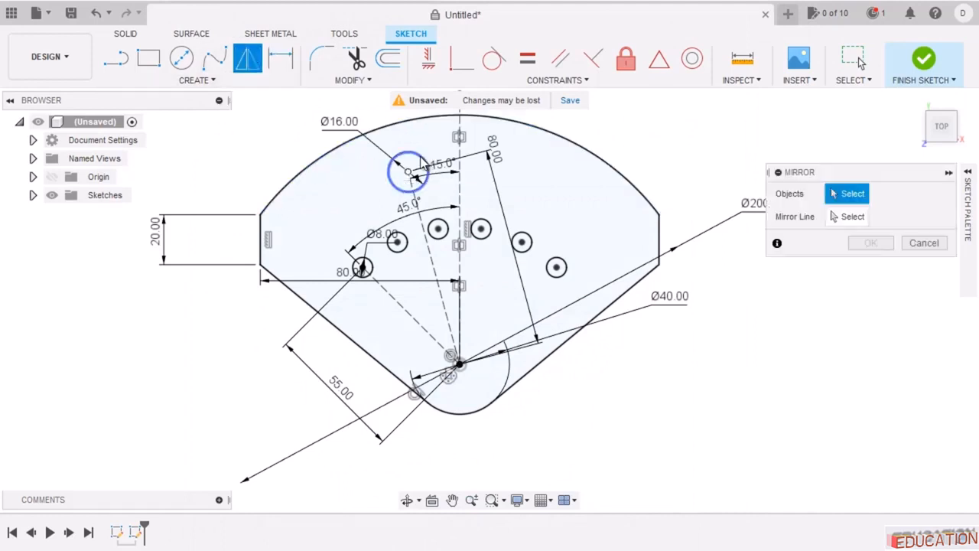
Mirror the 16 mm circle across the vertical construction centerline.
click(423, 161)
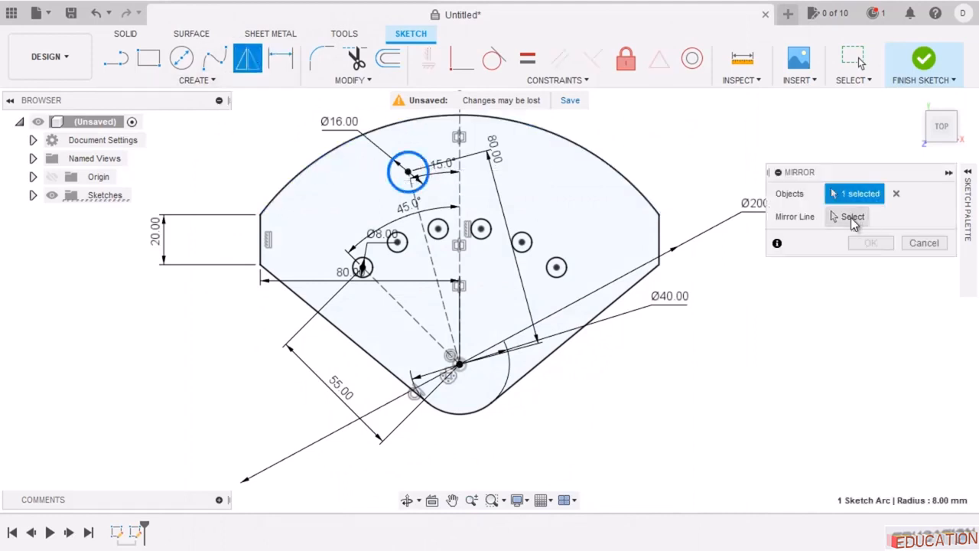
click(845, 220)
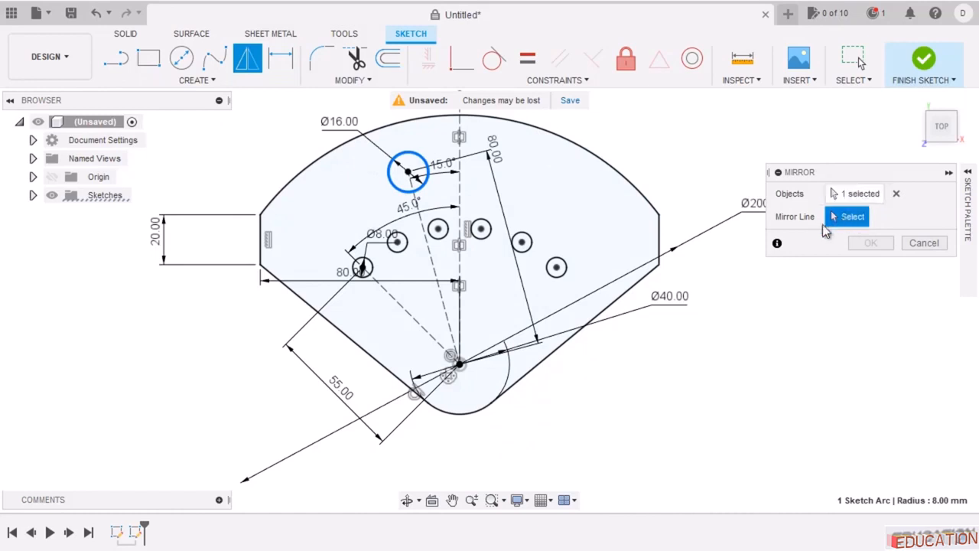
click(455, 208)
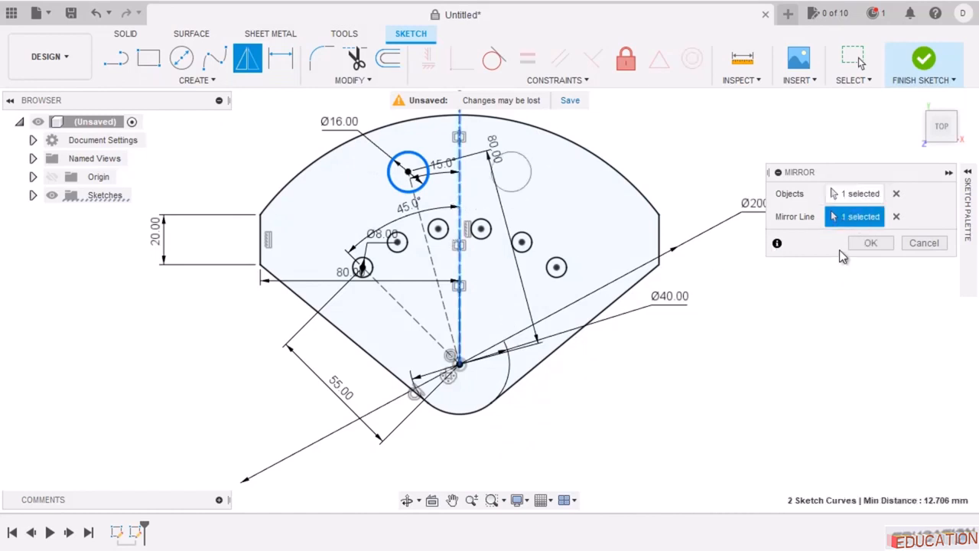
click(868, 243)
Sketch a circle about 20.7 mm in diameter between the two 16 mm circles and constrain its center to the vertical centerline.
scroll(387, 153, up, 2)
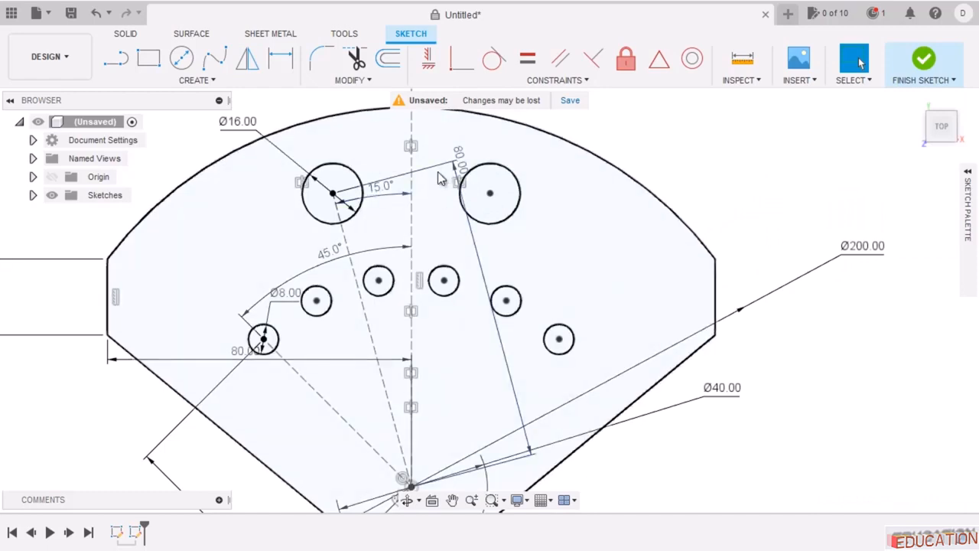
click(182, 58)
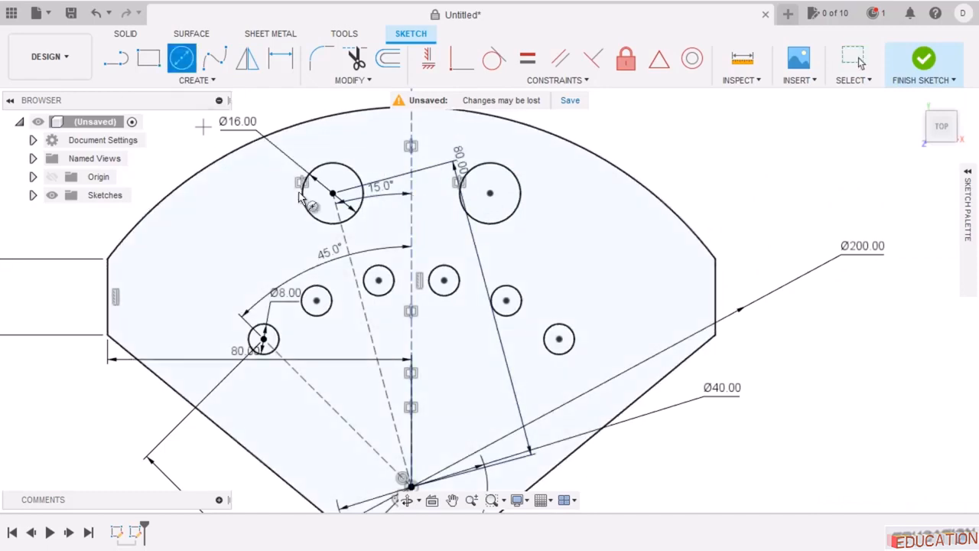
click(436, 216)
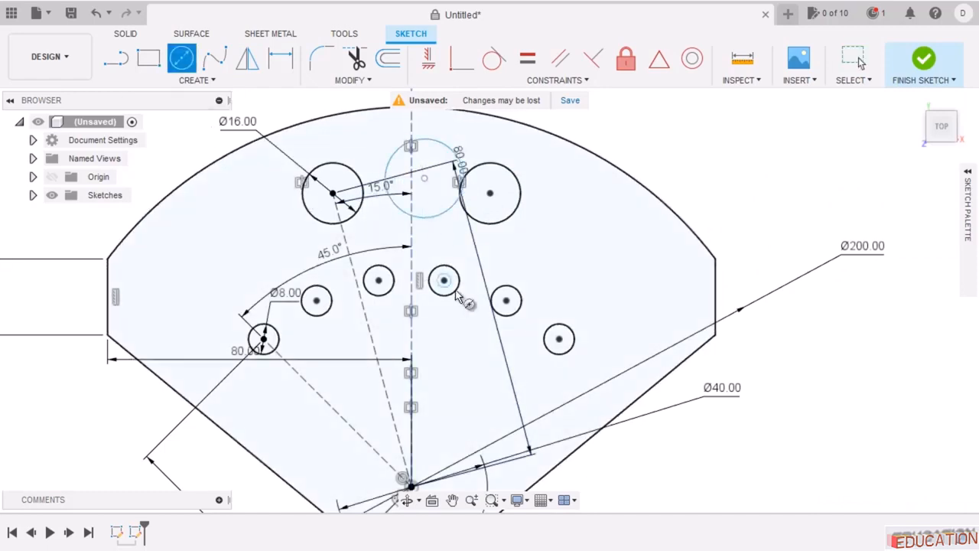
key(Escape)
click(461, 58)
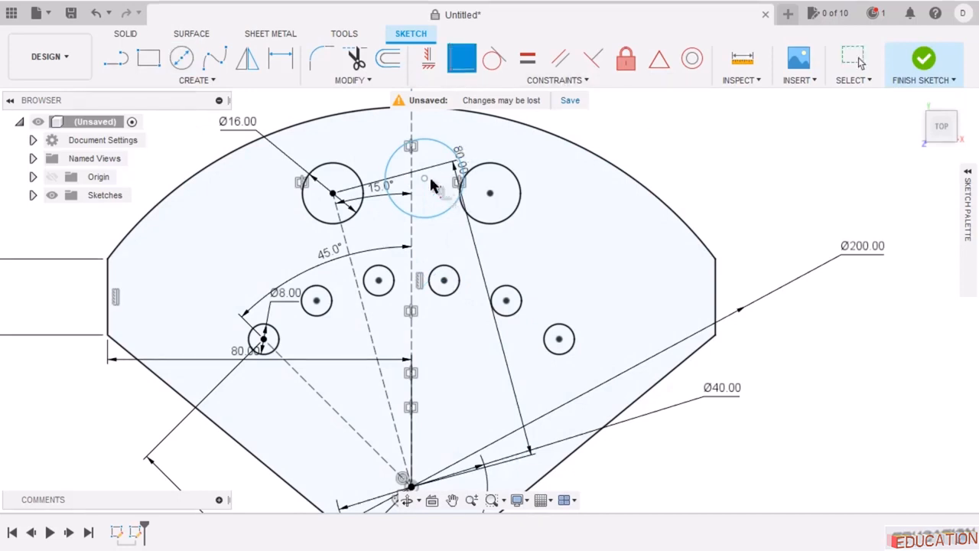
click(424, 178)
click(414, 235)
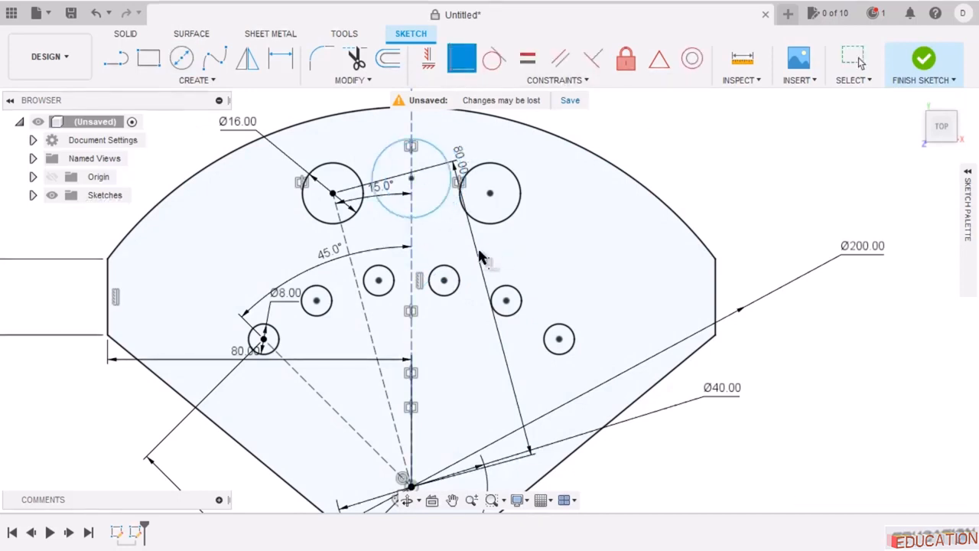
Dimension the middle circle to a diameter of 12 mm, checking the size in the reference drawing.
key(d)
click(448, 158)
click(452, 145)
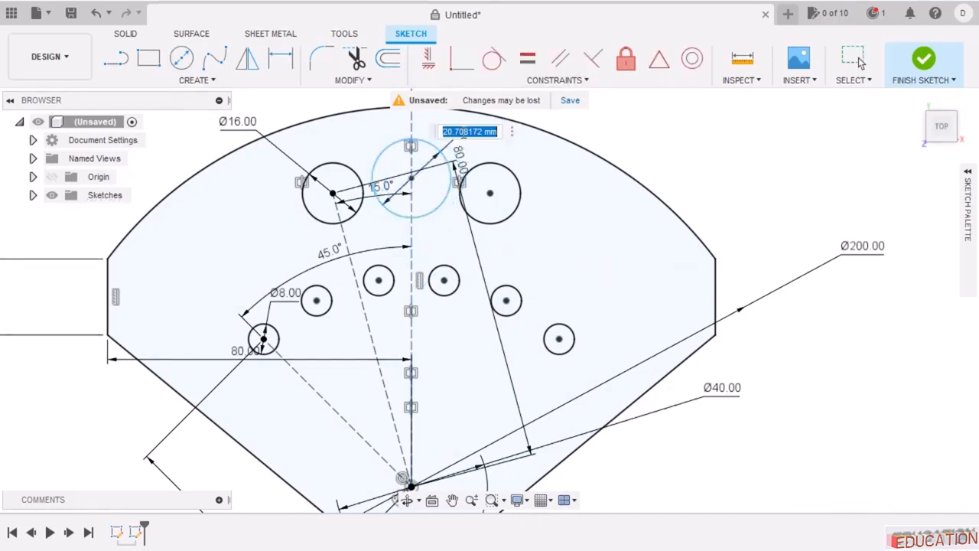
key(alt+Tab)
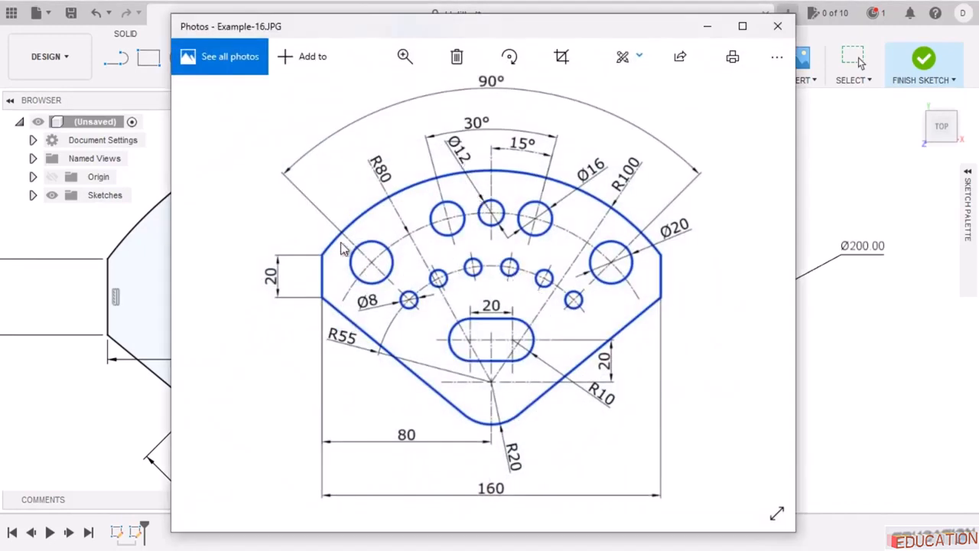
click(710, 19)
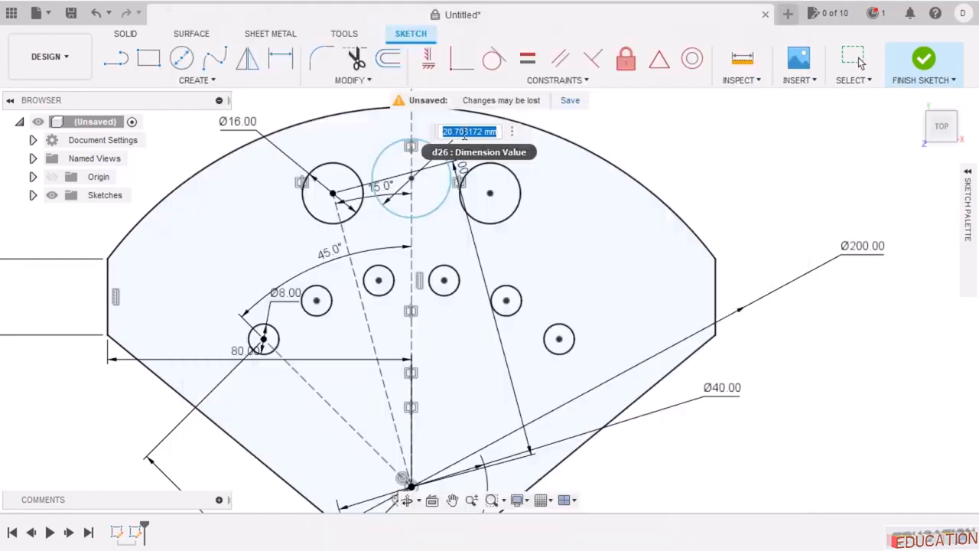
text(12)
key(Return)
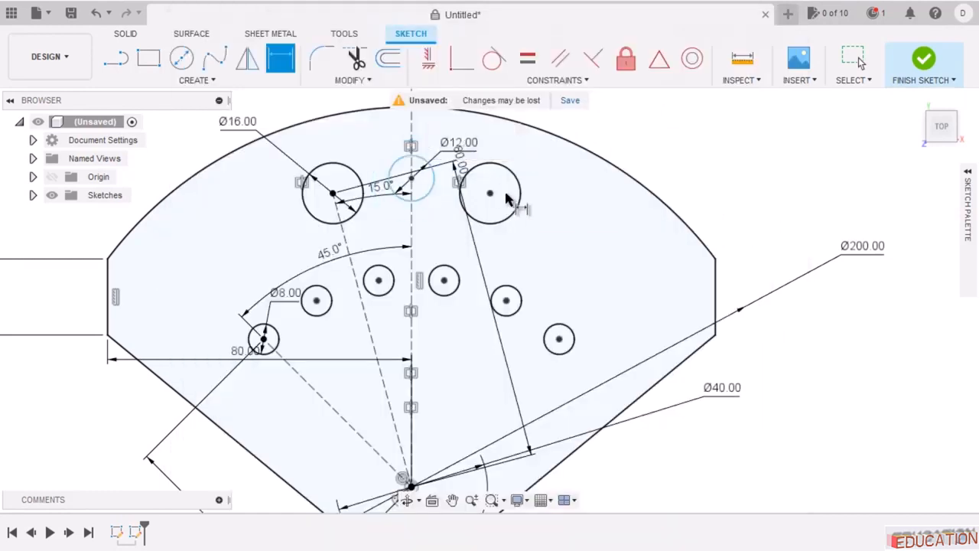
Dimension the 12 mm circle's center 80 mm above the common center point of the plate's arcs.
click(411, 178)
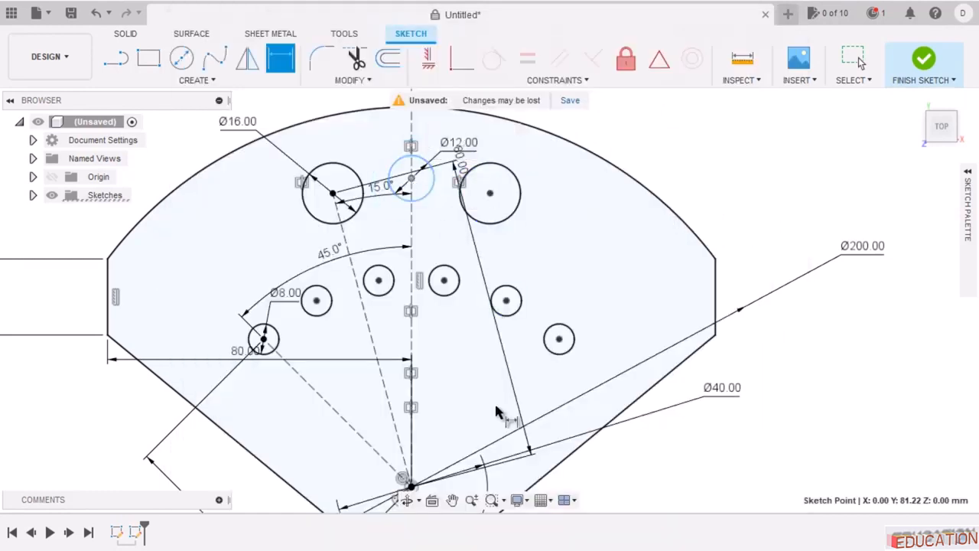
click(412, 486)
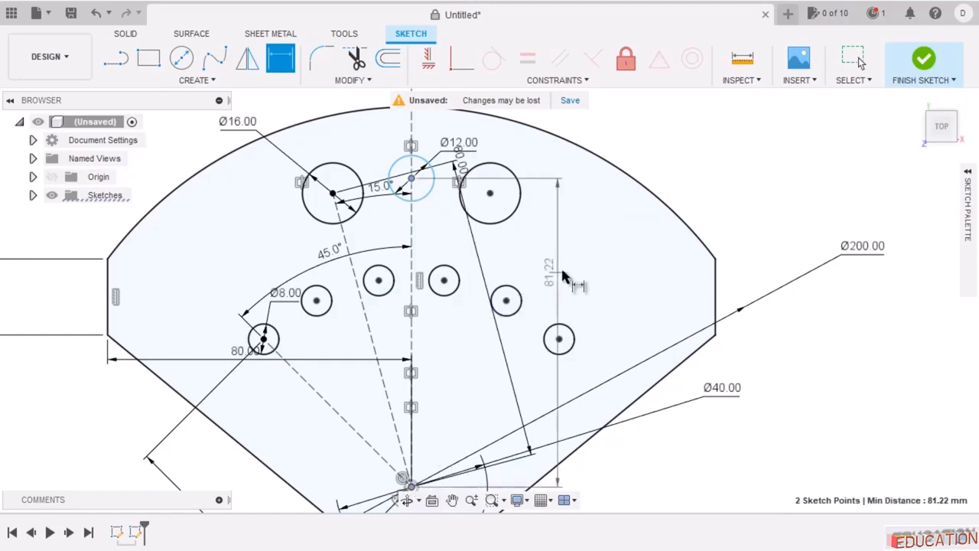
click(578, 271)
text(80)
key(Return)
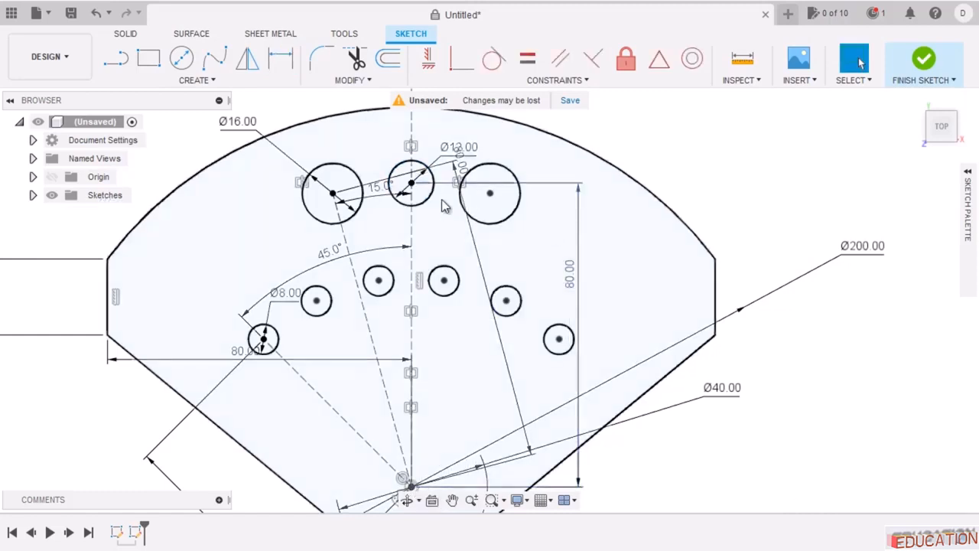
key(Escape)
Sketch a circle near the plate's upper-left edge and check its required position and diameter in the Example-16.JPG reference drawing.
scroll(475, 121, down, 3)
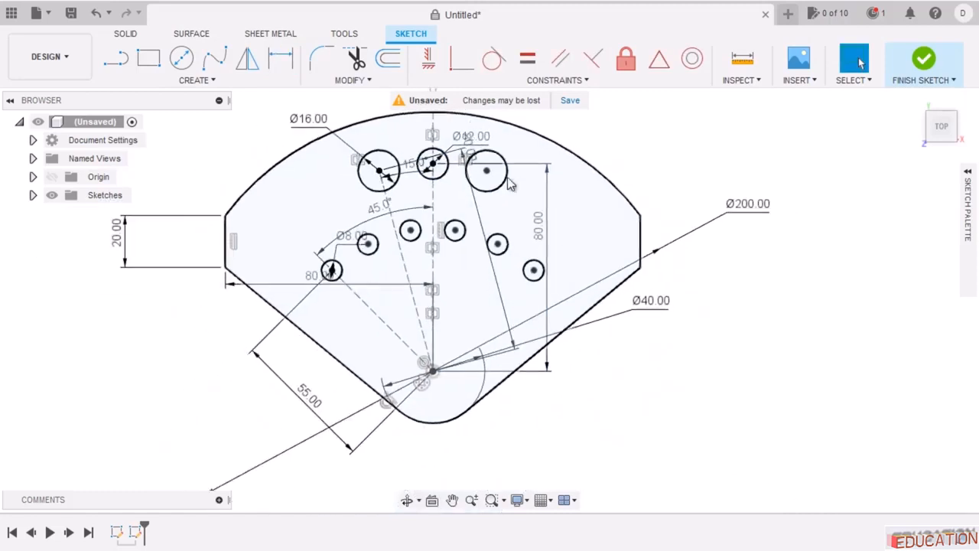
click(181, 57)
click(300, 215)
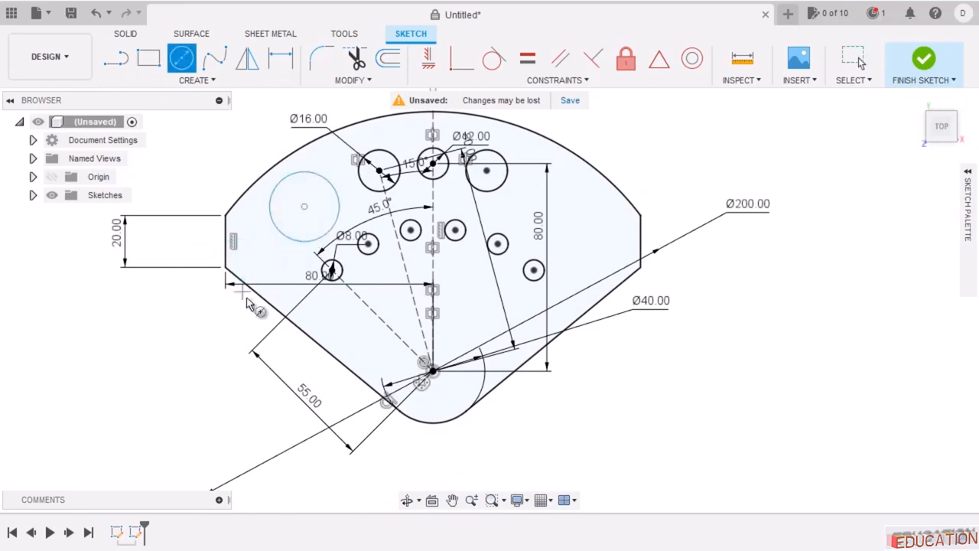
key(alt+Tab)
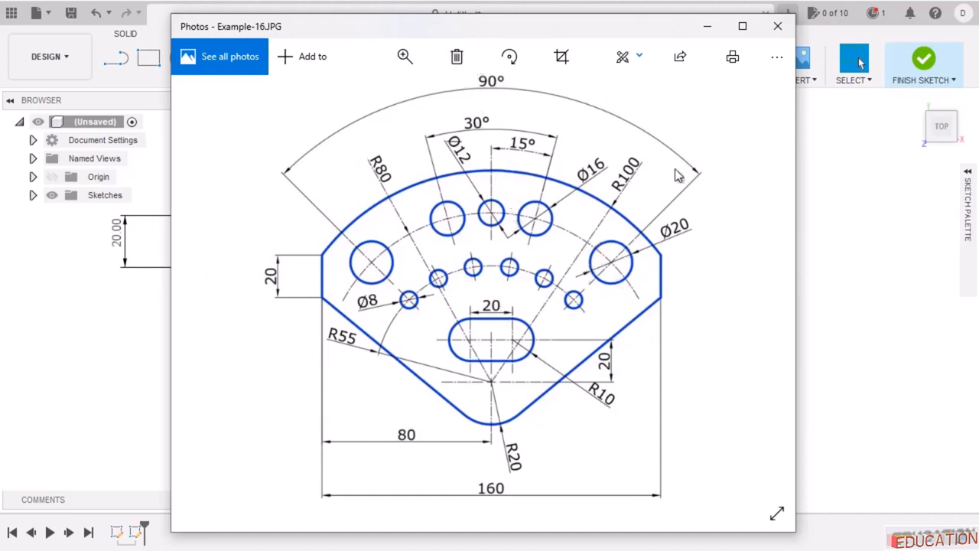
click(708, 28)
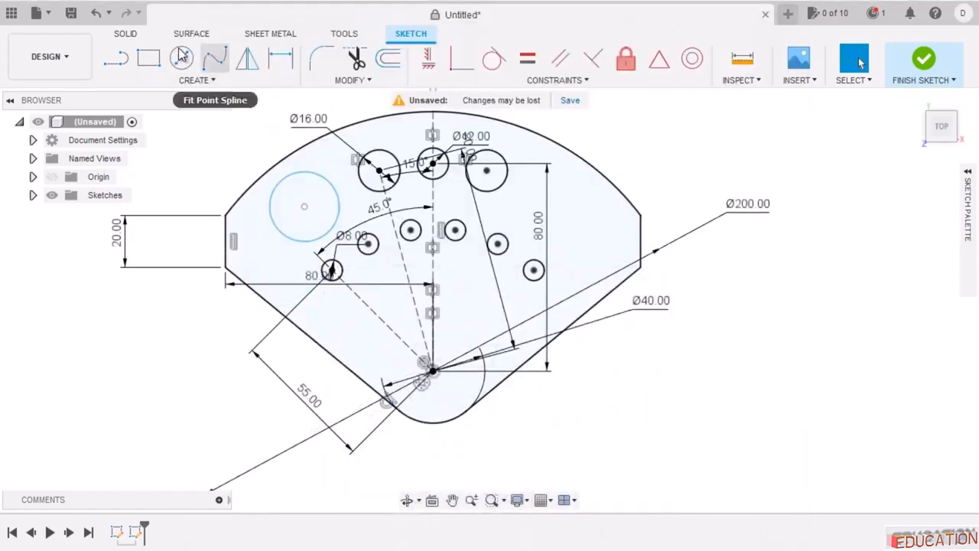
Draw a line from the new circle's center to the arcs' center point and make it parallel to the 45° construction line.
click(115, 59)
click(305, 207)
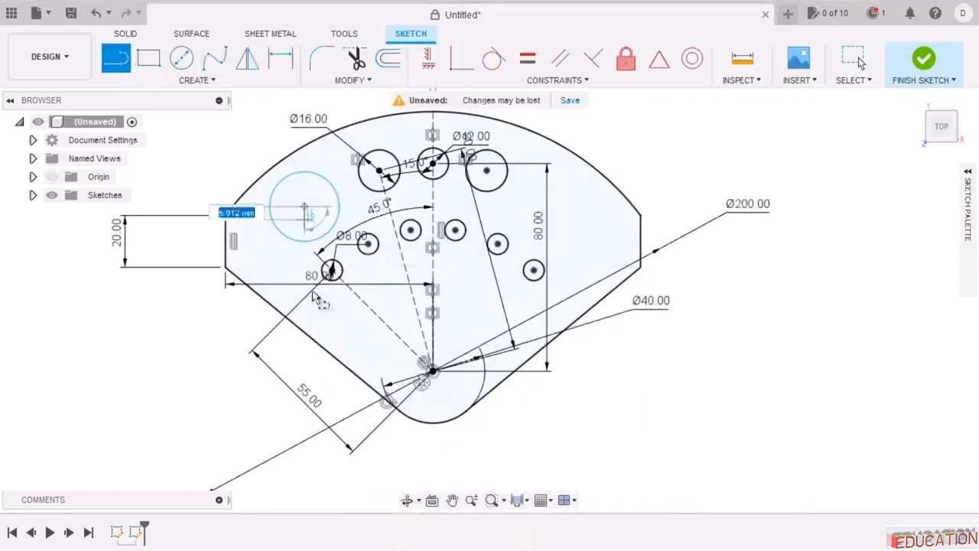
click(424, 360)
key(Escape)
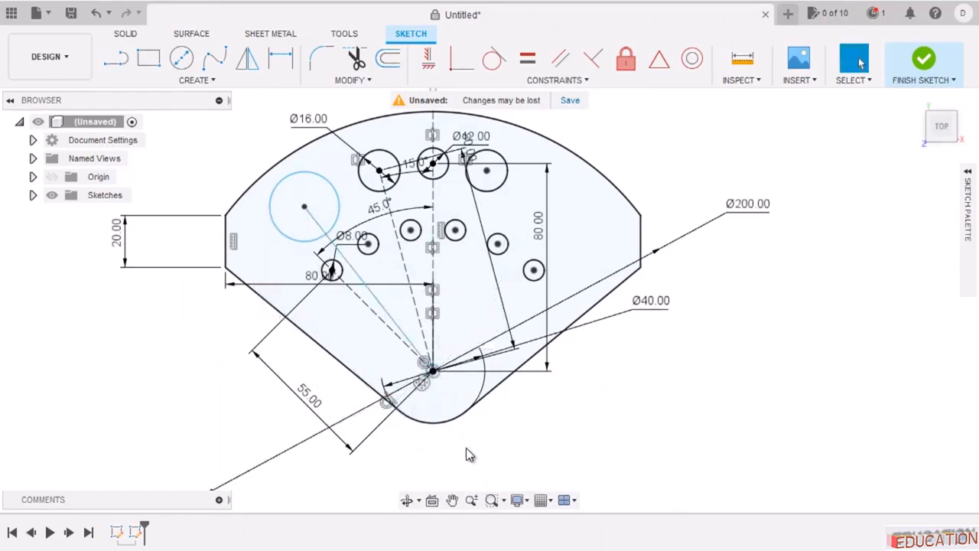
click(560, 59)
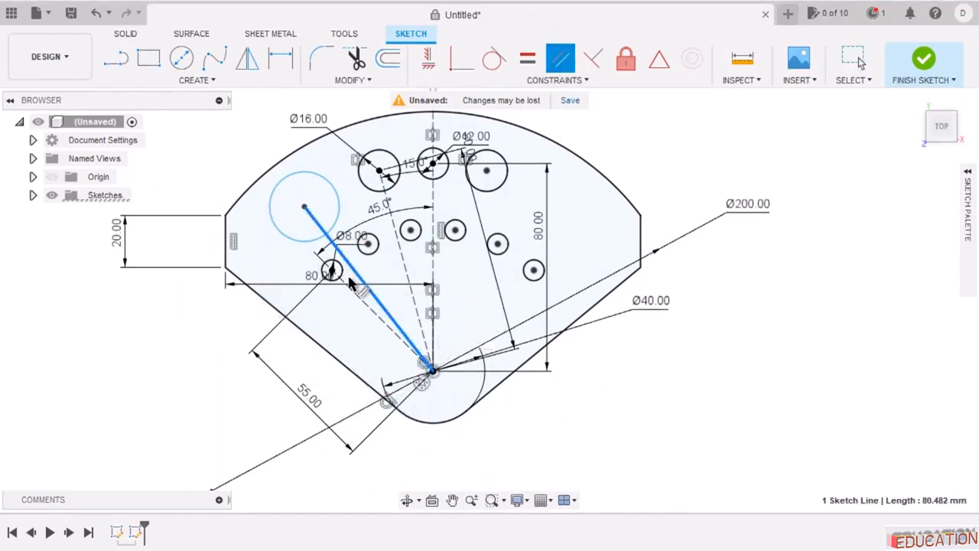
click(313, 323)
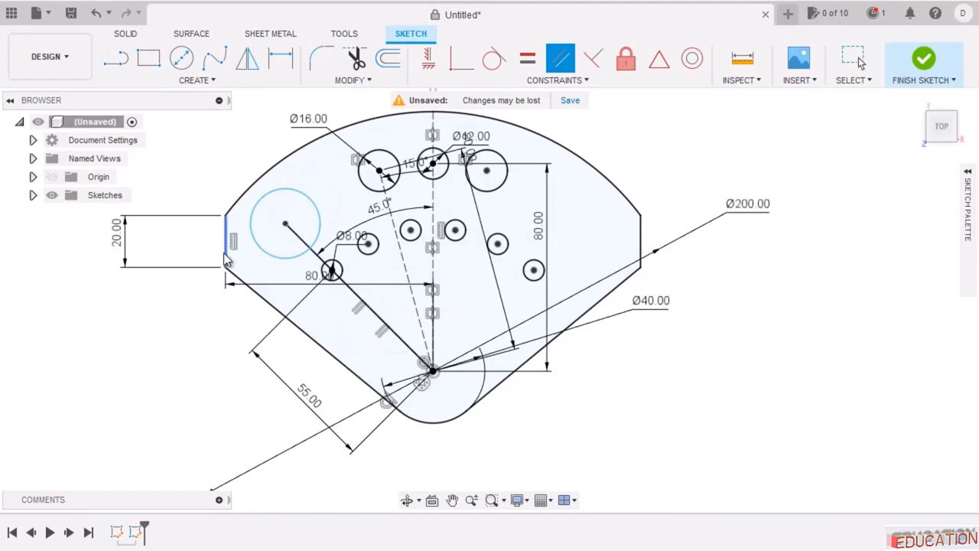
key(Escape)
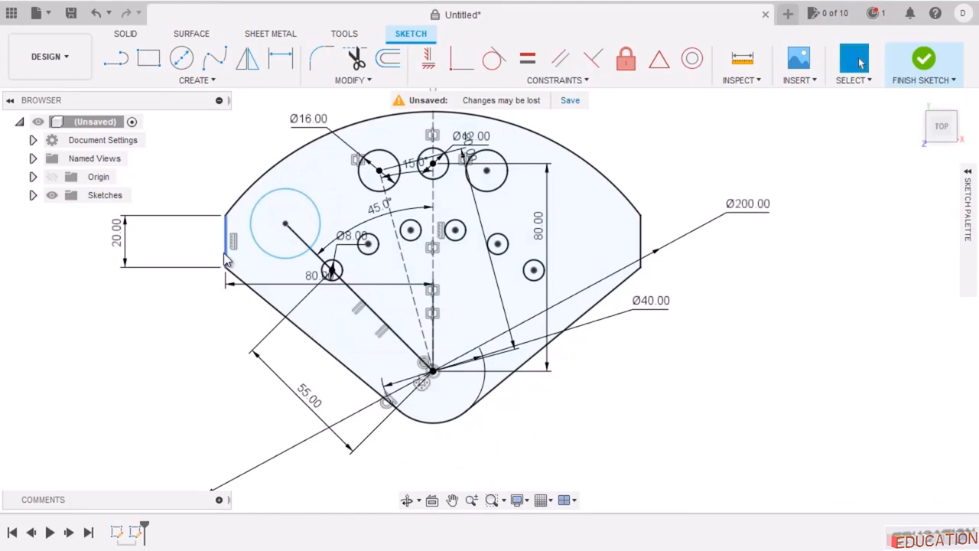
Convert the line from the large left circle's center into construction geometry.
click(321, 259)
right_click(302, 241)
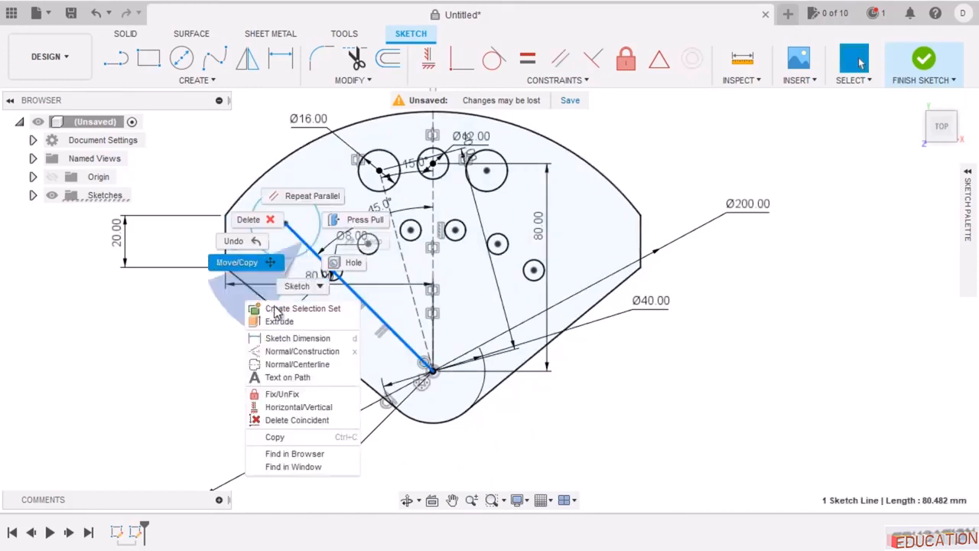
click(302, 351)
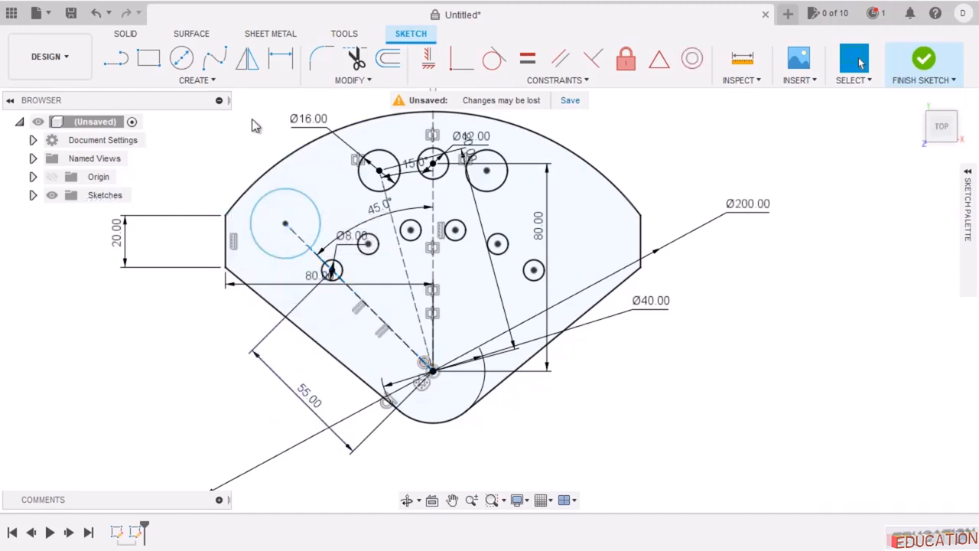
Dimension the construction line to 80 mm and the large left circle to a diameter of 20 mm, consulting the reference drawing.
click(280, 59)
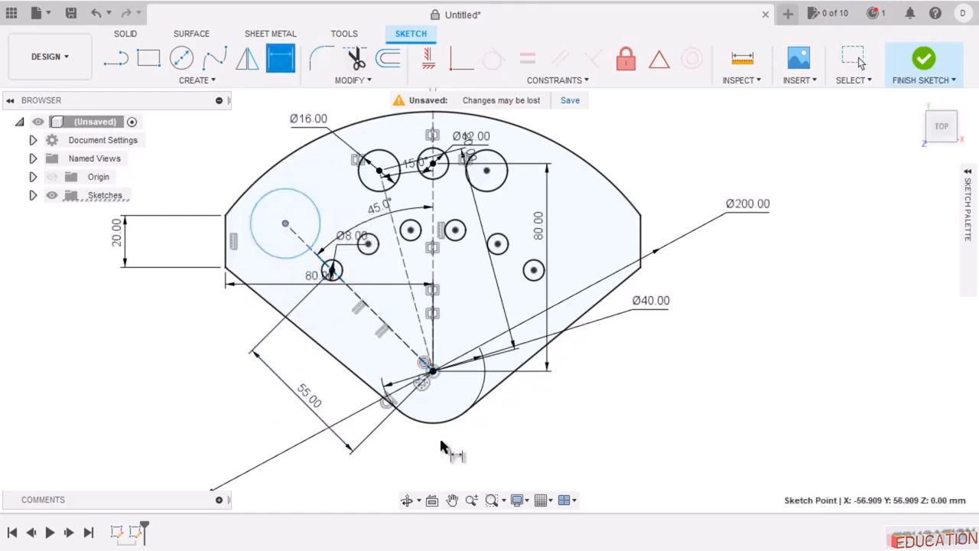
key(Escape)
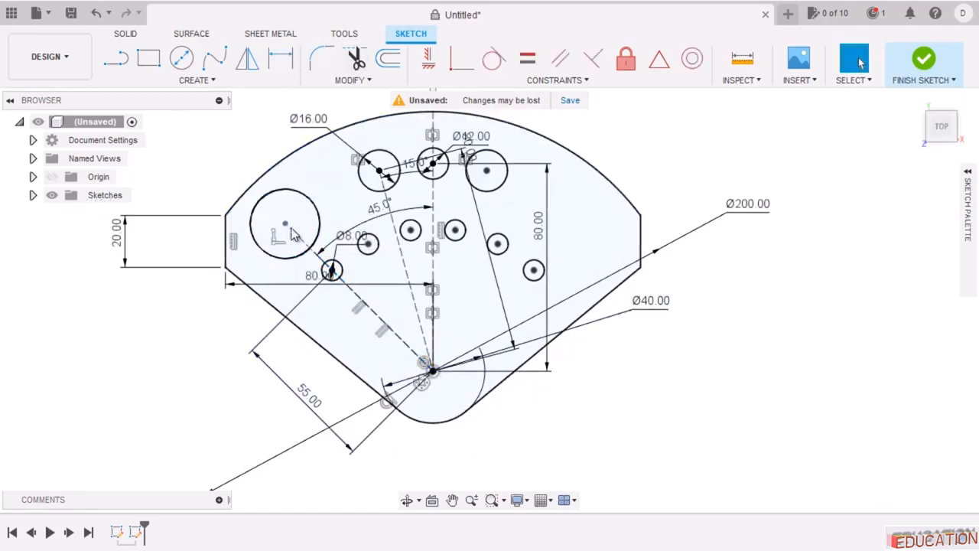
key(d)
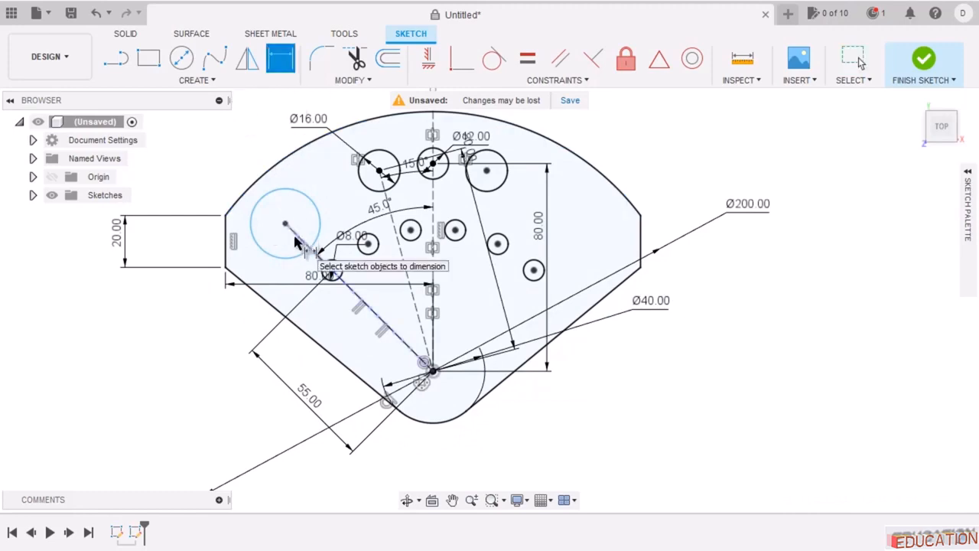
click(296, 240)
click(168, 366)
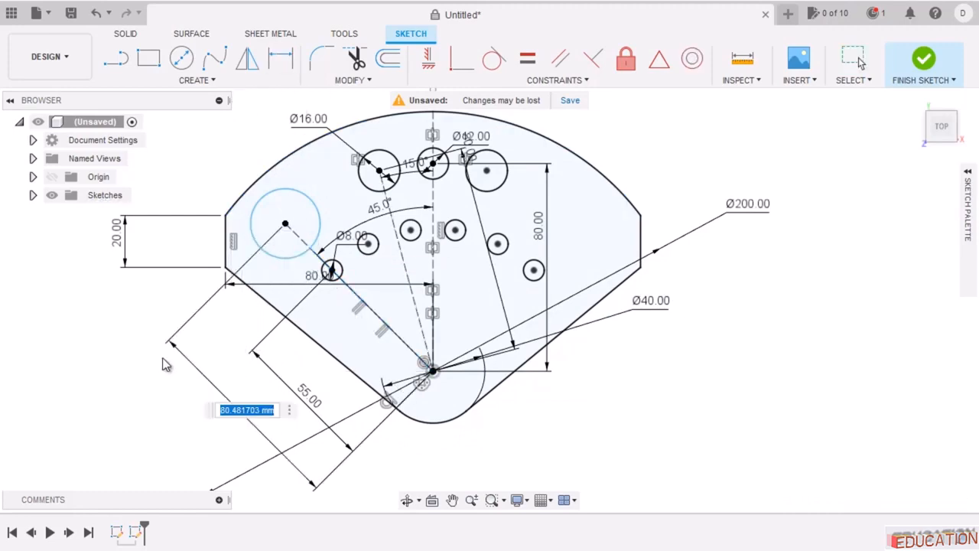
key(alt+Tab)
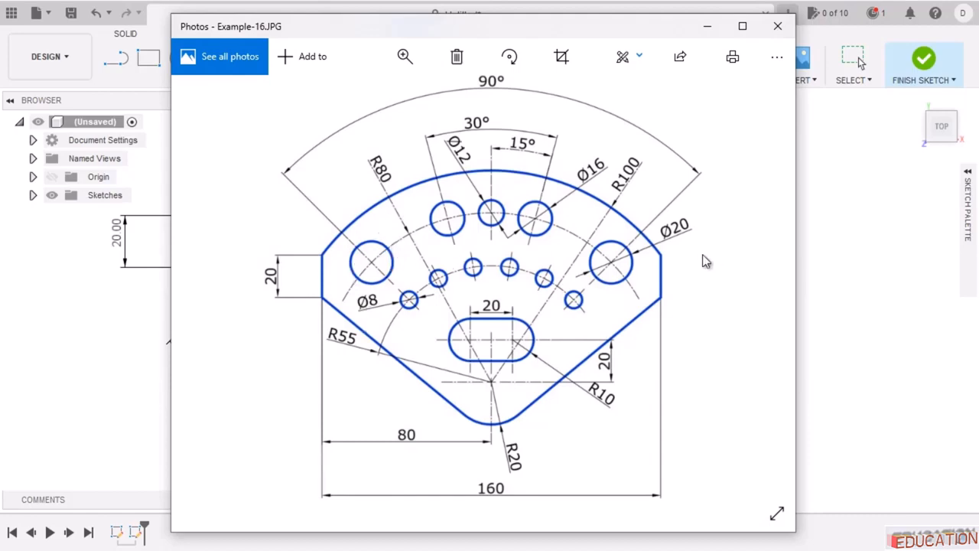
click(707, 27)
text(20)
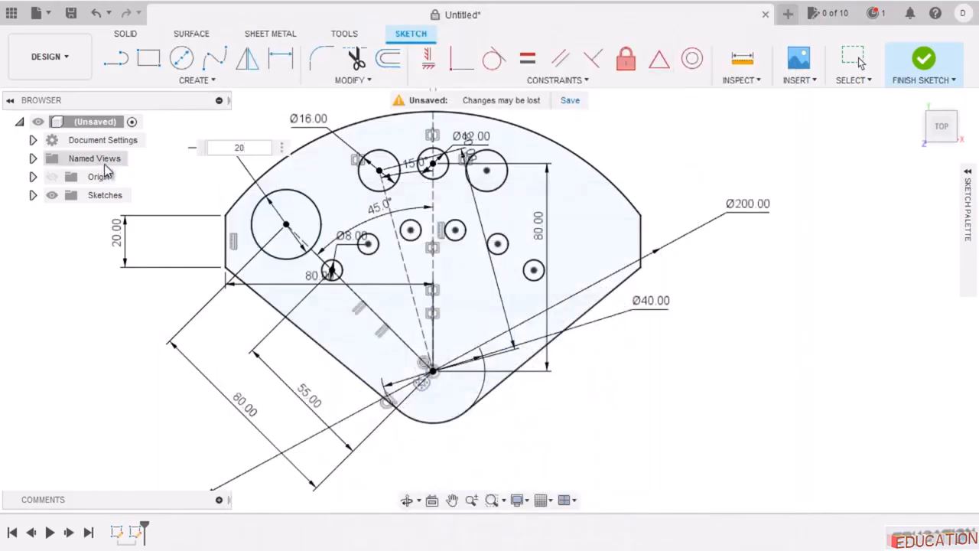
key(Return)
Mirror the 20 mm circle across the plate's vertical construction centerline.
click(247, 58)
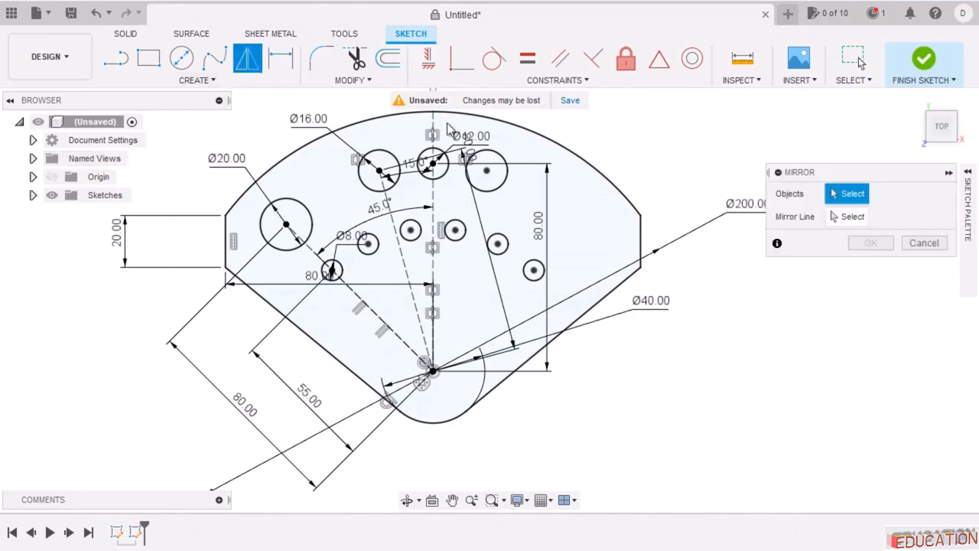
click(303, 213)
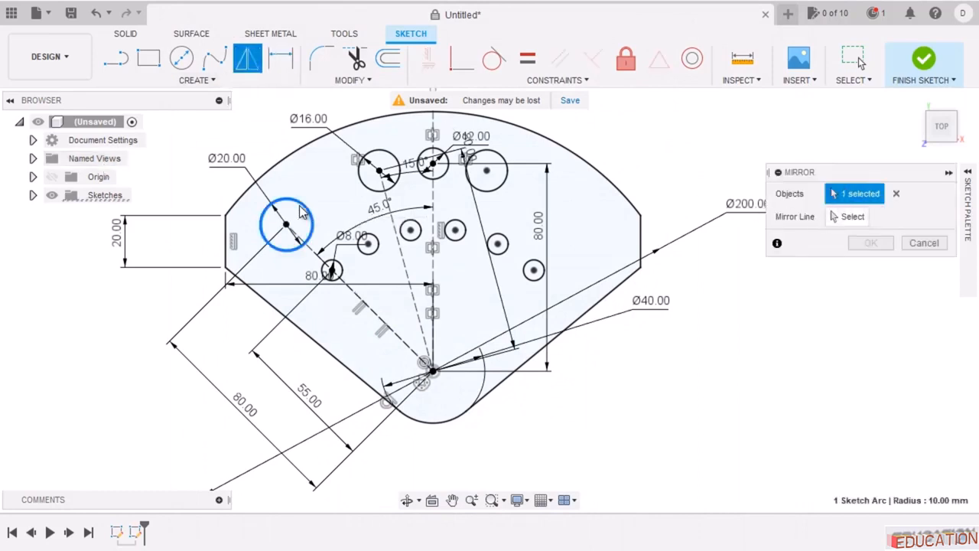
click(849, 219)
click(432, 206)
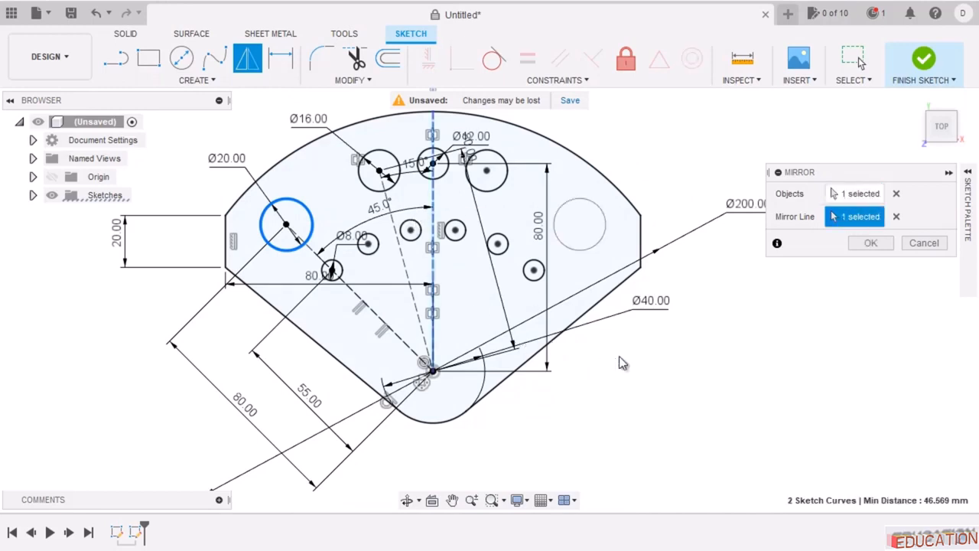
click(872, 243)
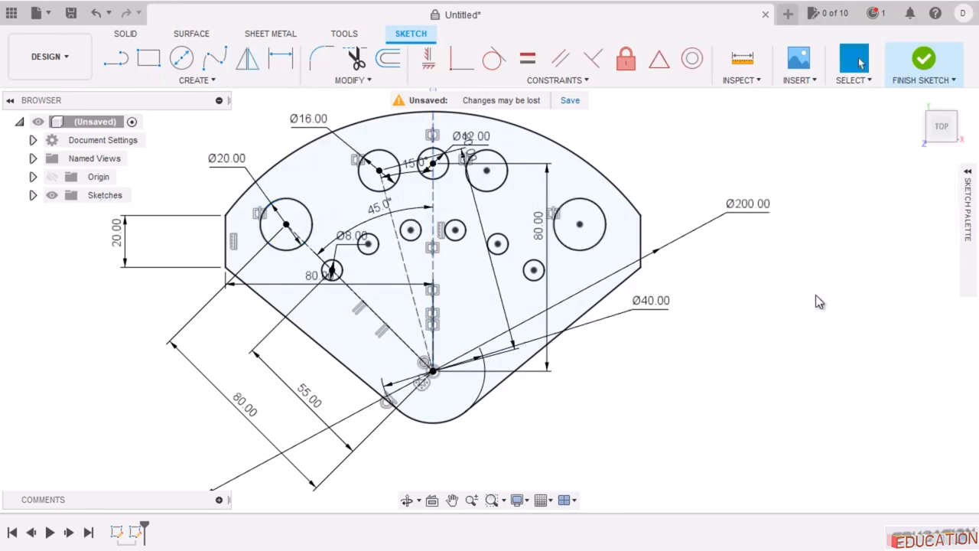
Hide the sketch dimensions and constraints, and check the slot in the Example-16.JPG reference drawing.
click(935, 407)
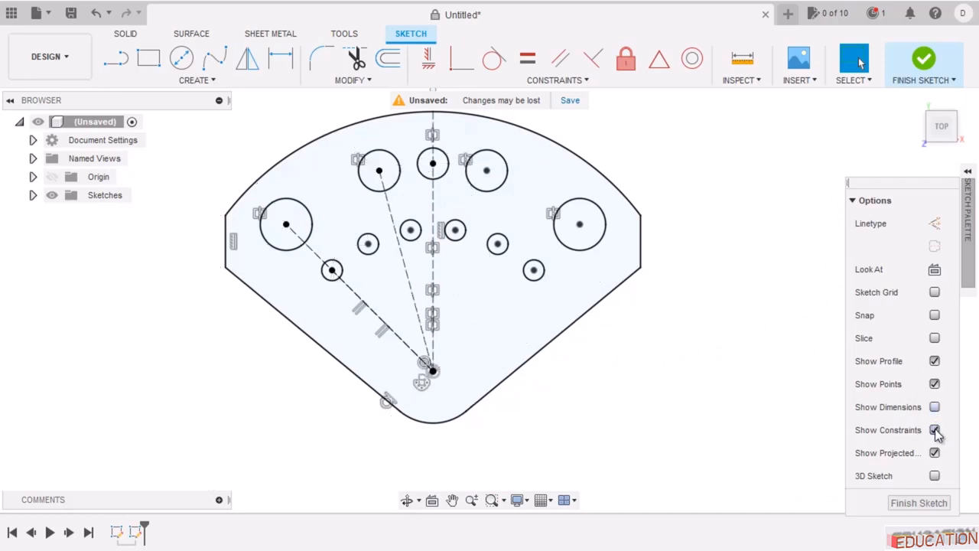
click(935, 429)
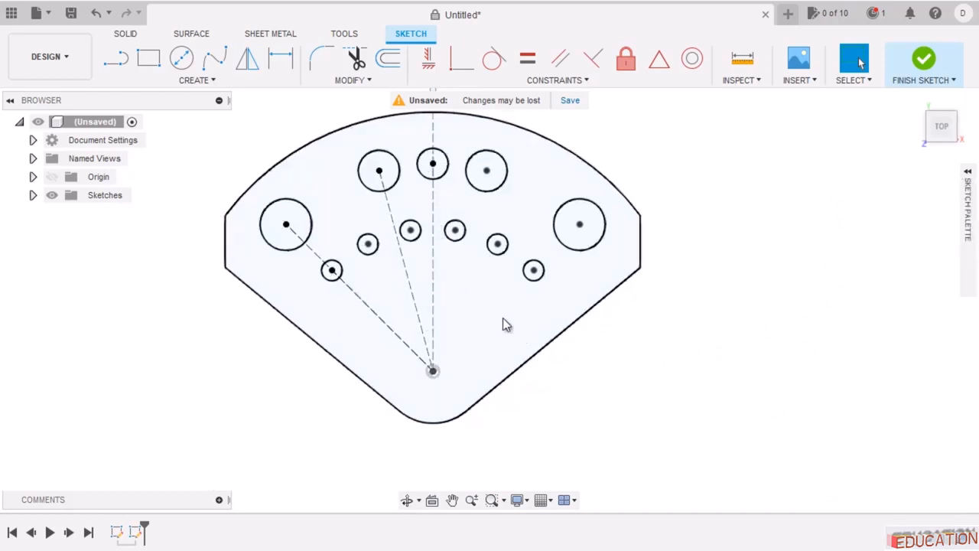
mouse_move(361, 549)
click(360, 520)
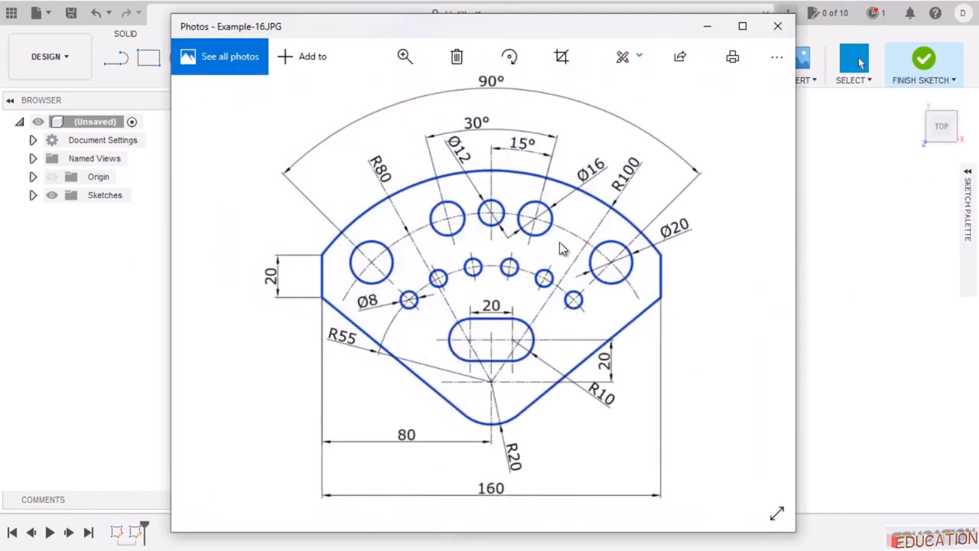
click(708, 28)
Sketch a horizontal center-to-center slot above the arcs' center point, with centers about 27 mm apart and a width of about 19 mm.
click(195, 80)
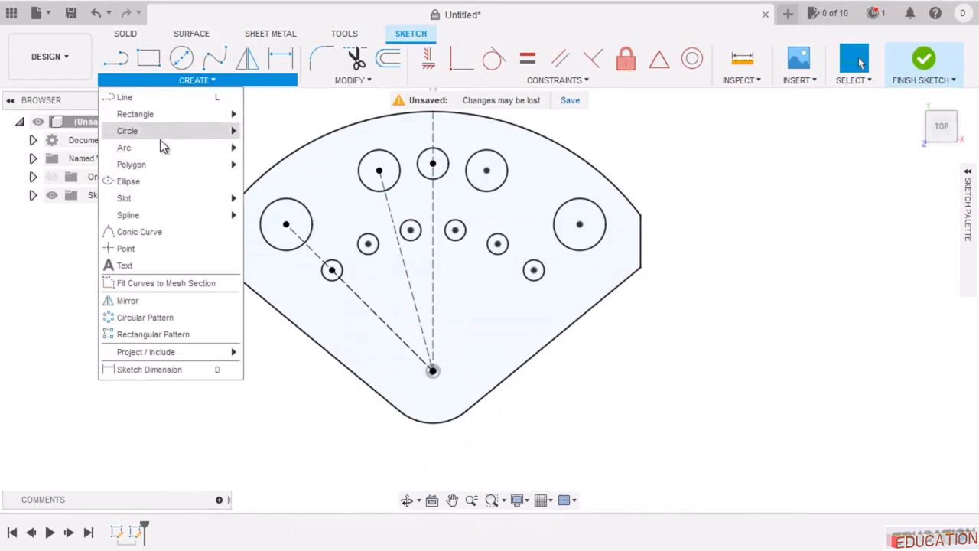
mouse_move(157, 199)
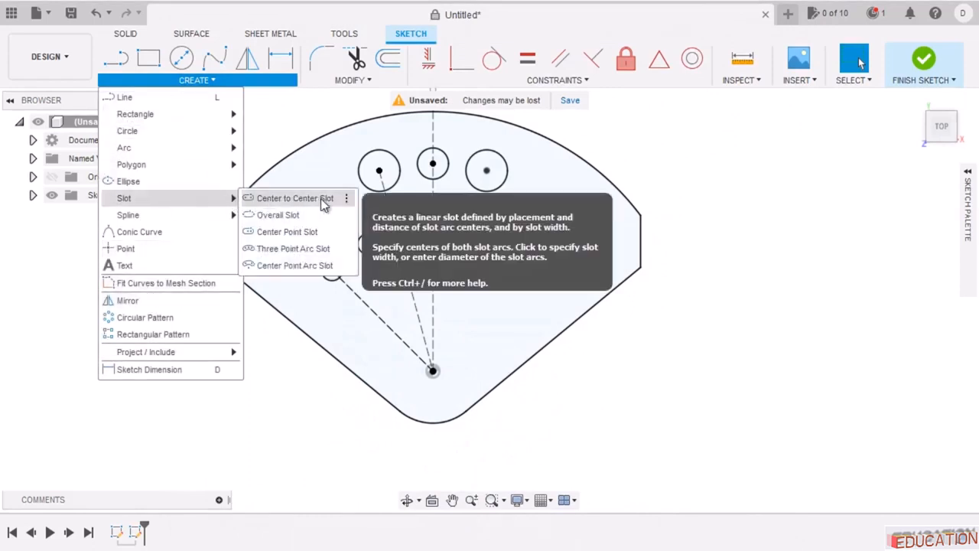
click(318, 200)
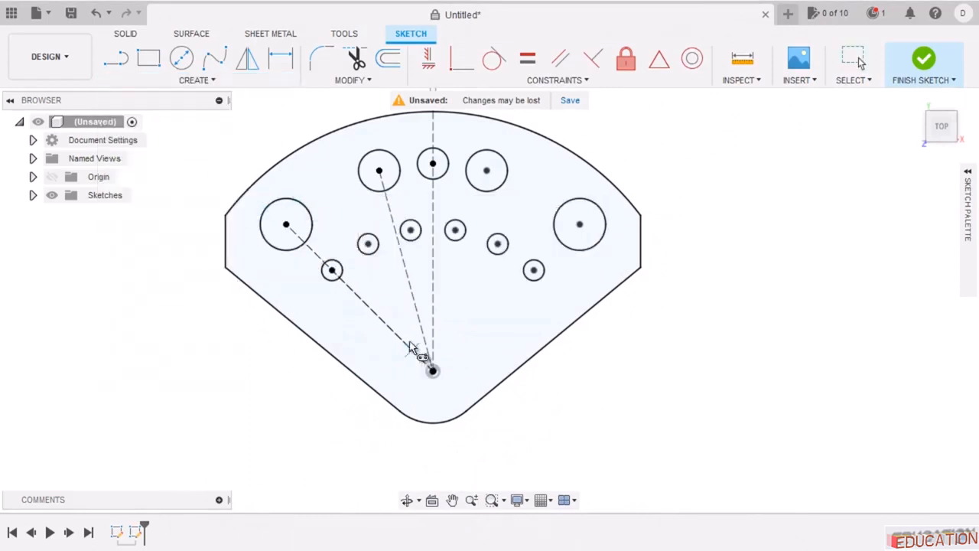
click(399, 309)
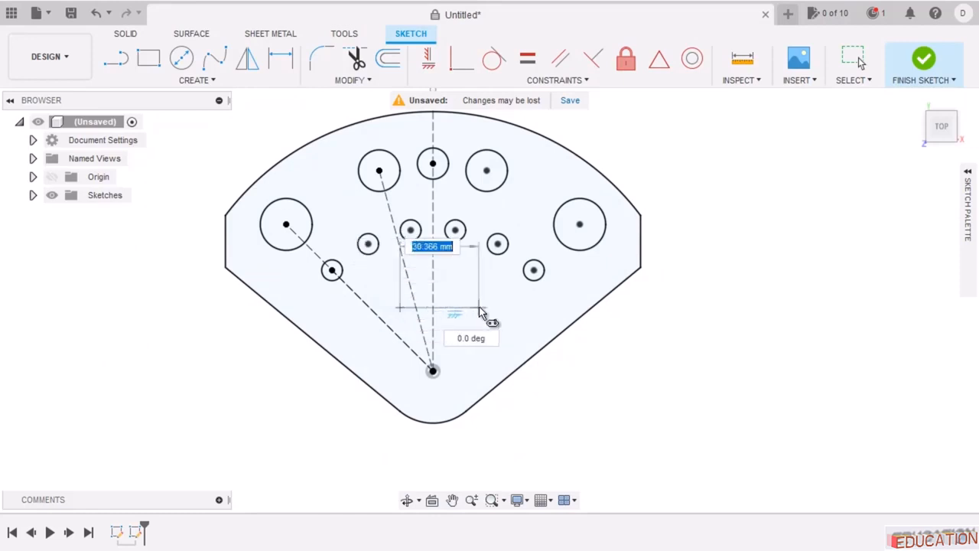
click(472, 312)
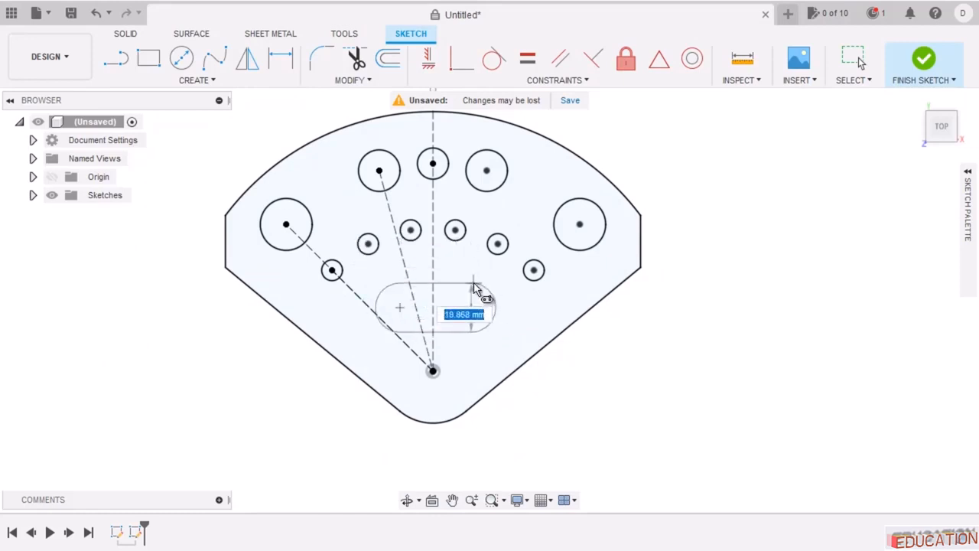
click(475, 289)
key(Escape)
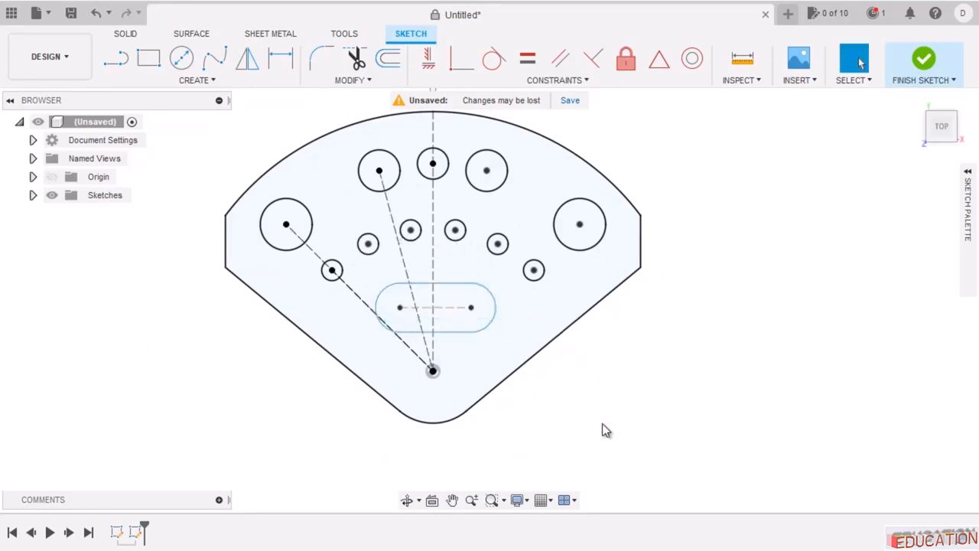
Consult the reference drawing and dimension the slot's center-to-center distance to 20 mm.
key(alt+Tab)
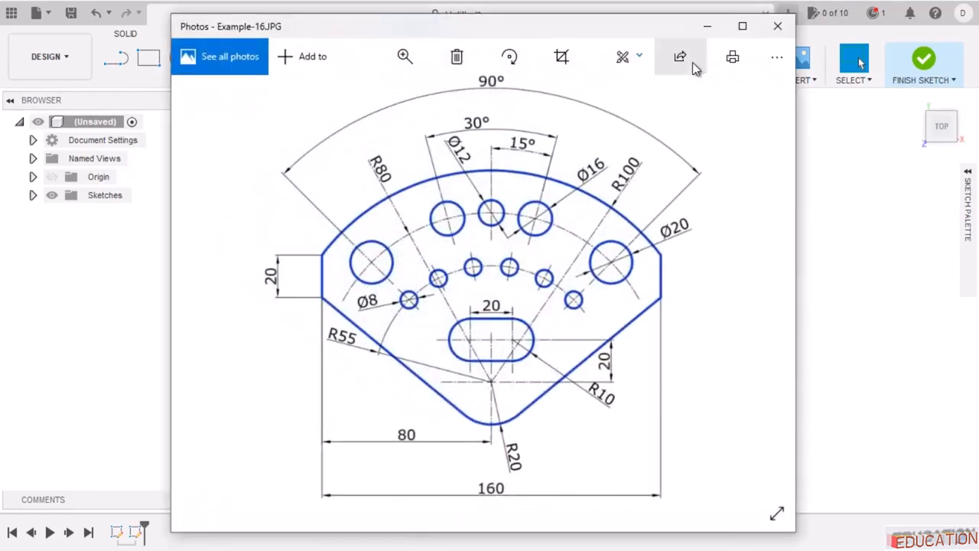
click(705, 26)
key(d)
click(444, 308)
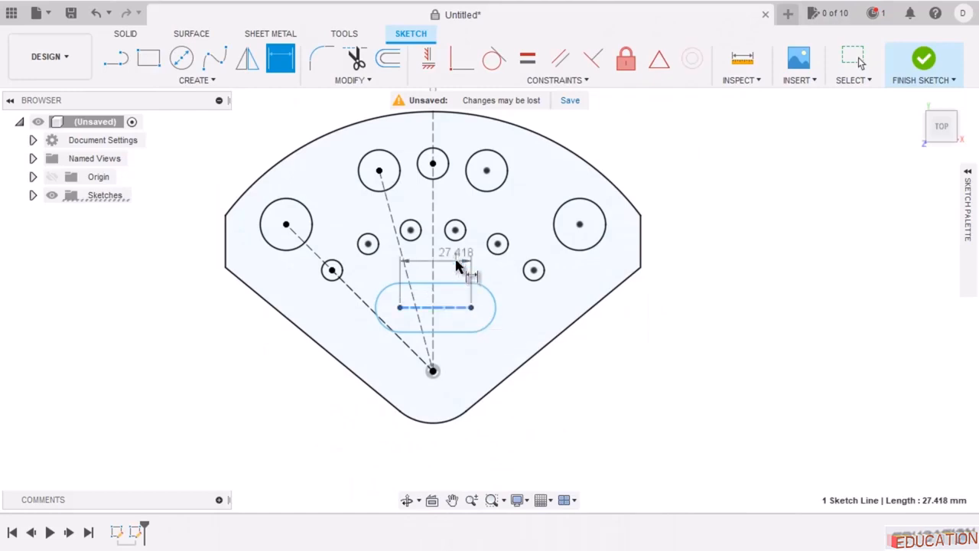
click(501, 261)
text(20)
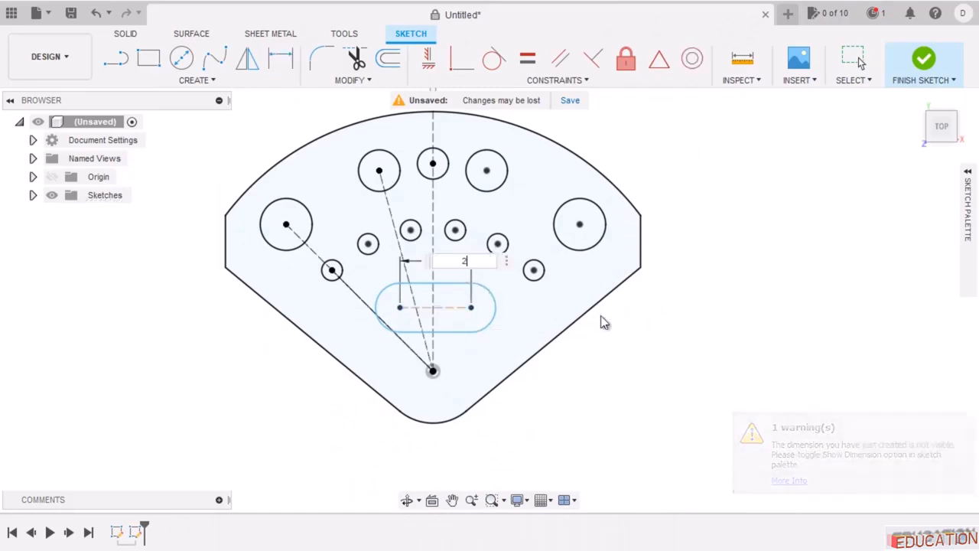
key(Return)
Check the slot's end radius in the reference drawing and dimension its end arc to a radius of 10 mm.
key(alt+Tab)
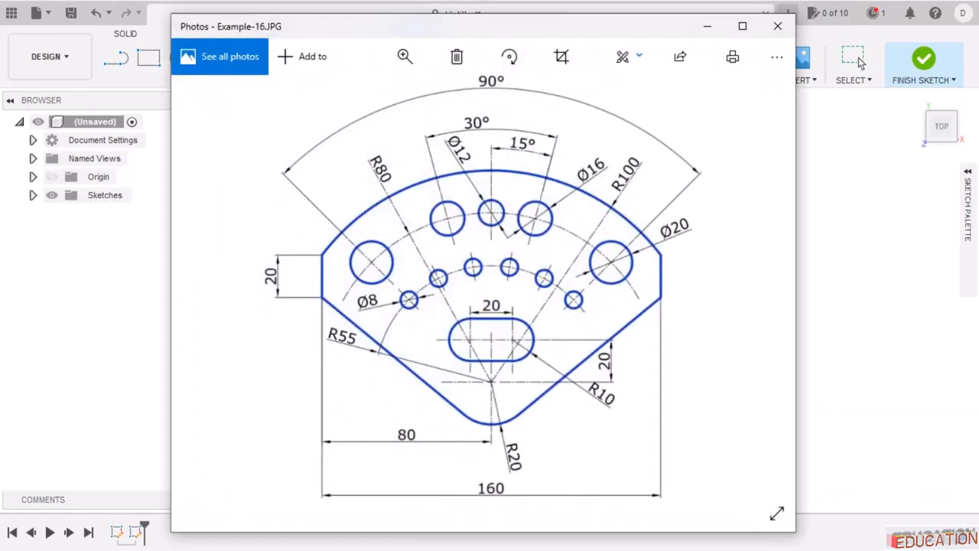
click(708, 26)
click(474, 328)
click(535, 372)
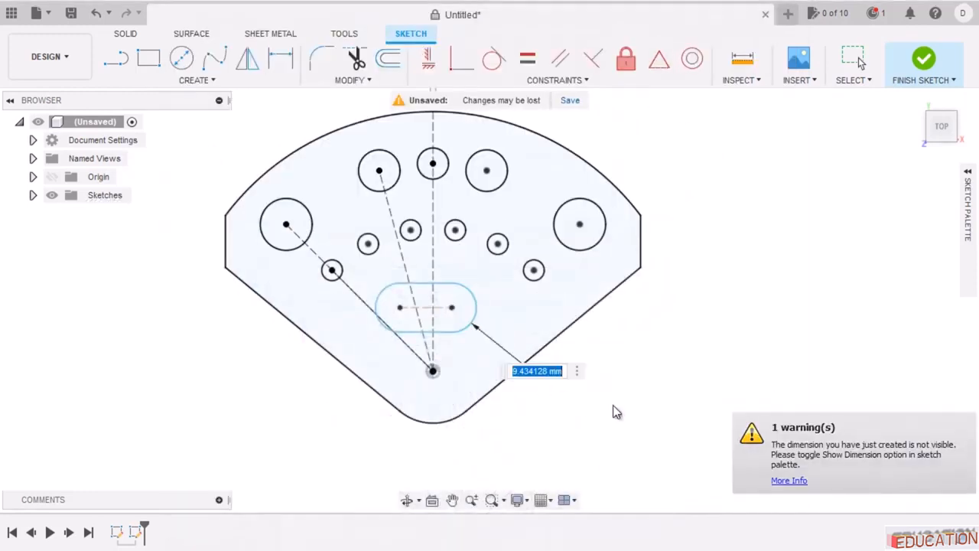
text(10)
key(Return)
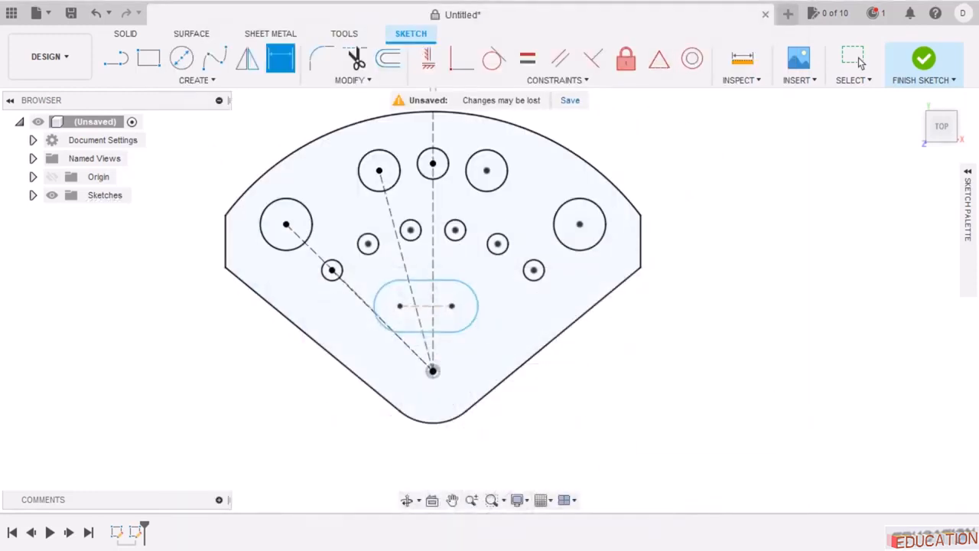
Consult the reference drawing and dimension the slot's centerline 20 mm from the arcs' center point.
key(alt+Tab)
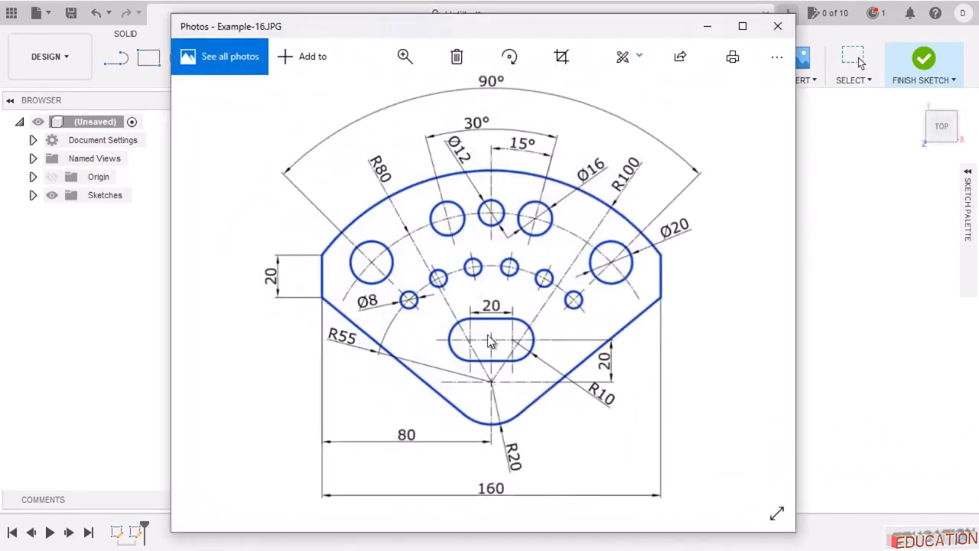
click(706, 26)
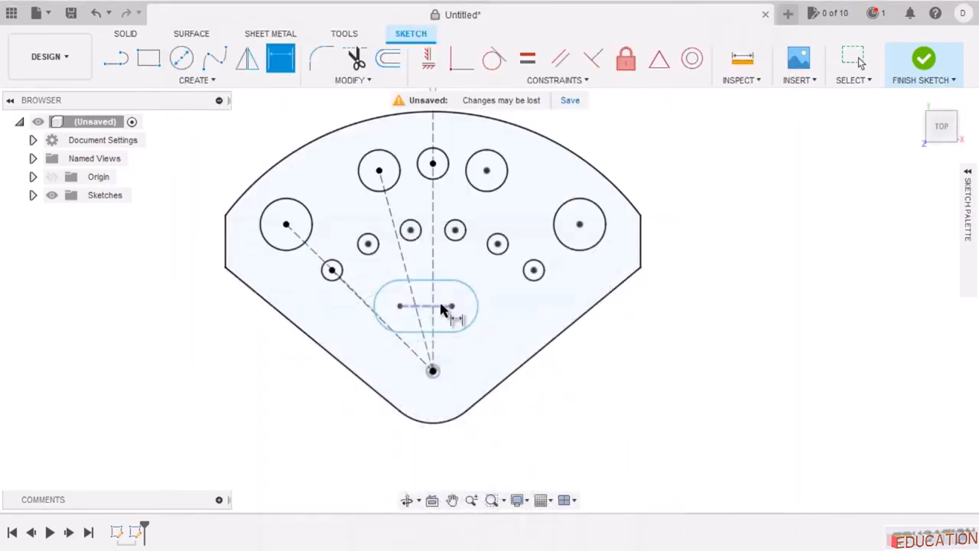
click(442, 306)
click(433, 371)
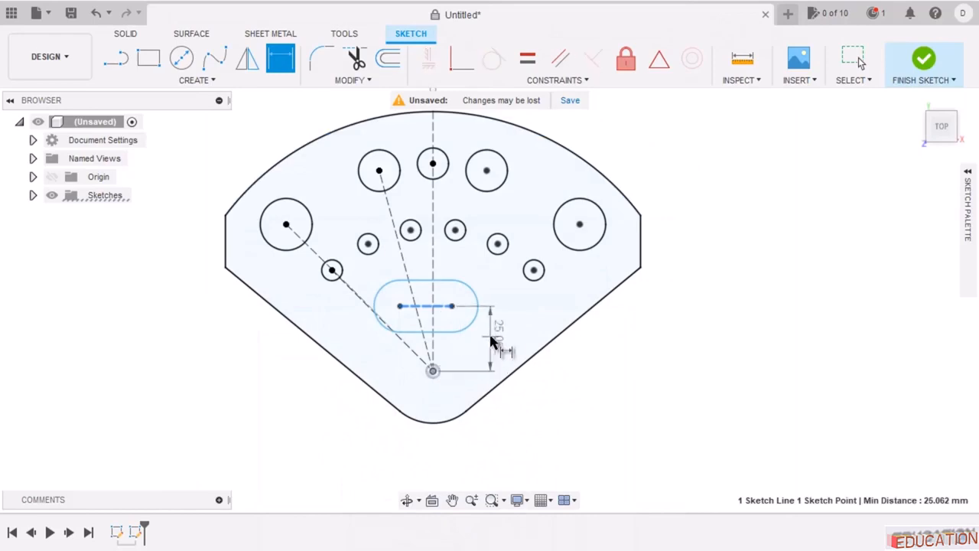
click(490, 337)
text(20)
key(Return)
Recheck the reference drawing and make the slot's two end arcs symmetric about the vertical construction centerline.
key(alt+Tab)
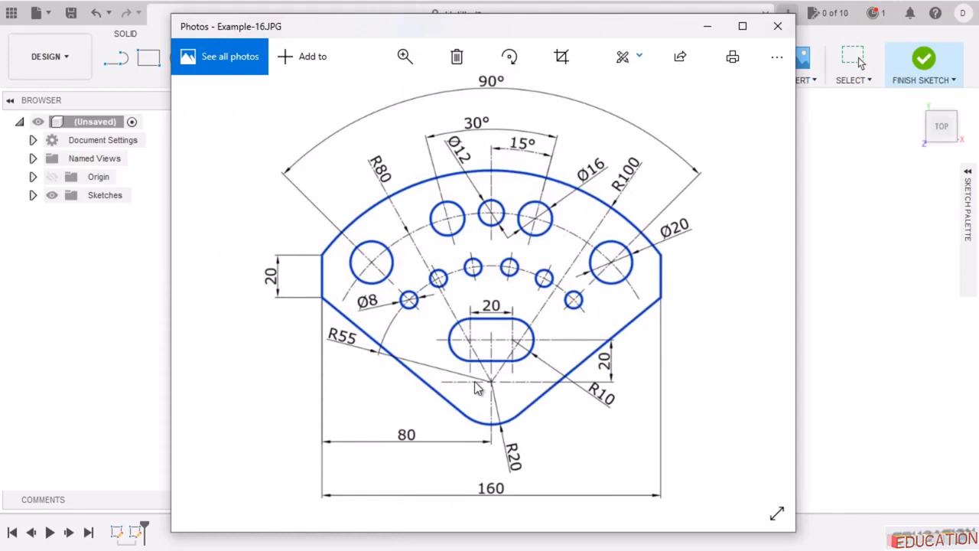
click(707, 26)
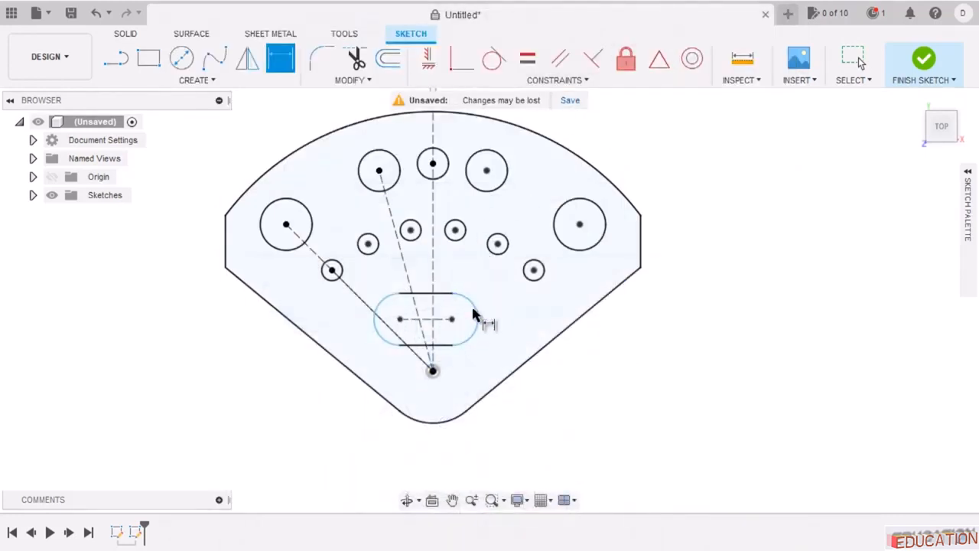
key(Escape)
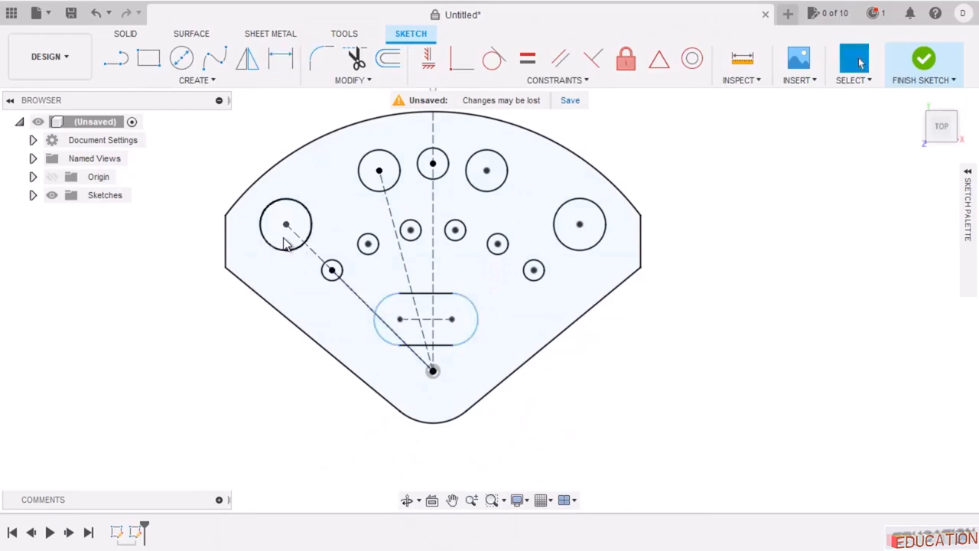
click(553, 79)
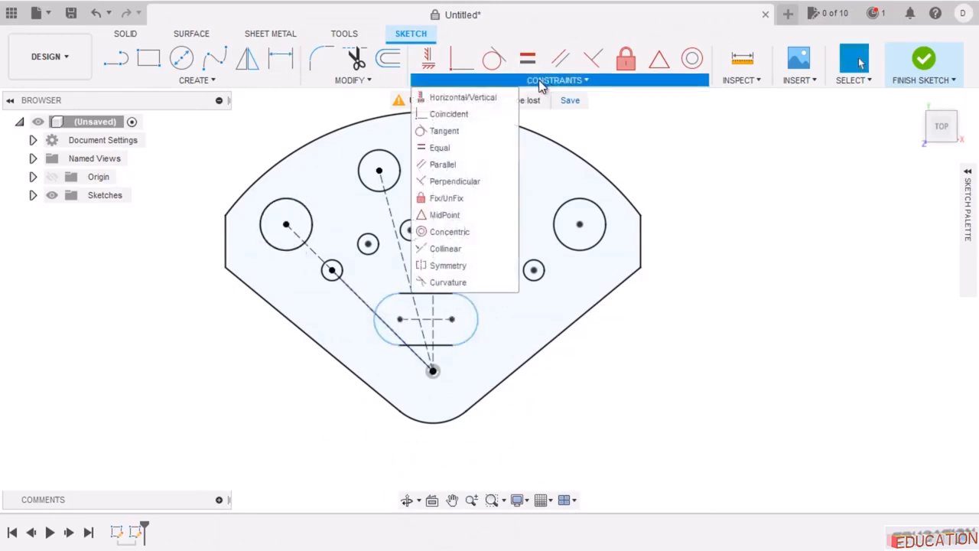
click(448, 265)
click(378, 308)
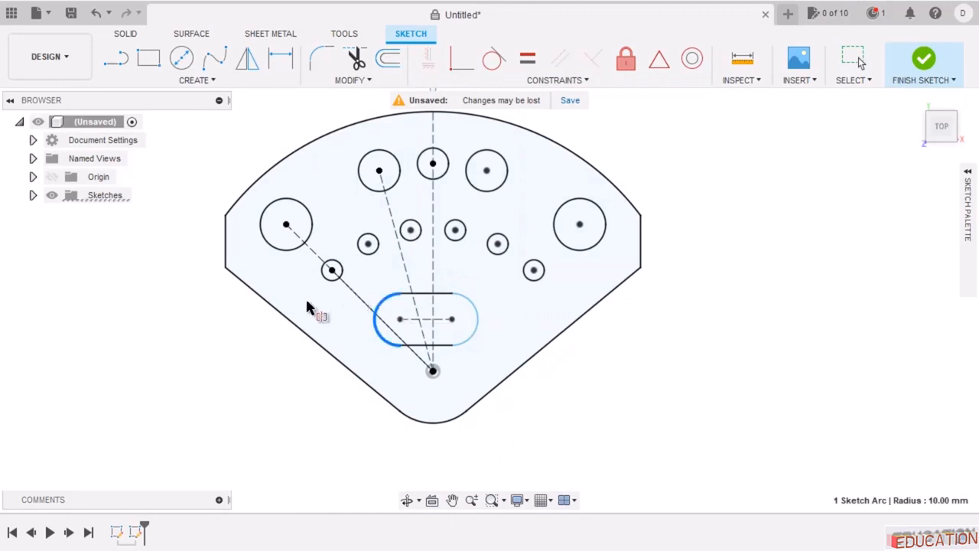
click(477, 333)
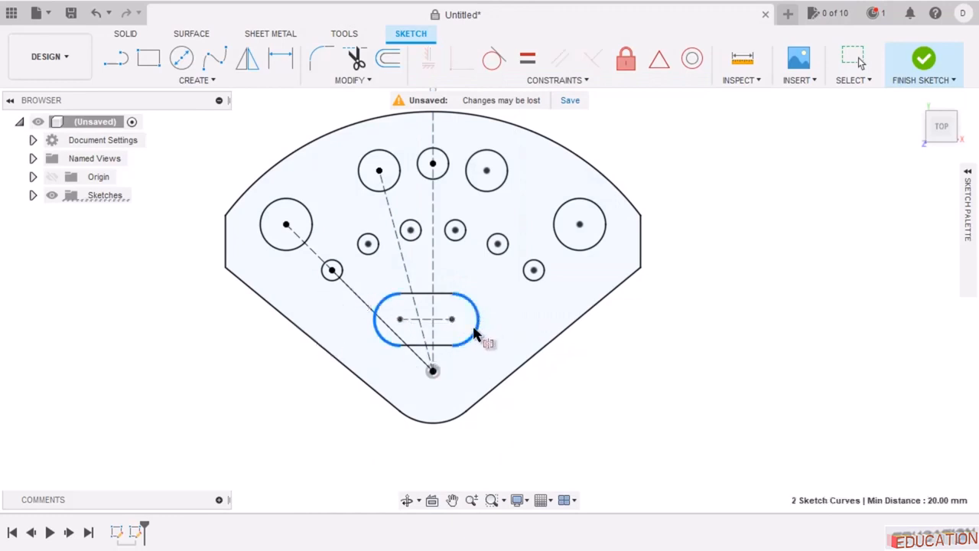
click(433, 286)
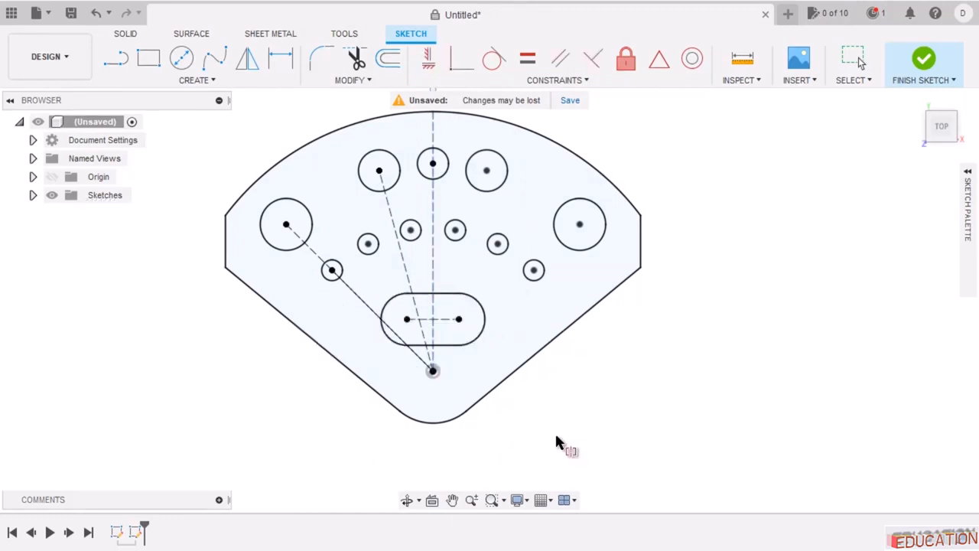
Show the sketch dimensions and constraints again on the whole plate.
scroll(547, 429, down, 3)
scroll(610, 383, up, 2)
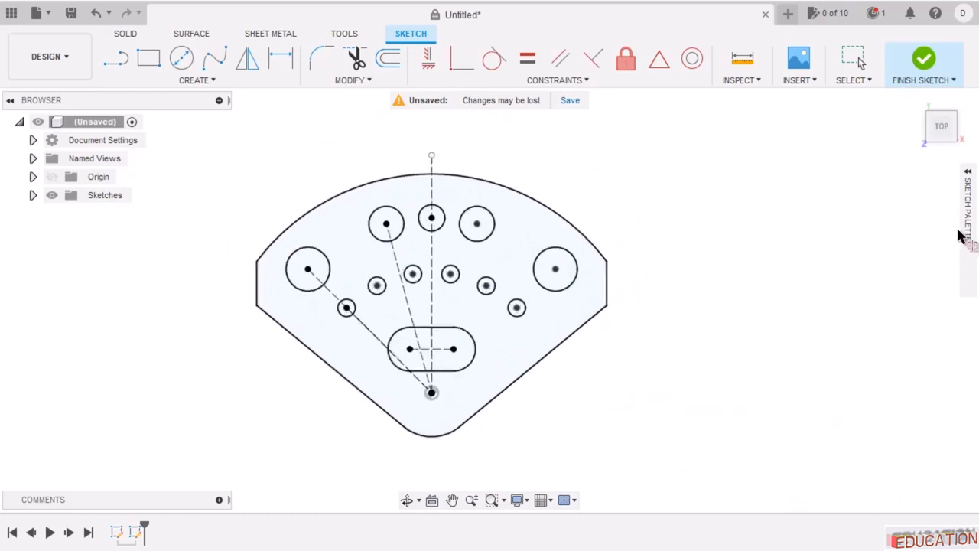
mouse_move(966, 231)
click(934, 406)
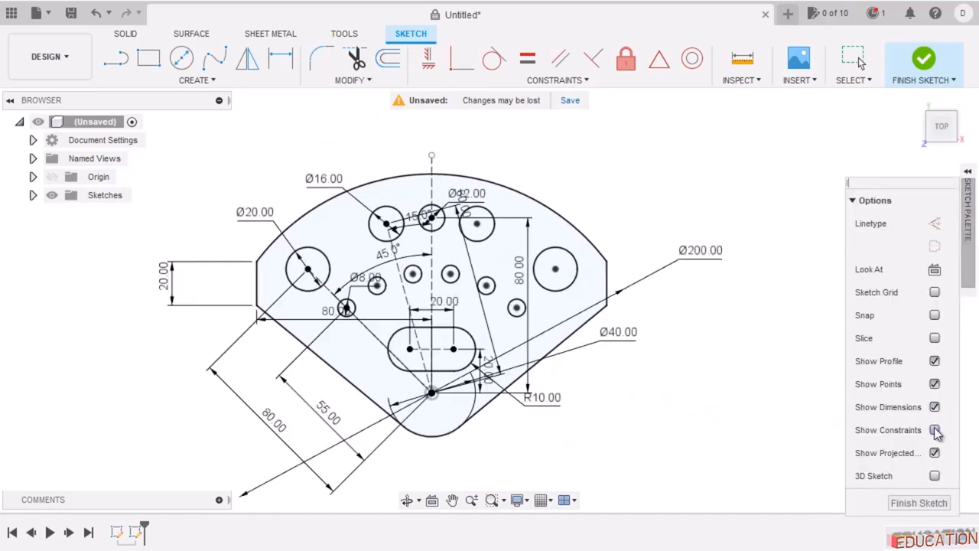
click(934, 429)
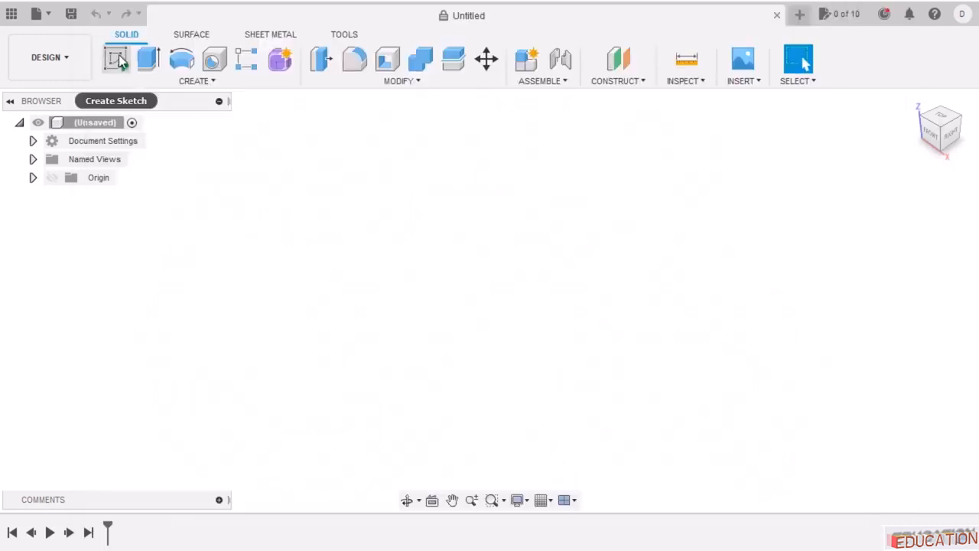
Start a sketch on the horizontal XY plane and draw a horizontal line about 117 mm long from the origin toward positive X.
click(117, 59)
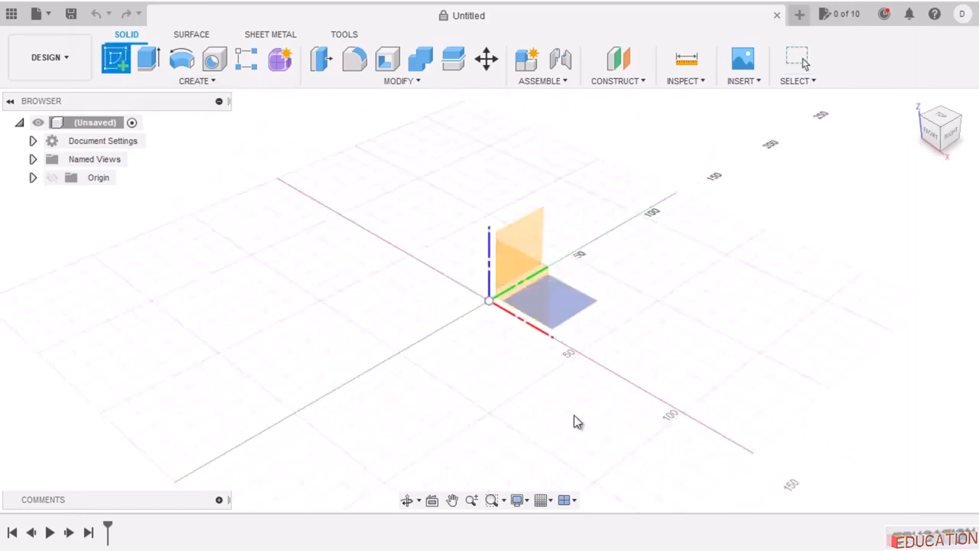
click(569, 304)
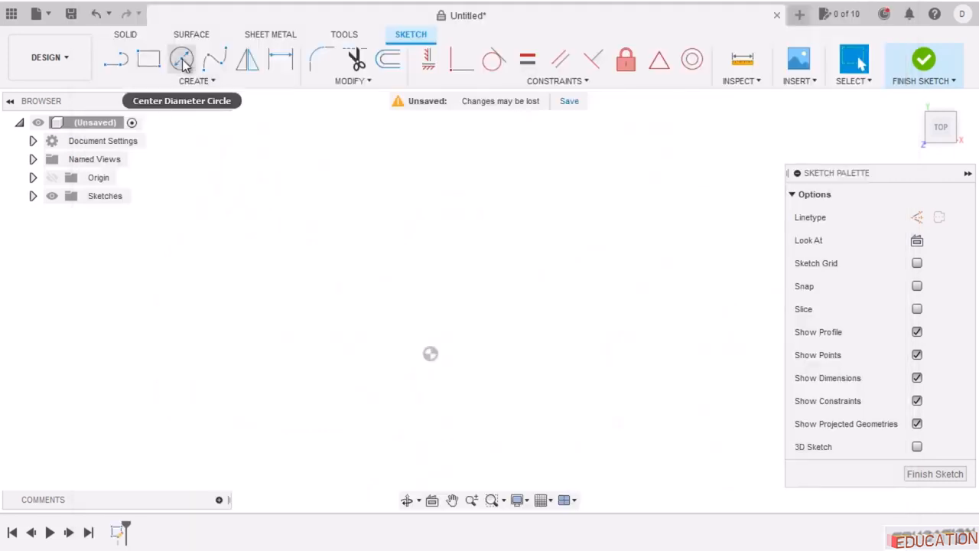
click(181, 59)
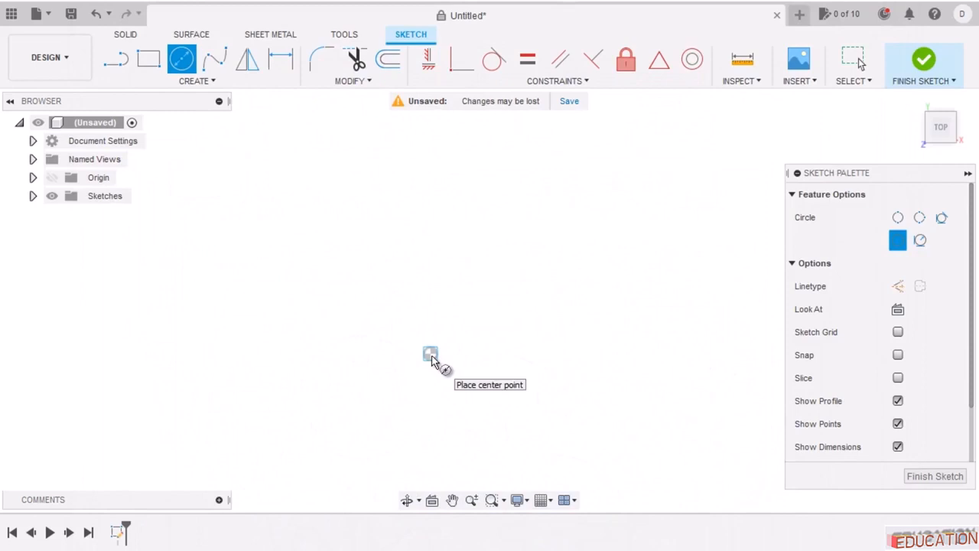
key(l)
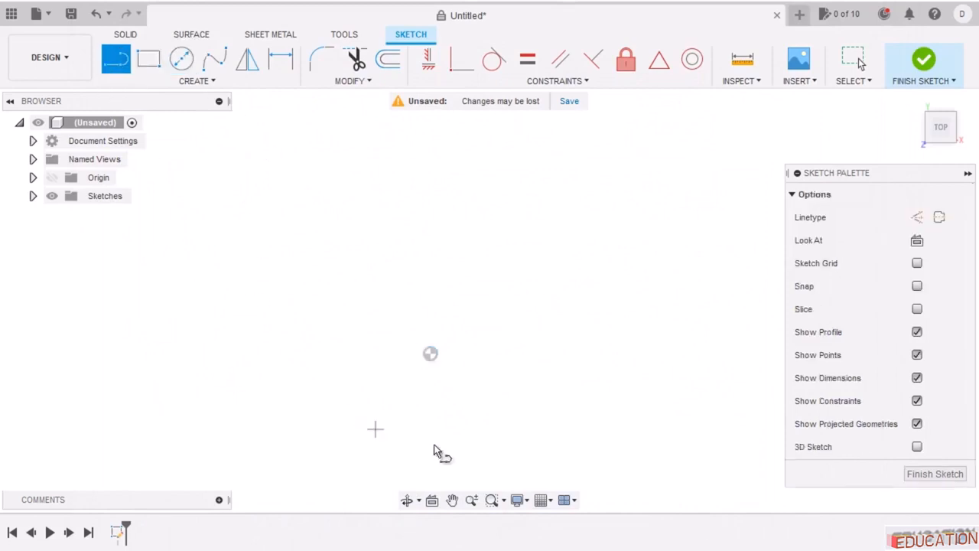
click(429, 354)
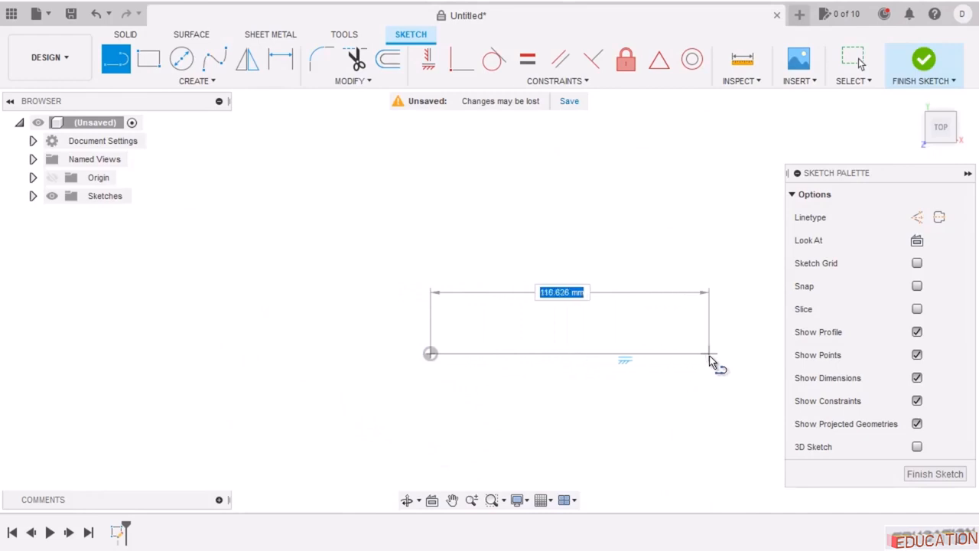
click(709, 354)
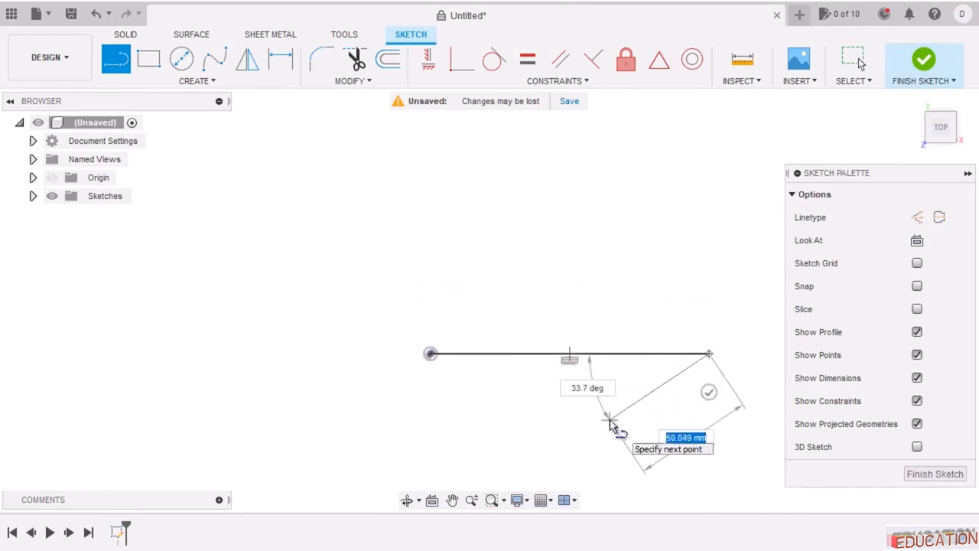
key(Escape)
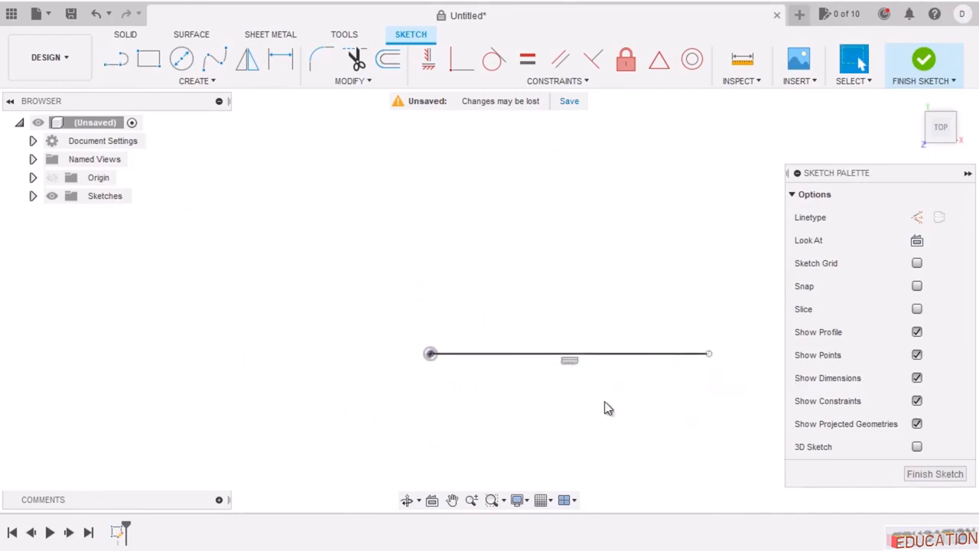
Draw a vertical line about 92 mm long upward from the origin.
click(122, 65)
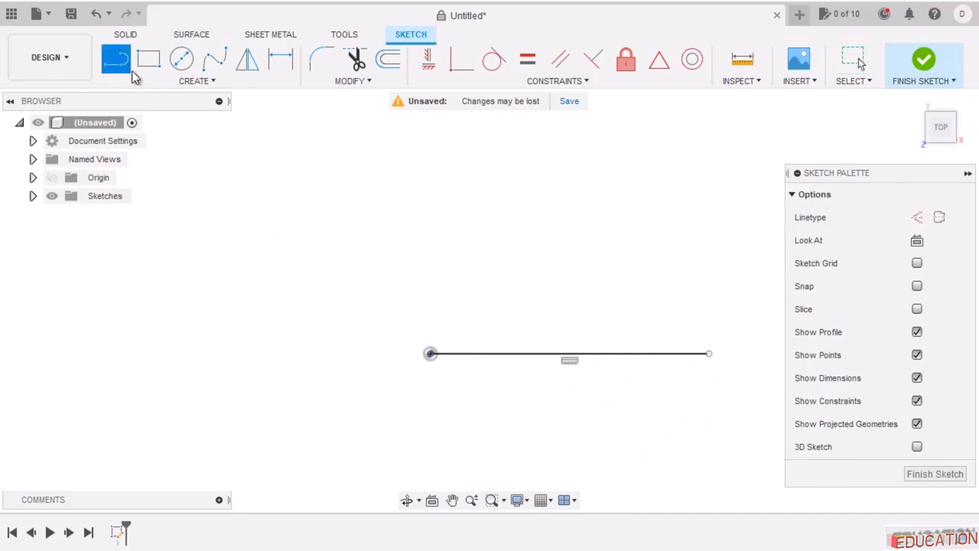
click(431, 354)
click(431, 135)
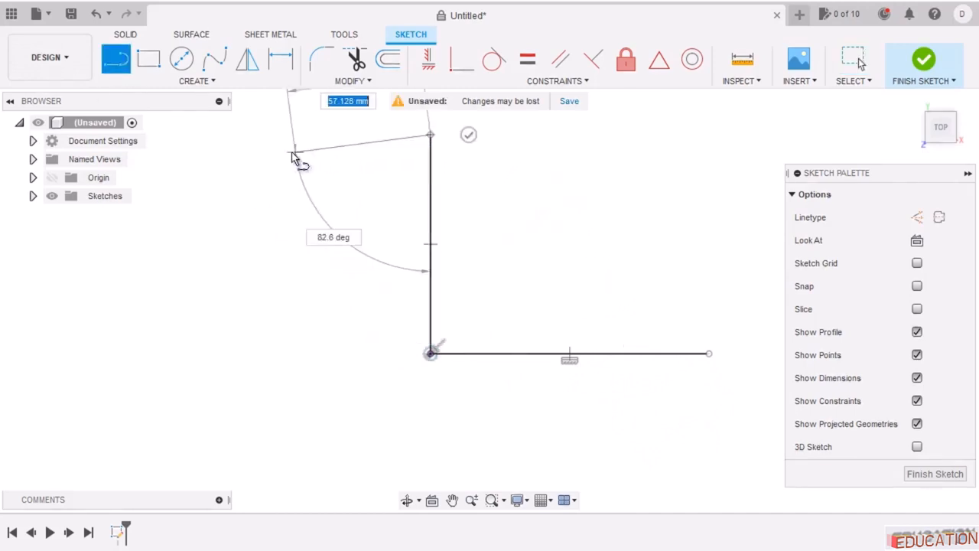
key(Escape)
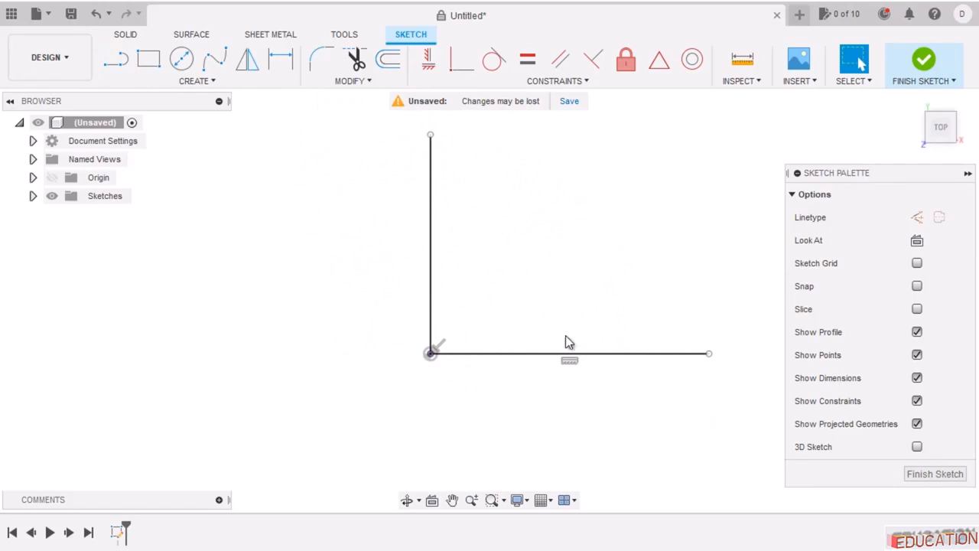
Convert the horizontal and vertical lines through the origin to construction lines.
click(527, 354)
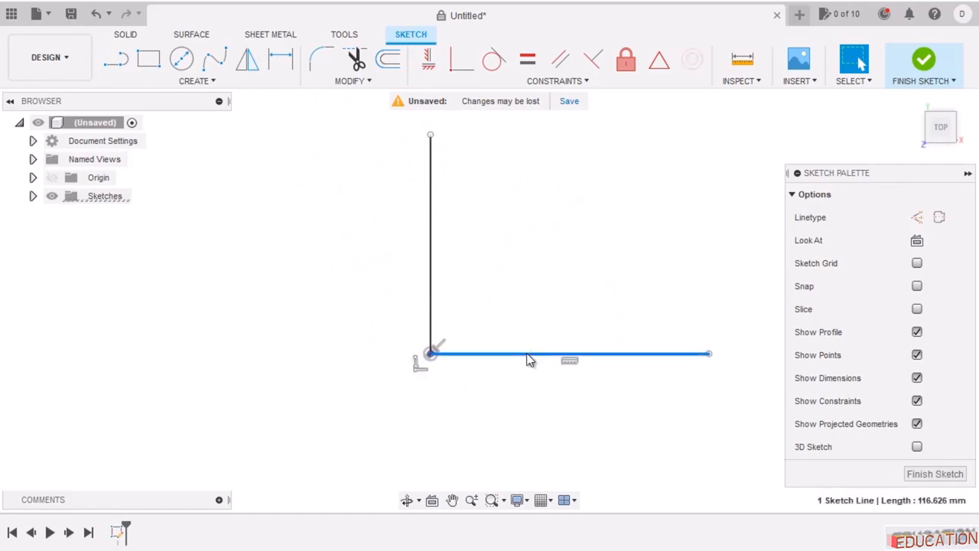
right_click(526, 358)
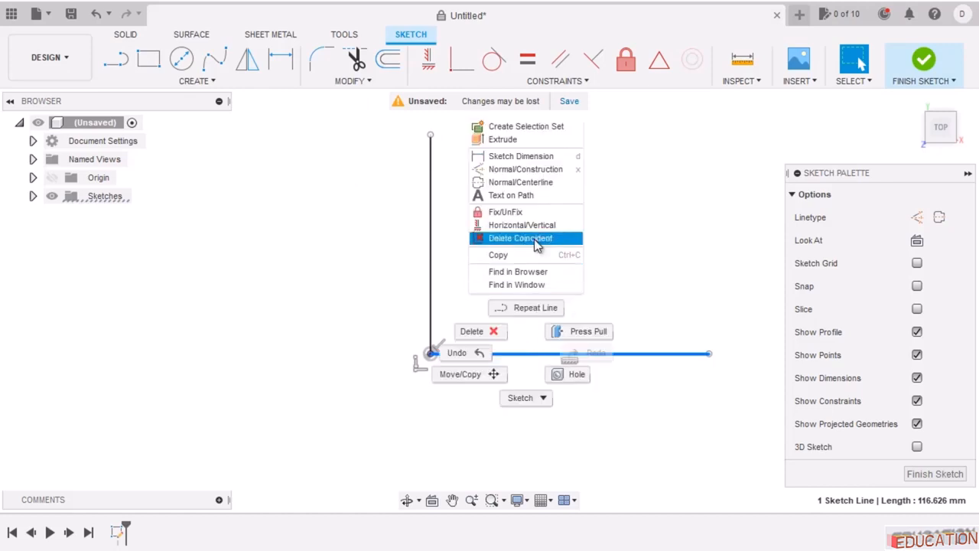
click(526, 169)
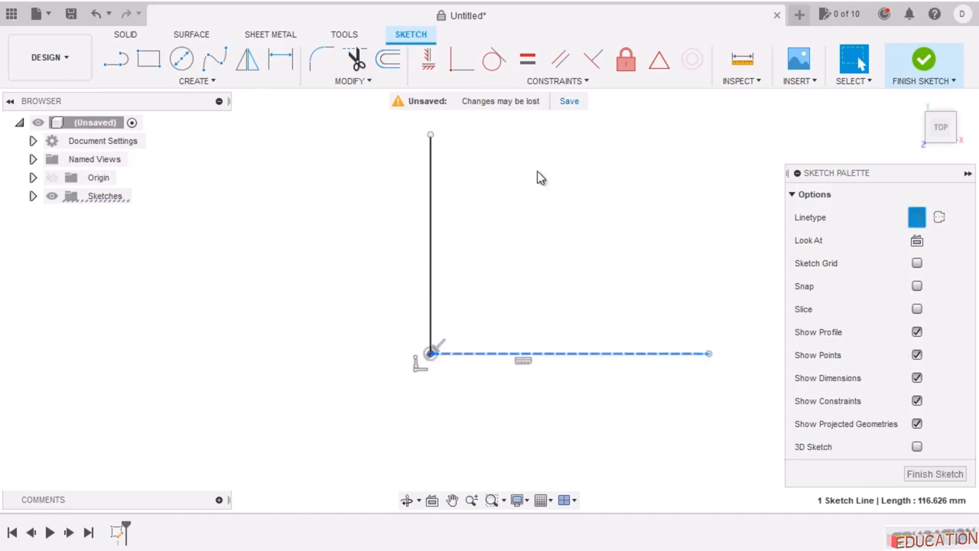
click(429, 212)
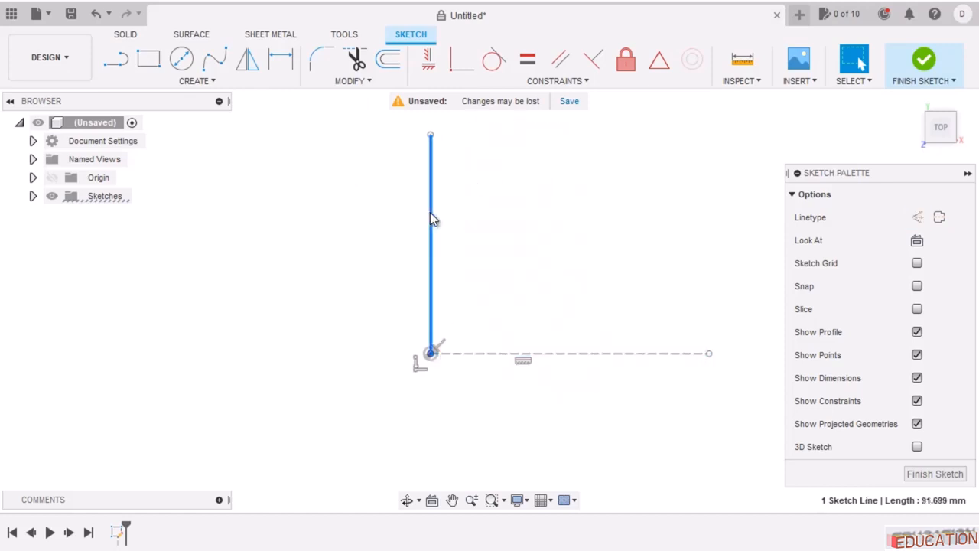
right_click(430, 212)
click(422, 322)
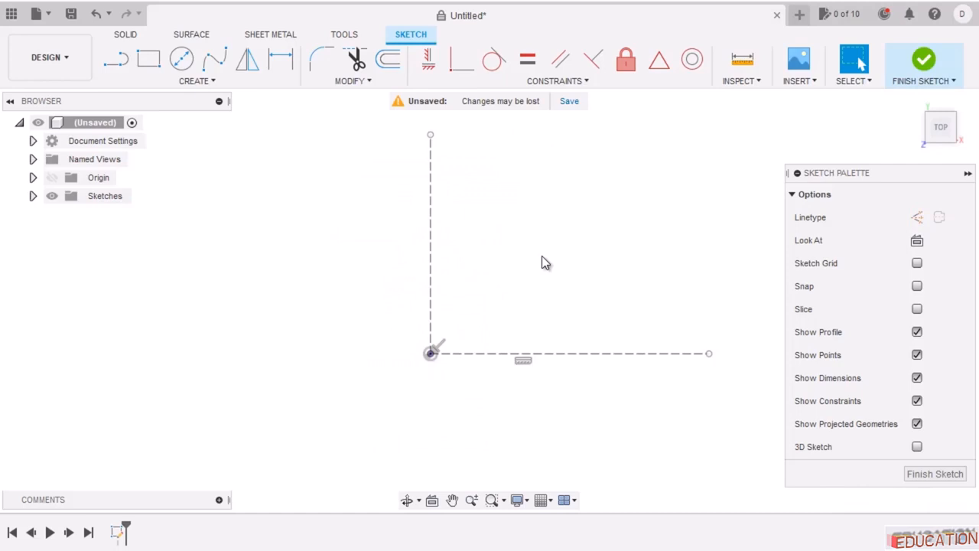
Draw a center diameter circle about 96 mm across to the left of the vertical construction line.
click(181, 59)
click(205, 303)
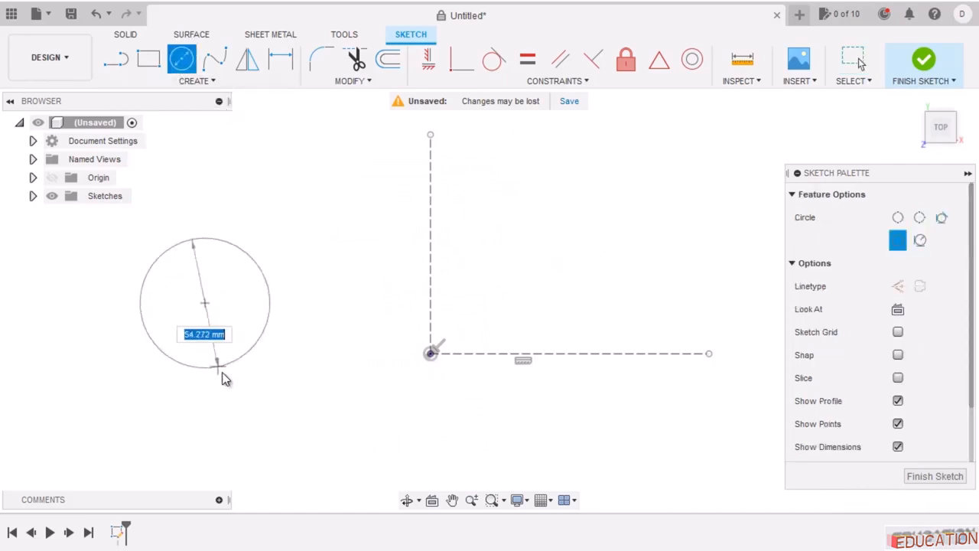
click(265, 404)
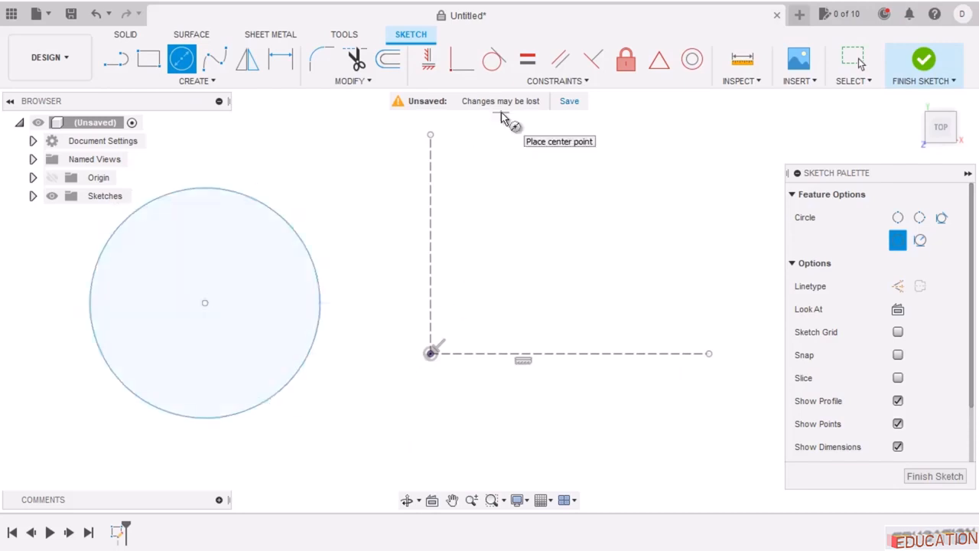
key(Escape)
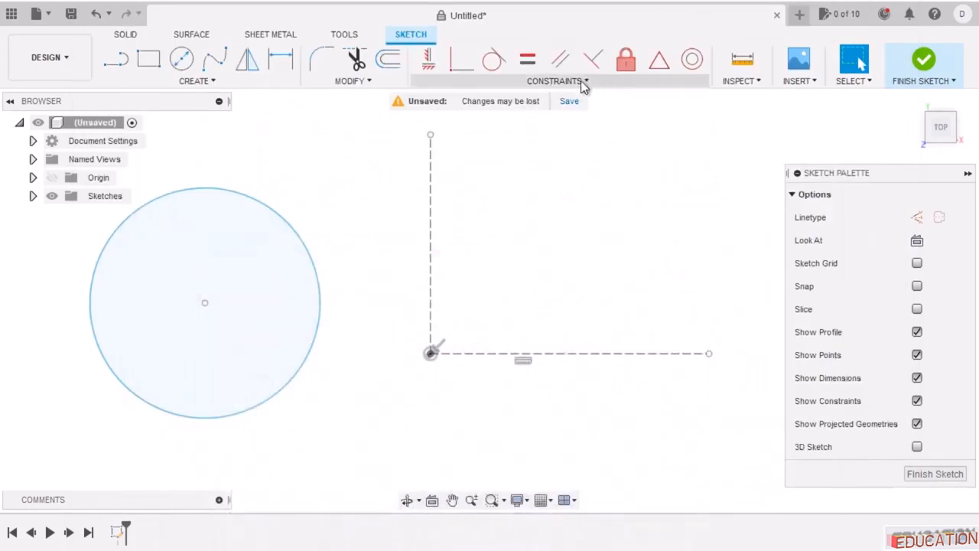
Constrain the circle's center point coincident with the horizontal construction line.
click(461, 59)
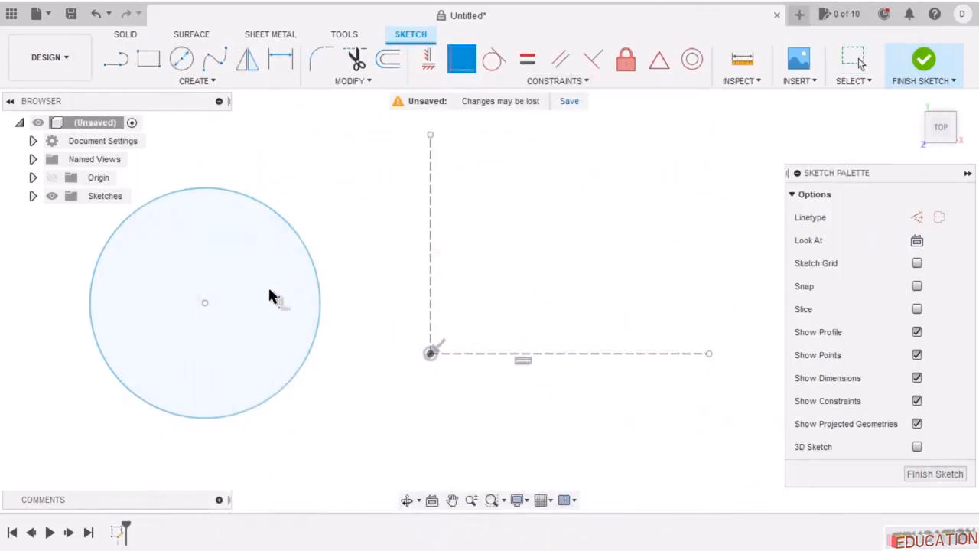
click(205, 304)
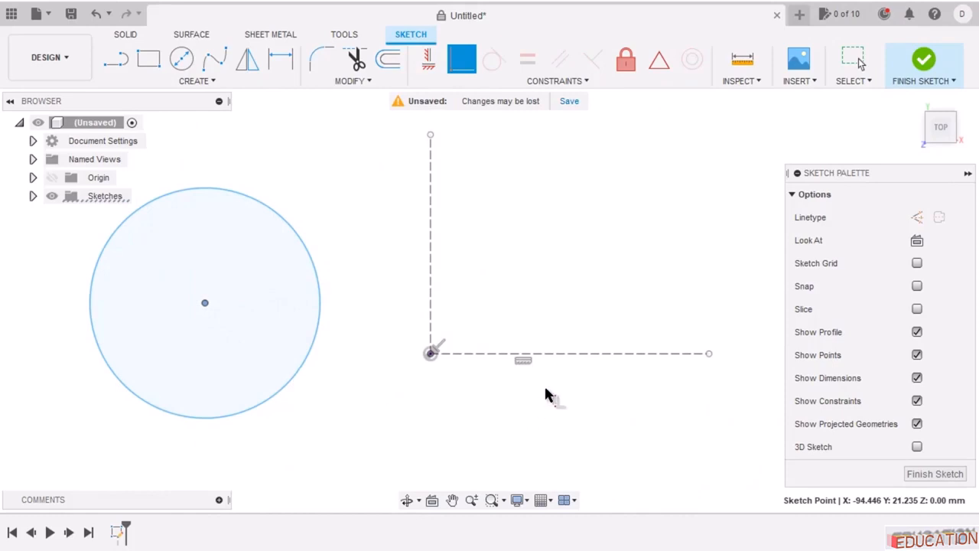
click(560, 358)
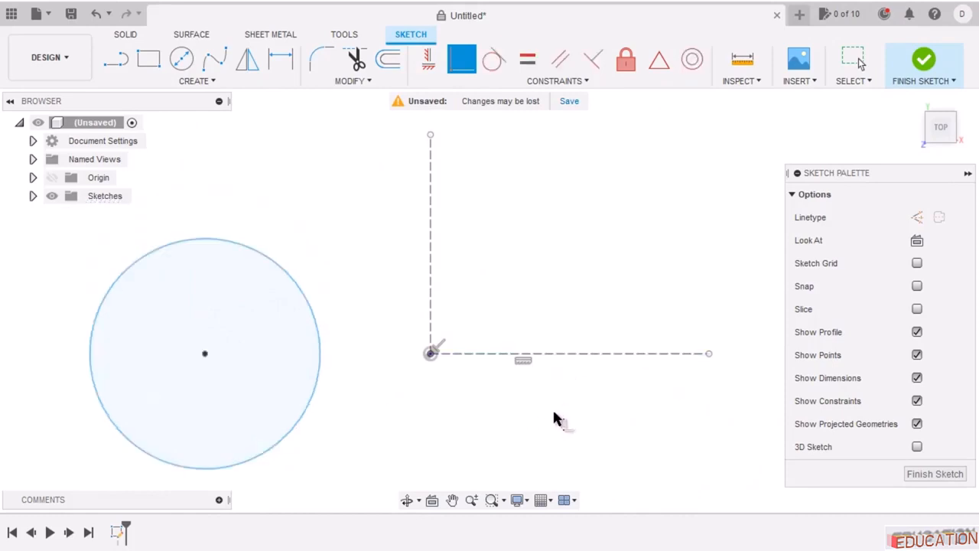
Dimension the circle's center 150 mm from the vertical construction line.
click(281, 59)
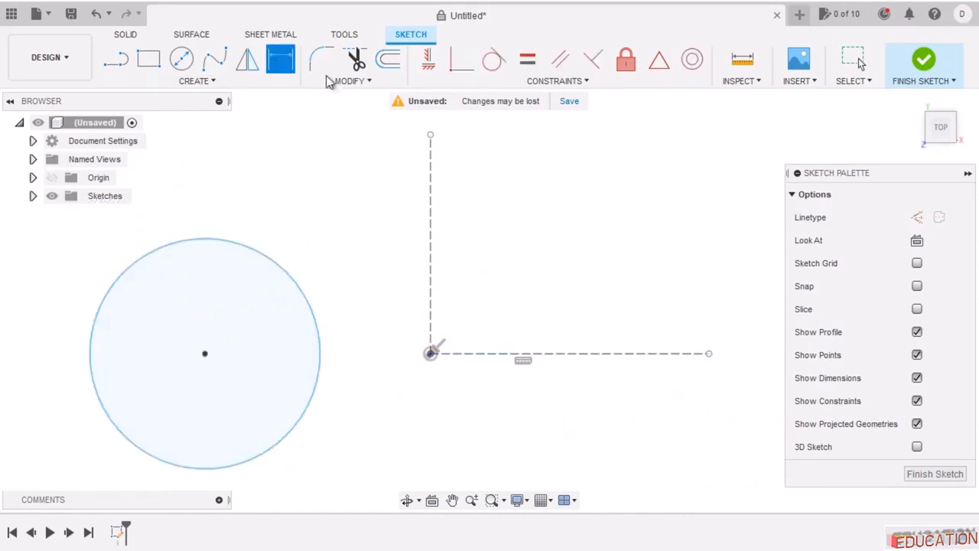
click(204, 354)
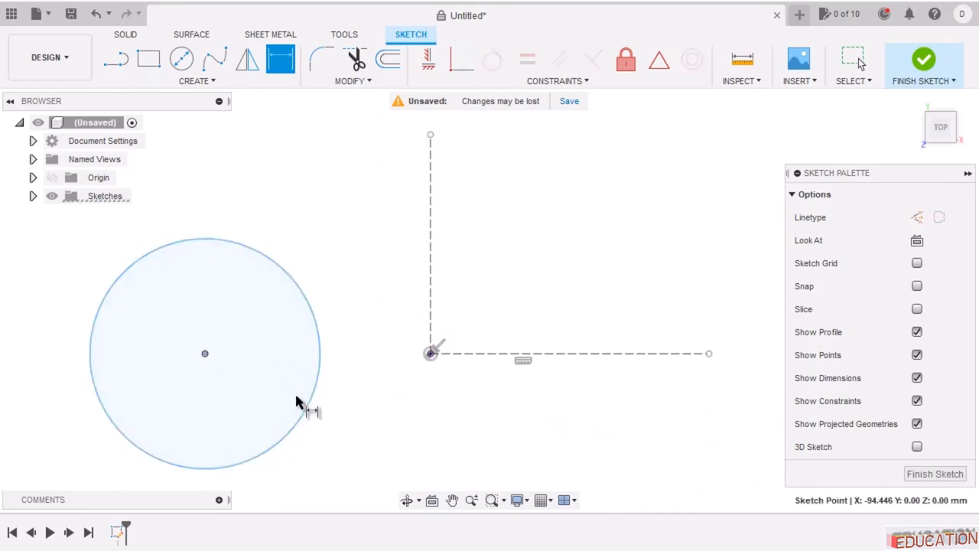
click(430, 320)
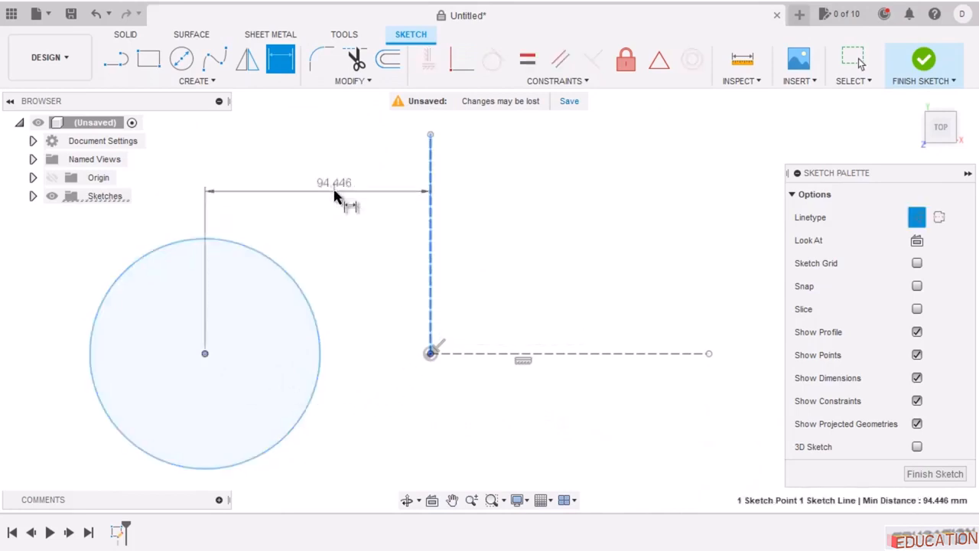
click(334, 193)
text(15)
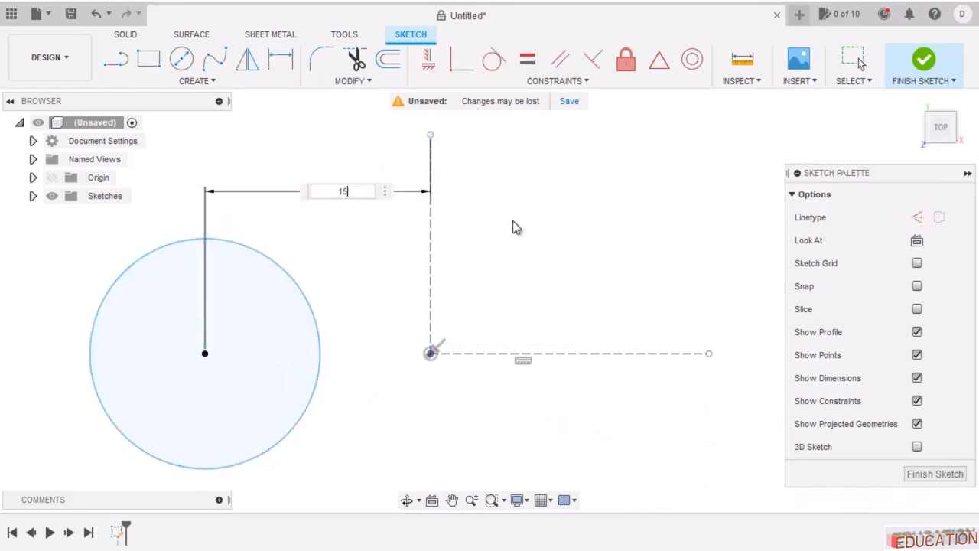
text(0)
key(Return)
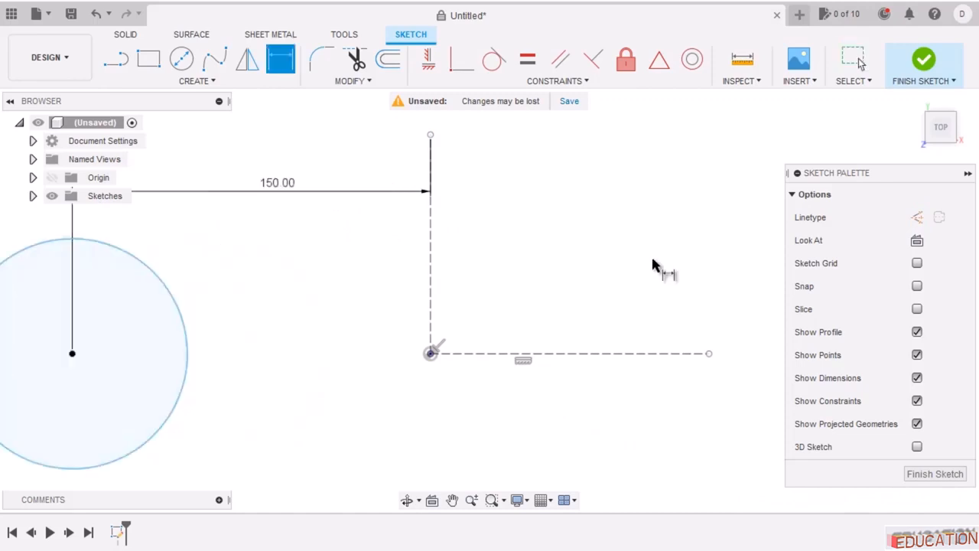
Dimension the left circle's diameter as 160 mm.
click(328, 399)
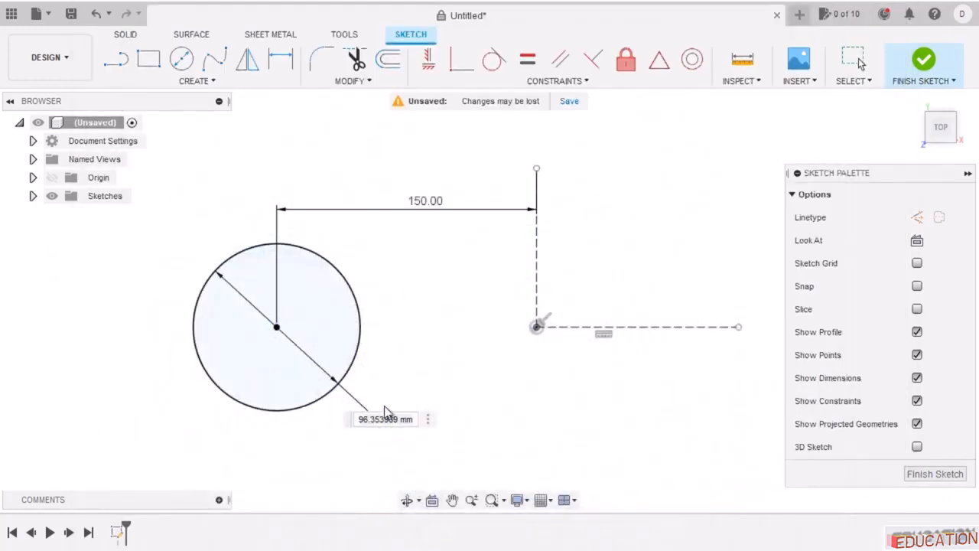
click(388, 417)
text(16)
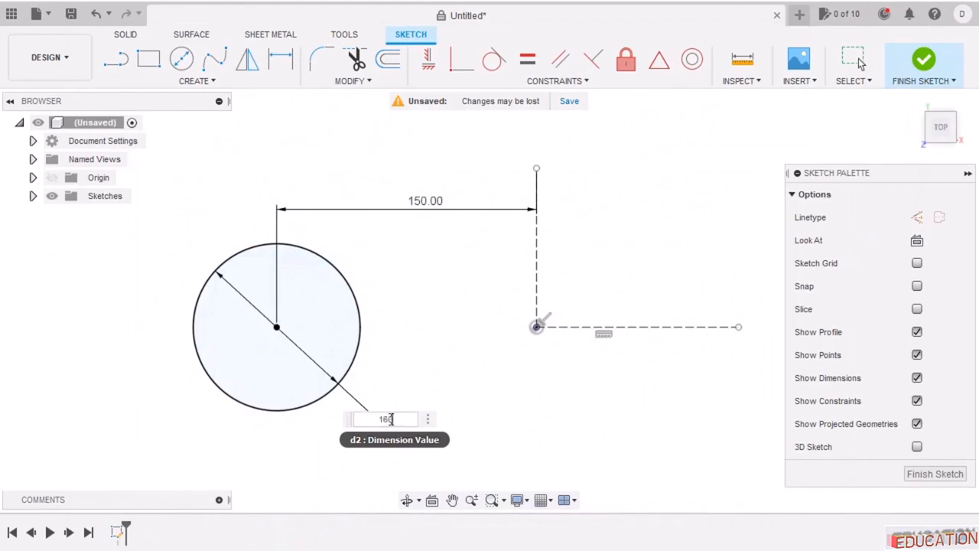
key(Return)
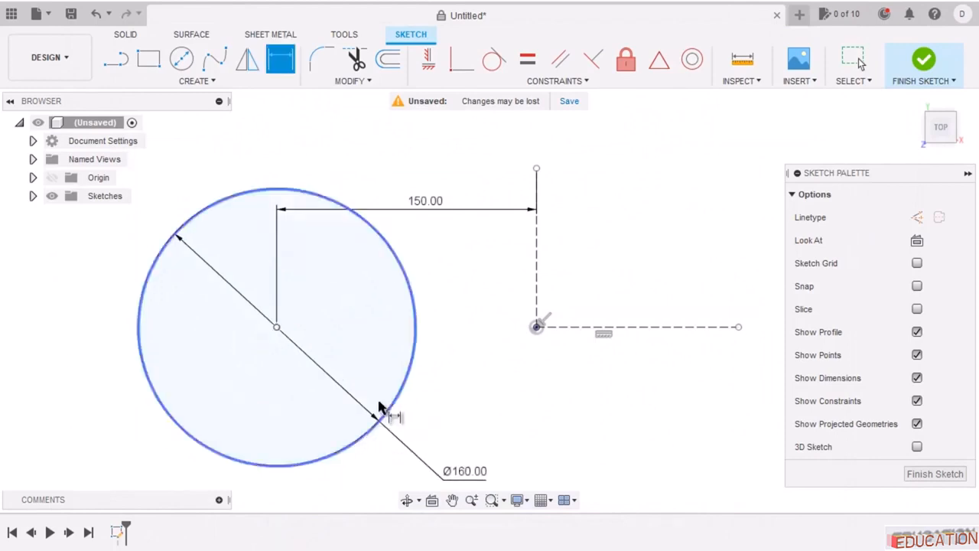
Draw a second center diameter circle about 98 mm across, to the right of the horizontal construction line's free end.
scroll(278, 283, down, 2)
click(173, 61)
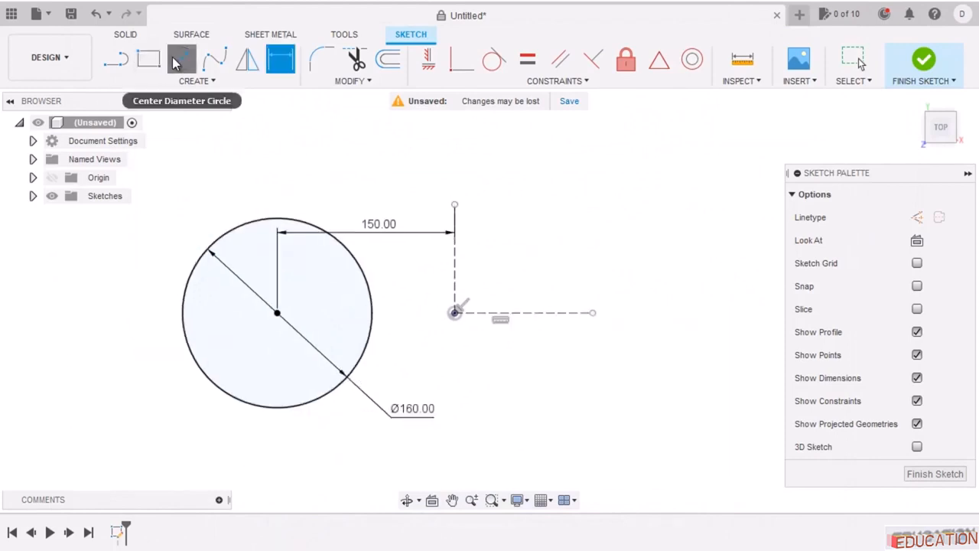
click(696, 305)
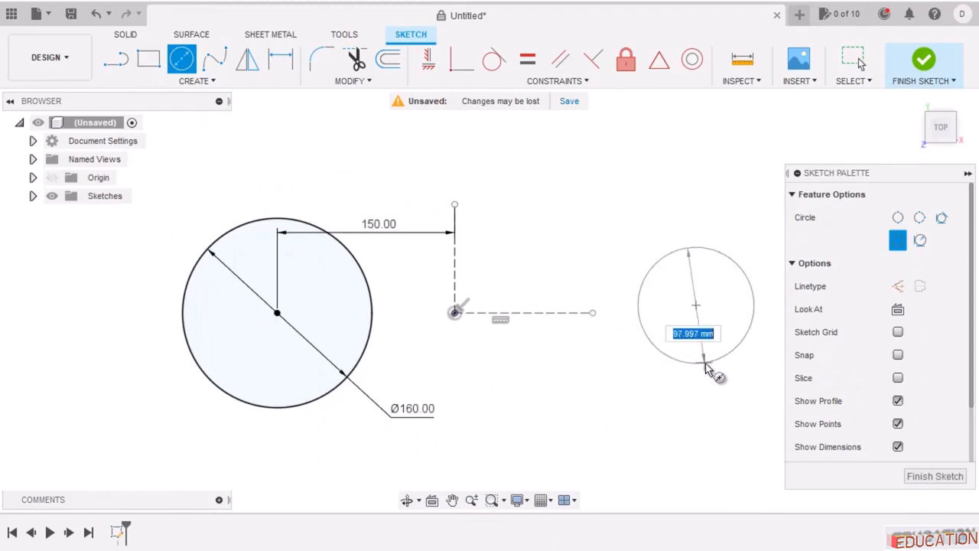
click(702, 364)
key(Escape)
Check the reference drawing and constrain the right circle's center coincident with the horizontal construction line.
mouse_move(329, 549)
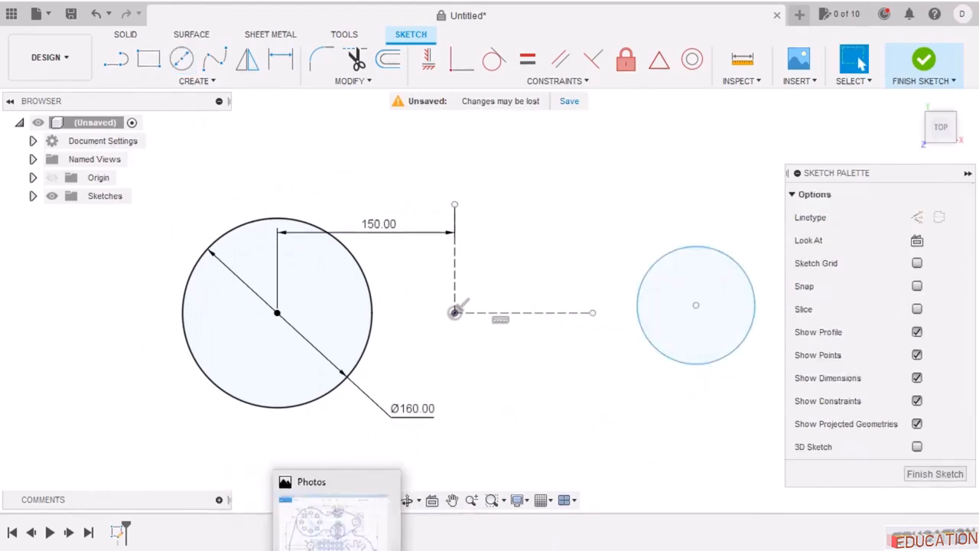
click(348, 520)
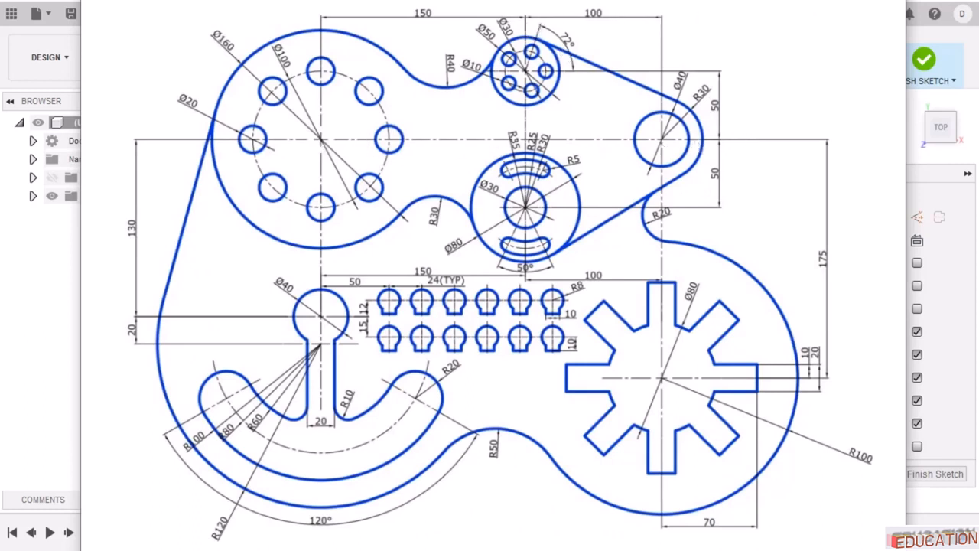
key(alt+Tab)
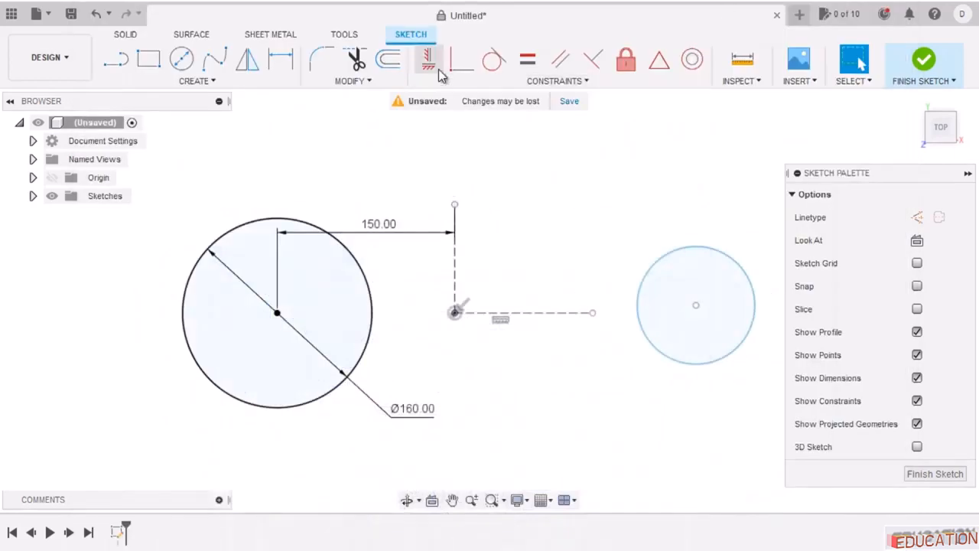
click(461, 59)
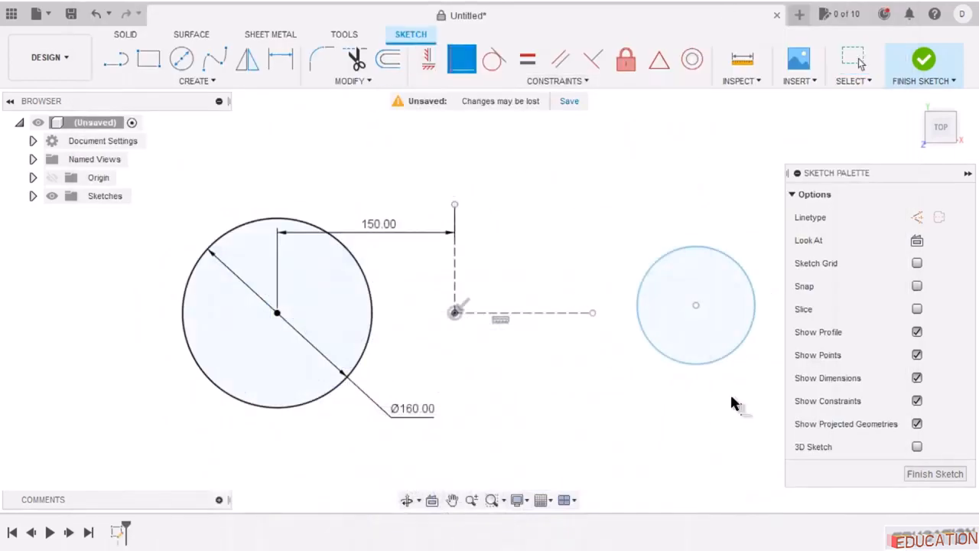
click(696, 308)
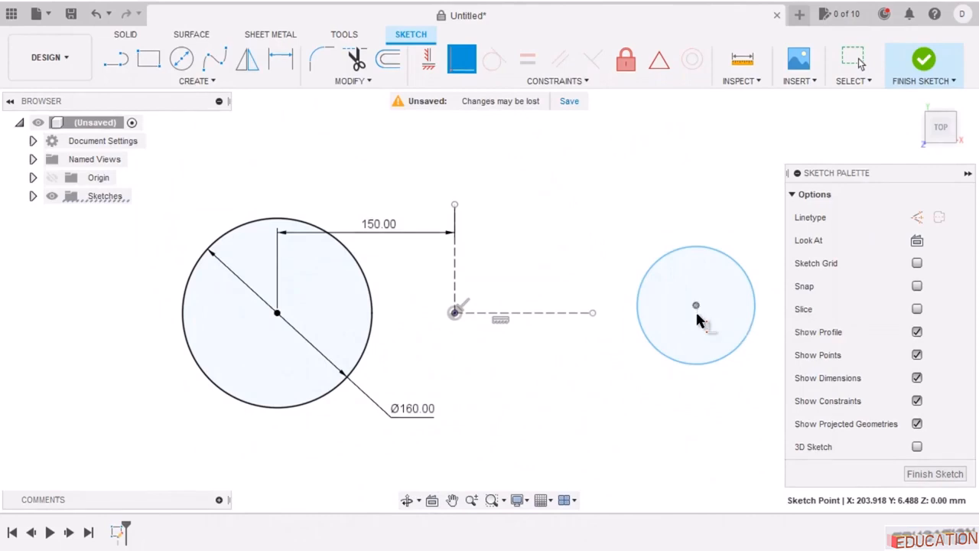
click(554, 312)
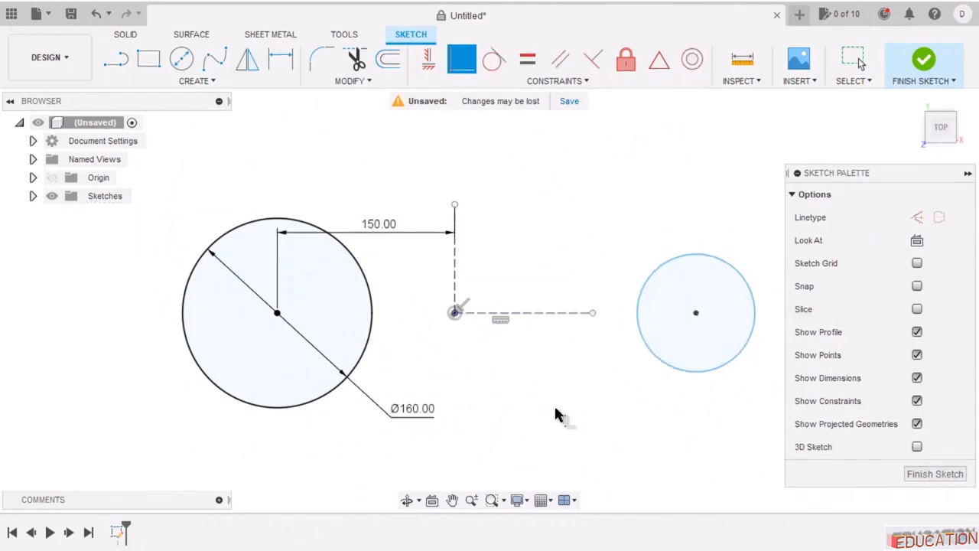
Dimension the right circle's center 100 mm from the vertical construction line.
key(d)
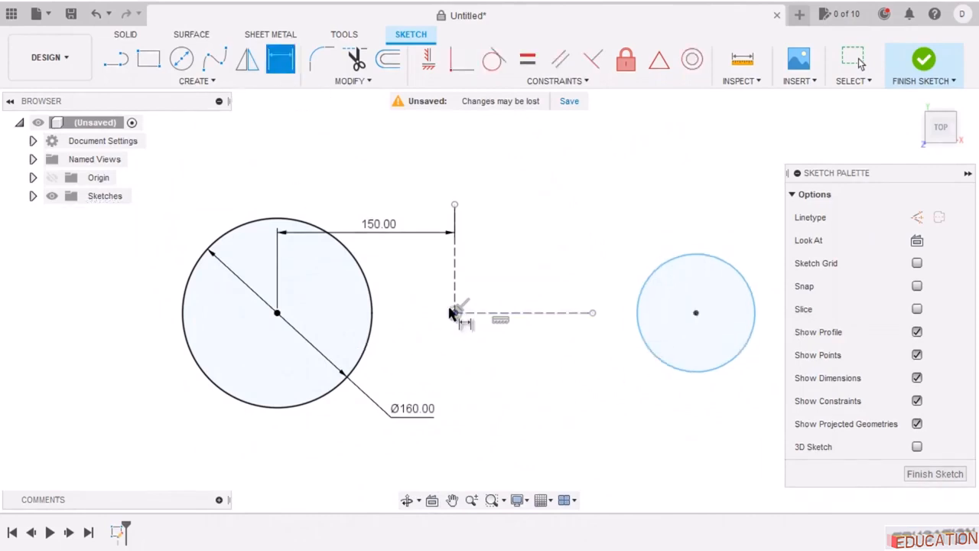
click(454, 260)
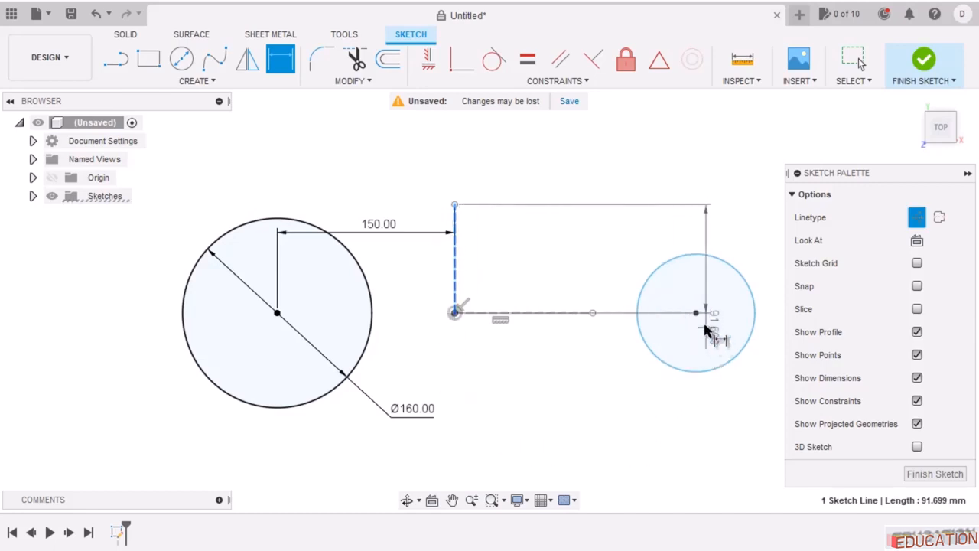
click(696, 313)
click(655, 193)
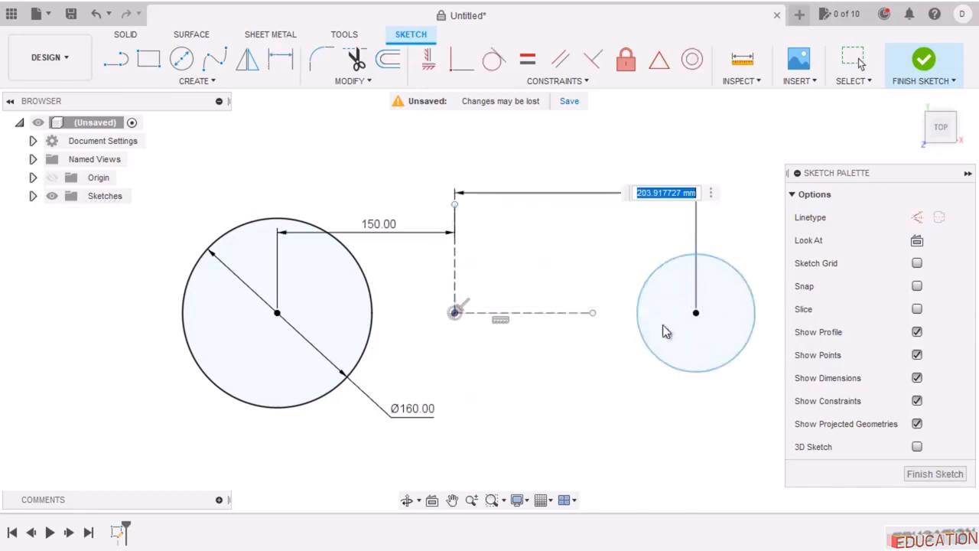
text(100)
key(Return)
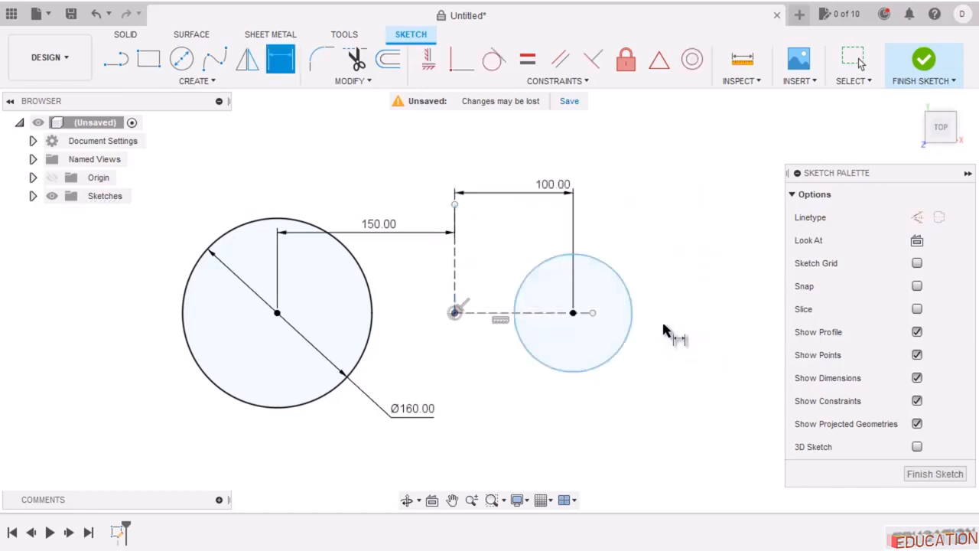
Dimension the right circle's diameter as 60 mm.
click(621, 345)
click(692, 336)
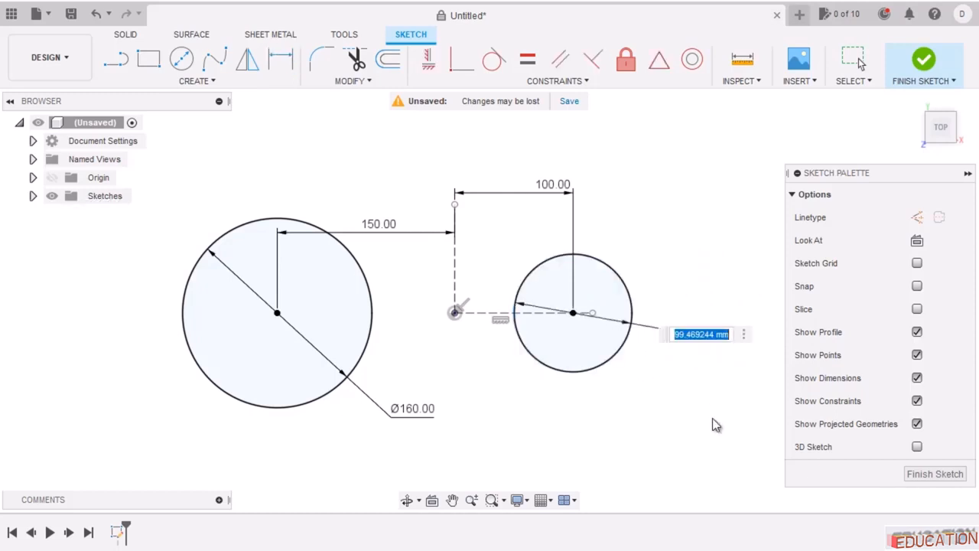
text(60)
key(Return)
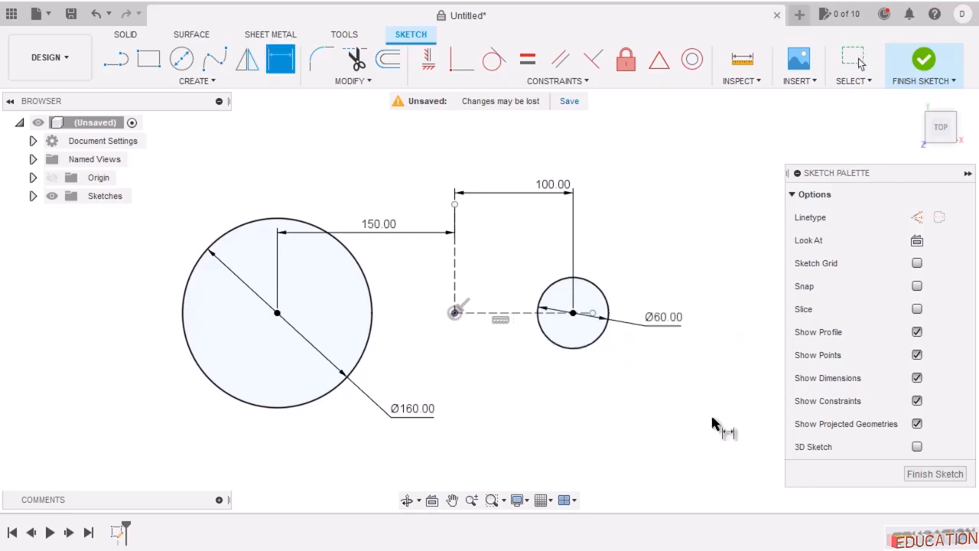
Draw two center diameter circles near the vertical construction line, about 86 mm across above the horizontal line and about 129 mm across below it.
click(182, 59)
scroll(566, 210, down, 2)
scroll(507, 233, up, 2)
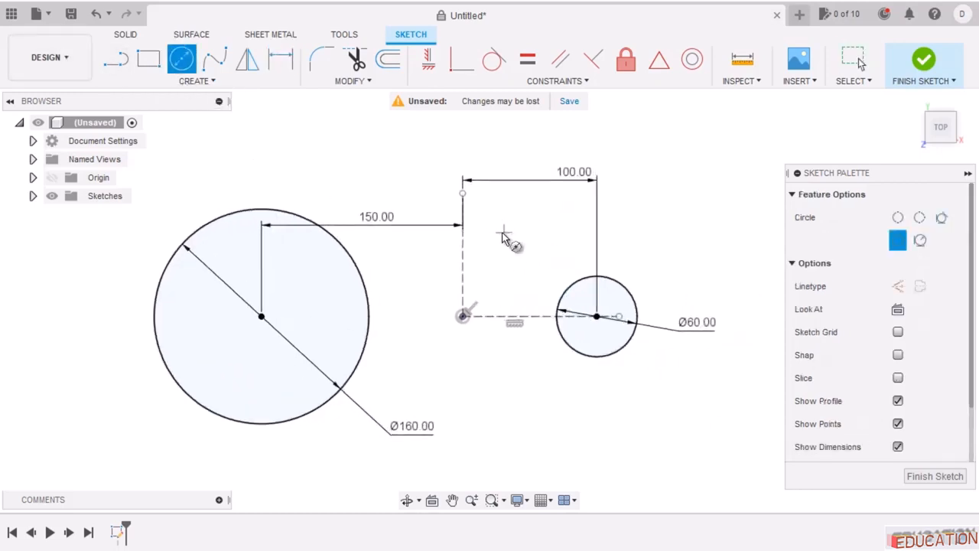
click(431, 167)
click(437, 229)
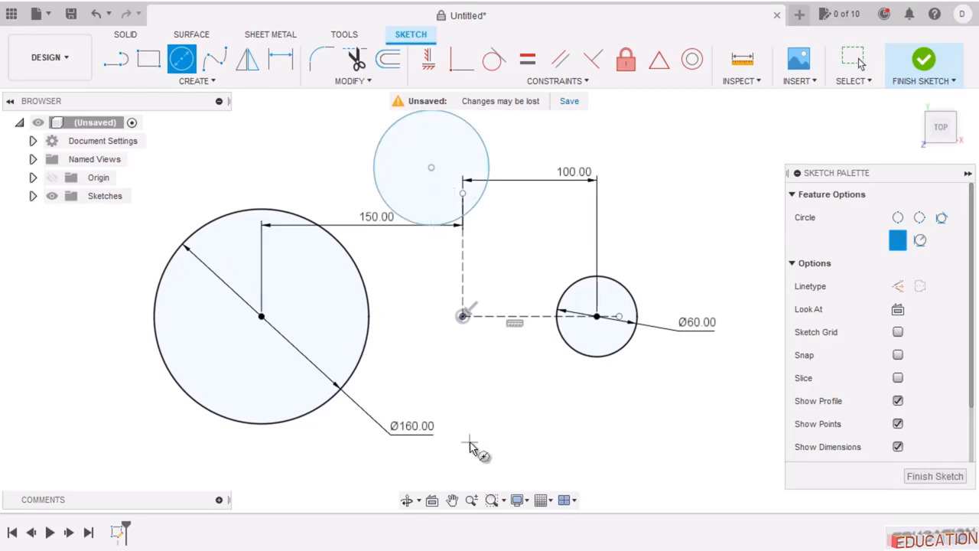
click(419, 462)
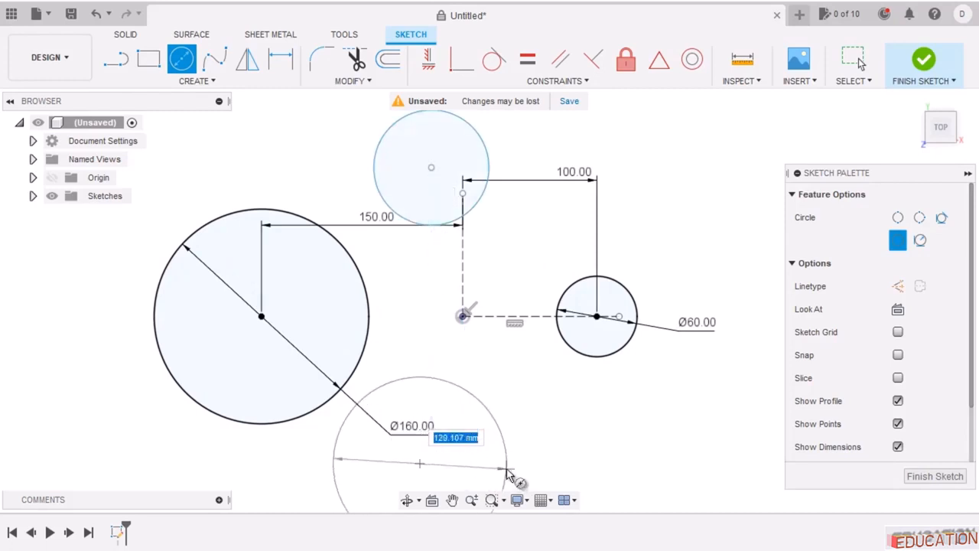
click(505, 474)
key(Escape)
Constrain the centers of the upper and lower circles coincident with the vertical construction line.
click(456, 63)
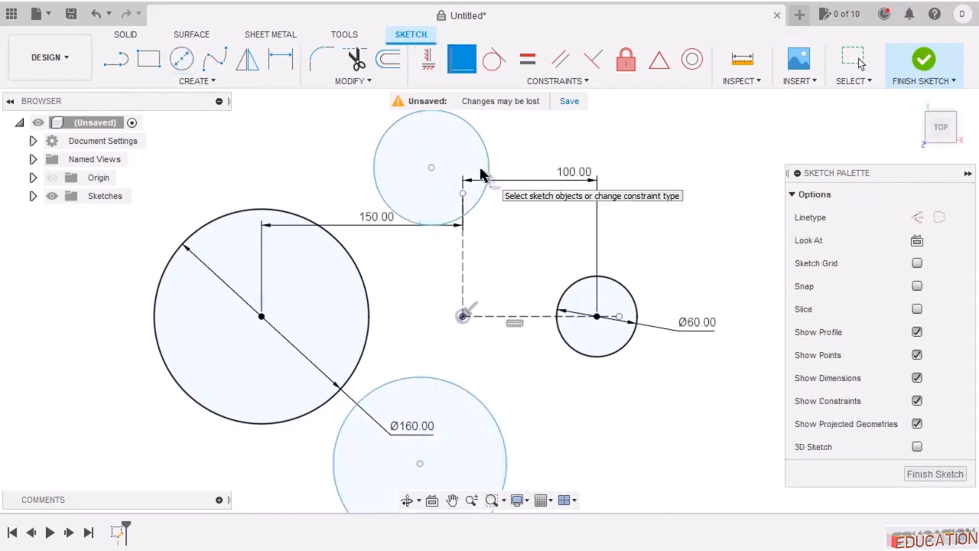
click(431, 169)
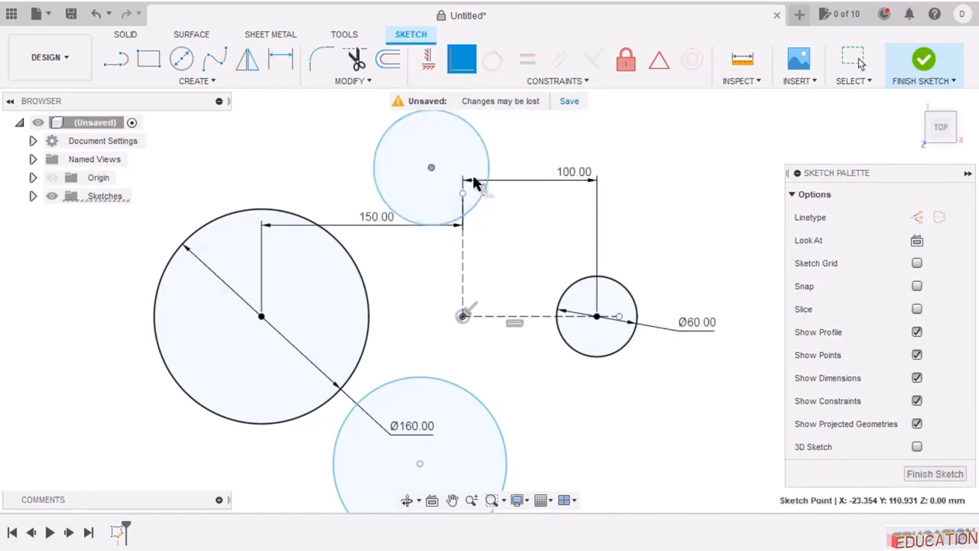
click(462, 259)
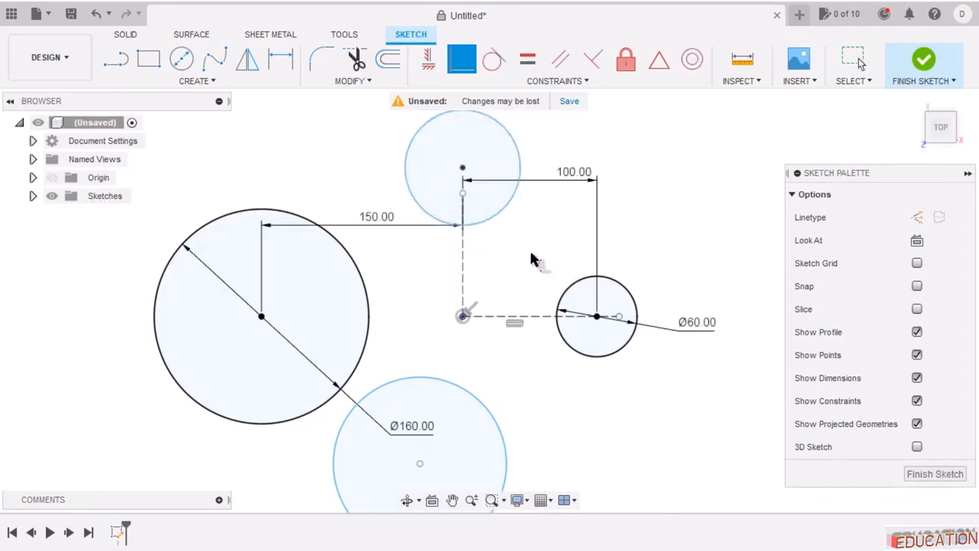
click(419, 462)
click(464, 284)
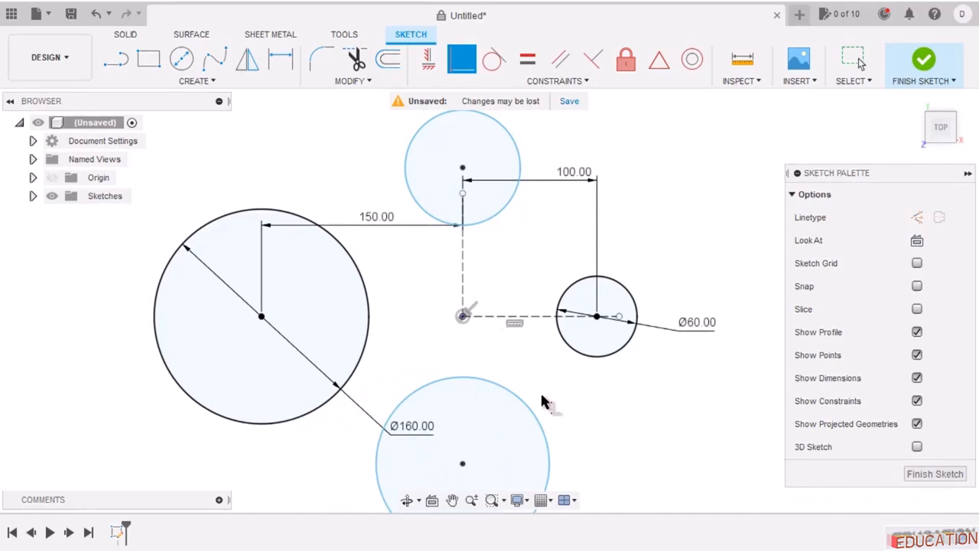
Dimension the upper circle's center 50 mm above the horizontal construction line.
click(280, 59)
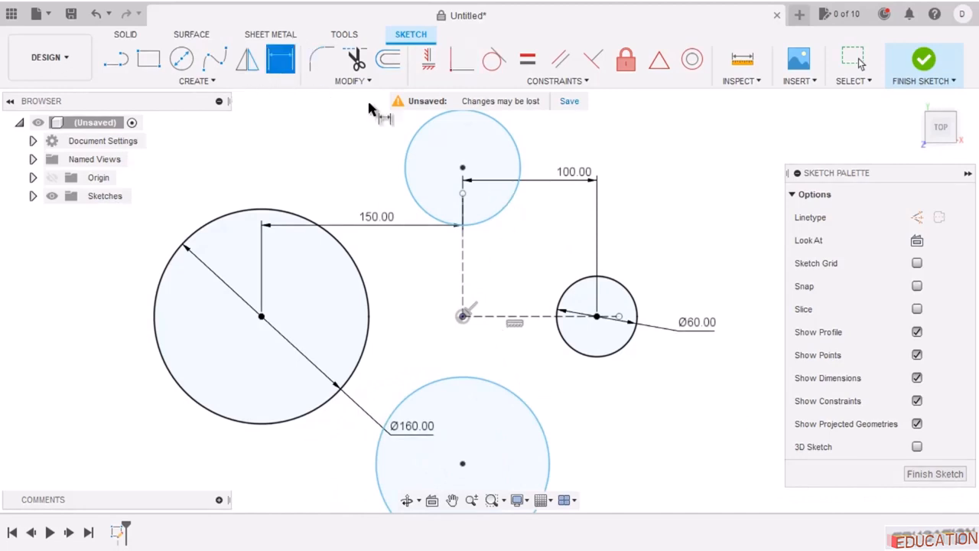
click(462, 168)
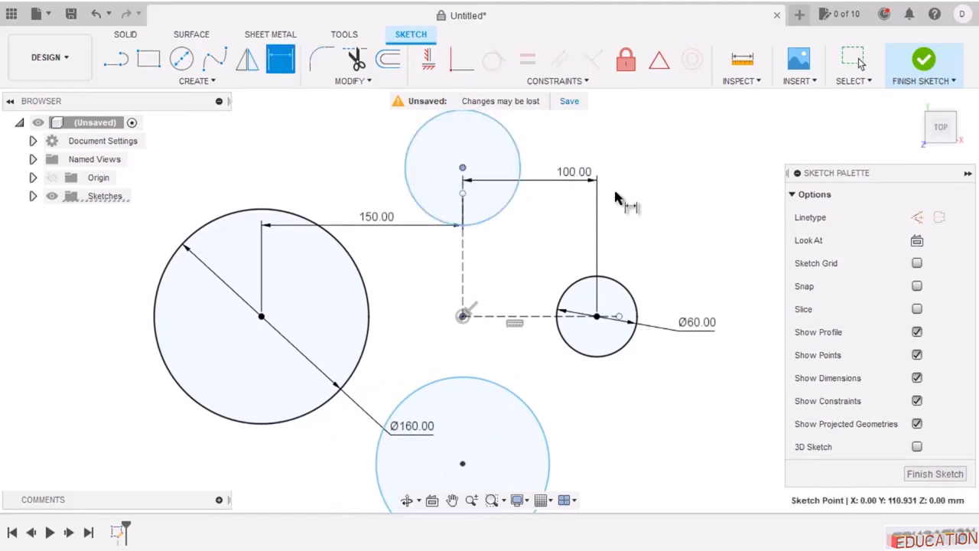
click(541, 321)
click(539, 255)
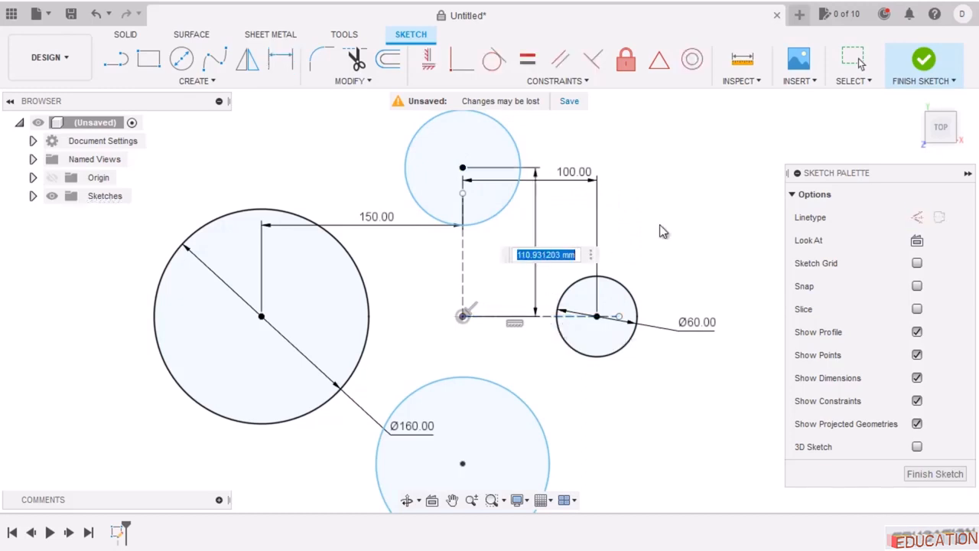
text(50)
key(Return)
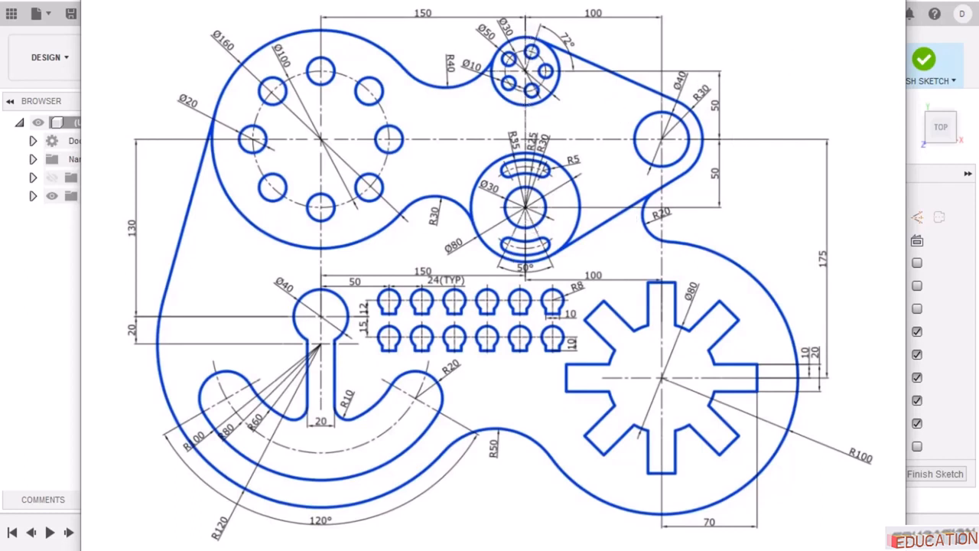
Dimension the lower circle's center 50 mm below the horizontal construction line, following the reference drawing.
click(462, 463)
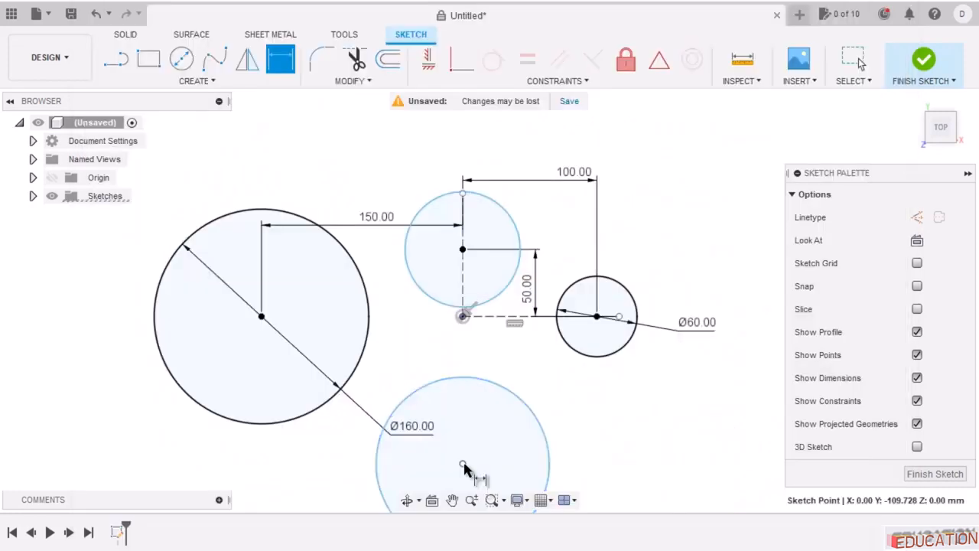
click(523, 316)
click(557, 395)
text(90)
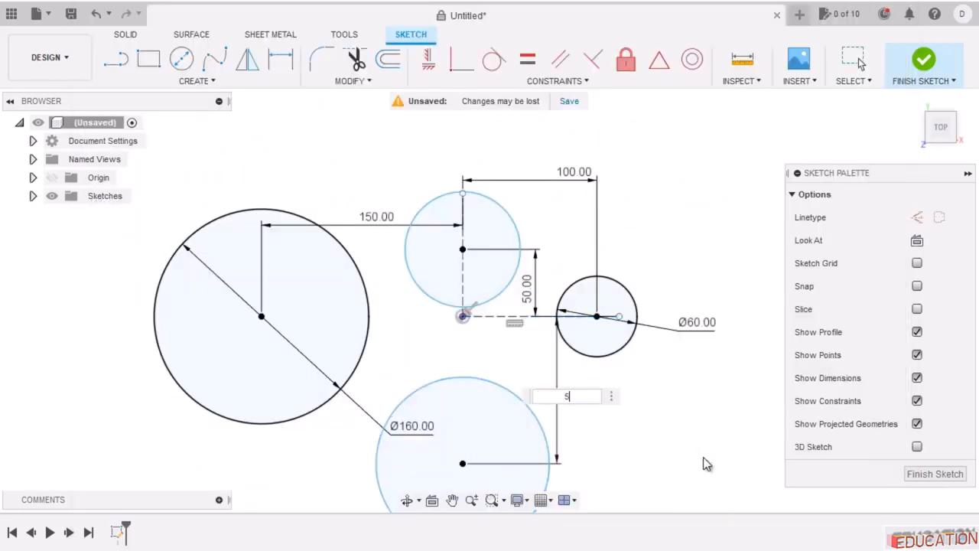
key(Return)
Dimension the upper circle's diameter as 50 mm.
scroll(570, 196, down, 1)
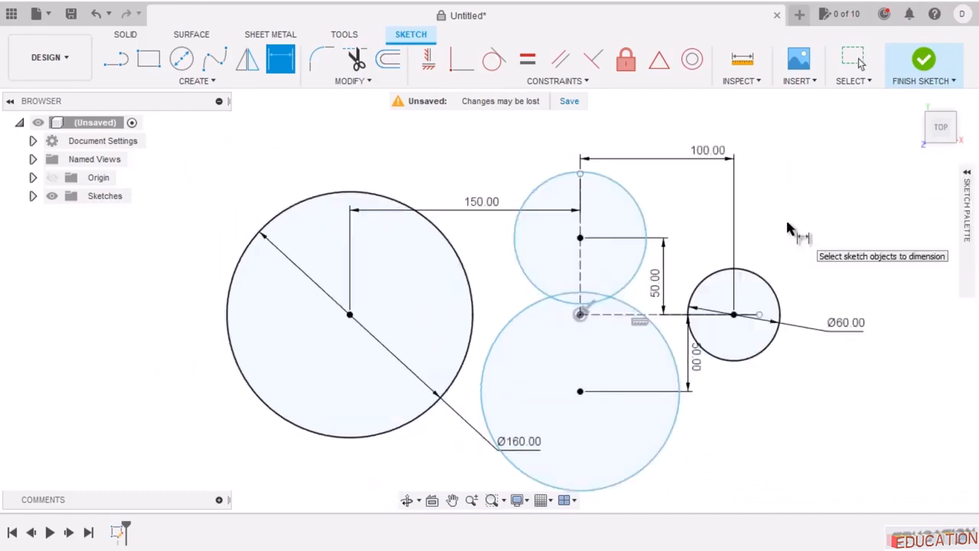
click(641, 207)
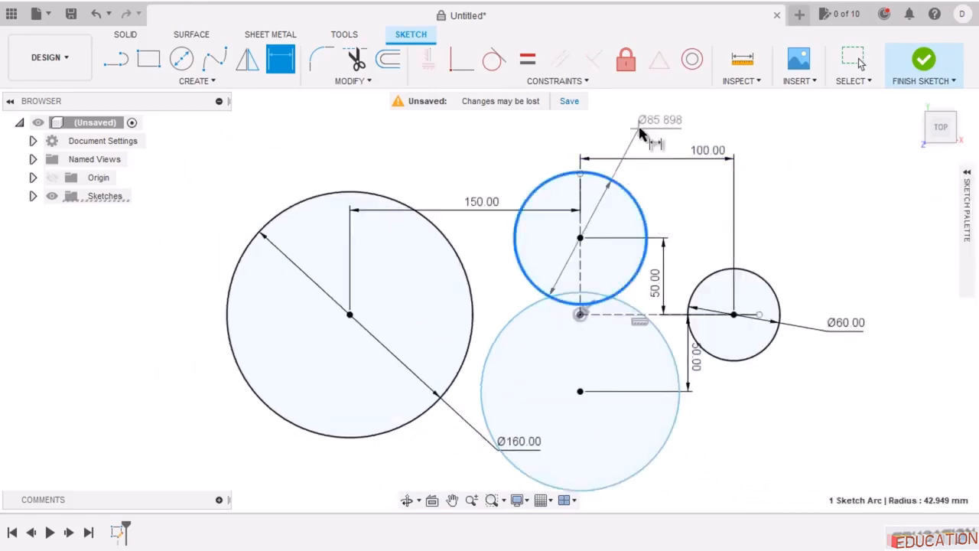
click(638, 131)
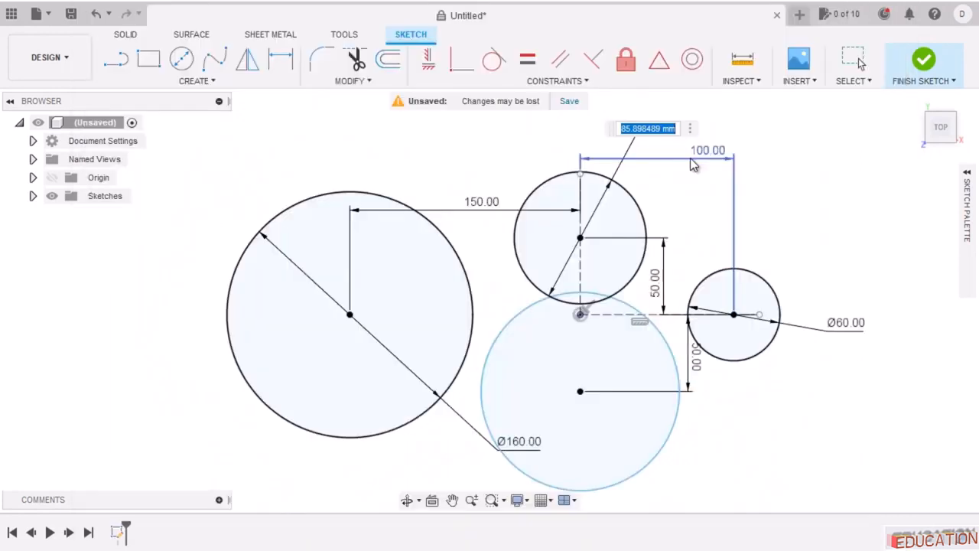
text(50)
key(Return)
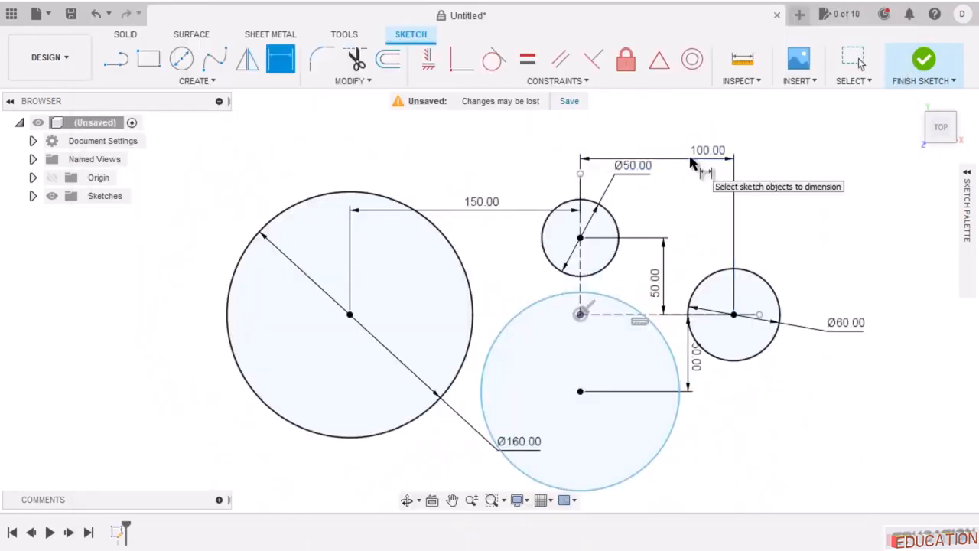
Dimension the lower circle's diameter as 80 mm.
click(670, 428)
click(730, 453)
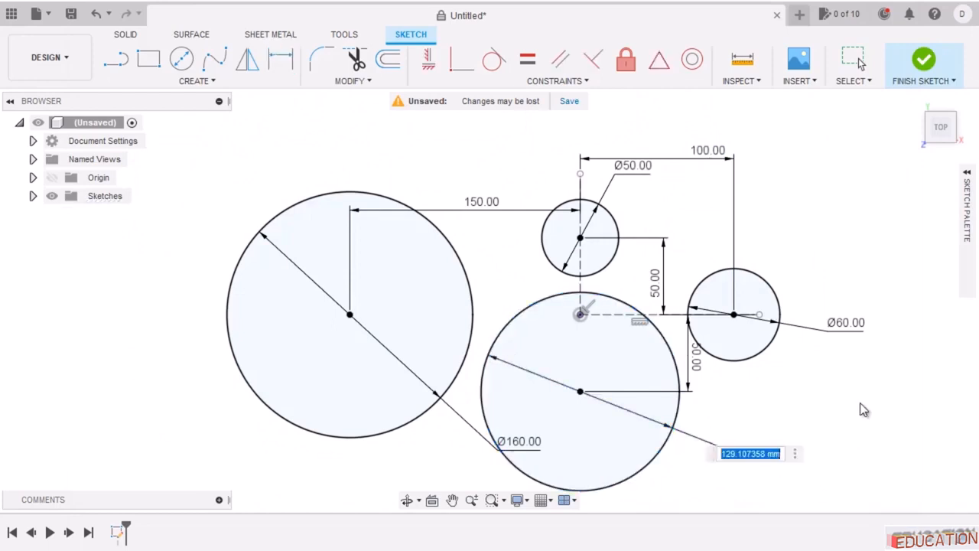
text(8)
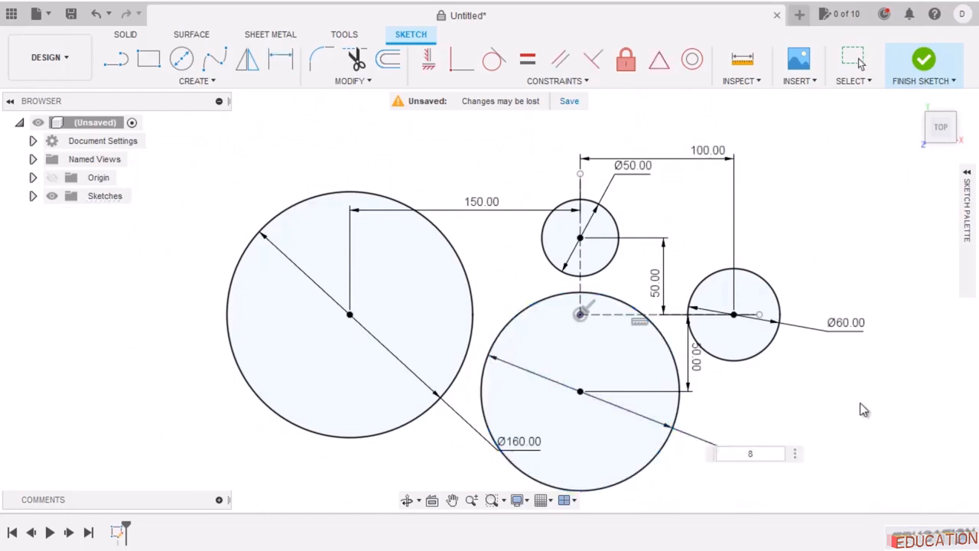
text(0)
key(Return)
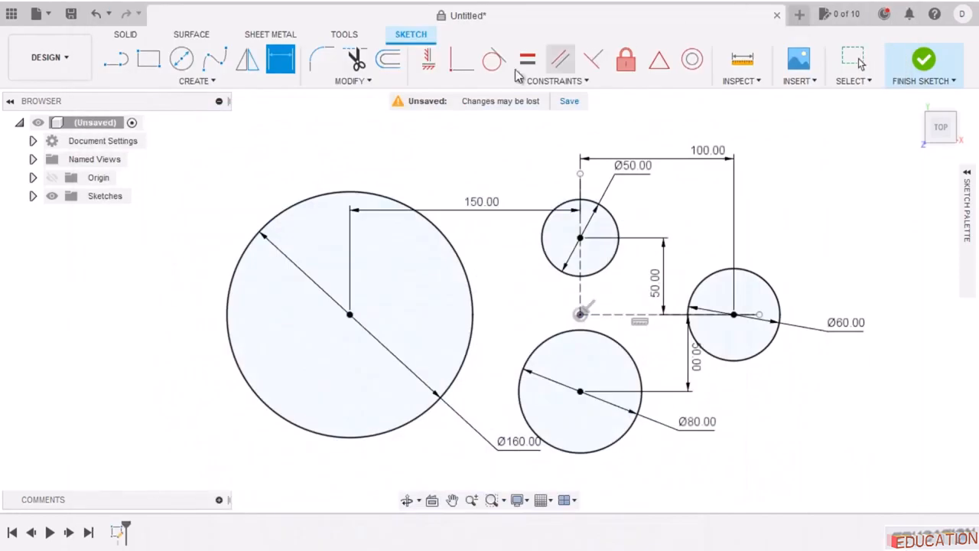
Draw a sloping line from the top of the 50 mm circle to the upper right edge of the 60 mm circle.
click(117, 65)
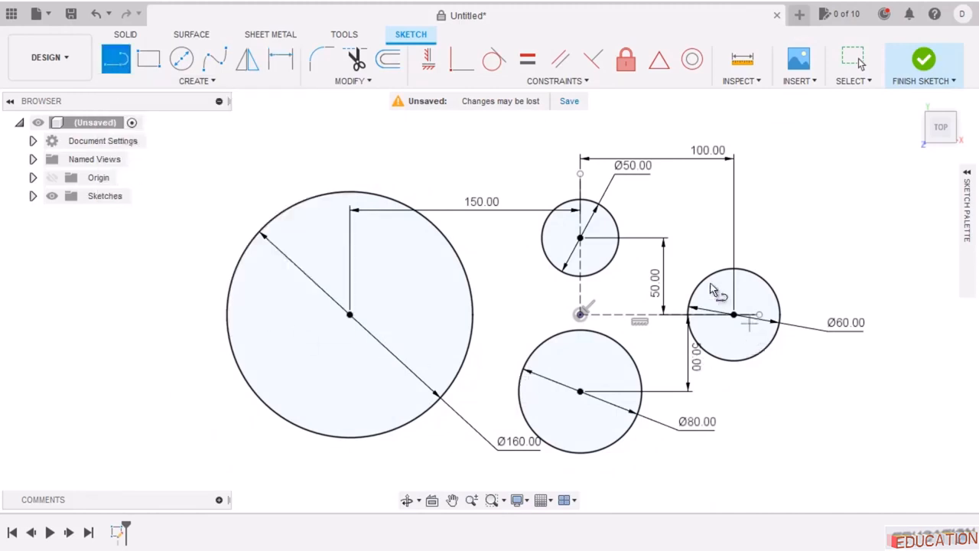
click(594, 202)
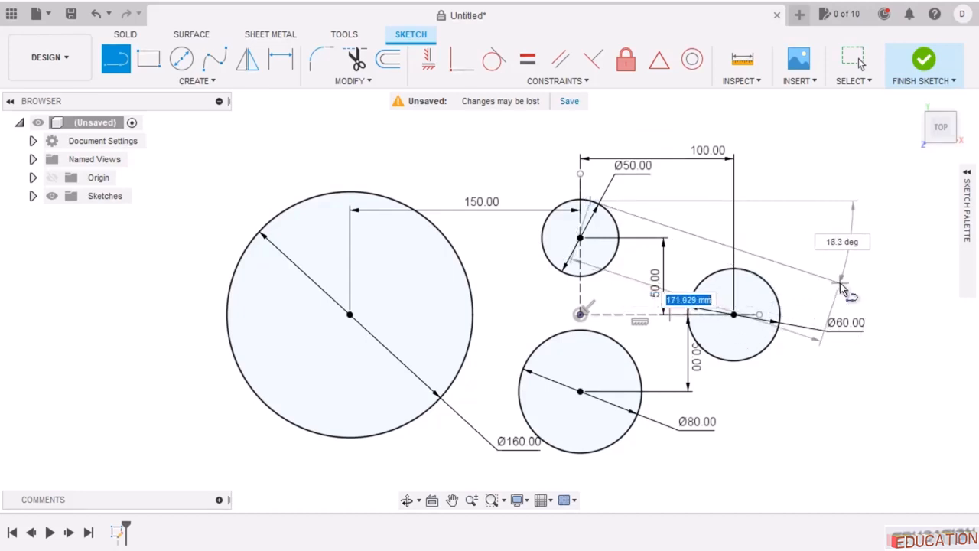
double_click(772, 294)
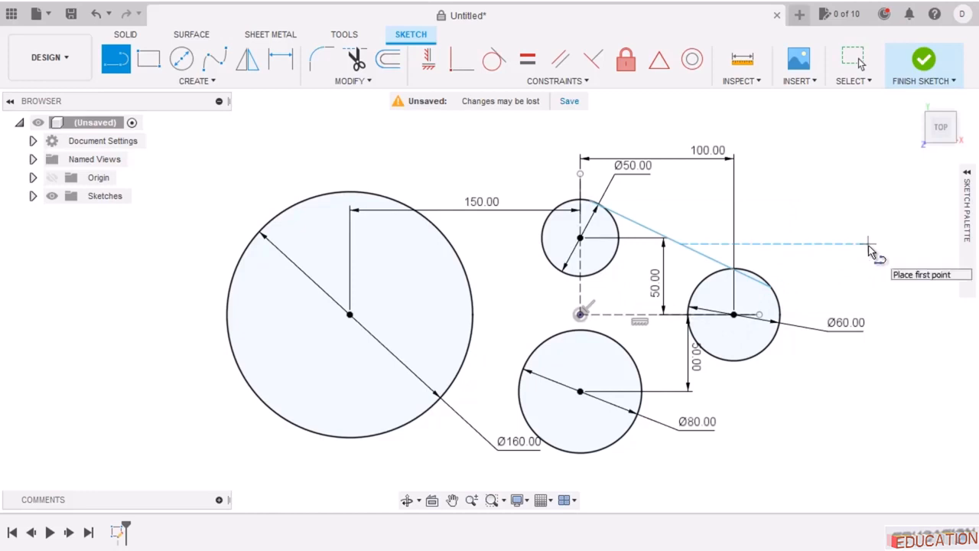
Make the upper sloping line tangent to both the 50 mm circle and the 60 mm circle.
key(Escape)
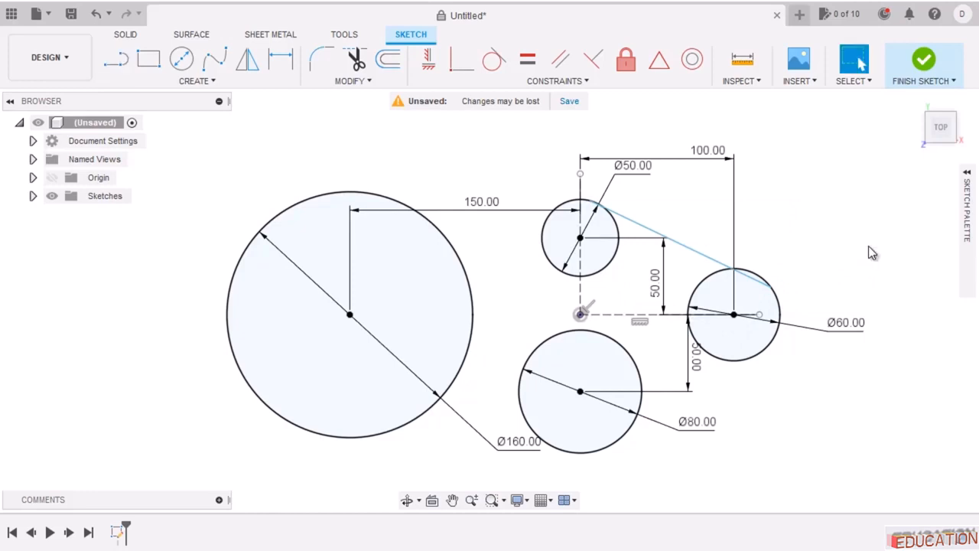
click(494, 59)
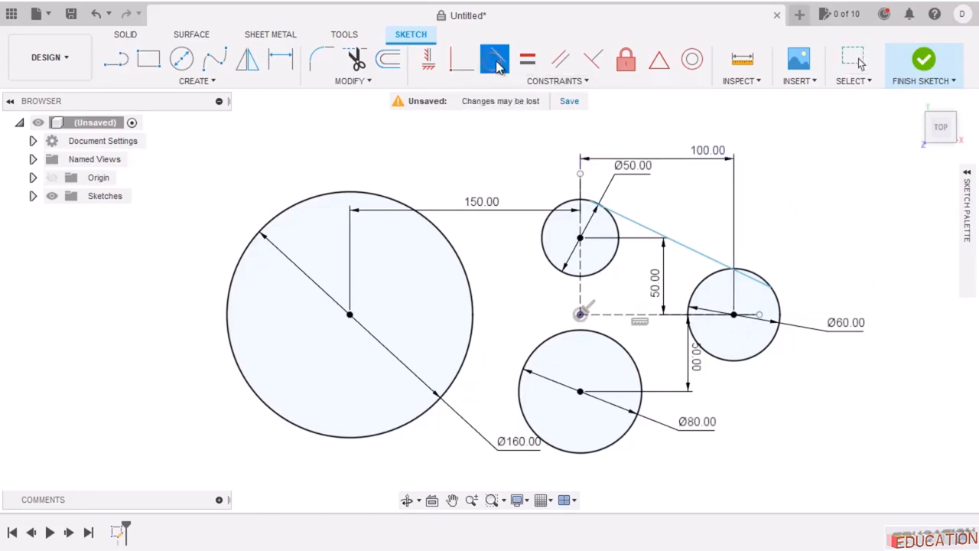
click(620, 217)
click(619, 229)
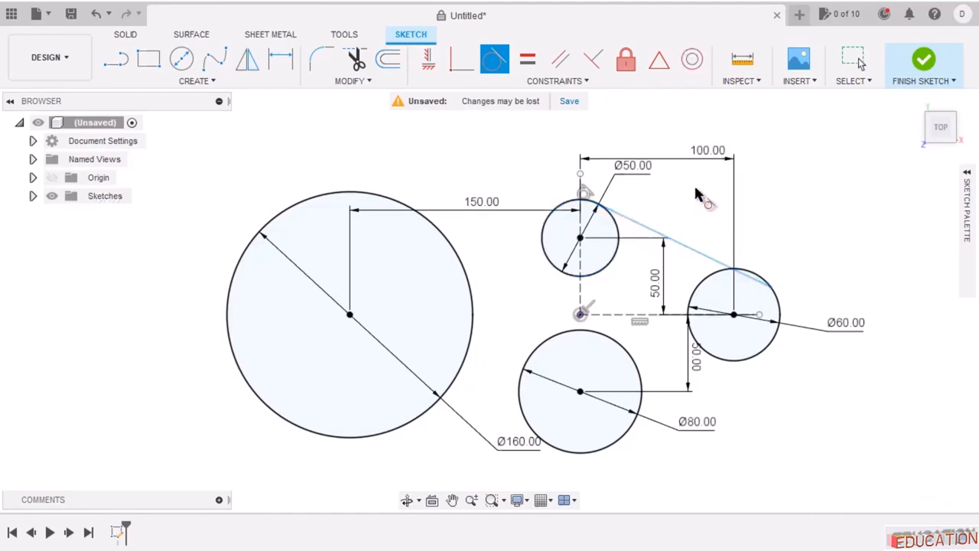
click(711, 260)
click(718, 268)
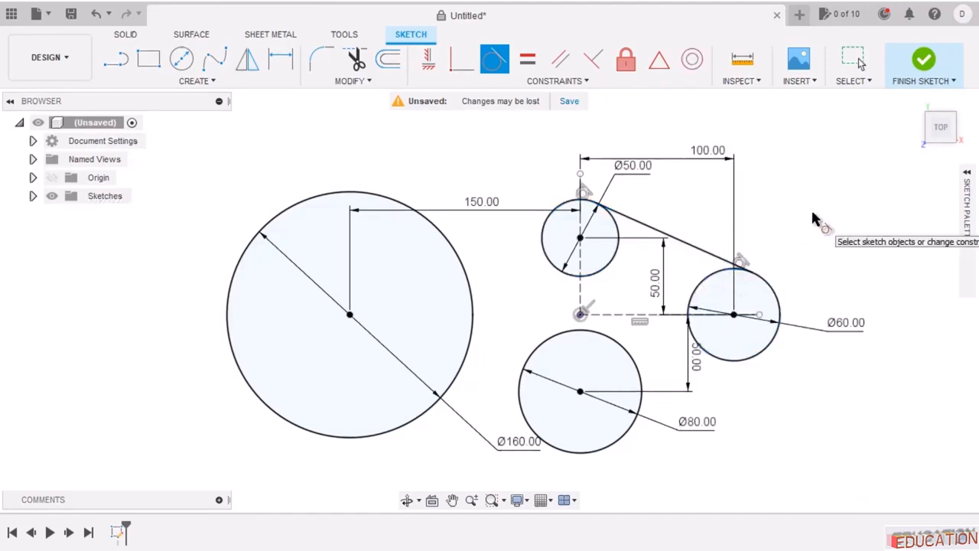
Draw a sloping line from the bottom of the lower 80 mm circle to the lower right edge of the 60 mm circle.
key(l)
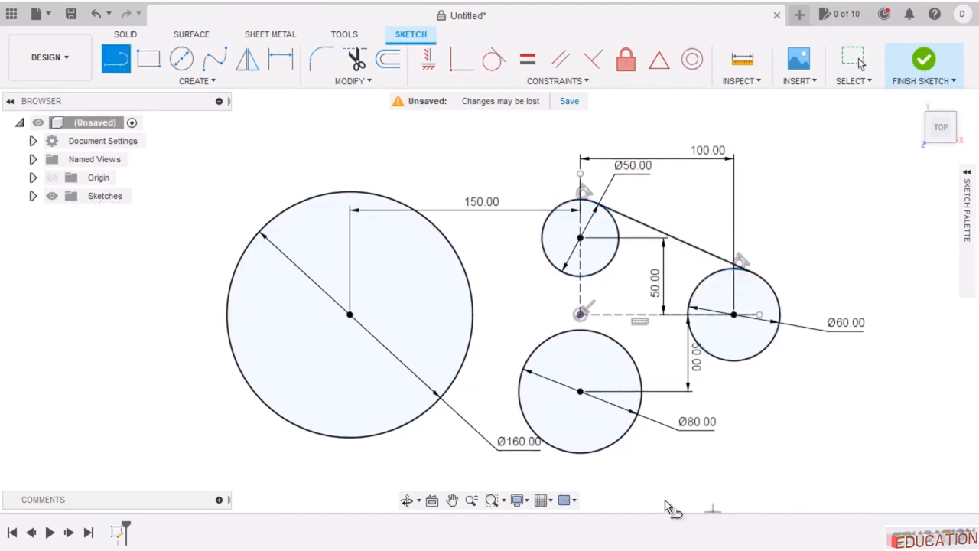
click(604, 447)
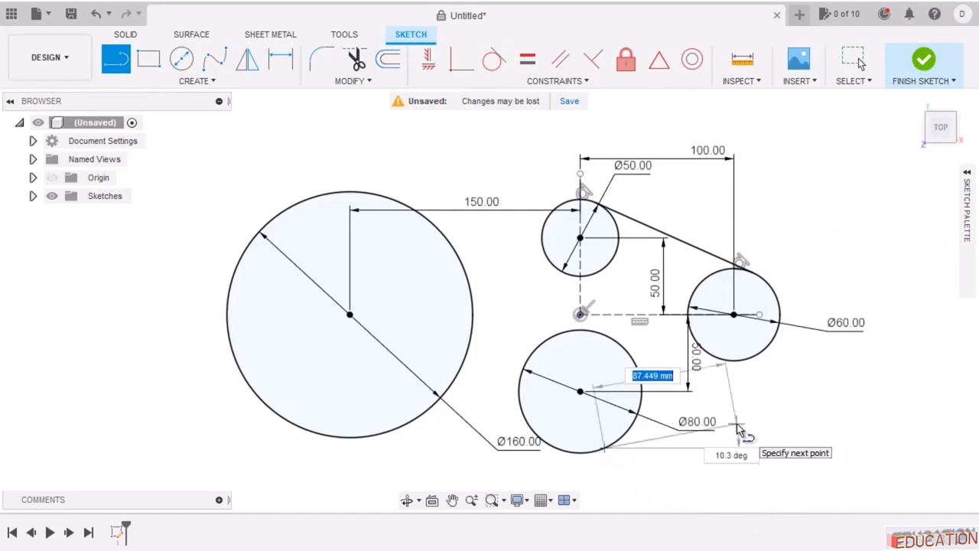
click(758, 357)
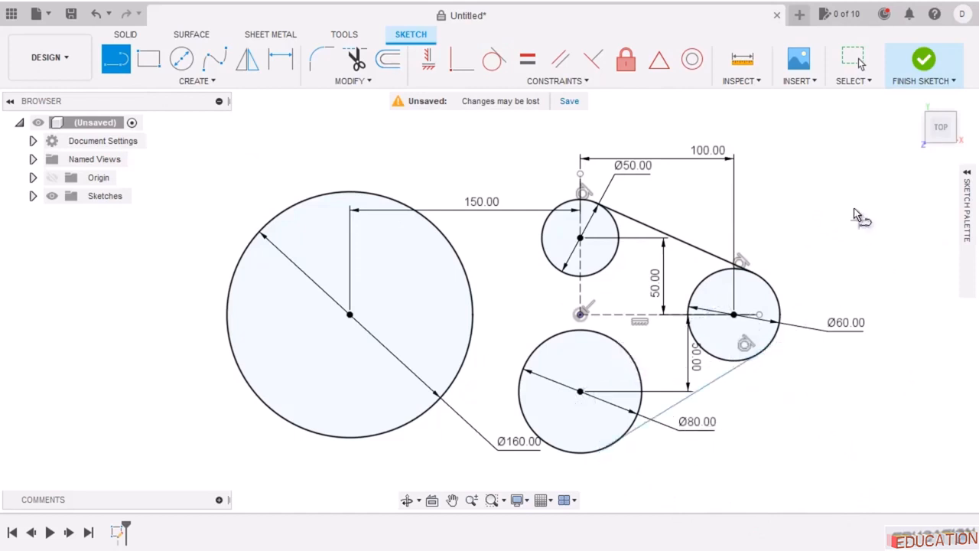
key(Escape)
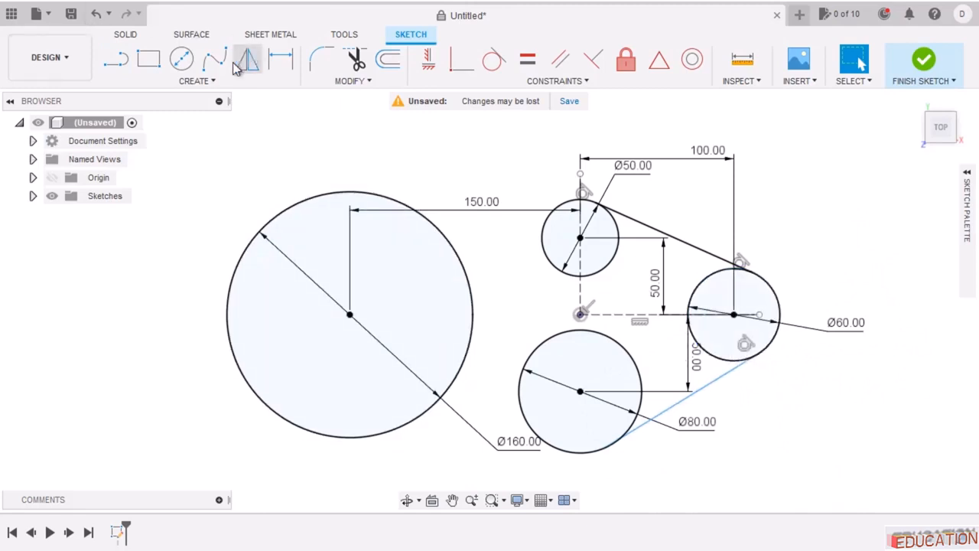
Make the lower sloping line tangent to the 80 mm circle.
click(491, 61)
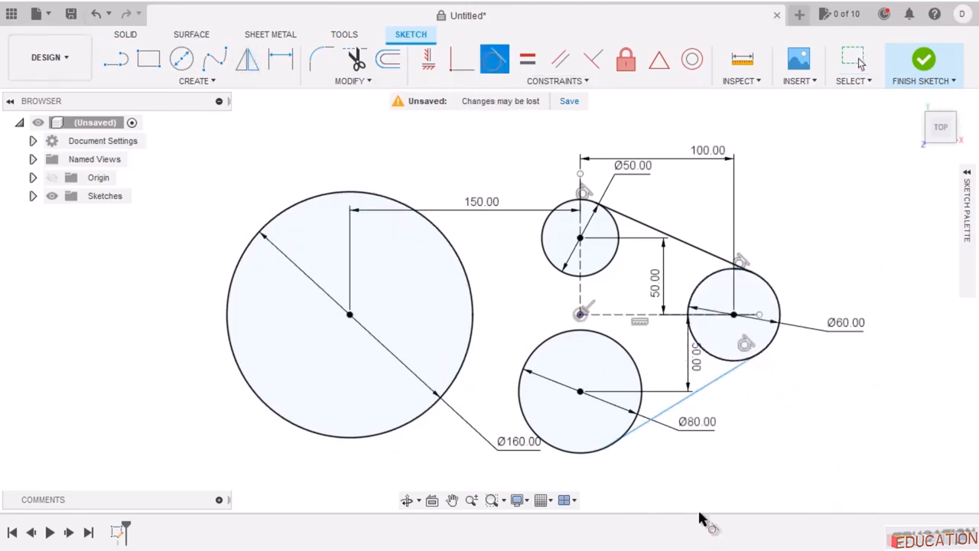
click(662, 412)
click(586, 453)
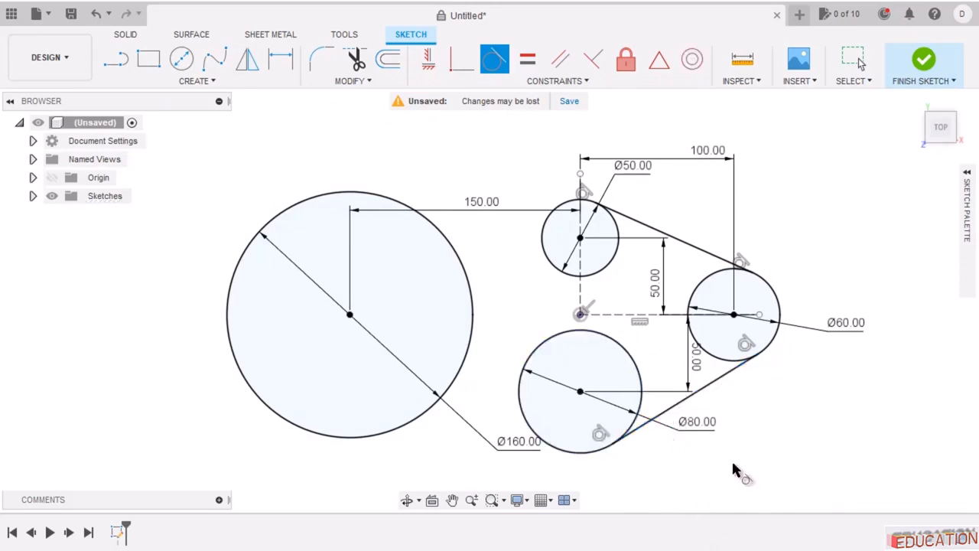
key(Escape)
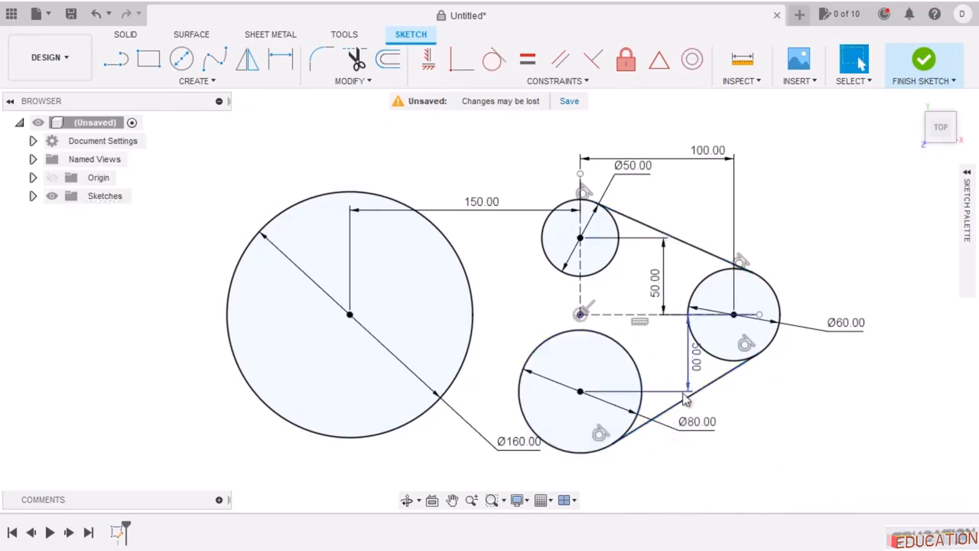
Draw a circle above the gap between the 160 mm circle and the 50 mm circle.
key(c)
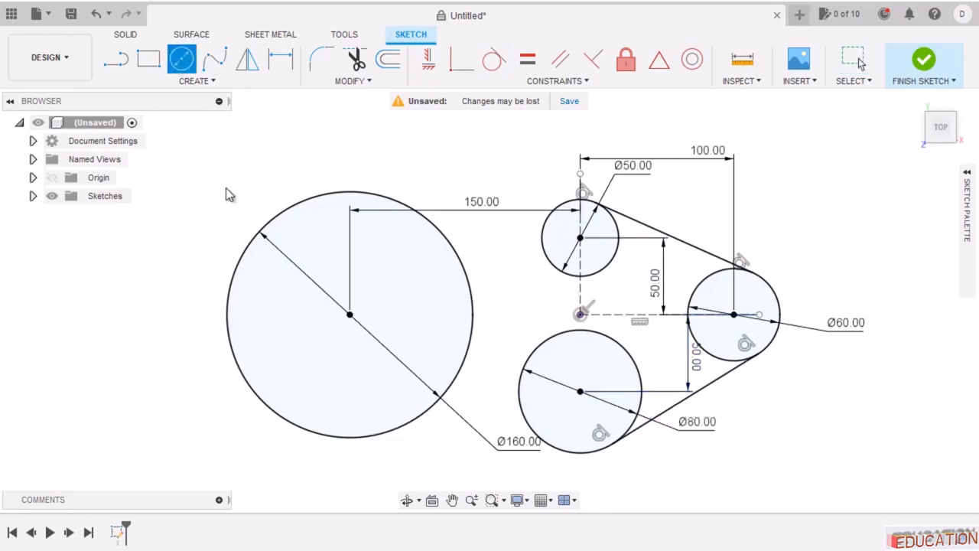
click(500, 169)
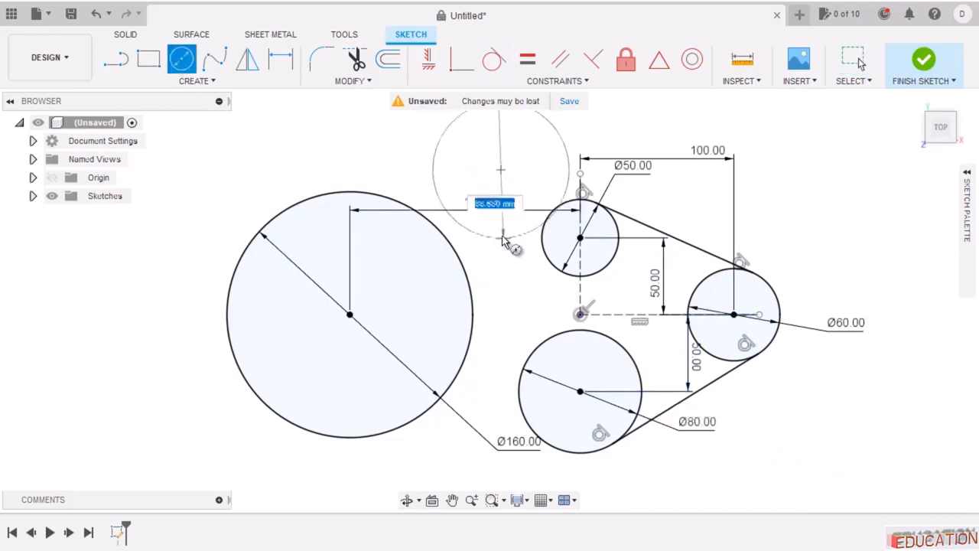
click(507, 243)
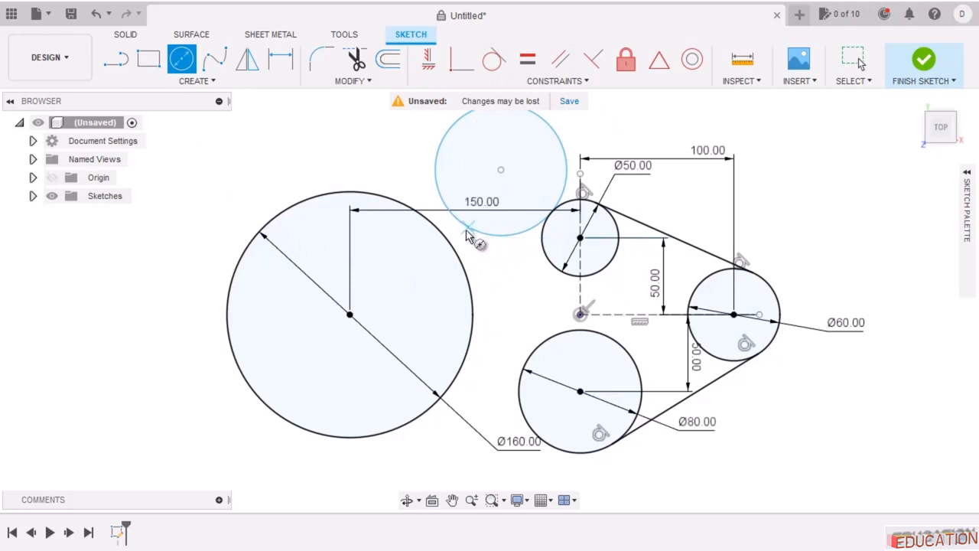
Make the new upper circle tangent to the 160 mm circle and the 50 mm circle.
click(494, 60)
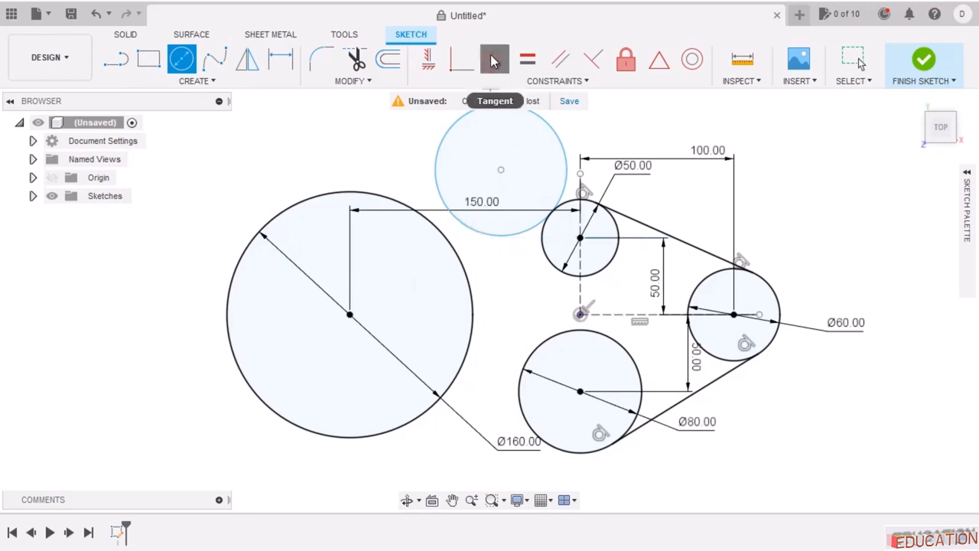
click(468, 237)
click(459, 248)
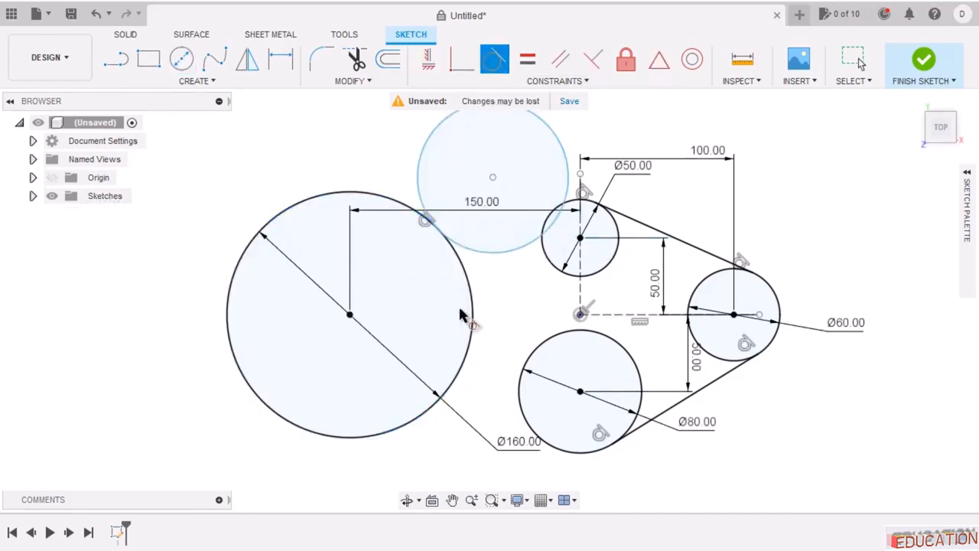
click(521, 255)
click(551, 263)
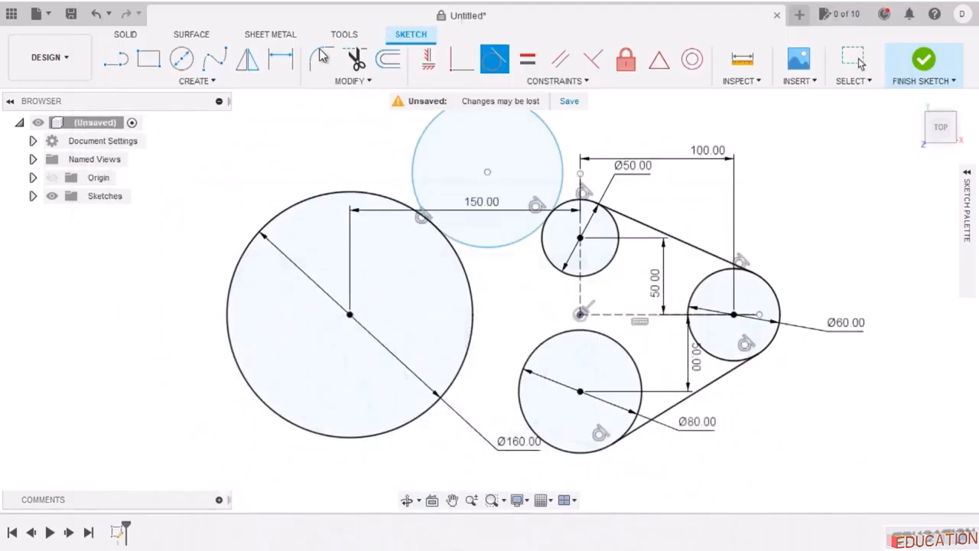
Dimension the upper connecting circle's diameter as 80 mm and trim away its upper portion, keeping the concave arc.
click(280, 58)
click(512, 242)
click(520, 279)
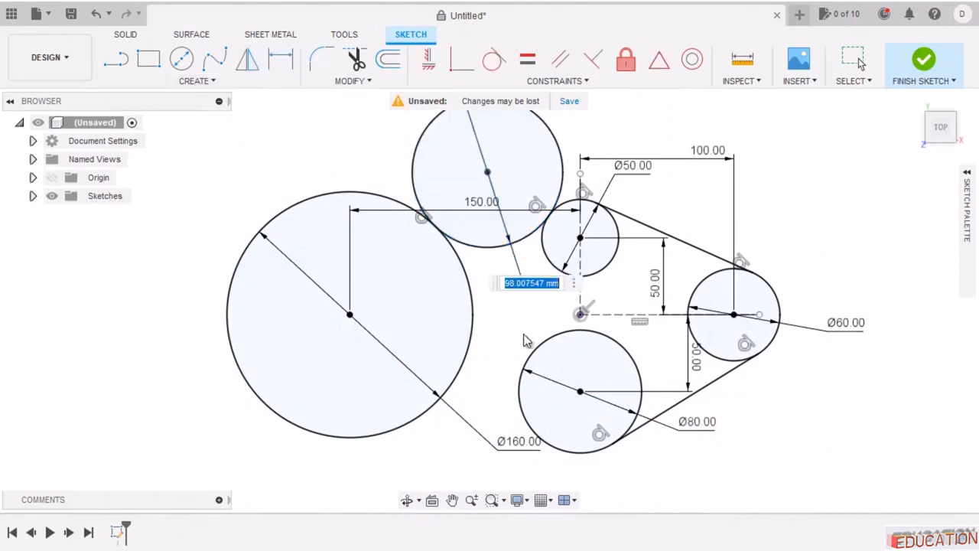
text(80)
key(Return)
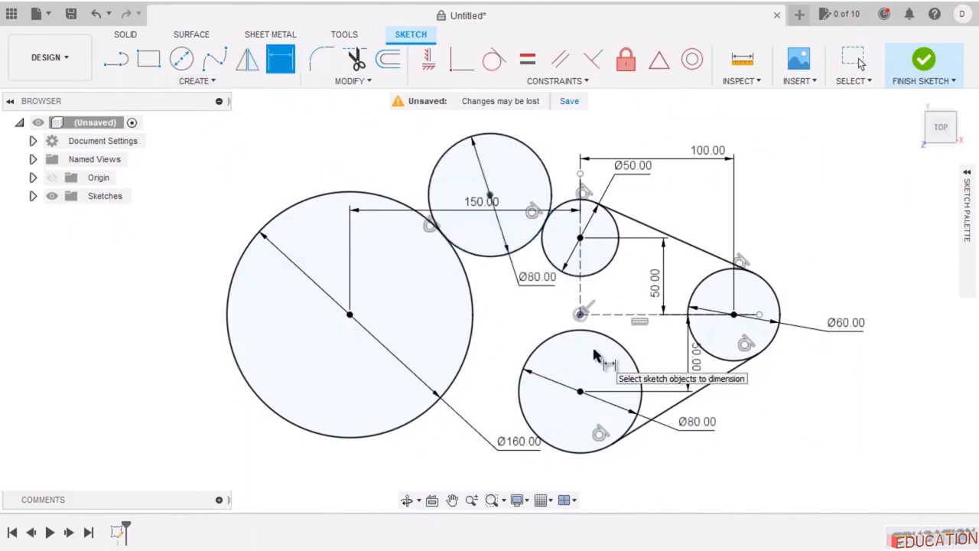
click(355, 58)
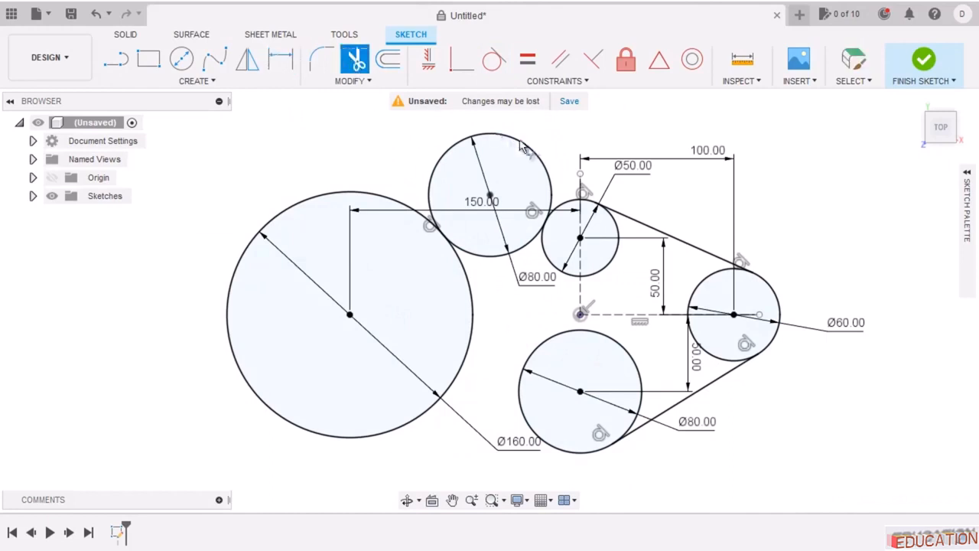
click(543, 161)
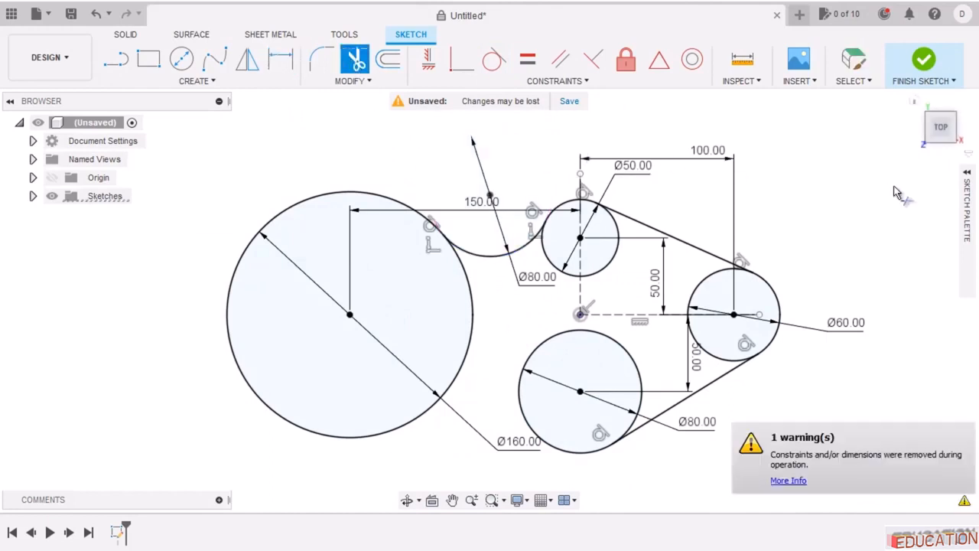
Draw a circle below the gap between the 160 mm circle and the lower 80 mm circle.
click(181, 58)
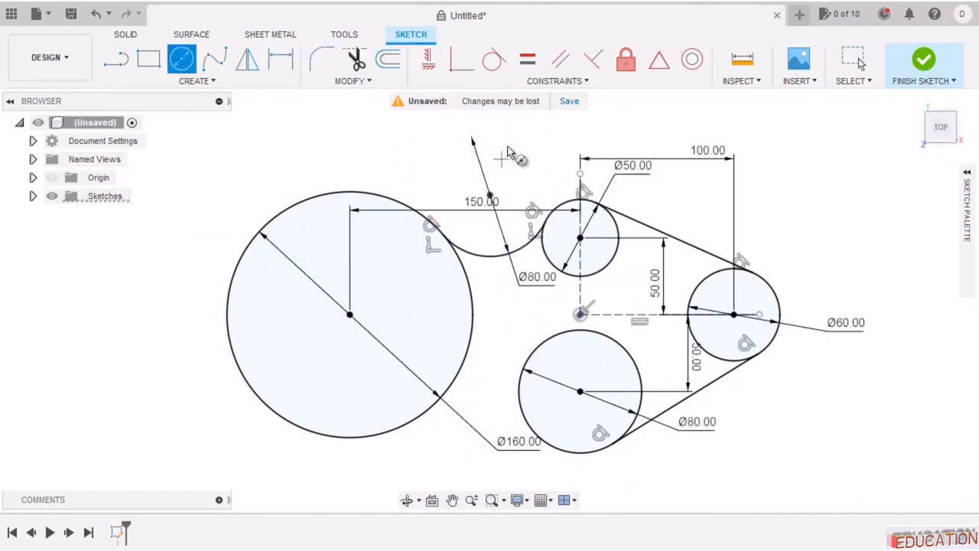
scroll(509, 150, down, 3)
scroll(489, 306, up, 2)
click(437, 351)
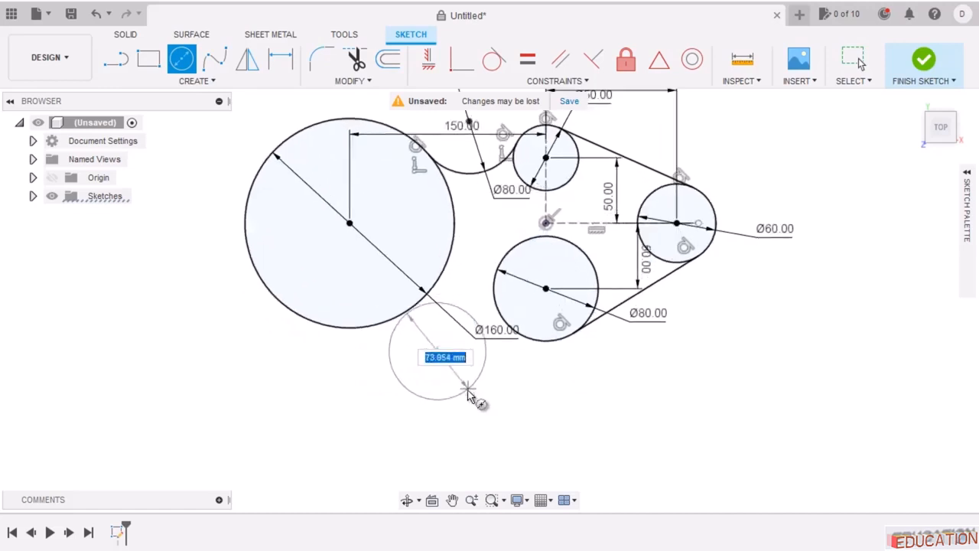
click(468, 409)
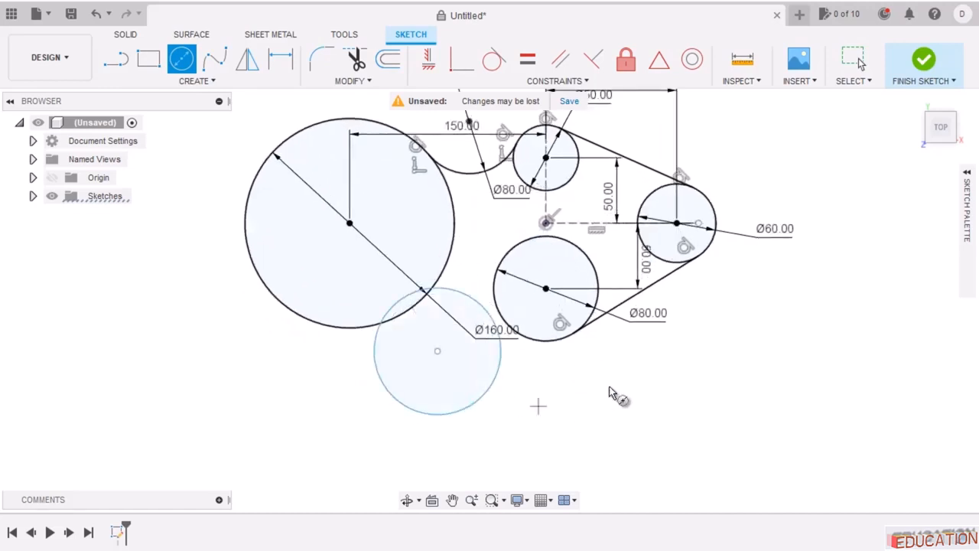
key(Escape)
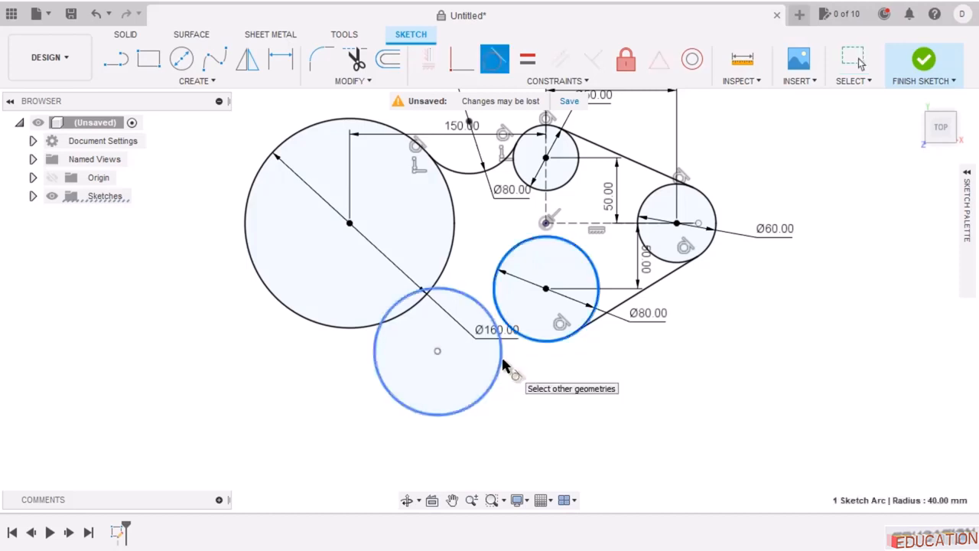
Make the new bottom circle tangent to the lower 80 mm circle and the 160 mm circle.
click(502, 360)
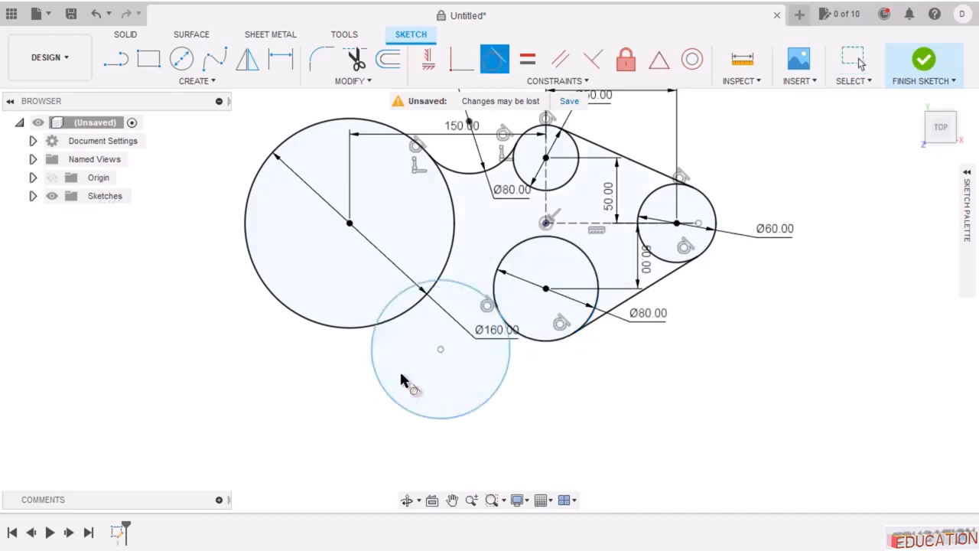
click(448, 284)
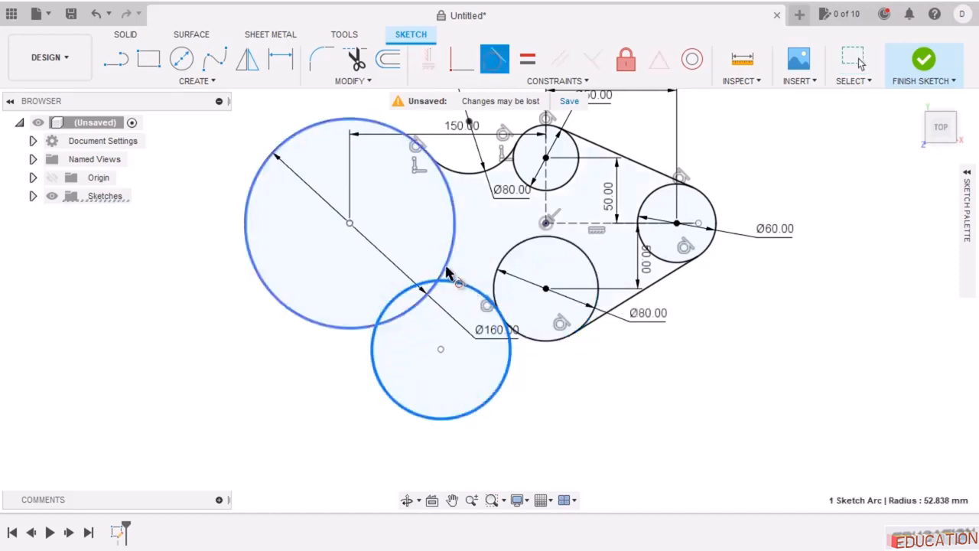
click(448, 269)
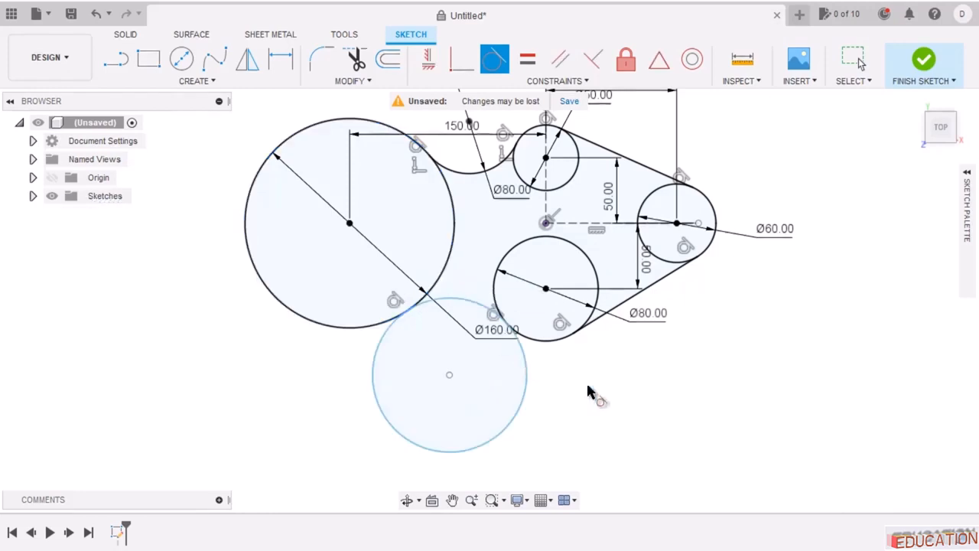
Dimension the bottom connecting circle's diameter as 60 mm.
click(280, 67)
click(523, 410)
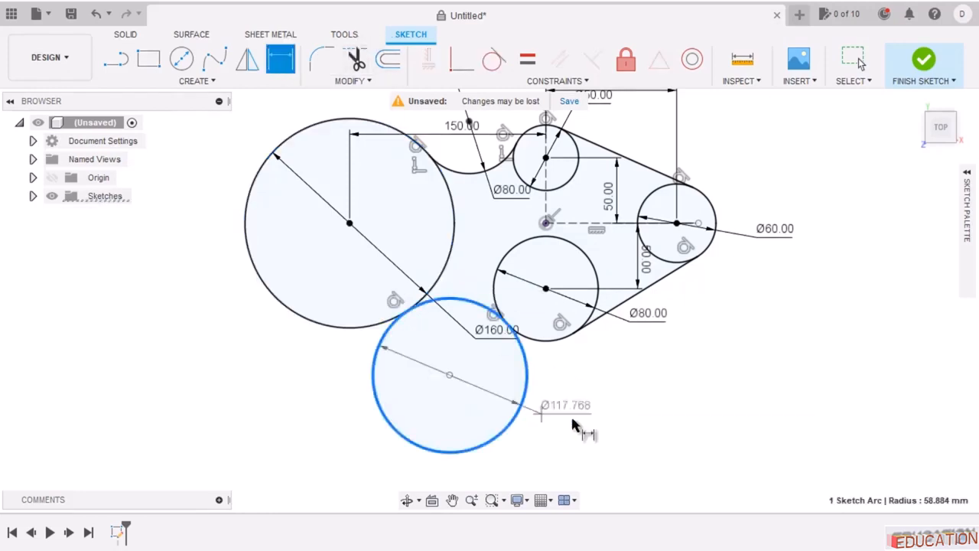
click(578, 424)
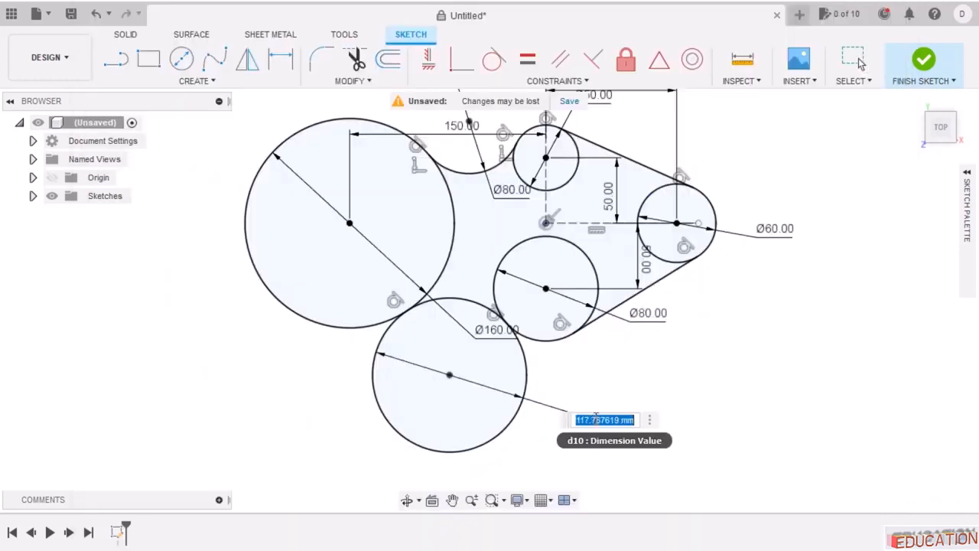
text(60)
key(Return)
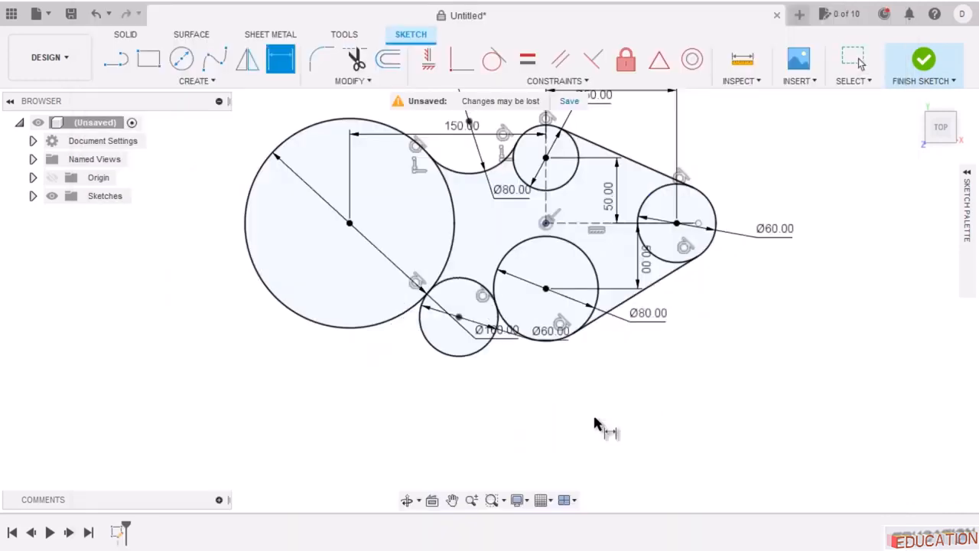
Trim away the bottom connecting circle's lower portion and the inner arcs of the 160 mm circle and the right-hand 60 mm circle.
click(354, 58)
click(459, 363)
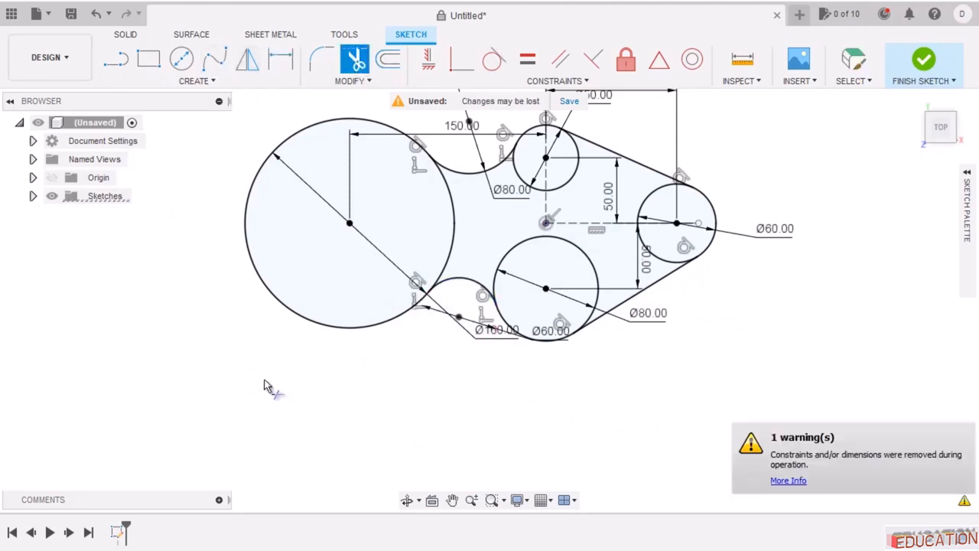
click(454, 242)
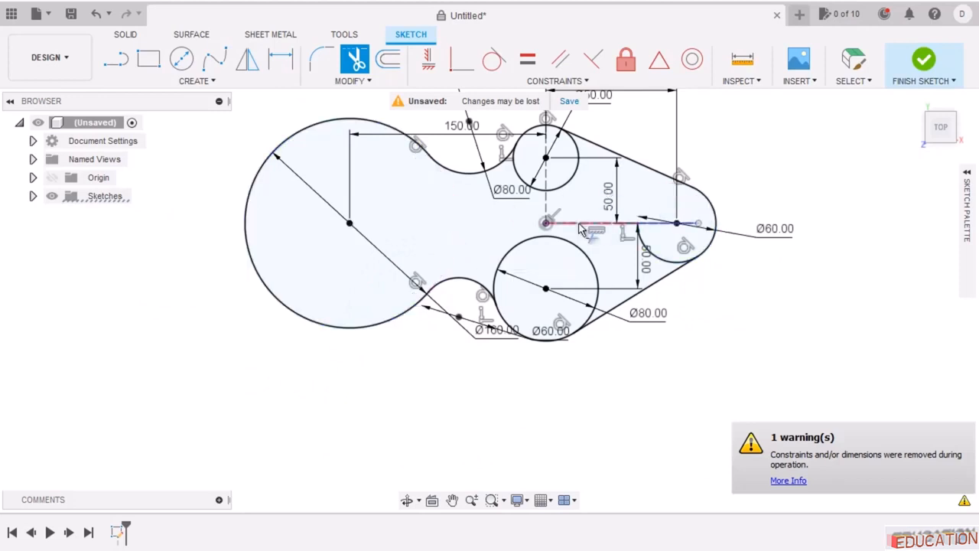
click(653, 257)
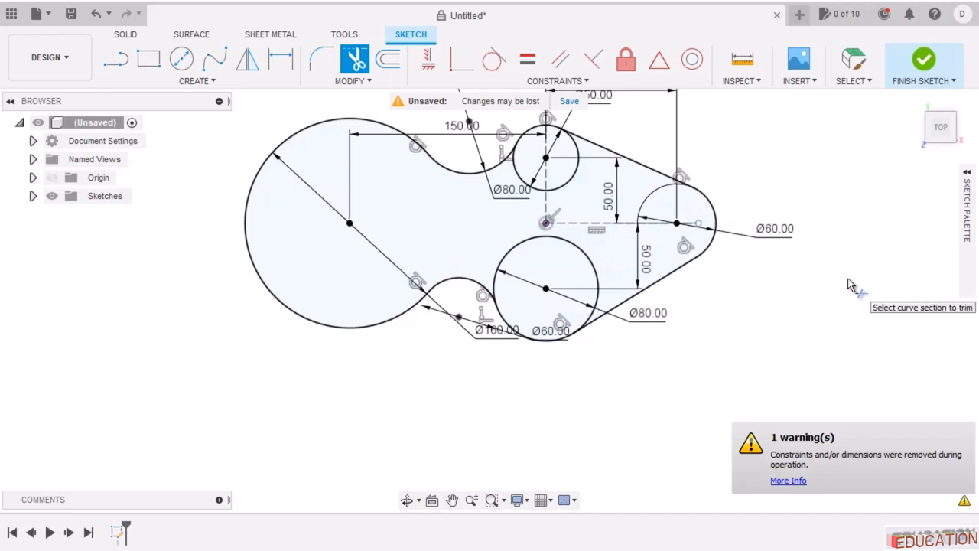
key(Escape)
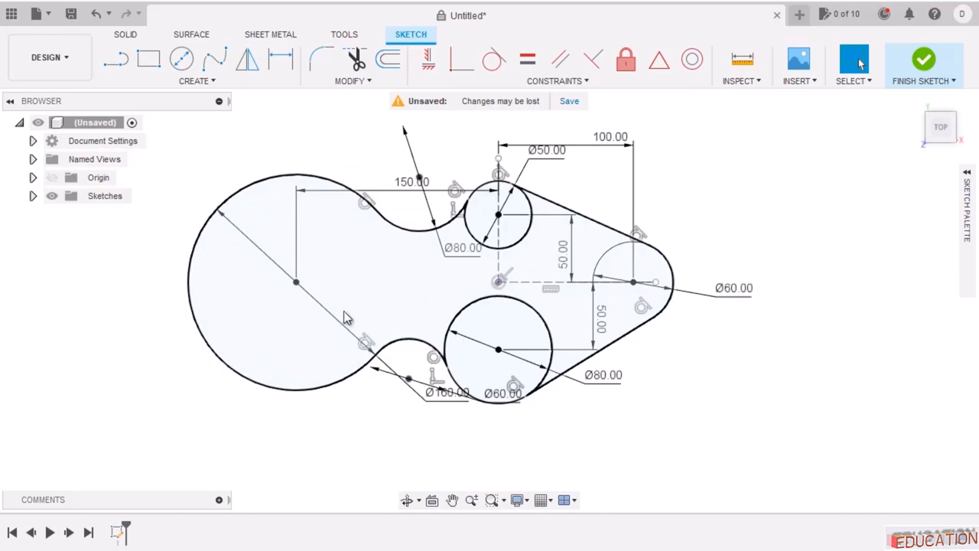
Hide the dimensions and constraints of the sketch.
click(966, 207)
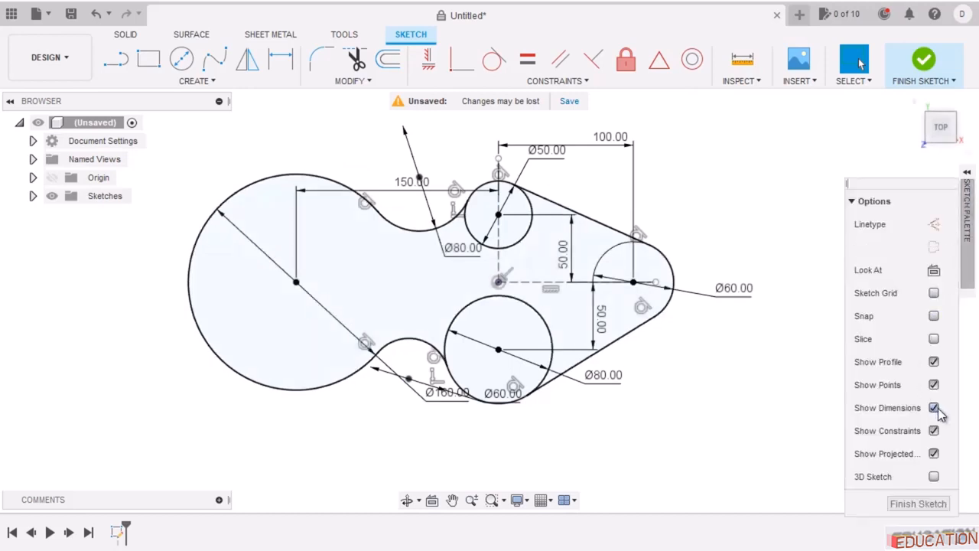
click(935, 409)
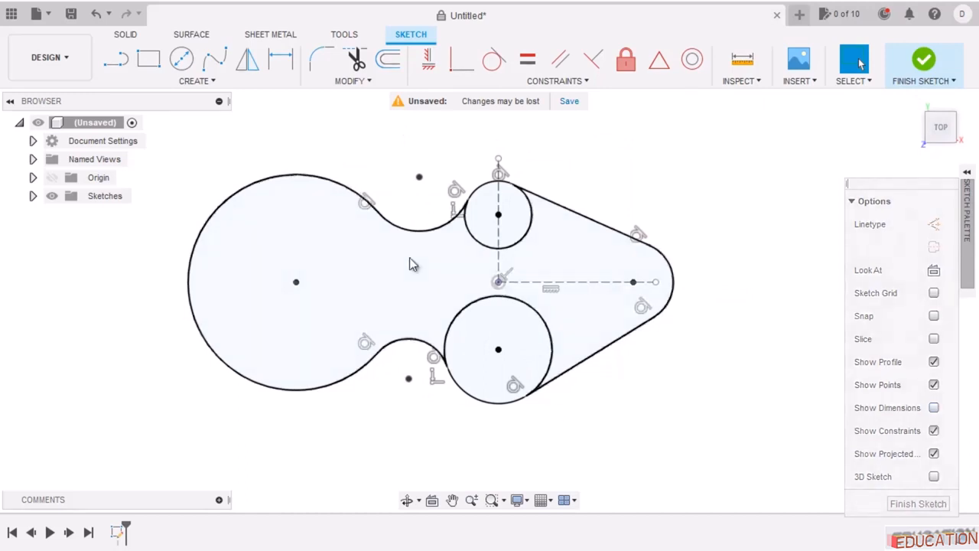
click(934, 431)
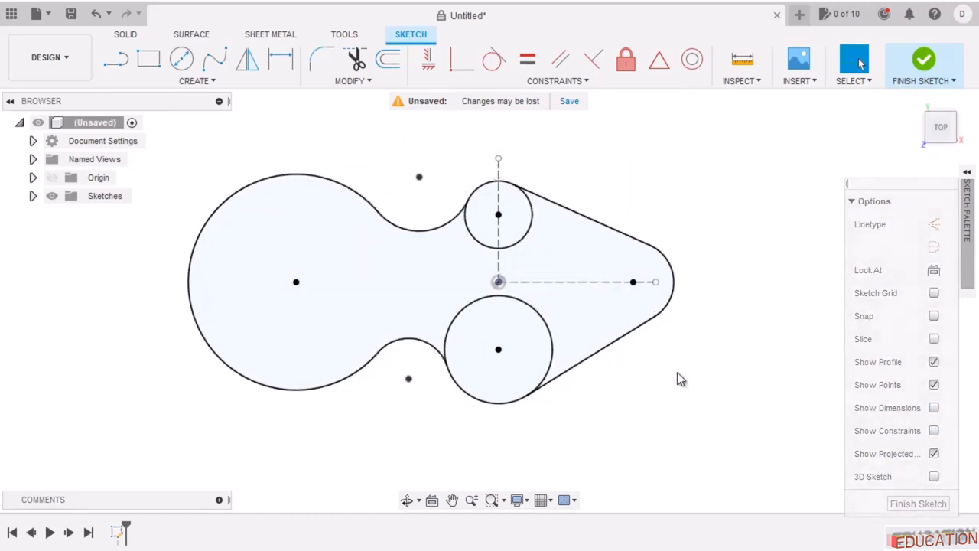
scroll(753, 230, down, 1)
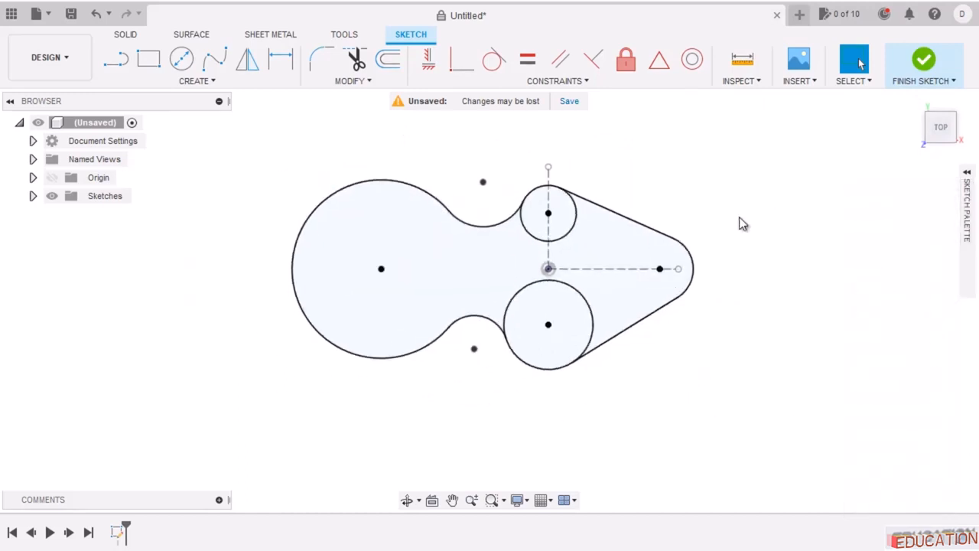
Draw a circle about 34 mm in diameter inside the 160 mm circle, about 52 mm right of its centre.
scroll(482, 271, up, 3)
click(174, 62)
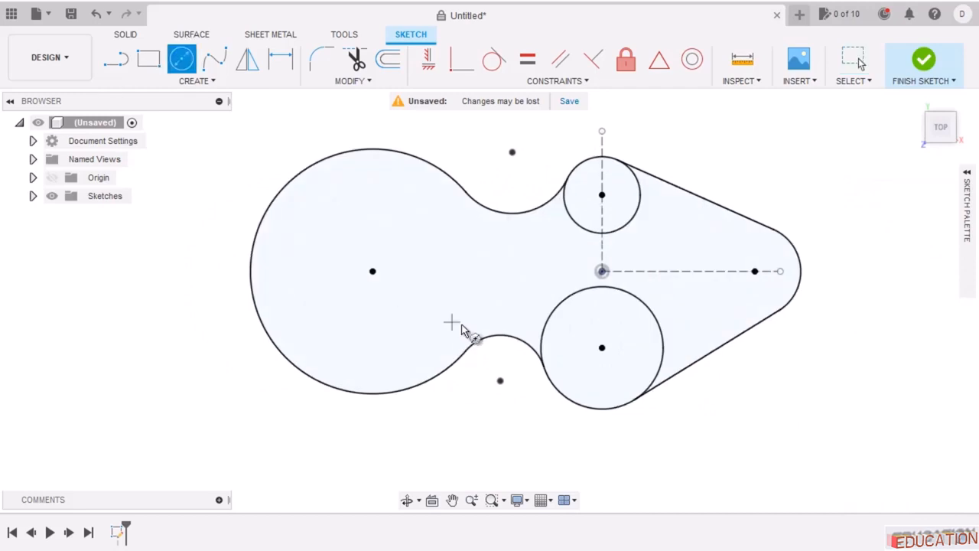
click(451, 260)
click(459, 290)
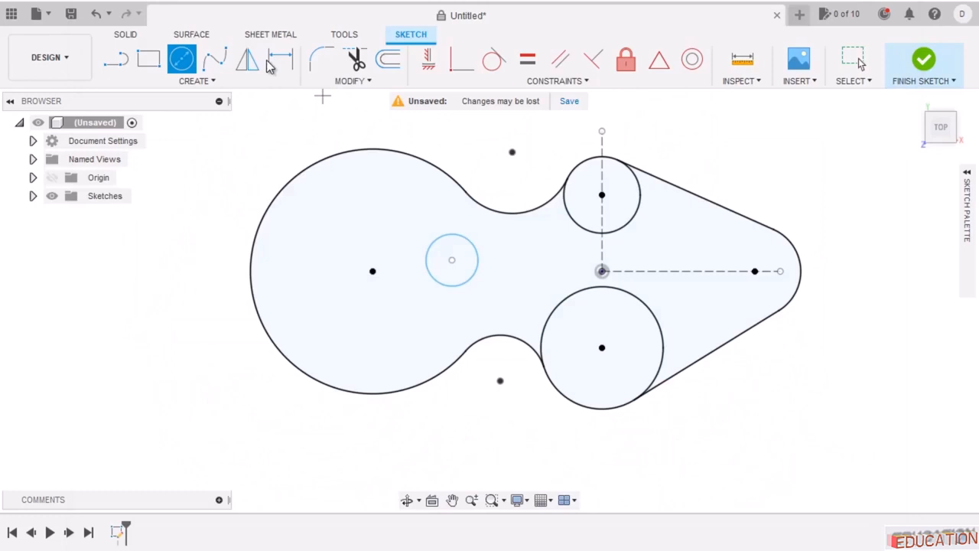
Dimension the horizontal distance between the new circle's centre and the 160 mm circle's centre as 50 mm.
click(277, 63)
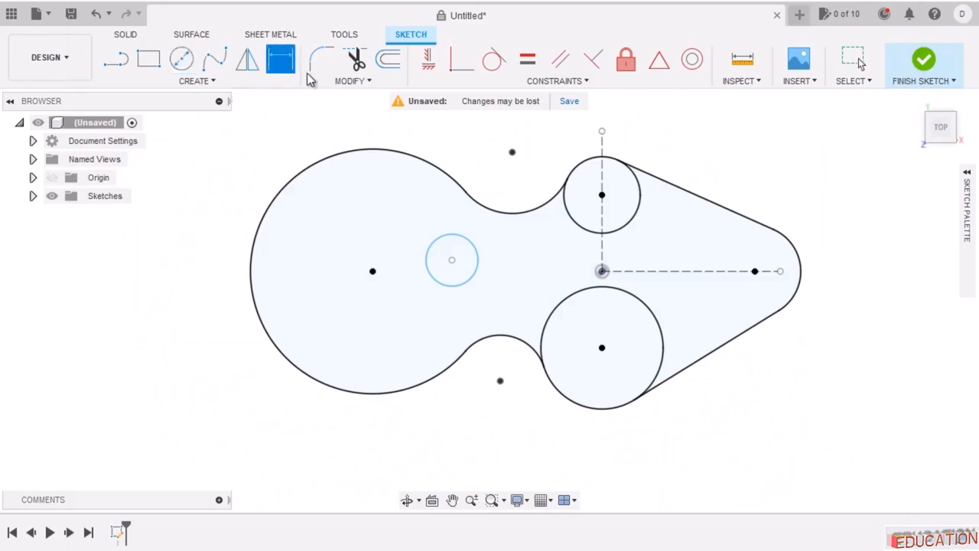
click(451, 267)
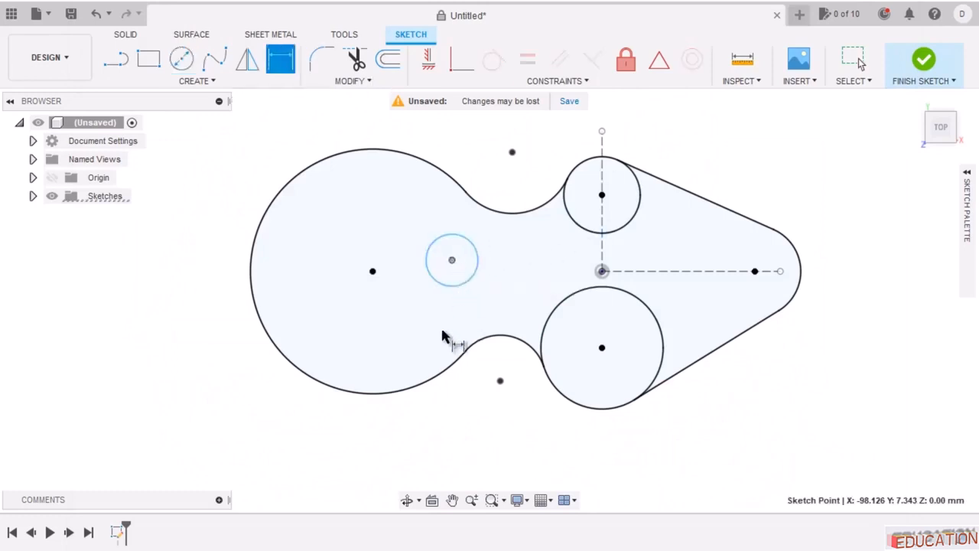
click(374, 273)
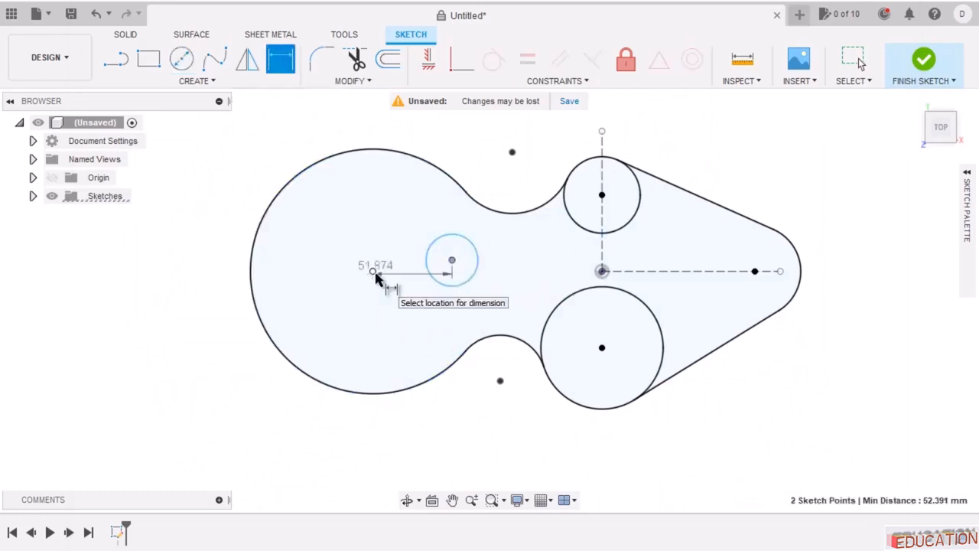
click(407, 194)
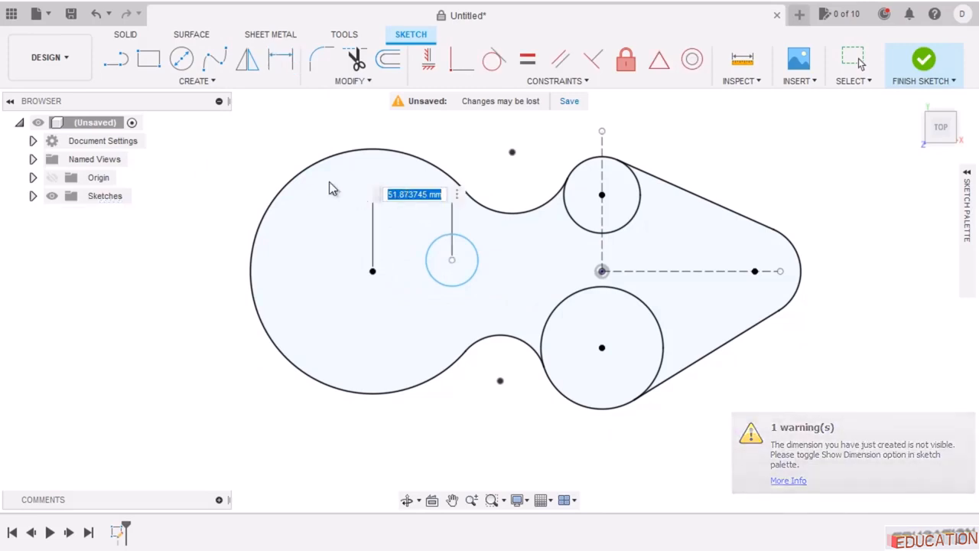
text(50)
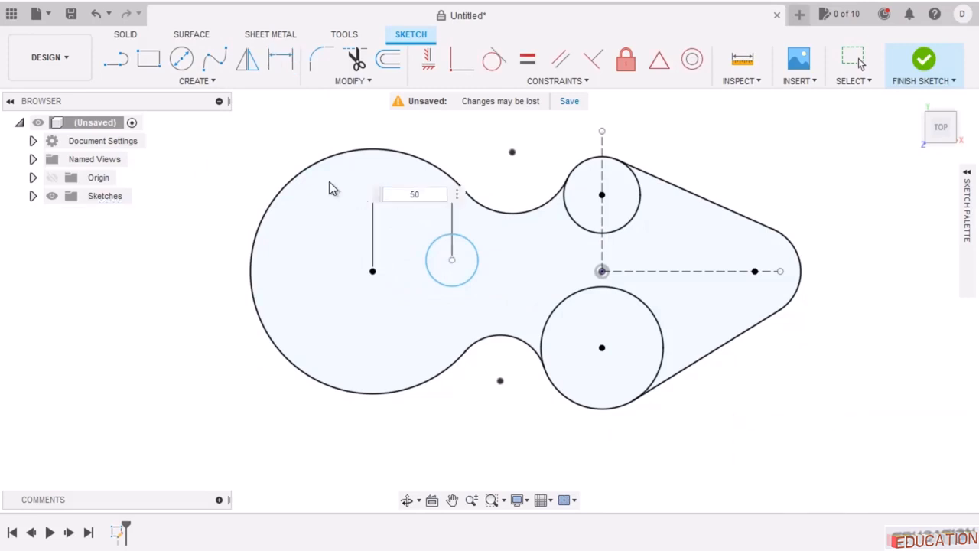
key(Return)
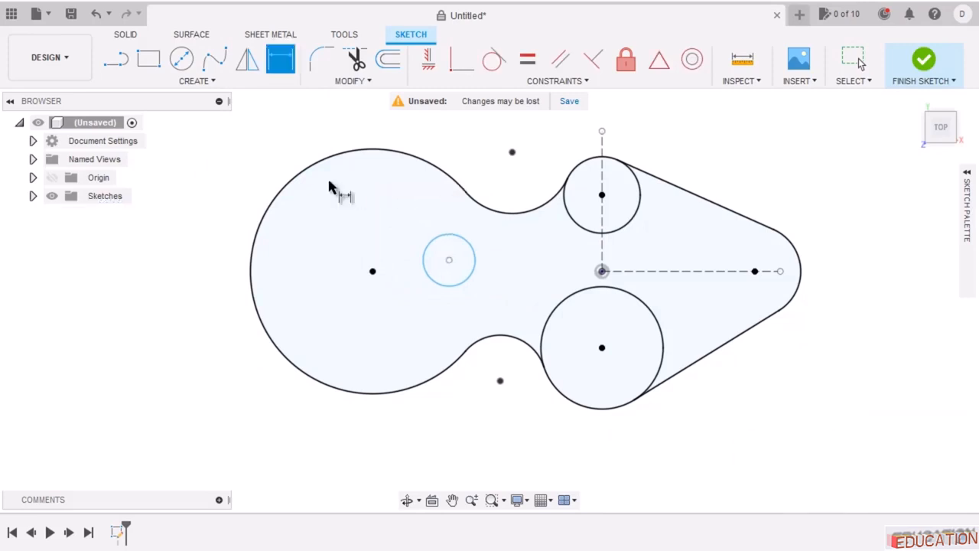
Make the new circle's centre coincident with the horizontal construction line.
click(461, 60)
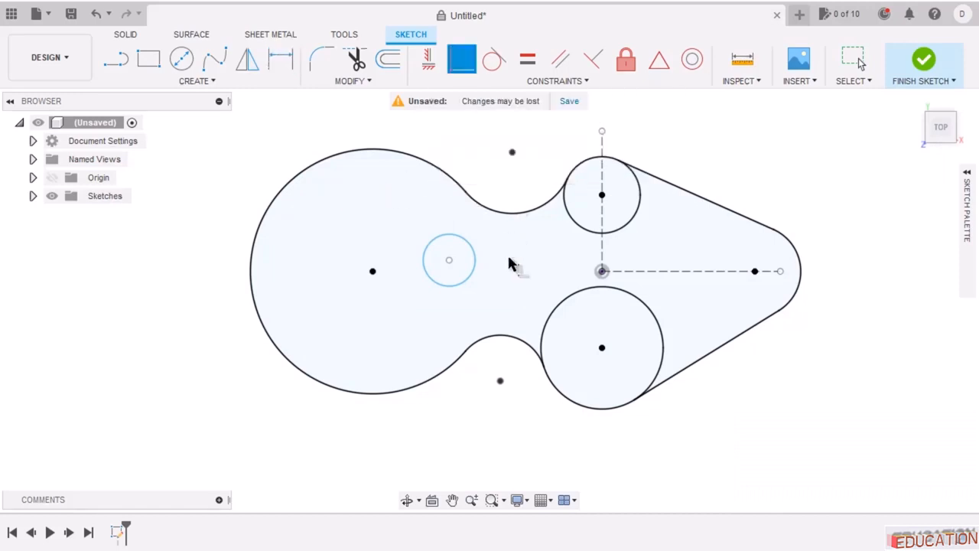
click(450, 261)
click(642, 269)
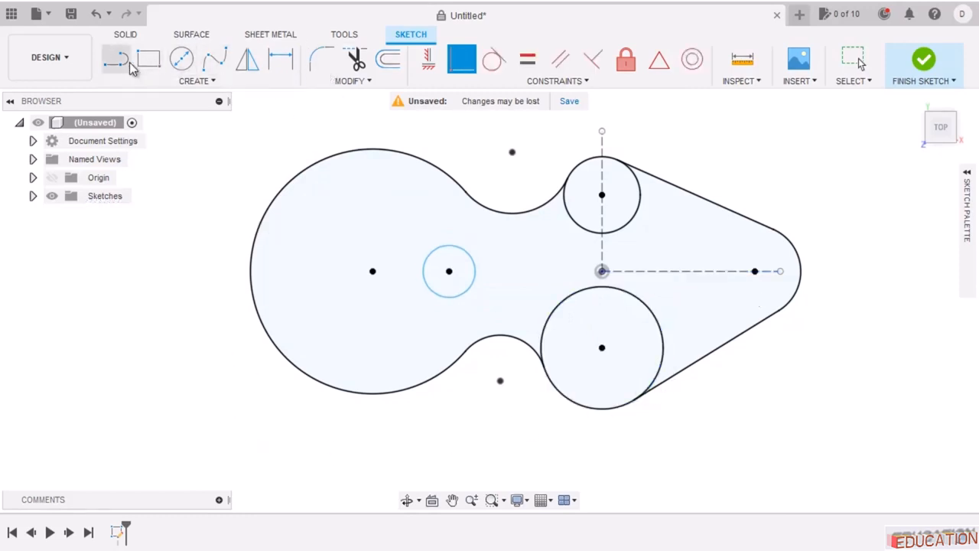
Dimension the diameter of the small circle inside the 160 mm circle as 20 mm.
click(280, 59)
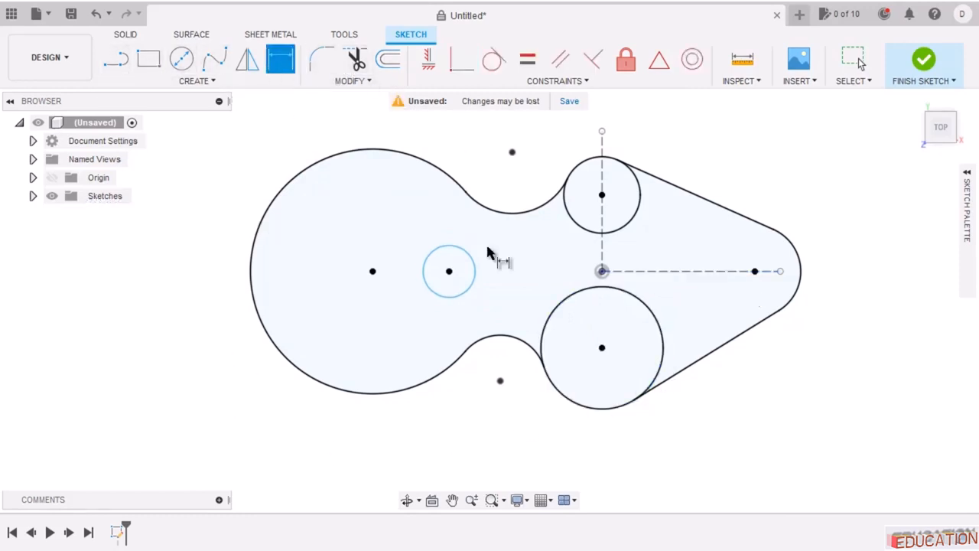
click(475, 272)
click(504, 178)
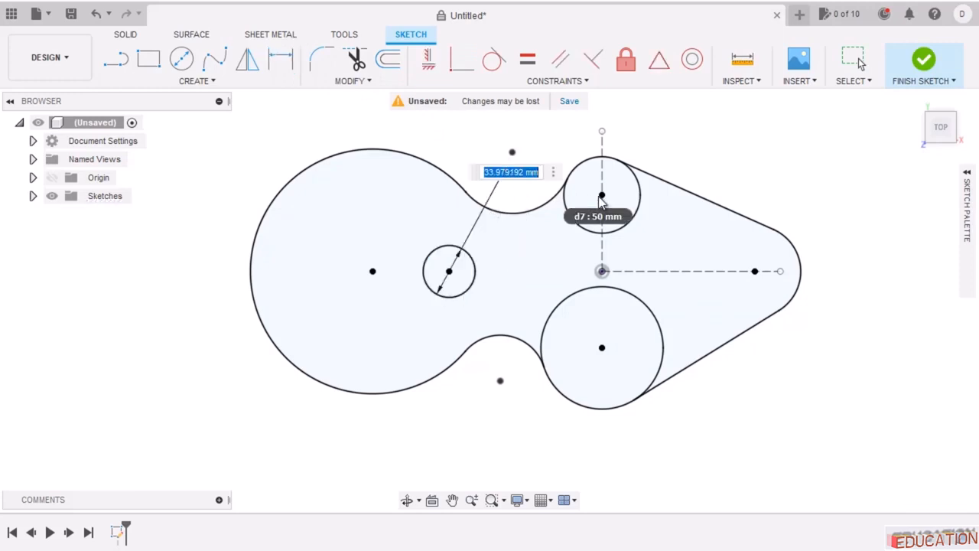
text(20)
key(Return)
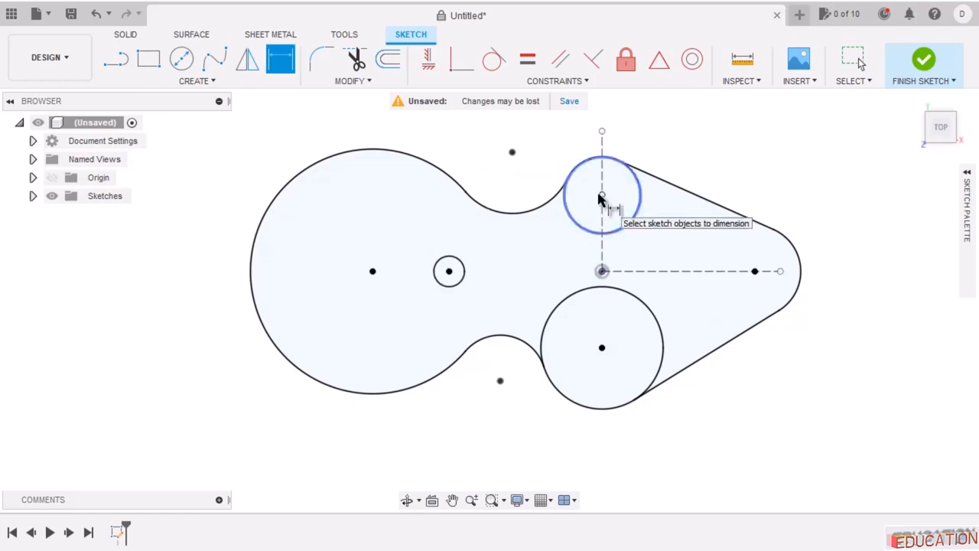
key(Escape)
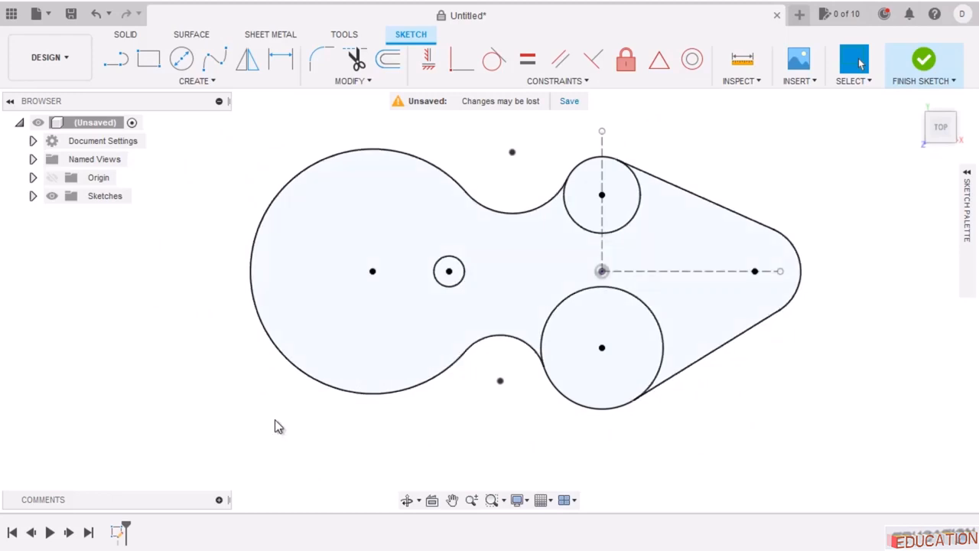
Create a full circular pattern of 8 instances of the 20 mm circle around the 160 mm circle's centre.
click(204, 84)
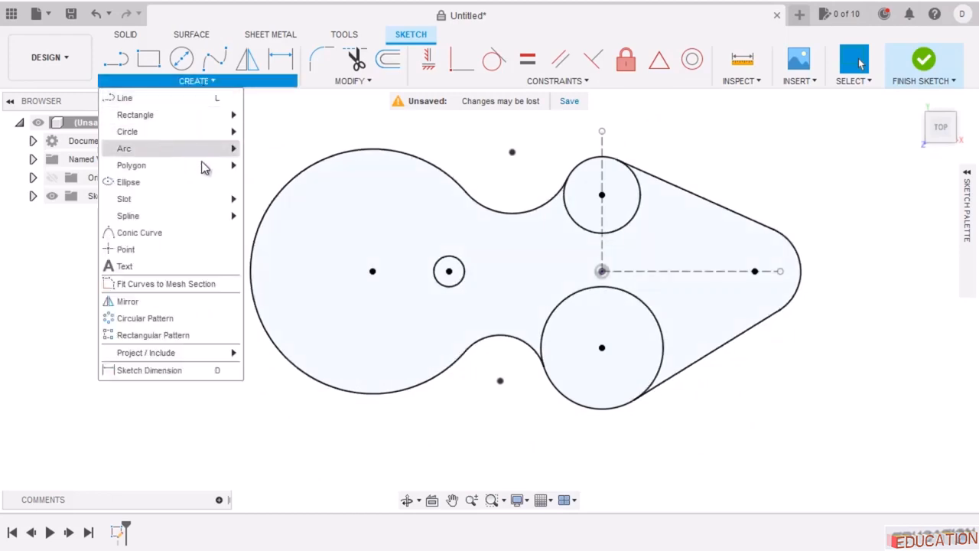
click(162, 321)
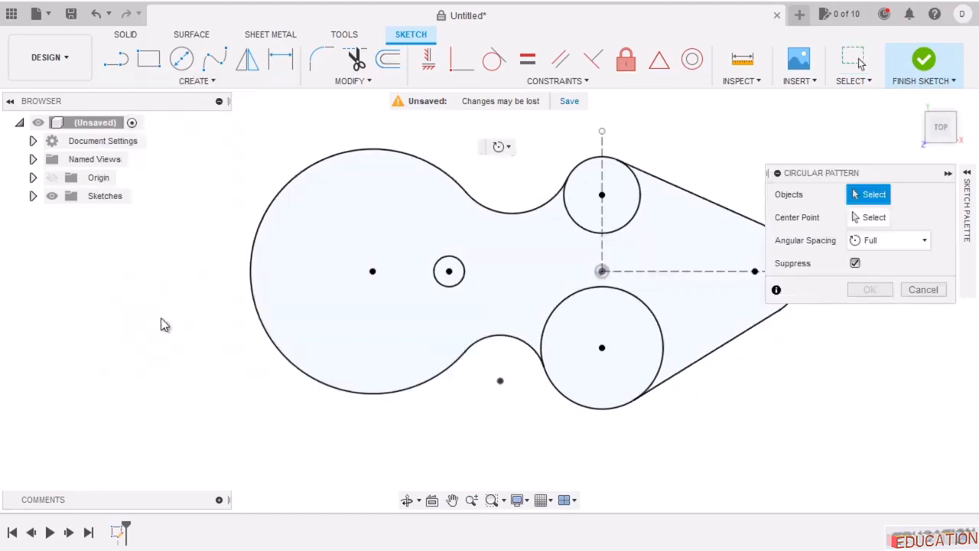
click(458, 282)
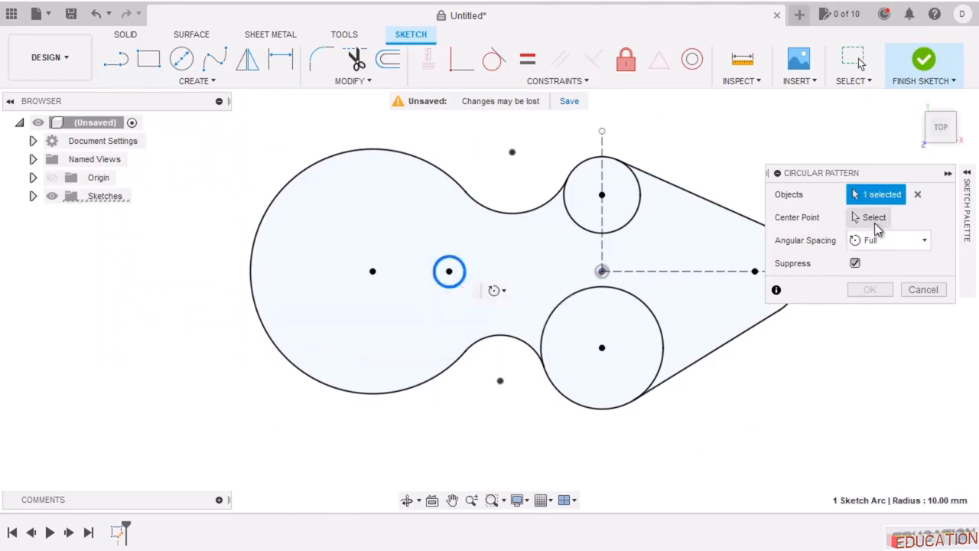
click(872, 218)
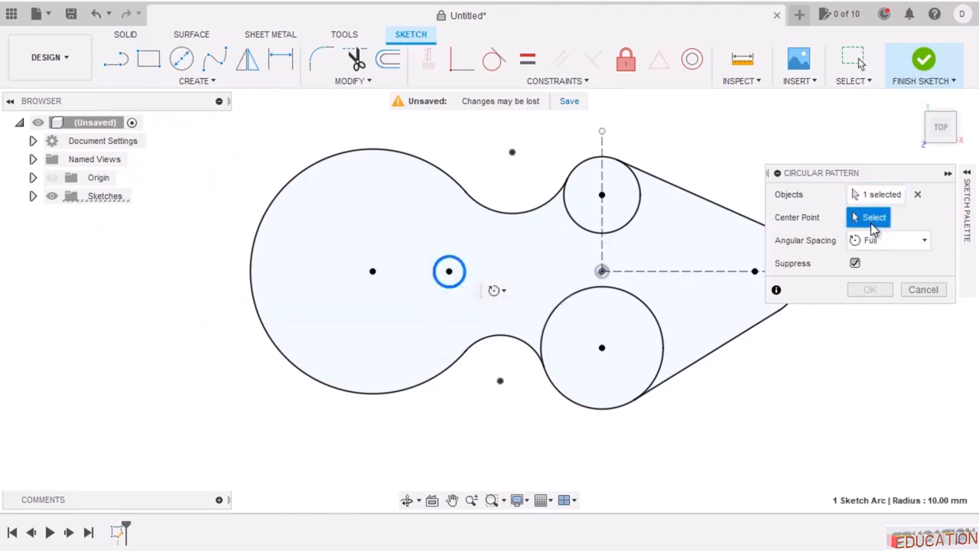
click(372, 273)
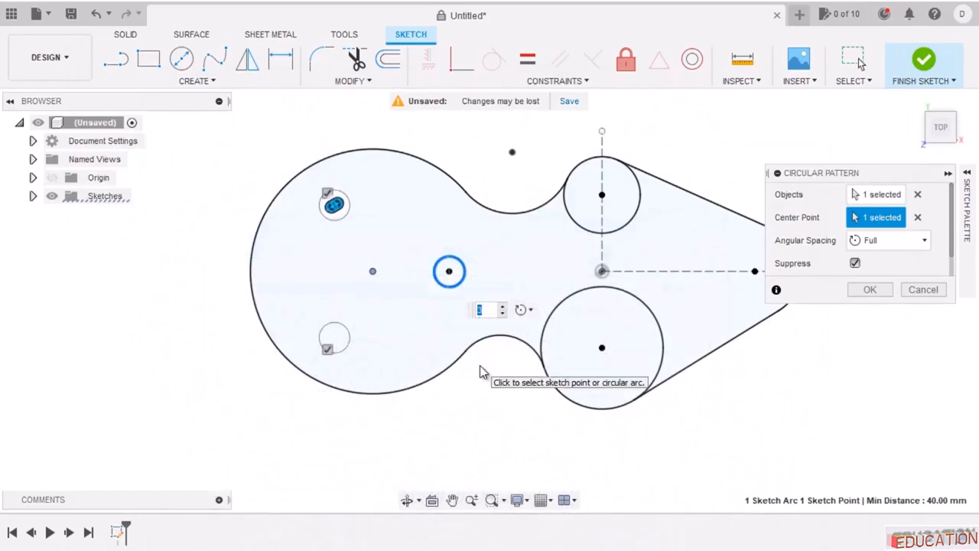
text(8)
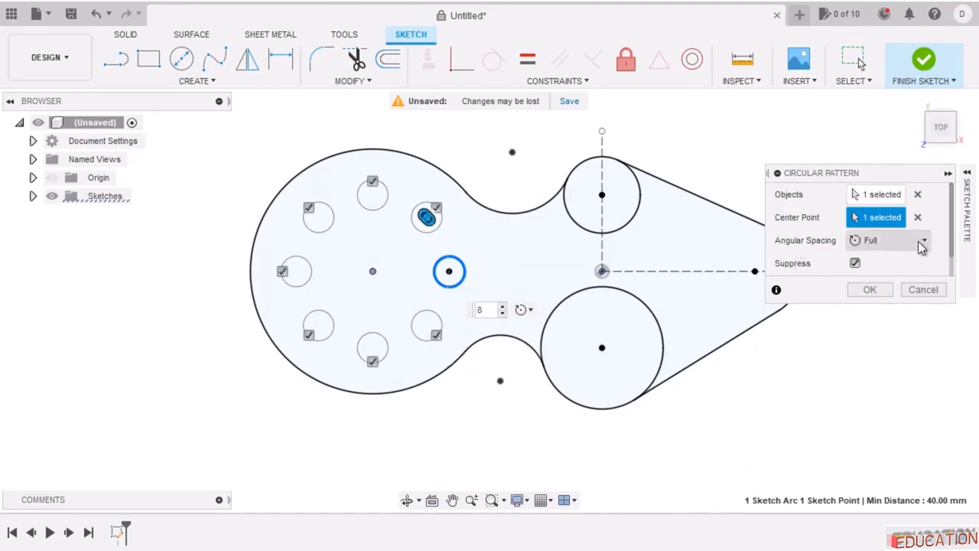
click(878, 288)
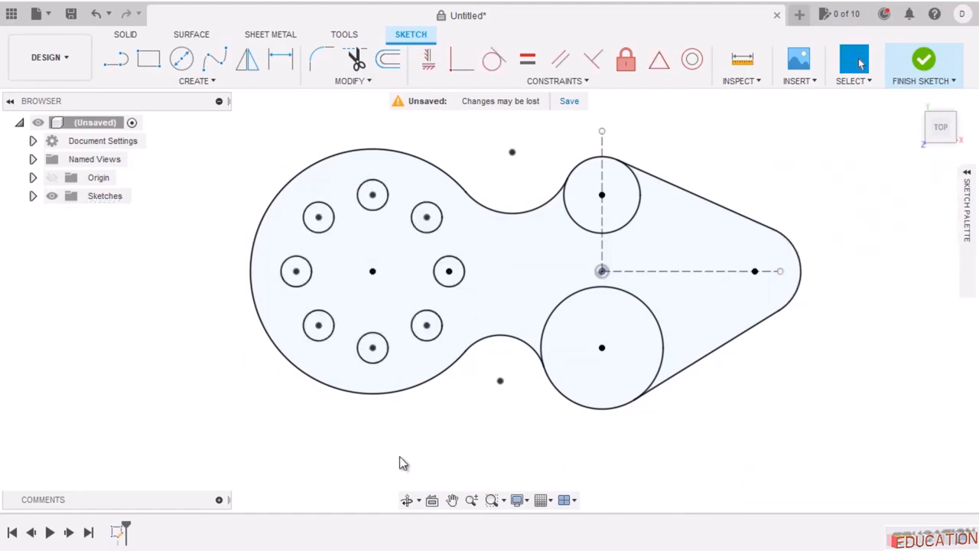
scroll(211, 236, down, 2)
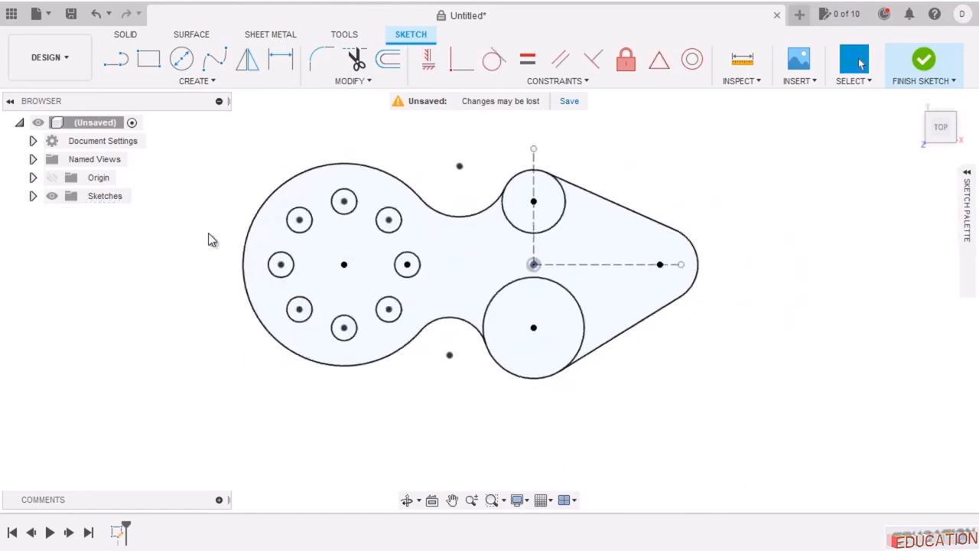
scroll(595, 216, up, 2)
scroll(453, 158, up, 2)
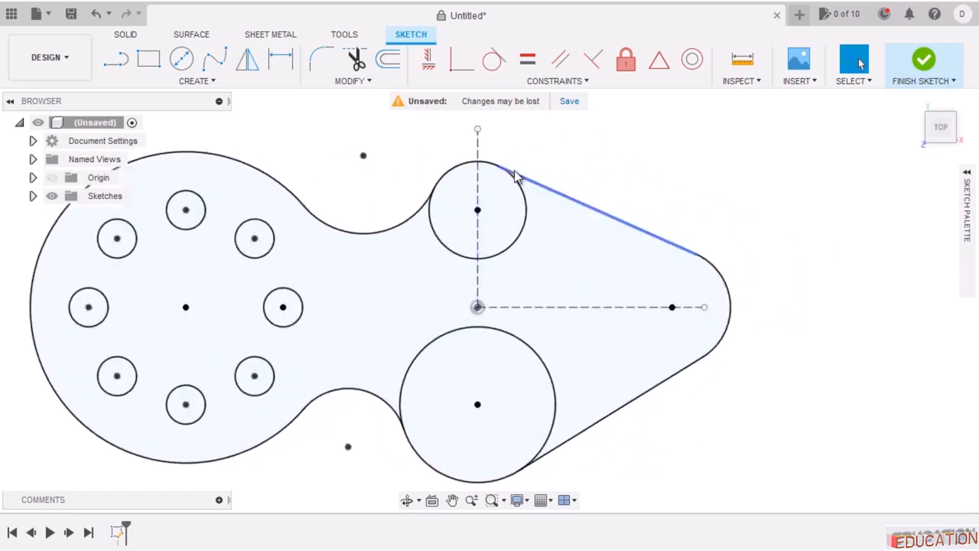
scroll(551, 265, down, 2)
scroll(633, 270, up, 2)
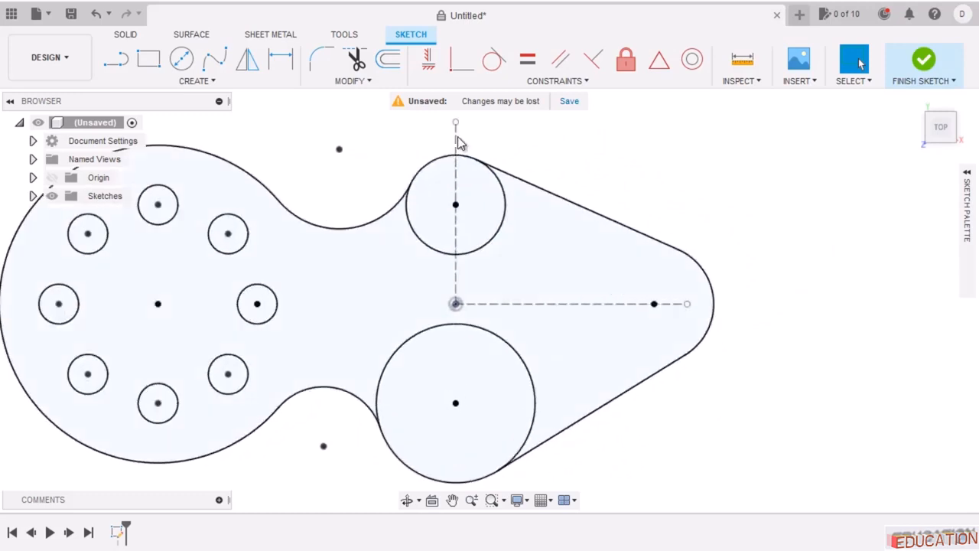
scroll(544, 299, up, 5)
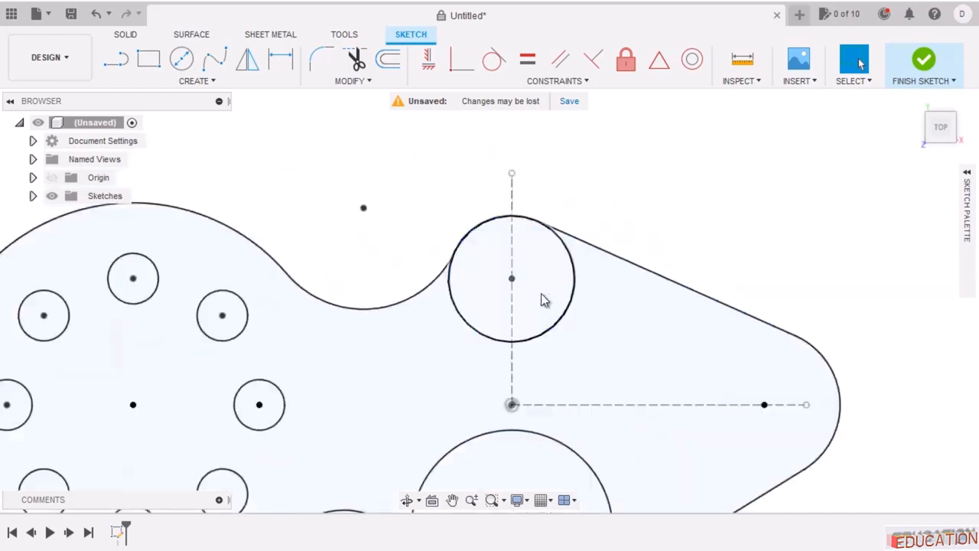
click(175, 61)
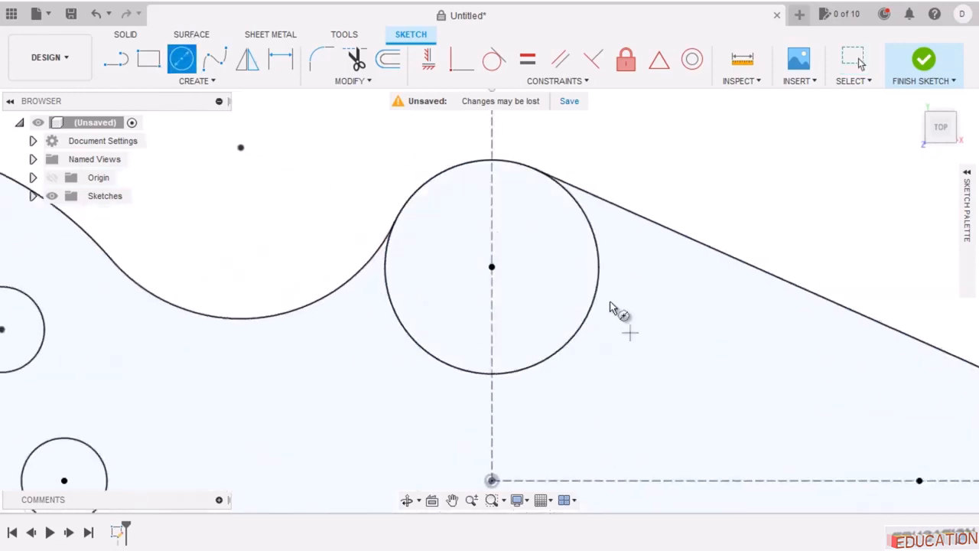
click(564, 253)
click(577, 277)
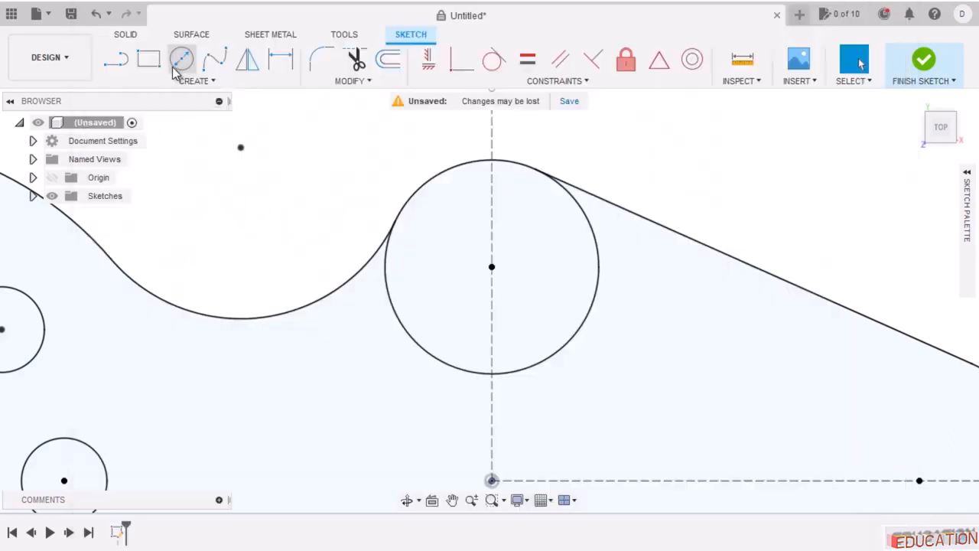
Draw a small circle inside the 50 mm circle, its centre about 17.6 mm to the upper right of the larger circle's centre.
click(182, 59)
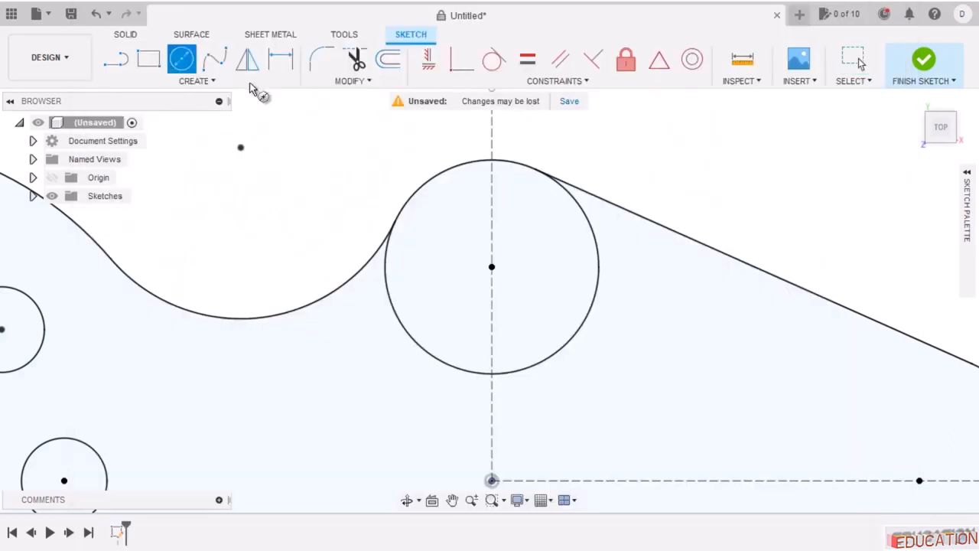
click(563, 241)
click(573, 268)
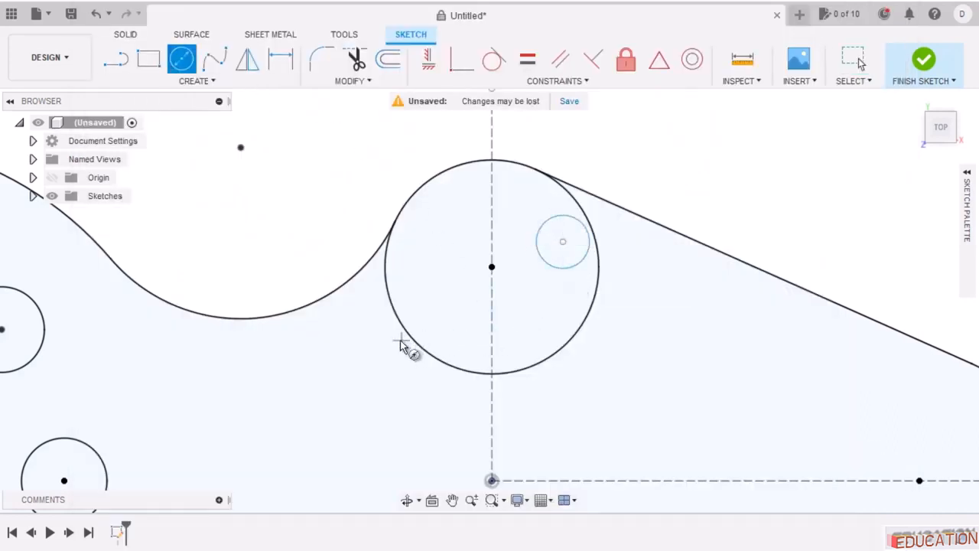
Draw a line from the 50 mm circle's centre to the centre of the small circle inside it.
click(115, 59)
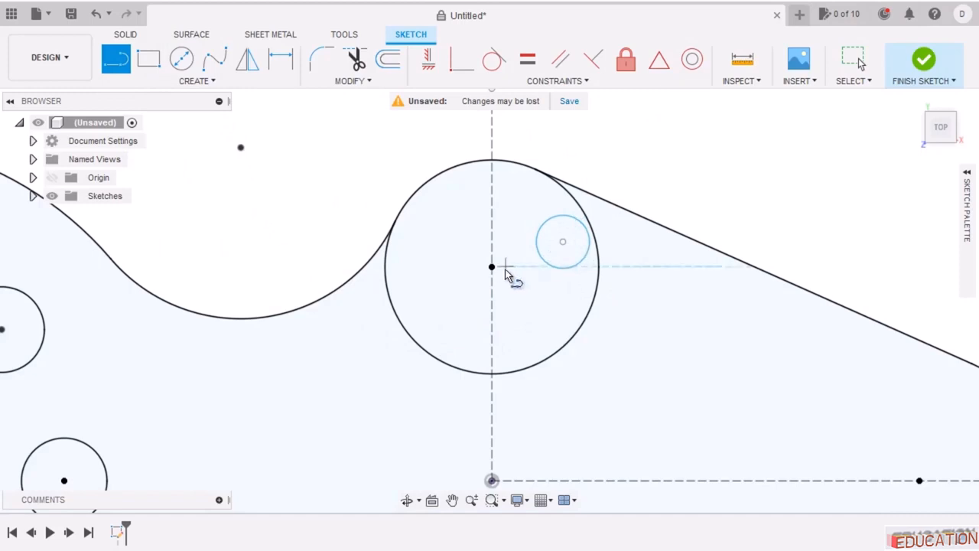
click(492, 267)
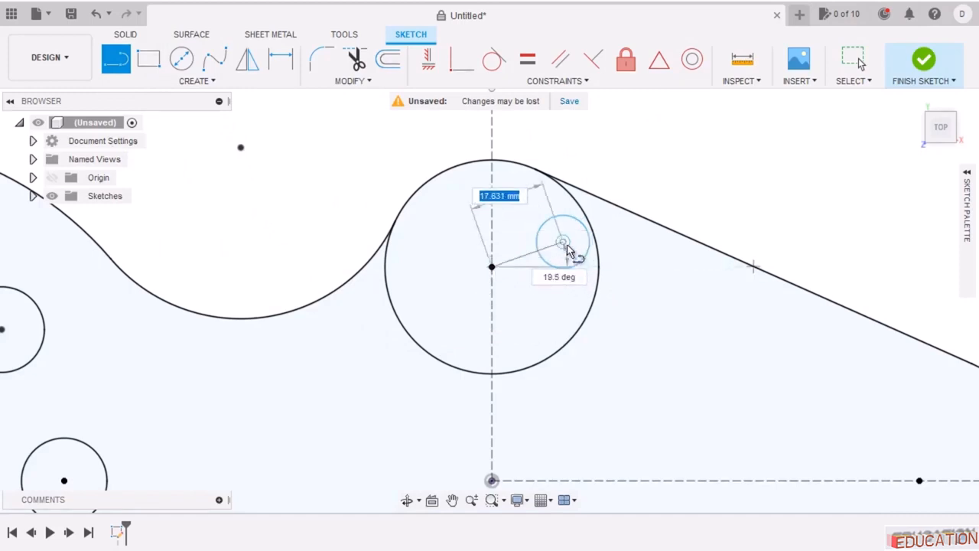
click(563, 242)
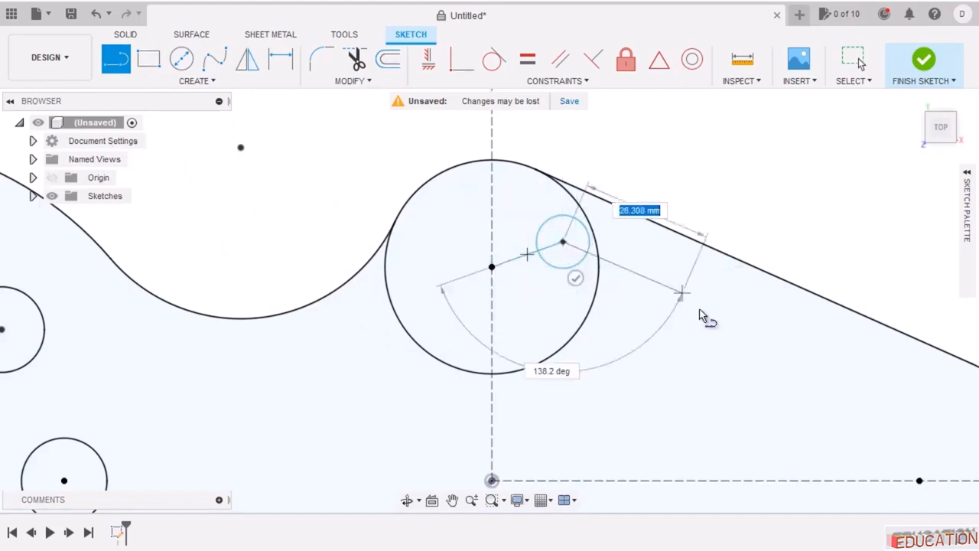
key(Escape)
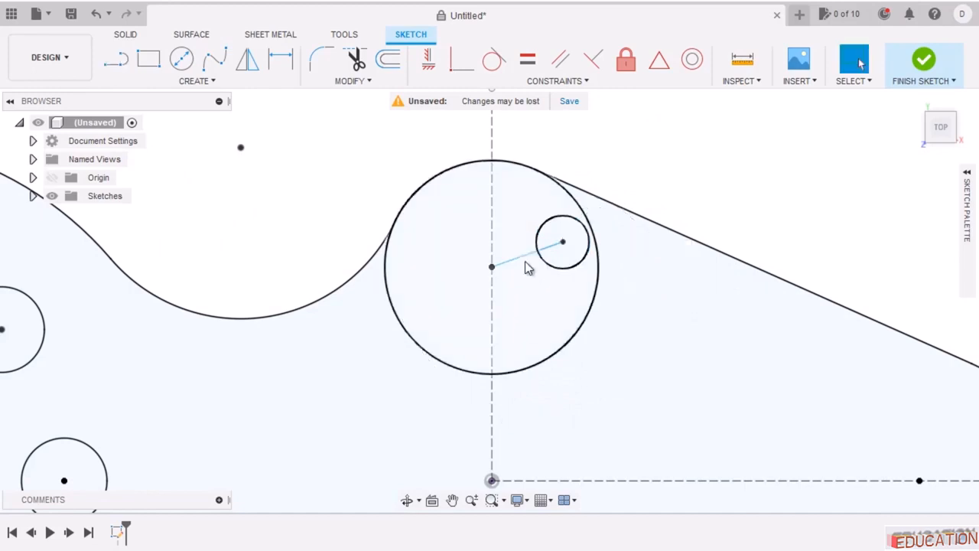
Constrain the line between the two circle centres to horizontal and convert it to a construction line.
click(429, 65)
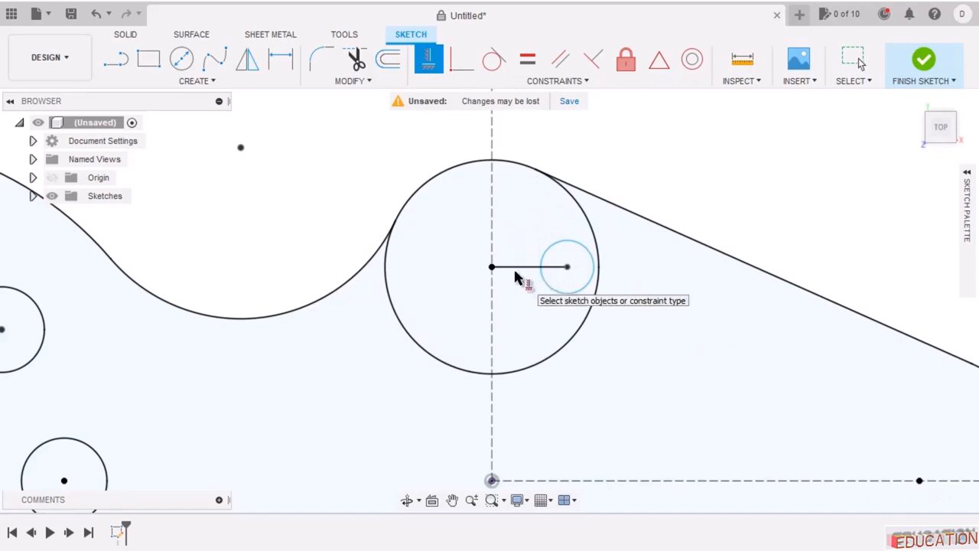
key(Escape)
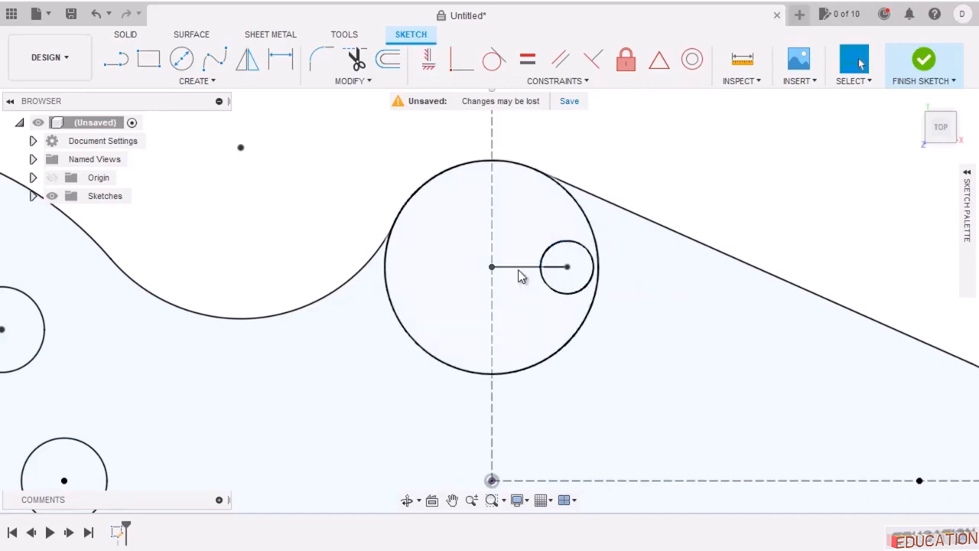
click(530, 268)
right_click(533, 275)
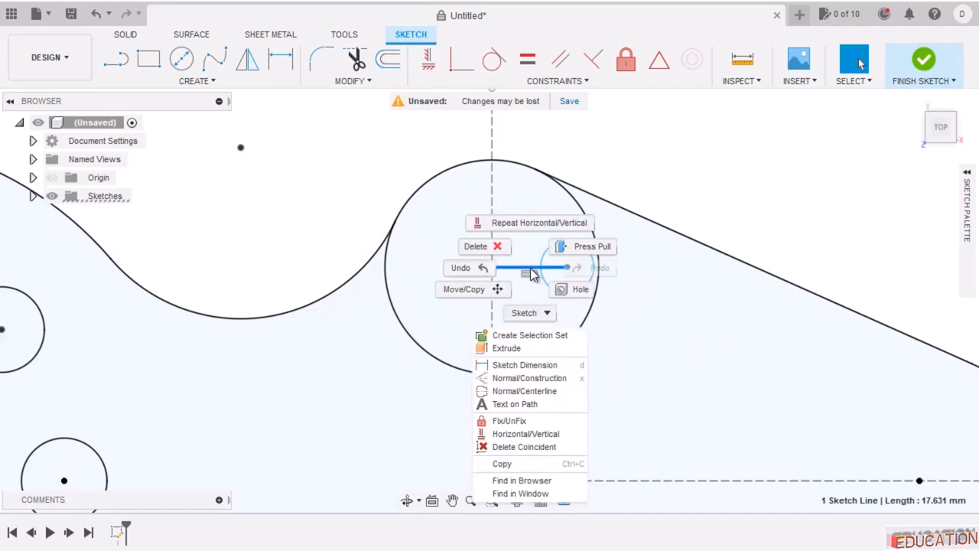
click(529, 378)
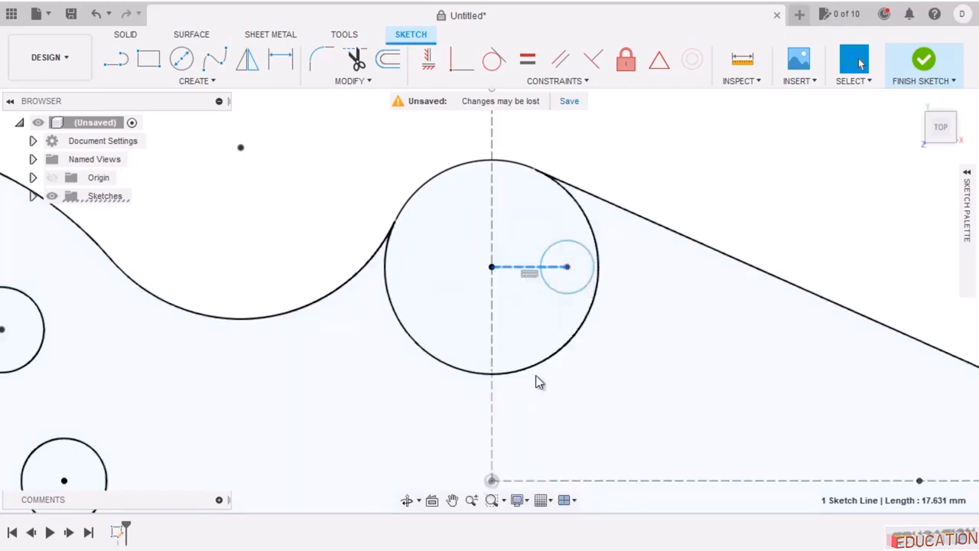
Dimension the length of the horizontal construction line inside the 50 mm circle as 15 mm.
click(280, 59)
click(535, 266)
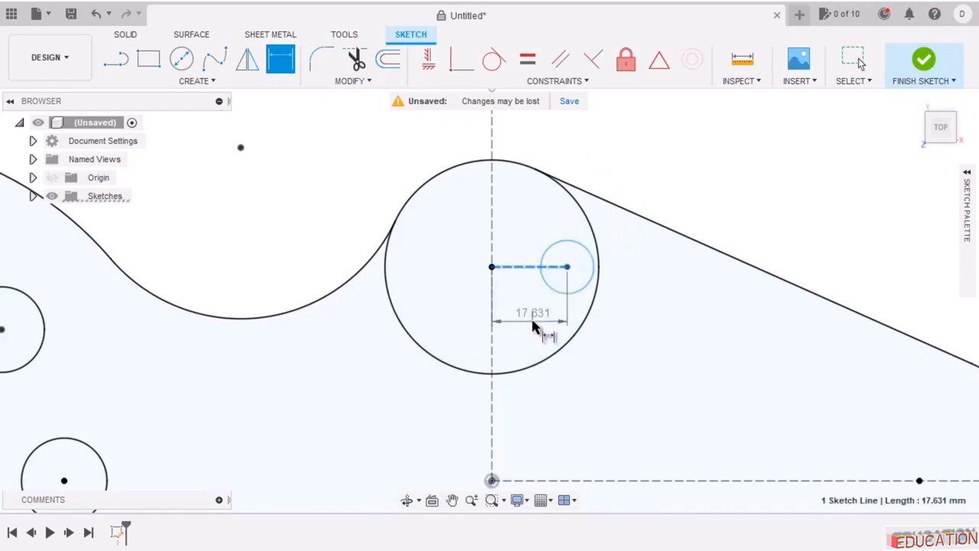
click(531, 317)
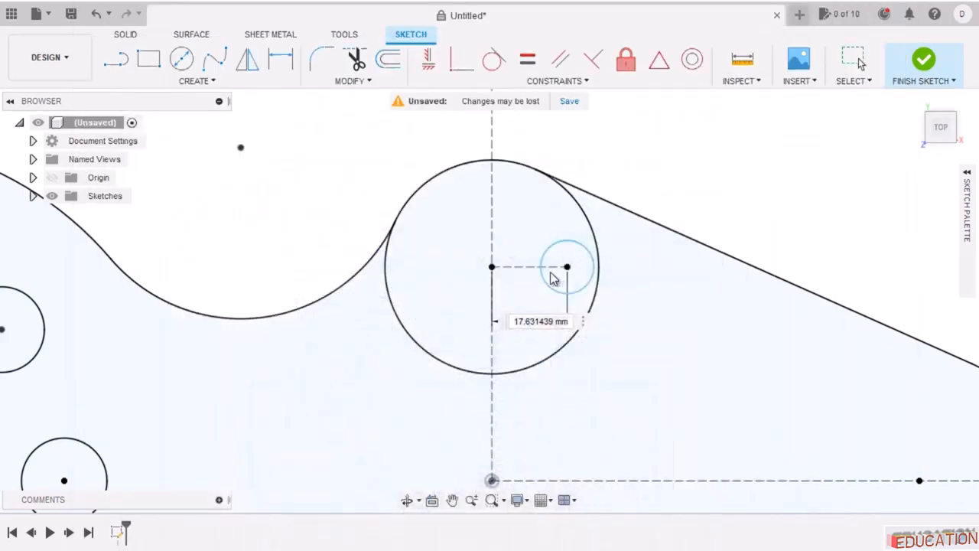
click(545, 321)
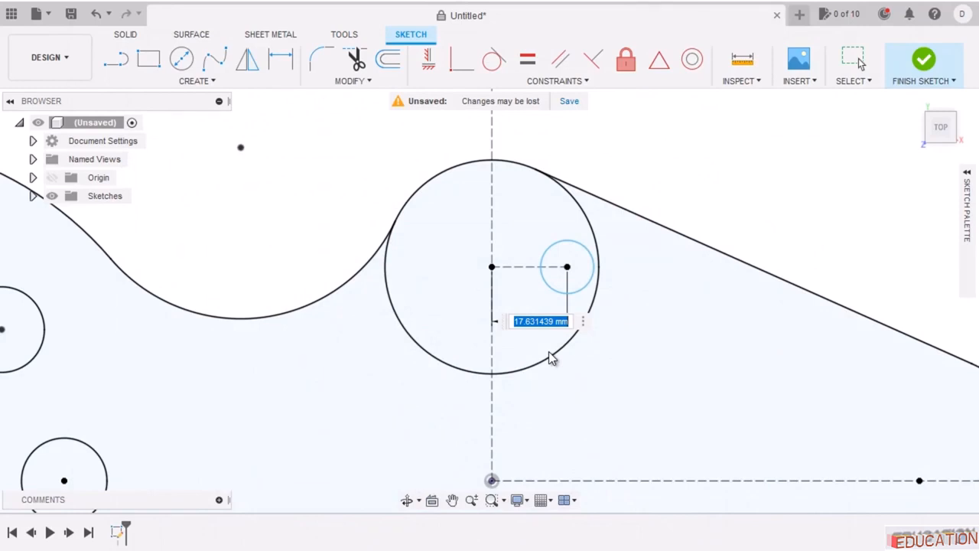
text(15)
key(Return)
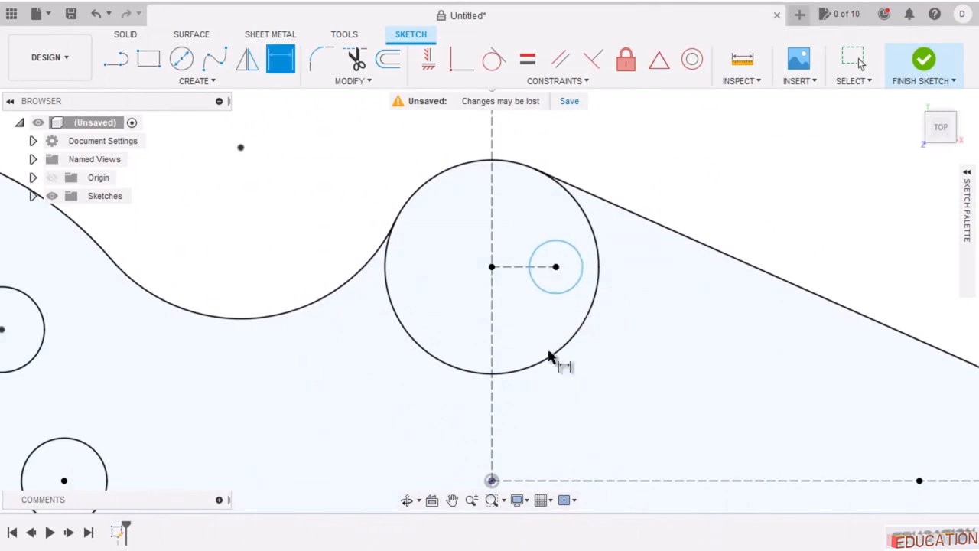
Dimension the diameter of the small circle inside the 50 mm circle as 10 mm.
click(572, 246)
click(662, 304)
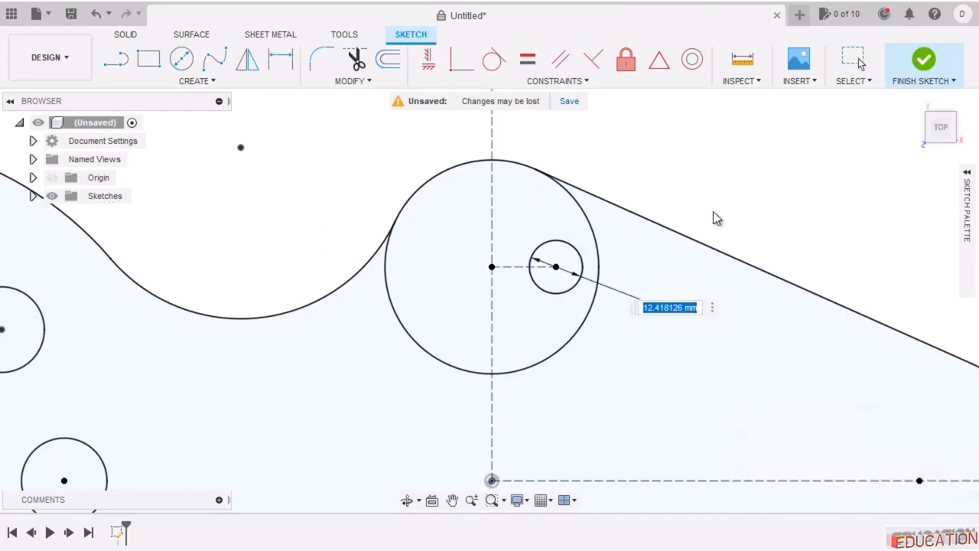
text(10)
key(Return)
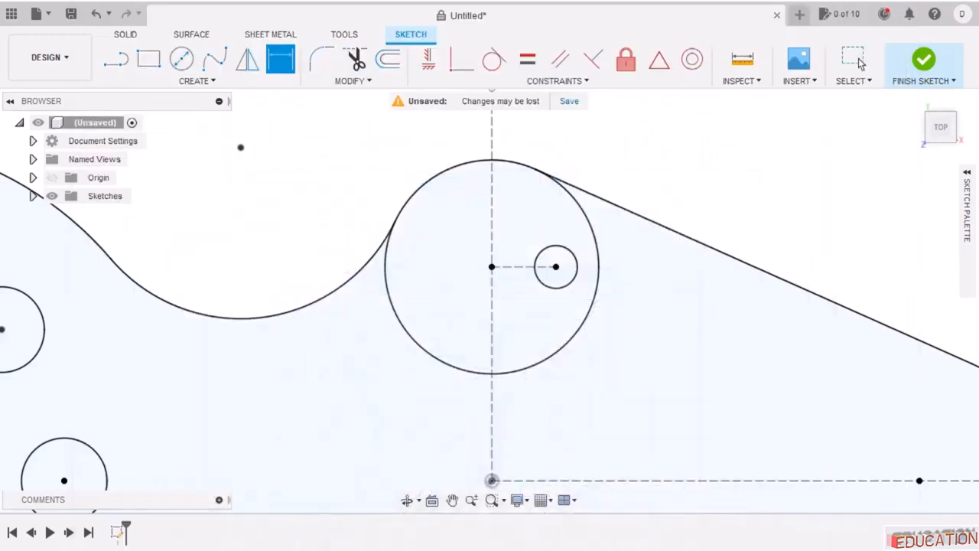
key(Escape)
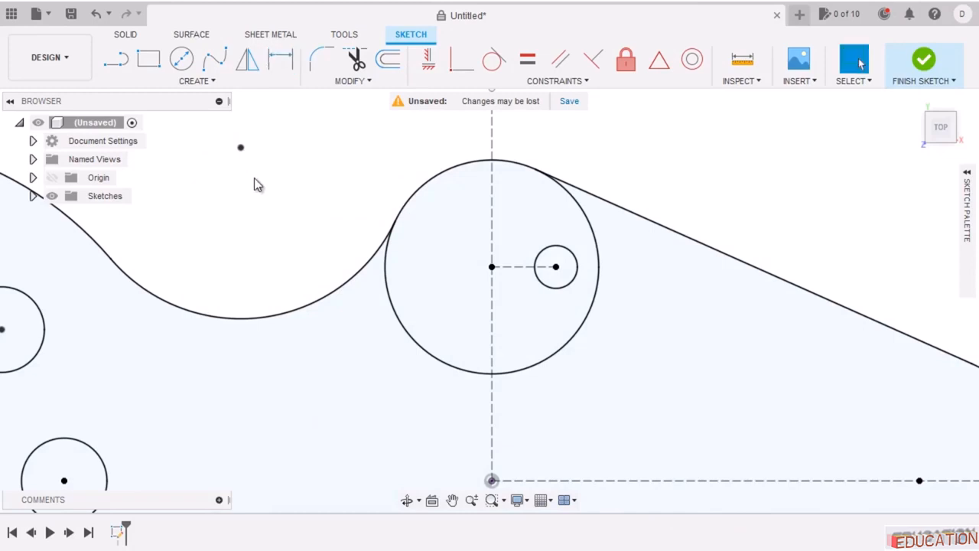
Create a full circular pattern of 5 instances of the 10 mm circle around the 50 mm circle's centre.
click(196, 84)
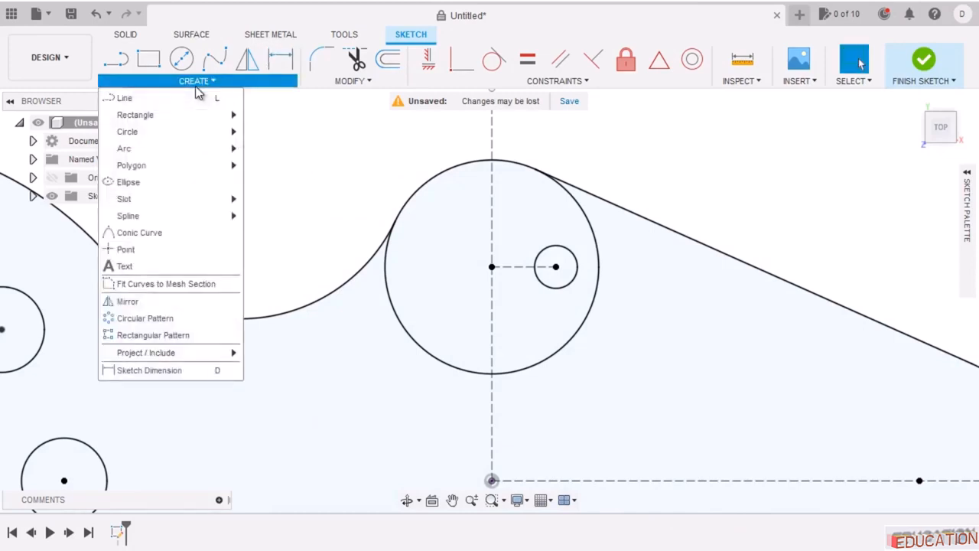
click(145, 318)
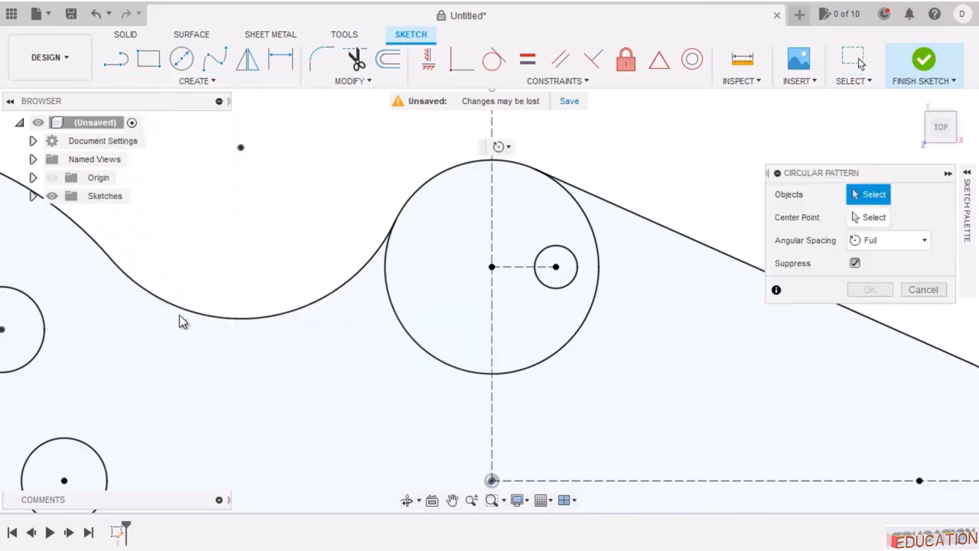
click(579, 277)
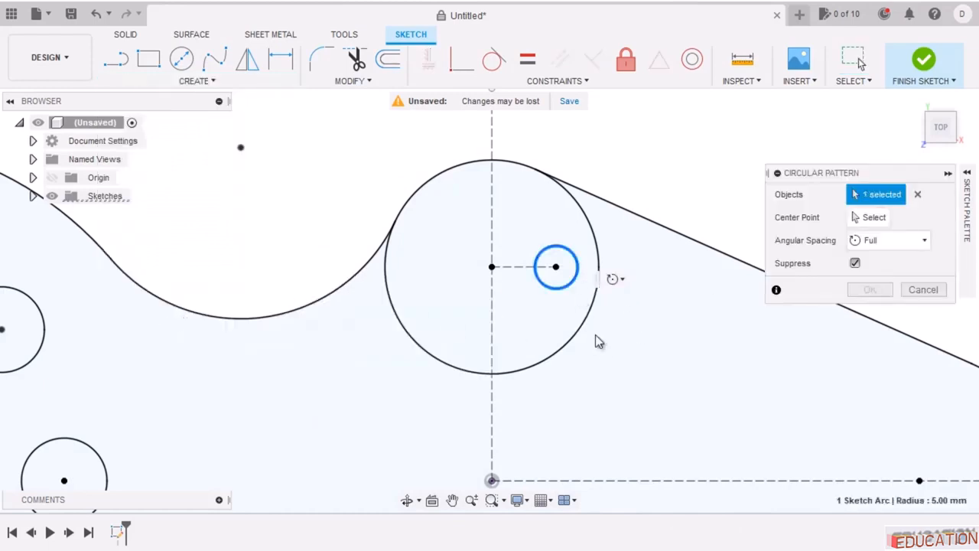
click(874, 218)
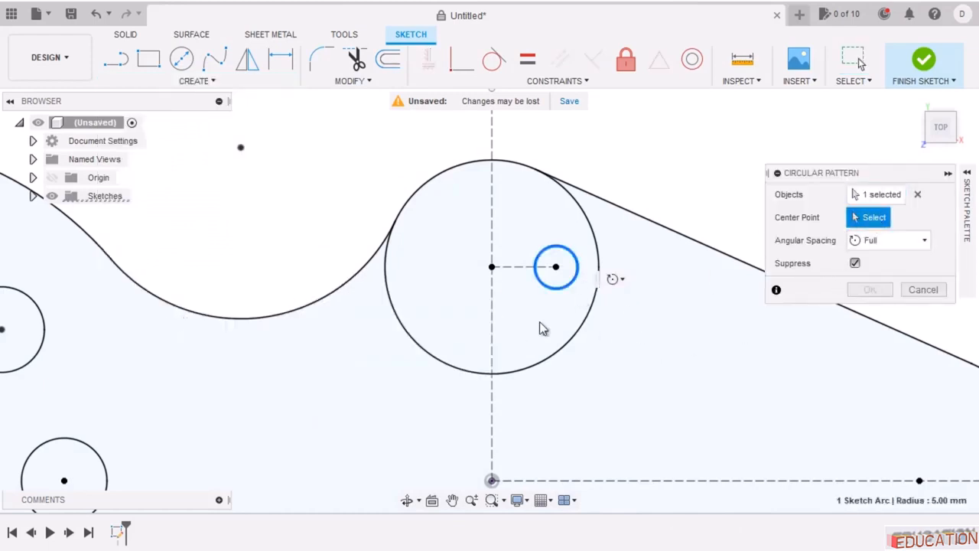
click(494, 268)
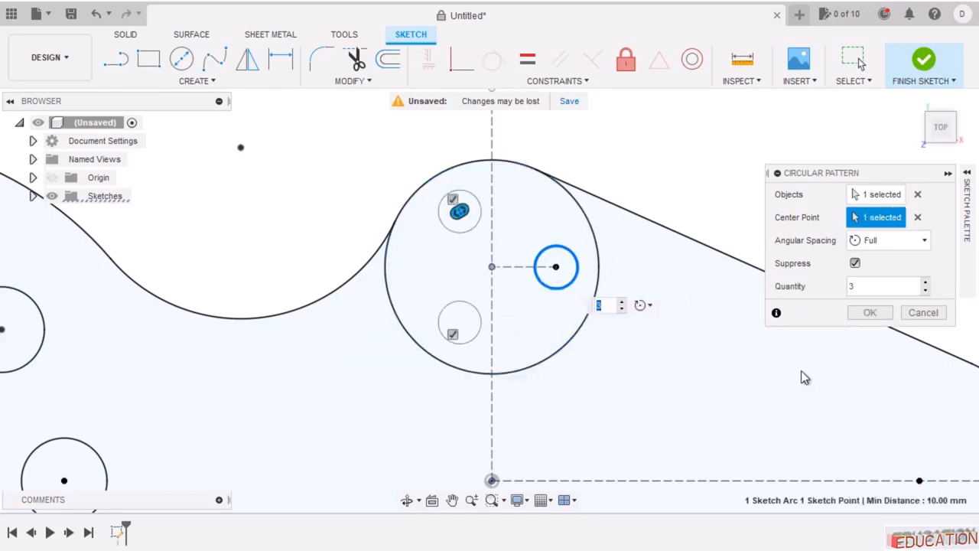
click(924, 284)
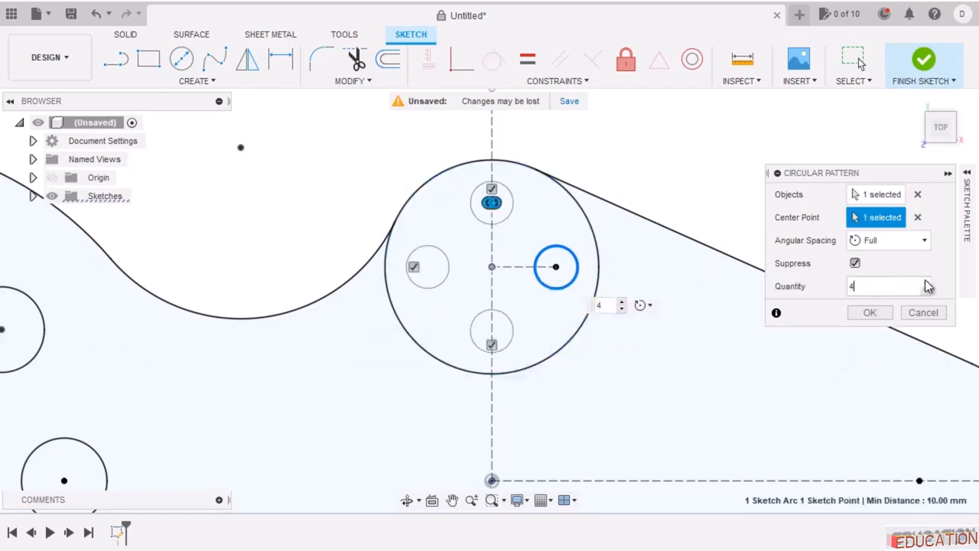
click(926, 282)
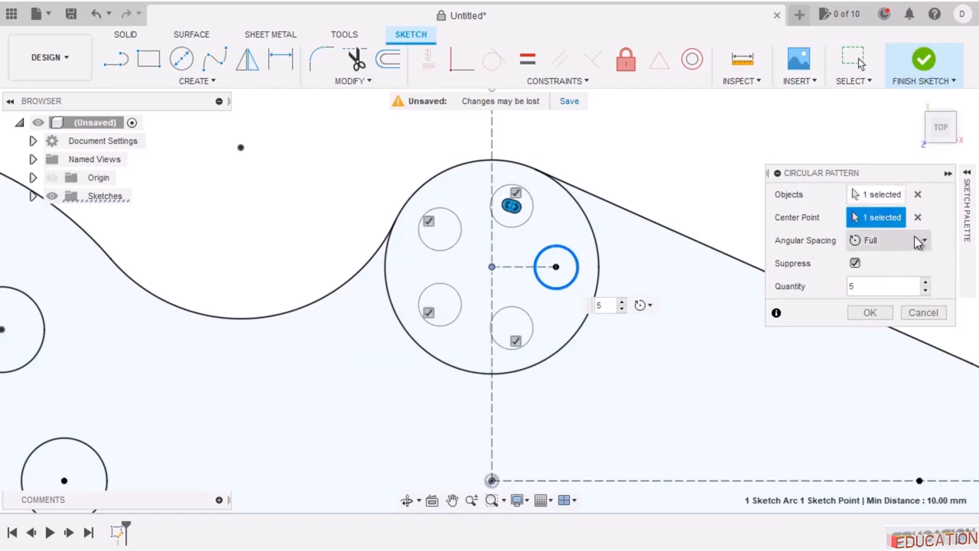
click(872, 312)
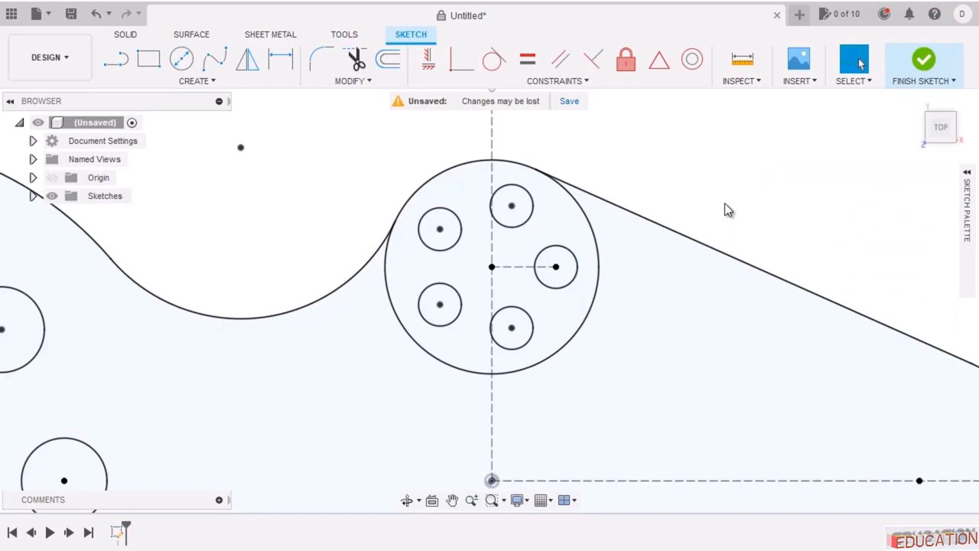
Draw a centre point arc slot about 14 mm wide in the upper half of the 80 mm circle, centred on that circle's centre.
scroll(451, 140, down, 7)
scroll(484, 297, up, 1)
scroll(484, 299, up, 5)
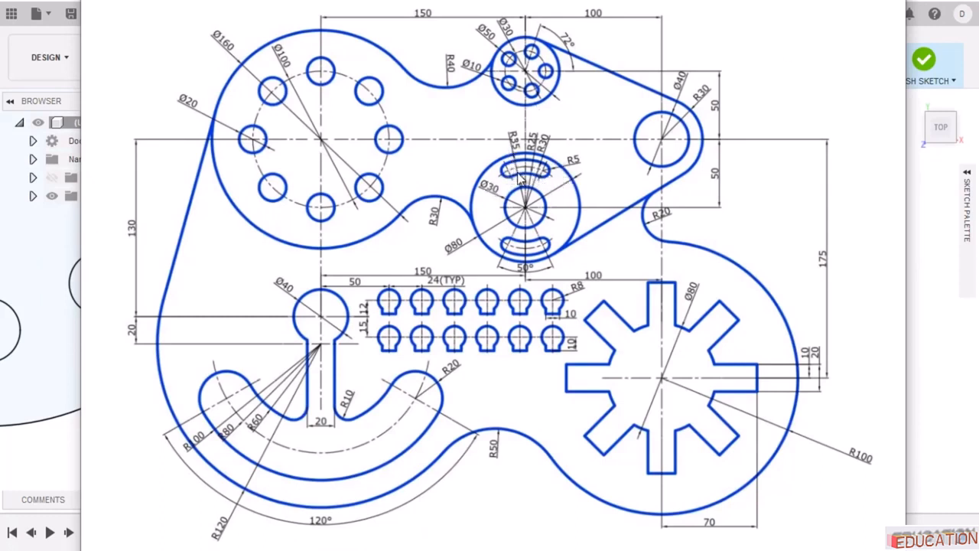
key(alt+Tab)
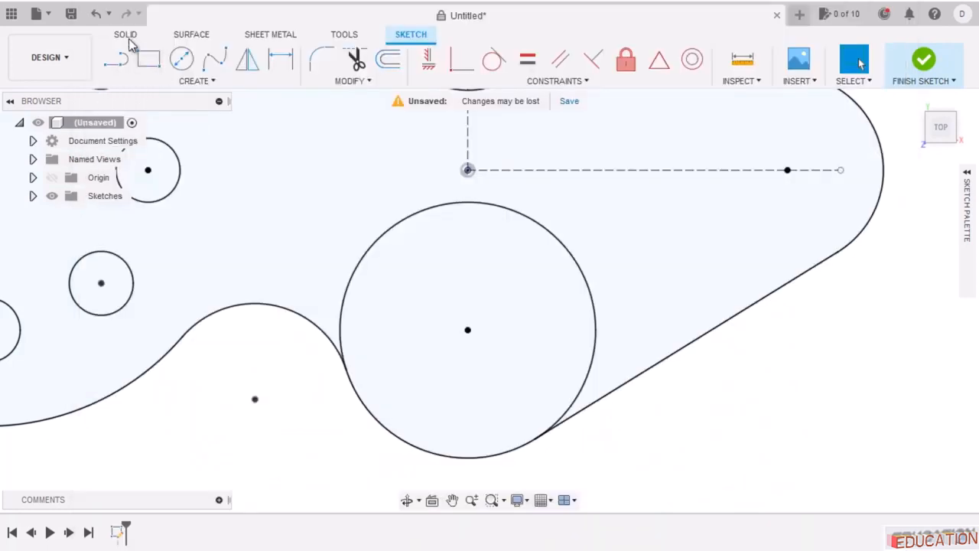
click(188, 83)
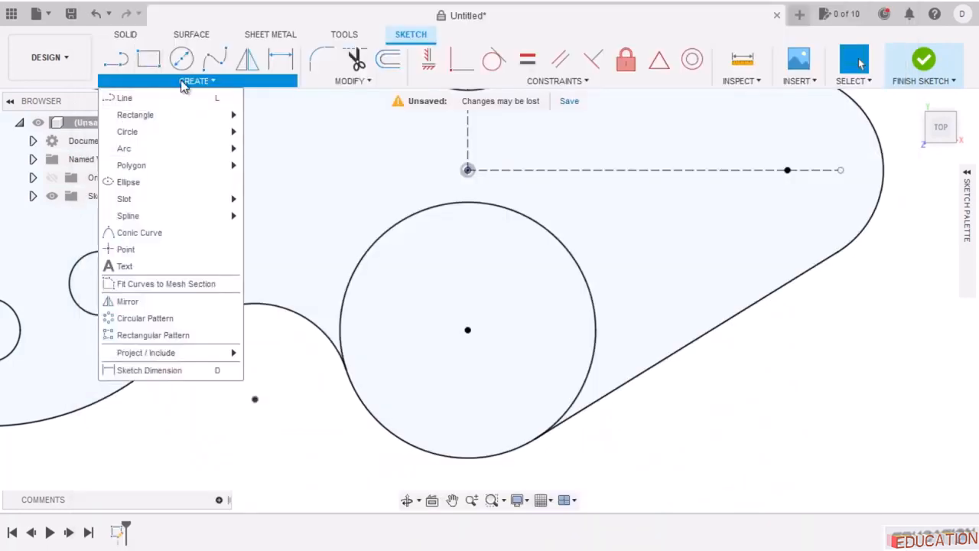
mouse_move(140, 198)
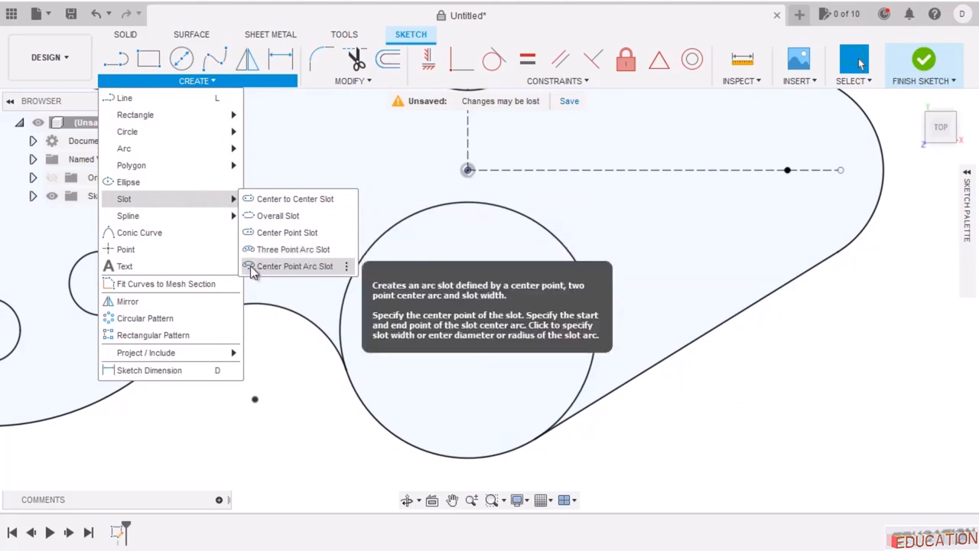
click(295, 267)
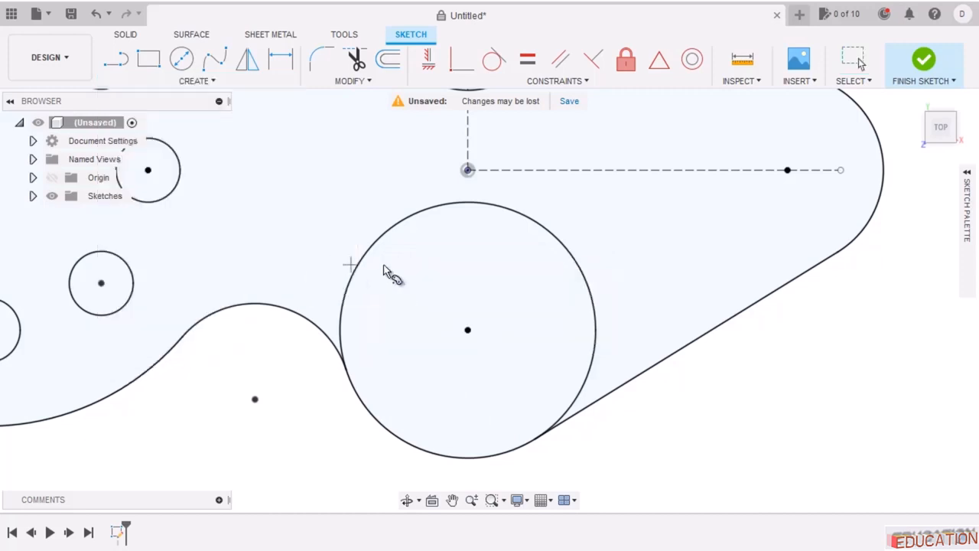
click(468, 329)
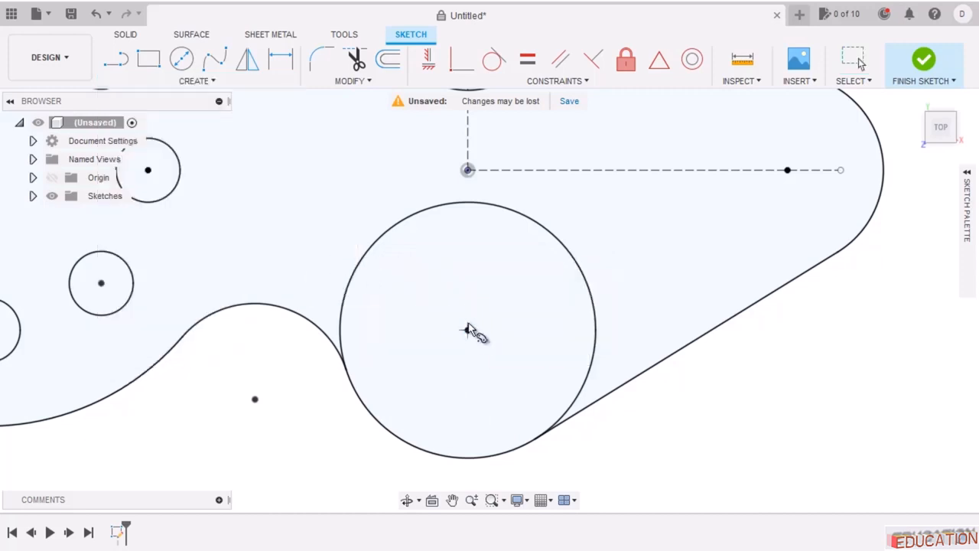
click(397, 281)
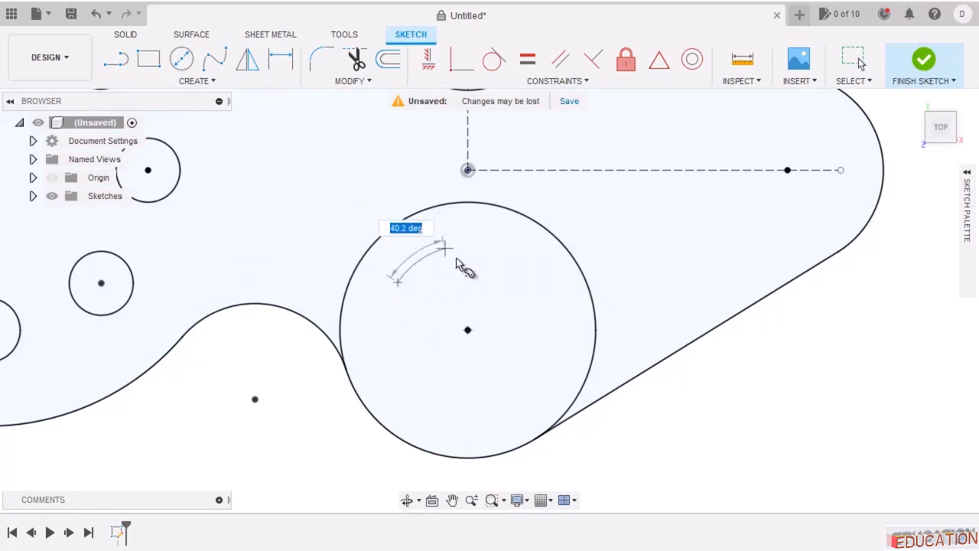
click(540, 286)
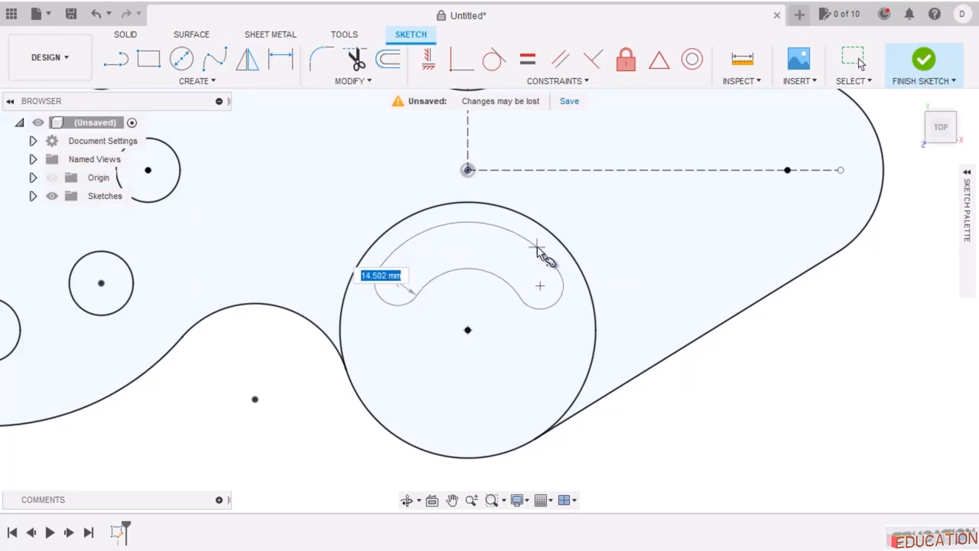
click(540, 252)
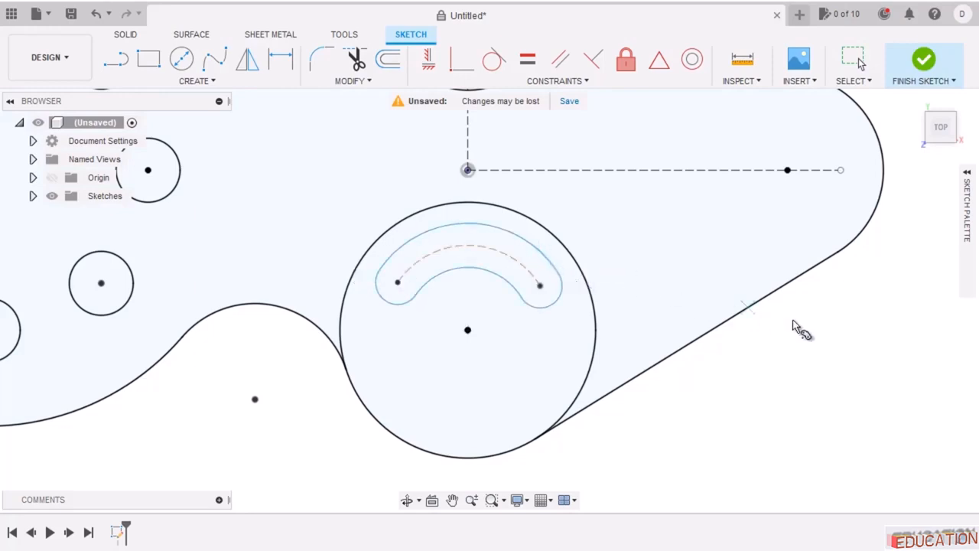
key(Escape)
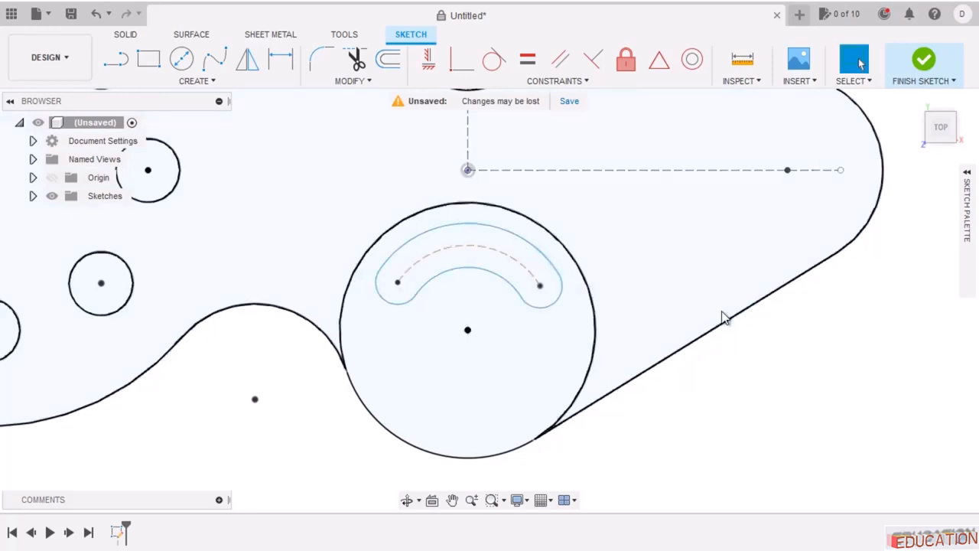
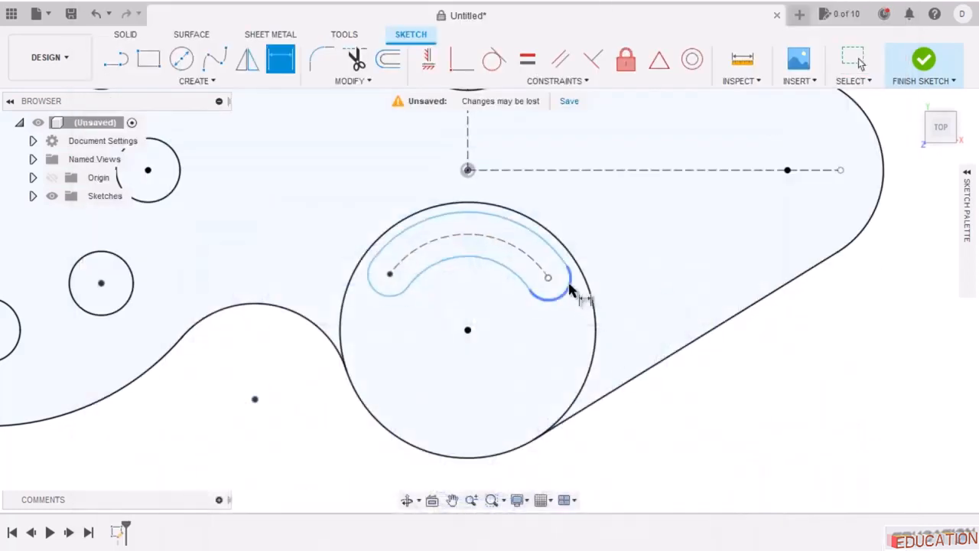
Dimension the radius of the arc slot's rounded end inside the 80 mm circle as 5 mm.
click(569, 289)
click(621, 281)
text(5)
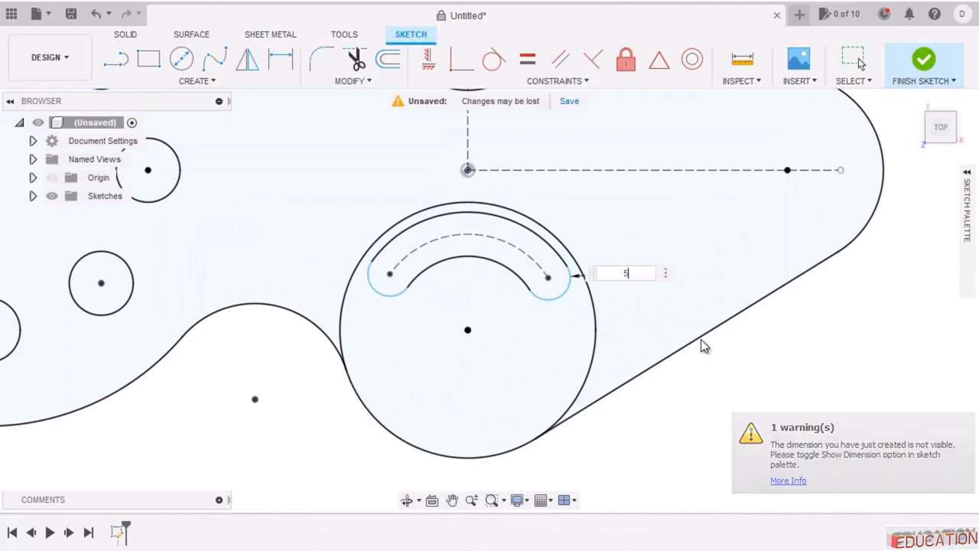
key(Return)
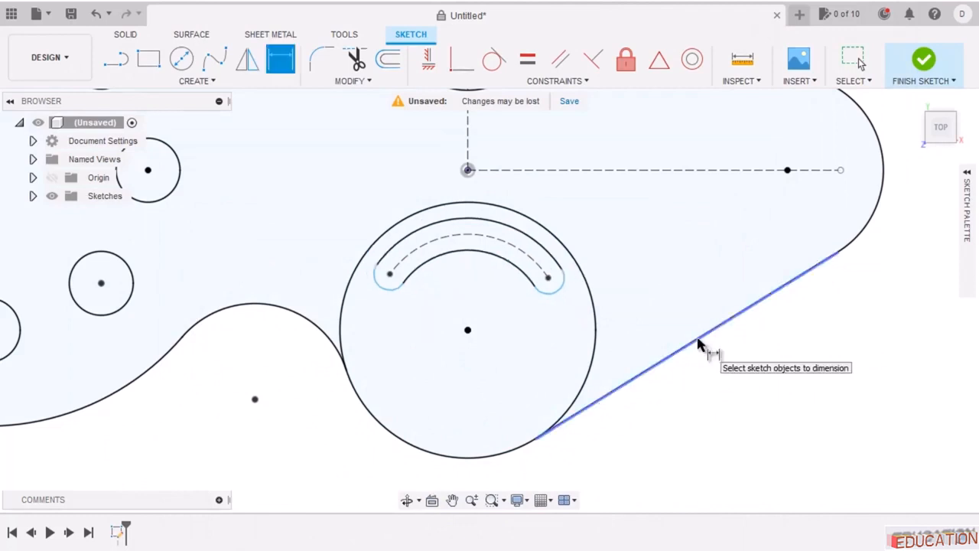
key(Escape)
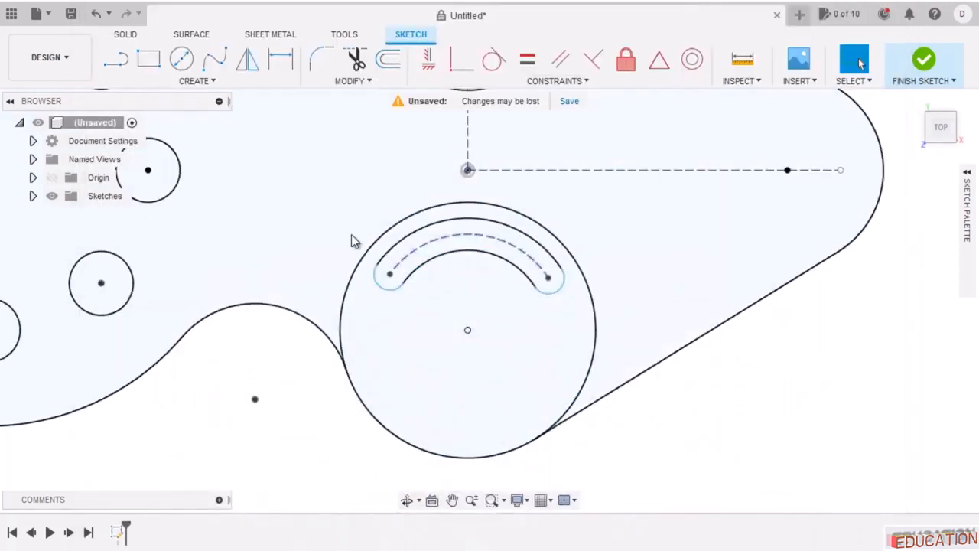
click(280, 59)
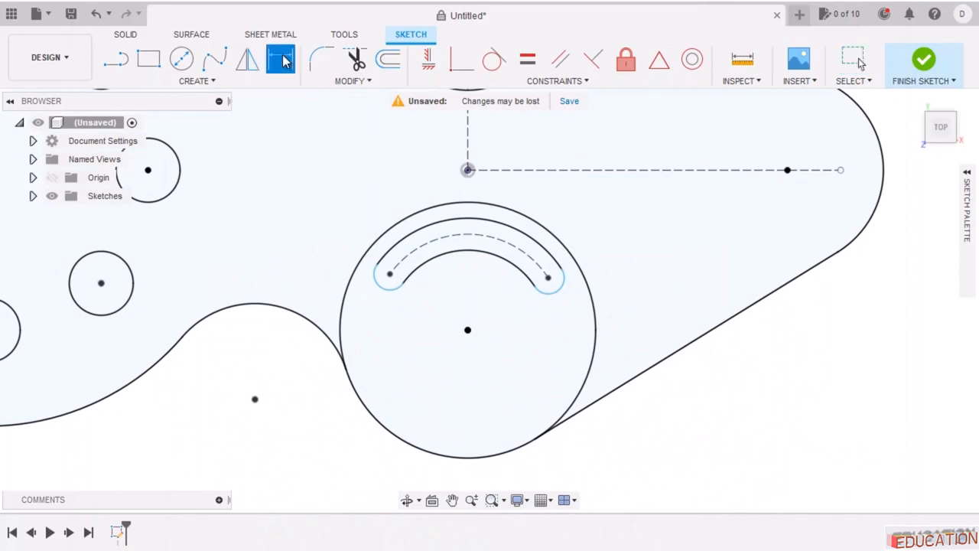
key(Escape)
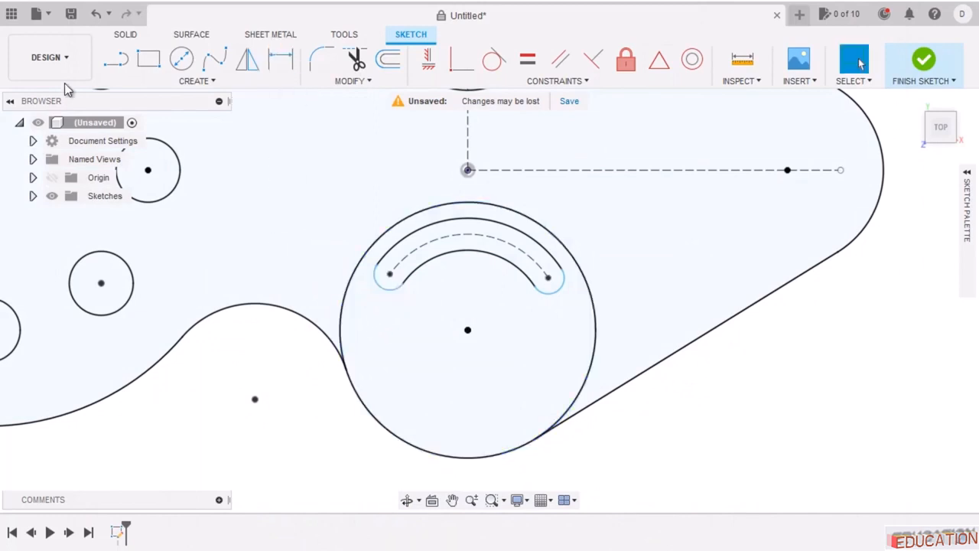
Draw two lines from the 80 mm circle's centre to the centres of the arc slot's two rounded ends.
click(115, 61)
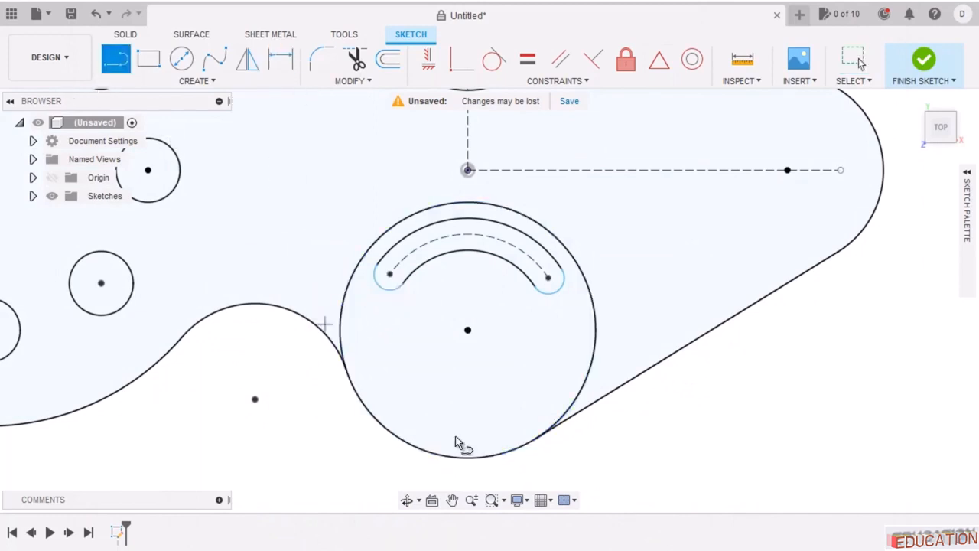
click(468, 330)
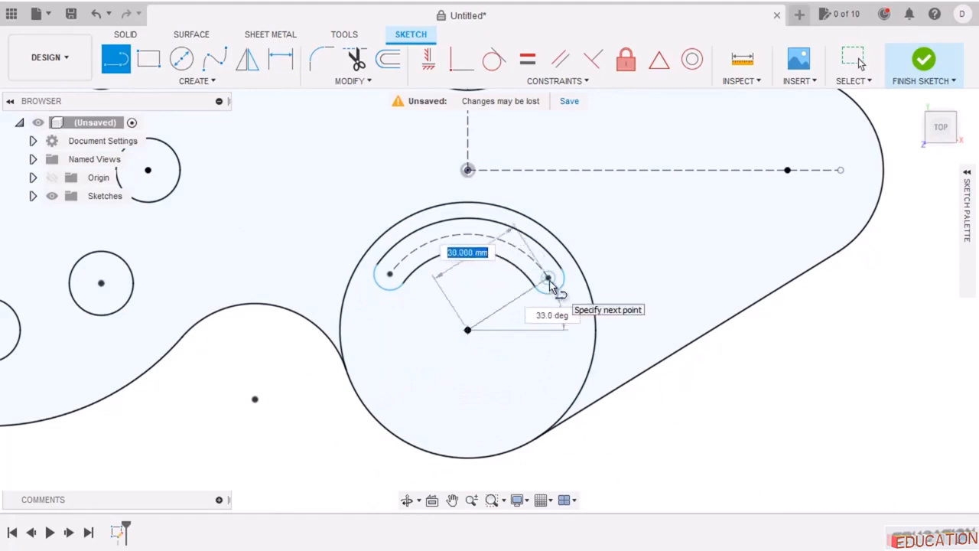
click(548, 278)
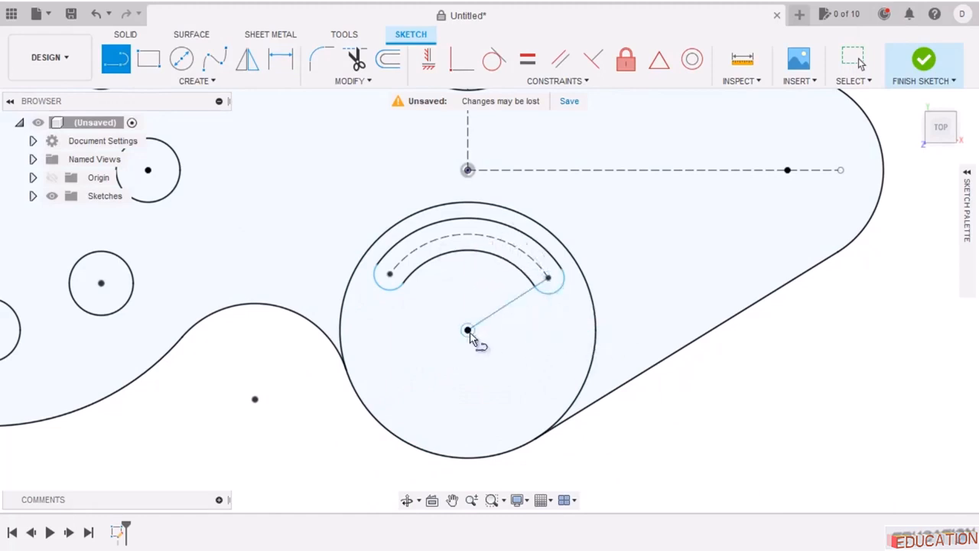
click(467, 330)
click(390, 274)
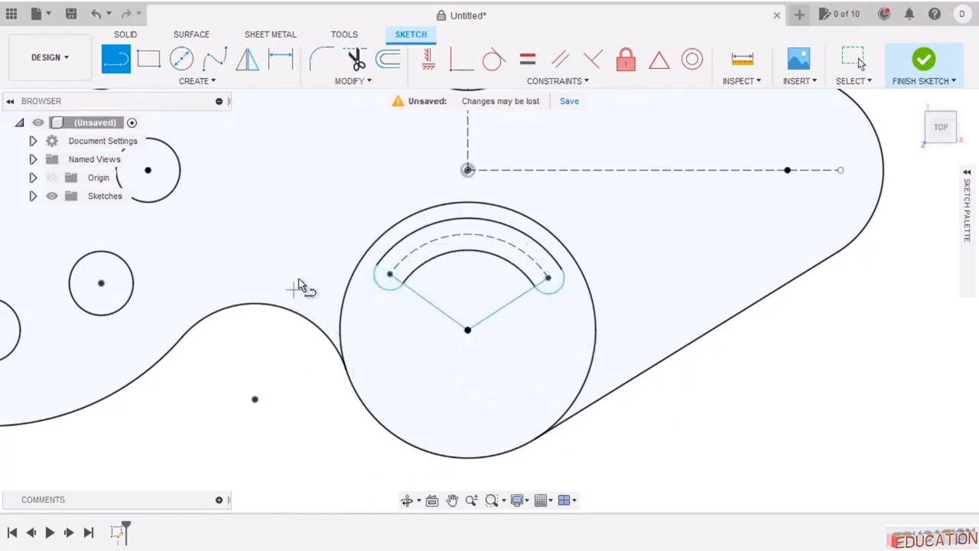
key(Escape)
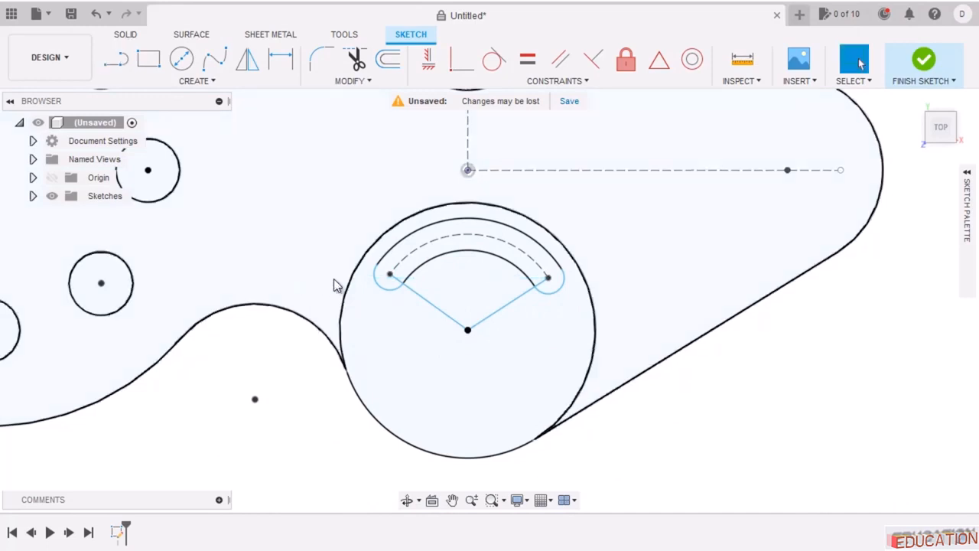
Dimension the angle between the right-hand slot line and the vertical construction line above the circle as 25 degrees.
click(279, 59)
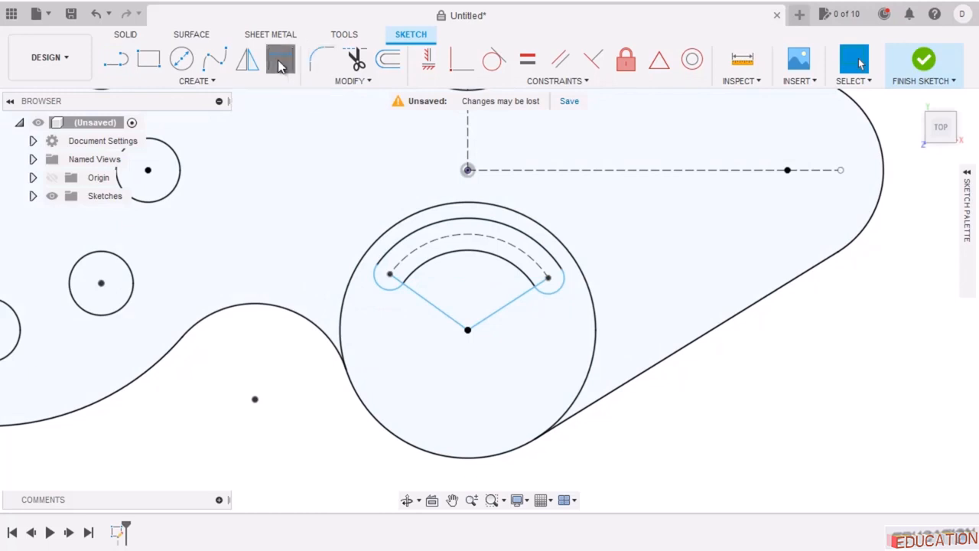
click(513, 306)
click(468, 145)
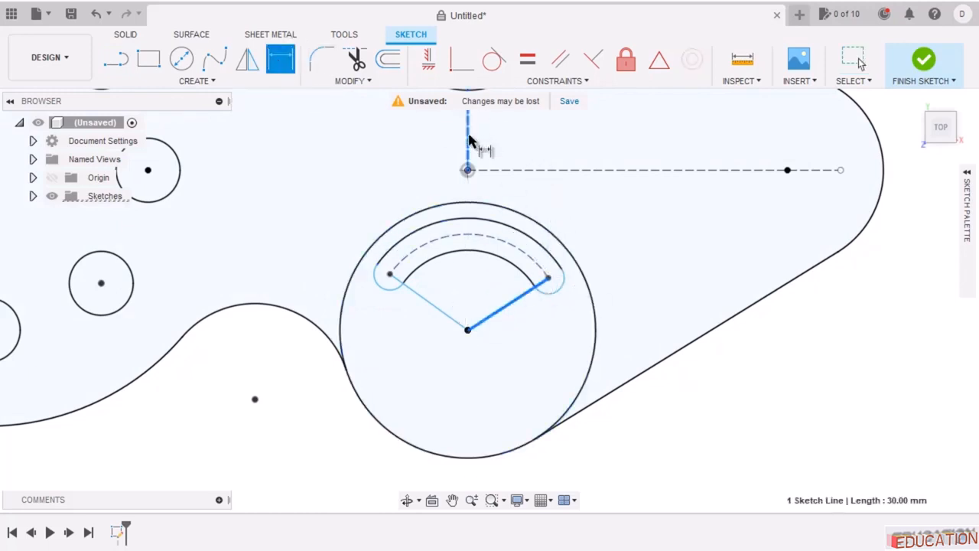
click(506, 191)
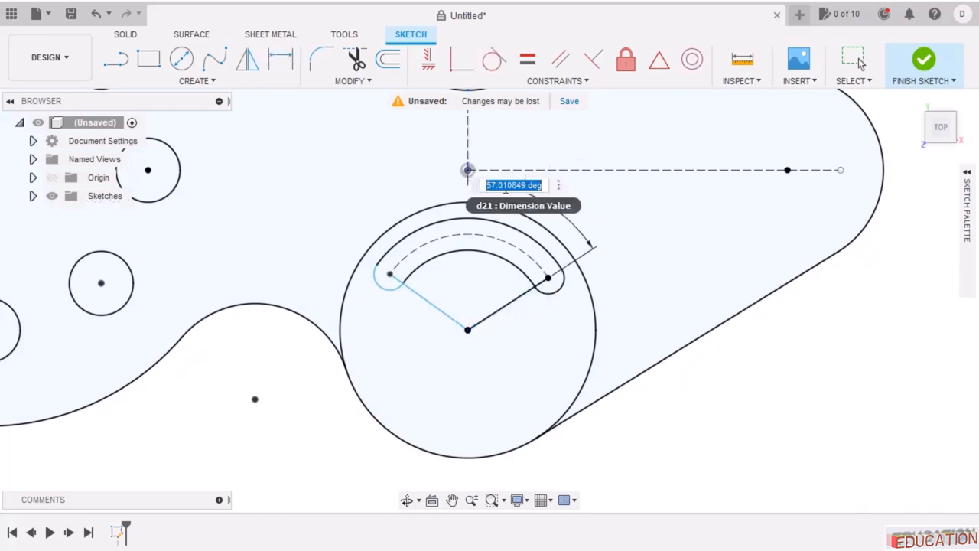
text(2)
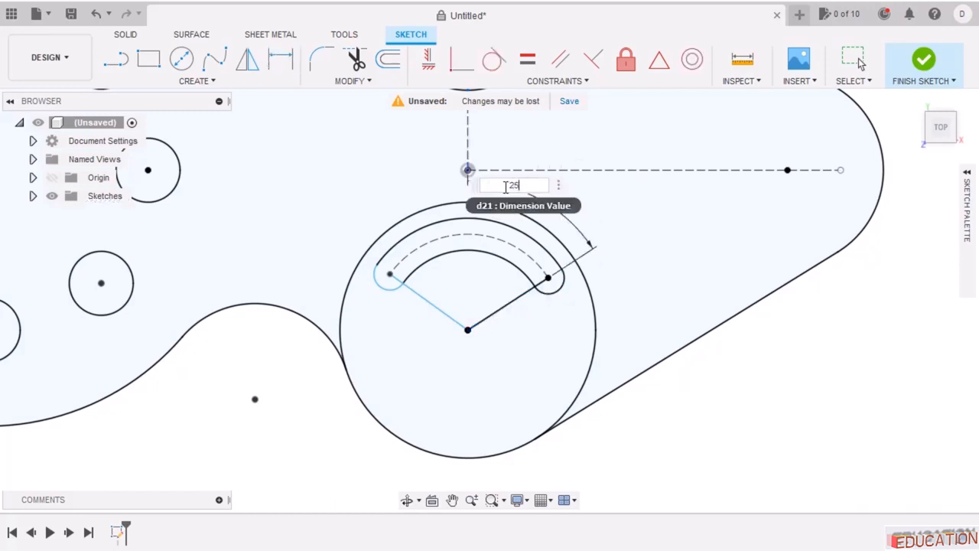
text(5)
key(Return)
Dimension the angle between the two lines running to the slot's ends as 50 degrees.
click(446, 306)
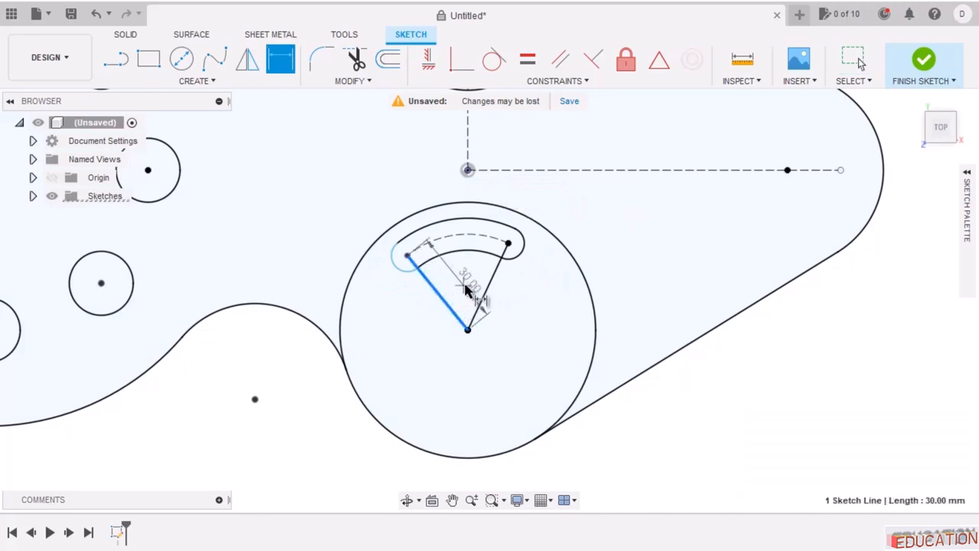
click(488, 284)
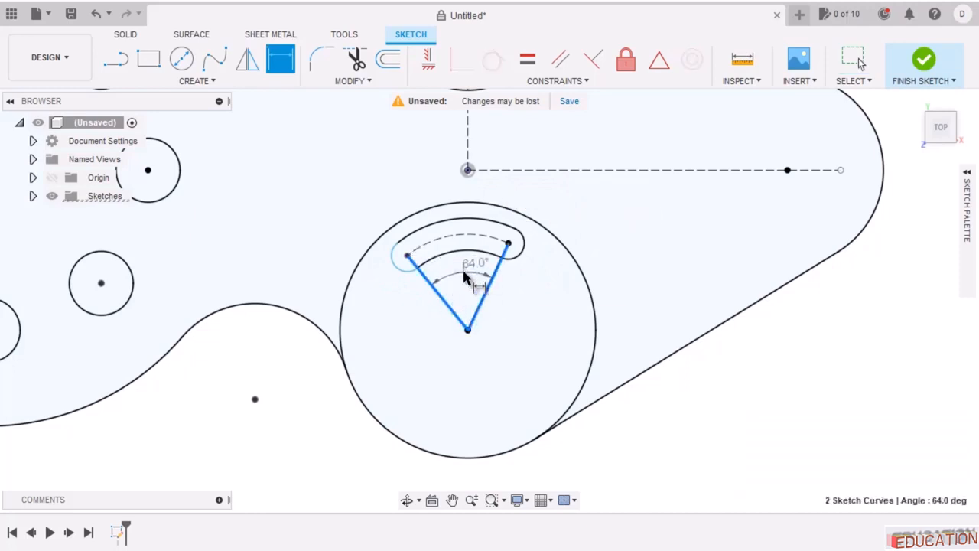
click(462, 267)
text(50)
key(Return)
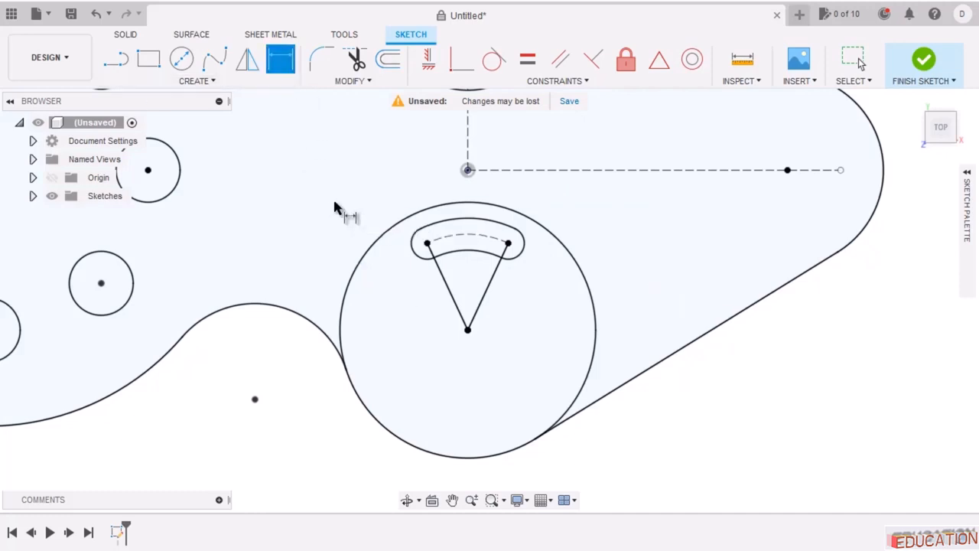
key(Escape)
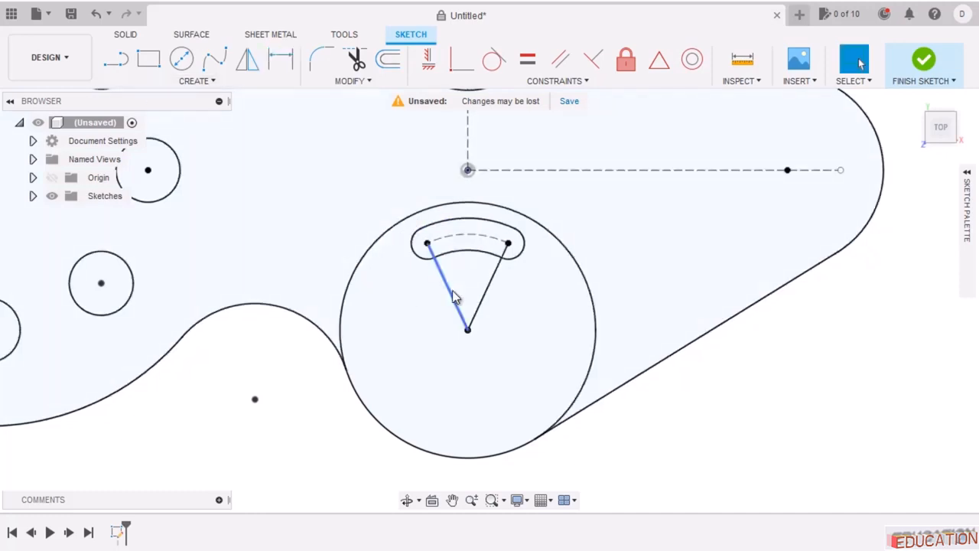
Convert both lines from the 80 mm circle's centre to the slot ends into construction lines.
click(451, 292)
right_click(459, 306)
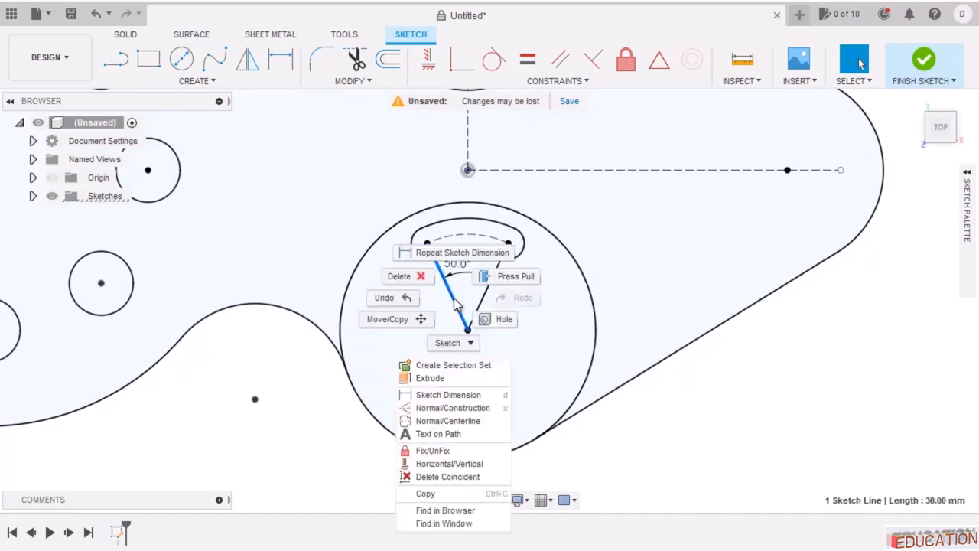
click(452, 411)
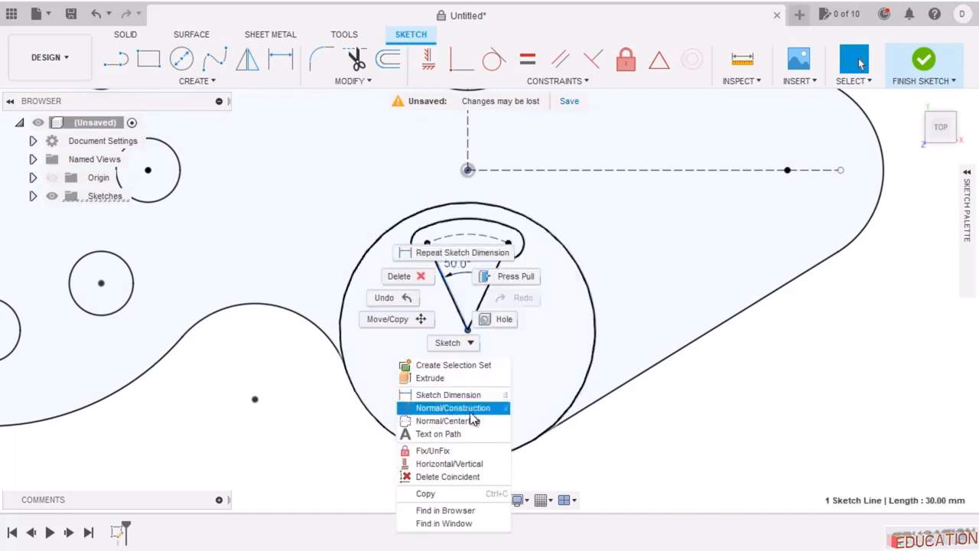
click(479, 303)
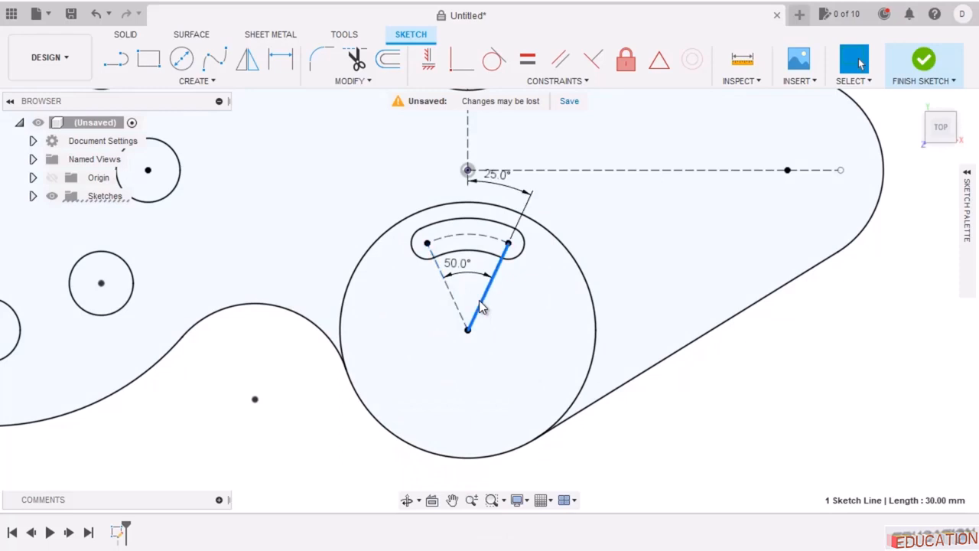
right_click(480, 302)
click(501, 411)
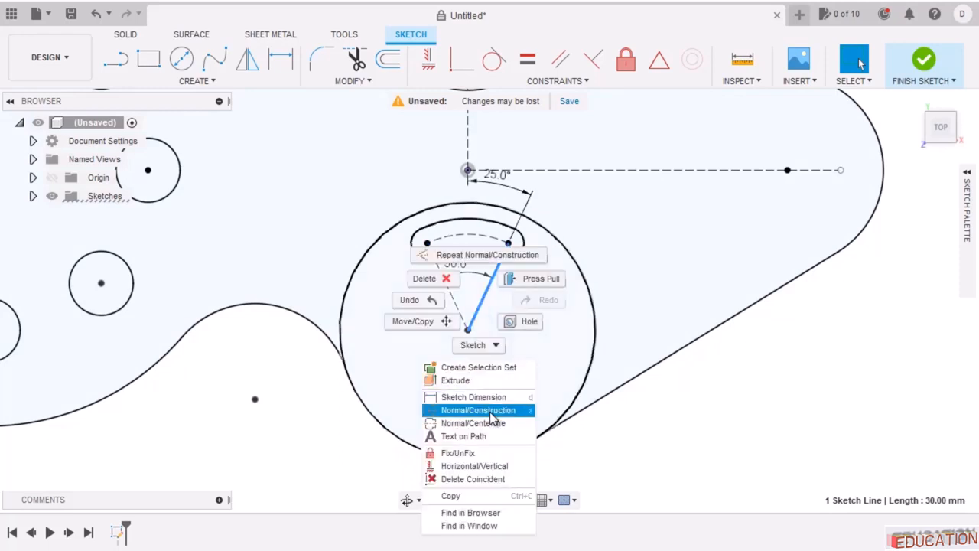
click(677, 249)
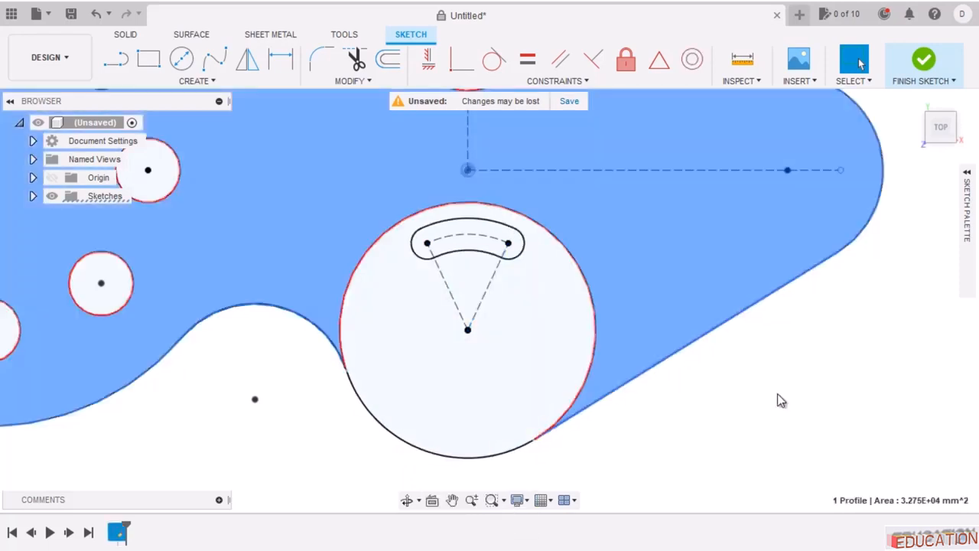
click(780, 400)
Show the sketch's constraints and dimensions.
click(967, 191)
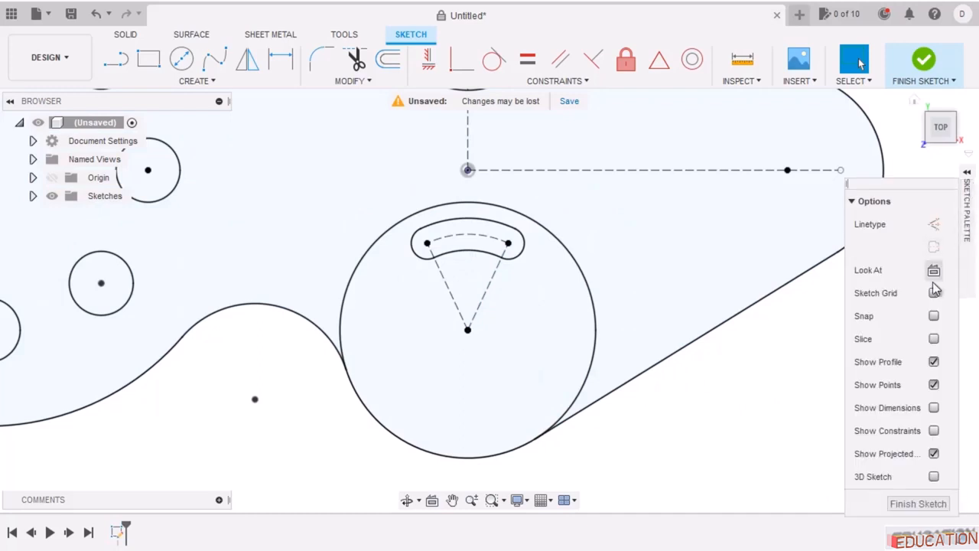
click(933, 431)
click(933, 407)
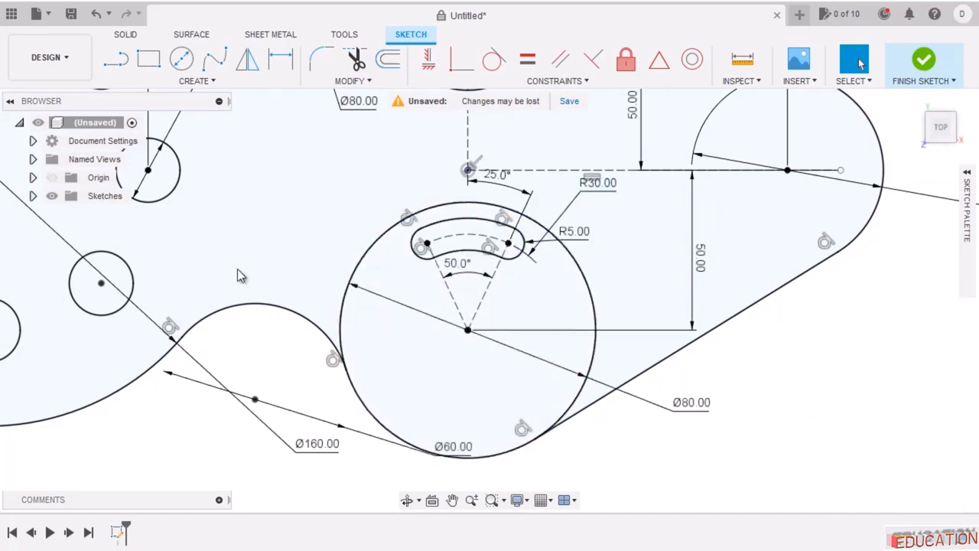
Draw a horizontal line about 35 mm long from the lower 80 mm circle's centre to the right.
click(116, 60)
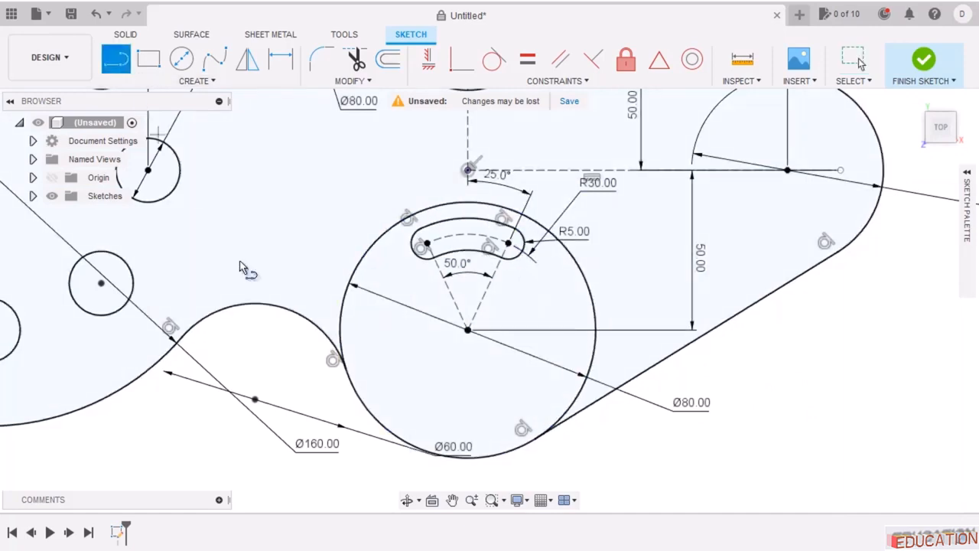
click(467, 329)
click(579, 331)
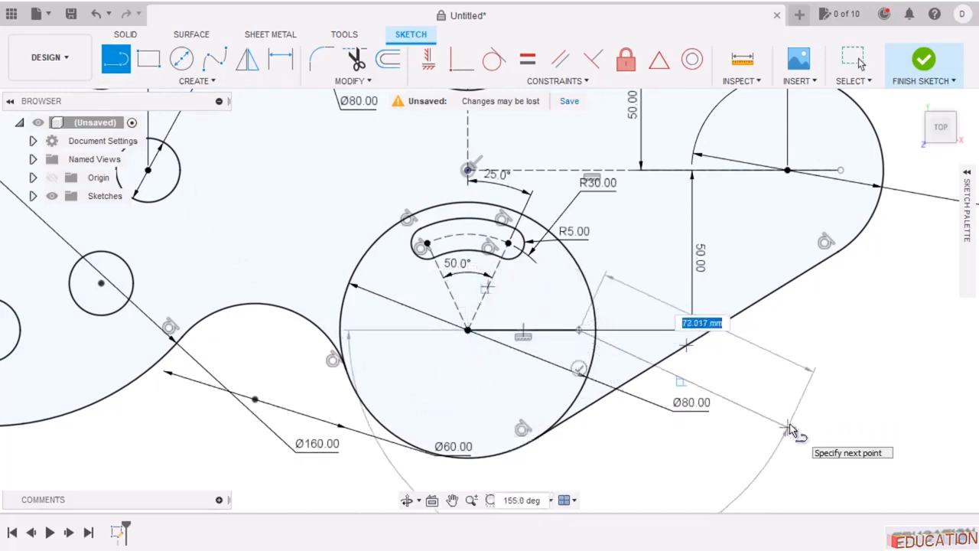
key(Escape)
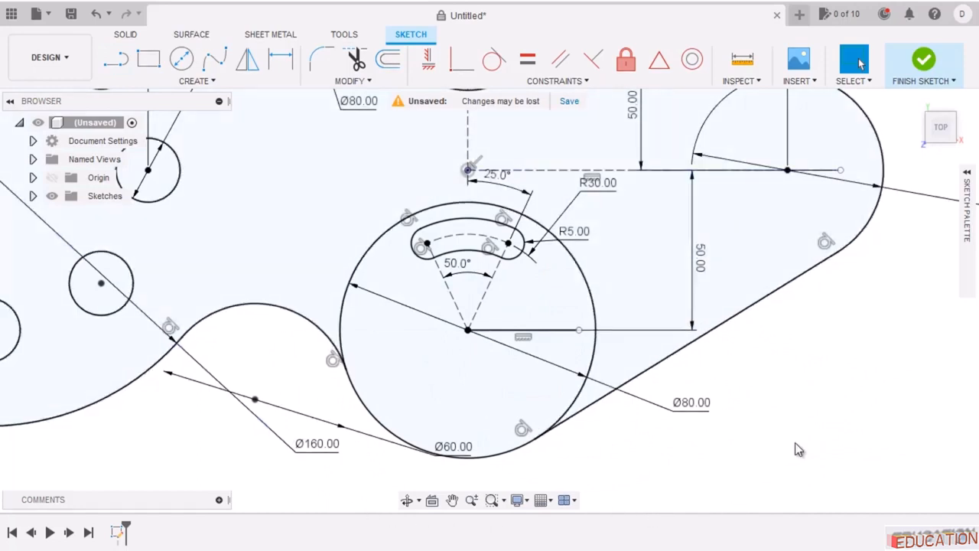
Hide the sketch's dimensions and constraints.
mouse_move(966, 185)
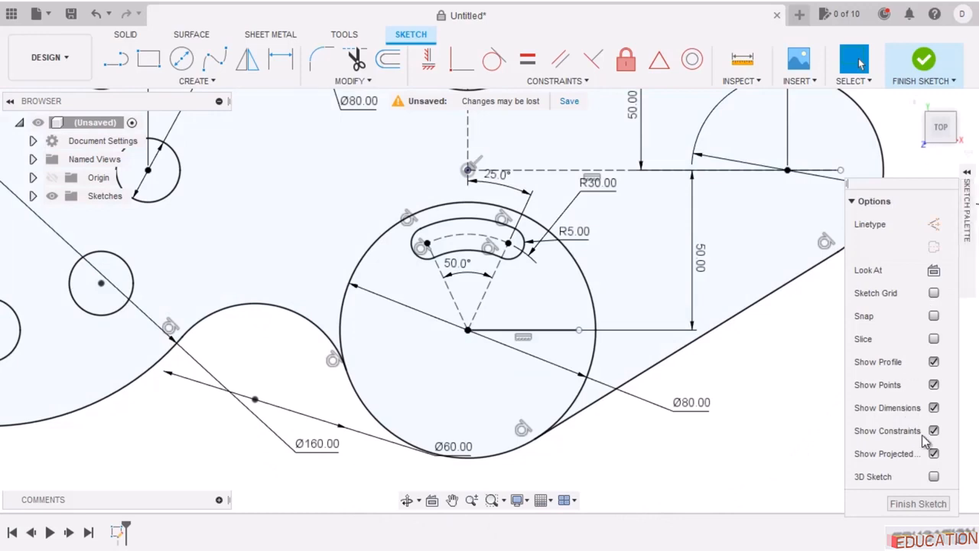
click(934, 408)
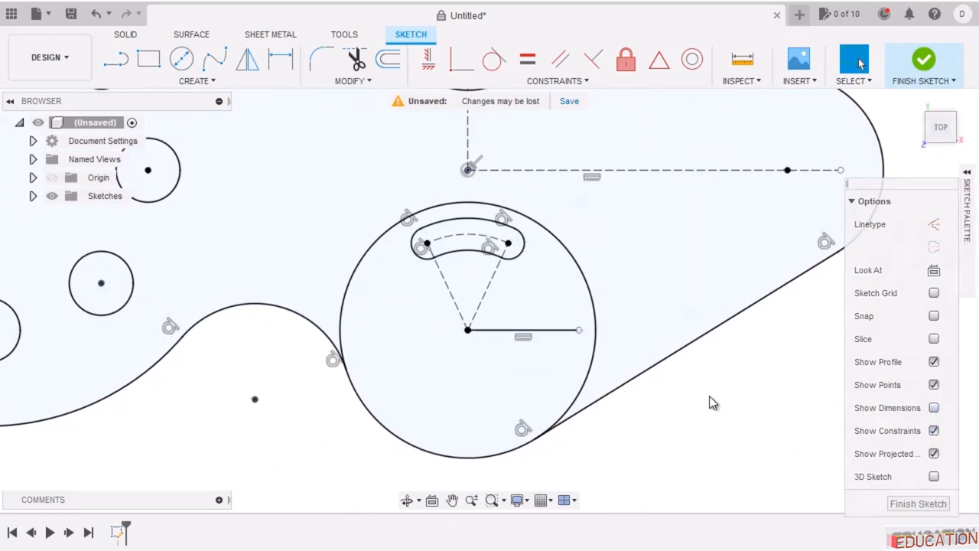
click(933, 431)
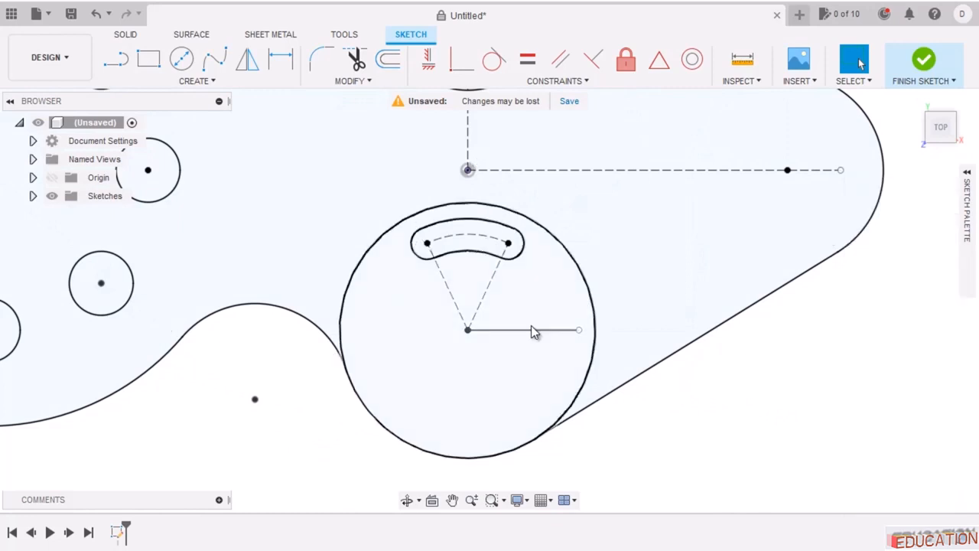
Convert the horizontal line inside the 80 mm circle into a construction line.
click(528, 330)
right_click(527, 330)
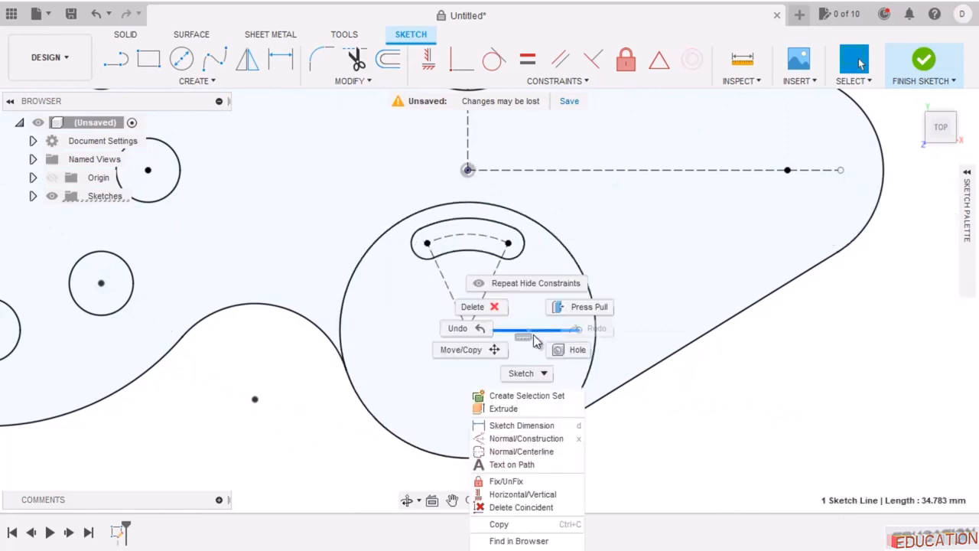
click(536, 439)
click(686, 438)
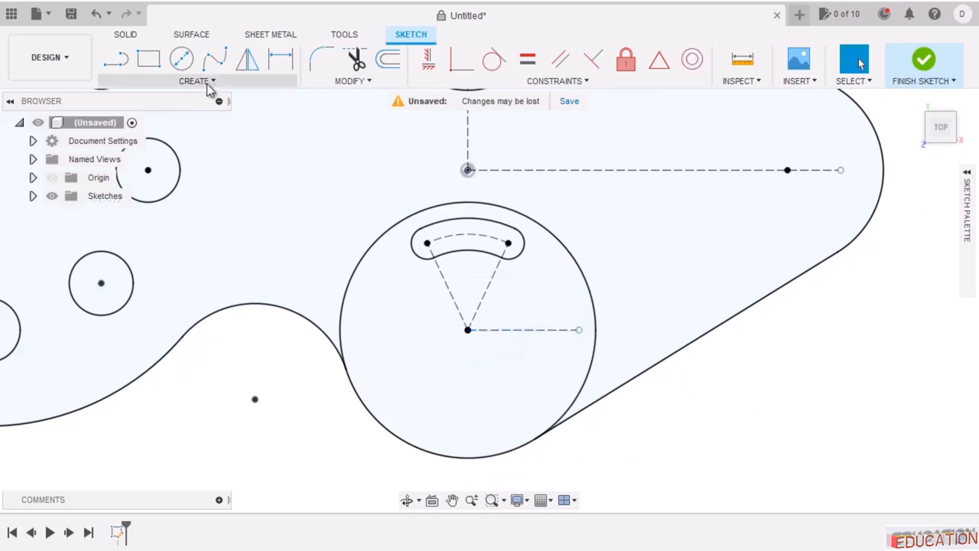
Mirror the four edges of the arc slot about the horizontal construction line inside the lower 80 mm circle.
click(247, 59)
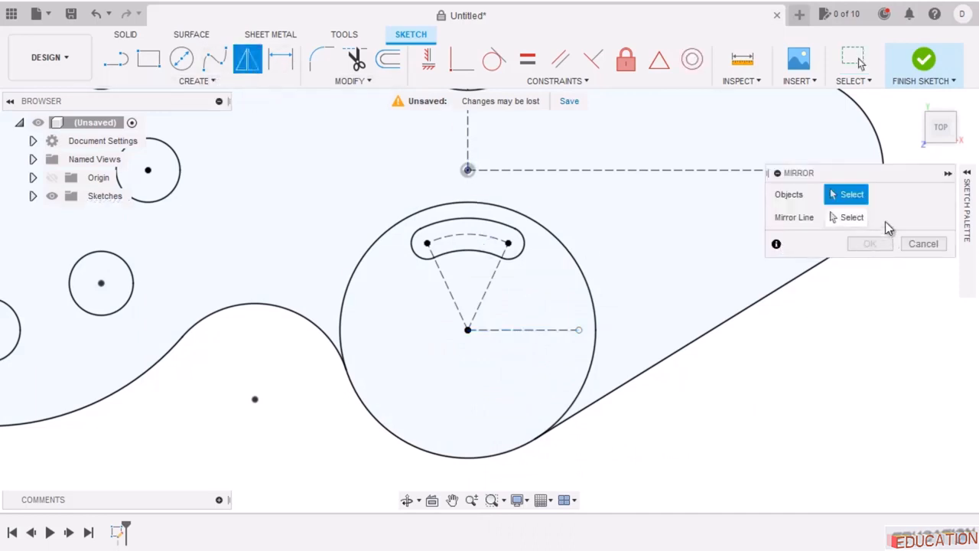
click(460, 224)
click(523, 245)
click(480, 257)
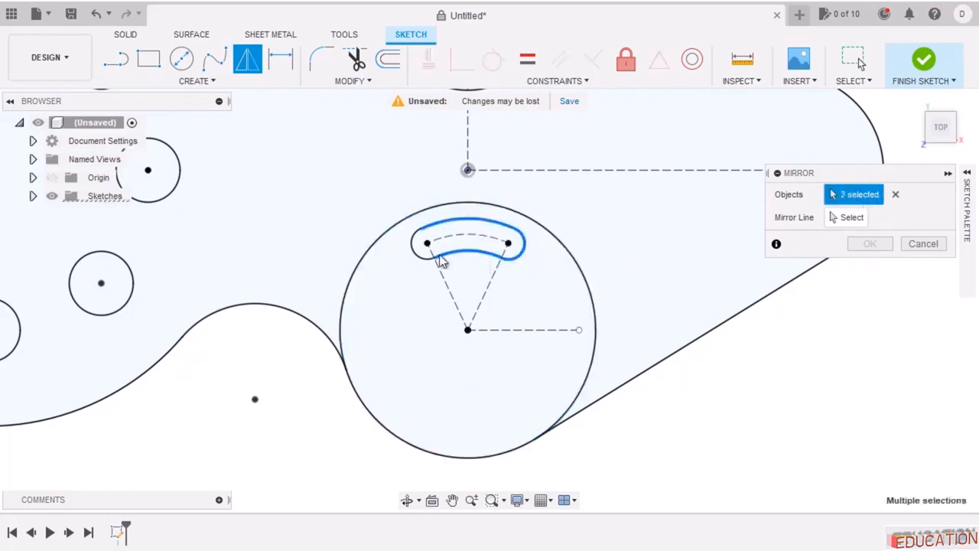
click(415, 244)
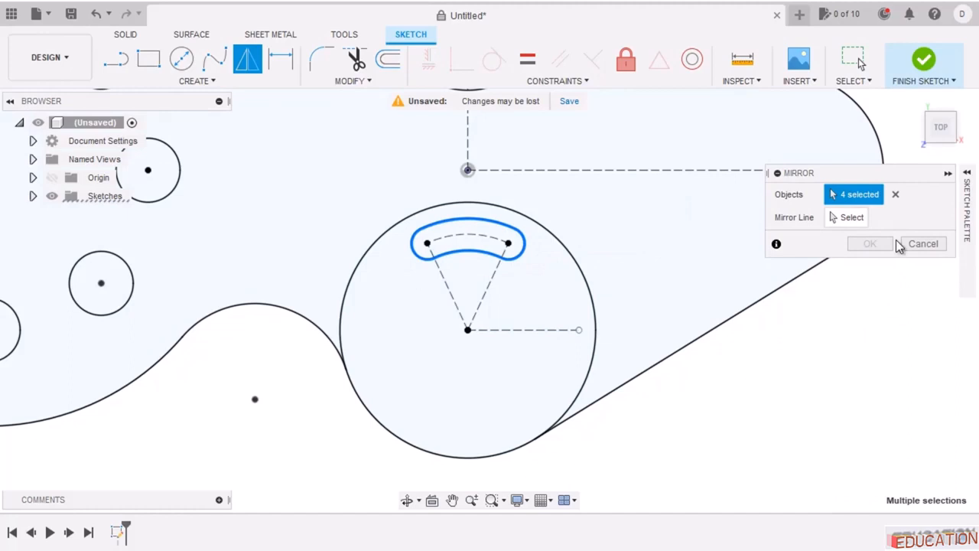
click(846, 219)
click(539, 330)
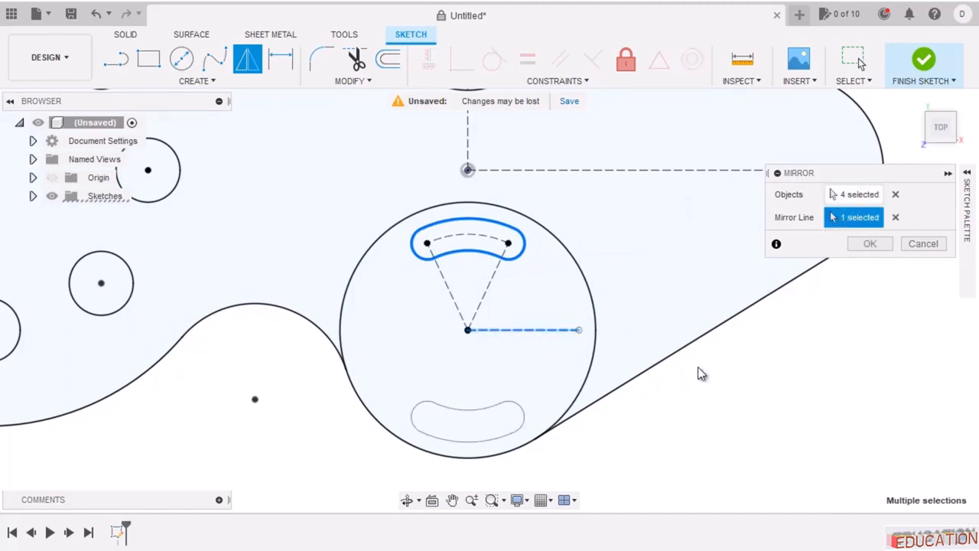
click(870, 244)
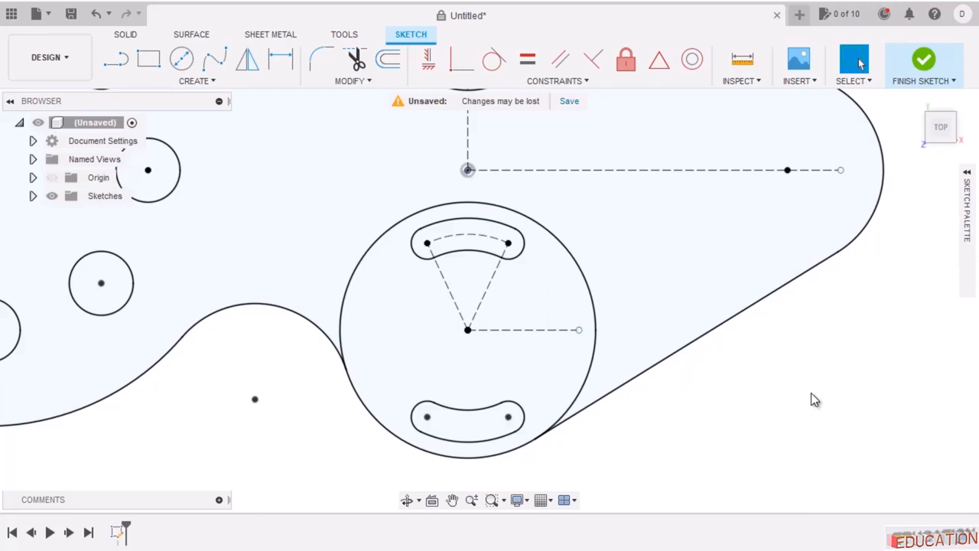
Draw a circle at the lower 80 mm circle's centre and dimension its diameter to 30 mm.
click(181, 58)
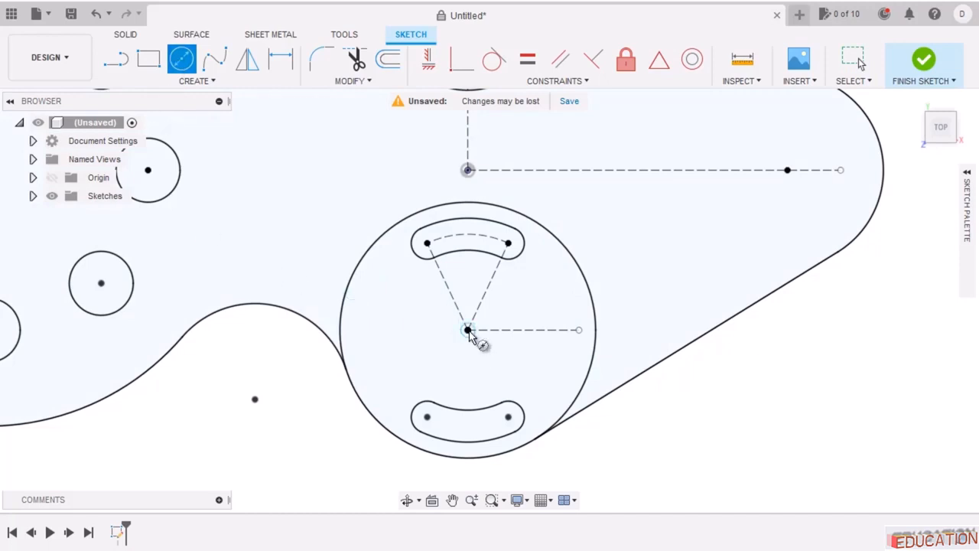
click(467, 329)
click(517, 379)
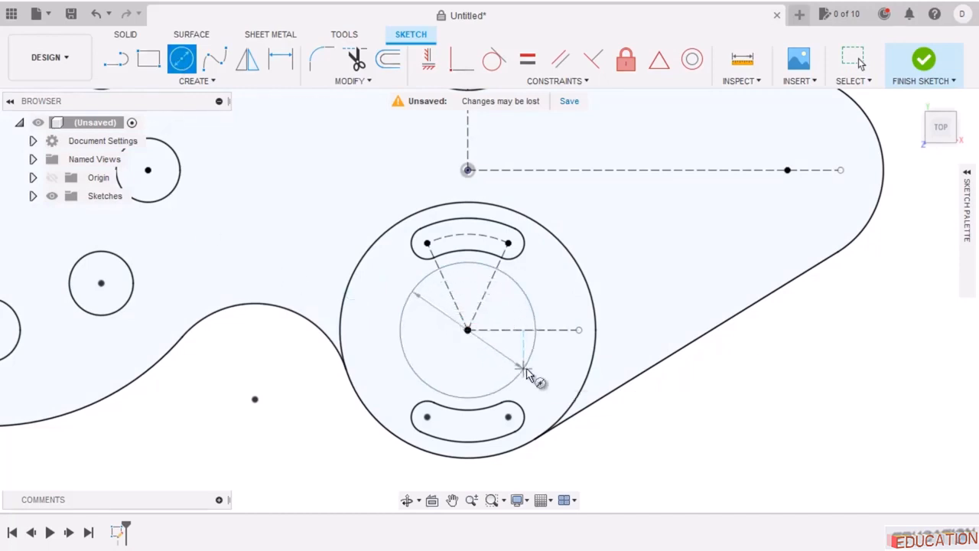
click(280, 59)
click(536, 329)
click(624, 258)
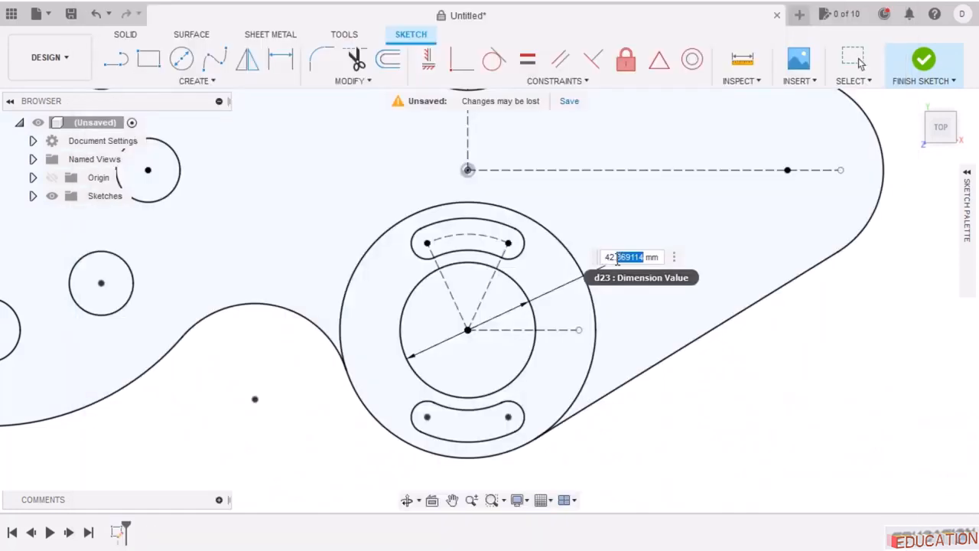
text(30)
key(Return)
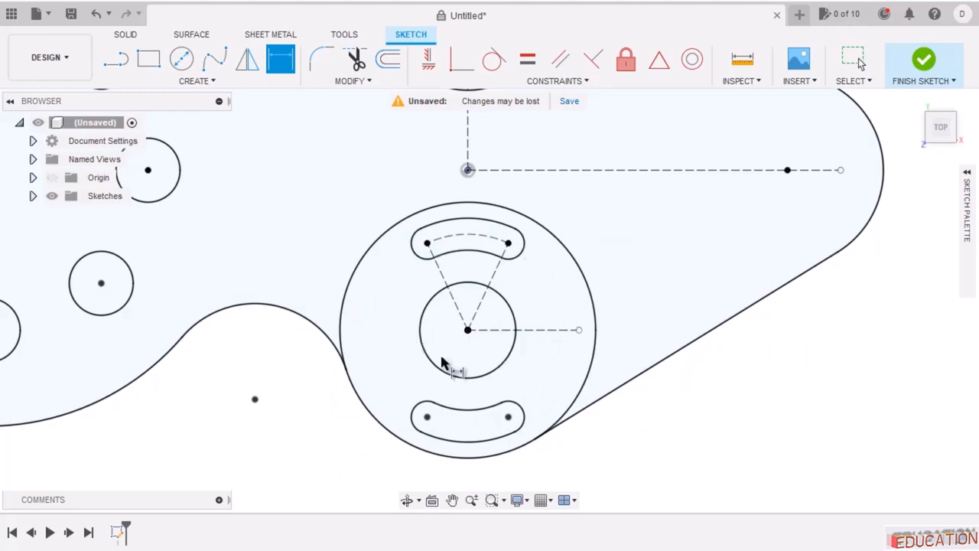
scroll(344, 387, down, 4)
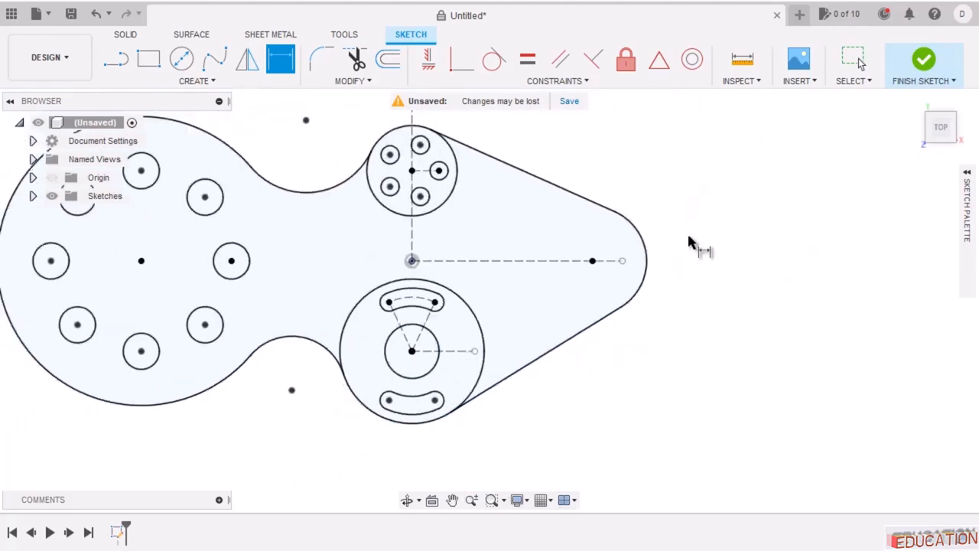
scroll(625, 295, up, 2)
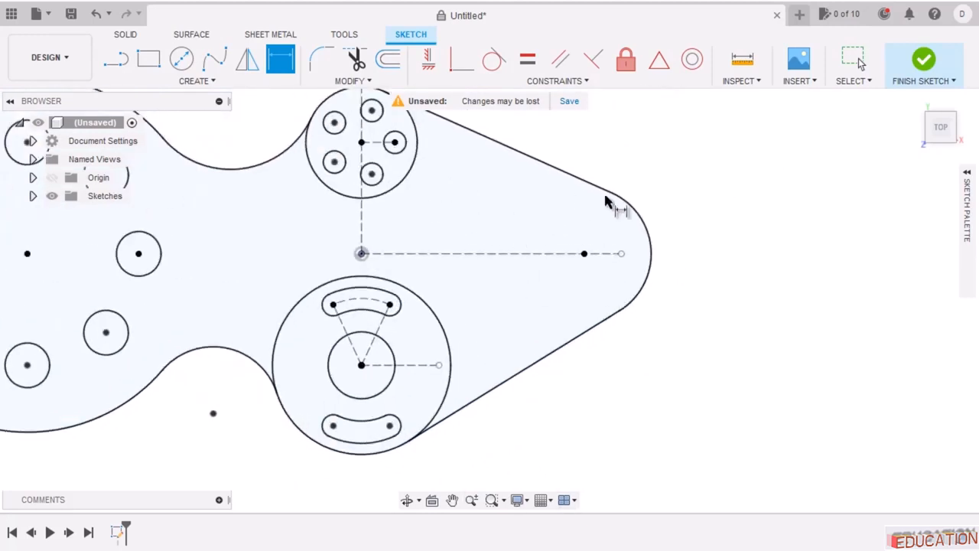
key(Escape)
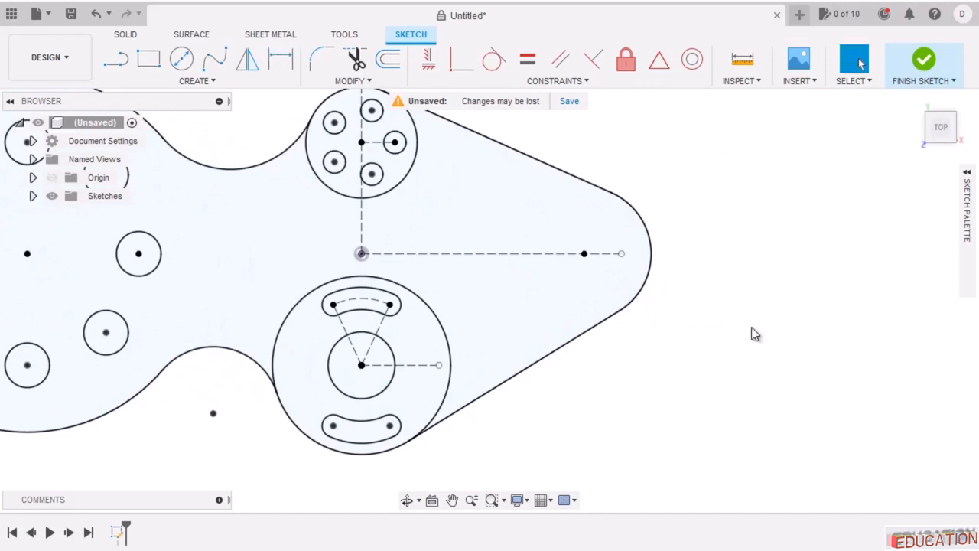
Draw a circle concentric with the outline's right end arc and dimension its diameter to 40 mm.
click(184, 60)
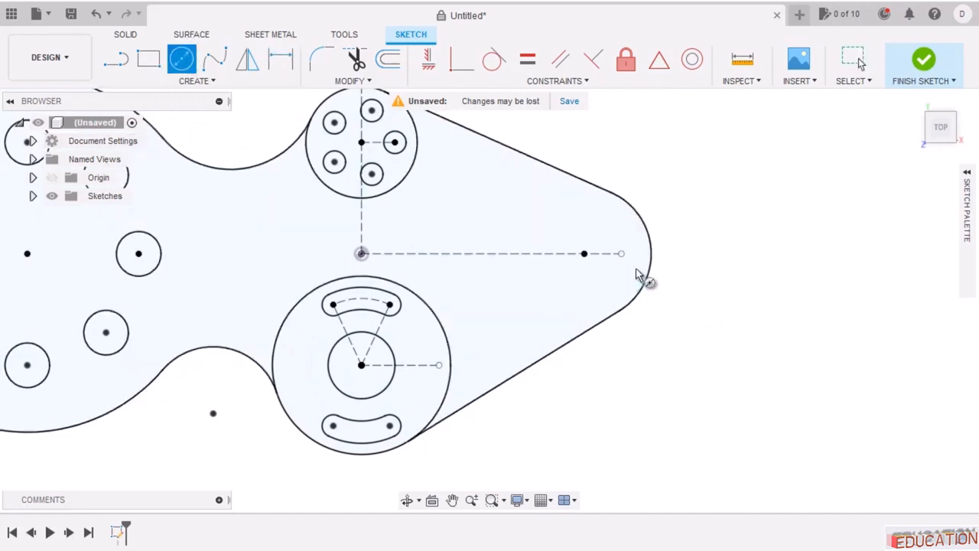
click(584, 253)
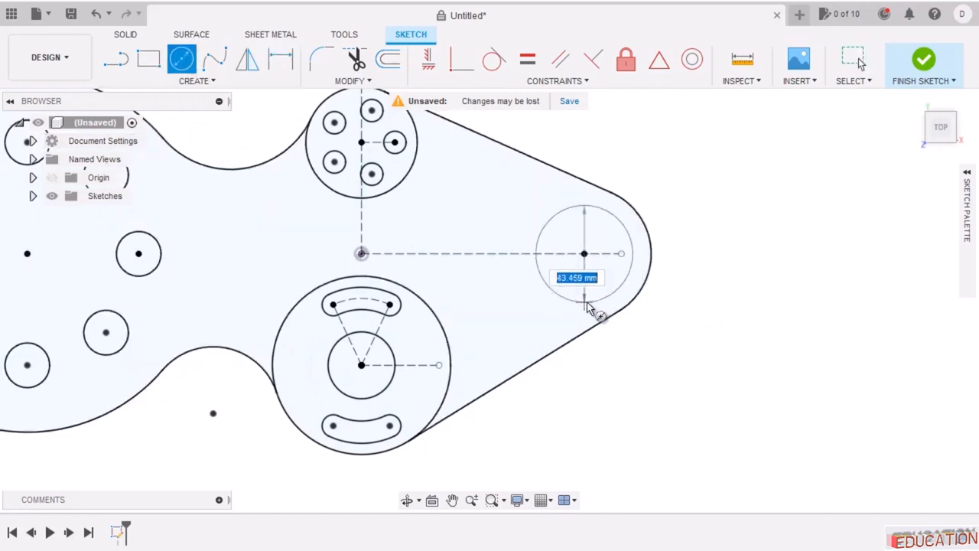
click(574, 303)
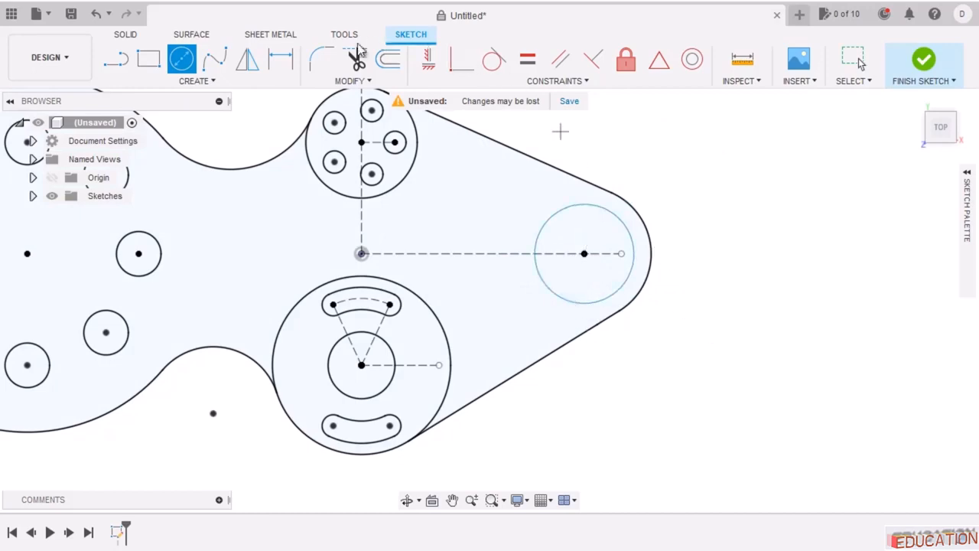
click(280, 60)
click(627, 226)
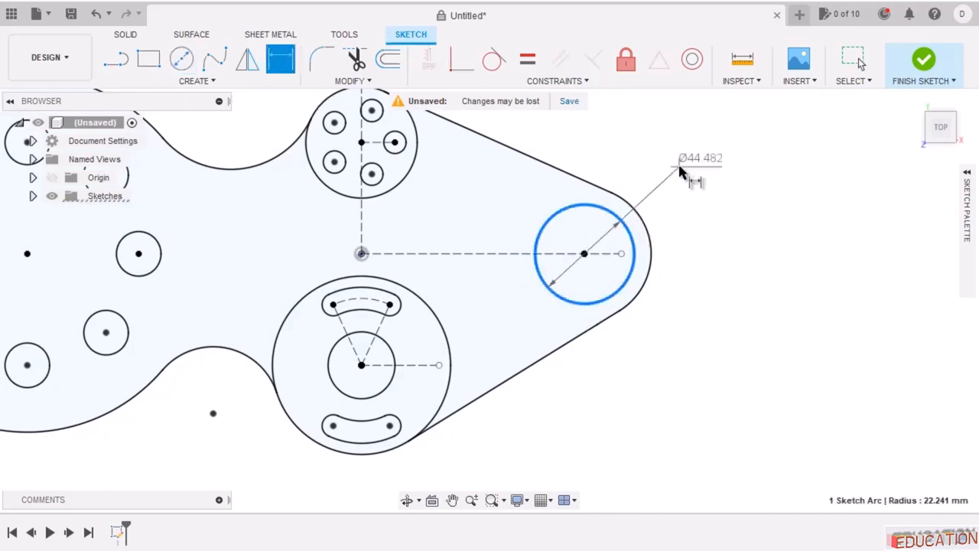
click(680, 172)
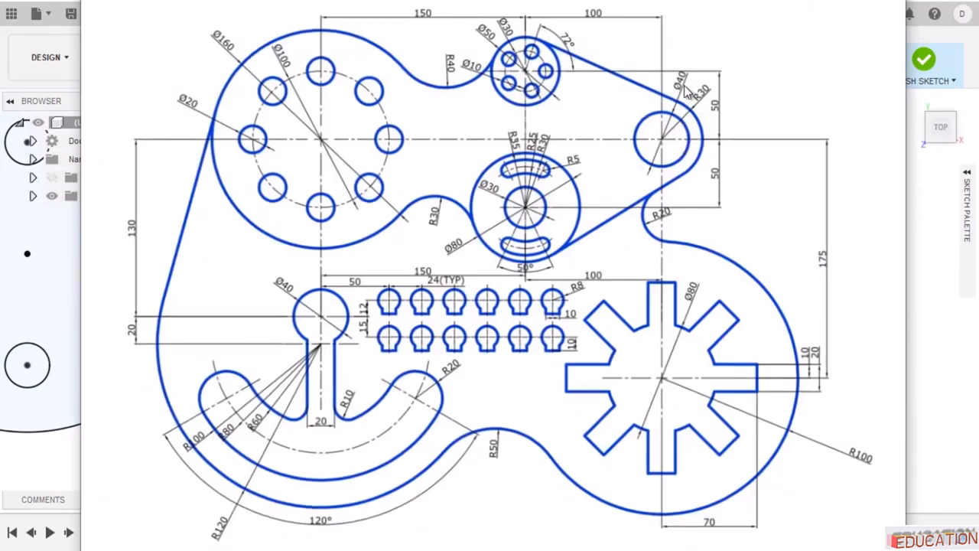
text(40)
key(Return)
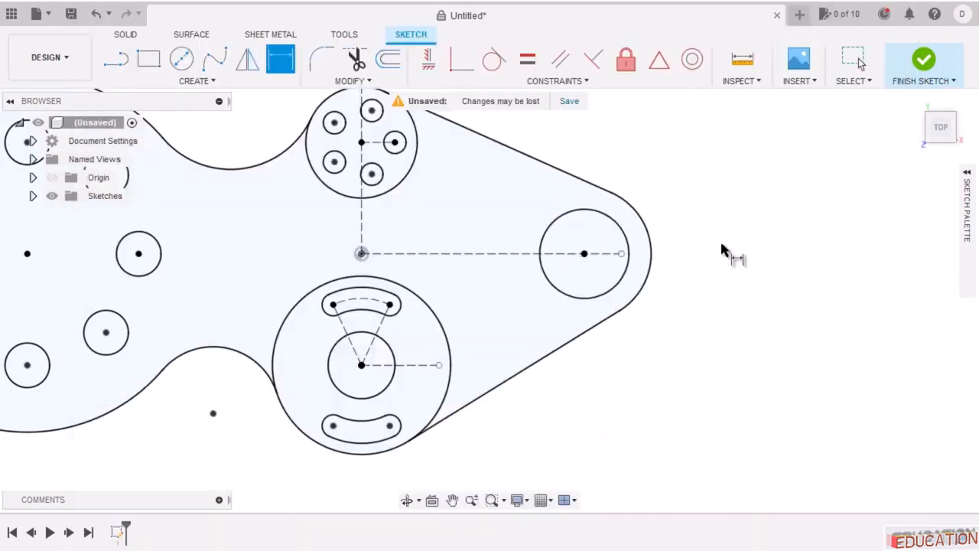
Draw a circle about 192 mm in diameter in the empty area below and to the right of the profile.
scroll(721, 293, down, 1)
scroll(723, 294, down, 1)
scroll(768, 234, down, 1)
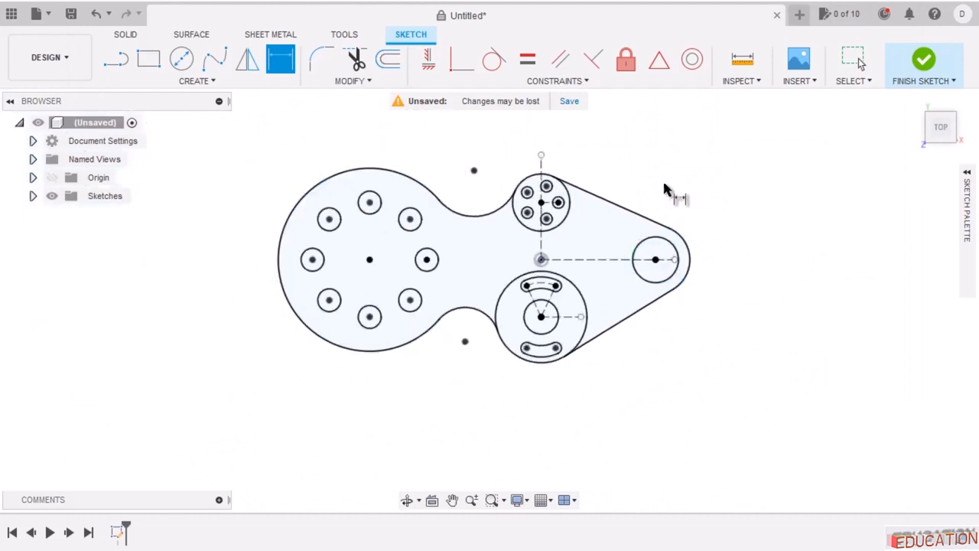
scroll(629, 137, down, 3)
scroll(652, 191, up, 1)
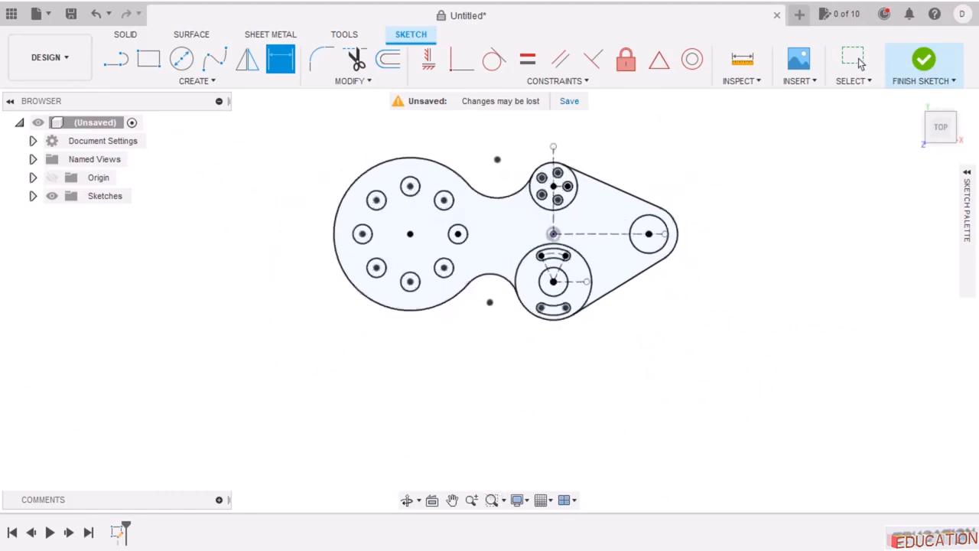
key(alt+Tab)
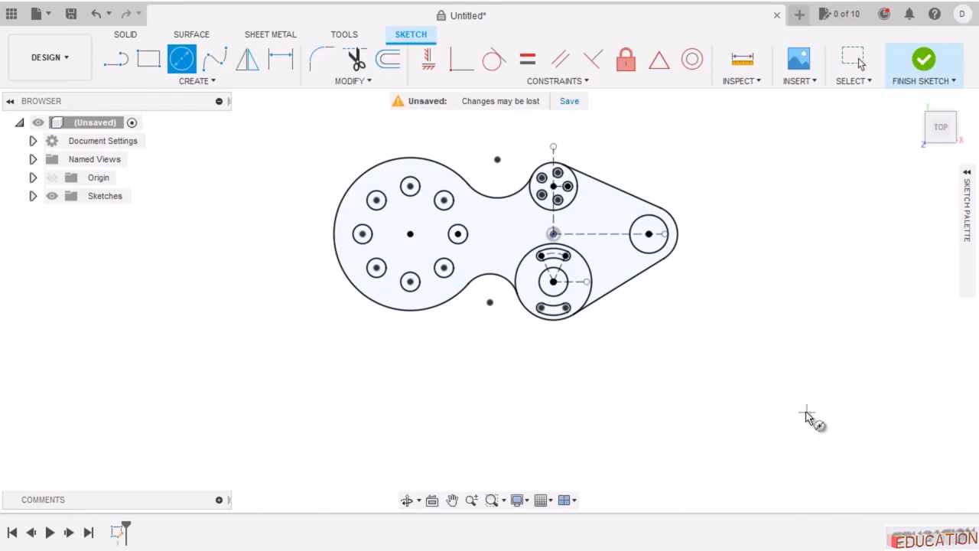
click(719, 440)
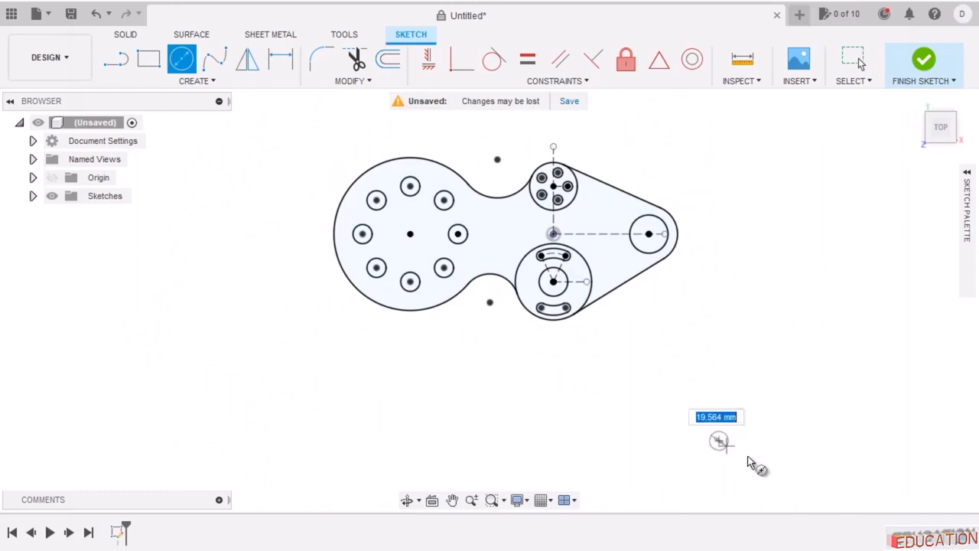
click(805, 469)
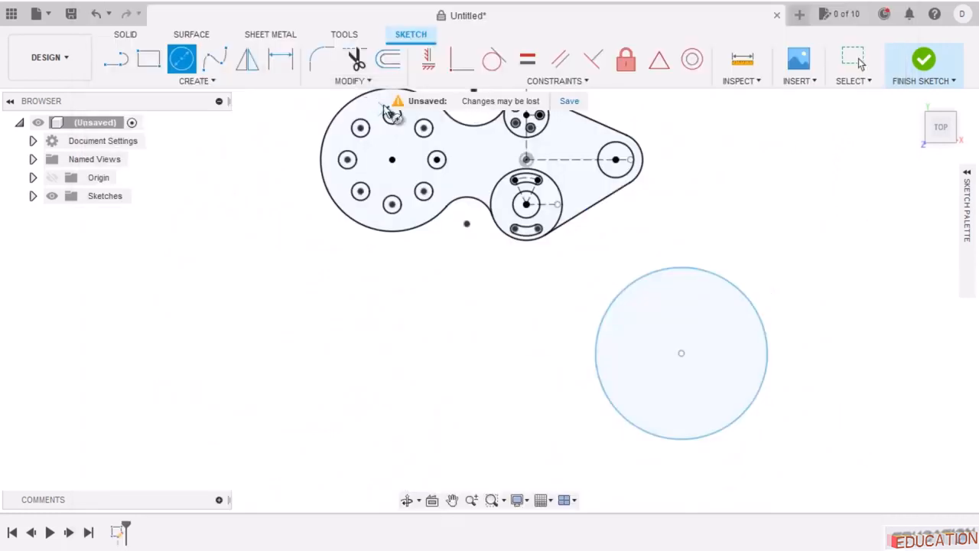
Dimension the new large circle's centre 175 mm vertically from the long horizontal construction line.
click(281, 61)
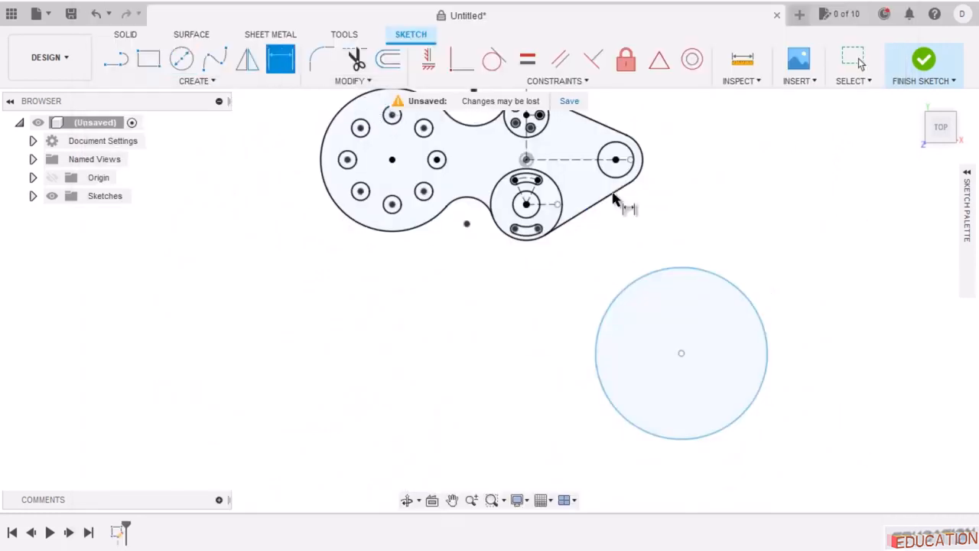
click(591, 160)
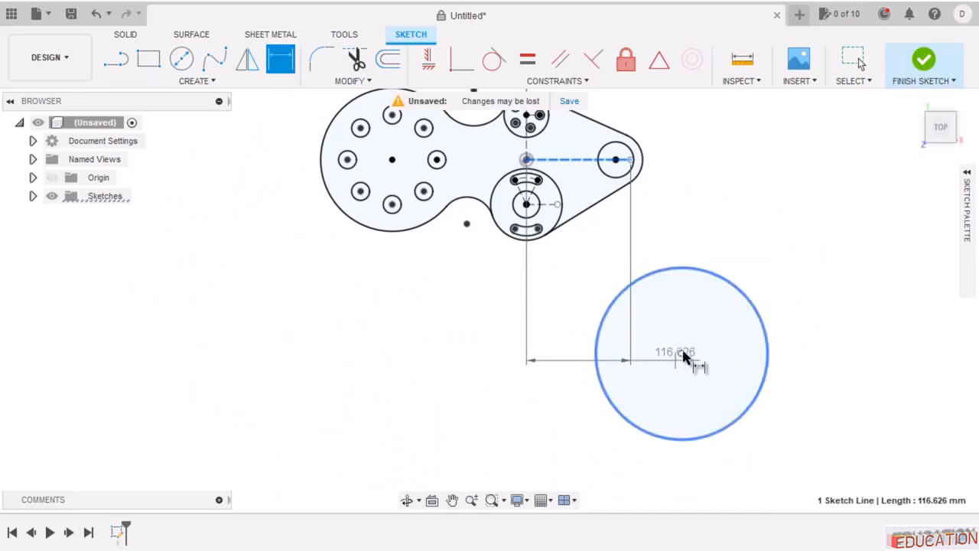
click(680, 353)
click(834, 277)
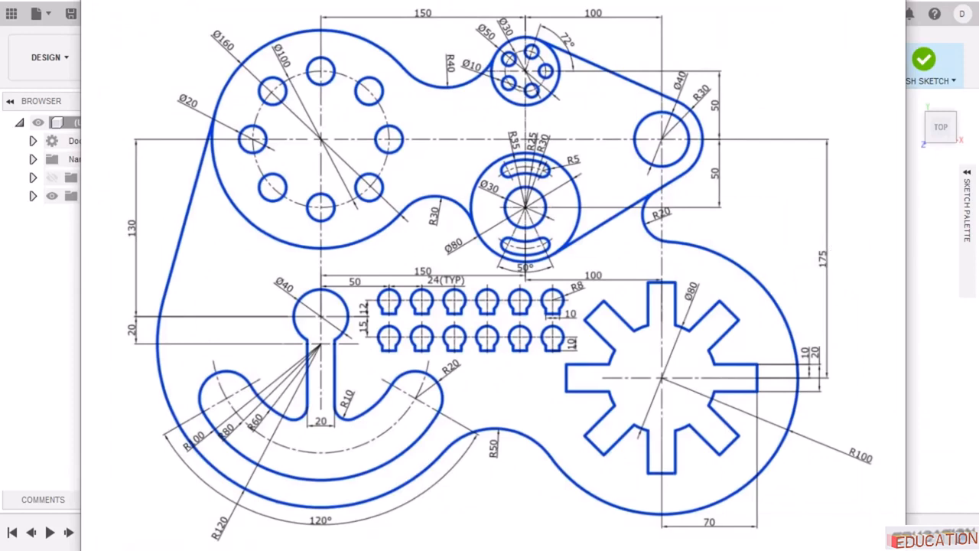
text(1)
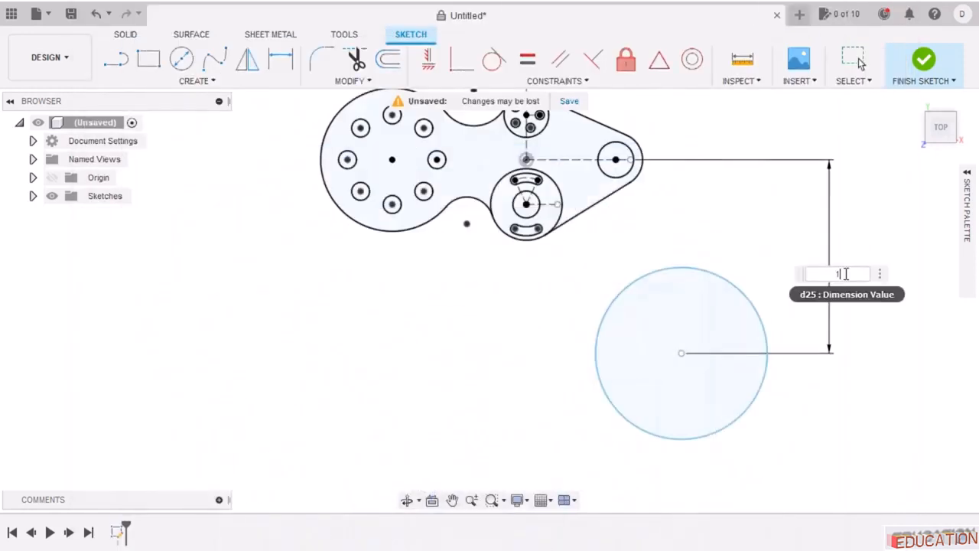
text(75)
key(Return)
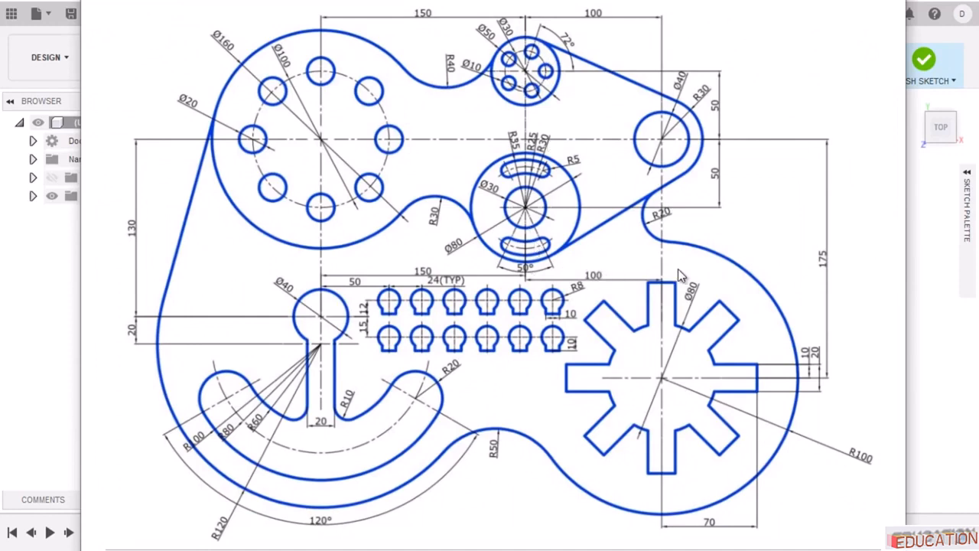
Dimension the large circle's centre 100 mm horizontally from the vertical construction line.
key(alt+Tab)
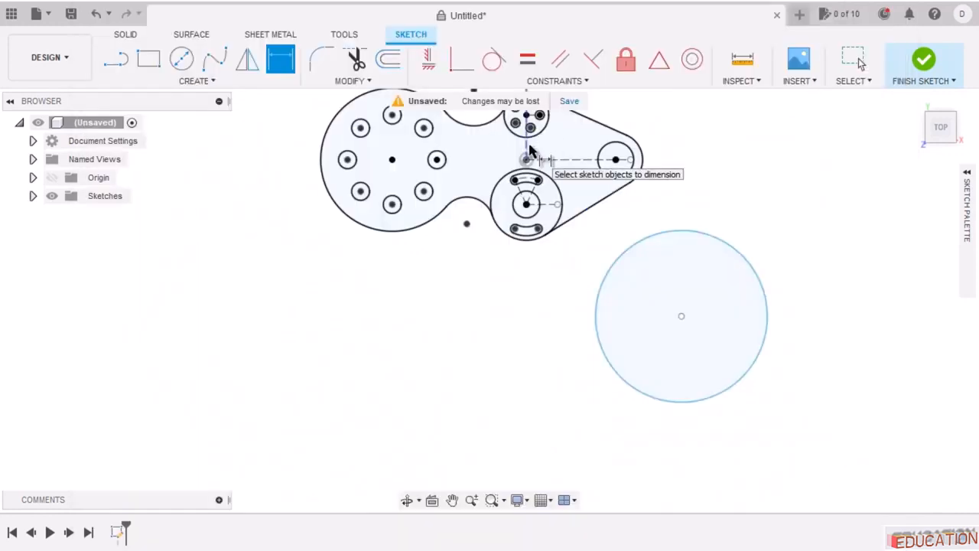
click(526, 149)
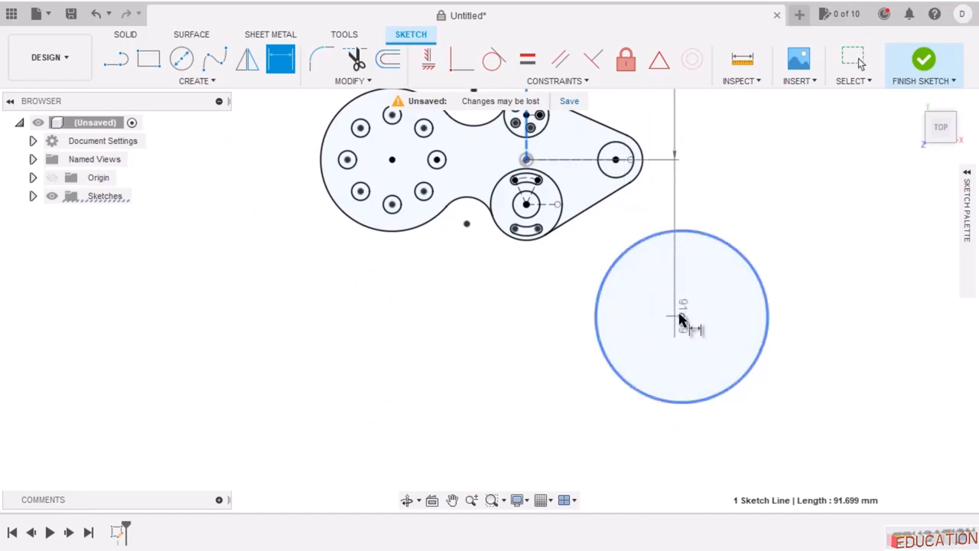
click(680, 316)
click(619, 430)
text(100)
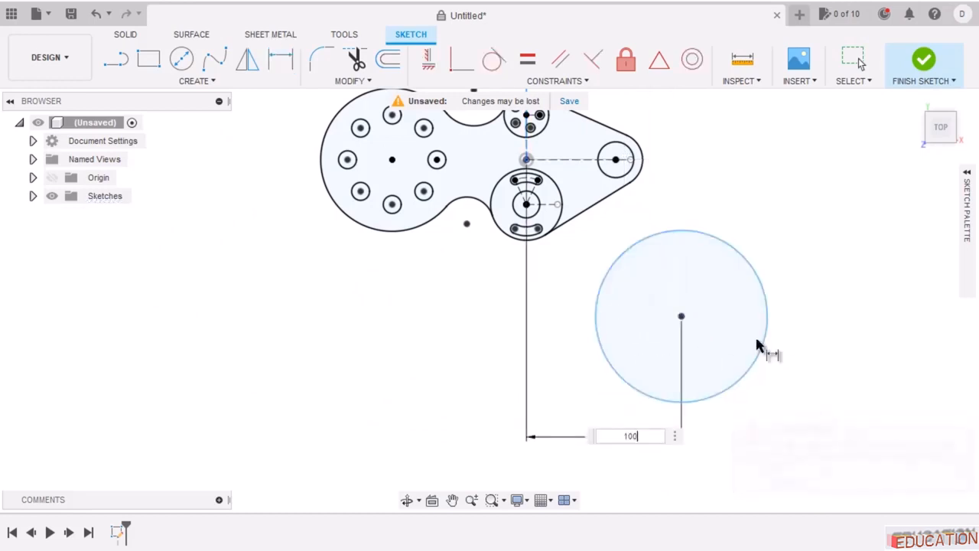
key(Return)
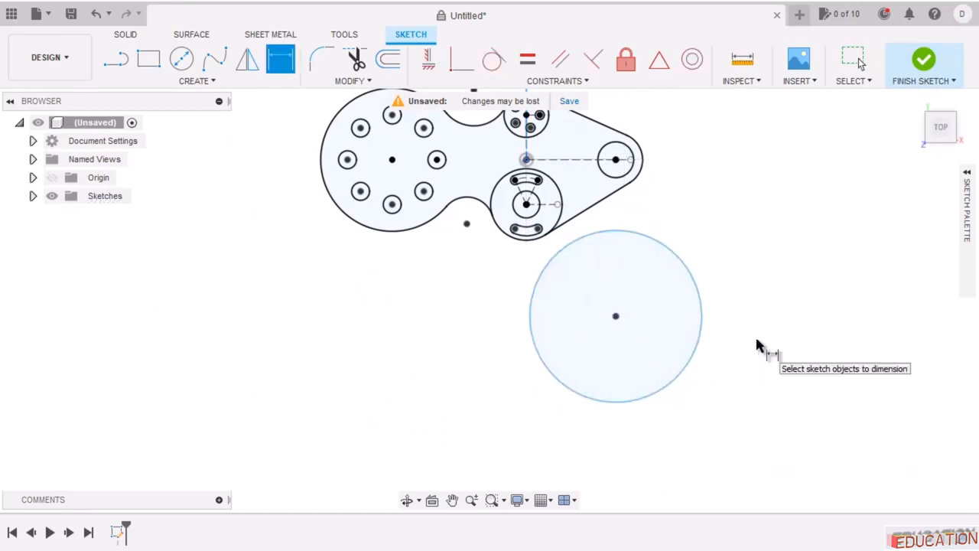
Dimension the large lower circle's diameter to 200 mm.
click(695, 277)
click(749, 199)
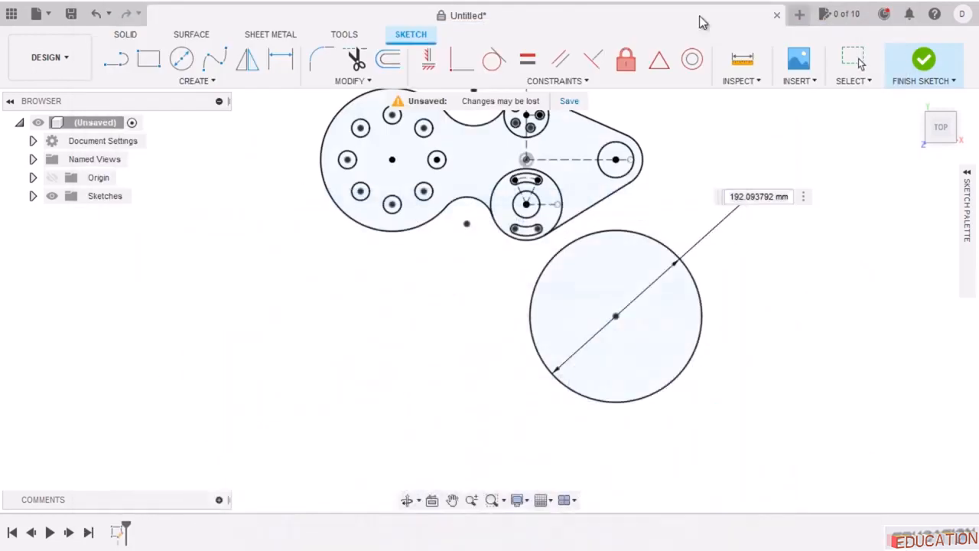
double_click(742, 197)
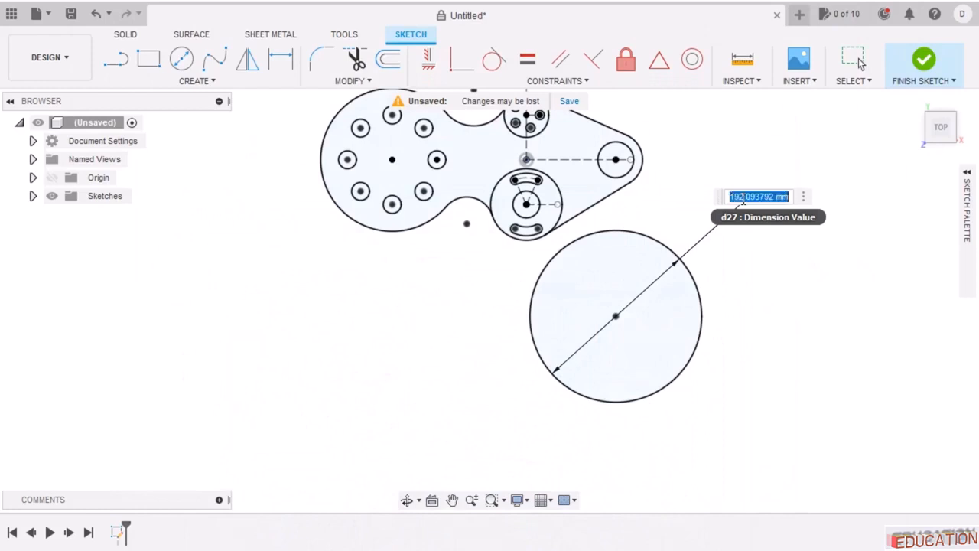
text(200)
key(Return)
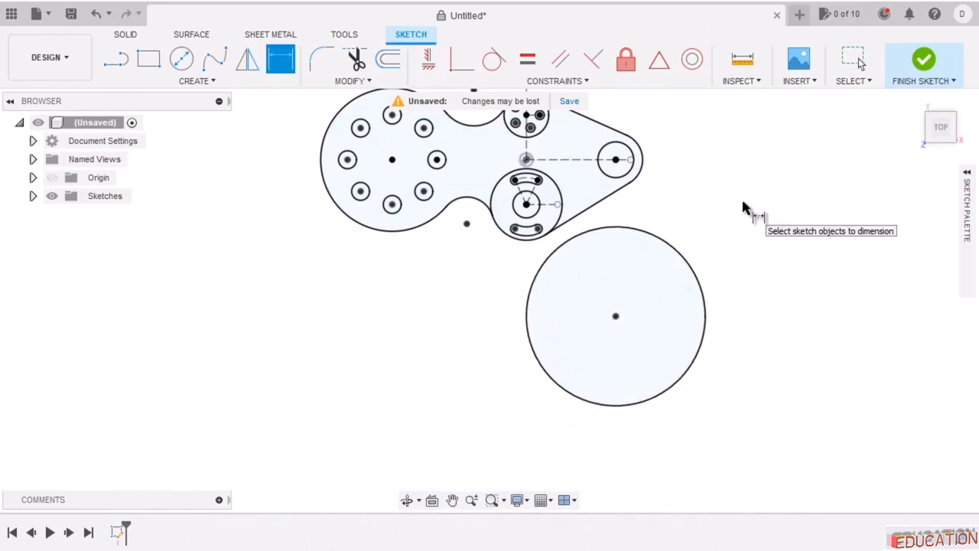
Show the sketch dimensions and draw a circle about 192 mm in diameter below the 160 mm circle of the profile.
click(965, 195)
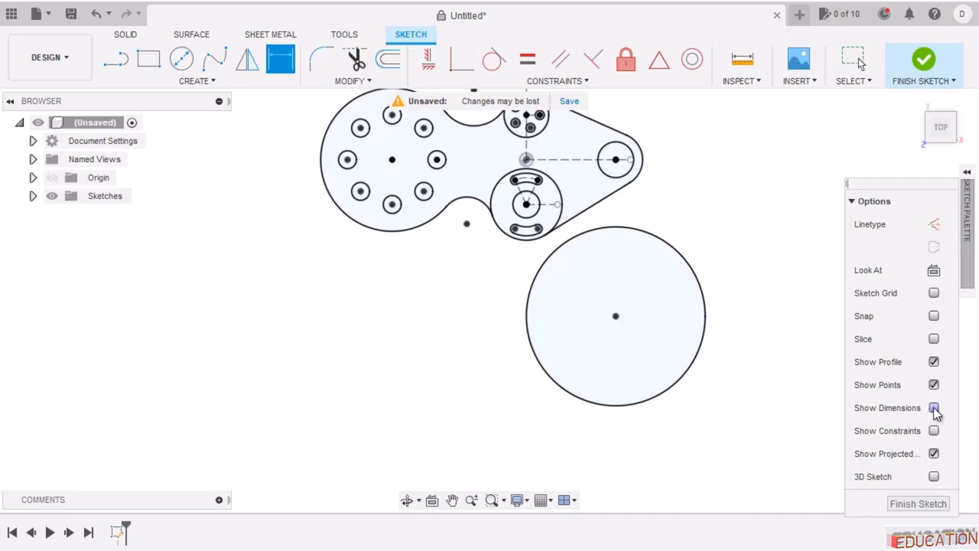
click(934, 408)
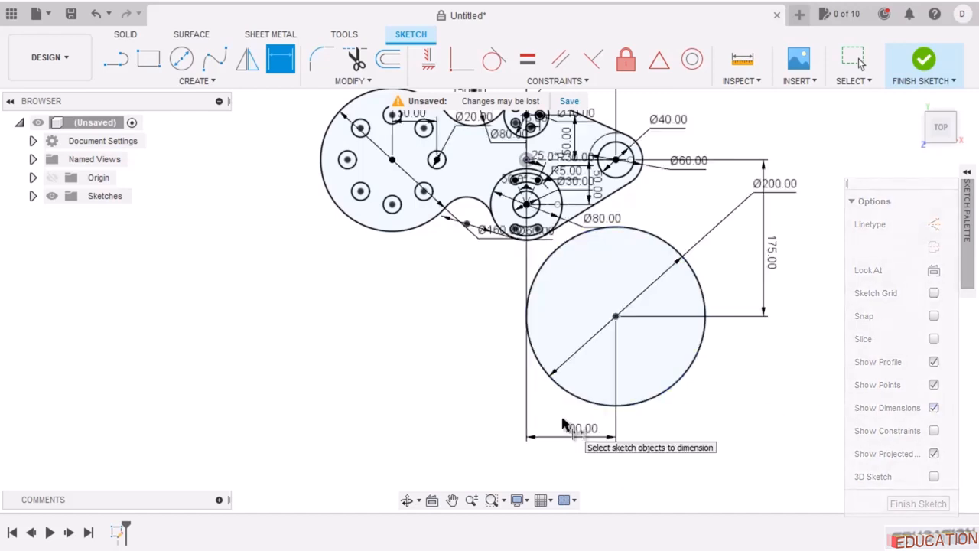
key(c)
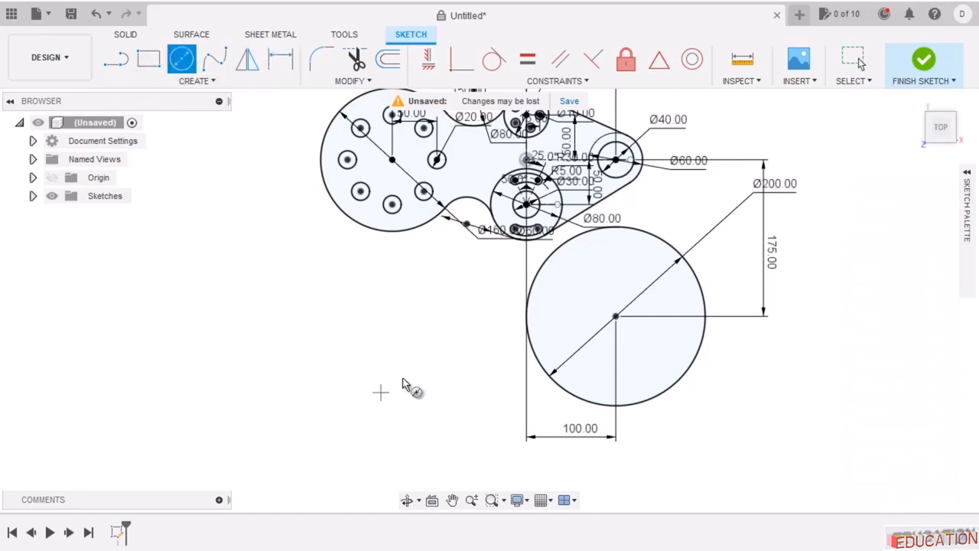
click(383, 322)
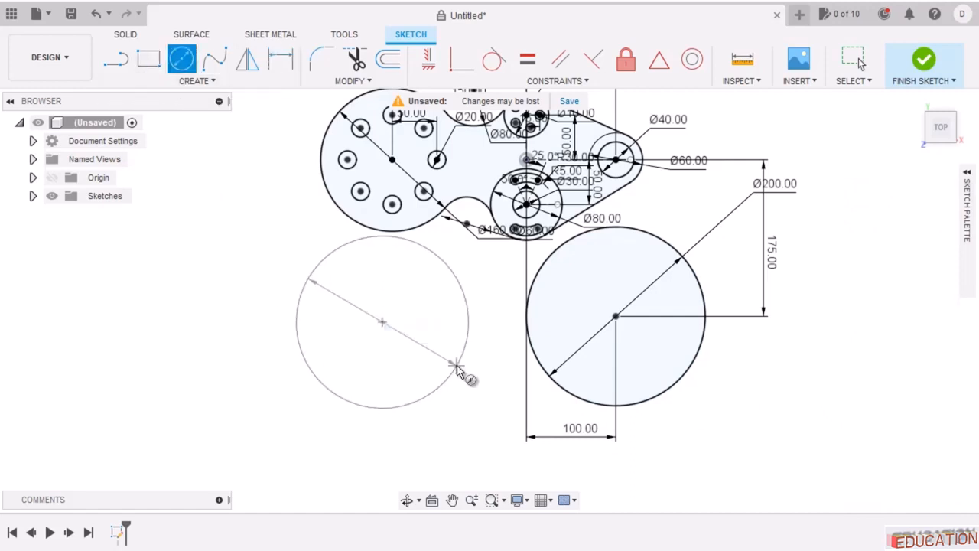
click(454, 371)
Dimension the new circle's centre 150 mm horizontally from the vertical construction line.
key(d)
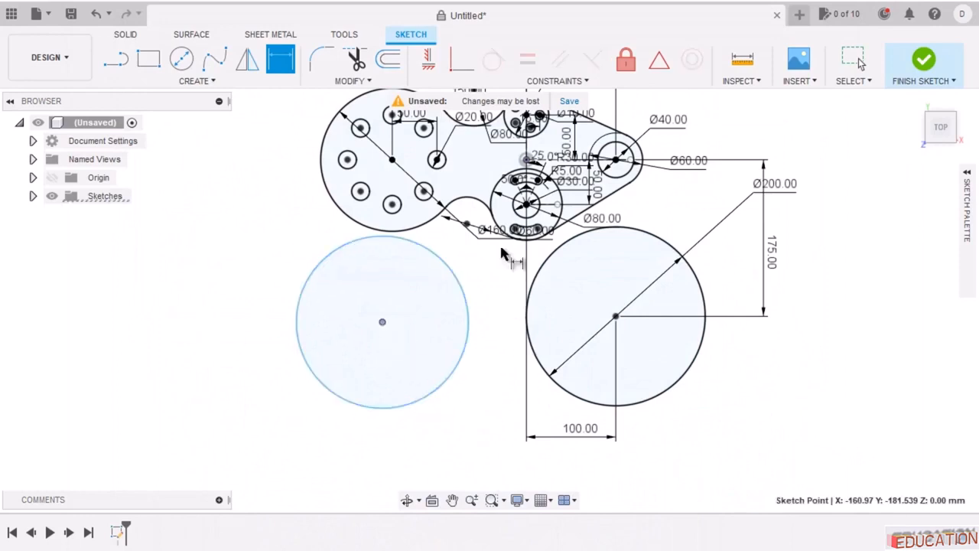
click(527, 151)
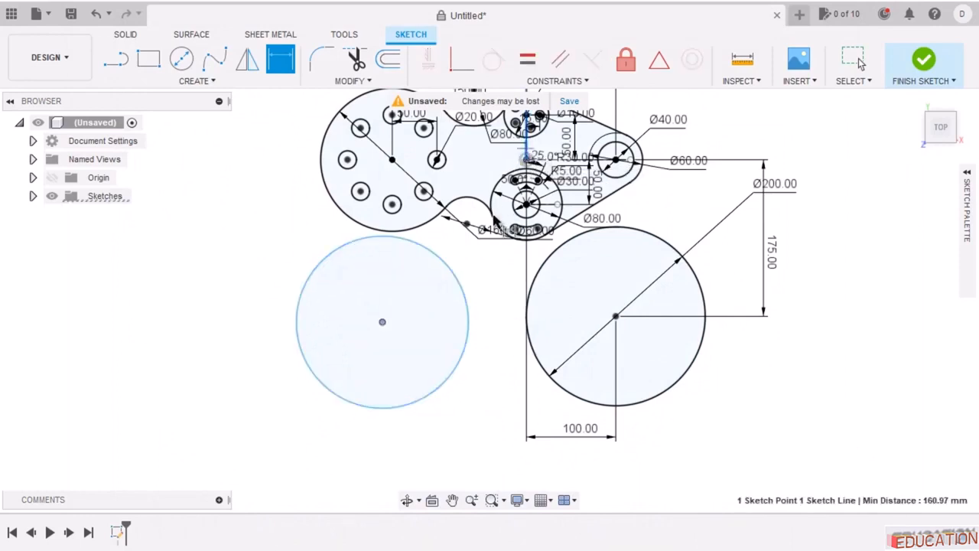
click(495, 384)
text(1)
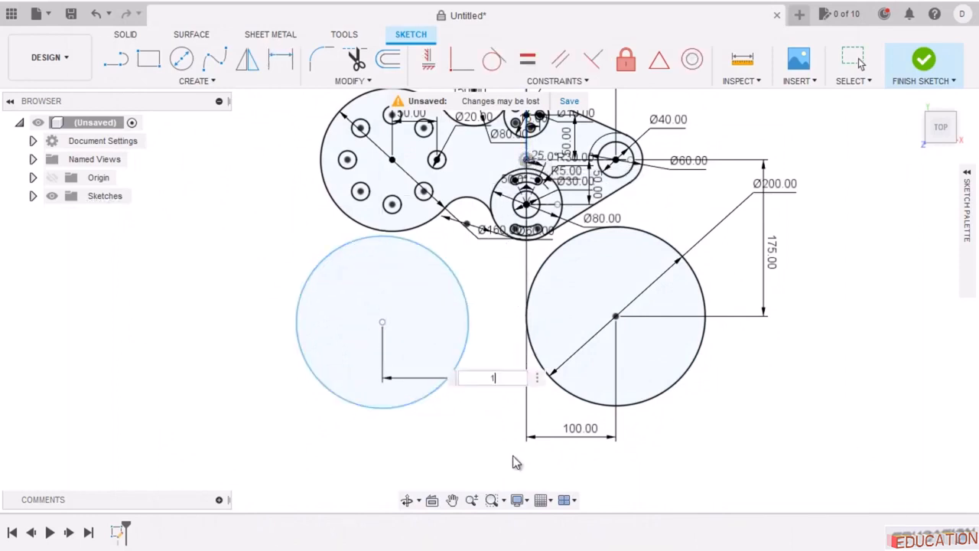
text(50)
key(Return)
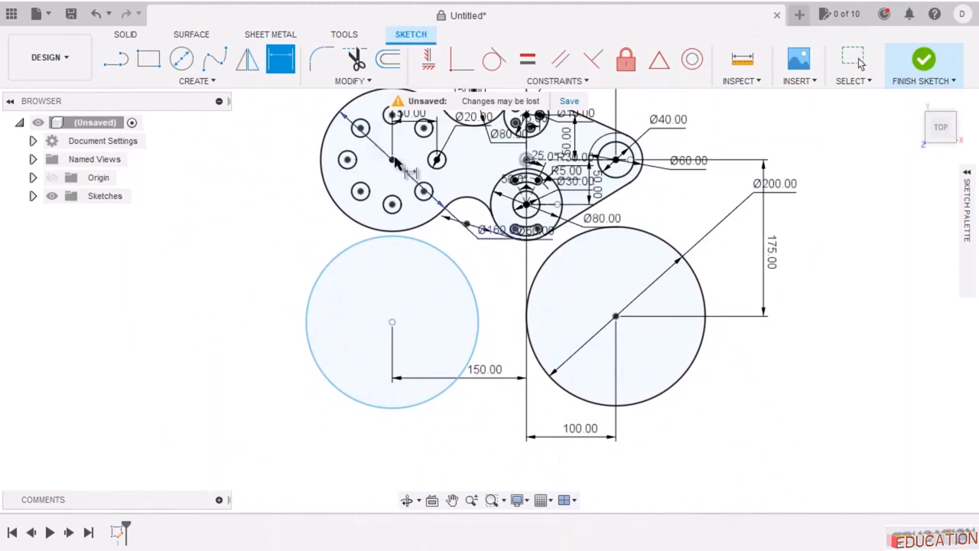
Dimension the new circle's centre 150 mm vertically from the long horizontal construction line.
click(549, 159)
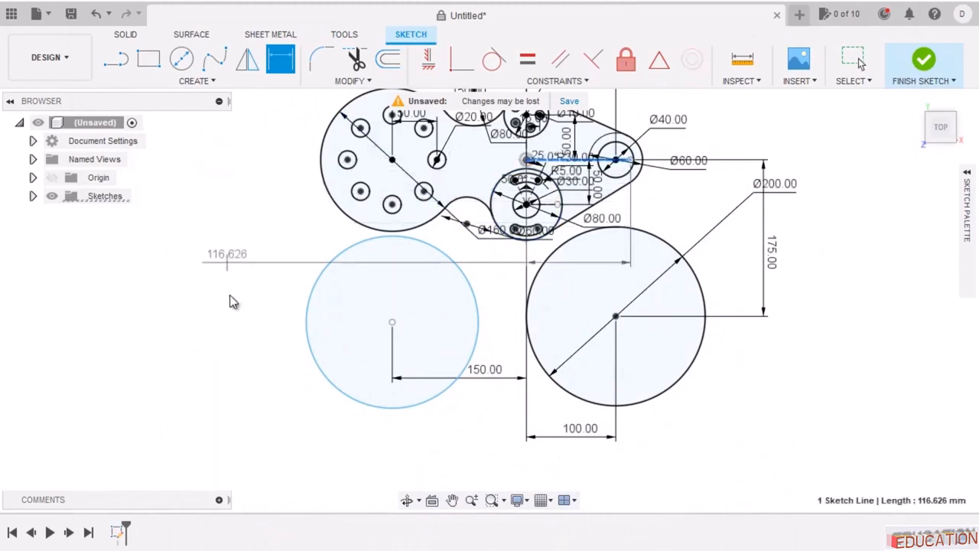
click(392, 322)
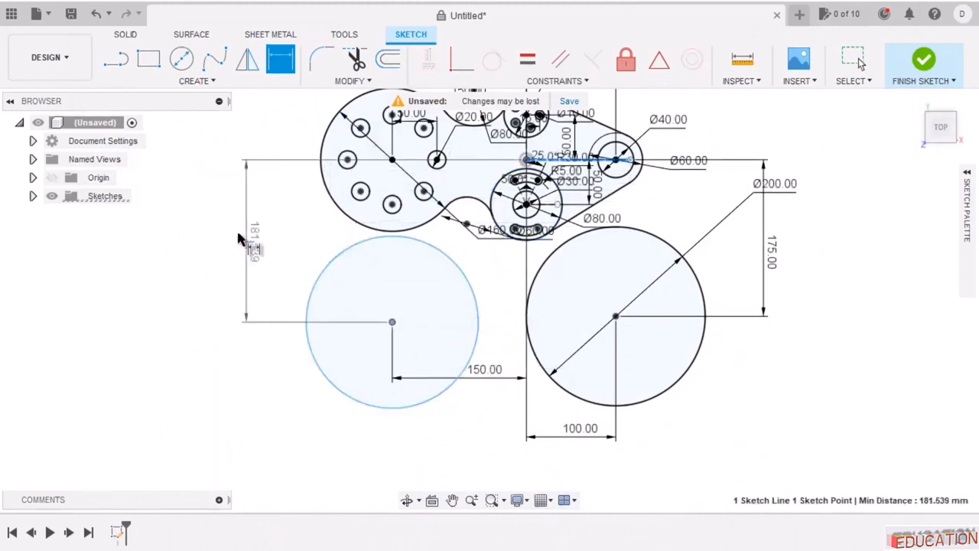
click(233, 229)
text(15)
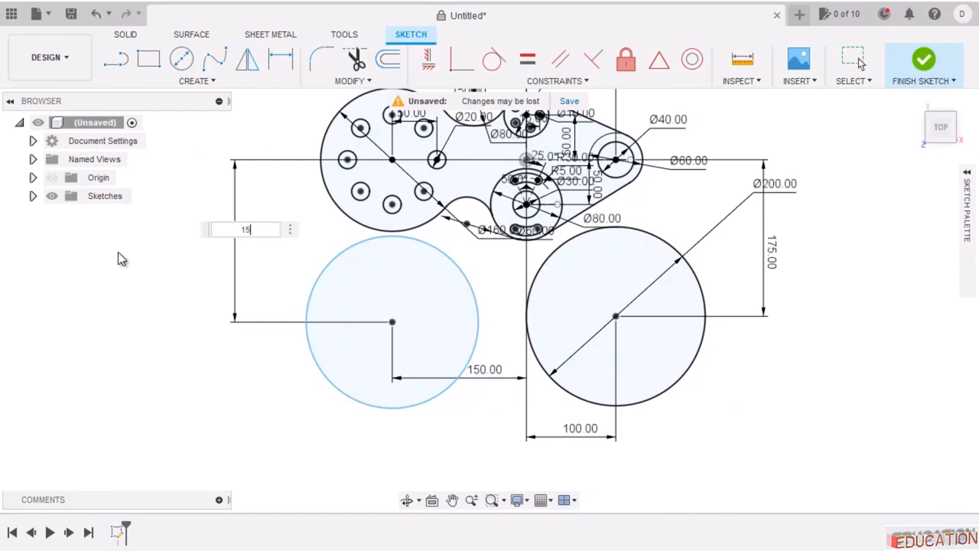
text(0)
key(Return)
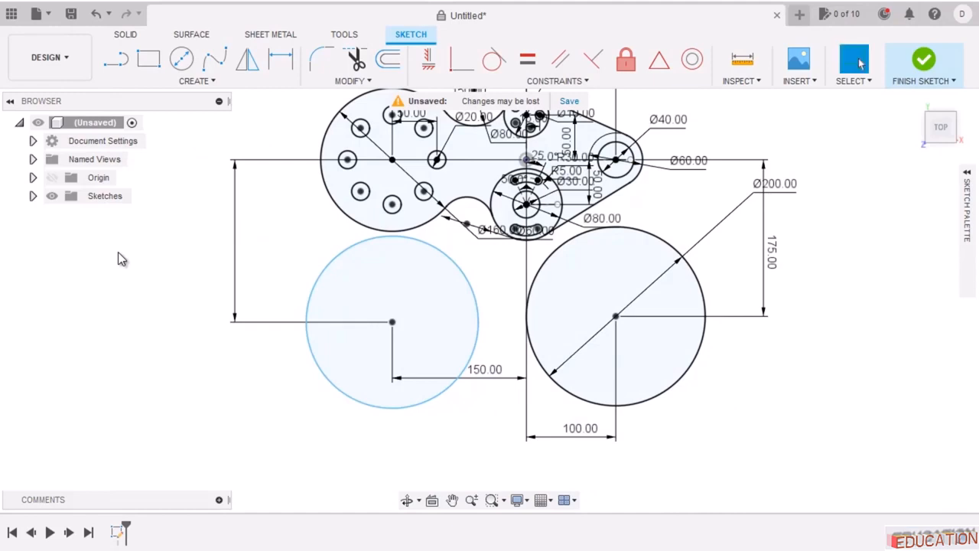
Dimension the diameter of the circle below the 160 mm circle to 240 mm.
click(332, 360)
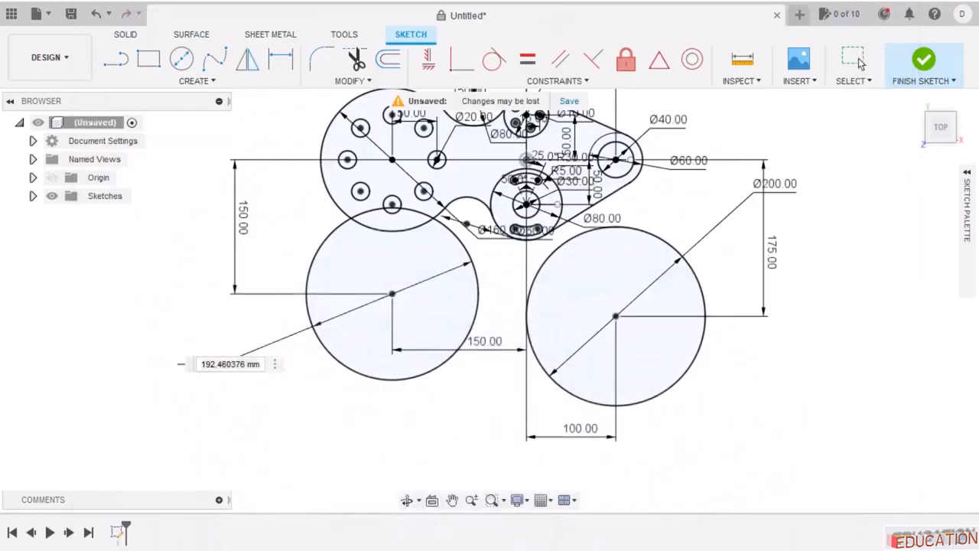
triple_click(232, 361)
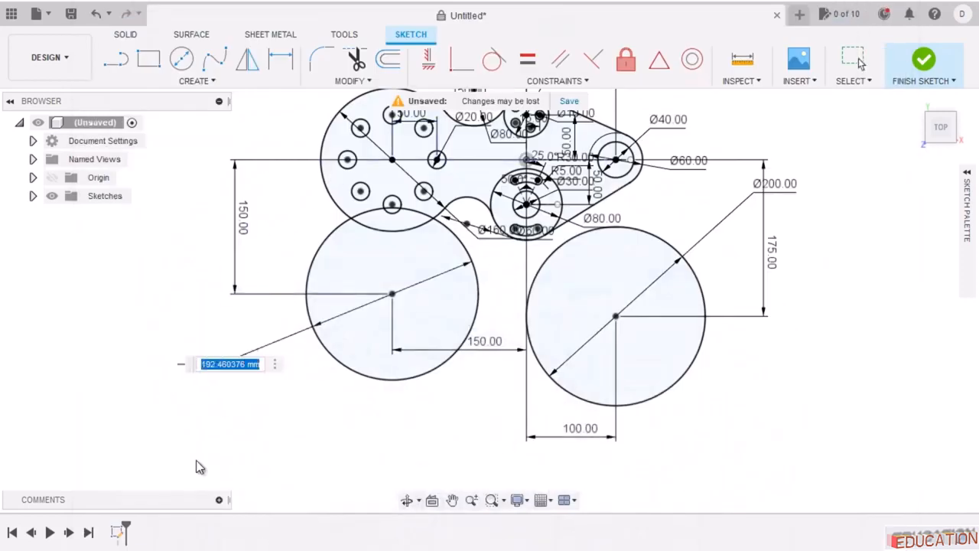
text(2)
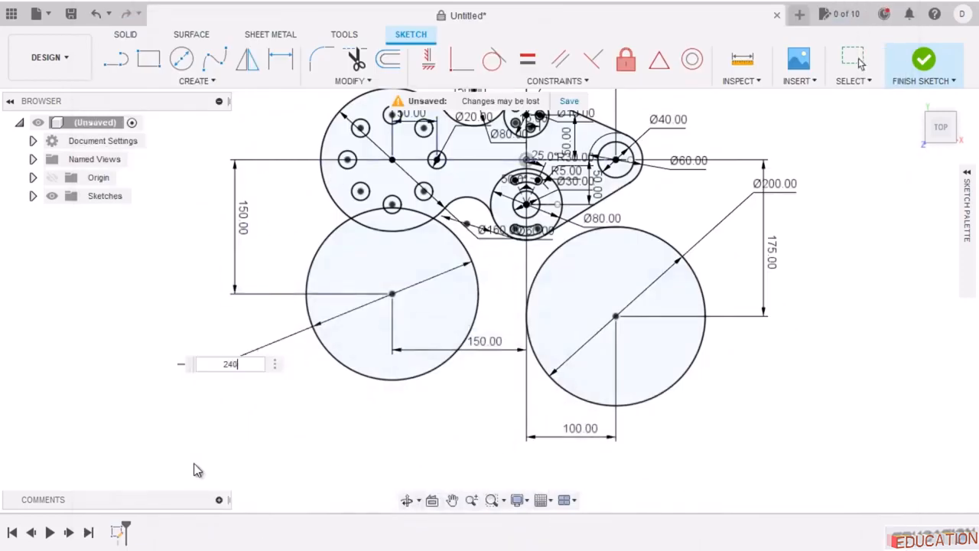
text(40)
key(Return)
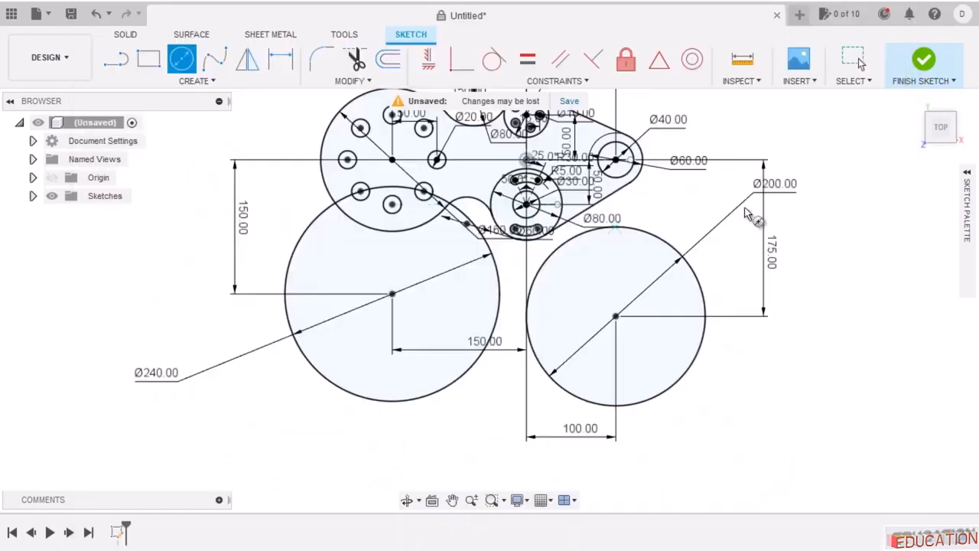
Draw a circle about 58 mm in diameter above the 200 mm circle and one about 87 mm below the gap between the large circles.
key(c)
click(662, 203)
click(691, 209)
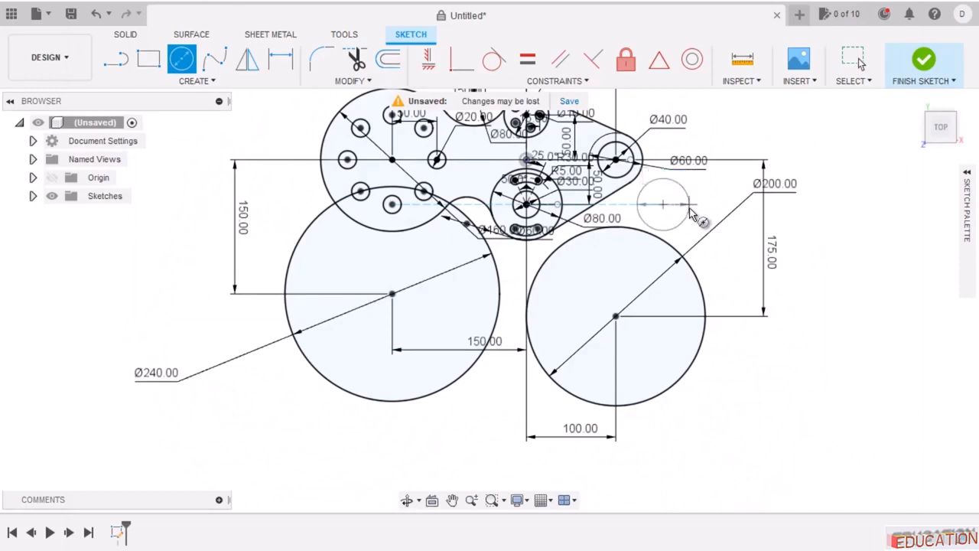
click(491, 403)
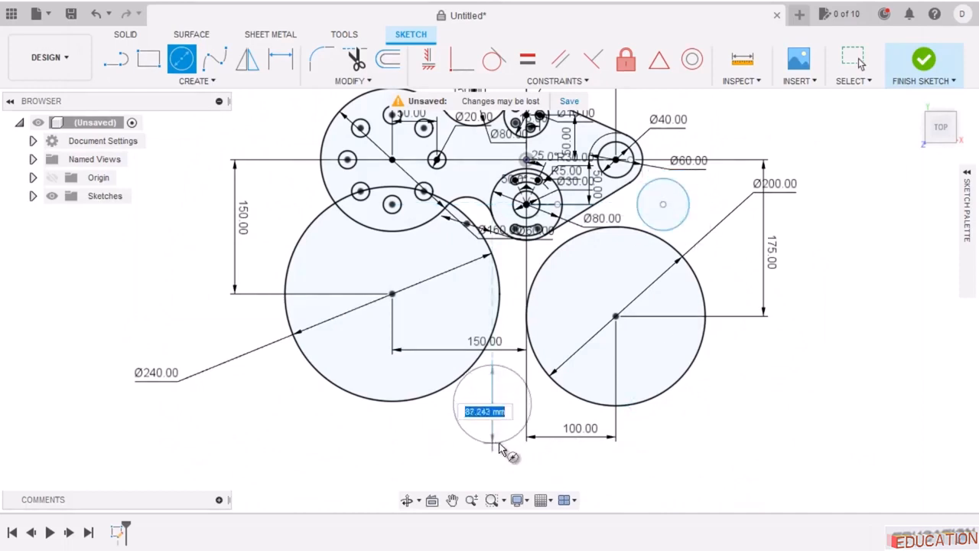
click(500, 447)
Draw a line from the outer edge of the 160 mm circle to the outer edge of the 240 mm circle.
click(125, 62)
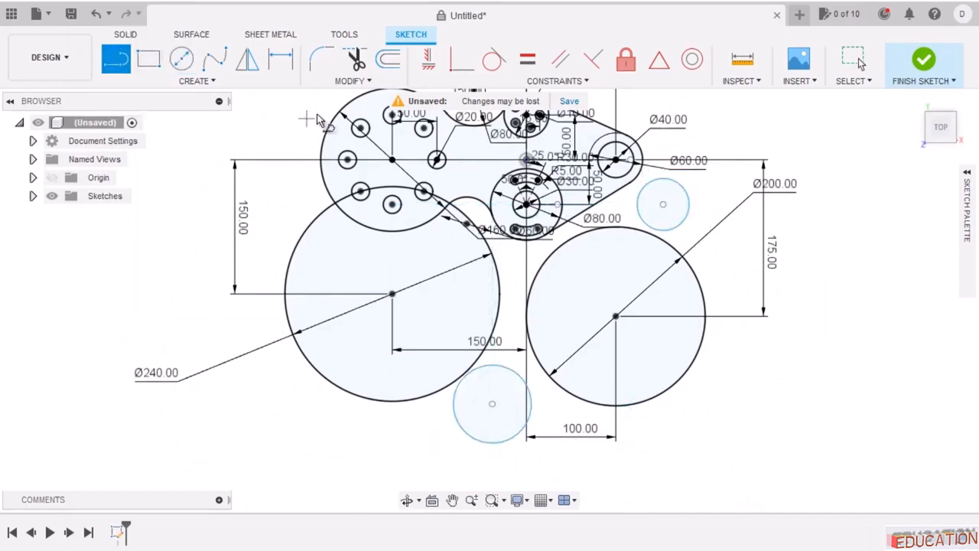
click(327, 126)
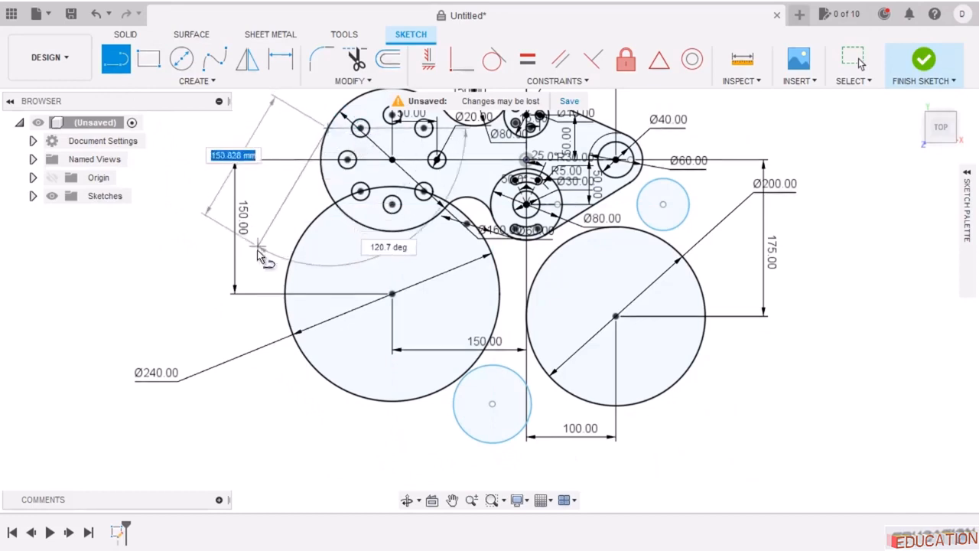
click(289, 294)
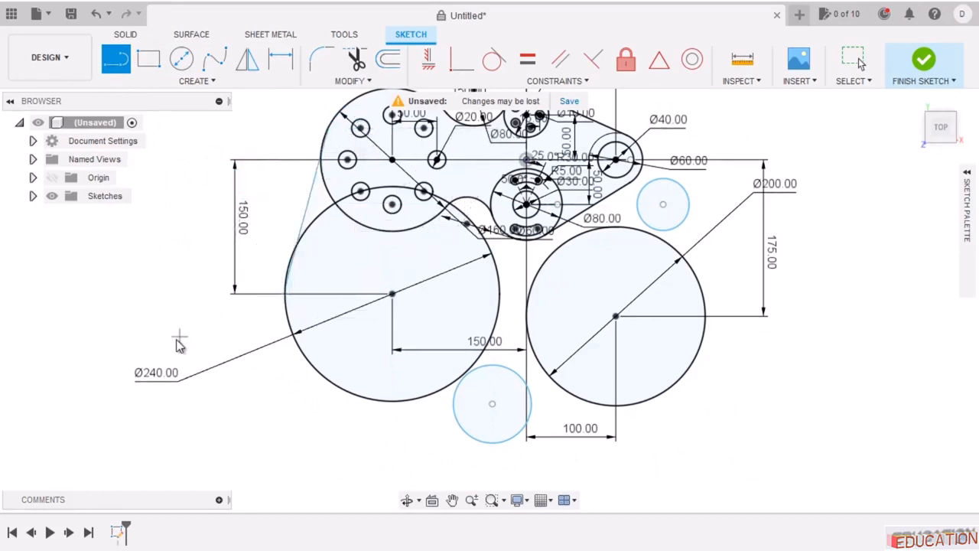
Make the connecting line tangent to both the 160 mm arc and the 240 mm circle.
click(493, 61)
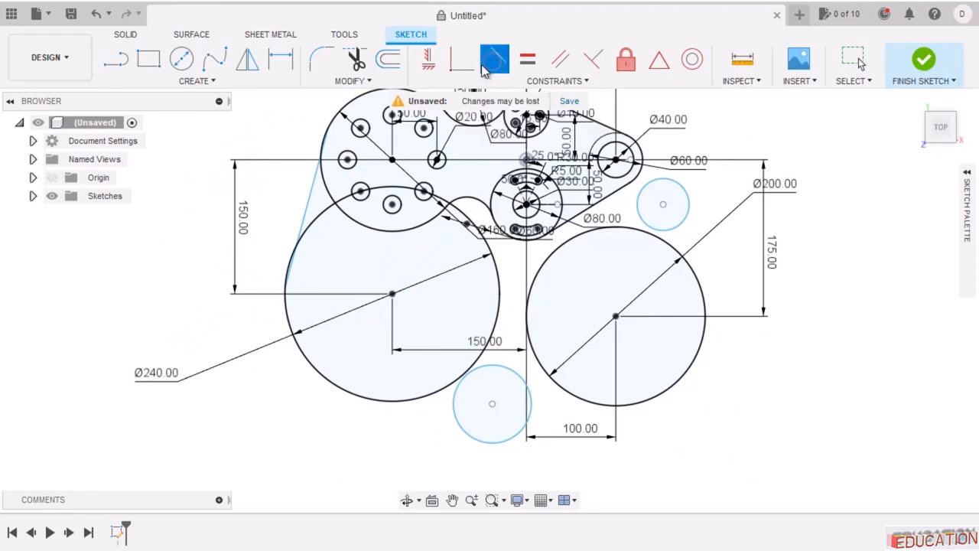
click(322, 194)
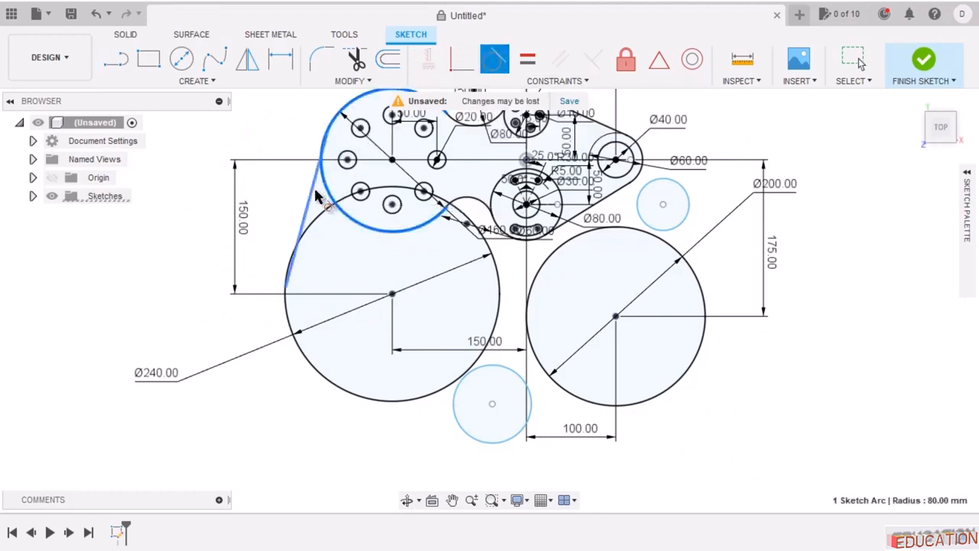
click(289, 264)
click(289, 308)
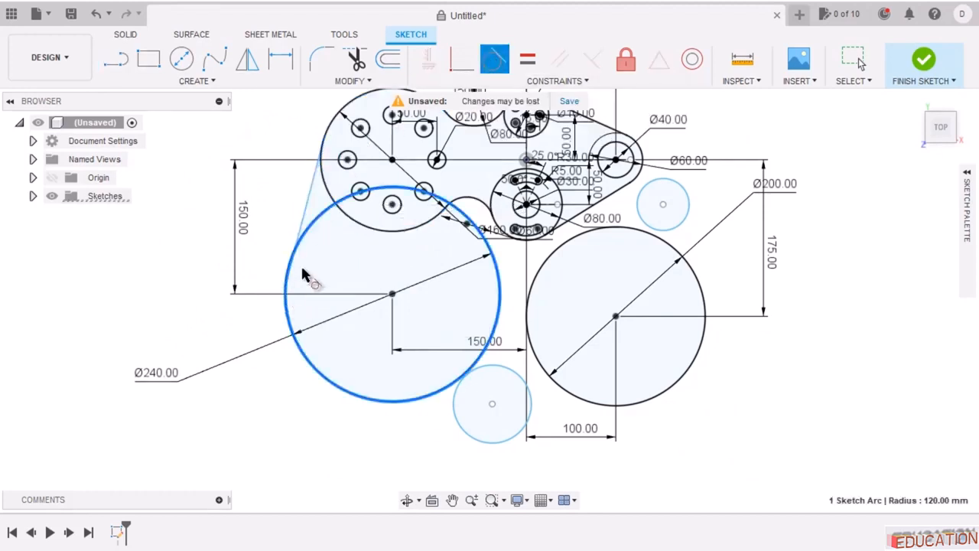
click(309, 233)
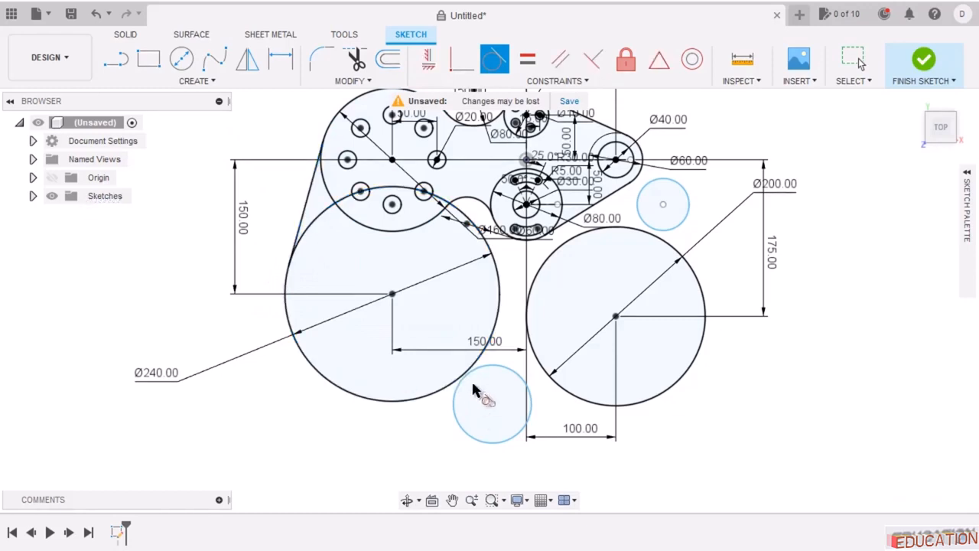
Make the small lower circle tangent to both the 240 mm and the 200 mm circles.
click(455, 394)
click(442, 395)
click(505, 366)
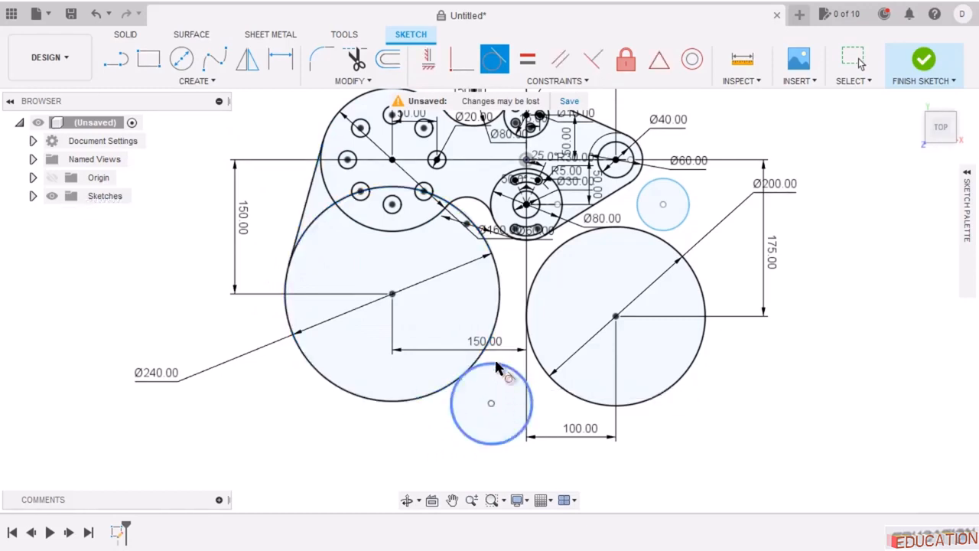
click(589, 405)
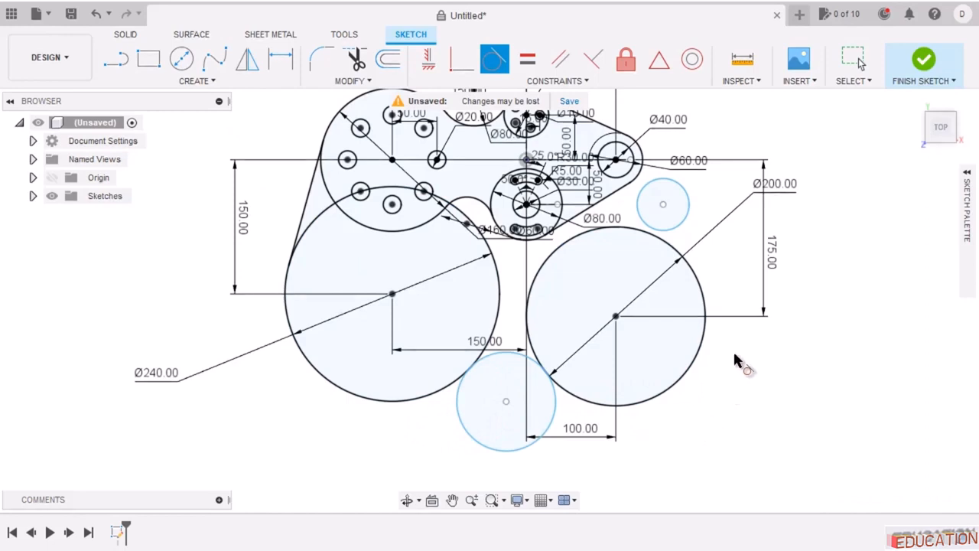
Make the small circle above the 200 mm circle tangent to that circle and to the profile's lower slanted line.
click(676, 226)
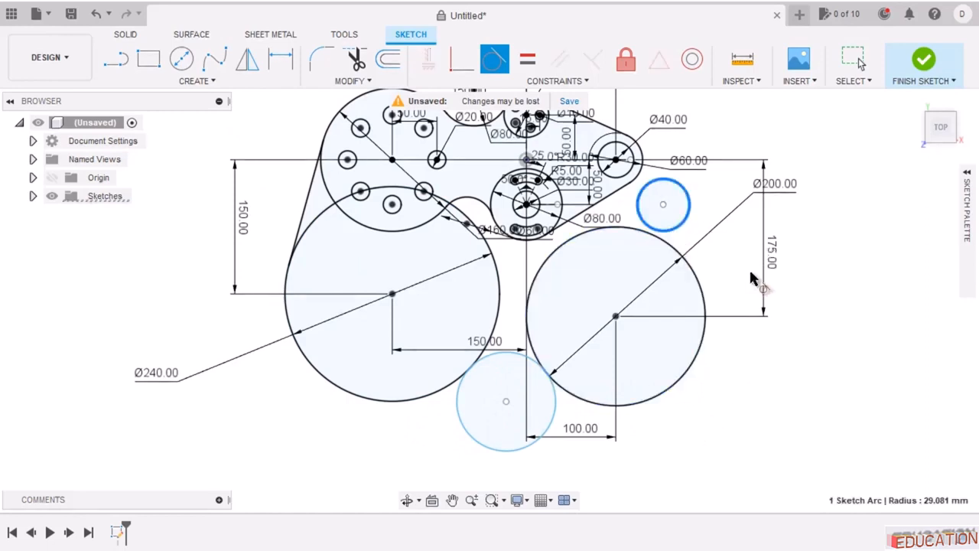
click(677, 256)
click(623, 196)
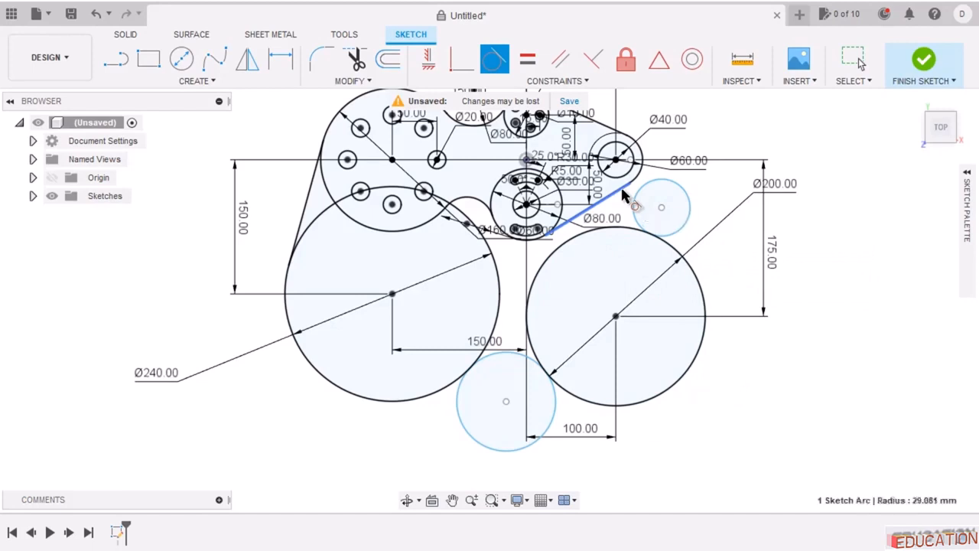
click(636, 212)
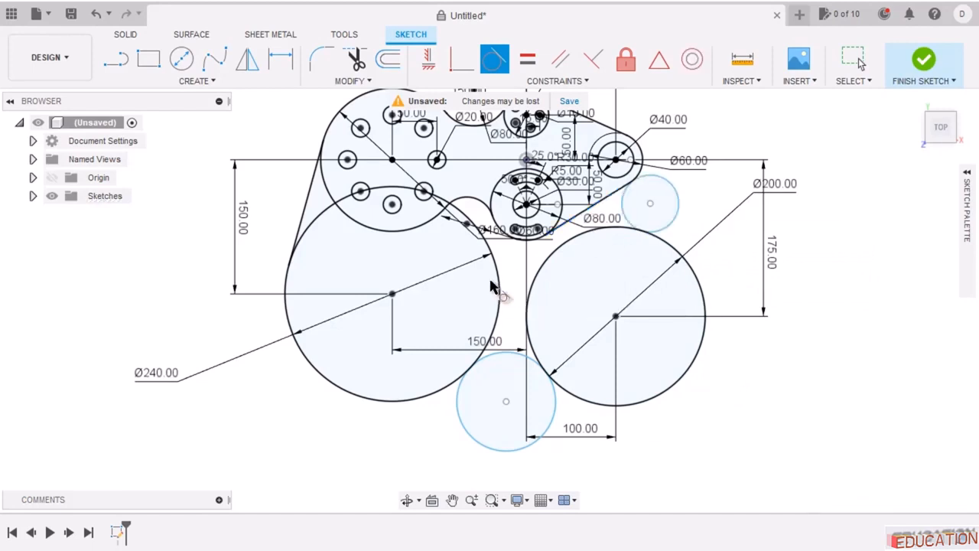
Turn on the display of the sketch constraints.
click(966, 207)
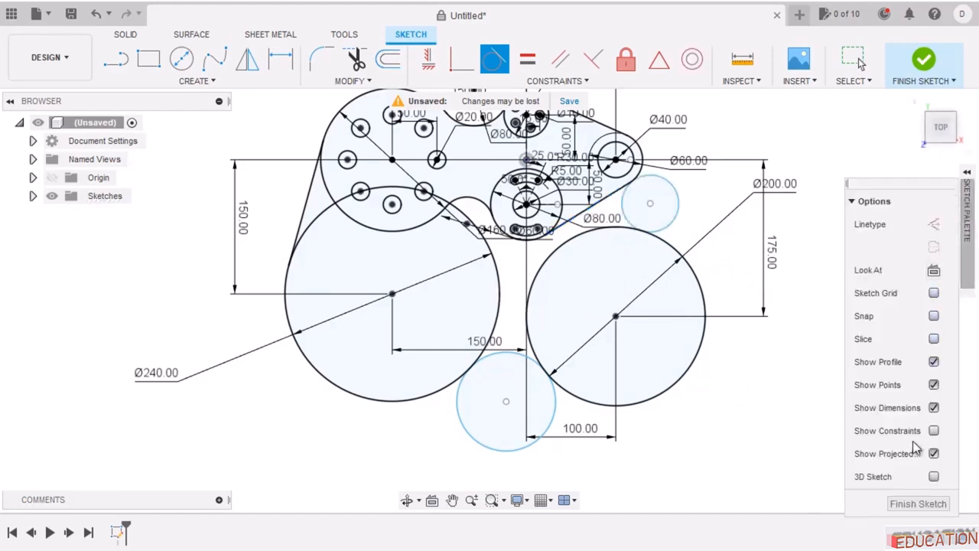
click(934, 431)
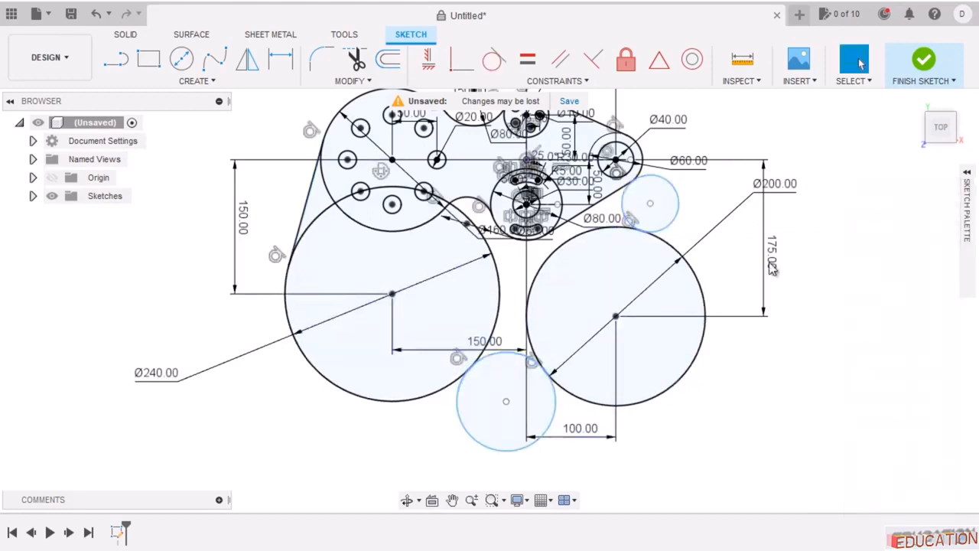
Dimension the lower blend circle between the two large circles to a 100 mm diameter, checking its R50 radius in the reference drawing.
click(280, 59)
click(488, 451)
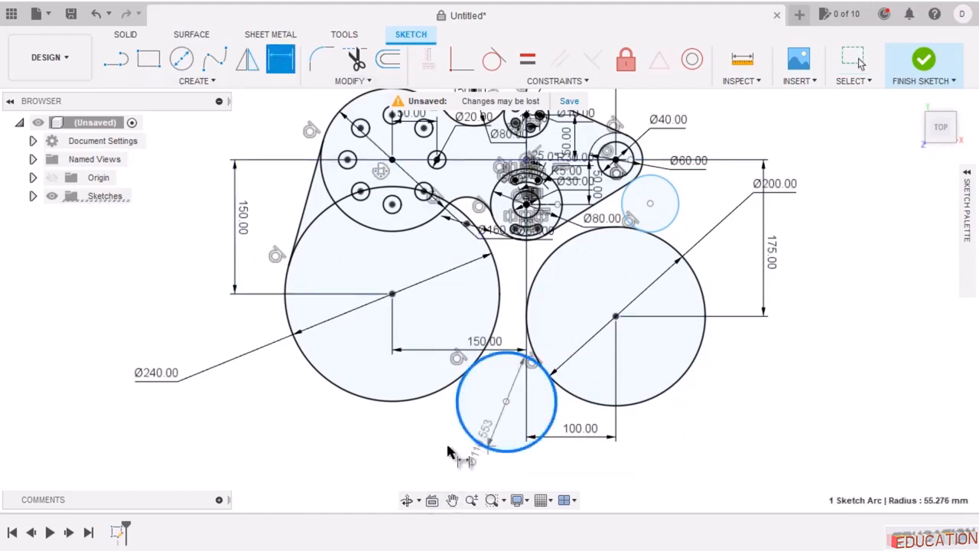
click(360, 446)
key(alt+Tab)
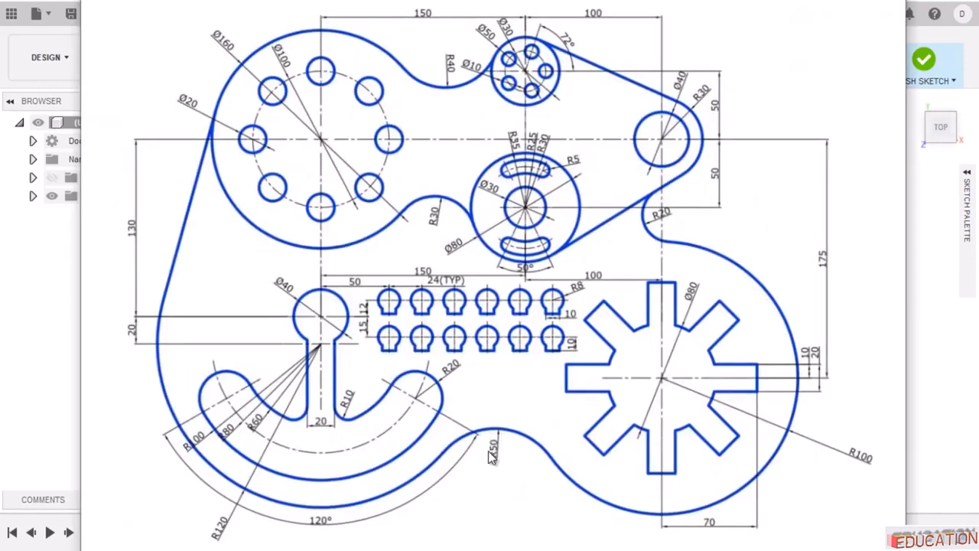
key(alt+Tab)
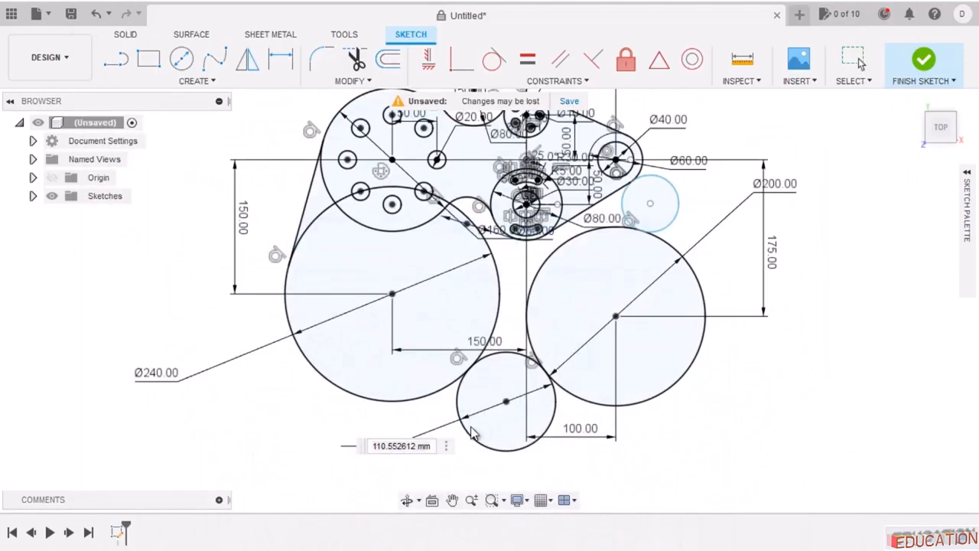
triple_click(391, 446)
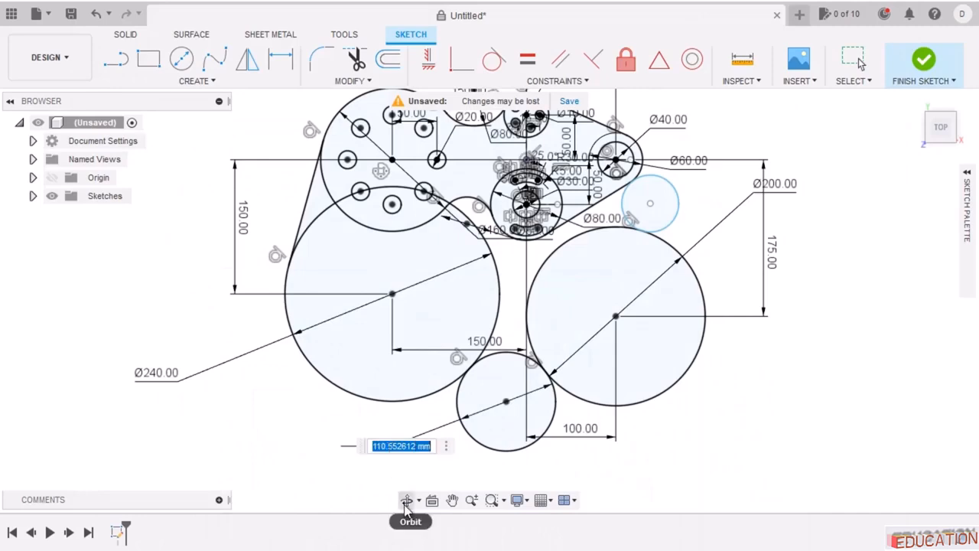
text(100)
key(Return)
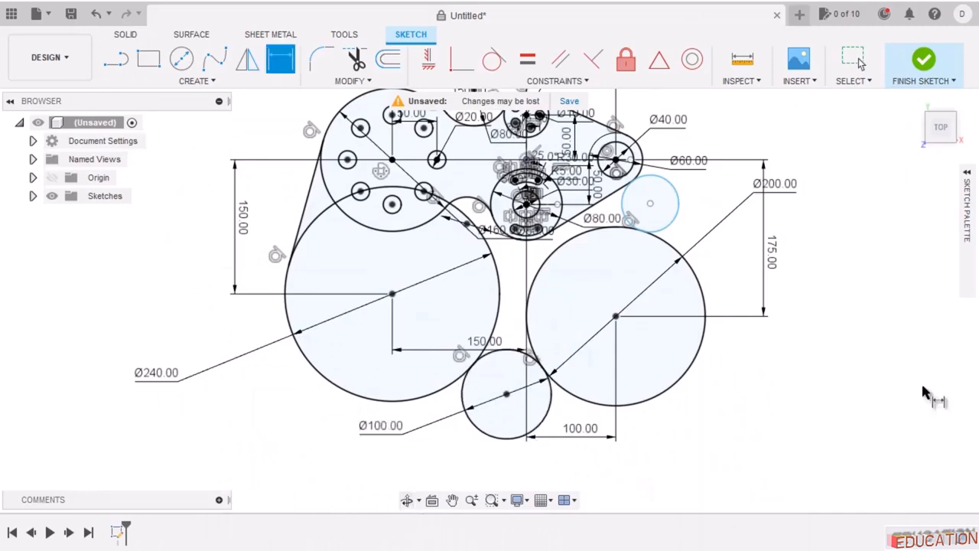
Dimension the small blend circle above the 200 mm circle to a 40 mm diameter, checking its R20 radius in the reference drawing.
click(678, 215)
click(722, 201)
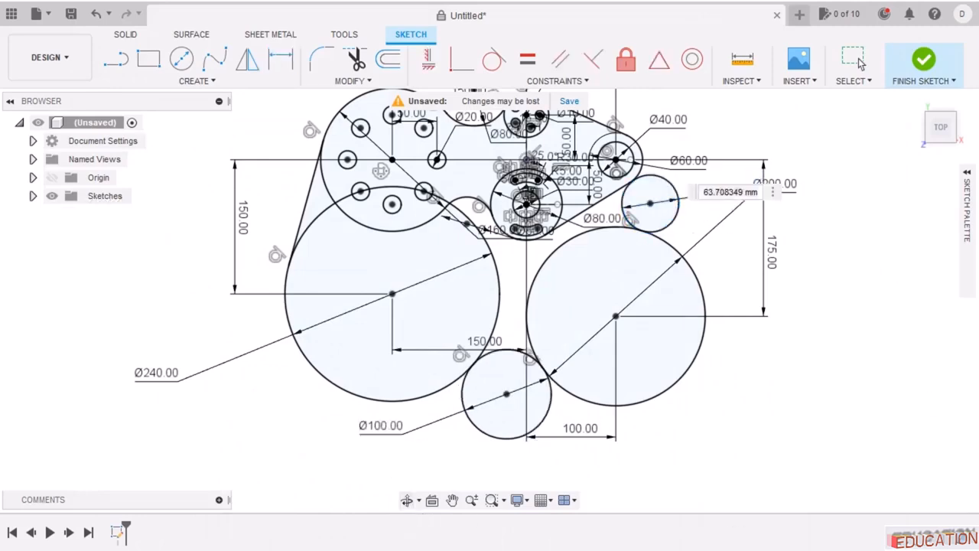
key(alt+Tab)
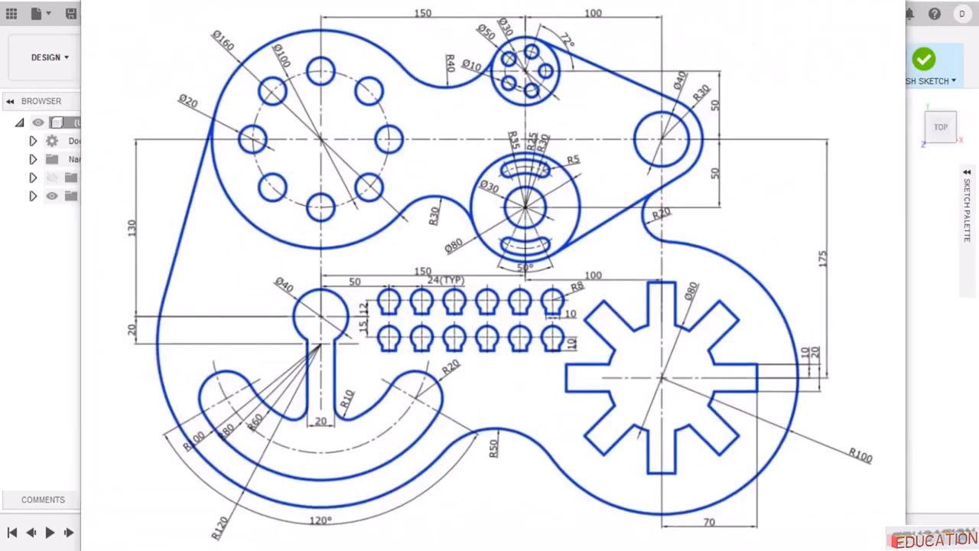
key(alt+Tab)
triple_click(716, 195)
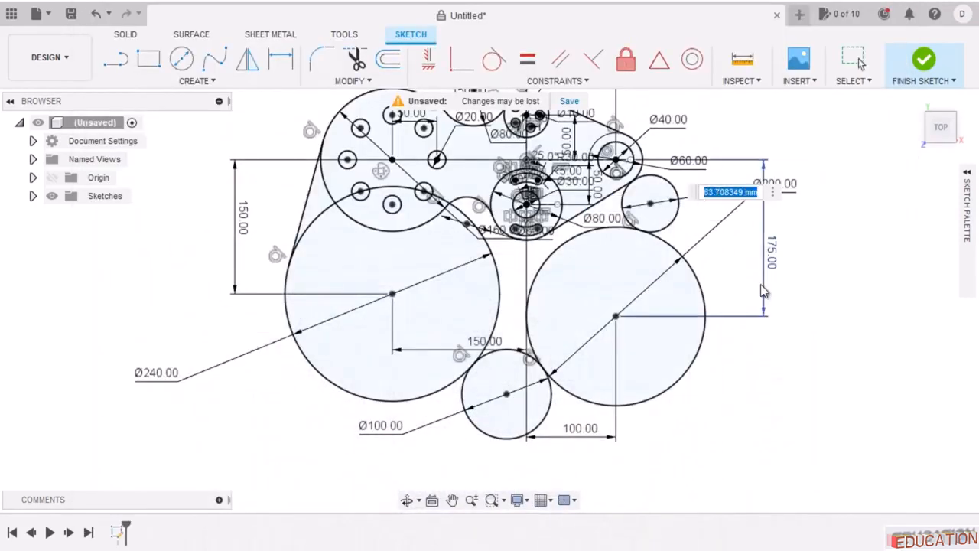
text(40)
key(Return)
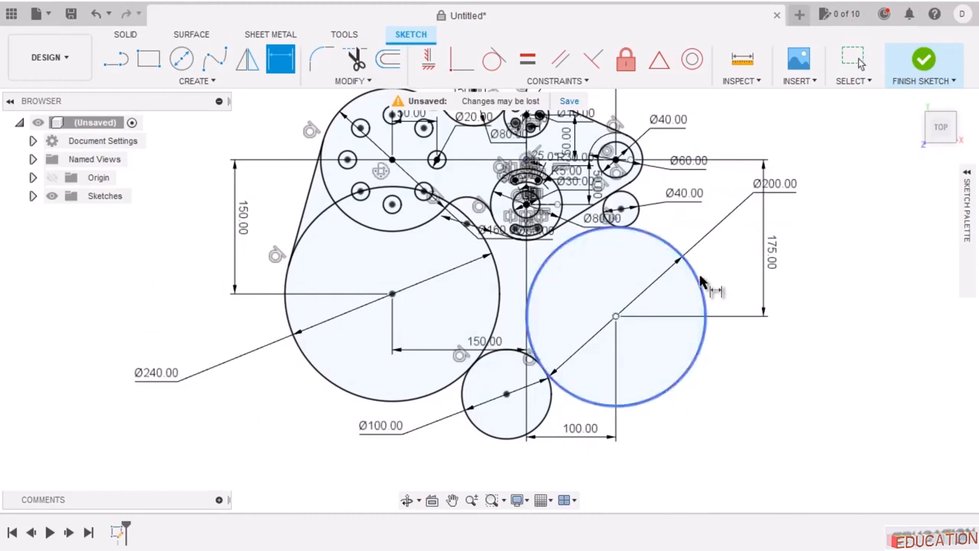
key(Escape)
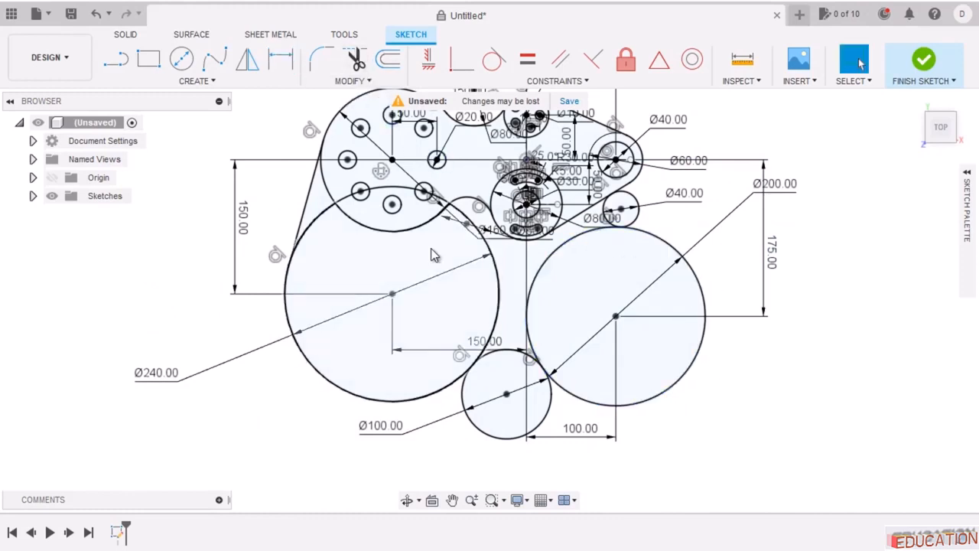
Trim the outer portions of the 100 mm and 40 mm blend circles, keeping only their connecting arcs.
click(355, 59)
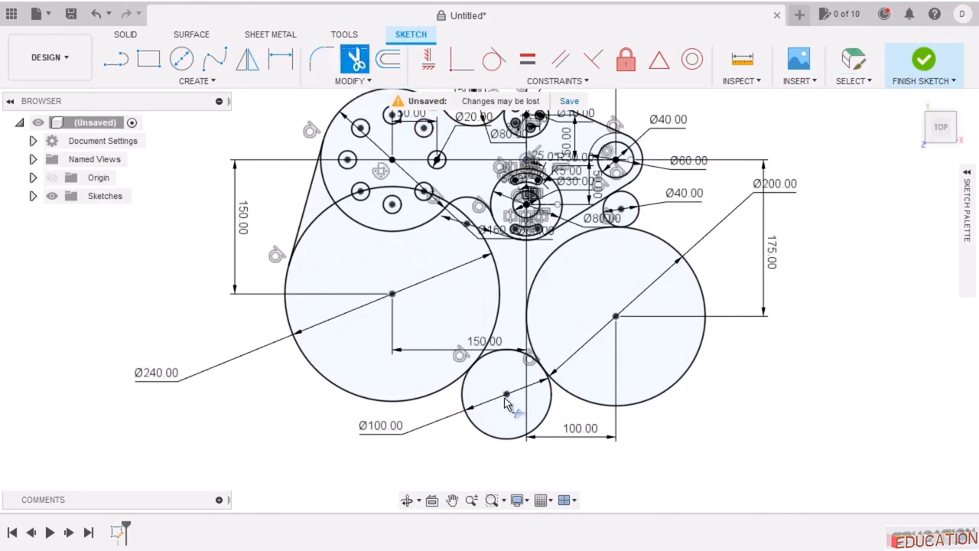
click(524, 442)
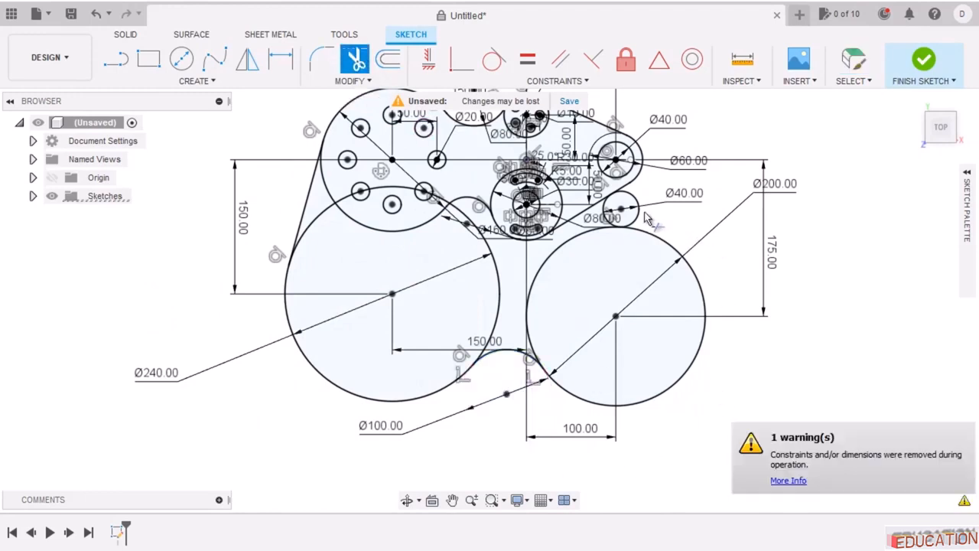
click(662, 239)
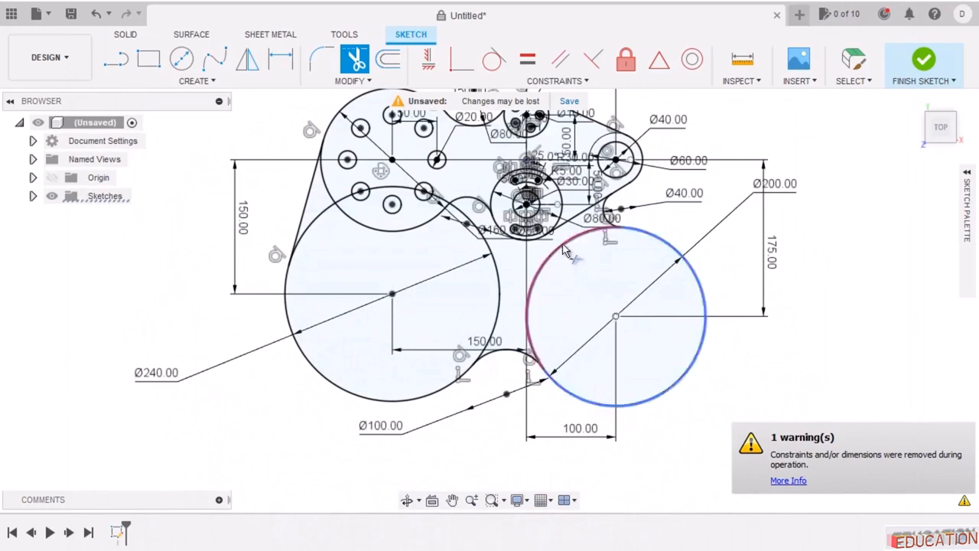
Trim the inner arc of the 200 mm circle and all inner segments of the 240 mm circle up to the tangent line.
click(552, 288)
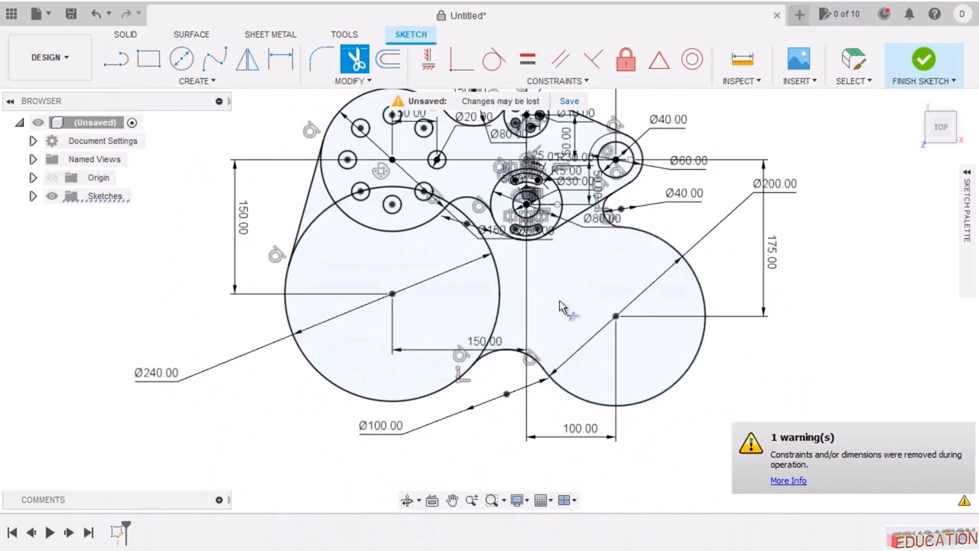
click(501, 308)
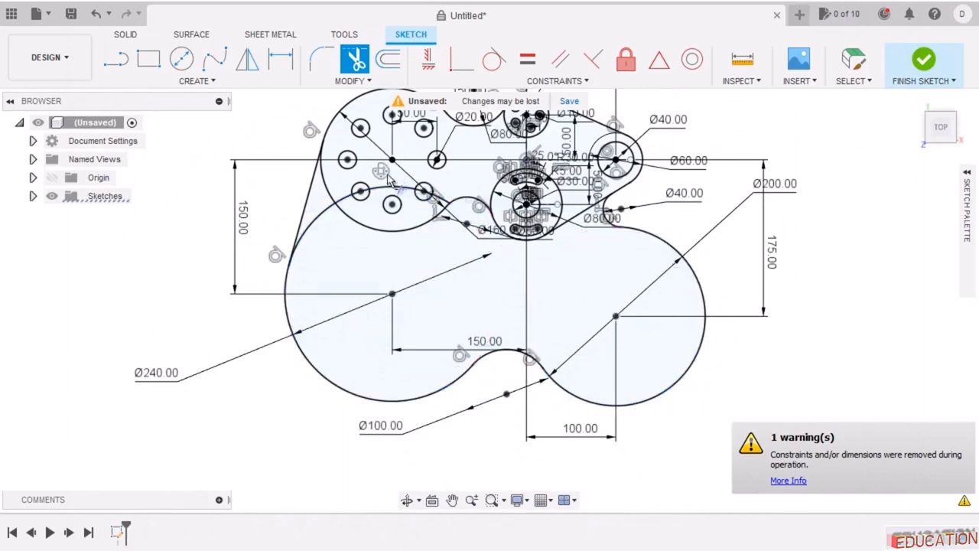
scroll(390, 180, down, 1)
scroll(388, 229, up, 5)
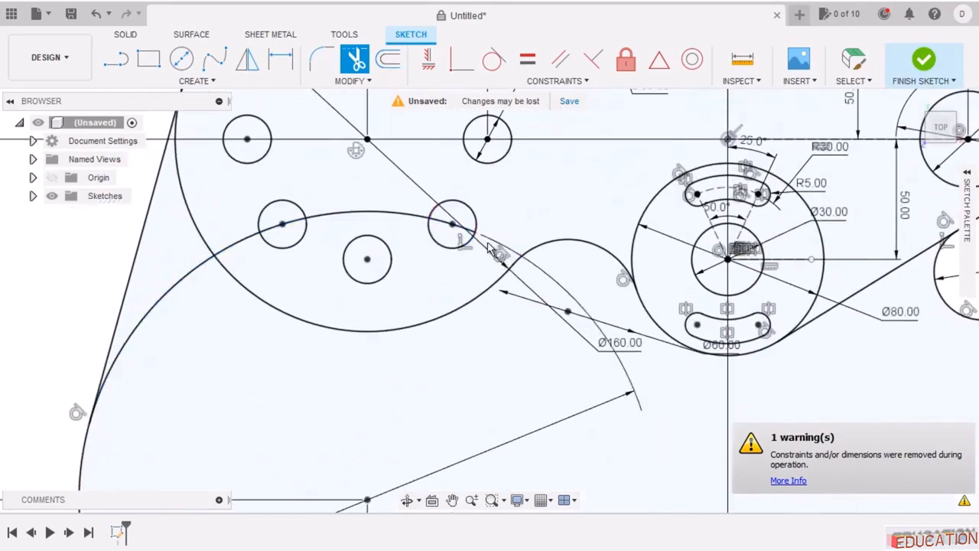
click(419, 219)
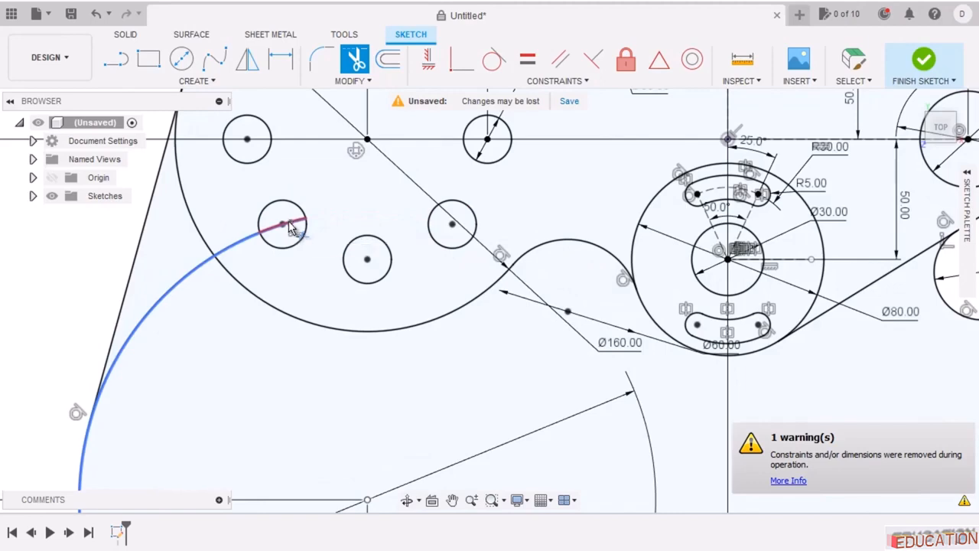
click(289, 228)
click(246, 238)
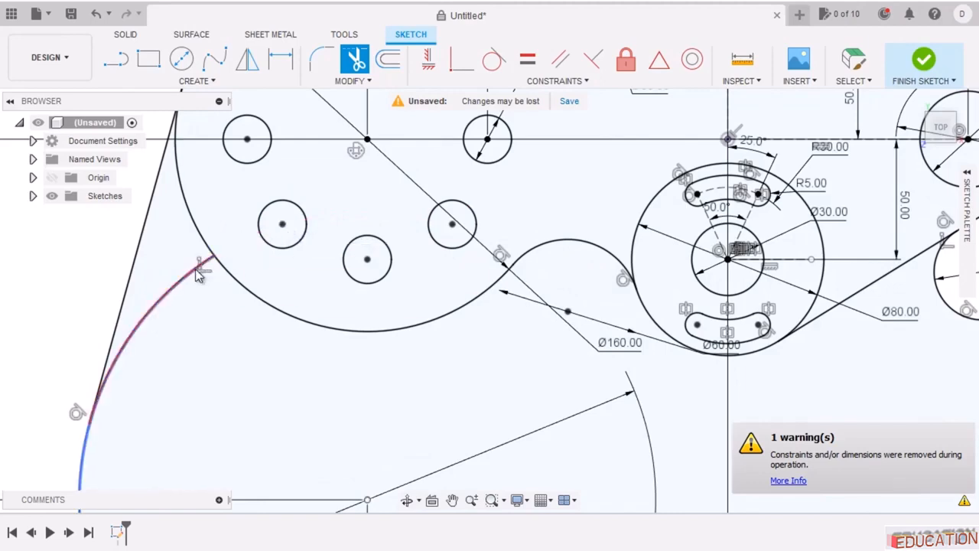
scroll(393, 207, down, 5)
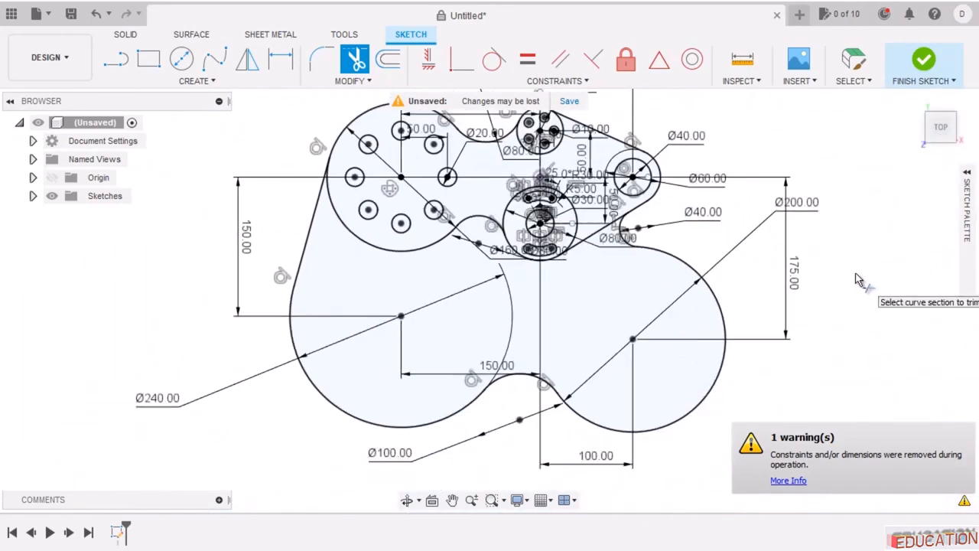
Draw a circle concentric with the 200 mm circle and dimension its diameter to 80 mm.
key(Escape)
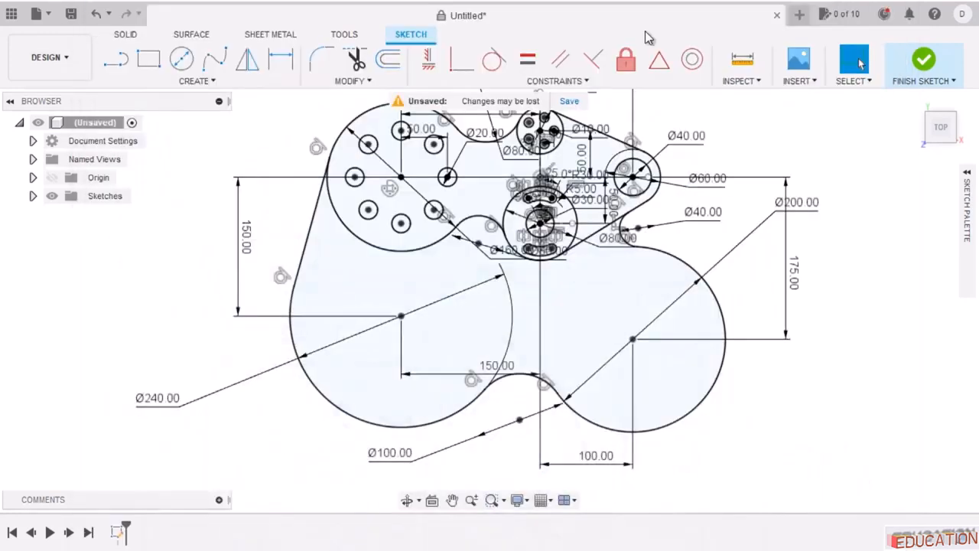
click(182, 59)
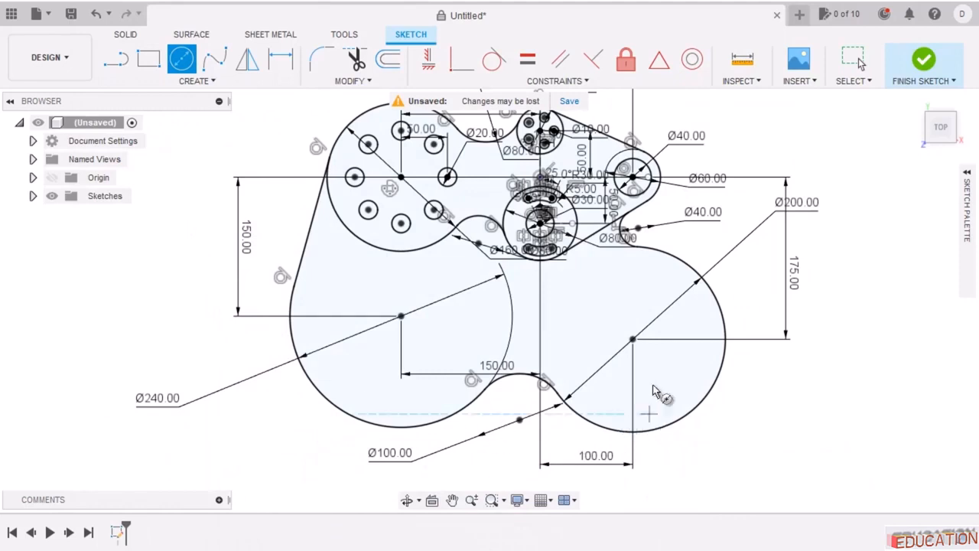
click(632, 339)
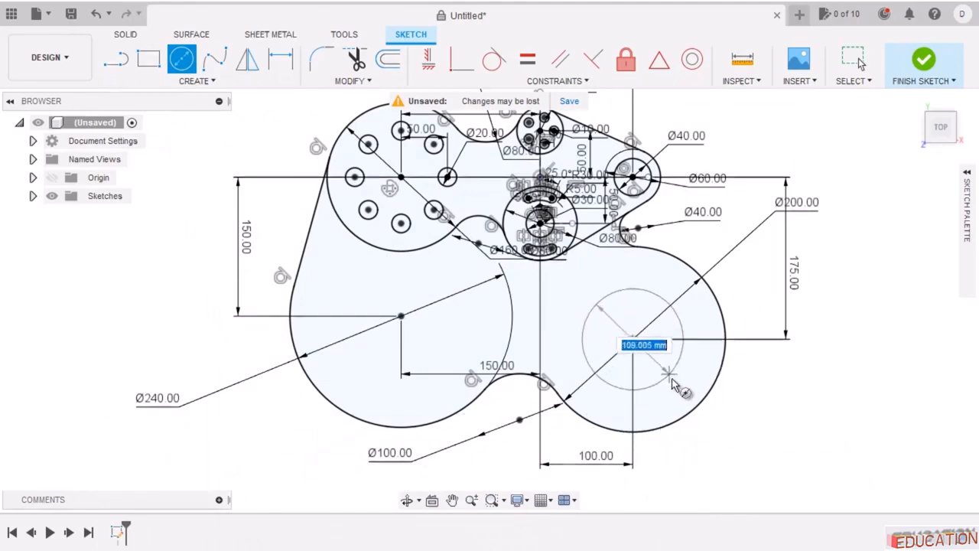
click(689, 371)
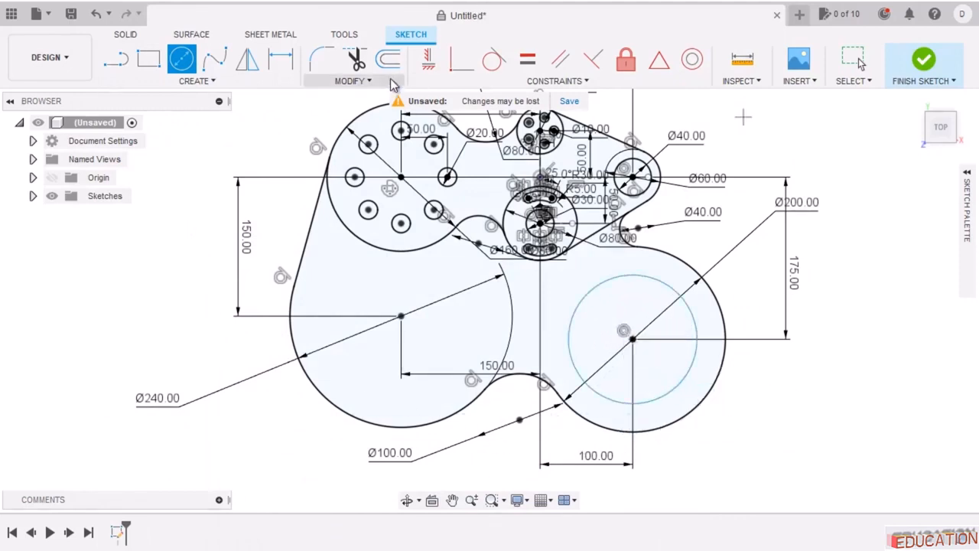
click(280, 60)
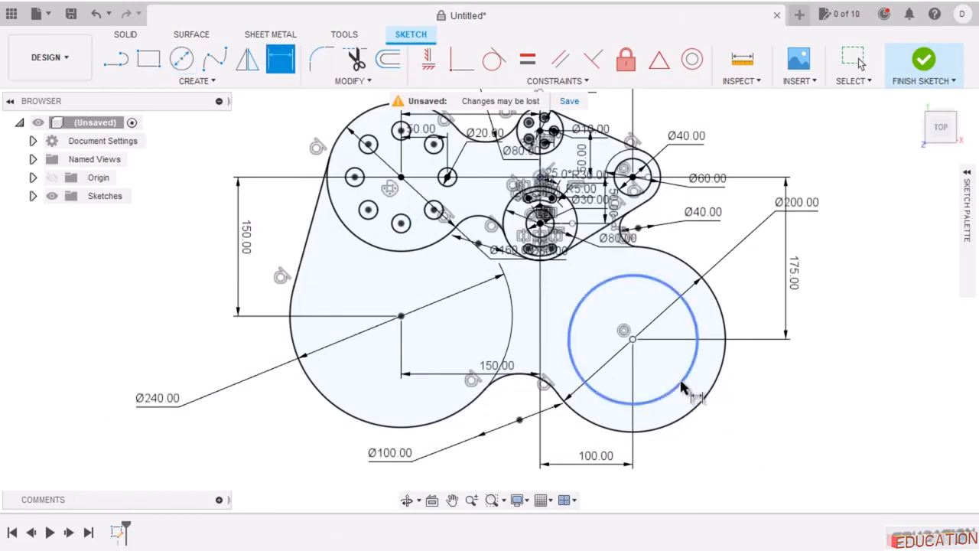
click(688, 396)
click(757, 406)
text(80)
key(Return)
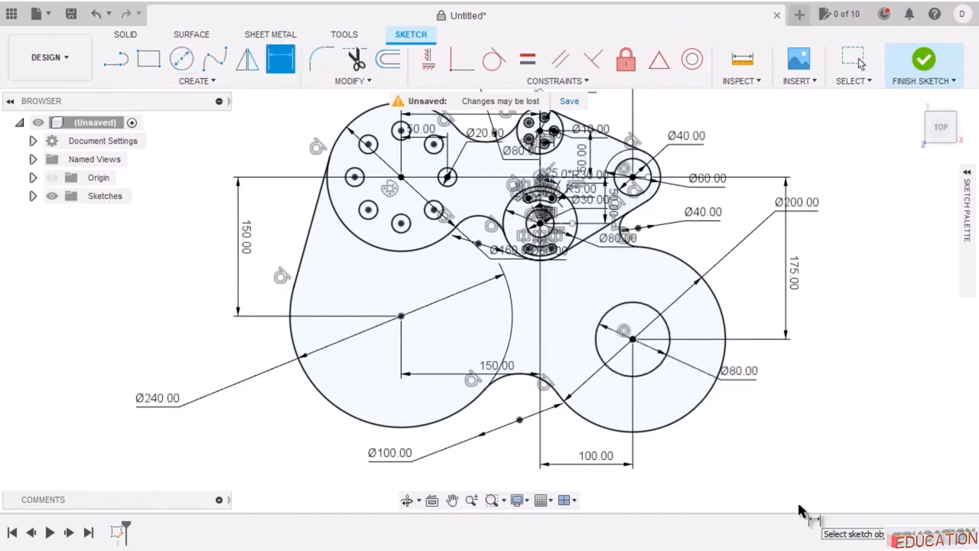
scroll(573, 312, down, 2)
scroll(616, 293, up, 4)
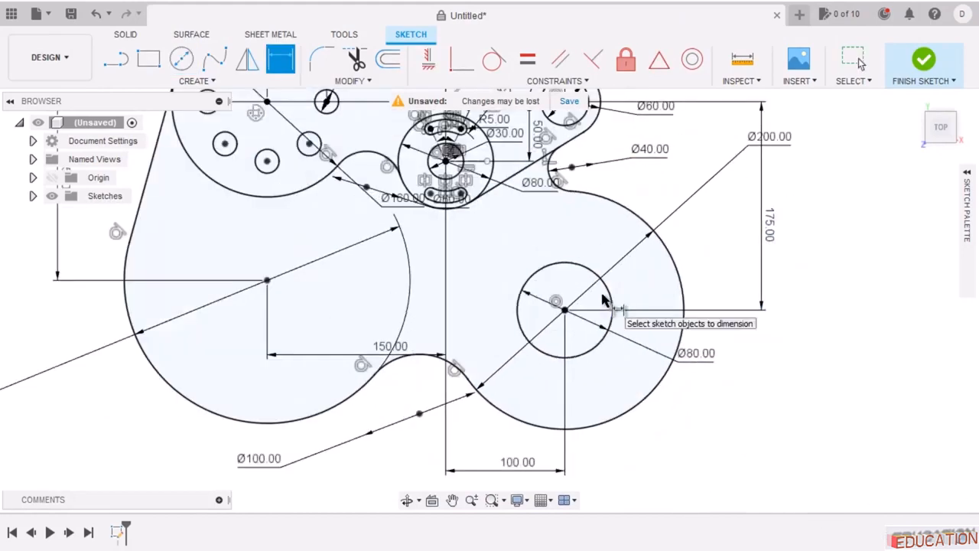
scroll(637, 313, up, 4)
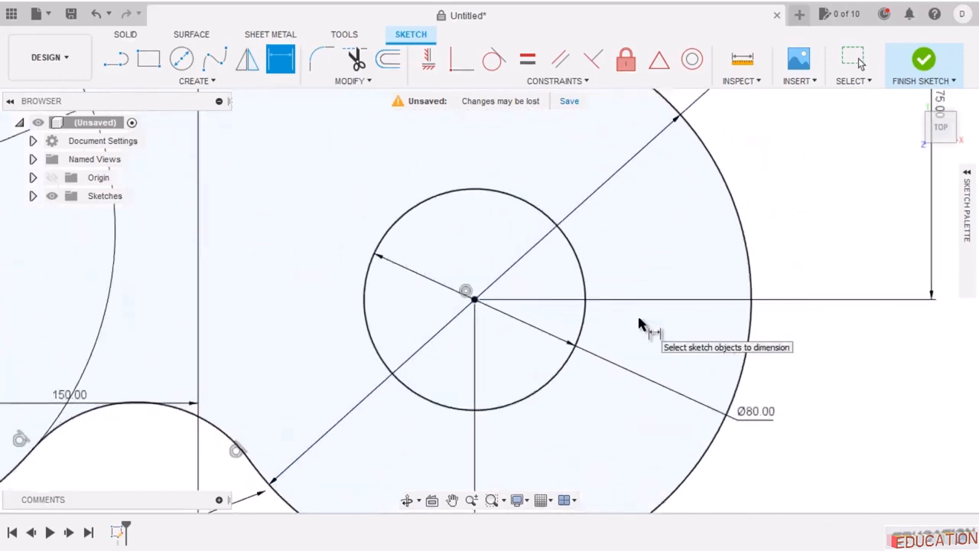
click(116, 60)
click(474, 300)
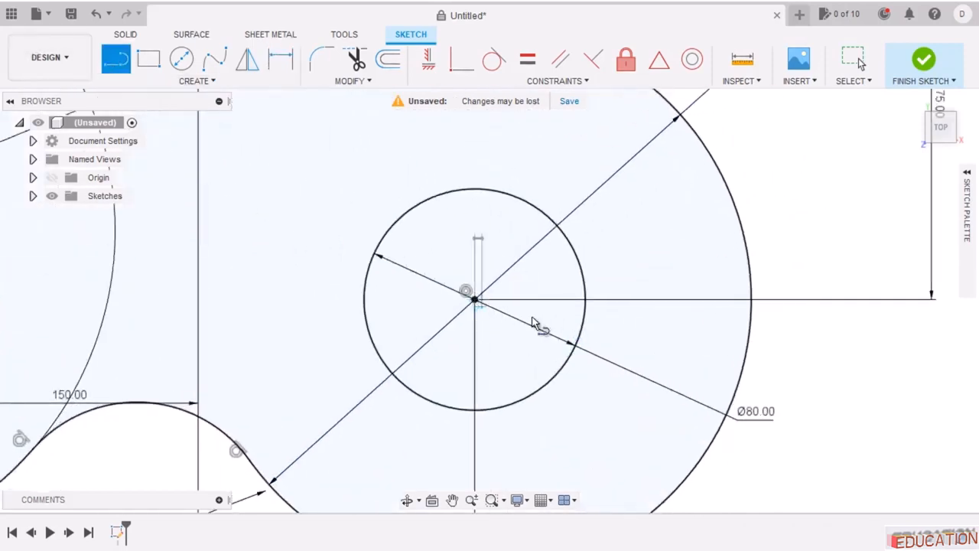
key(Escape)
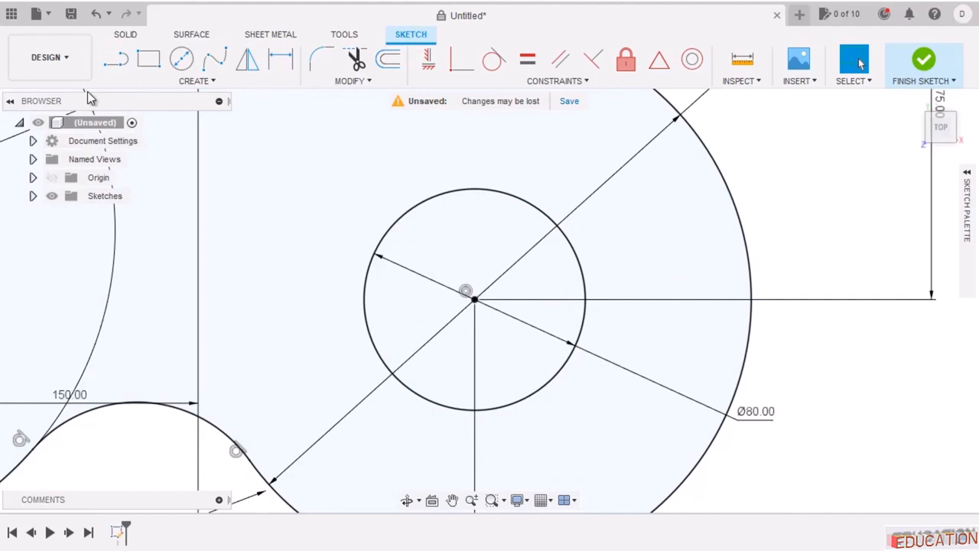
Sketch a three-line rectangular tooth about 23 mm long, projecting horizontally from the right side of the 80 mm circle concentric with the 200 mm circle.
click(115, 60)
scroll(581, 264, down, 2)
scroll(605, 264, up, 2)
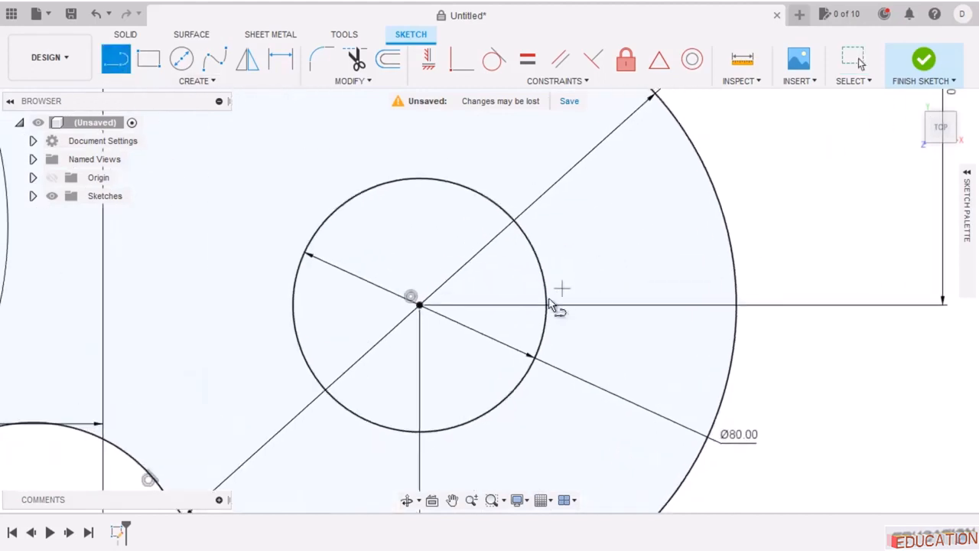
click(545, 284)
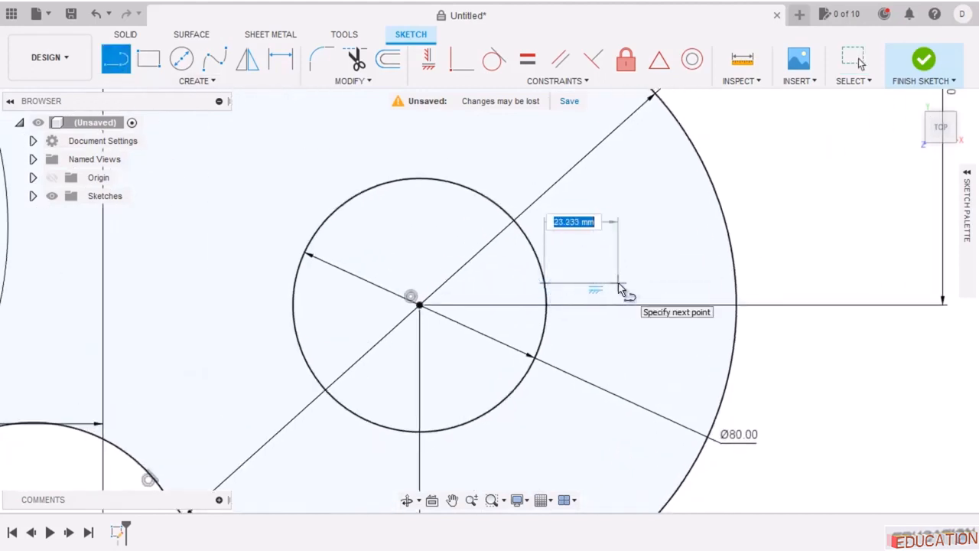
click(621, 285)
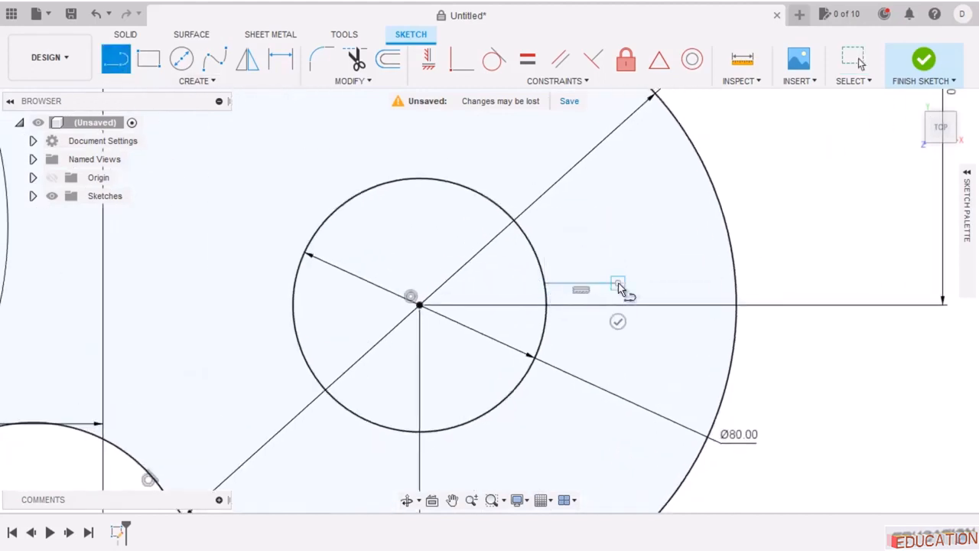
click(621, 343)
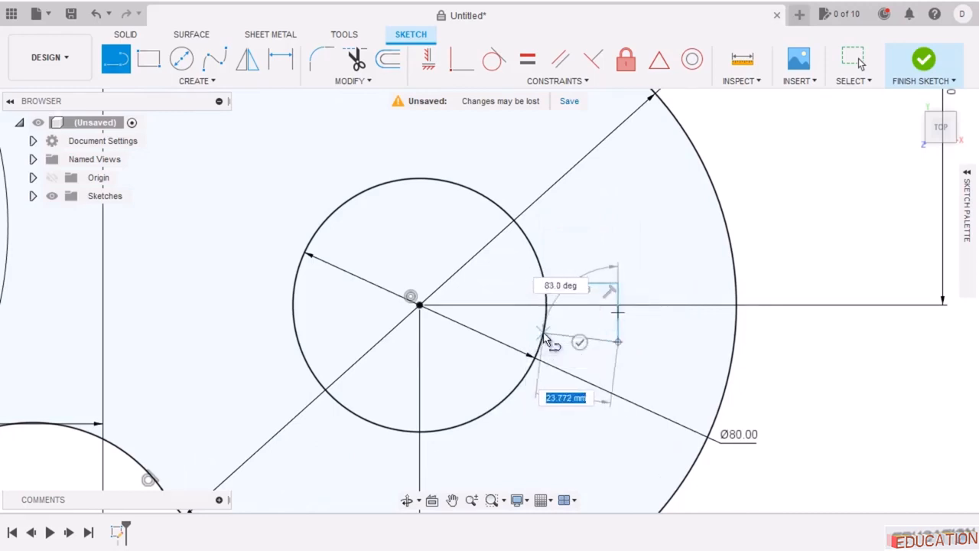
click(545, 342)
key(Escape)
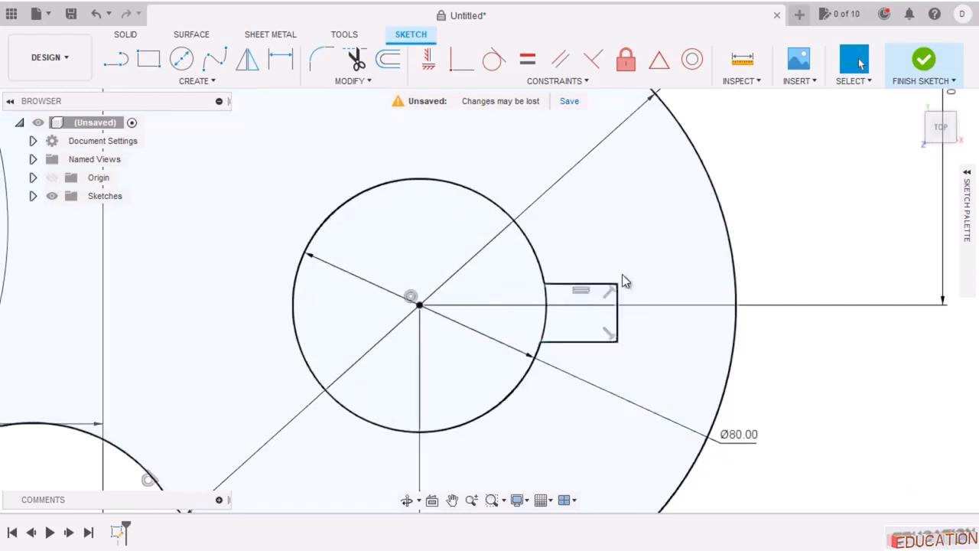
Dimension the tooth's upper edge 10 mm above the centre of its 80 mm circle.
click(280, 59)
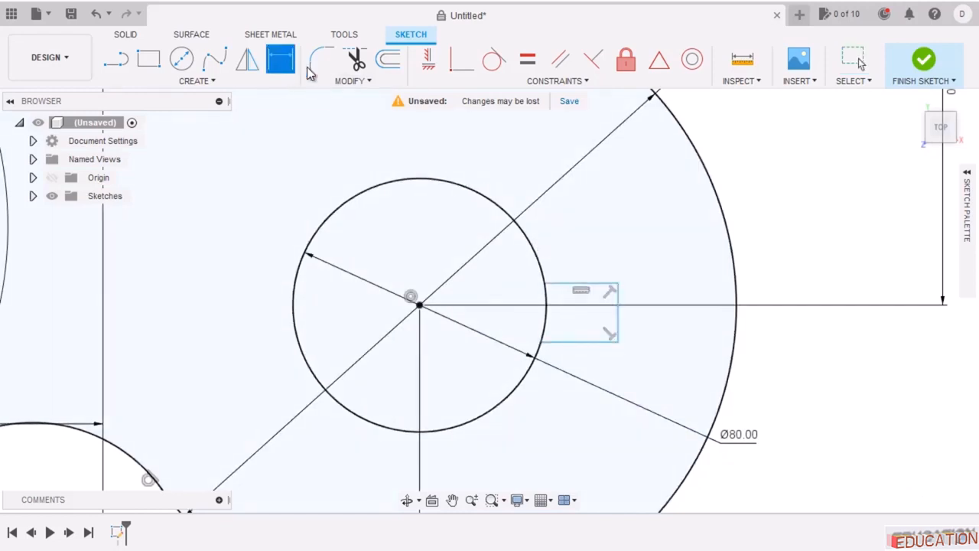
click(603, 284)
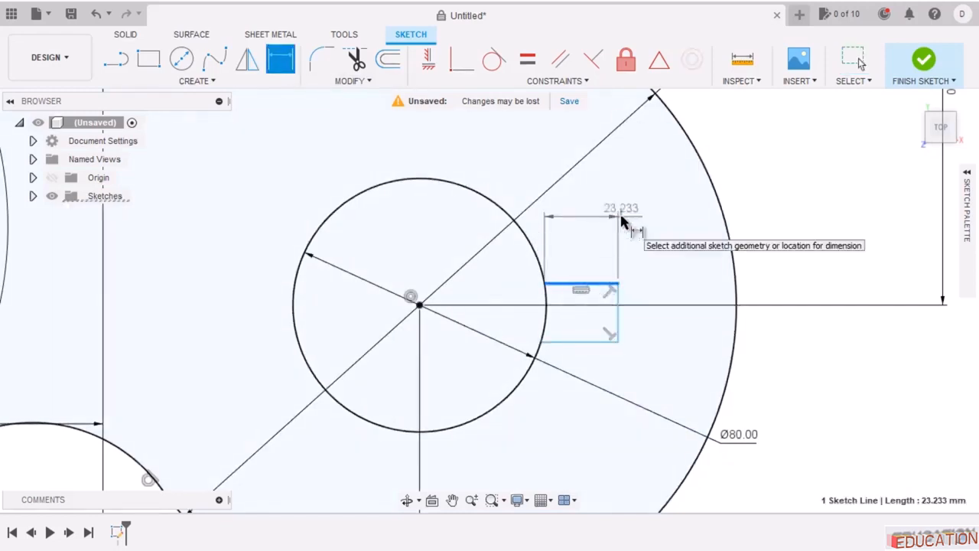
click(419, 305)
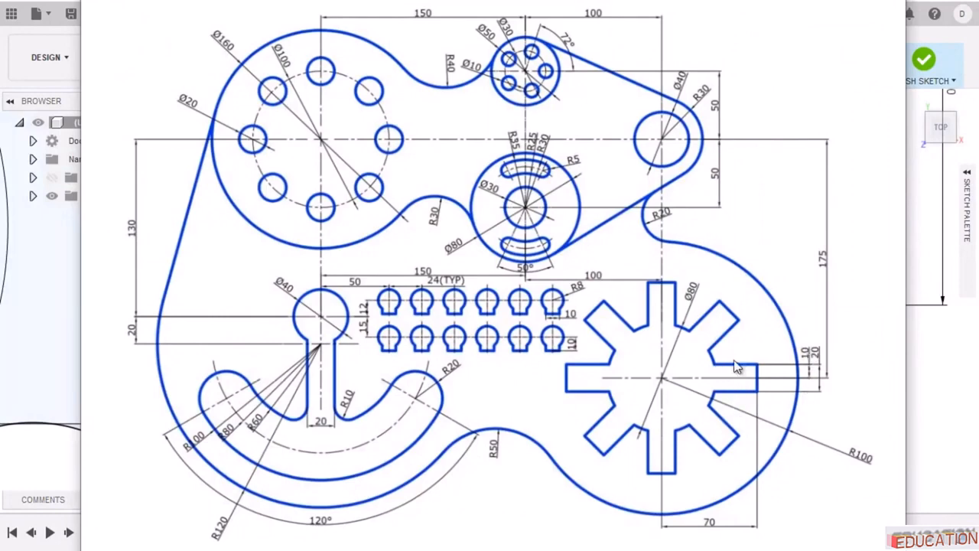
triple_click(677, 259)
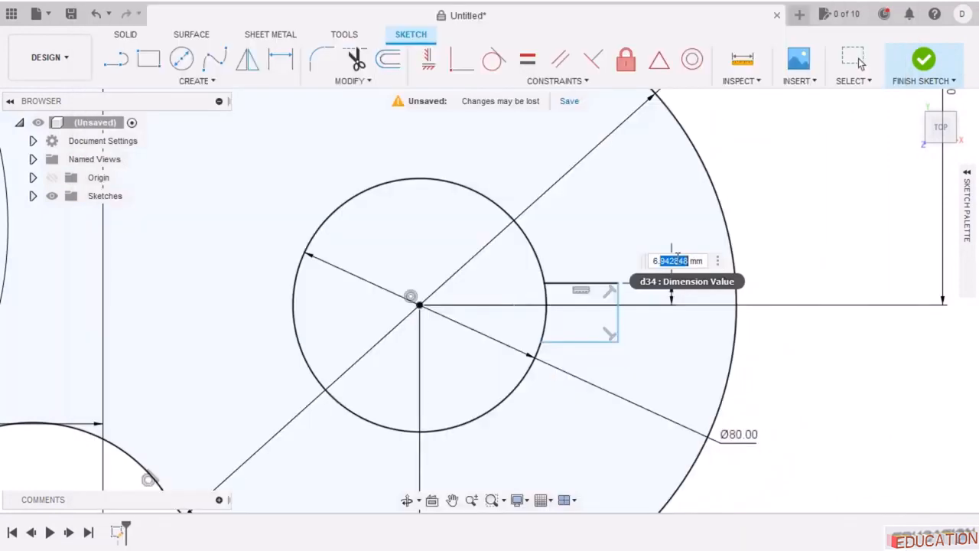
text(10)
key(Return)
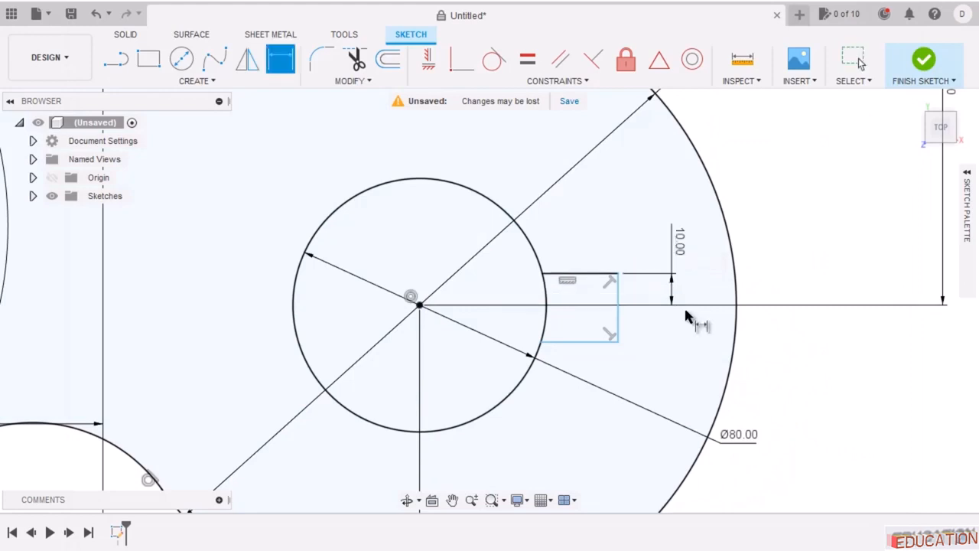
Dimension the distance between the tooth's upper and lower edges to 20 mm.
click(603, 276)
click(589, 344)
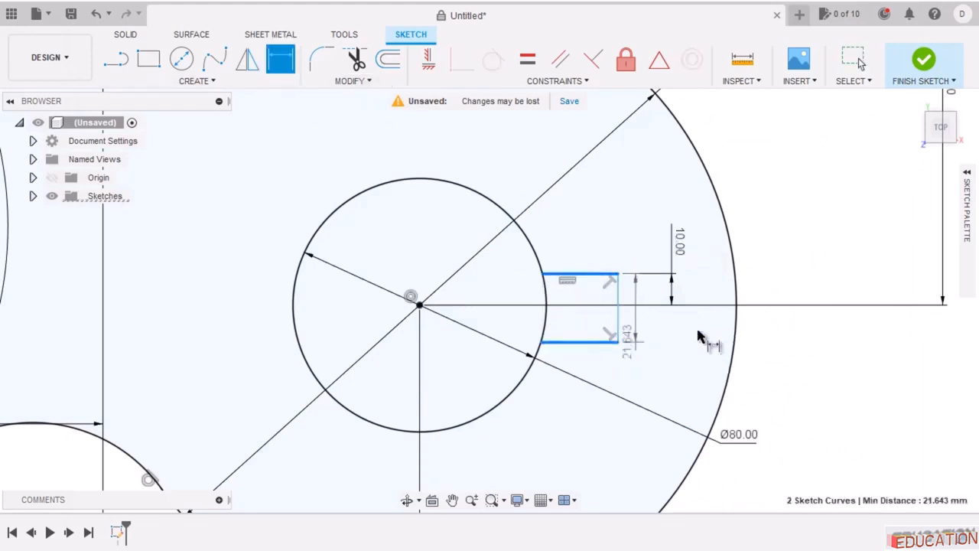
click(732, 307)
text(20)
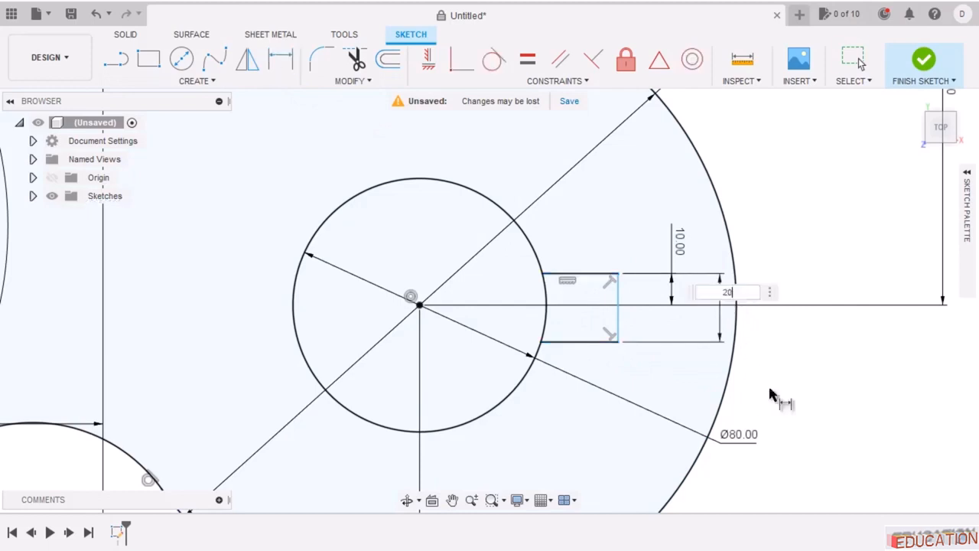
key(Return)
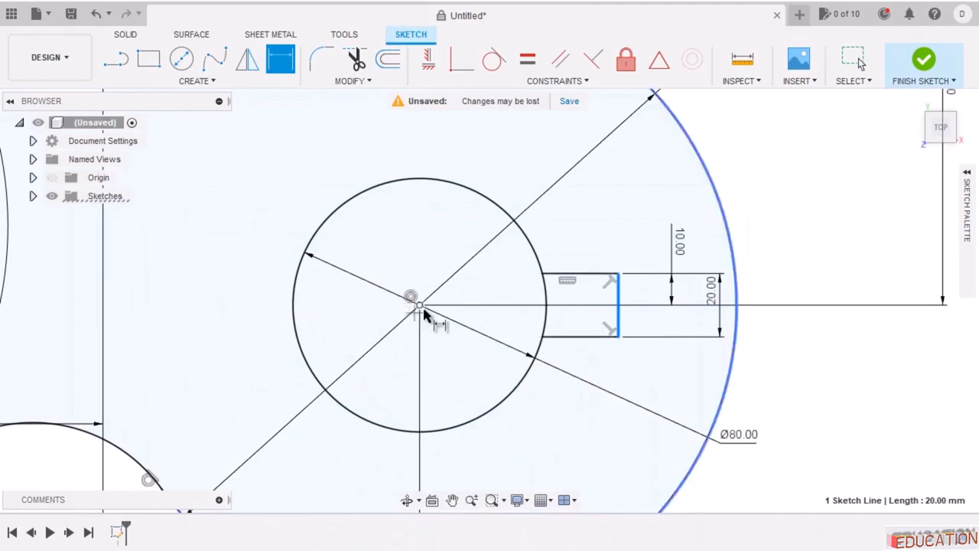
Dimension the distance from the circle's centre to the tooth's outer edge to 70 mm.
click(419, 305)
click(508, 423)
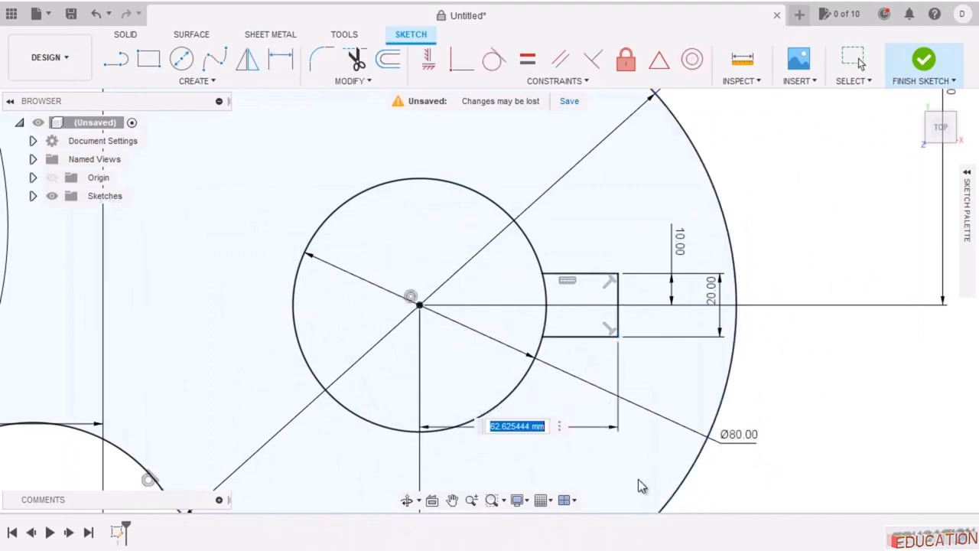
text(70)
key(Return)
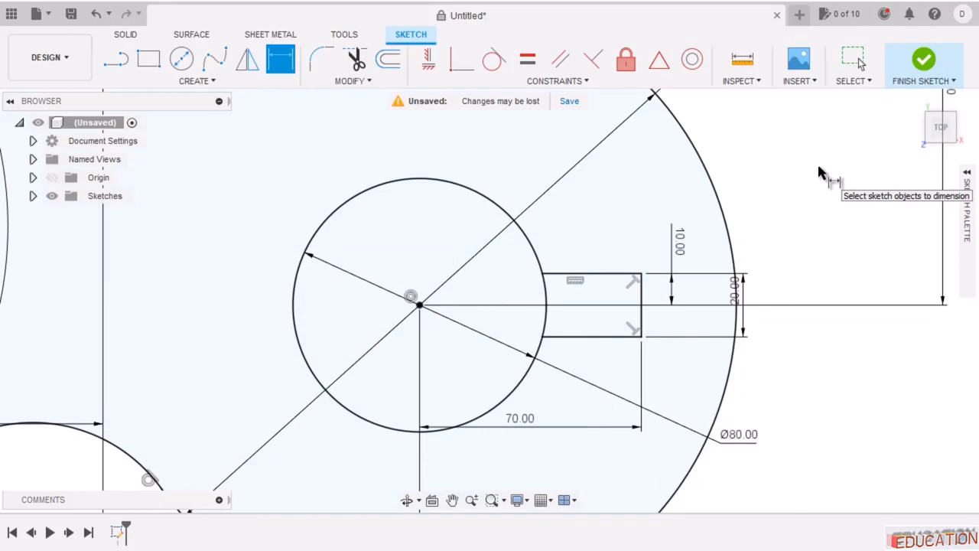
key(Escape)
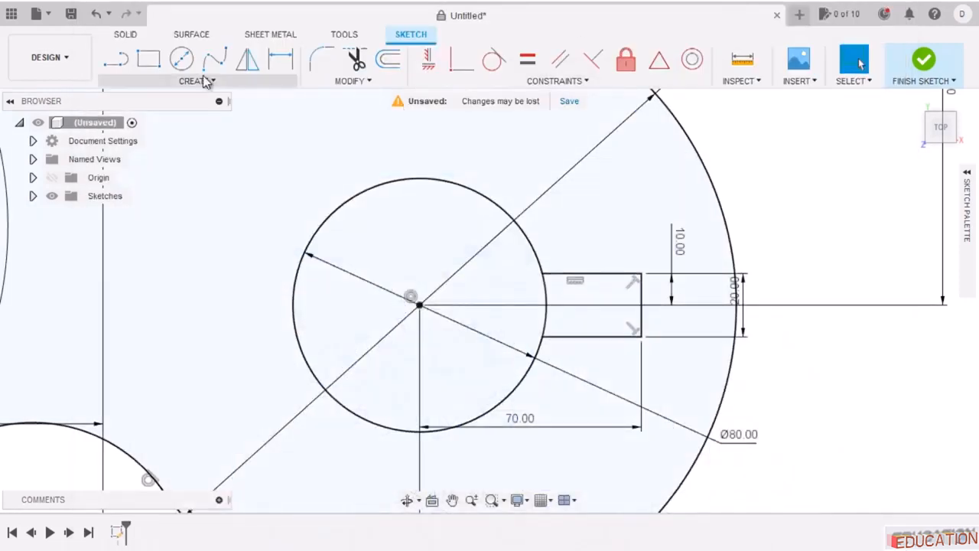
Create a full circular pattern of the tooth's three lines around the 80 mm circle's centre with a quantity of 8.
click(204, 81)
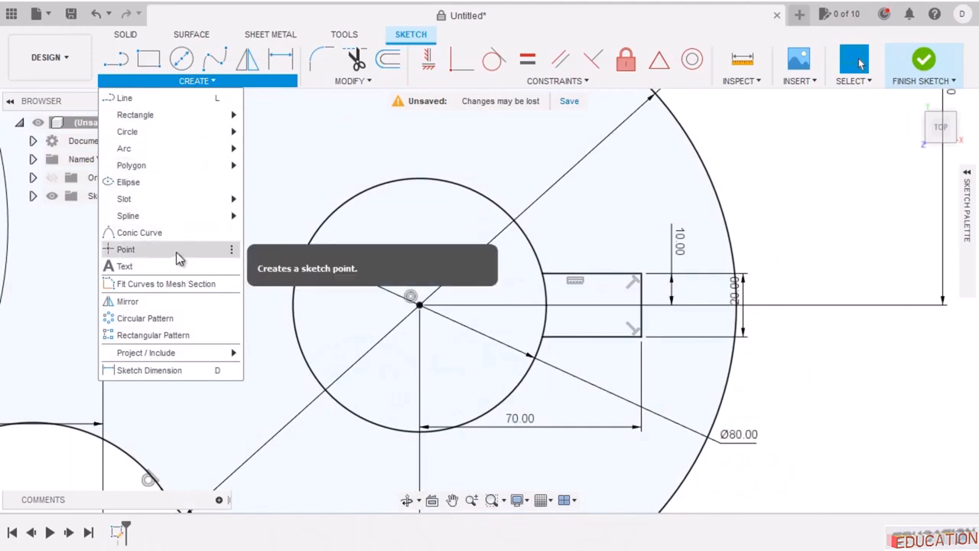
click(168, 320)
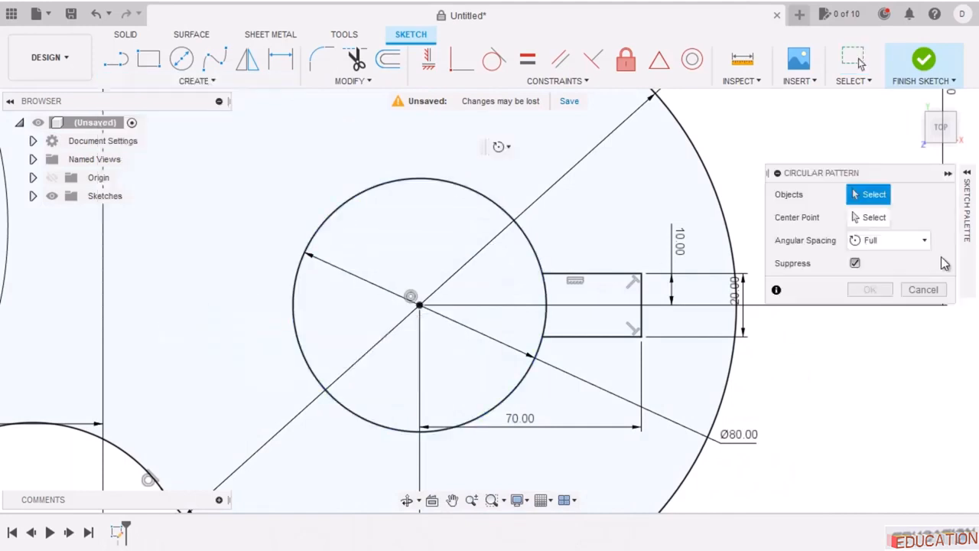
click(966, 260)
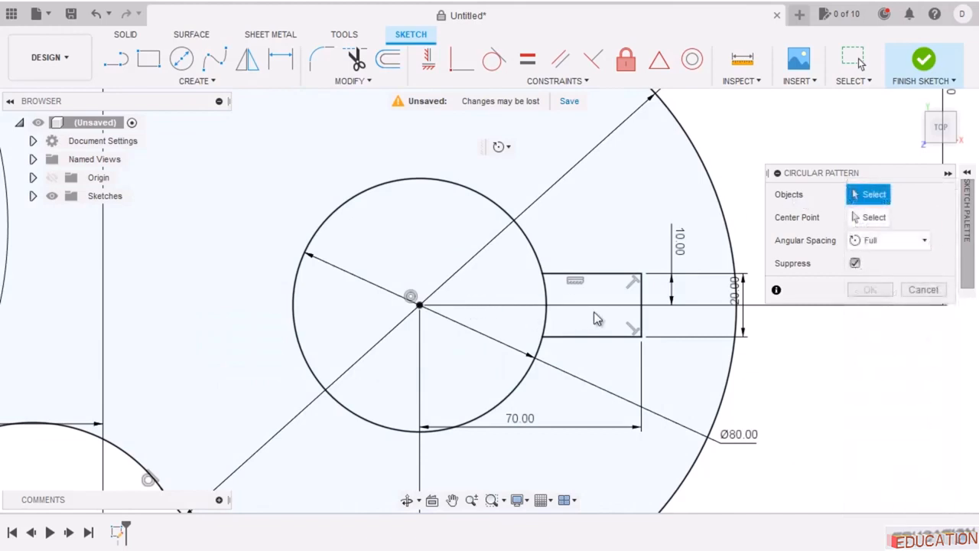
click(623, 274)
click(640, 310)
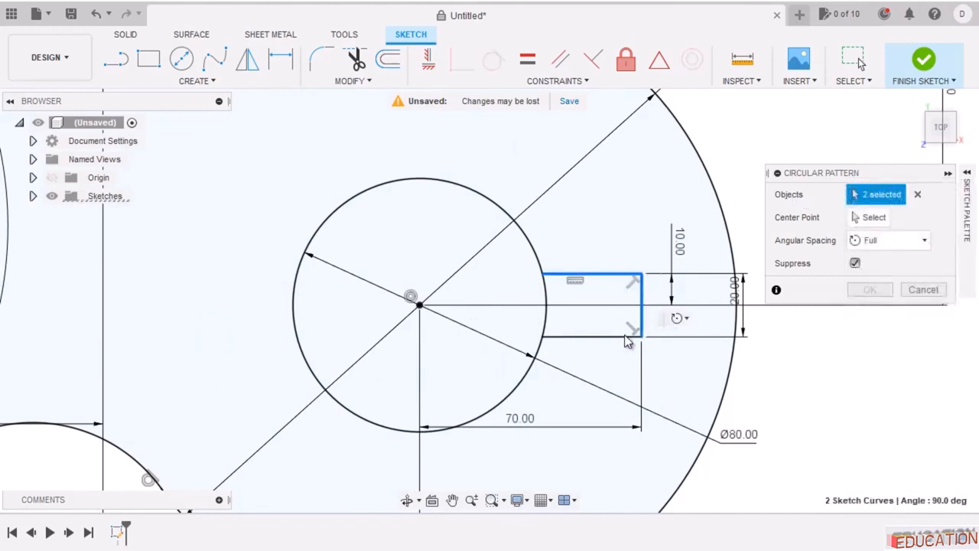
click(605, 335)
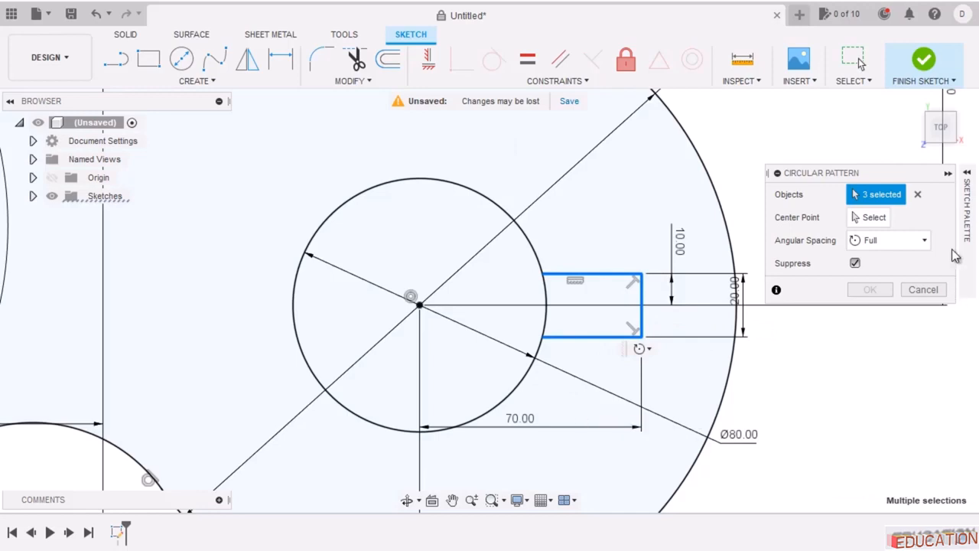
click(876, 218)
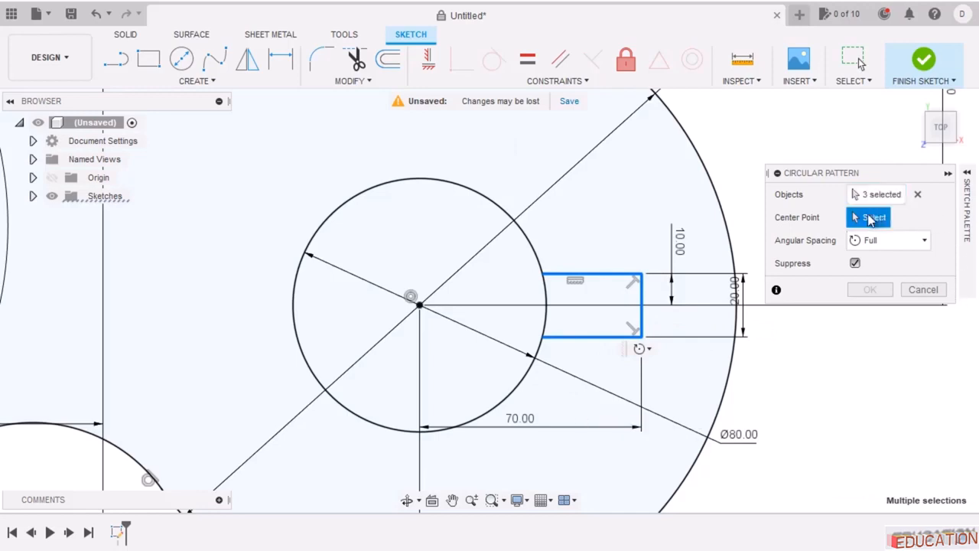
click(420, 305)
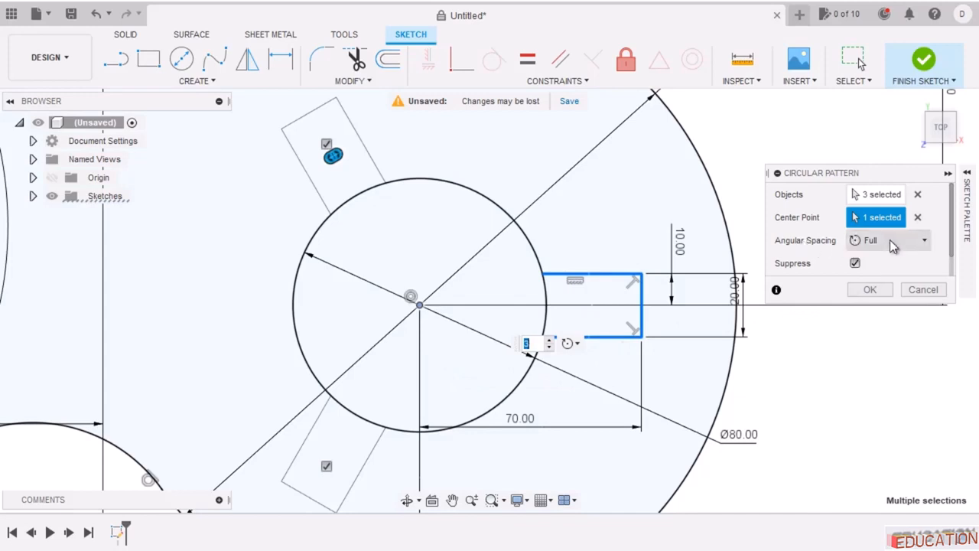
drag(951, 247, 951, 280)
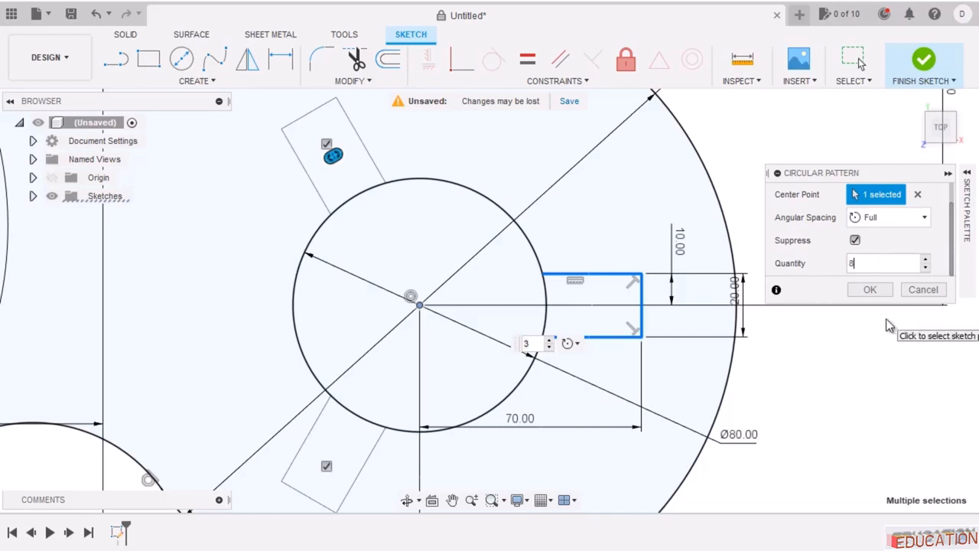
scroll(579, 241, down, 3)
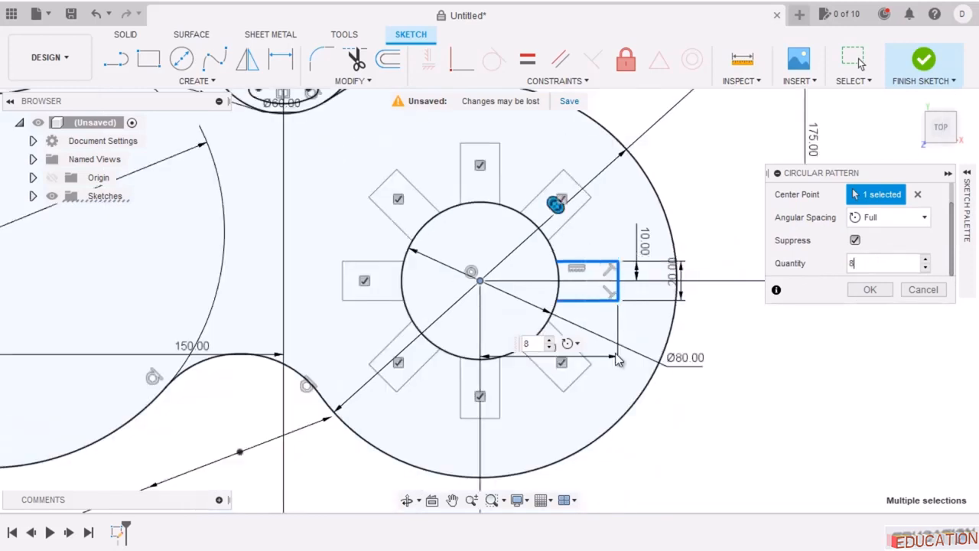
click(869, 290)
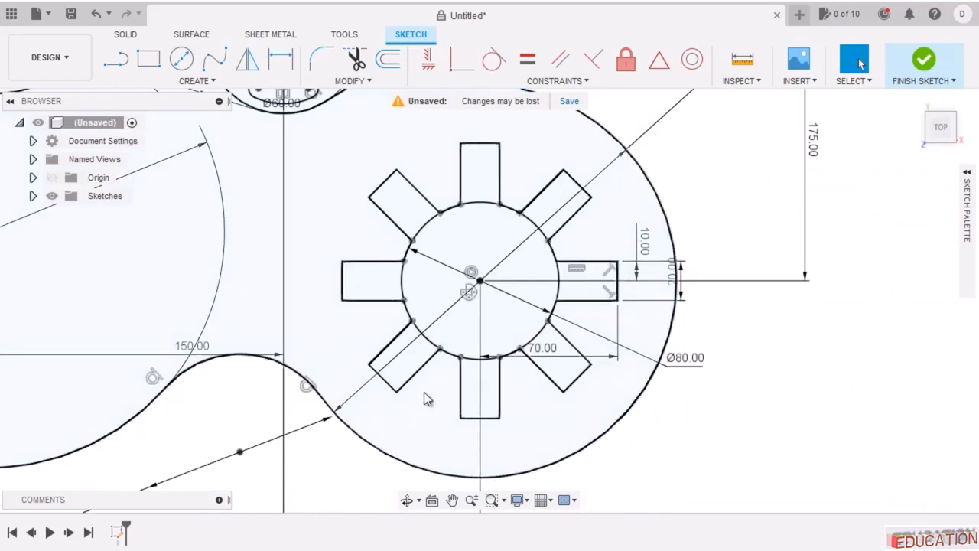
Trim the eight arc sections of the 80 mm circle at the tooth bases to open the teeth into one star outline.
click(361, 62)
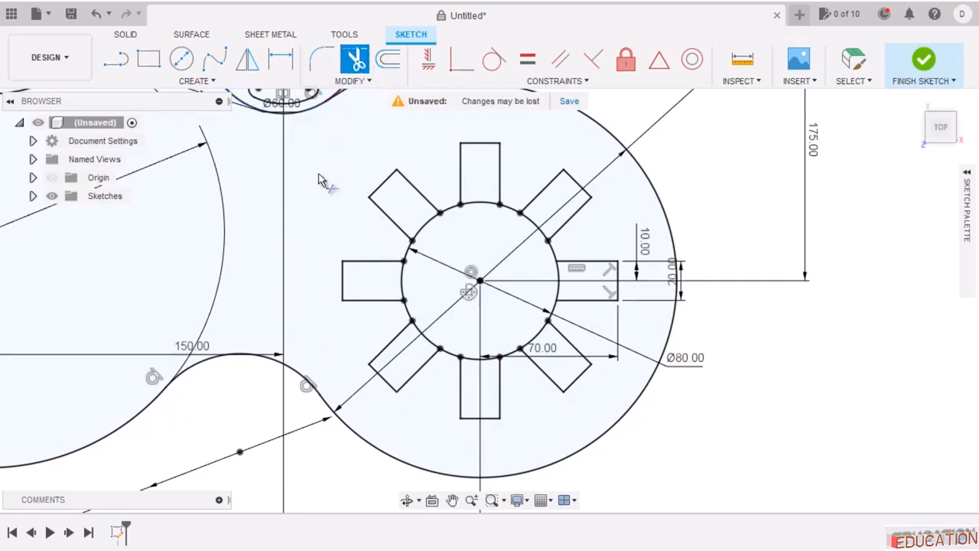
click(564, 297)
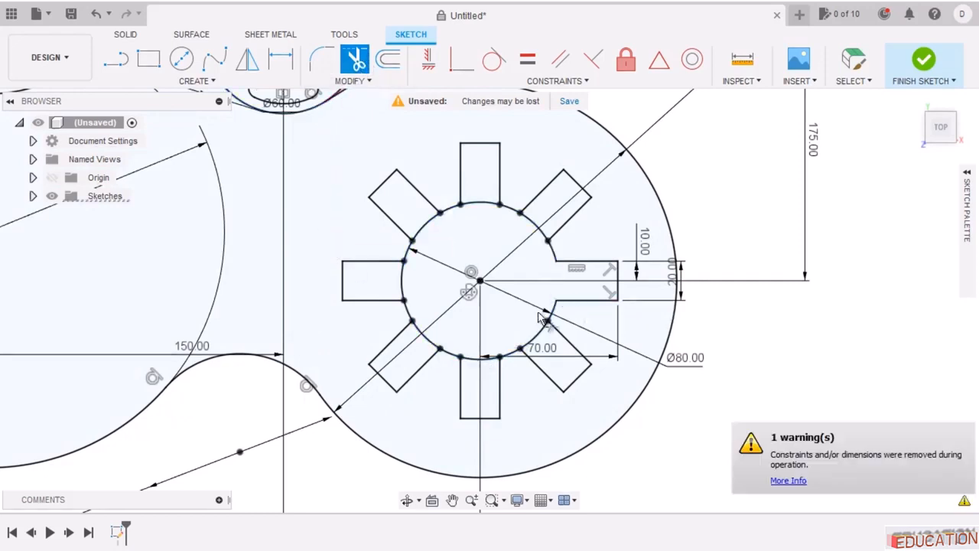
click(537, 228)
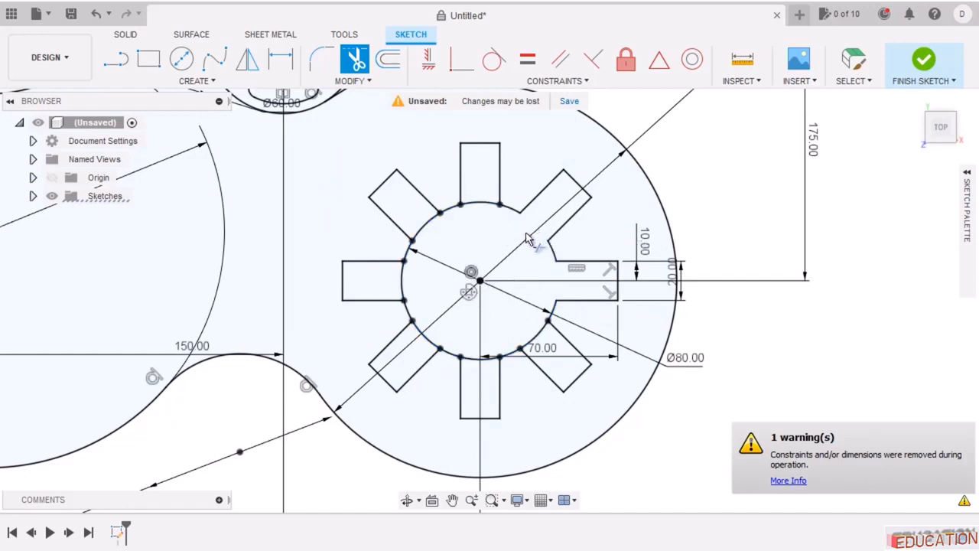
click(485, 210)
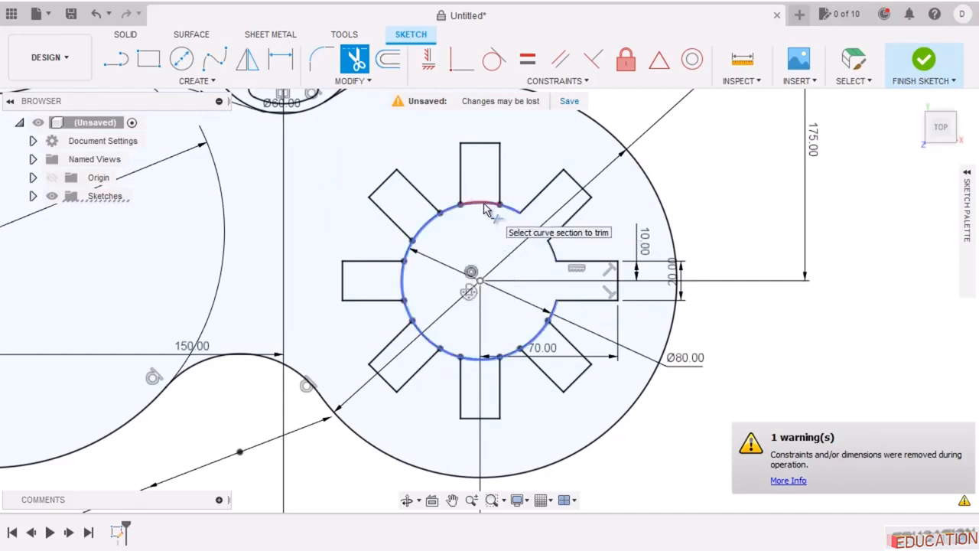
click(430, 228)
click(404, 294)
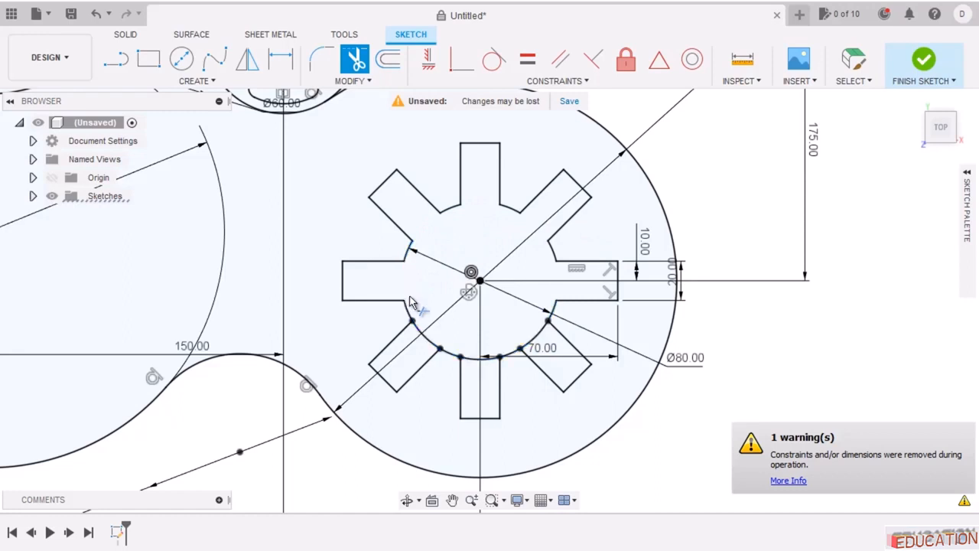
click(413, 340)
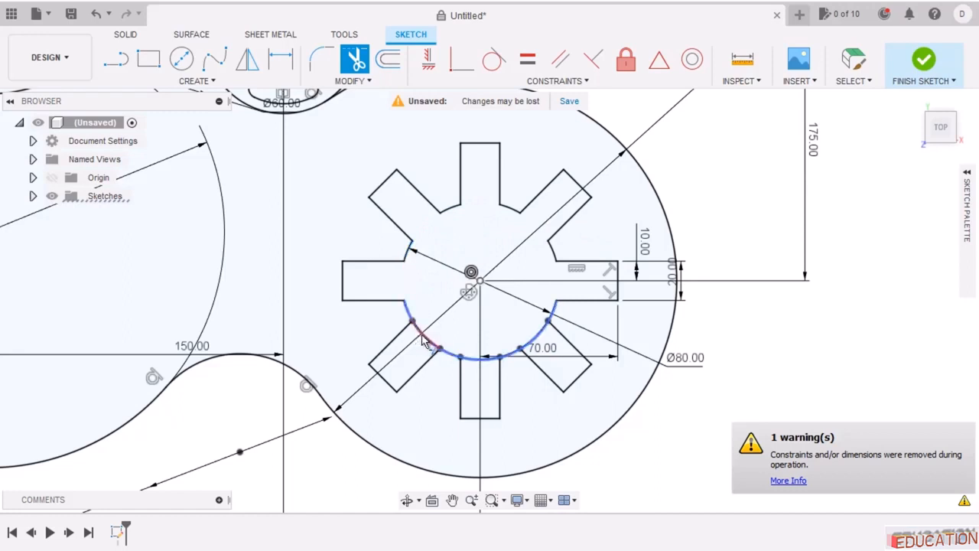
click(490, 367)
click(536, 336)
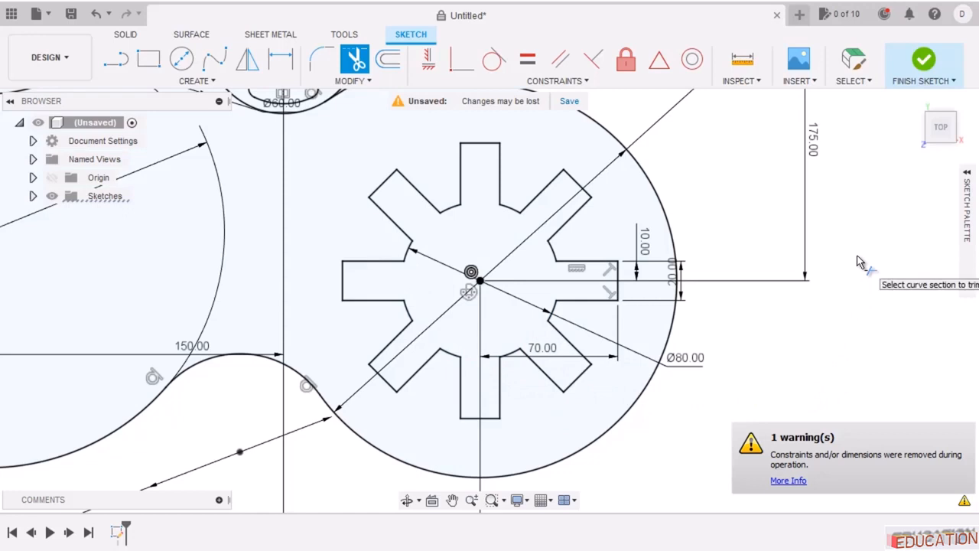
key(Escape)
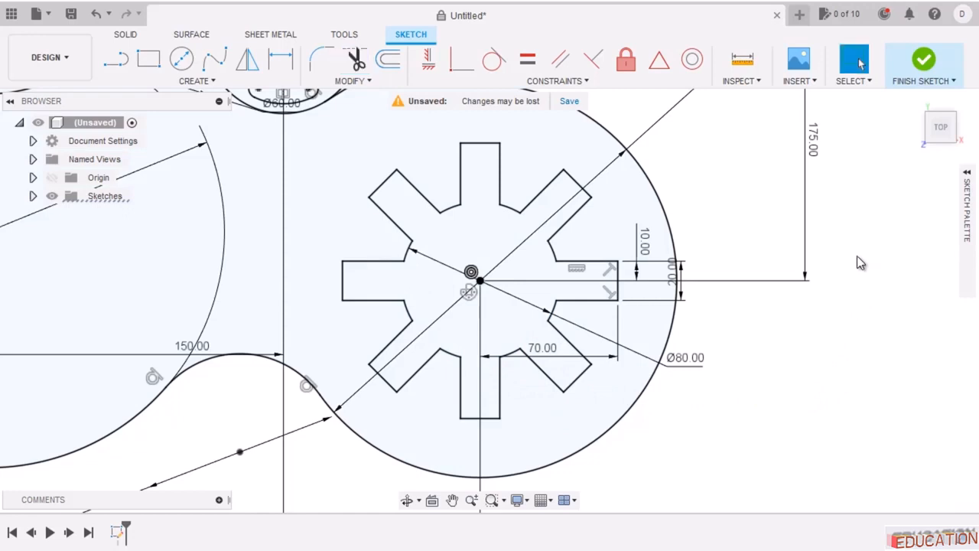
Sketch a circle inside the large circle beside the star cutout, centred about 32 mm above the large circle's centre.
scroll(423, 285, down, 2)
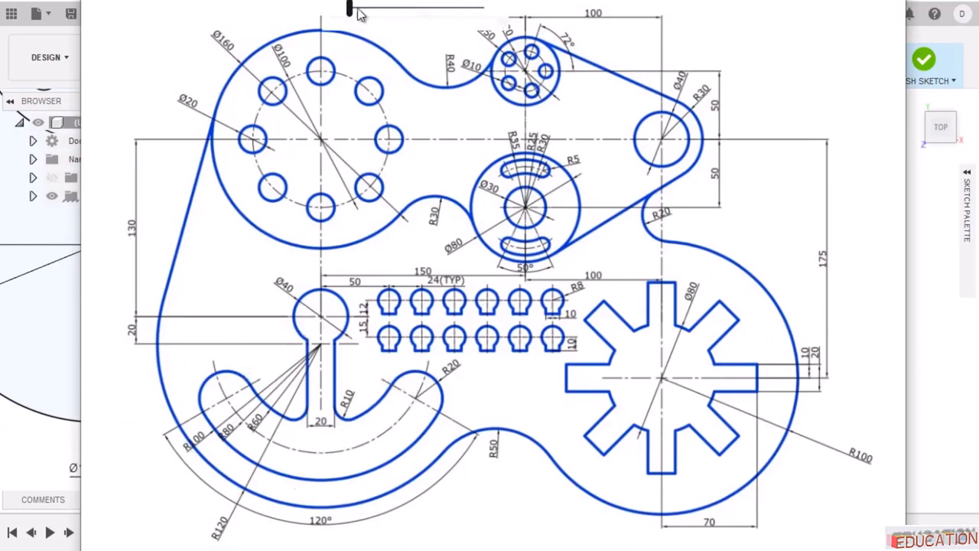
scroll(416, 242, up, 5)
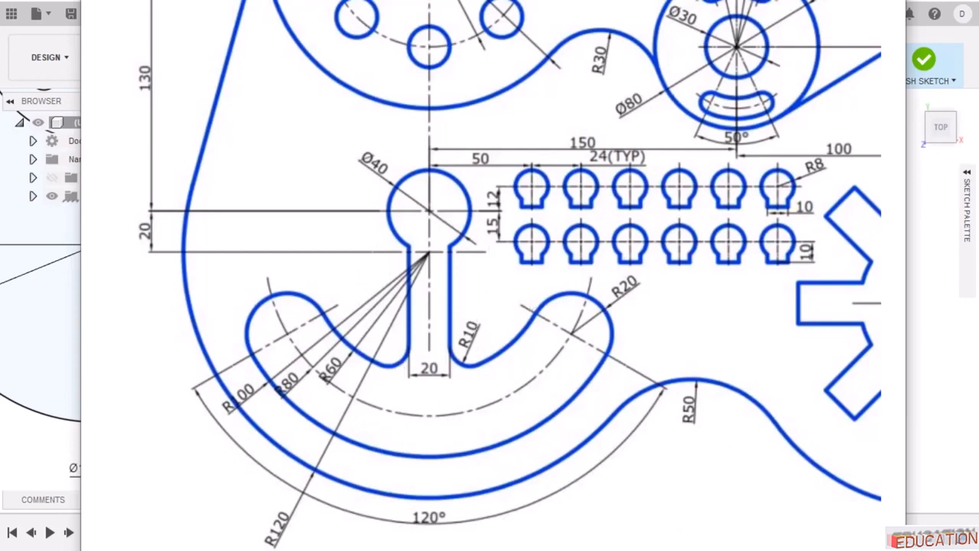
scroll(323, 262, up, 5)
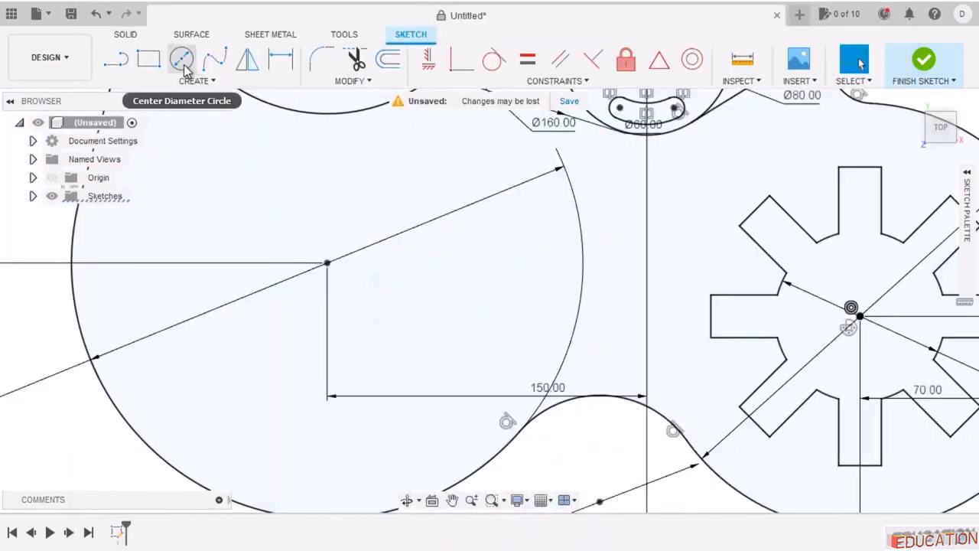
click(182, 59)
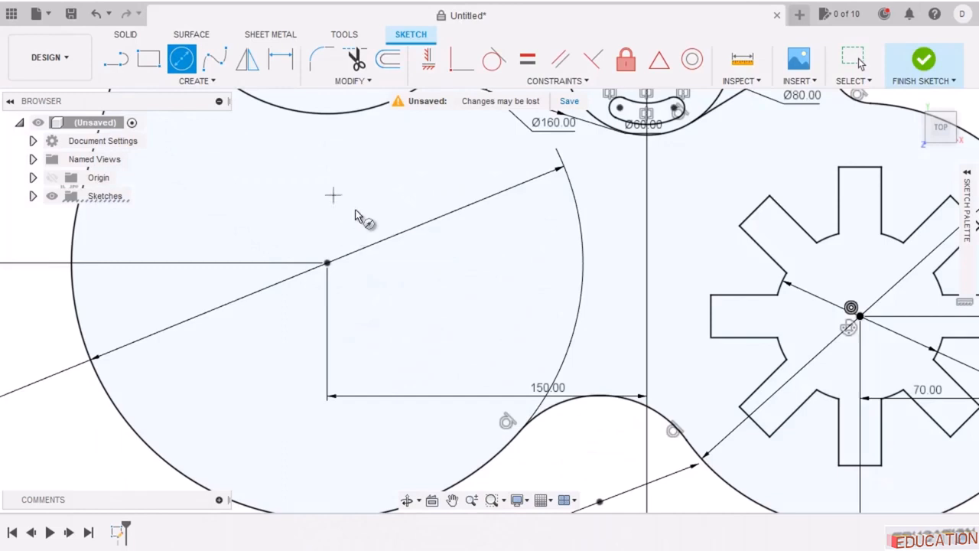
click(333, 195)
click(372, 218)
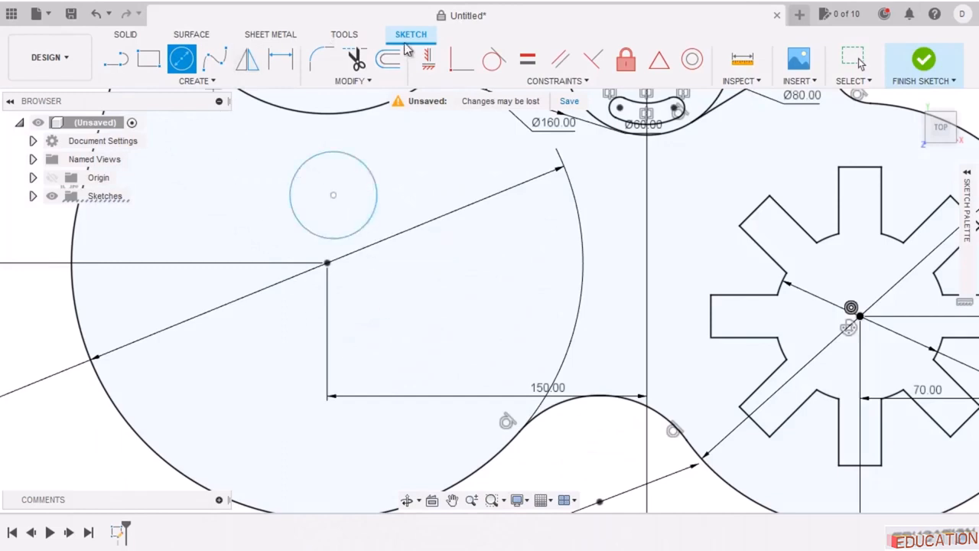
Draw a line from the small circle's centre to the centre of the large circle around it.
click(116, 59)
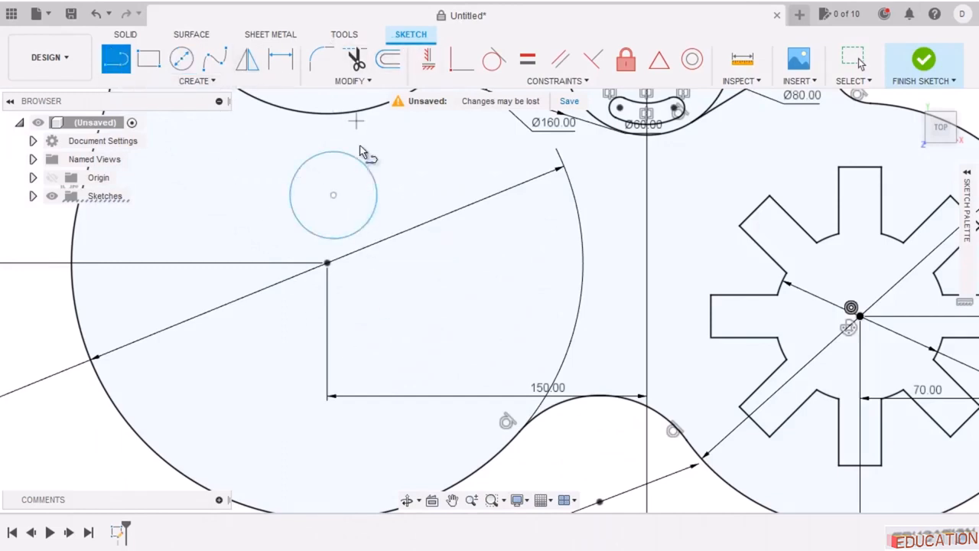
click(332, 195)
click(327, 263)
key(Escape)
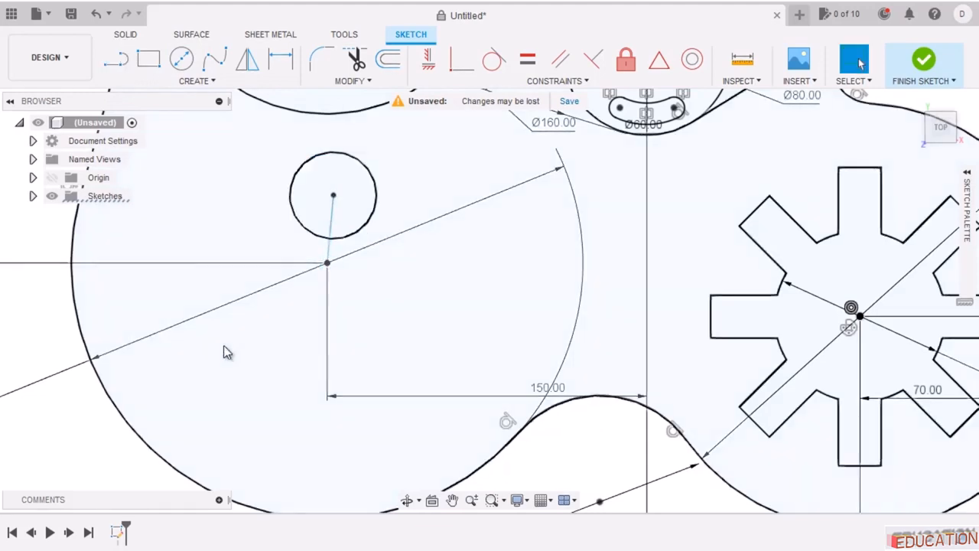
Convert the line between the two circle centres to construction geometry and constrain it vertical.
click(331, 223)
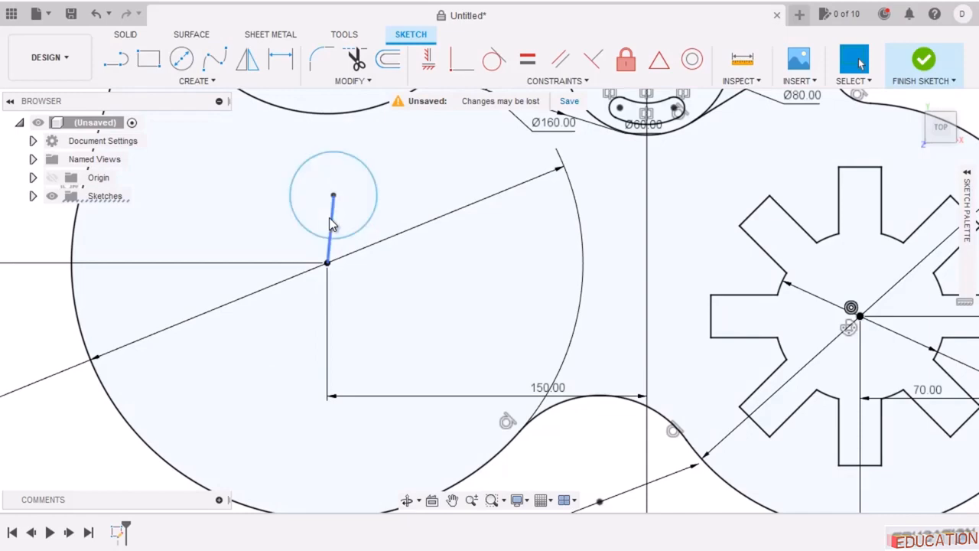
right_click(334, 224)
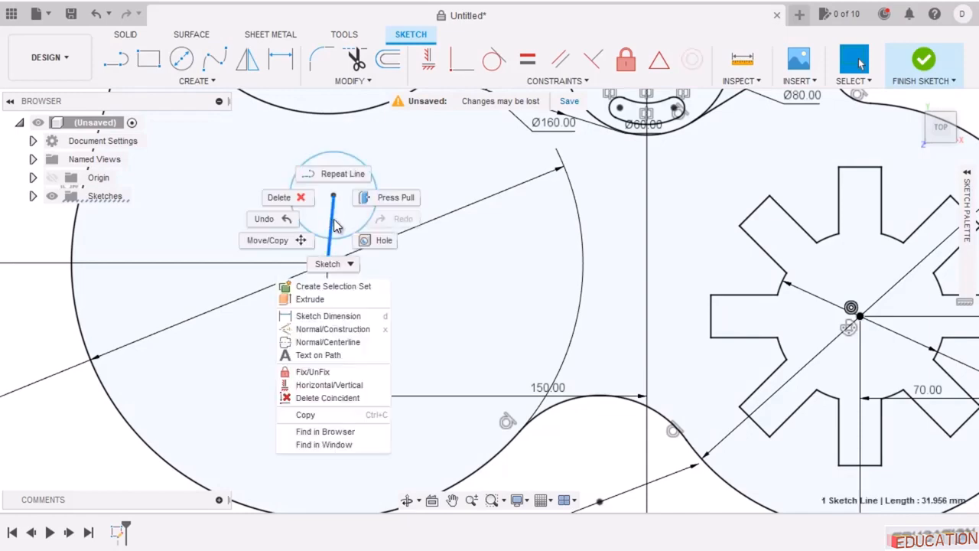
click(335, 331)
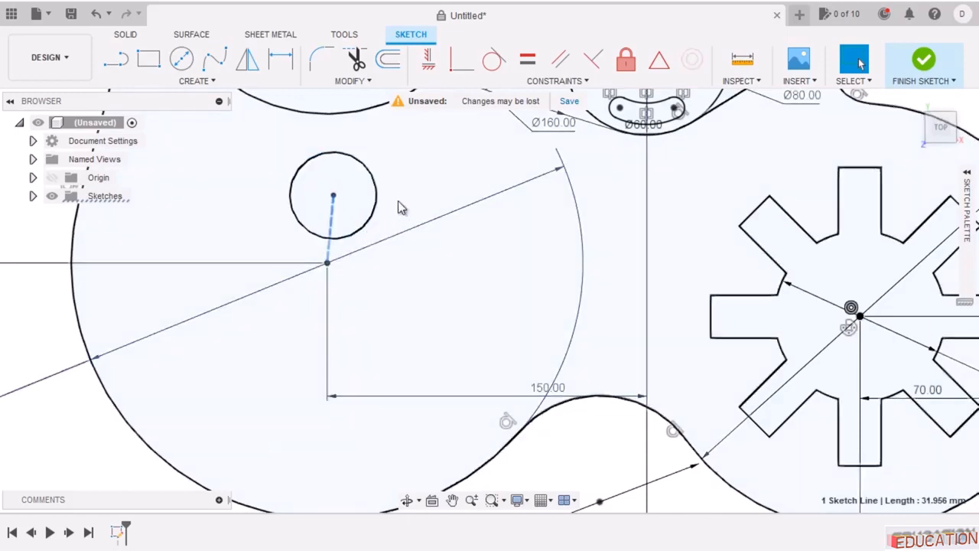
click(374, 244)
click(20, 300)
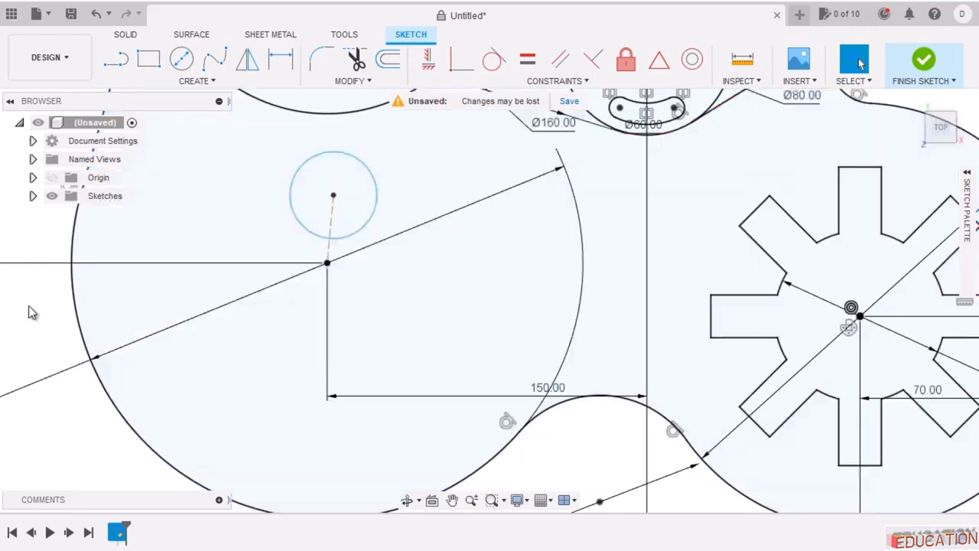
click(428, 59)
click(334, 222)
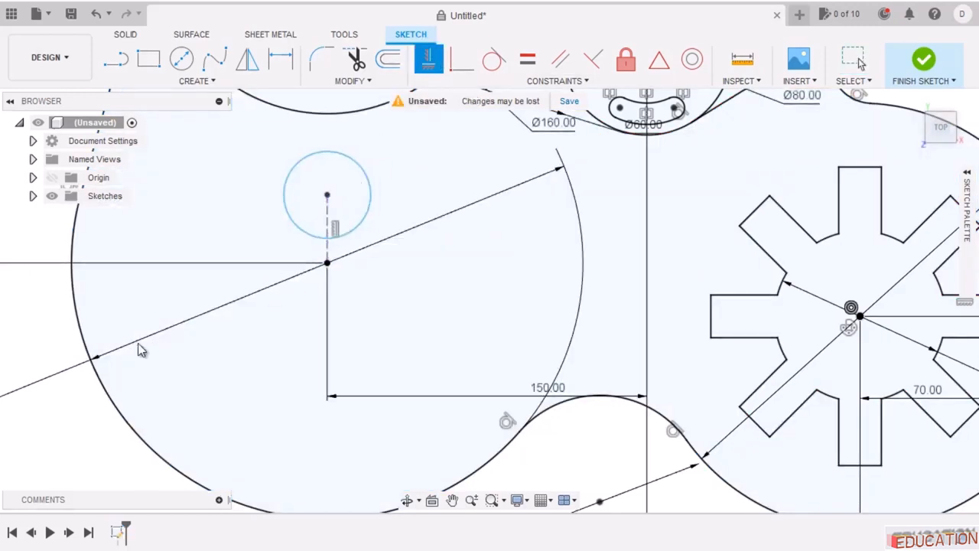
Dimension the vertical construction line between the two circle centres to 20 mm, as in the reference drawing.
click(280, 59)
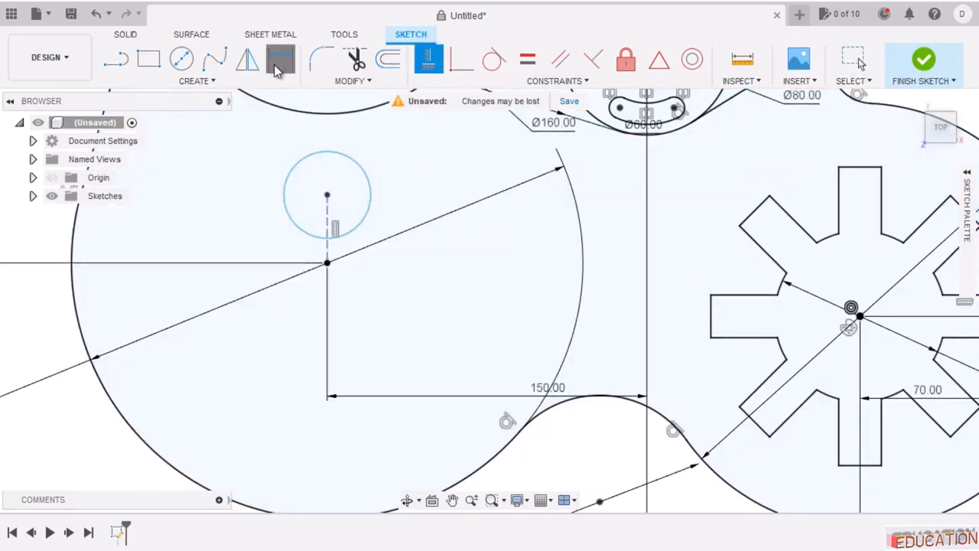
click(330, 219)
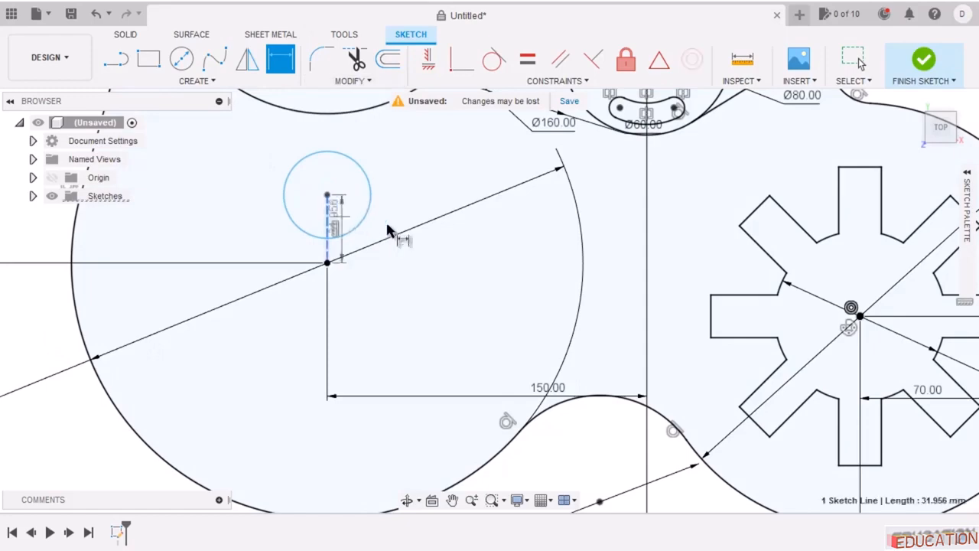
click(427, 222)
key(alt+Tab)
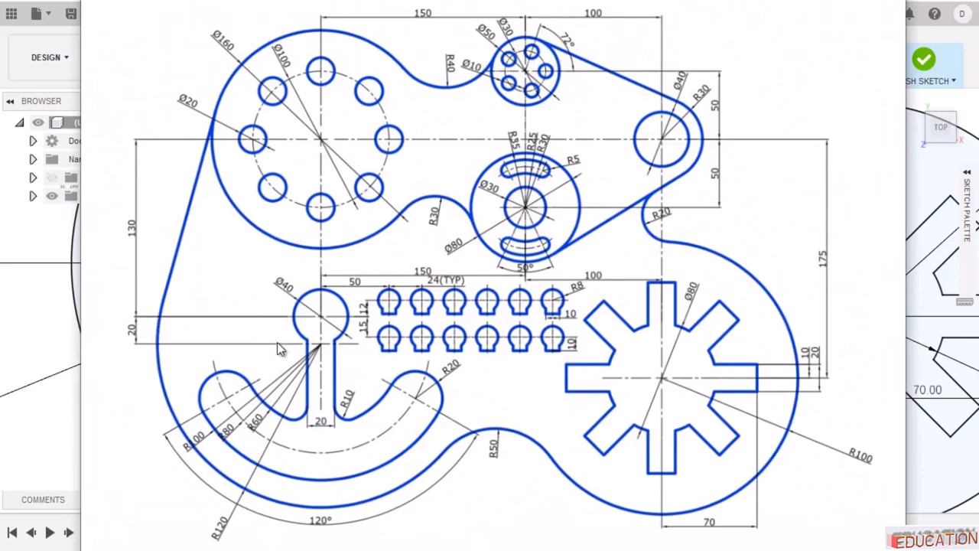
key(alt+Tab)
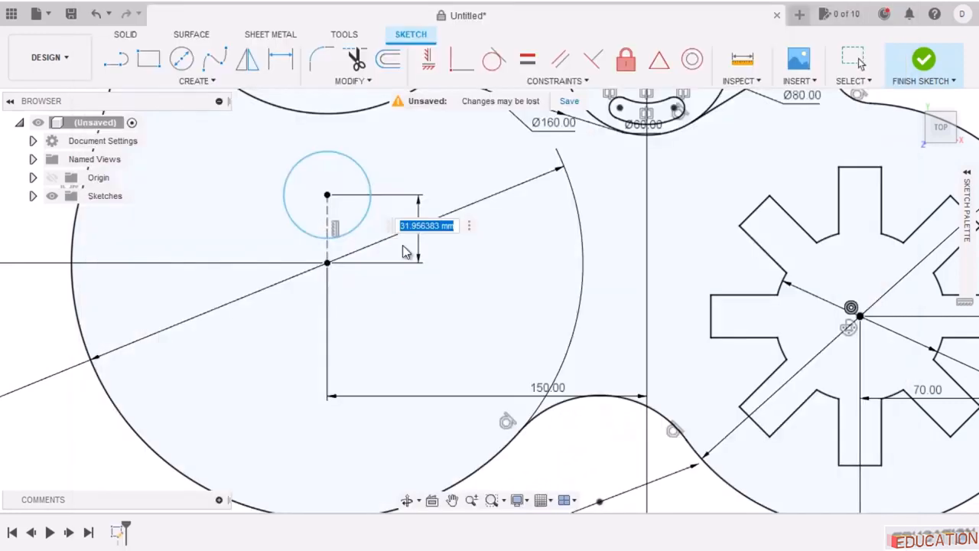
text(20)
key(Return)
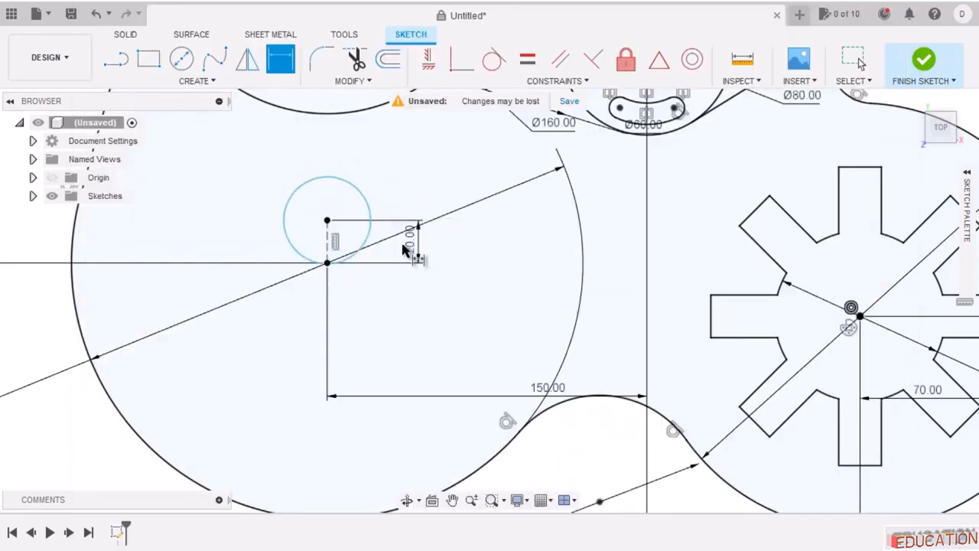
Dimension the small circle above the large circle's centre to a 40 mm diameter.
click(327, 182)
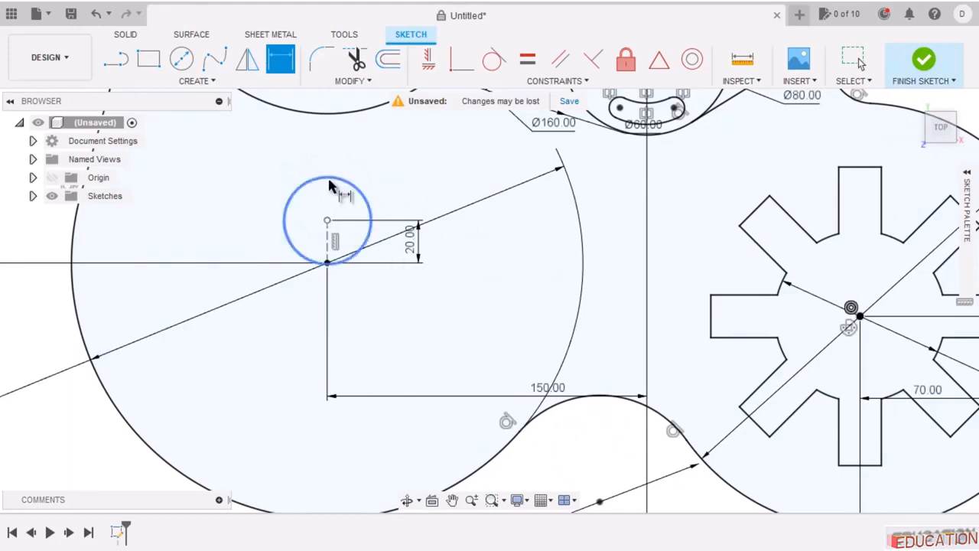
click(448, 164)
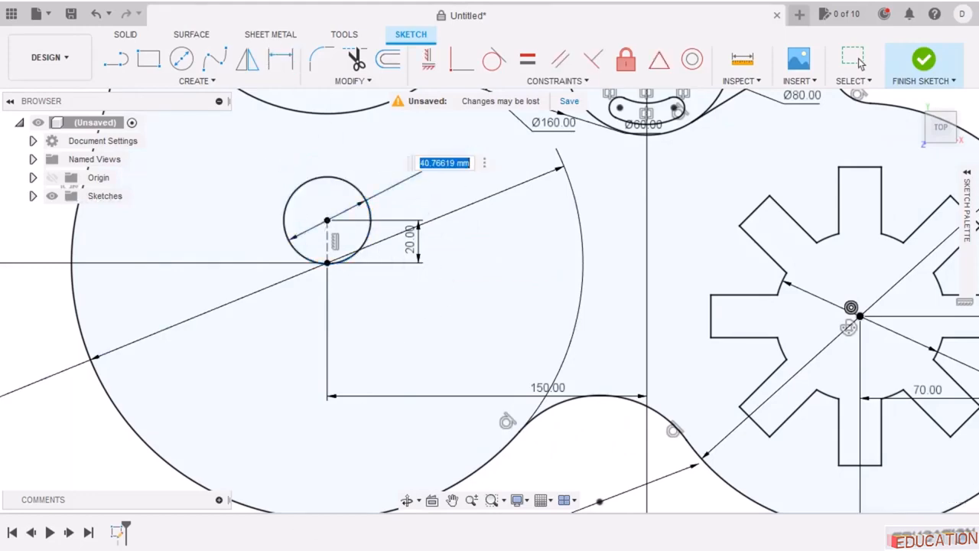
text(4)
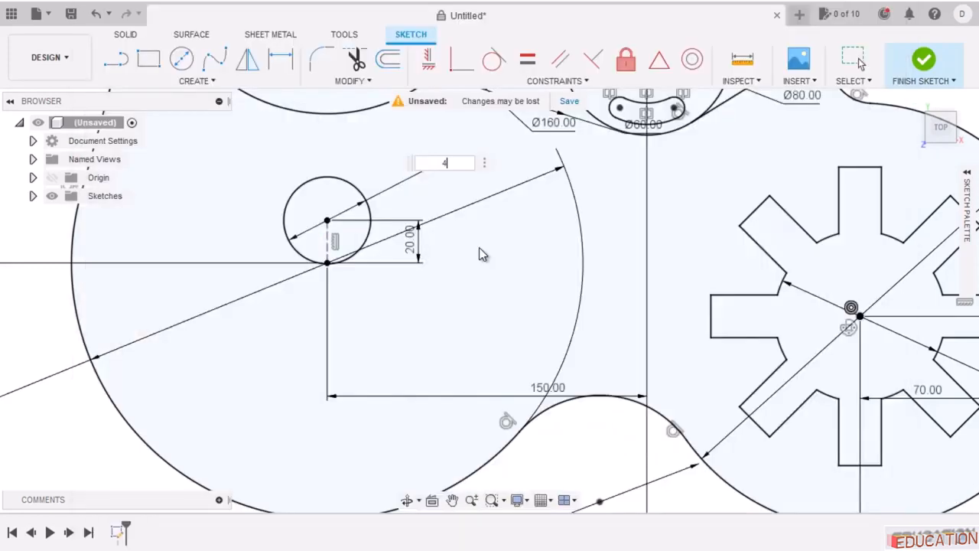
text(0)
key(Return)
Sketch a center point arc slot below the 40 mm circle, centred on the large circle's centre, with a centreline radius of about 84 mm.
scroll(526, 145, down, 1)
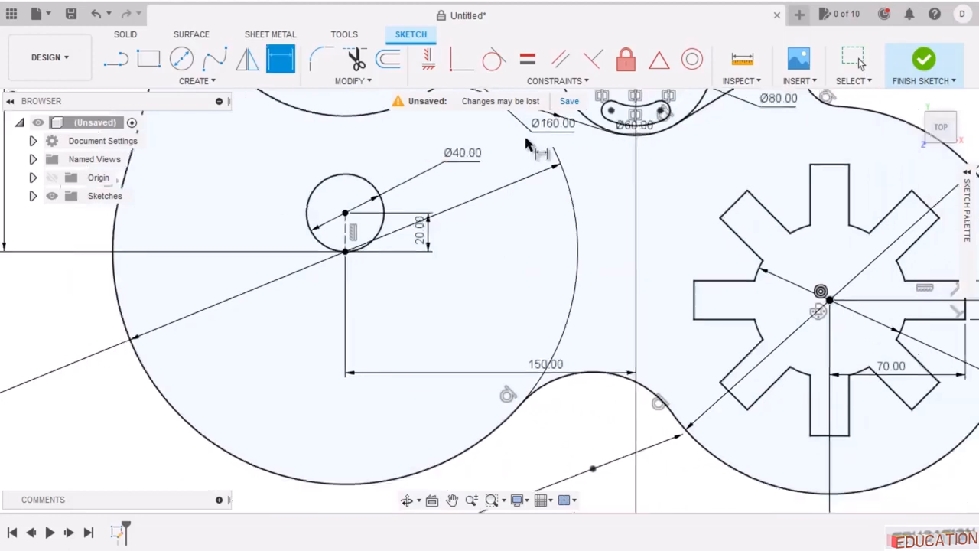
scroll(526, 145, down, 1)
scroll(522, 222, up, 1)
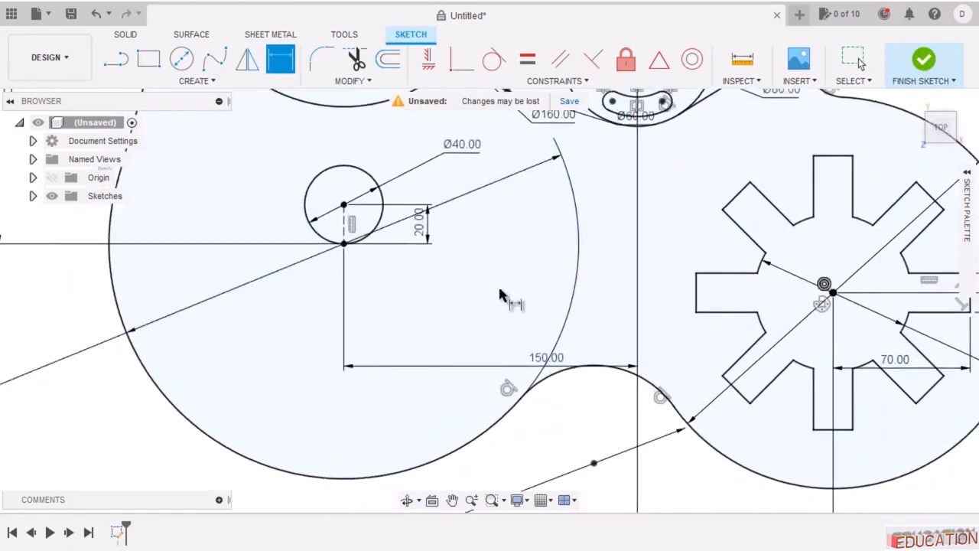
click(196, 80)
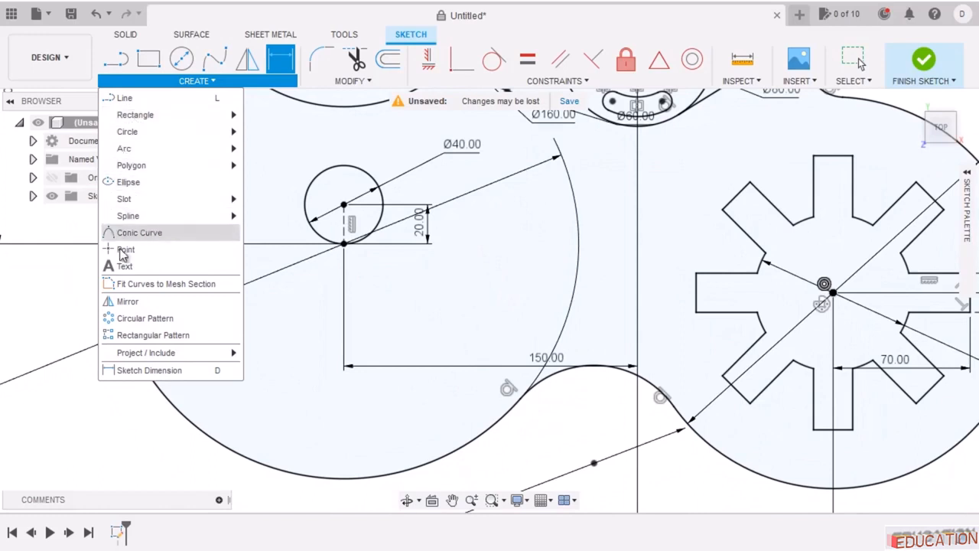
mouse_move(130, 198)
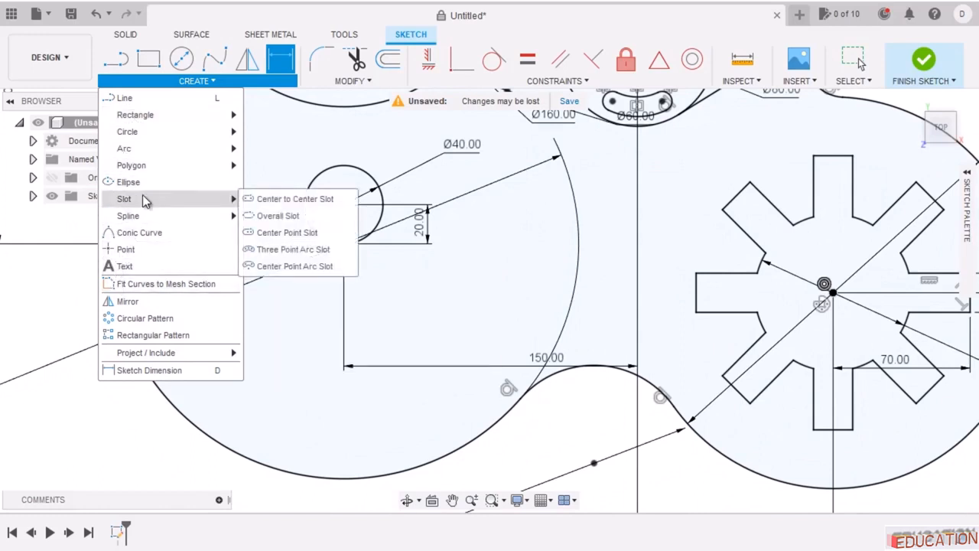
click(294, 266)
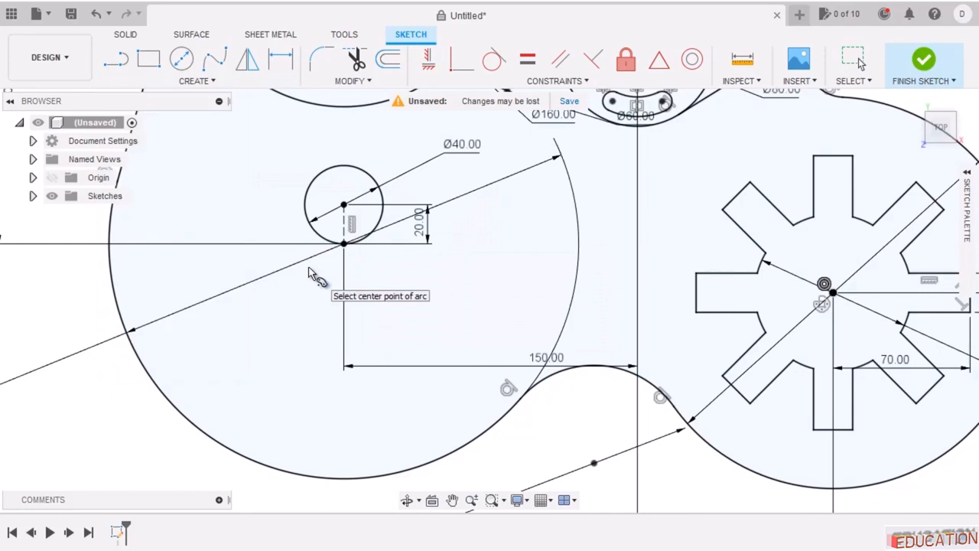
click(343, 243)
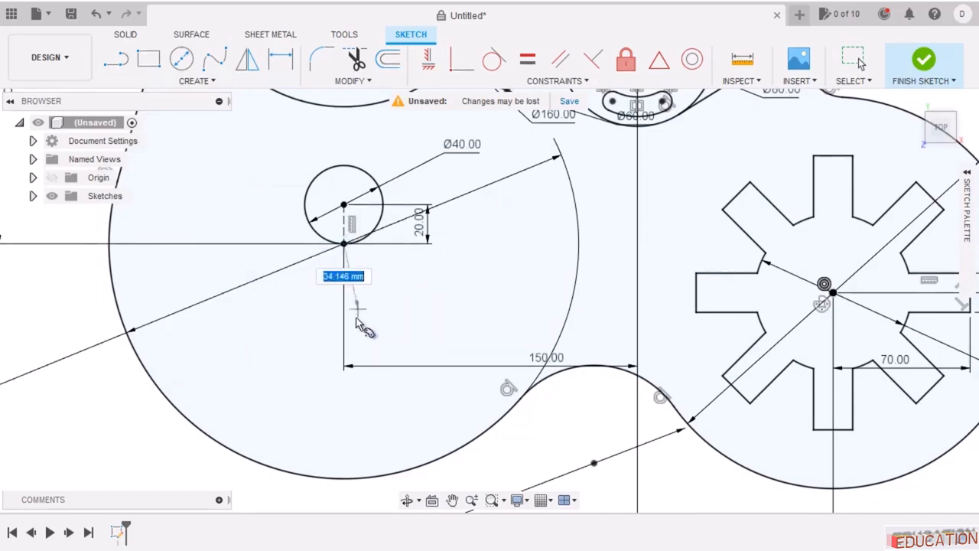
click(186, 303)
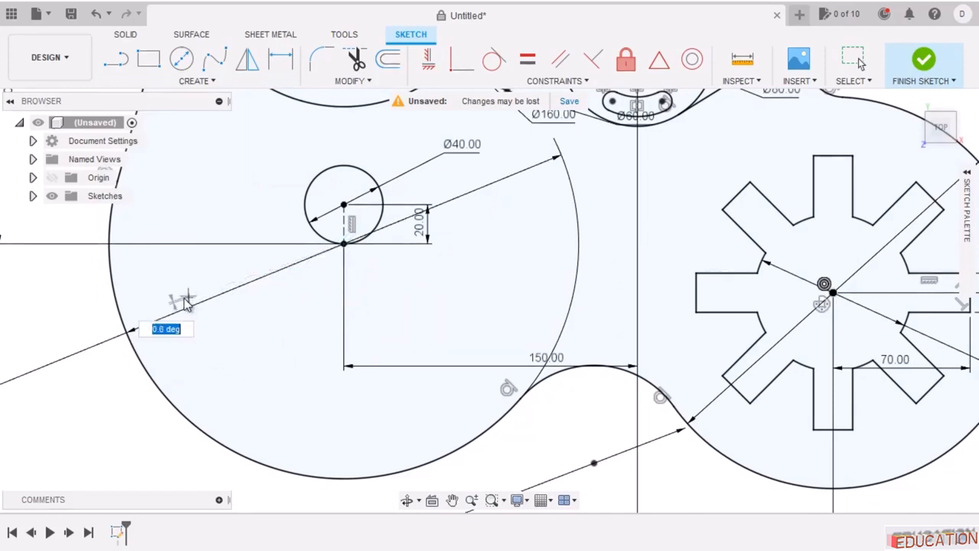
click(489, 321)
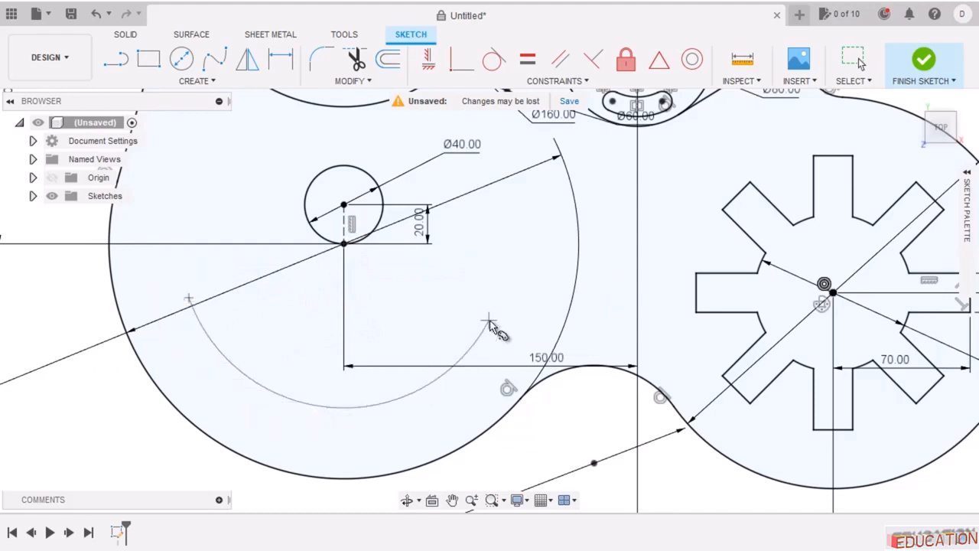
click(406, 446)
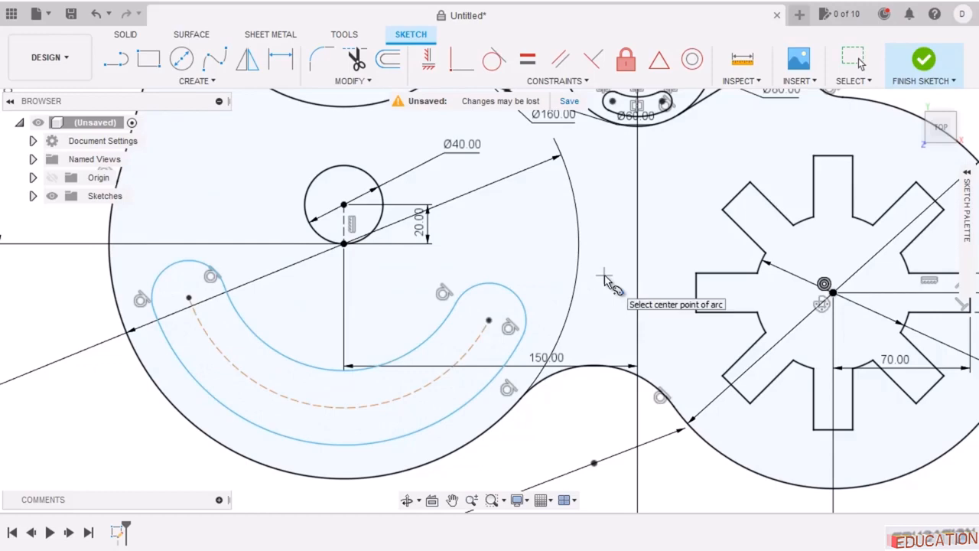
key(Escape)
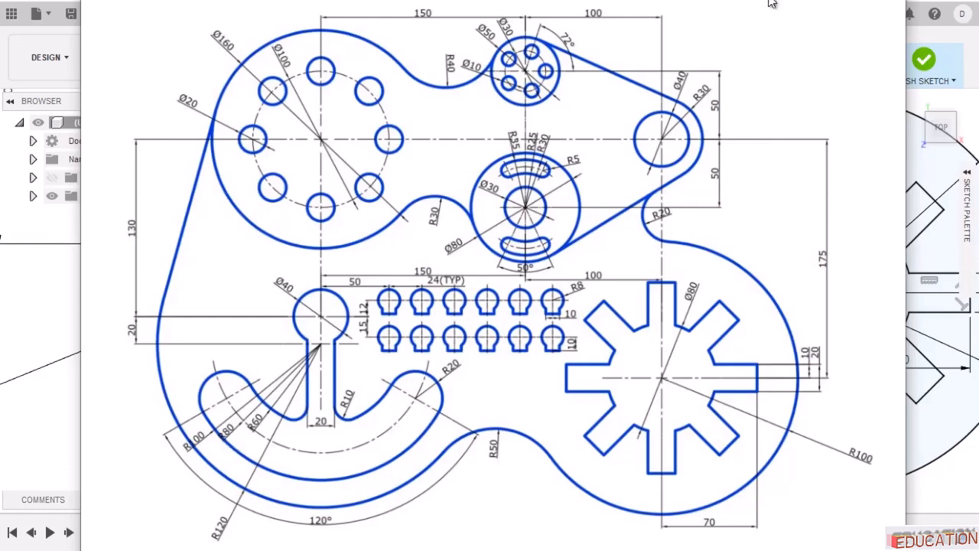
Dimension the curved slot's centreline arc to a radius of 80 mm, as in the reference drawing.
key(alt+Tab)
click(276, 63)
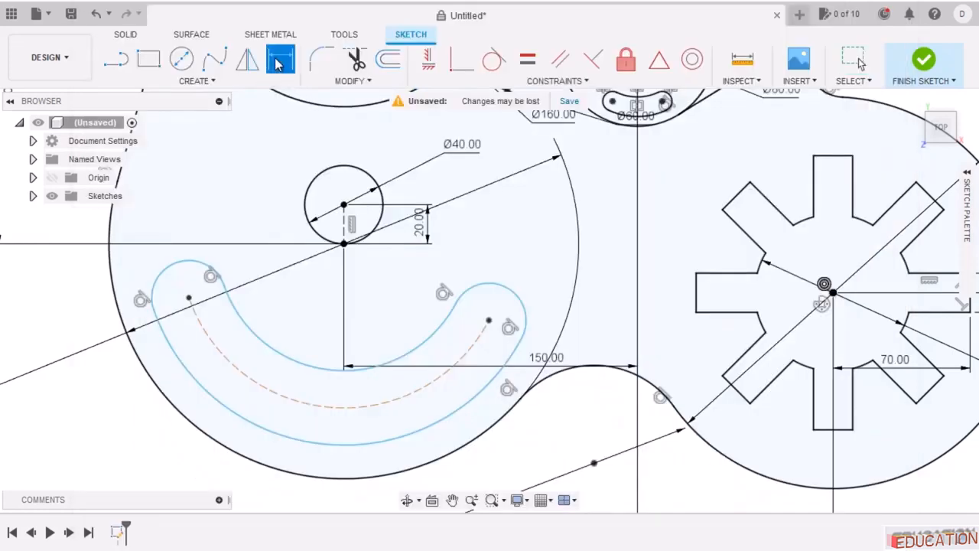
click(354, 415)
click(144, 441)
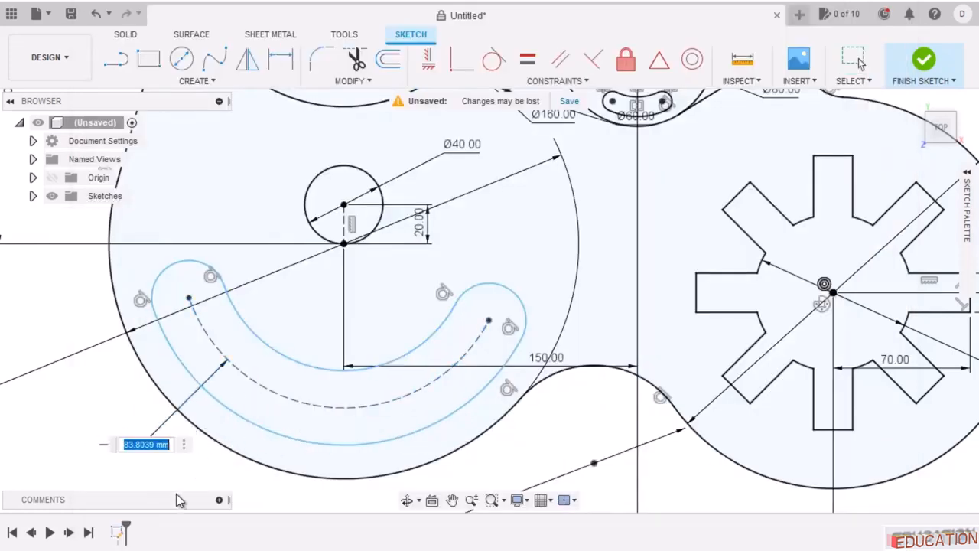
text(80)
key(Return)
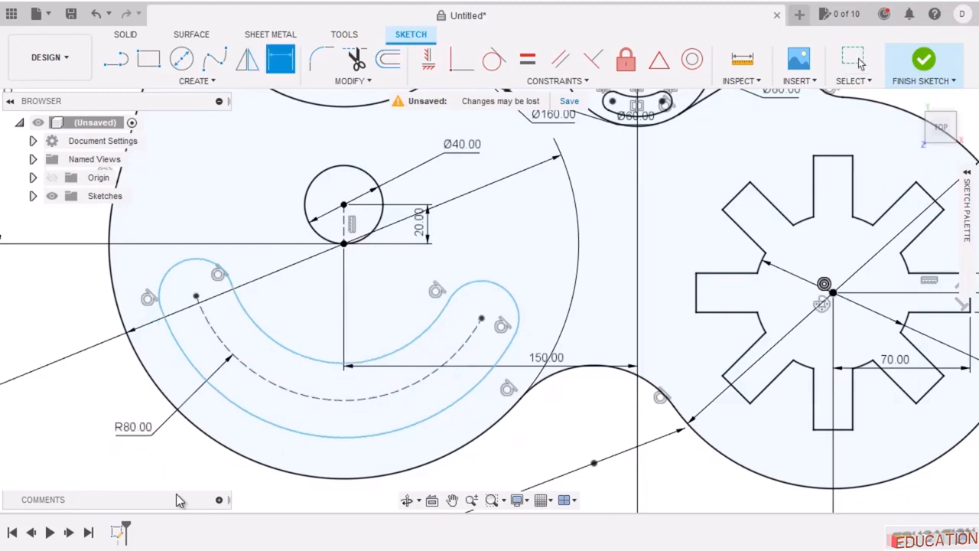
Dimension the rounded right end of the curved slot to a radius of 20 mm.
click(514, 305)
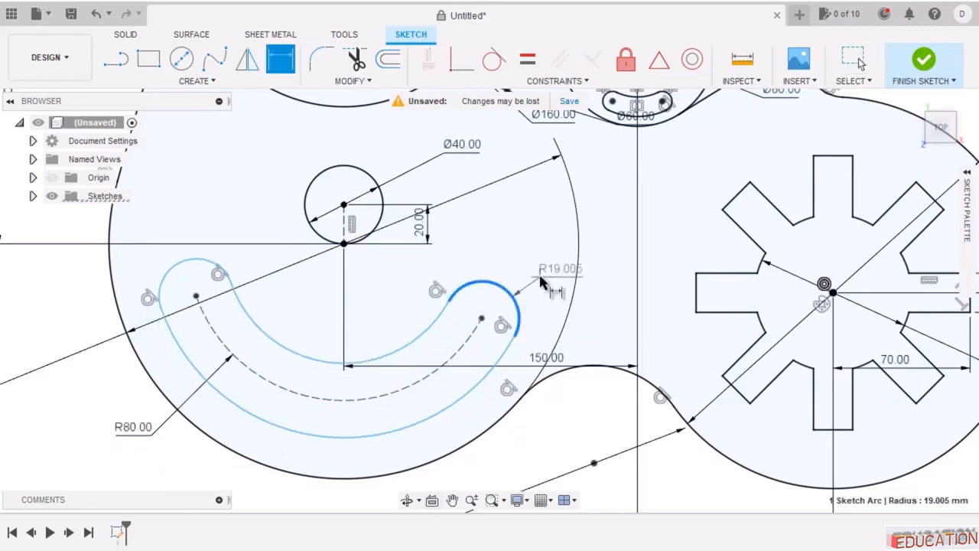
click(539, 276)
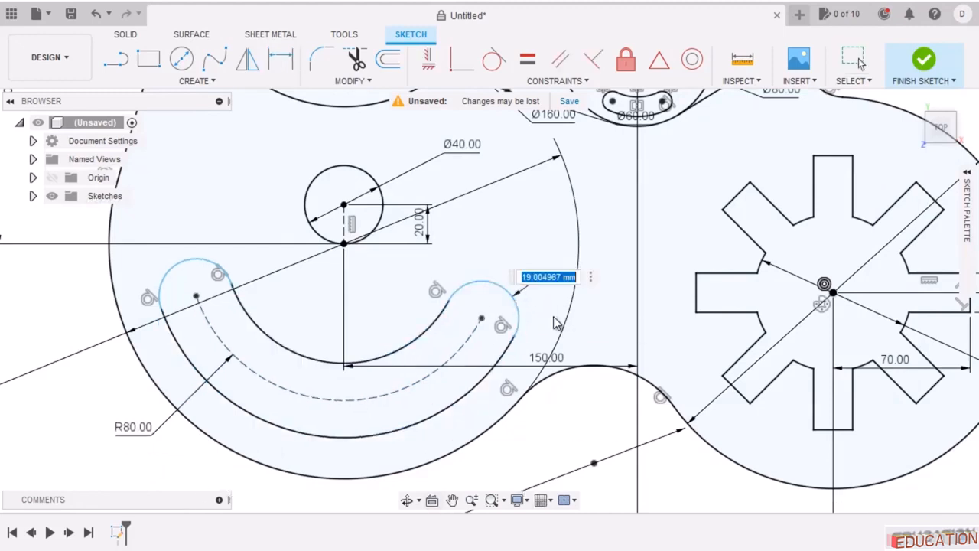
text(20)
key(Return)
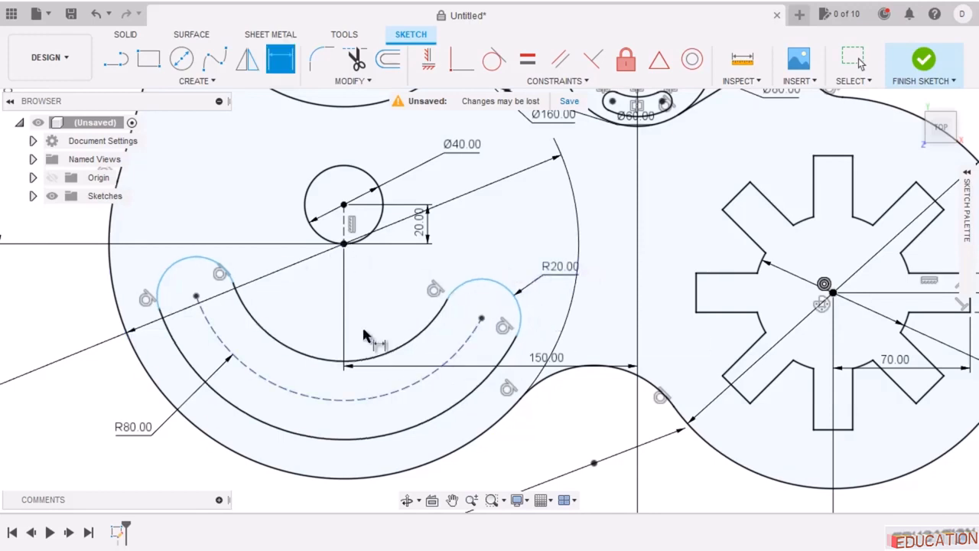
key(Escape)
Draw two lines from the large circle's centre to the centres of the curved slot's two rounded ends.
click(127, 64)
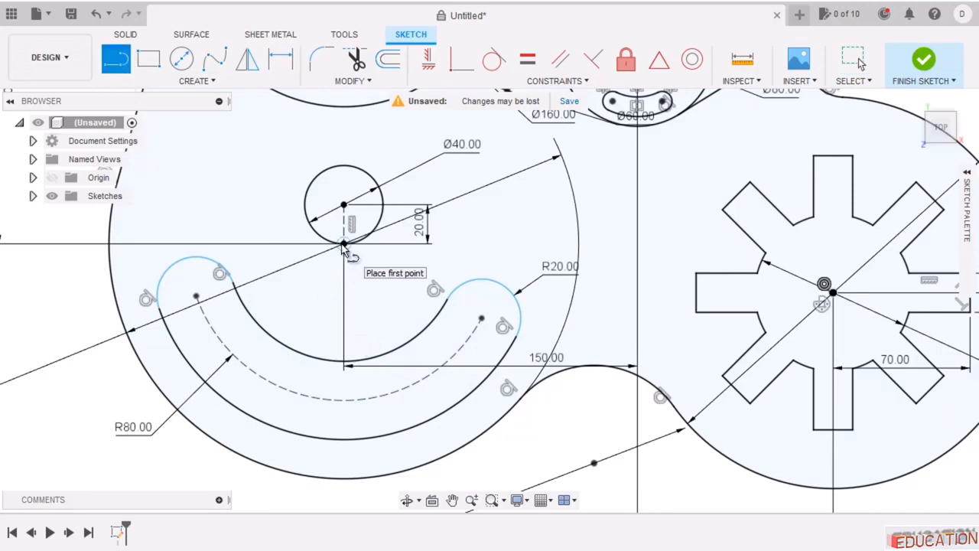
click(344, 243)
click(220, 273)
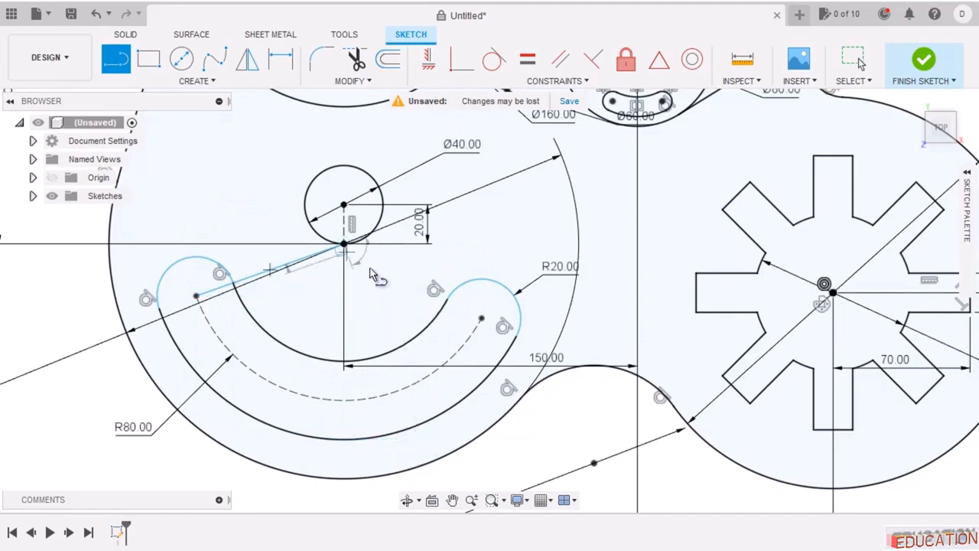
click(344, 243)
double_click(482, 321)
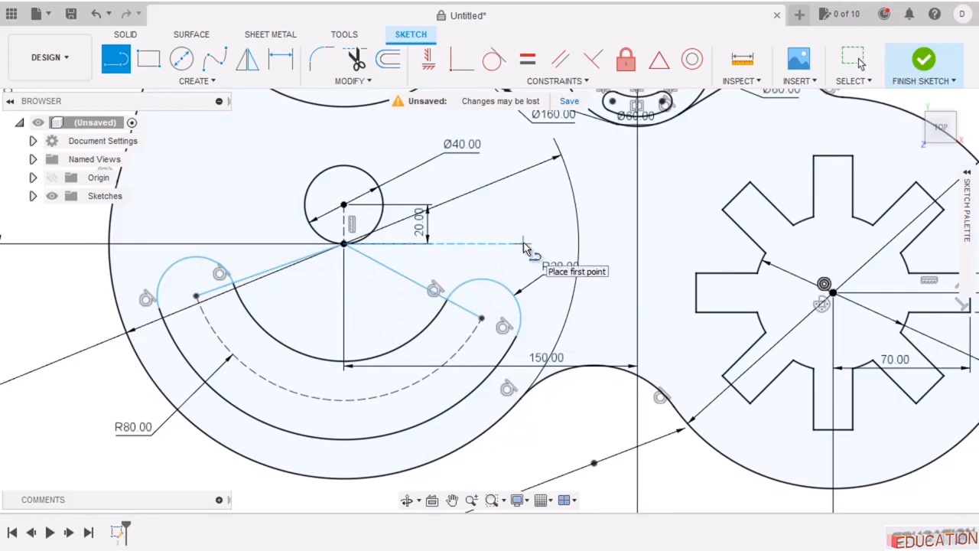
key(Escape)
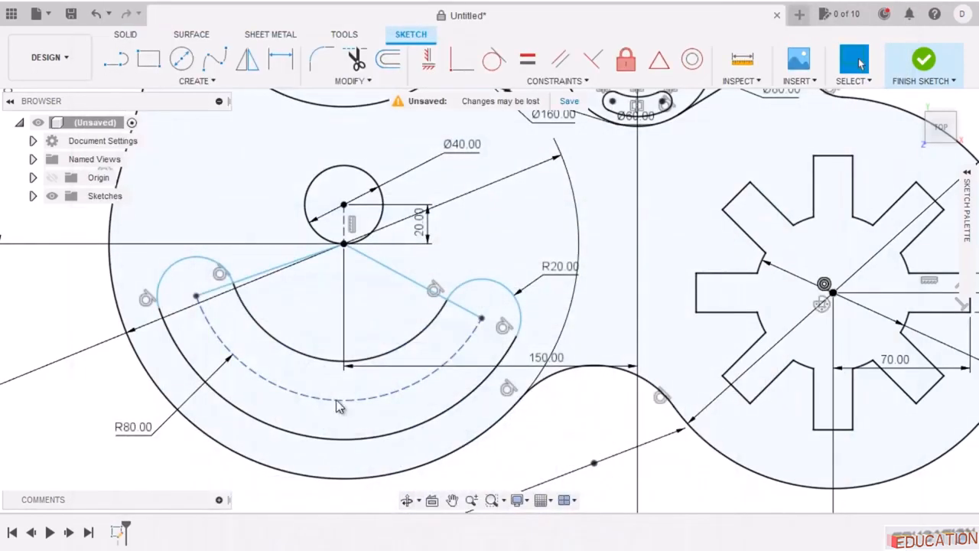
Dimension the angle between the slot's left radial line and the downward vertical of the construction line to 60°.
click(280, 59)
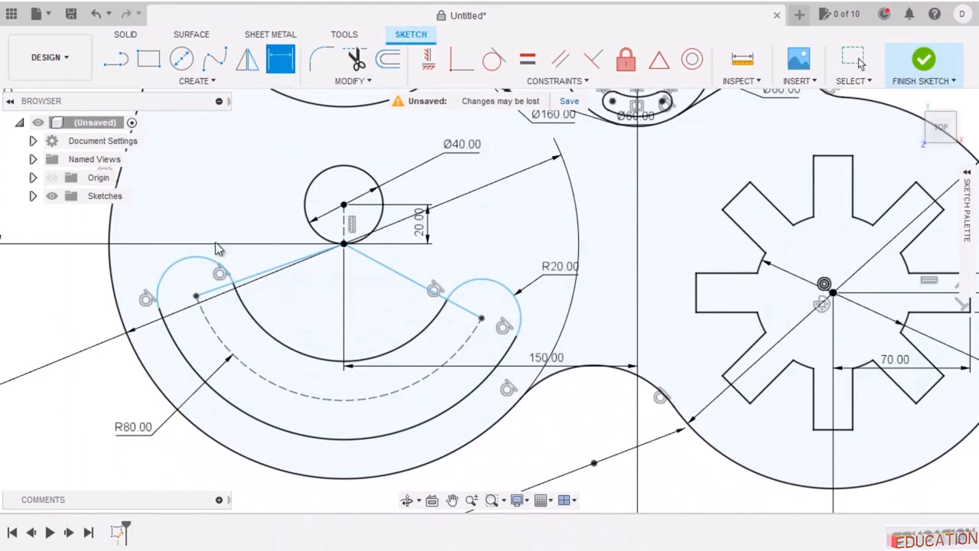
click(264, 277)
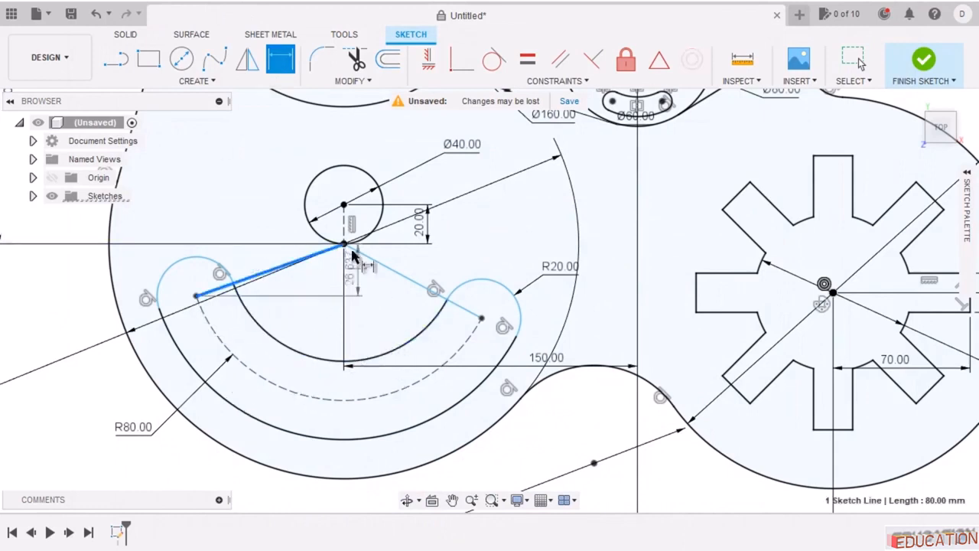
click(344, 223)
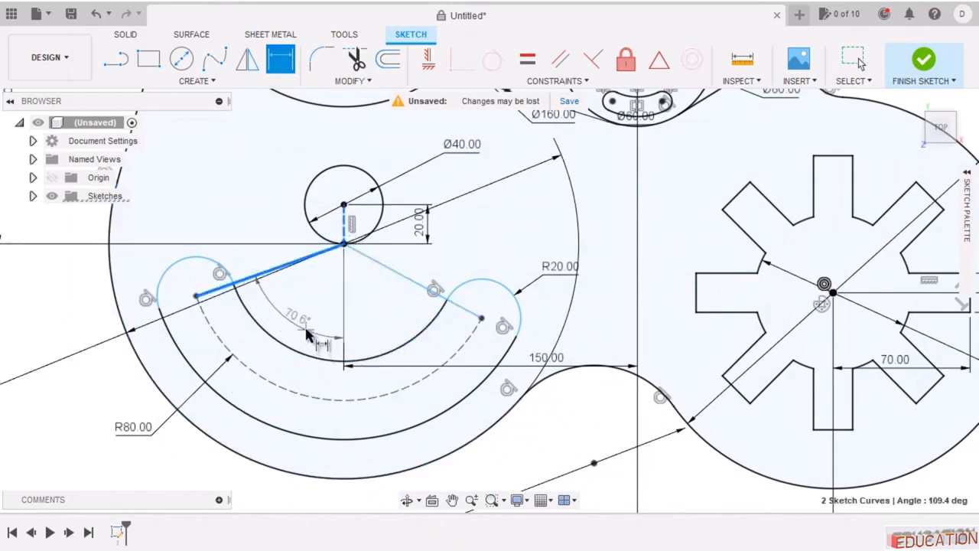
click(321, 346)
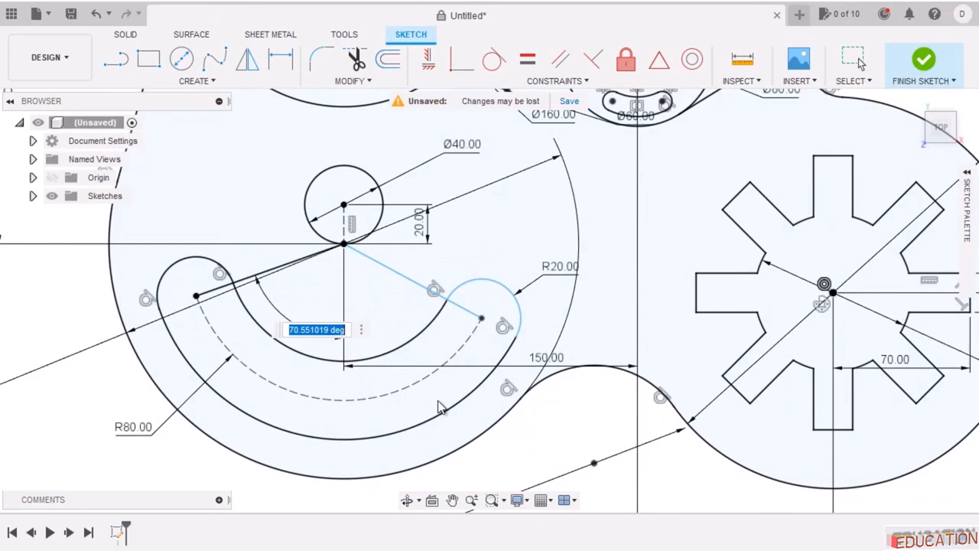
text(60)
key(Return)
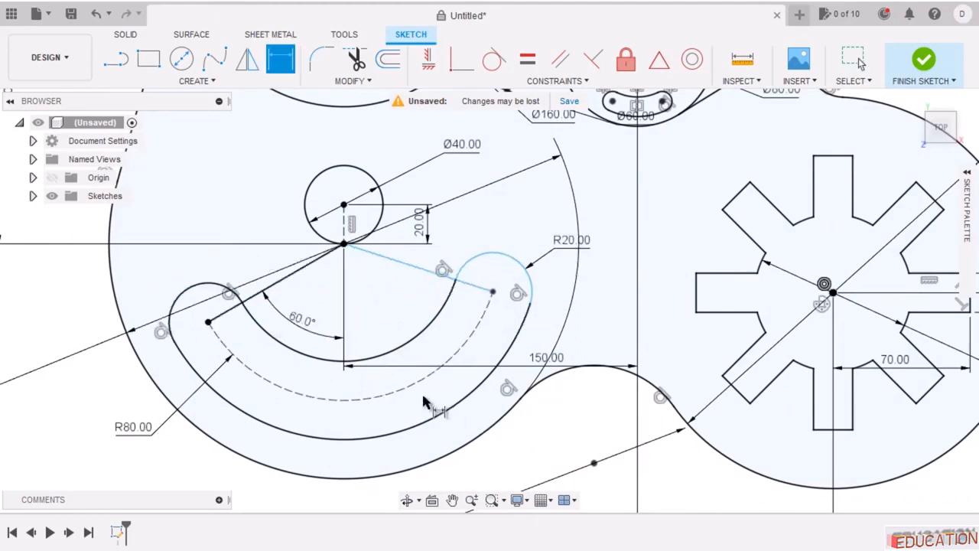
Dimension the angle between the two radial lines to the slot's end centres to 120°.
click(302, 277)
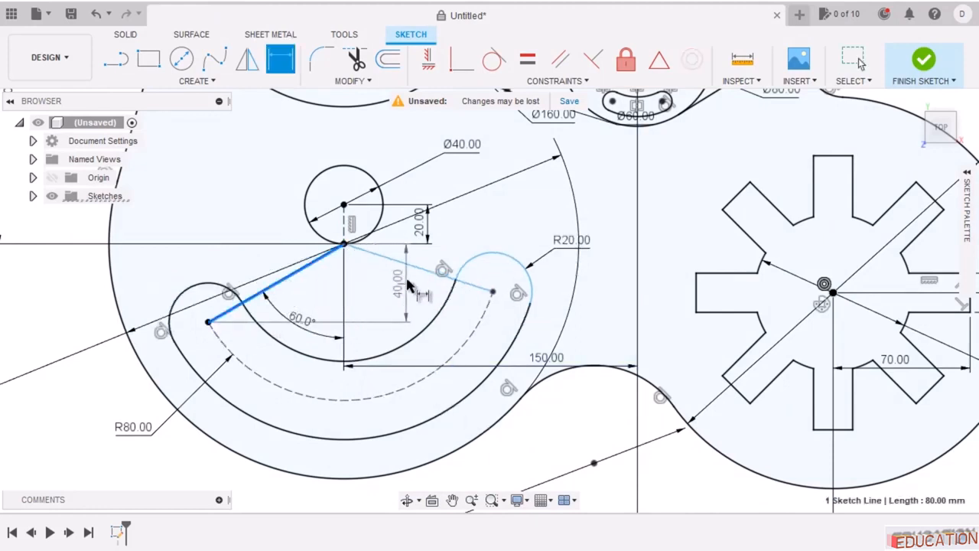
click(407, 264)
click(386, 305)
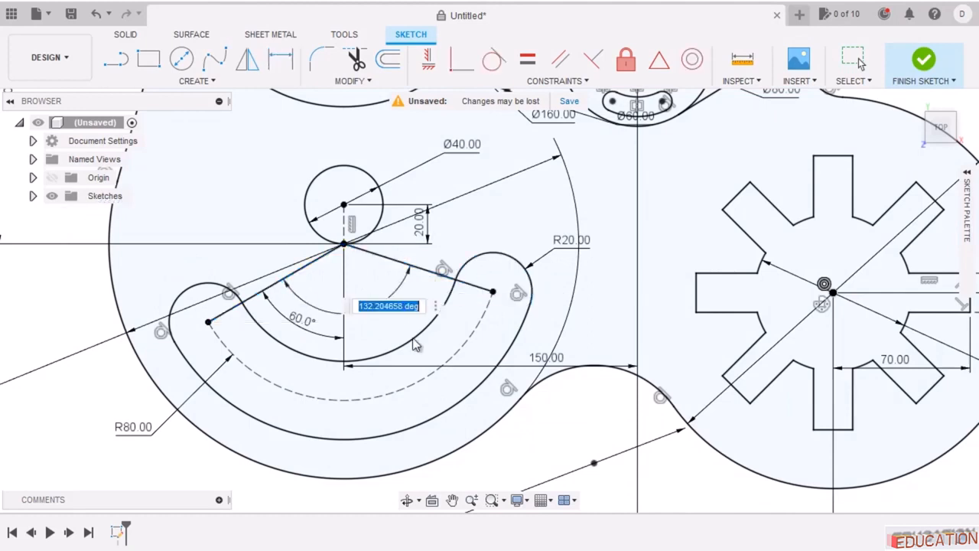
text(120)
key(Return)
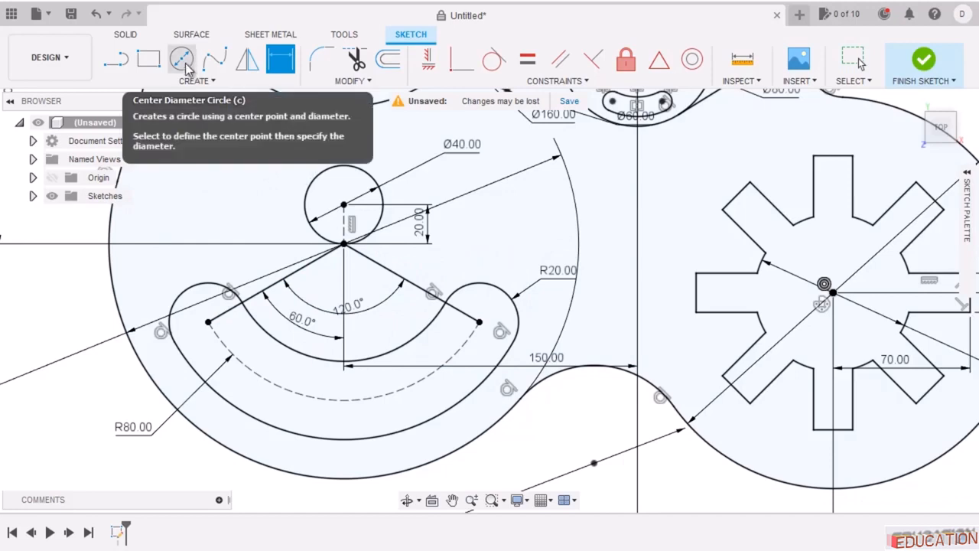
key(Escape)
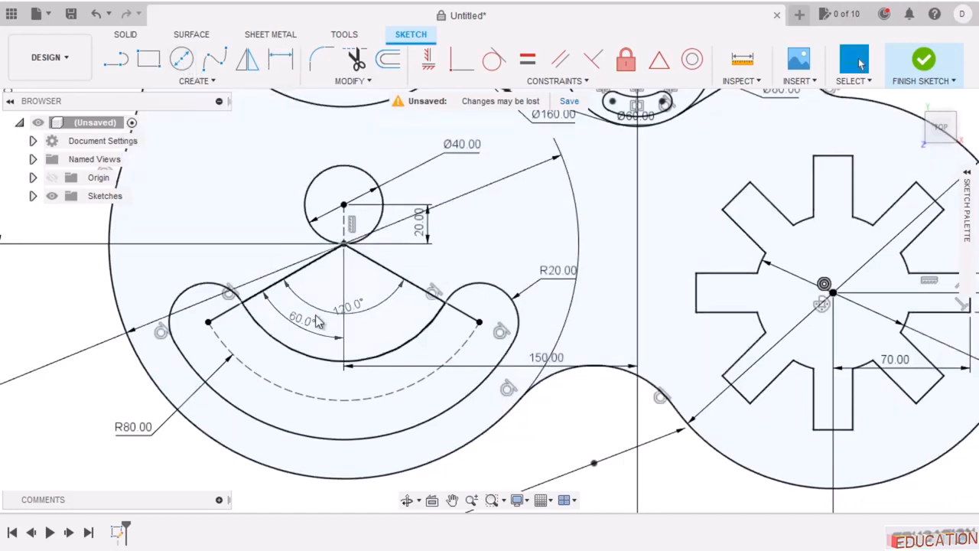
Convert the radial line to the slot's left end centre to construction geometry.
click(314, 265)
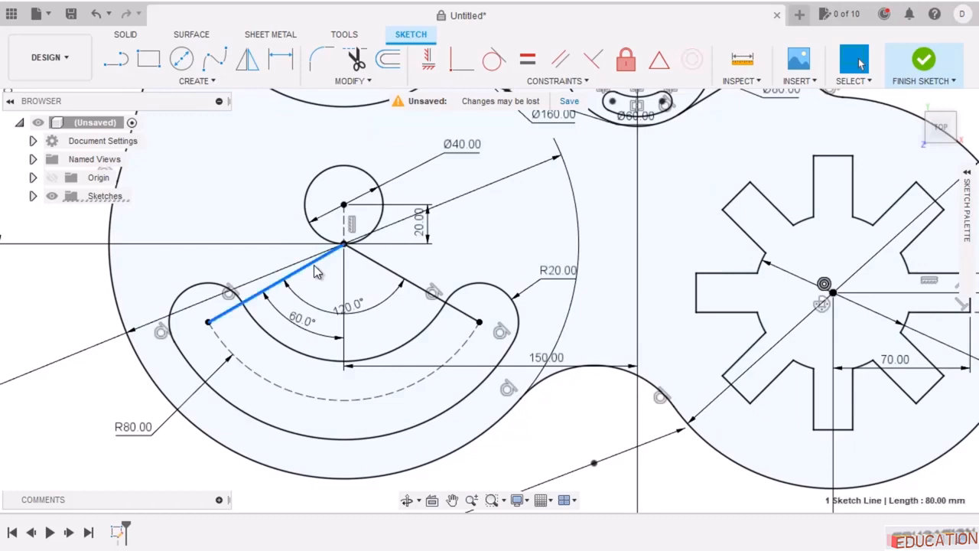
right_click(313, 265)
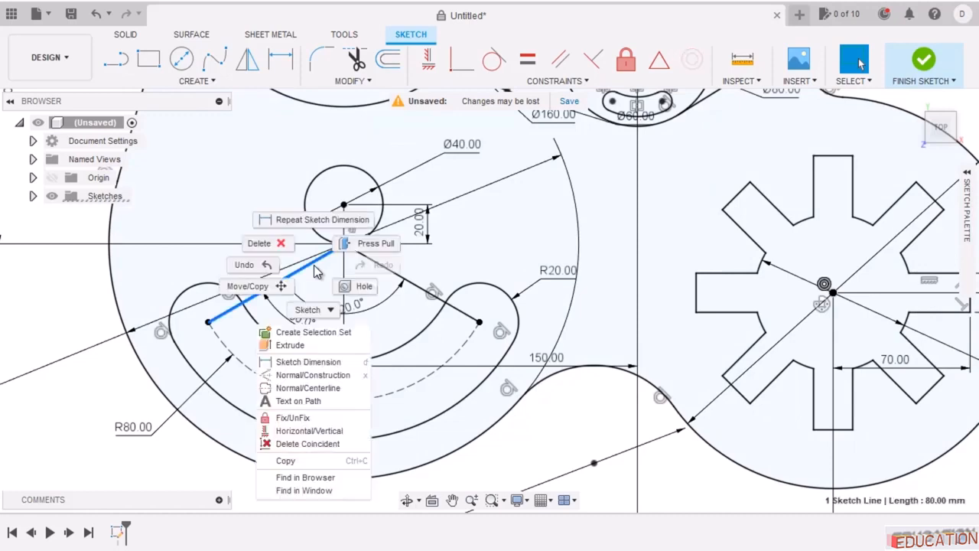
click(317, 375)
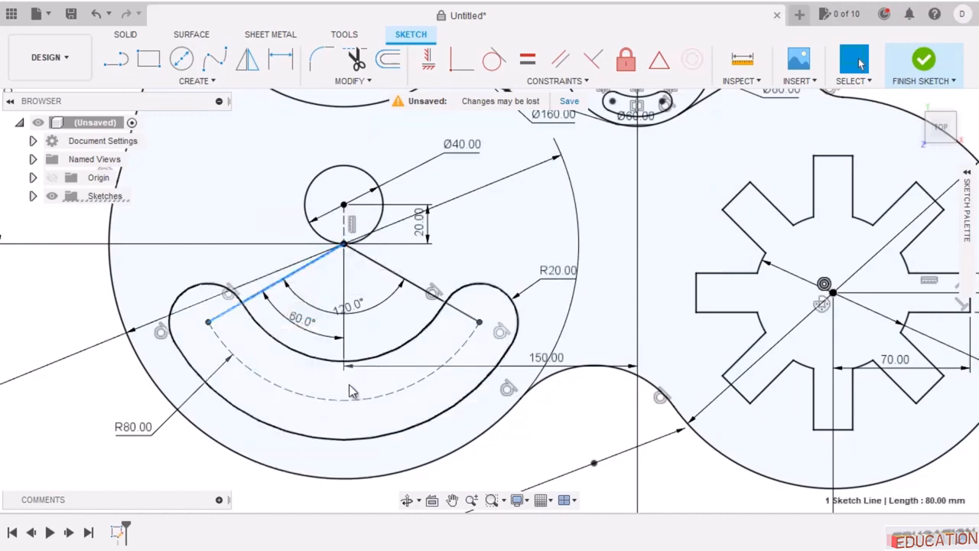
Convert the radial line to the curved slot's right end centre to construction geometry.
click(386, 275)
right_click(386, 275)
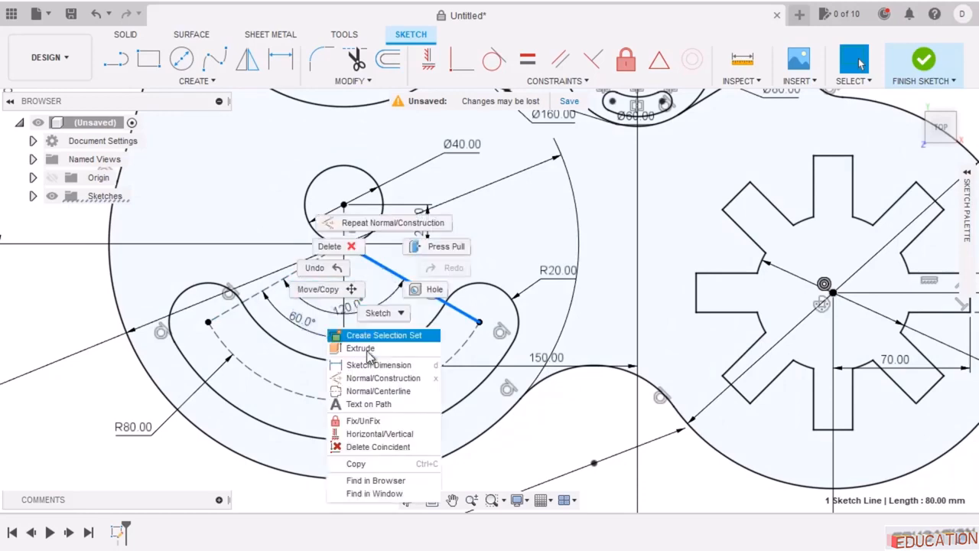
click(375, 378)
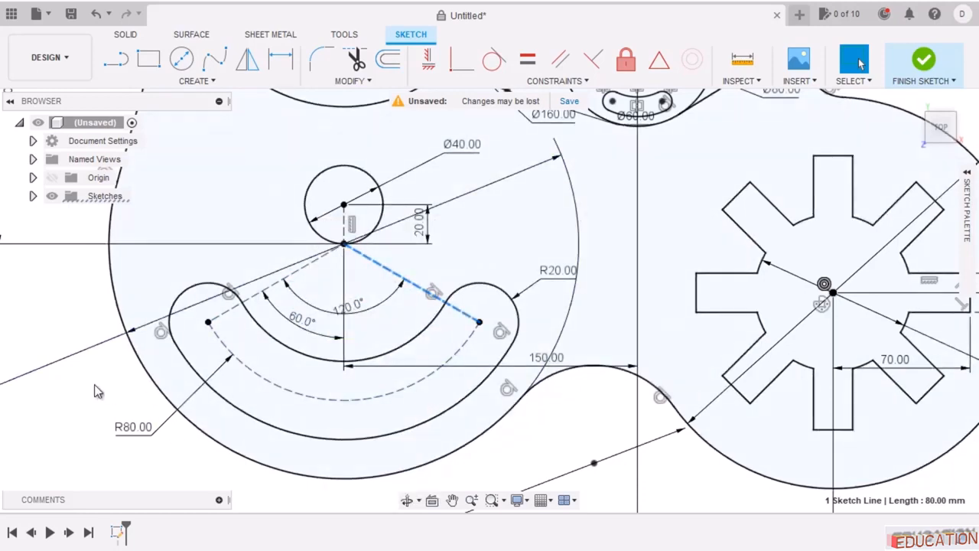
click(69, 358)
Draw a vertical line about 83 mm long, left of centre, from inside the Ø40 circle down past the slot's inner arc.
scroll(243, 397, down, 1)
scroll(334, 314, up, 2)
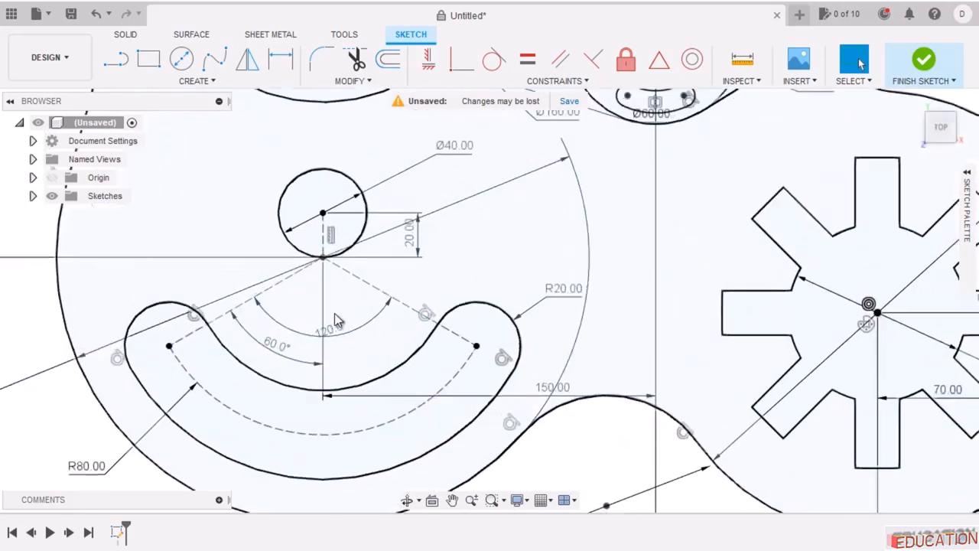
click(116, 59)
click(309, 238)
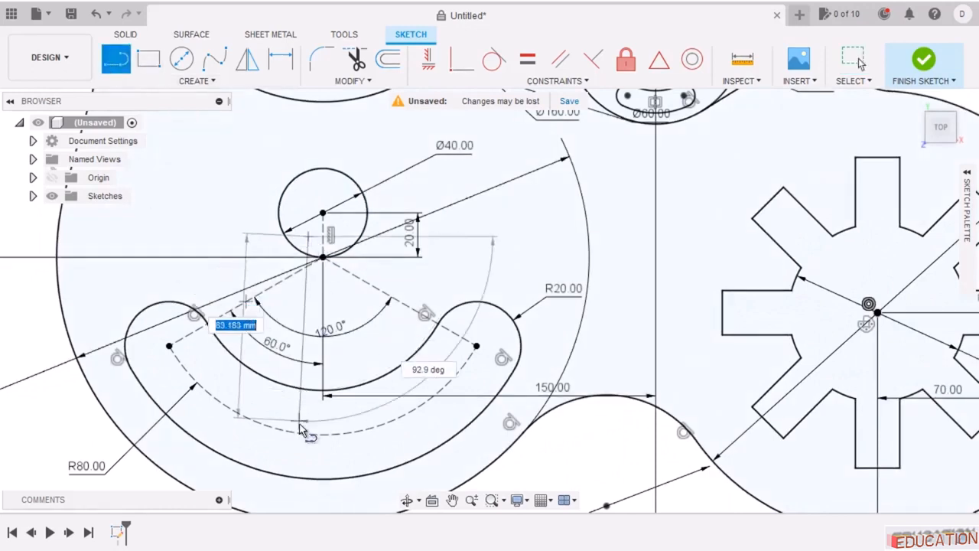
click(321, 433)
key(Escape)
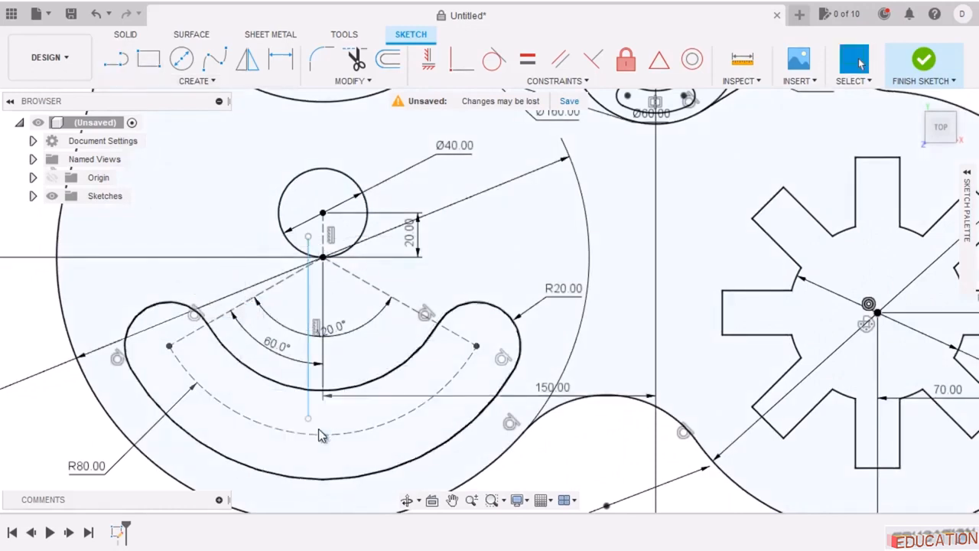
Draw a second vertical line, right of centre, from the lower edge of the Ø40 circle to the slot's inner arc.
click(116, 59)
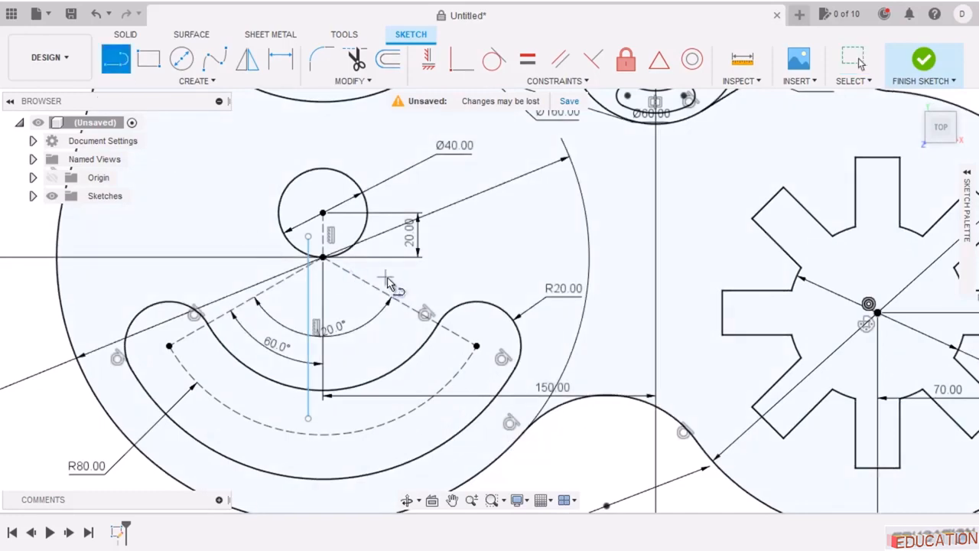
scroll(361, 224, down, 2)
scroll(373, 272, up, 3)
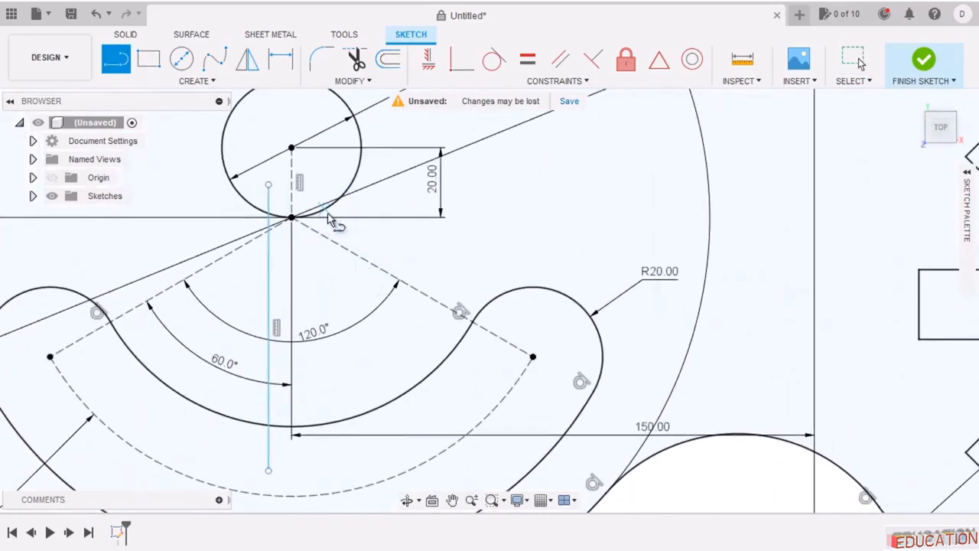
click(329, 218)
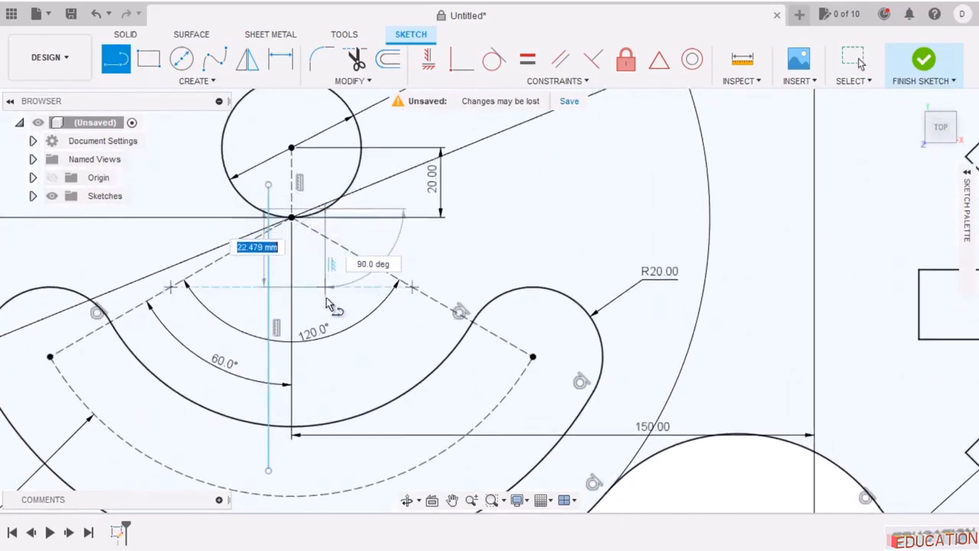
double_click(327, 421)
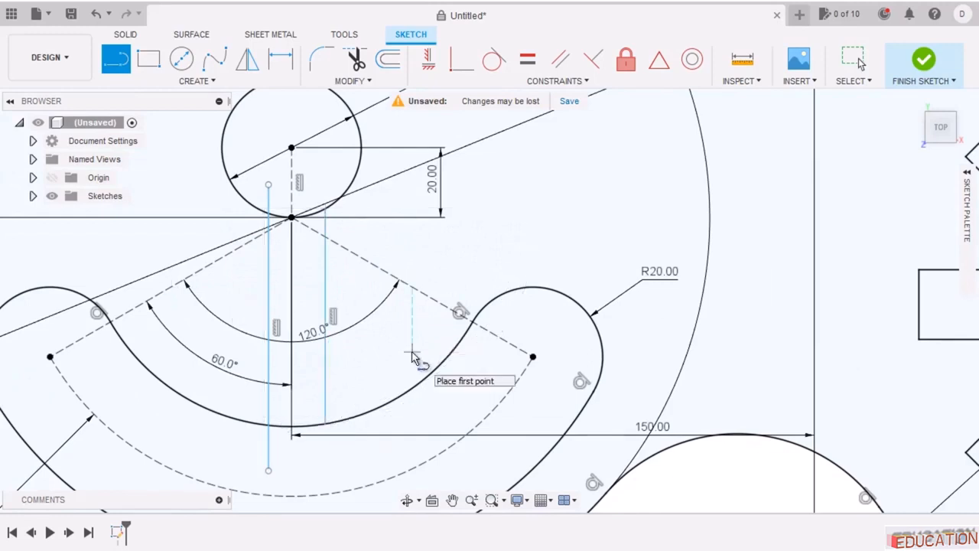
key(Escape)
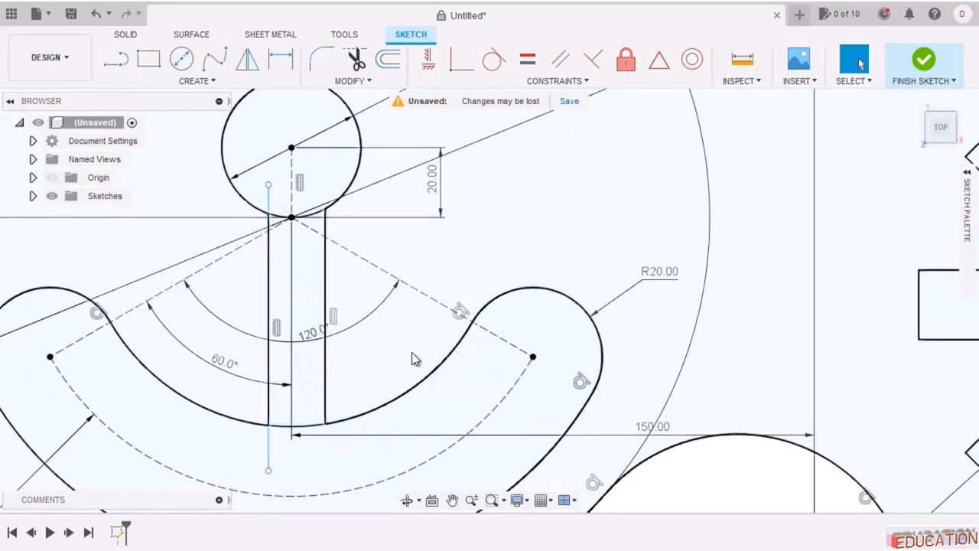
Trim the left vertical line's ends inside the Ø40 circle and below the slot's inner arc.
click(356, 59)
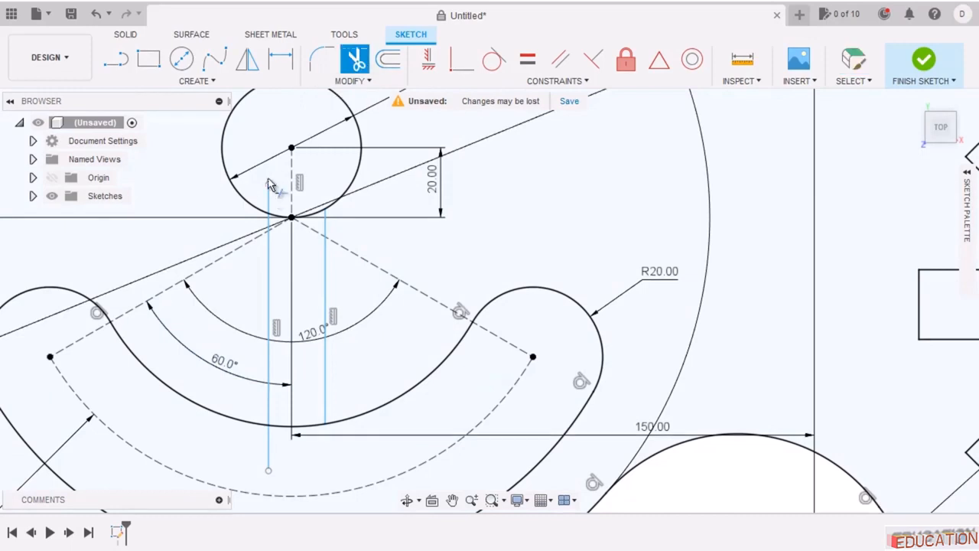
click(270, 205)
click(269, 460)
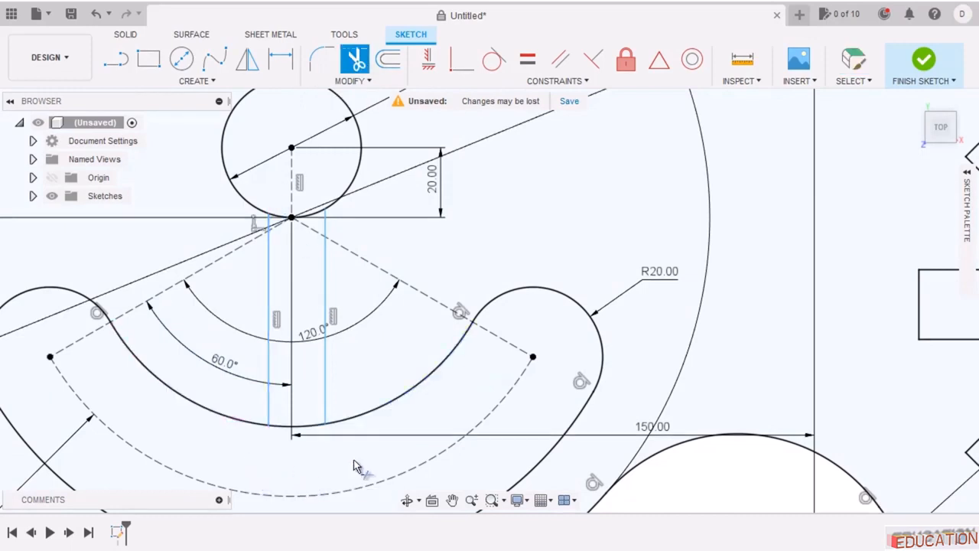
Dimension the distance from the left vertical line to the large circle's centre point to 10 mm.
click(280, 59)
click(270, 370)
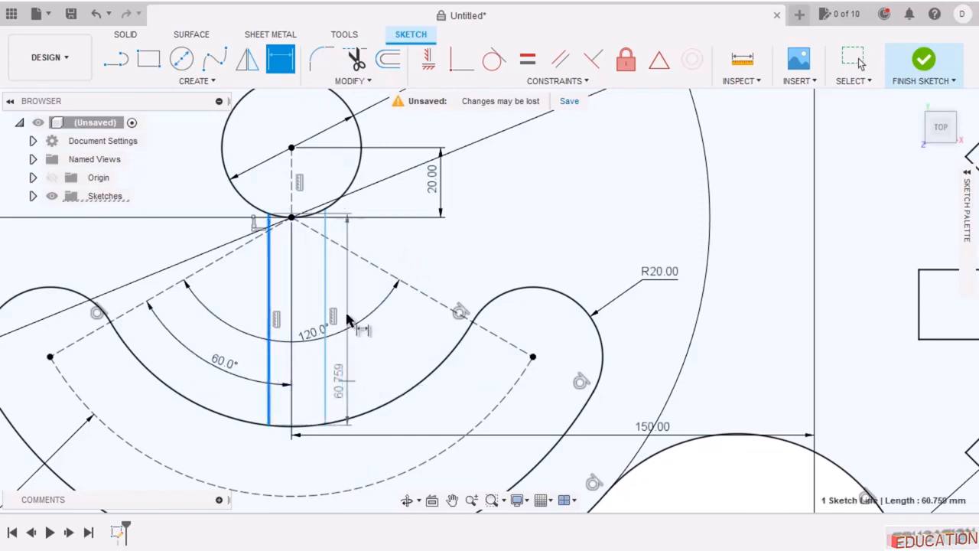
click(291, 218)
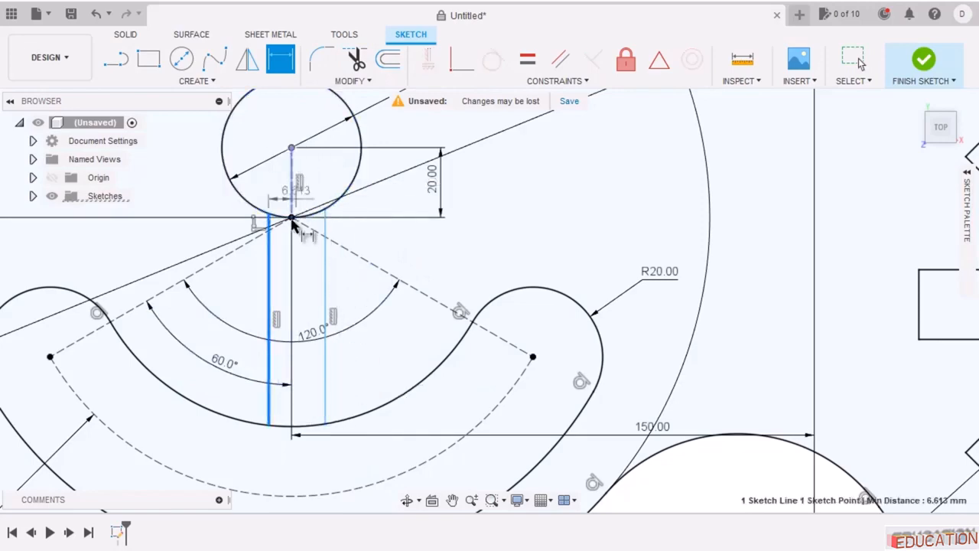
click(295, 125)
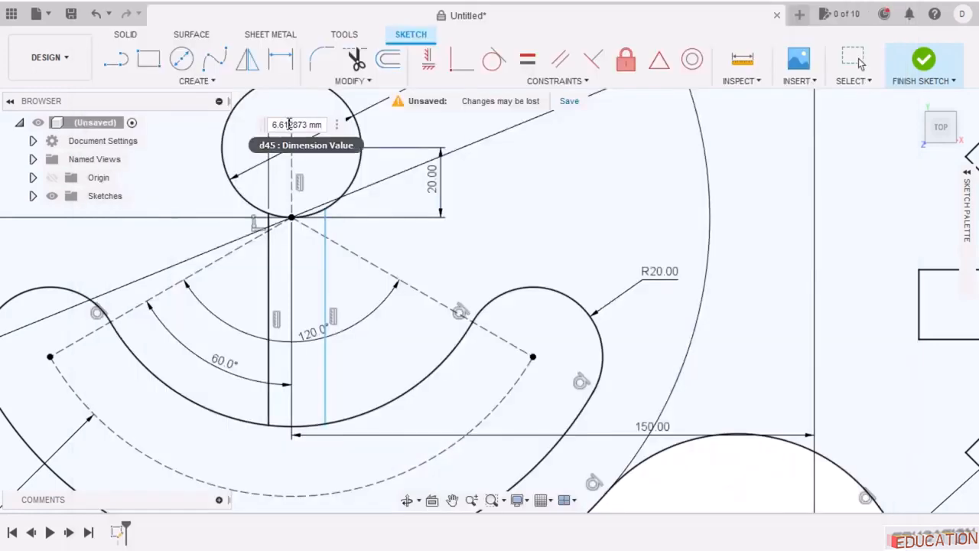
text(10)
key(Return)
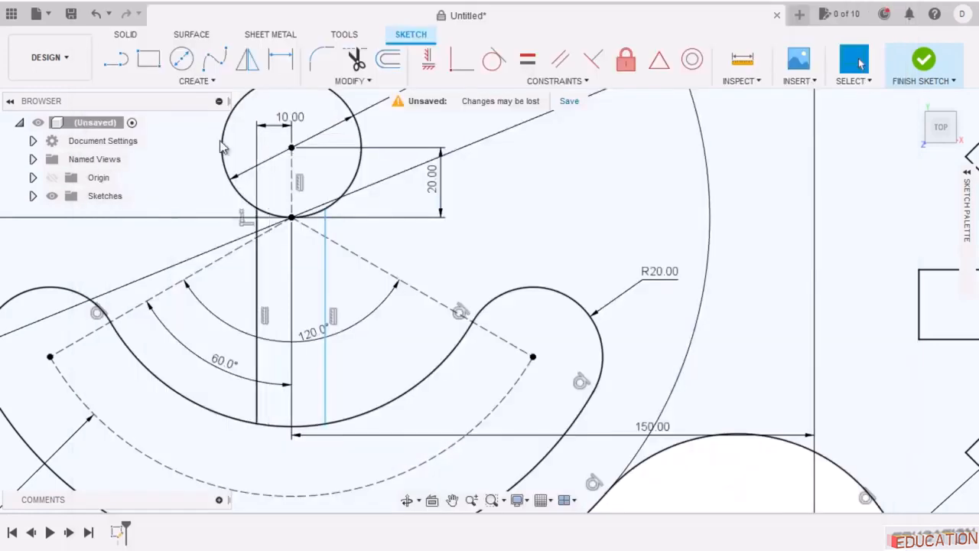
Dimension the spacing between the two vertical neck lines to 20 mm.
click(256, 297)
click(326, 287)
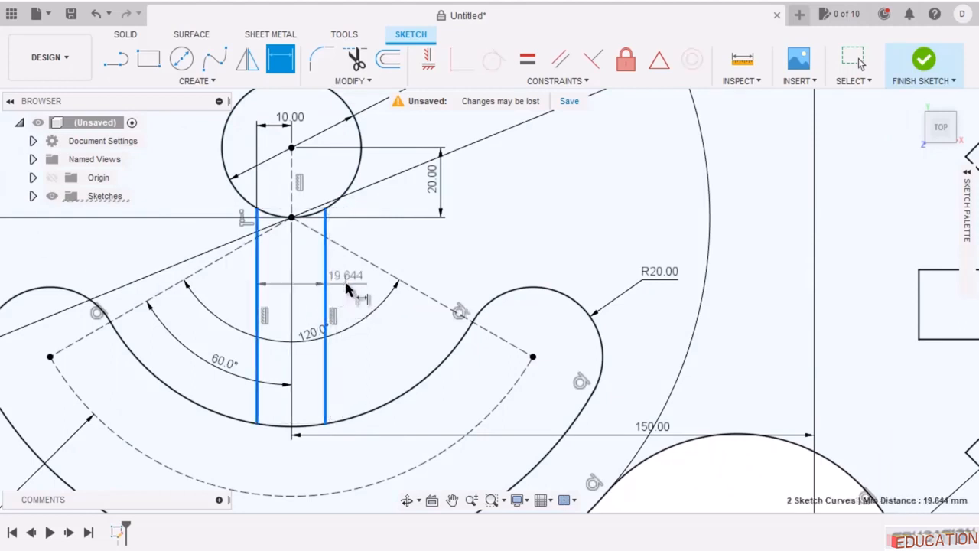
click(354, 284)
text(20)
key(Return)
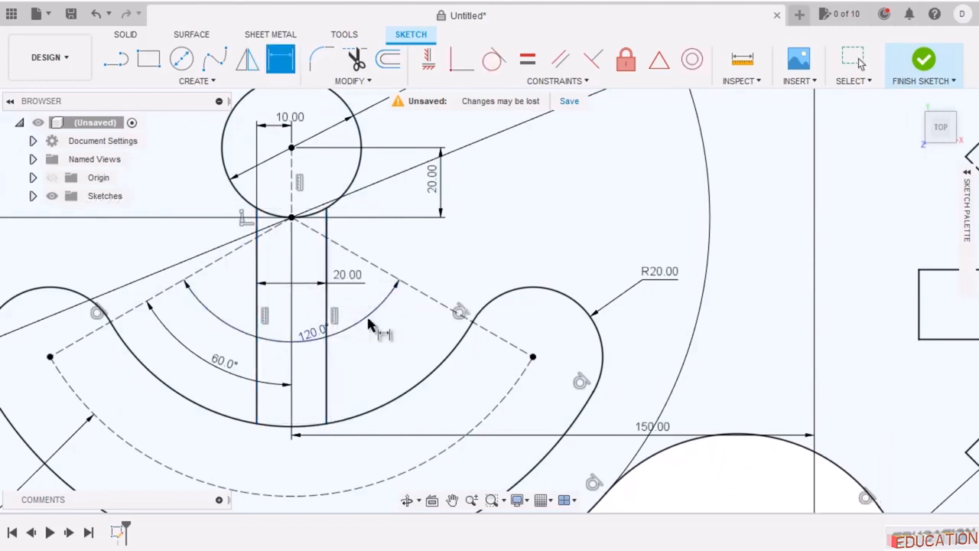
Trim the slot's inner arc and the Ø40 circle's lower arc between the two neck lines to open the keyhole.
click(355, 60)
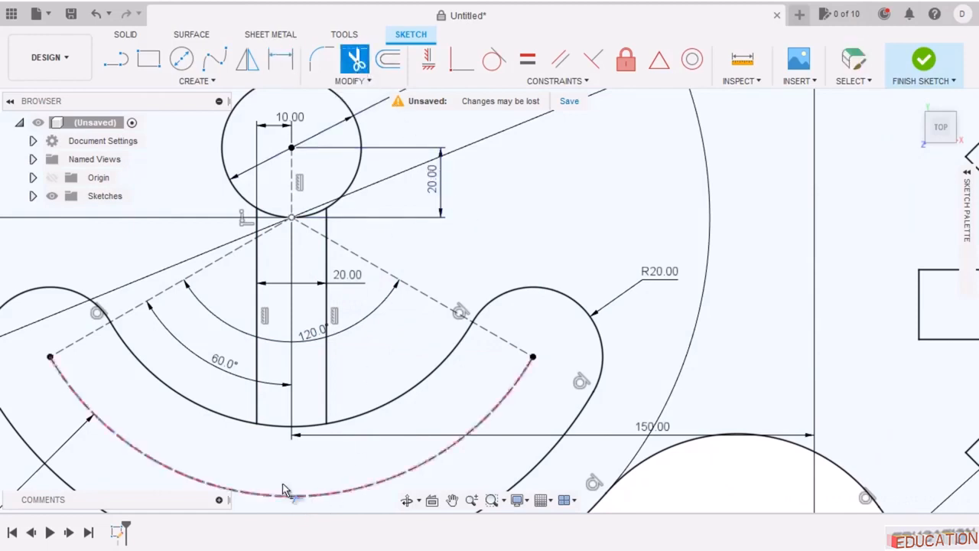
click(290, 425)
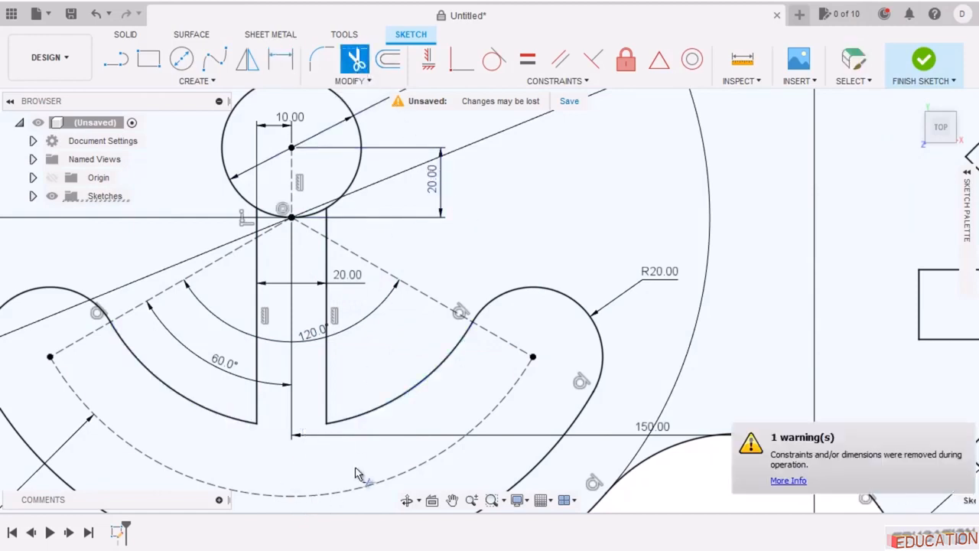
click(295, 225)
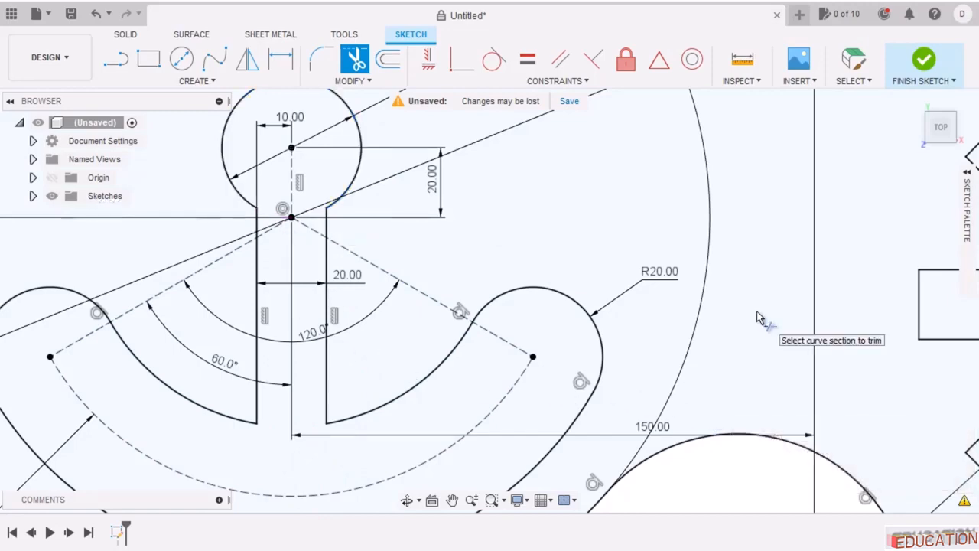
key(Escape)
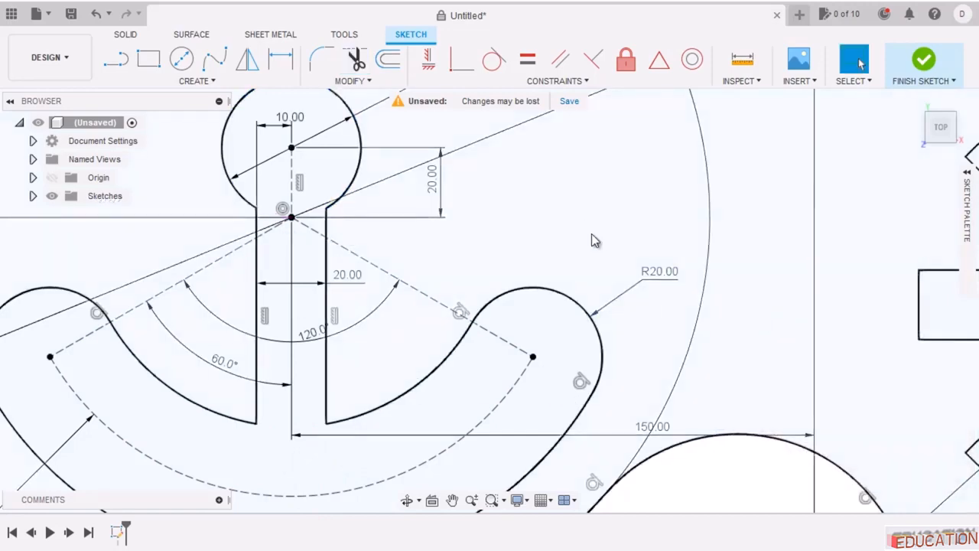
Fillet the corner between the right neck line and the slot's inner arc with a 10 mm radius.
scroll(594, 248, down, 3)
scroll(529, 267, up, 1)
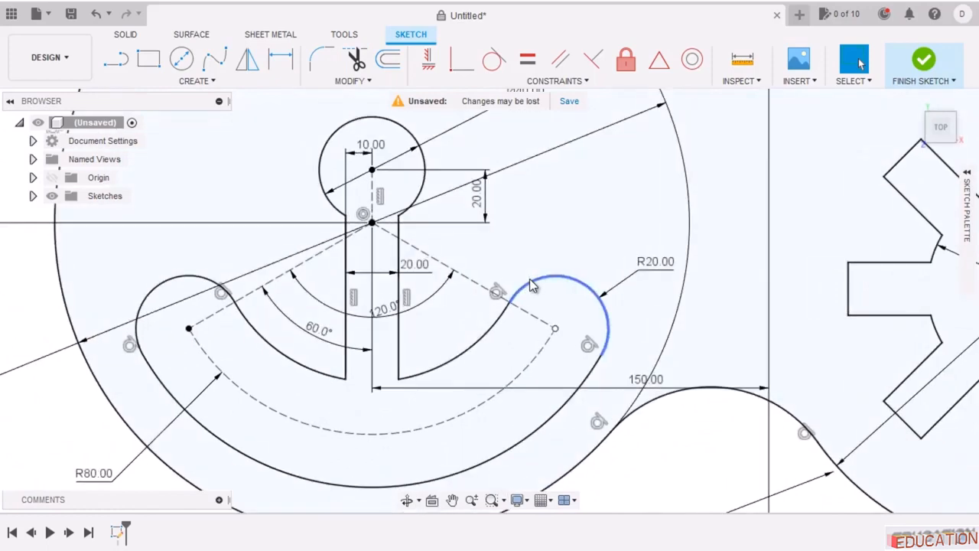
click(317, 61)
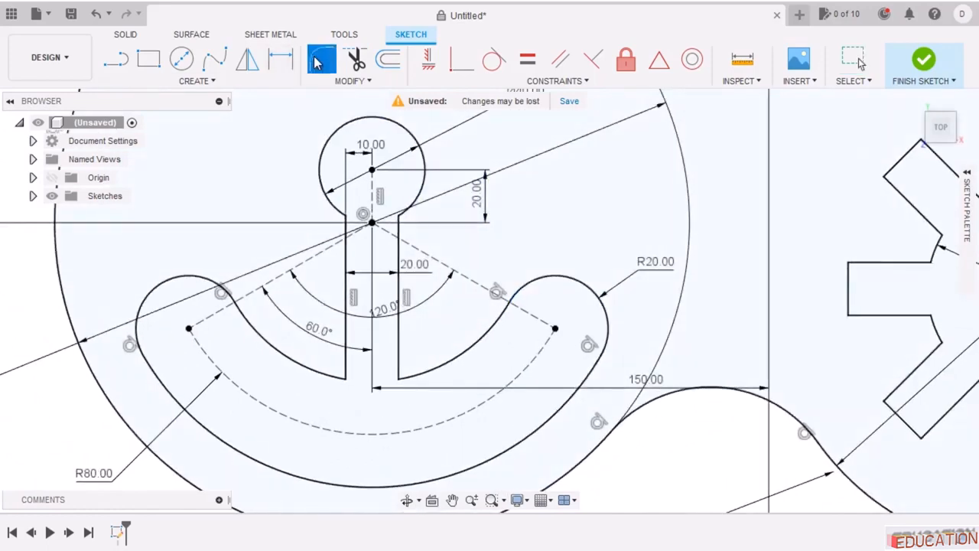
scroll(439, 428, up, 2)
click(383, 351)
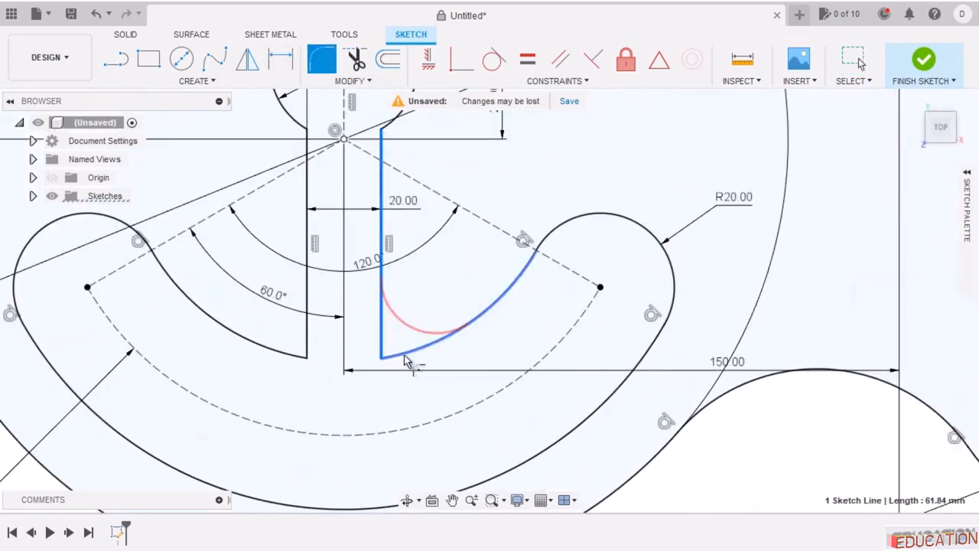
click(406, 359)
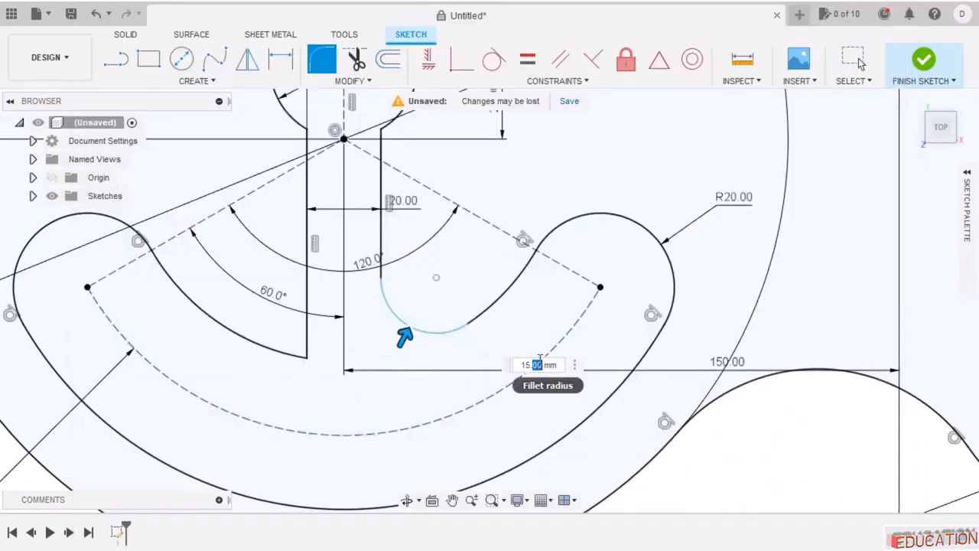
click(530, 364)
text(10)
key(Return)
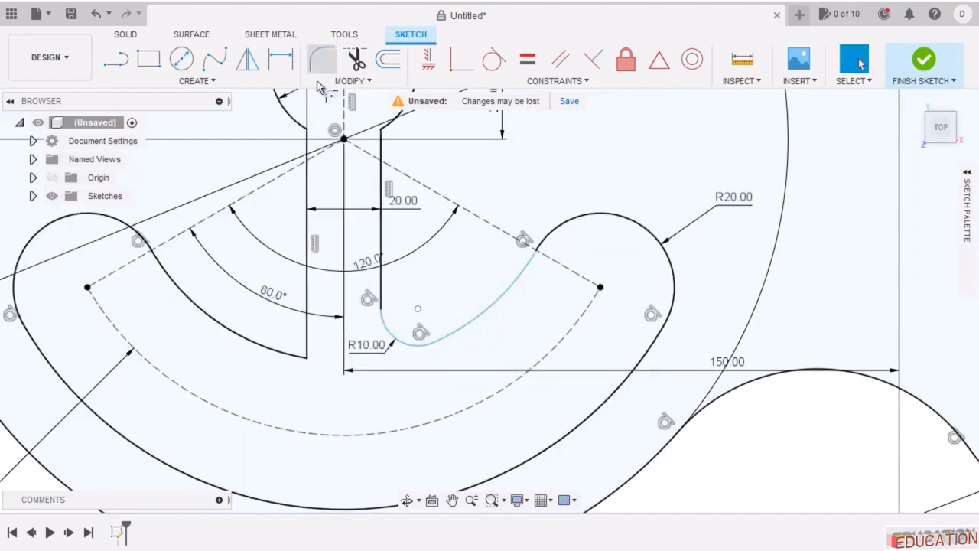
Fillet the corner between the left neck line and the slot's inner arc with a 10 mm radius.
click(327, 59)
click(307, 357)
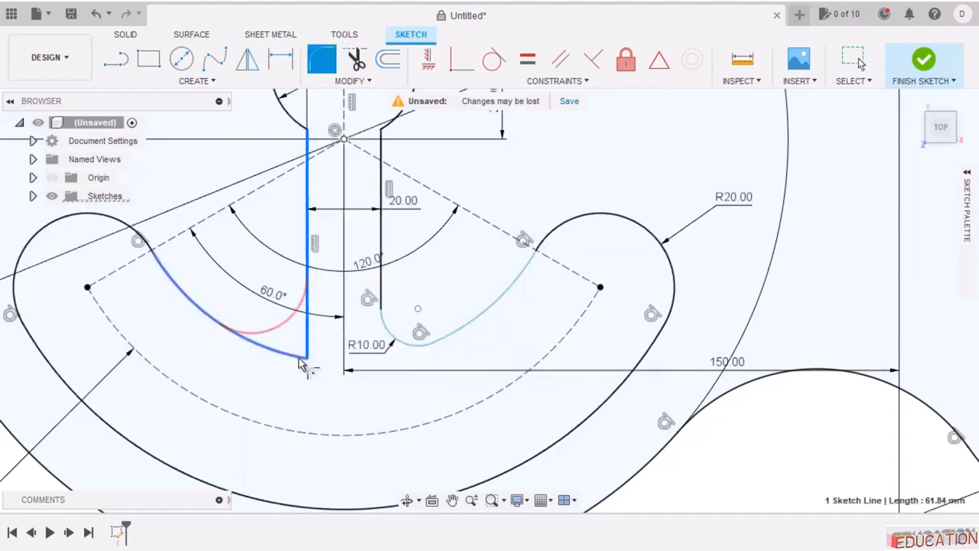
click(303, 356)
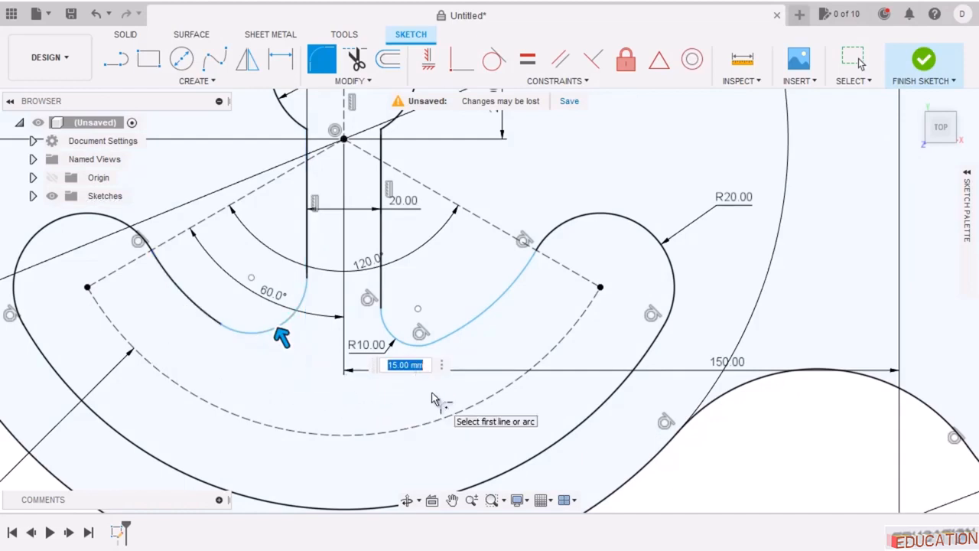
text(10)
key(Return)
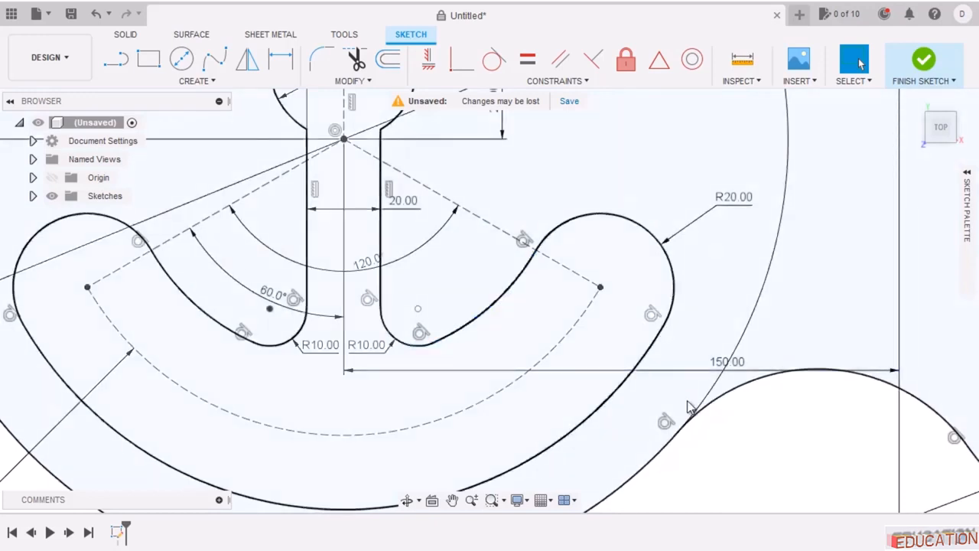
Test the right inner arc's freedom of movement and apply a Tangent constraint between it and the slot's R20 rounded end.
mouse_move(468, 329)
mouse_down()
mouse_move(483, 334)
mouse_move(469, 324)
mouse_move(440, 335)
mouse_move(421, 308)
mouse_move(470, 348)
mouse_move(467, 339)
mouse_up()
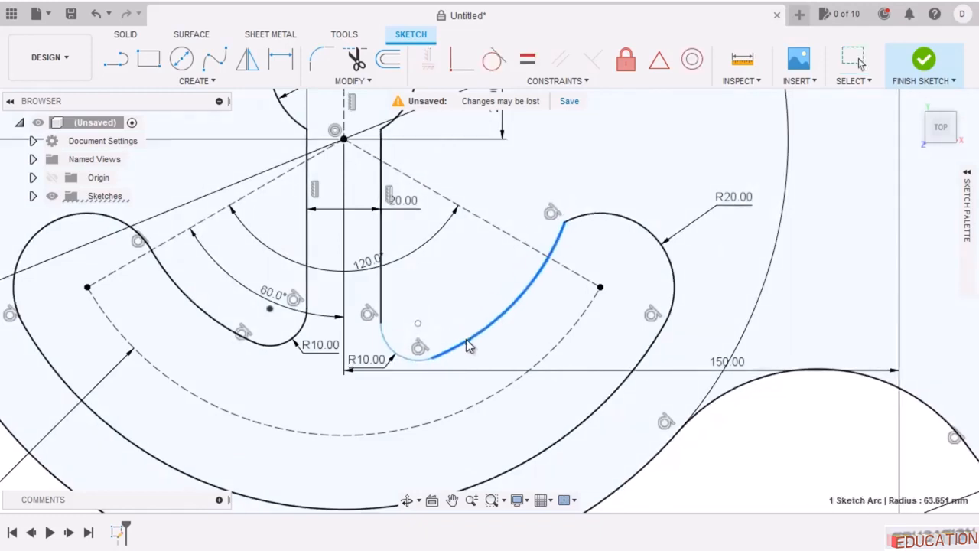
click(581, 215)
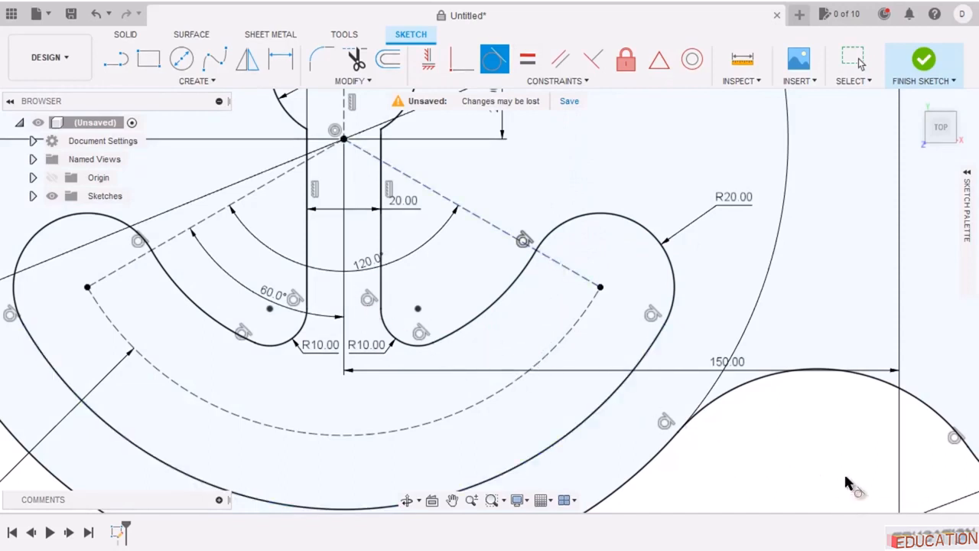
key(Escape)
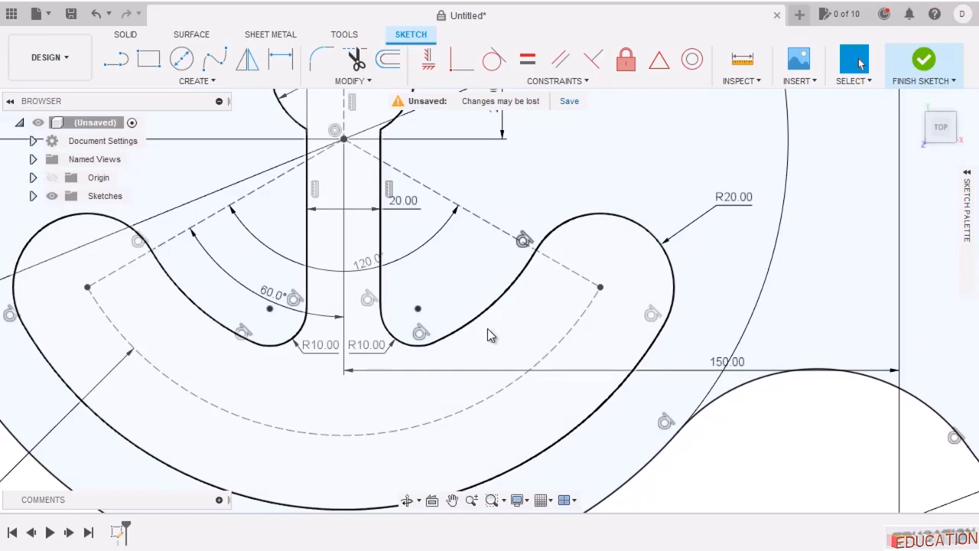
scroll(487, 328, down, 5)
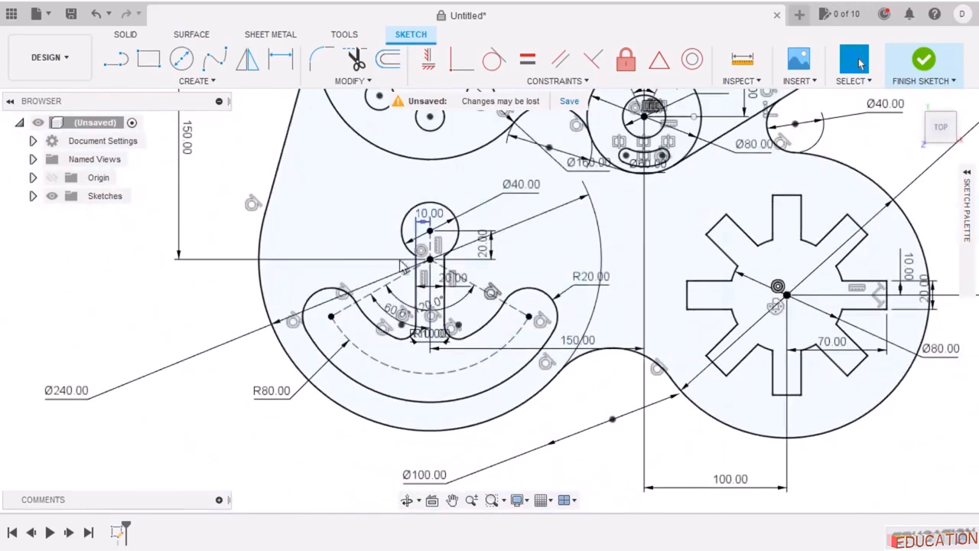
scroll(625, 275, down, 3)
scroll(447, 233, up, 5)
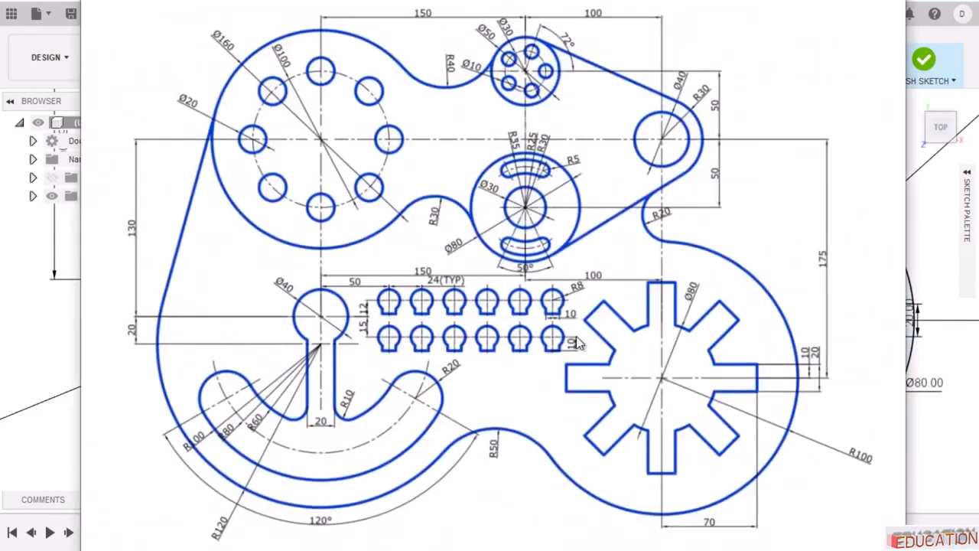
Sketch a circle about 22 mm in diameter, centred about 50 mm right of and 11 mm above the Ø40 circle's centre.
click(416, 4)
drag(408, 330, 469, 232)
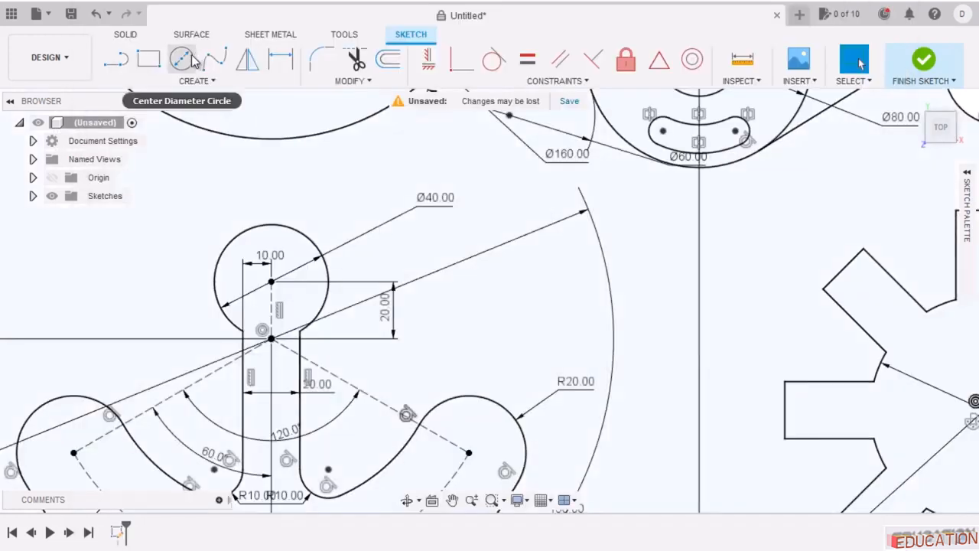
click(181, 59)
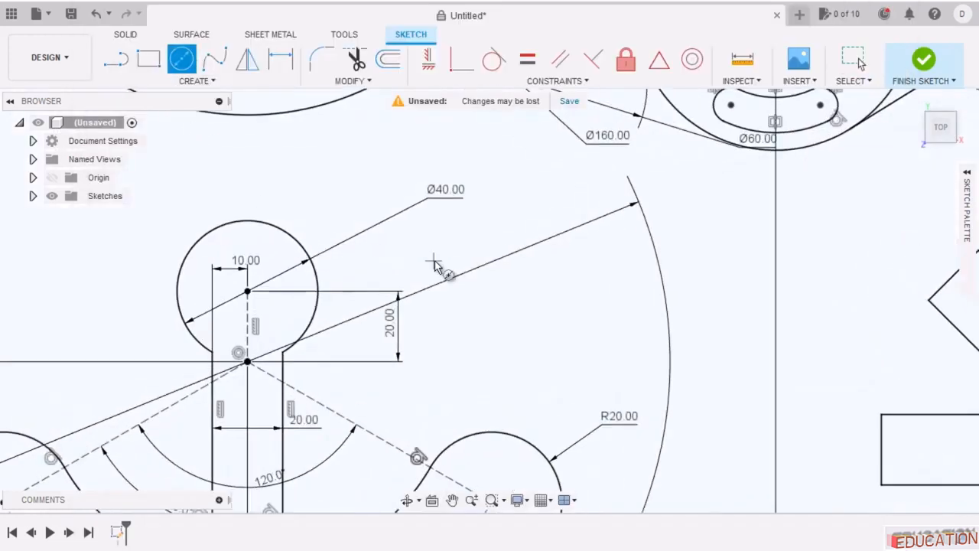
click(424, 253)
click(450, 281)
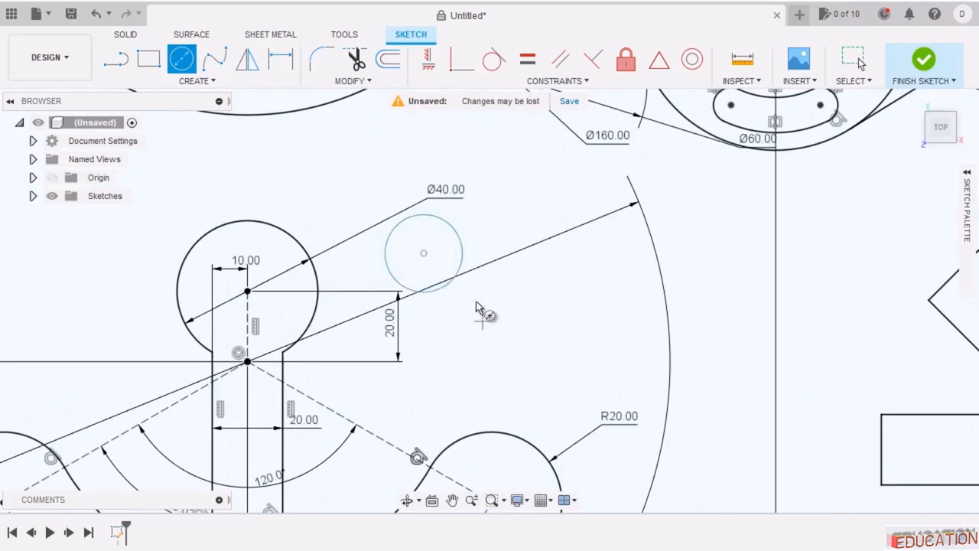
Check the reference drawing and dimension the new small circle's diameter at 16 mm.
key(alt+Tab)
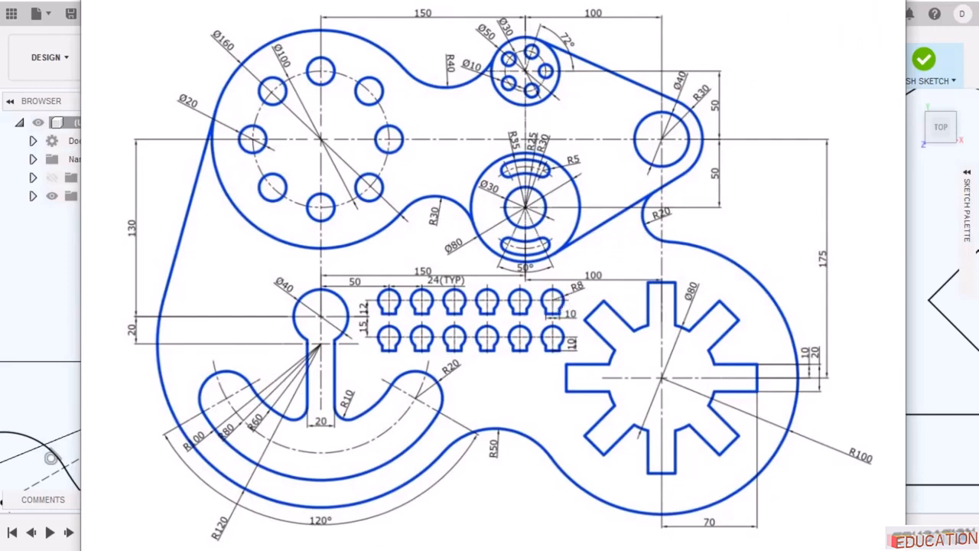
key(alt+Tab)
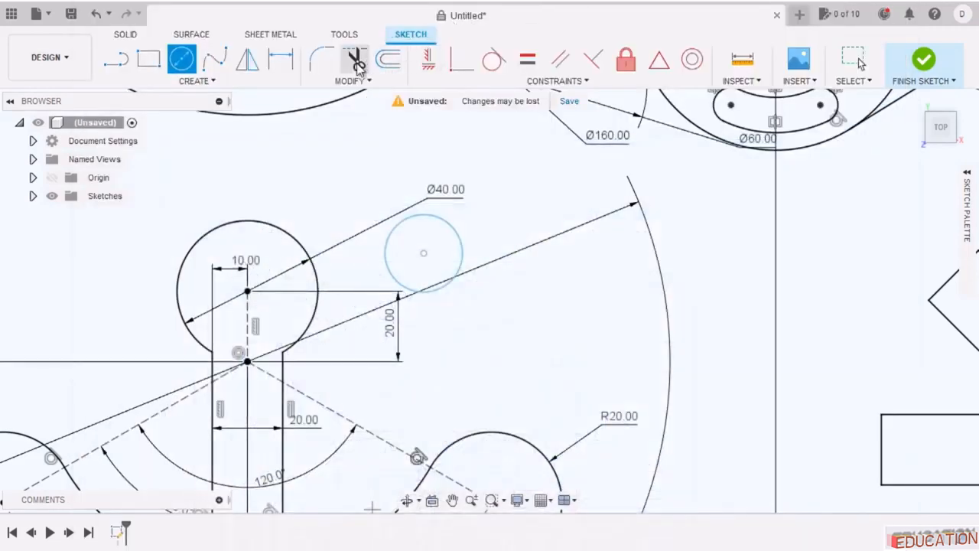
click(281, 60)
click(461, 248)
click(559, 244)
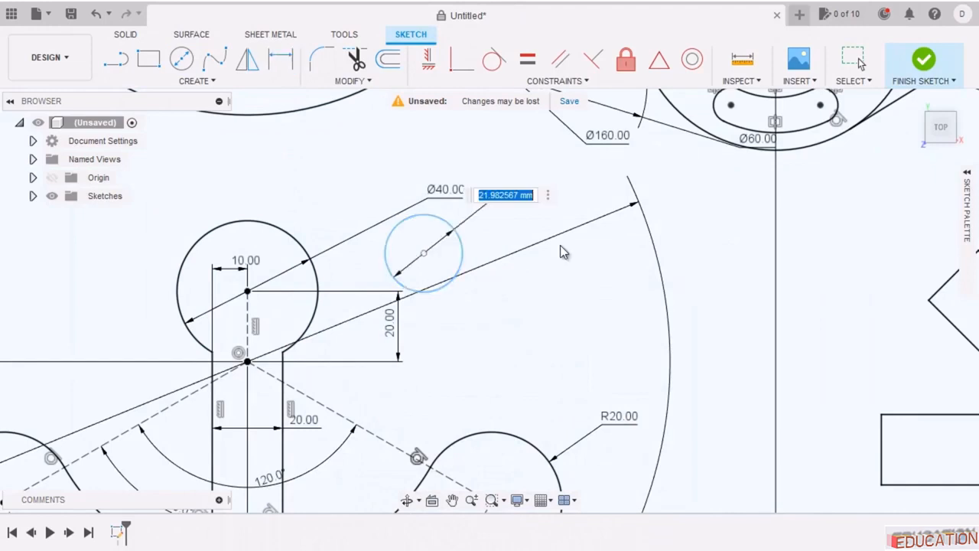
text(16)
key(Return)
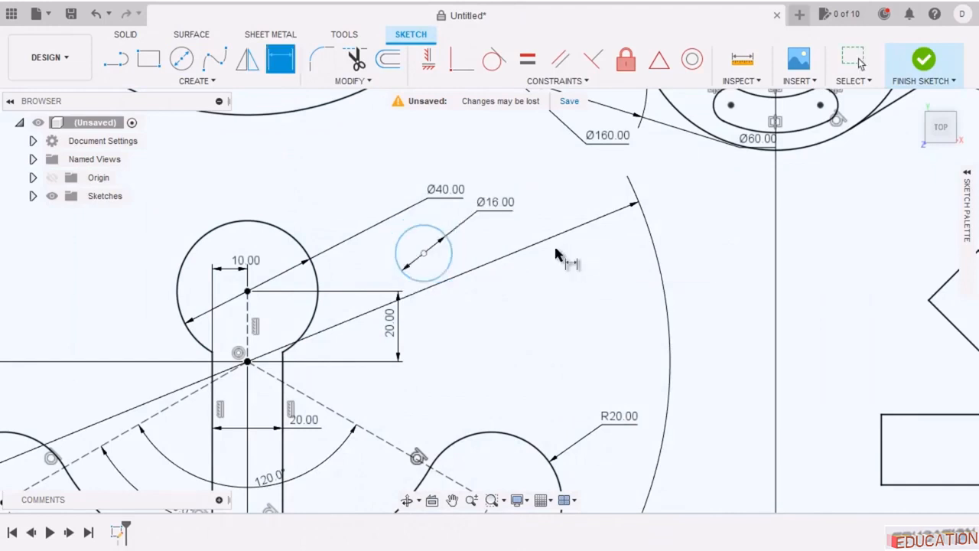
Dimension the horizontal distance between the Ø40 and Ø16 circle centres at 50 mm.
key(alt+Tab)
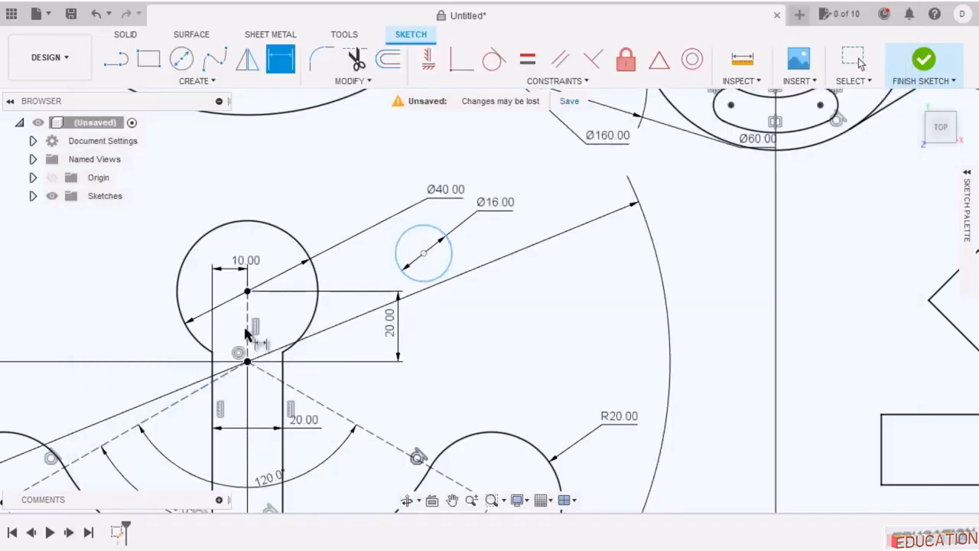
click(425, 254)
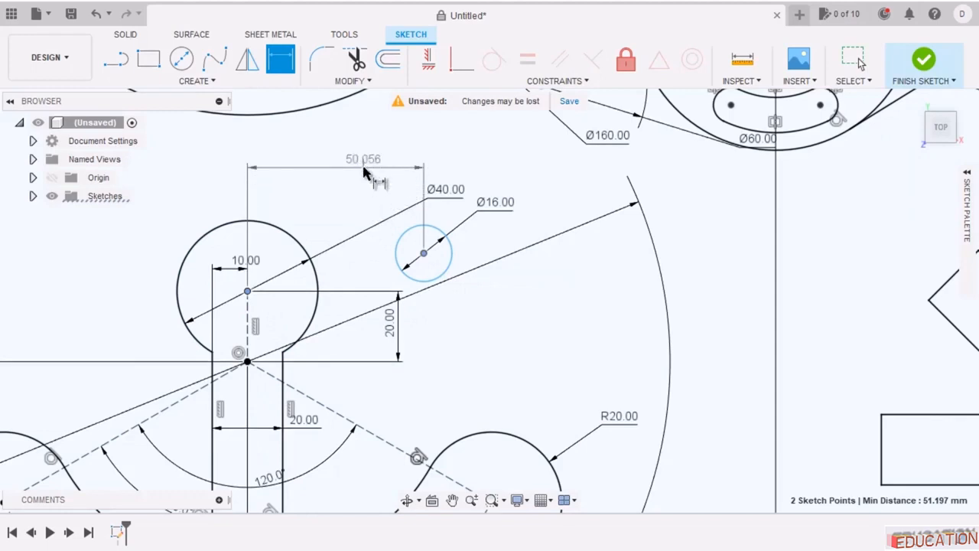
click(362, 162)
text(50)
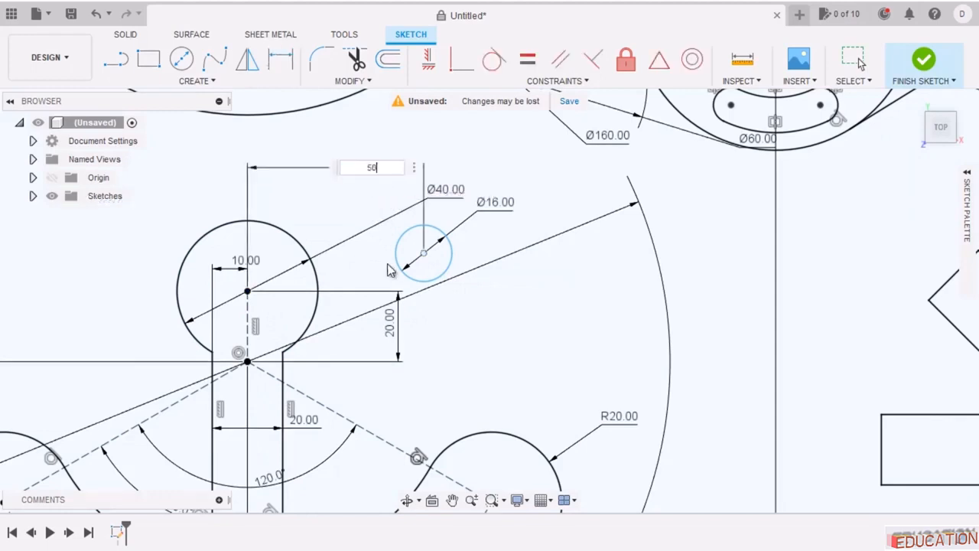
key(Return)
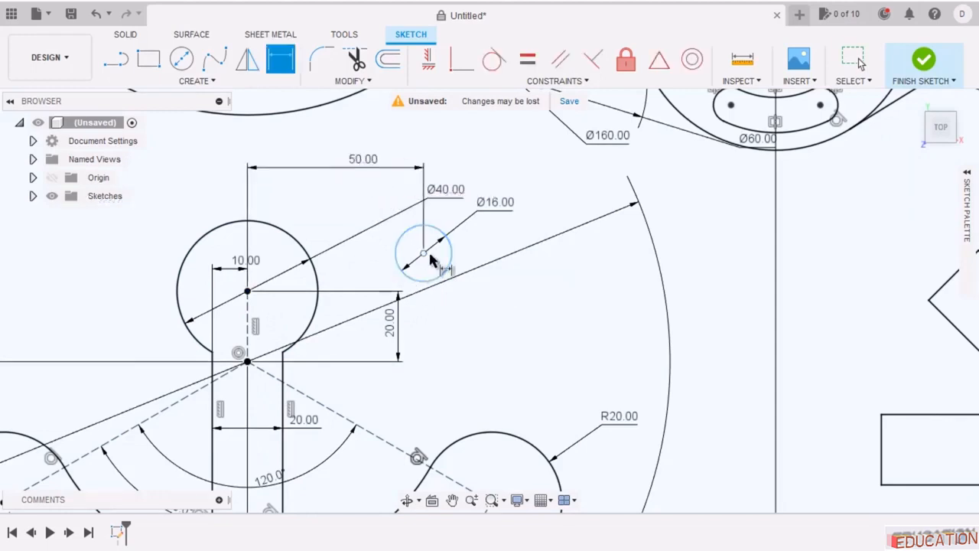
Dimension the vertical distance between the Ø16 and Ø40 circle centres at 12 mm.
click(426, 257)
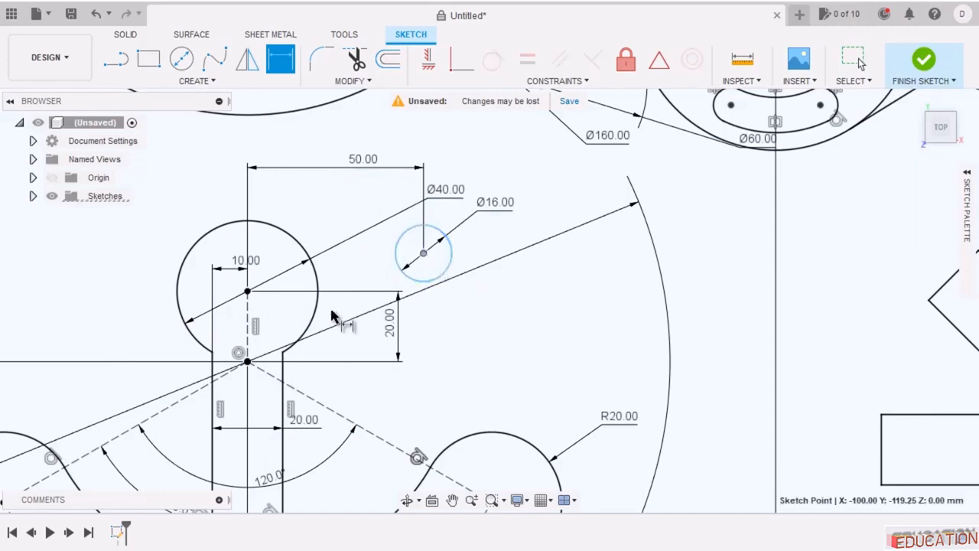
click(247, 292)
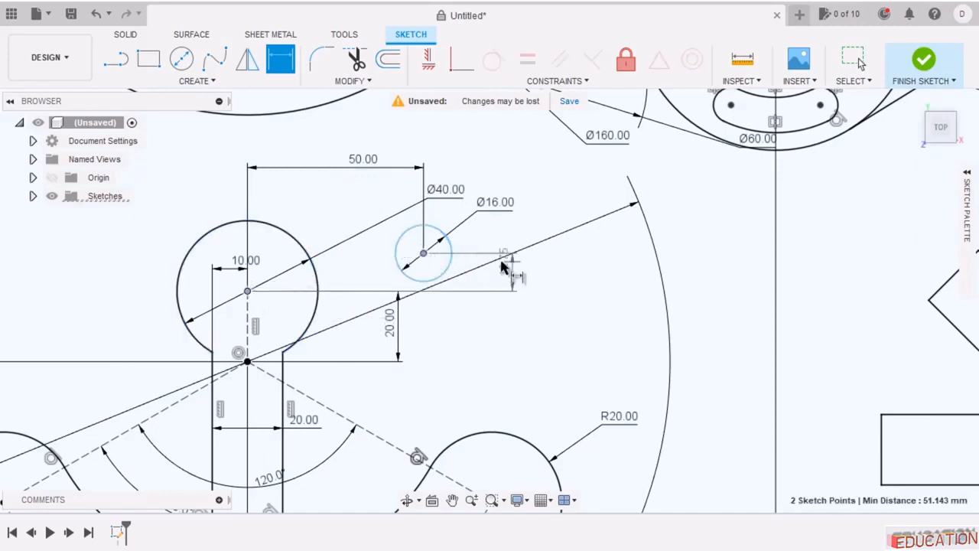
click(499, 272)
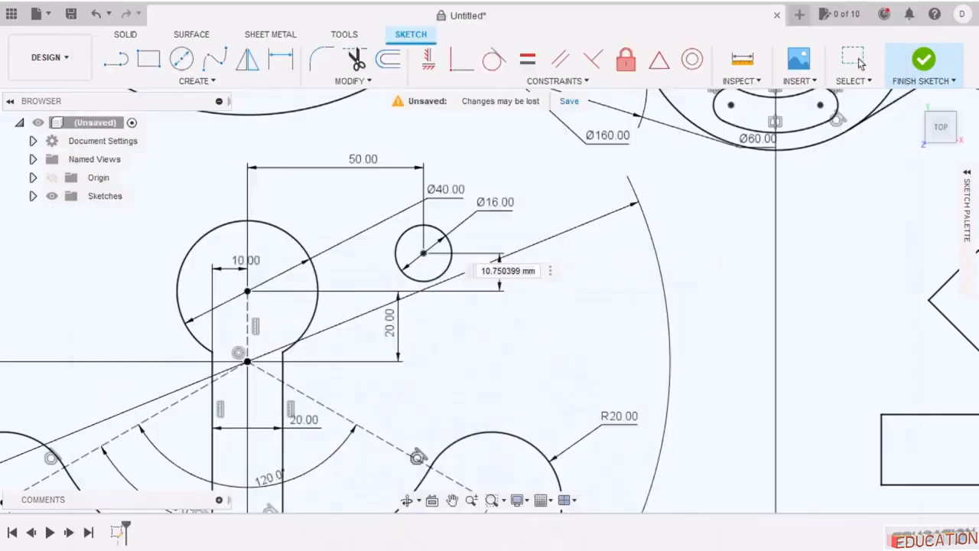
click(507, 271)
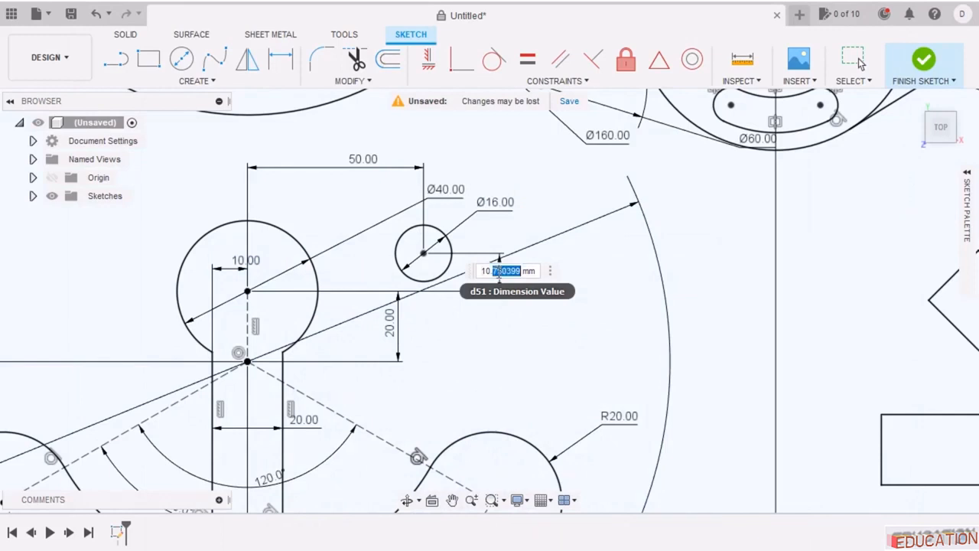
text(12)
key(Return)
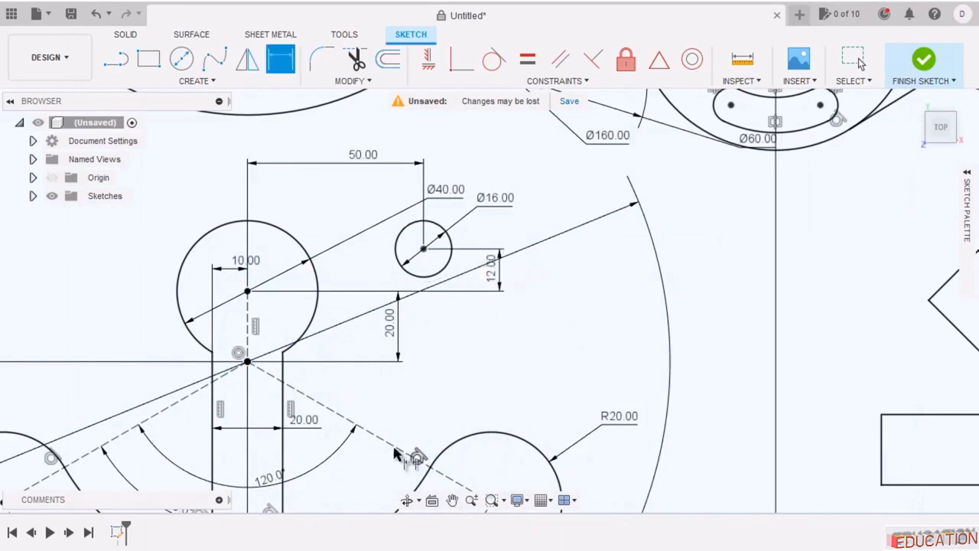
Sketch a three-line rectangular neck below the Ø16 circle, with sides about 7 to 8 mm long starting on the circle.
click(116, 59)
scroll(452, 244, up, 5)
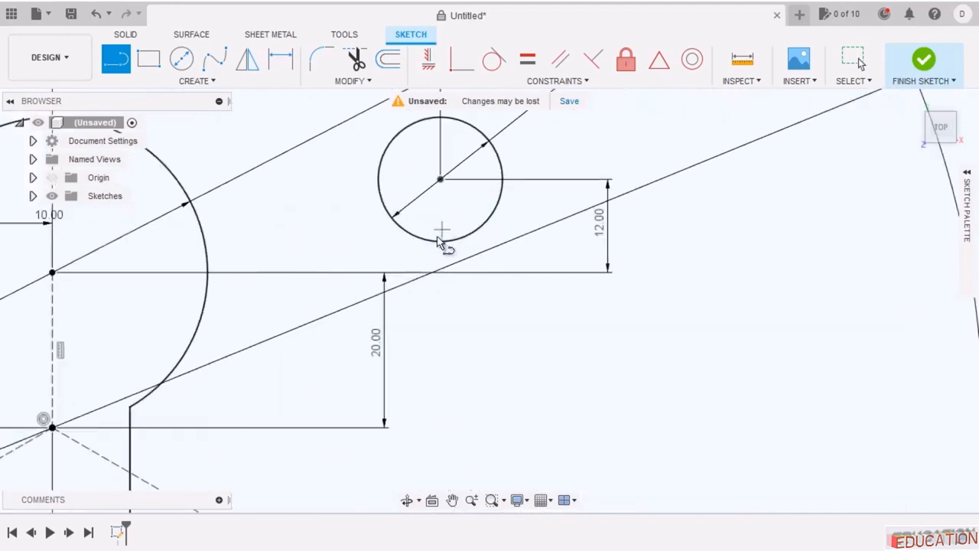
click(412, 237)
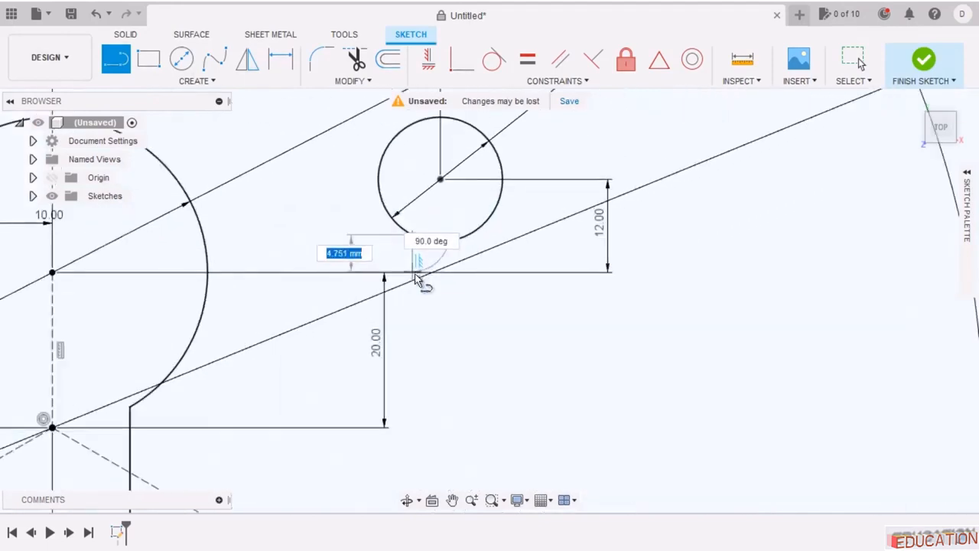
click(480, 286)
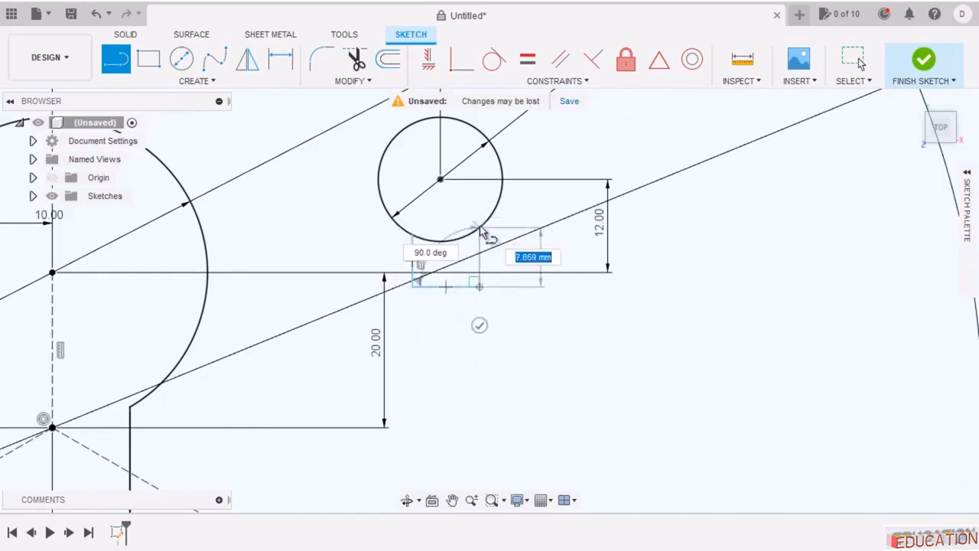
key(Escape)
key(Escape)
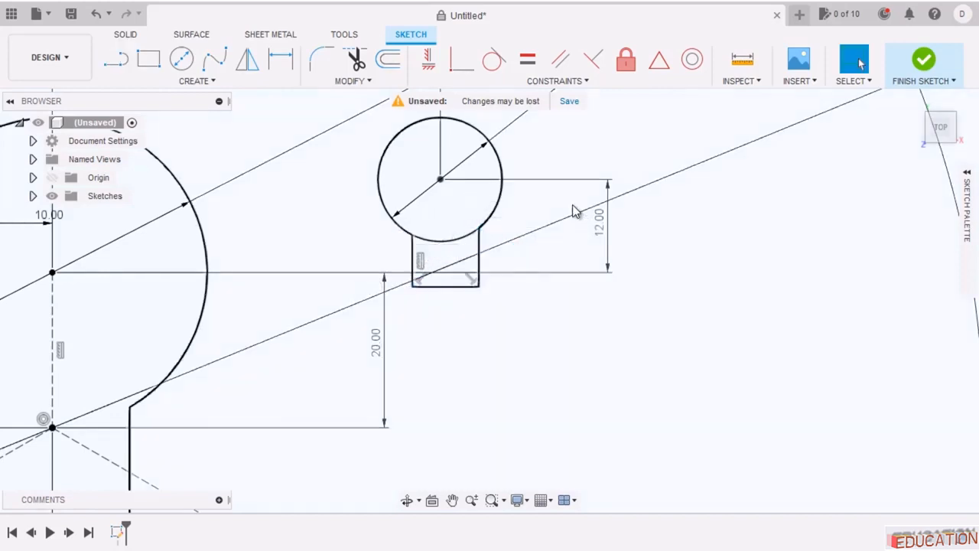
drag(413, 316, 381, 200)
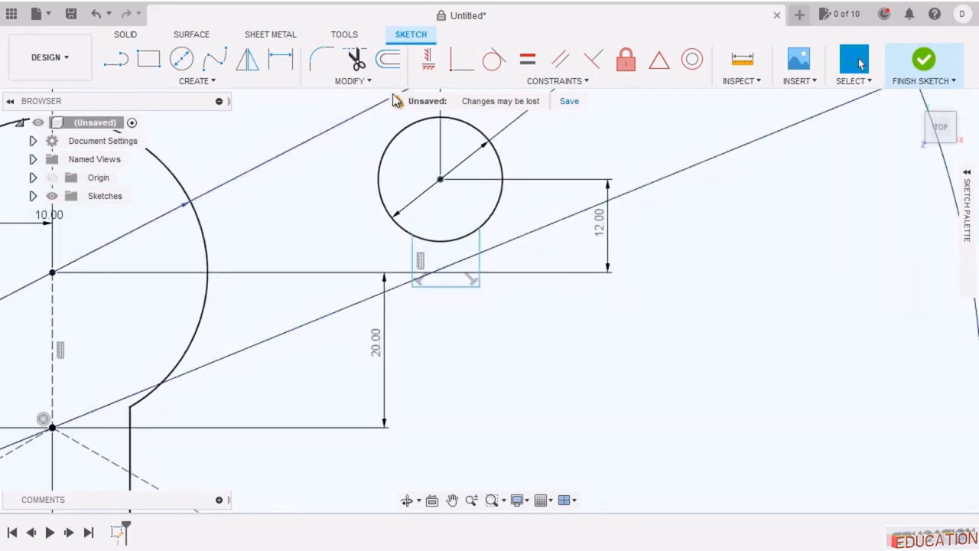
Dimension the bottom line of the small keyhole's neck at 10 mm, as in the reference drawing.
click(276, 69)
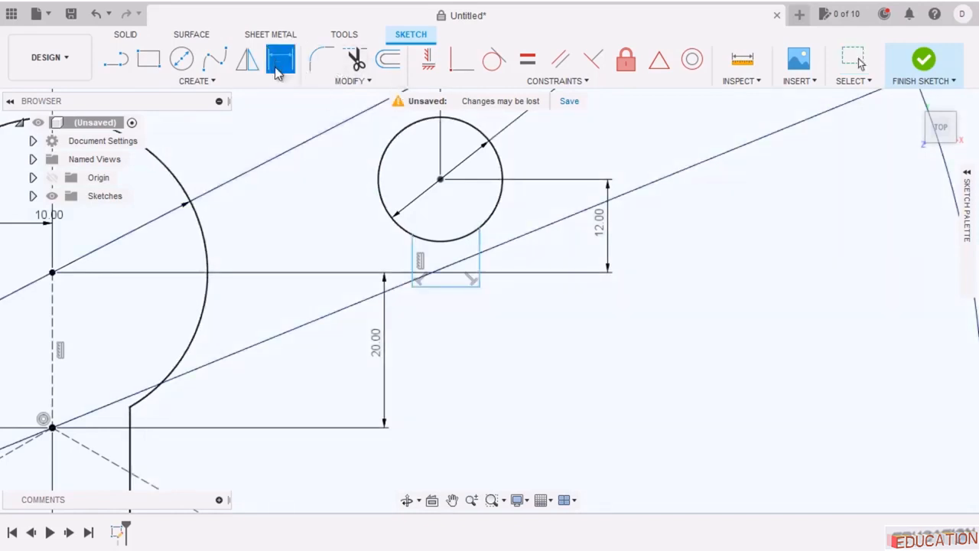
click(461, 286)
click(459, 321)
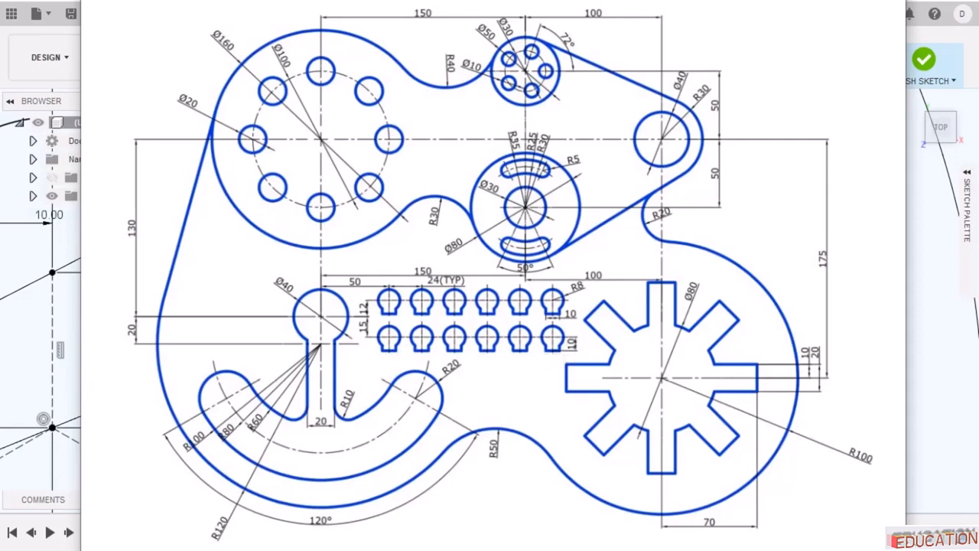
text(10)
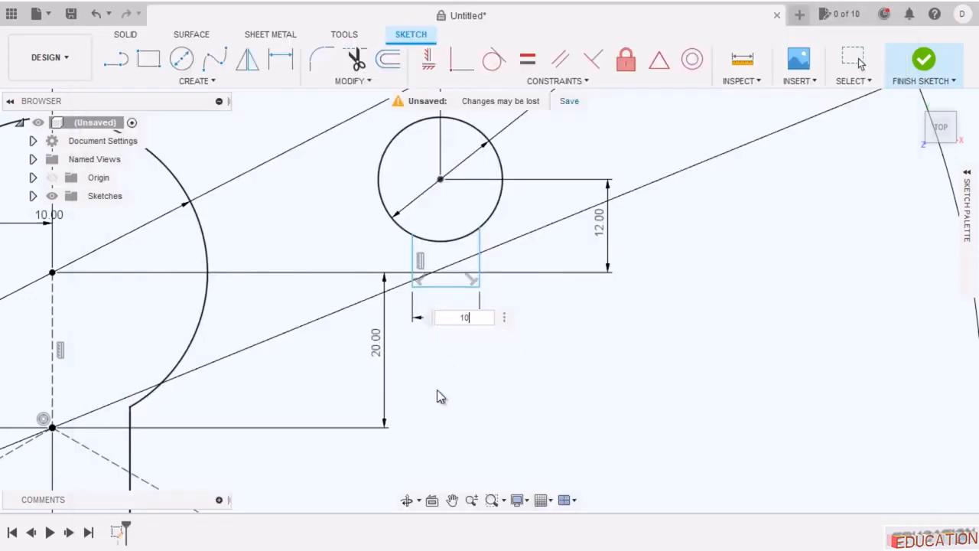
key(Return)
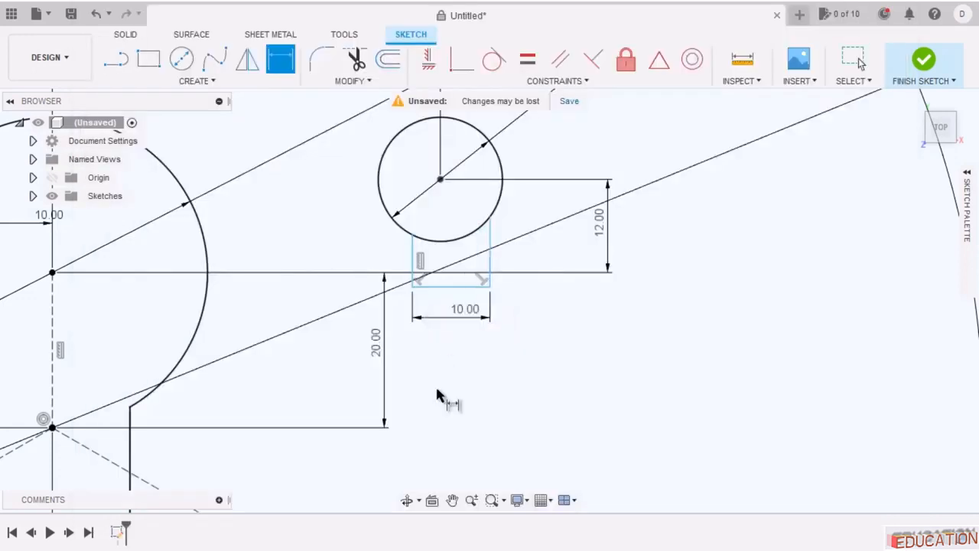
Centre the neck under the Ø16 circle with a 5 mm dimension from its left line to the circle's centre.
click(413, 255)
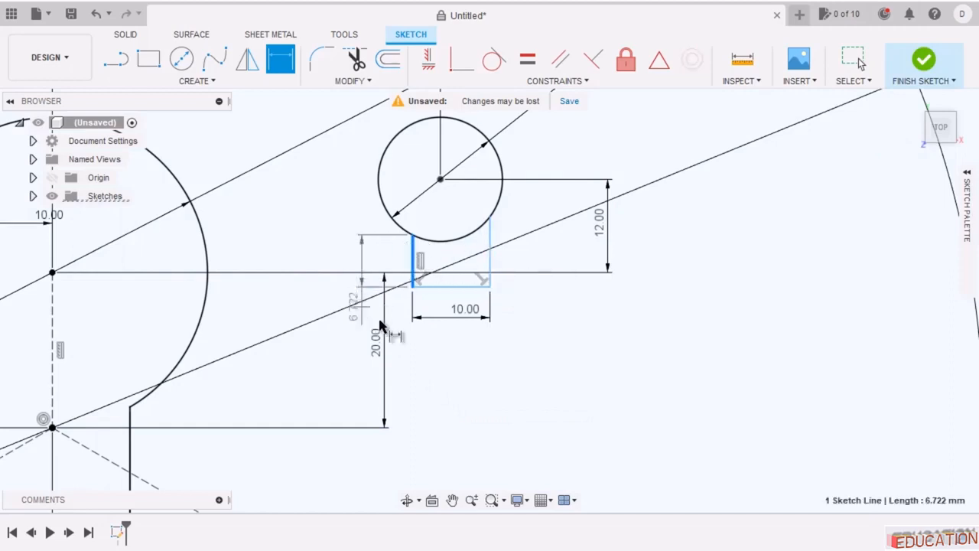
click(440, 179)
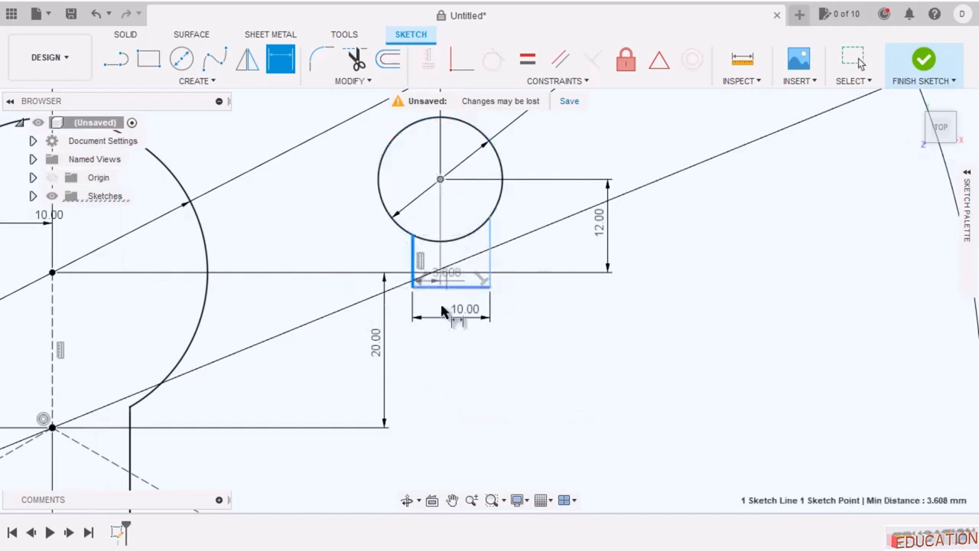
click(439, 346)
text(5)
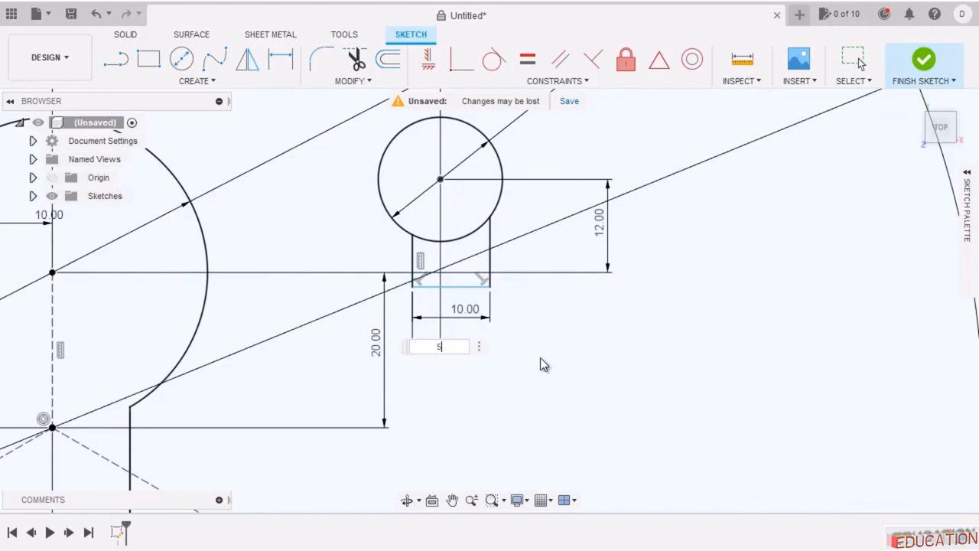
key(Return)
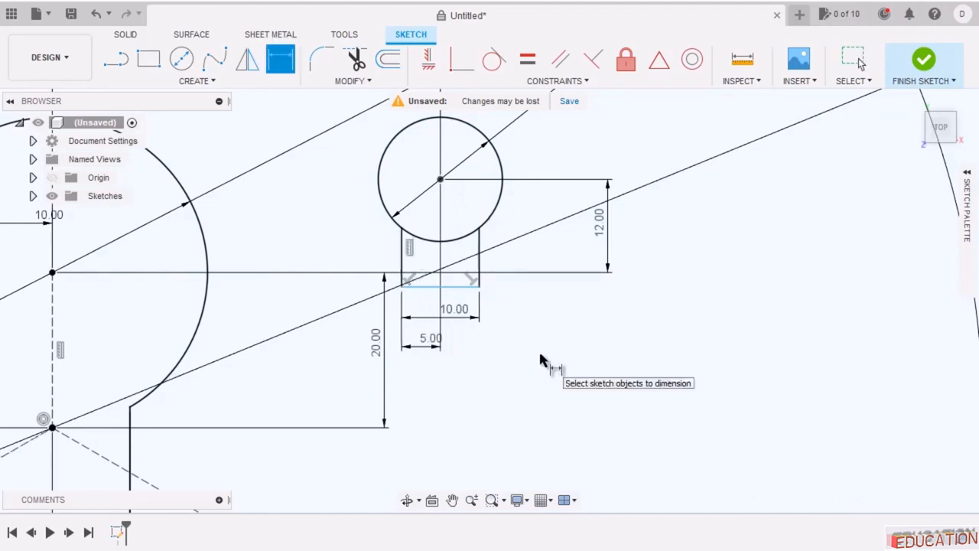
Dimension the distance from the neck's bottom line to the Ø16 circle's centre at 10 mm.
click(453, 285)
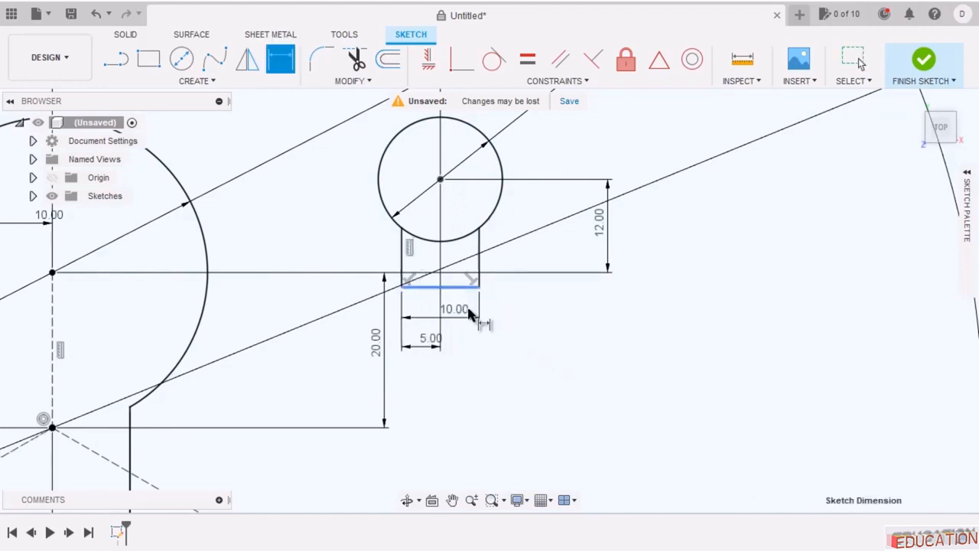
click(440, 179)
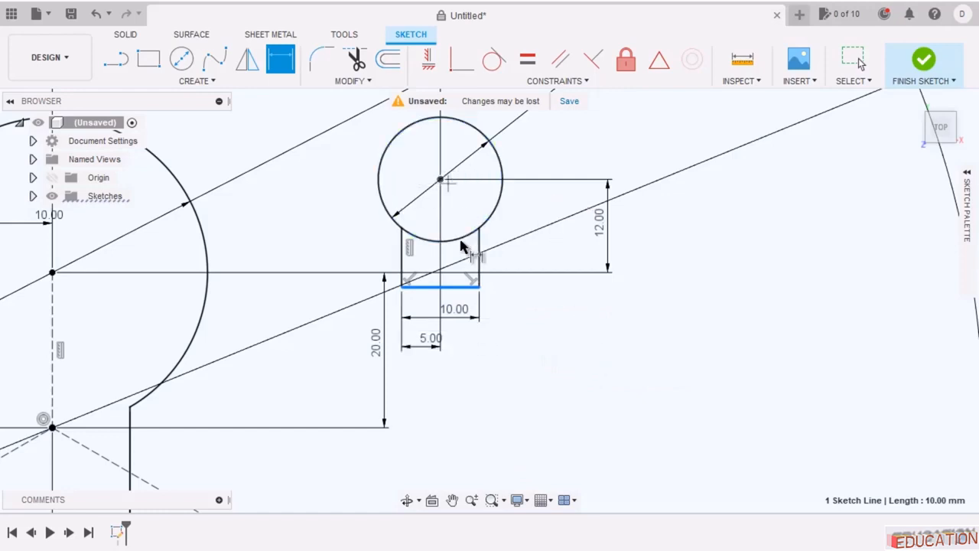
click(337, 220)
text(1)
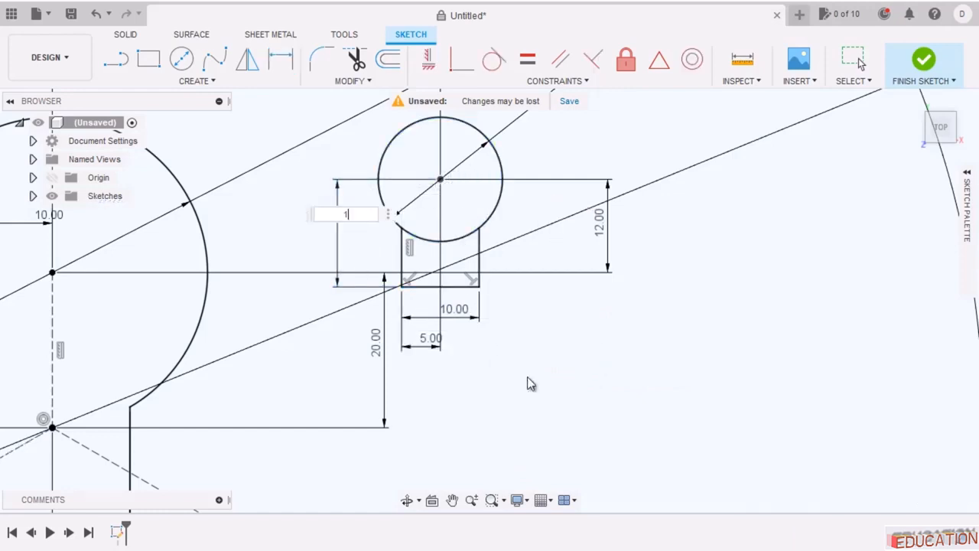
text(0)
key(Return)
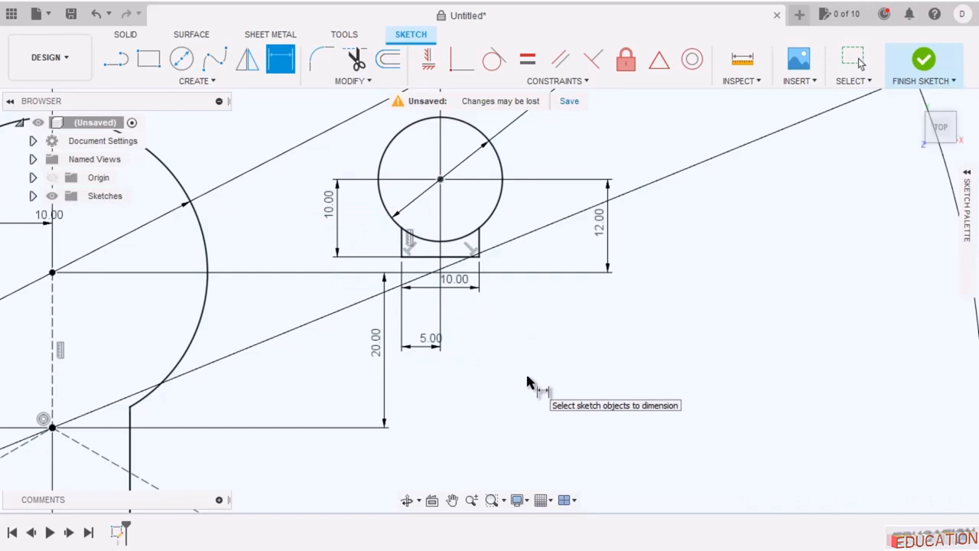
key(Escape)
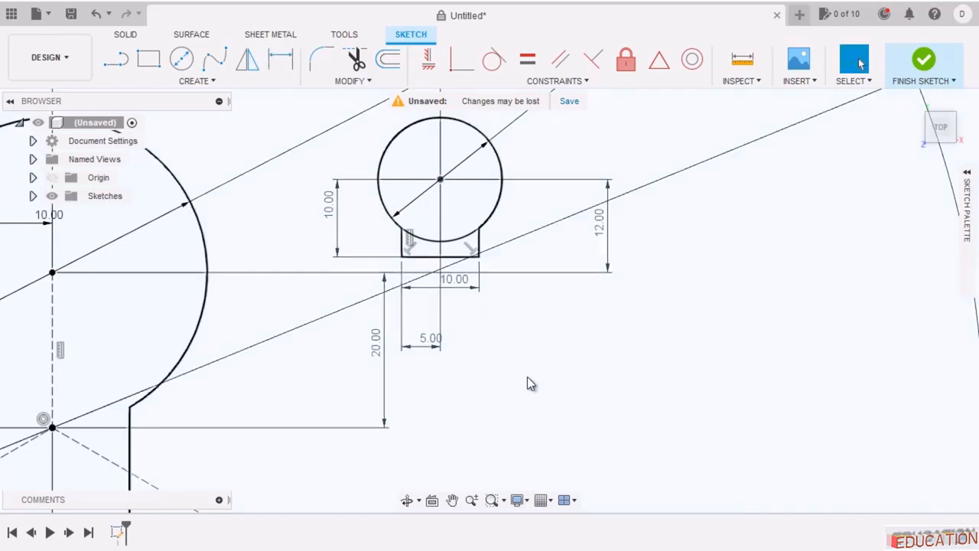
Trim the lower arc of the Ø16 circle between the two neck sides to open the small keyhole.
click(353, 56)
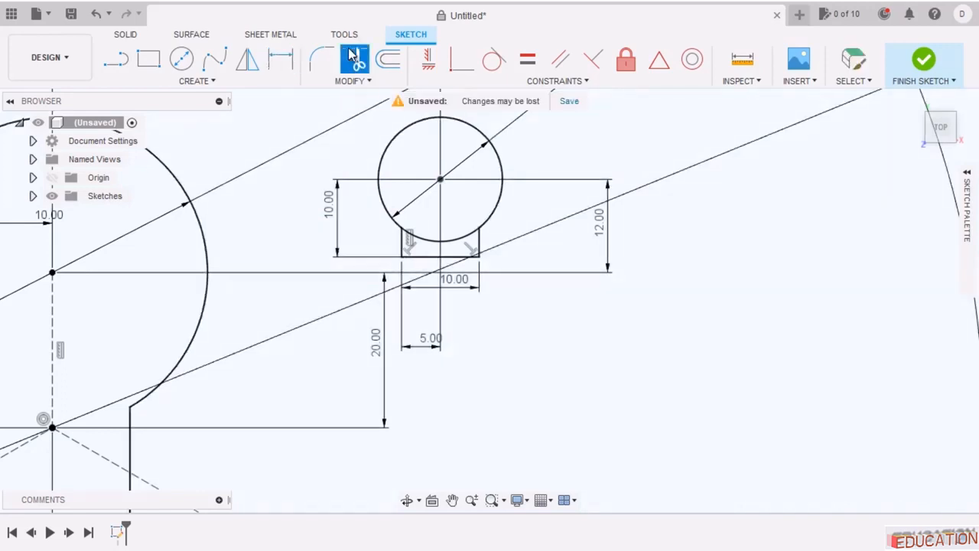
click(463, 237)
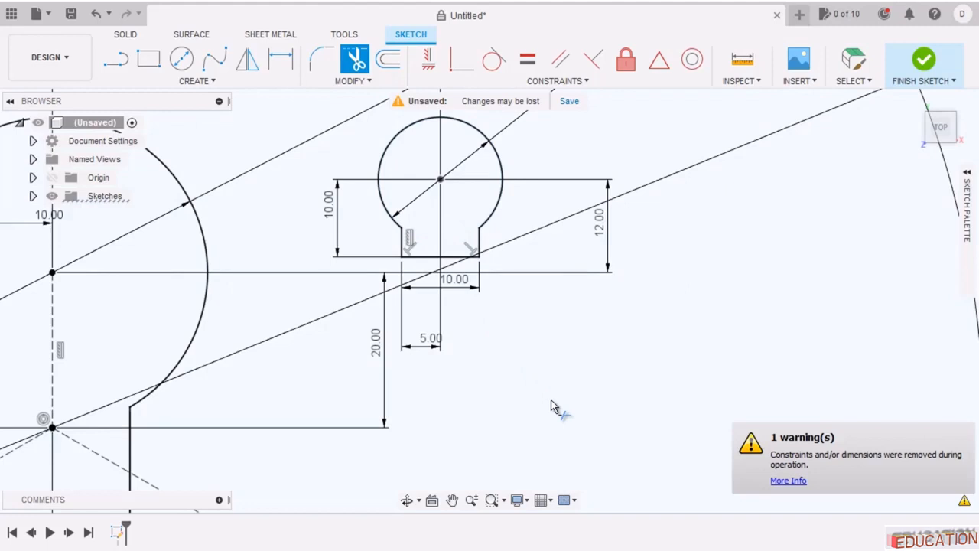
key(Escape)
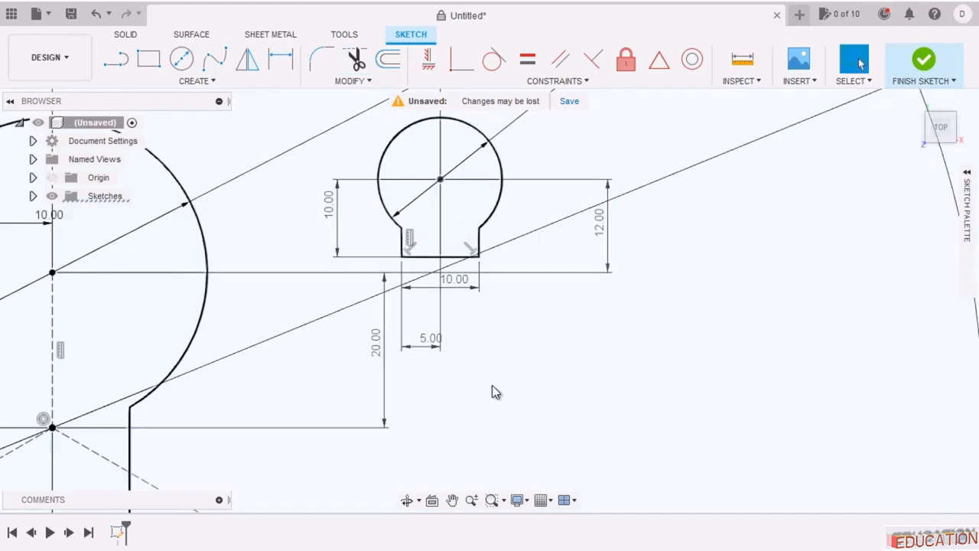
Start Move/Copy and select the small keyhole's arc and all three neck lines.
scroll(438, 375, down, 2)
scroll(527, 273, down, 2)
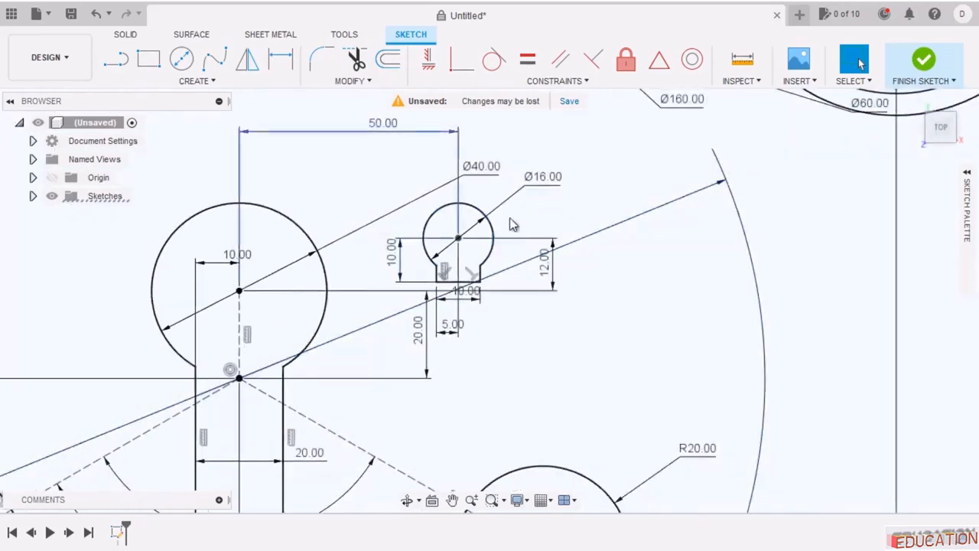
scroll(429, 218, down, 1)
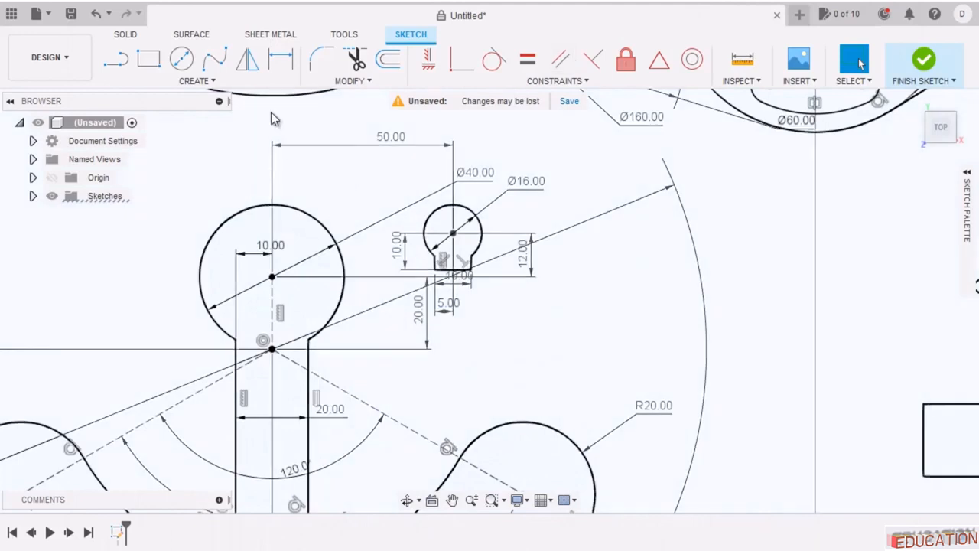
click(341, 82)
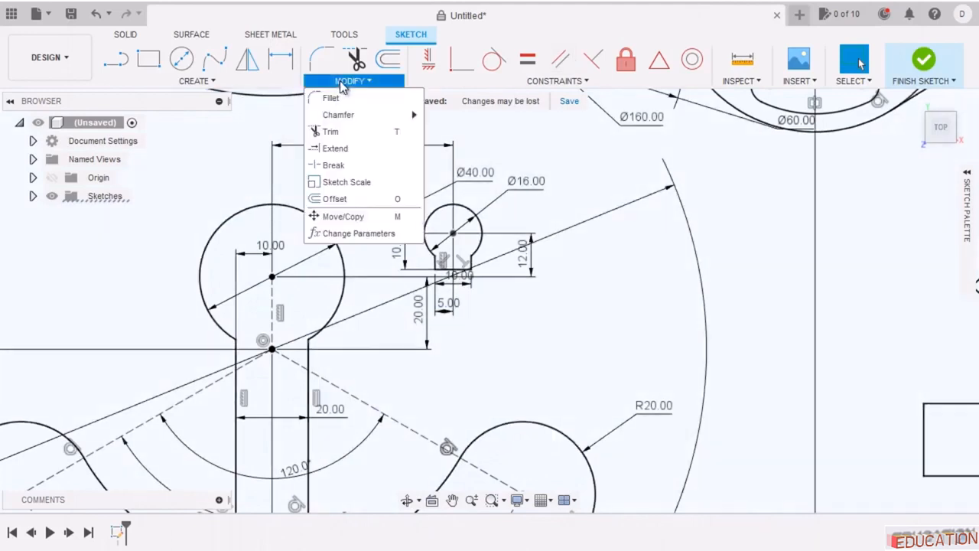
click(339, 217)
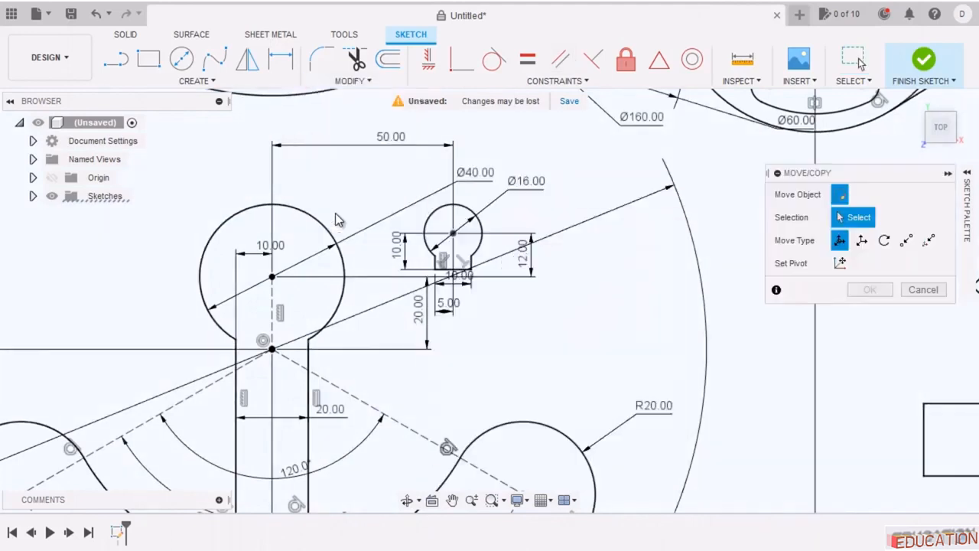
click(434, 214)
scroll(497, 264, up, 5)
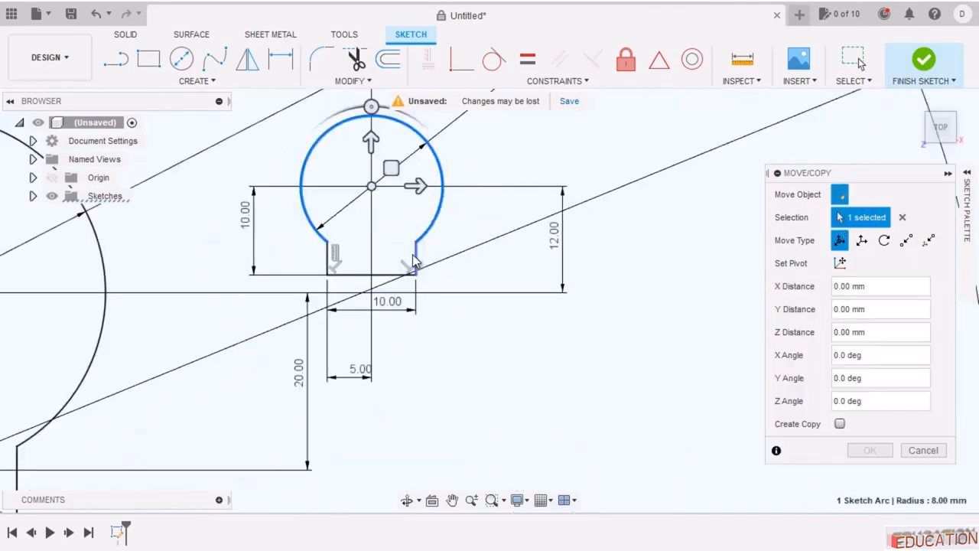
click(416, 260)
click(367, 273)
click(327, 260)
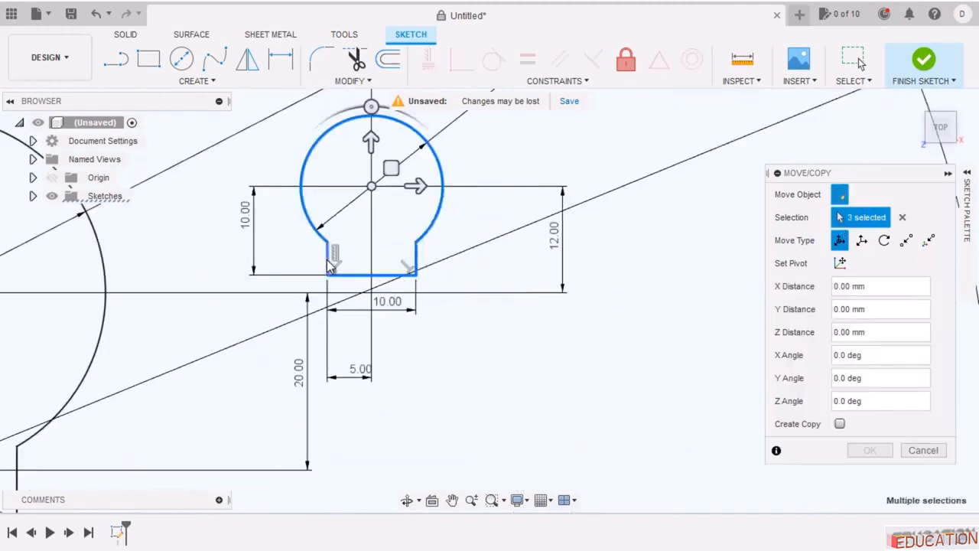
scroll(406, 197, down, 4)
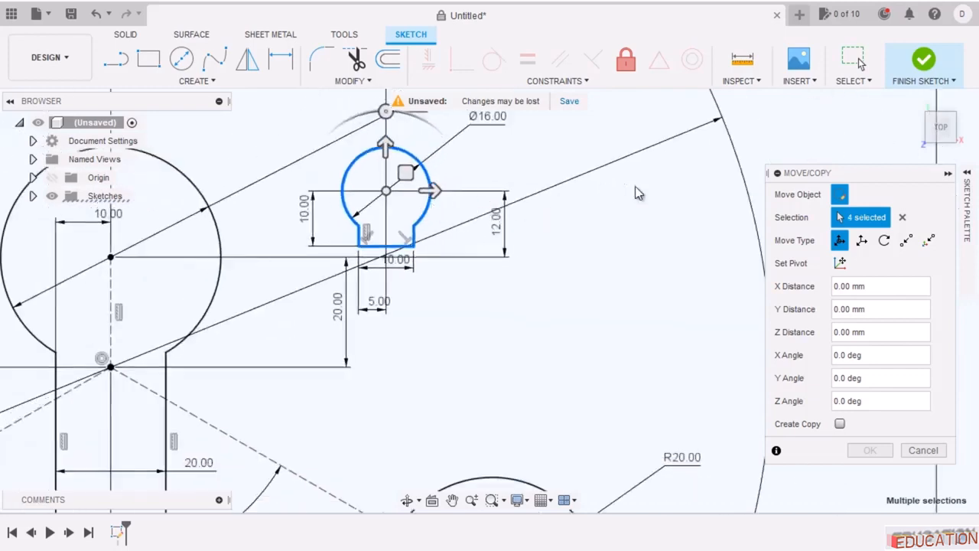
Translate a copy of the small keyhole by -27 mm in Y.
click(862, 240)
scroll(490, 361, down, 1)
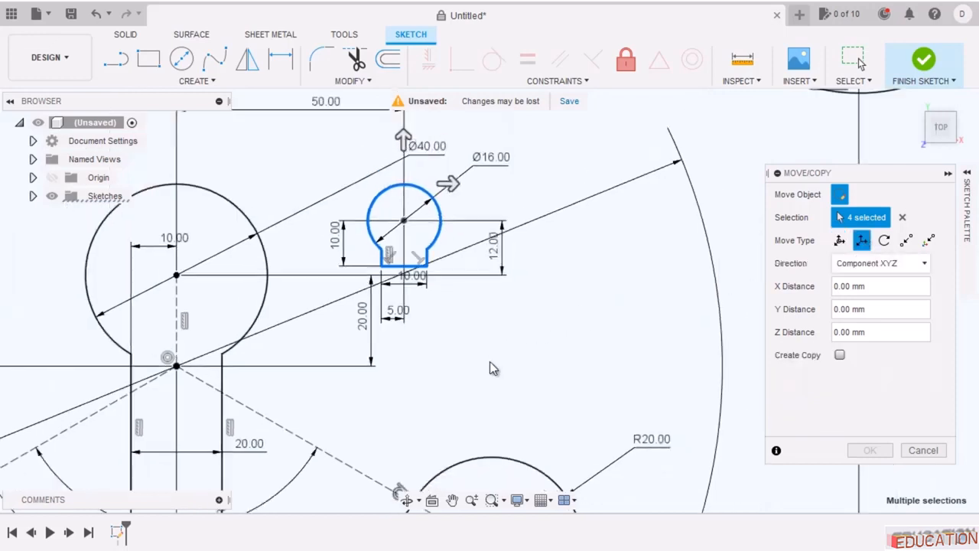
click(403, 138)
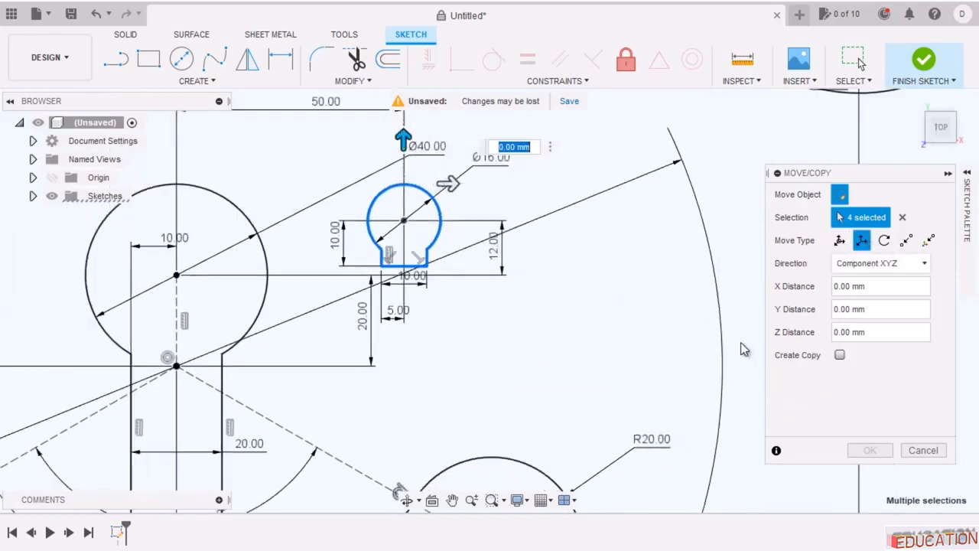
click(839, 356)
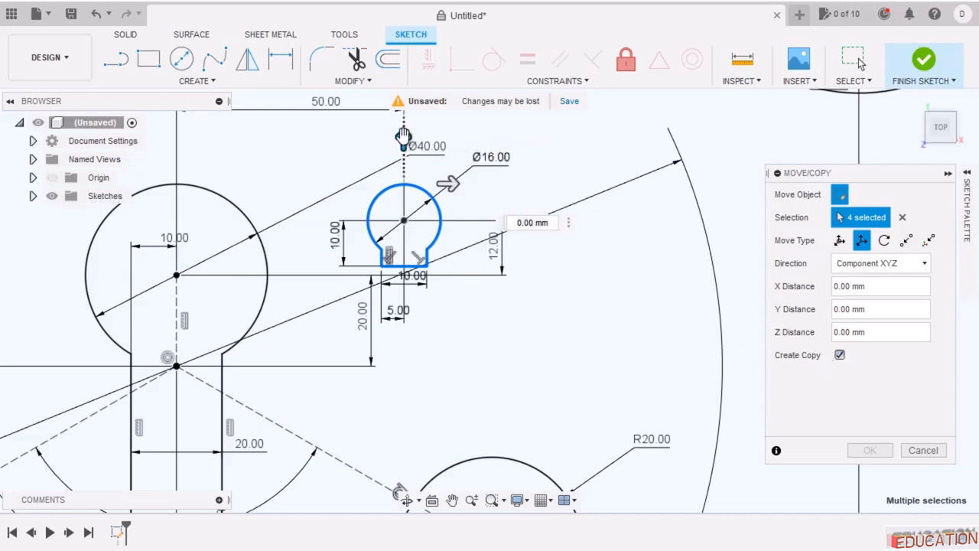
drag(405, 154, 474, 256)
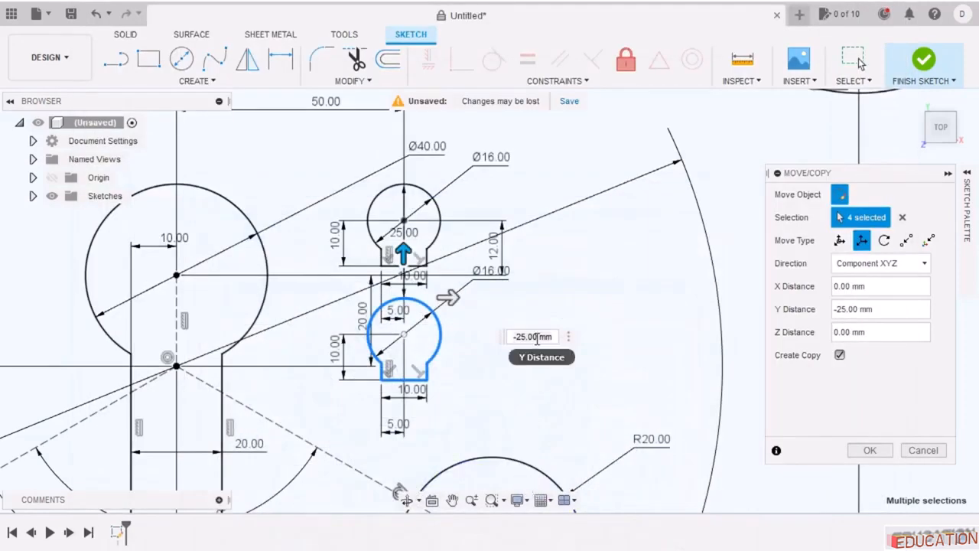
double_click(536, 338)
key(BackSpace)
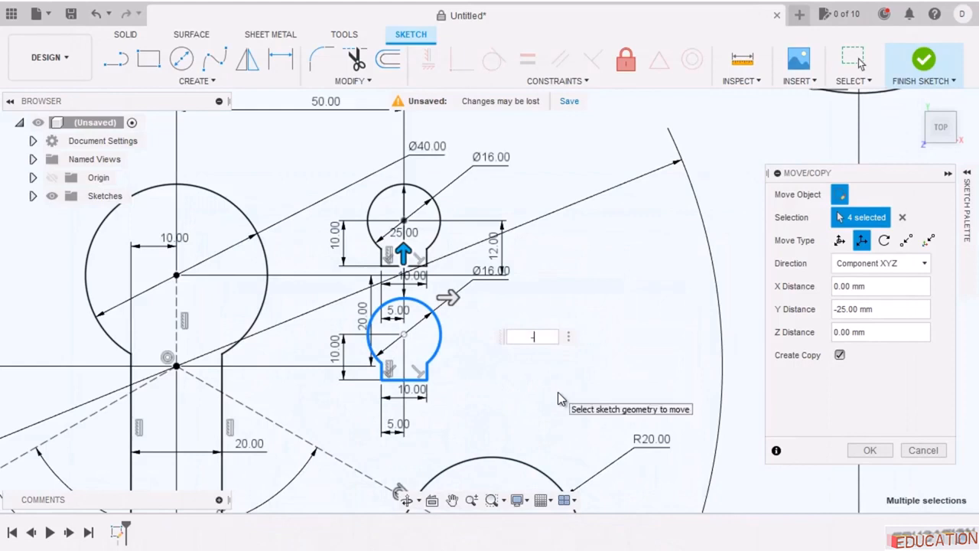
text(-27)
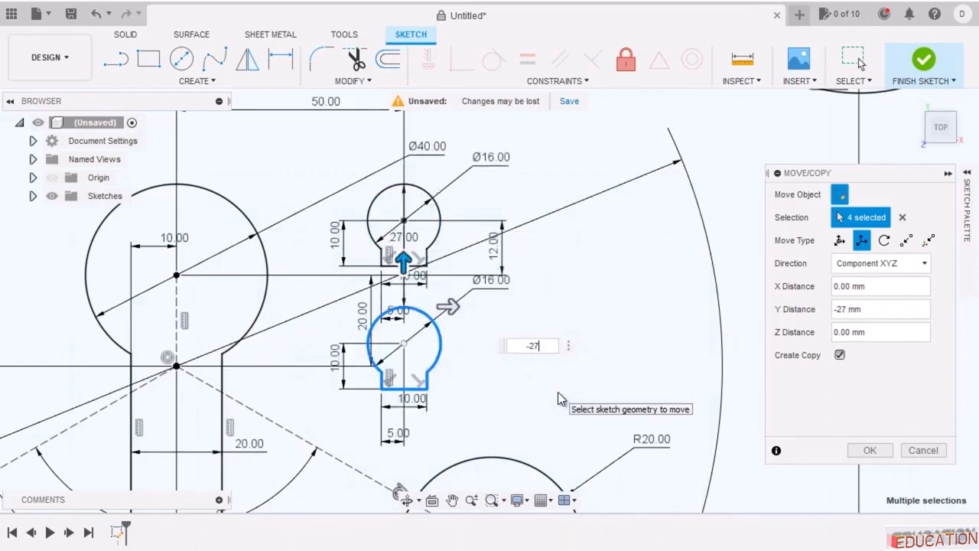
key(Return)
Shift the copied keyhole slightly to test whether its position is constrained.
scroll(555, 276, up, 1)
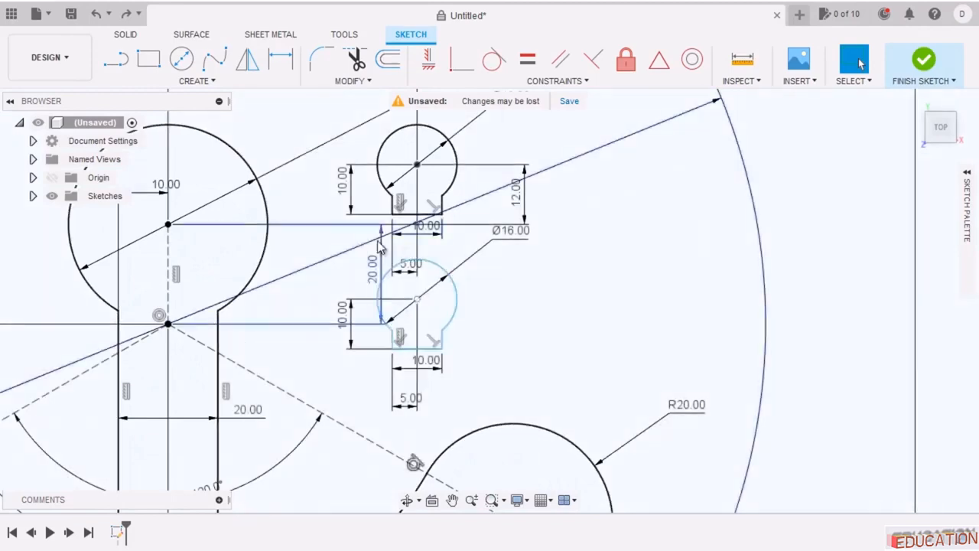
scroll(380, 247, down, 6)
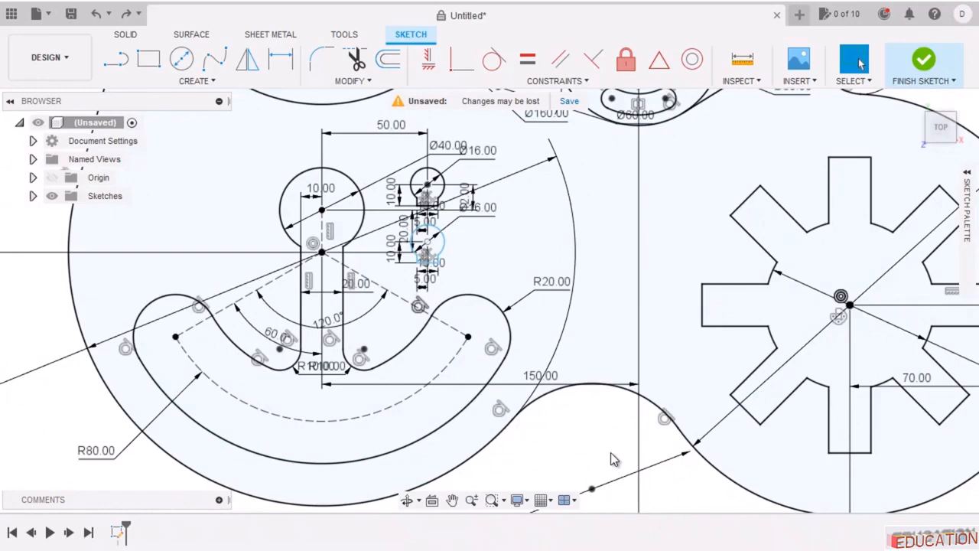
scroll(540, 242, up, 10)
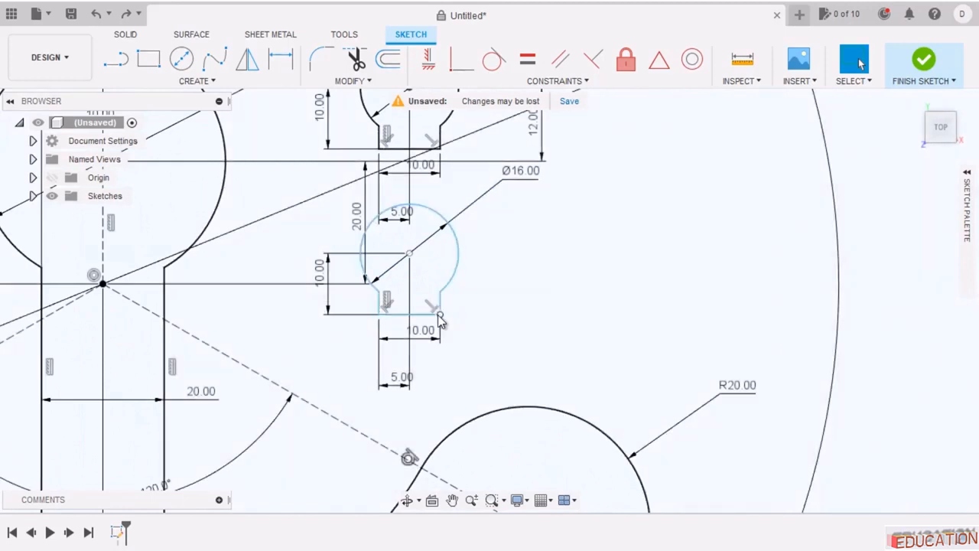
mouse_move(433, 314)
mouse_down()
mouse_move(474, 314)
mouse_move(515, 338)
mouse_move(377, 344)
mouse_move(542, 281)
mouse_move(501, 331)
mouse_move(439, 319)
mouse_move(422, 299)
mouse_move(477, 305)
mouse_move(429, 305)
mouse_up()
scroll(448, 398, down, 2)
scroll(383, 181, up, 2)
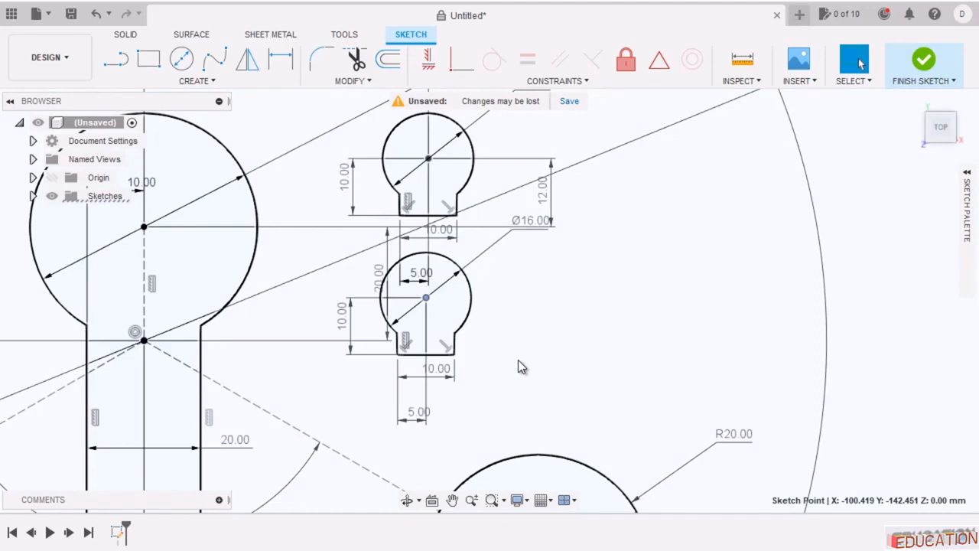
Delete the copied keyhole's arc, neck lines and dimensions below the original keyhole.
click(459, 266)
key(Delete)
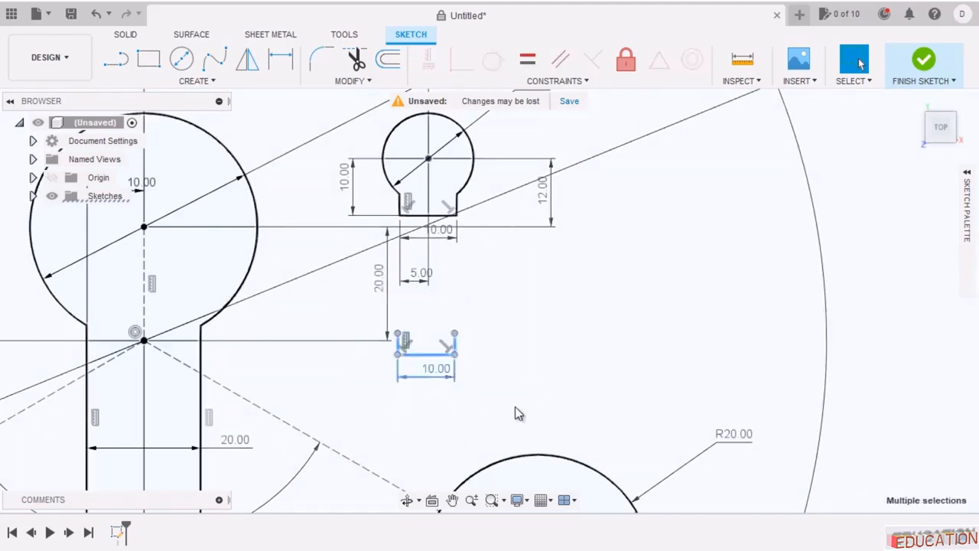
click(515, 406)
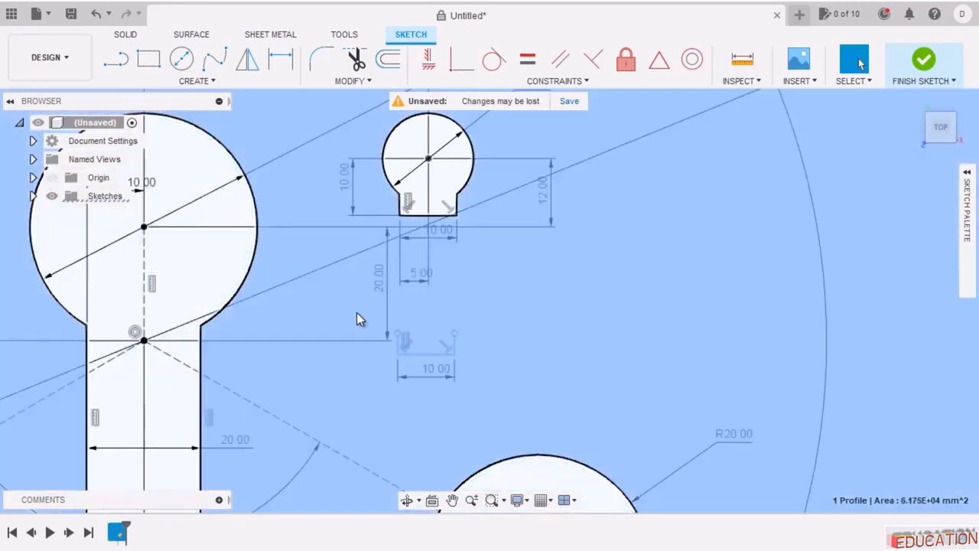
drag(360, 303, 457, 381)
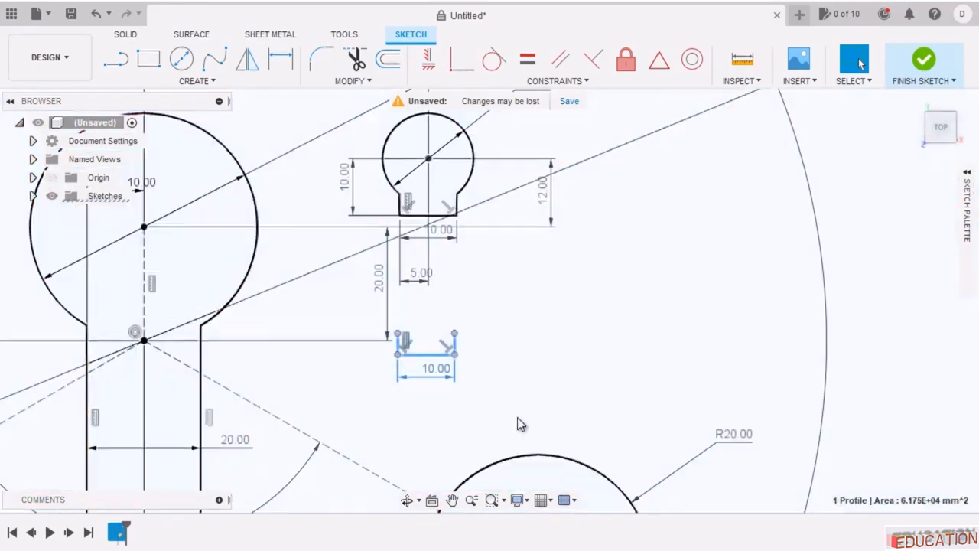
key(Delete)
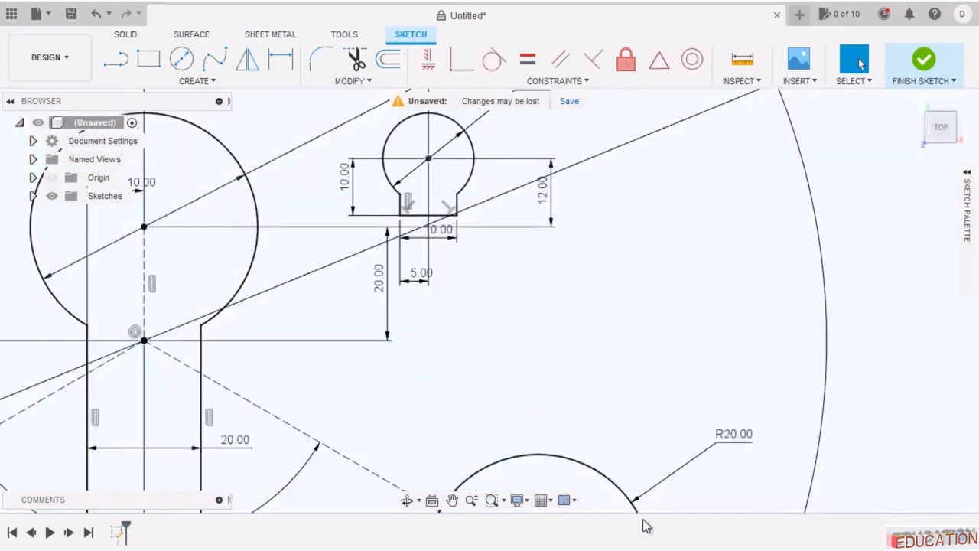
Start a sketch Rectangular Pattern with the small keyhole's arc and three neck lines as the objects.
scroll(640, 229, down, 5)
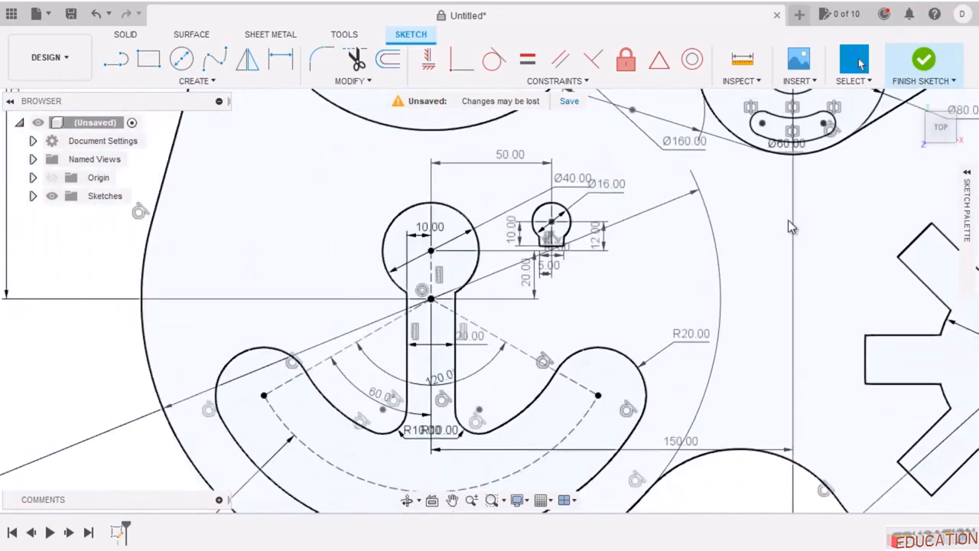
scroll(894, 219, up, 3)
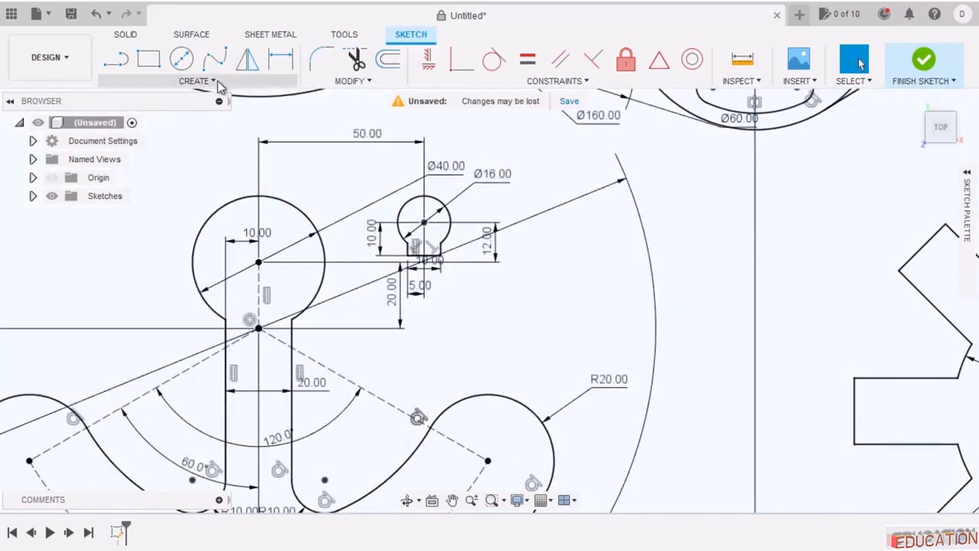
click(185, 82)
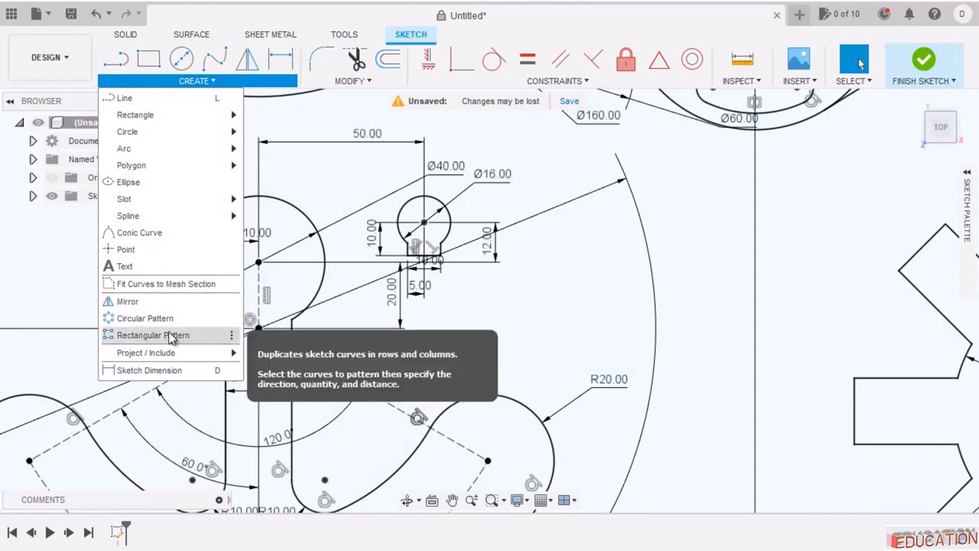
click(153, 335)
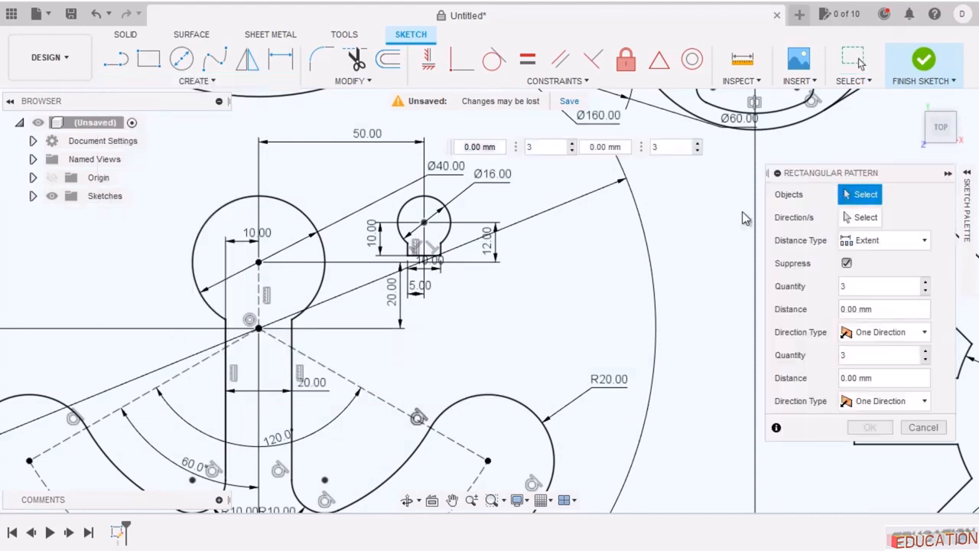
click(442, 240)
scroll(443, 243, up, 3)
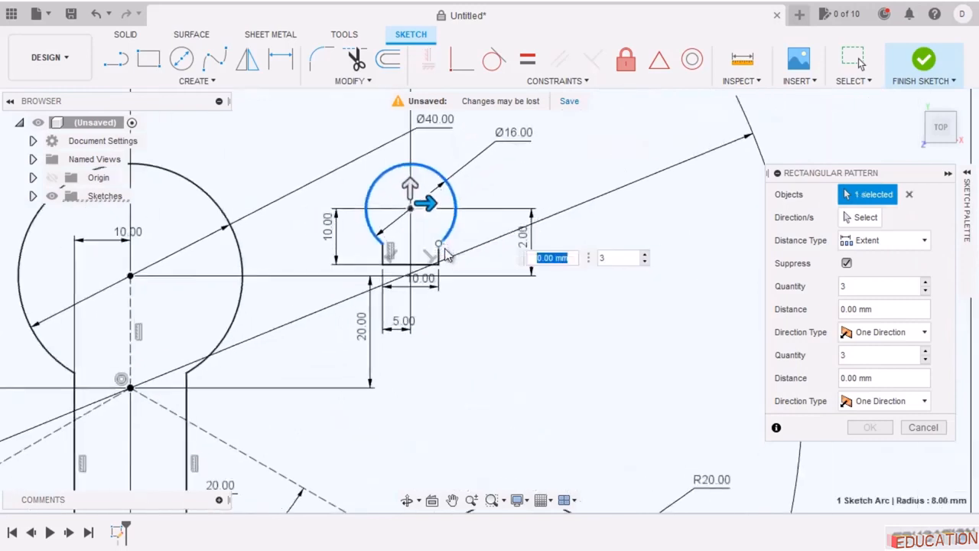
scroll(448, 254, up, 2)
click(427, 266)
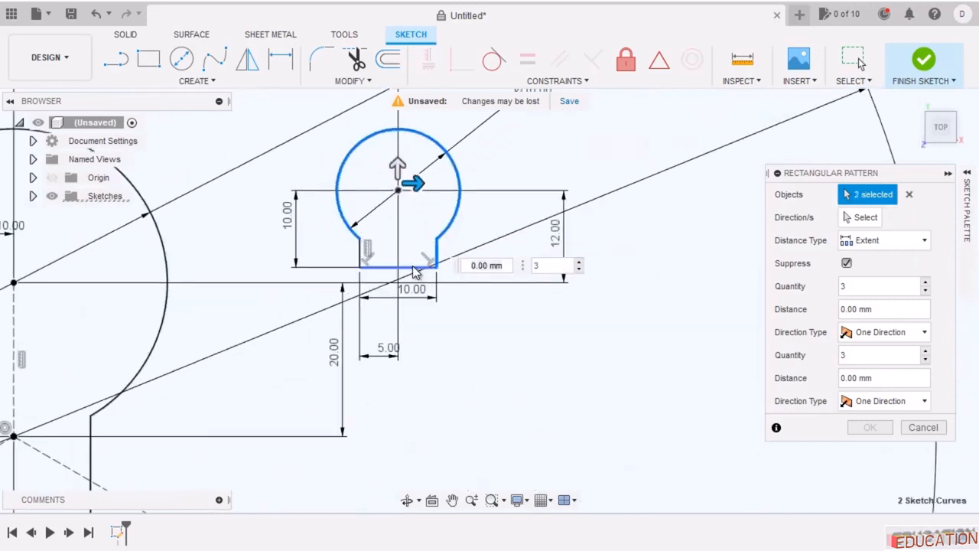
click(363, 259)
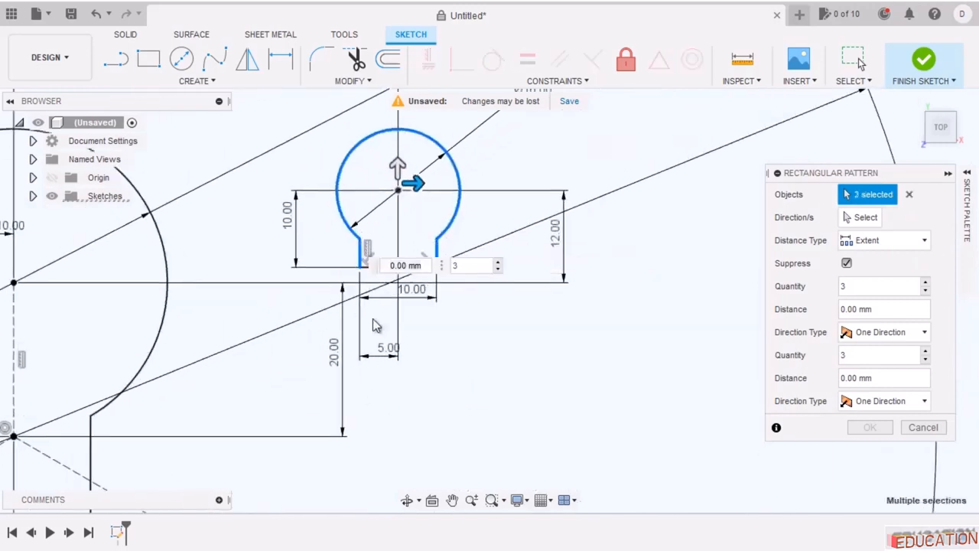
click(384, 267)
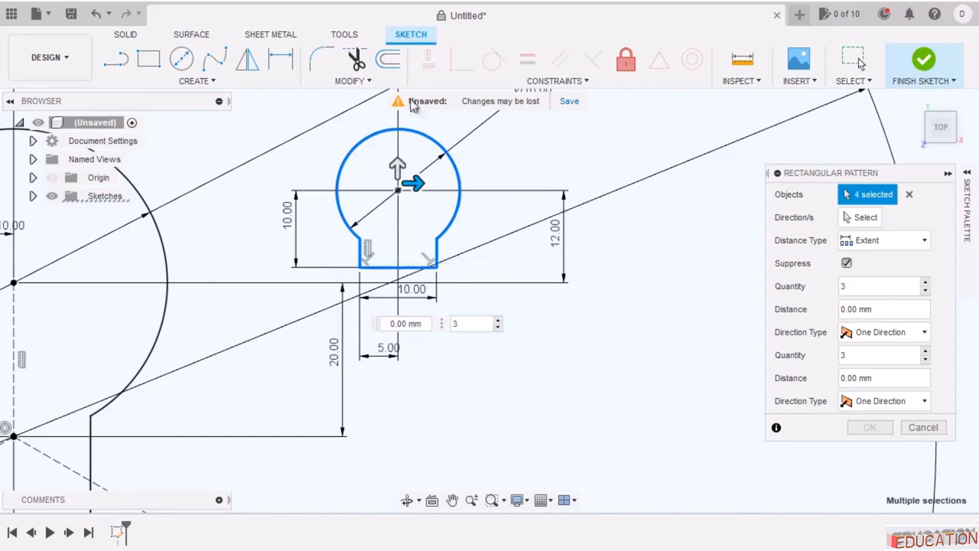
Activate the direction selection for the keyhole pattern and set its distance type to Spacing.
click(871, 221)
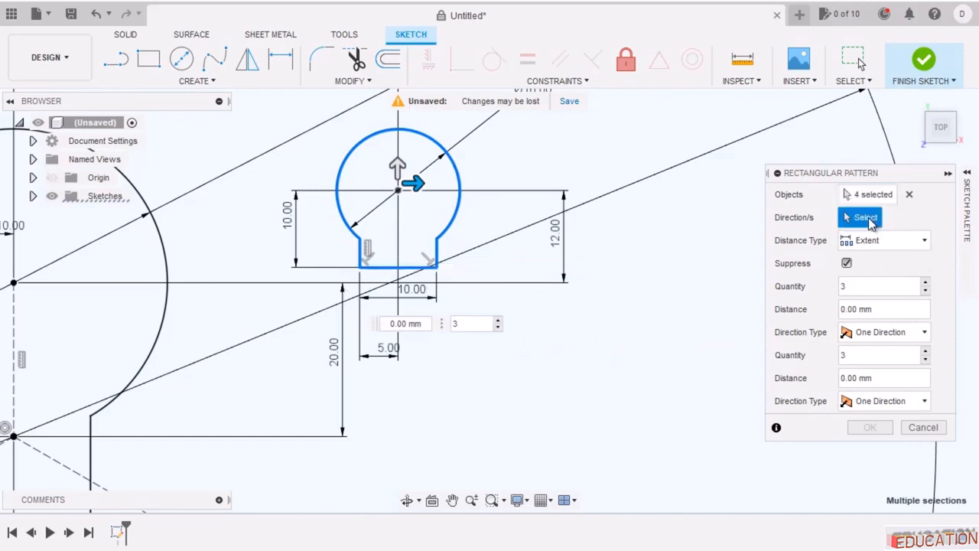
click(416, 183)
key(Tab)
click(924, 241)
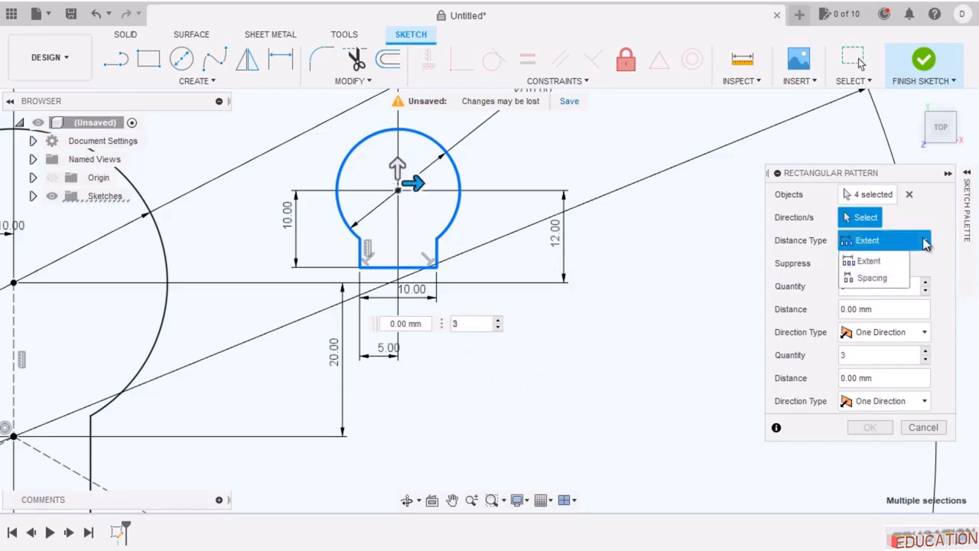
click(873, 278)
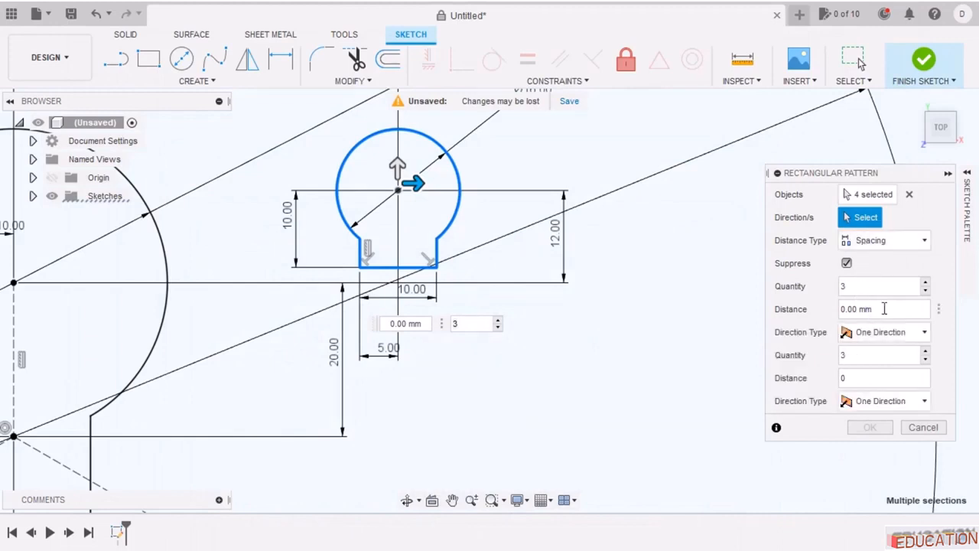
Set the keyhole pattern's horizontal direction to a spacing of 24 mm and a quantity of 6.
drag(883, 308, 769, 316)
text(24)
scroll(185, 240, down, 6)
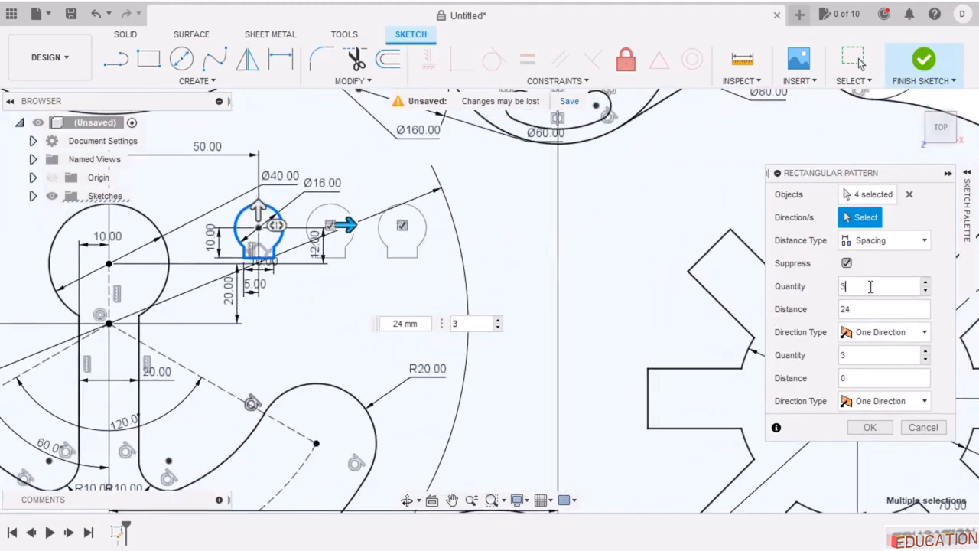
double_click(843, 285)
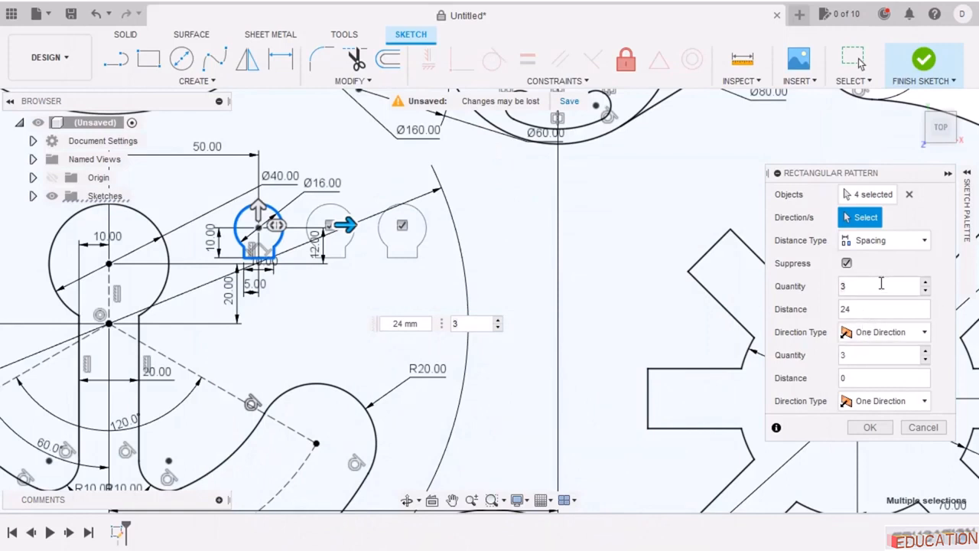
click(926, 282)
click(925, 282)
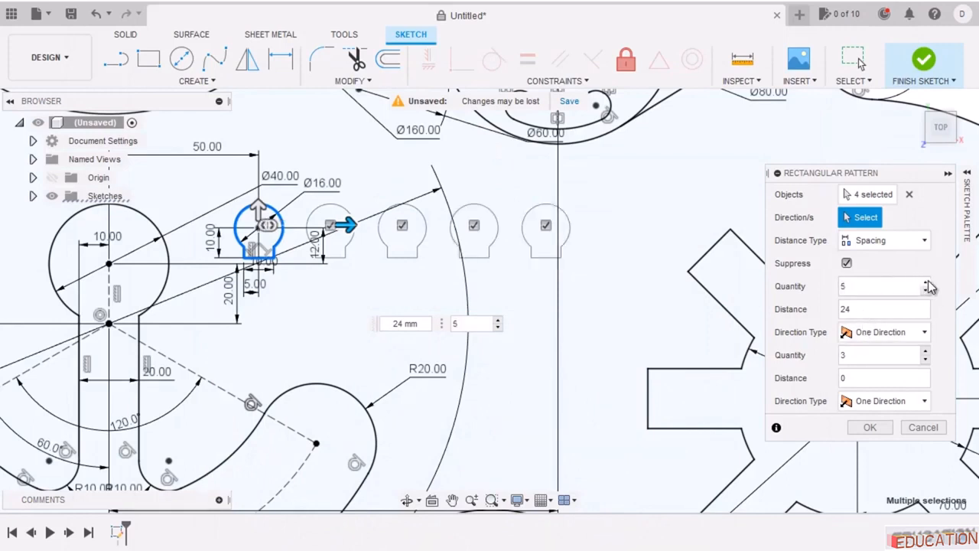
click(926, 282)
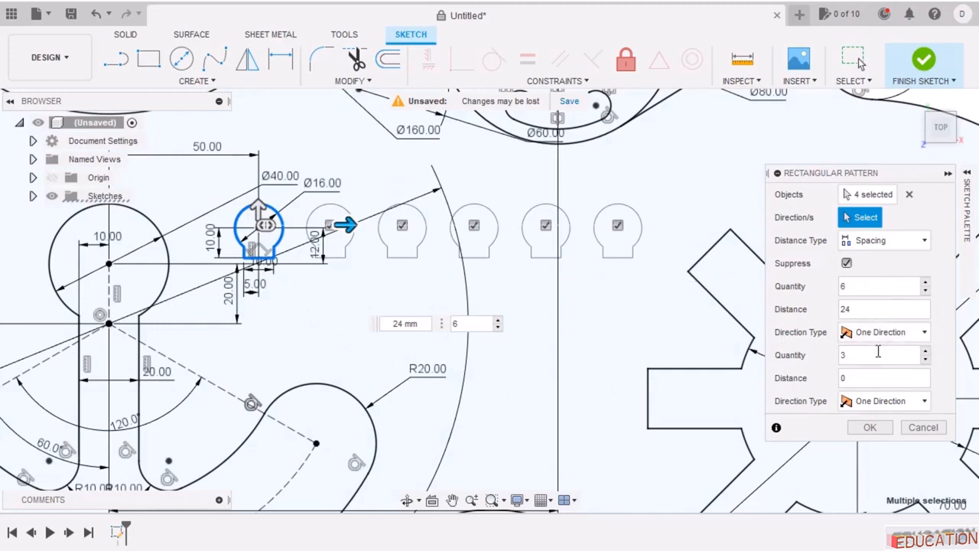
Set the pattern's second direction to a quantity of 2 and a distance of -27 mm, and complete the keyhole array.
click(920, 353)
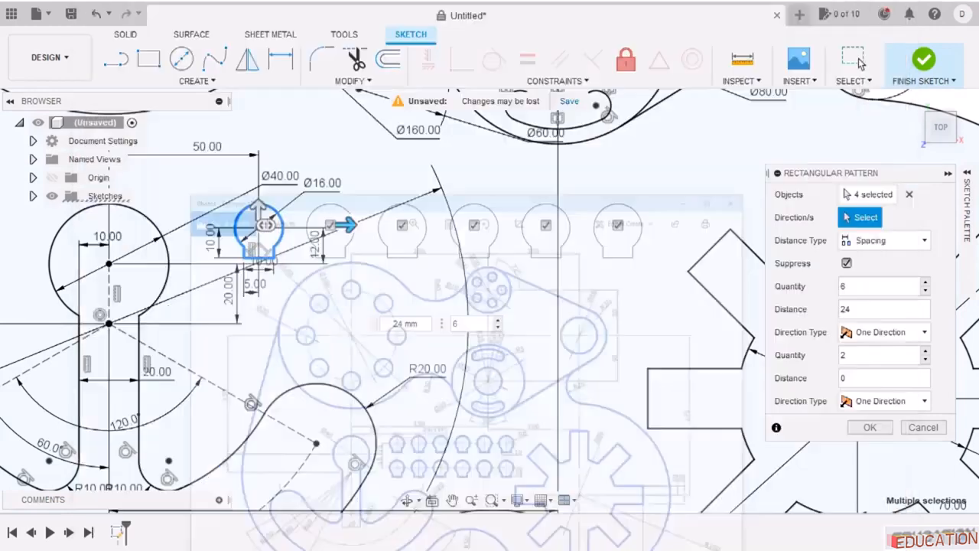
click(846, 377)
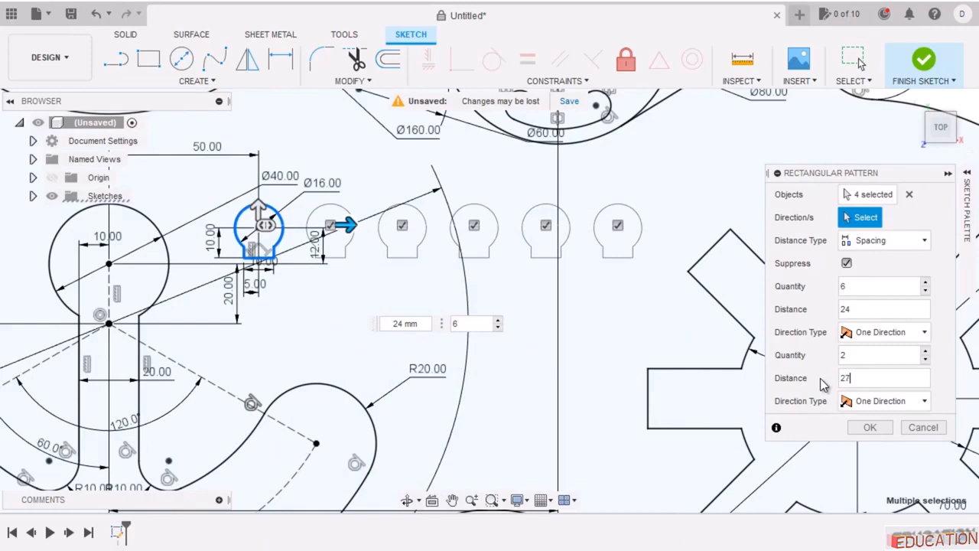
scroll(350, 341, down, 2)
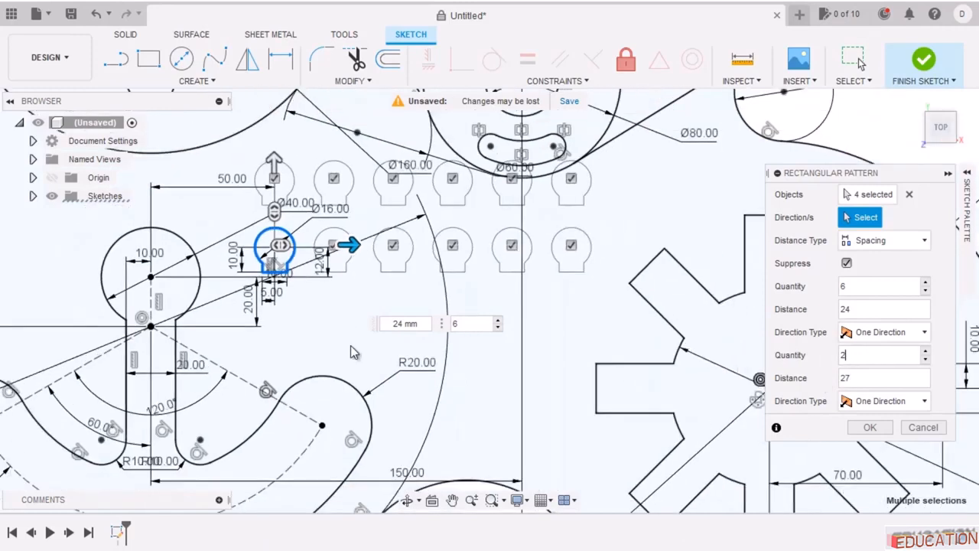
scroll(393, 232, up, 1)
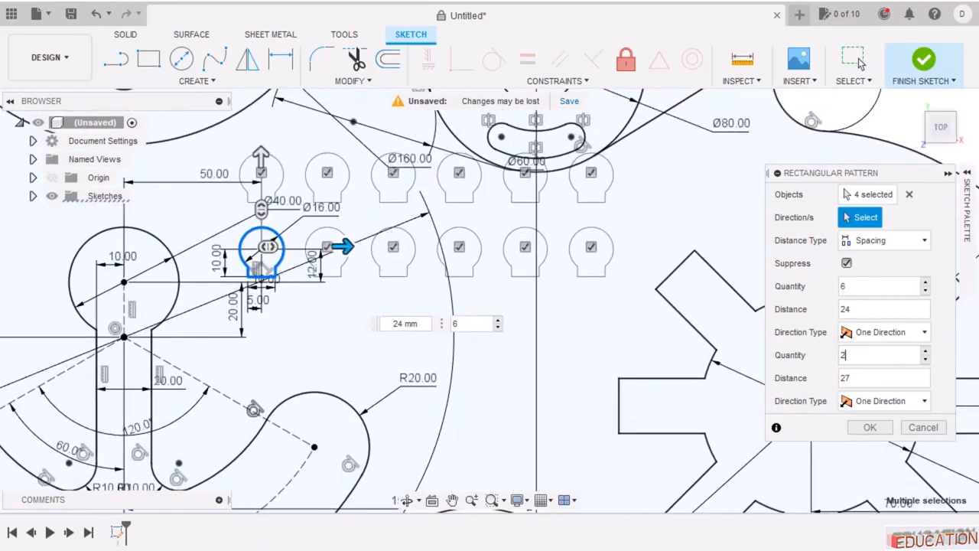
click(845, 375)
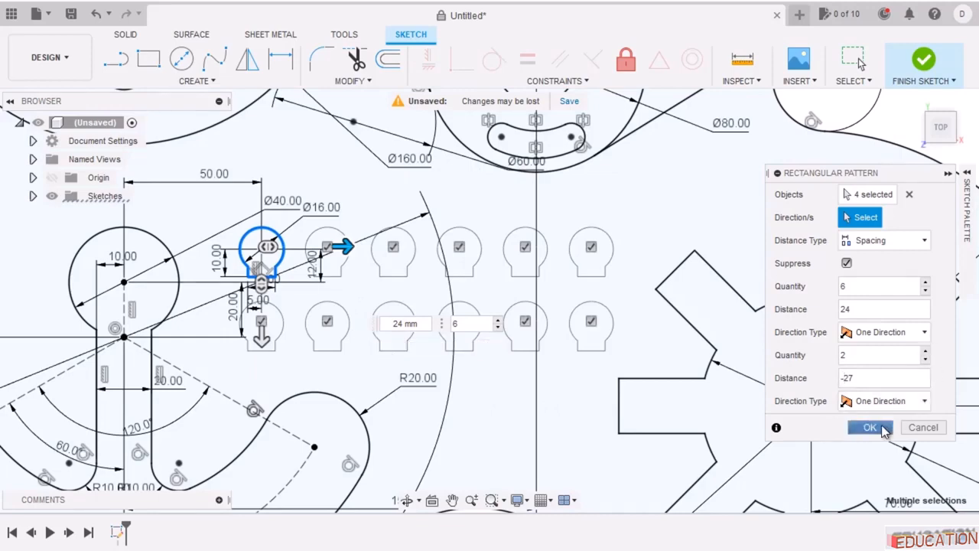
click(869, 427)
Hide the constraint symbols and dimensions of the finished plate sketch.
scroll(582, 196, down, 5)
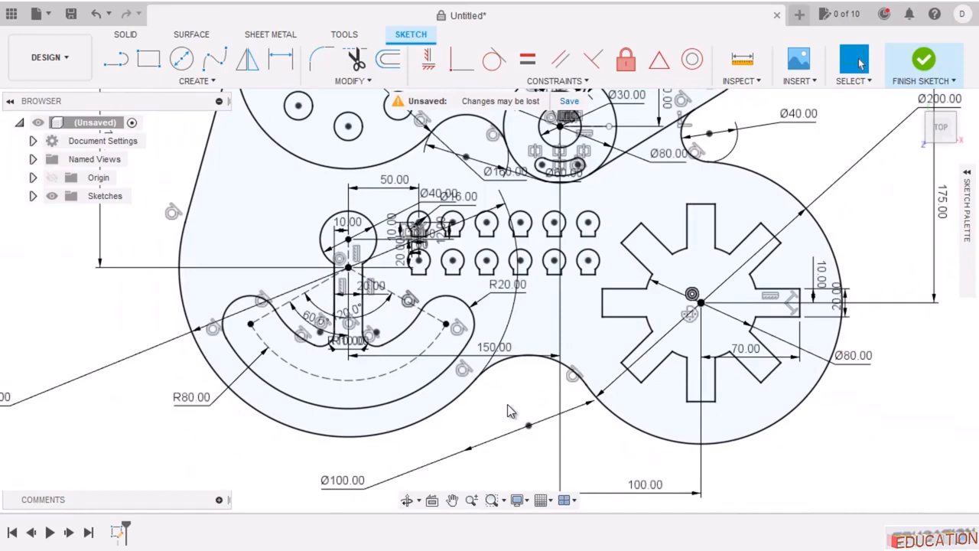
scroll(509, 406, down, 2)
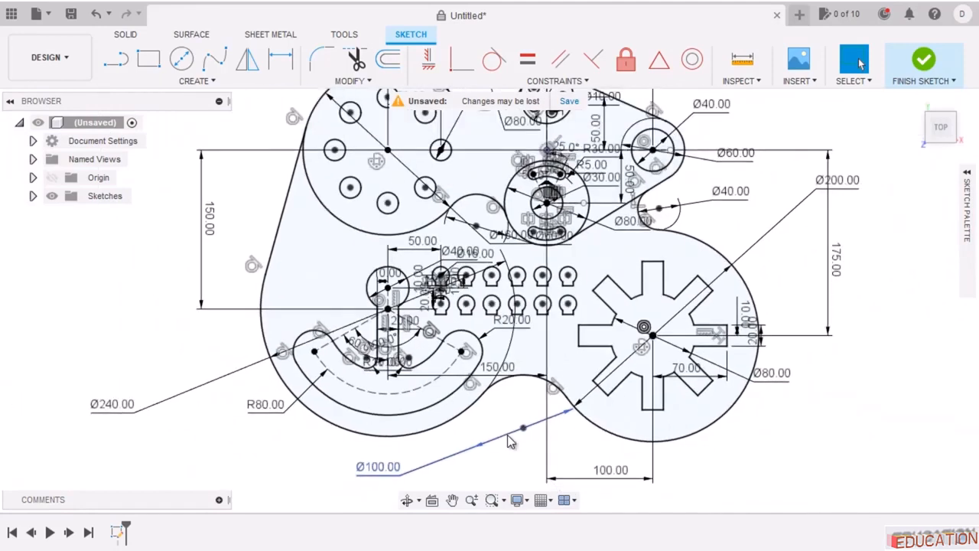
scroll(474, 427, down, 3)
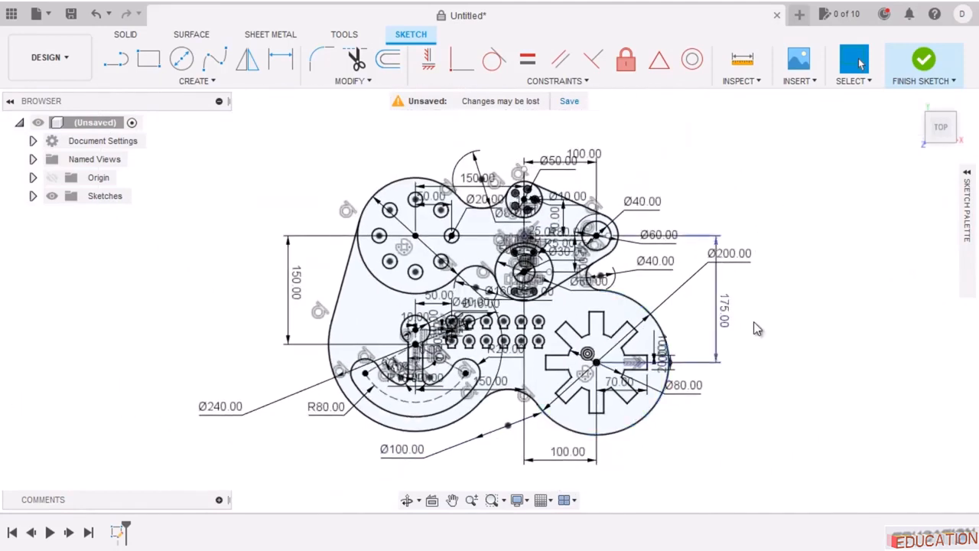
scroll(754, 329, up, 1)
scroll(763, 182, down, 1)
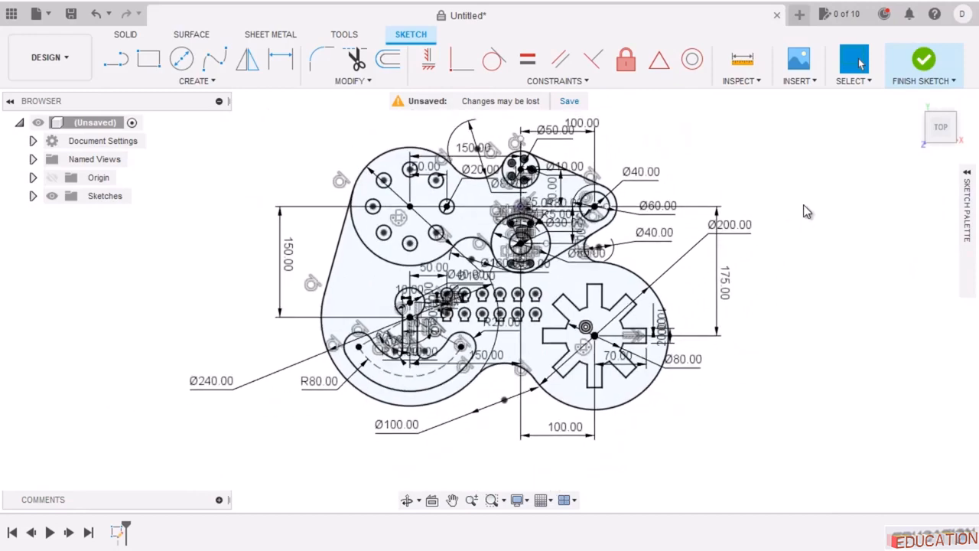
scroll(803, 205, up, 1)
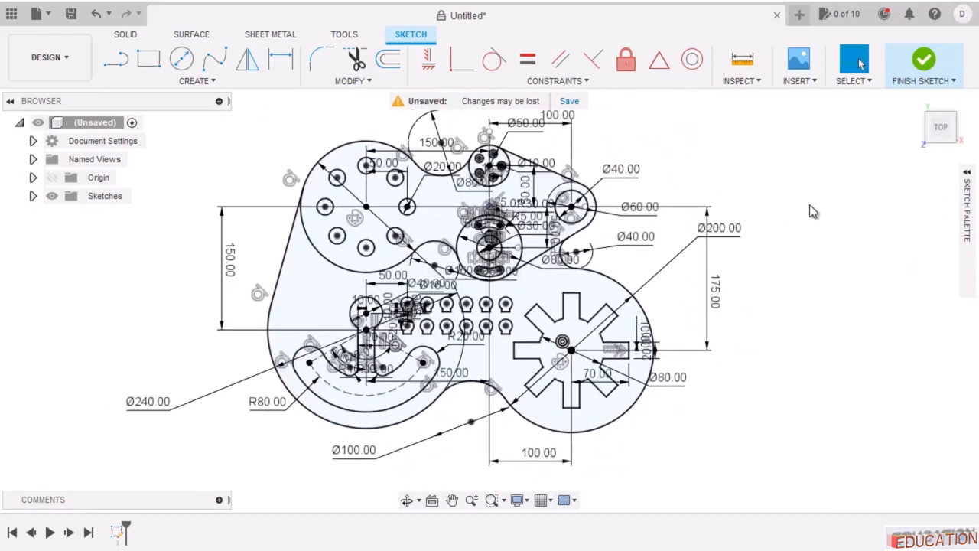
click(973, 221)
click(934, 430)
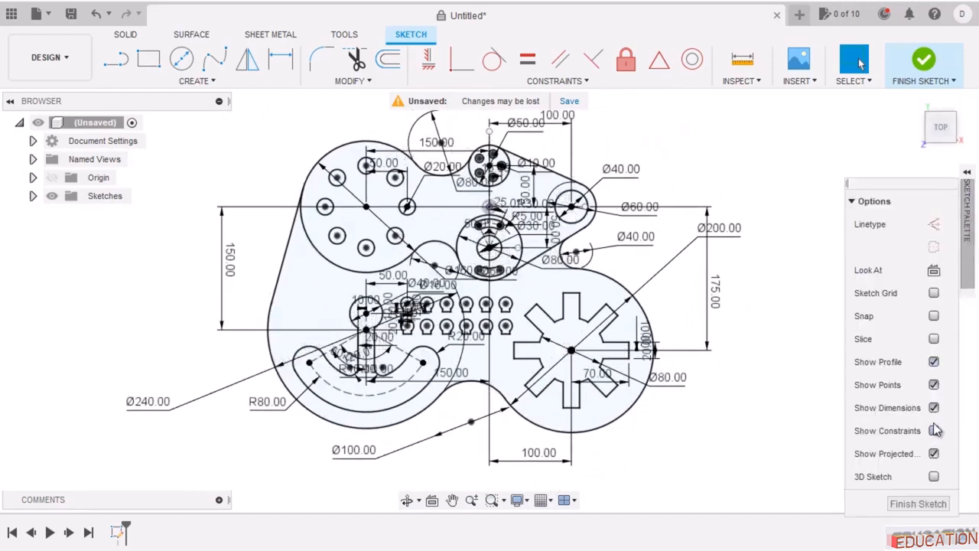
click(934, 407)
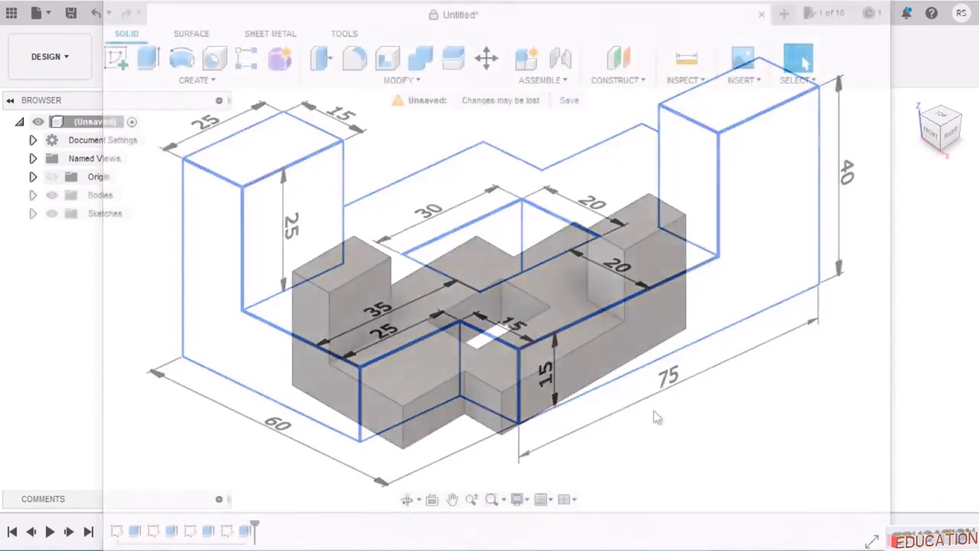
mouse_move(652, 415)
shift+middle_down()
mouse_move(649, 376)
mouse_move(678, 319)
mouse_move(706, 355)
mouse_move(773, 397)
mouse_move(844, 395)
mouse_move(658, 389)
mouse_move(631, 406)
mouse_move(632, 299)
mouse_move(645, 262)
mouse_move(671, 415)
mouse_move(771, 384)
mouse_move(829, 382)
shift+middle_up()
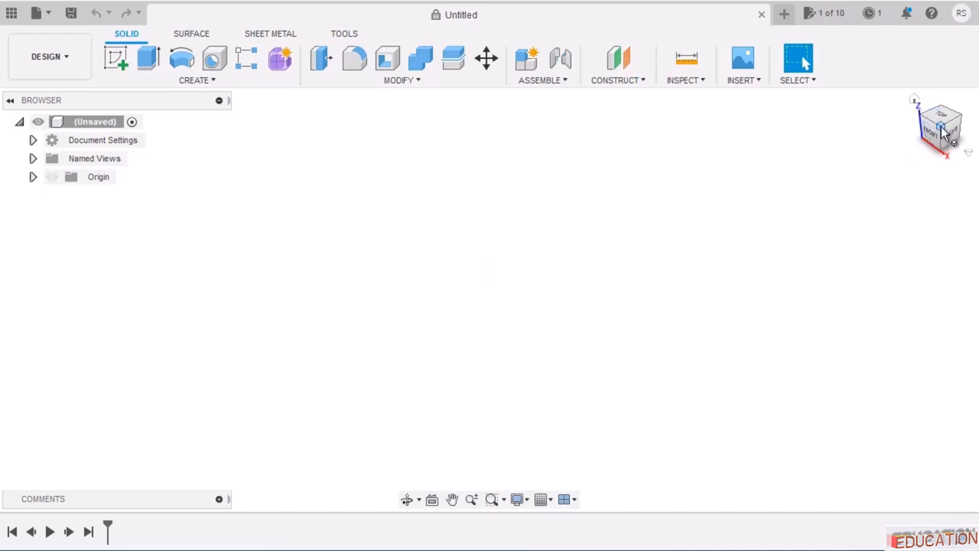
mouse_move(941, 130)
mouse_down()
mouse_move(923, 149)
mouse_move(936, 132)
mouse_move(924, 137)
mouse_up()
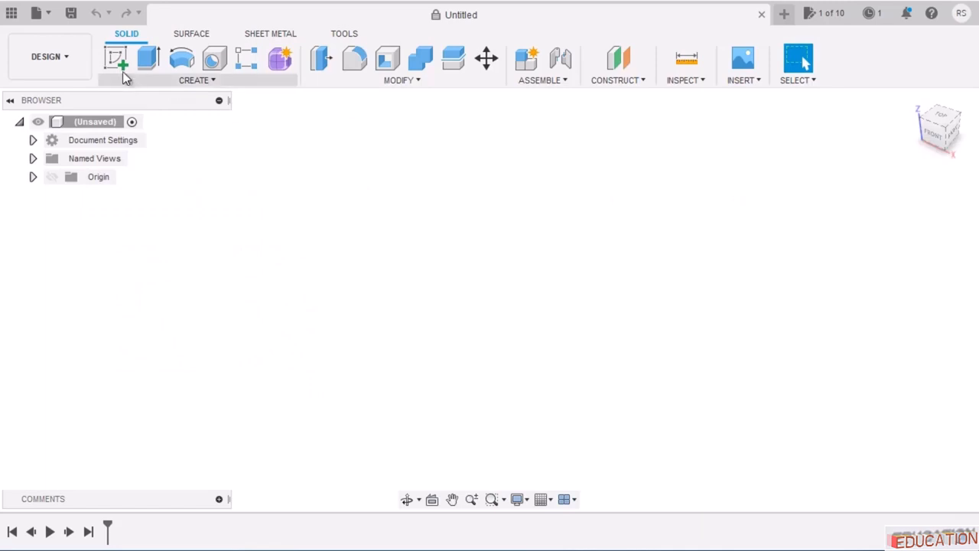
Start a new sketch on the horizontal XY origin plane in the empty design.
click(118, 60)
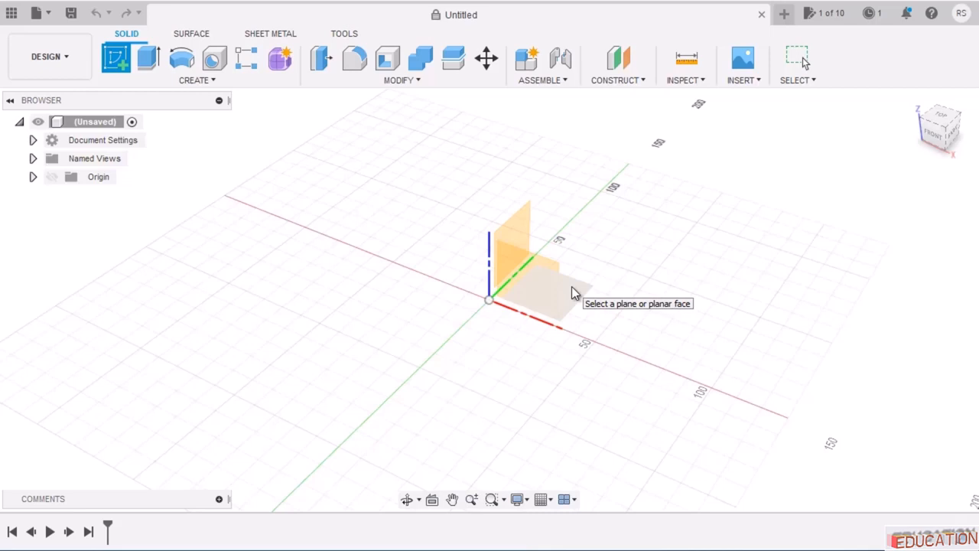
click(585, 288)
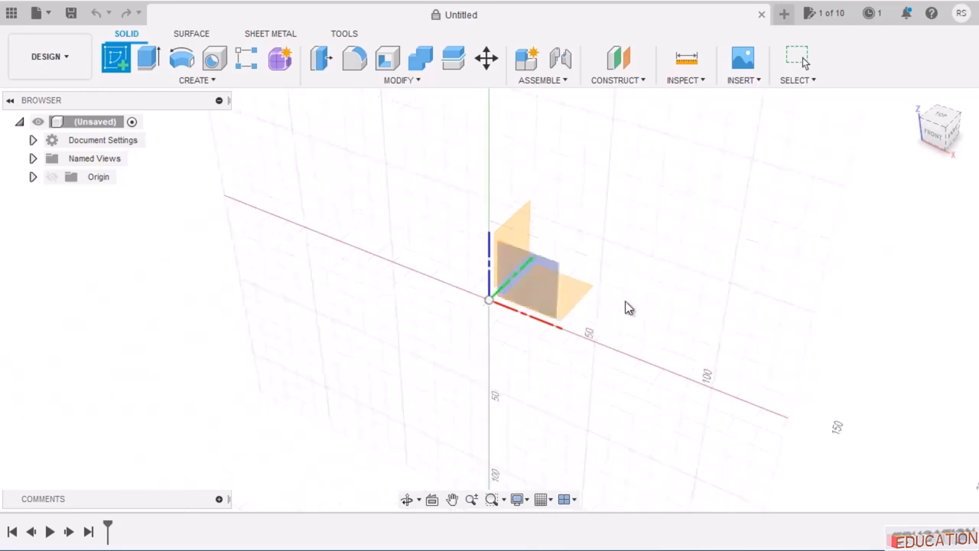
click(571, 292)
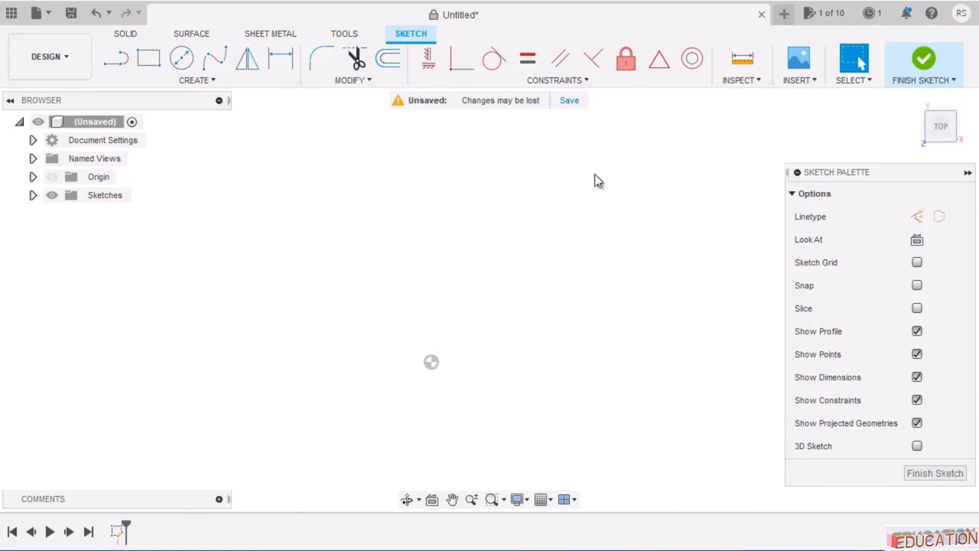
Sketch a two-point rectangle about 85 mm wide and 119 mm high around the origin.
click(149, 59)
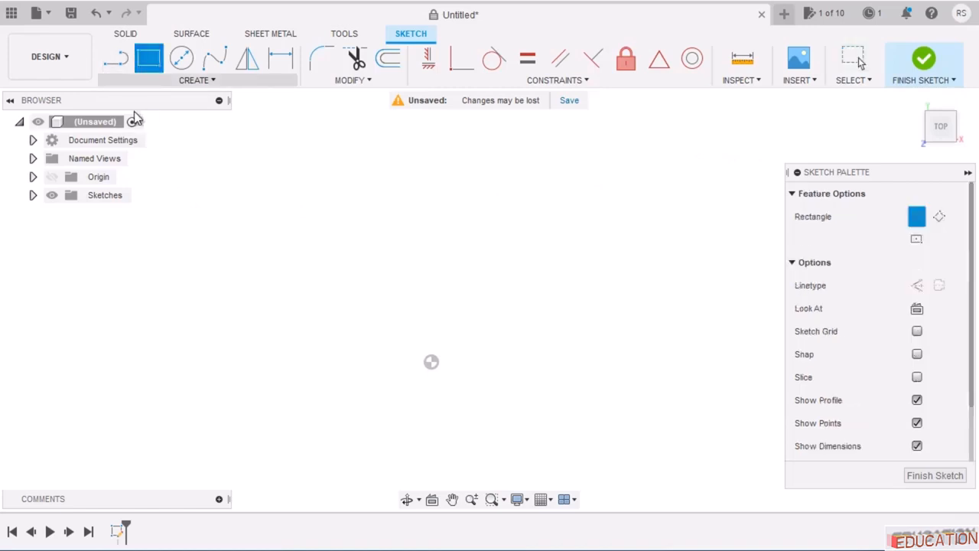
click(319, 174)
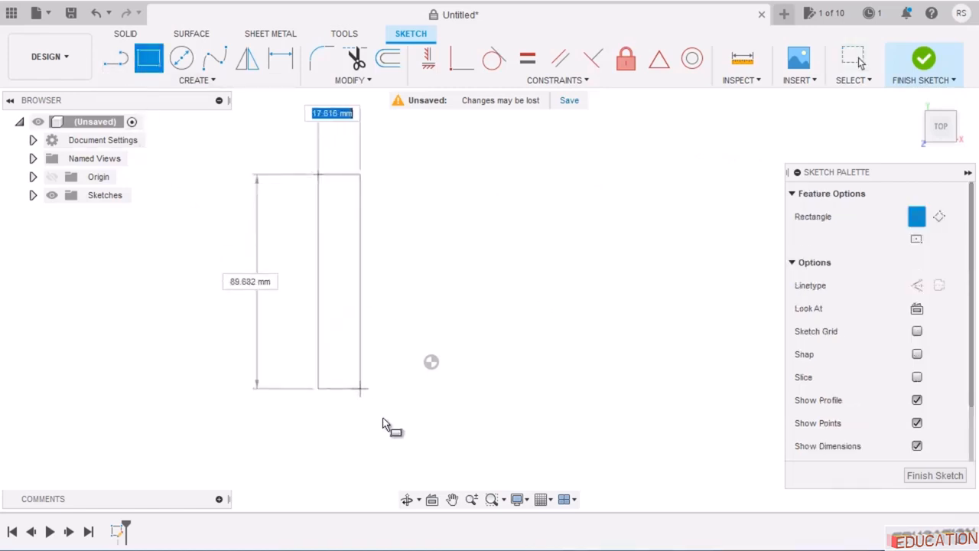
click(521, 459)
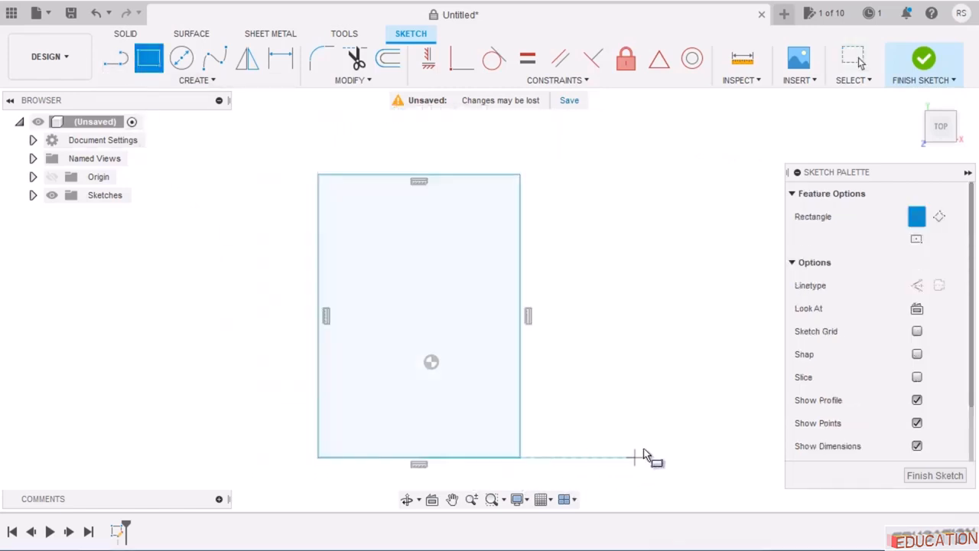
key(Escape)
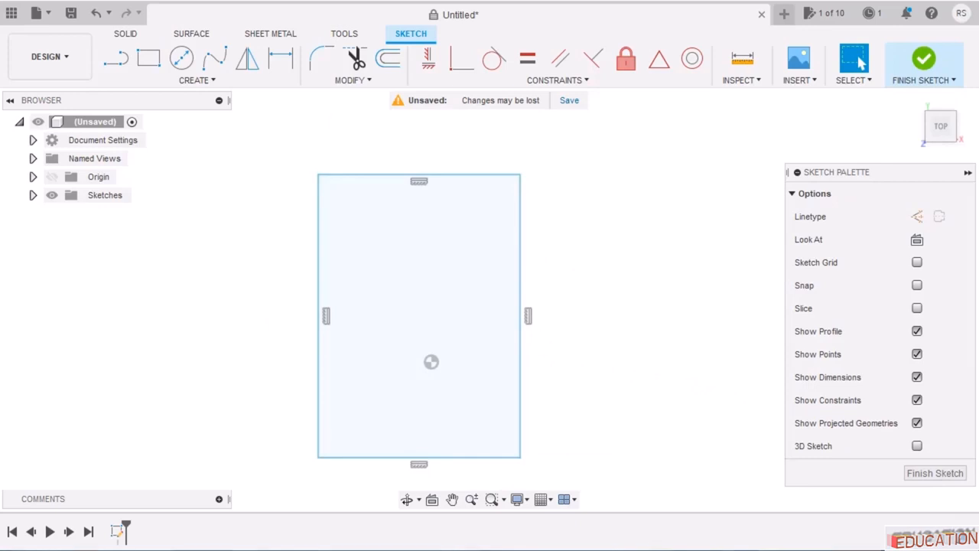
Dimension the rectangle to a height of 100 mm and a width of 60 mm.
click(428, 549)
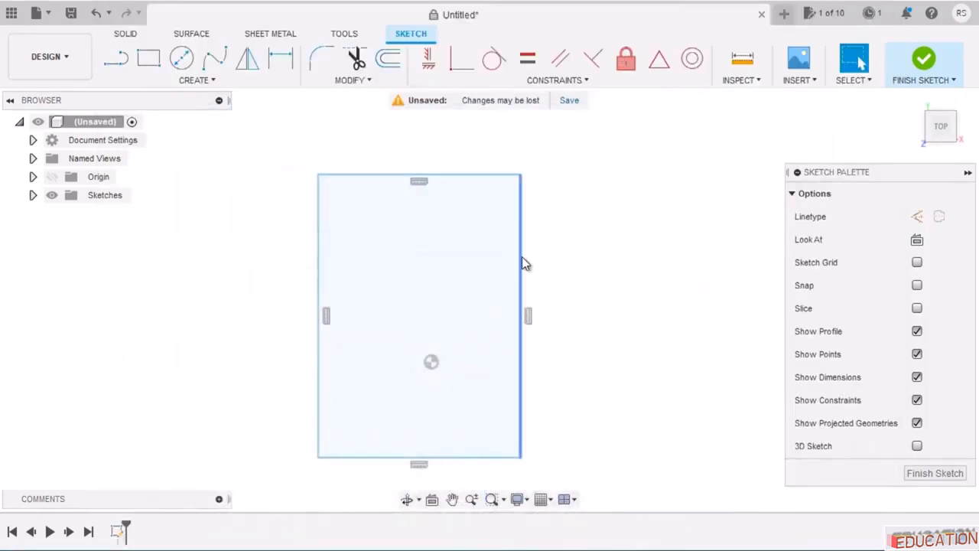
click(281, 59)
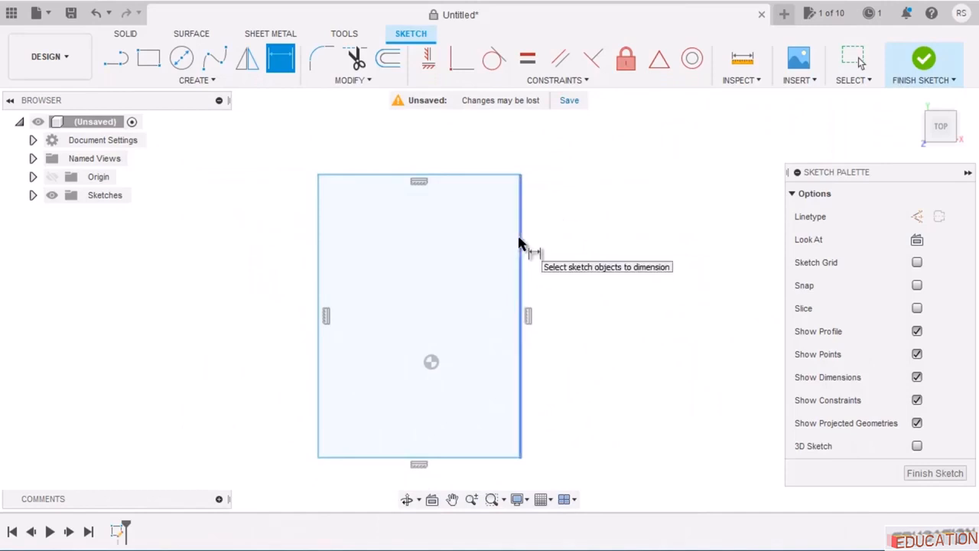
click(521, 240)
click(607, 257)
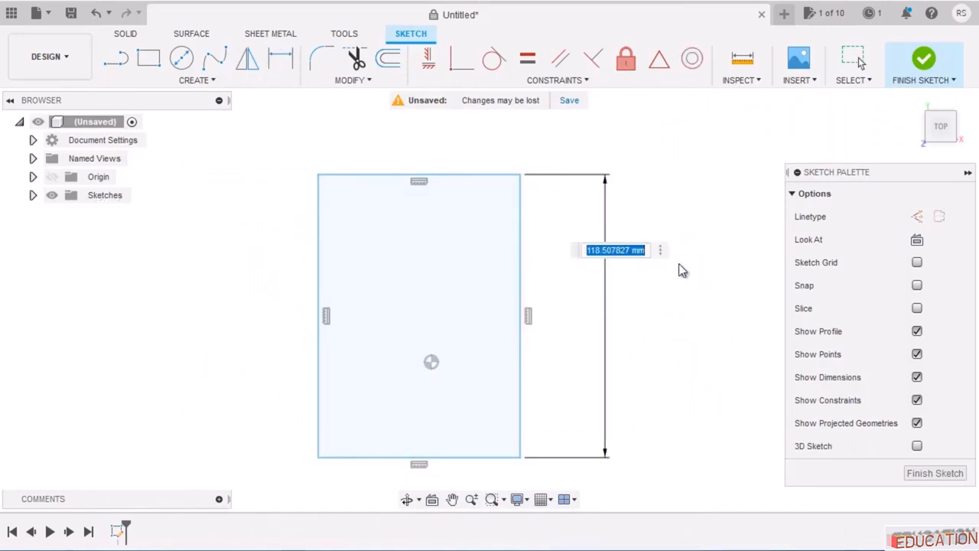
text(100)
key(Return)
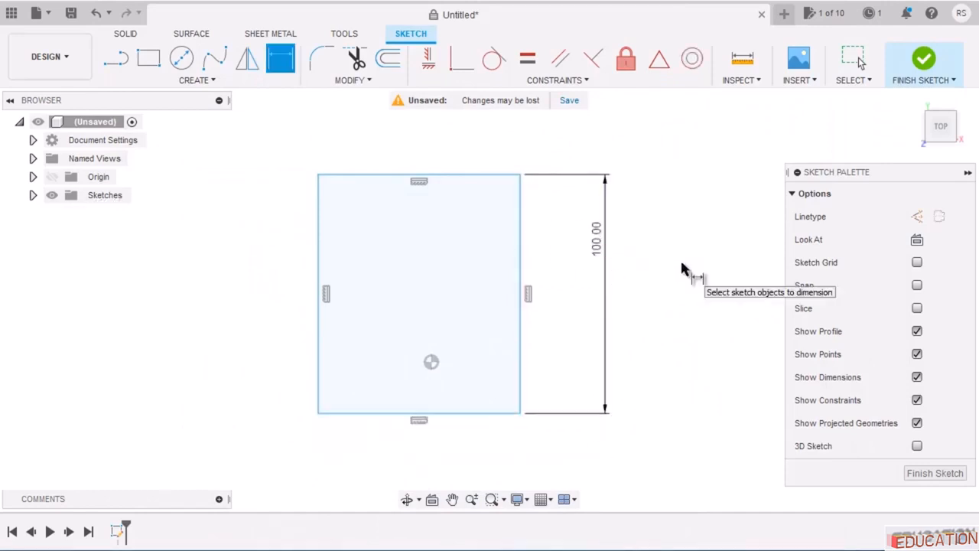
click(476, 413)
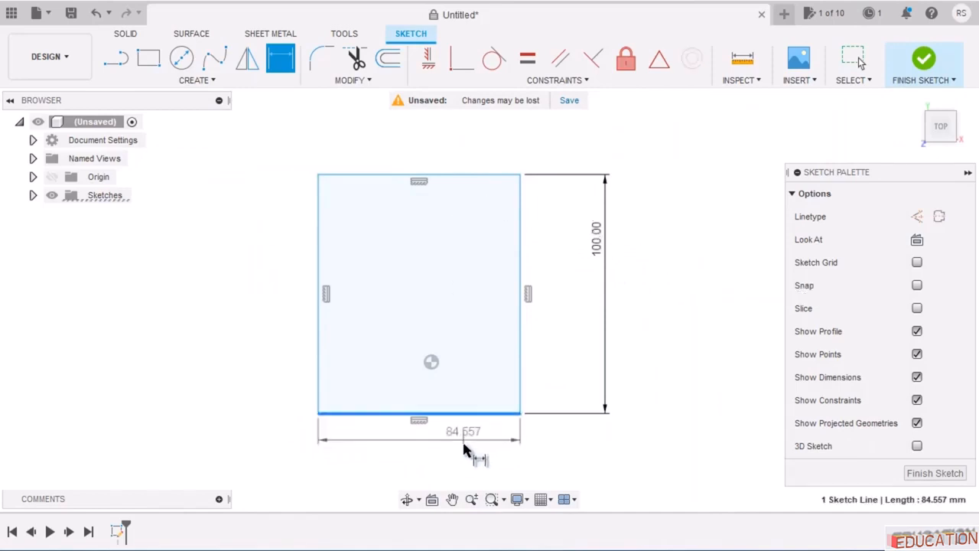
click(472, 445)
text(60)
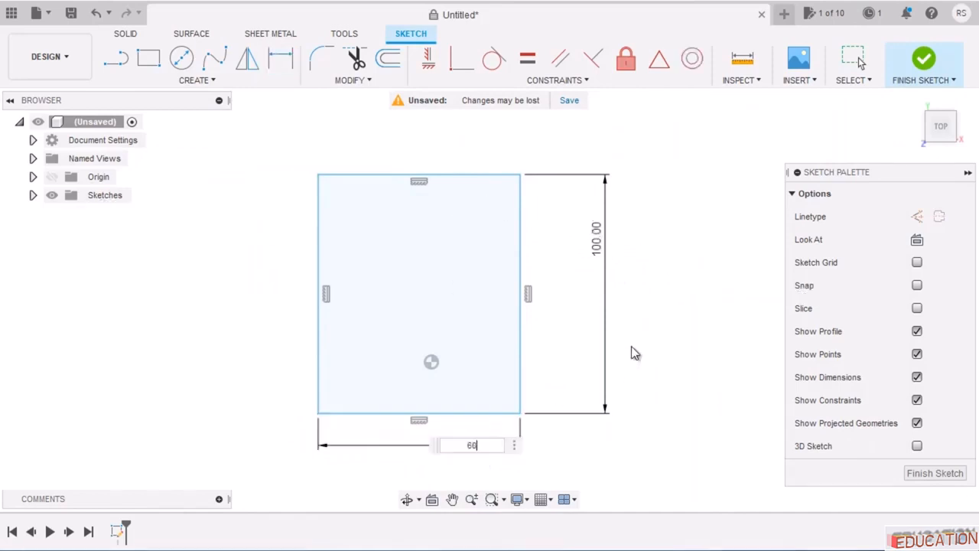
key(Return)
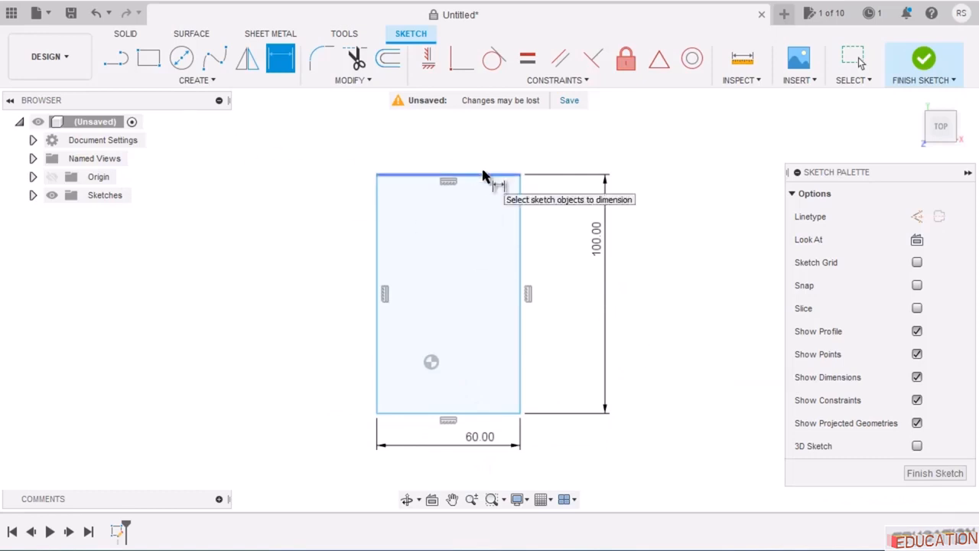
Constrain the rectangle's lower-left corner to be coincident with the sketch origin.
click(461, 58)
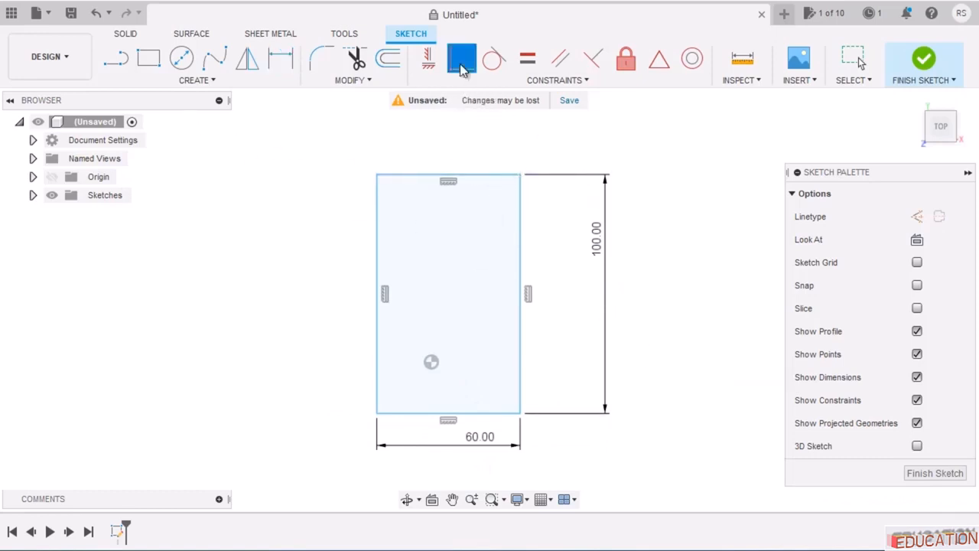
click(376, 414)
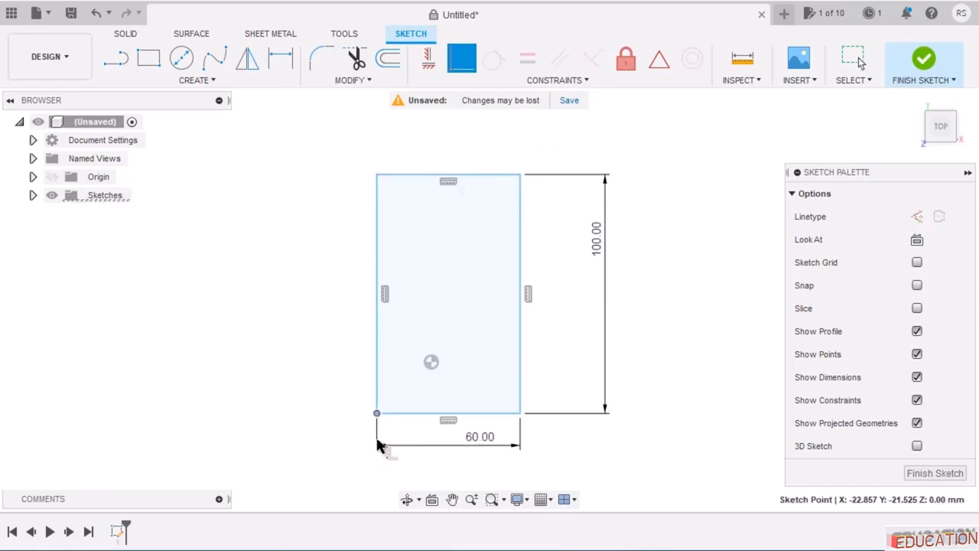
click(432, 362)
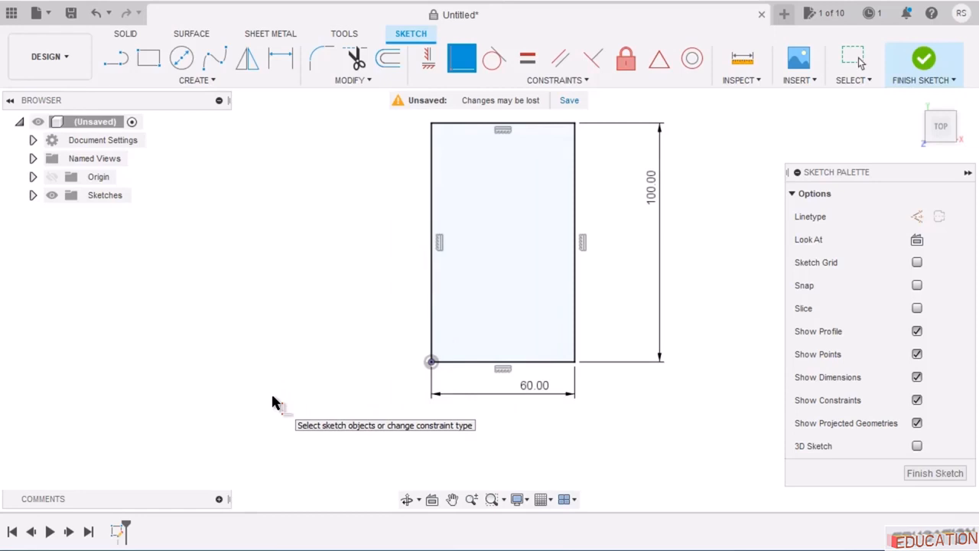
Finish the base rectangle sketch and examine the profile in 3D.
click(921, 58)
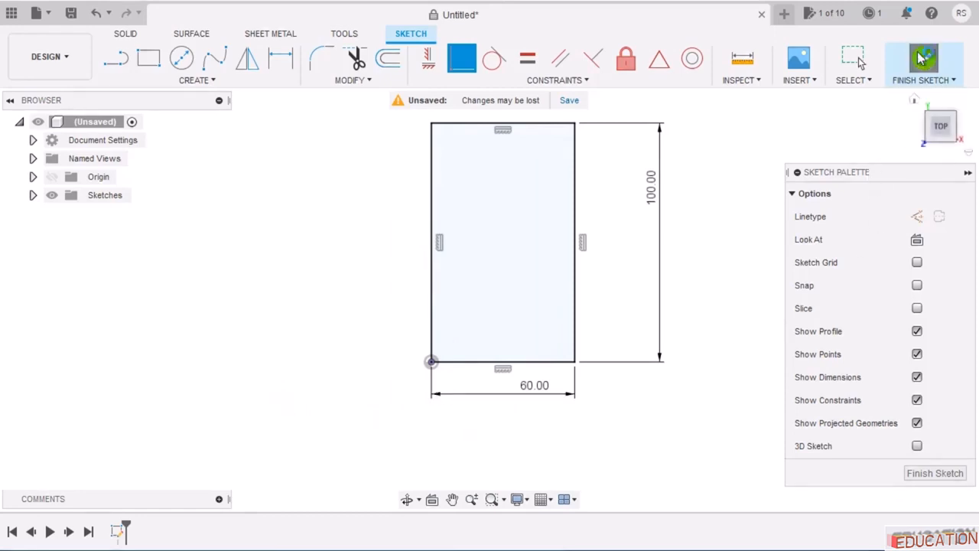
scroll(331, 372, down, 2)
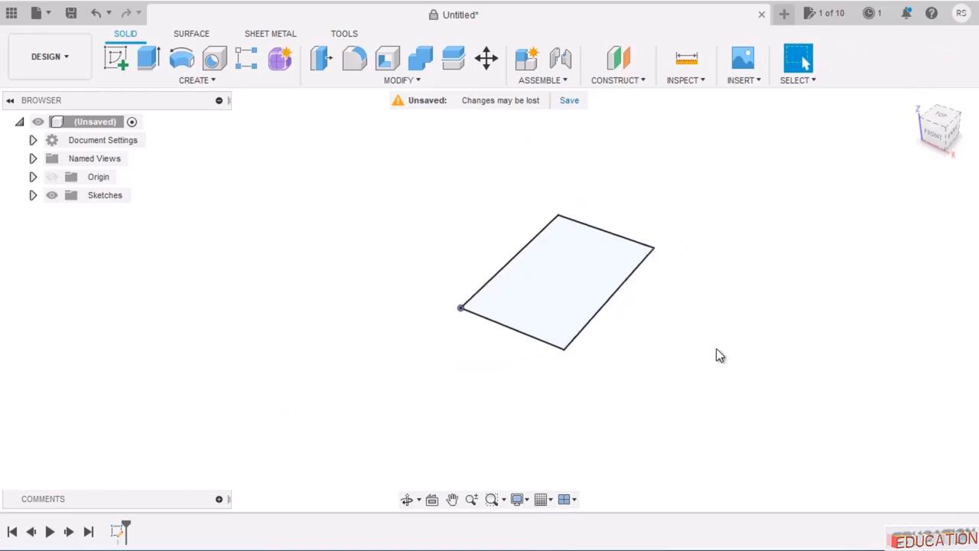
middle_drag(715, 348, 659, 377)
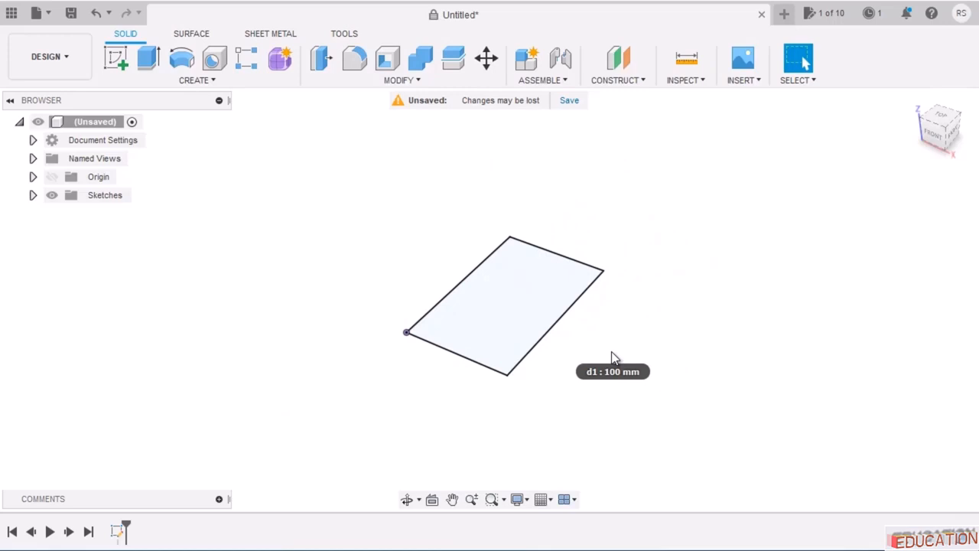
scroll(612, 355, up, 1)
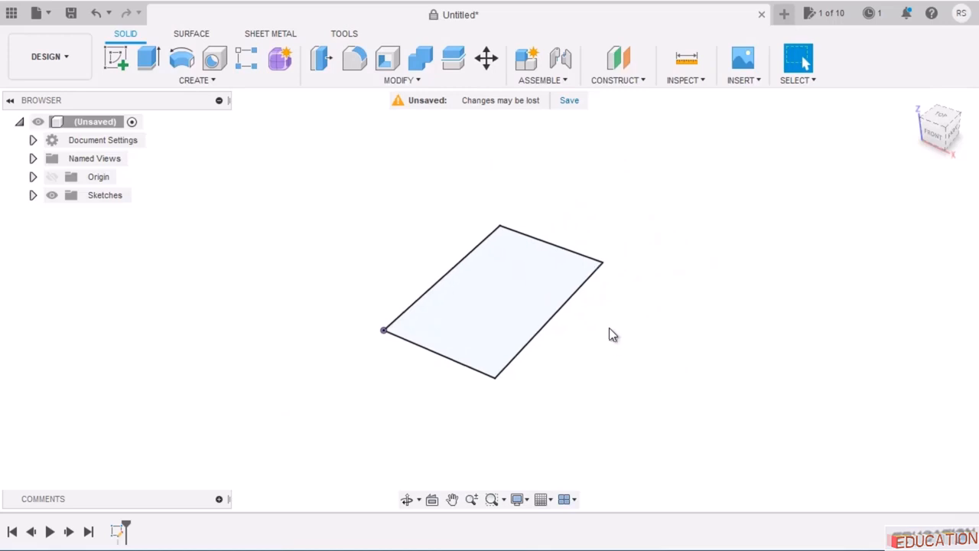
mouse_move(610, 334)
middle_down()
mouse_move(640, 339)
mouse_move(575, 326)
mouse_move(662, 288)
mouse_move(579, 349)
mouse_move(529, 255)
mouse_move(697, 267)
mouse_move(543, 357)
mouse_move(531, 267)
mouse_move(531, 296)
mouse_move(446, 290)
mouse_move(563, 241)
mouse_move(605, 321)
mouse_move(501, 338)
mouse_move(508, 268)
mouse_move(619, 277)
mouse_move(623, 330)
mouse_move(603, 339)
middle_up()
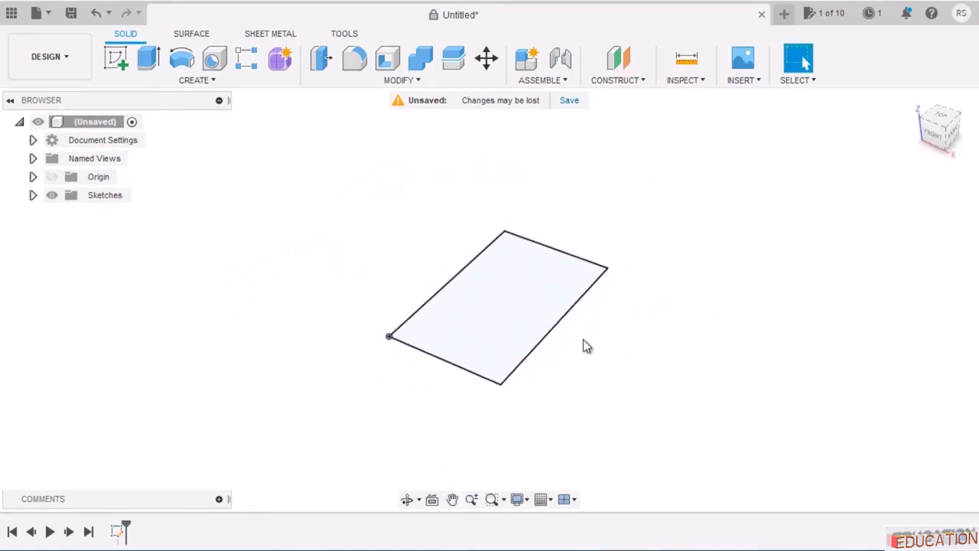
scroll(628, 289, down, 2)
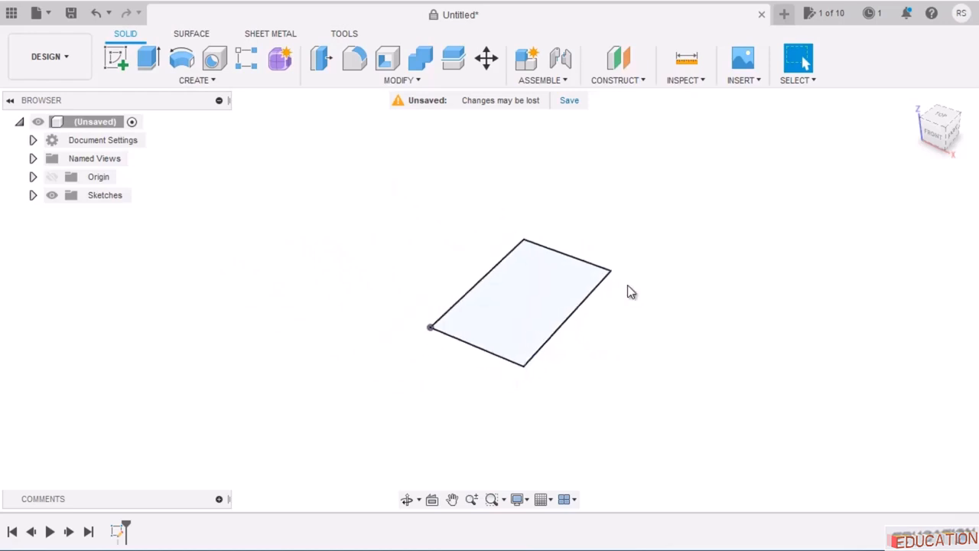
scroll(628, 290, up, 3)
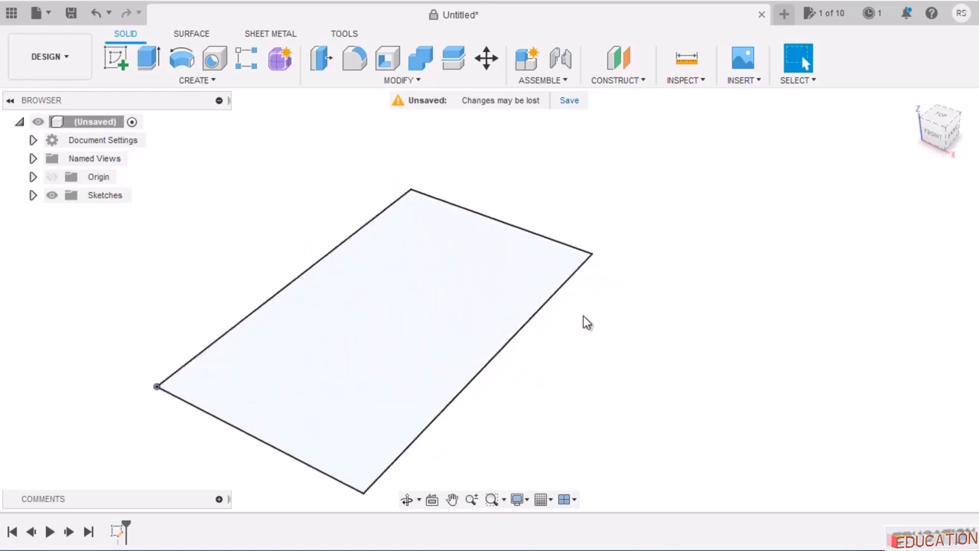
scroll(585, 322, down, 2)
mouse_move(592, 338)
middle_down()
mouse_move(601, 306)
mouse_move(632, 298)
mouse_move(610, 308)
mouse_move(597, 282)
mouse_move(614, 270)
mouse_move(629, 297)
mouse_move(607, 343)
mouse_move(561, 322)
mouse_move(573, 277)
mouse_move(614, 278)
mouse_move(618, 291)
mouse_move(590, 321)
mouse_move(559, 297)
mouse_move(568, 262)
mouse_move(617, 275)
mouse_move(620, 311)
mouse_move(599, 325)
mouse_move(578, 306)
mouse_move(588, 282)
mouse_move(601, 292)
mouse_move(601, 308)
mouse_move(573, 270)
mouse_move(660, 278)
mouse_move(623, 339)
mouse_move(565, 304)
mouse_move(582, 250)
mouse_move(608, 283)
mouse_move(601, 298)
mouse_move(566, 277)
mouse_move(574, 257)
mouse_move(594, 295)
mouse_move(588, 272)
mouse_move(585, 303)
mouse_move(566, 271)
mouse_move(588, 315)
middle_up()
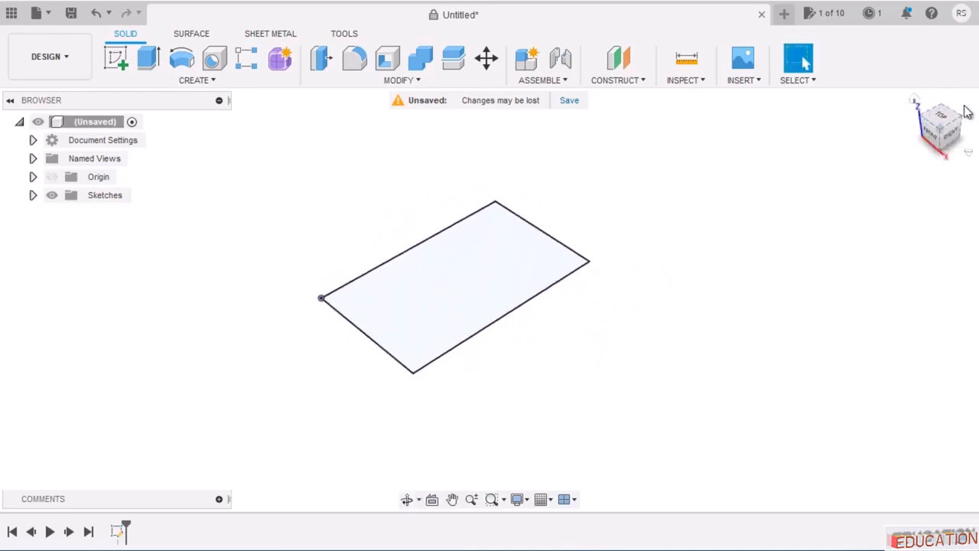
mouse_move(790, 277)
shift+middle_down()
mouse_move(634, 288)
mouse_move(695, 288)
mouse_move(640, 304)
mouse_move(645, 240)
mouse_move(702, 280)
mouse_move(653, 319)
mouse_move(648, 306)
shift+middle_up()
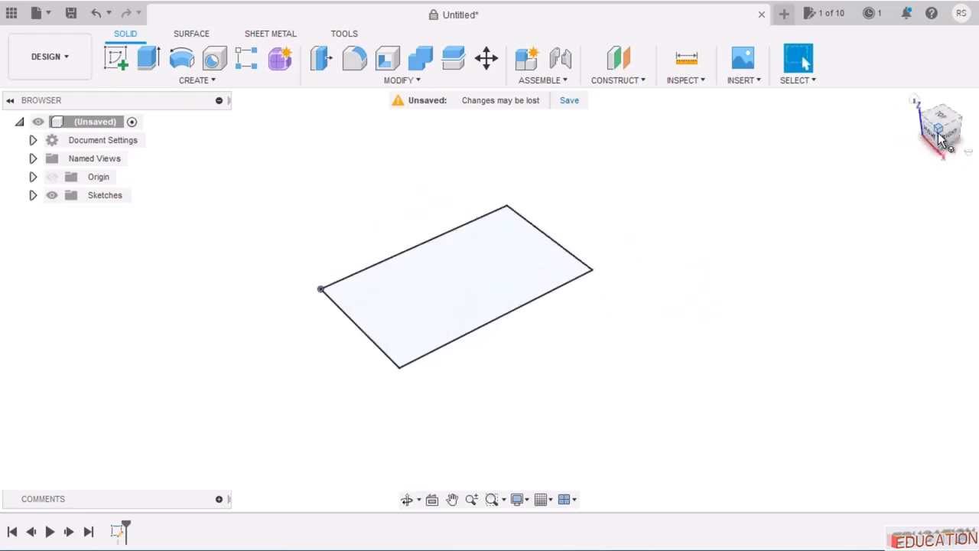
mouse_move(942, 137)
mouse_down()
mouse_move(961, 142)
mouse_move(948, 156)
mouse_move(956, 139)
mouse_move(958, 159)
mouse_move(952, 129)
mouse_move(948, 145)
mouse_move(913, 144)
mouse_move(941, 122)
mouse_move(938, 135)
mouse_up()
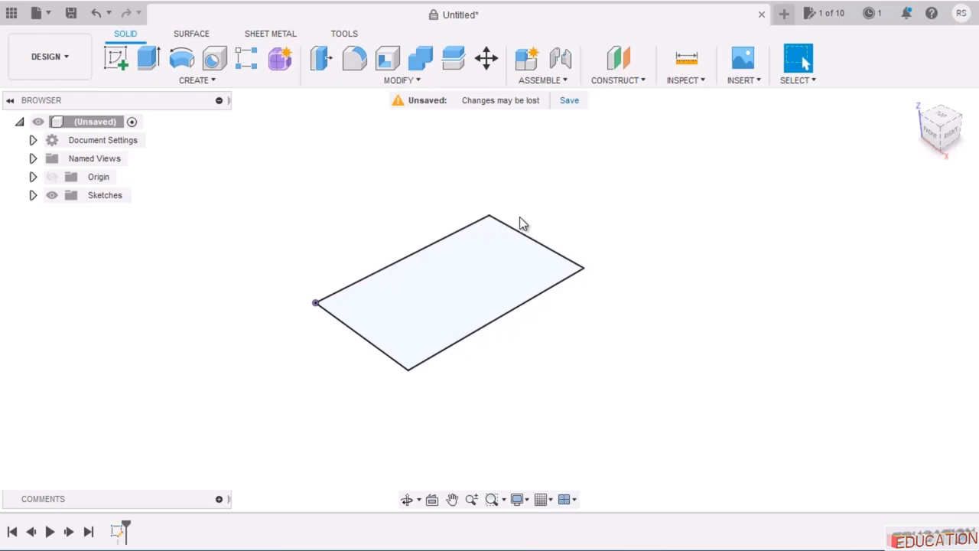
Start an extrusion of the rectangle profile and pull it upward to 30 mm.
click(150, 59)
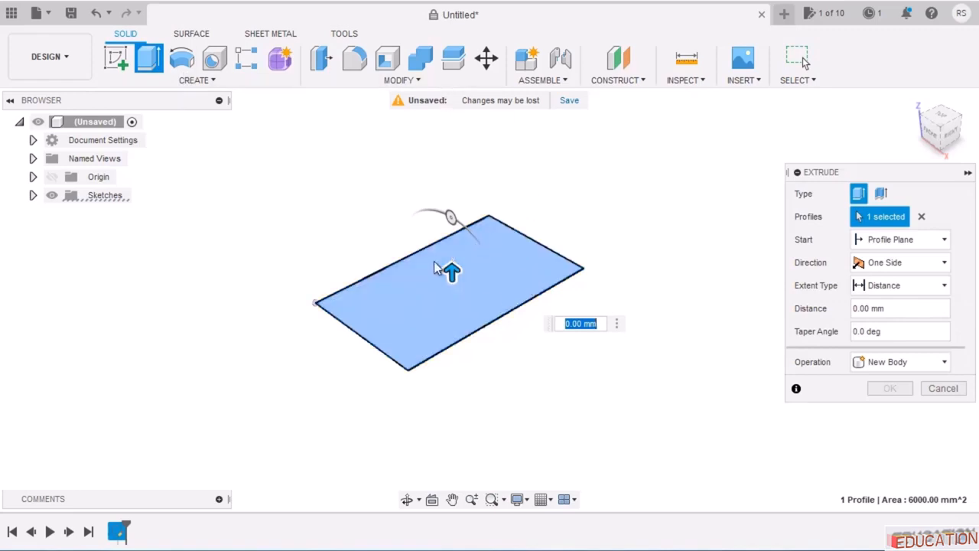
click(945, 390)
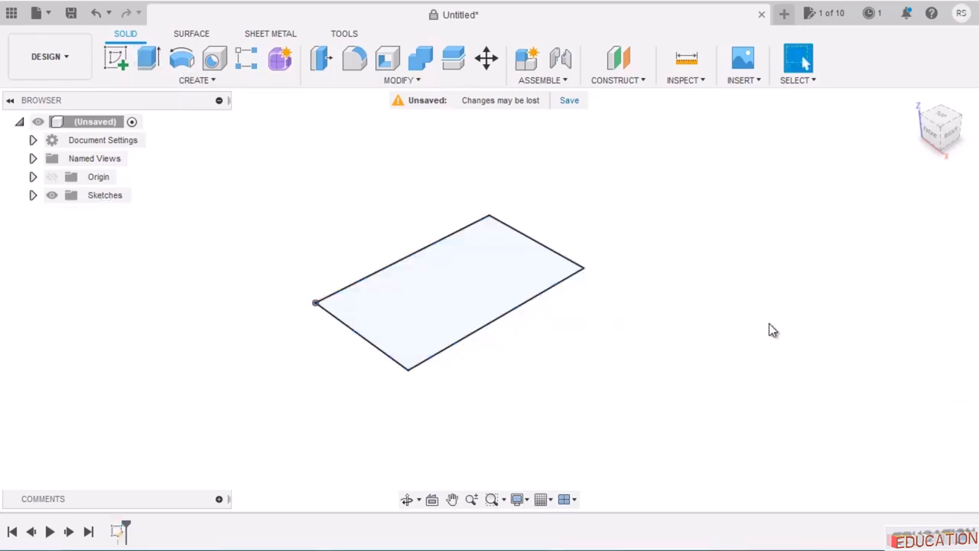
click(151, 61)
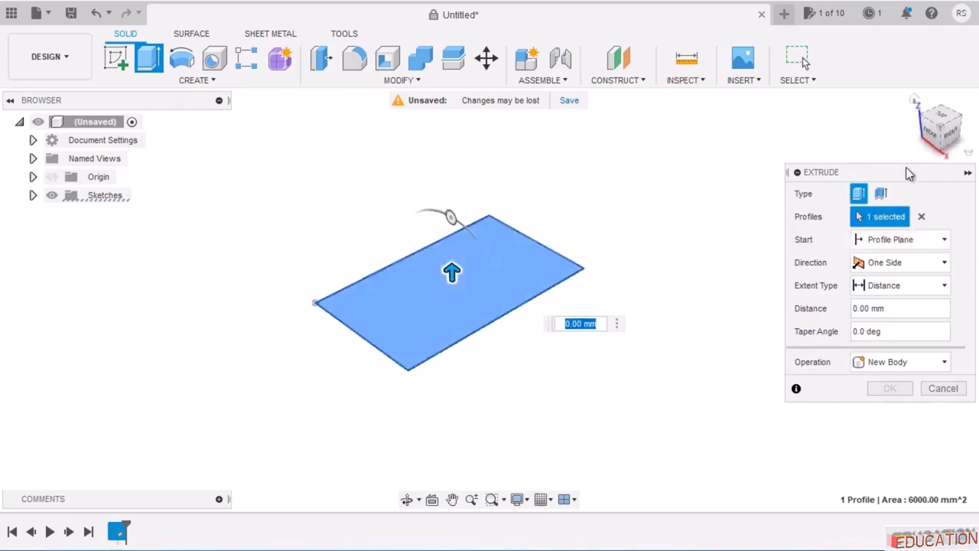
click(922, 217)
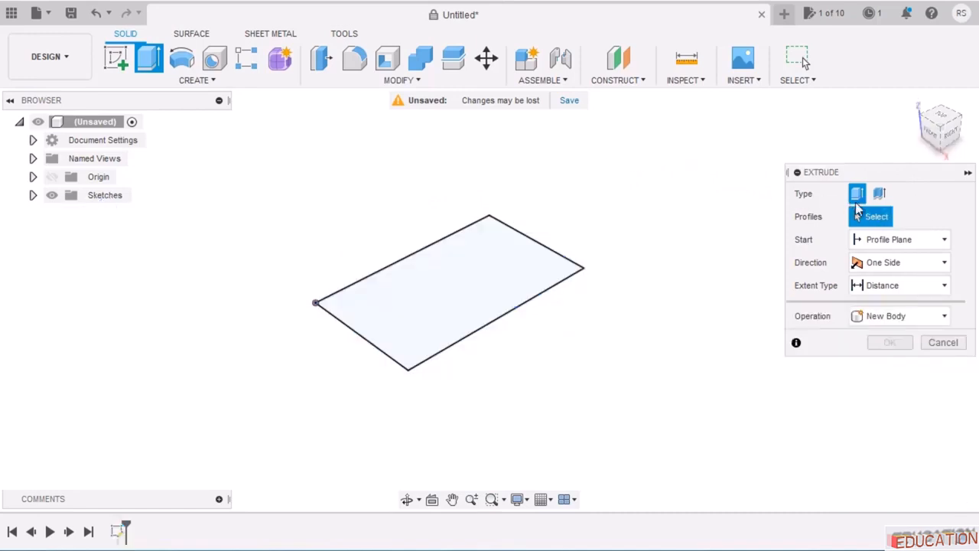
click(522, 308)
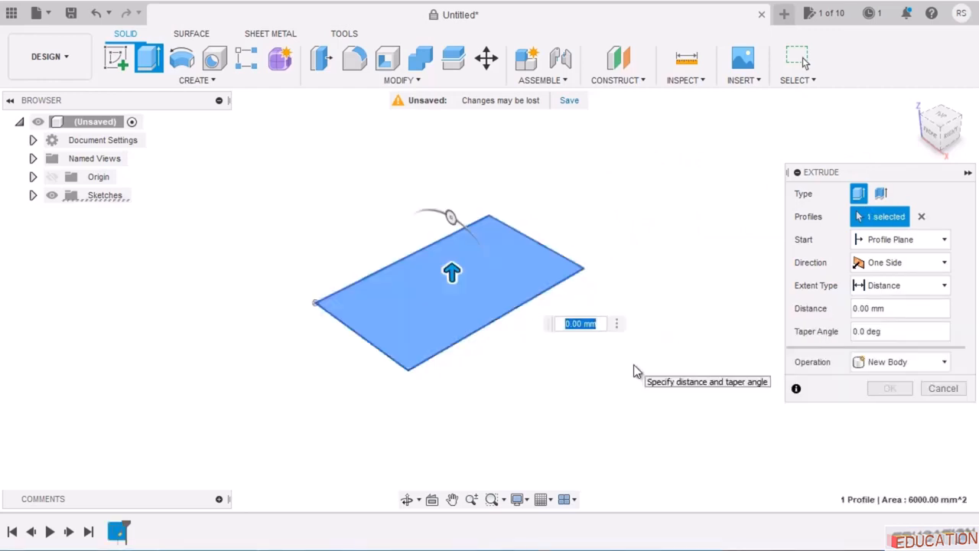
middle_drag(579, 382, 539, 348)
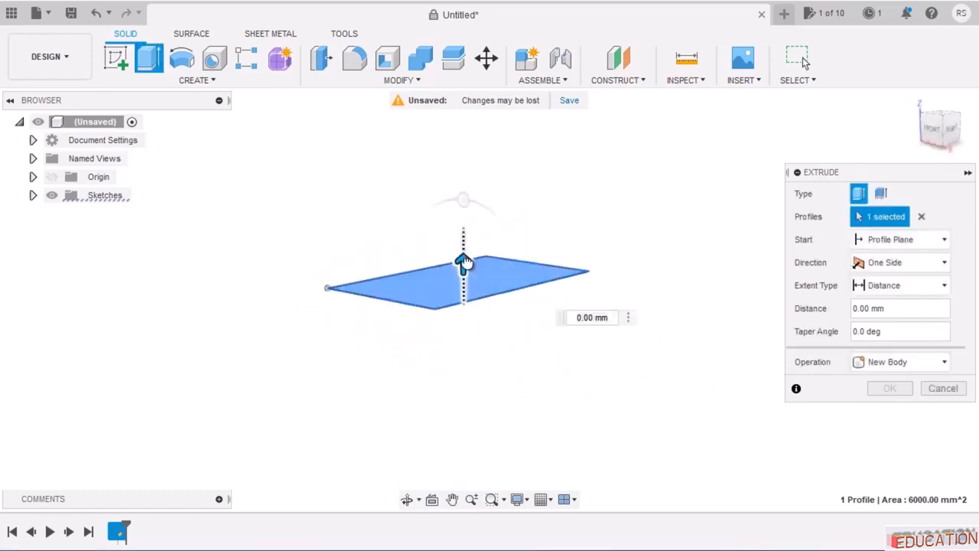
drag(464, 262, 472, 180)
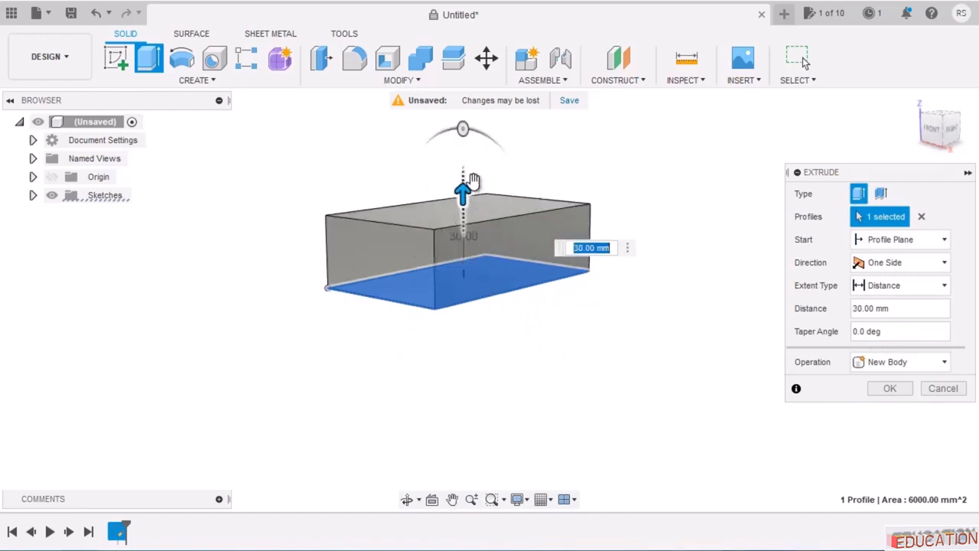
mouse_move(501, 327)
shift+middle_down()
mouse_move(446, 330)
mouse_move(449, 280)
mouse_move(481, 295)
mouse_move(492, 357)
mouse_move(477, 334)
mouse_move(485, 336)
shift+middle_up()
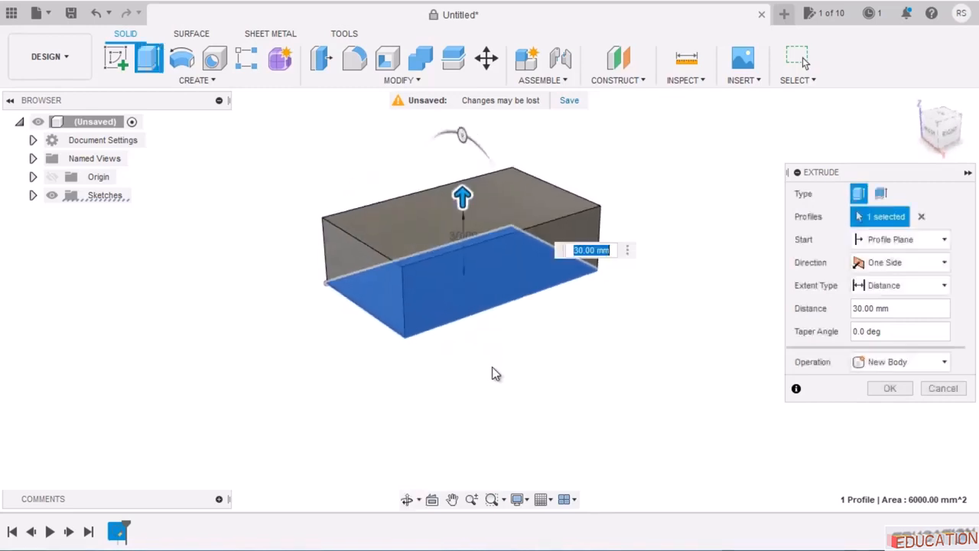
Set the extrusion distance to 15 mm and create the block as a new body.
click(413, 550)
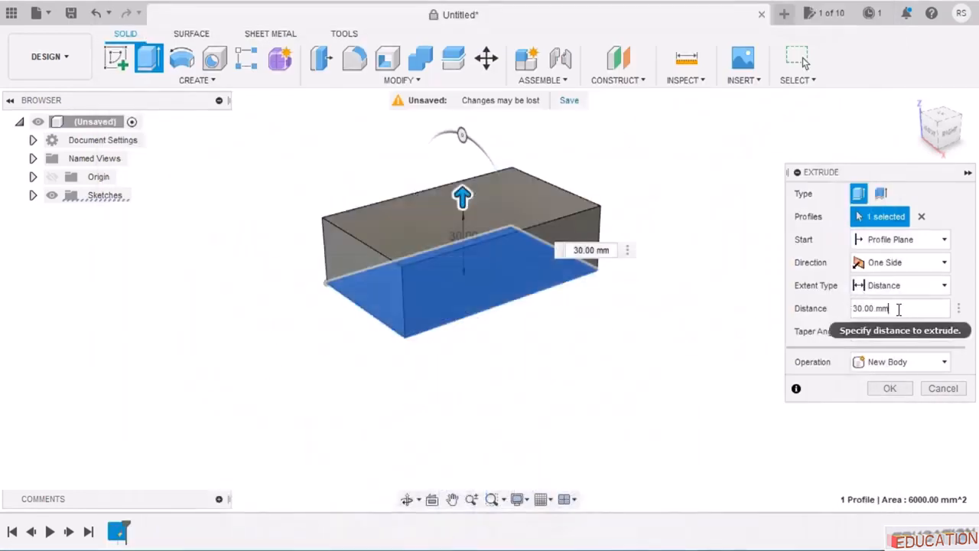
click(889, 308)
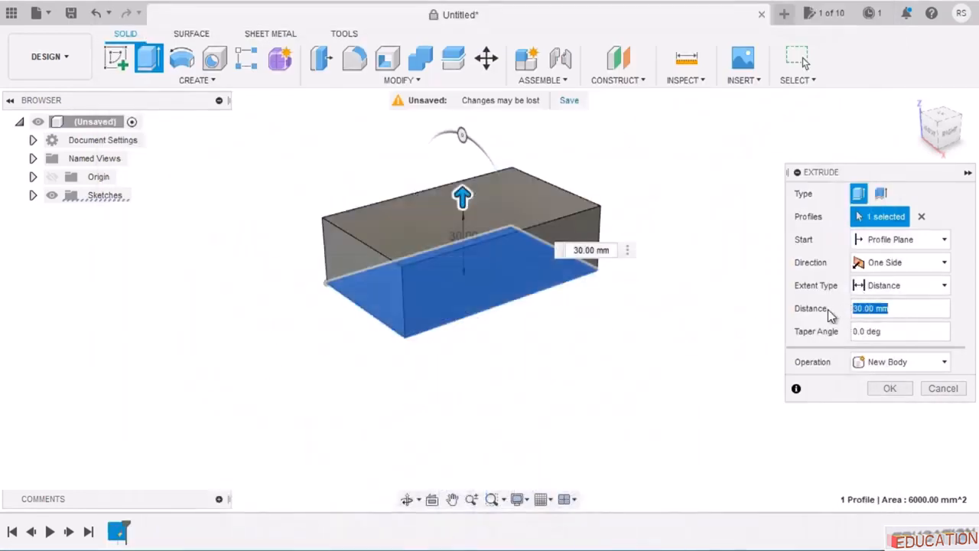
text(15)
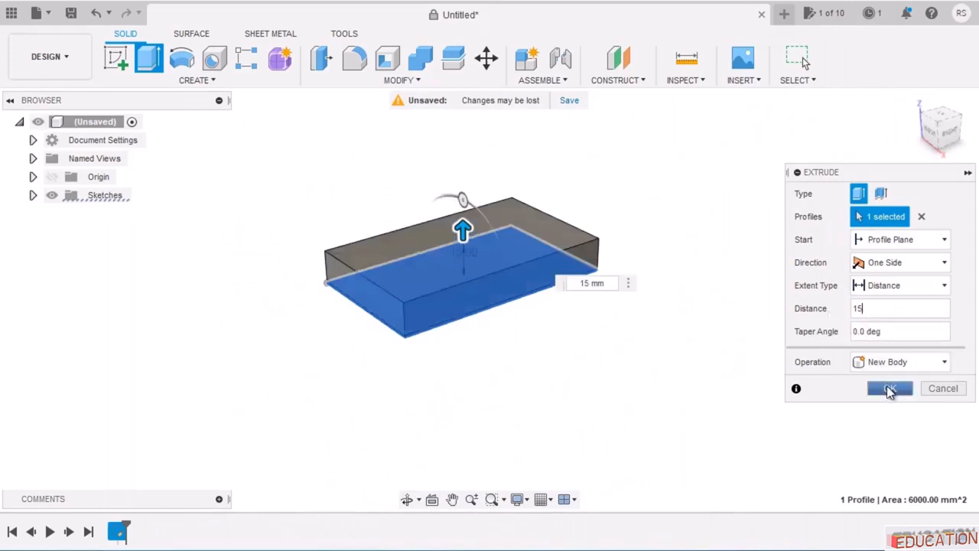
click(890, 390)
middle_drag(520, 334, 546, 336)
key(Escape)
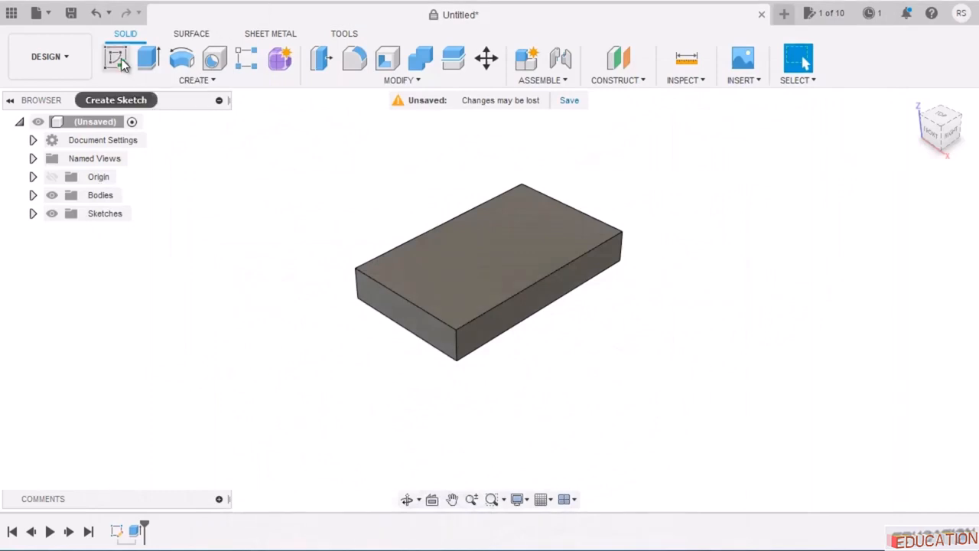
On the block's top face, sketch a two-point rectangle about 21 mm wide and 38 mm high from the origin corner.
click(120, 58)
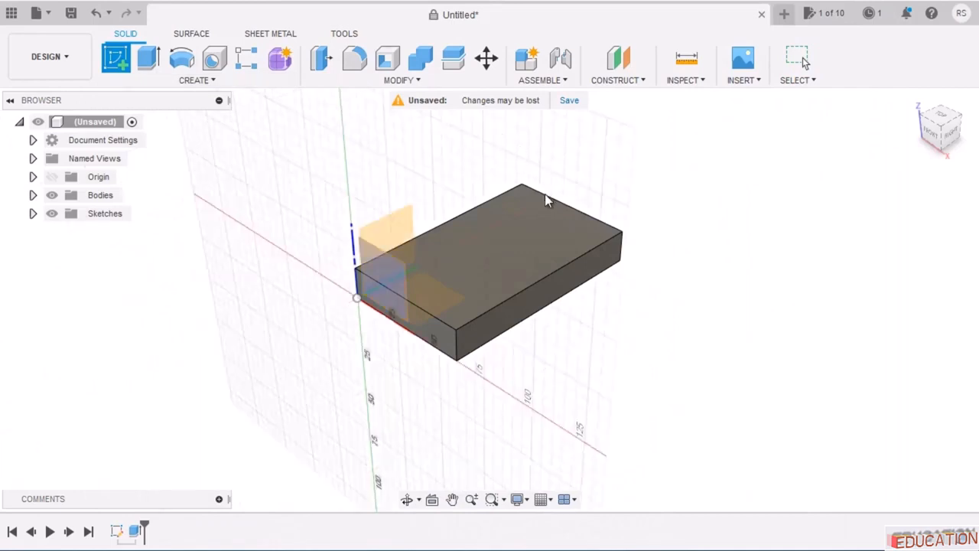
click(472, 241)
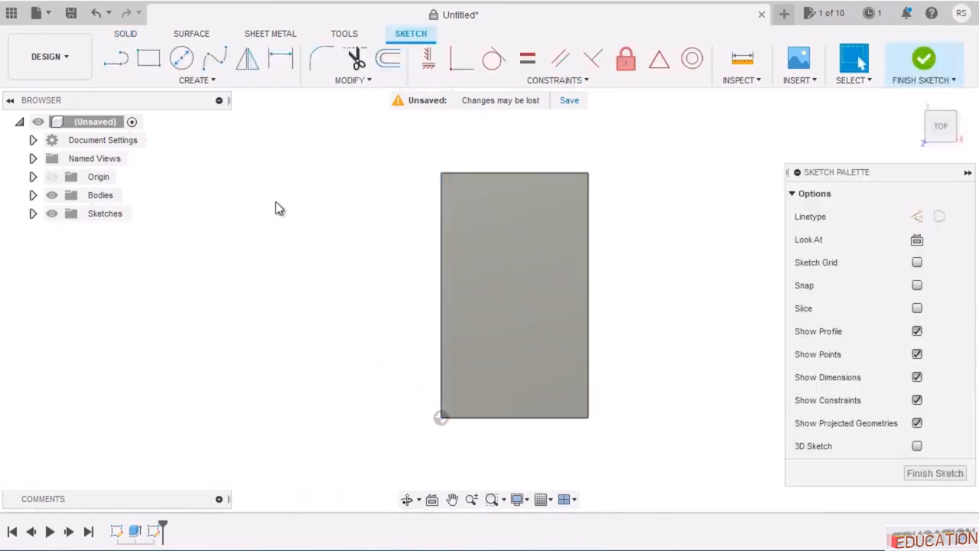
click(148, 58)
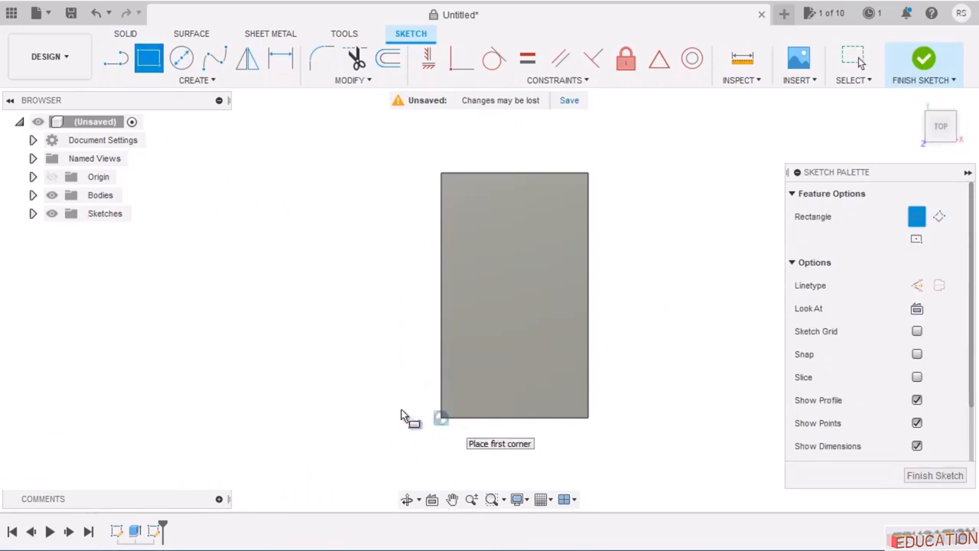
click(441, 417)
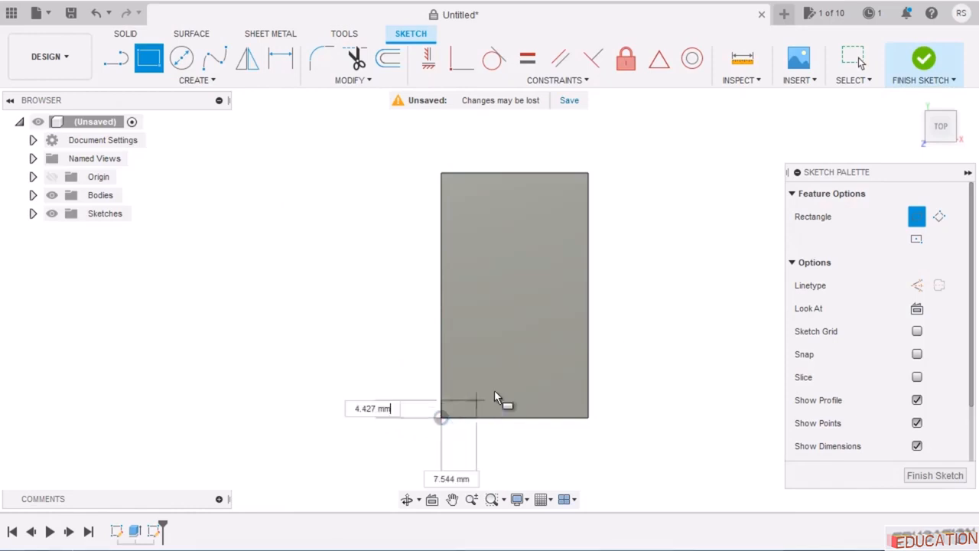
click(494, 325)
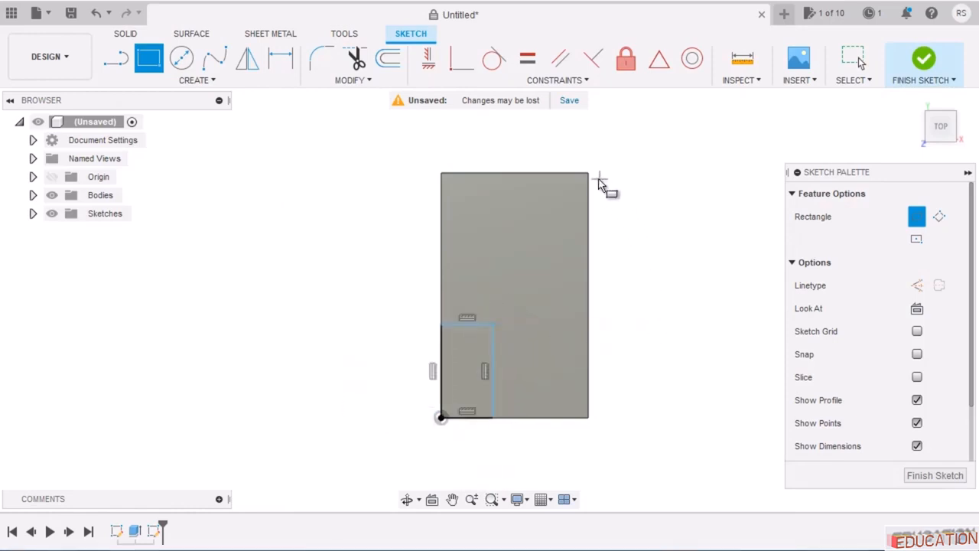
Sketch a second two-point rectangle inward from the face's upper-right corner, diagonally opposite the origin.
click(588, 174)
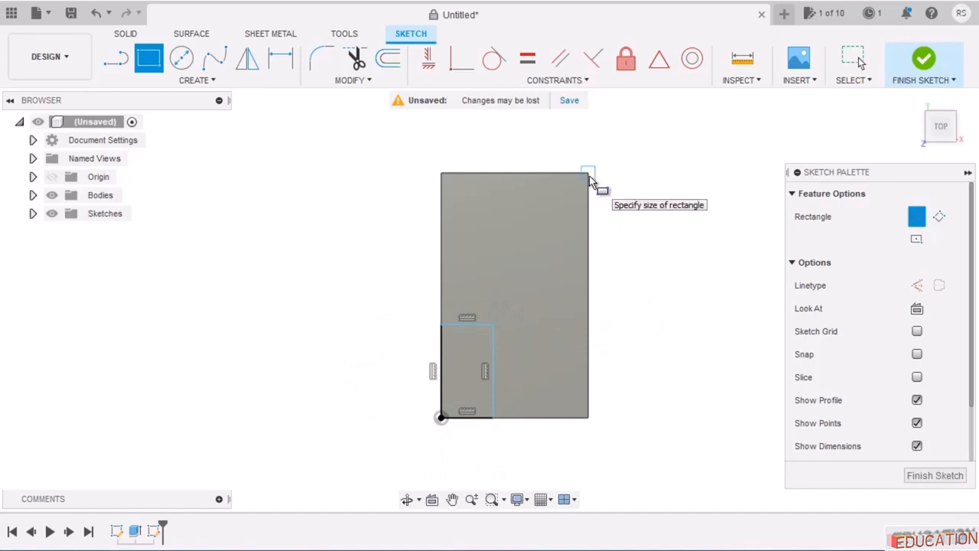
click(537, 249)
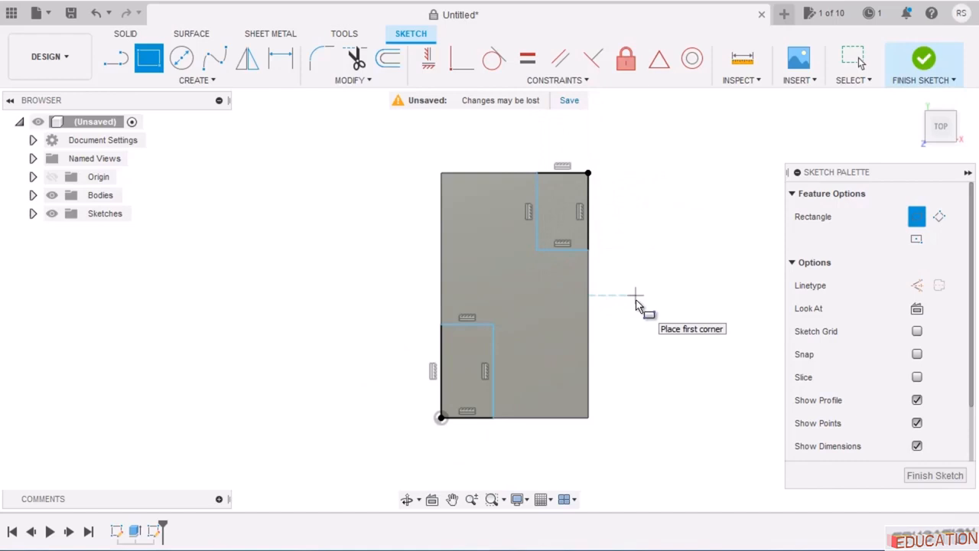
key(Escape)
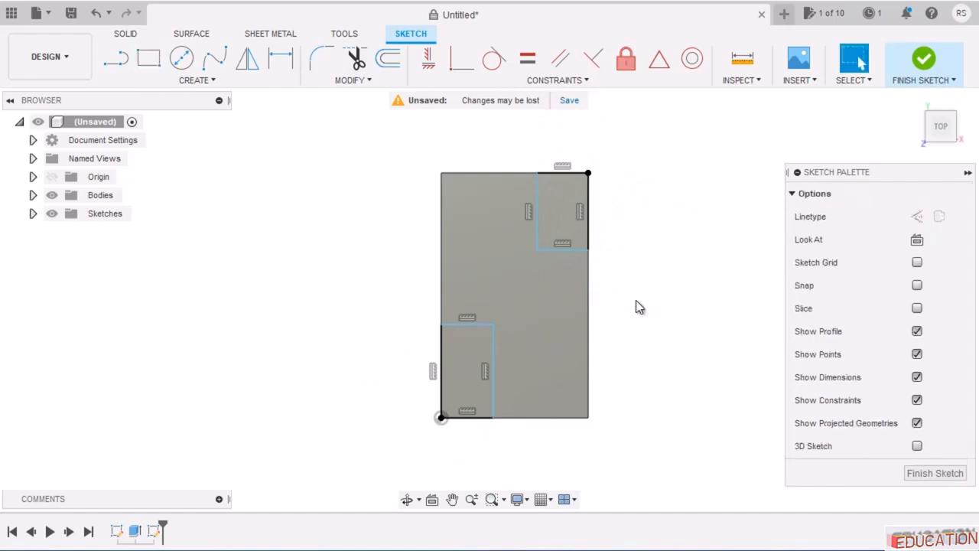
Dimension the rectangle at the origin corner to 25 mm high and 15 mm wide.
scroll(599, 193, down, 2)
scroll(585, 260, up, 3)
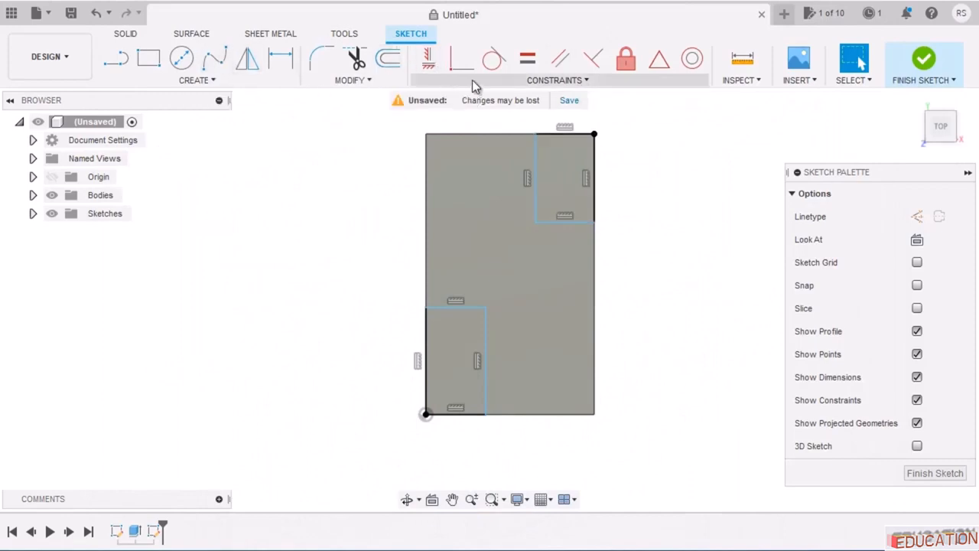
click(281, 60)
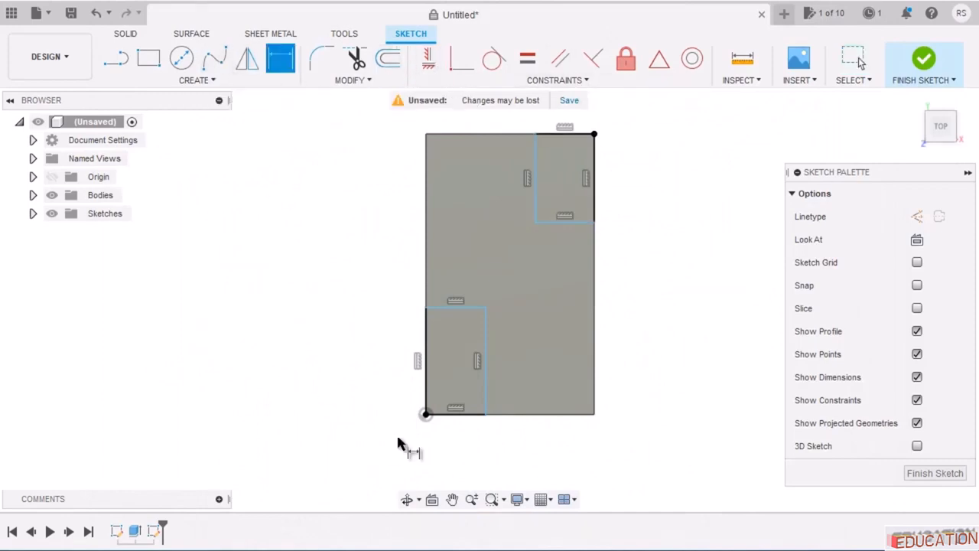
click(427, 351)
click(349, 344)
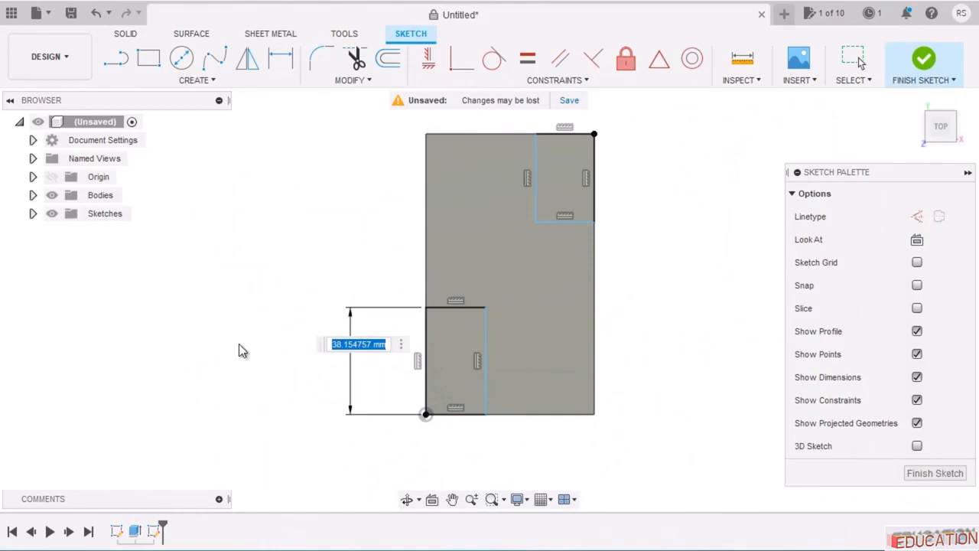
text(25)
key(Return)
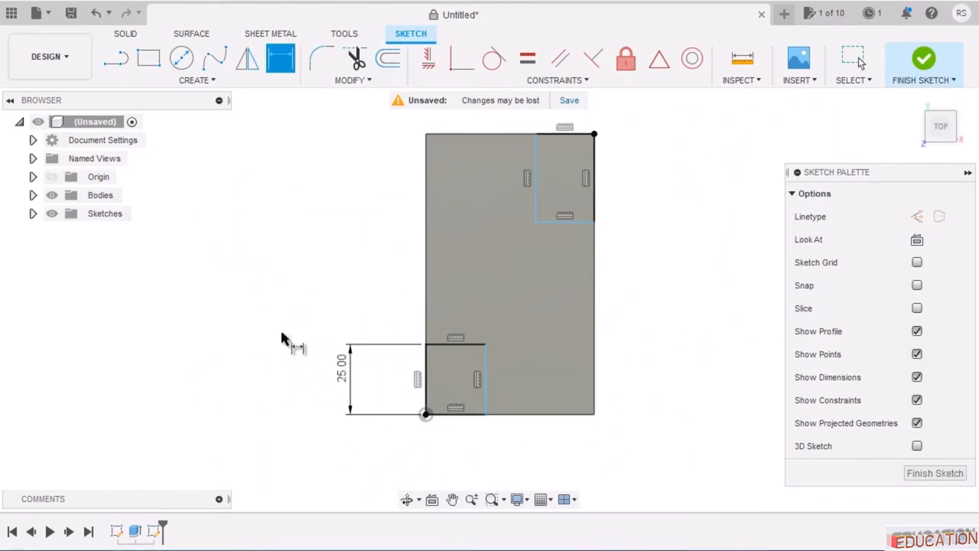
click(478, 345)
click(470, 308)
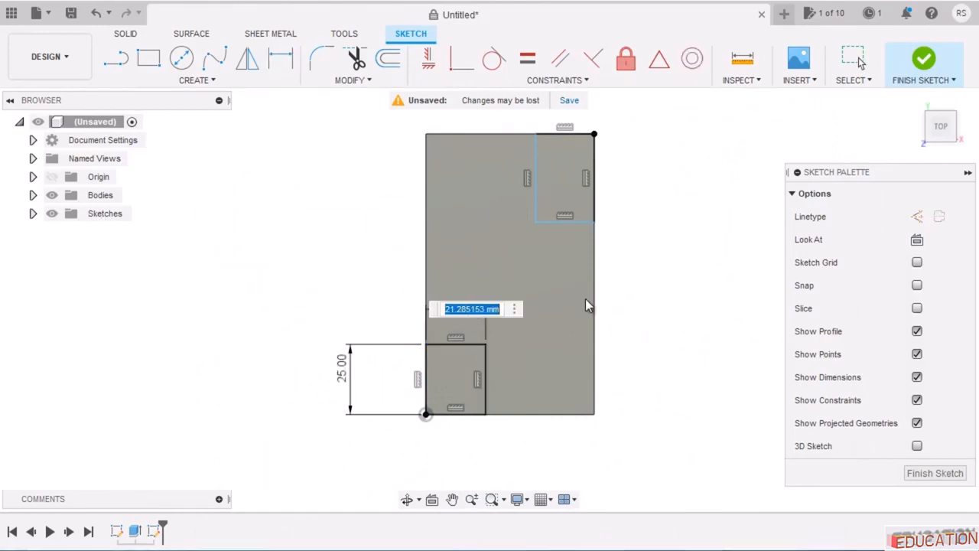
text(15)
key(Return)
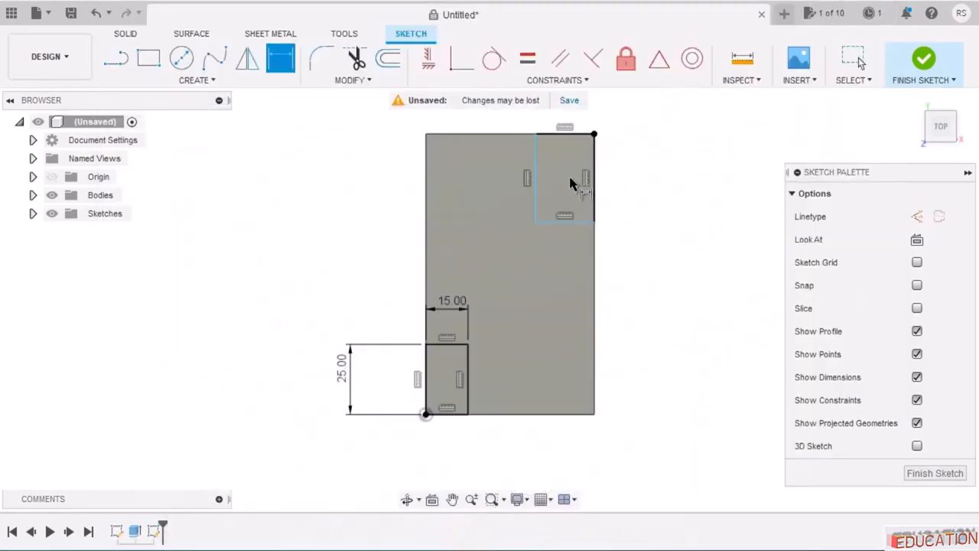
Dimension the rectangle at the face's upper-right corner to 25 mm high and 15 mm wide, and finish the sketch.
click(596, 178)
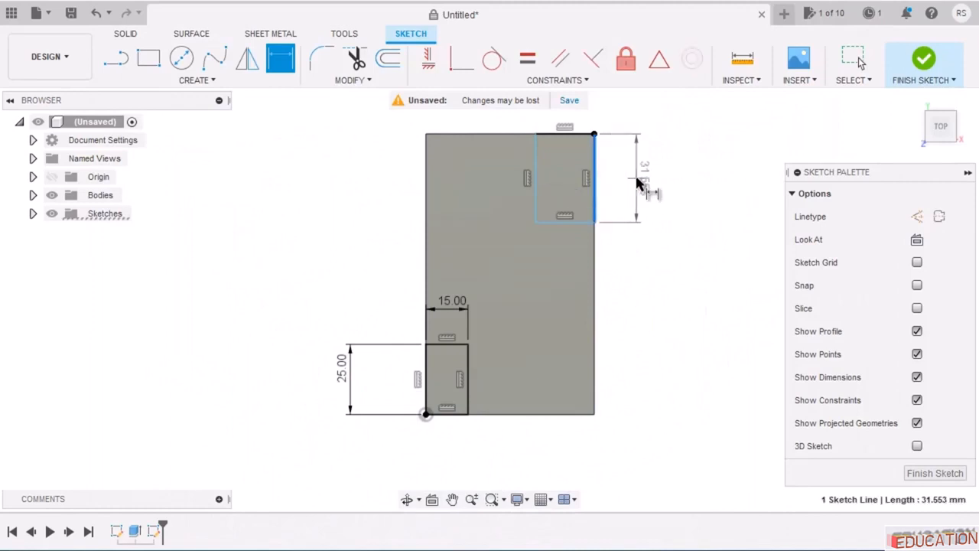
click(638, 185)
text(25)
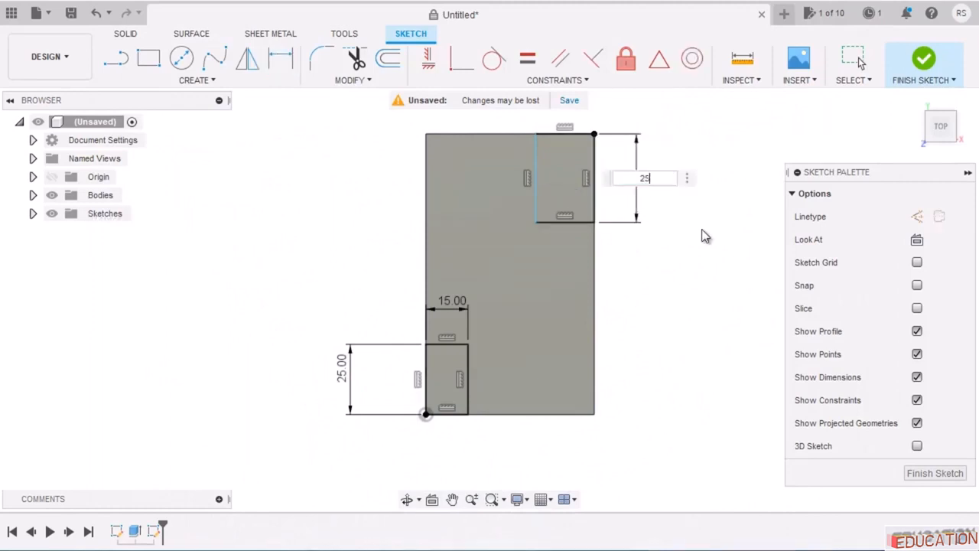
key(Return)
click(585, 135)
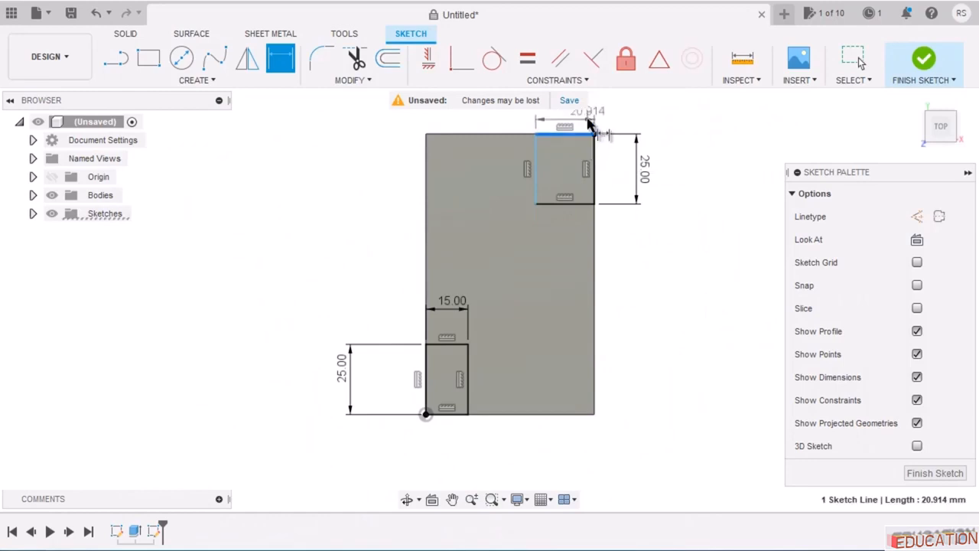
click(589, 121)
text(15)
key(Return)
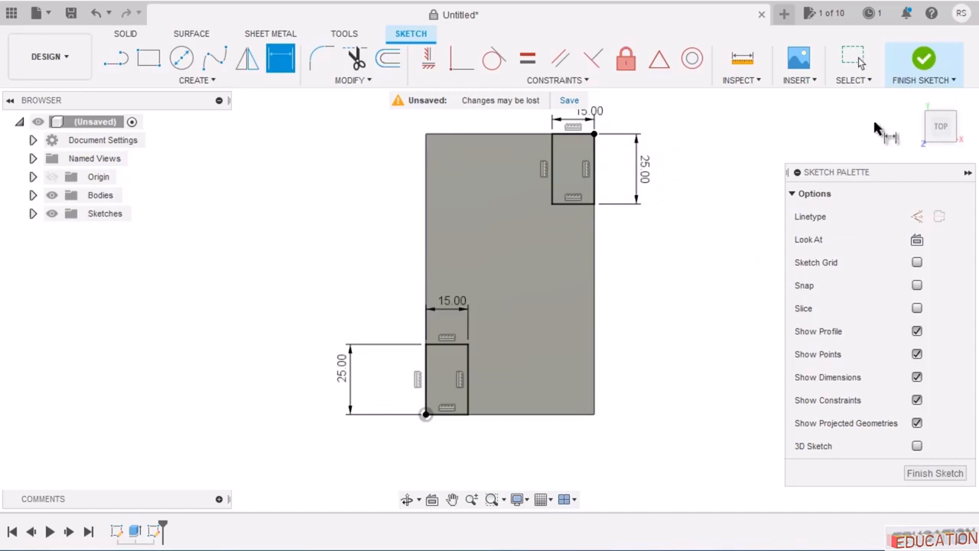
click(924, 59)
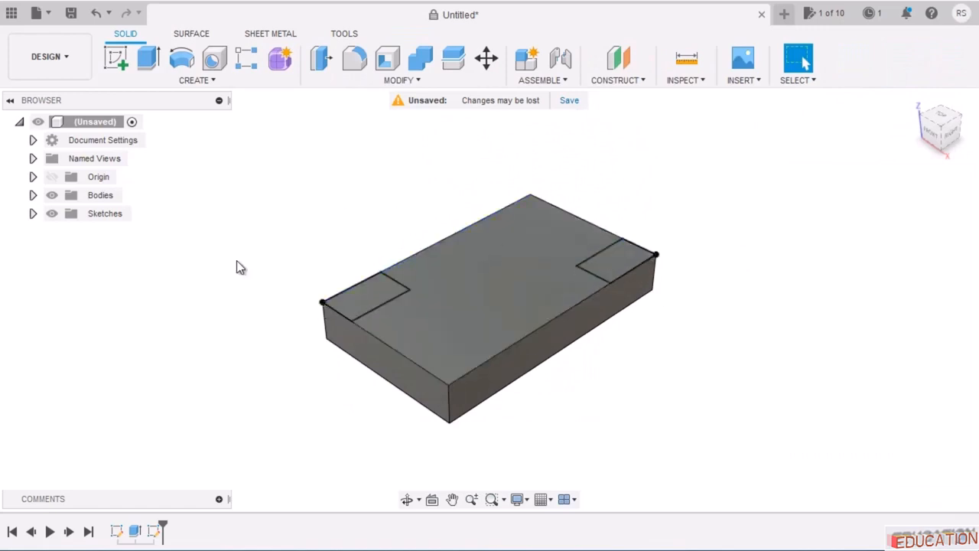
Extrude both corner rectangles upward 25 mm, joining them to the base block.
click(150, 60)
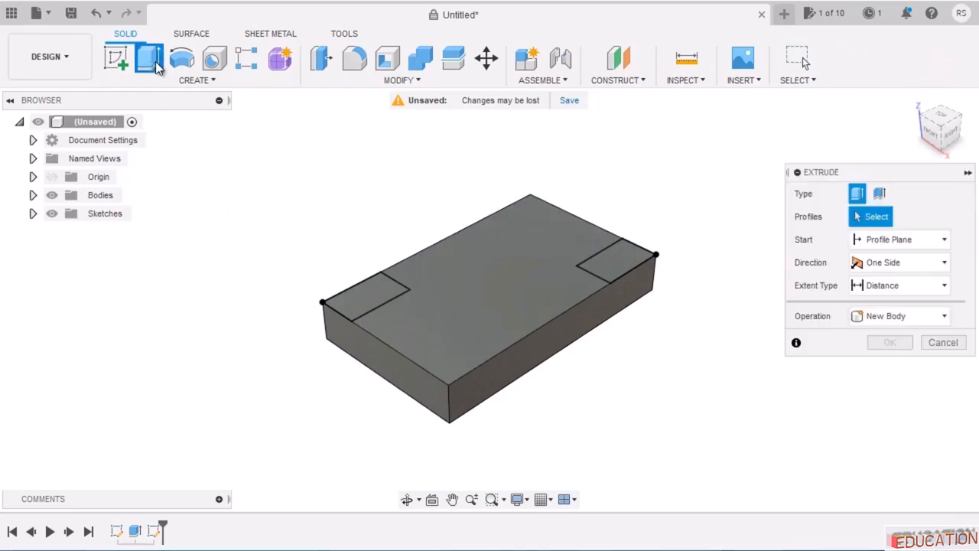
click(381, 285)
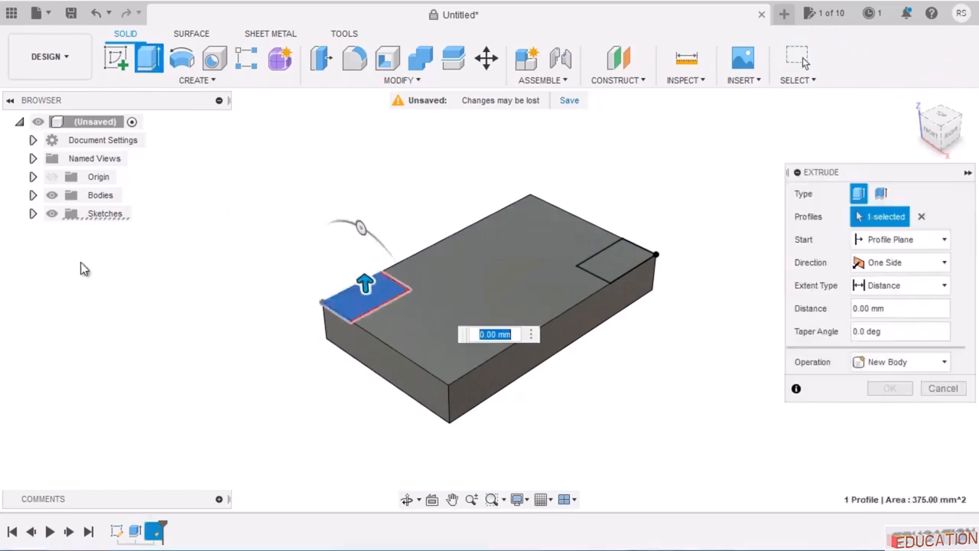
click(624, 254)
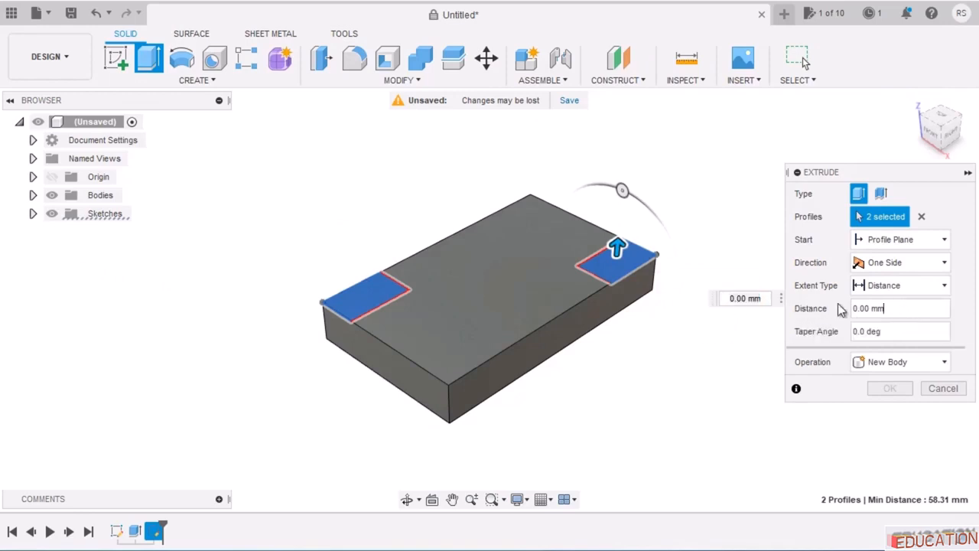
drag(902, 308, 826, 312)
text(25)
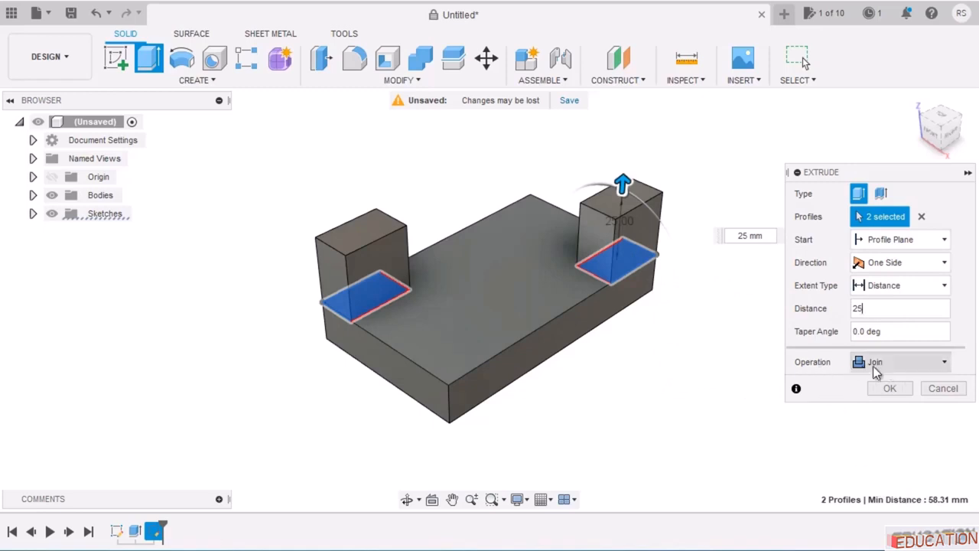
click(922, 367)
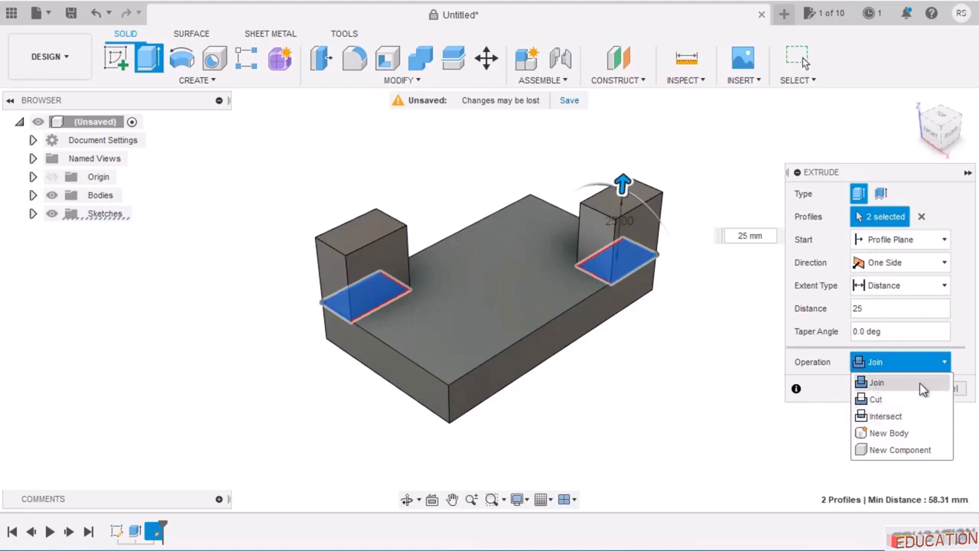
click(897, 386)
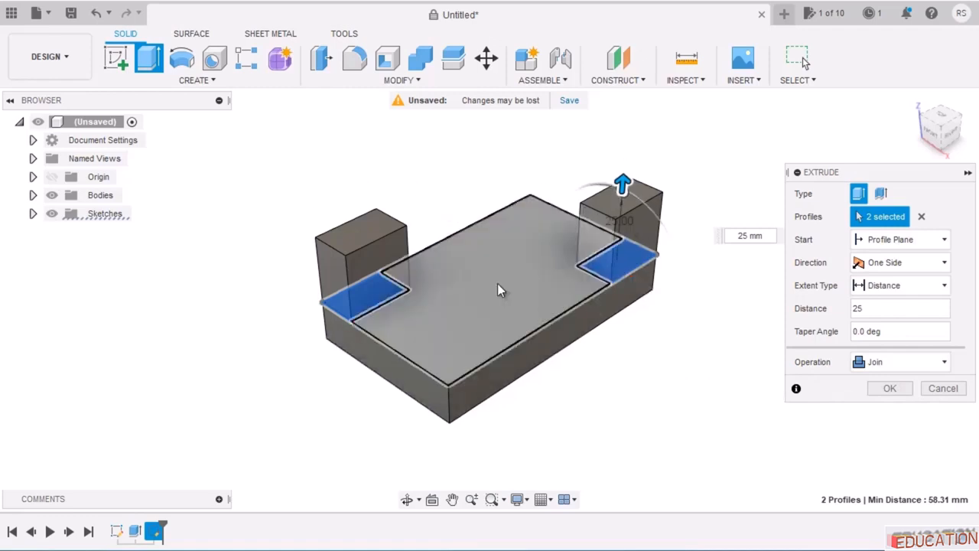
click(880, 388)
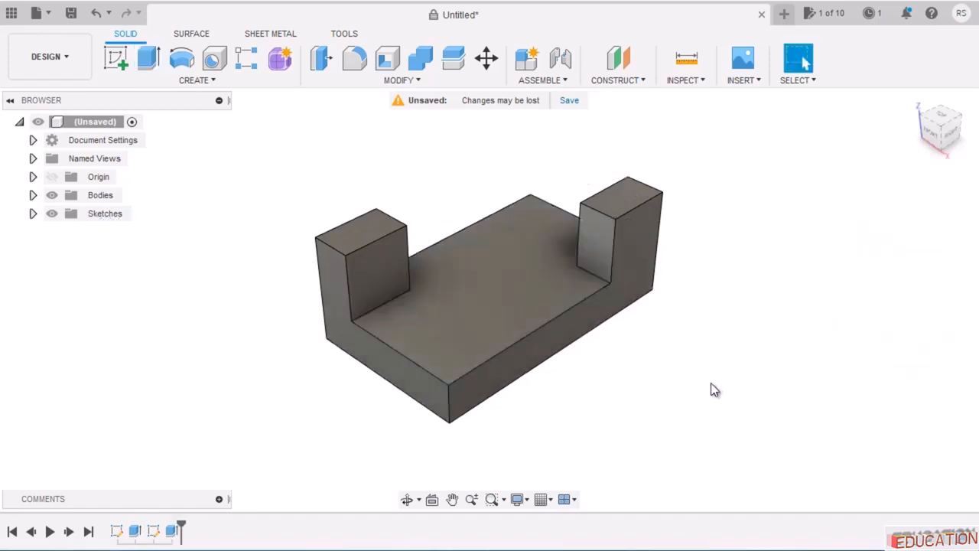
On the base's top face, start a sketch and draw a two-point rectangle about 15 mm wide and 28.5 mm high from the lower-right corner.
middle_drag(608, 410, 630, 400)
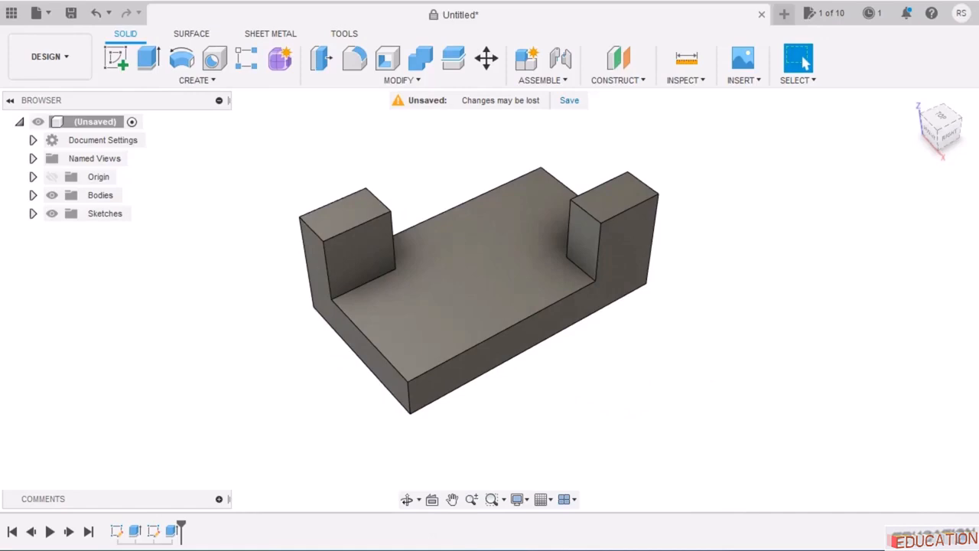
key(alt+Tab)
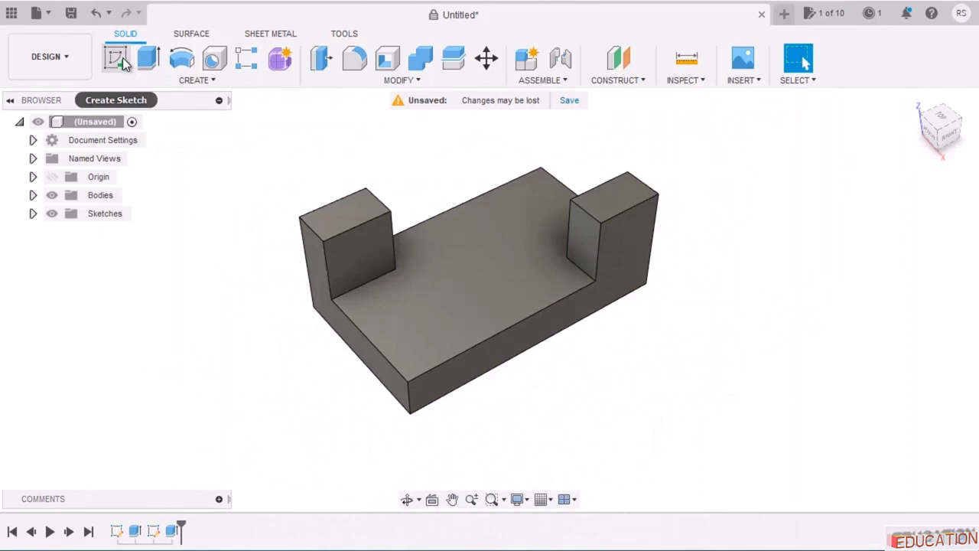
click(116, 59)
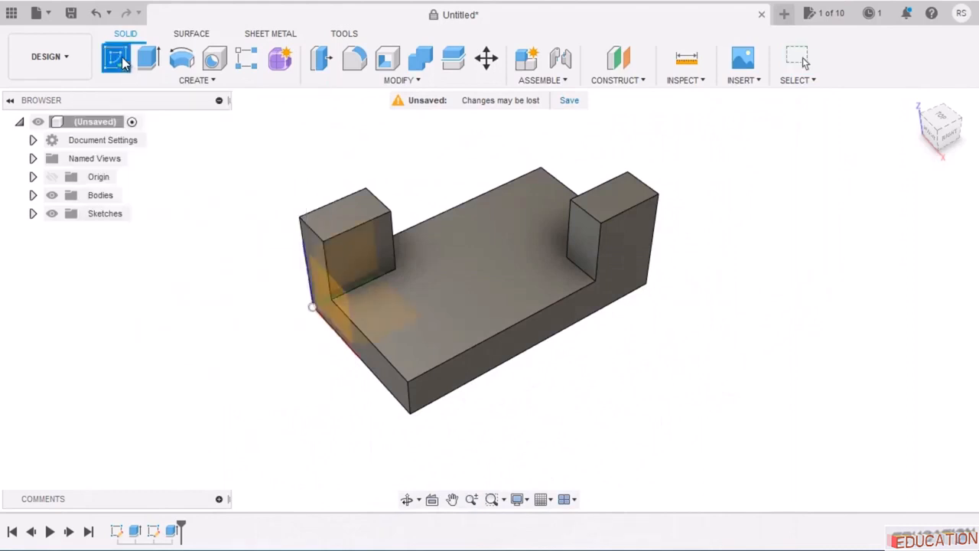
click(504, 264)
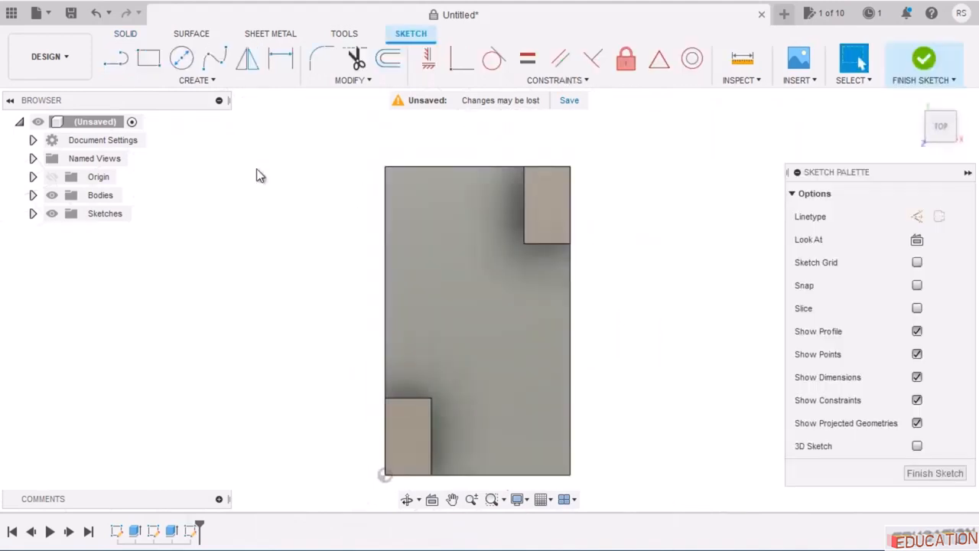
click(149, 59)
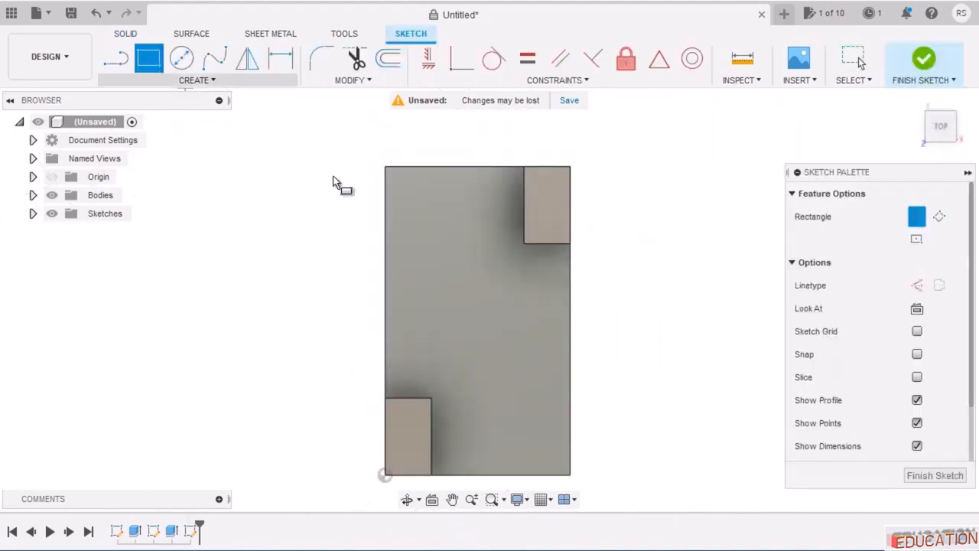
click(570, 474)
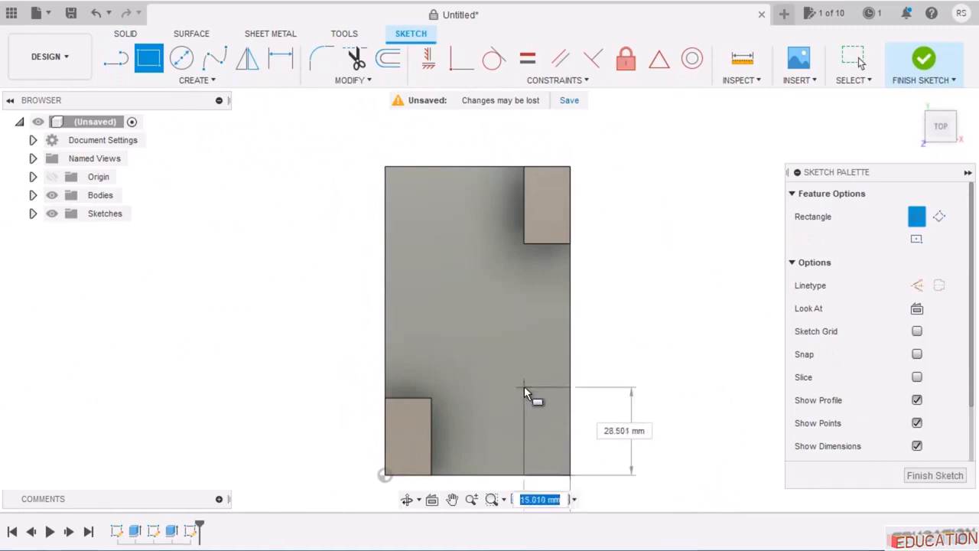
click(524, 387)
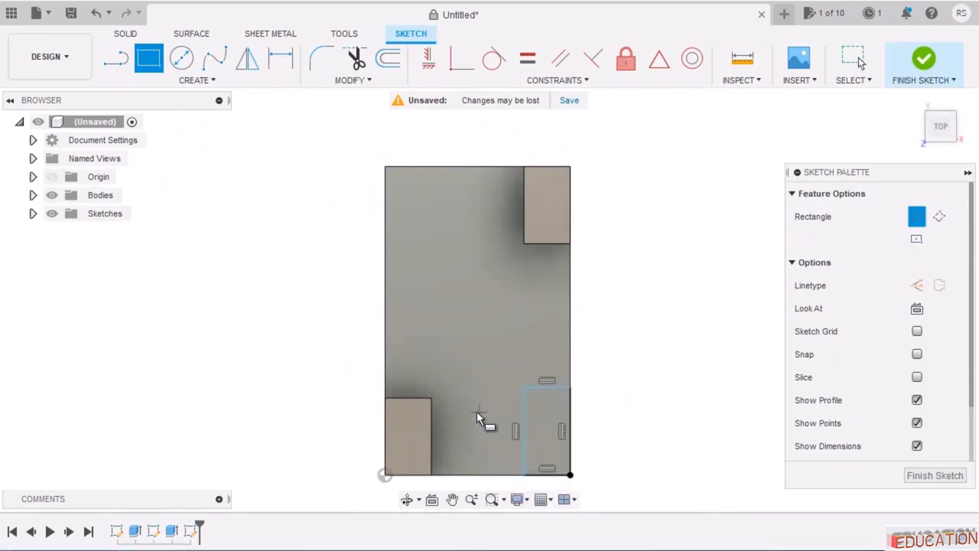
Draw another two-point rectangle about 18 mm wide and 33 mm high inward from the face's upper-left corner.
click(385, 167)
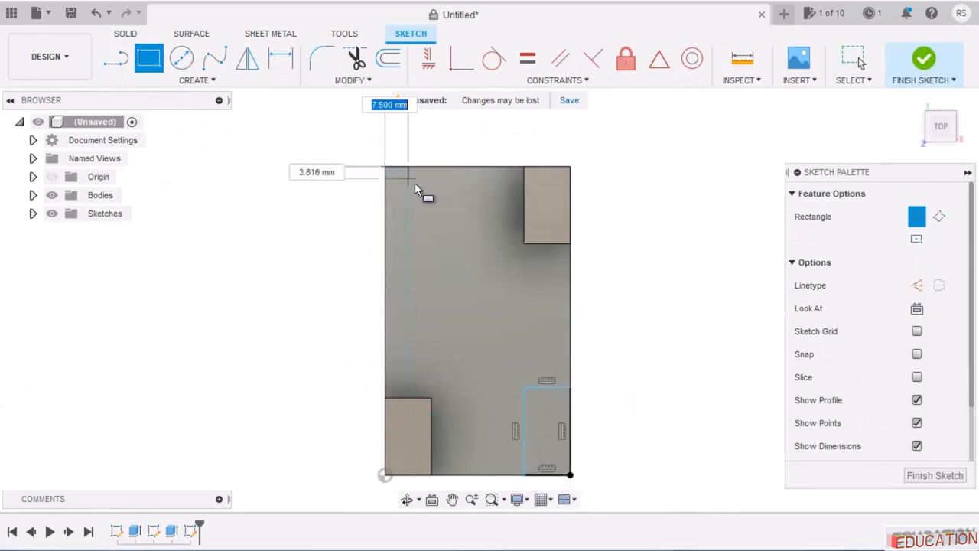
click(441, 267)
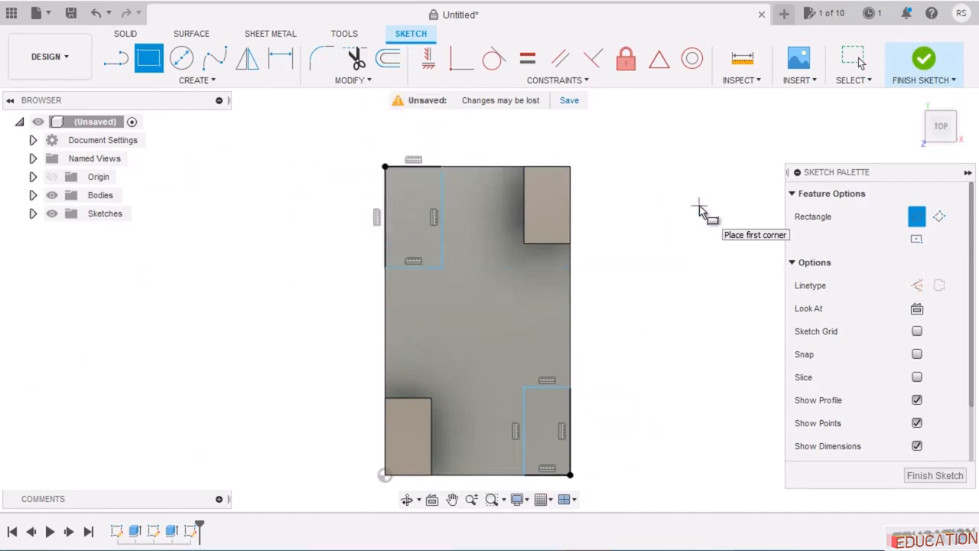
key(Escape)
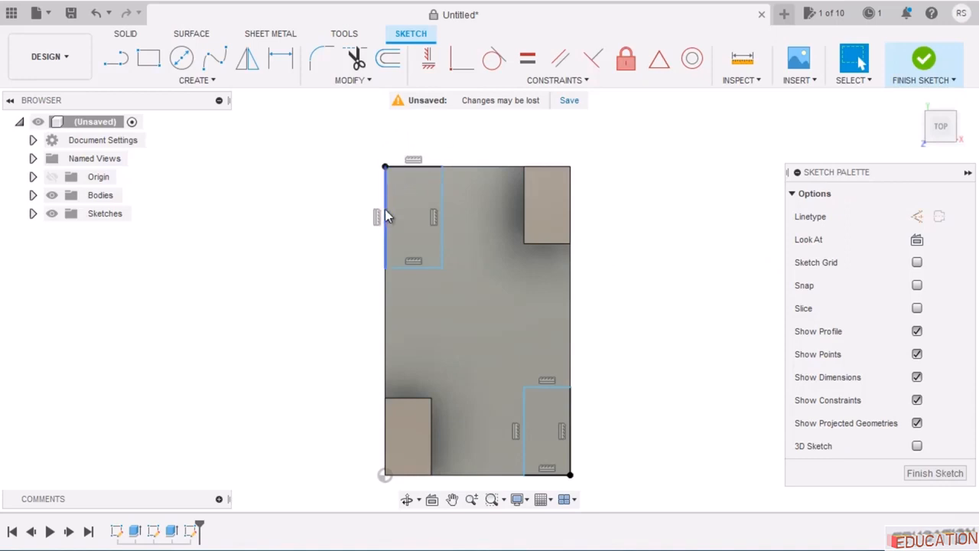
Dimension the upper-left corner rectangle to 15 mm wide and 25 mm high.
click(385, 167)
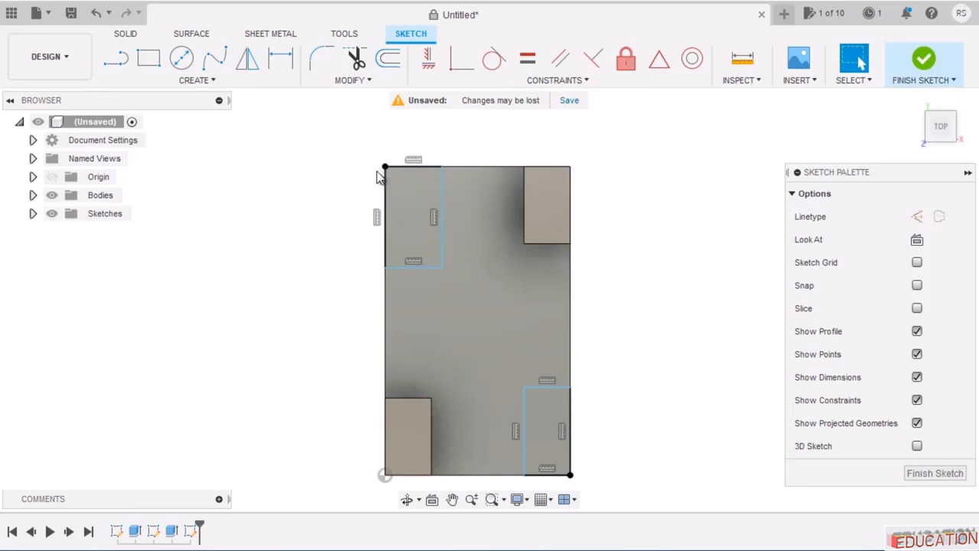
key(d)
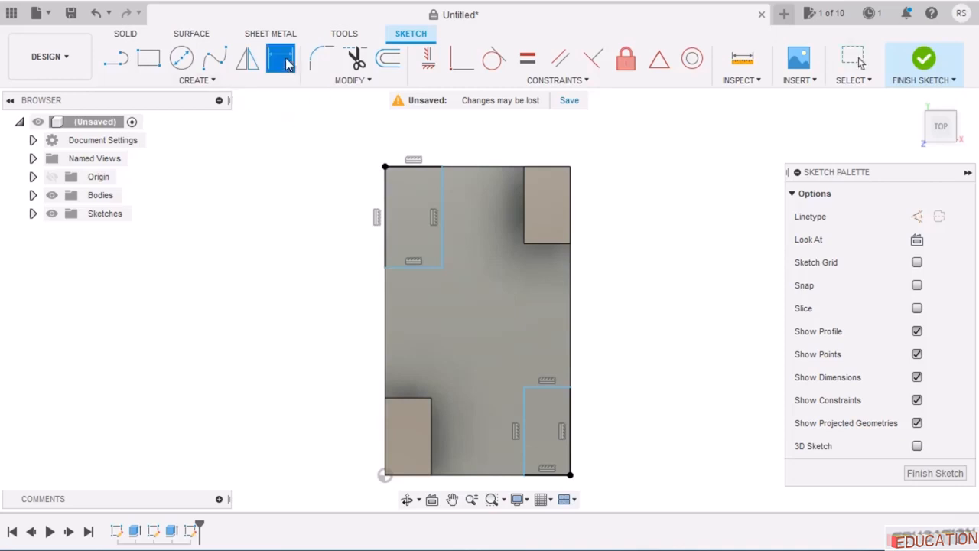
click(420, 166)
click(430, 139)
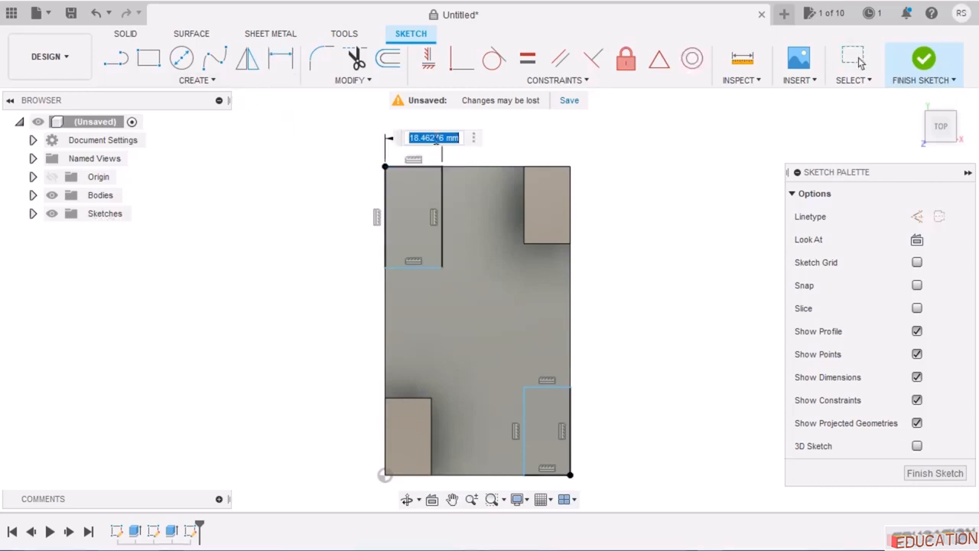
key(Return)
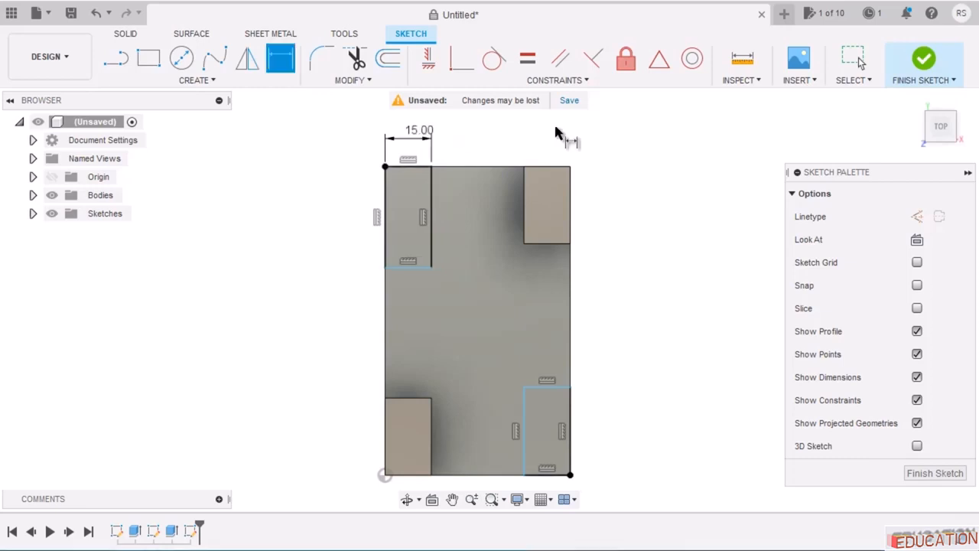
click(386, 206)
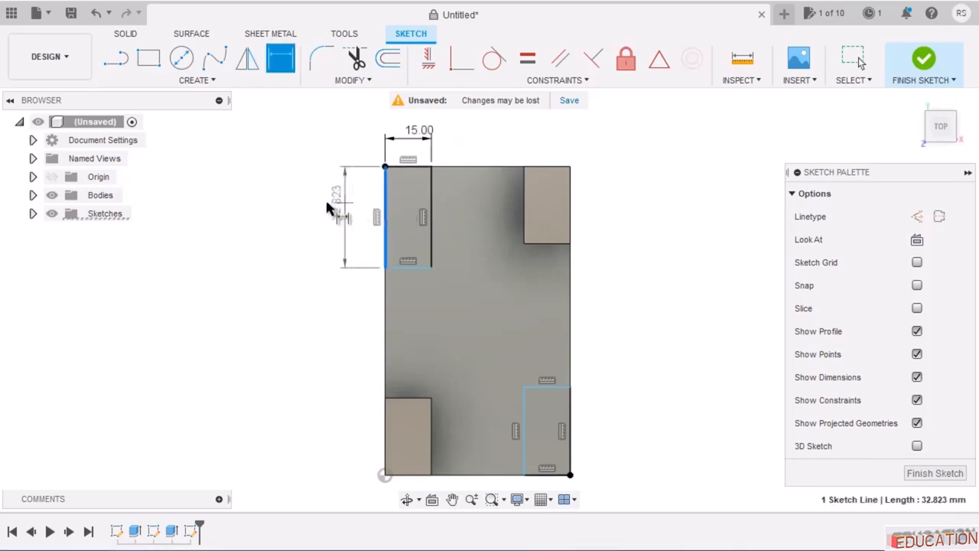
click(328, 204)
text(25)
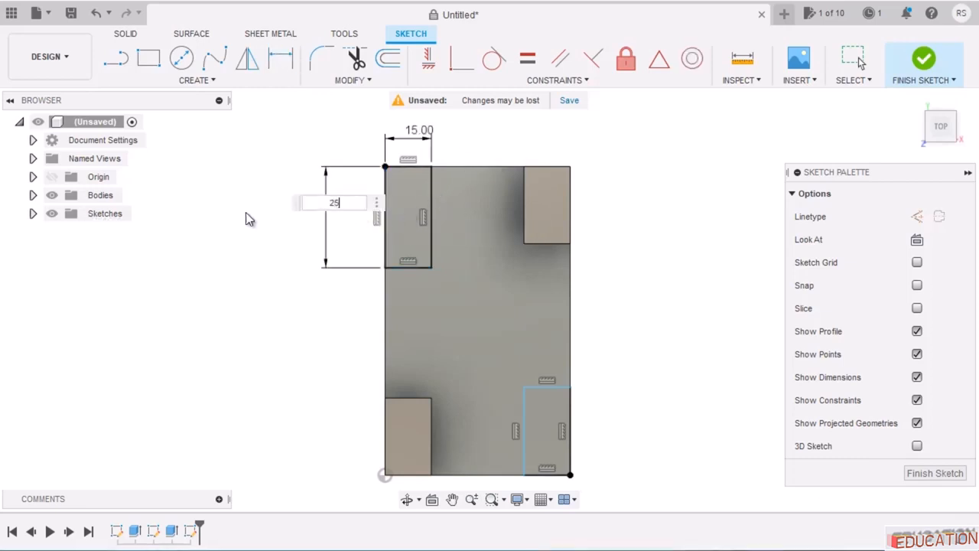
key(Return)
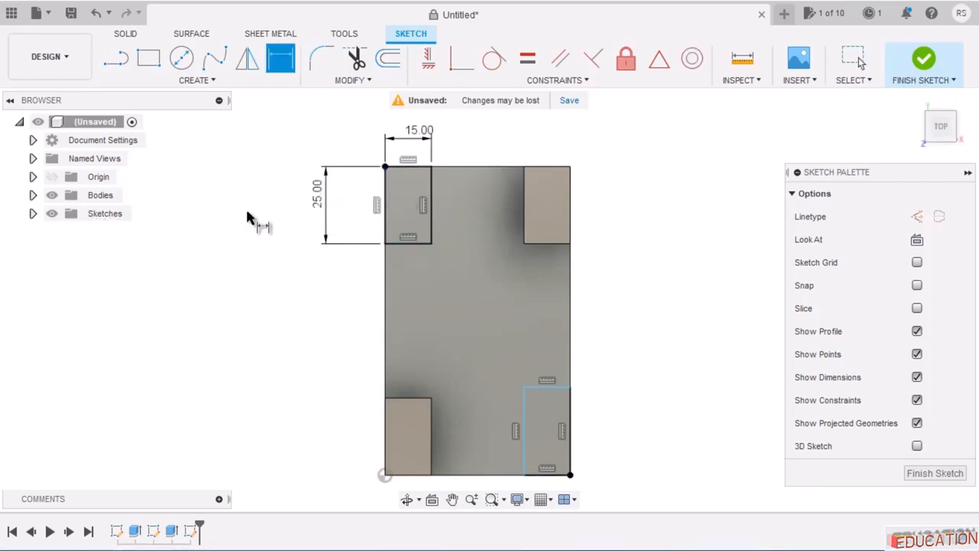
Make the lower-right rectangle's height and width equal to those of the upper-left rectangle, and finish the sketch.
click(528, 59)
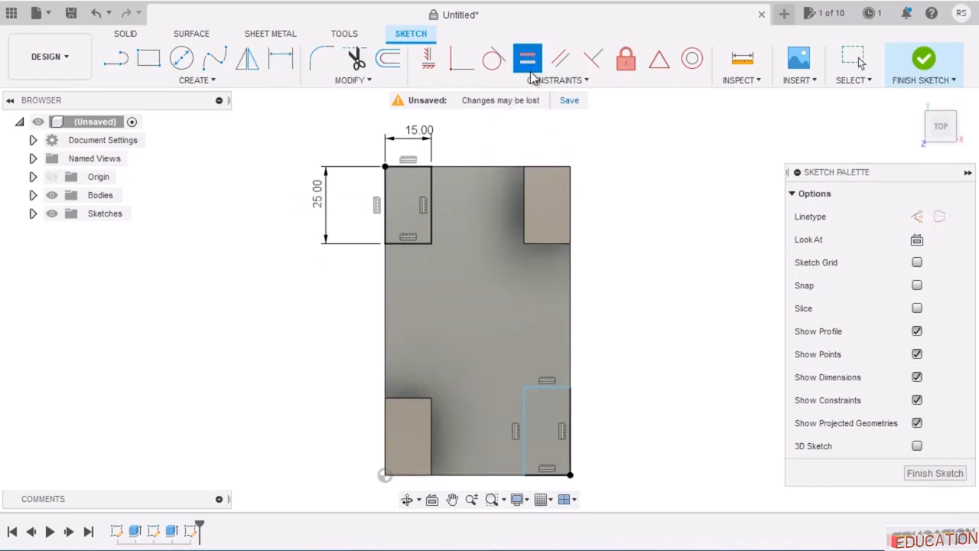
click(431, 200)
click(525, 413)
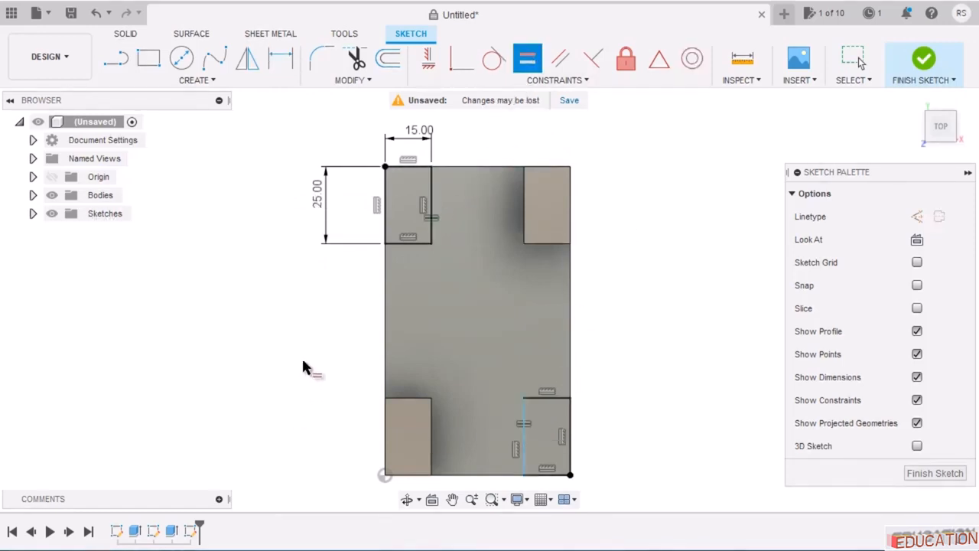
click(419, 245)
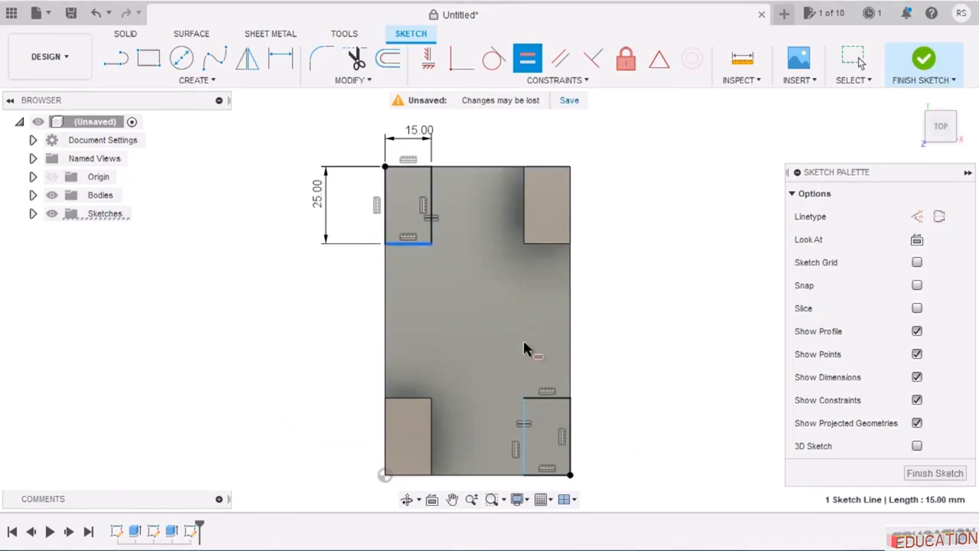
click(549, 398)
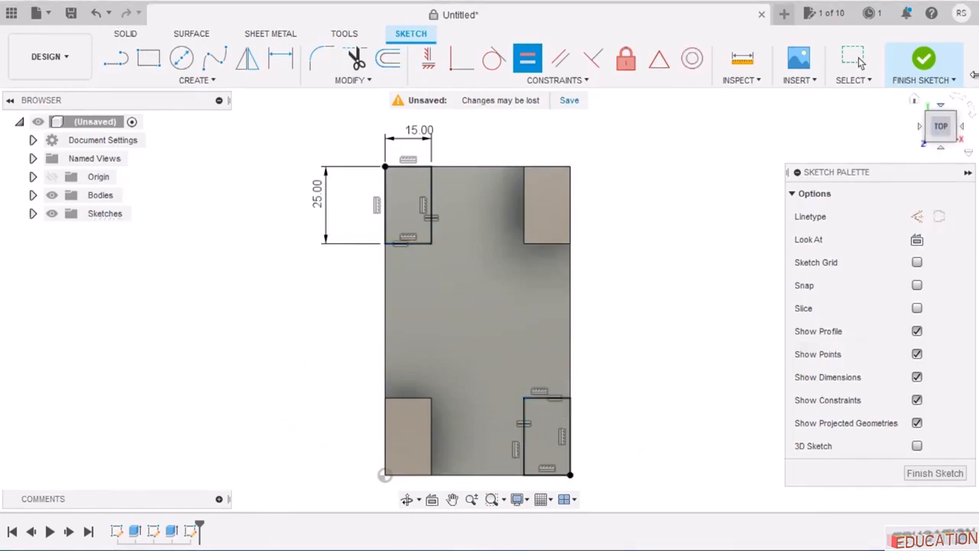
click(925, 61)
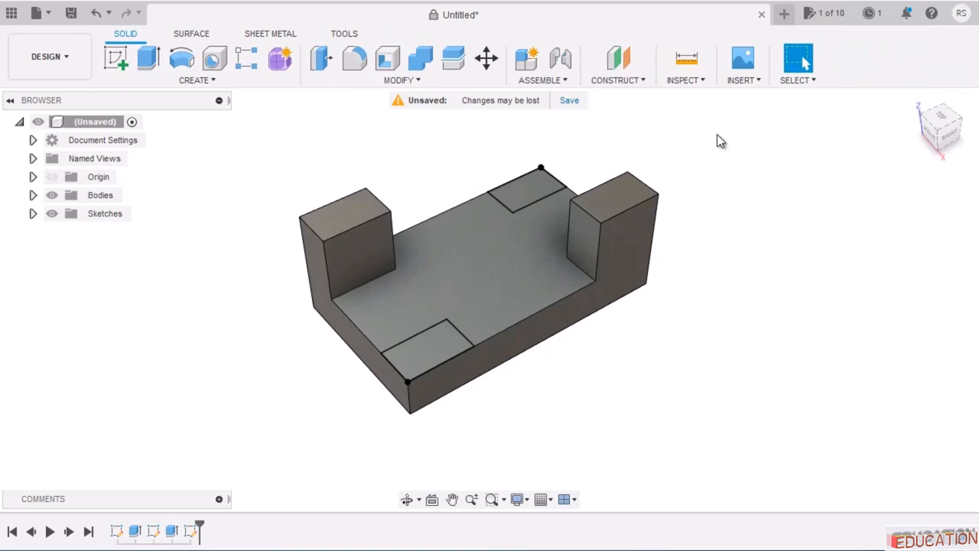
Start an extrusion of both newly sketched corner rectangles with the operation set to Cut.
click(149, 60)
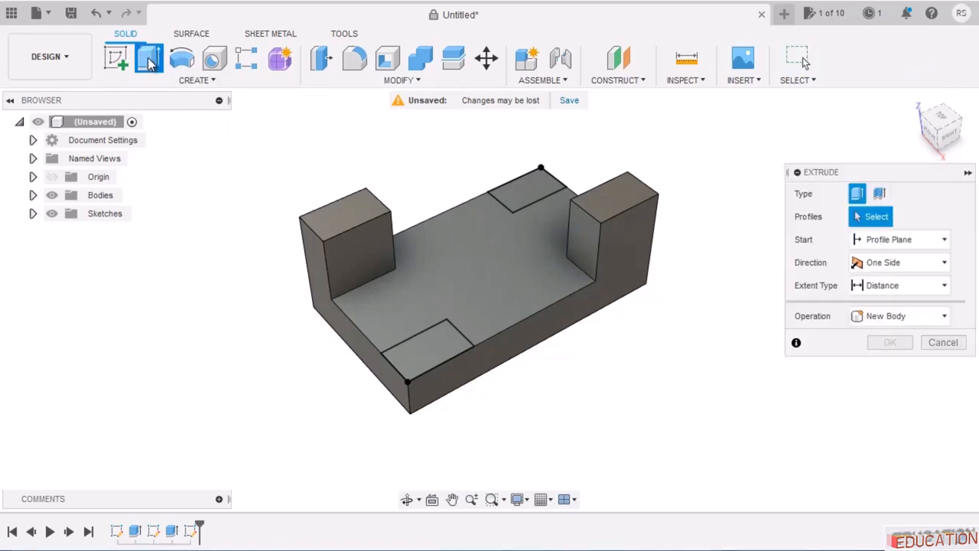
click(523, 193)
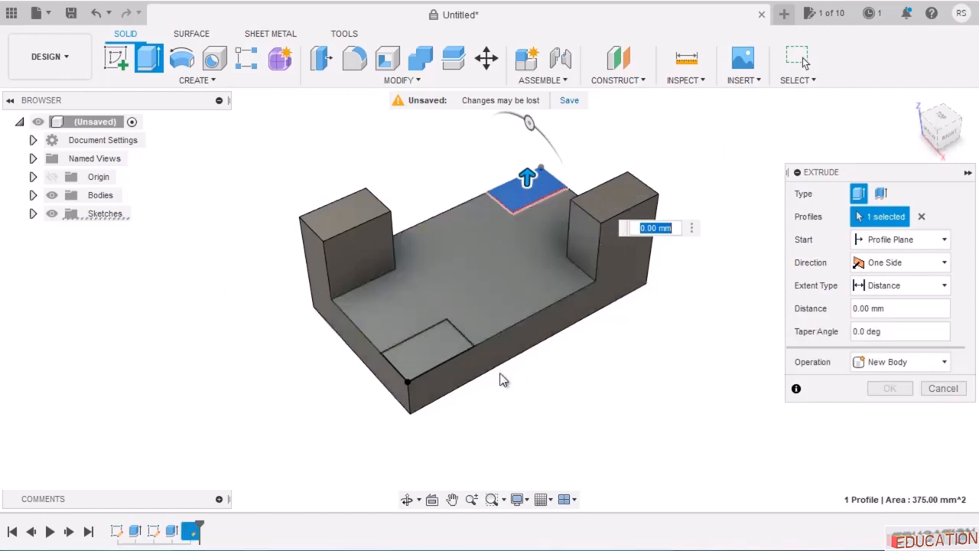
click(423, 351)
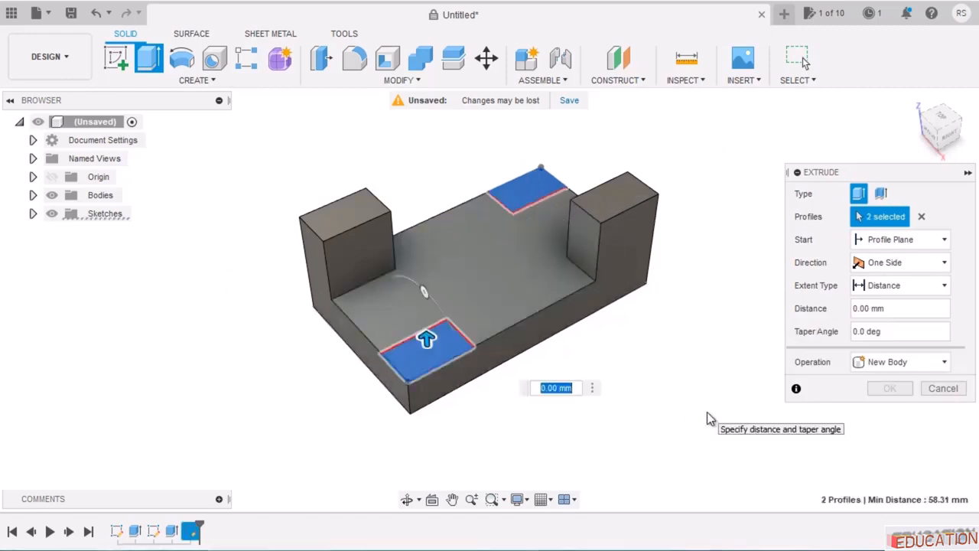
key(Tab)
click(883, 307)
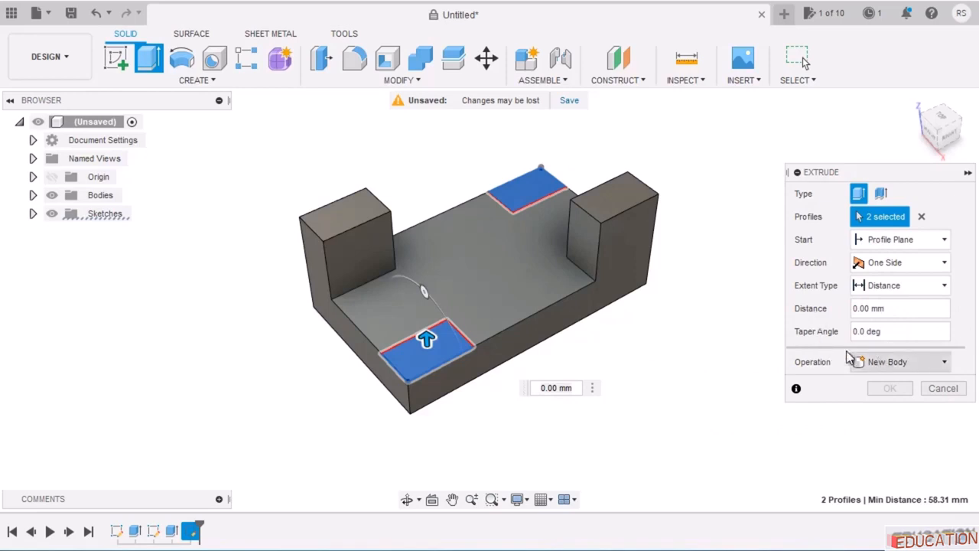
click(922, 364)
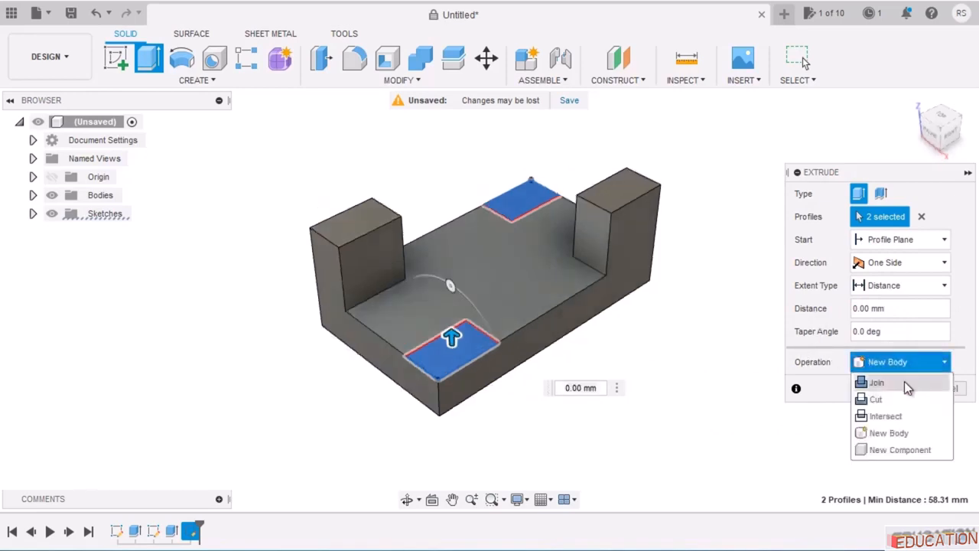
click(883, 399)
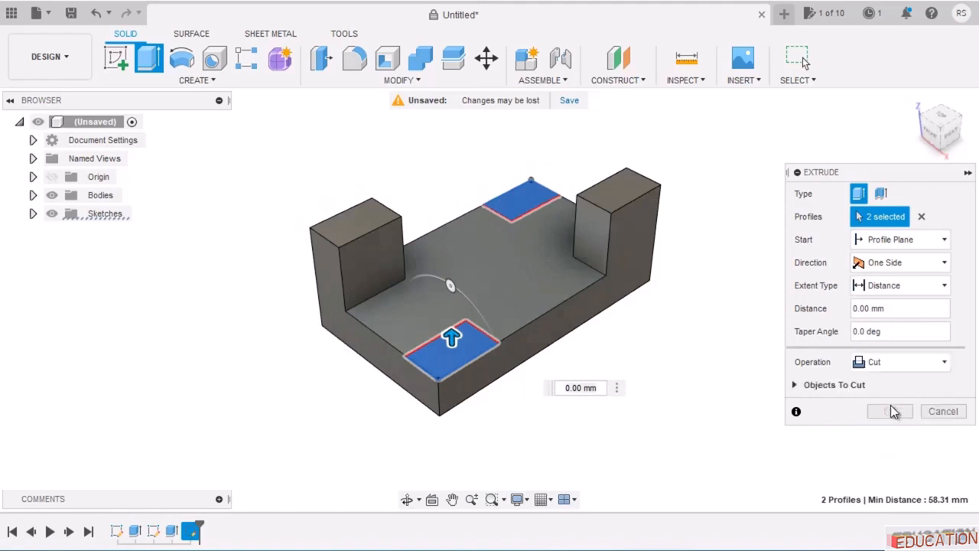
Try cut distances of 10 mm and 25 mm for the two corner rectangles.
click(903, 307)
drag(904, 308, 793, 314)
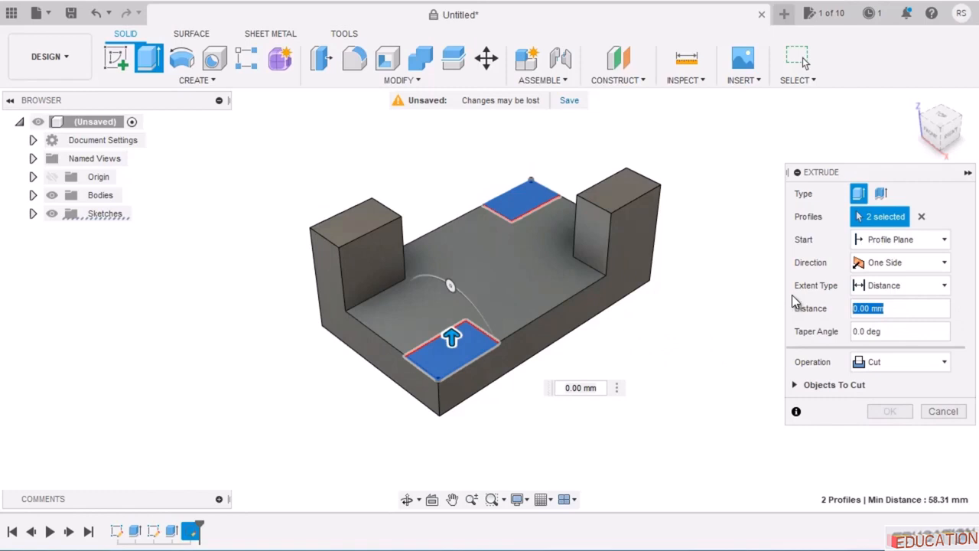
text(10)
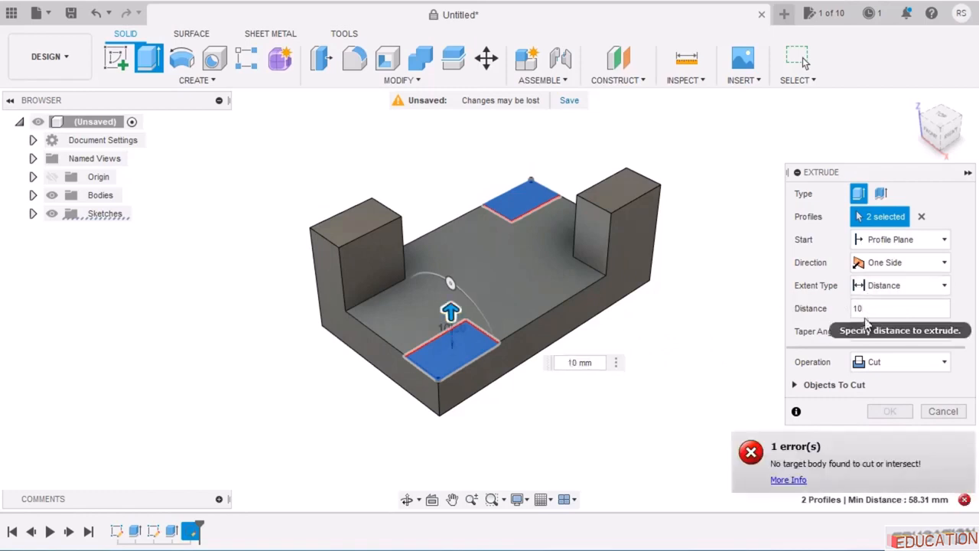
click(877, 331)
shift+middle_drag(592, 348, 599, 304)
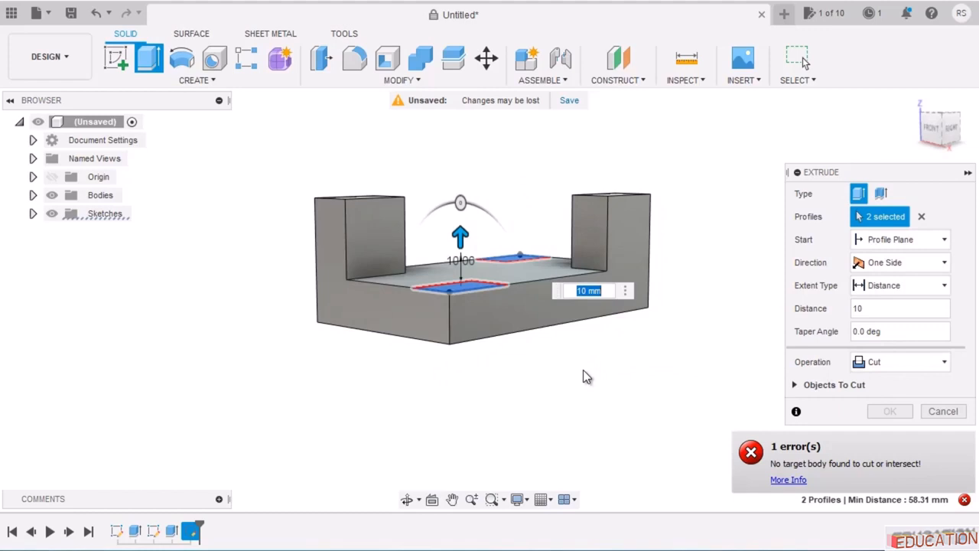
text(25)
key(Return)
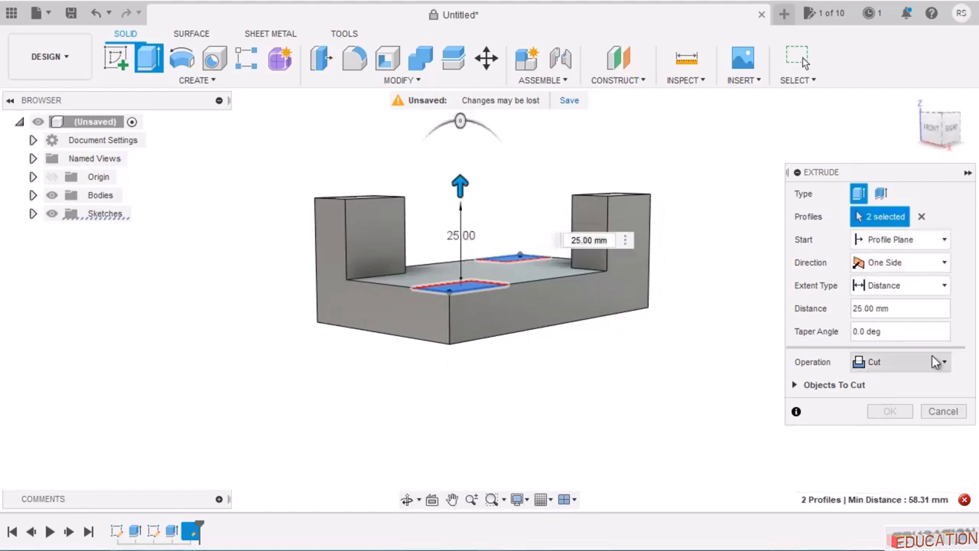
Cut both corner rectangles through the base using the All extent with the direction flipped downward.
click(930, 288)
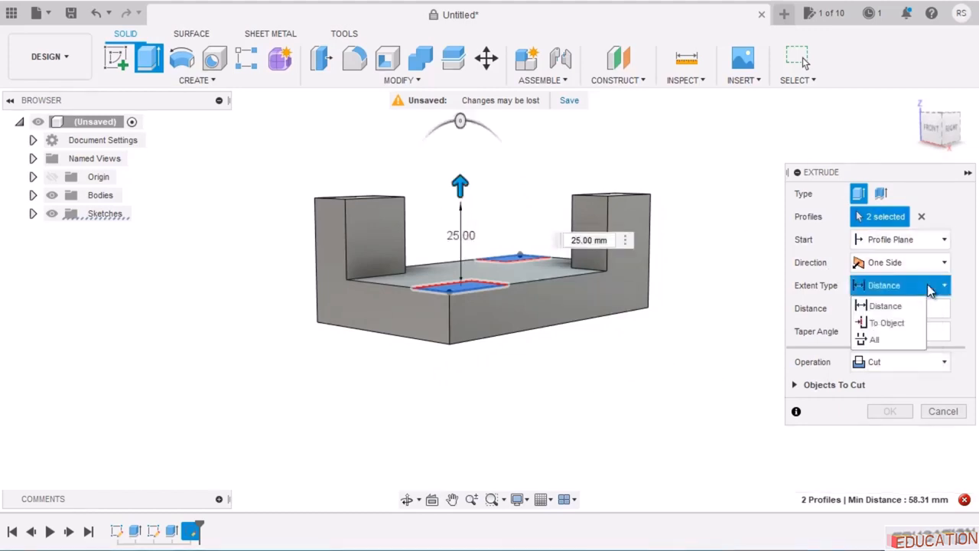
click(884, 344)
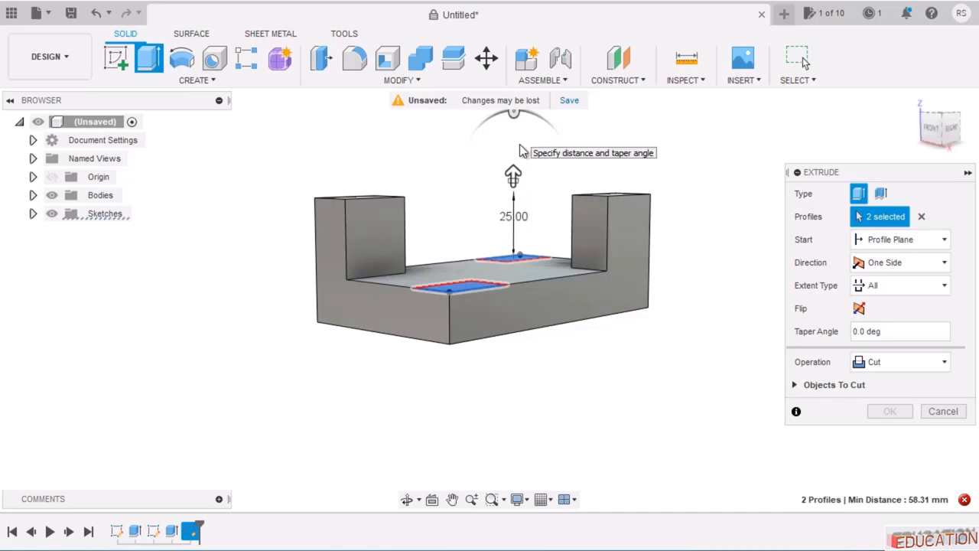
middle_drag(603, 346, 605, 380)
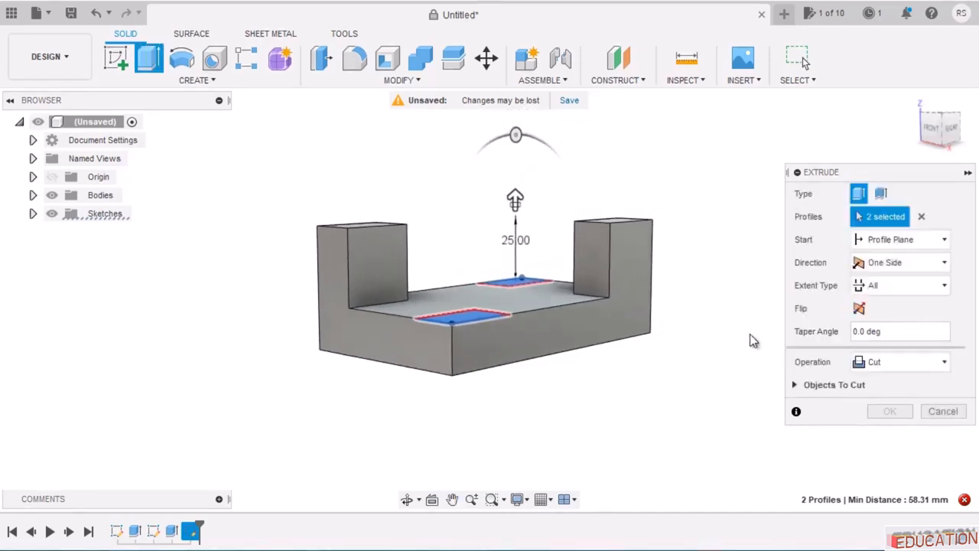
click(859, 308)
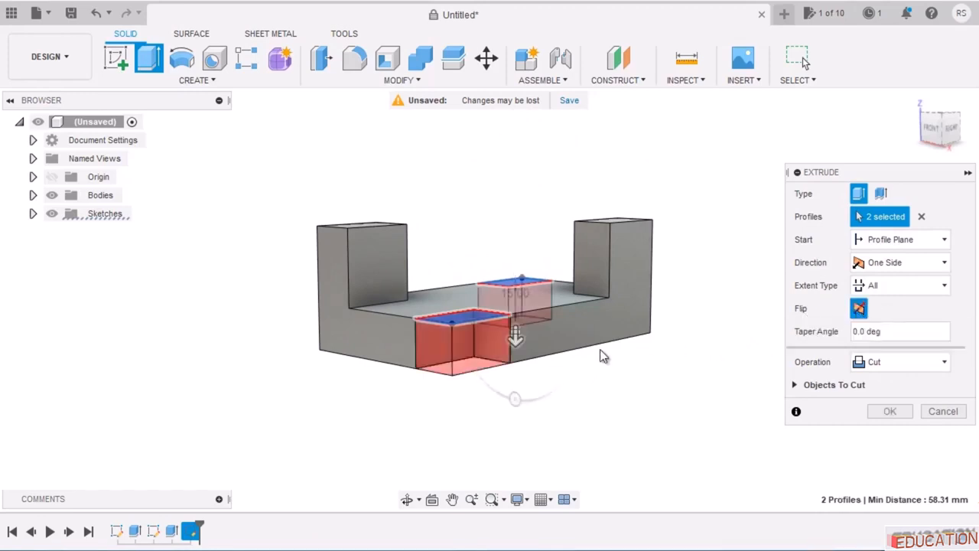
shift+middle_drag(591, 373, 617, 417)
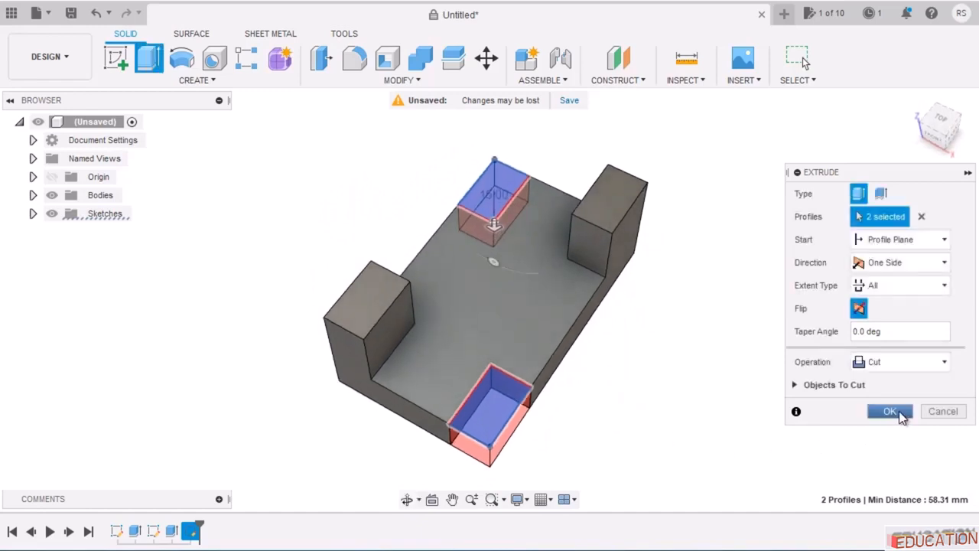
click(891, 411)
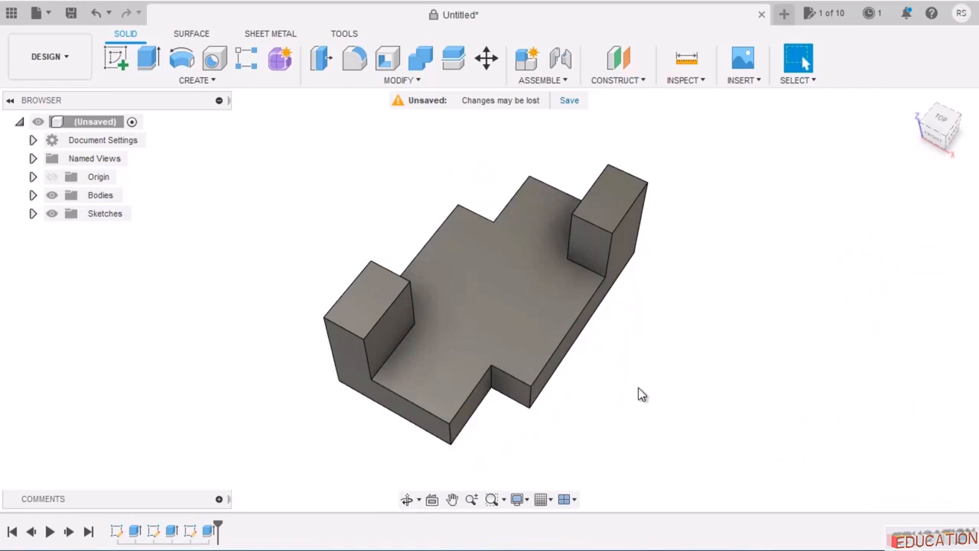
Start a sketch on the base's top face and draw a two-point rectangle near its centre, about 29 mm high and 19 mm from the right edge.
shift+middle_drag(634, 398, 608, 389)
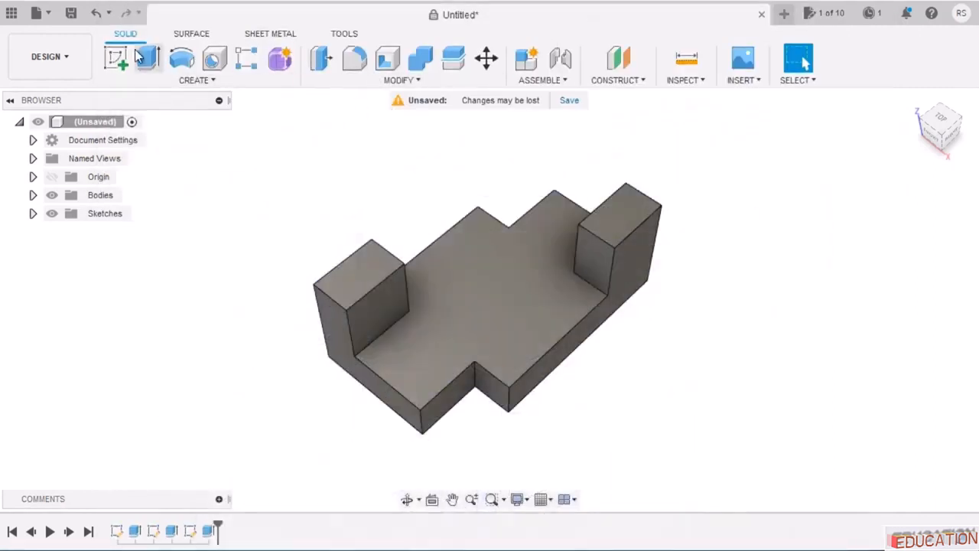
click(117, 60)
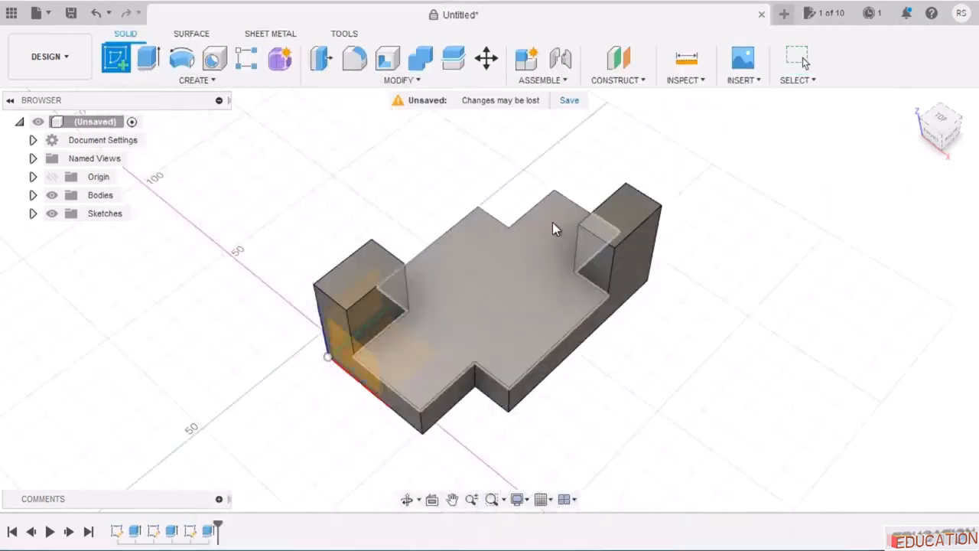
click(523, 269)
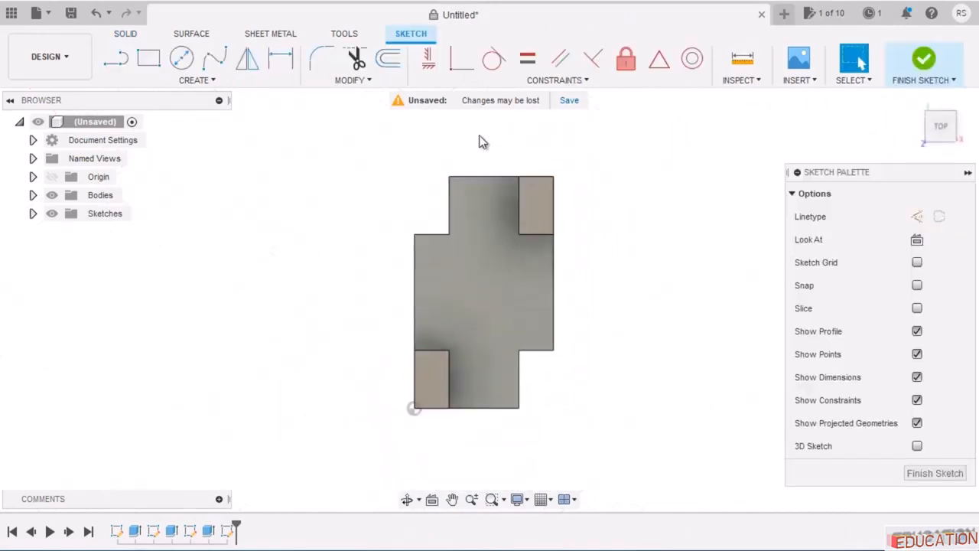
click(149, 59)
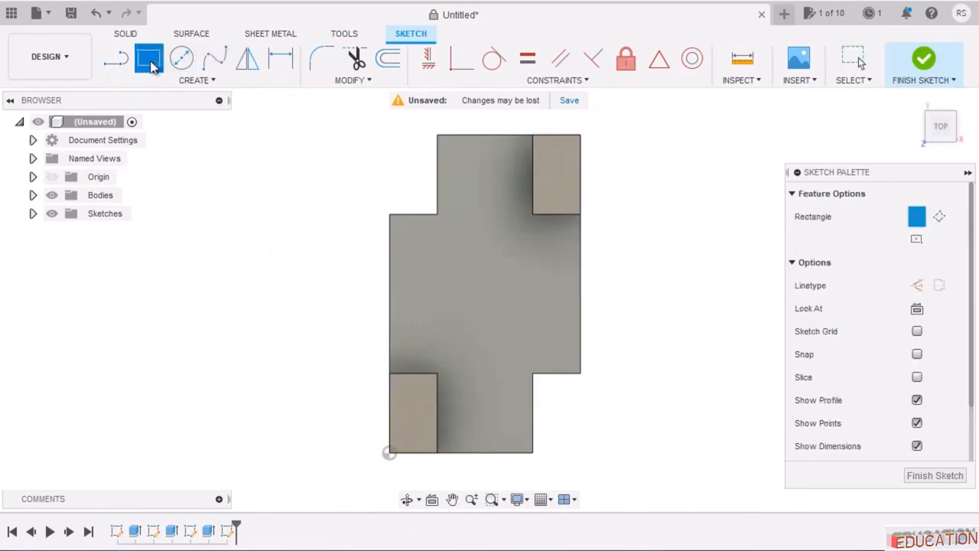
click(461, 248)
click(520, 339)
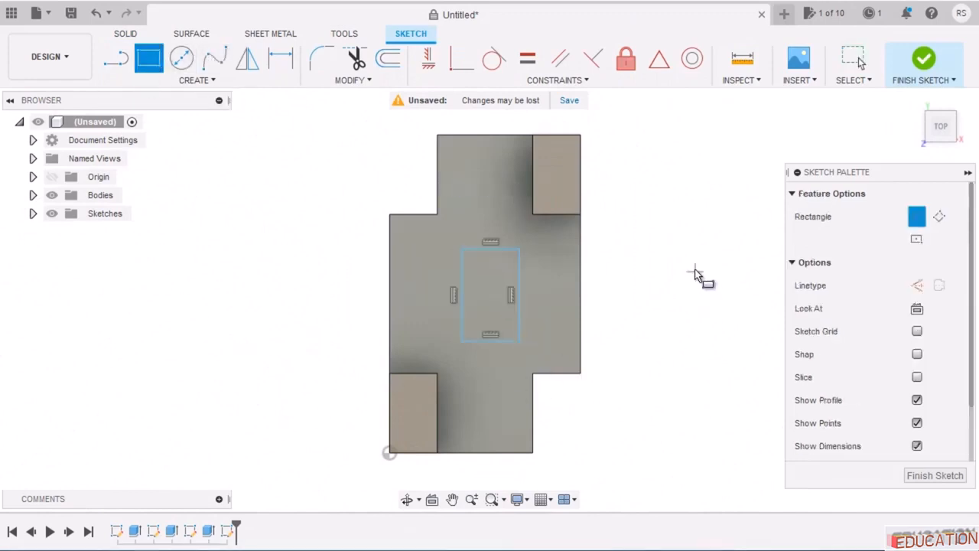
key(Escape)
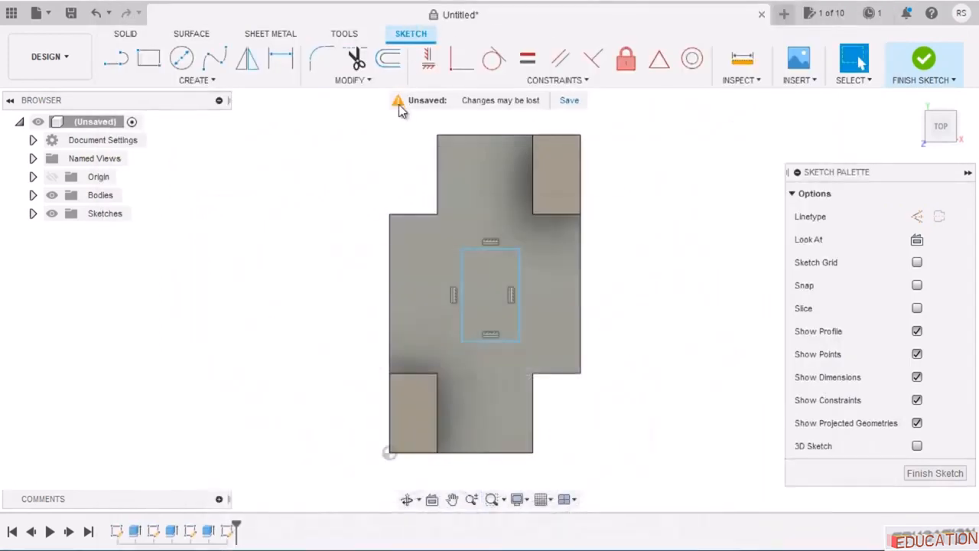
Dimension the distance between the central rectangle's right side and the base's right edge to 20 mm.
click(280, 60)
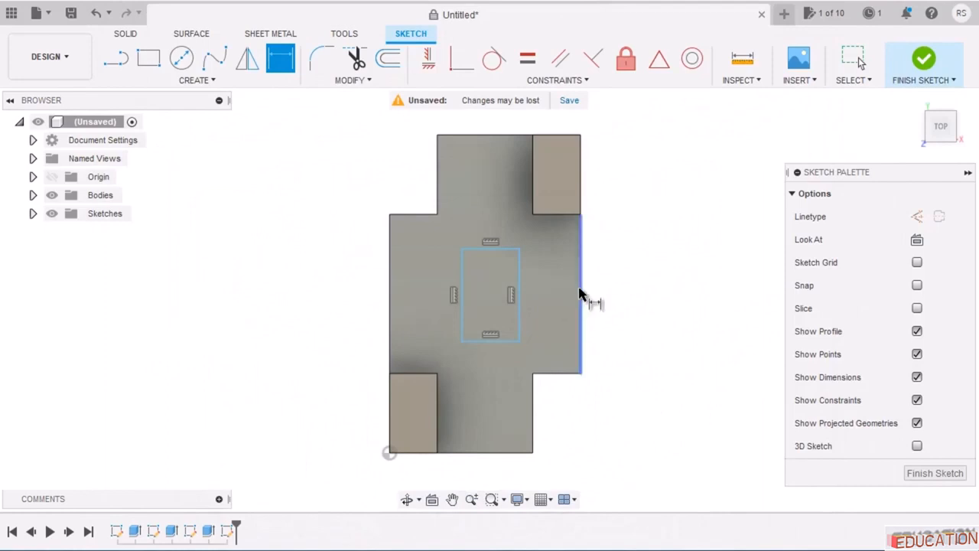
click(579, 297)
click(520, 294)
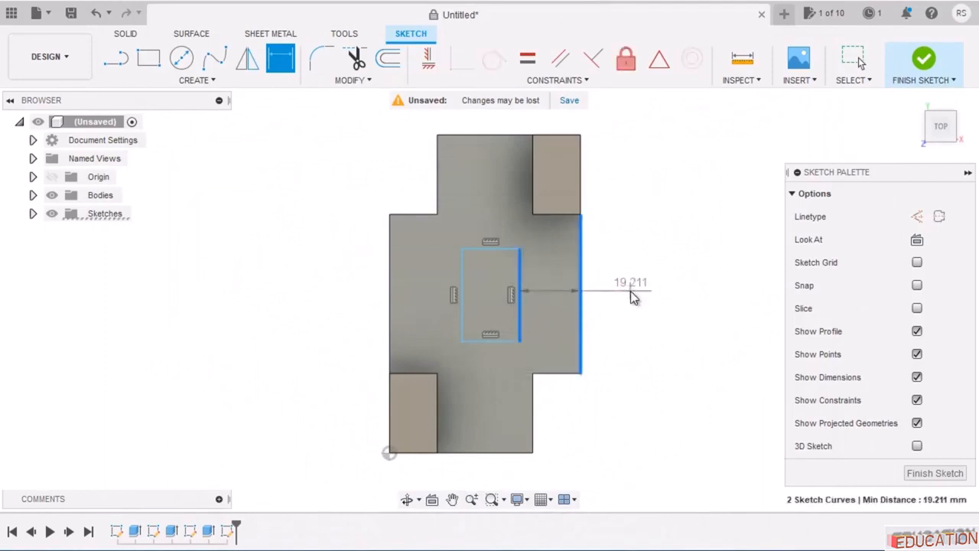
click(634, 291)
text(20)
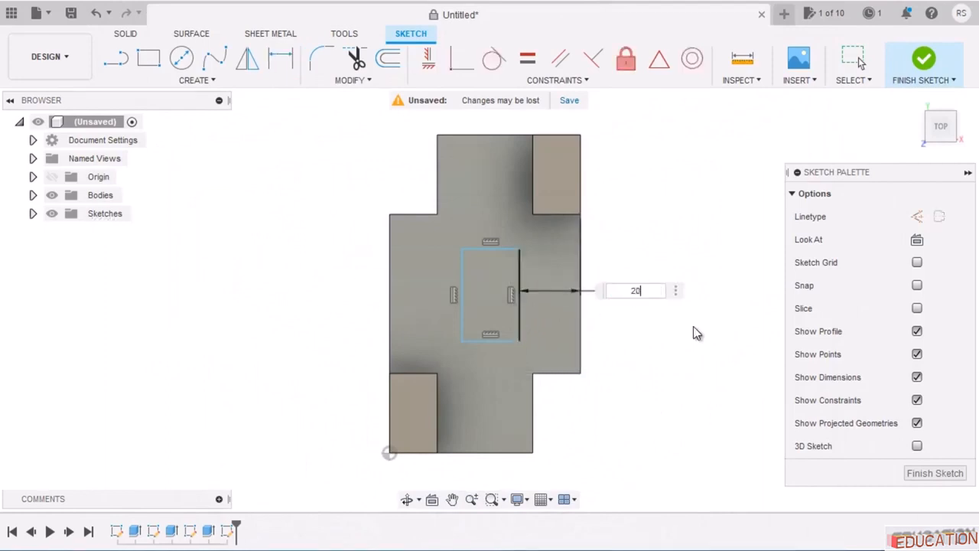
key(Return)
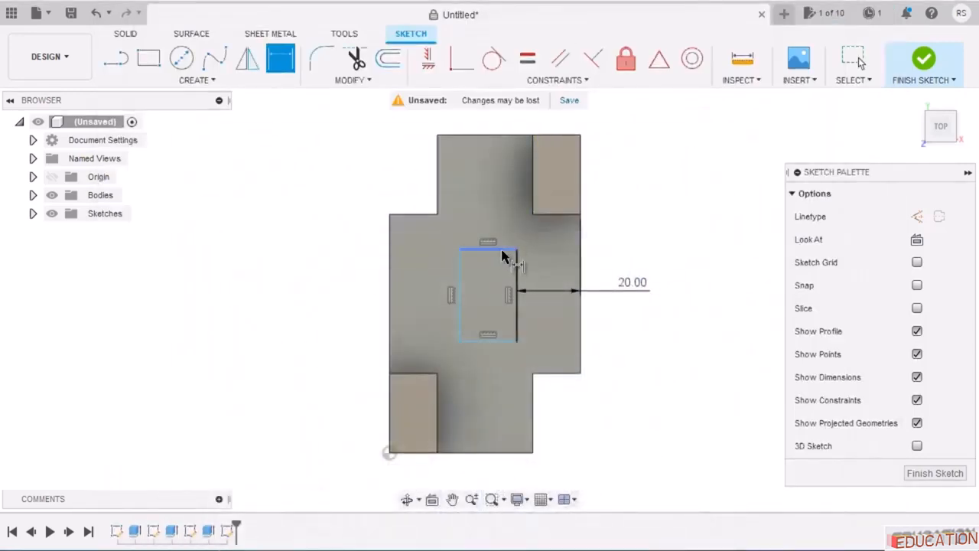
Dimension the central rectangle to 20 mm wide and 30 mm high.
click(503, 250)
click(502, 217)
text(2)
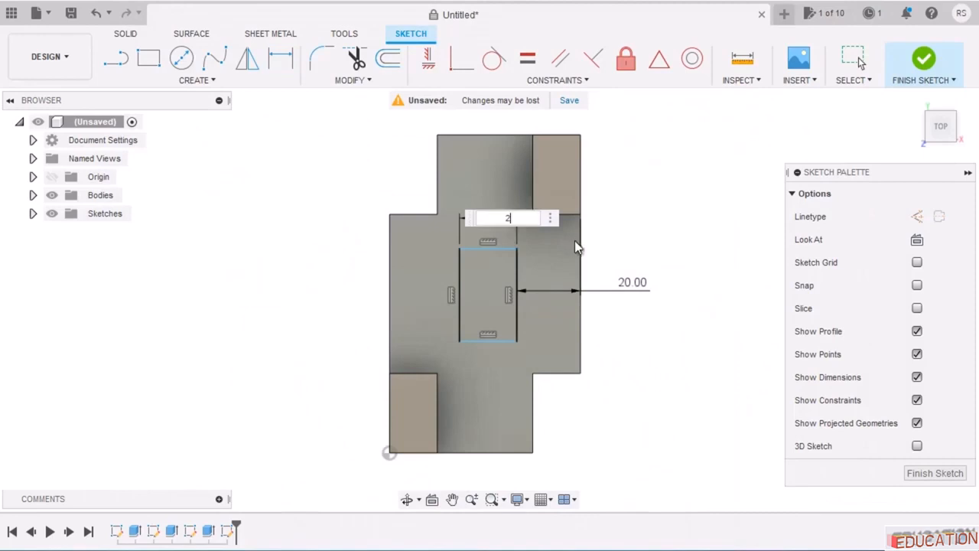
text(0)
key(Return)
click(453, 280)
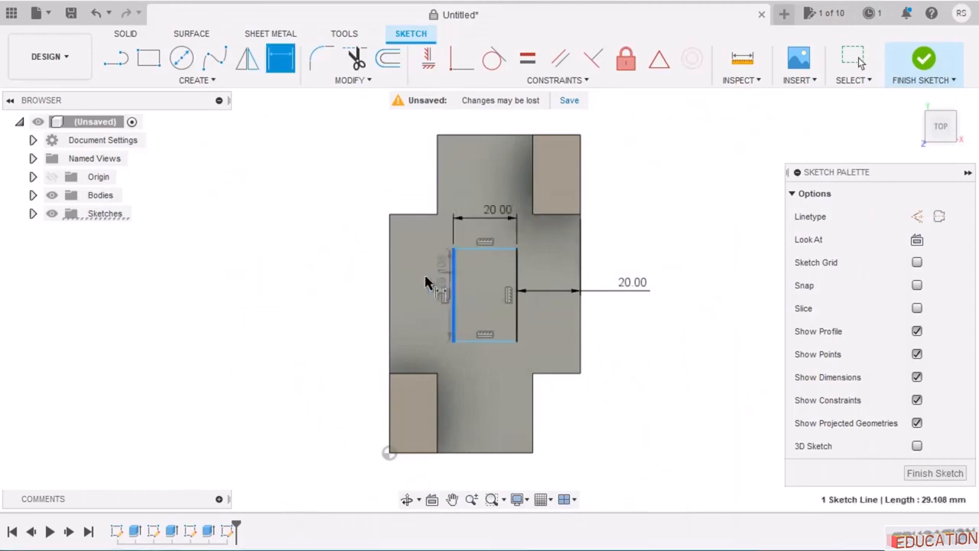
click(352, 329)
text(30)
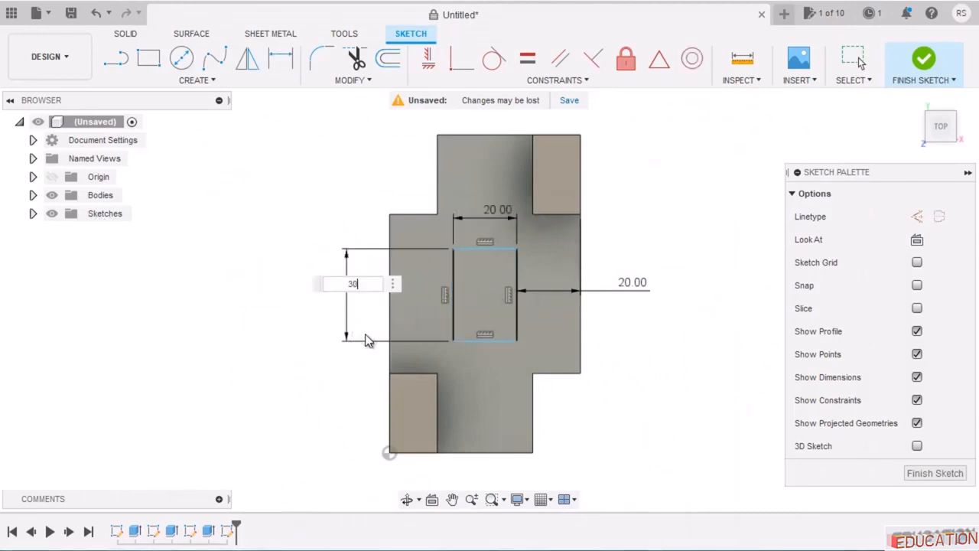
key(Return)
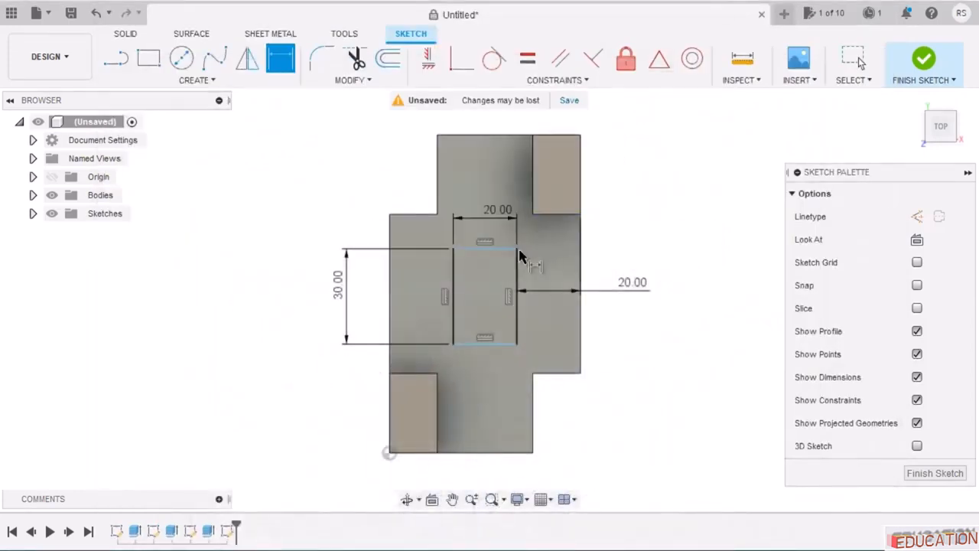
Dimension the distance from the central rectangle's lower side to the base's bottom edge to 35 mm and finish the sketch.
click(484, 350)
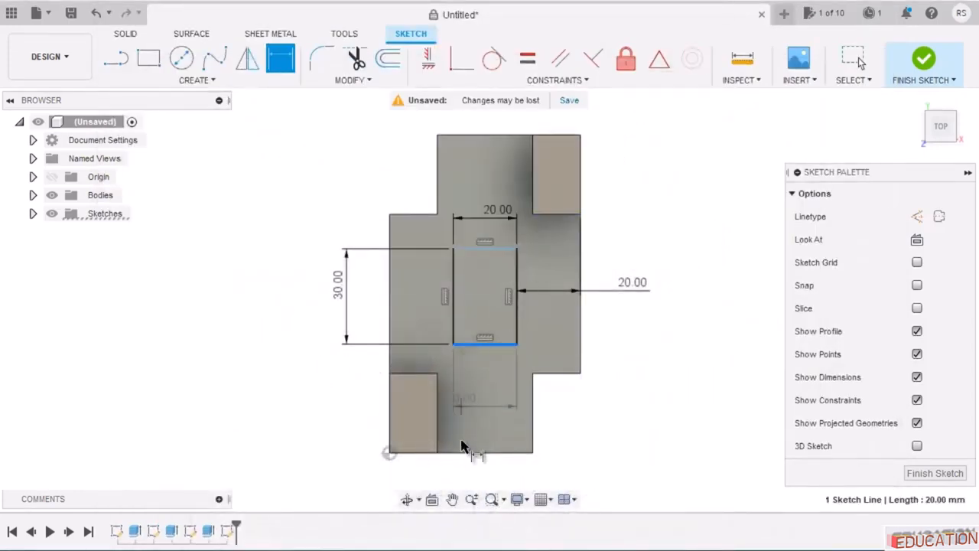
click(490, 453)
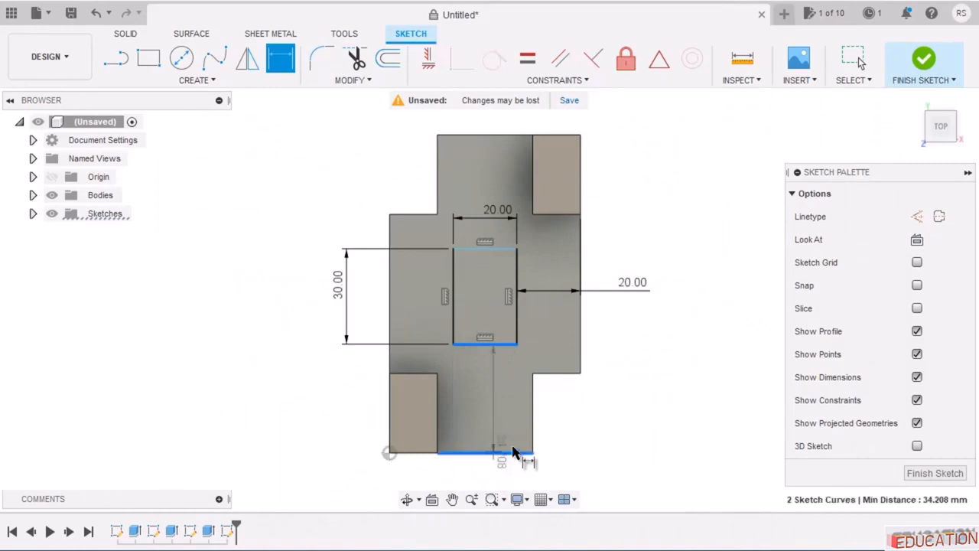
click(675, 393)
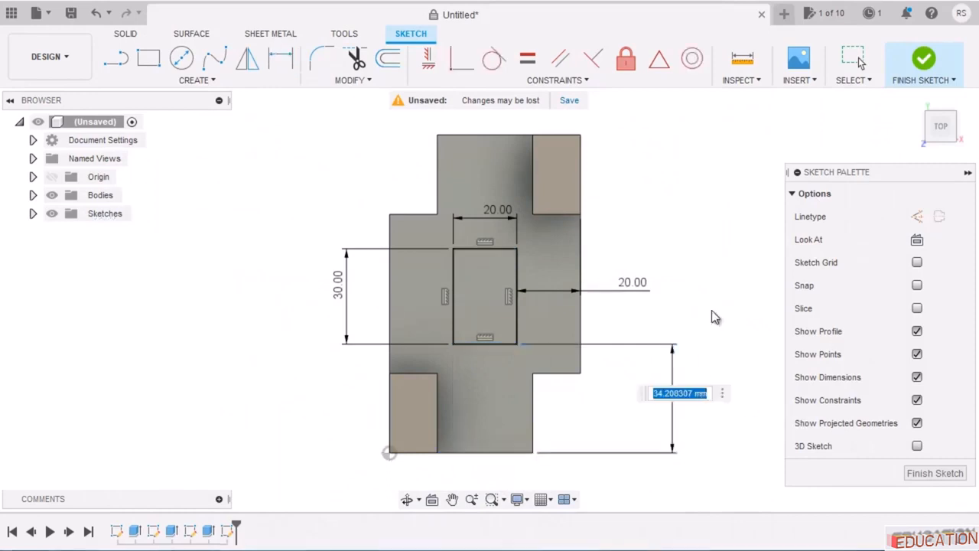
text(35)
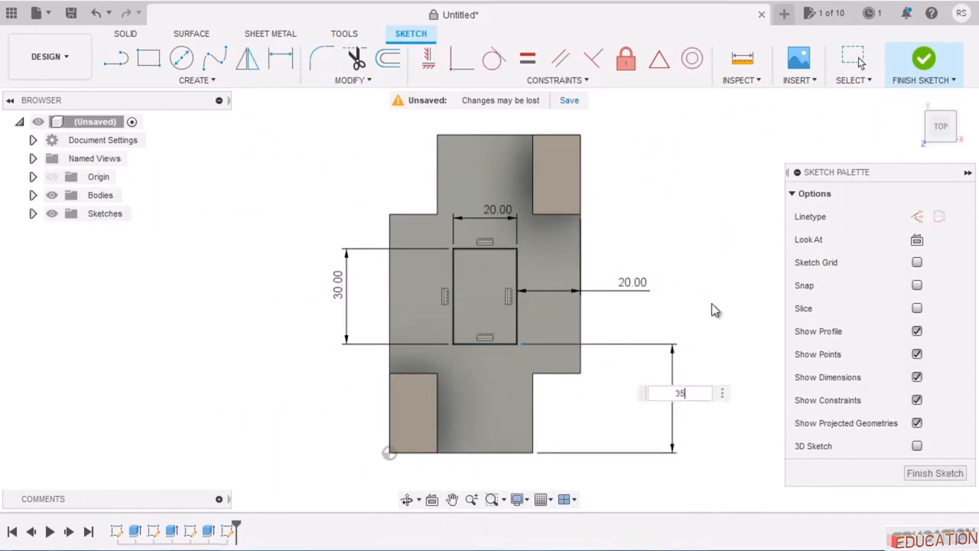
key(Return)
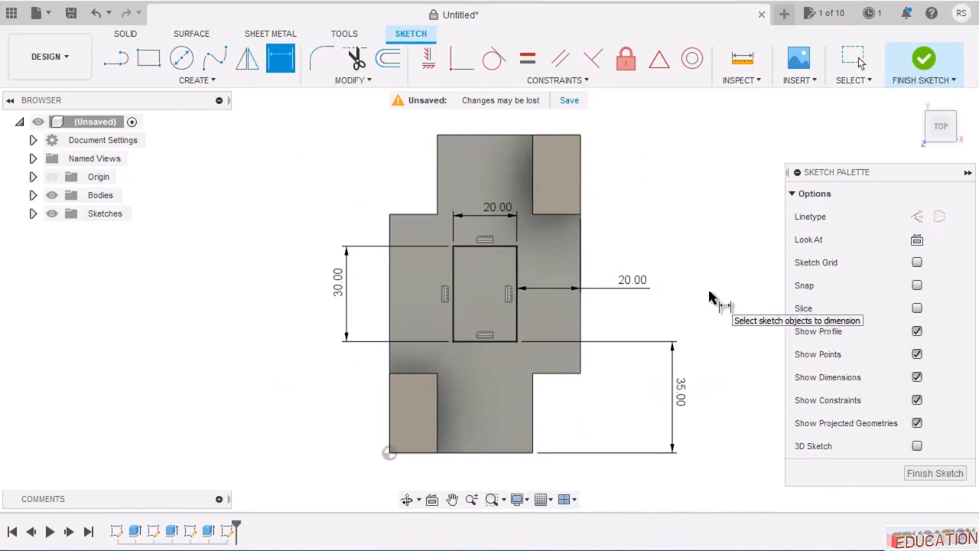
key(Escape)
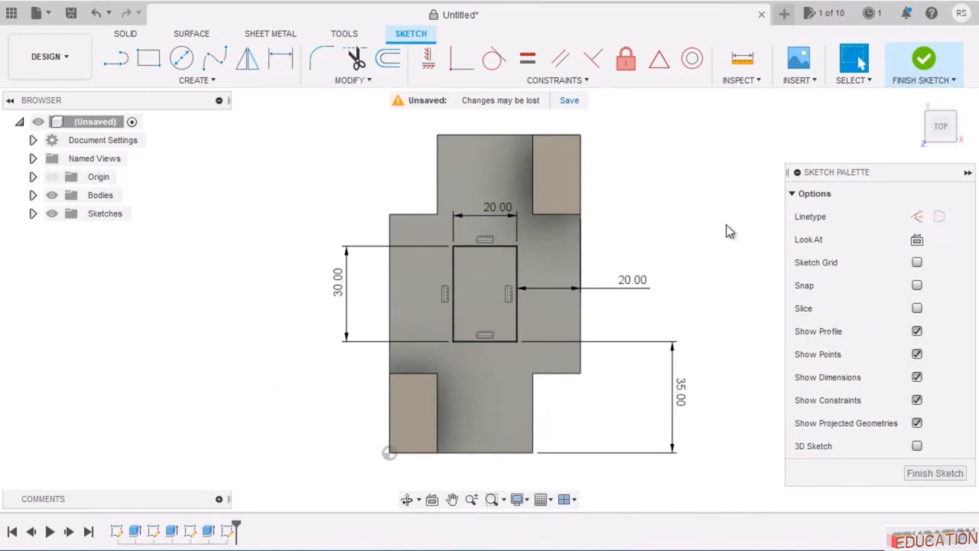
click(923, 59)
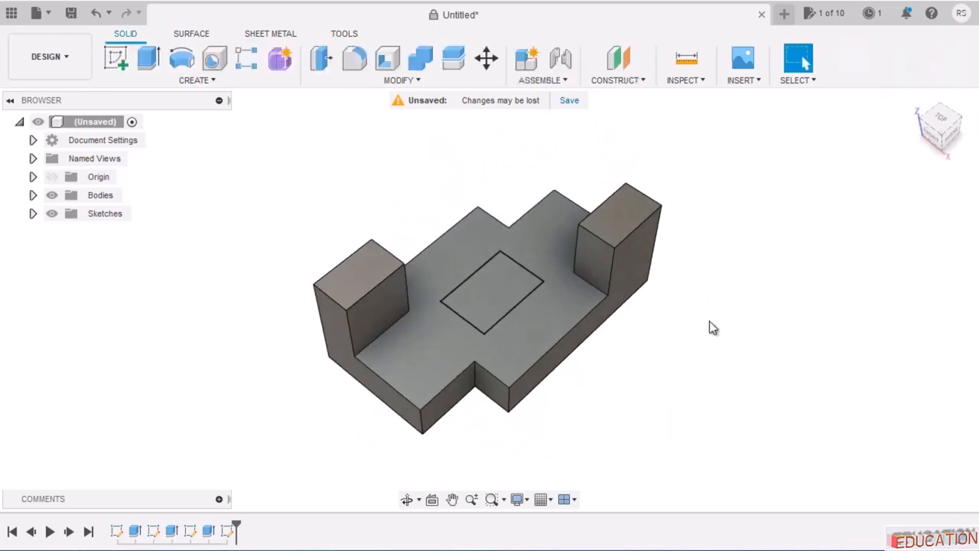
Cut the central rectangle through the base with Extrude, using the All extent with the direction flipped downward, and return to the home view.
mouse_move(297, 243)
middle_down()
mouse_move(305, 276)
mouse_move(291, 253)
middle_up()
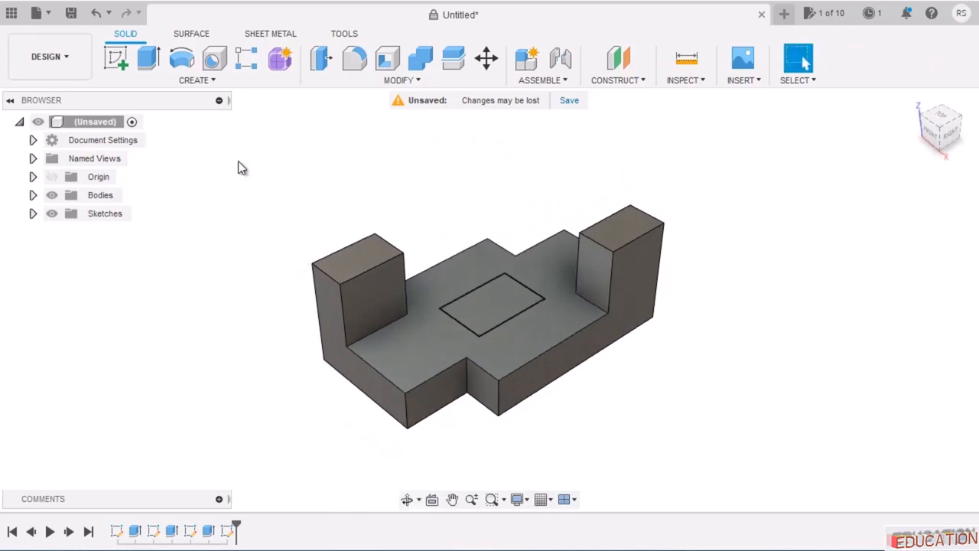
click(147, 59)
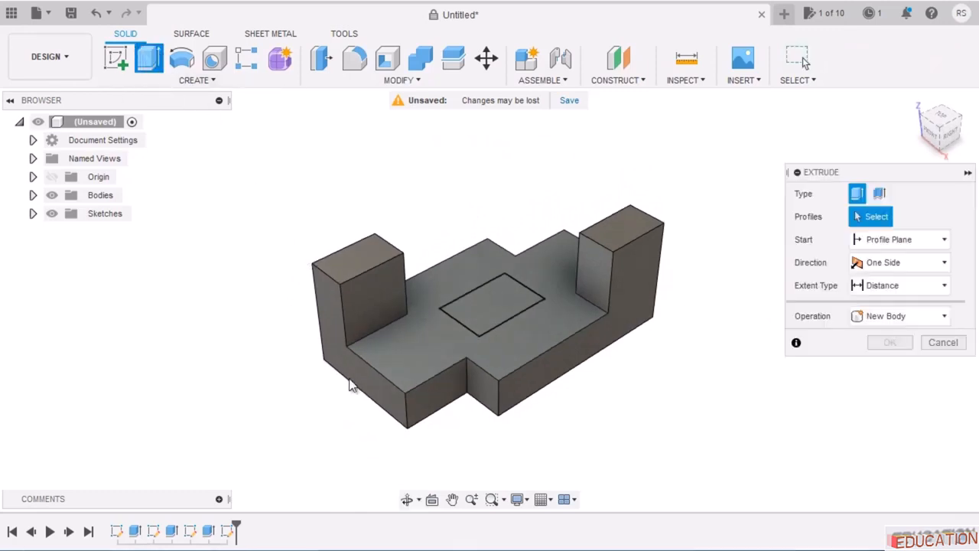
click(501, 305)
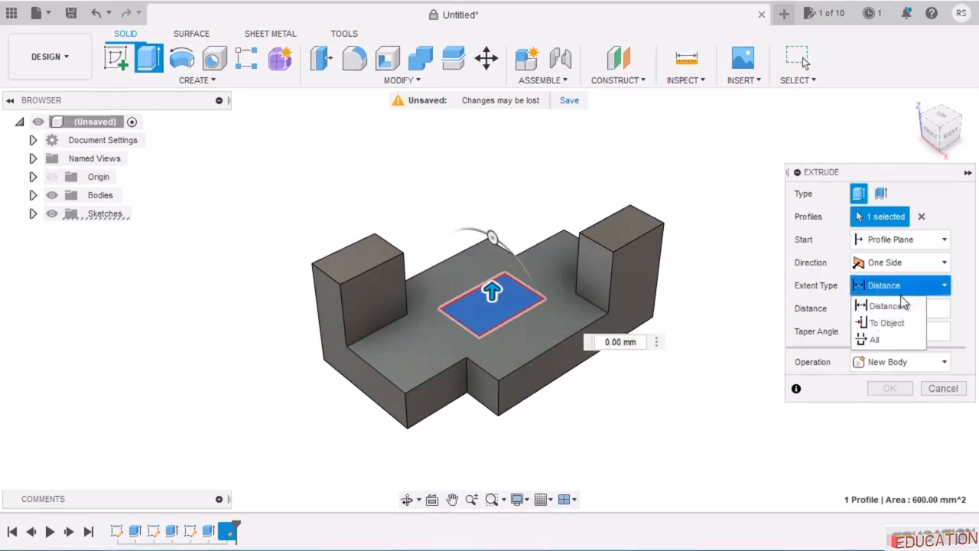
click(873, 339)
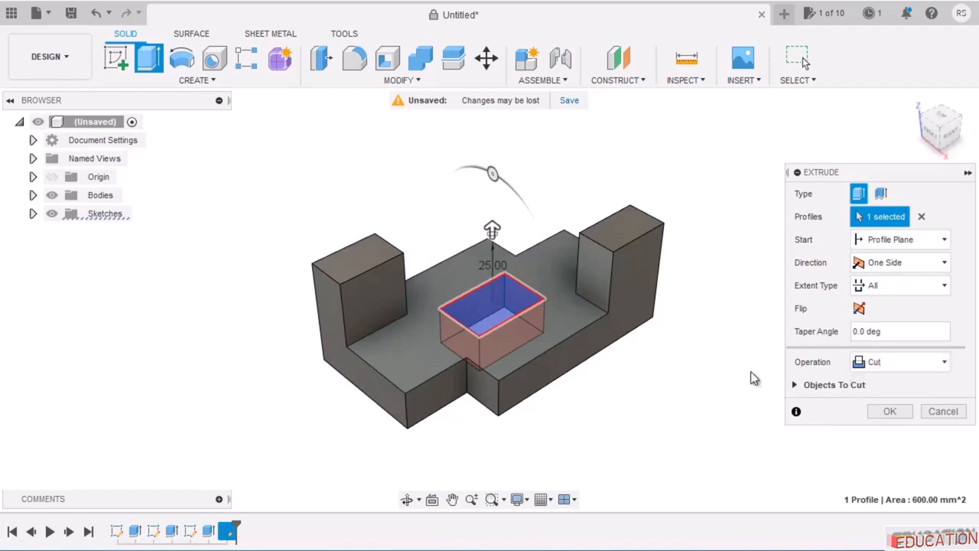
mouse_move(613, 375)
shift+middle_down()
mouse_move(607, 406)
mouse_move(594, 406)
mouse_move(581, 377)
mouse_move(601, 336)
mouse_move(607, 382)
mouse_move(603, 363)
shift+middle_up()
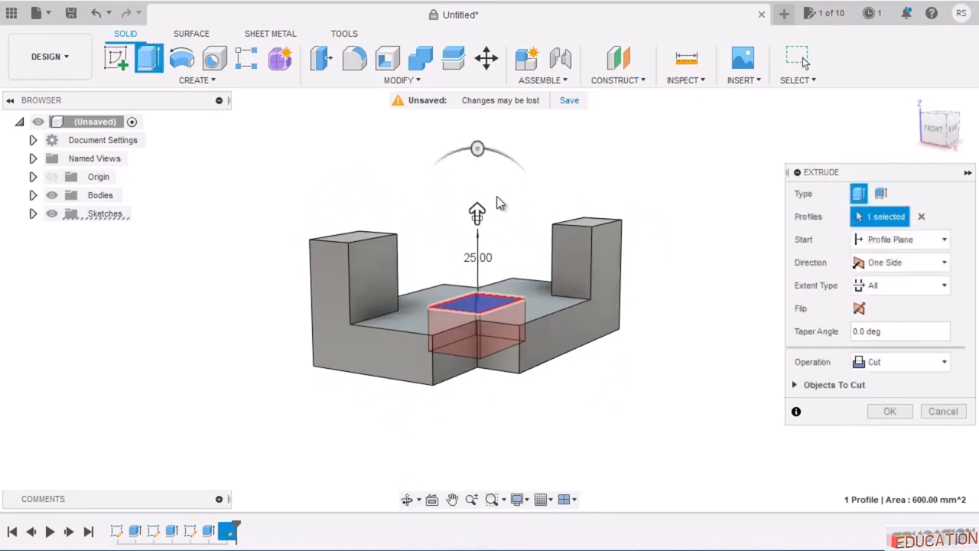
click(858, 308)
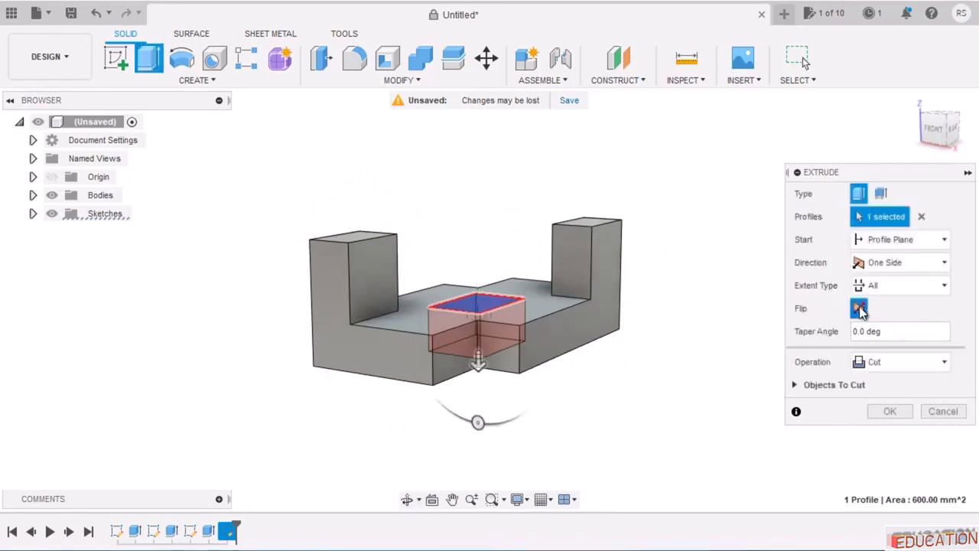
shift+middle_drag(564, 308, 574, 343)
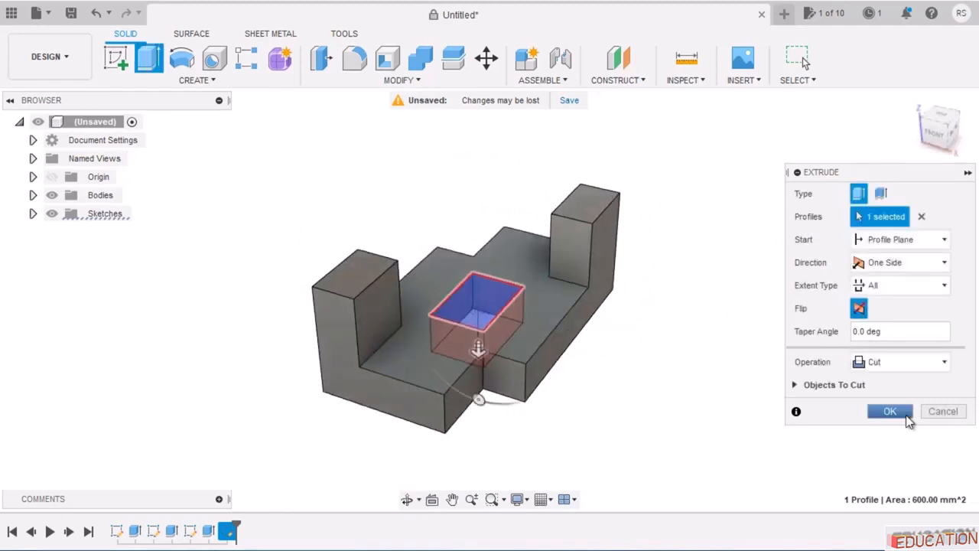
click(900, 411)
shift+middle_drag(628, 318, 544, 291)
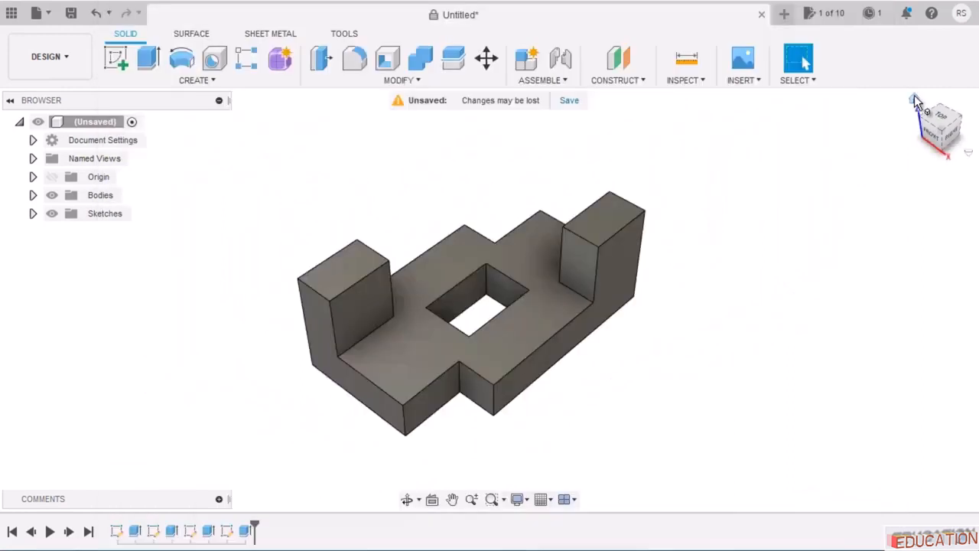
click(914, 100)
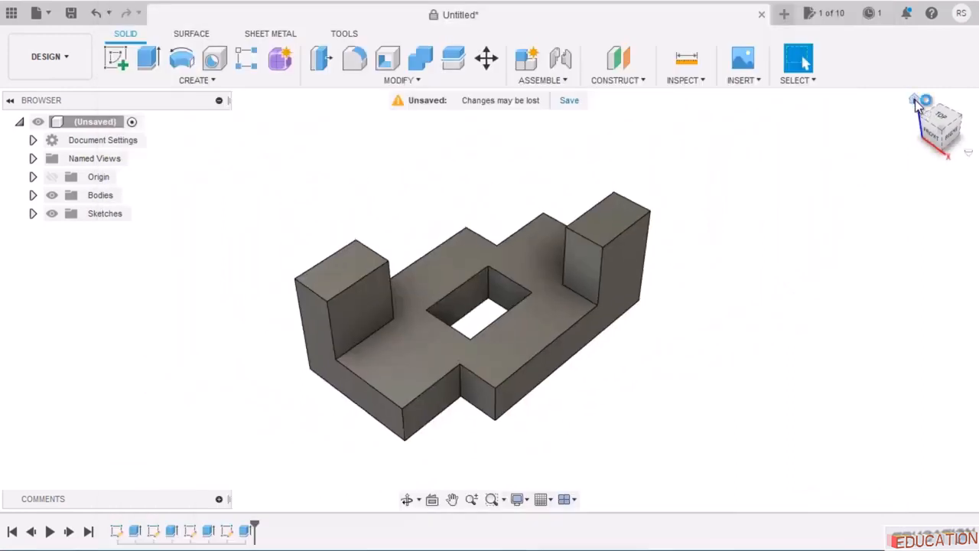